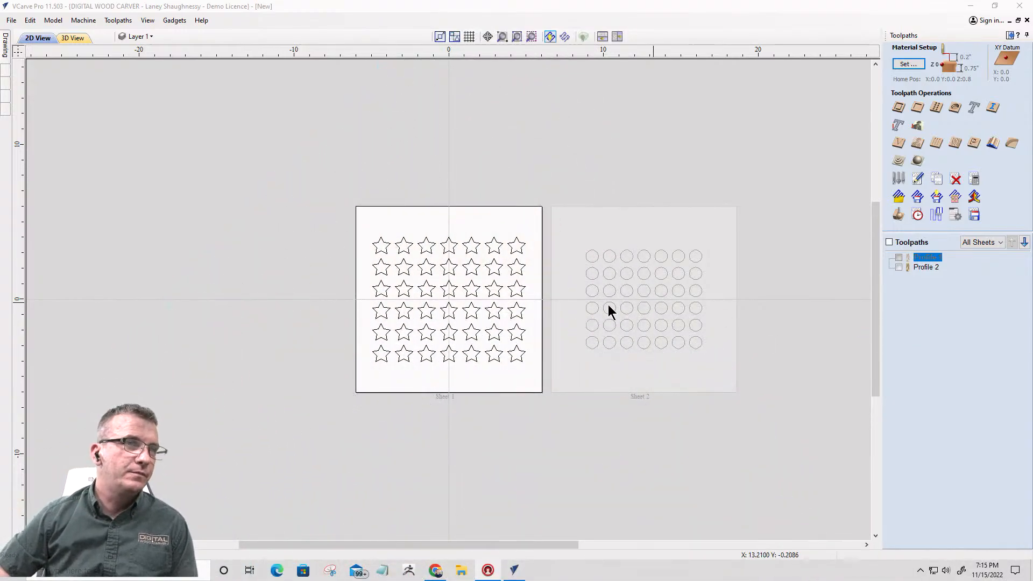
# - Filter the toolpath list to Sheet 1, and switch the list and the active sheet to Sheet 2
pyautogui.scroll(1, 523, 337)
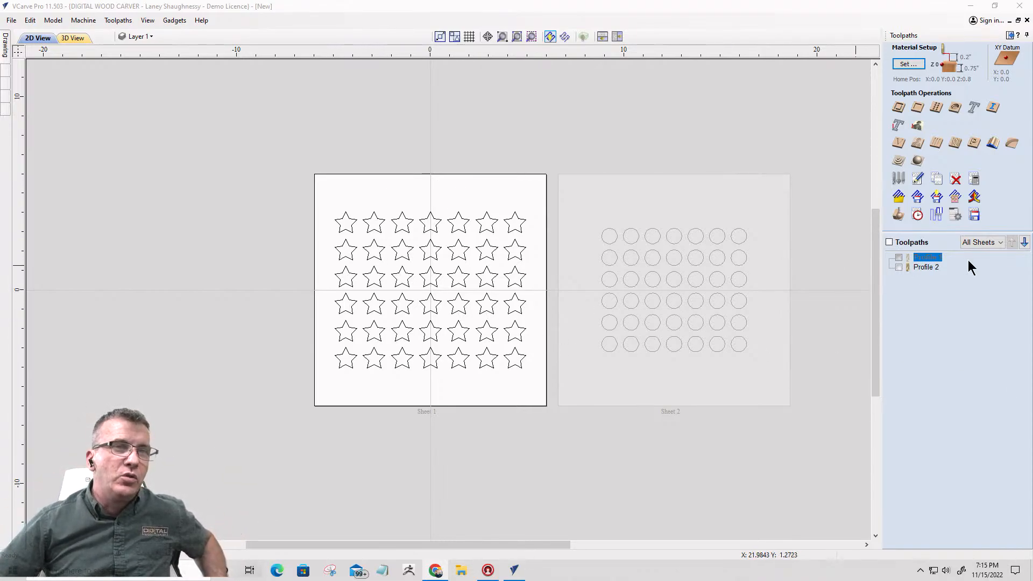
pyautogui.click(999, 242)
pyautogui.click(986, 257)
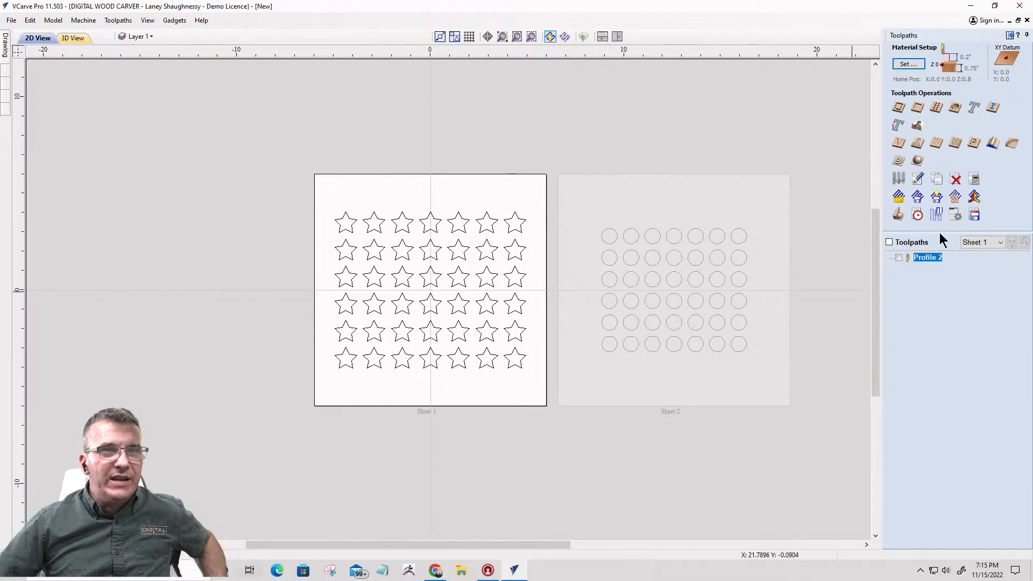
pyautogui.click(975, 242)
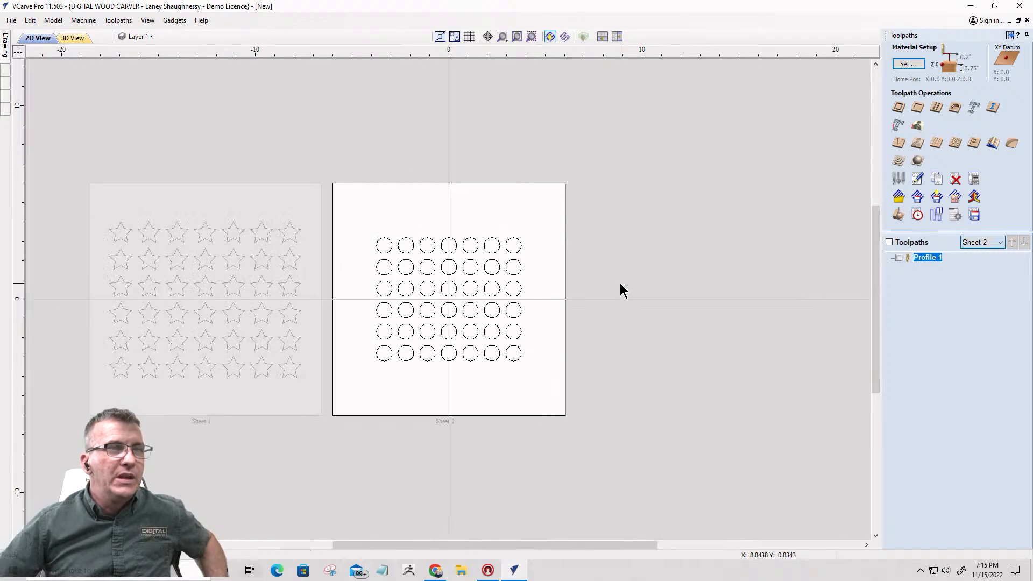
pyautogui.click(589, 285)
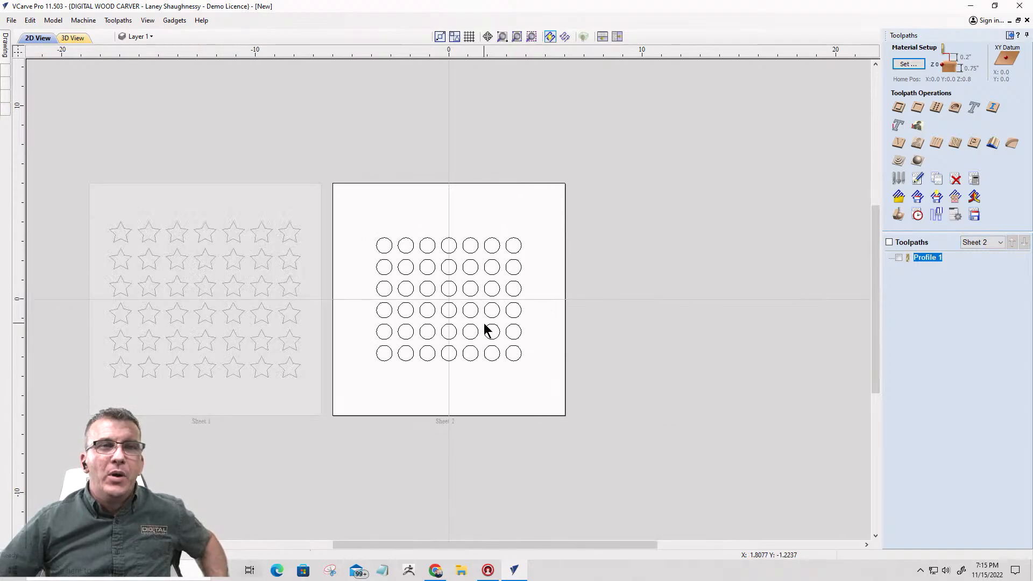
# - Open the circles' Profile 1 toolpath for editing and close its settings without recalculating
pyautogui.rightClick(919, 259)
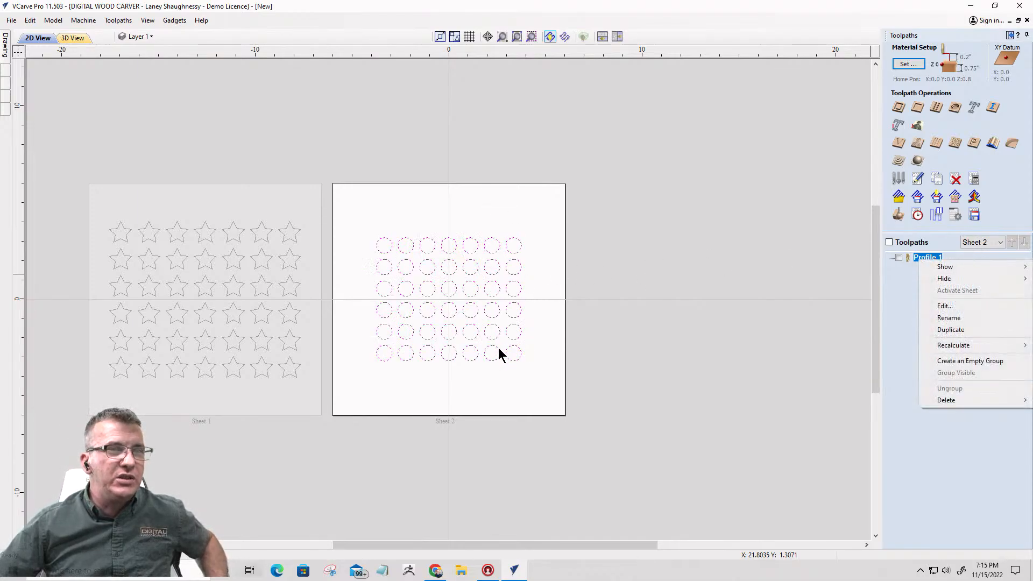
pyautogui.click(945, 305)
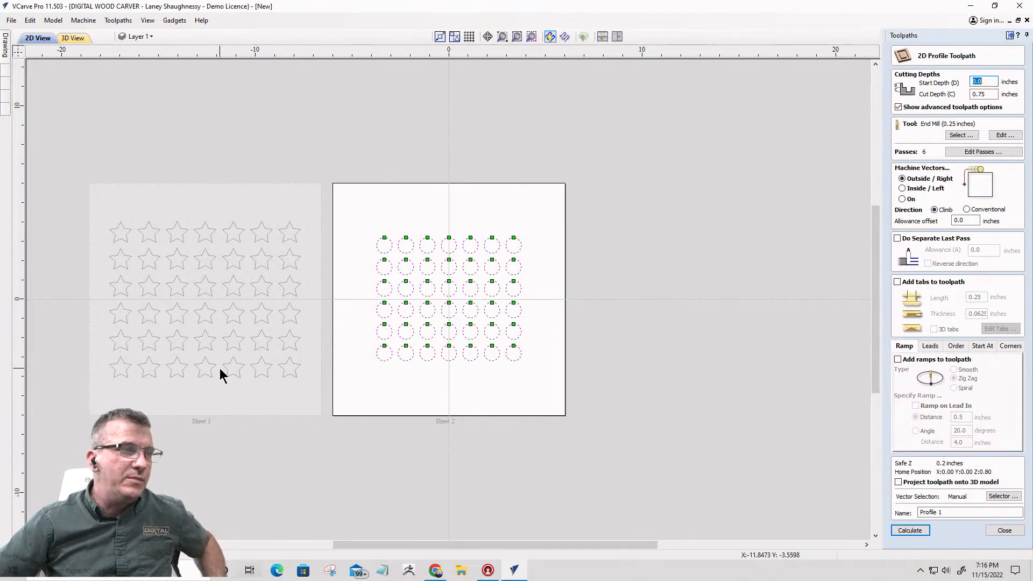
pyautogui.click(1012, 530)
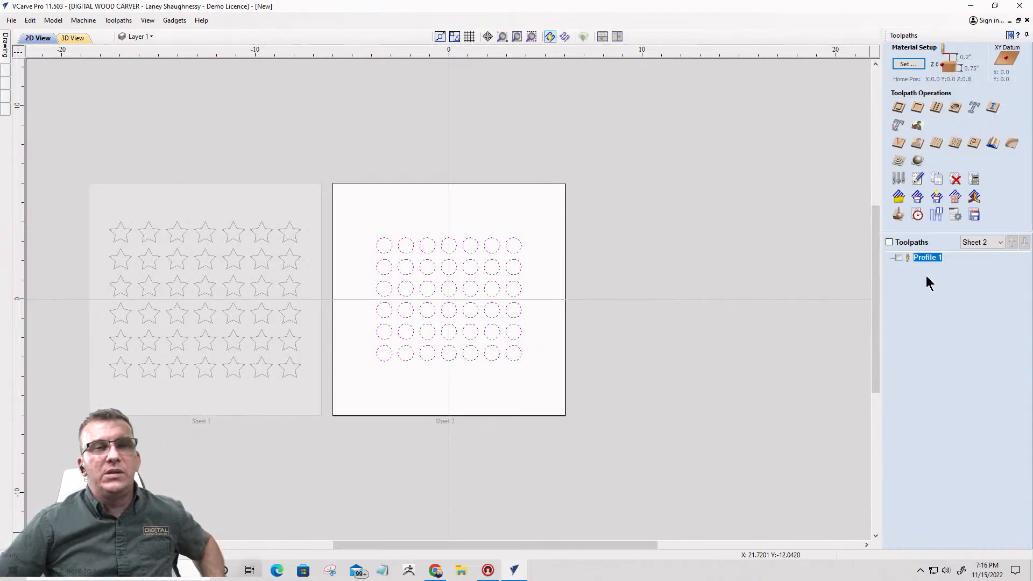
# - Filter the toolpath list to Sheet 1, making the sheet with the stars active
pyautogui.click(973, 243)
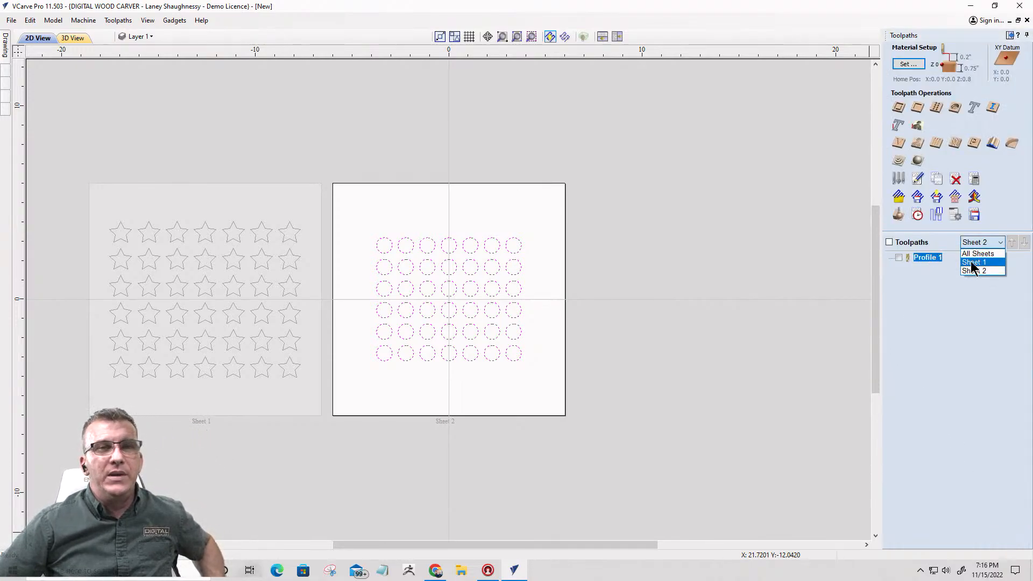
pyautogui.click(972, 262)
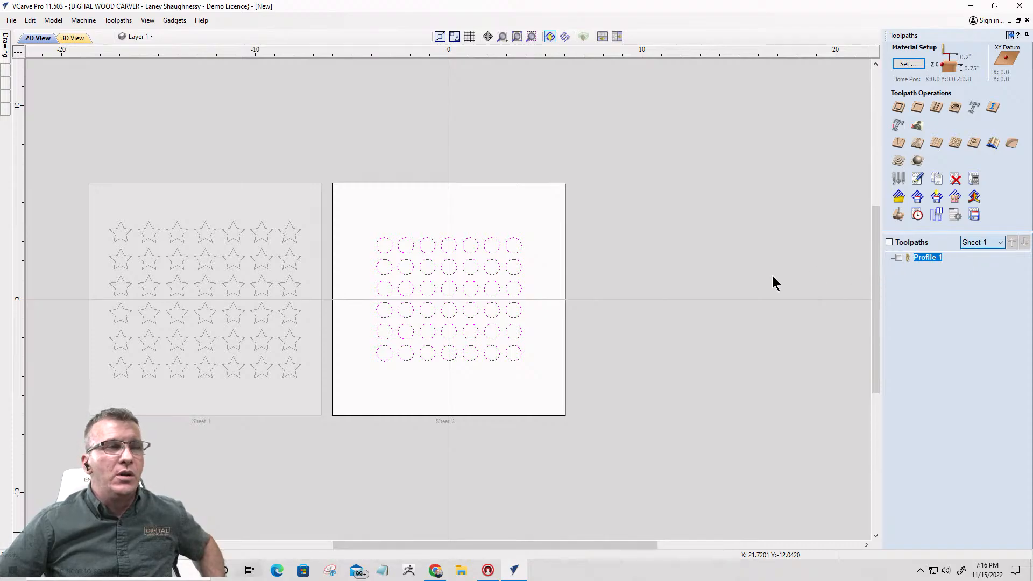
pyautogui.click(264, 307)
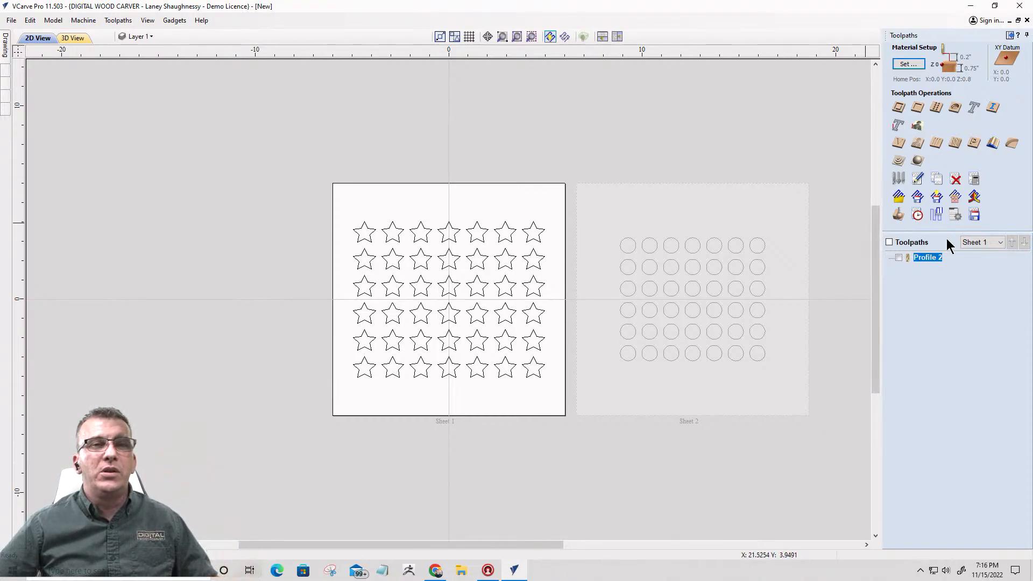
# - Switch the toolpath list to Sheet 2 and back to Sheet 1, and display the stars' Profile 2 toolpath
pyautogui.click(983, 242)
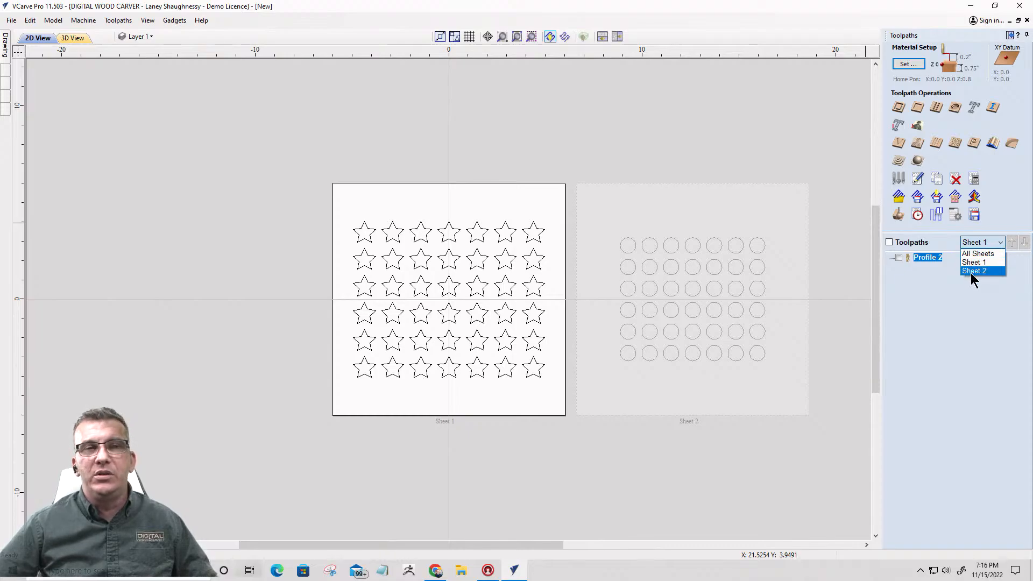
pyautogui.click(971, 271)
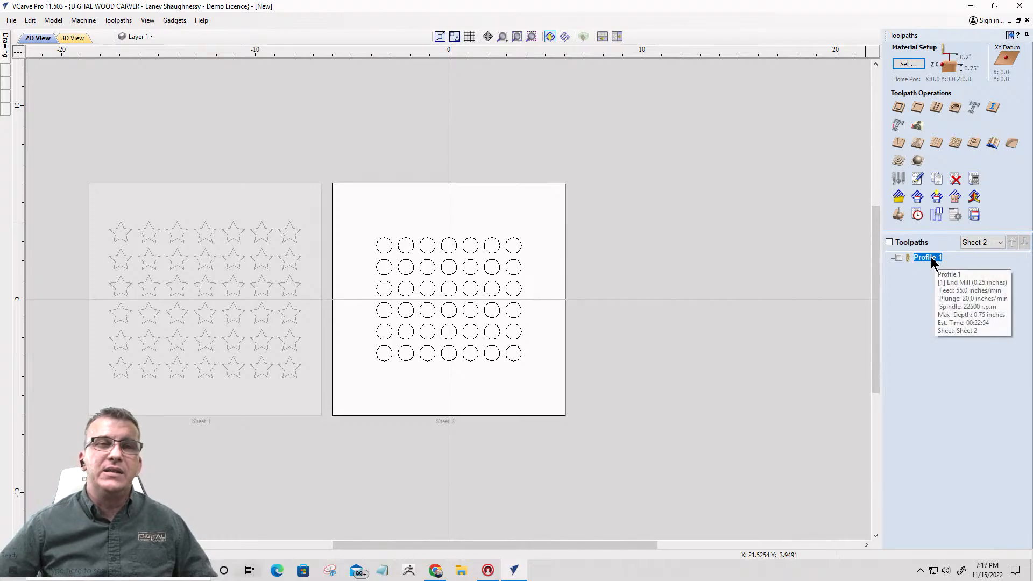
pyautogui.rightClick(931, 258)
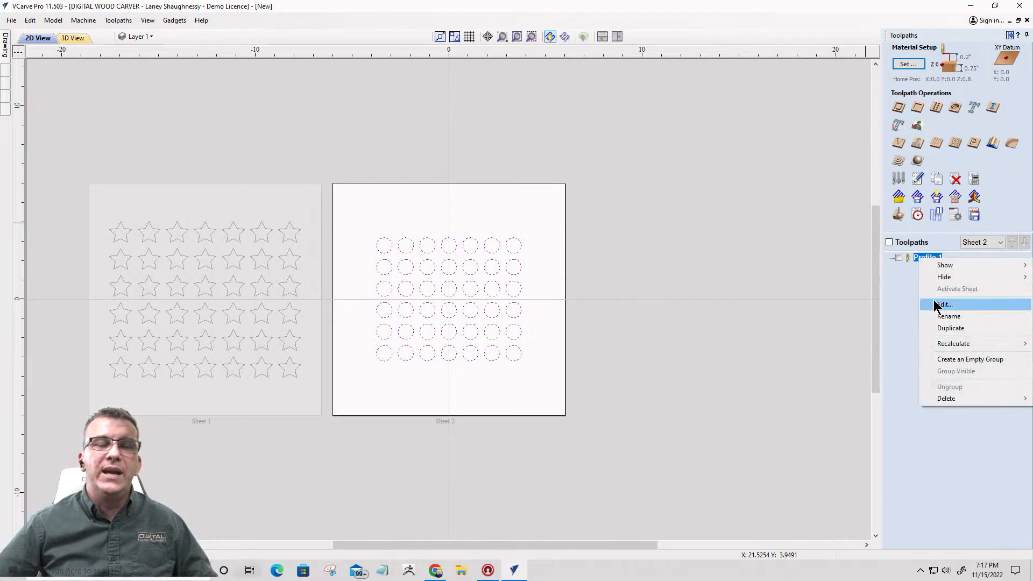
pyautogui.click(982, 242)
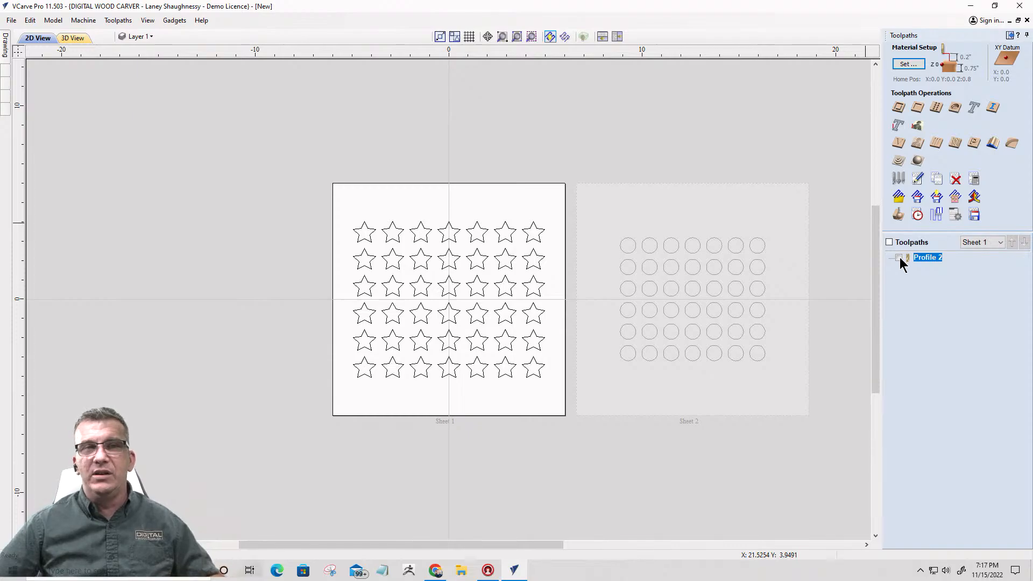
pyautogui.click(899, 258)
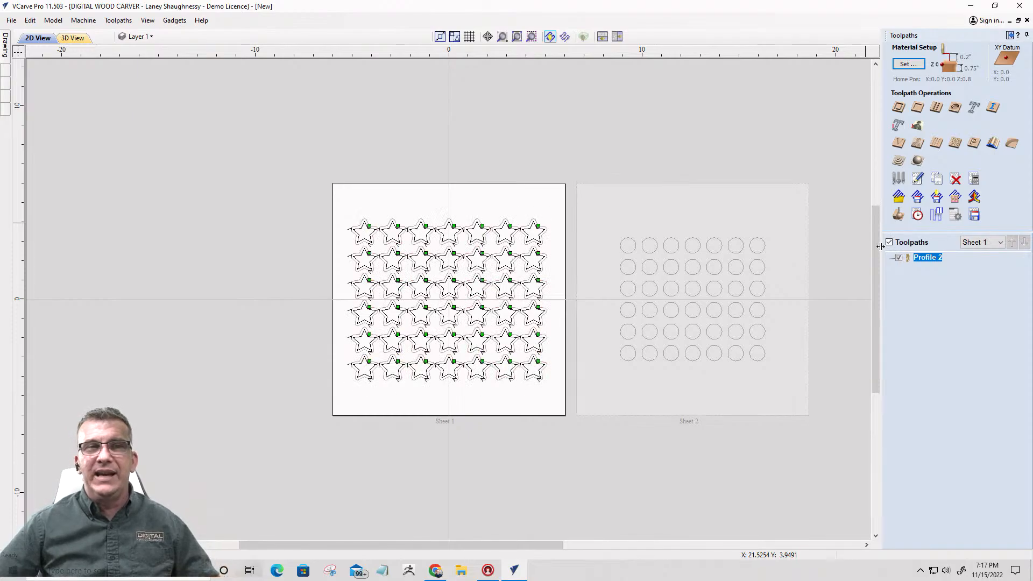
# - Filter the toolpath list to Sheet 2 and open its Profile 1 toolpath for editing
pyautogui.click(976, 245)
pyautogui.click(971, 272)
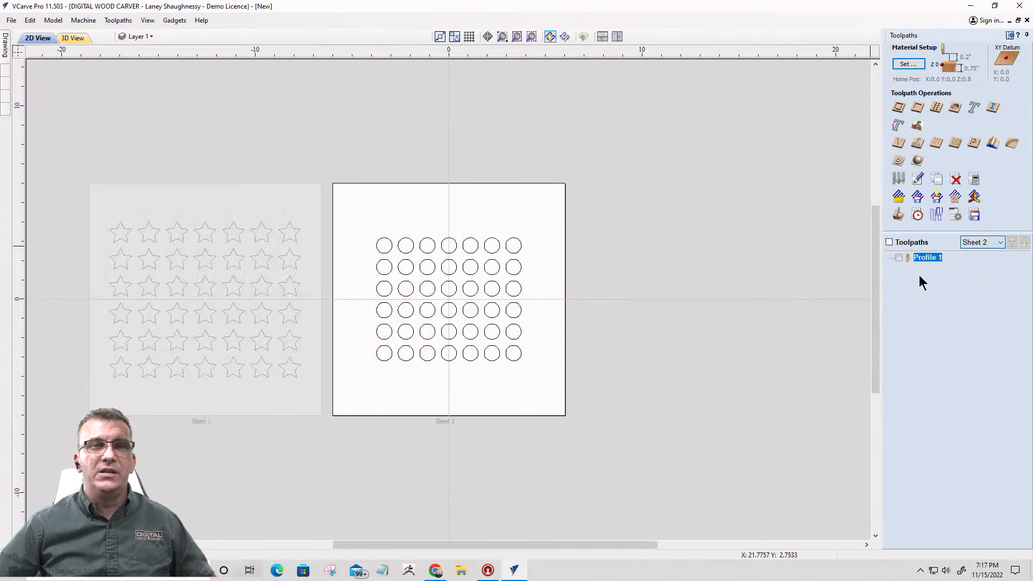
pyautogui.rightClick(925, 258)
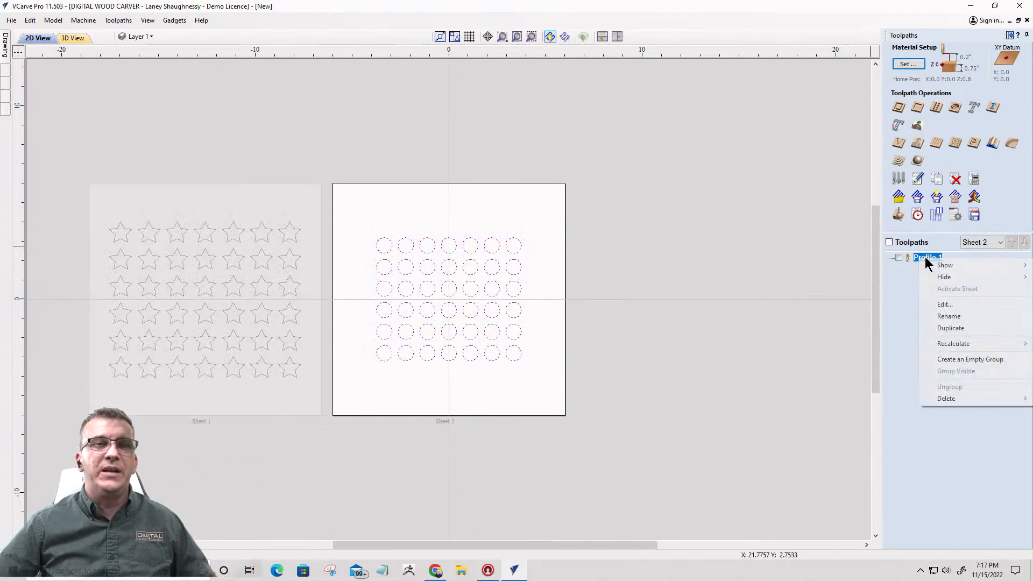
pyautogui.click(942, 304)
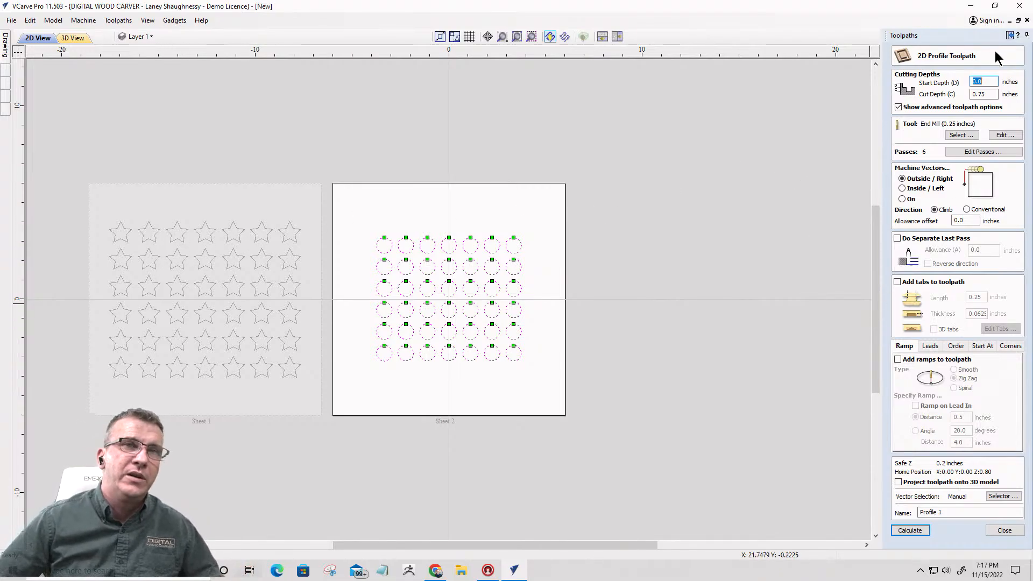
# - Activate Sheet 1 from the sheets list while Profile 1 is being edited, and close the toolpath settings
pyautogui.click(1010, 36)
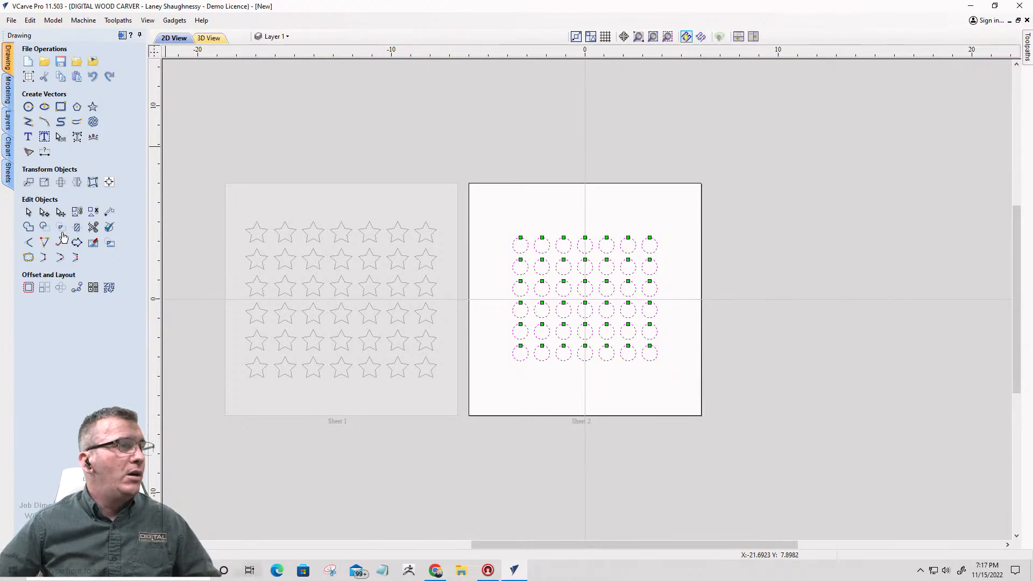
pyautogui.click(9, 177)
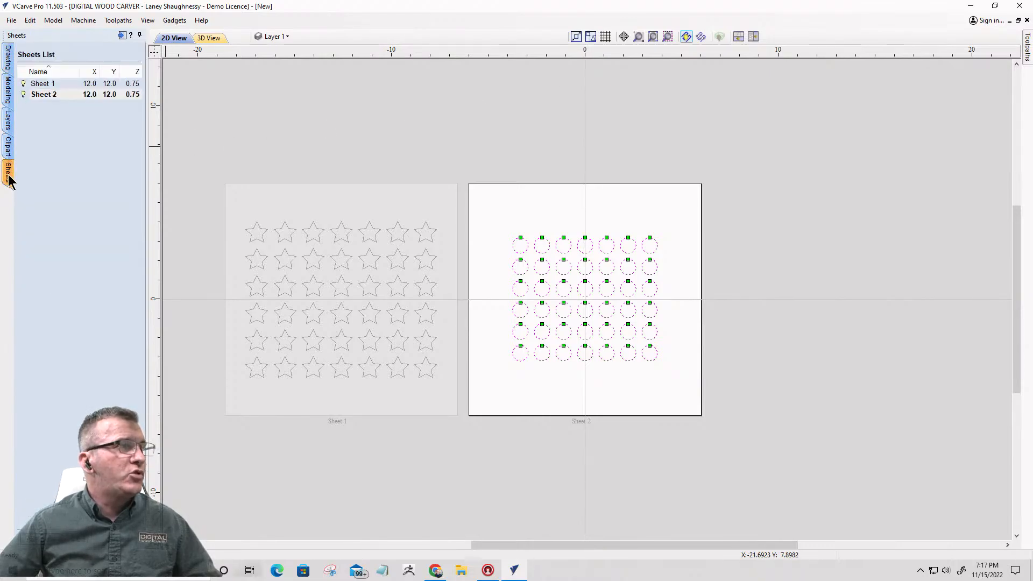
pyautogui.click(46, 85)
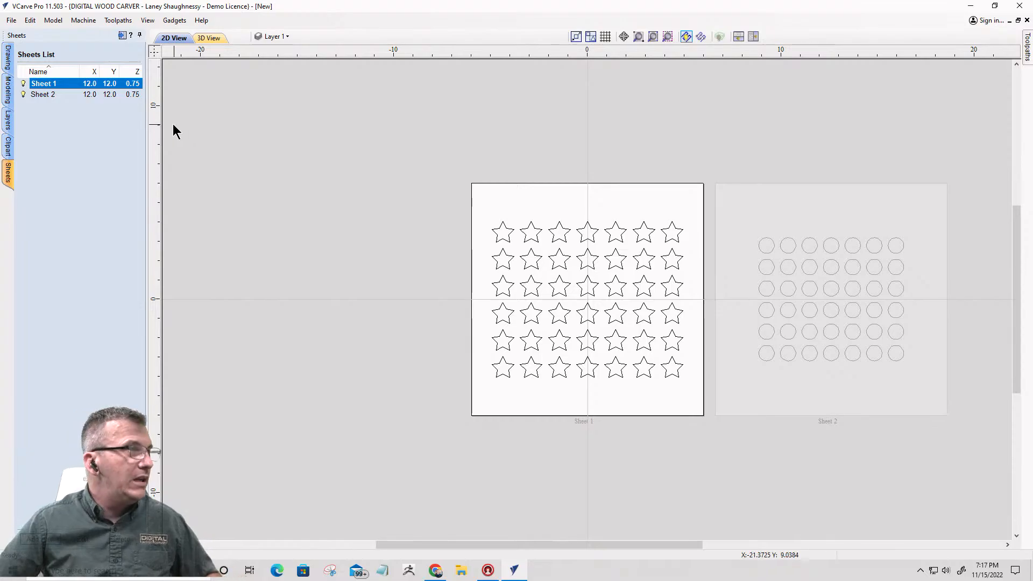
pyautogui.click(122, 35)
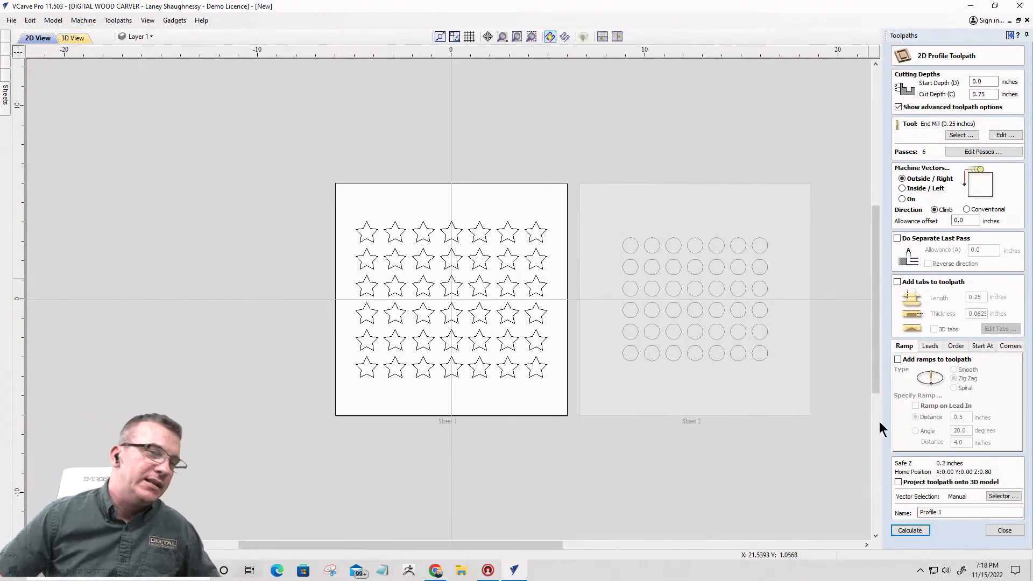
pyautogui.click(1002, 530)
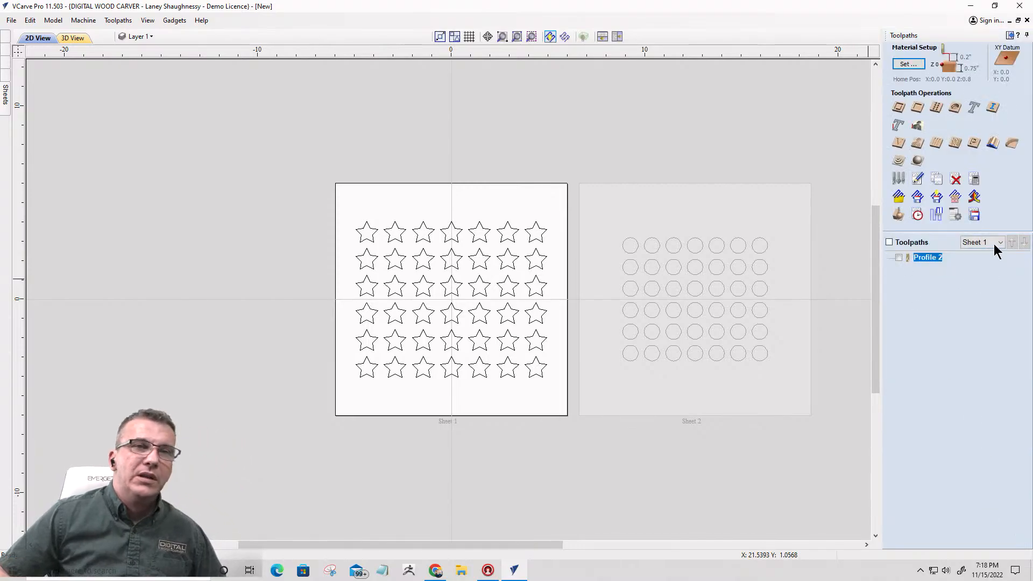
# - Open the stars' Profile 2 toolpath on Sheet 1 for editing and close its settings without recalculating
pyautogui.rightClick(916, 260)
pyautogui.click(940, 307)
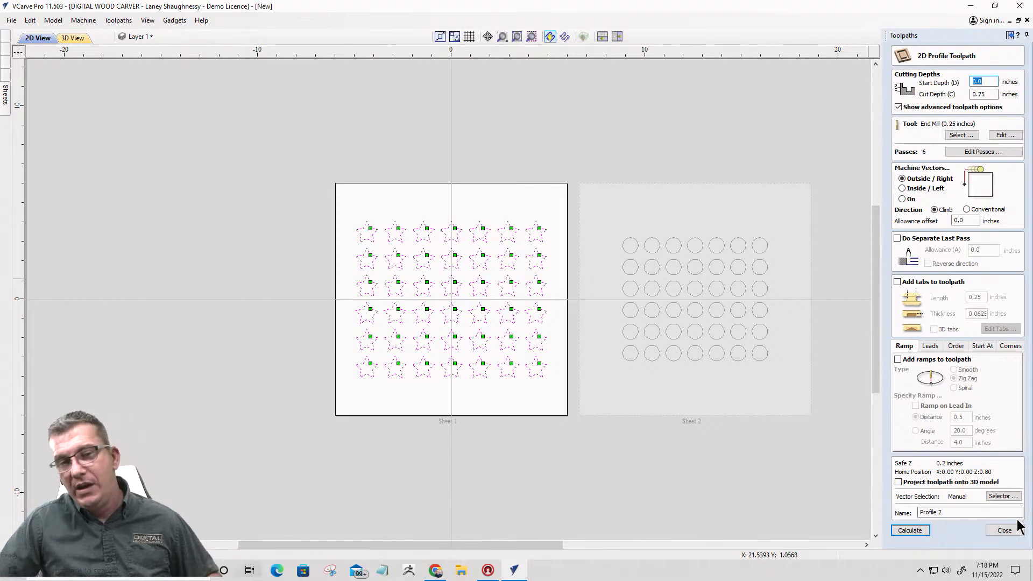
pyautogui.click(1016, 531)
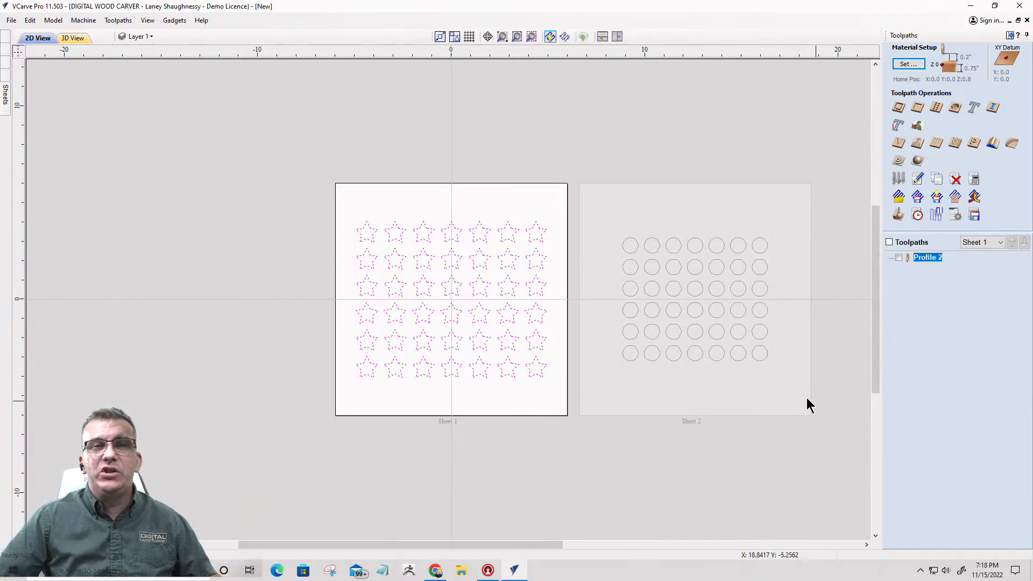
# - List the toolpaths of All Sheets, open Profile 1 for editing from the inactive sheet, and close its settings
pyautogui.click(1000, 242)
pyautogui.click(986, 254)
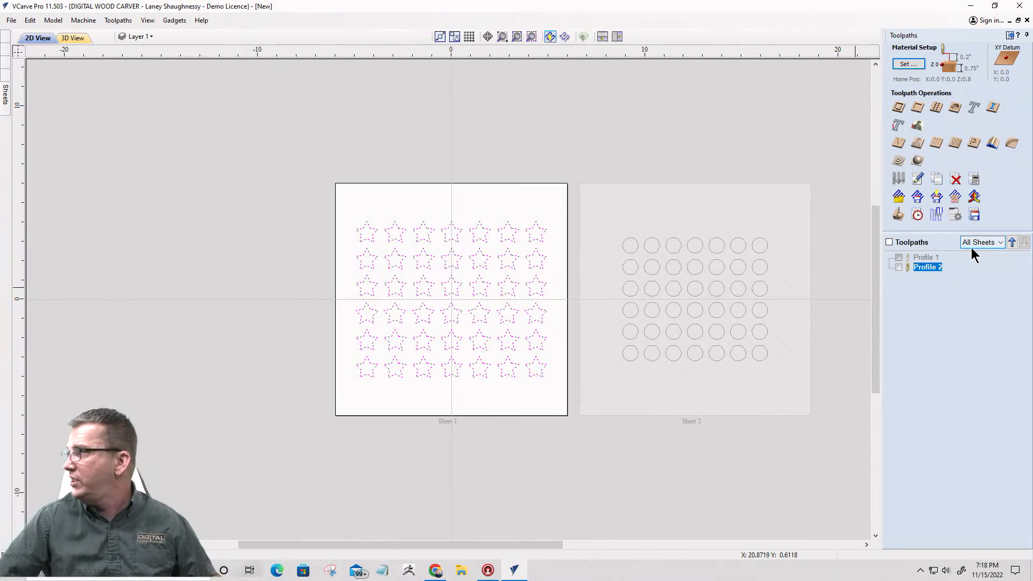
pyautogui.rightClick(923, 259)
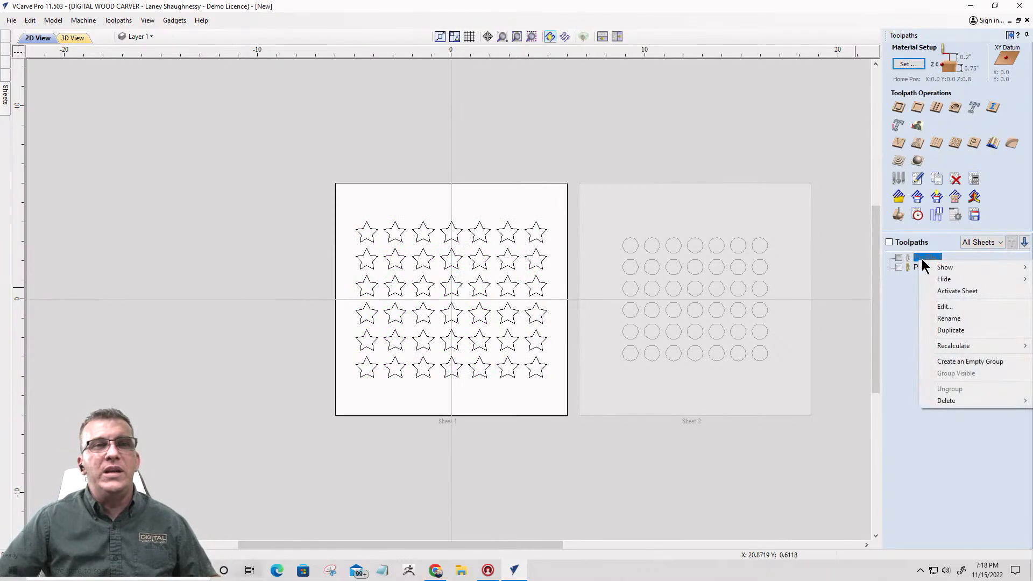
pyautogui.click(929, 307)
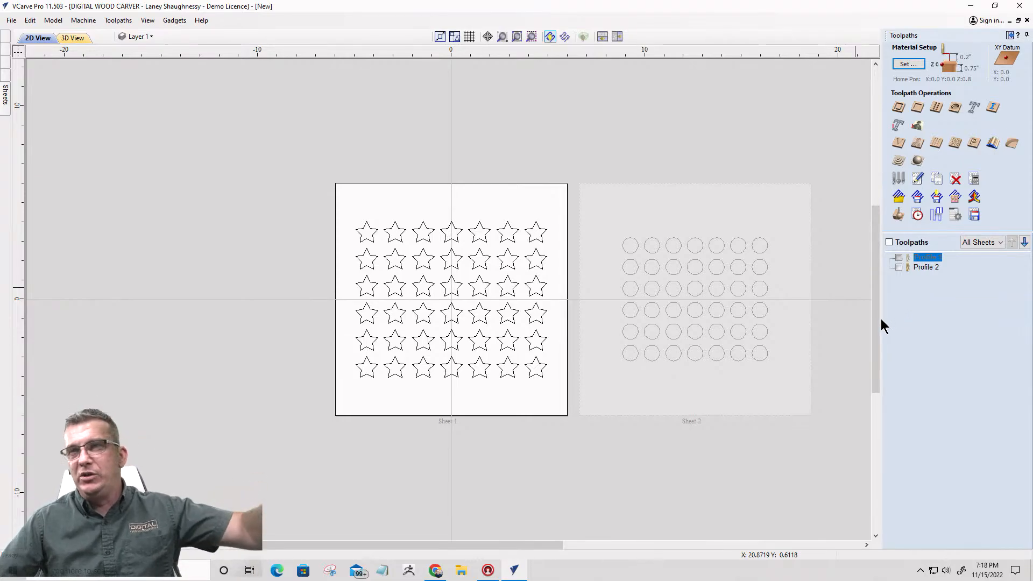
pyautogui.doubleClick(915, 258)
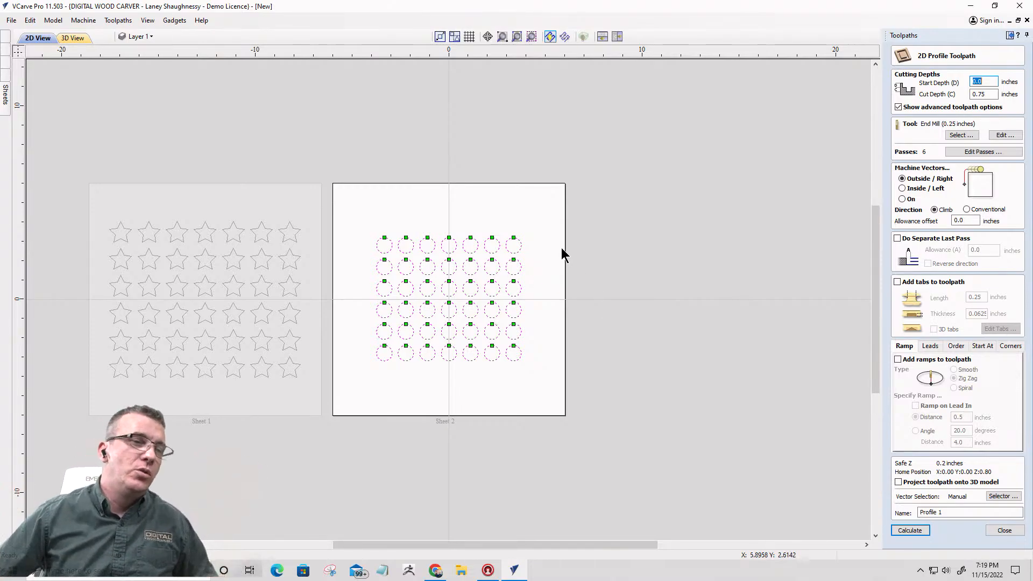
pyautogui.click(1004, 530)
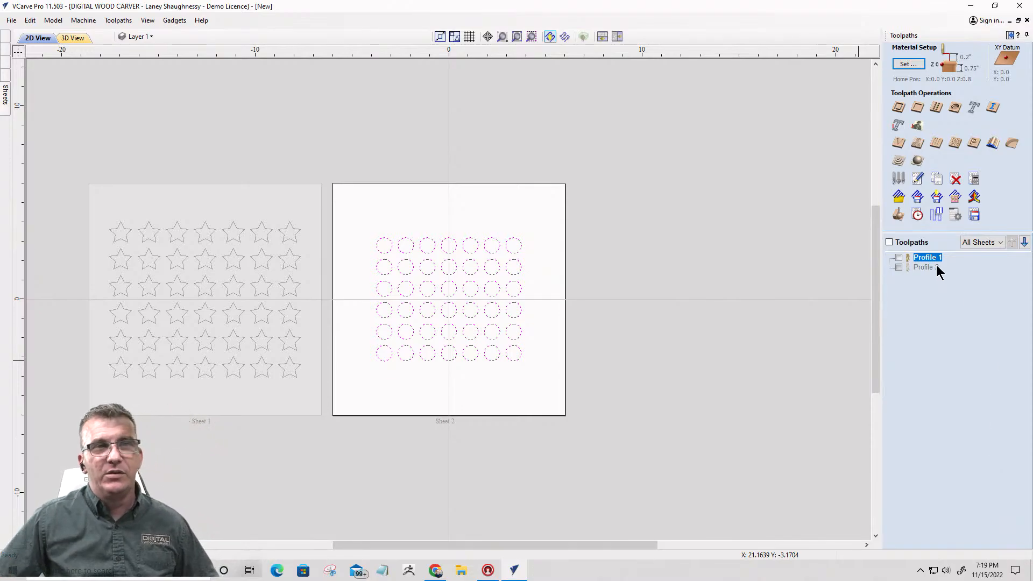
# - Filter the toolpath list to Sheet 2 and restore it to All Sheets
pyautogui.moveTo(924, 265)
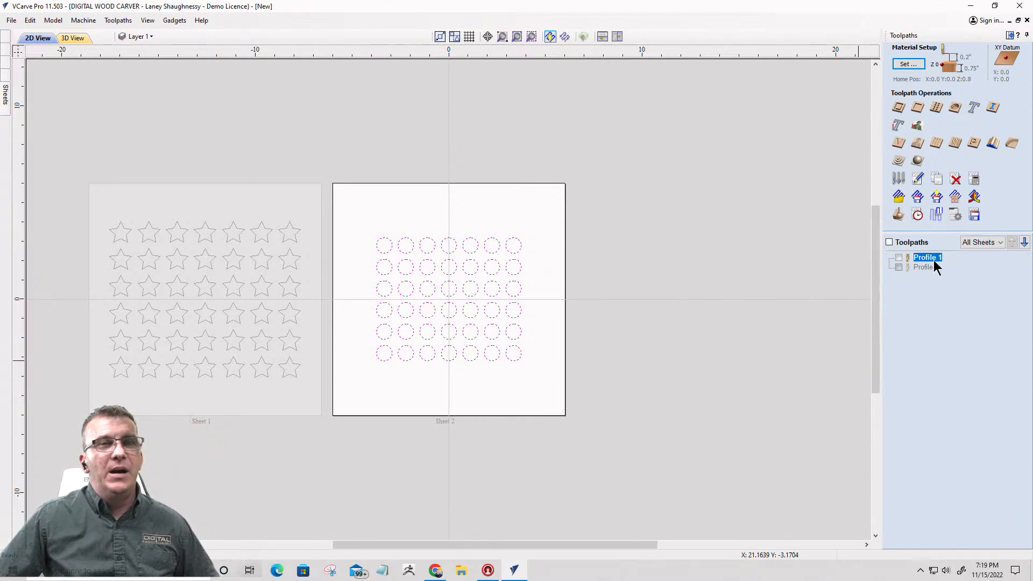
pyautogui.click(990, 273)
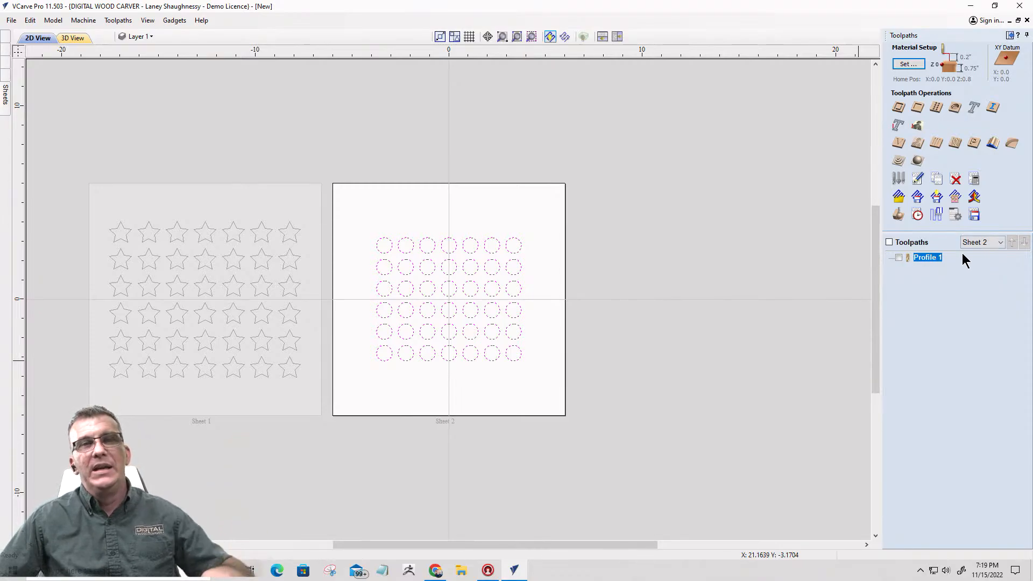
pyautogui.click(976, 238)
pyautogui.click(980, 250)
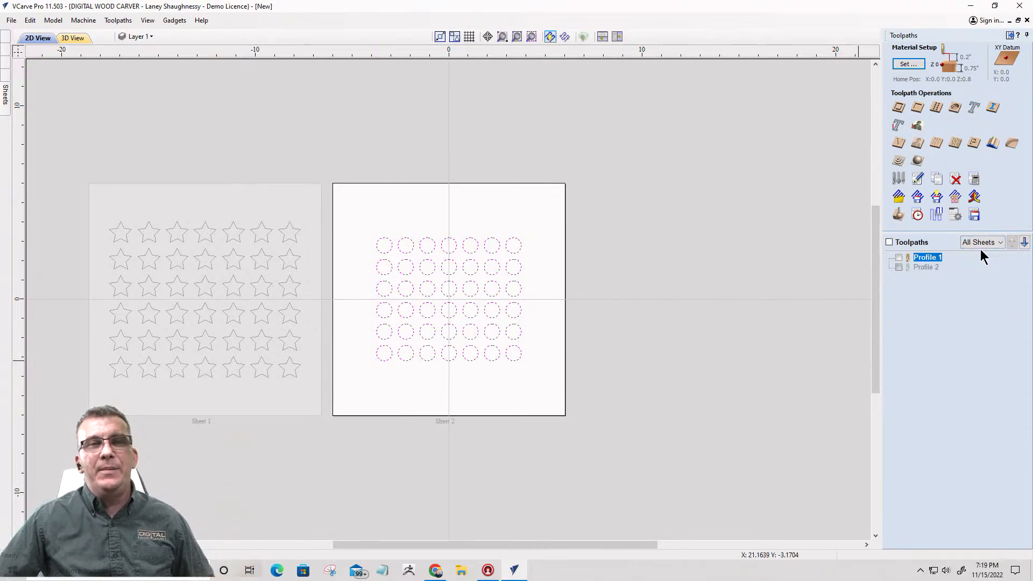
# - Open the stars' Profile 2 toolpath for editing from the All Sheets list and close its settings without recalculating
pyautogui.rightClick(928, 266)
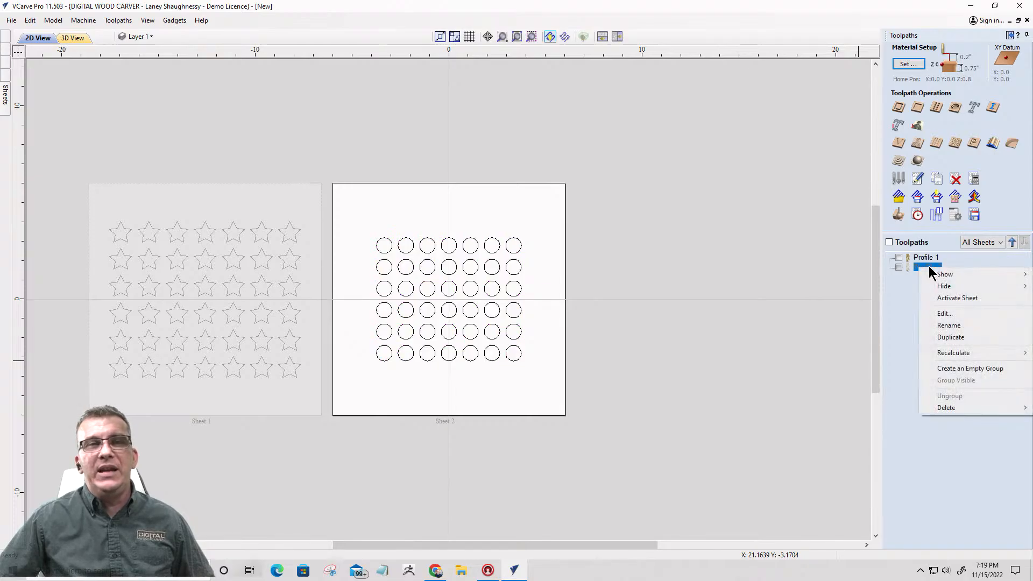
pyautogui.click(938, 313)
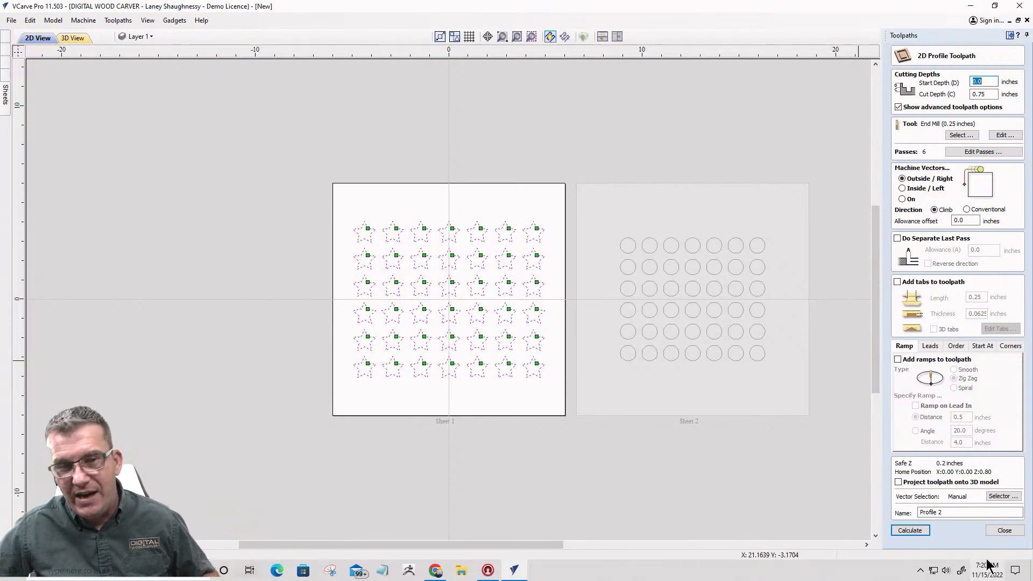
pyautogui.click(1002, 530)
# - Filter the toolpath list to Sheet 2 and open its Profile 1 toolpath for editing
pyautogui.click(976, 243)
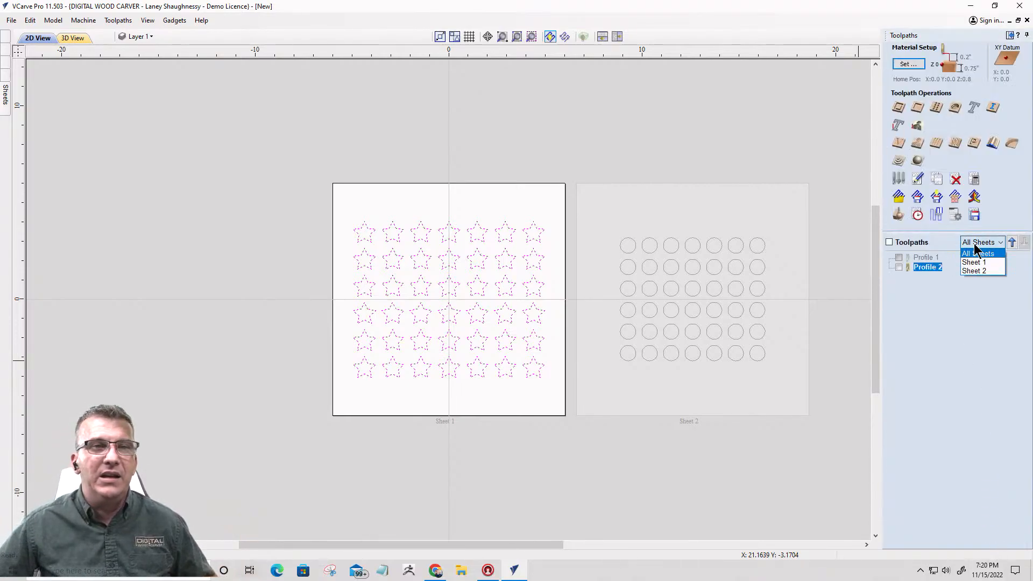
pyautogui.click(975, 272)
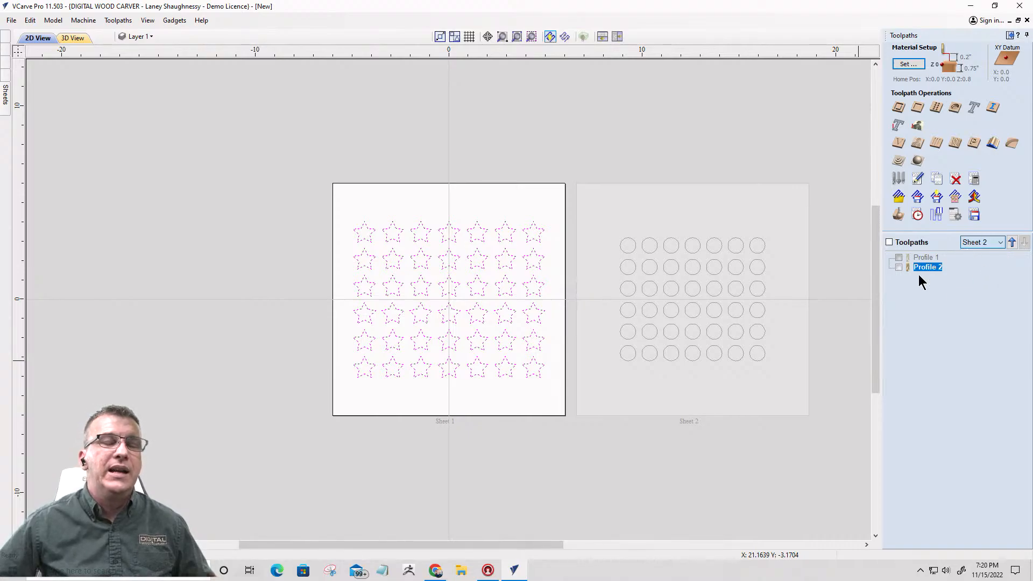
pyautogui.rightClick(925, 257)
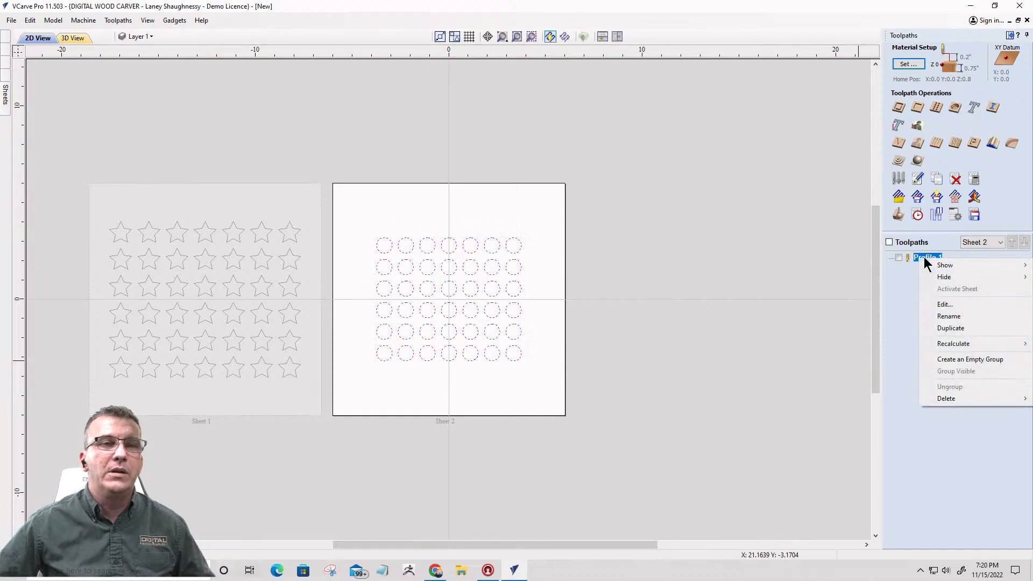
pyautogui.click(941, 305)
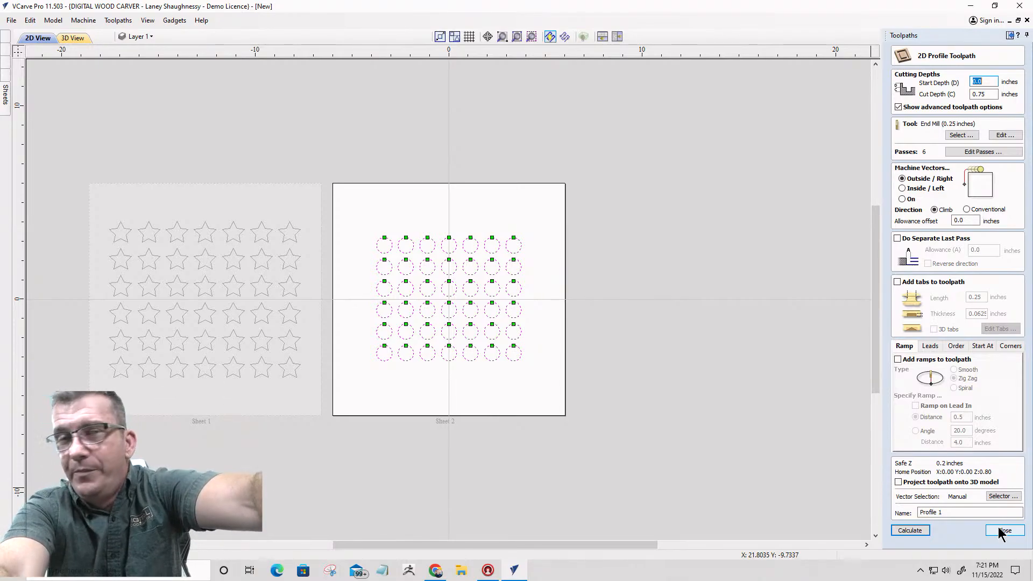
# - Close the current job without saving its changes and open the recent file Lego Block.crv
pyautogui.click(11, 20)
pyautogui.click(22, 65)
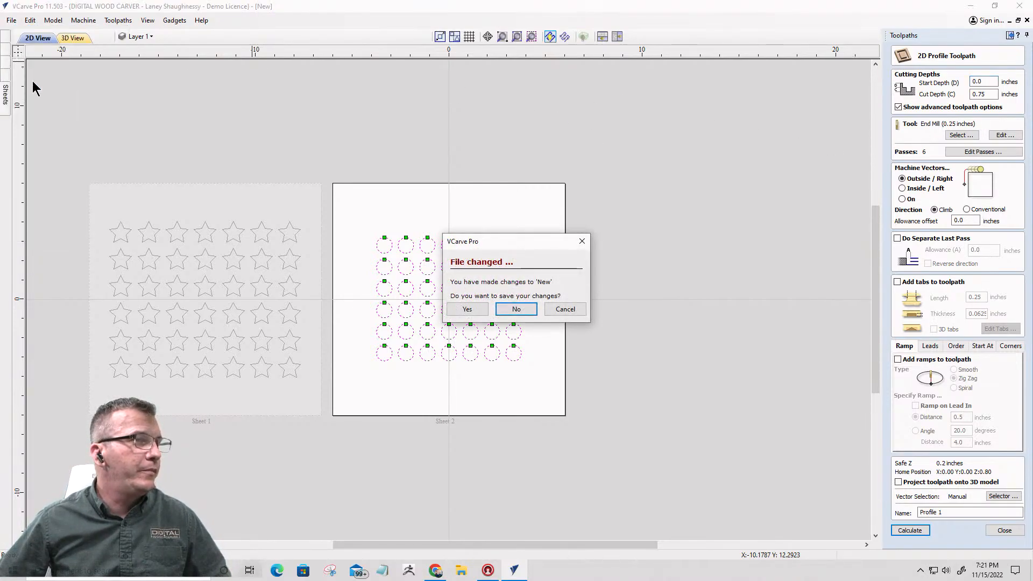
pyautogui.click(522, 308)
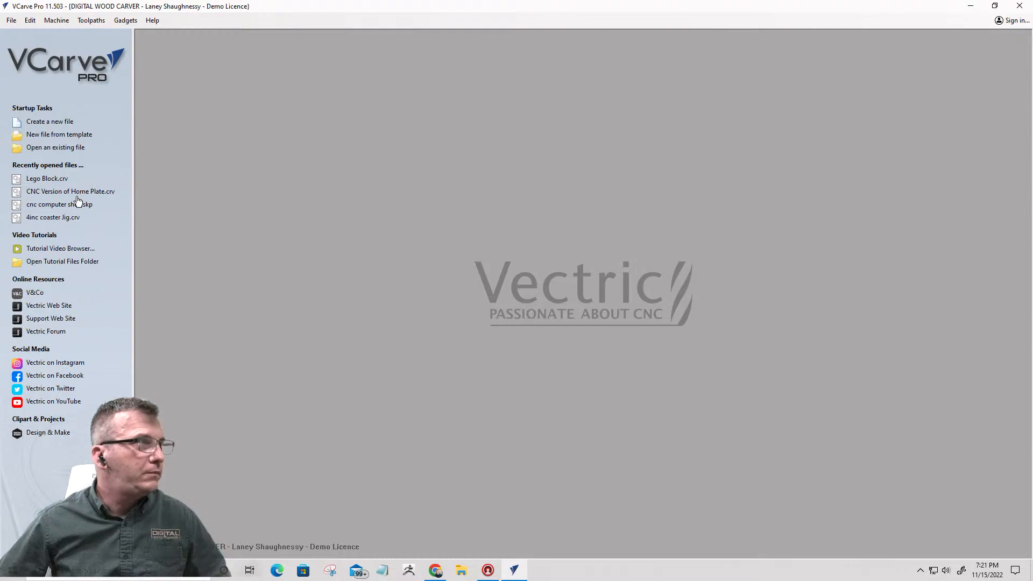
pyautogui.click(36, 178)
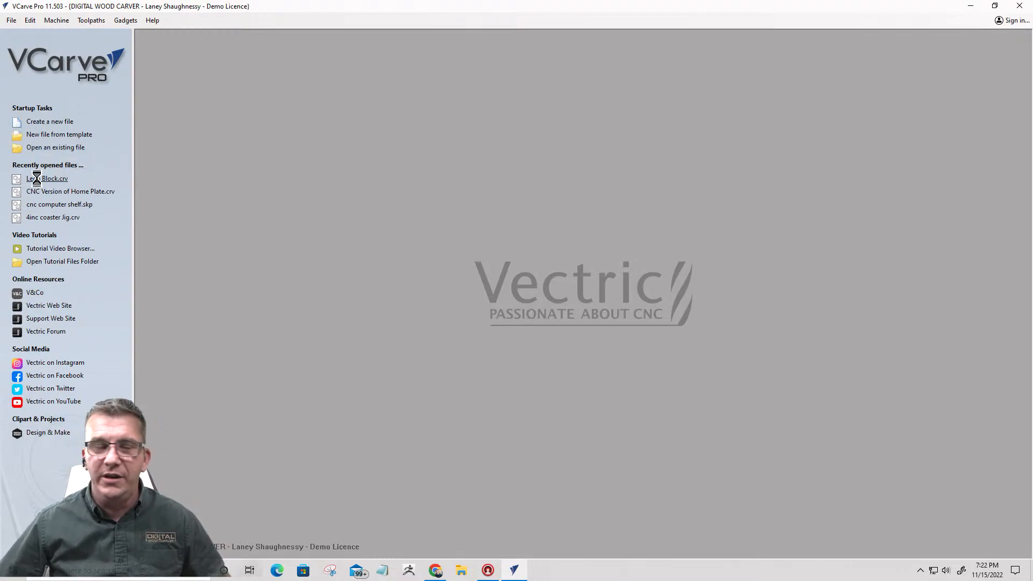
# - Launch SketchUp from the SketchUp 8 program folder
pyautogui.click(17, 574)
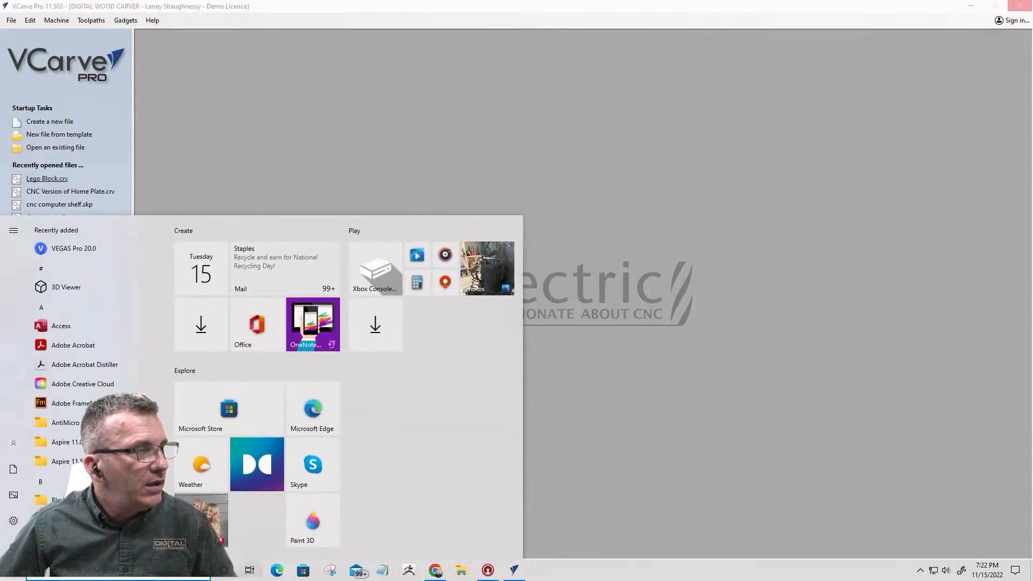
pyautogui.scroll(-5, 114, 372)
pyautogui.scroll(-15, 80, 377)
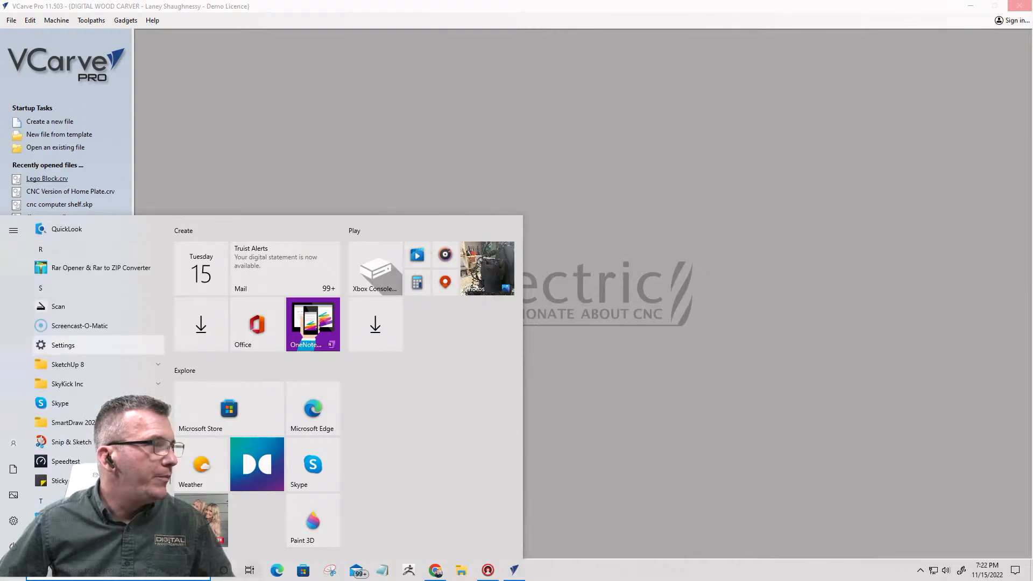
pyautogui.click(79, 366)
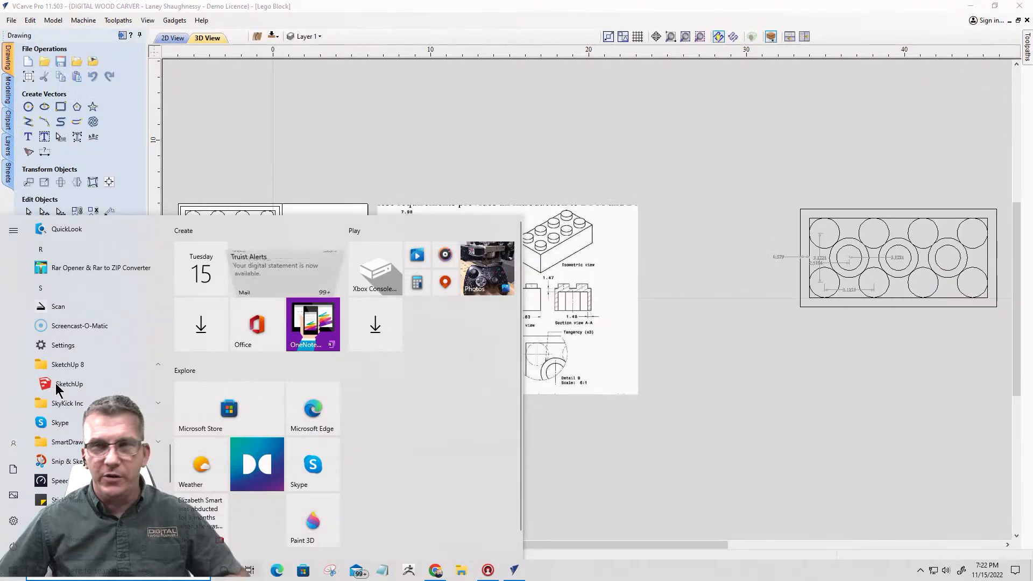
pyautogui.click(59, 384)
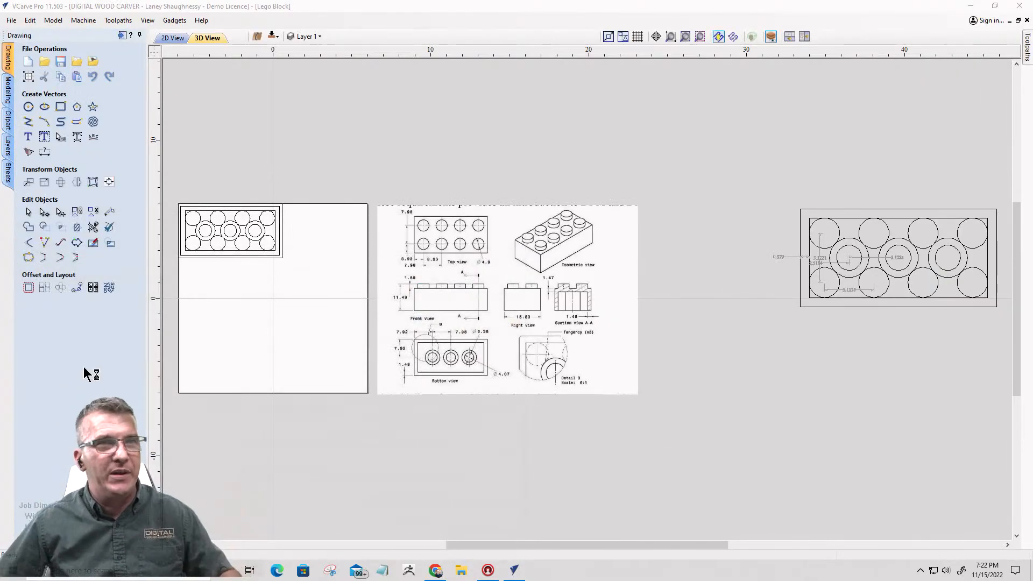
pyautogui.scroll(2, 215, 344)
pyautogui.scroll(1, 295, 349)
pyautogui.scroll(-2, 408, 339)
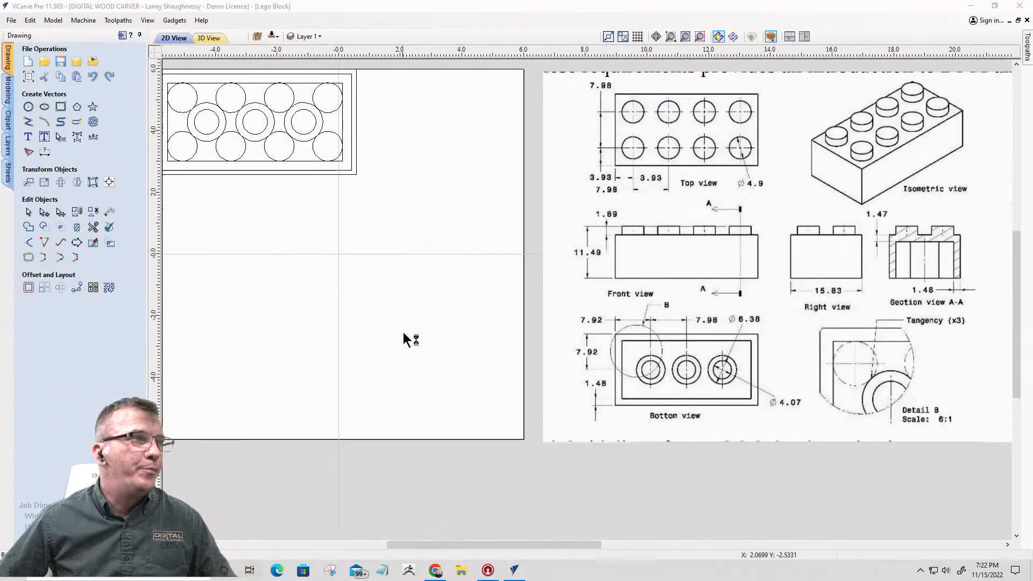
pyautogui.scroll(1, 196, 299)
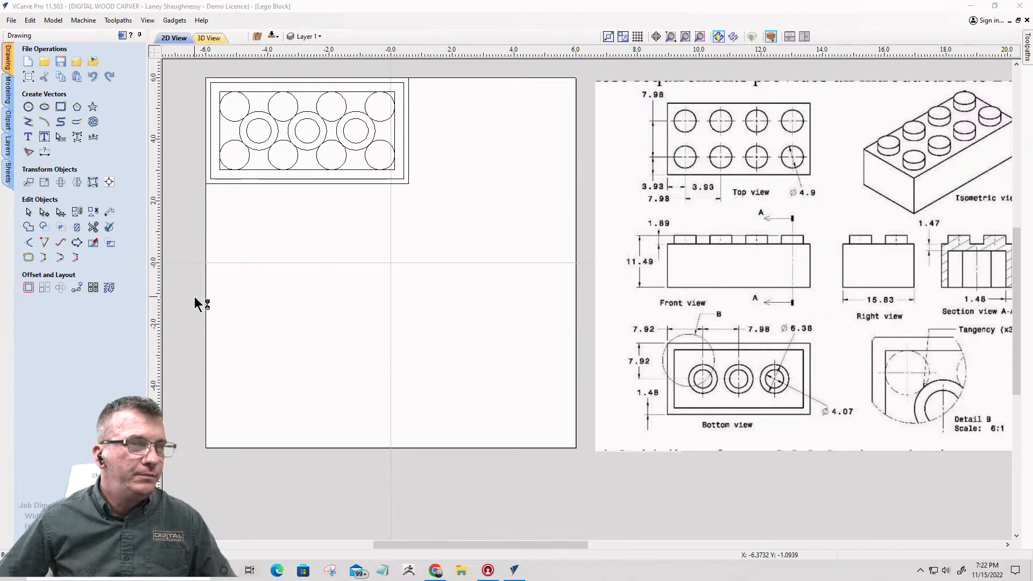
pyautogui.scroll(-1, 195, 300)
pyautogui.scroll(2, 197, 305)
pyautogui.scroll(-1, 198, 301)
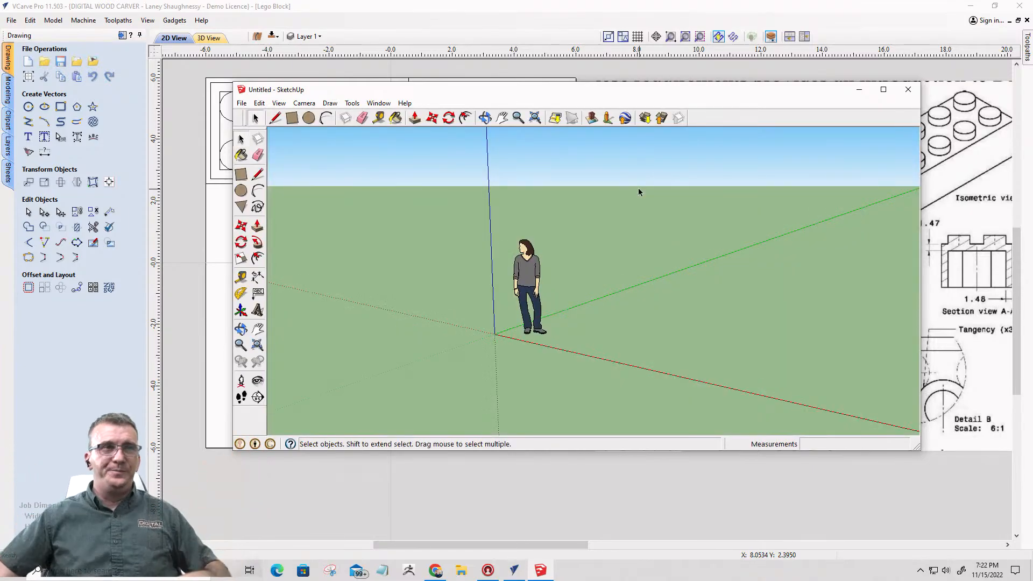
# - Open the recent Lego Drawer model in its saved rather than auto-saved version, and maximise the SketchUp window
pyautogui.click(242, 104)
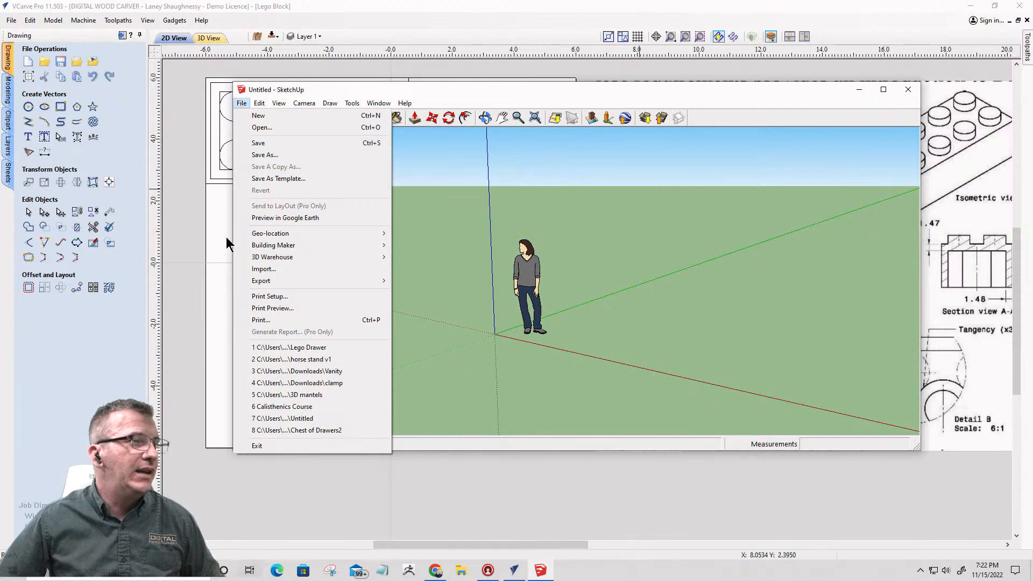
pyautogui.click(288, 347)
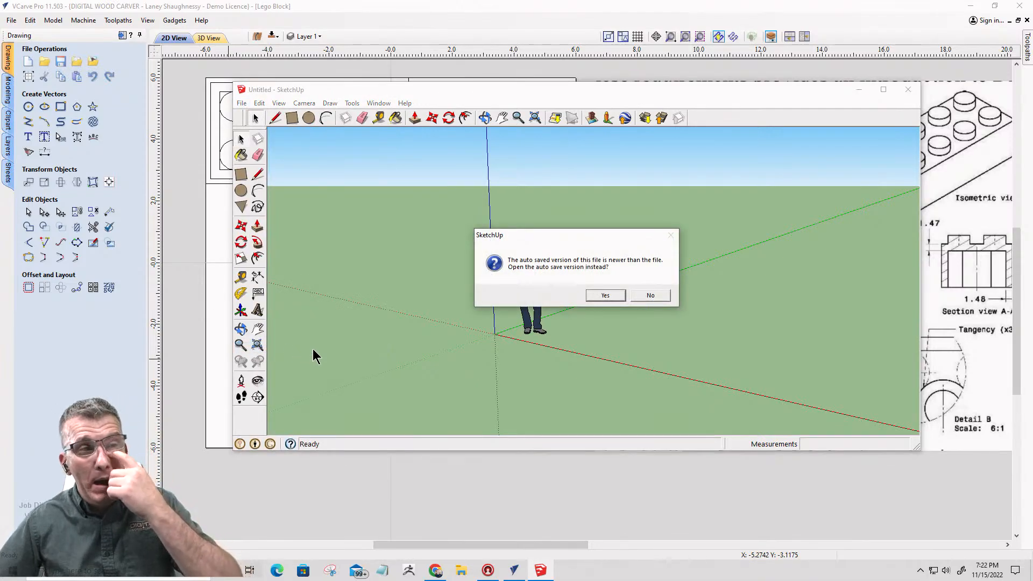
pyautogui.click(652, 296)
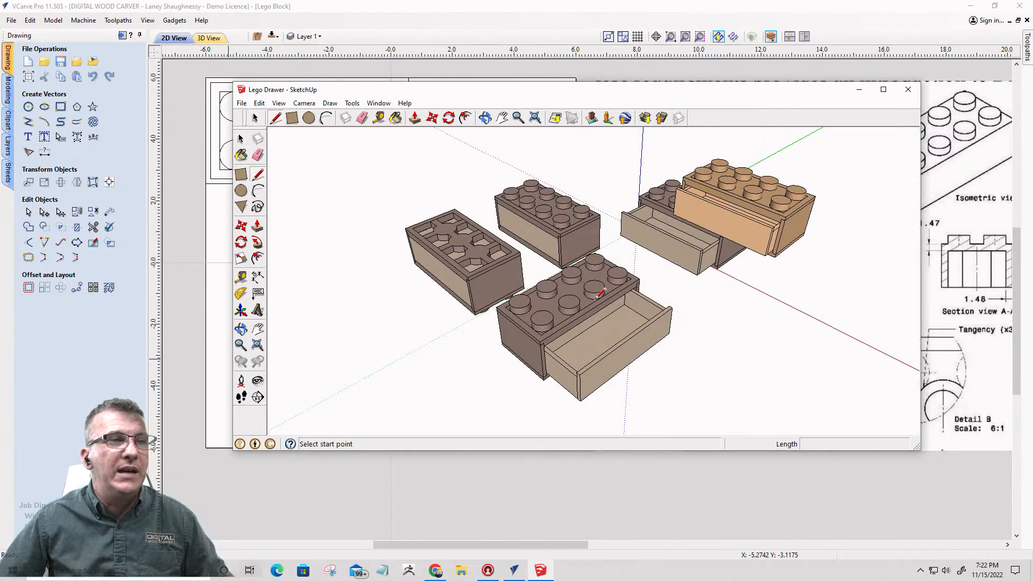
pyautogui.scroll(3, 599, 293)
pyautogui.click(883, 89)
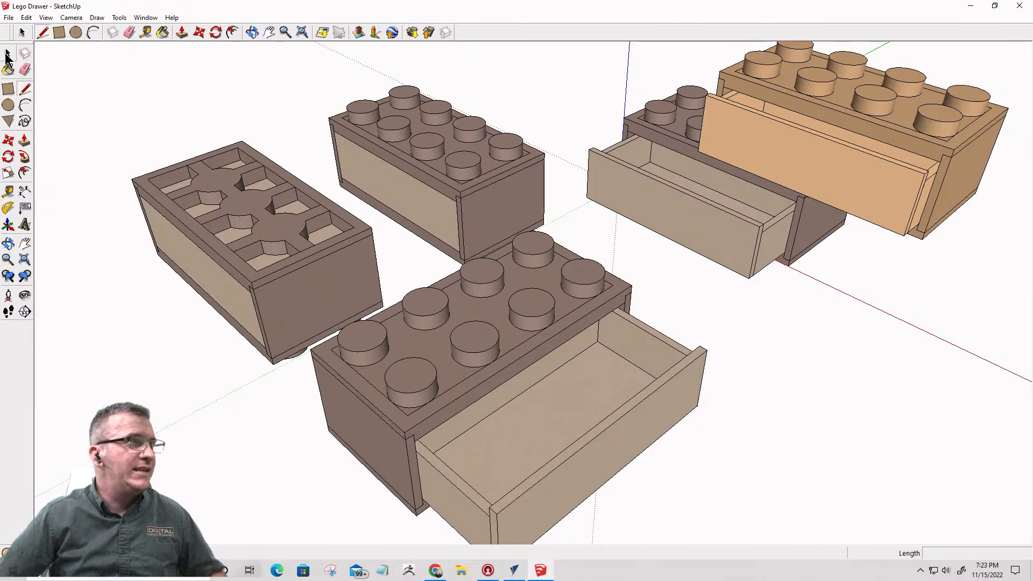
# - Try to move the top panel of the front open-drawer brick by itself, and undo the move
pyautogui.click(251, 32)
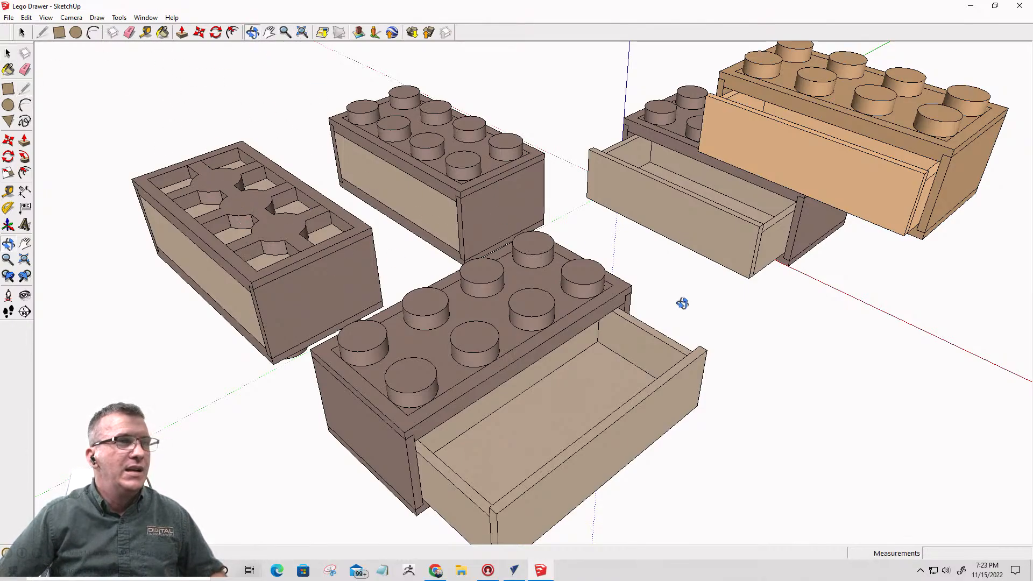
pyautogui.moveTo(683, 303); pyautogui.dragTo(486, 265)
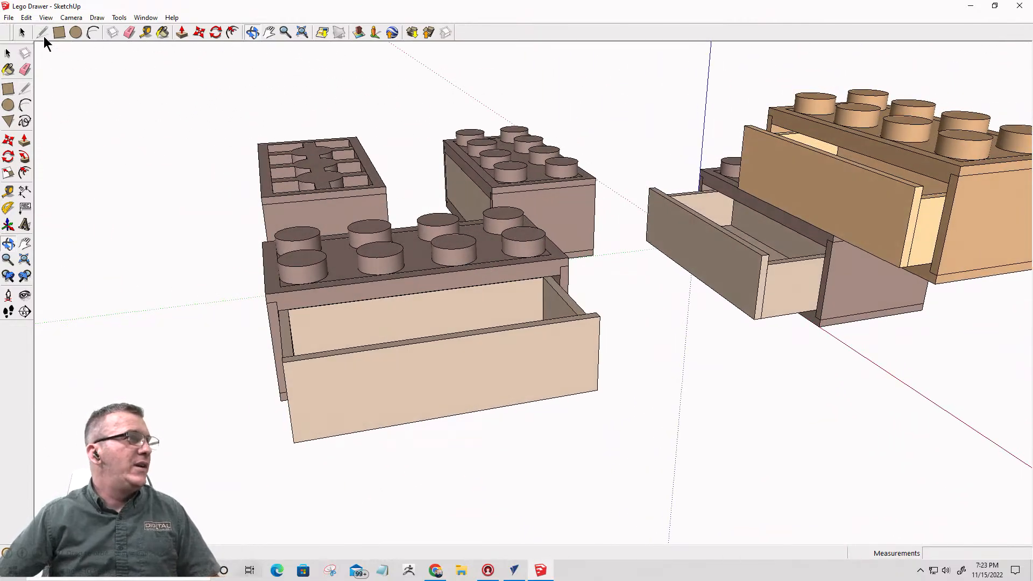
pyautogui.press('space')
pyautogui.click(410, 286)
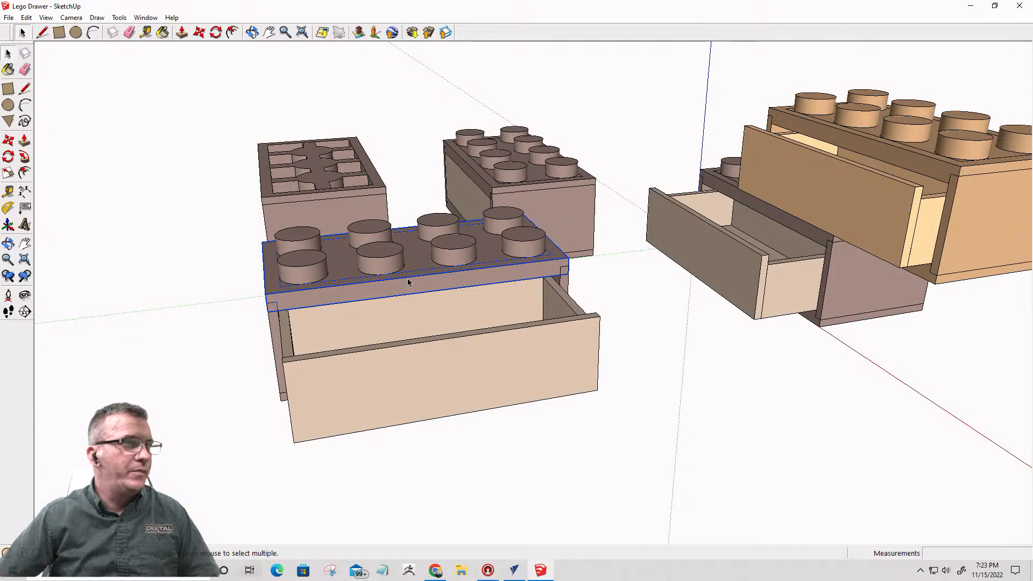
pyautogui.press('m')
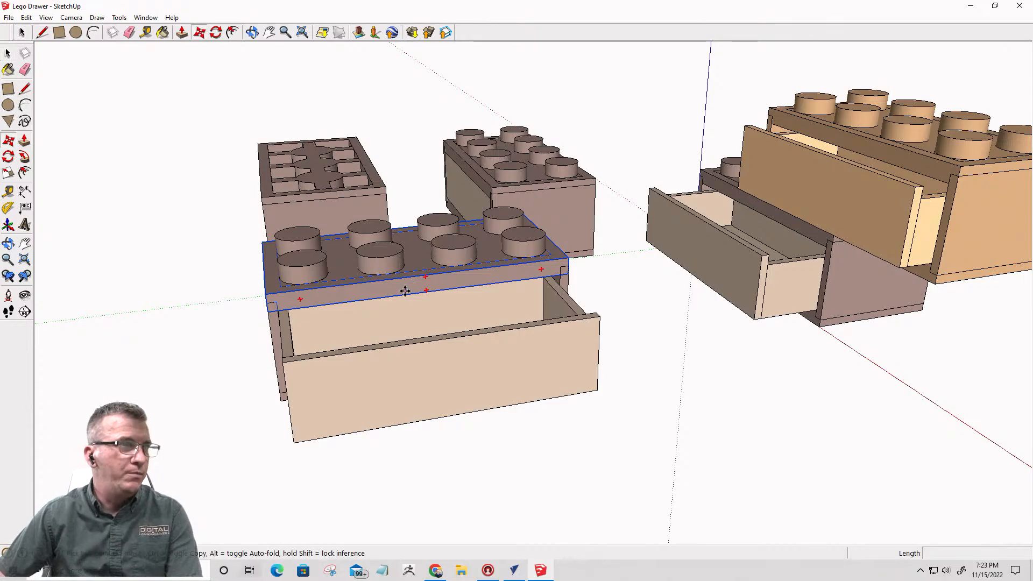
pyautogui.click(406, 287)
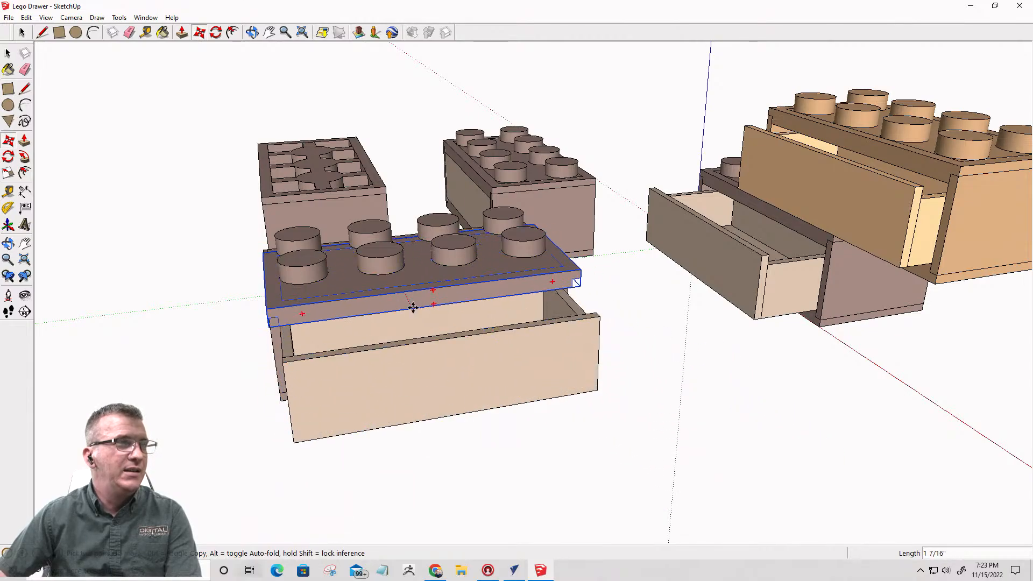
pyautogui.click(414, 316)
pyautogui.hotkey('ctrl', 'z')
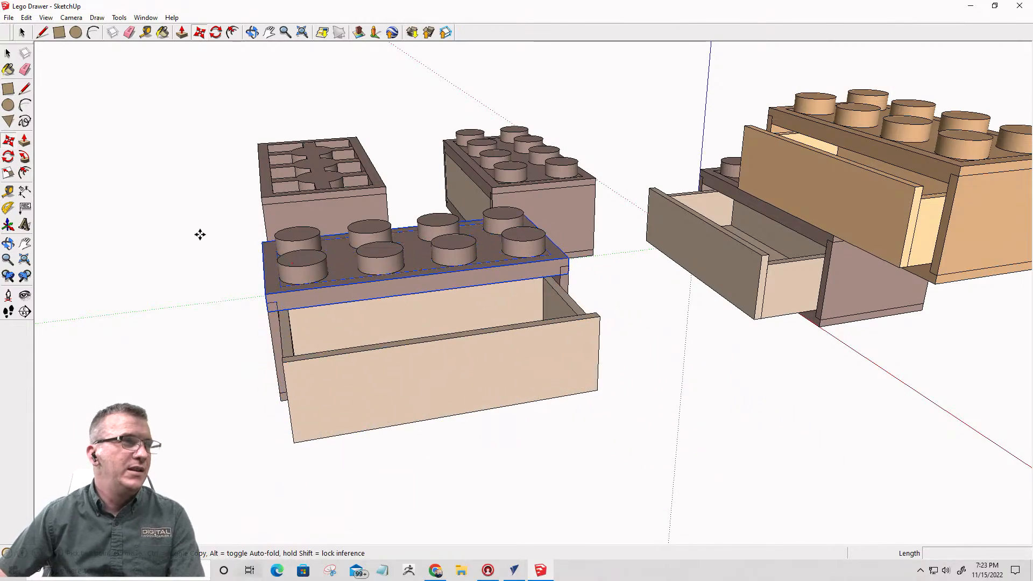
# - Try to move the front brick's top panel together with its eight studs and the other window-selected parts
pyautogui.scroll(2, 242, 228)
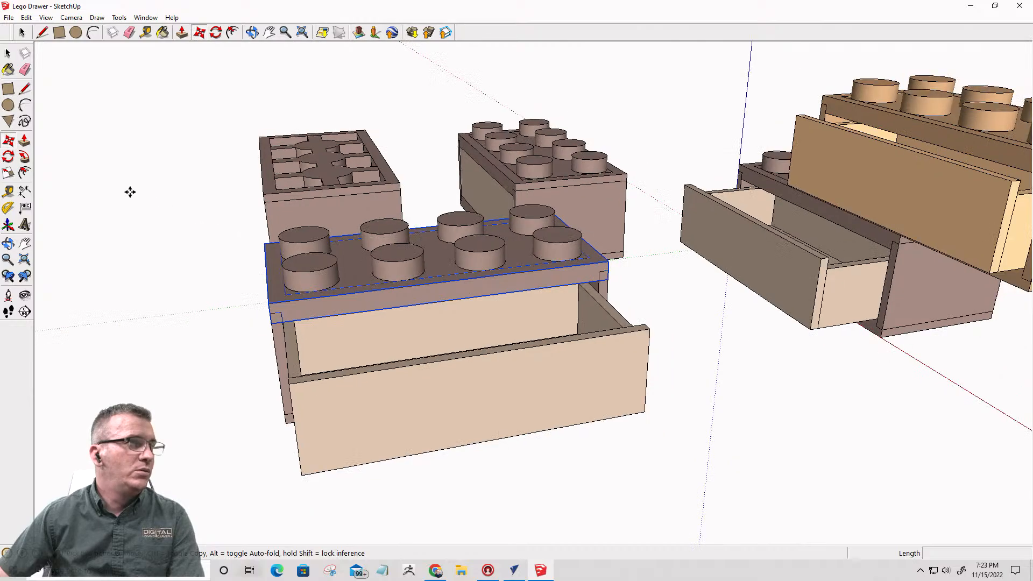
pyautogui.click(26, 32)
pyautogui.moveTo(203, 212); pyautogui.dragTo(639, 318)
pyautogui.moveTo(188, 213); pyautogui.dragTo(658, 319)
pyautogui.moveTo(169, 171); pyautogui.dragTo(651, 372)
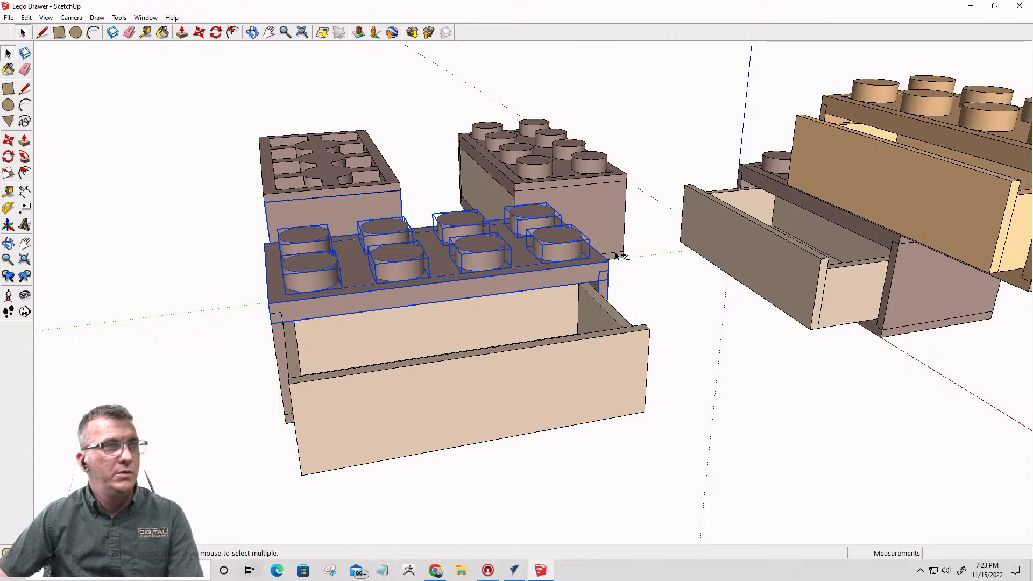
pyautogui.press('m')
pyautogui.click(428, 295)
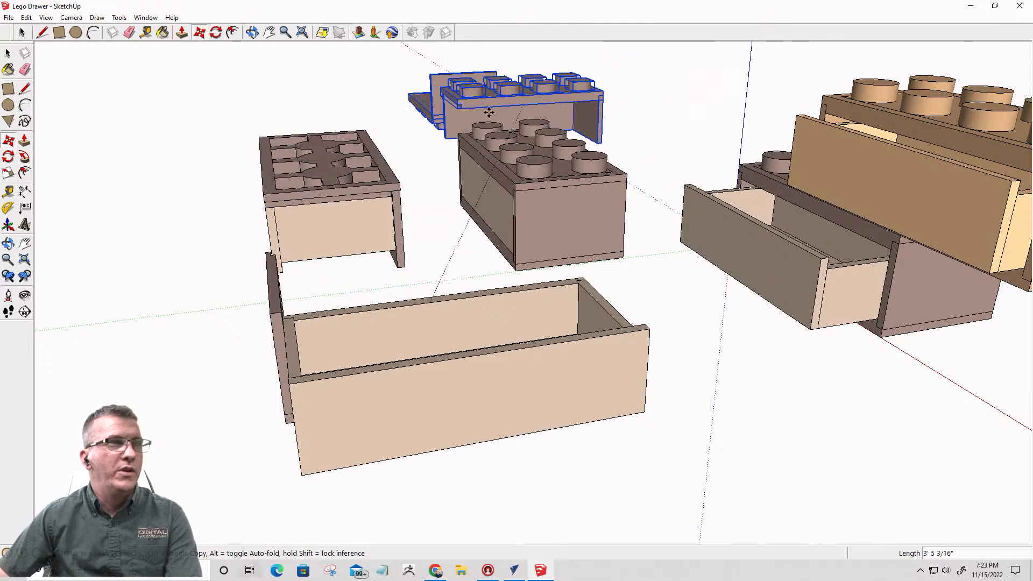
pyautogui.moveTo(489, 112); pyautogui.dragTo(508, 427)
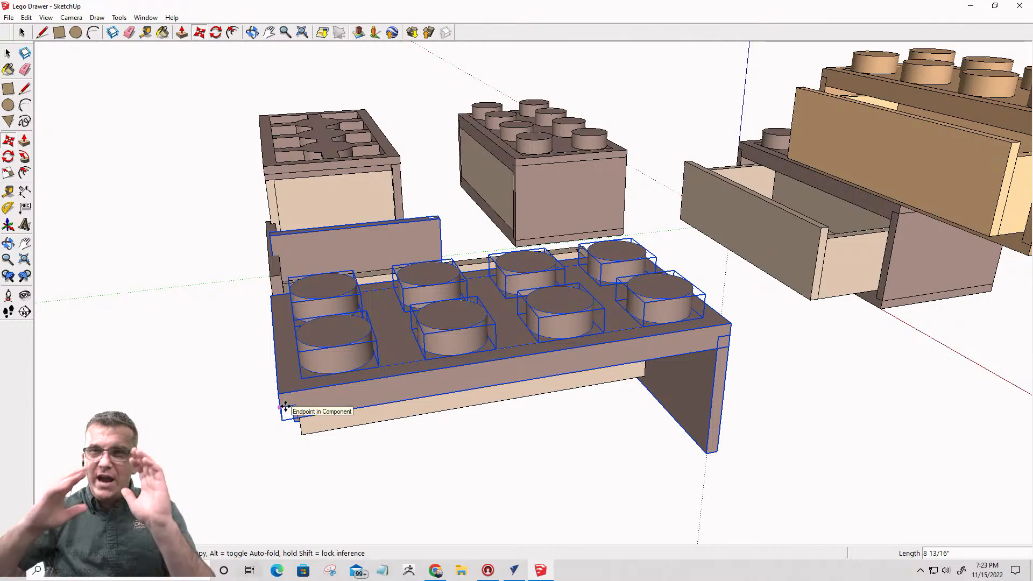
pyautogui.press('Escape')
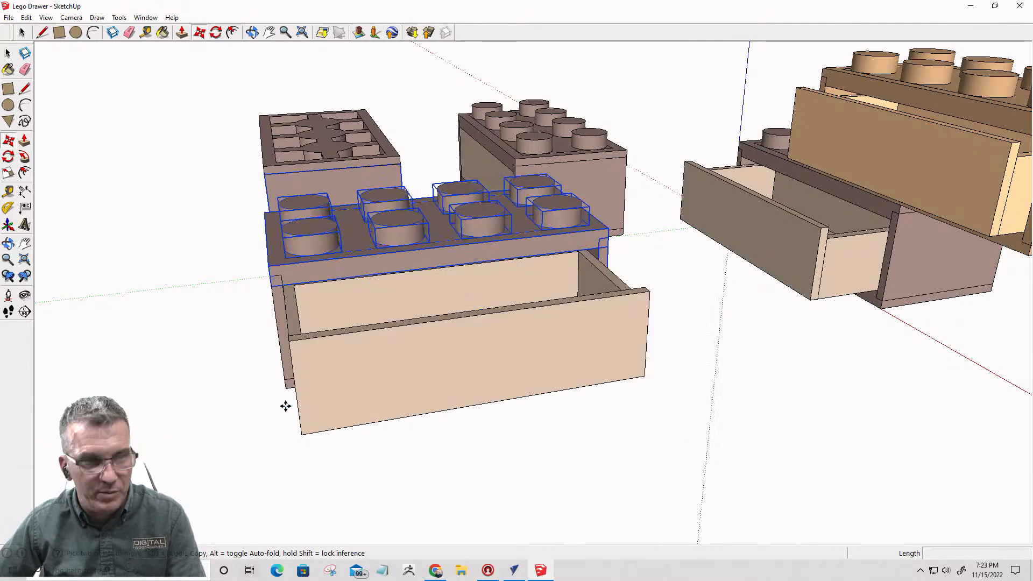
# - Examine the Lego drawer bricks from underneath and from the side, leaving every part in place
pyautogui.moveTo(383, 362); pyautogui.dragTo(563, 147, button='middle')
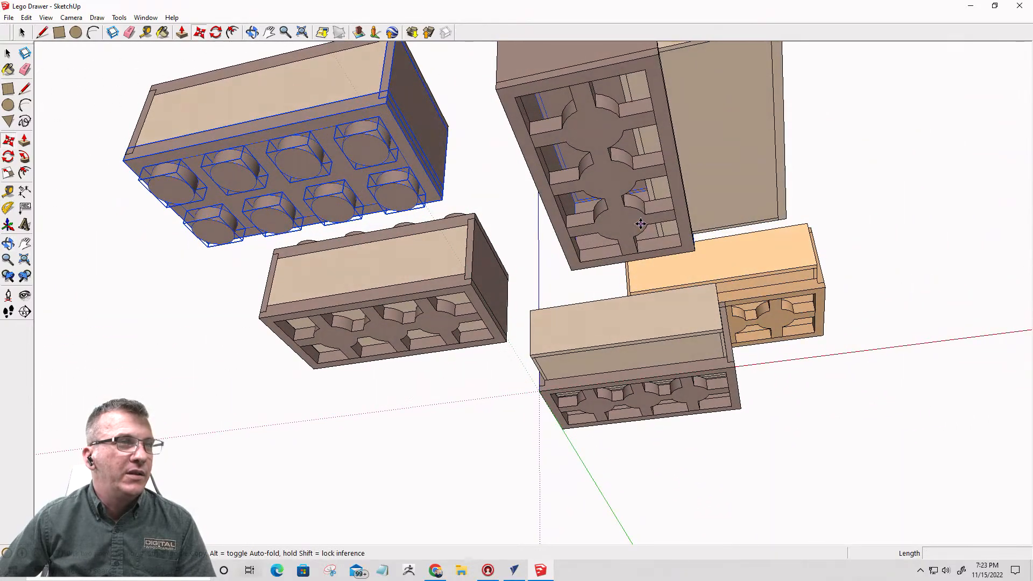
pyautogui.moveTo(638, 258); pyautogui.dragTo(325, 553, button='middle')
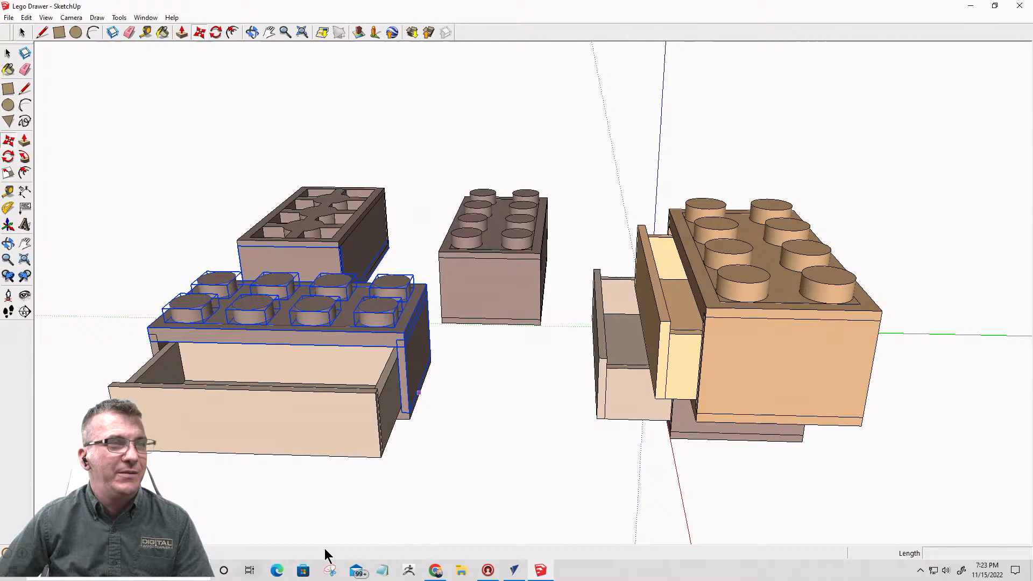
pyautogui.click(806, 345)
pyautogui.press('Escape')
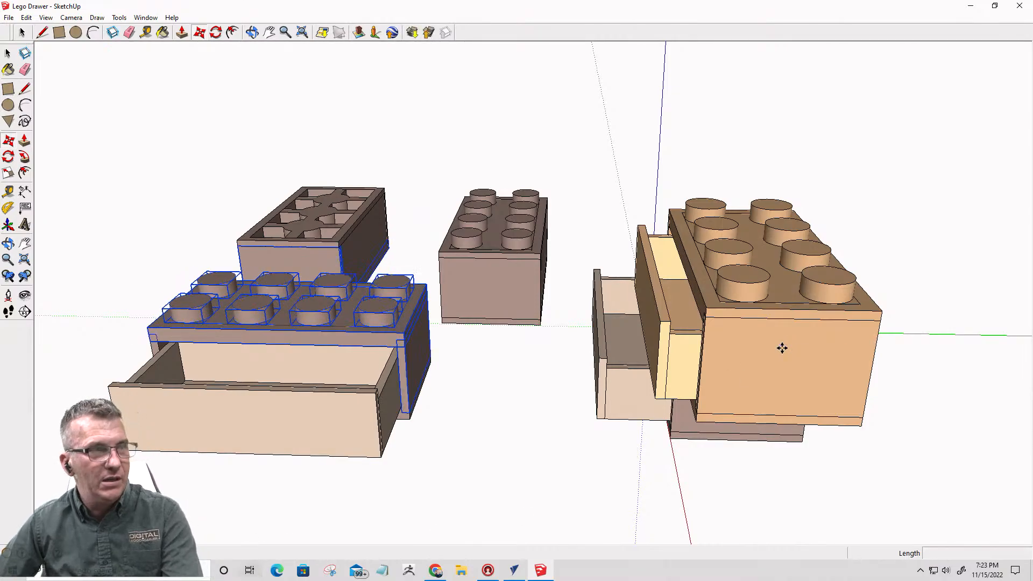
pyautogui.press('space')
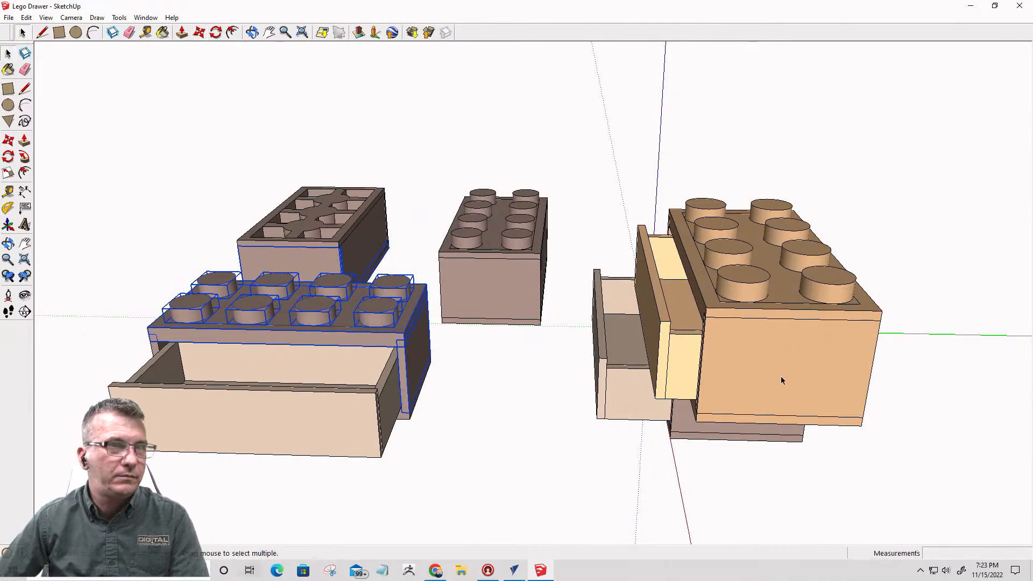
# - Examine the orange brick's side panel, then view all the Lego drawer bricks from above and from the front
pyautogui.click(784, 378)
pyautogui.hotkey('alt', 'm')
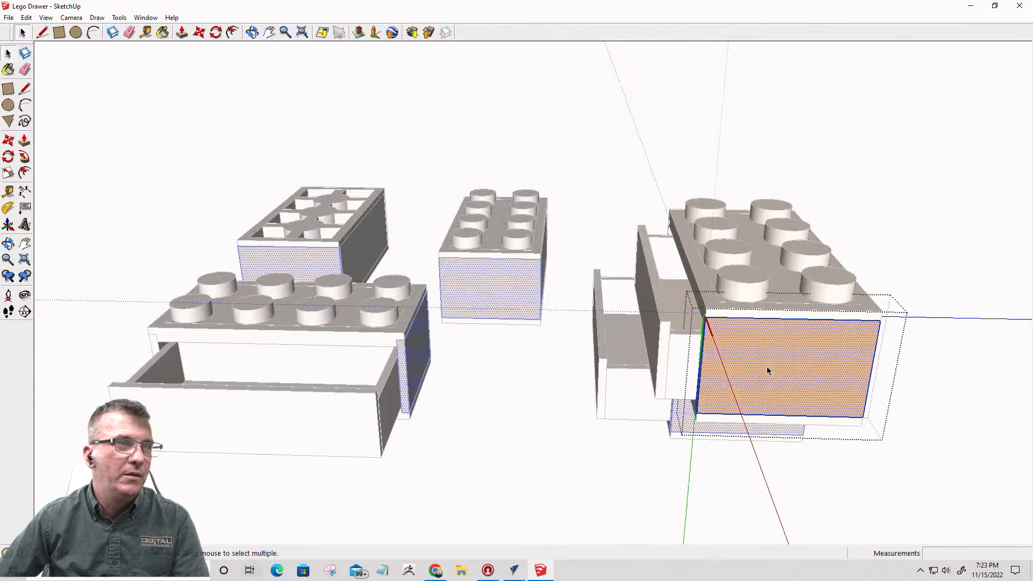
pyautogui.moveTo(767, 367); pyautogui.dragTo(642, 488, button='middle')
pyautogui.hotkey('alt', 'm')
pyautogui.scroll(-3, 759, 380)
pyautogui.scroll(1, 526, 140)
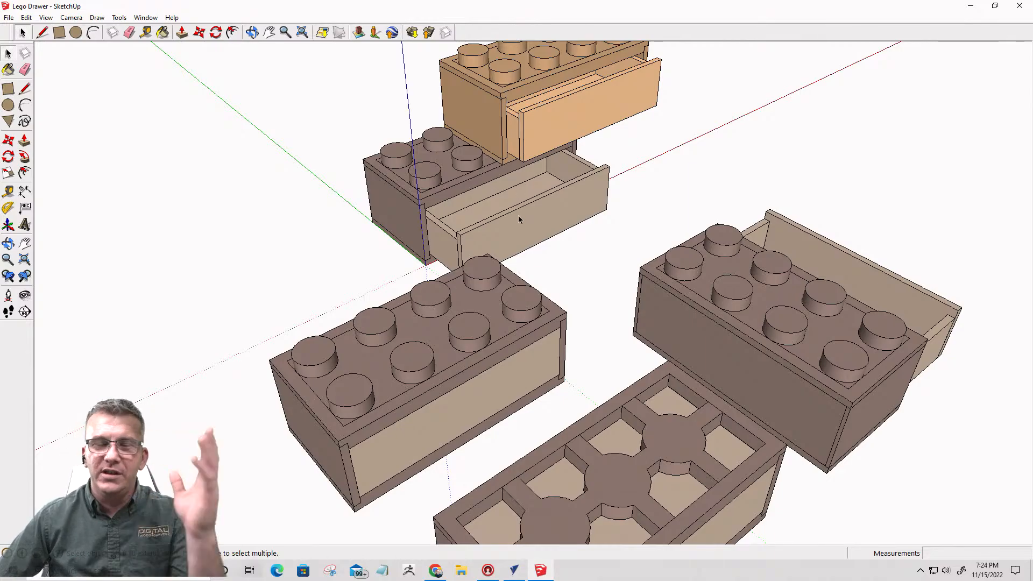
pyautogui.scroll(-2, 518, 215)
pyautogui.moveTo(532, 220); pyautogui.dragTo(464, 339, button='middle')
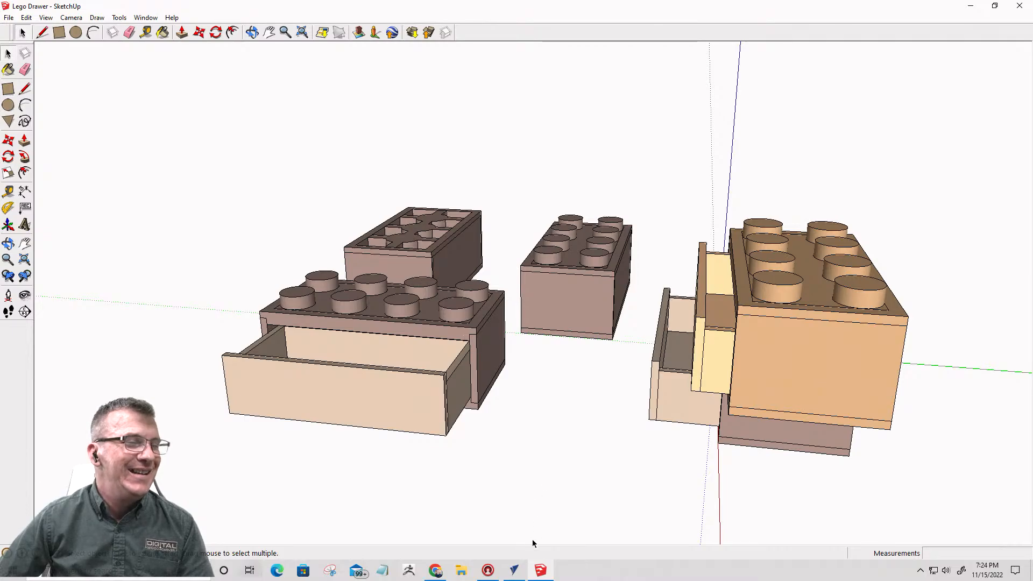
# - Switch to the Lego Block job in VCarve Pro and examine the dimensioned Lego reference drawing beside the sheet
pyautogui.moveTo(515, 576)
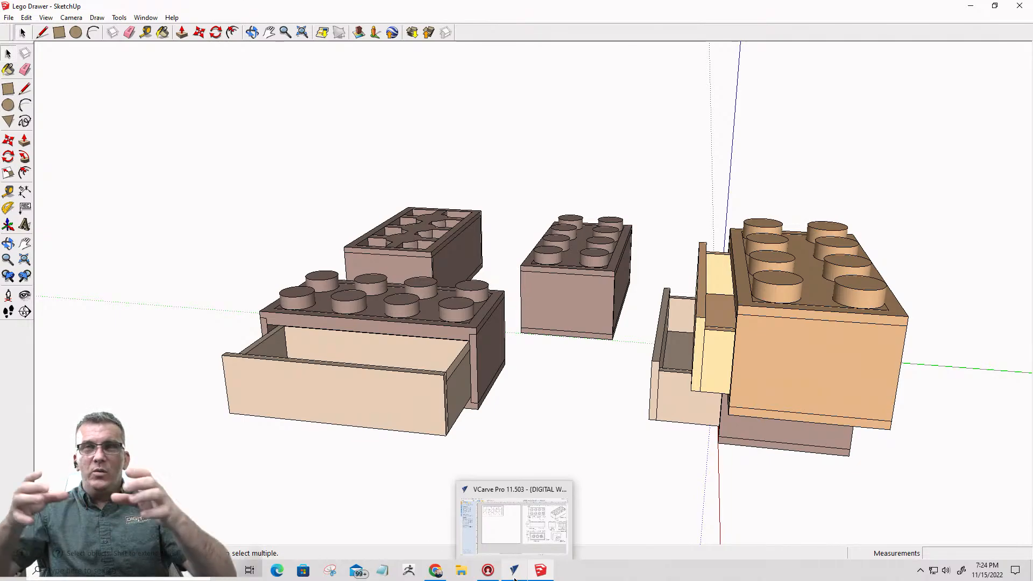
pyautogui.scroll(-1, 546, 226)
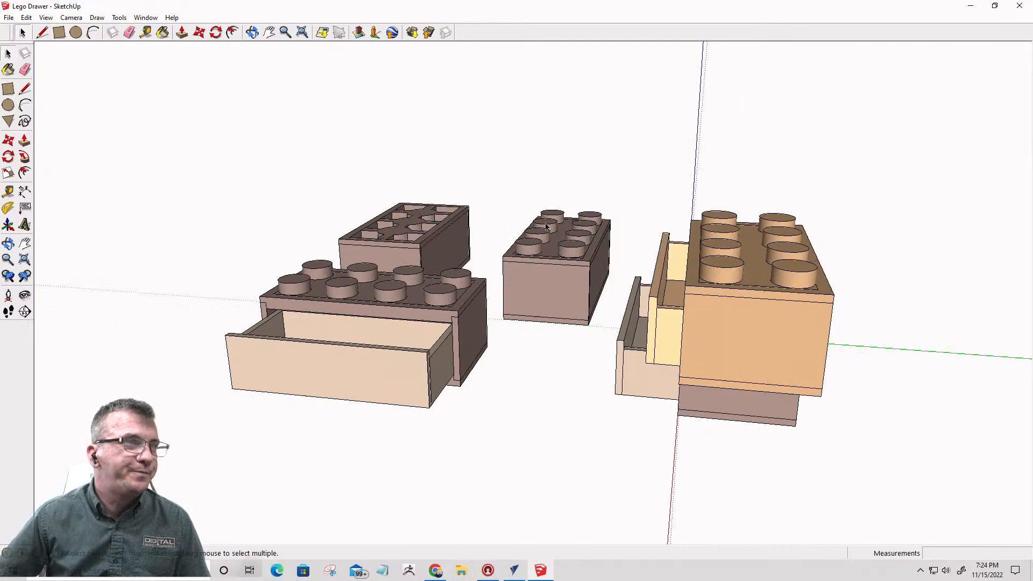
pyautogui.click(514, 570)
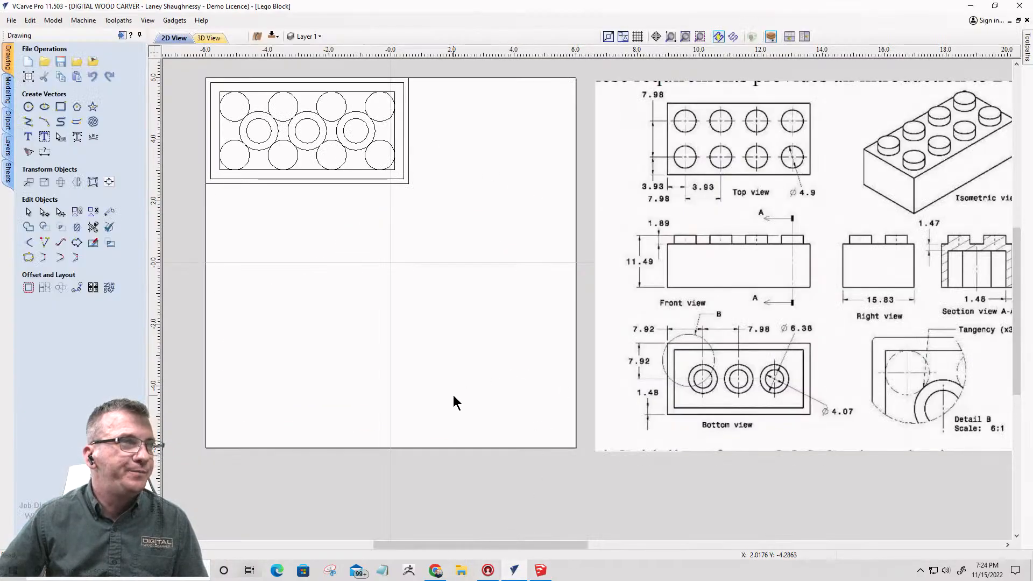
pyautogui.scroll(-2, 453, 395)
pyautogui.scroll(4, 600, 363)
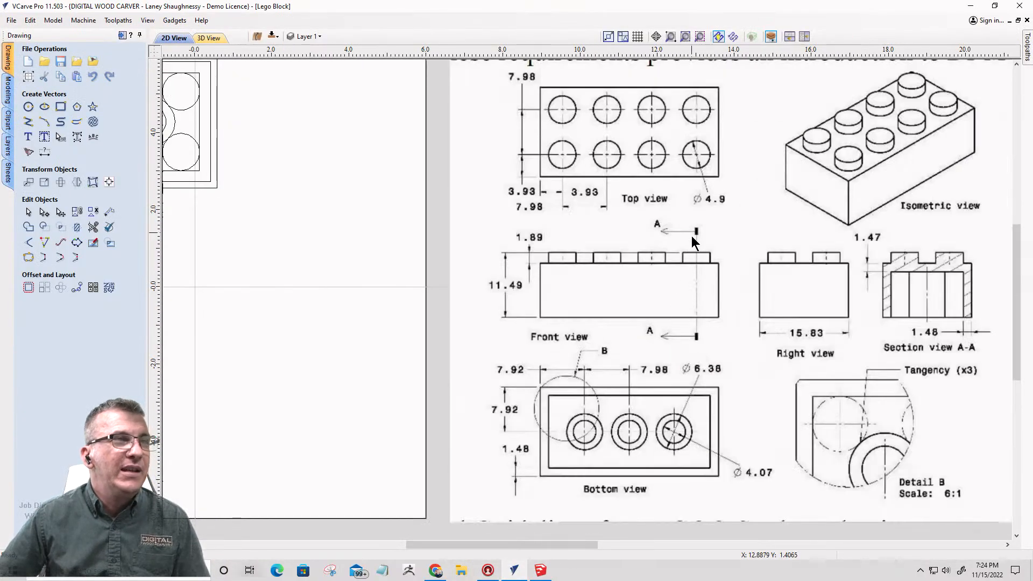
pyautogui.scroll(-1, 693, 242)
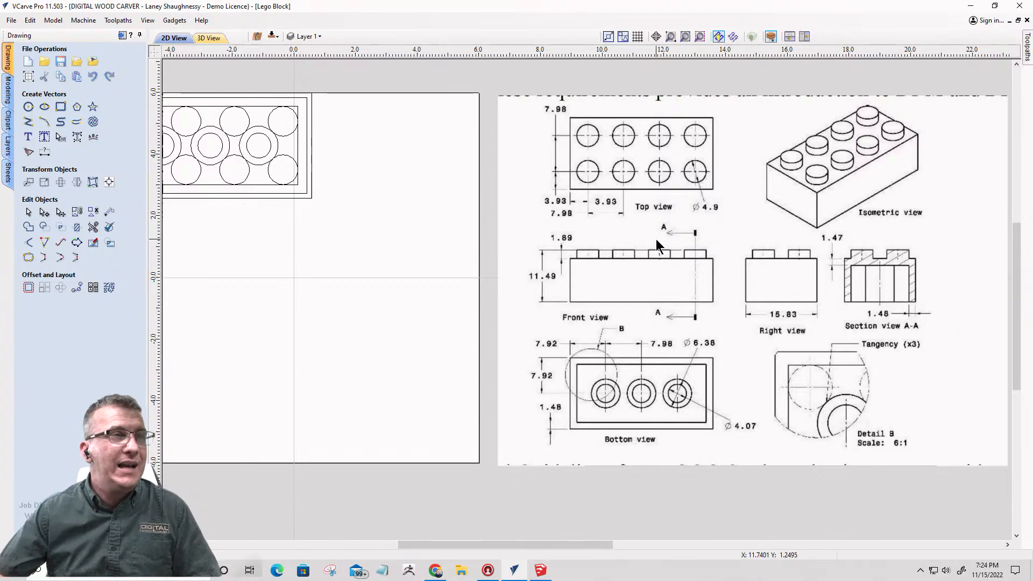
# - Compare the brick vectors on the sheet with the larger dimensioned brick layout outside it and the reference drawing
pyautogui.scroll(-3, 656, 239)
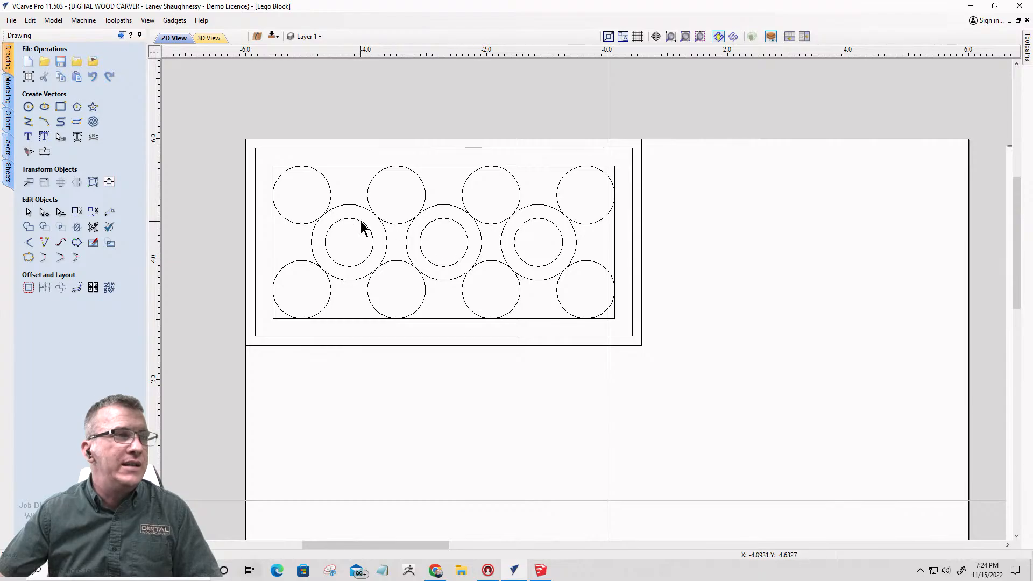
pyautogui.scroll(-6, 353, 224)
pyautogui.scroll(6, 737, 288)
pyautogui.scroll(4, 466, 288)
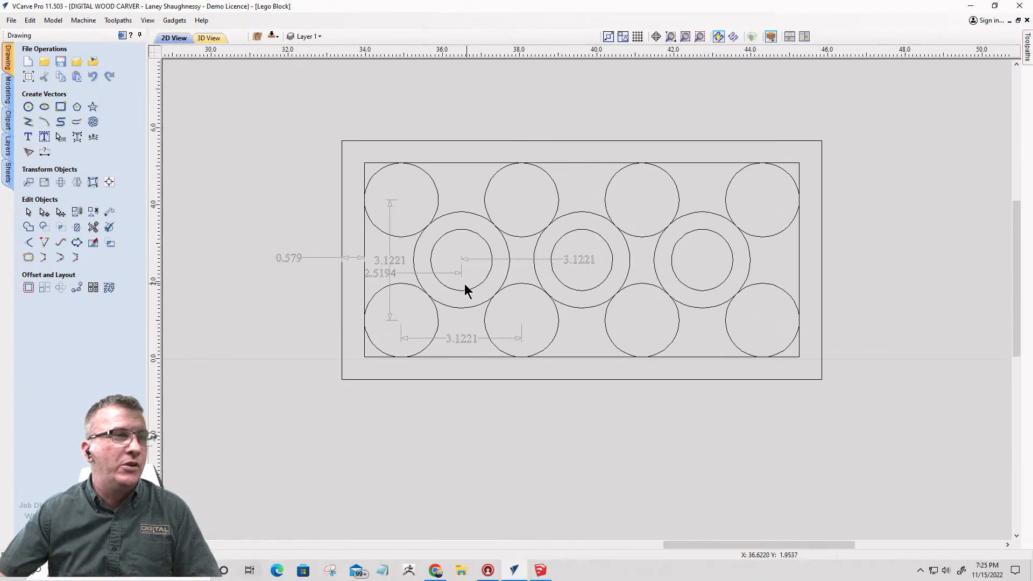
pyautogui.scroll(-4, 795, 246)
pyautogui.scroll(-4, 834, 248)
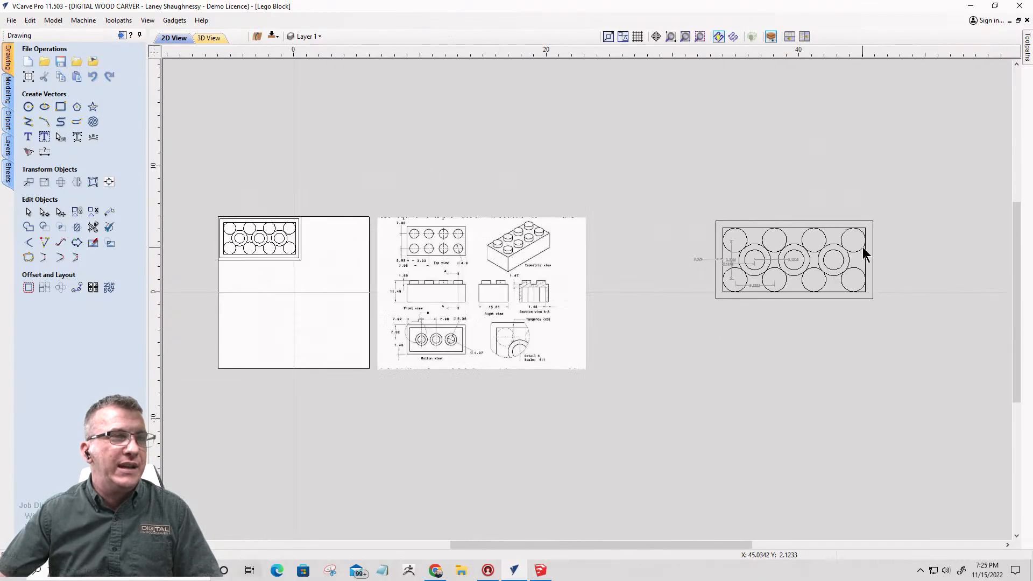
pyautogui.scroll(4, 280, 286)
pyautogui.scroll(3, 251, 296)
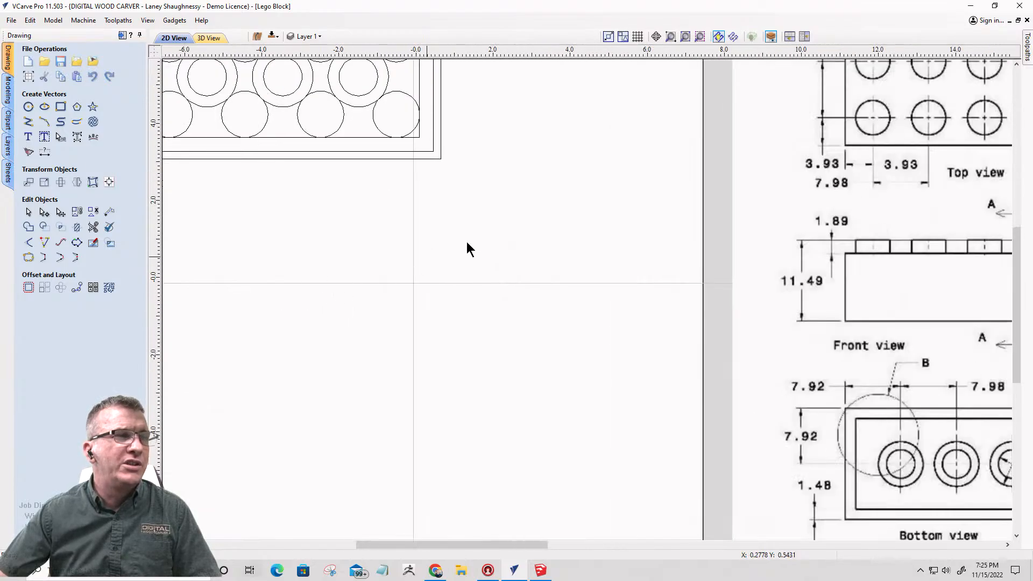
pyautogui.scroll(-5, 586, 205)
pyautogui.scroll(5, 447, 285)
pyautogui.scroll(-3, 444, 285)
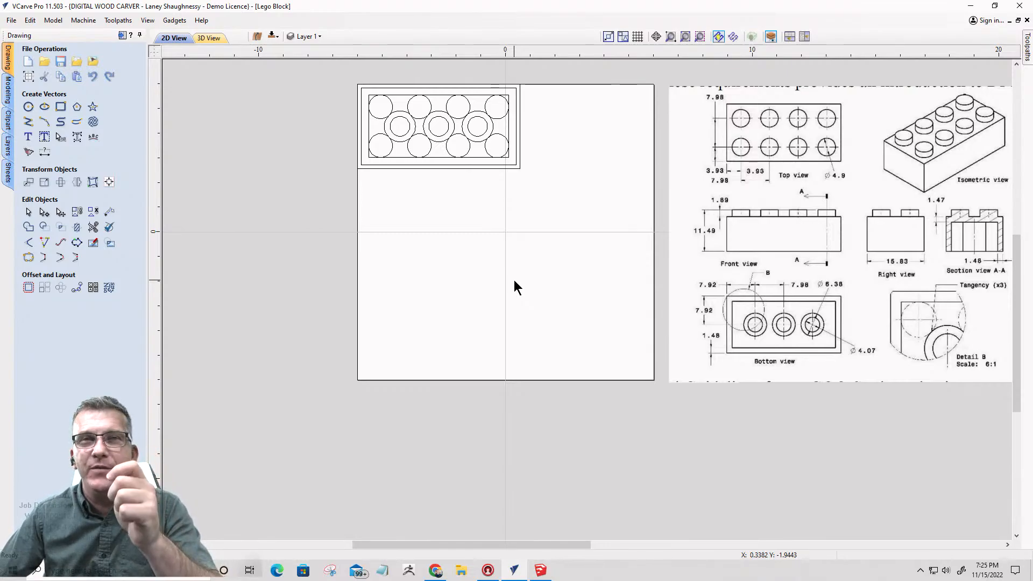
# - Look at the rectangle tool's size settings without creating anything, and examine the reference drawing's top-view dimensions against the brick vectors
pyautogui.click(62, 106)
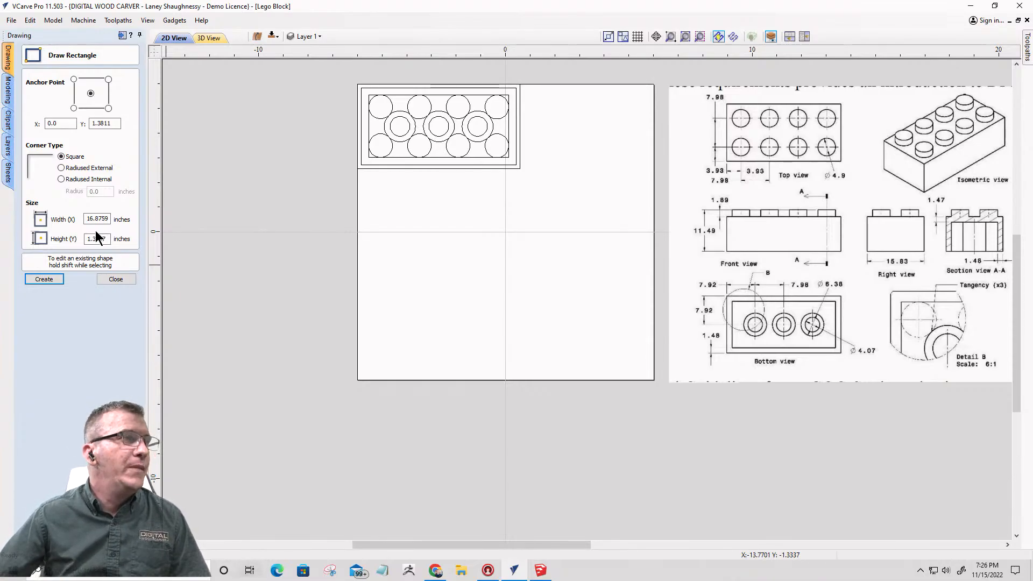
pyautogui.click(116, 280)
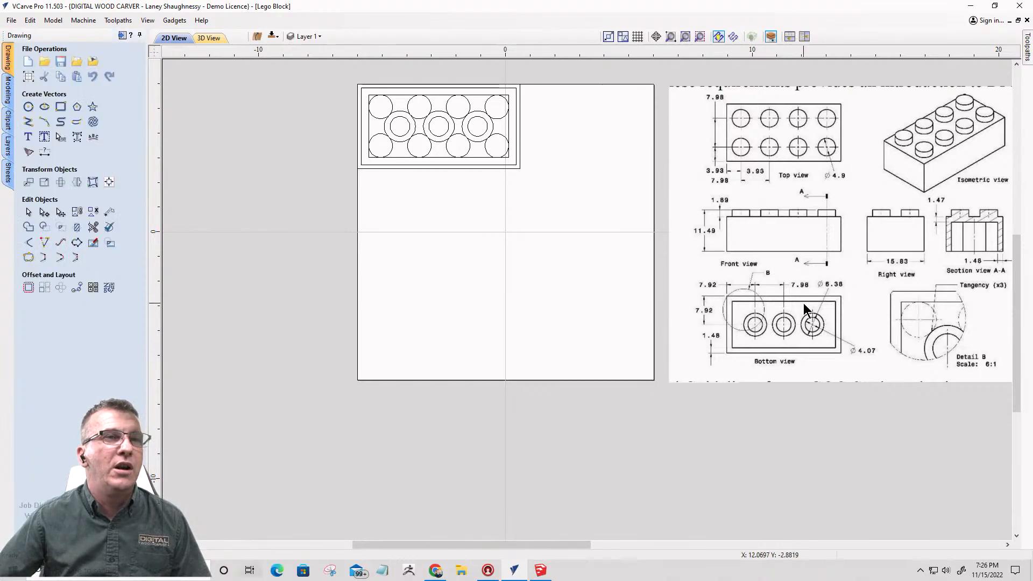
pyautogui.scroll(4, 803, 303)
pyautogui.scroll(-5, 712, 275)
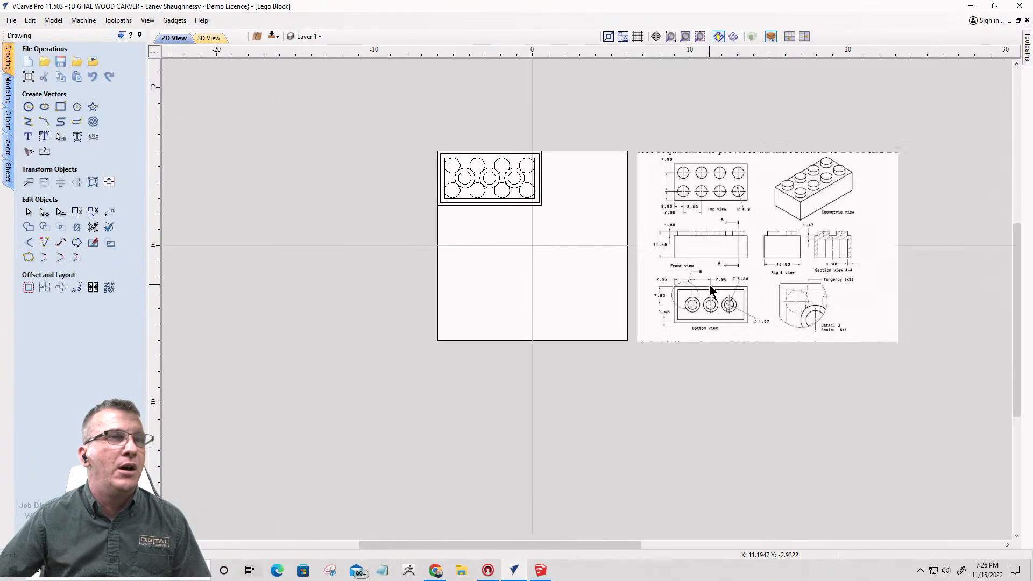
pyautogui.scroll(3, 690, 159)
pyautogui.scroll(4, 691, 153)
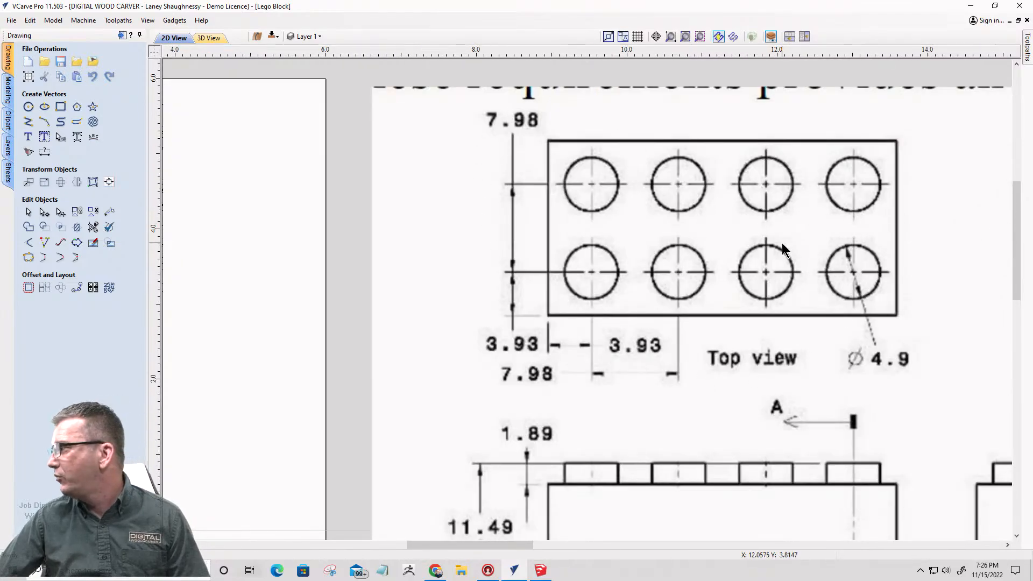
pyautogui.scroll(2, 782, 243)
pyautogui.scroll(-3, 774, 250)
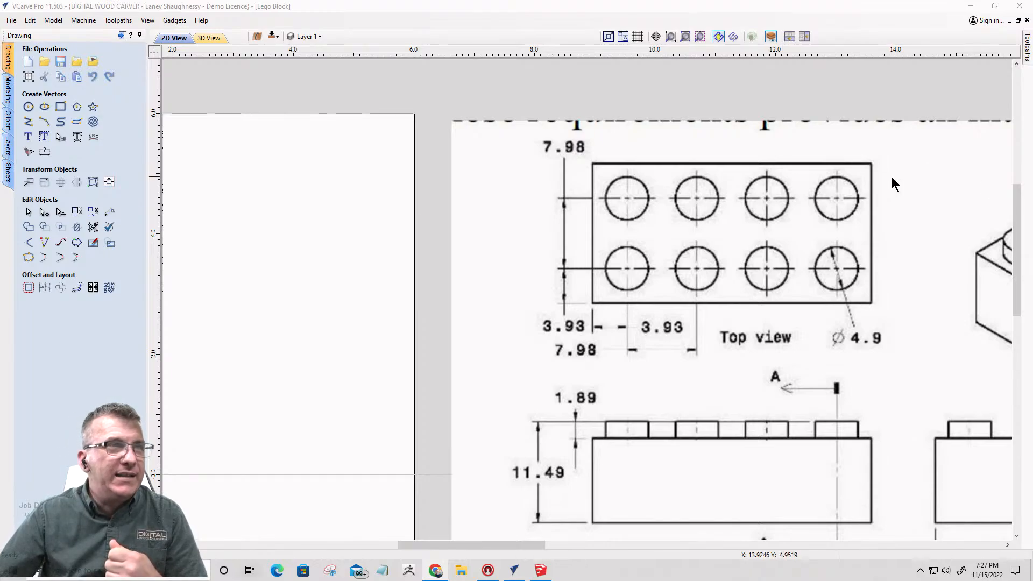
pyautogui.scroll(-1, 694, 320)
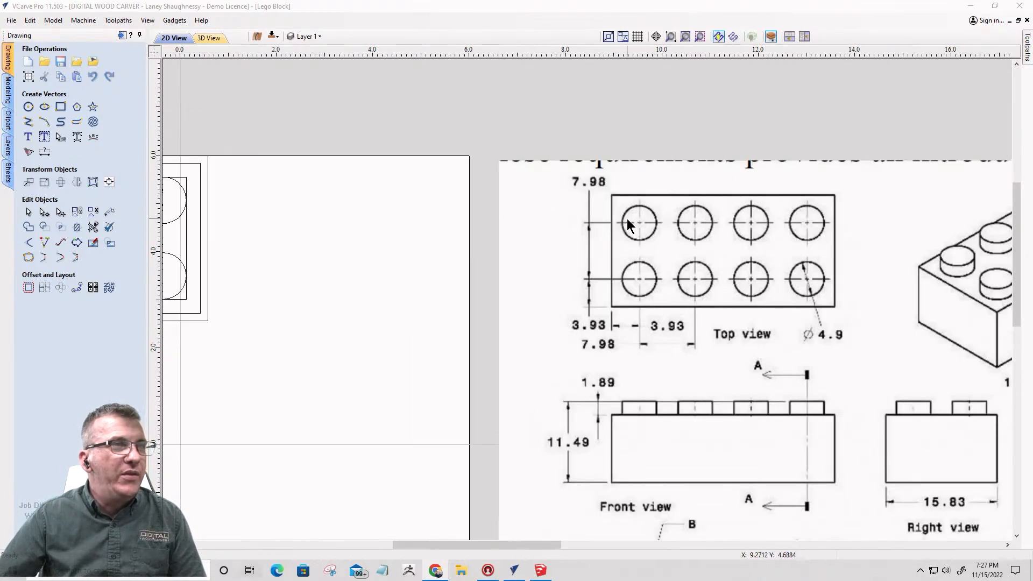
pyautogui.scroll(1, 597, 311)
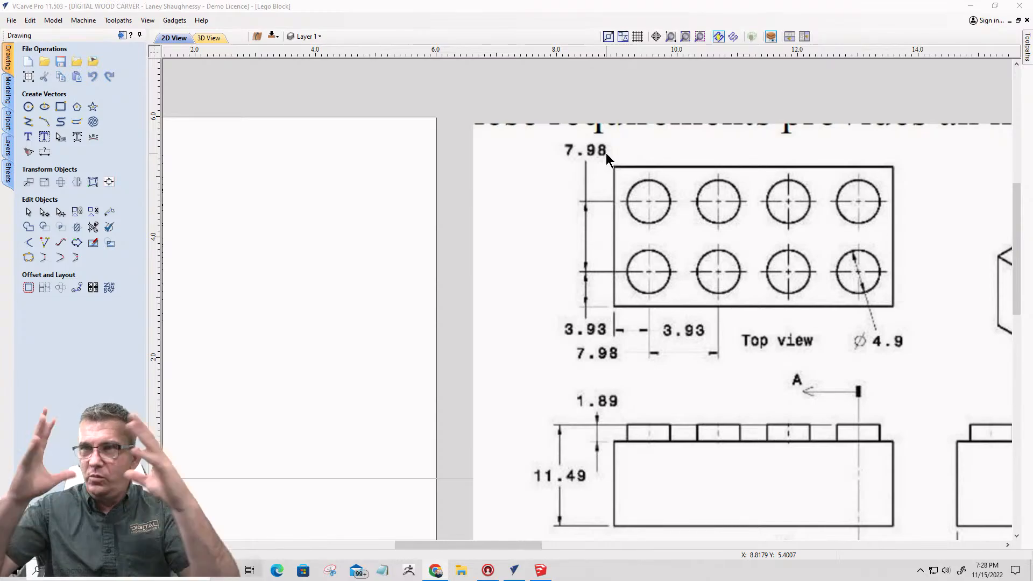
pyautogui.scroll(-4, 486, 160)
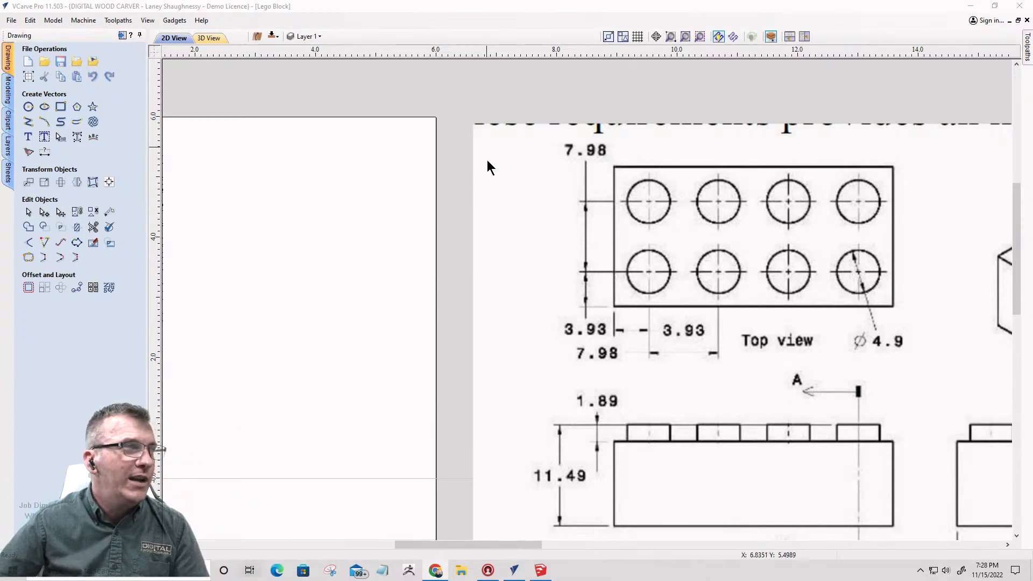
pyautogui.scroll(4, 384, 422)
pyautogui.scroll(-3, 386, 418)
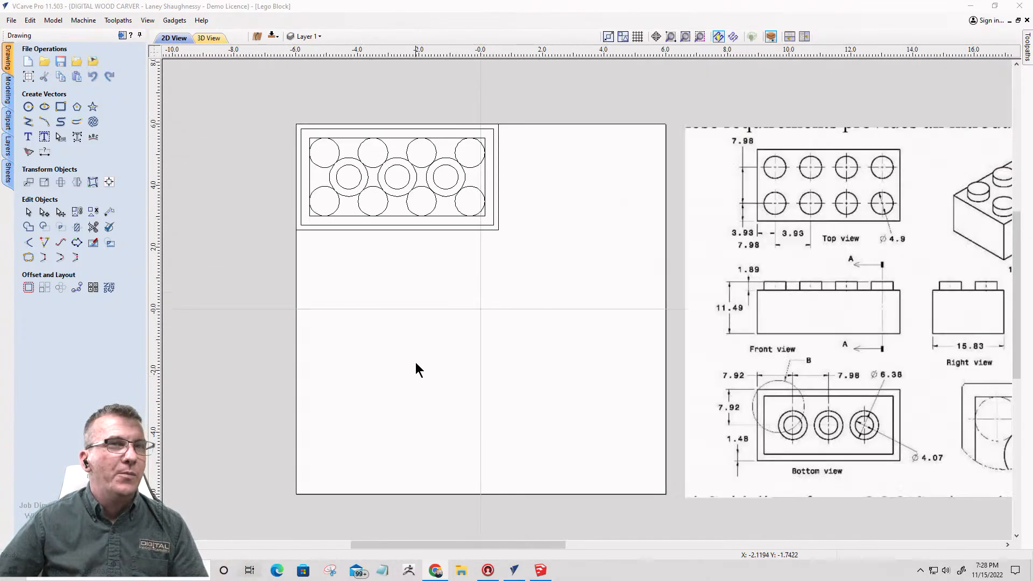
pyautogui.scroll(3, 548, 245)
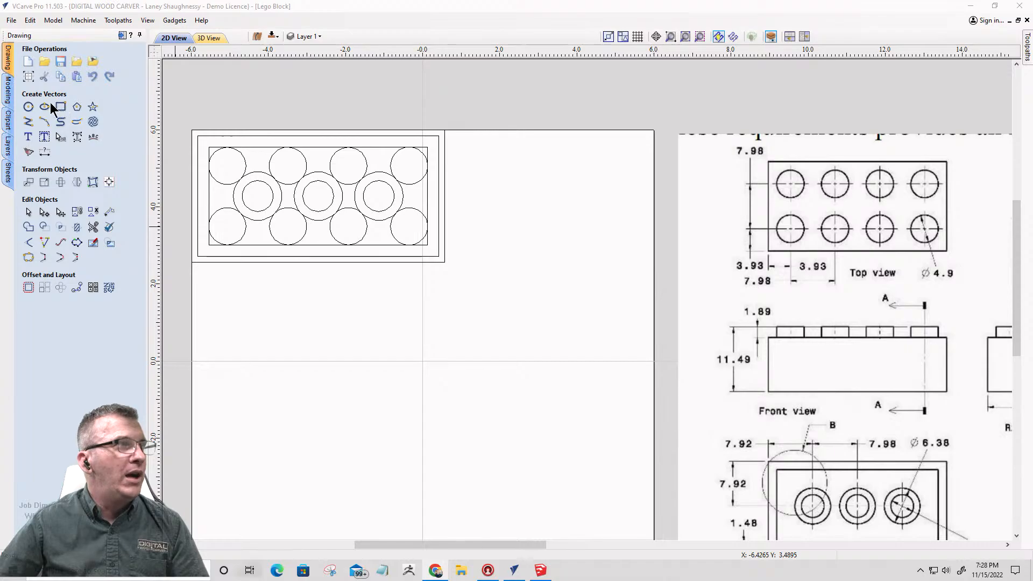
# - Draw a circle with its 4.9 mm diameter converted to 0.192913 inches, centred at about X 4.389, Y 3.699 on the sheet
pyautogui.click(28, 106)
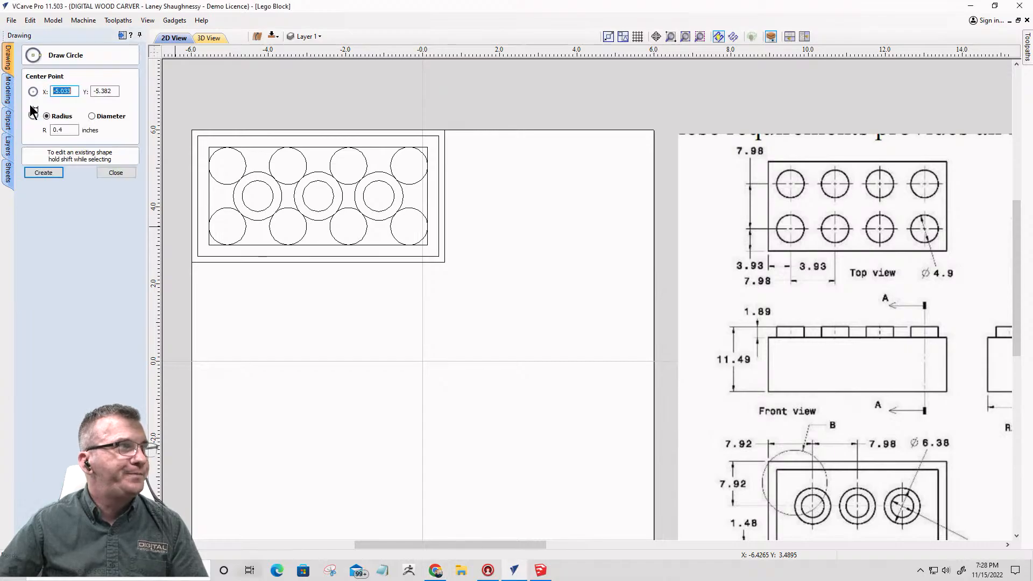
pyautogui.click(92, 117)
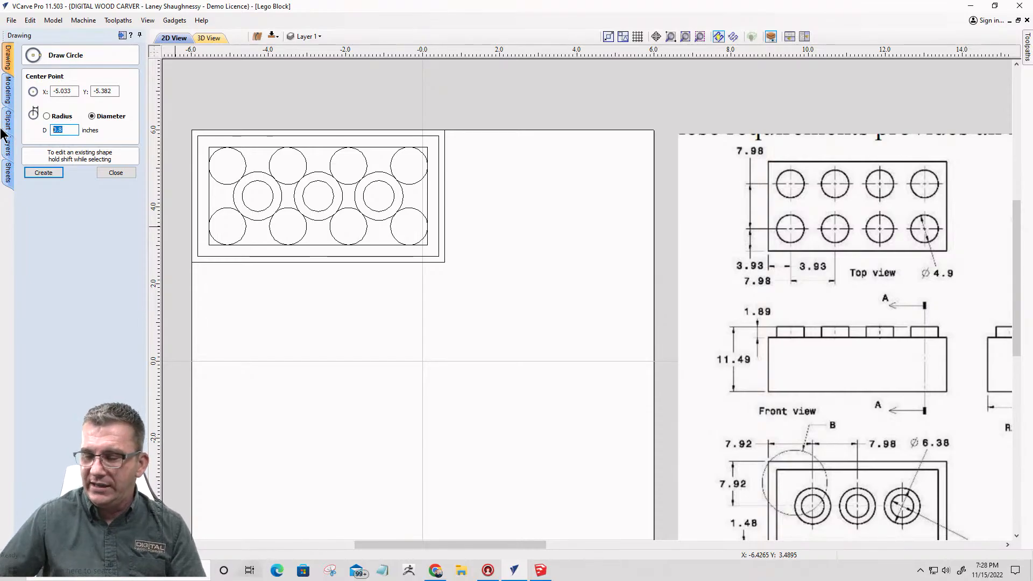
pyautogui.write('4.9')
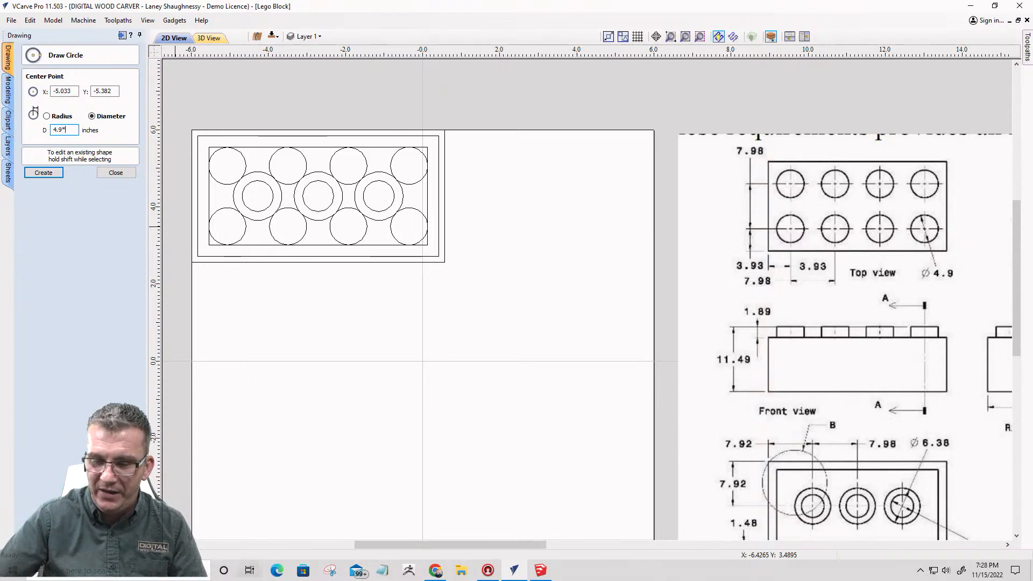
pyautogui.write('=')
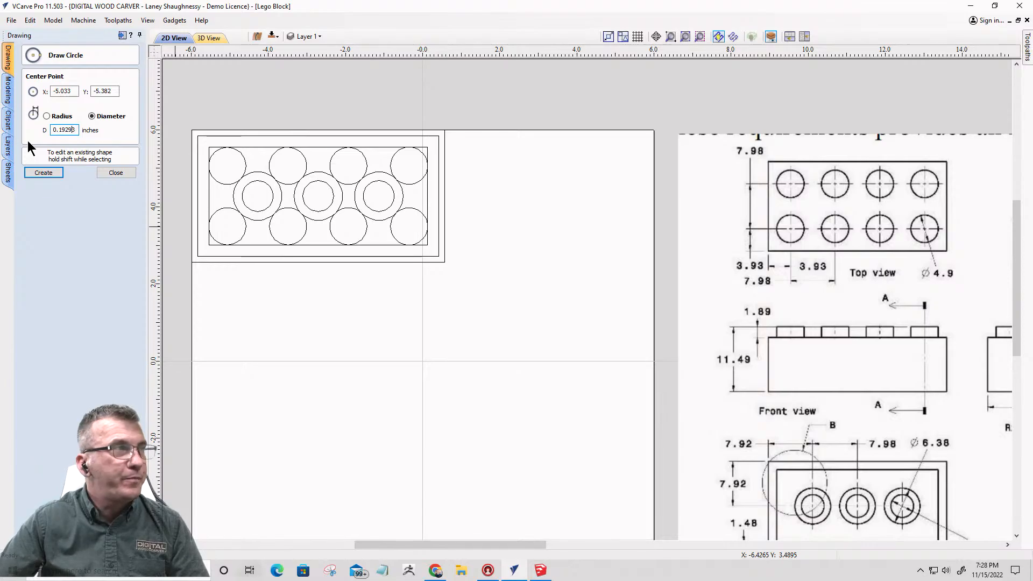
pyautogui.press('BackSpace')
pyautogui.press('BackSpace')
pyautogui.press('BackSpace')
pyautogui.press('BackSpace')
pyautogui.press('BackSpace')
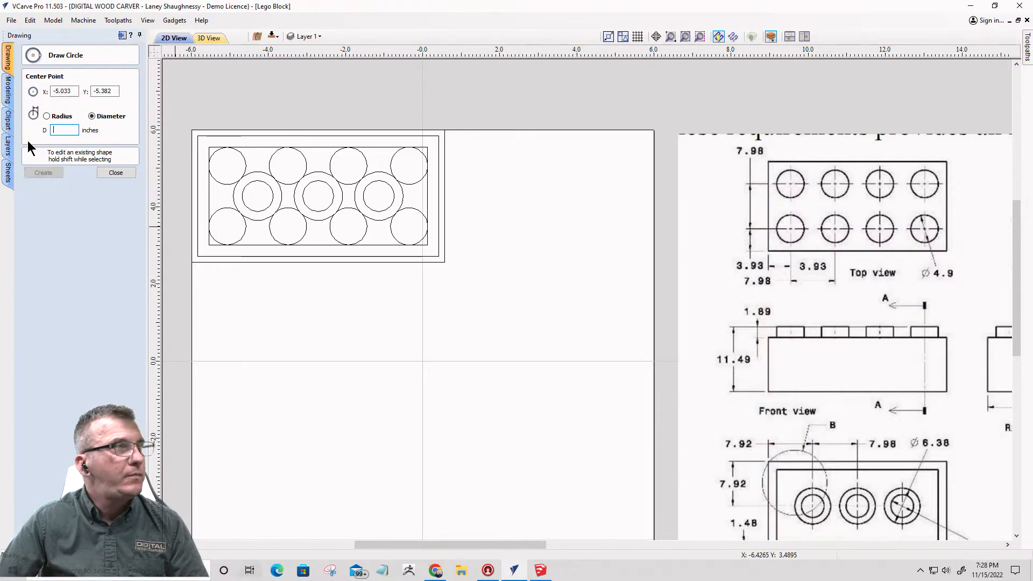
pyautogui.write('4.9')
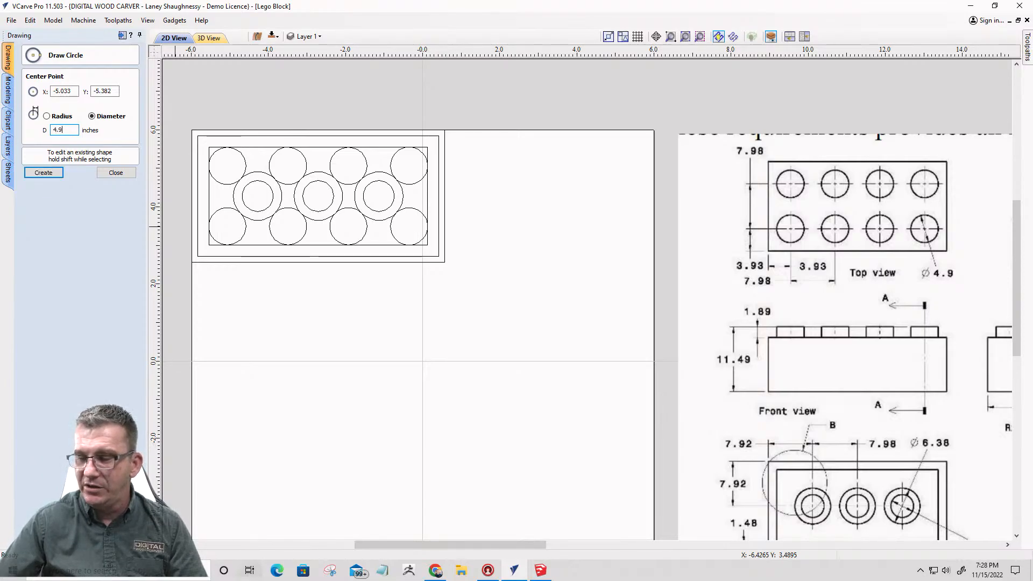
pyautogui.write('*')
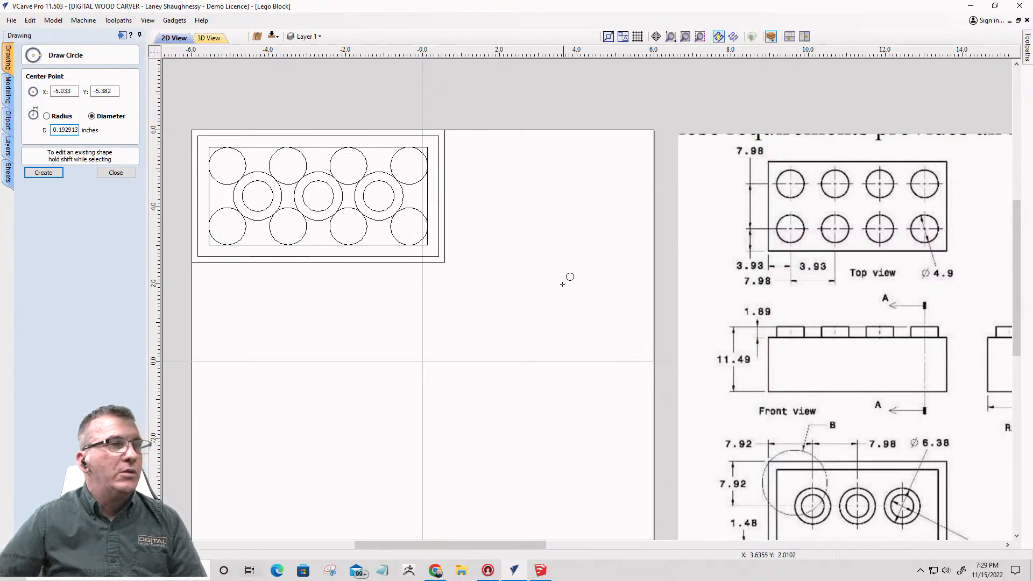
pyautogui.click(592, 218)
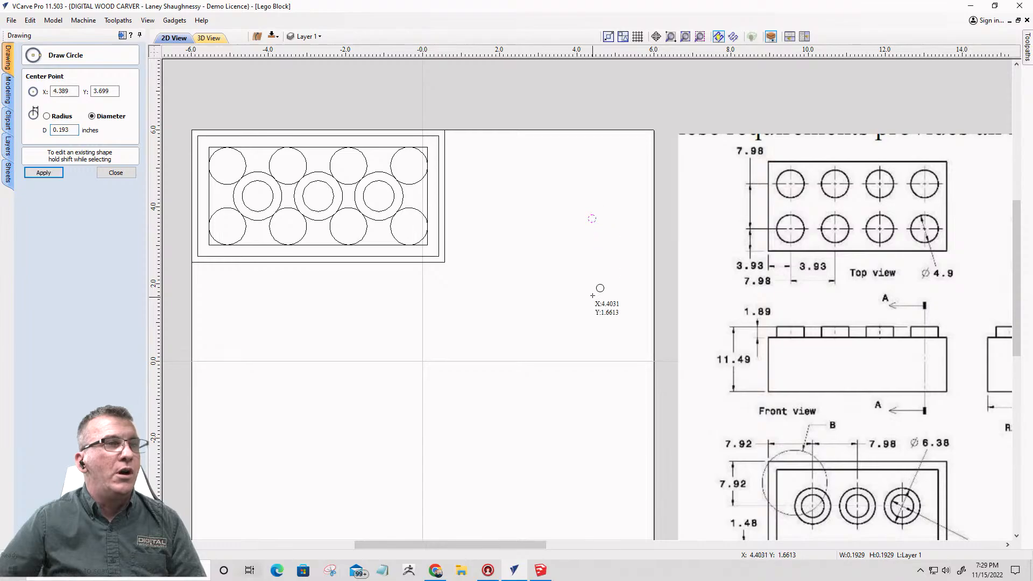
# - Inspect the new circle up close, finish circle drawing, and compare its size with the brick vectors and reference drawing
pyautogui.scroll(5, 595, 223)
pyautogui.scroll(4, 660, 223)
pyautogui.scroll(-1, 659, 223)
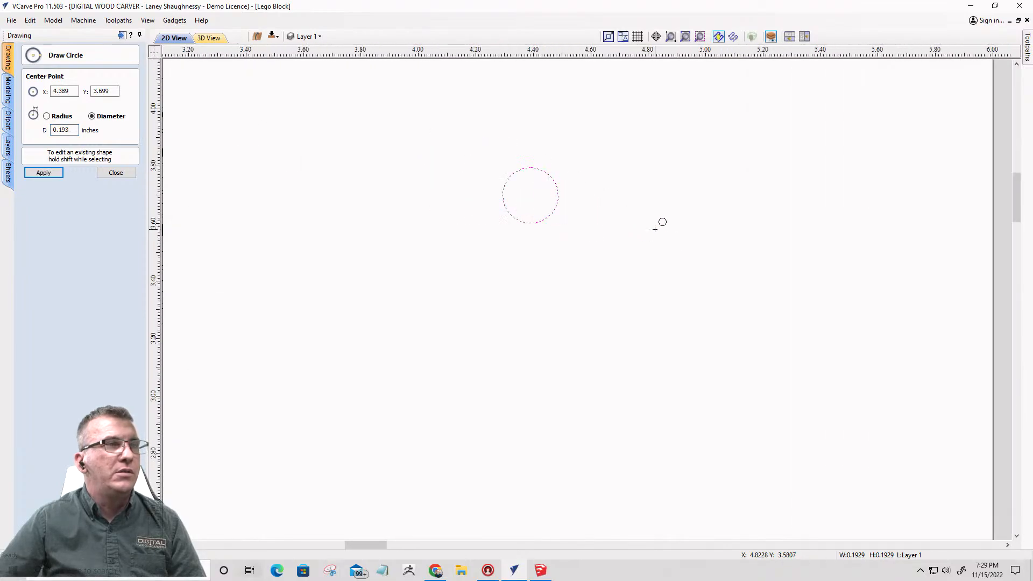
pyautogui.scroll(-6, 592, 225)
pyautogui.scroll(-2, 575, 221)
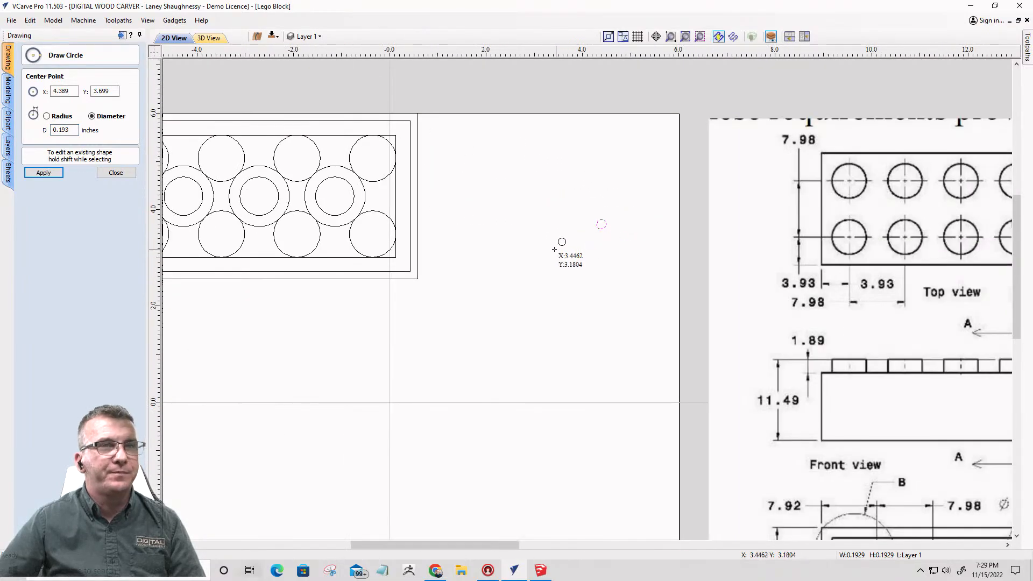
pyautogui.click(116, 173)
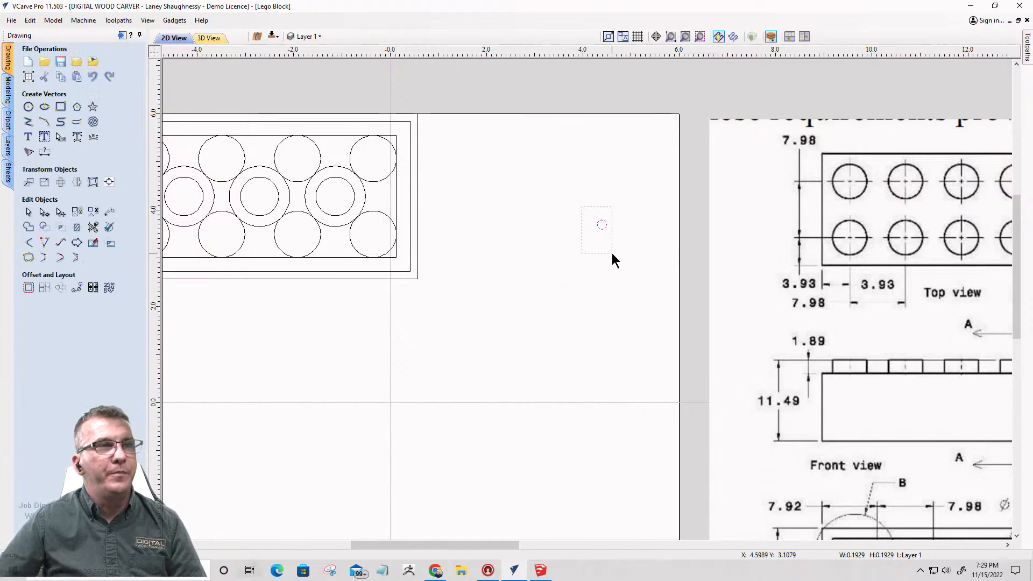
pyautogui.scroll(2, 612, 249)
pyautogui.scroll(-2, 581, 224)
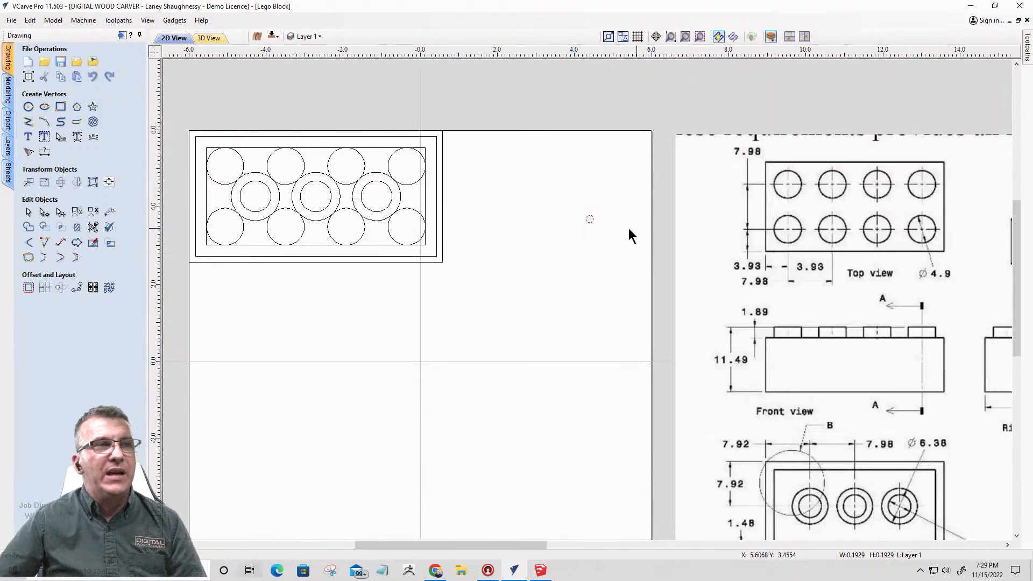
# - Move the small circle closer to the brick vectors, centring it at about X 2.47, Y 3.70 on the sheet
pyautogui.click(590, 219)
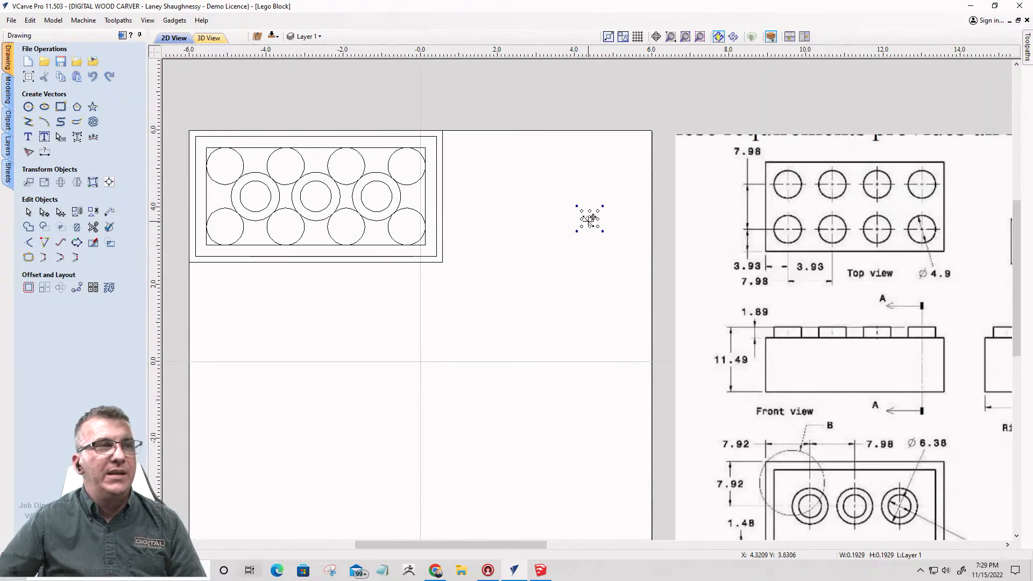
pyautogui.moveTo(590, 218); pyautogui.dragTo(515, 220)
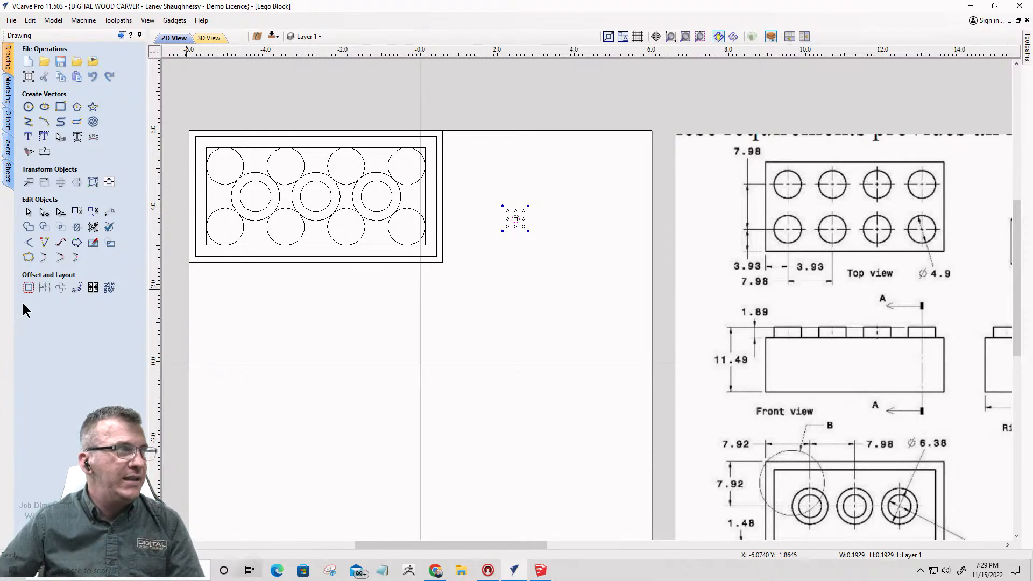
pyautogui.click(45, 288)
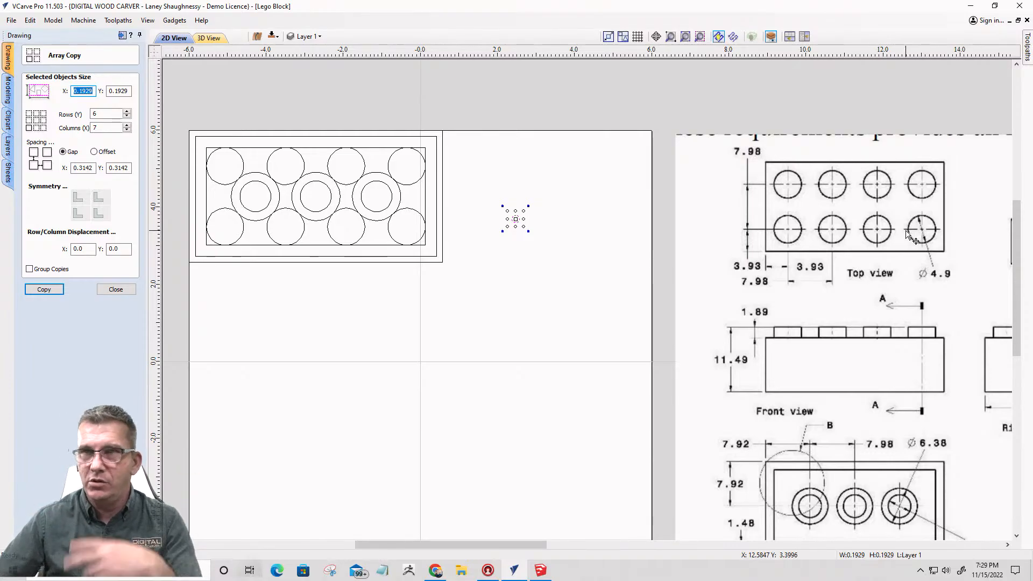
pyautogui.click(127, 130)
pyautogui.click(127, 130)
pyautogui.click(127, 112)
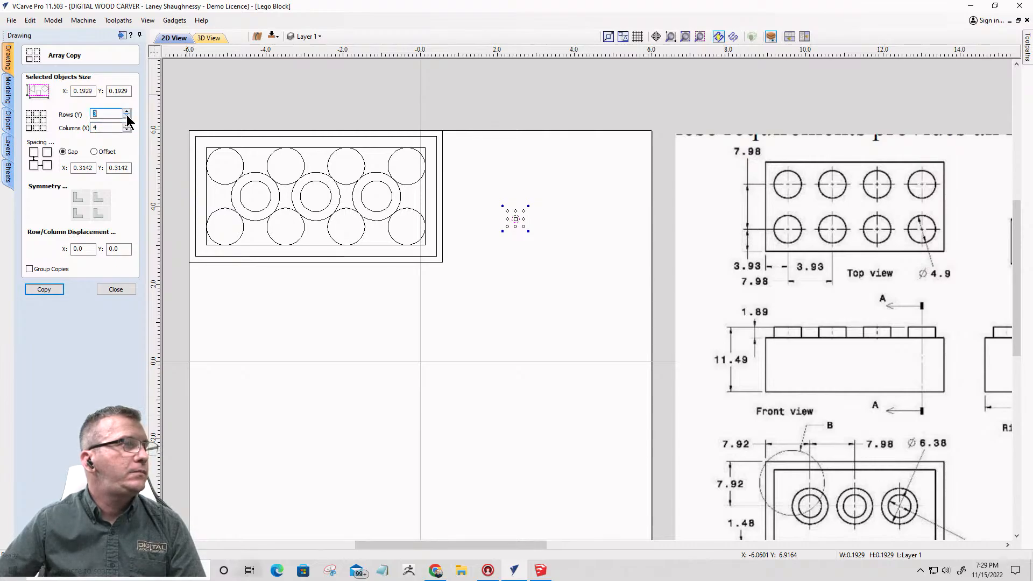
pyautogui.click(127, 116)
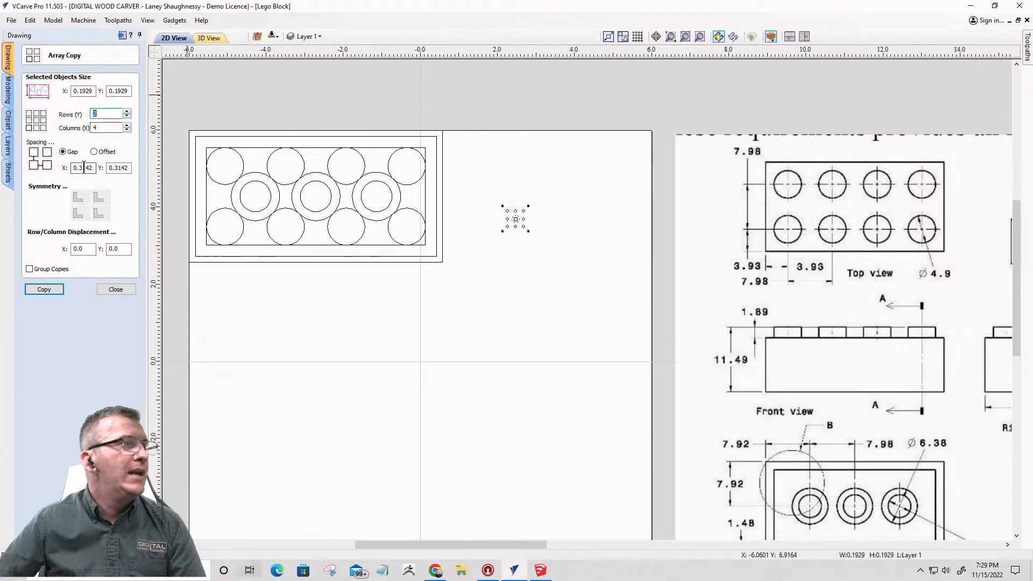
pyautogui.moveTo(93, 167); pyautogui.dragTo(68, 167)
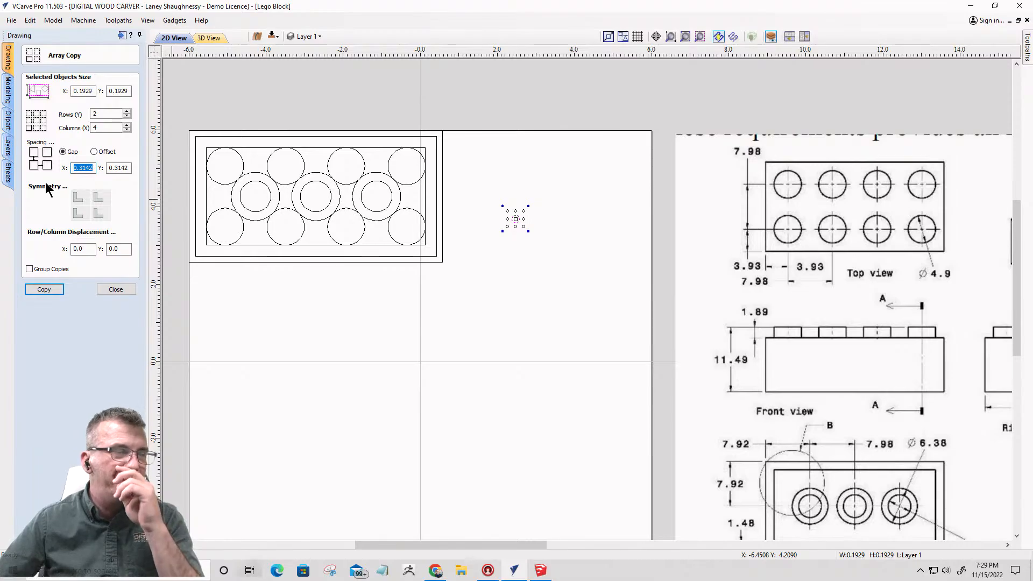
pyautogui.click(94, 153)
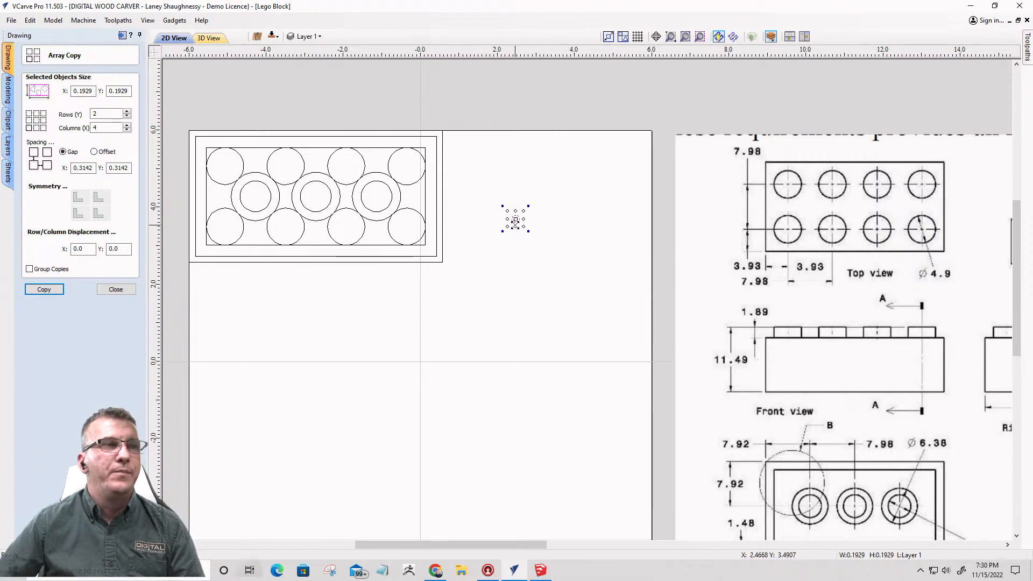
pyautogui.scroll(3, 514, 223)
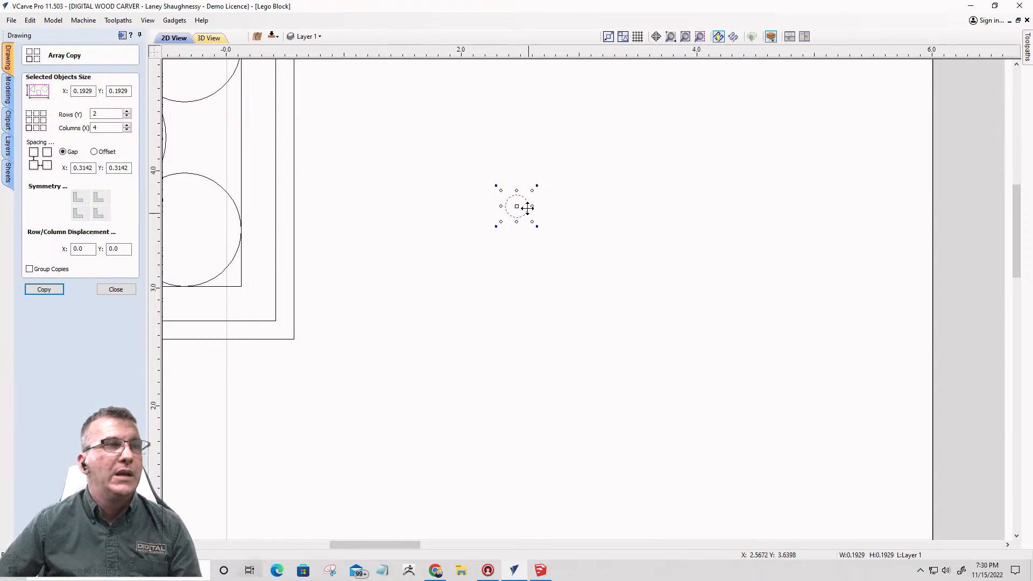
pyautogui.click(116, 289)
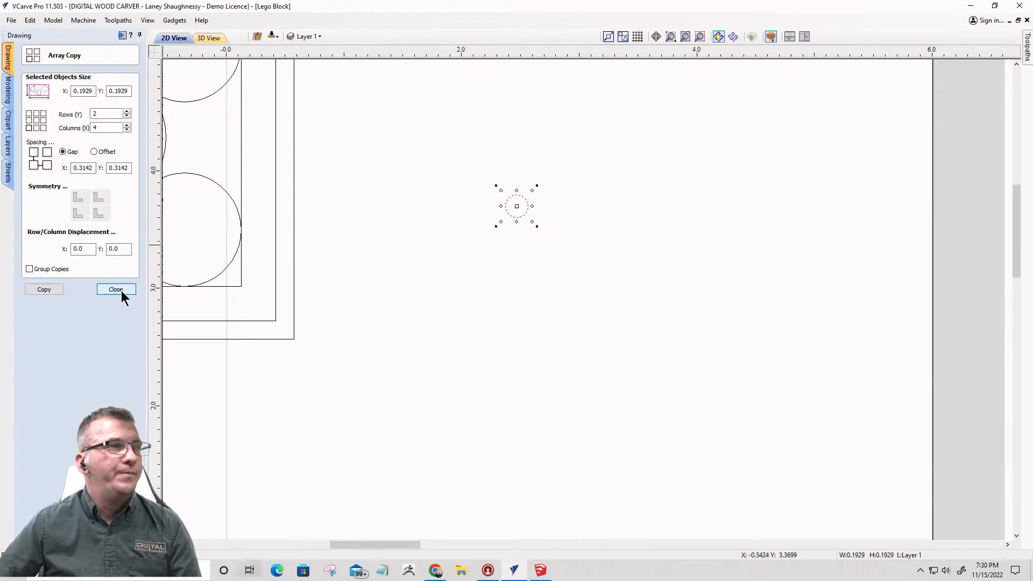
# - Duplicate the small circle in place and move the copy along X by 7.98 mm converted to 0.314173 inches, relative to its position
pyautogui.click(510, 213)
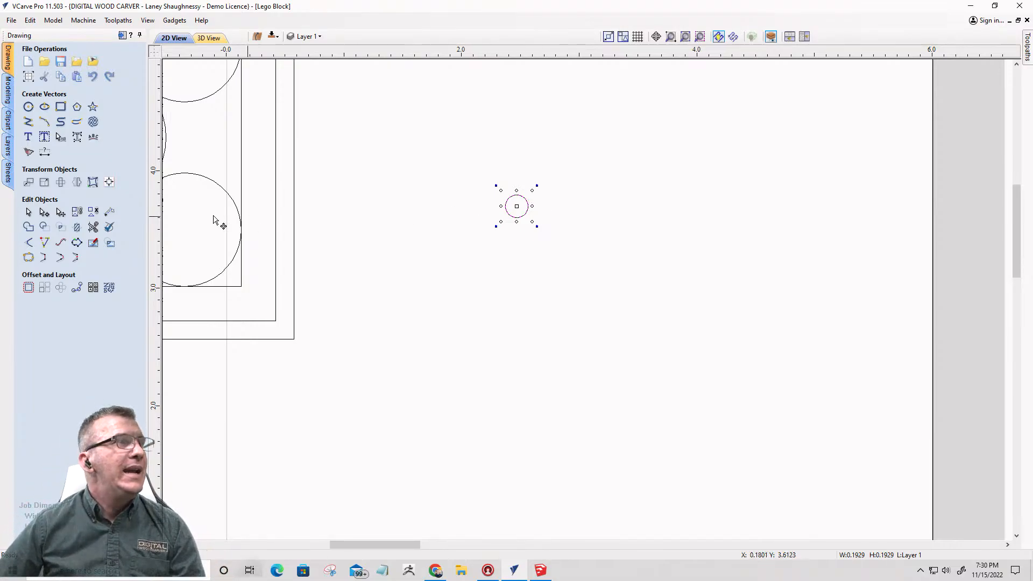
pyautogui.click(29, 183)
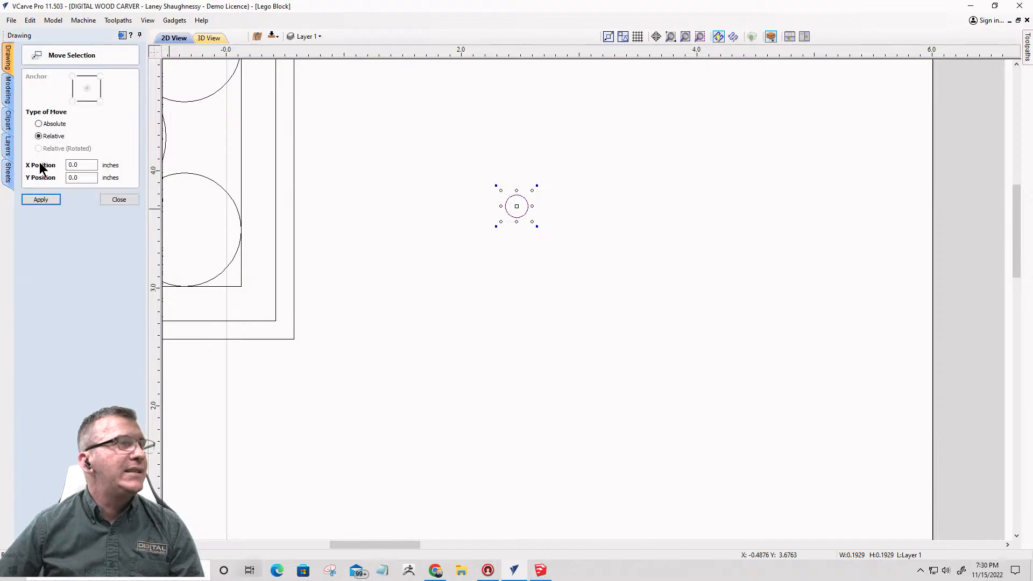
pyautogui.click(81, 165)
pyautogui.moveTo(81, 164); pyautogui.dragTo(56, 167)
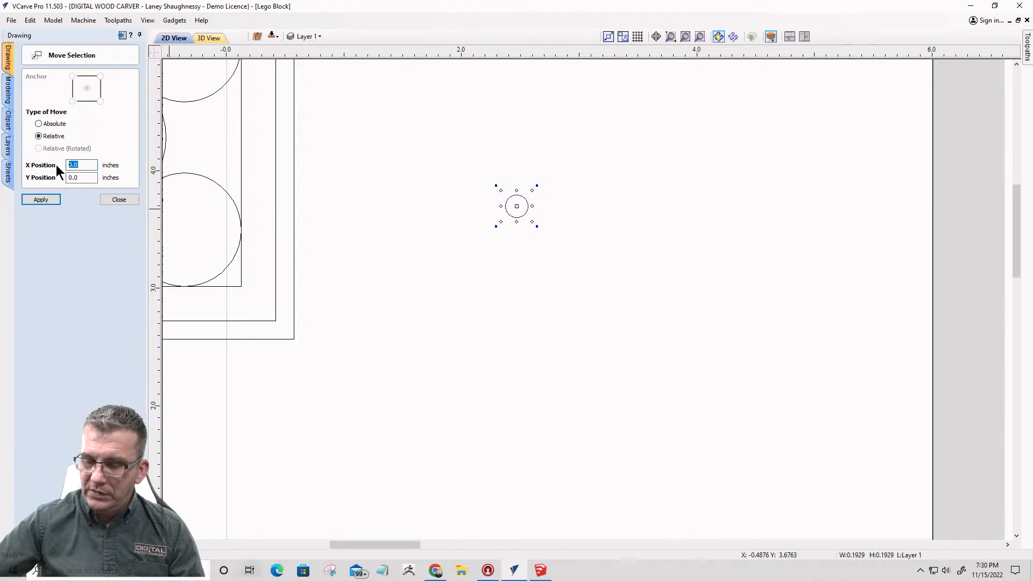
pyautogui.write('7.98')
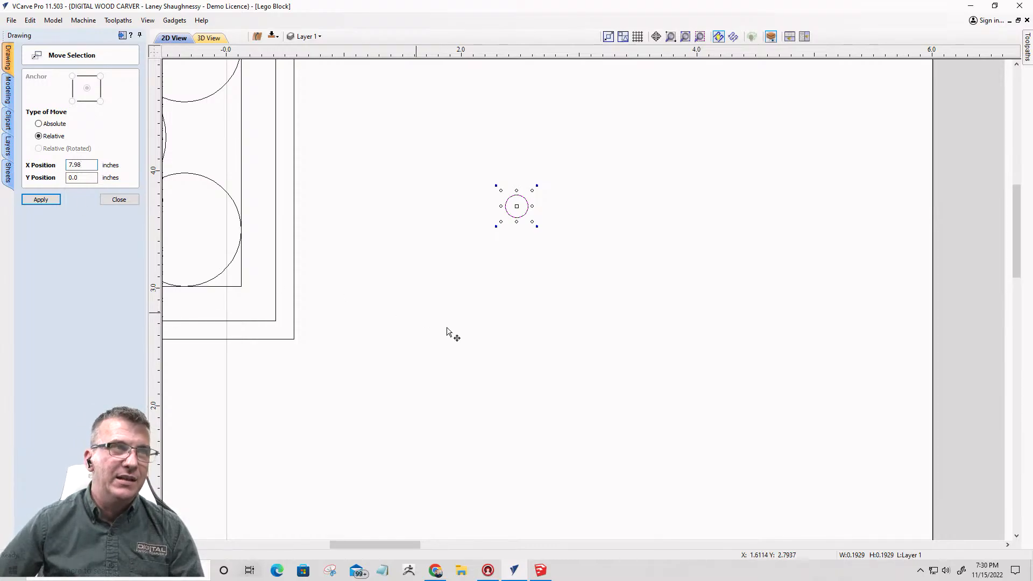
pyautogui.scroll(-3, 538, 323)
pyautogui.scroll(2, 798, 371)
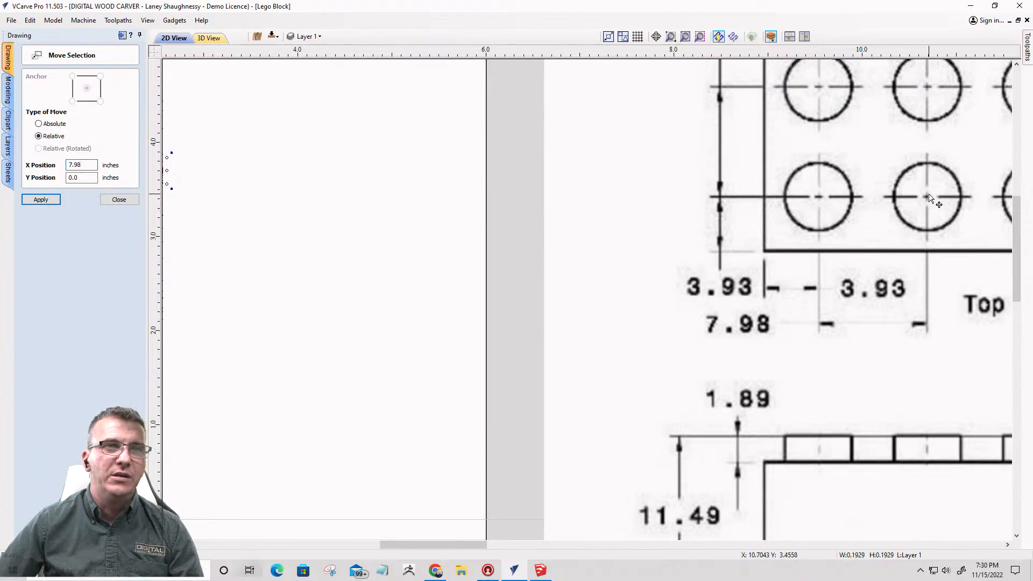
pyautogui.scroll(-4, 979, 300)
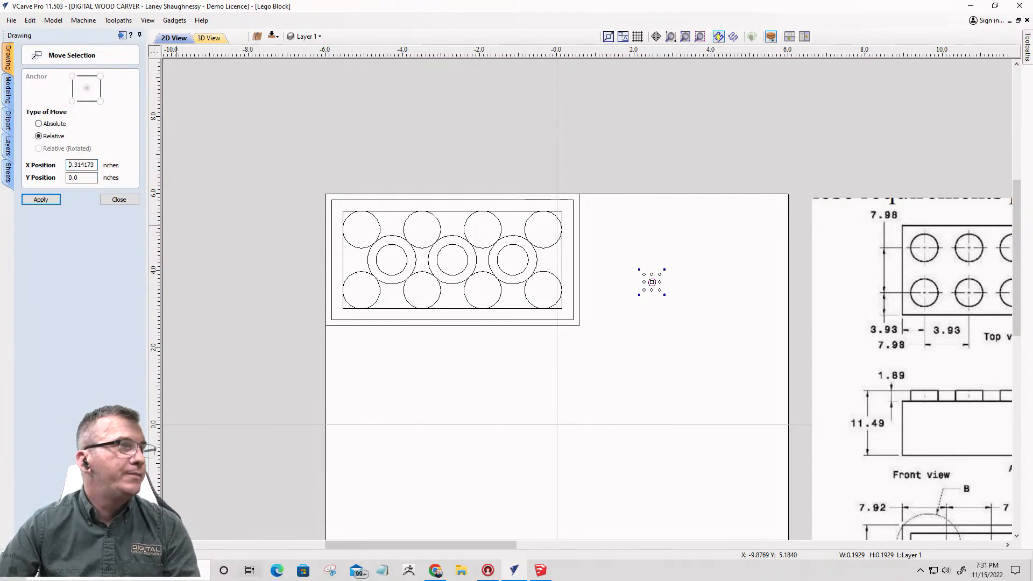
pyautogui.click(39, 200)
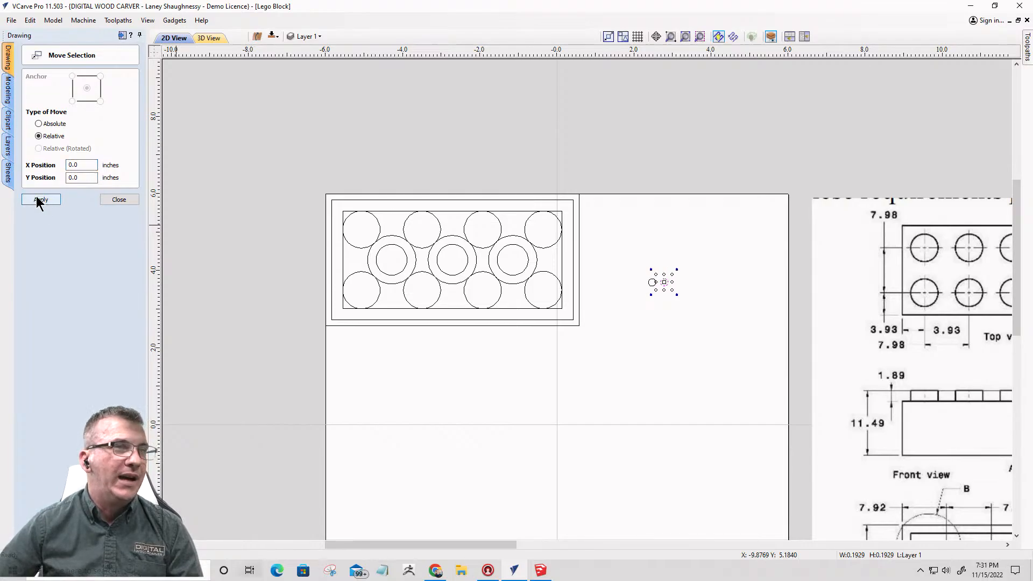
pyautogui.scroll(6, 684, 288)
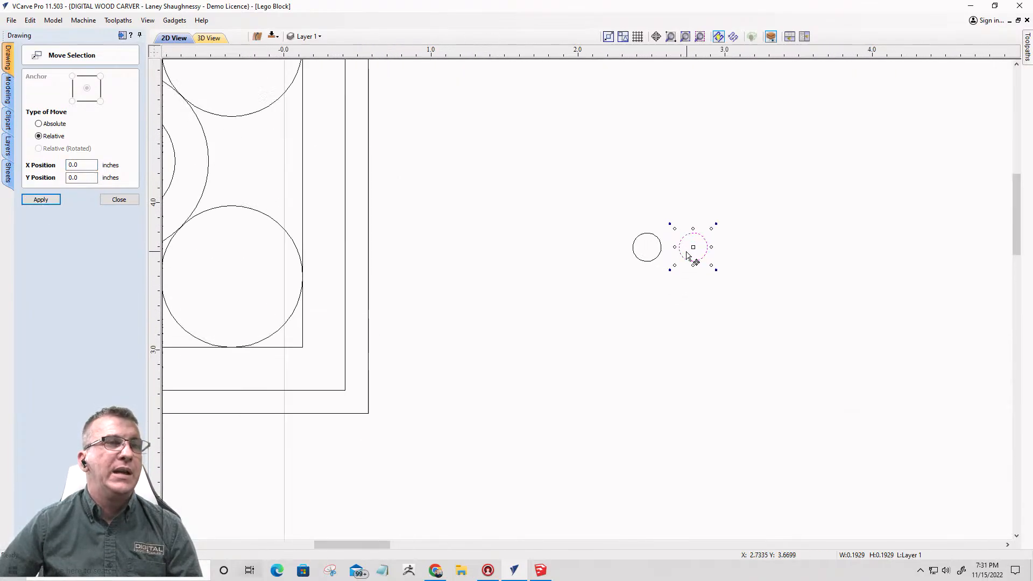
pyautogui.click(118, 201)
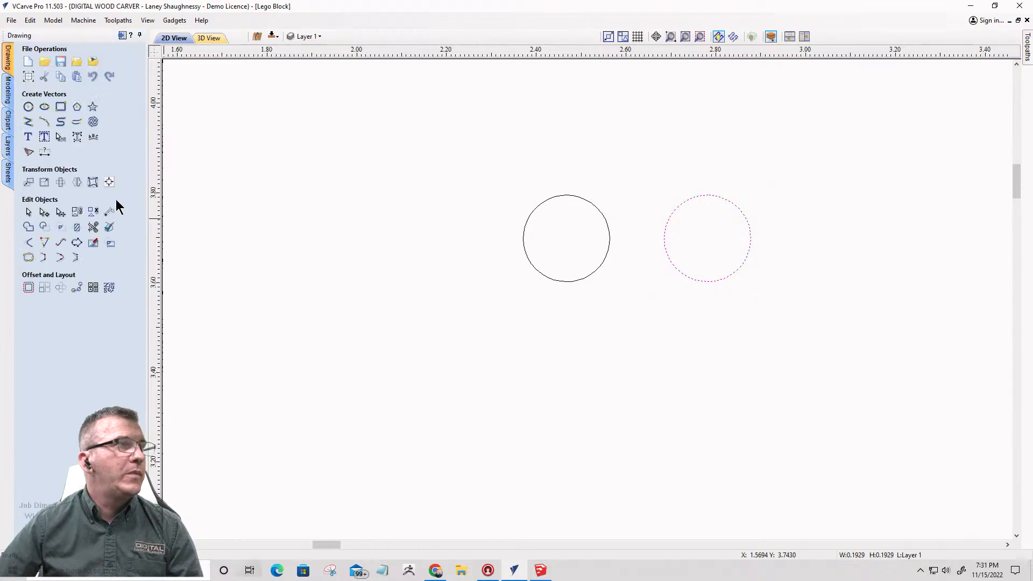
# - Add a horizontal dimension between the centres of the two small circles, placed below them
pyautogui.click(44, 156)
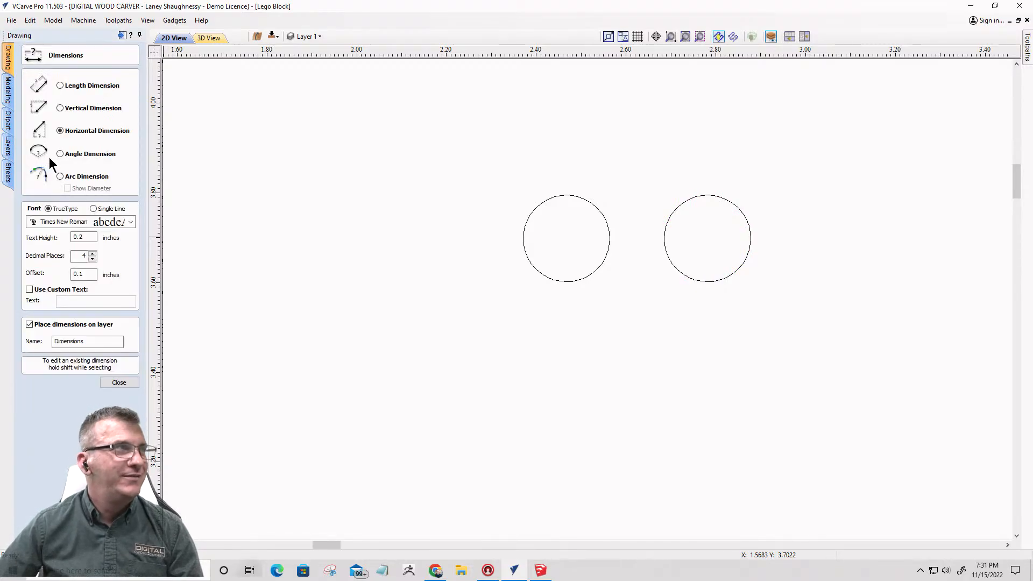
pyautogui.click(567, 238)
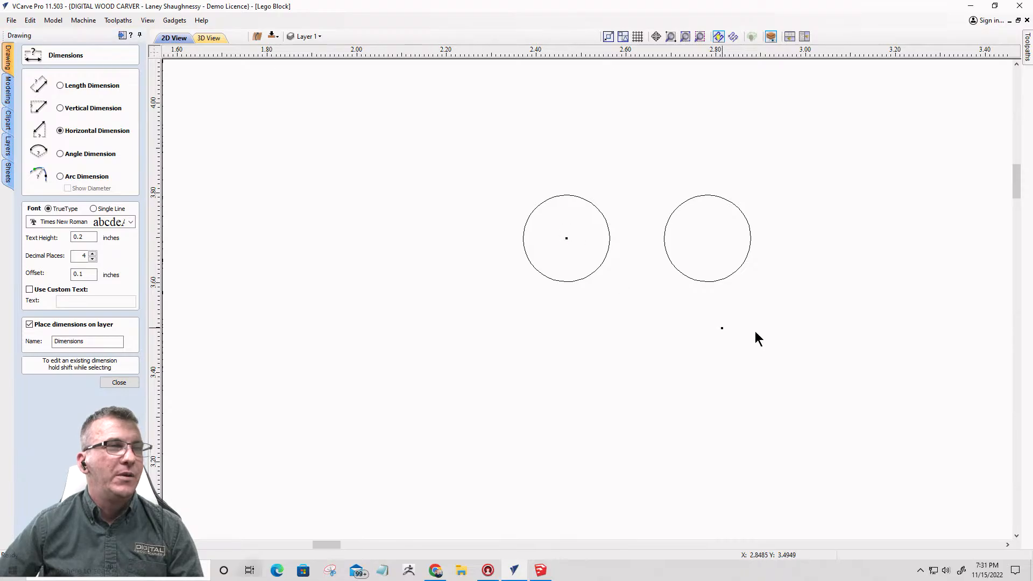
pyautogui.click(714, 238)
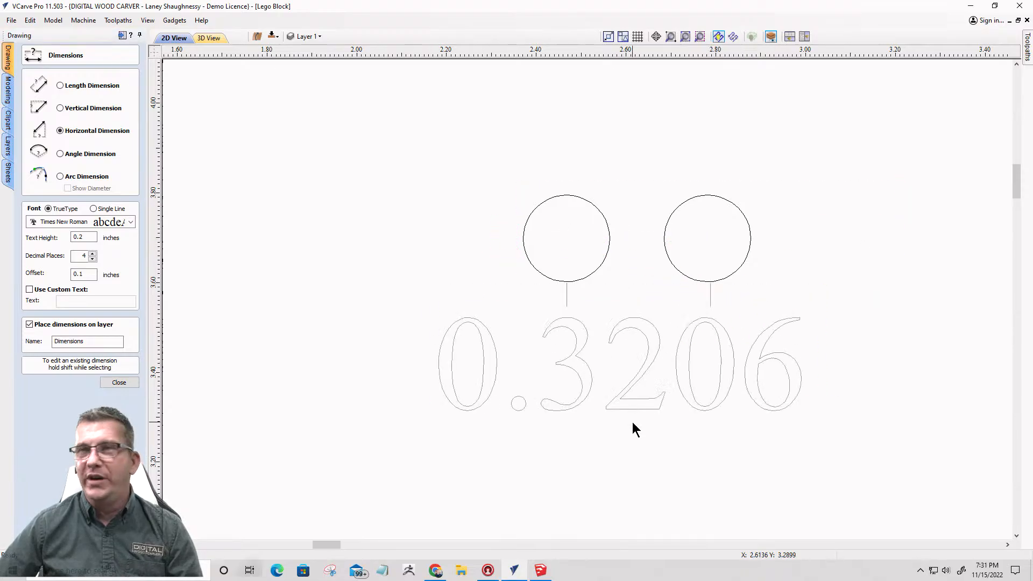
pyautogui.click(614, 426)
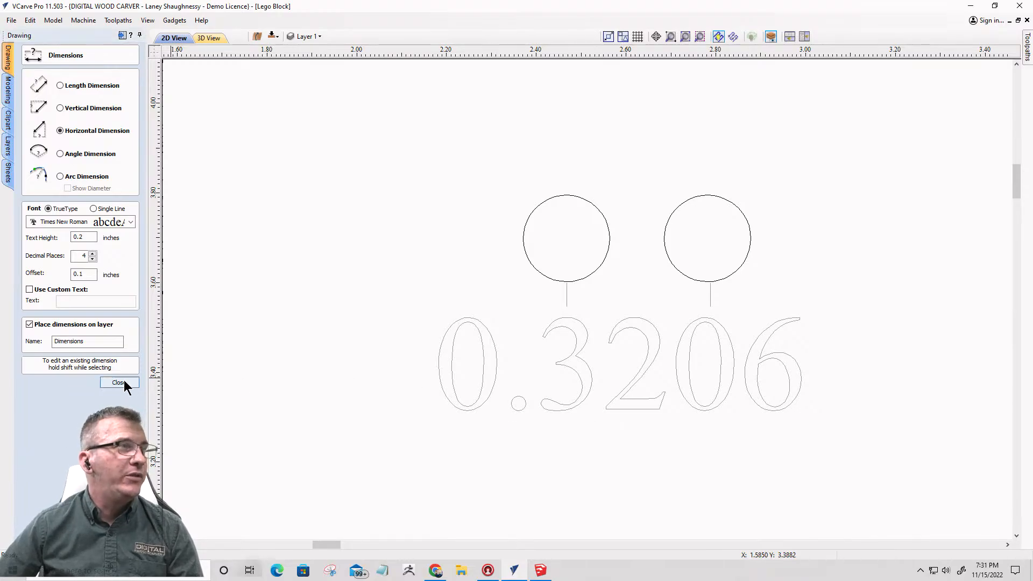
pyautogui.click(120, 382)
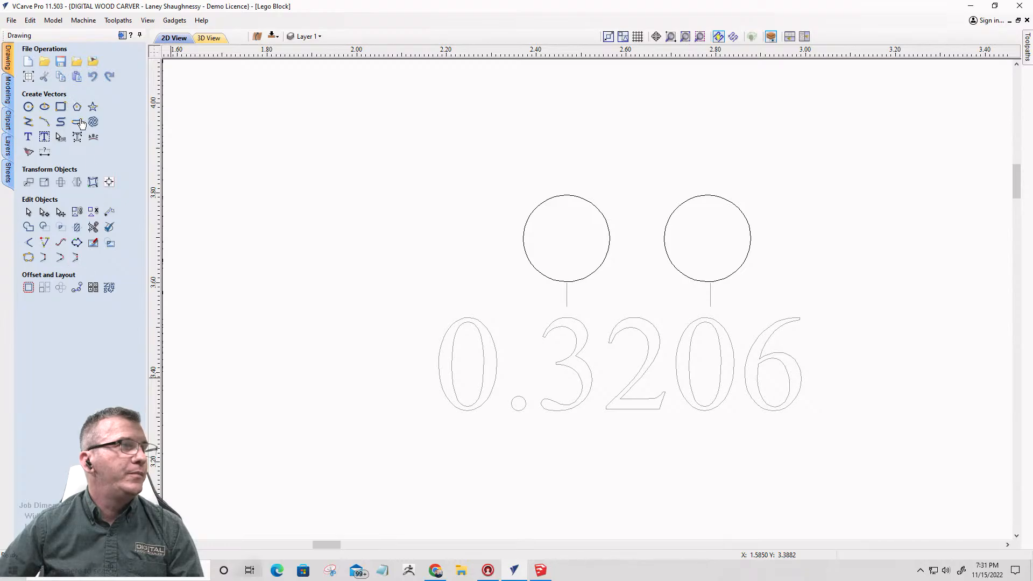
# - Calculate the 7.98 mm spacing in inches as a relative X move for the original small circle, without applying it
pyautogui.click(28, 182)
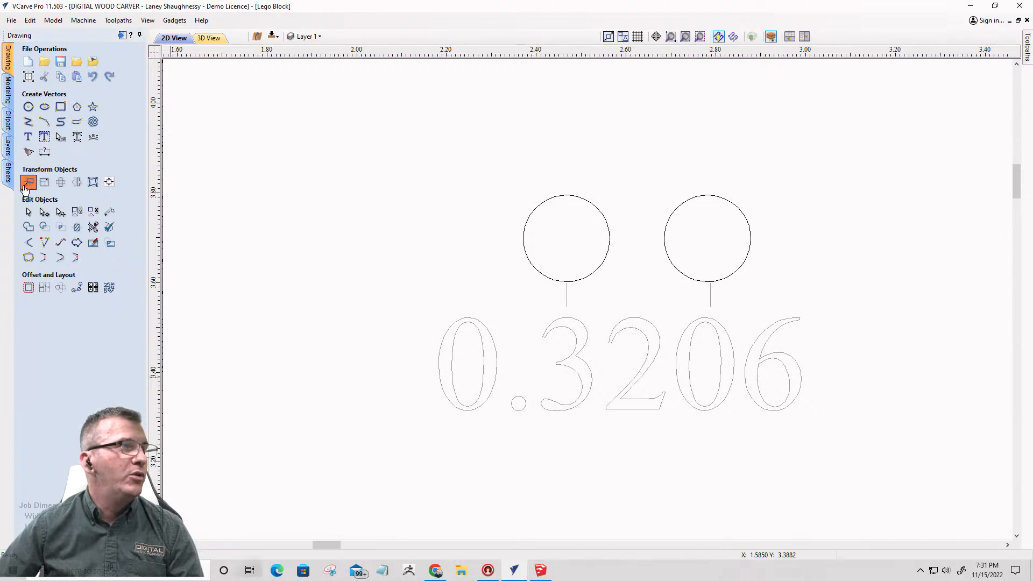
pyautogui.click(535, 269)
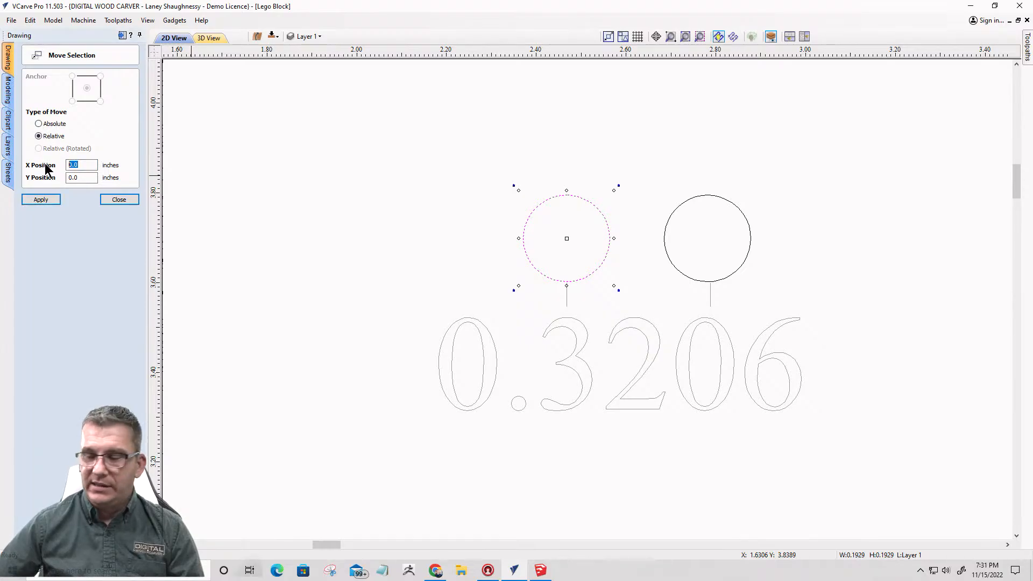
pyautogui.write('7.98*')
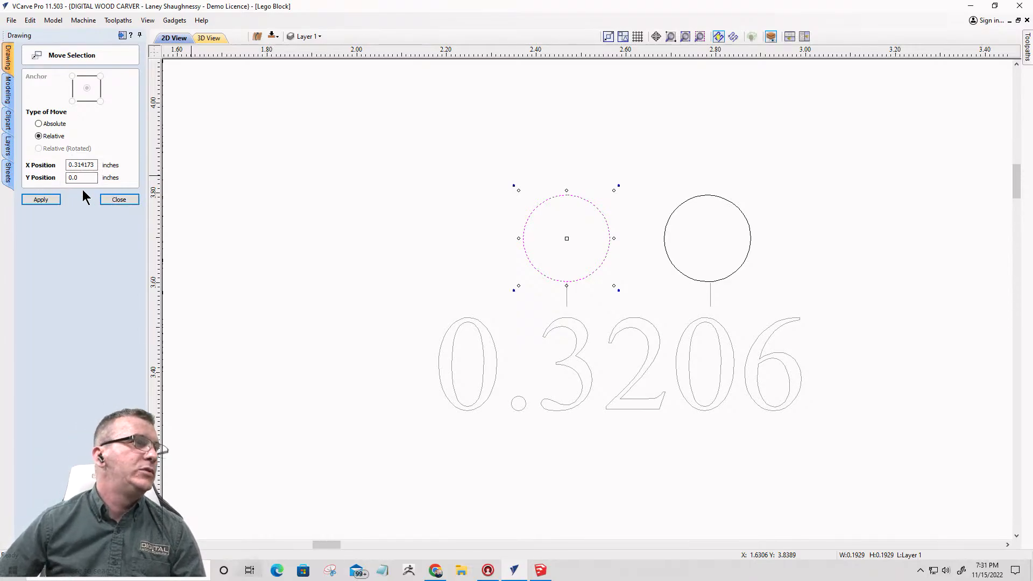
pyautogui.click(79, 164)
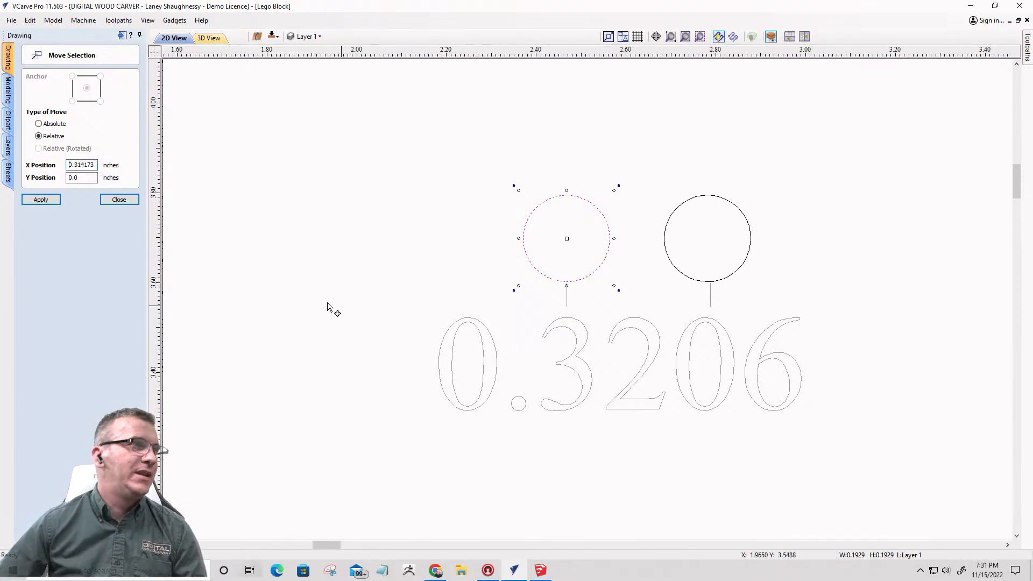
# - Delete the horizontal dimension below the two small circles
pyautogui.click(674, 266)
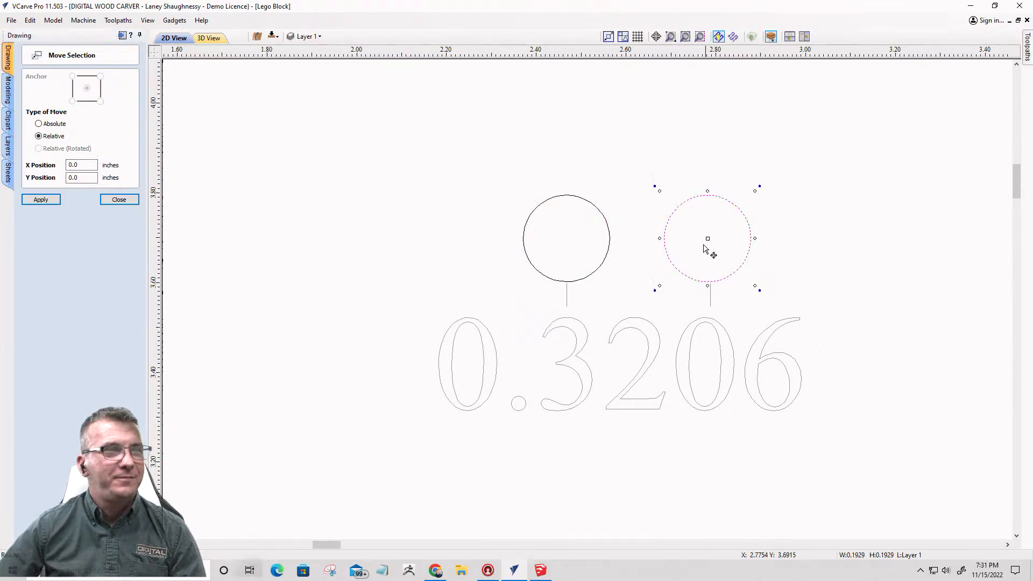
pyautogui.click(569, 353)
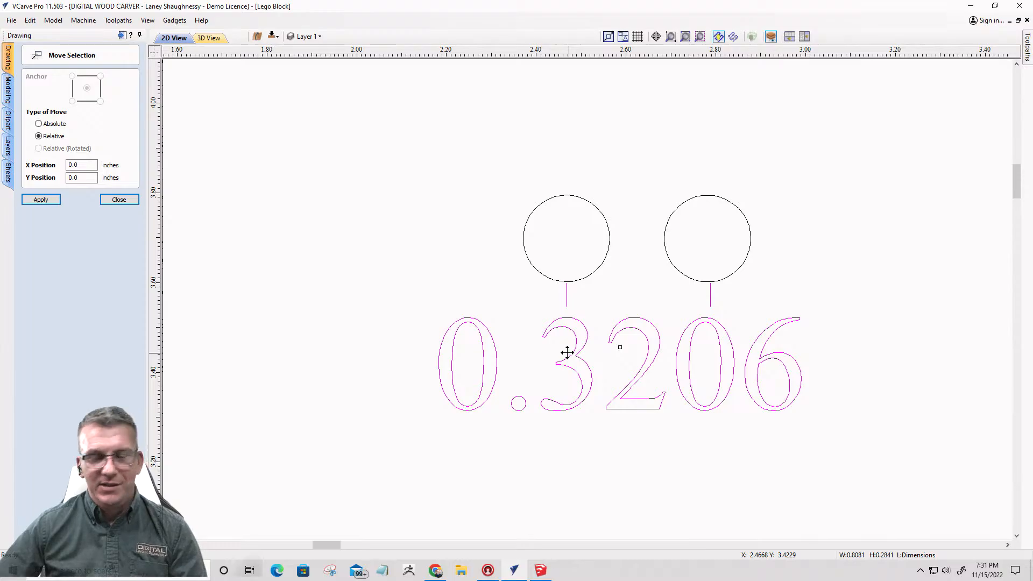
pyautogui.press('Delete')
# - Place a vertical guide through the original circle's centre, add one parallel guide offset 7.98 mm converted to inches, and check the copy's centre against it
pyautogui.moveTo(156, 246); pyautogui.dragTo(567, 238)
pyautogui.doubleClick(567, 347)
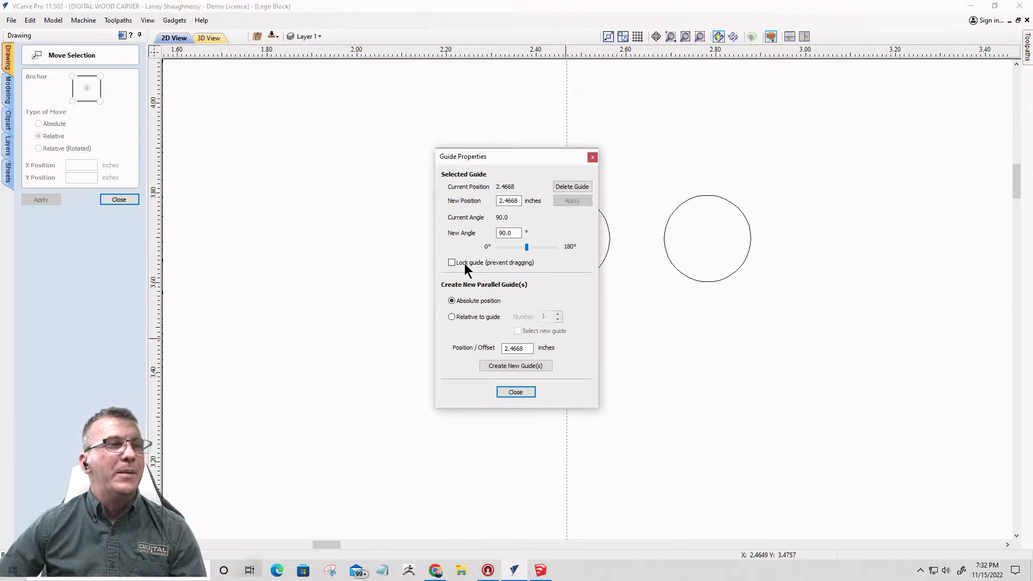
pyautogui.click(452, 317)
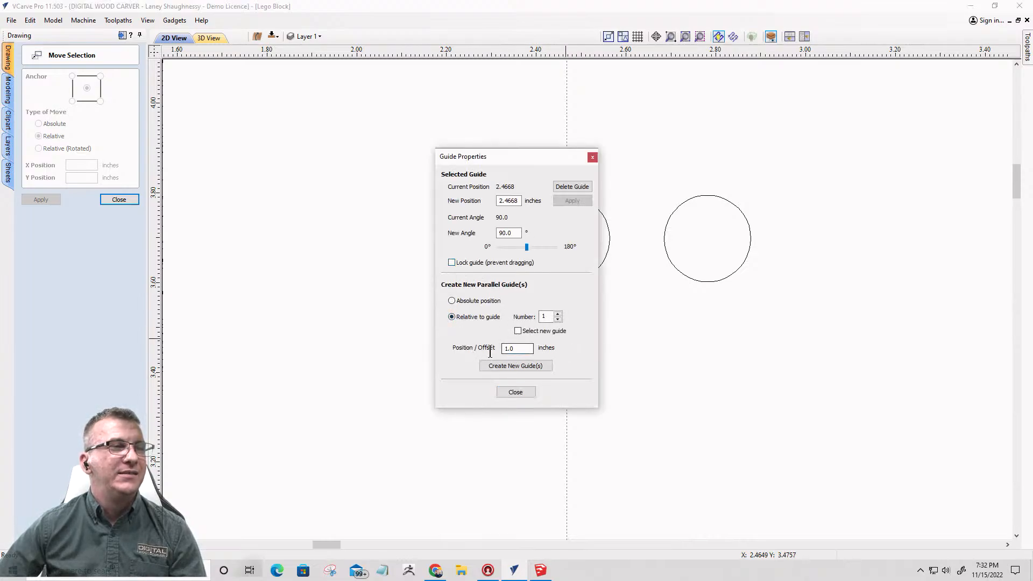
pyautogui.moveTo(516, 349); pyautogui.dragTo(482, 357)
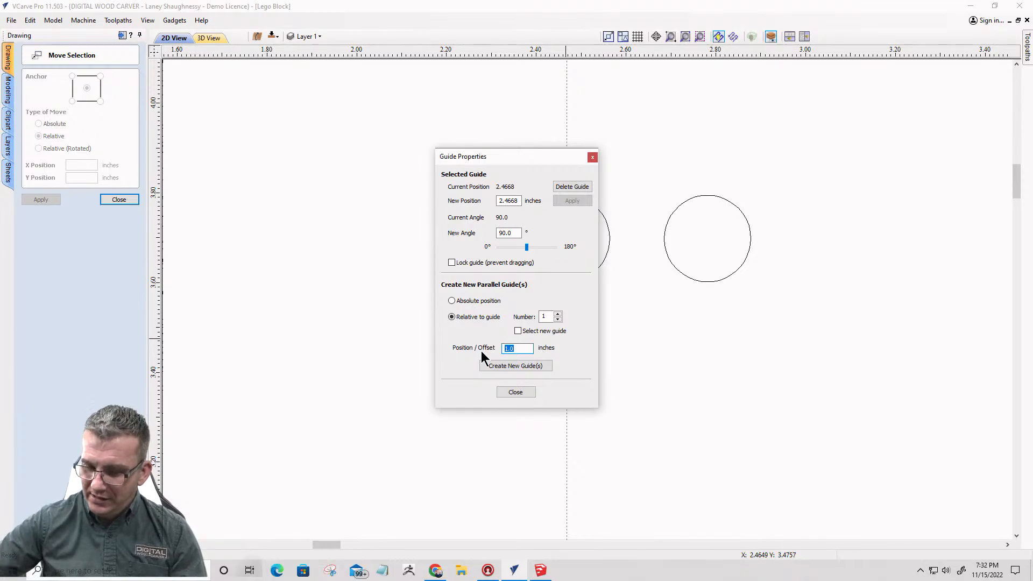
pyautogui.write('7.98*')
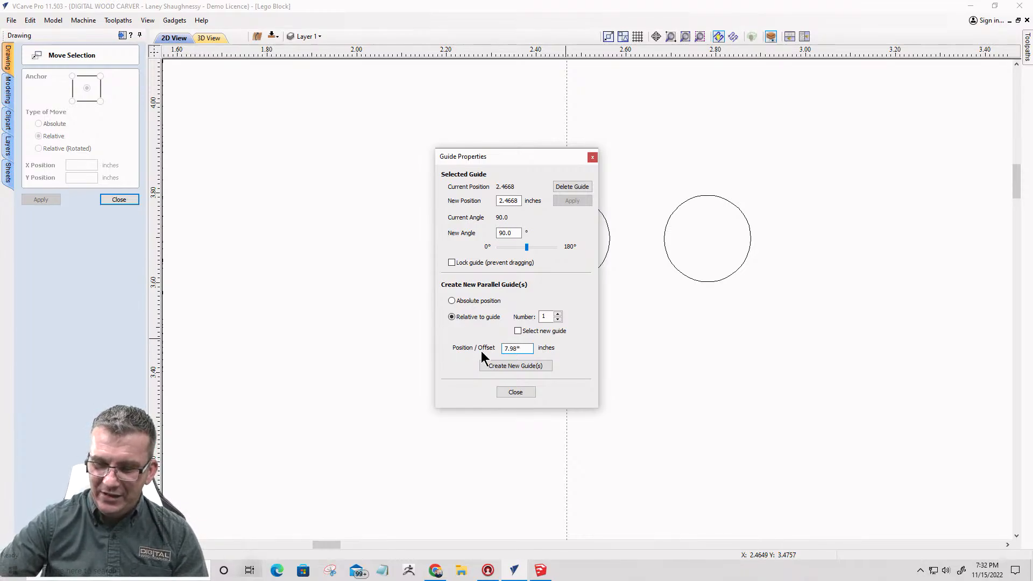
pyautogui.click(526, 365)
pyautogui.click(520, 394)
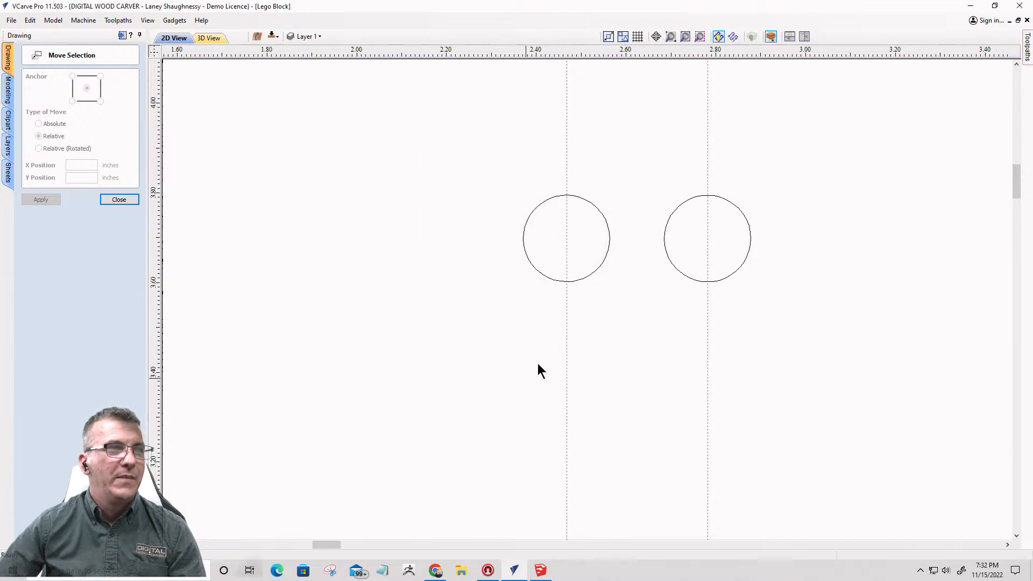
pyautogui.click(665, 226)
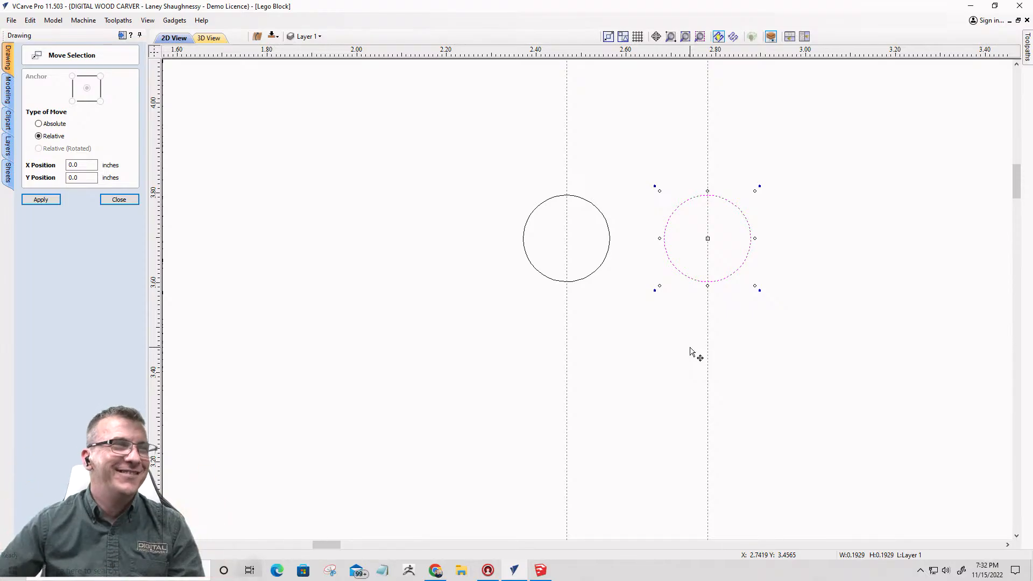
# - Dimension the horizontal spacing between the two small circles' centres, placed below them, and delete the dimension once read
pyautogui.click(119, 200)
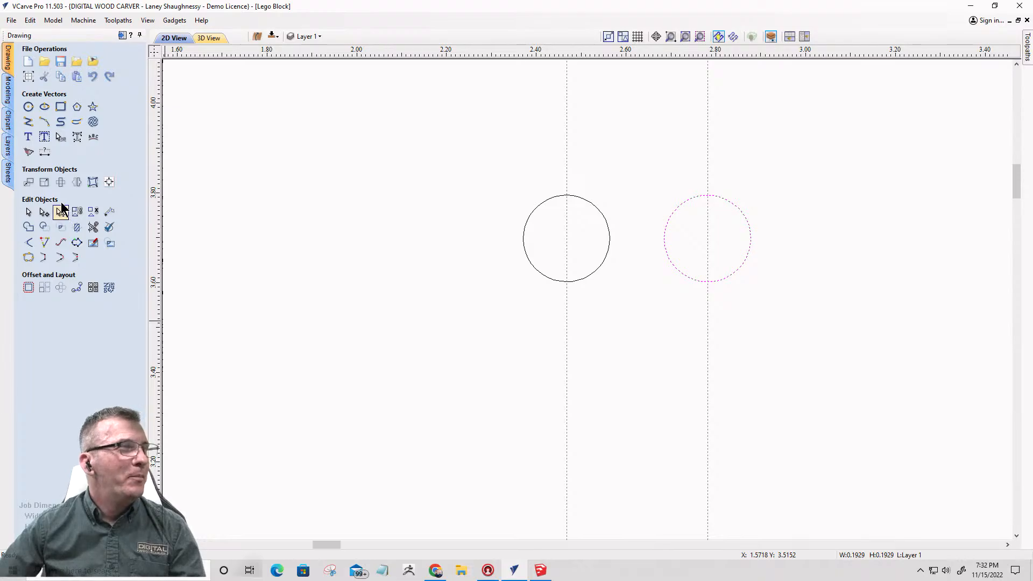
pyautogui.click(45, 153)
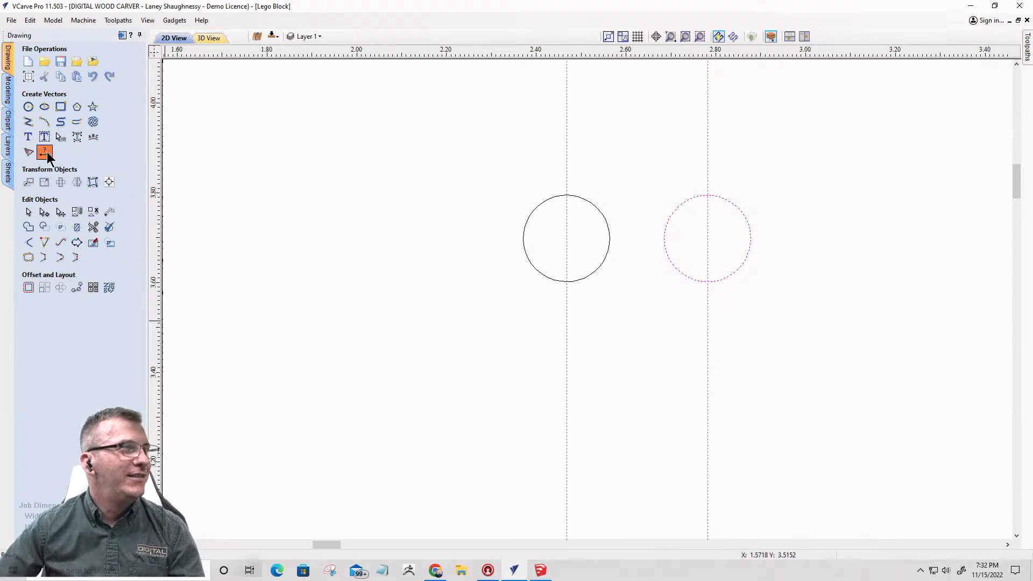
pyautogui.click(45, 152)
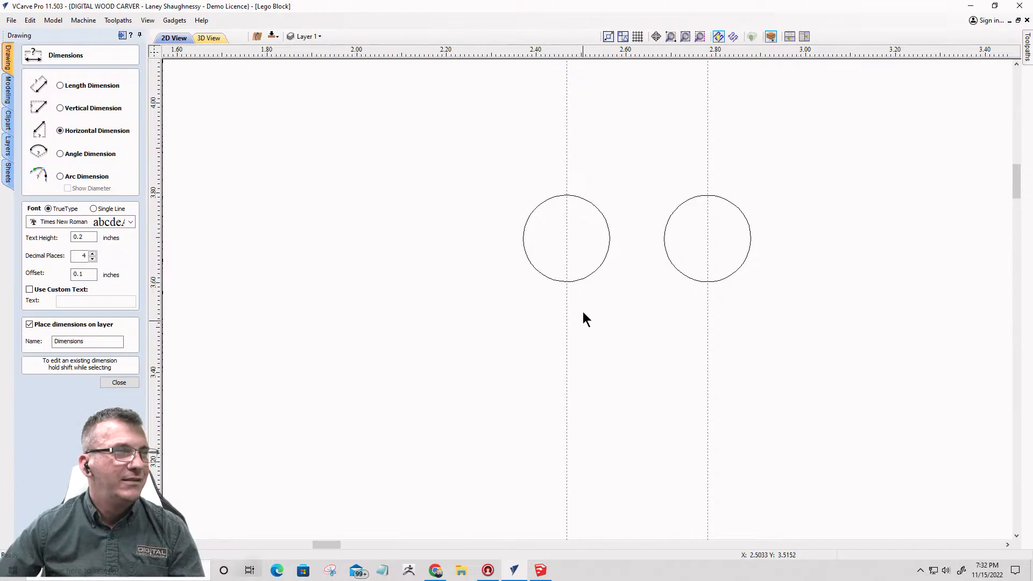
pyautogui.click(567, 238)
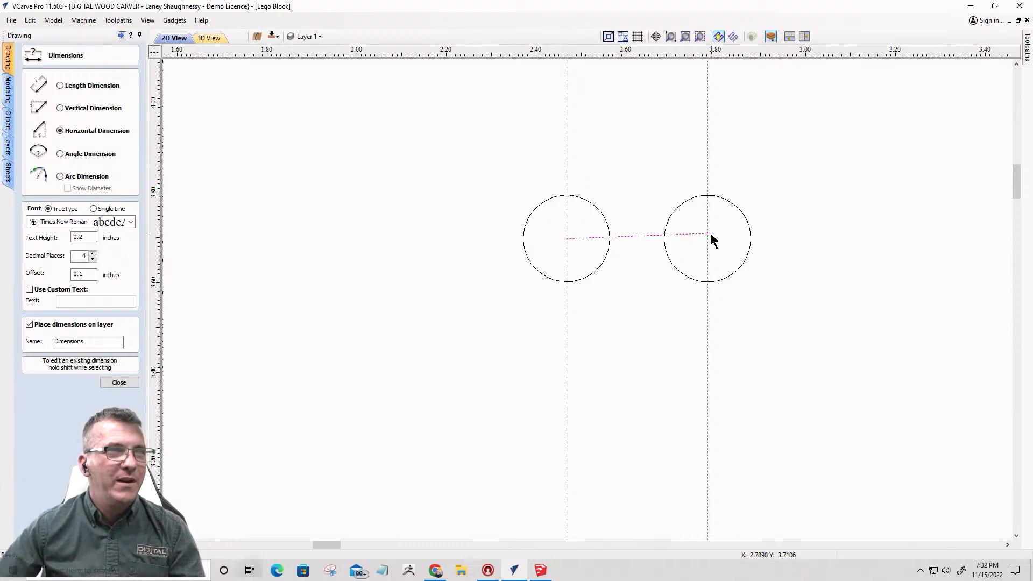
pyautogui.click(708, 238)
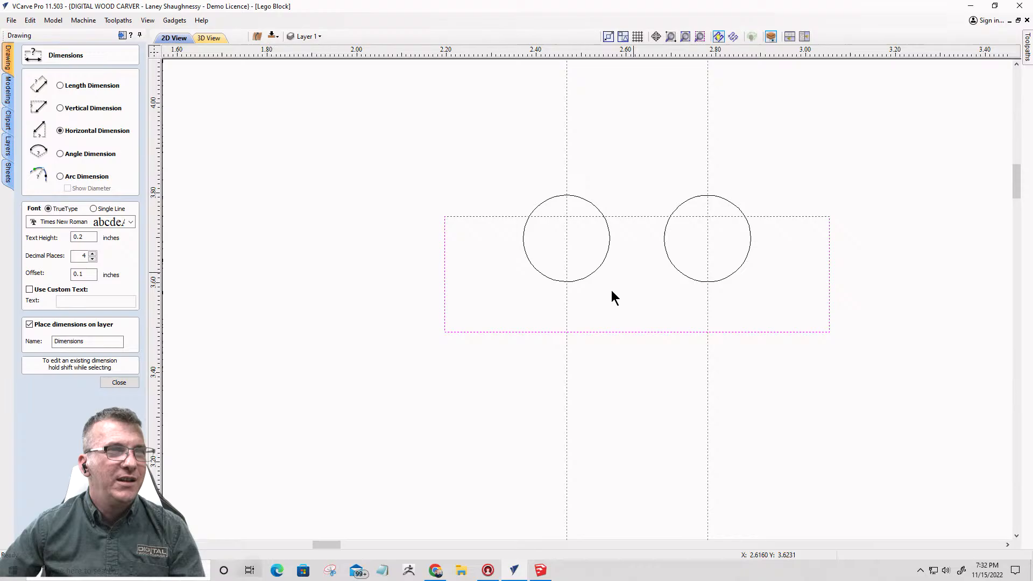
pyautogui.click(615, 386)
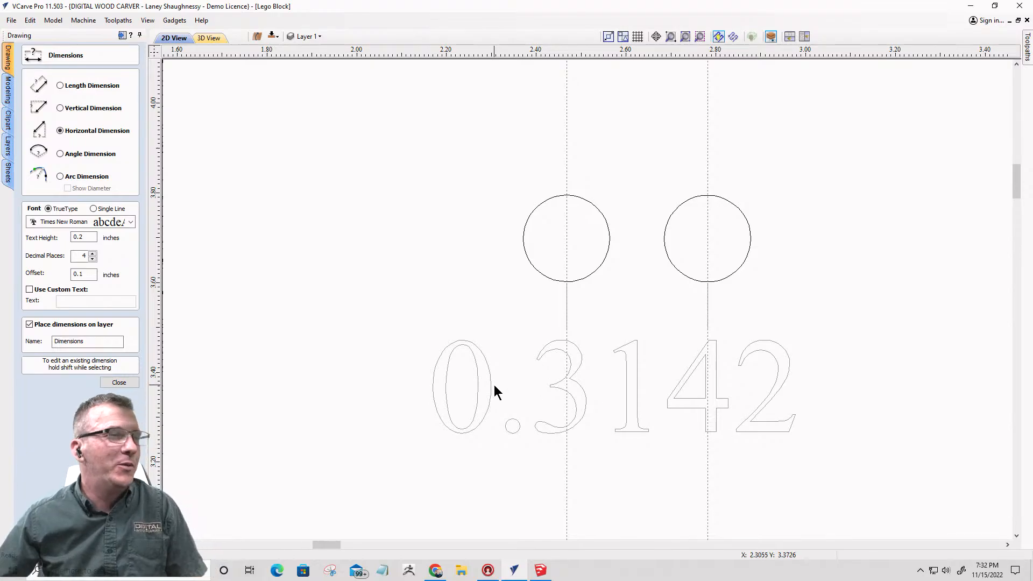
pyautogui.click(113, 383)
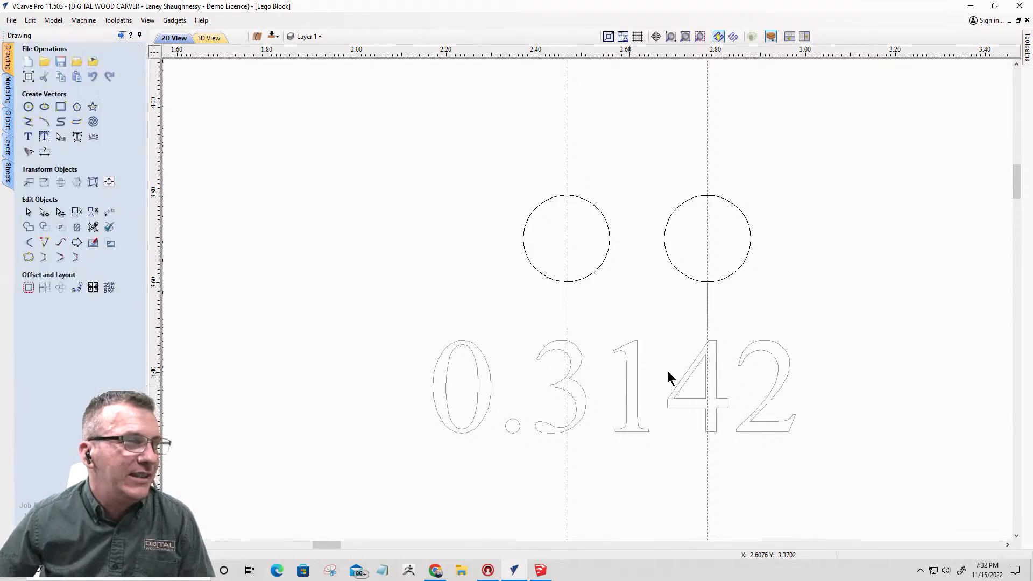
pyautogui.click(626, 380)
pyautogui.press('Delete')
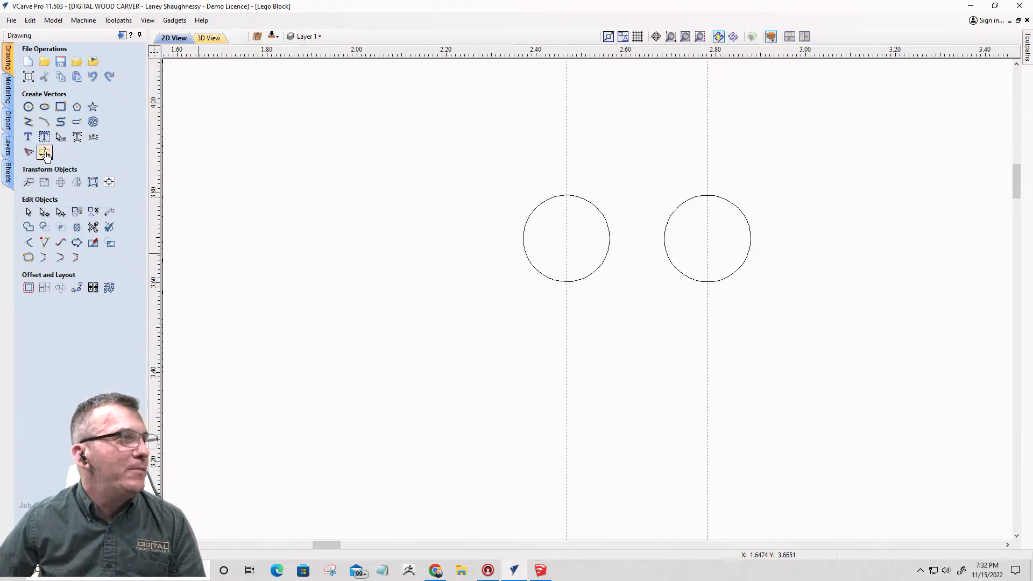
# - Add a horizontal dimension across the gap between the facing edges of the two small circles, placed below them
pyautogui.click(45, 155)
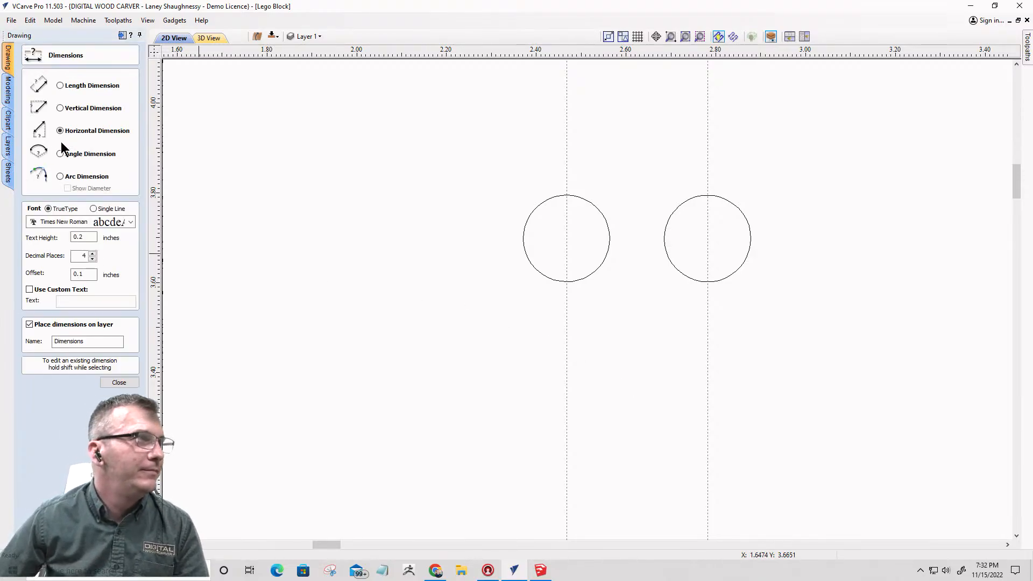
pyautogui.click(610, 237)
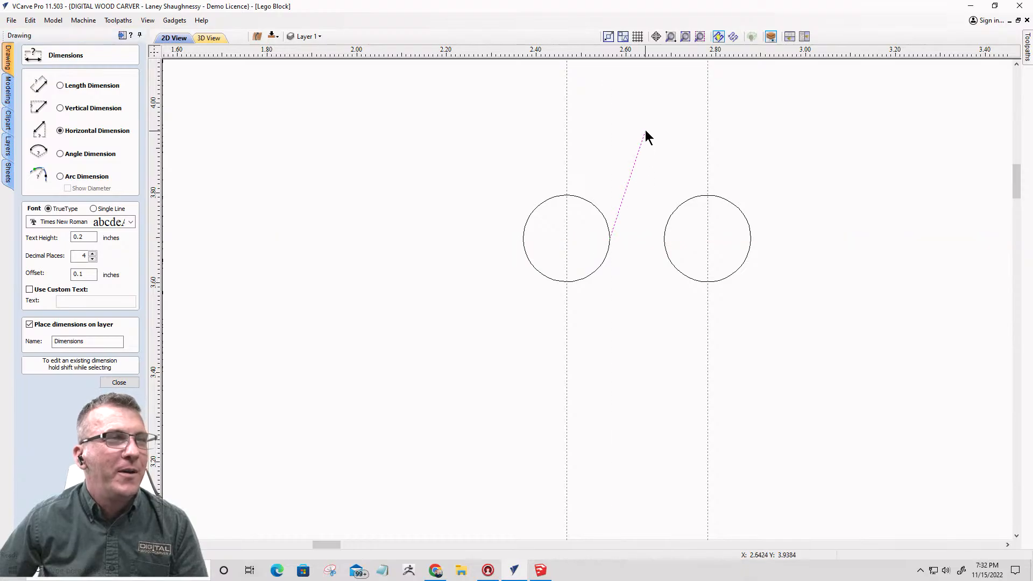
pyautogui.click(664, 238)
pyautogui.click(635, 359)
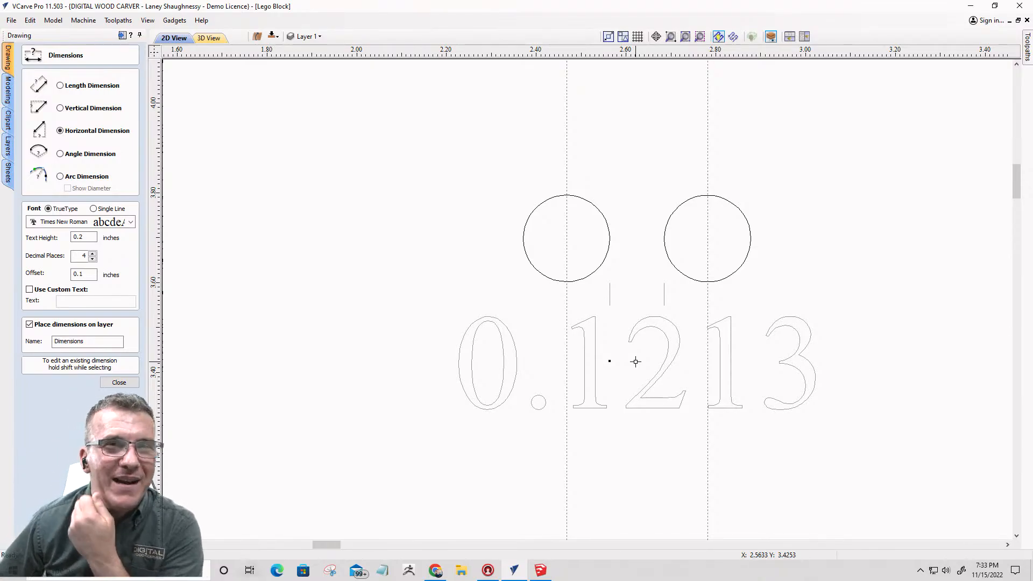
pyautogui.scroll(-1, 601, 355)
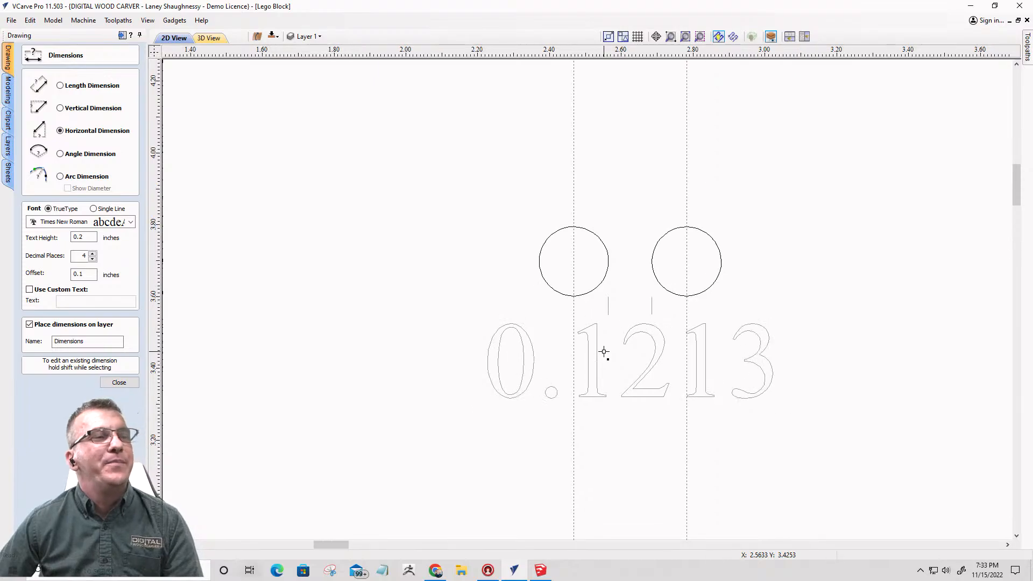
pyautogui.click(125, 382)
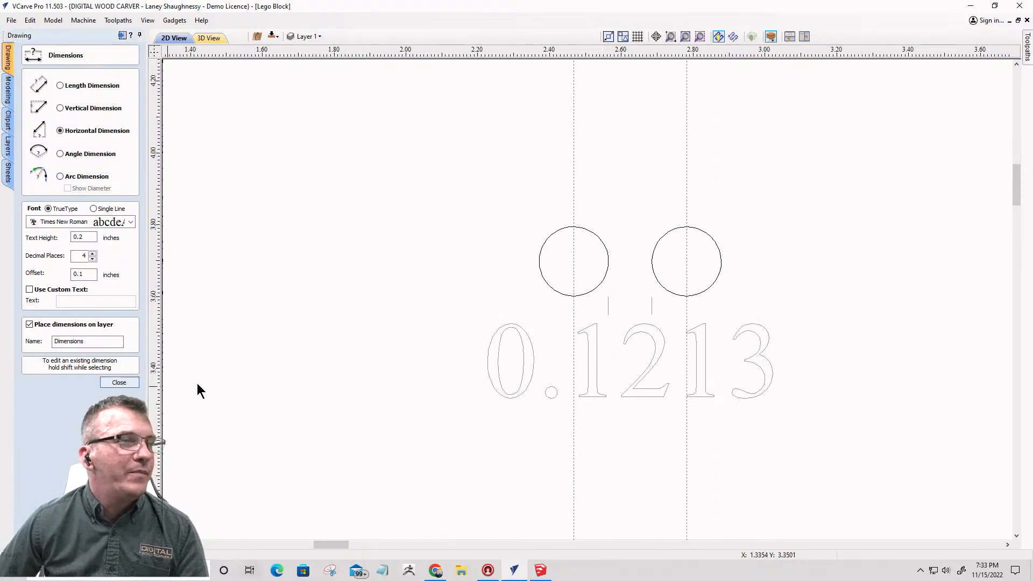
# - Open Array Copy for the left small circle and examine the stud layout in the reference drawing
pyautogui.click(592, 291)
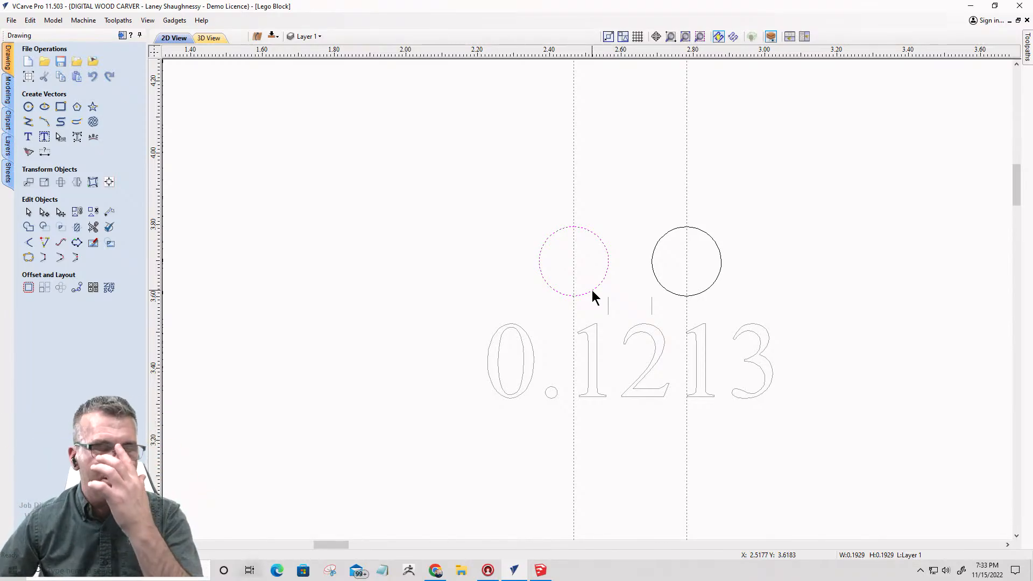
pyautogui.click(45, 288)
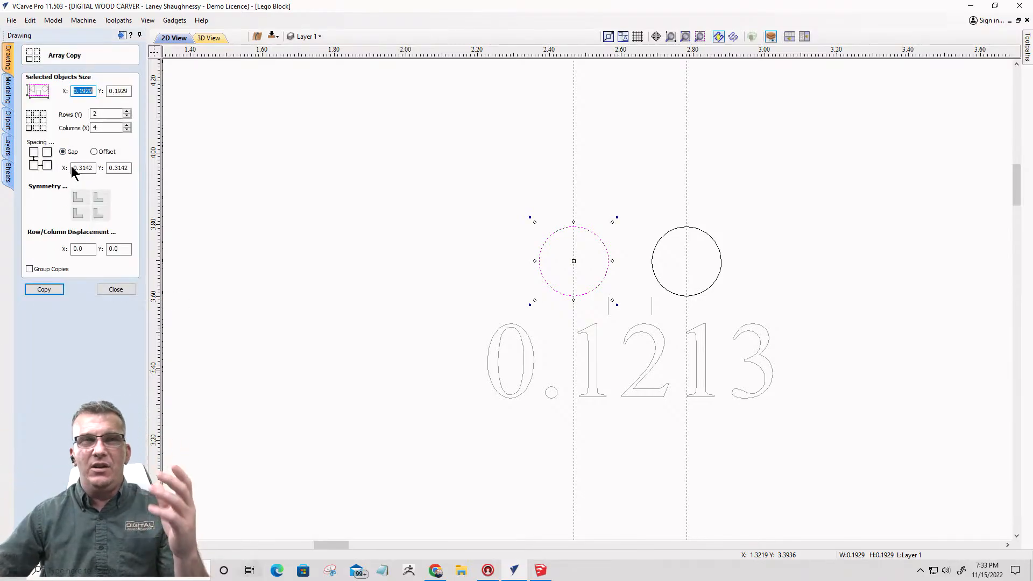
pyautogui.scroll(-9, 299, 175)
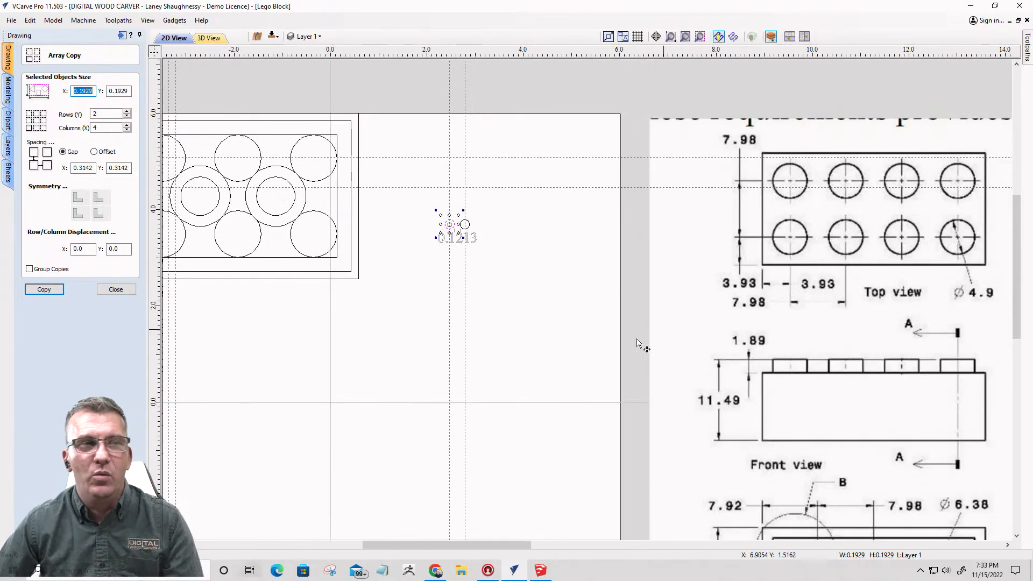
pyautogui.scroll(4, 213, 375)
pyautogui.scroll(-3, 517, 380)
pyautogui.scroll(3, 177, 179)
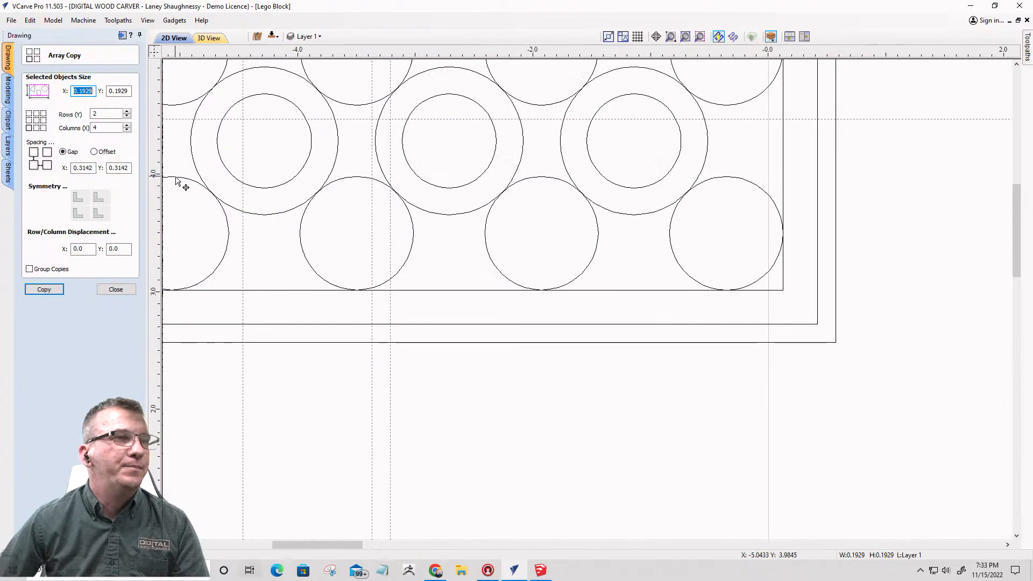
# - Move the lower horizontal guide down so it passes through the left small circle's centre
pyautogui.scroll(-2, 183, 203)
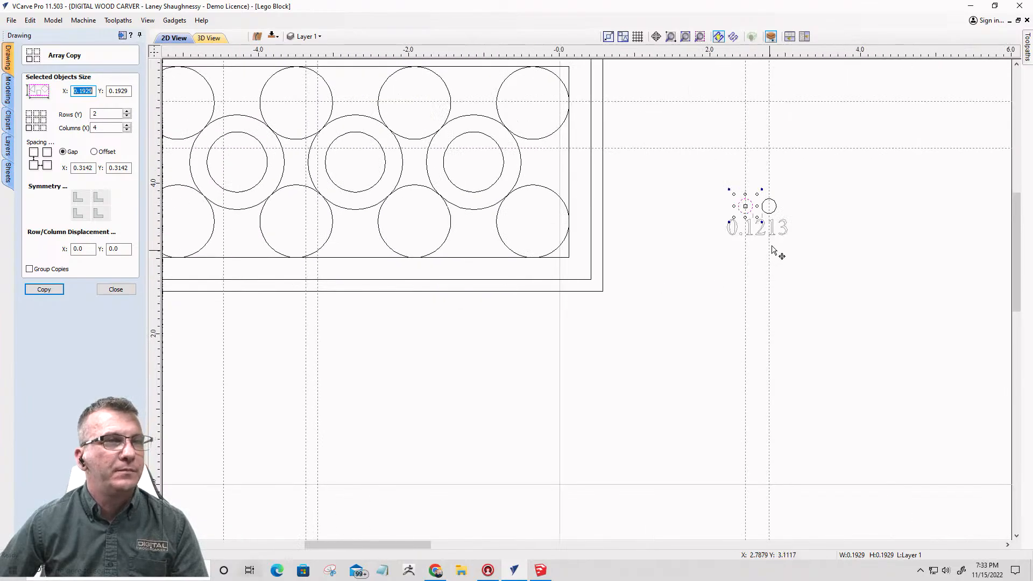
pyautogui.scroll(3, 779, 221)
pyautogui.scroll(-2, 779, 220)
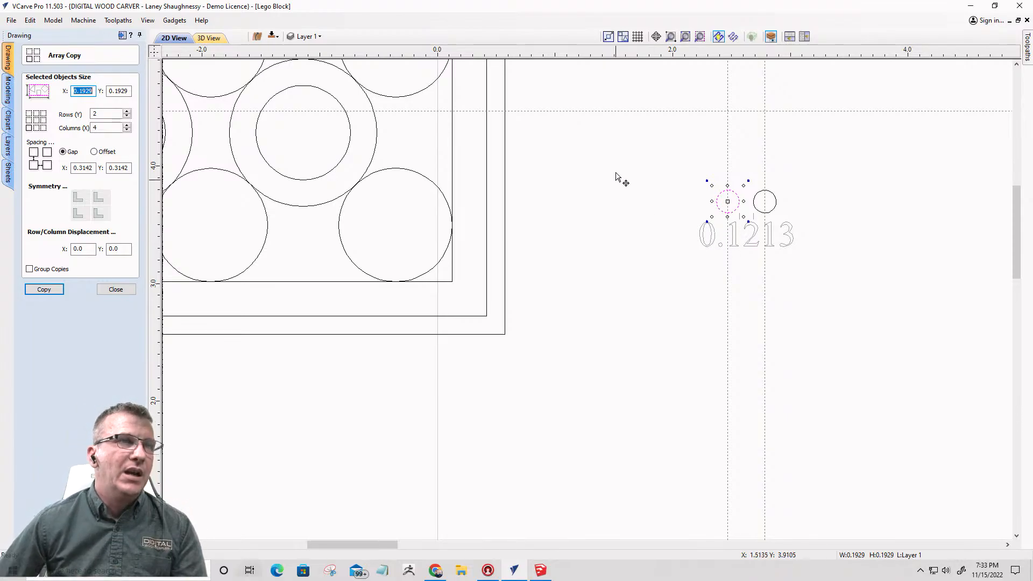
pyautogui.moveTo(717, 111); pyautogui.dragTo(728, 202)
pyautogui.scroll(4, 728, 201)
pyautogui.scroll(-3, 750, 215)
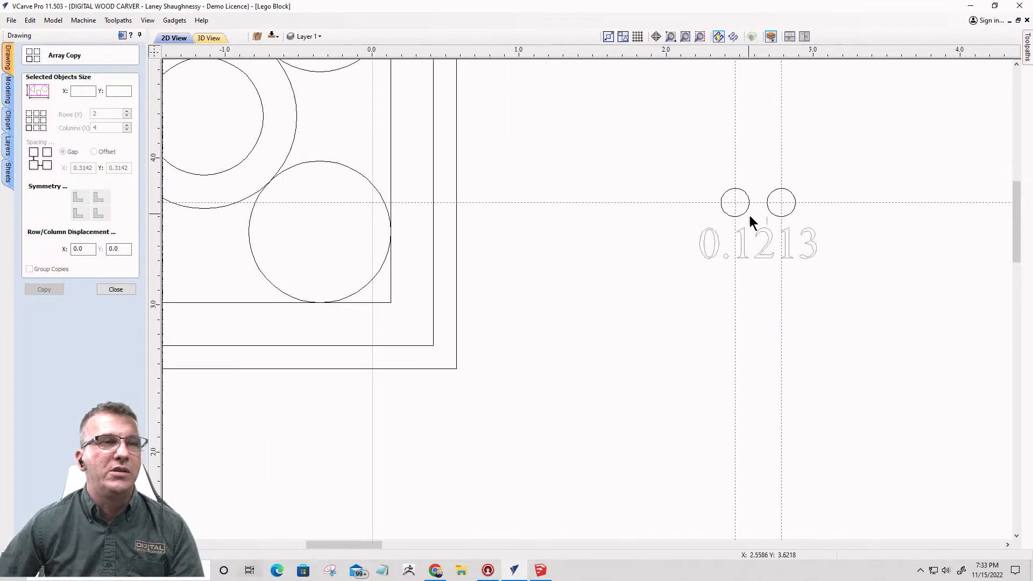
# - Delete the gap dimension and the right-hand copy of the small circle
pyautogui.click(771, 238)
pyautogui.press('Delete')
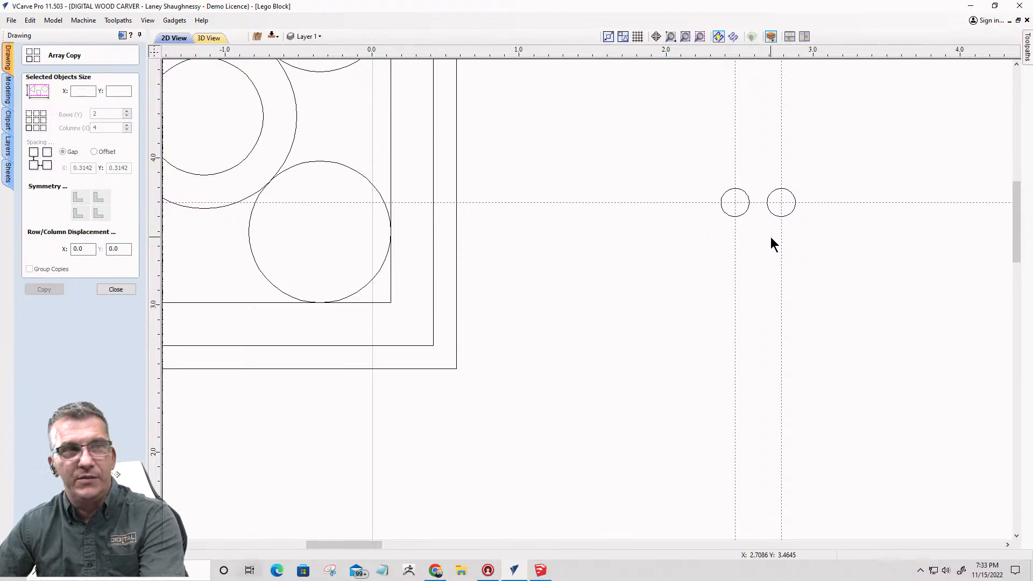
pyautogui.moveTo(754, 169); pyautogui.dragTo(833, 264)
pyautogui.press('Delete')
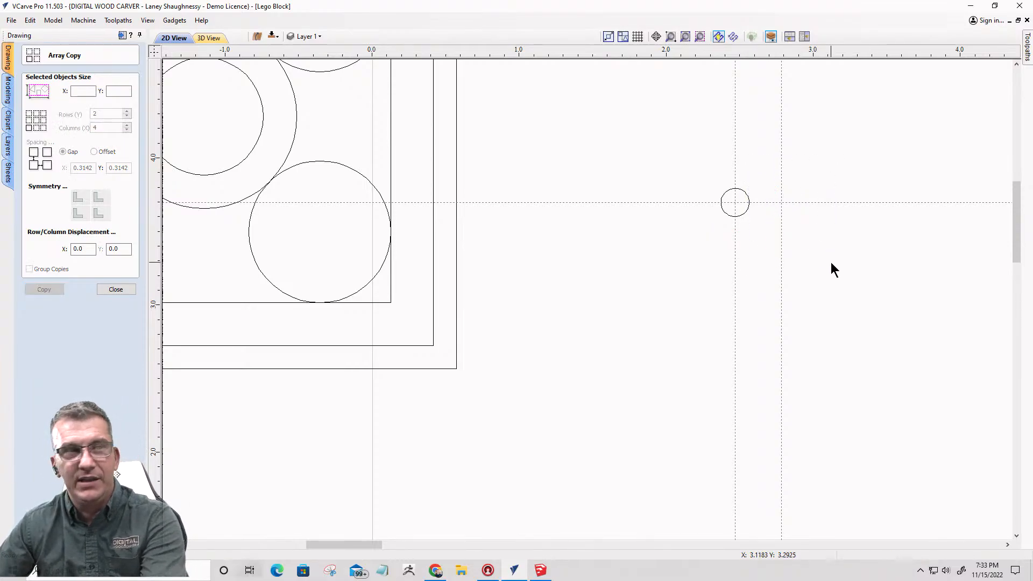
# - Create one parallel guide offset 0.314173 inches relative to the horizontal guide through the small circle's centre
pyautogui.doubleClick(705, 203)
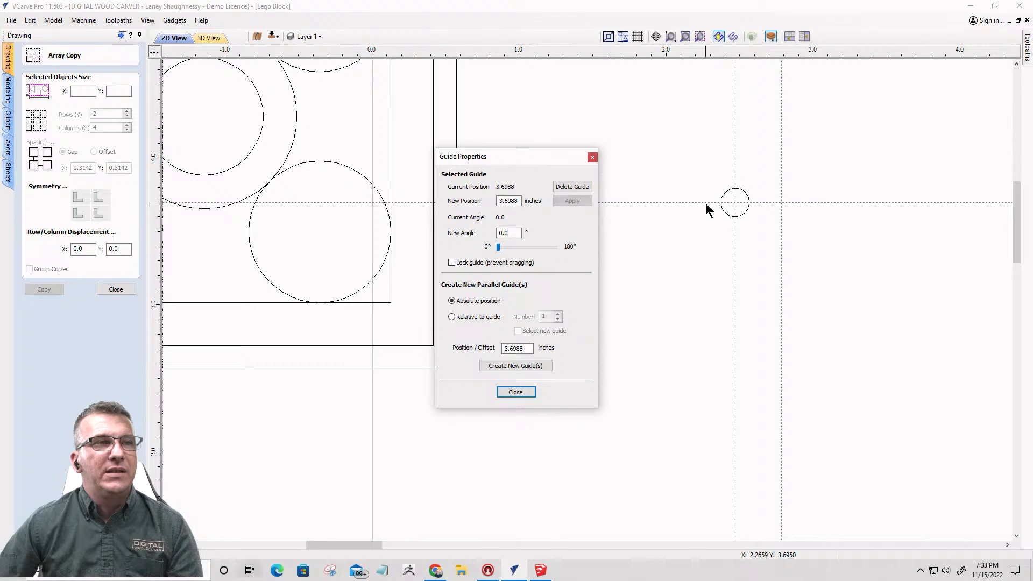
pyautogui.click(452, 317)
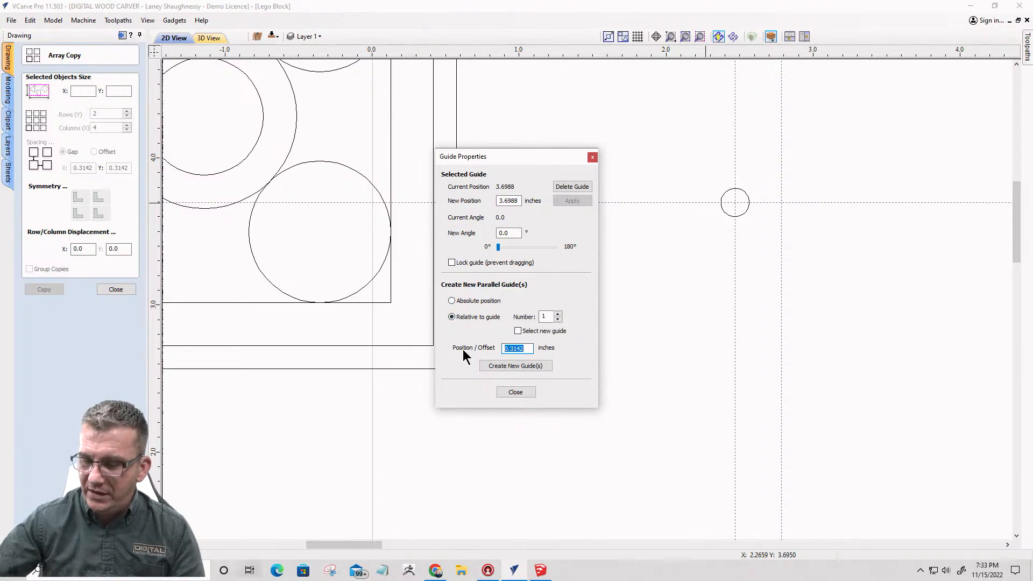
pyautogui.write('73')
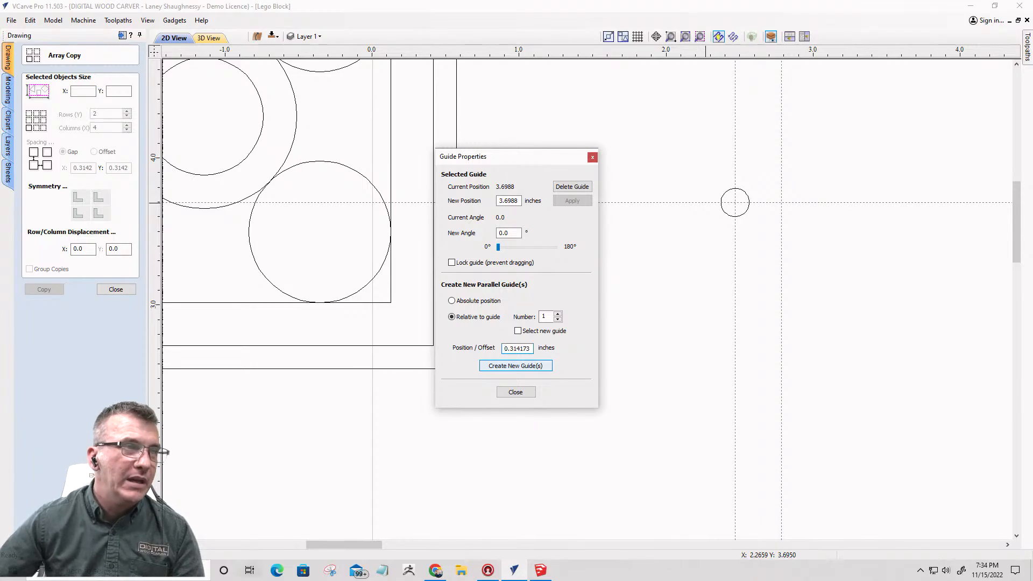
pyautogui.click(517, 365)
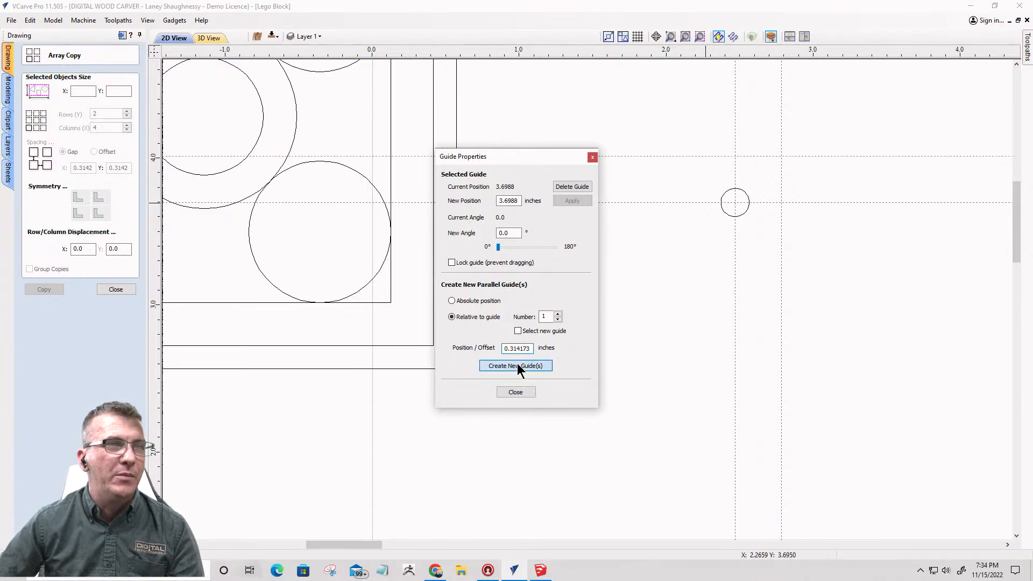
pyautogui.click(515, 393)
# - Remove the uppermost horizontal guide, leaving the two nearest the small circle
pyautogui.scroll(-4, 565, 341)
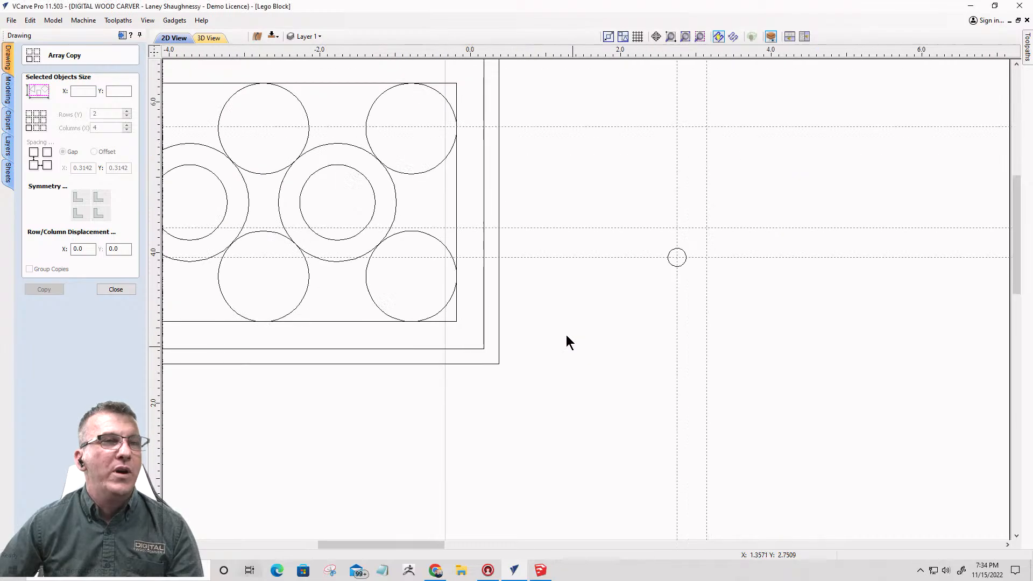
pyautogui.scroll(3, 780, 302)
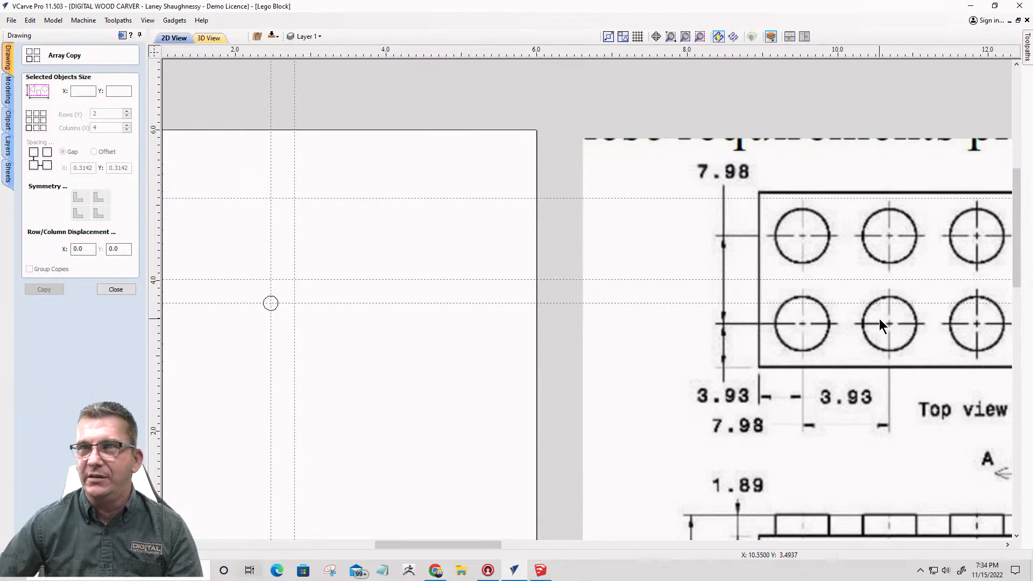
pyautogui.scroll(-3, 883, 318)
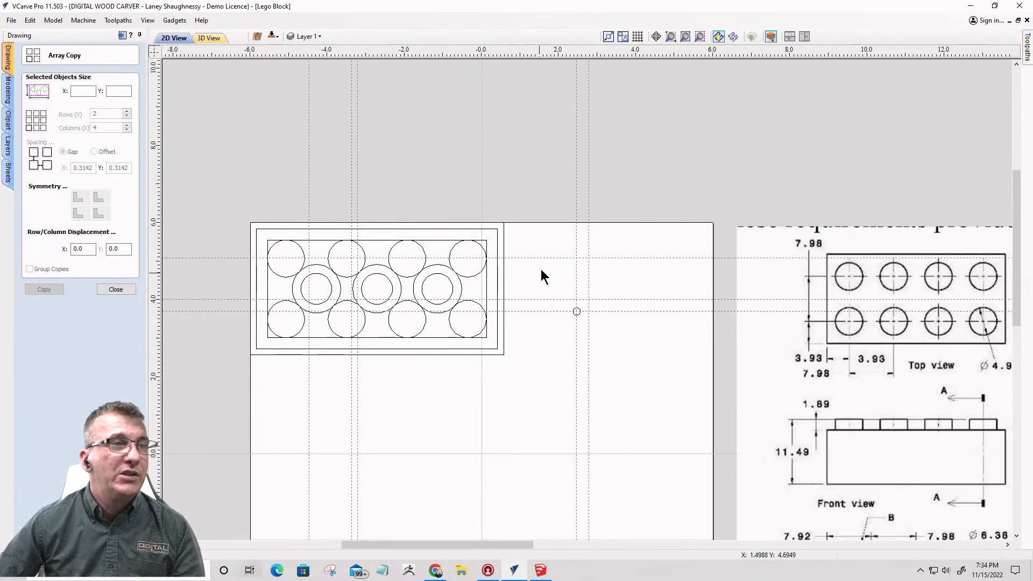
pyautogui.scroll(3, 574, 333)
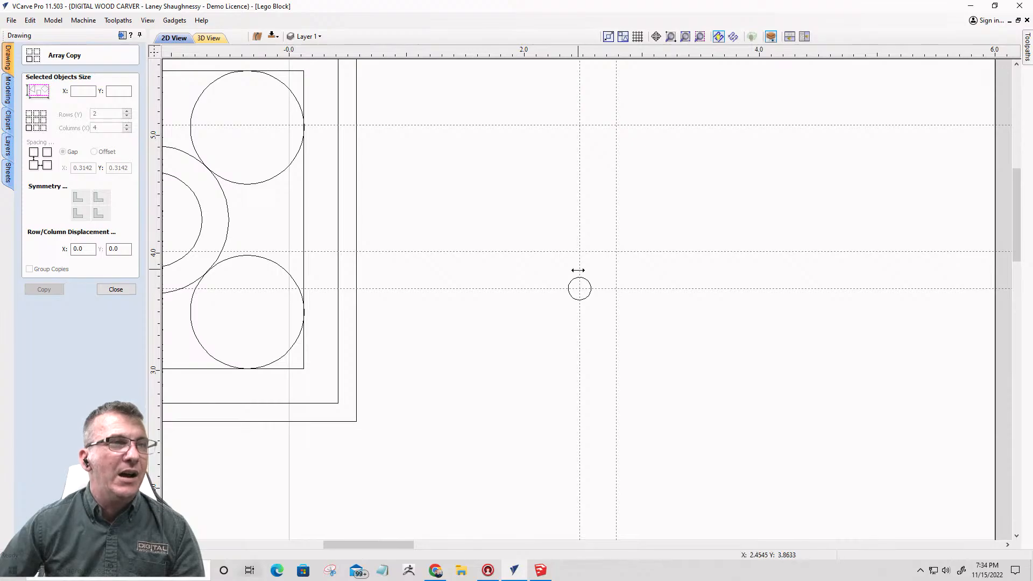
pyautogui.moveTo(554, 124); pyautogui.dragTo(562, 49)
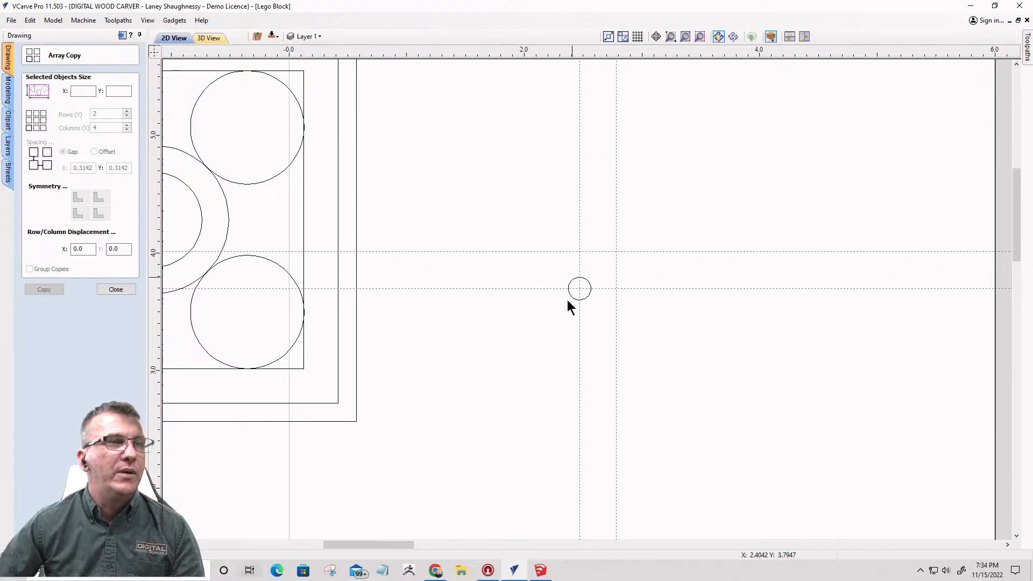
# - Delete the vertical guide to the right of the small circle, keeping the one through its centre
pyautogui.doubleClick(580, 233)
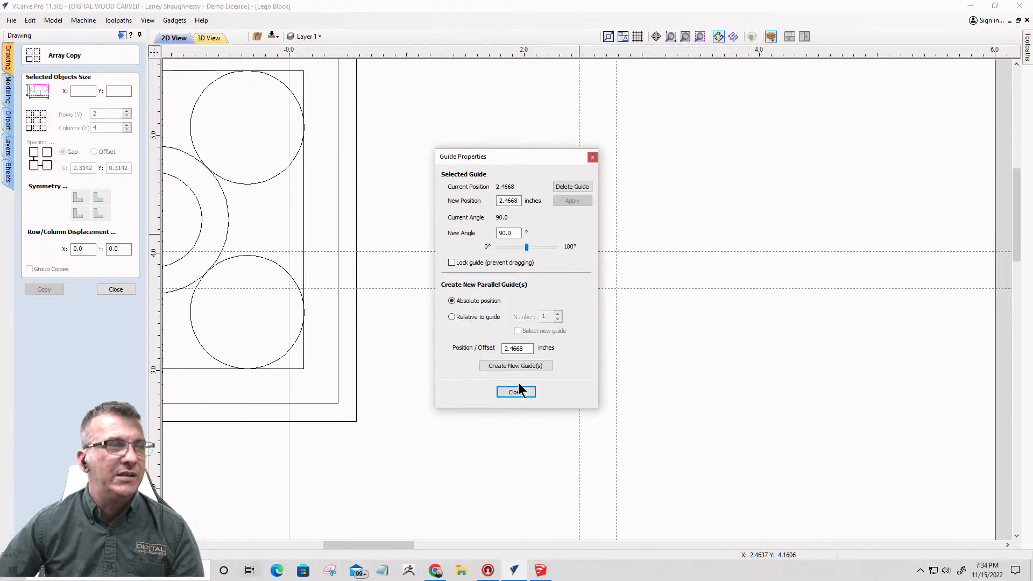
pyautogui.click(592, 157)
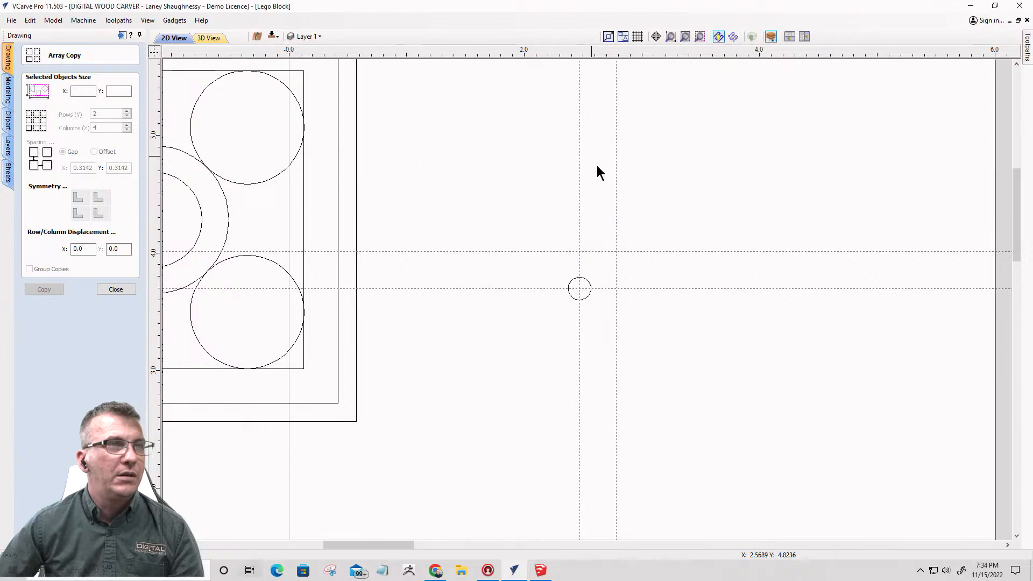
pyautogui.doubleClick(617, 208)
pyautogui.click(571, 187)
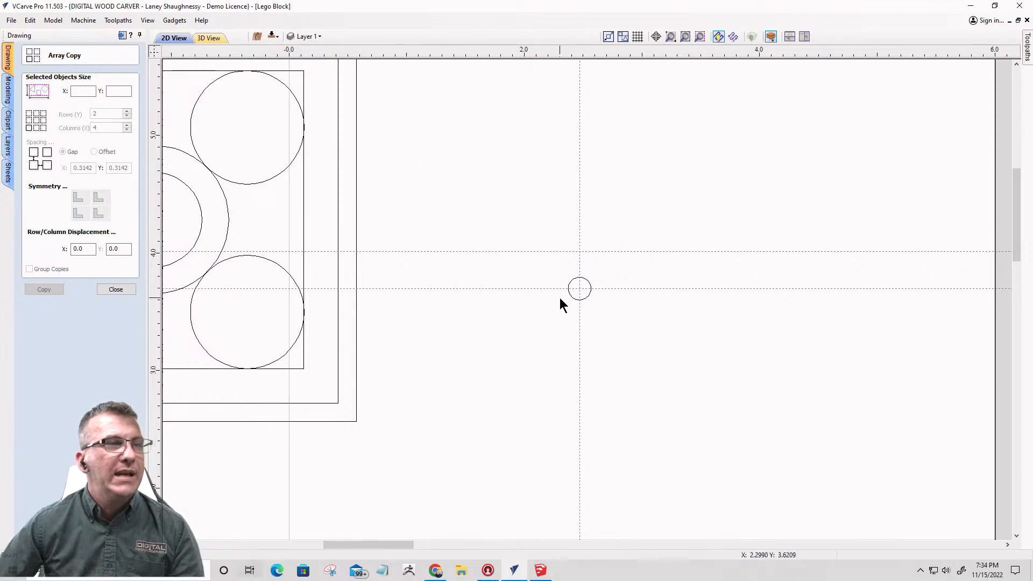
# - Create four parallel guides at 0.3142-inch offsets relative to the vertical guide through the small circle's centre
pyautogui.doubleClick(580, 329)
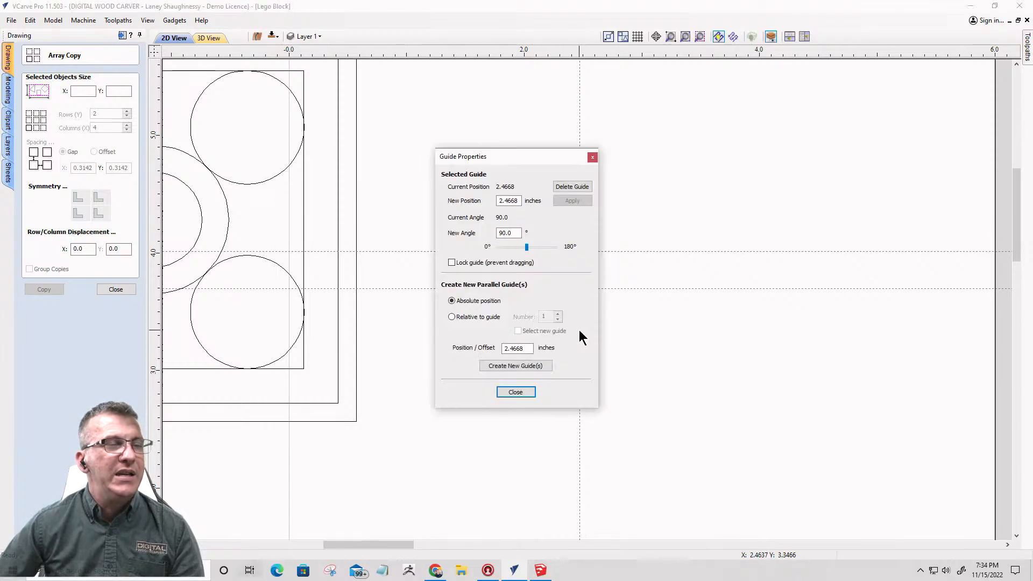
pyautogui.click(452, 317)
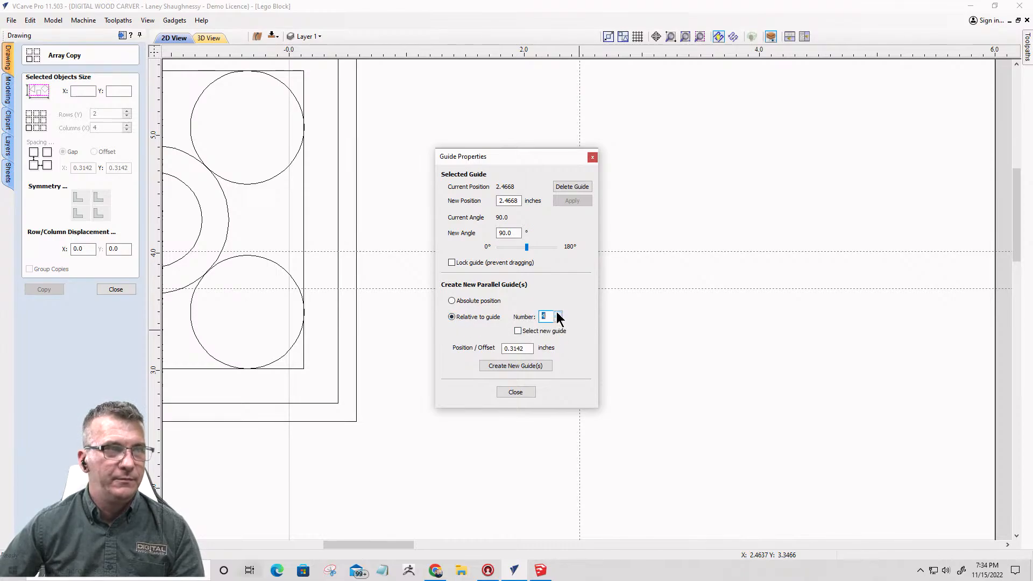
pyautogui.click(518, 366)
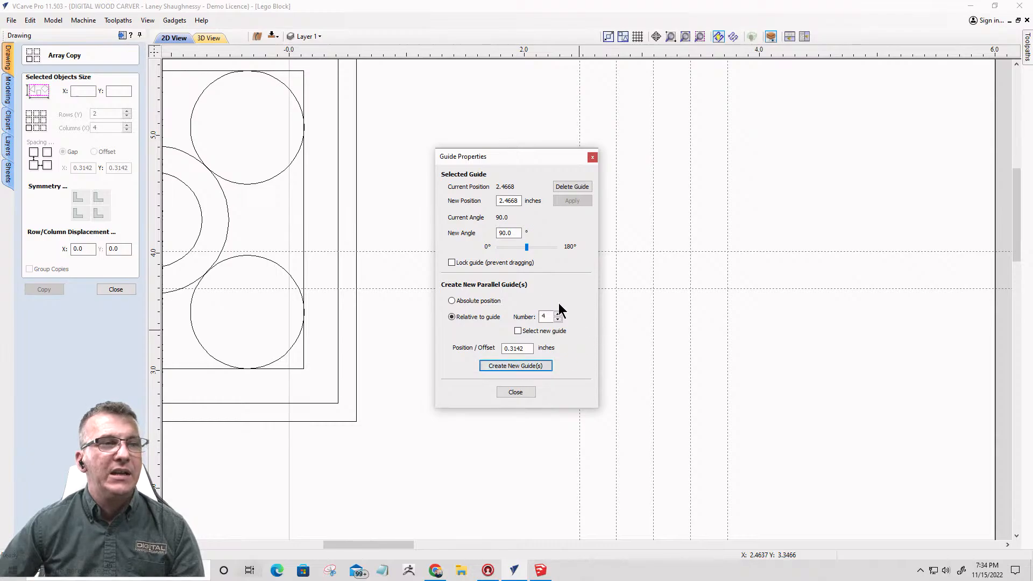
pyautogui.click(536, 395)
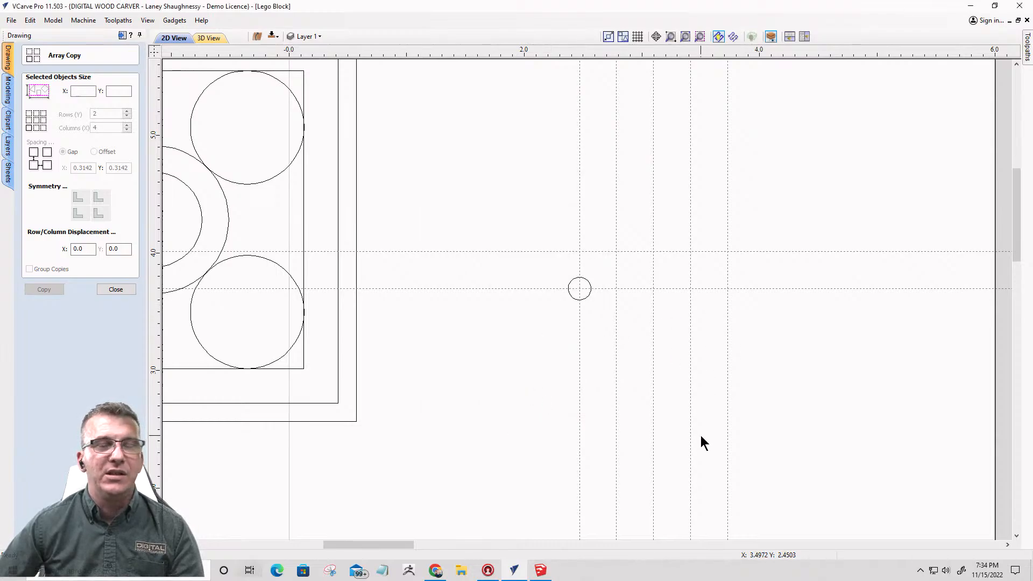
# - Copy the small circle onto every remaining guide intersection to form two rows of five circles
pyautogui.click(586, 296)
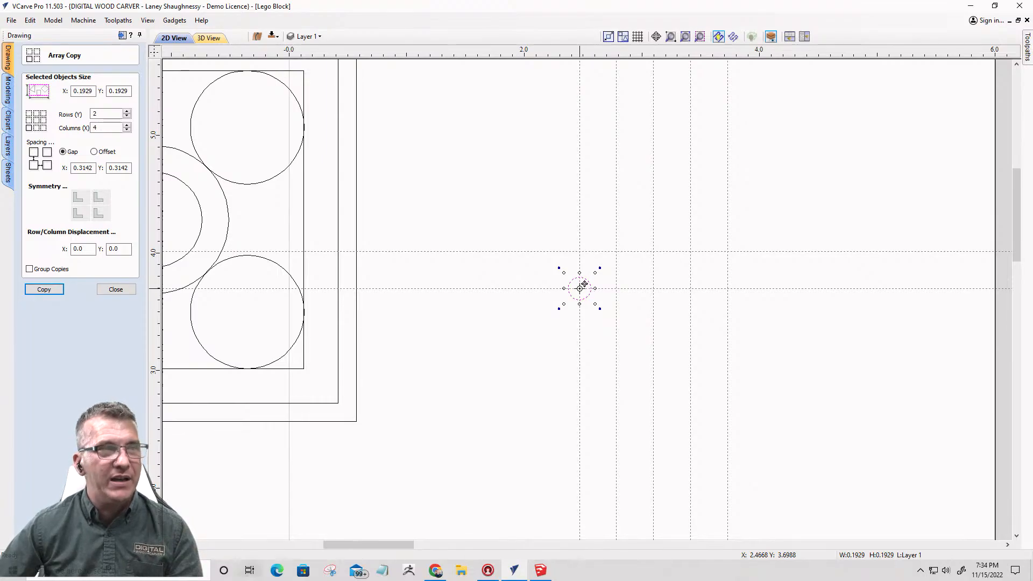
pyautogui.moveTo(585, 284); pyautogui.dragTo(655, 252)
pyautogui.moveTo(660, 247); pyautogui.dragTo(583, 249)
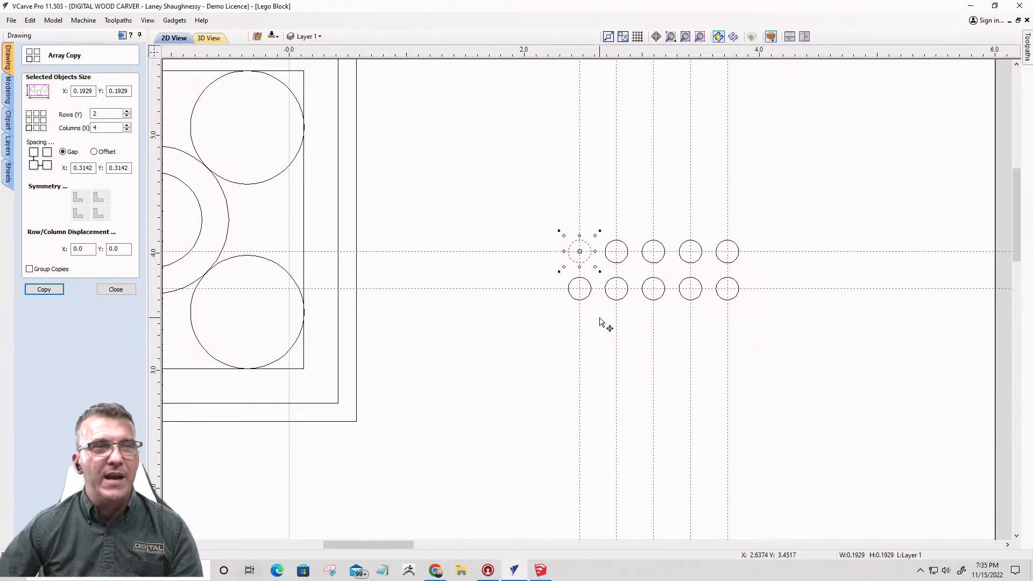
pyautogui.click(541, 317)
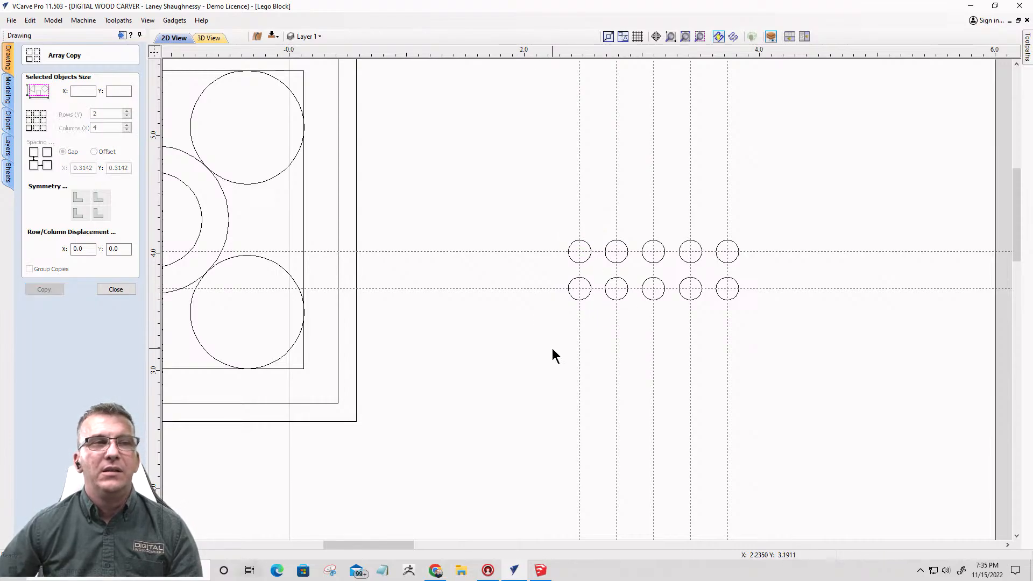
# - Add a horizontal dimension for the gap between the first two circles of the lower row, placing it below them
pyautogui.click(115, 290)
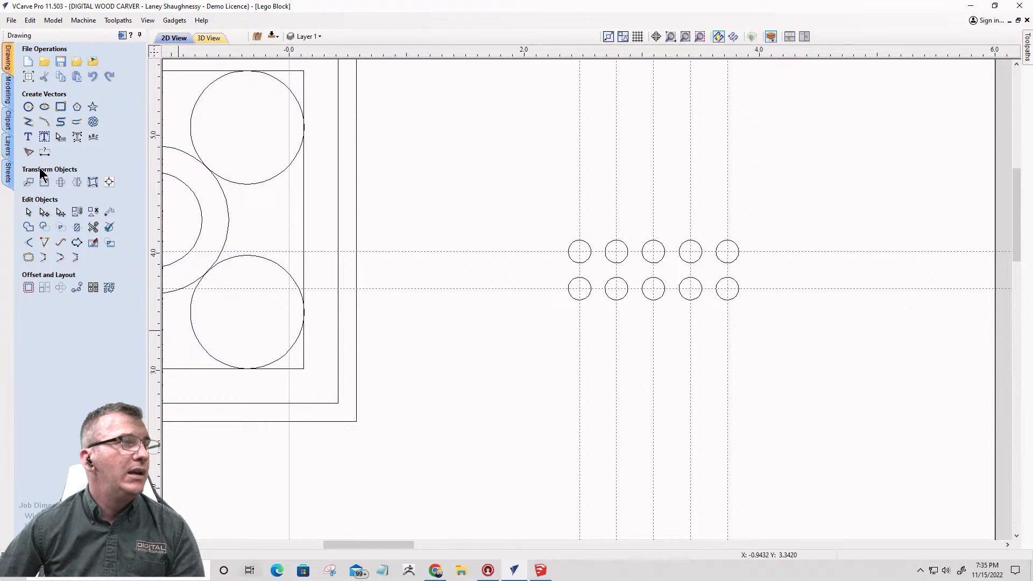
pyautogui.click(45, 152)
pyautogui.scroll(1, 582, 295)
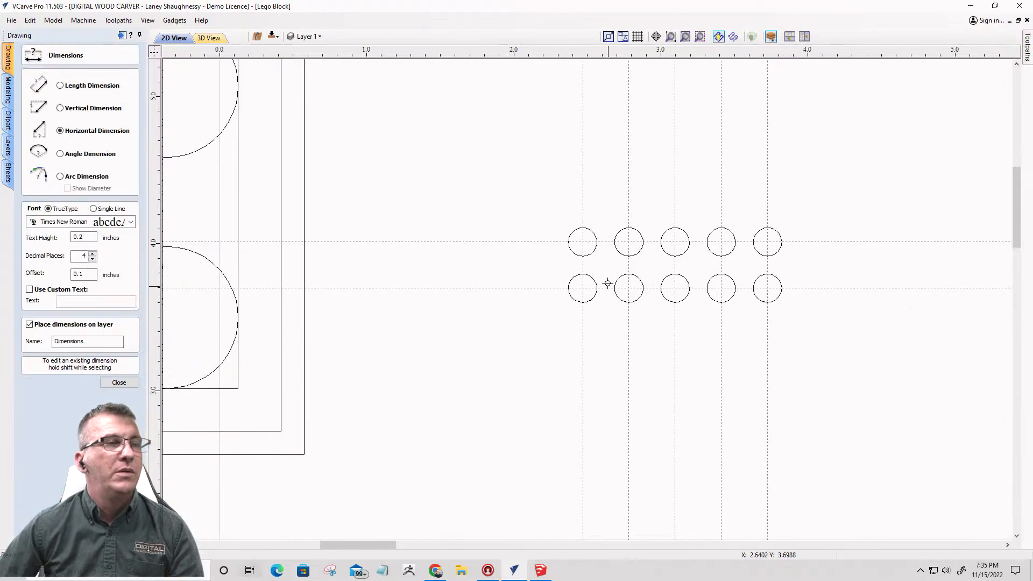
pyautogui.scroll(1, 600, 275)
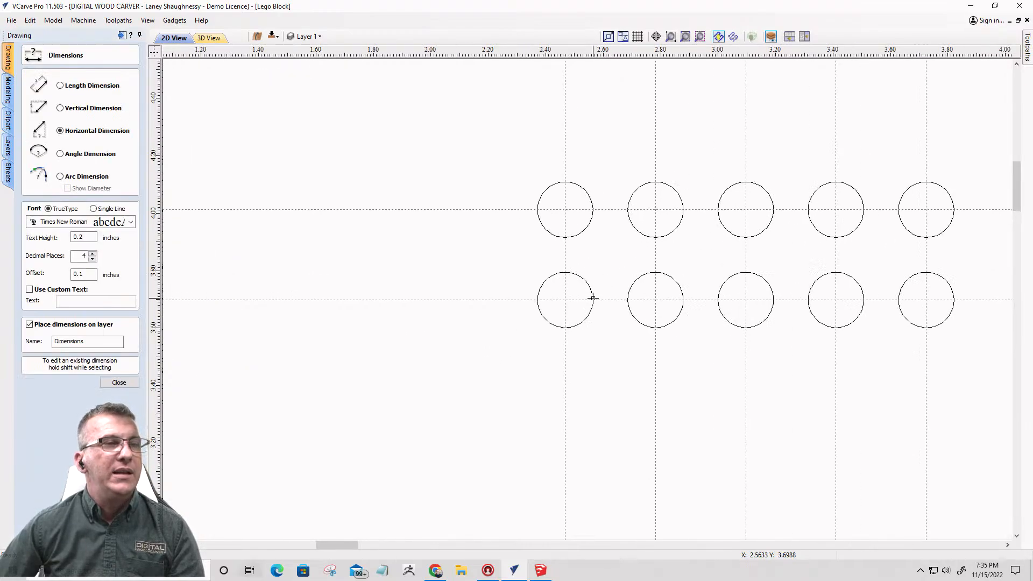
pyautogui.click(593, 300)
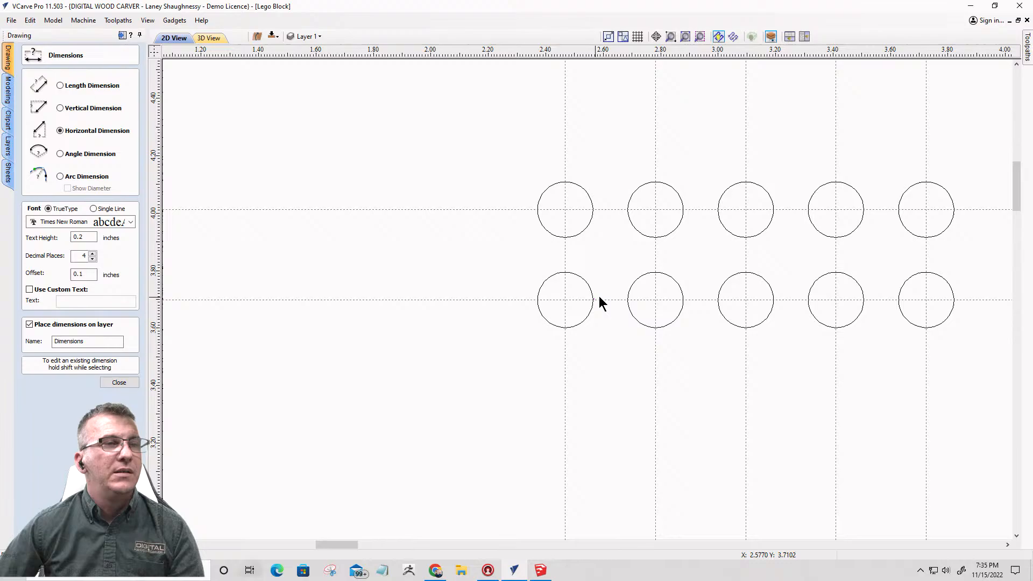
pyautogui.click(628, 300)
pyautogui.click(598, 428)
pyautogui.scroll(-2, 646, 300)
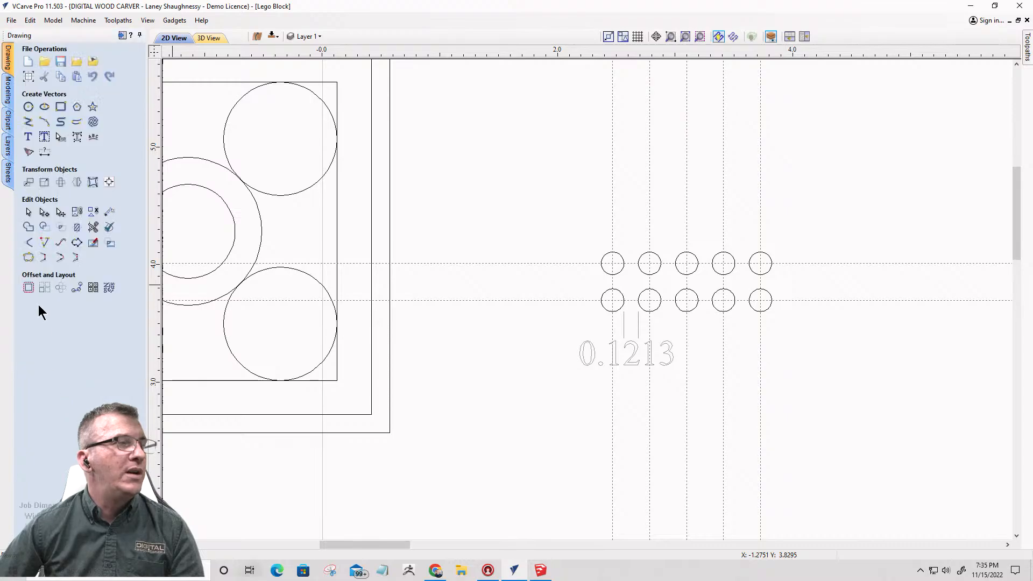
pyautogui.click(44, 286)
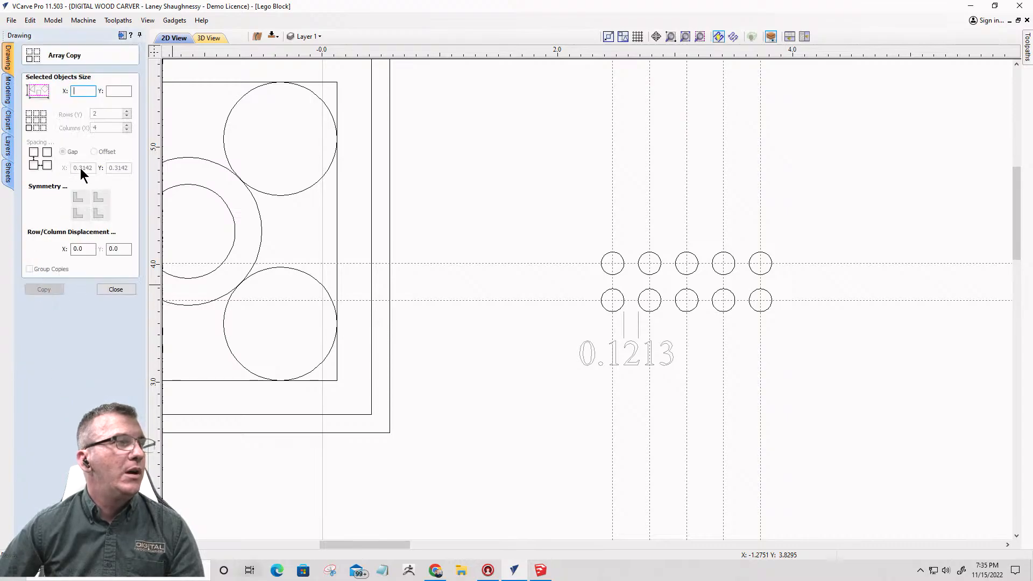
pyautogui.click(604, 311)
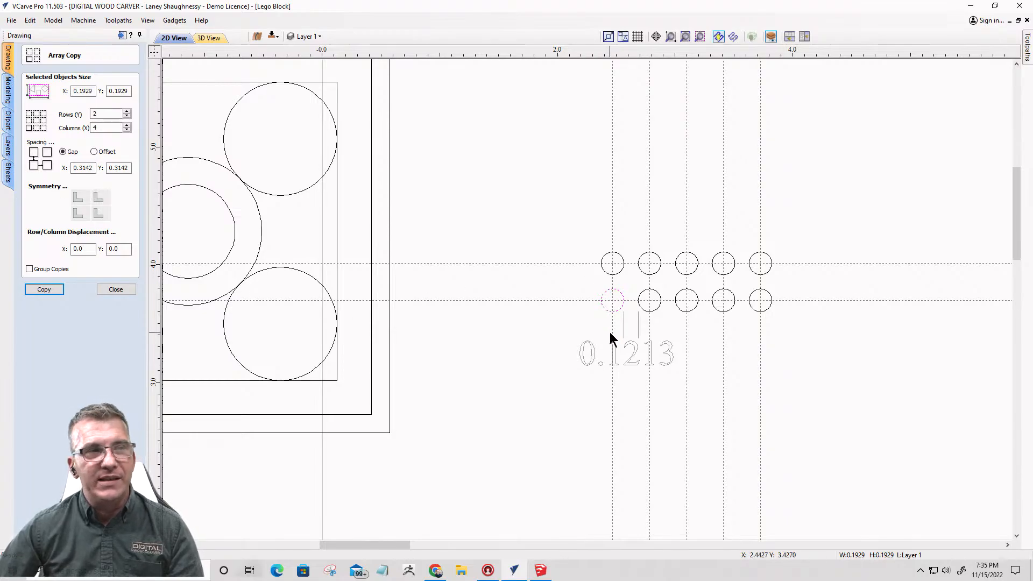
pyautogui.scroll(2, 546, 301)
pyautogui.click(116, 290)
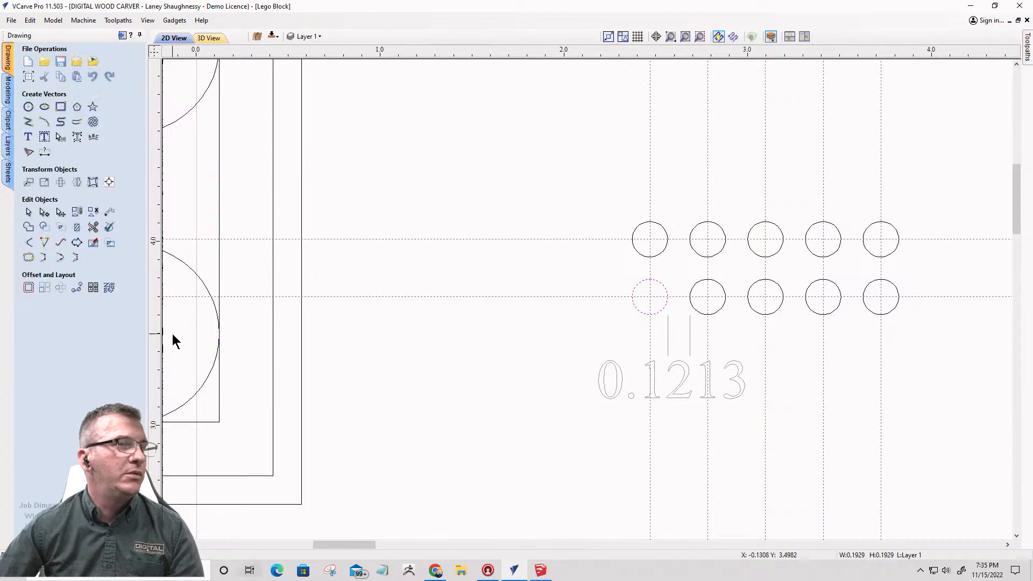
# - Dimension the vertical gap between the two circles of the first column, and undo that dimension
pyautogui.click(44, 153)
pyautogui.click(60, 109)
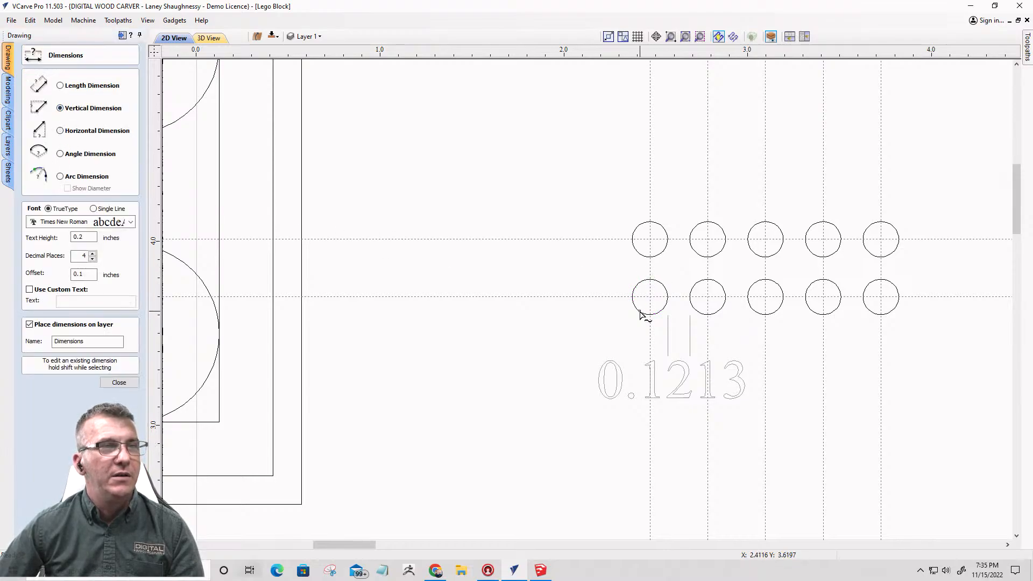
pyautogui.click(650, 257)
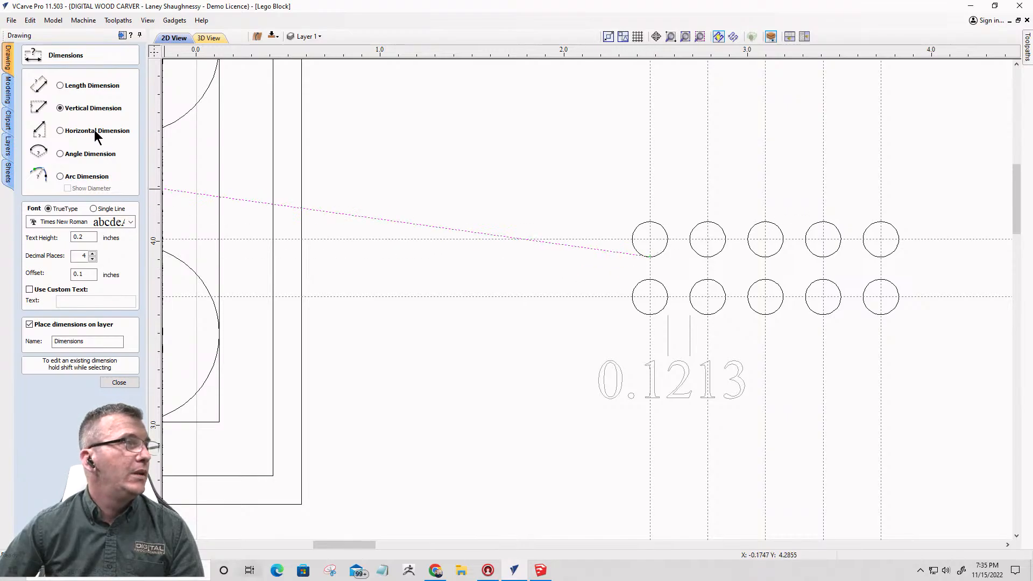
pyautogui.click(650, 280)
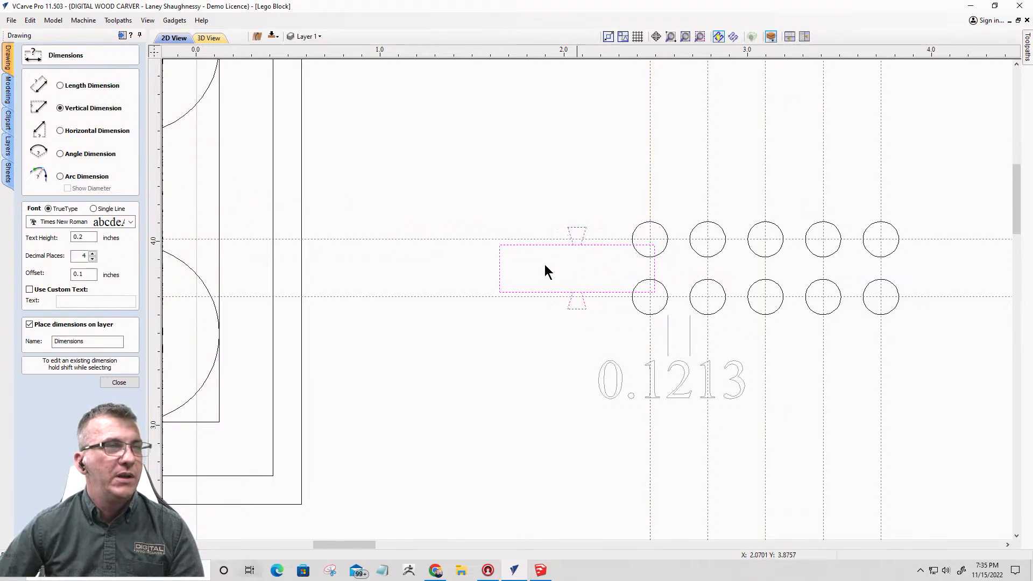
pyautogui.click(545, 265)
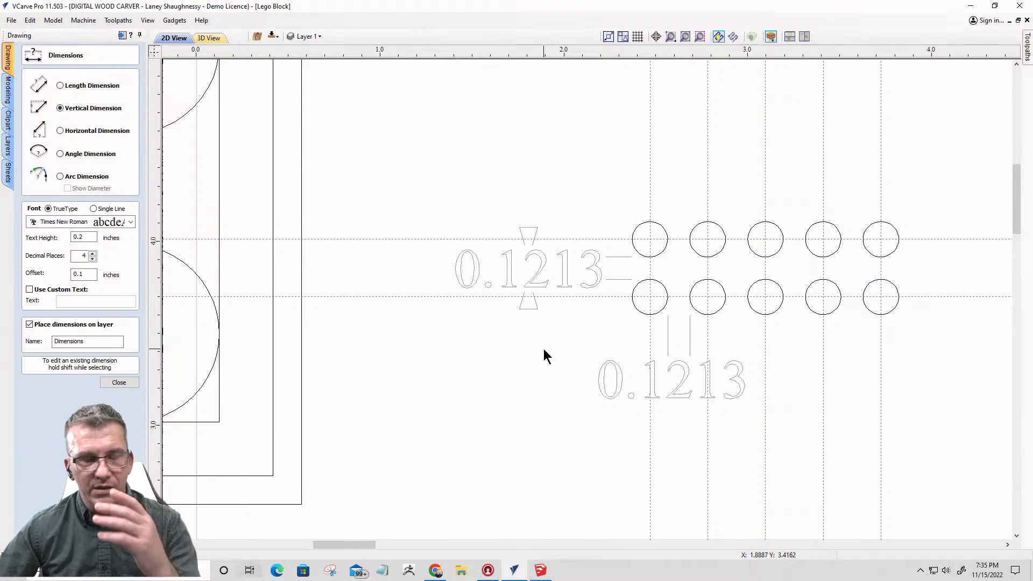
pyautogui.hotkey('ctrl', 'z')
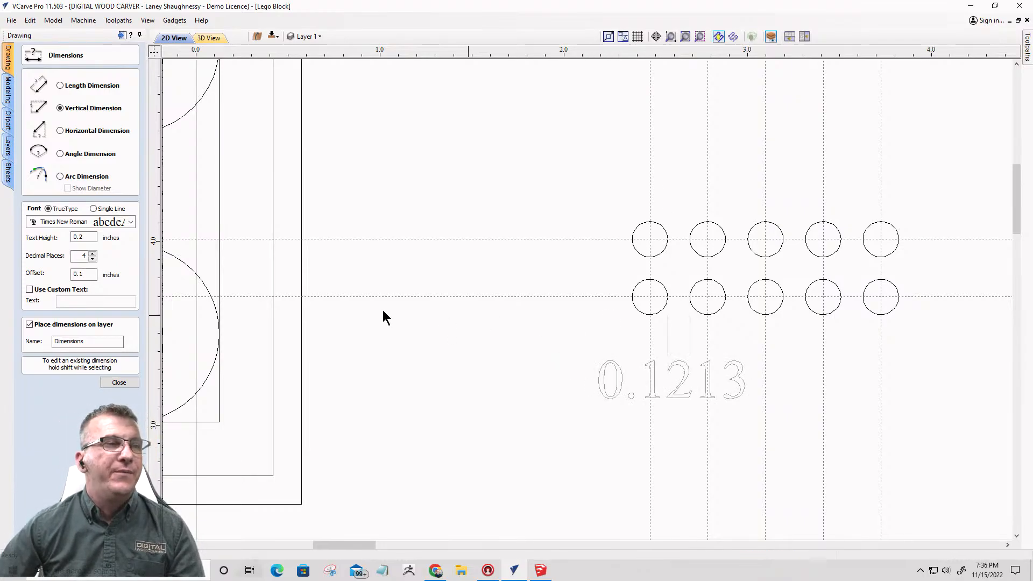
pyautogui.click(119, 382)
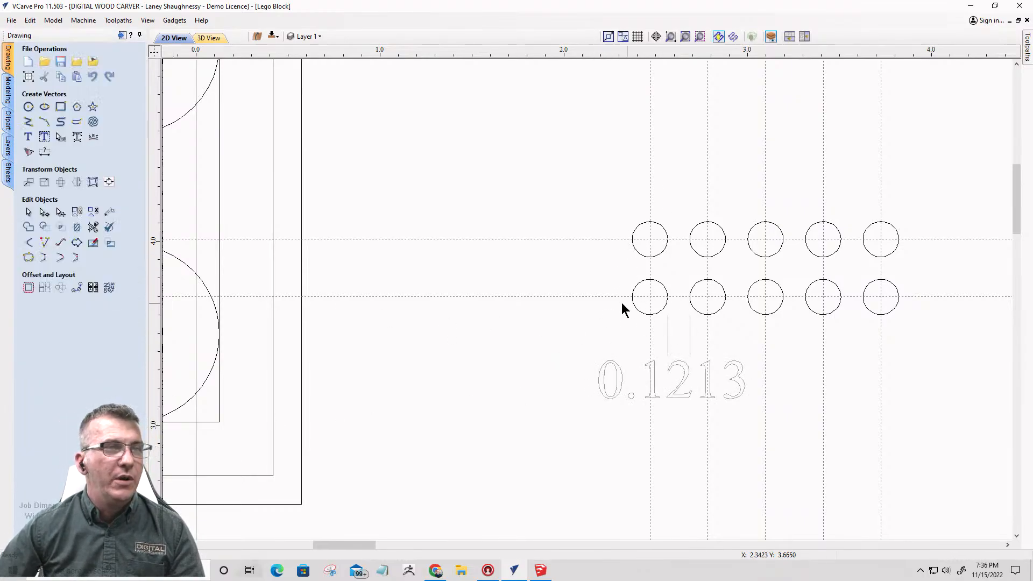
# - Delete all the small circles except the first one in the lower row
pyautogui.click(93, 288)
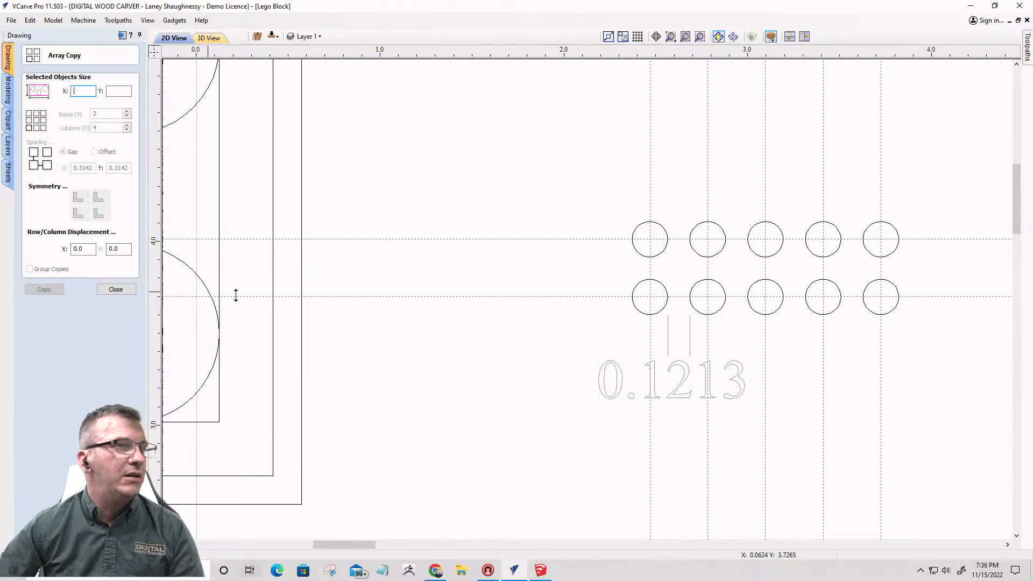
pyautogui.click(644, 316)
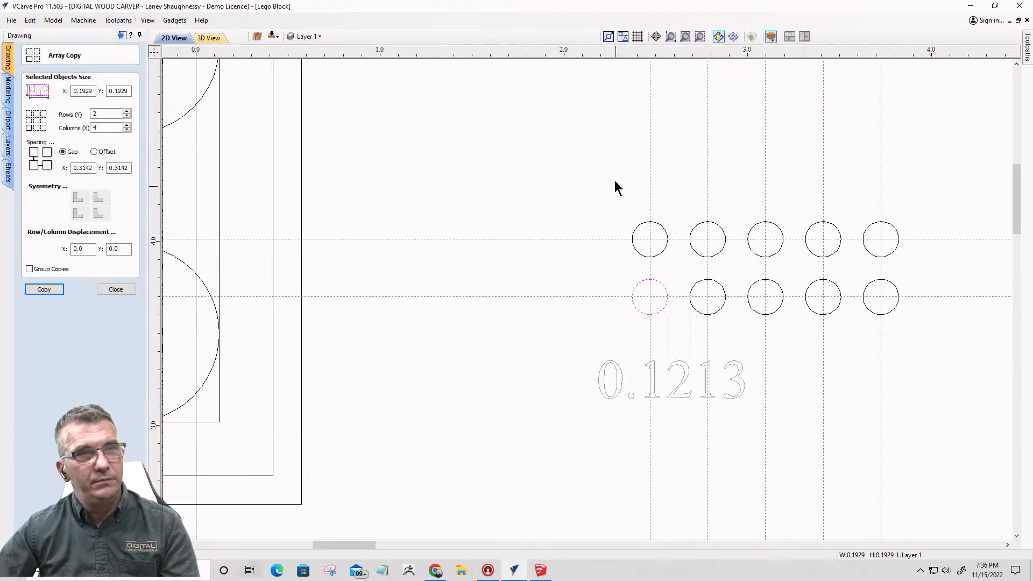
pyautogui.moveTo(611, 168); pyautogui.dragTo(907, 318)
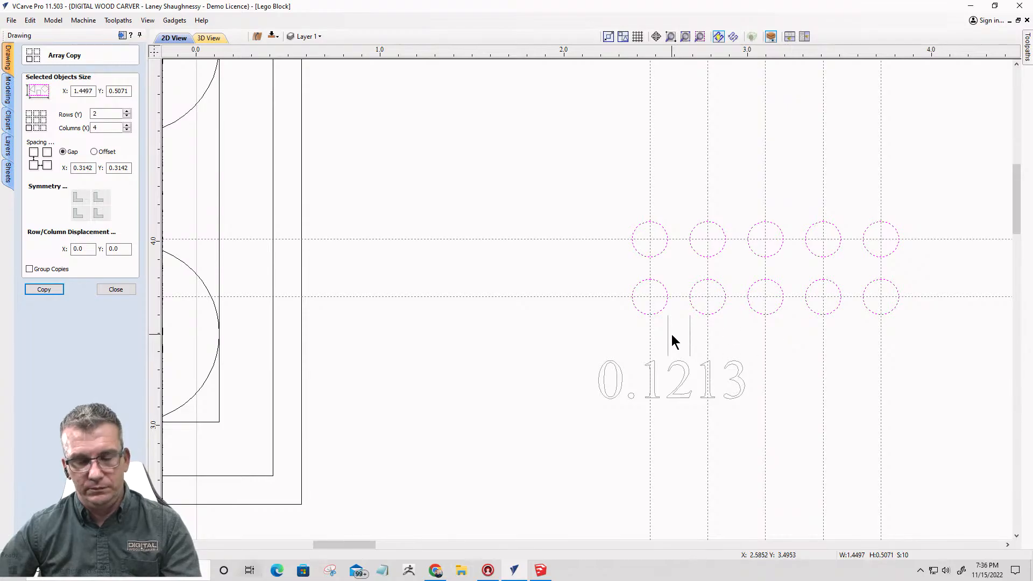
pyautogui.keyDown('ctrl'); pyautogui.click(656, 312); pyautogui.keyUp('ctrl')
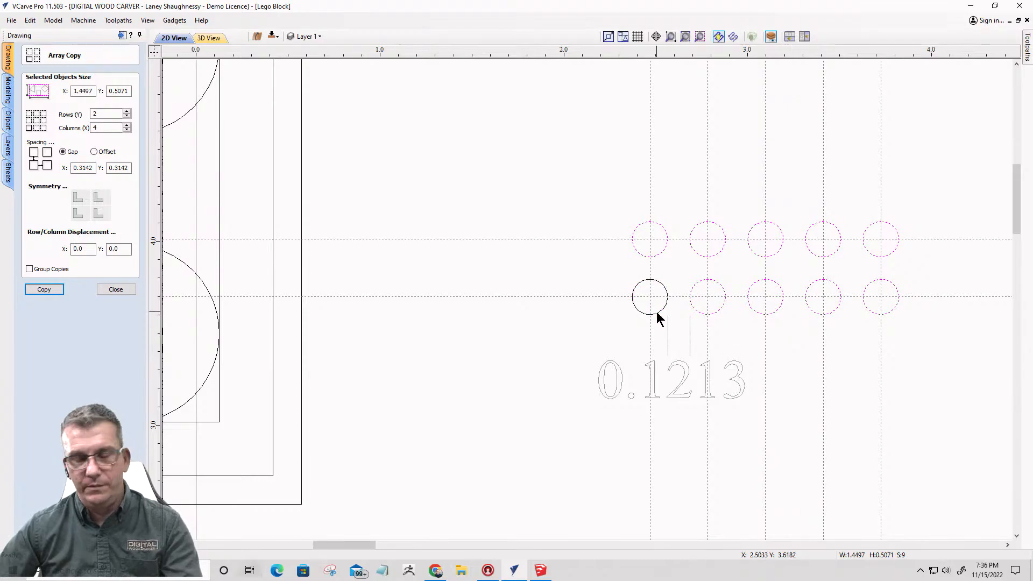
pyautogui.press('Delete')
pyautogui.click(668, 325)
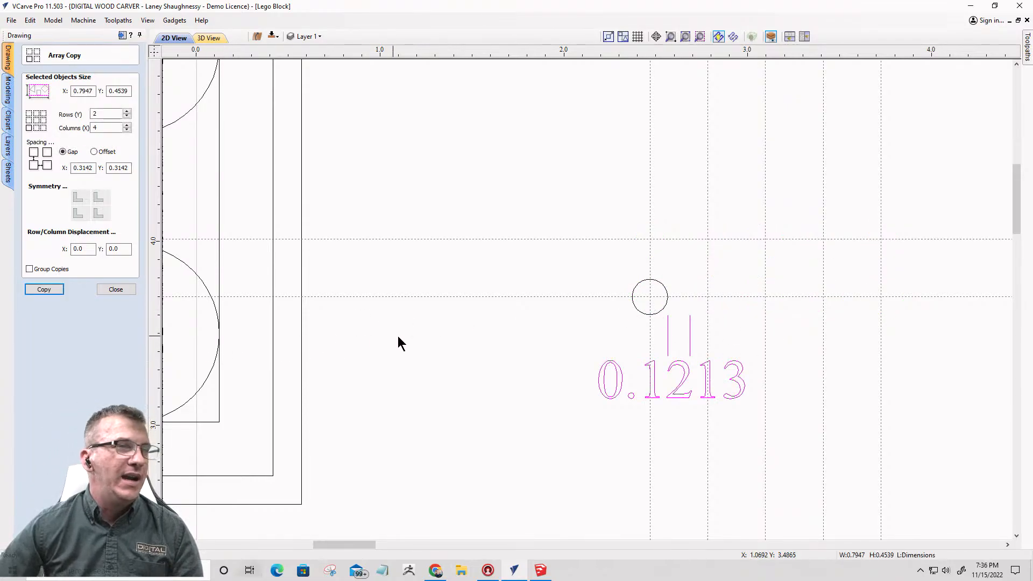
# - Array-copy the remaining small circle into 2 rows and 4 columns with X and Y gaps of 0.1213 inches
pyautogui.click(633, 303)
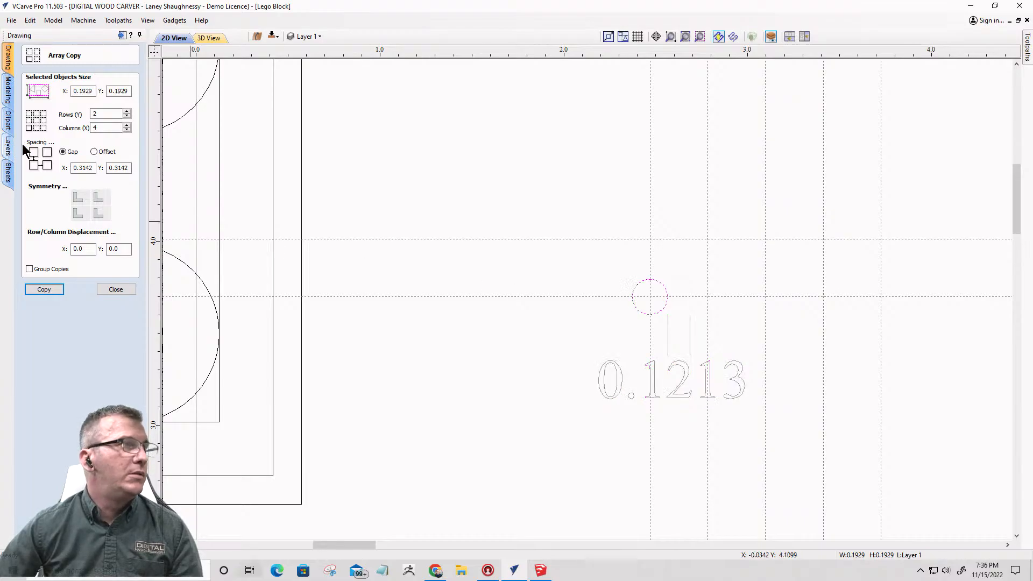
pyautogui.doubleClick(82, 168)
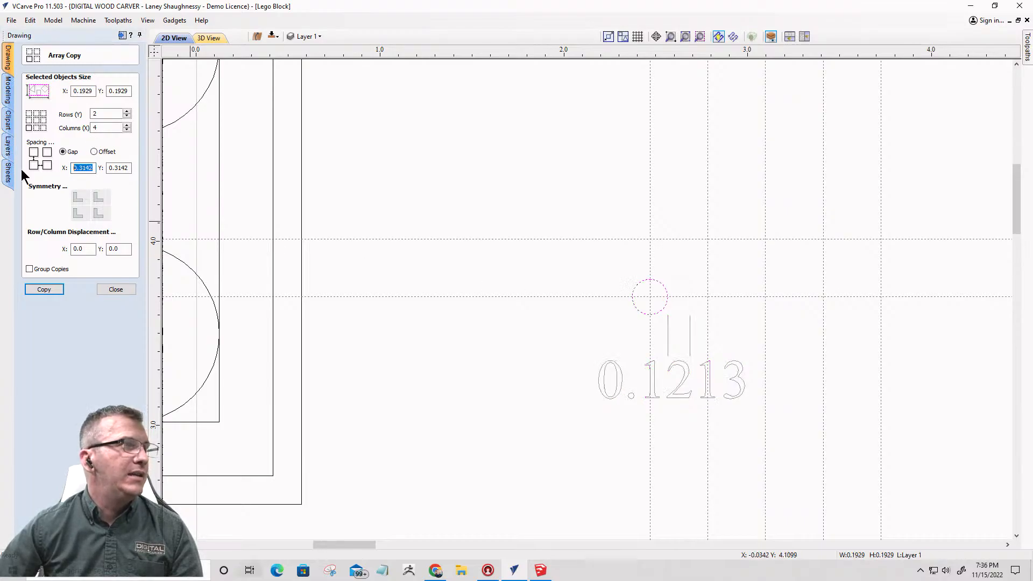
pyautogui.write('.1213')
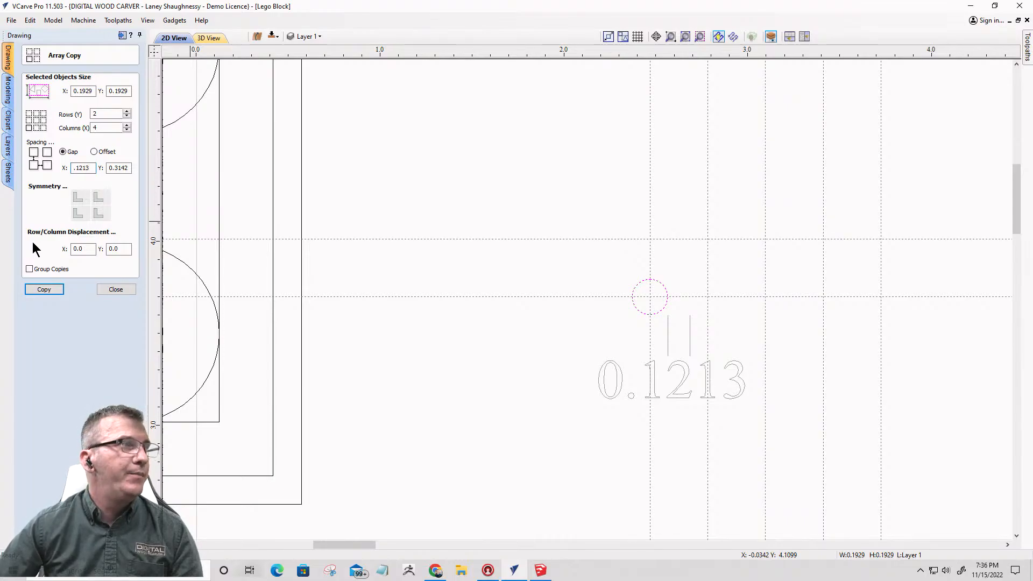
pyautogui.doubleClick(118, 168)
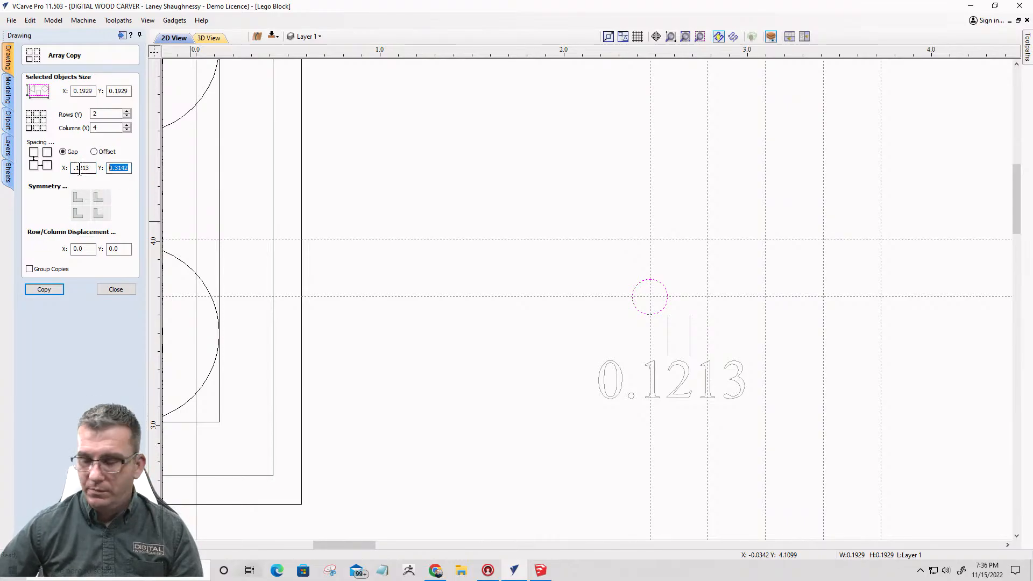
pyautogui.write('.1213')
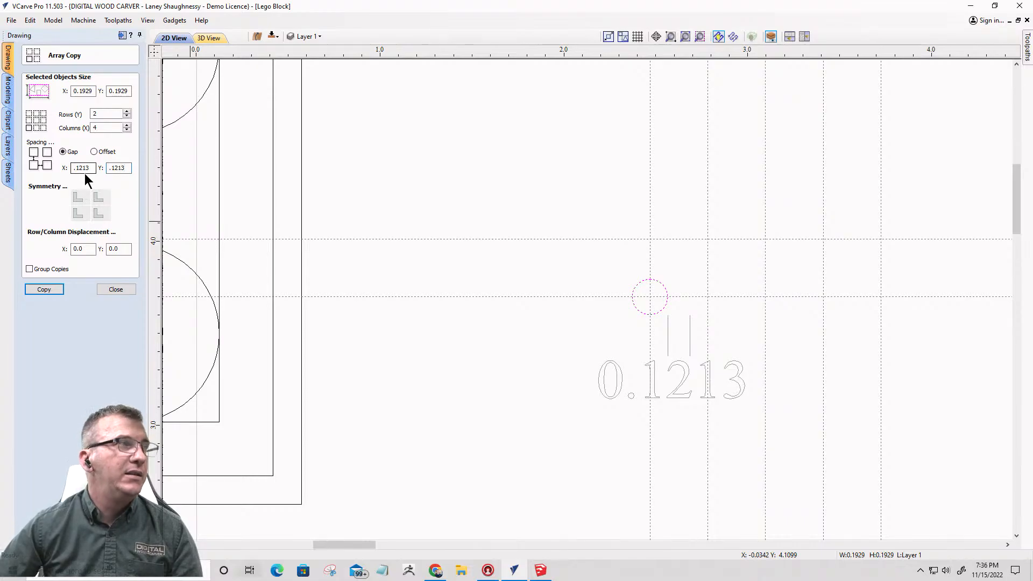
pyautogui.write('2')
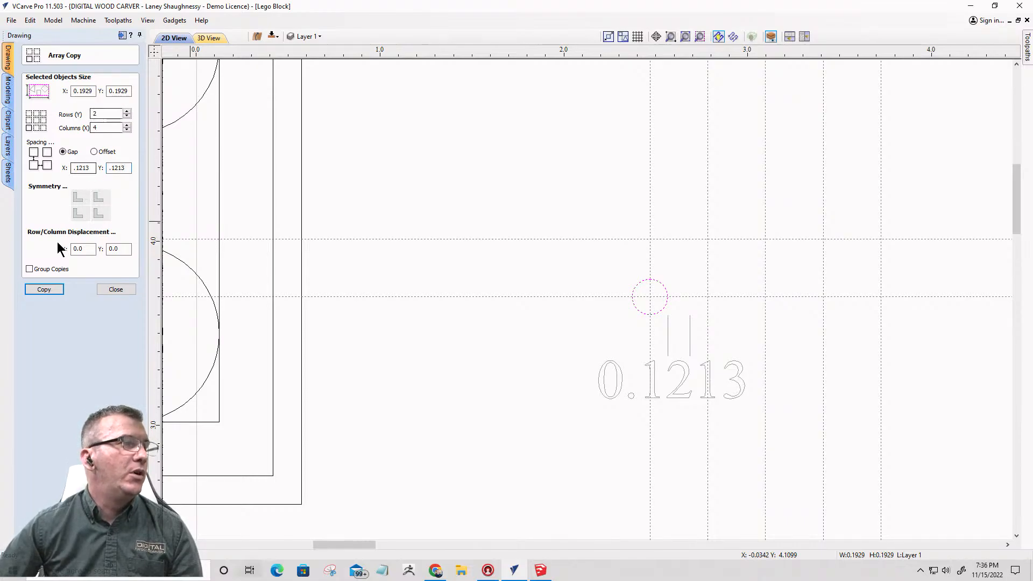
pyautogui.click(43, 289)
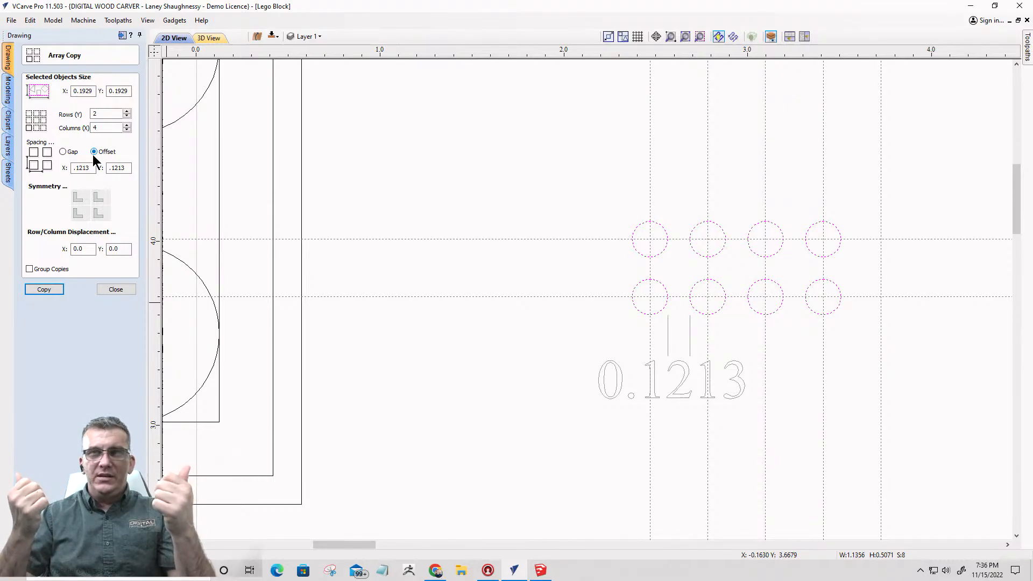
pyautogui.click(110, 290)
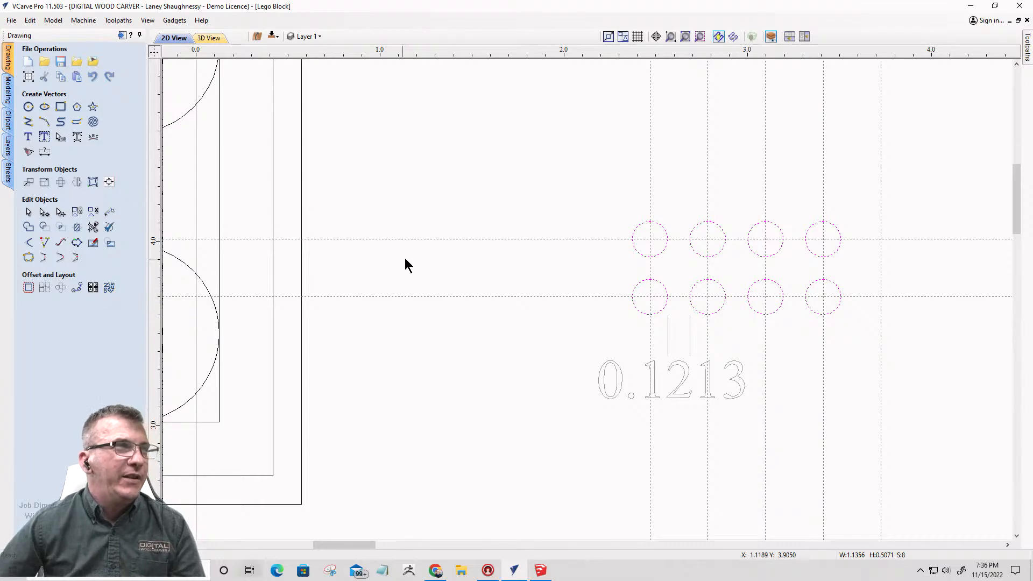
# - Hide all the guides in the 2D view
pyautogui.click(156, 54)
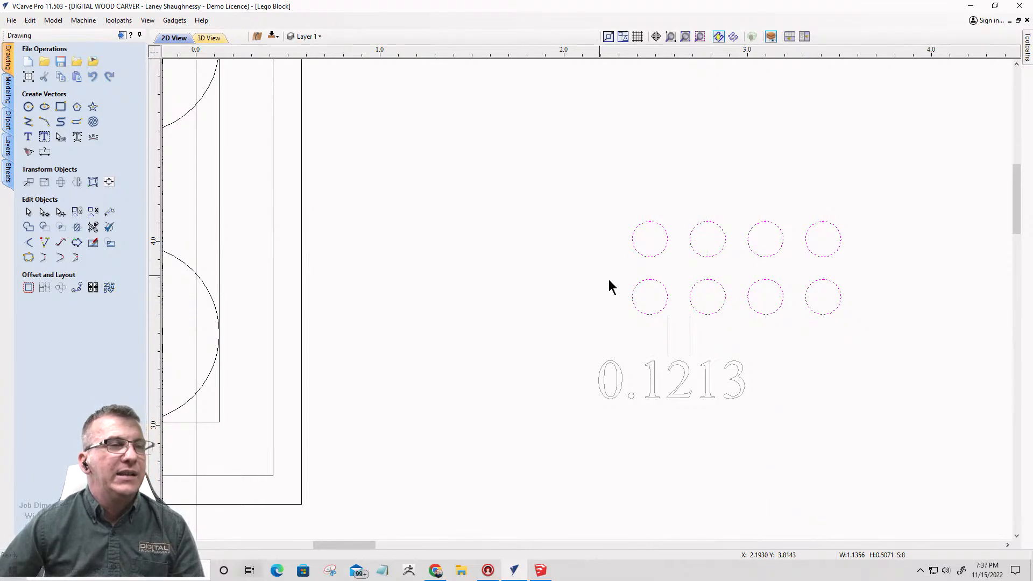
# - Delete the horizontal gap dimension below the first two small circles
pyautogui.click(667, 365)
pyautogui.click(672, 372)
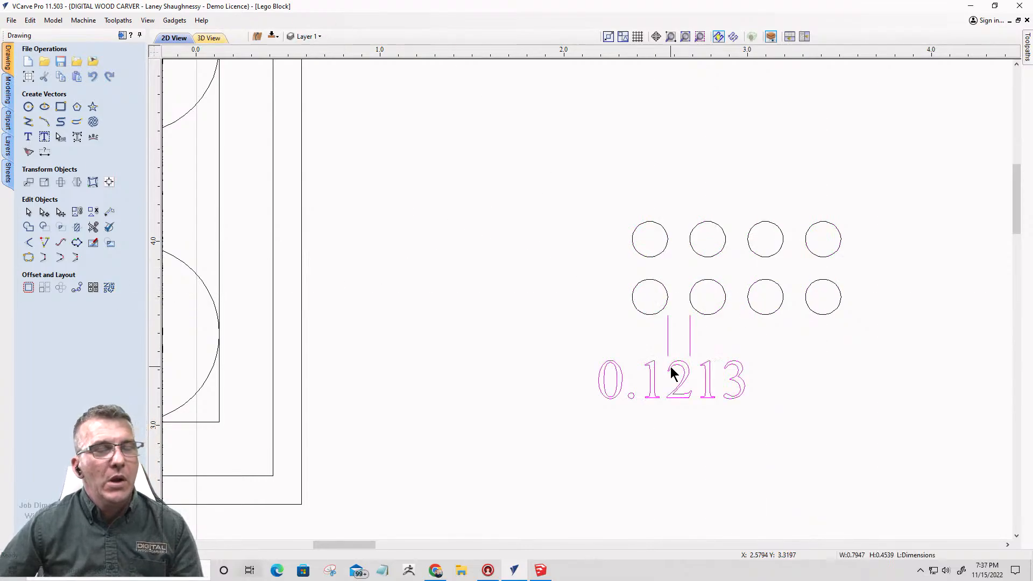
pyautogui.press('Delete')
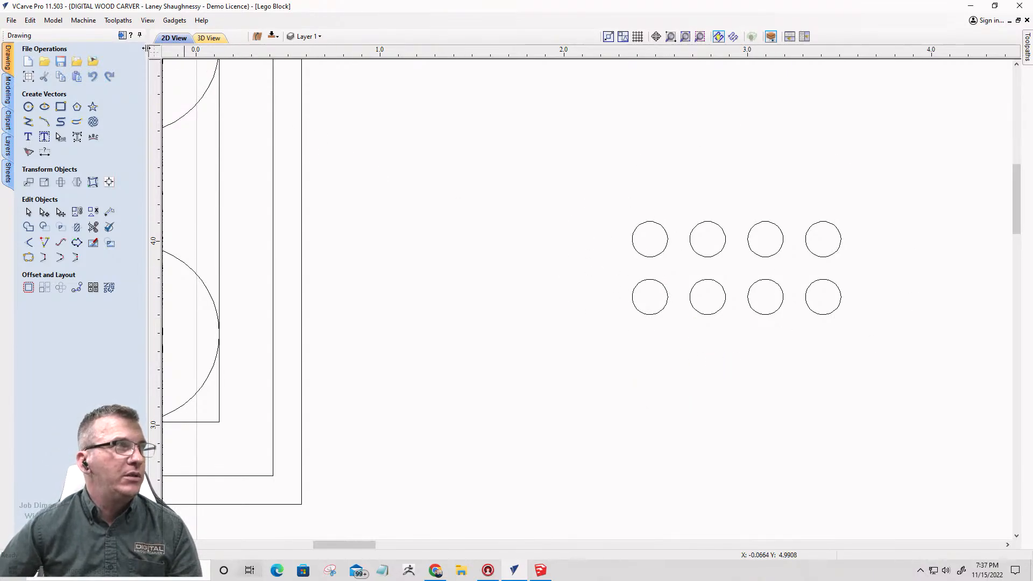
# - Show the guides again and delete the extra vertical guide beyond the fourth circle column
pyautogui.click(155, 53)
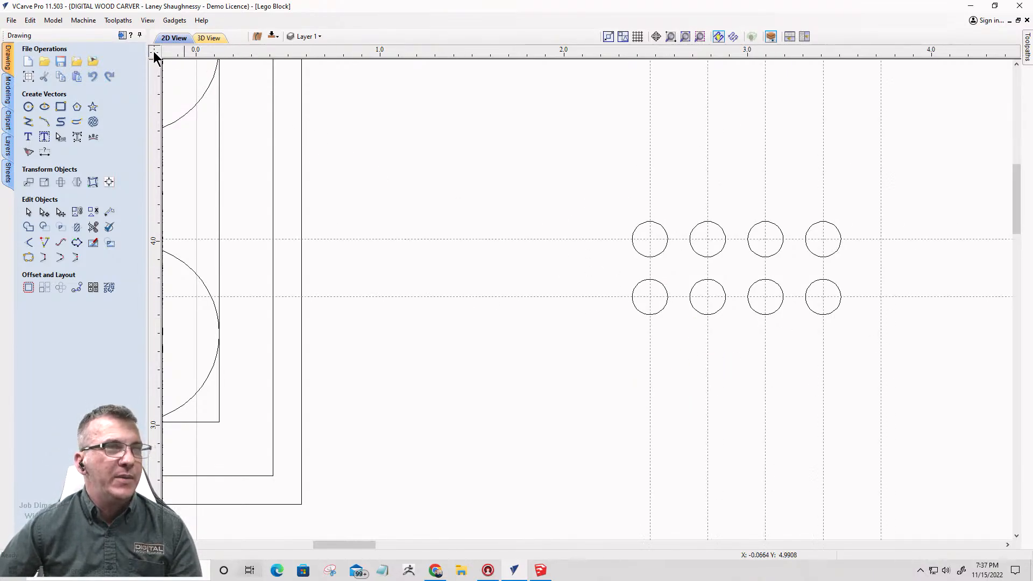
pyautogui.doubleClick(881, 267)
pyautogui.click(584, 189)
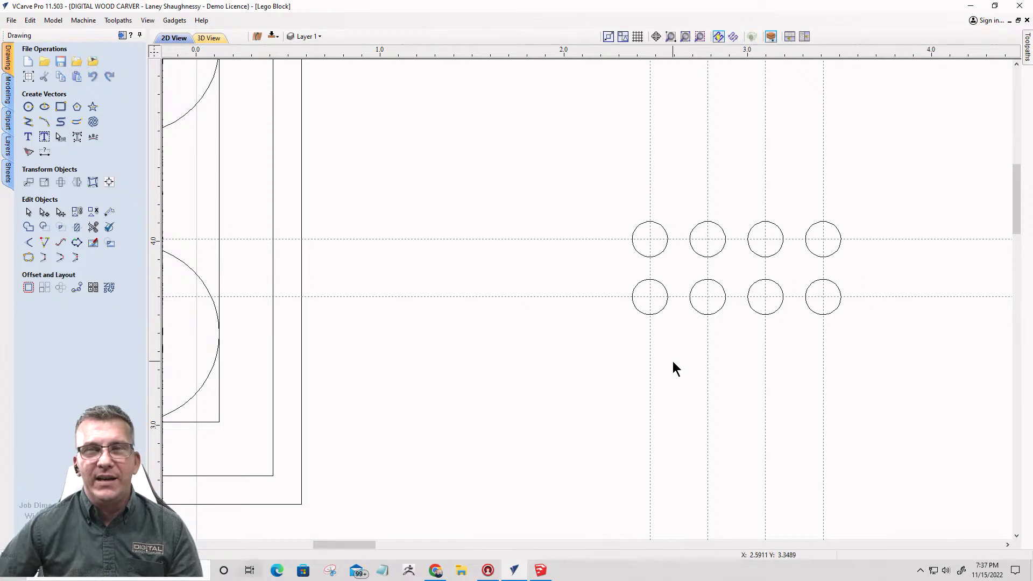
# - Create four parallel guides at successive 3.93 mm relative offsets above the upper circle row's guide, and remove the second new one
pyautogui.scroll(-5, 536, 265)
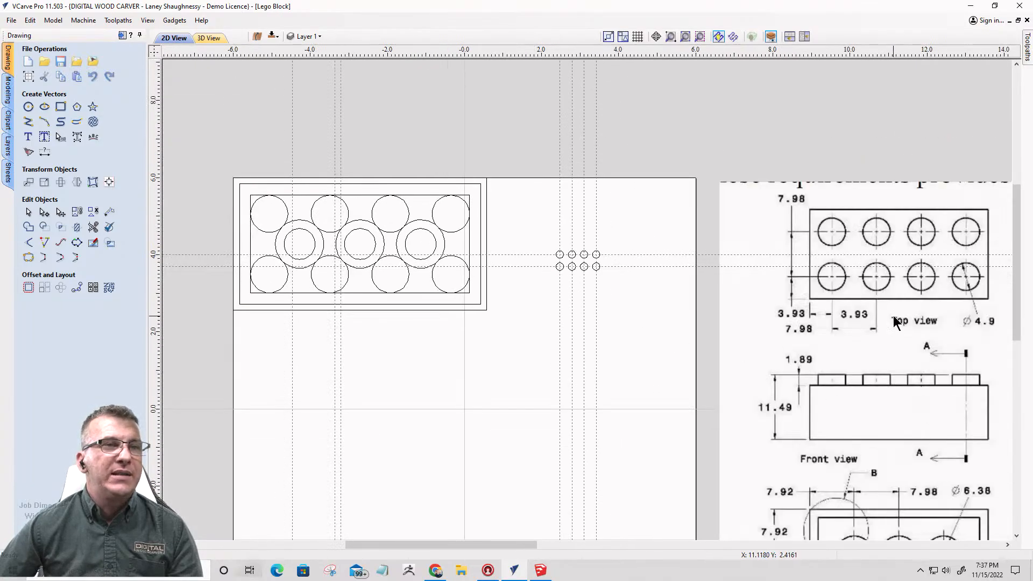
pyautogui.scroll(6, 893, 319)
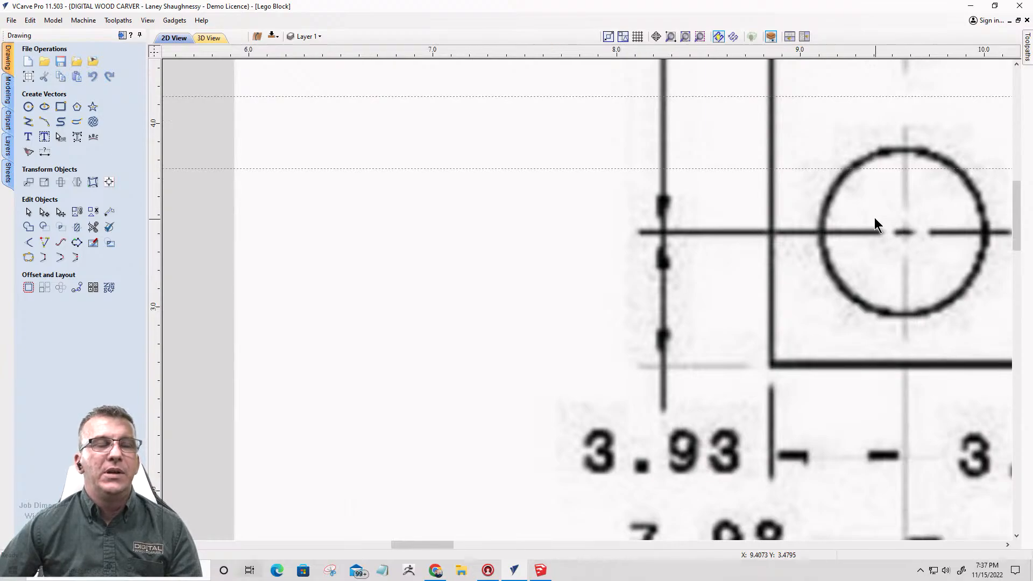
pyautogui.scroll(-3, 873, 214)
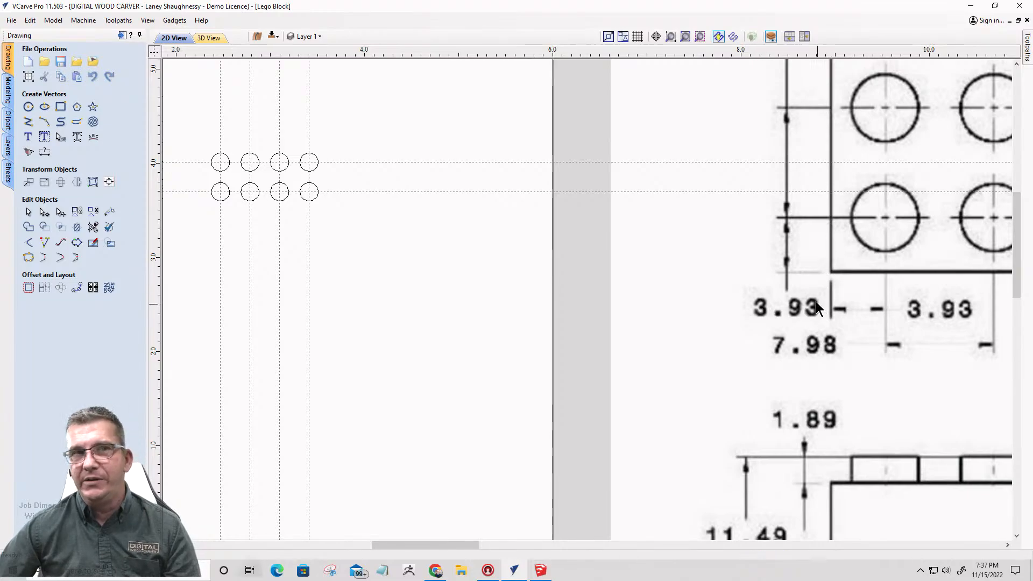
pyautogui.scroll(-2, 813, 295)
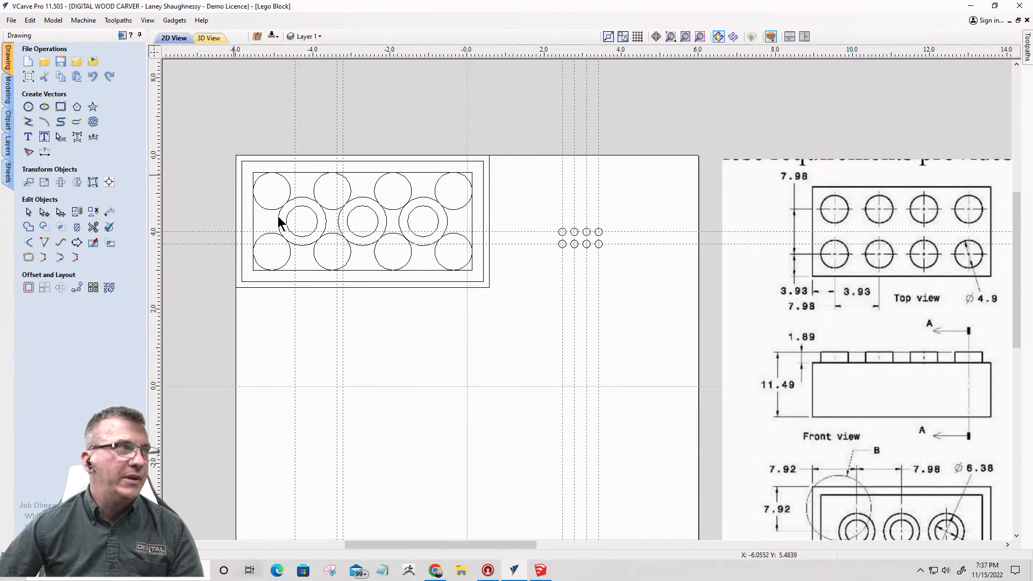
pyautogui.scroll(5, 561, 231)
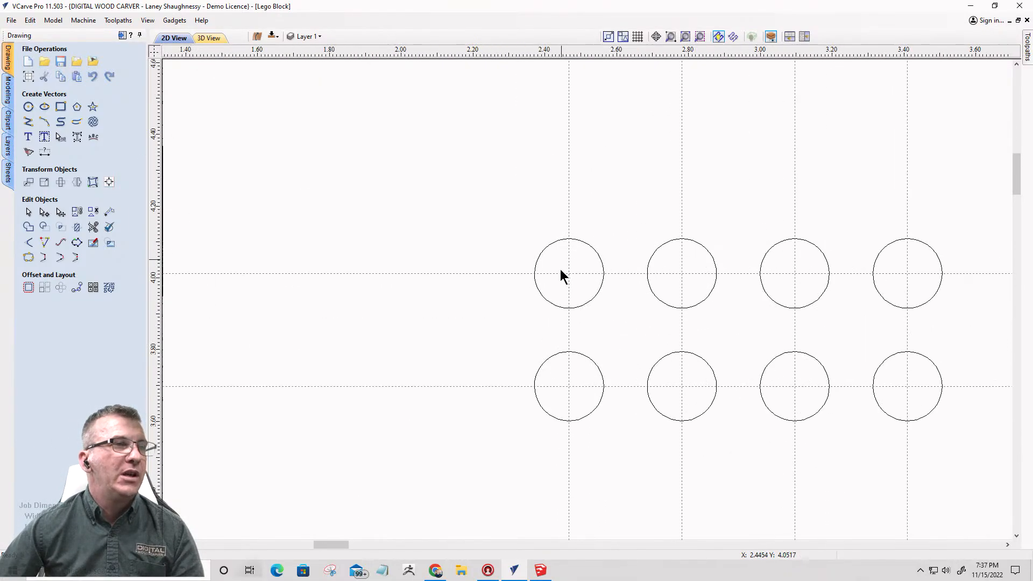
pyautogui.scroll(-1, 549, 382)
pyautogui.scroll(2, 518, 371)
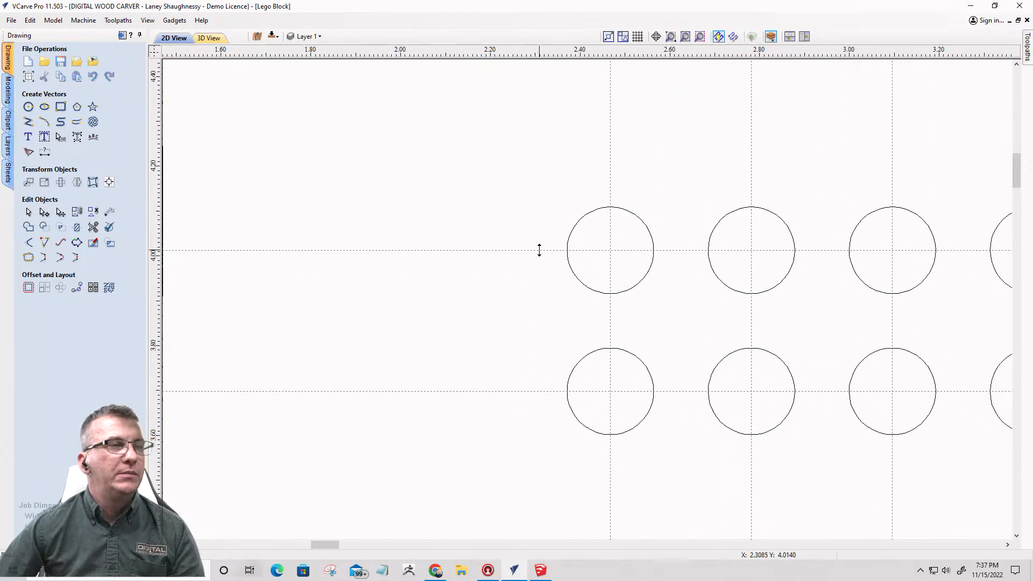
pyautogui.doubleClick(542, 250)
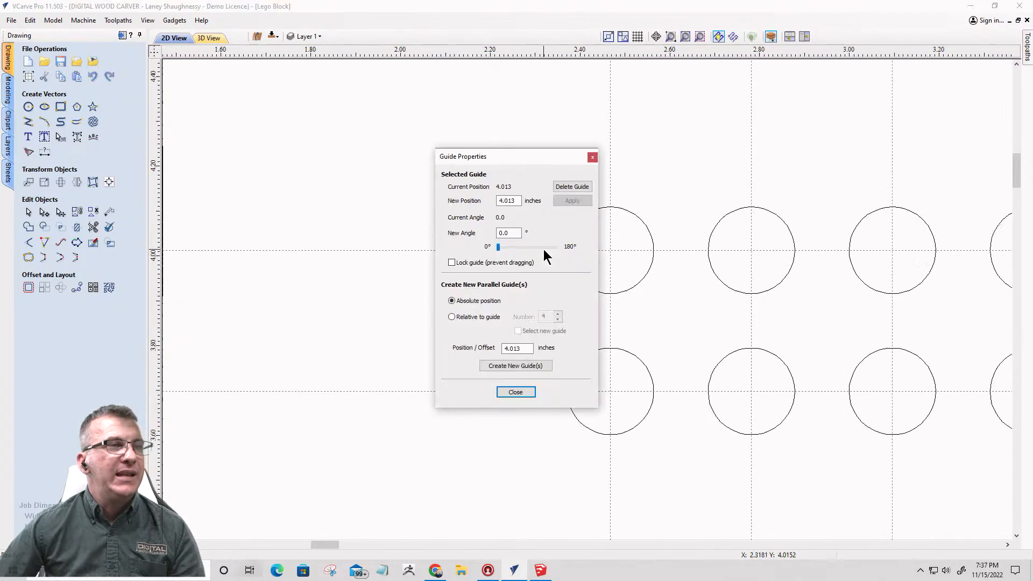
pyautogui.click(452, 317)
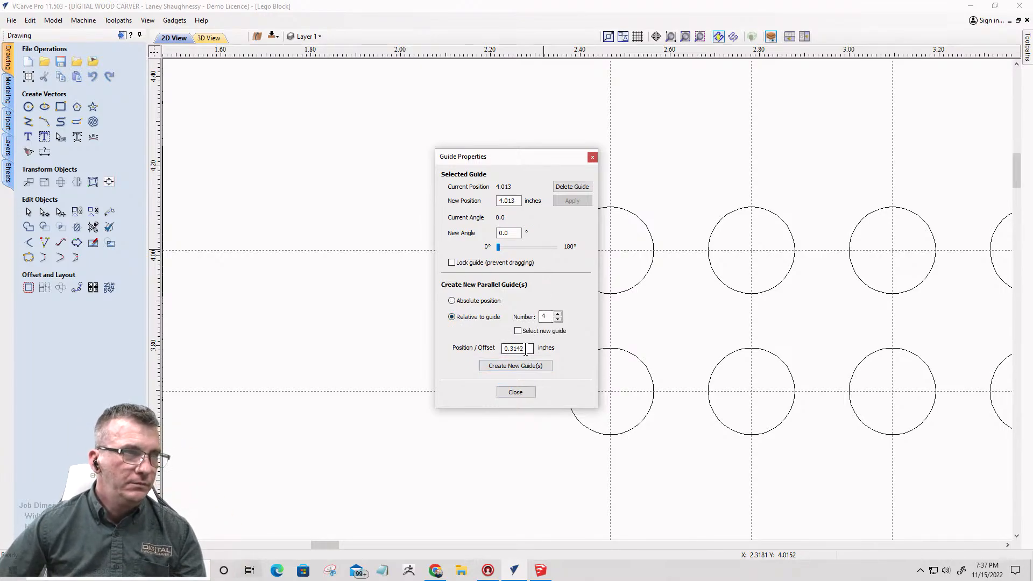
pyautogui.moveTo(531, 349); pyautogui.dragTo(453, 348)
pyautogui.write('3.93m')
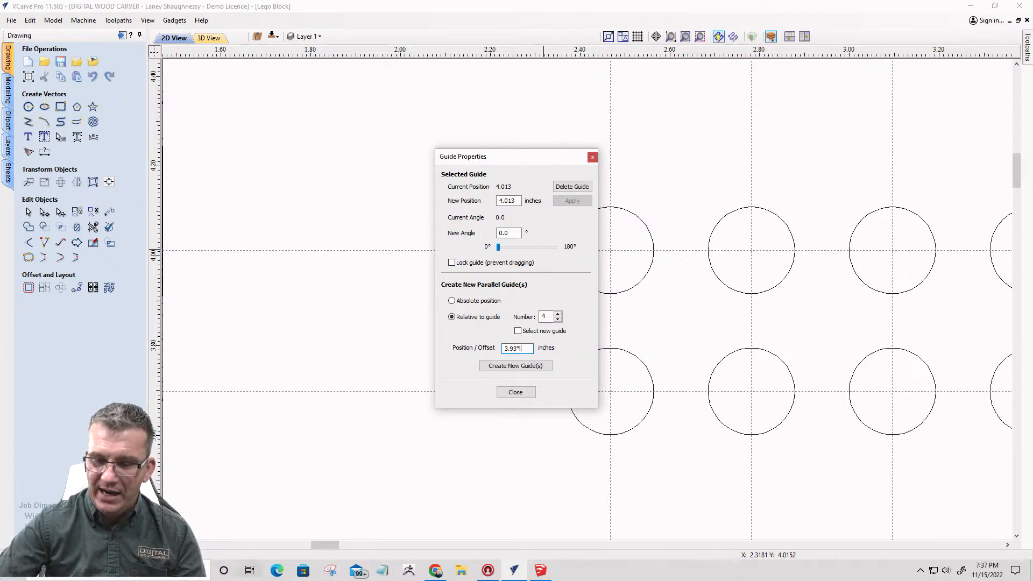
pyautogui.click(516, 366)
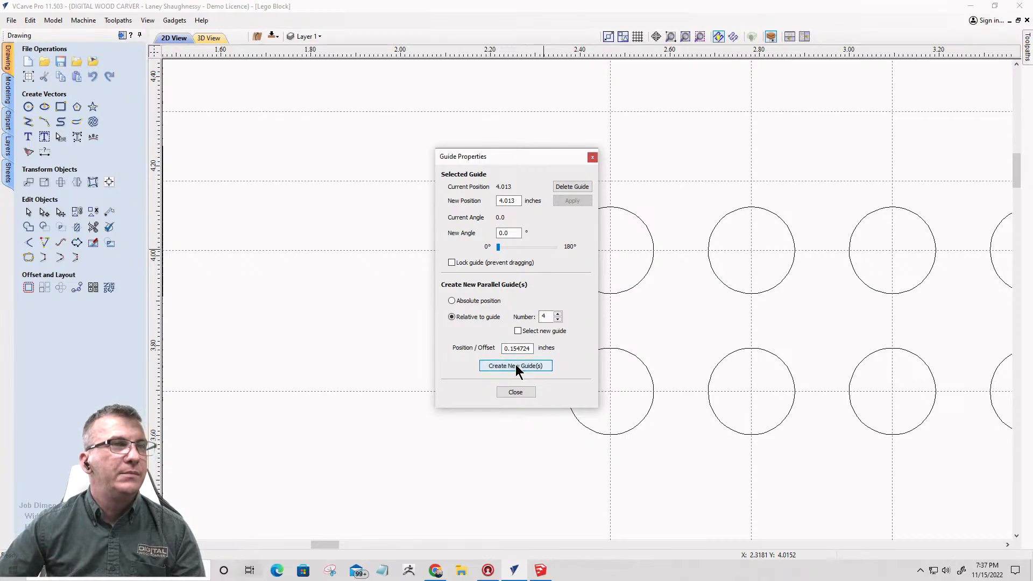
pyautogui.click(513, 392)
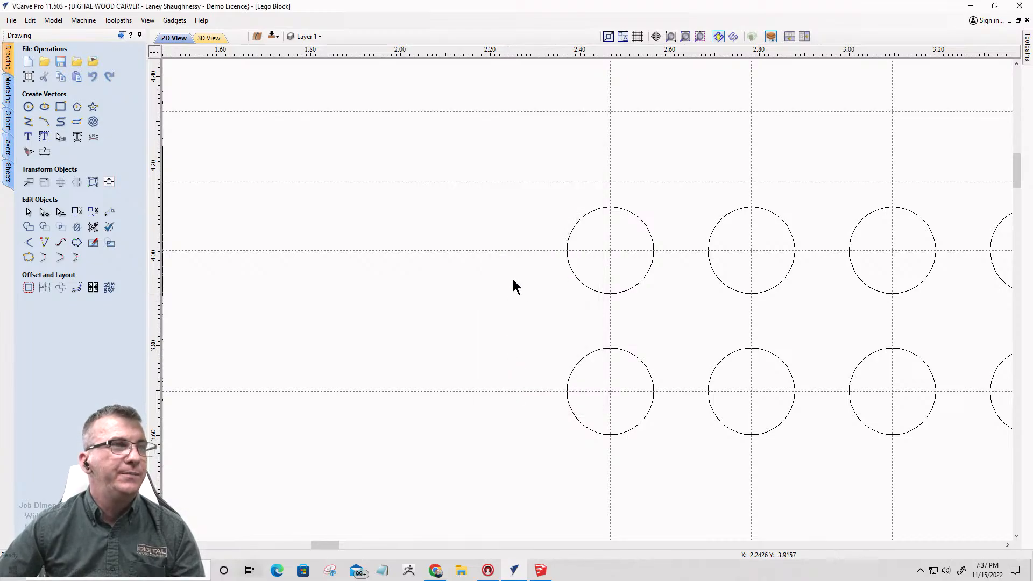
pyautogui.moveTo(564, 112); pyautogui.dragTo(568, 14)
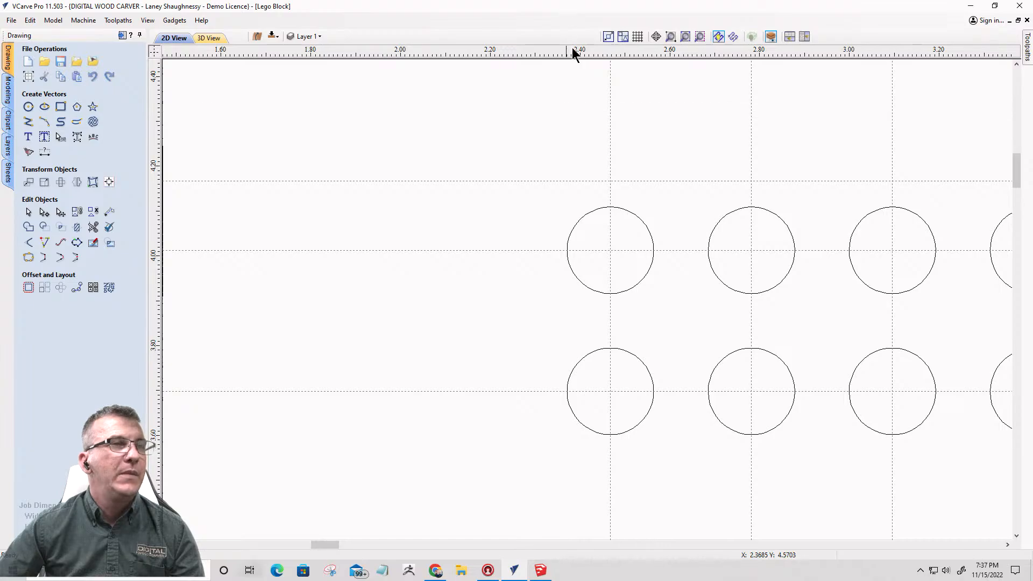
# - Create one vertical guide at a relative offset of -0.154724 inches (3.93 mm) from the first circle column's guide
pyautogui.doubleClick(609, 405)
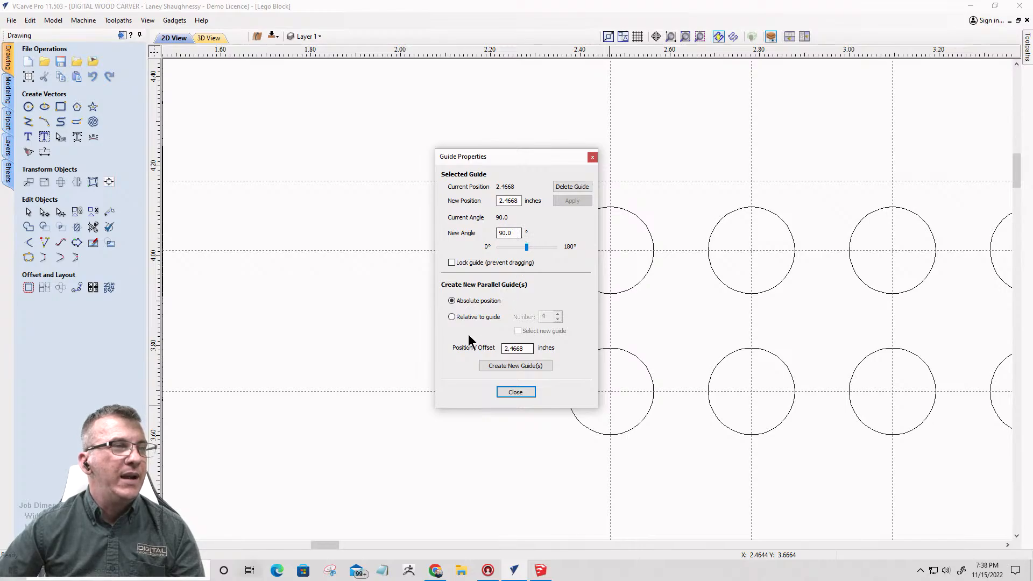
pyautogui.click(452, 317)
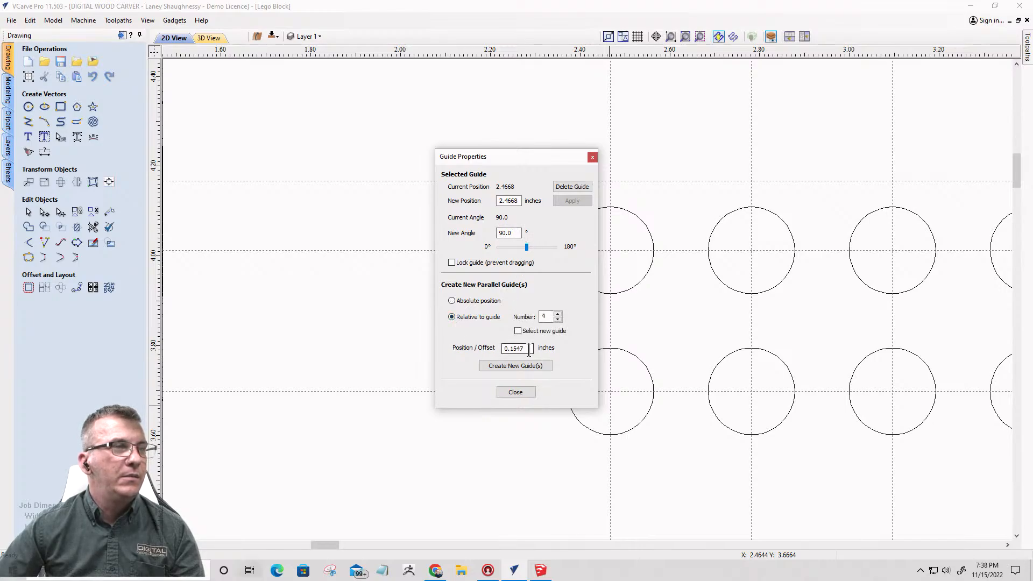
pyautogui.moveTo(530, 349); pyautogui.dragTo(473, 357)
pyautogui.write('3')
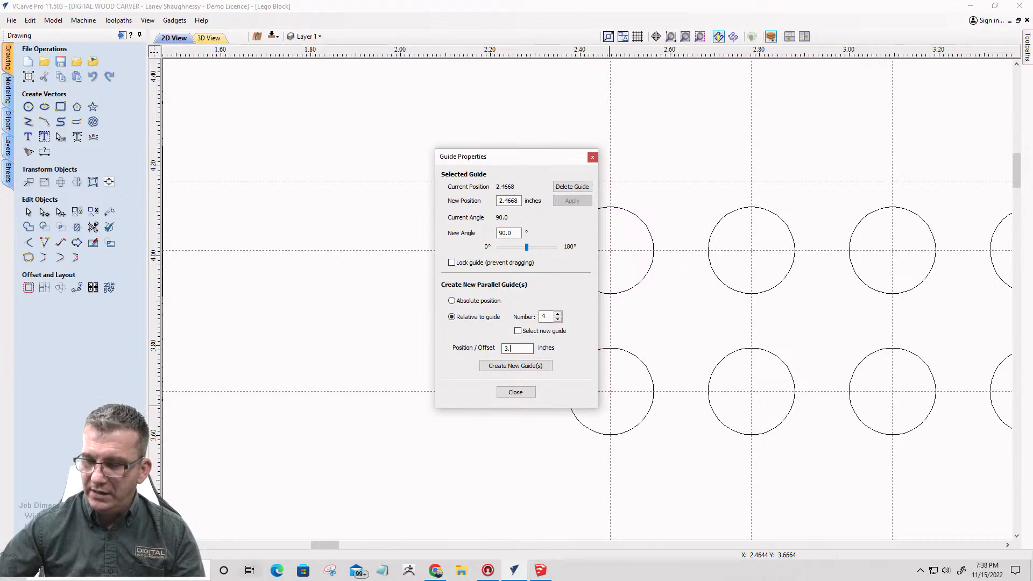
pyautogui.write('.93*')
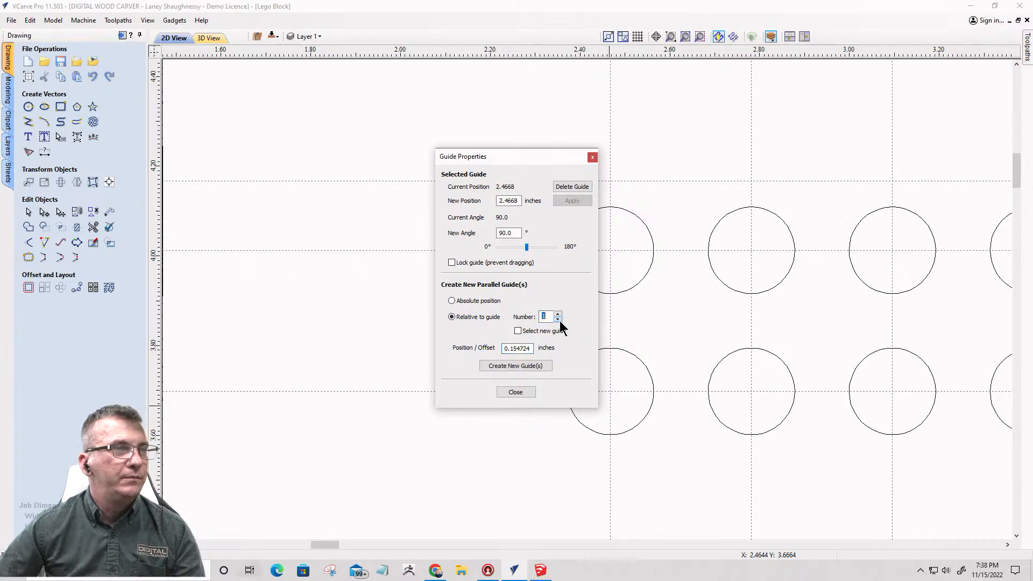
pyautogui.click(504, 352)
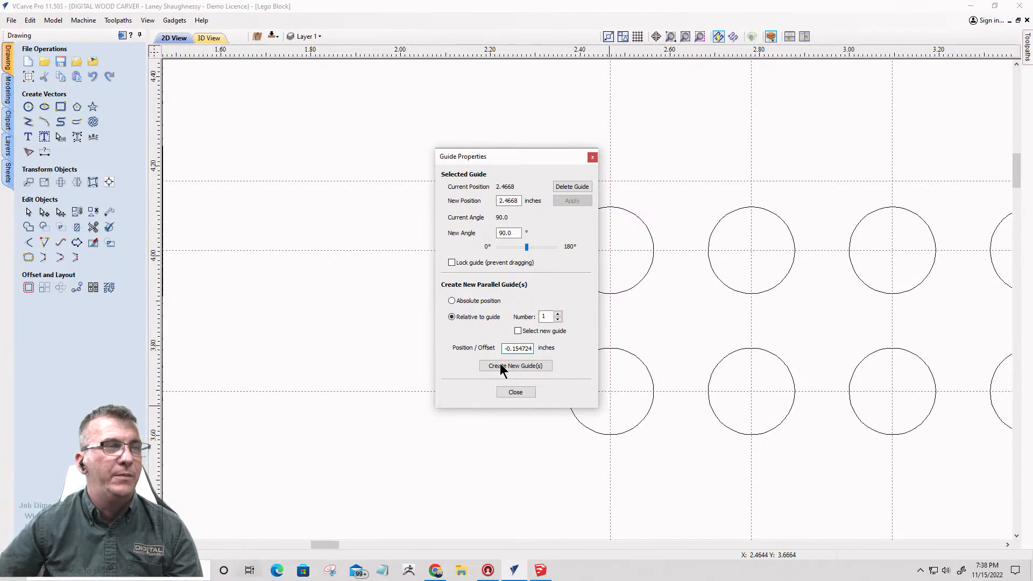
pyautogui.click(506, 368)
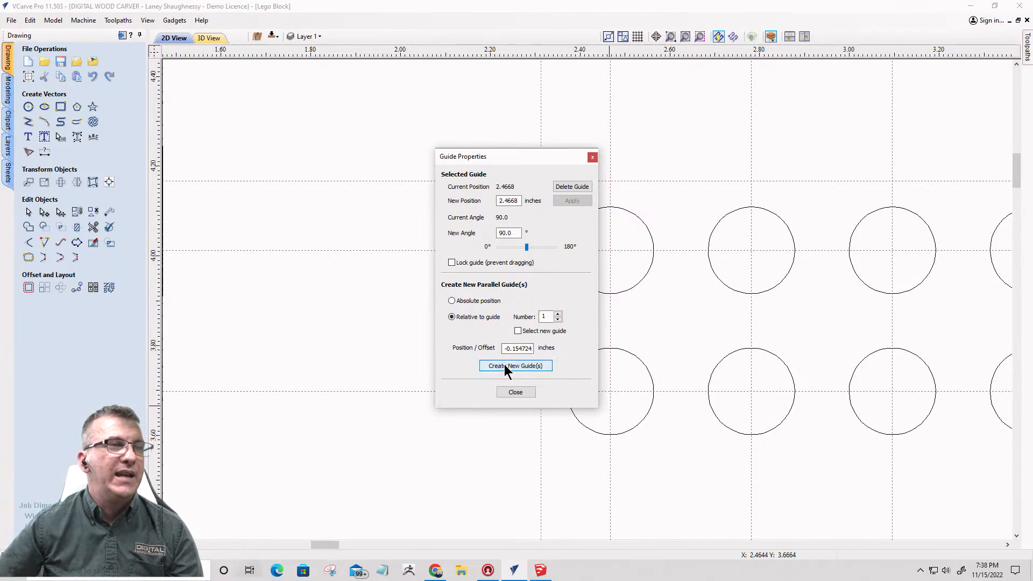
pyautogui.click(592, 157)
# - Remove the remaining surplus horizontal guides above the circles, keeping only the one nearest the upper row
pyautogui.scroll(-2, 484, 280)
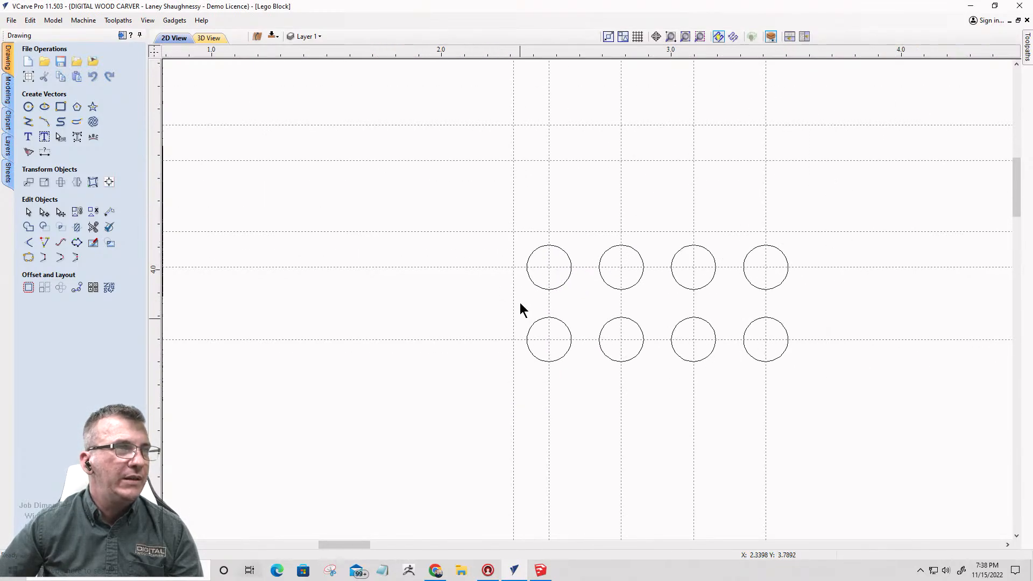
pyautogui.moveTo(703, 160); pyautogui.dragTo(724, 54)
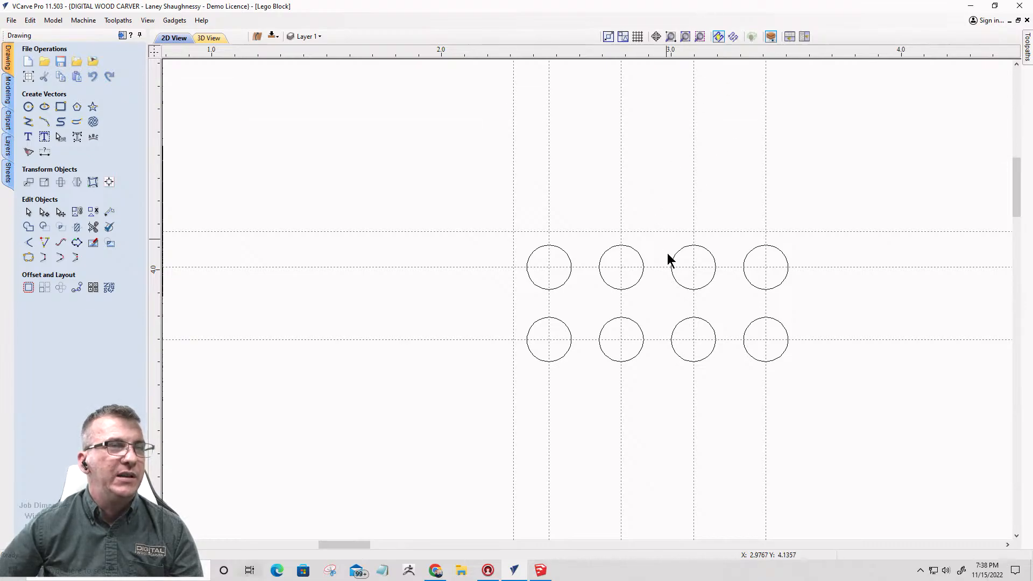
# - From the fourth circle column's guide, create a parallel guide at an absolute position of 3.93 mm
pyautogui.doubleClick(766, 303)
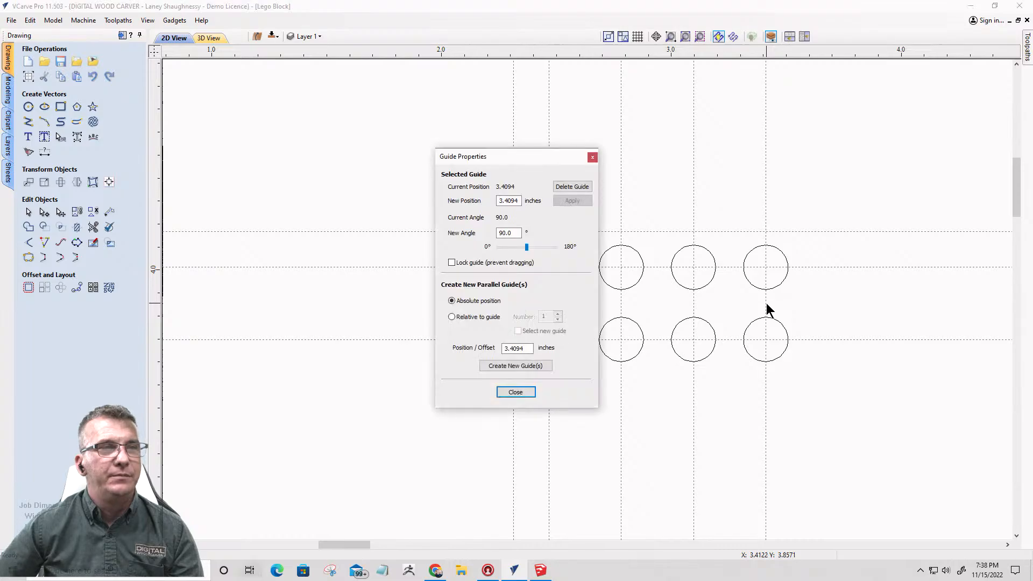
pyautogui.moveTo(531, 350); pyautogui.dragTo(457, 347)
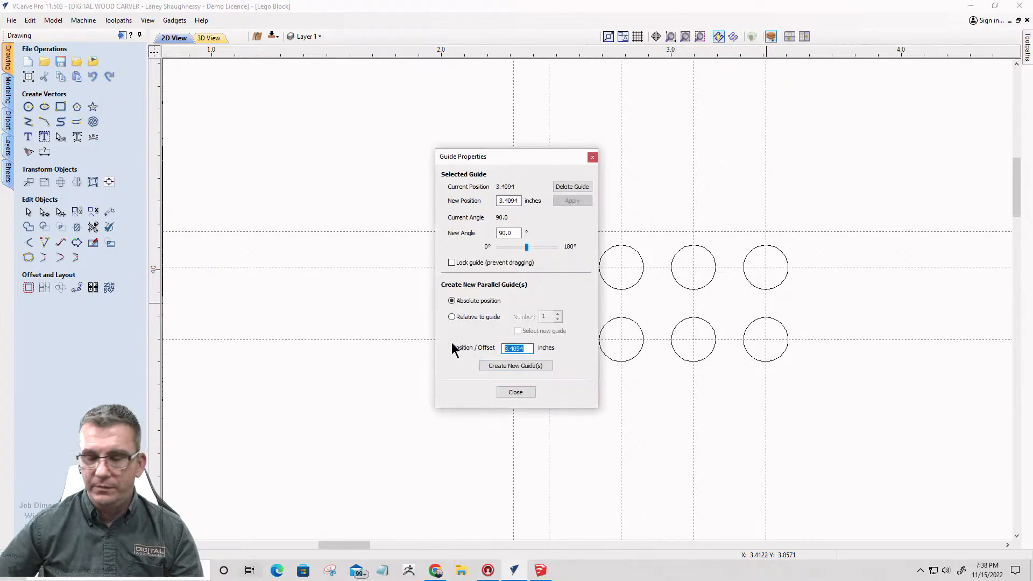
pyautogui.write('3.93')
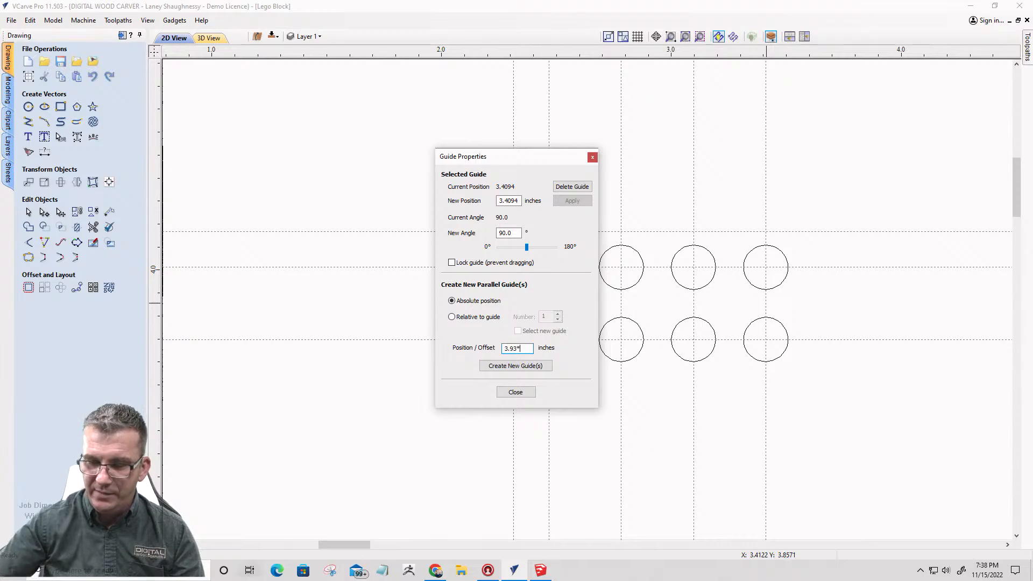
pyautogui.write('mm')
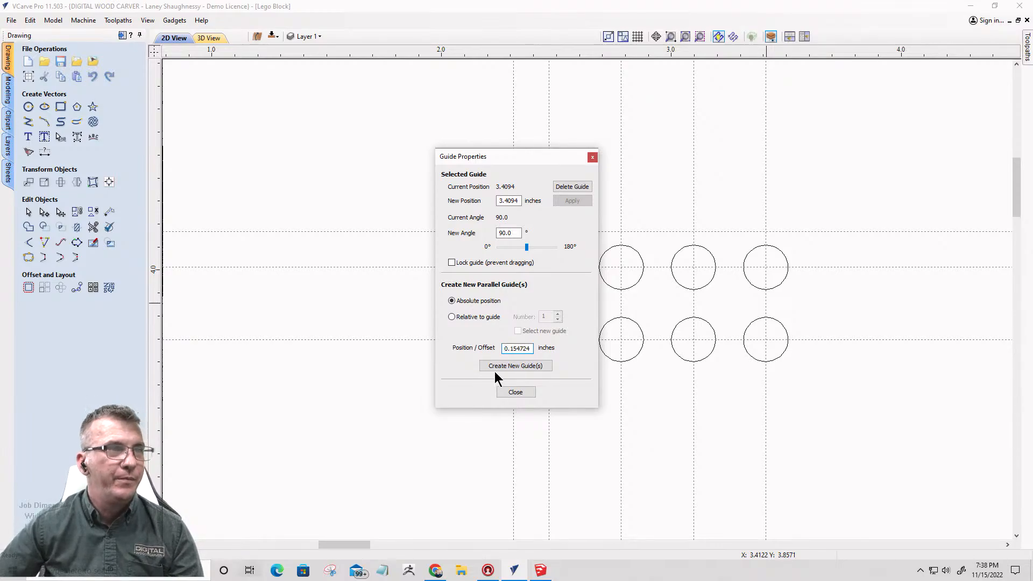
pyautogui.click(514, 366)
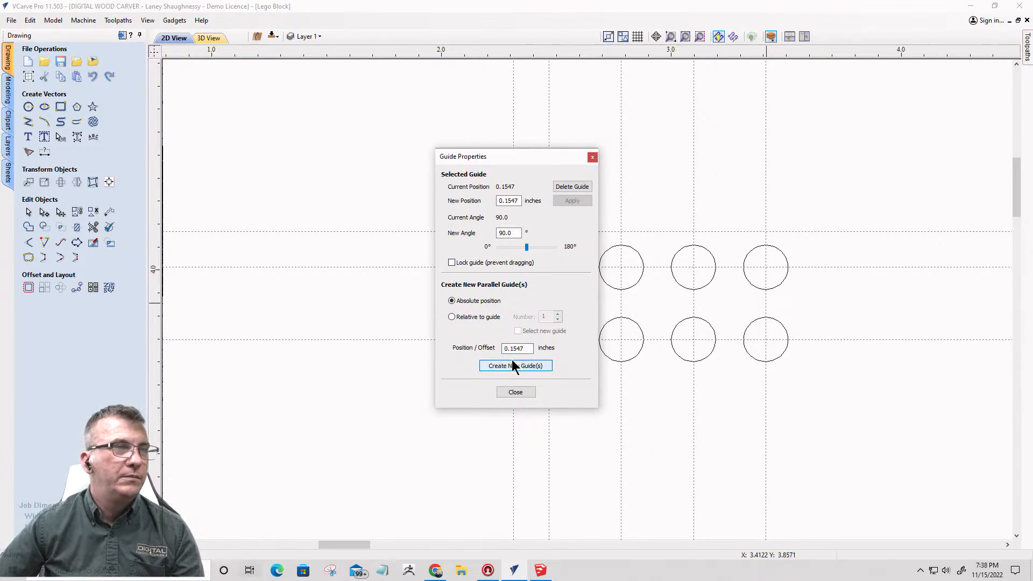
pyautogui.click(506, 367)
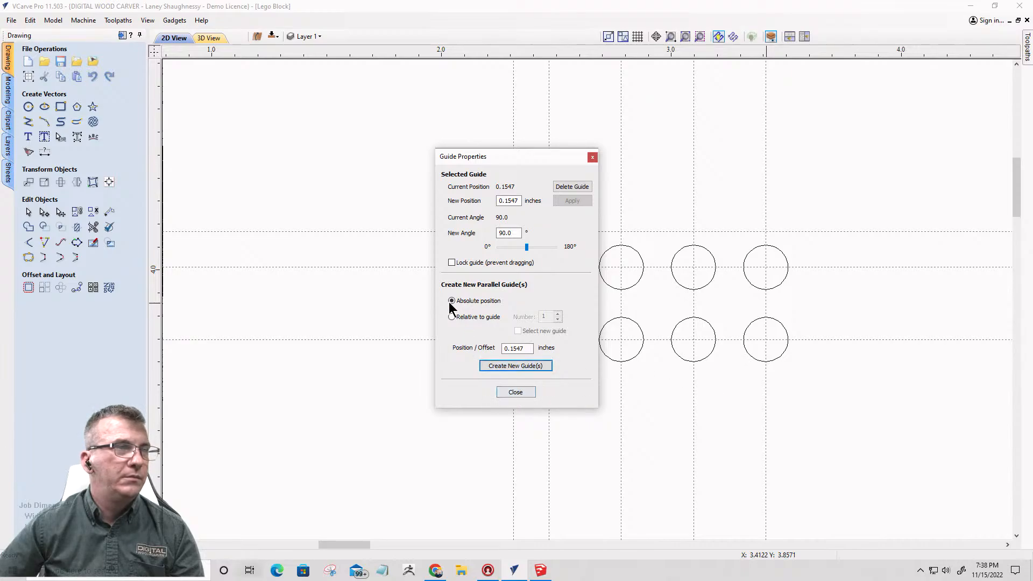
# - Create one parallel guide at a 3.93 mm offset relative to the currently selected guide
pyautogui.click(452, 318)
pyautogui.click(503, 348)
pyautogui.write('-')
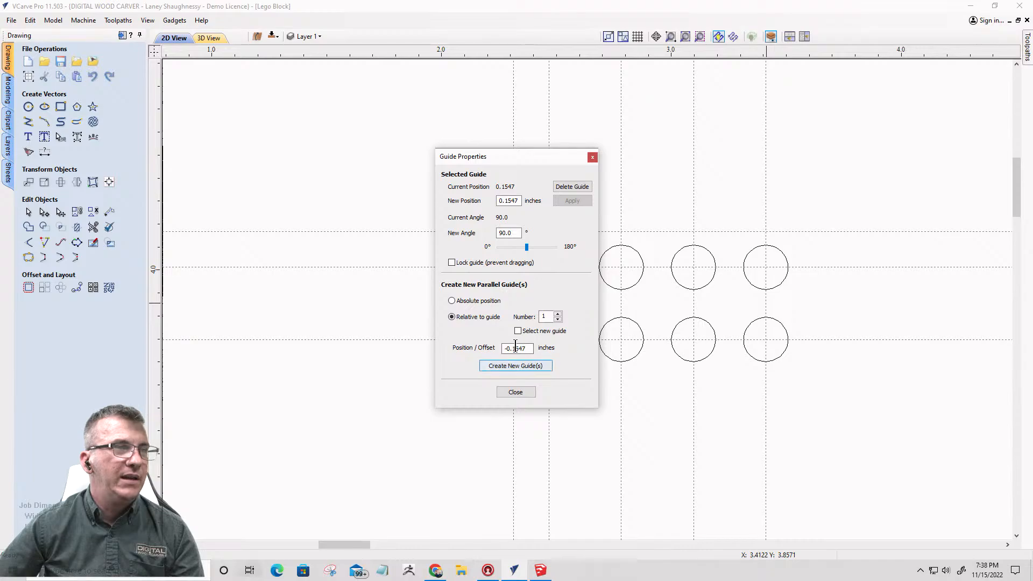
pyautogui.moveTo(525, 349); pyautogui.dragTo(455, 351)
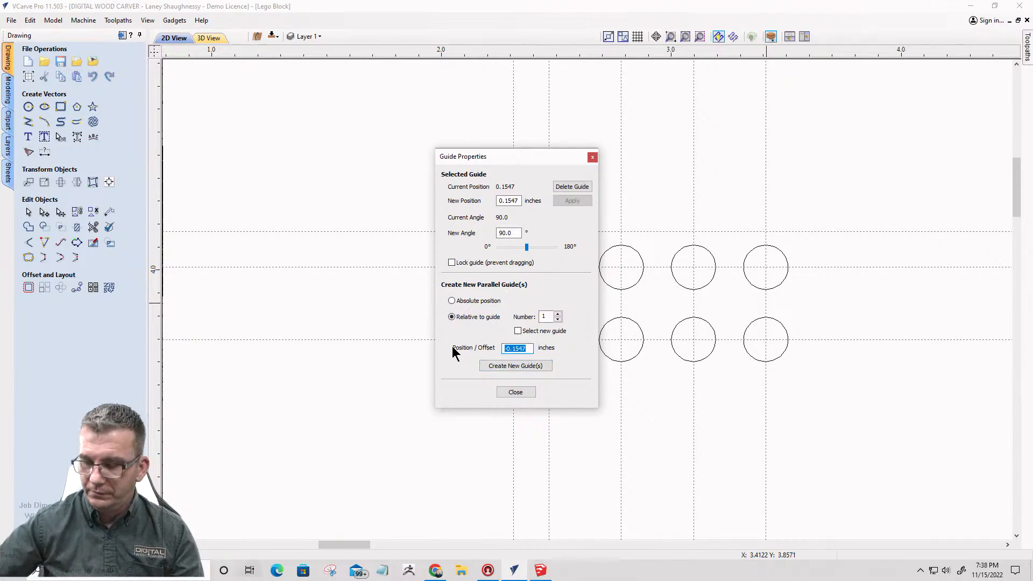
pyautogui.write('3.93*')
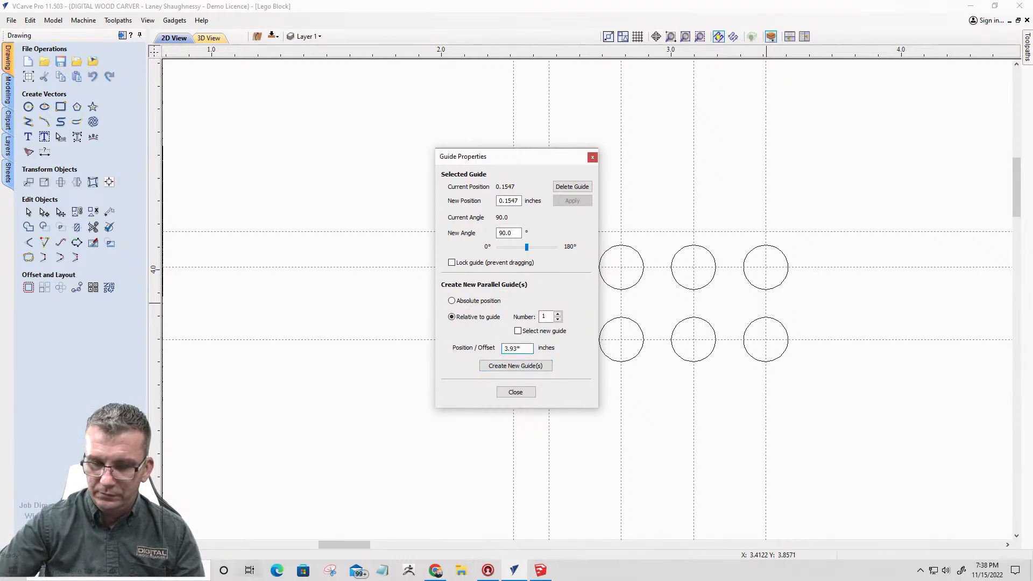
pyautogui.write('c=')
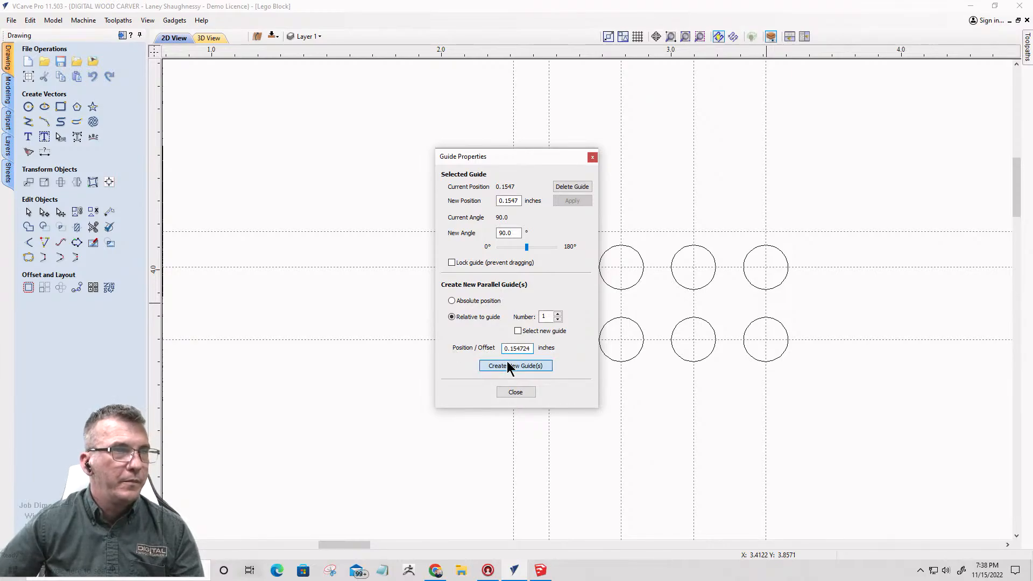
pyautogui.click(506, 366)
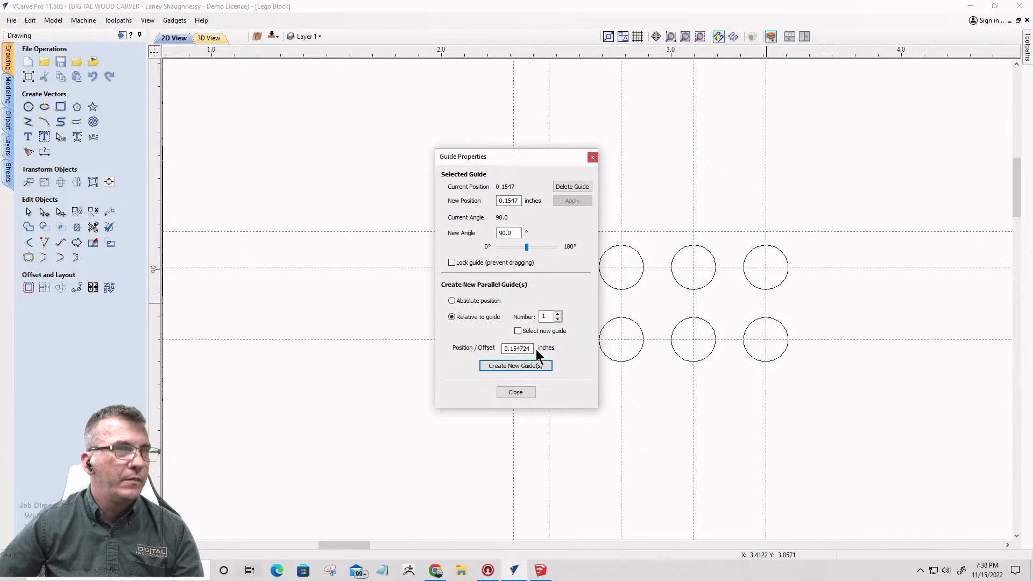
# - Create one parallel guide at a relative offset of 3.93 mm (0.154724 inches) outward from the fourth circle column's guide
pyautogui.click(593, 157)
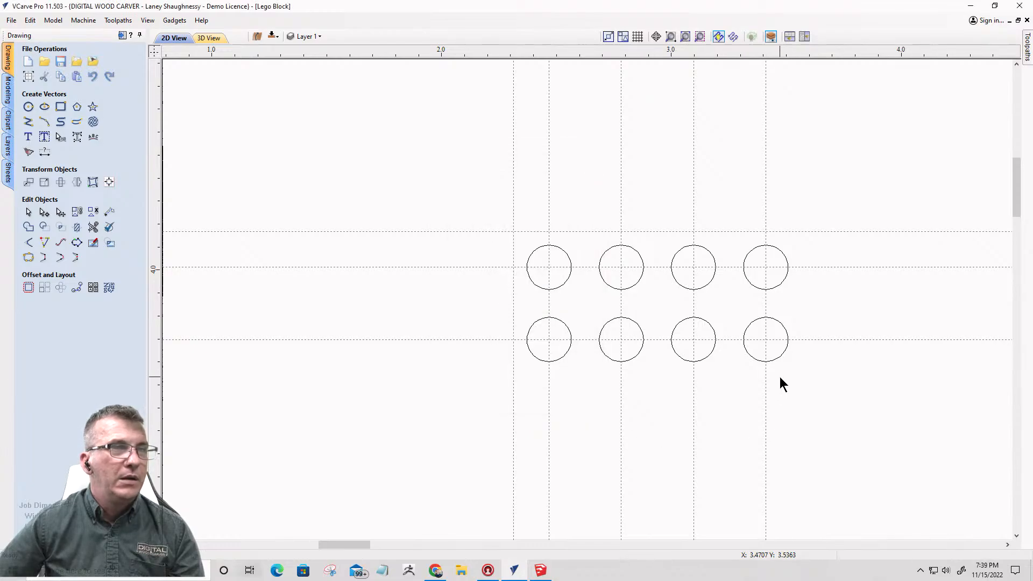
pyautogui.doubleClick(763, 378)
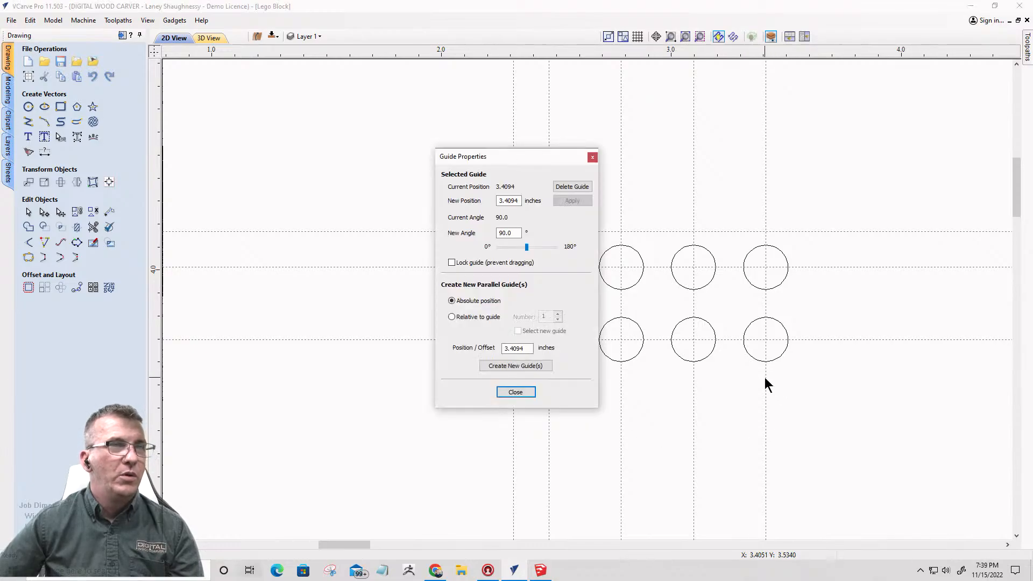
pyautogui.click(452, 317)
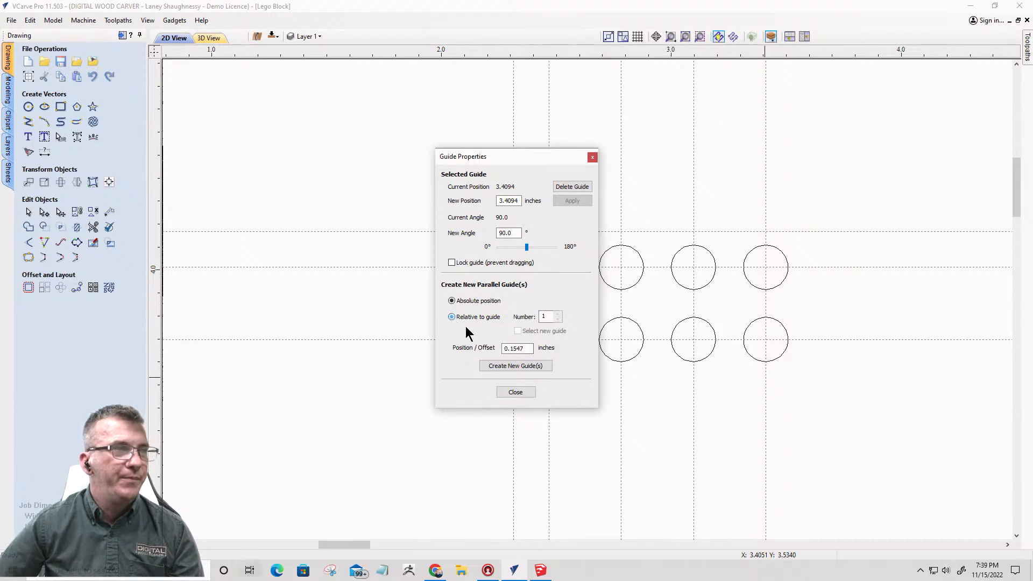
pyautogui.doubleClick(525, 349)
pyautogui.write('3')
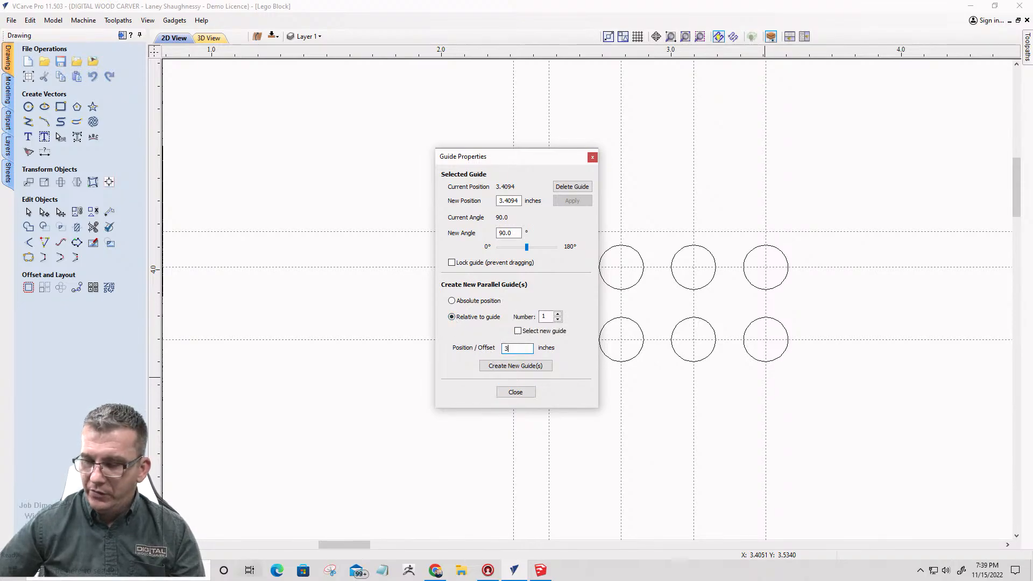
pyautogui.write('.93/25.4=')
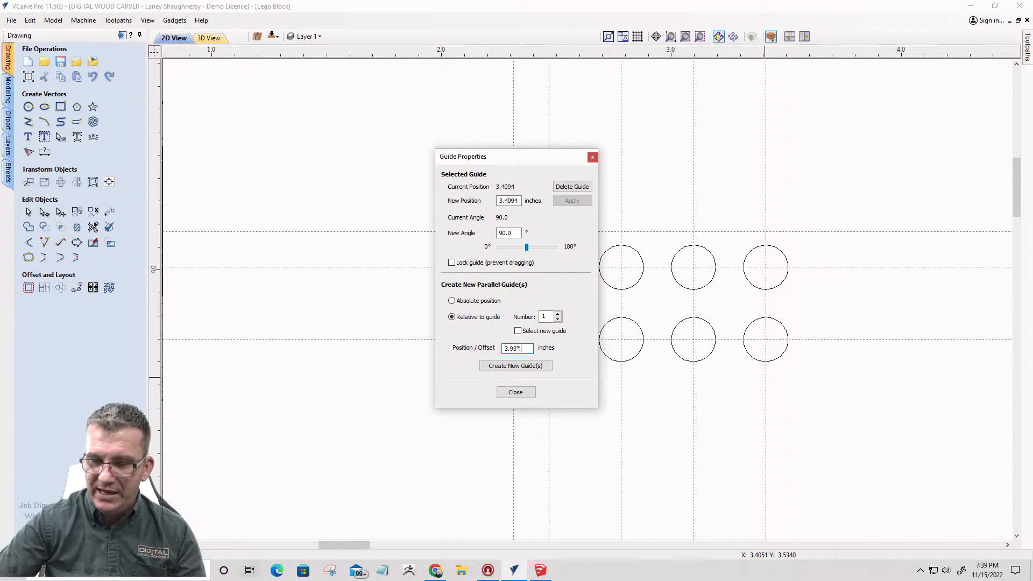
pyautogui.click(516, 367)
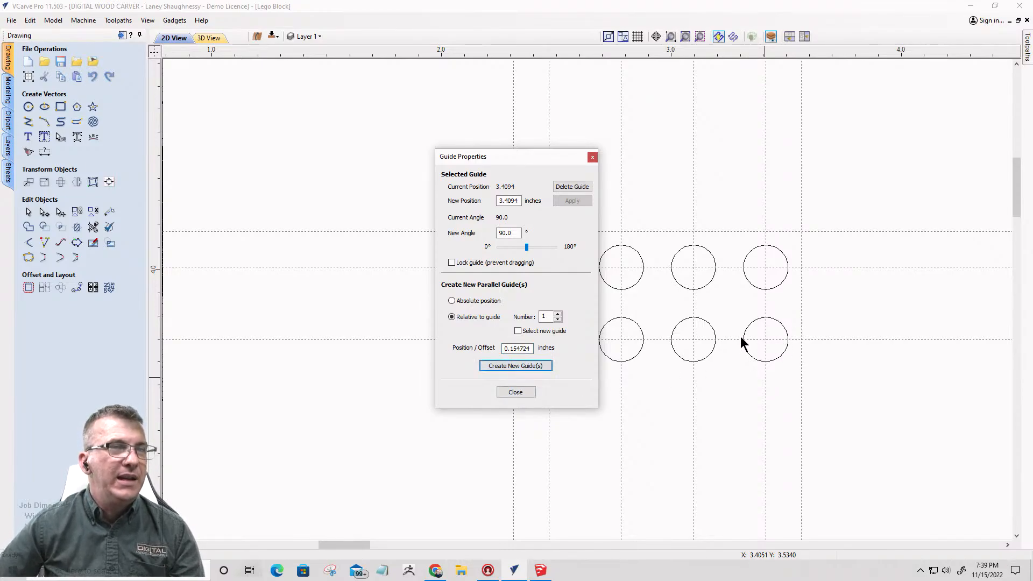
pyautogui.click(516, 393)
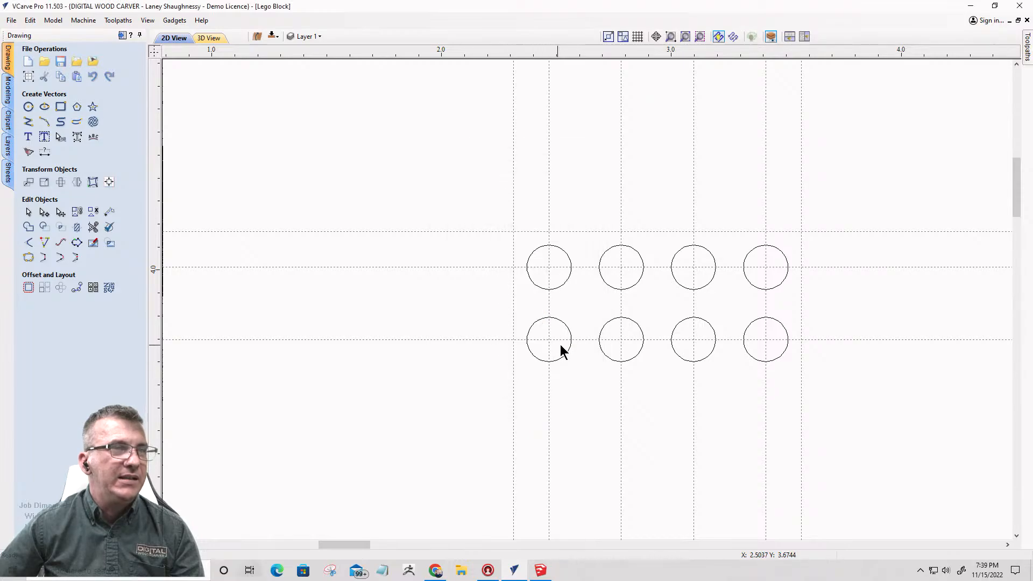
# - Create one horizontal guide at a relative offset of -0.154724 inches (3.93 mm) below the lower circle row's guide
pyautogui.doubleClick(581, 339)
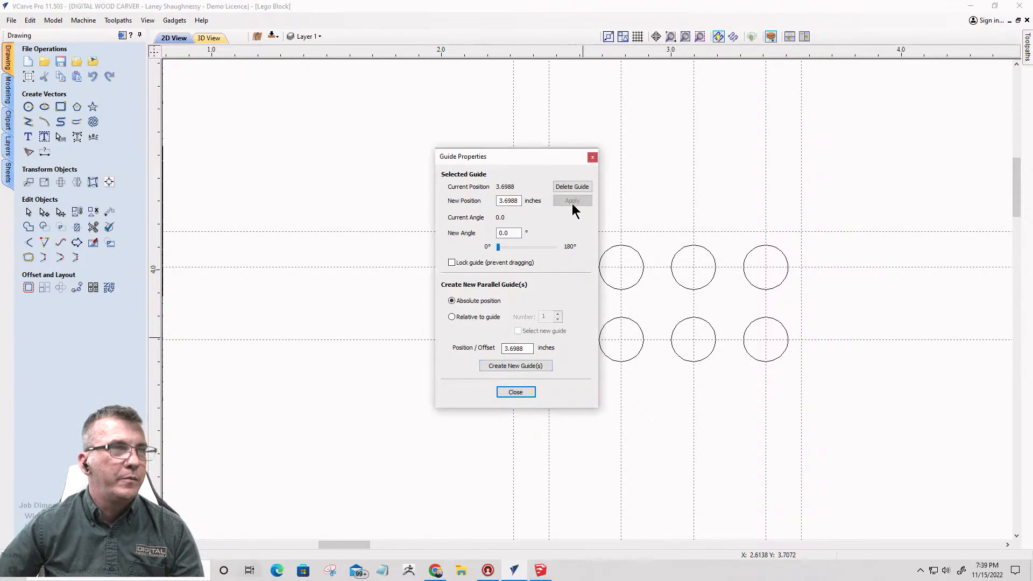
pyautogui.click(460, 318)
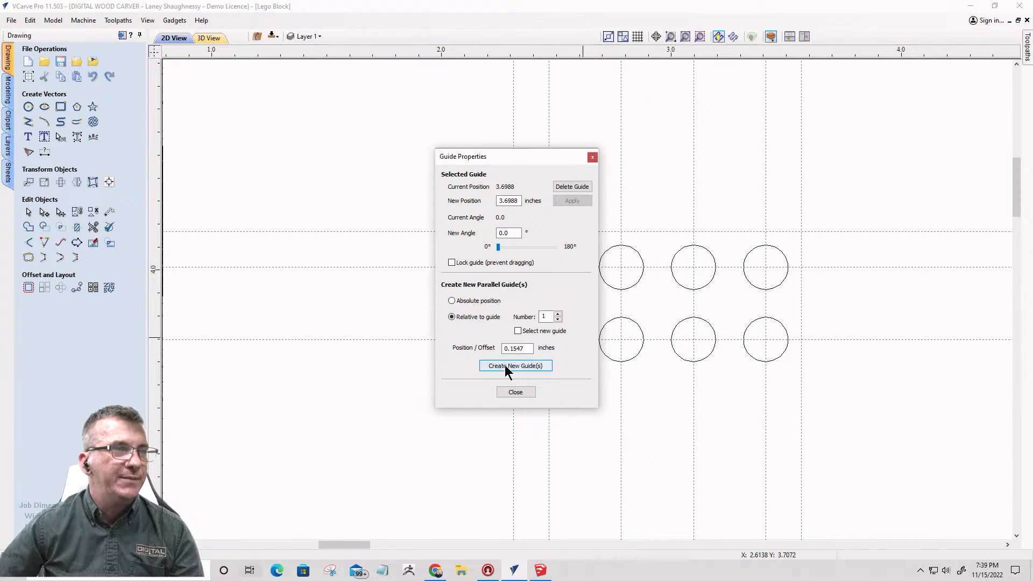
pyautogui.doubleClick(517, 349)
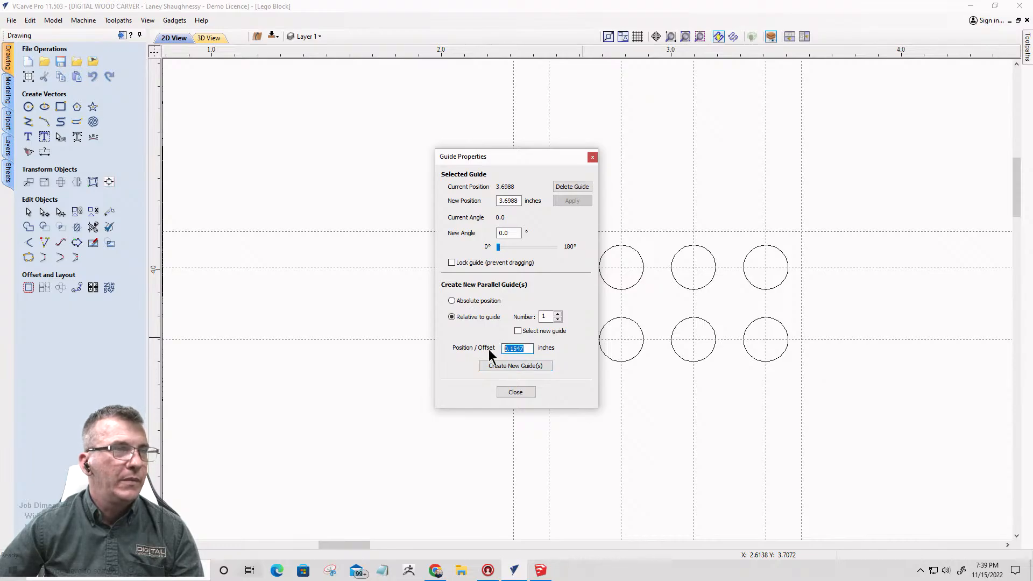
pyautogui.write('3.93')
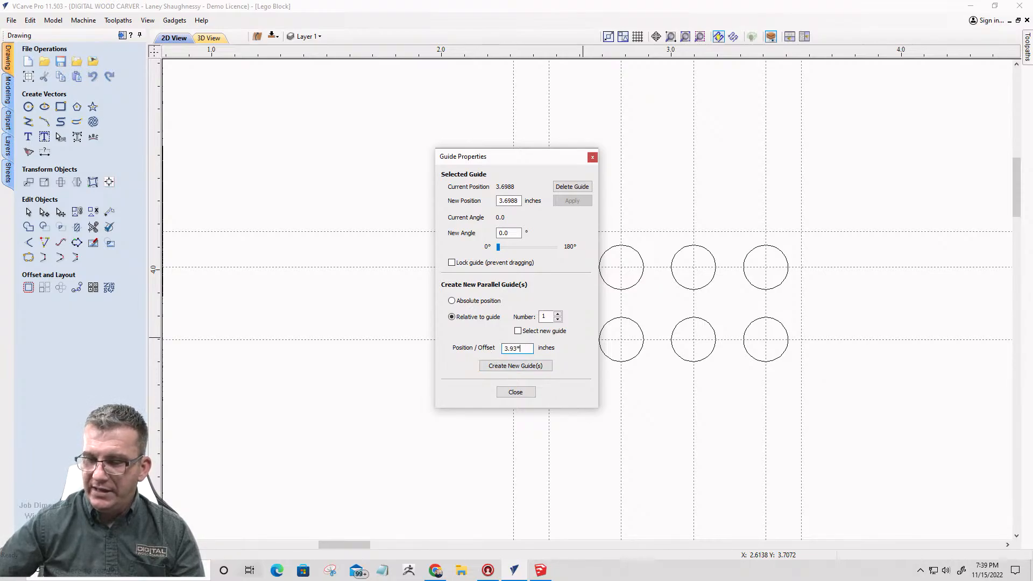
pyautogui.write('*m=')
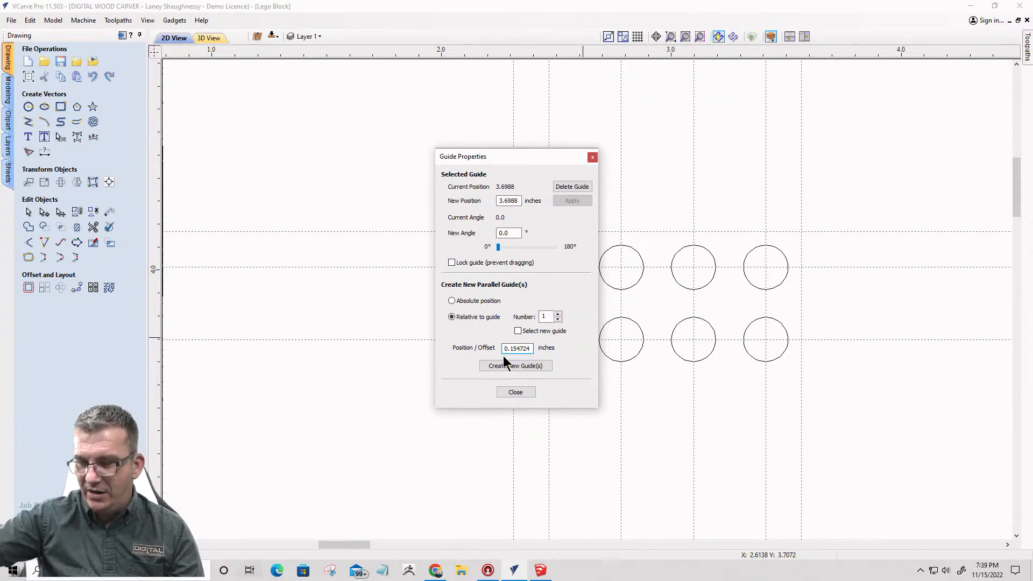
pyautogui.click(513, 366)
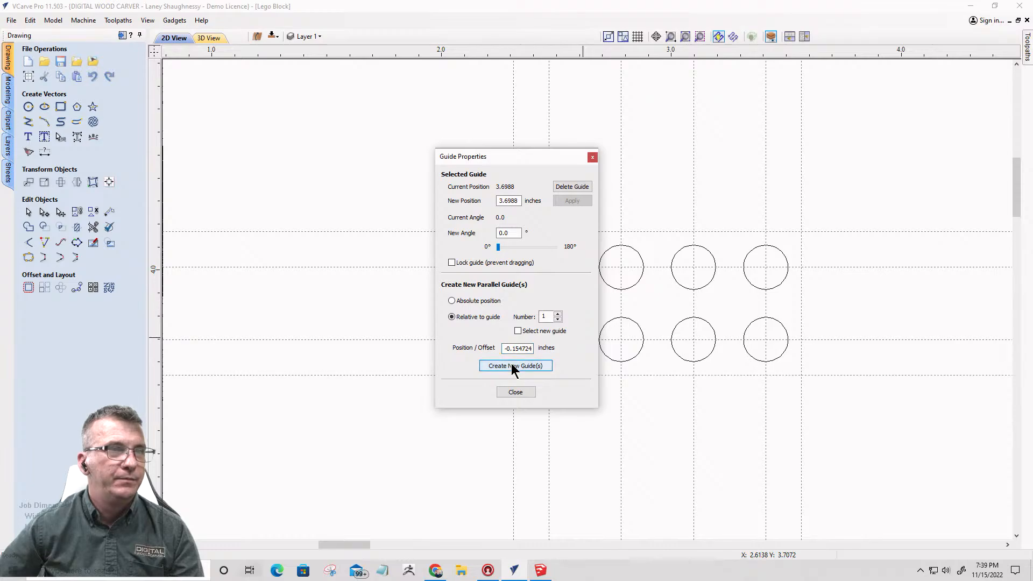
pyautogui.click(515, 392)
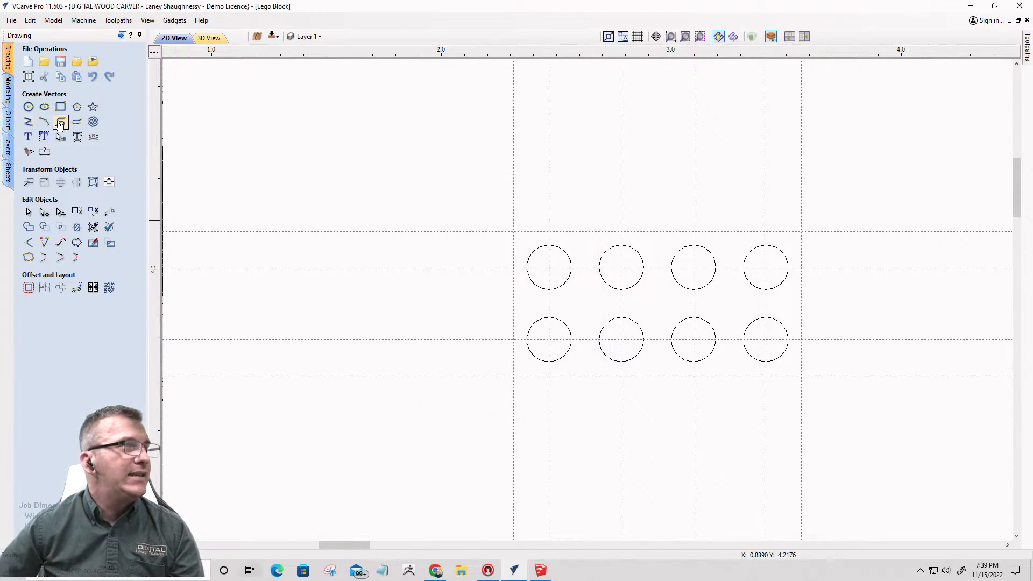
# - Draw a square-cornered rectangle about 1.252 by 0.6236 inches between the outermost guide intersections around the circles, and hide the guides
pyautogui.click(60, 107)
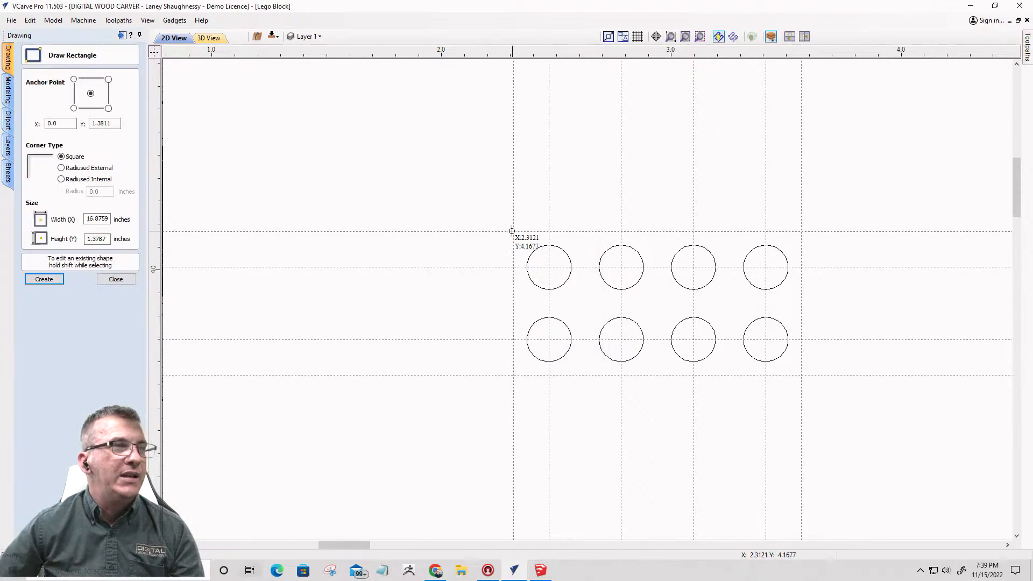
pyautogui.moveTo(514, 231); pyautogui.dragTo(802, 375)
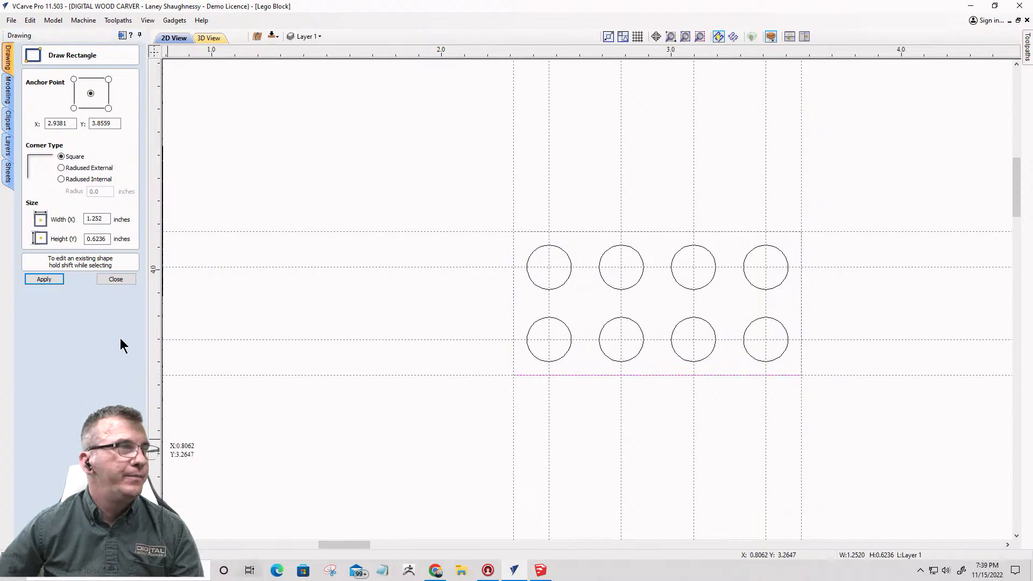
pyautogui.click(154, 51)
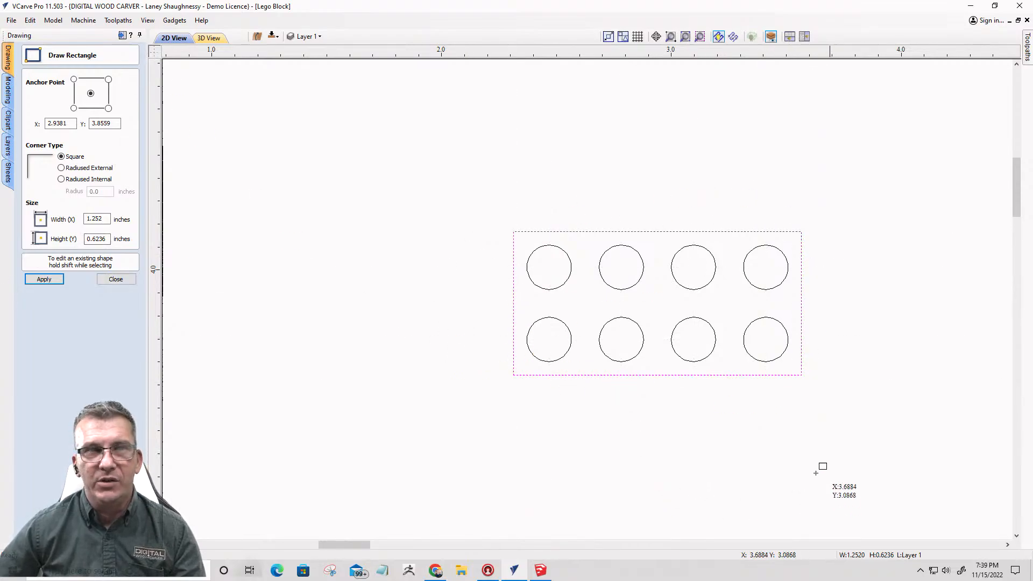
# - Examine the reference drawing's top view and bottom view dimensions, including the wall thickness
pyautogui.scroll(-3, 538, 363)
pyautogui.scroll(-3, 541, 349)
pyautogui.scroll(2, 549, 323)
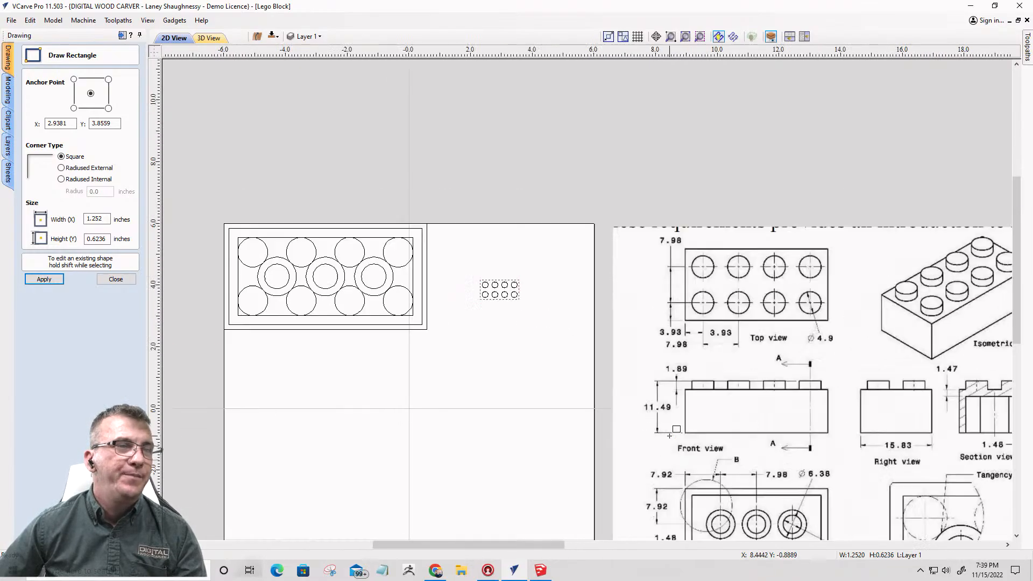
pyautogui.scroll(1, 672, 233)
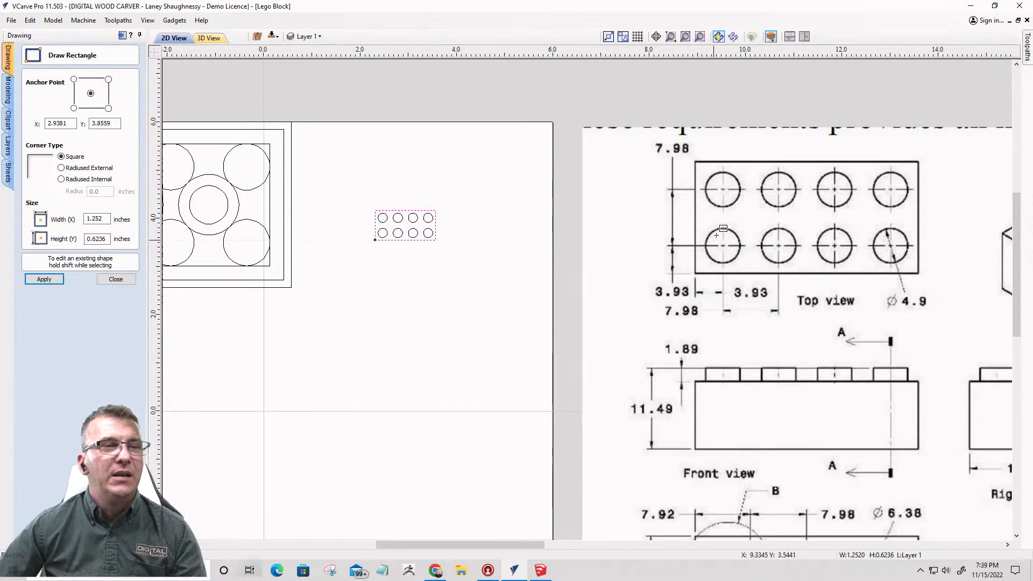
pyautogui.scroll(-2, 728, 159)
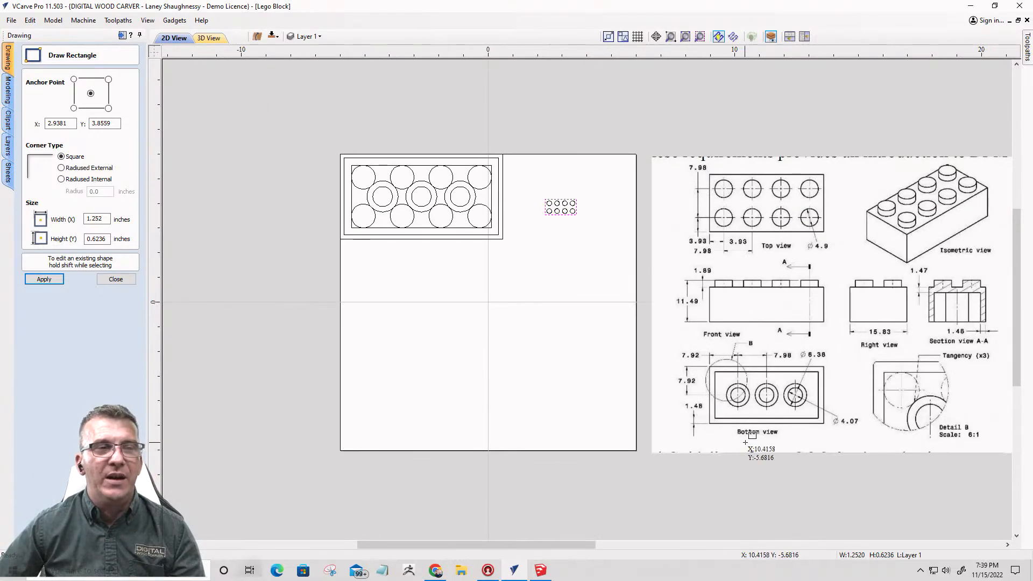
pyautogui.scroll(3, 766, 474)
pyautogui.scroll(1, 766, 474)
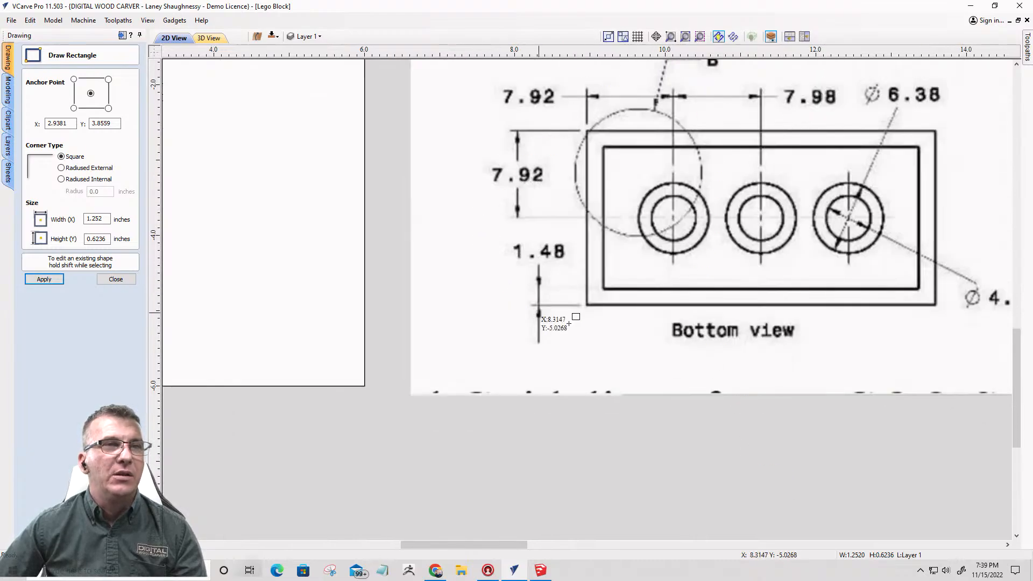
pyautogui.scroll(-5, 699, 320)
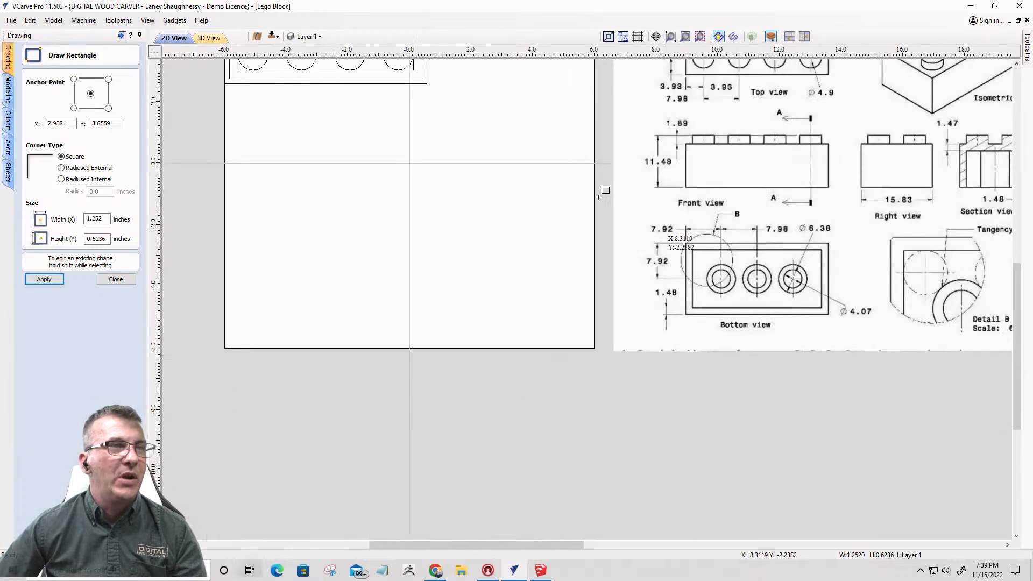
pyautogui.scroll(-1, 449, 244)
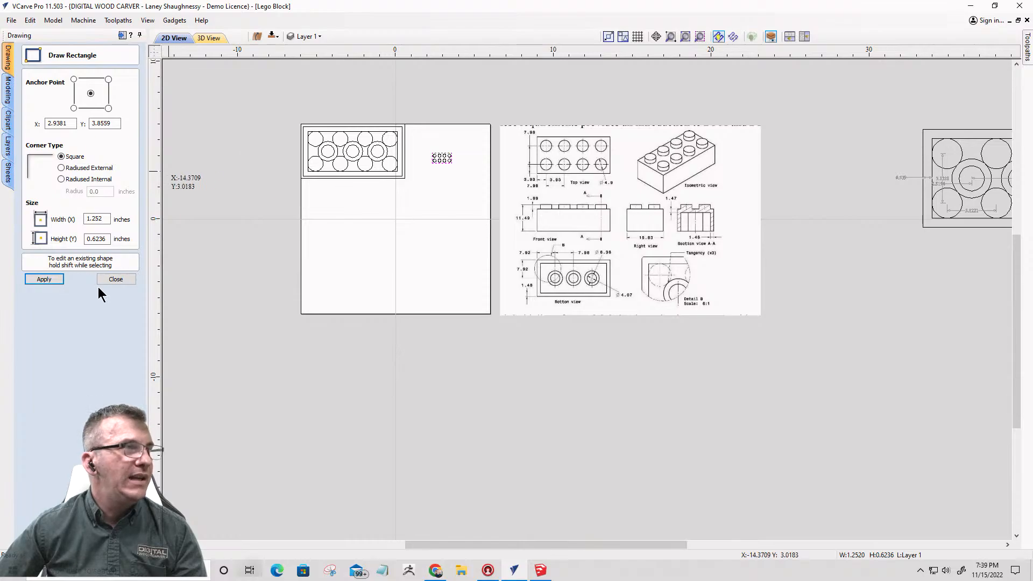
# - Move the rectangle and its eight stud circles together to the lower part of the job, beside the reference drawing's bottom view
pyautogui.click(116, 279)
pyautogui.click(445, 157)
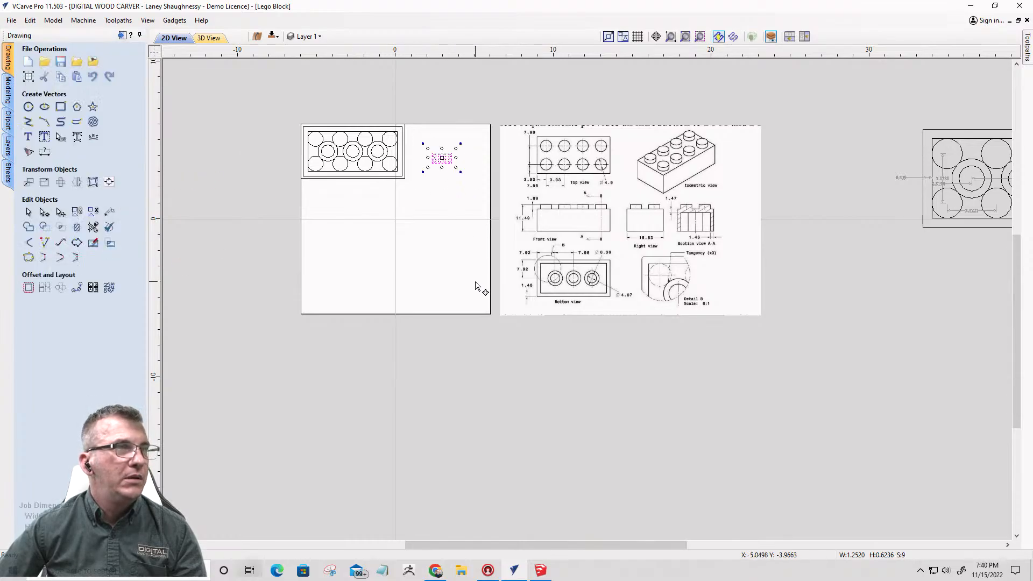
pyautogui.moveTo(442, 157); pyautogui.dragTo(460, 276)
pyautogui.scroll(3, 490, 321)
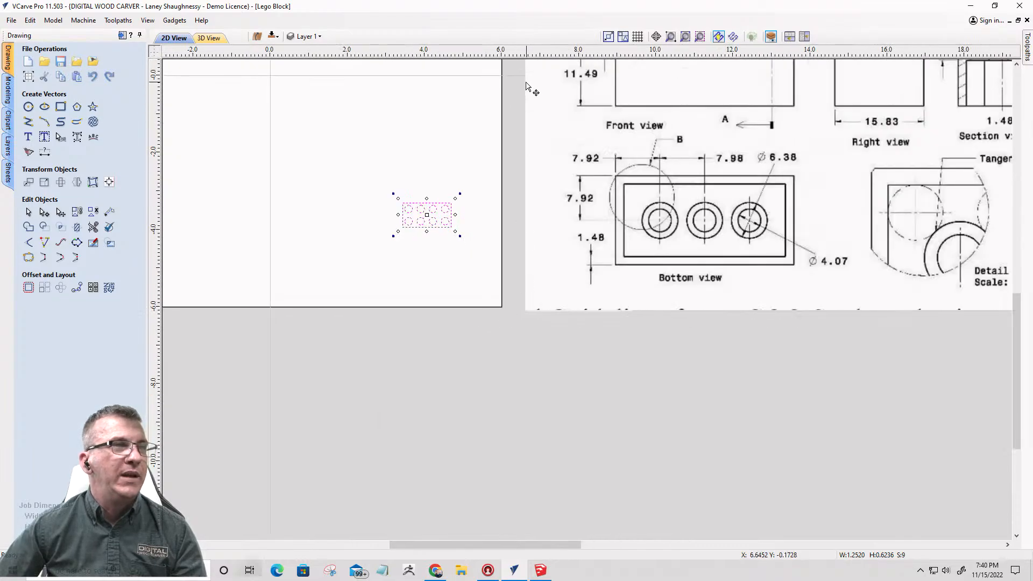
pyautogui.scroll(1, 526, 91)
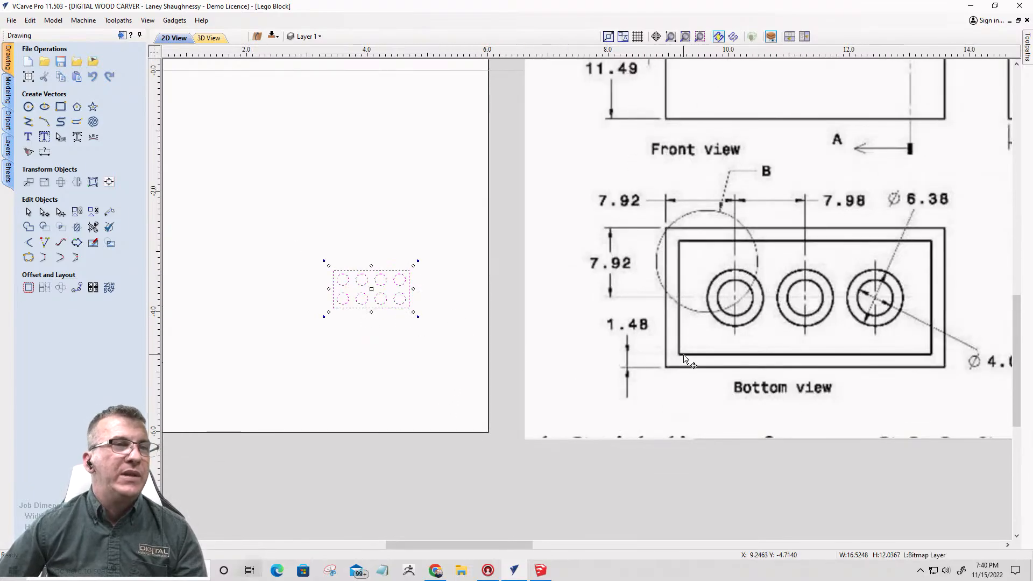
pyautogui.click(683, 358)
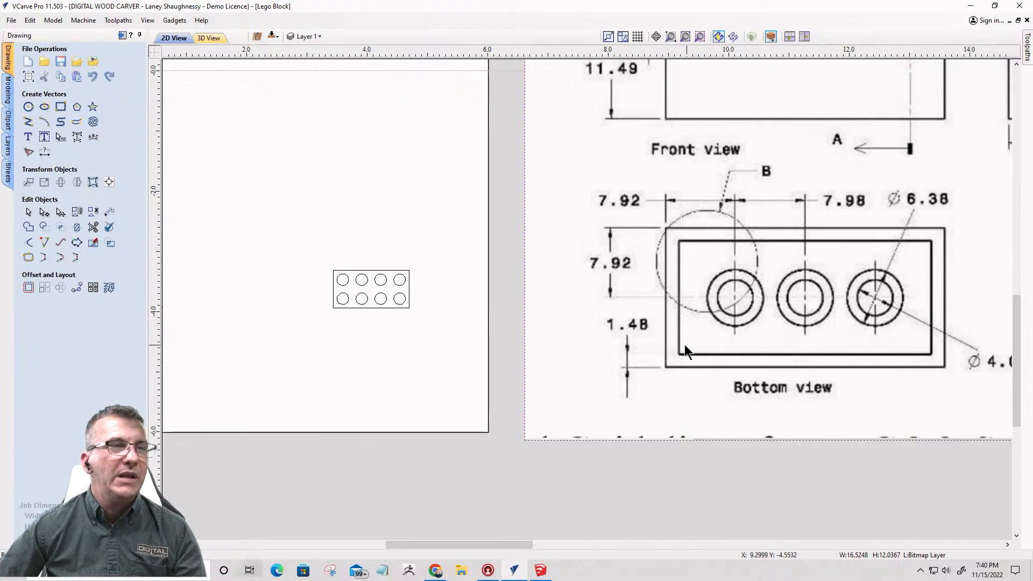
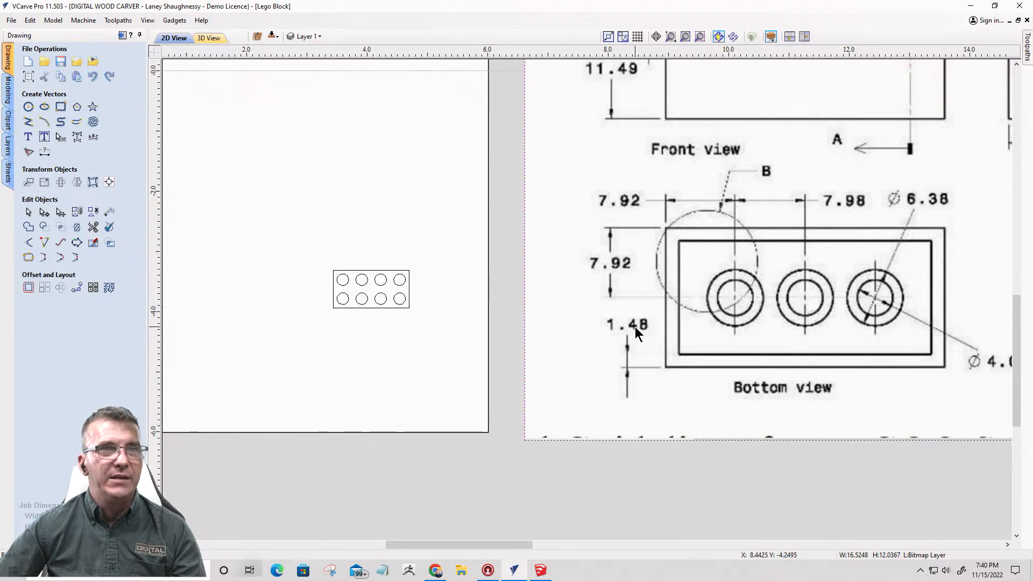
# - Offset the block's outer rectangle outwards by 1.48 mm with sharp corners, keeping the original
pyautogui.click(334, 283)
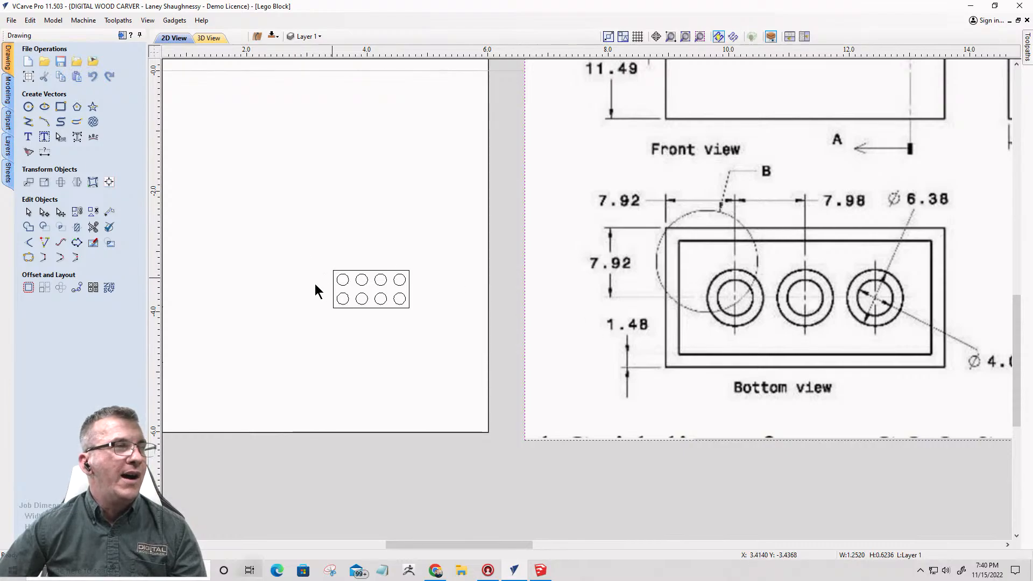
pyautogui.click(28, 288)
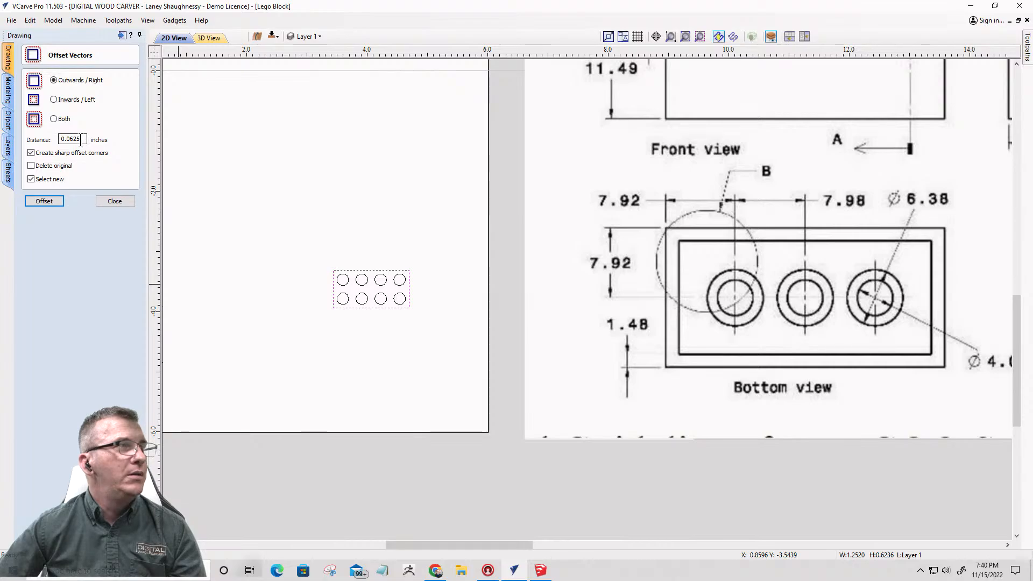
pyautogui.moveTo(85, 139); pyautogui.dragTo(39, 144)
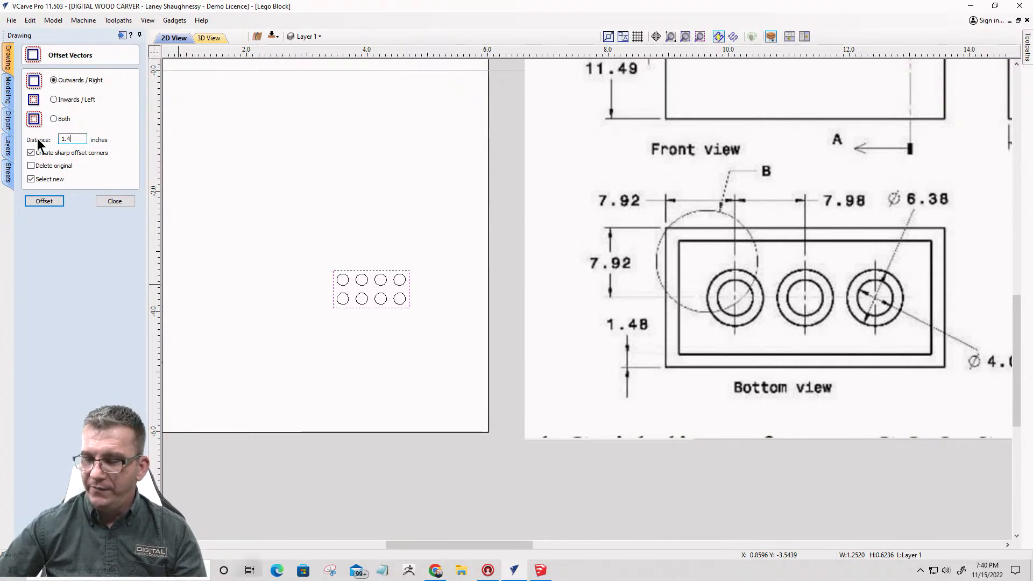
pyautogui.write('1.48mm')
pyautogui.press('Tab')
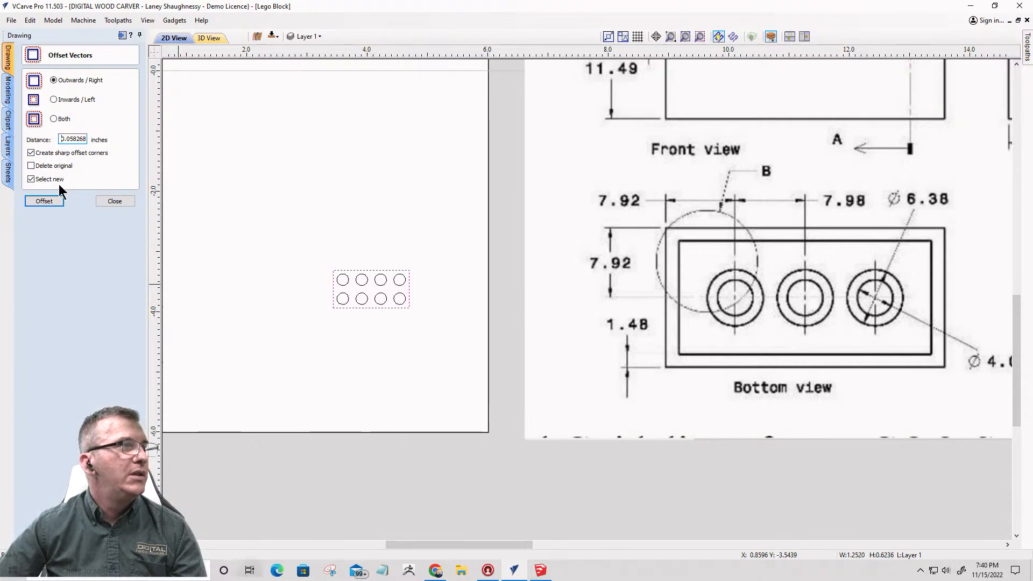
pyautogui.click(44, 200)
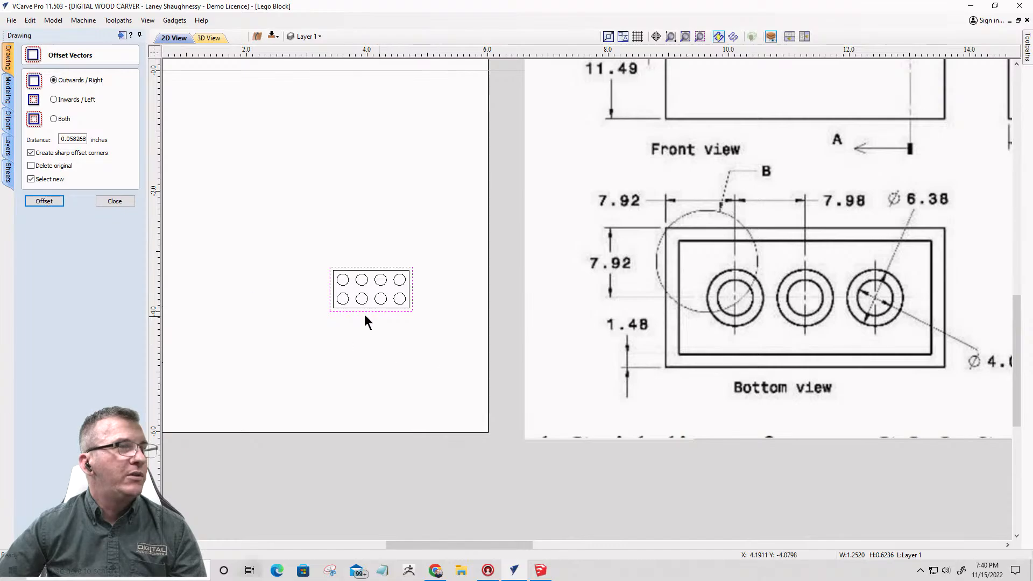
pyautogui.scroll(5, 334, 310)
pyautogui.scroll(-4, 338, 312)
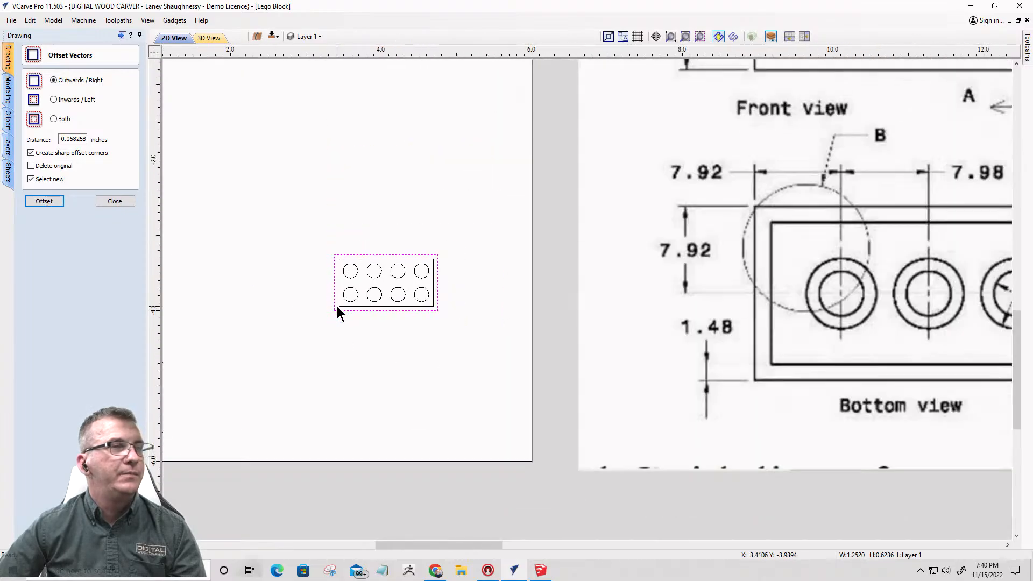
pyautogui.scroll(-1, 338, 312)
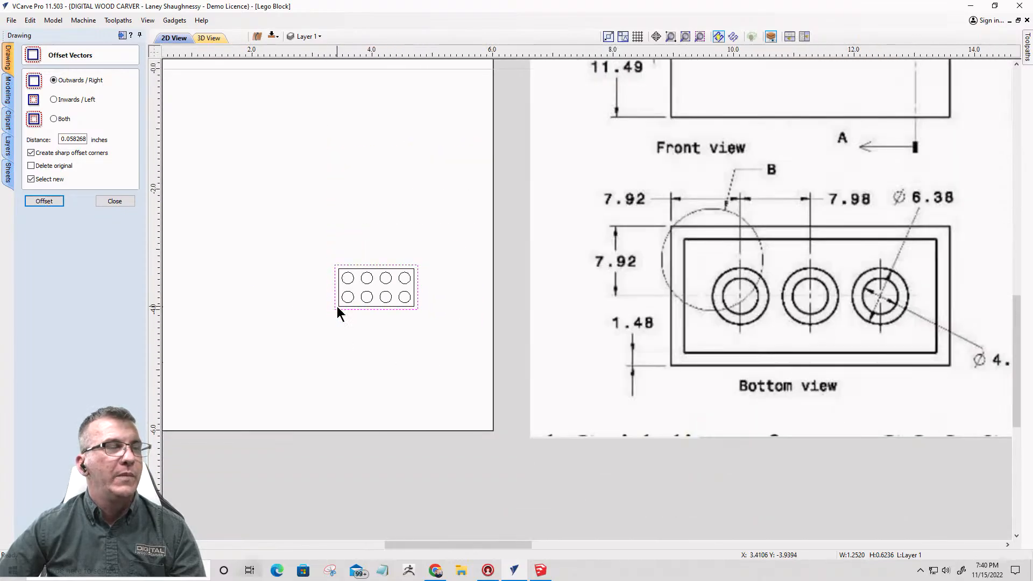
# - Switch to the Lego Drawer model in SketchUp and examine the underside of the upturned block, with its round posts and cross ribs
pyautogui.scroll(2, 765, 296)
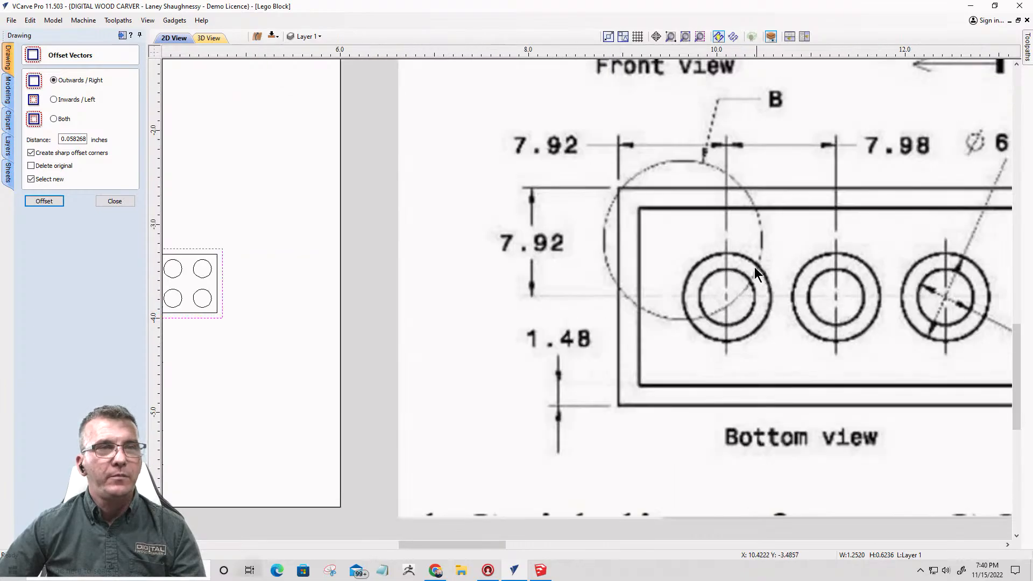
pyautogui.scroll(-3, 754, 295)
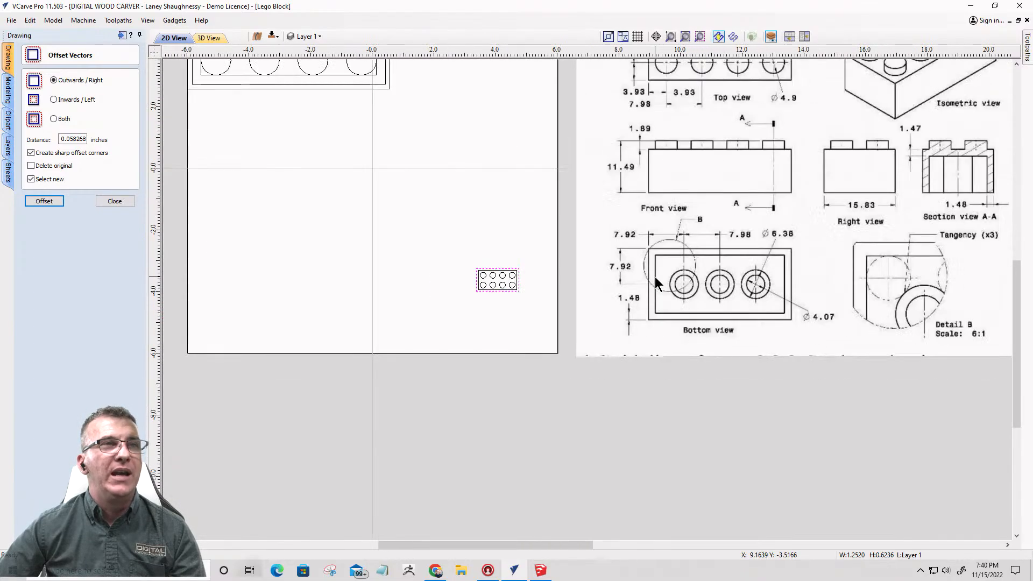
pyautogui.click(541, 571)
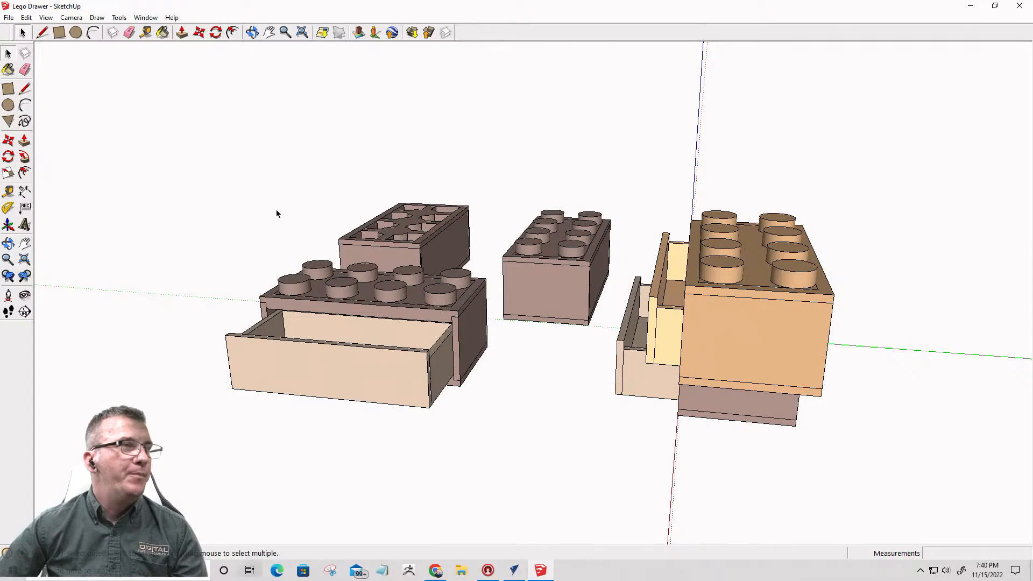
pyautogui.moveTo(277, 209)
pyautogui.mouseDown(button='middle')
pyautogui.moveTo(792, 431)
pyautogui.moveTo(943, 293)
pyautogui.moveTo(428, 528)
pyautogui.moveTo(502, 383)
pyautogui.moveTo(417, 578)
pyautogui.mouseUp(button='middle')
pyautogui.press('space')
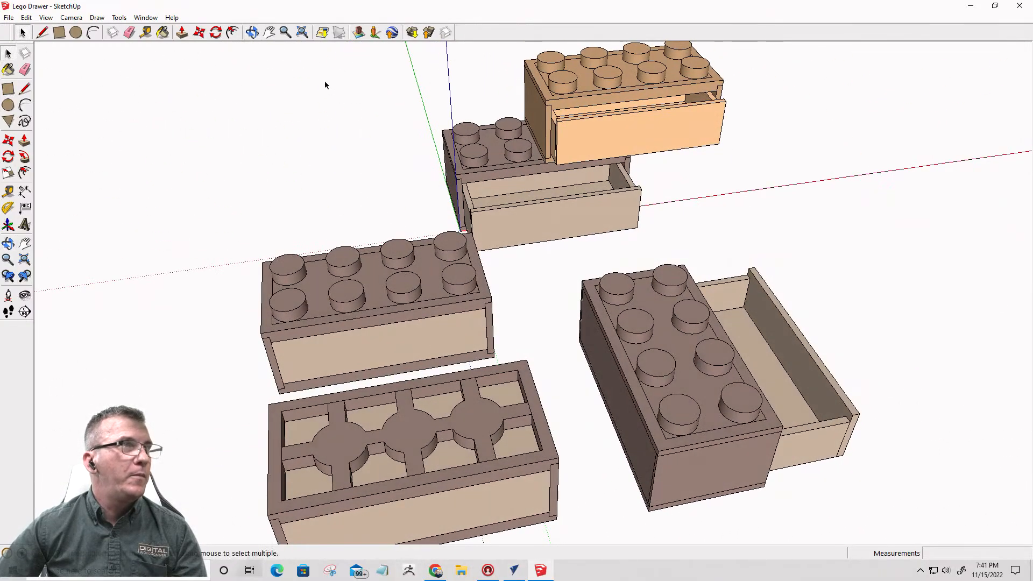
pyautogui.click(256, 33)
pyautogui.moveTo(377, 258)
pyautogui.mouseDown()
pyautogui.moveTo(404, 270)
pyautogui.moveTo(454, 97)
pyautogui.moveTo(522, 239)
pyautogui.moveTo(516, 373)
pyautogui.moveTo(376, 265)
pyautogui.mouseUp()
pyautogui.press('h')
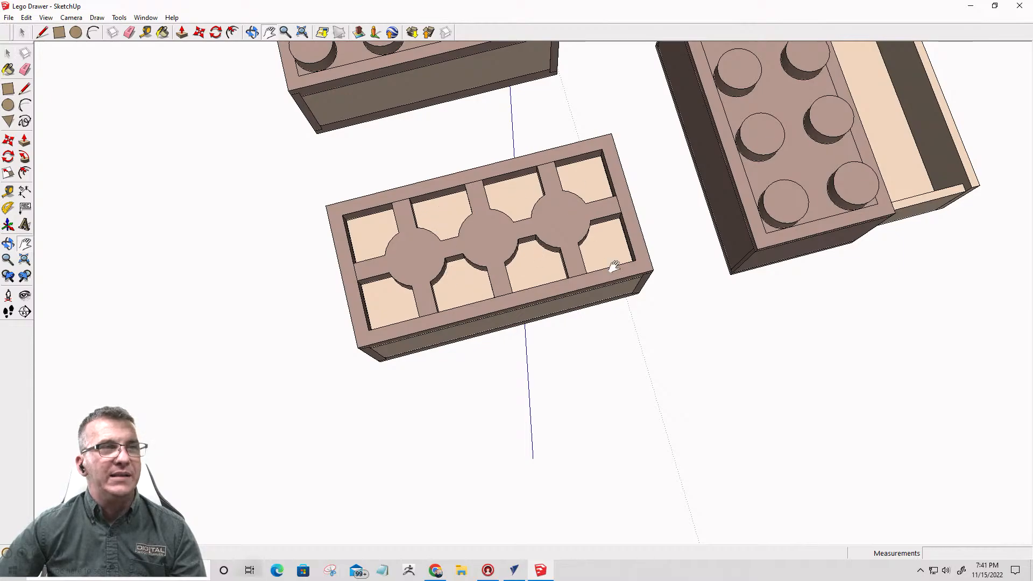
# - Return to VCarve Pro and examine the reference drawing's bottom view and the tangency shown in Detail B
pyautogui.click(514, 570)
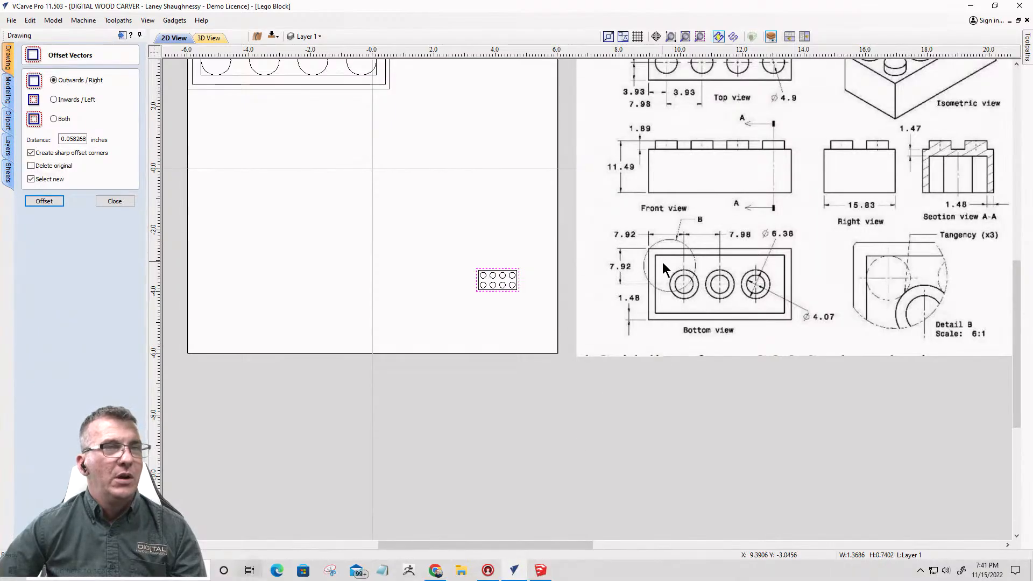
pyautogui.scroll(1, 664, 263)
pyautogui.scroll(-2, 619, 262)
pyautogui.scroll(4, 801, 267)
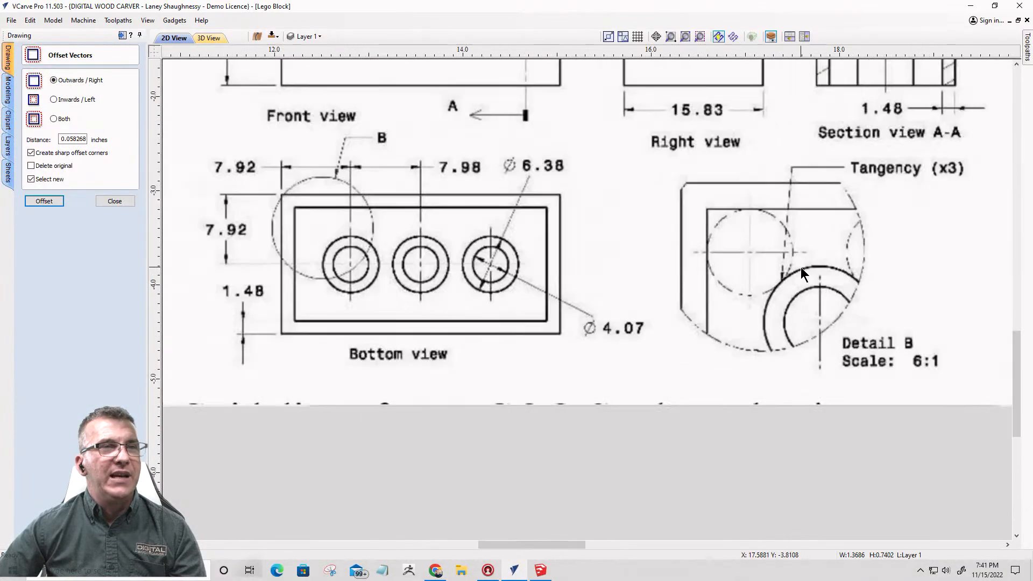
pyautogui.scroll(1, 801, 267)
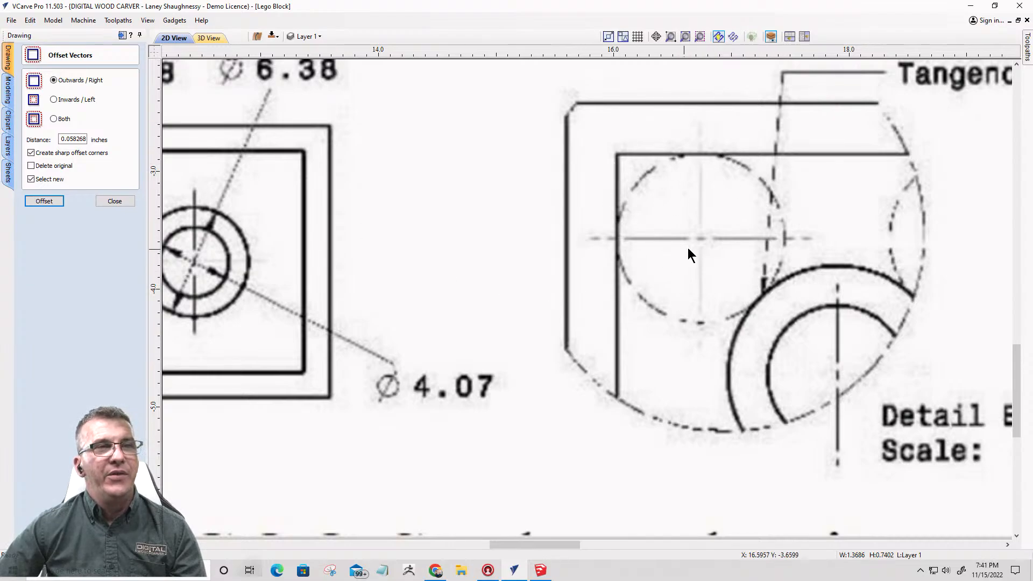
pyautogui.scroll(-2, 687, 247)
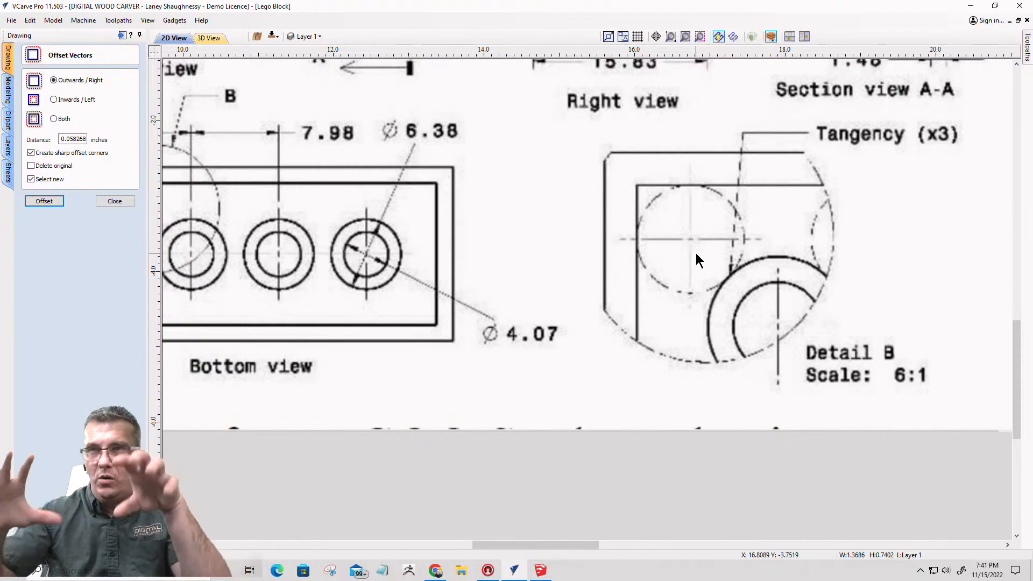
pyautogui.scroll(-3, 699, 252)
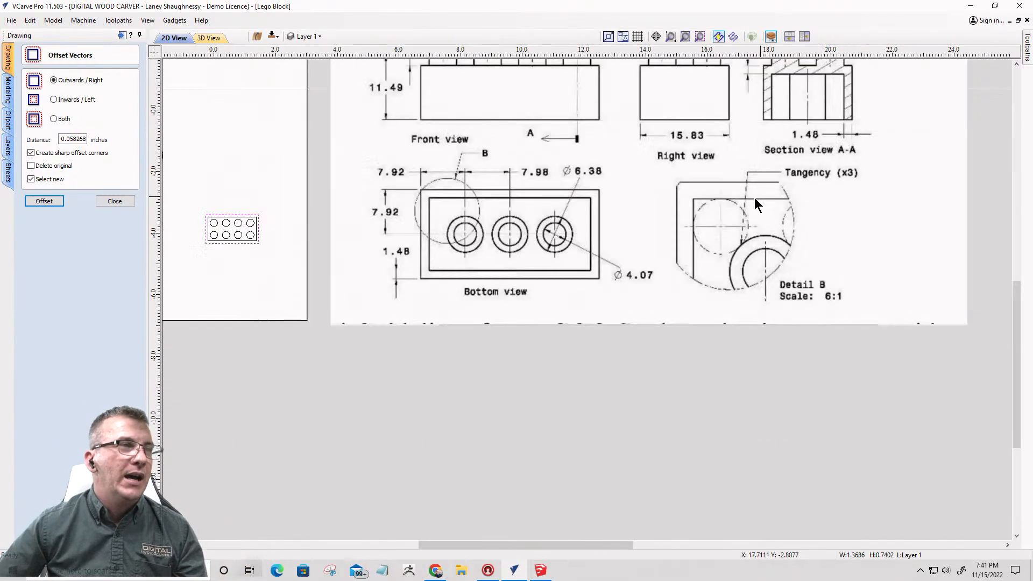
pyautogui.scroll(4, 408, 240)
pyautogui.scroll(-2, 564, 247)
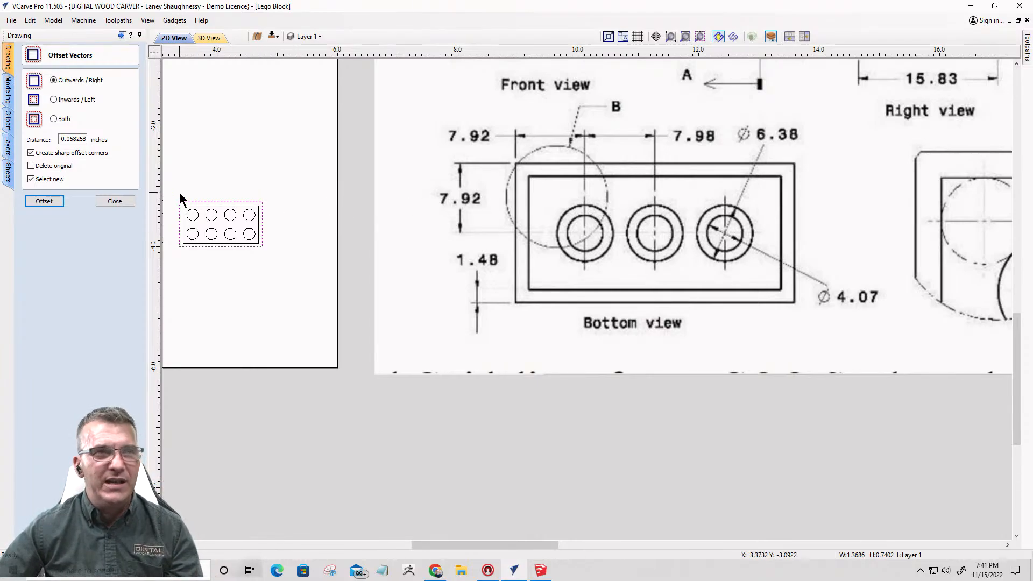
# - Draw a circle 4.07 mm in diameter, converted to inches, on the block's horizontal midline between the third and fourth stud columns
pyautogui.scroll(5, 183, 215)
pyautogui.scroll(-3, 538, 190)
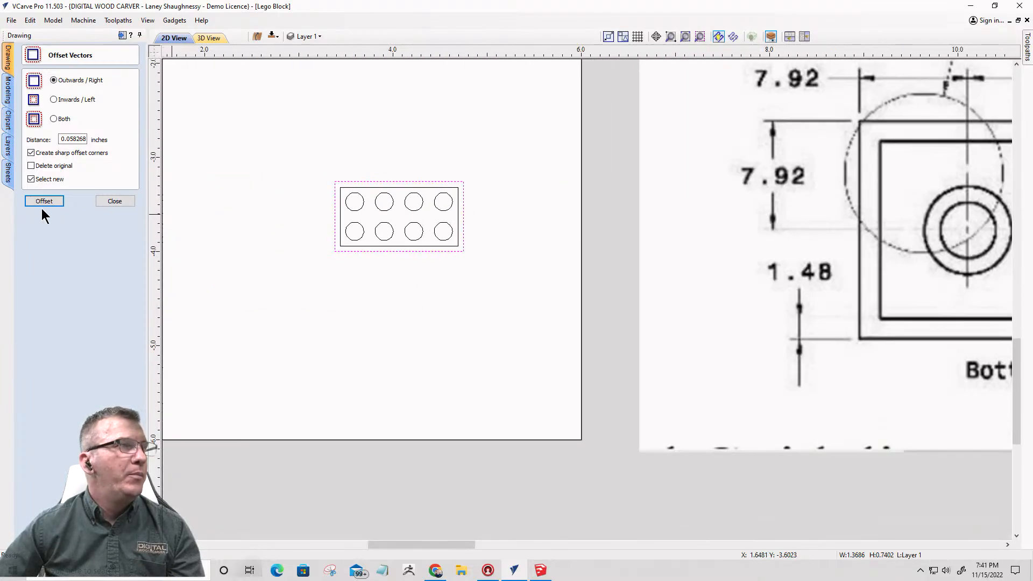
pyautogui.click(112, 201)
pyautogui.click(30, 112)
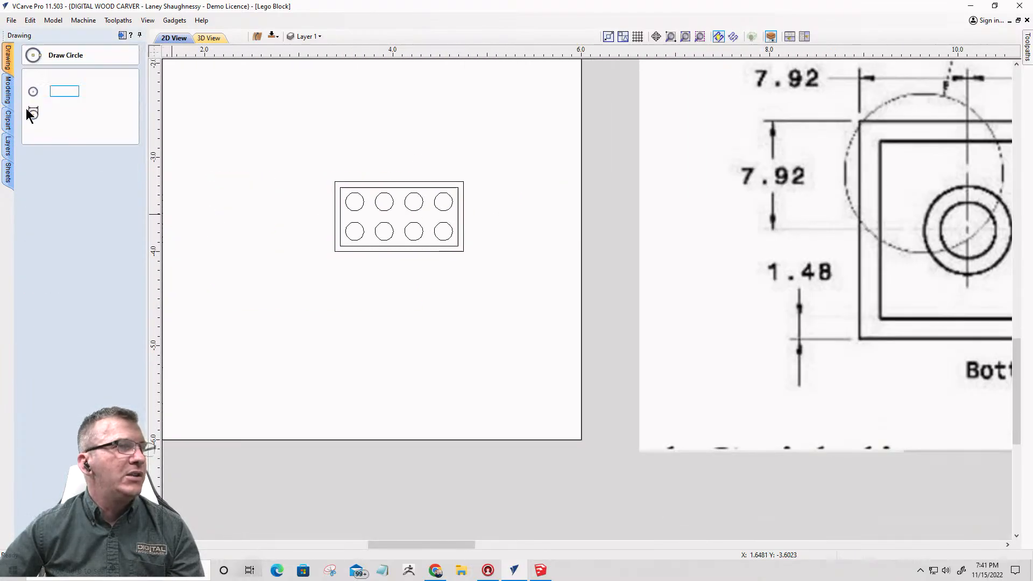
pyautogui.doubleClick(58, 130)
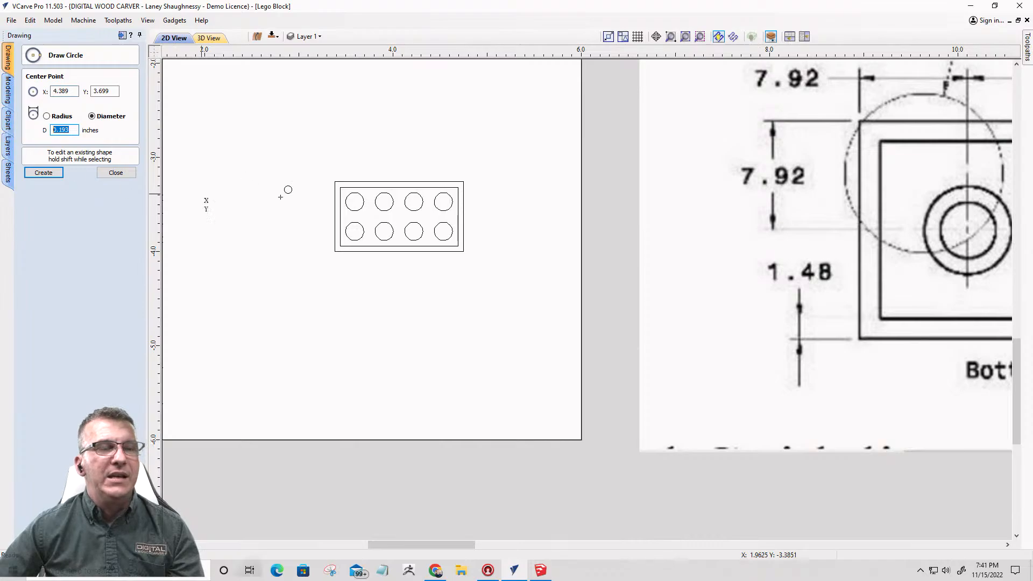
pyautogui.scroll(-4, 646, 211)
pyautogui.scroll(3, 677, 209)
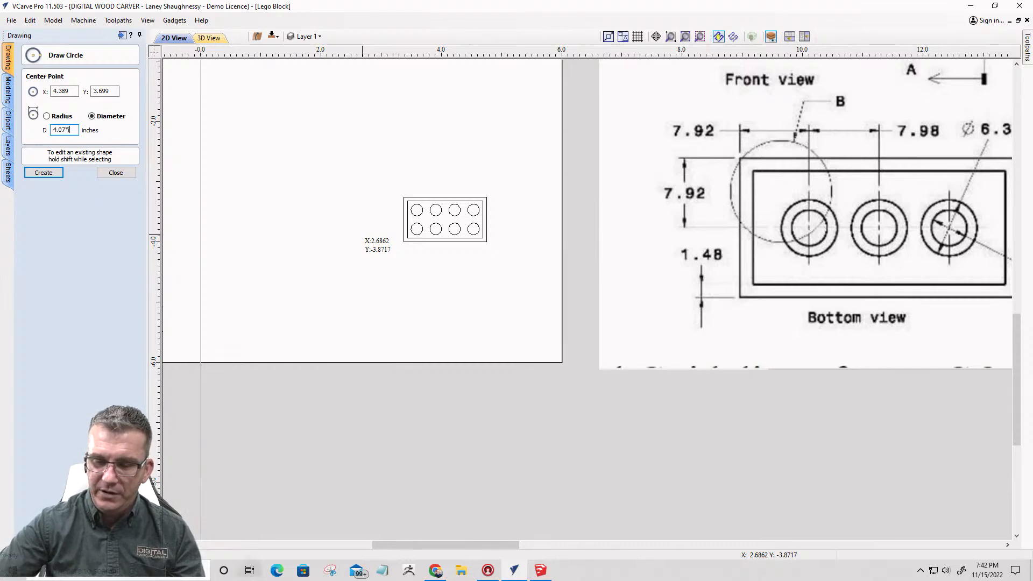
pyautogui.write('4.07*i=')
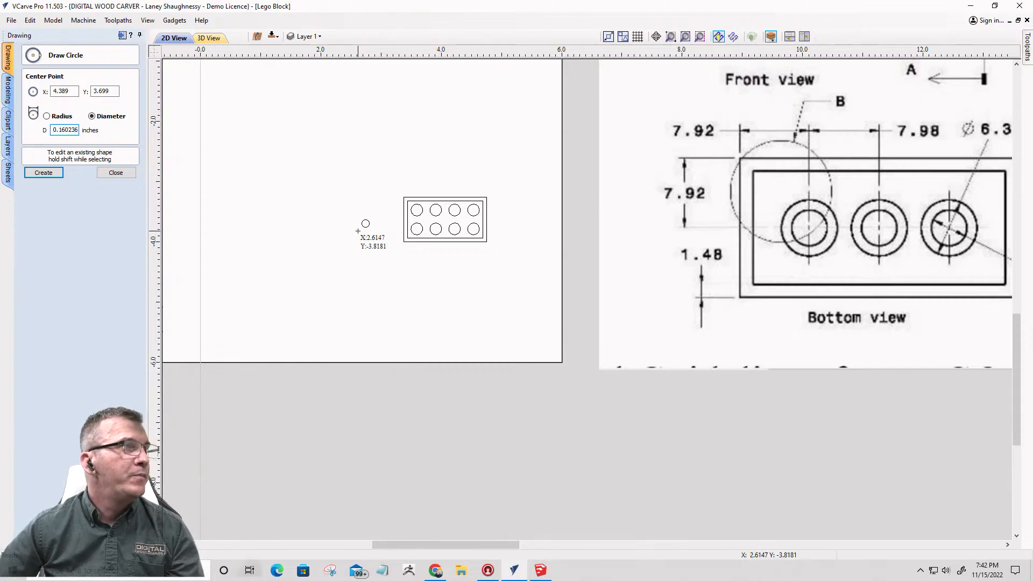
pyautogui.scroll(3, 472, 215)
pyautogui.scroll(1, 471, 215)
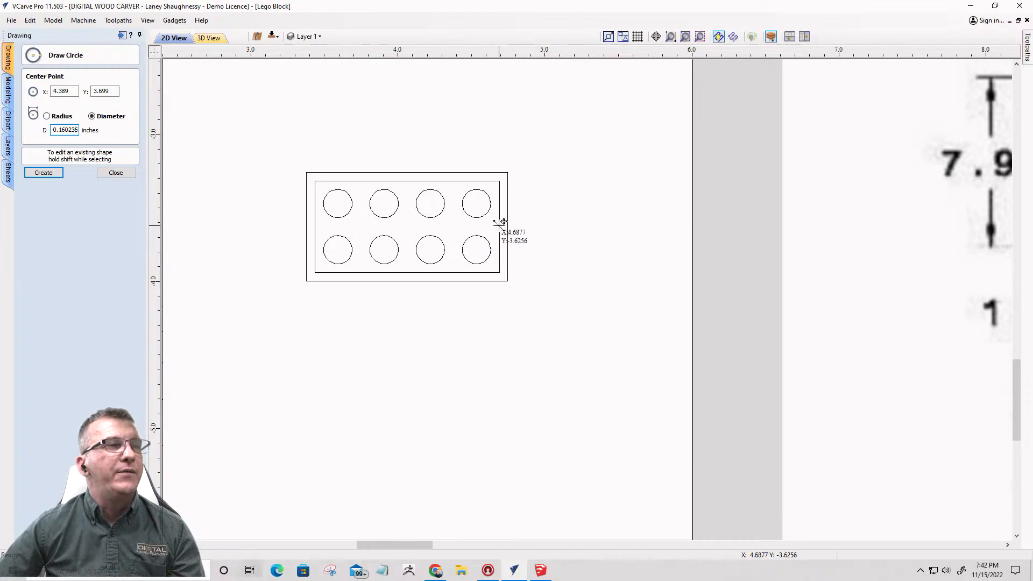
pyautogui.click(455, 226)
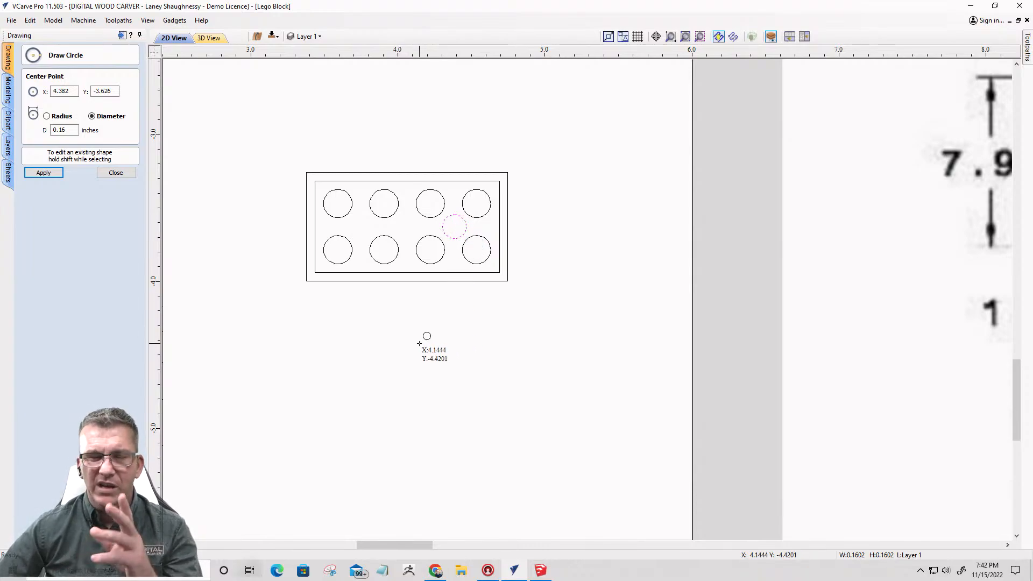
# - Examine the tube diameters in the reference drawing's bottom view and compare the whole drawing with the blocks on the job
pyautogui.scroll(-4, 445, 242)
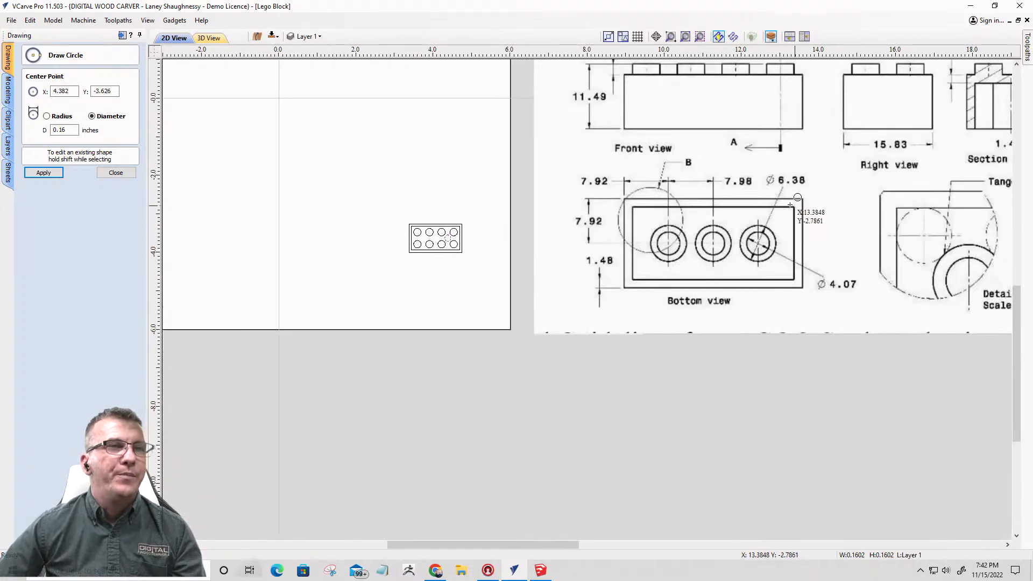
pyautogui.scroll(5, 775, 237)
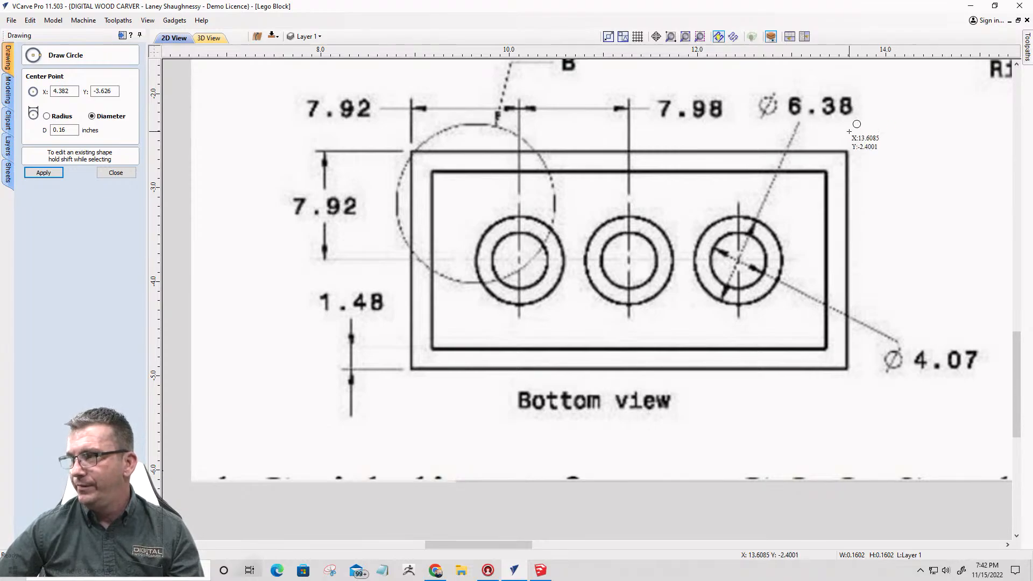
pyautogui.scroll(-2, 858, 203)
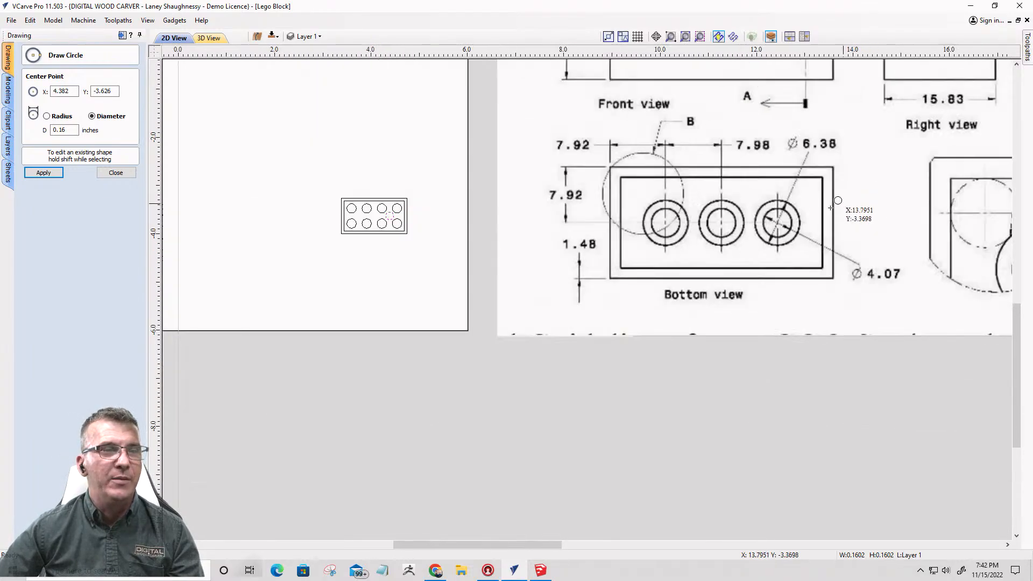
pyautogui.scroll(-2, 838, 201)
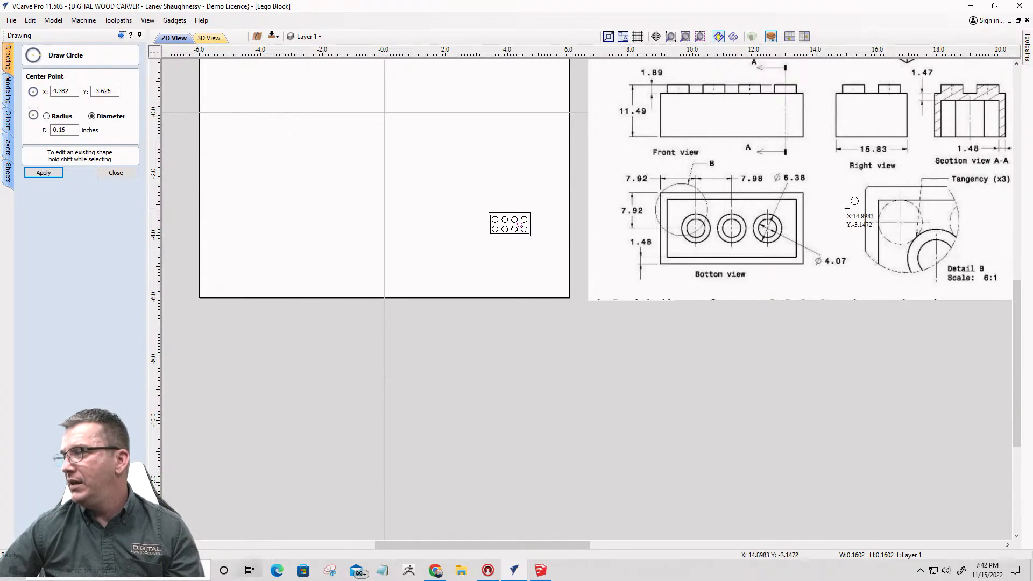
pyautogui.scroll(-3, 695, 210)
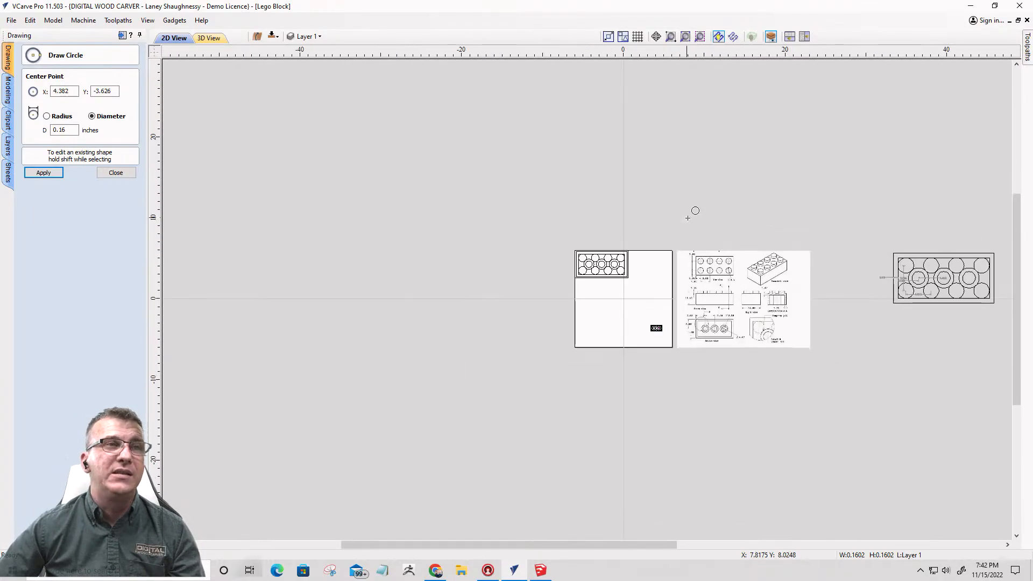
pyautogui.scroll(3, 723, 296)
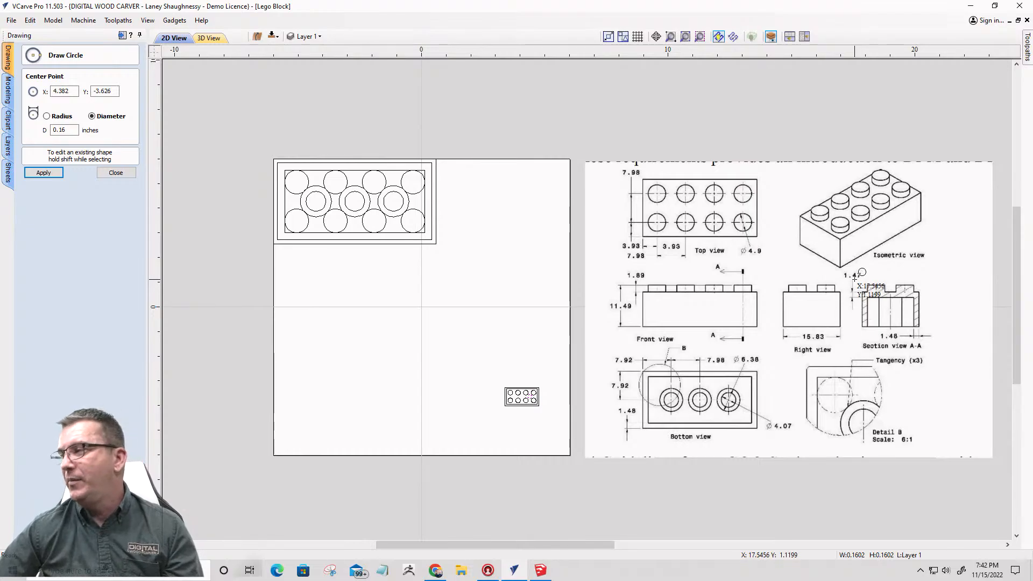
# - Browse the Downloads folder in File Explorer for the teaching-cad-modeling-using-lego PDF
pyautogui.moveTo(430, 573)
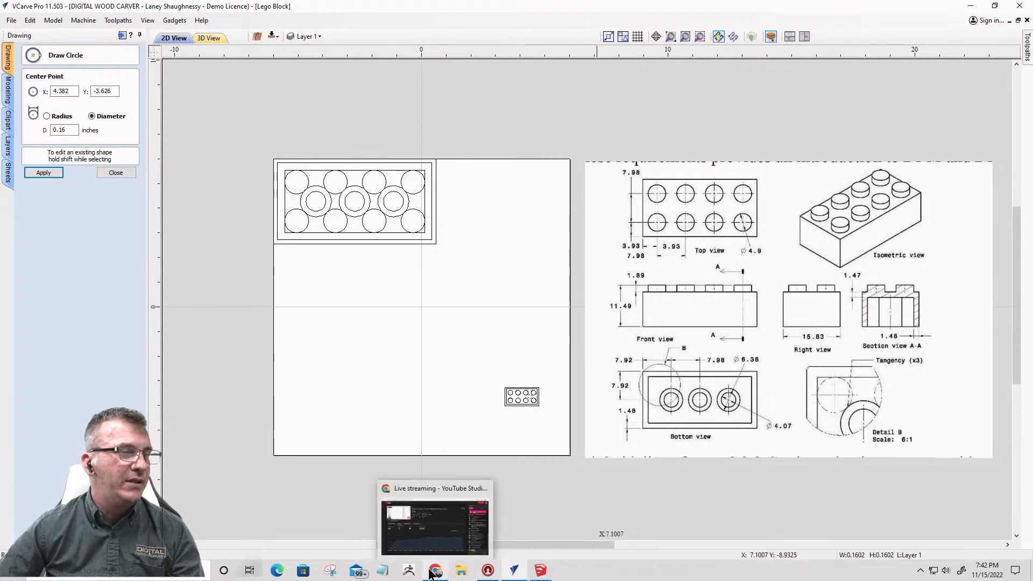
pyautogui.click(468, 575)
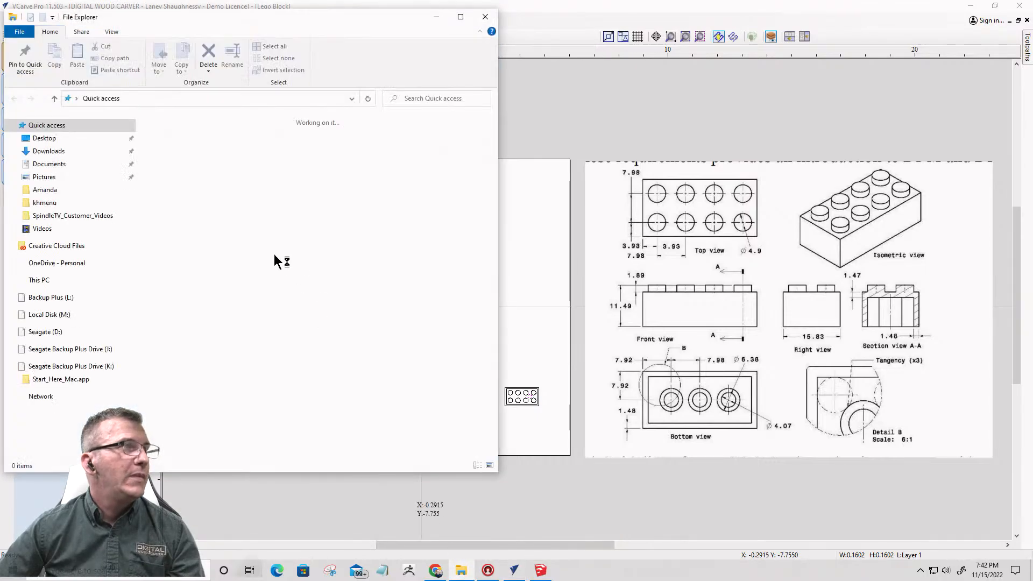
pyautogui.click(58, 155)
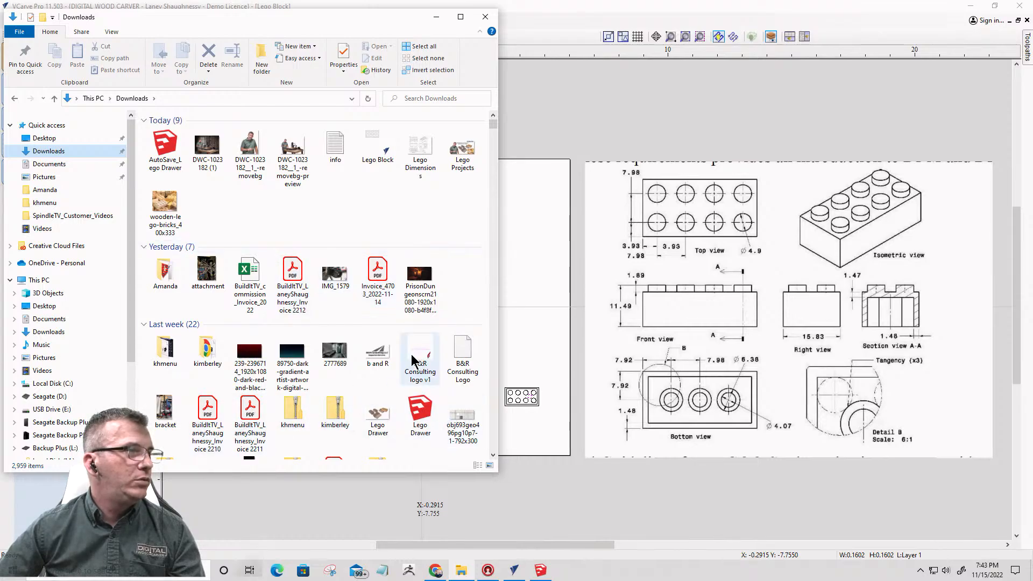
pyautogui.scroll(-2, 410, 357)
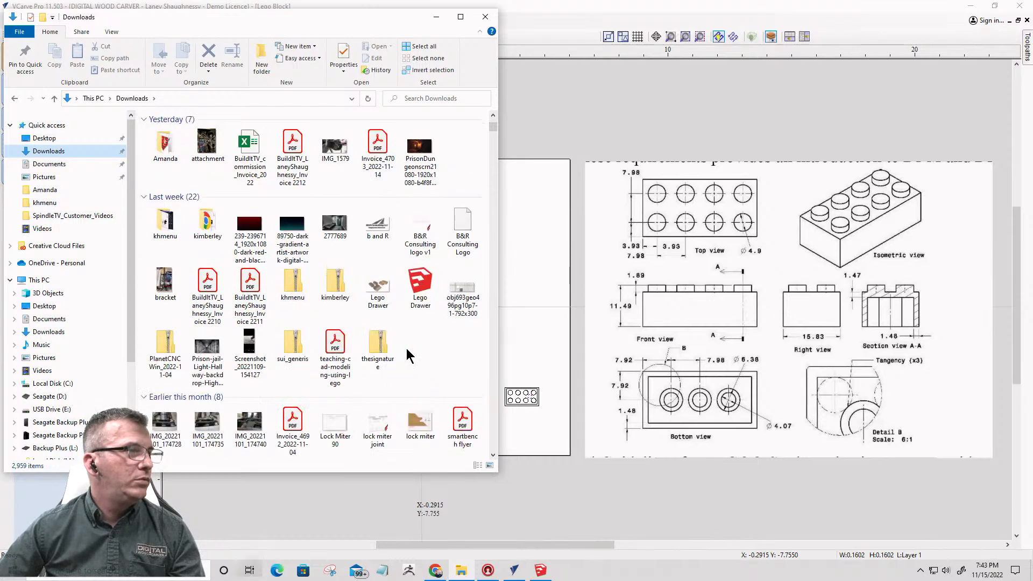
pyautogui.click(337, 349)
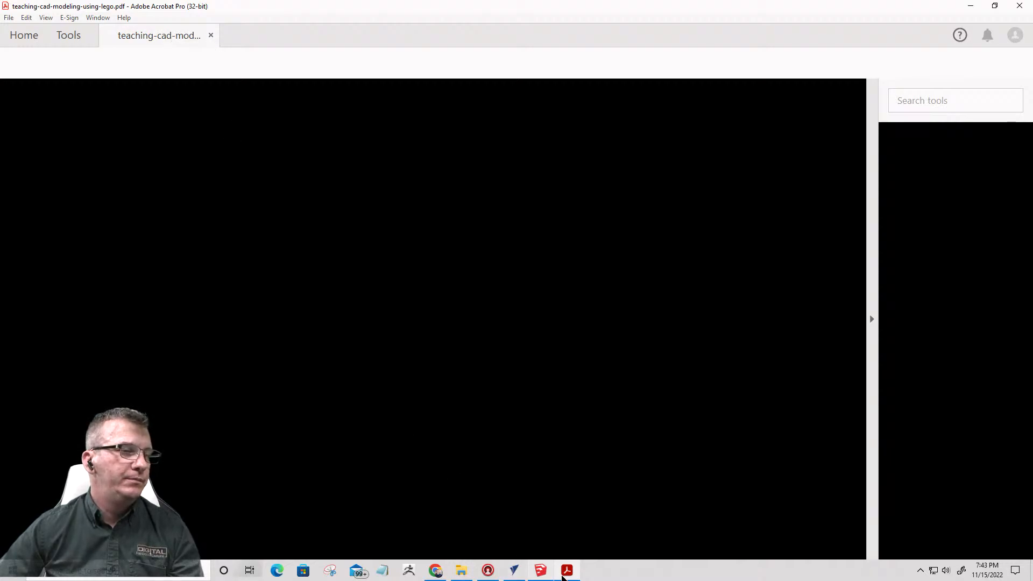
pyautogui.moveTo(567, 576)
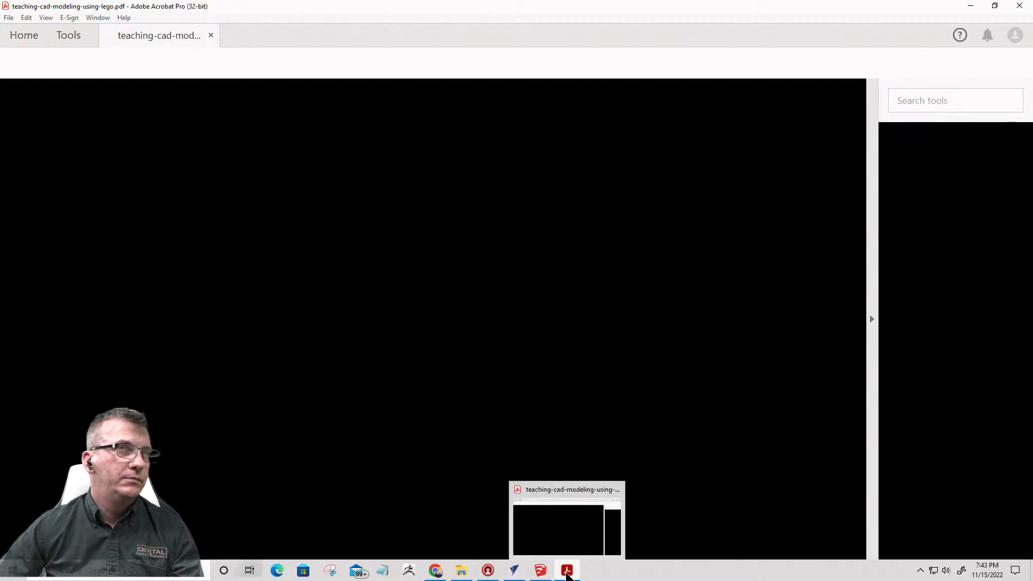
pyautogui.moveTo(612, 495)
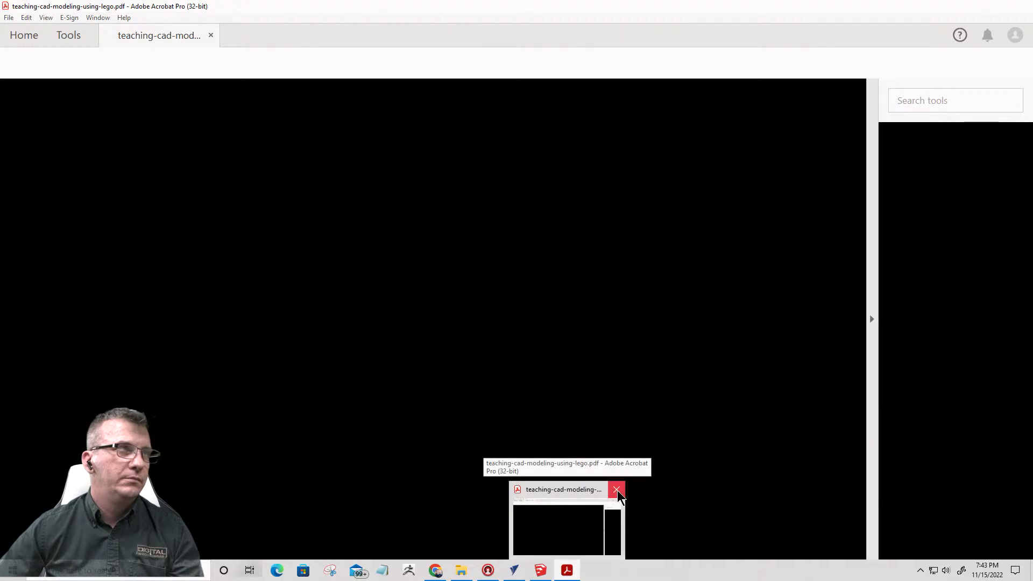
pyautogui.click(617, 492)
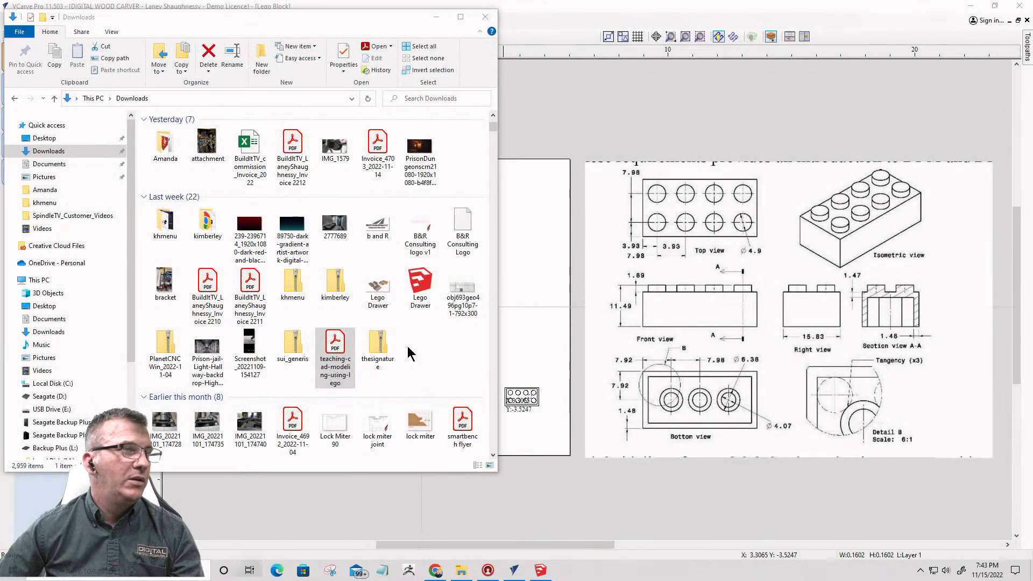
# - Open teaching-cad-modeling-using-lego.pdf in Adobe Acrobat and select the title text "TEACHING CAD MODELING USING LEGO" on page 1
pyautogui.click(334, 348)
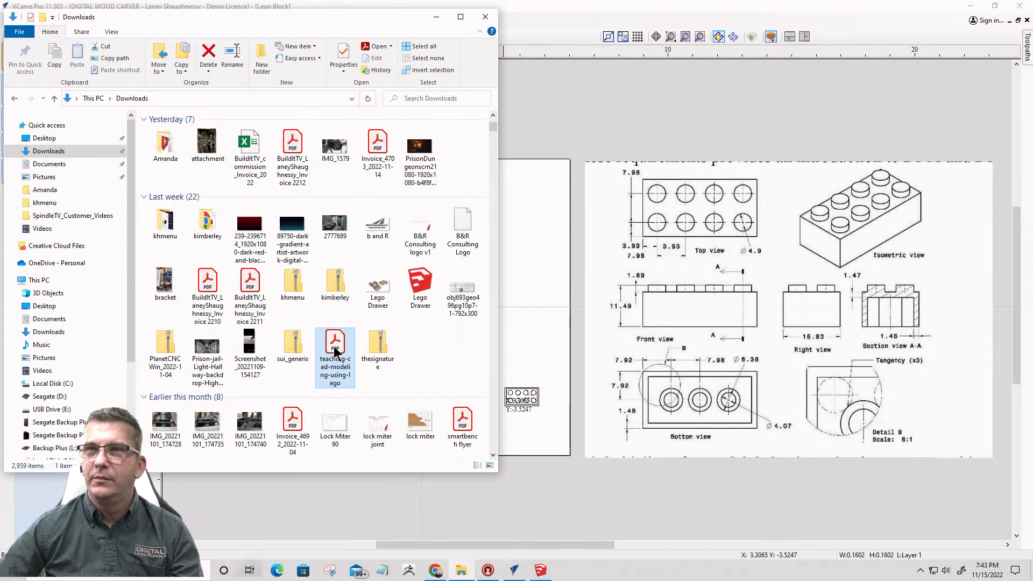
pyautogui.doubleClick(335, 351)
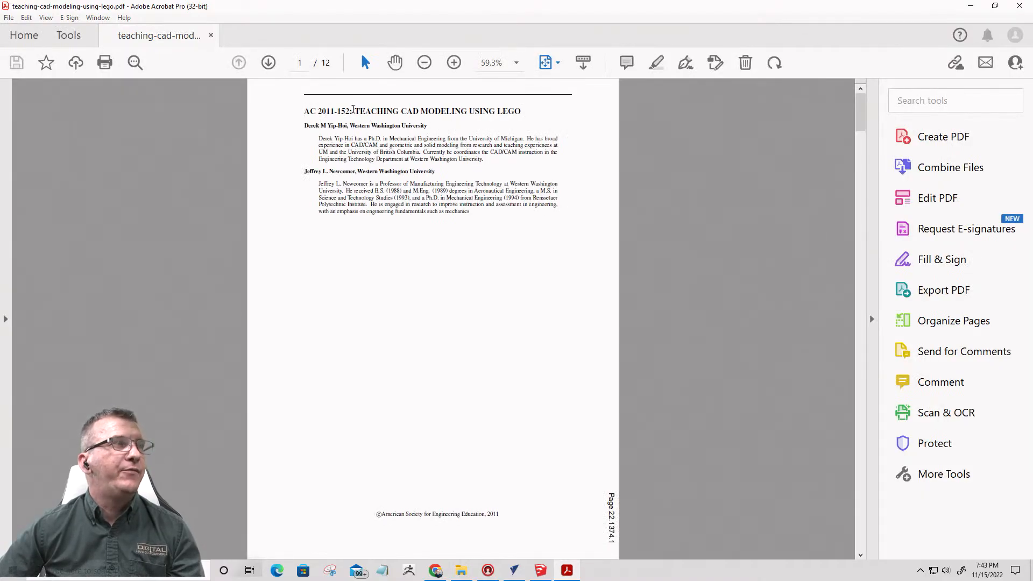
pyautogui.moveTo(354, 112); pyautogui.dragTo(540, 115)
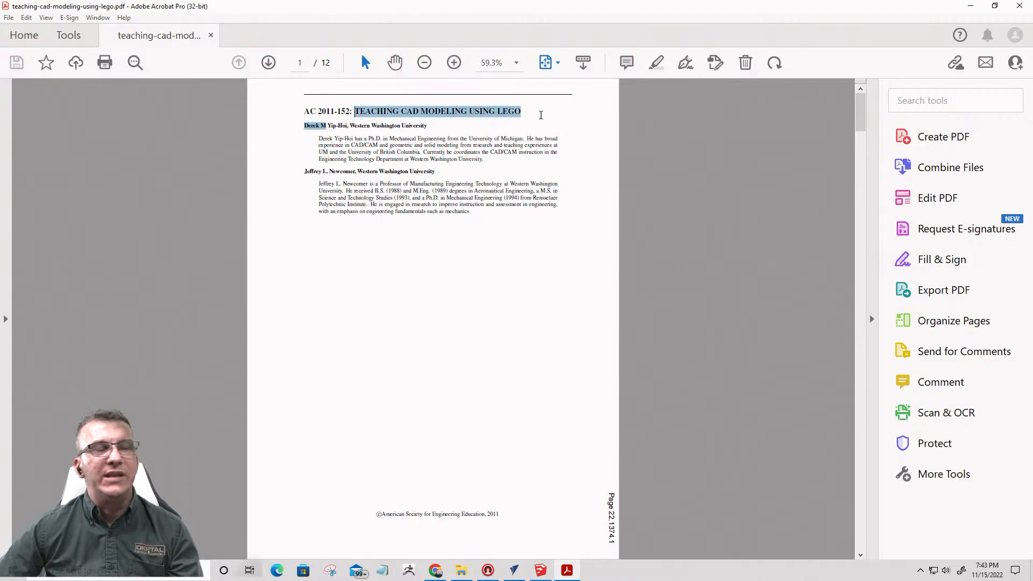
# - Look through the PDF to page 6 and examine Figure 2, the dimensional guidelines for the LEGO stud mechanism, enlarged to 100%
pyautogui.scroll(-10, 334, 152)
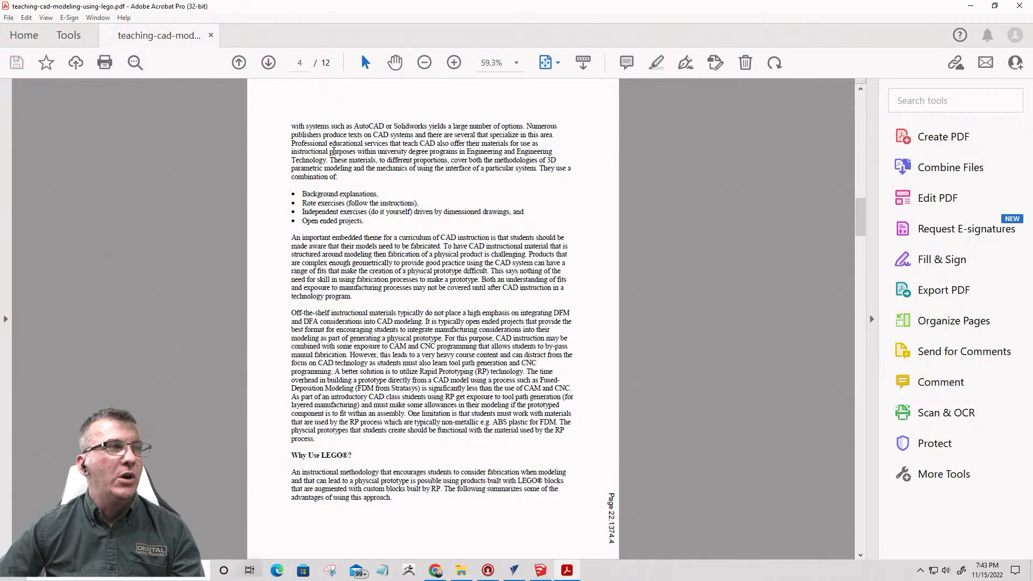
pyautogui.scroll(10, 334, 152)
pyautogui.scroll(-7, 431, 208)
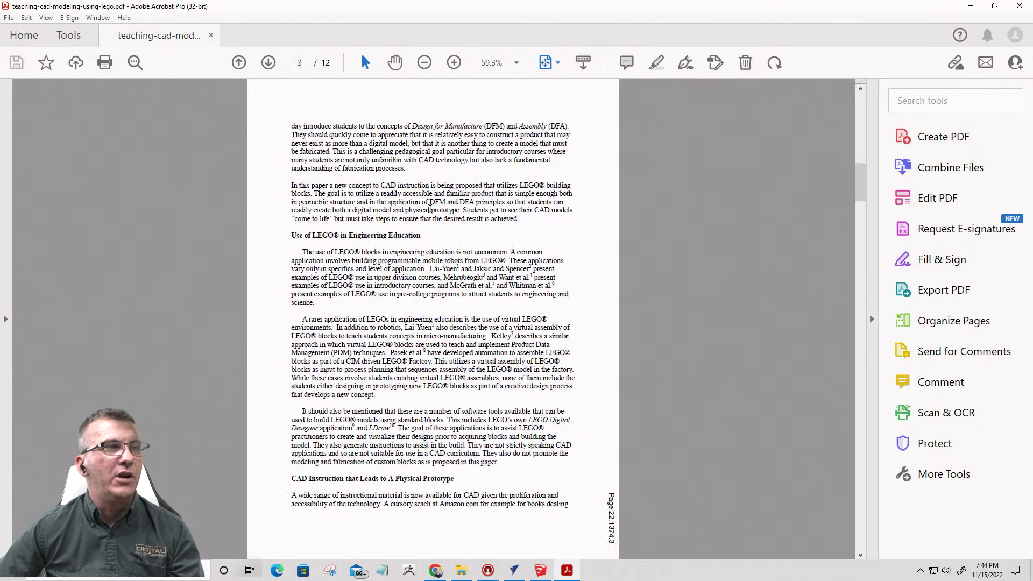
pyautogui.scroll(-3, 430, 209)
pyautogui.scroll(-3, 431, 208)
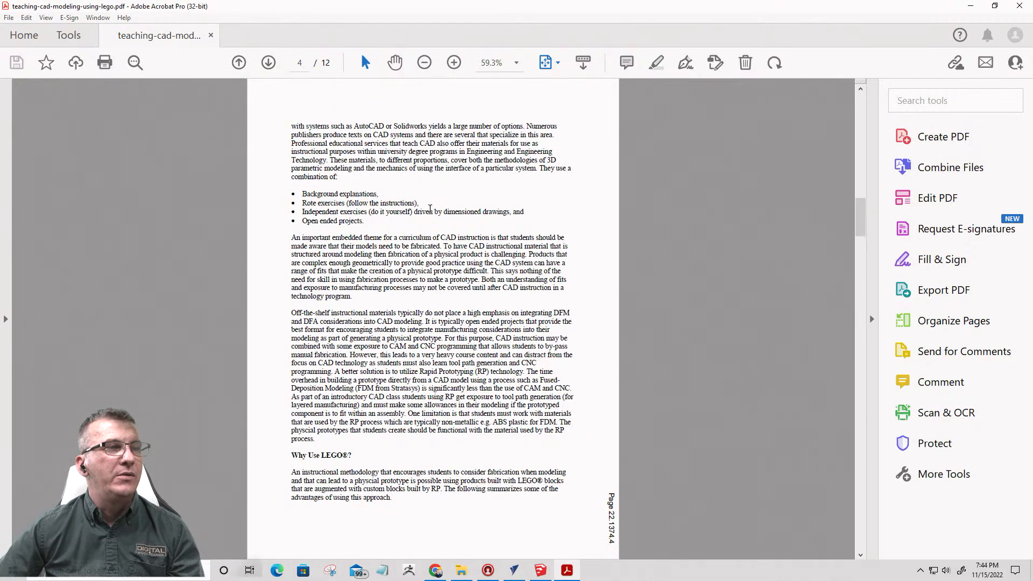
pyautogui.scroll(-3, 430, 208)
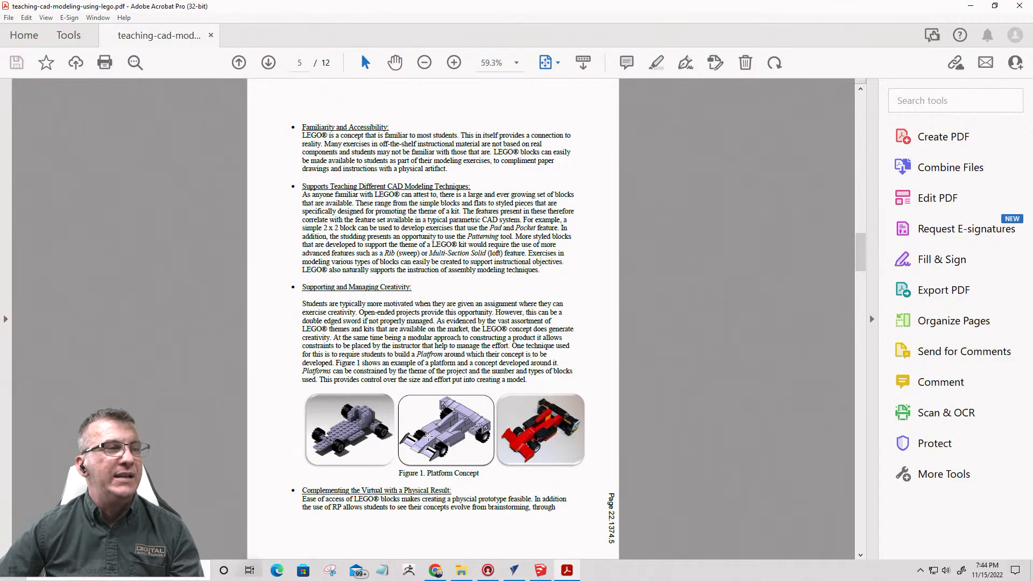
pyautogui.scroll(-3, 381, 432)
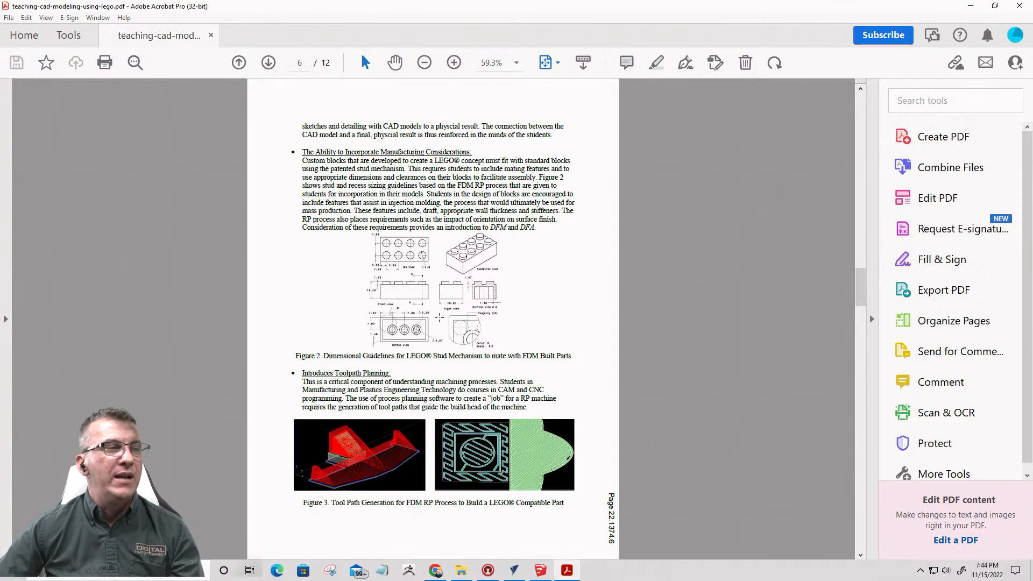
pyautogui.scroll(-3, 355, 438)
pyautogui.scroll(3, 404, 279)
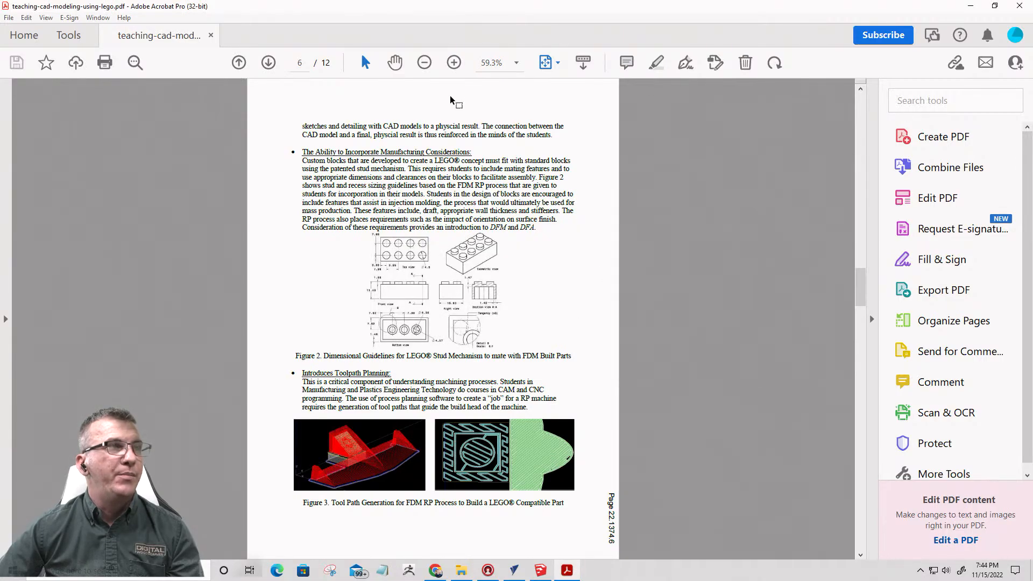
pyautogui.click(454, 63)
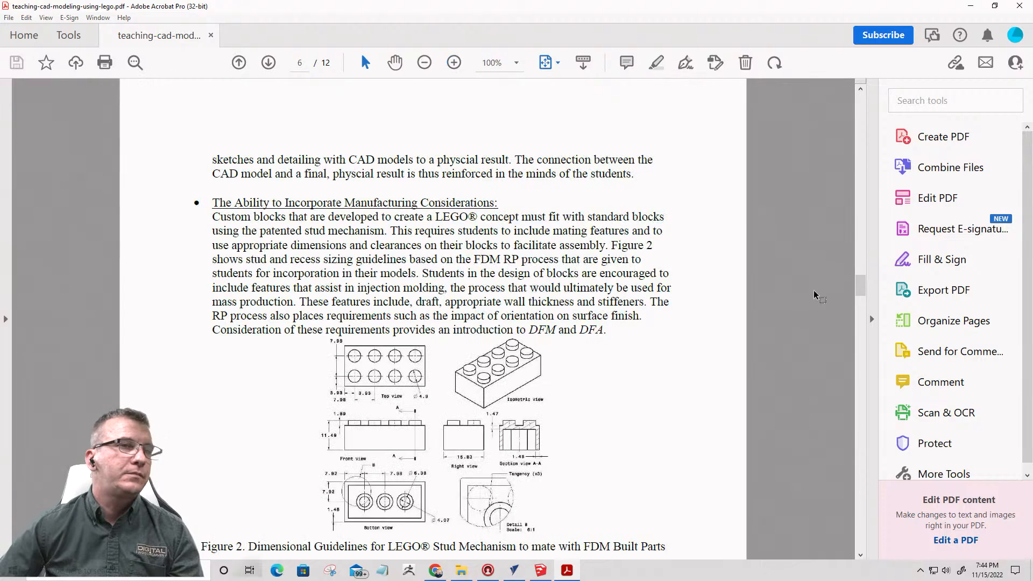
pyautogui.moveTo(860, 288); pyautogui.dragTo(844, 322)
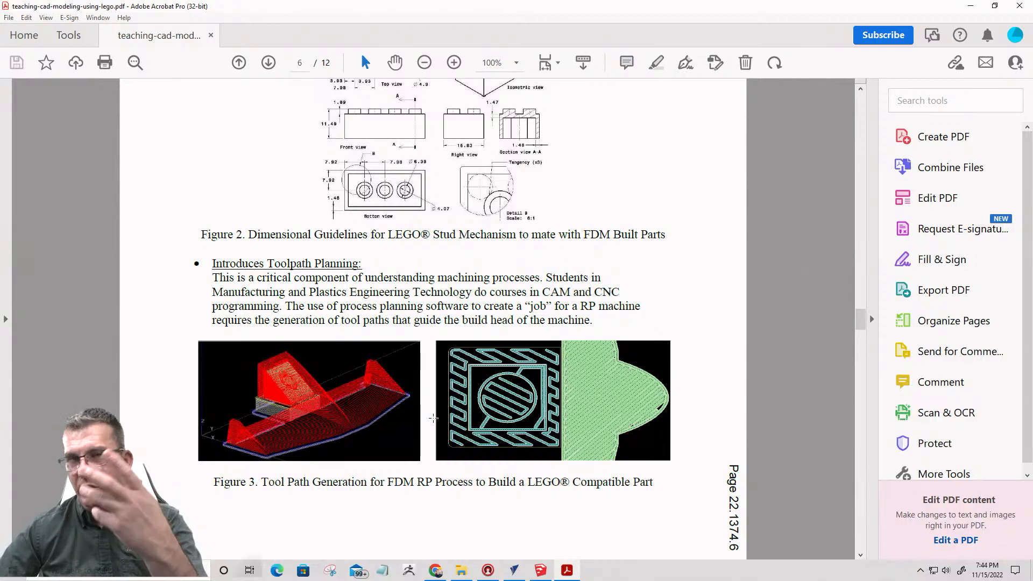
# - Review the student project CAD modeling and prototyping examples in Figure 4 on page 8
pyautogui.scroll(-15, 434, 418)
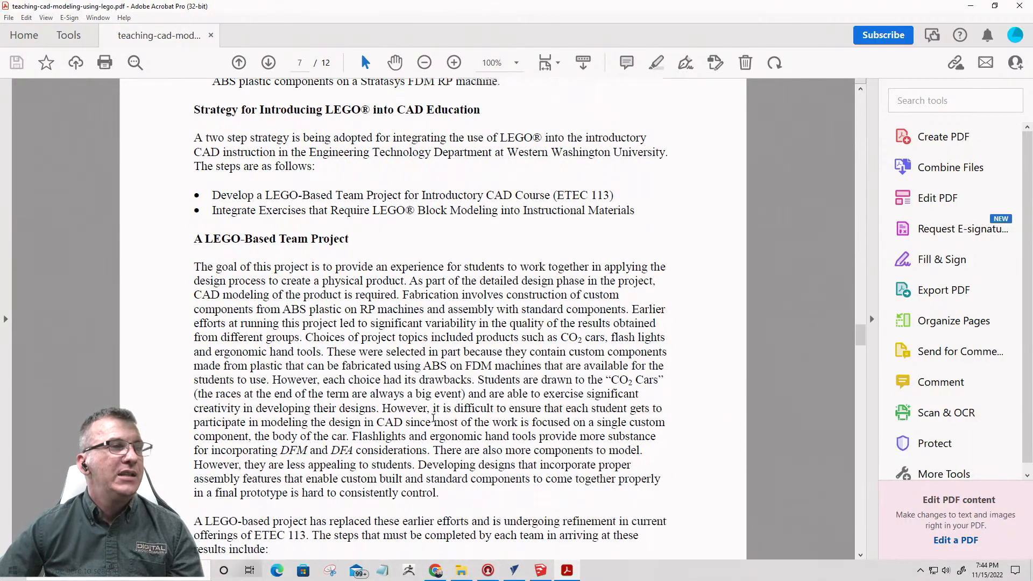
pyautogui.scroll(-10, 435, 425)
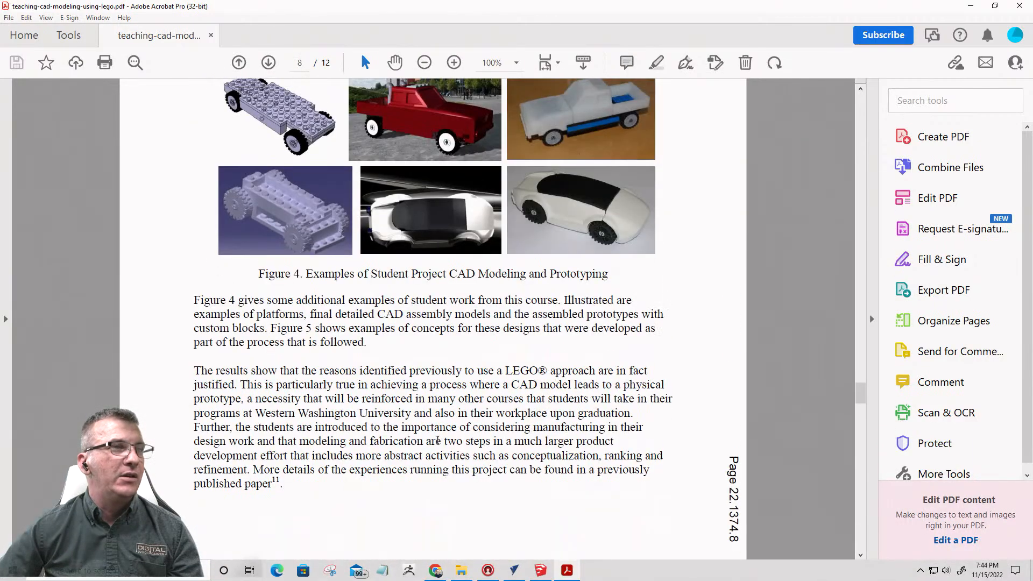
pyautogui.scroll(8, 439, 440)
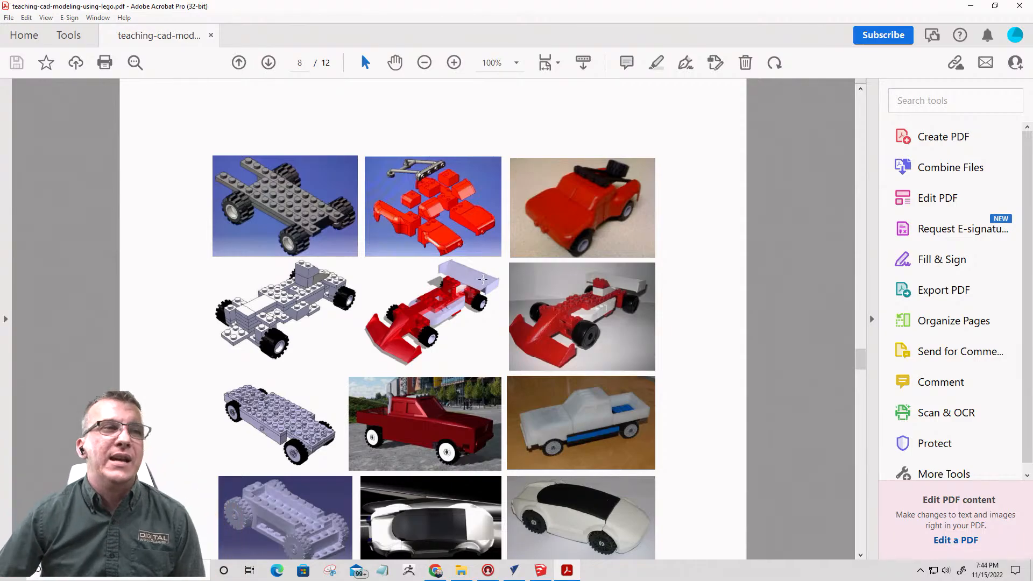
# - Return to VCarve Pro, closing the Downloads window, and check the outer tube diameter in the reference drawing's bottom view
pyautogui.click(970, 6)
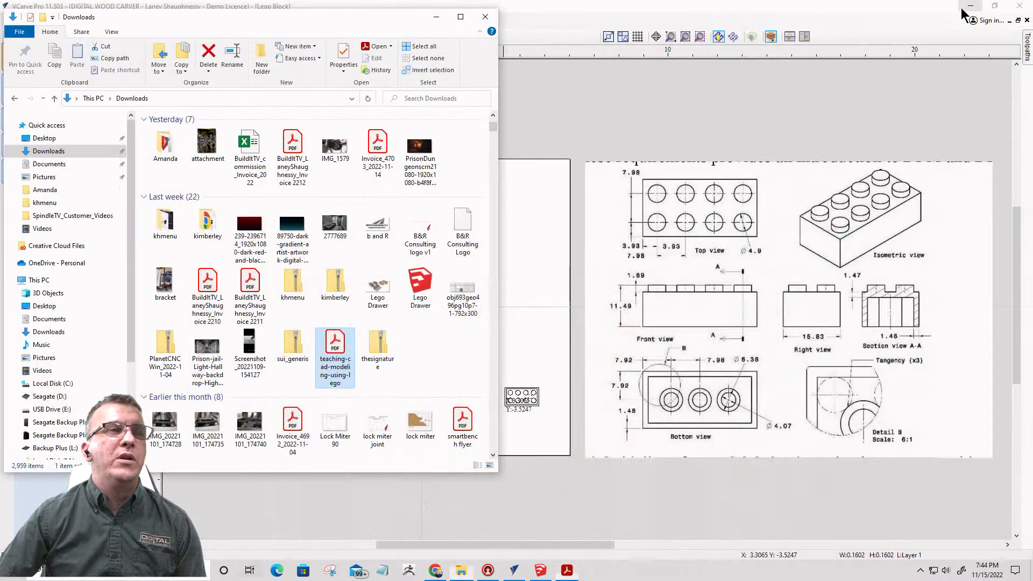
pyautogui.click(486, 18)
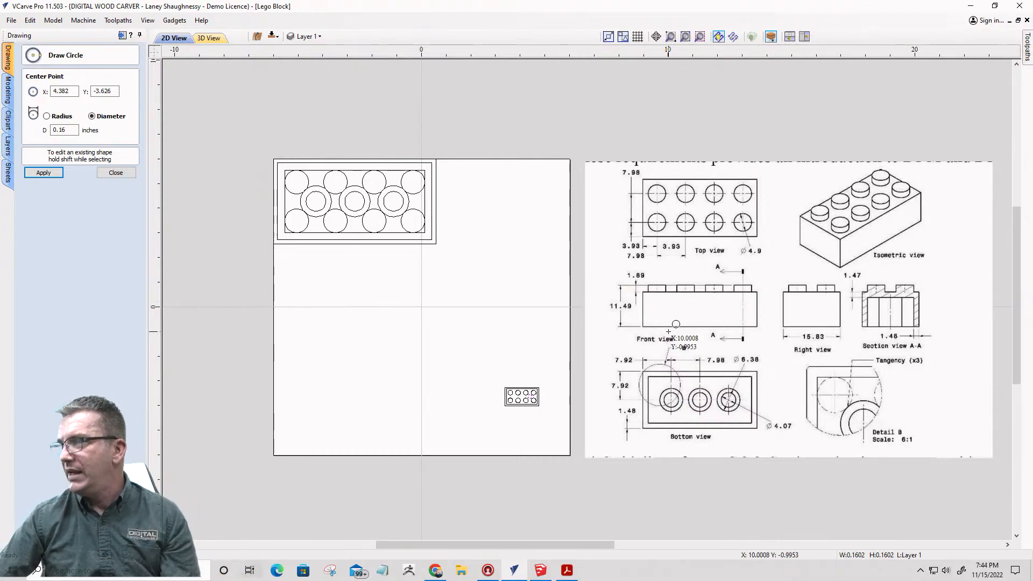
pyautogui.scroll(6, 650, 438)
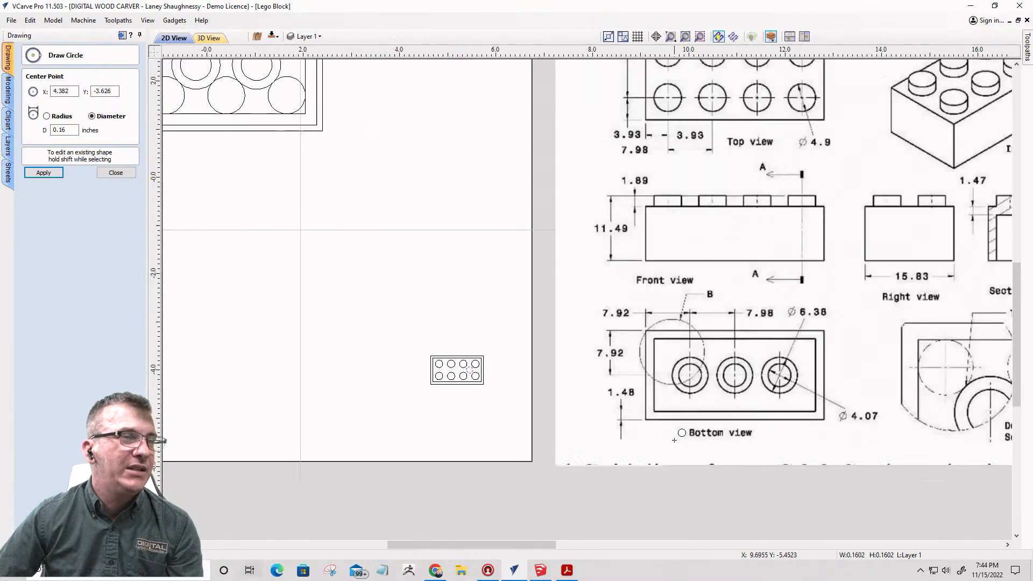
pyautogui.scroll(-3, 926, 313)
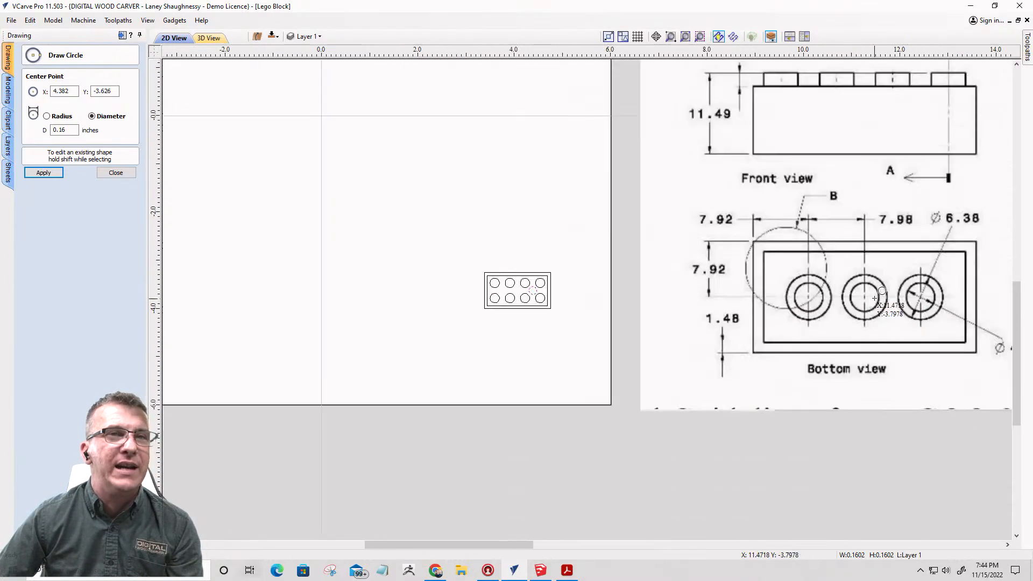
pyautogui.scroll(3, 532, 276)
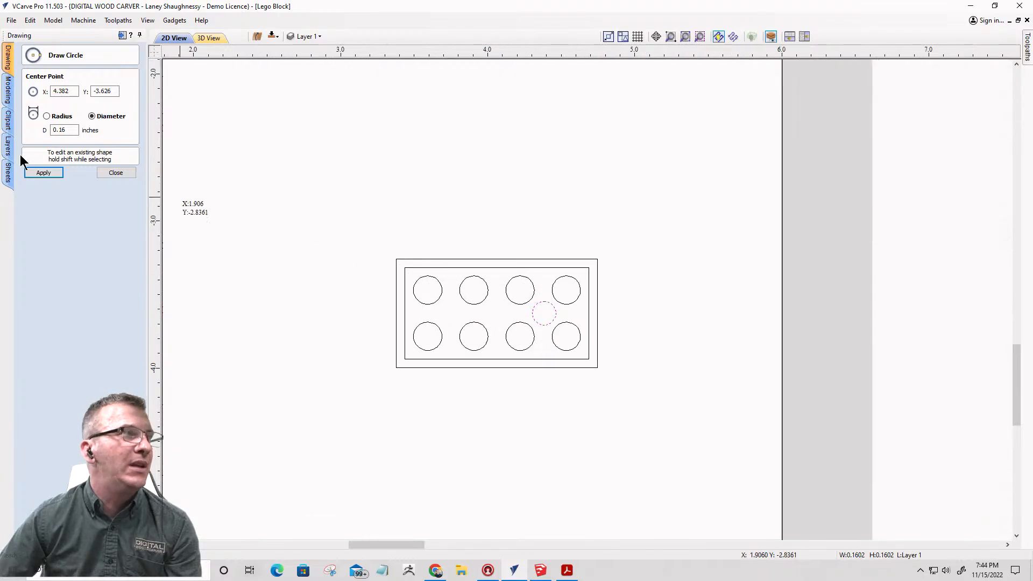
# - Draw a circle 6.38 mm in diameter, converted to inches, concentric with the small tube circle on the true-size block
pyautogui.moveTo(77, 130); pyautogui.dragTo(30, 132)
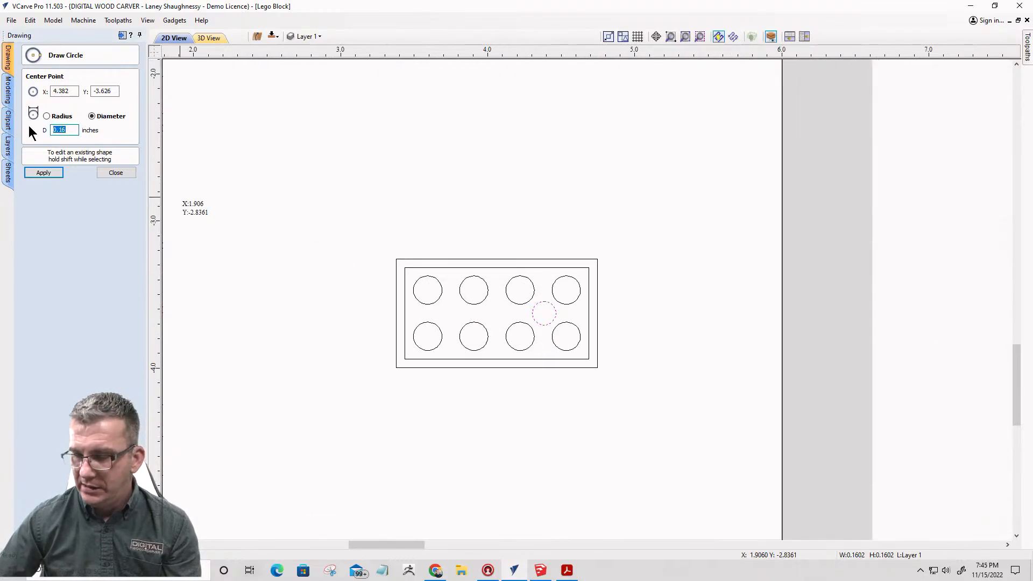
pyautogui.write('6.')
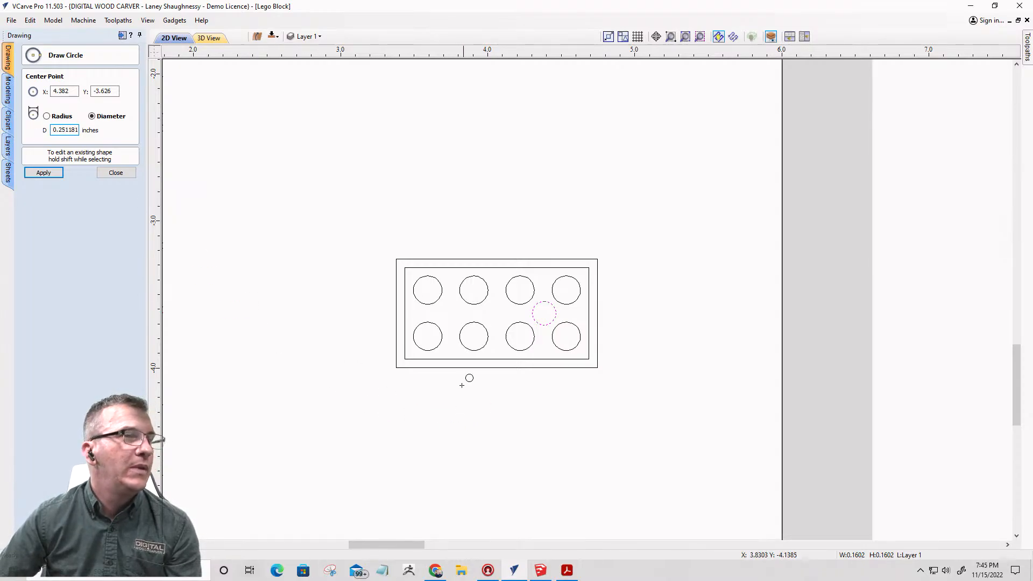
pyautogui.scroll(5, 544, 315)
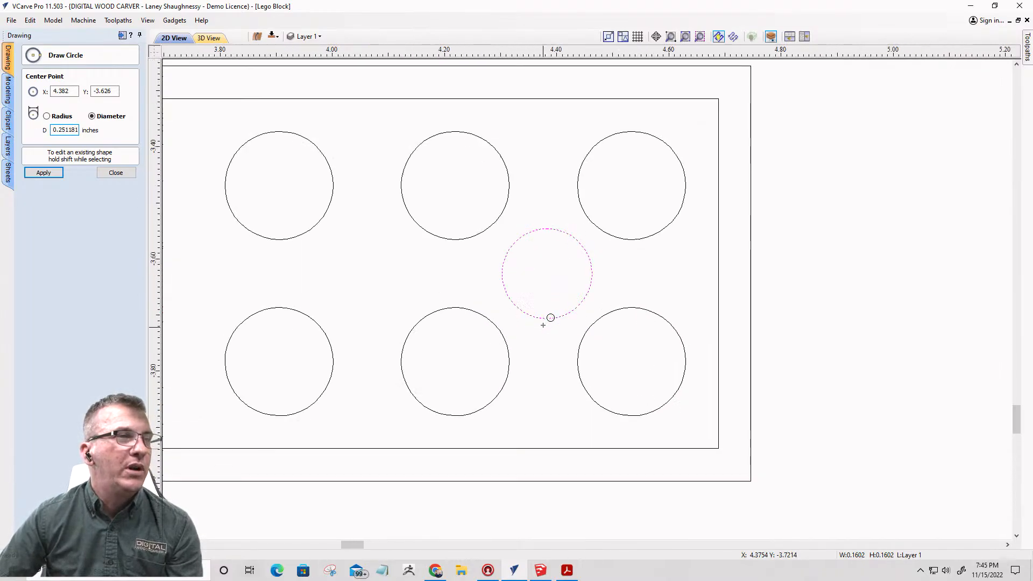
pyautogui.click(548, 272)
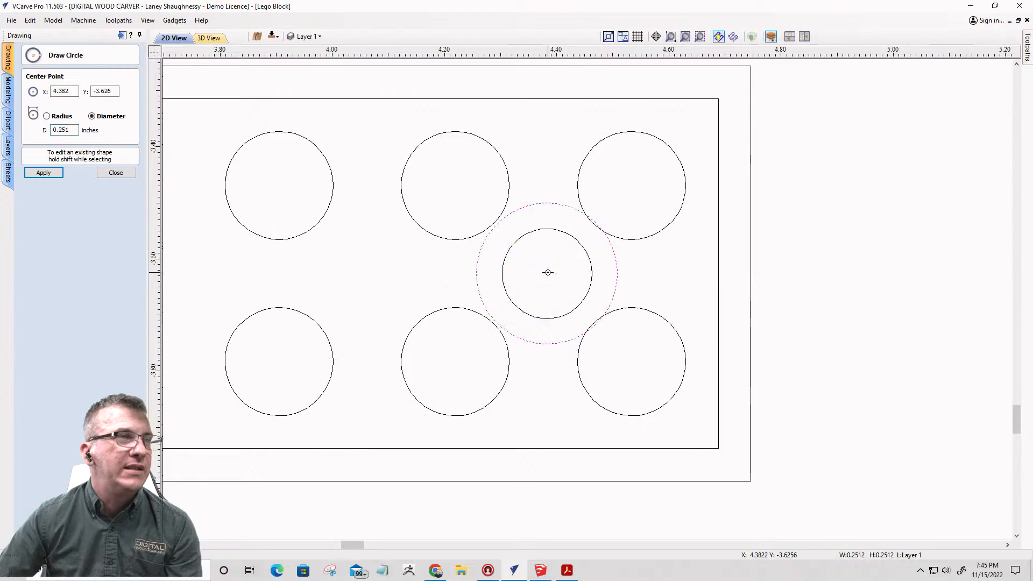
pyautogui.click(114, 171)
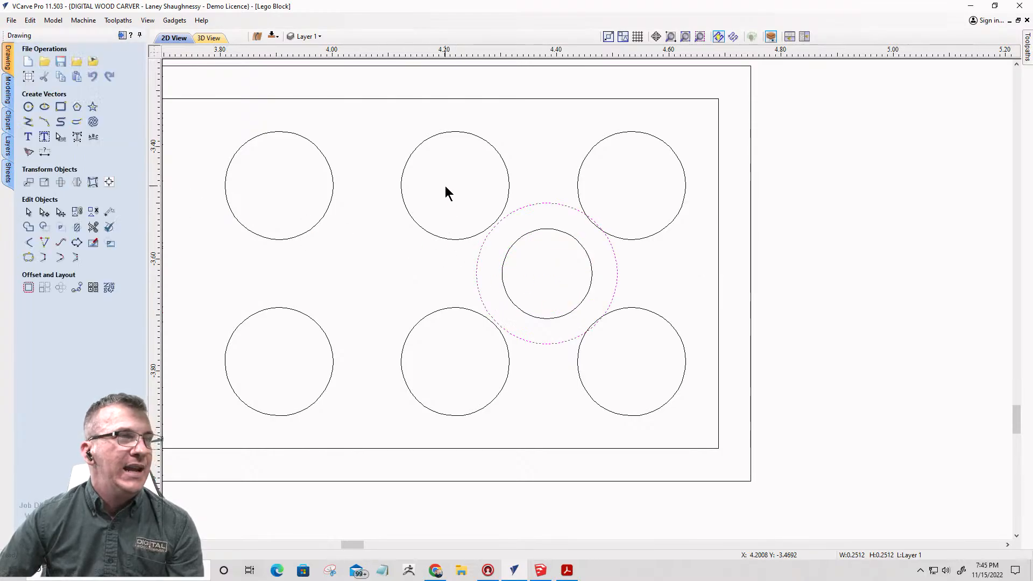
# - Group the two concentric tube circles, and group the four surrounding stud circles as a separate set
pyautogui.moveTo(445, 186)
pyautogui.mouseDown()
pyautogui.moveTo(631, 352)
pyautogui.moveTo(631, 368)
pyautogui.mouseUp()
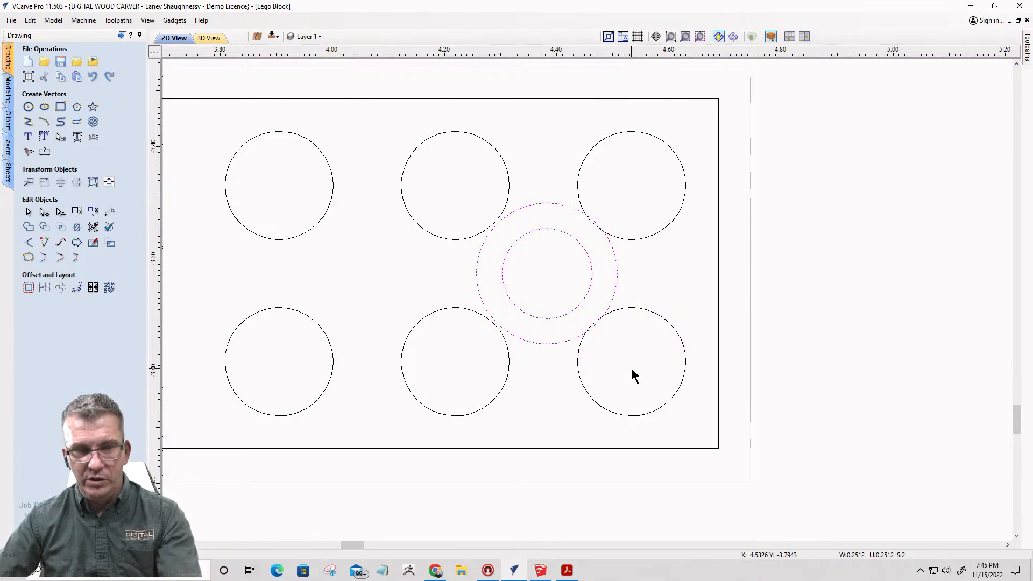
pyautogui.press('g')
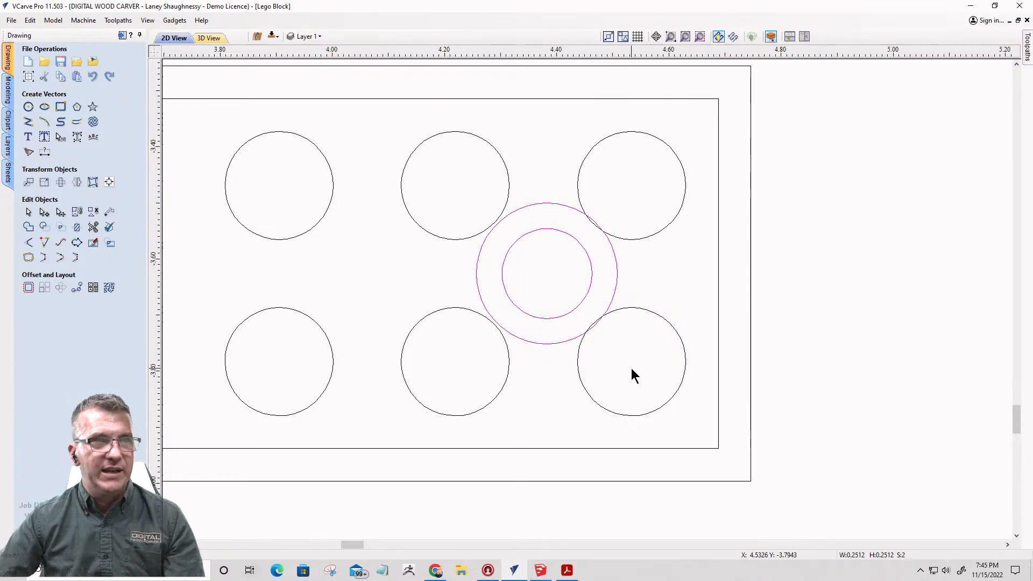
pyautogui.click(644, 312)
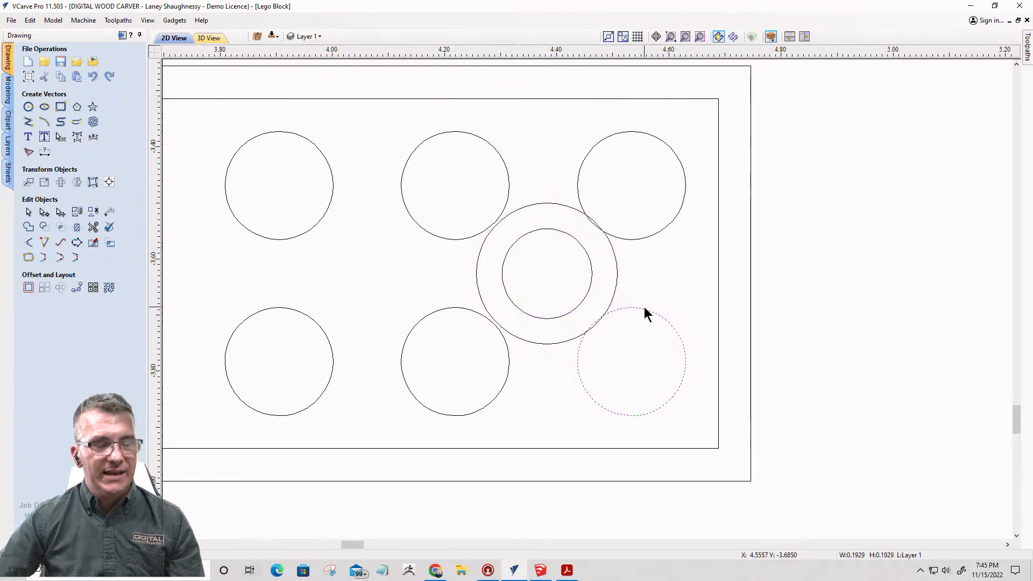
pyautogui.keyDown('shift'); pyautogui.click(637, 240); pyautogui.keyUp('shift')
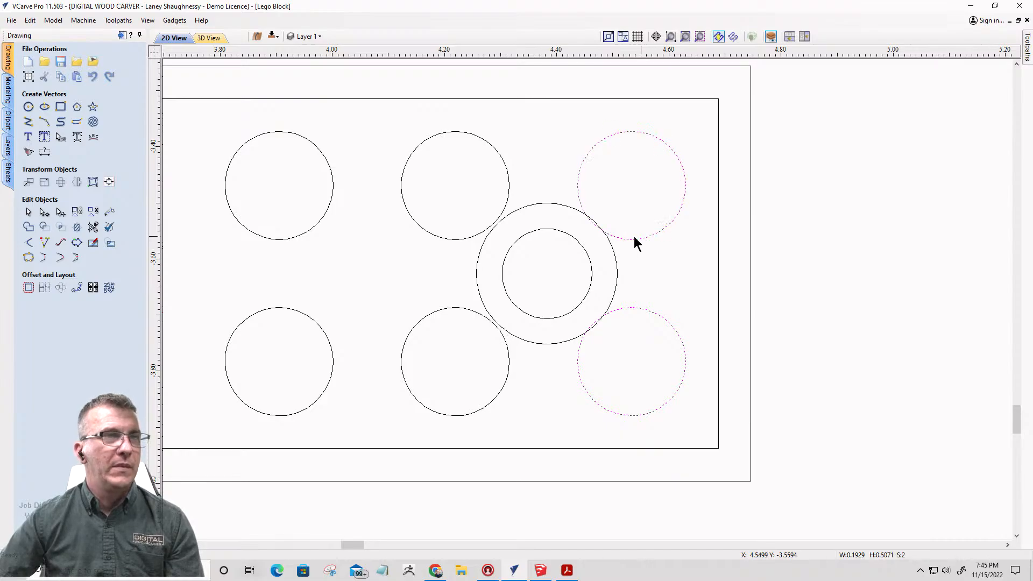
pyautogui.keyDown('shift'); pyautogui.click(440, 239); pyautogui.keyUp('shift')
pyautogui.keyDown('shift'); pyautogui.click(450, 310); pyautogui.keyUp('shift')
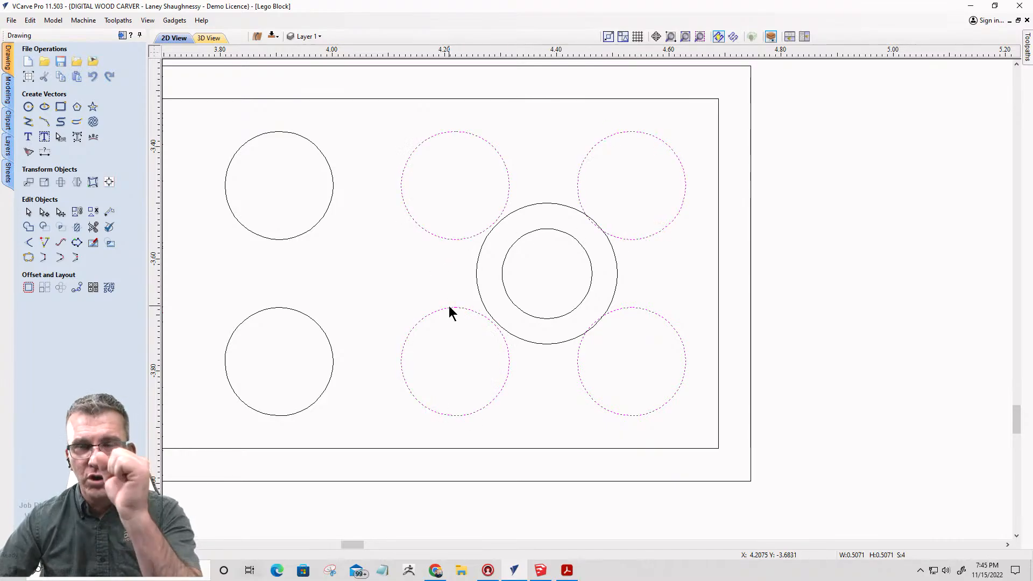
pyautogui.press('g')
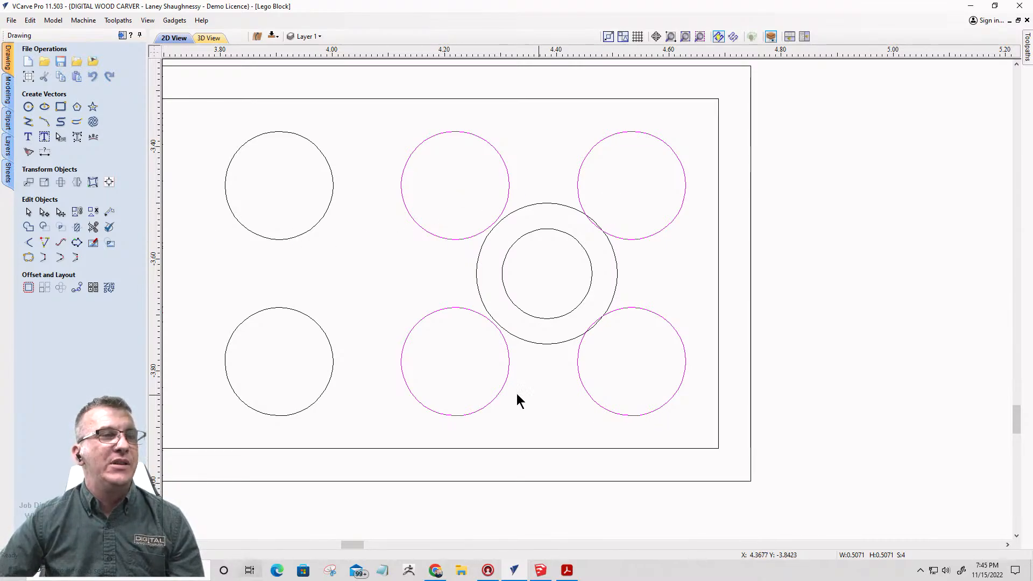
# - Center the tube group both horizontally and vertically on the group of four stud circles
pyautogui.click(545, 314)
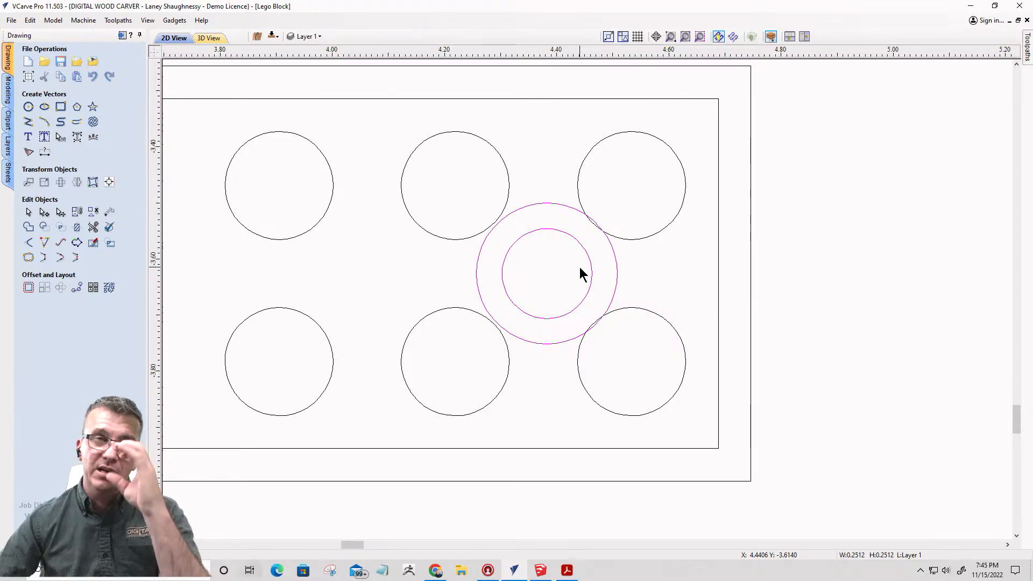
pyautogui.keyDown('shift'); pyautogui.click(644, 238); pyautogui.keyUp('shift')
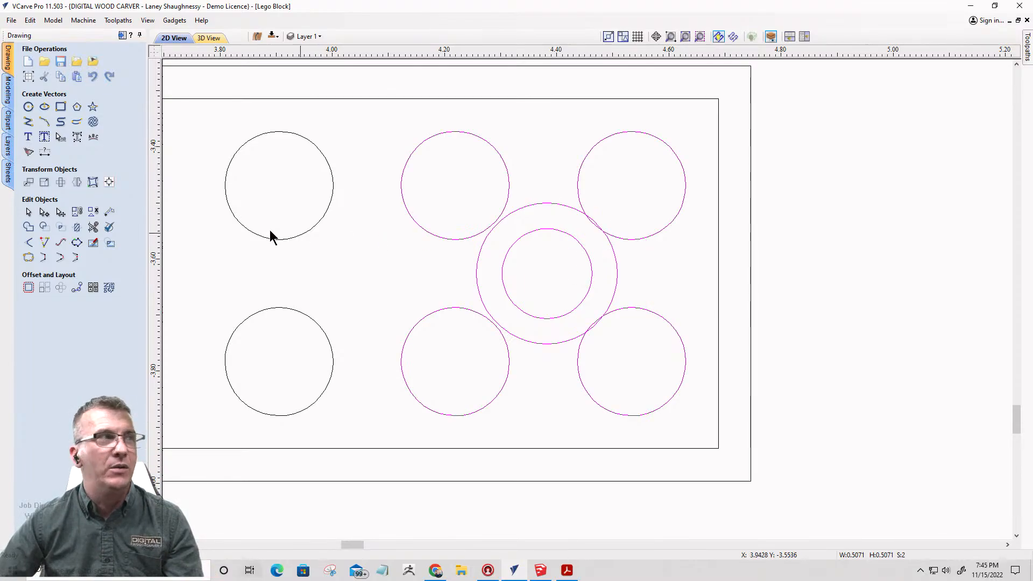
pyautogui.click(109, 182)
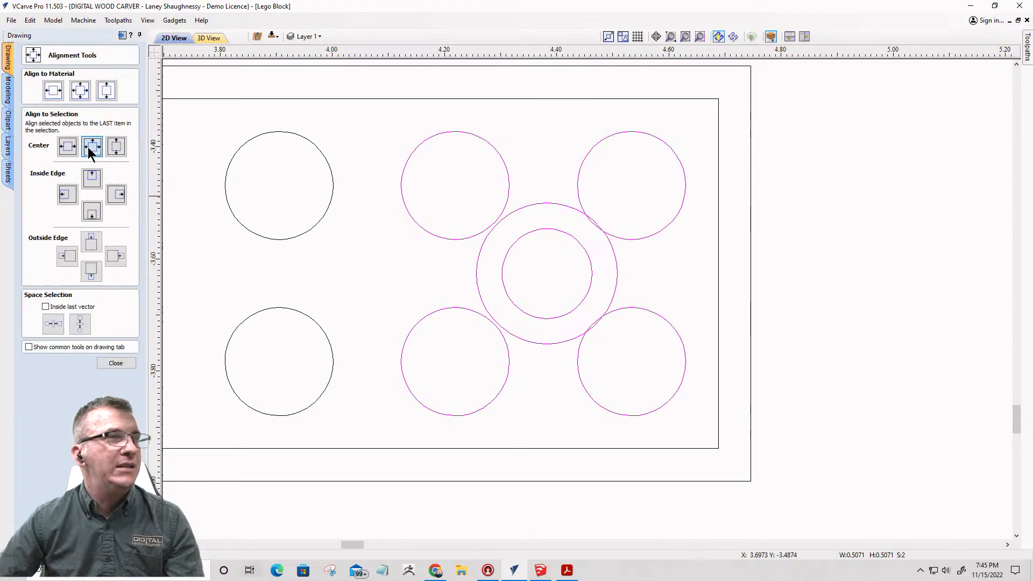
pyautogui.click(88, 149)
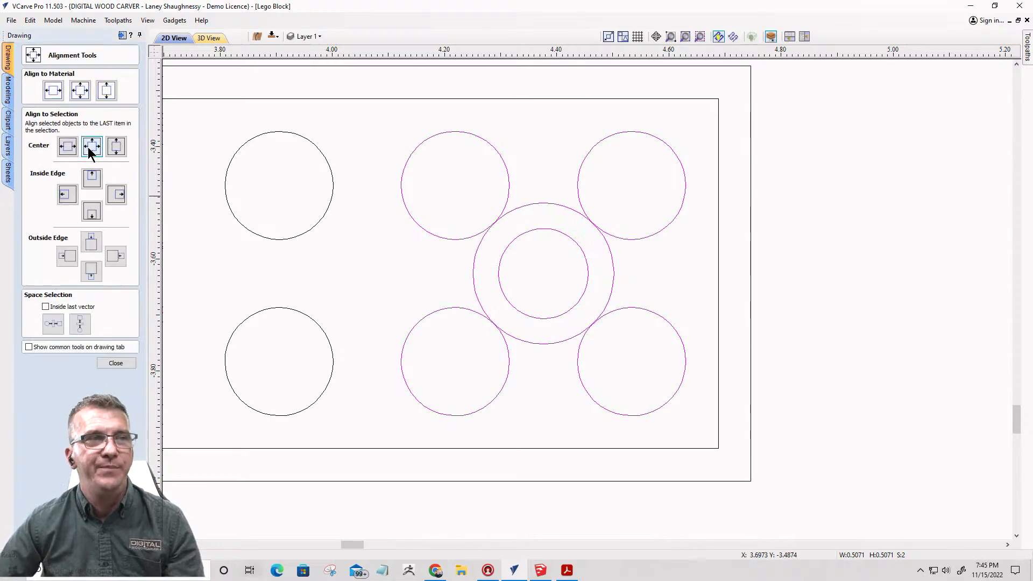
# - Inspect the aligned tube on the block and examine the tube spacing in the reference drawing's bottom view
pyautogui.scroll(-3, 548, 289)
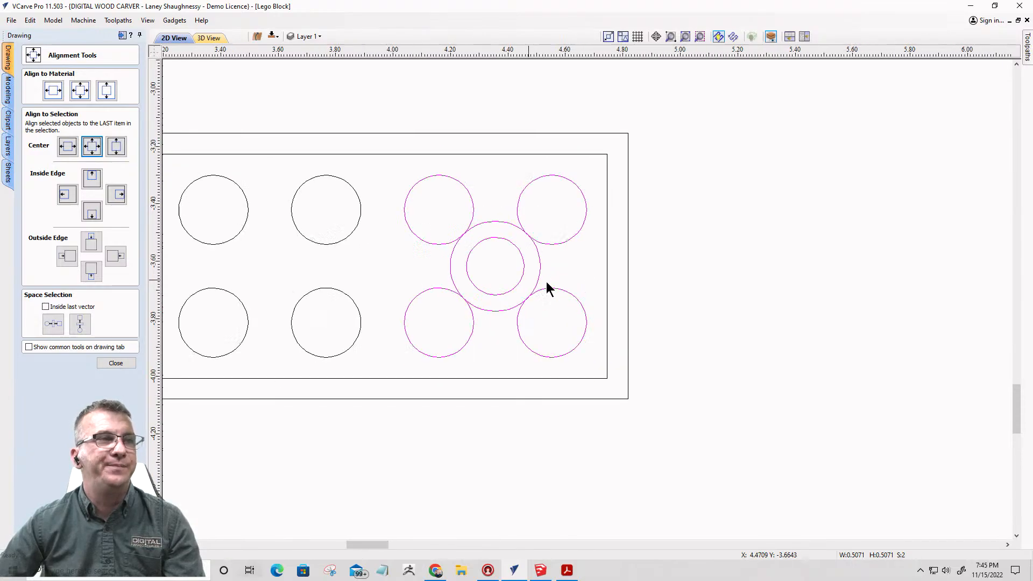
pyautogui.scroll(-2, 546, 289)
pyautogui.scroll(2, 410, 296)
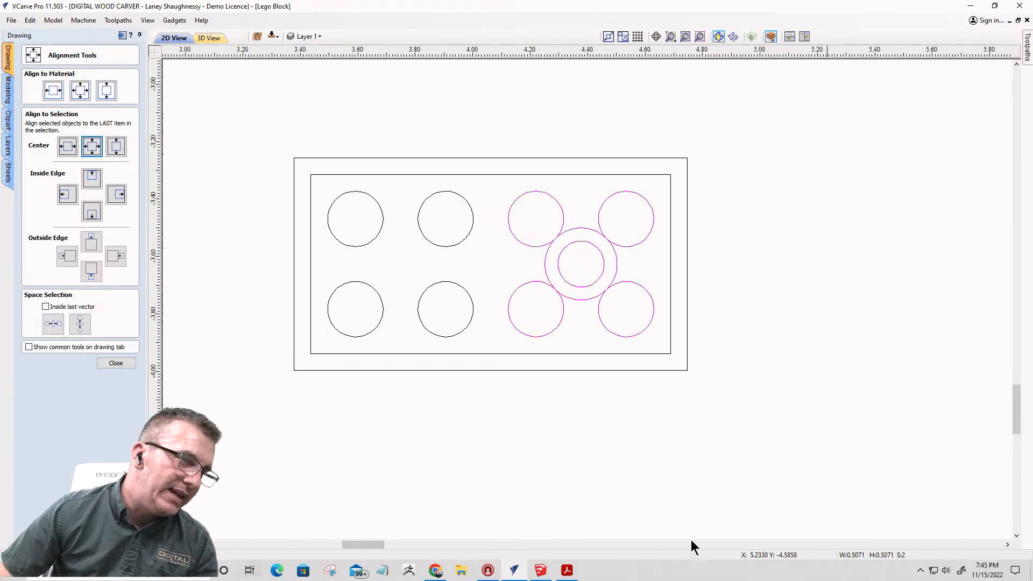
pyautogui.scroll(-3, 578, 357)
pyautogui.scroll(-3, 478, 319)
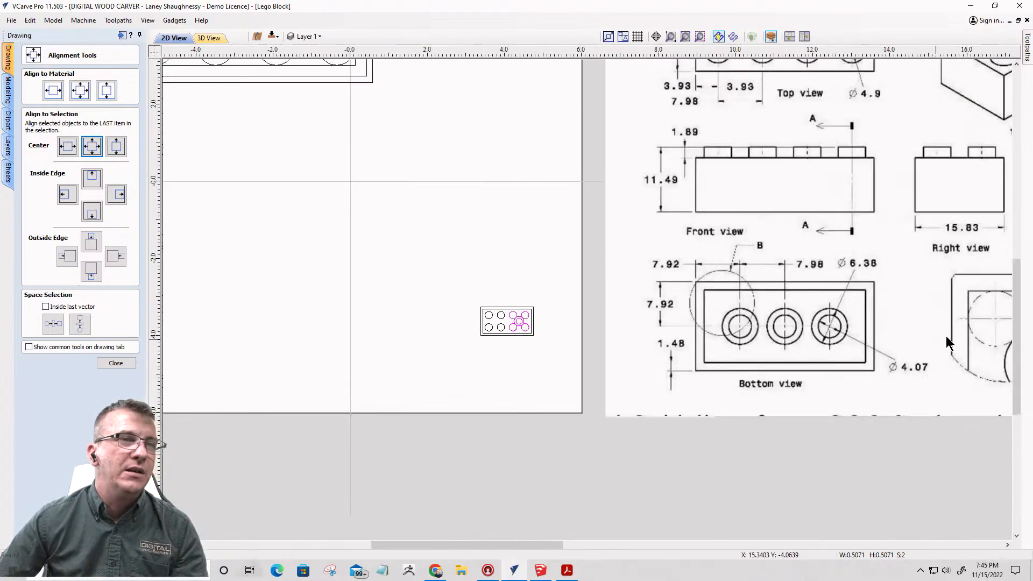
pyautogui.scroll(3, 890, 317)
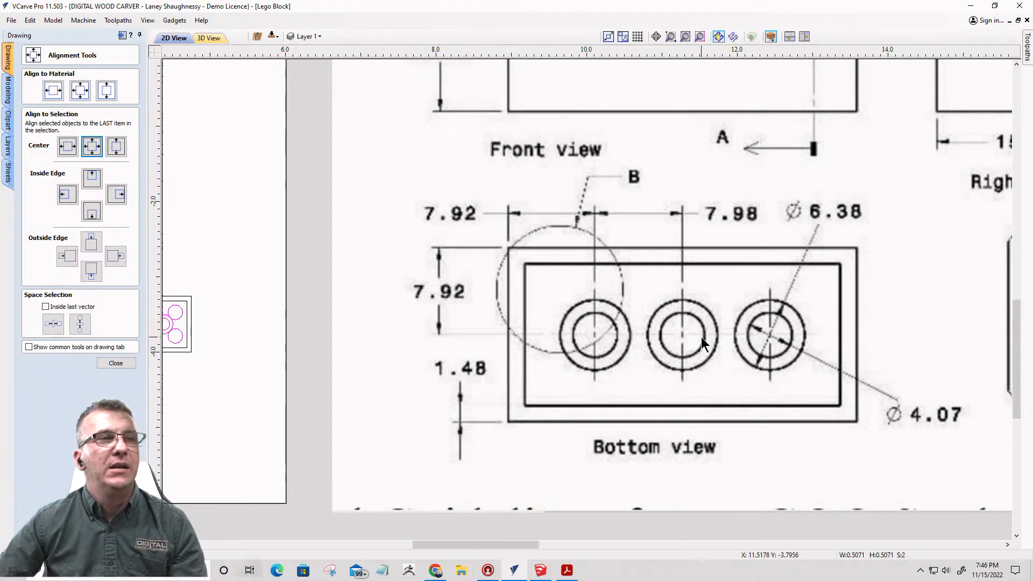
# - Ungroup the four rightmost stud circles on the true-size block and group the four middle stud circles instead
pyautogui.scroll(-4, 702, 337)
pyautogui.scroll(6, 511, 344)
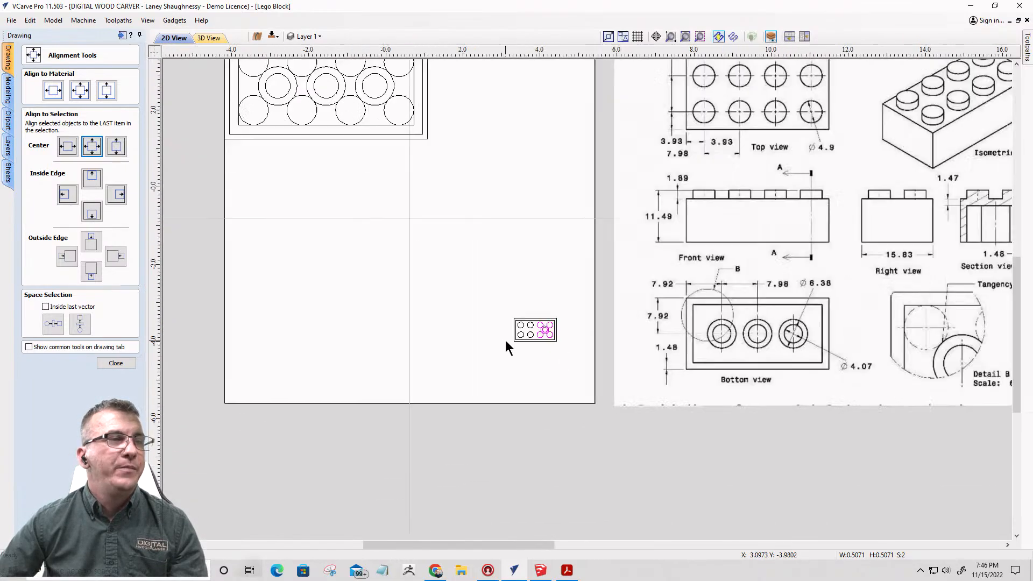
pyautogui.scroll(2, 614, 337)
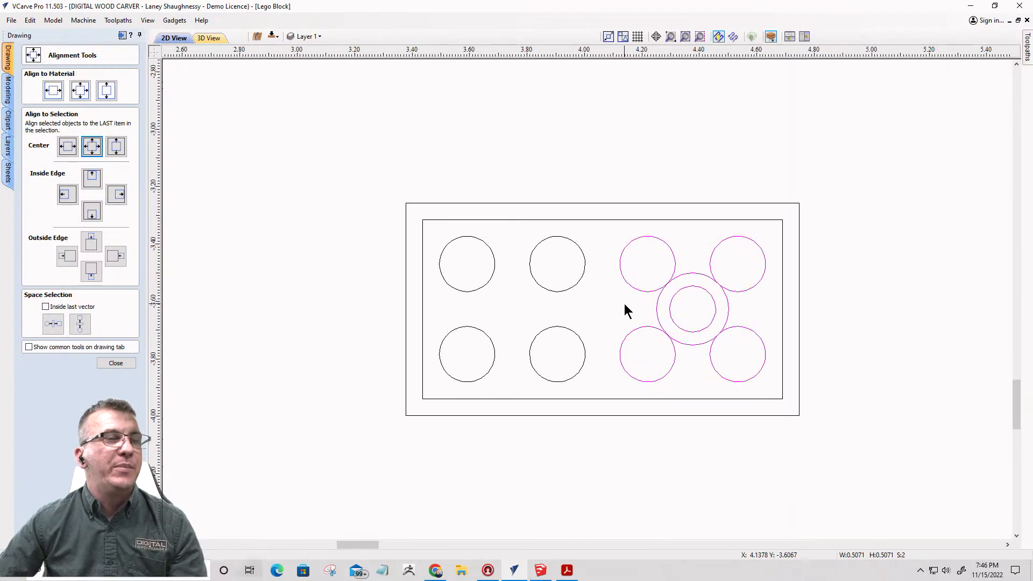
pyautogui.click(648, 302)
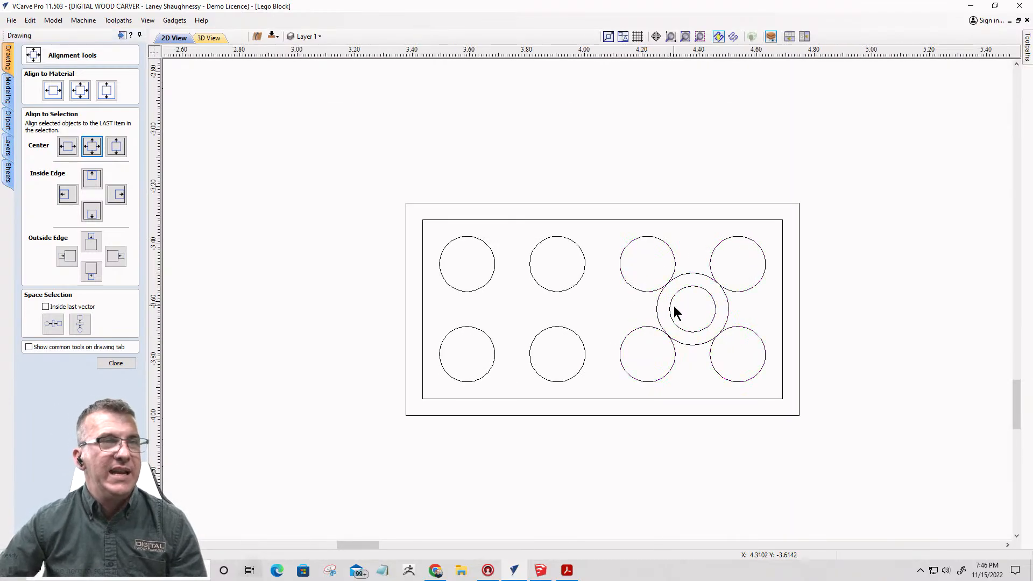
pyautogui.click(671, 311)
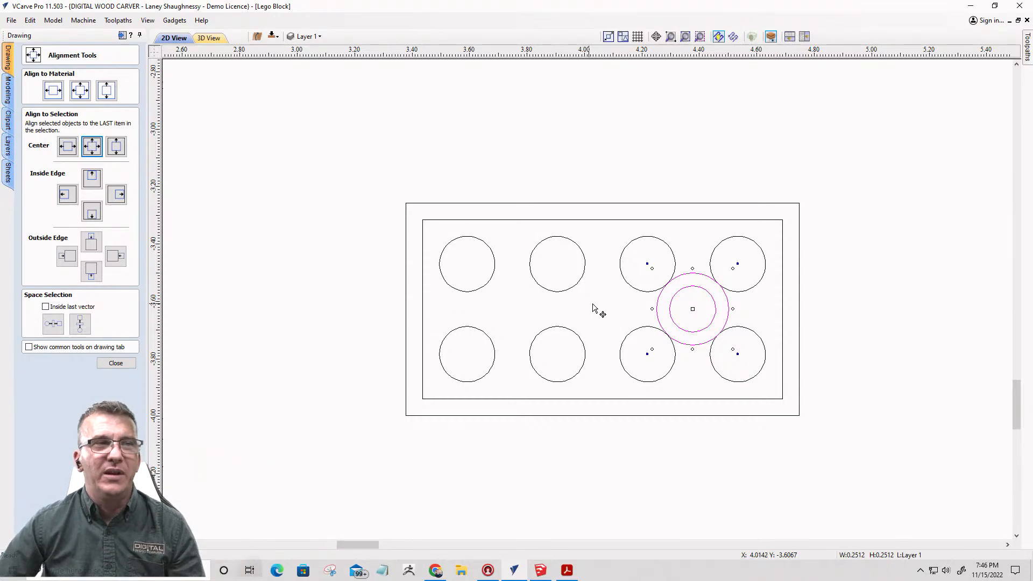
pyautogui.click(633, 291)
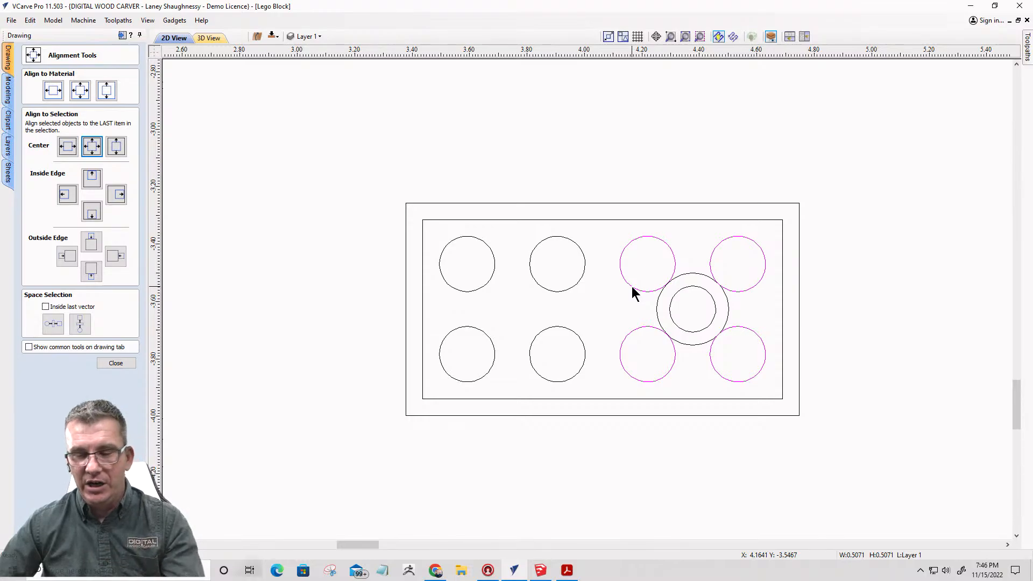
pyautogui.keyDown('shift'); pyautogui.click(752, 353); pyautogui.keyUp('shift')
pyautogui.keyDown('shift'); pyautogui.click(738, 265); pyautogui.keyUp('shift')
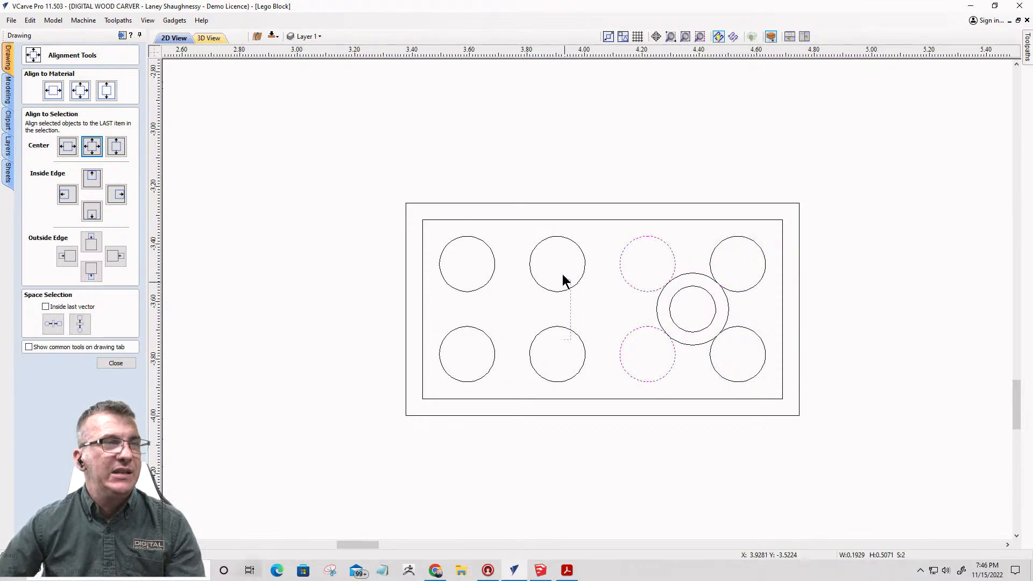
pyautogui.keyDown('shift'); pyautogui.moveTo(564, 279); pyautogui.dragTo(559, 281); pyautogui.keyUp('shift')
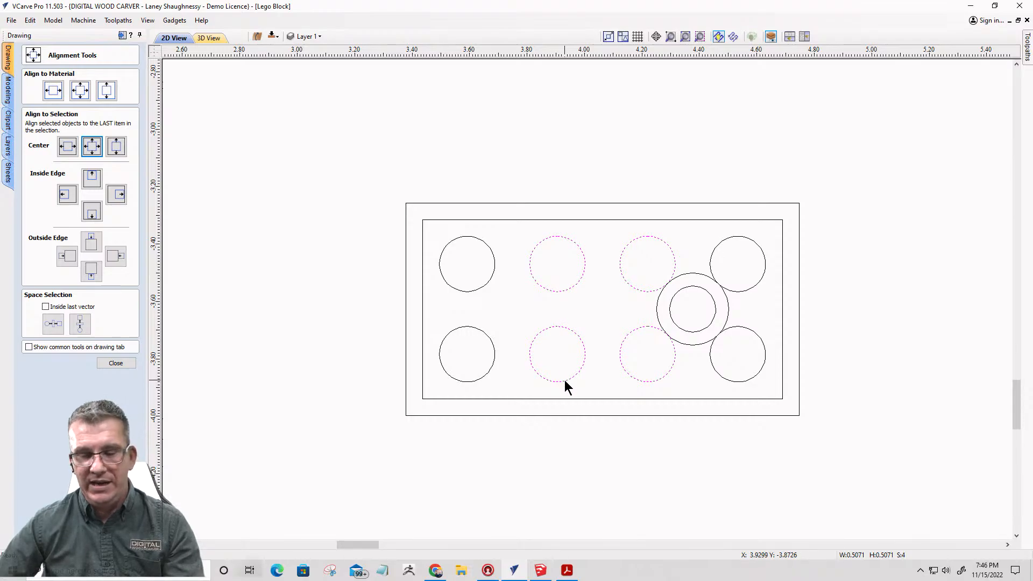
# - Duplicate the tube group and center the copy horizontally and vertically on the group of four middle stud circles
pyautogui.click(692, 286)
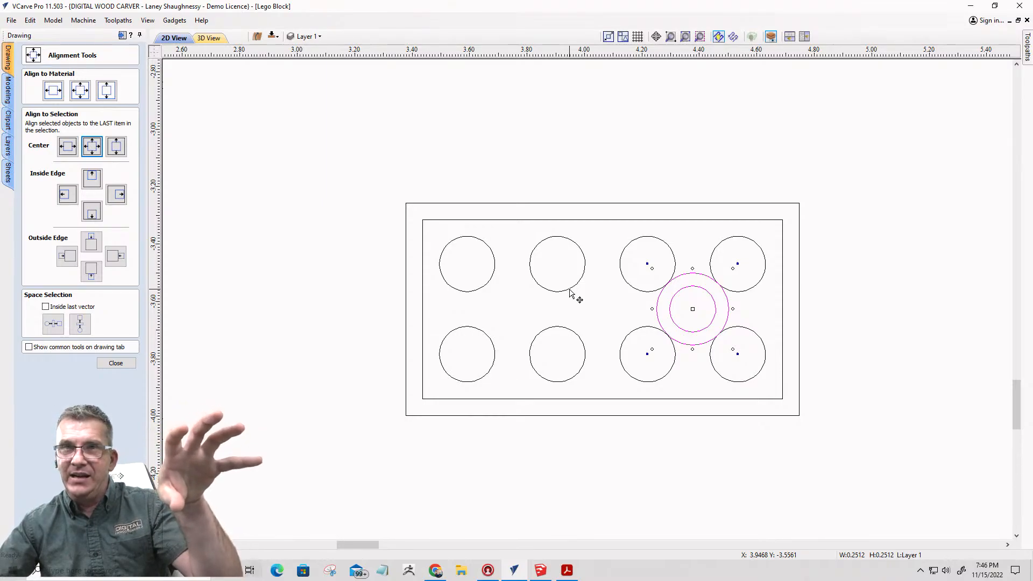
pyautogui.click(691, 312)
pyautogui.click(704, 330)
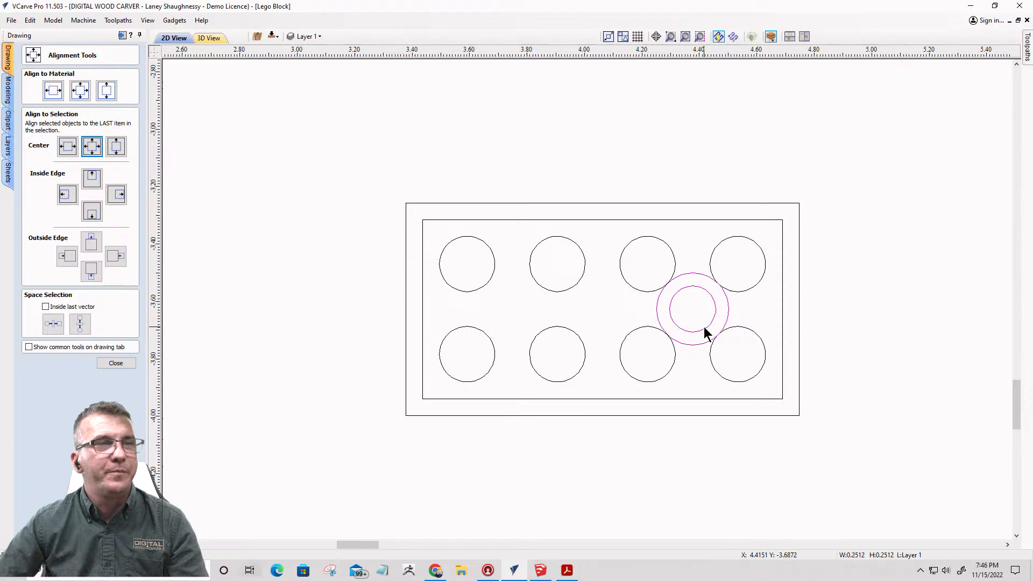
pyautogui.keyDown('shift'); pyautogui.click(573, 286); pyautogui.keyUp('shift')
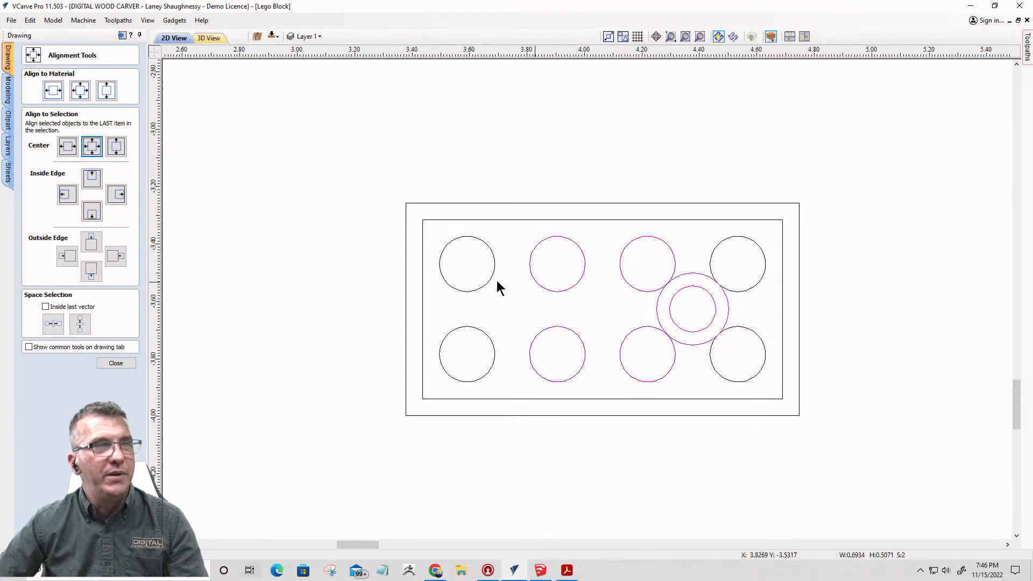
pyautogui.click(93, 147)
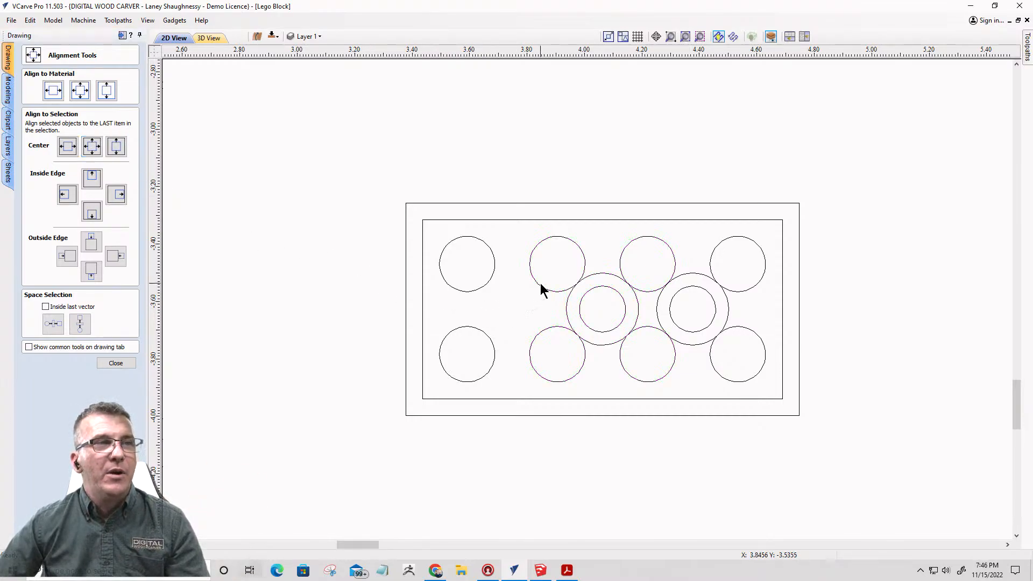
# - Ungroup the four middle stud circles and group the block's four leftmost stud circles
pyautogui.press('u')
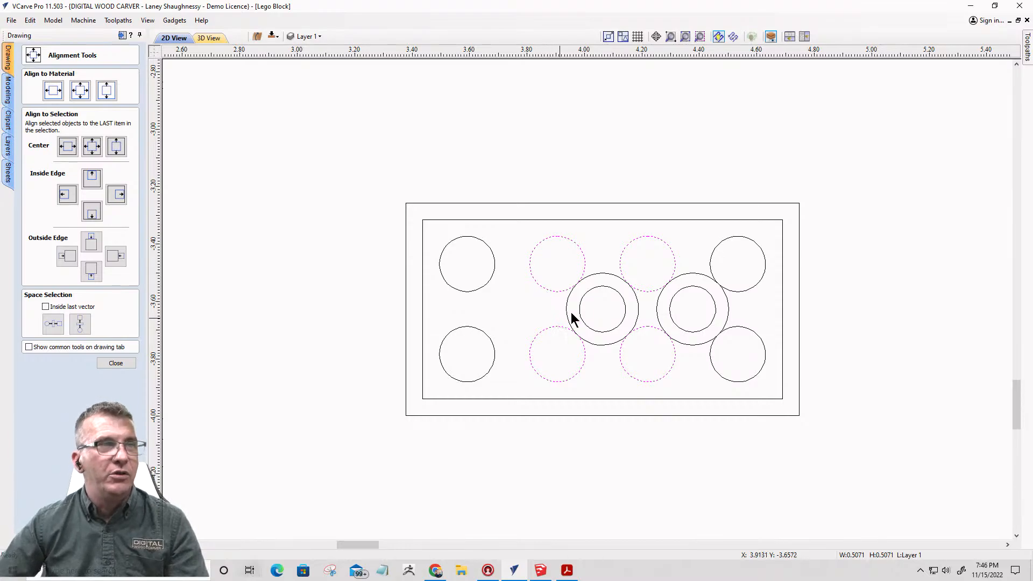
pyautogui.keyDown('shift'); pyautogui.click(630, 240); pyautogui.keyUp('shift')
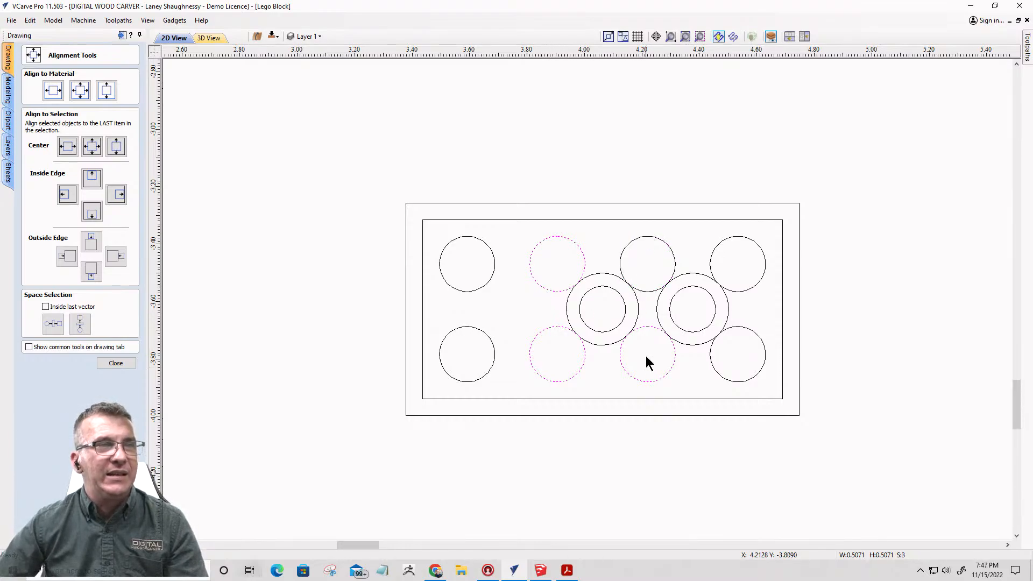
pyautogui.keyDown('shift'); pyautogui.click(644, 327); pyautogui.keyUp('shift')
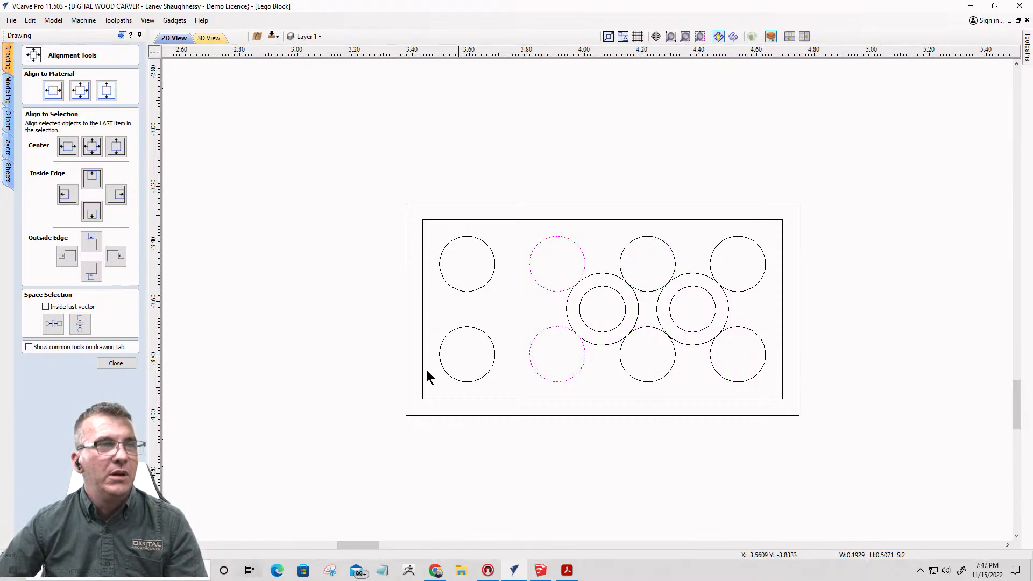
pyautogui.keyDown('shift'); pyautogui.click(467, 328); pyautogui.keyUp('shift')
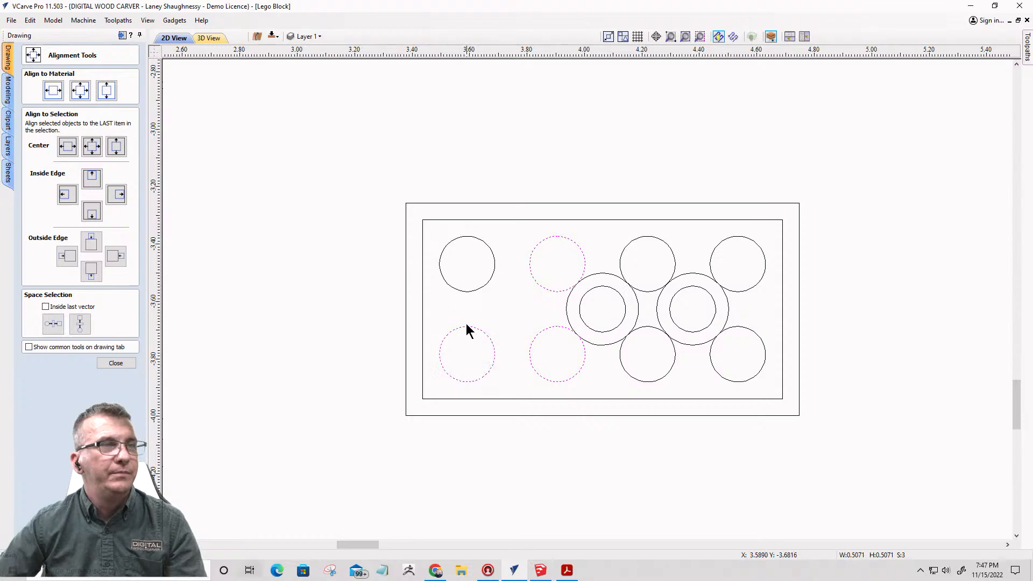
pyautogui.keyDown('shift'); pyautogui.click(464, 293); pyautogui.keyUp('shift')
pyautogui.press('g')
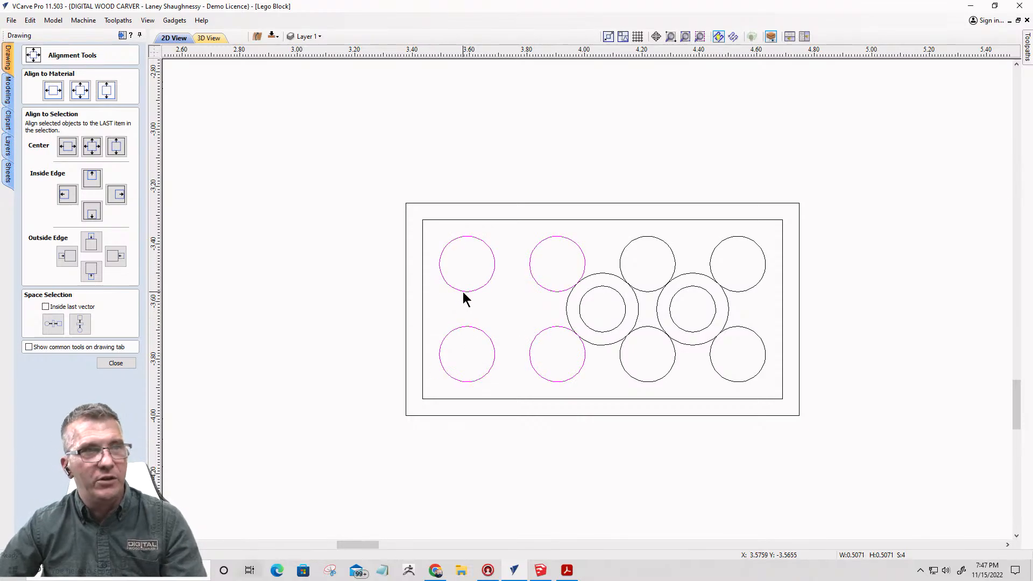
# - Duplicate the middle tube group and center the copy horizontally and vertically on the group of four leftmost stud circles
pyautogui.click(588, 293)
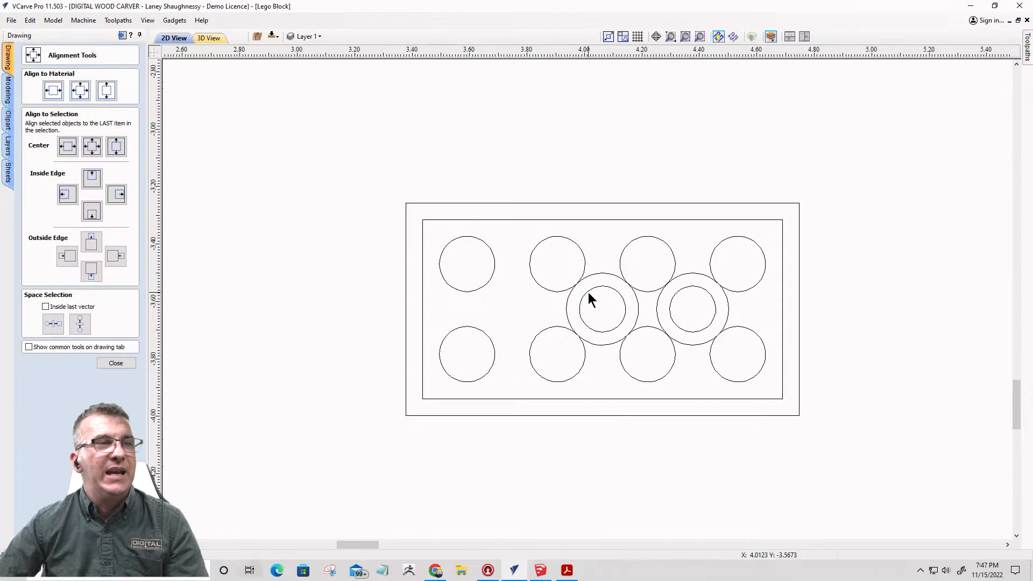
pyautogui.click(589, 299)
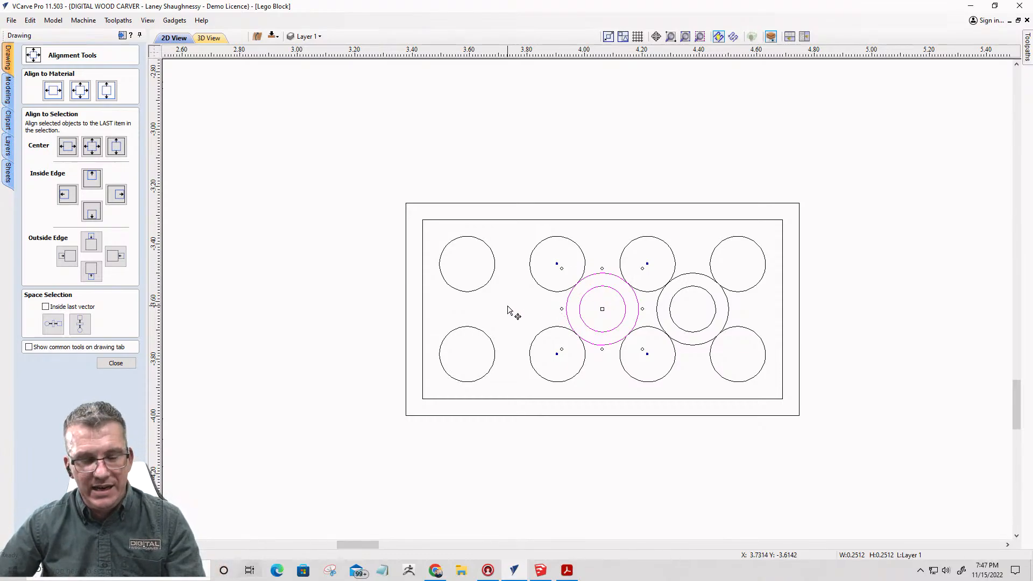
pyautogui.keyDown('shift'); pyautogui.click(483, 287); pyautogui.keyUp('shift')
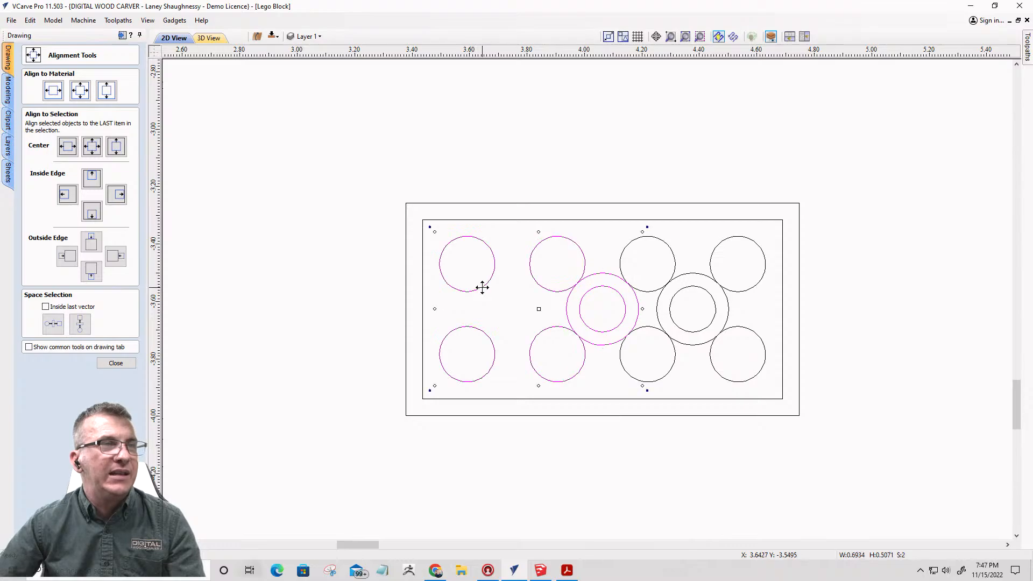
pyautogui.click(92, 145)
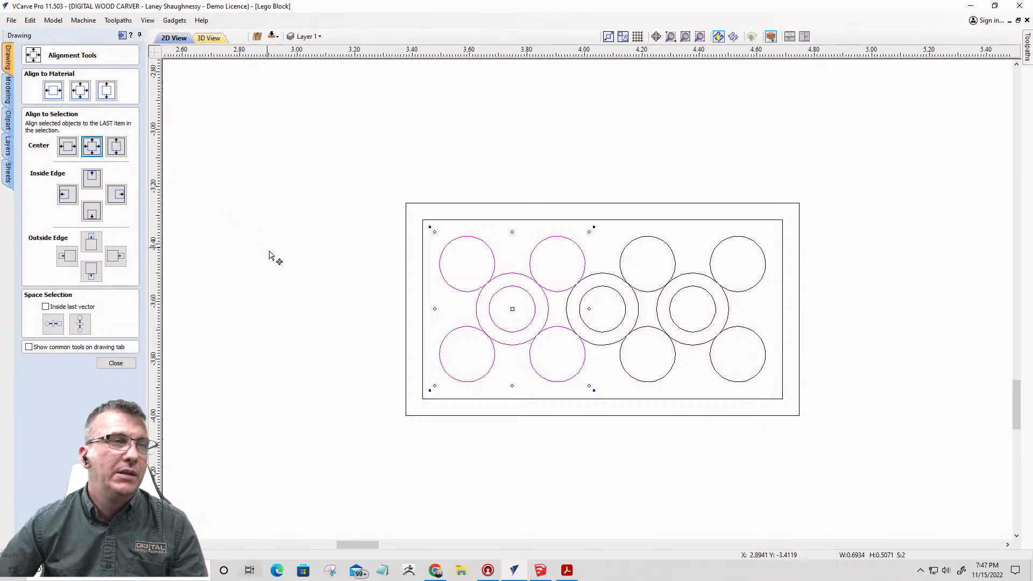
pyautogui.click(303, 325)
pyautogui.scroll(-10, 460, 283)
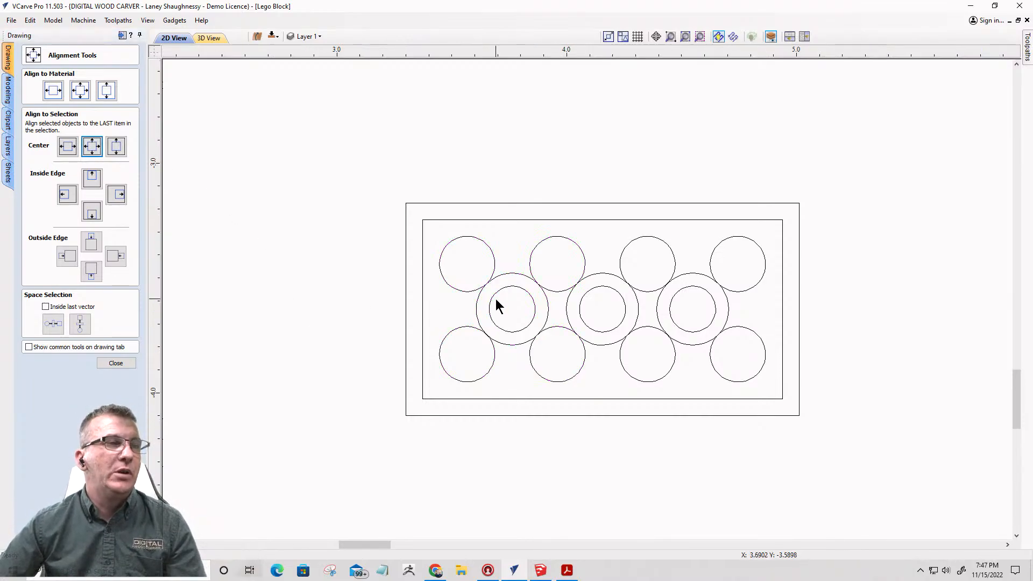
pyautogui.scroll(-2, 627, 319)
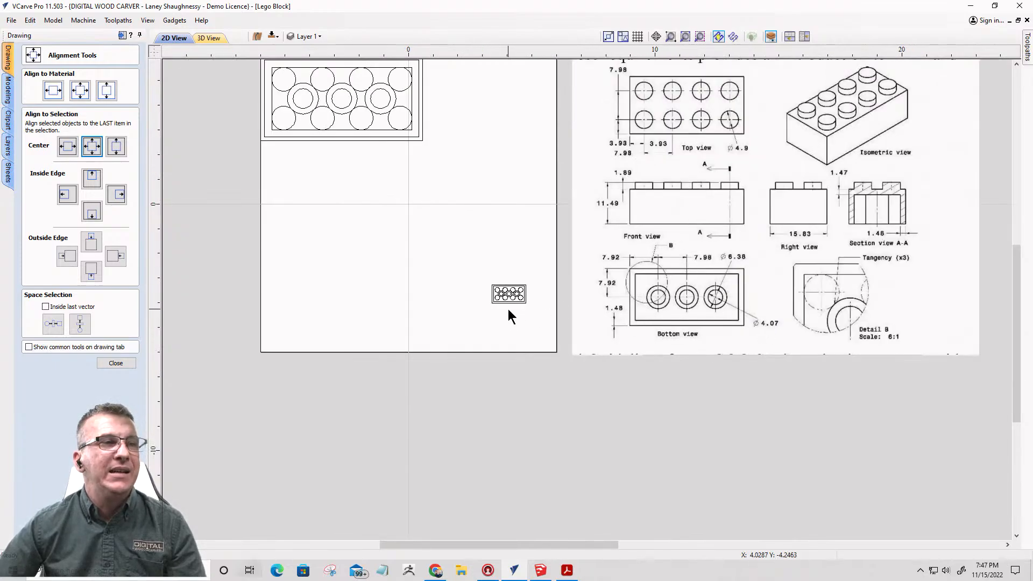
# - Examine the reference drawing's front and section views with their dimensions, and compare them with the small Lego block vectors
pyautogui.scroll(5, 511, 304)
pyautogui.scroll(-6, 511, 302)
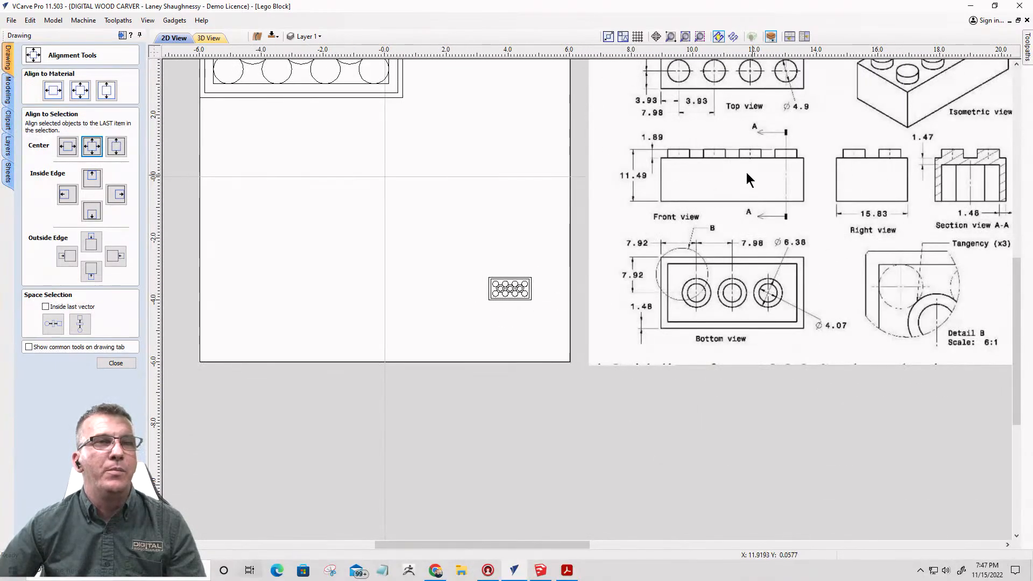
pyautogui.scroll(-1, 725, 205)
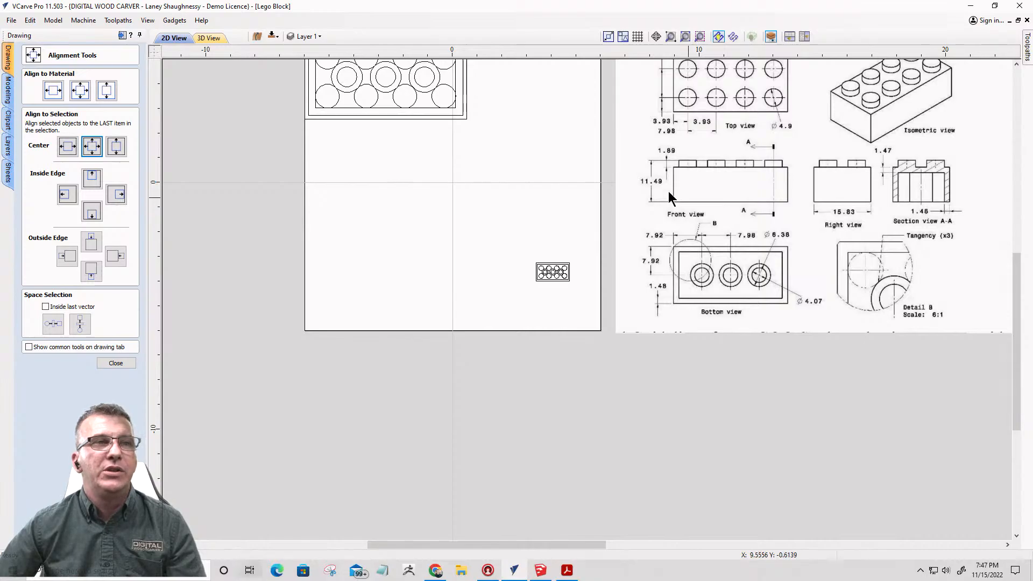
pyautogui.scroll(4, 668, 191)
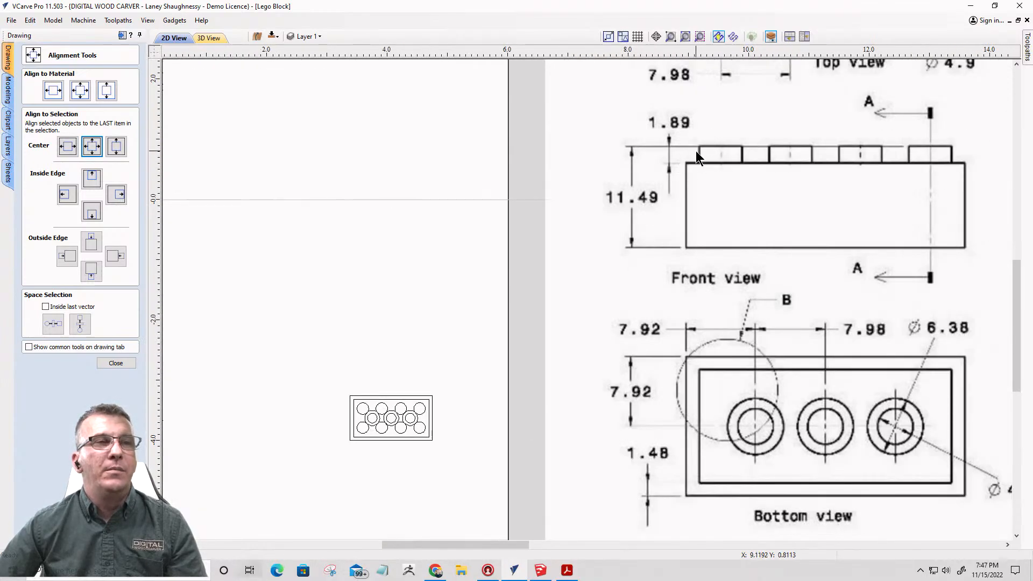
pyautogui.scroll(5, 693, 140)
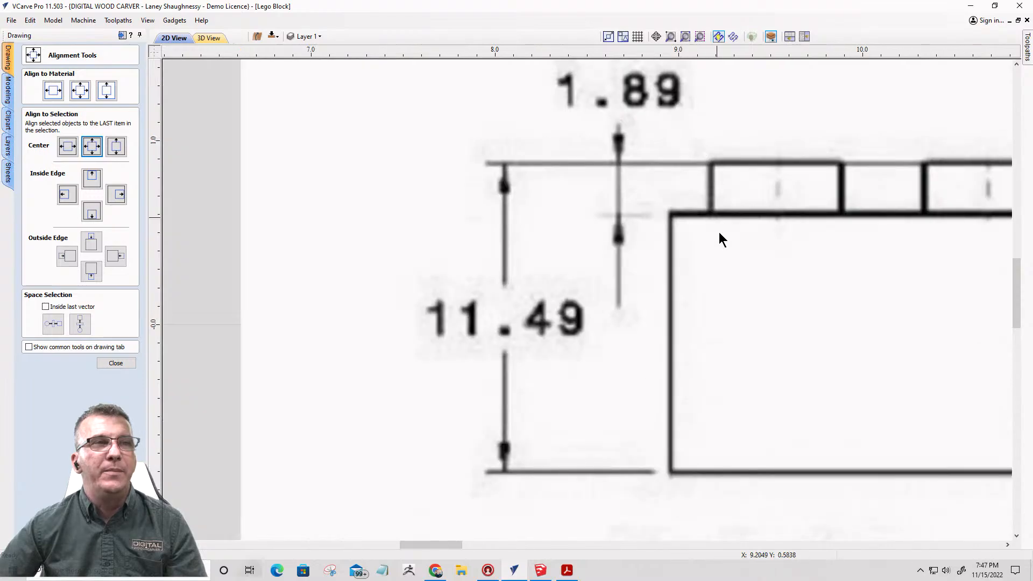
pyautogui.scroll(-7, 685, 206)
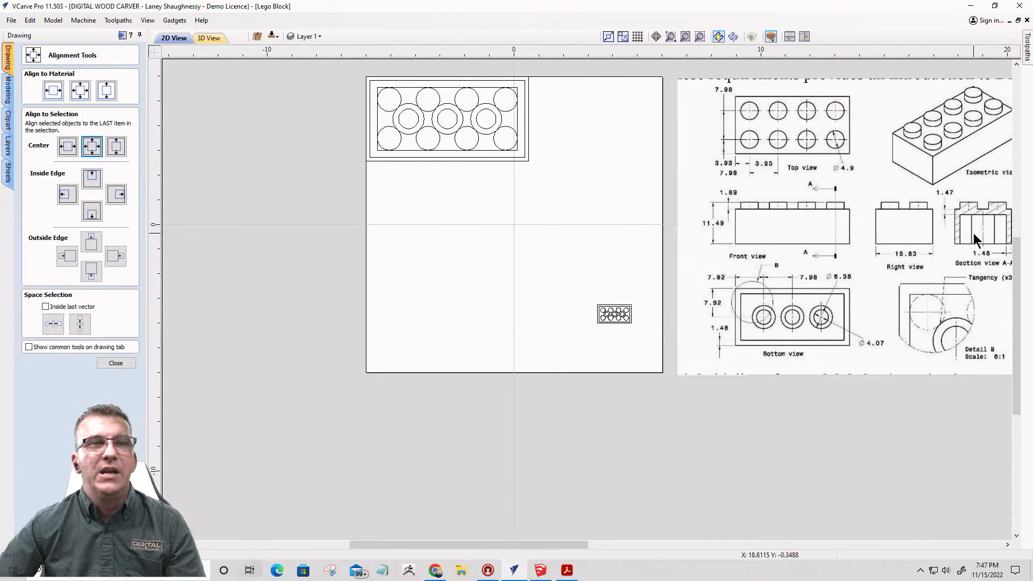
pyautogui.scroll(4, 990, 235)
pyautogui.scroll(-6, 969, 207)
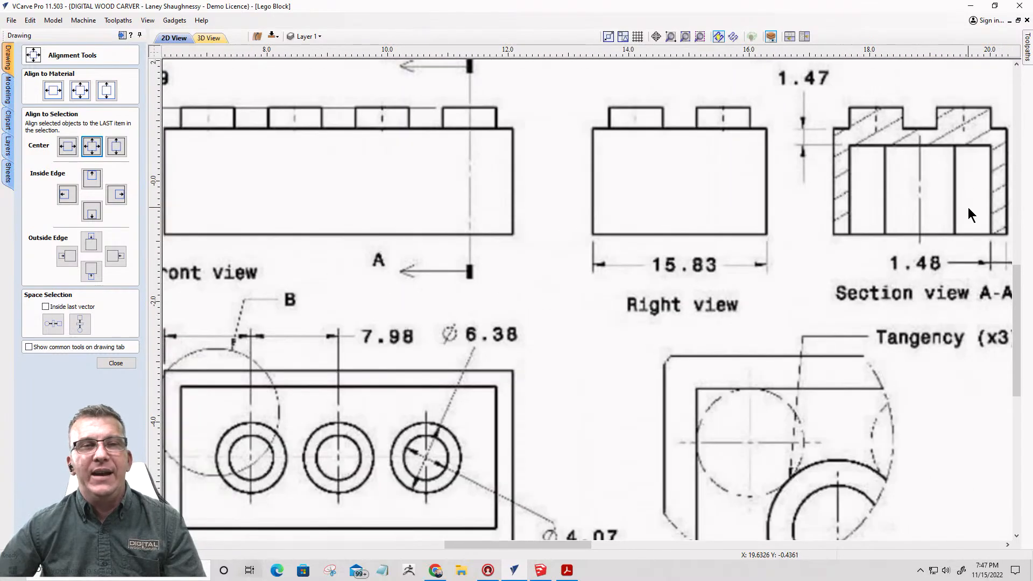
pyautogui.scroll(4, 677, 269)
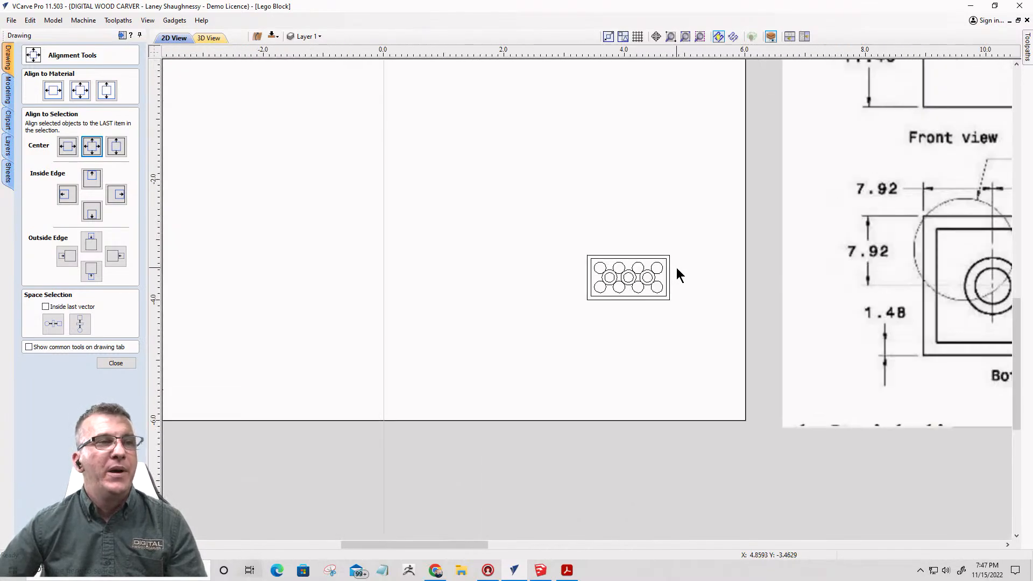
pyautogui.scroll(-5, 679, 269)
pyautogui.scroll(-1, 616, 327)
pyautogui.scroll(5, 629, 318)
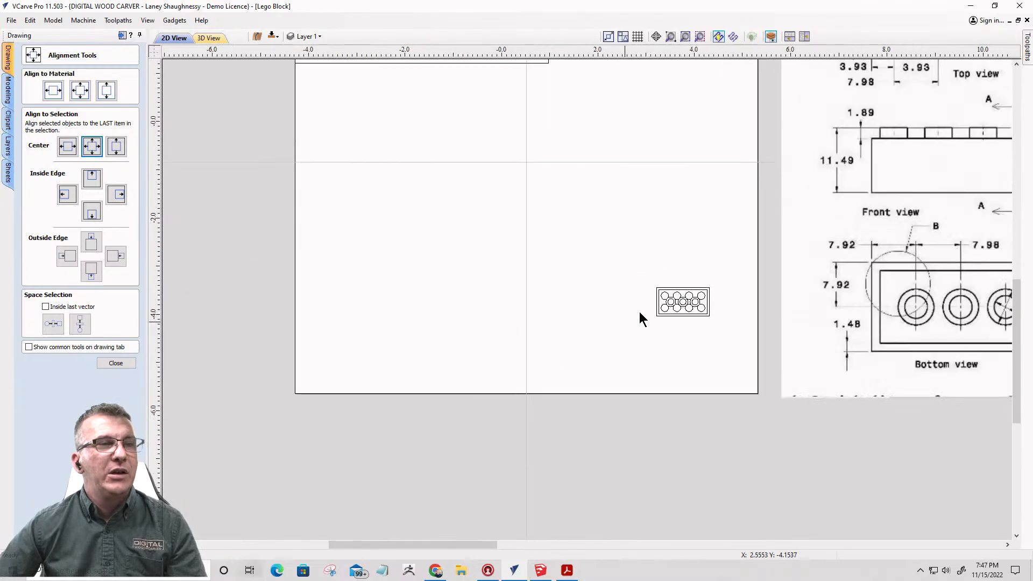
# - Close the alignment tools and add a horizontal dimension below the small block, across its outer rectangle's full width
pyautogui.moveTo(623, 256); pyautogui.dragTo(737, 328)
pyautogui.scroll(7, 736, 328)
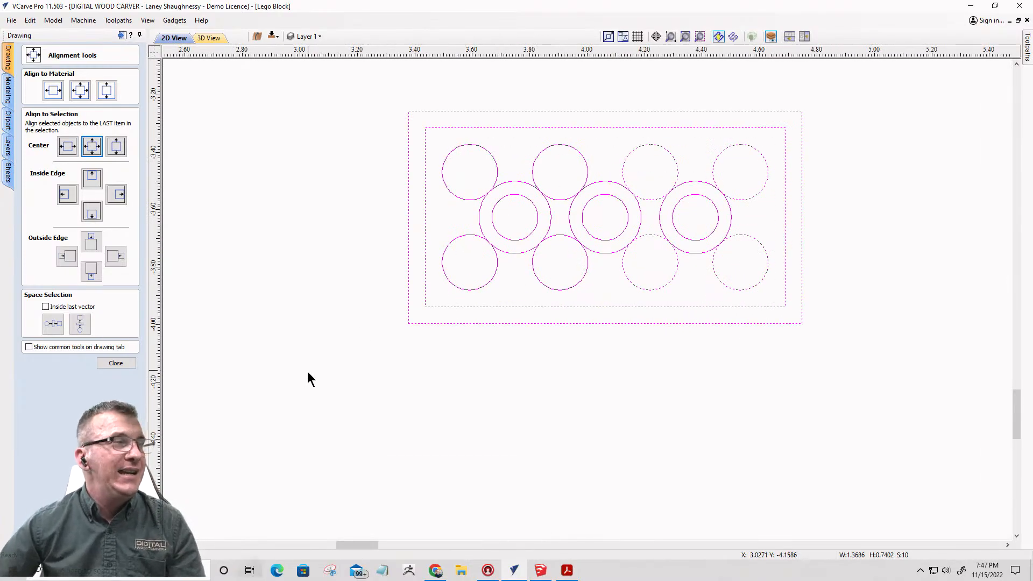
pyautogui.click(118, 364)
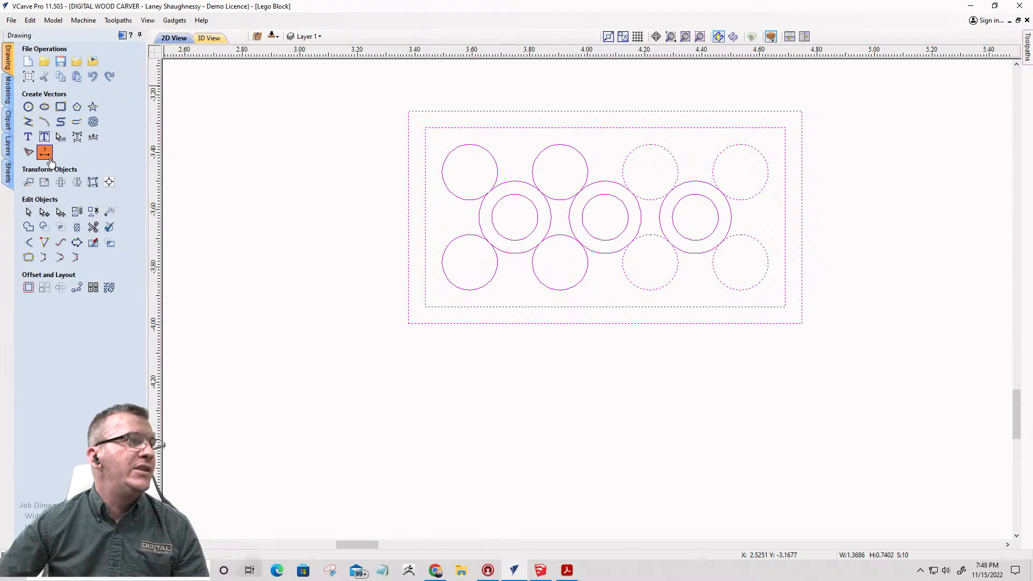
pyautogui.click(49, 158)
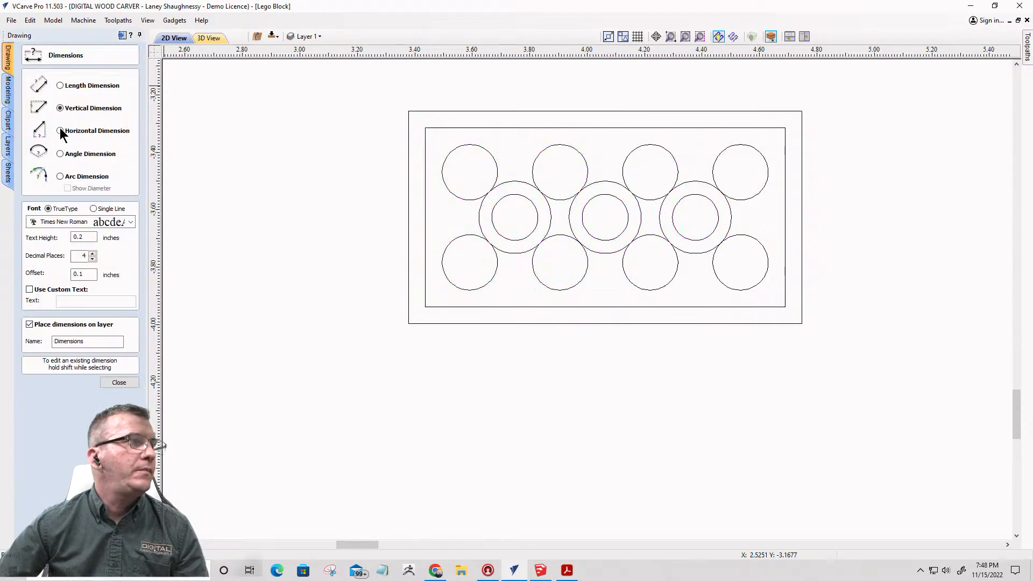
pyautogui.click(409, 324)
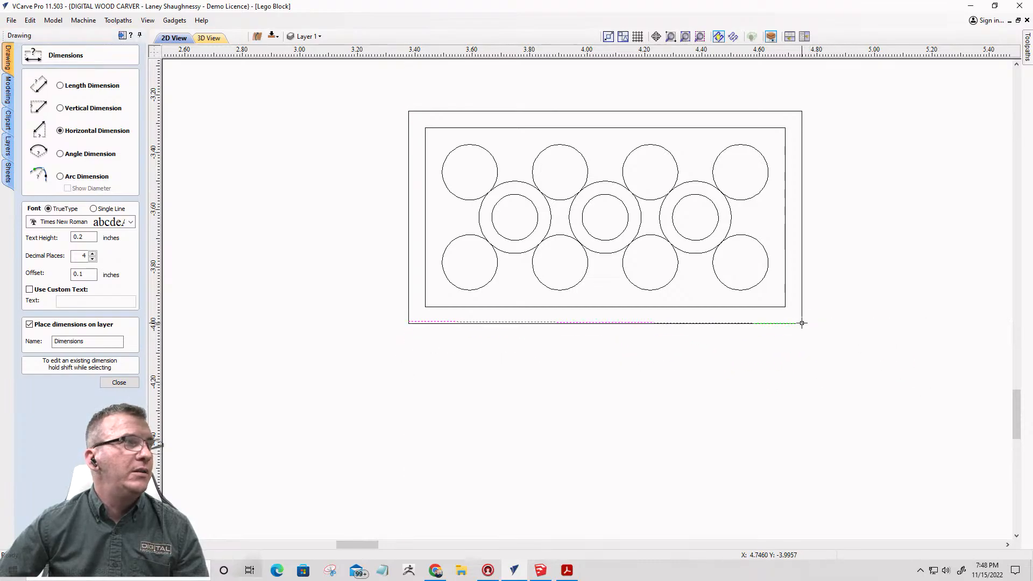
pyautogui.click(802, 323)
pyautogui.click(614, 413)
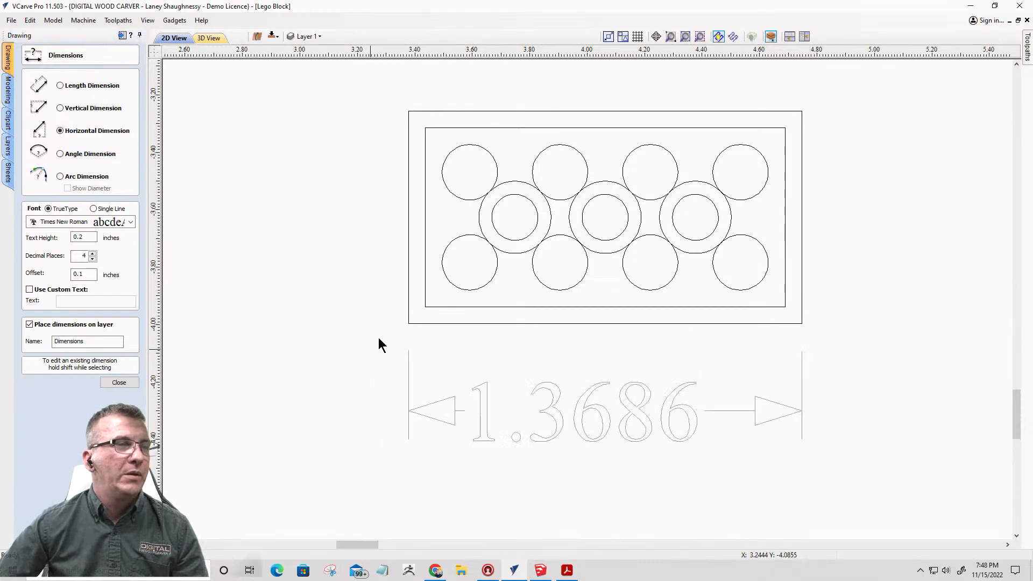
# - Add a vertical dimension beside the small block, spanning its outer rectangle's height, and finish dimensioning
pyautogui.click(60, 108)
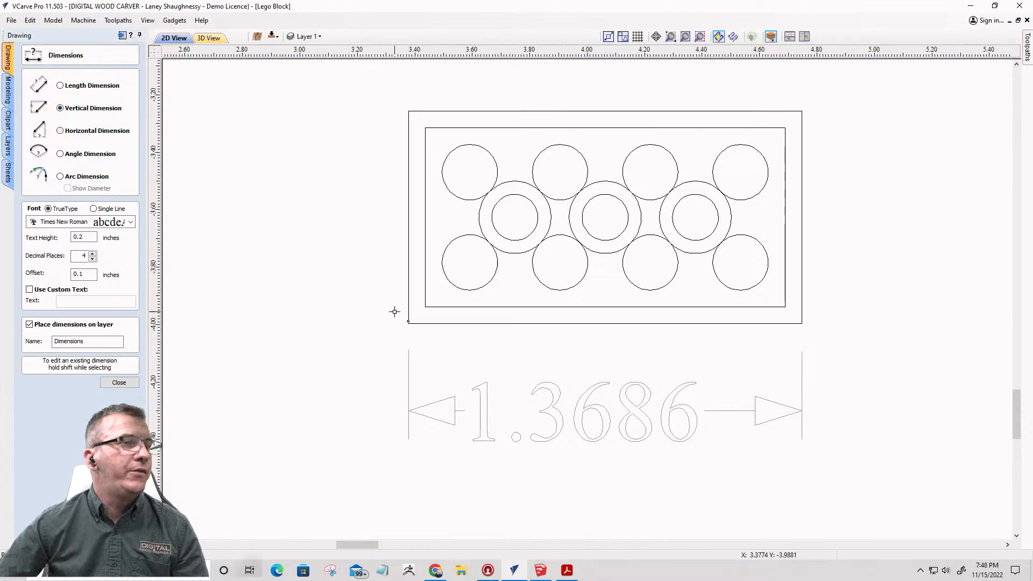
pyautogui.click(409, 324)
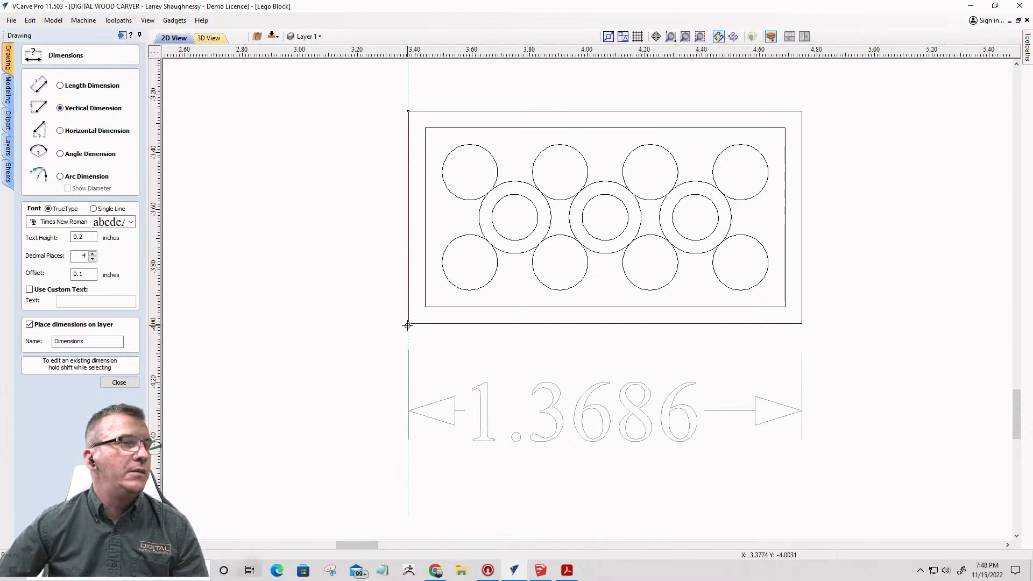
pyautogui.click(409, 110)
pyautogui.click(310, 234)
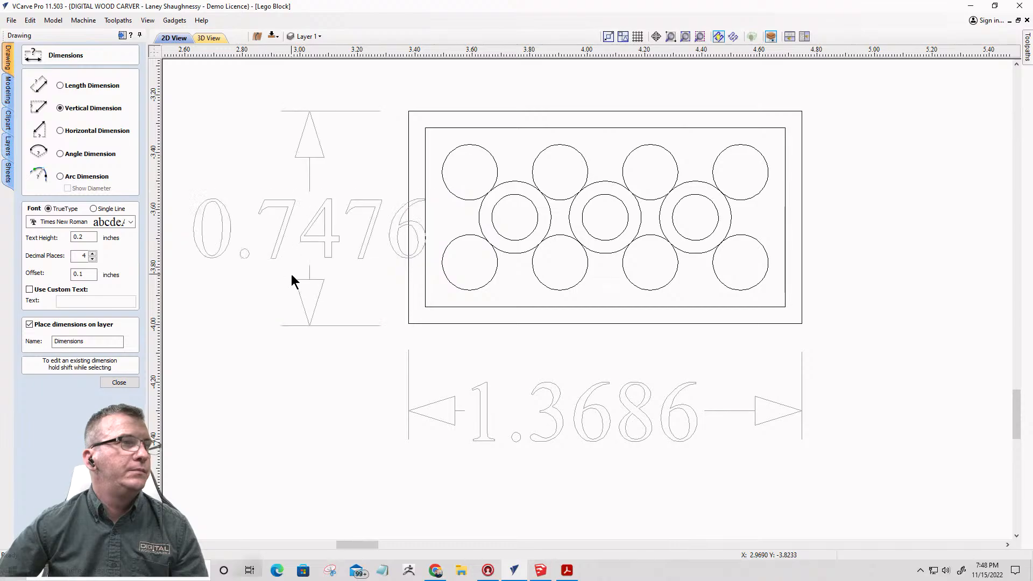
pyautogui.scroll(-2, 614, 225)
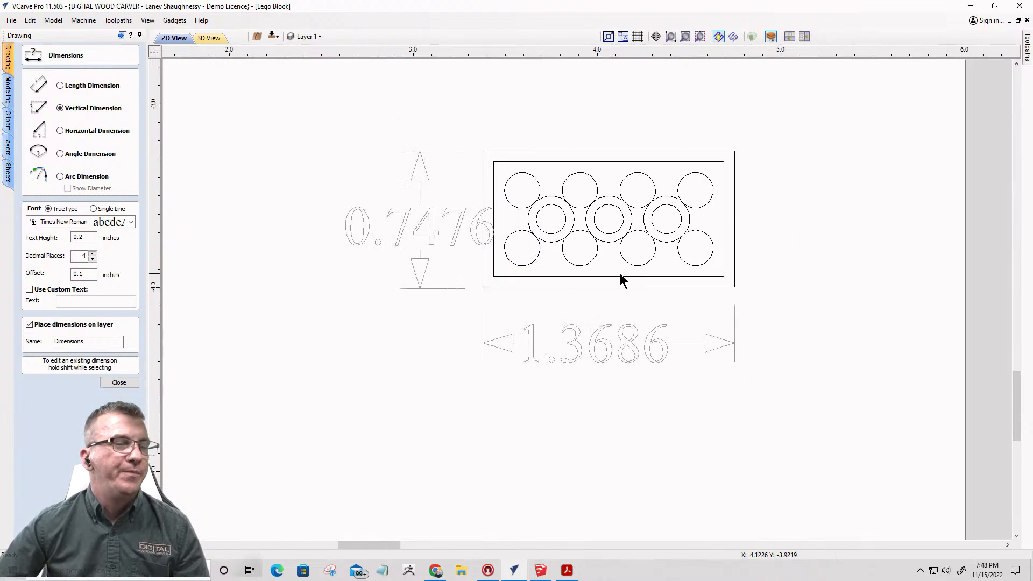
pyautogui.click(120, 383)
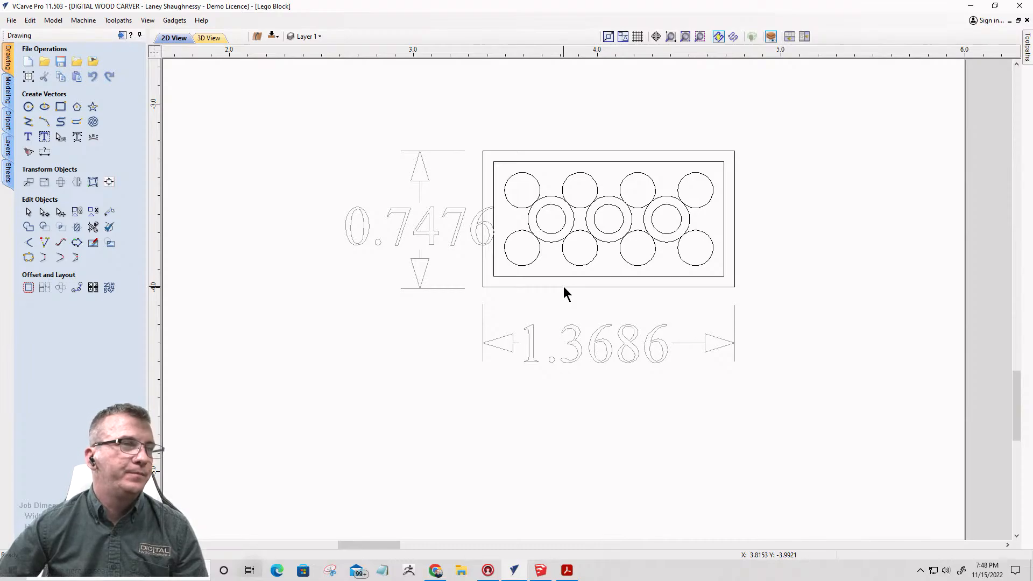
# - Delete the vertical and horizontal dimensions from around the small block
pyautogui.click(563, 287)
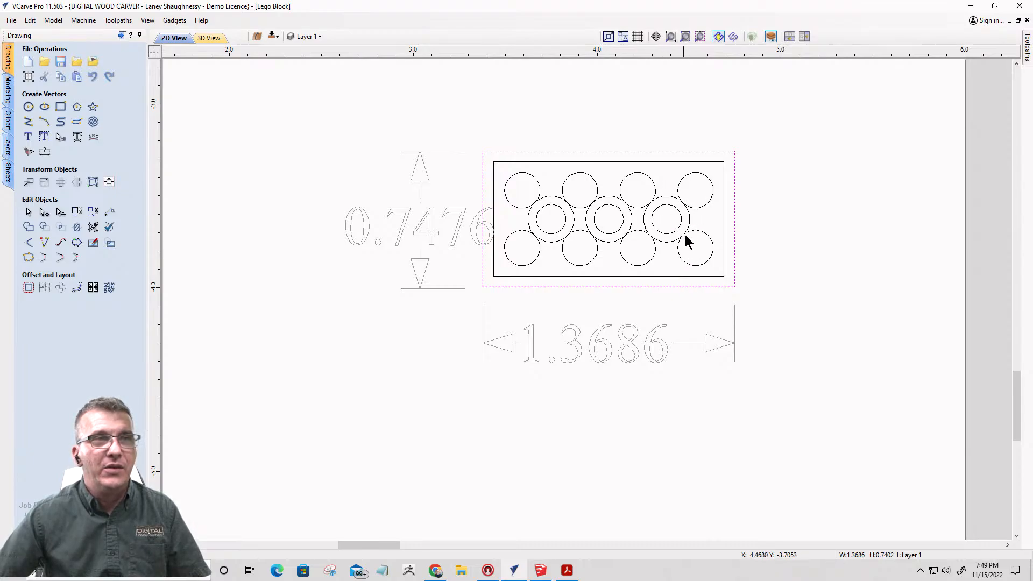
pyautogui.moveTo(699, 249); pyautogui.dragTo(661, 193)
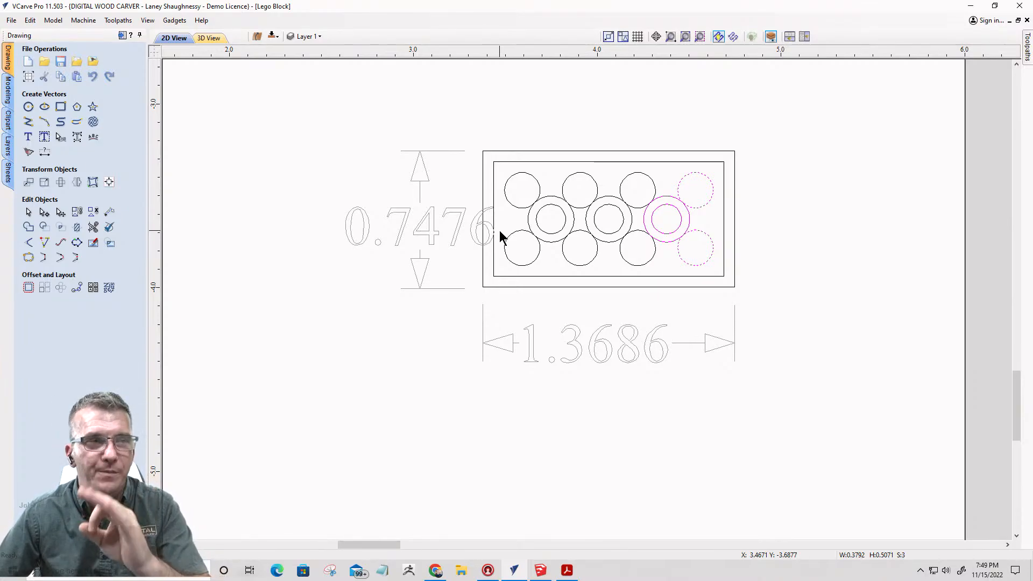
pyautogui.click(425, 216)
pyautogui.press('Delete')
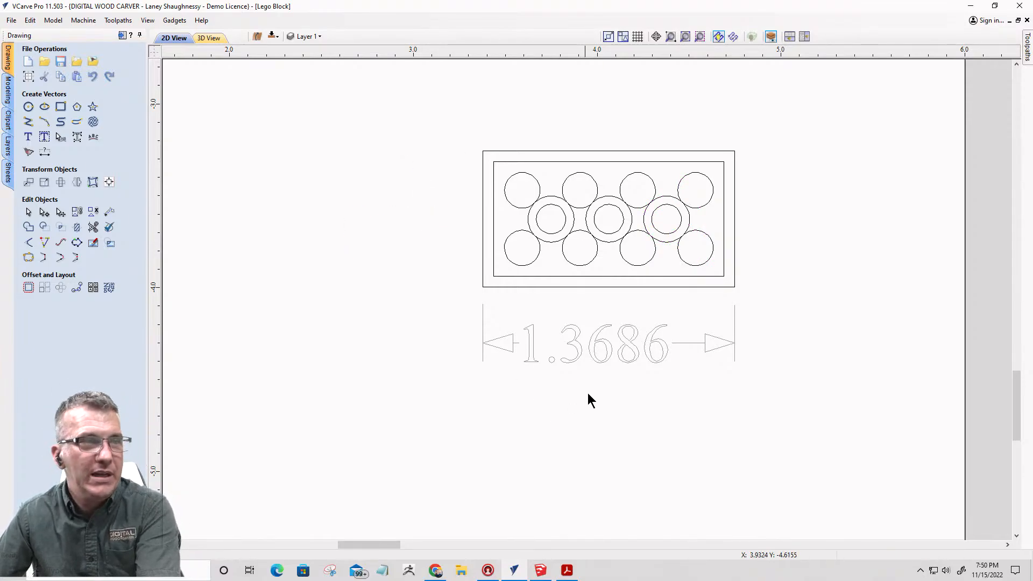
pyautogui.click(598, 350)
pyautogui.press('Delete')
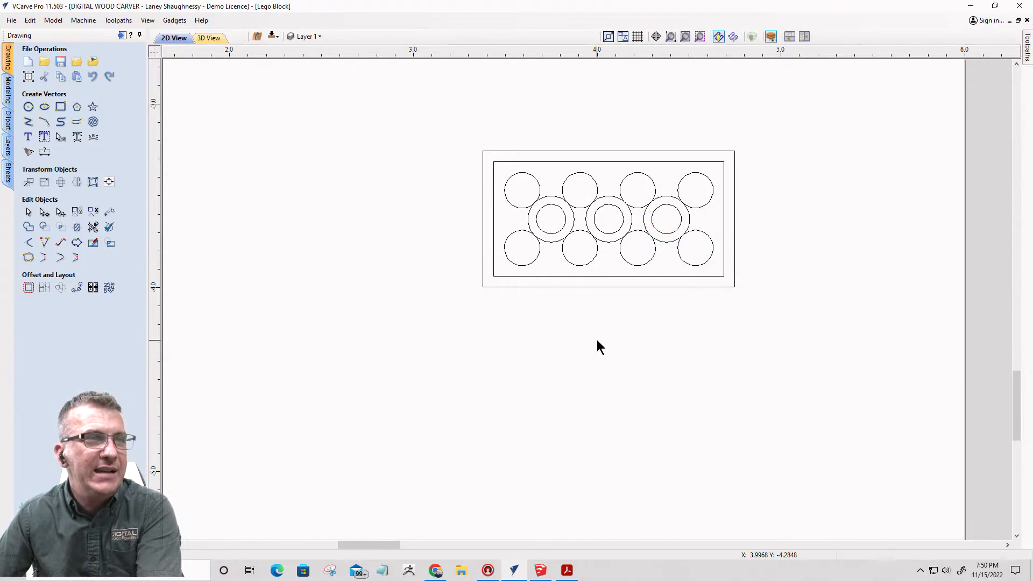
# - Draw a circle 0.125 inches in diameter in the empty area just left of the small block
pyautogui.moveTo(452, 115); pyautogui.dragTo(761, 325)
pyautogui.click(28, 106)
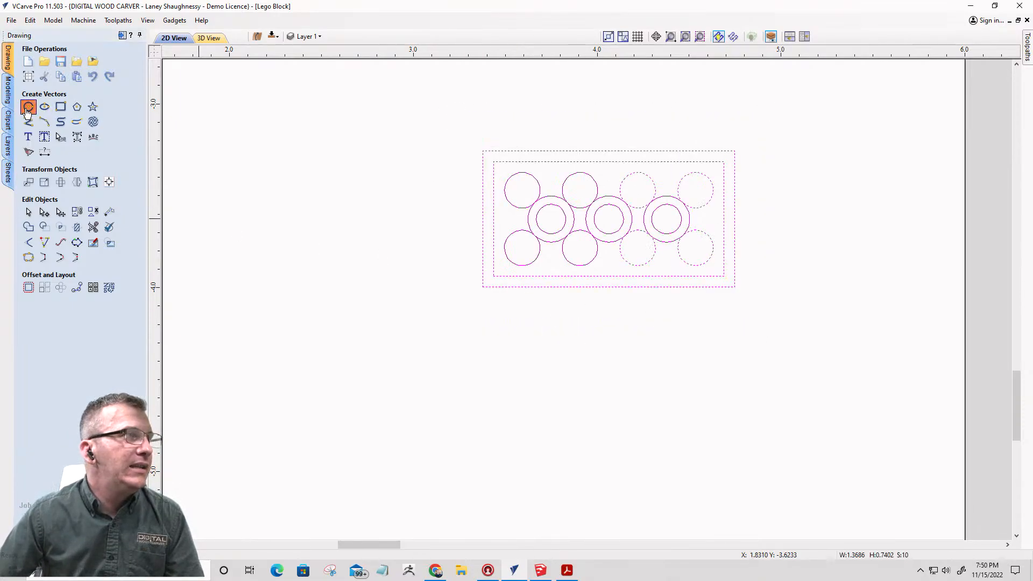
pyautogui.moveTo(70, 132); pyautogui.dragTo(47, 134)
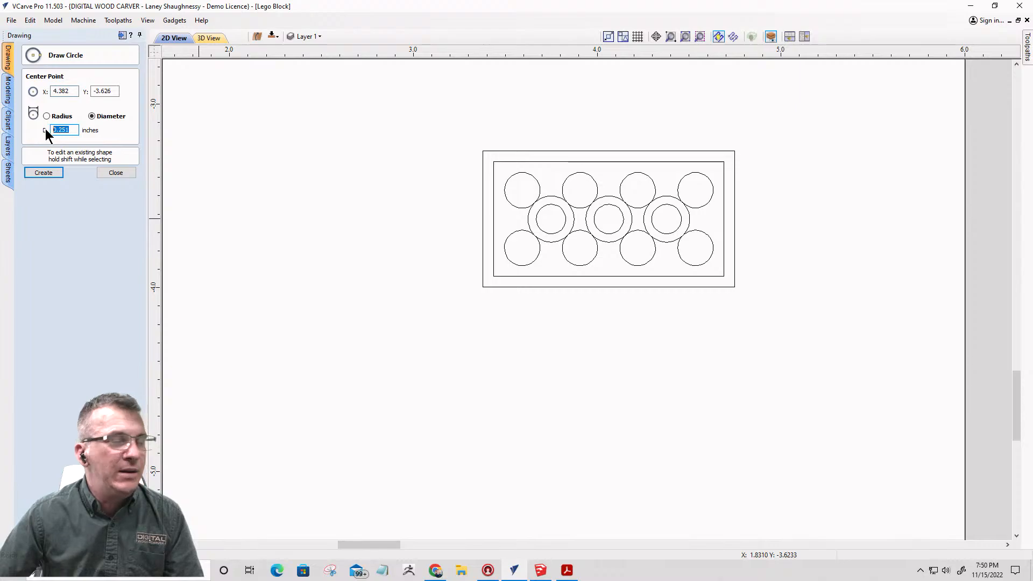
pyautogui.write('.25')
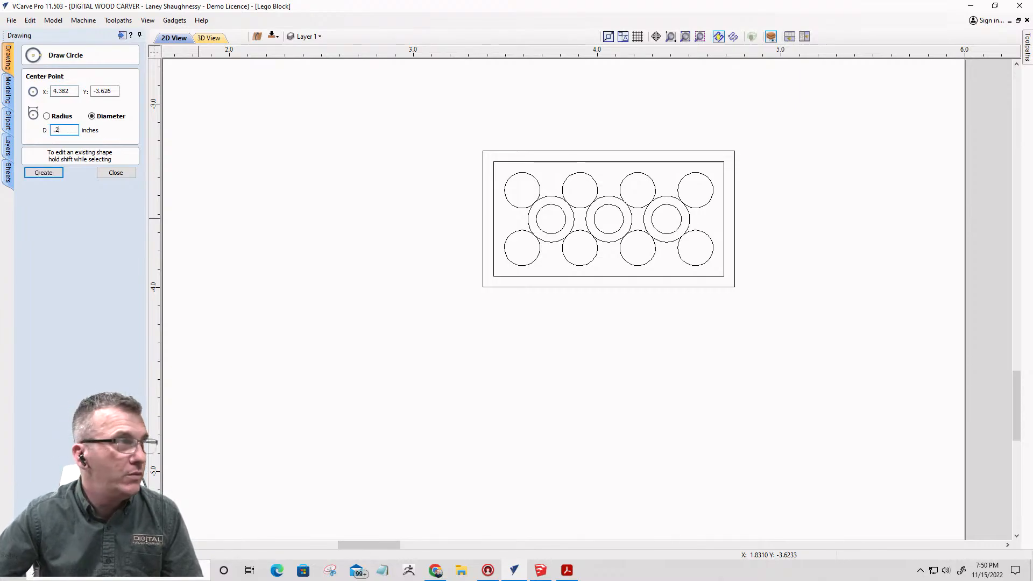
pyautogui.press('BackSpace')
pyautogui.write('125')
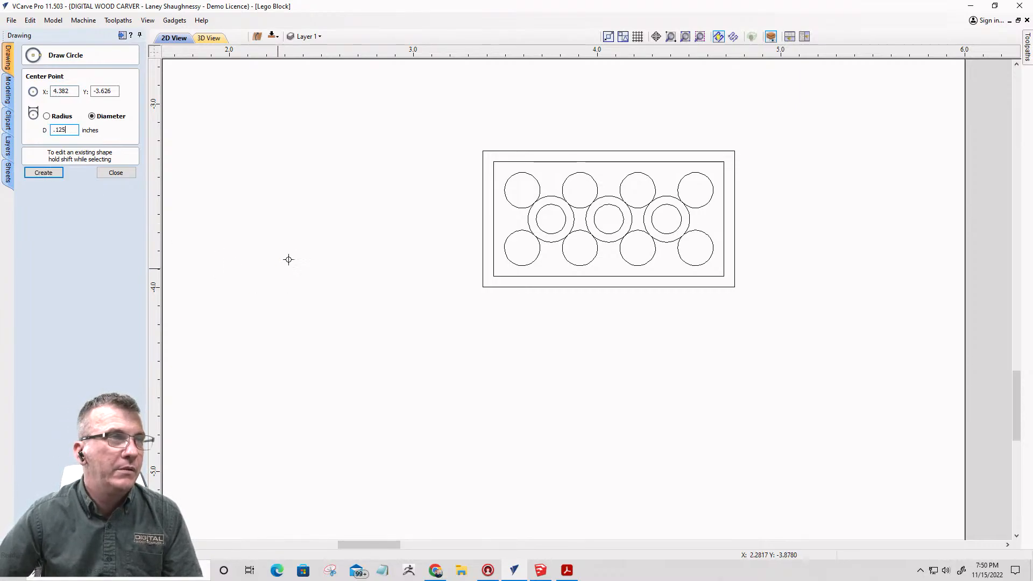
pyautogui.click(439, 206)
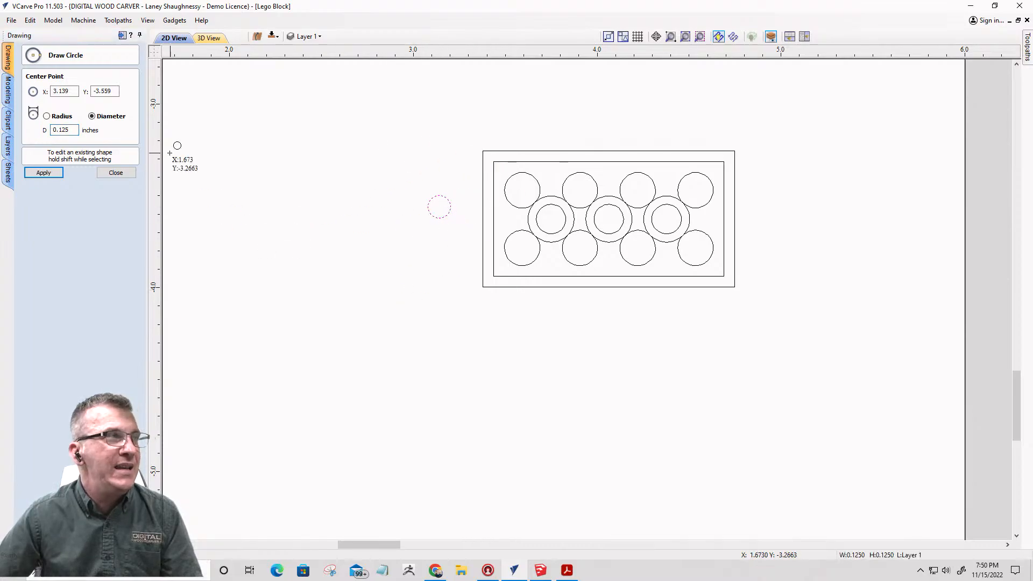
pyautogui.click(114, 171)
# - Check the 0.125-inch circle against the gap between the two leftmost studs, and move it back outside the block
pyautogui.click(435, 216)
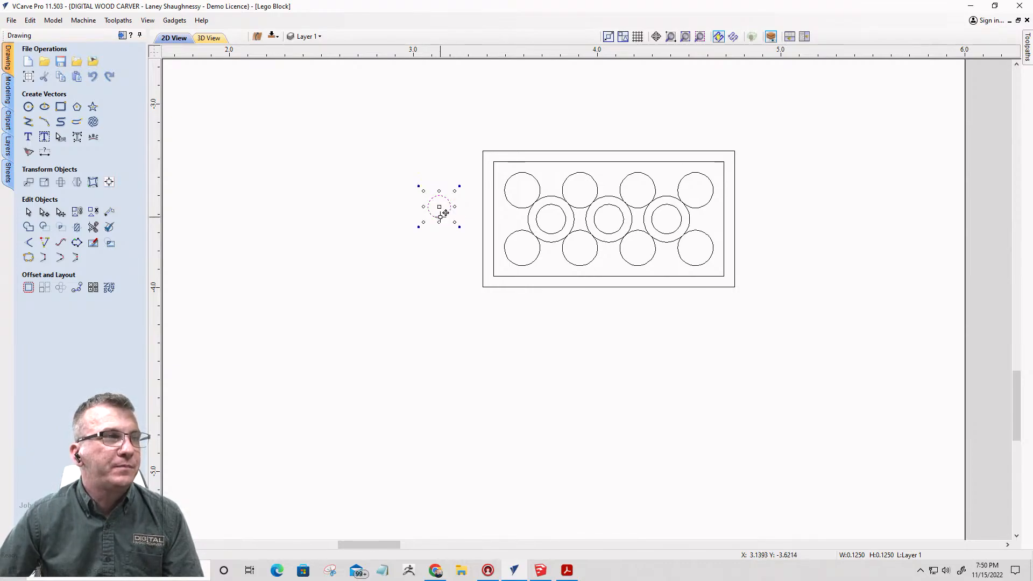
pyautogui.moveTo(438, 205); pyautogui.dragTo(516, 219)
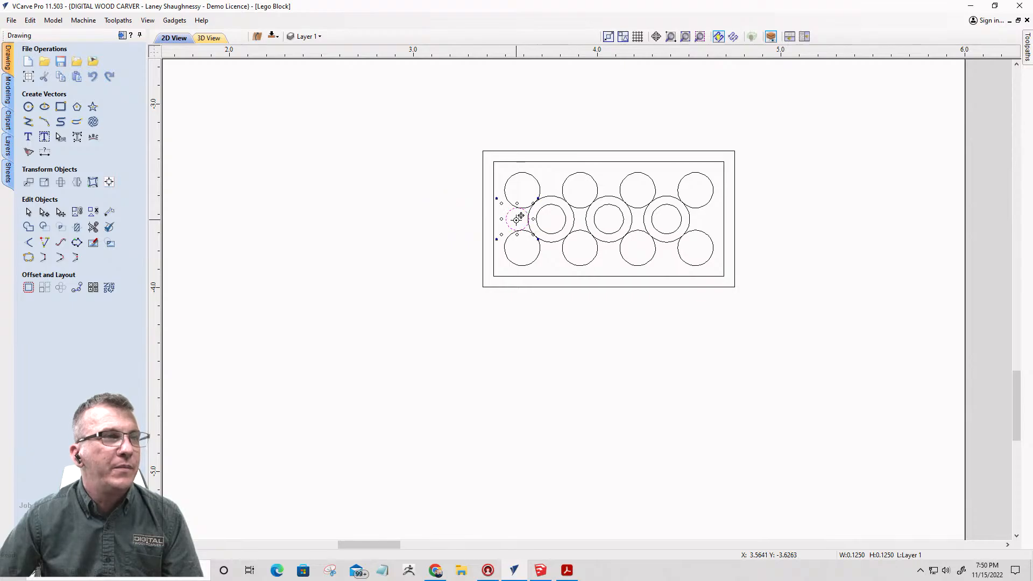
pyautogui.scroll(5, 516, 221)
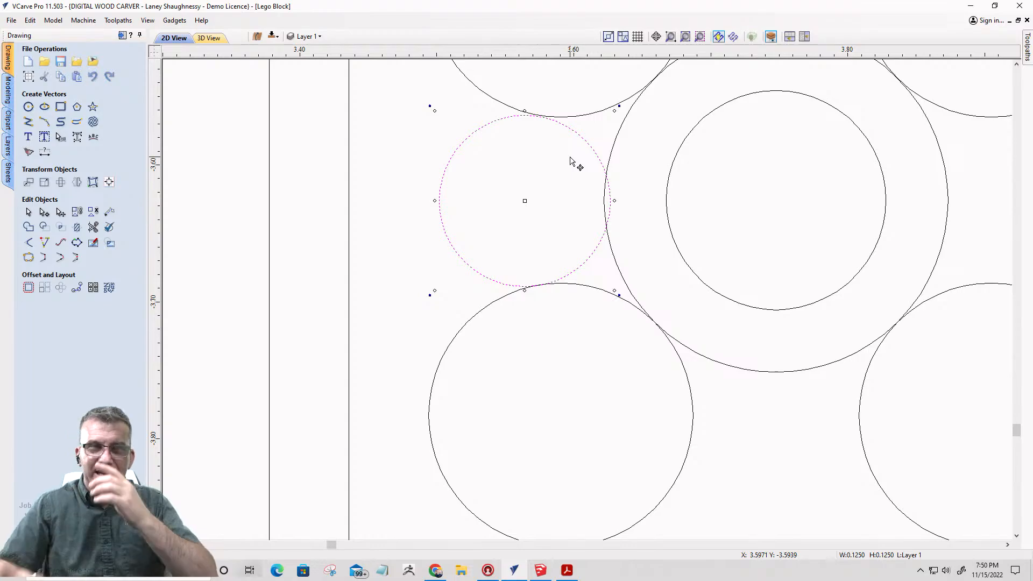
pyautogui.scroll(-6, 492, 198)
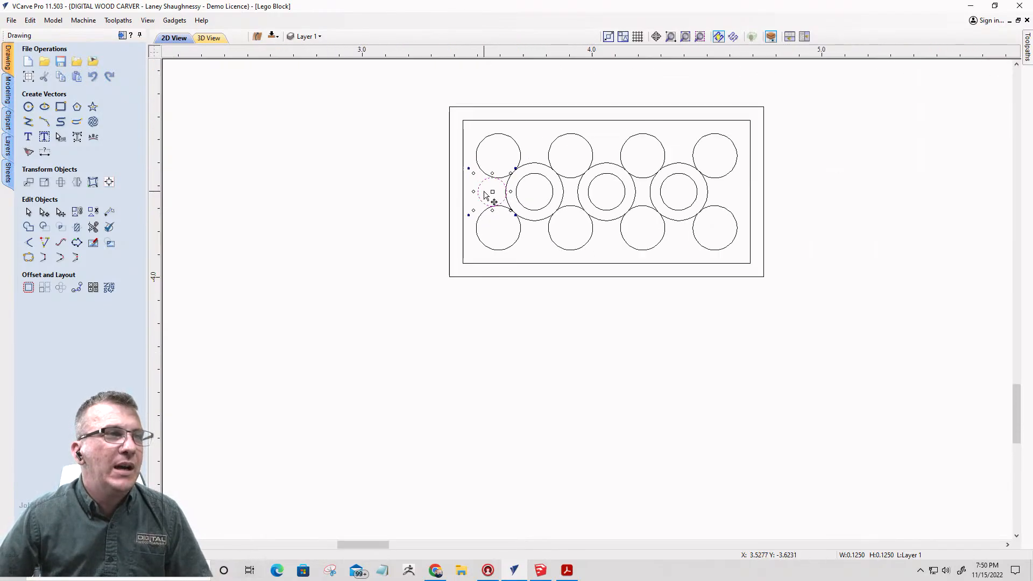
pyautogui.moveTo(494, 188); pyautogui.dragTo(309, 141)
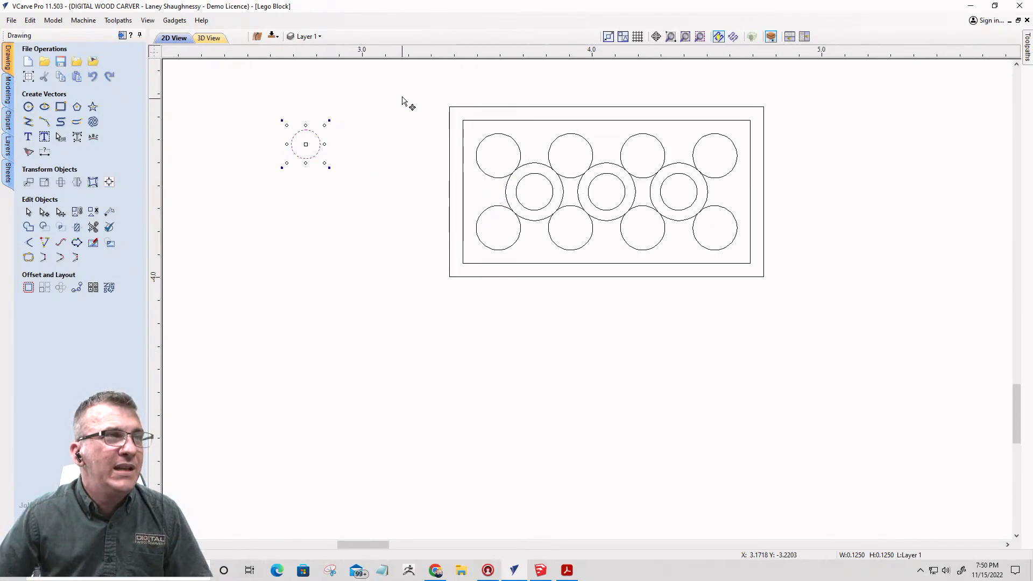
pyautogui.moveTo(405, 88); pyautogui.dragTo(804, 296)
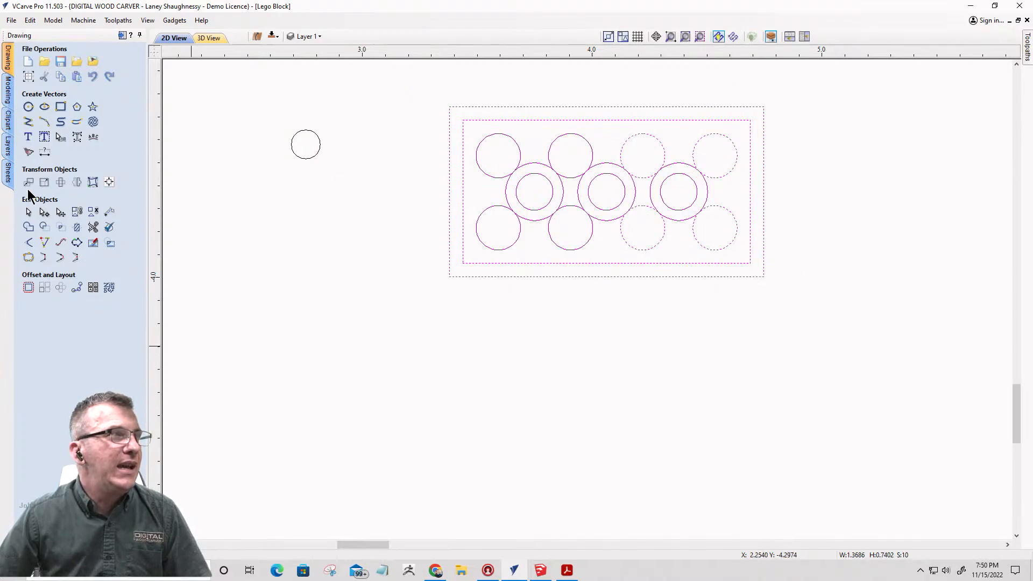
pyautogui.click(43, 185)
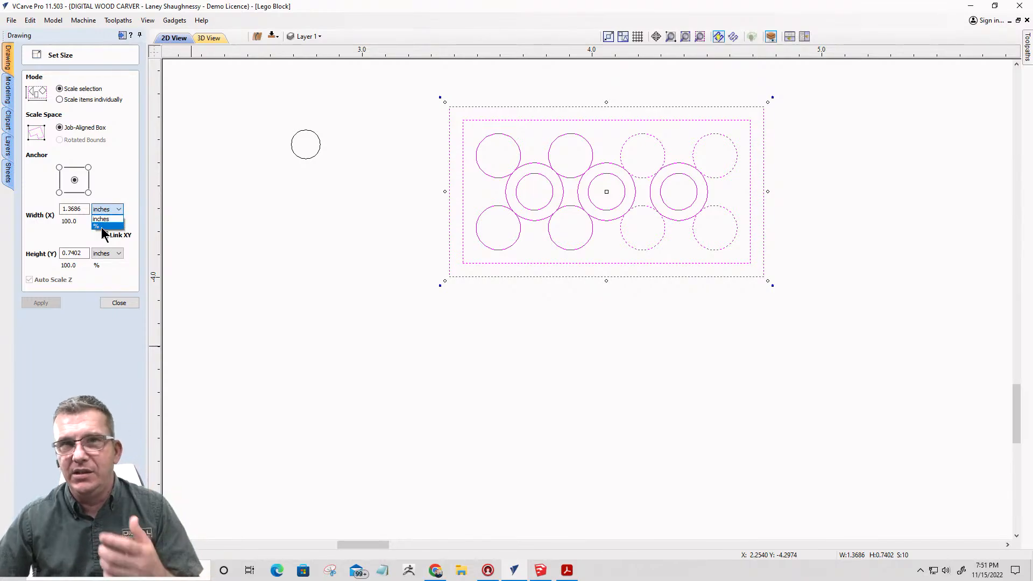
pyautogui.click(101, 227)
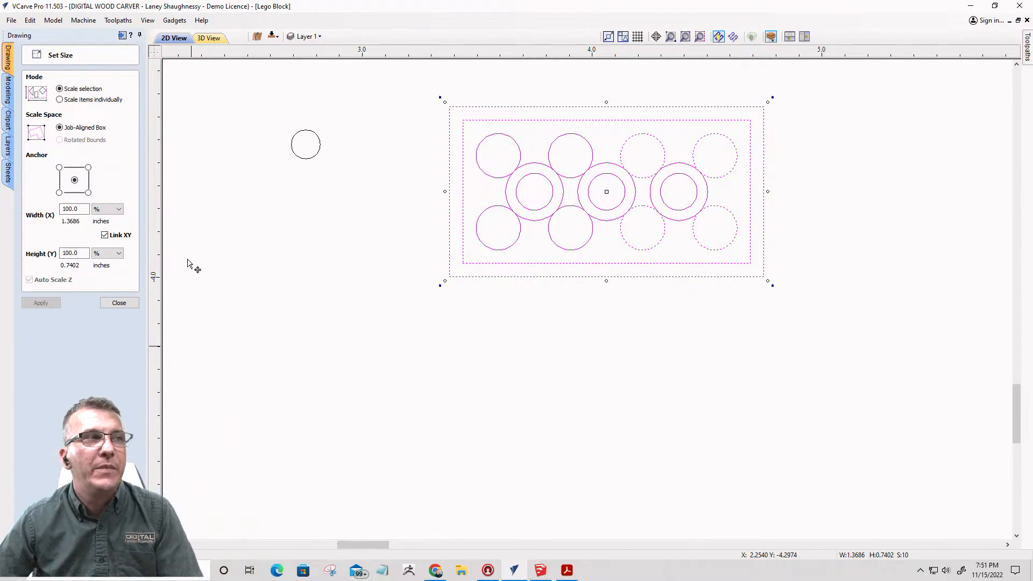
pyautogui.click(118, 303)
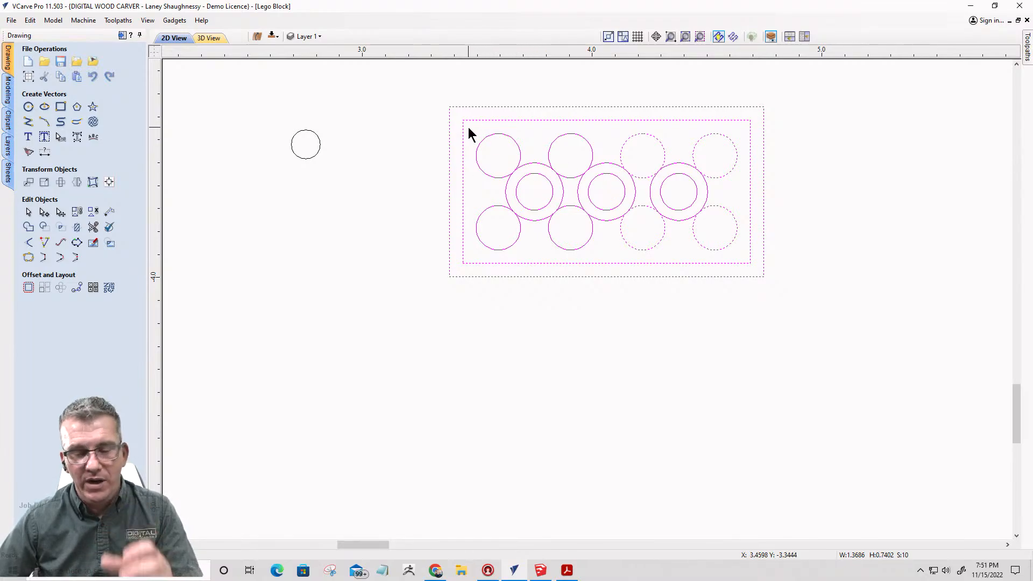
# - Place a copy of the selected small block just below the job area, near its lower-right corner
pyautogui.click(518, 170)
pyautogui.scroll(-4, 540, 186)
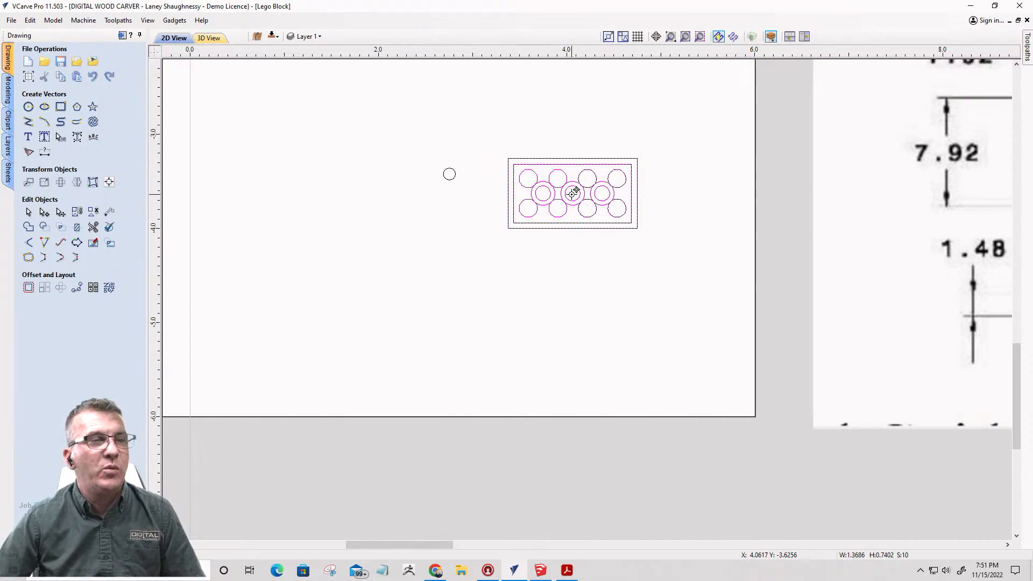
pyautogui.moveTo(576, 191); pyautogui.dragTo(695, 479)
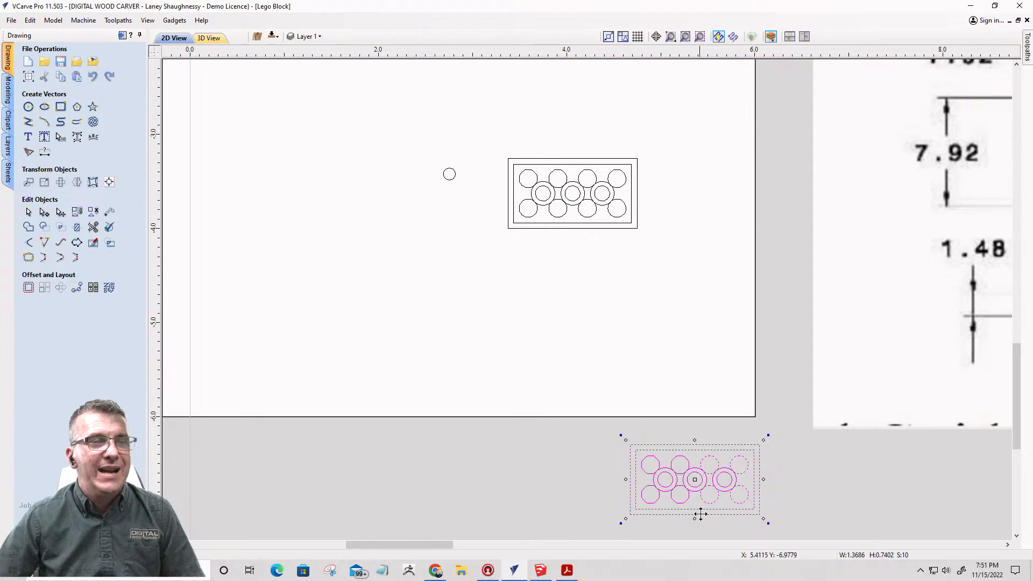
# - Move the block copy below the job area to a new hidden layer named Master Building Block
pyautogui.scroll(1, 780, 526)
pyautogui.scroll(1, 775, 473)
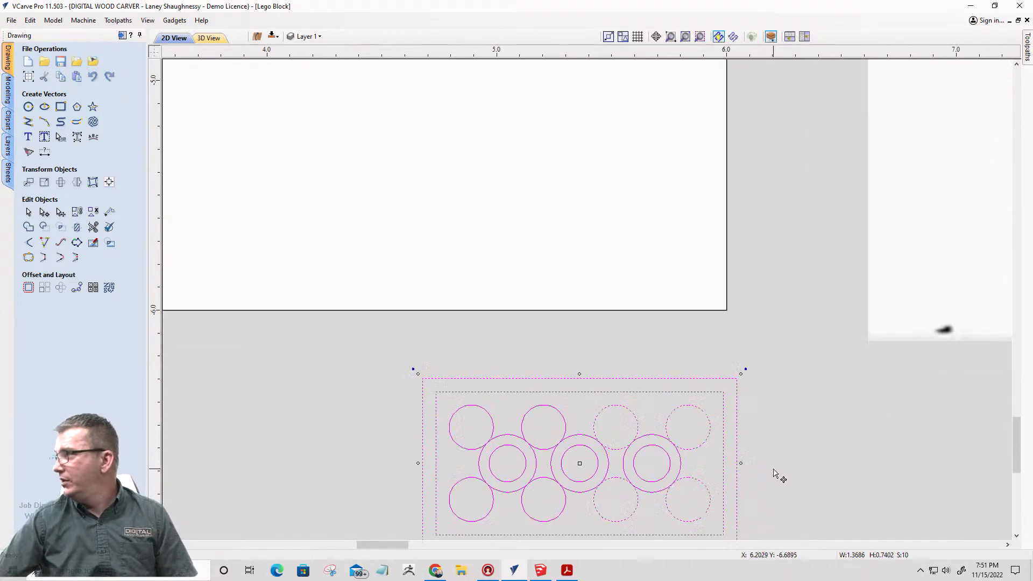
pyautogui.scroll(-2, 773, 473)
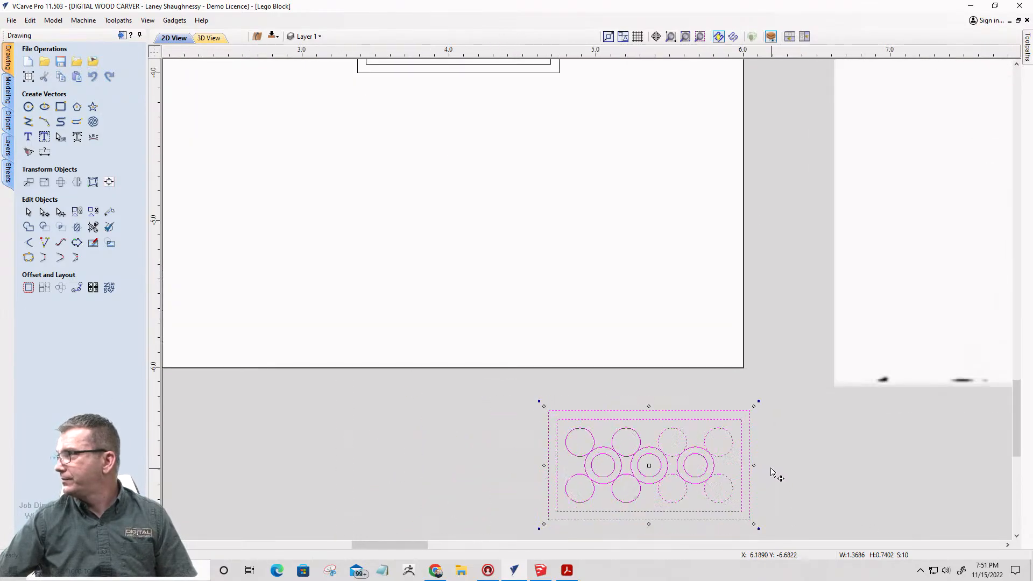
pyautogui.rightClick(664, 466)
pyautogui.moveTo(697, 431)
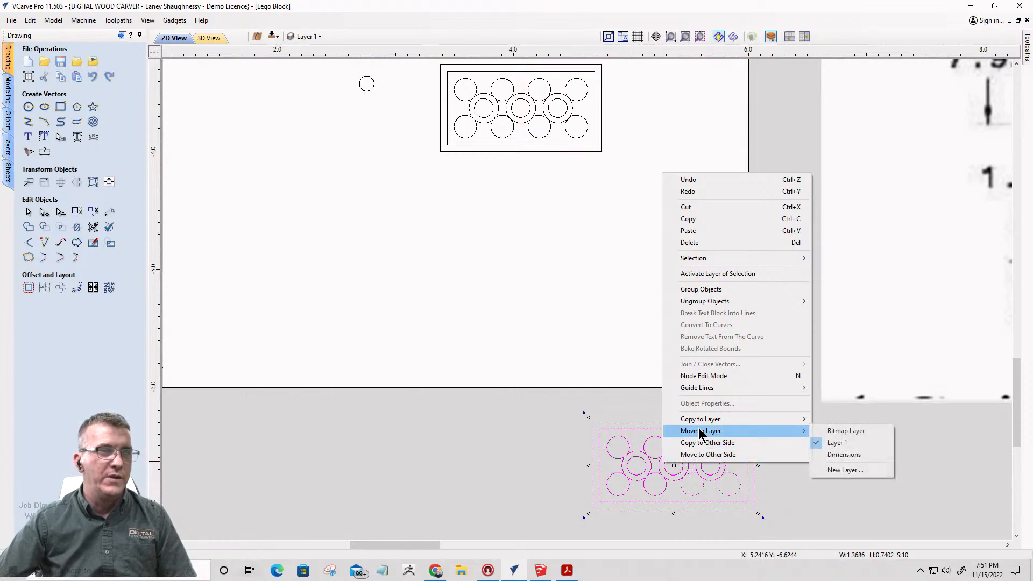
pyautogui.click(832, 471)
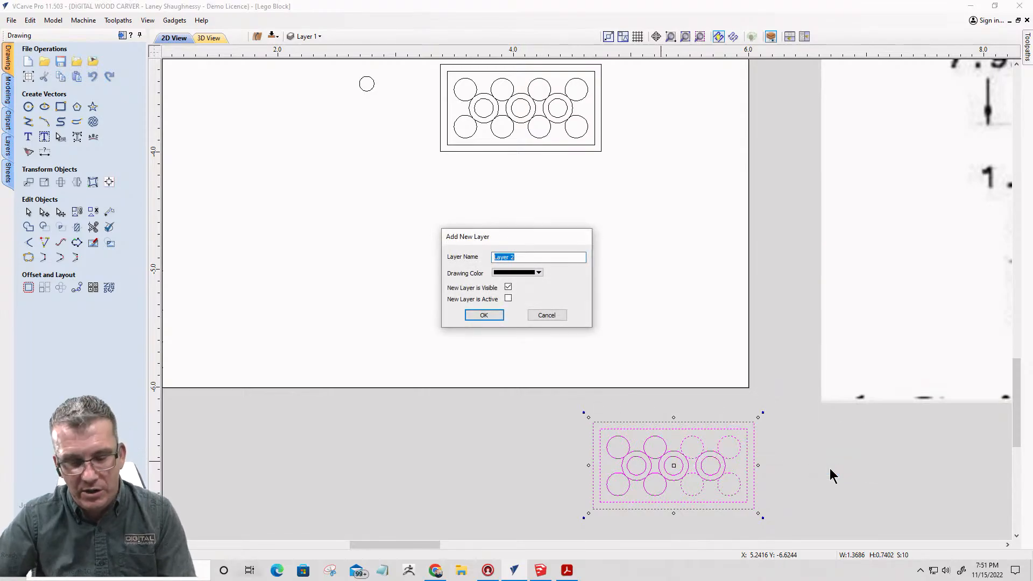
pyautogui.write('Mast')
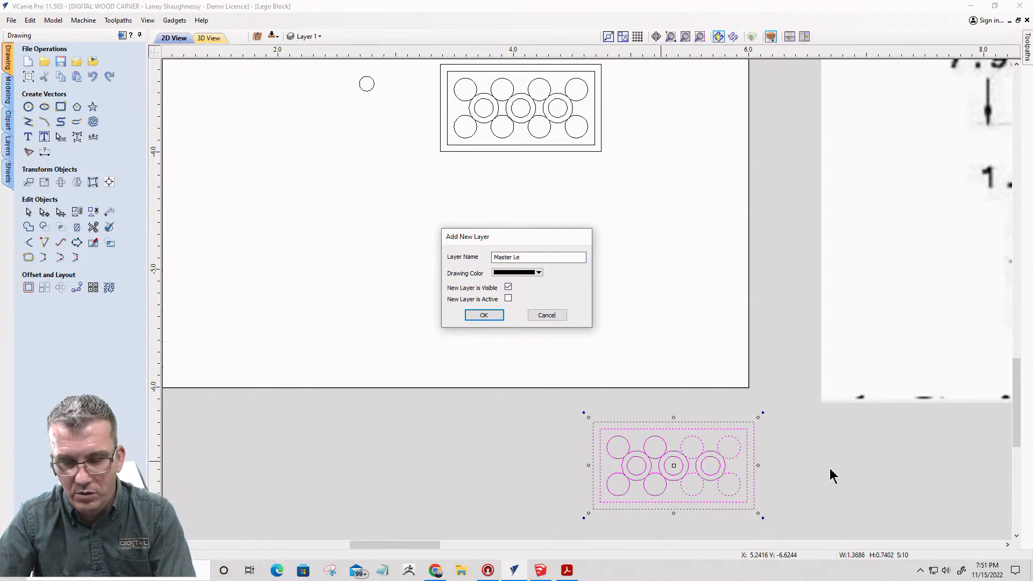
pyautogui.press('BackSpace')
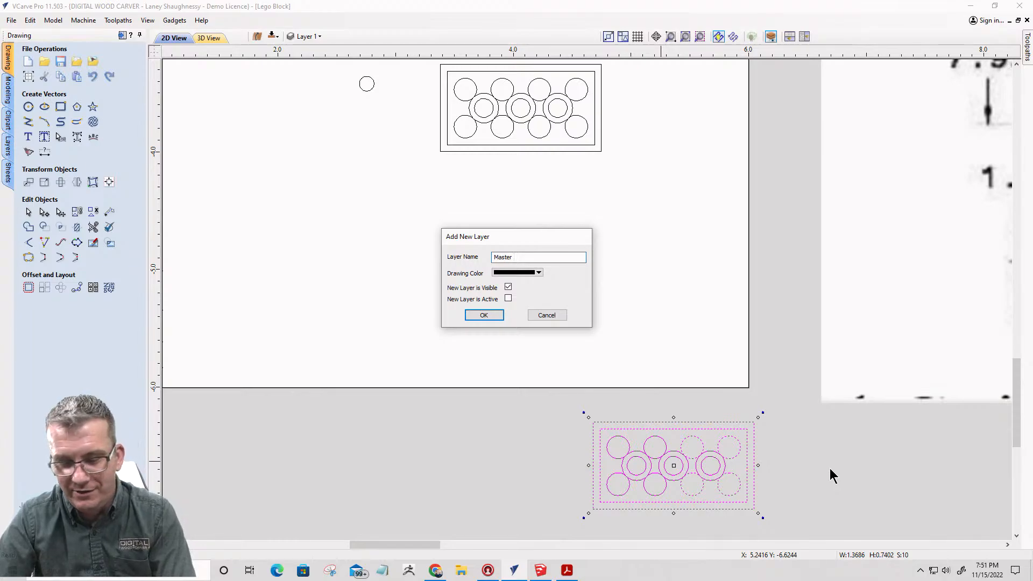
pyautogui.write('Building Block')
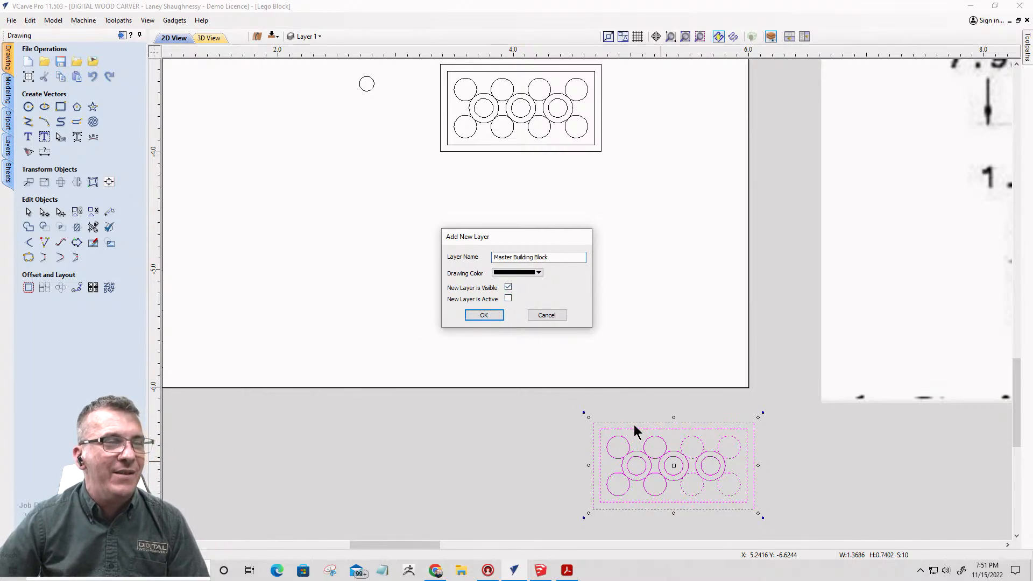
pyautogui.click(508, 287)
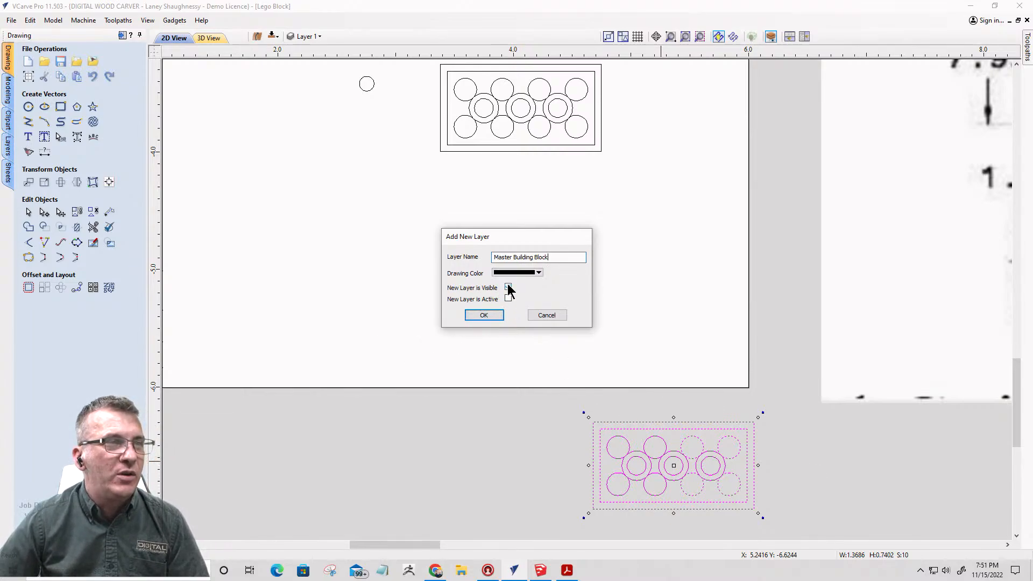
pyautogui.click(483, 315)
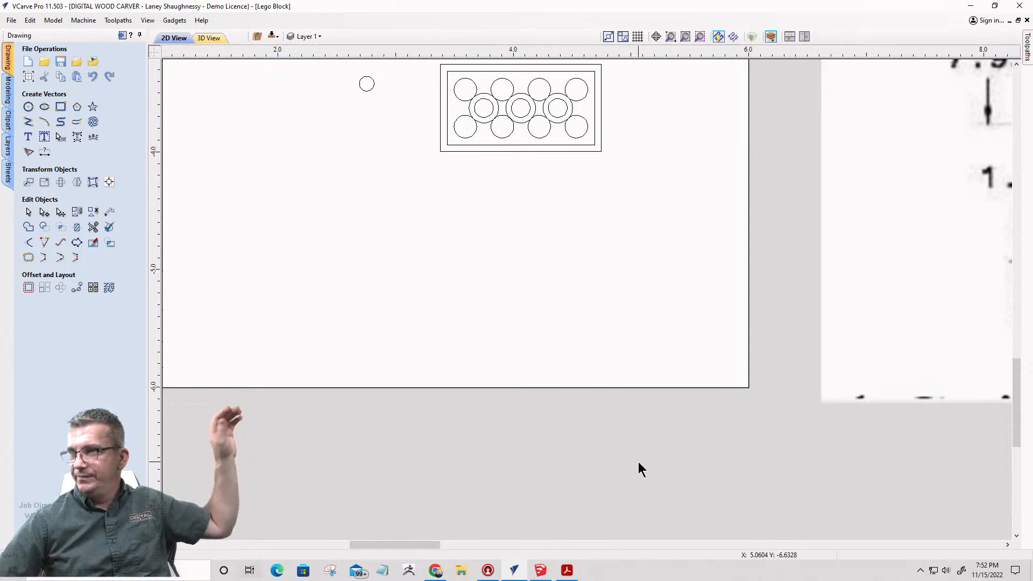
# - Select the whole small block inside the job area and set its resizing unit to percent
pyautogui.scroll(-3, 619, 452)
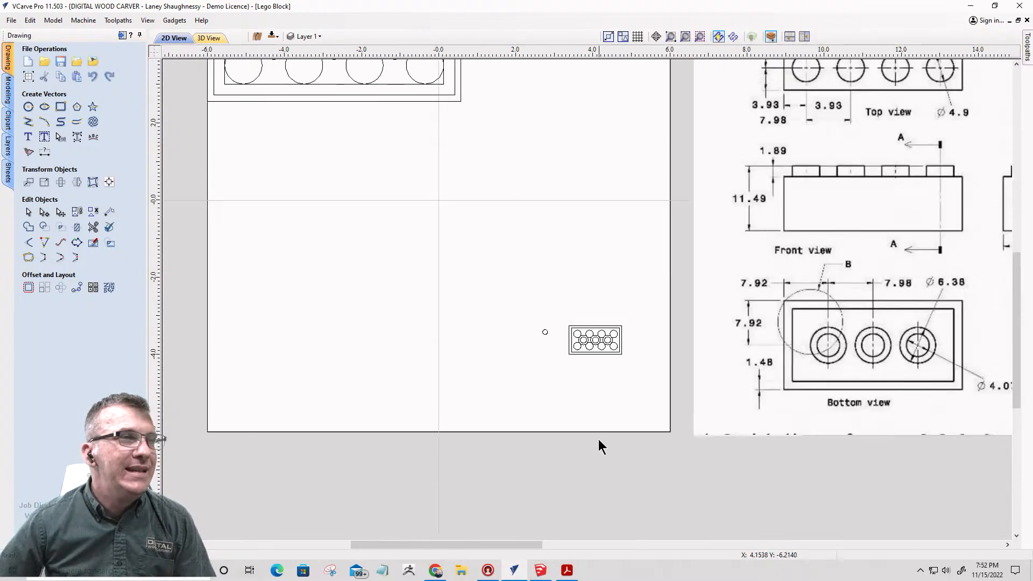
pyautogui.scroll(3, 562, 323)
pyautogui.moveTo(544, 246); pyautogui.dragTo(716, 363)
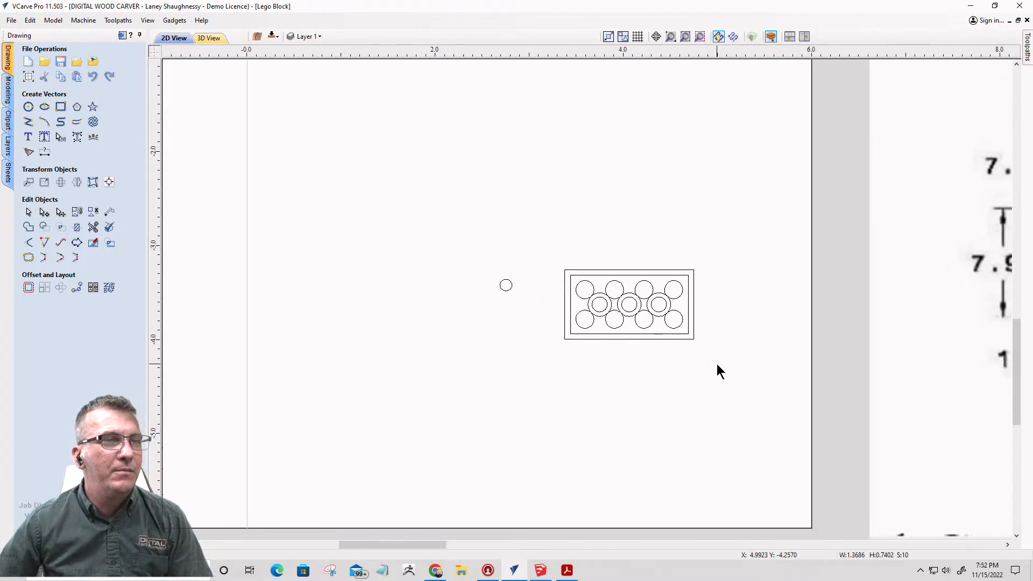
pyautogui.scroll(2, 681, 360)
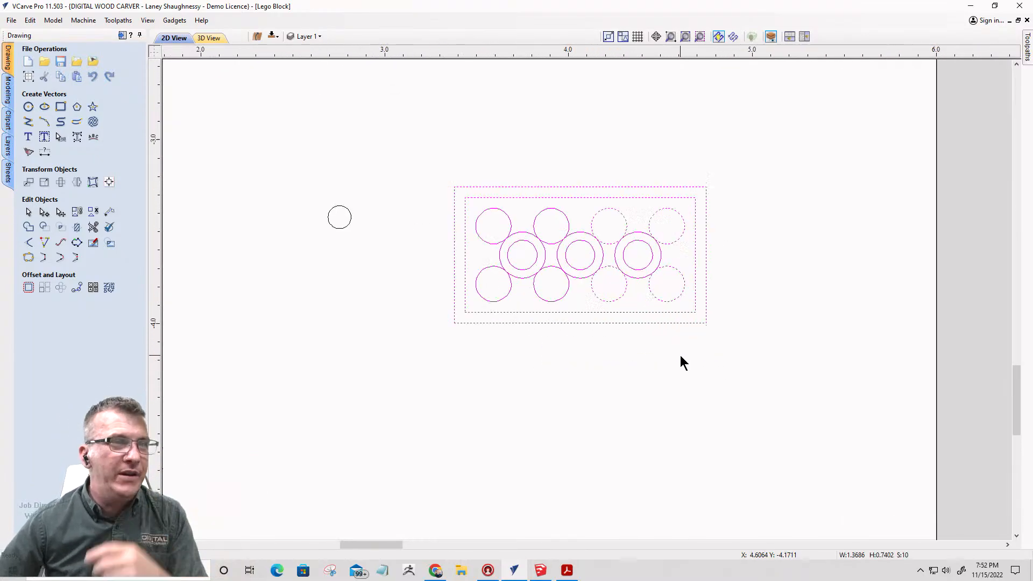
pyautogui.click(28, 181)
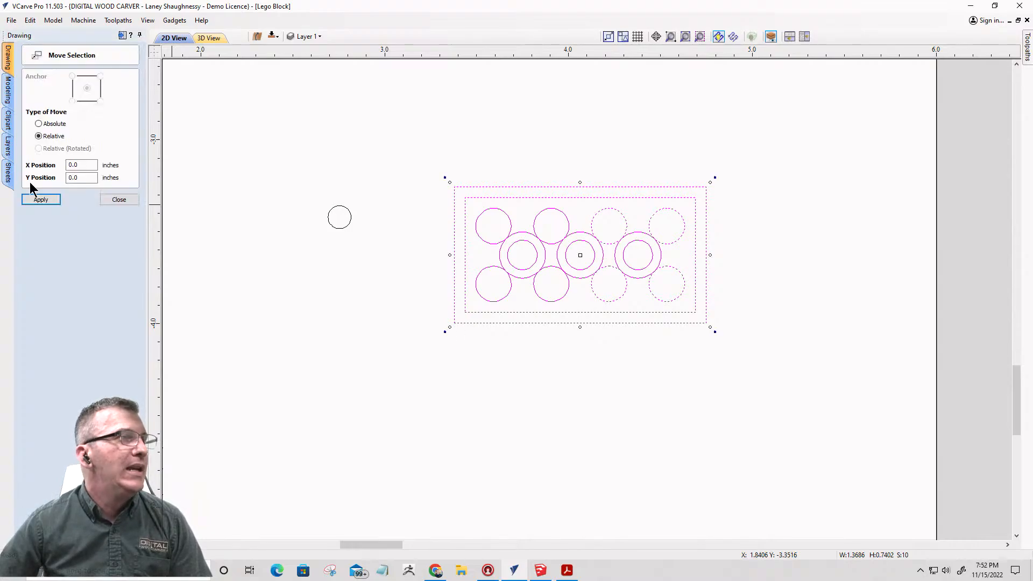
pyautogui.press('Escape')
pyautogui.click(44, 181)
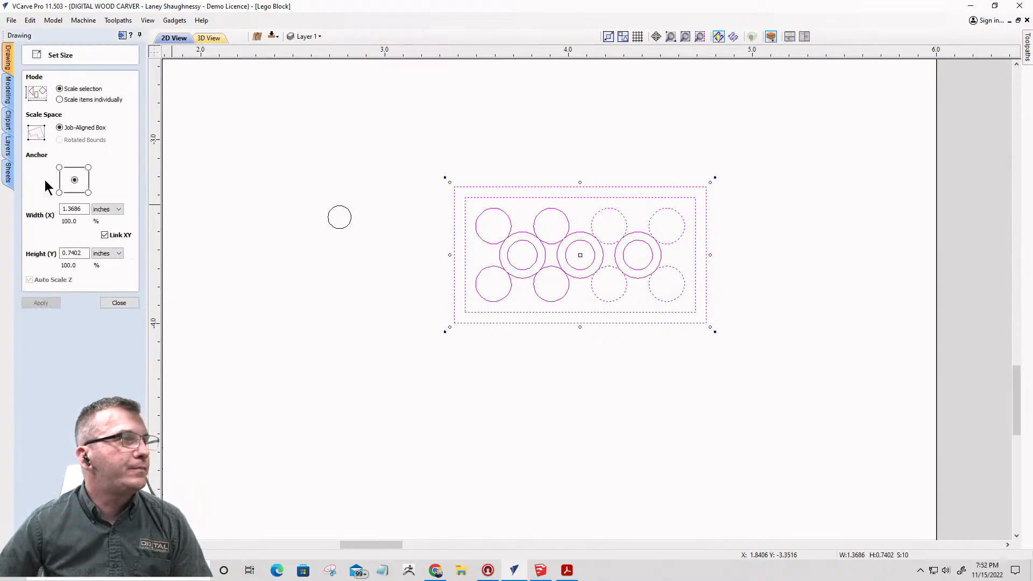
pyautogui.click(107, 210)
pyautogui.click(105, 226)
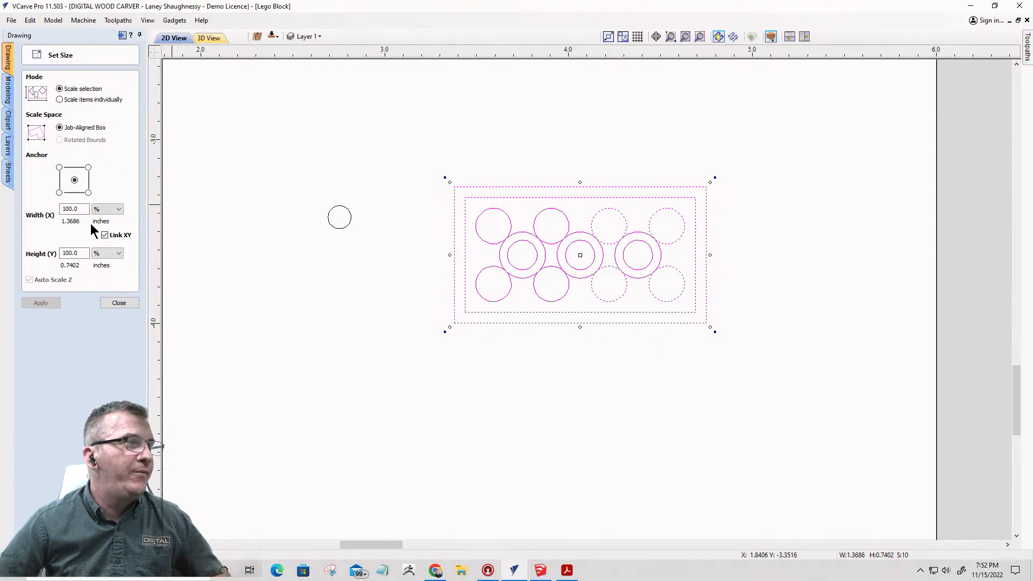
# - Try scaling the selected block to 50 percent, and undo the resize
pyautogui.doubleClick(81, 209)
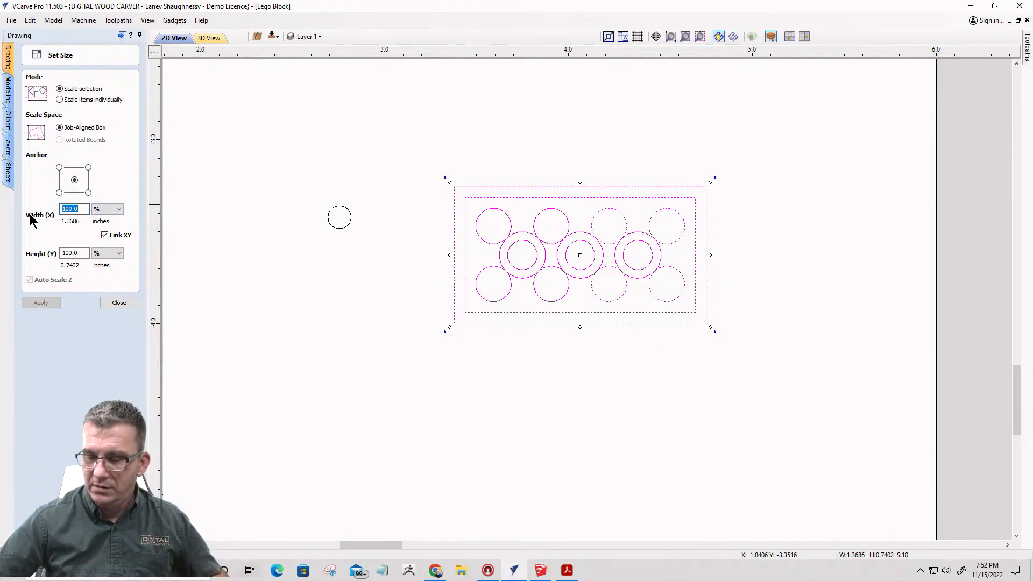
pyautogui.write('50')
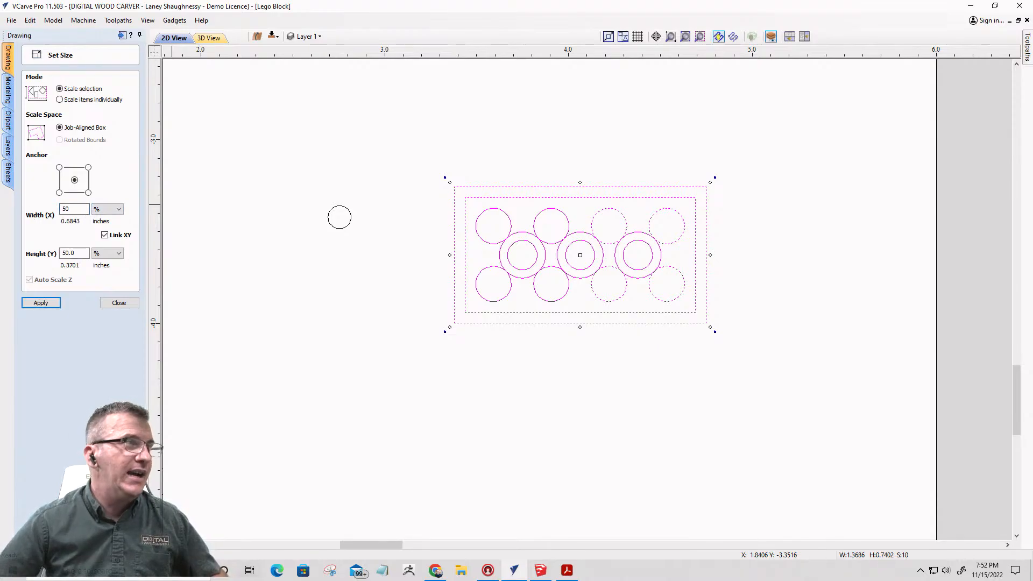
pyautogui.click(38, 303)
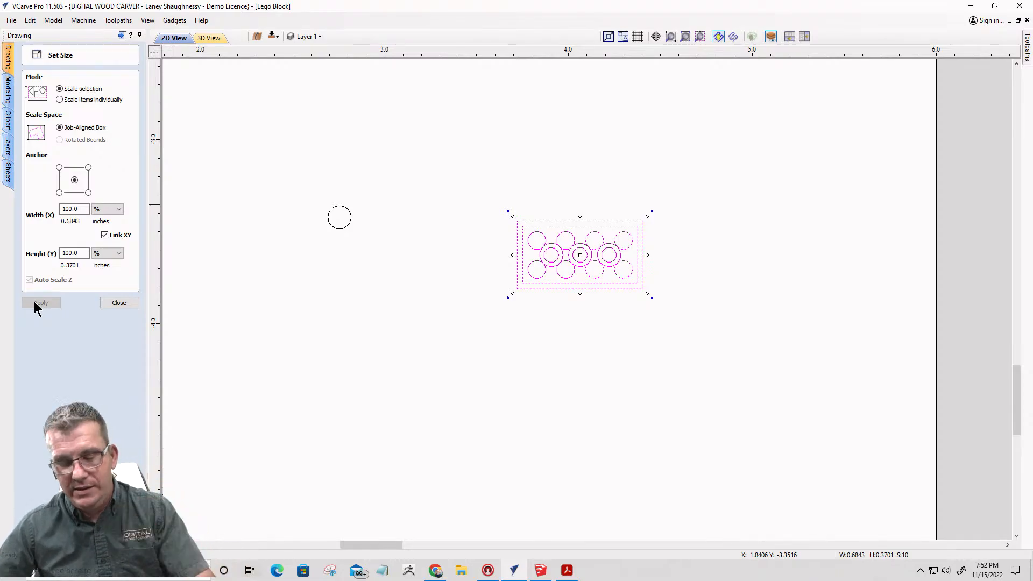
pyautogui.hotkey('ctrl', 'z')
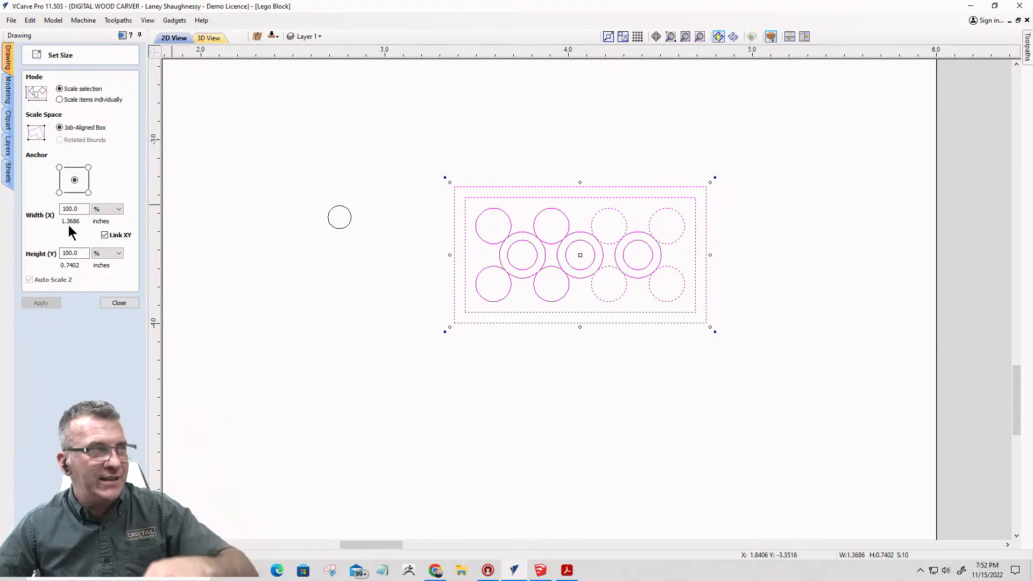
# - Scale the selected block to 150 percent with width and height linked, and finish resizing
pyautogui.moveTo(77, 211); pyautogui.dragTo(64, 211)
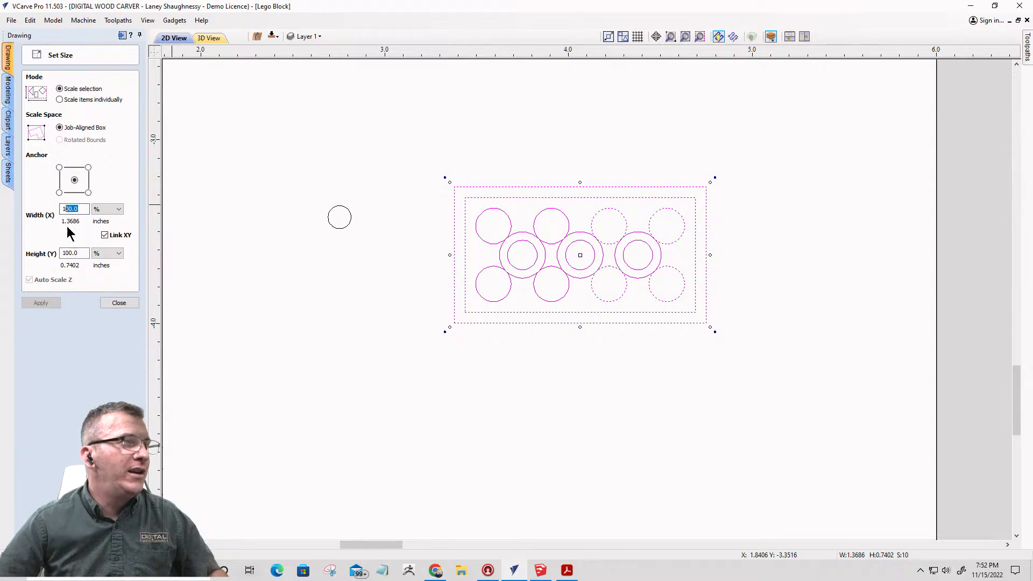
pyautogui.write('50')
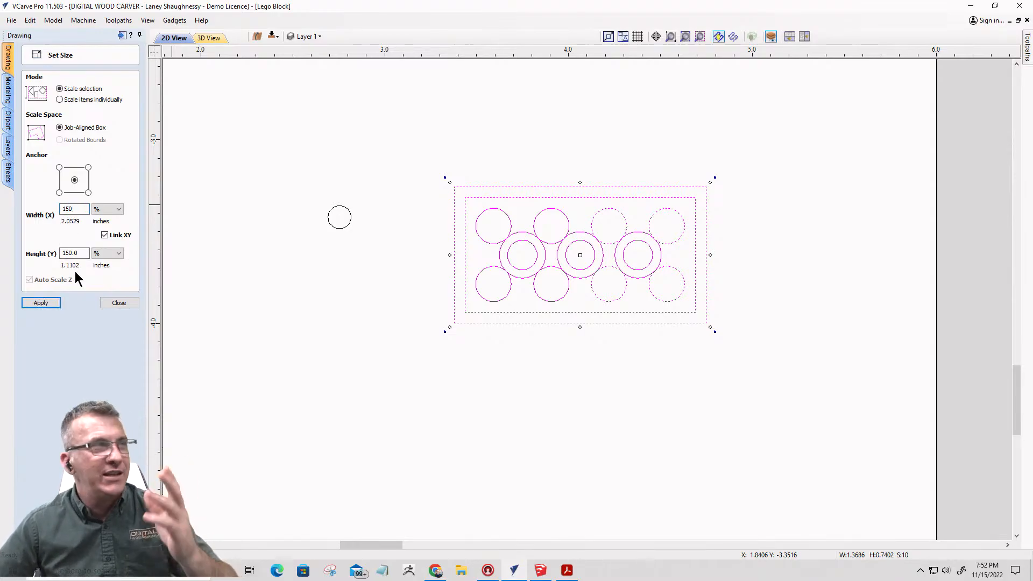
pyautogui.click(37, 302)
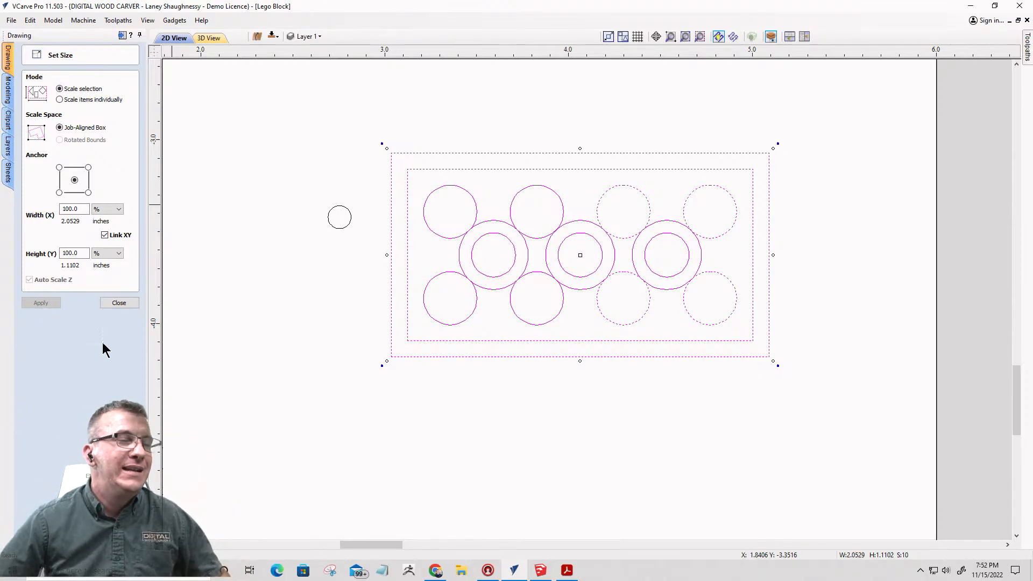
pyautogui.scroll(-1, 318, 253)
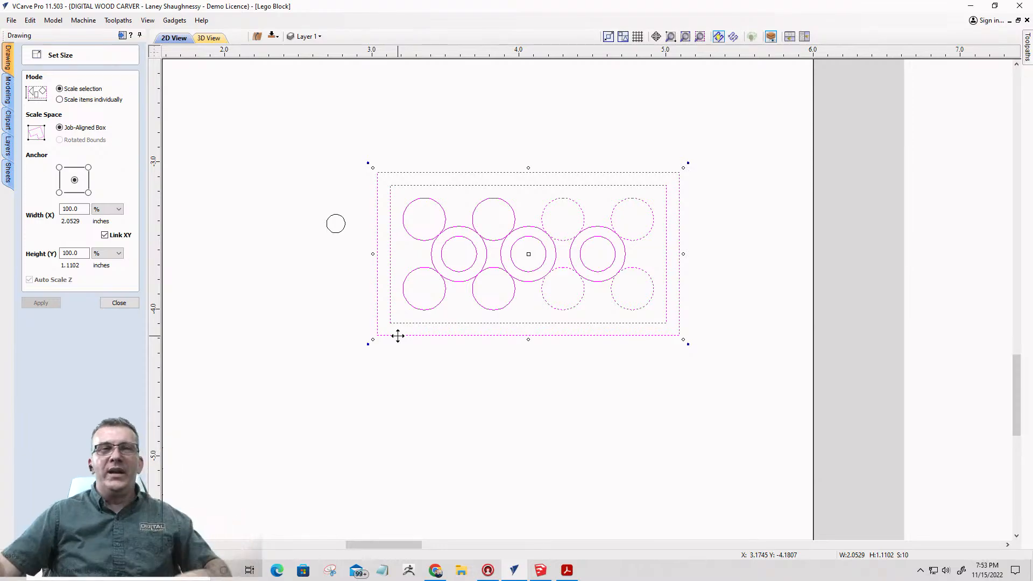
pyautogui.click(110, 303)
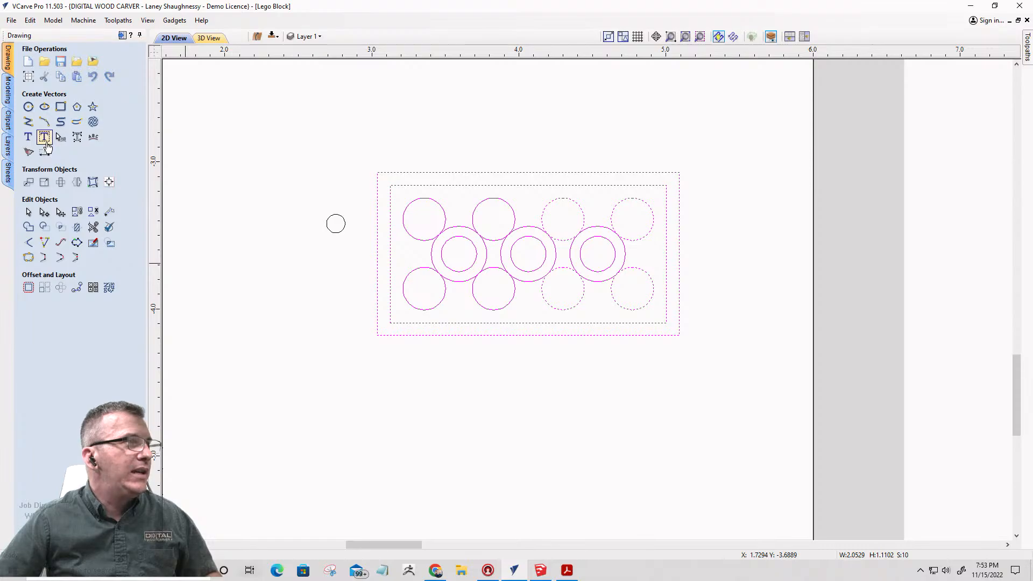
# - Add a horizontal dimension below the enlarged block, spanning the lower corners of its outer rectangle
pyautogui.click(46, 155)
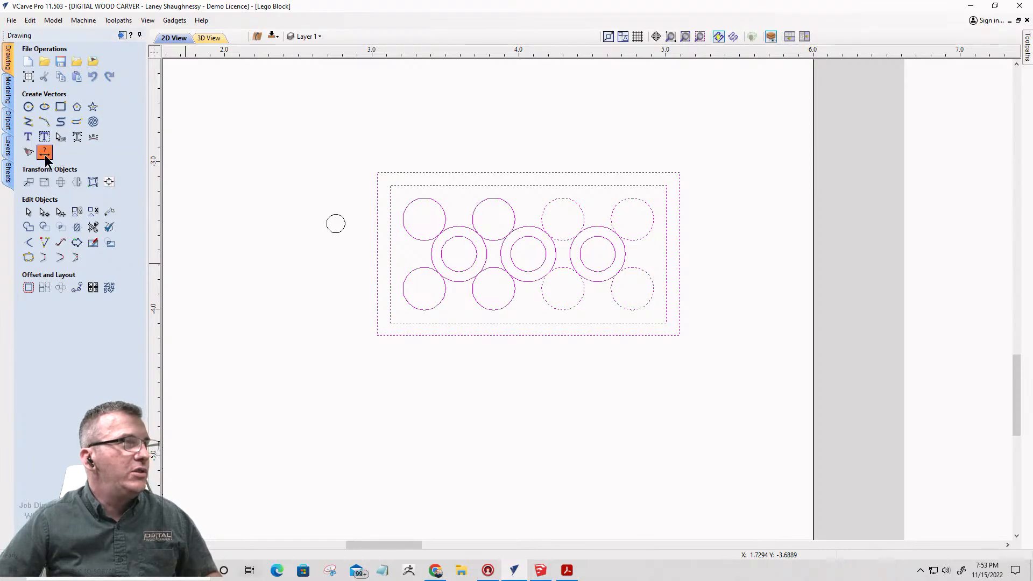
pyautogui.click(46, 158)
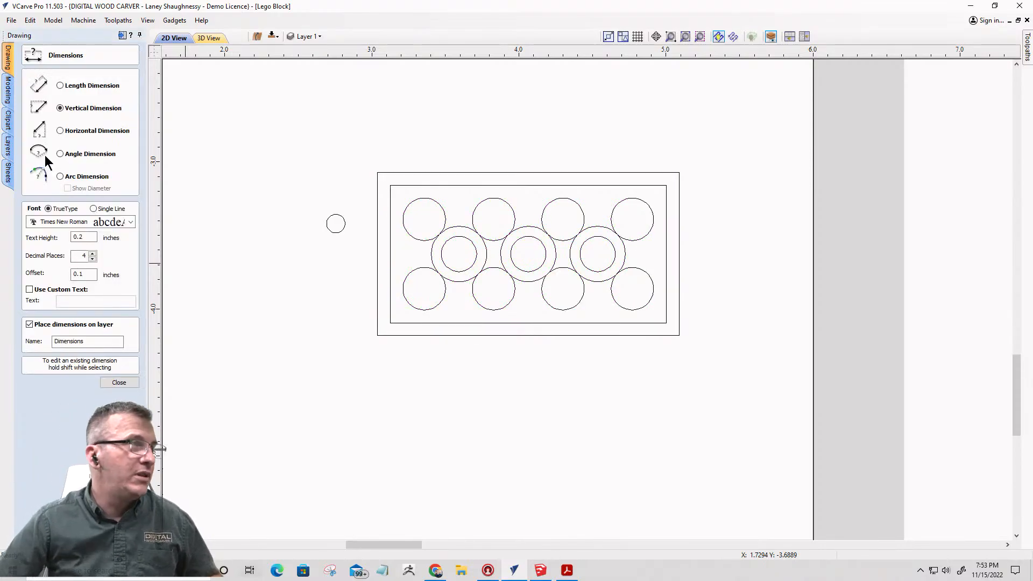
pyautogui.click(60, 131)
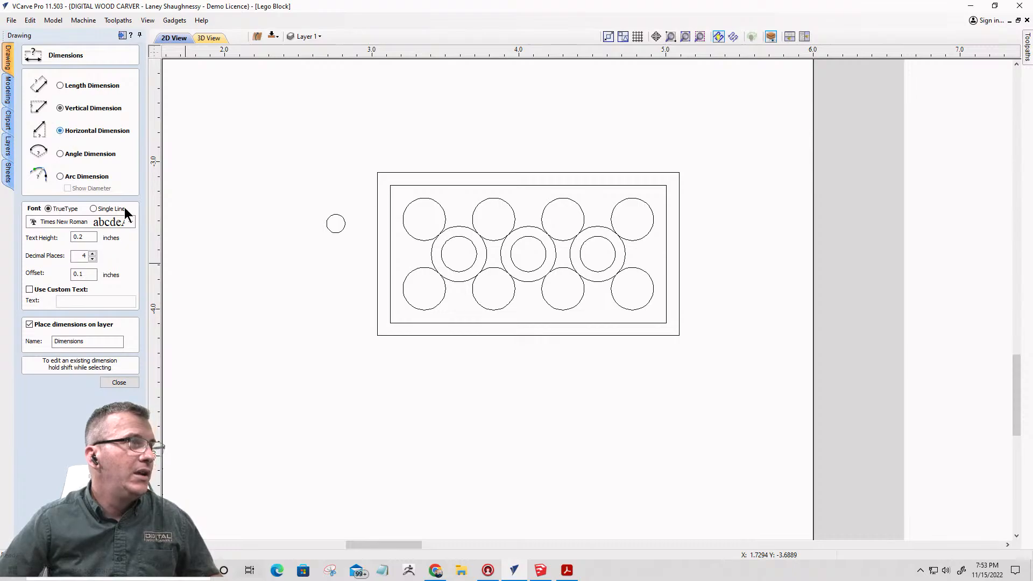
pyautogui.click(377, 336)
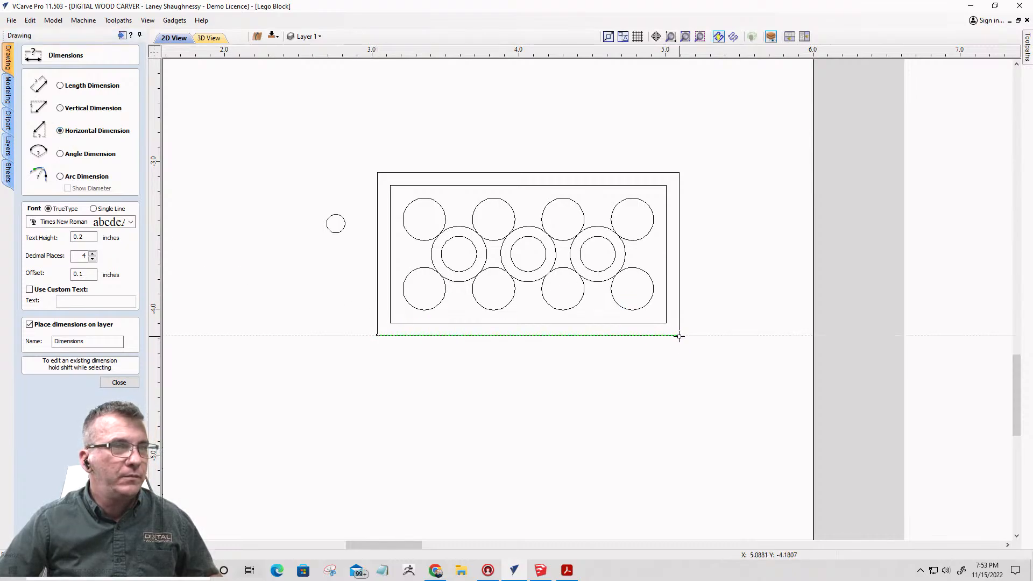
pyautogui.click(679, 335)
pyautogui.click(530, 404)
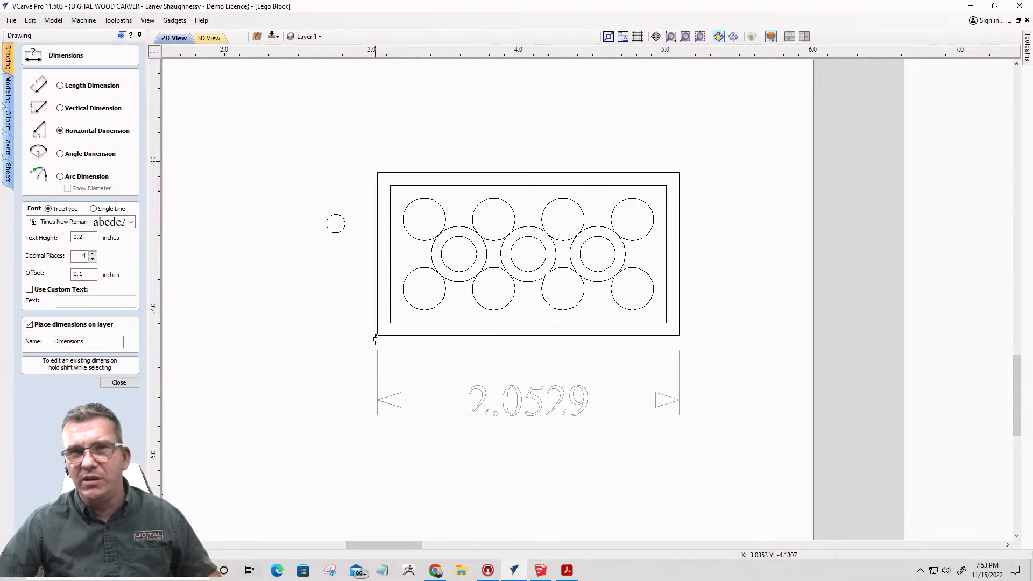
# - Add a vertical dimension beside the enlarged block, spanning the left corners of its outer rectangle
pyautogui.click(60, 108)
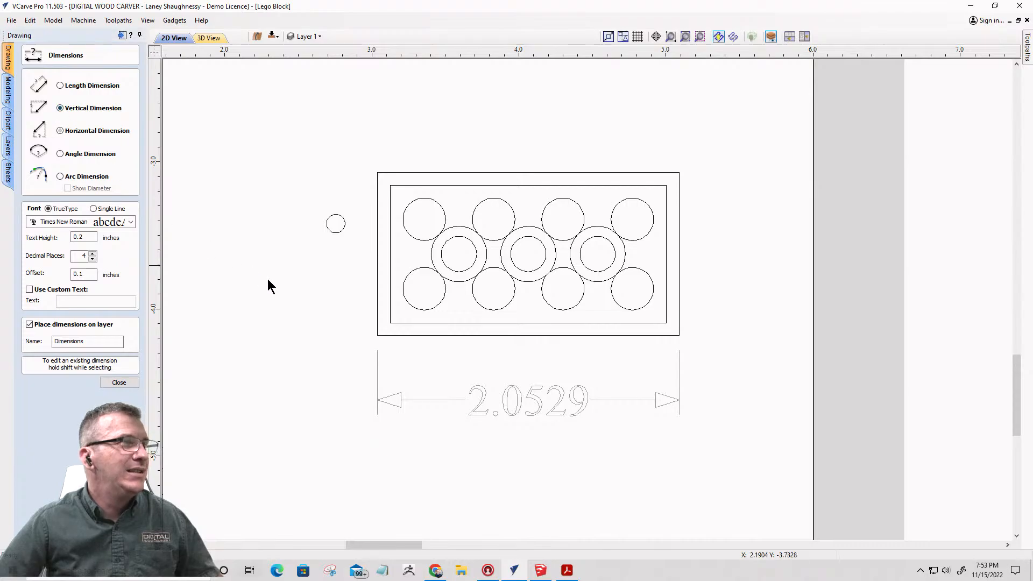
pyautogui.click(377, 335)
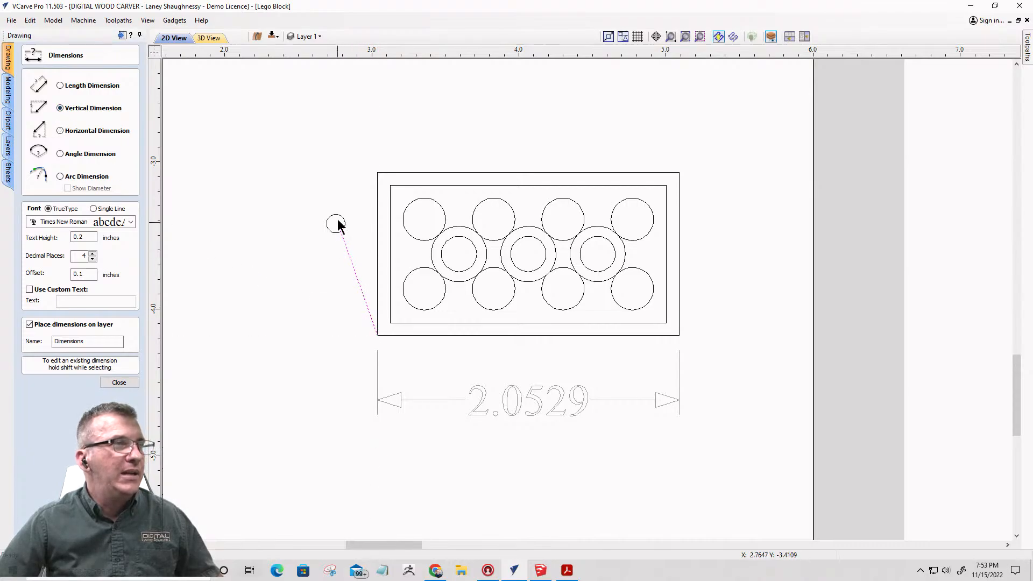
pyautogui.click(378, 173)
pyautogui.click(305, 266)
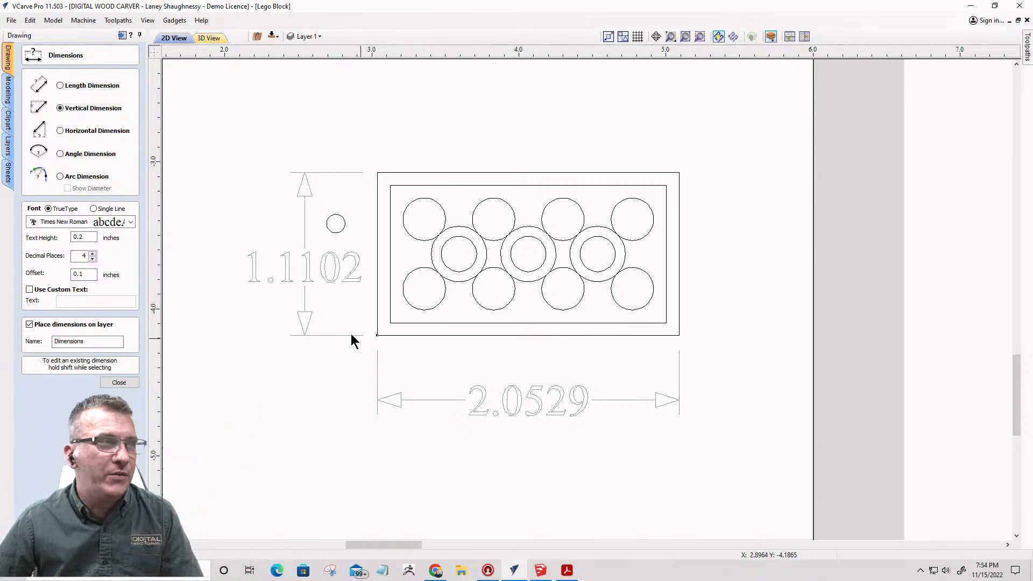
pyautogui.click(127, 382)
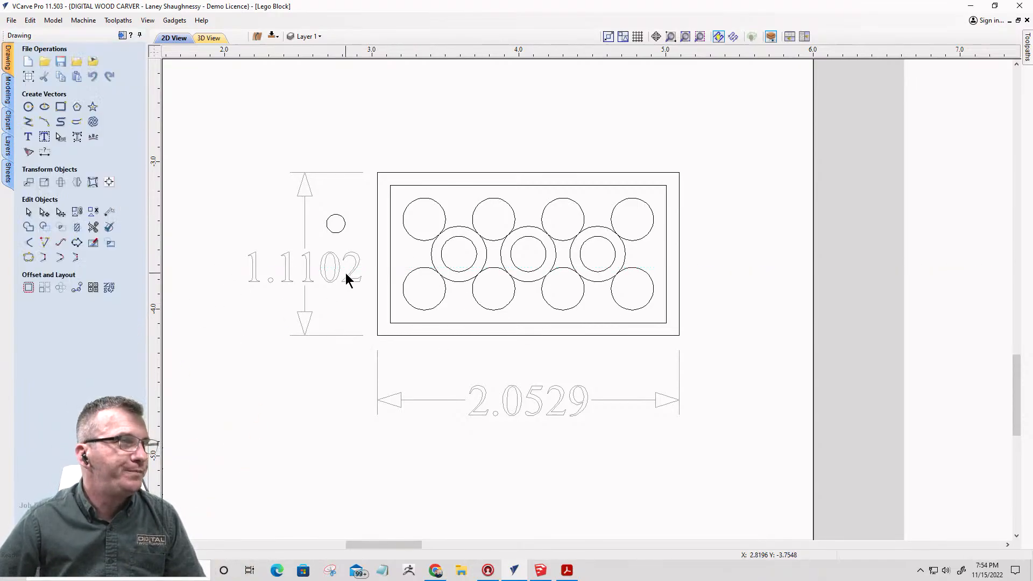
# - Delete the vertical dimension together with the small tool circle beside the block, and delete the horizontal dimension below it
pyautogui.click(281, 268)
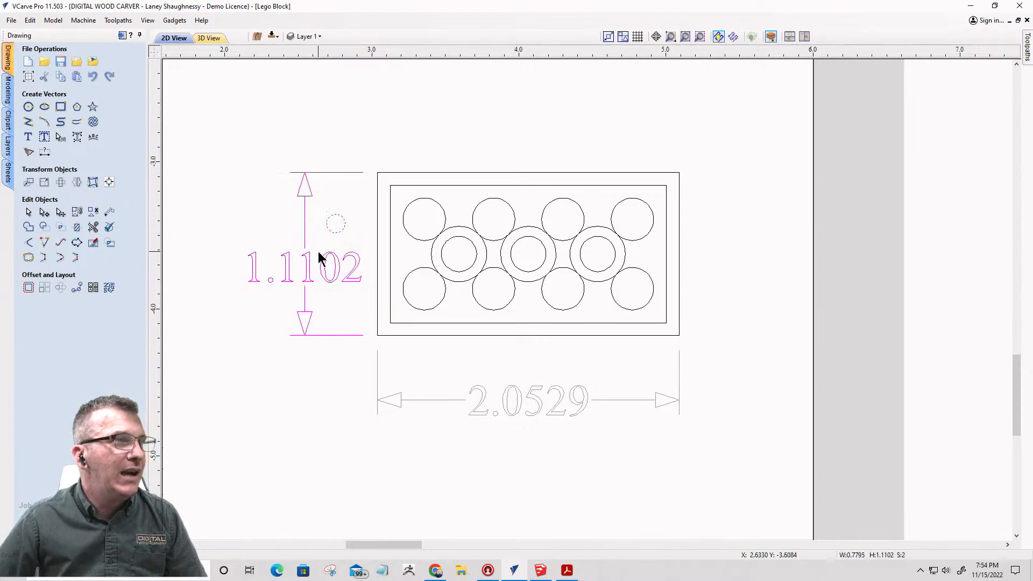
pyautogui.press('Delete')
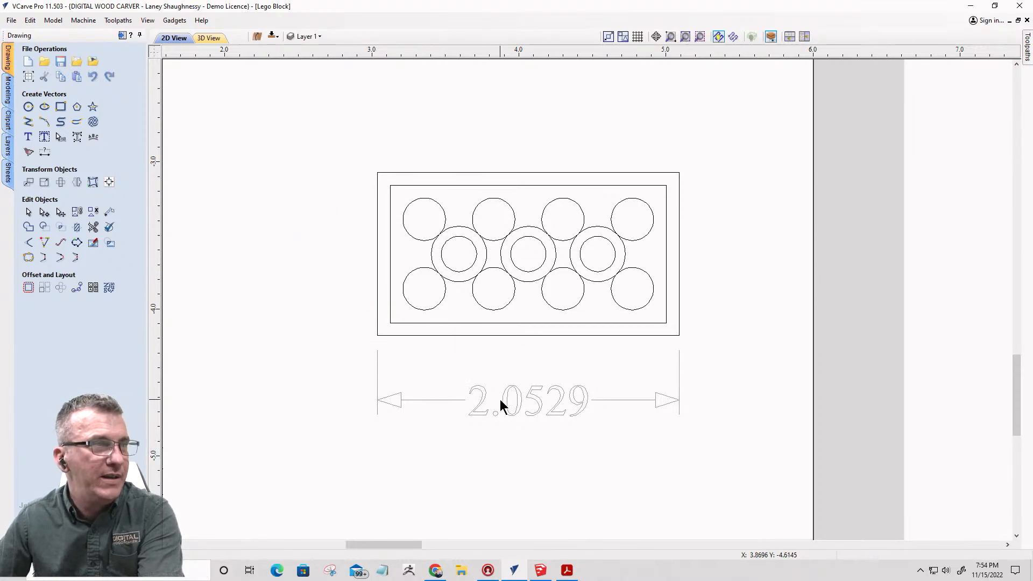
pyautogui.click(503, 399)
pyautogui.press('Delete')
# - Select the whole small block and move it into the lower-left corner of the job area
pyautogui.scroll(-3, 568, 325)
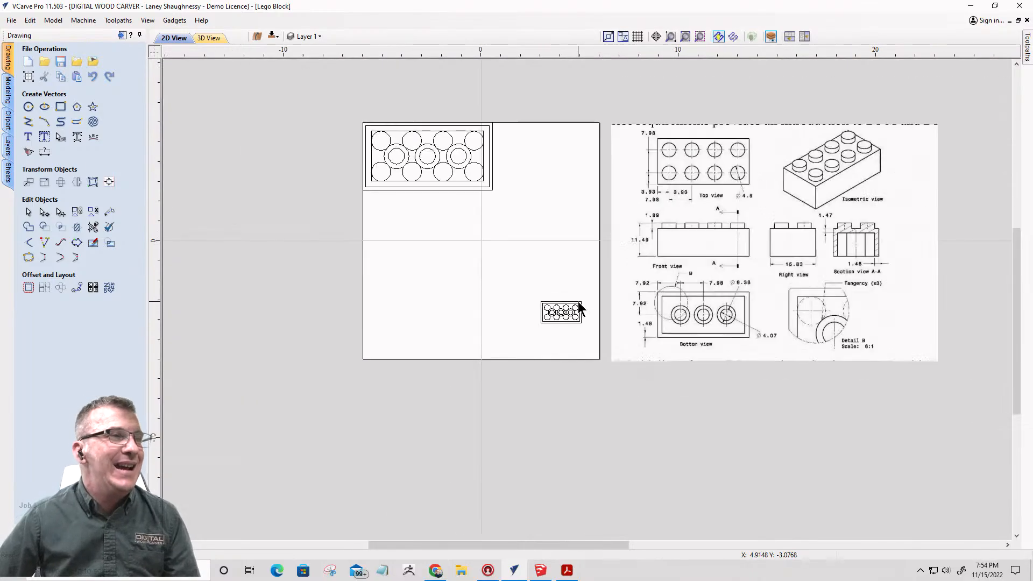
pyautogui.moveTo(518, 286); pyautogui.dragTo(595, 346)
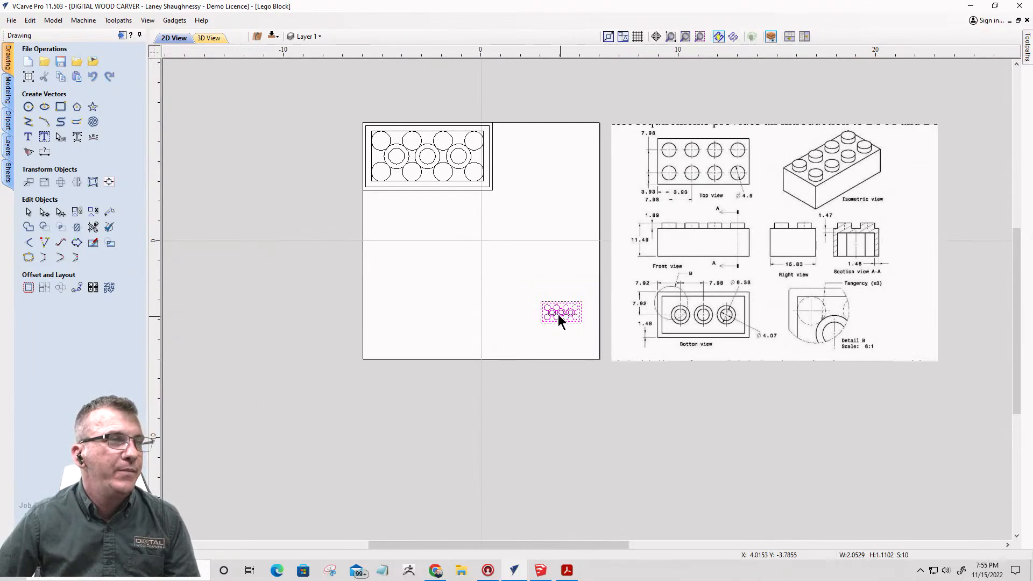
pyautogui.moveTo(550, 313); pyautogui.dragTo(379, 343)
pyautogui.scroll(1, 375, 370)
pyautogui.scroll(1, 463, 316)
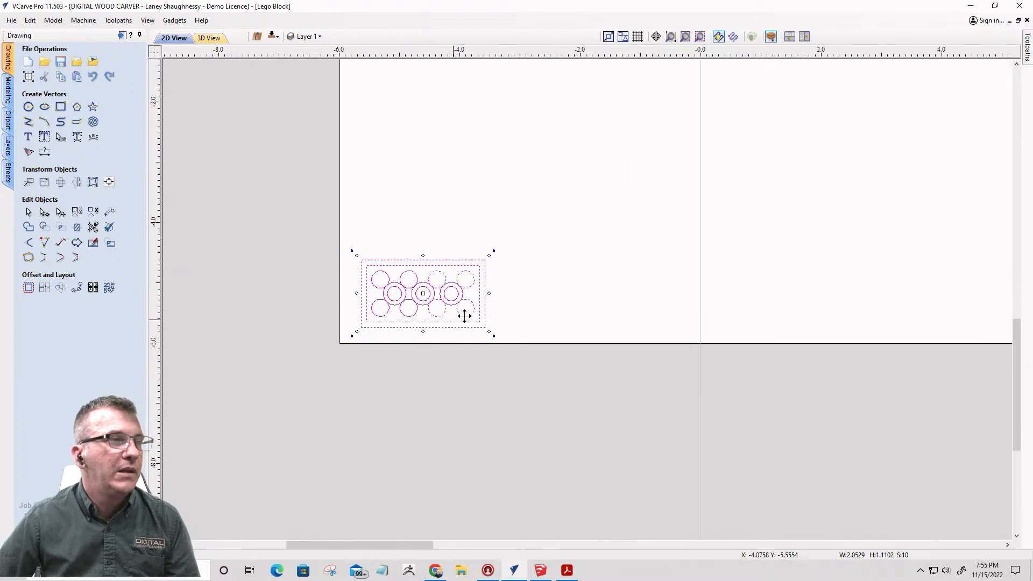
pyautogui.scroll(-3, 452, 277)
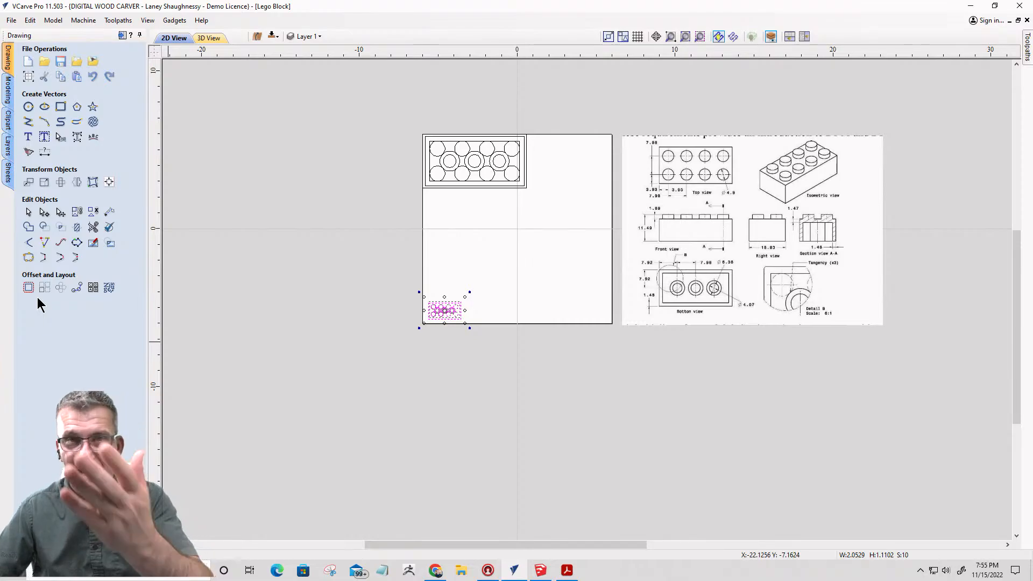
# - Create a second sheet, keep its default name and make it the active sheet
pyautogui.click(7, 177)
pyautogui.click(26, 539)
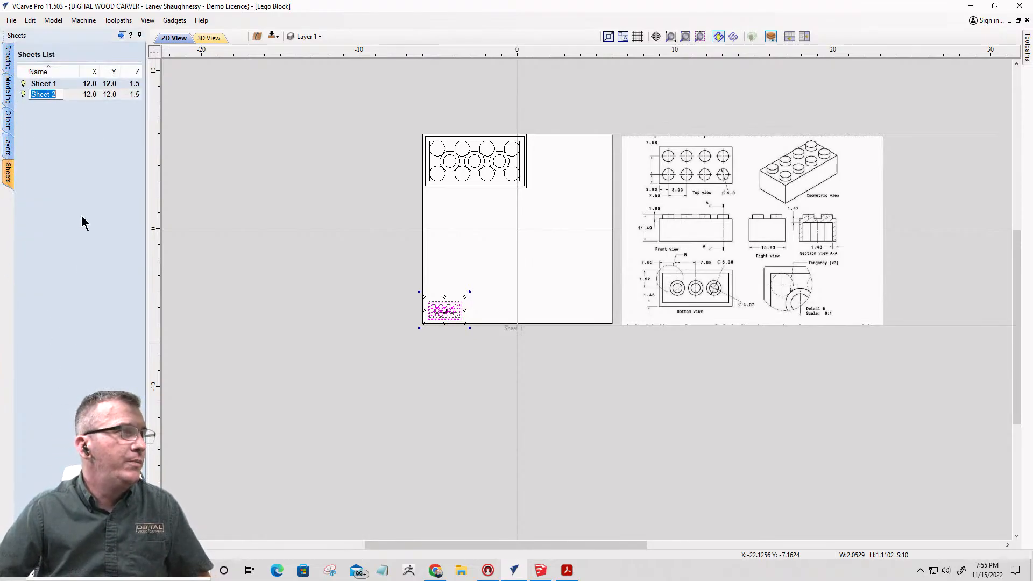
pyautogui.click(94, 97)
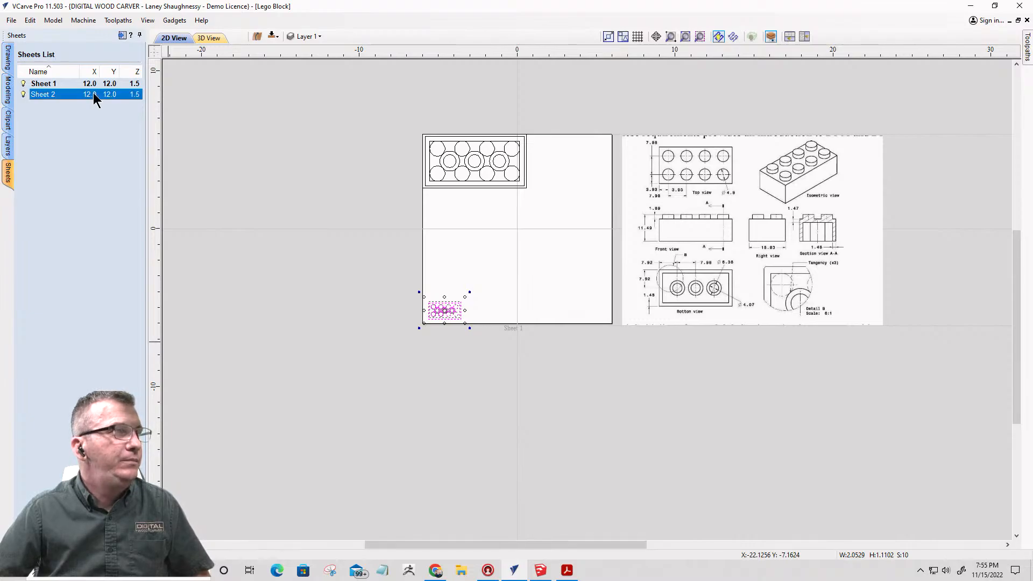
pyautogui.click(93, 98)
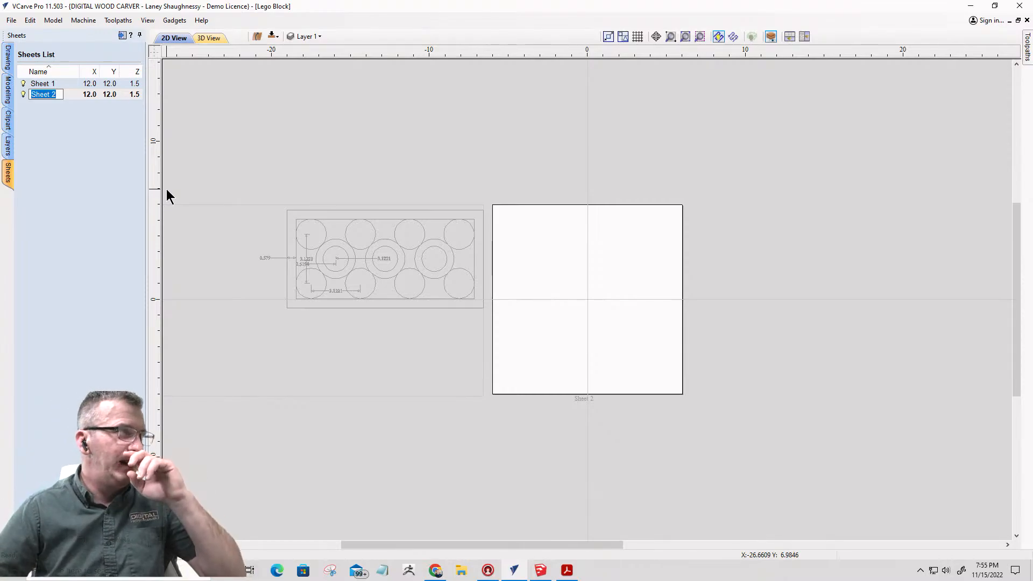
pyautogui.click(86, 96)
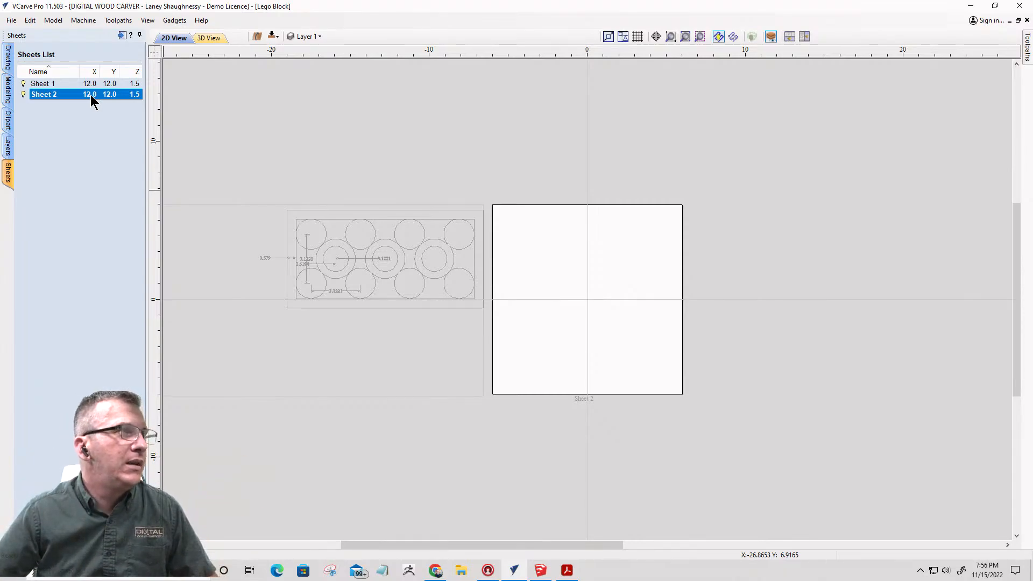
# - Set the new sheet's size to 24 inches wide, 7.25 inches high and .75 inches thick
pyautogui.doubleClick(68, 95)
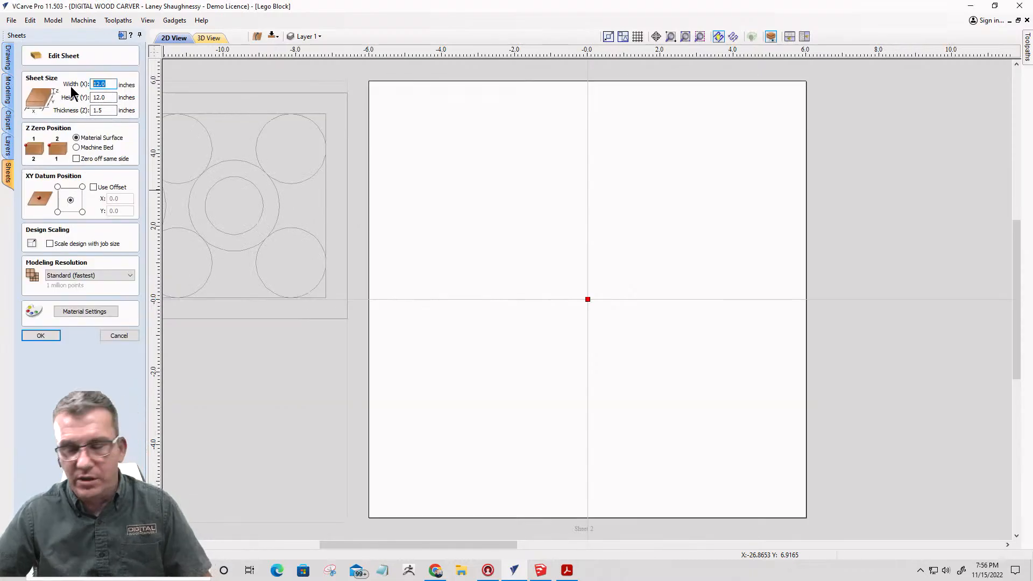
pyautogui.write('24')
pyautogui.press('Tab')
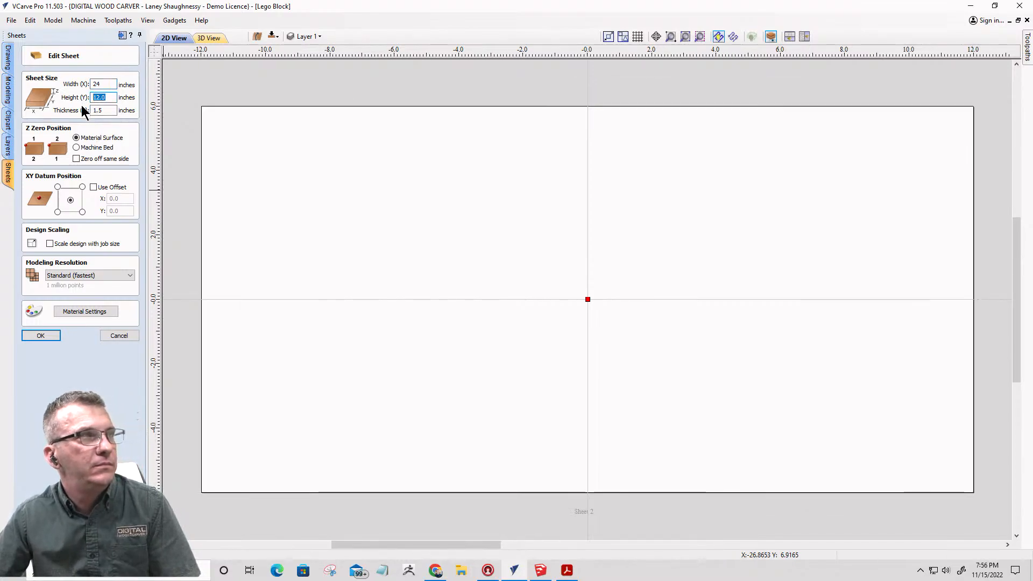
pyautogui.write('7')
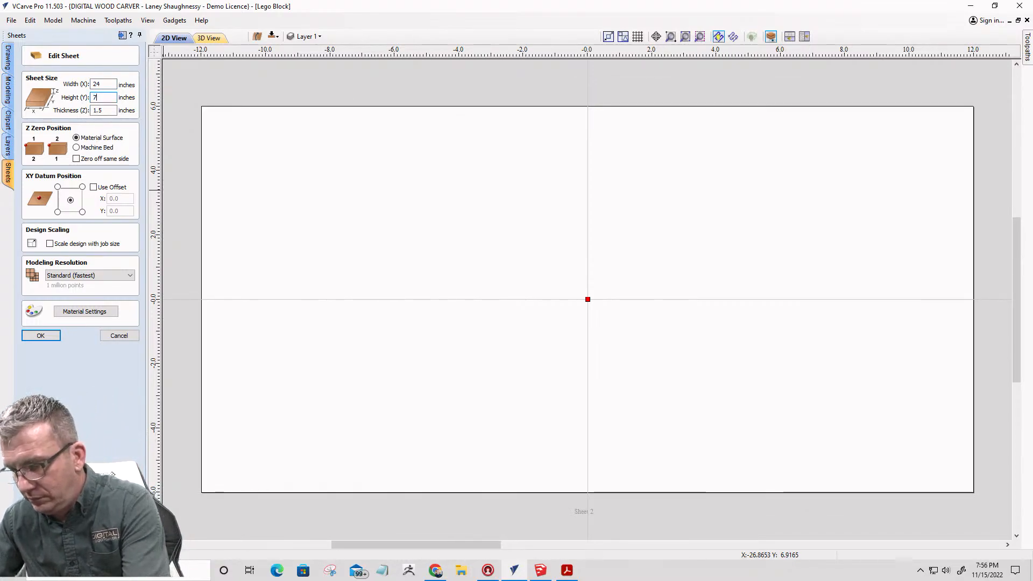
pyautogui.write('.25')
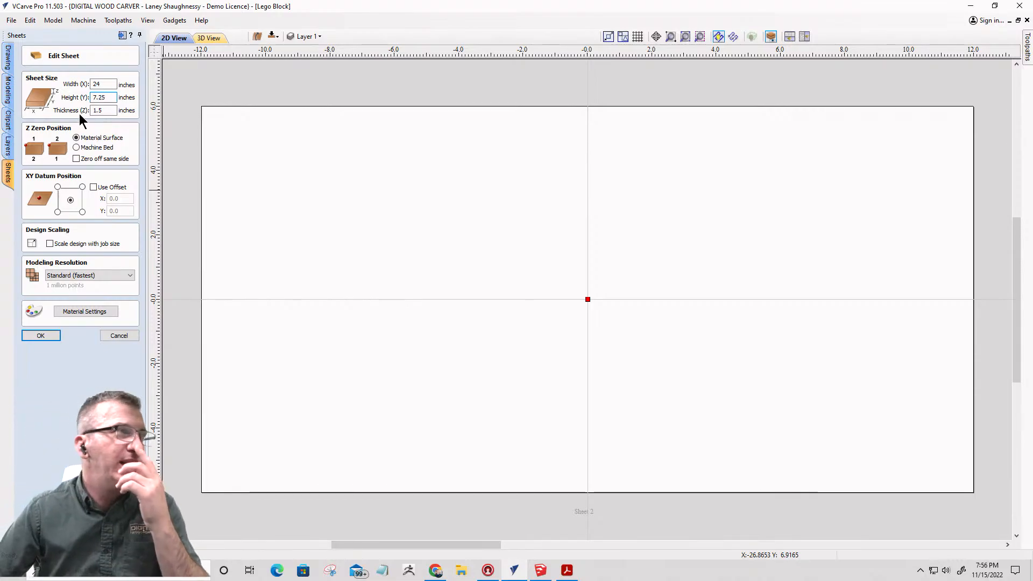
pyautogui.doubleClick(102, 112)
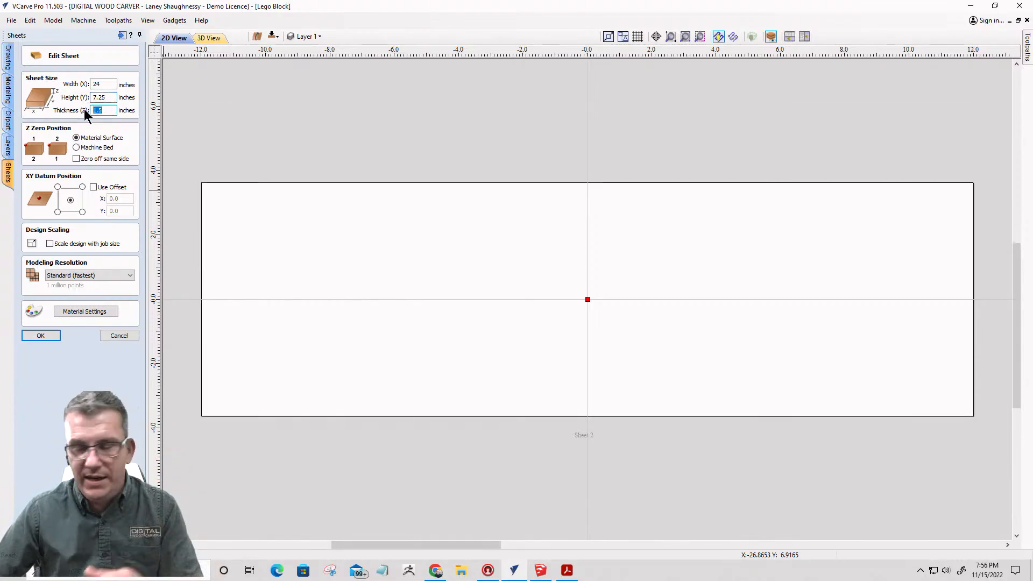
pyautogui.write('.75')
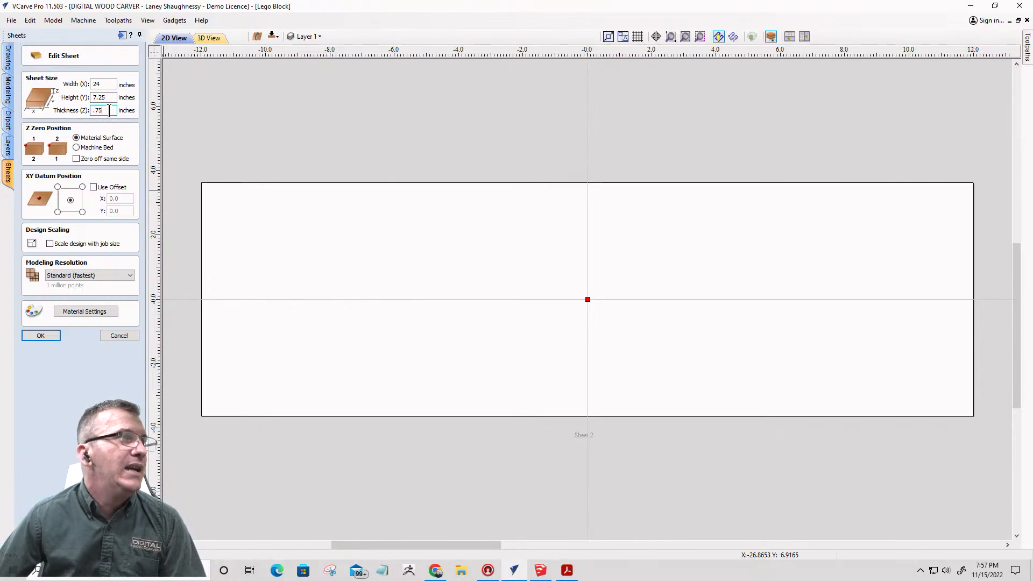
pyautogui.moveTo(110, 110); pyautogui.dragTo(64, 112)
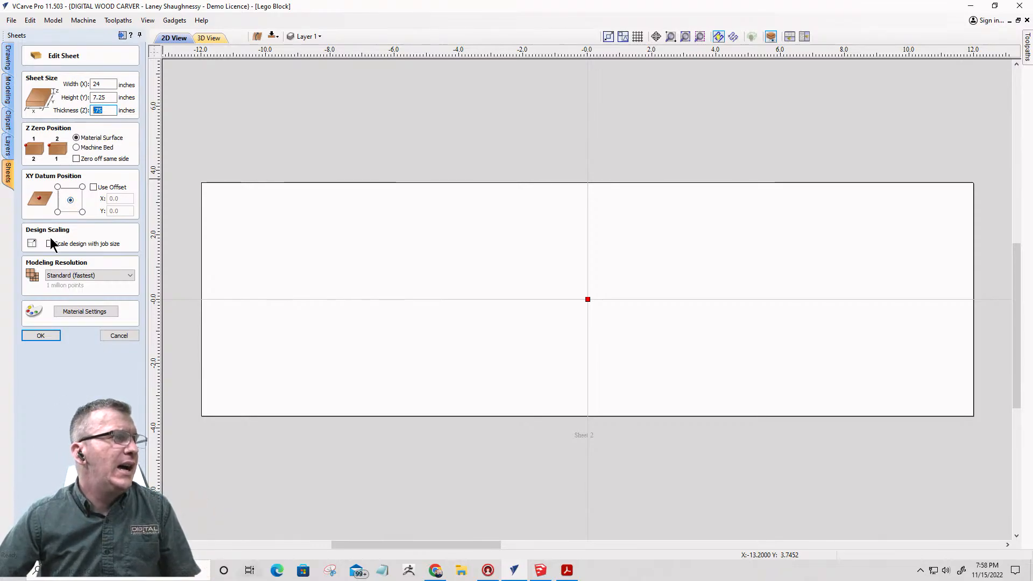
# - Set the new sheet's modeling resolution to Very High (7 x Slower) and apply the sheet settings
pyautogui.click(74, 277)
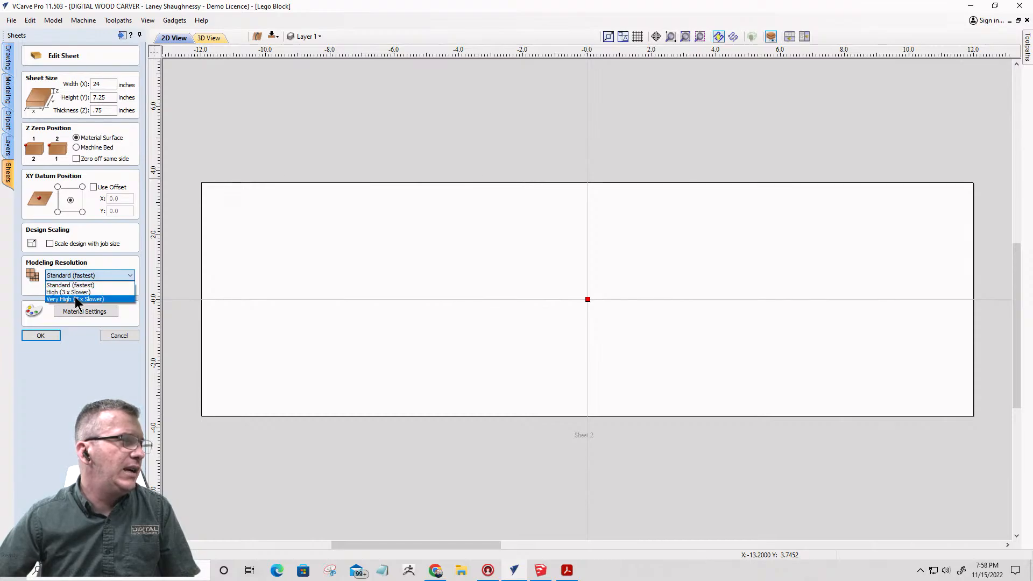
pyautogui.click(75, 299)
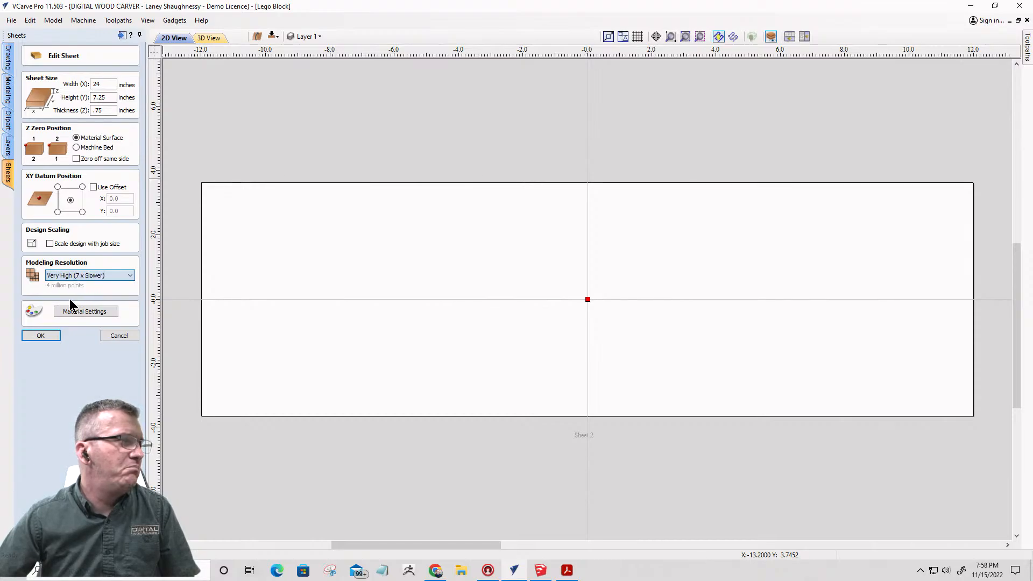
pyautogui.click(42, 335)
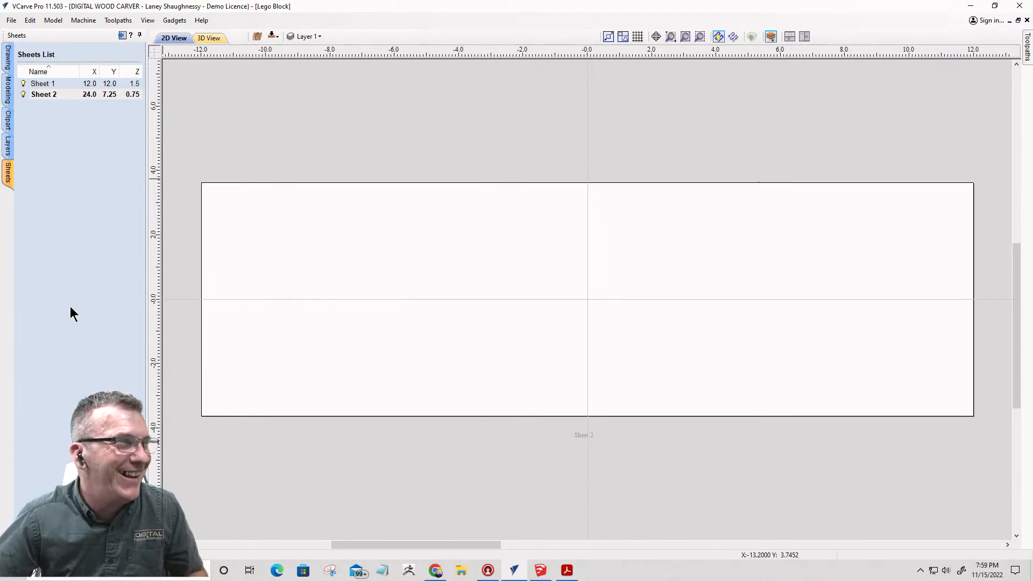
# - Make Sheet 1 active, select its small block in the lower-left corner and copy it to Sheet 2
pyautogui.scroll(-6, 454, 265)
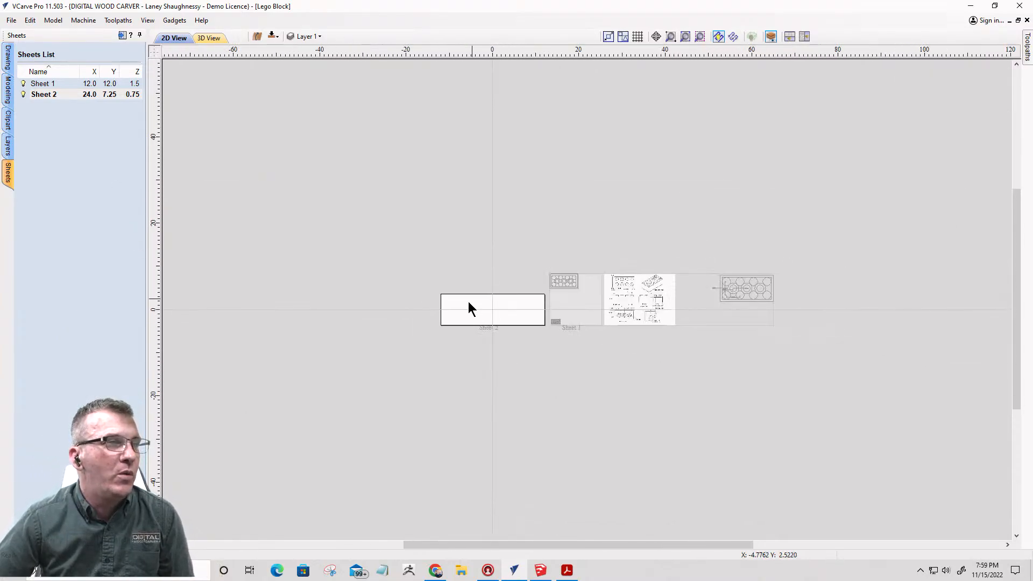
pyautogui.scroll(4, 468, 308)
pyautogui.scroll(-2, 526, 359)
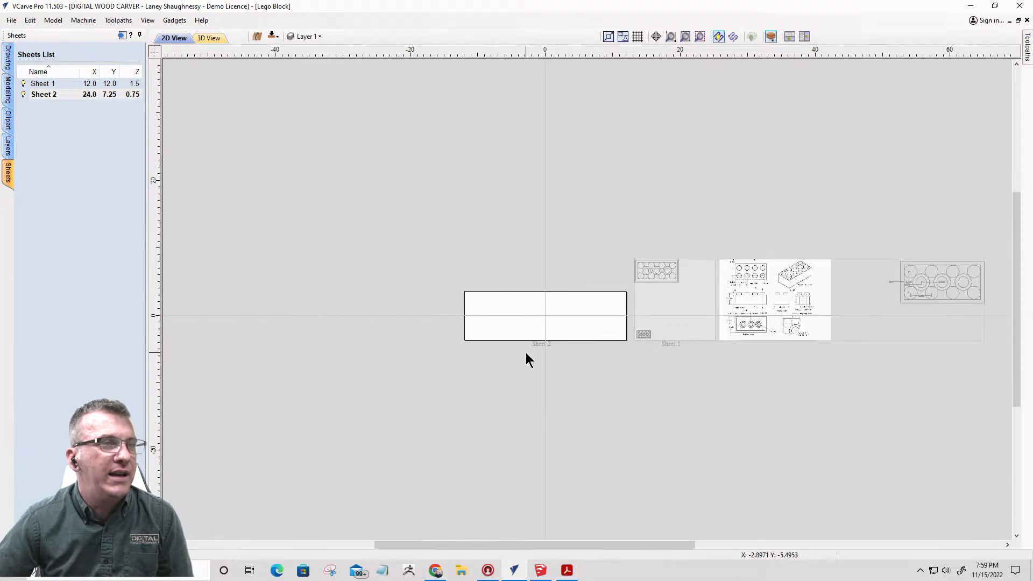
pyautogui.scroll(3, 545, 323)
pyautogui.scroll(-3, 547, 323)
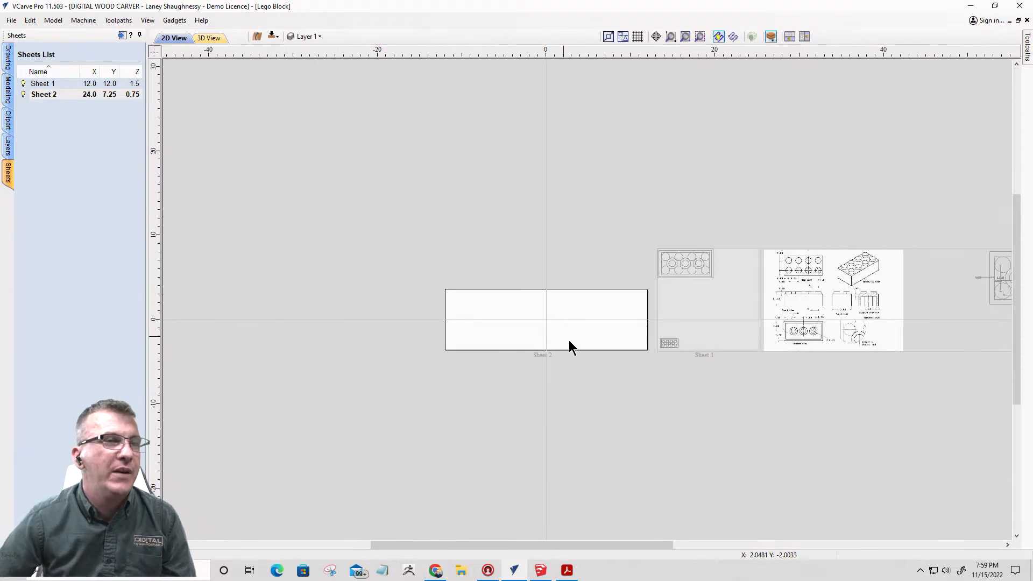
pyautogui.click(700, 323)
pyautogui.scroll(4, 355, 331)
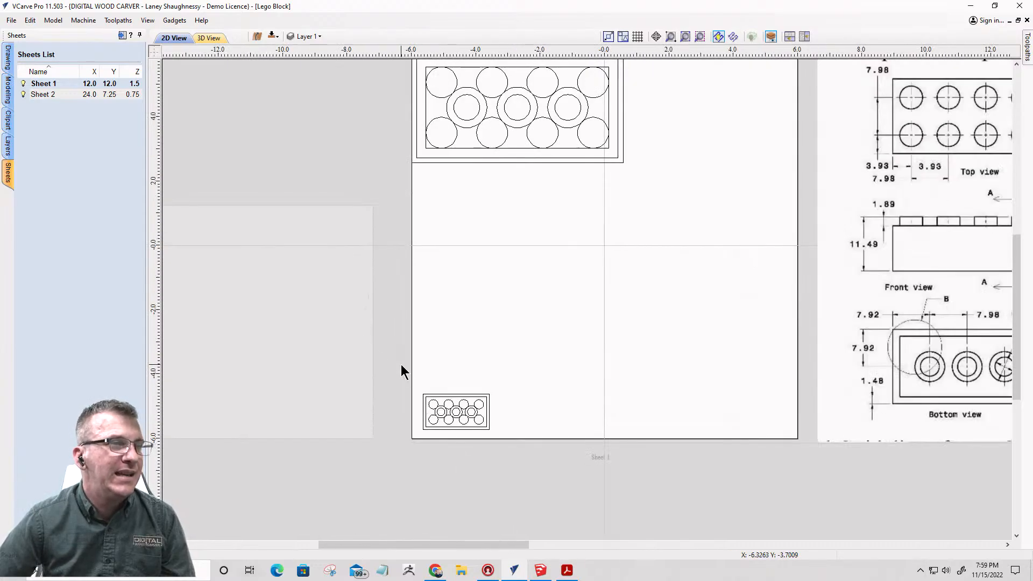
pyautogui.click(454, 408)
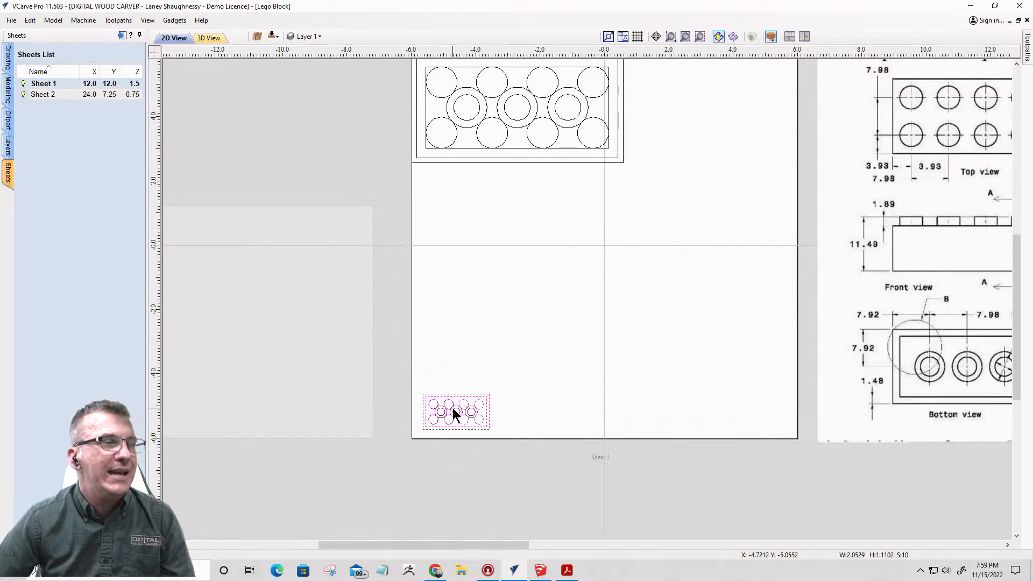
pyautogui.rightClick(453, 408)
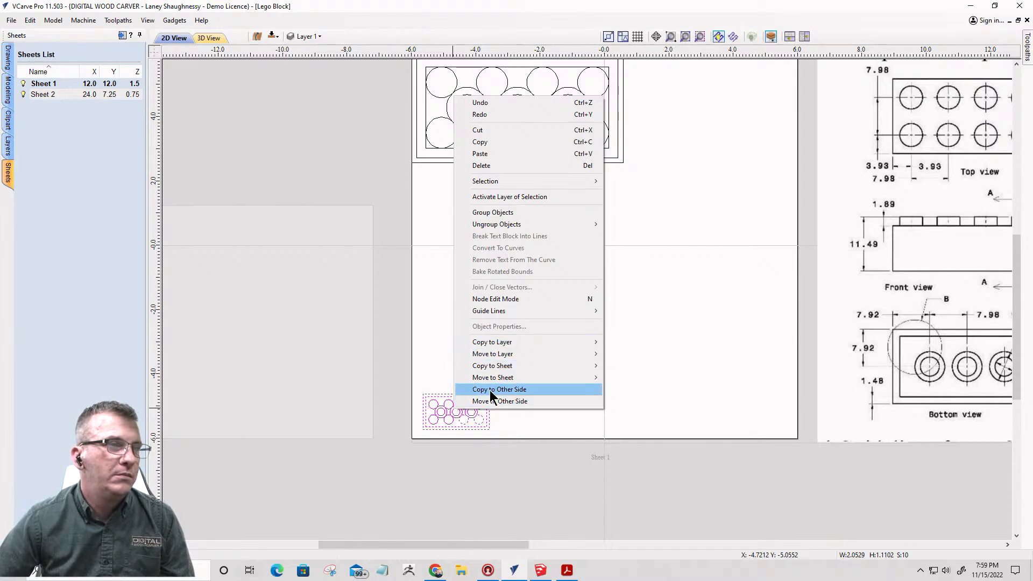
pyautogui.moveTo(490, 366)
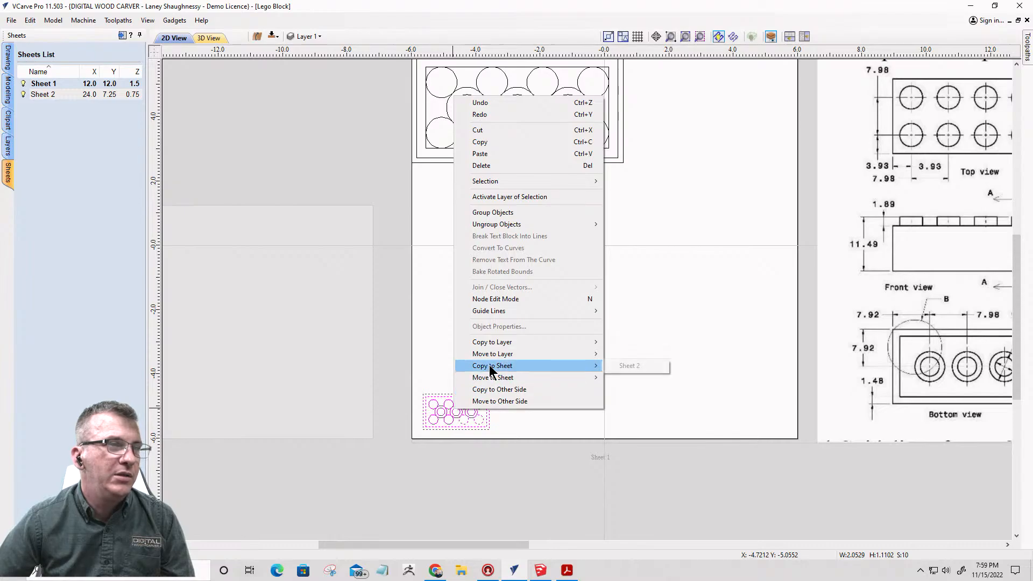
pyautogui.click(630, 366)
# - Make Sheet 2 the active sheet and bring its copied block into close view
pyautogui.scroll(-4, 753, 352)
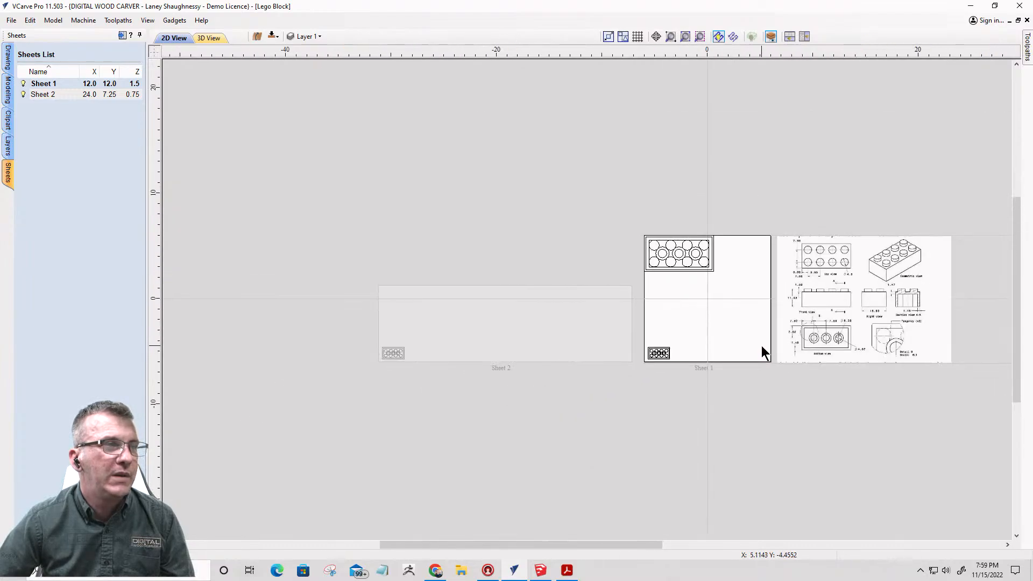
pyautogui.scroll(4, 359, 352)
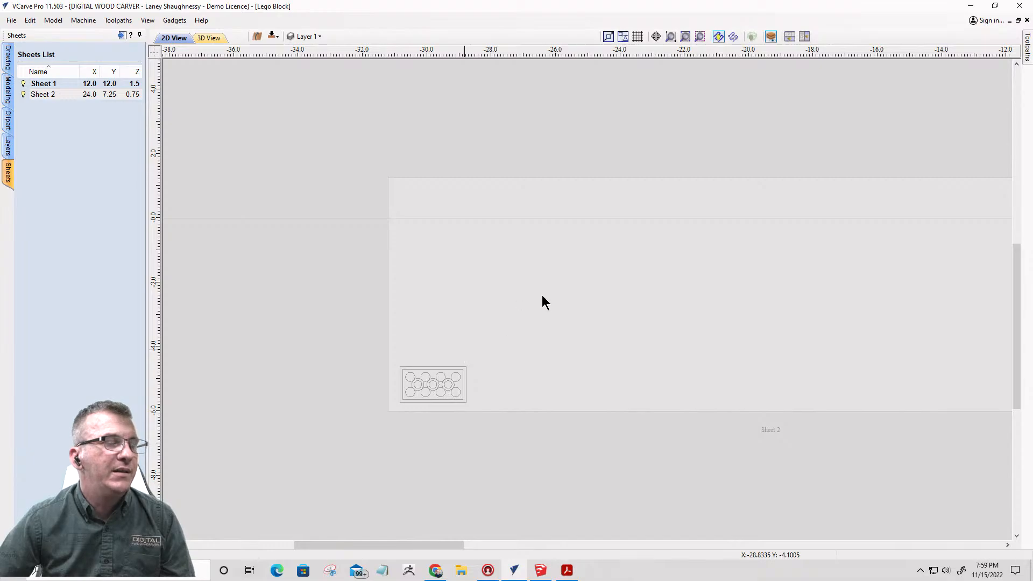
pyautogui.doubleClick(506, 305)
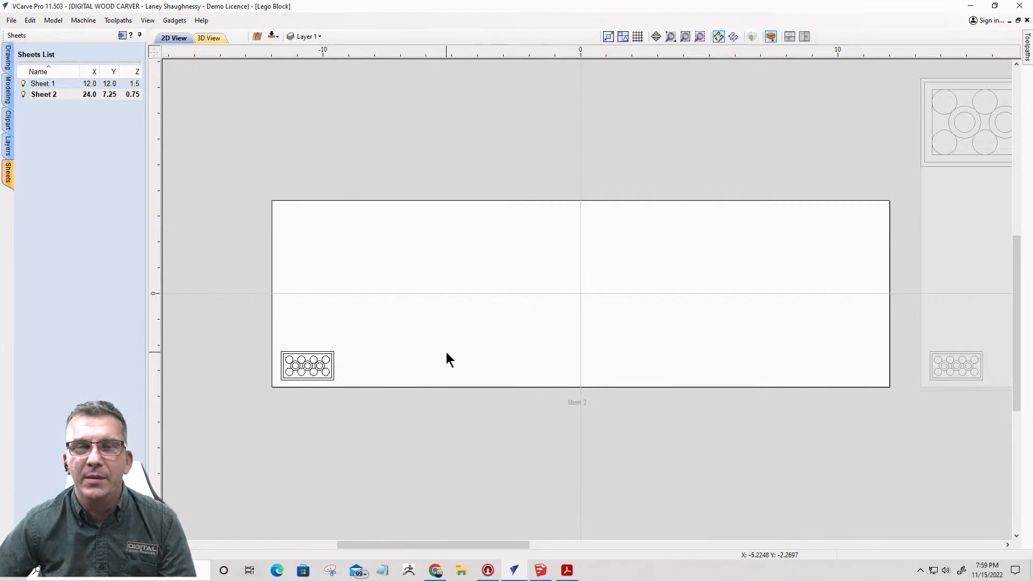
pyautogui.scroll(5, 307, 373)
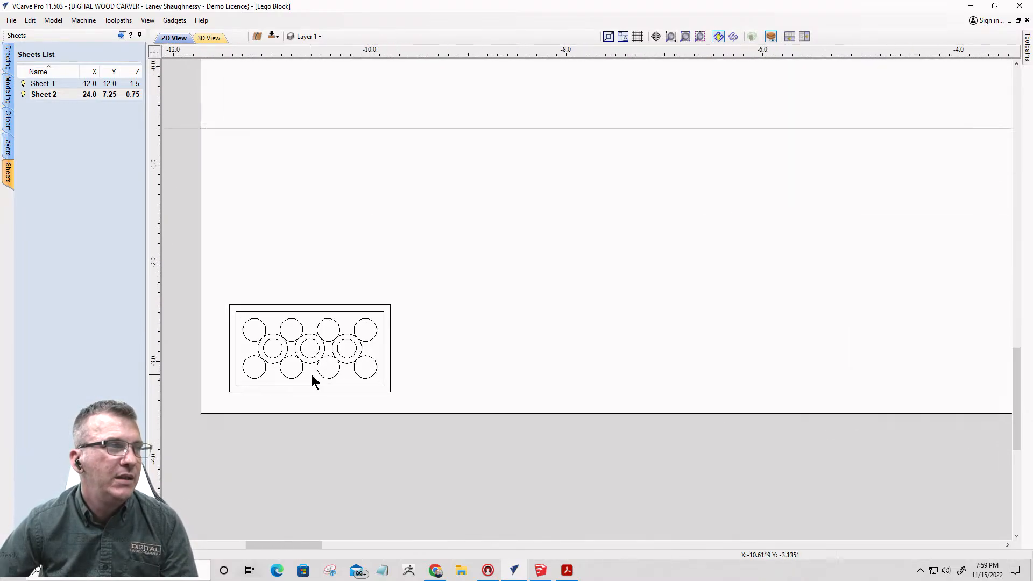
# - Select the three concentric ring pairs along the middle of the Sheet 2 block and group them
pyautogui.scroll(-3, 440, 243)
pyautogui.scroll(4, 383, 280)
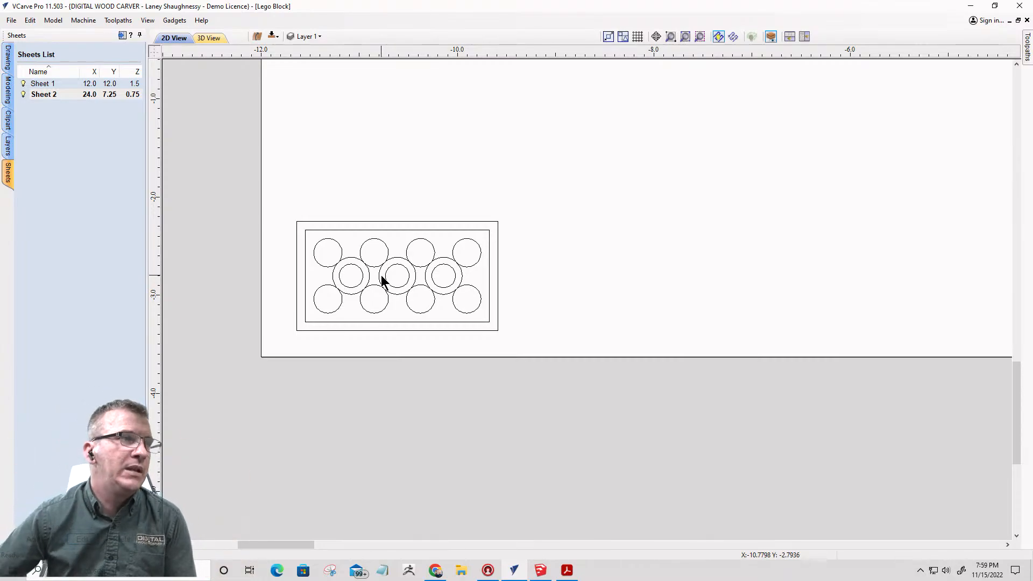
pyautogui.click(305, 284)
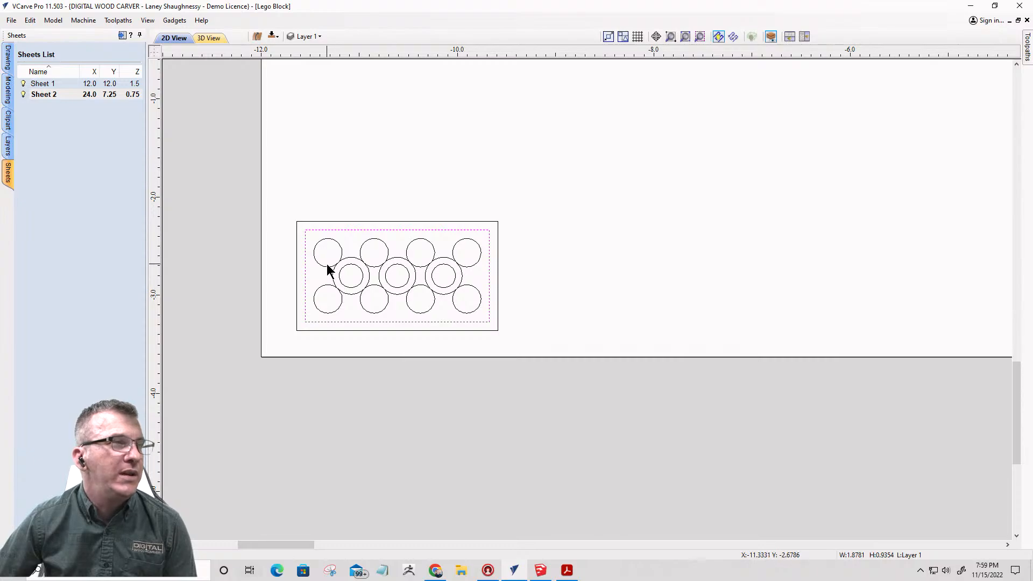
pyautogui.click(327, 264)
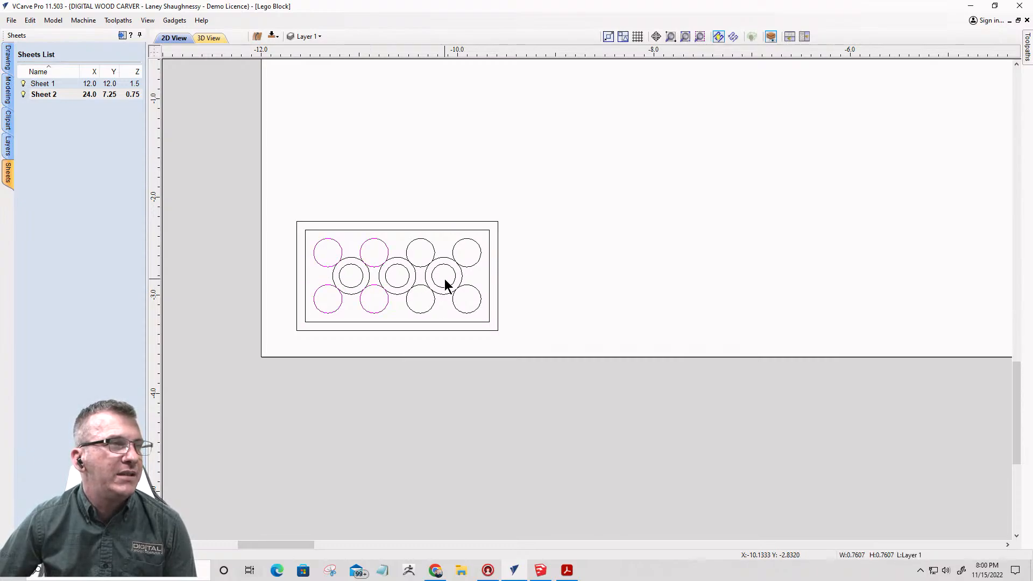
pyautogui.moveTo(445, 279); pyautogui.dragTo(351, 271)
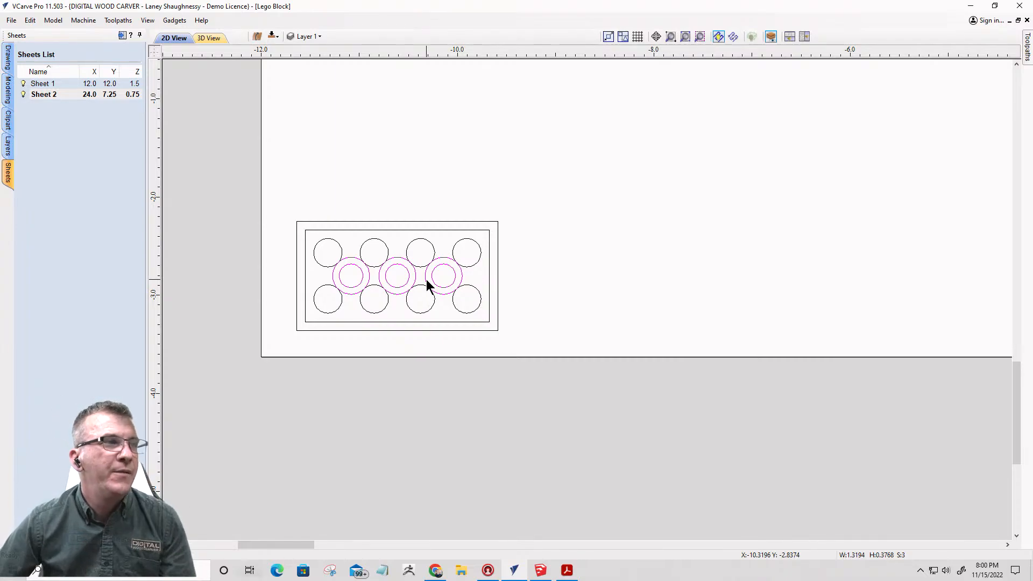
# - Group the block's four ungrouped stud circles, then combine them with the other four into one group of eight
pyautogui.moveTo(302, 231); pyautogui.dragTo(488, 276)
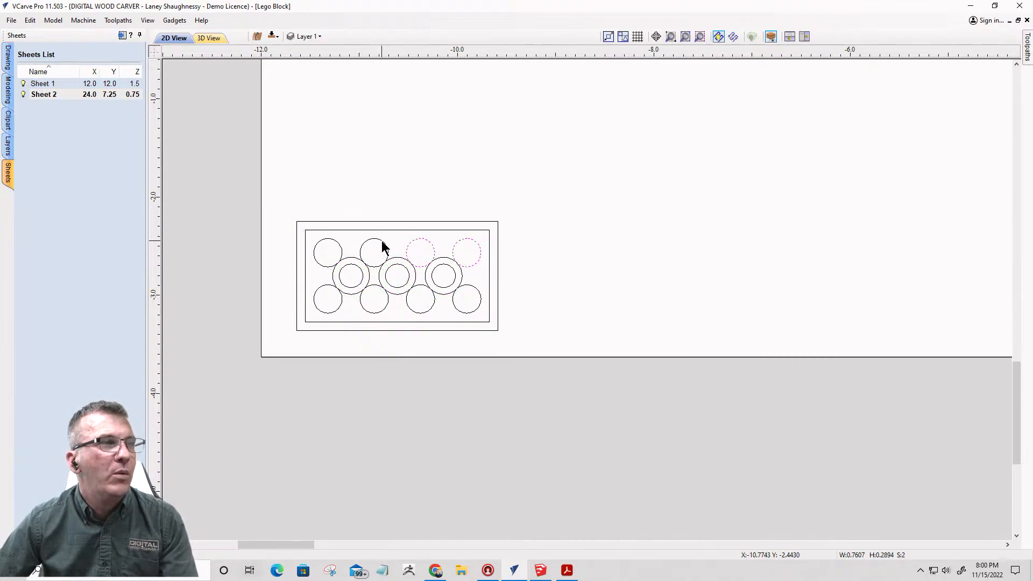
pyautogui.press('Escape')
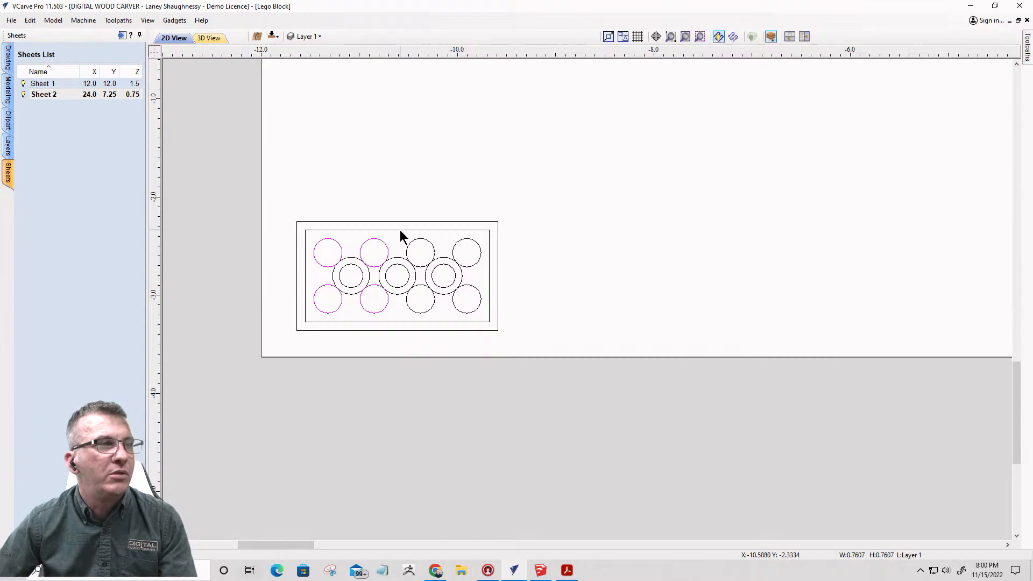
pyautogui.moveTo(399, 231); pyautogui.dragTo(484, 319)
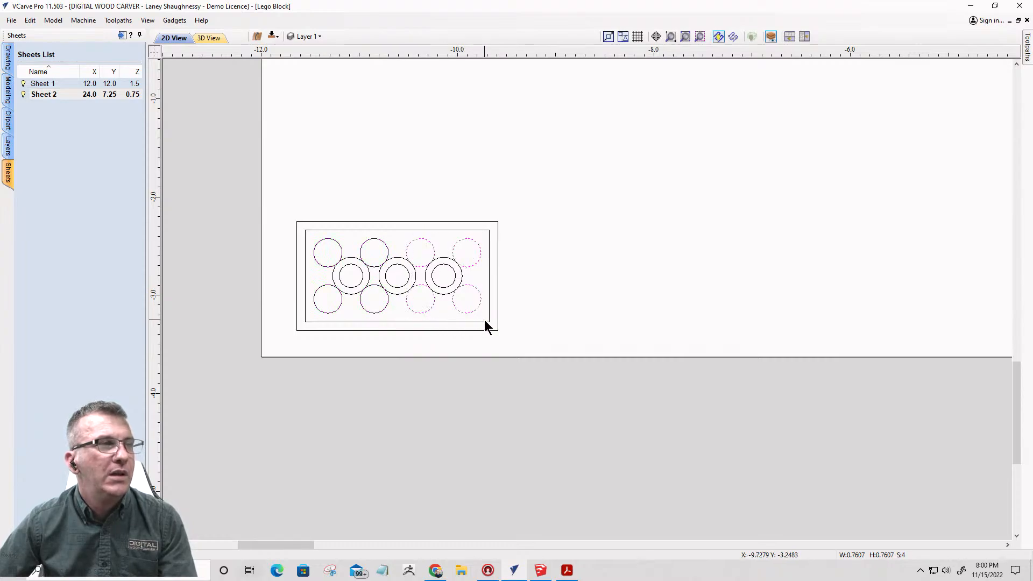
pyautogui.press('g')
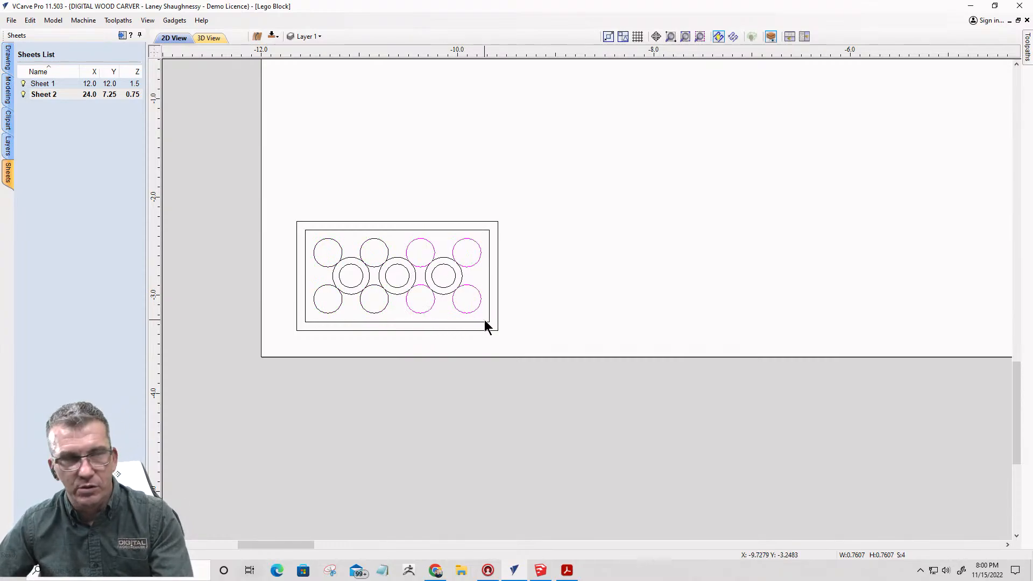
pyautogui.keyDown('shift'); pyautogui.click(388, 243); pyautogui.keyUp('shift')
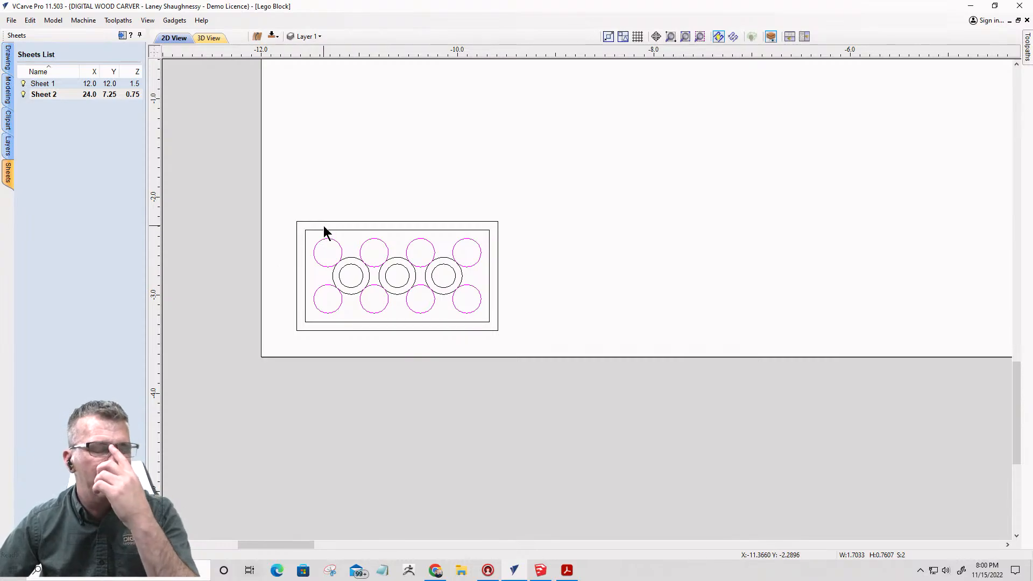
pyautogui.scroll(-1, 363, 226)
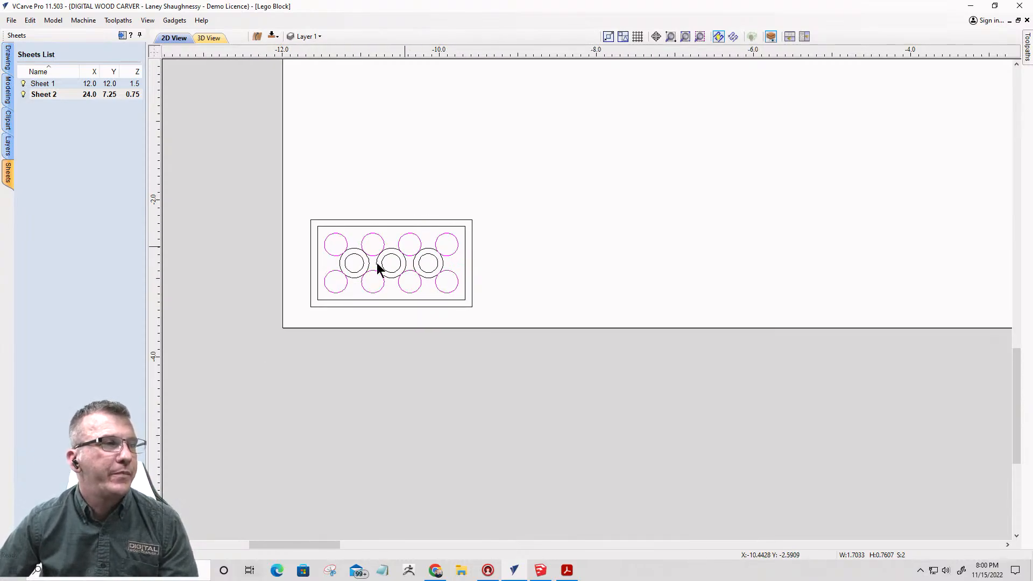
pyautogui.scroll(2, 379, 270)
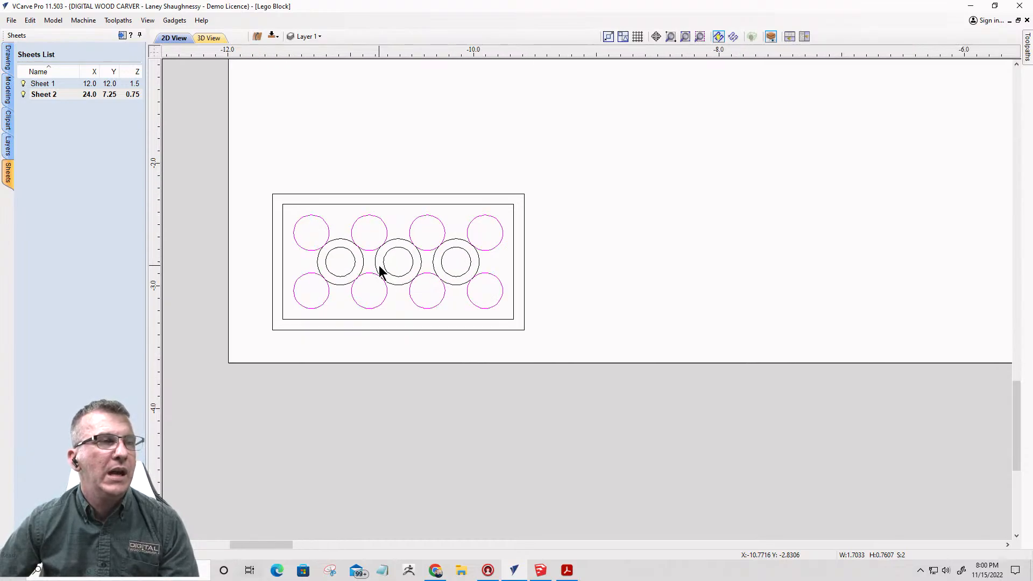
# - Select the whole block and set up an array copy with 6 rows and 11 columns
pyautogui.moveTo(248, 177); pyautogui.dragTo(564, 378)
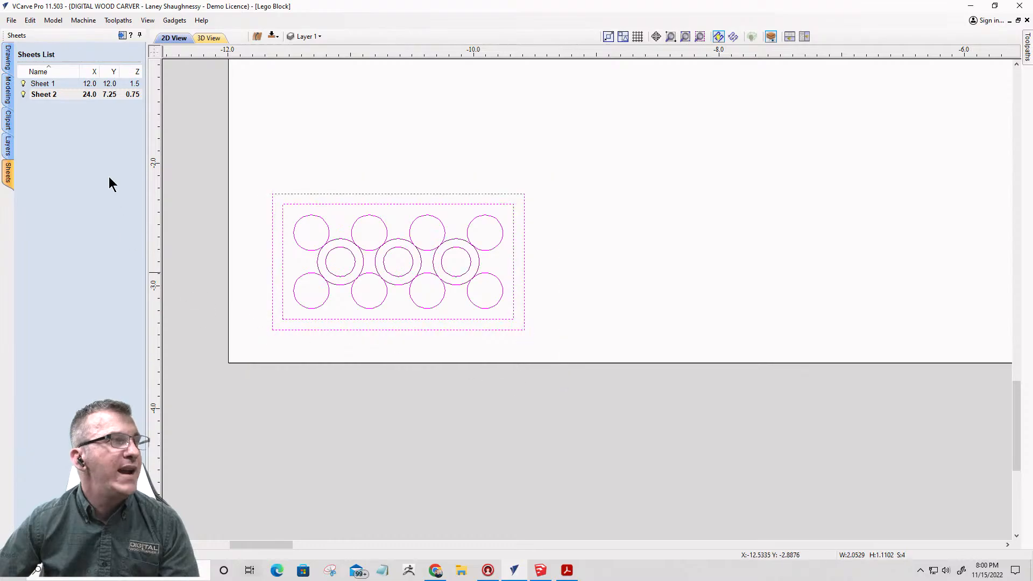
pyautogui.click(8, 57)
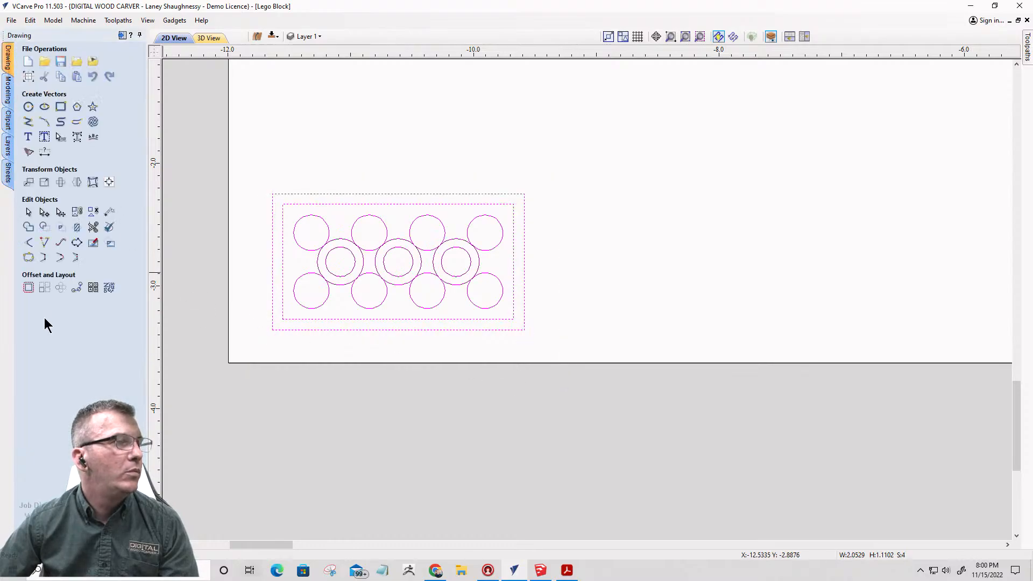
pyautogui.click(45, 288)
pyautogui.scroll(-1, 339, 267)
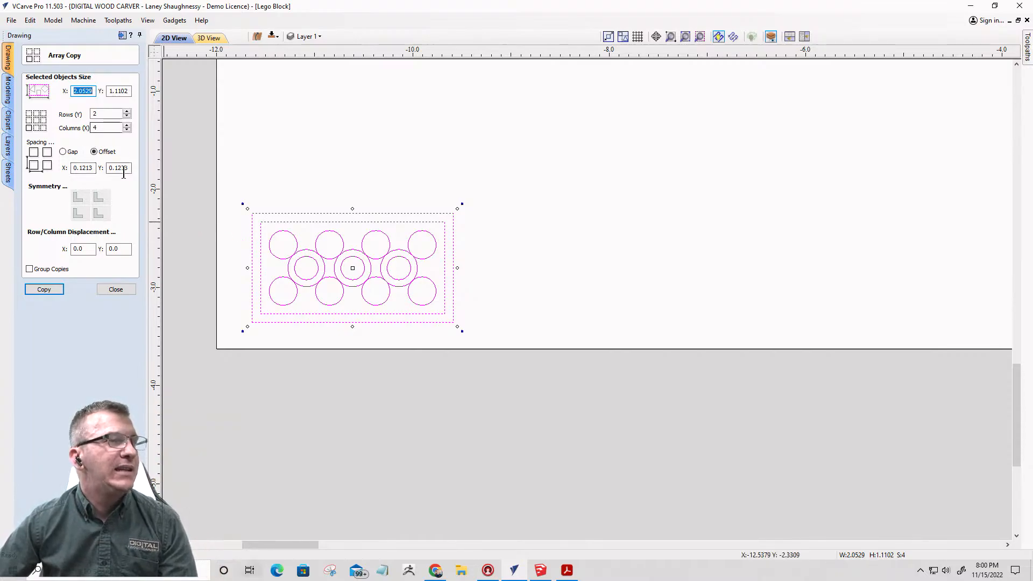
pyautogui.scroll(-5, 284, 258)
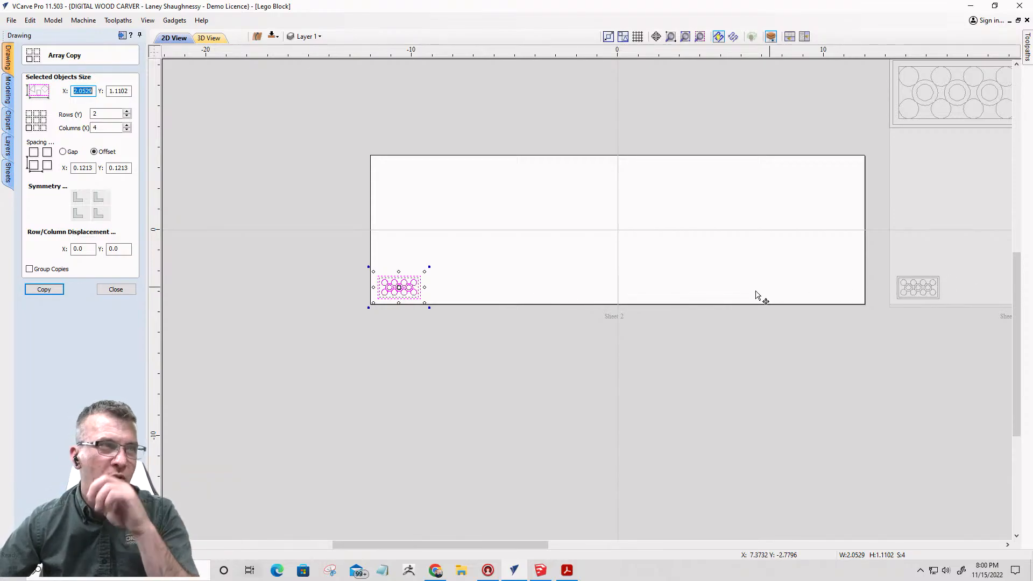
pyautogui.click(127, 125)
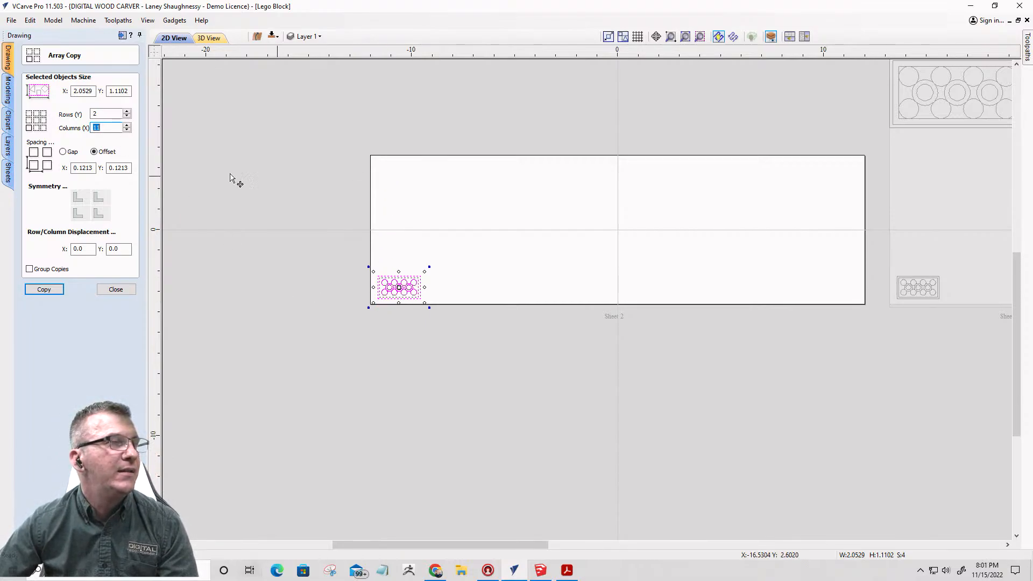
pyautogui.click(127, 111)
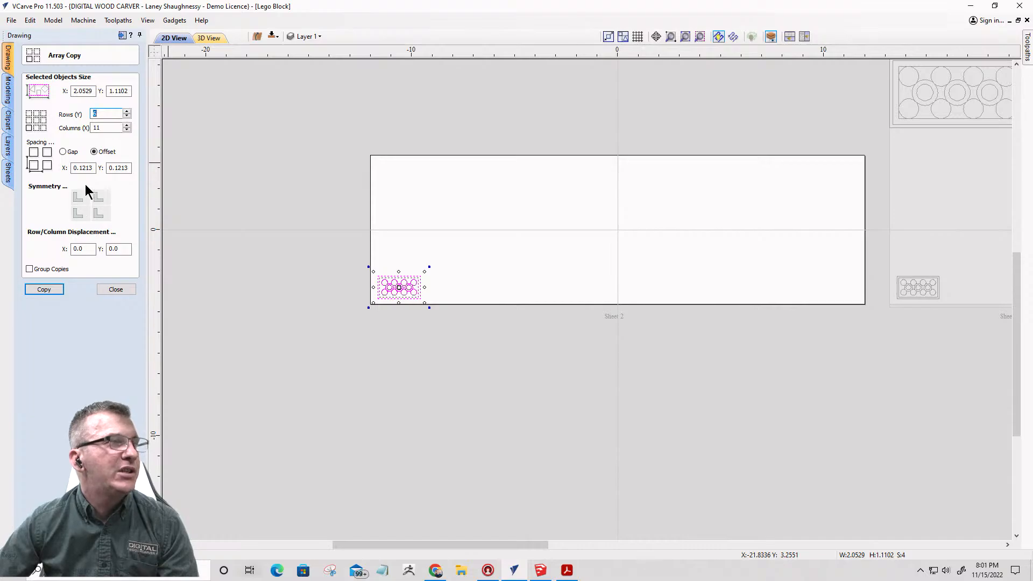
pyautogui.write('6')
# - Set the array spacing to .375 inches in X and Y, measured as a gap between copies
pyautogui.doubleClick(86, 167)
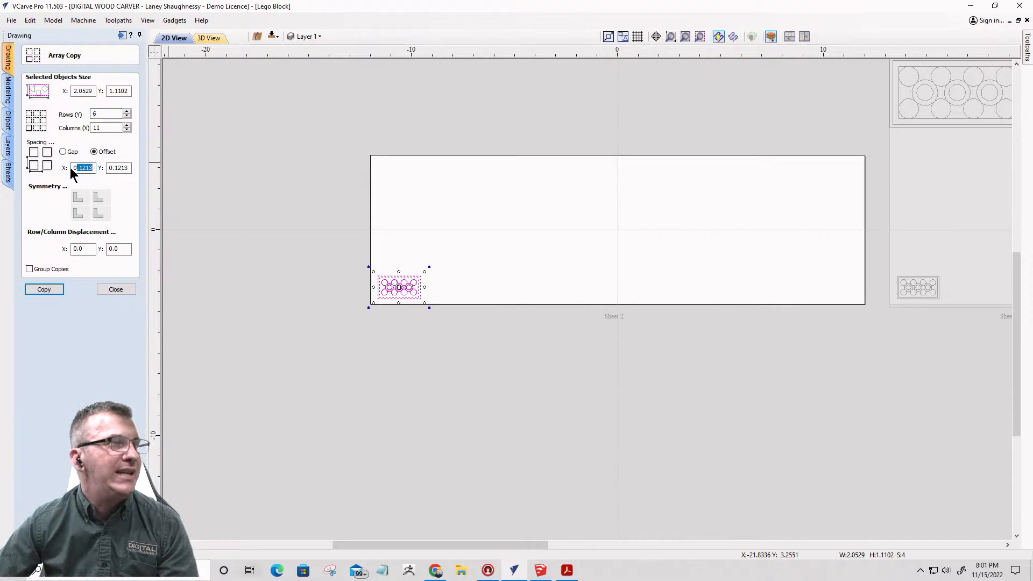
pyautogui.moveTo(73, 168); pyautogui.dragTo(122, 169)
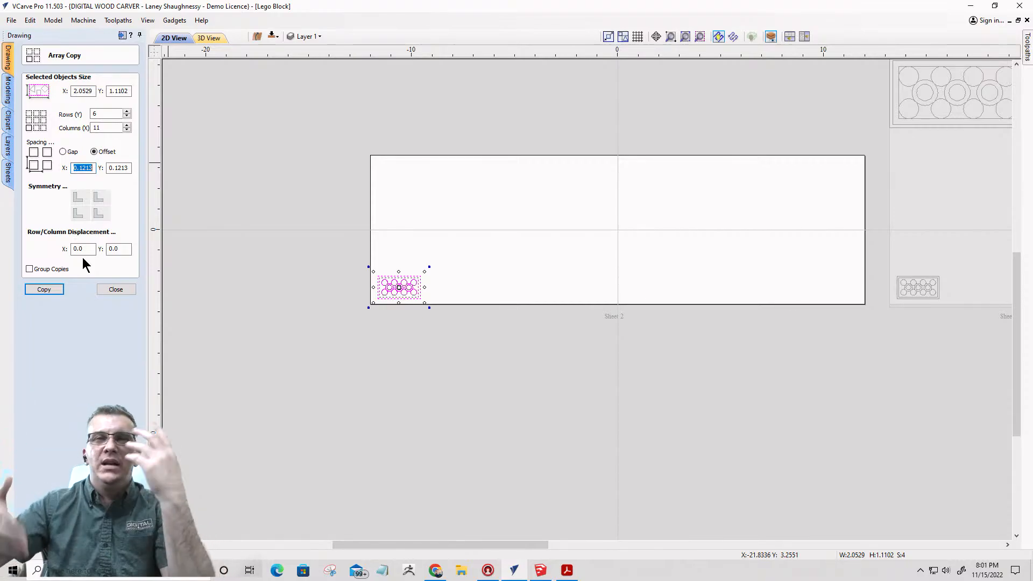
pyautogui.write('.3')
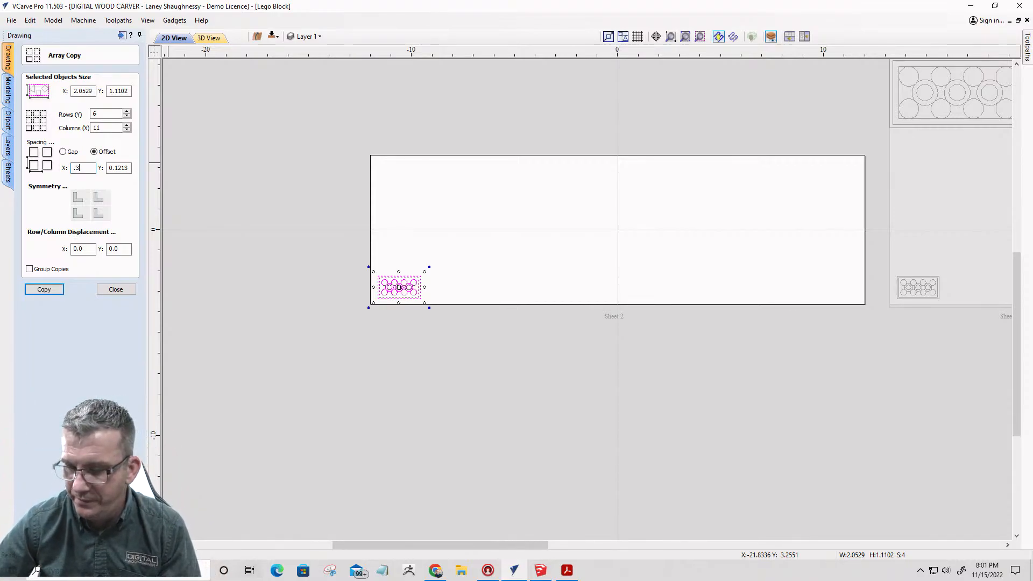
pyautogui.write('75')
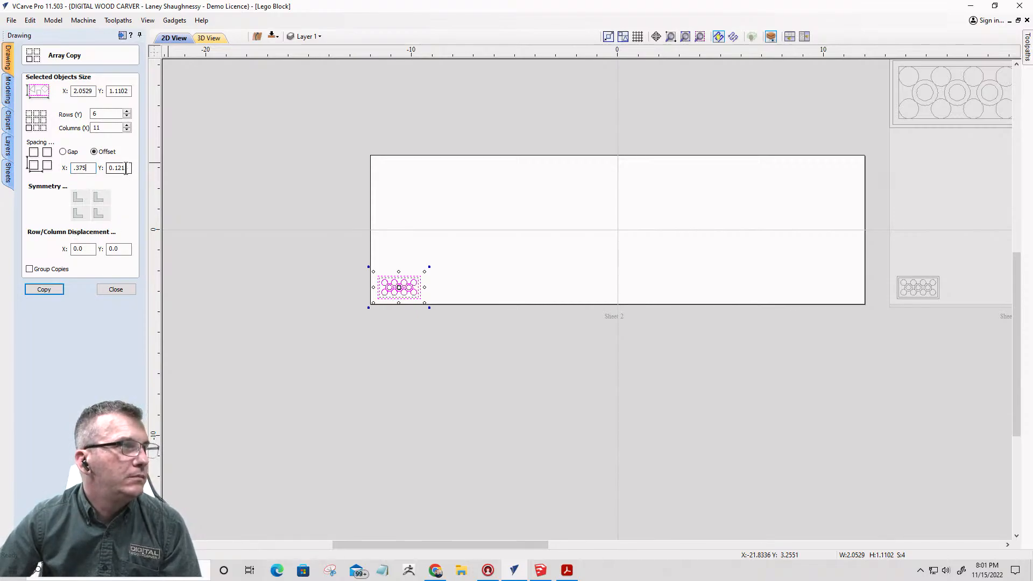
pyautogui.press('Tab')
pyautogui.write('.37')
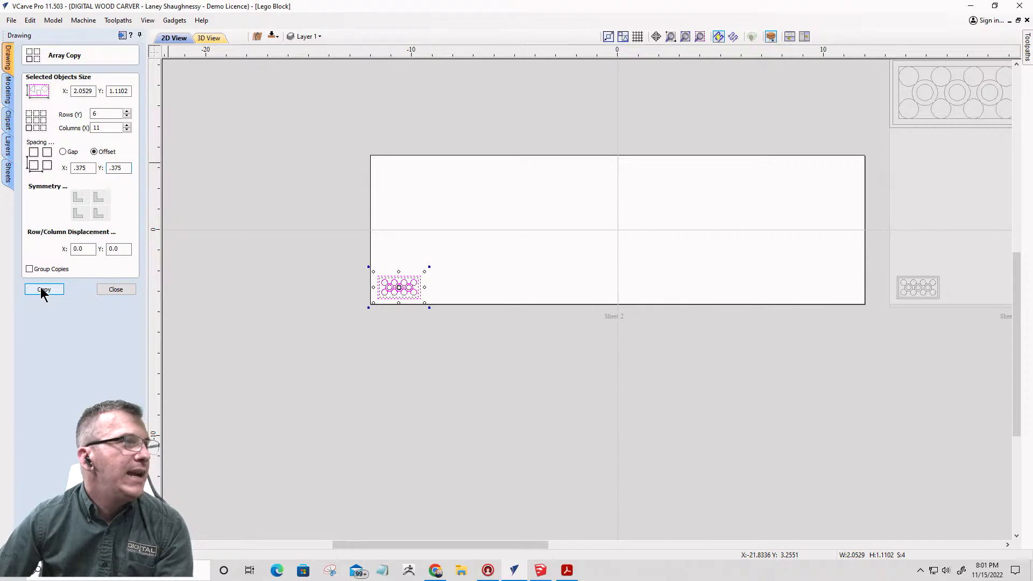
pyautogui.click(64, 151)
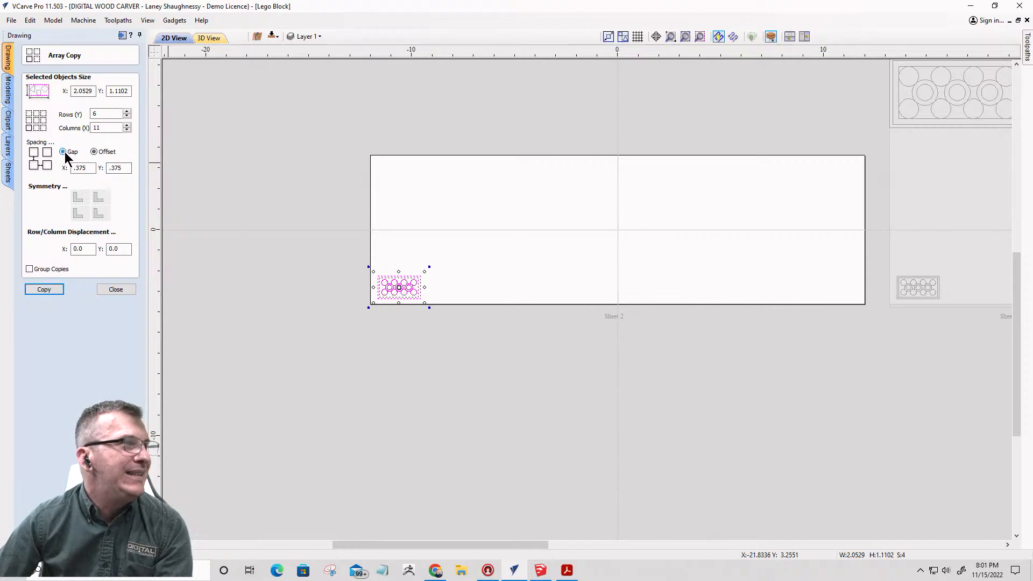
# - Try the array copy of the block with 6 rows and 11 columns, and undo it
pyautogui.click(44, 289)
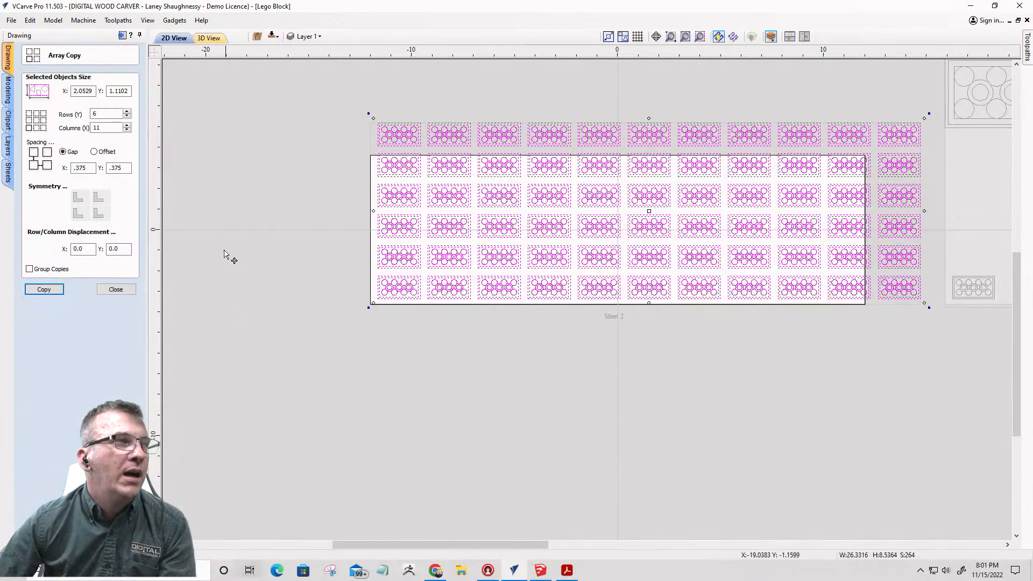
pyautogui.scroll(-1, 226, 256)
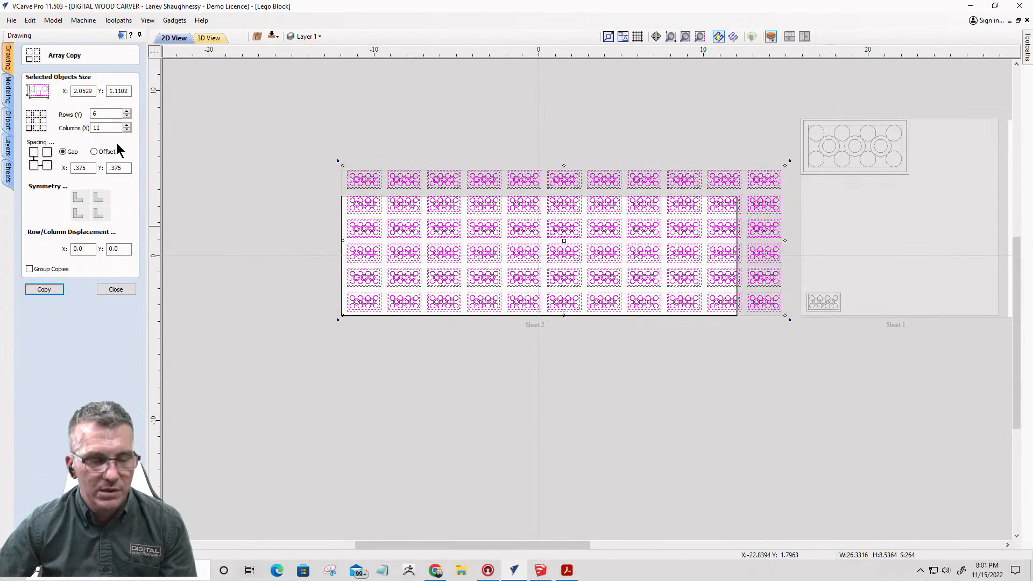
pyautogui.hotkey('ctrl', 'z')
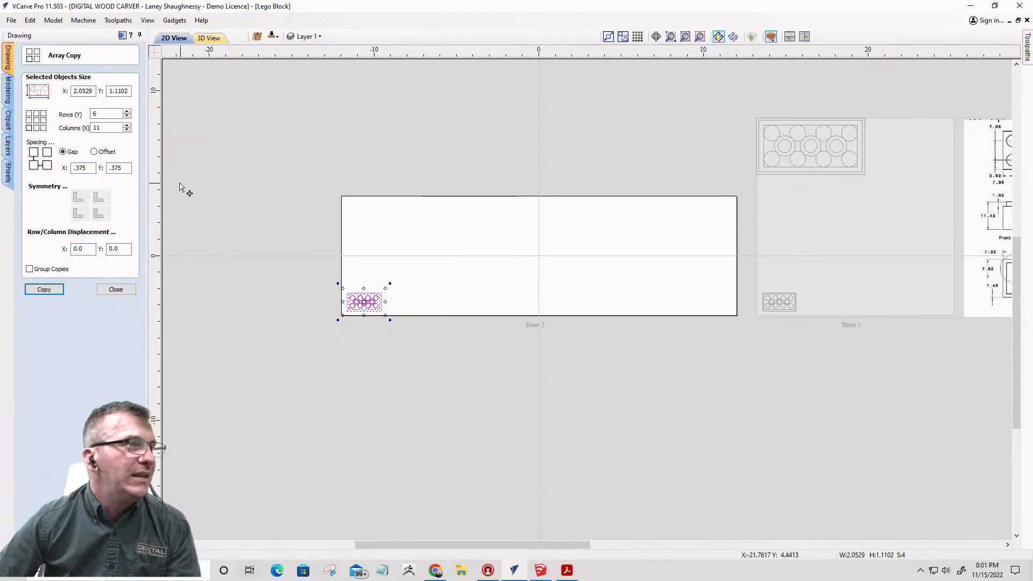
# - Array the block in 9 columns, undoing a trial with 4 rows and copying it with 5 rows instead
pyautogui.click(127, 130)
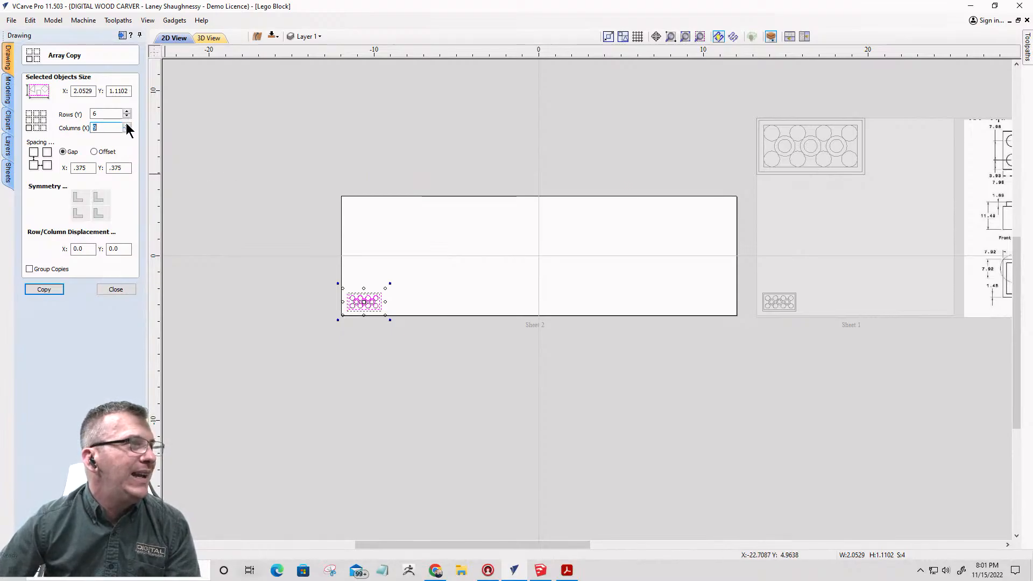
pyautogui.click(44, 289)
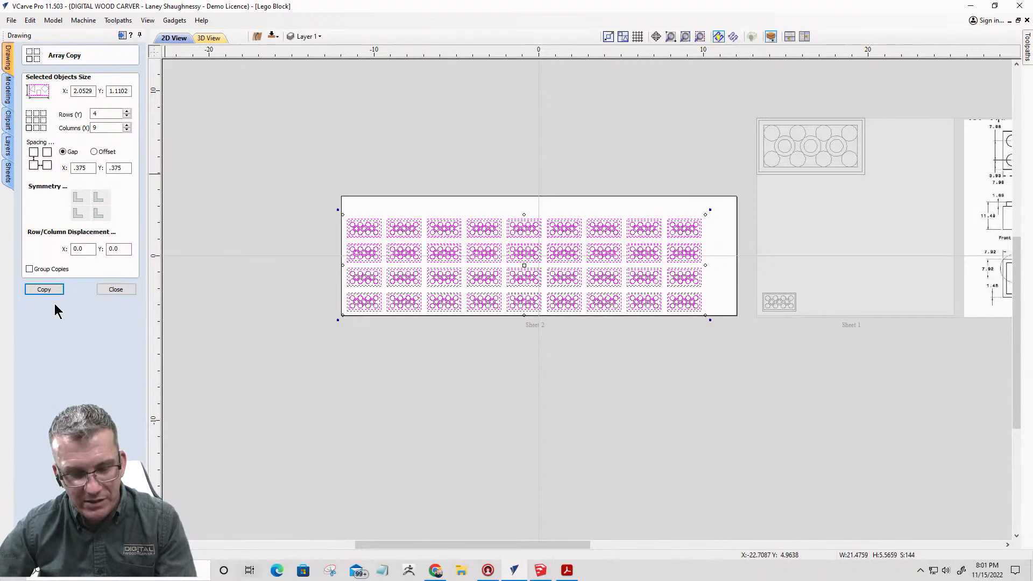
pyautogui.hotkey('ctrl', 'z')
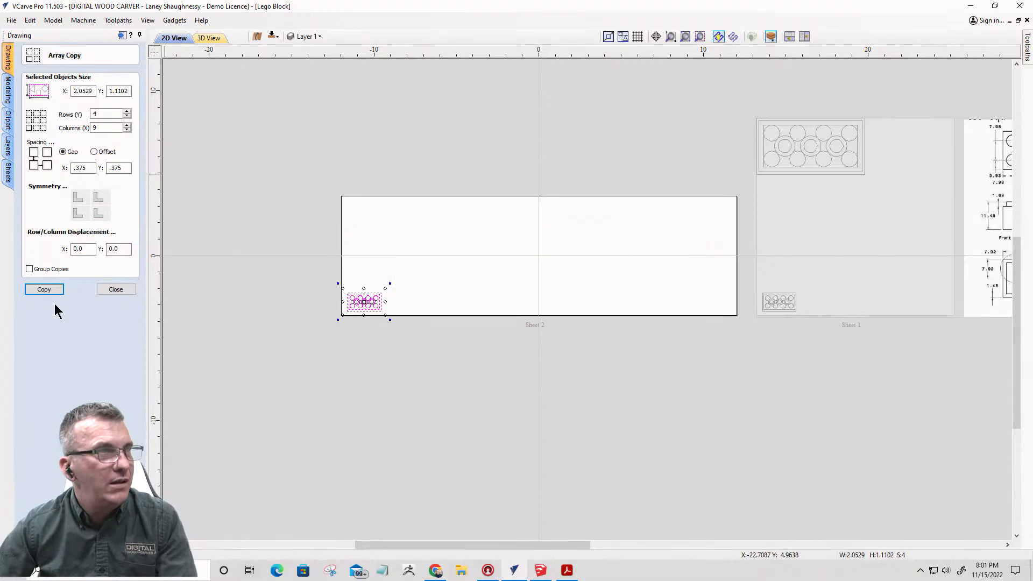
pyautogui.click(128, 111)
pyautogui.click(34, 289)
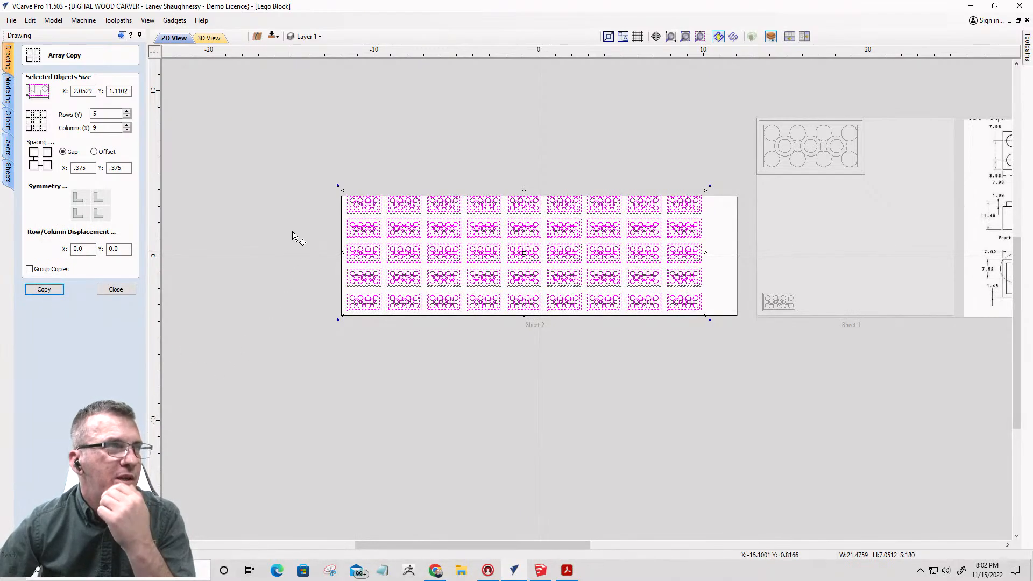
# - Select all the arrayed blocks, center them on the Sheet 2 material and inspect their margins to the sheet edges
pyautogui.moveTo(339, 153); pyautogui.dragTo(722, 346)
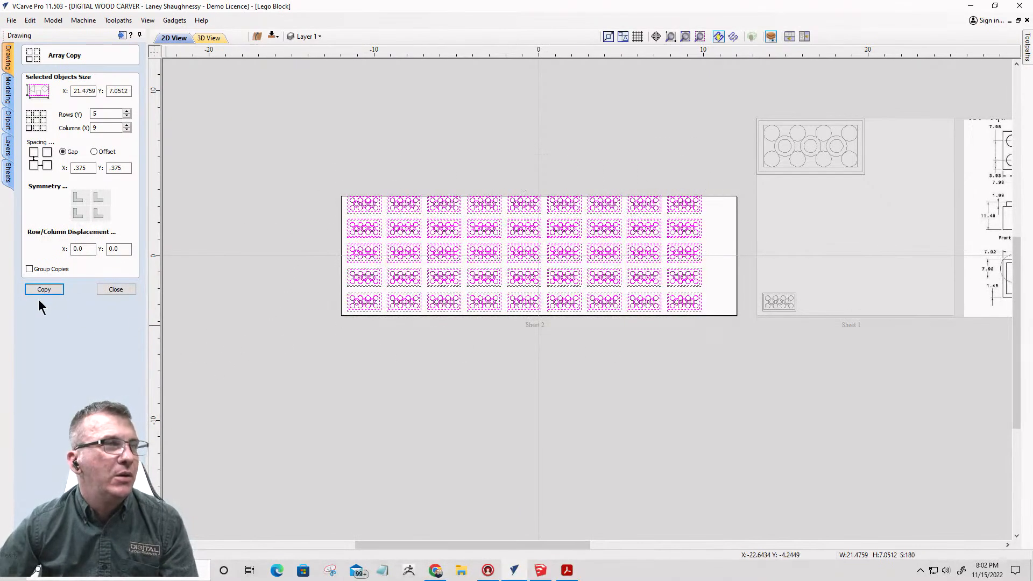
pyautogui.click(113, 290)
pyautogui.click(110, 185)
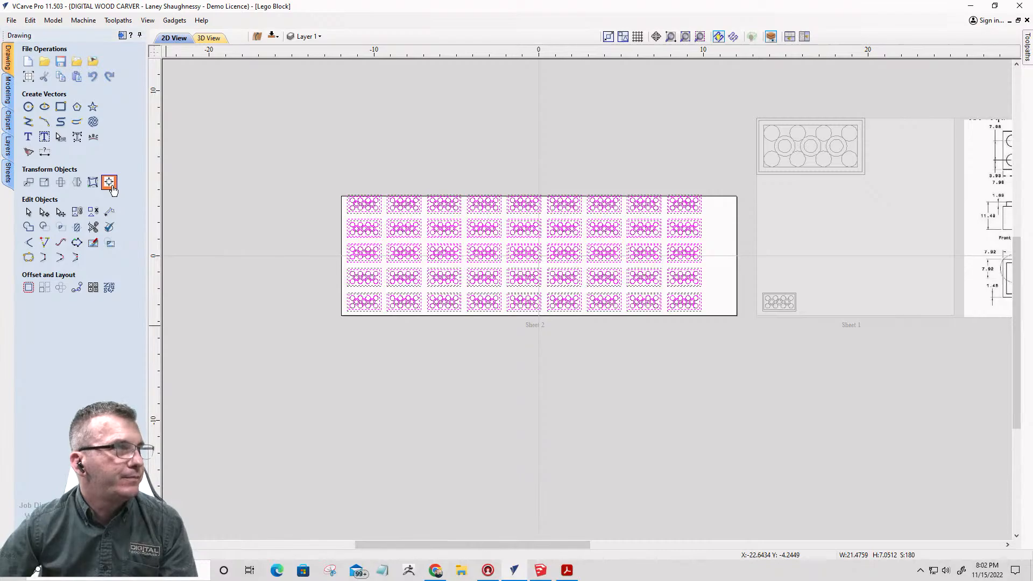
pyautogui.click(83, 92)
pyautogui.scroll(6, 417, 203)
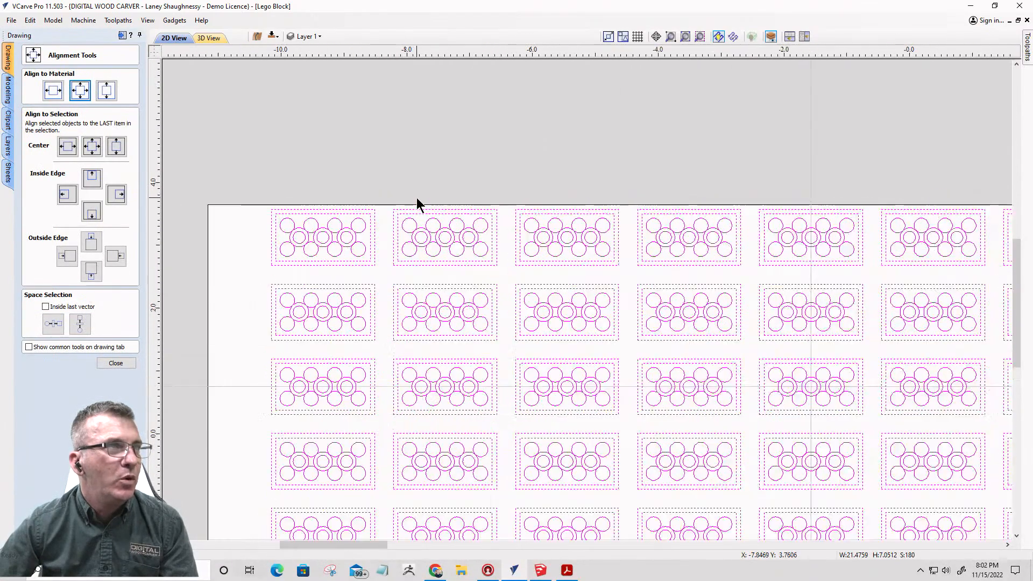
pyautogui.scroll(-6, 535, 225)
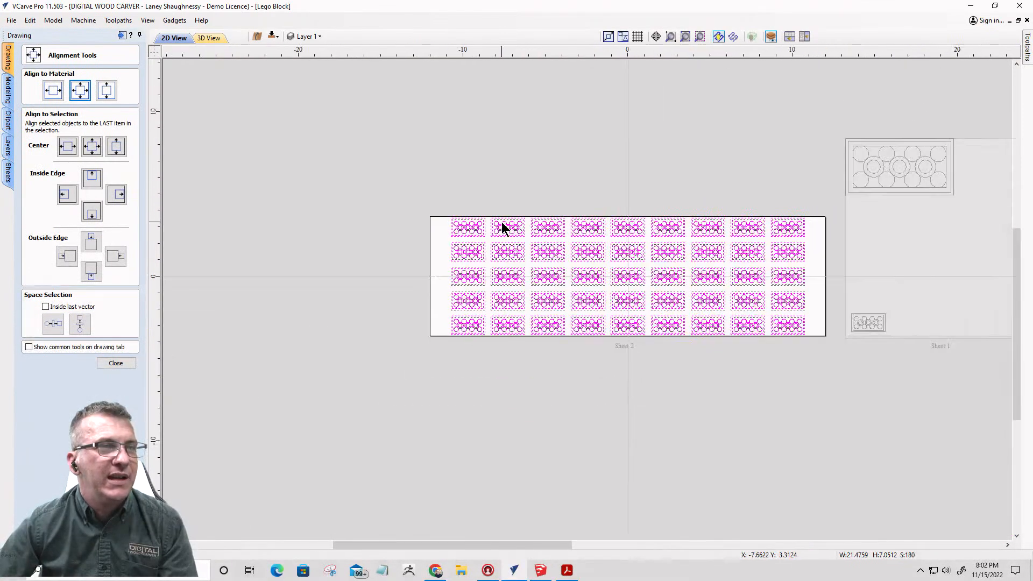
pyautogui.scroll(4, 557, 325)
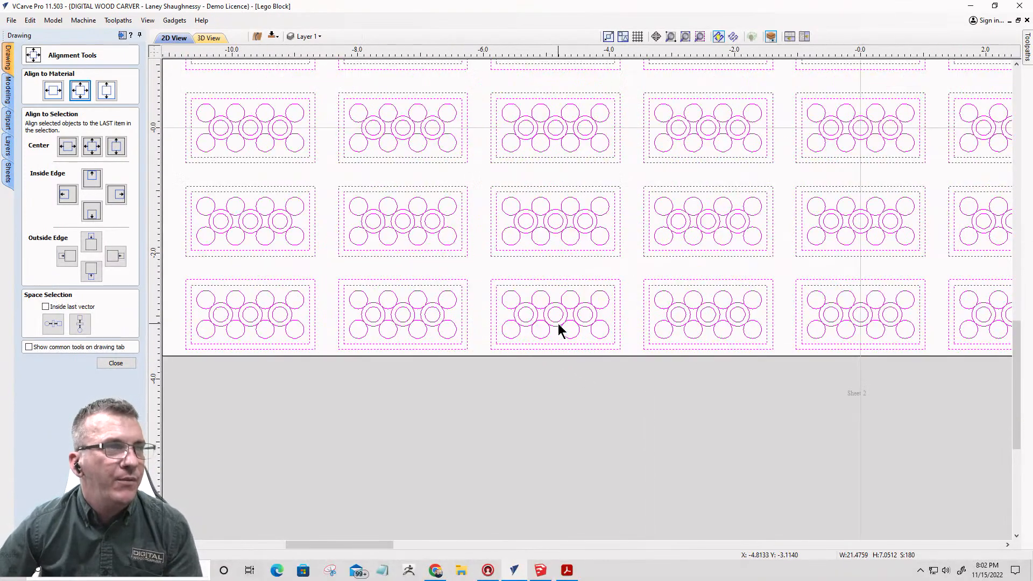
# - Try selecting the concentric tube circles along the top row of blocks on Sheet 2, and clear the selection
pyautogui.scroll(-3, 558, 326)
pyautogui.click(528, 369)
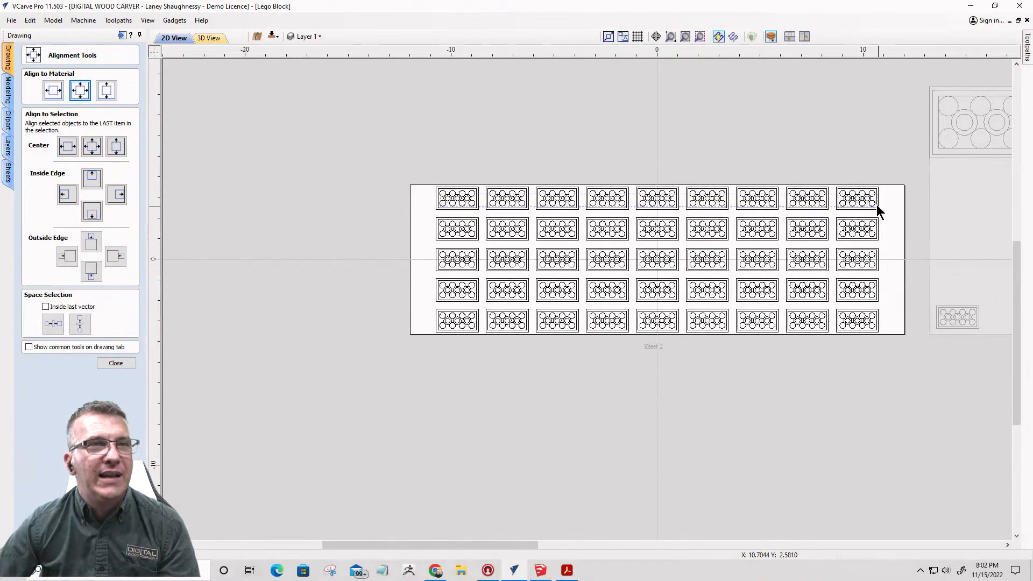
pyautogui.moveTo(433, 192); pyautogui.dragTo(877, 203)
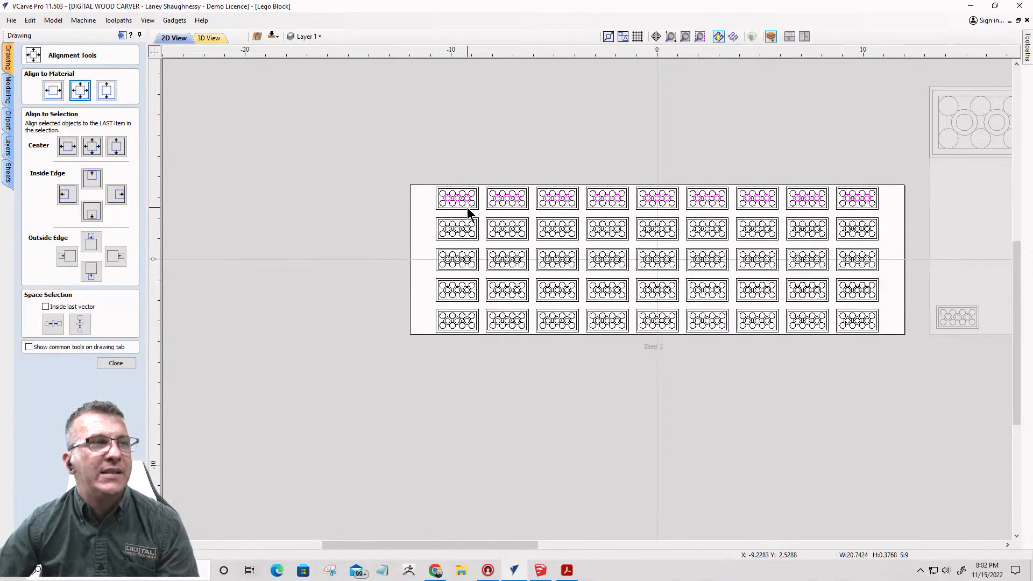
pyautogui.scroll(4, 467, 208)
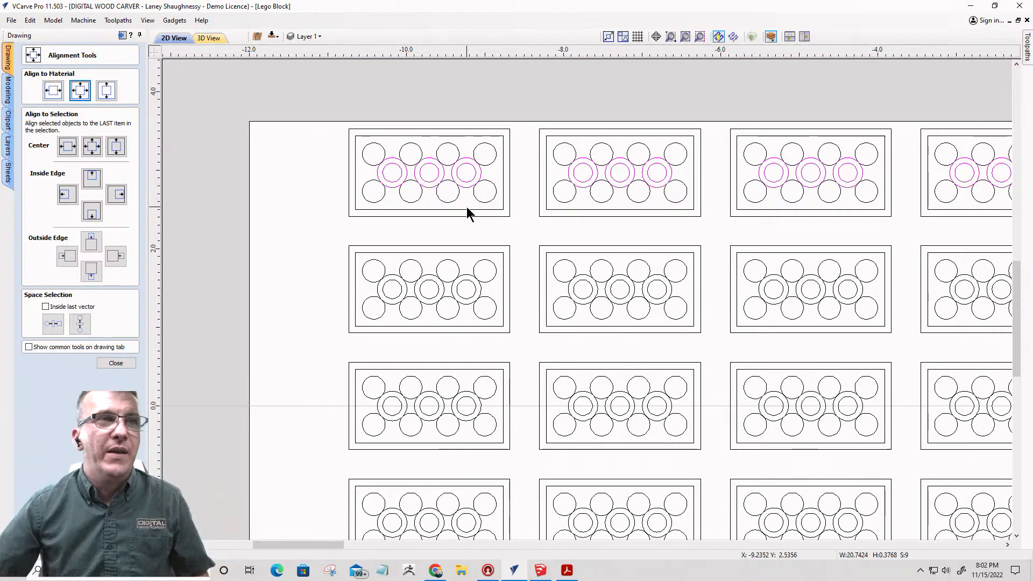
pyautogui.click(305, 155)
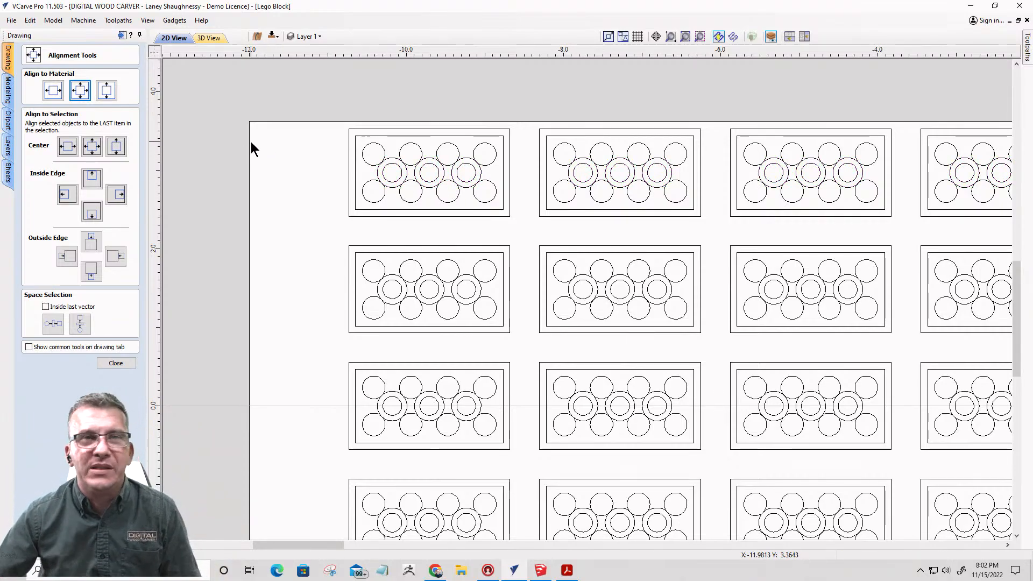
pyautogui.moveTo(264, 150); pyautogui.dragTo(765, 192)
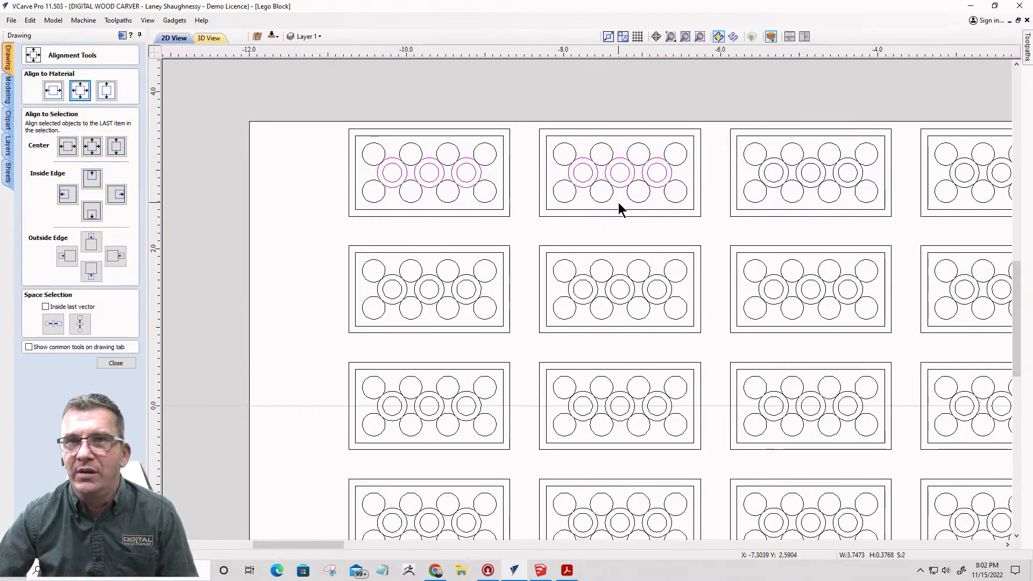
pyautogui.click(331, 168)
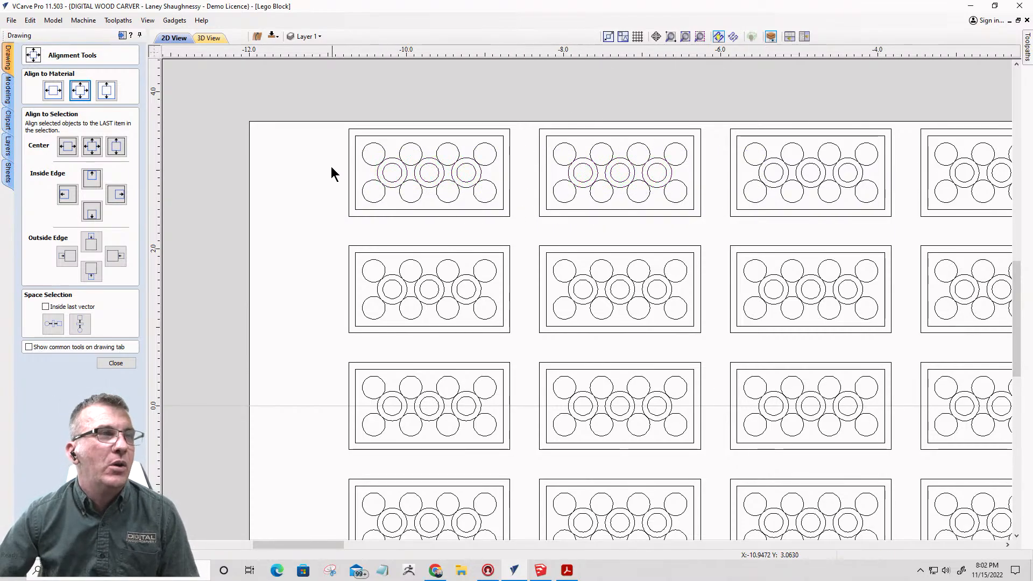
# - Select the concentric tube circles in all five rows of blocks and move them to the other side of the material
pyautogui.scroll(-2, 318, 183)
pyautogui.scroll(-2, 315, 189)
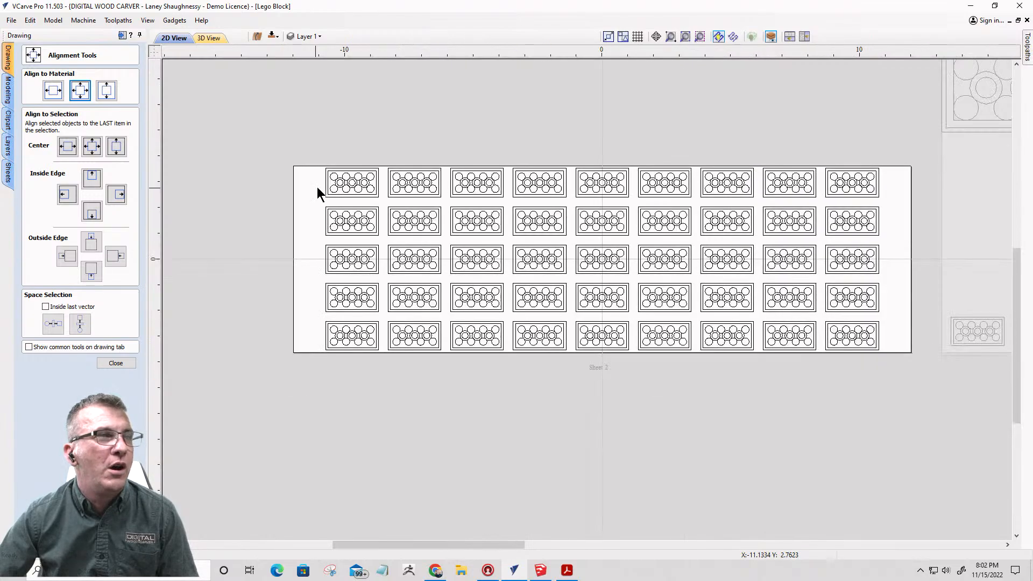
pyautogui.moveTo(321, 176); pyautogui.dragTo(880, 188)
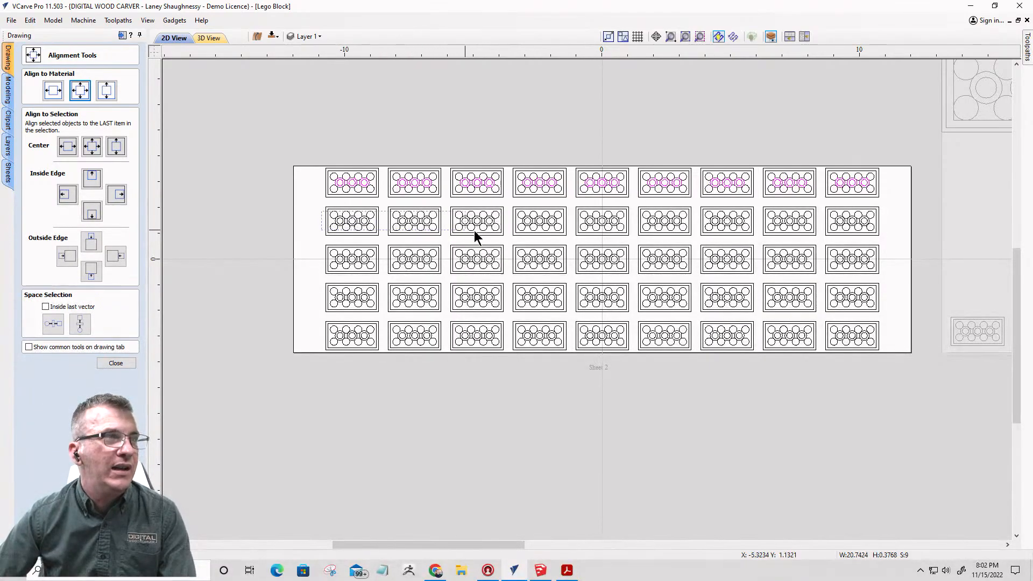
pyautogui.keyDown('shift'); pyautogui.moveTo(474, 231); pyautogui.dragTo(881, 234); pyautogui.keyUp('shift')
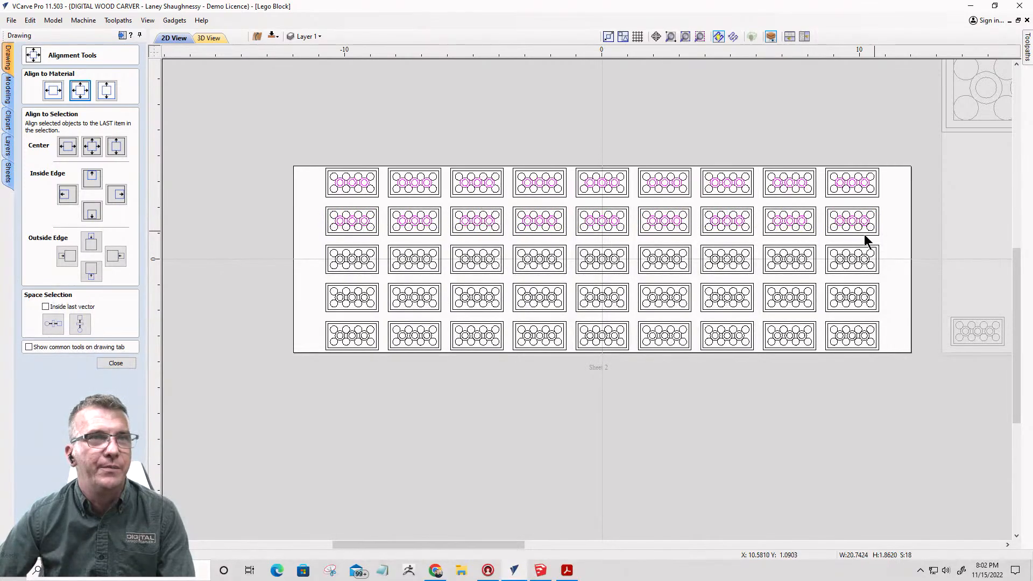
pyautogui.keyDown('shift'); pyautogui.moveTo(319, 251); pyautogui.dragTo(877, 265); pyautogui.keyUp('shift')
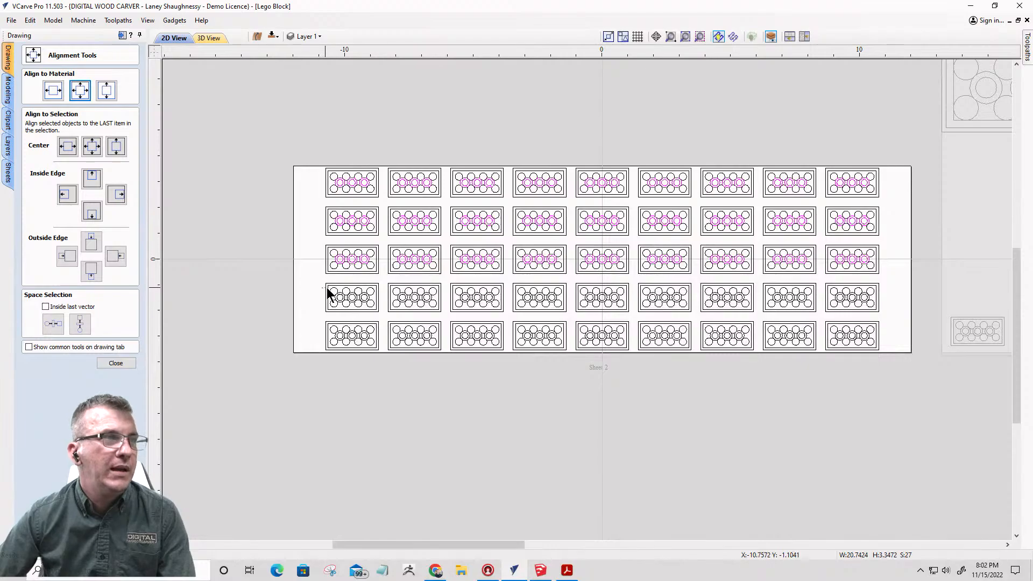
pyautogui.keyDown('shift'); pyautogui.moveTo(322, 289); pyautogui.dragTo(867, 305); pyautogui.keyUp('shift')
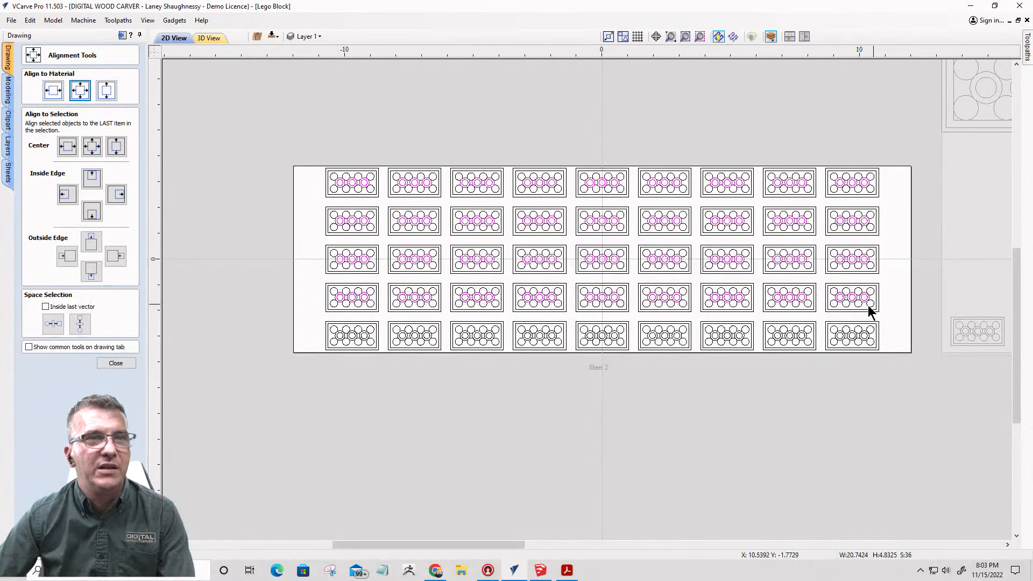
pyautogui.keyDown('shift'); pyautogui.moveTo(325, 329); pyautogui.dragTo(888, 345); pyautogui.keyUp('shift')
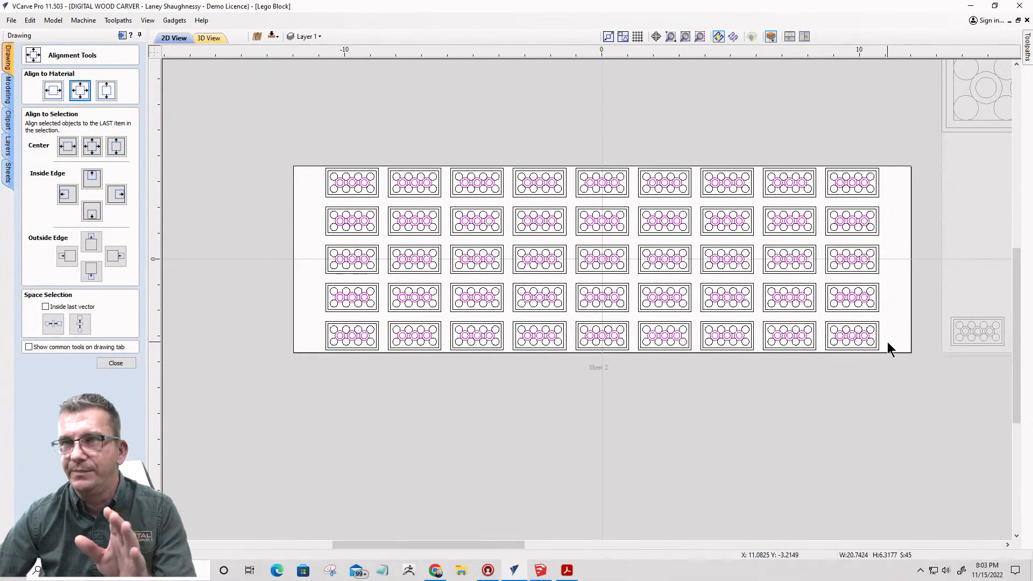
pyautogui.rightClick(487, 262)
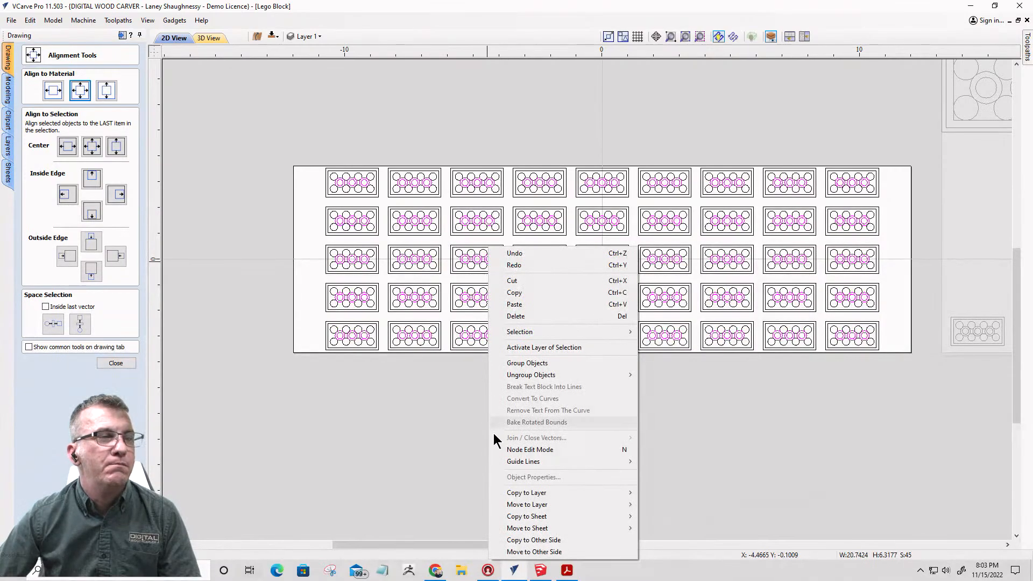
pyautogui.click(517, 553)
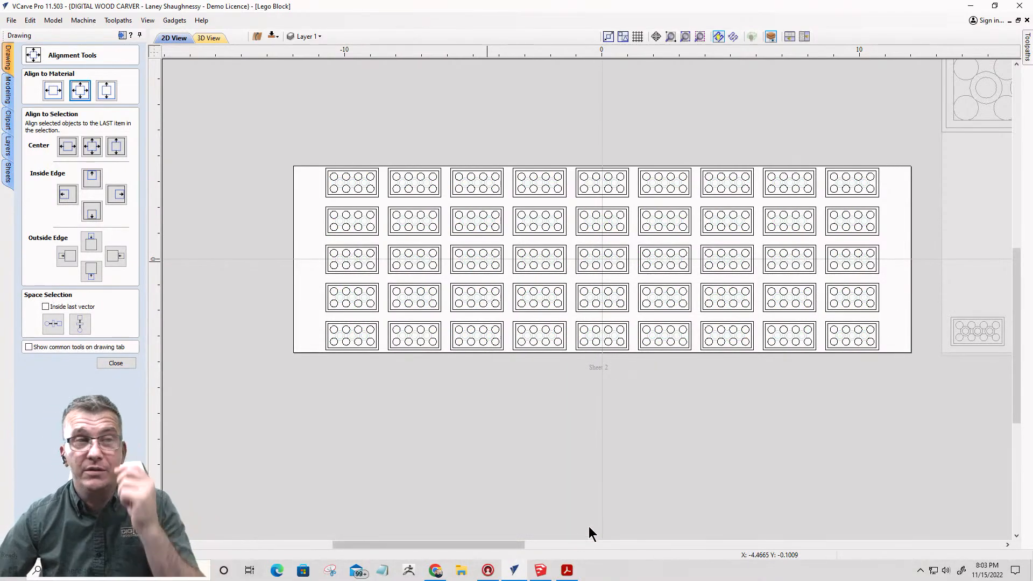
# - Inspect the blocks with their tubes on the other side, and select the center block's outer outline together with its eight studs
pyautogui.scroll(4, 666, 263)
pyautogui.scroll(-2, 666, 264)
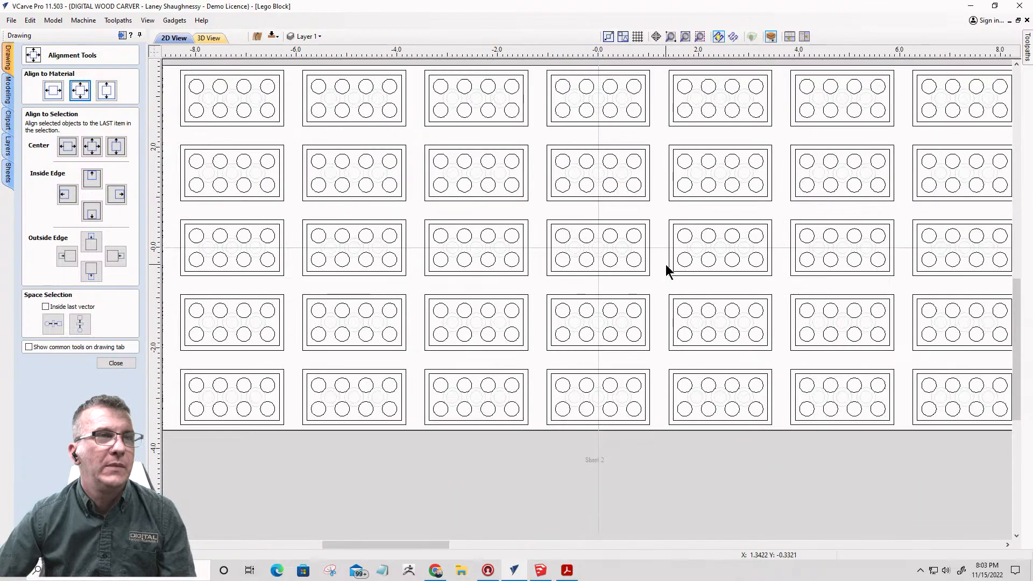
pyautogui.scroll(4, 584, 259)
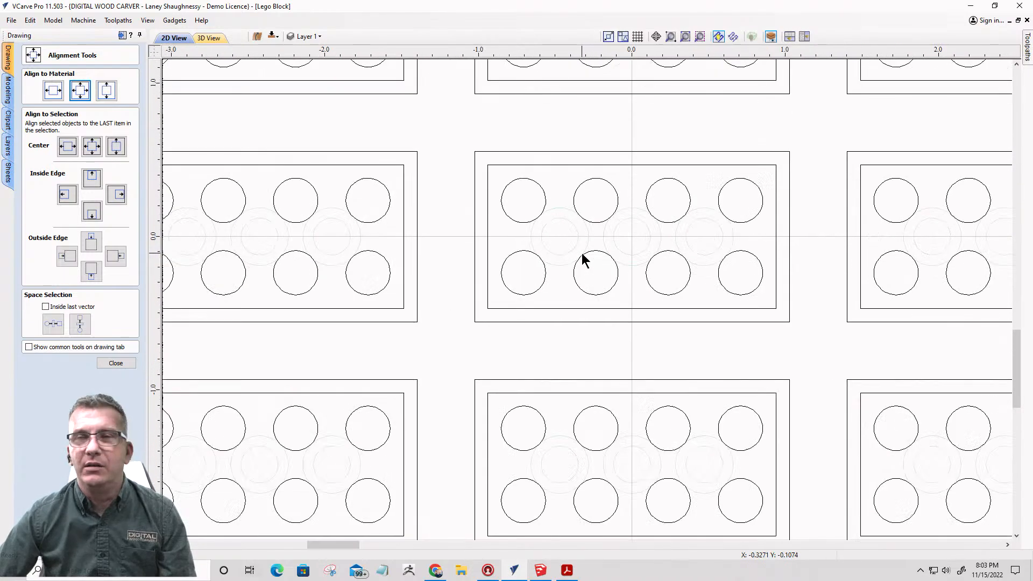
pyautogui.scroll(-1, 584, 258)
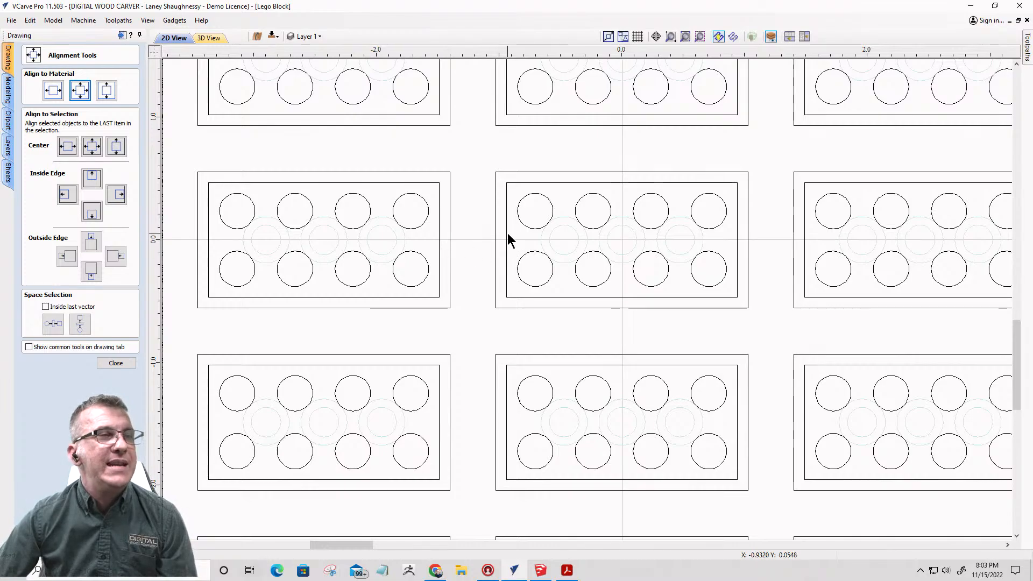
pyautogui.scroll(1, 506, 231)
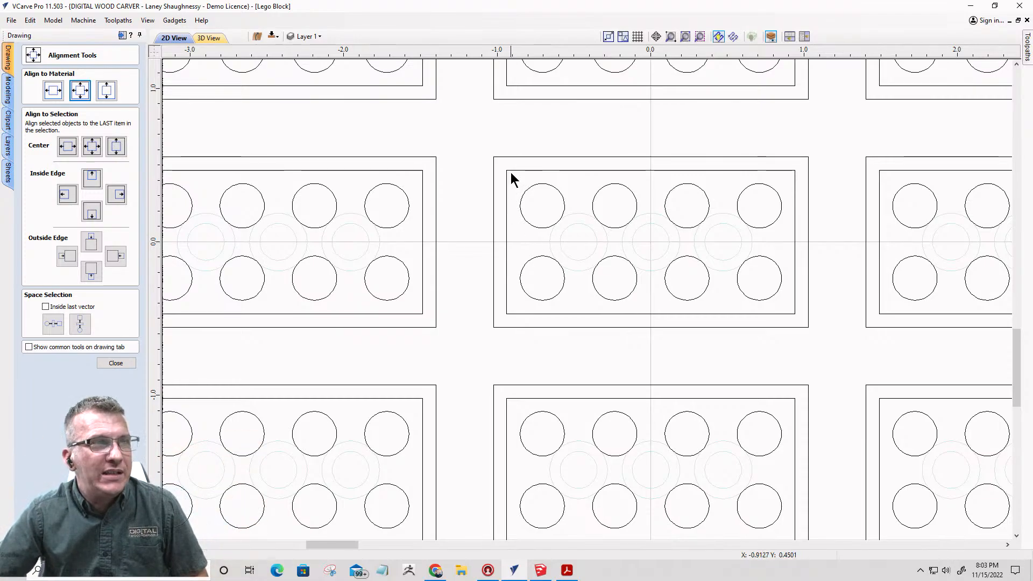
pyautogui.click(494, 205)
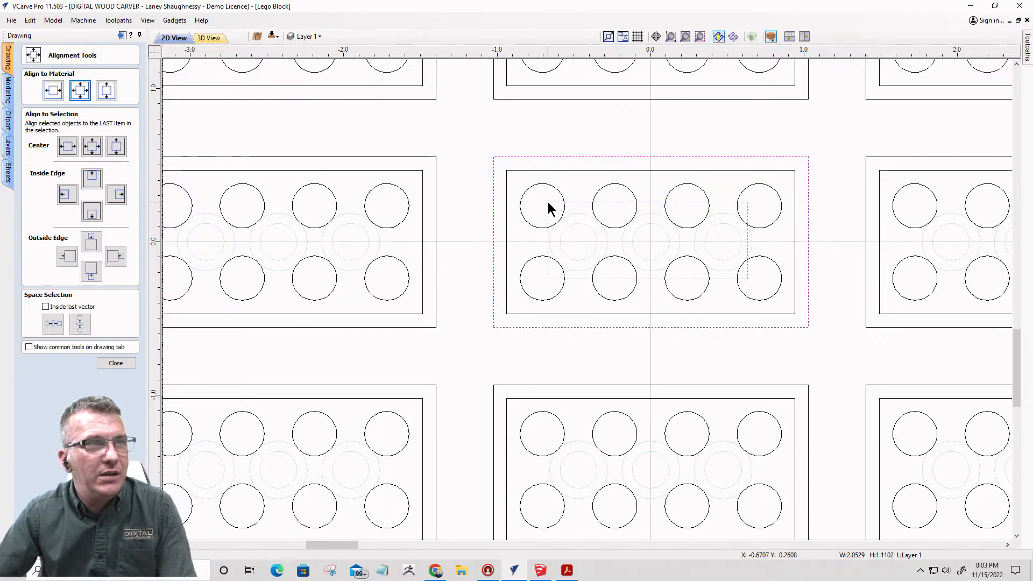
pyautogui.keyDown('shift'); pyautogui.click(548, 228); pyautogui.keyUp('shift')
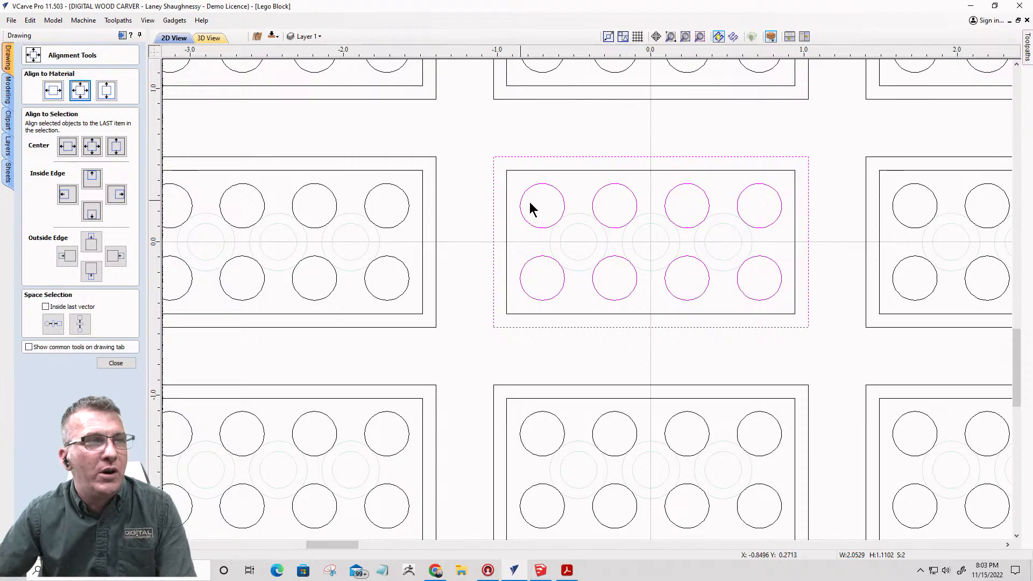
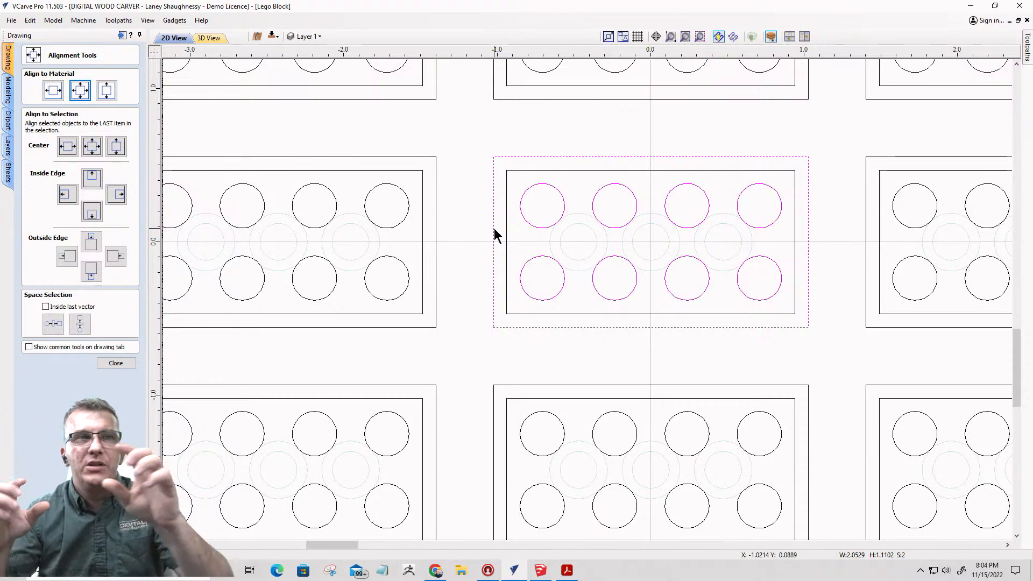
pyautogui.scroll(-1, 524, 244)
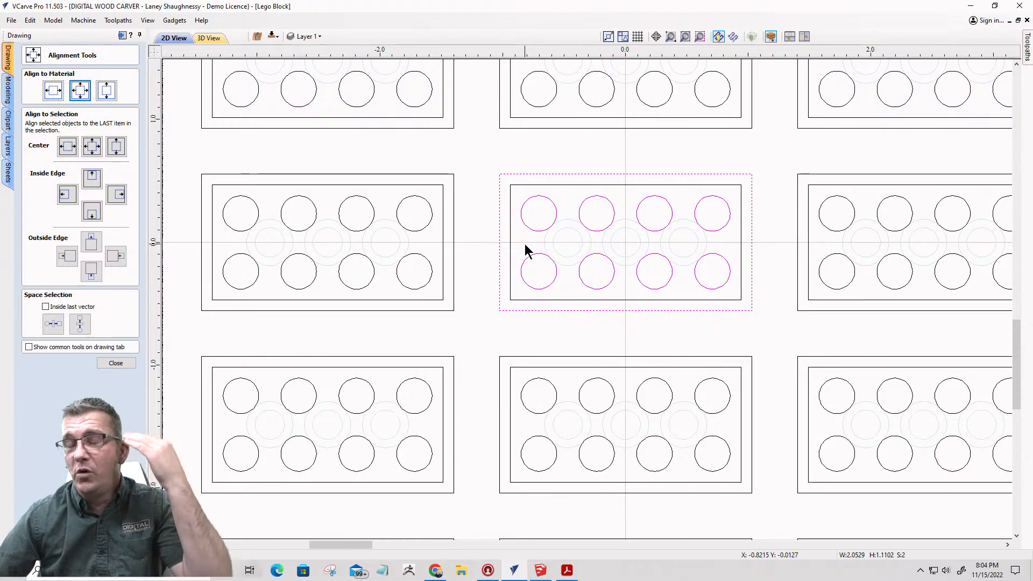
pyautogui.scroll(-5, 525, 244)
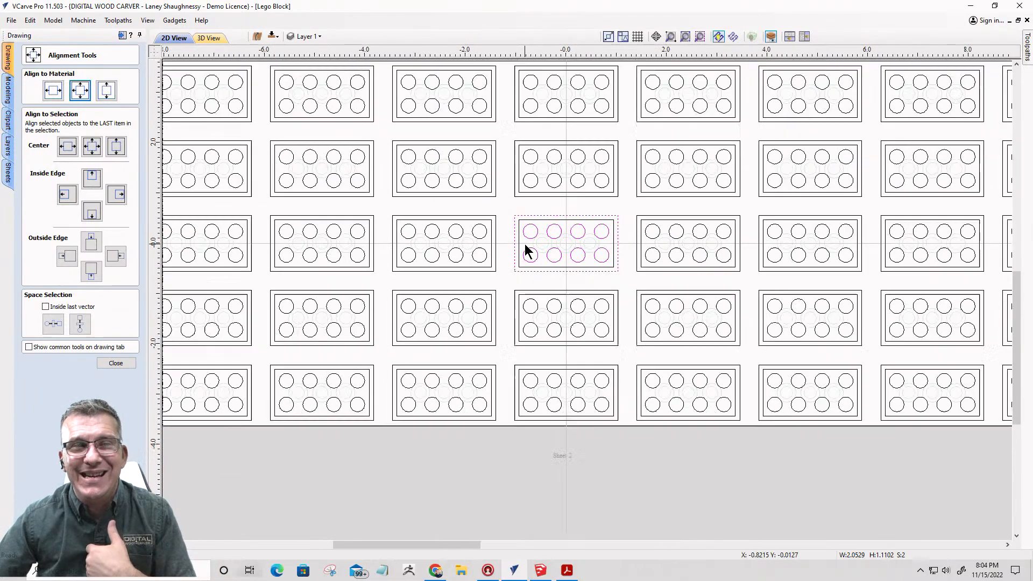
pyautogui.scroll(-3, 525, 244)
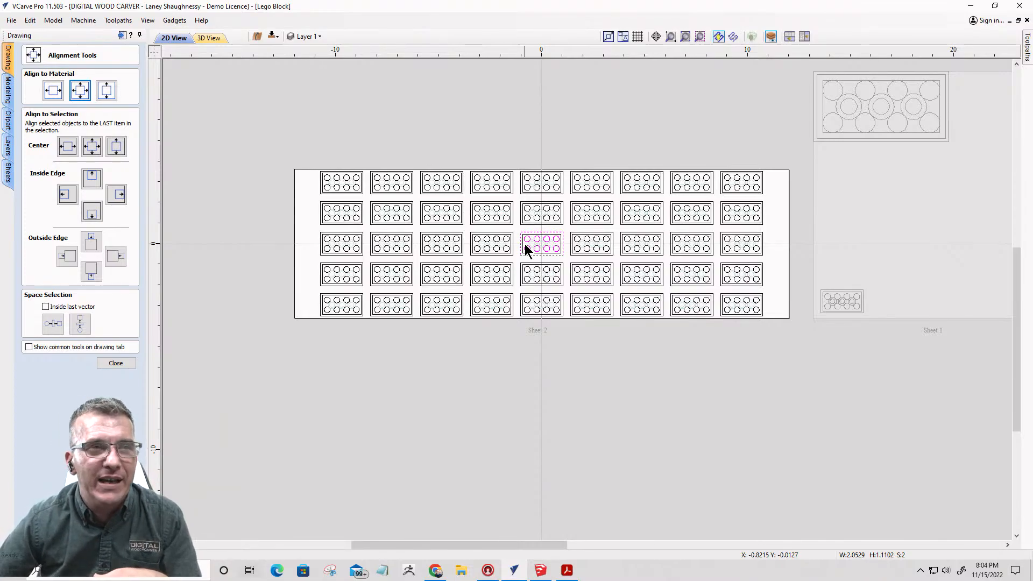
# - Select outer outlines of the leftmost blocks individually, and then together the five outer outlines in the rightmost column
pyautogui.scroll(6, 325, 307)
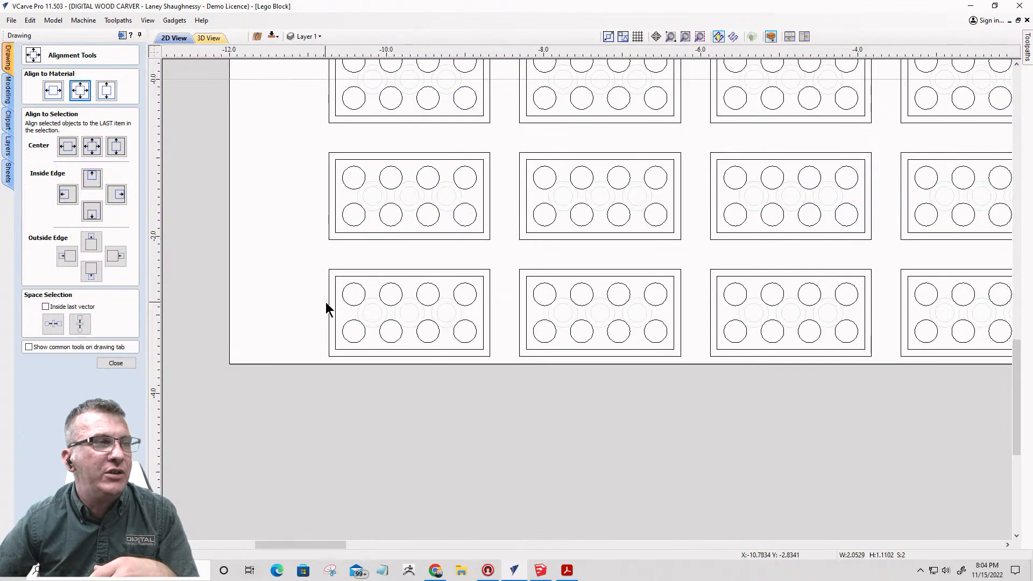
pyautogui.click(325, 282)
pyautogui.click(329, 226)
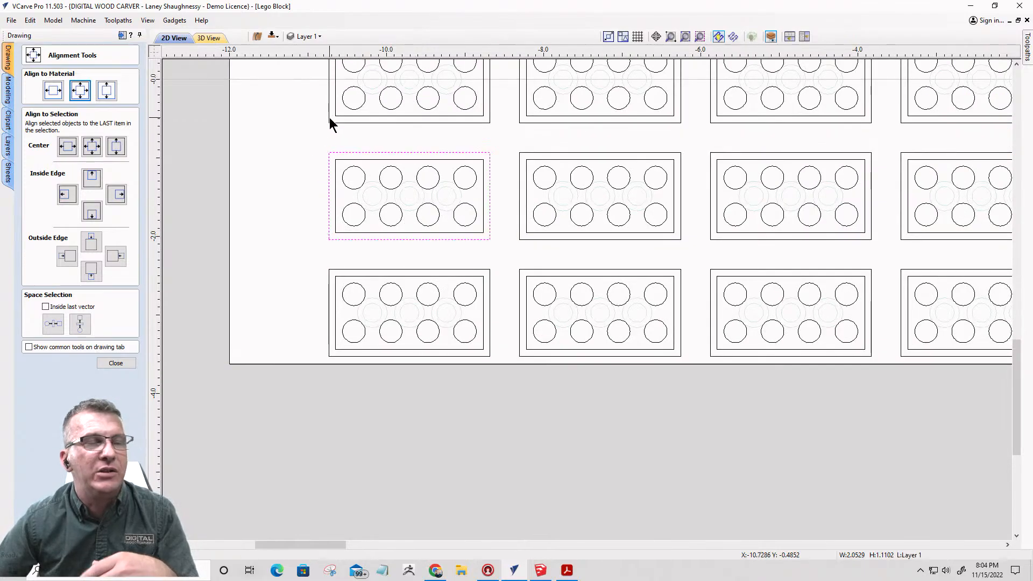
pyautogui.scroll(-6, 372, 221)
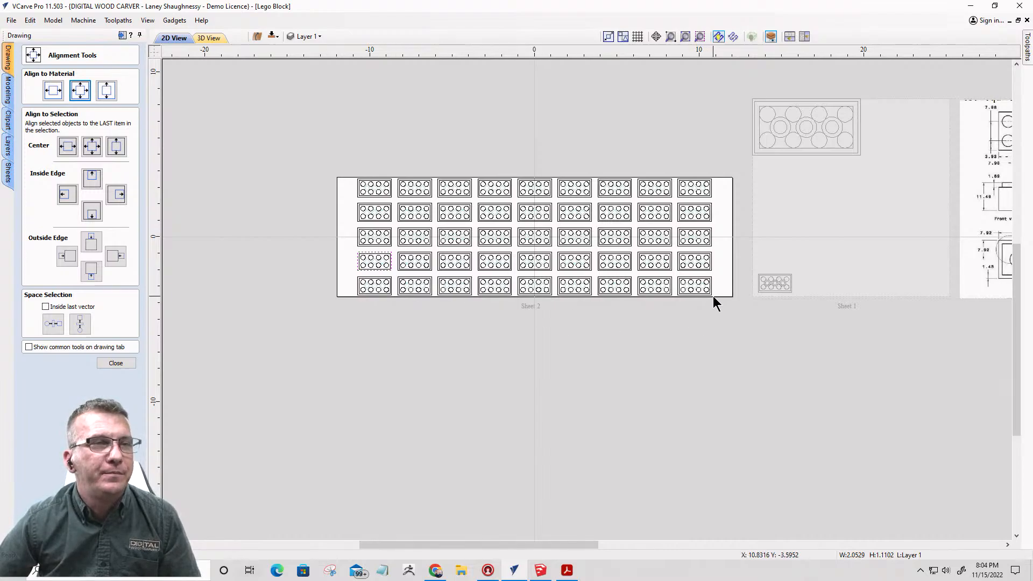
pyautogui.moveTo(715, 298); pyautogui.dragTo(714, 181)
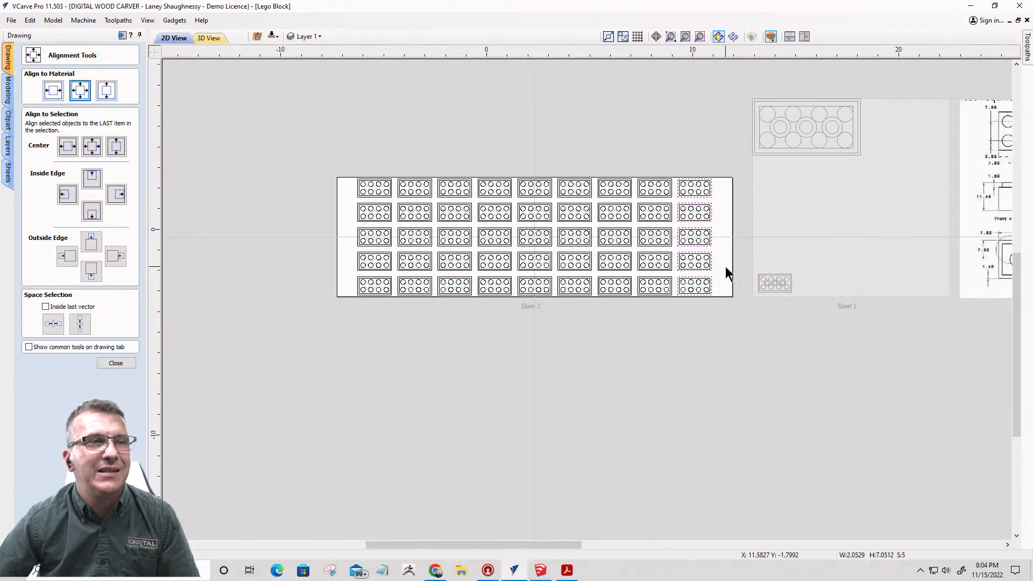
# - Undo the move to the other side and the array, back to the single block on Sheet 2
pyautogui.scroll(4, 726, 267)
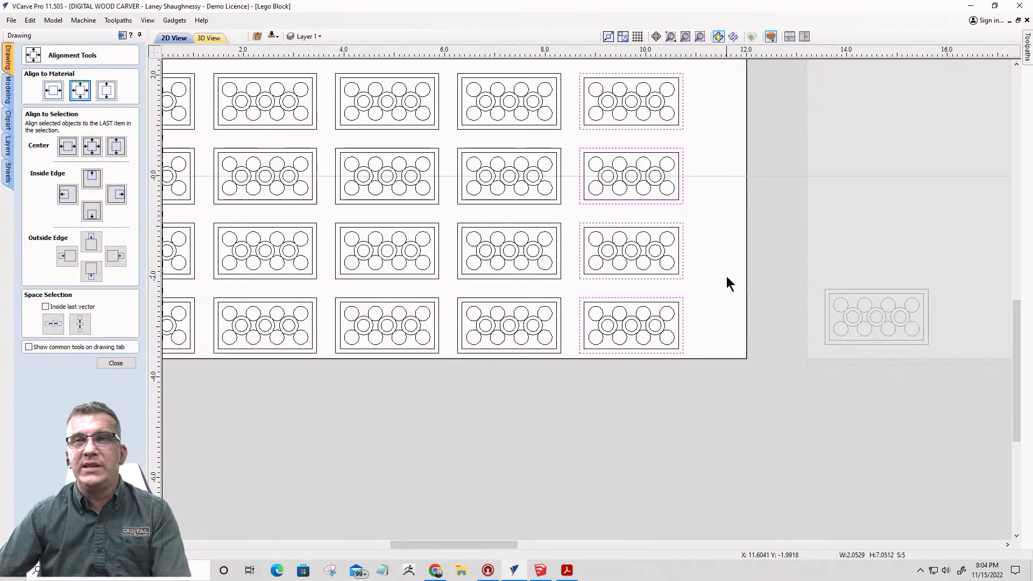
pyautogui.hotkey('ctrl', 'z')
pyautogui.hotkey('ctrl', 'z')
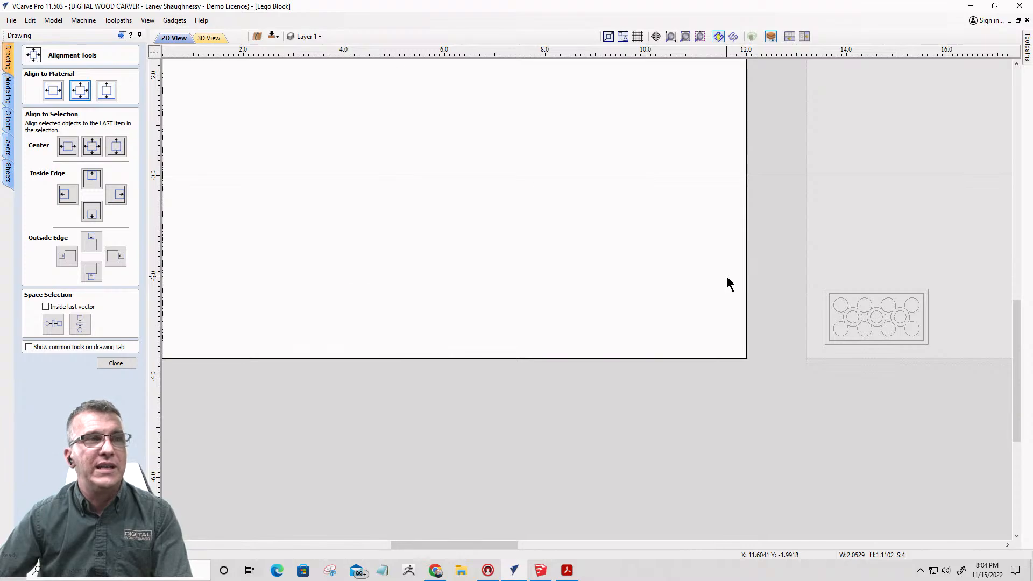
# - Offset the single block's outer outline outward by 0.03125 inches, keeping sharp corners and the original outline
pyautogui.scroll(-7, 727, 278)
pyautogui.scroll(4, 523, 348)
pyautogui.scroll(2, 522, 348)
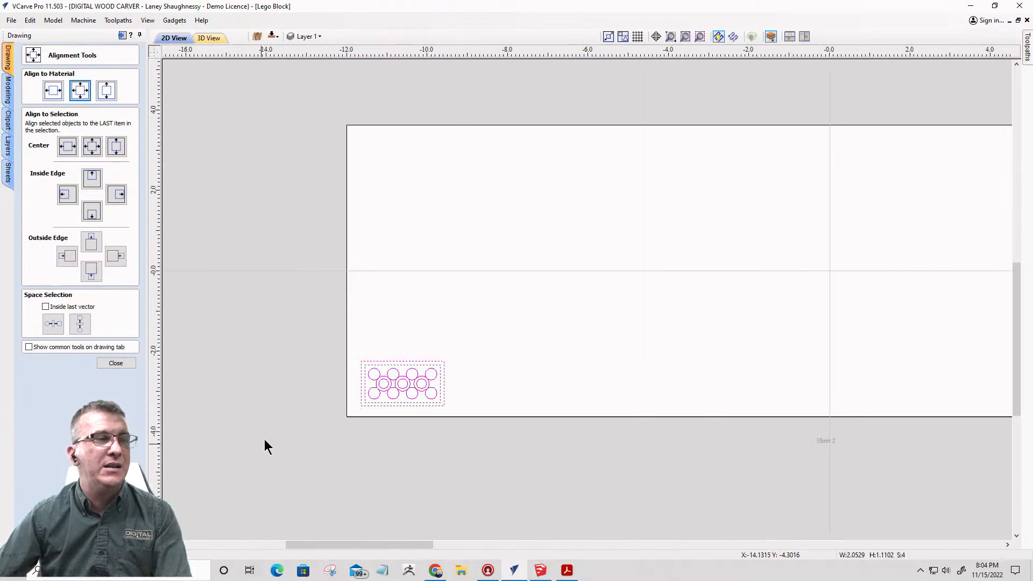
pyautogui.scroll(5, 367, 407)
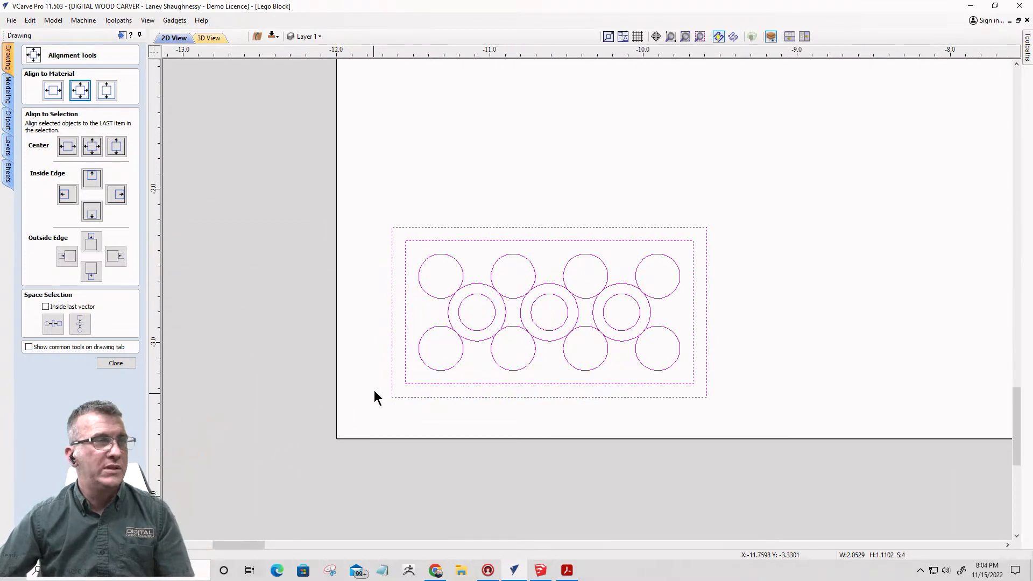
pyautogui.click(391, 368)
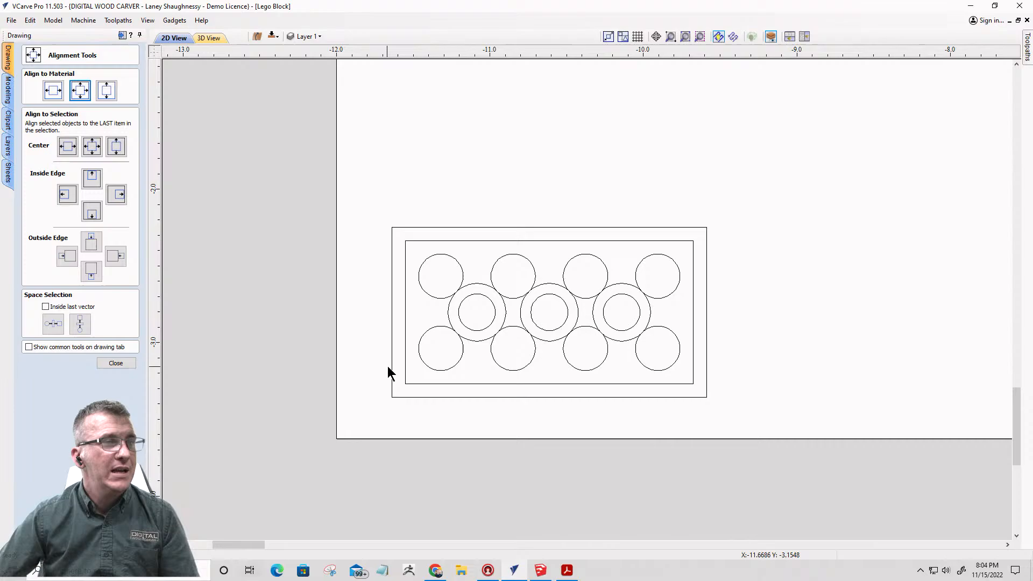
pyautogui.click(114, 363)
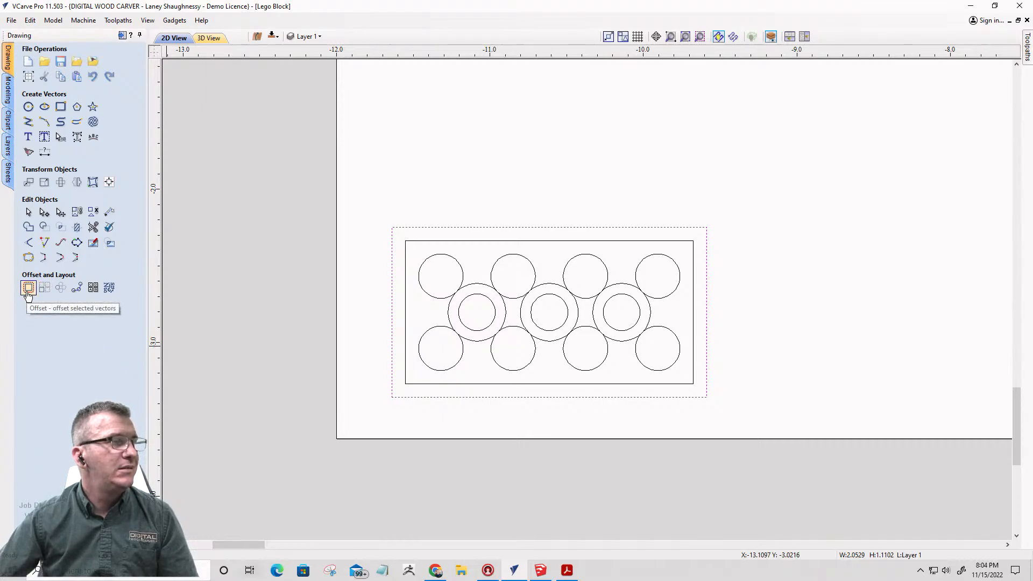
pyautogui.click(28, 289)
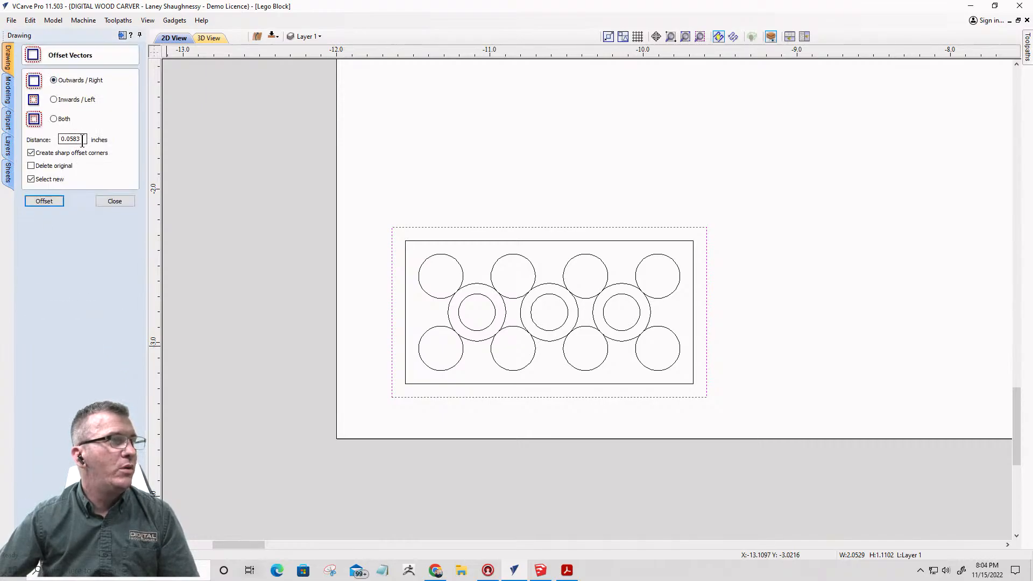
pyautogui.doubleClick(82, 140)
pyautogui.write('.')
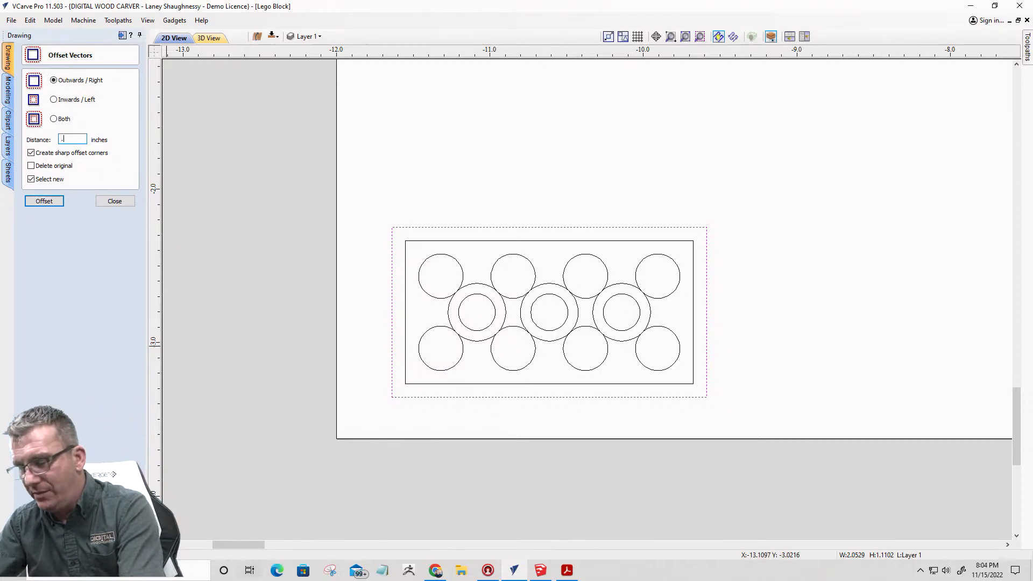
pyautogui.write('0')
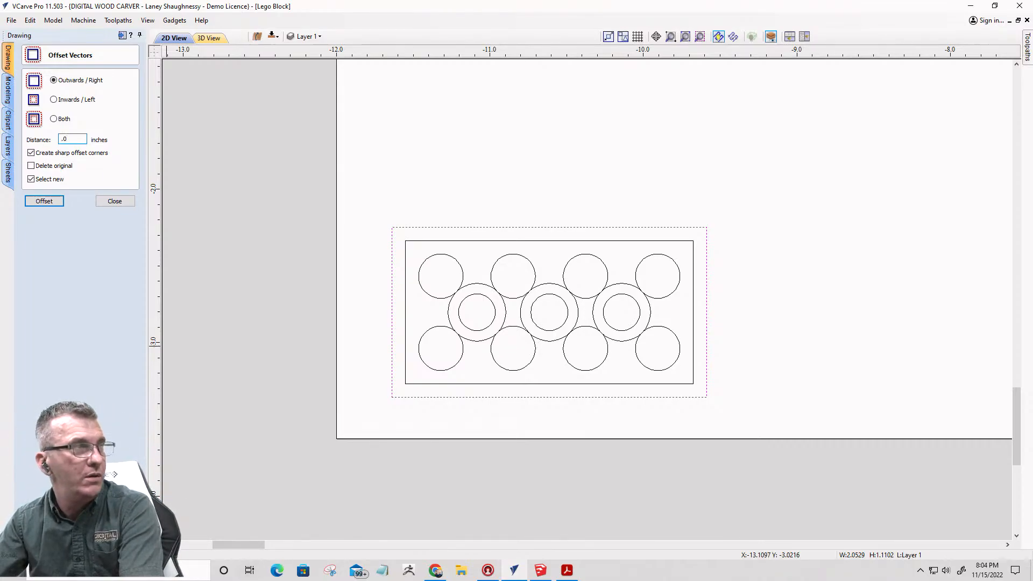
pyautogui.write('312')
pyautogui.write('5')
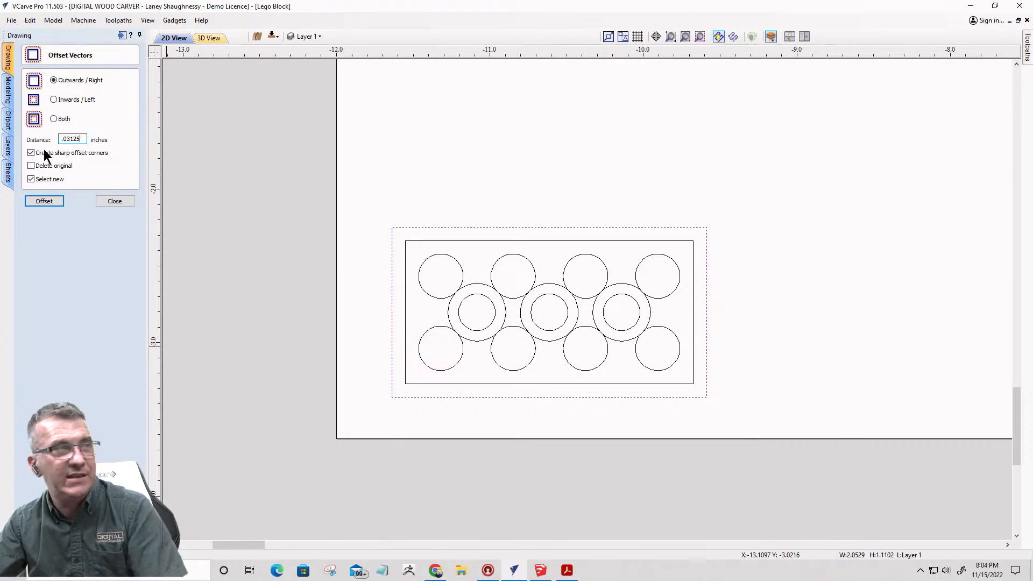
pyautogui.click(38, 203)
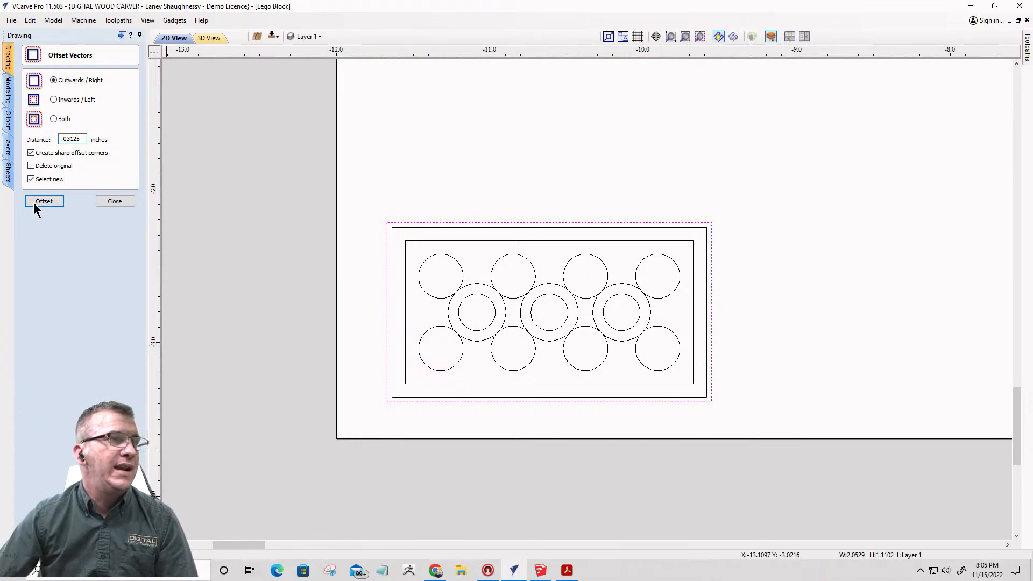
# - Try arraying the block with its offset outline in 5 rows and 9 columns with 0.375-inch gaps, and undo the array and offset
pyautogui.moveTo(338, 188)
pyautogui.mouseDown()
pyautogui.moveTo(535, 260)
pyautogui.moveTo(783, 450)
pyautogui.mouseUp()
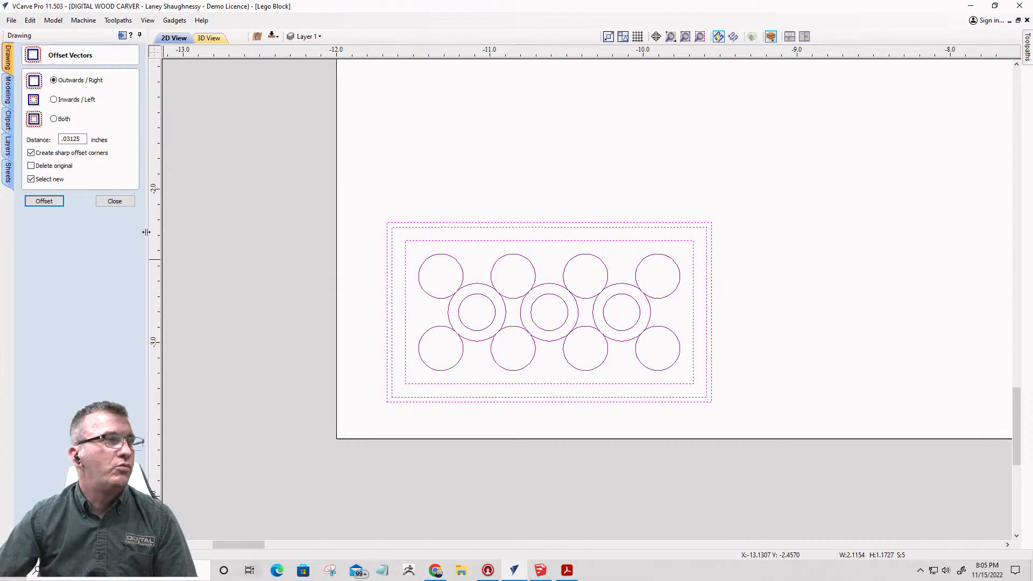
pyautogui.click(114, 201)
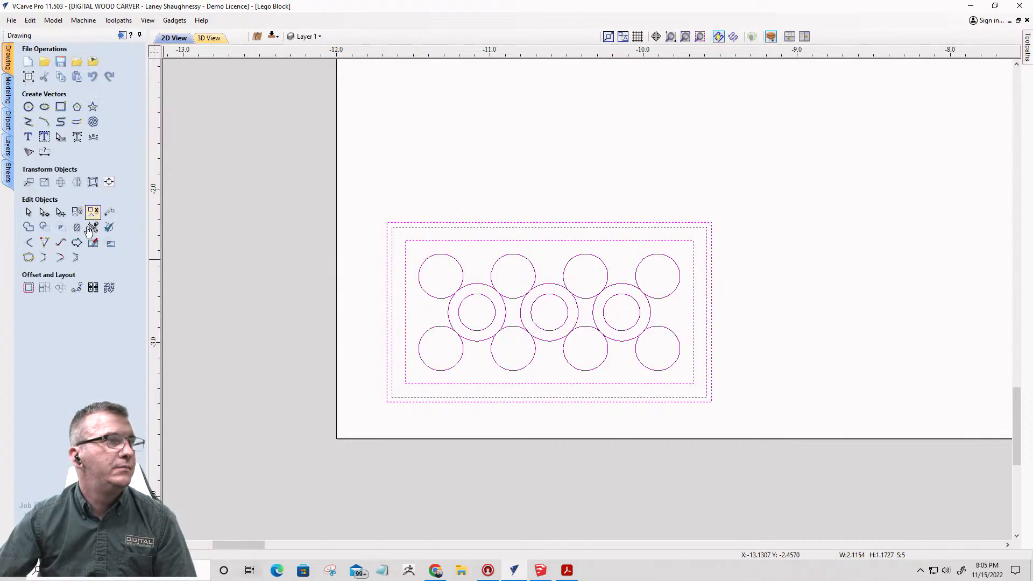
pyautogui.click(28, 288)
pyautogui.click(121, 204)
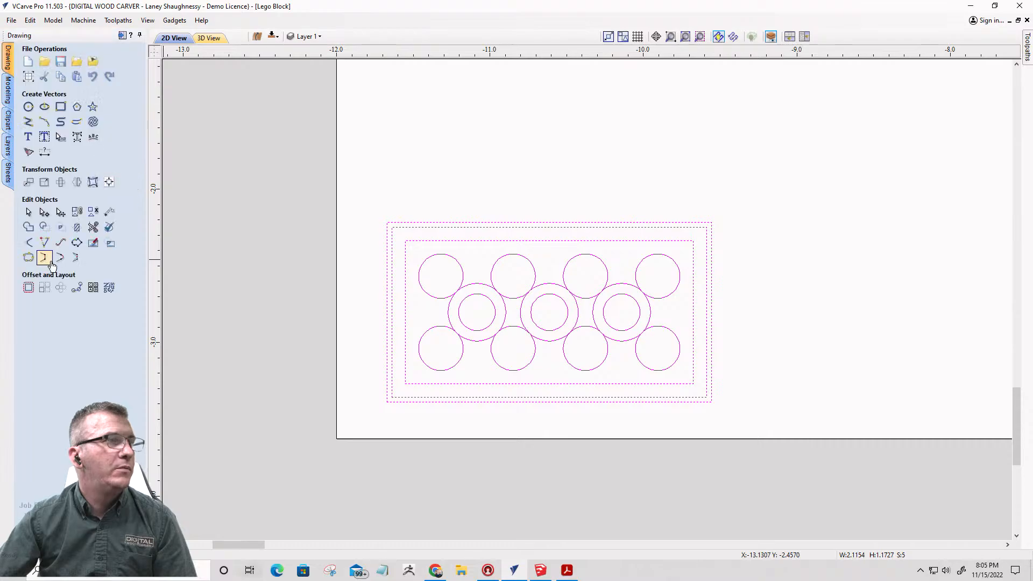
pyautogui.click(43, 289)
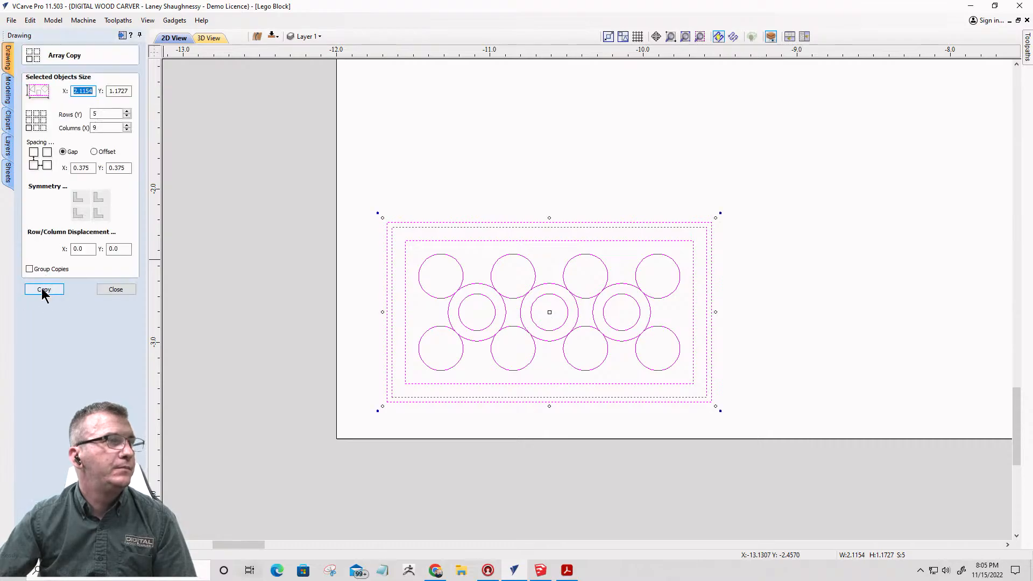
pyautogui.click(44, 289)
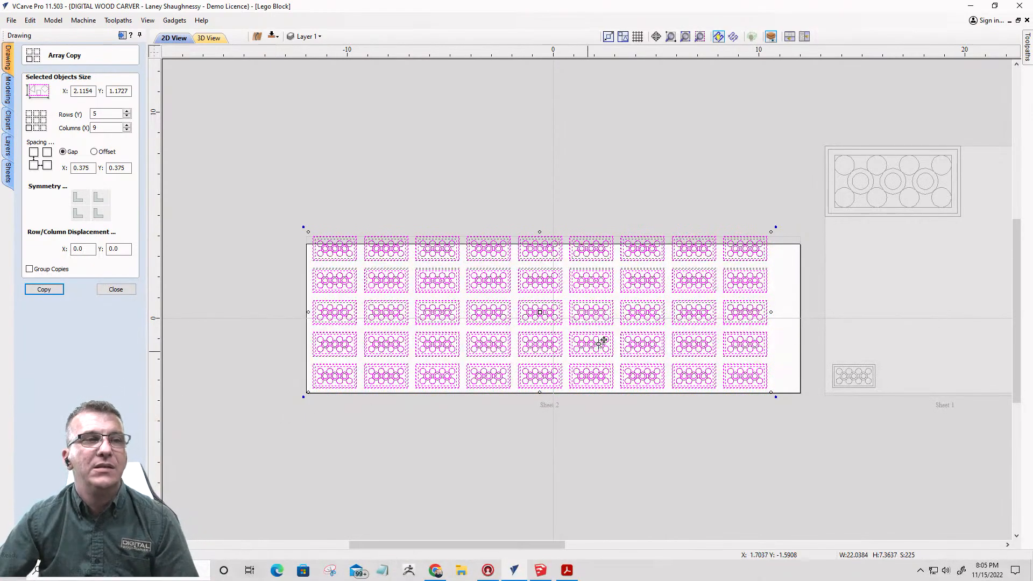
pyautogui.scroll(5, 716, 344)
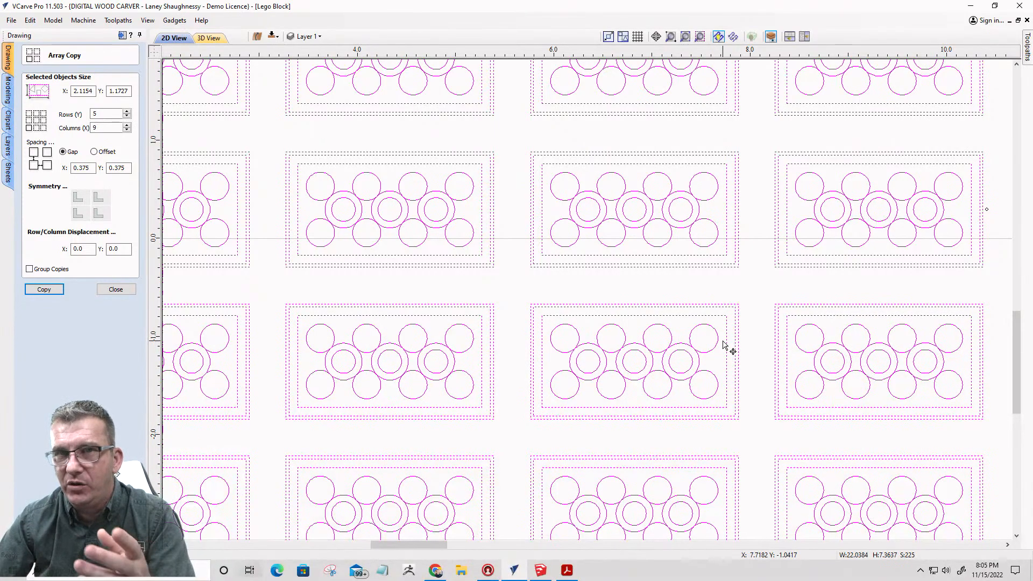
pyautogui.scroll(-5, 725, 346)
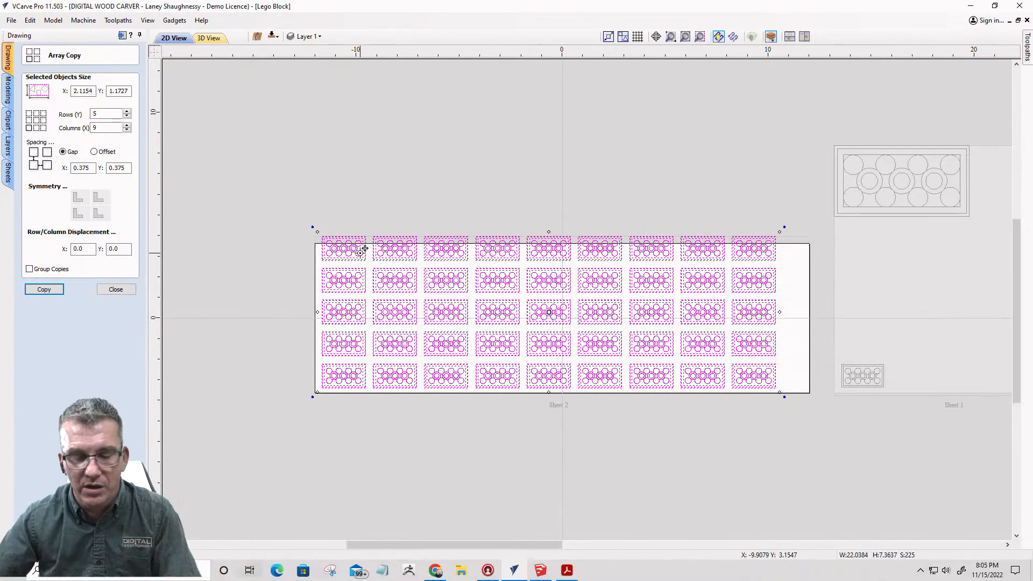
pyautogui.hotkey('ctrl', 'z')
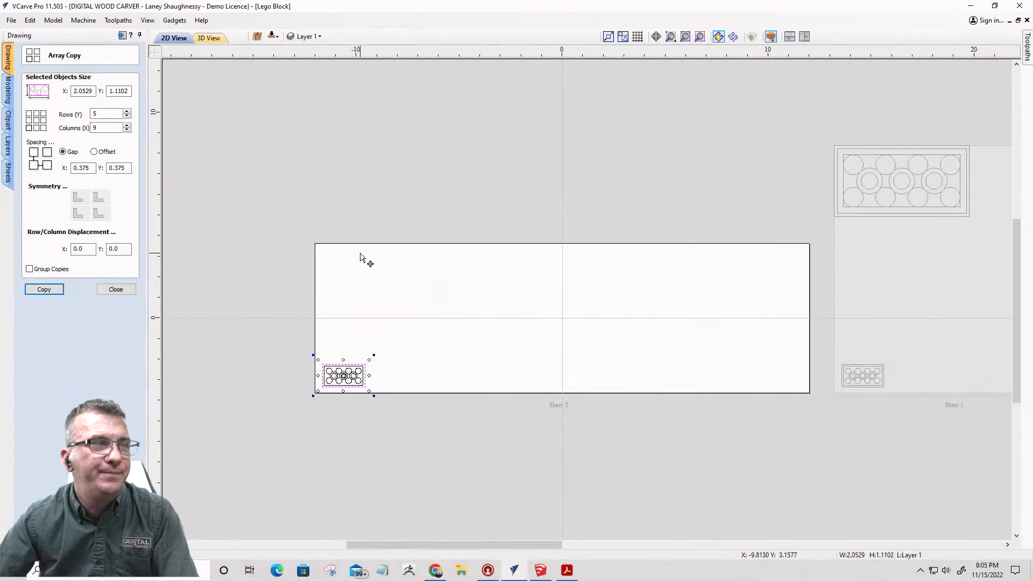
# - Array the original block in 5 rows and 9 columns with 0.375-inch gaps and center all the copies in the material
pyautogui.moveTo(302, 347); pyautogui.dragTo(392, 420)
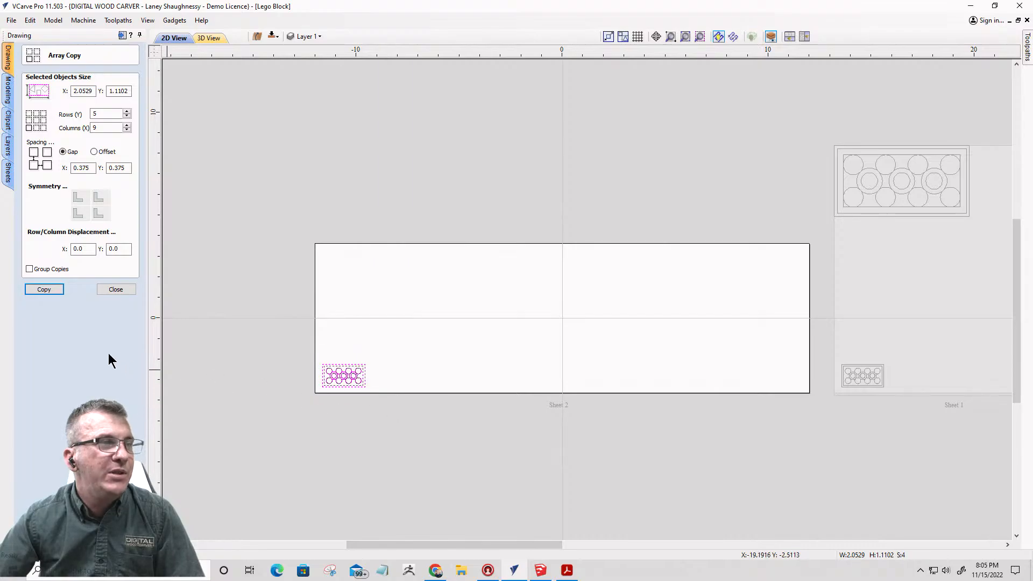
pyautogui.click(52, 291)
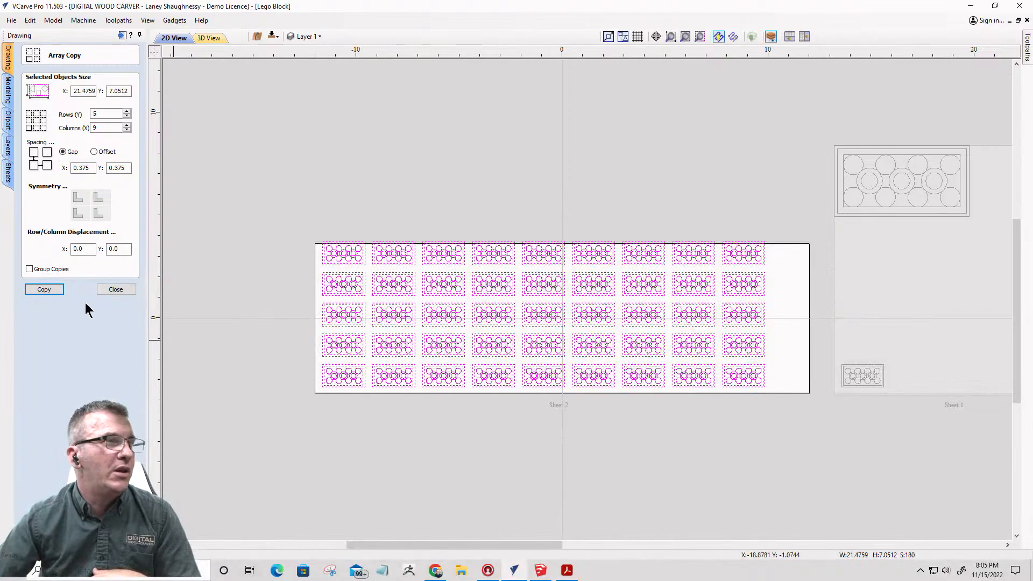
pyautogui.click(111, 289)
pyautogui.click(109, 181)
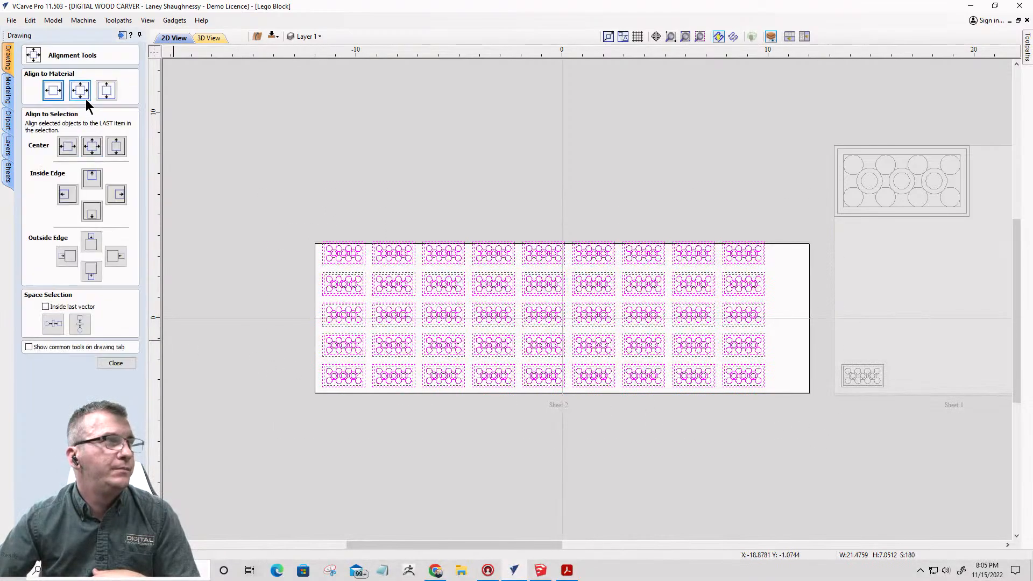
pyautogui.click(81, 90)
pyautogui.click(338, 266)
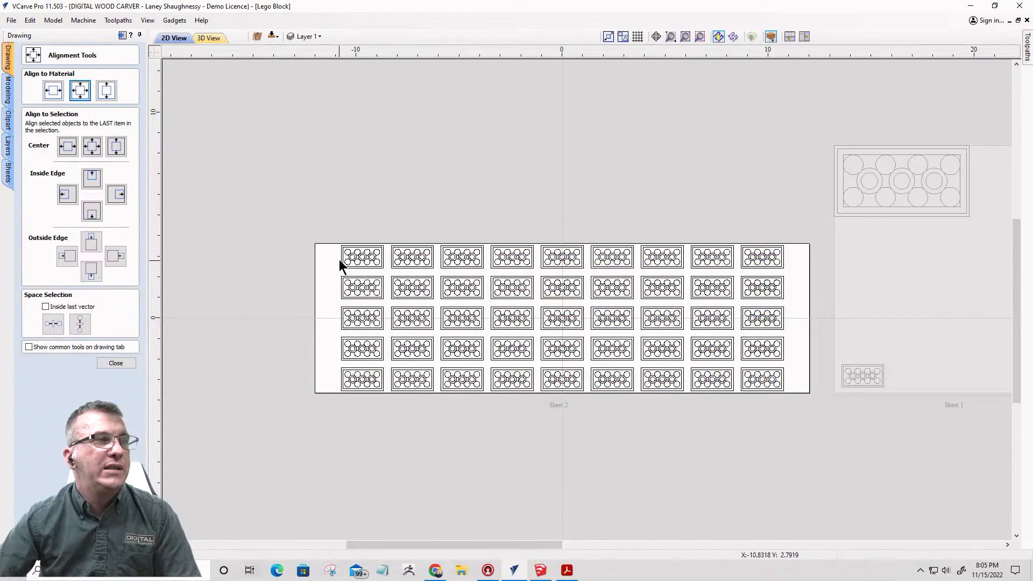
# - Select the concentric tube circles in all five rows of blocks and transfer them to the other side of the material
pyautogui.moveTo(338, 250); pyautogui.dragTo(816, 263)
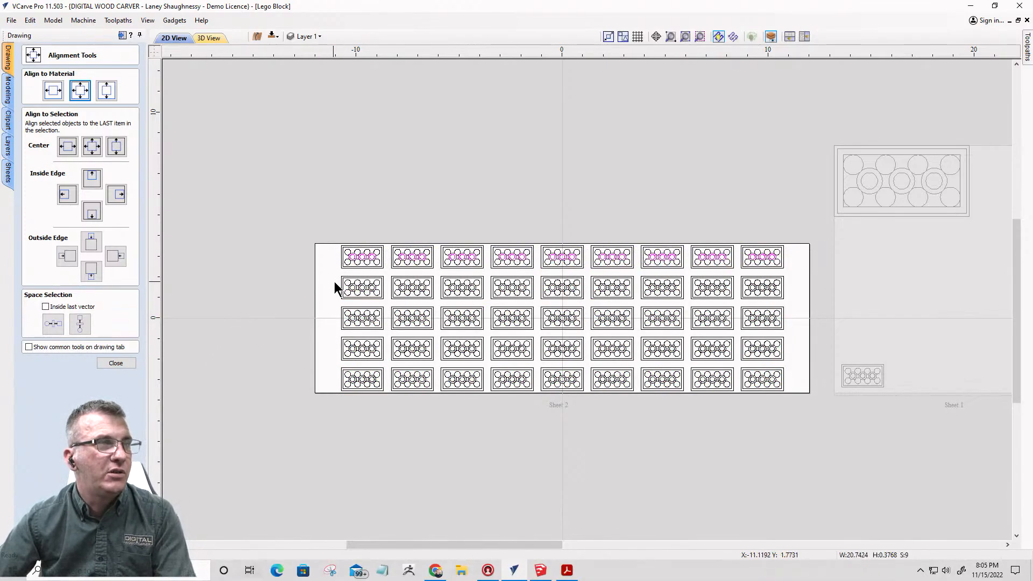
pyautogui.moveTo(335, 280); pyautogui.dragTo(635, 348)
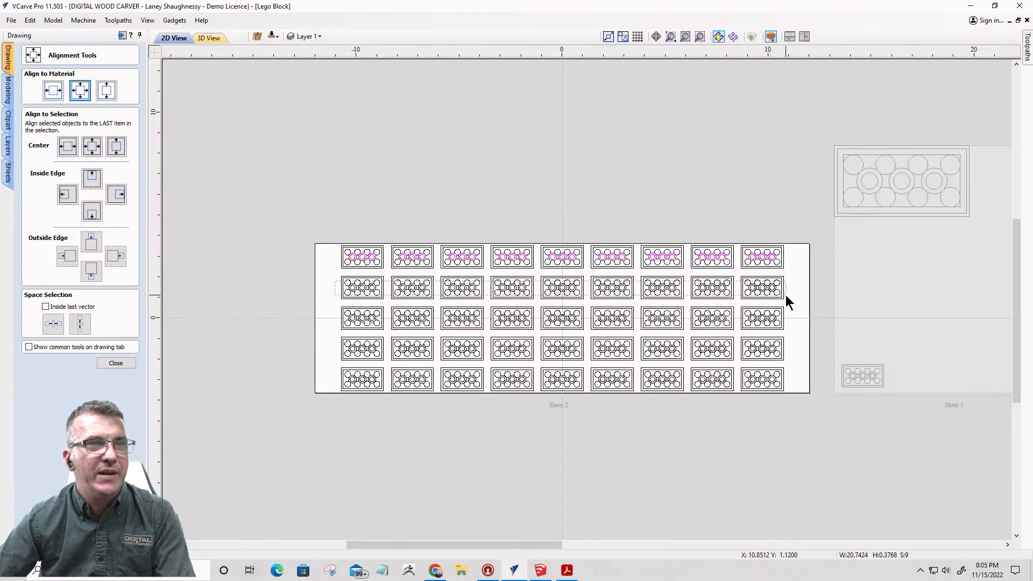
pyautogui.keyDown('shift'); pyautogui.moveTo(786, 295); pyautogui.dragTo(787, 291); pyautogui.keyUp('shift')
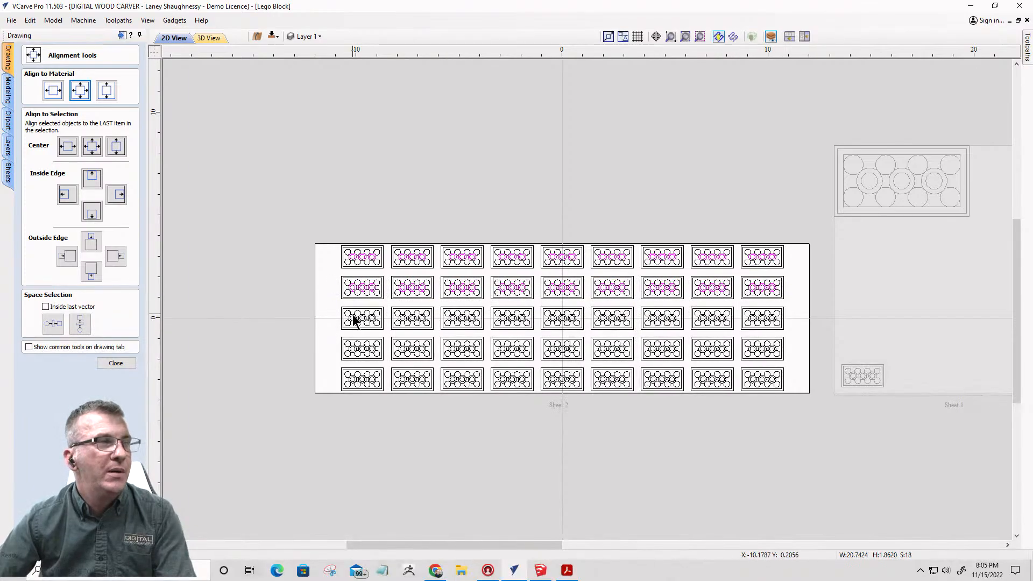
pyautogui.keyDown('shift'); pyautogui.moveTo(698, 325); pyautogui.dragTo(789, 324); pyautogui.keyUp('shift')
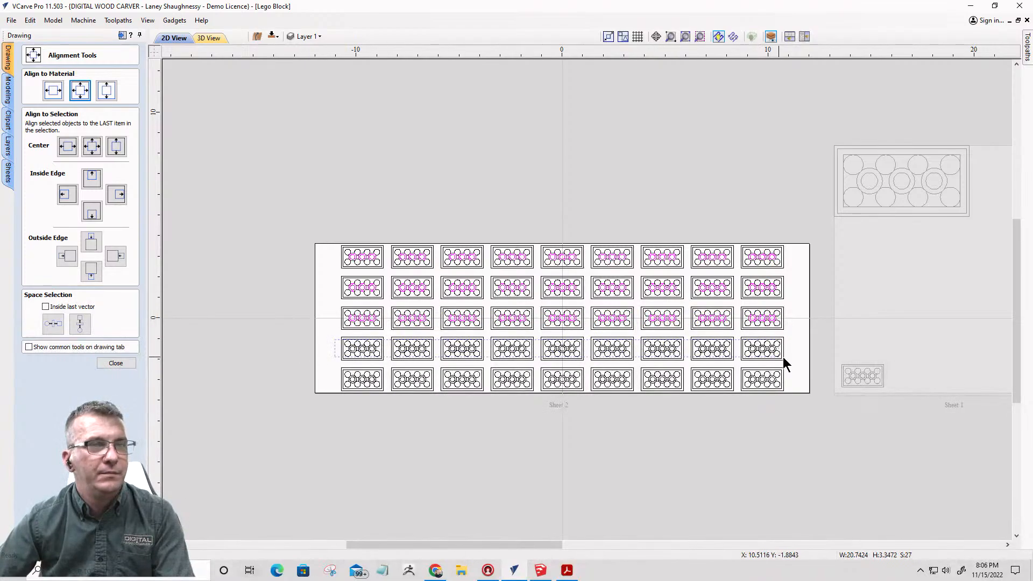
pyautogui.keyDown('shift'); pyautogui.moveTo(786, 357); pyautogui.dragTo(785, 357); pyautogui.keyUp('shift')
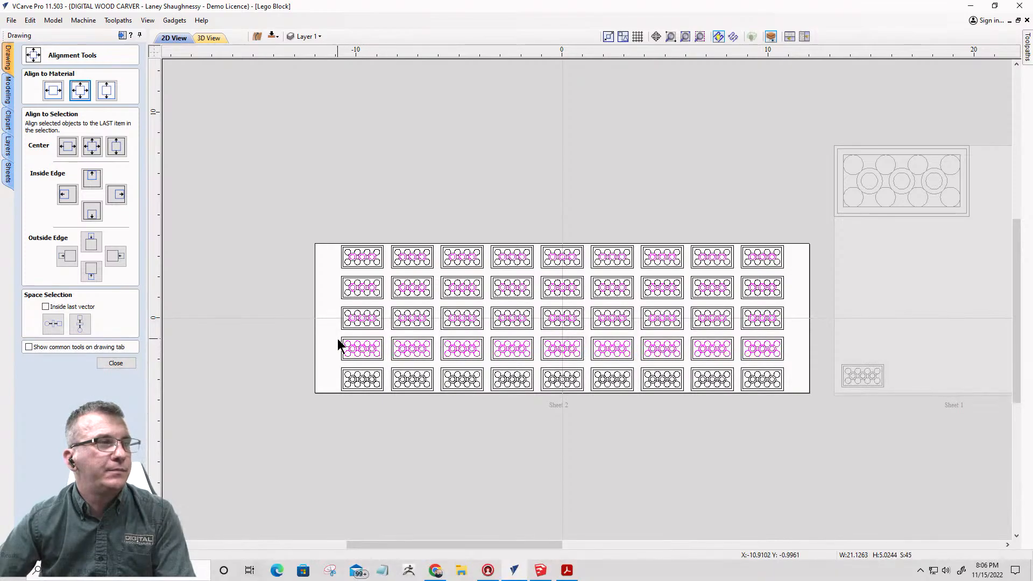
pyautogui.keyDown('shift'); pyautogui.moveTo(338, 338); pyautogui.dragTo(787, 357); pyautogui.keyUp('shift')
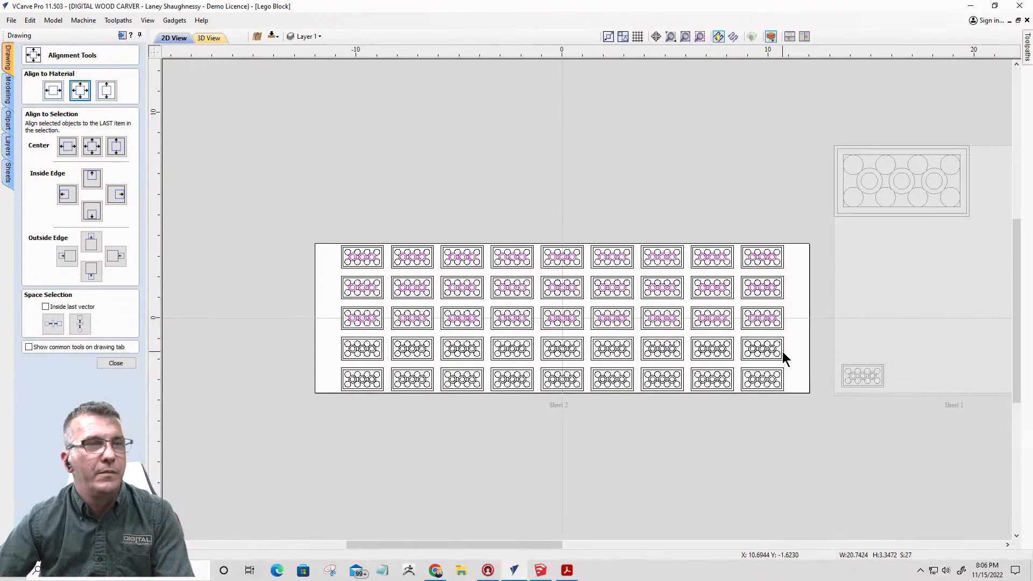
pyautogui.keyDown('shift'); pyautogui.moveTo(381, 344); pyautogui.dragTo(786, 354); pyautogui.keyUp('shift')
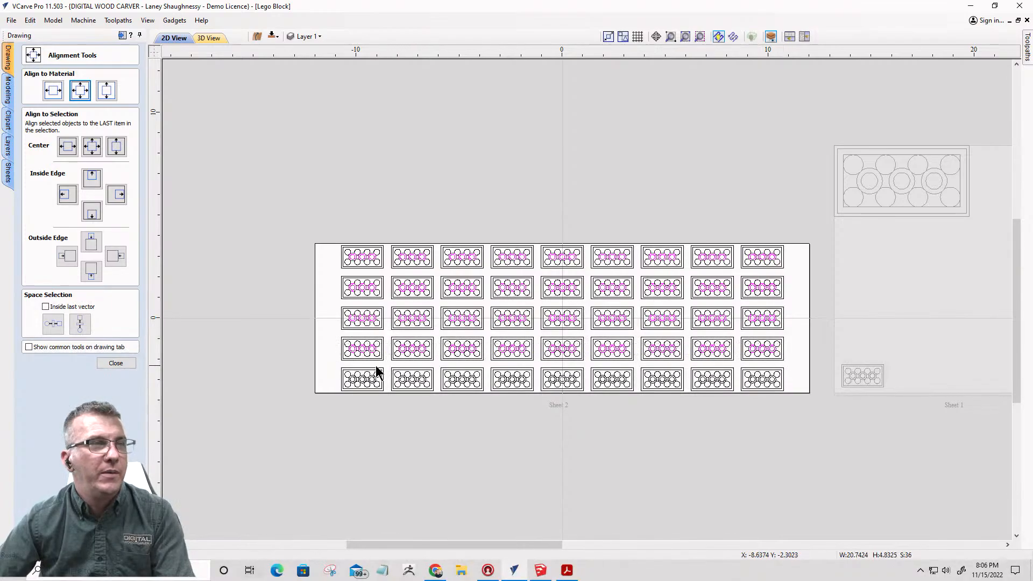
pyautogui.keyDown('shift'); pyautogui.moveTo(340, 373); pyautogui.dragTo(716, 379); pyautogui.keyUp('shift')
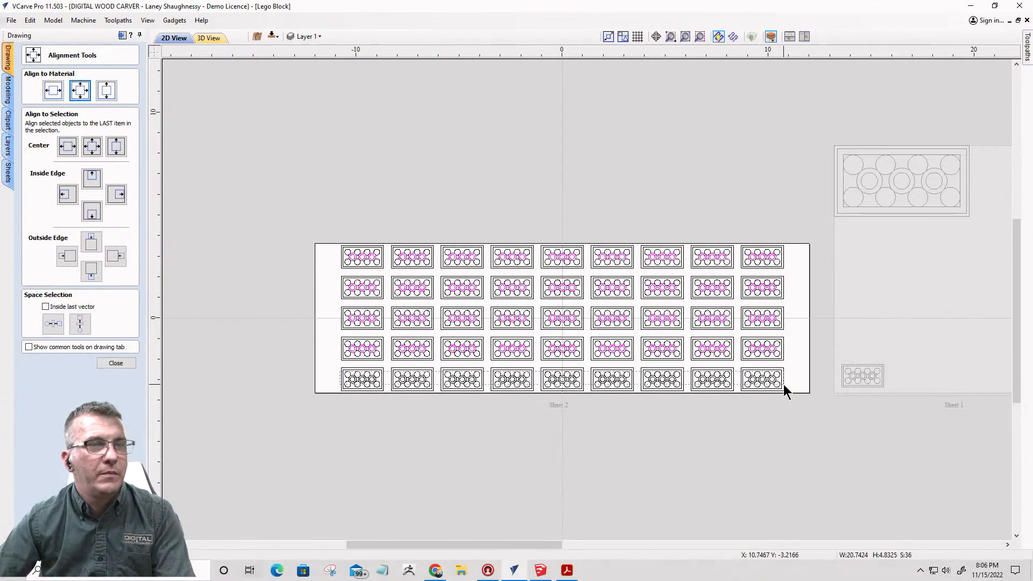
pyautogui.keyDown('shift'); pyautogui.moveTo(784, 384); pyautogui.dragTo(785, 384); pyautogui.keyUp('shift')
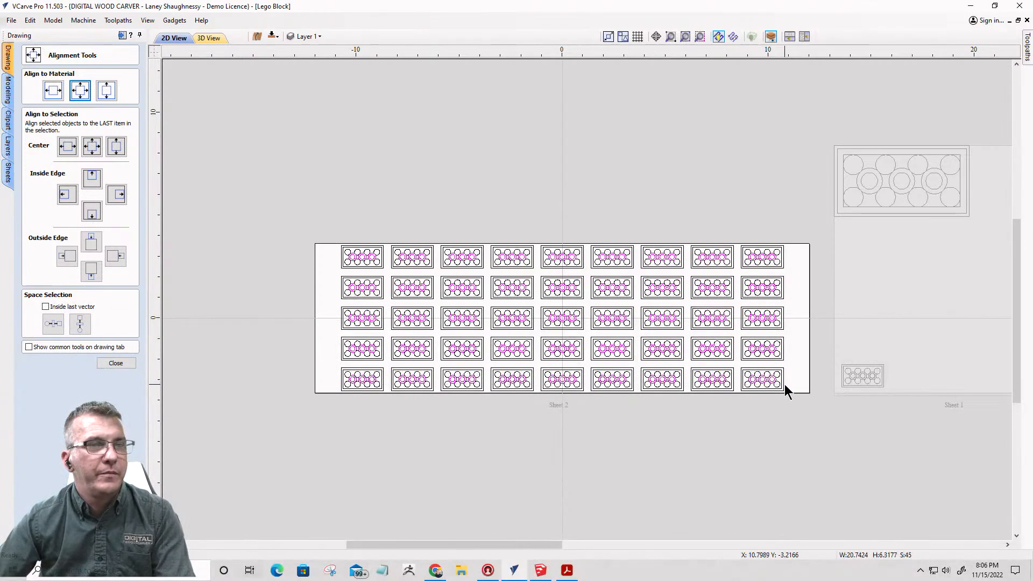
pyautogui.rightClick(720, 378)
pyautogui.click(747, 370)
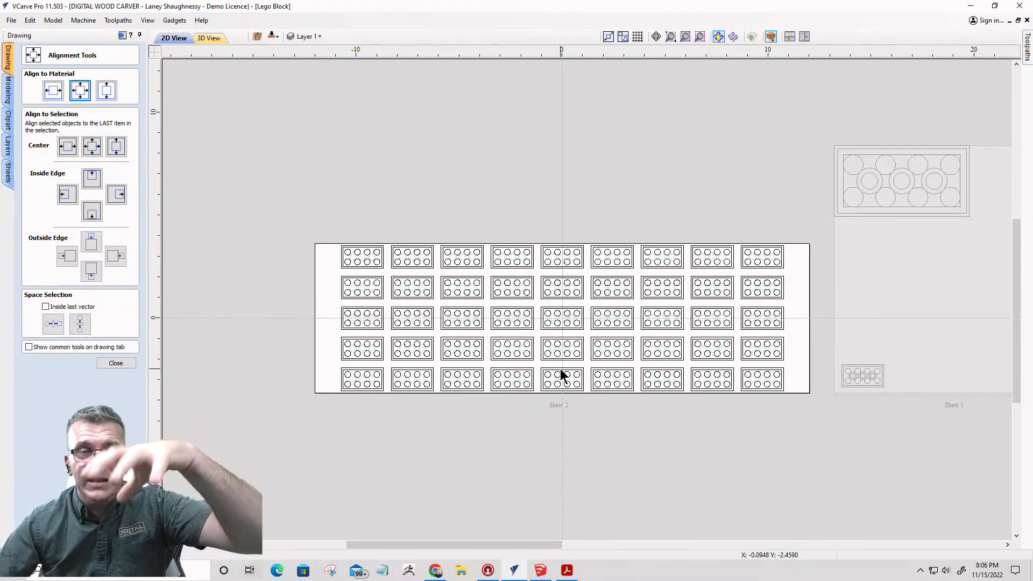
# - Select the outer outlines of all blocks across the nine columns of Sheet 2 and group them
pyautogui.scroll(2, 339, 318)
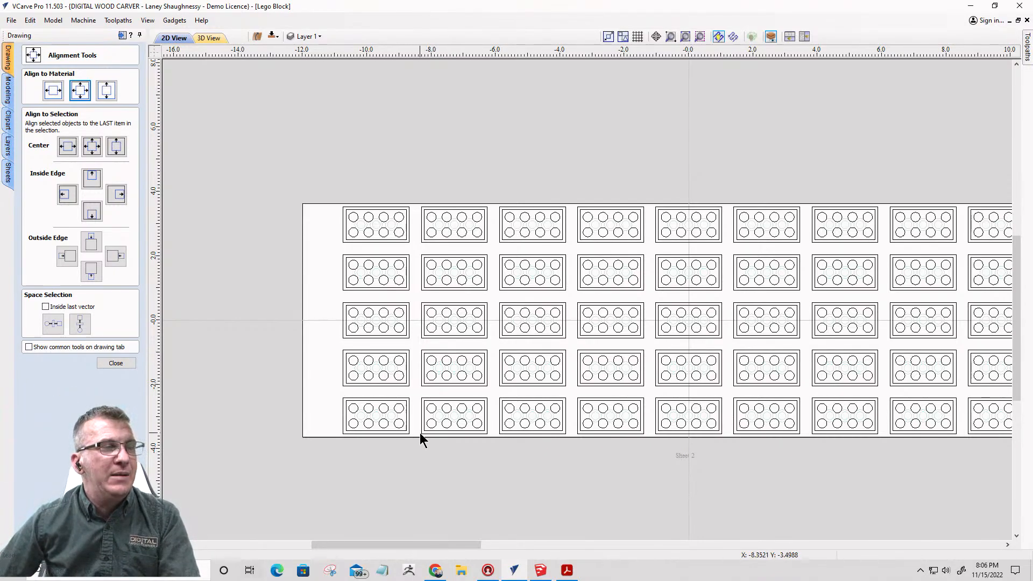
pyautogui.moveTo(415, 432); pyautogui.dragTo(410, 214)
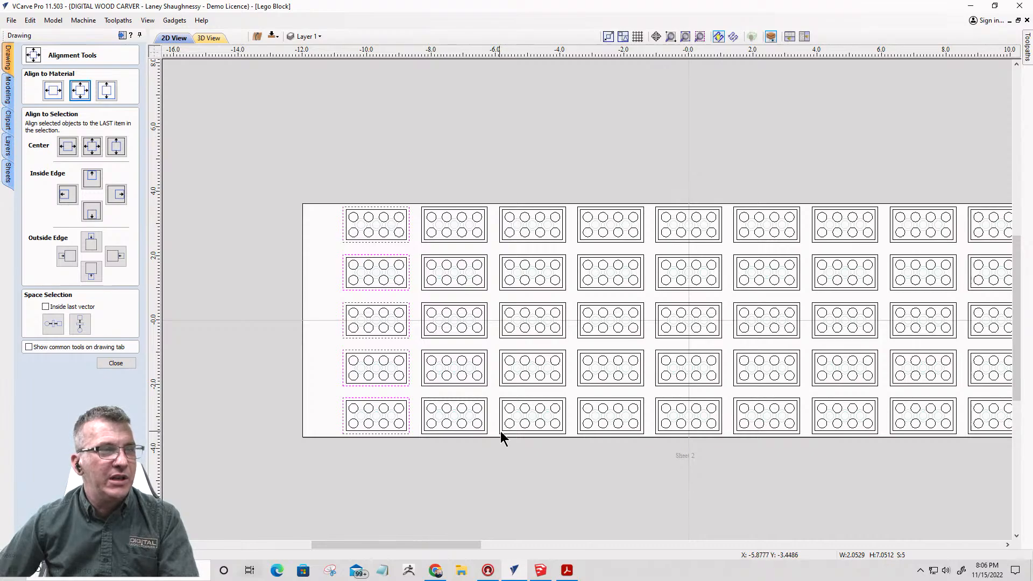
pyautogui.moveTo(501, 436); pyautogui.dragTo(487, 207)
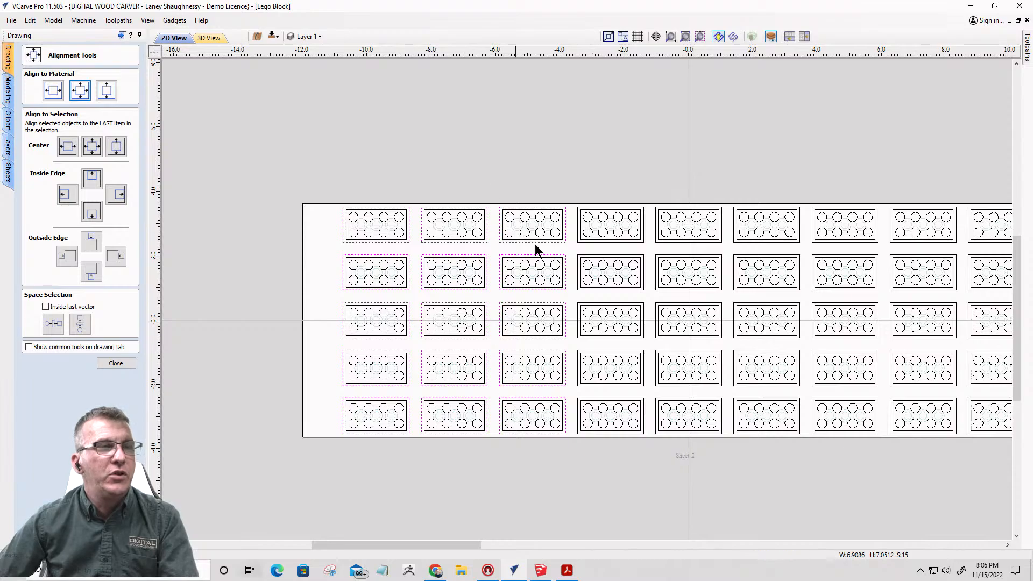
pyautogui.keyDown('shift'); pyautogui.click(656, 431); pyautogui.keyUp('shift')
pyautogui.scroll(3, 650, 435)
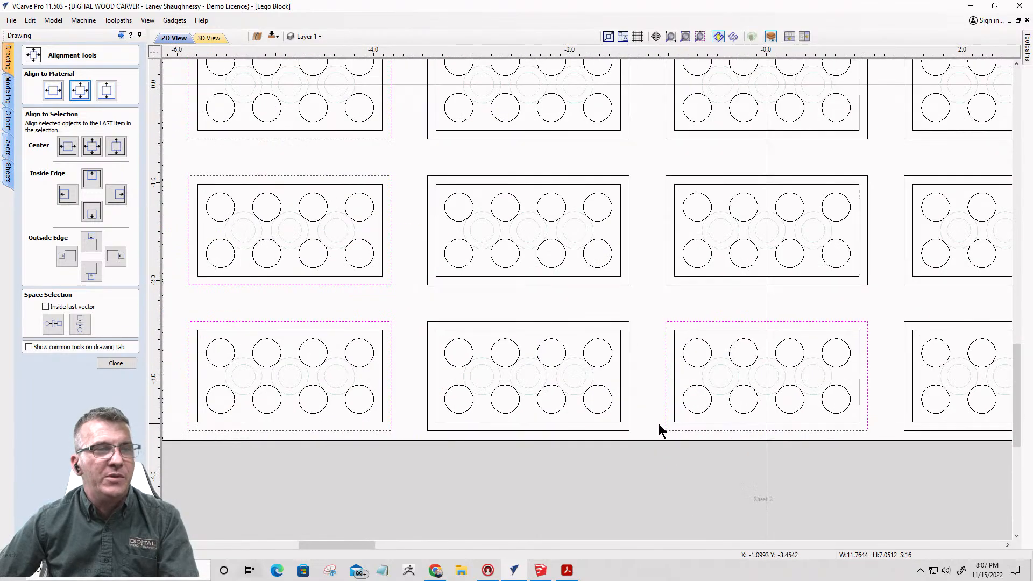
pyautogui.keyDown('shift'); pyautogui.click(666, 423); pyautogui.keyUp('shift')
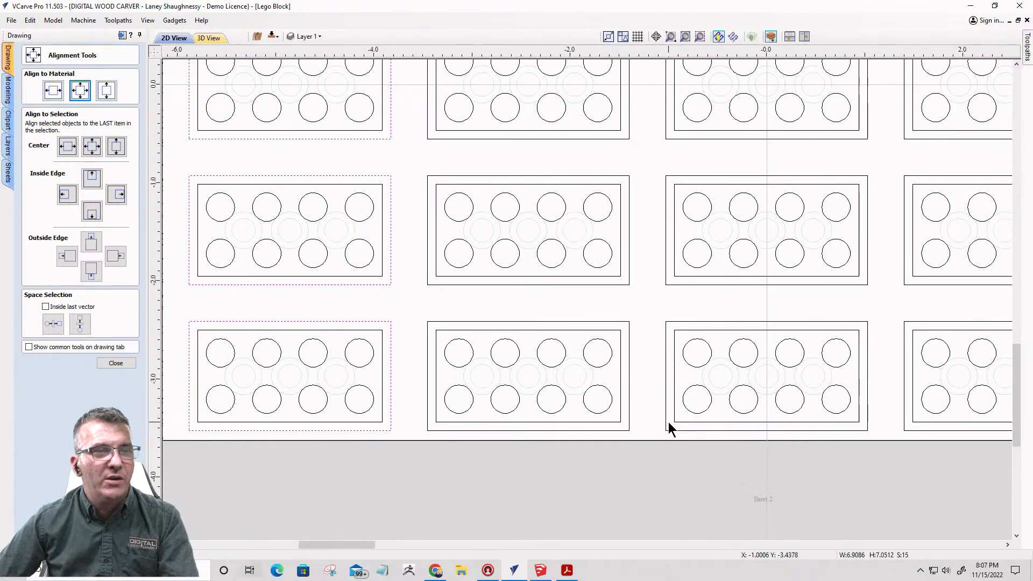
pyautogui.moveTo(628, 418); pyautogui.dragTo(626, 247)
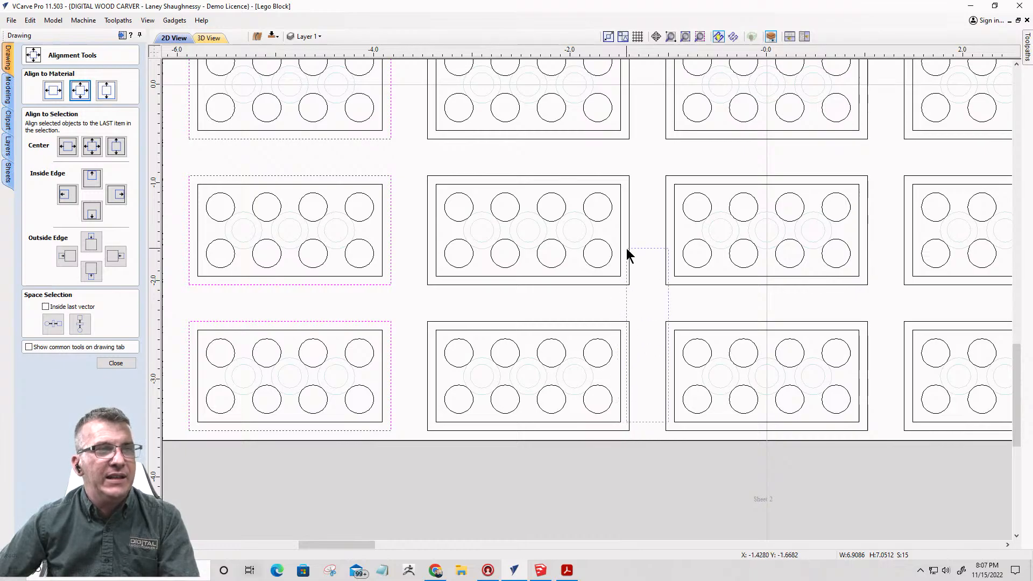
pyautogui.scroll(-3, 624, 383)
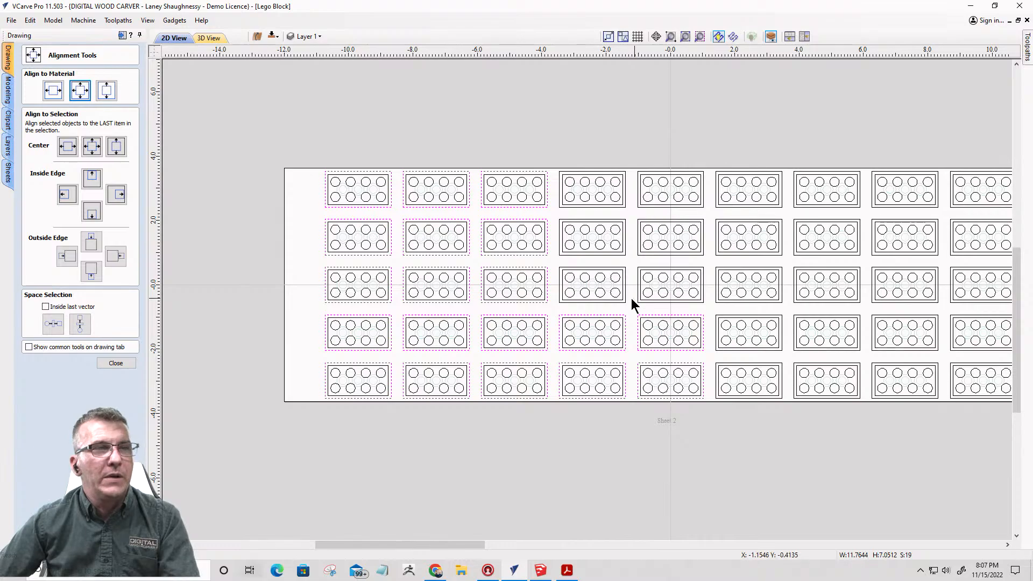
pyautogui.keyDown('shift'); pyautogui.moveTo(631, 300); pyautogui.dragTo(624, 167); pyautogui.keyUp('shift')
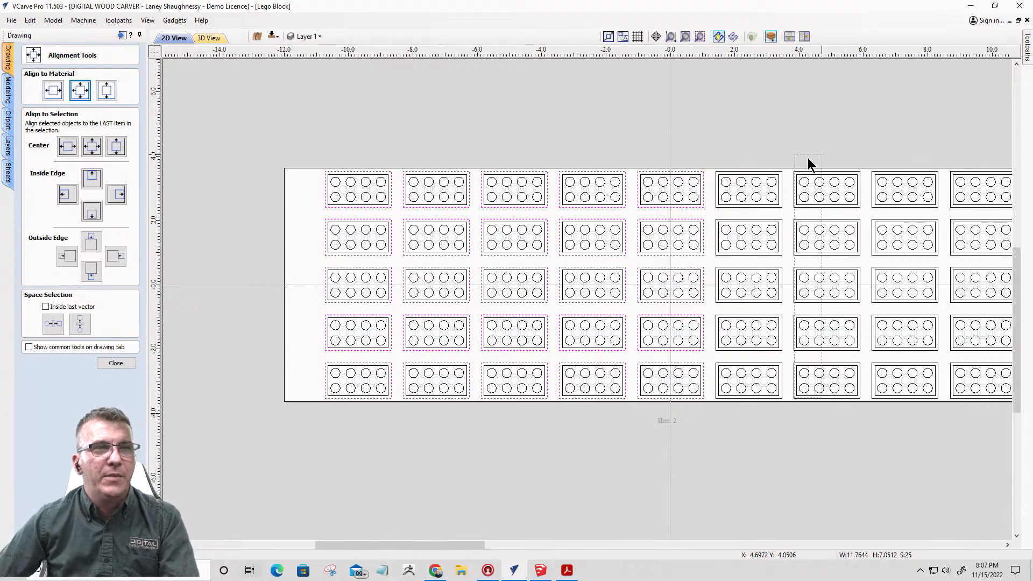
pyautogui.keyDown('shift'); pyautogui.moveTo(781, 167); pyautogui.dragTo(782, 167); pyautogui.keyUp('shift')
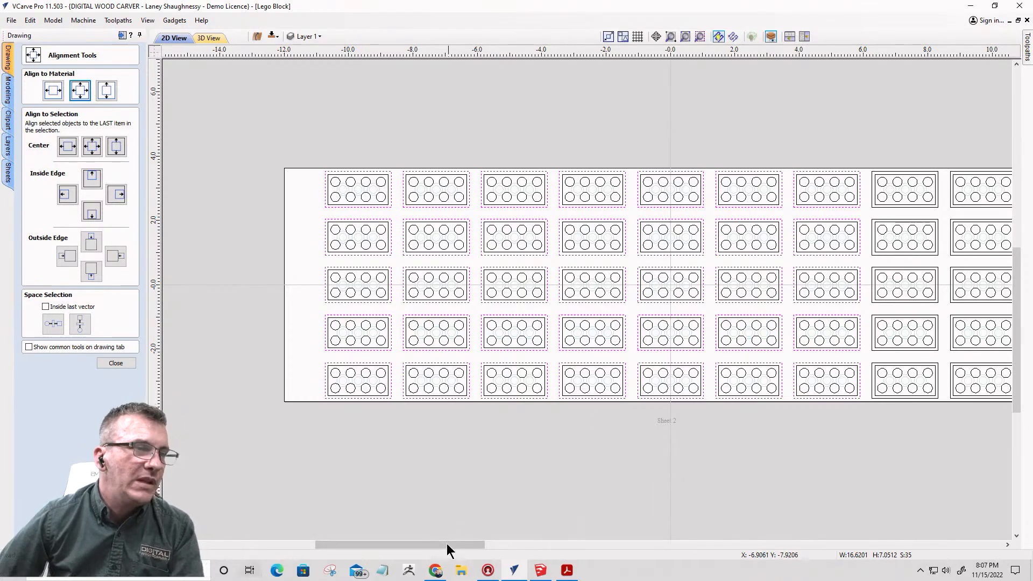
pyautogui.moveTo(447, 544); pyautogui.dragTo(458, 544)
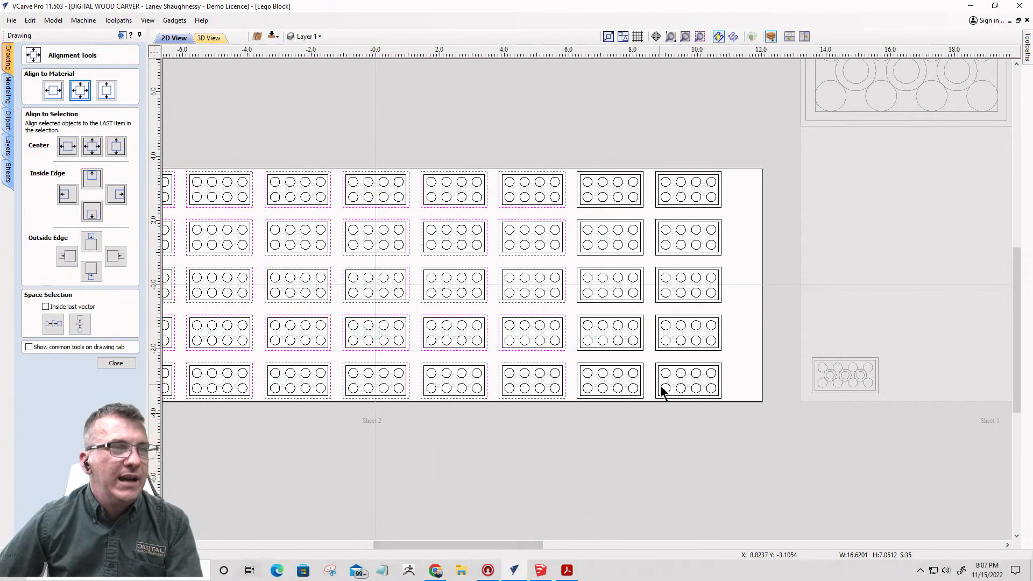
pyautogui.moveTo(657, 396); pyautogui.dragTo(641, 164)
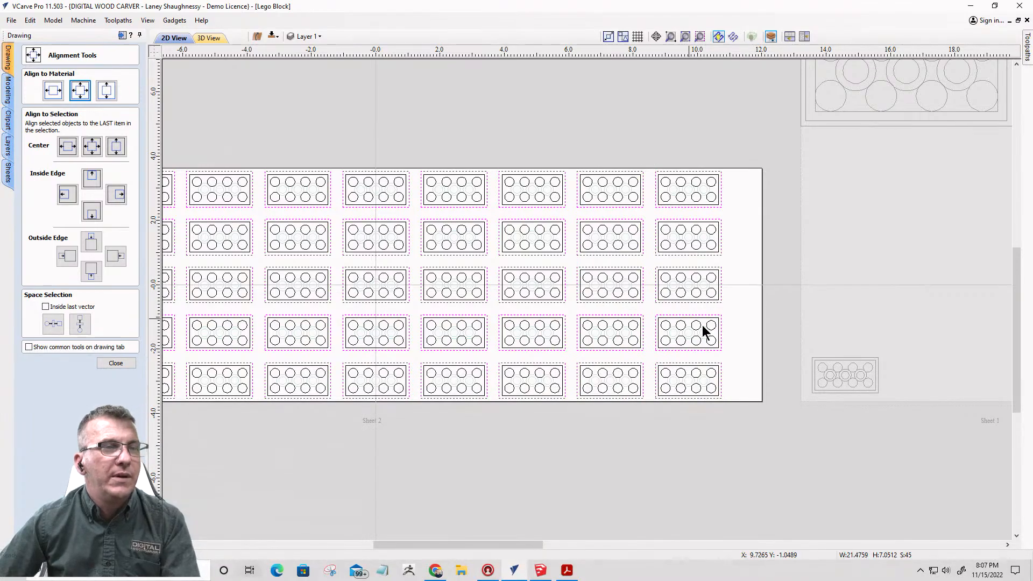
pyautogui.scroll(-2, 790, 386)
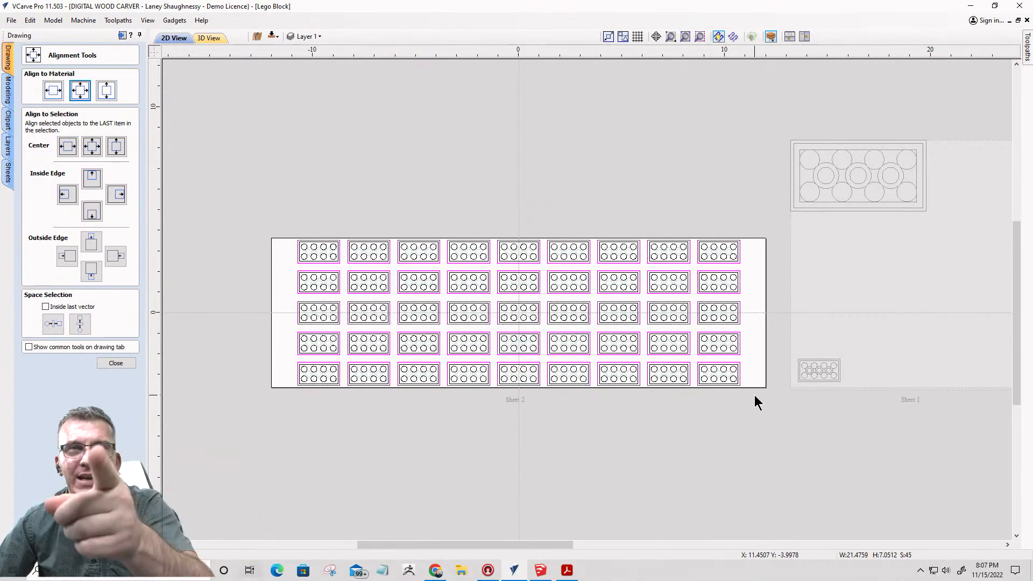
# - Offset the grouped outer outlines outward by 0.0312 inches with sharp corners, keeping the originals and selecting the new vectors
pyautogui.click(643, 424)
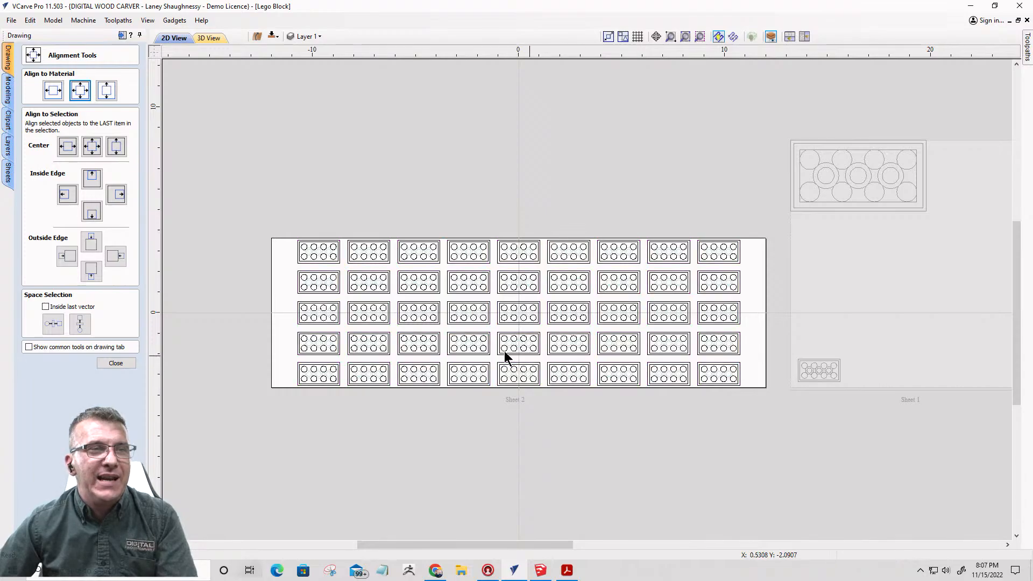
pyautogui.click(299, 264)
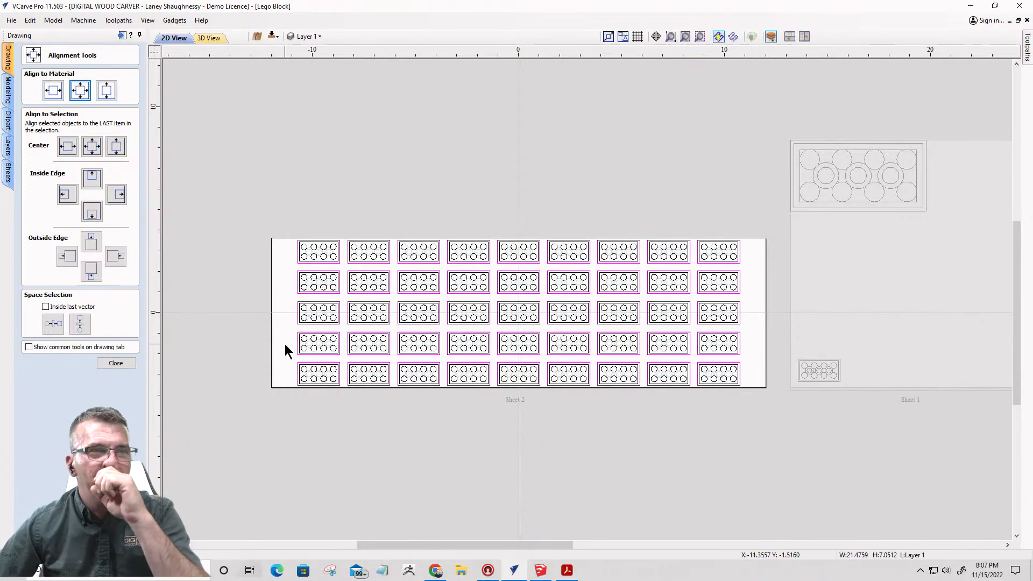
pyautogui.click(118, 363)
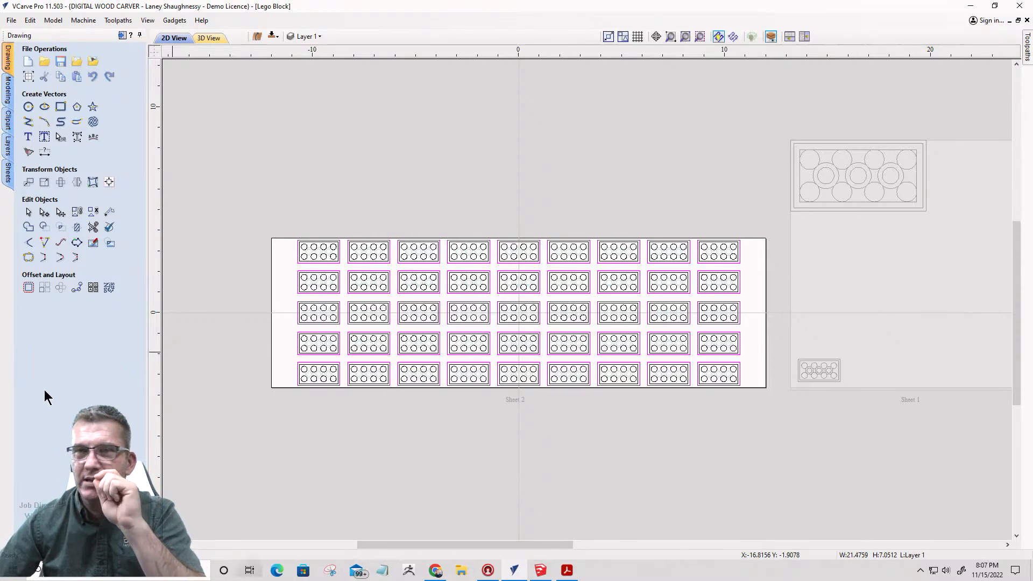
pyautogui.click(28, 287)
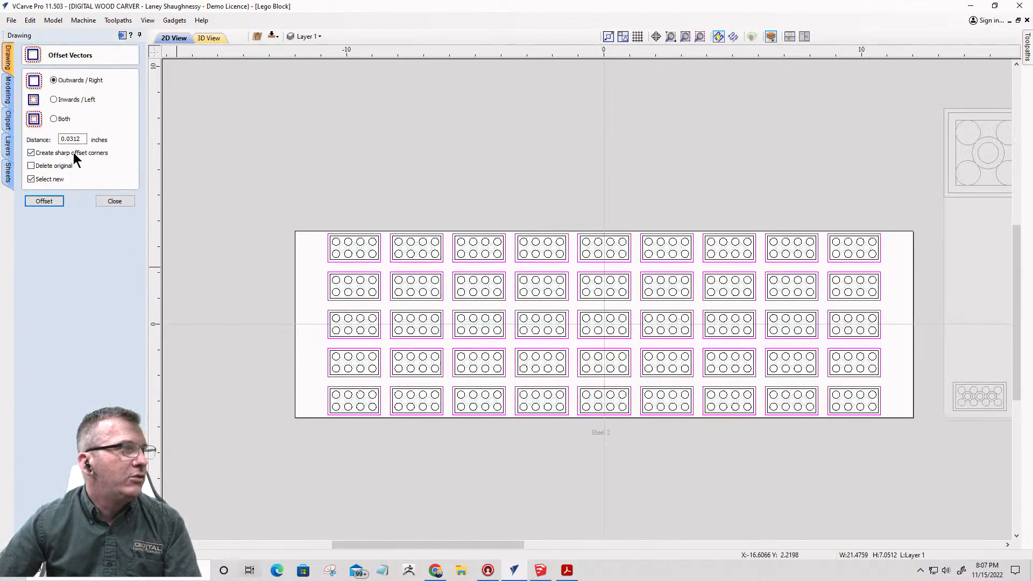
pyautogui.click(51, 202)
pyautogui.click(123, 202)
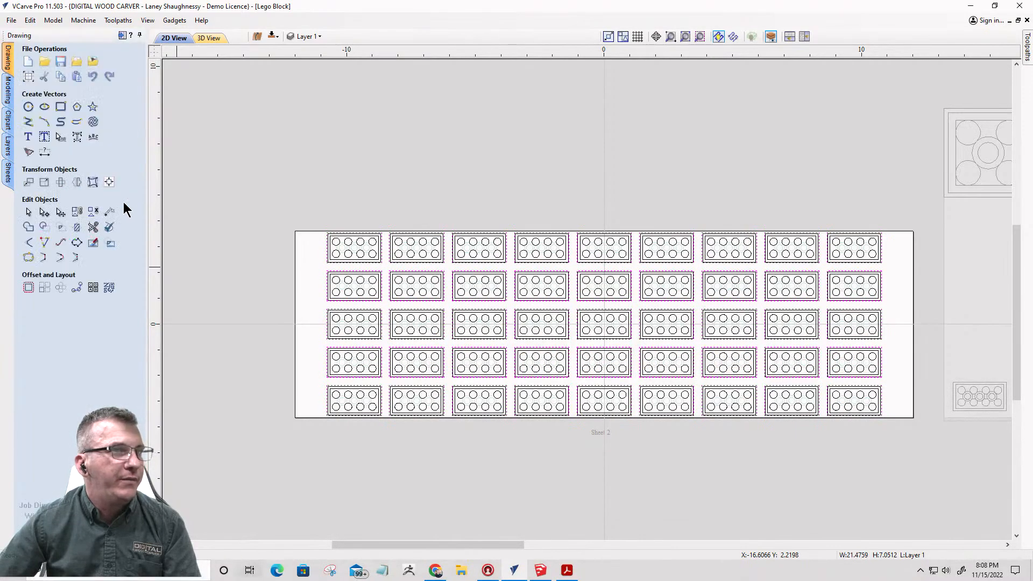
# - Group the new offset outlines around all the blocks
pyautogui.scroll(5, 520, 259)
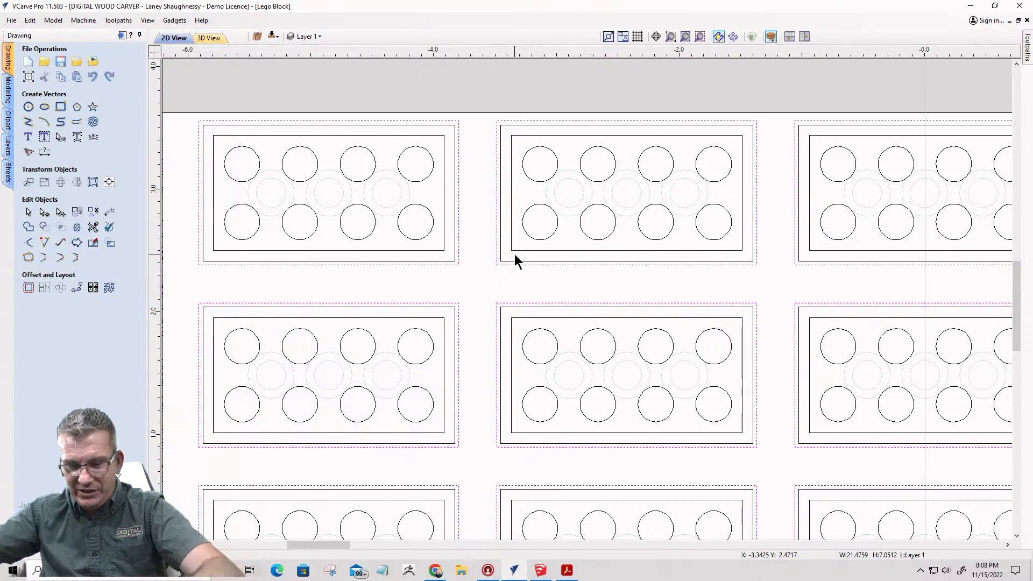
pyautogui.click(515, 254)
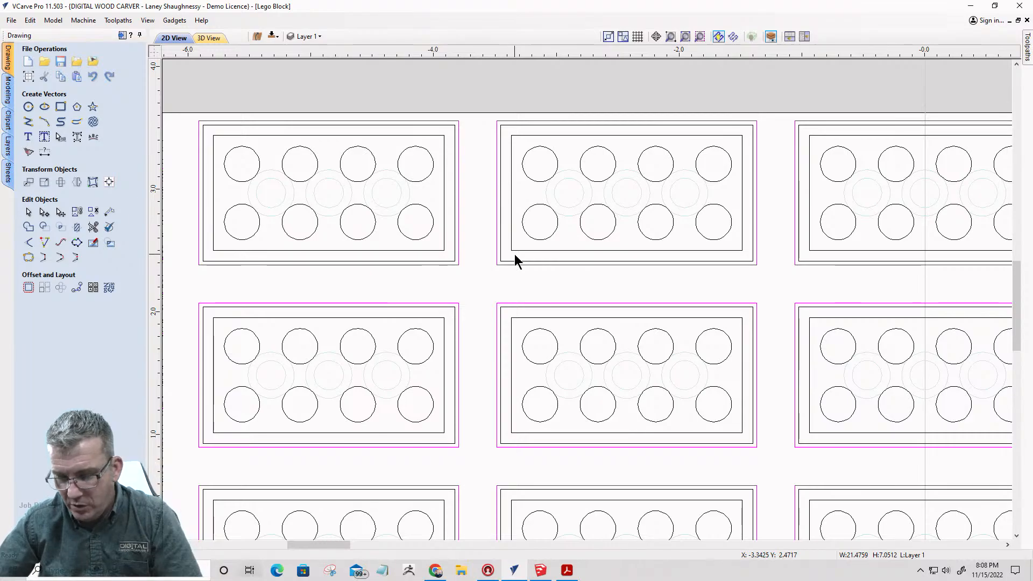
pyautogui.scroll(-5, 327, 258)
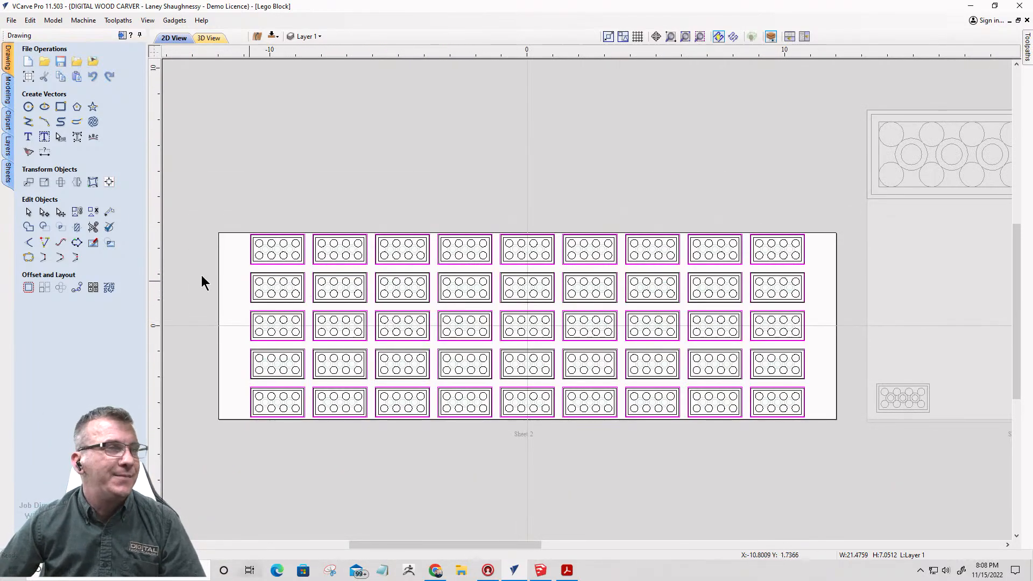
# - Switch to the toolpath tools and add the stud circles of all nine top-row blocks to the offset outline selection
pyautogui.click(122, 37)
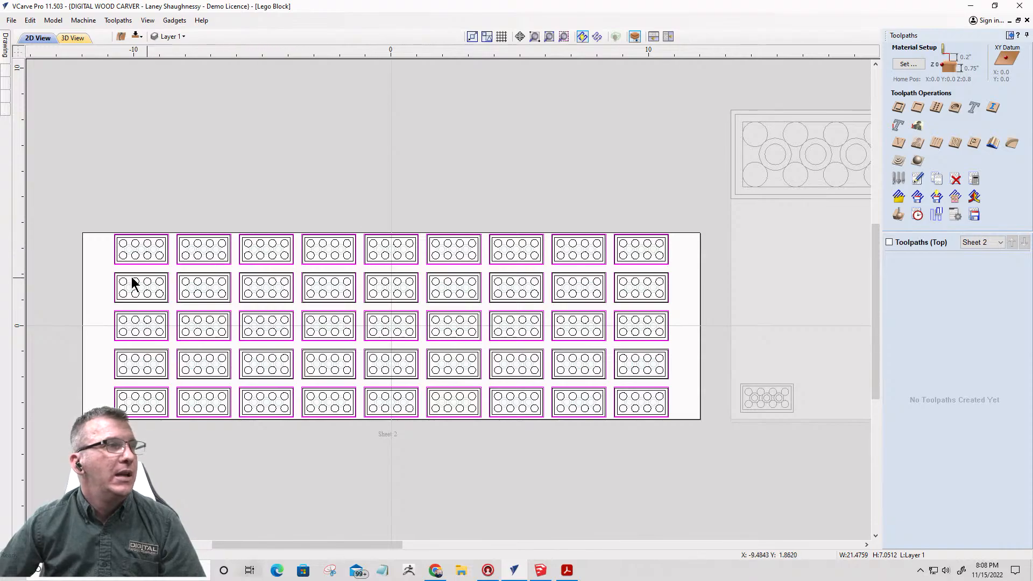
pyautogui.scroll(5, 131, 276)
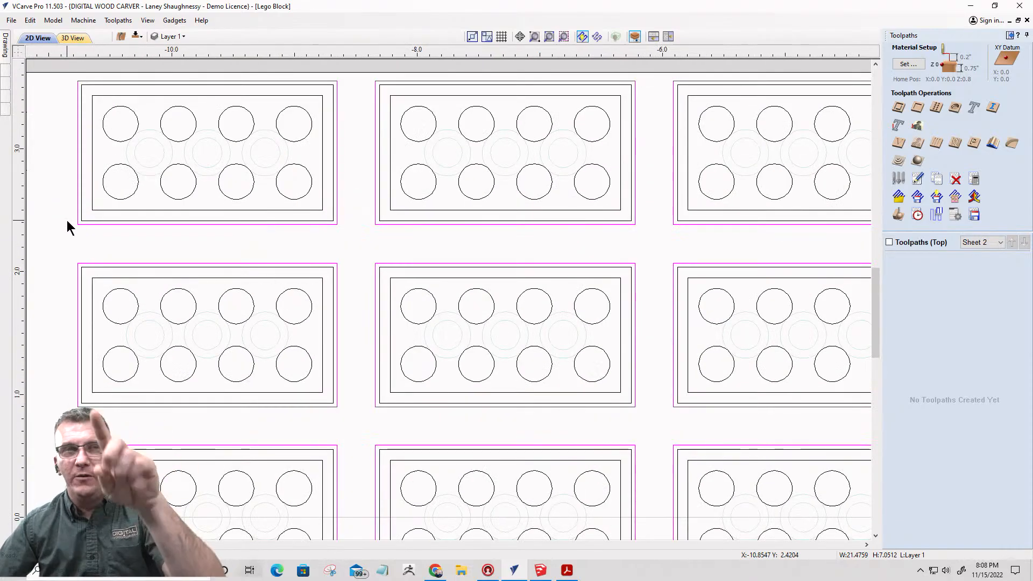
pyautogui.moveTo(119, 111); pyautogui.dragTo(295, 201)
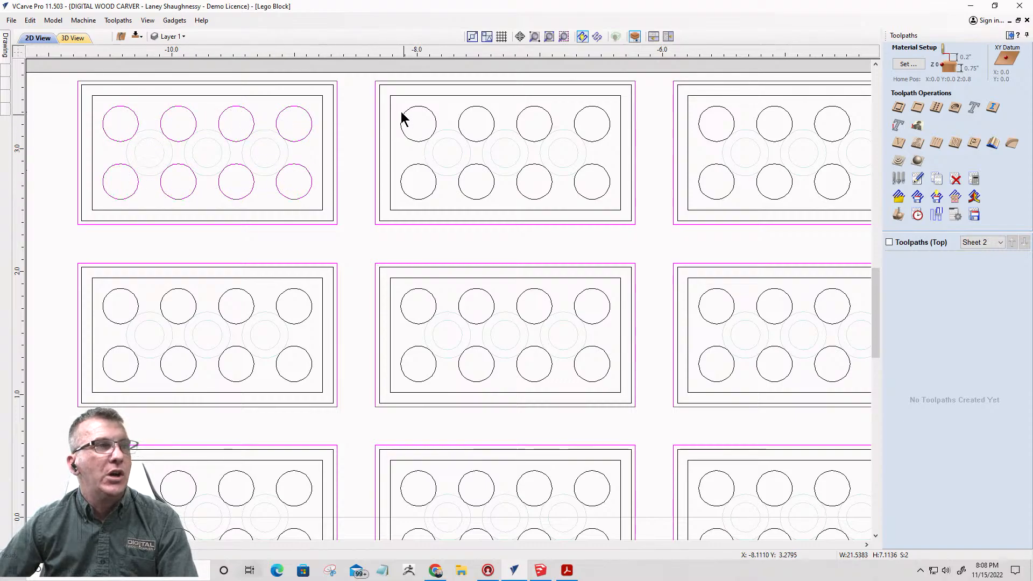
pyautogui.moveTo(393, 99); pyautogui.dragTo(864, 213)
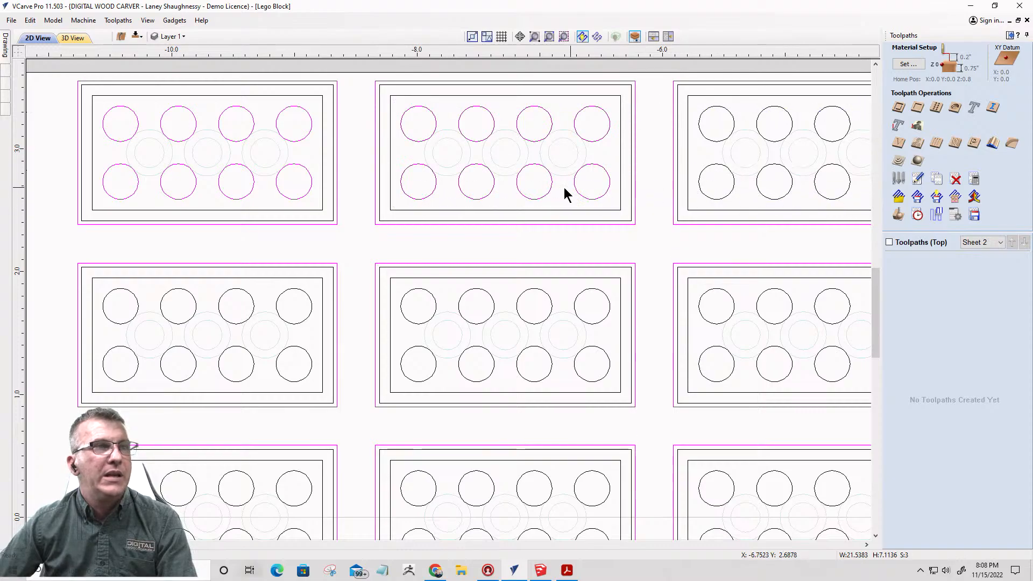
pyautogui.scroll(-2, 592, 145)
pyautogui.scroll(-1, 560, 138)
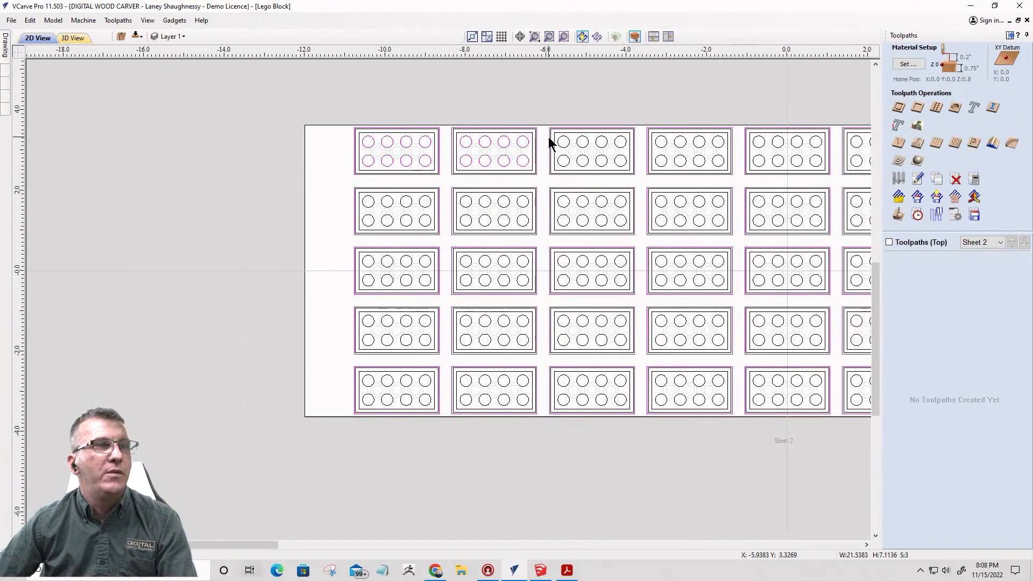
pyautogui.scroll(-1, 545, 141)
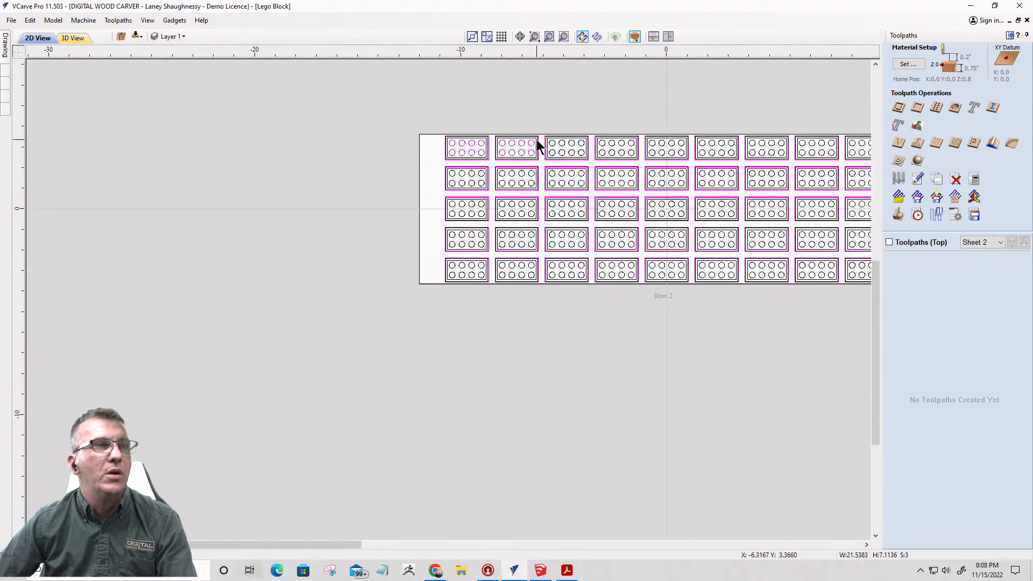
pyautogui.scroll(-3, 537, 141)
pyautogui.scroll(5, 576, 278)
pyautogui.scroll(-2, 550, 265)
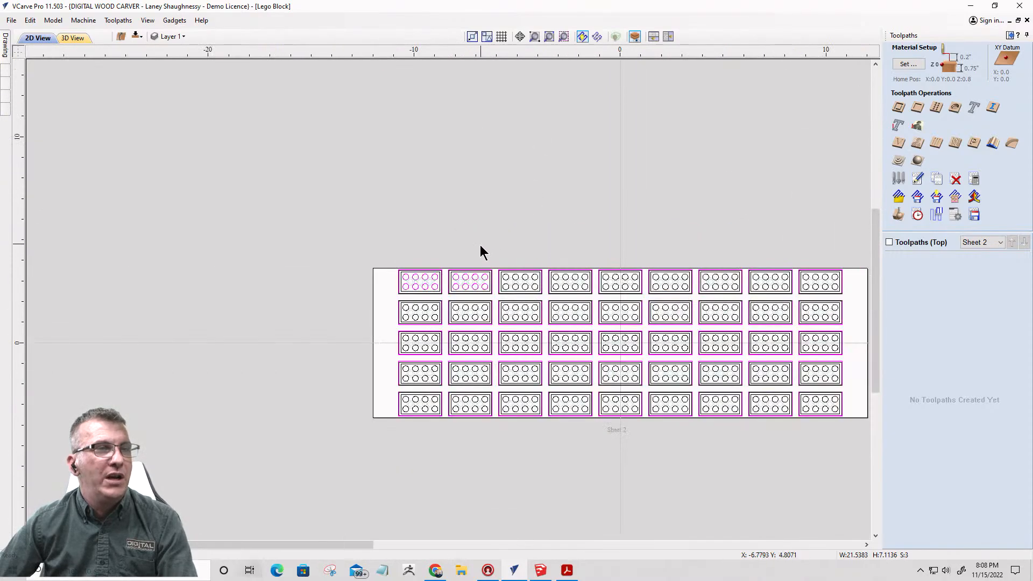
pyautogui.moveTo(496, 273); pyautogui.dragTo(848, 293)
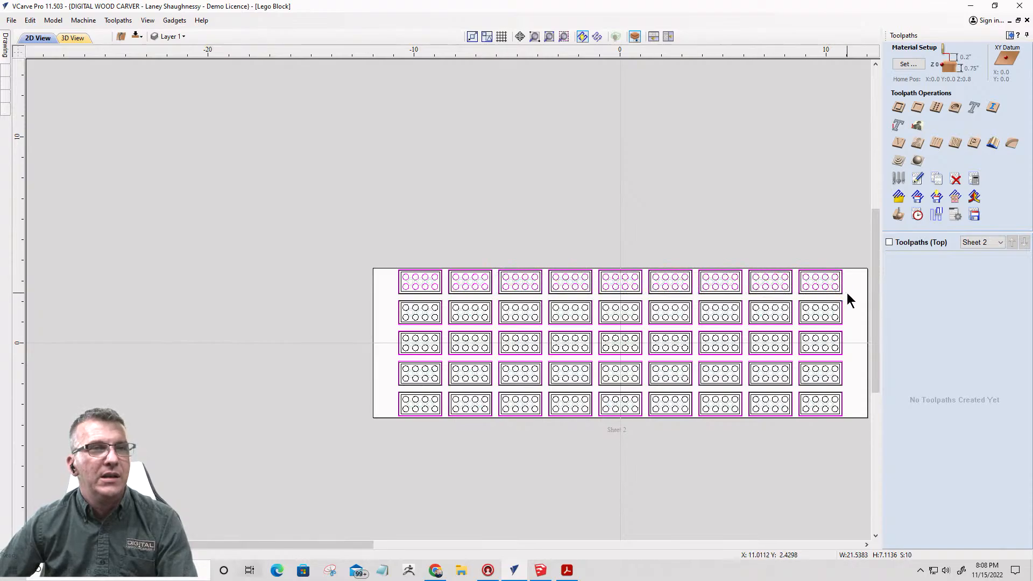
# - Add the stud circles of the blocks in the remaining four rows to the selection
pyautogui.moveTo(390, 302); pyautogui.dragTo(847, 325)
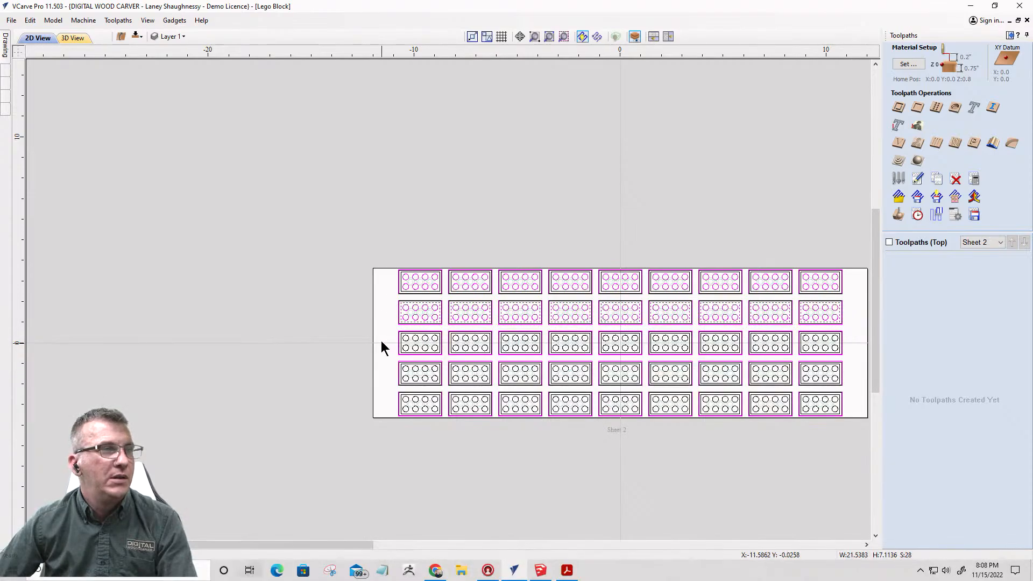
pyautogui.moveTo(392, 333); pyautogui.dragTo(605, 355)
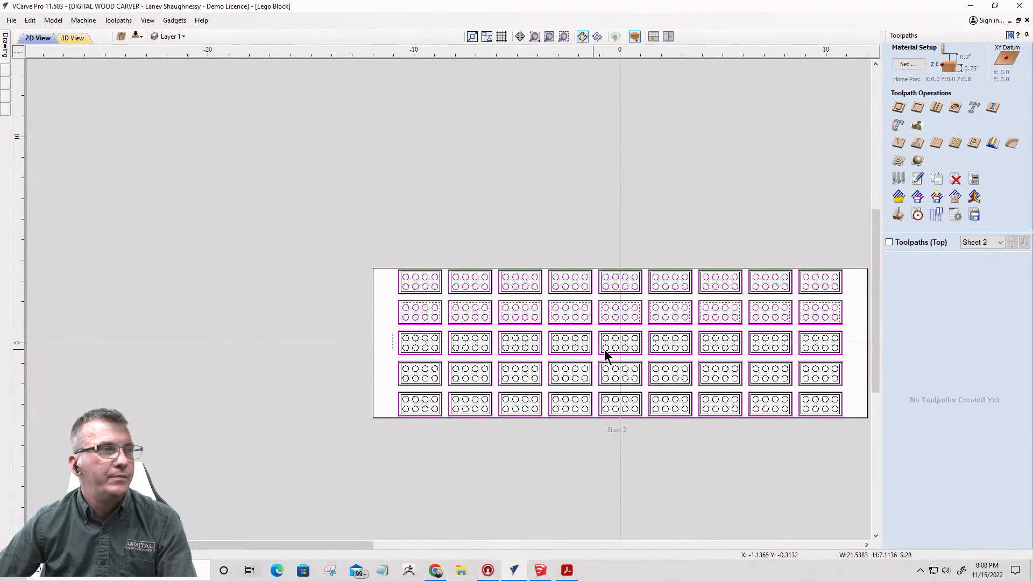
pyautogui.moveTo(822, 352); pyautogui.dragTo(844, 351)
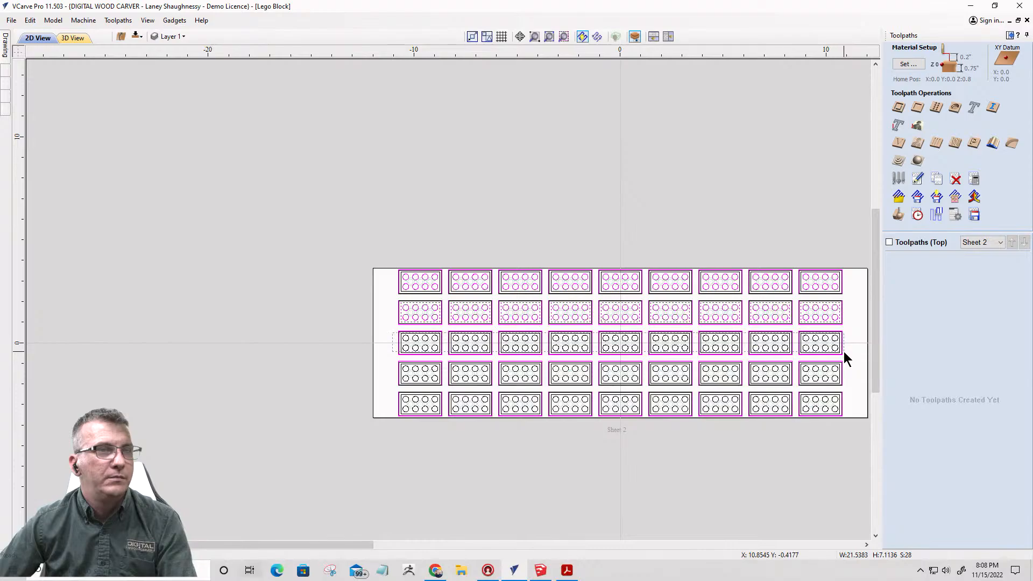
pyautogui.moveTo(391, 364); pyautogui.dragTo(845, 383)
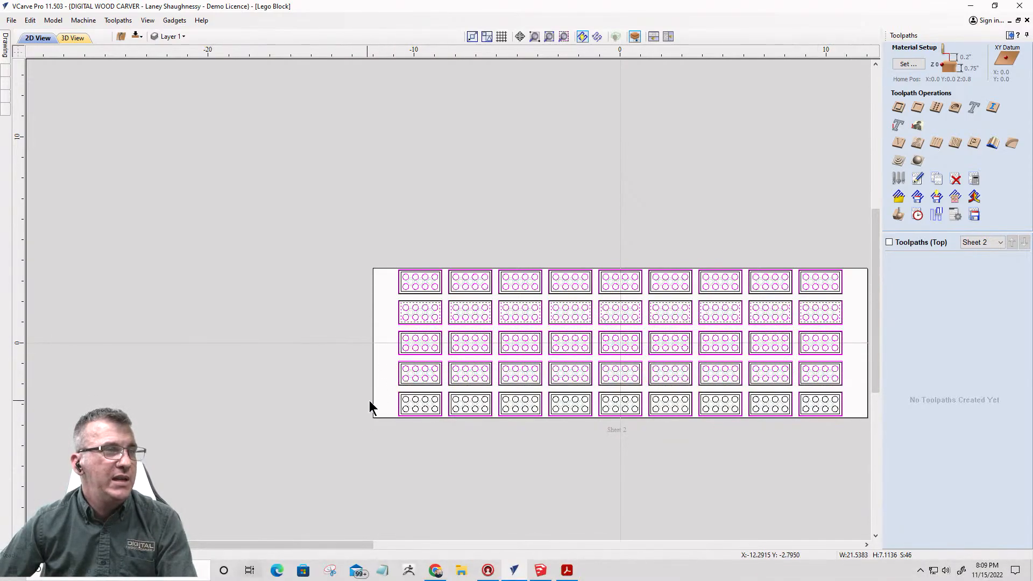
pyautogui.moveTo(390, 394); pyautogui.dragTo(839, 413)
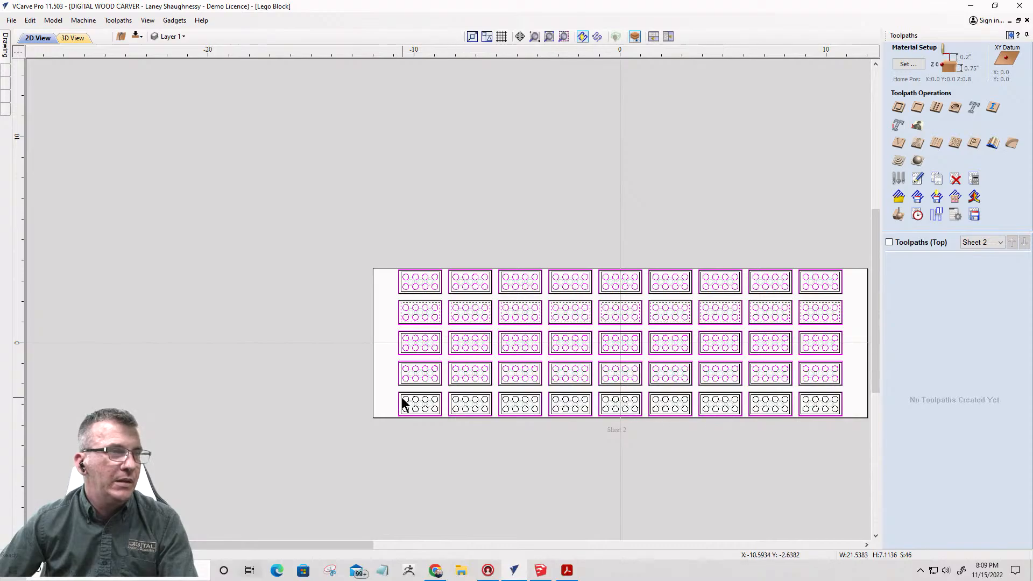
pyautogui.keyDown('shift'); pyautogui.moveTo(498, 410); pyautogui.dragTo(849, 415); pyautogui.keyUp('shift')
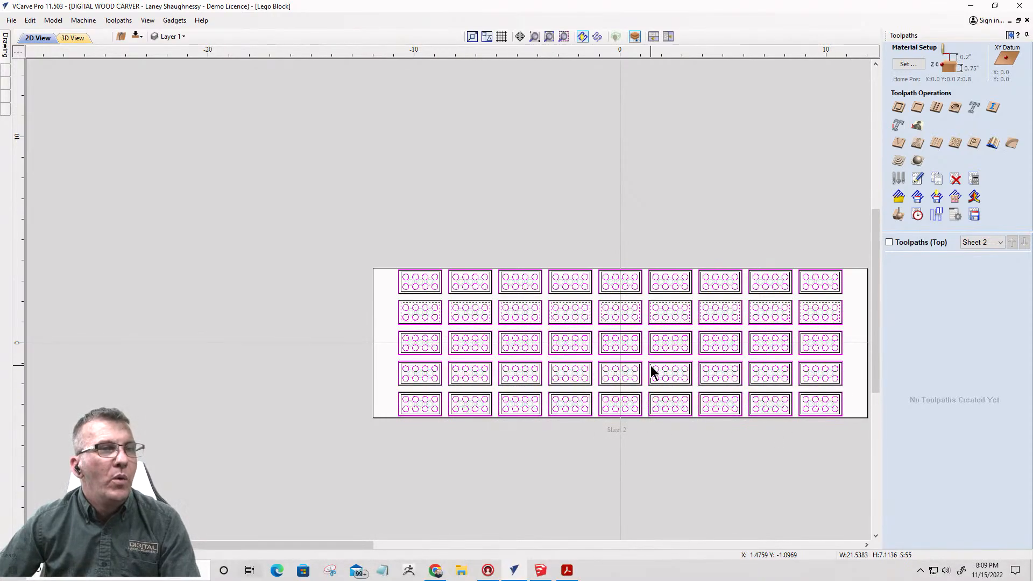
pyautogui.scroll(3, 817, 267)
pyautogui.scroll(4, 791, 292)
pyautogui.scroll(-3, 657, 249)
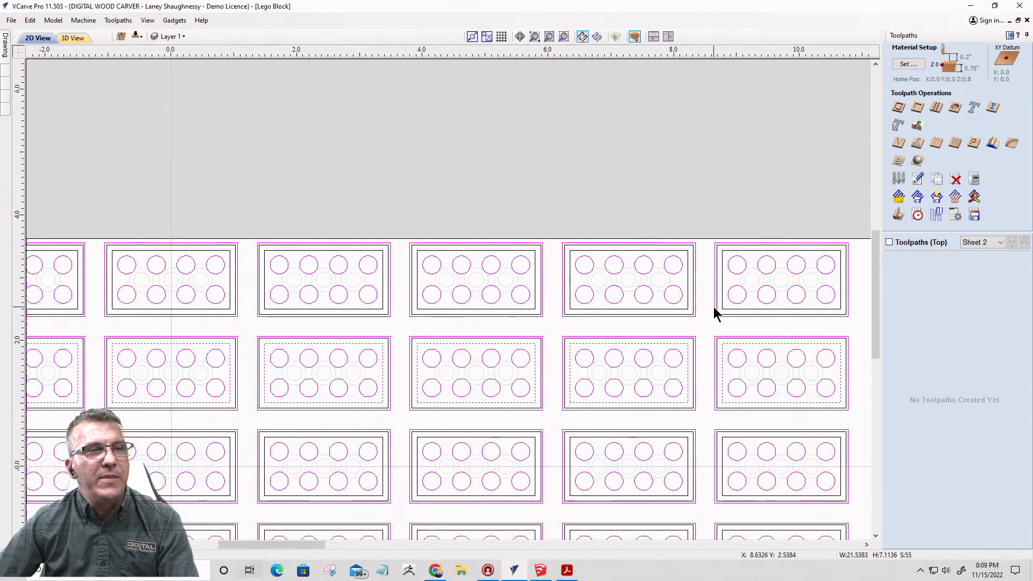
# - Remove the inner rectangles of all nine blocks in the second row from the selection
pyautogui.keyDown('shift'); pyautogui.click(722, 355); pyautogui.keyUp('shift')
pyautogui.keyDown('shift'); pyautogui.click(689, 360); pyautogui.keyUp('shift')
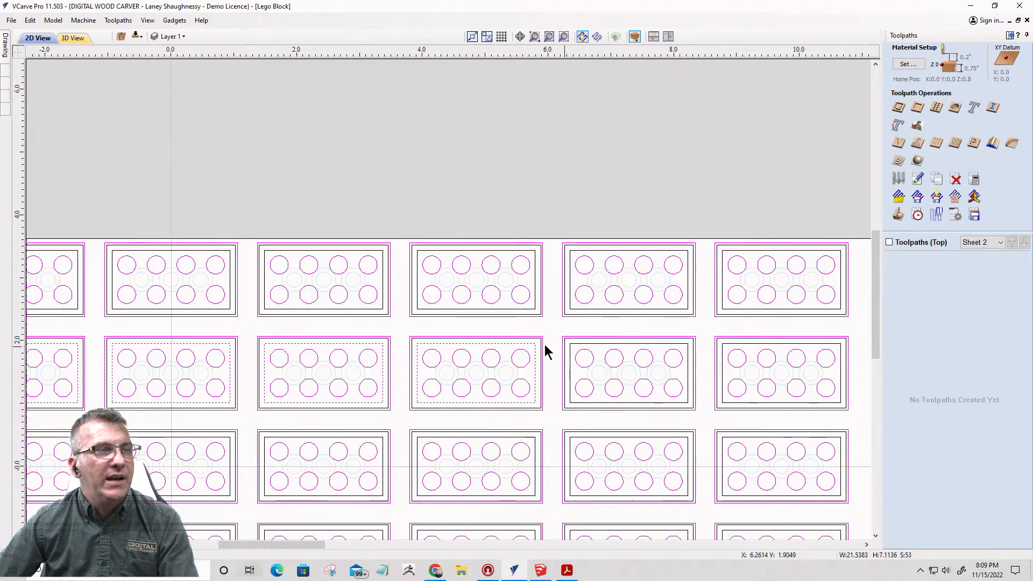
pyautogui.keyDown('shift'); pyautogui.click(357, 354); pyautogui.keyUp('shift')
pyautogui.keyDown('shift'); pyautogui.click(420, 353); pyautogui.keyUp('shift')
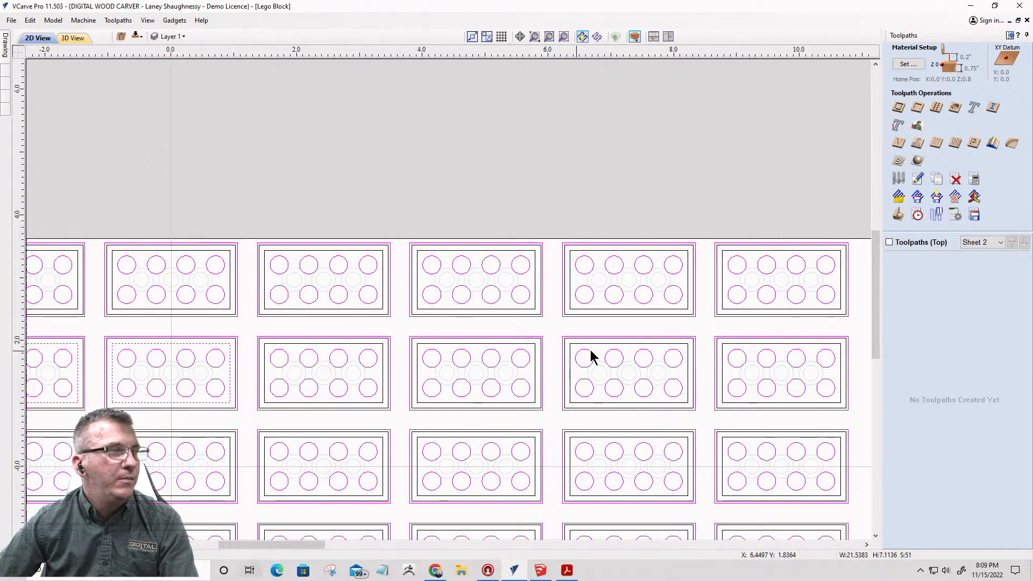
pyautogui.scroll(-3, 359, 353)
pyautogui.scroll(2, 318, 350)
pyautogui.scroll(1, 318, 349)
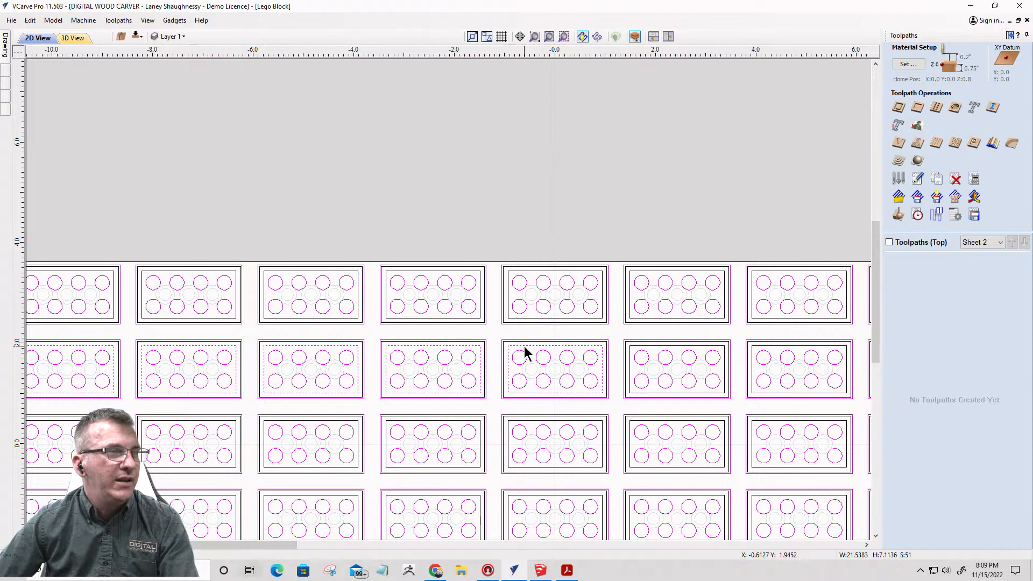
pyautogui.keyDown('shift'); pyautogui.click(527, 353); pyautogui.keyUp('shift')
pyautogui.keyDown('shift'); pyautogui.click(440, 350); pyautogui.keyUp('shift')
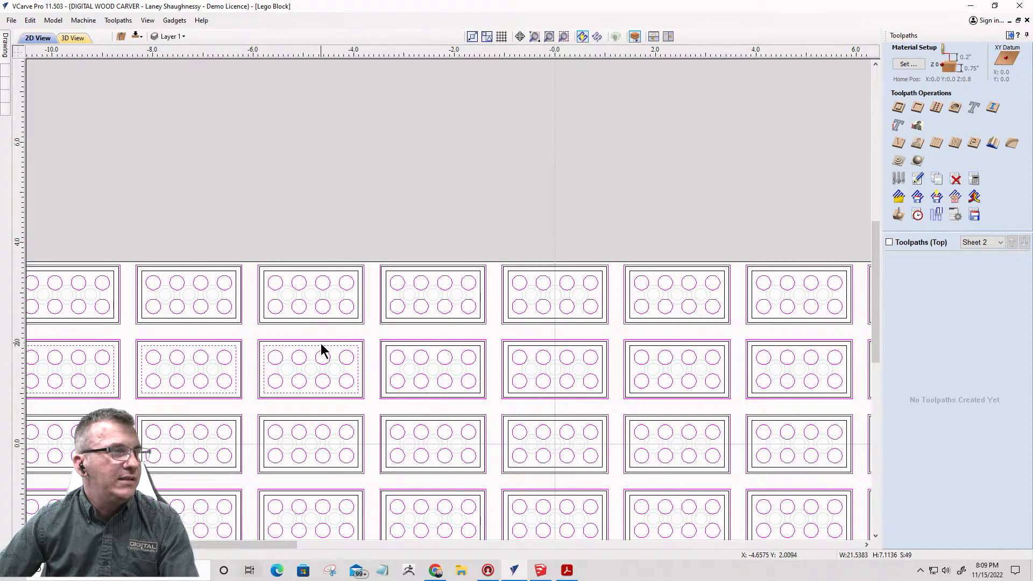
pyautogui.keyDown('shift'); pyautogui.click(273, 352); pyautogui.keyUp('shift')
pyautogui.keyDown('shift'); pyautogui.click(213, 351); pyautogui.keyUp('shift')
pyautogui.scroll(-3, 223, 349)
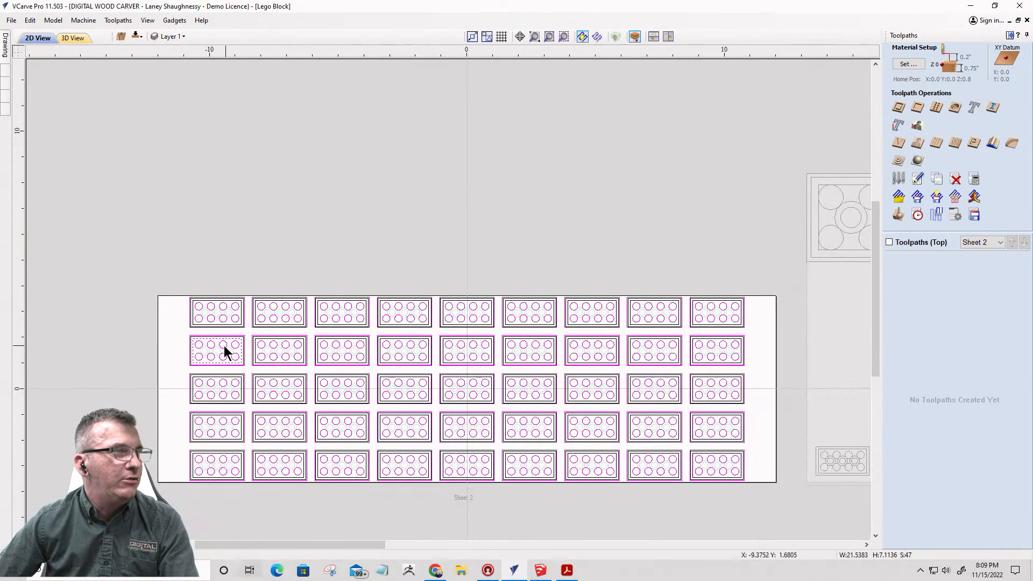
pyautogui.scroll(3, 211, 347)
pyautogui.keyDown('shift'); pyautogui.click(205, 345); pyautogui.keyUp('shift')
pyautogui.scroll(-2, 247, 312)
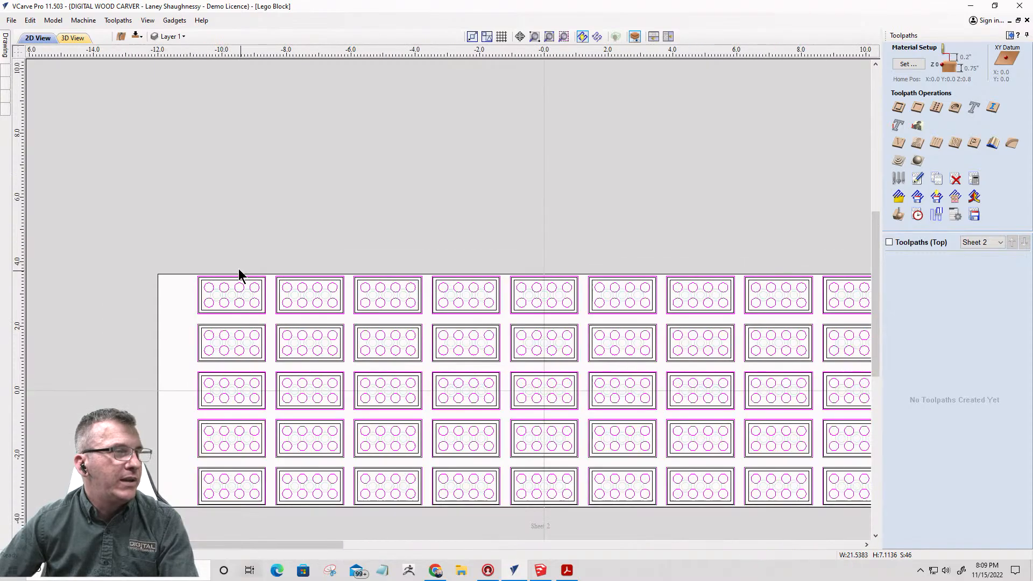
# - Drop the grouped offset outlines from the selection and group the stud circles of all 45 blocks
pyautogui.scroll(5, 721, 329)
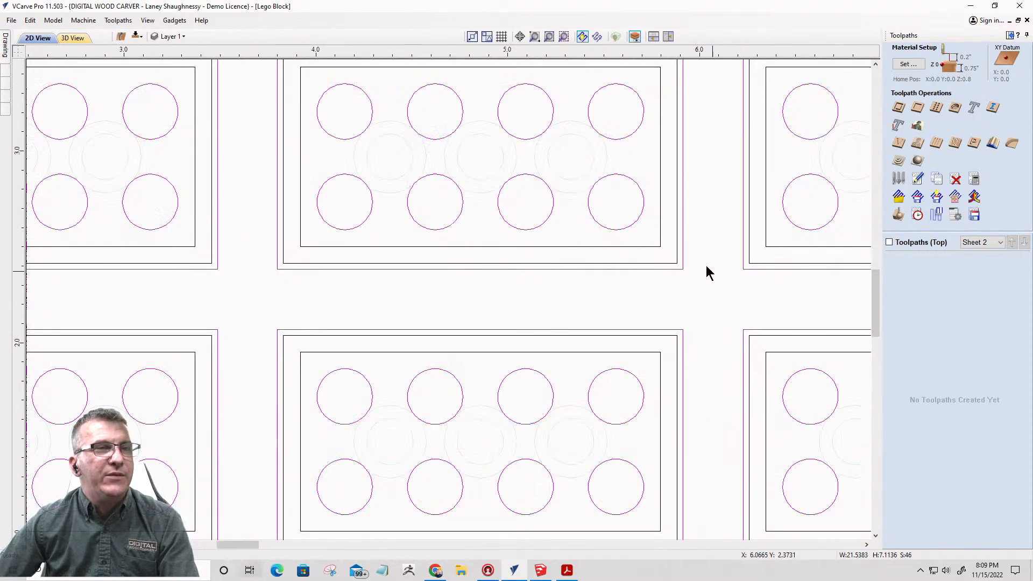
pyautogui.keyDown('shift'); pyautogui.click(682, 266); pyautogui.keyUp('shift')
pyautogui.scroll(-3, 519, 238)
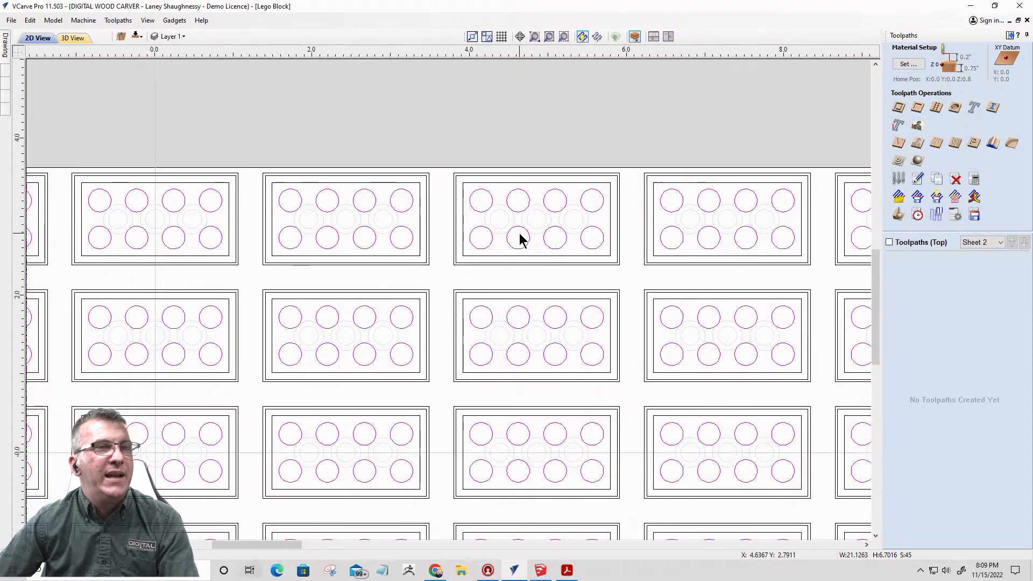
pyautogui.scroll(-3, 521, 235)
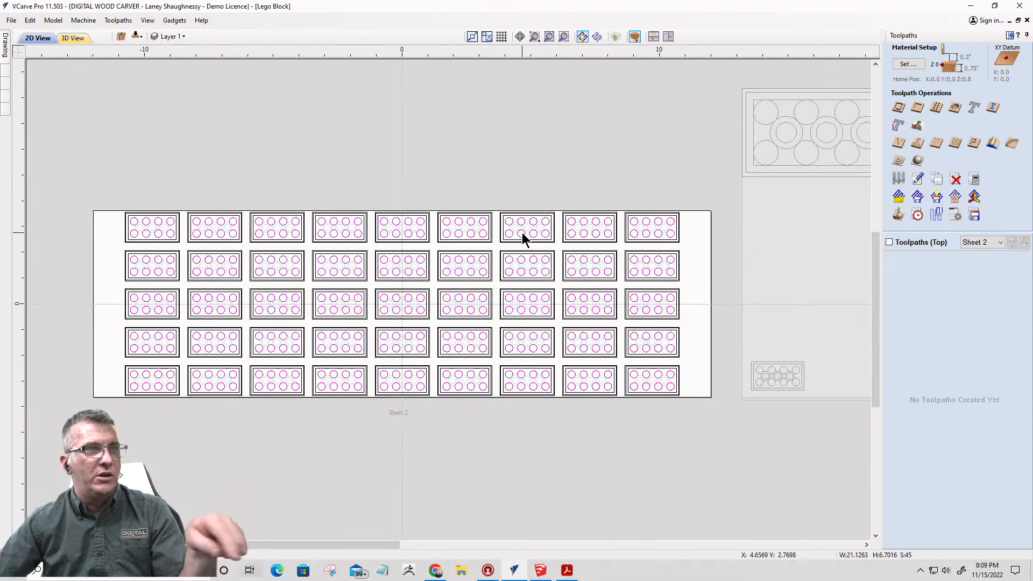
pyautogui.click(666, 425)
pyautogui.click(660, 383)
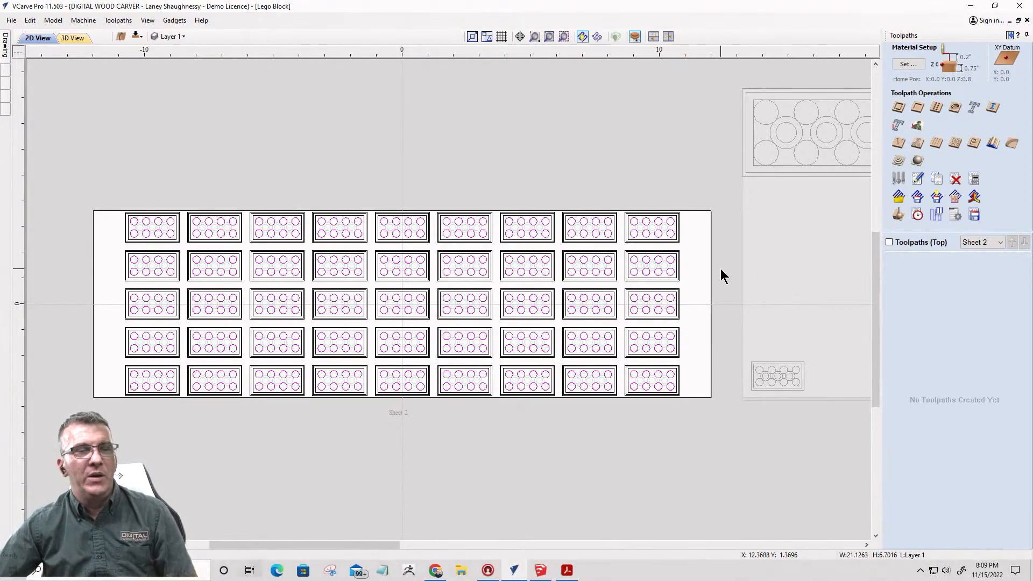
# - Add the grouped offset outlines back to the selection together with the grouped stud circles
pyautogui.scroll(5, 721, 272)
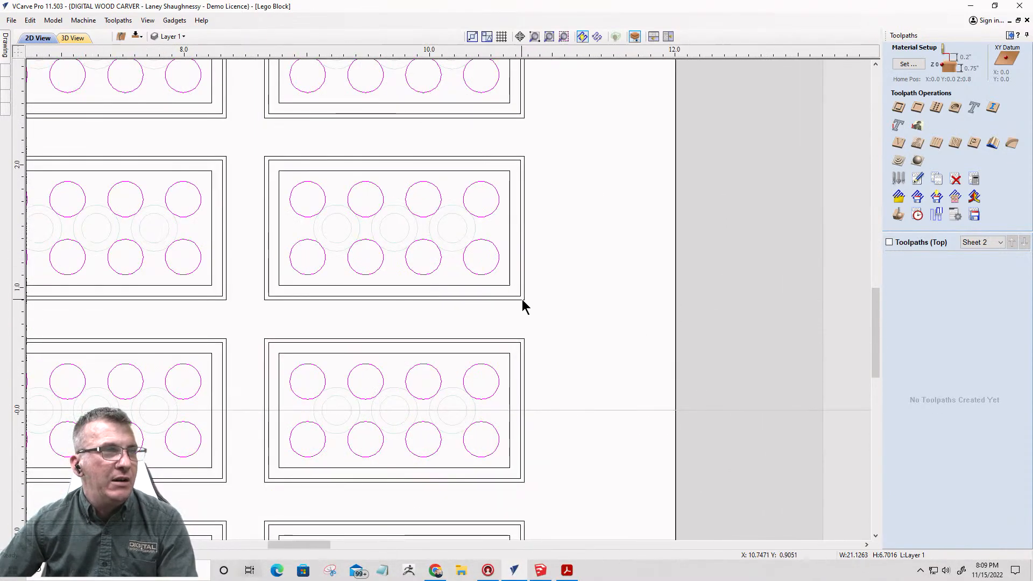
pyautogui.scroll(-5, 696, 270)
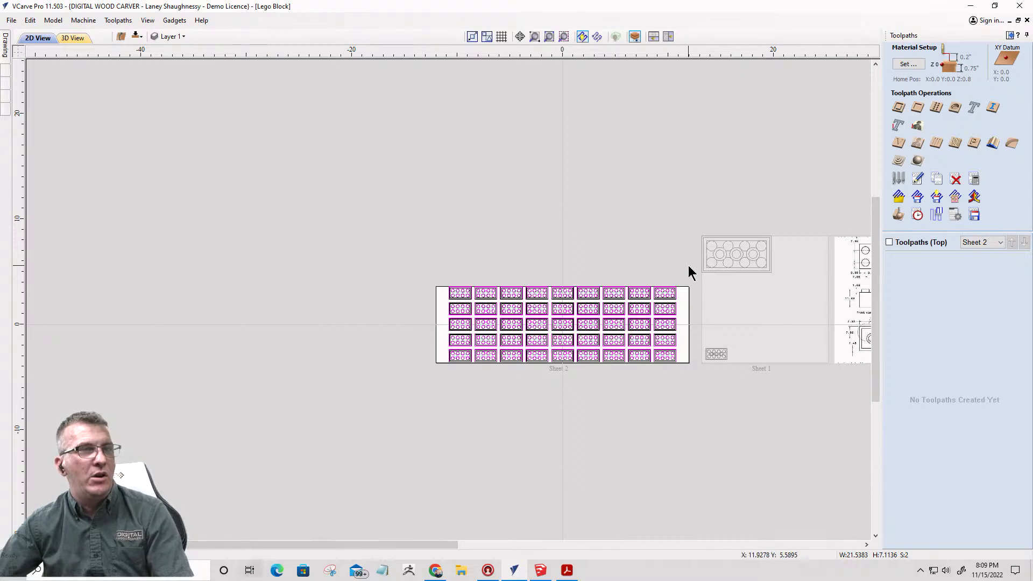
pyautogui.scroll(5, 691, 274)
pyautogui.scroll(-4, 676, 295)
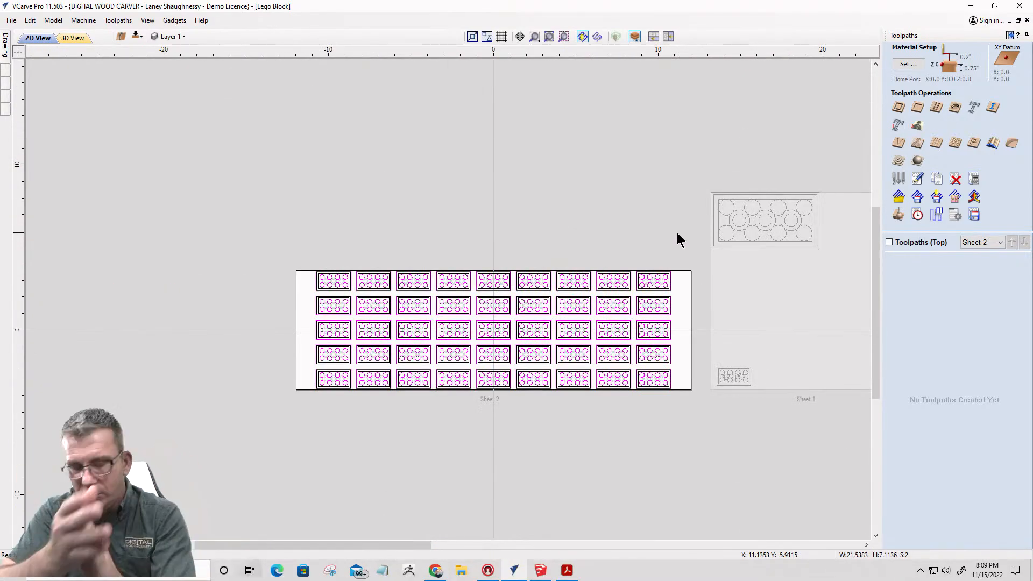
pyautogui.scroll(4, 634, 301)
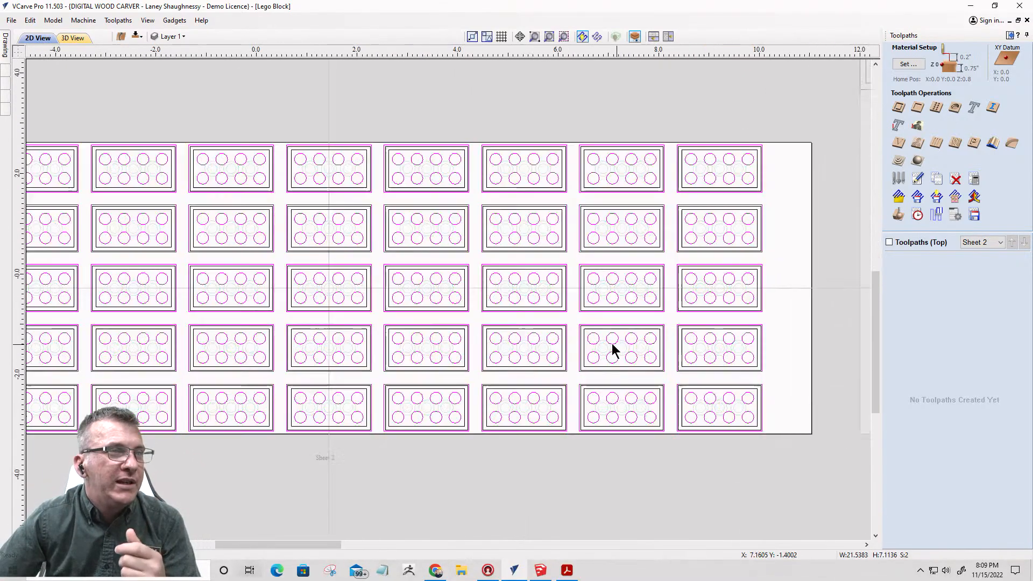
pyautogui.scroll(-2, 304, 49)
pyautogui.scroll(-1, 362, 224)
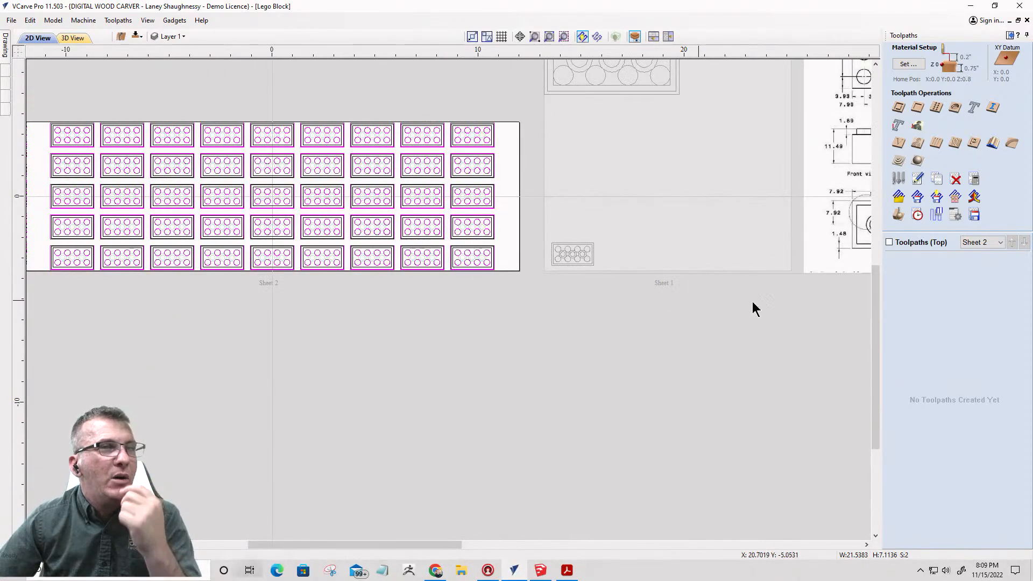
# - Leave the Pocket Toolpath settings and examine the stud height dimension in the front view of the reference drawing
pyautogui.click(918, 107)
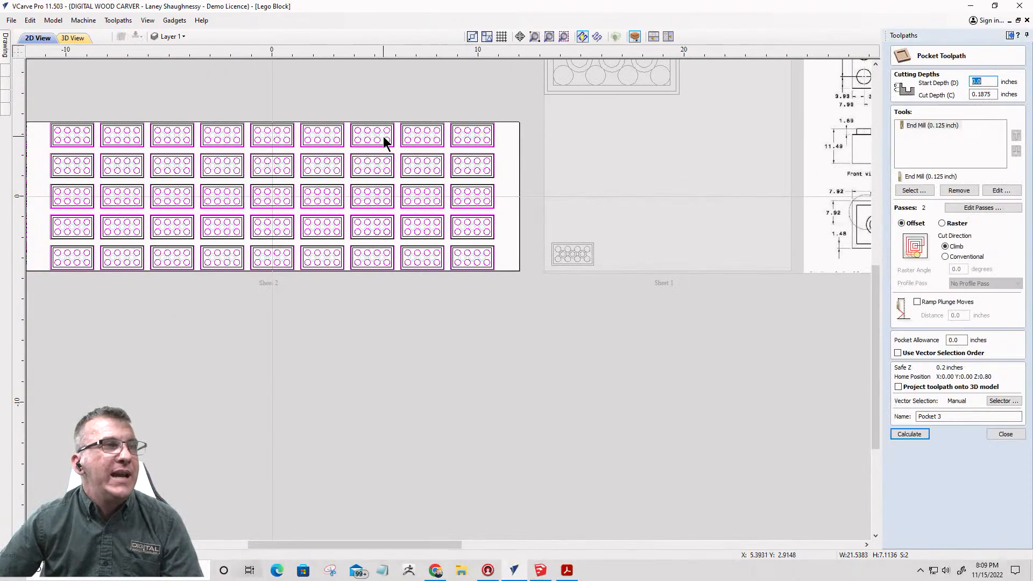
pyautogui.click(1002, 434)
pyautogui.scroll(-2, 846, 260)
pyautogui.scroll(5, 865, 295)
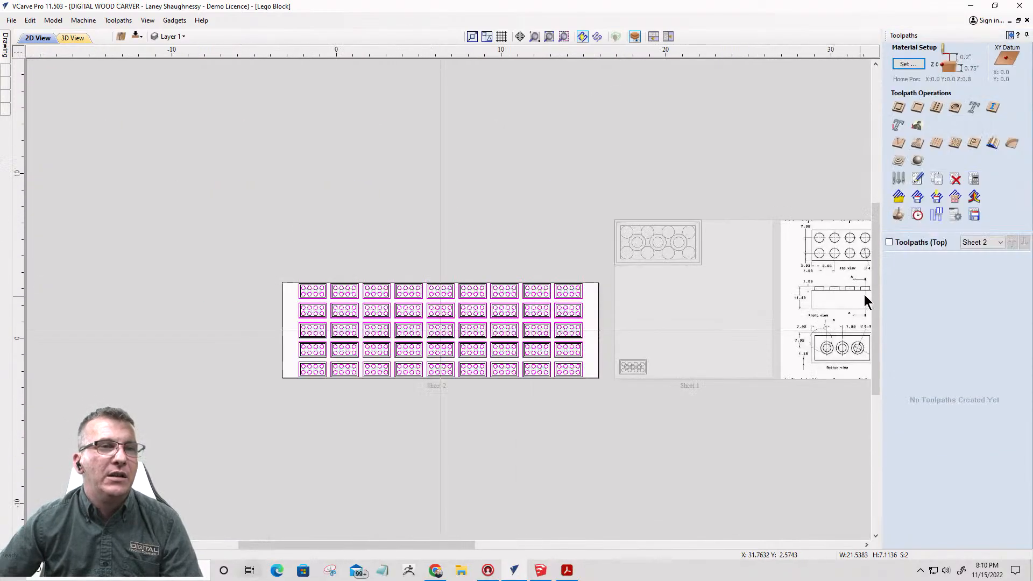
pyautogui.scroll(3, 781, 282)
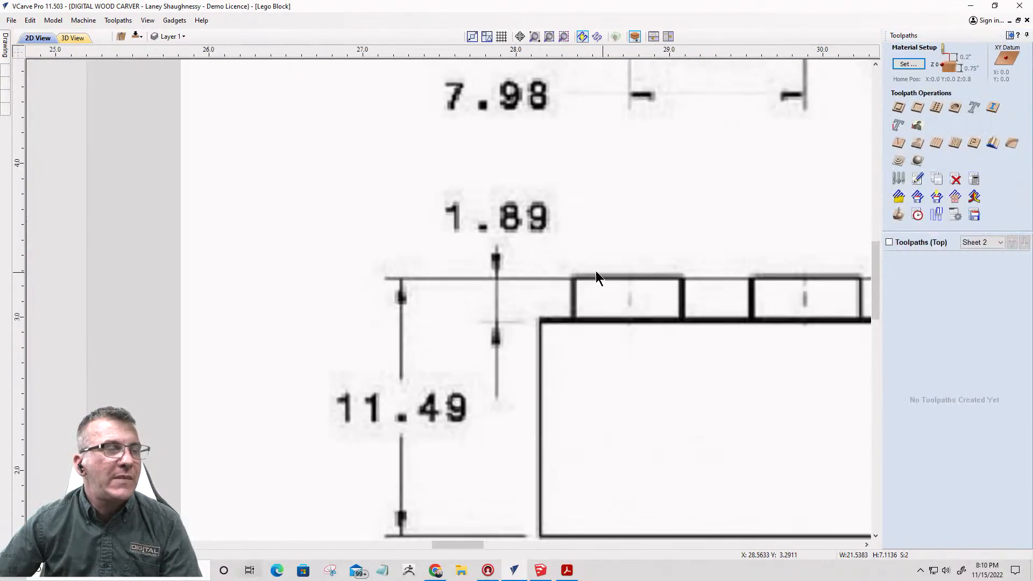
pyautogui.scroll(-1, 596, 271)
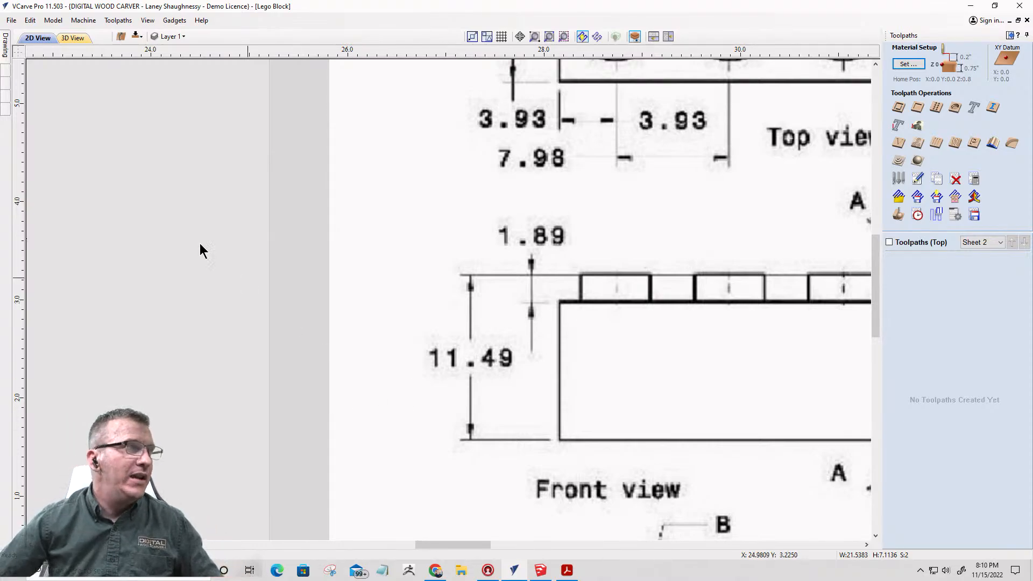
# - Convert 1.98 mm to inches in the Draw Rectangle width value, closing the tool without creating a rectangle
pyautogui.click(6, 46)
pyautogui.click(59, 107)
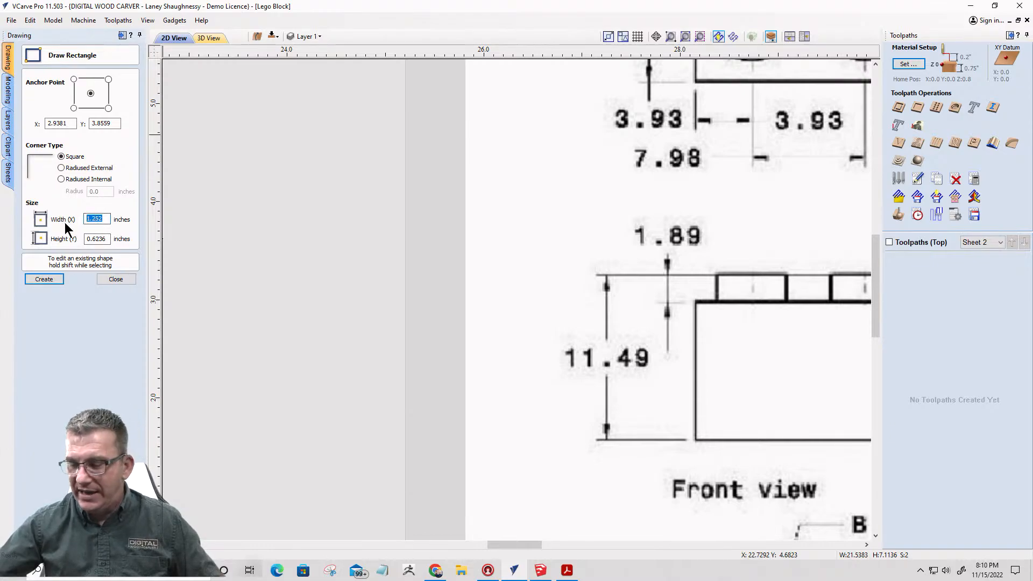
pyautogui.write('.')
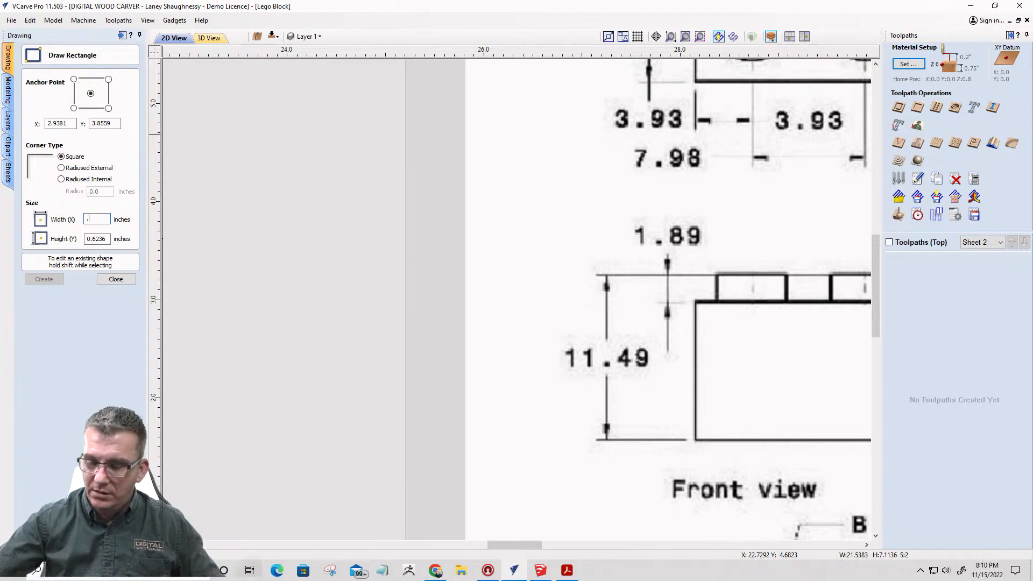
pyautogui.write('1')
pyautogui.write('98')
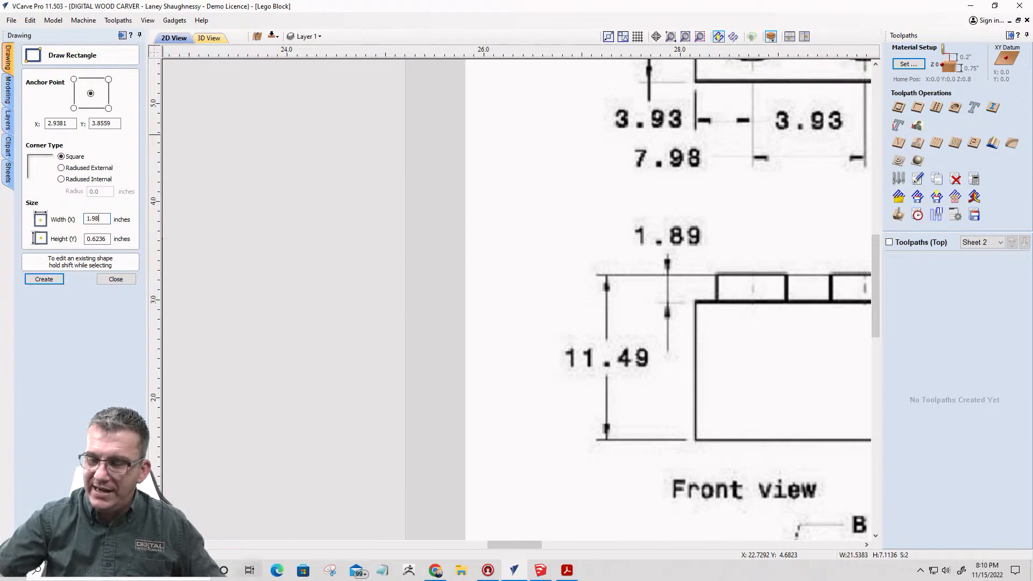
pyautogui.write('"i=')
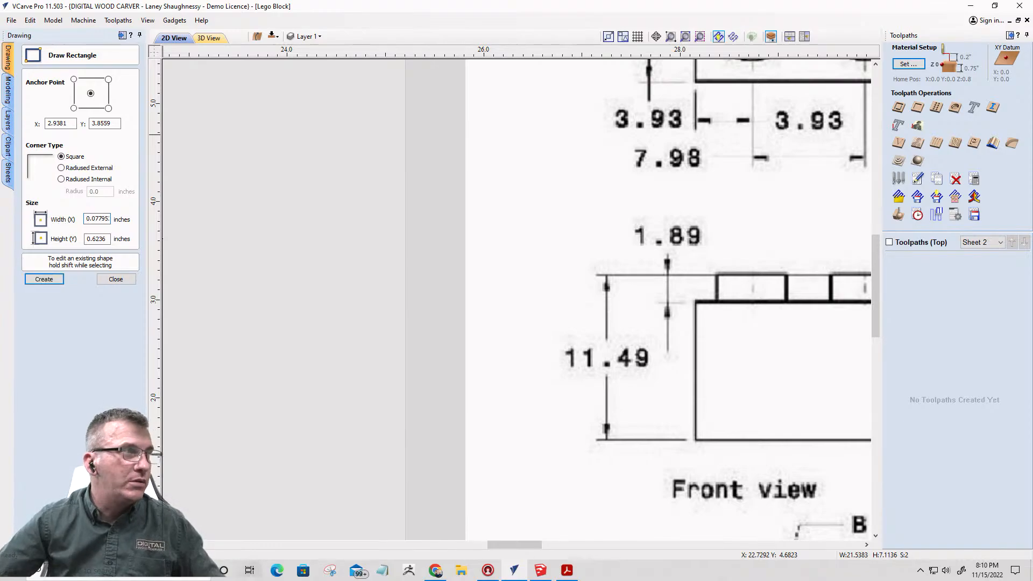
pyautogui.moveTo(100, 222); pyautogui.dragTo(112, 223)
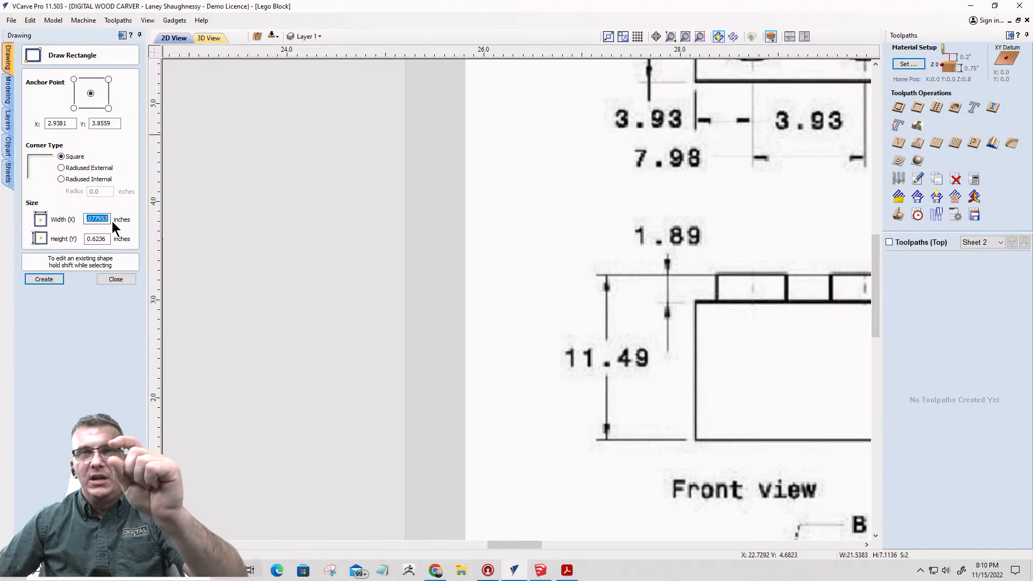
pyautogui.click(110, 278)
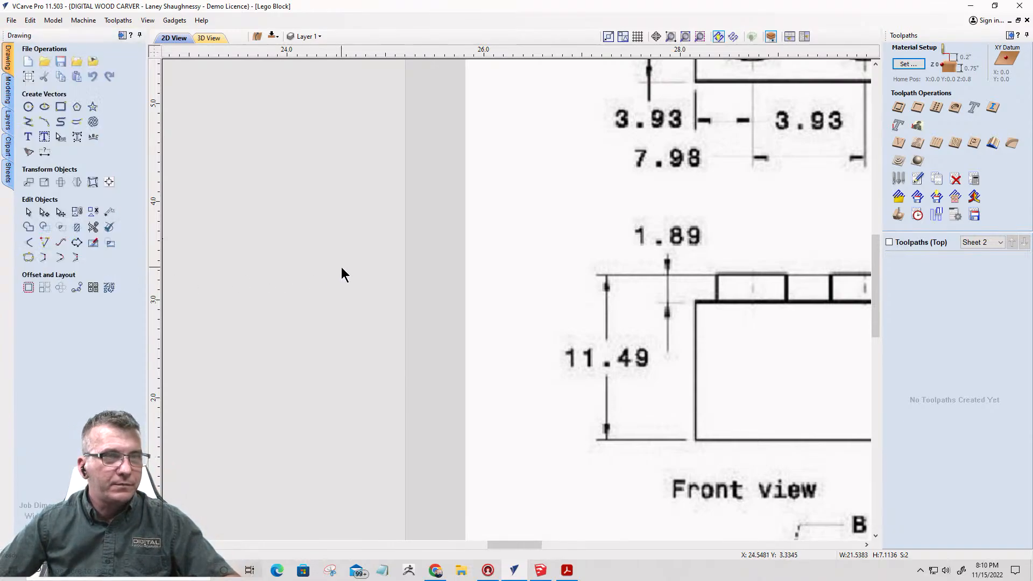
# - Calculate a pocket toolpath named Peg Forming for the selected vectors, with a 0.1875-inch cut depth and the 0.125-inch end mill
pyautogui.scroll(-8, 345, 274)
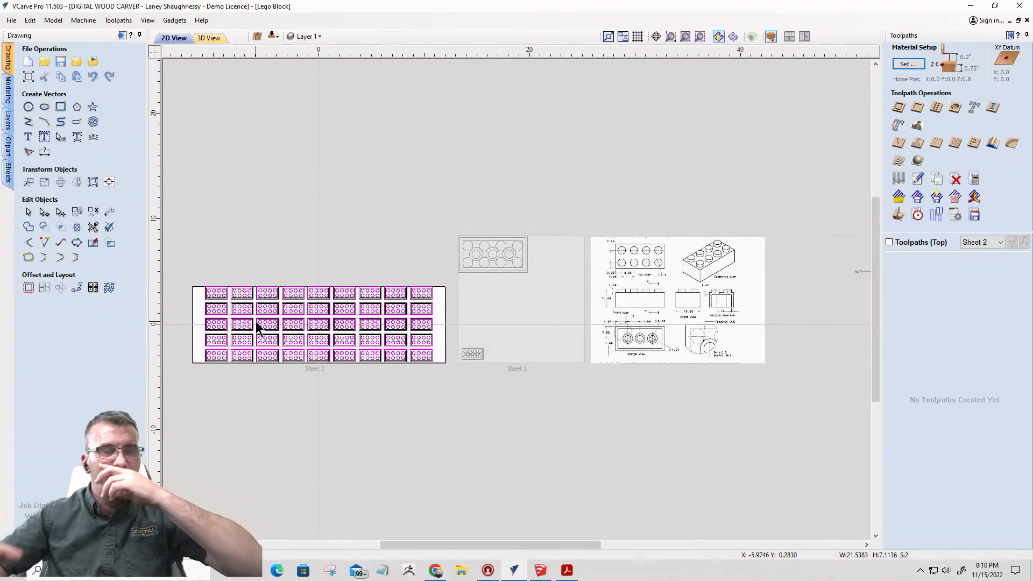
pyautogui.scroll(4, 263, 330)
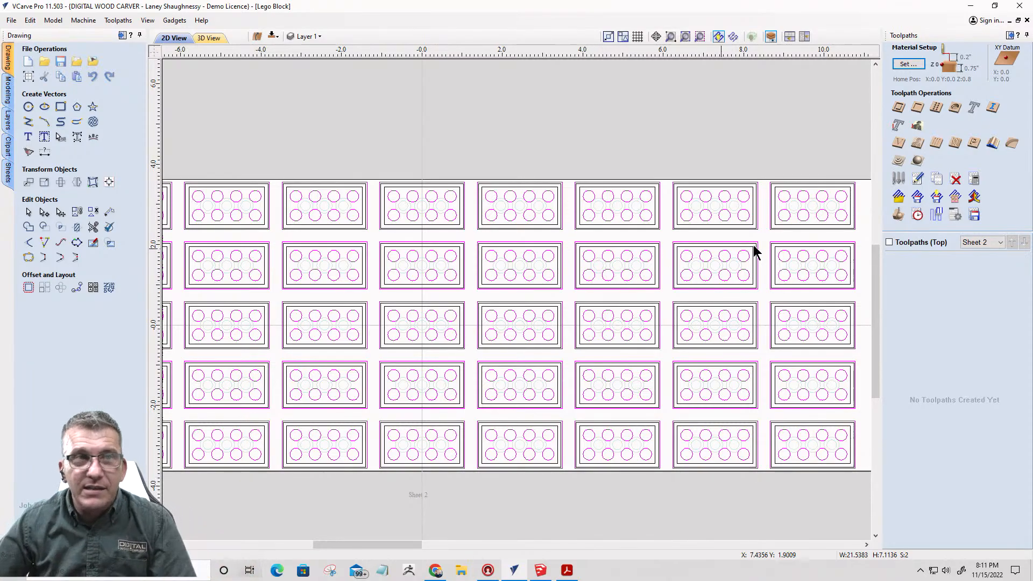
pyautogui.click(918, 109)
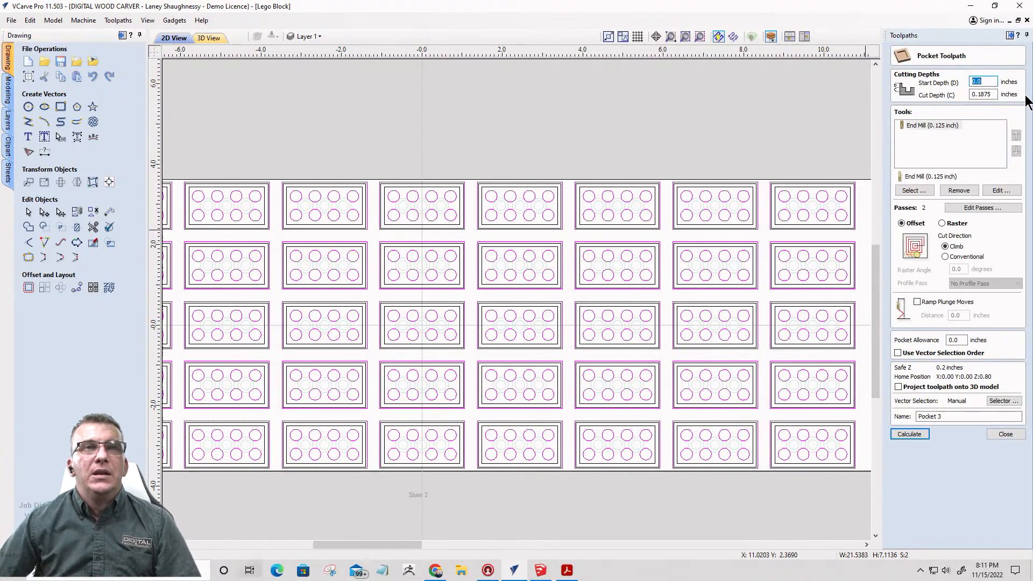
pyautogui.moveTo(991, 96); pyautogui.dragTo(967, 95)
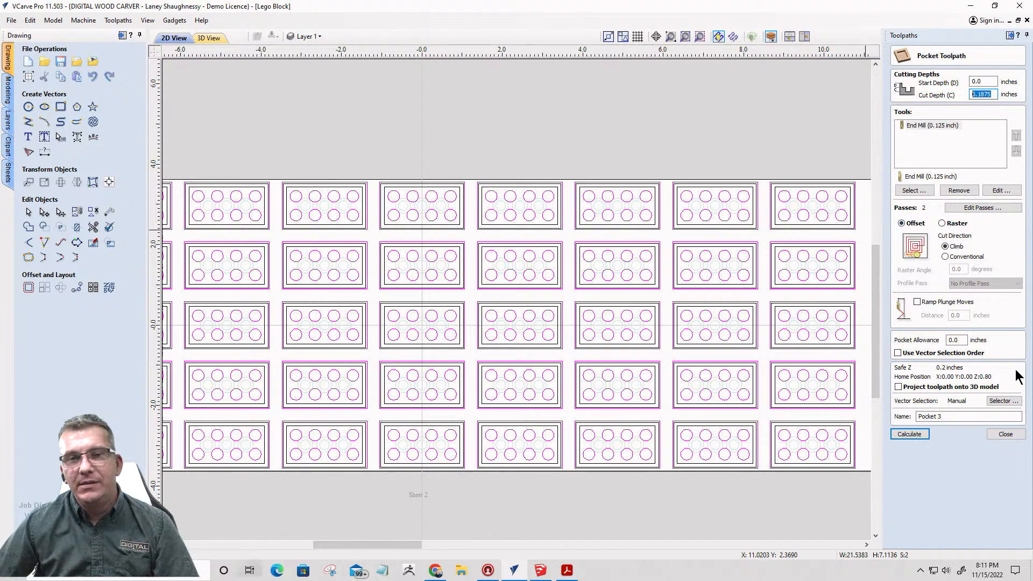
pyautogui.click(945, 417)
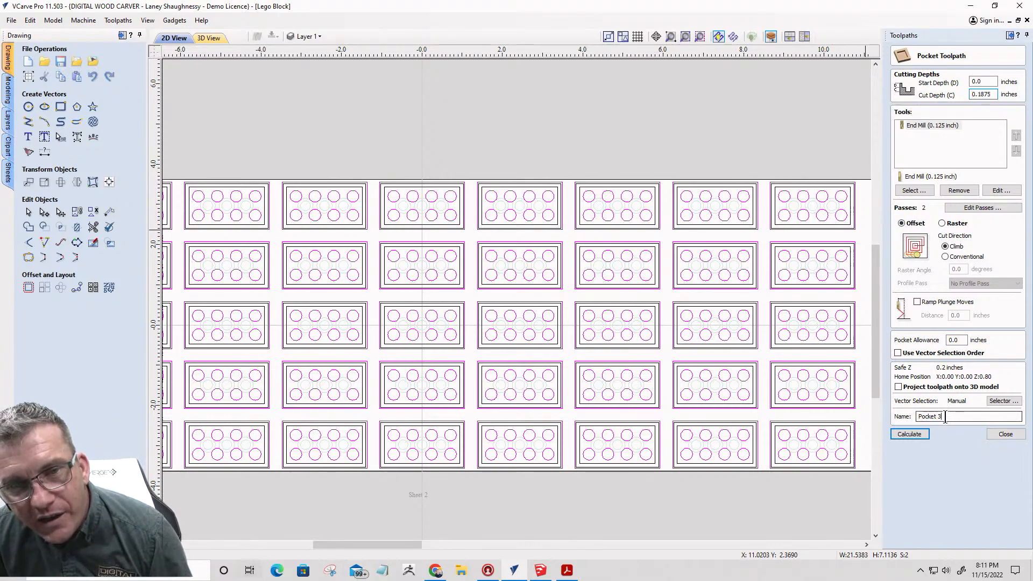
pyautogui.moveTo(946, 417); pyautogui.dragTo(888, 418)
pyautogui.write('Peg')
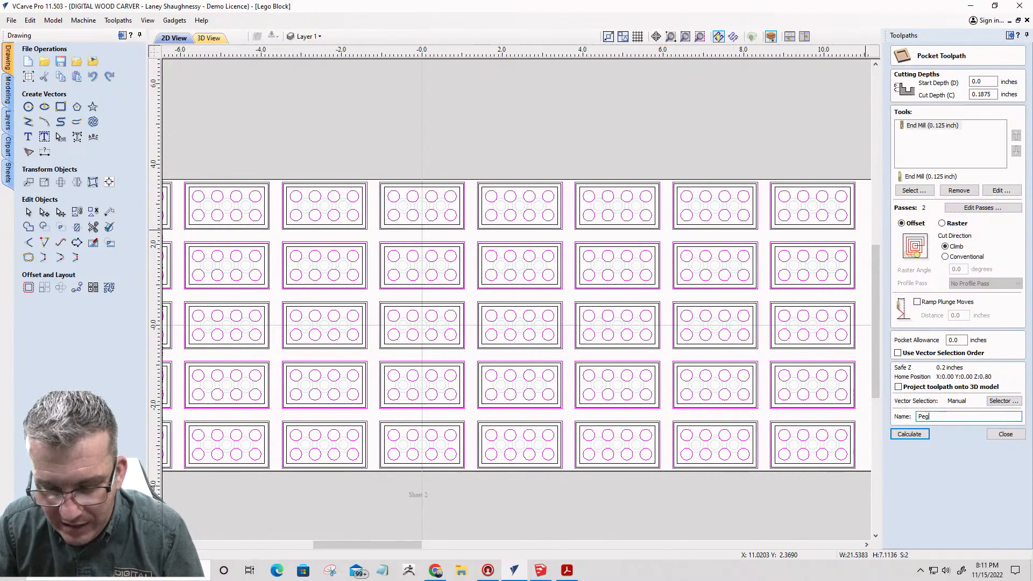
pyautogui.write(' Forming')
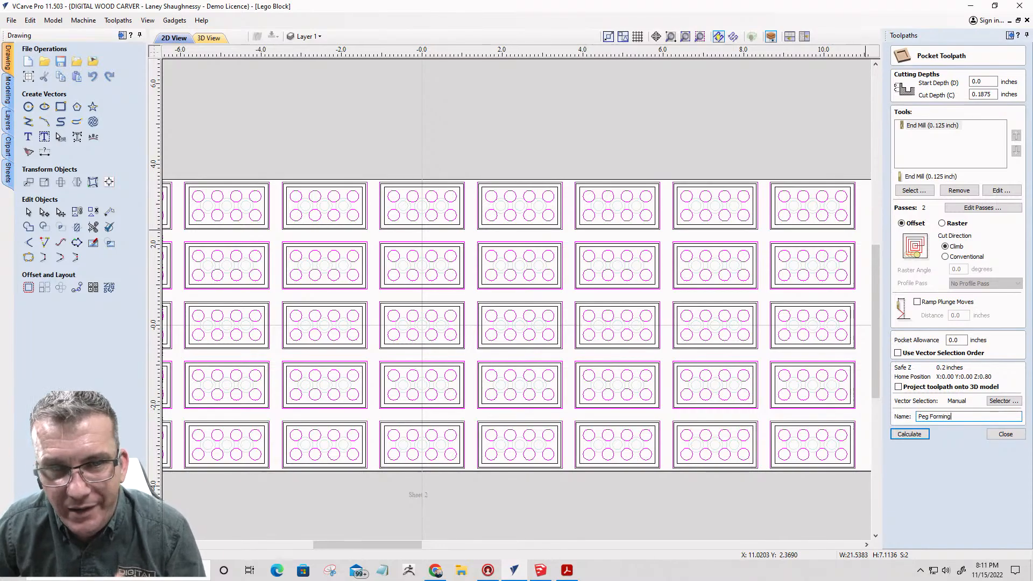
pyautogui.click(910, 434)
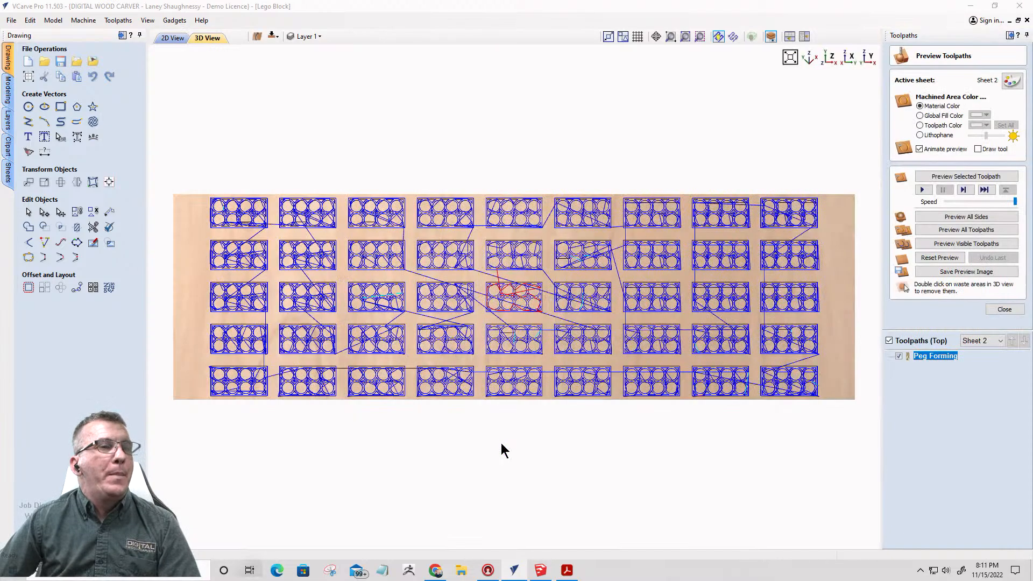
# - Preview the visible Peg Forming toolpath on the Sheet 2 material in a tilted 3D view
pyautogui.moveTo(489, 385); pyautogui.dragTo(554, 362)
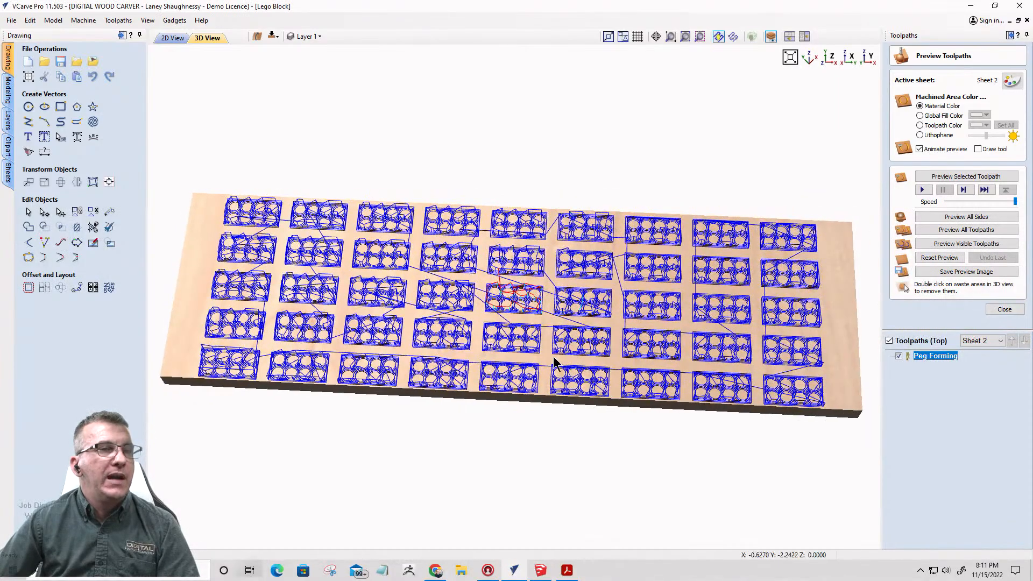
pyautogui.click(966, 243)
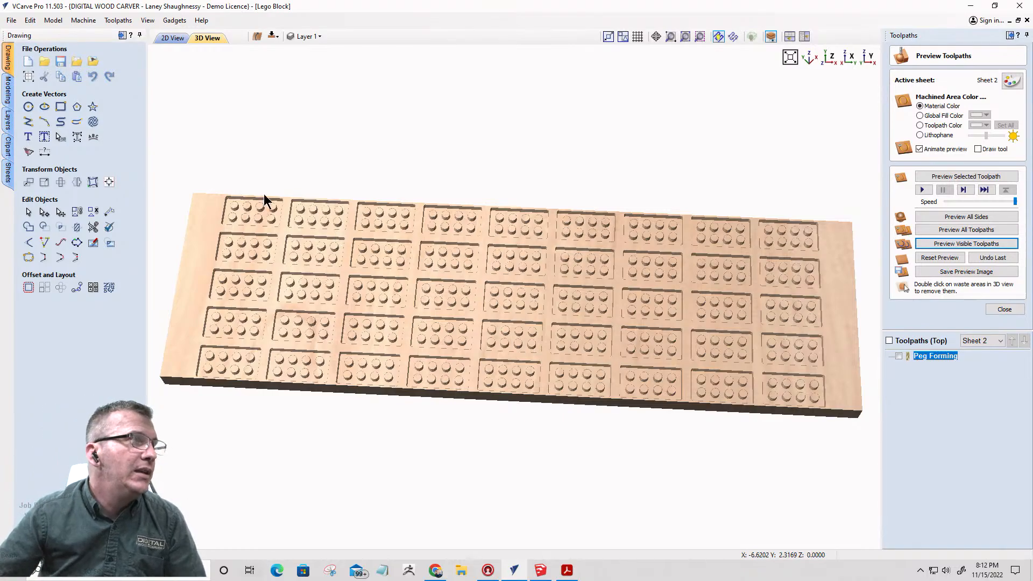
# - Save the project and examine the Peg Forming preview up close from lower tilted 3D angles
pyautogui.click(62, 65)
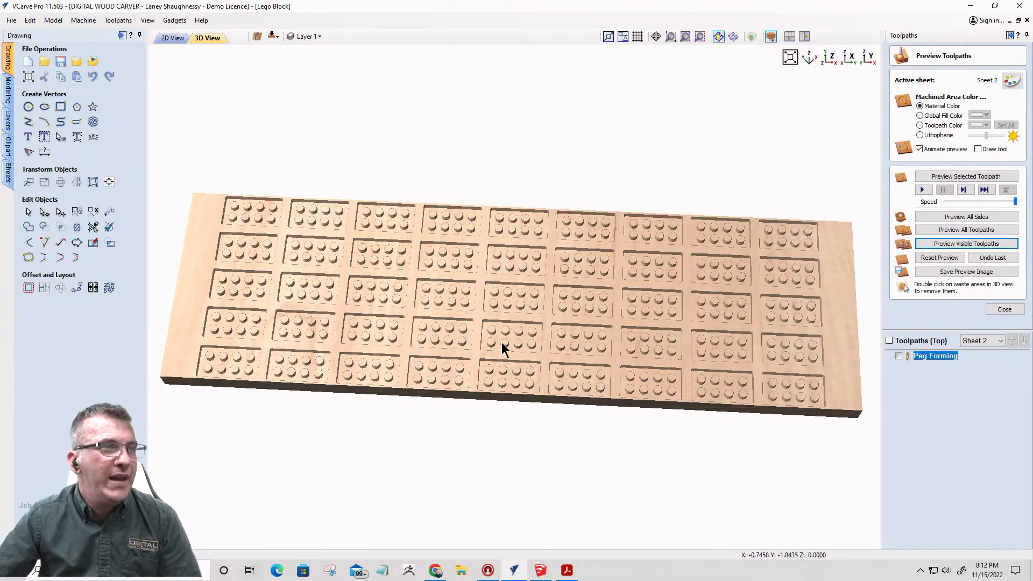
pyautogui.moveTo(501, 342); pyautogui.dragTo(504, 275)
pyautogui.scroll(5, 505, 276)
pyautogui.moveTo(508, 312); pyautogui.dragTo(522, 273)
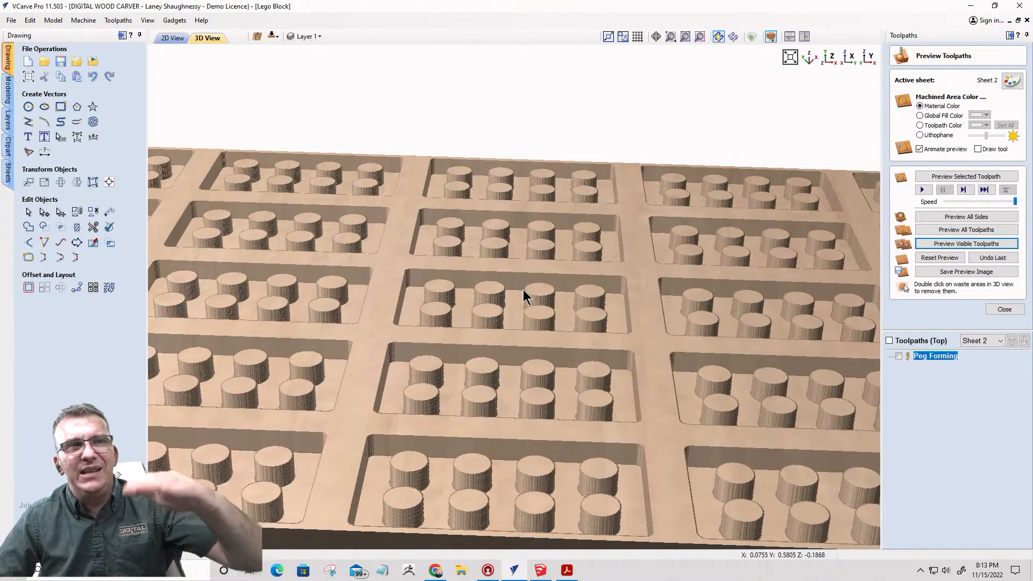
pyautogui.moveTo(398, 355); pyautogui.dragTo(515, 326)
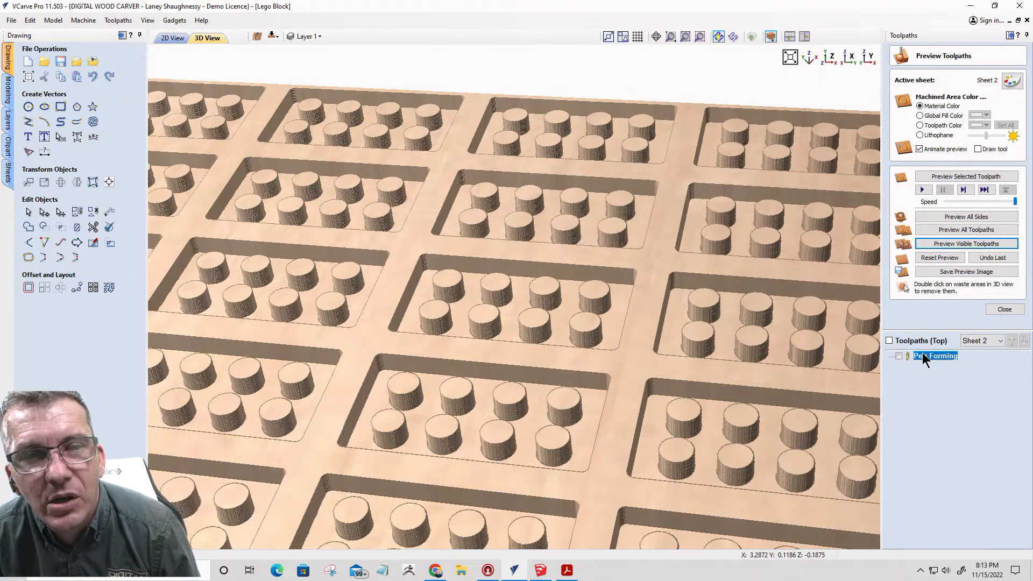
# - Set the Peg Forming pocket toolpath's cut depth to 0.125 inches and recalculate it
pyautogui.doubleClick(907, 357)
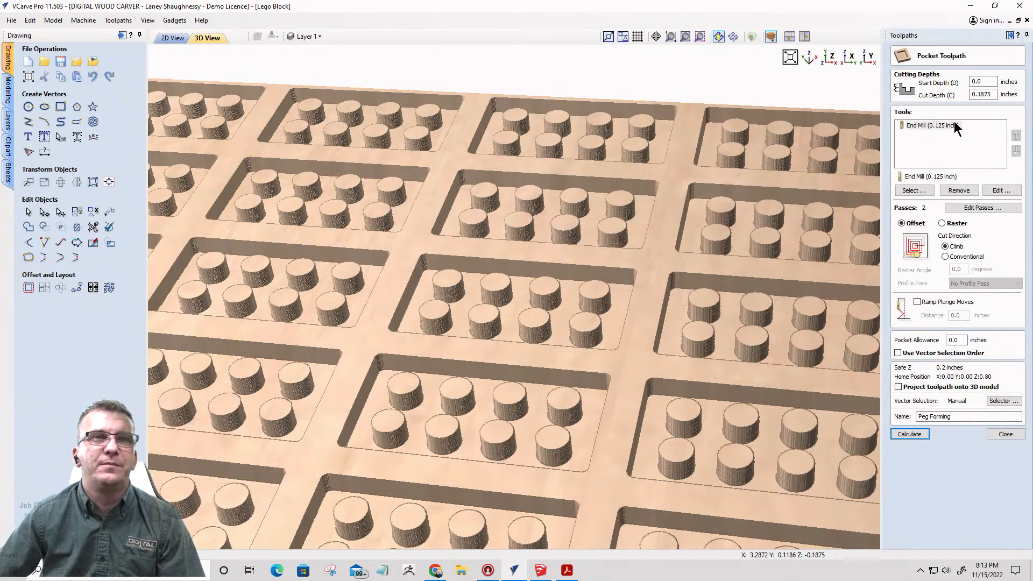
pyautogui.moveTo(977, 97); pyautogui.dragTo(1032, 110)
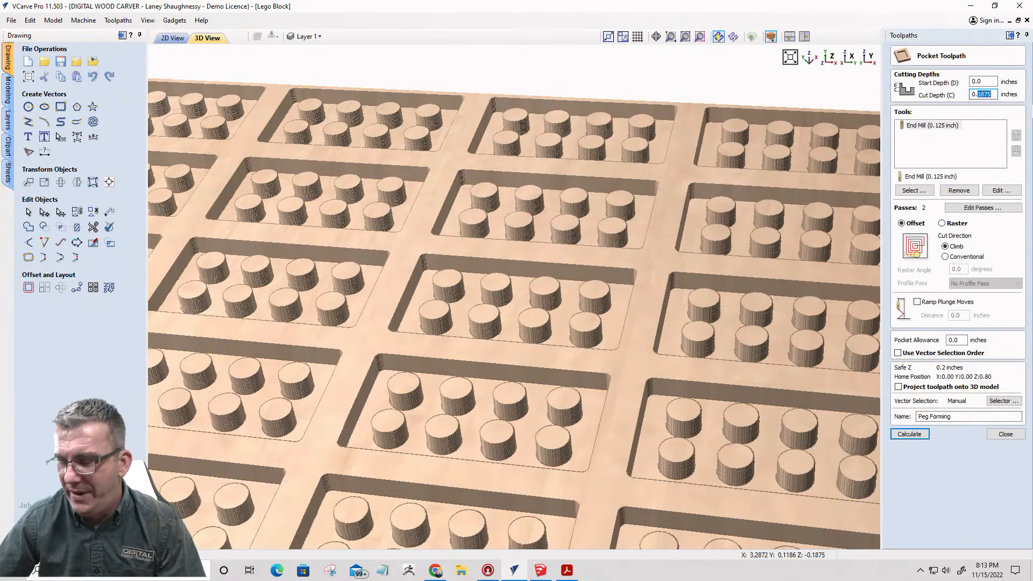
pyautogui.write('125')
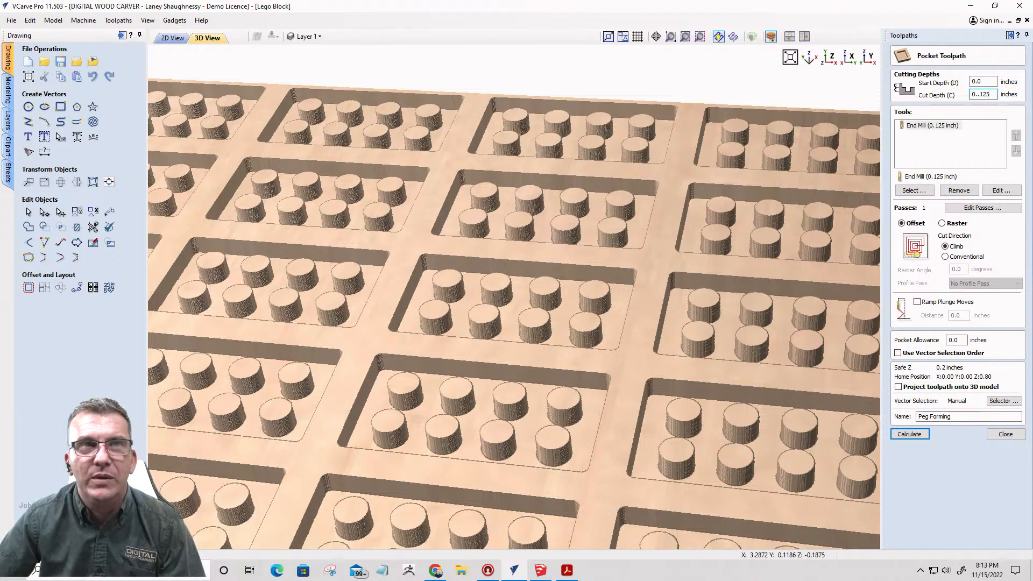
pyautogui.click(975, 94)
pyautogui.press('BackSpace')
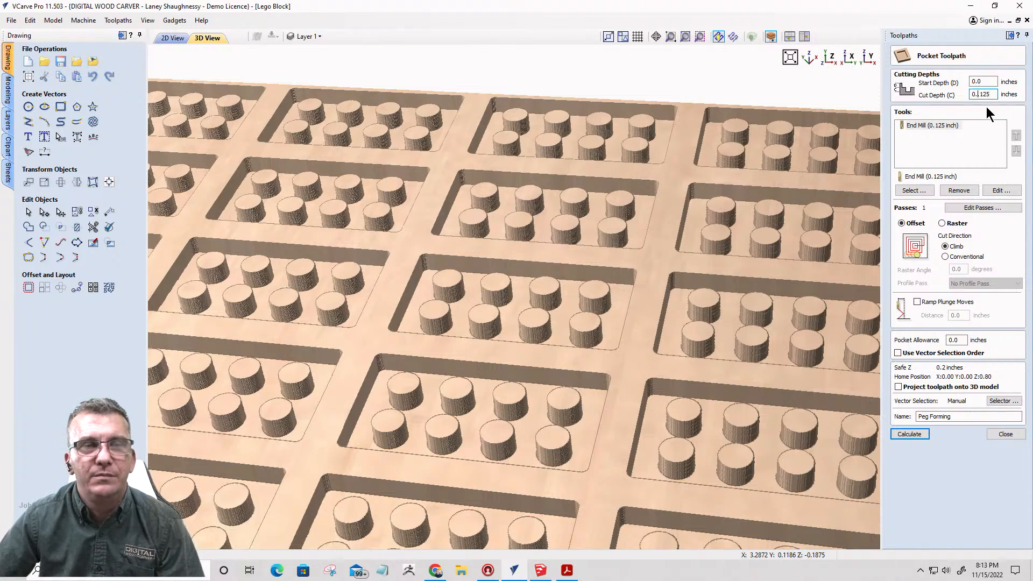
pyautogui.click(909, 435)
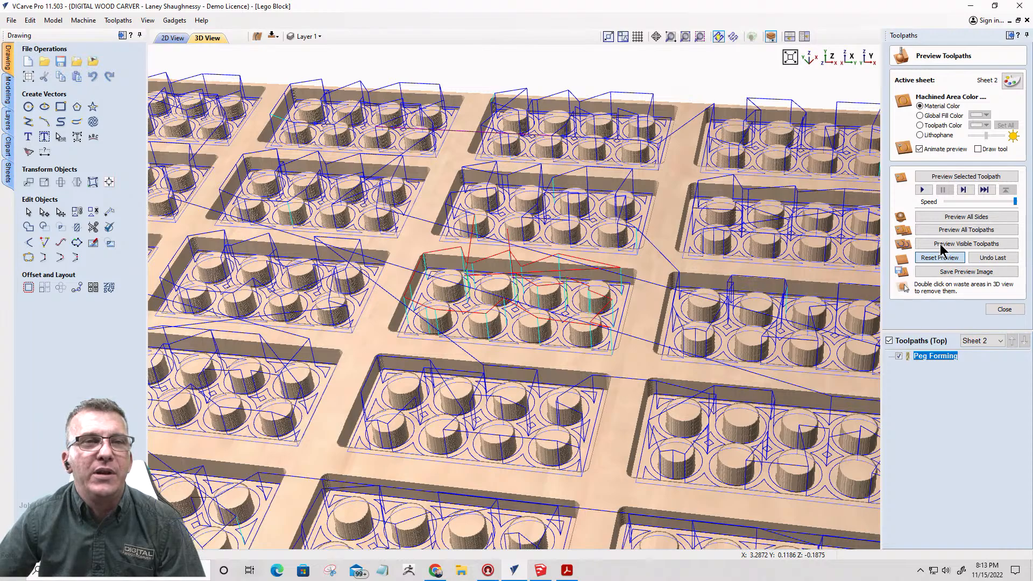
# - Preview the recalculated Peg Forming toolpath and inspect the peg height in a tilted 3D view
pyautogui.click(941, 246)
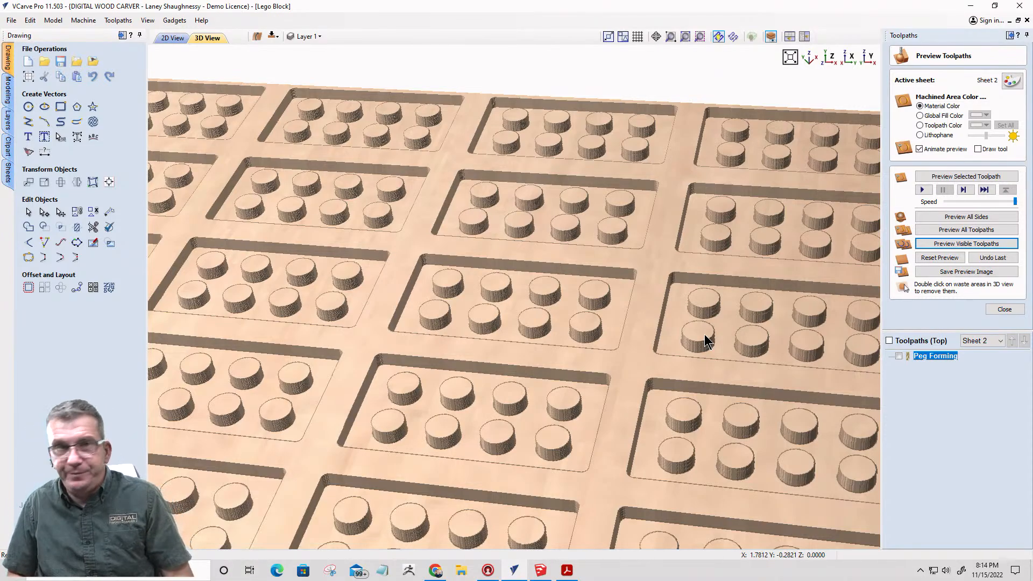
pyautogui.moveTo(520, 438)
pyautogui.mouseDown()
pyautogui.moveTo(572, 323)
pyautogui.moveTo(529, 422)
pyautogui.mouseUp()
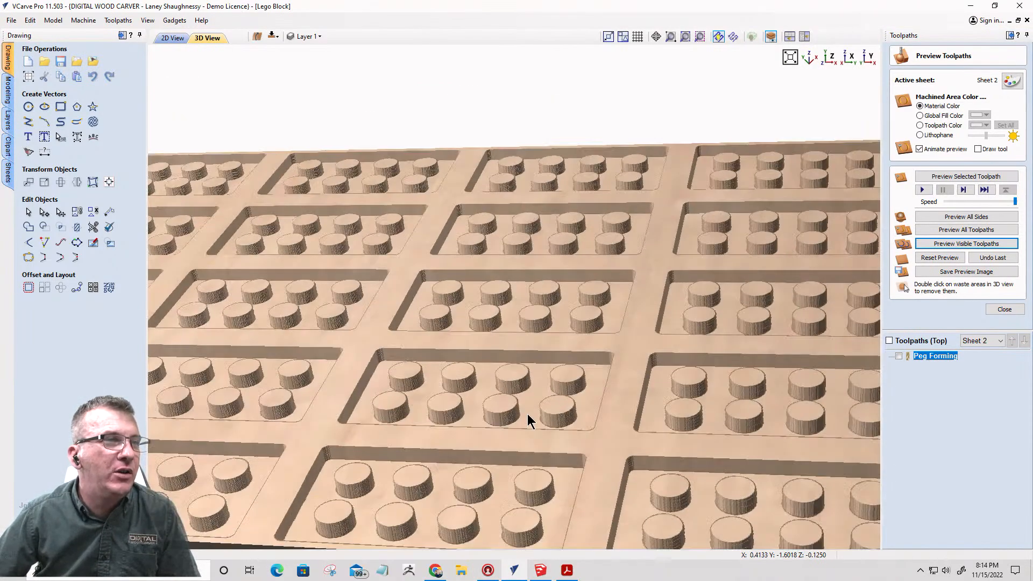
pyautogui.scroll(-5, 557, 418)
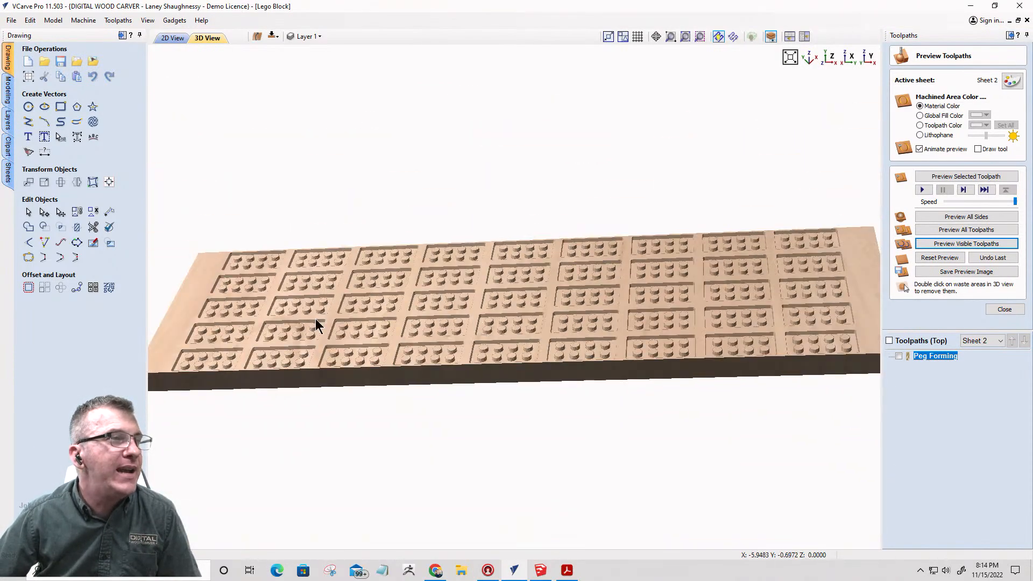
# - In the 2D view, select the block outline rectangles just inside the outermost rectangles across all blocks on Sheet 2
pyautogui.click(172, 38)
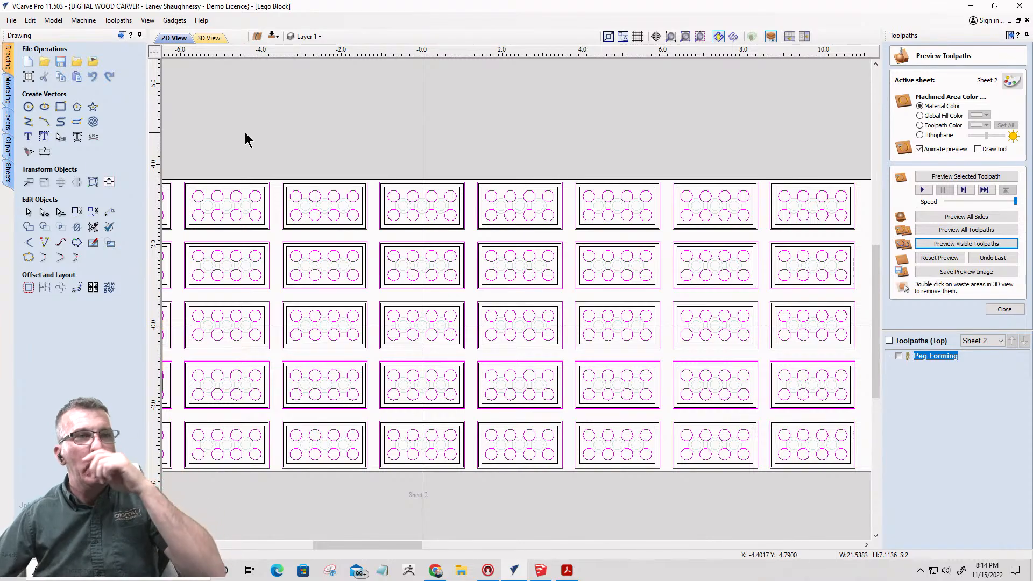
pyautogui.scroll(5, 759, 214)
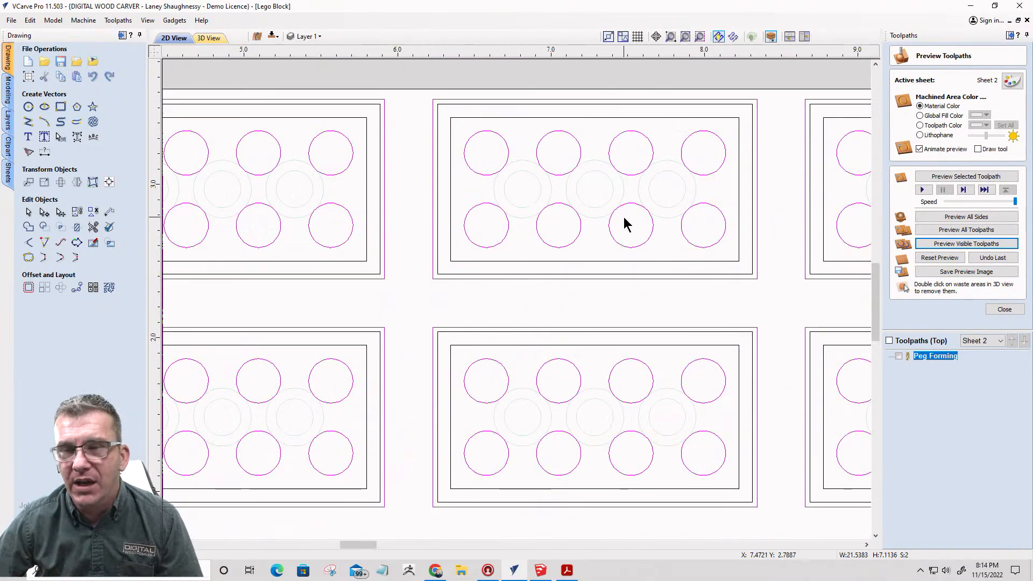
pyautogui.click(749, 276)
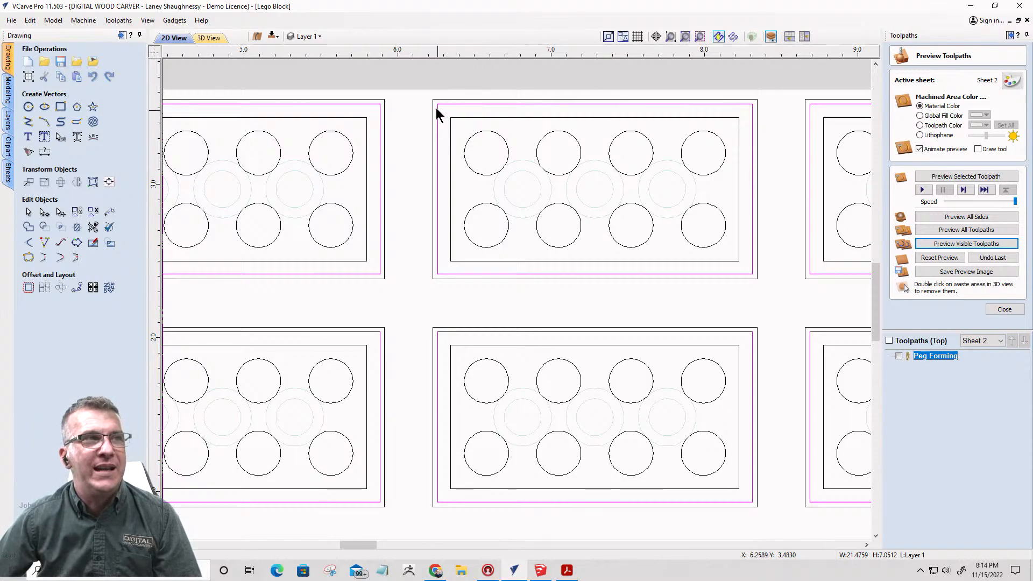
pyautogui.click(433, 144)
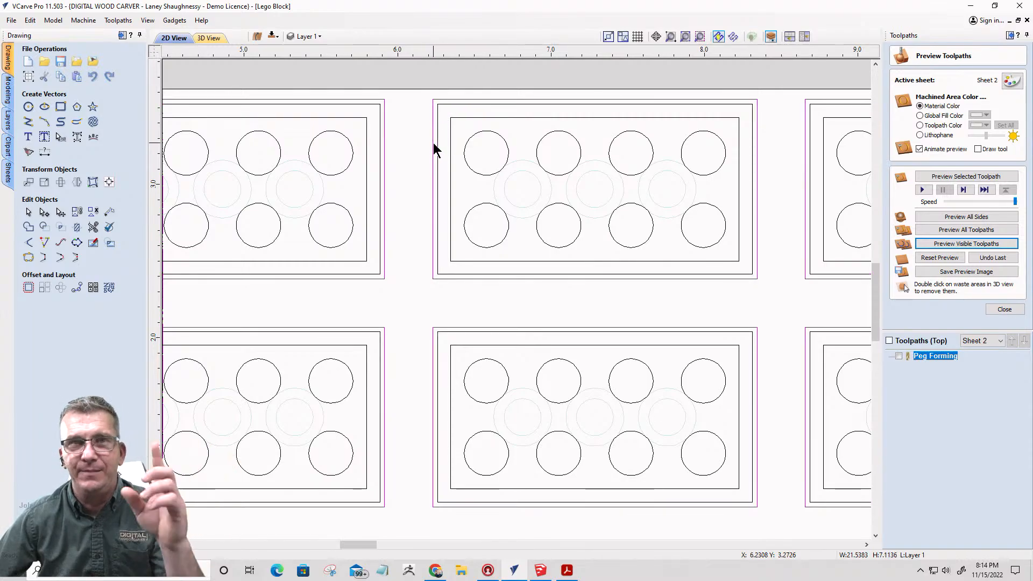
pyautogui.scroll(3, 434, 144)
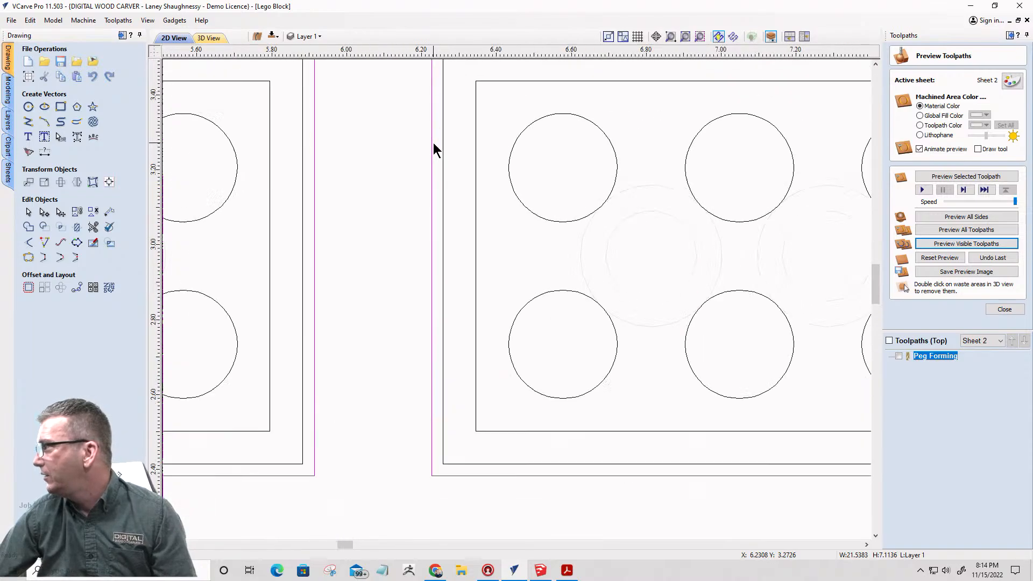
pyautogui.click(440, 183)
pyautogui.click(442, 177)
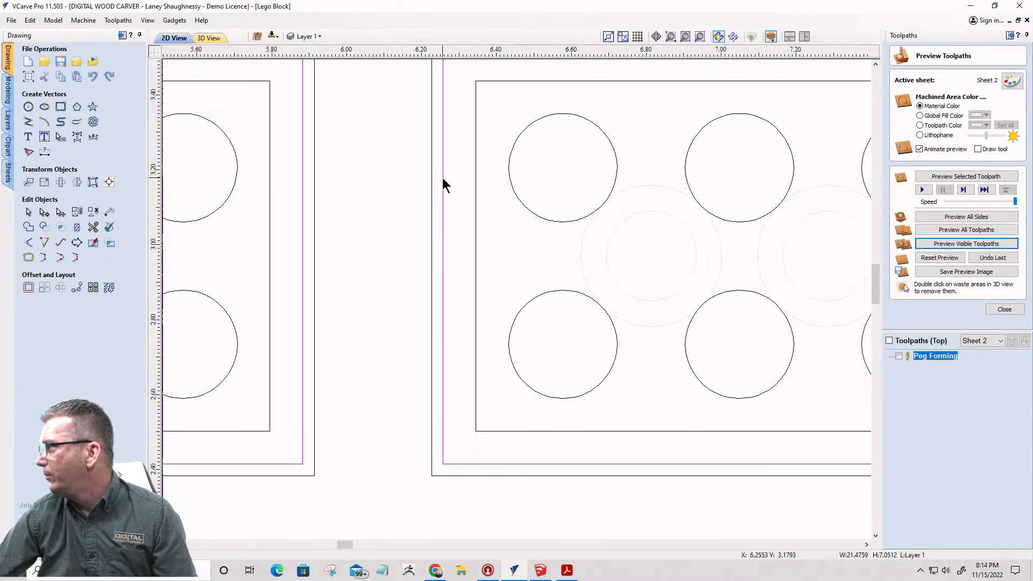
pyautogui.scroll(-4, 440, 186)
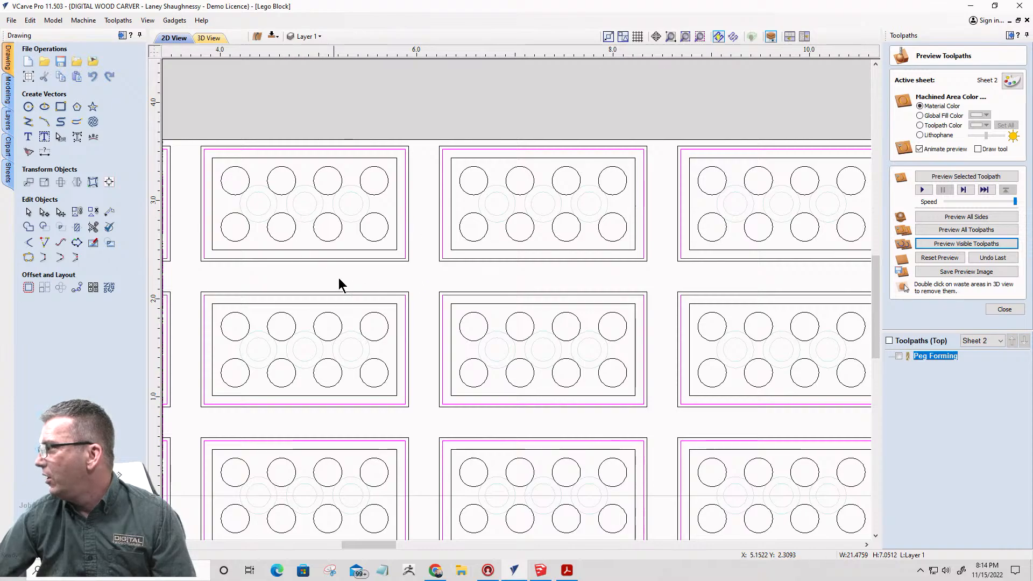
pyautogui.scroll(-5, 403, 303)
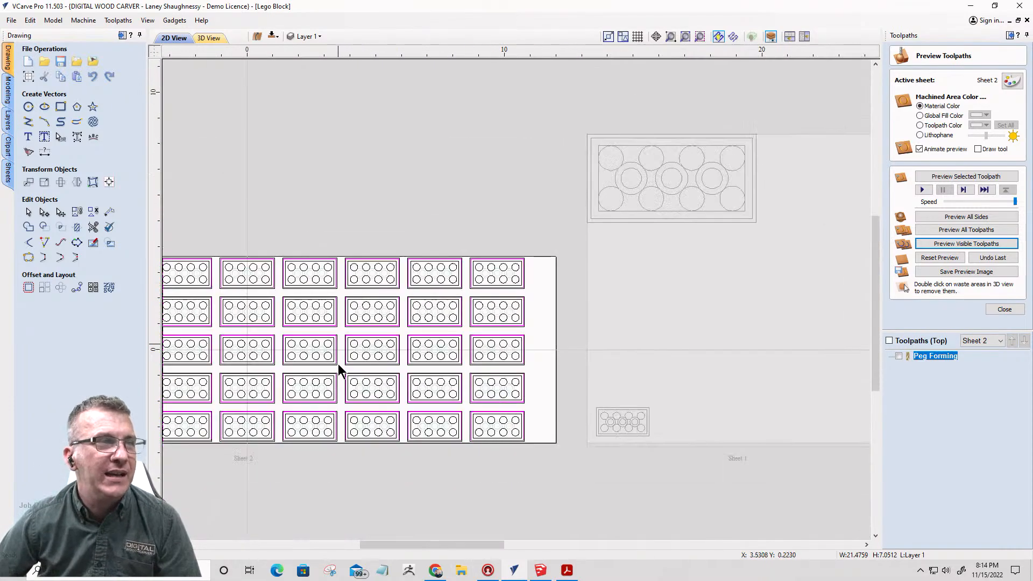
pyautogui.scroll(1, 350, 398)
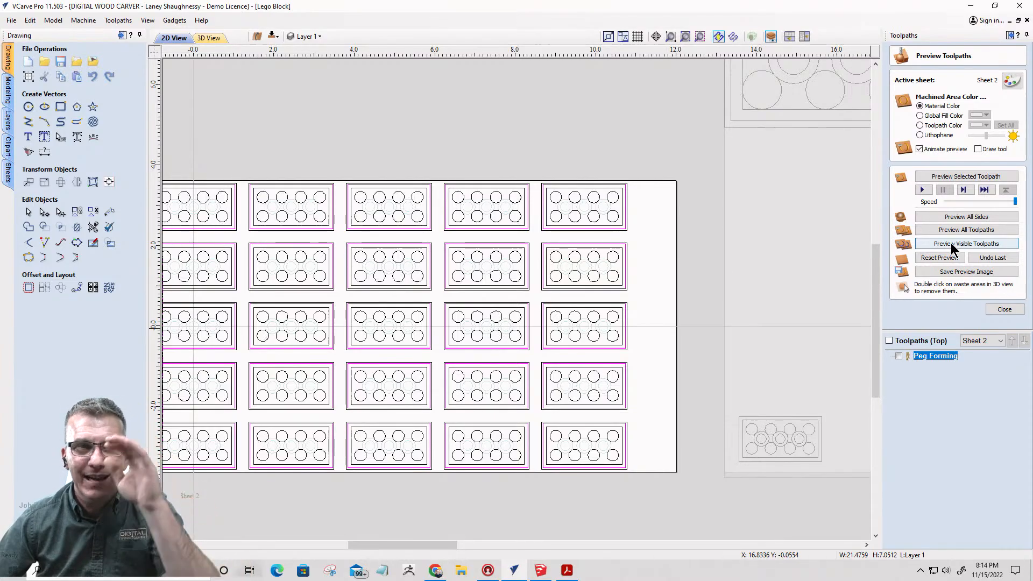
# - Start a 2D profile toolpath for the selected block outlines with a 0.375-inch cut depth
pyautogui.click(1004, 310)
pyautogui.click(898, 108)
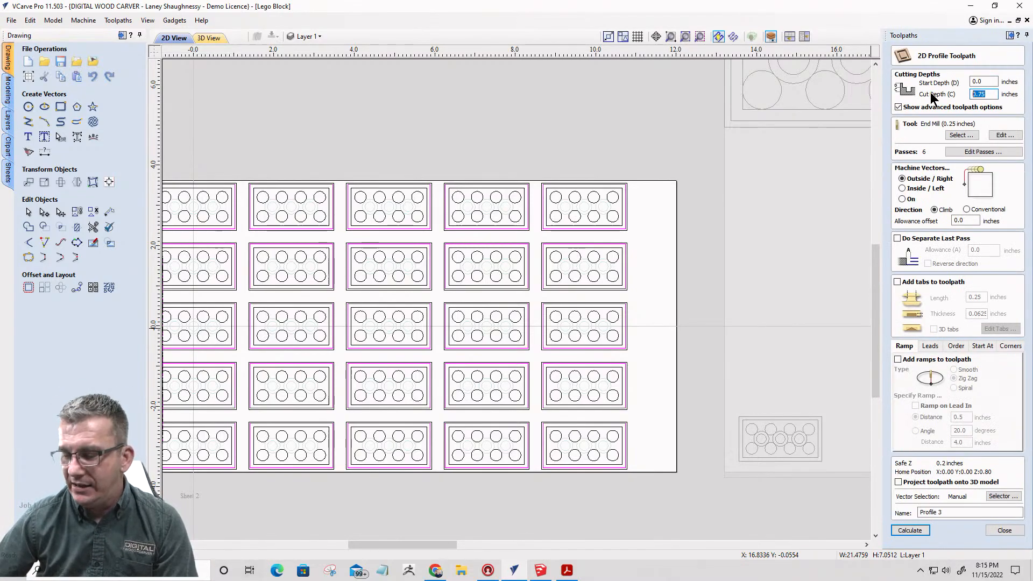
pyautogui.write('.375')
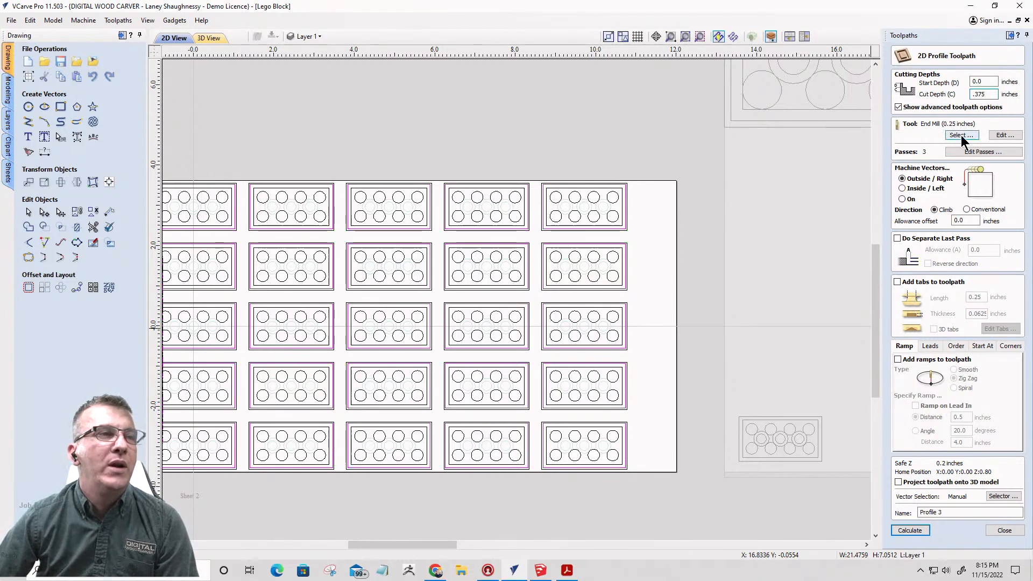
# - Assign the 0.125-inch end mill from the tool database to the profile toolpath
pyautogui.click(963, 138)
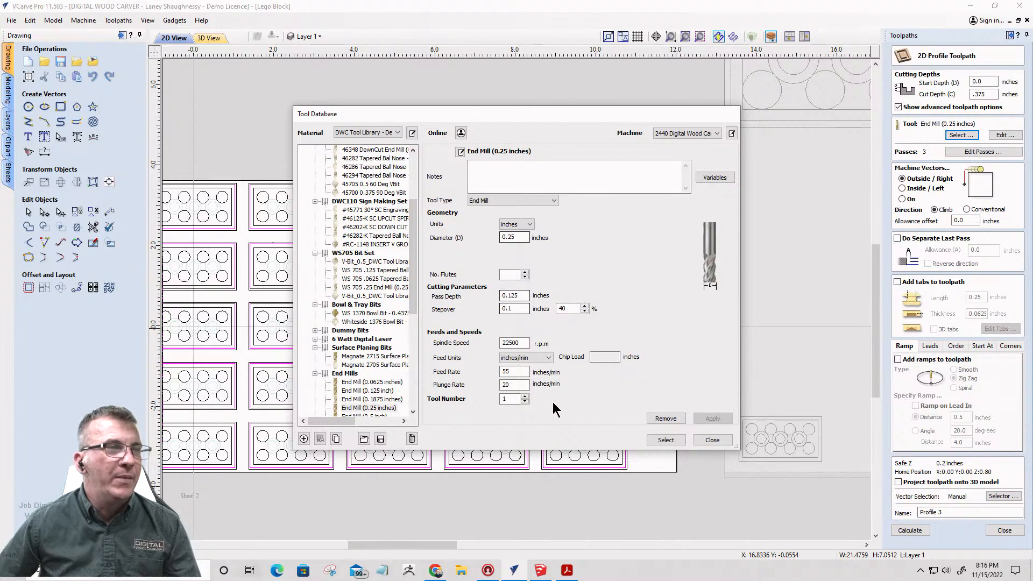
pyautogui.click(665, 440)
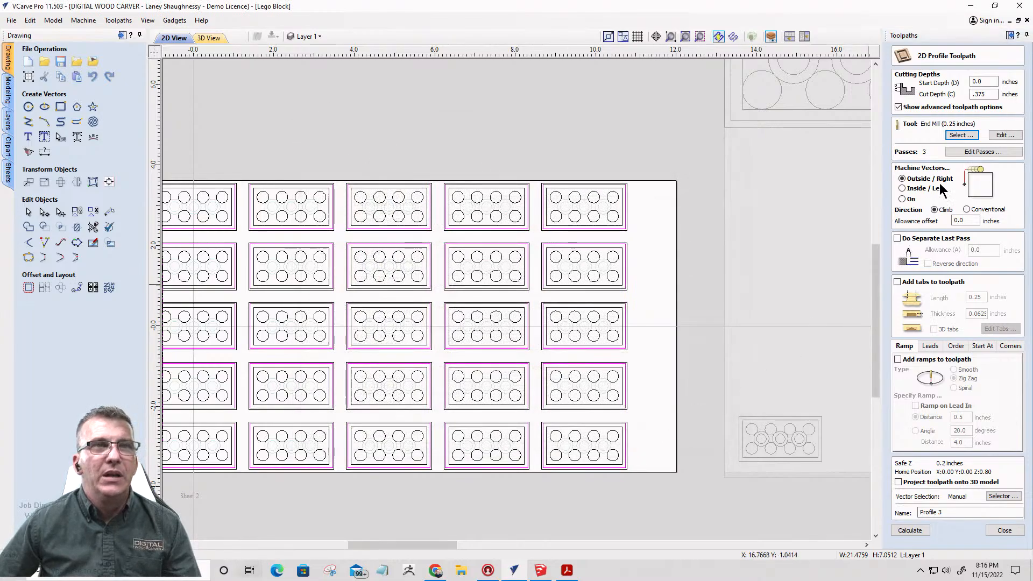
pyautogui.click(959, 134)
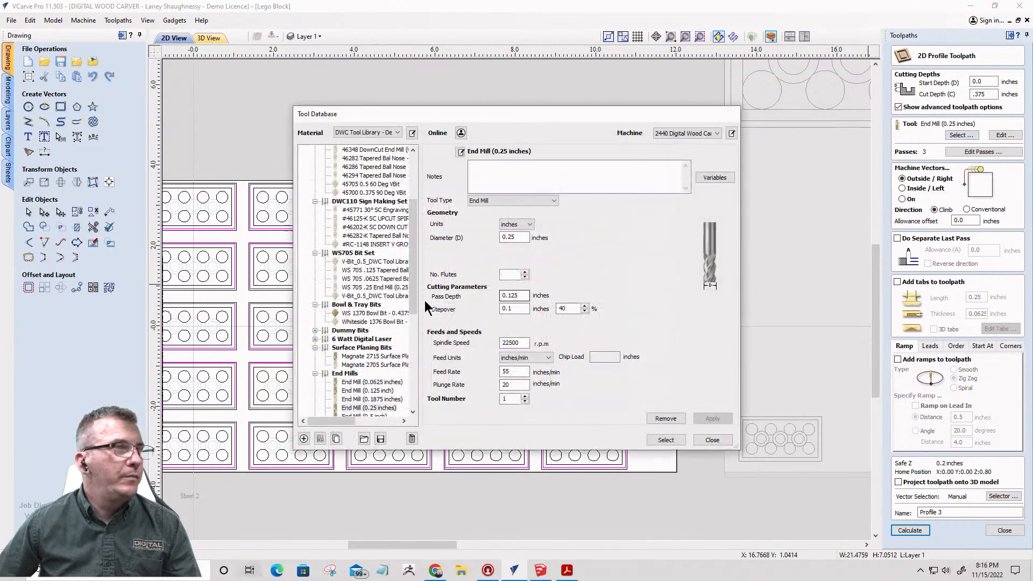
pyautogui.scroll(-1, 367, 380)
pyautogui.click(368, 382)
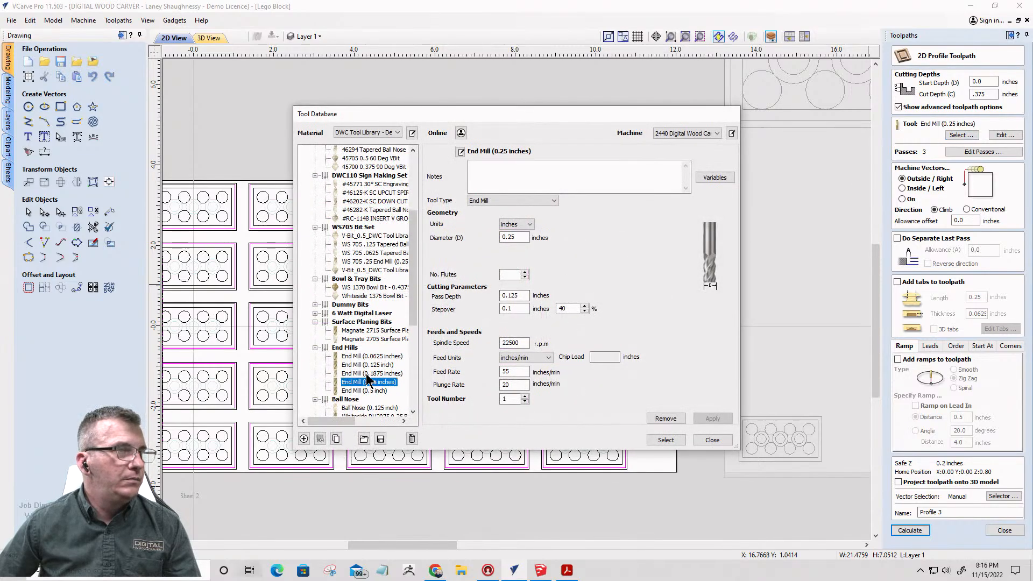
pyautogui.click(367, 365)
pyautogui.click(665, 440)
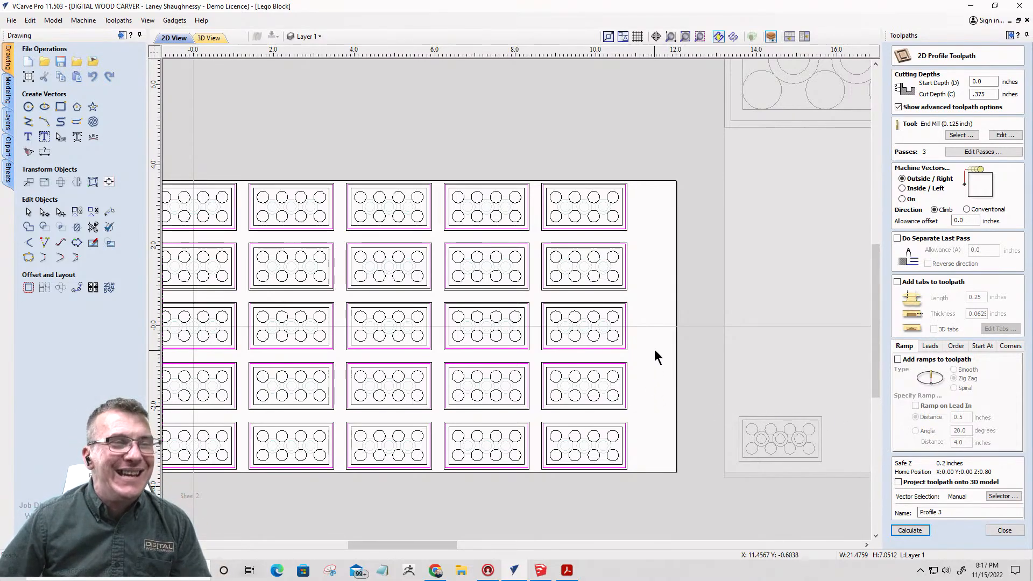
# - Enable tabs on the profile toolpath and automatically place a constant number of 2 per outline, avoiding corners and curved regions
pyautogui.click(897, 281)
pyautogui.click(972, 299)
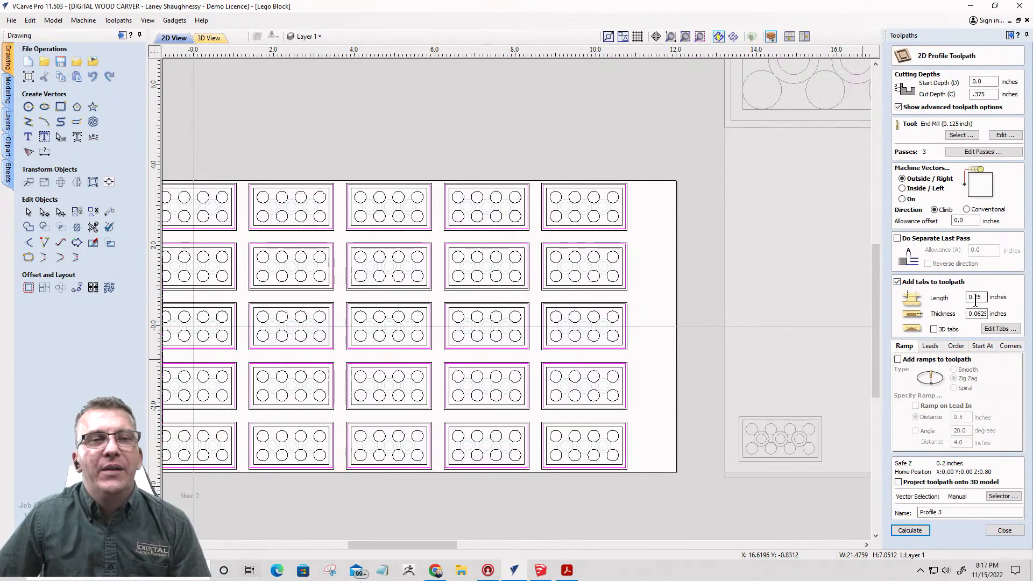
pyautogui.click(977, 316)
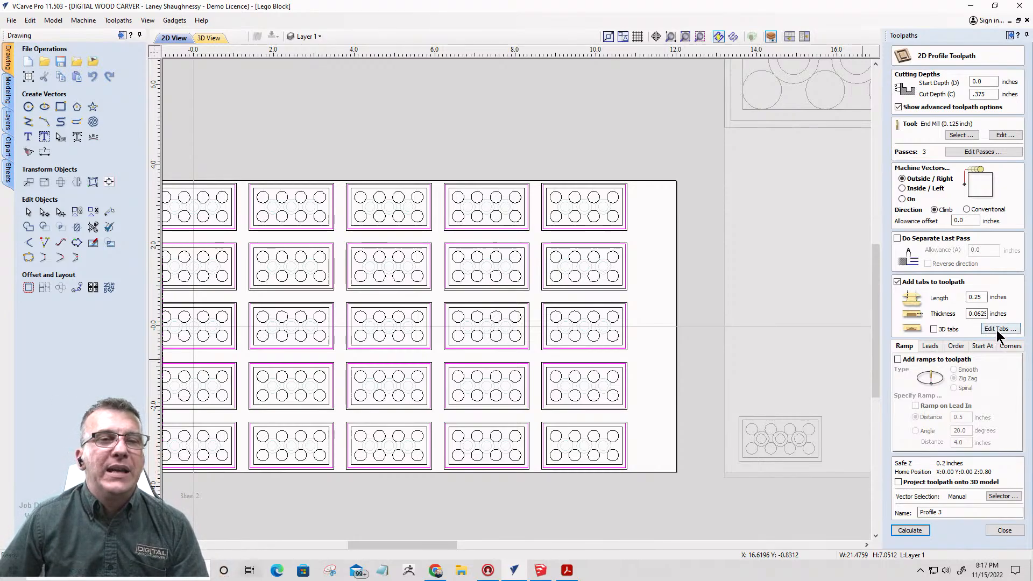
pyautogui.click(996, 329)
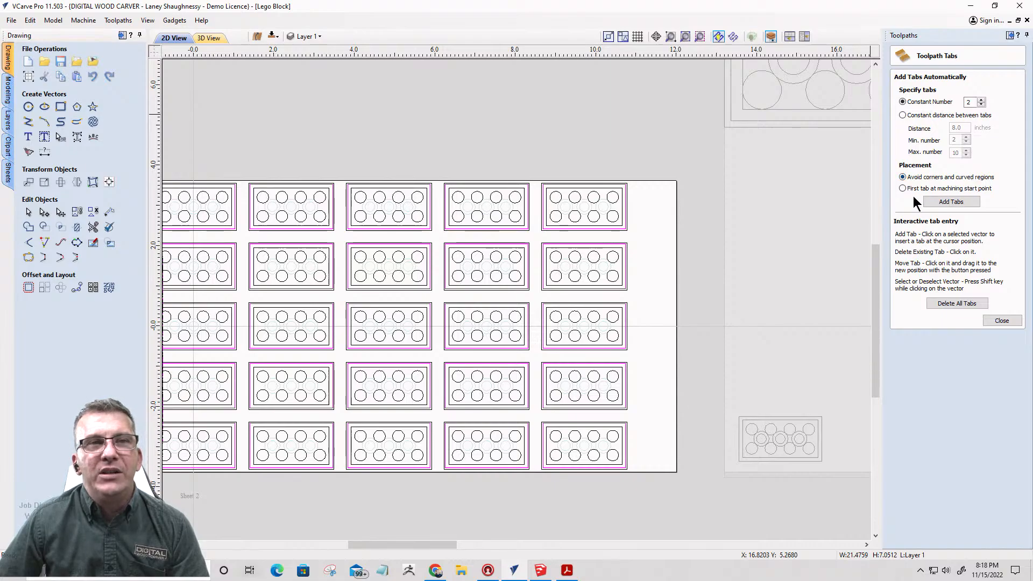
pyautogui.click(945, 204)
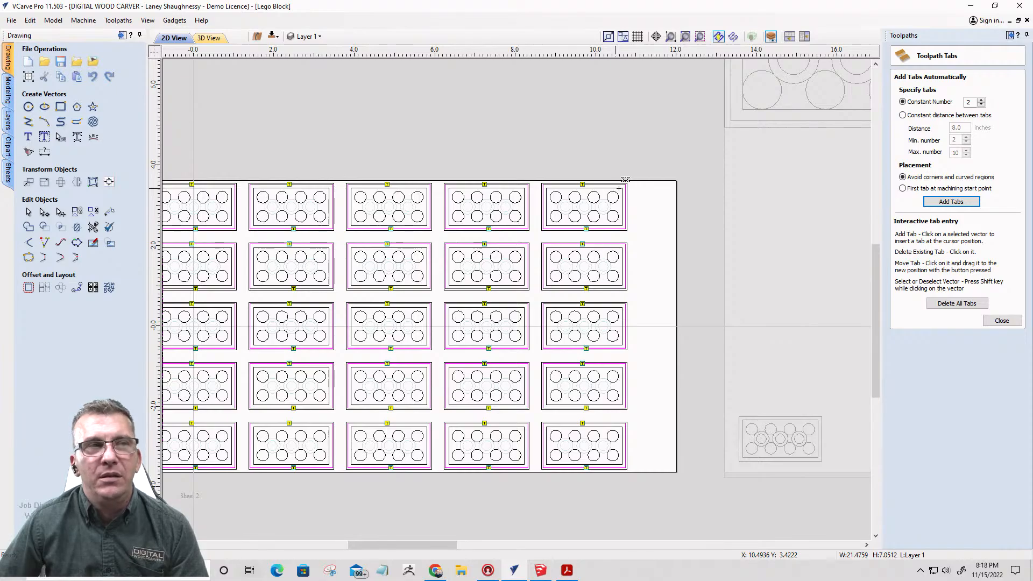
# - Manually add tabs on both short sides of the bottom row's last block and on the facing short side of its neighbour
pyautogui.scroll(-2, 615, 188)
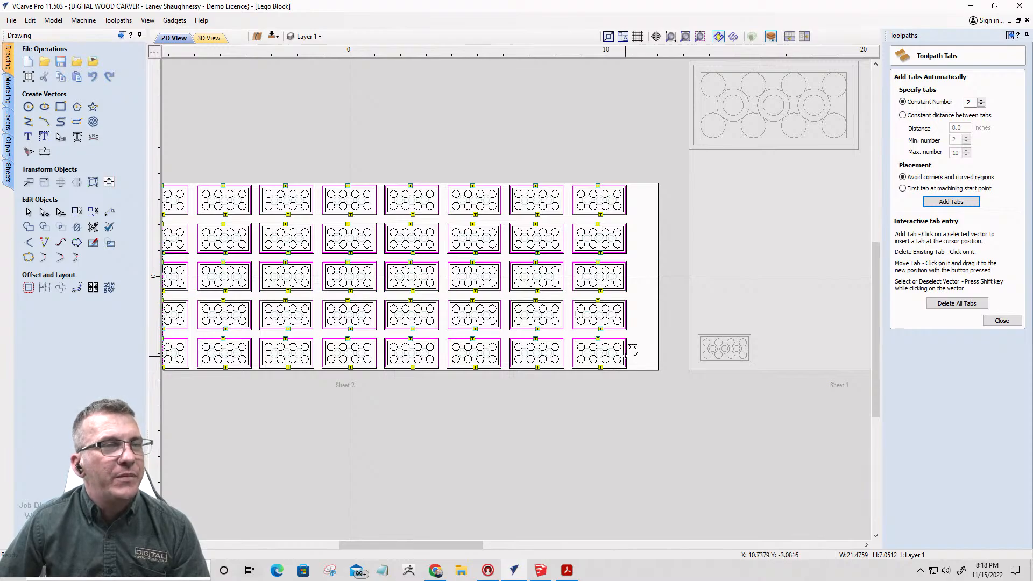
pyautogui.scroll(3, 627, 351)
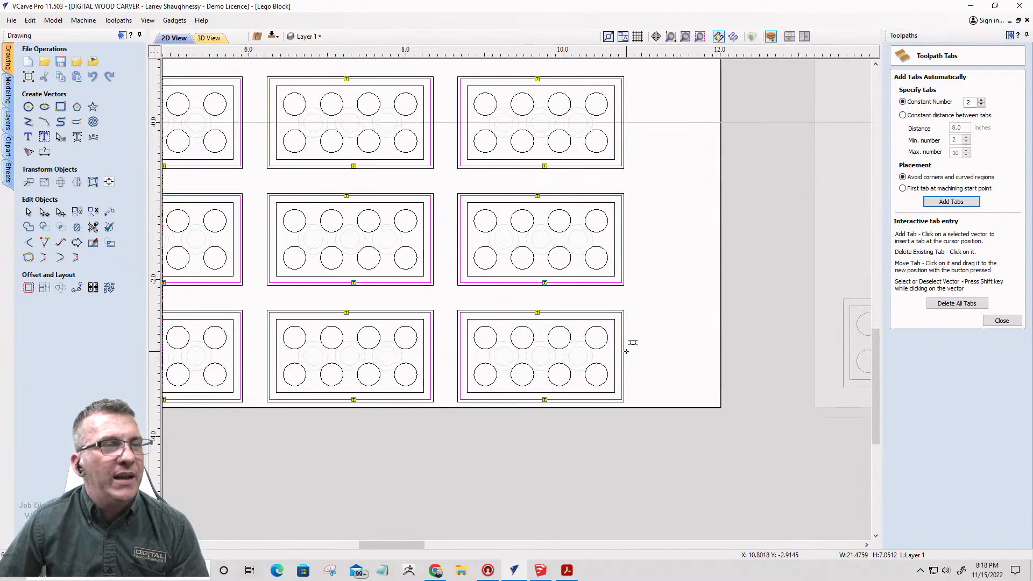
pyautogui.click(622, 357)
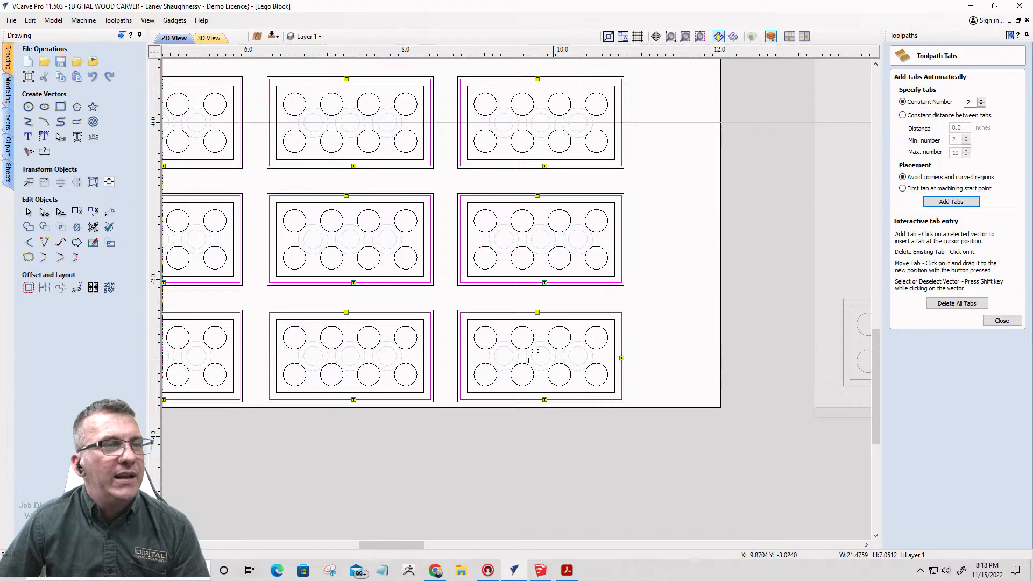
pyautogui.click(460, 357)
pyautogui.click(429, 361)
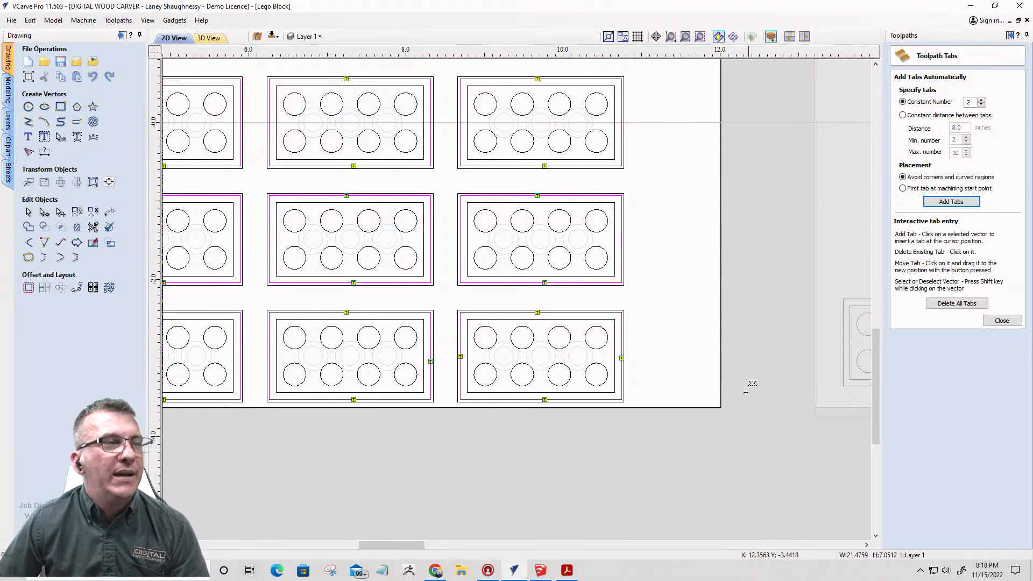
# - Try to undo the manually added side tabs, leave tab editing and reselect the block outlines
pyautogui.hotkey('ctrl', 'z')
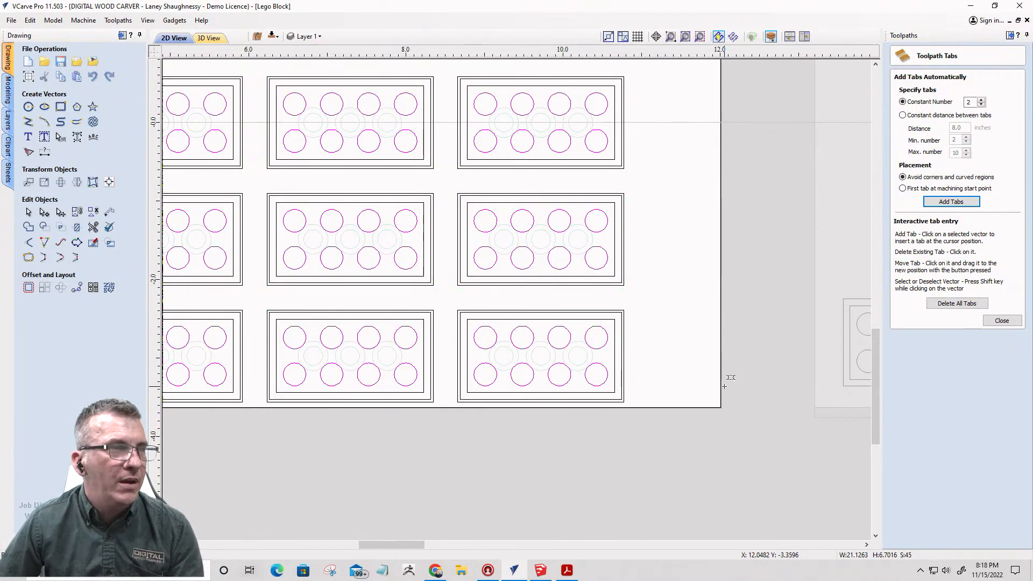
pyautogui.scroll(-5, 728, 383)
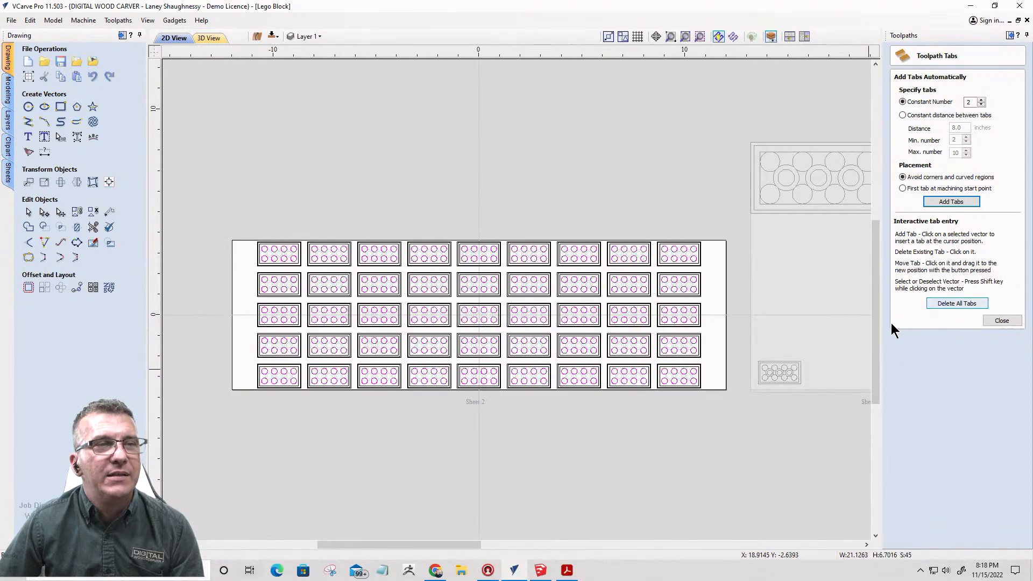
pyautogui.scroll(4, 740, 343)
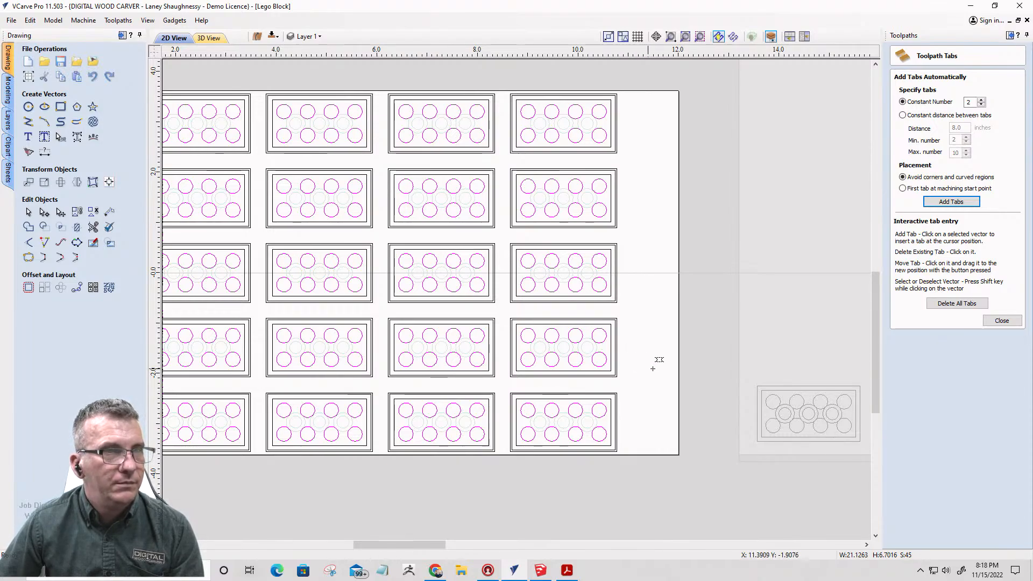
pyautogui.click(1002, 321)
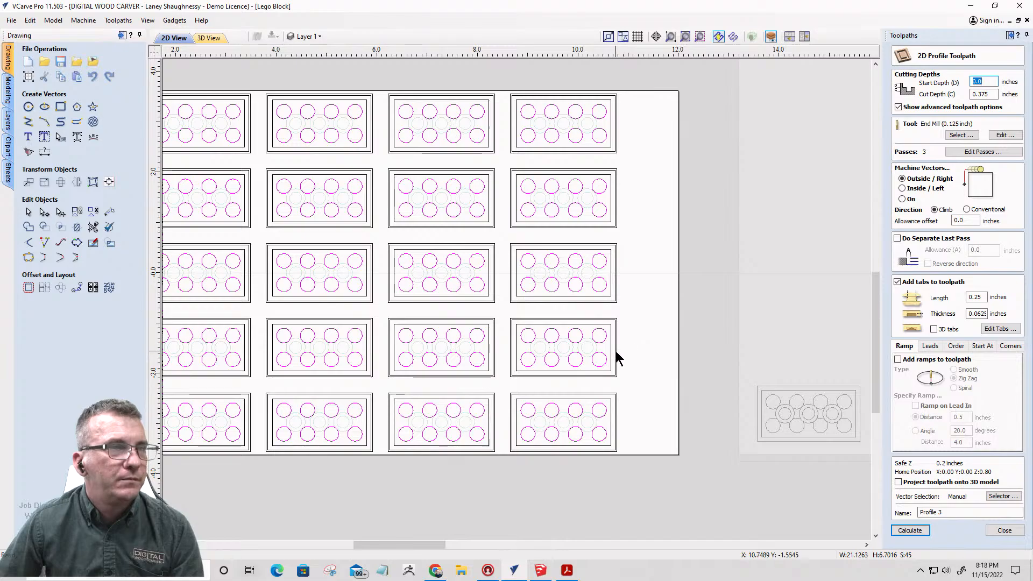
pyautogui.click(615, 351)
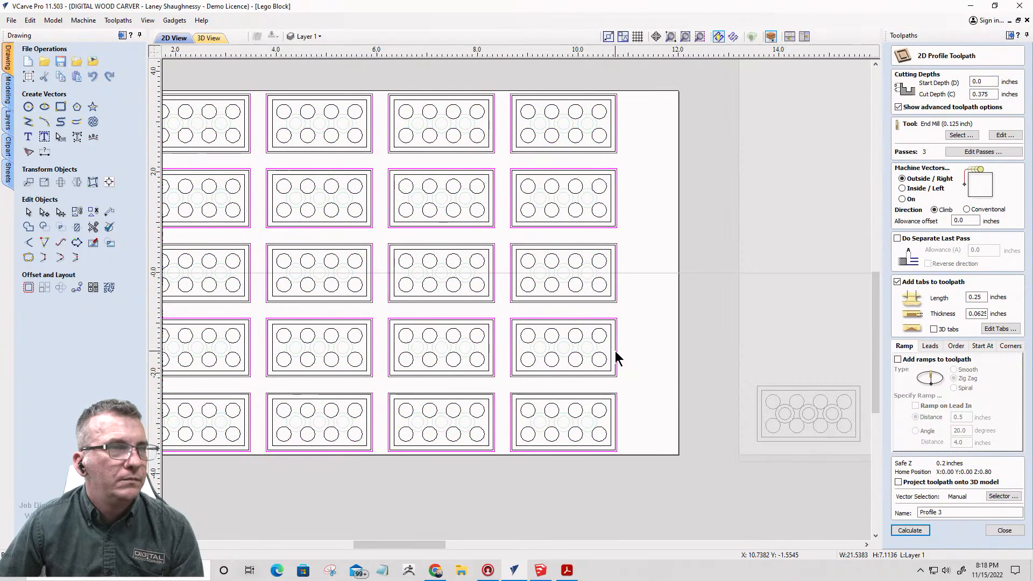
pyautogui.scroll(3, 615, 351)
pyautogui.scroll(-4, 657, 369)
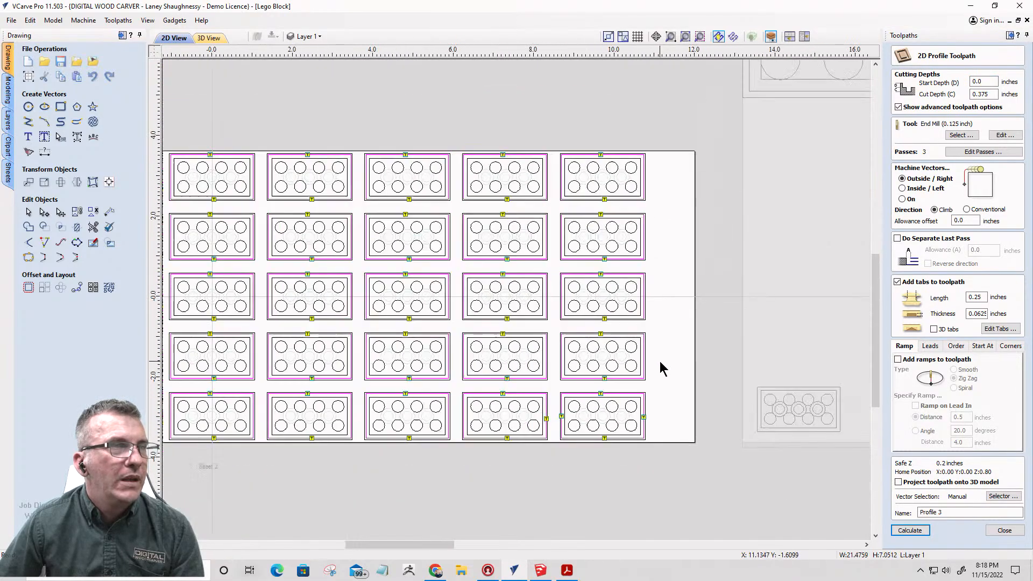
pyautogui.scroll(-3, 662, 366)
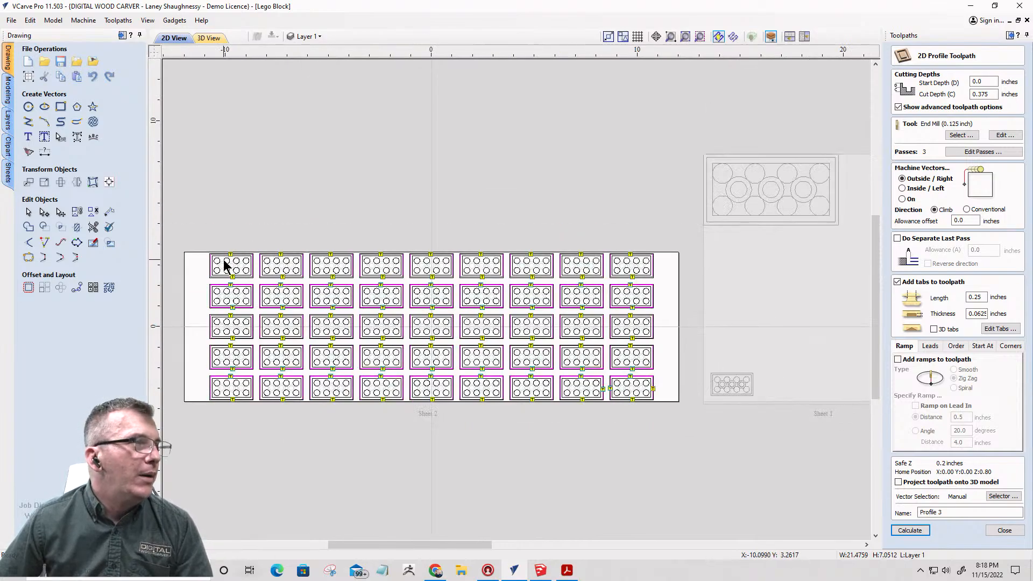
pyautogui.scroll(4, 222, 263)
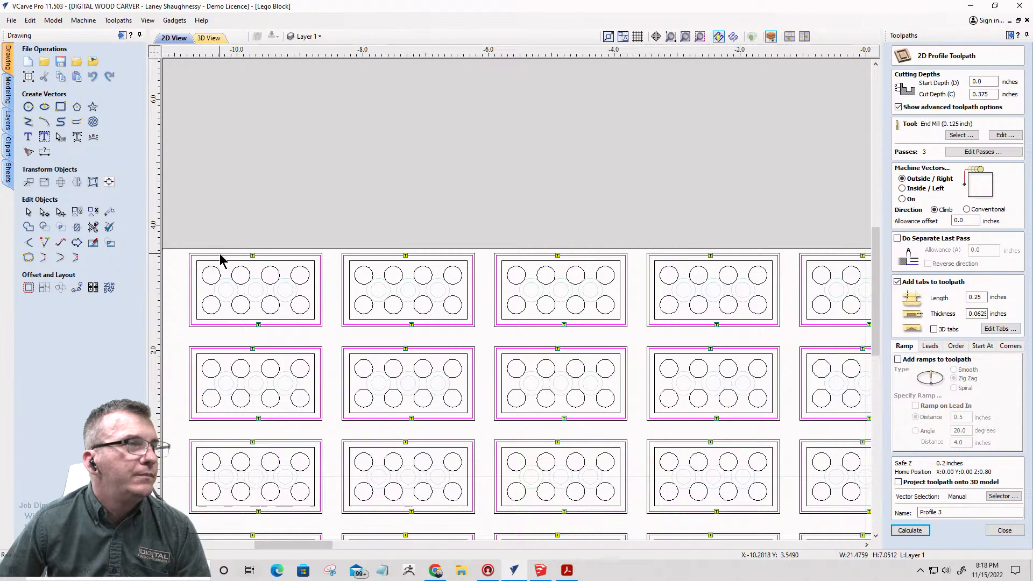
pyautogui.scroll(-2, 221, 260)
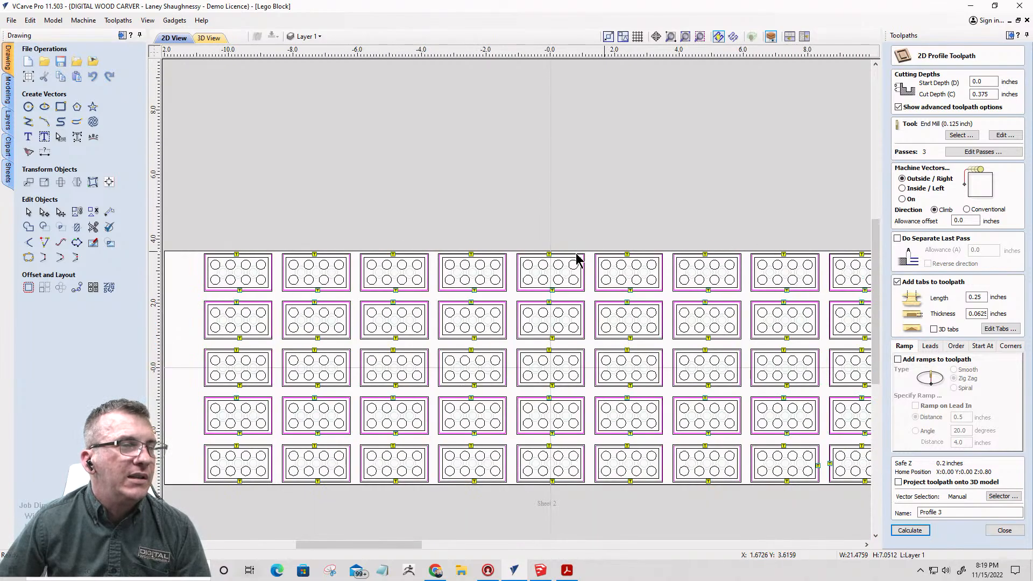
pyautogui.scroll(-2, 576, 260)
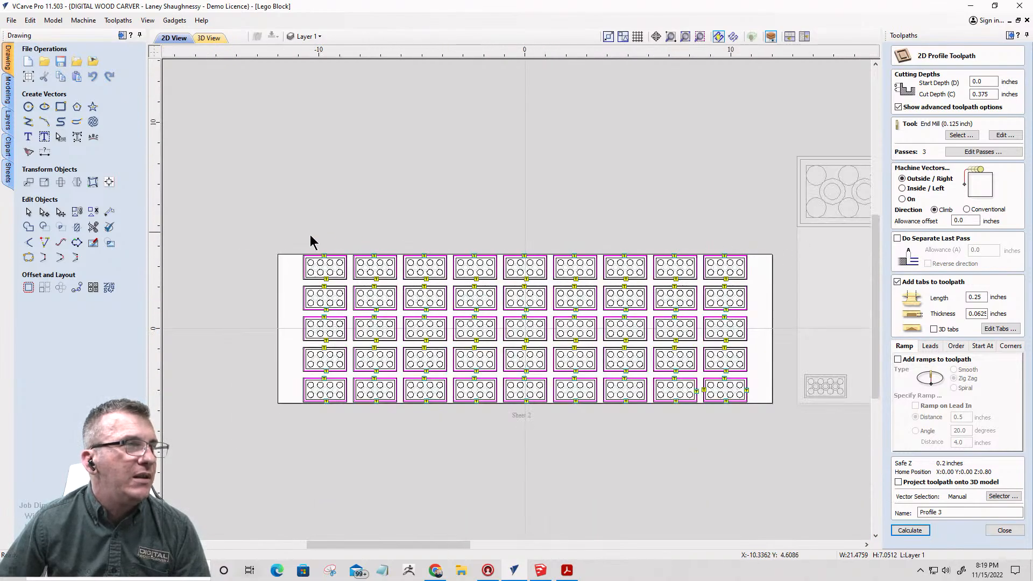
pyautogui.click(325, 260)
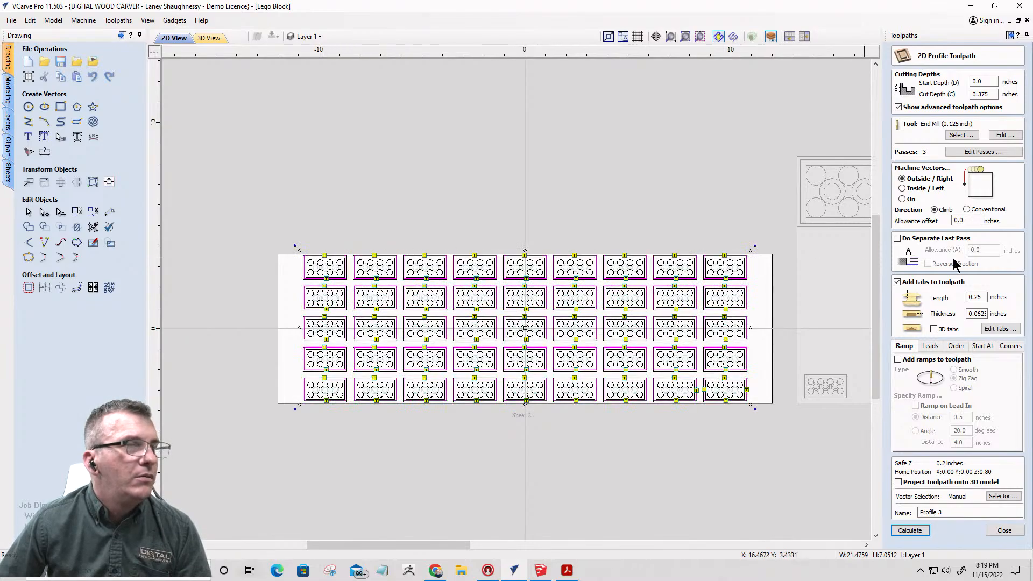
pyautogui.click(999, 328)
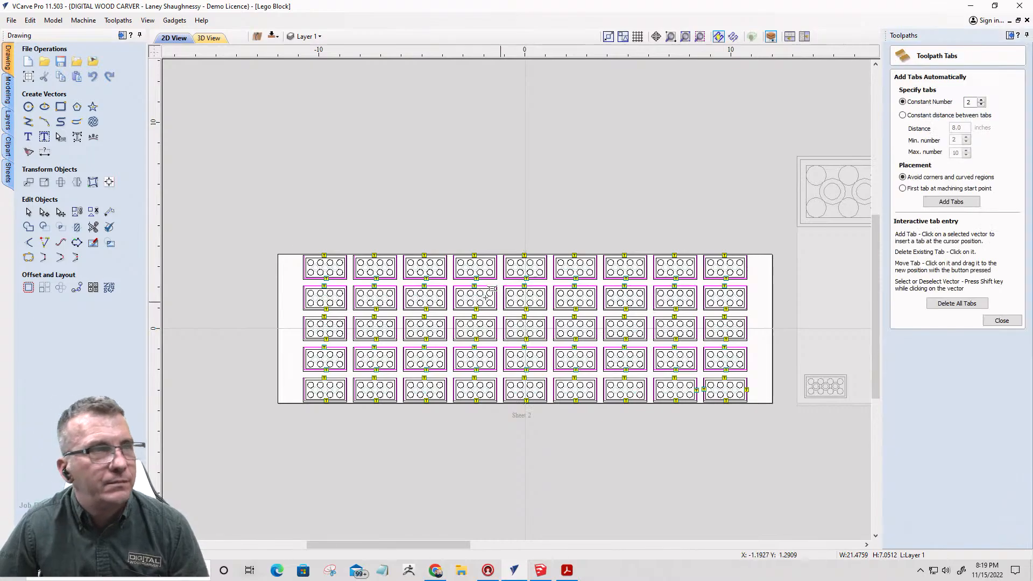
pyautogui.scroll(5, 331, 245)
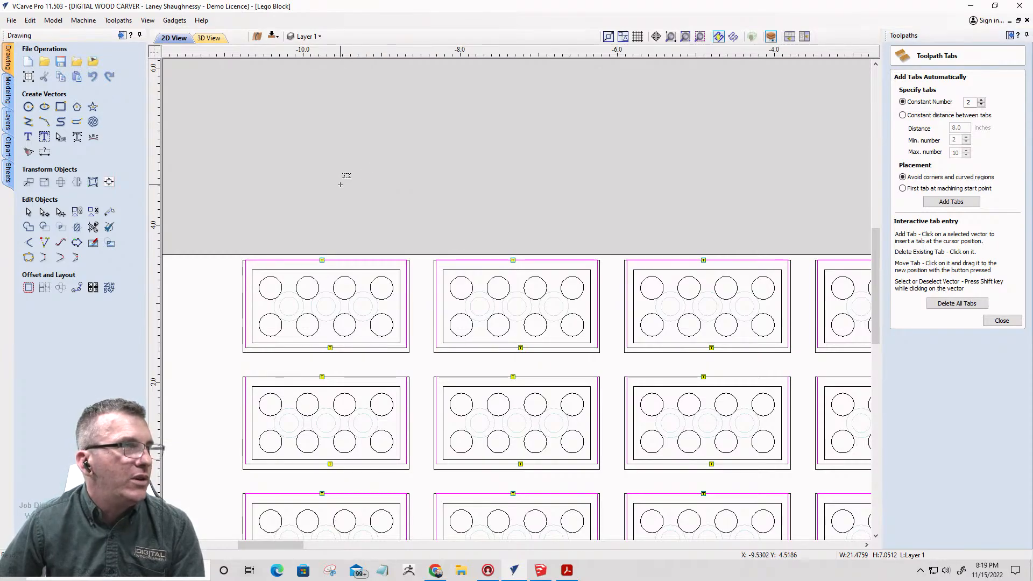
pyautogui.click(1002, 321)
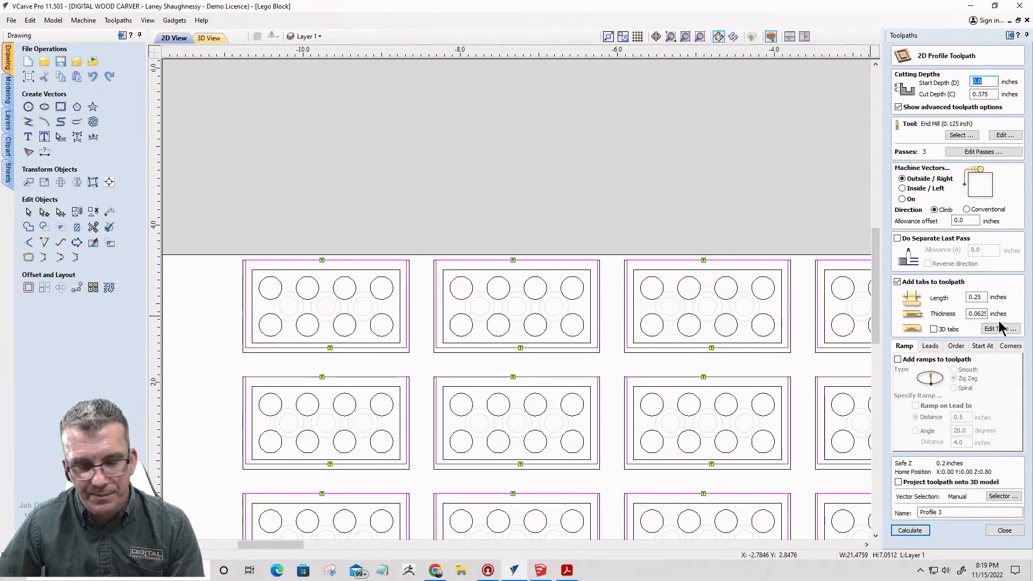
# - Reselect the block outlines and delete the tabs on the upper long edge of every top-row block
pyautogui.click(686, 221)
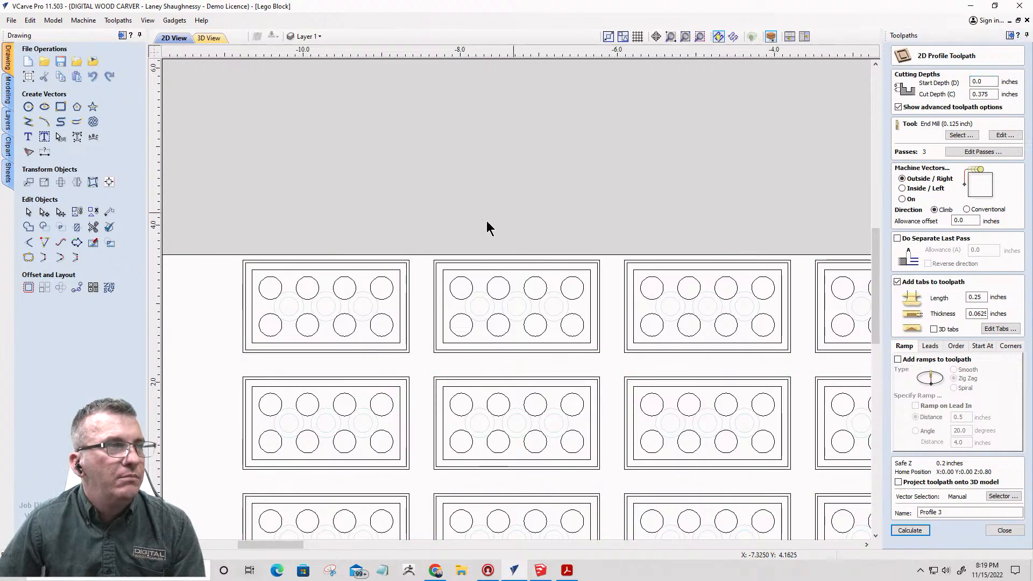
pyautogui.scroll(3, 597, 276)
pyautogui.click(598, 272)
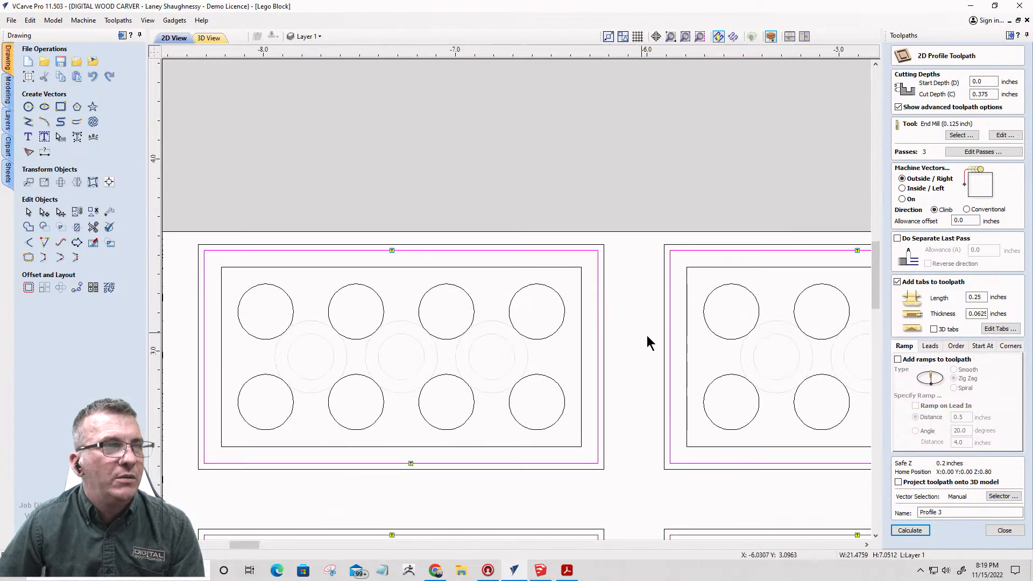
pyautogui.scroll(-2, 676, 347)
pyautogui.scroll(-2, 319, 281)
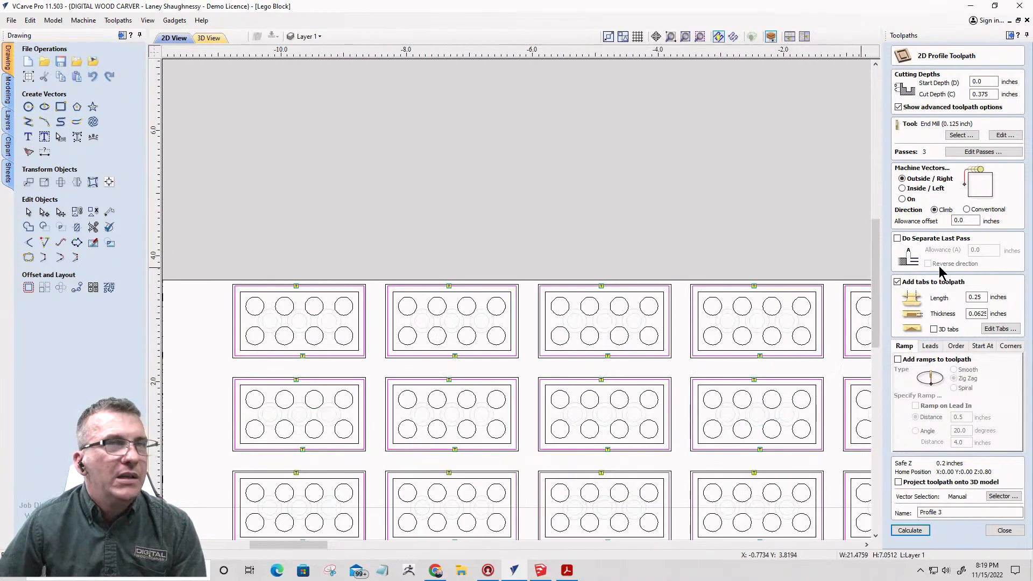
pyautogui.click(997, 329)
pyautogui.click(296, 286)
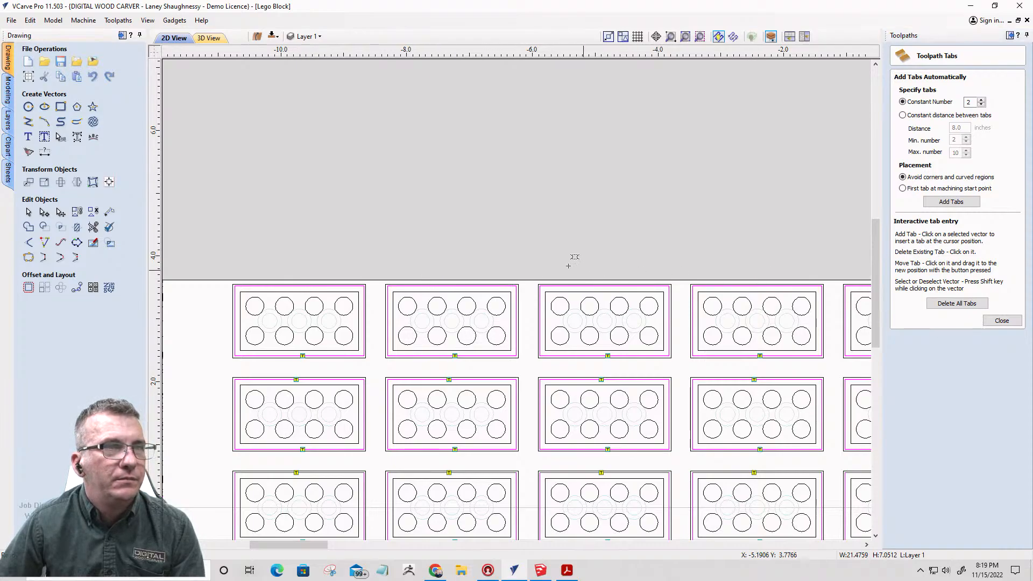
pyautogui.scroll(-2, 574, 257)
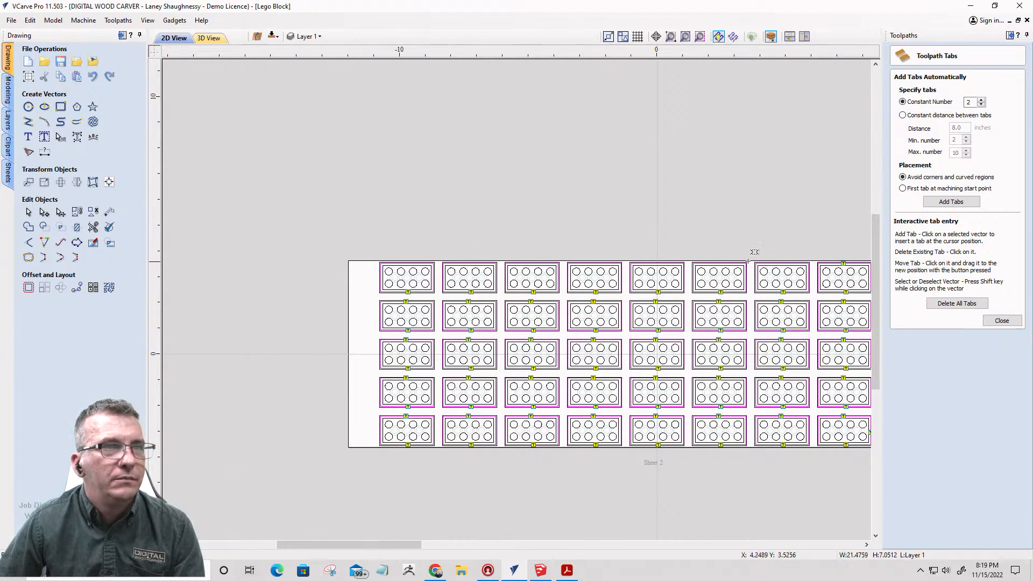
pyautogui.scroll(-2, 485, 253)
pyautogui.scroll(3, 677, 284)
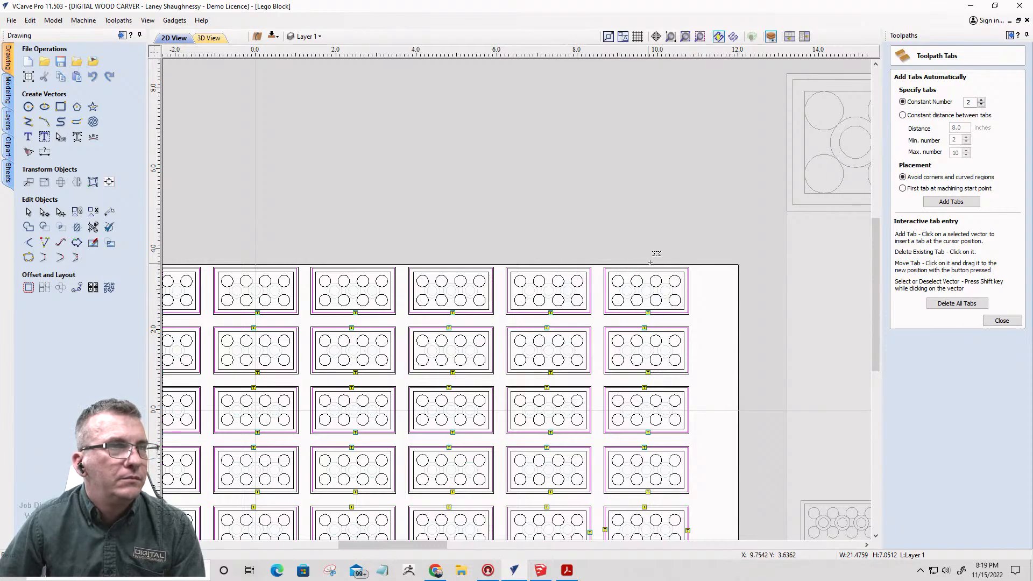
# - Delete the tabs on the lower long edge of every bottom-row block and the side tabs on its last two blocks, and finish tab editing
pyautogui.scroll(-2, 650, 262)
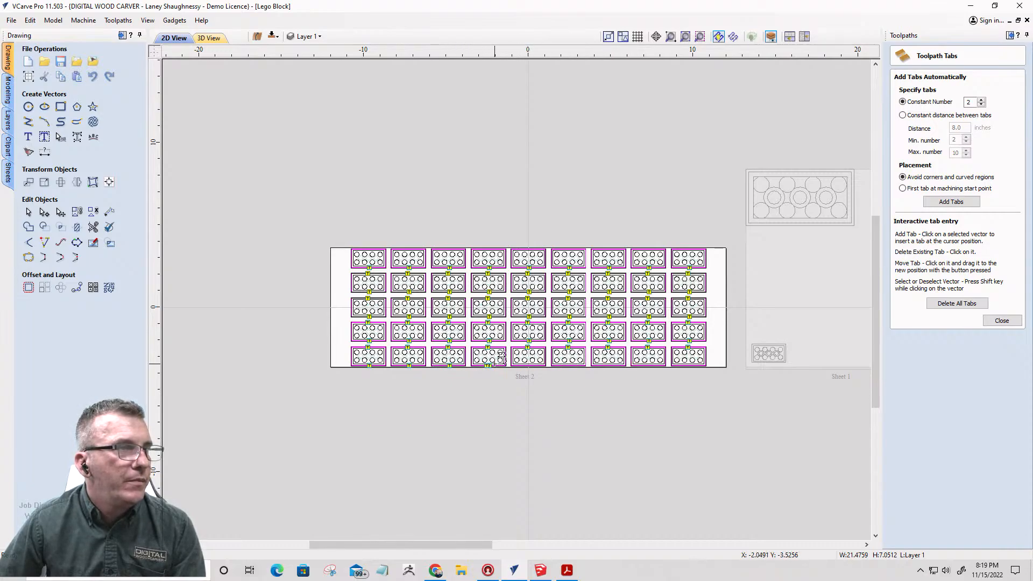
pyautogui.scroll(4, 496, 356)
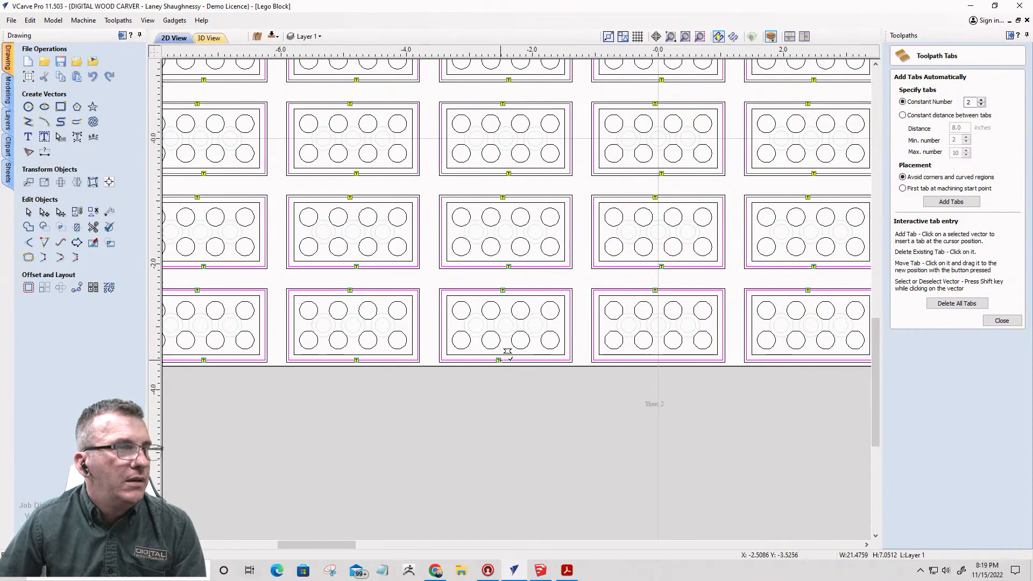
pyautogui.scroll(-2, 473, 356)
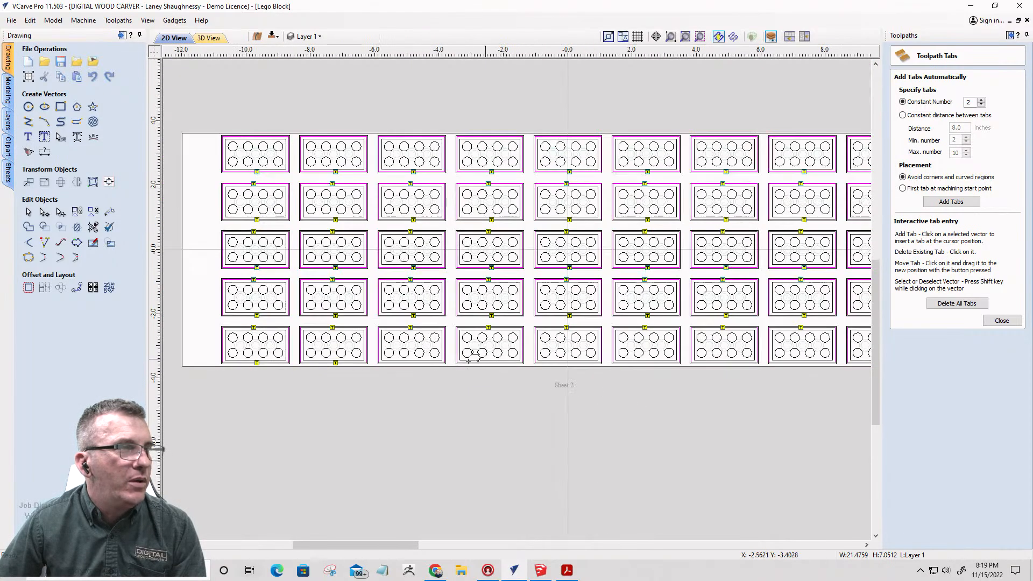
pyautogui.scroll(1, 327, 355)
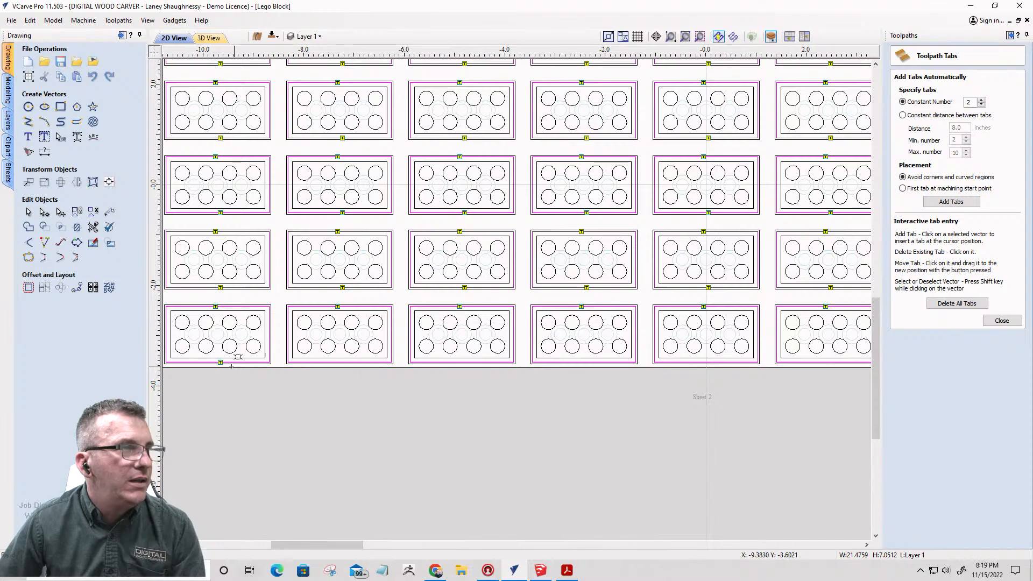
pyautogui.scroll(-3, 226, 354)
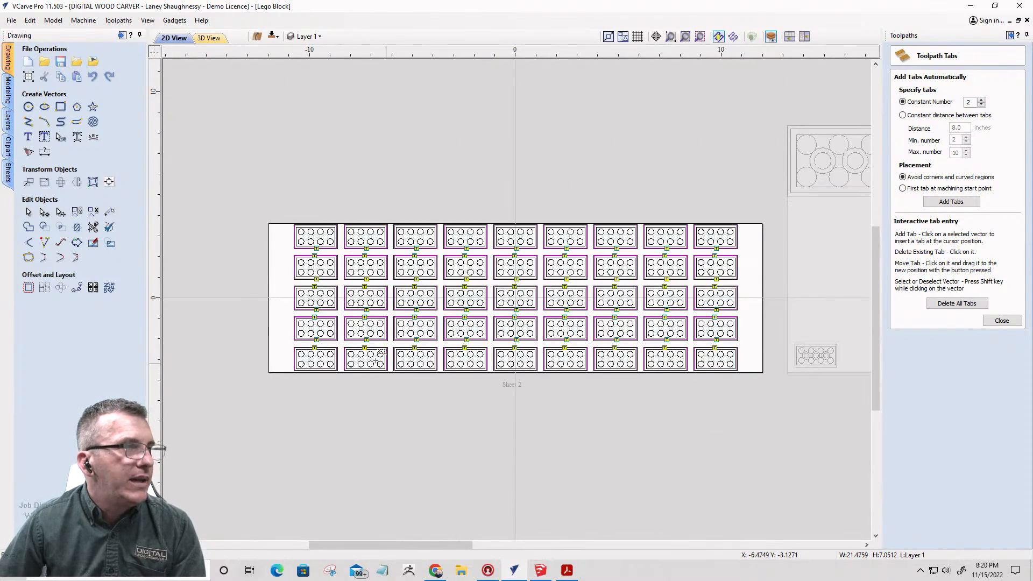
pyautogui.scroll(-2, 336, 340)
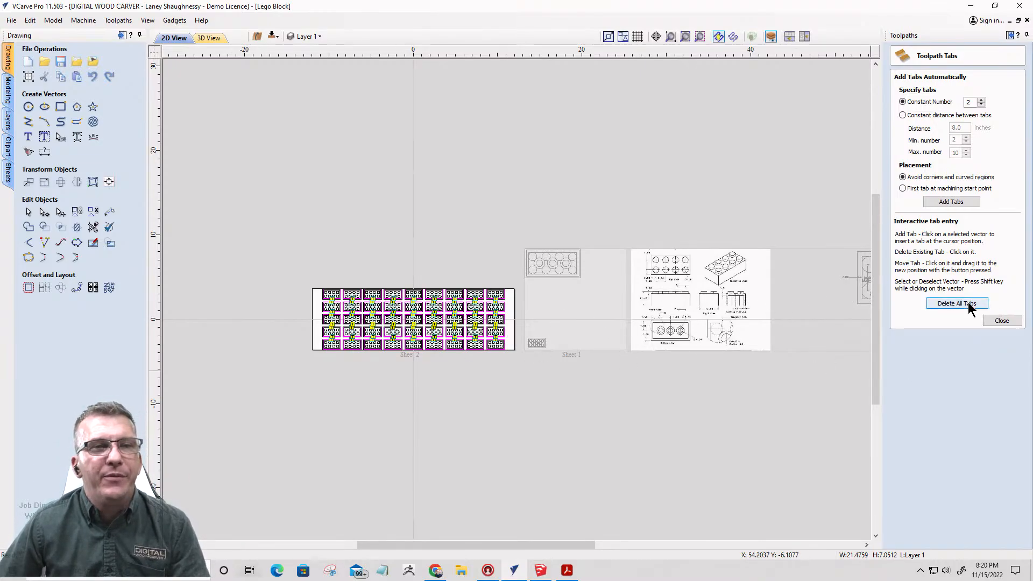
pyautogui.click(1001, 321)
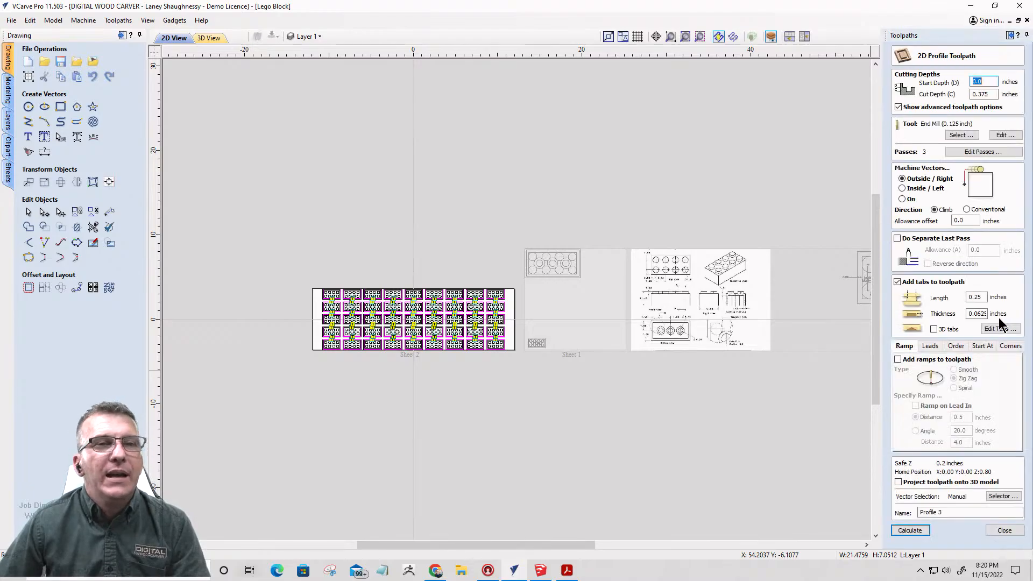
# - Calculate the tabbed outline profile toolpath and preview its cut on the 3D material
pyautogui.click(921, 528)
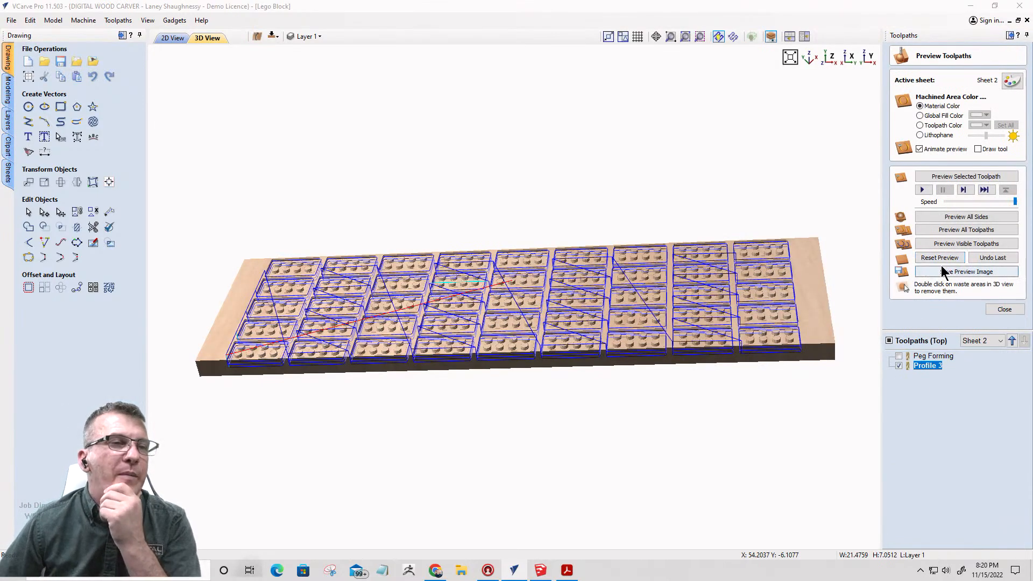
pyautogui.click(977, 245)
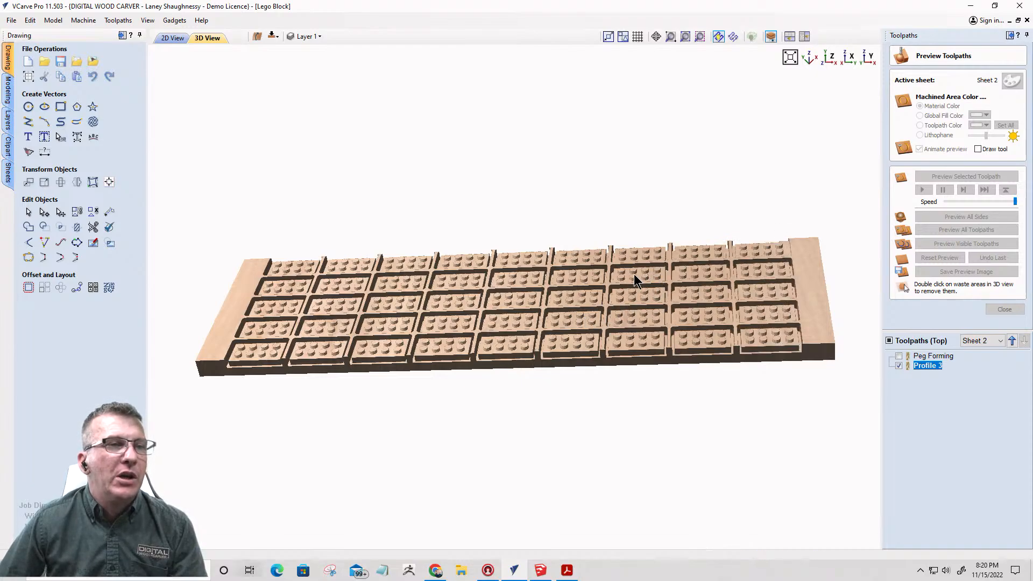
# - Draw a 0.25-inch diameter circle in the sheet's left blank margin beside the top row, at about X -11.45, Y 2.68
pyautogui.click(174, 36)
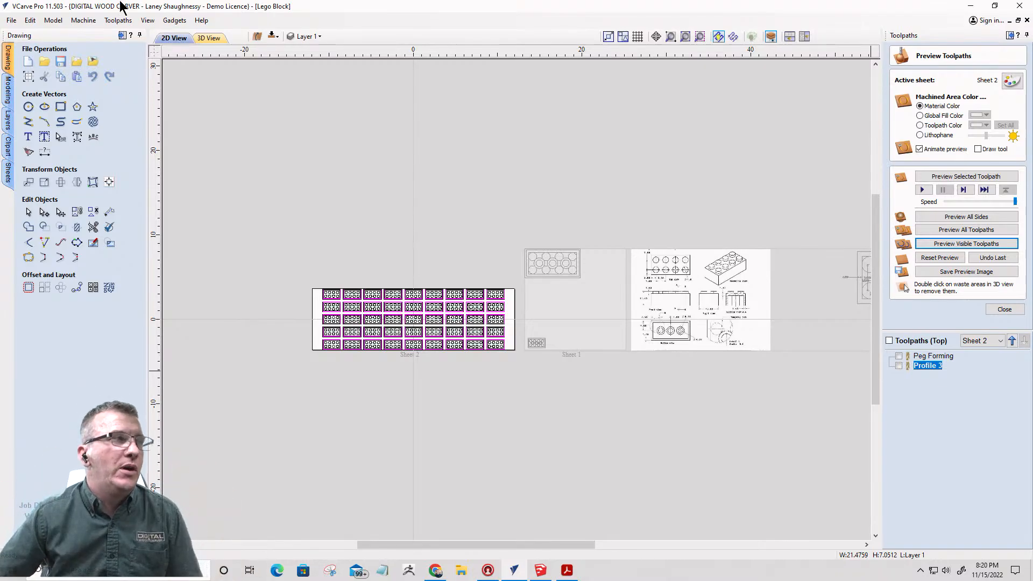
pyautogui.click(28, 106)
pyautogui.scroll(5, 318, 307)
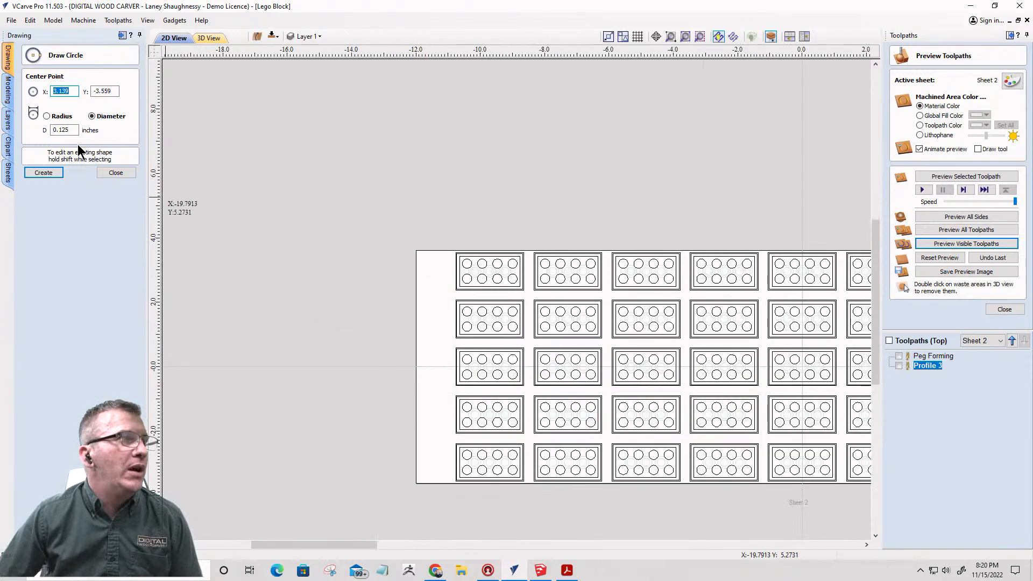
pyautogui.moveTo(71, 130); pyautogui.dragTo(47, 134)
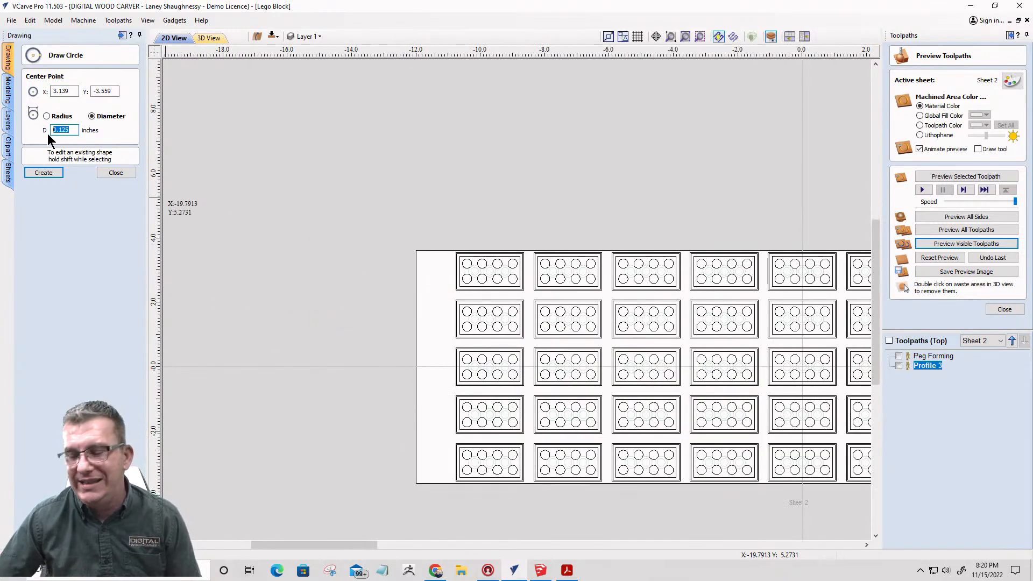
pyautogui.write('.25')
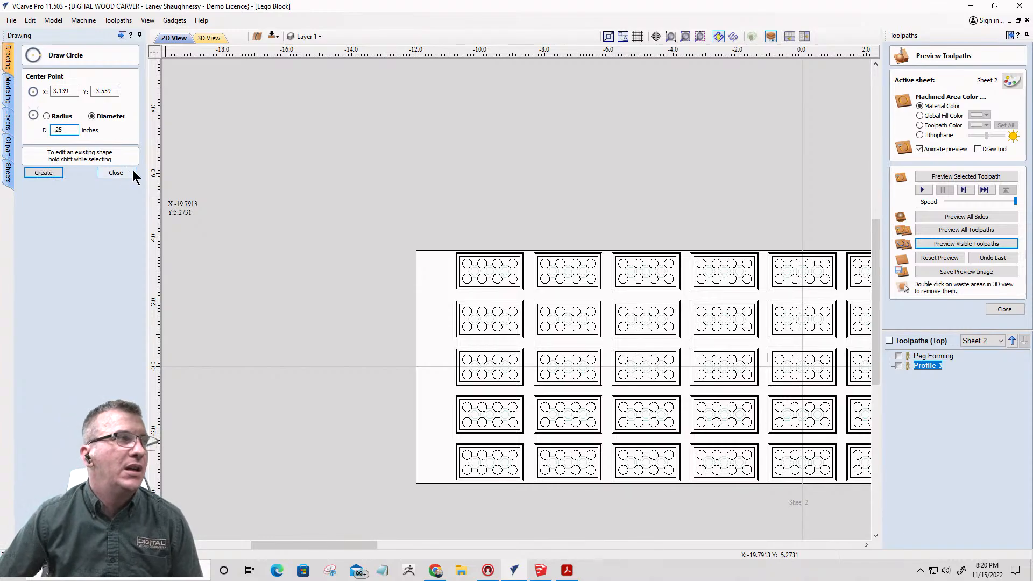
pyautogui.click(434, 281)
# - Draw a second 0.25-inch circle in the right margin beside the bottom row, at about X 11.45, Y -3.03, and select both margin circles
pyautogui.scroll(-3, 388, 253)
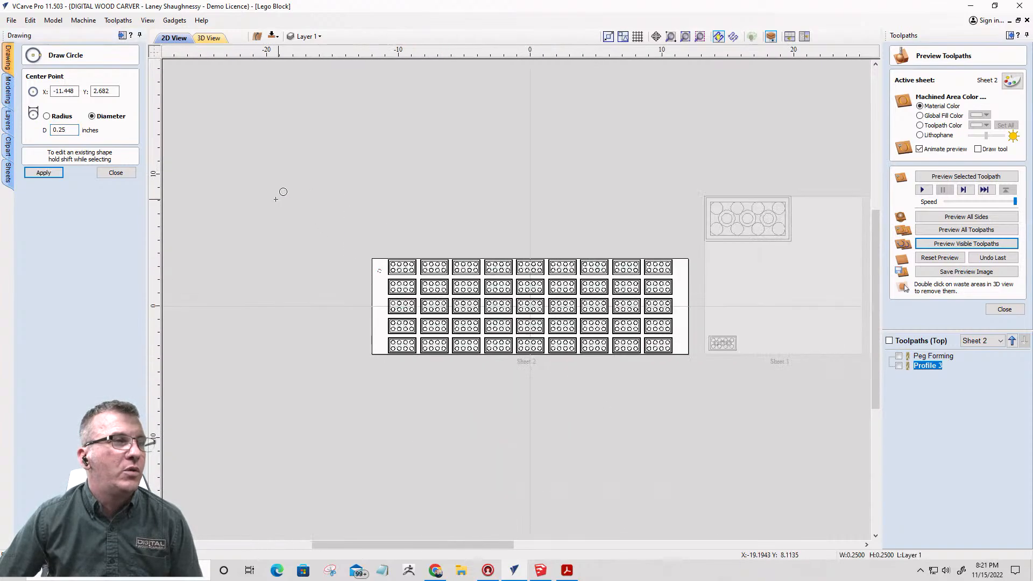
pyautogui.scroll(5, 672, 371)
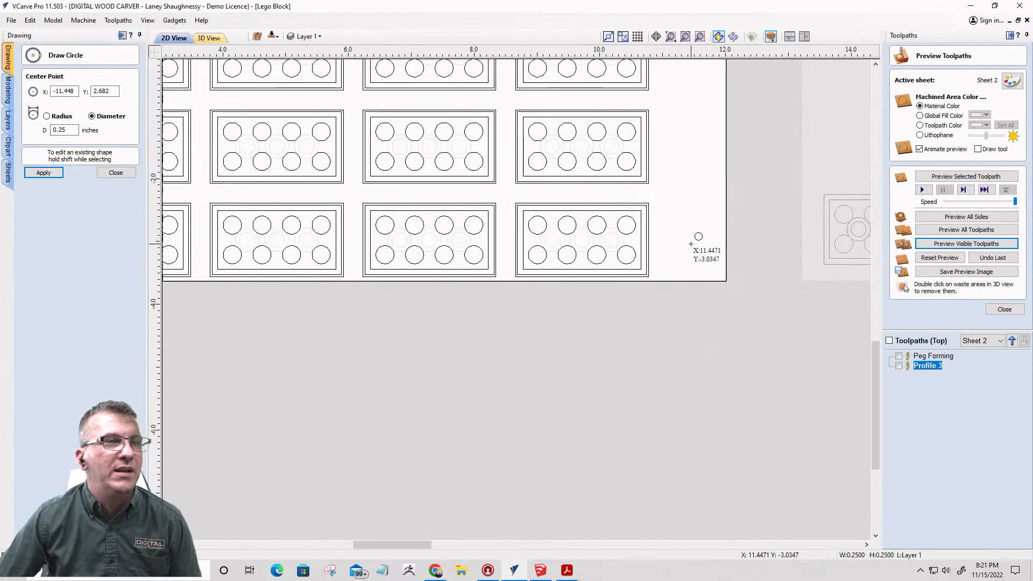
pyautogui.scroll(-3, 753, 326)
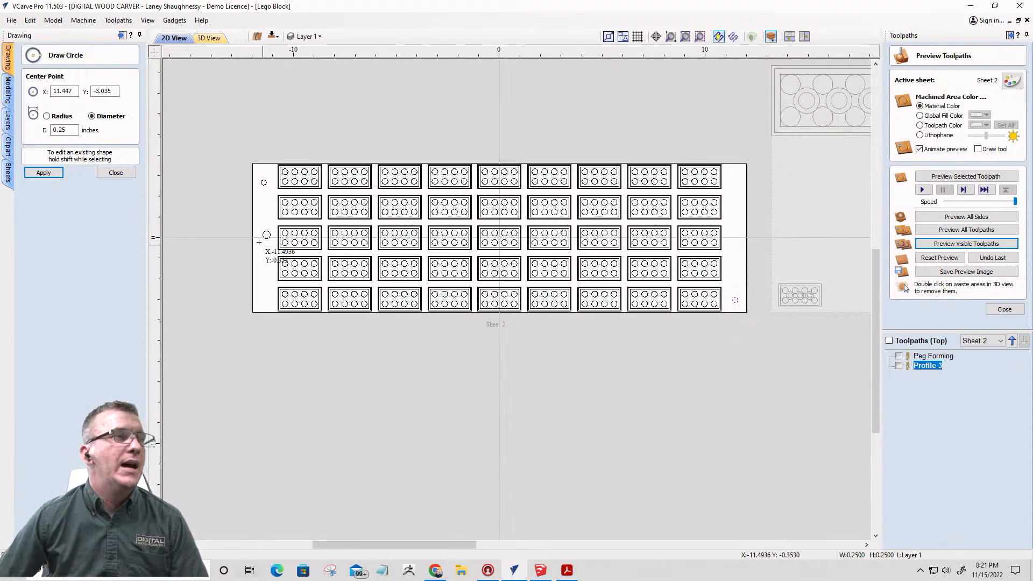
pyautogui.click(111, 173)
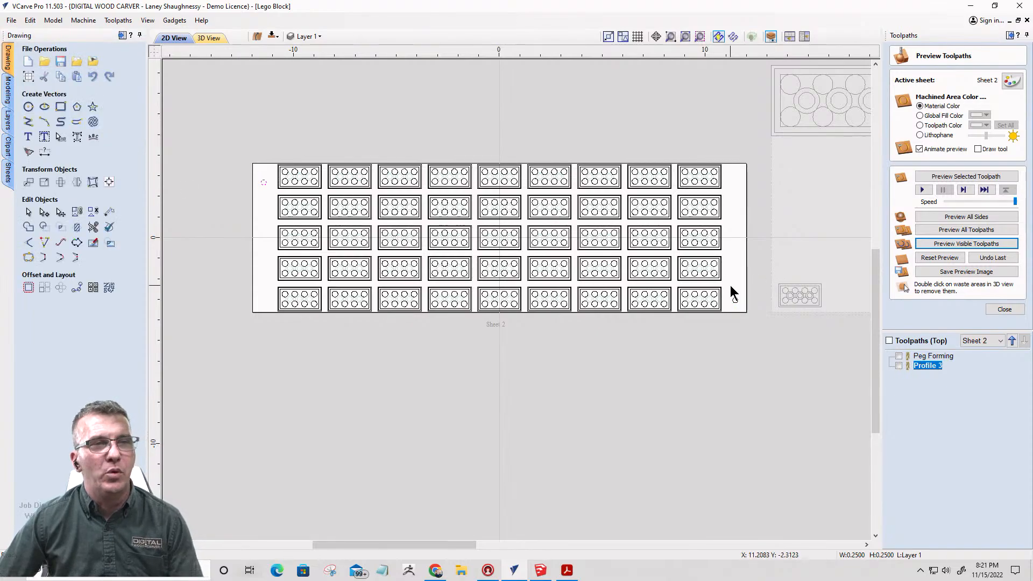
pyautogui.keyDown('shift'); pyautogui.click(735, 299); pyautogui.keyUp('shift')
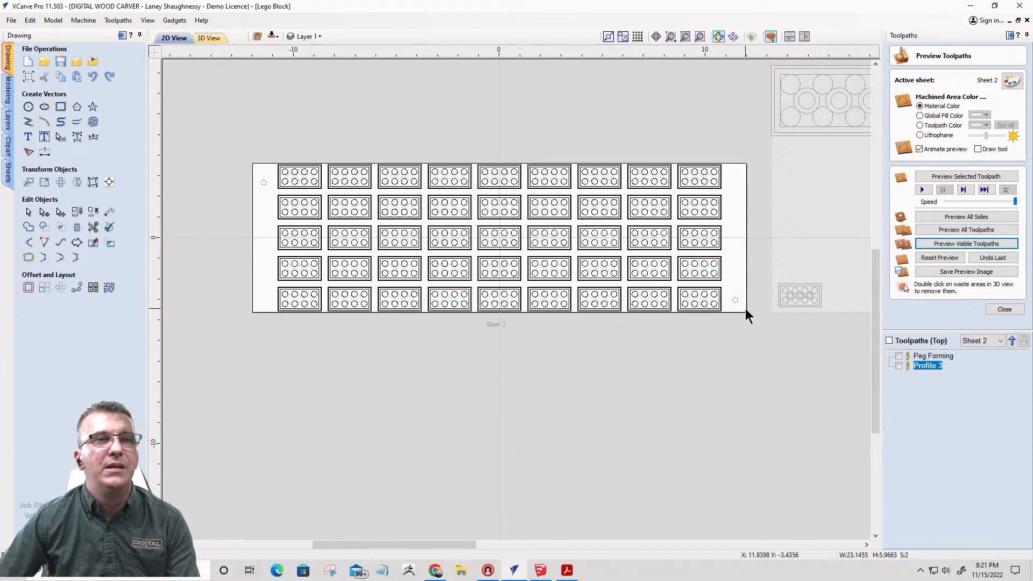
pyautogui.click(1004, 309)
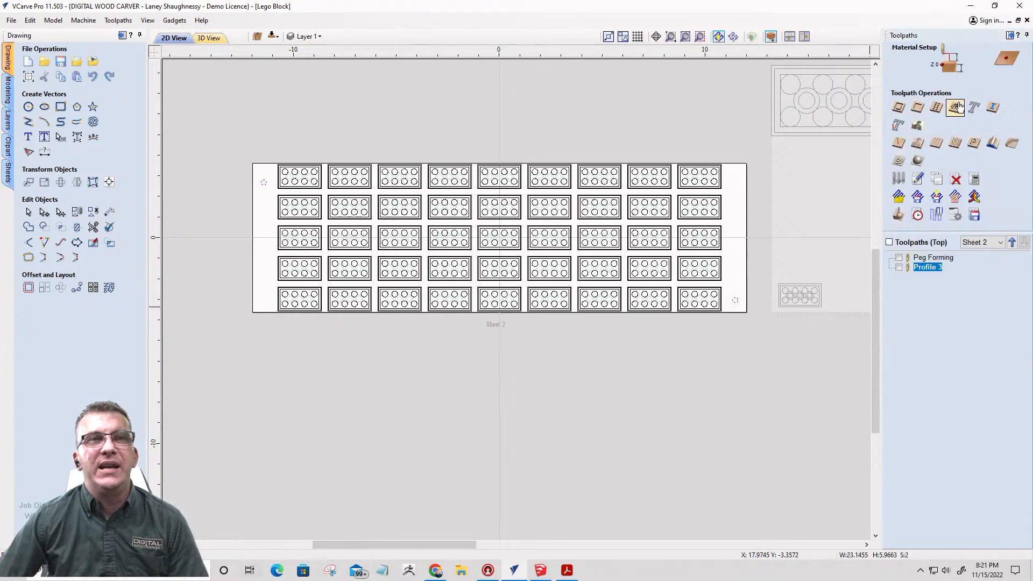
pyautogui.click(954, 110)
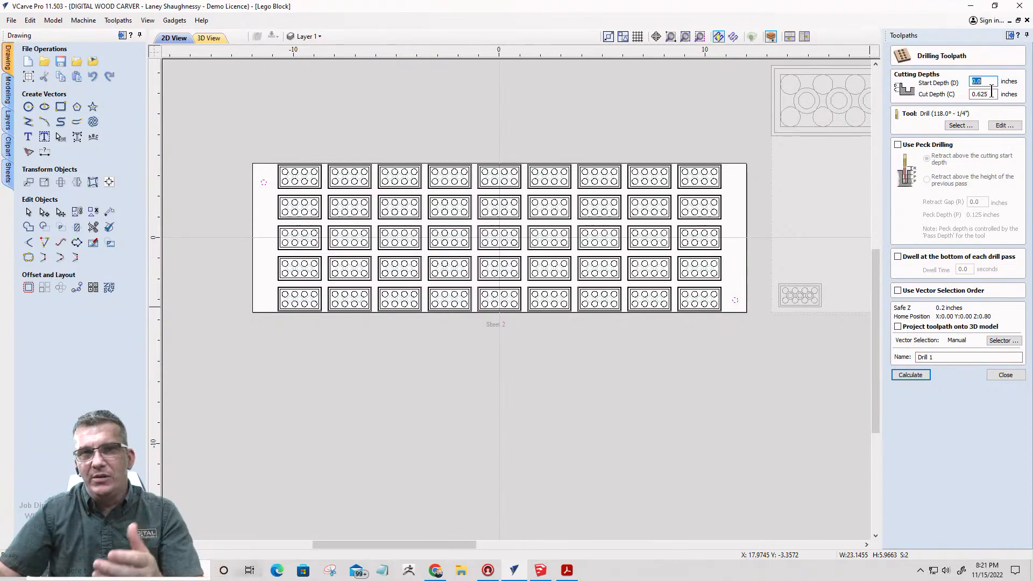
pyautogui.press('Tab')
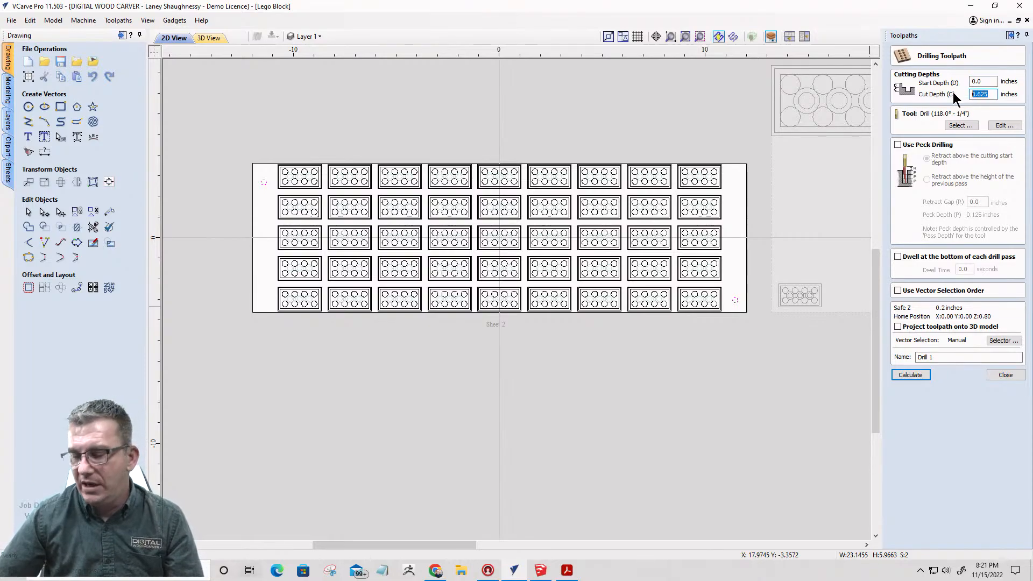
pyautogui.write('.375')
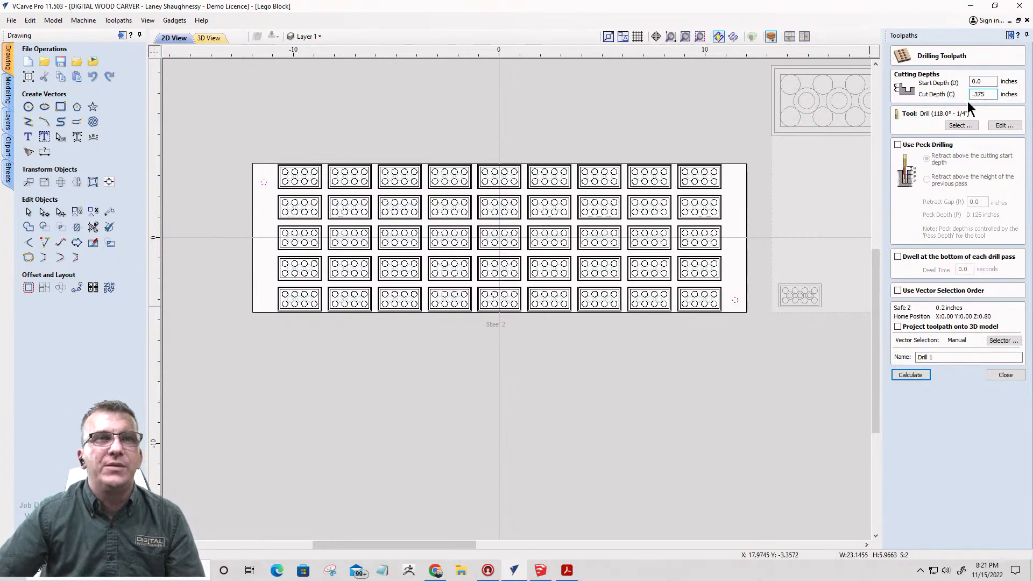
pyautogui.click(960, 125)
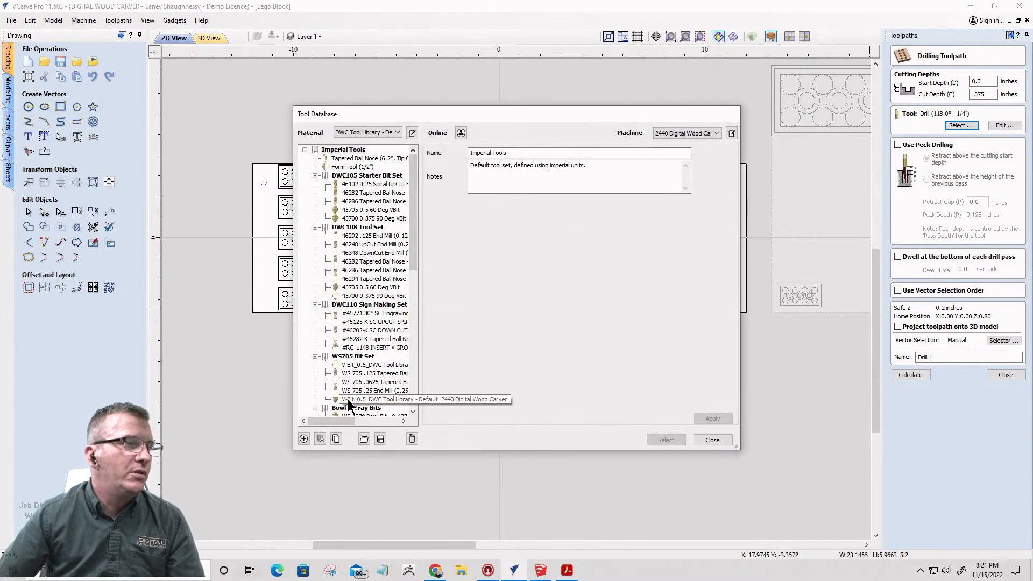
pyautogui.click(707, 440)
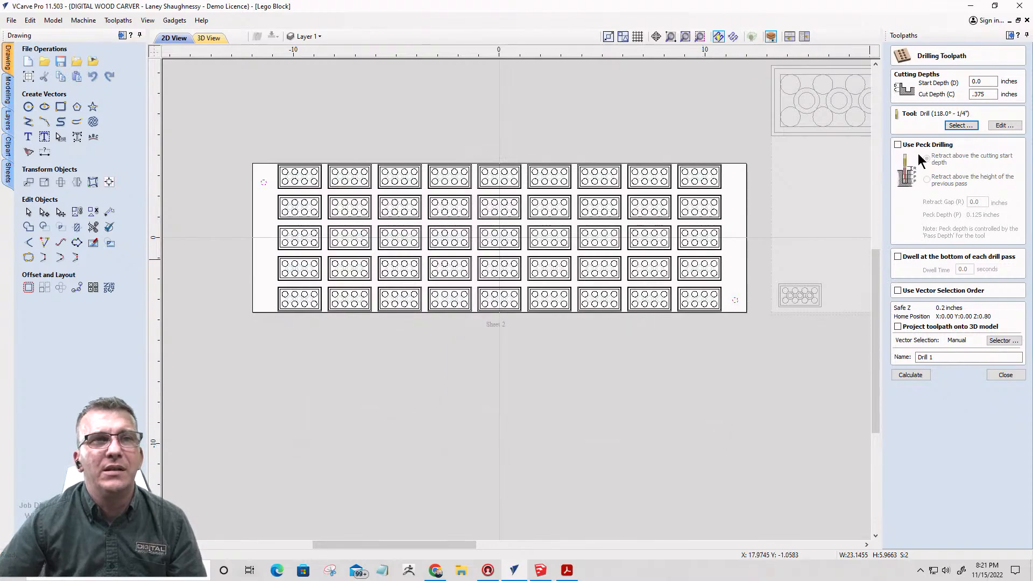
pyautogui.click(1014, 375)
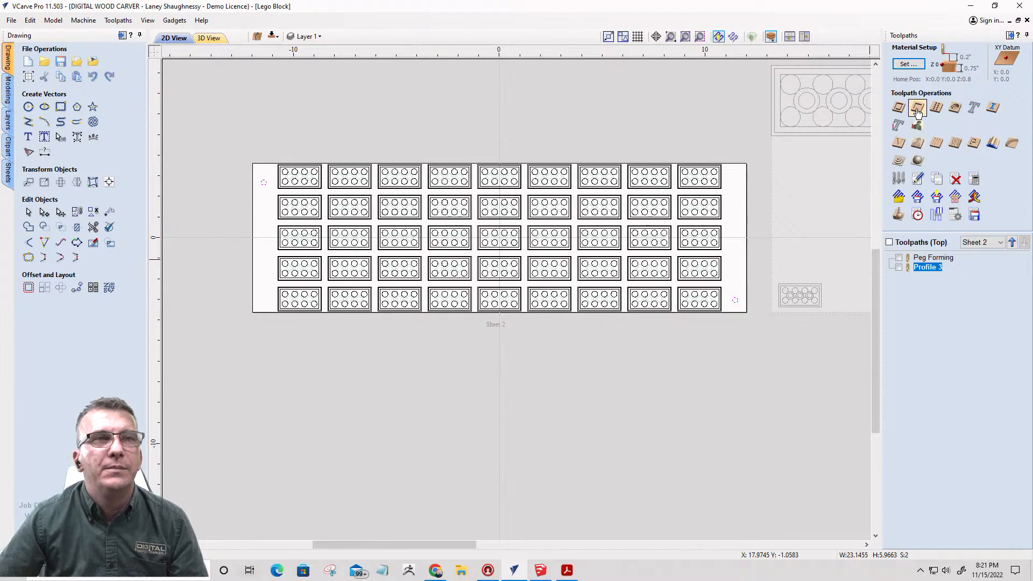
# - Set up a pocket toolpath for the two margin circles with a cut depth of 0.375 inches
pyautogui.click(917, 107)
pyautogui.press('Tab')
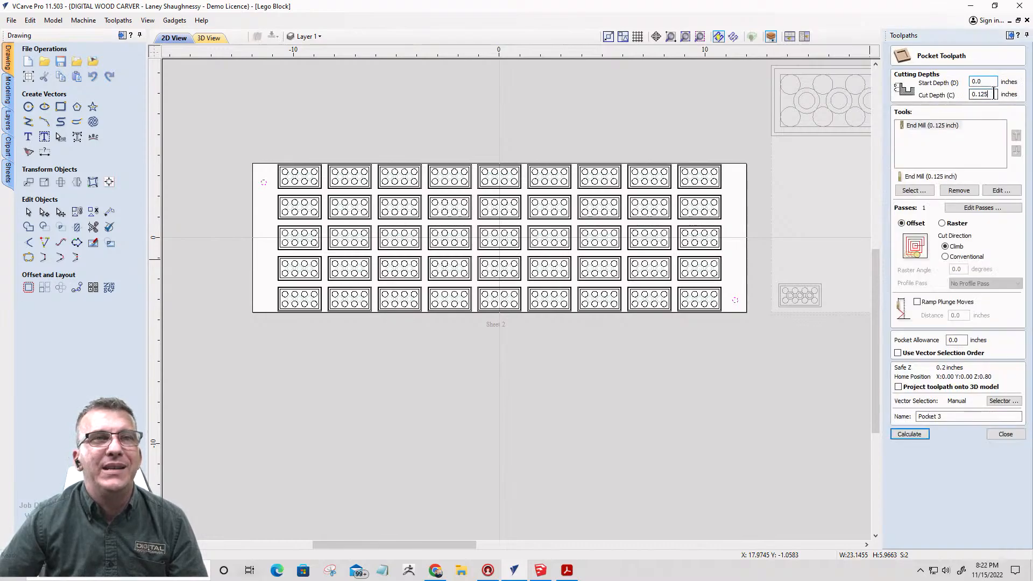
pyautogui.write('.375')
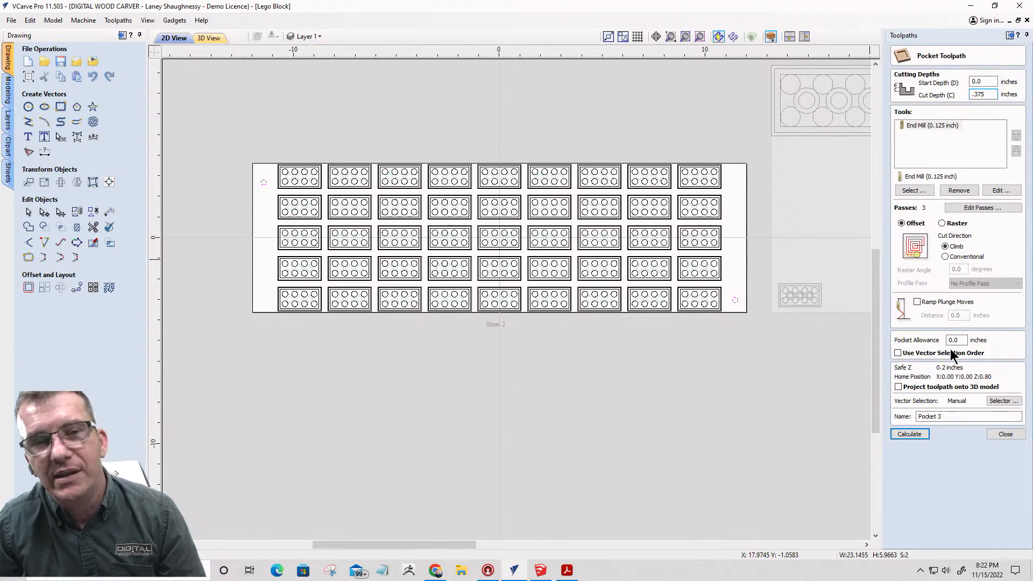
pyautogui.click(912, 437)
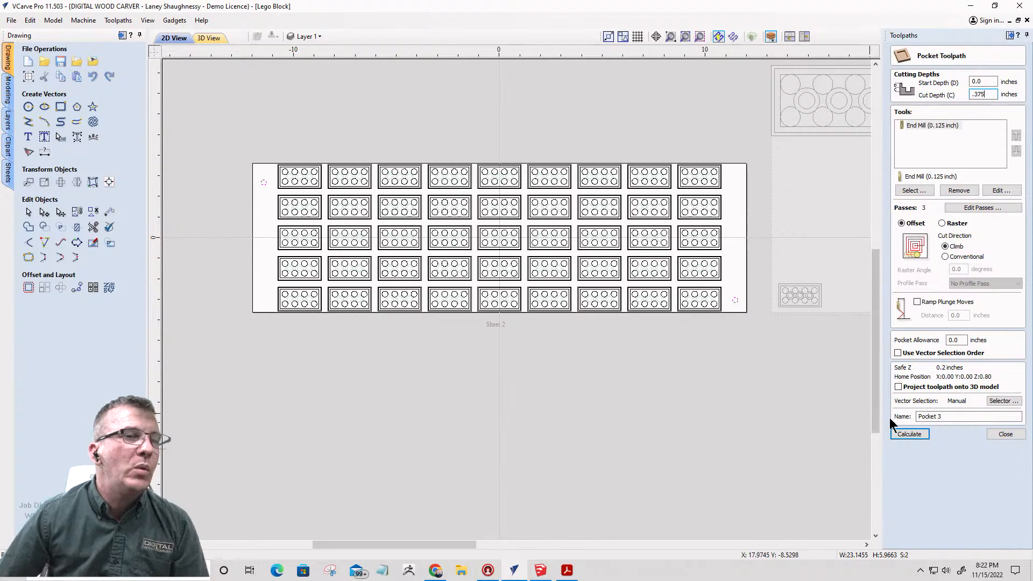
# - Name the pocket toolpath "Alignment Holes Side 1" and calculate it
pyautogui.tripleClick(958, 416)
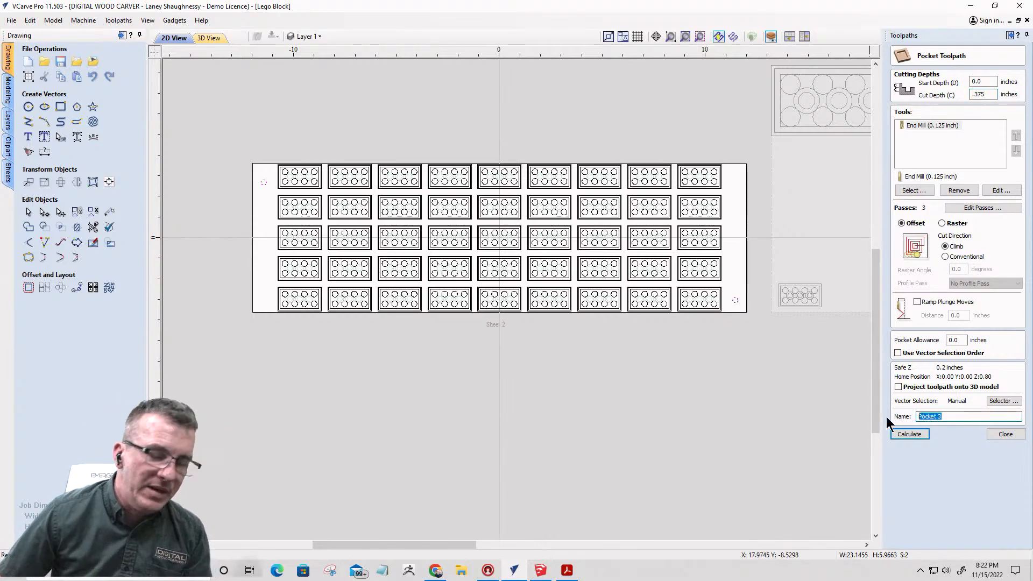
pyautogui.write('Align')
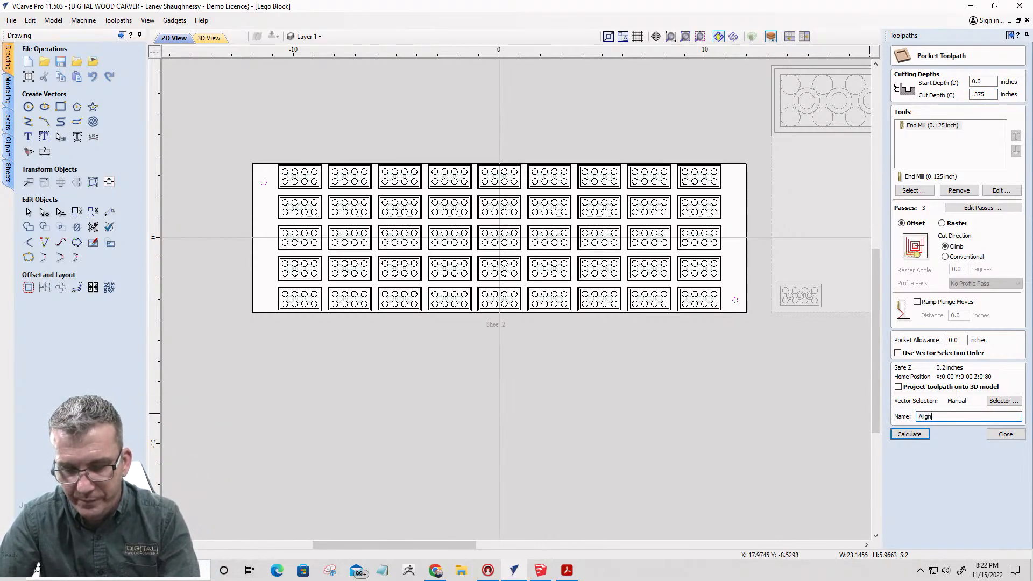
pyautogui.write('ment Hole')
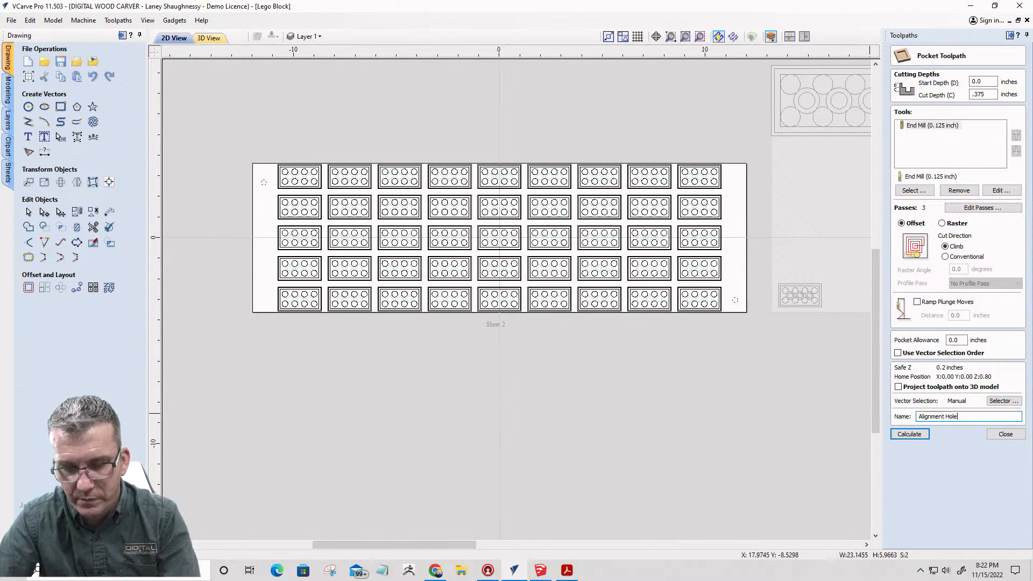
pyautogui.write('s')
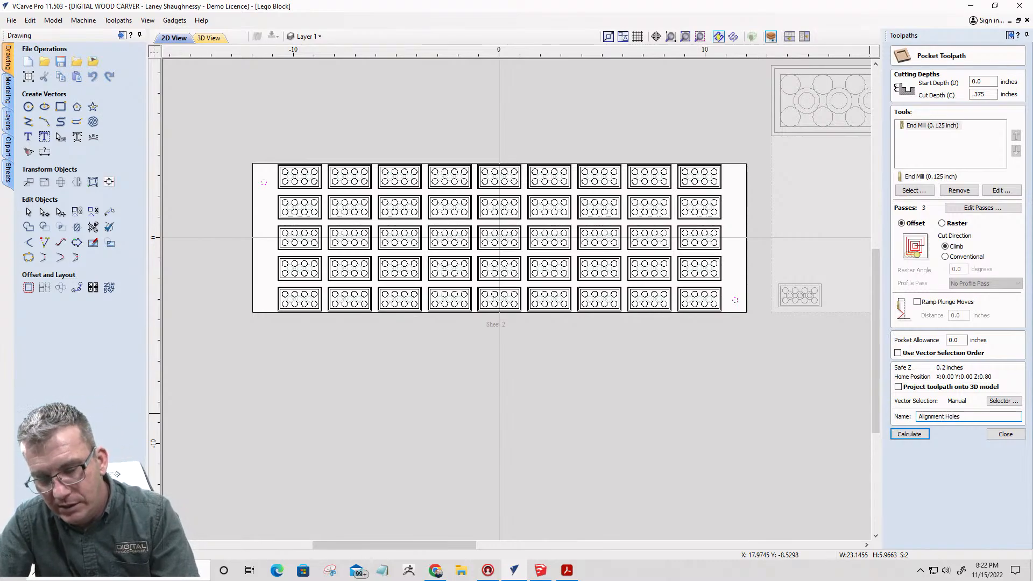
pyautogui.write(' Side 1')
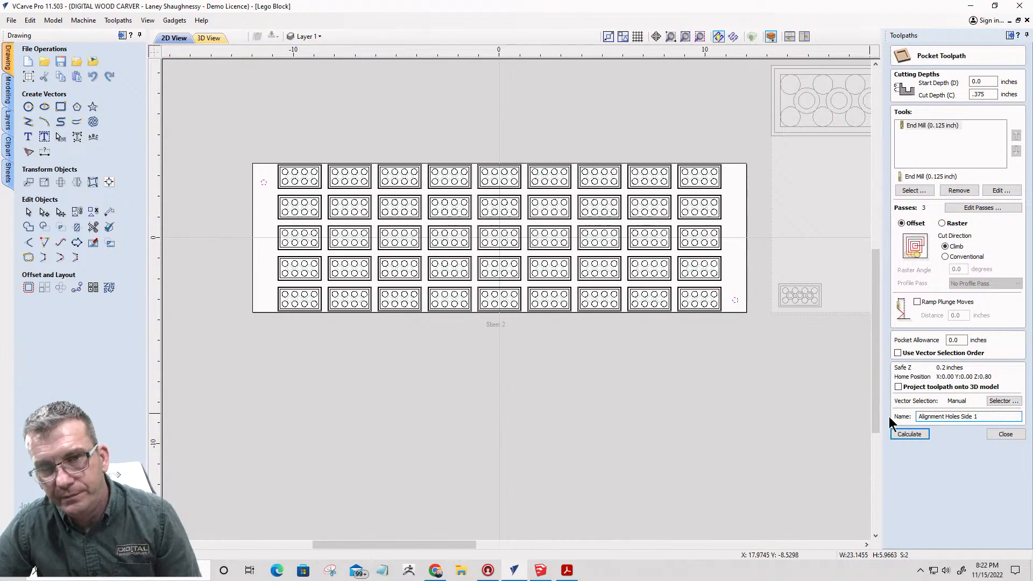
pyautogui.click(911, 432)
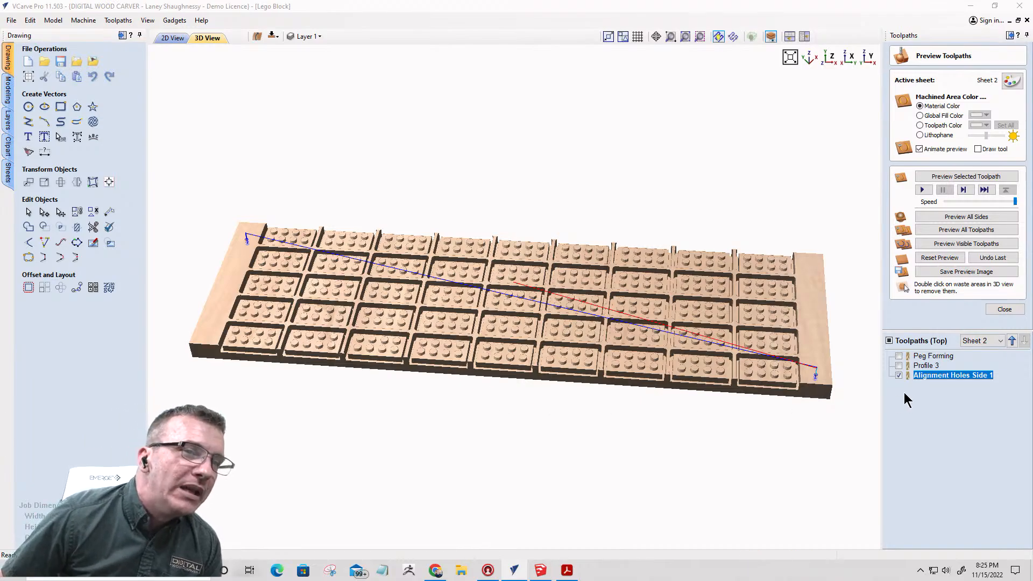
# - Move the alignment holes toolpath to first in the cutting order and preview its cut on the 3D material
pyautogui.click(1013, 341)
pyautogui.click(1012, 341)
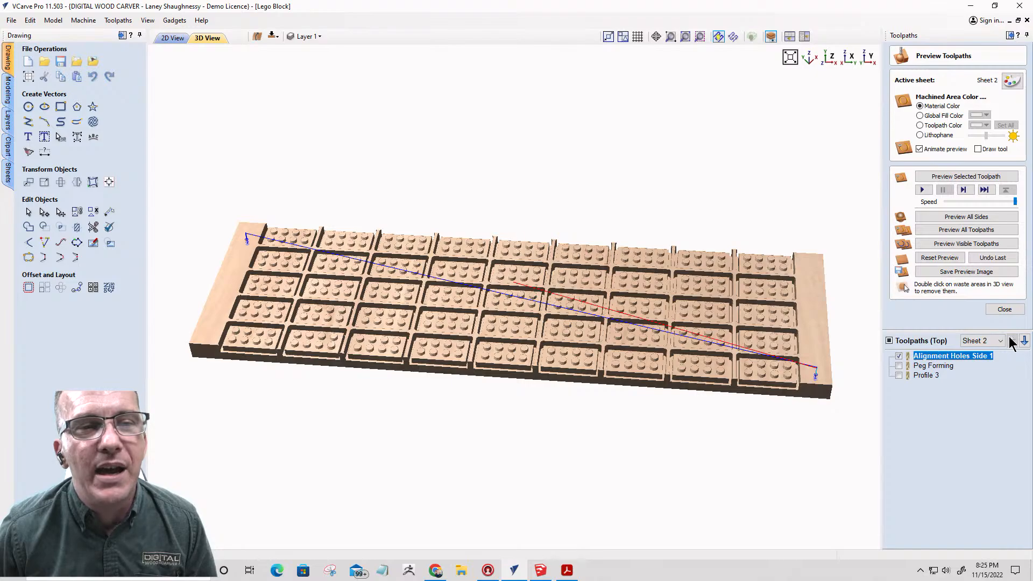
pyautogui.click(957, 244)
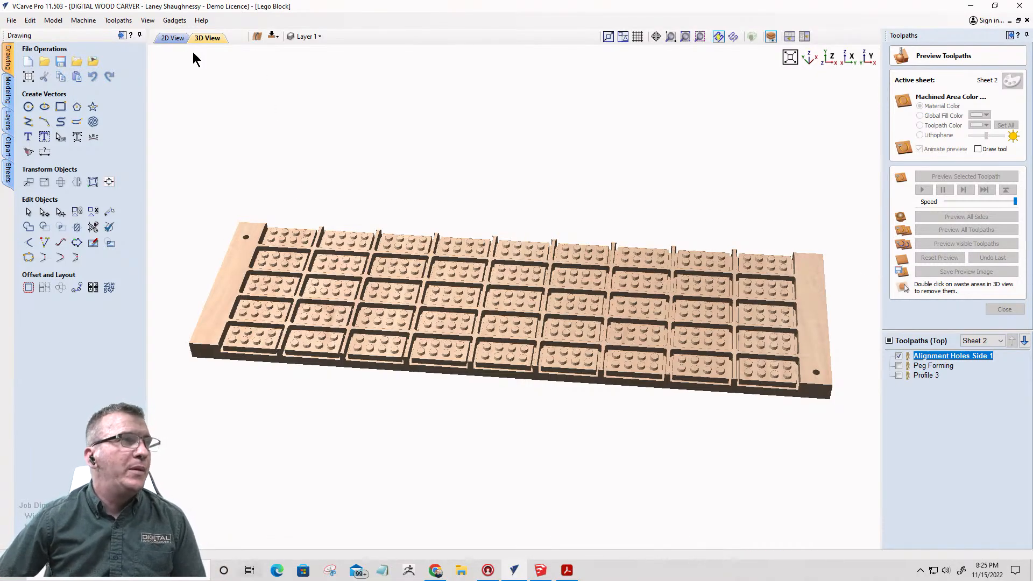
pyautogui.moveTo(486, 373); pyautogui.dragTo(544, 331)
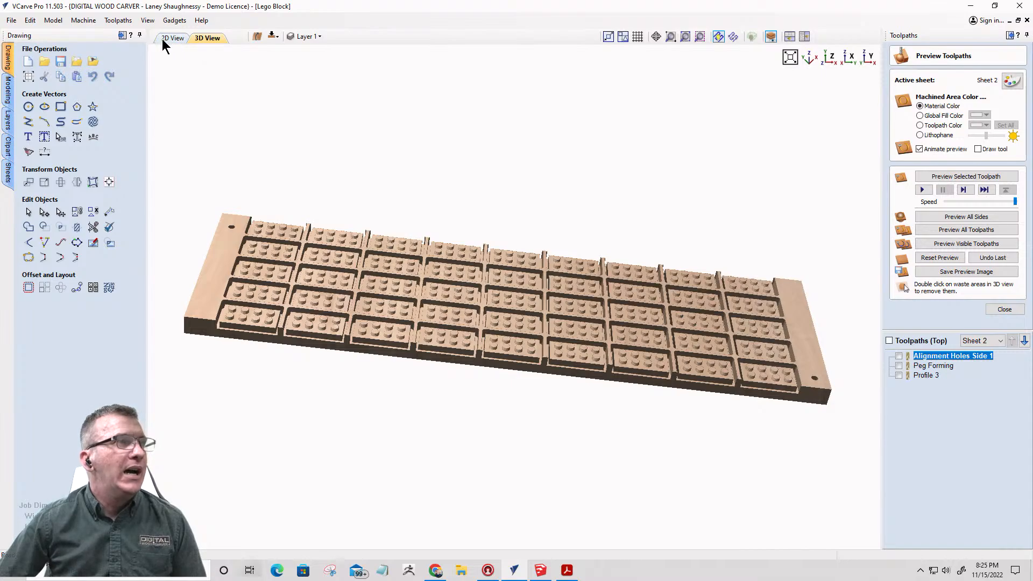
# - Compare the sheet's bottom and top sides in 3D and 2D, and examine the top-side block vectors with the other side's circles ghosted
pyautogui.click(271, 40)
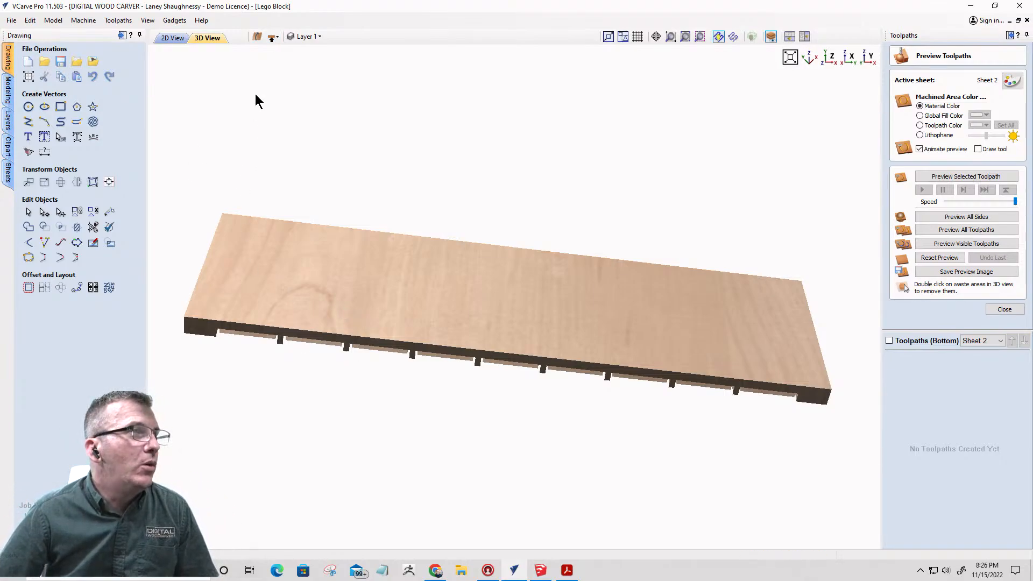
pyautogui.click(162, 41)
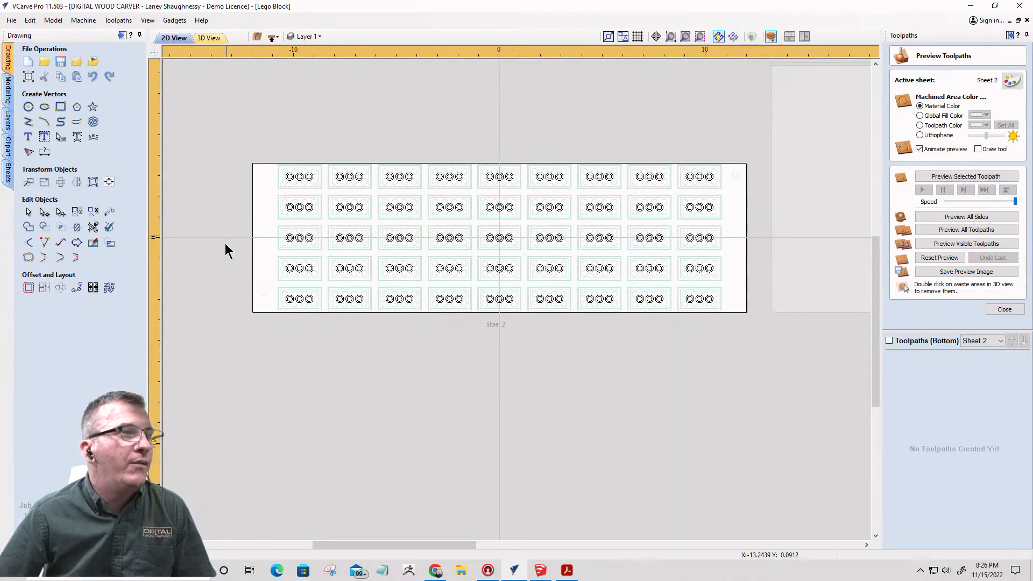
pyautogui.click(208, 37)
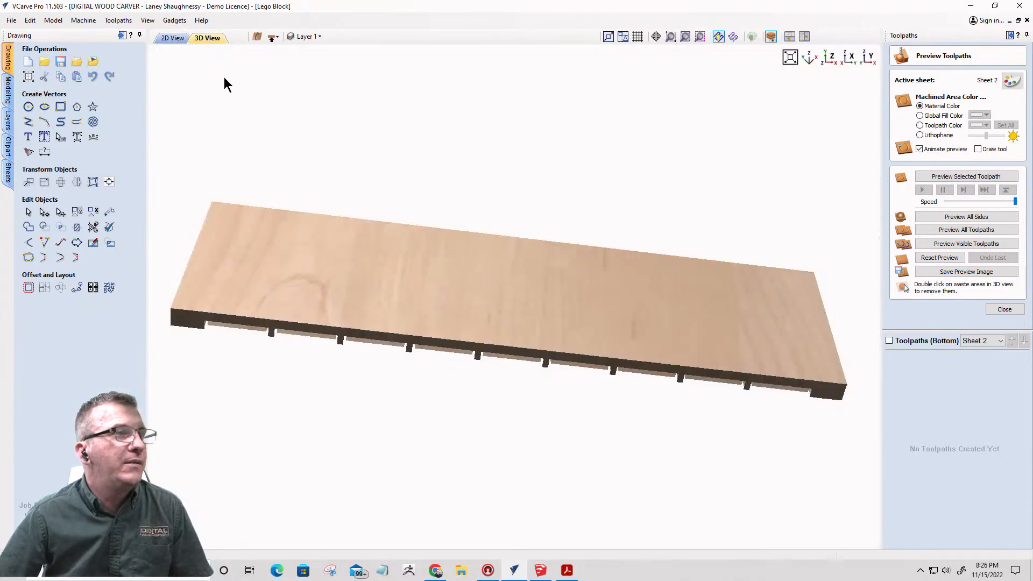
pyautogui.click(273, 38)
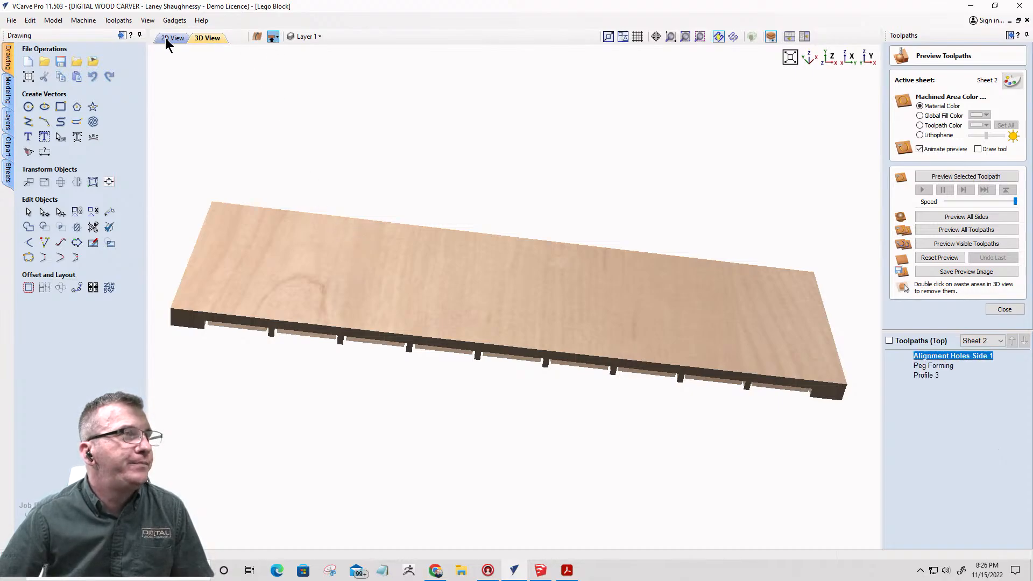
pyautogui.click(273, 37)
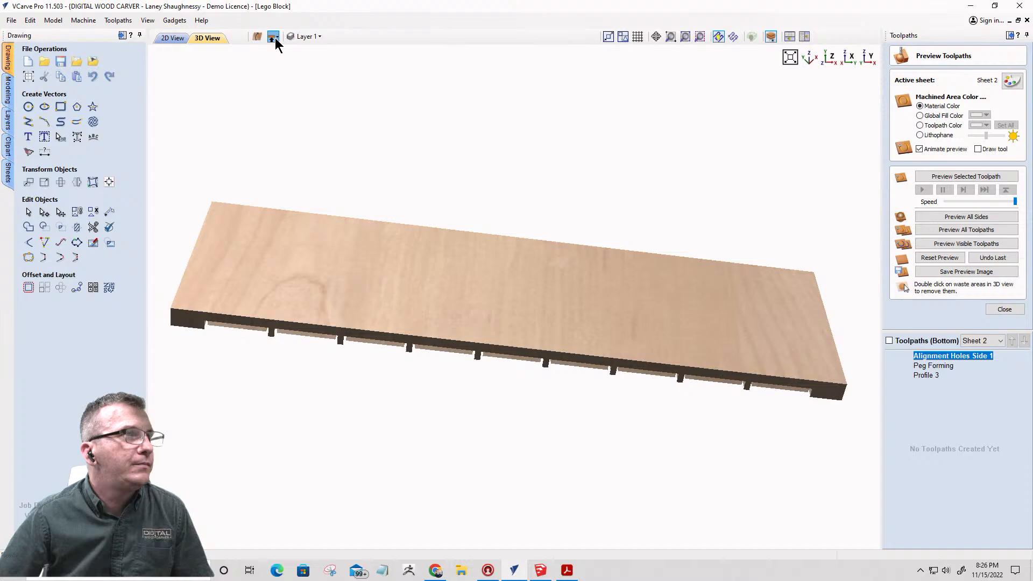
pyautogui.click(160, 39)
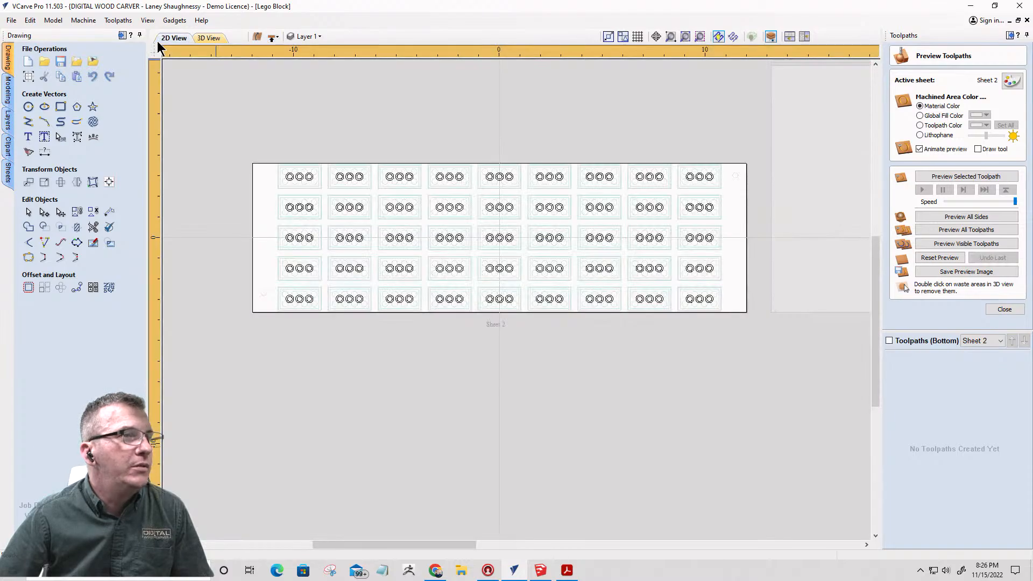
pyautogui.click(272, 39)
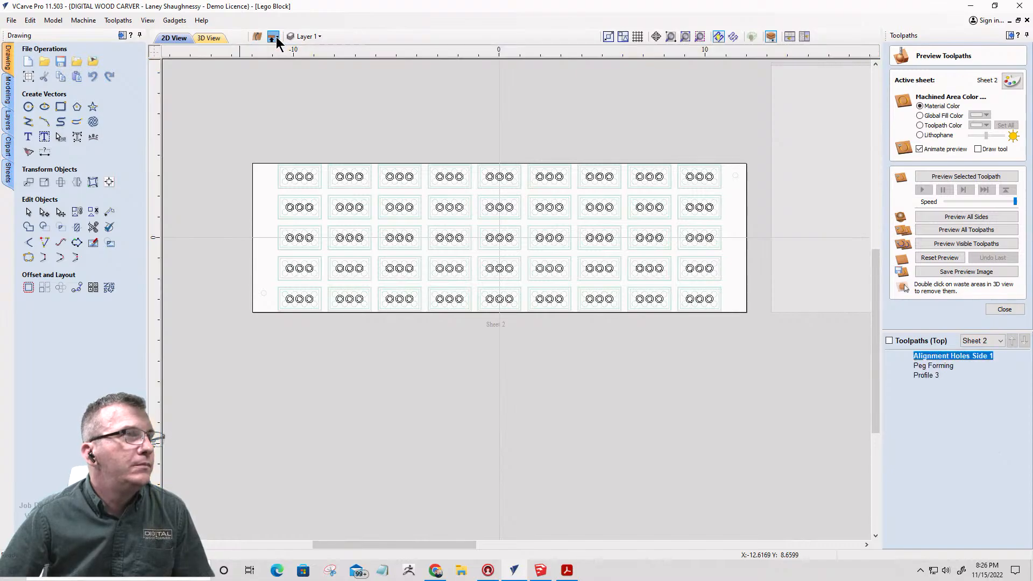
pyautogui.click(275, 40)
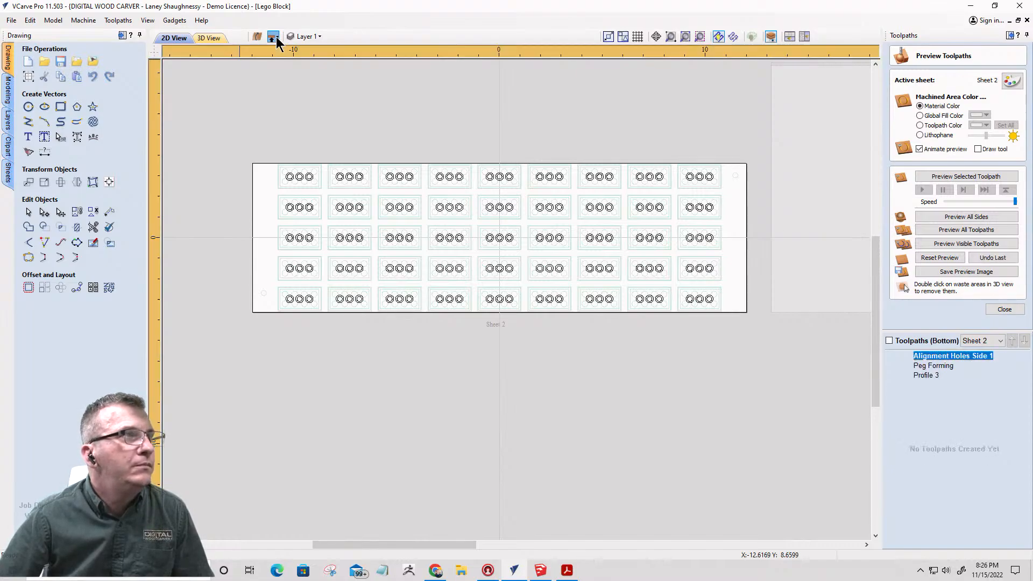
pyautogui.click(274, 38)
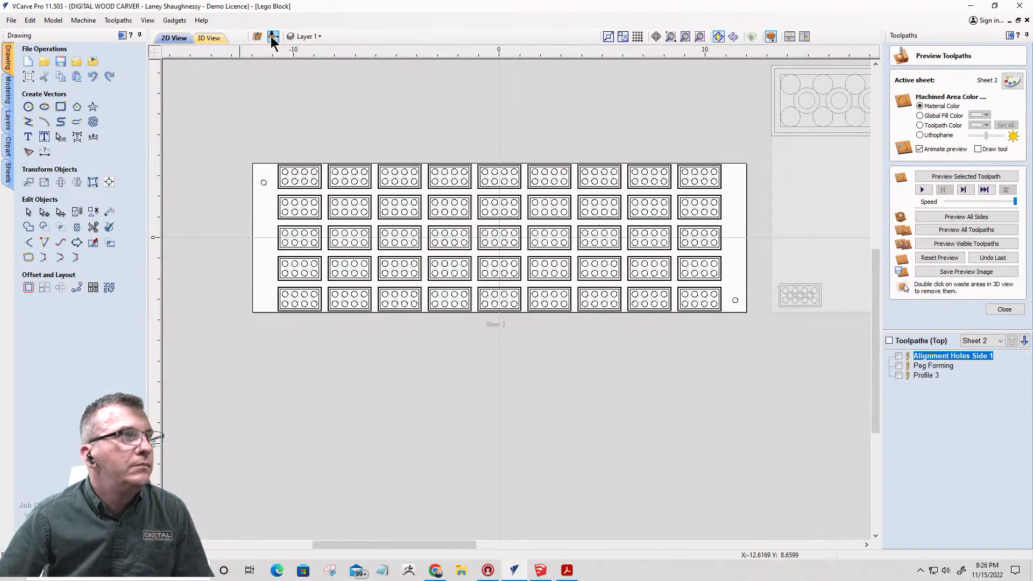
pyautogui.scroll(6, 379, 178)
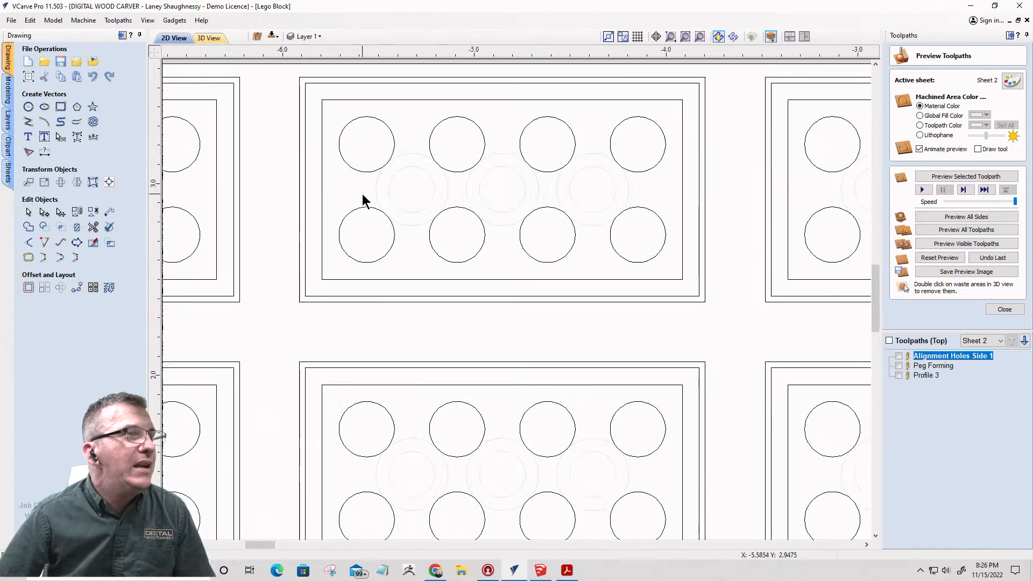
# - Select the inner rectangles of every block in the first two columns, leaving the outermost outline group out of the selection
pyautogui.click(305, 156)
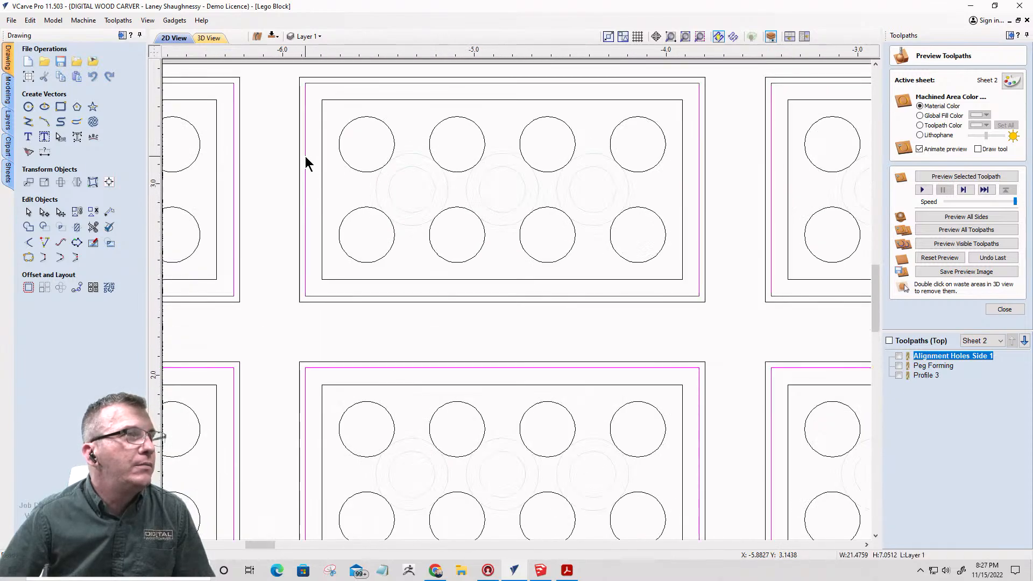
pyautogui.click(324, 164)
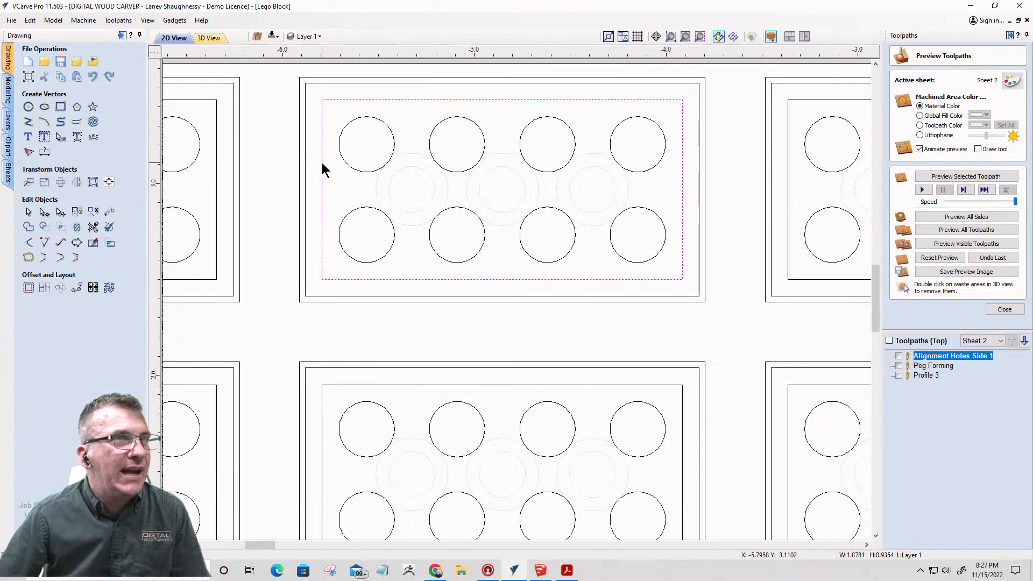
pyautogui.scroll(-1, 326, 163)
pyautogui.scroll(-3, 625, 152)
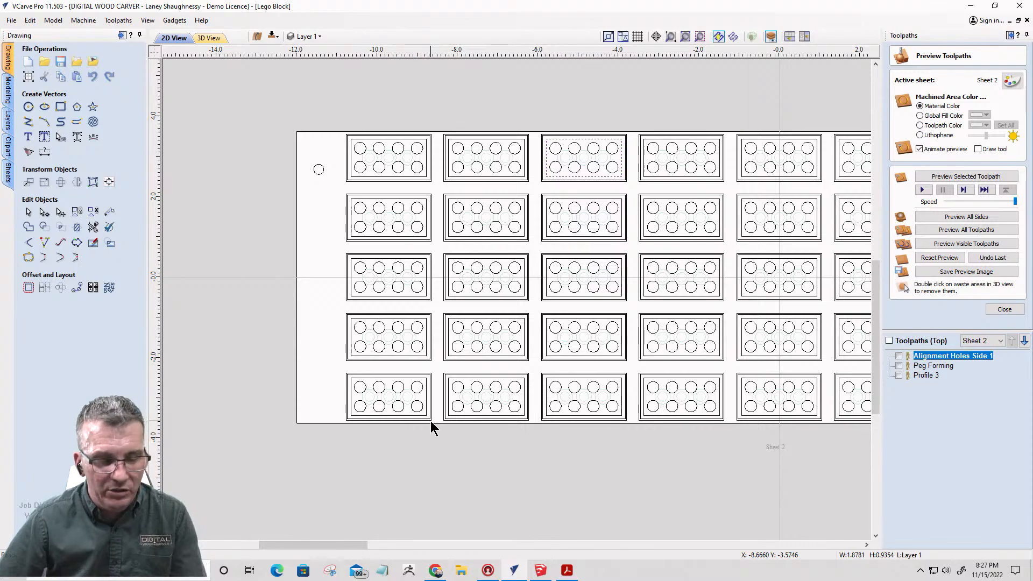
pyautogui.moveTo(431, 417); pyautogui.dragTo(426, 131)
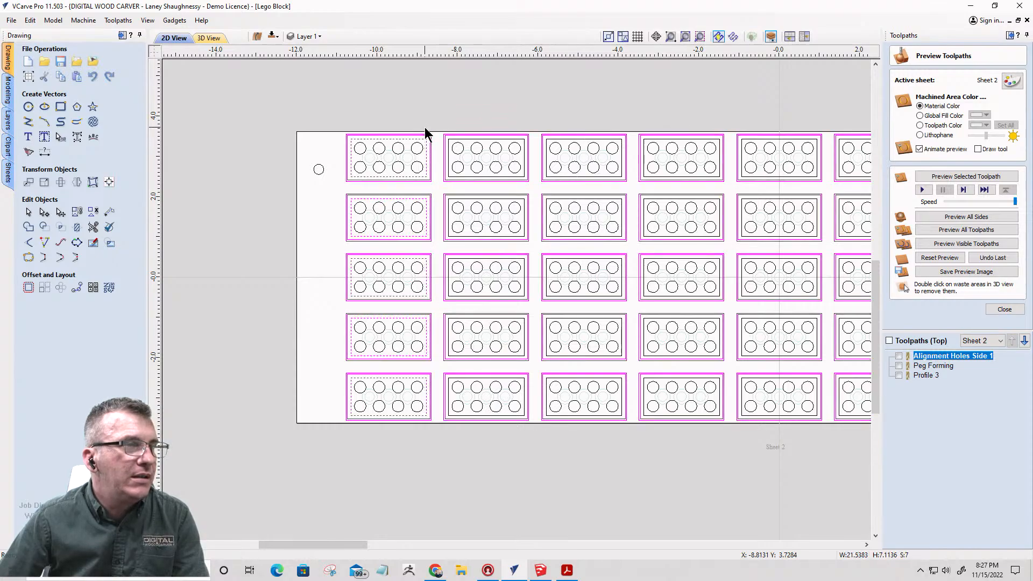
pyautogui.keyDown('shift'); pyautogui.click(432, 238); pyautogui.keyUp('shift')
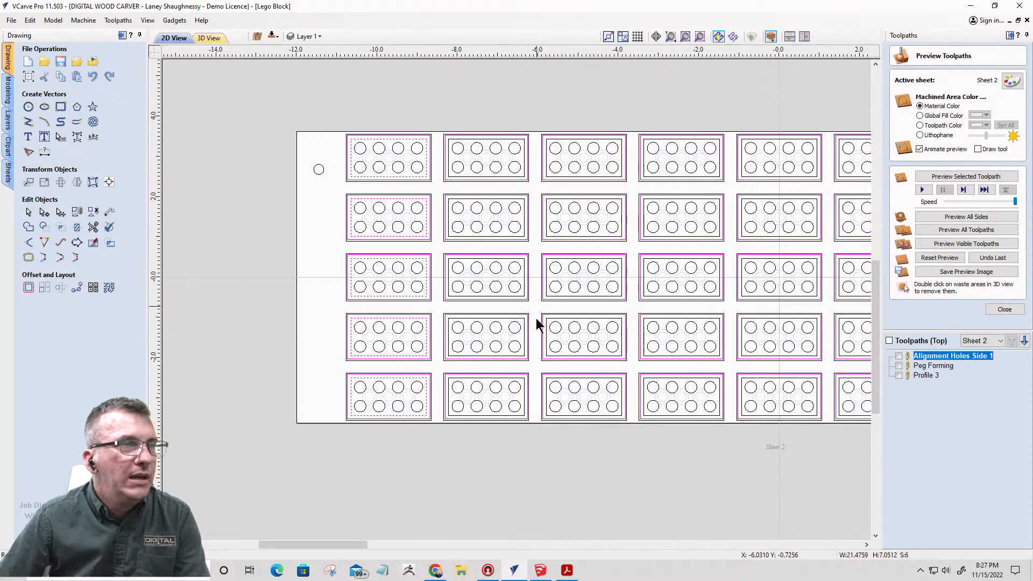
pyautogui.moveTo(532, 426); pyautogui.dragTo(521, 139)
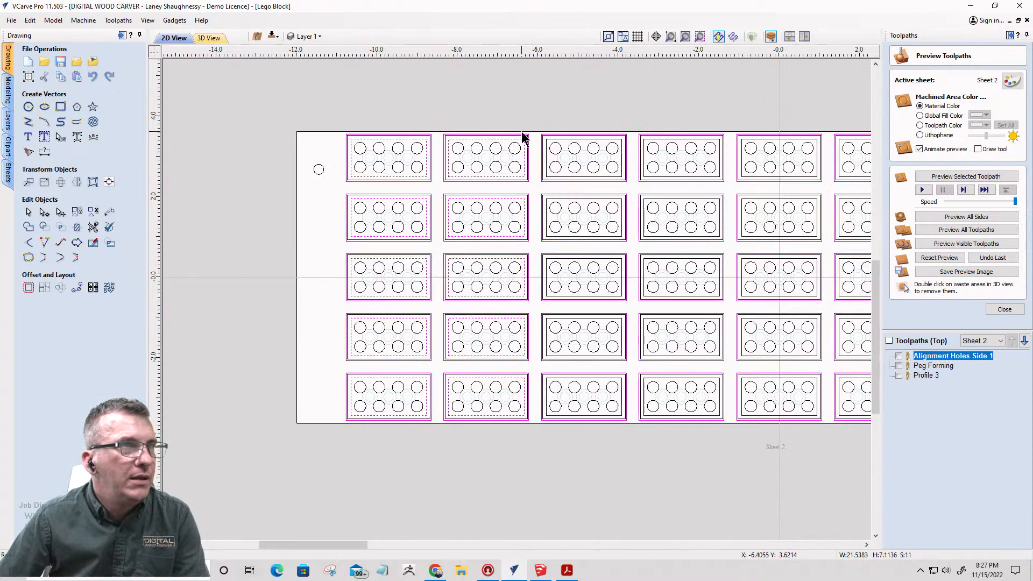
# - Add the third column's inner rectangles to the selection and deselect the peg circles in its five blocks
pyautogui.keyDown('shift'); pyautogui.moveTo(633, 418); pyautogui.dragTo(603, 164); pyautogui.keyUp('shift')
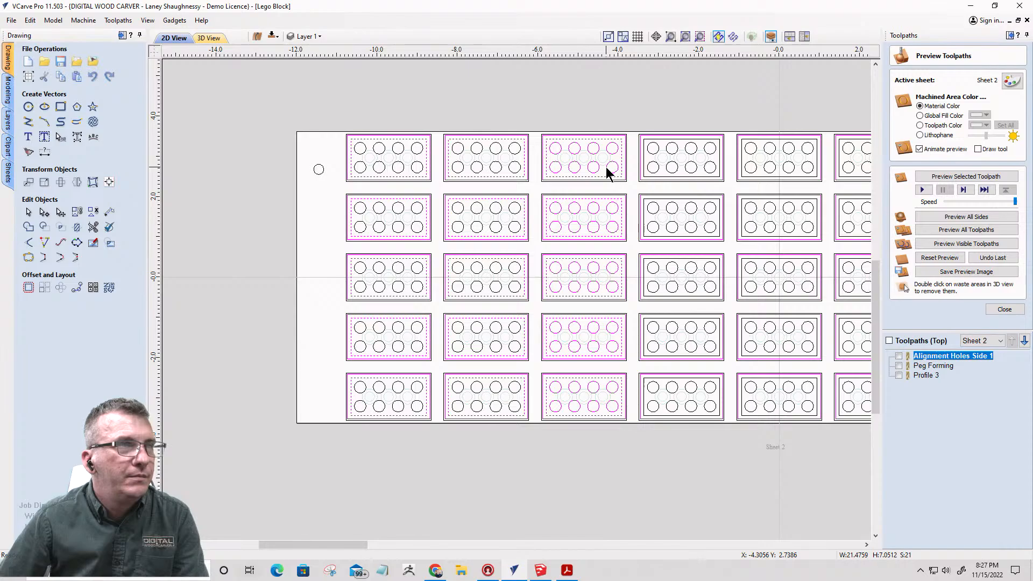
pyautogui.keyDown('shift'); pyautogui.click(606, 167); pyautogui.keyUp('shift')
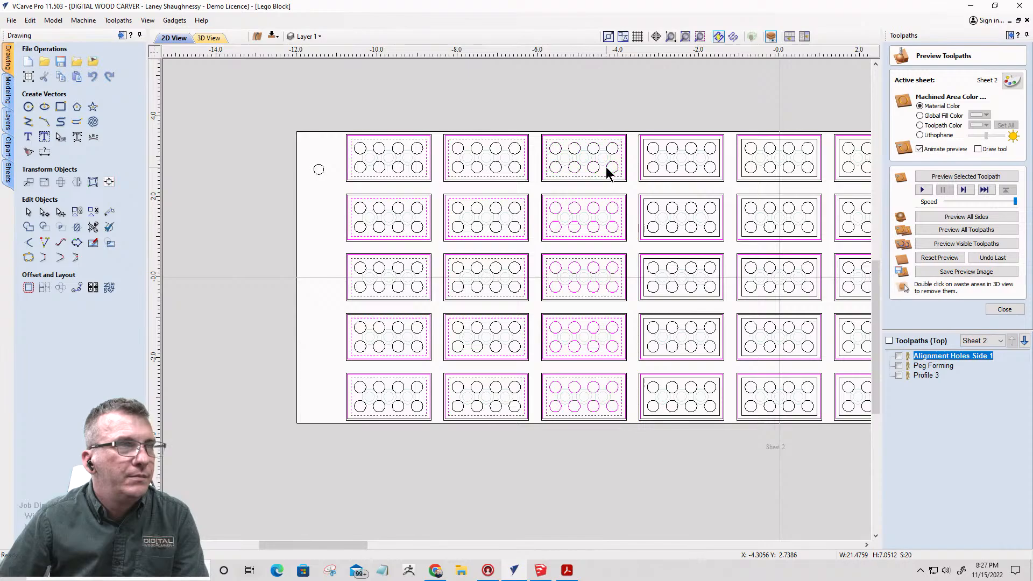
pyautogui.keyDown('shift'); pyautogui.click(610, 237); pyautogui.keyUp('shift')
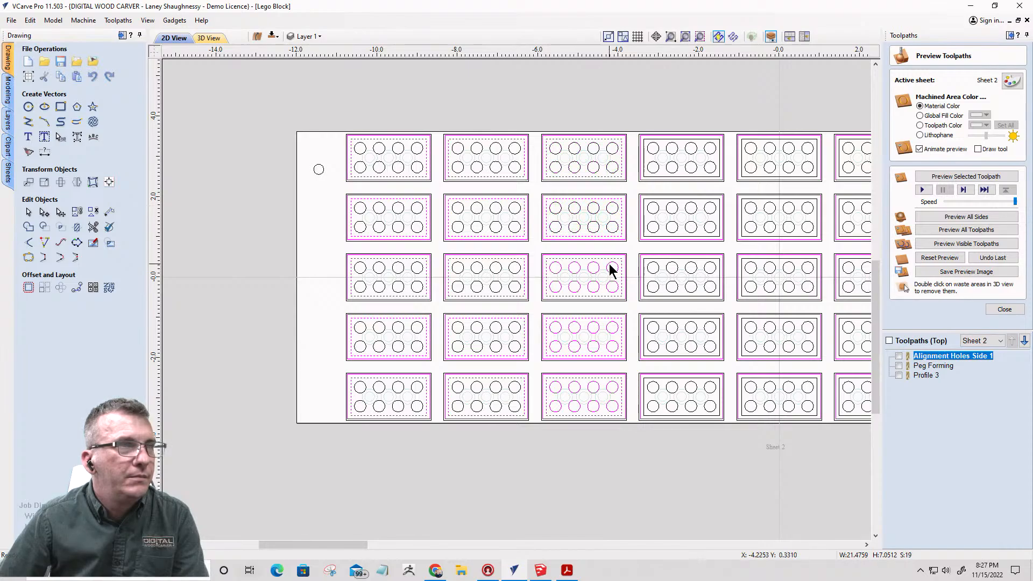
pyautogui.keyDown('shift'); pyautogui.click(607, 275); pyautogui.keyUp('shift')
pyautogui.keyDown('shift'); pyautogui.click(609, 338); pyautogui.keyUp('shift')
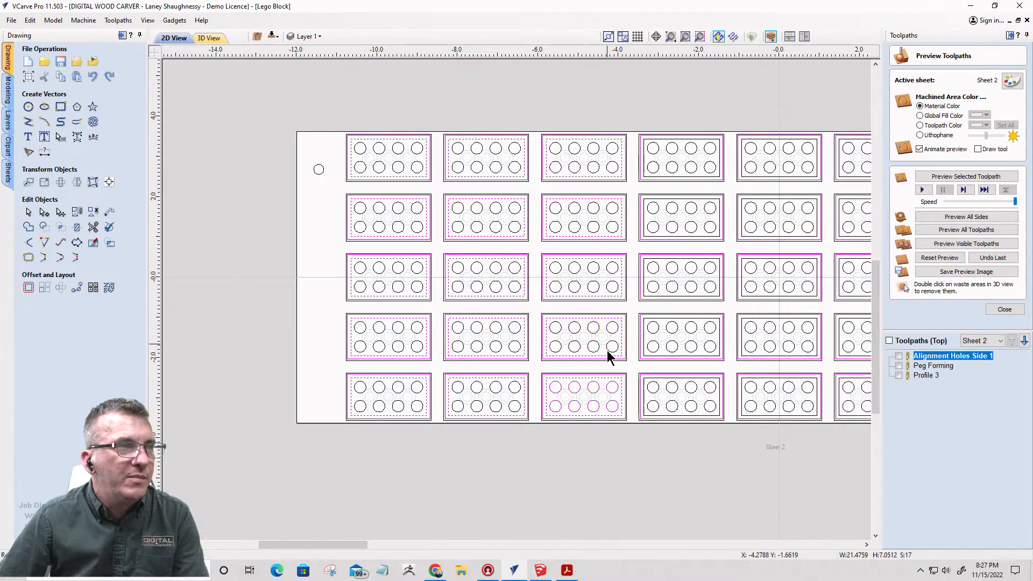
pyautogui.keyDown('shift'); pyautogui.click(611, 387); pyautogui.keyUp('shift')
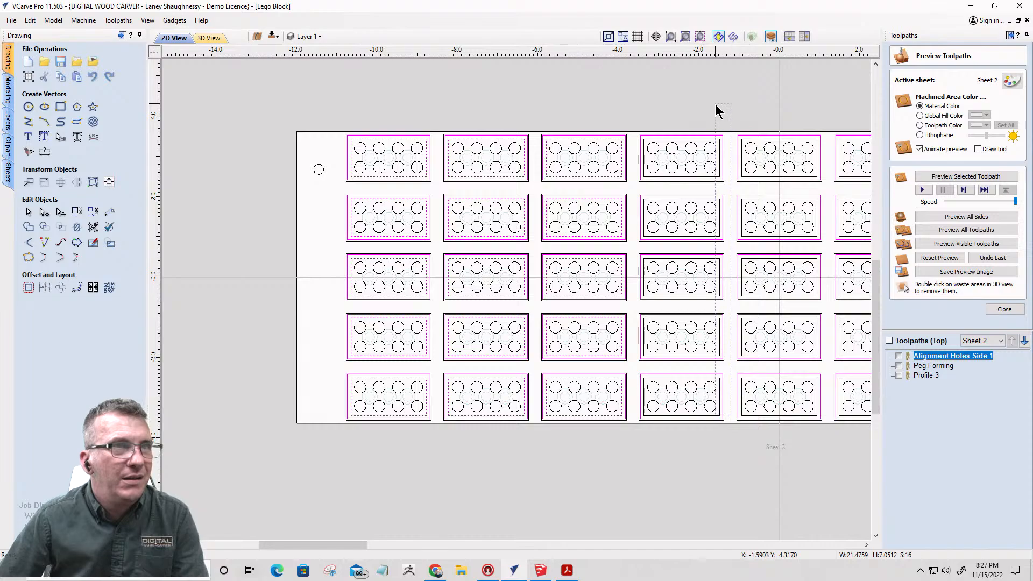
# - Extend the selection to the inner rectangles of all remaining block columns through the last one
pyautogui.keyDown('shift'); pyautogui.moveTo(635, 428); pyautogui.dragTo(720, 112); pyautogui.keyUp('shift')
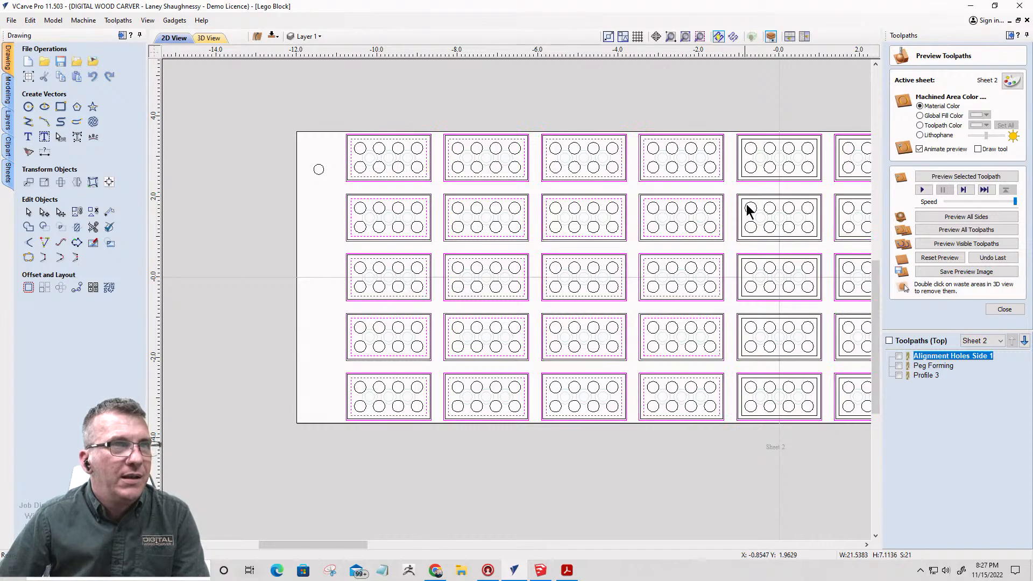
pyautogui.keyDown('shift'); pyautogui.moveTo(841, 420); pyautogui.dragTo(814, 99); pyautogui.keyUp('shift')
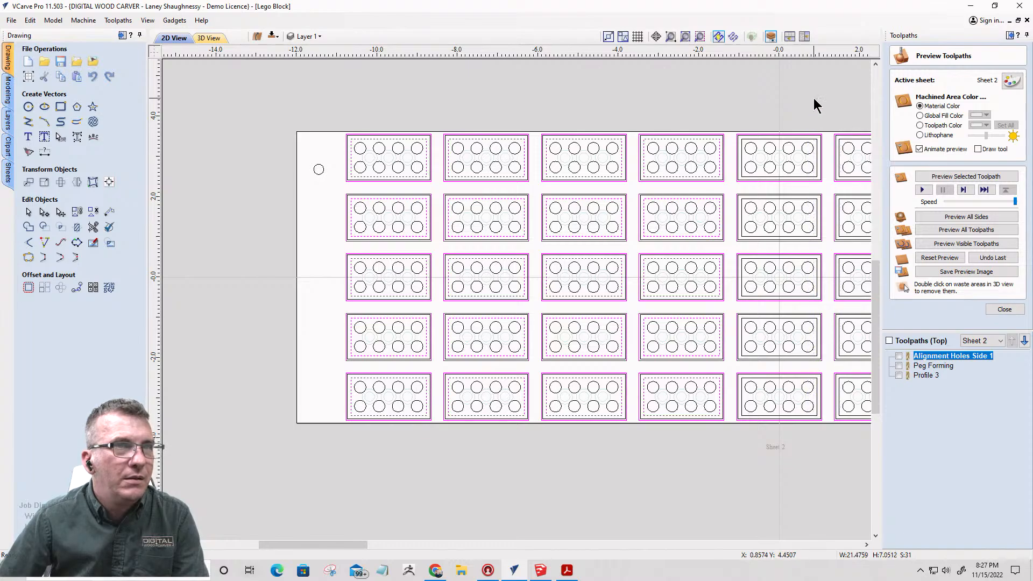
pyautogui.scroll(-4, 538, 180)
pyautogui.scroll(5, 727, 349)
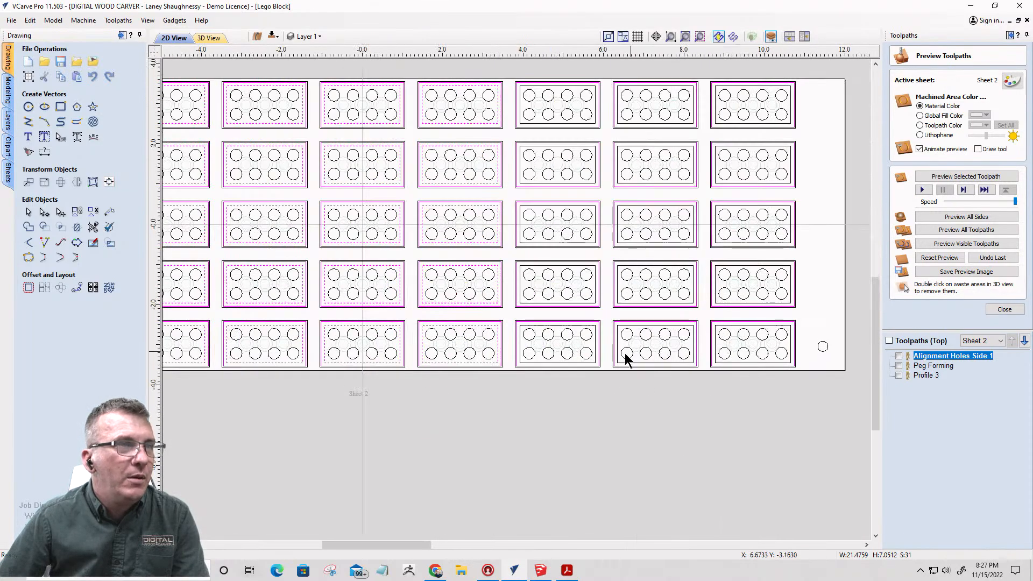
pyautogui.keyDown('shift'); pyautogui.moveTo(618, 373); pyautogui.dragTo(593, 69); pyautogui.keyUp('shift')
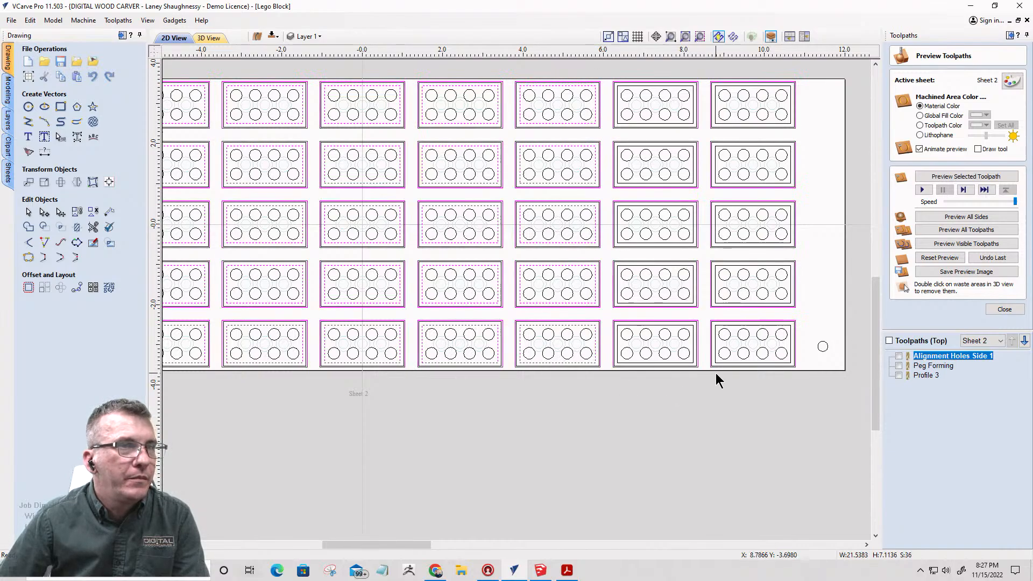
pyautogui.keyDown('shift'); pyautogui.moveTo(714, 370); pyautogui.dragTo(692, 54); pyautogui.keyUp('shift')
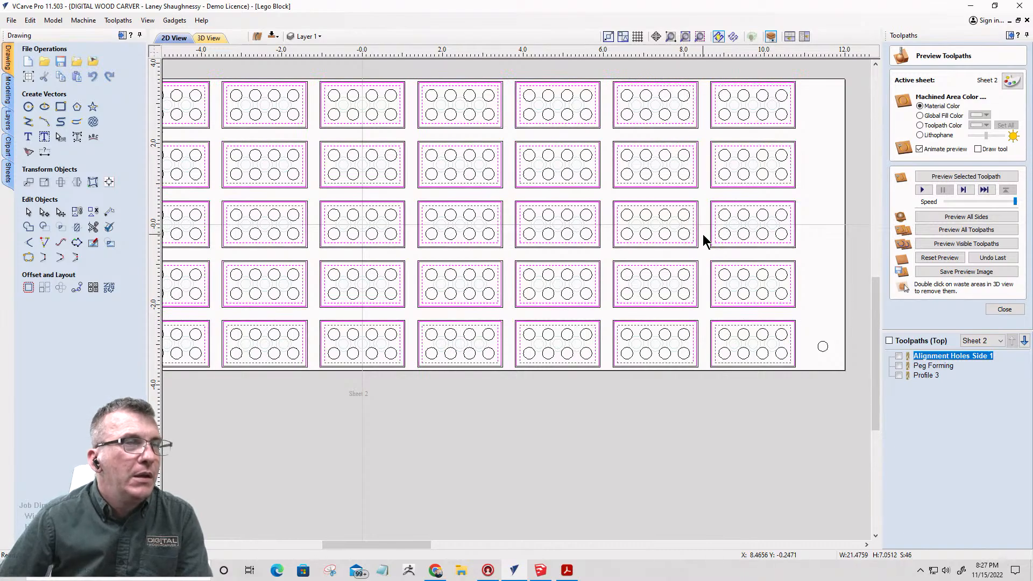
# - Remove the middle outline group from the selection and group the inner rectangles of all blocks
pyautogui.scroll(-5, 328, 234)
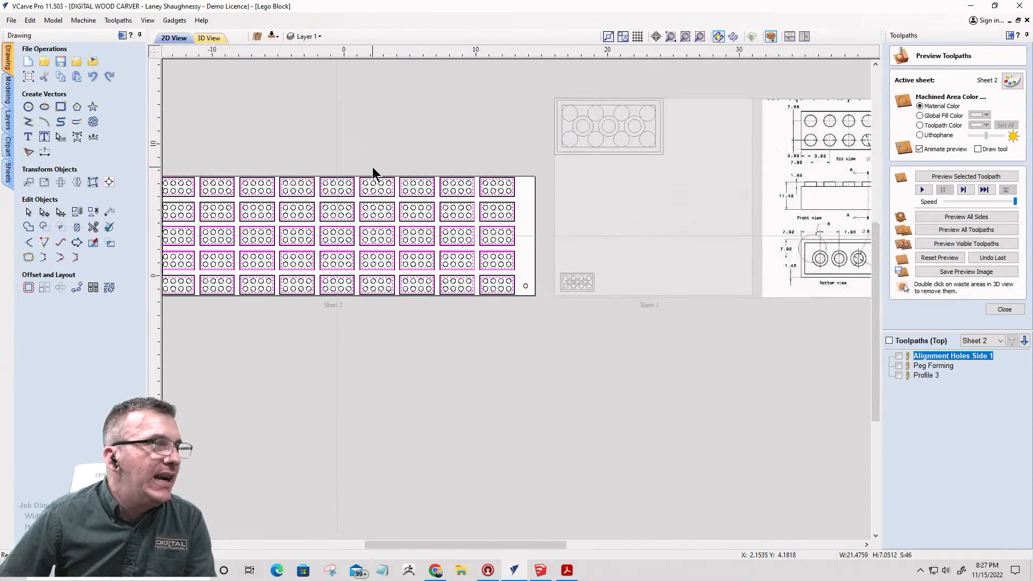
pyautogui.scroll(3, 196, 170)
pyautogui.scroll(5, 211, 291)
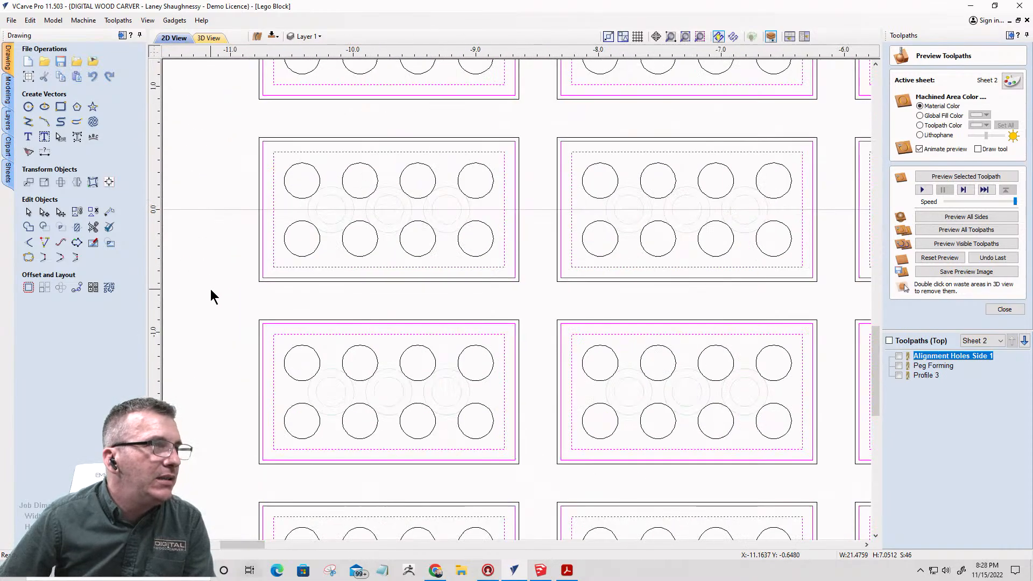
pyautogui.keyDown('shift'); pyautogui.click(515, 278); pyautogui.keyUp('shift')
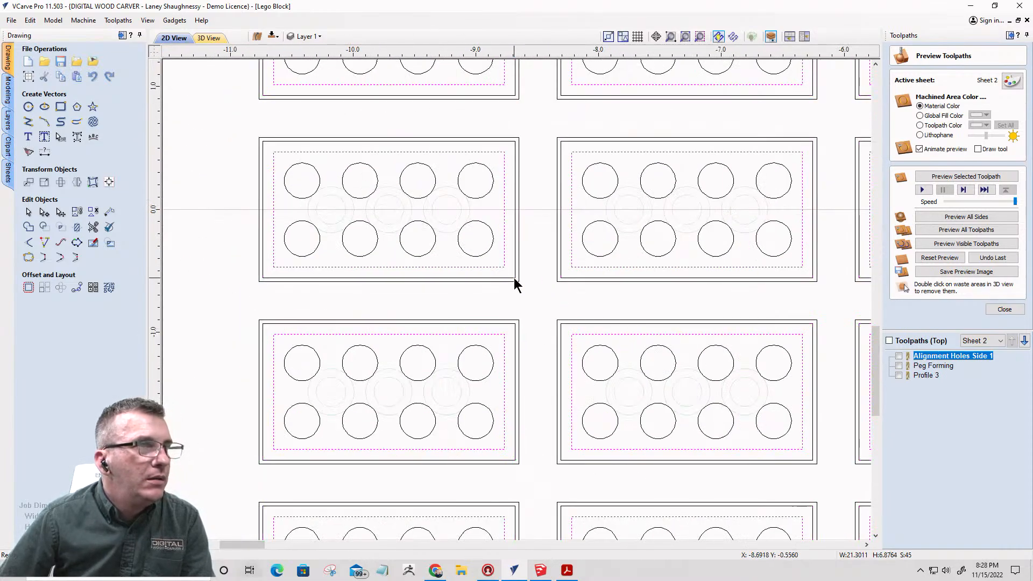
pyautogui.scroll(-3, 500, 276)
pyautogui.scroll(-1, 470, 266)
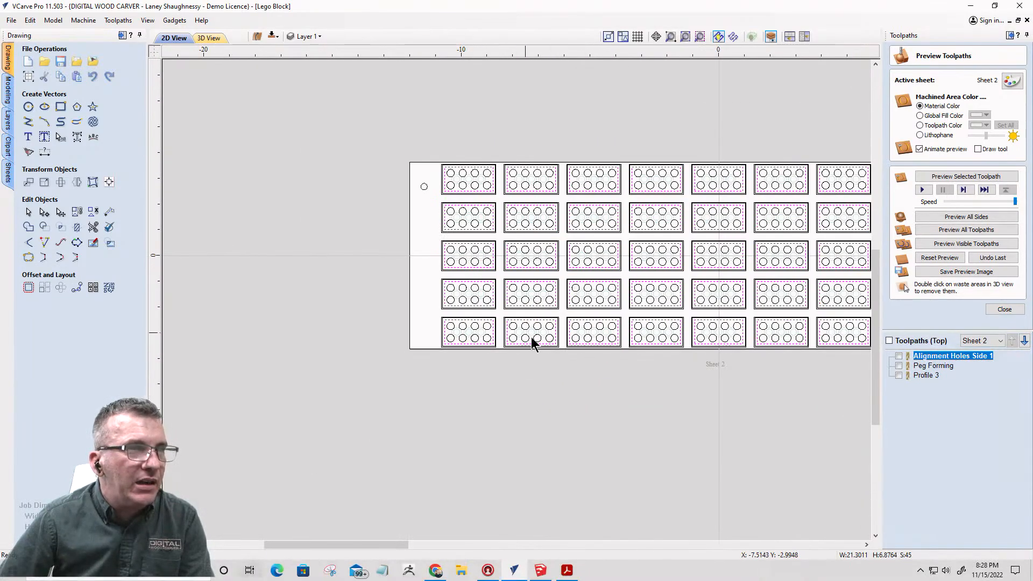
pyautogui.click(663, 379)
# - Add the middle outline group to the selected inner rectangles and copy both groups to the other side
pyautogui.scroll(-1, 647, 368)
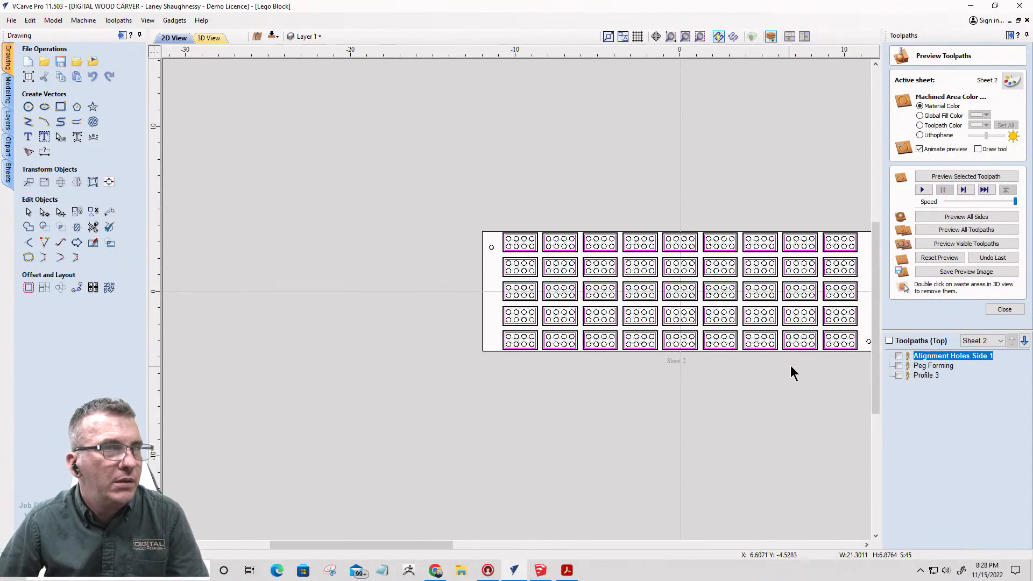
pyautogui.scroll(3, 854, 346)
pyautogui.scroll(2, 705, 357)
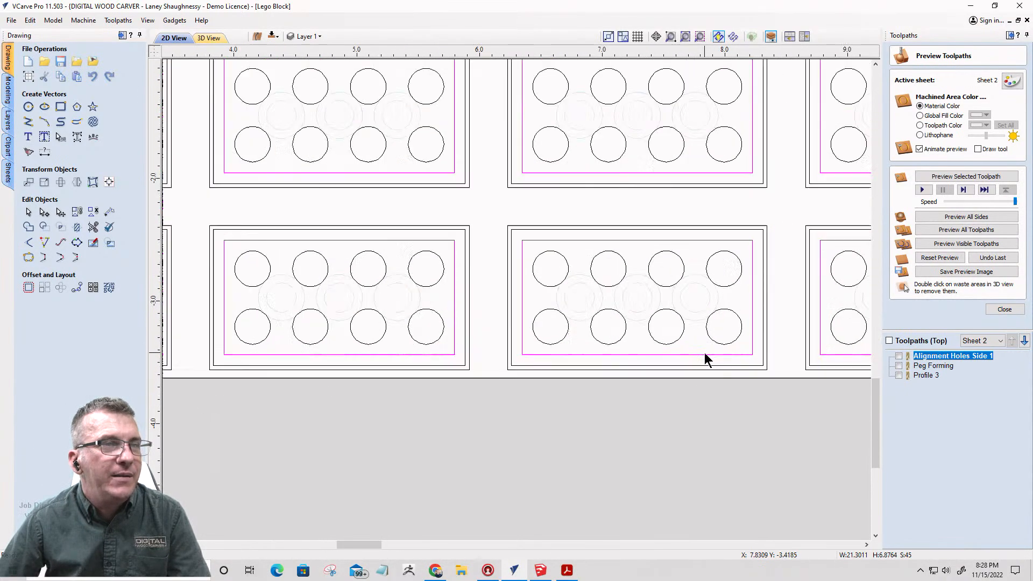
pyautogui.click(757, 370)
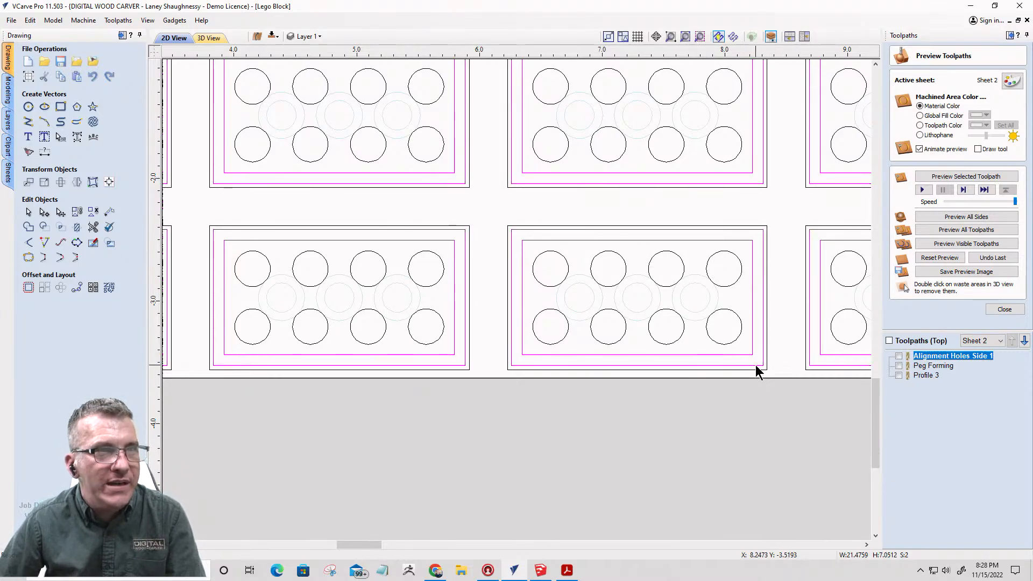
pyautogui.rightClick(757, 370)
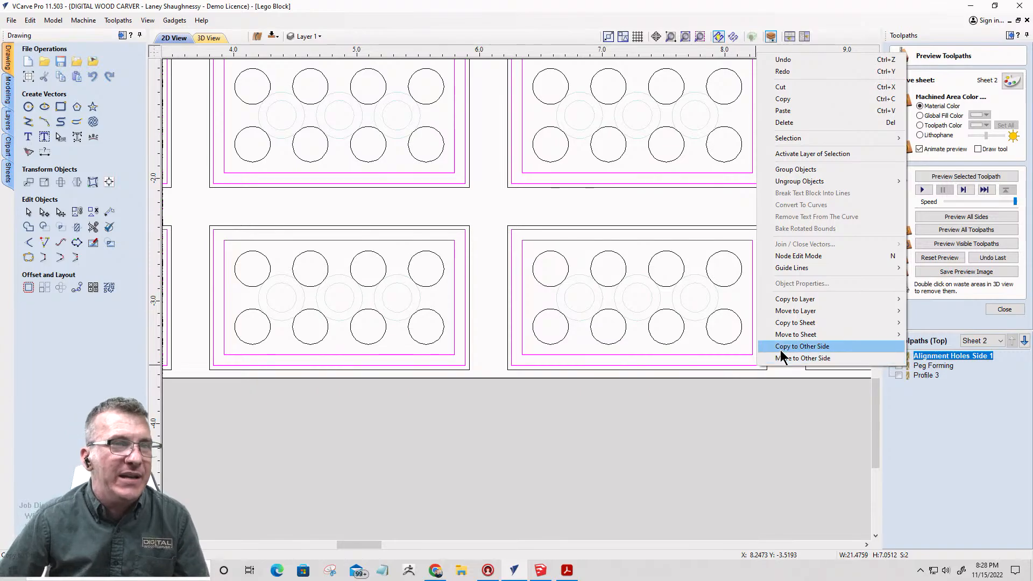
pyautogui.click(780, 359)
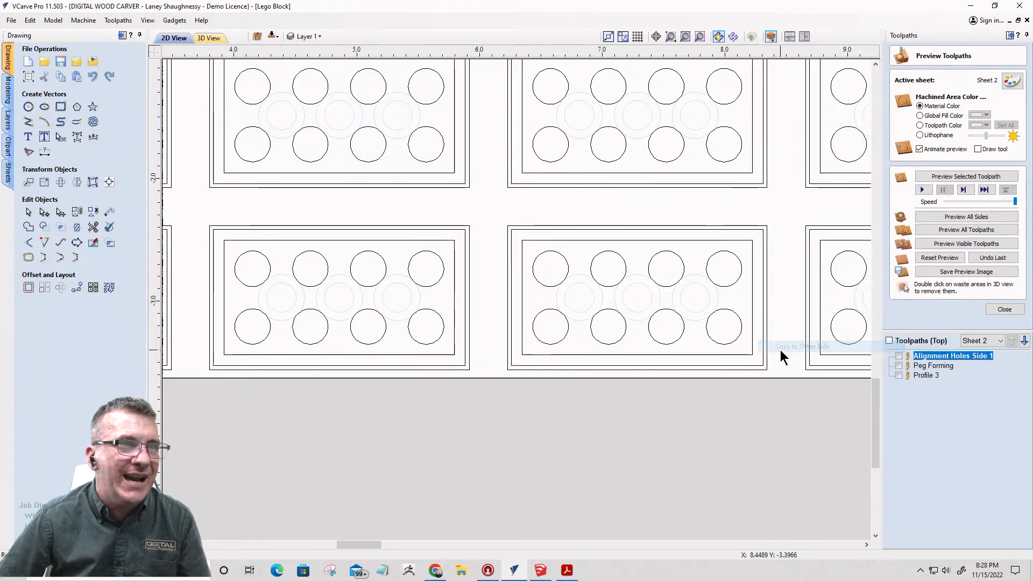
# - Switch the sheet to the bottom side and check the copied rectangles around the blocks' tube circles
pyautogui.click(273, 37)
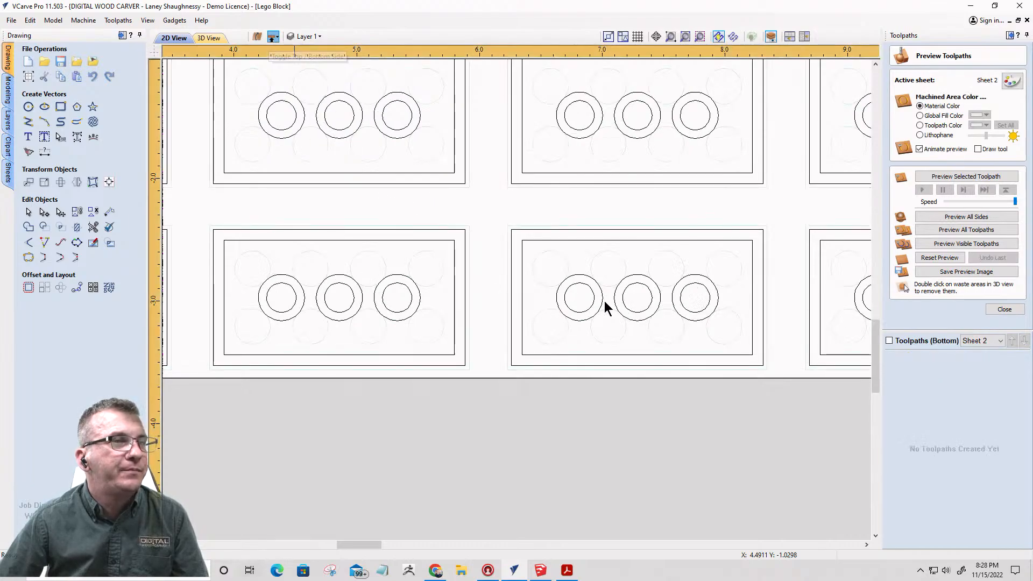
pyautogui.scroll(-4, 609, 307)
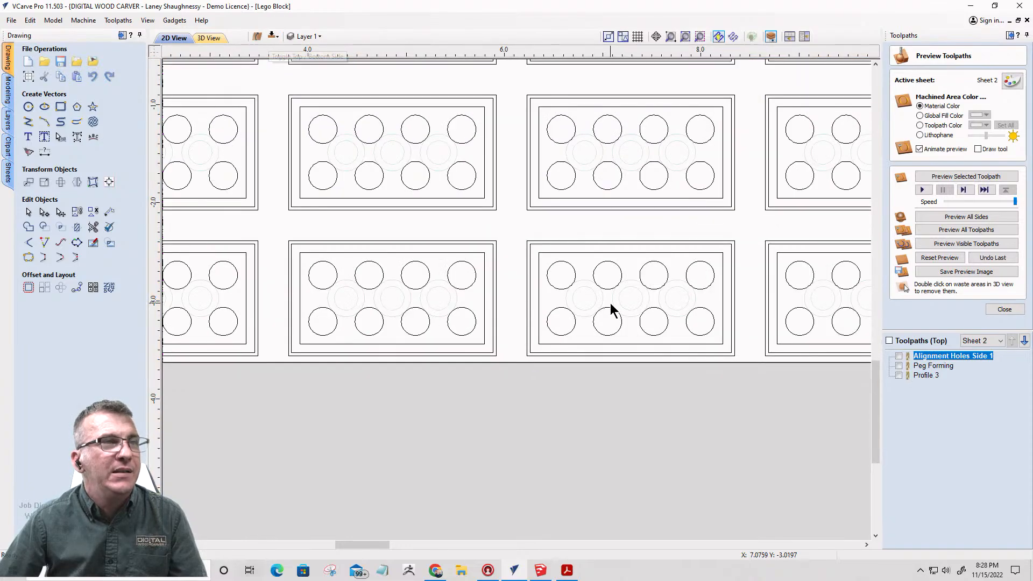
pyautogui.scroll(-2, 611, 305)
pyautogui.scroll(2, 381, 269)
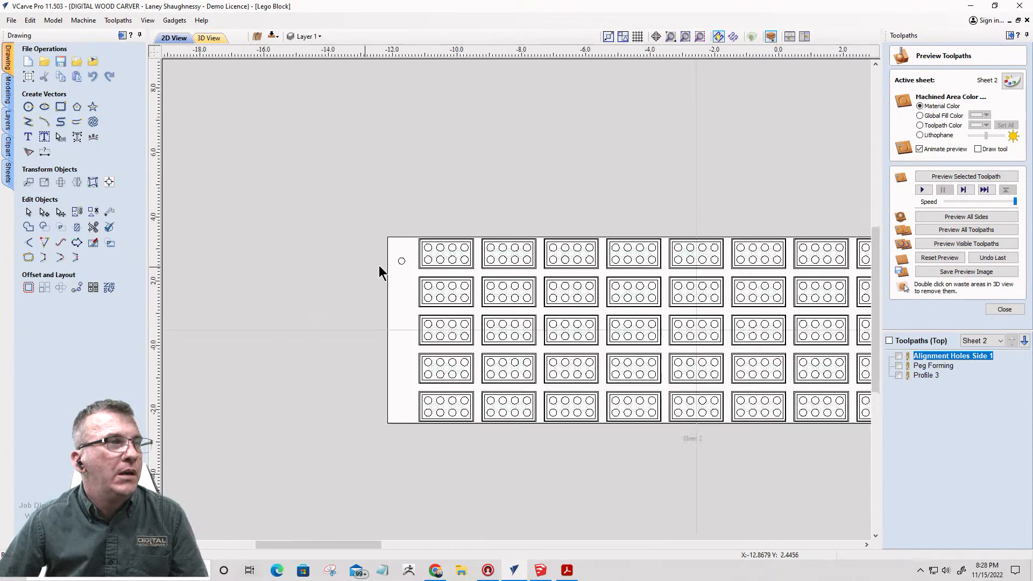
pyautogui.click(274, 37)
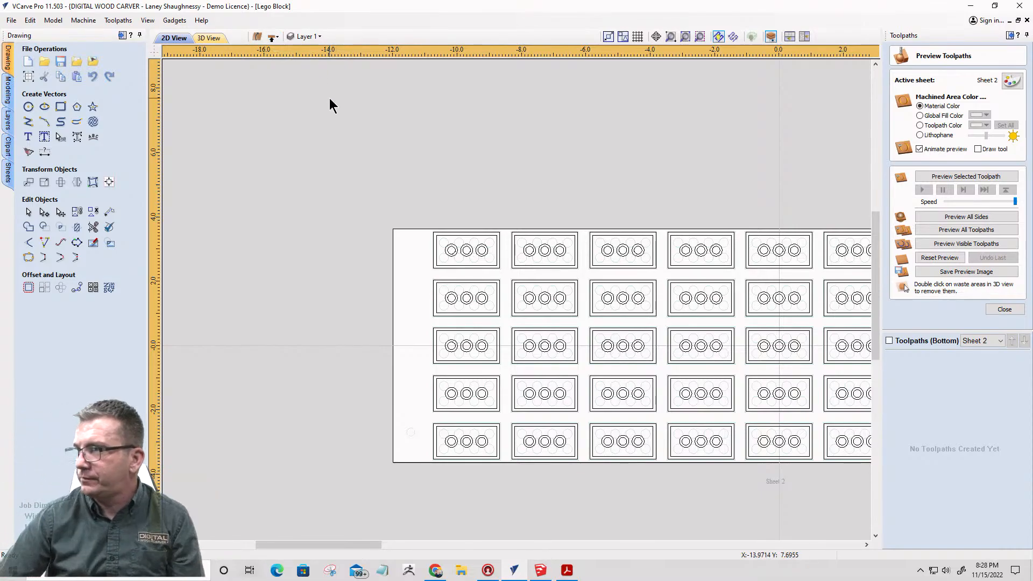
pyautogui.scroll(5, 505, 249)
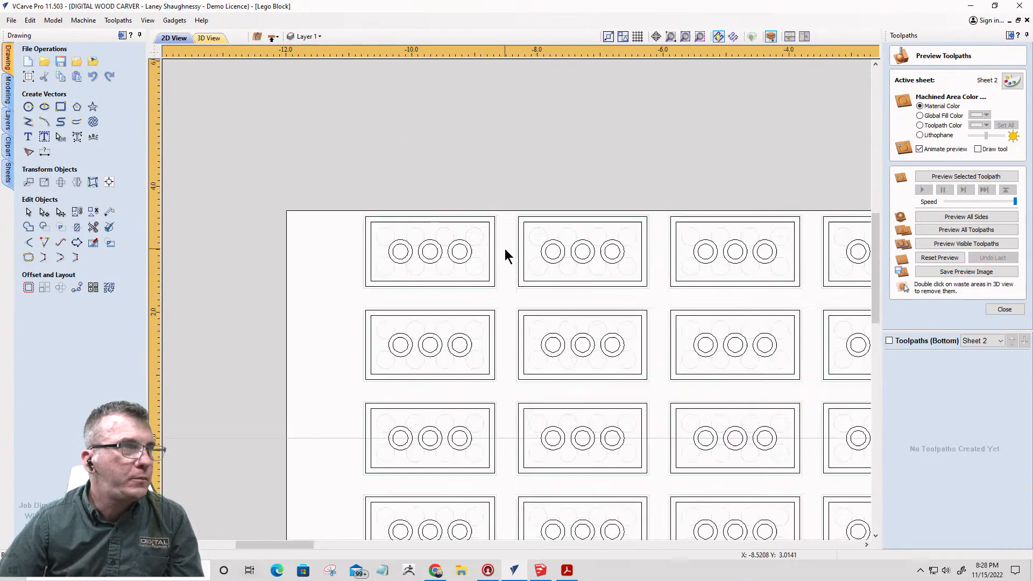
pyautogui.scroll(-2, 409, 141)
pyautogui.scroll(2, 398, 210)
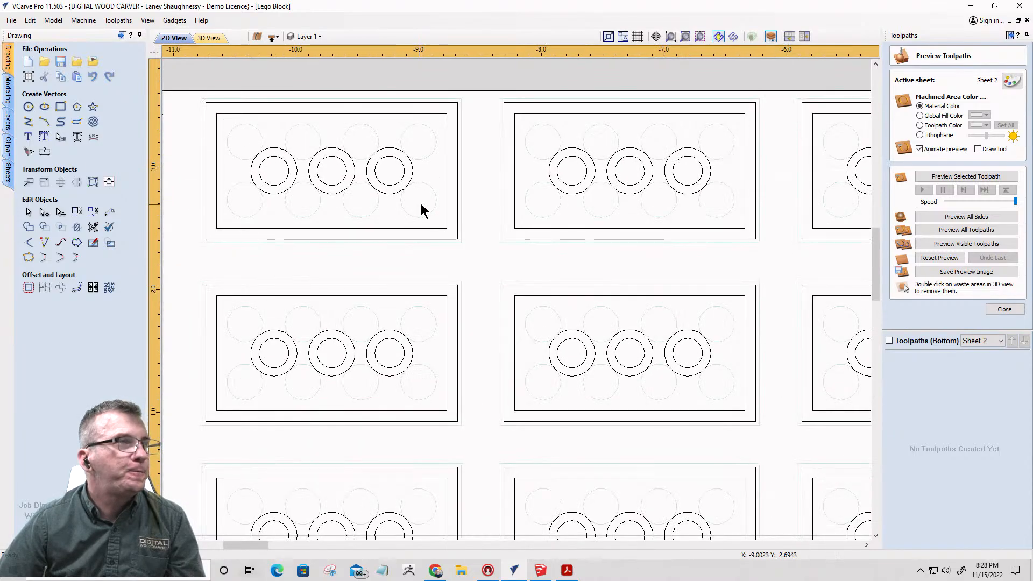
# - Check the bottom-side vectors by selecting the inner rectangle group and the tube circles of the top row's second block
pyautogui.click(447, 205)
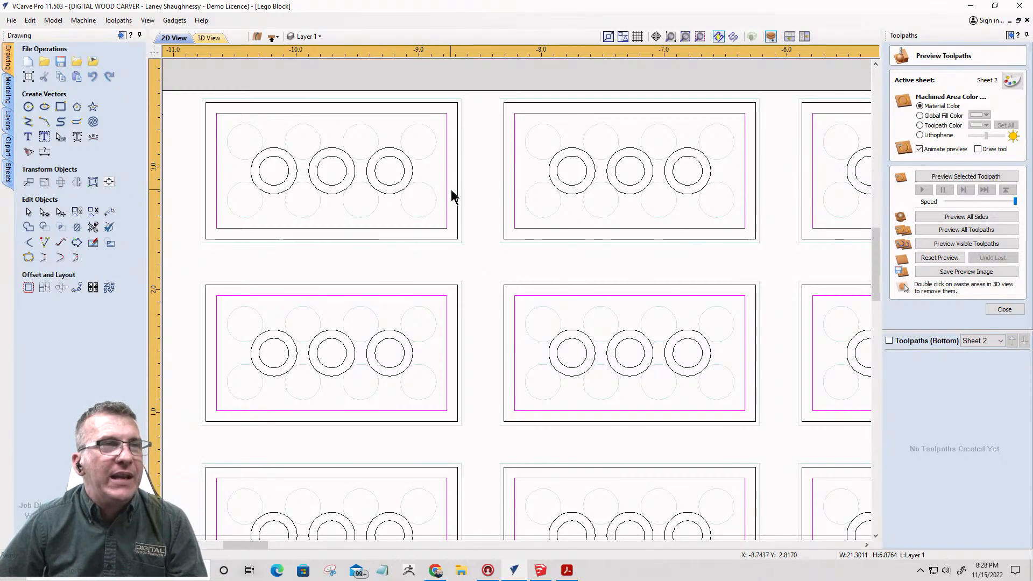
pyautogui.click(562, 178)
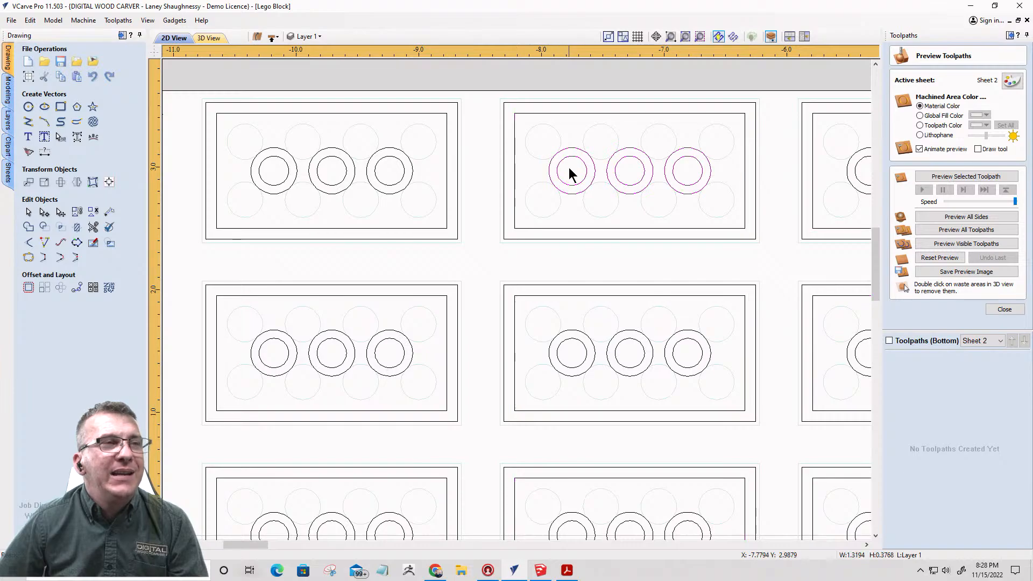
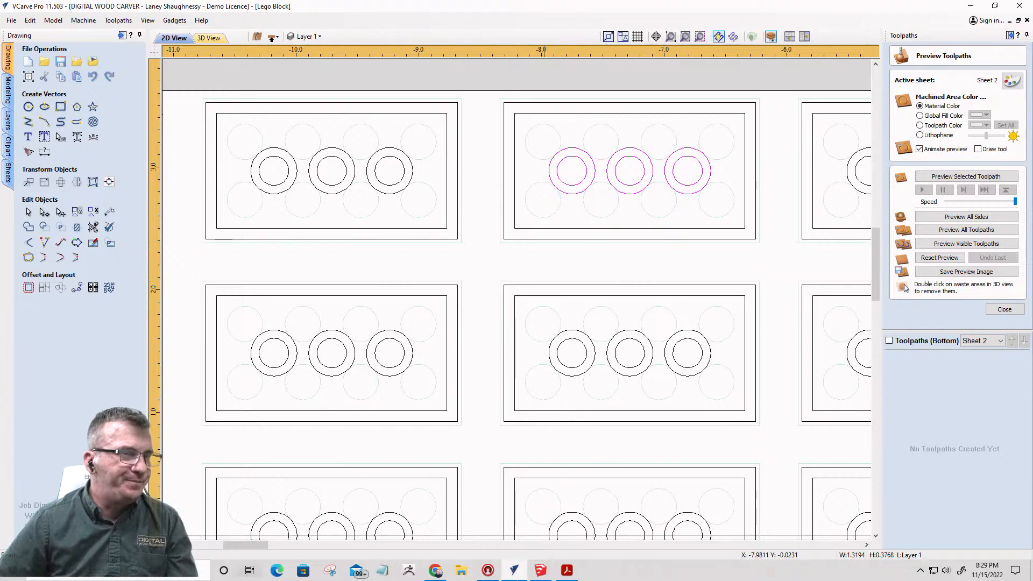
pyautogui.moveTo(540, 573)
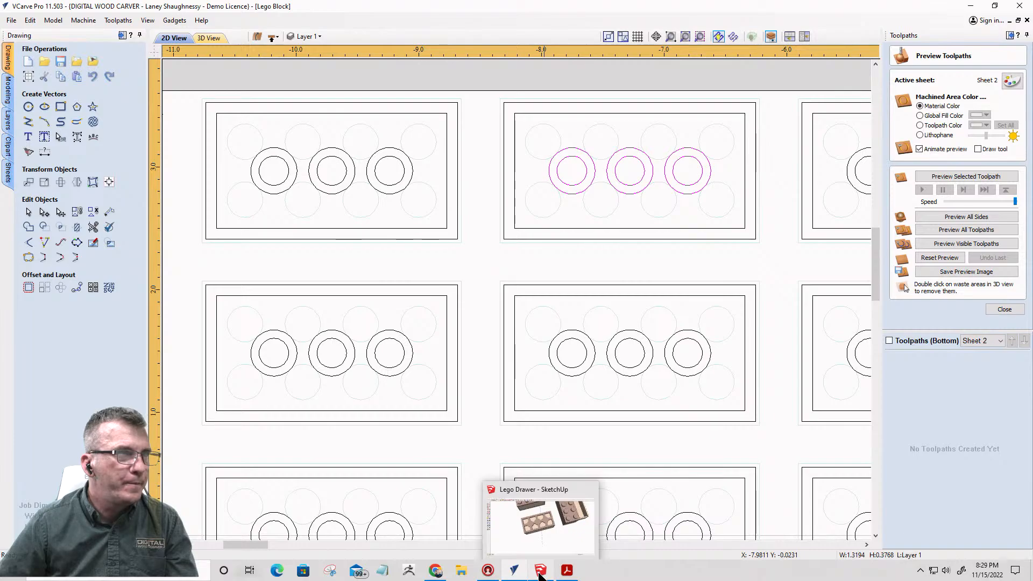
# - Switch the sheet to the top side and examine the bottom-view dimensions in the reference brick drawing
pyautogui.scroll(-2, 529, 394)
pyautogui.scroll(-5, 477, 372)
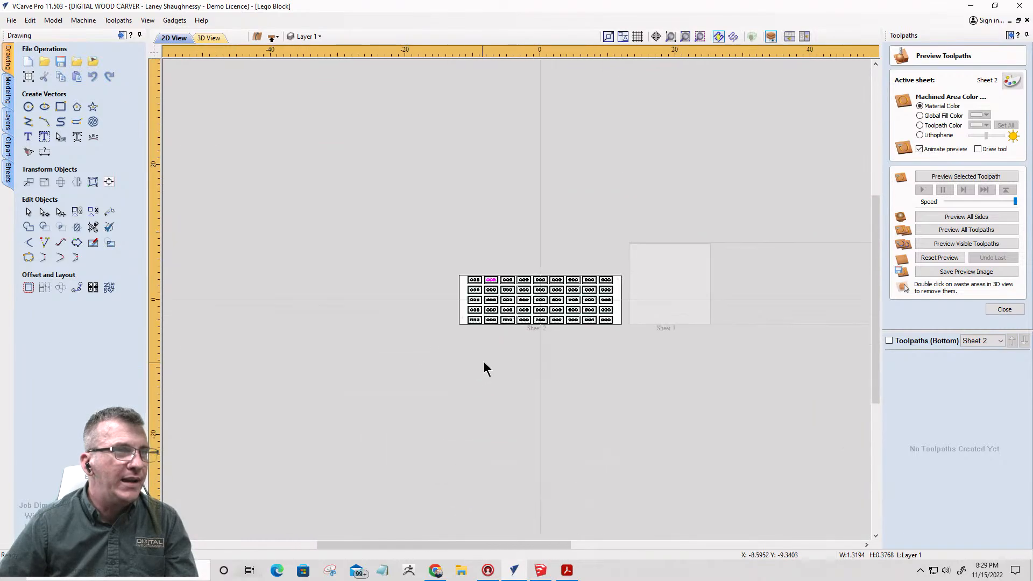
pyautogui.click(273, 36)
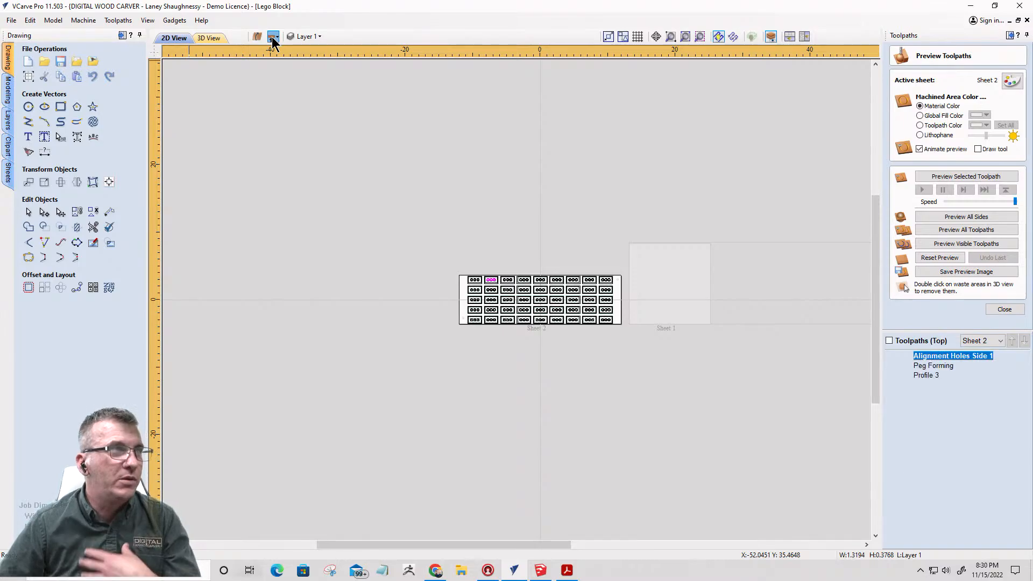
pyautogui.scroll(5, 768, 290)
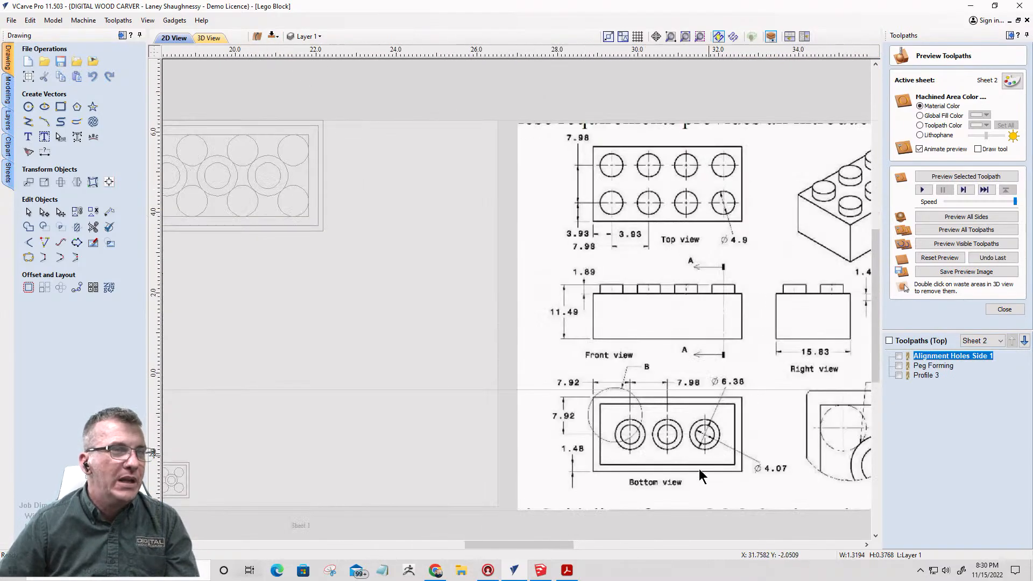
pyautogui.scroll(5, 699, 469)
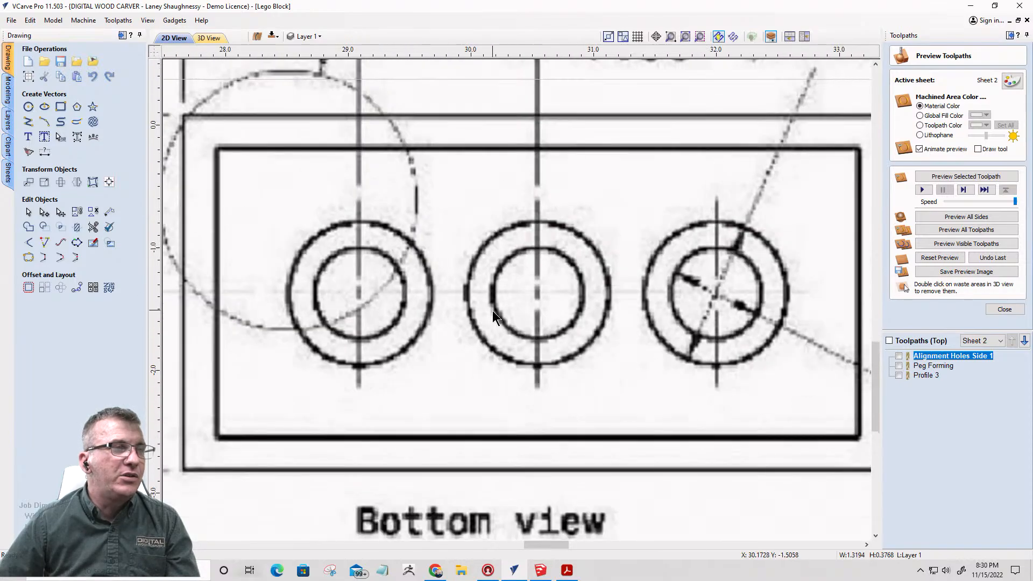
pyautogui.scroll(-3, 492, 311)
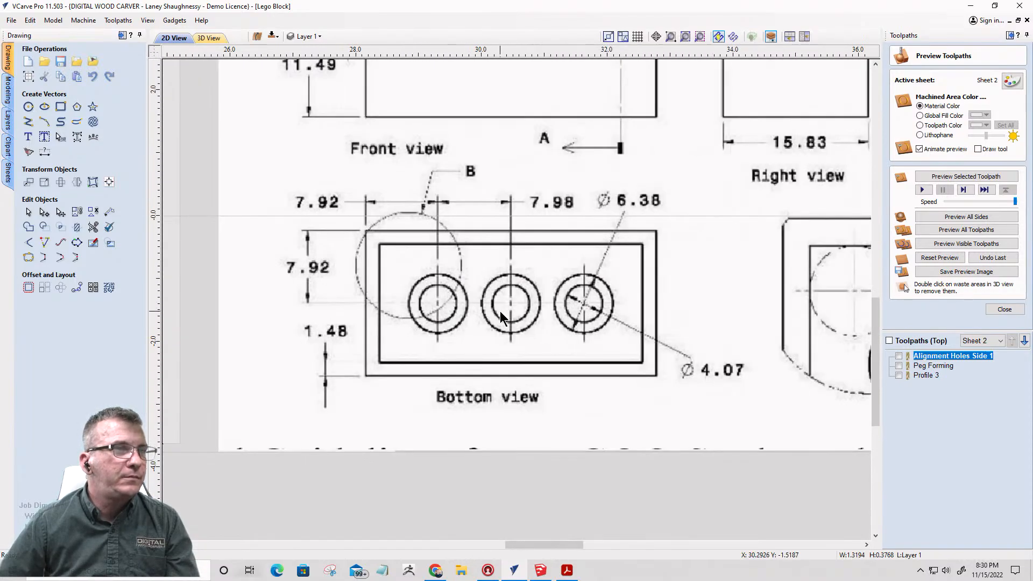
pyautogui.scroll(2, 500, 311)
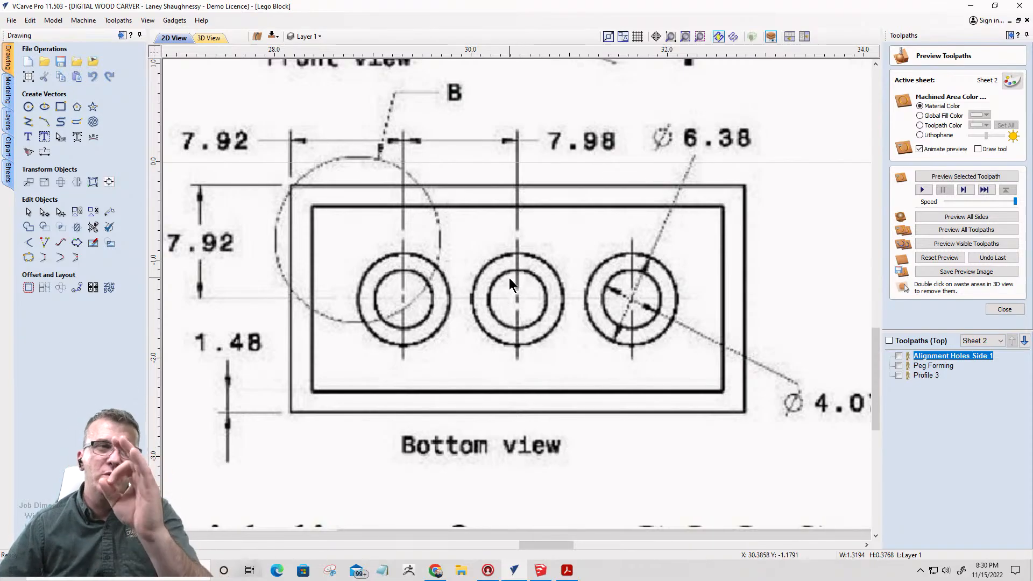
pyautogui.scroll(-2, 511, 278)
pyautogui.scroll(-5, 519, 291)
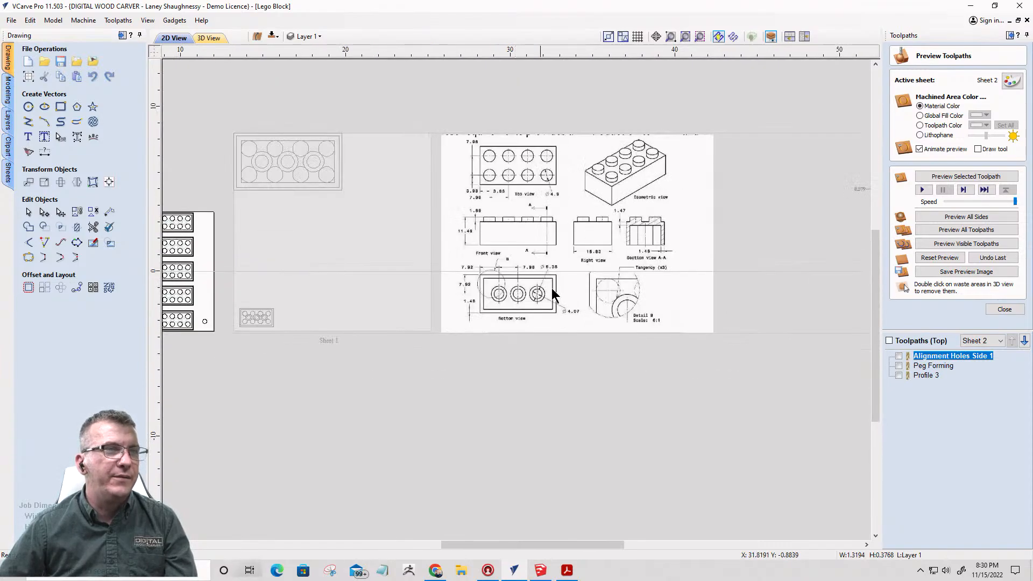
pyautogui.scroll(3, 616, 307)
pyautogui.scroll(-7, 682, 306)
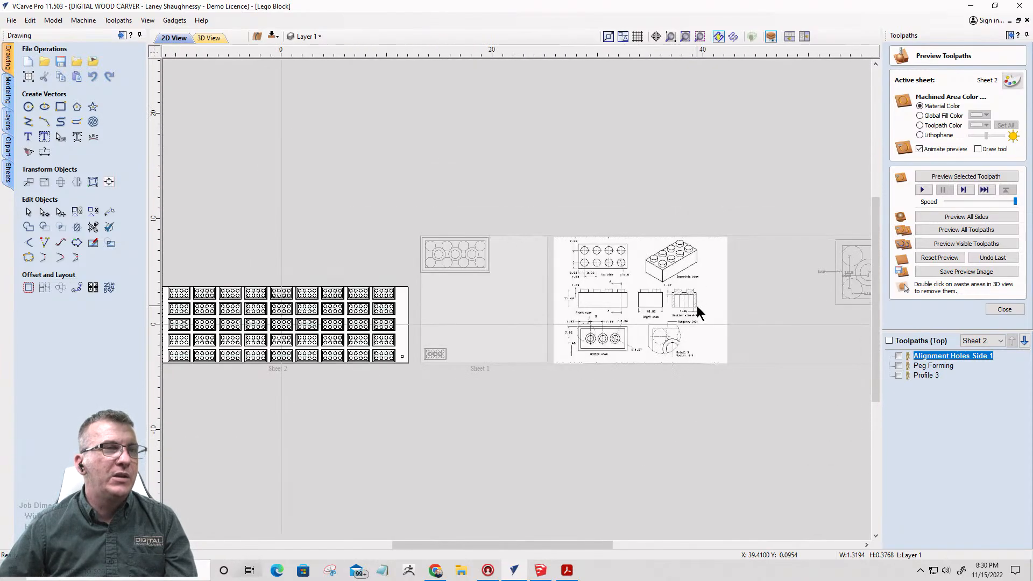
pyautogui.scroll(6, 484, 327)
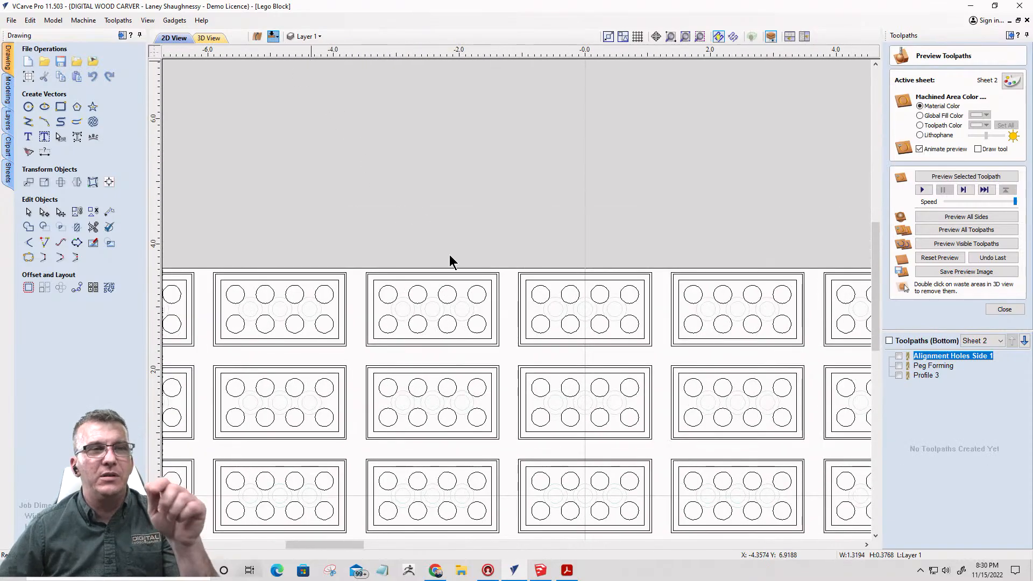
# - On the bottom side, select all blocks' inner rectangles and tube circles, leaving the outer outline group out of the selection
pyautogui.scroll(-3, 452, 256)
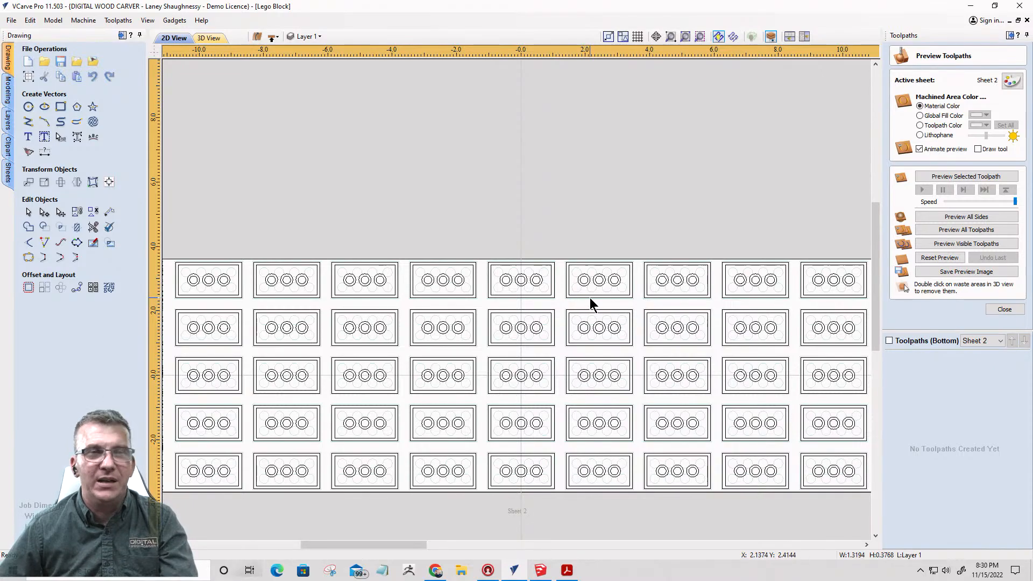
pyautogui.scroll(-4, 676, 171)
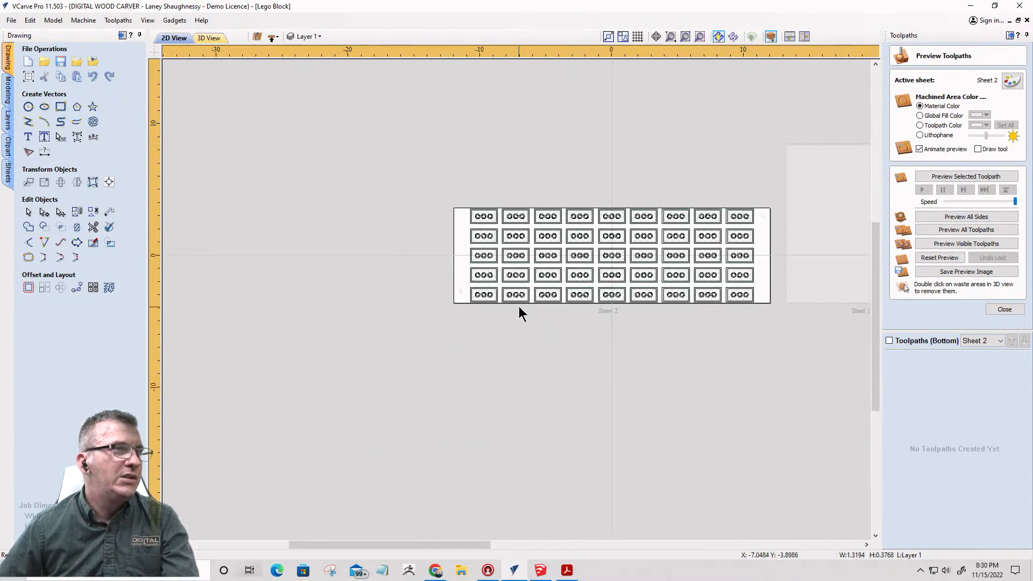
pyautogui.scroll(4, 511, 280)
pyautogui.scroll(-1, 457, 247)
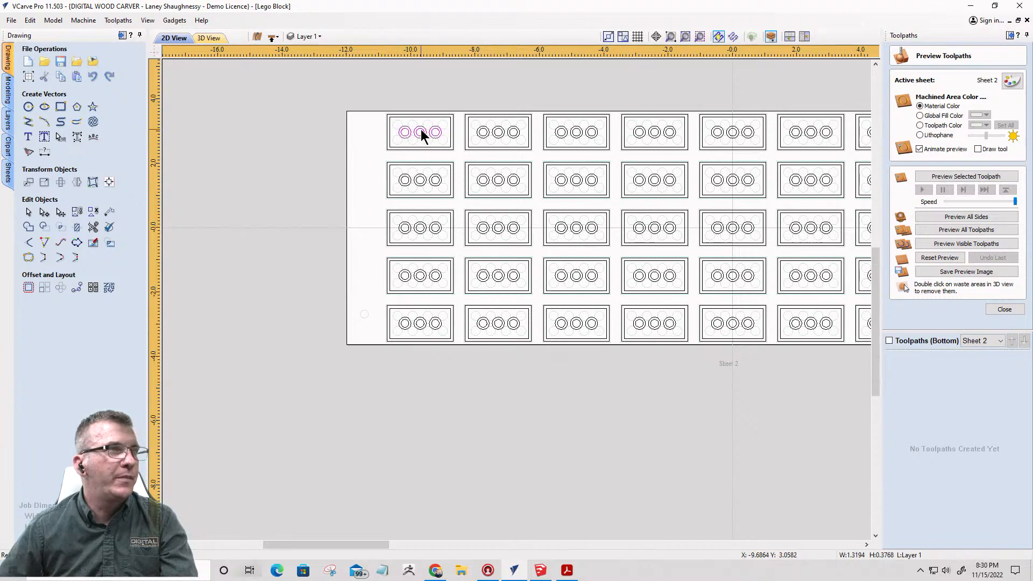
pyautogui.scroll(-3, 357, 136)
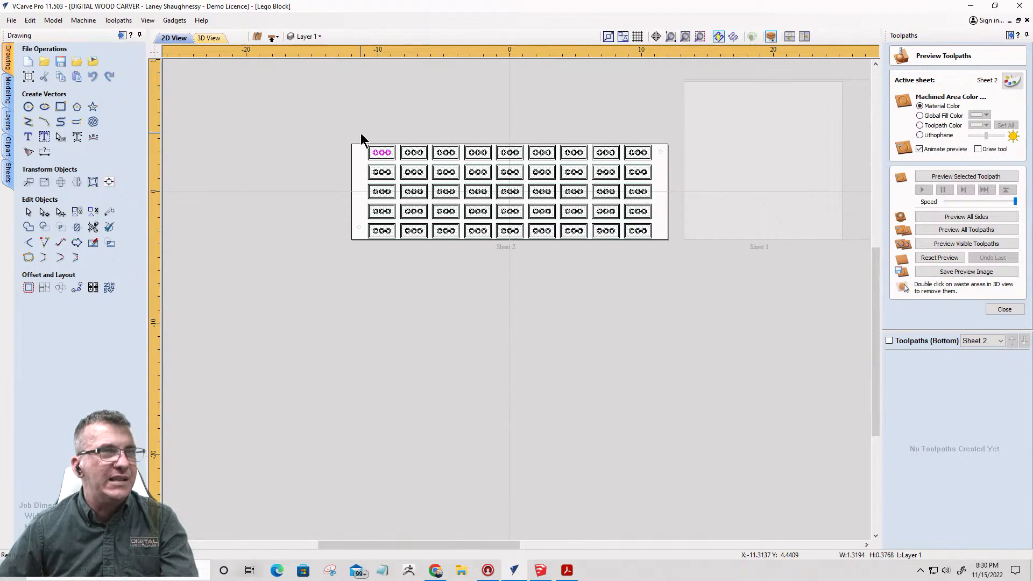
pyautogui.moveTo(676, 254); pyautogui.dragTo(662, 250)
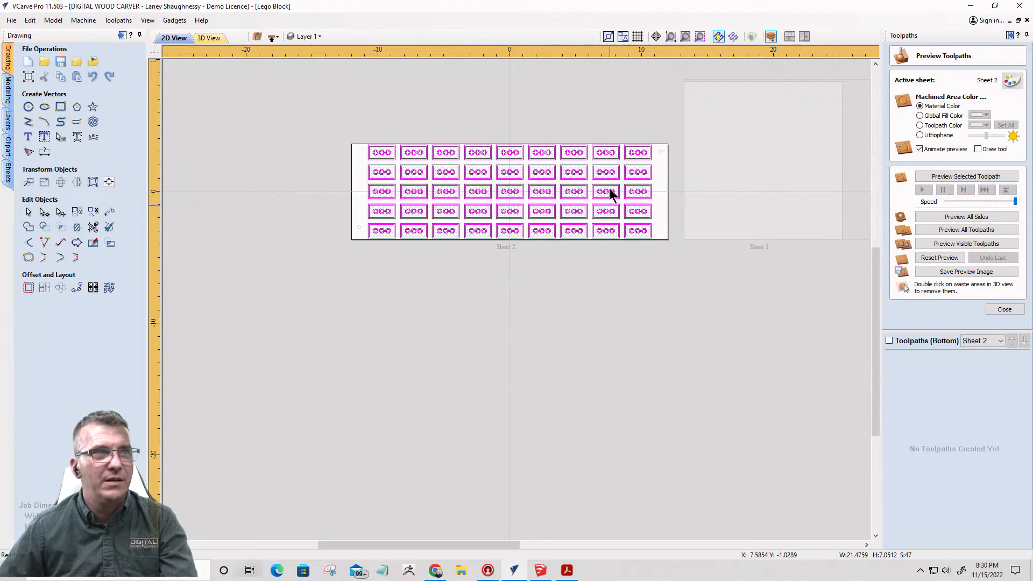
pyautogui.scroll(1, 673, 186)
pyautogui.scroll(3, 673, 187)
pyautogui.scroll(2, 617, 308)
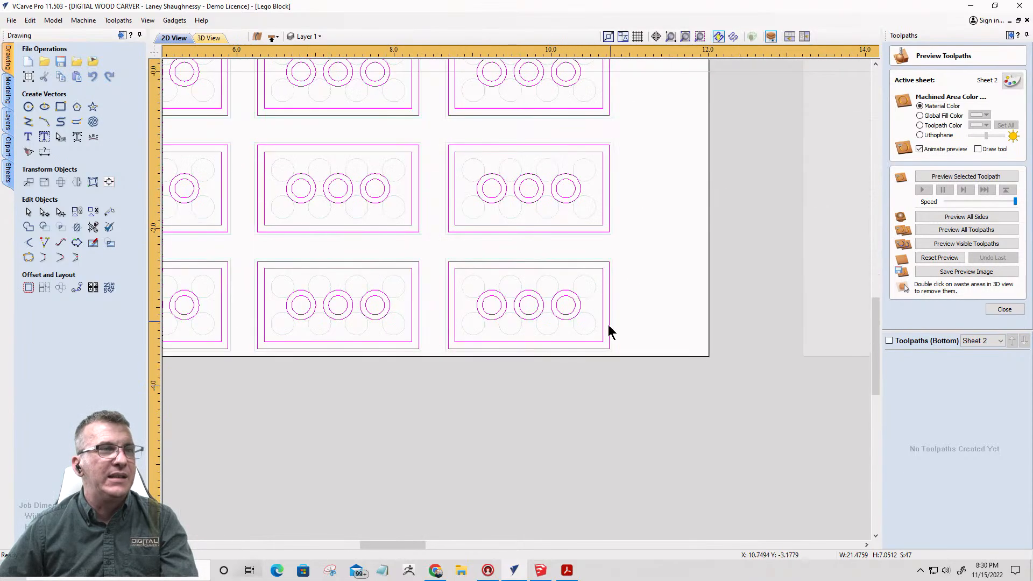
pyautogui.scroll(-2, 682, 299)
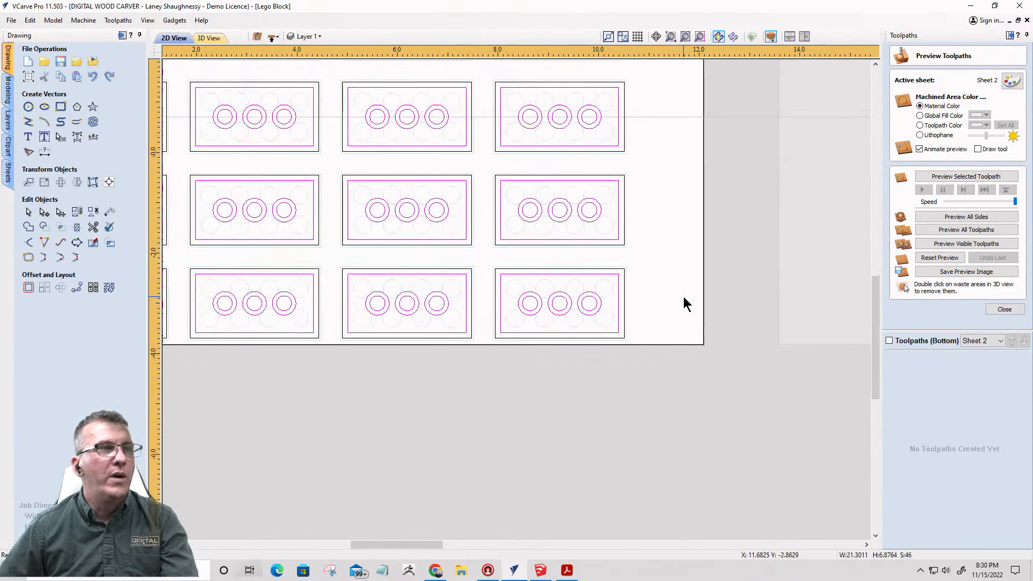
pyautogui.scroll(-2, 650, 216)
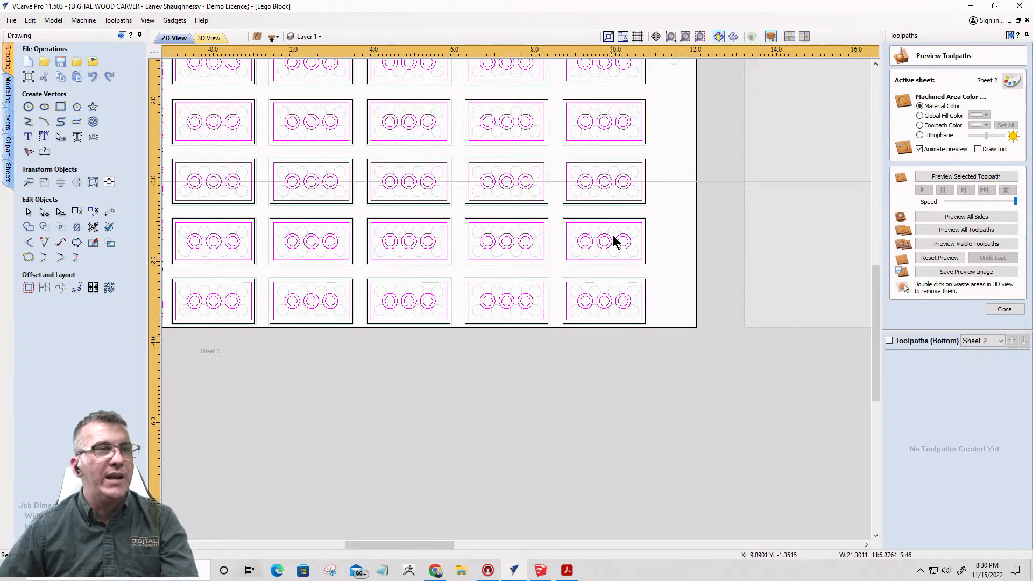
# - Calculate a pocket toolpath with a cut depth of 0.15 inches for the selected inner rectangles and tube circles
pyautogui.scroll(3, 637, 192)
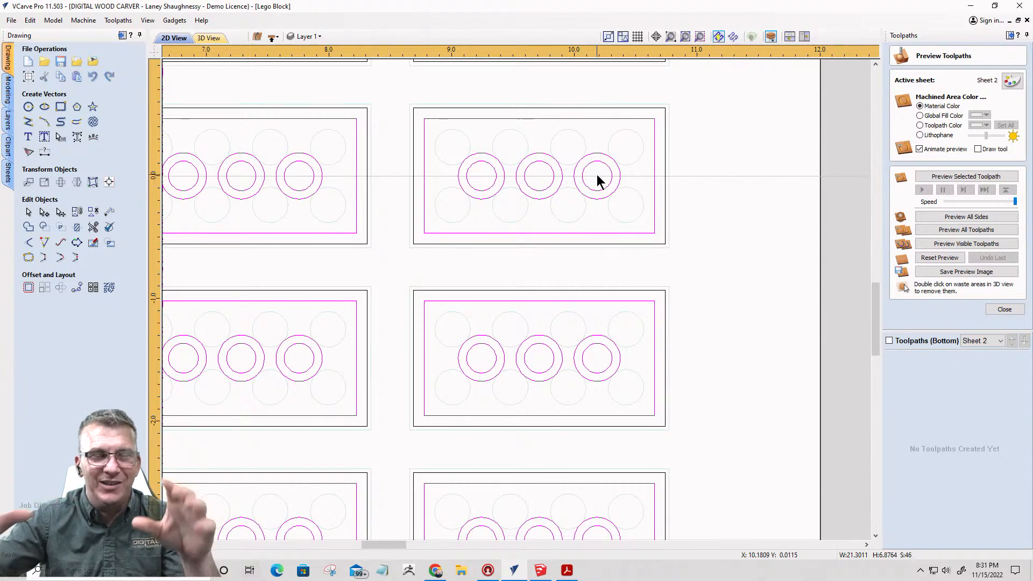
pyautogui.scroll(-4, 547, 182)
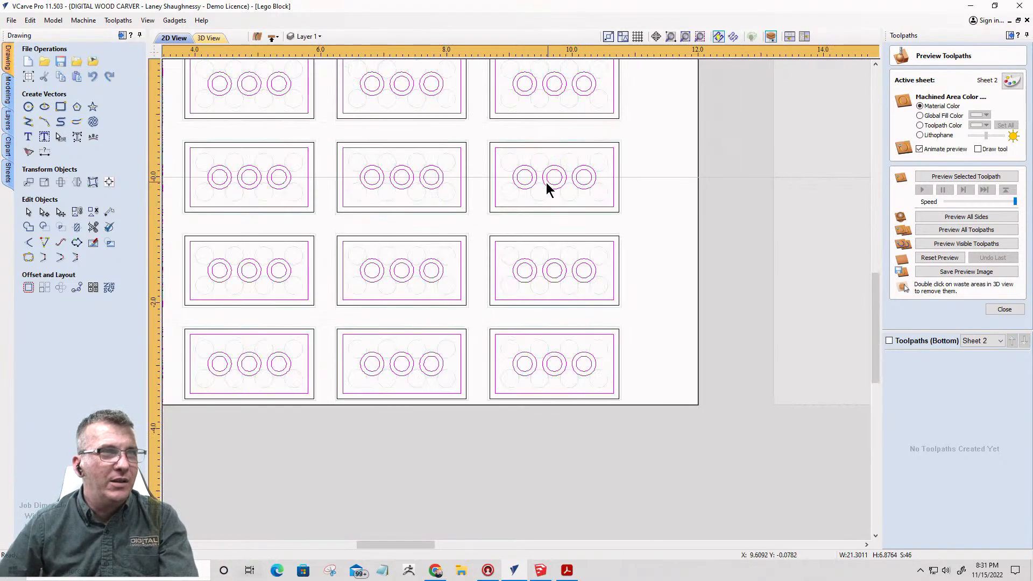
pyautogui.scroll(-1, 539, 185)
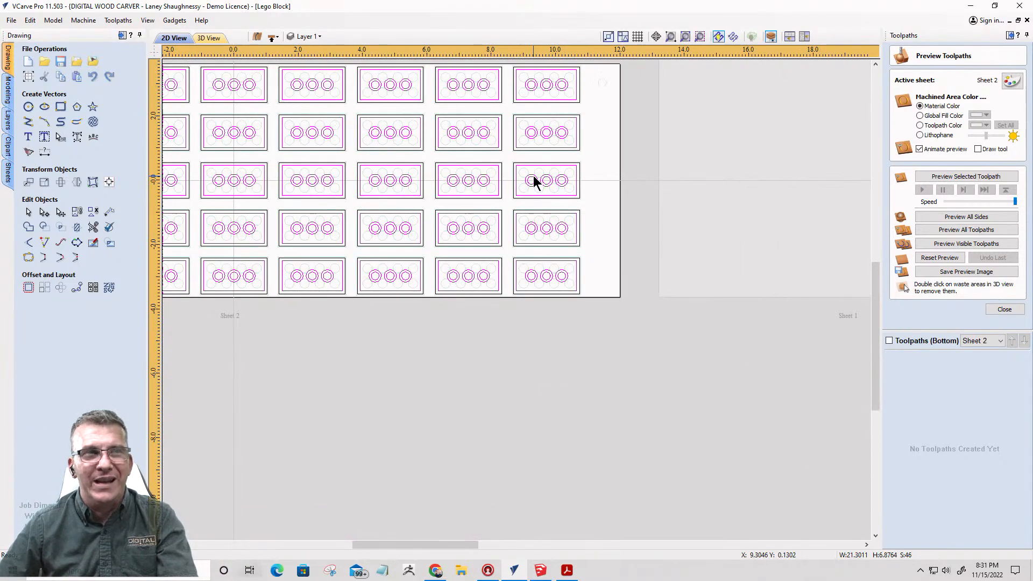
pyautogui.scroll(4, 561, 150)
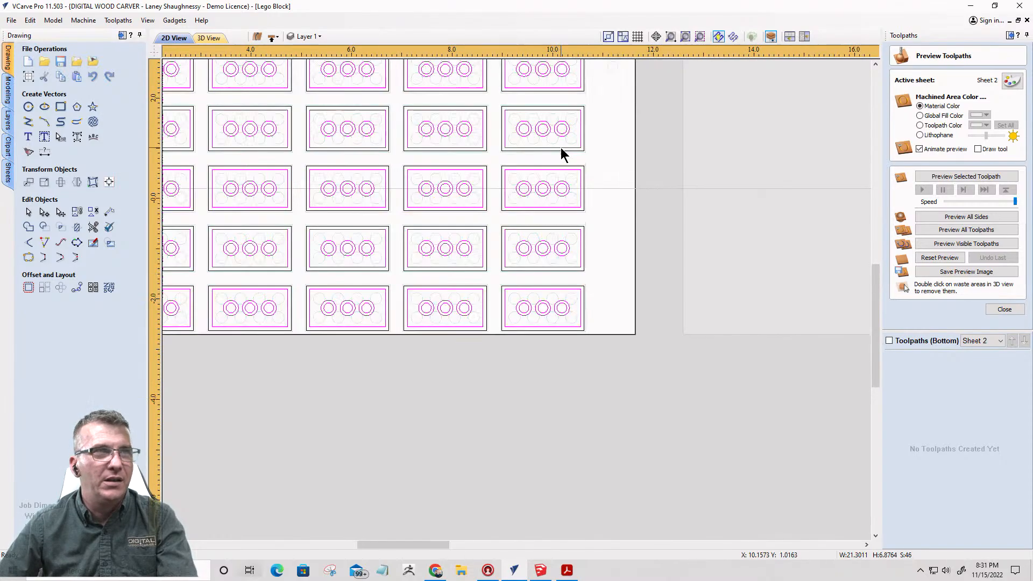
pyautogui.scroll(2, 588, 202)
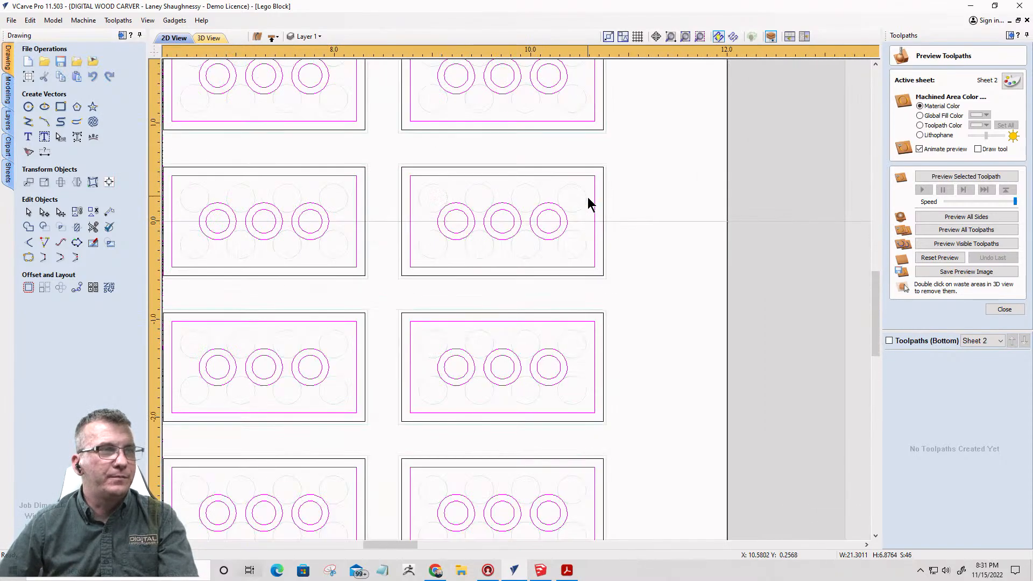
pyautogui.click(1006, 310)
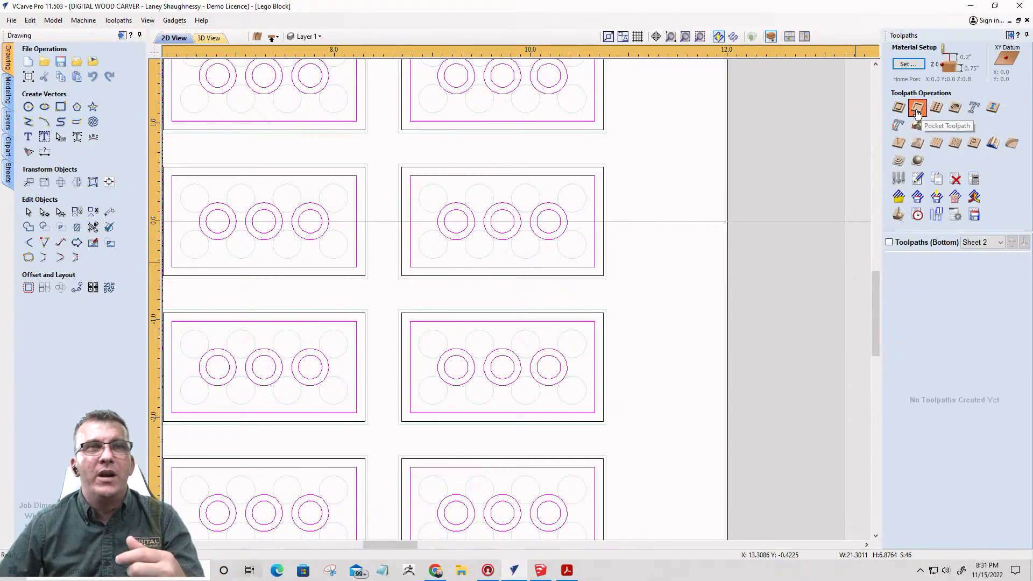
pyautogui.click(916, 112)
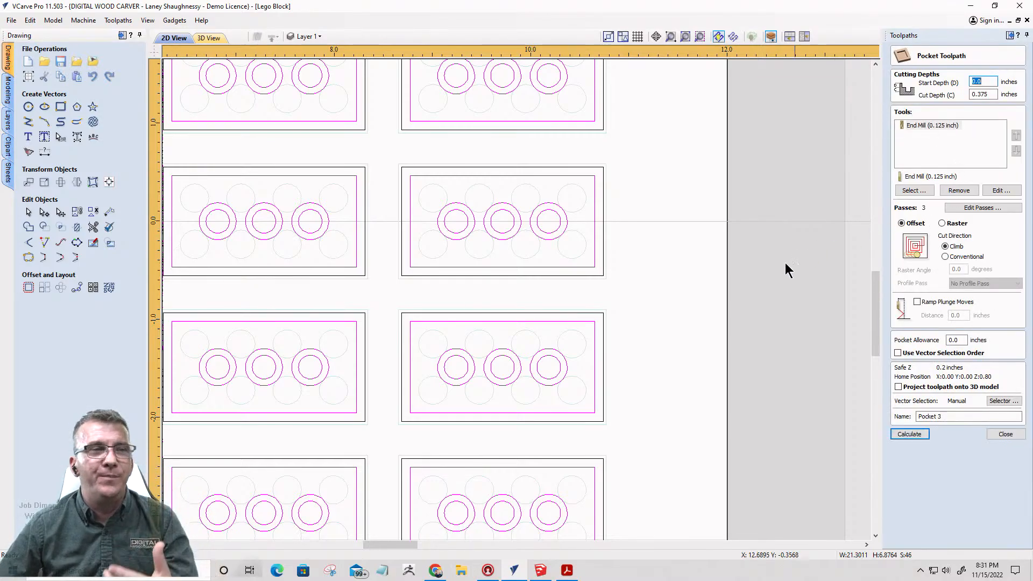
pyautogui.scroll(-5, 786, 263)
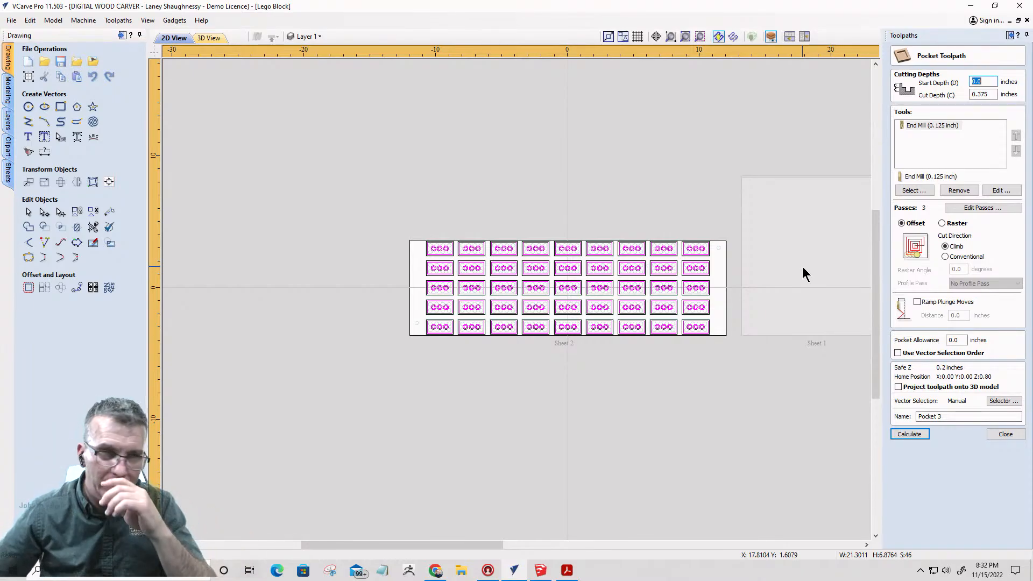
pyautogui.doubleClick(993, 95)
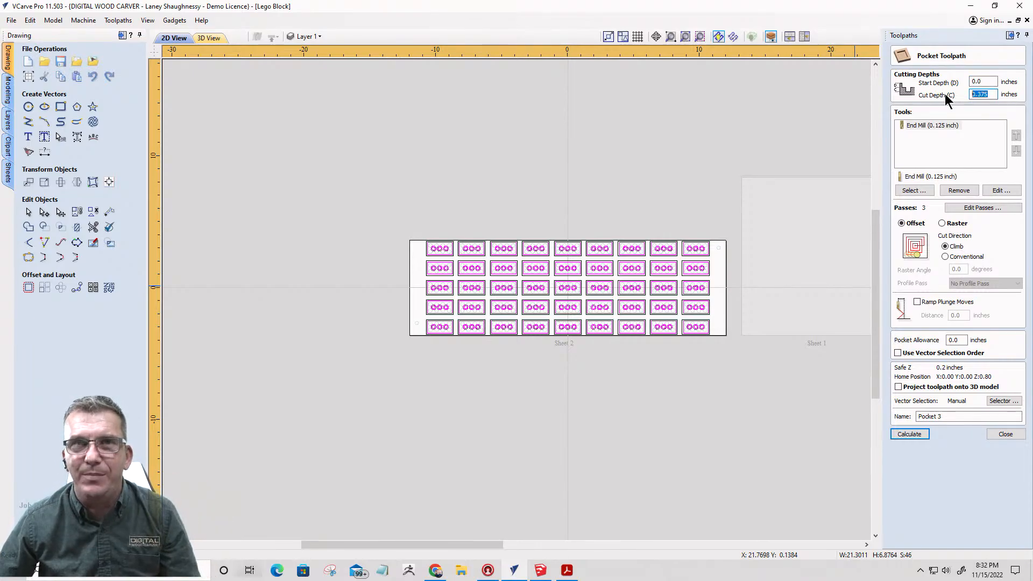
pyautogui.write('0')
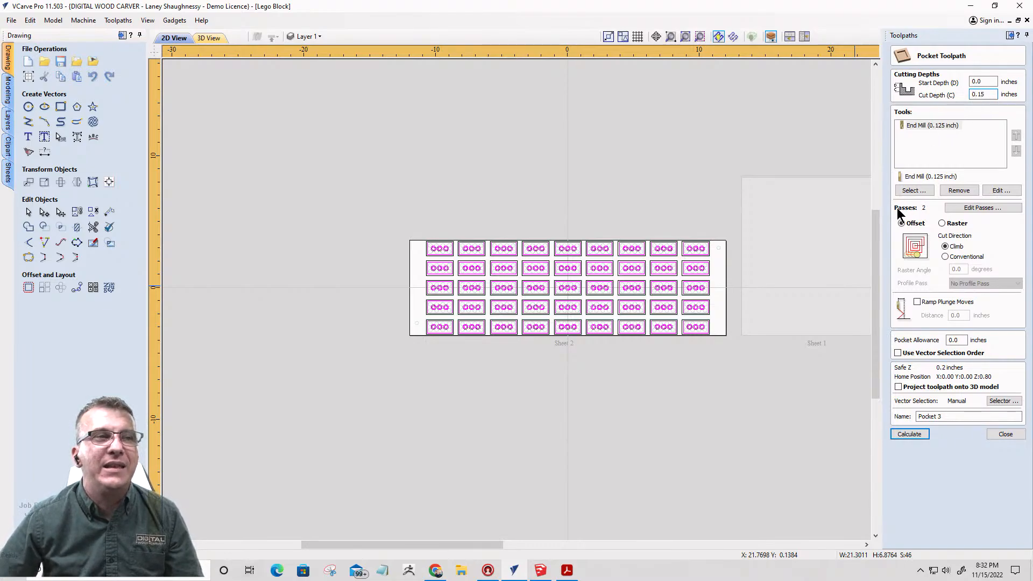
pyautogui.click(909, 435)
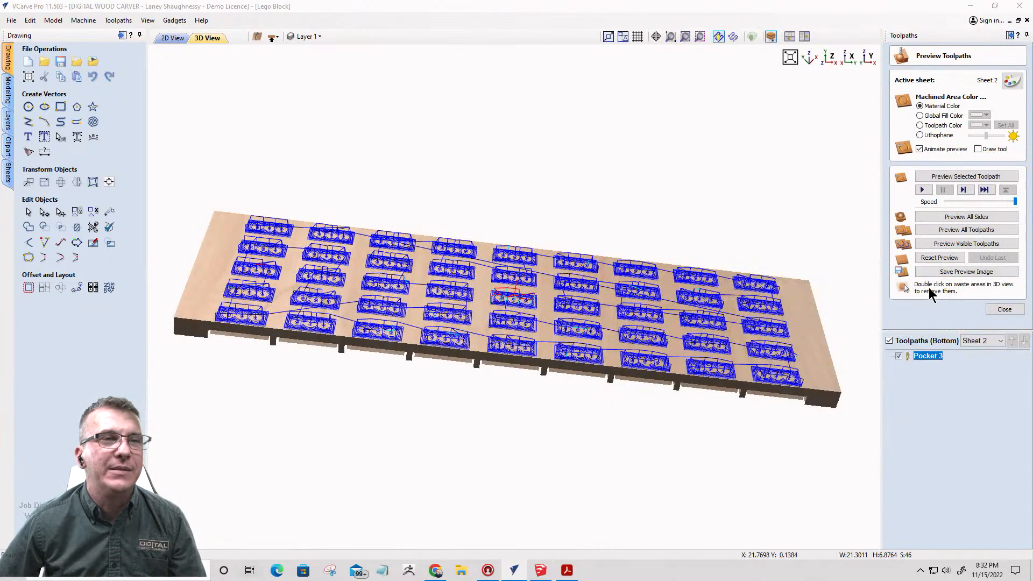
# - Preview the visible pocket toolpath in 3D and inspect the pockets around the tube circles
pyautogui.click(950, 245)
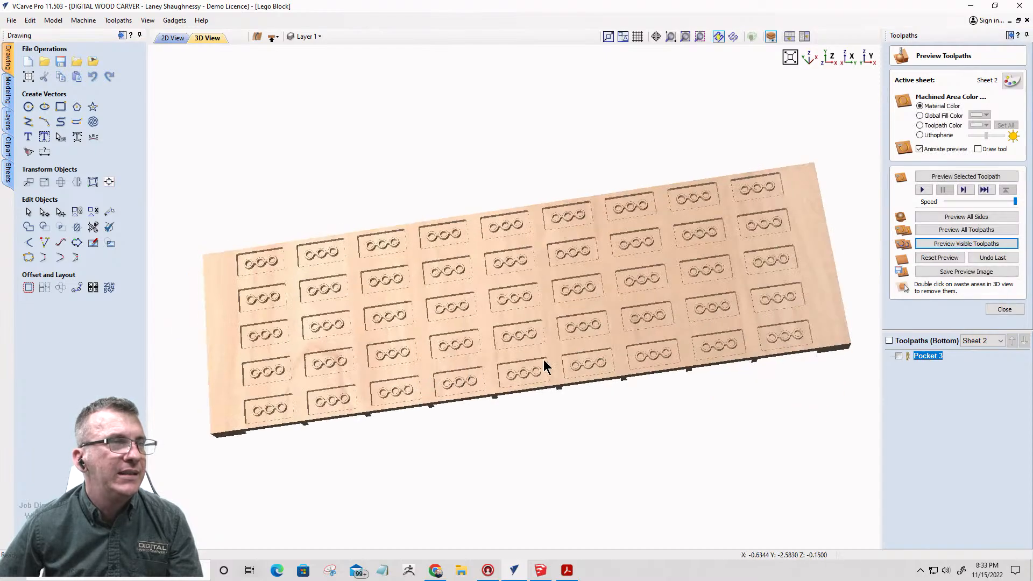
pyautogui.moveTo(544, 359); pyautogui.dragTo(263, 125)
pyautogui.scroll(5, 607, 347)
# - Calculate an outside profile toolpath 0.375 inches deep with tabs for the blocks' outer outlines on the bottom side
pyautogui.click(161, 39)
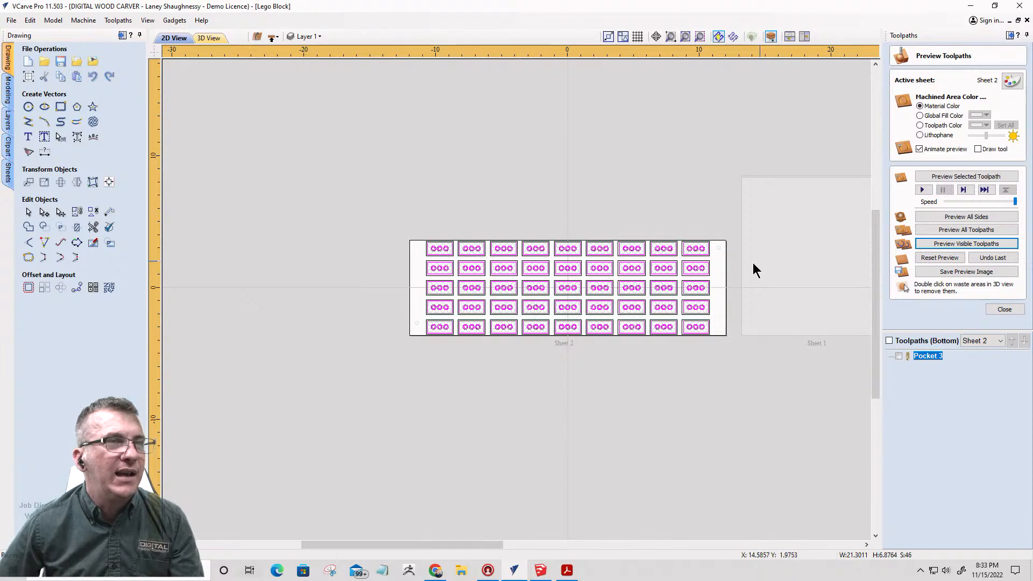
pyautogui.scroll(5, 710, 279)
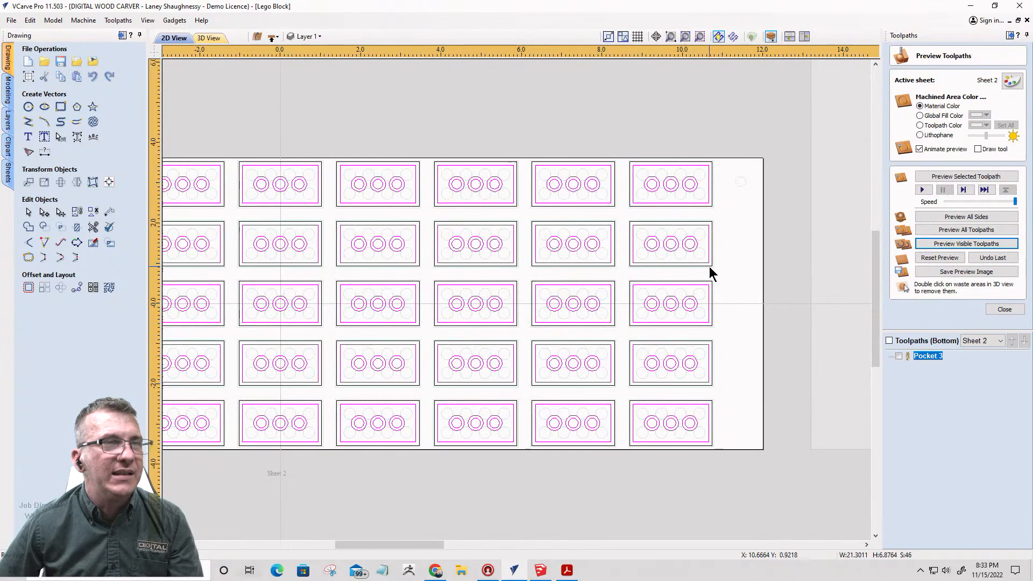
pyautogui.click(712, 265)
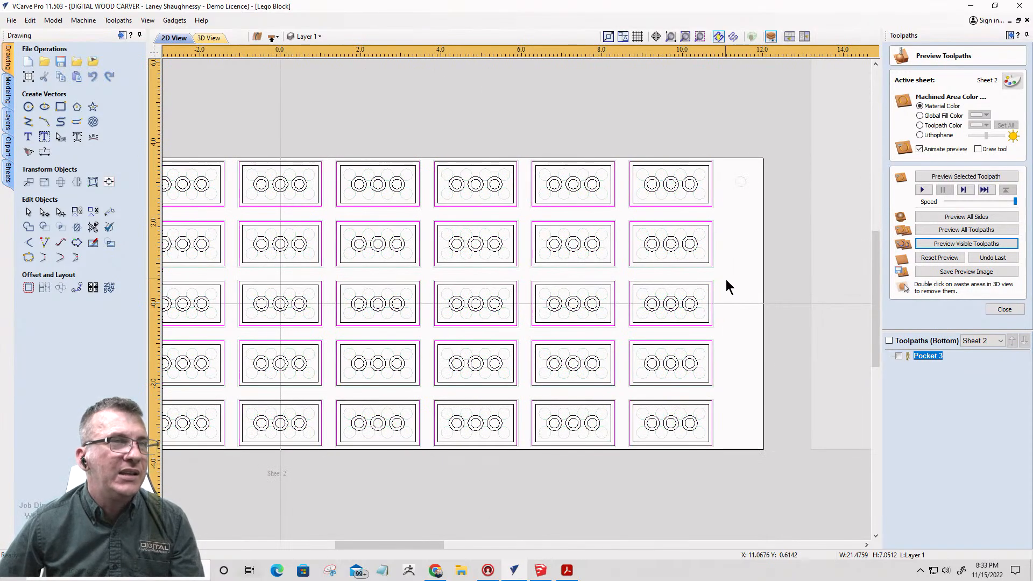
pyautogui.click(1002, 309)
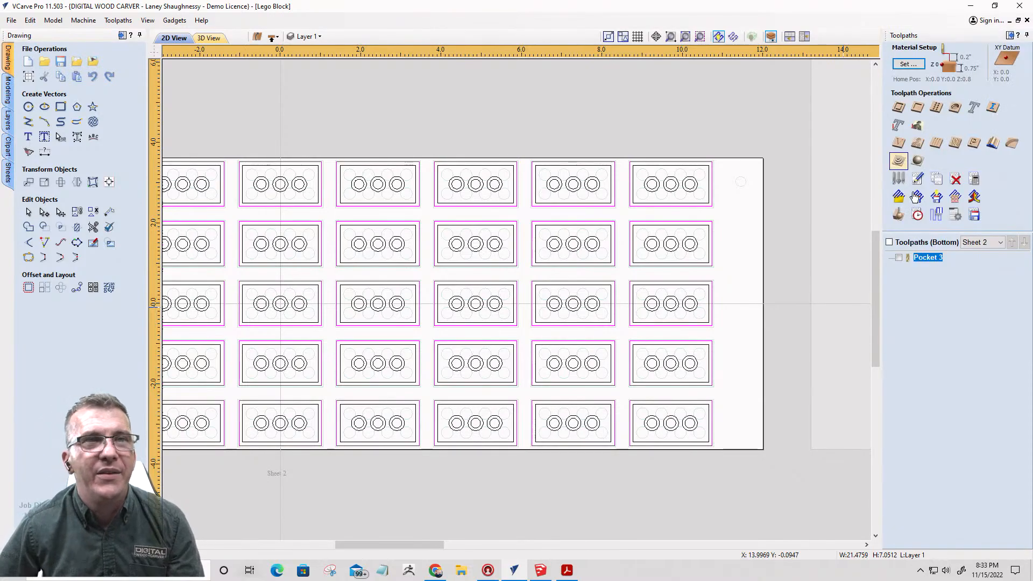
pyautogui.click(899, 108)
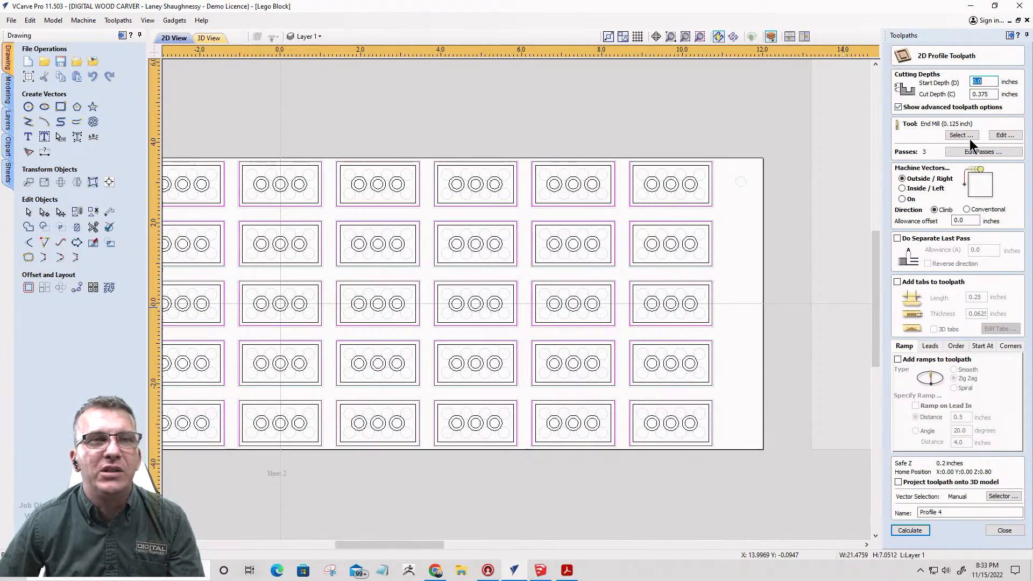
pyautogui.click(897, 282)
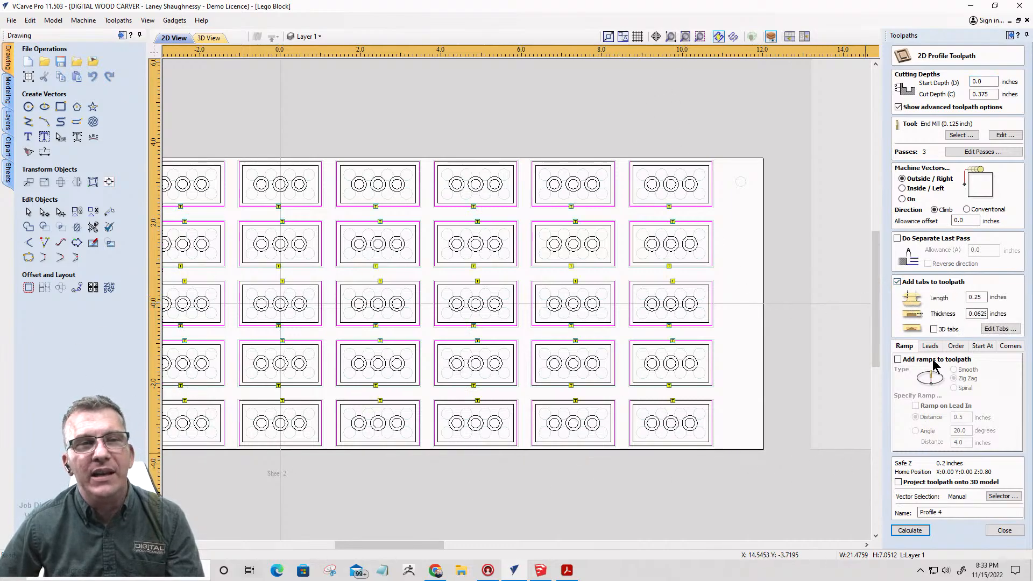
pyautogui.click(910, 530)
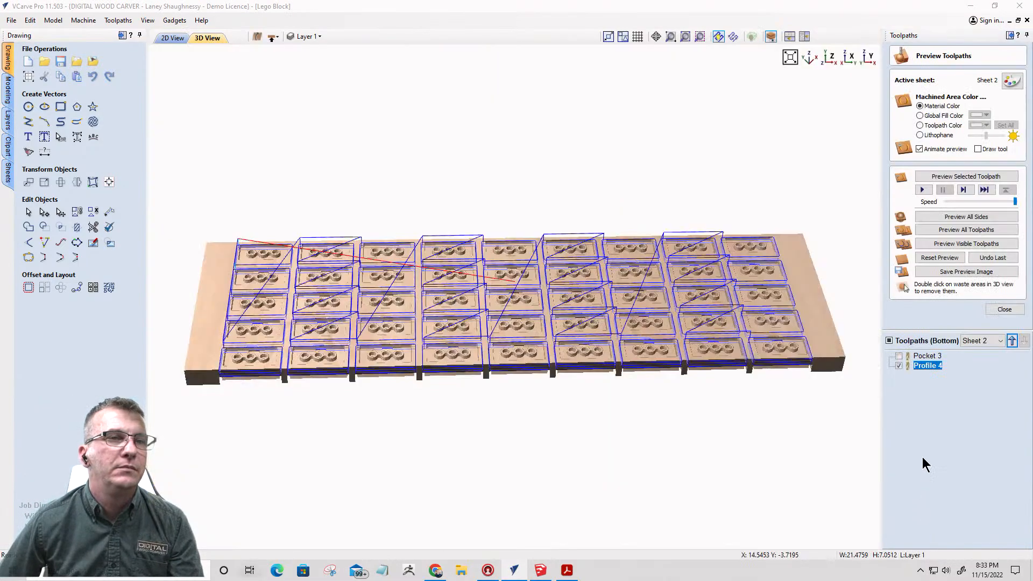
# - Preview the visible bottom-side profile toolpath in 3D and inspect the tabs and cut depth between the blocks
pyautogui.click(942, 246)
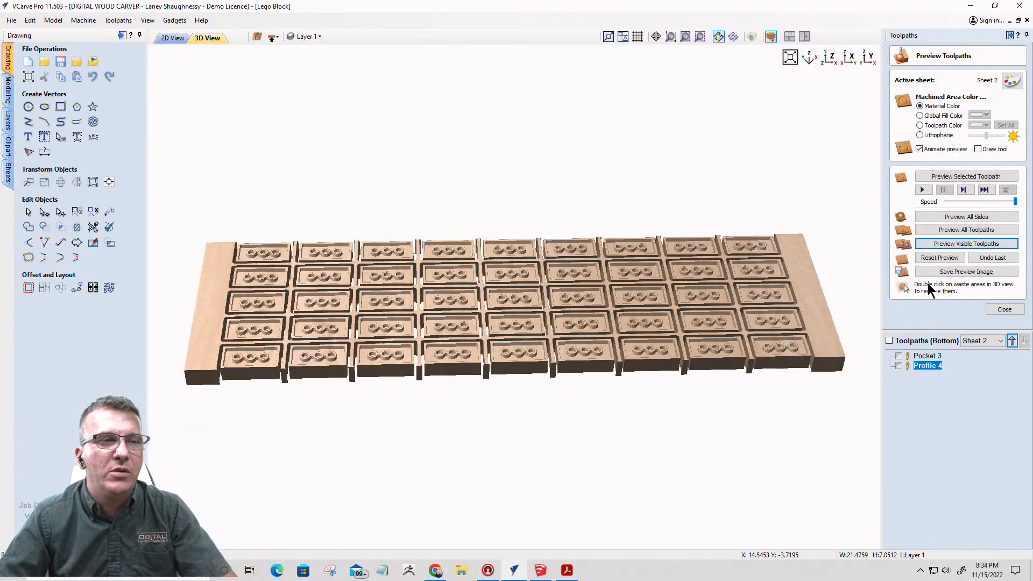
pyautogui.scroll(-2, 657, 296)
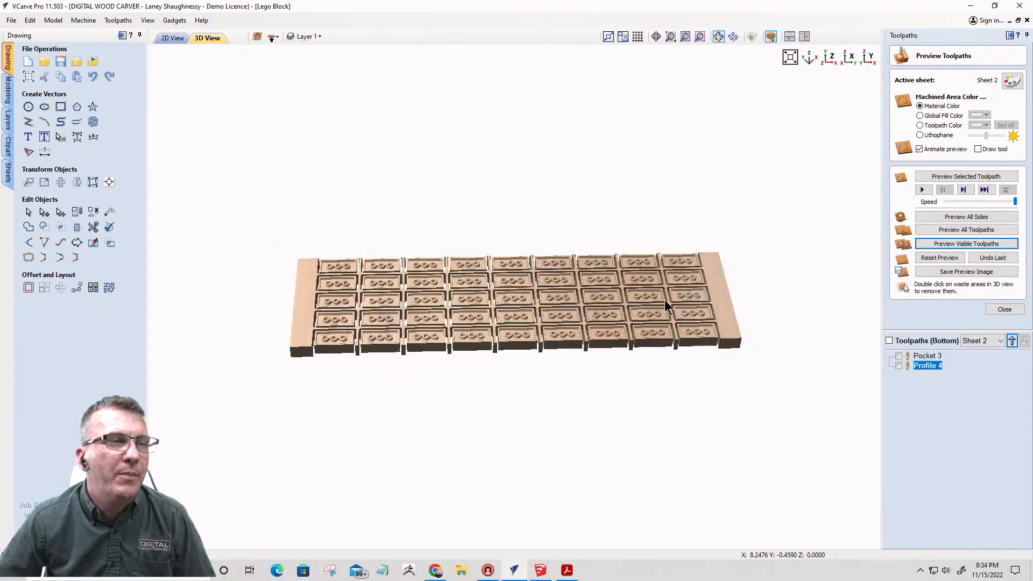
pyautogui.moveTo(669, 300); pyautogui.dragTo(587, 405)
pyautogui.scroll(8, 588, 406)
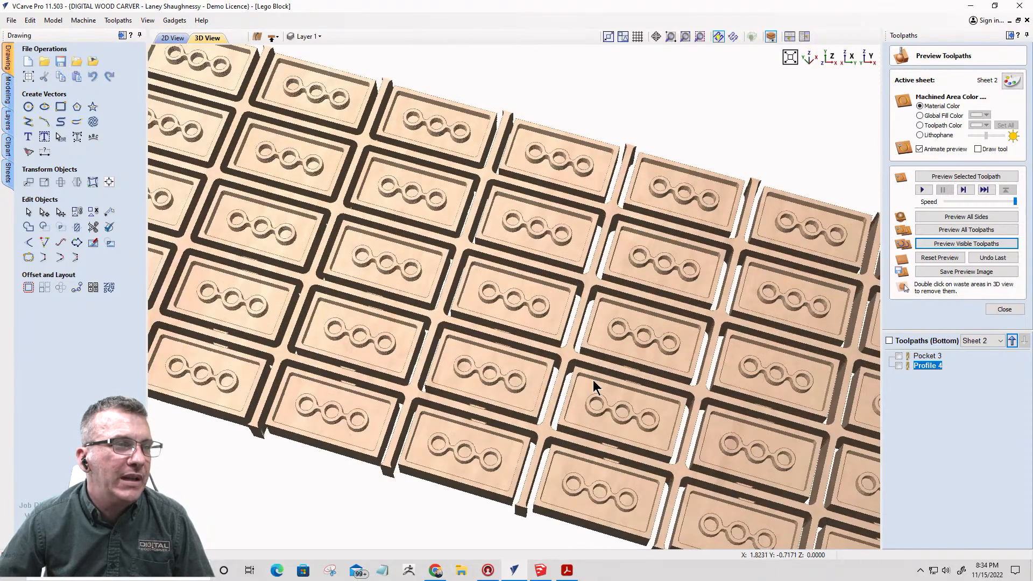
pyautogui.scroll(6, 624, 484)
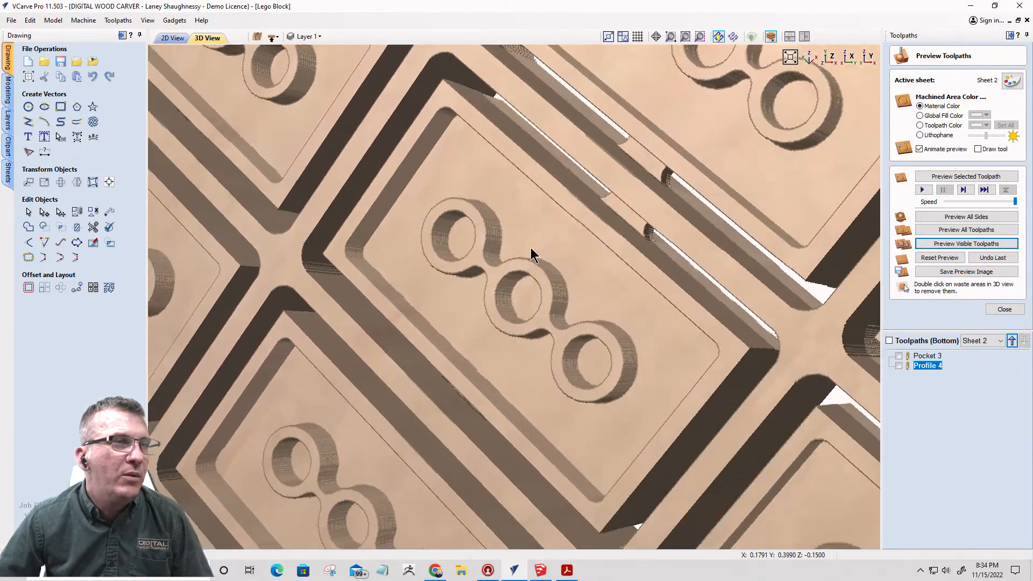
pyautogui.moveTo(531, 247); pyautogui.dragTo(399, 192)
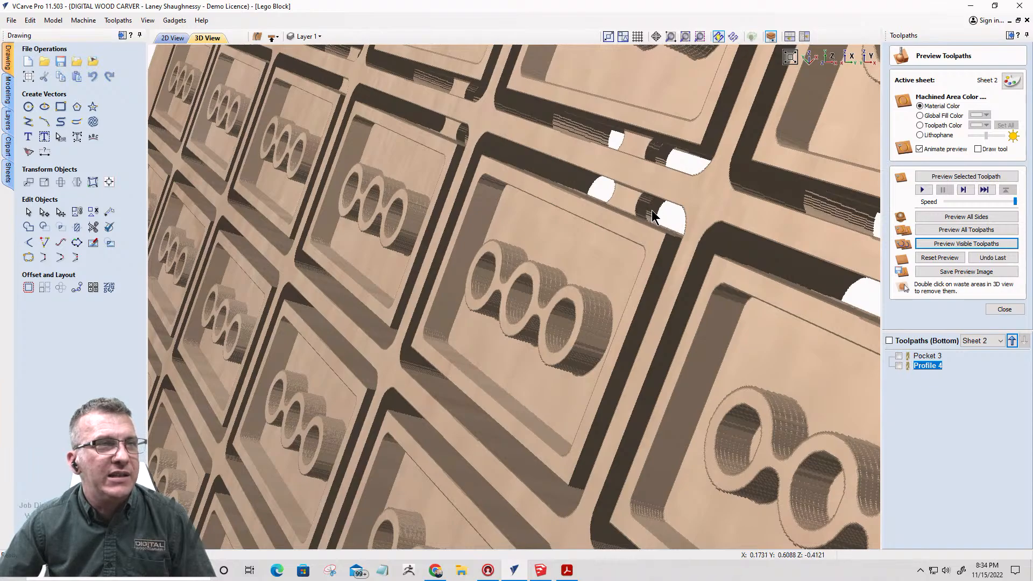
pyautogui.moveTo(624, 215); pyautogui.dragTo(409, 448)
pyautogui.moveTo(428, 380); pyautogui.dragTo(542, 345)
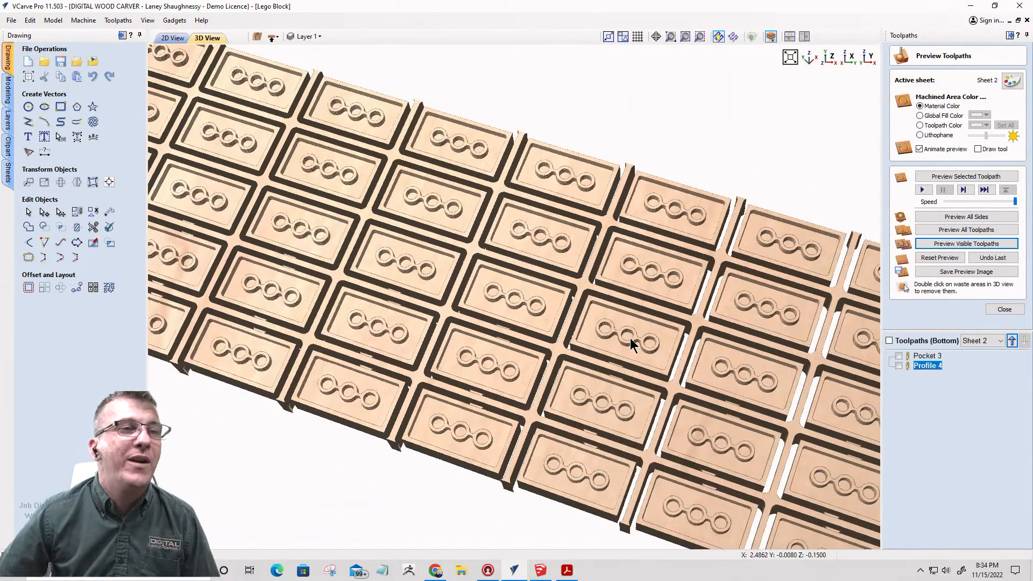
# - Turn off the tabs in the bottom-side Profile 4 toolpath and recalculate it
pyautogui.doubleClick(927, 367)
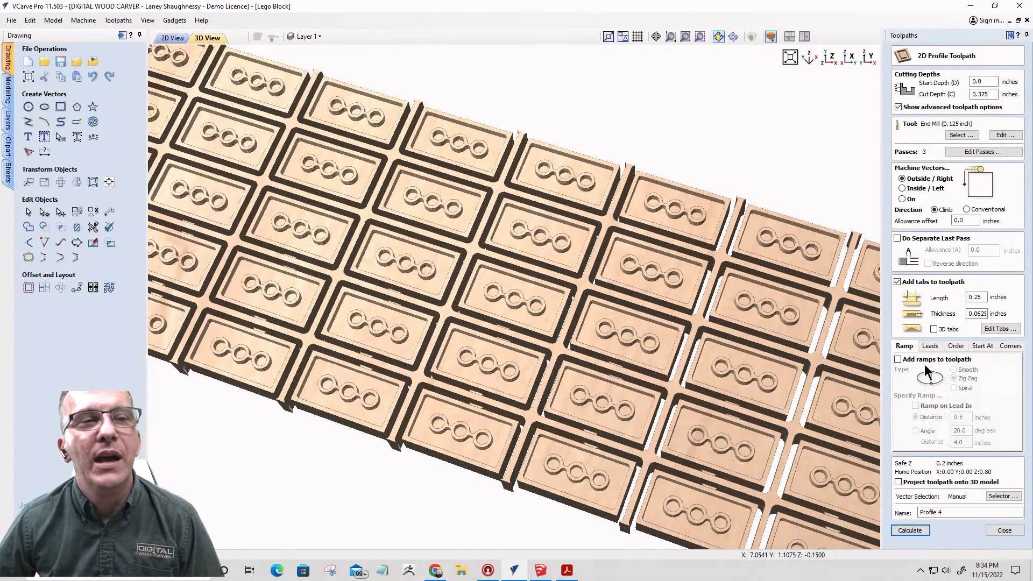
pyautogui.click(1004, 531)
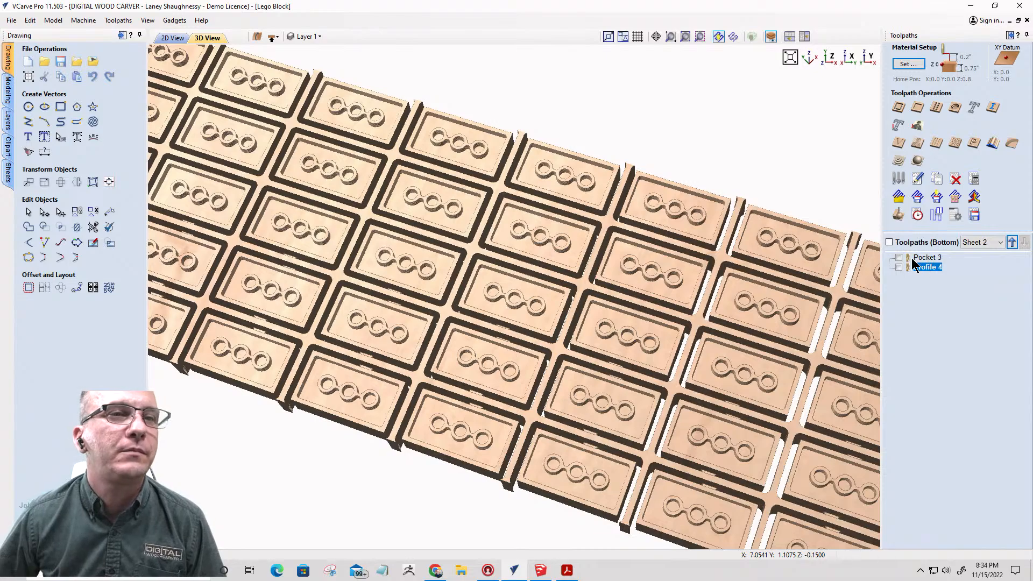
pyautogui.click(898, 268)
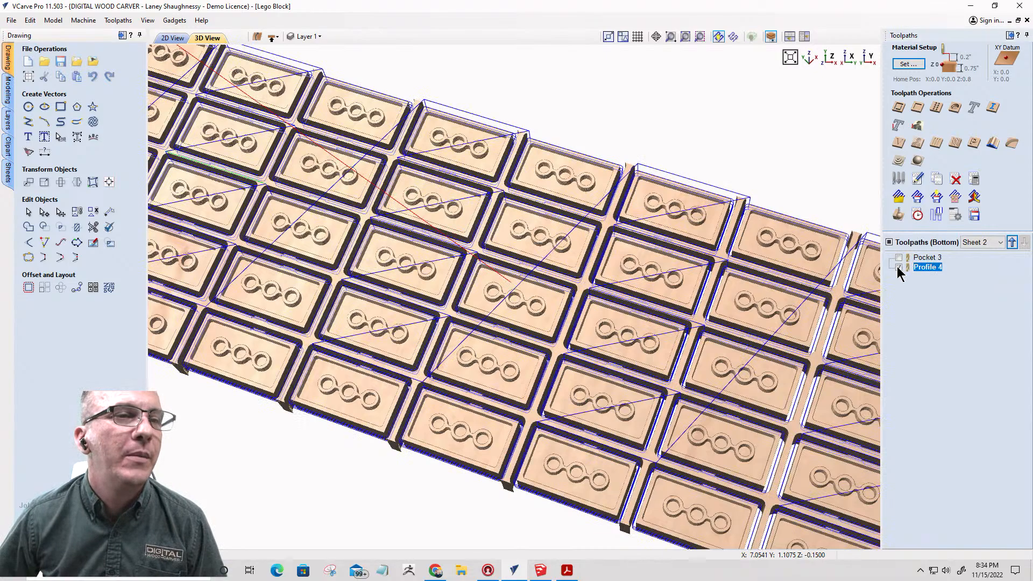
pyautogui.doubleClick(911, 267)
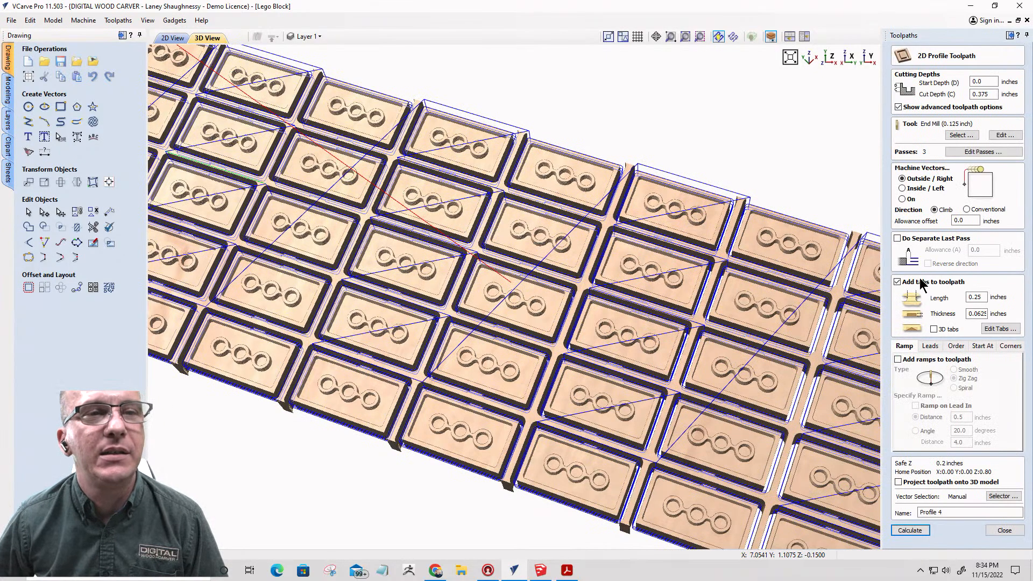
pyautogui.click(897, 282)
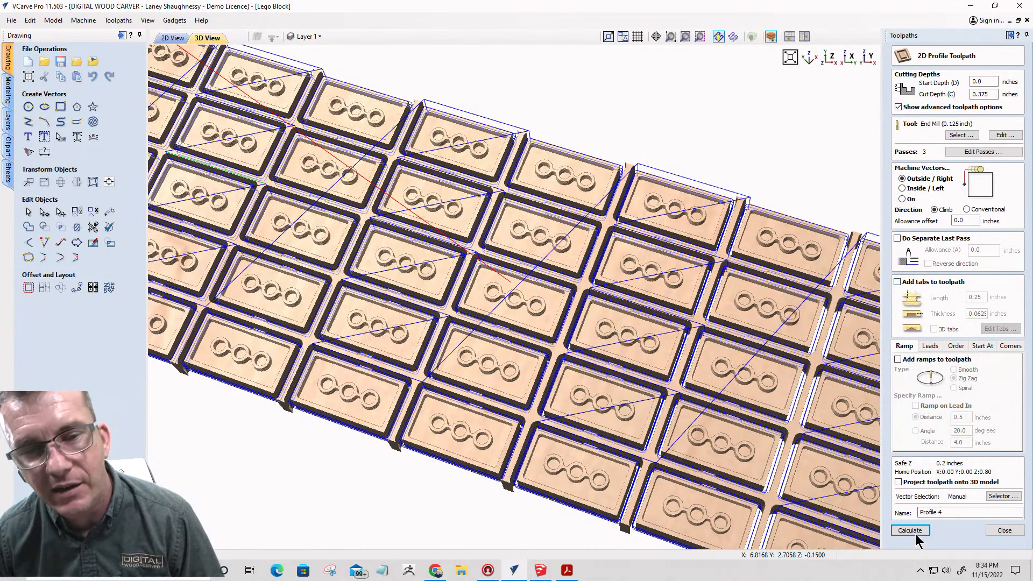
pyautogui.click(910, 530)
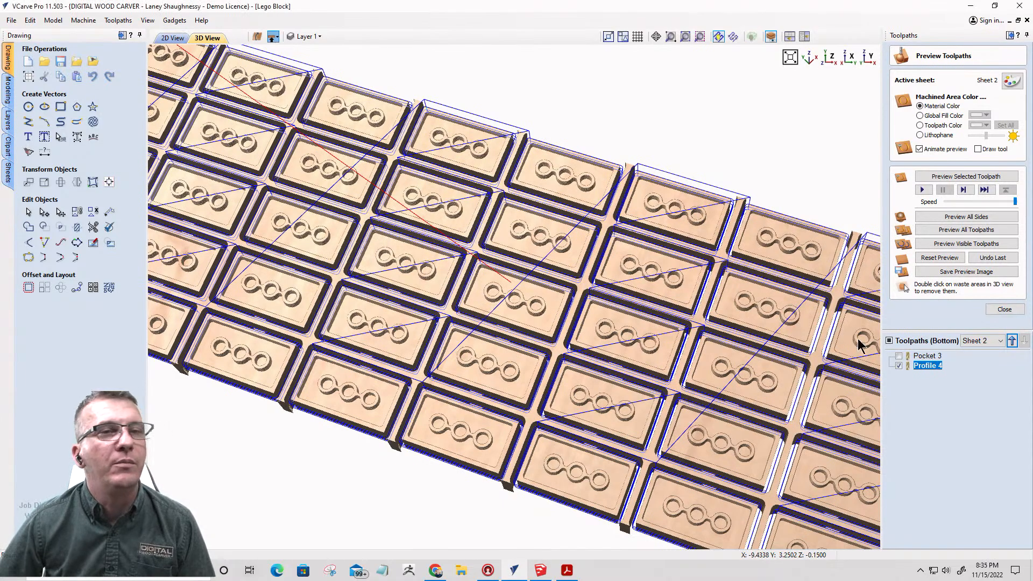
# - Preview the recalculated bottom-side profile and the top side's Profile 3 toolpath in 3D
pyautogui.click(966, 245)
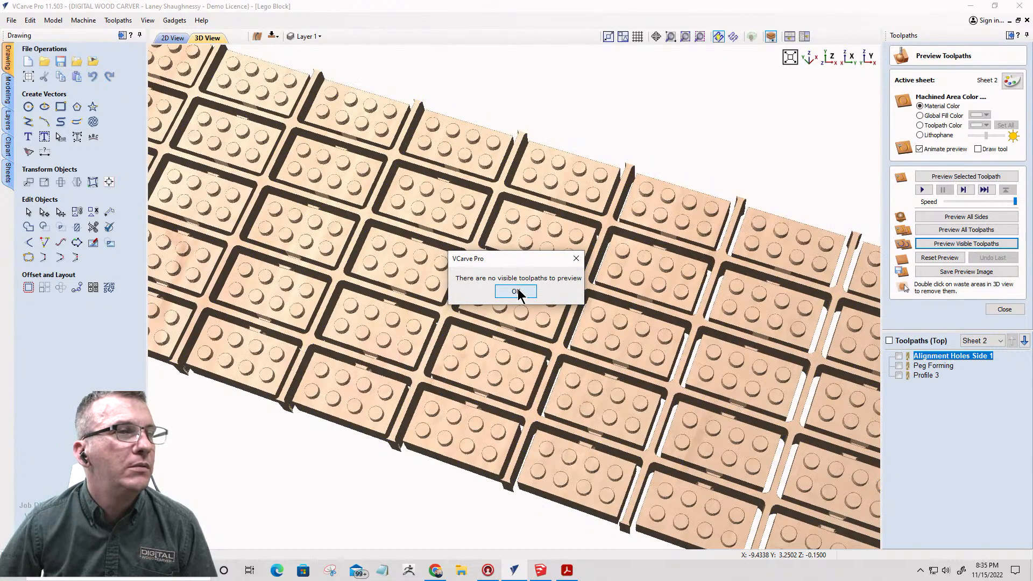
pyautogui.click(516, 291)
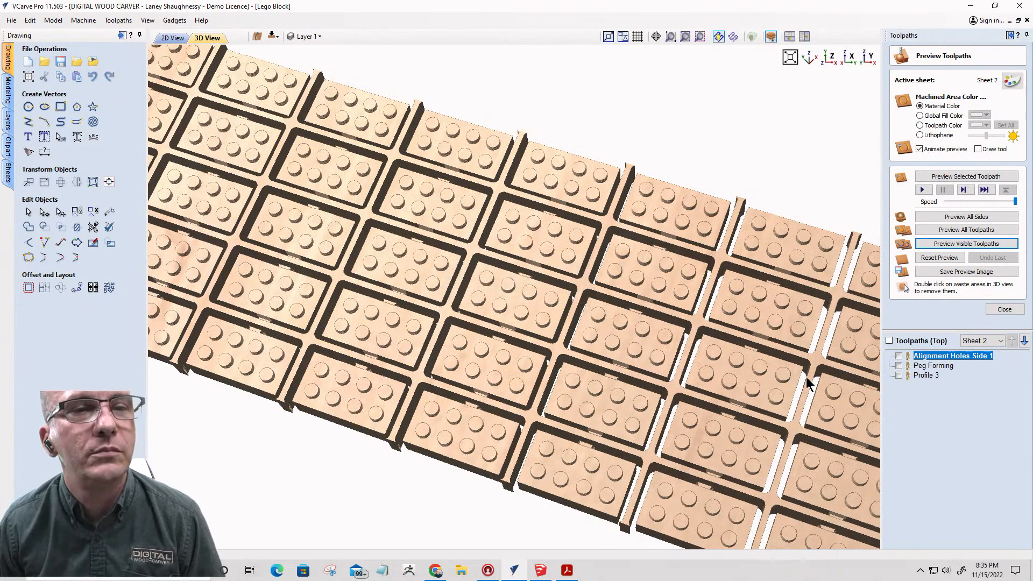
pyautogui.click(921, 375)
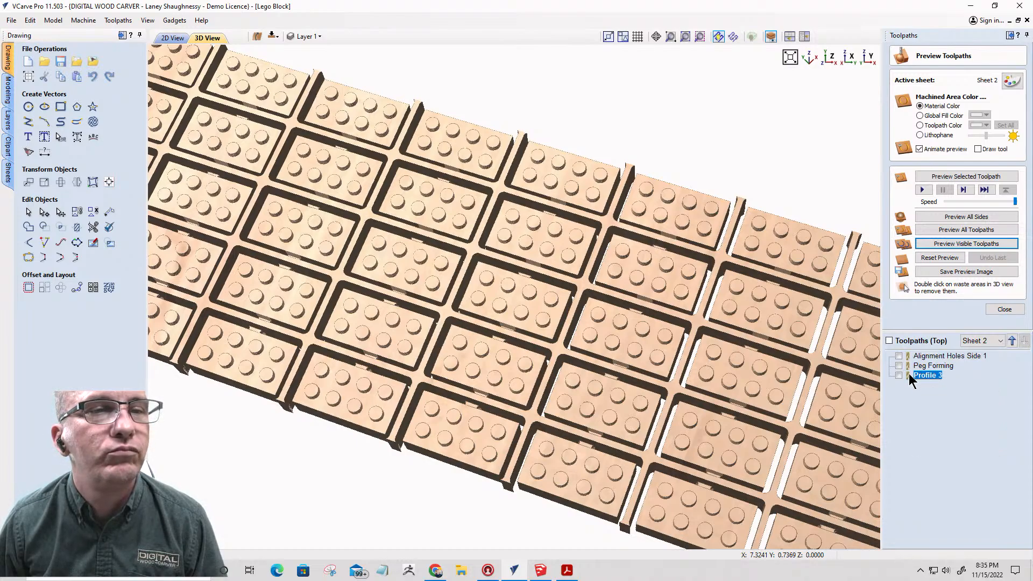
pyautogui.click(899, 375)
pyautogui.click(943, 245)
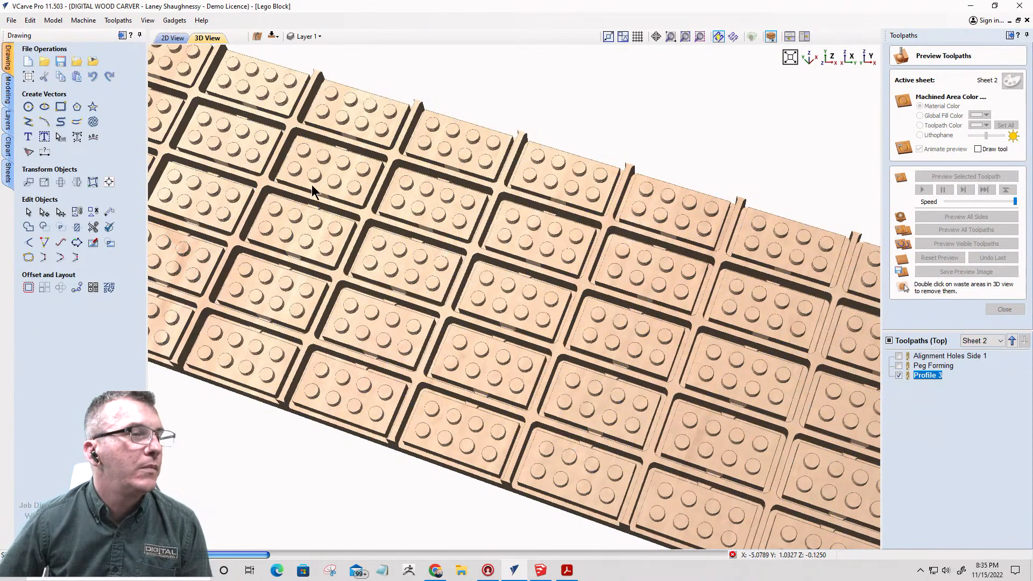
# - Return to the bottom side and recalculate Profile 4 with its tabs disabled
pyautogui.click(272, 37)
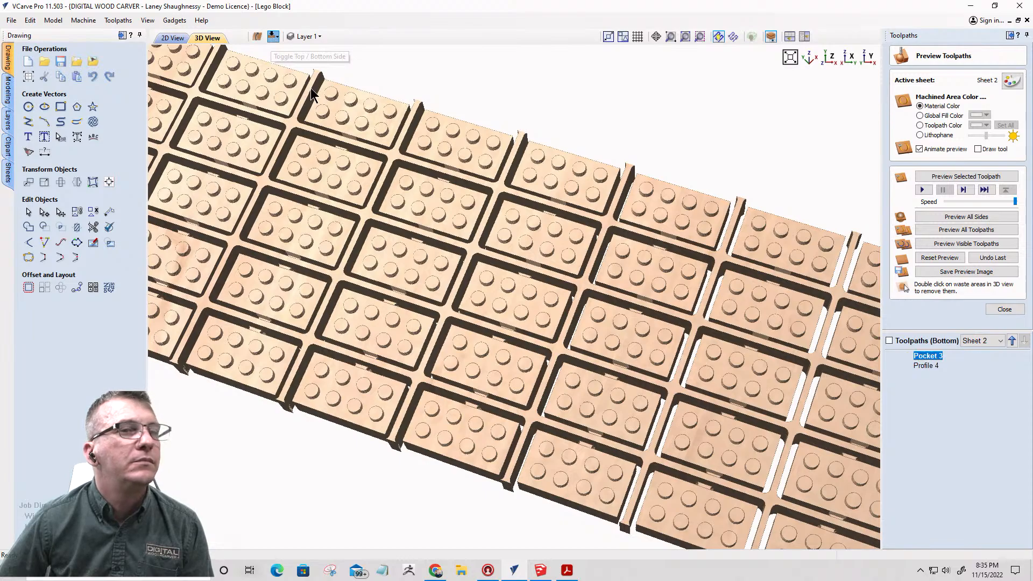
pyautogui.doubleClick(924, 366)
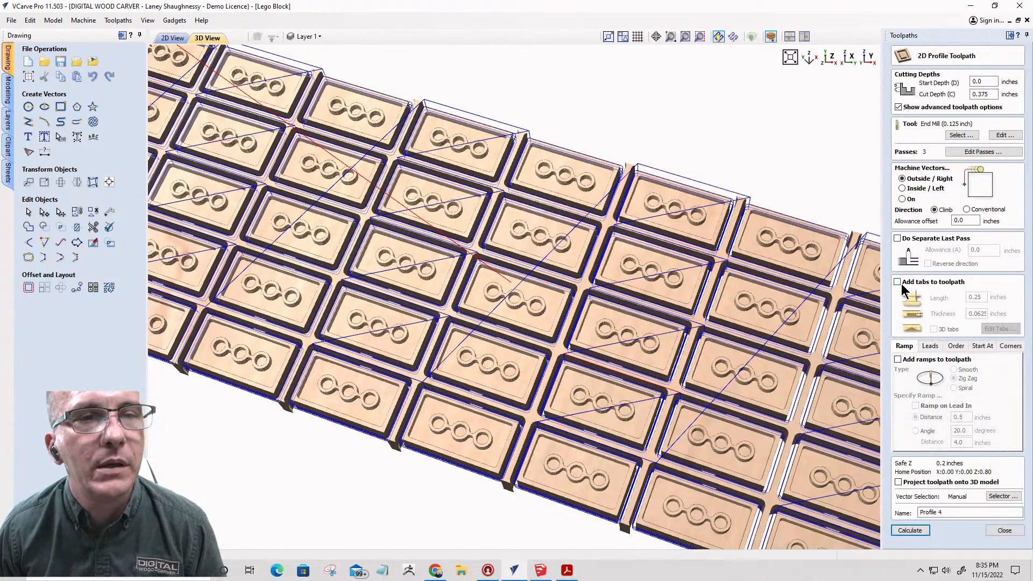
pyautogui.click(914, 530)
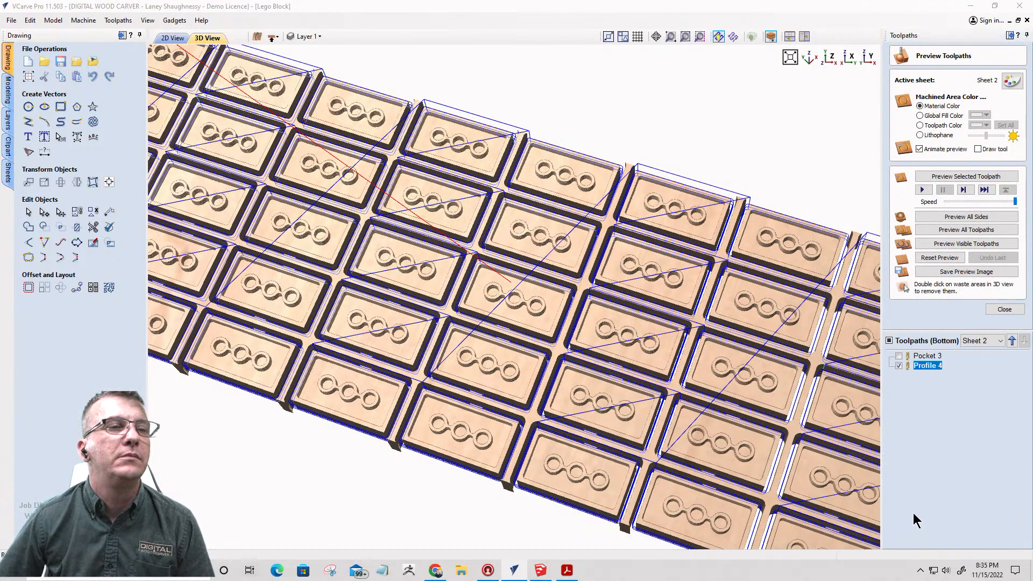
# - Reset the 3D preview and simulate the bottom-side Pocket 3 and Profile 4 toolpaths again
pyautogui.click(939, 257)
pyautogui.click(898, 365)
pyautogui.click(899, 355)
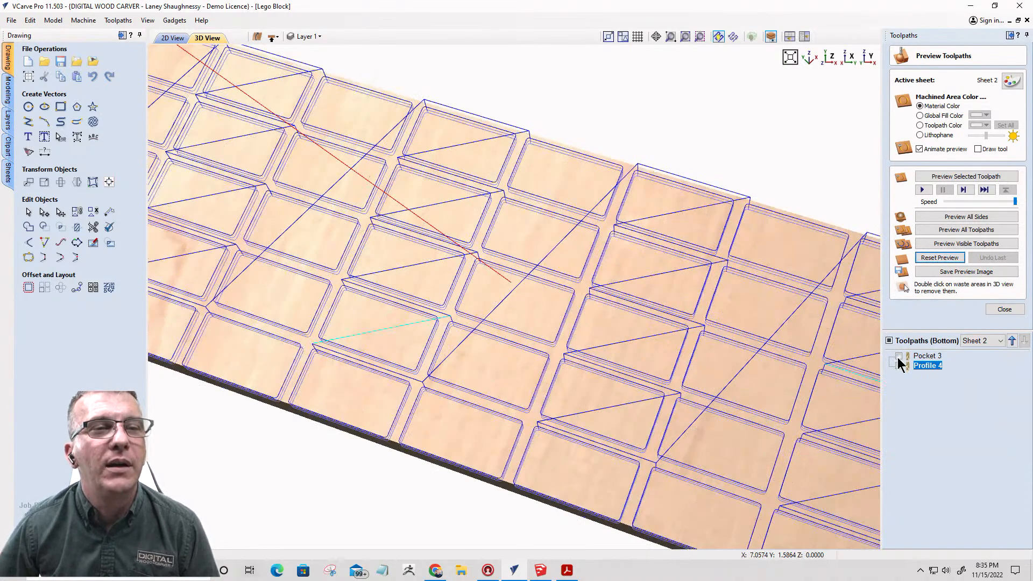
pyautogui.click(950, 244)
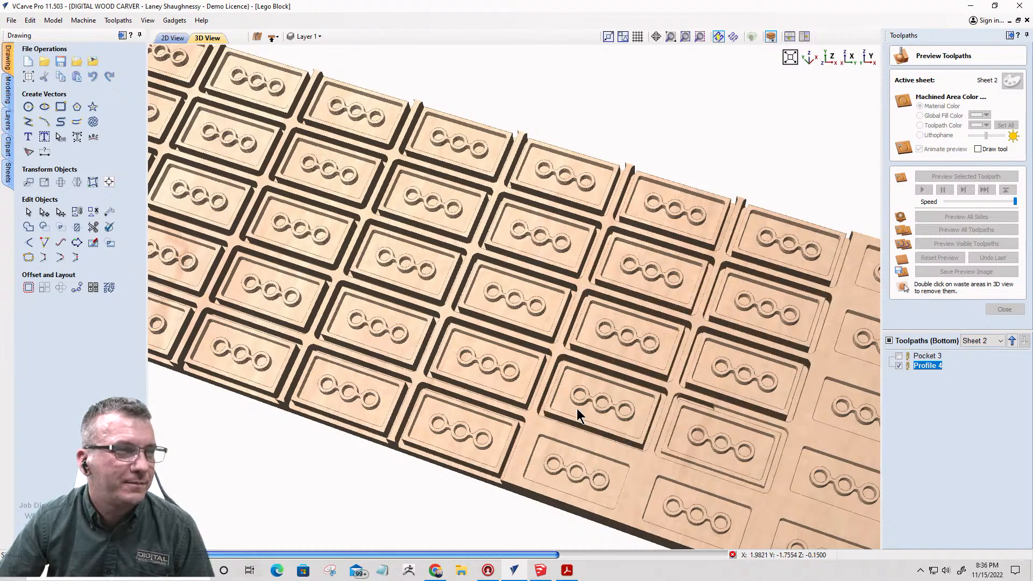
# - Switch to the top side and recalculate the Profile 3 toolpath without tabs
pyautogui.click(271, 37)
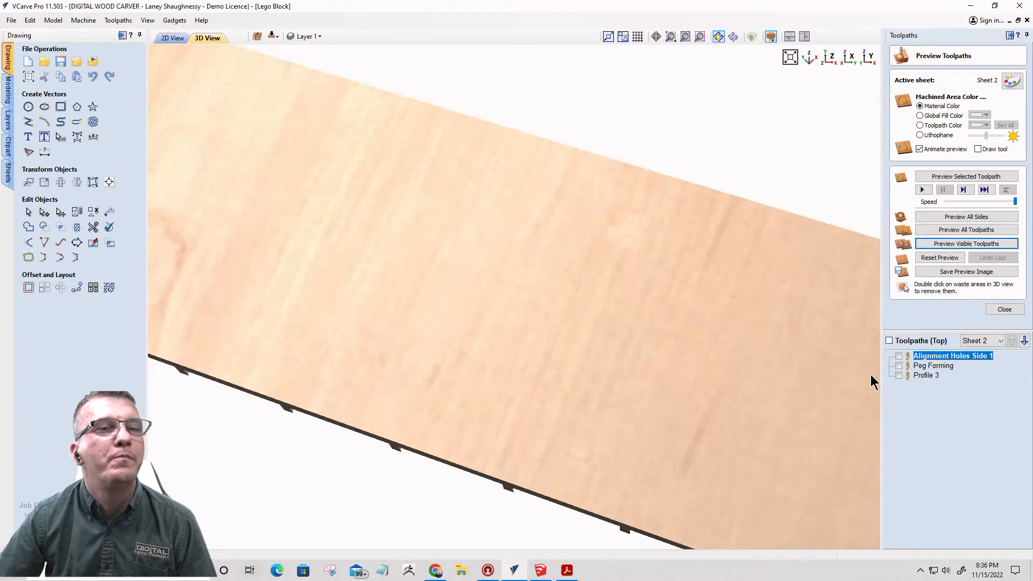
pyautogui.click(924, 376)
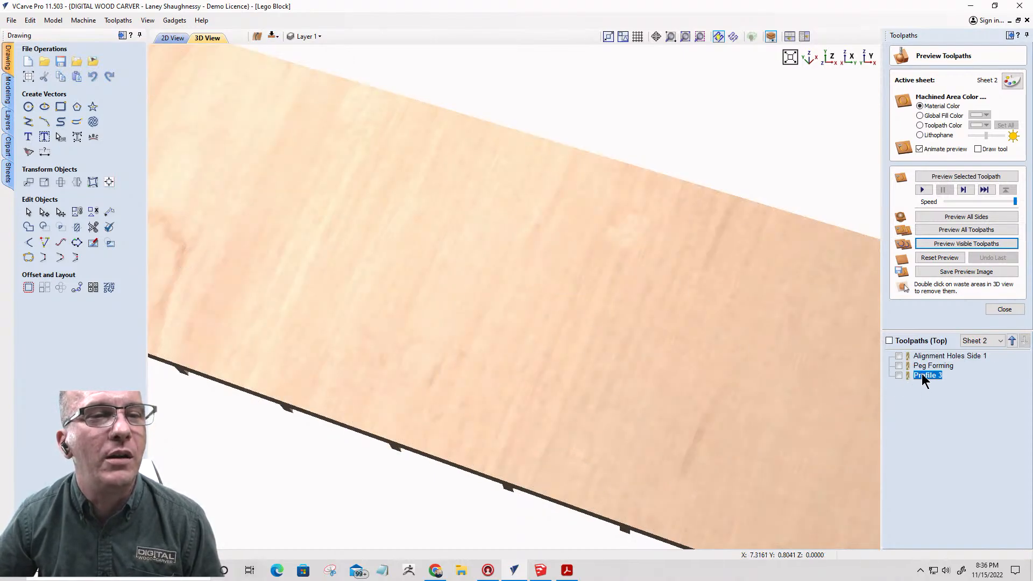
pyautogui.doubleClick(924, 375)
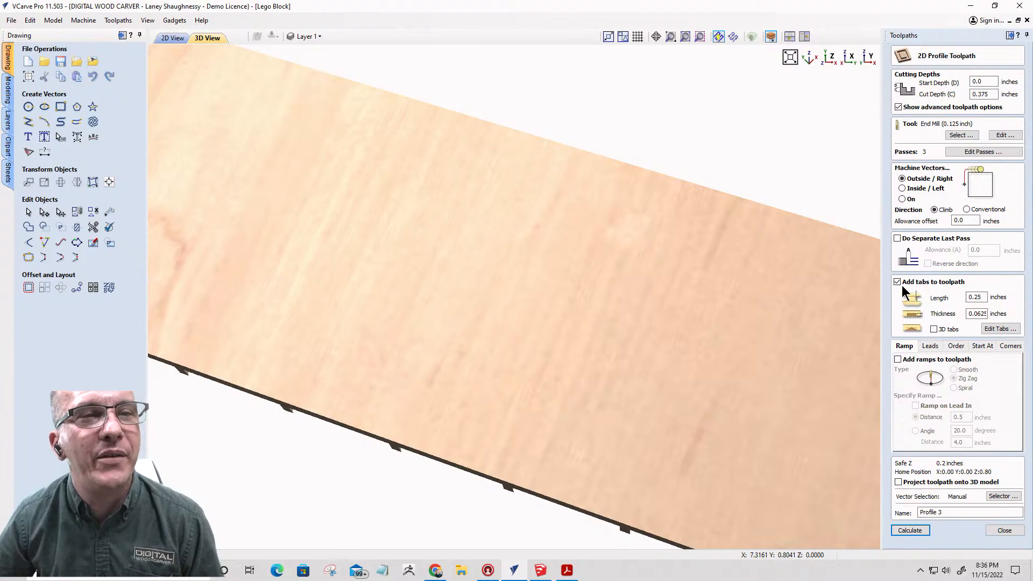
pyautogui.click(909, 531)
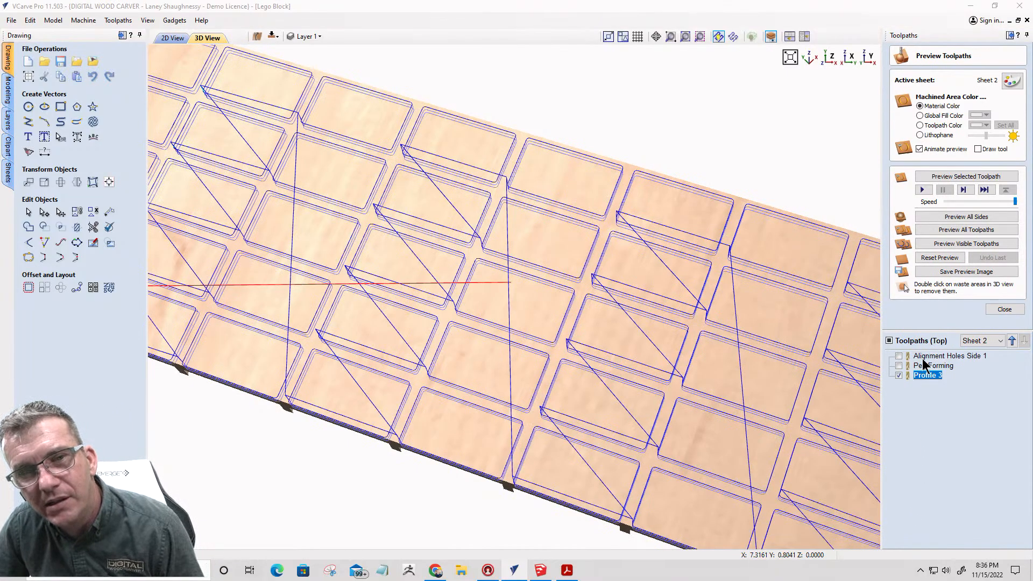
# - Preview all top-side toolpaths, remove the waste material around the blocks, and inspect the separated blocks in 3D
pyautogui.click(952, 231)
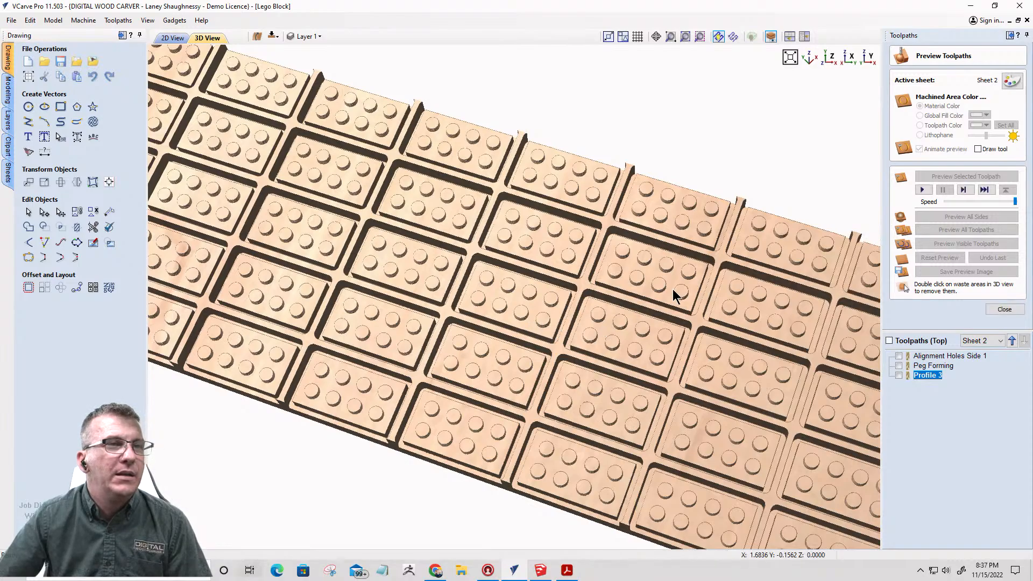
pyautogui.doubleClick(696, 318)
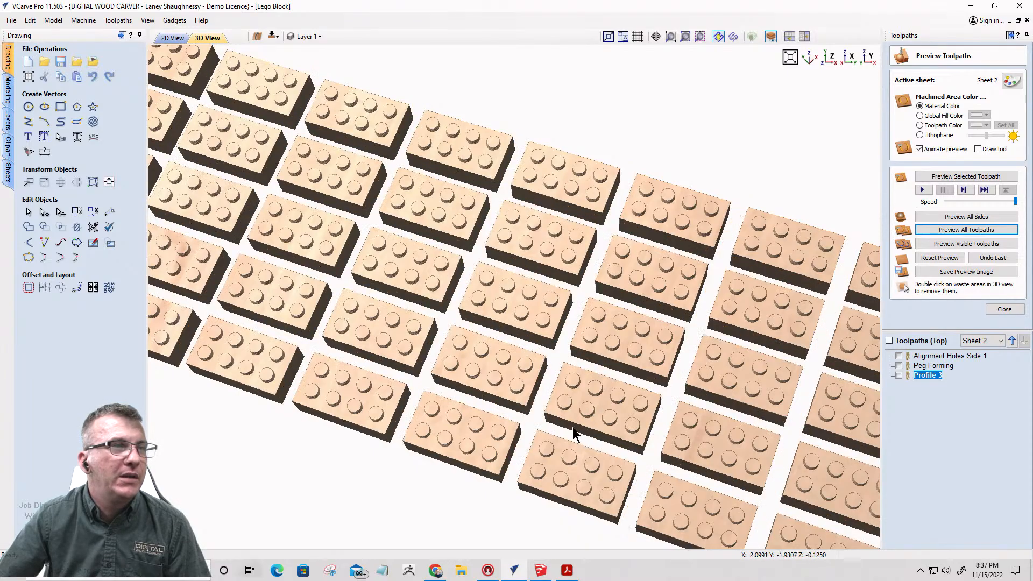
pyautogui.moveTo(572, 429); pyautogui.dragTo(474, 411)
pyautogui.moveTo(383, 258); pyautogui.dragTo(452, 281)
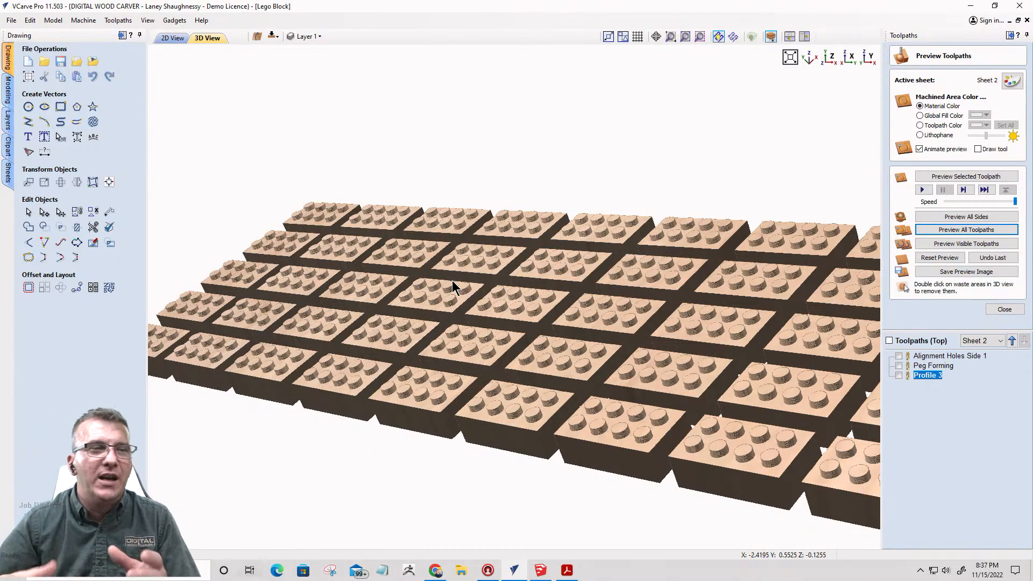
# - Examine the separated Lego blocks from the side and above in the 3D preview, and finish previewing
pyautogui.moveTo(618, 379); pyautogui.dragTo(499, 346)
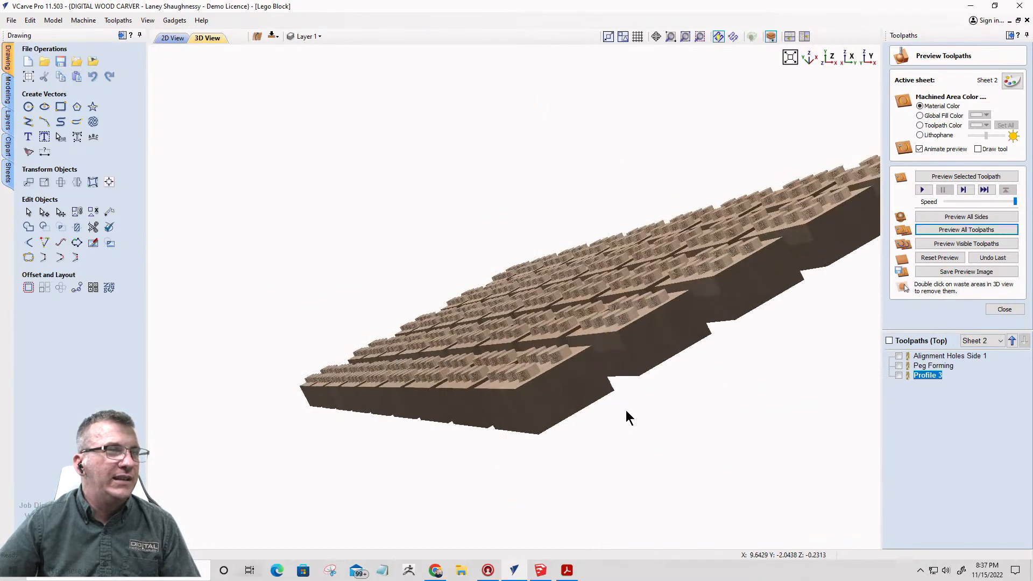
pyautogui.moveTo(626, 410); pyautogui.dragTo(492, 224)
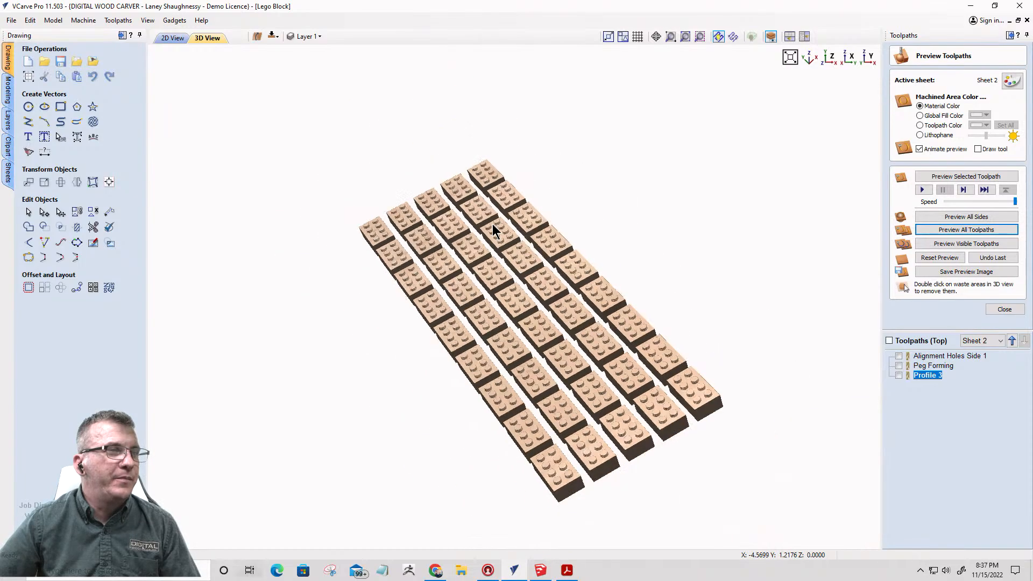
pyautogui.moveTo(484, 344); pyautogui.dragTo(658, 326)
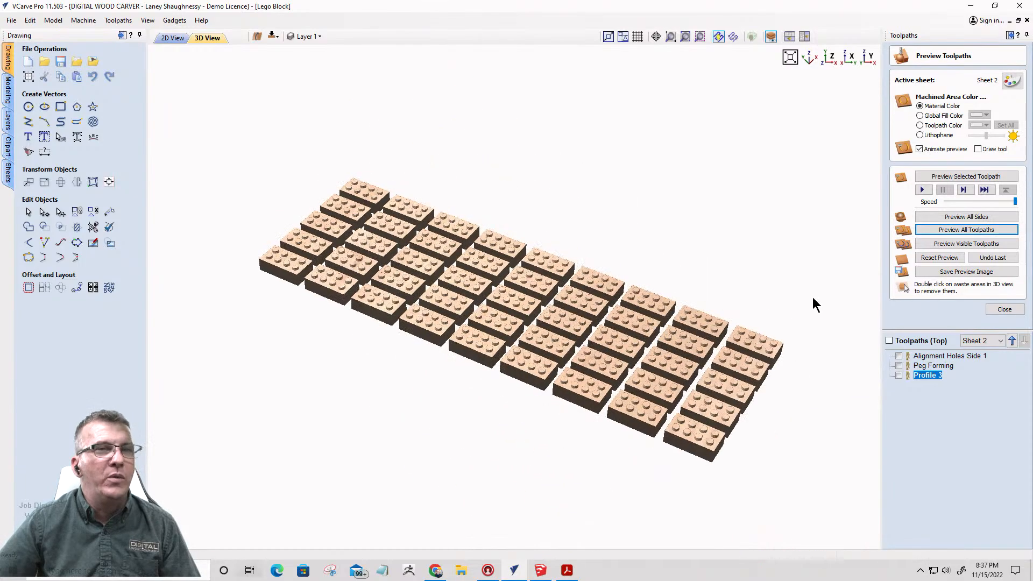
pyautogui.click(1005, 309)
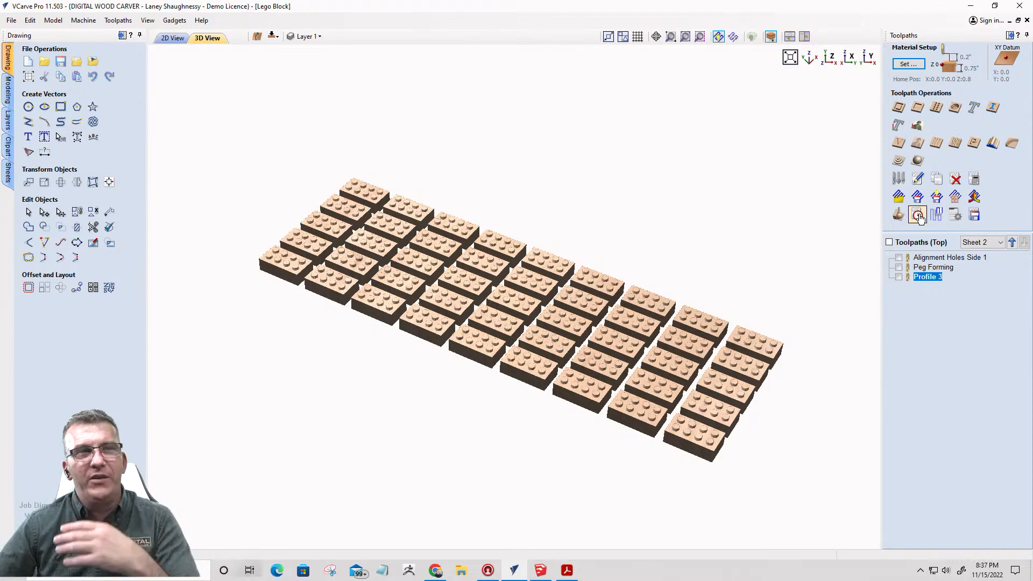
# - Review the machining time estimates for the top-side toolpaths and examine all of their cutting paths in 3D
pyautogui.click(918, 215)
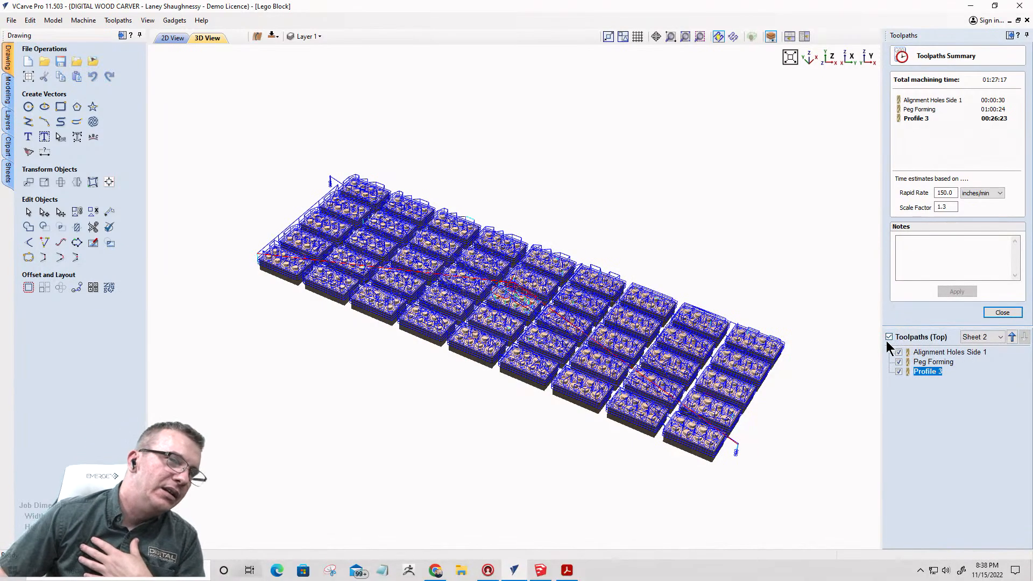
pyautogui.moveTo(508, 334); pyautogui.dragTo(600, 56)
pyautogui.moveTo(489, 165); pyautogui.dragTo(535, 381)
pyautogui.click(1001, 314)
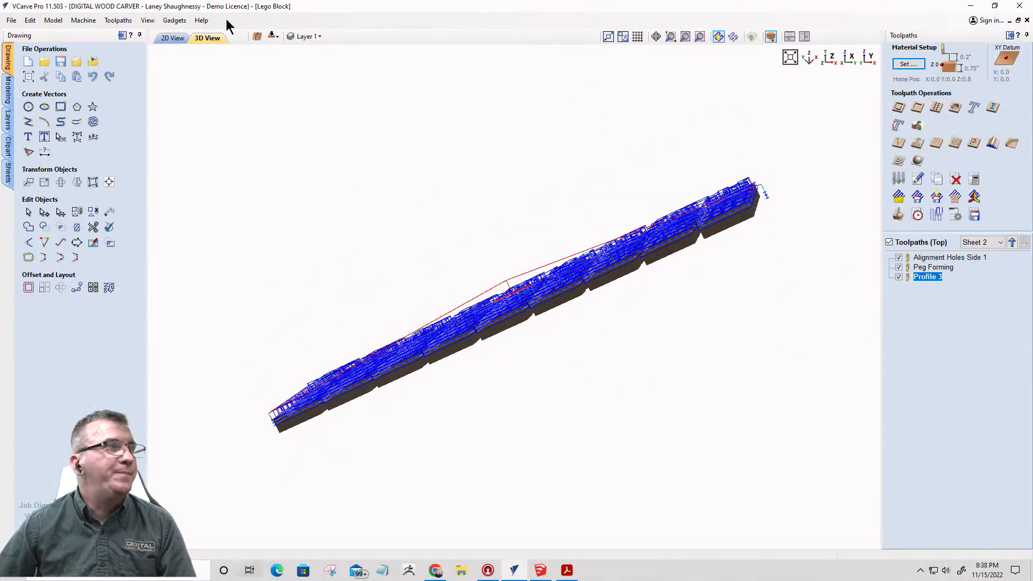
# - Compare the bottom and top sides of Sheet 2 in the 2D view, checking for alignment holes
pyautogui.click(172, 39)
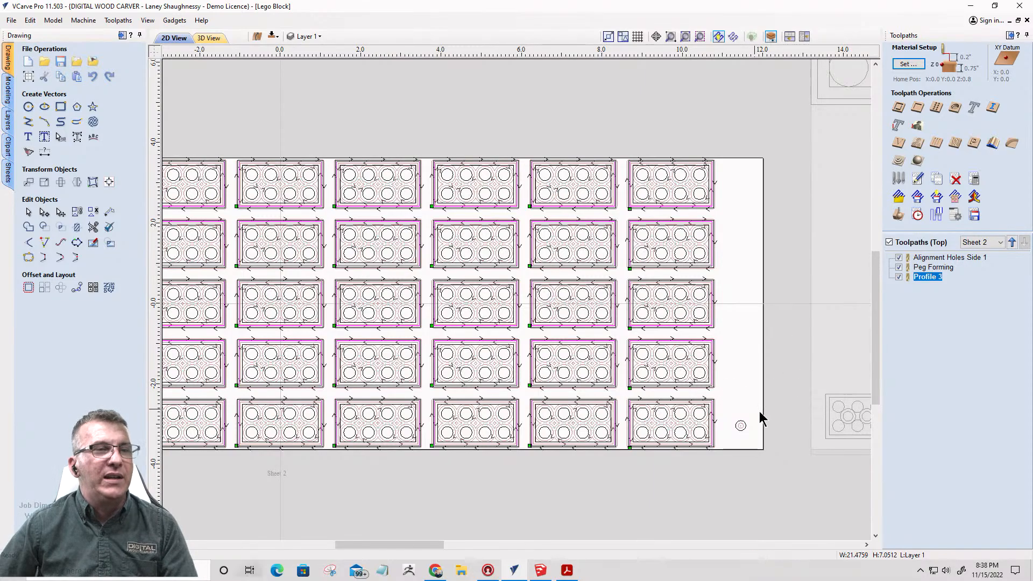
pyautogui.click(272, 37)
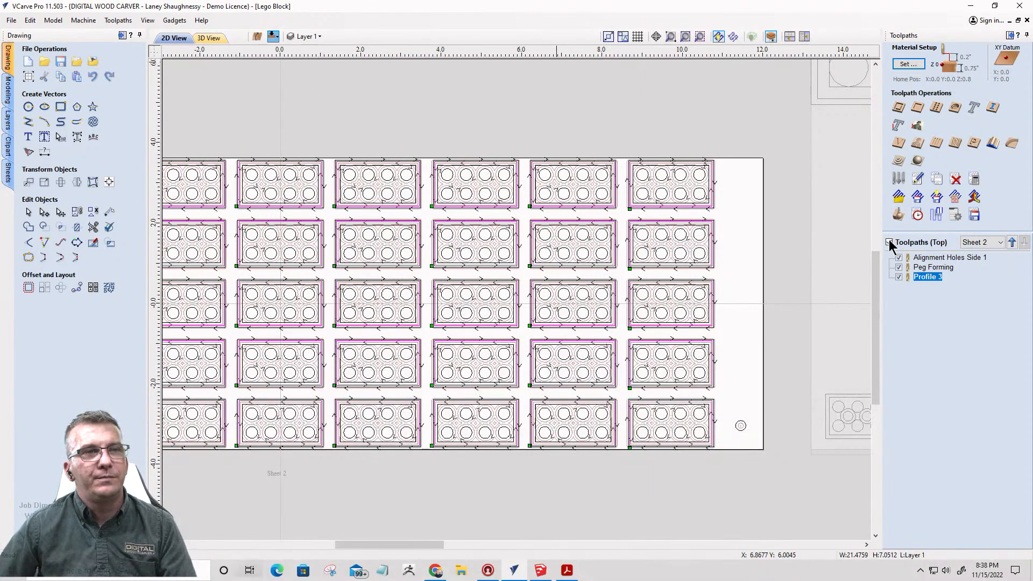
pyautogui.scroll(-4, 834, 274)
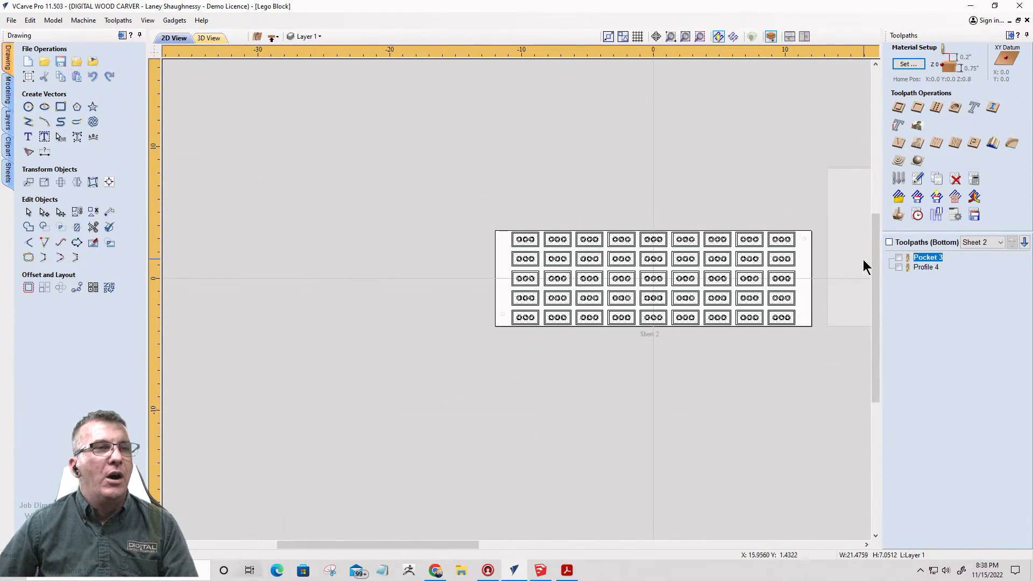
pyautogui.click(272, 37)
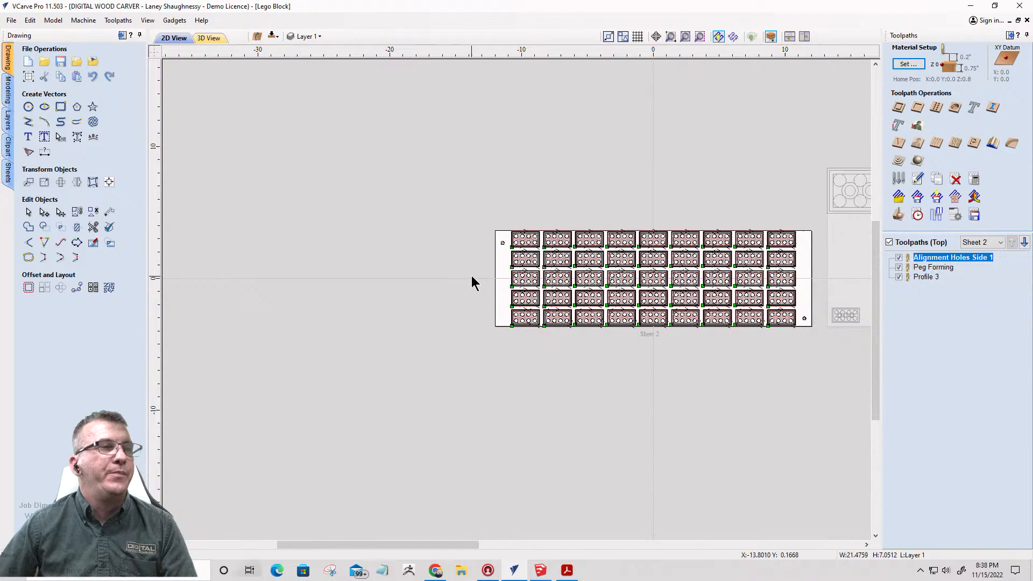
# - Hide the top-side toolpaths and copy both alignment hole circles to the other side of the sheet
pyautogui.click(503, 243)
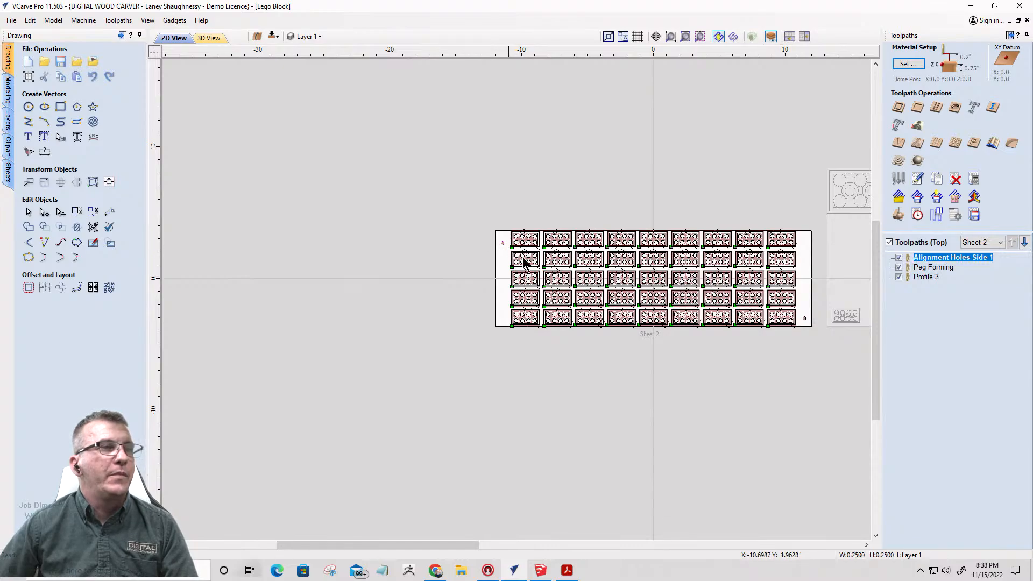
pyautogui.click(890, 242)
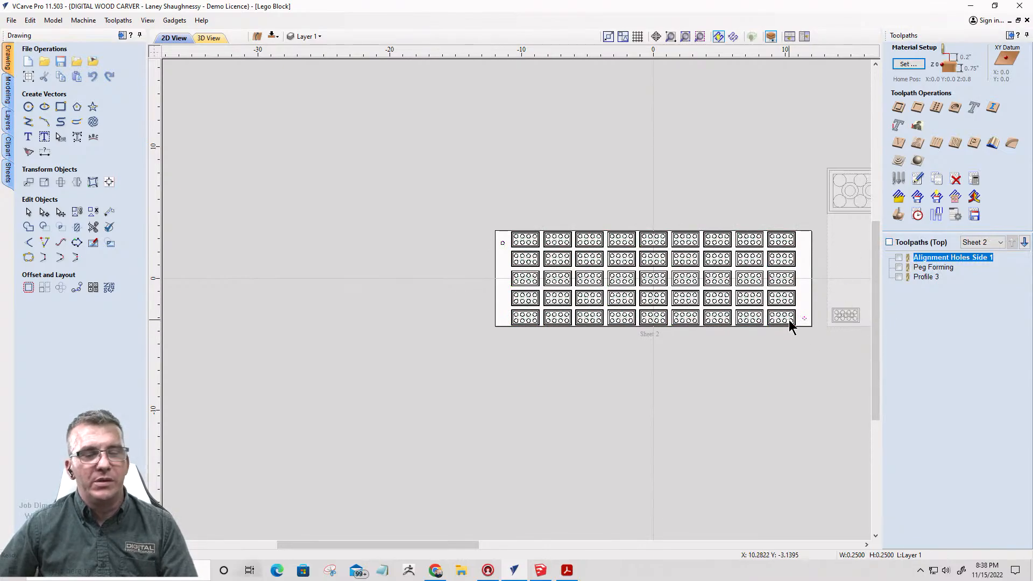
pyautogui.moveTo(487, 212); pyautogui.dragTo(509, 256)
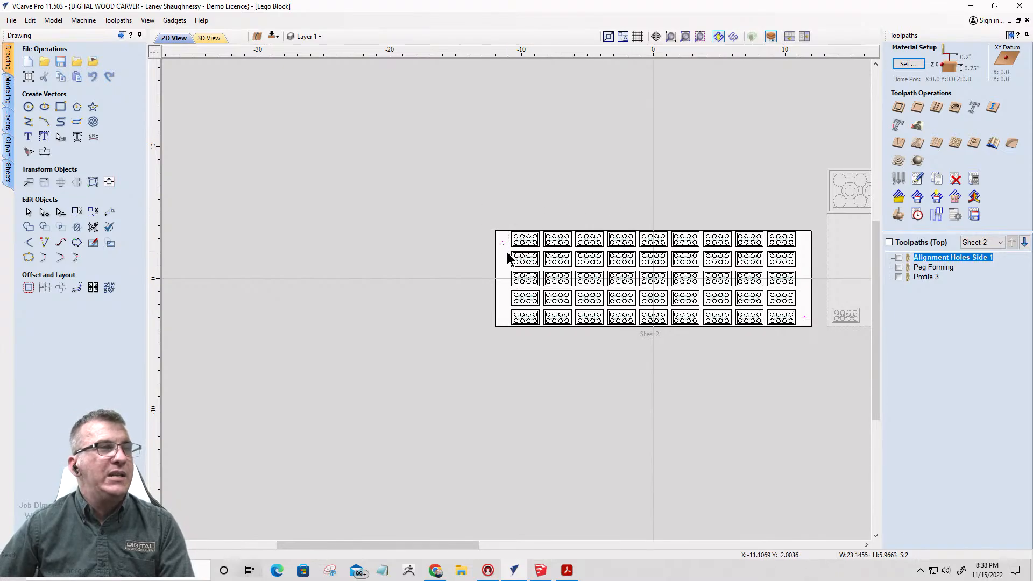
pyautogui.scroll(8, 509, 253)
pyautogui.rightClick(509, 221)
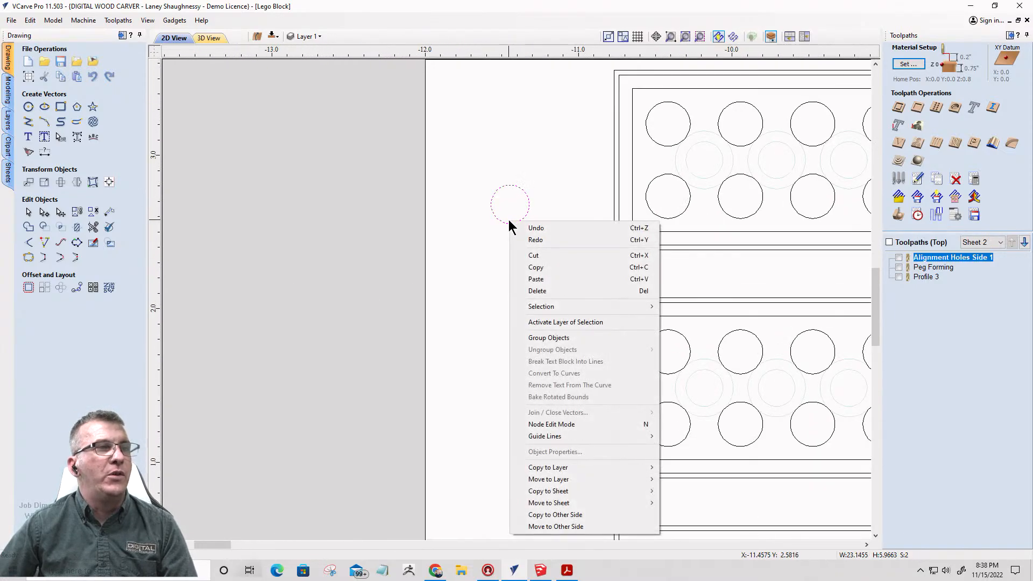
pyautogui.click(533, 514)
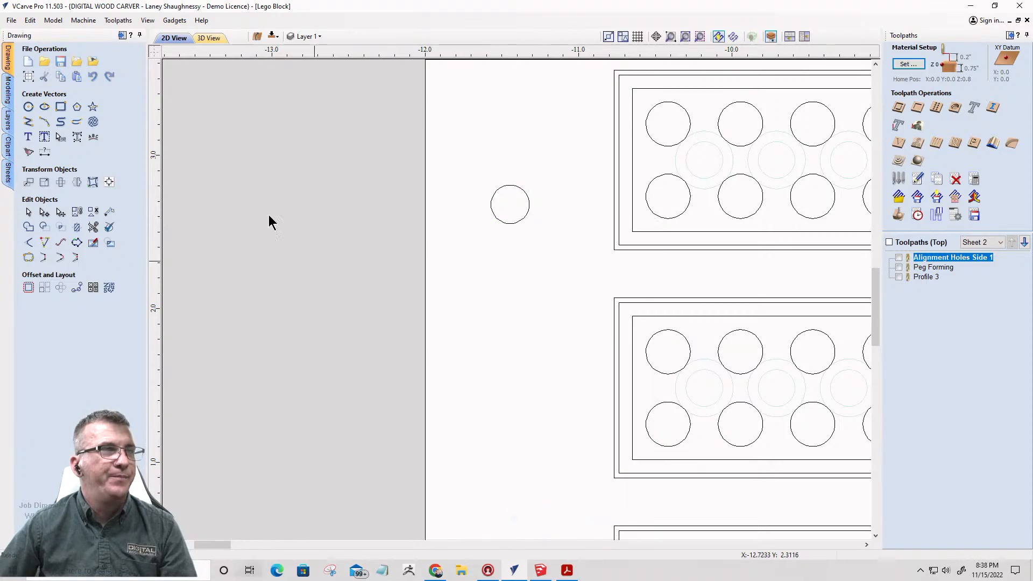
# - Switch to the bottom side and select the two copied alignment hole circles at opposite corners of the sheet
pyautogui.click(272, 38)
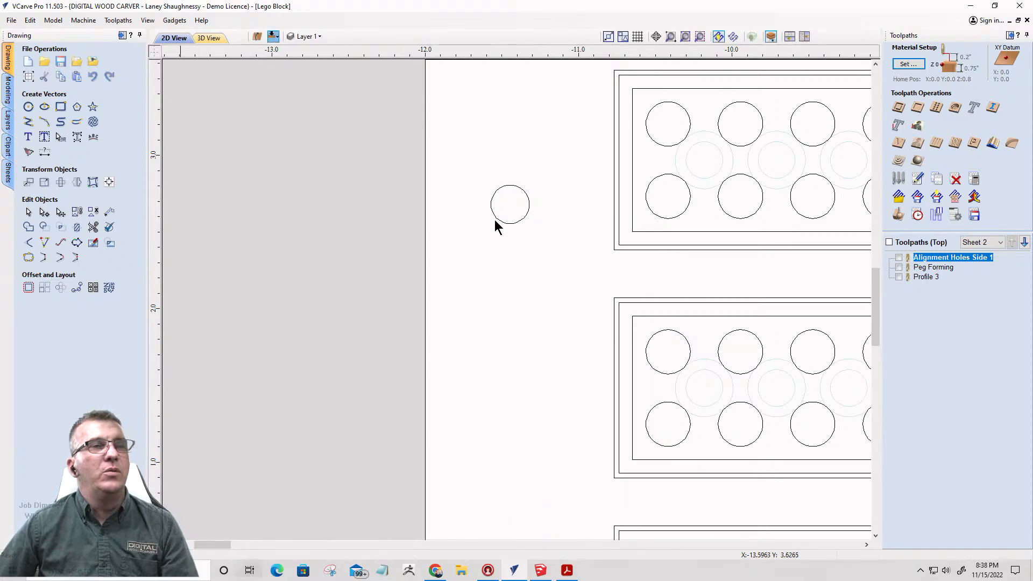
pyautogui.scroll(-4, 493, 217)
pyautogui.scroll(-3, 404, 195)
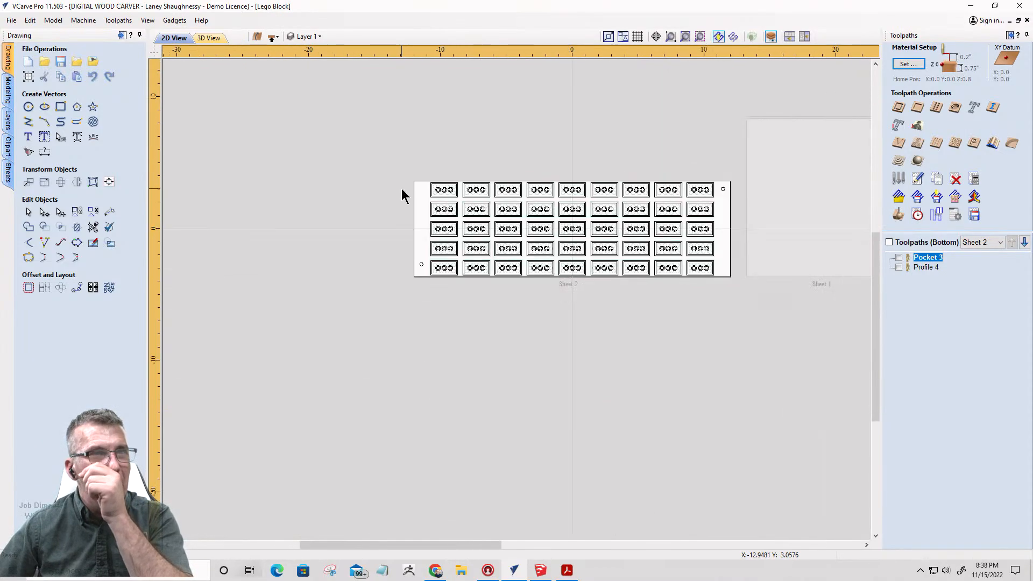
pyautogui.scroll(4, 414, 203)
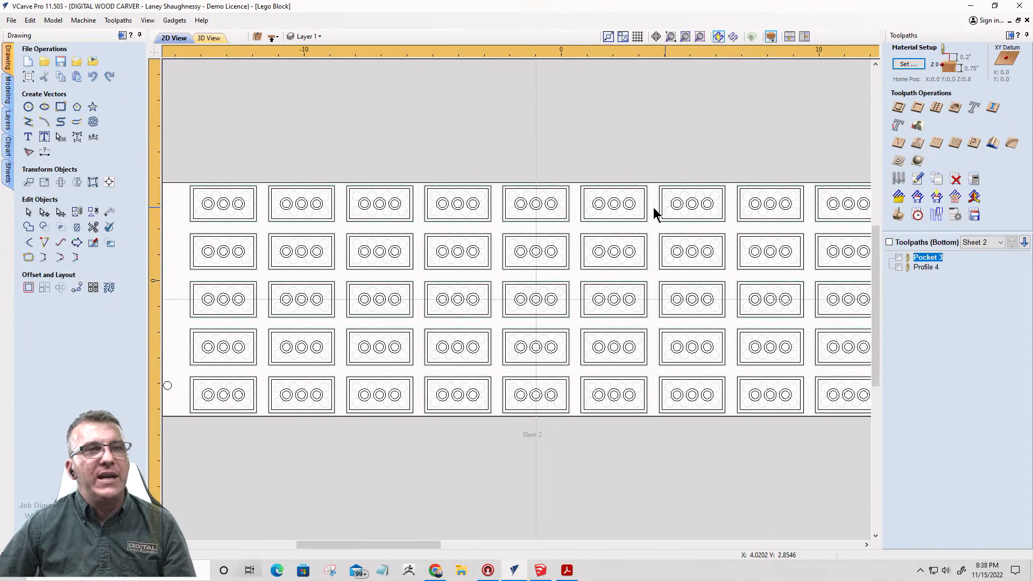
pyautogui.scroll(-3, 654, 210)
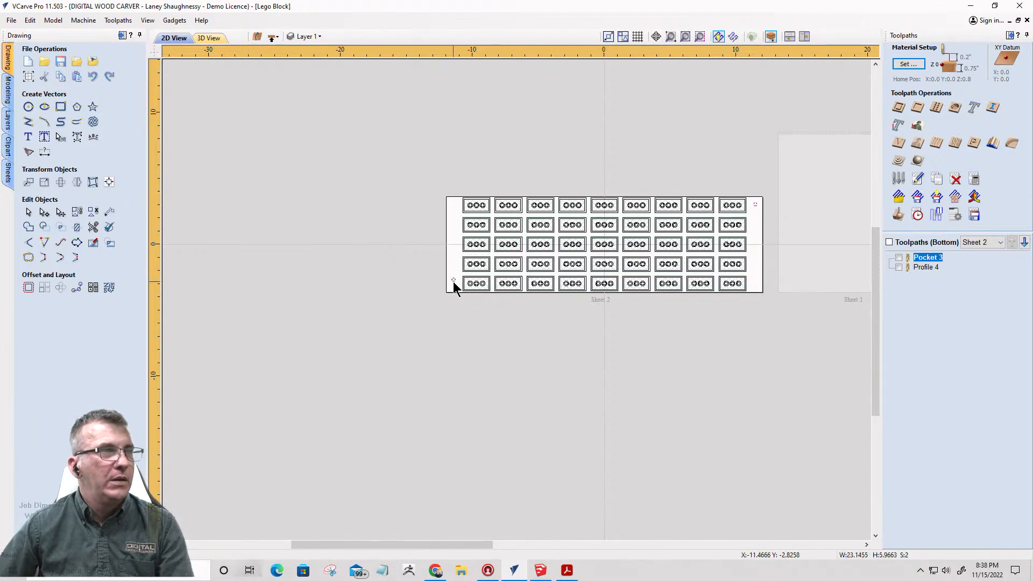
pyautogui.scroll(2, 860, 263)
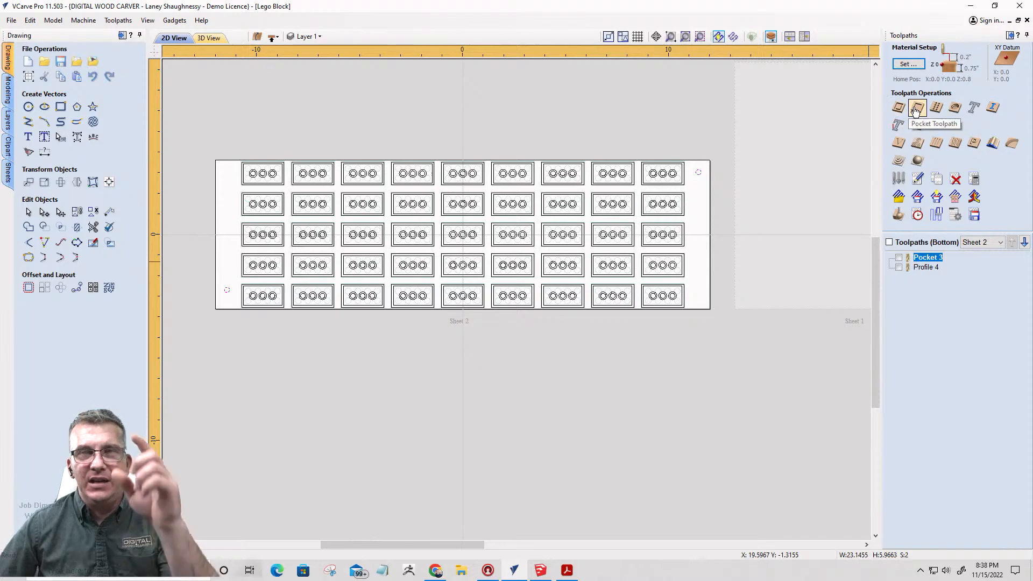
# - Calculate a Pocket toolpath for the alignment holes with a 0.25 inch cut depth, named Waste Board Alignment Holes
pyautogui.click(917, 109)
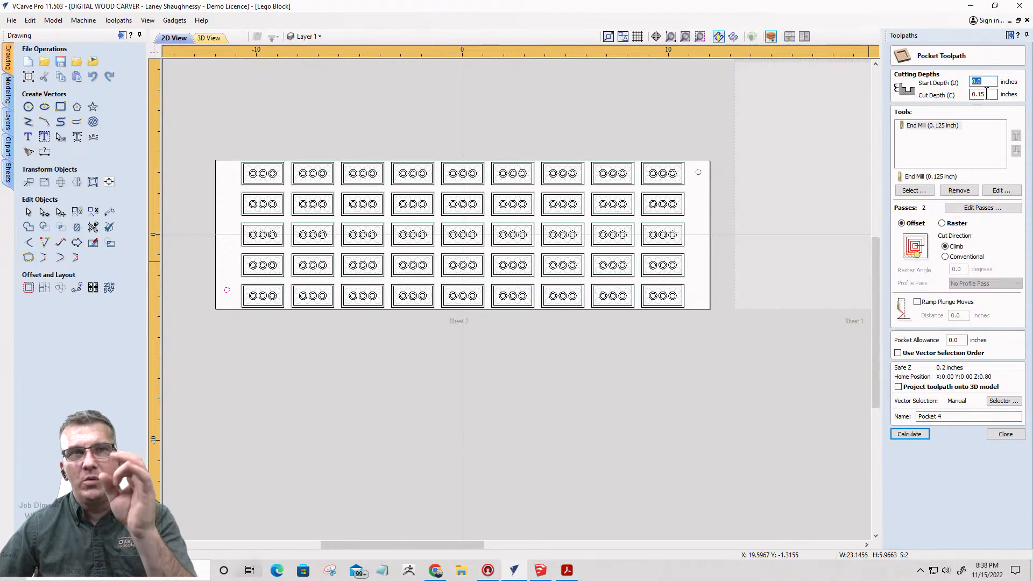
pyautogui.click(987, 94)
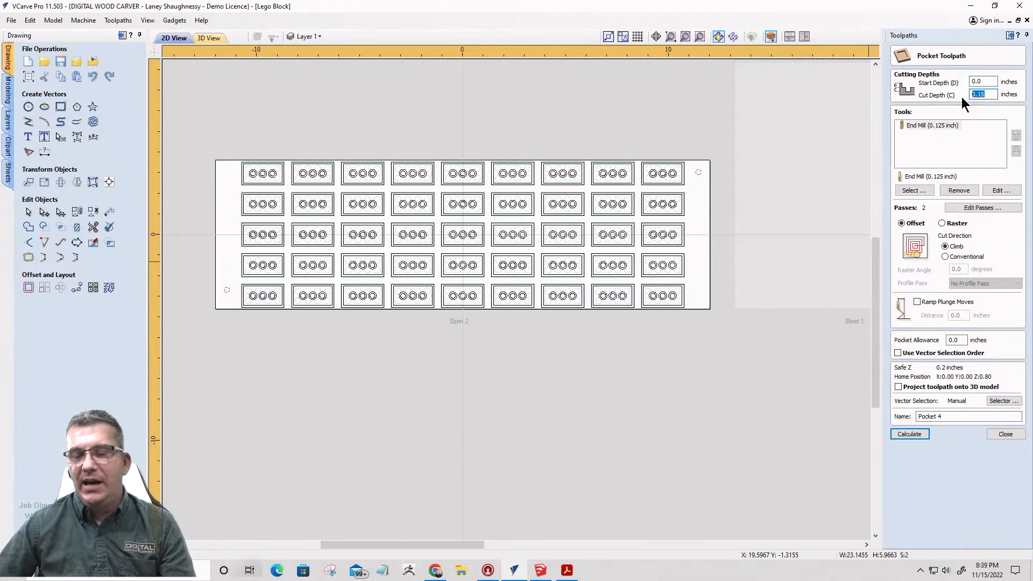
pyautogui.write('.')
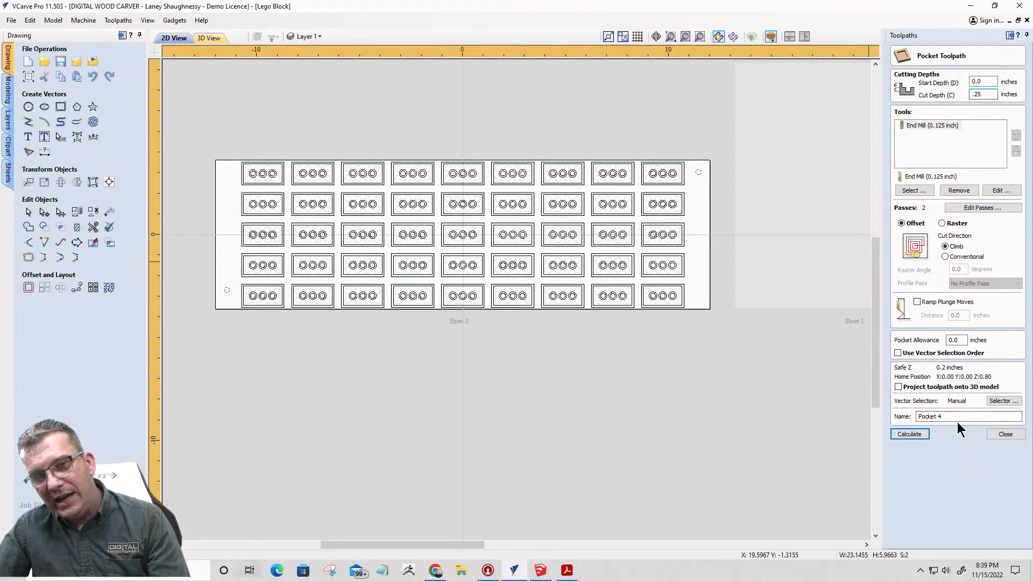
pyautogui.moveTo(959, 417); pyautogui.dragTo(858, 424)
pyautogui.write('Wa')
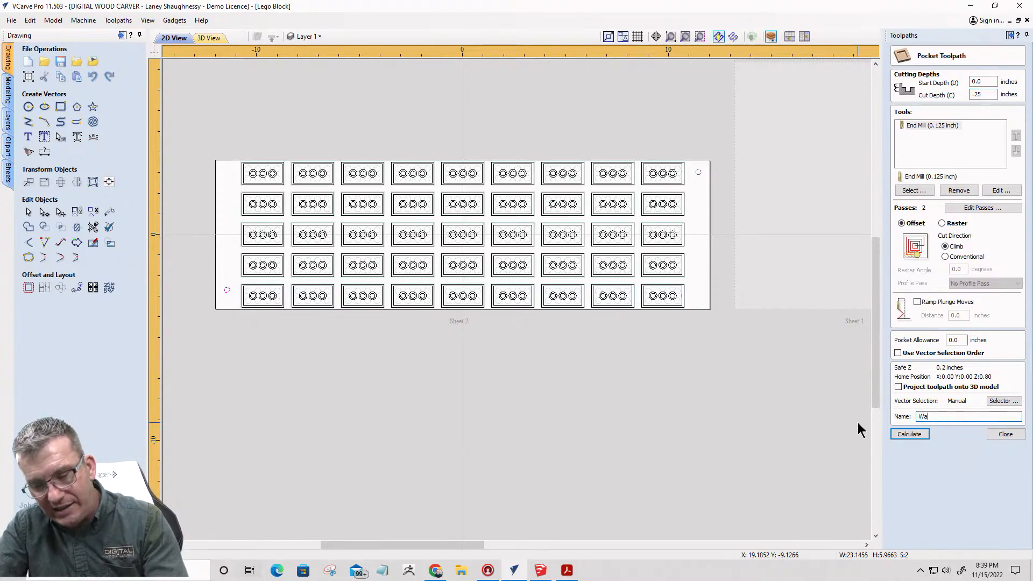
pyautogui.write('ste Board A')
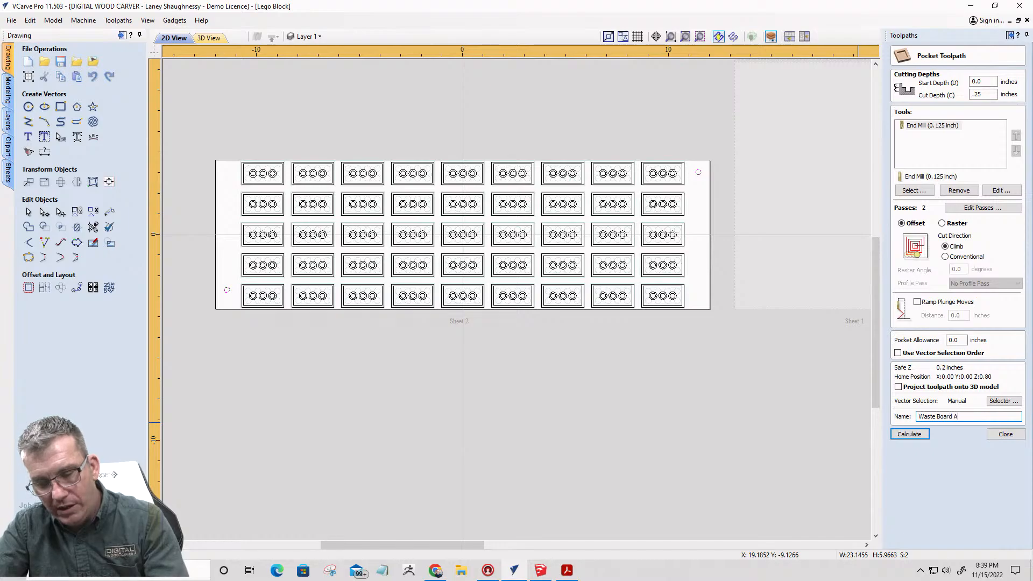
pyautogui.write('lignment ')
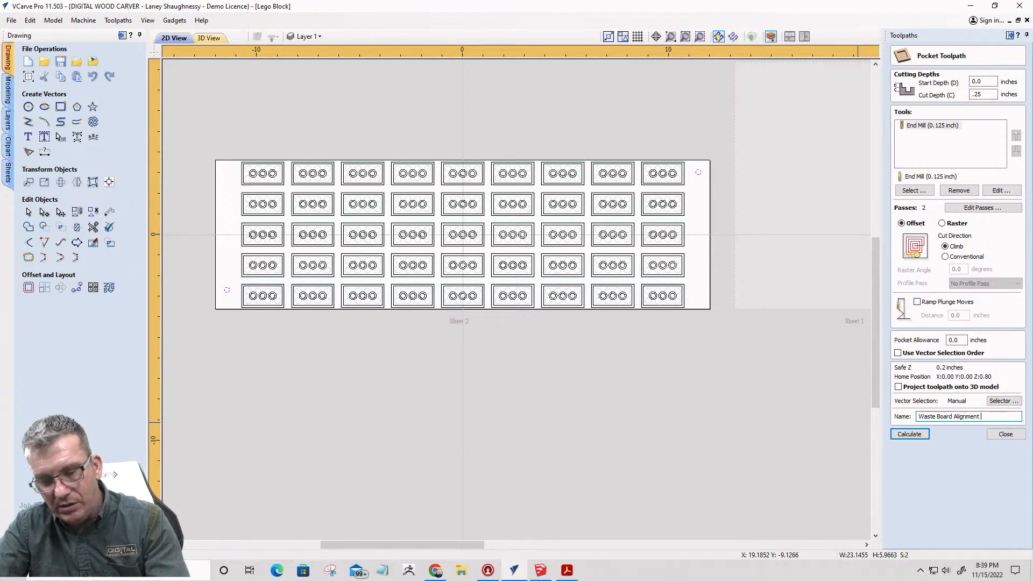
pyautogui.write('Holes')
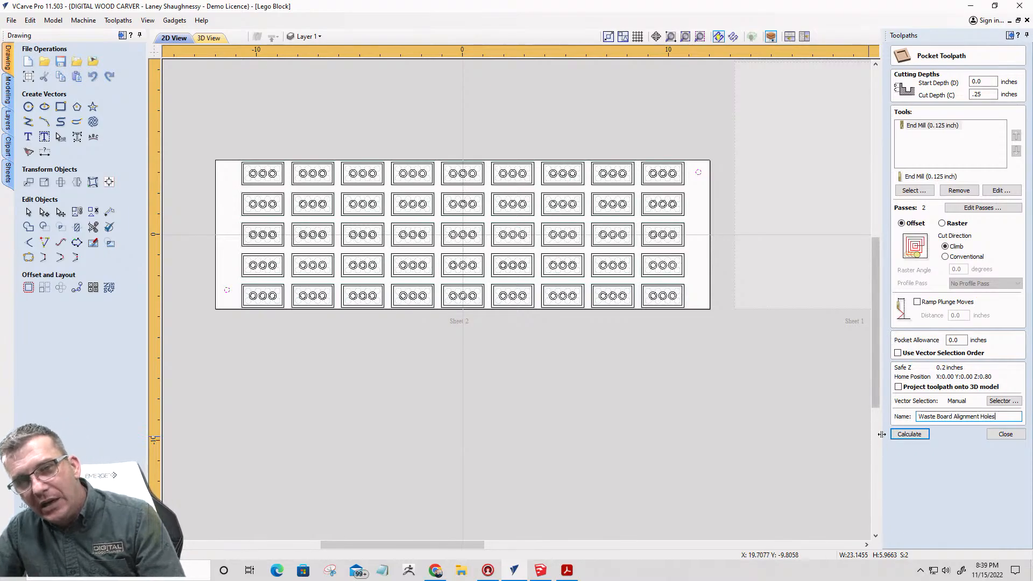
pyautogui.click(909, 434)
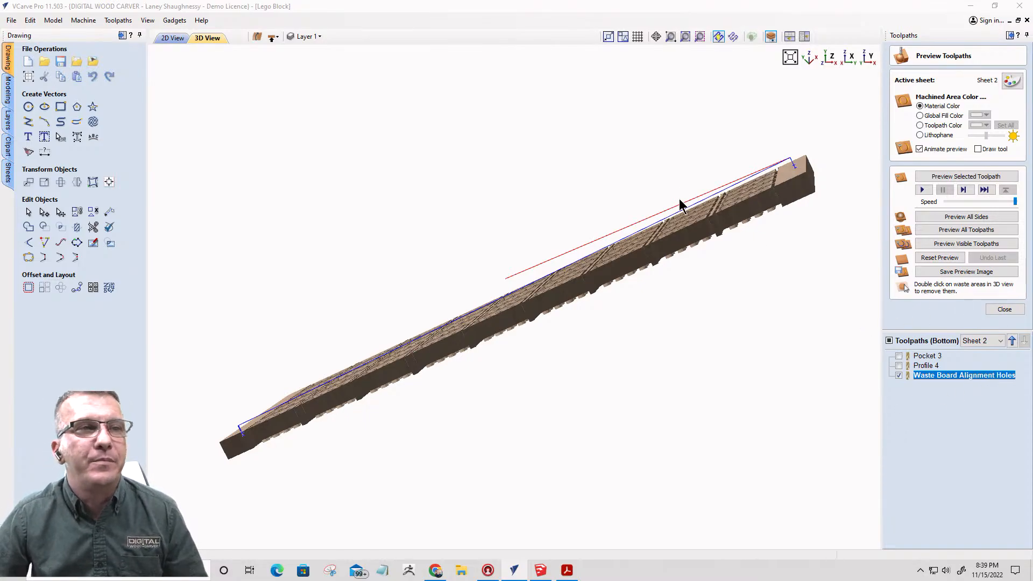
# - Examine the Waste Board Alignment Holes toolpath and both faces of the machined sheet in 3D
pyautogui.moveTo(682, 203); pyautogui.dragTo(548, 312)
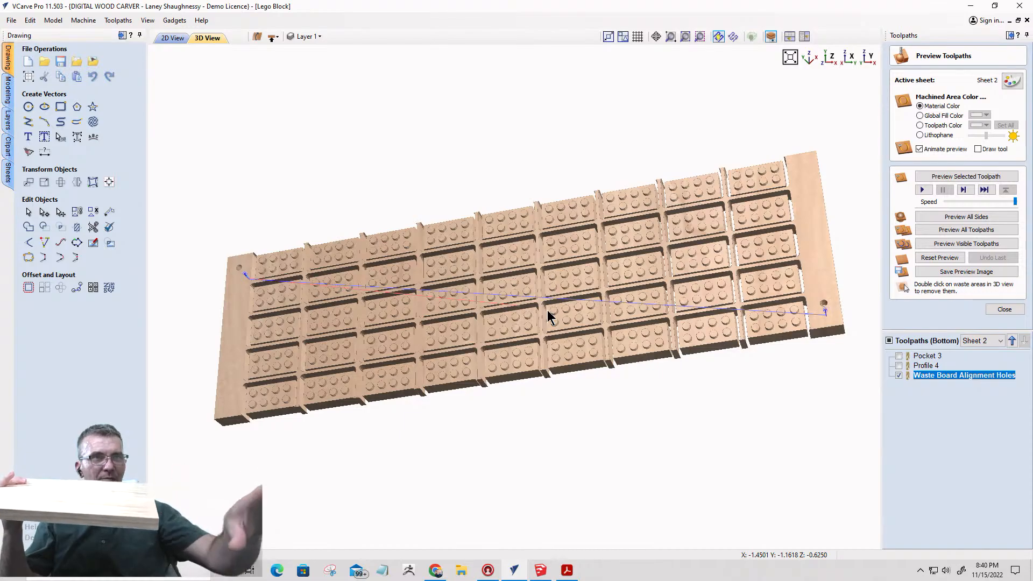
pyautogui.moveTo(511, 277); pyautogui.dragTo(329, 266)
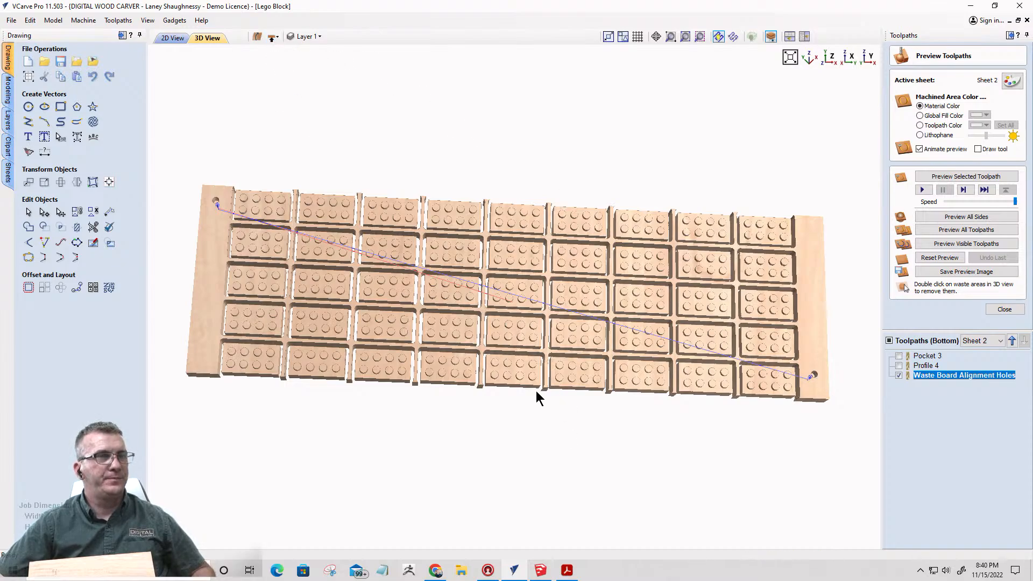
pyautogui.click(832, 63)
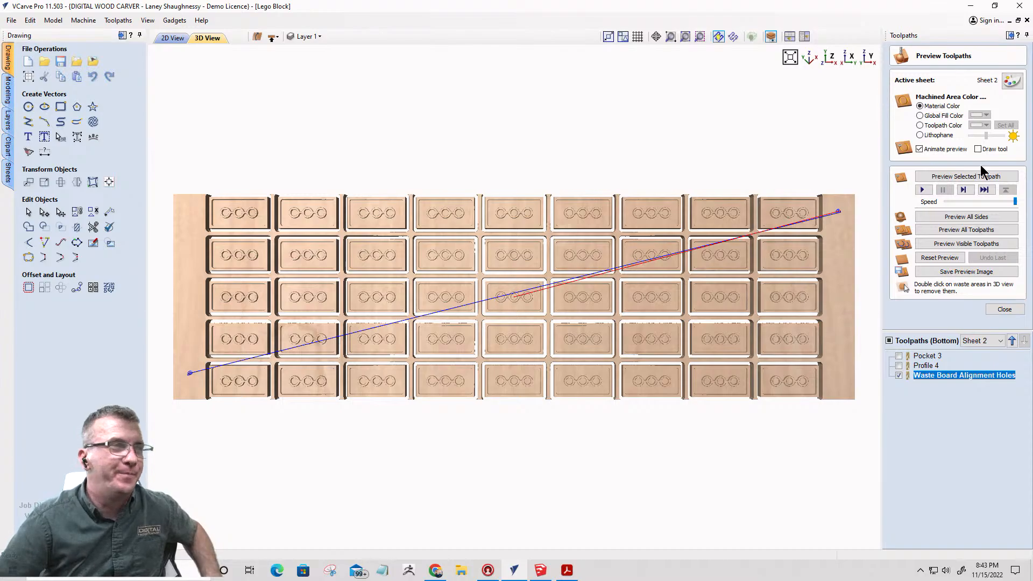
pyautogui.moveTo(428, 368); pyautogui.dragTo(445, 204)
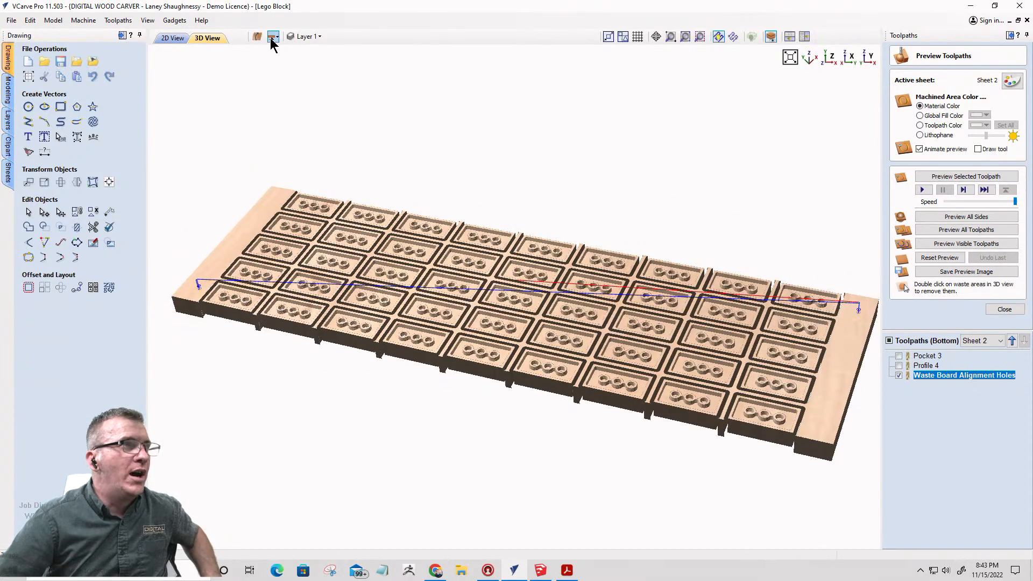
pyautogui.moveTo(451, 365); pyautogui.dragTo(293, 374)
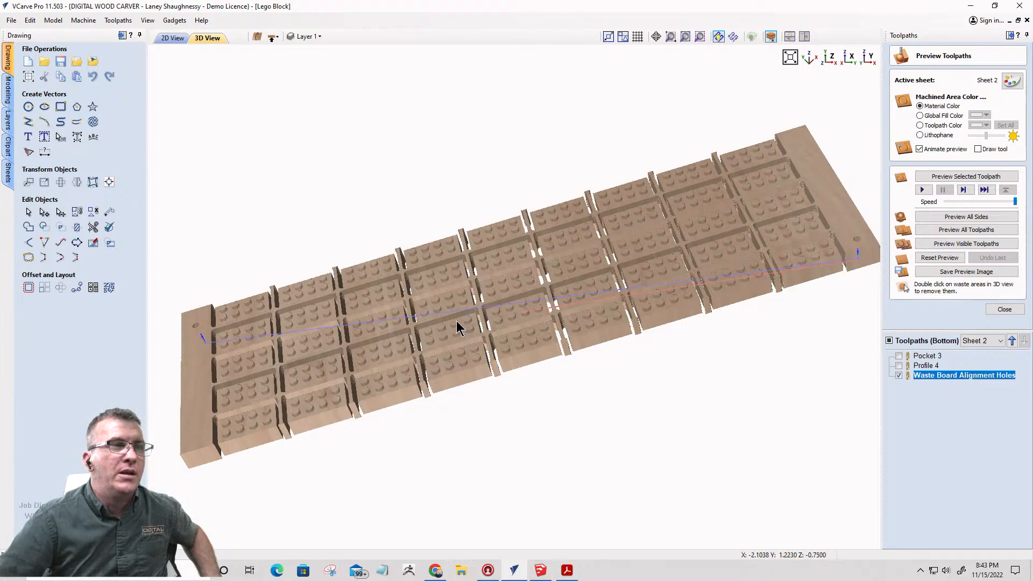
pyautogui.moveTo(503, 315); pyautogui.dragTo(599, 260)
pyautogui.moveTo(599, 260); pyautogui.dragTo(1032, 204, button='right')
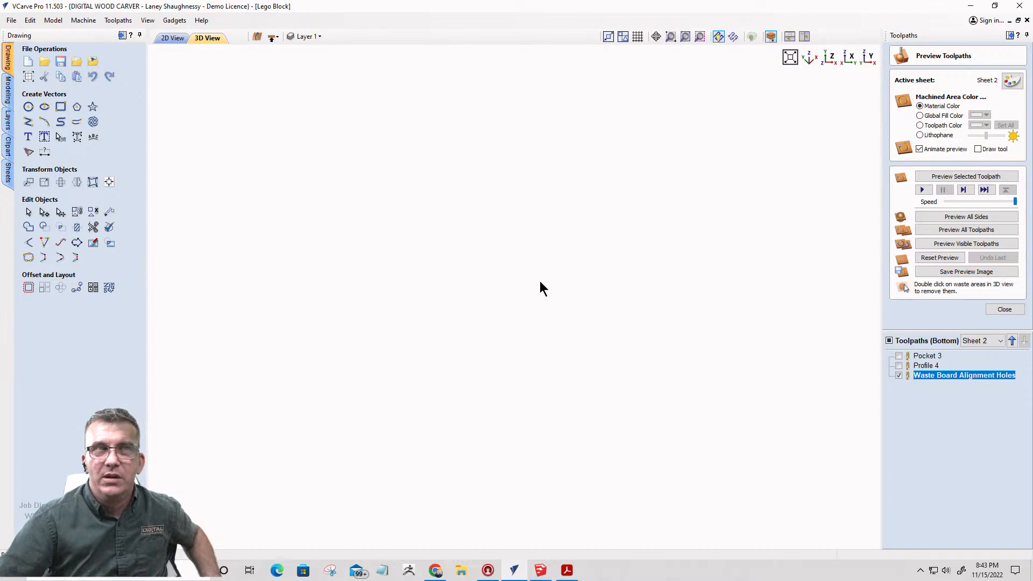
pyautogui.click(791, 57)
pyautogui.moveTo(573, 332); pyautogui.dragTo(427, 221)
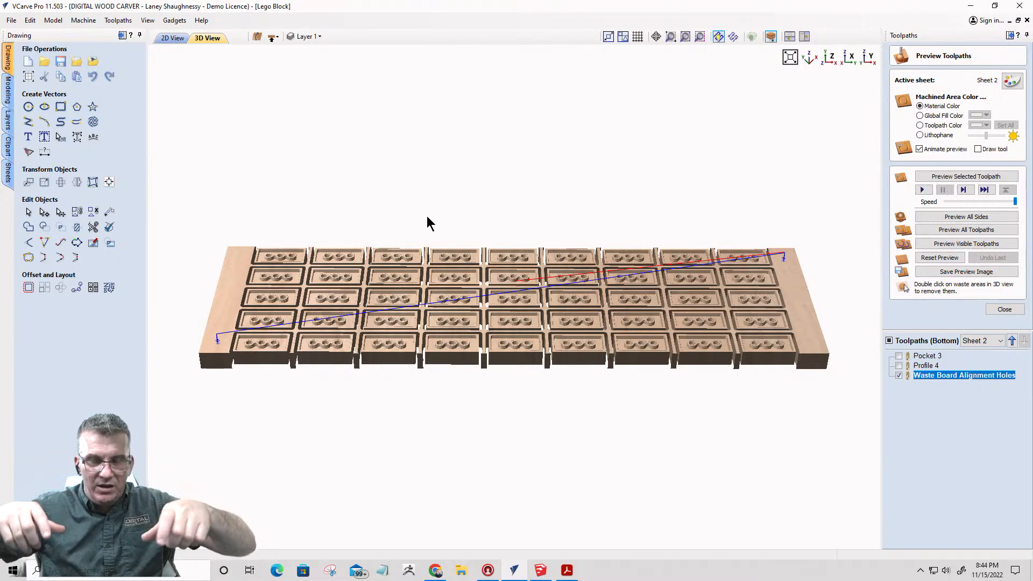
# - Examine both faces of the machined Lego sheet in 3D and compare them with the bottom-side vectors and alignment holes in 2D
pyautogui.moveTo(359, 308); pyautogui.dragTo(346, 318)
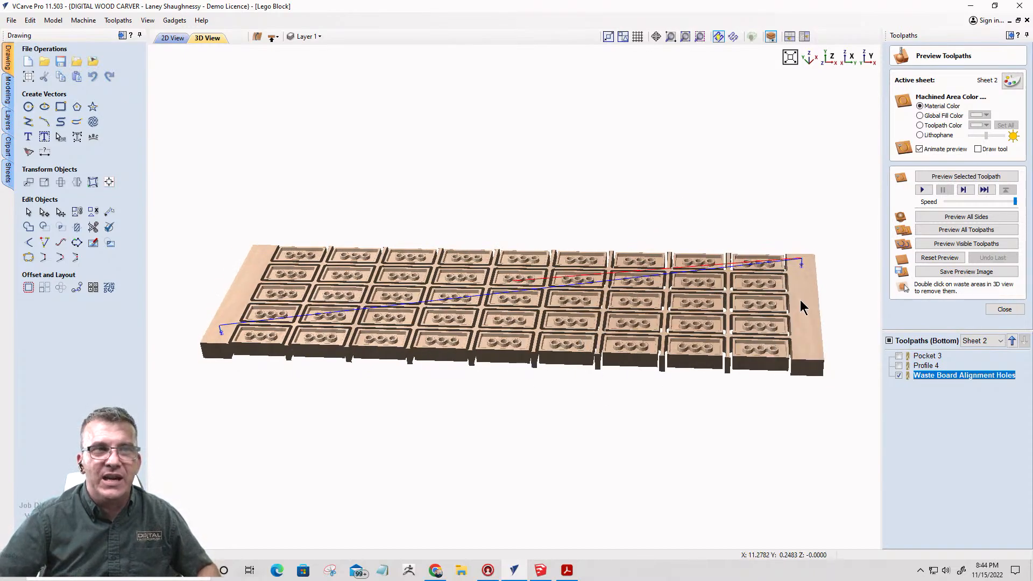
pyautogui.moveTo(584, 339)
pyautogui.mouseDown()
pyautogui.moveTo(573, 259)
pyautogui.moveTo(578, 332)
pyautogui.mouseUp()
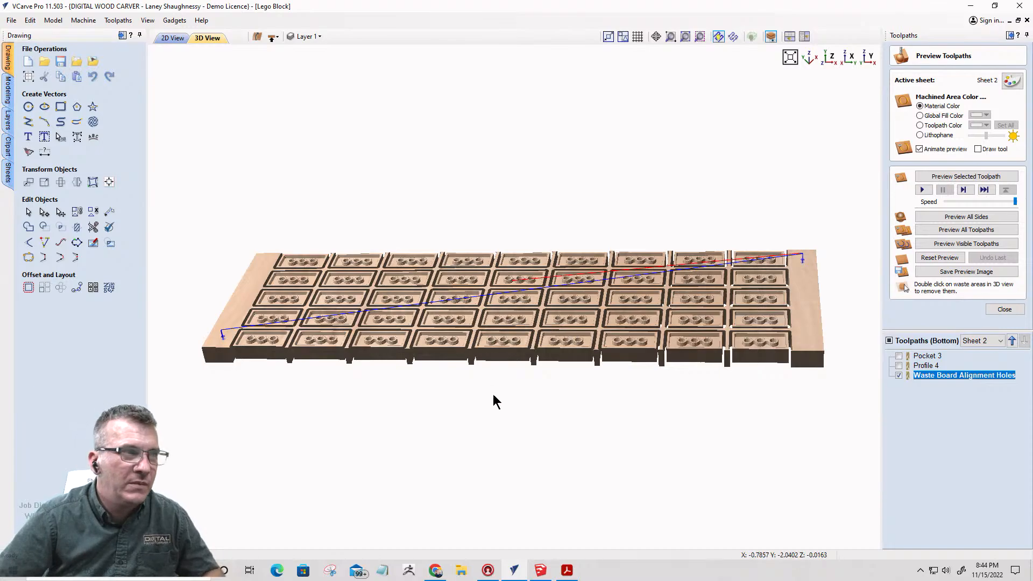
pyautogui.moveTo(493, 394); pyautogui.dragTo(572, 325)
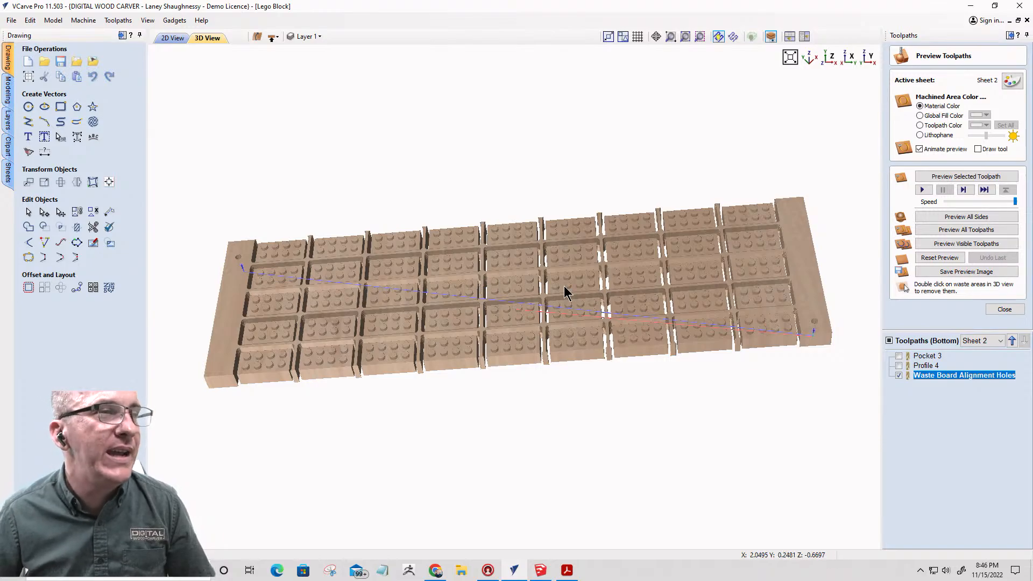
pyautogui.moveTo(565, 290); pyautogui.dragTo(557, 321)
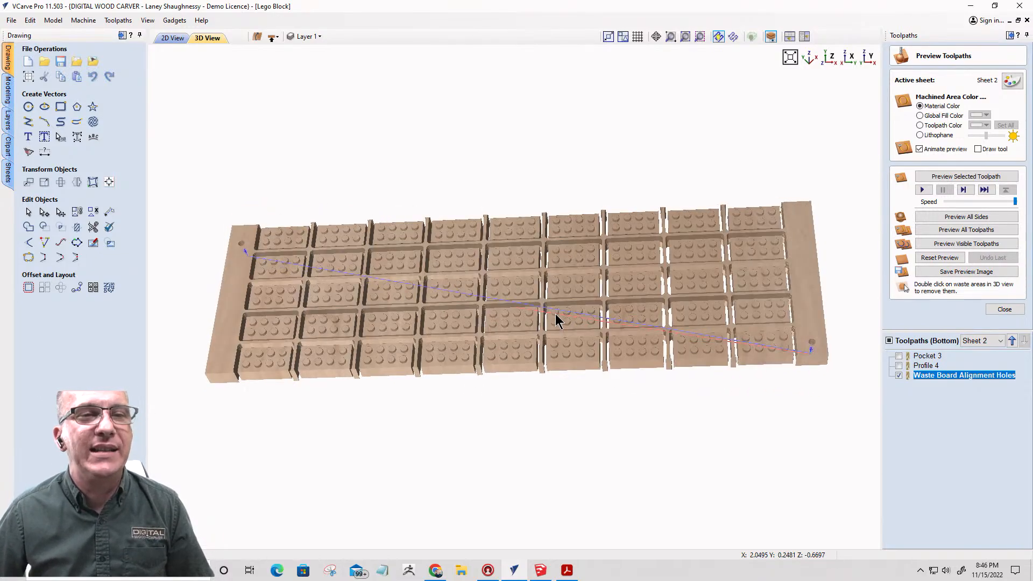
pyautogui.moveTo(431, 256); pyautogui.dragTo(461, 258)
pyautogui.click(165, 39)
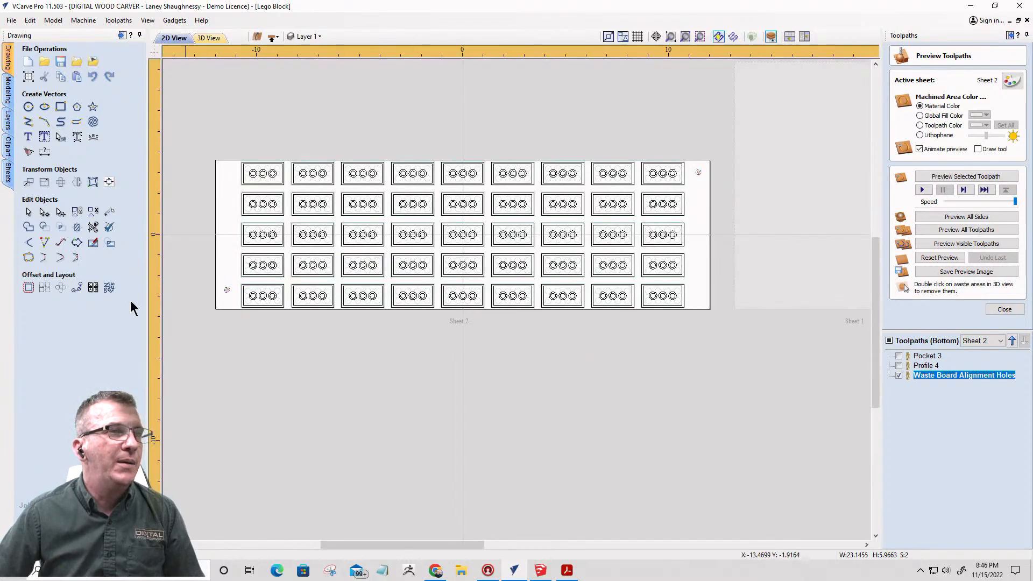
pyautogui.click(209, 38)
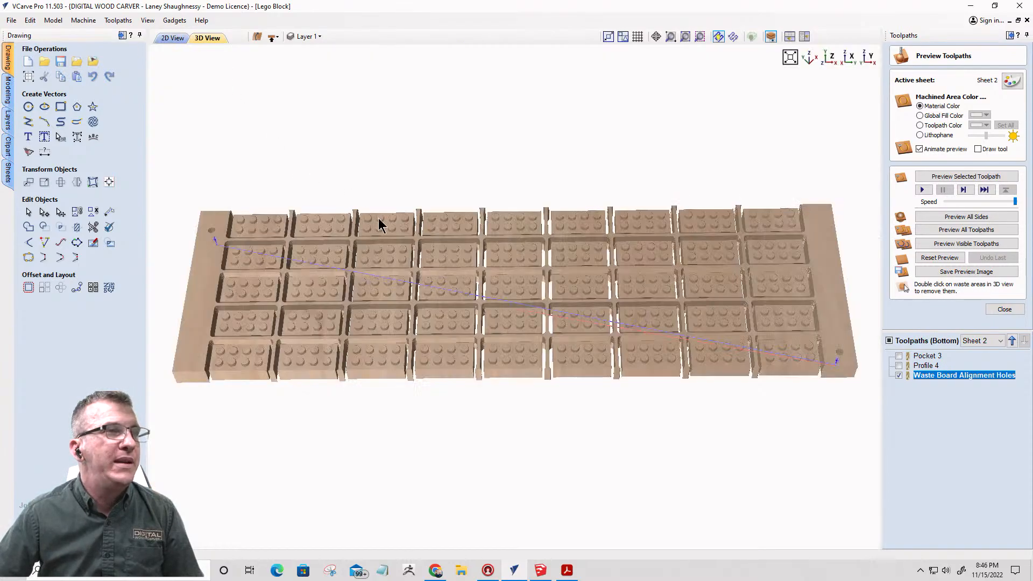
pyautogui.scroll(5, 536, 308)
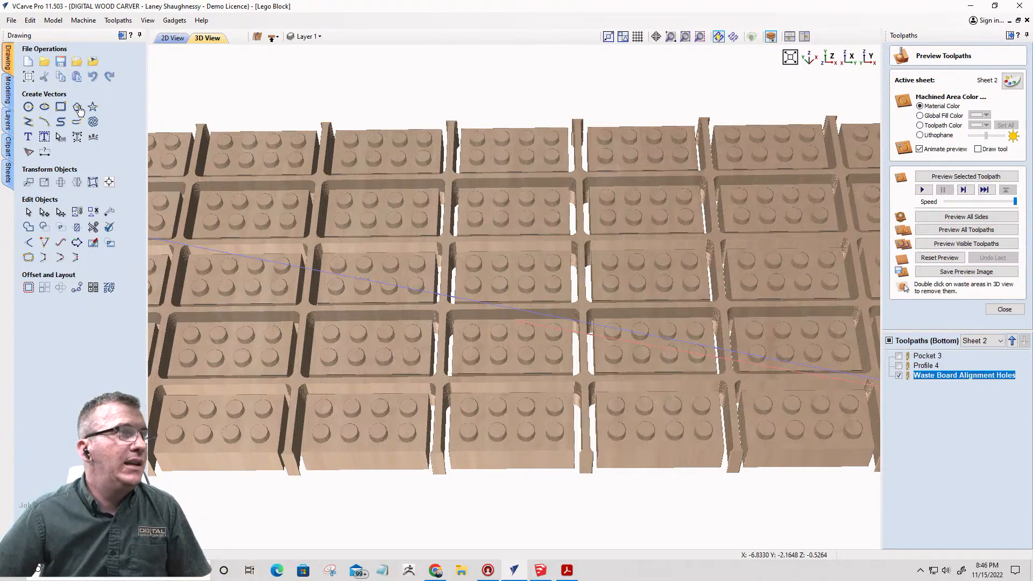
pyautogui.click(172, 38)
pyautogui.scroll(3, 679, 184)
pyautogui.scroll(-1, 679, 184)
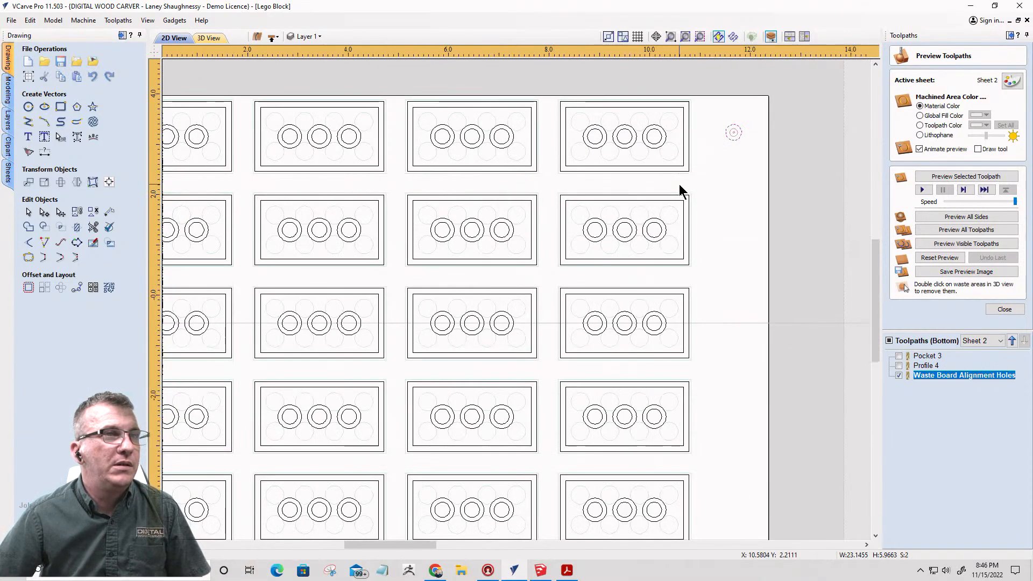
pyautogui.scroll(-5, 330, 199)
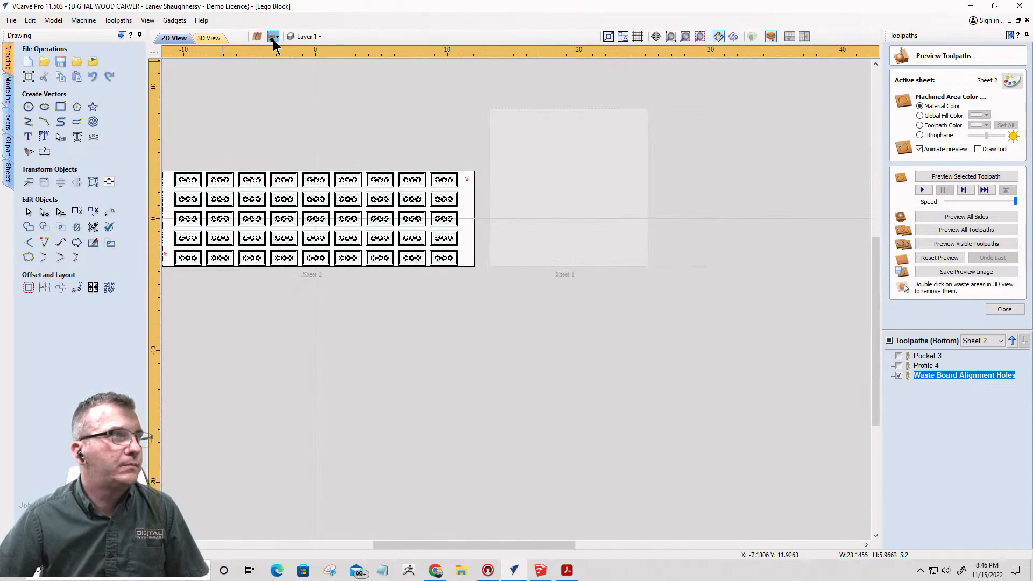
# - Switch to the top side of the job and make Sheet 1 the active sheet
pyautogui.click(274, 38)
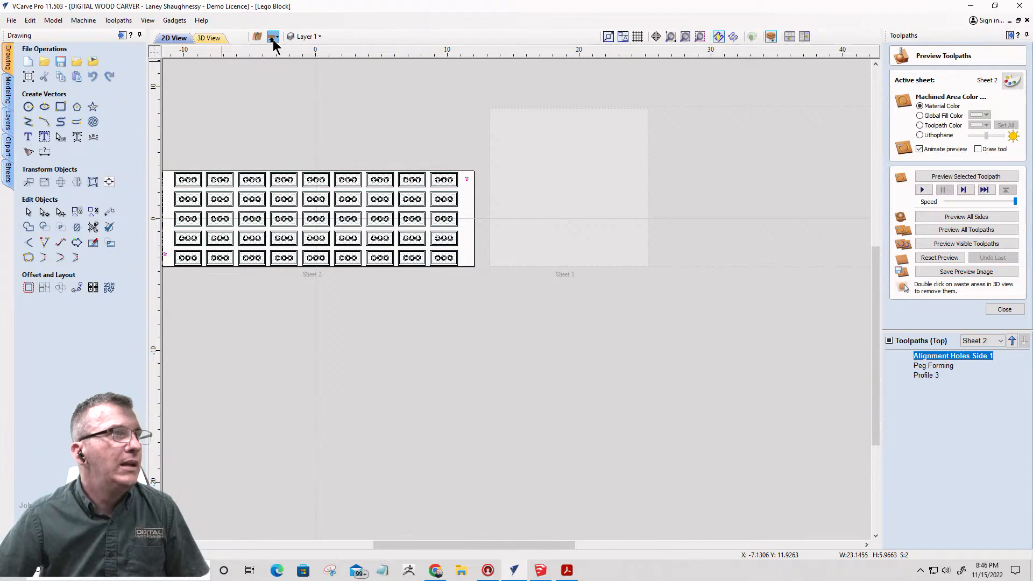
pyautogui.click(274, 38)
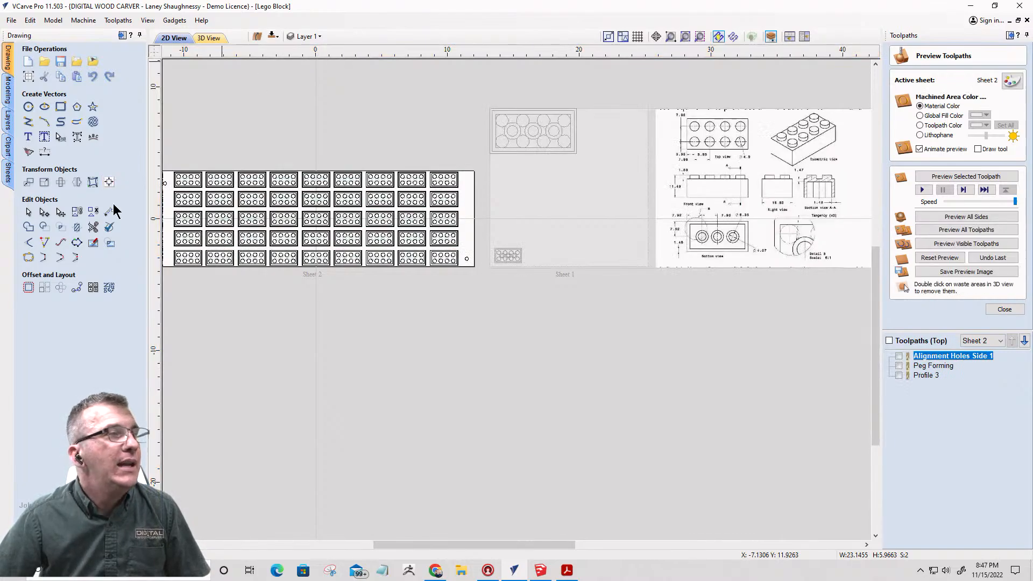
pyautogui.click(988, 341)
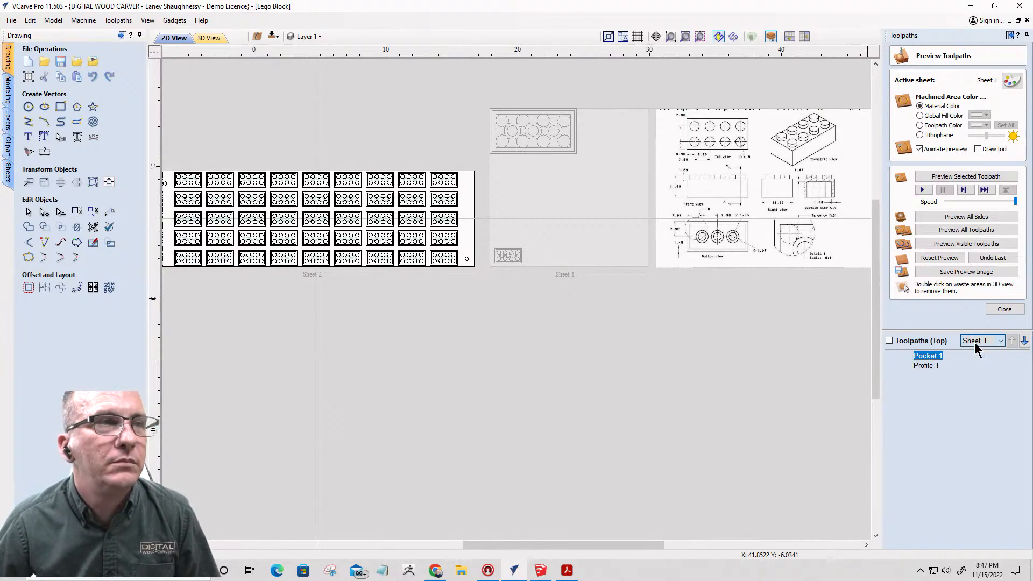
# - Copy the small eight-peg Lego block near Sheet 1's lower-left corner about 2.6 inches to its right
pyautogui.scroll(-3, 599, 334)
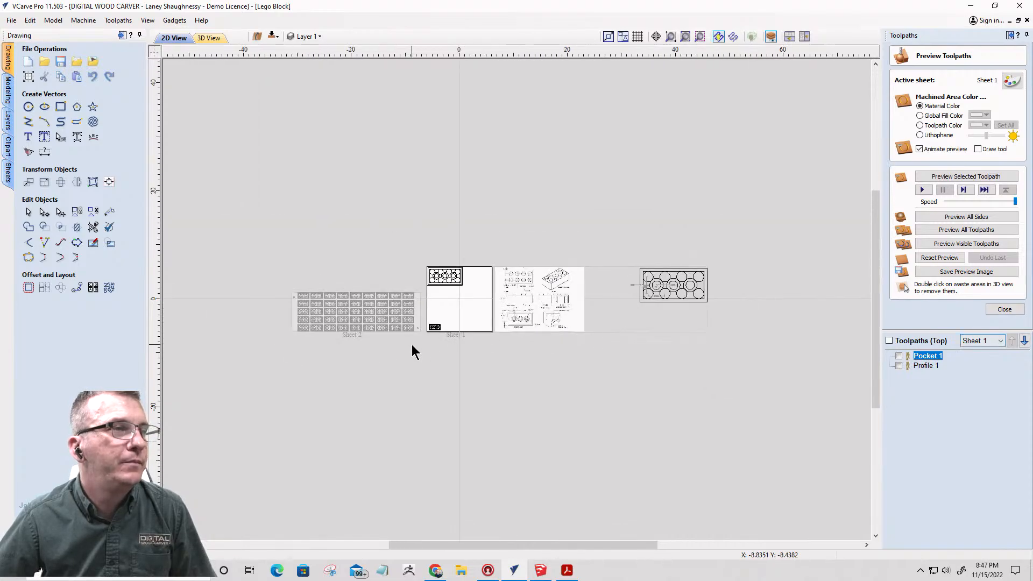
pyautogui.scroll(5, 412, 352)
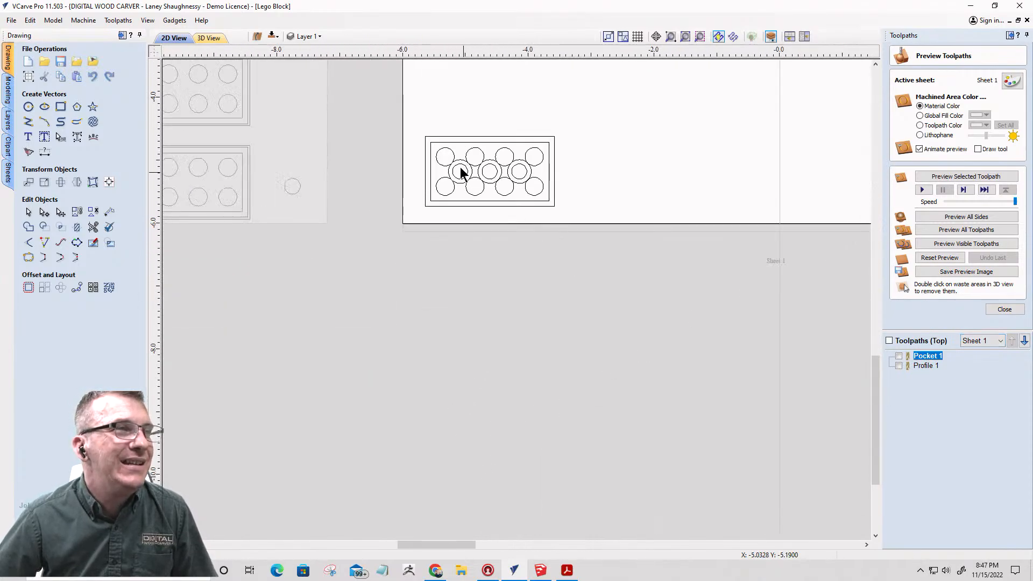
pyautogui.scroll(2, 461, 172)
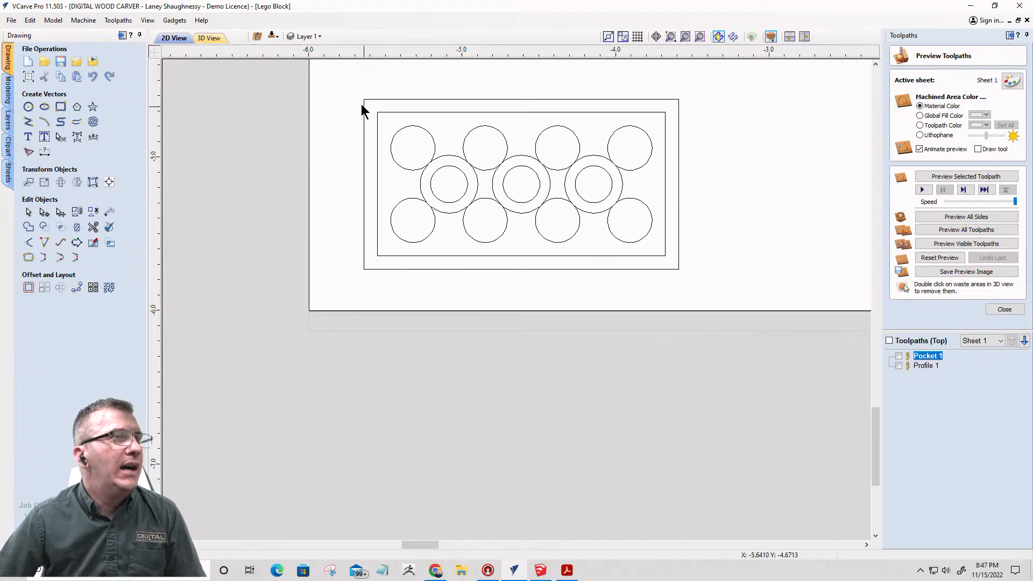
pyautogui.scroll(-5, 323, 74)
pyautogui.moveTo(316, 76); pyautogui.dragTo(495, 180)
pyautogui.scroll(4, 460, 143)
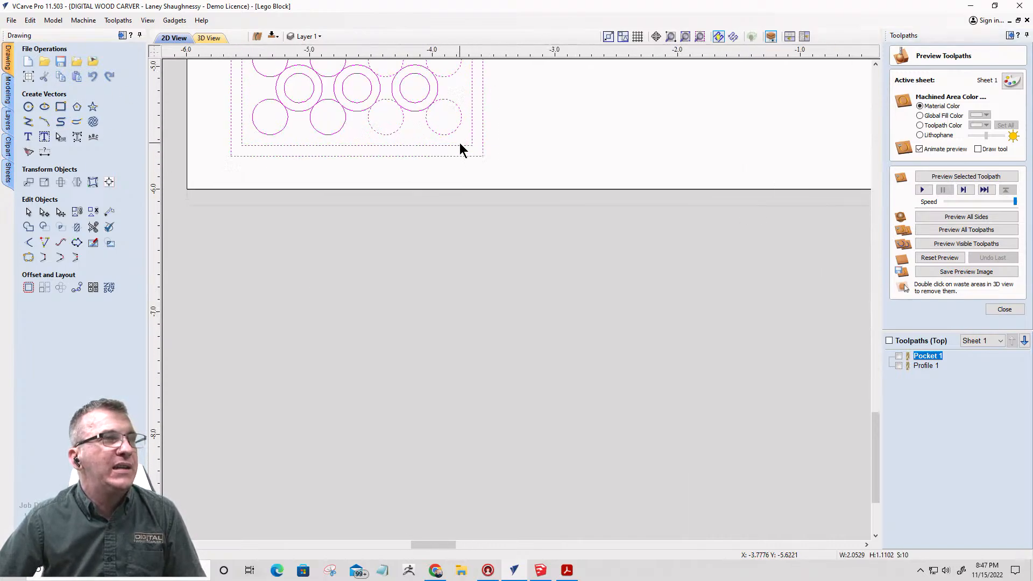
pyautogui.scroll(-2, 459, 143)
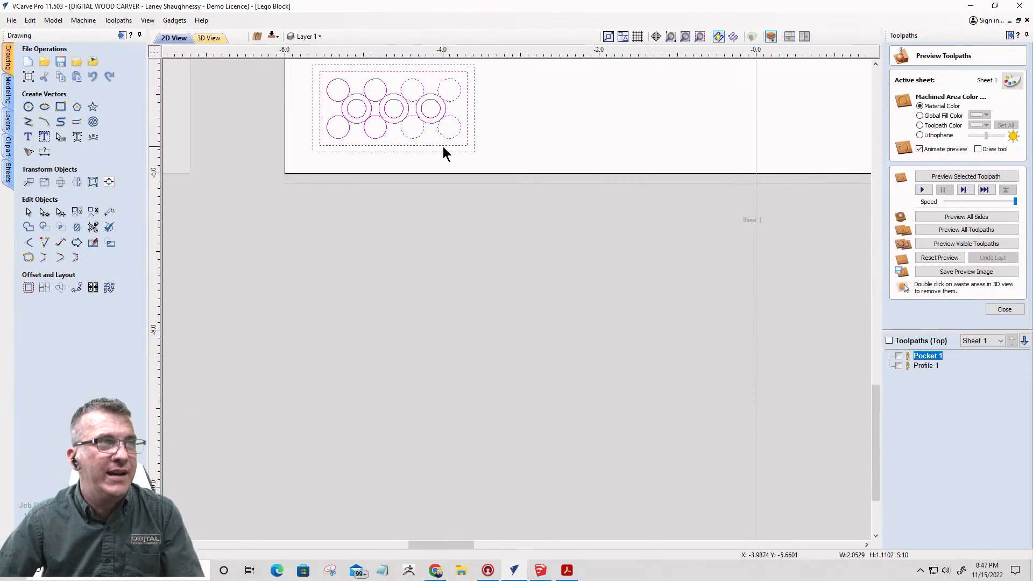
pyautogui.click(389, 147)
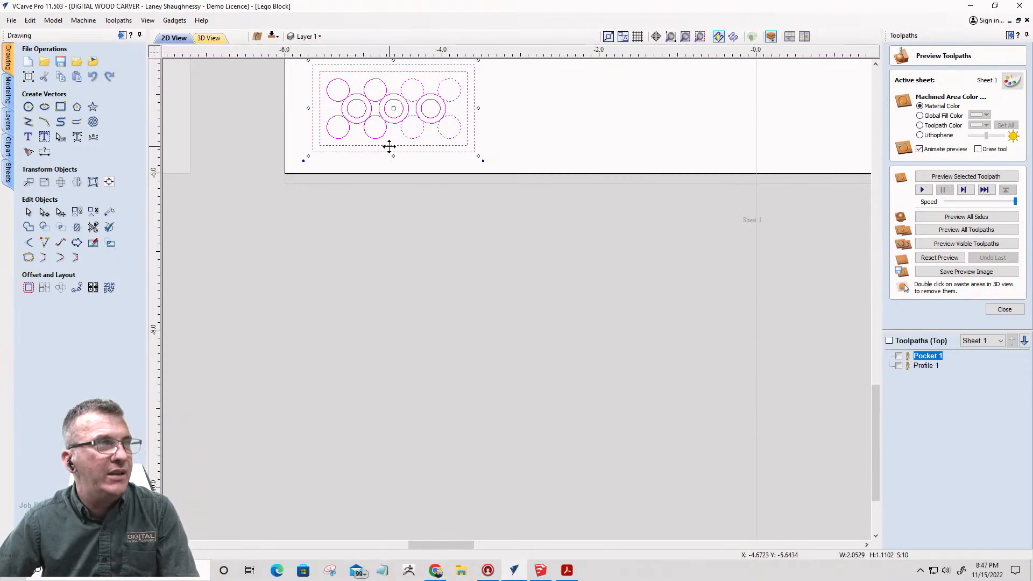
pyautogui.moveTo(389, 146); pyautogui.dragTo(595, 148)
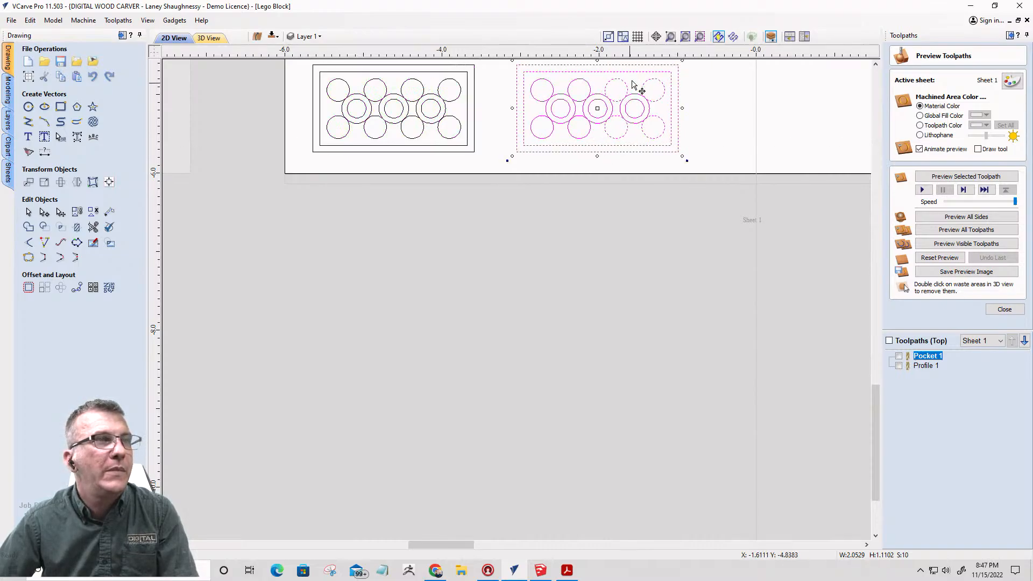
# - Delete the rightmost two peg circles and the rightmost concentric tube circles from the copied block
pyautogui.scroll(3, 635, 84)
pyautogui.click(668, 182)
pyautogui.scroll(-3, 624, 141)
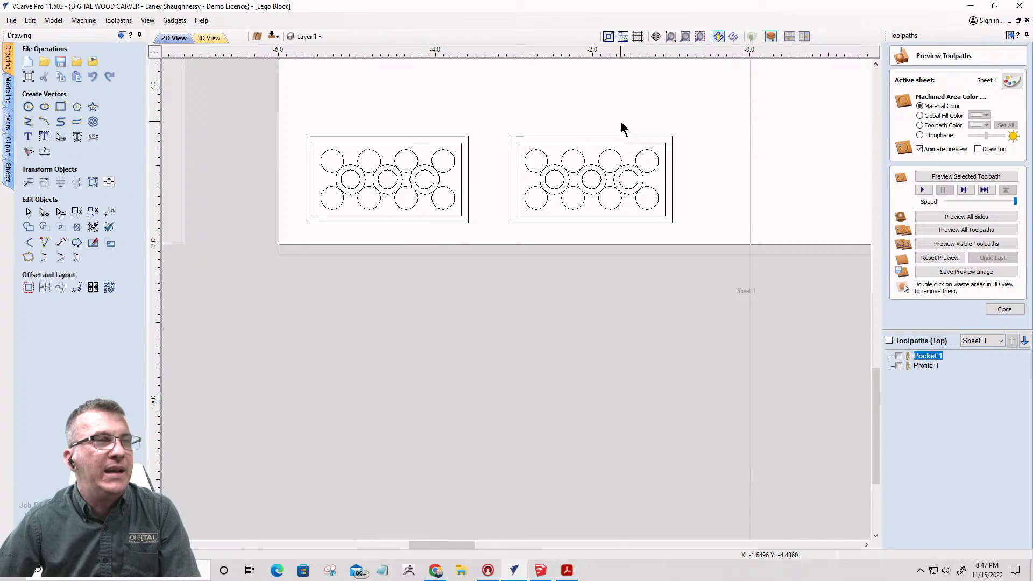
pyautogui.moveTo(615, 144); pyautogui.dragTo(666, 221)
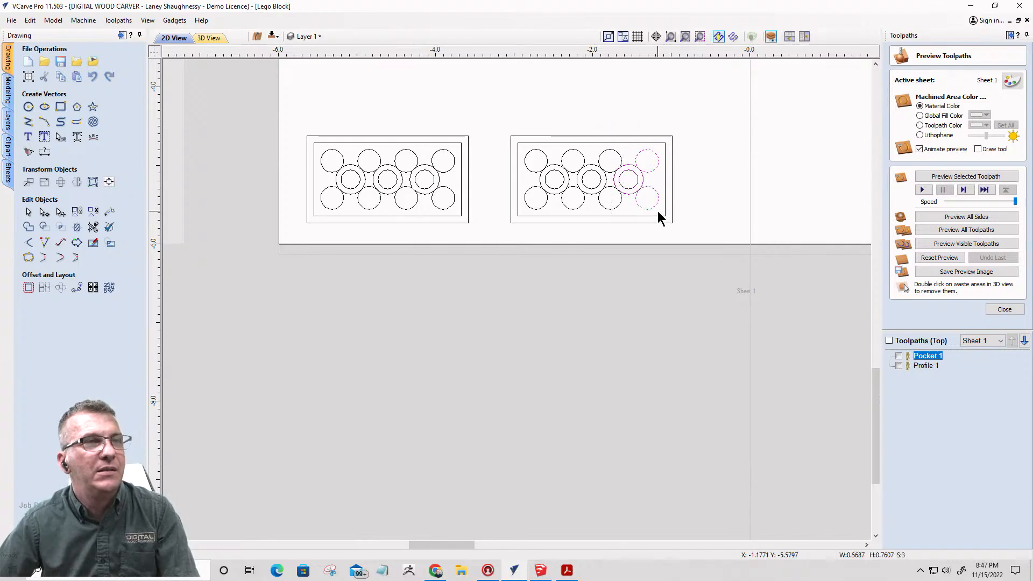
pyautogui.press('Delete')
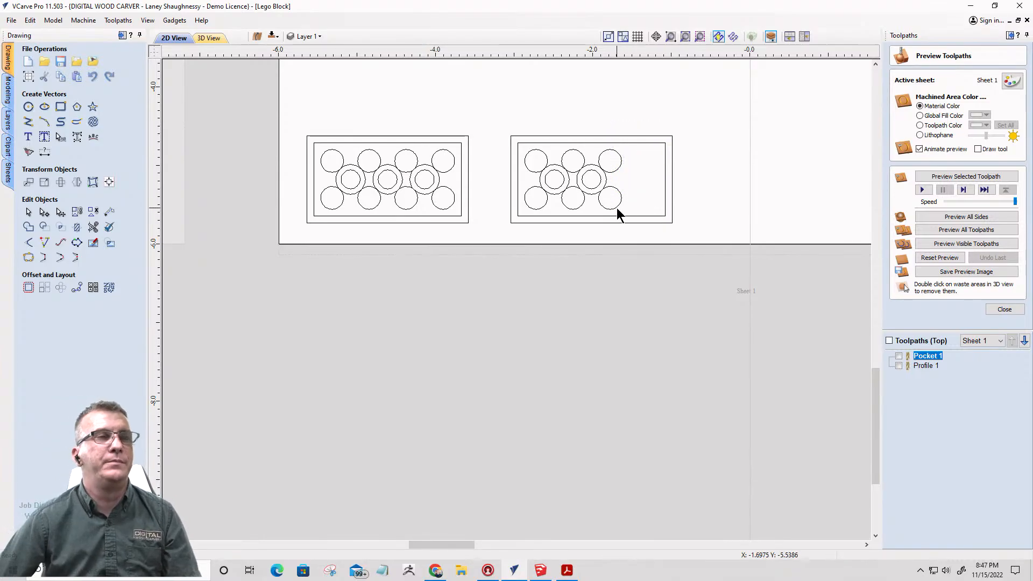
# - Add a horizontal dimension from the copied block's upper-left peg centre to the left edge of the inner rectangle
pyautogui.scroll(3, 604, 192)
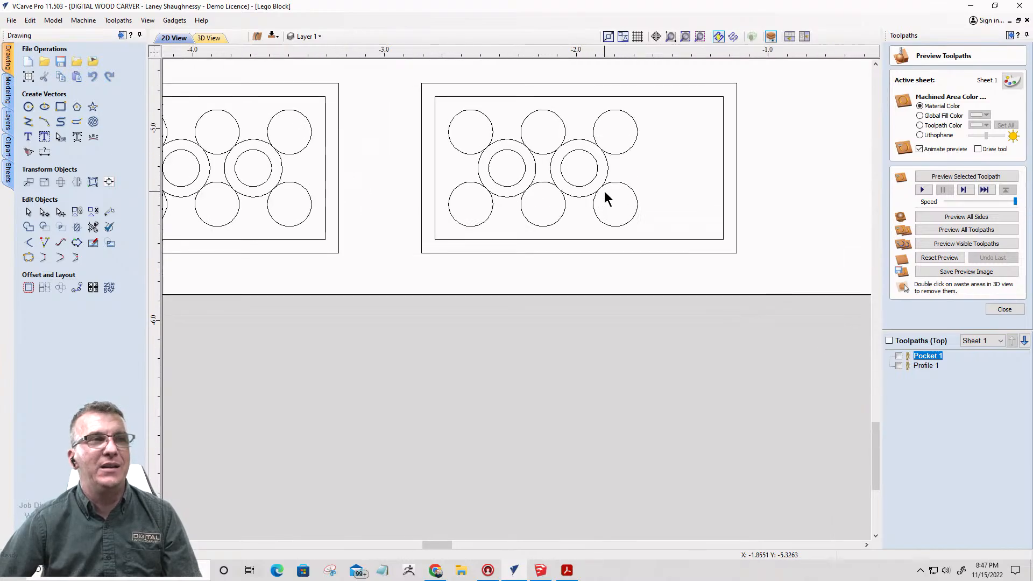
pyautogui.scroll(-1, 636, 190)
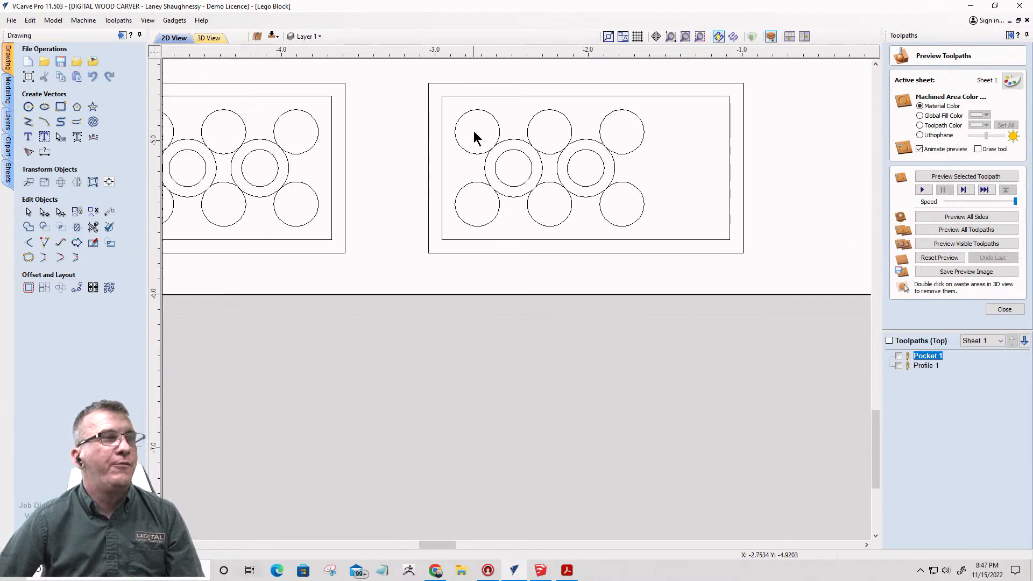
pyautogui.click(44, 154)
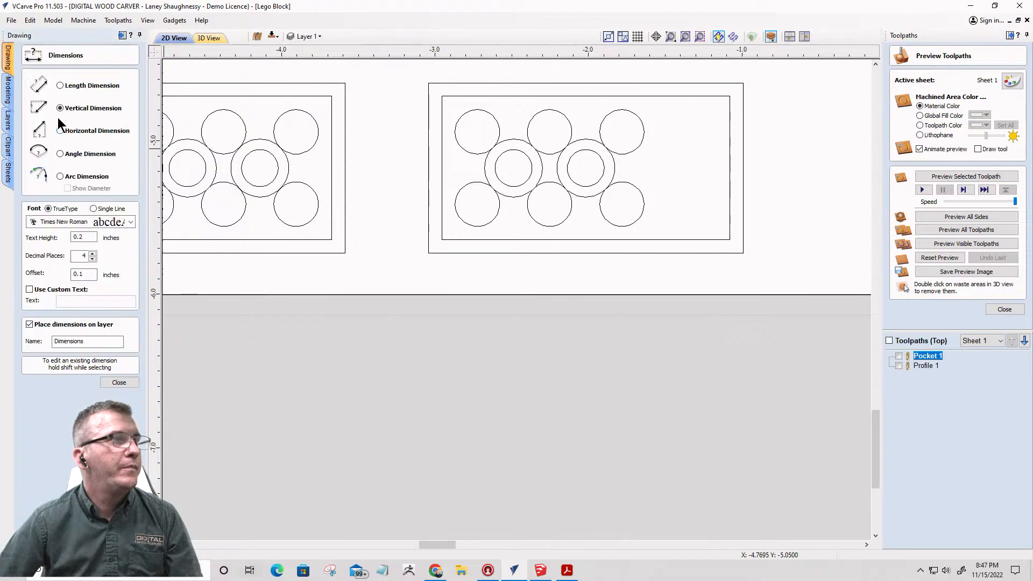
pyautogui.click(61, 131)
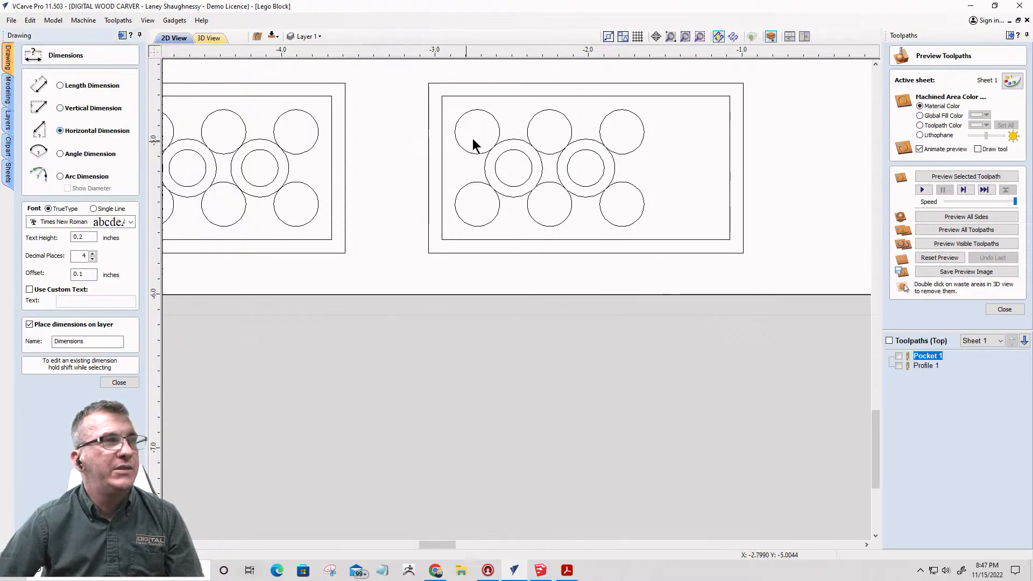
pyautogui.scroll(5, 476, 133)
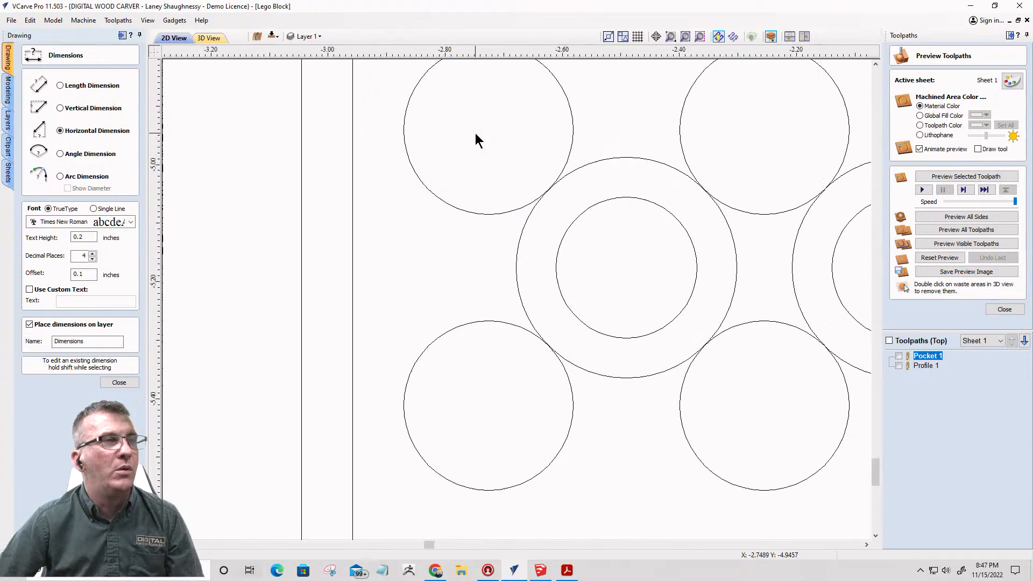
pyautogui.click(489, 130)
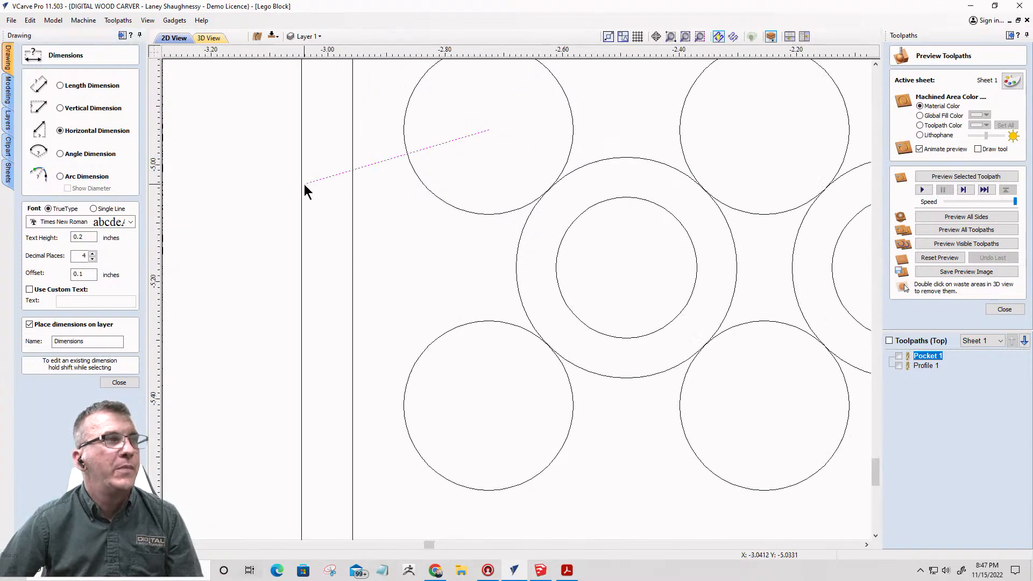
pyautogui.click(353, 143)
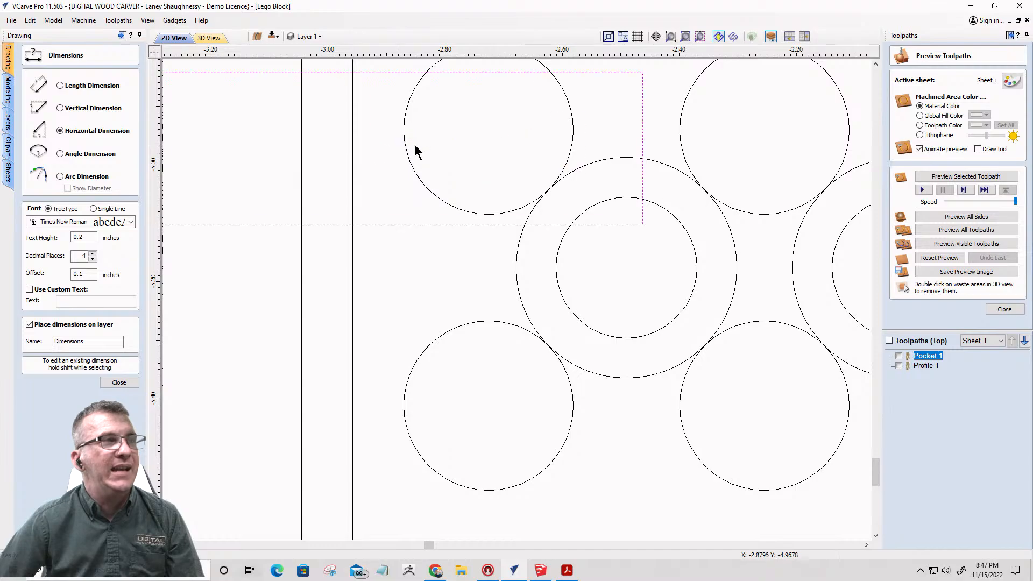
pyautogui.scroll(-4, 388, 265)
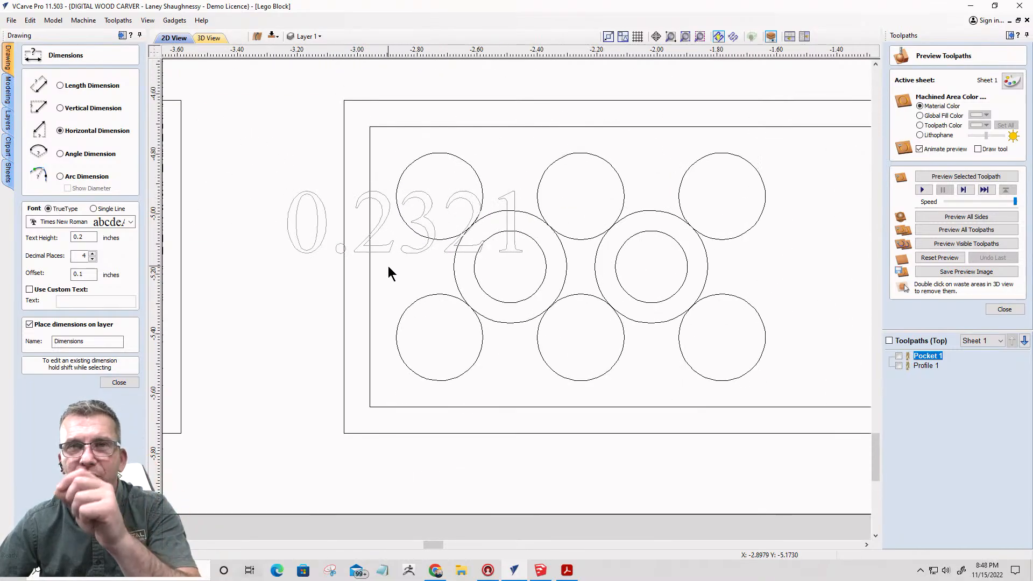
pyautogui.scroll(-2, 425, 247)
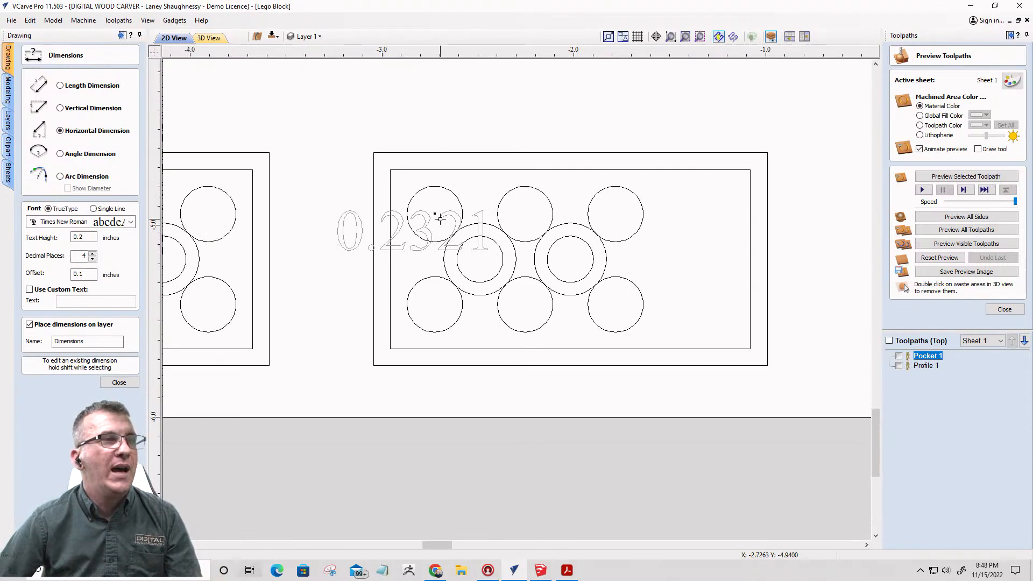
pyautogui.click(114, 381)
# - Place a vertical guide through the centre of the copied block's rightmost pegs and set its parallel guide option to Relative to guide
pyautogui.moveTo(154, 224); pyautogui.dragTo(616, 214)
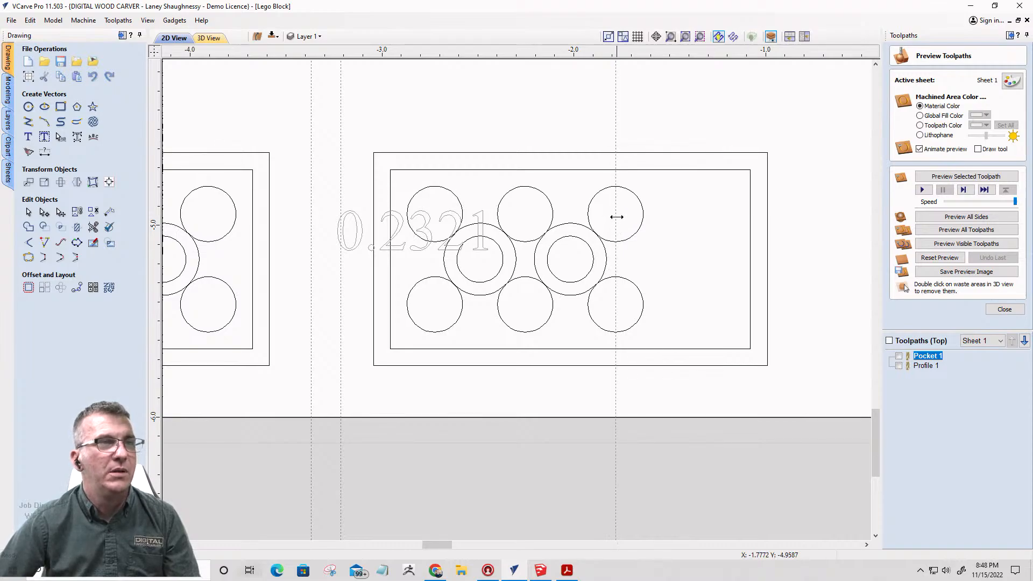
pyautogui.doubleClick(615, 212)
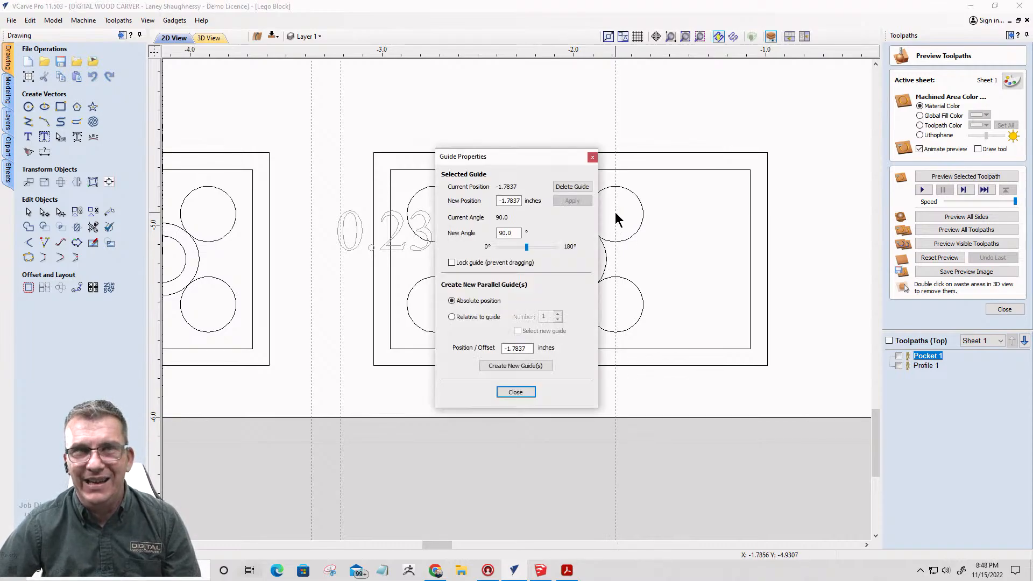
pyautogui.click(451, 318)
pyautogui.doubleClick(529, 348)
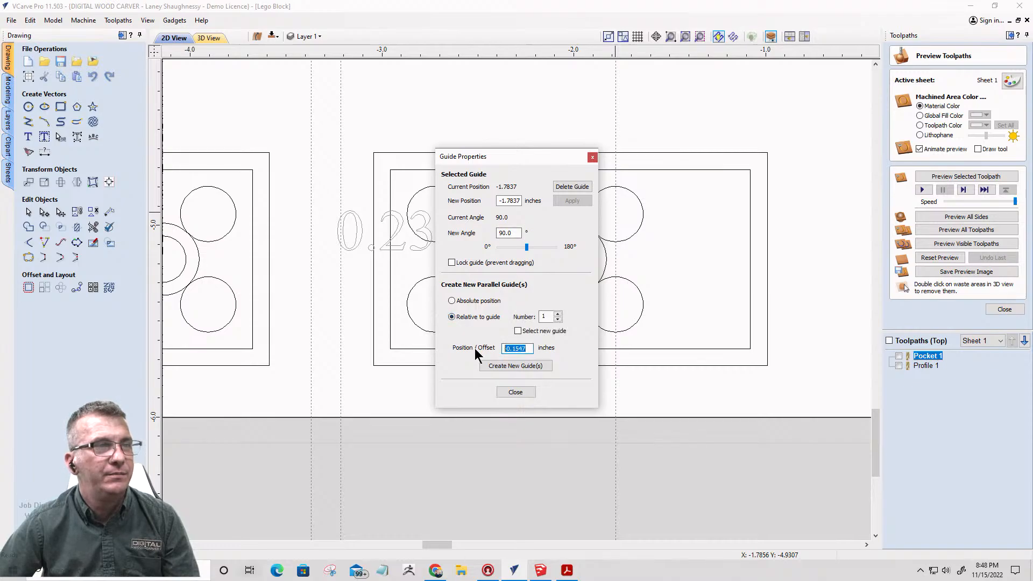
pyautogui.click(516, 392)
pyautogui.scroll(-6, 572, 287)
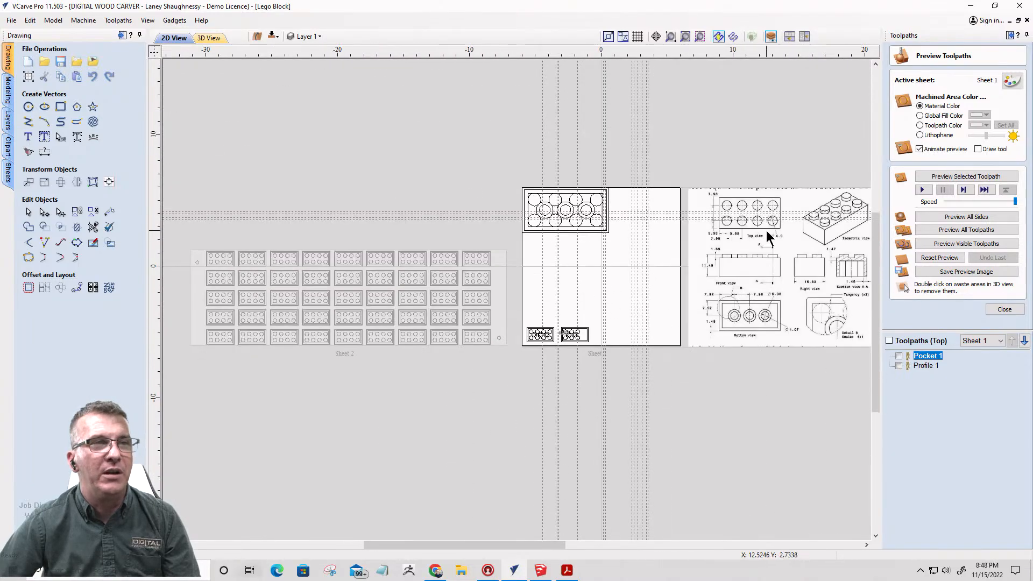
# - Create a parallel guide offset 3.93/25.4 inches relative to the vertical guide through the copied block's rightmost pegs
pyautogui.scroll(8, 772, 199)
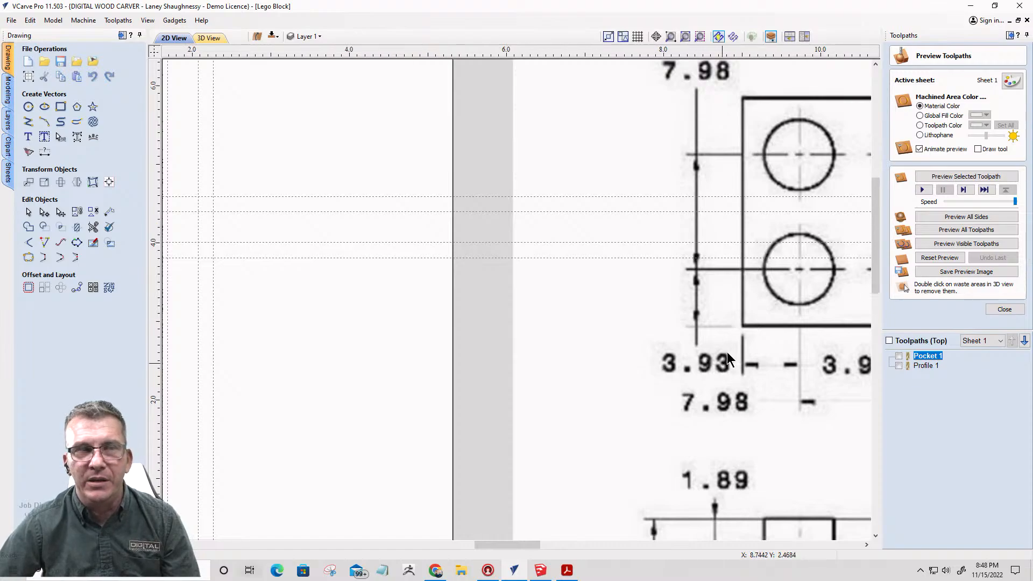
pyautogui.scroll(-6, 753, 322)
pyautogui.scroll(4, 588, 312)
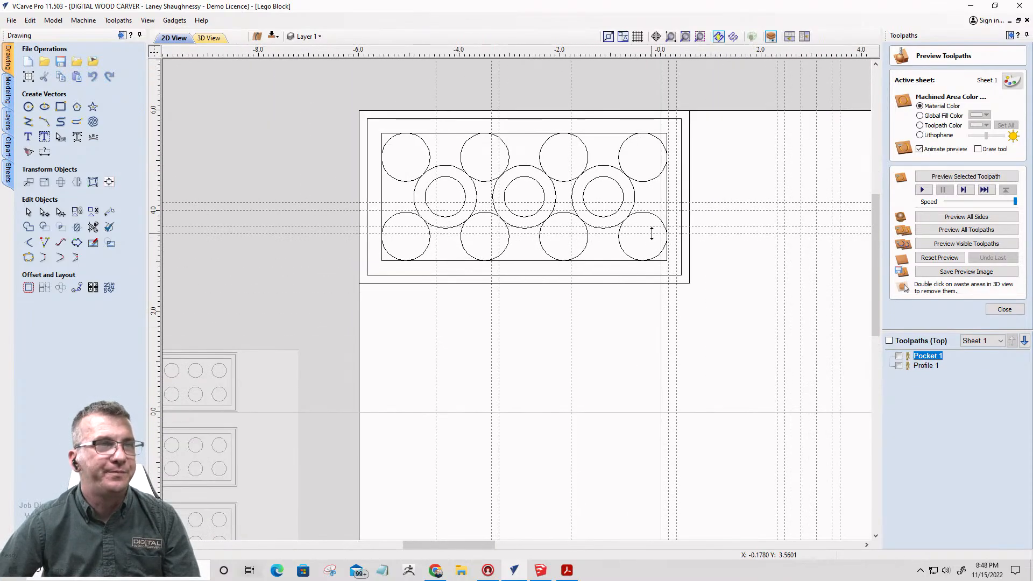
pyautogui.scroll(-6, 651, 247)
pyautogui.scroll(10, 618, 365)
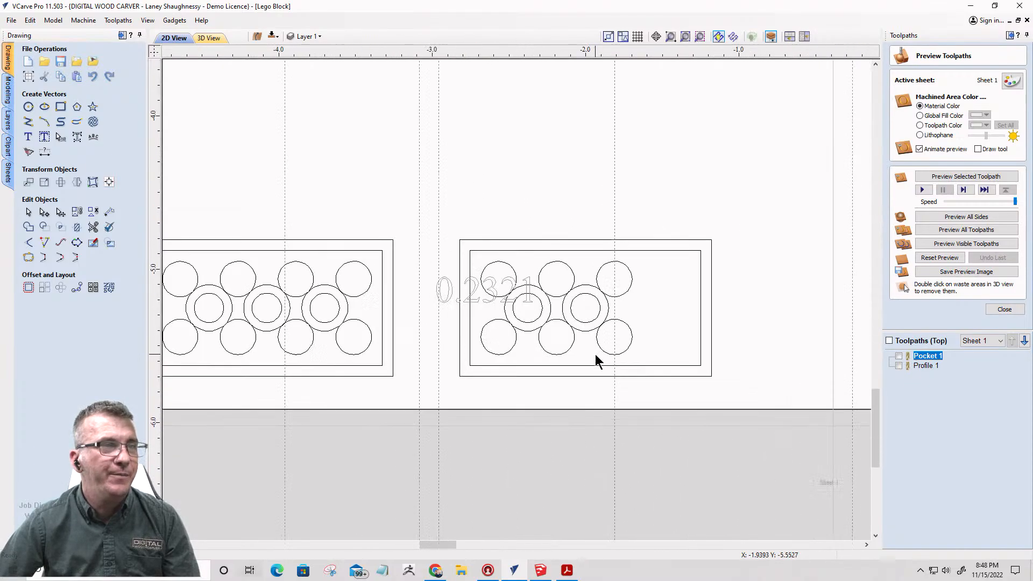
pyautogui.doubleClick(633, 336)
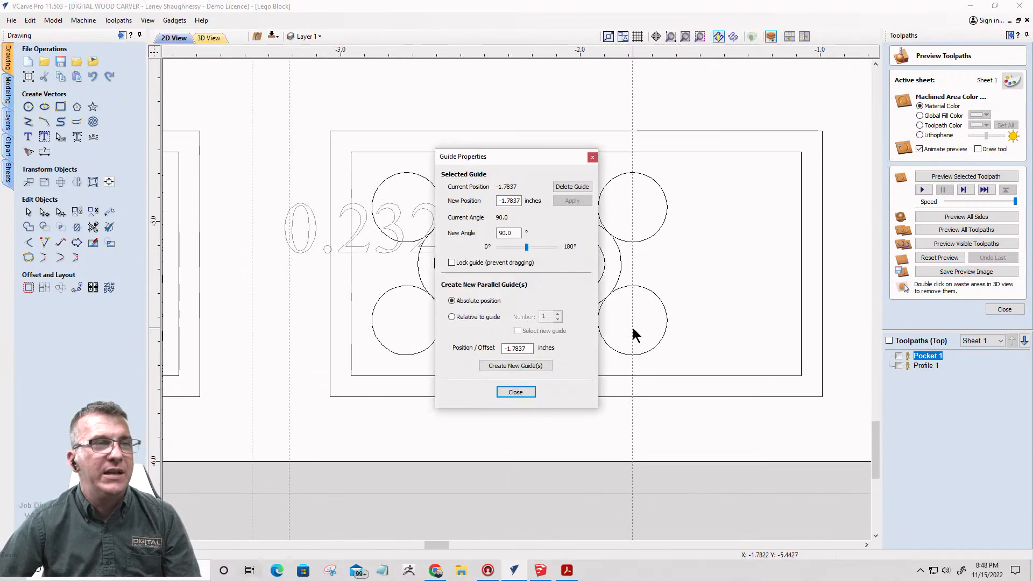
pyautogui.click(451, 317)
pyautogui.doubleClick(519, 349)
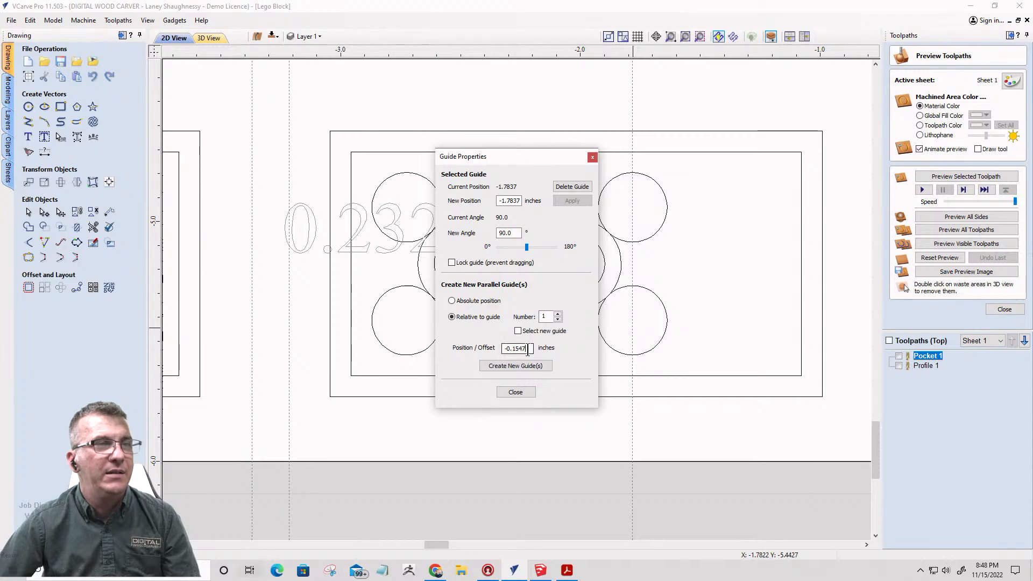
pyautogui.write('3.9')
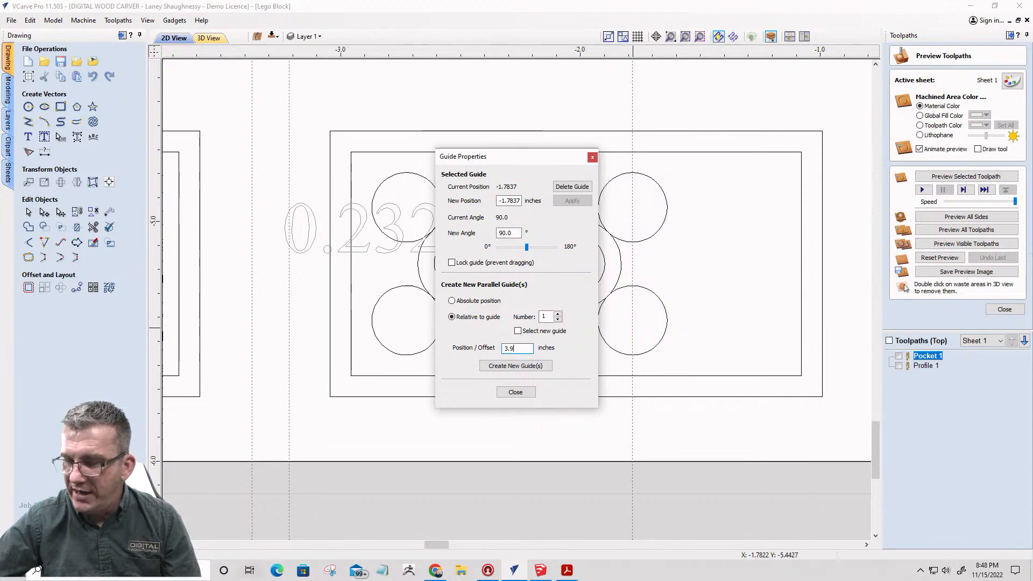
pyautogui.write('3/25.4=')
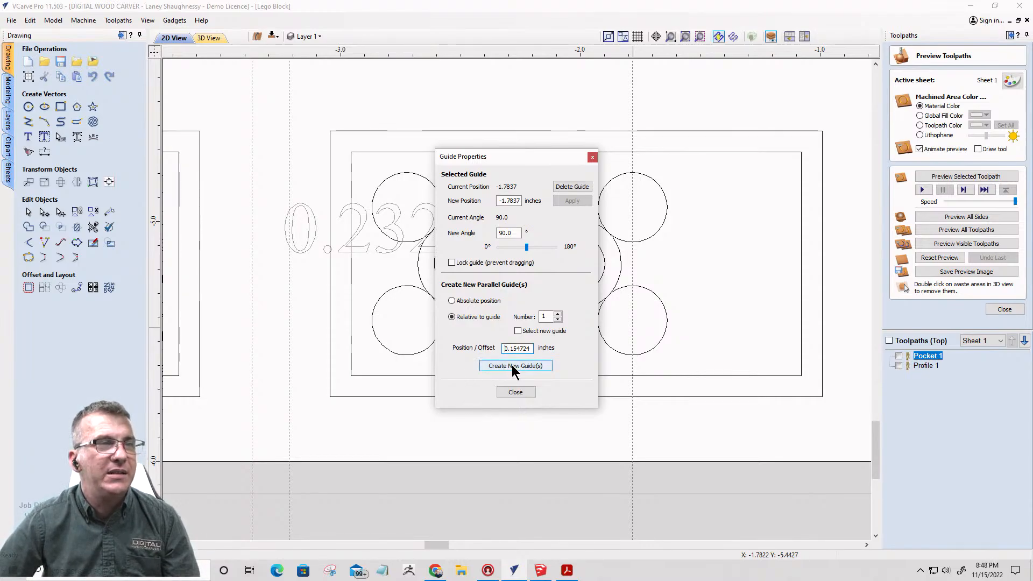
pyautogui.click(513, 366)
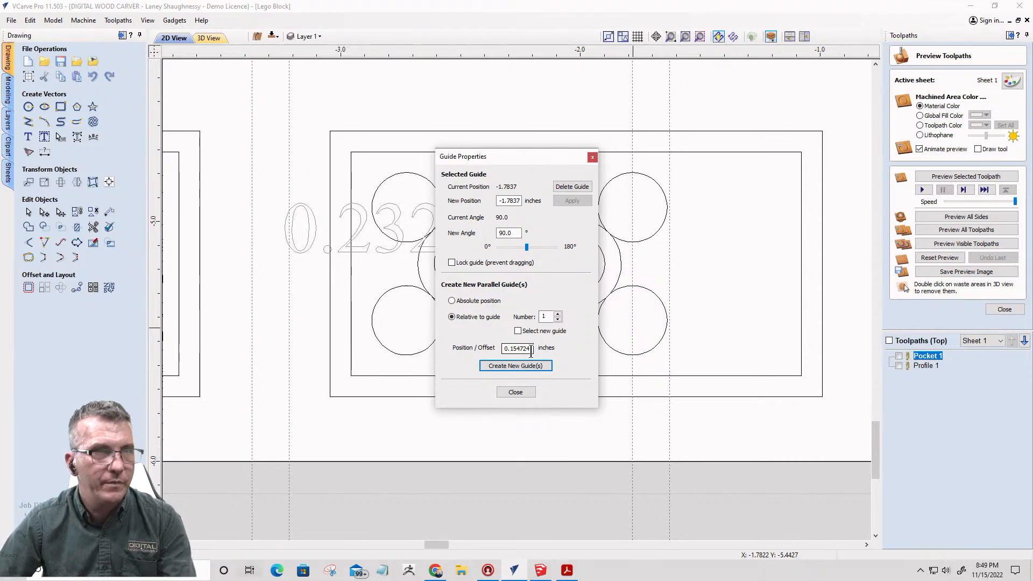
# - Close the guide properties and delete the new parallel guide just outside the copied block's rightmost pegs
pyautogui.click(500, 369)
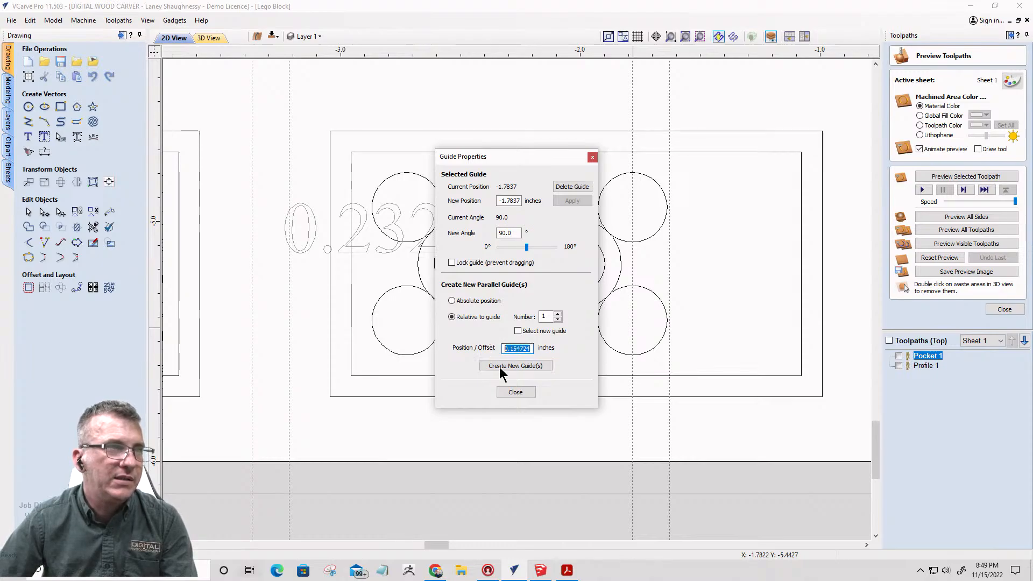
pyautogui.click(517, 392)
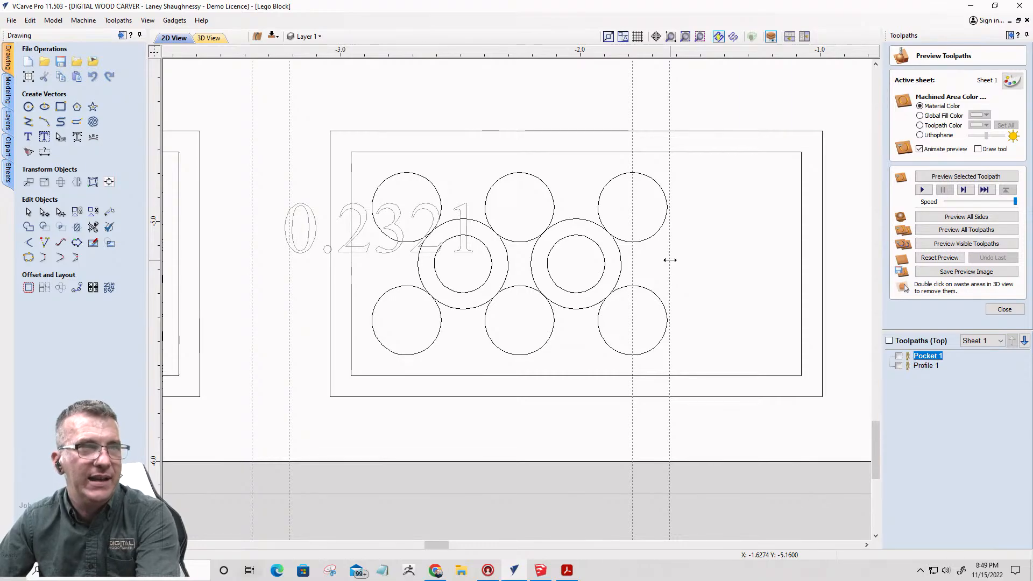
pyautogui.doubleClick(670, 260)
pyautogui.click(589, 179)
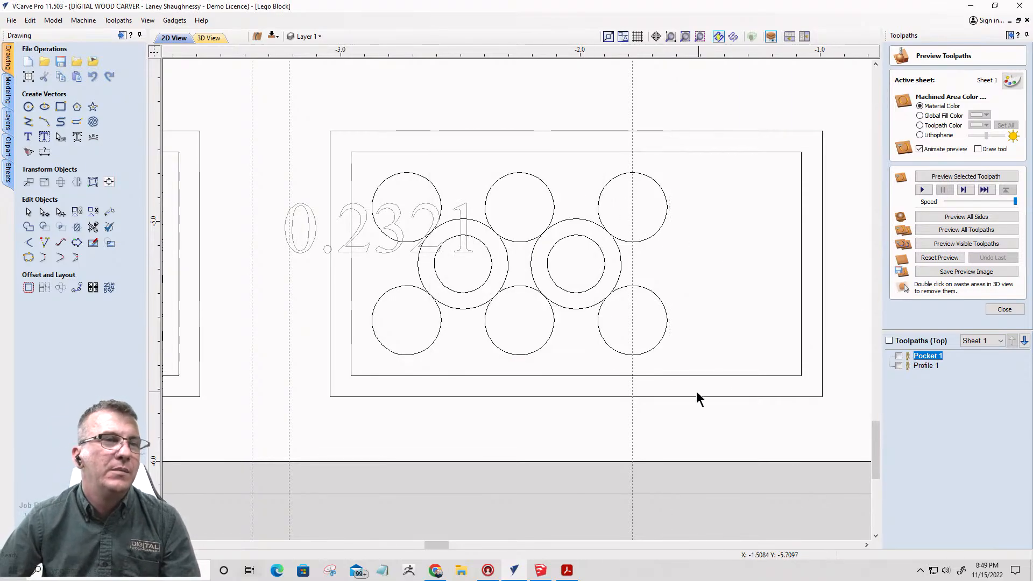
# - Examine the peg-to-edge dimensions below the top view on the reference drawing beside Sheet 1
pyautogui.scroll(-8, 651, 364)
pyautogui.scroll(2, 784, 309)
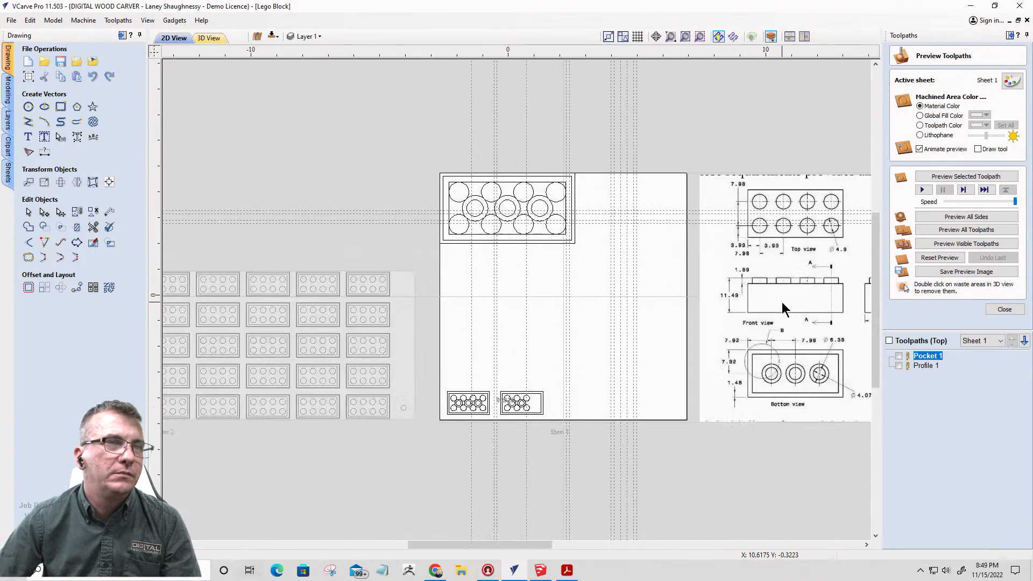
pyautogui.scroll(5, 766, 250)
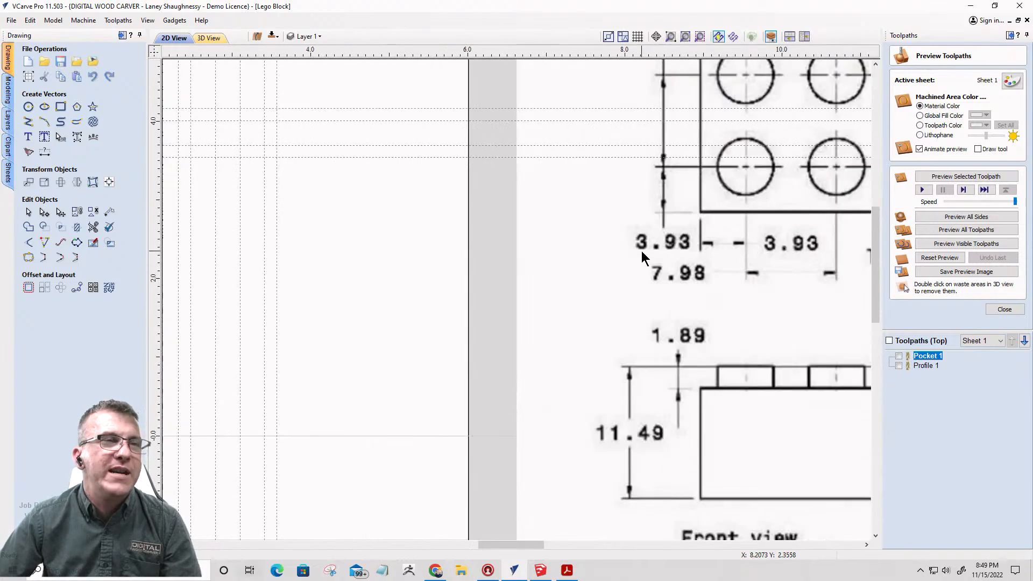
pyautogui.scroll(-6, 751, 289)
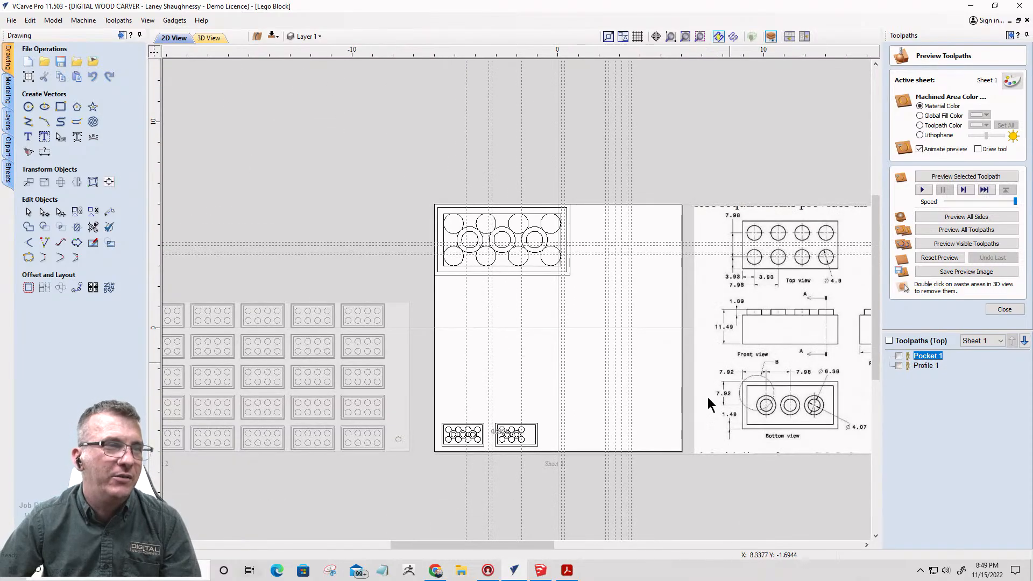
pyautogui.scroll(5, 492, 480)
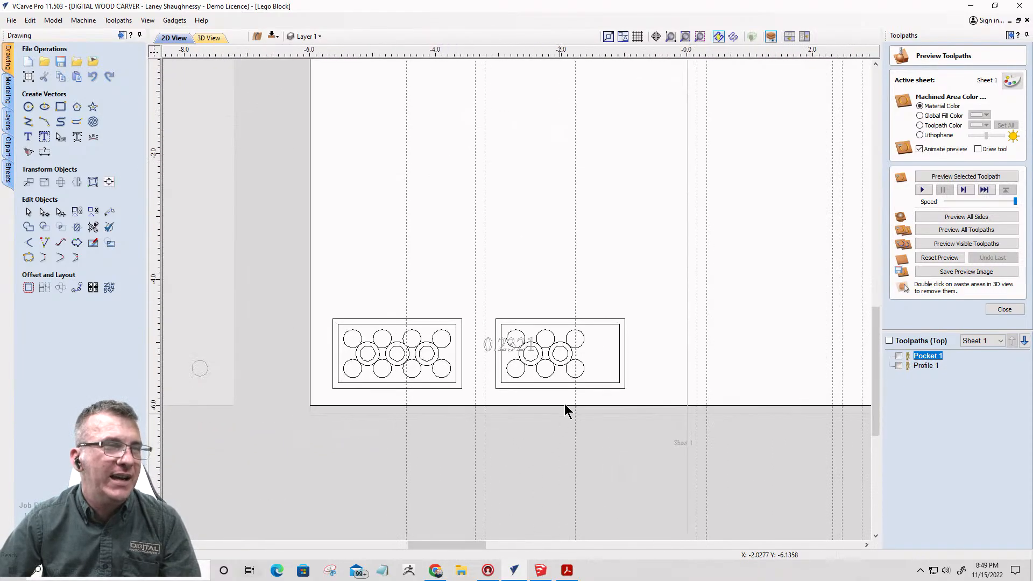
pyautogui.scroll(2, 573, 377)
pyautogui.scroll(5, 573, 377)
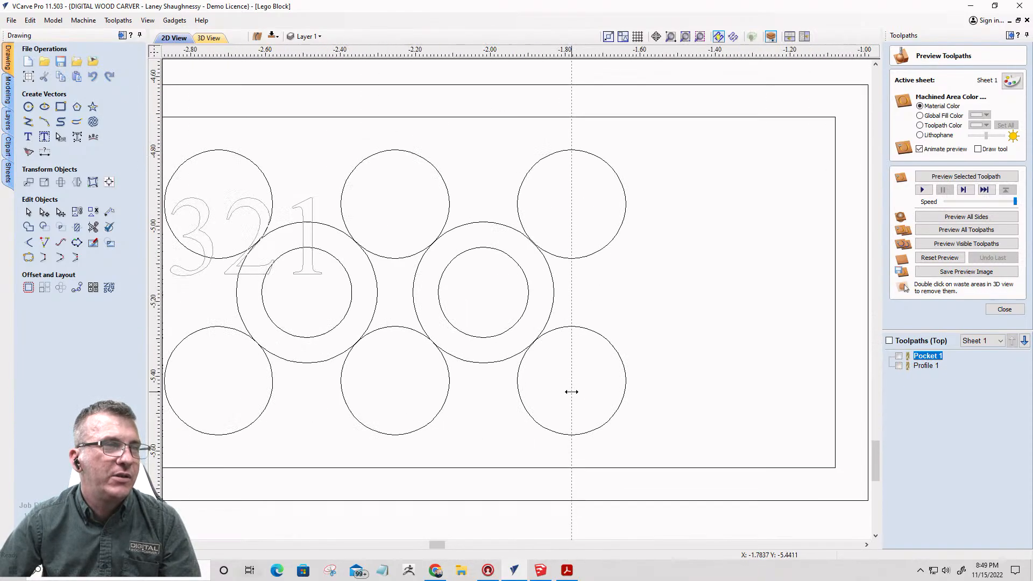
# - Create a parallel guide 3.93 mm (0.154724 inches) relative to the vertical guide through the copied block's rightmost pegs
pyautogui.doubleClick(572, 399)
pyautogui.moveTo(530, 350); pyautogui.dragTo(470, 353)
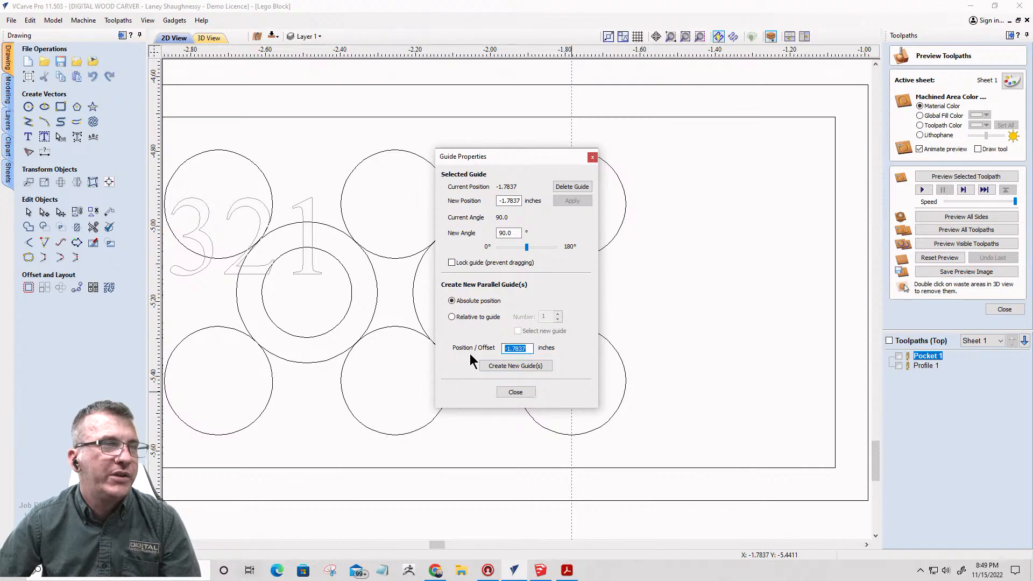
pyautogui.click(454, 318)
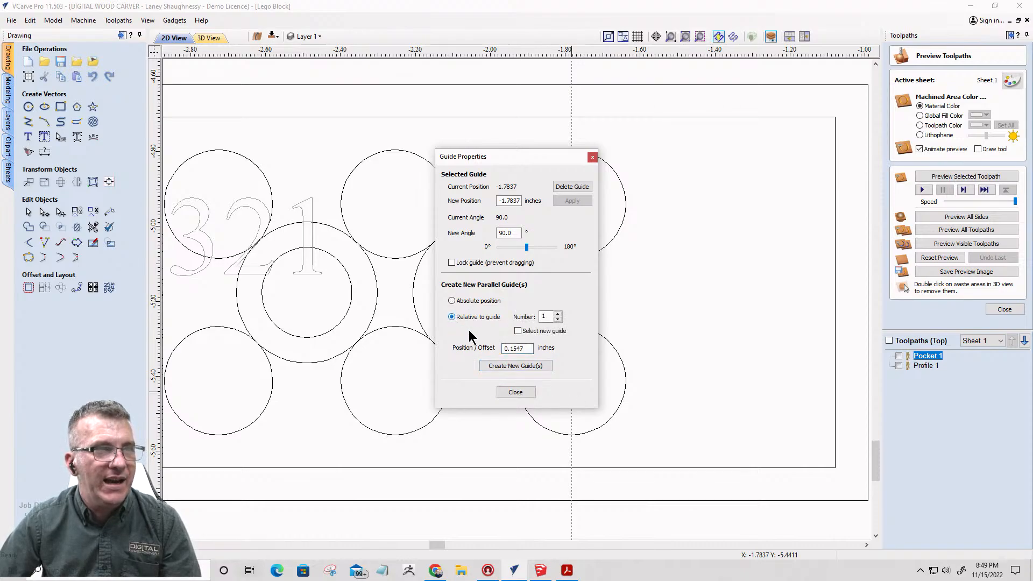
pyautogui.moveTo(526, 353); pyautogui.dragTo(471, 350)
pyautogui.write('3.')
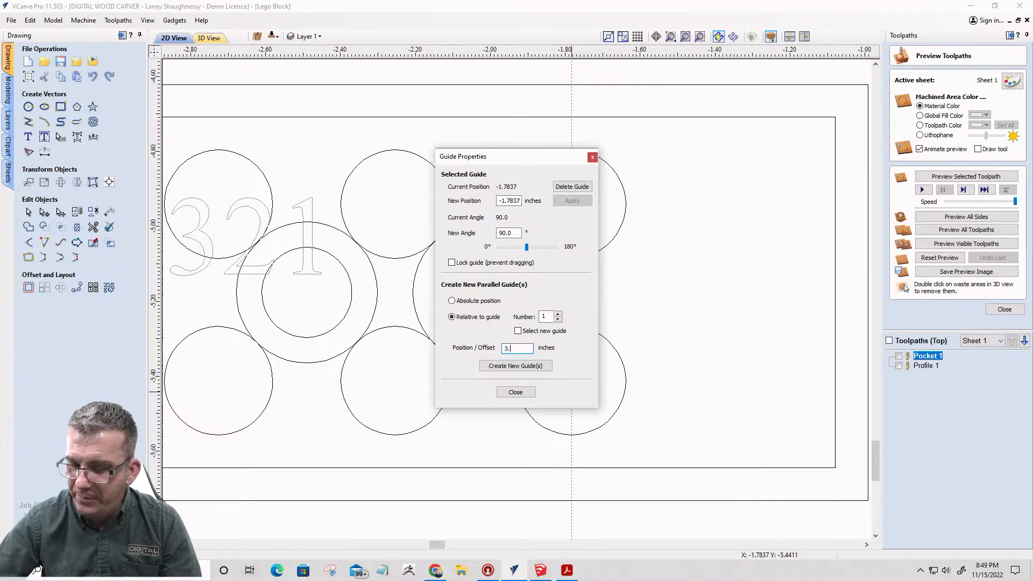
pyautogui.write('93*m=')
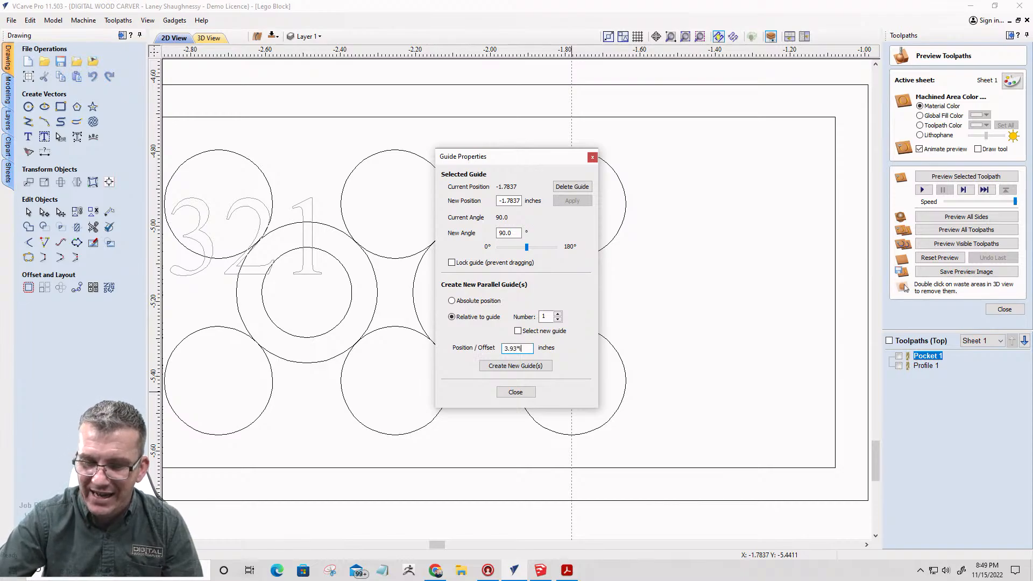
pyautogui.click(503, 369)
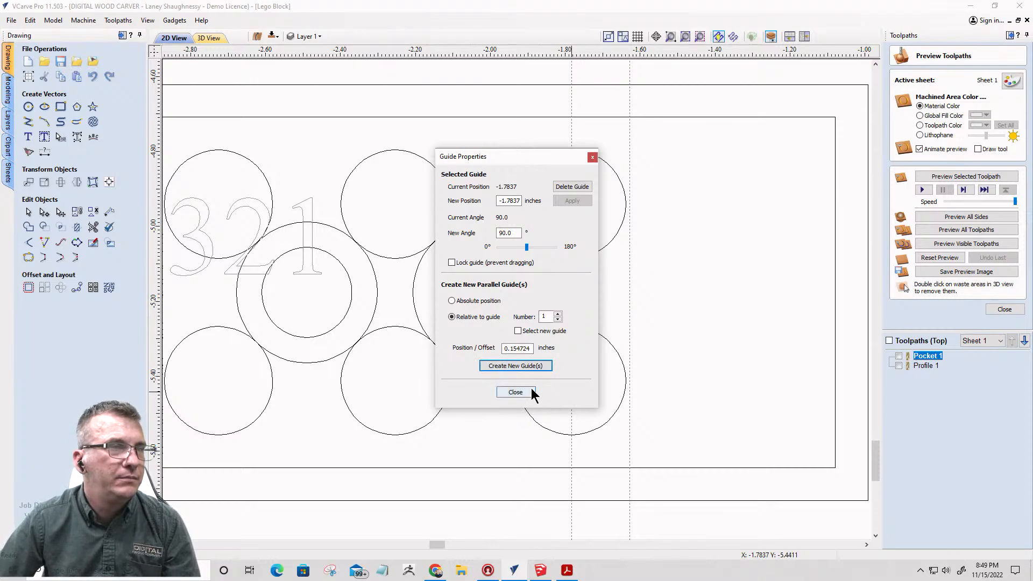
pyautogui.click(515, 393)
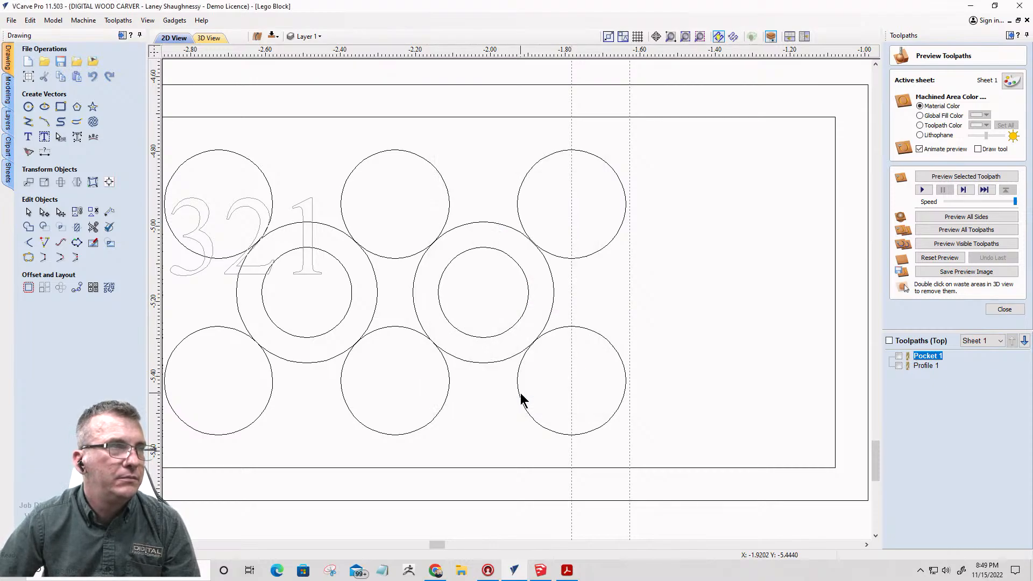
# - Shift the new parallel guide to about -1.83 inches, and delete both vertical guides near the copied block's rightmost pegs
pyautogui.scroll(-2, 572, 341)
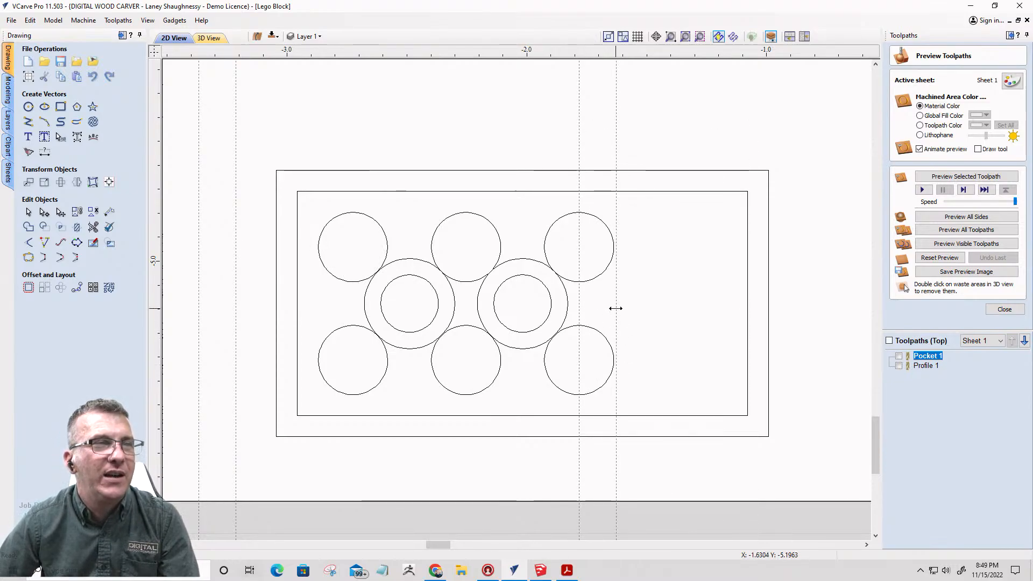
pyautogui.moveTo(613, 303); pyautogui.dragTo(569, 309)
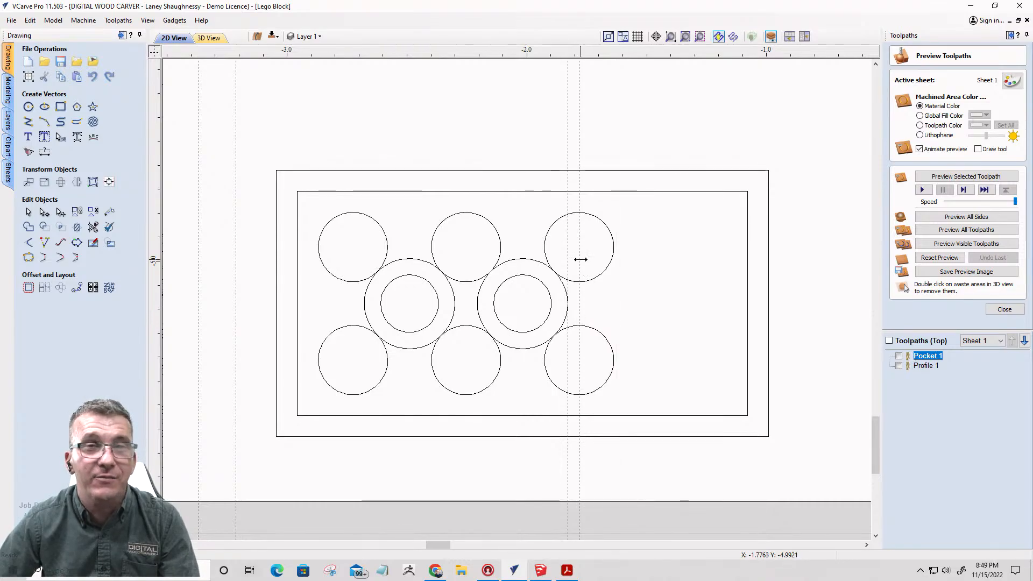
pyautogui.doubleClick(579, 259)
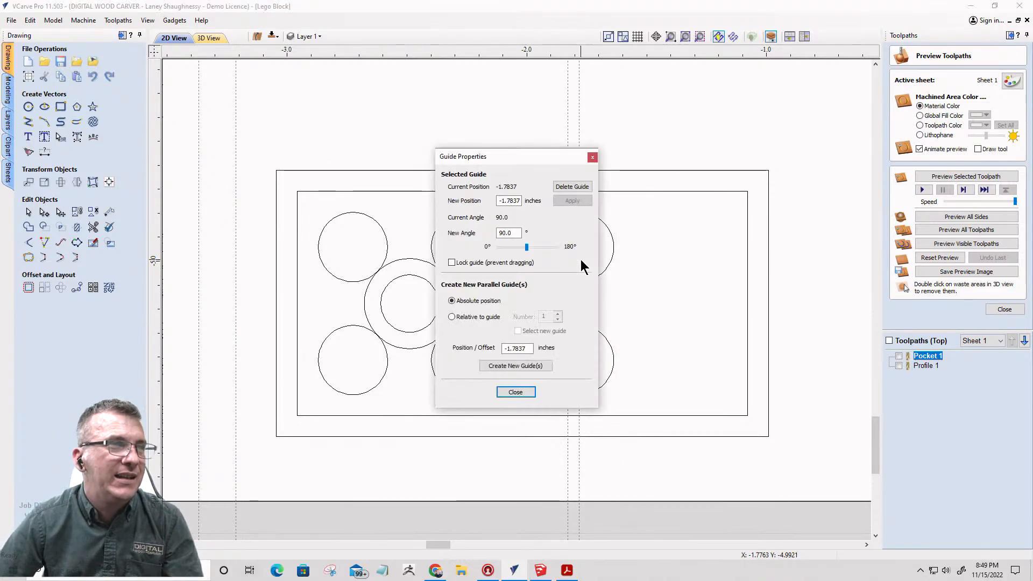
pyautogui.click(571, 187)
pyautogui.doubleClick(568, 260)
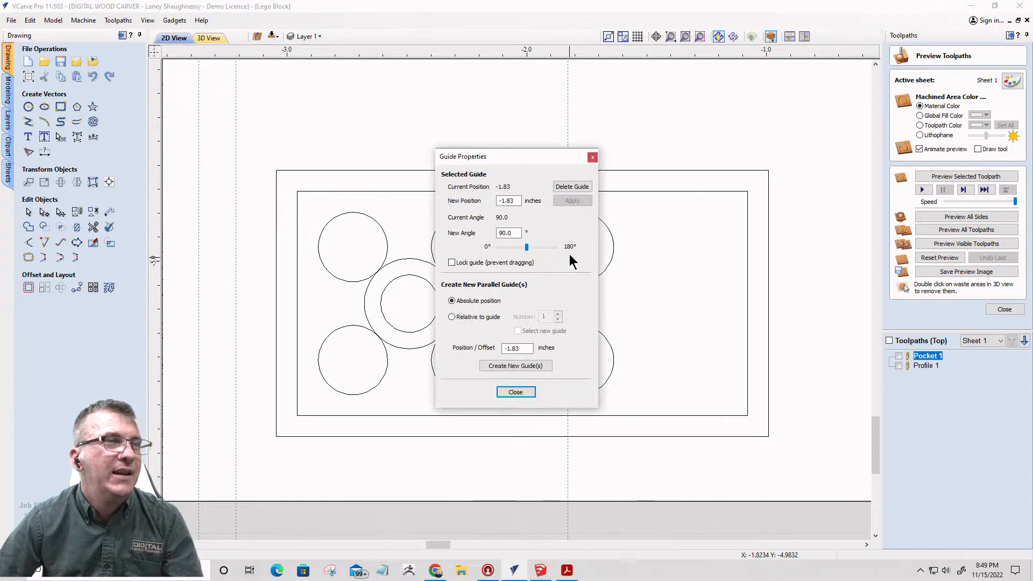
pyautogui.click(571, 186)
# - Hide Layer 1 and show the Master Building Block layer
pyautogui.scroll(-8, 569, 281)
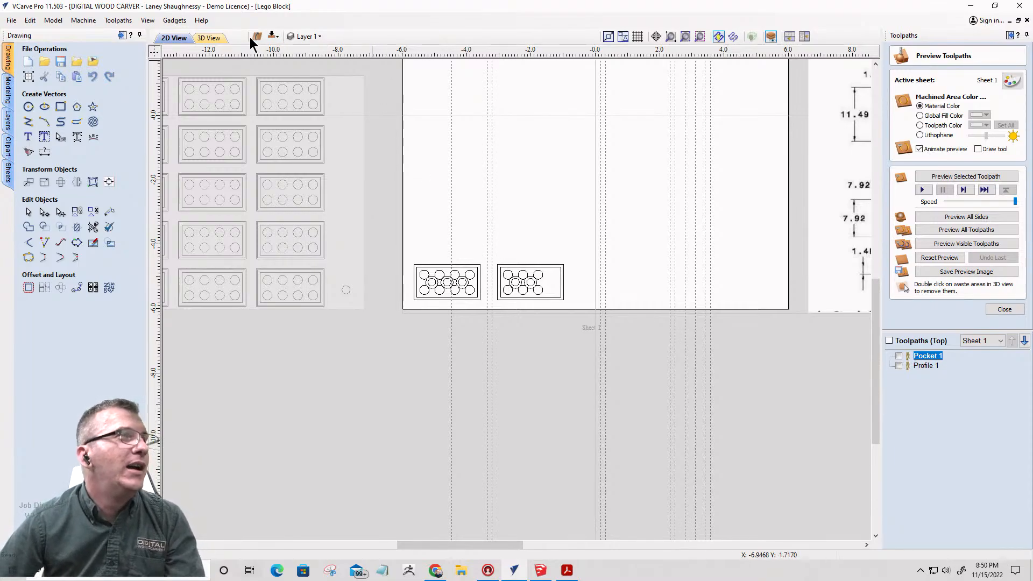
pyautogui.click(315, 36)
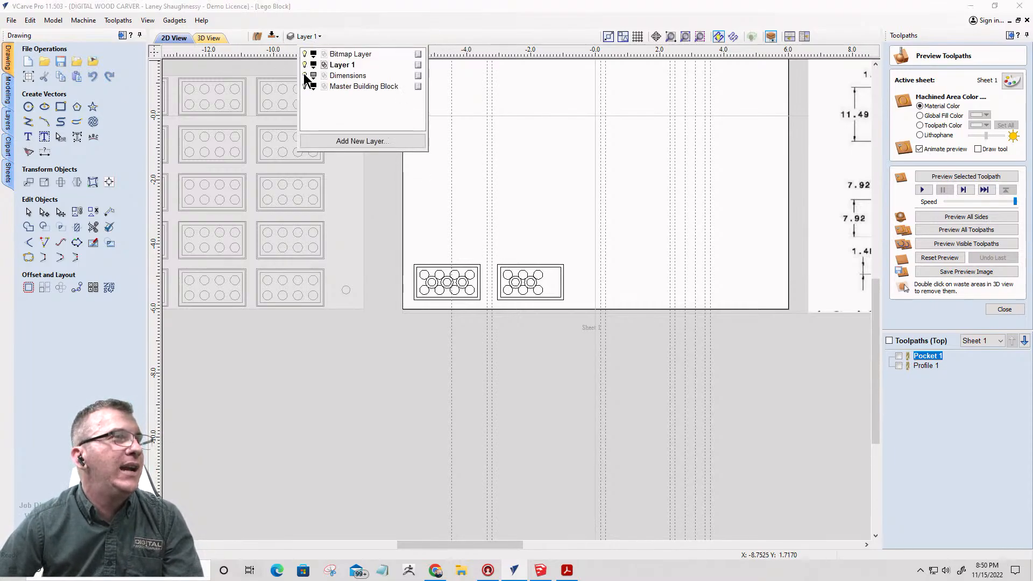
pyautogui.click(305, 65)
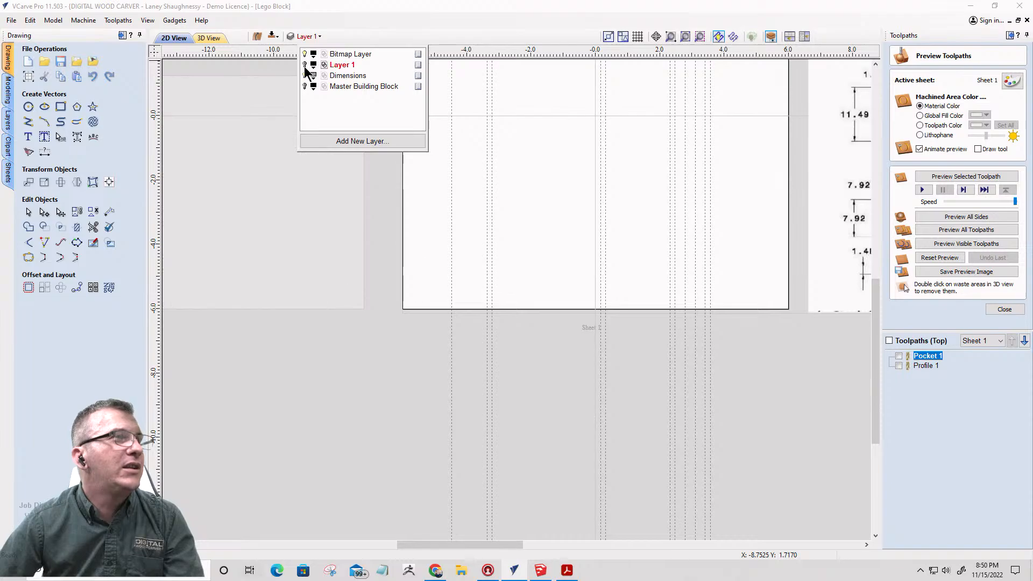
pyautogui.click(305, 86)
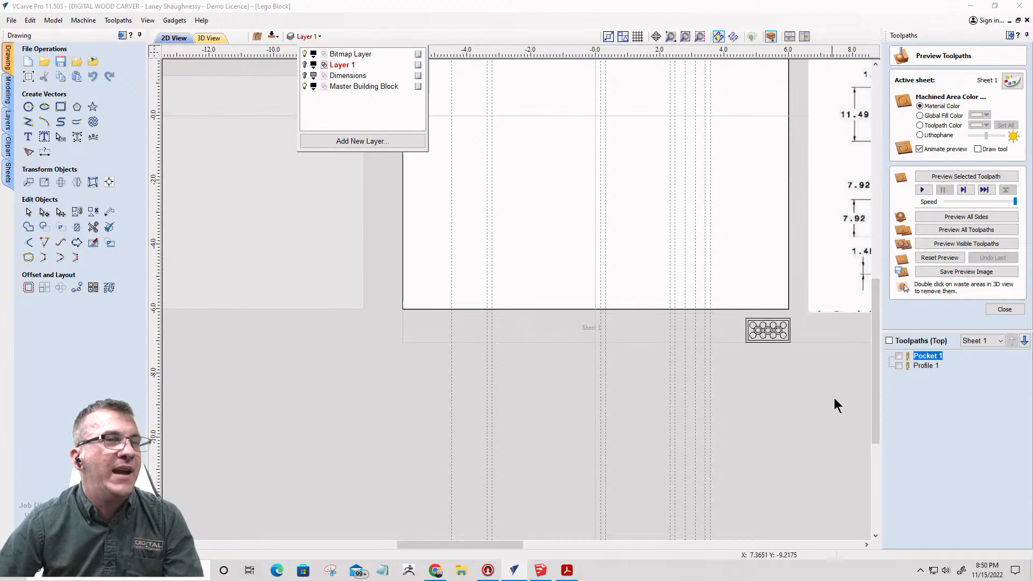
# - Select the complete eight-peg master block below Sheet 1 and place a copy about 1.4 inches above it, inside the sheet
pyautogui.scroll(5, 784, 334)
pyautogui.scroll(-4, 758, 350)
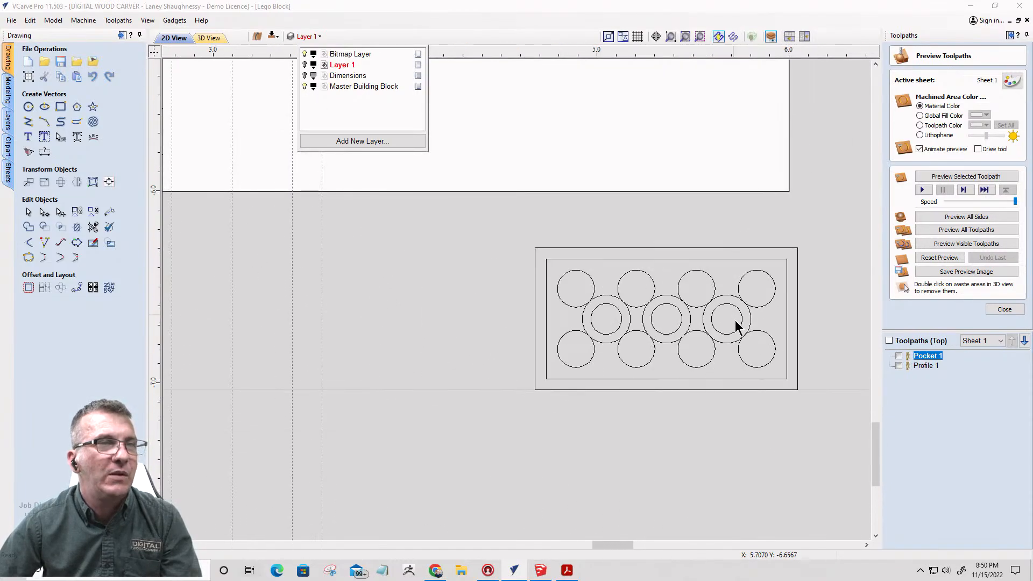
pyautogui.scroll(-1, 704, 305)
pyautogui.moveTo(532, 223); pyautogui.dragTo(790, 404)
pyautogui.click(650, 318)
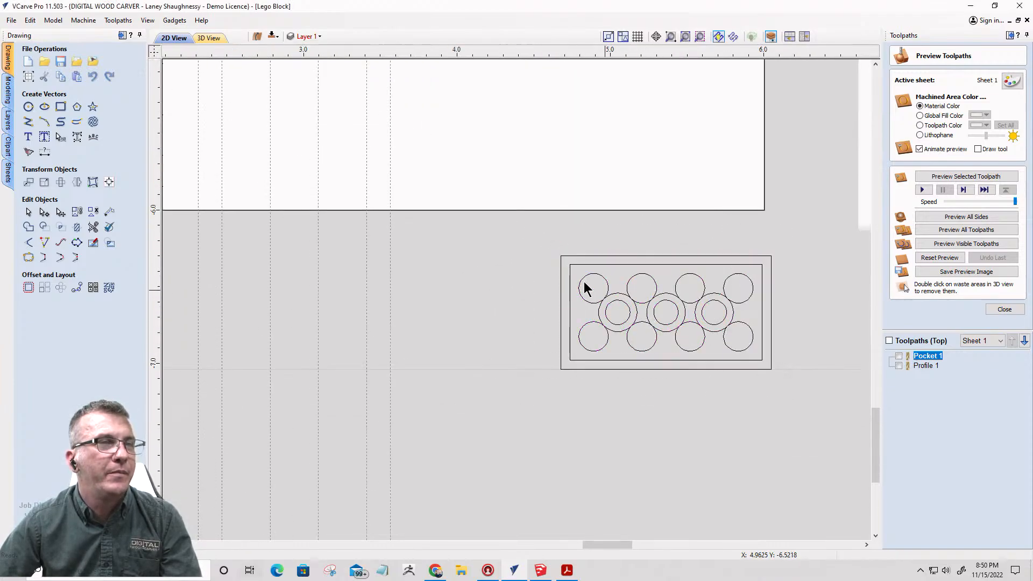
pyautogui.moveTo(777, 362); pyautogui.dragTo(799, 407)
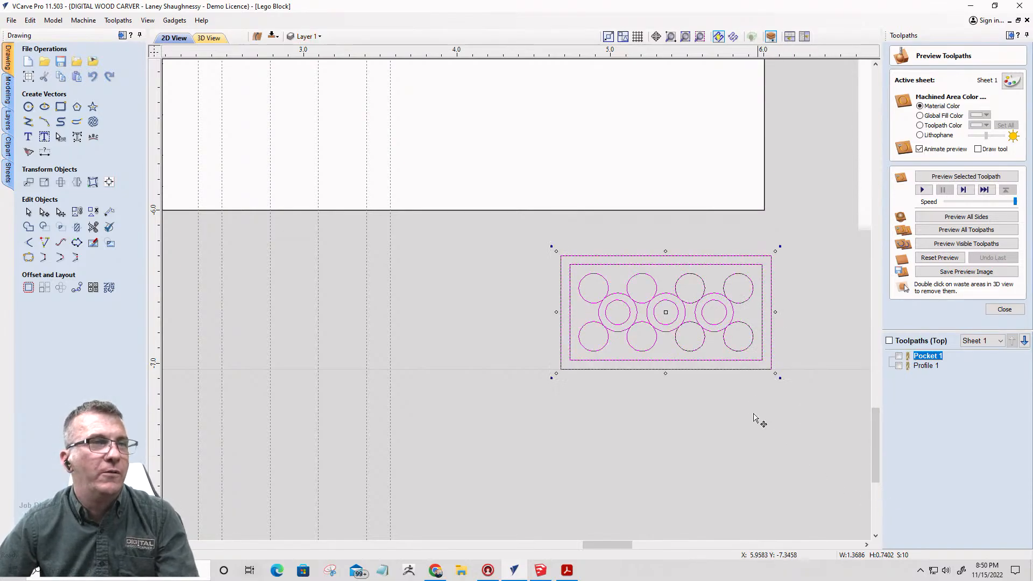
pyautogui.keyDown('ctrl'); pyautogui.moveTo(669, 311); pyautogui.dragTo(626, 102); pyautogui.keyUp('ctrl')
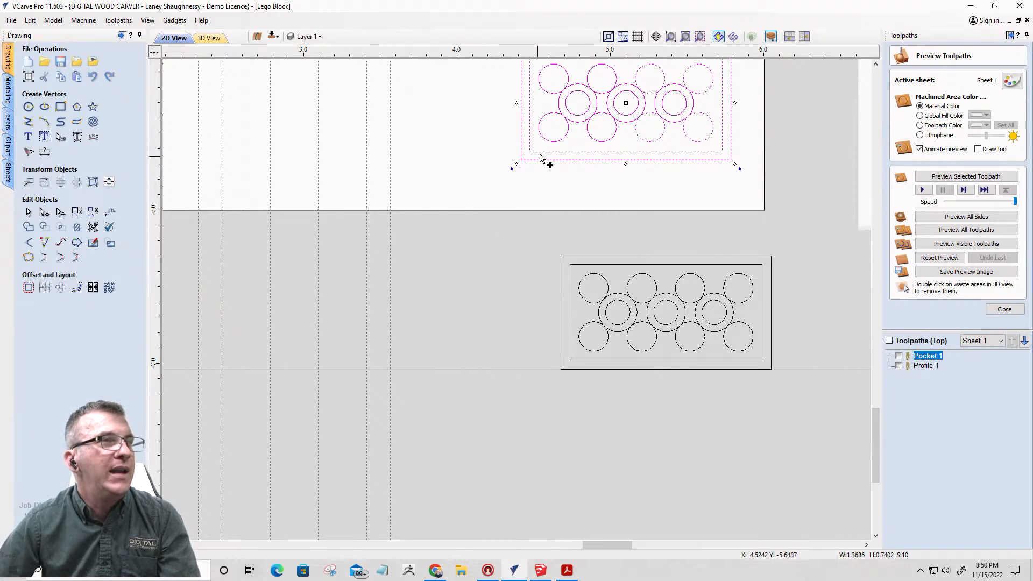
# - Move the copied eight-peg block to Layer 1 and hide the Master Building Block layer
pyautogui.rightClick(561, 143)
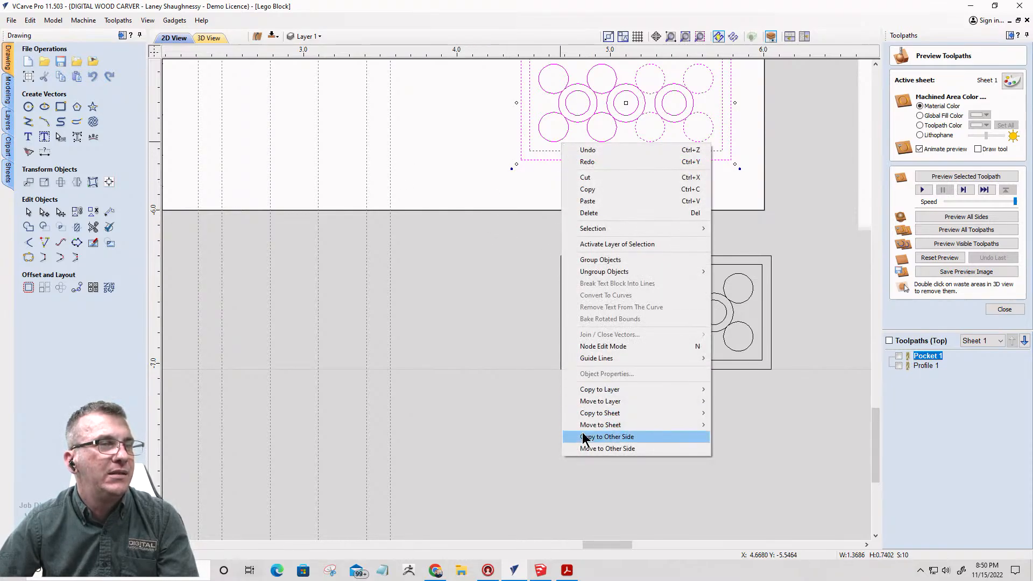
pyautogui.moveTo(586, 405)
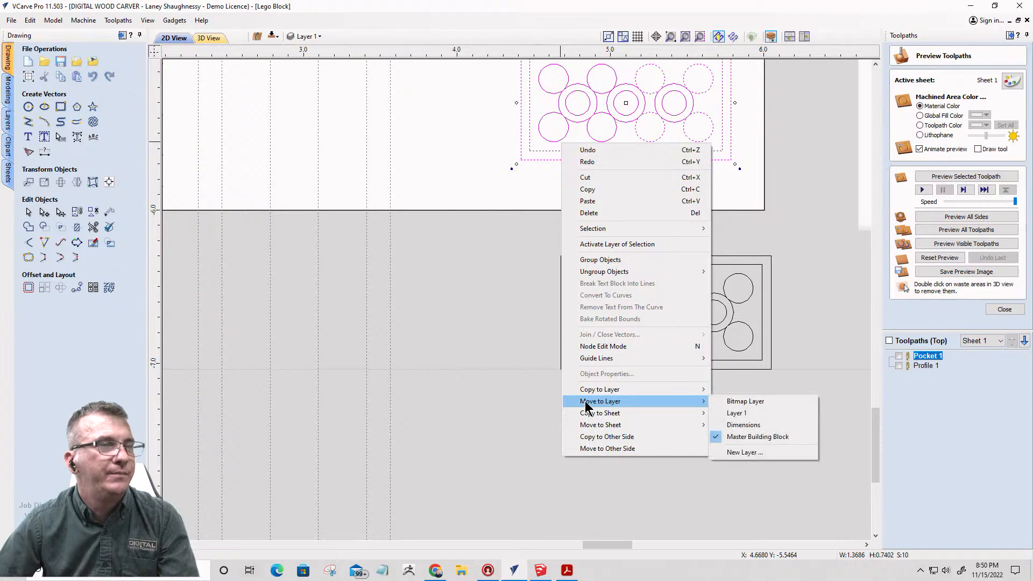
pyautogui.click(738, 413)
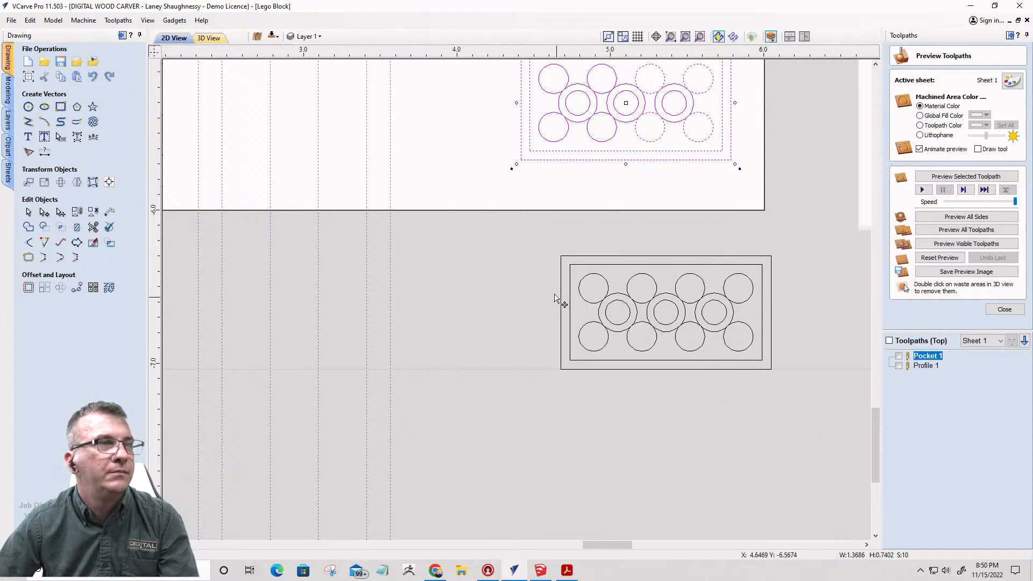
pyautogui.click(305, 36)
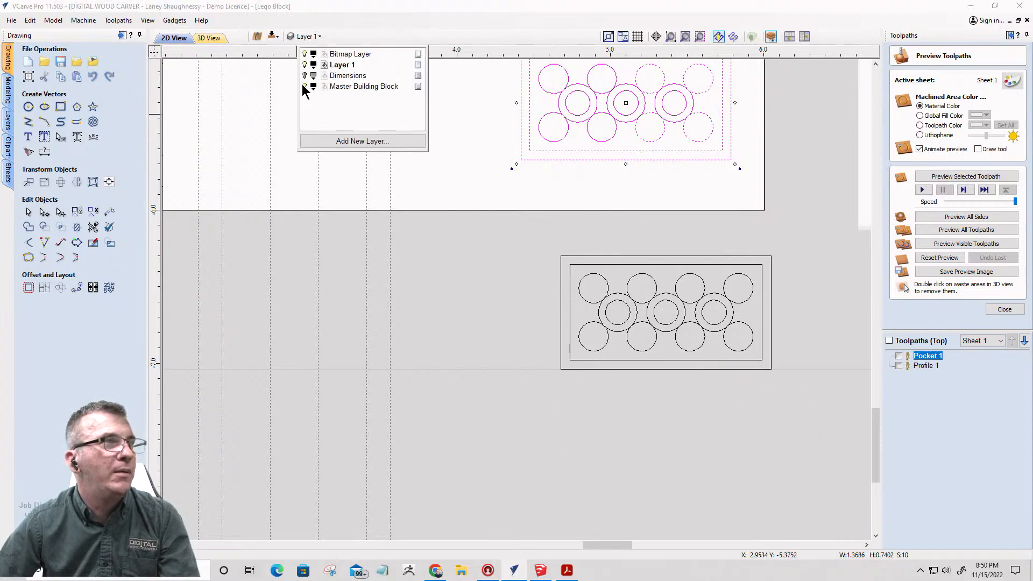
pyautogui.click(304, 86)
# - Delete the rightmost pair of pegs and the rightmost double-circle tube from the copied eight-peg block
pyautogui.scroll(-3, 572, 223)
pyautogui.scroll(4, 619, 247)
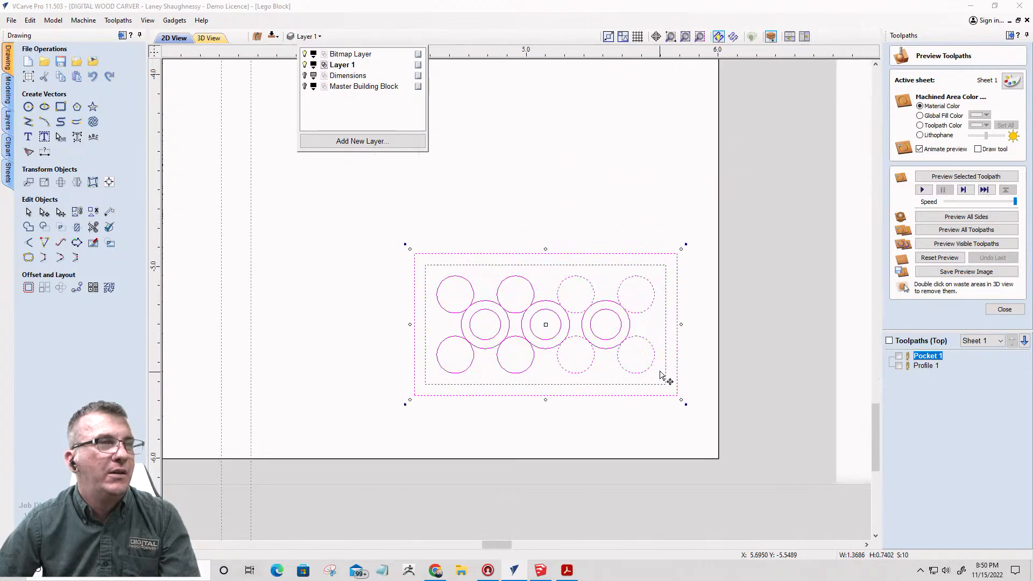
pyautogui.scroll(3, 662, 375)
pyautogui.click(594, 264)
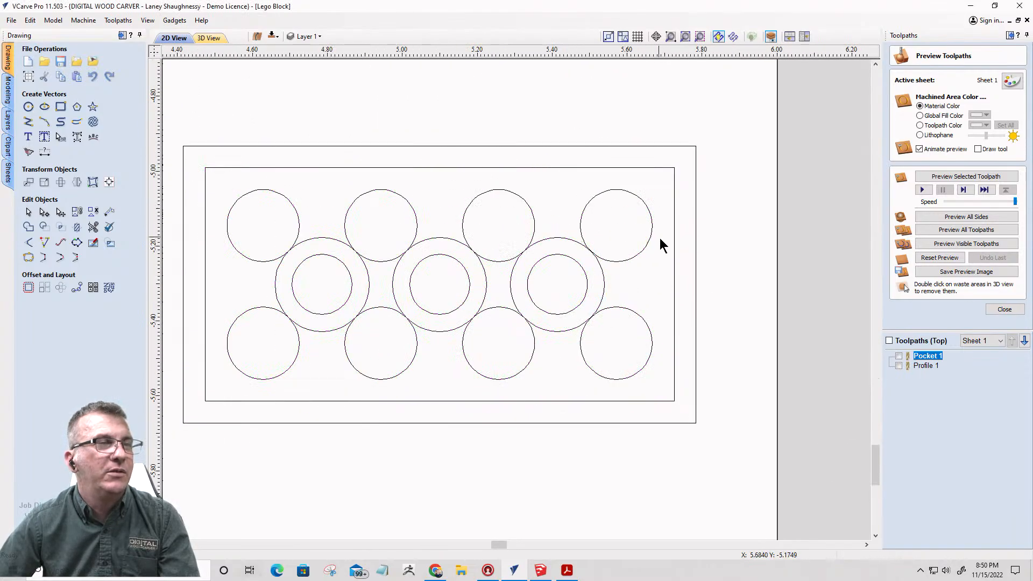
pyautogui.moveTo(639, 347); pyautogui.dragTo(572, 222)
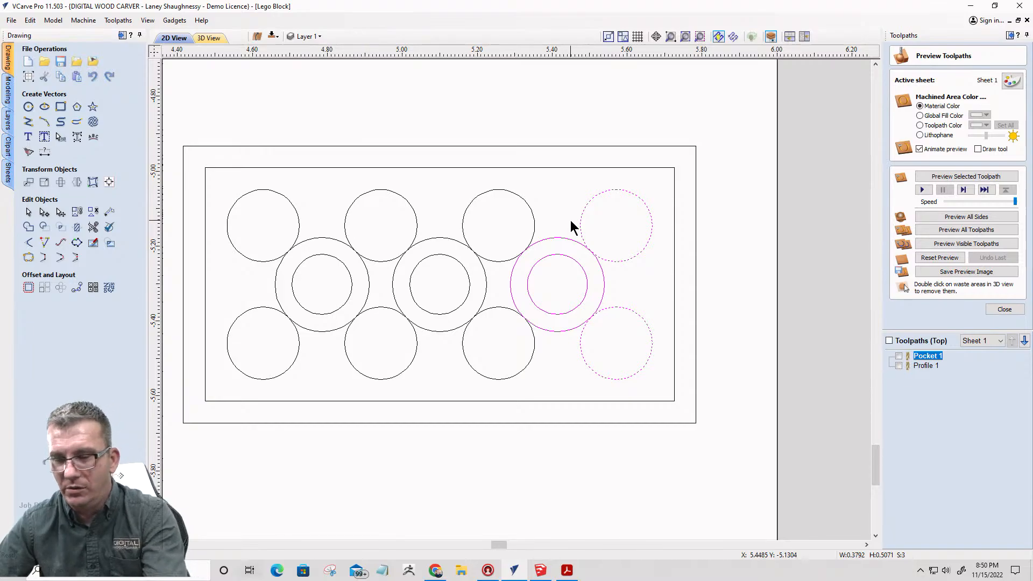
pyautogui.press('Delete')
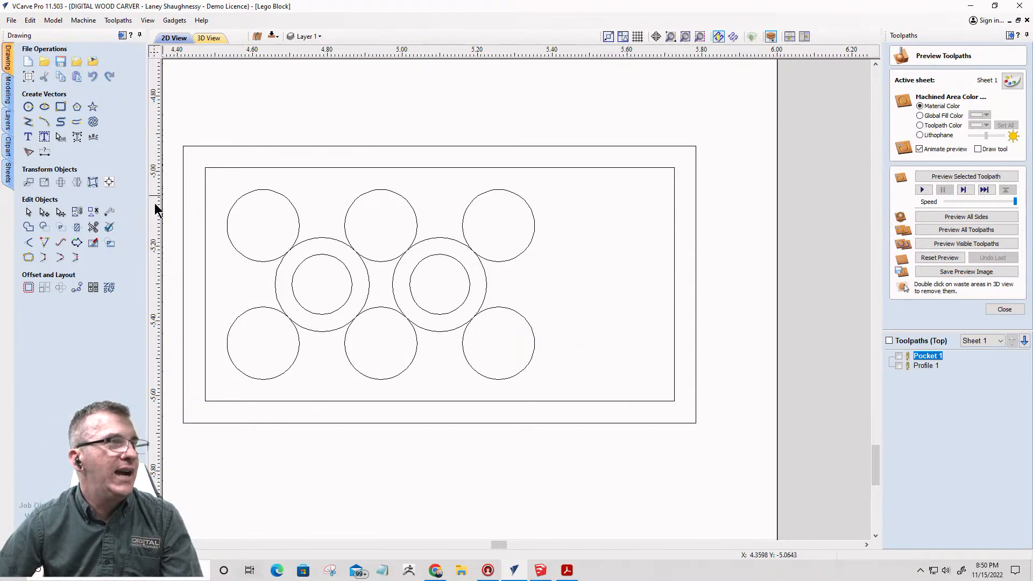
# - Place a vertical guide through the centres of the remaining rightmost pegs and create a parallel guide 3.93 mm (0.154724 inches) relative to it
pyautogui.moveTo(157, 207); pyautogui.dragTo(498, 224)
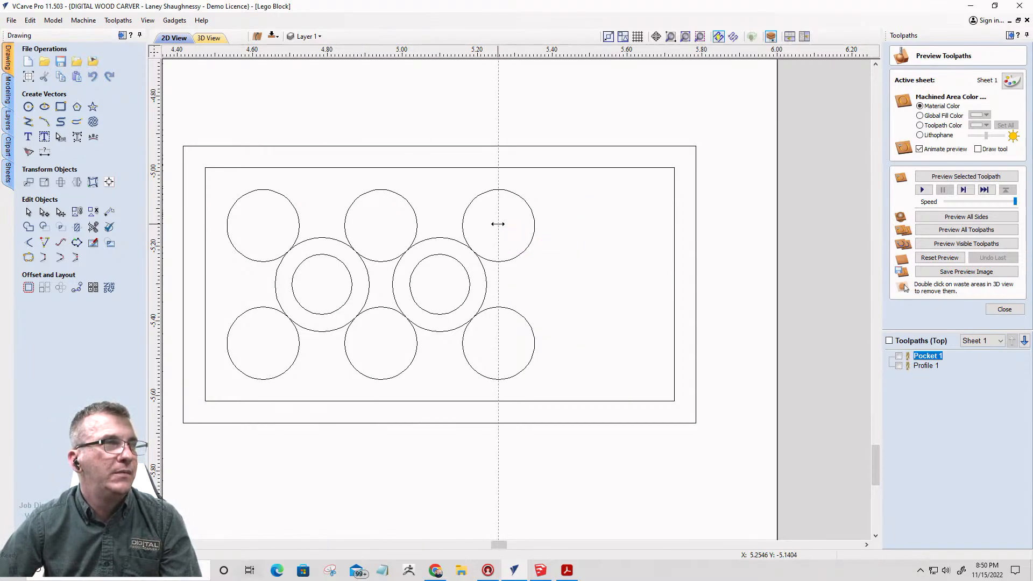
pyautogui.doubleClick(498, 241)
pyautogui.click(452, 317)
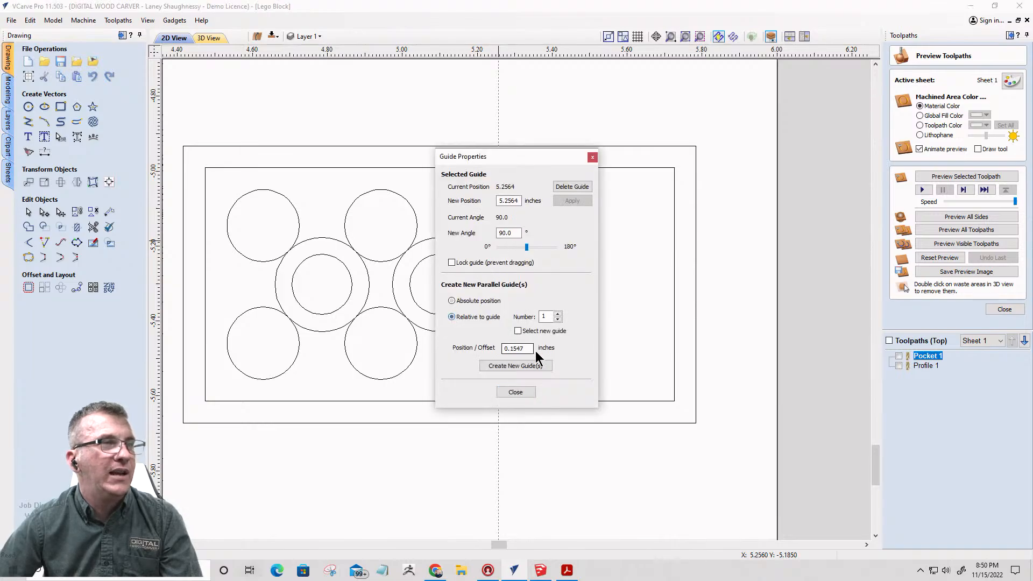
pyautogui.moveTo(526, 348); pyautogui.dragTo(469, 346)
pyautogui.write('3.93*')
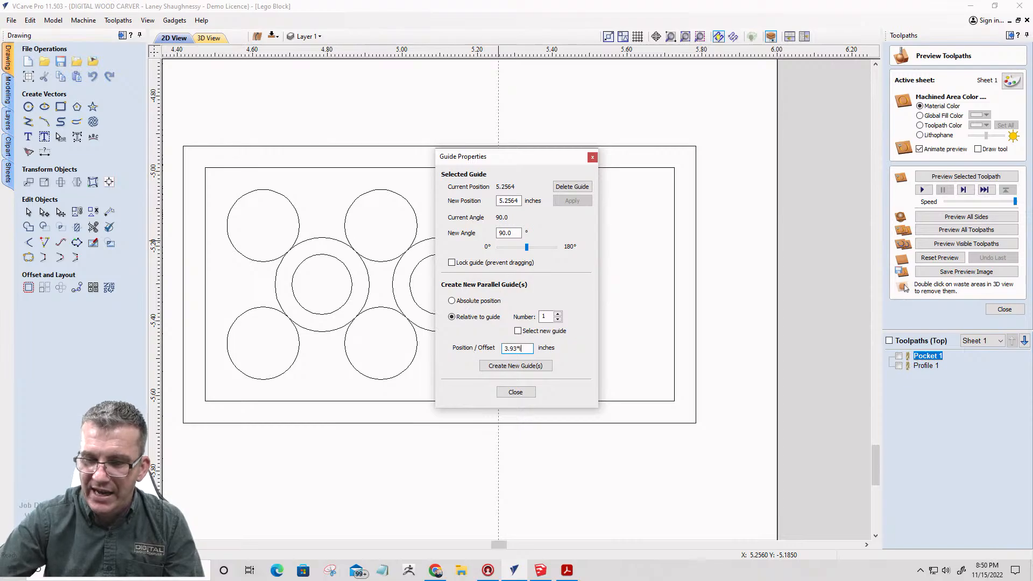
pyautogui.click(502, 367)
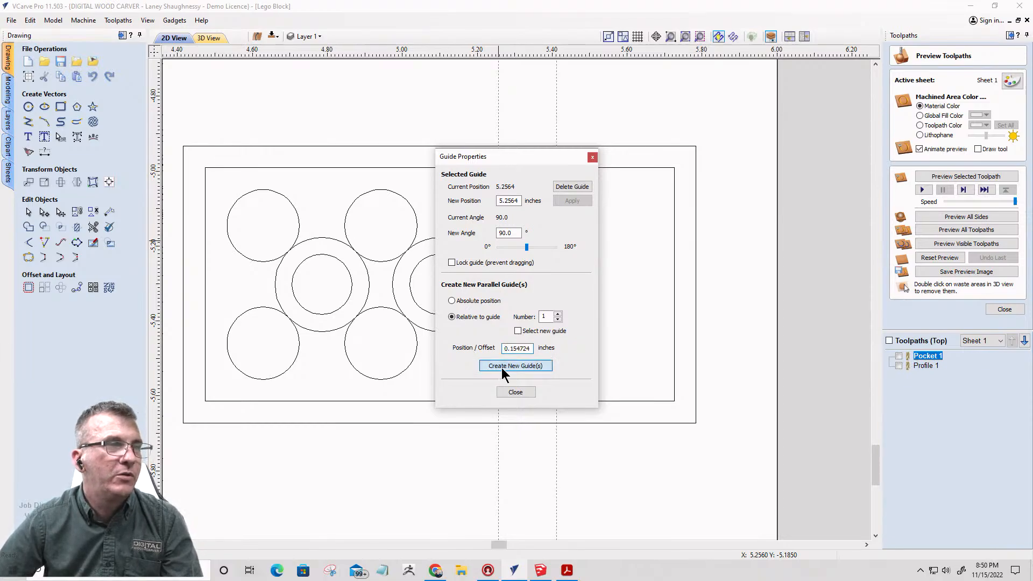
pyautogui.click(509, 394)
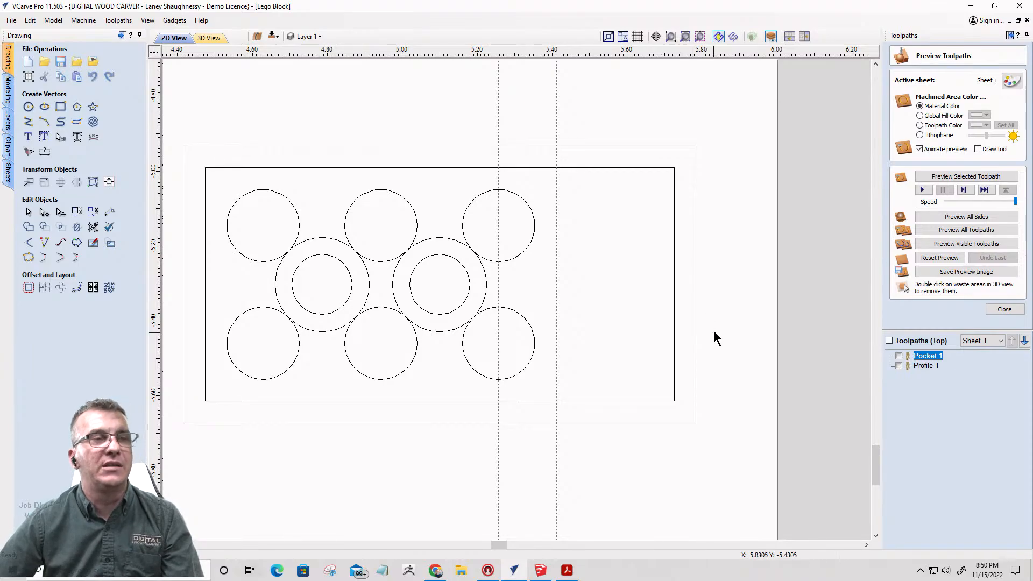
# - Shift the right-hand corner nodes of both block rectangles left about 0.31 inches, bringing the inner rectangle's edge to the parallel guide
pyautogui.moveTo(717, 346); pyautogui.dragTo(659, 305)
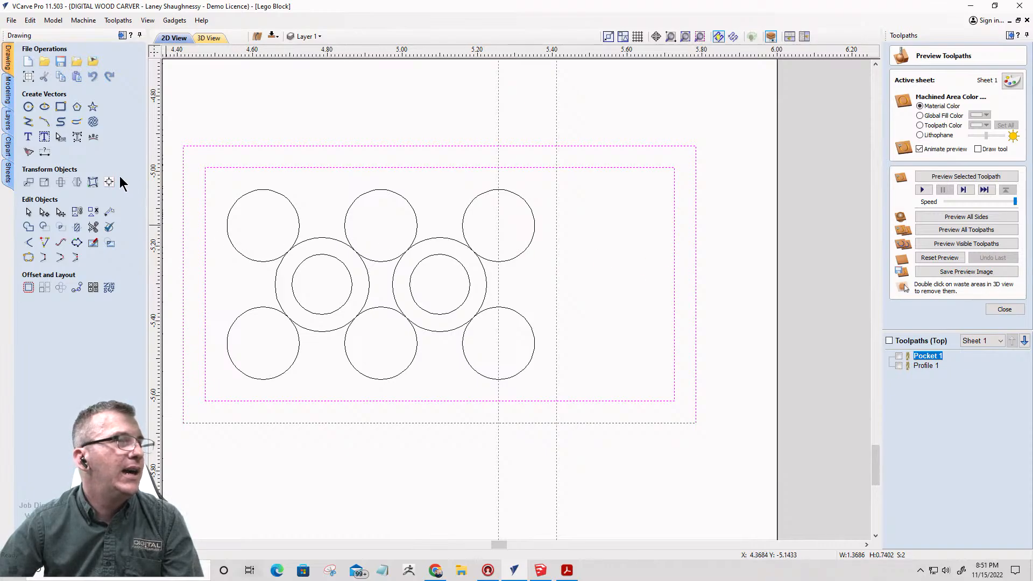
pyautogui.click(44, 212)
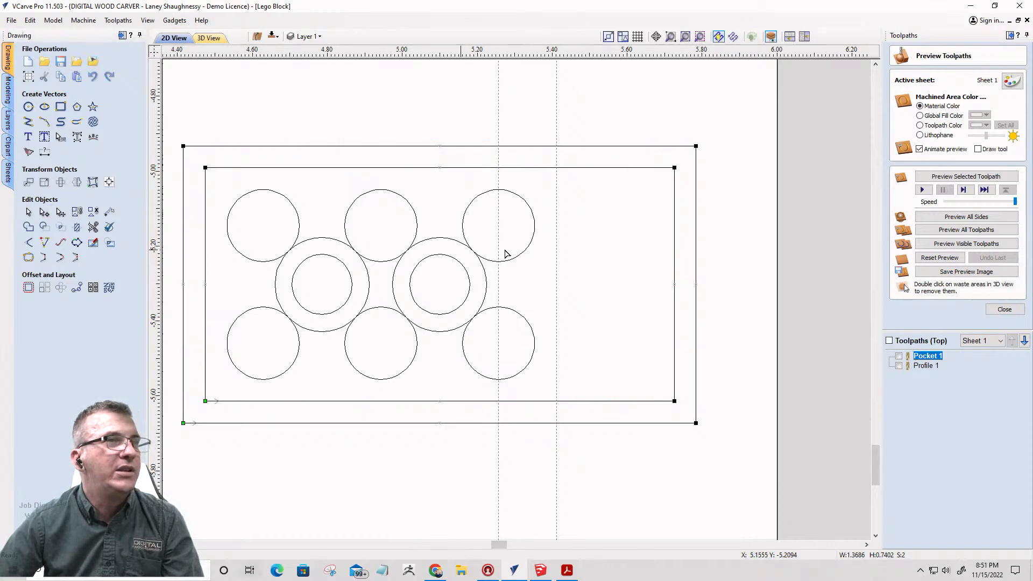
pyautogui.moveTo(637, 114); pyautogui.dragTo(753, 445)
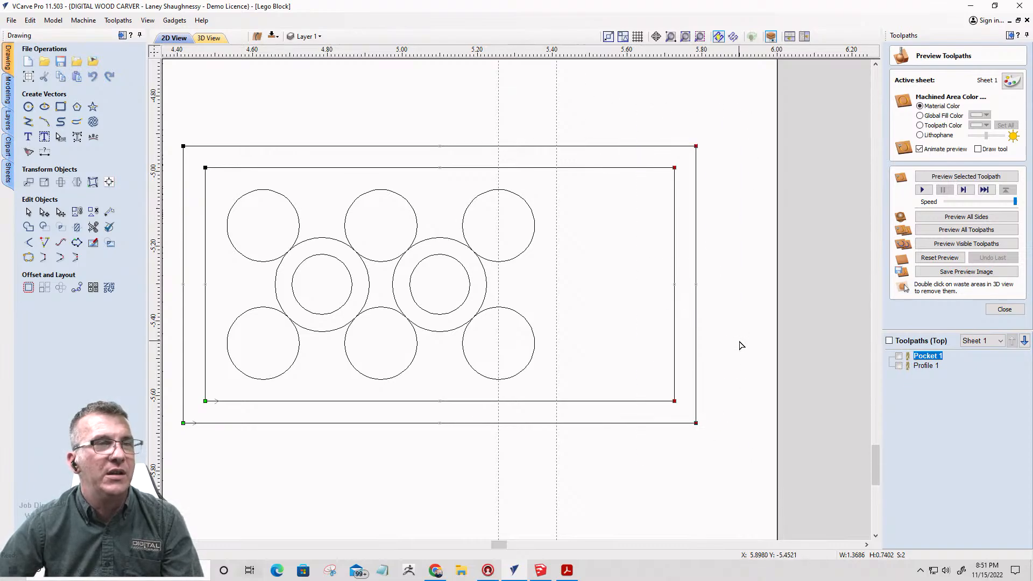
pyautogui.press('Left')
pyautogui.press('Left')
pyautogui.press('Left')
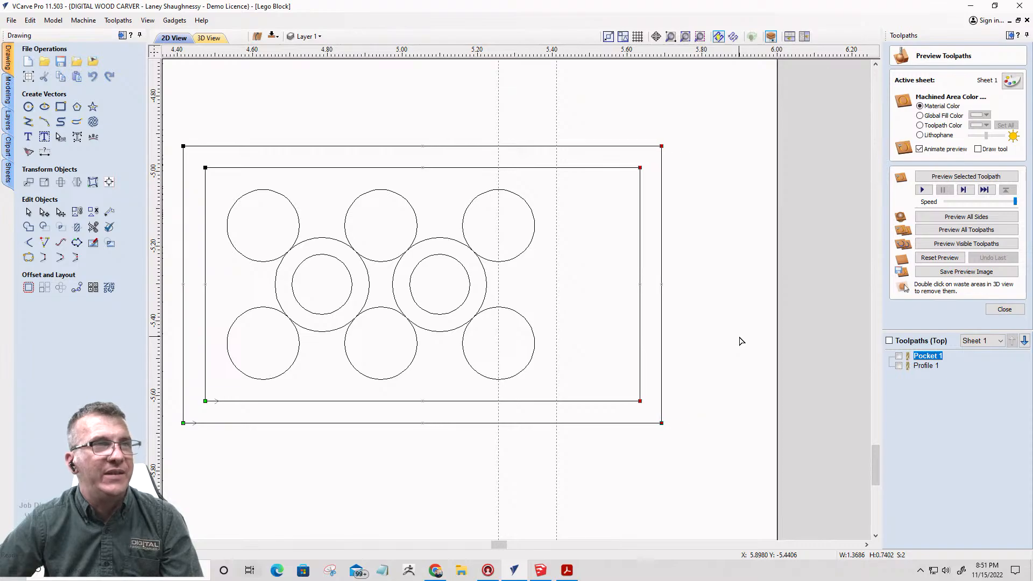
pyautogui.press('Left')
pyautogui.press('Left')
pyautogui.press('Left')
pyautogui.press('Left')
pyautogui.press('Left')
pyautogui.press('Left')
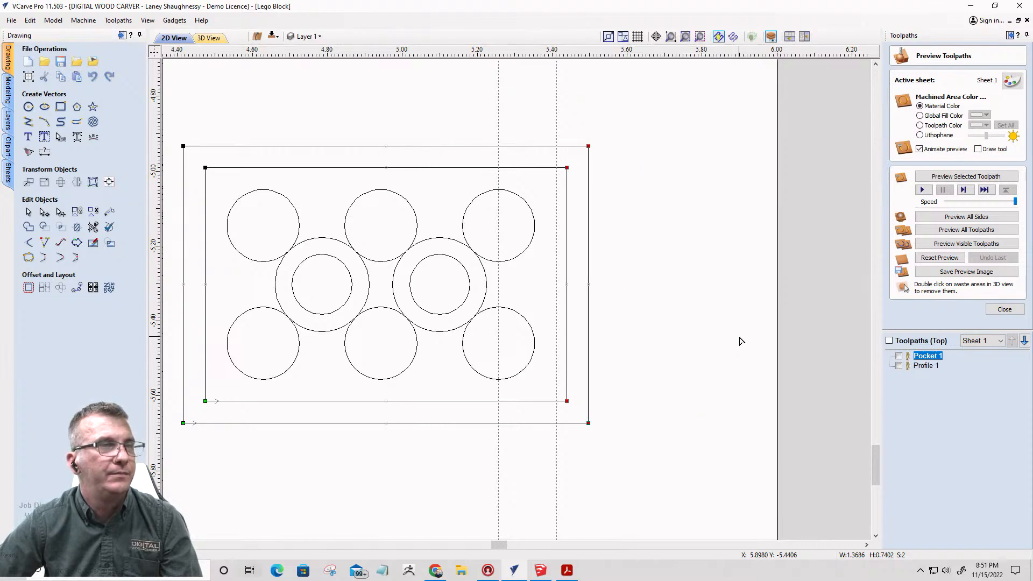
pyautogui.press('Left')
pyautogui.press('Left')
pyautogui.press('Left')
pyautogui.press('Left')
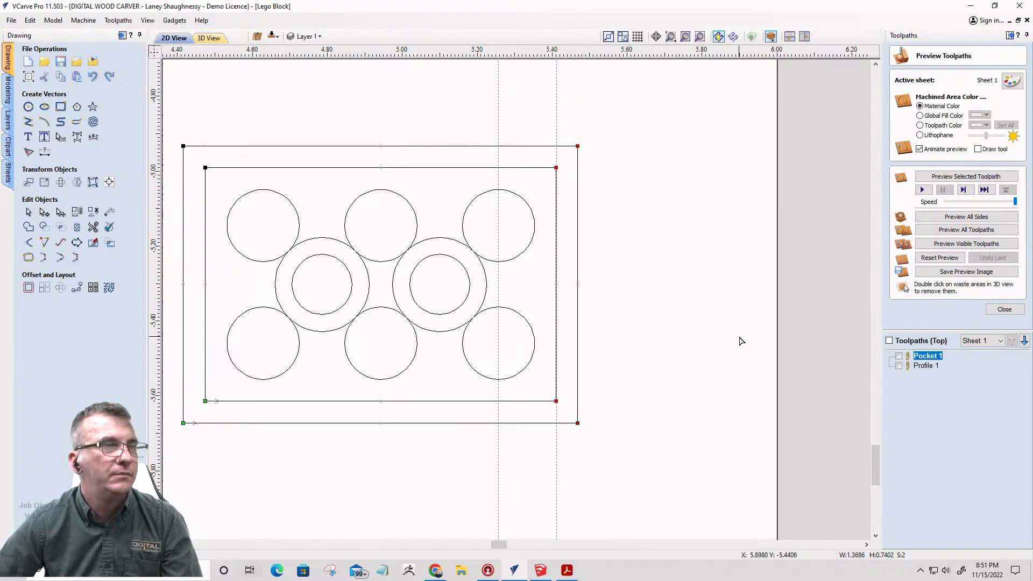
# - Nudge the selected corner nodes slightly right so the inner rectangle's edge lies exactly on the parallel guide
pyautogui.scroll(6, 559, 415)
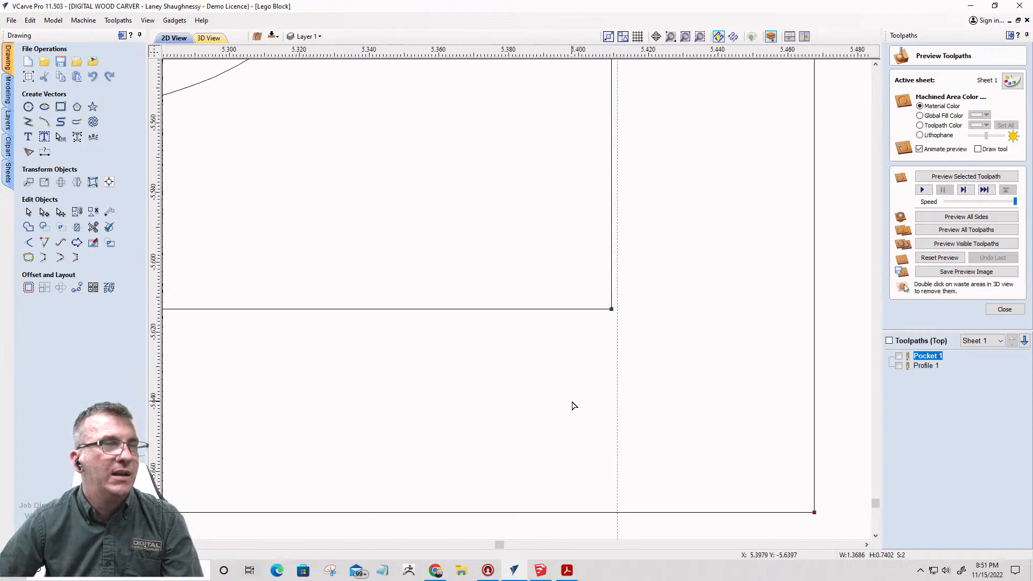
pyautogui.press('Right')
pyautogui.press('Right')
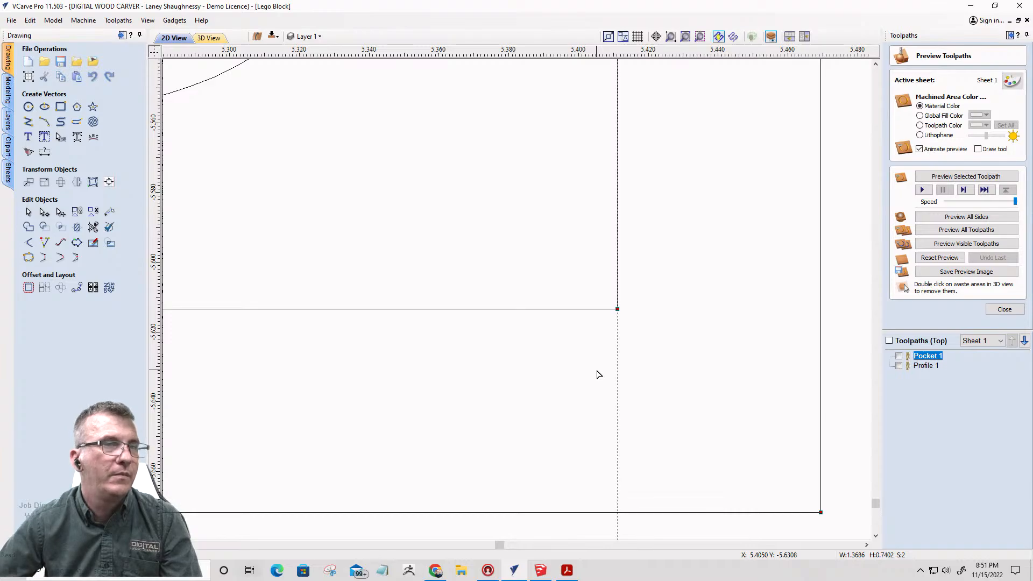
# - Move the guide through the rightmost pegs aside to about 4.0 inches and remove the parallel guide from the block
pyautogui.scroll(-6, 694, 345)
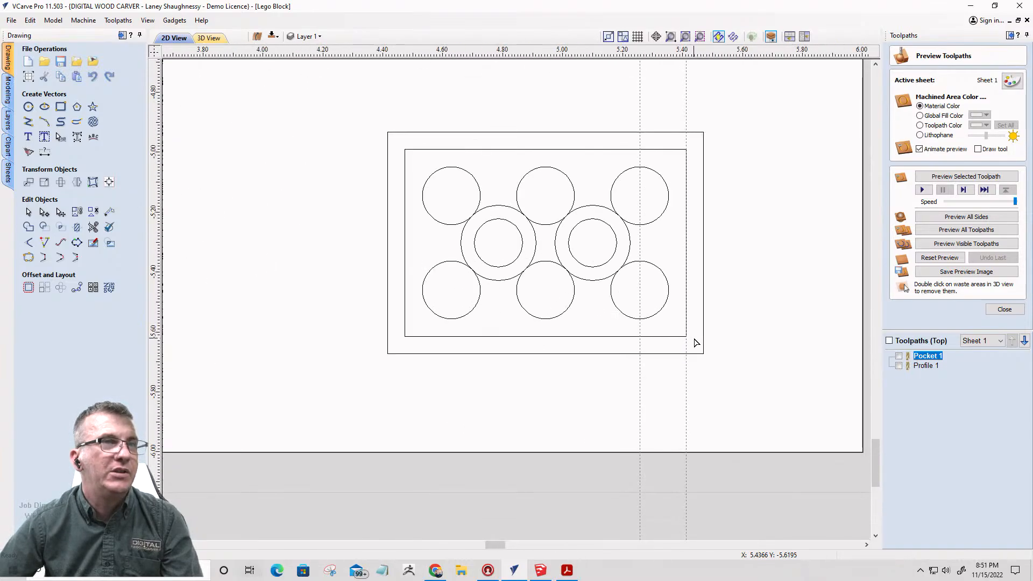
pyautogui.moveTo(640, 245); pyautogui.dragTo(260, 207)
pyautogui.moveTo(686, 91); pyautogui.dragTo(102, 109)
pyautogui.moveTo(348, 113)
pyautogui.mouseDown()
pyautogui.moveTo(735, 213)
pyautogui.moveTo(767, 409)
pyautogui.mouseUp()
pyautogui.press('n')
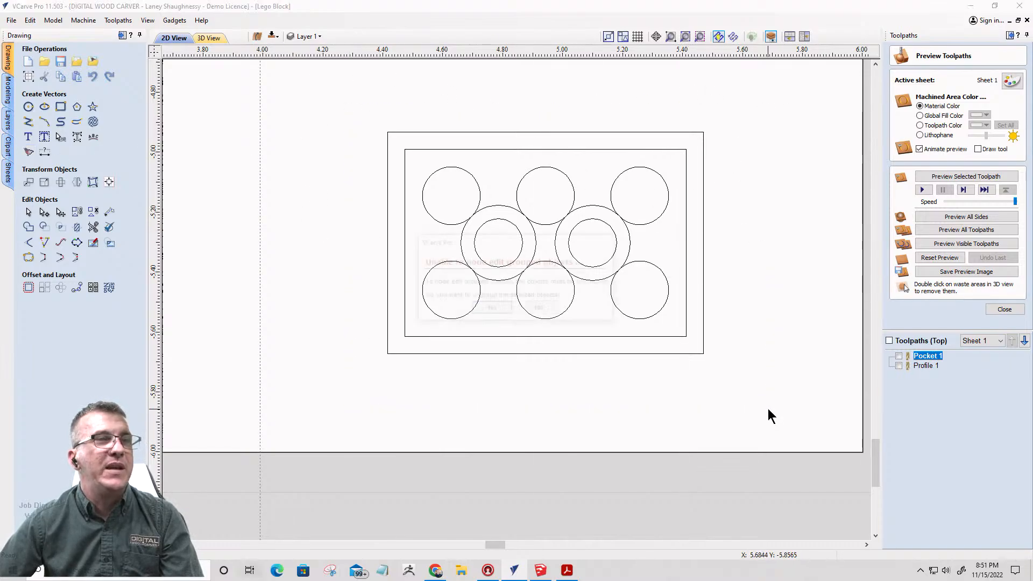
pyautogui.click(531, 309)
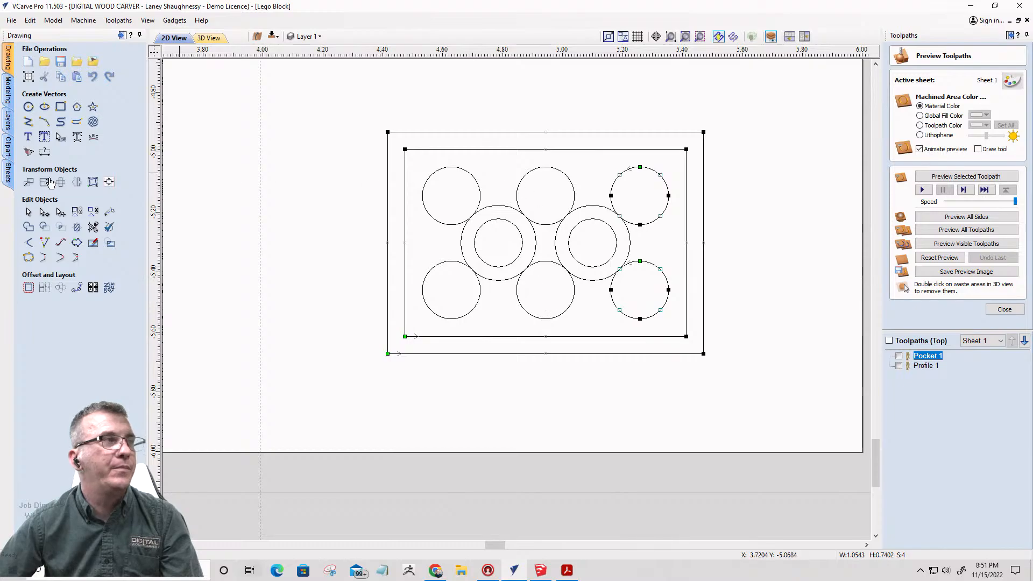
pyautogui.click(28, 213)
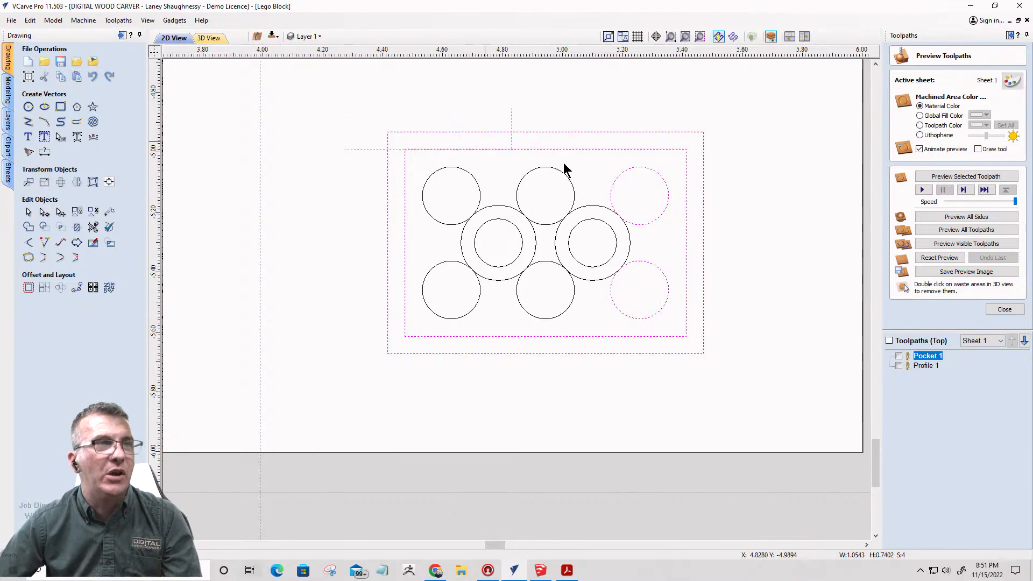
# - Select the complete six-peg block and place a copy about 1.1 inches above it, inside the sheet
pyautogui.moveTo(565, 170)
pyautogui.mouseDown()
pyautogui.moveTo(752, 370)
pyautogui.moveTo(734, 380)
pyautogui.mouseUp()
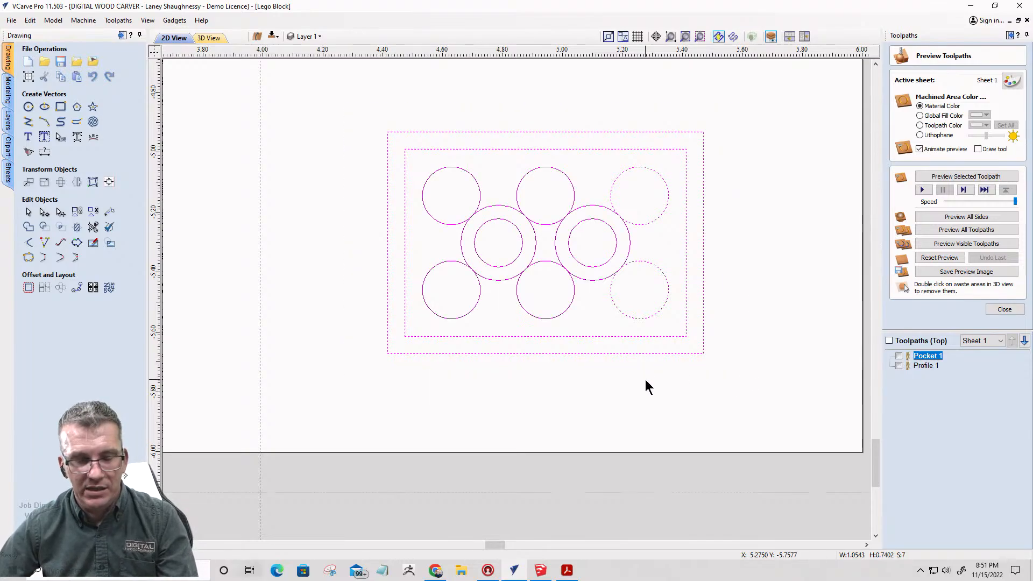
pyautogui.click(586, 353)
pyautogui.scroll(-4, 589, 358)
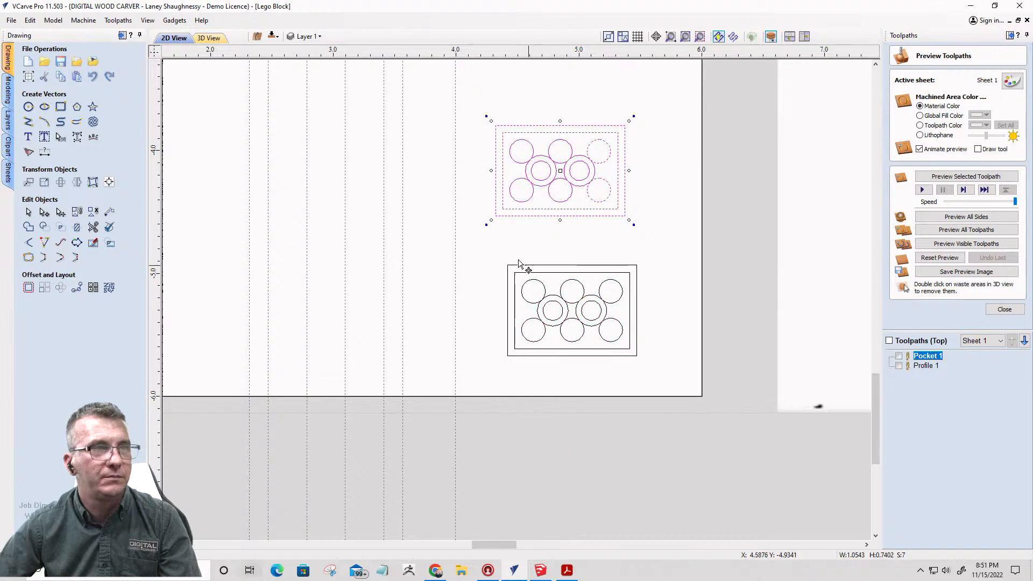
# - Select the lower six-peg block and move it to the Master Building Block layer
pyautogui.moveTo(495, 249); pyautogui.dragTo(667, 390)
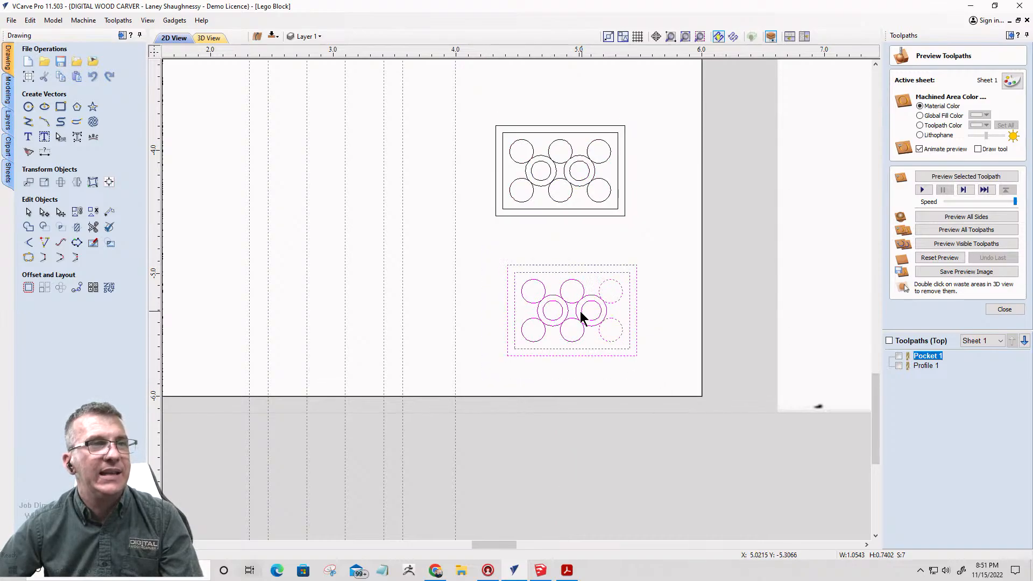
pyautogui.rightClick(583, 318)
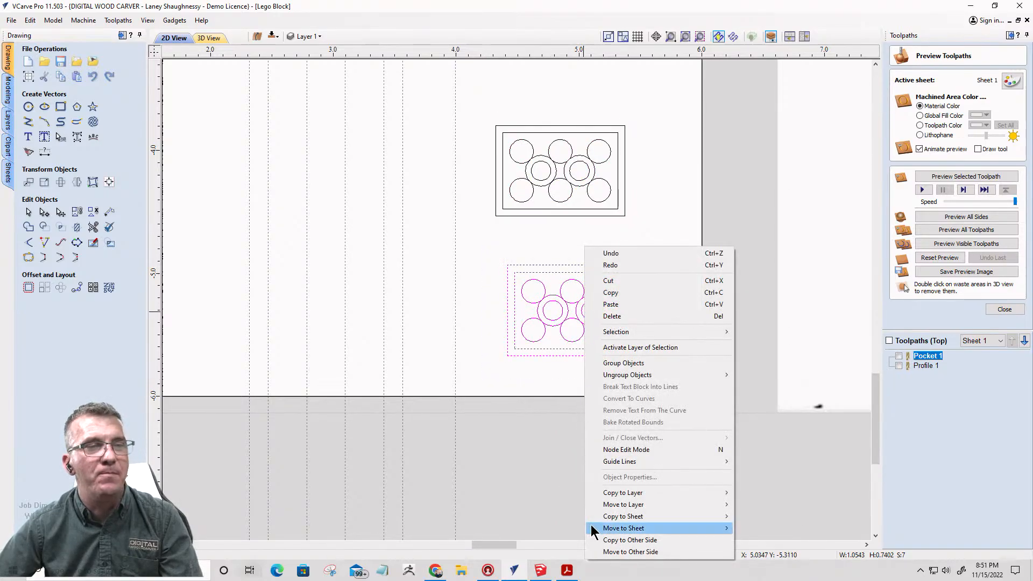
pyautogui.moveTo(594, 530)
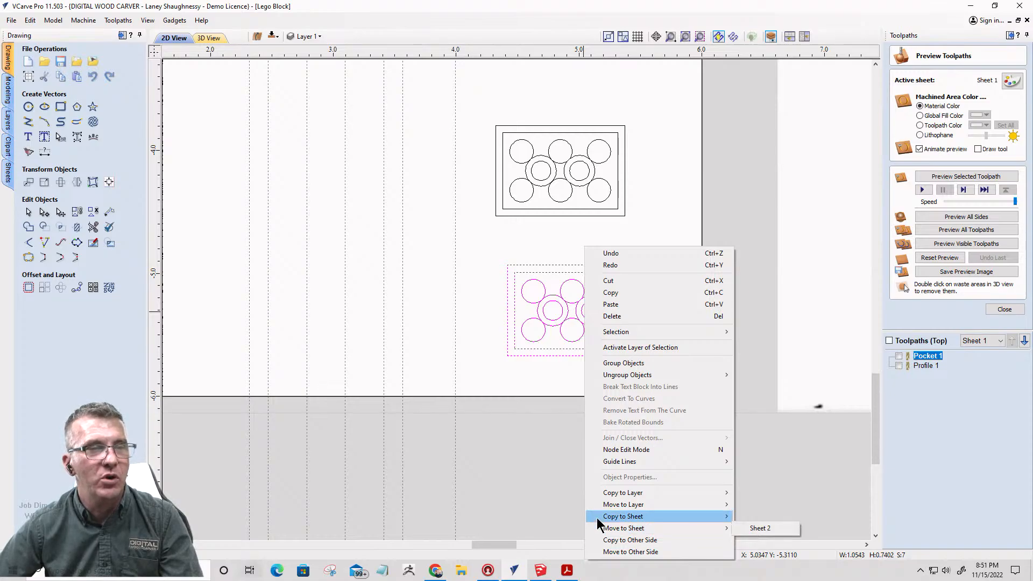
pyautogui.moveTo(605, 507)
pyautogui.click(753, 540)
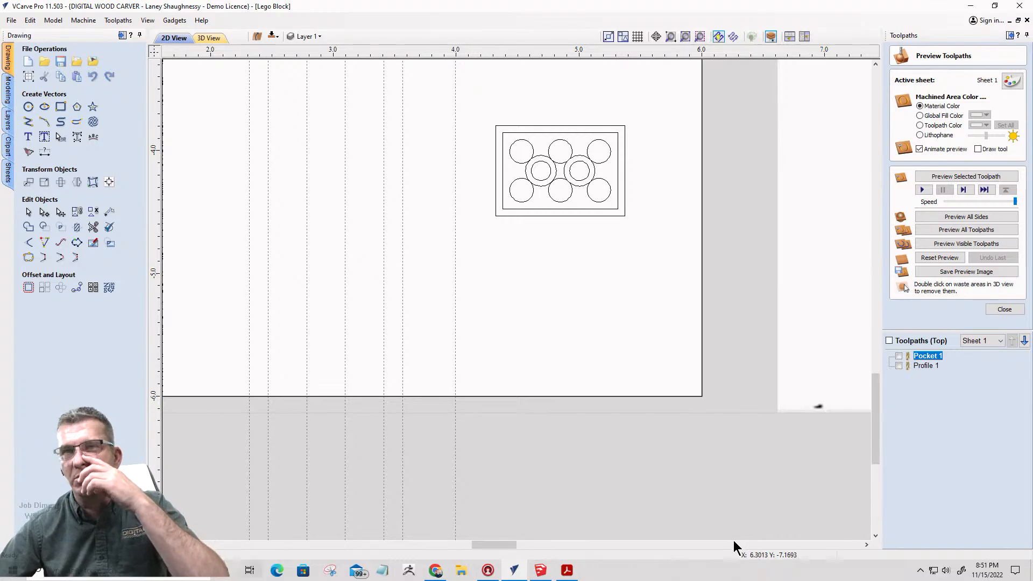
# - Scale the whole six-peg block on Layer 1 to 150% with width and height linked, anchored at its centre
pyautogui.scroll(2, 544, 120)
pyautogui.moveTo(418, 105); pyautogui.dragTo(744, 360)
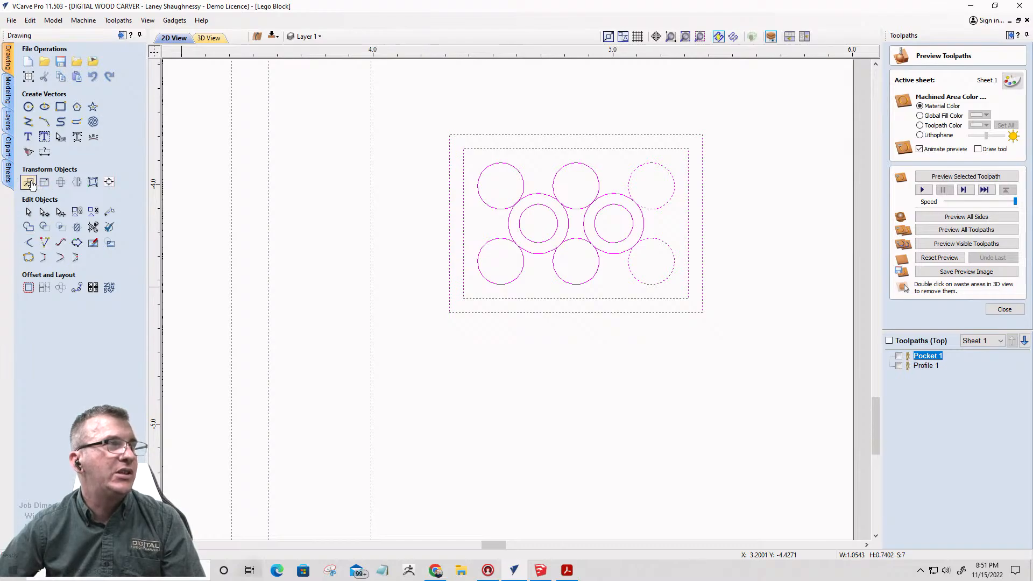
pyautogui.click(29, 183)
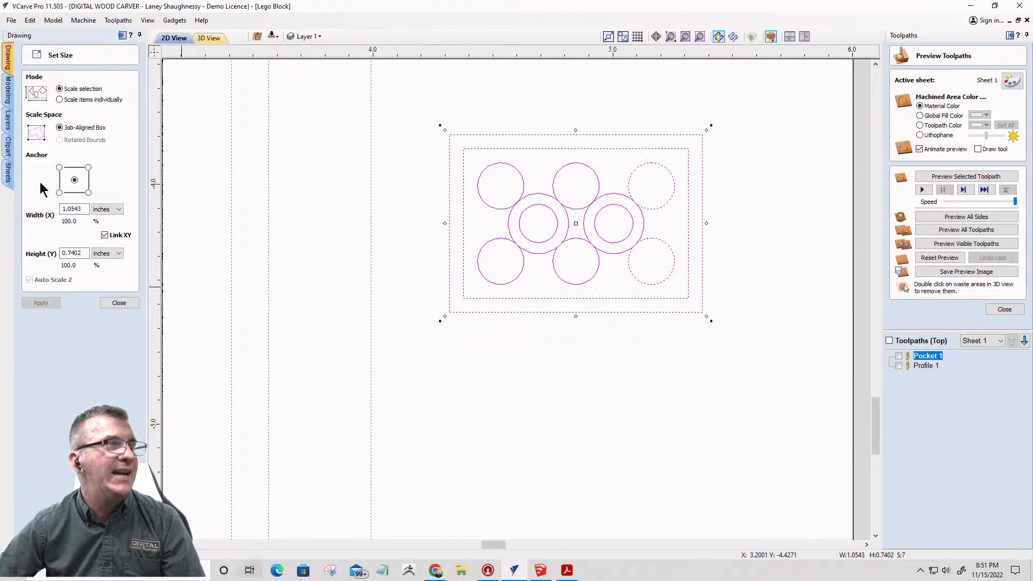
pyautogui.click(101, 212)
pyautogui.click(100, 226)
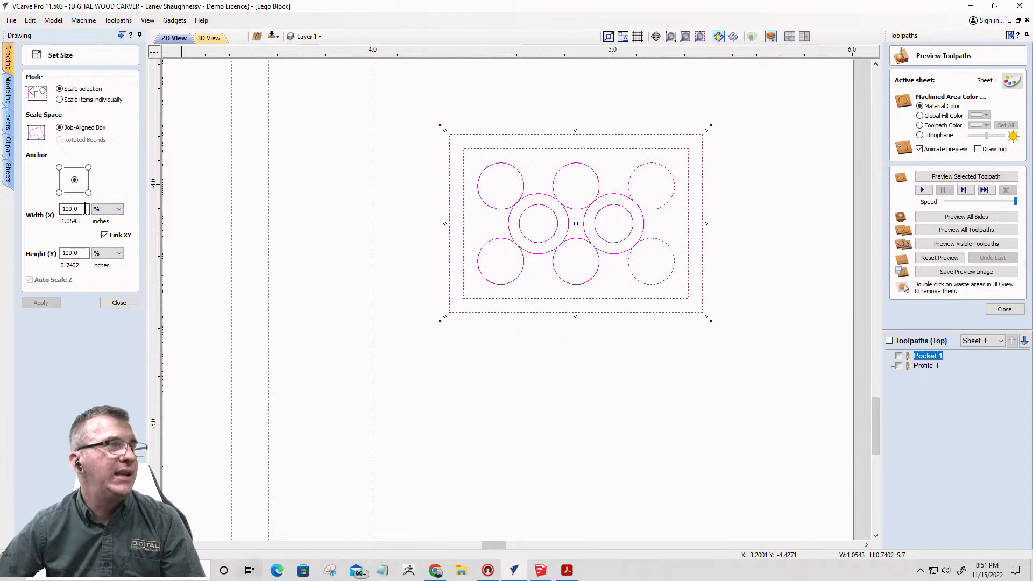
pyautogui.moveTo(85, 209); pyautogui.dragTo(39, 209)
pyautogui.write('150')
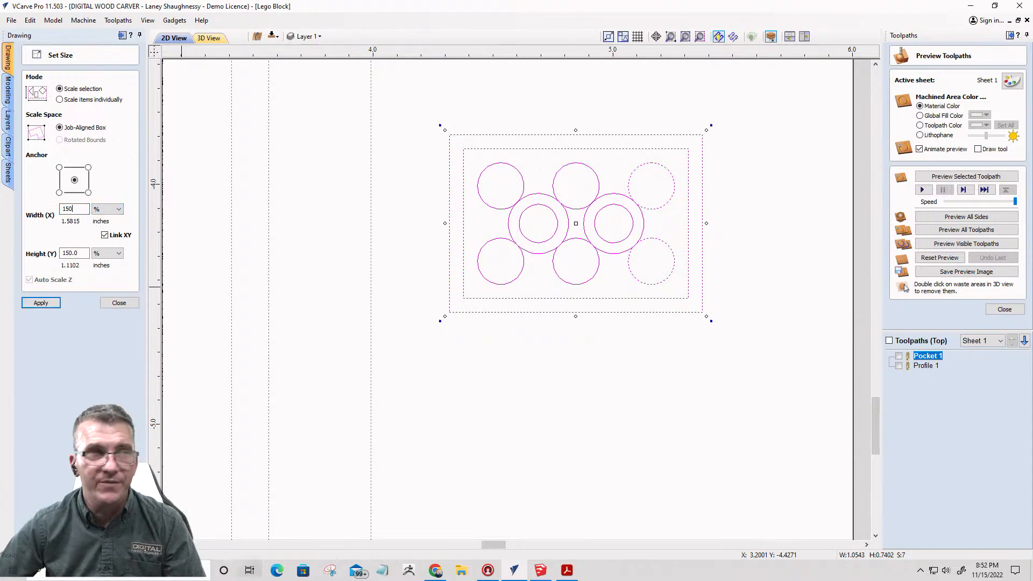
pyautogui.click(43, 301)
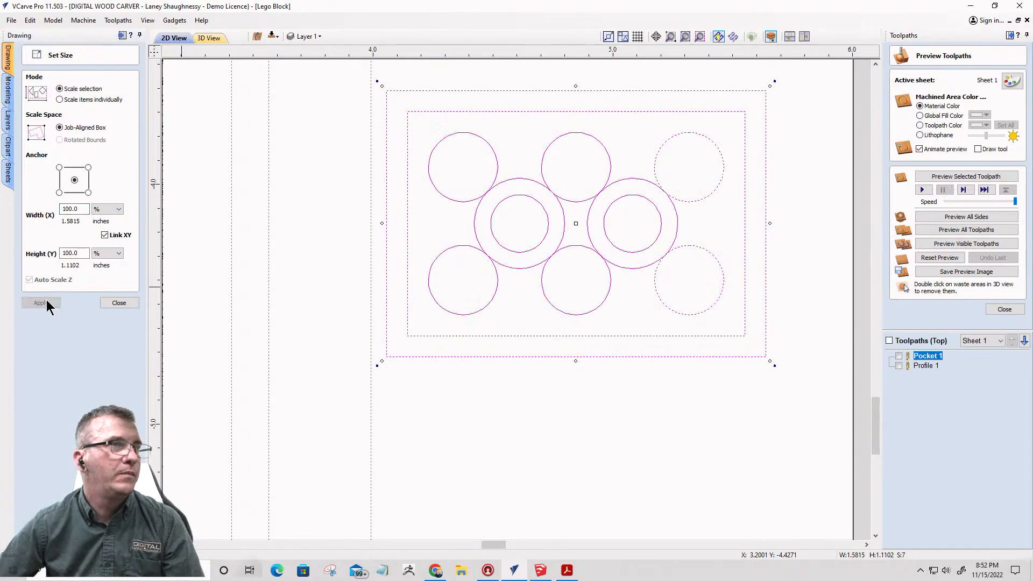
pyautogui.click(119, 302)
# - Lay the scaled six-peg block over the unshortened block with six pegs to compare them, and place it directly above that block
pyautogui.scroll(-6, 766, 240)
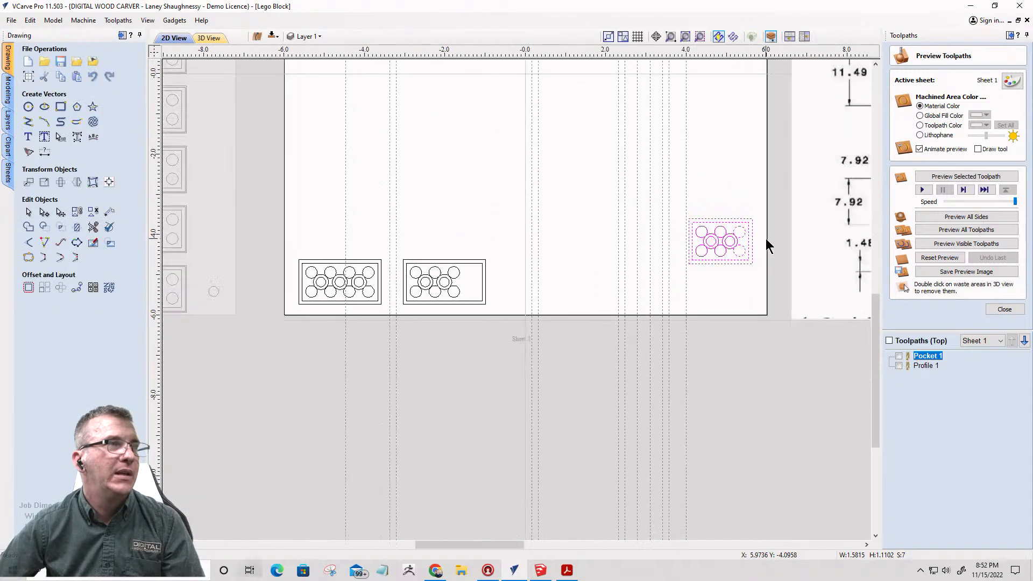
pyautogui.moveTo(721, 238); pyautogui.dragTo(434, 282)
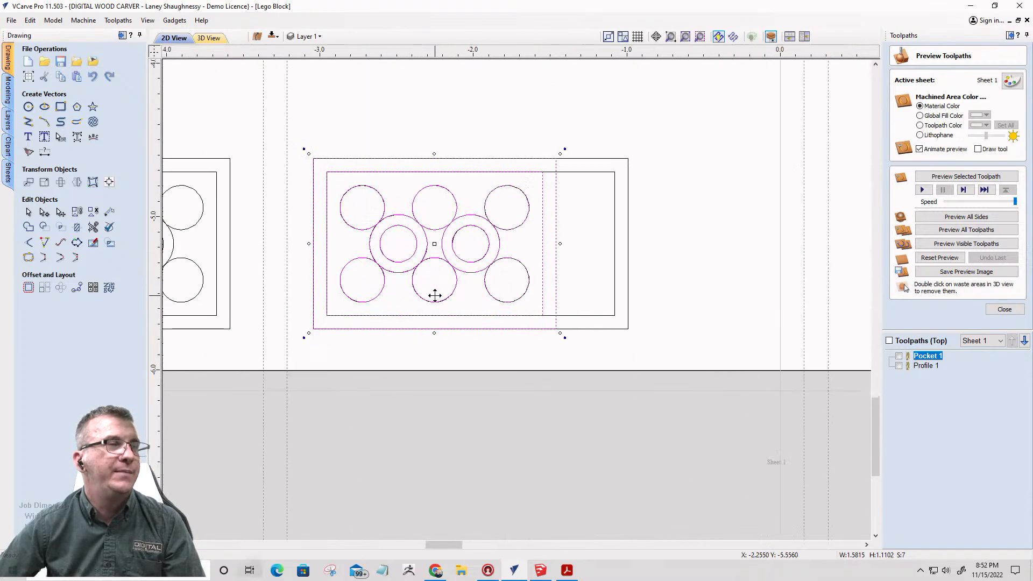
pyautogui.scroll(4, 435, 291)
pyautogui.moveTo(434, 244); pyautogui.dragTo(436, 56)
pyautogui.scroll(-5, 468, 231)
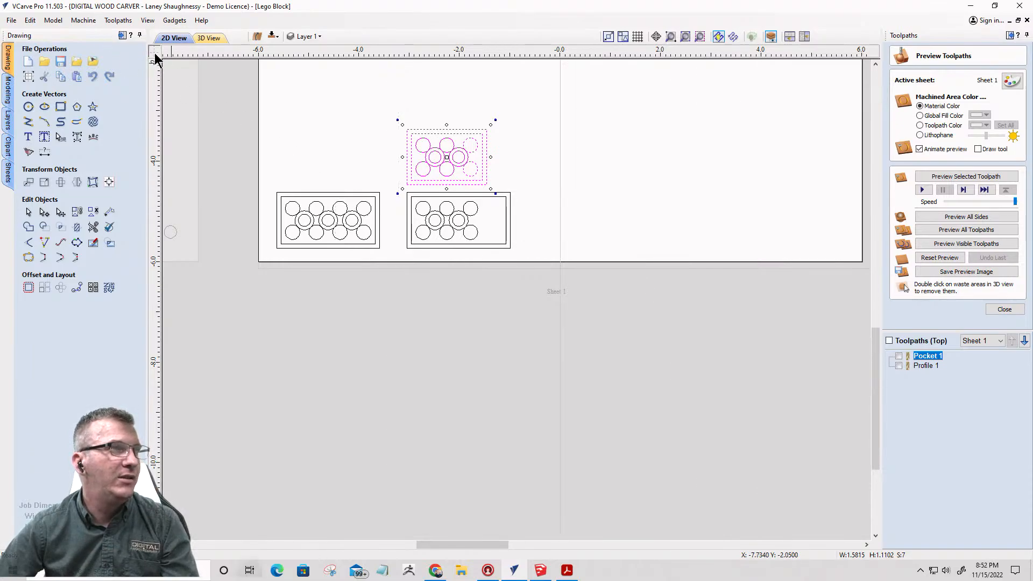
pyautogui.scroll(-2, 468, 185)
pyautogui.scroll(4, 497, 180)
pyautogui.scroll(3, 496, 176)
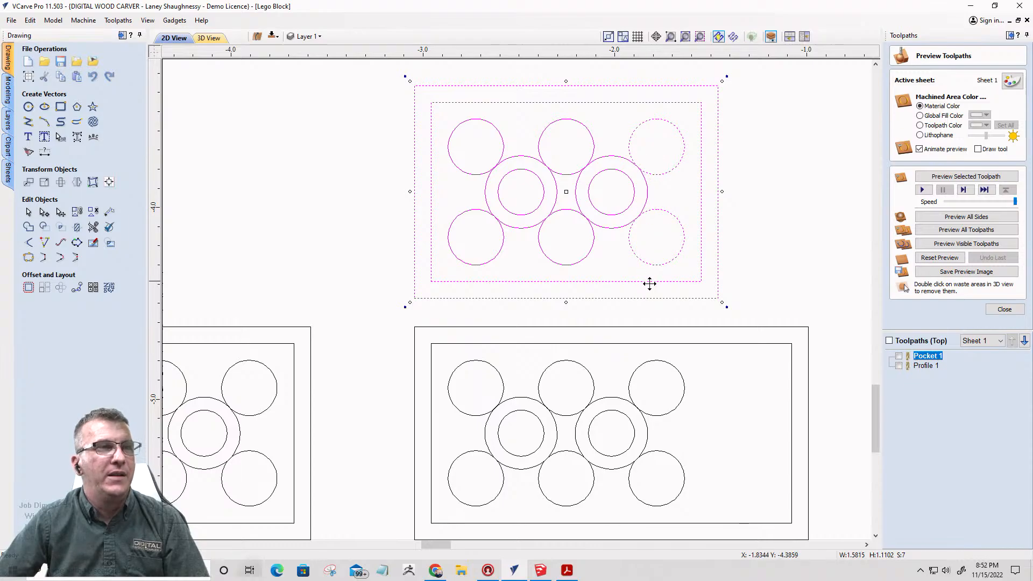
pyautogui.click(682, 274)
# - Select the whole unshortened block that has six pegs inside an eight-peg outline and delete it
pyautogui.scroll(-5, 640, 268)
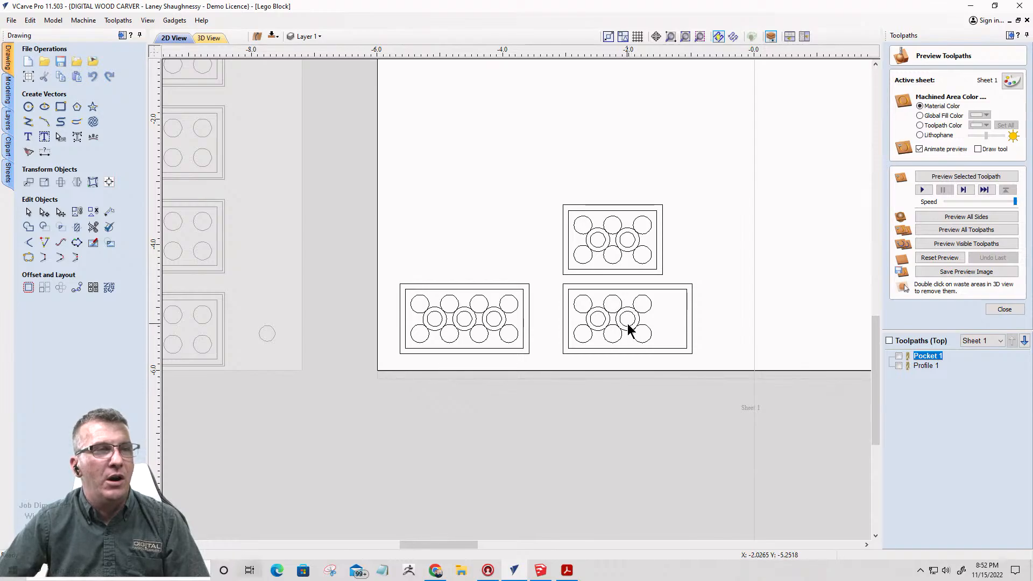
pyautogui.moveTo(644, 334); pyautogui.dragTo(628, 300)
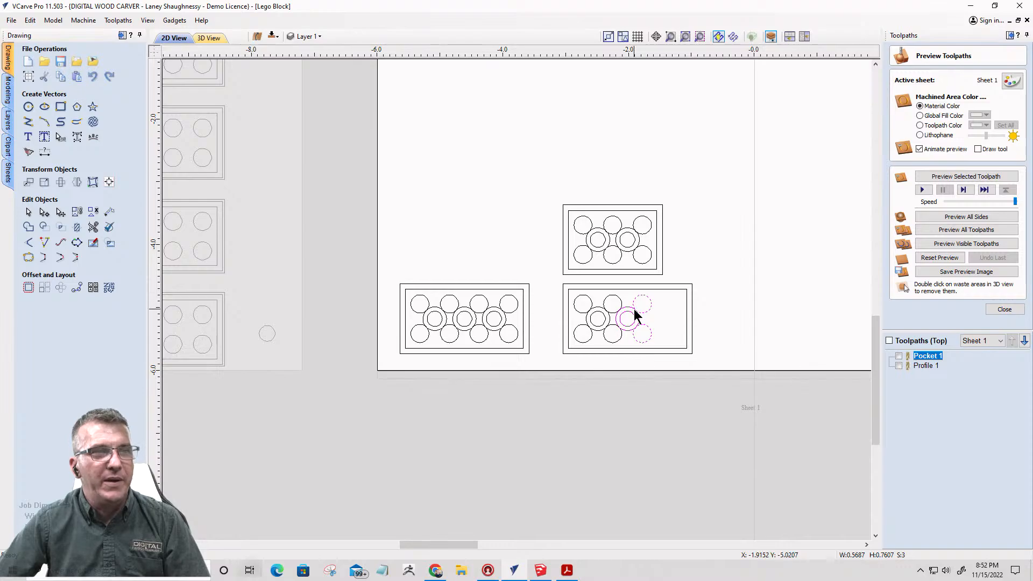
pyautogui.moveTo(671, 320); pyautogui.dragTo(721, 387)
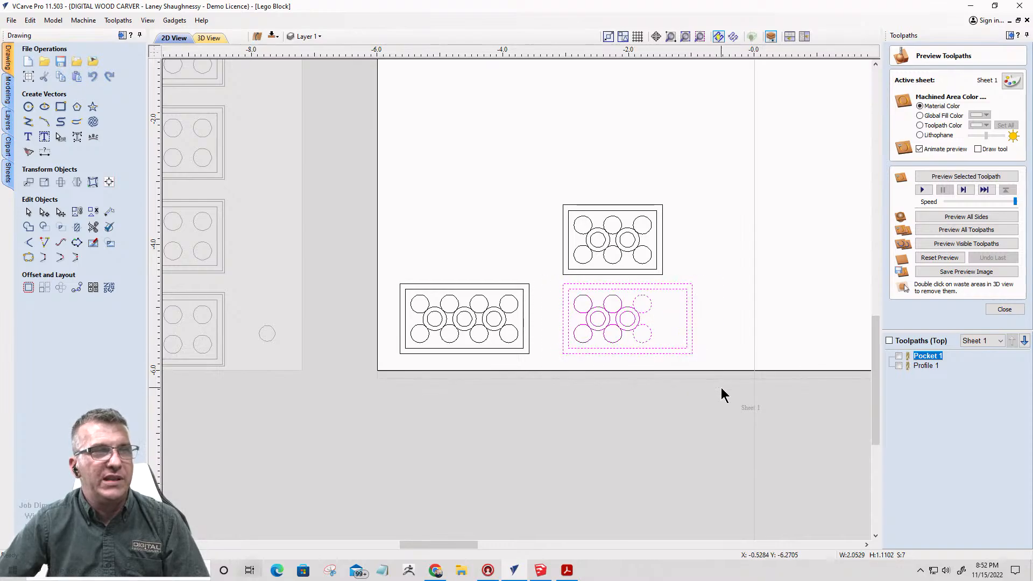
pyautogui.press('Delete')
# - Move the complete six-peg block directly above the eight-peg block, with their outer edges aligned at the sheet's lower-left corner
pyautogui.moveTo(364, 259); pyautogui.dragTo(544, 394)
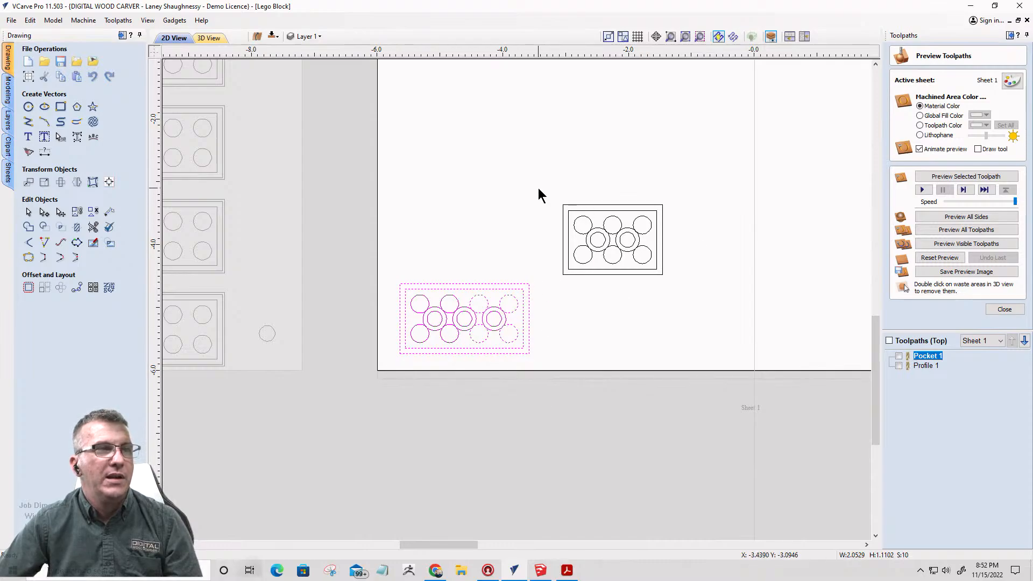
pyautogui.moveTo(538, 191); pyautogui.dragTo(695, 299)
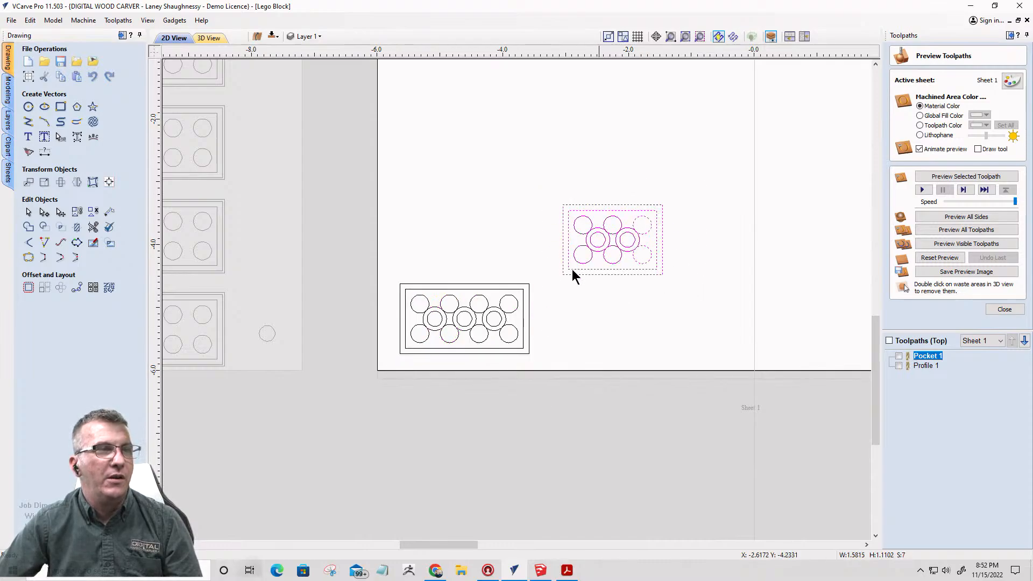
pyautogui.click(617, 245)
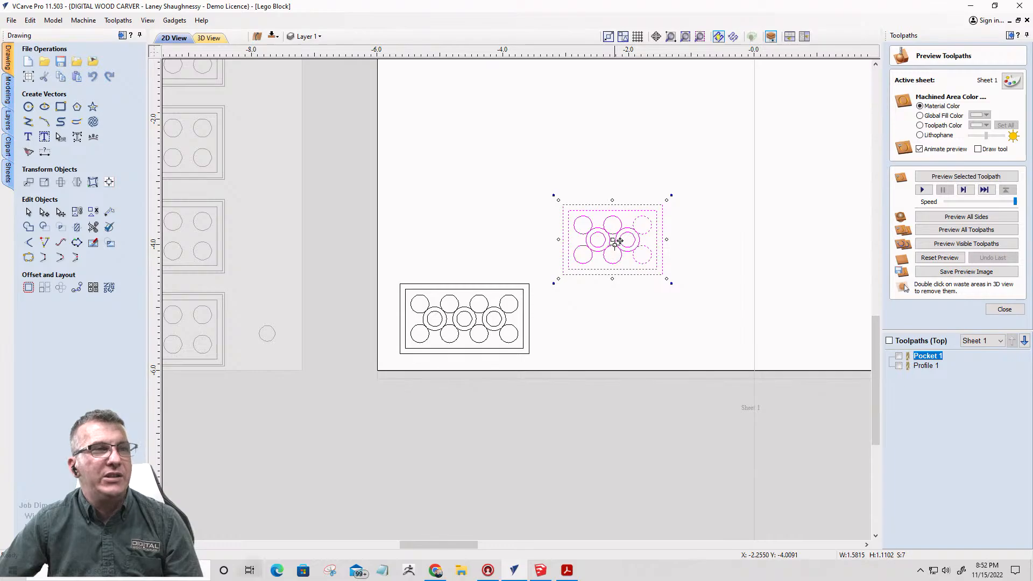
pyautogui.moveTo(617, 241); pyautogui.dragTo(450, 241)
pyautogui.scroll(2, 452, 350)
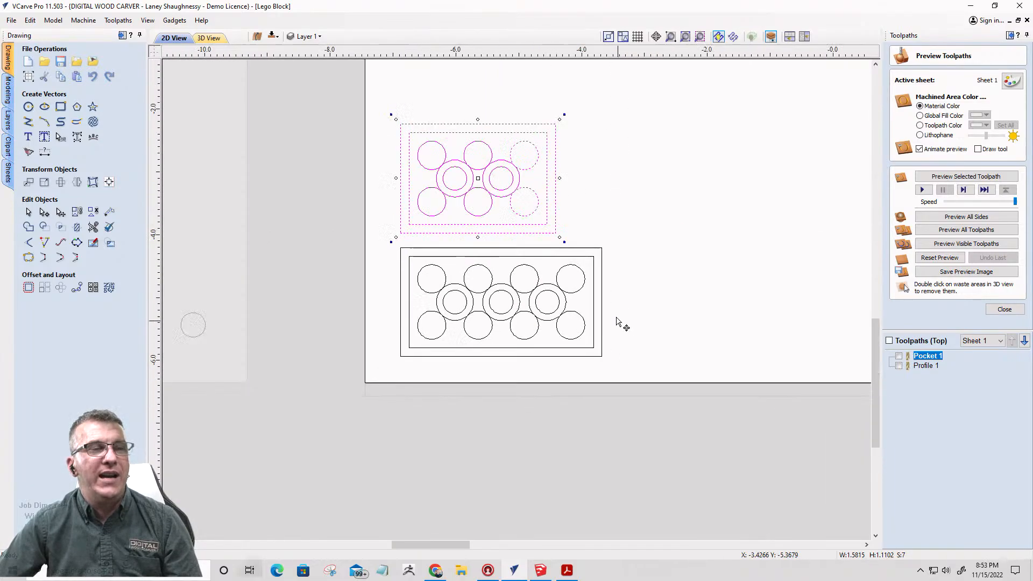
# - Examine the six-peg and eight-peg blocks alongside the dimensioned reference drawing and the block array on Sheet 2
pyautogui.scroll(-4, 618, 323)
pyautogui.scroll(5, 673, 331)
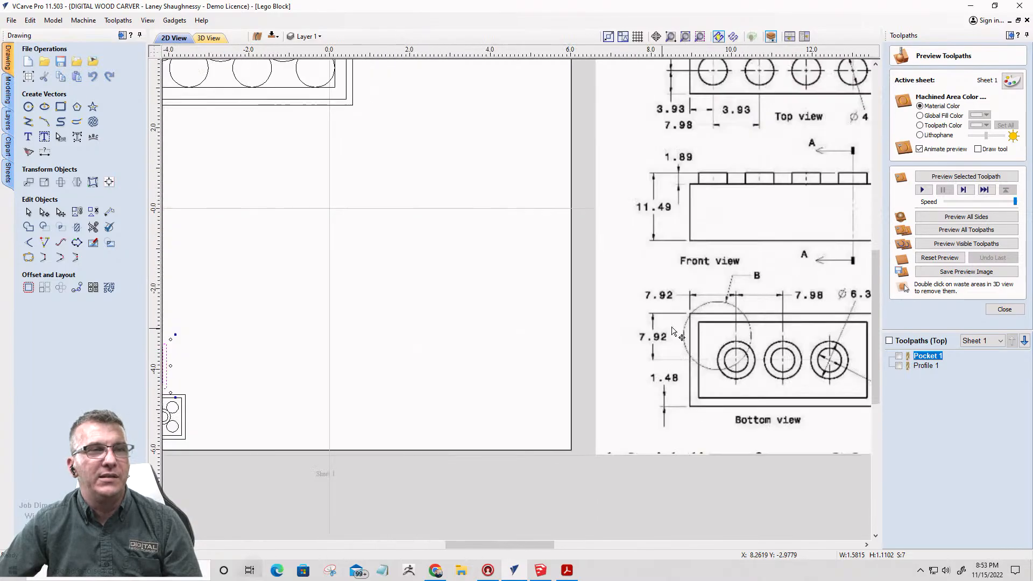
pyautogui.scroll(-3, 721, 102)
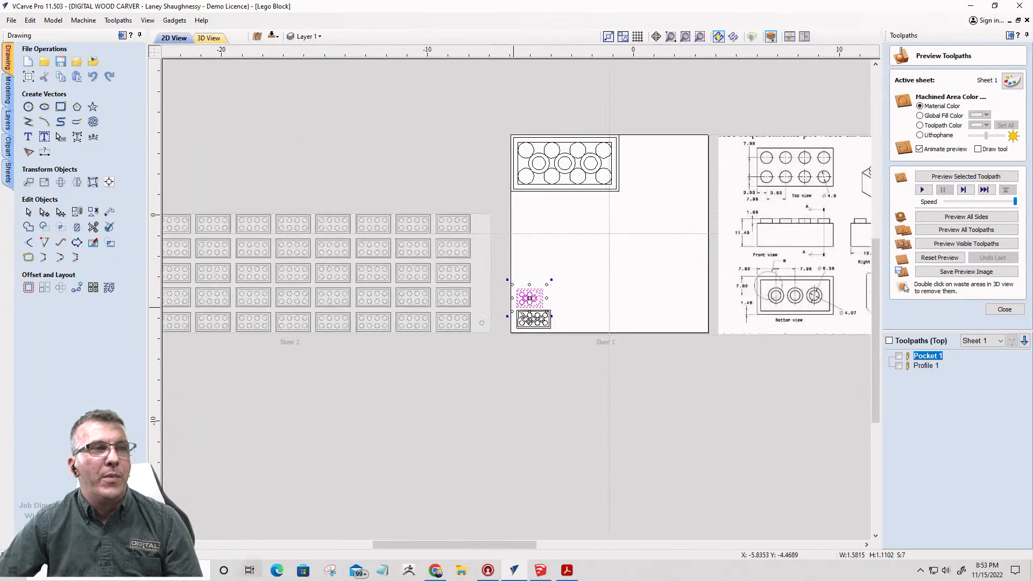
pyautogui.scroll(3, 530, 319)
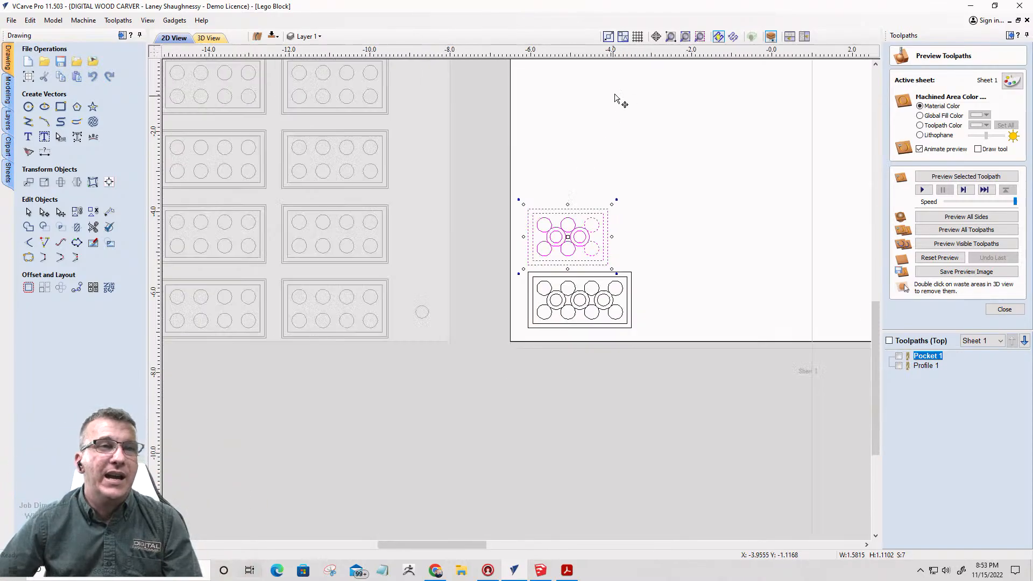
pyautogui.scroll(-6, 616, 452)
pyautogui.scroll(4, 748, 277)
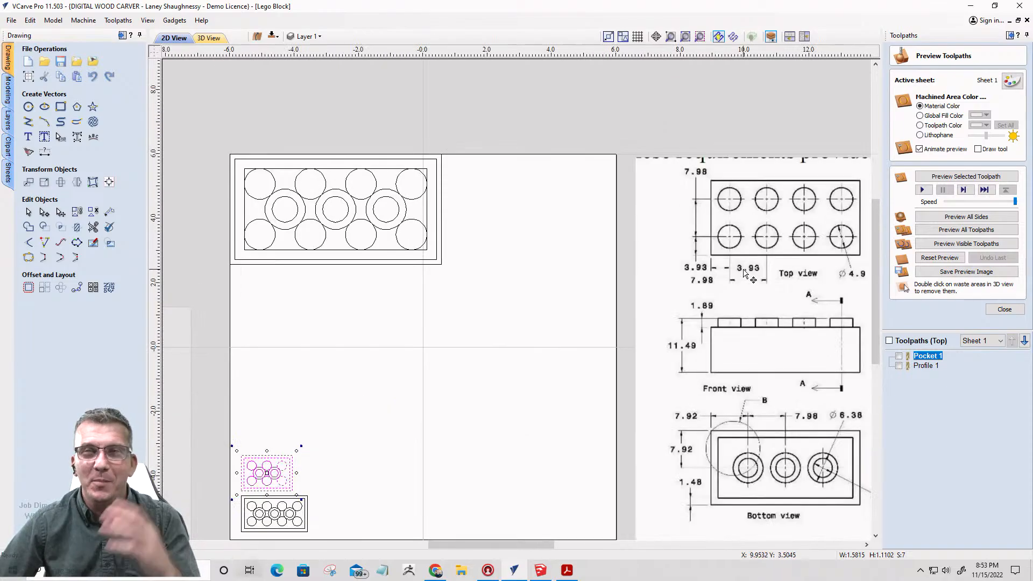
pyautogui.scroll(-4, 744, 273)
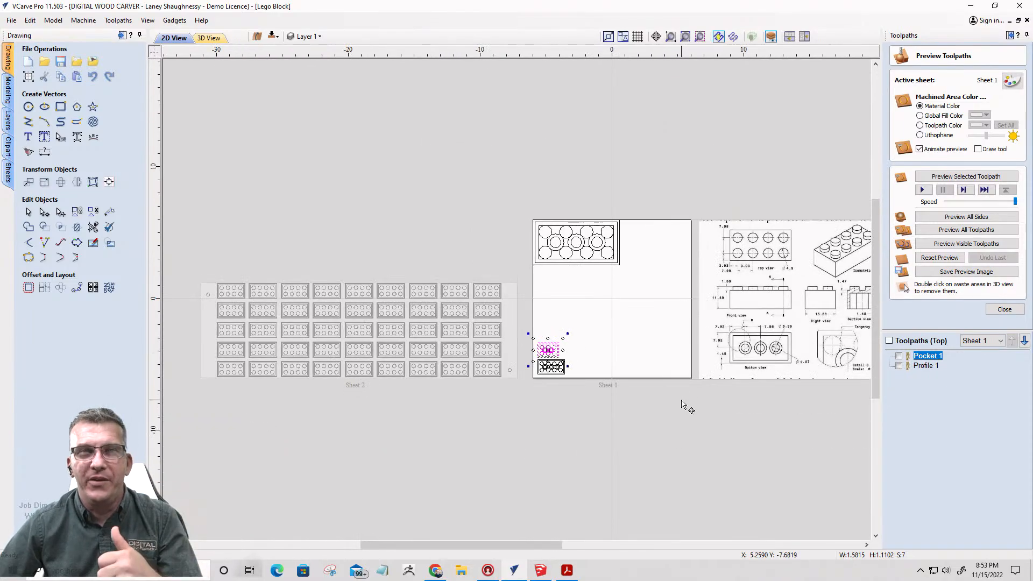
pyautogui.scroll(8, 573, 362)
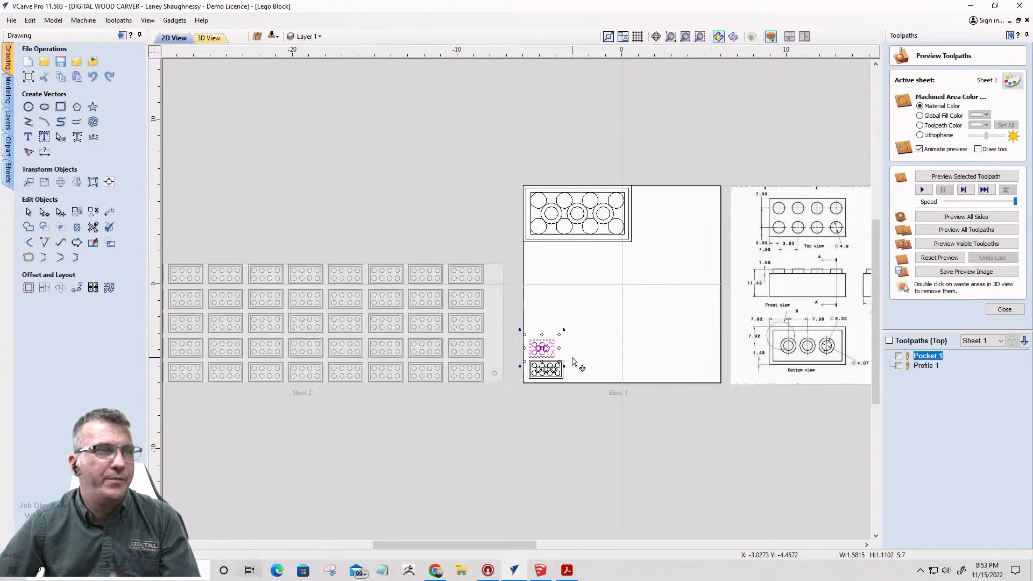
pyautogui.scroll(-5, 429, 339)
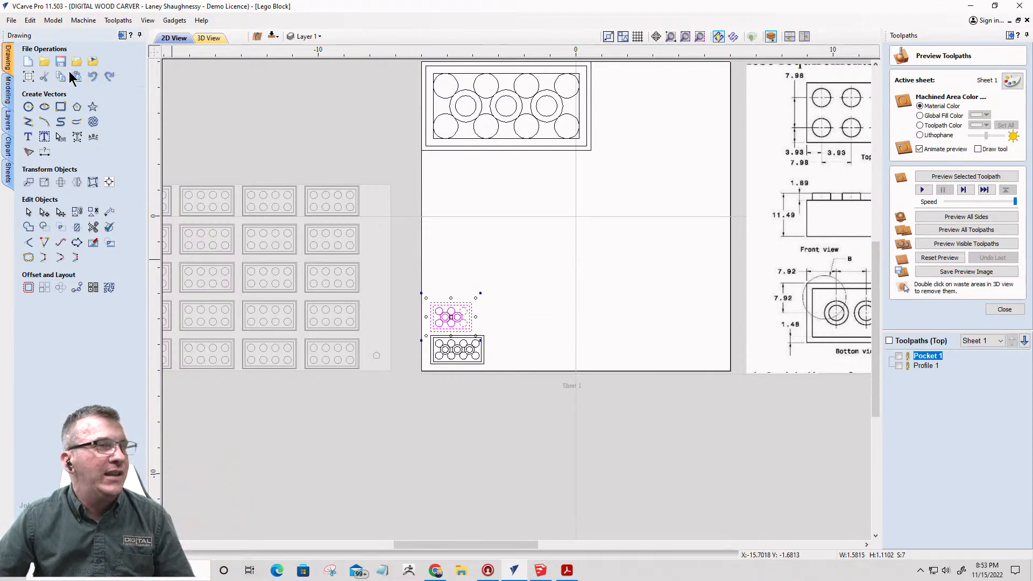
pyautogui.scroll(5, 425, 349)
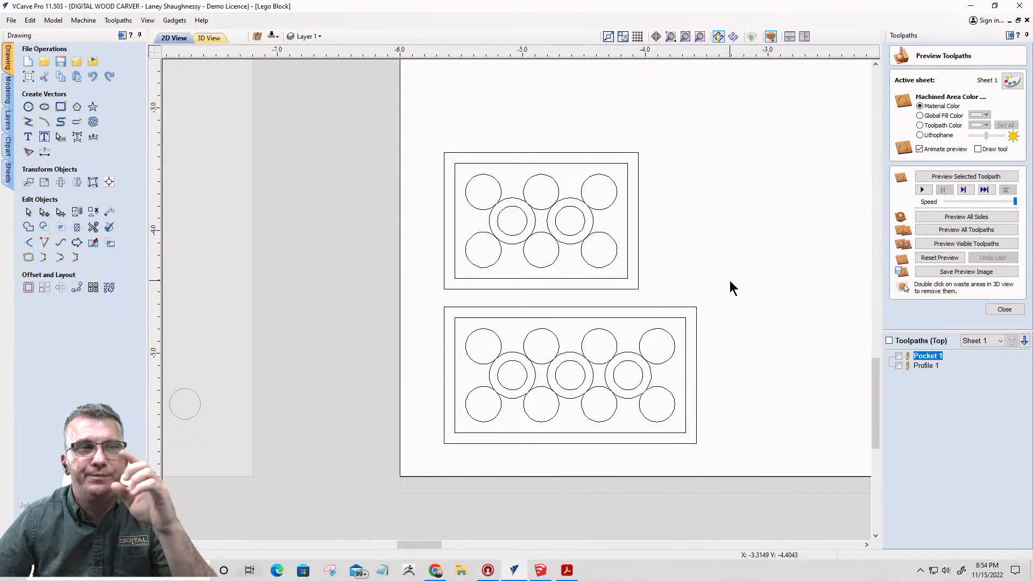
pyautogui.scroll(-1, 676, 303)
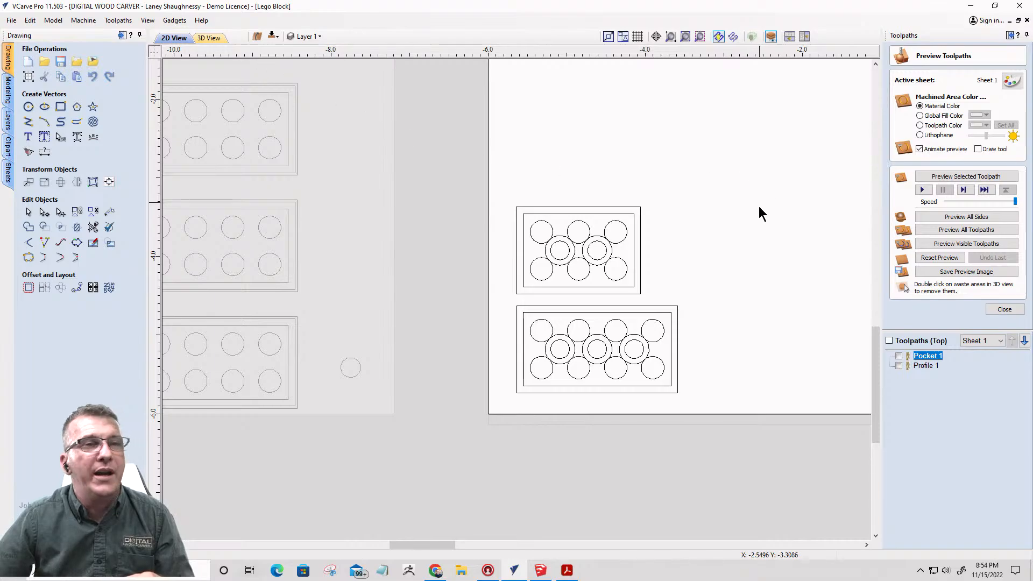
pyautogui.scroll(-3, 762, 213)
# - Close the toolpath preview settings and make Sheet 2 with the block array the active sheet
pyautogui.click(1005, 311)
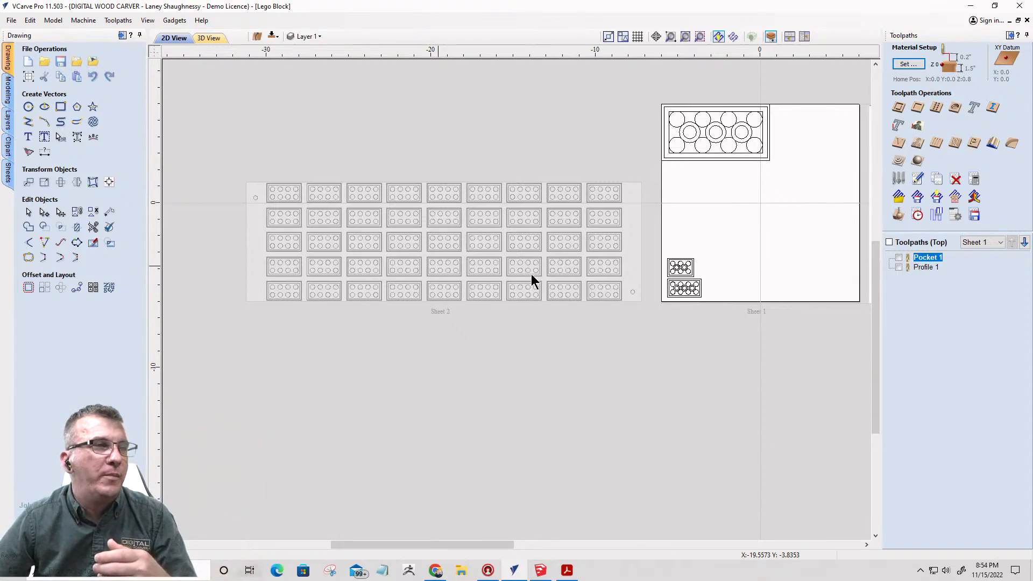
pyautogui.click(633, 274)
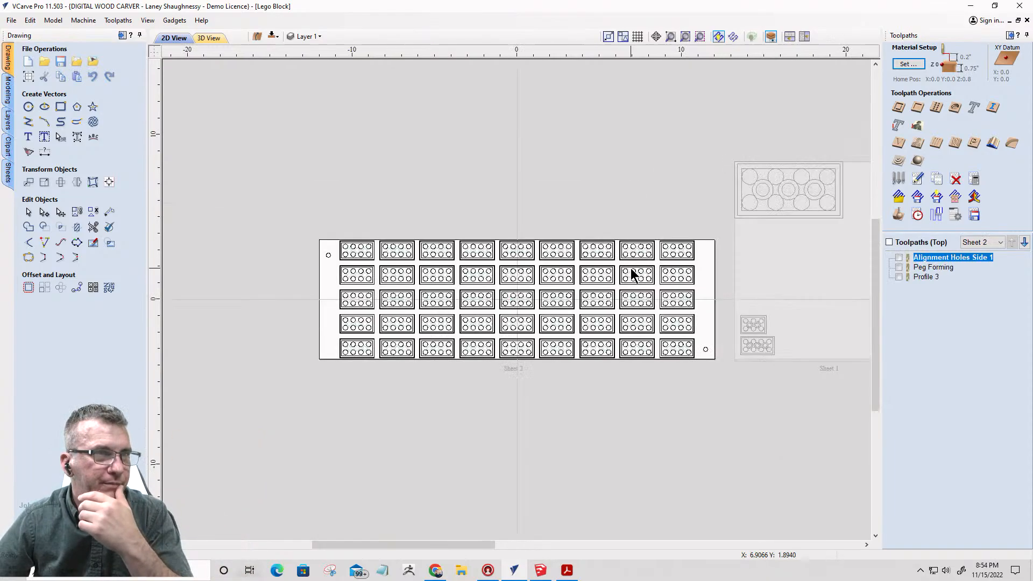
pyautogui.scroll(1, 617, 308)
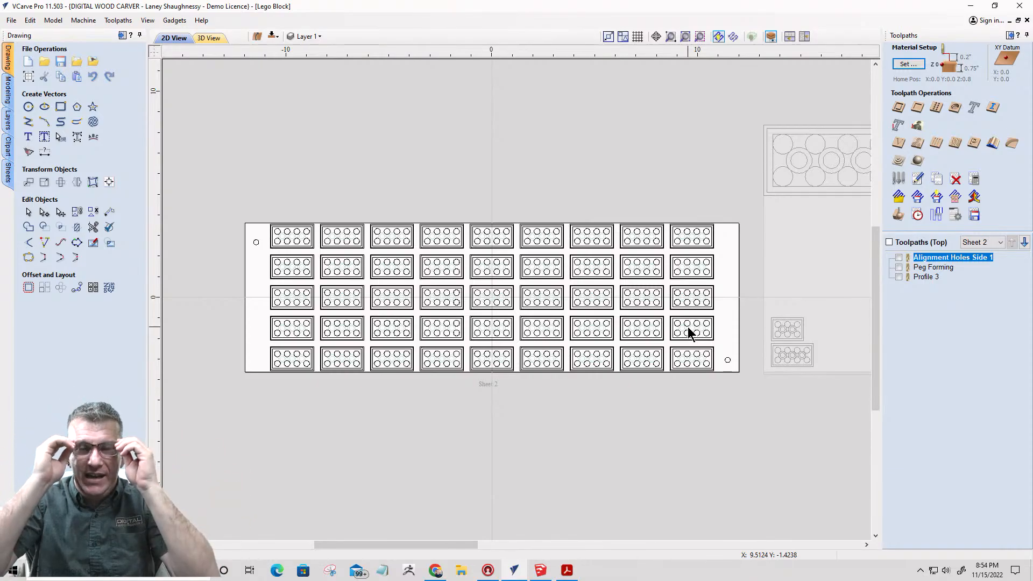
# - Inspect the underside of Sheet 2 in 3D and 2D, including the blocks' inner rings, and return to the top side
pyautogui.click(272, 36)
pyautogui.click(206, 39)
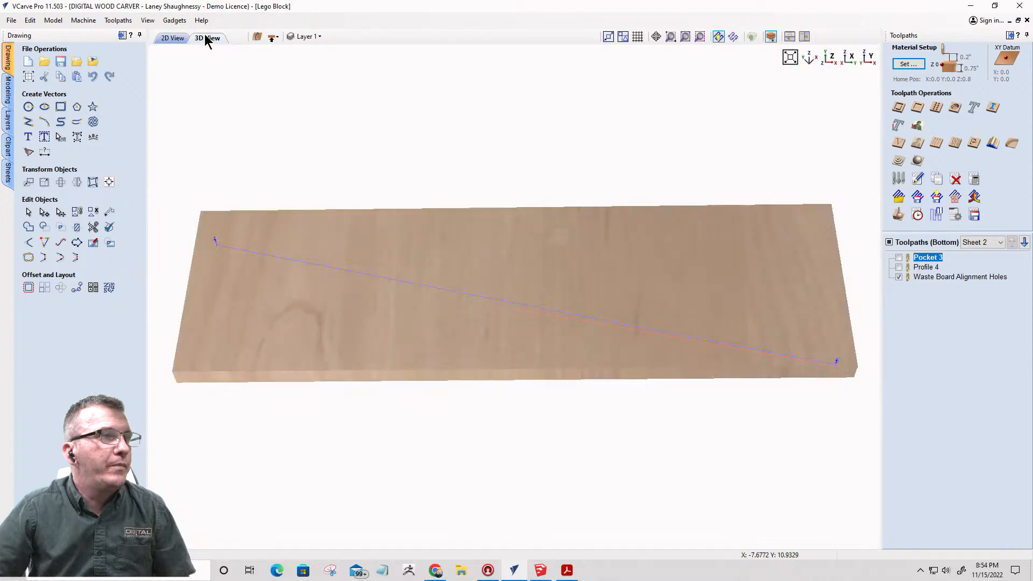
pyautogui.click(178, 38)
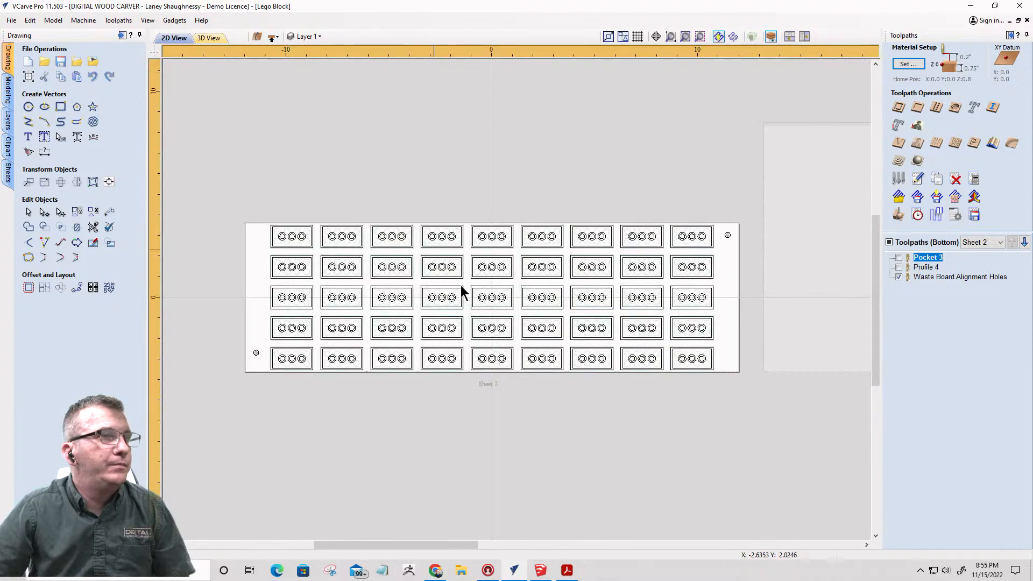
pyautogui.scroll(5, 553, 299)
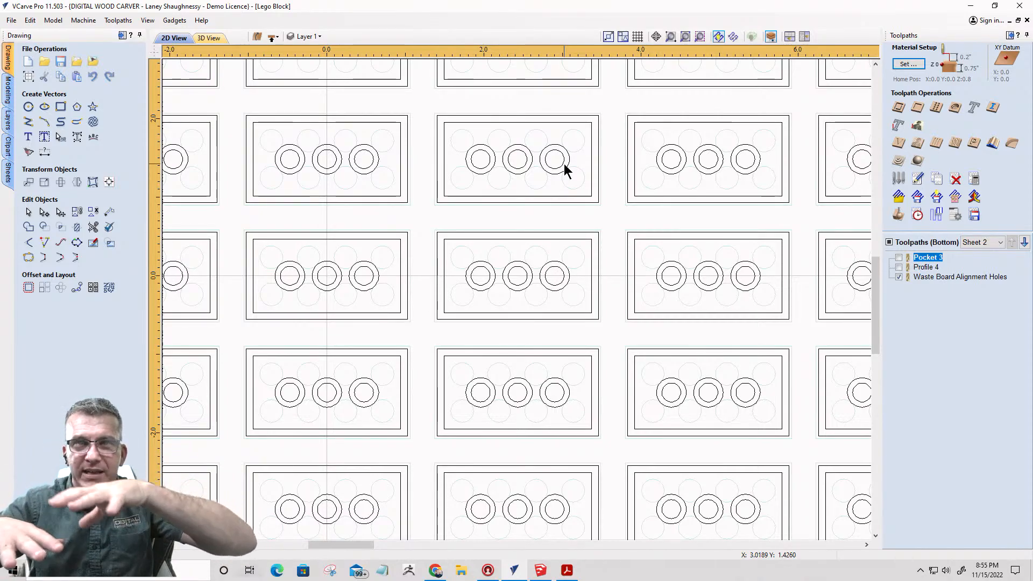
pyautogui.click(272, 37)
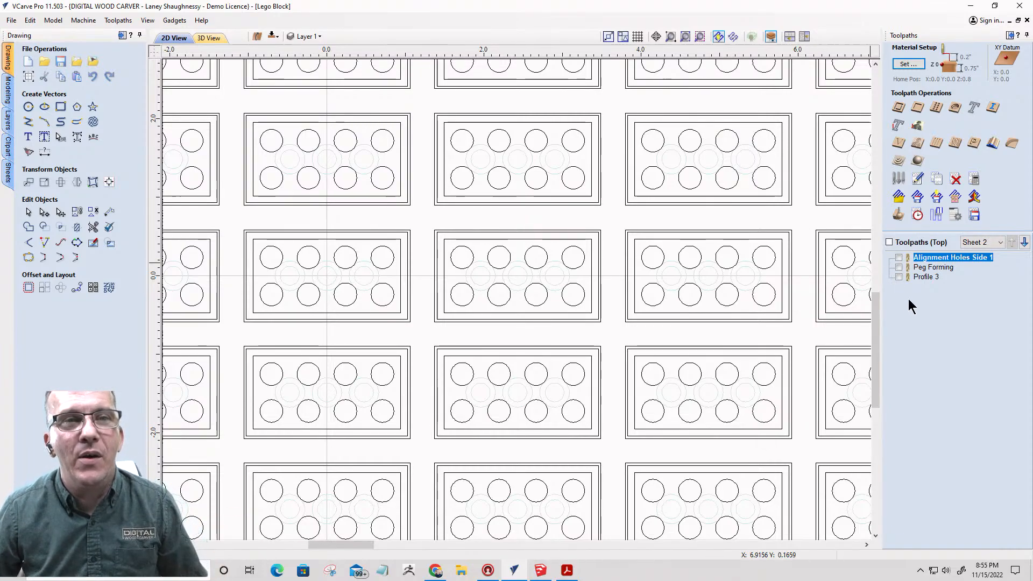
# - Open the Peg Forming pocket toolpath for editing, select one block's eight peg circles, and set the pocket allowance to 0.002 inches
pyautogui.doubleClick(933, 268)
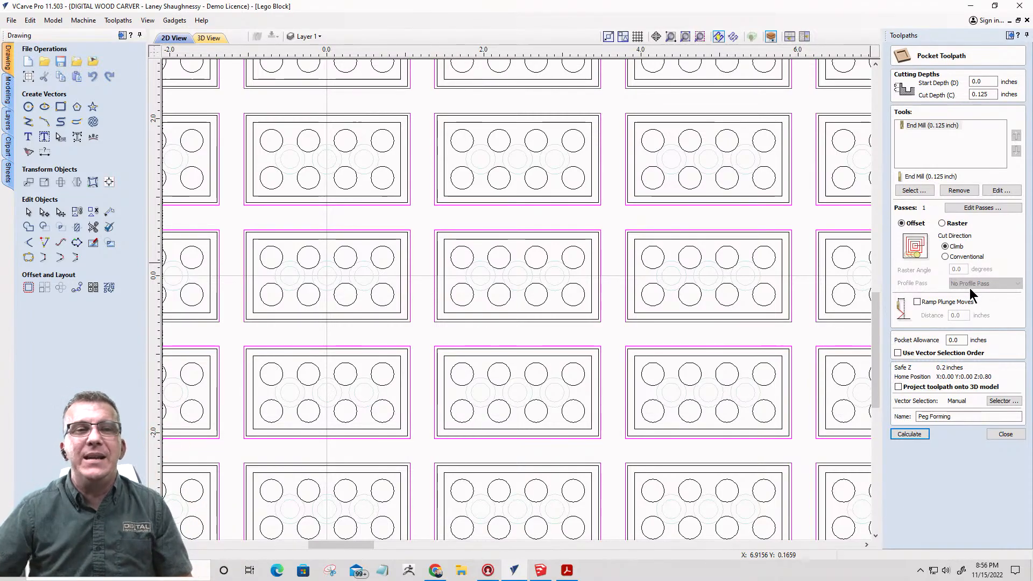
pyautogui.doubleClick(951, 340)
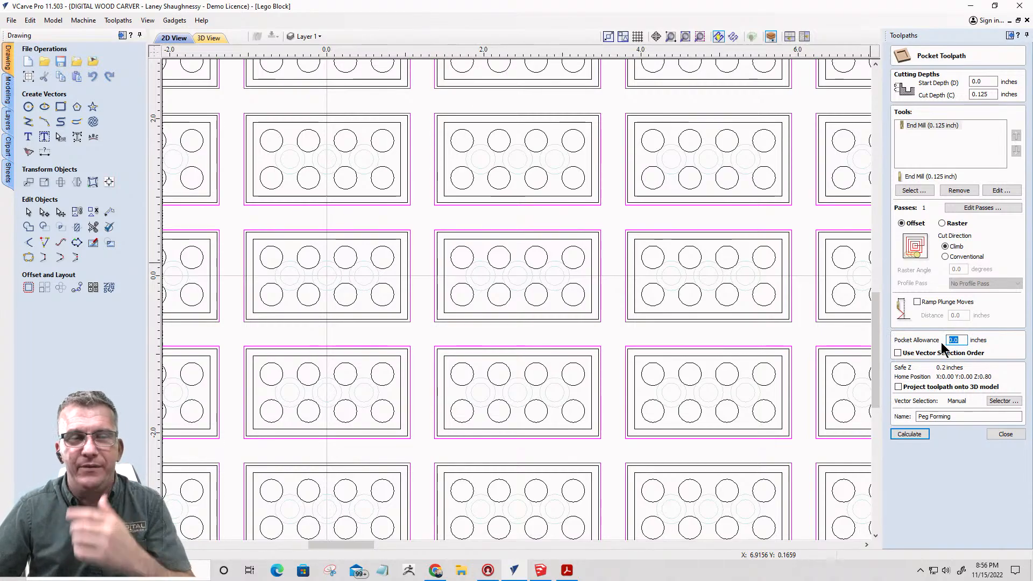
pyautogui.write('-')
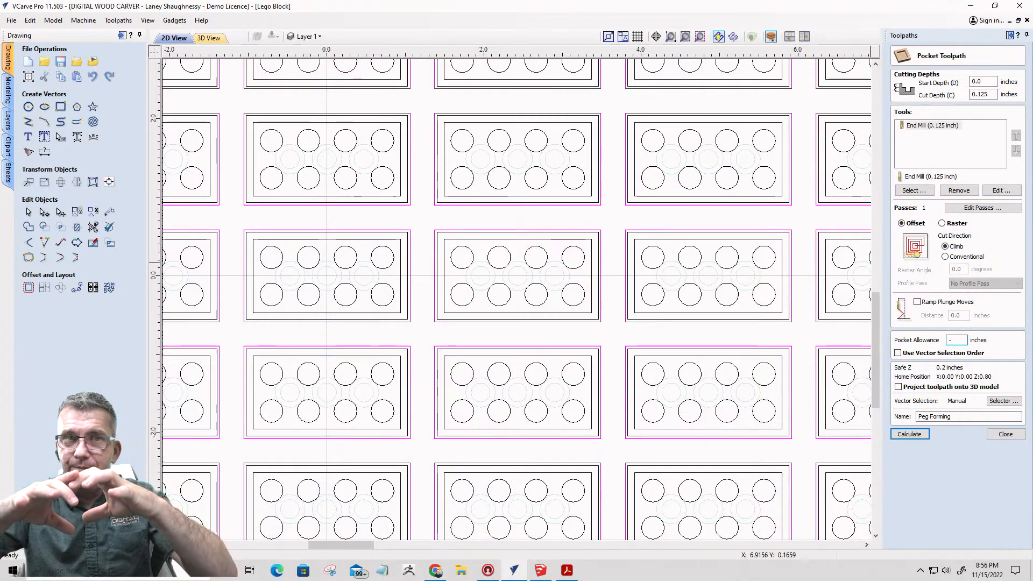
pyautogui.scroll(6, 780, 261)
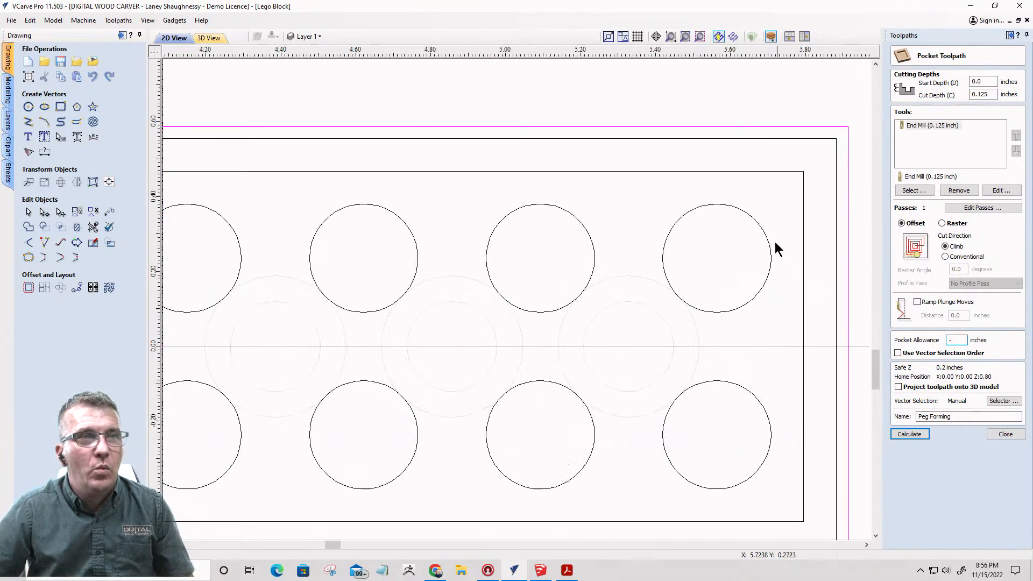
pyautogui.click(763, 228)
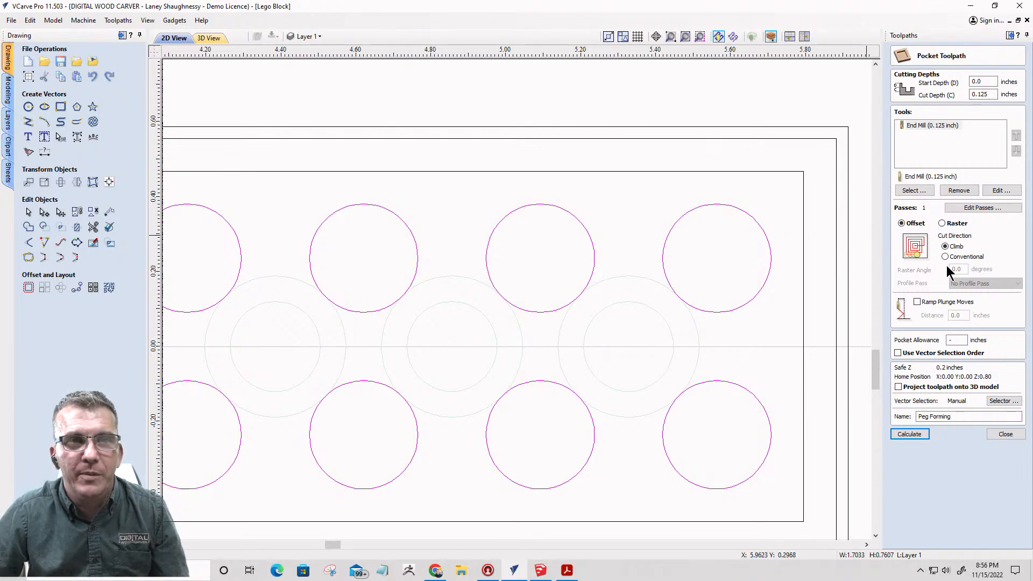
pyautogui.click(952, 340)
pyautogui.write('-')
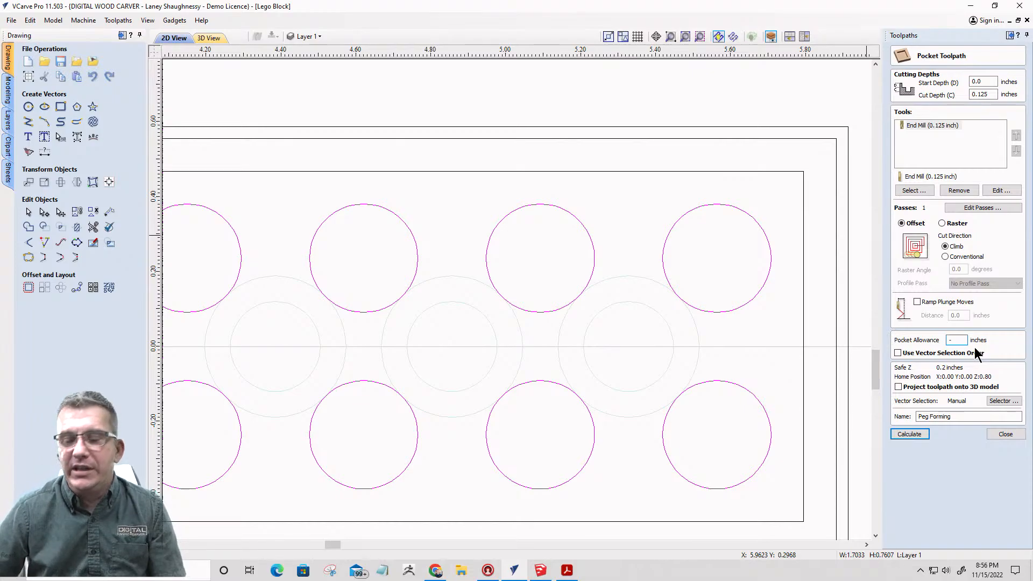
pyautogui.write('0.002')
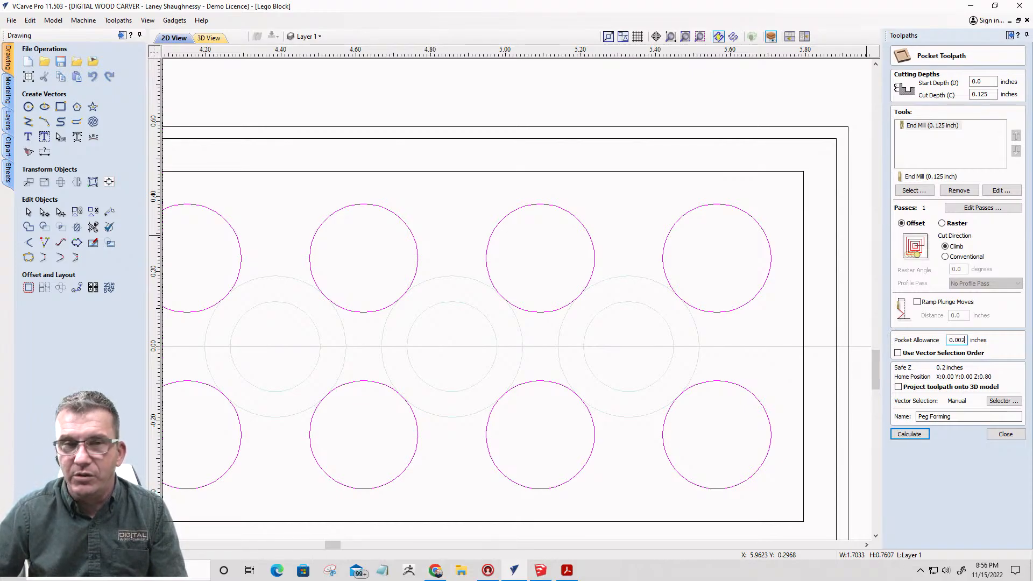
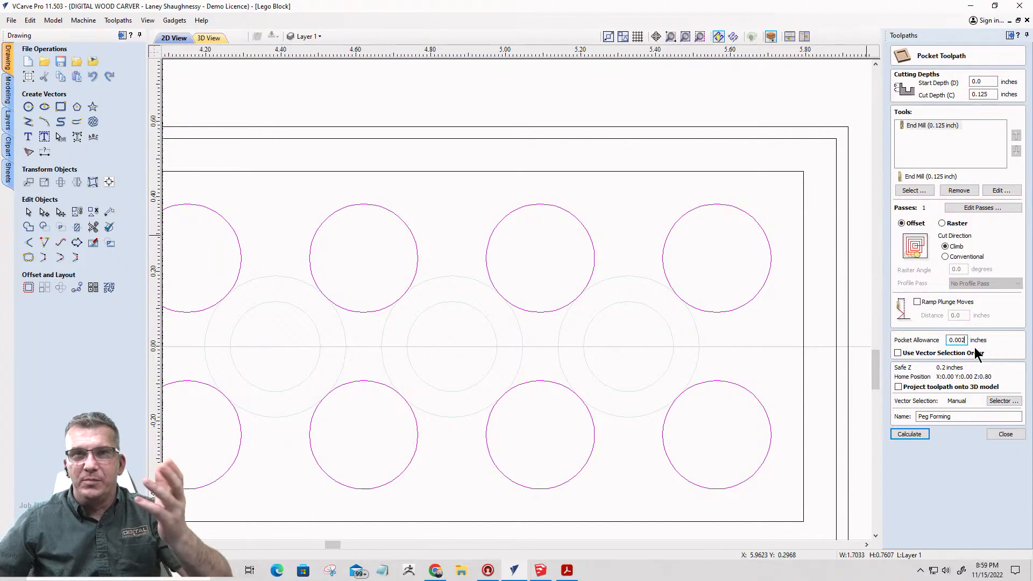
# - Examine the block with the selected pegs, the full Sheet 2 array, and the neighbouring Sheet 1 with its reference drawing
pyautogui.scroll(-1, 676, 281)
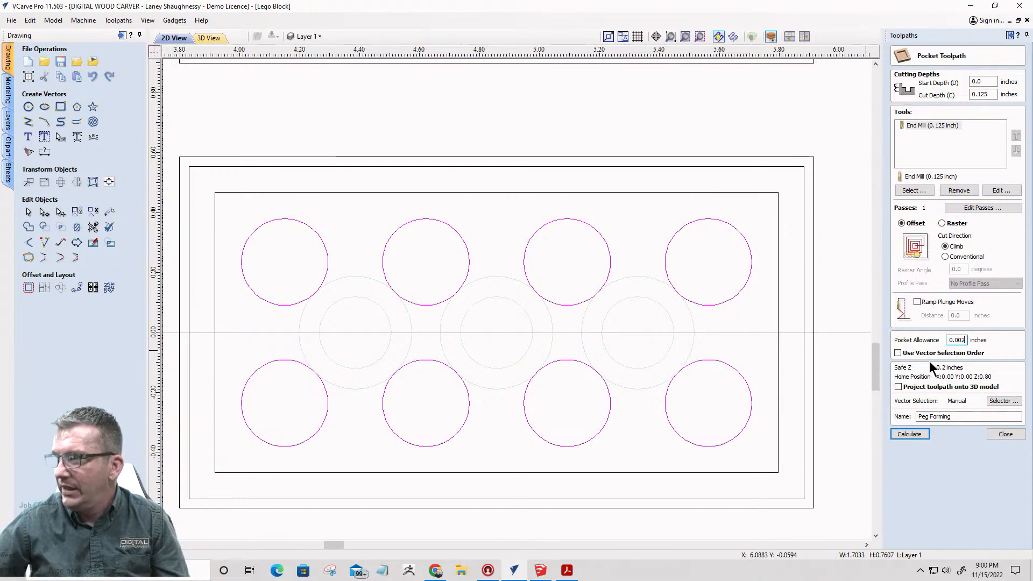
pyautogui.scroll(-10, 663, 239)
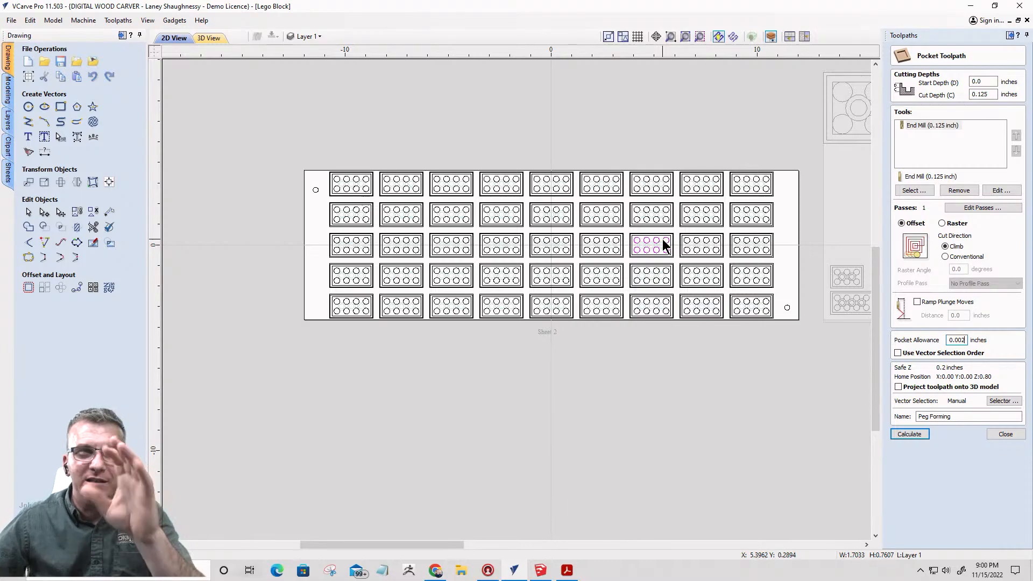
pyautogui.scroll(-2, 290, 200)
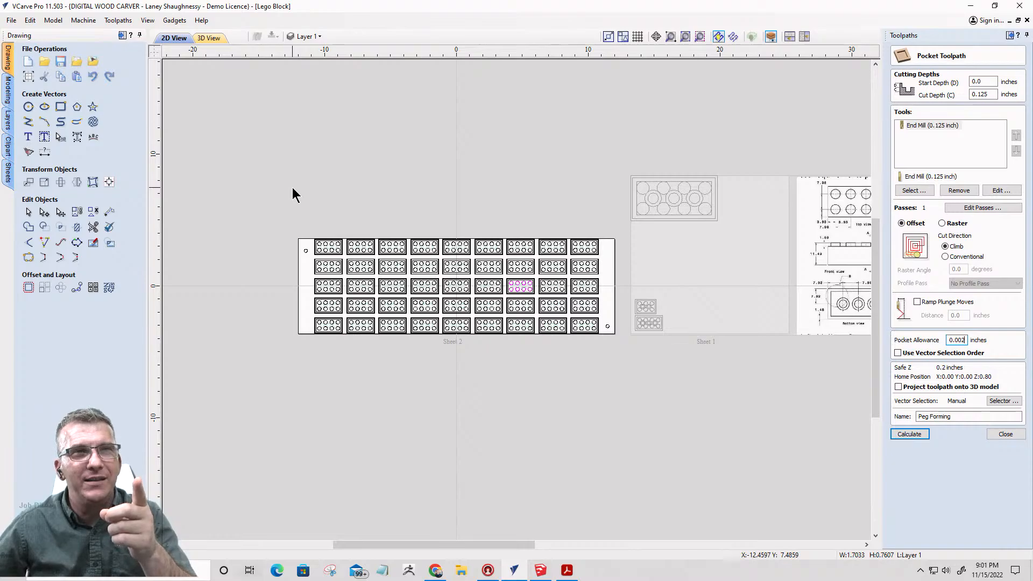
pyautogui.scroll(-3, 362, 233)
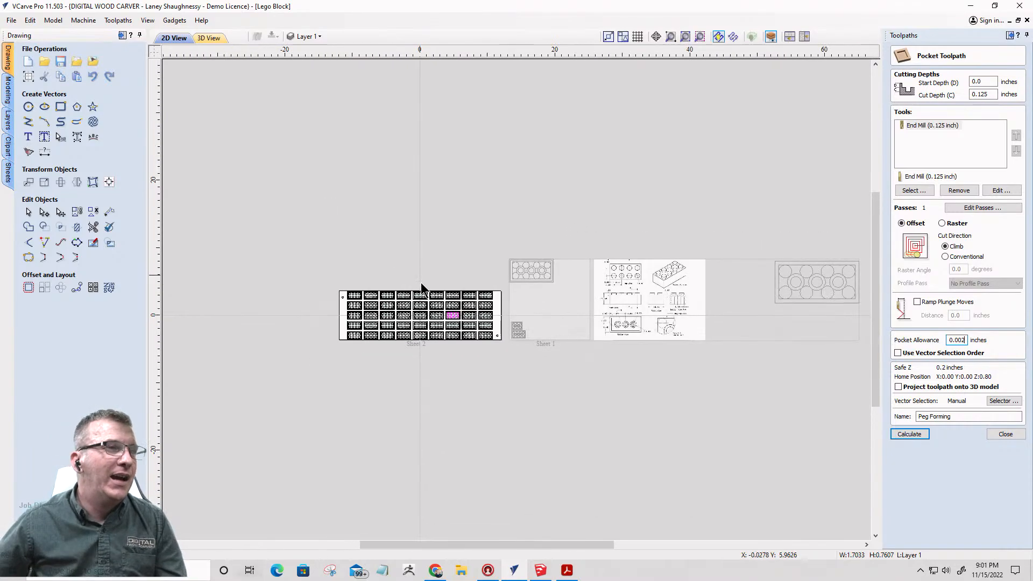
pyautogui.scroll(2, 392, 340)
pyautogui.scroll(2, 392, 340)
pyautogui.scroll(4, 538, 323)
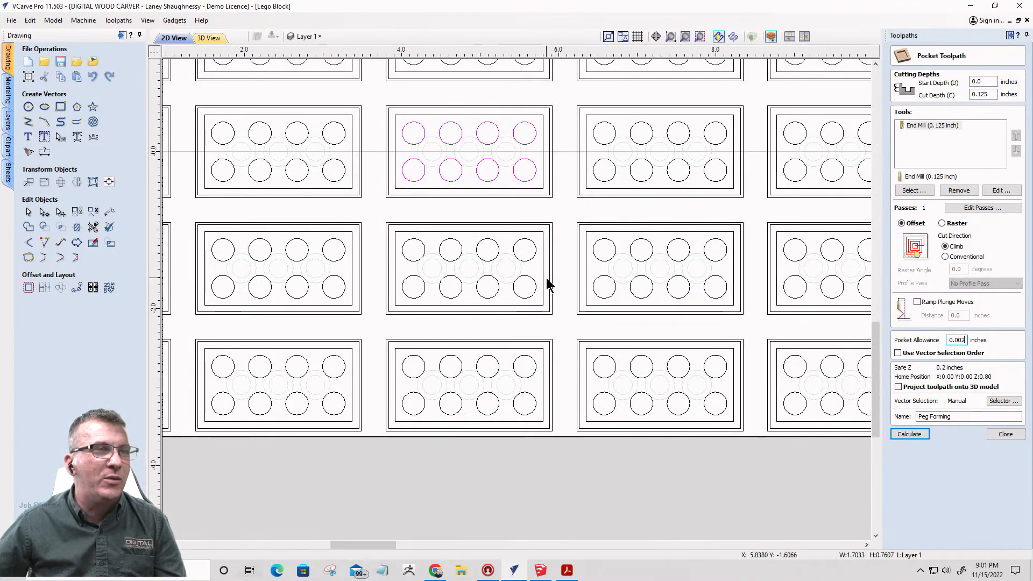
pyautogui.scroll(-1, 547, 279)
pyautogui.scroll(-4, 547, 279)
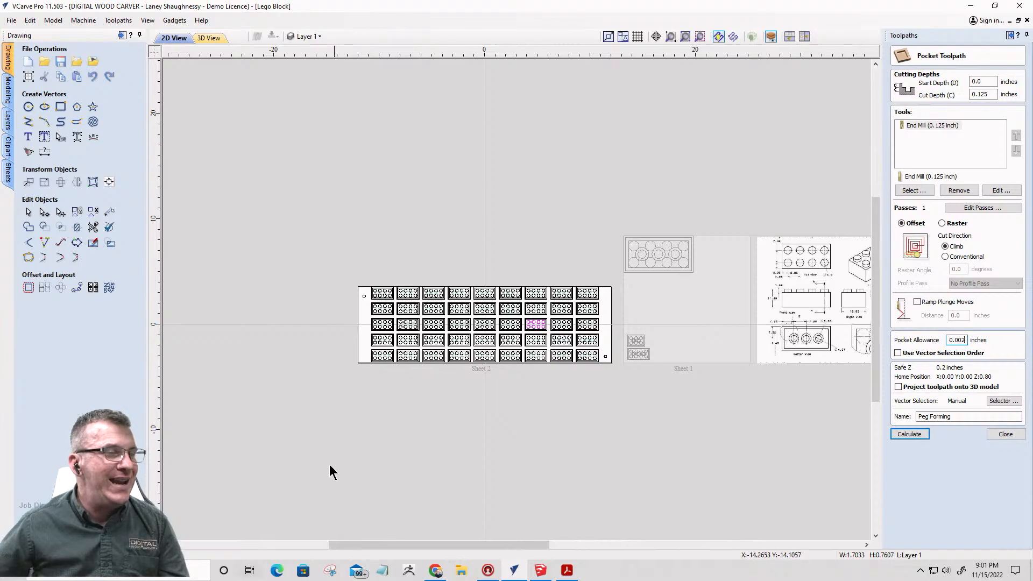
# - Save the Lego Block file and close it
pyautogui.click(10, 20)
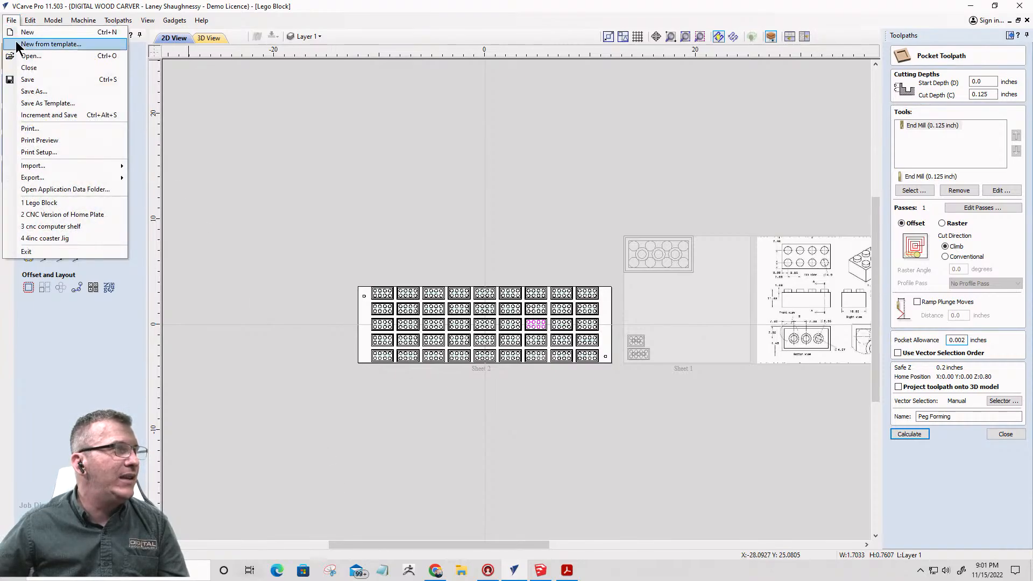
pyautogui.click(20, 81)
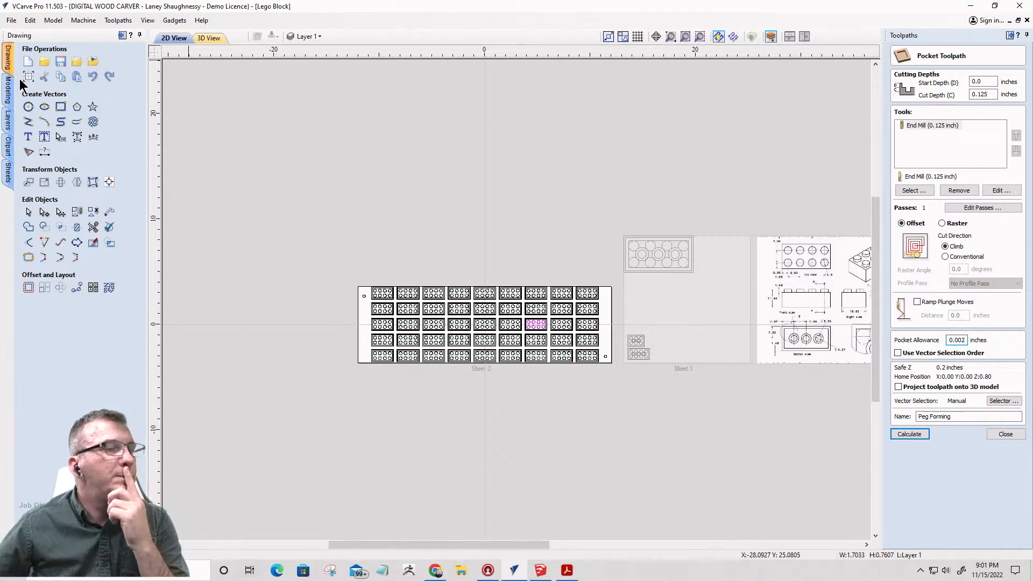
pyautogui.click(12, 20)
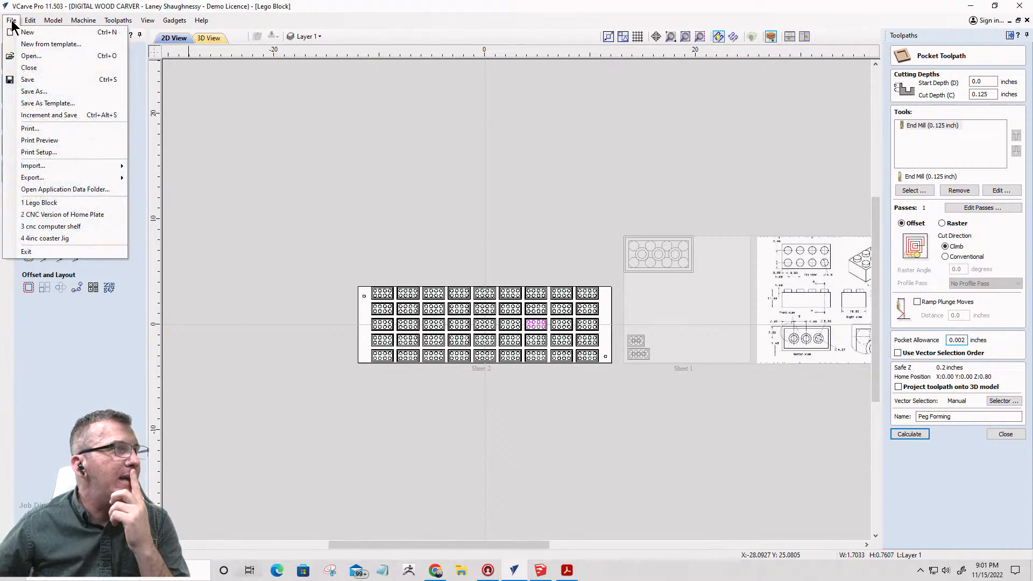
pyautogui.click(22, 70)
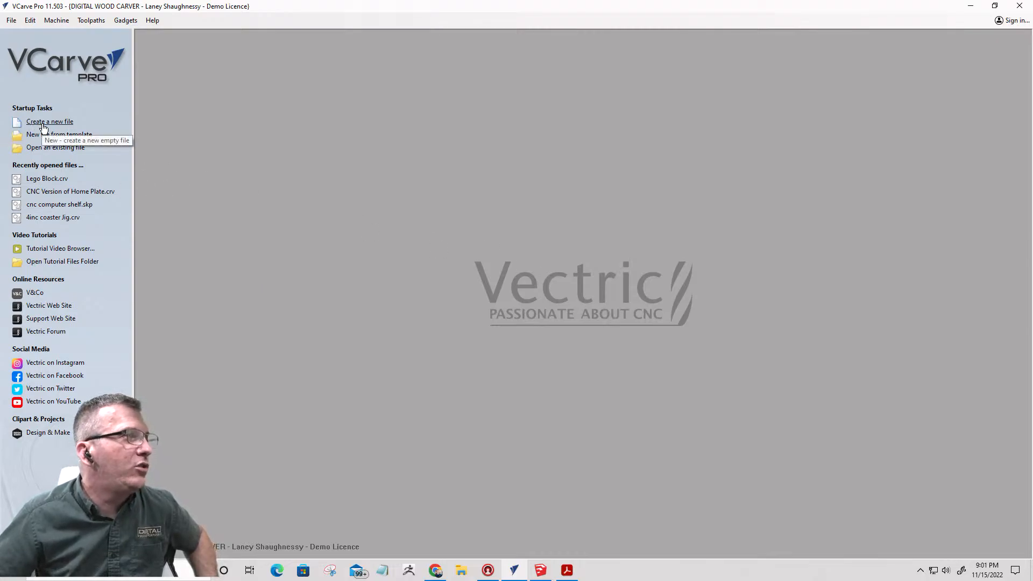
# - Switch to SketchUp and view the Lego Drawer model from the front of the brown block with the open drawer
pyautogui.click(541, 570)
pyautogui.scroll(-3, 597, 366)
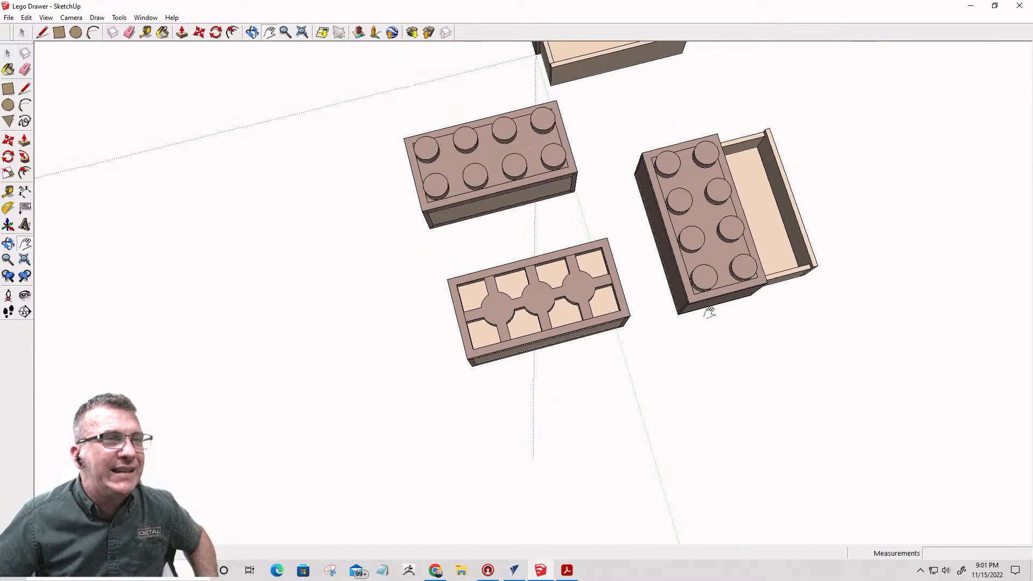
pyautogui.moveTo(709, 306)
pyautogui.mouseDown()
pyautogui.moveTo(473, 285)
pyautogui.moveTo(548, 379)
pyautogui.mouseUp()
pyautogui.rightClick(399, 426)
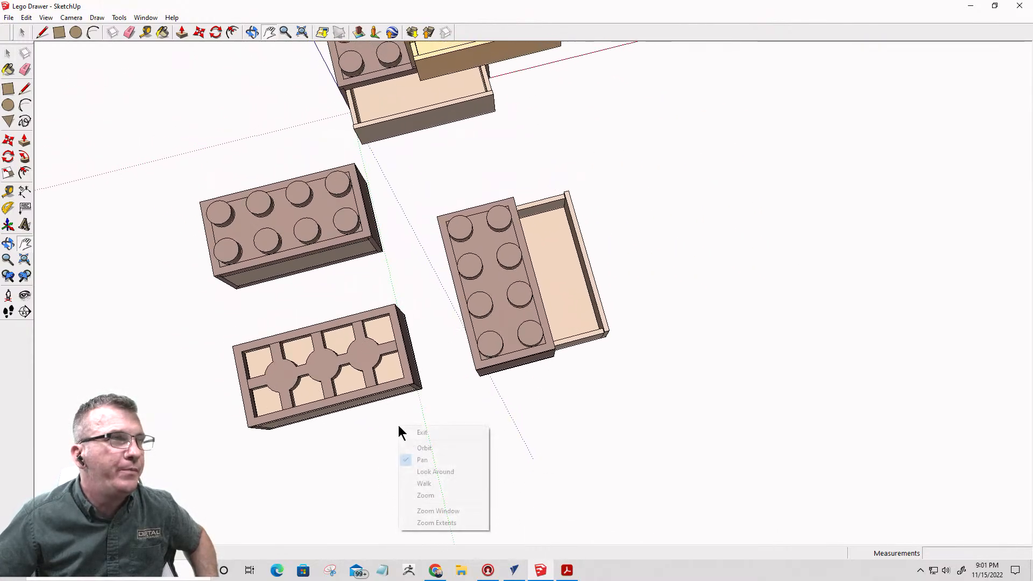
pyautogui.click(252, 32)
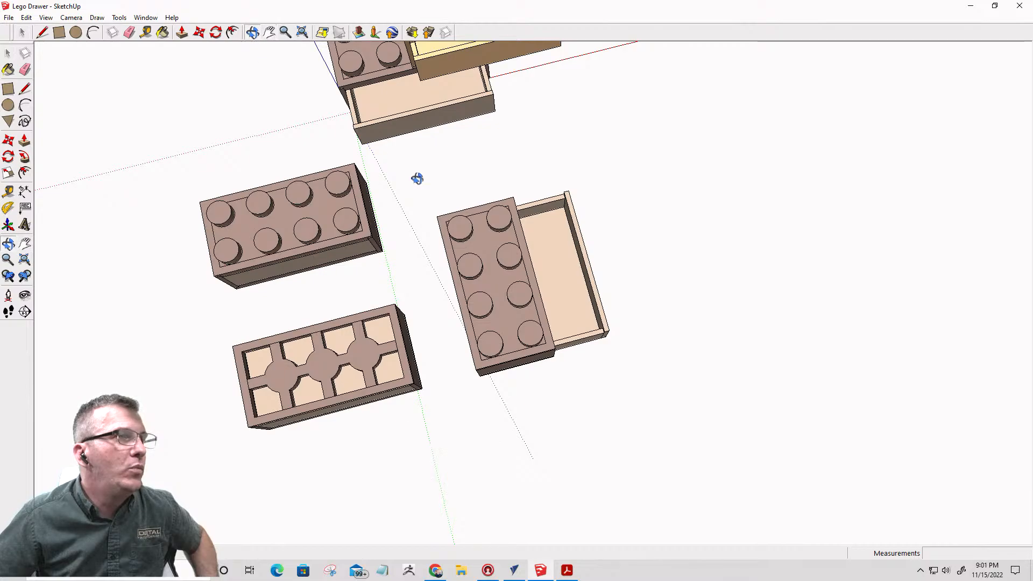
pyautogui.moveTo(418, 178); pyautogui.dragTo(386, 372)
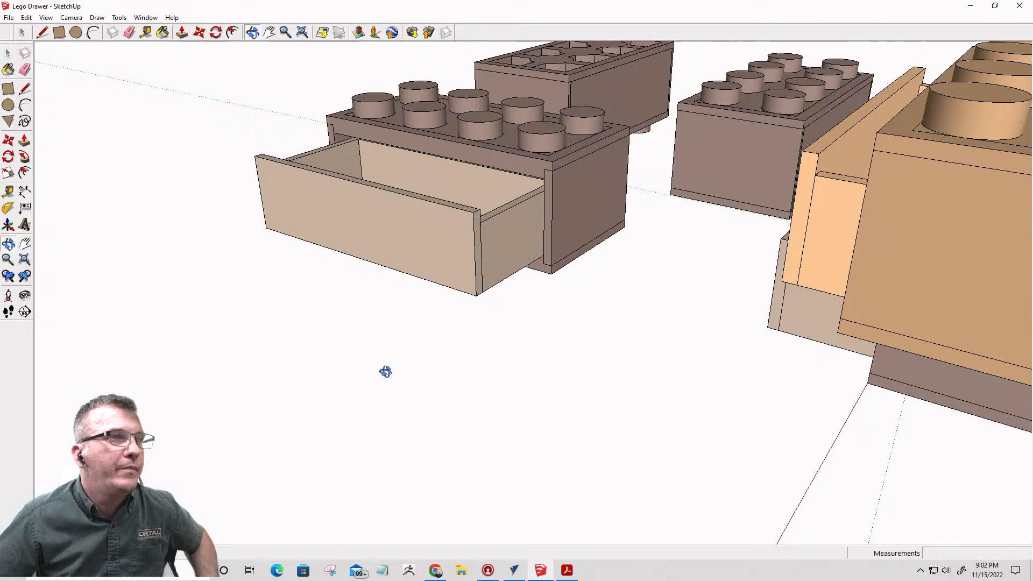
# - Measure the open-drawer block's front corner and the depth of its upper side edge with the Tape Measure tool
pyautogui.click(144, 32)
pyautogui.click(552, 264)
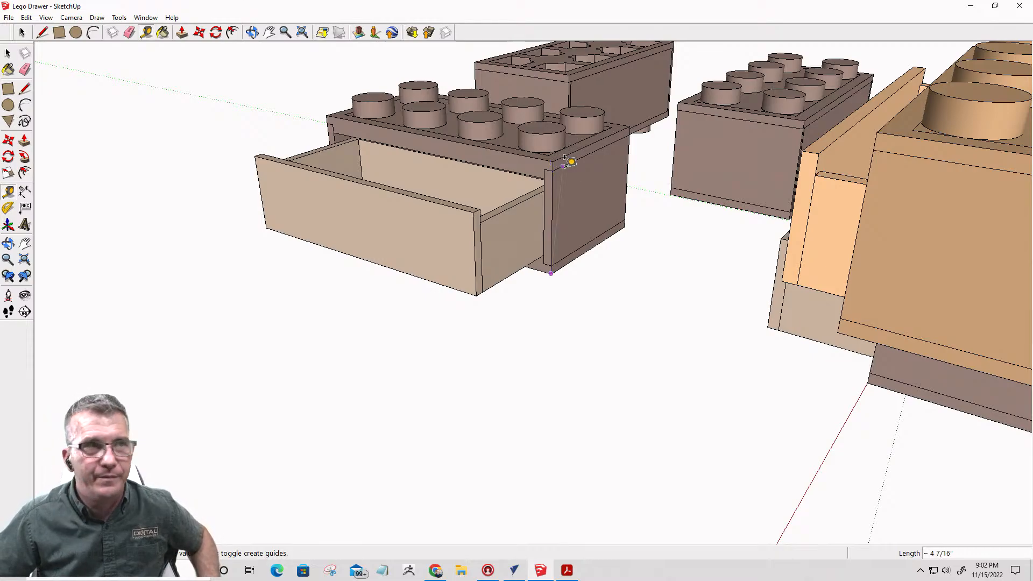
pyautogui.scroll(-3, 565, 157)
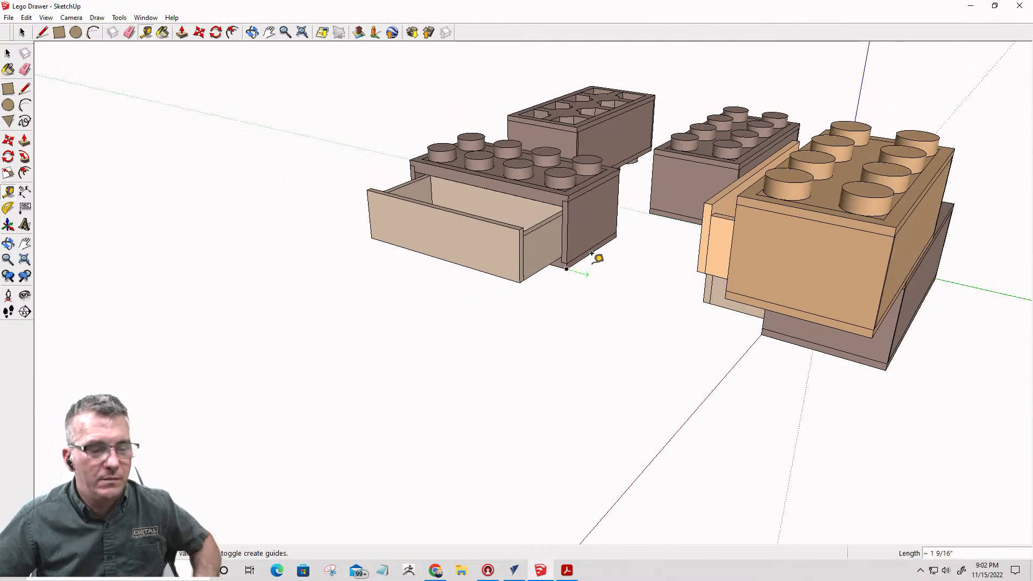
pyautogui.click(592, 253)
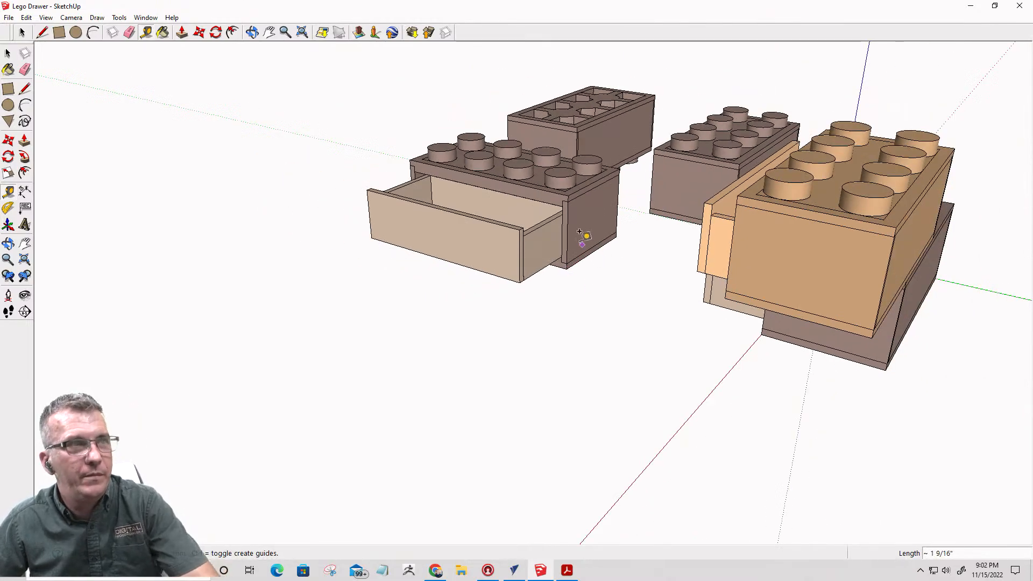
pyautogui.click(569, 188)
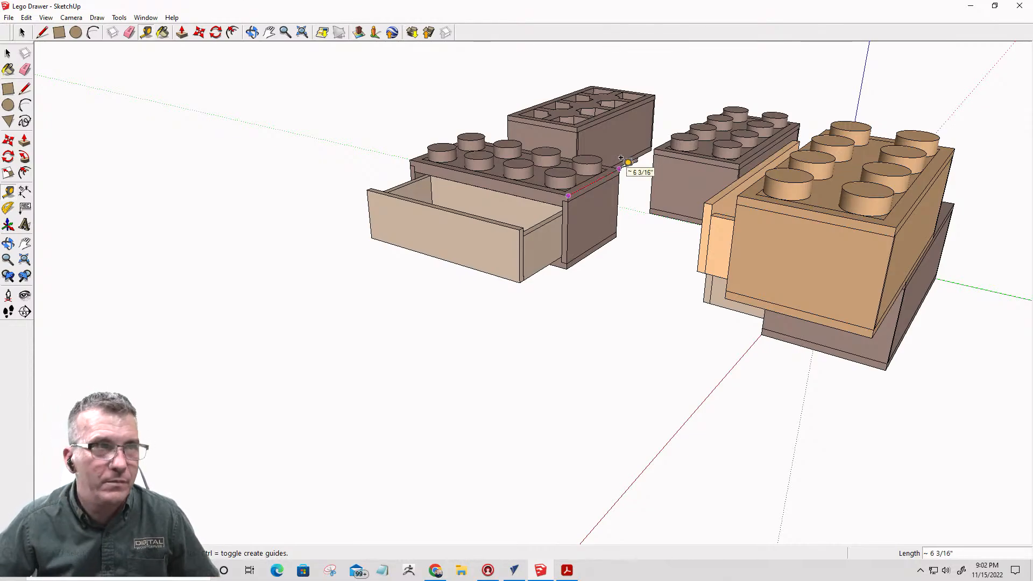
pyautogui.scroll(-2, 602, 204)
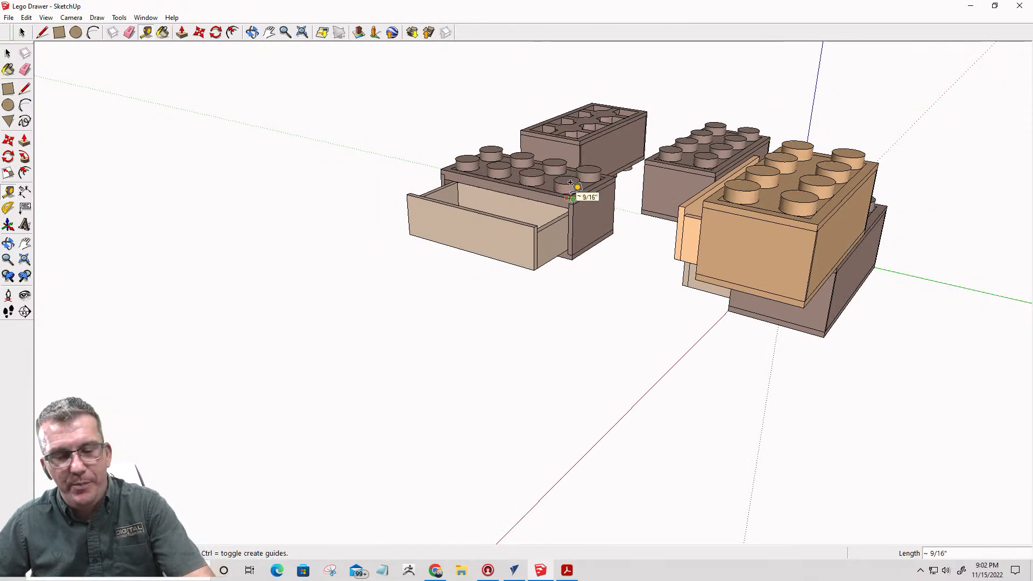
# - Measure the open-drawer block's height along its front corner edge, between the base and the top frame
pyautogui.click(572, 260)
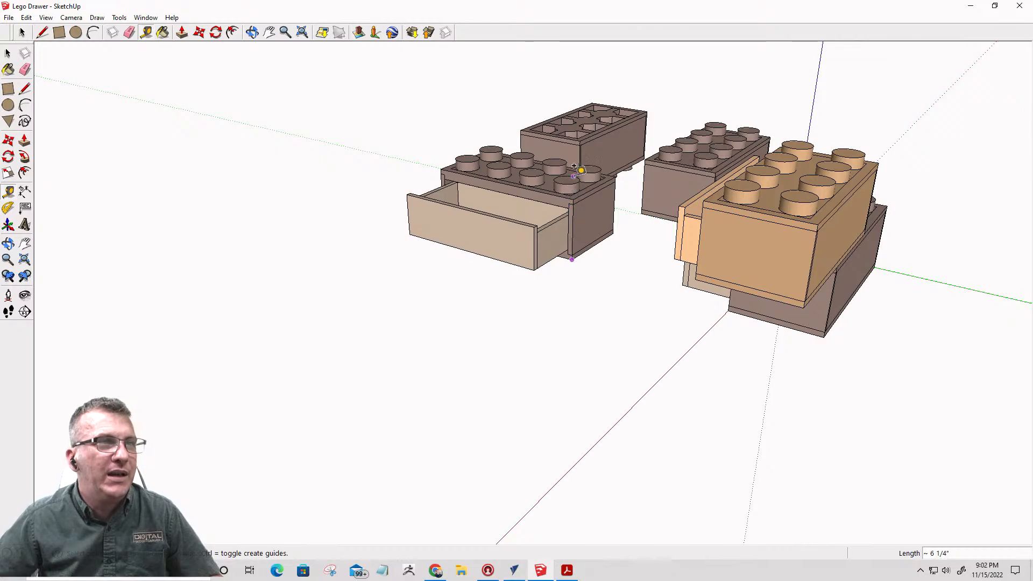
pyautogui.scroll(6, 573, 173)
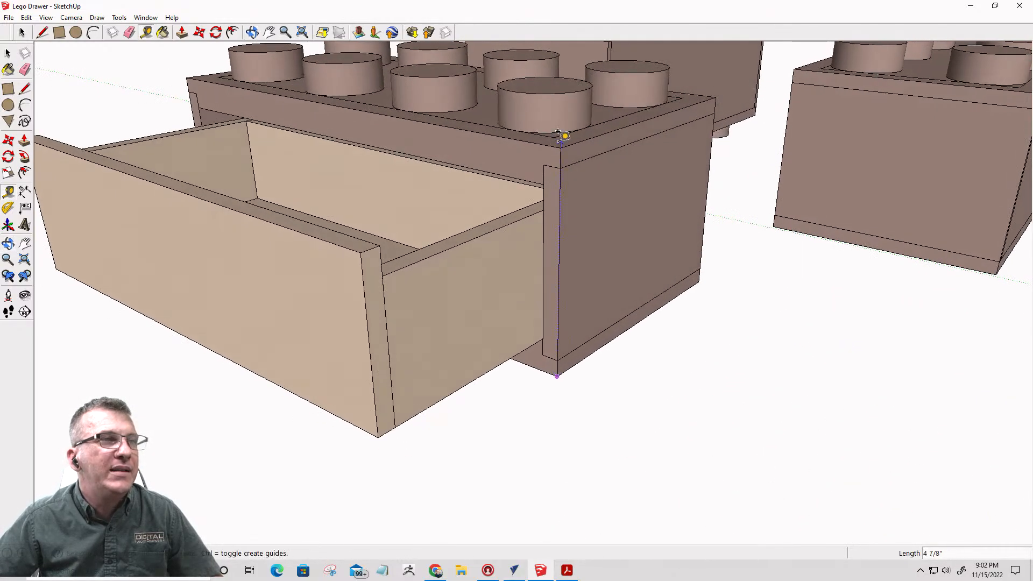
pyautogui.click(562, 84)
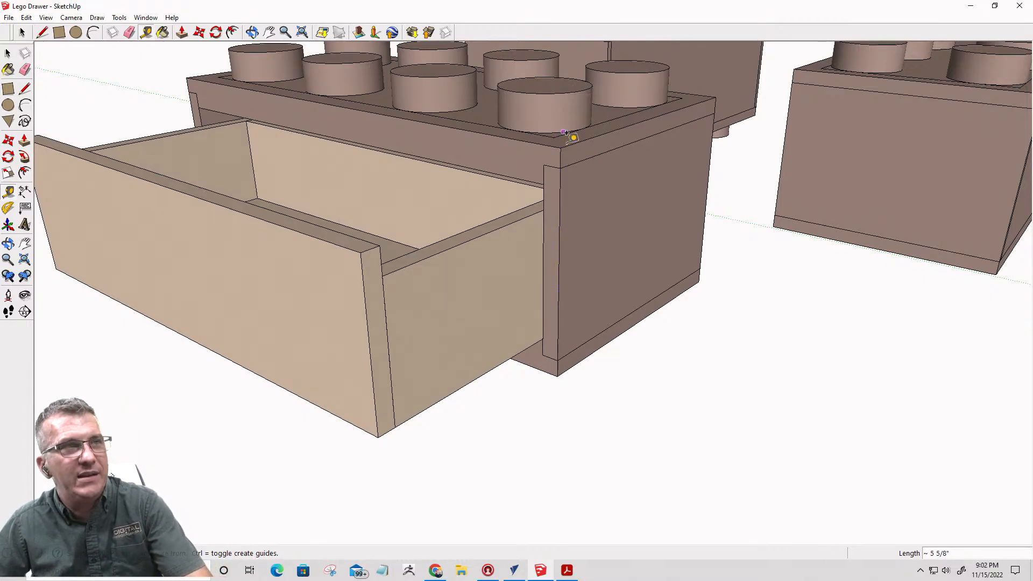
pyautogui.click(563, 131)
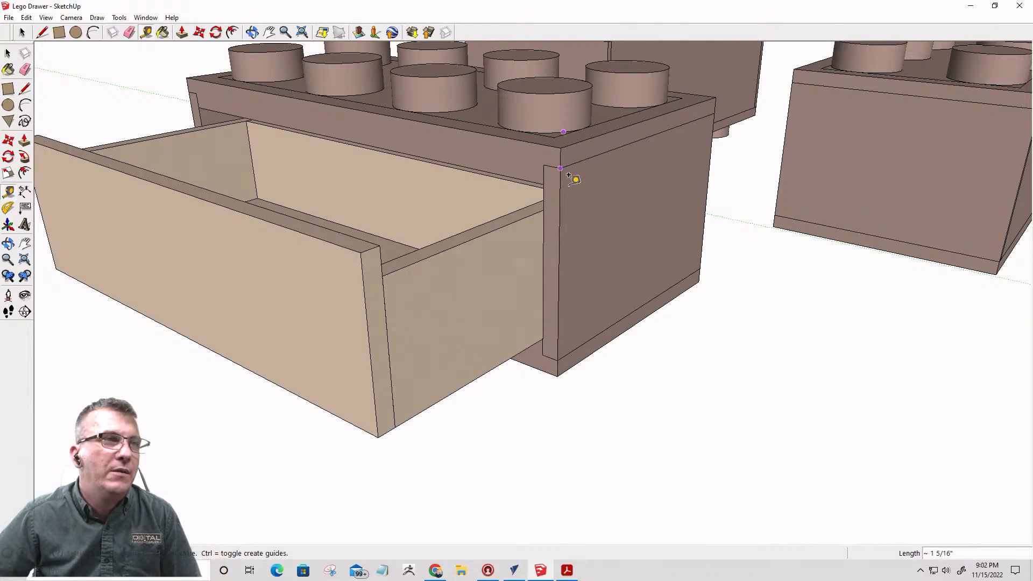
pyautogui.click(558, 367)
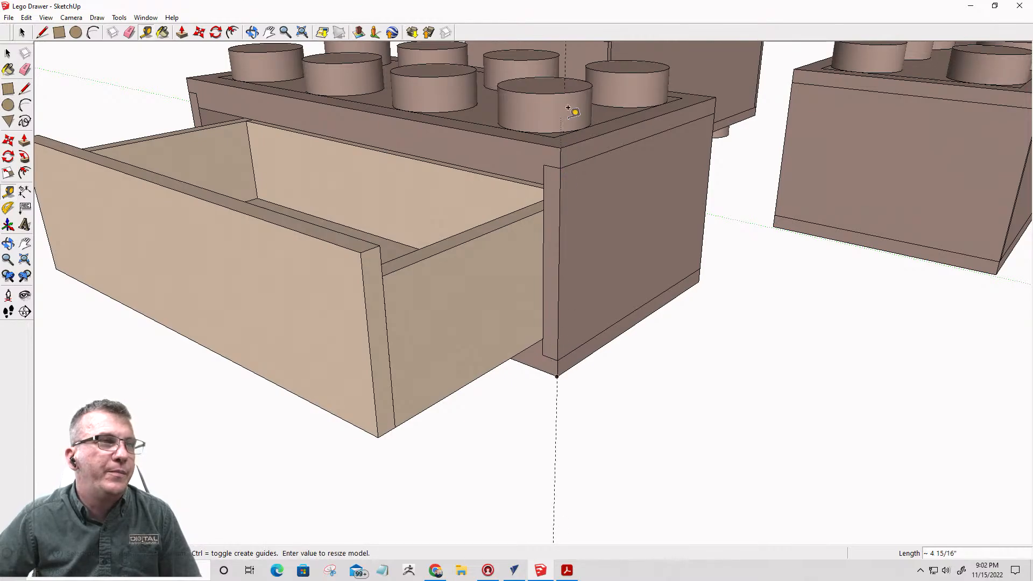
pyautogui.click(560, 148)
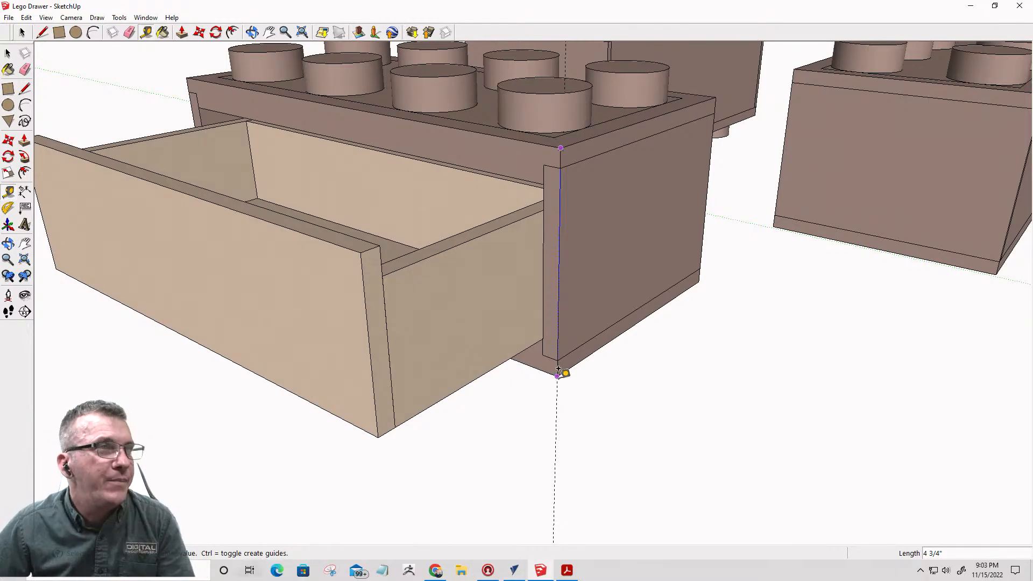
# - Inspect the round pegs and framed top of the open-drawer block up close, together with the surrounding drawer blocks
pyautogui.moveTo(558, 371); pyautogui.dragTo(904, 341, button='middle')
pyautogui.press('t')
pyautogui.scroll(5, 888, 132)
pyautogui.scroll(2, 844, 144)
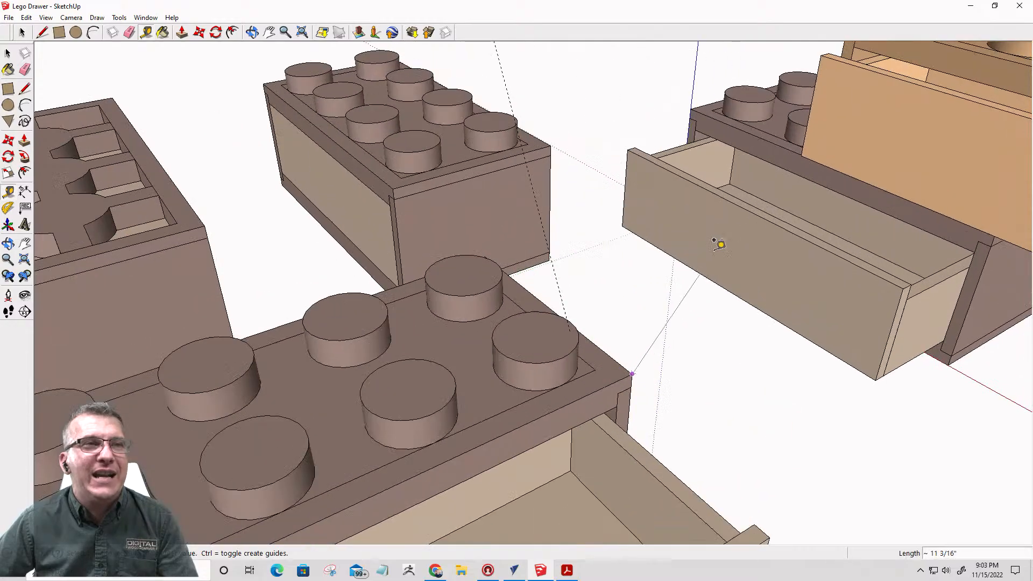
pyautogui.moveTo(717, 242); pyautogui.dragTo(1023, 288, button='middle')
pyautogui.moveTo(600, 380); pyautogui.dragTo(417, 300, button='middle')
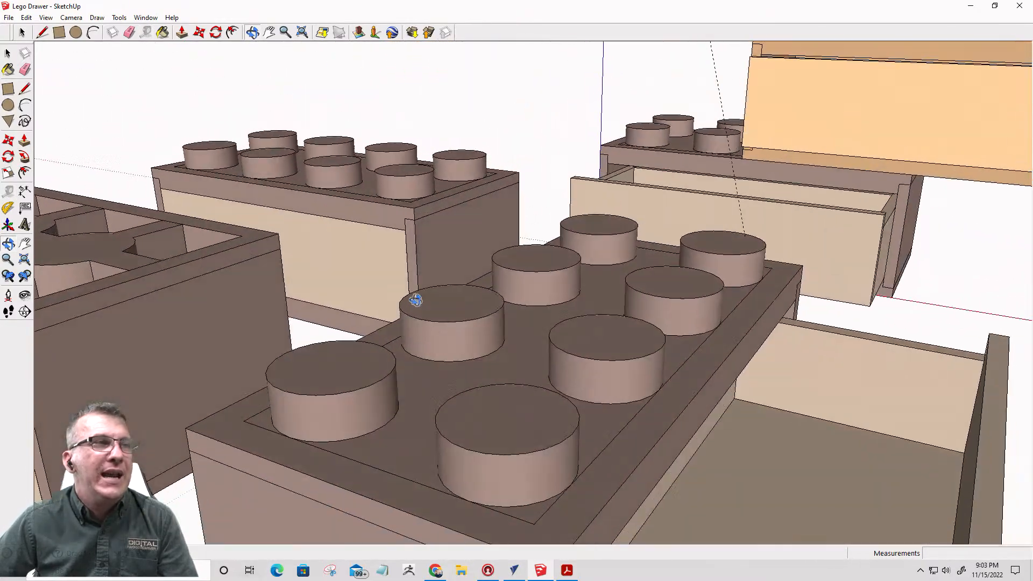
# - Inspect the complete set of Lego drawer blocks from above and from the front, ending the pending Tape Measure measurement
pyautogui.moveTo(704, 363); pyautogui.dragTo(212, 507, button='middle')
pyautogui.scroll(-3, 280, 440)
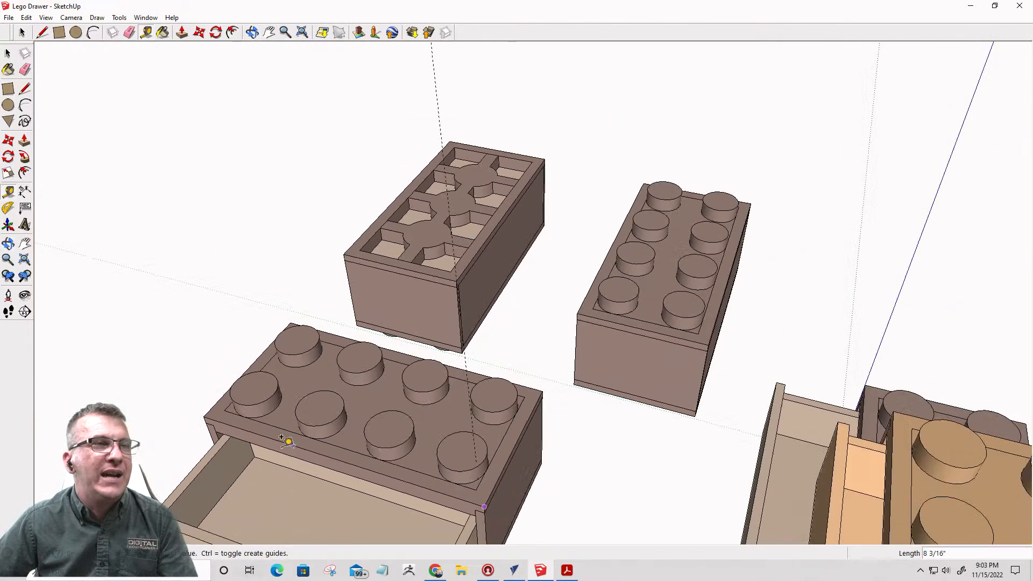
pyautogui.moveTo(264, 454); pyautogui.dragTo(335, 520, button='middle')
pyautogui.scroll(-3, 571, 310)
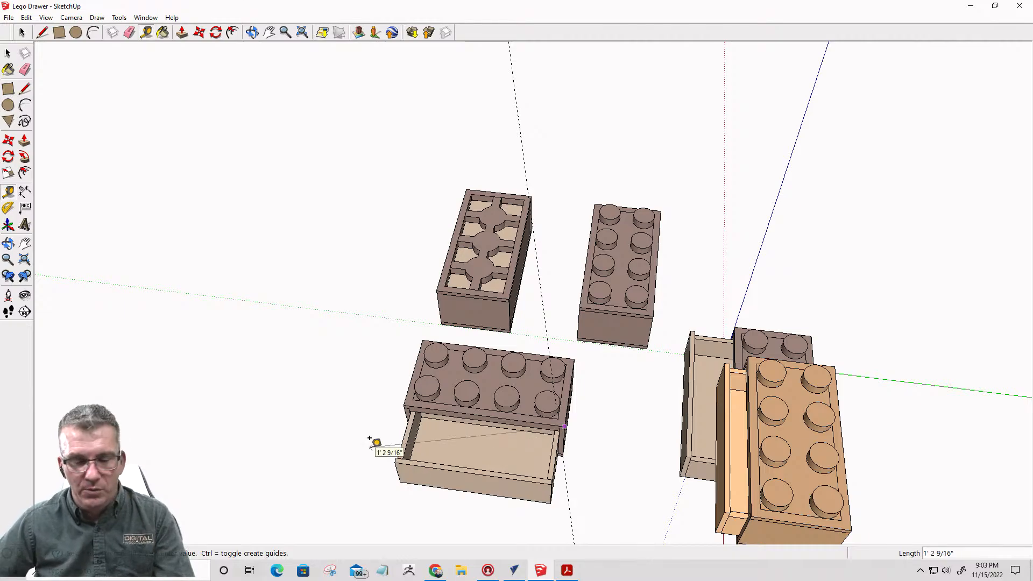
pyautogui.press('Escape')
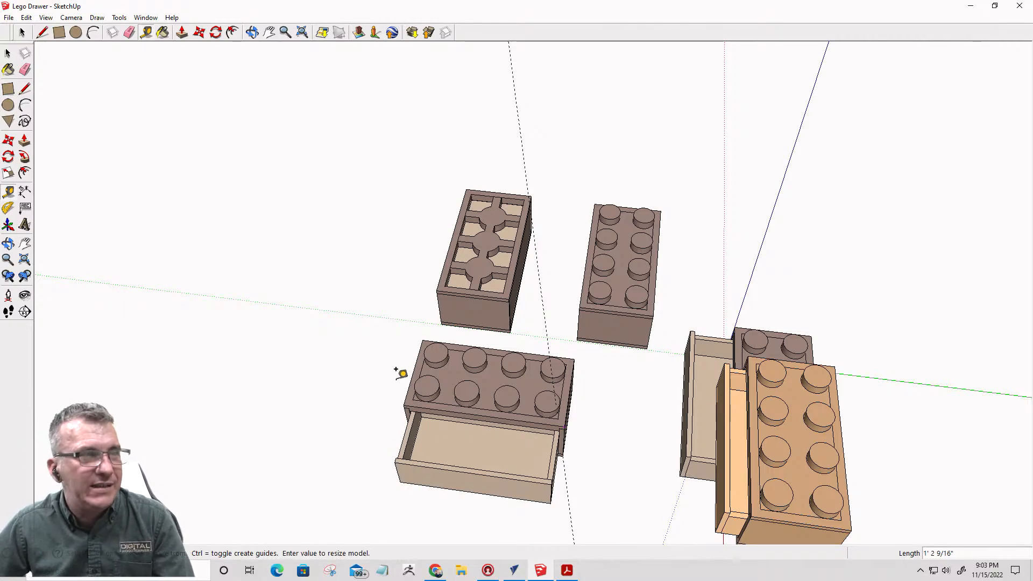
pyautogui.scroll(-3, 401, 369)
pyautogui.press('space')
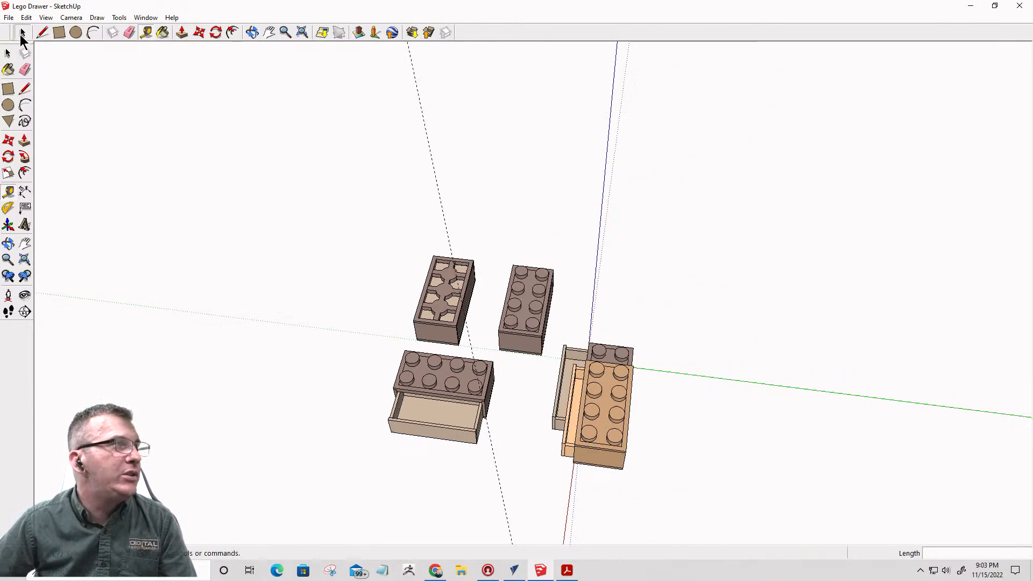
pyautogui.scroll(2, 401, 415)
pyautogui.moveTo(406, 389); pyautogui.dragTo(462, 316, button='middle')
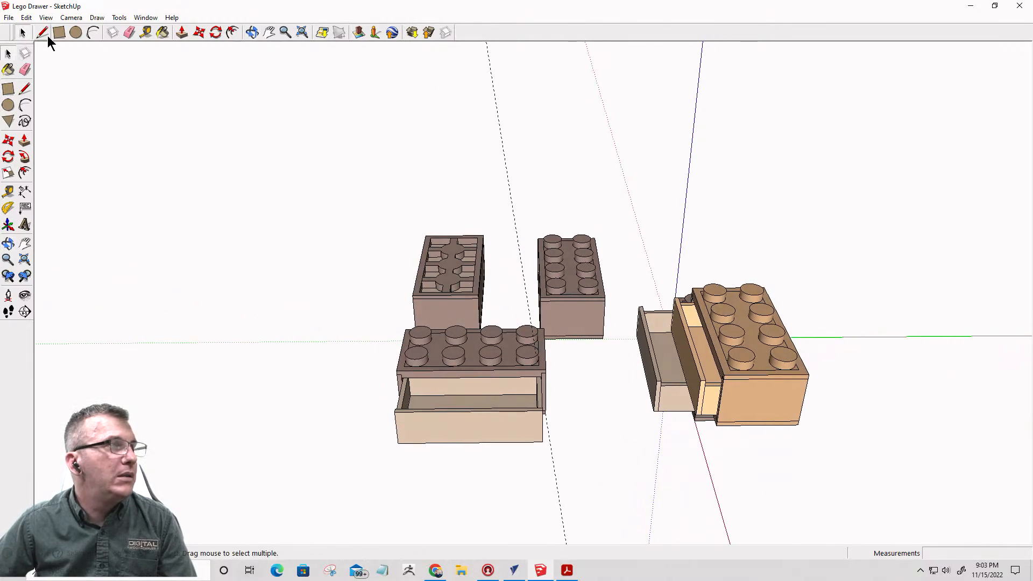
pyautogui.click(9, 17)
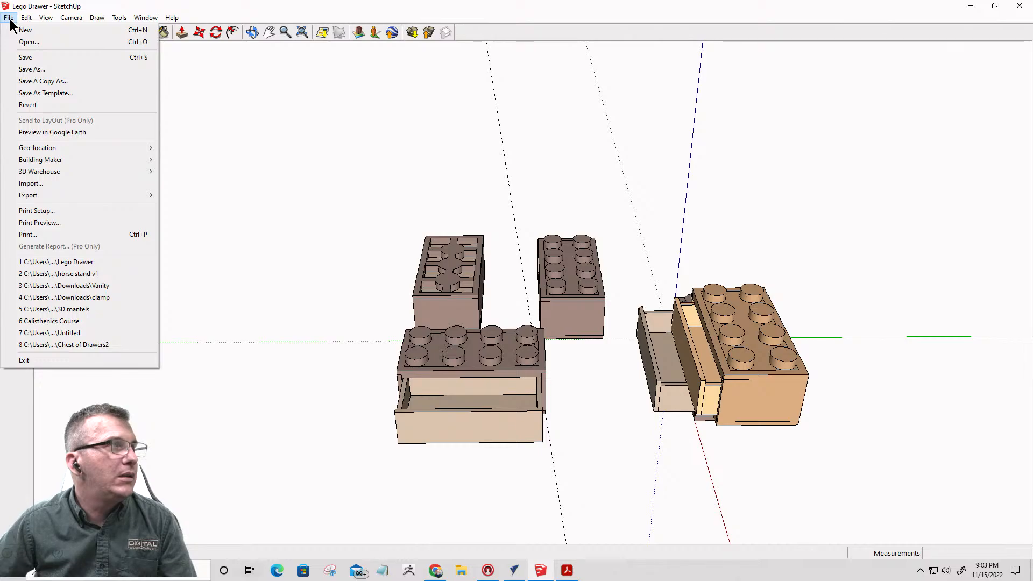
pyautogui.click(10, 18)
pyautogui.click(120, 18)
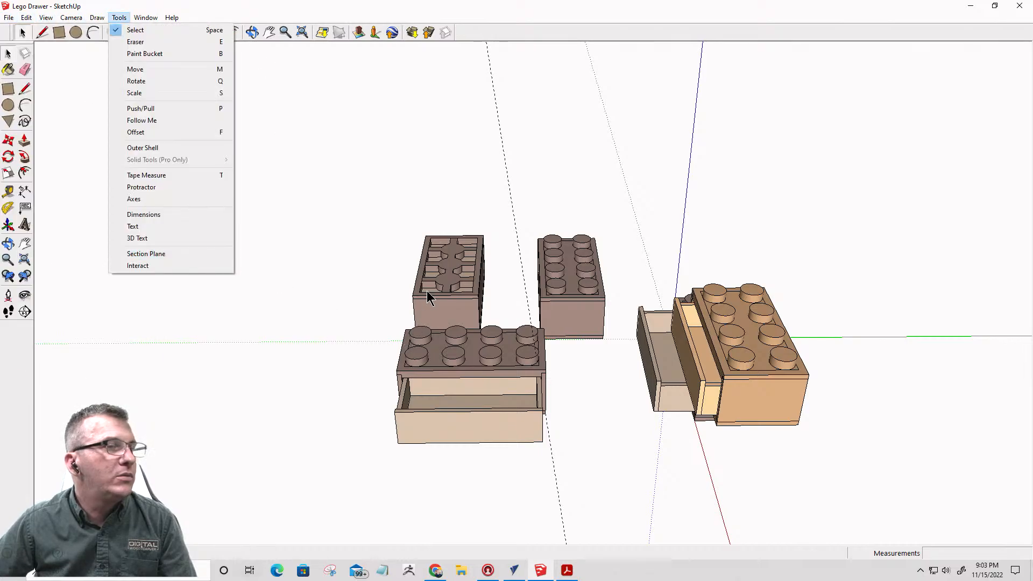
# - Switch to VCarve and create the job with a width of 30 inches and a height of 11.25 inches
pyautogui.click(515, 570)
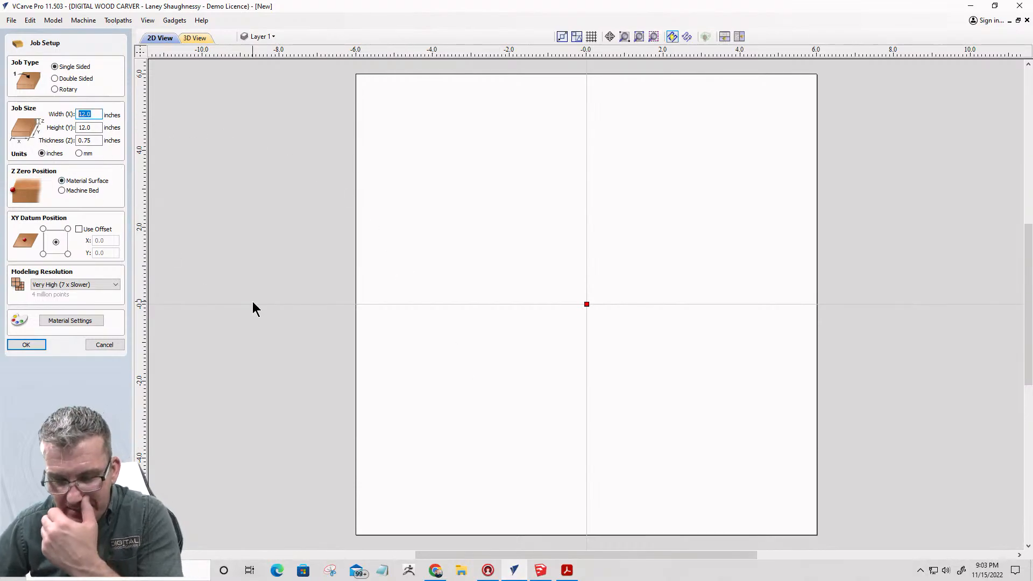
pyautogui.write('2')
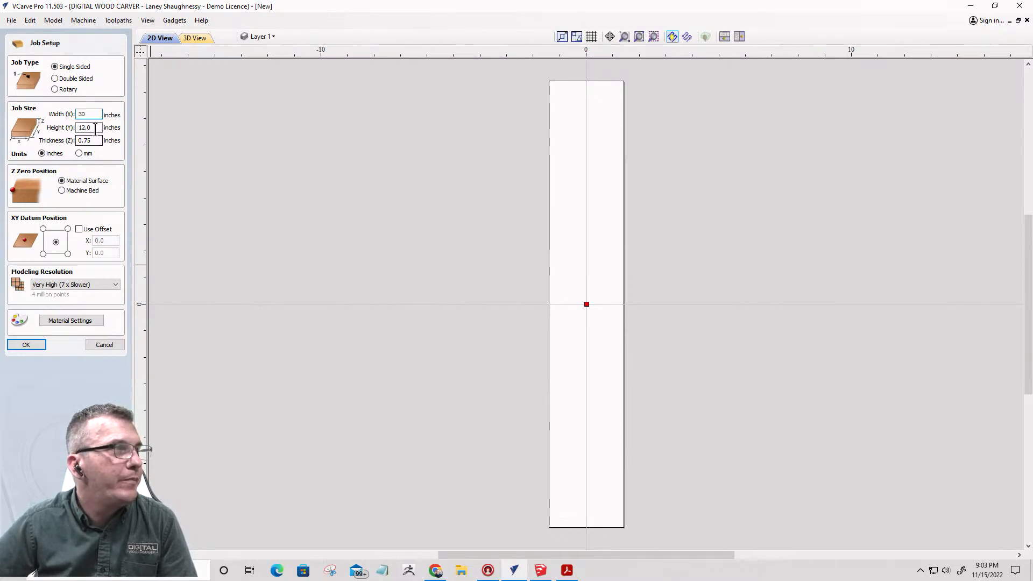
pyautogui.press('Tab')
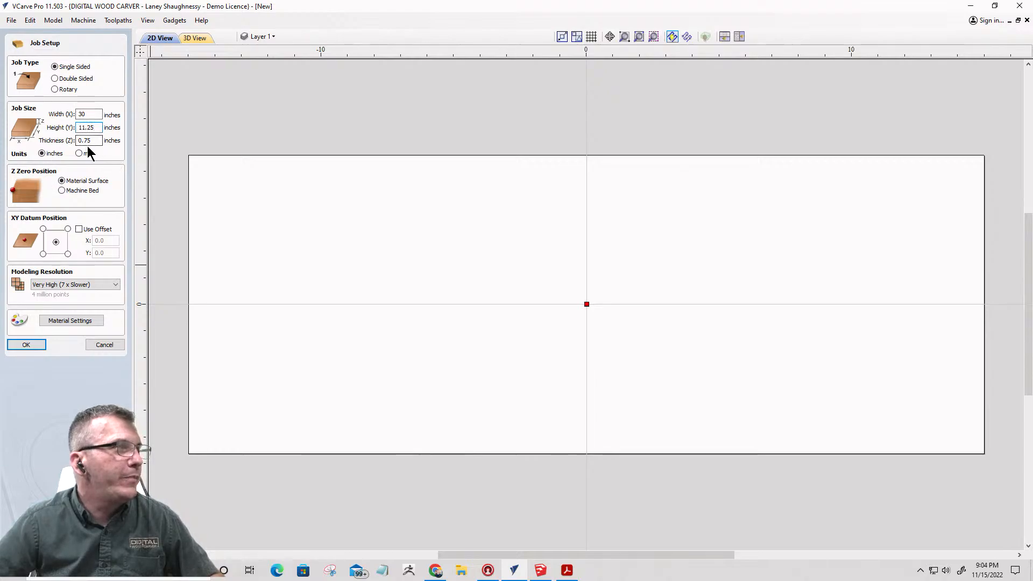
pyautogui.click(25, 345)
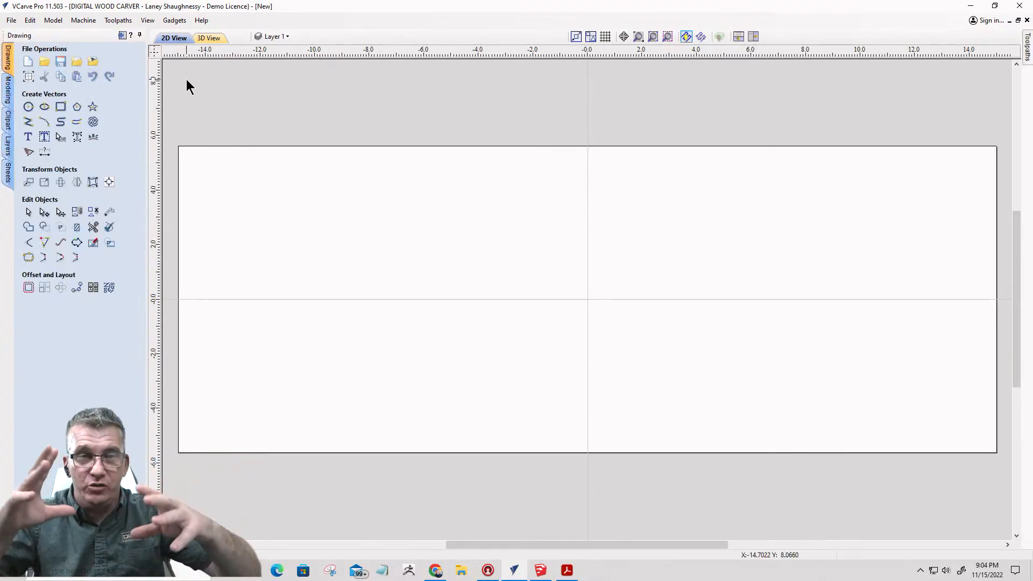
# - Switch back to SketchUp and examine the brown blocks' pegs, framed tops and open drawer from several angles
pyautogui.click(541, 569)
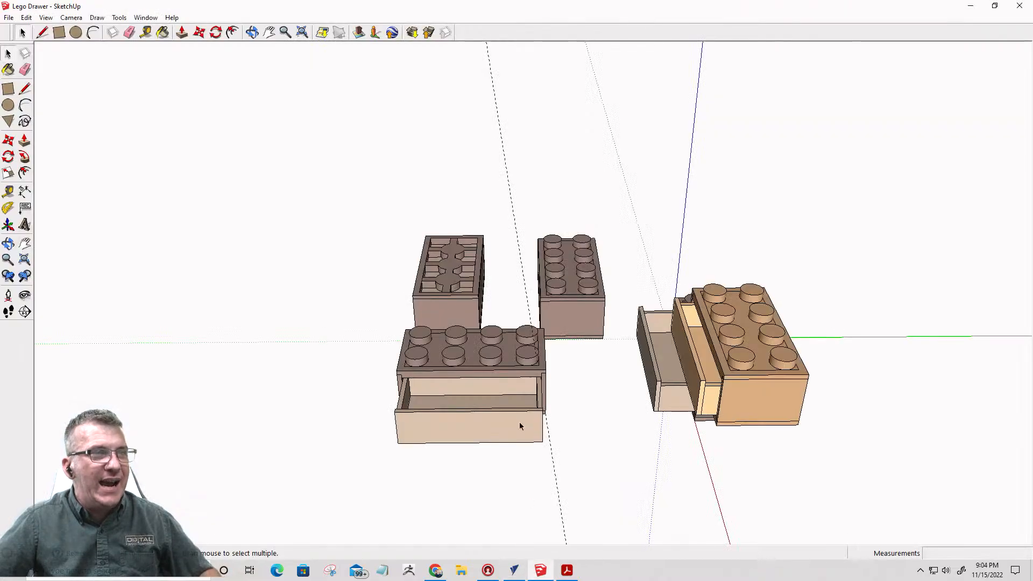
pyautogui.moveTo(508, 399); pyautogui.dragTo(605, 221)
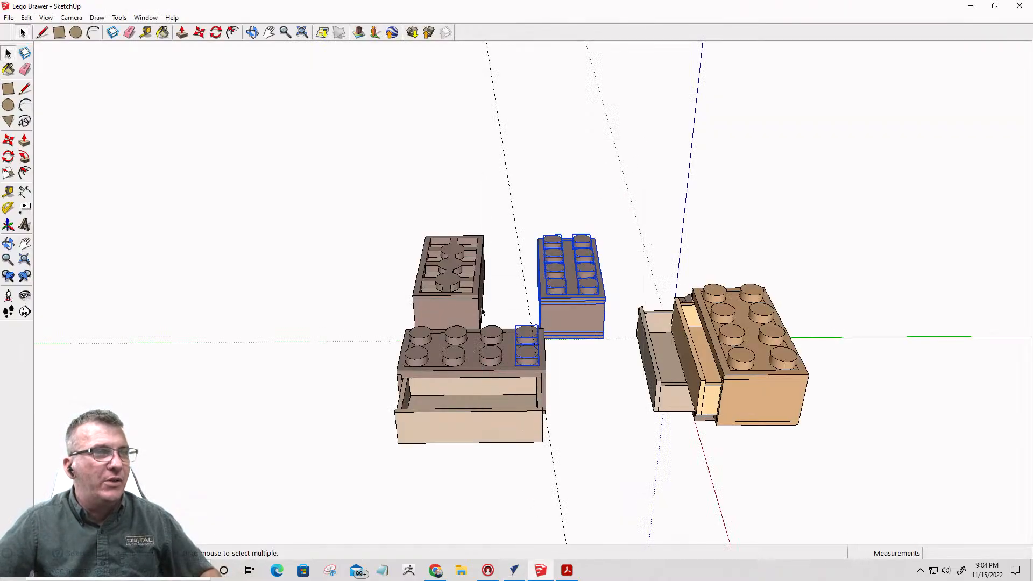
pyautogui.click(252, 32)
pyautogui.moveTo(273, 385); pyautogui.dragTo(551, 479)
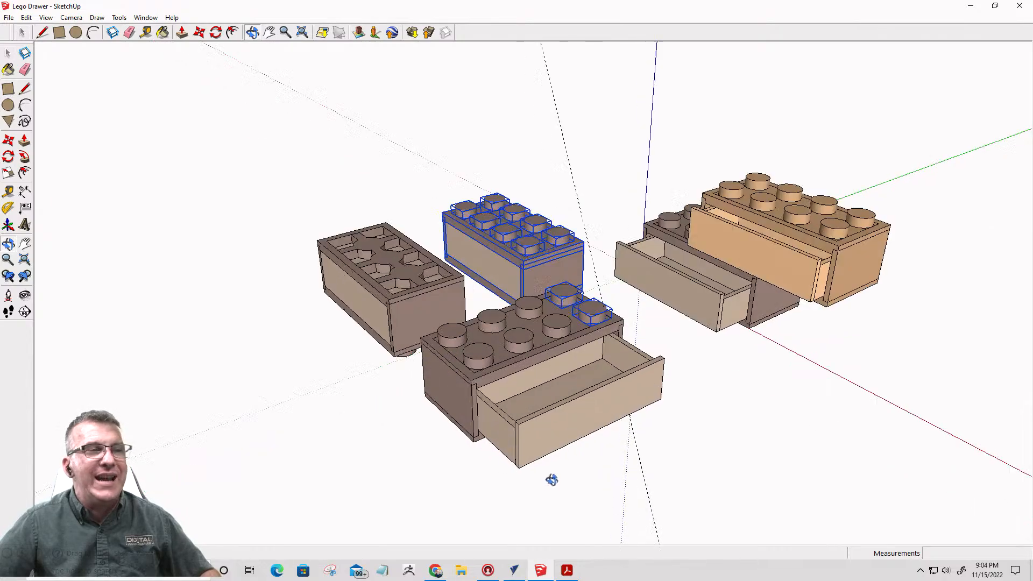
pyautogui.scroll(3, 552, 479)
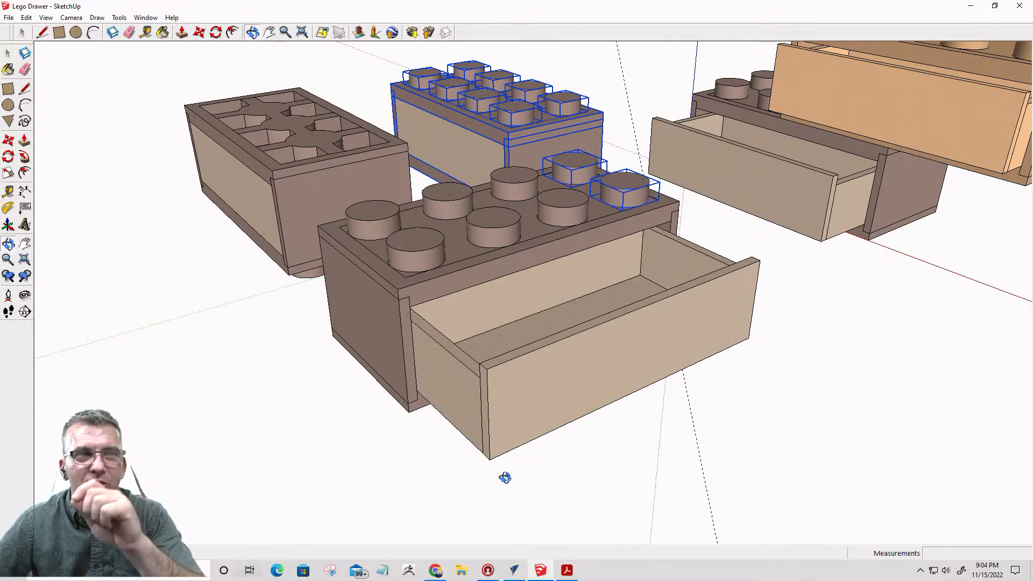
pyautogui.moveTo(712, 210); pyautogui.dragTo(992, 335)
pyautogui.scroll(4, 619, 205)
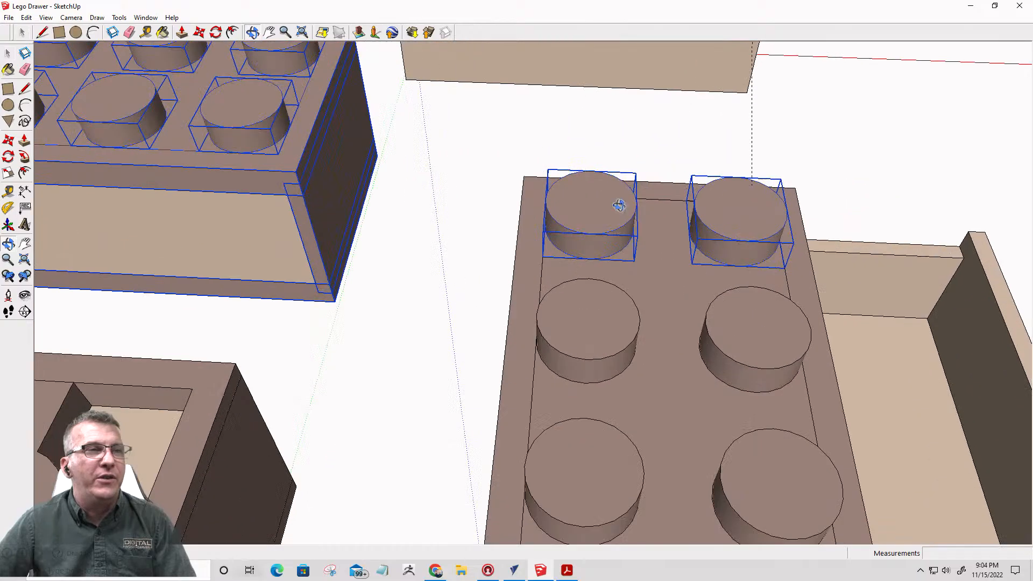
pyautogui.scroll(-5, 619, 205)
pyautogui.moveTo(500, 473); pyautogui.dragTo(251, 414)
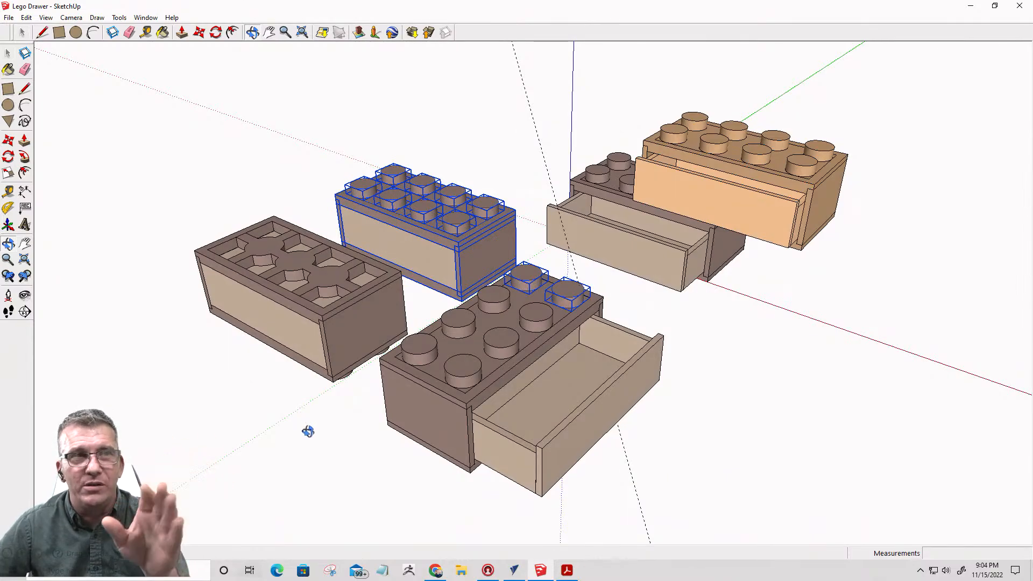
pyautogui.scroll(5, 499, 418)
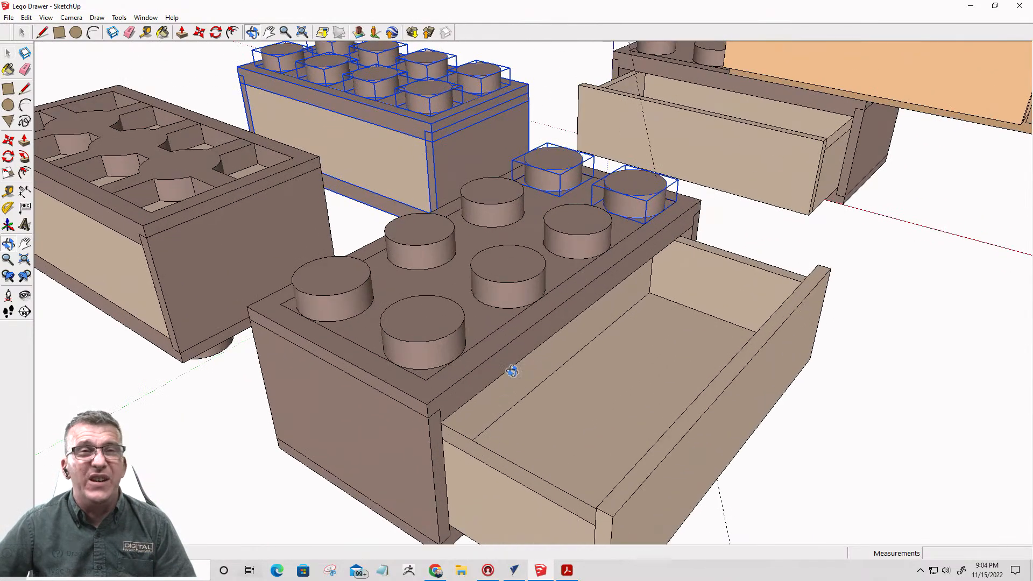
pyautogui.moveTo(512, 371); pyautogui.dragTo(710, 229)
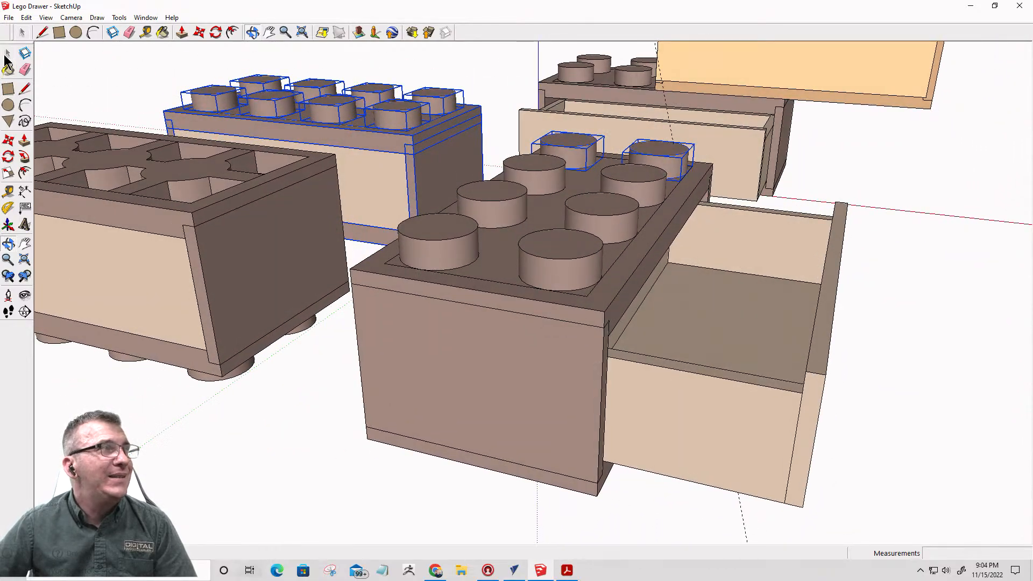
# - Close SketchUp and save the changes to the Lego Drawer model
pyautogui.click(1020, 6)
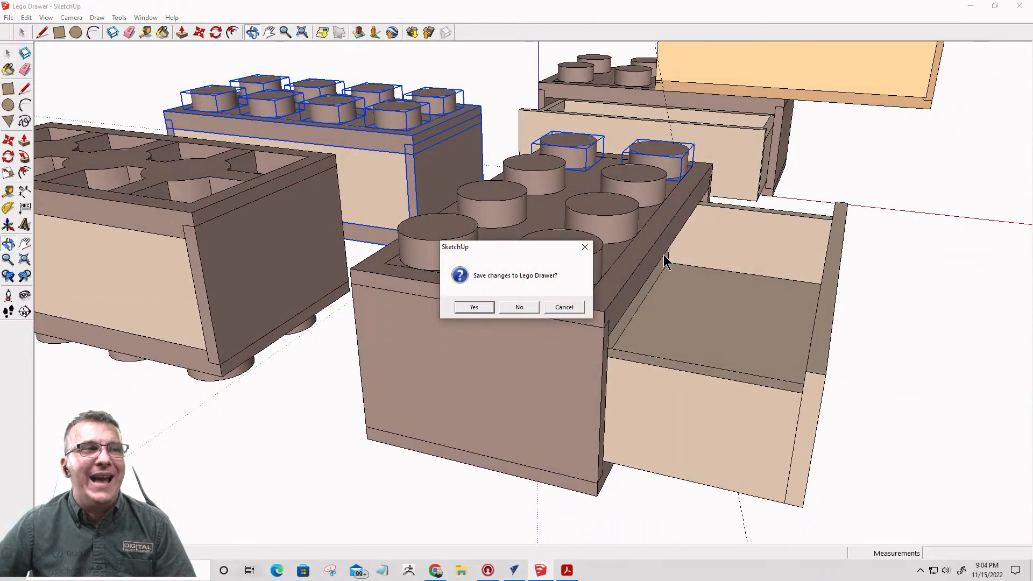
pyautogui.click(467, 308)
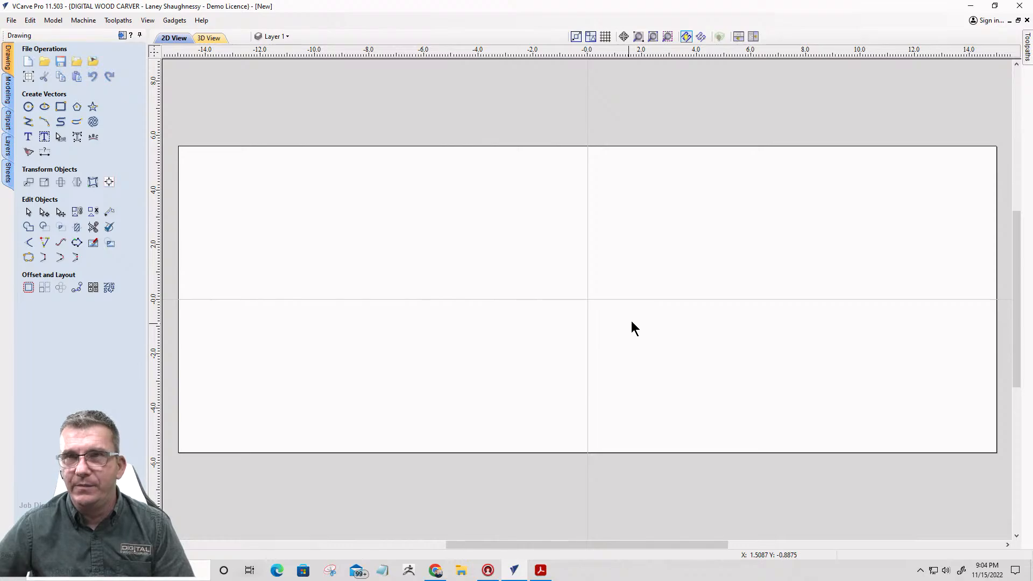
# - Start importing the Lego Drawer SketchUp file from the Downloads folder into the VCarve job
pyautogui.scroll(-1, 709, 308)
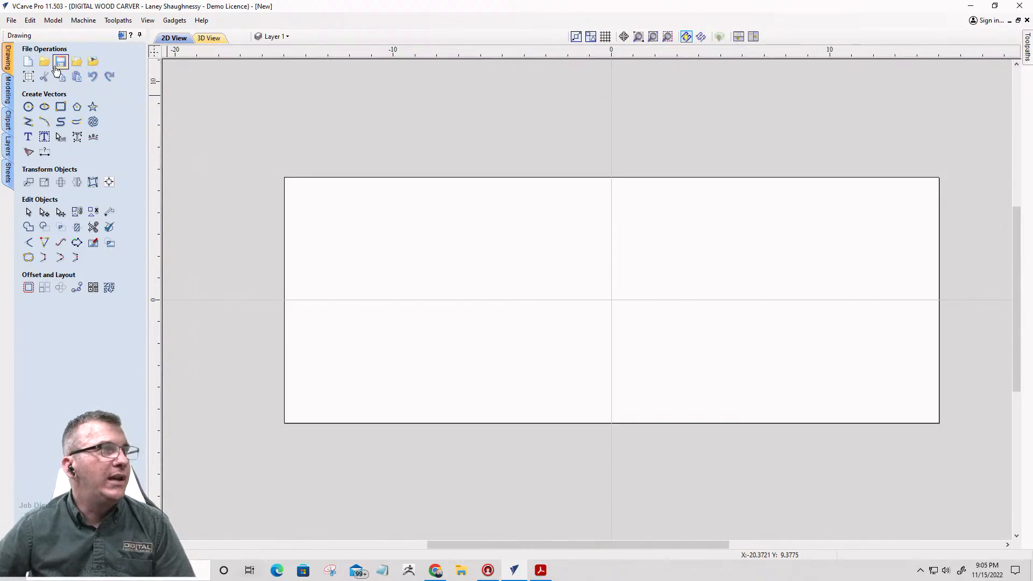
pyautogui.click(77, 63)
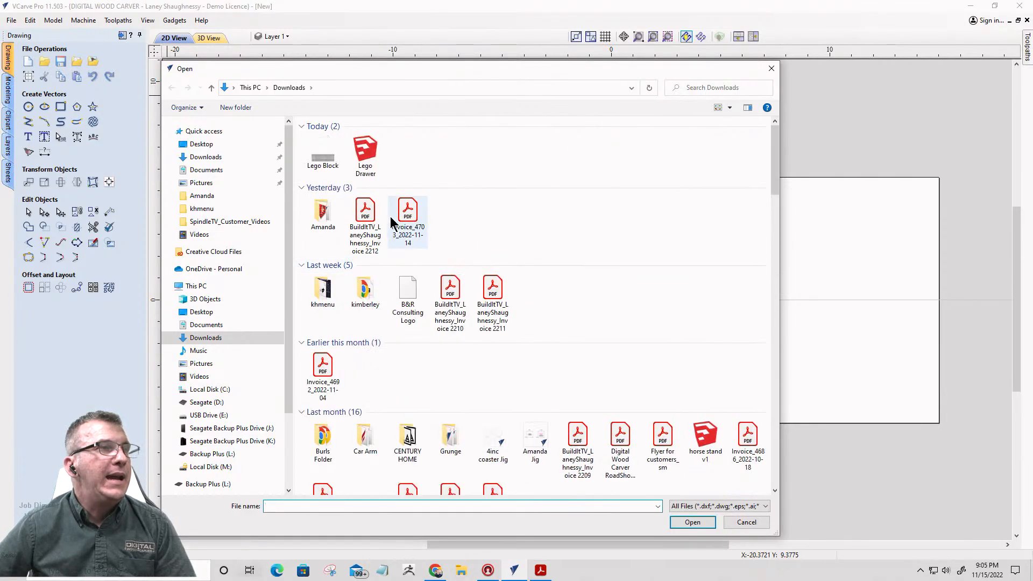
pyautogui.click(375, 159)
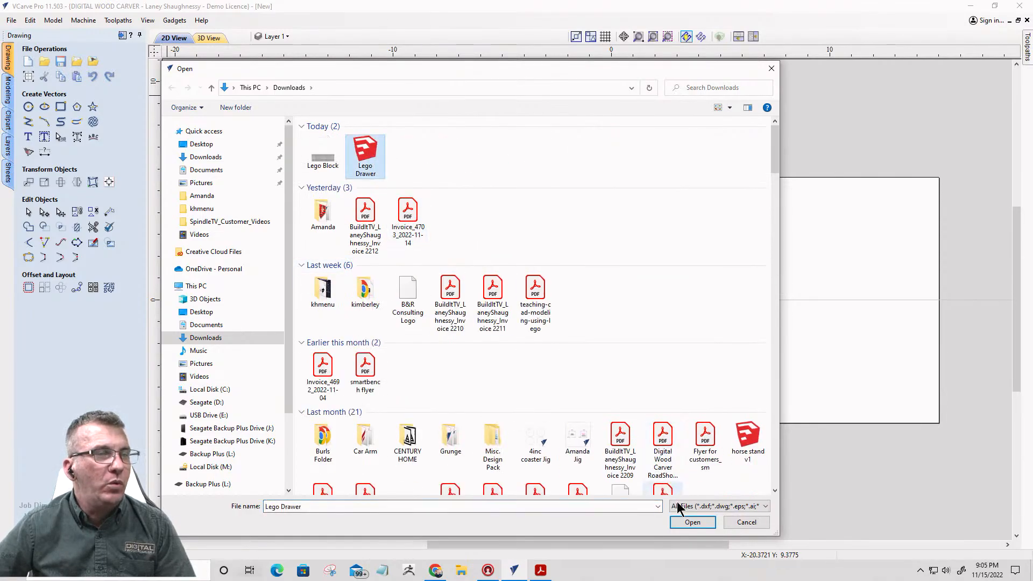
pyautogui.click(680, 521)
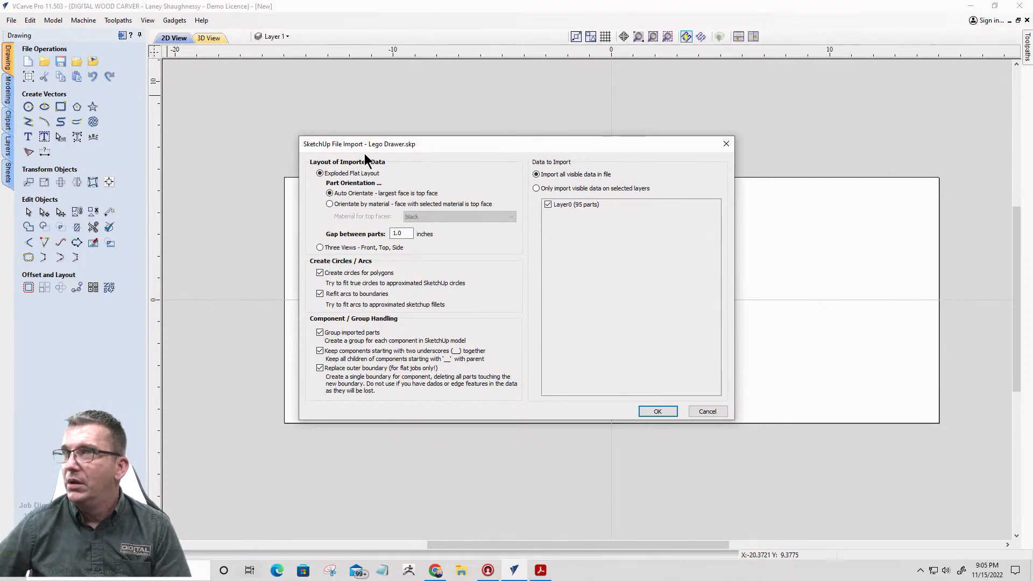
# - Set the SketchUp import to auto orientate parts, import all visible data and leave outer boundaries unreplaced, after trying the material and selected-layer options
pyautogui.moveTo(433, 147); pyautogui.dragTo(593, 91)
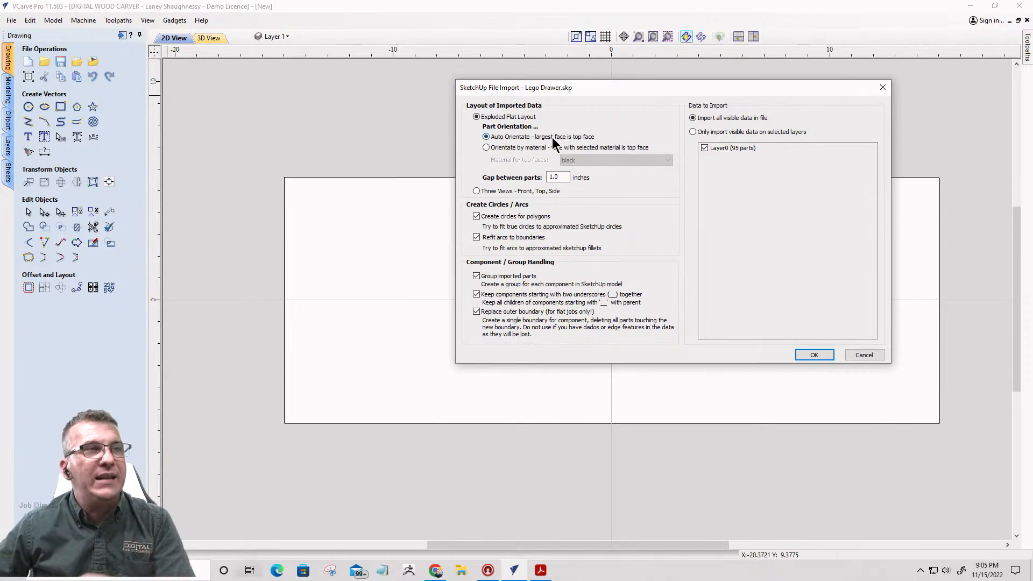
pyautogui.click(488, 148)
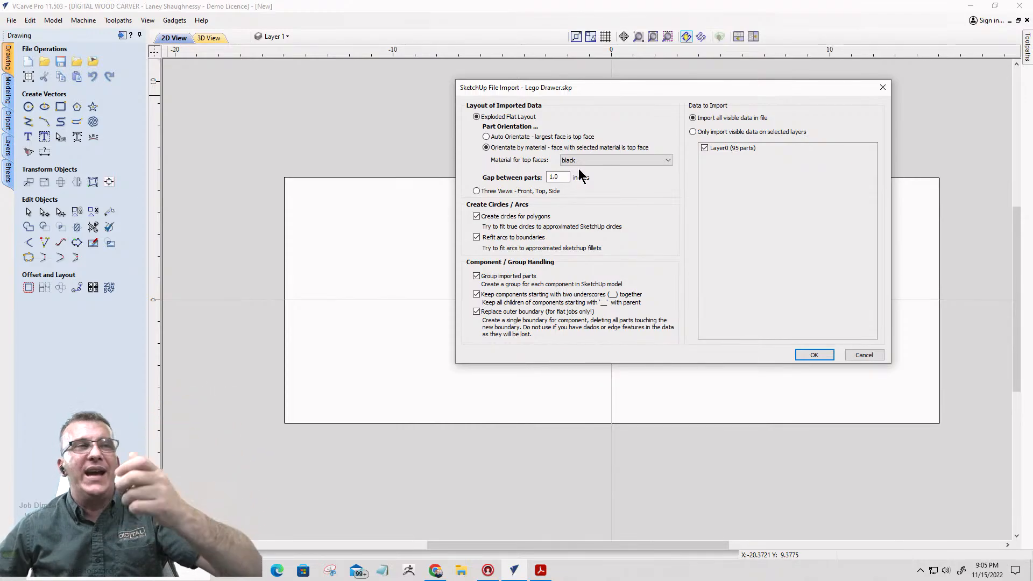
pyautogui.click(491, 138)
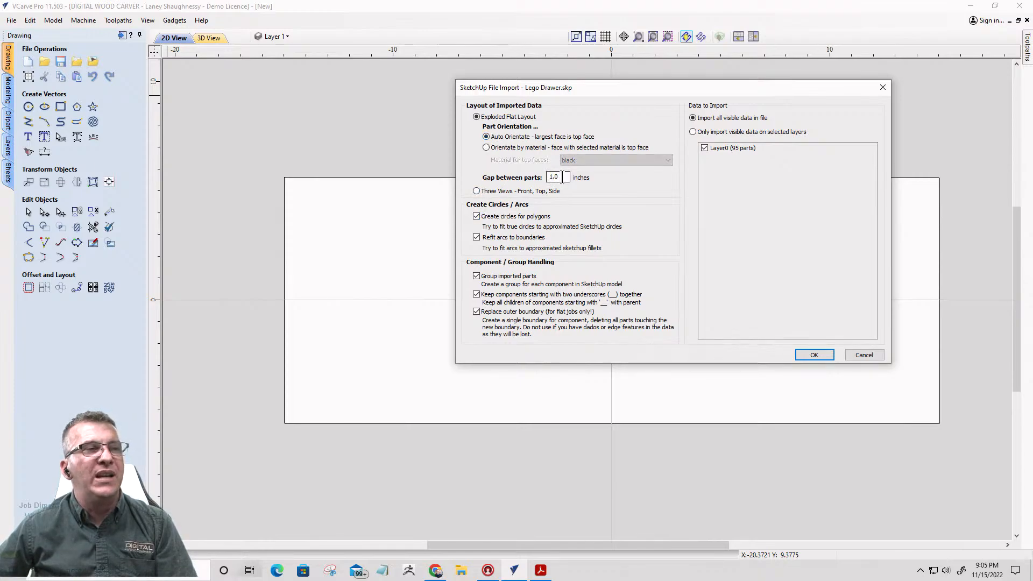
pyautogui.doubleClick(553, 177)
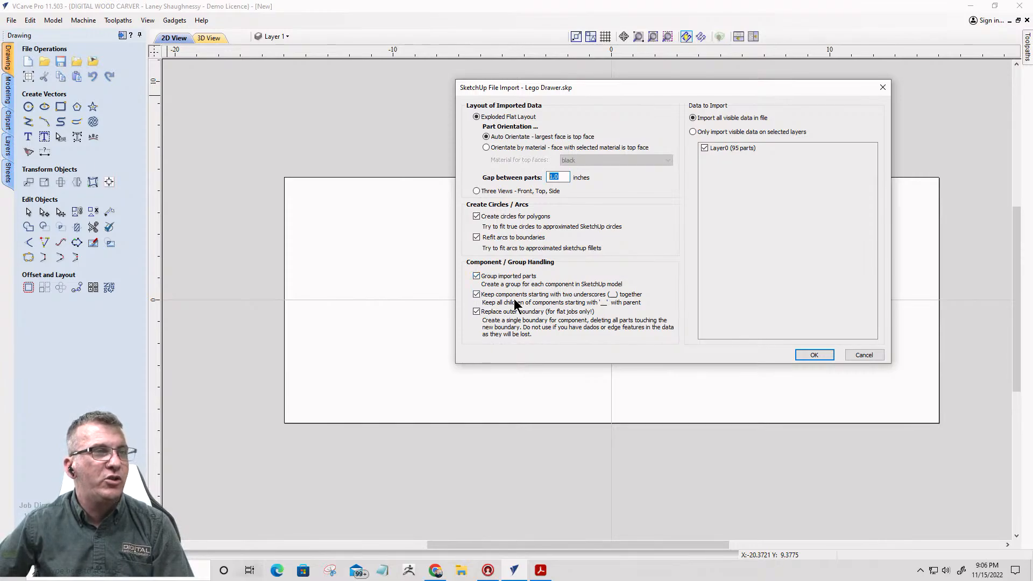
pyautogui.click(476, 312)
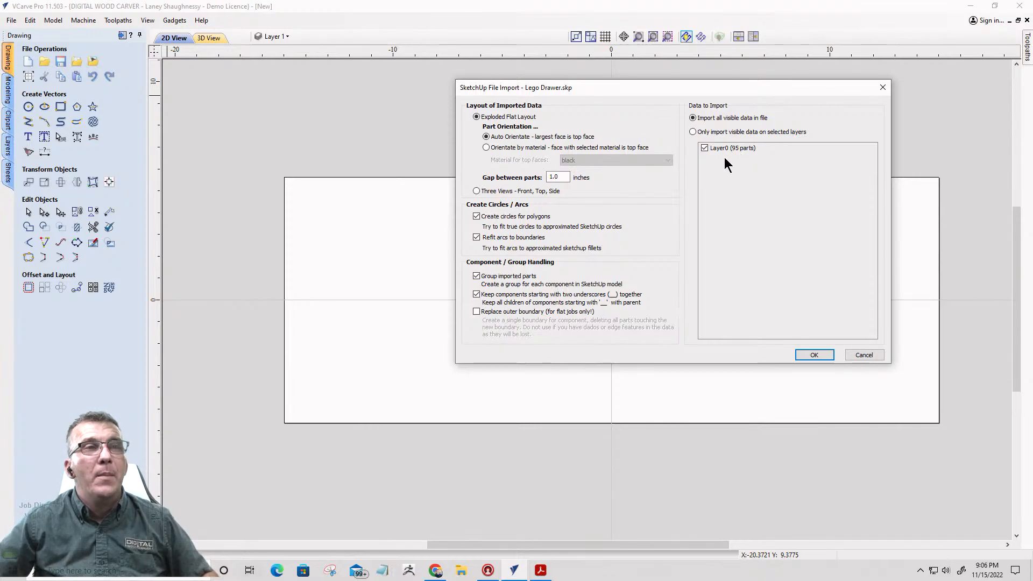
pyautogui.click(693, 132)
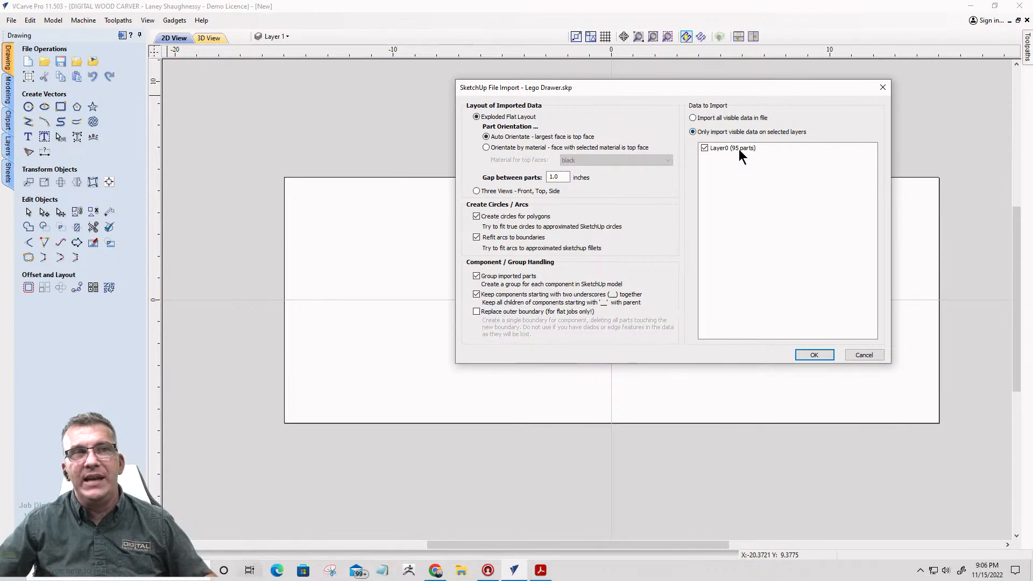
pyautogui.click(693, 118)
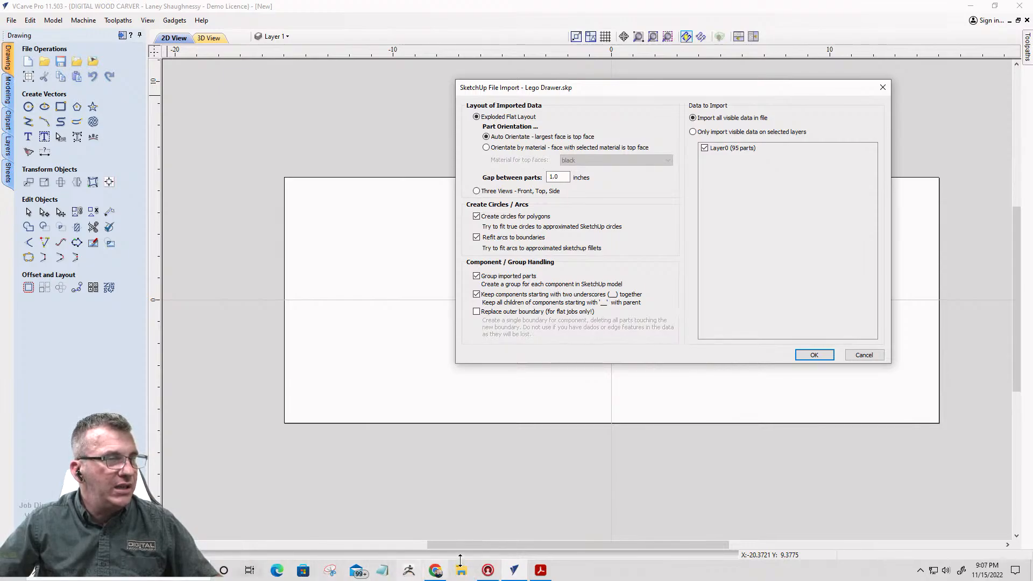
# - Open the Lego Drawer file from the Downloads folder in the SketchUp application
pyautogui.click(461, 572)
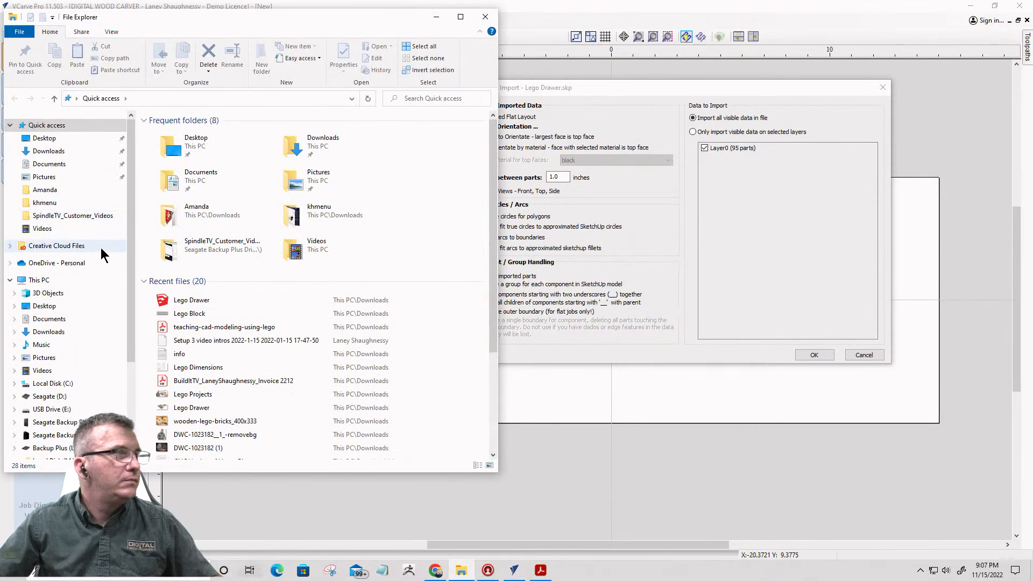
pyautogui.click(182, 305)
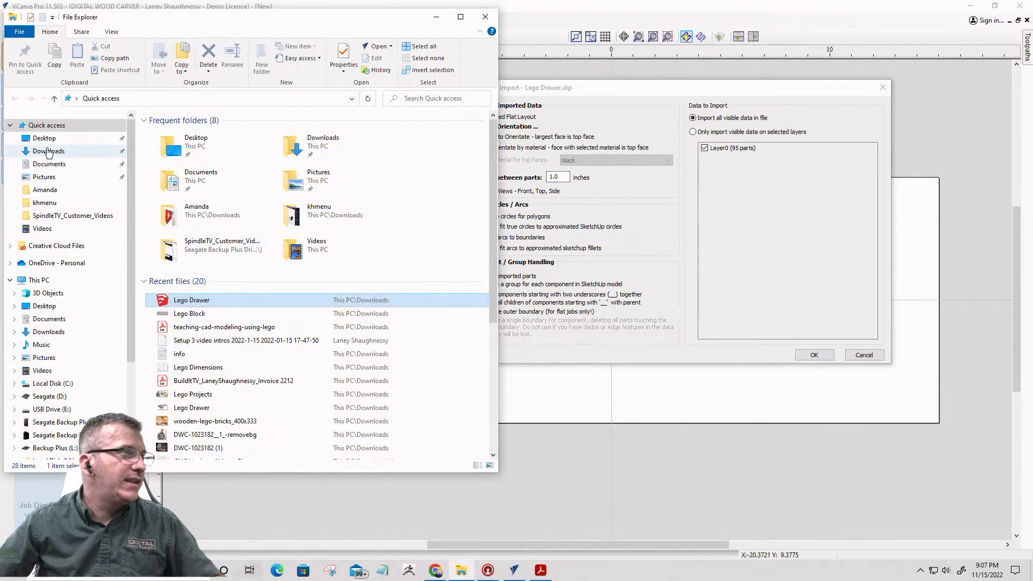
pyautogui.doubleClick(312, 143)
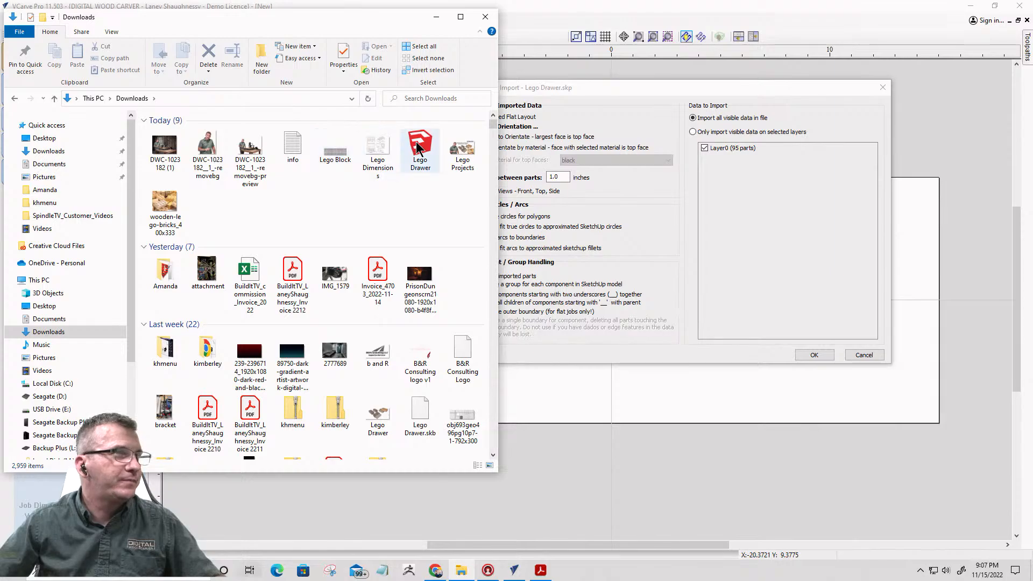
pyautogui.rightClick(418, 148)
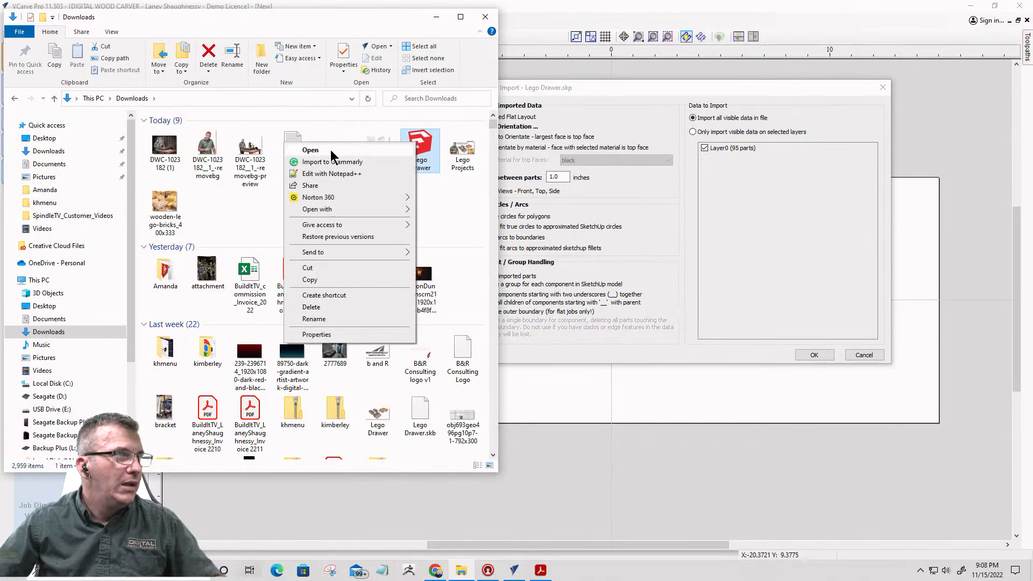
pyautogui.moveTo(322, 210)
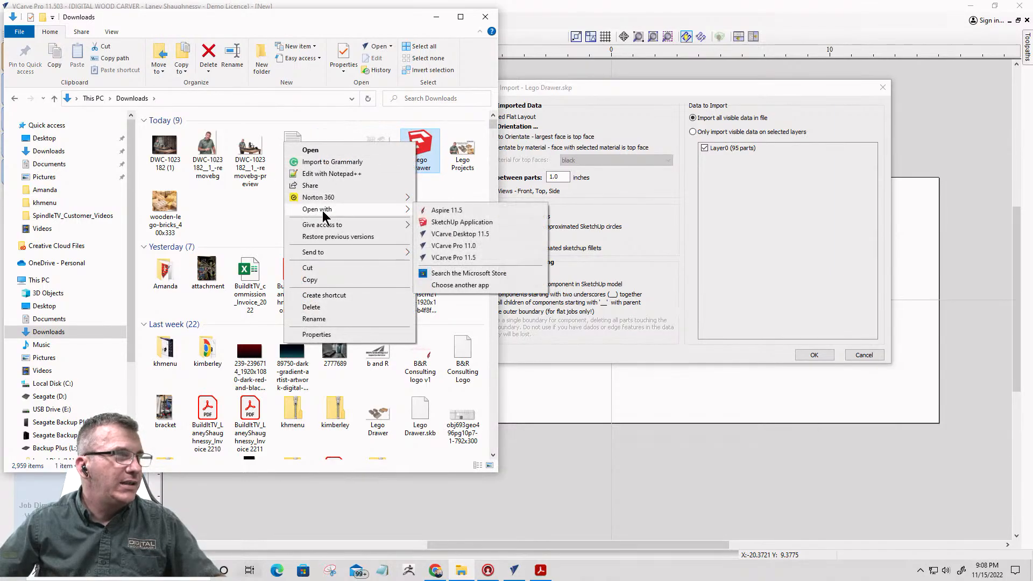
pyautogui.click(455, 224)
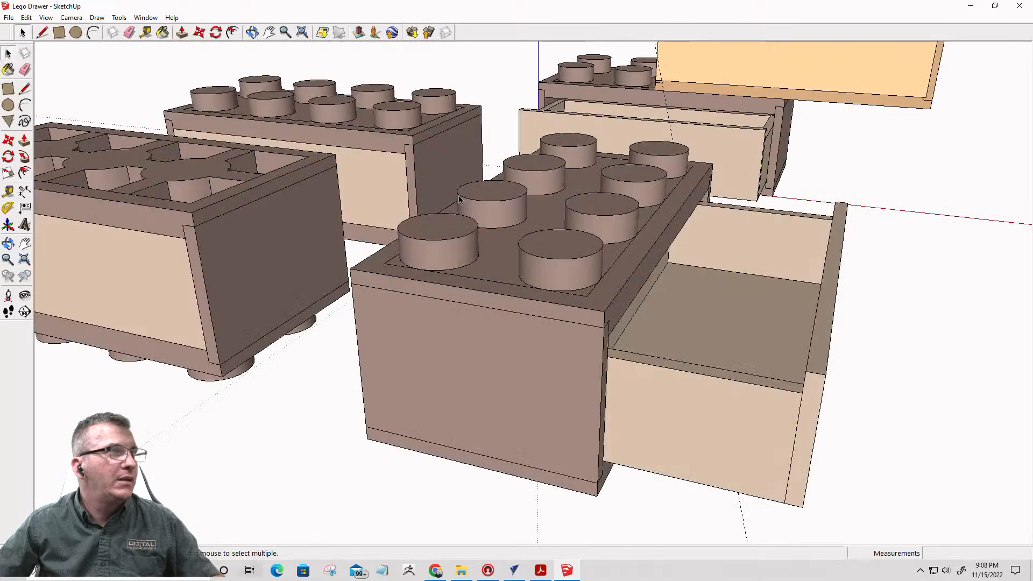
# - Select all parts of the brown Lego block with the fully opened drawer, including its pegs and drawer
pyautogui.scroll(-6, 471, 210)
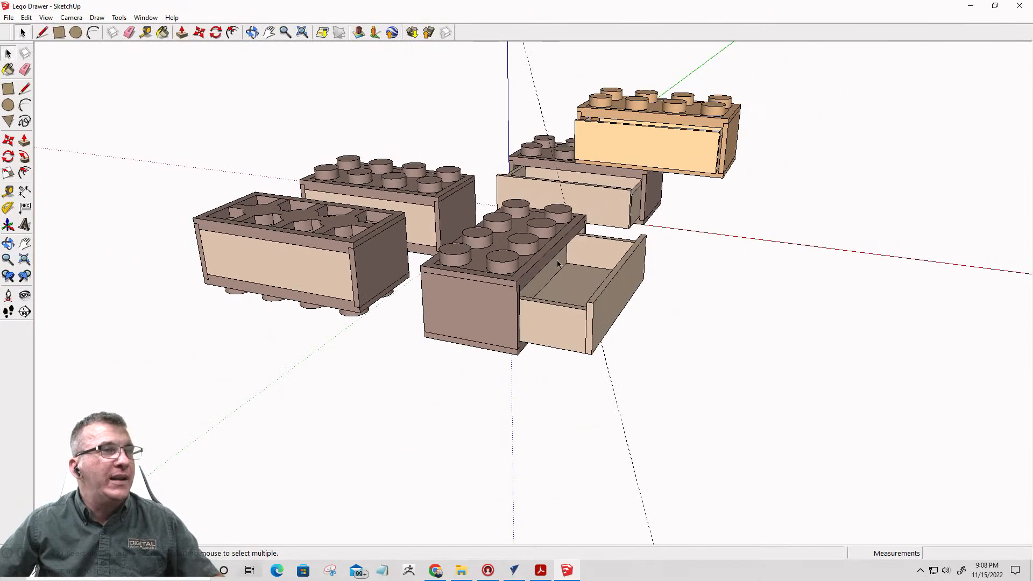
pyautogui.moveTo(474, 249); pyautogui.dragTo(296, 336, button='middle')
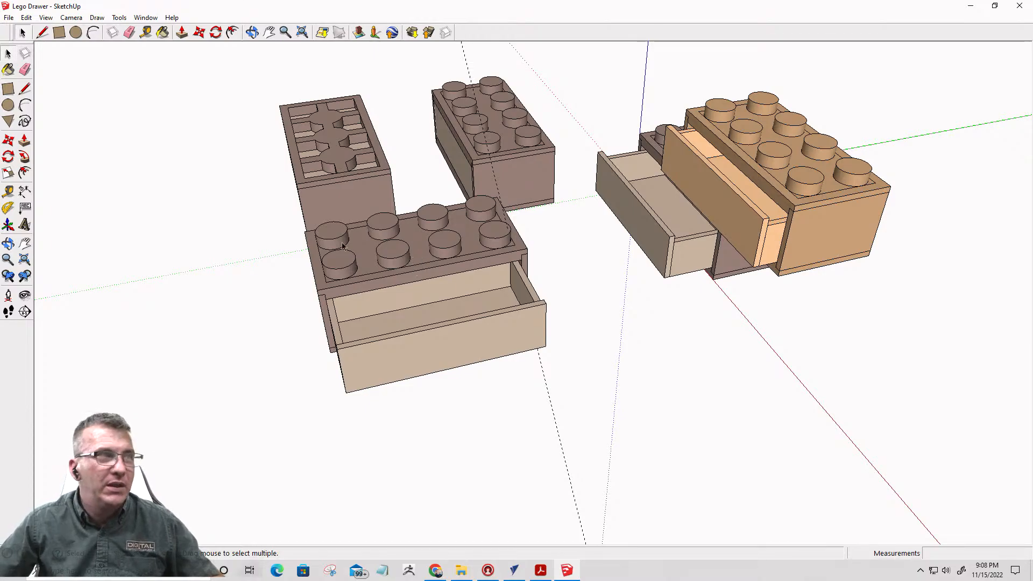
pyautogui.moveTo(343, 246); pyautogui.dragTo(258, 386, button='middle')
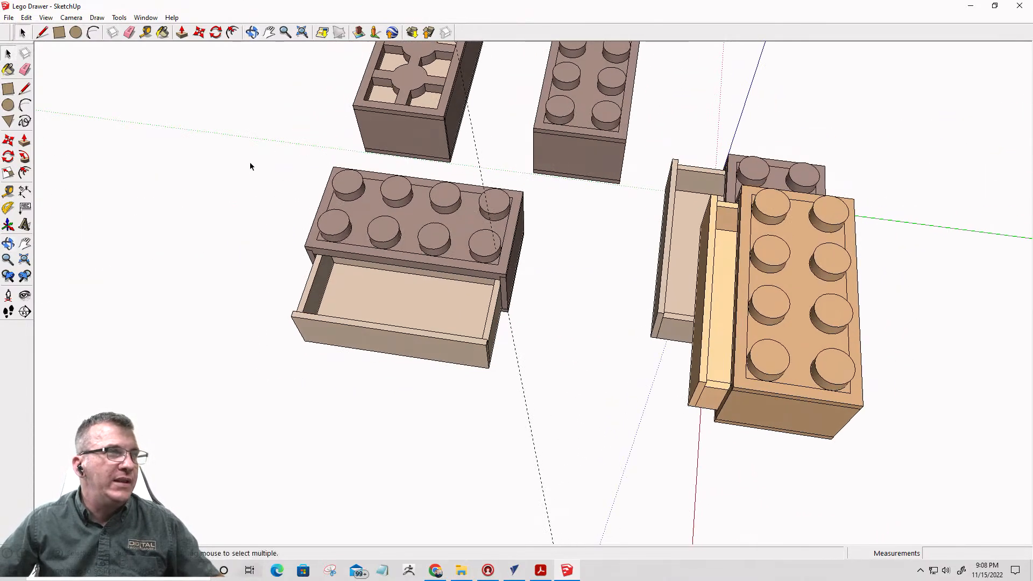
pyautogui.moveTo(255, 152); pyautogui.dragTo(488, 234)
pyautogui.moveTo(551, 423); pyautogui.dragTo(553, 425)
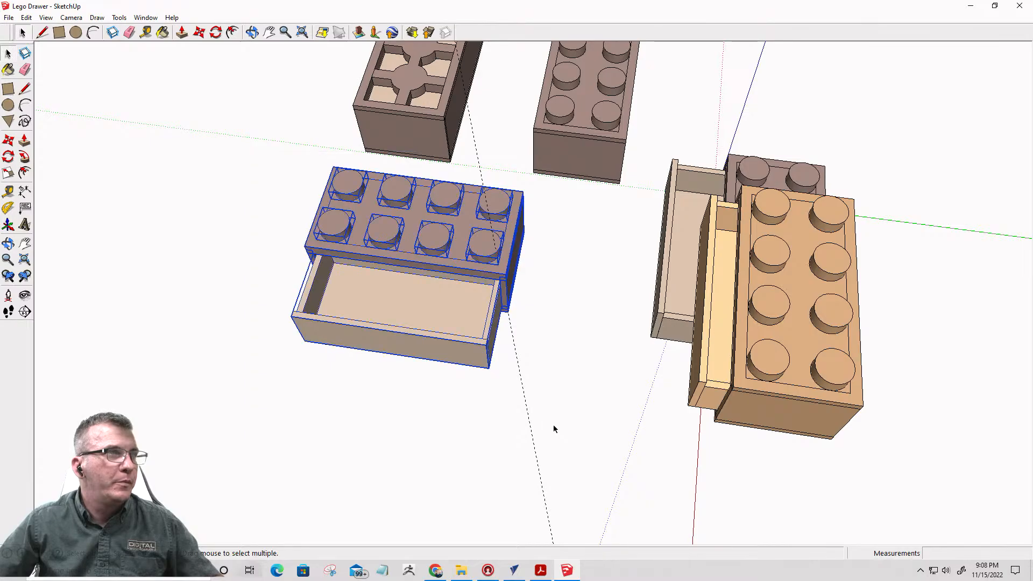
# - Check the layer assignment of the selected block's parts and the available layers in Entity Info
pyautogui.scroll(-3, 480, 419)
pyautogui.scroll(5, 381, 305)
pyautogui.moveTo(382, 305)
pyautogui.mouseDown(button='middle')
pyautogui.moveTo(419, 162)
pyautogui.moveTo(490, 42)
pyautogui.moveTo(657, 42)
pyautogui.moveTo(488, 51)
pyautogui.moveTo(455, 104)
pyautogui.moveTo(330, 219)
pyautogui.mouseUp(button='middle')
pyautogui.rightClick(505, 240)
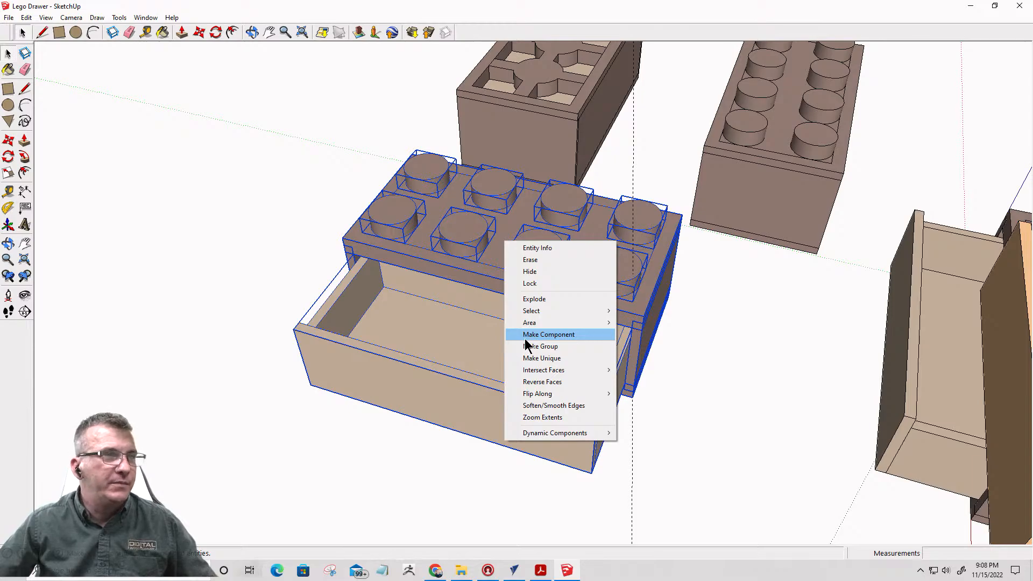
pyautogui.click(543, 248)
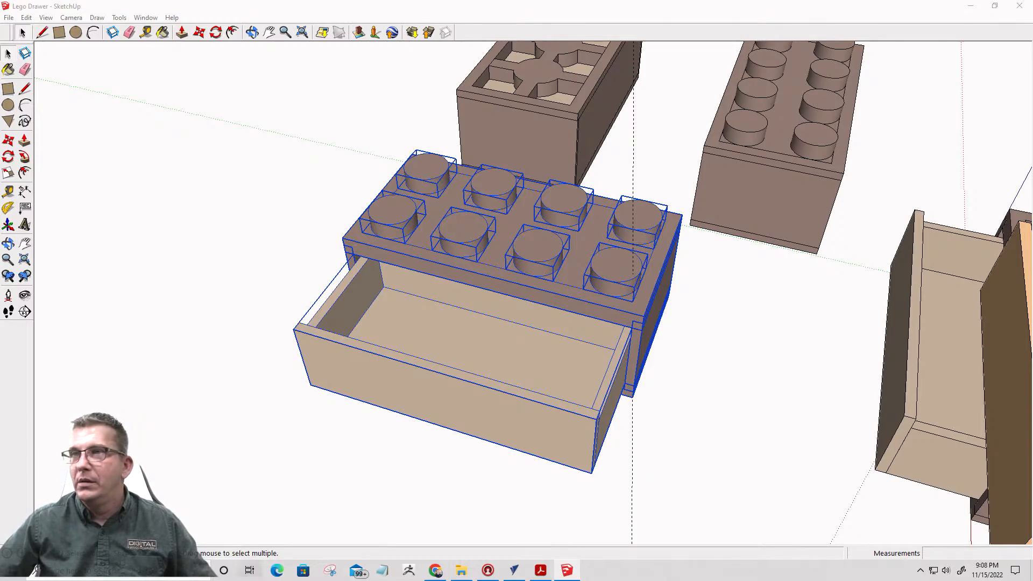
pyautogui.moveTo(424, 140); pyautogui.dragTo(320, 96)
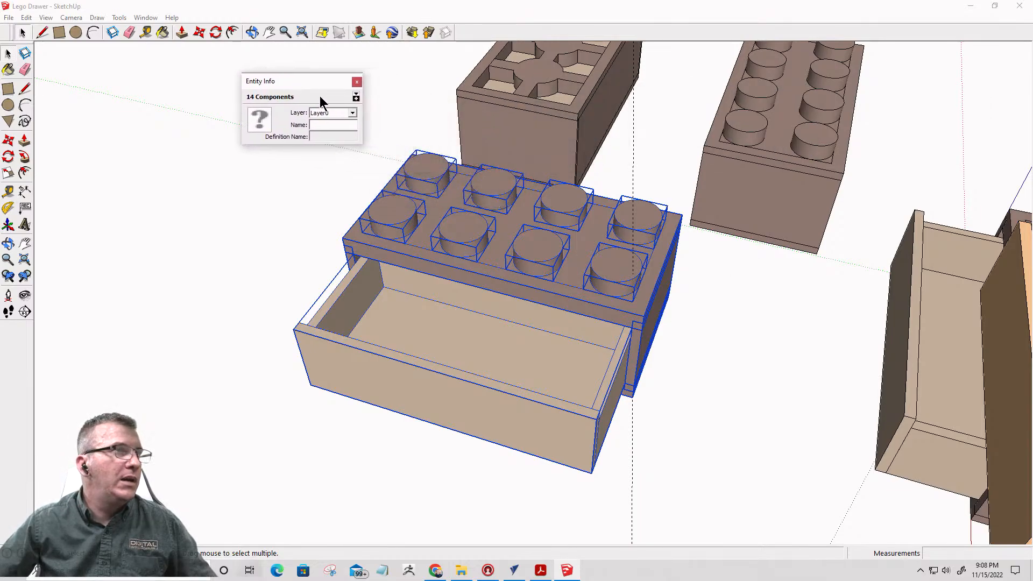
pyautogui.click(353, 112)
pyautogui.click(350, 112)
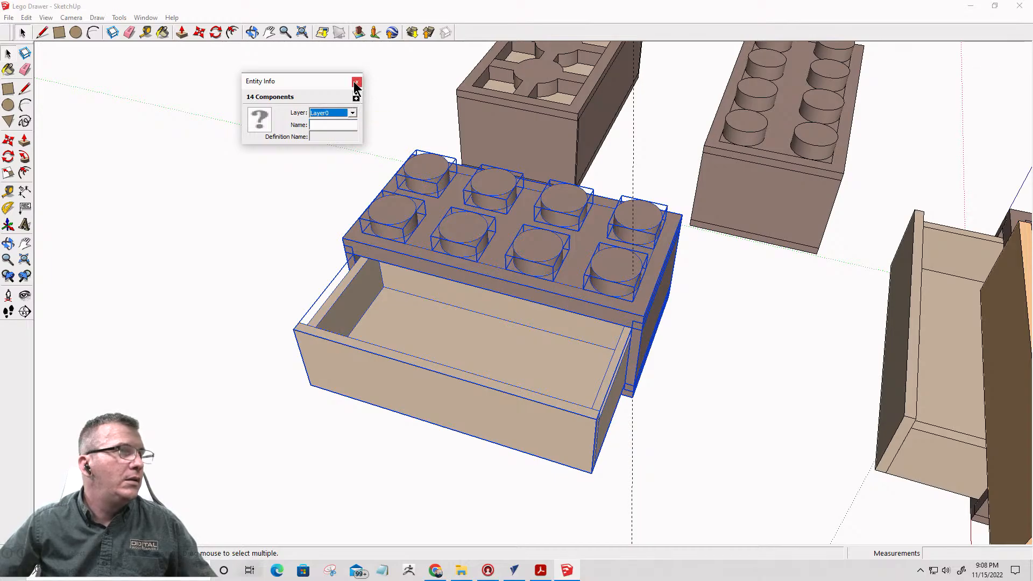
pyautogui.click(357, 82)
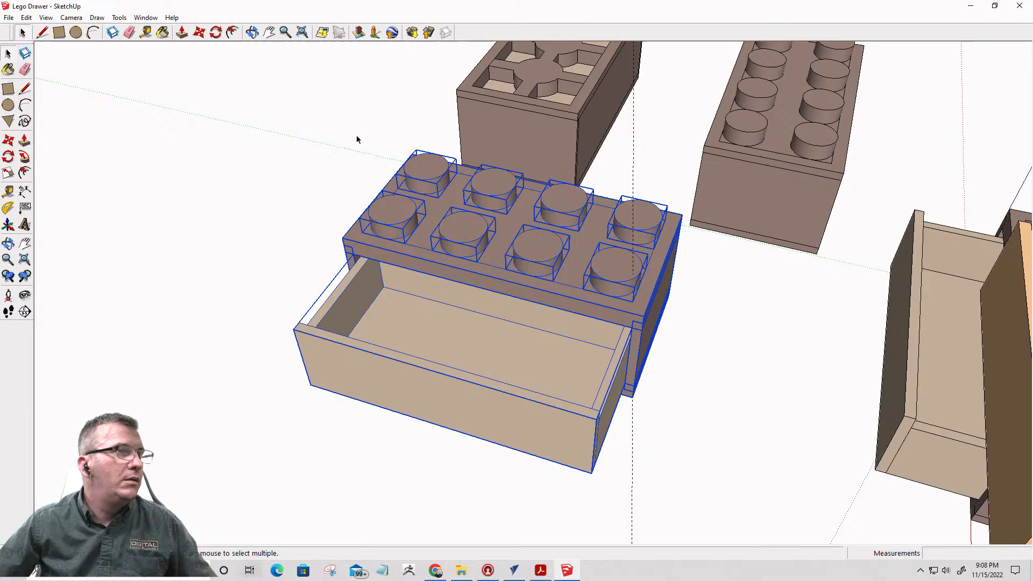
# - Add a new layer, Layer1, to the model and make it the active layer
pyautogui.click(146, 17)
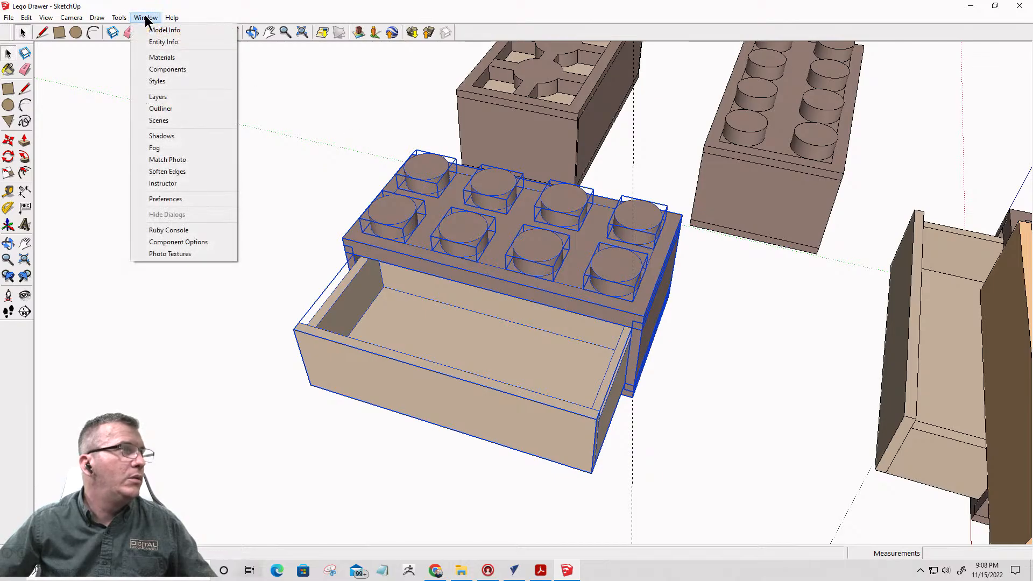
pyautogui.click(151, 97)
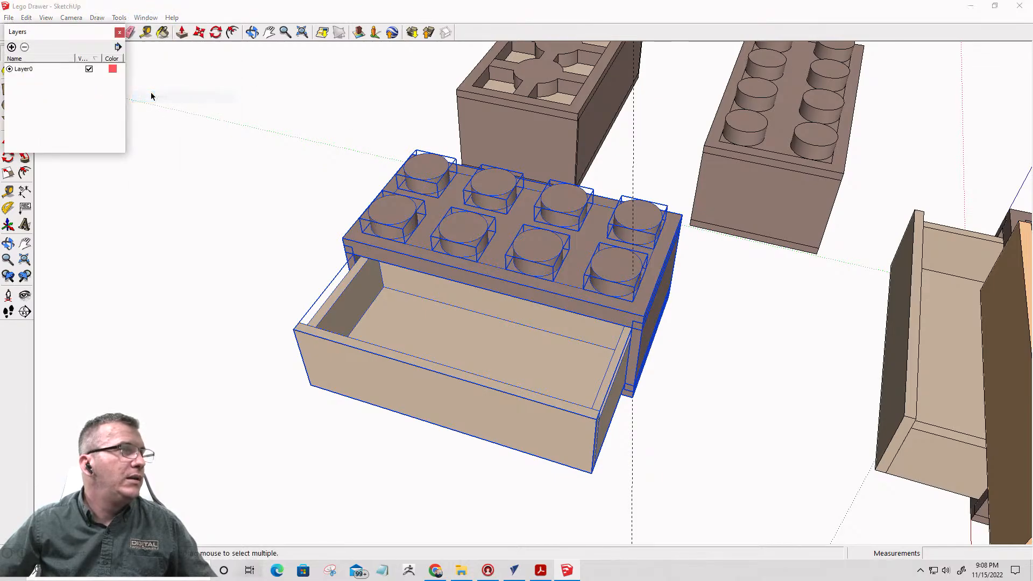
pyautogui.click(11, 46)
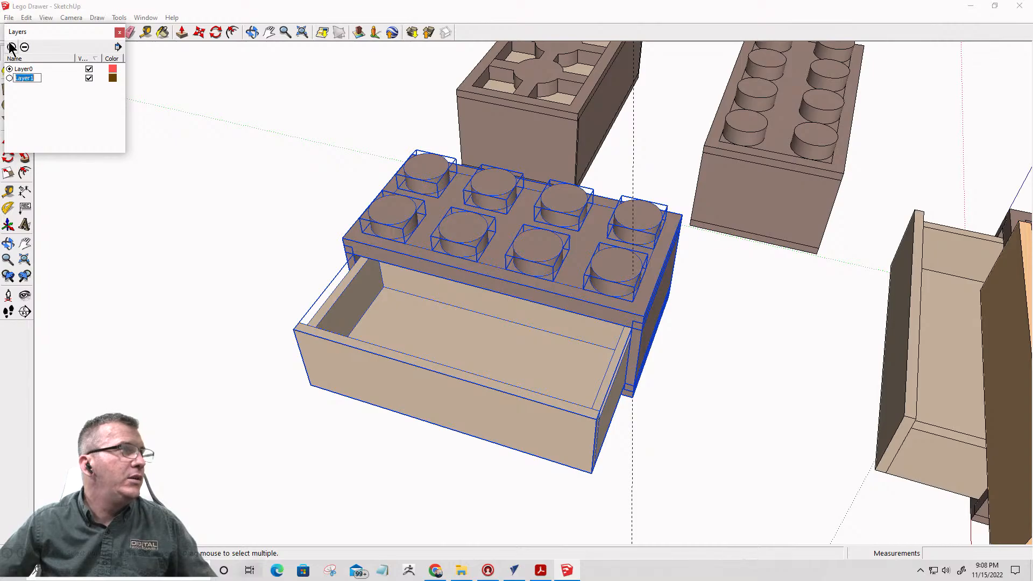
pyautogui.click(9, 78)
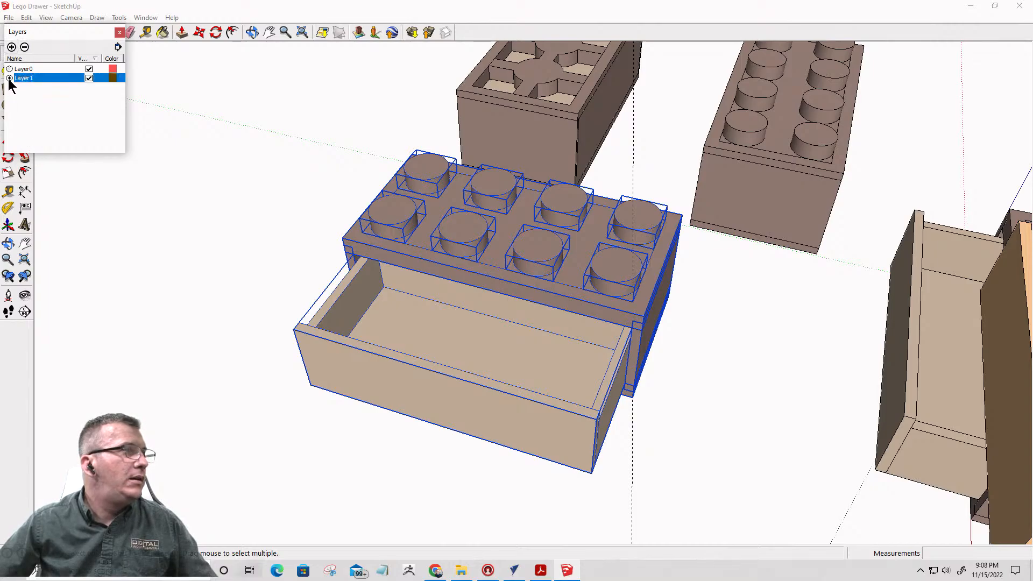
pyautogui.click(120, 33)
# - Assign the selected open-drawer block's components to Layer1
pyautogui.rightClick(395, 205)
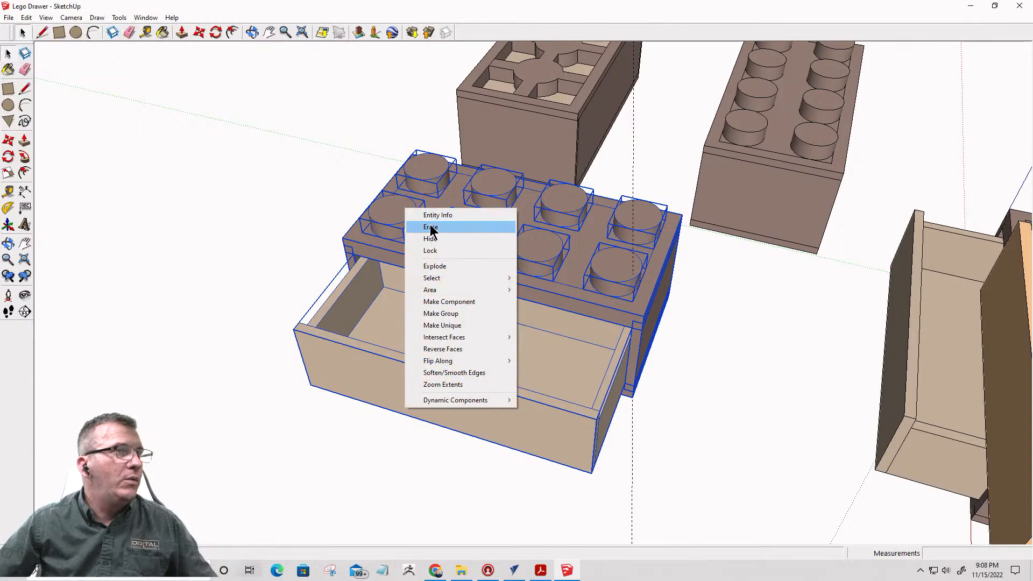
pyautogui.click(432, 217)
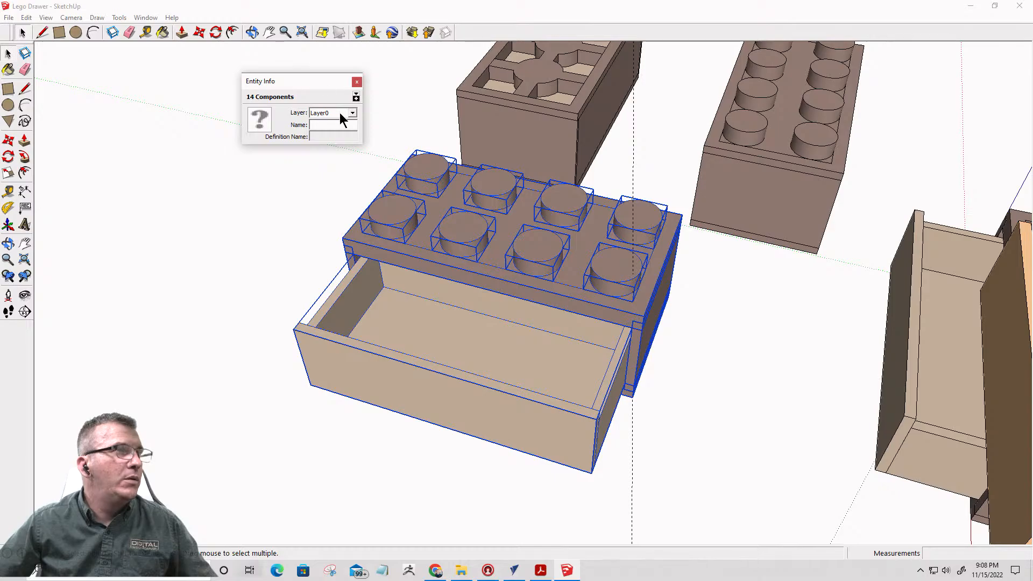
pyautogui.click(353, 114)
pyautogui.click(321, 129)
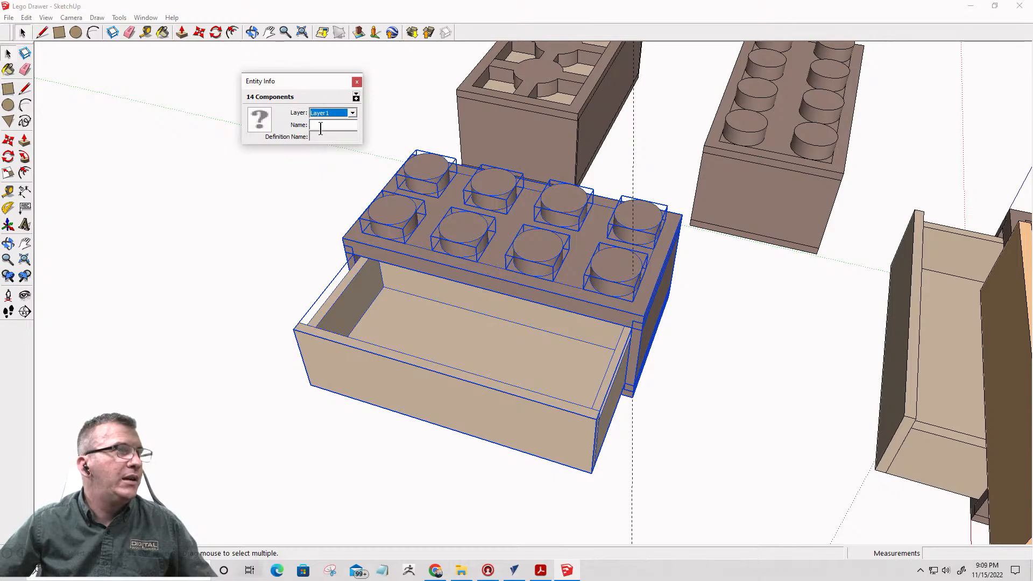
pyautogui.click(357, 82)
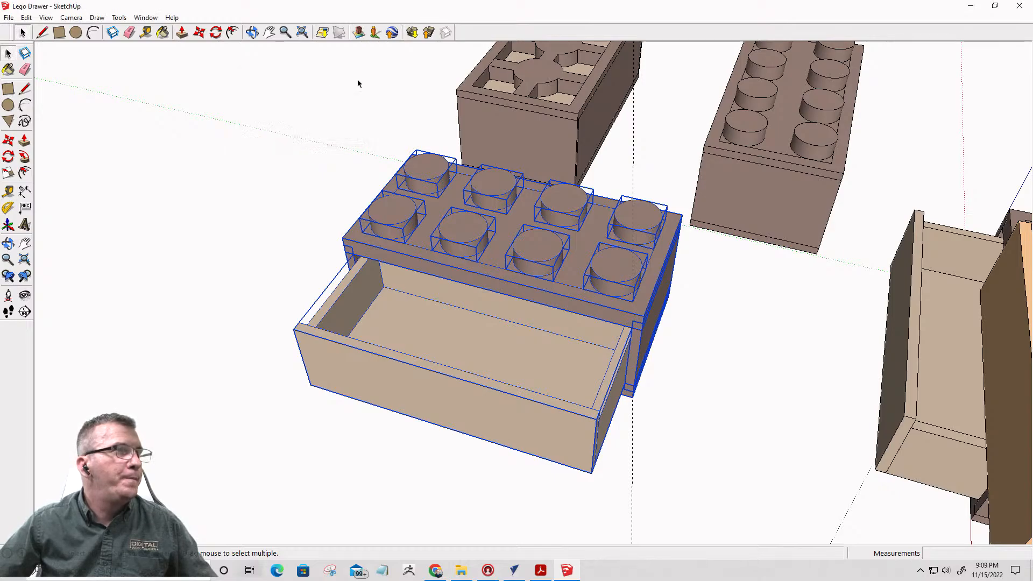
# - Save the Lego Drawer model and switch back to VCarve, closing the Downloads folder window
pyautogui.click(10, 17)
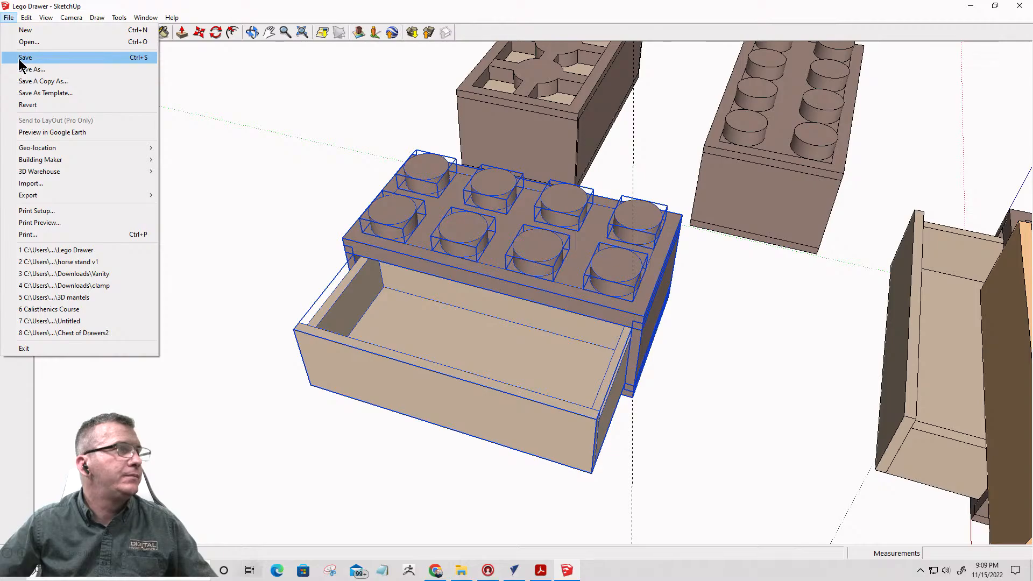
pyautogui.click(22, 58)
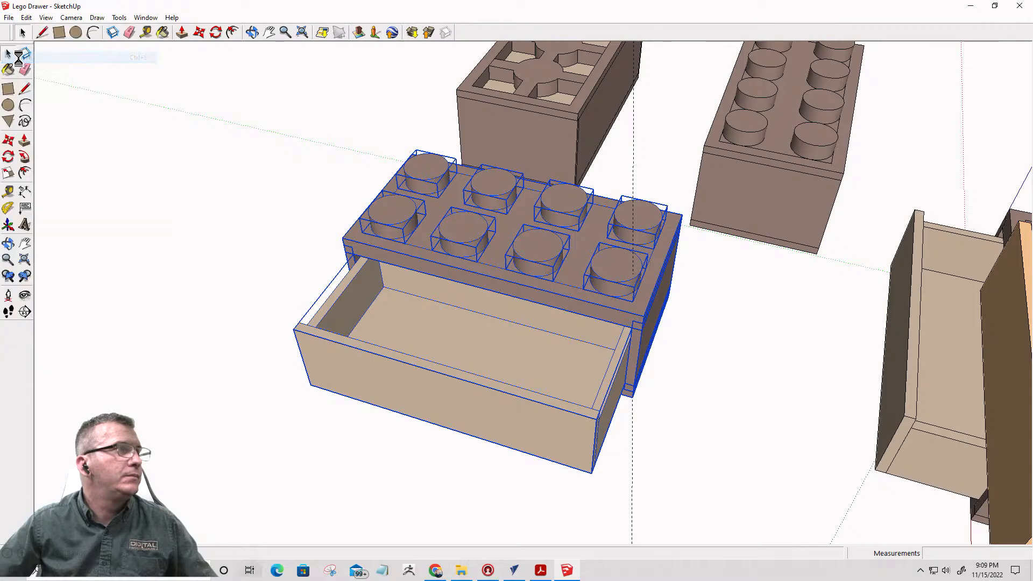
pyautogui.click(972, 7)
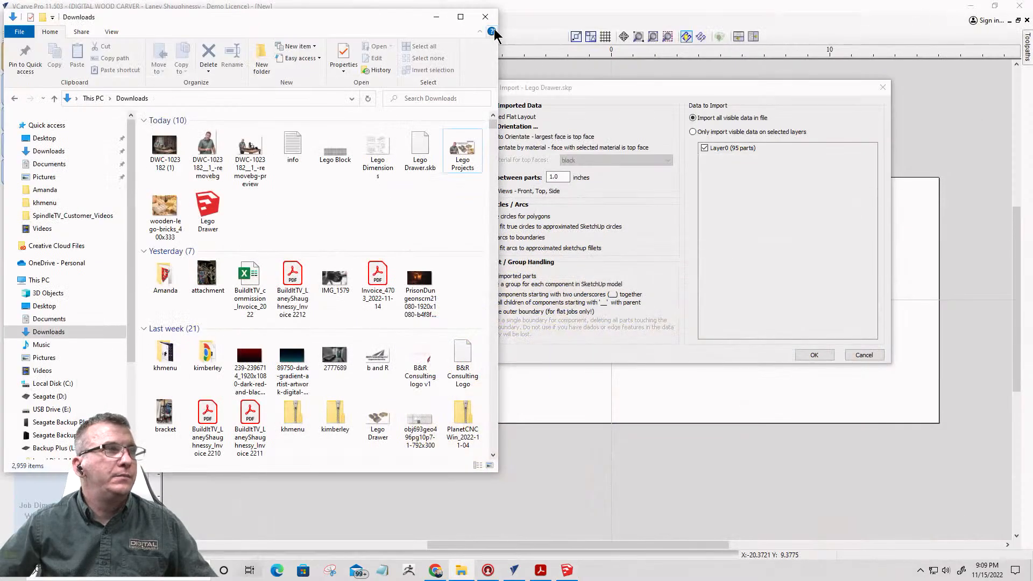
pyautogui.click(485, 17)
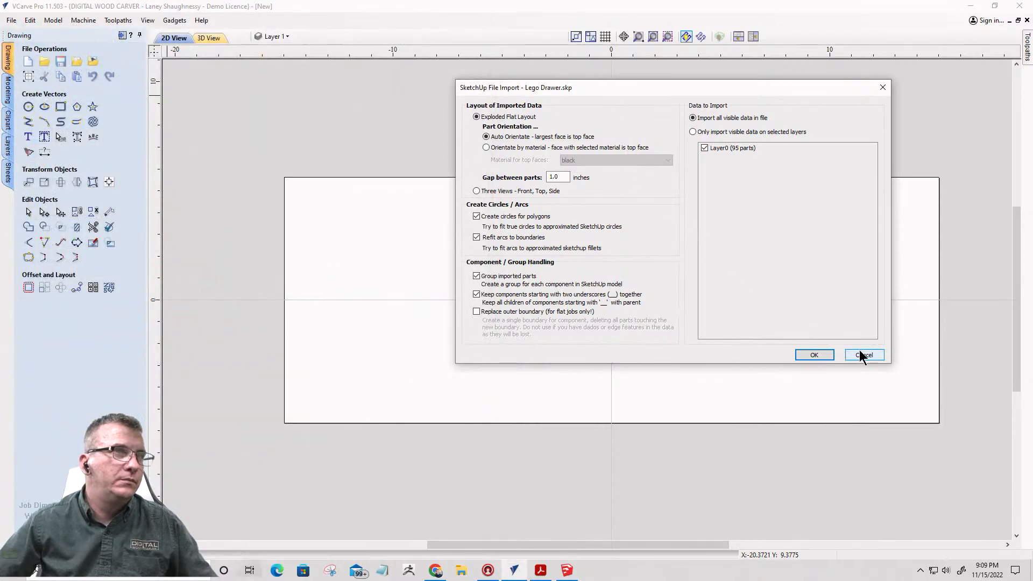
# - Restart the Lego Drawer import, bringing in only visible data on Layer1 without replacing outer boundaries
pyautogui.click(862, 354)
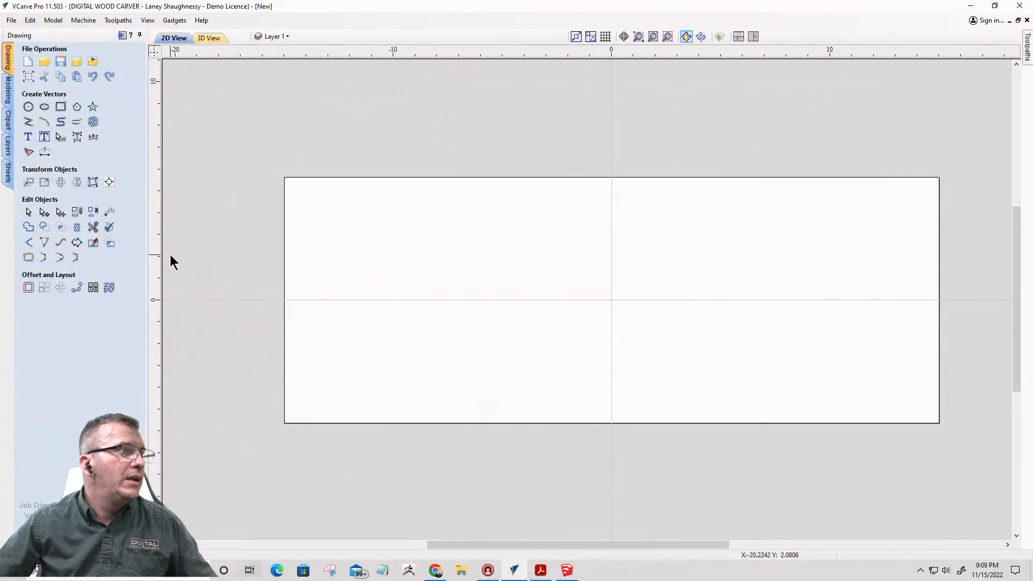
pyautogui.click(78, 62)
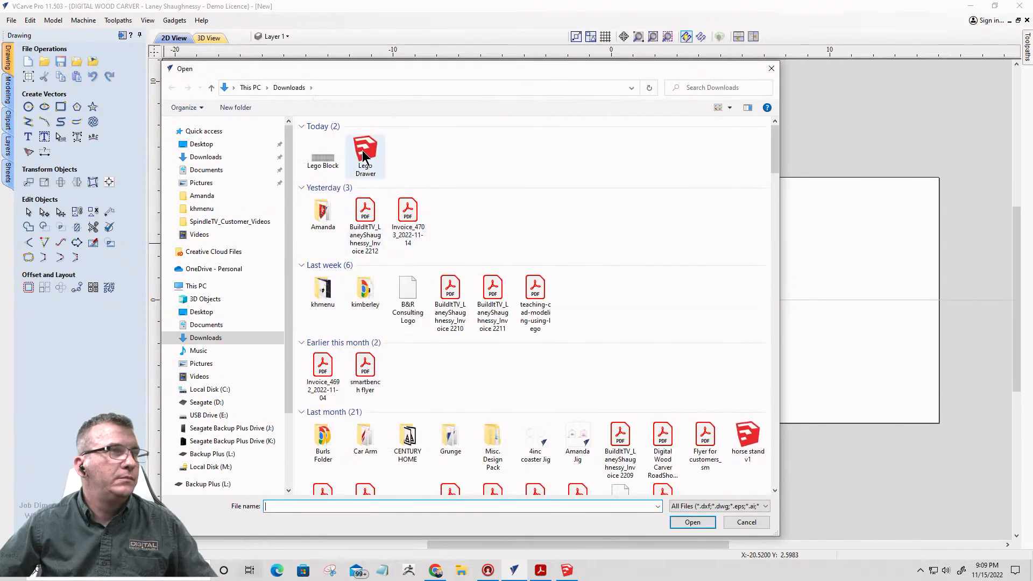
pyautogui.doubleClick(363, 155)
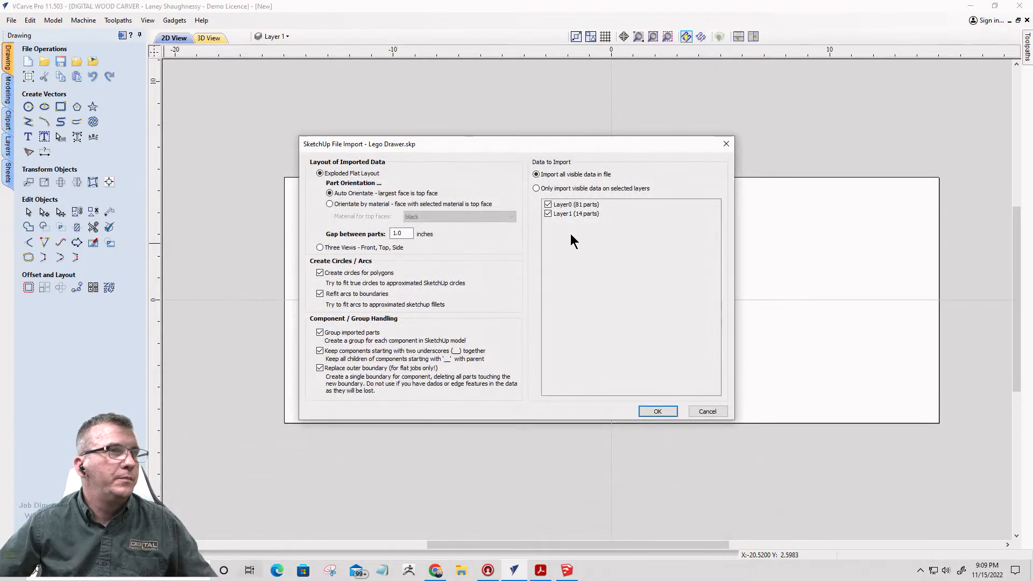
pyautogui.click(536, 189)
pyautogui.click(548, 204)
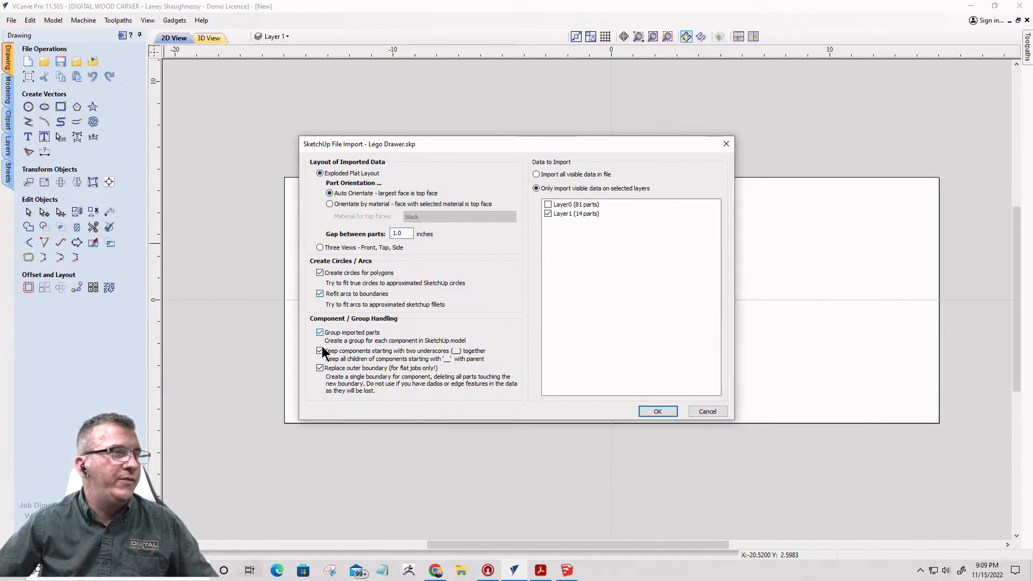
pyautogui.click(321, 368)
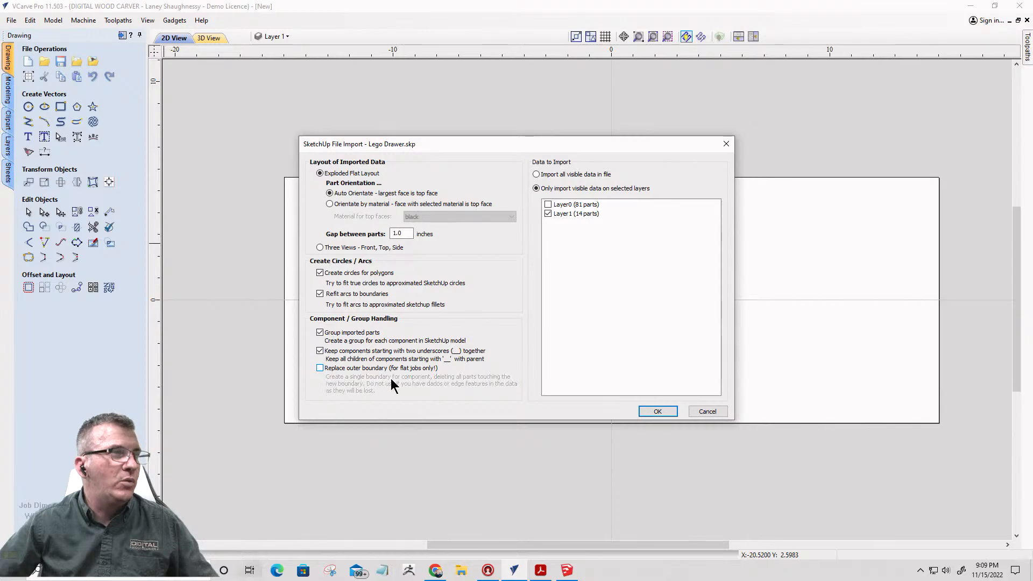
pyautogui.click(645, 415)
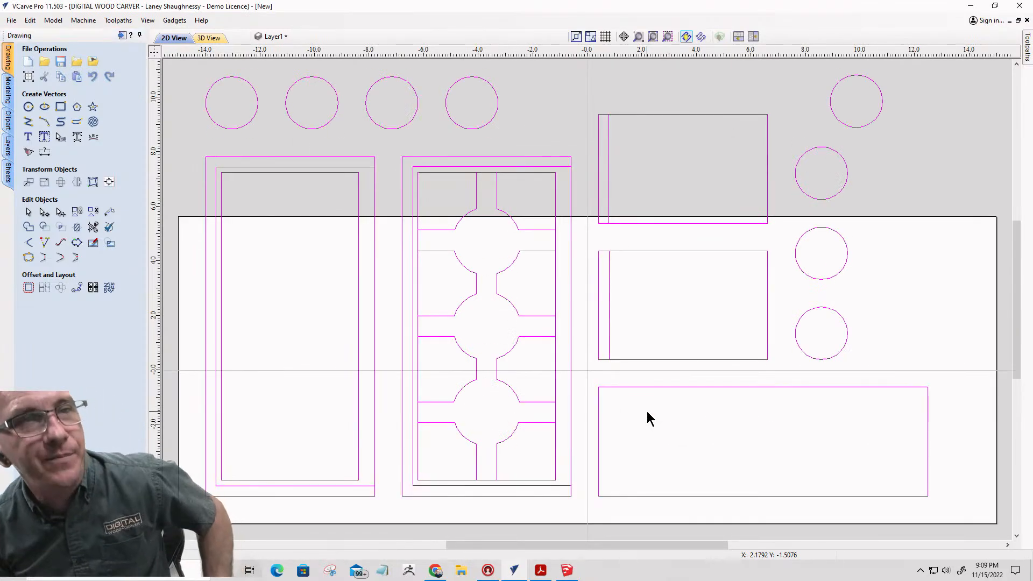
# - Deselect the imported vectors and examine the flat layout of the block's parts against the job area
pyautogui.scroll(-5, 574, 212)
pyautogui.scroll(1, 596, 380)
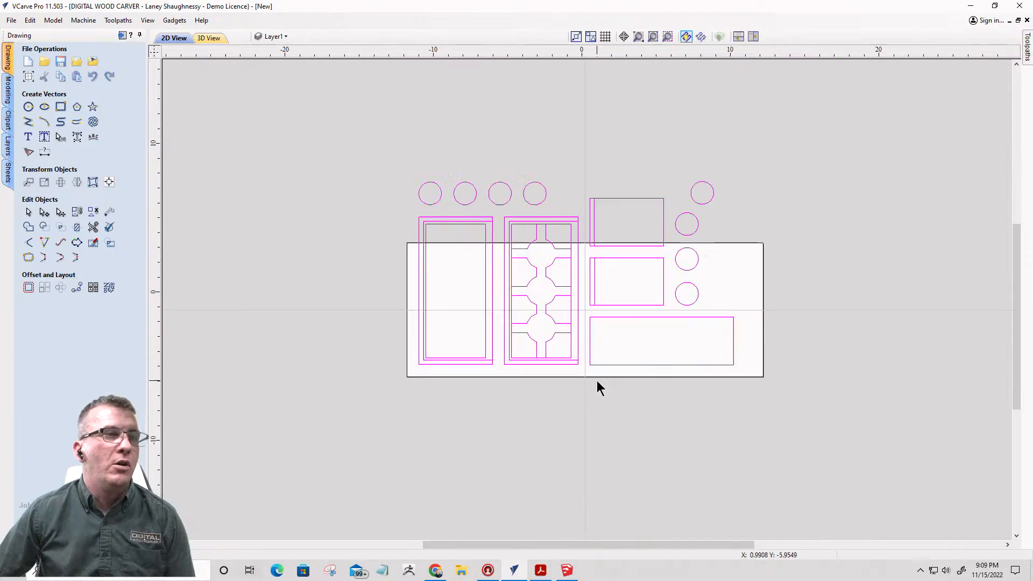
pyautogui.scroll(2, 597, 380)
pyautogui.scroll(-1, 598, 355)
pyautogui.moveTo(491, 383); pyautogui.dragTo(491, 382)
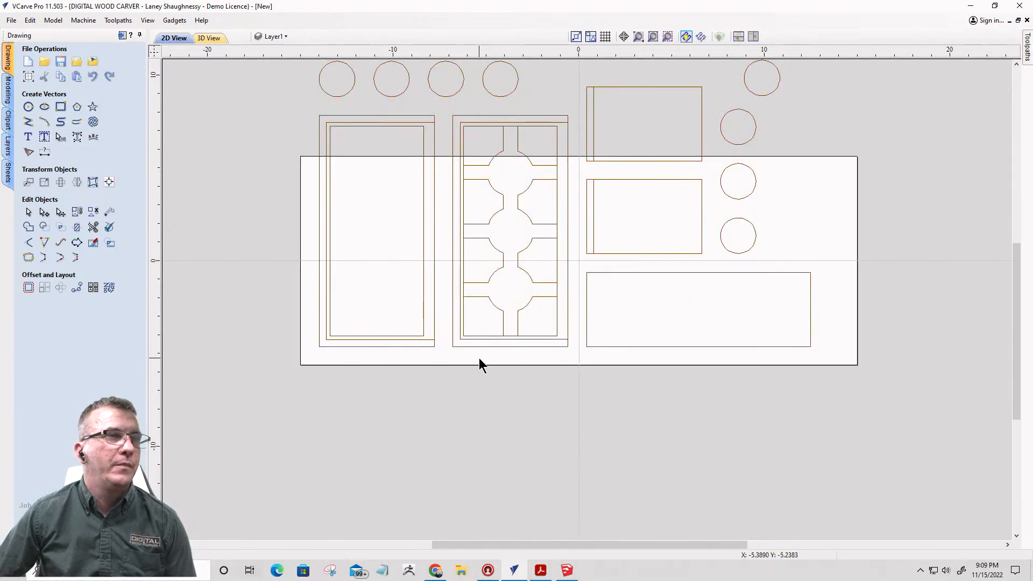
pyautogui.moveTo(479, 358); pyautogui.dragTo(490, 395, button='middle')
pyautogui.scroll(-1, 501, 367)
pyautogui.scroll(-1, 522, 323)
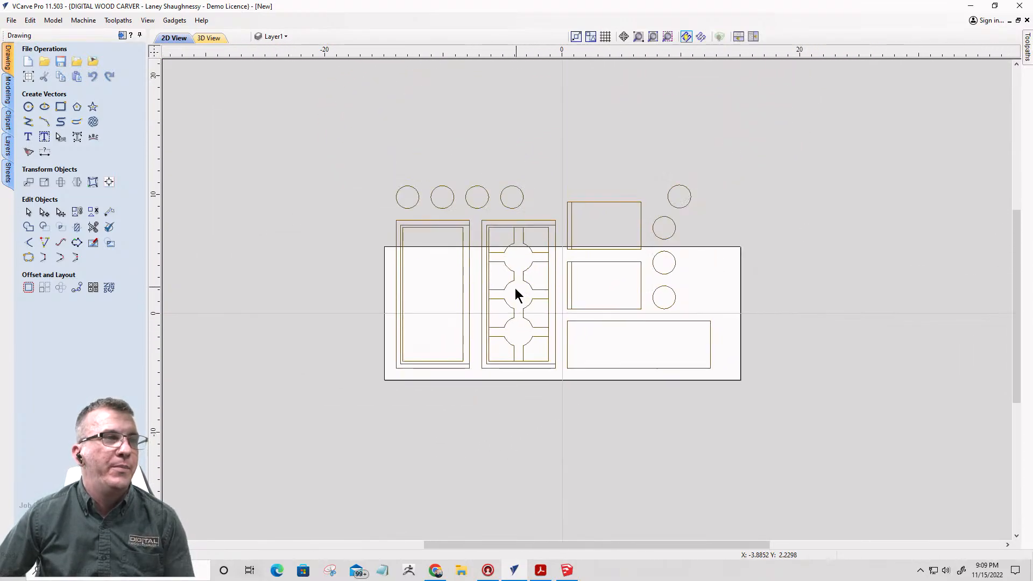
# - Select all the vectors and move them off the material to an empty area up and right of the sheet
pyautogui.scroll(3, 516, 293)
pyautogui.scroll(-3, 473, 258)
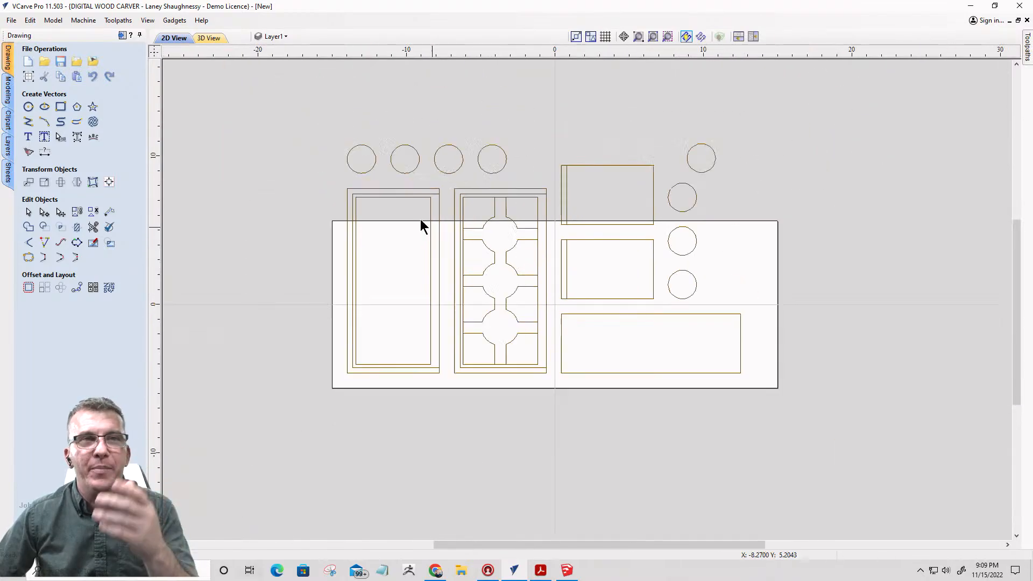
pyautogui.scroll(-2, 409, 220)
pyautogui.hotkey('ctrl', 'a')
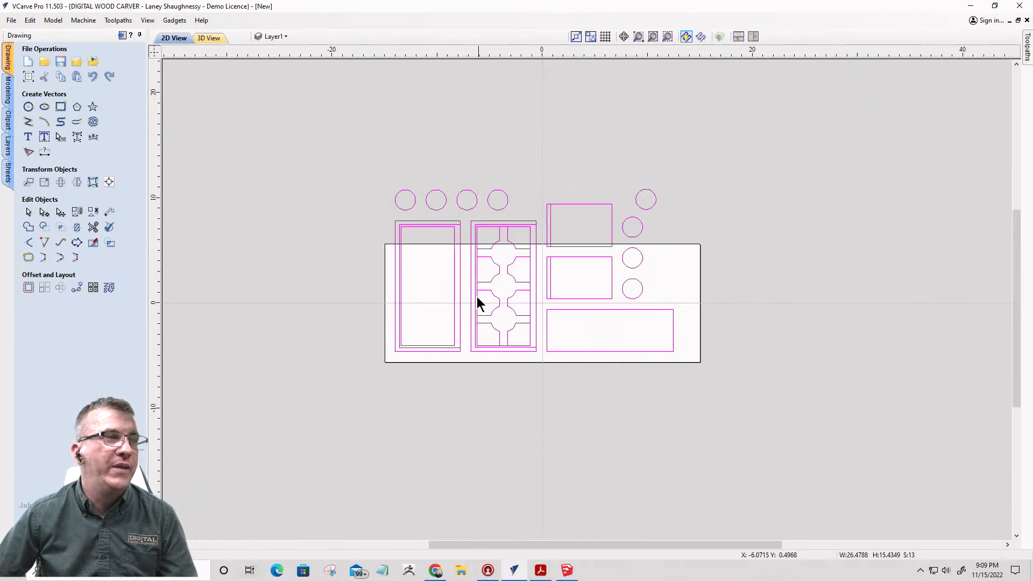
pyautogui.moveTo(475, 293); pyautogui.dragTo(861, 179)
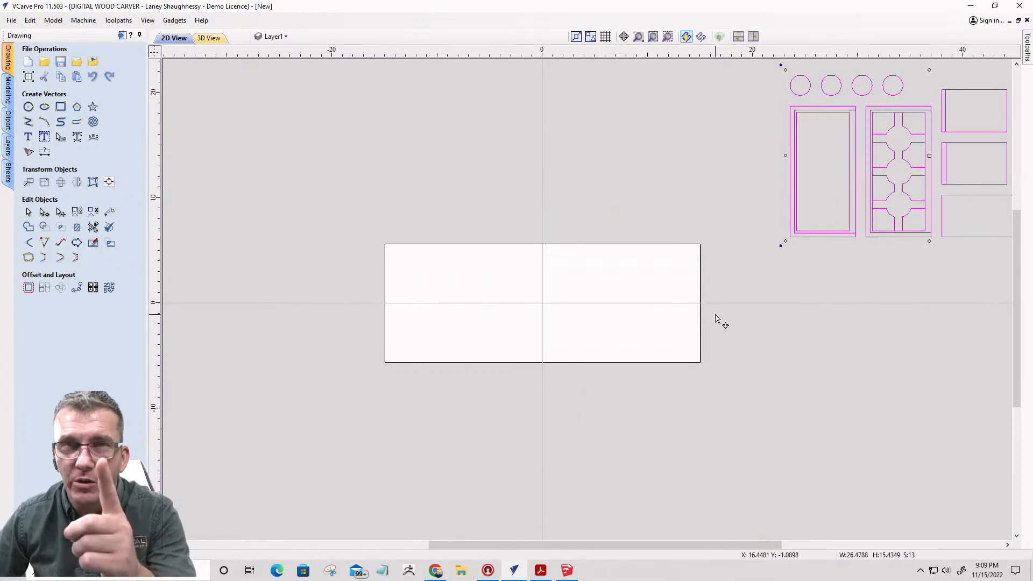
pyautogui.scroll(-2, 742, 329)
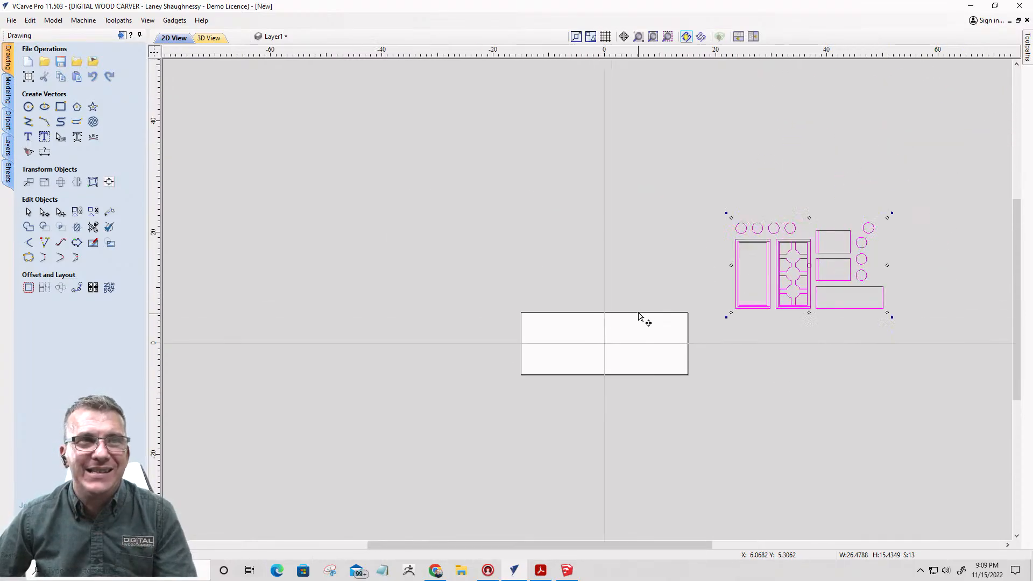
pyautogui.scroll(3, 786, 301)
pyautogui.scroll(-1, 788, 210)
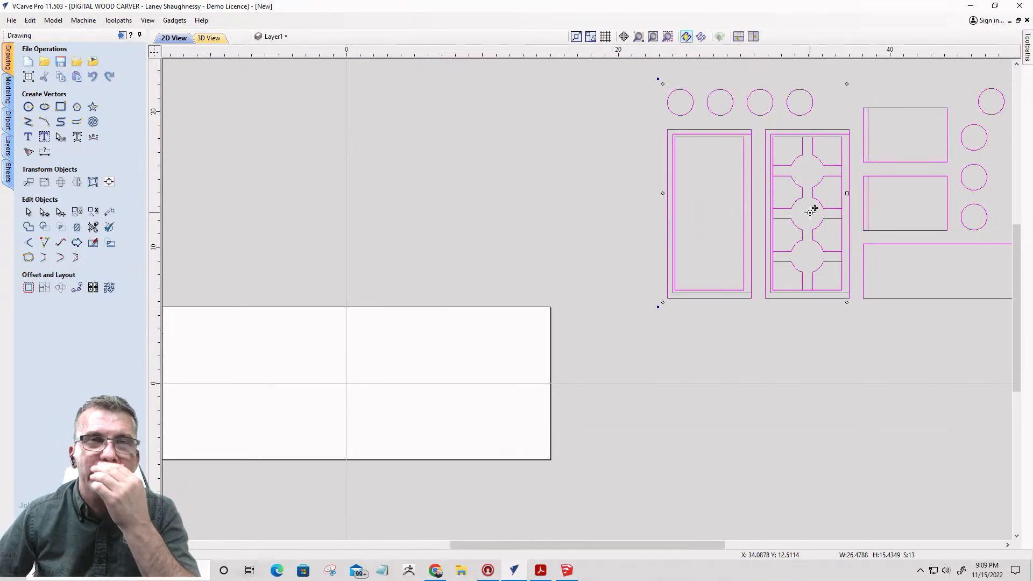
pyautogui.scroll(-4, 810, 212)
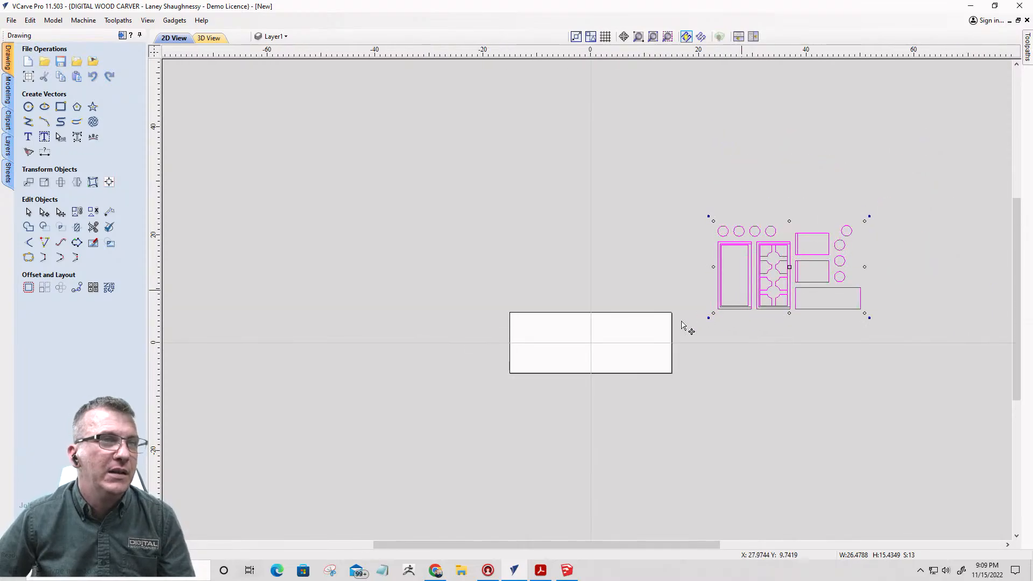
pyautogui.scroll(1, 742, 300)
pyautogui.scroll(2, 741, 300)
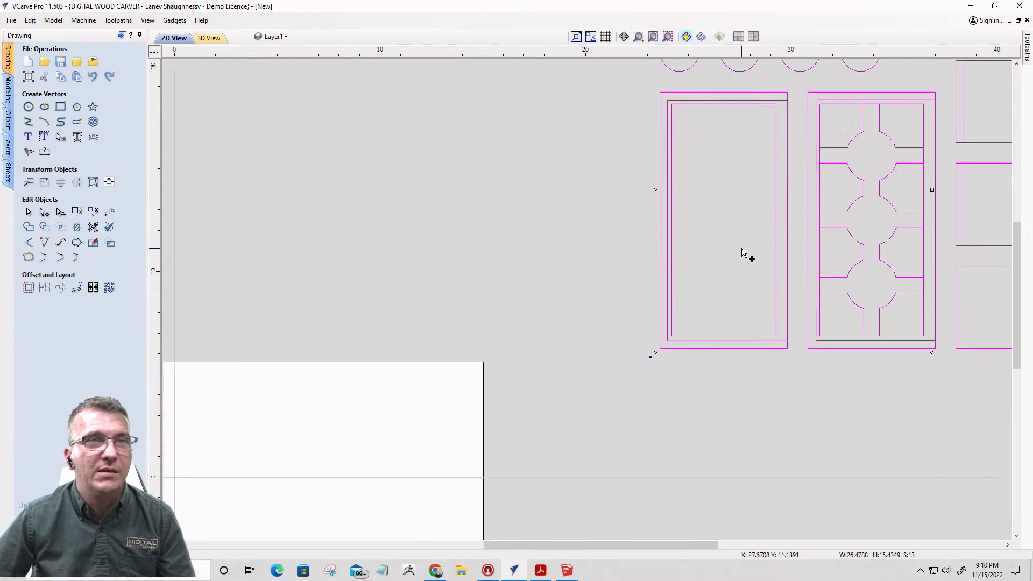
pyautogui.scroll(-1, 752, 241)
pyautogui.scroll(-1, 812, 212)
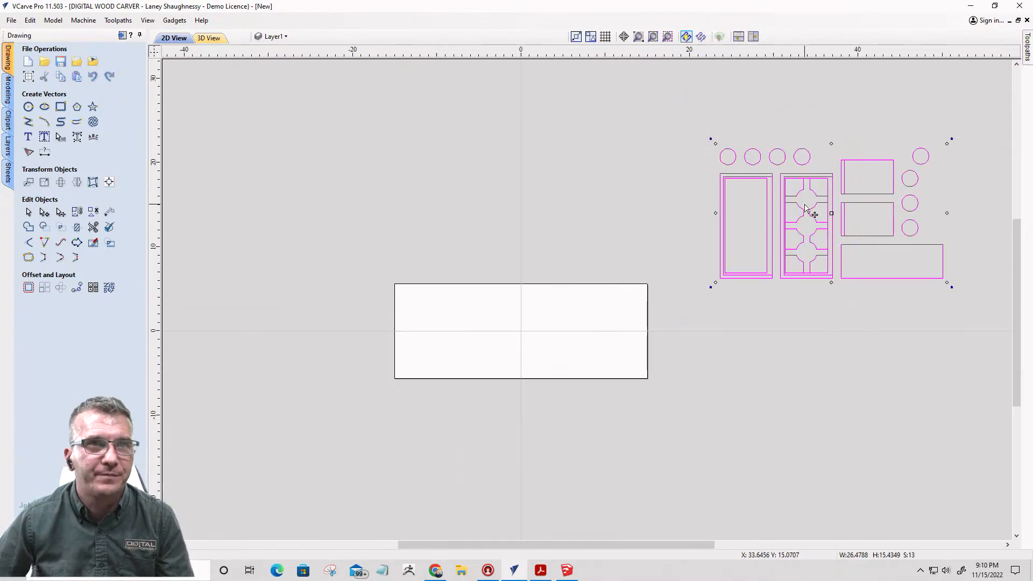
pyautogui.scroll(1, 778, 289)
pyautogui.scroll(-1, 778, 284)
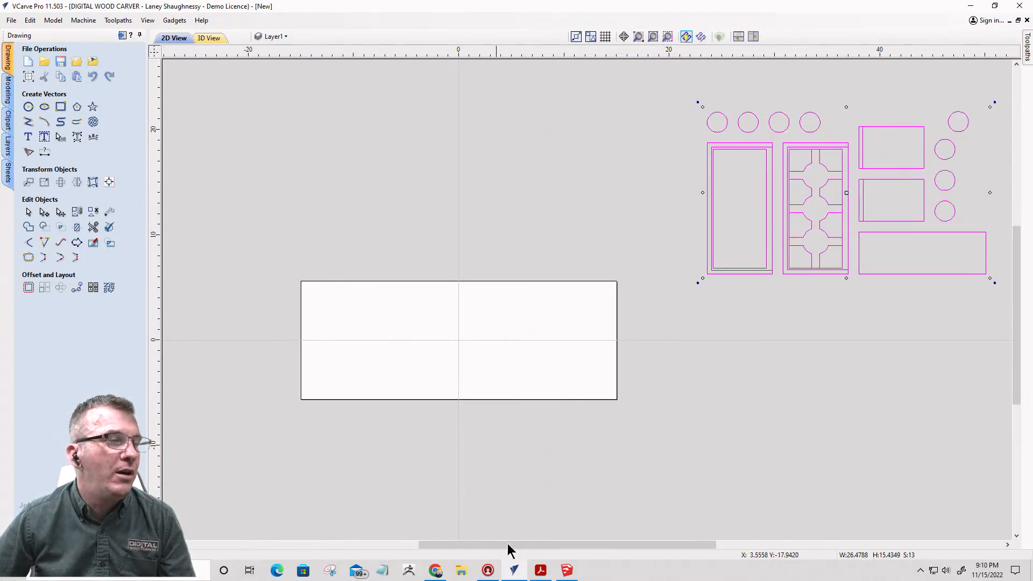
# - Open the recent Lego Block file in a separate VCarve Pro window
pyautogui.click(513, 575)
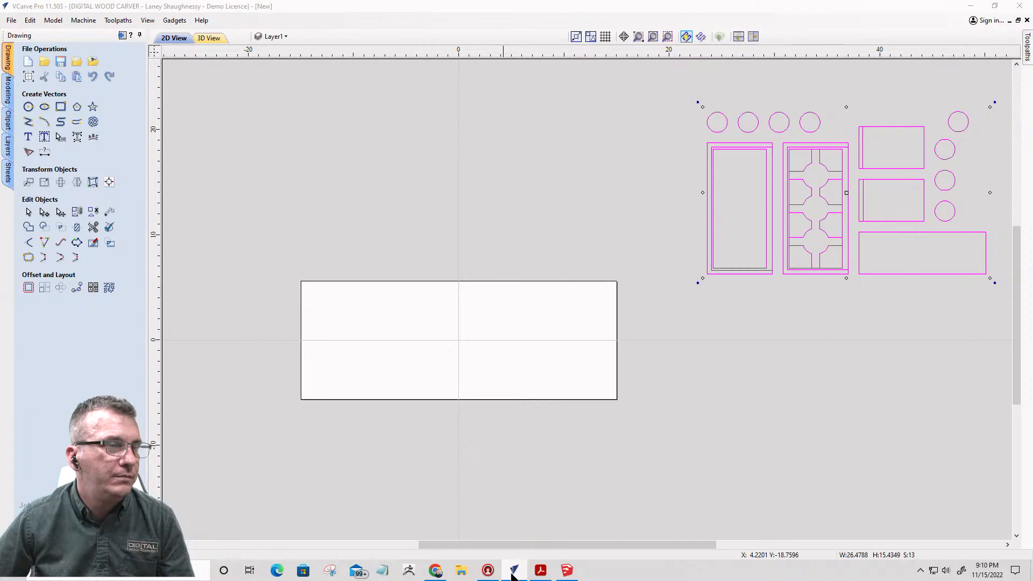
pyautogui.rightClick(513, 575)
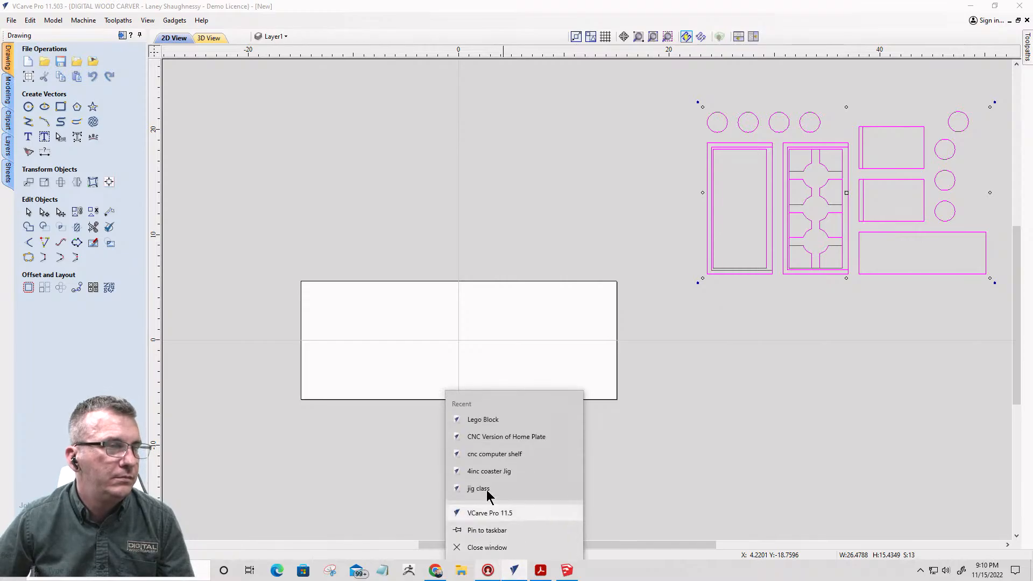
pyautogui.click(486, 423)
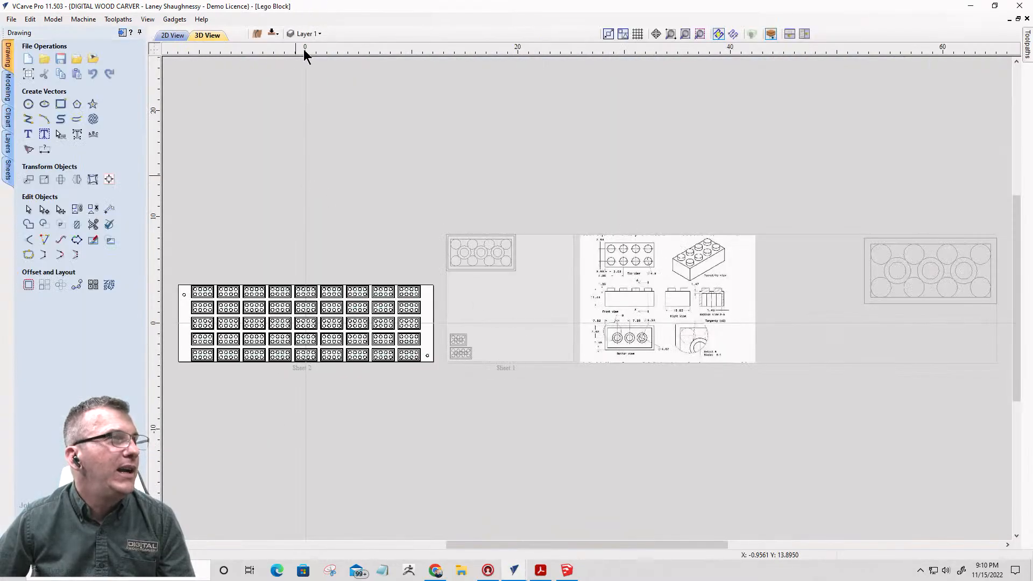
# - Show the Master Building Block layer and make Sheet 1 the active sheet
pyautogui.click(299, 34)
pyautogui.click(305, 83)
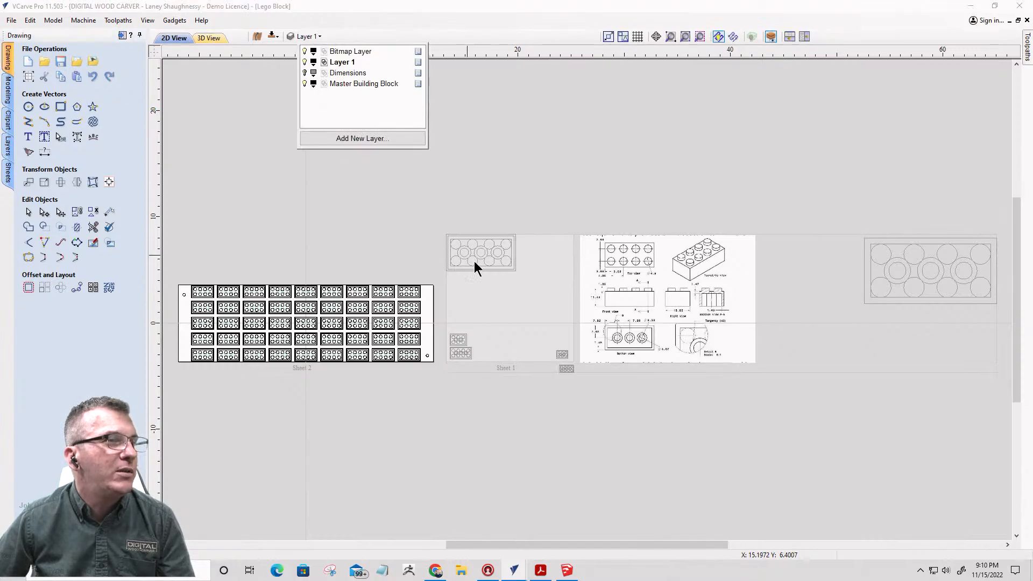
pyautogui.scroll(5, 581, 392)
pyautogui.moveTo(413, 245)
pyautogui.mouseDown()
pyautogui.moveTo(529, 274)
pyautogui.moveTo(599, 345)
pyautogui.mouseUp()
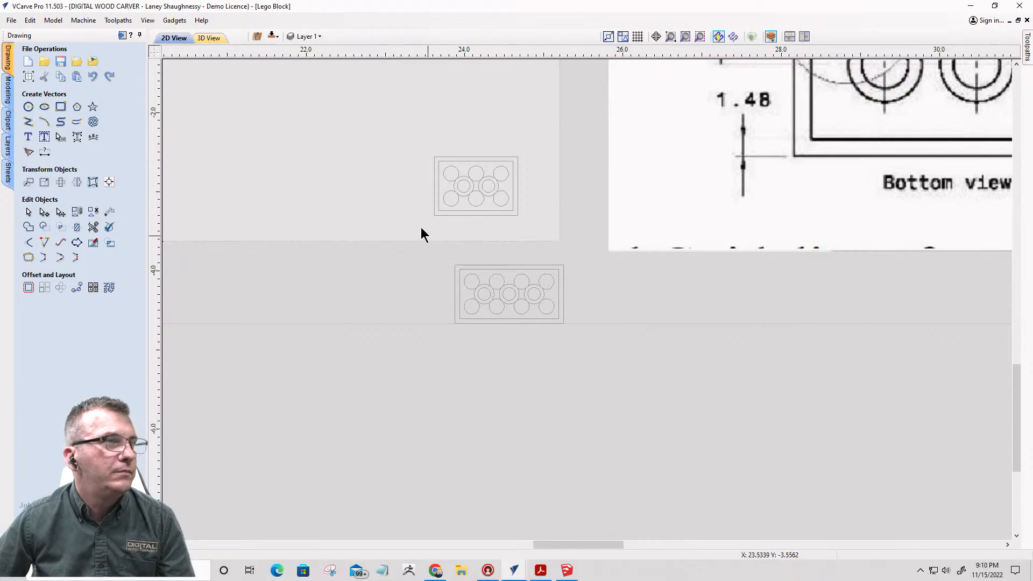
pyautogui.doubleClick(357, 150)
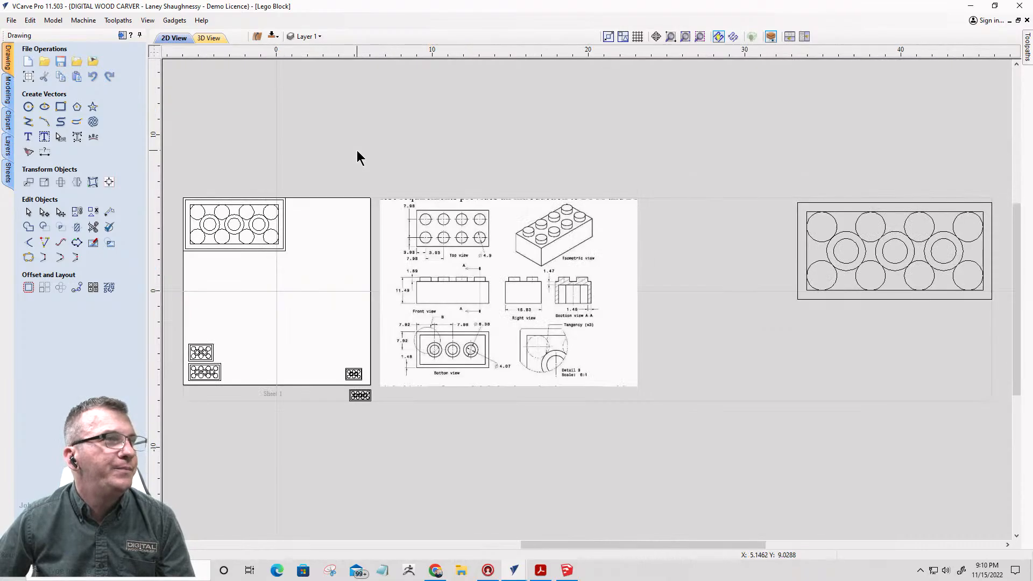
# - Copy all vectors of the eight-stud building block below the sheet's lower edge
pyautogui.scroll(8, 373, 390)
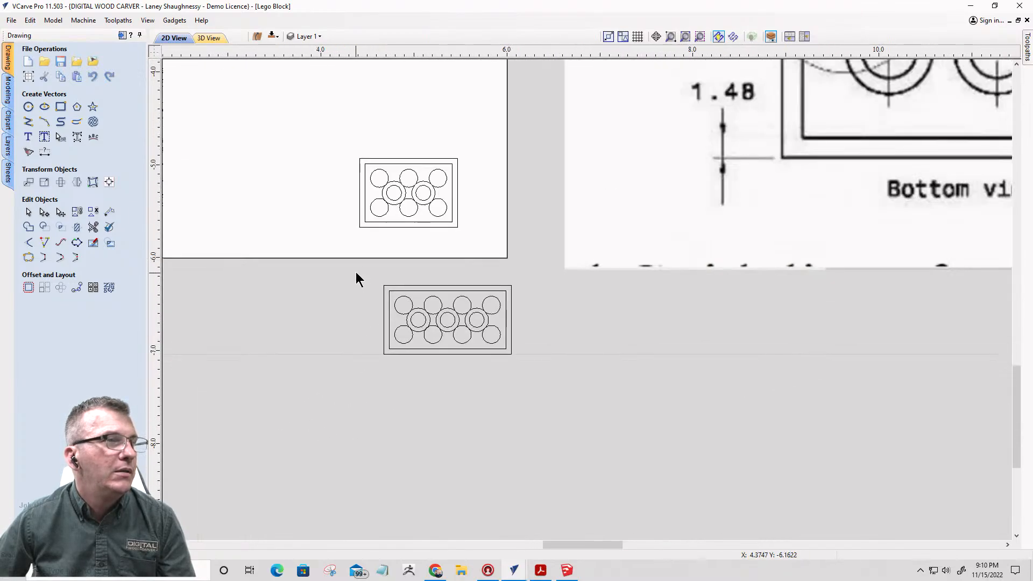
pyautogui.moveTo(356, 270); pyautogui.dragTo(588, 398)
pyautogui.rightClick(475, 341)
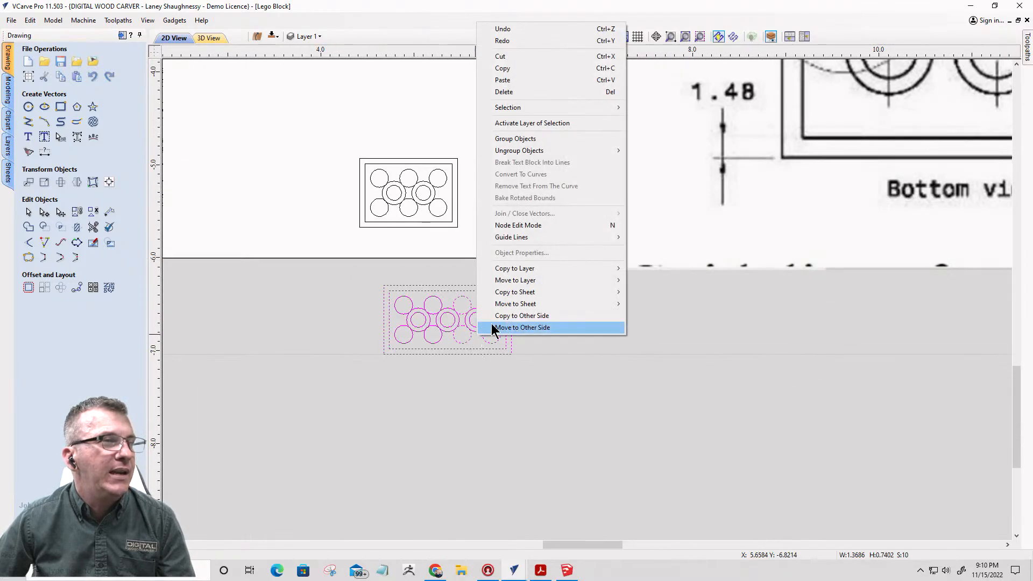
pyautogui.click(508, 68)
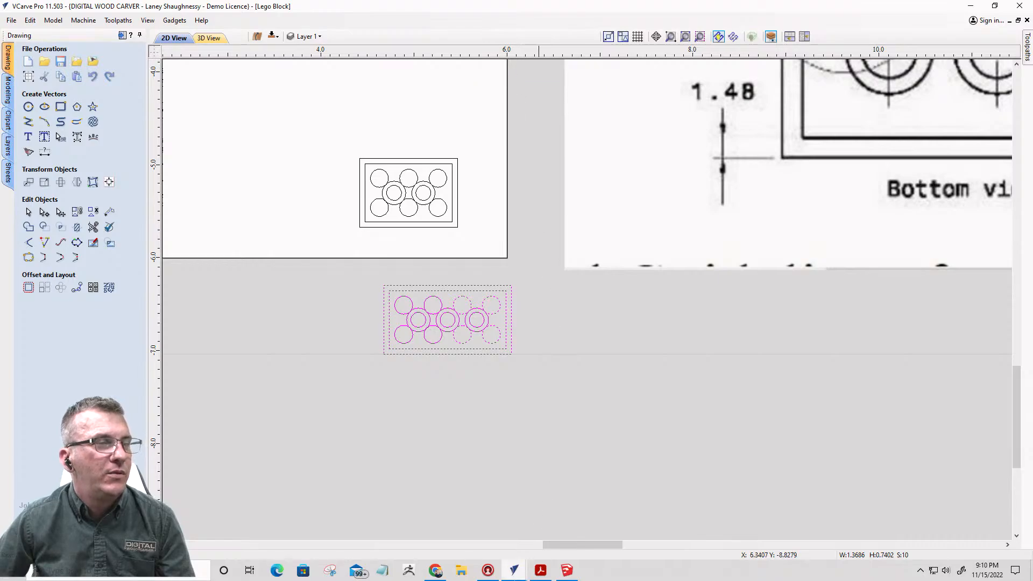
# - Switch to the unsaved New job and paste the copied building block into it
pyautogui.moveTo(517, 574)
pyautogui.click(473, 532)
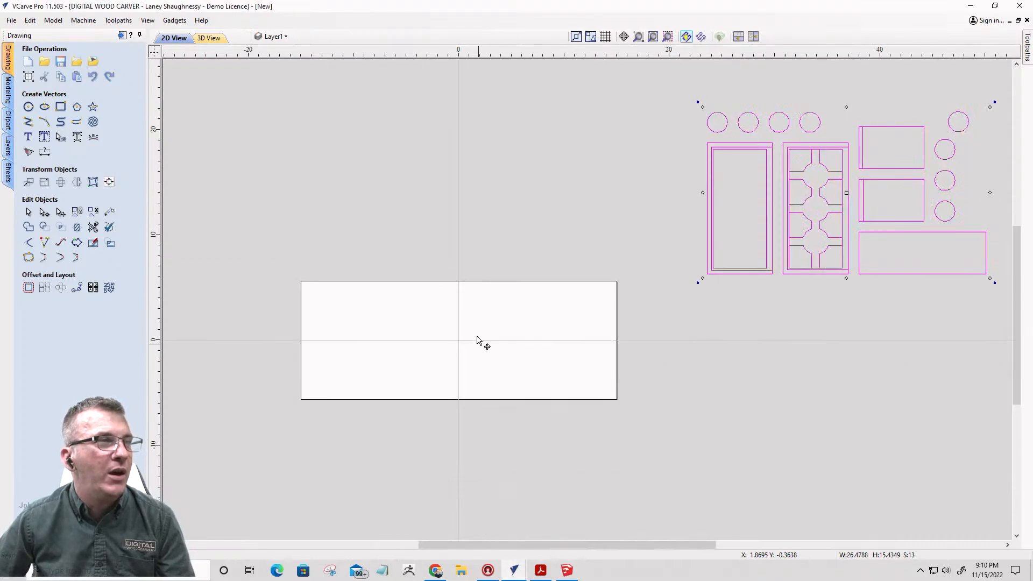
pyautogui.rightClick(479, 341)
pyautogui.click(516, 128)
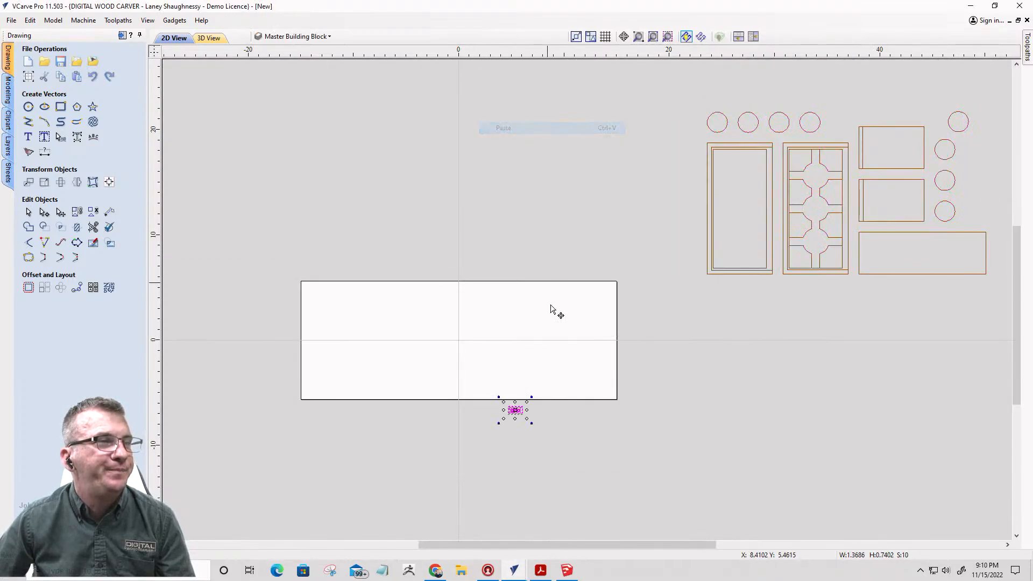
pyautogui.scroll(5, 506, 433)
pyautogui.scroll(-3, 508, 431)
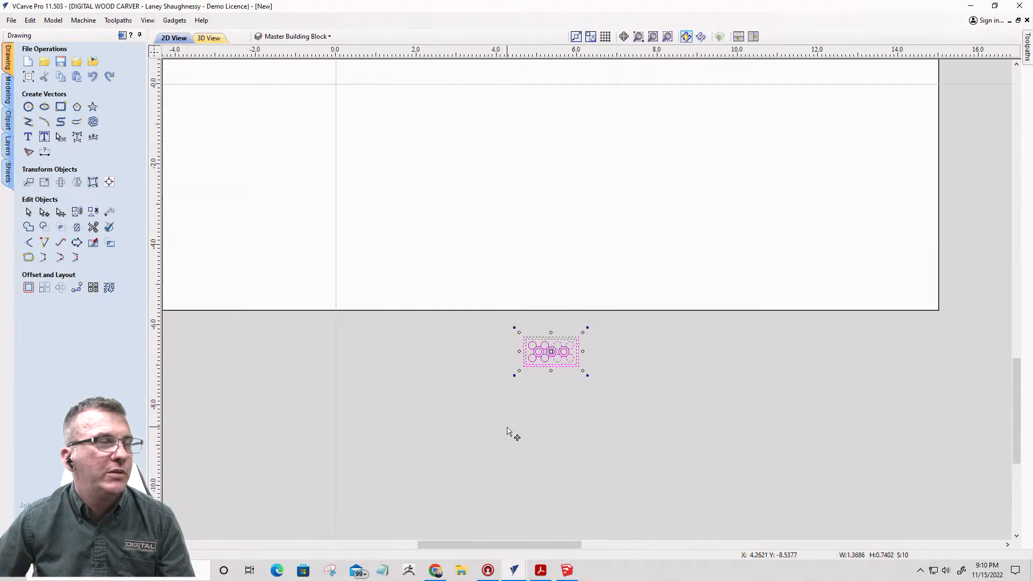
pyautogui.moveTo(519, 572)
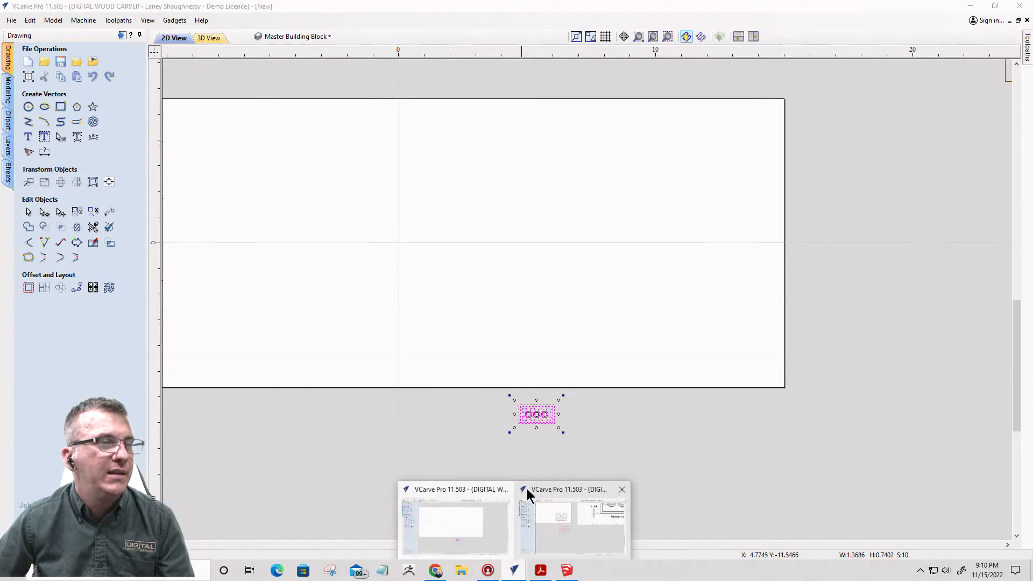
pyautogui.click(545, 514)
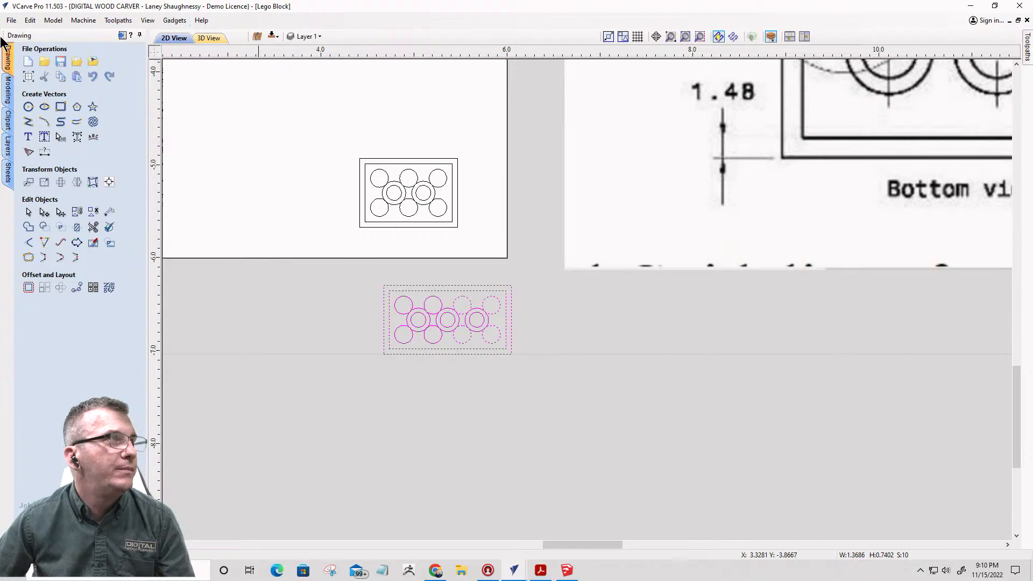
pyautogui.click(11, 20)
pyautogui.press('Escape')
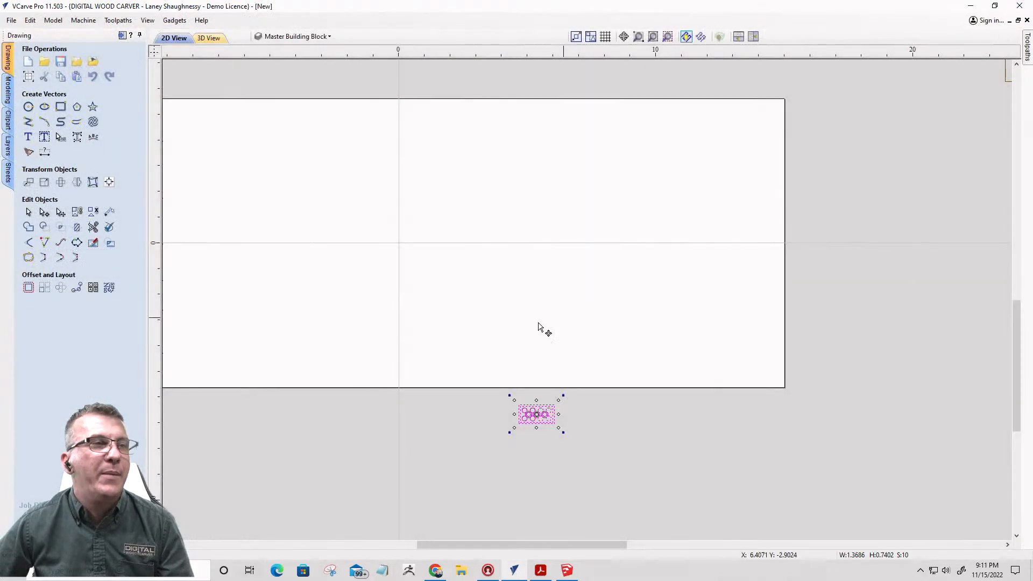
# - Compare the pasted block with the parts beside the sheet and check the overall size of the patterned rectangular panel
pyautogui.scroll(8, 516, 397)
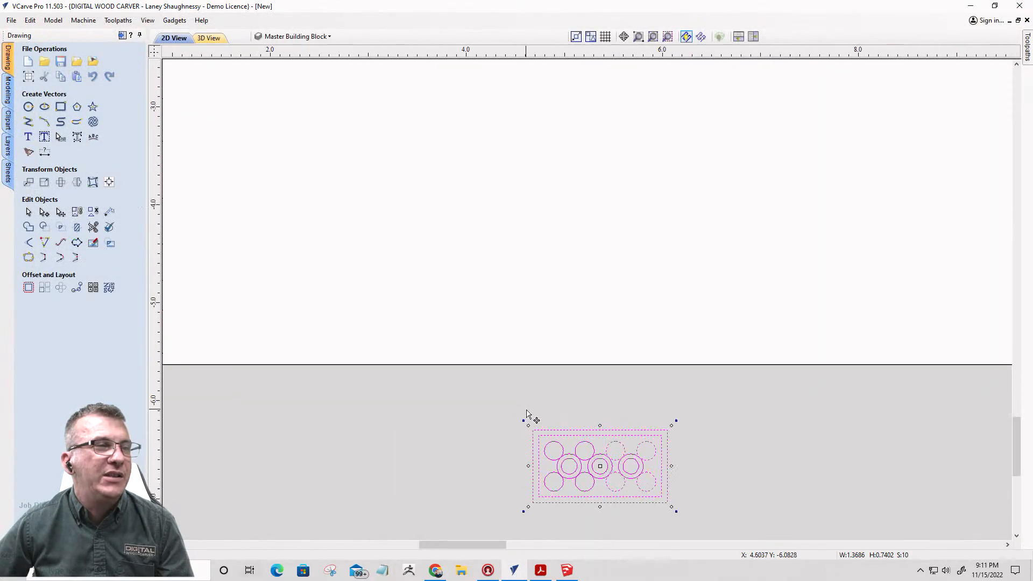
pyautogui.scroll(-7, 799, 186)
pyautogui.scroll(6, 749, 258)
pyautogui.scroll(-4, 522, 248)
pyautogui.scroll(-8, 436, 239)
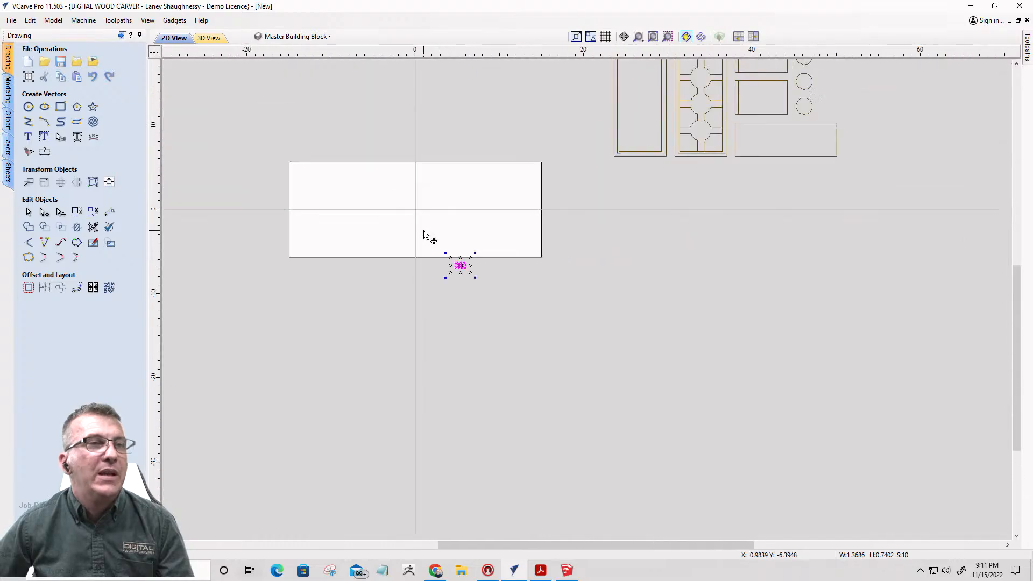
pyautogui.scroll(5, 500, 264)
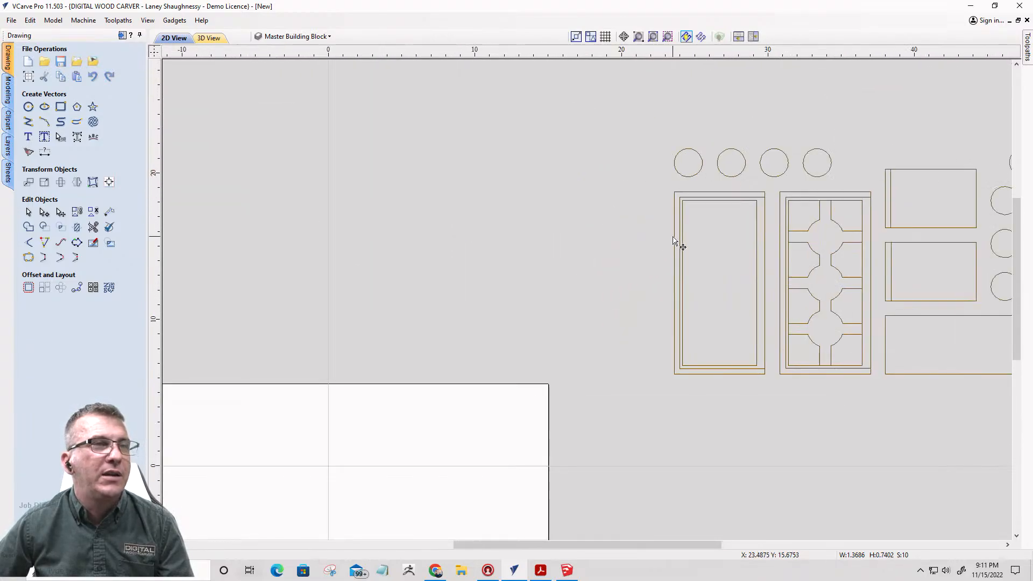
pyautogui.click(675, 244)
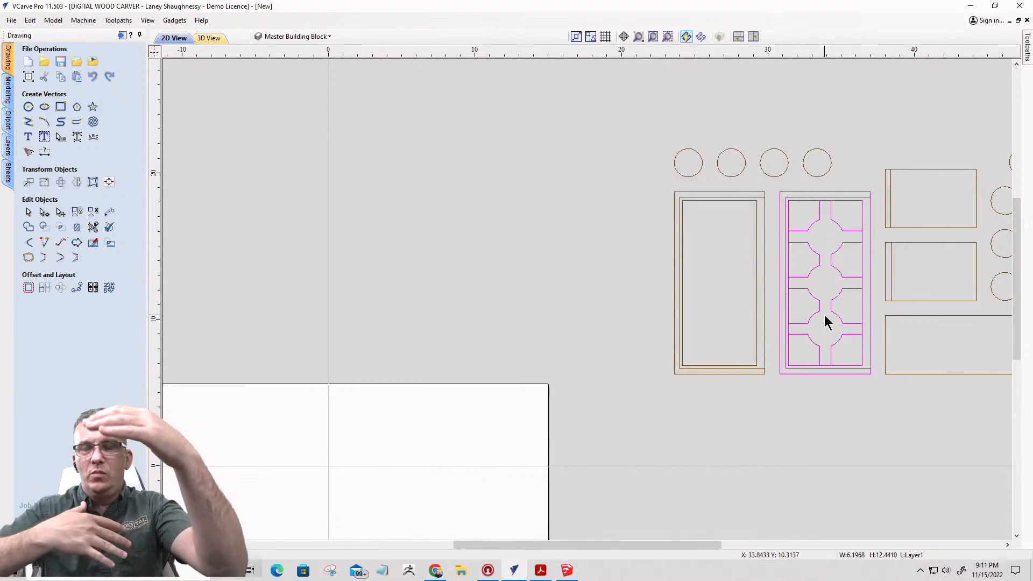
pyautogui.scroll(-3, 732, 224)
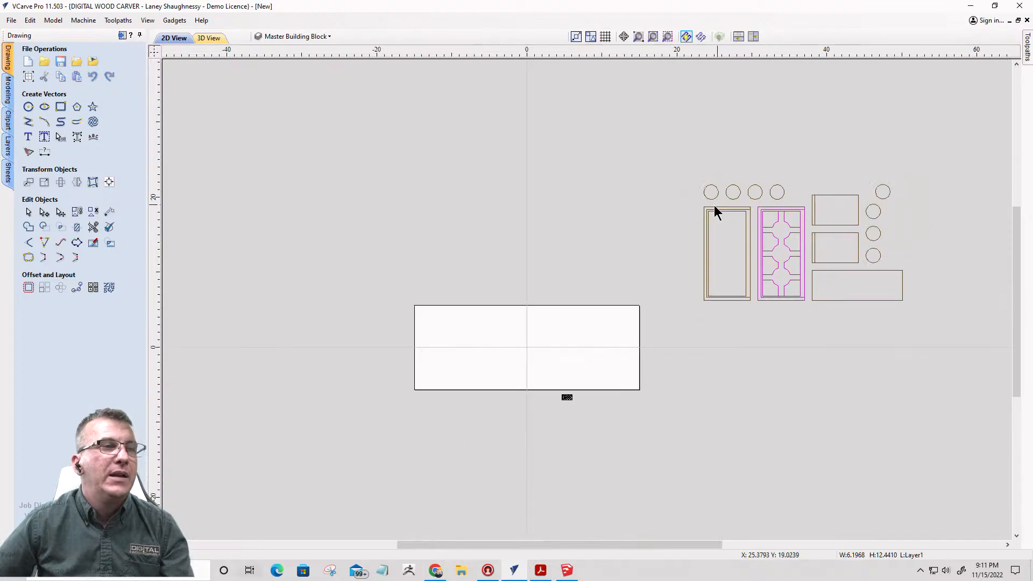
# - Scale the pasted building block proportionally from its centre to a width of 12.44 inches
pyautogui.moveTo(546, 376); pyautogui.dragTo(593, 436)
pyautogui.scroll(8, 573, 404)
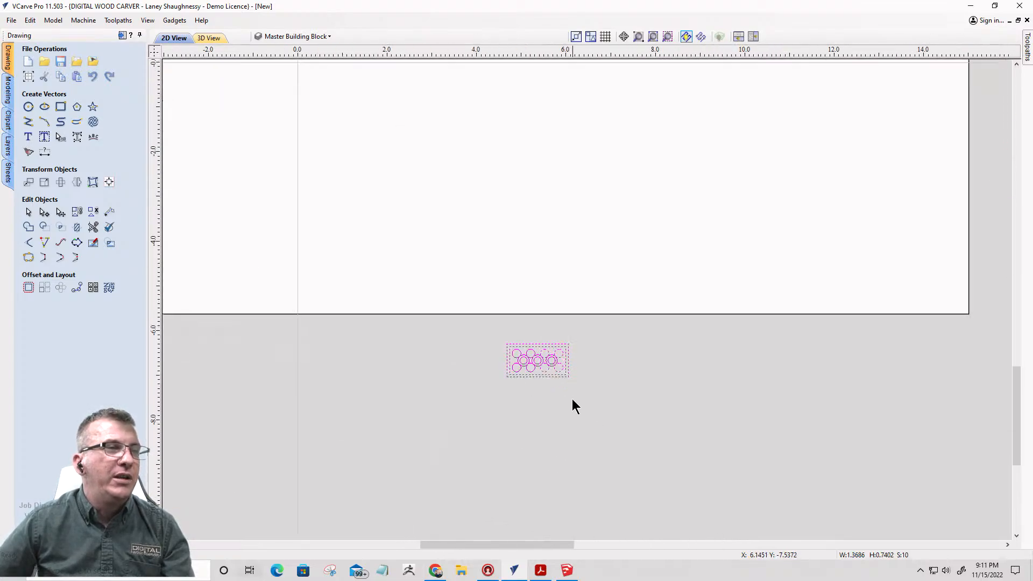
pyautogui.scroll(3, 528, 369)
pyautogui.scroll(-3, 517, 323)
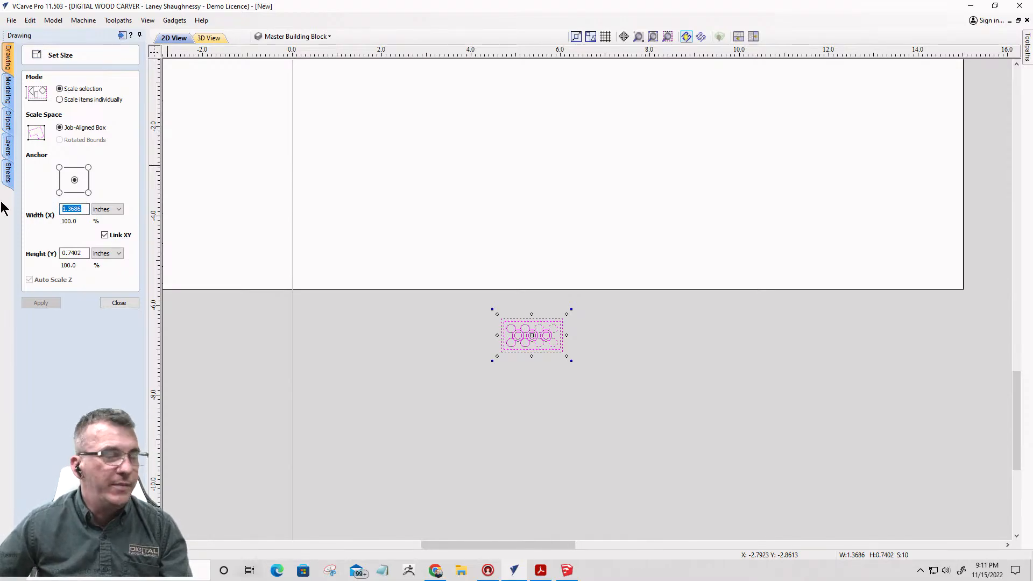
pyautogui.write('12.44')
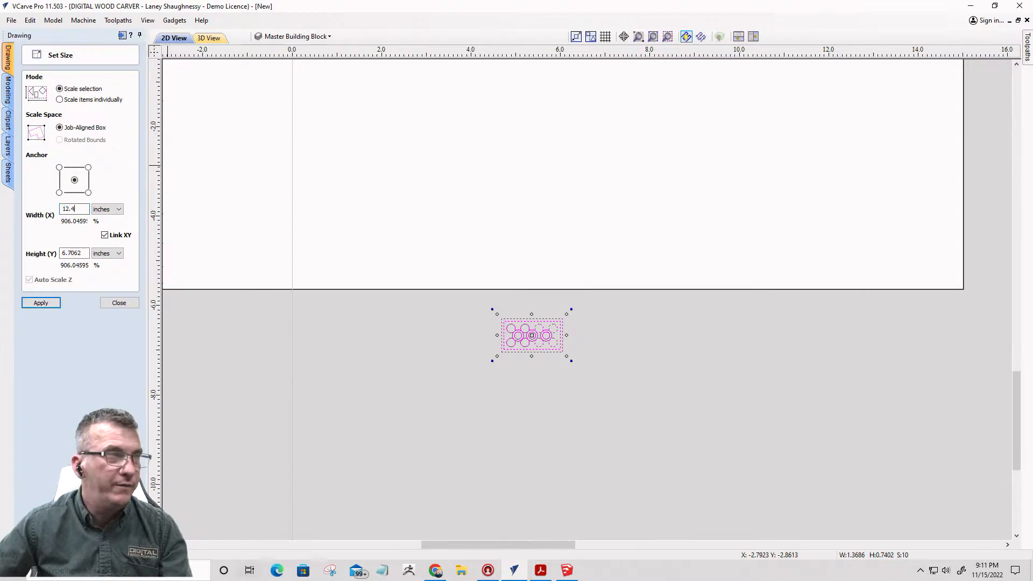
pyautogui.click(53, 304)
# - Move the enlarged building block to the empty area just above the material sheet
pyautogui.click(576, 37)
pyautogui.scroll(-3, 477, 334)
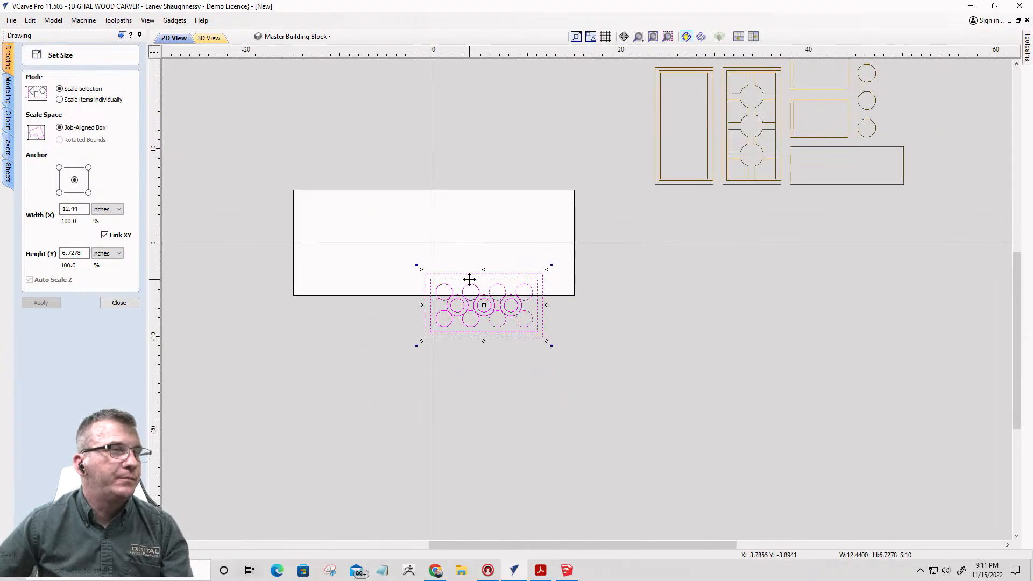
pyautogui.moveTo(469, 279); pyautogui.dragTo(409, 114)
pyautogui.scroll(3, 387, 144)
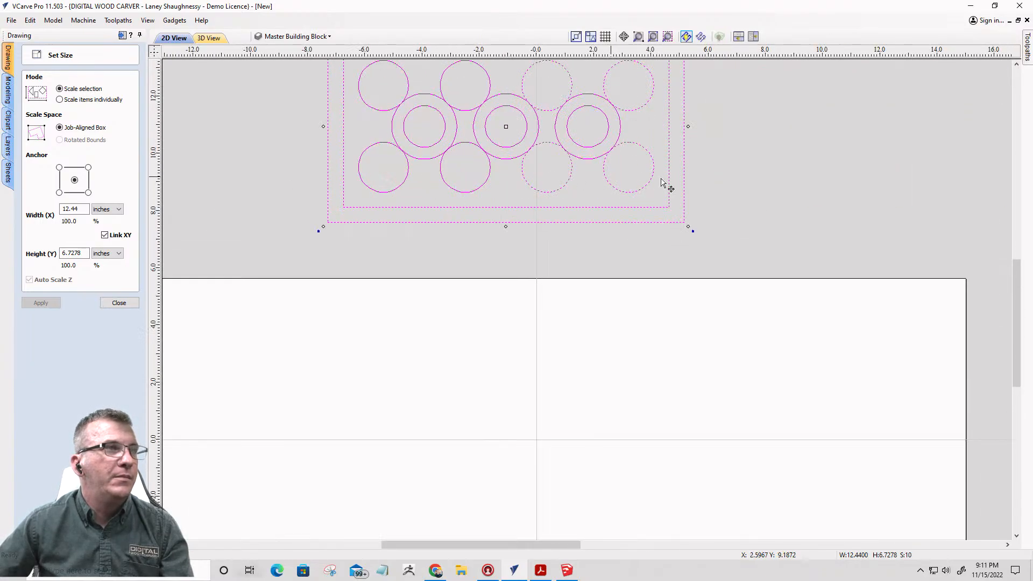
pyautogui.scroll(-5, 652, 178)
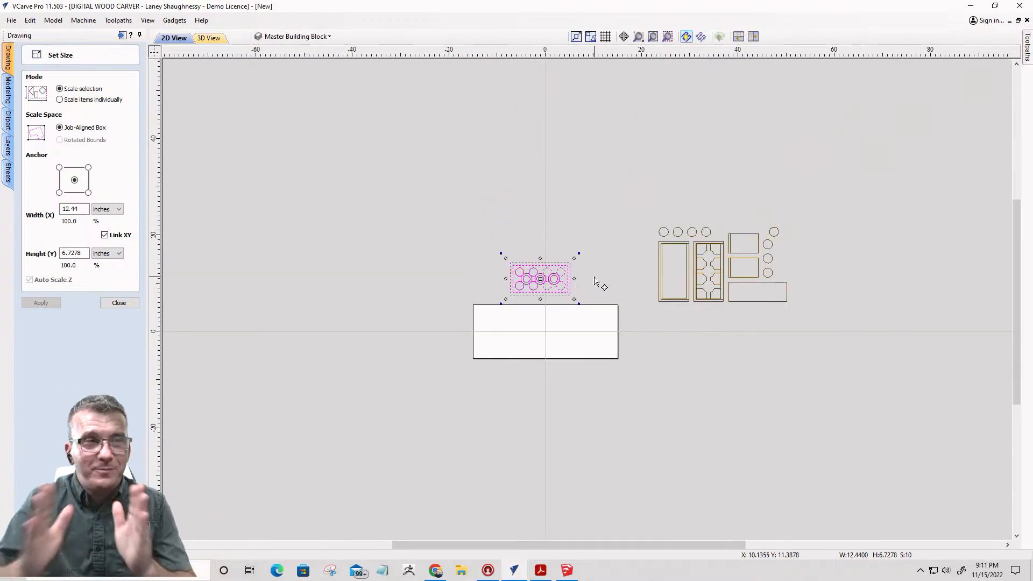
# - Deselect the scaled building block and switch to the Lego Drawer model in SketchUp
pyautogui.scroll(2, 539, 265)
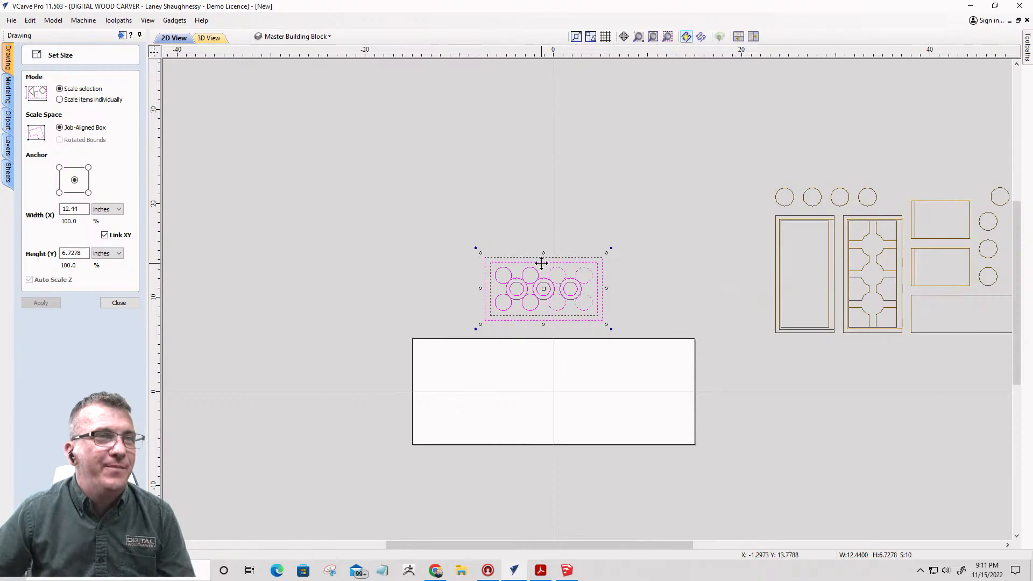
pyautogui.click(709, 263)
pyautogui.scroll(-2, 641, 377)
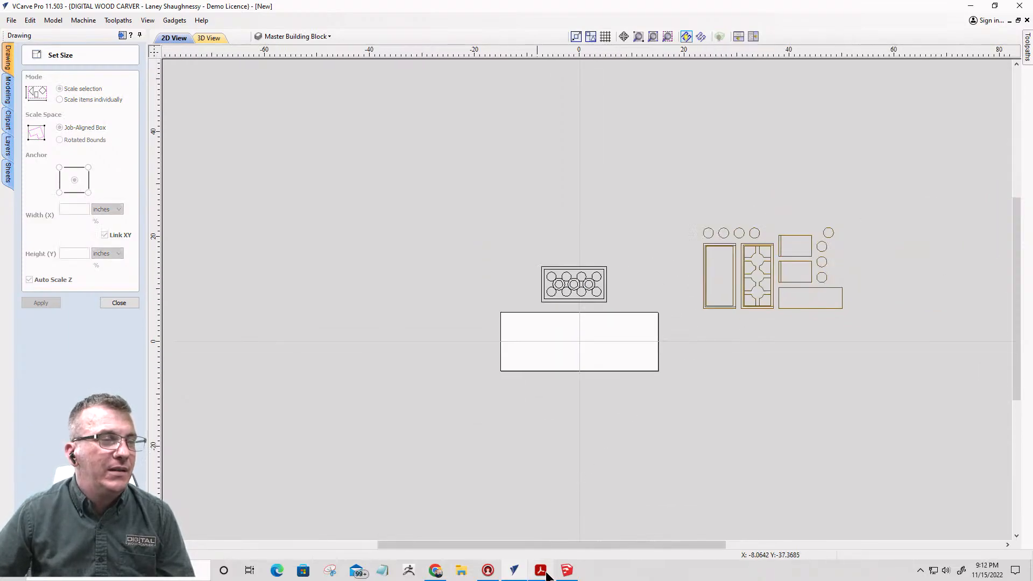
pyautogui.click(567, 572)
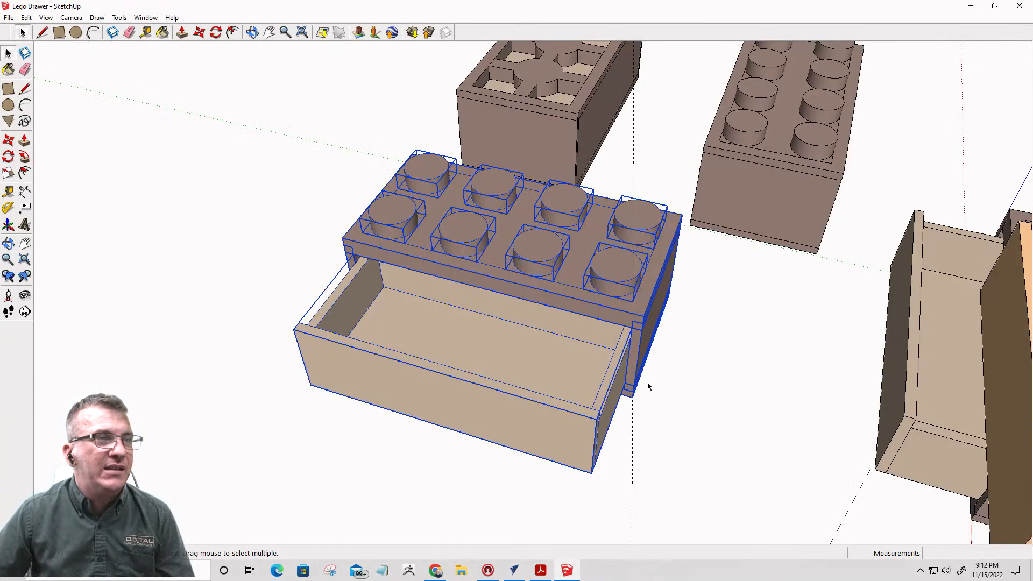
# - Hide the two closed brown bricks, the stud-topped one and the upturned one showing its underside pattern
pyautogui.scroll(-5, 695, 257)
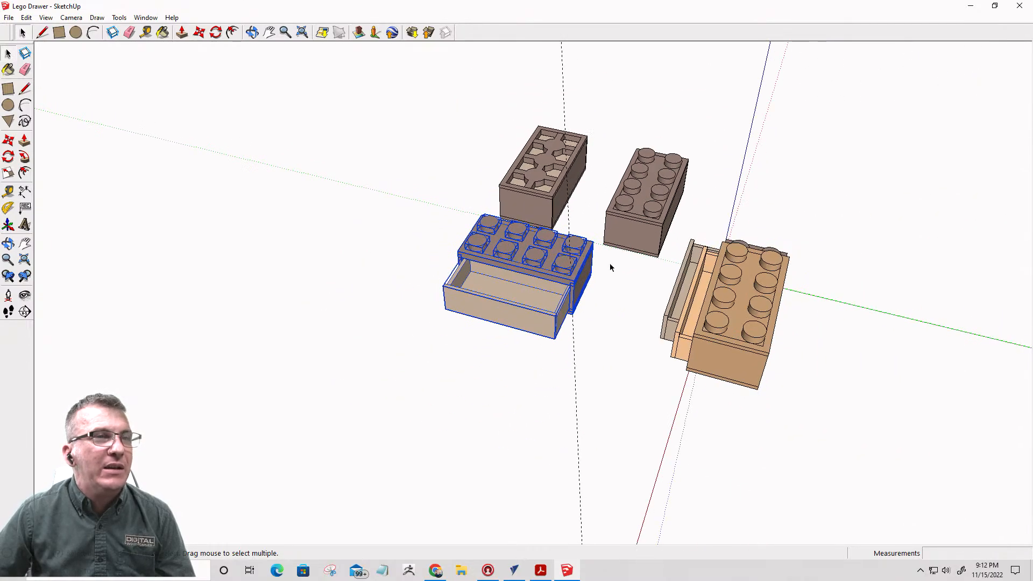
pyautogui.moveTo(468, 53); pyautogui.dragTo(719, 190)
pyautogui.moveTo(716, 291); pyautogui.dragTo(283, 288, button='middle')
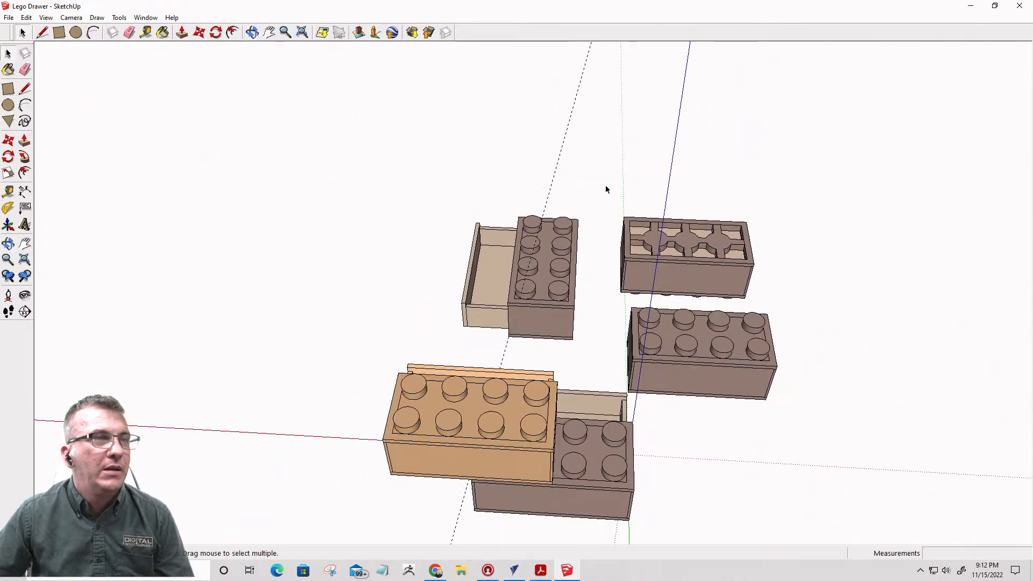
pyautogui.moveTo(597, 172); pyautogui.dragTo(813, 434)
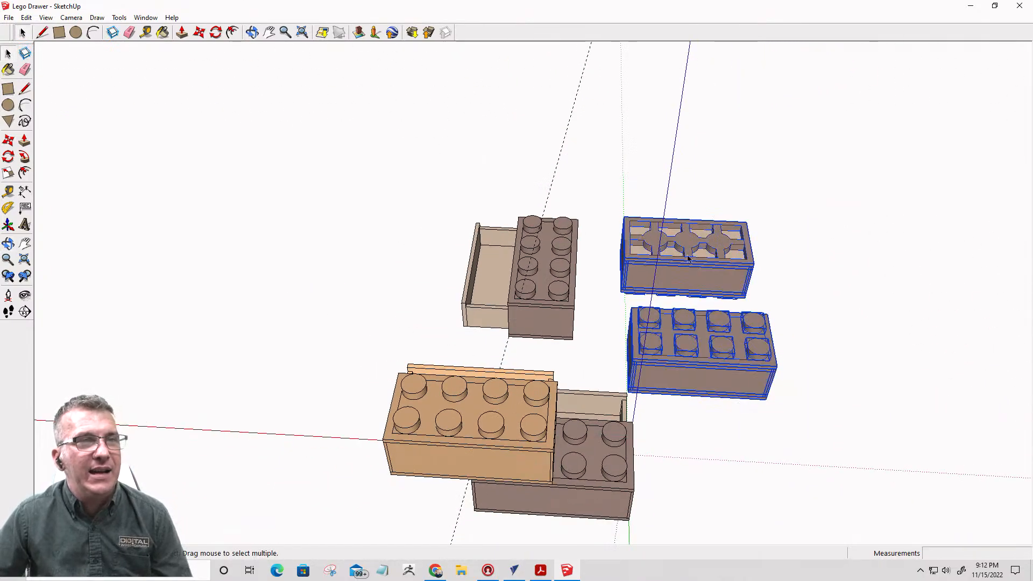
pyautogui.rightClick(688, 259)
pyautogui.click(710, 286)
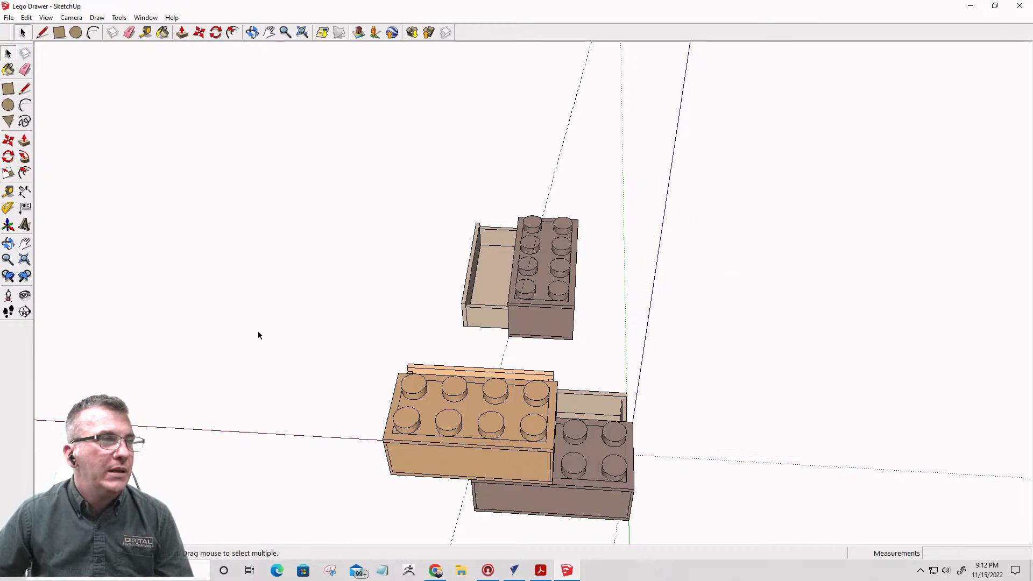
# - Hide the orange brick and the overlapping brown drawer brick, leaving only the single open-drawer brick
pyautogui.moveTo(478, 396); pyautogui.dragTo(685, 542)
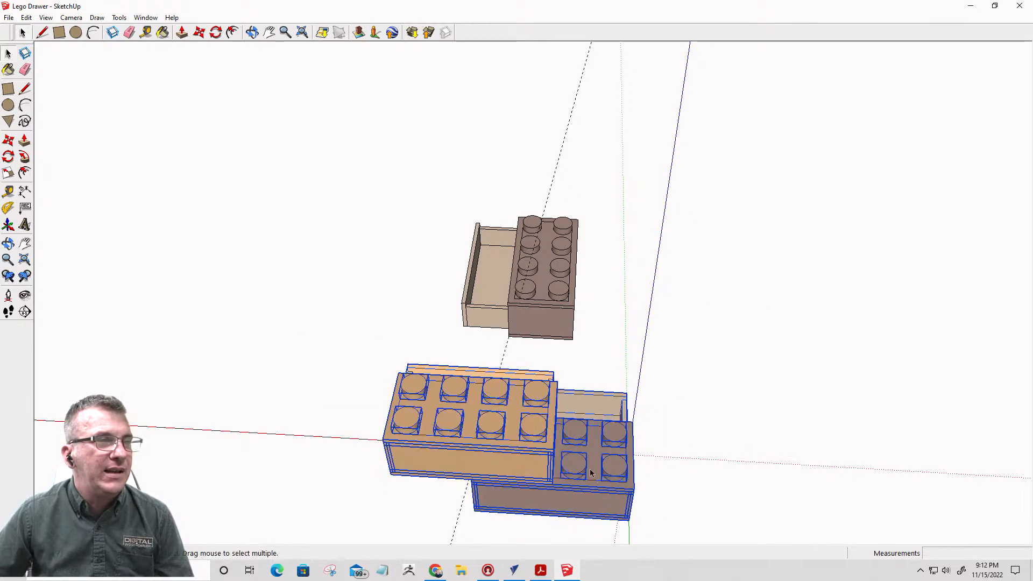
pyautogui.rightClick(587, 265)
pyautogui.click(593, 293)
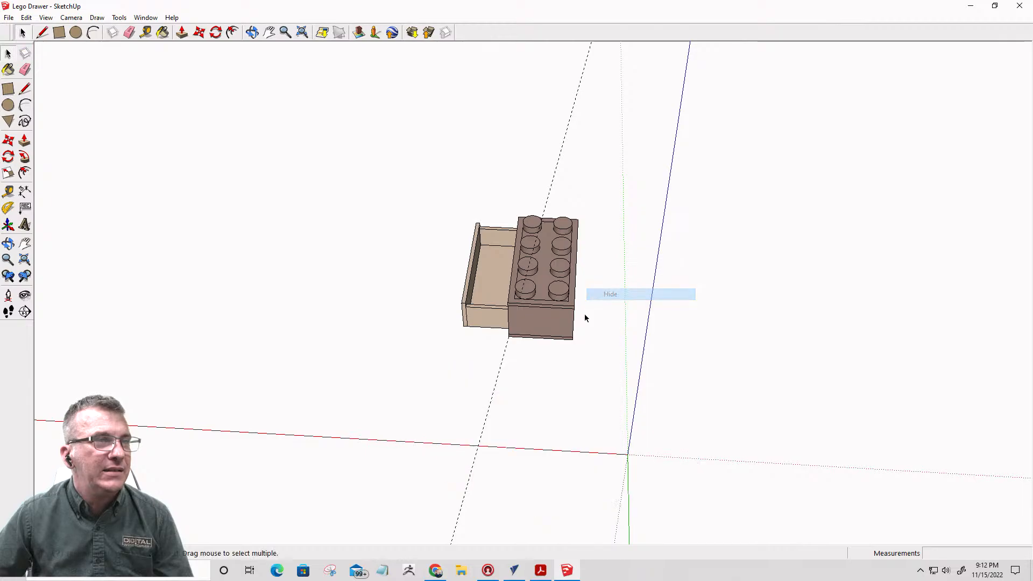
# - Move the drawer straight out of the front of the brick case by about 6 1/16"
pyautogui.moveTo(482, 346); pyautogui.dragTo(561, 295, button='middle')
pyautogui.scroll(5, 523, 316)
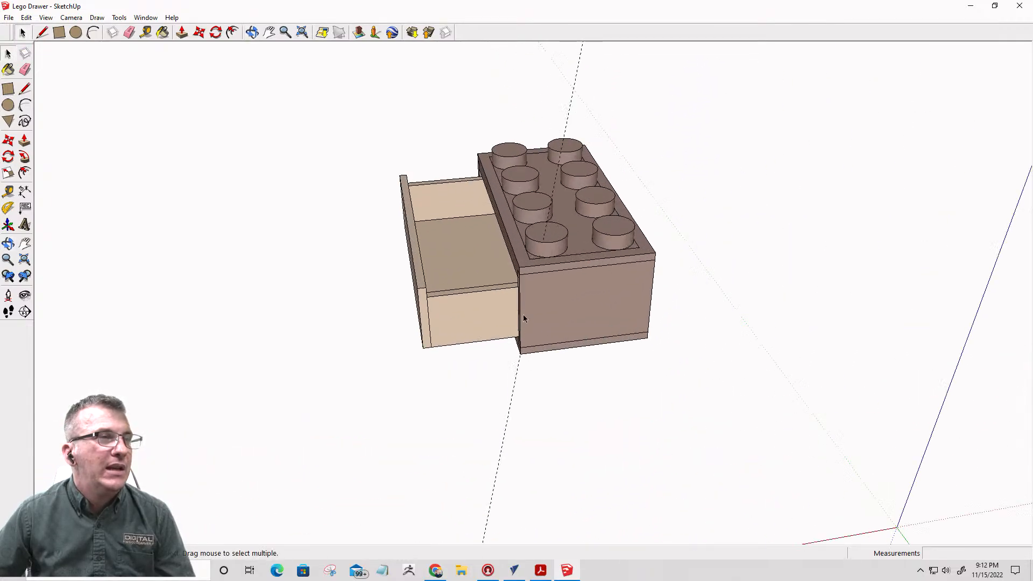
pyautogui.scroll(1, 414, 315)
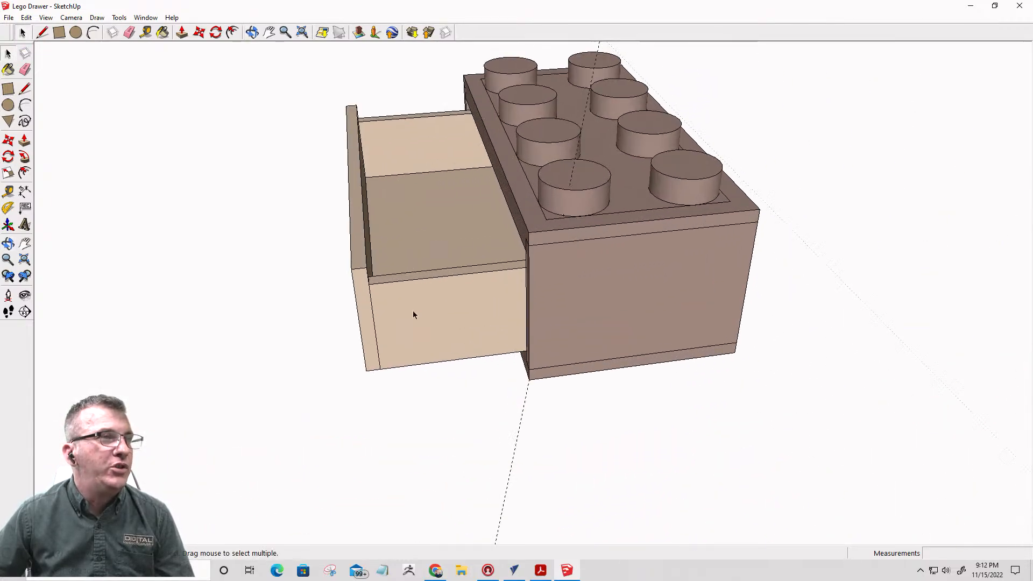
pyautogui.click(414, 314)
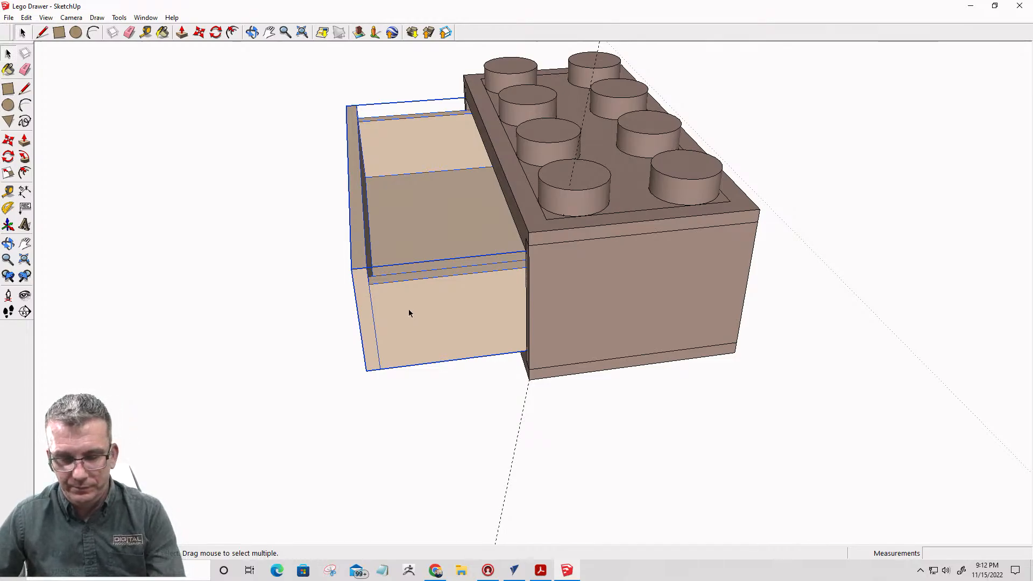
pyautogui.press('m')
pyautogui.click(512, 355)
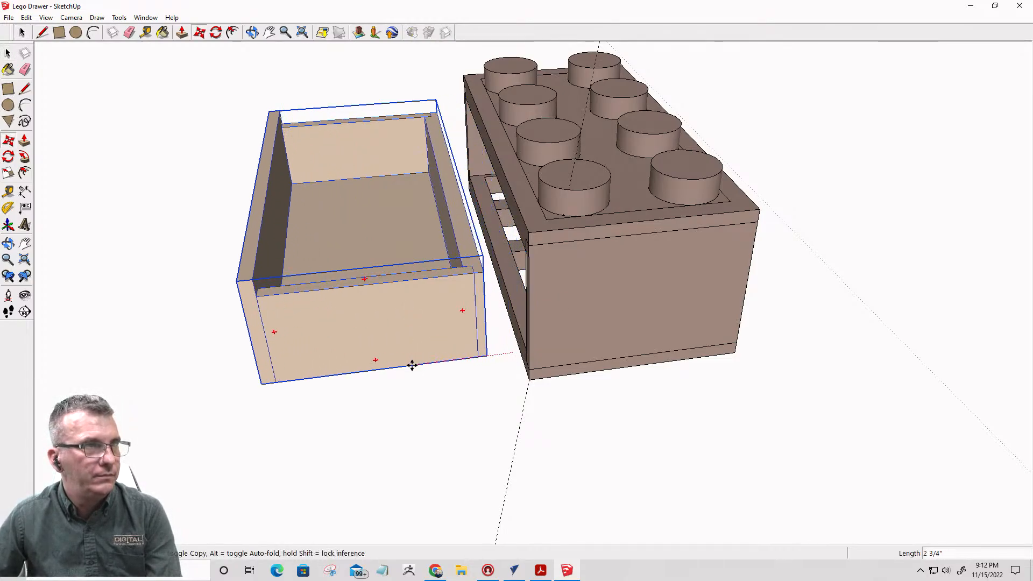
pyautogui.click(288, 376)
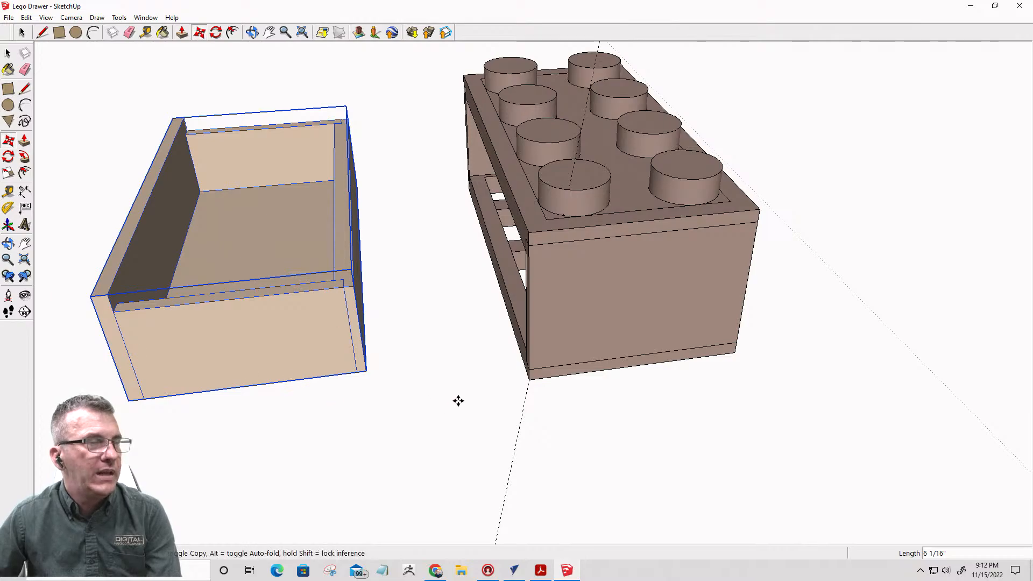
# - Move the end panel nearest the viewer straight outward along the green axis, about 3 7/16" from the case
pyautogui.moveTo(458, 401); pyautogui.dragTo(549, 399, button='middle')
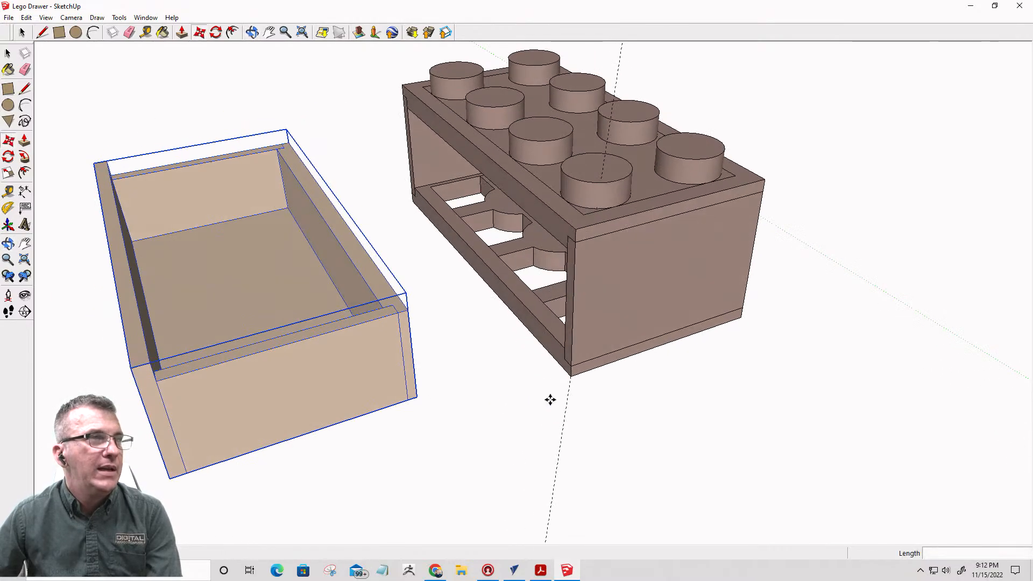
pyautogui.click(577, 298)
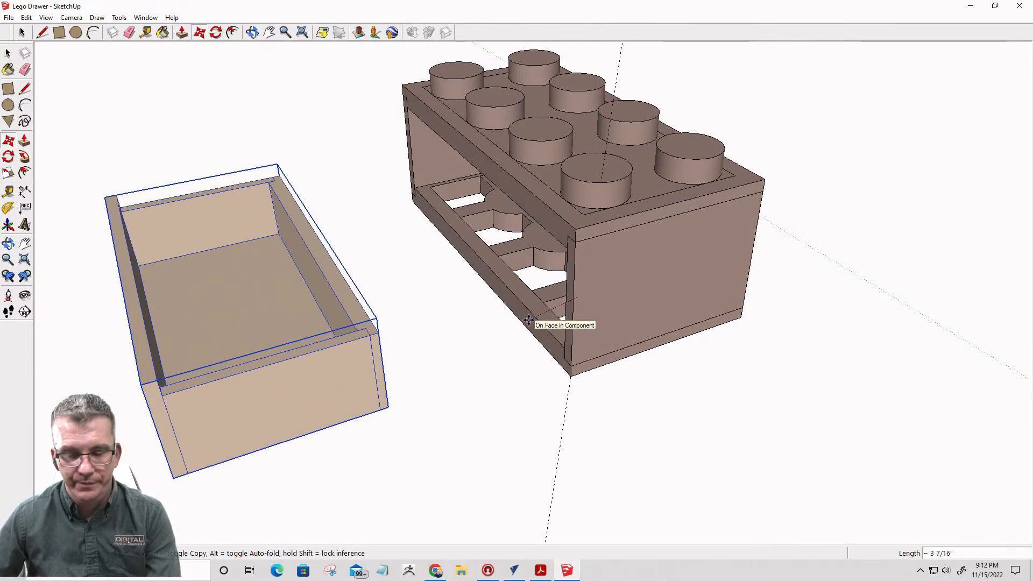
pyautogui.press('Escape')
pyautogui.press('space')
pyautogui.click(603, 306)
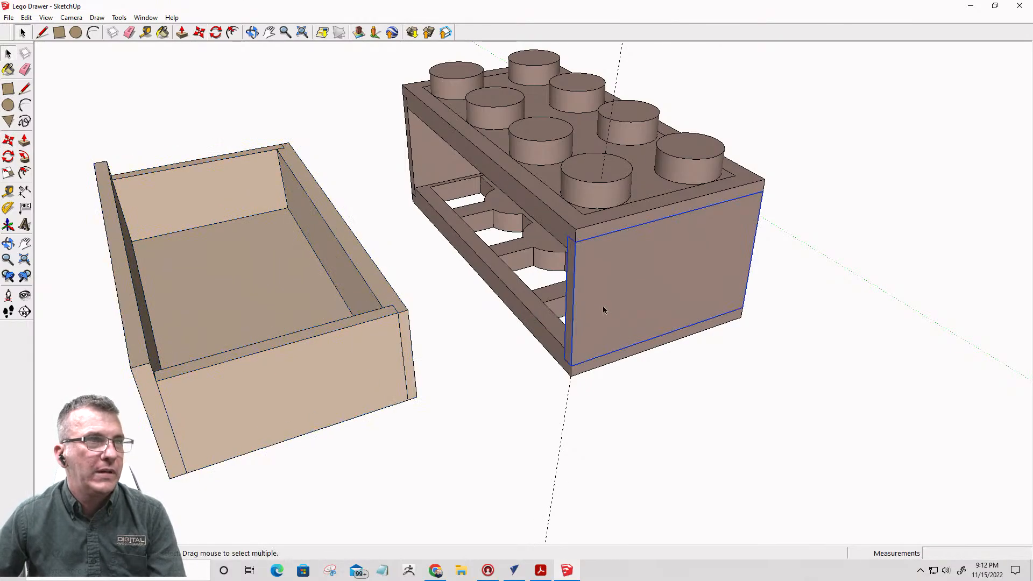
pyautogui.moveTo(602, 305); pyautogui.dragTo(680, 312, button='middle')
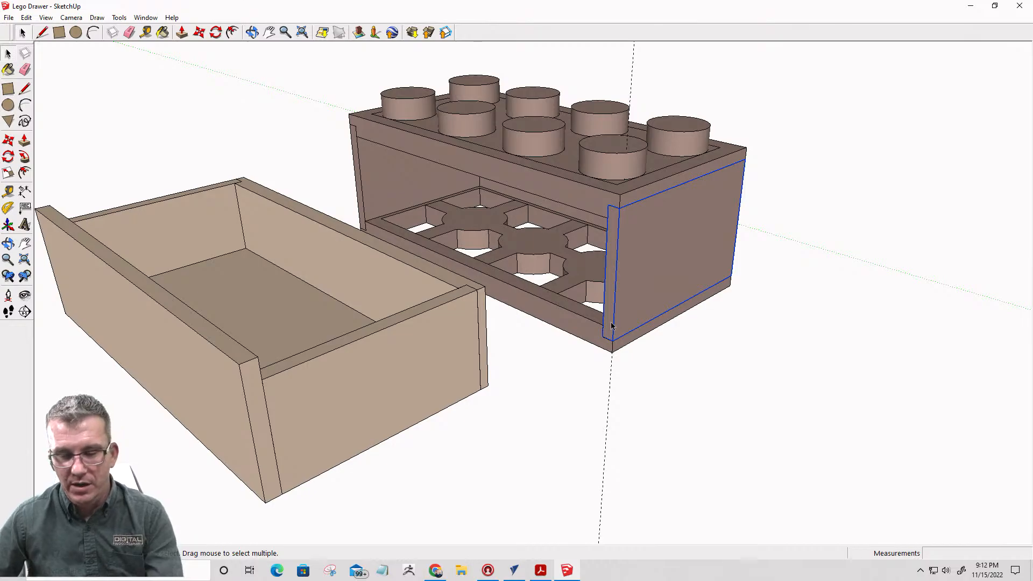
pyautogui.press('m')
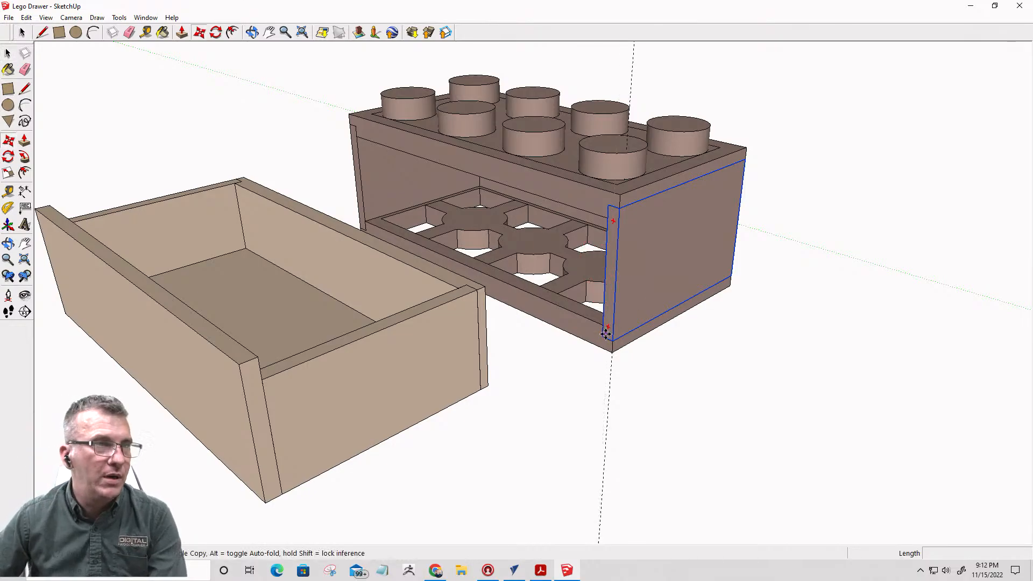
pyautogui.click(612, 339)
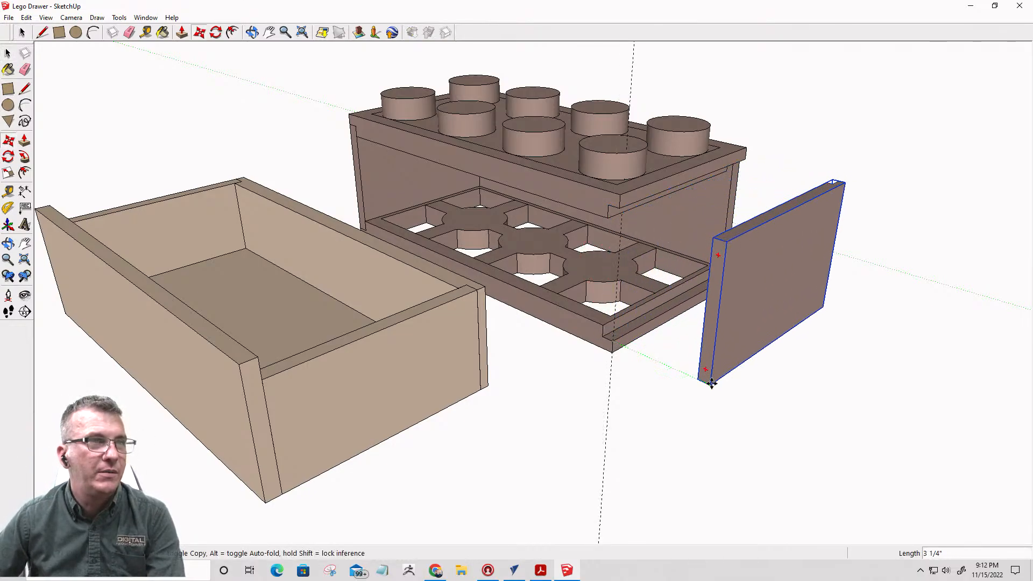
pyautogui.click(717, 386)
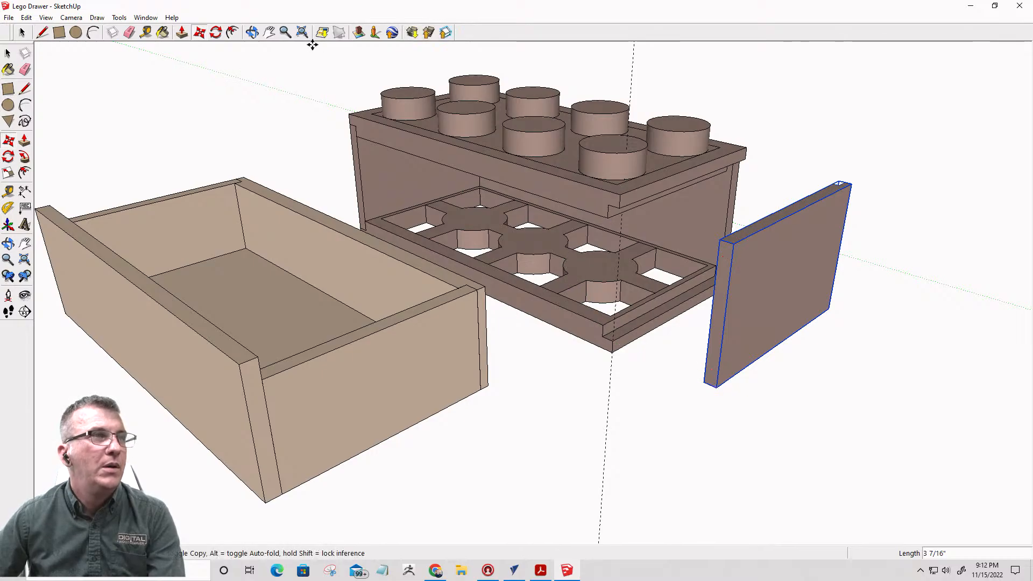
# - Select all eight round studs and move them straight up, well clear of the case's top panel
pyautogui.press('space')
pyautogui.click(406, 98)
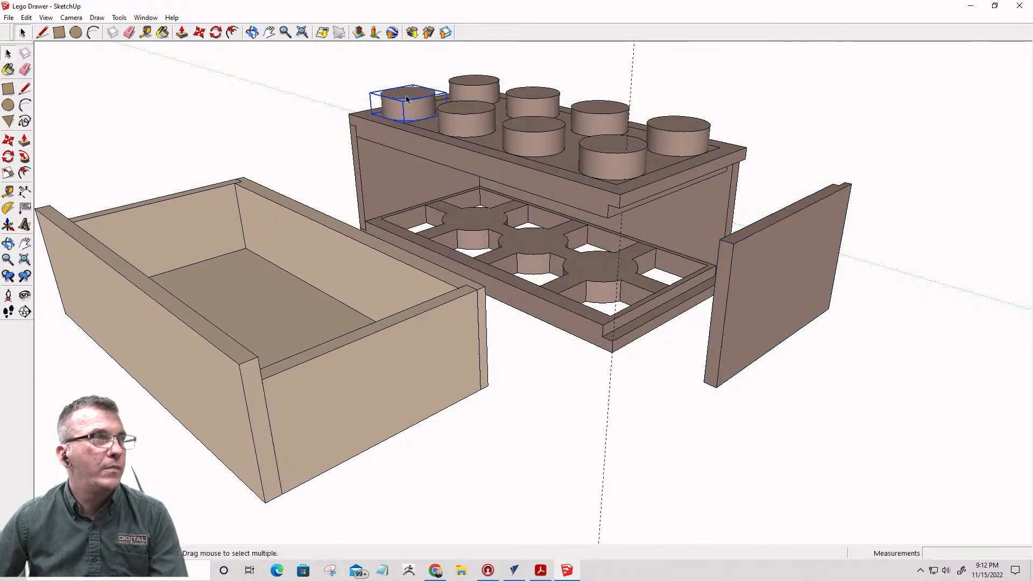
pyautogui.keyDown('shift'); pyautogui.click(467, 117); pyautogui.keyUp('shift')
pyautogui.keyDown('shift'); pyautogui.click(470, 82); pyautogui.keyUp('shift')
pyautogui.keyDown('shift'); pyautogui.click(524, 101); pyautogui.keyUp('shift')
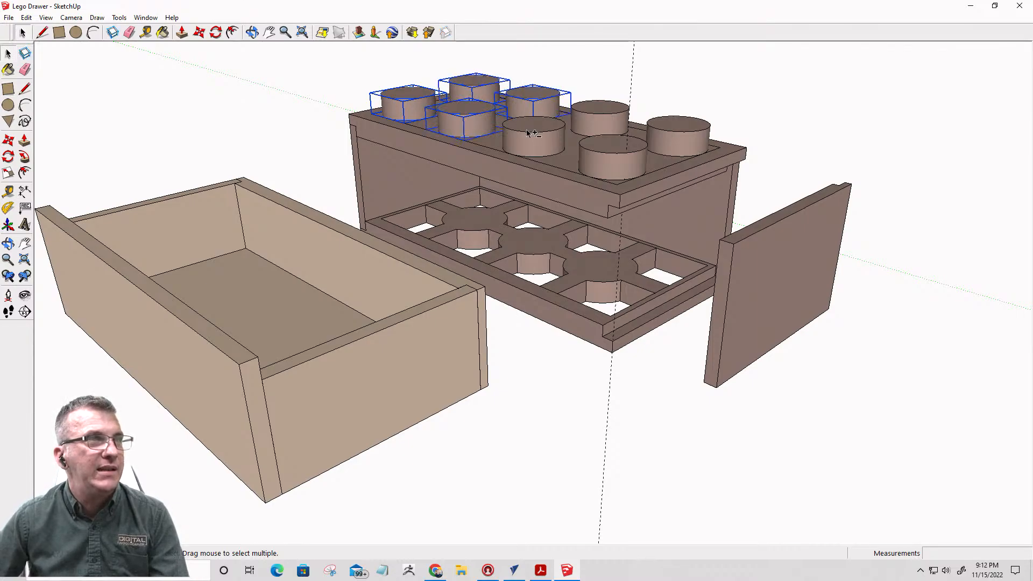
pyautogui.keyDown('shift'); pyautogui.click(530, 132); pyautogui.keyUp('shift')
pyautogui.keyDown('shift'); pyautogui.click(591, 118); pyautogui.keyUp('shift')
pyautogui.keyDown('shift'); pyautogui.click(597, 174); pyautogui.keyUp('shift')
pyautogui.keyDown('shift'); pyautogui.click(692, 131); pyautogui.keyUp('shift')
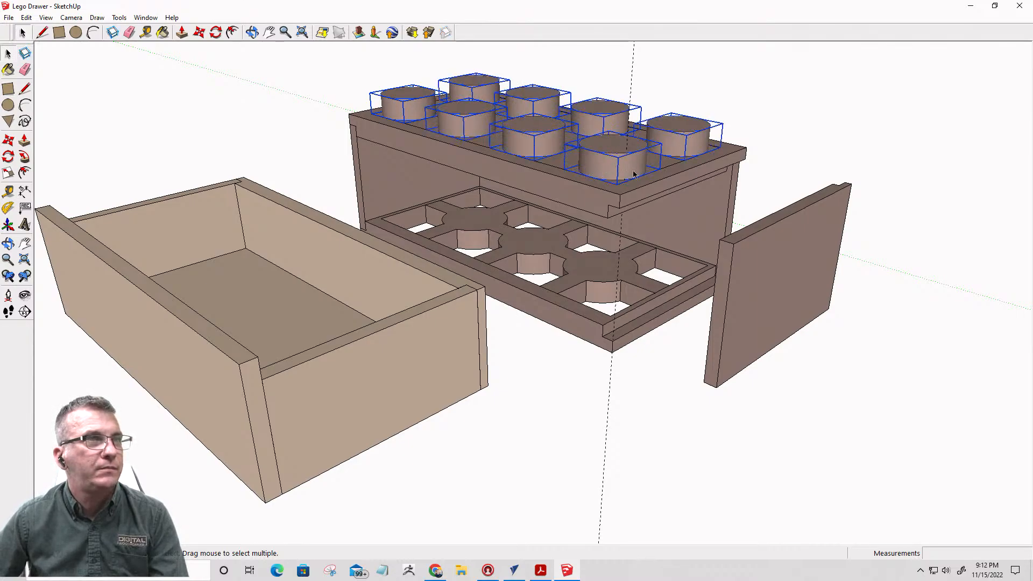
pyautogui.press('m')
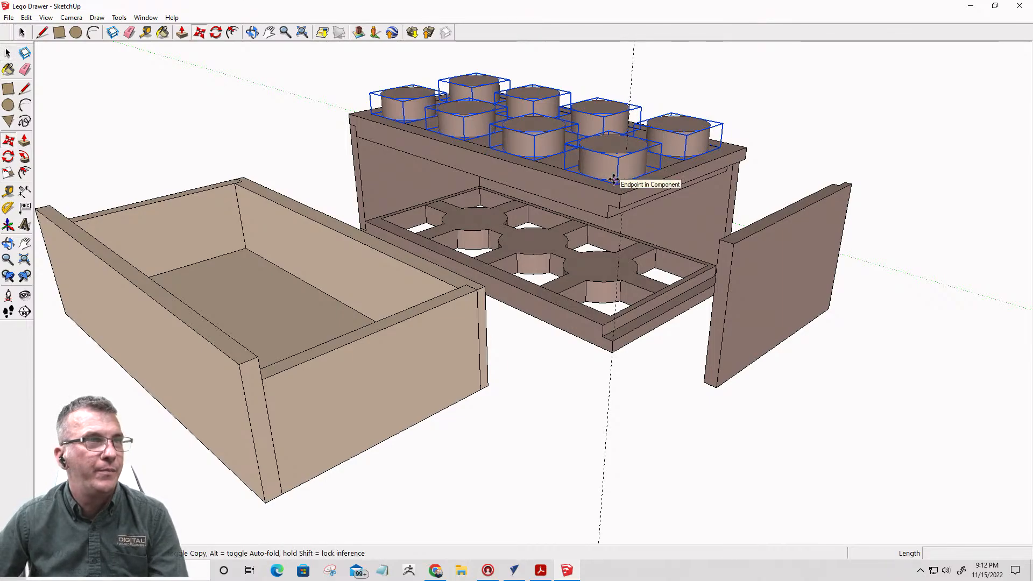
pyautogui.click(619, 177)
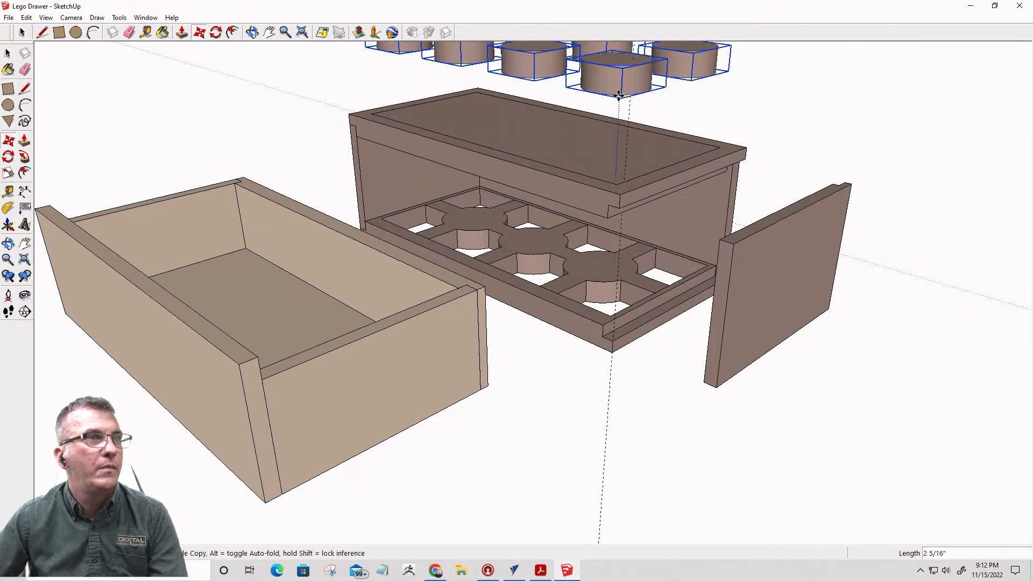
pyautogui.scroll(-1, 629, 184)
pyautogui.scroll(-2, 628, 184)
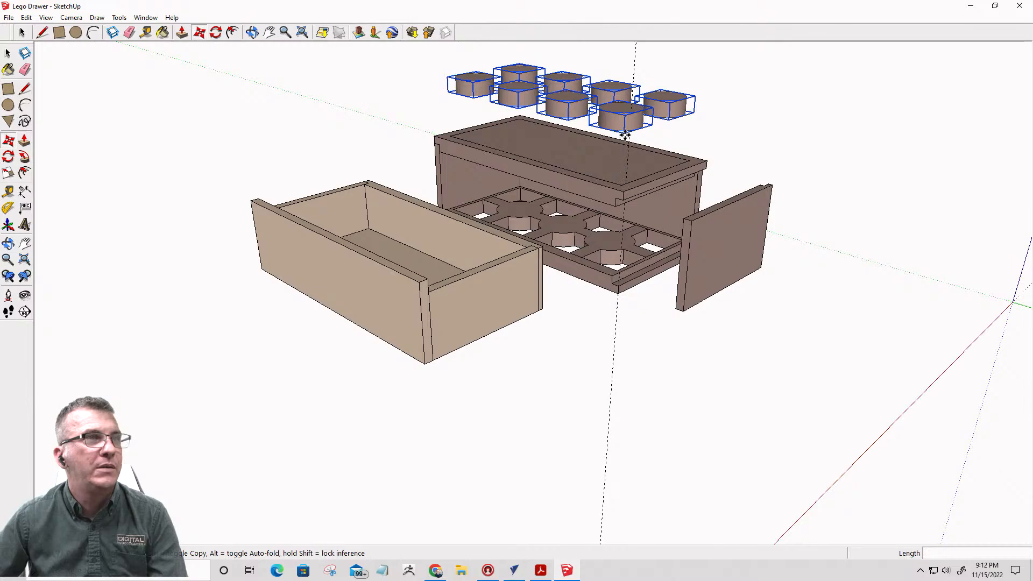
pyautogui.click(622, 101)
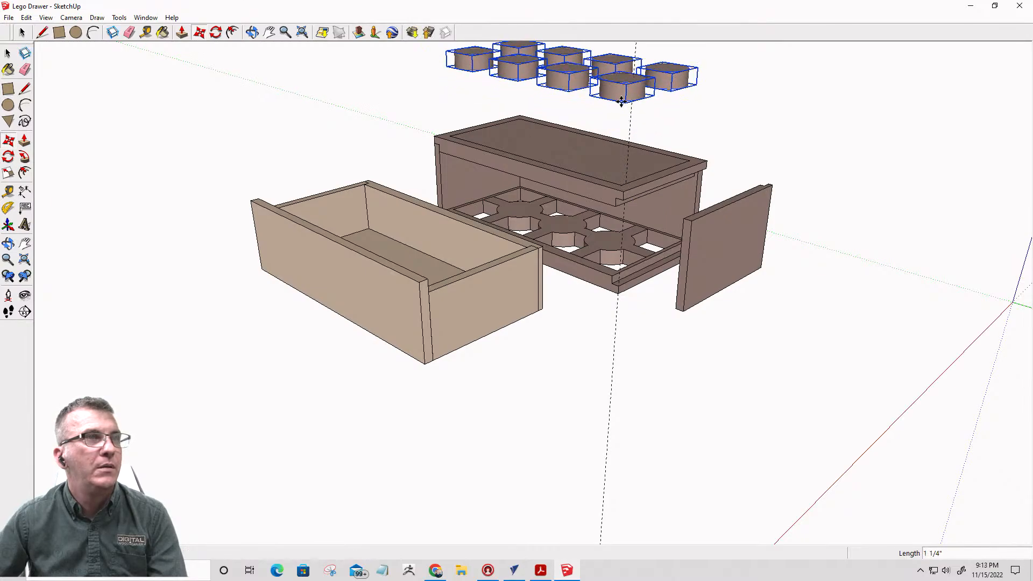
# - Move the top panel straight up about 2 5/16" so it sits between the case and the studs
pyautogui.press('space')
pyautogui.click(618, 201)
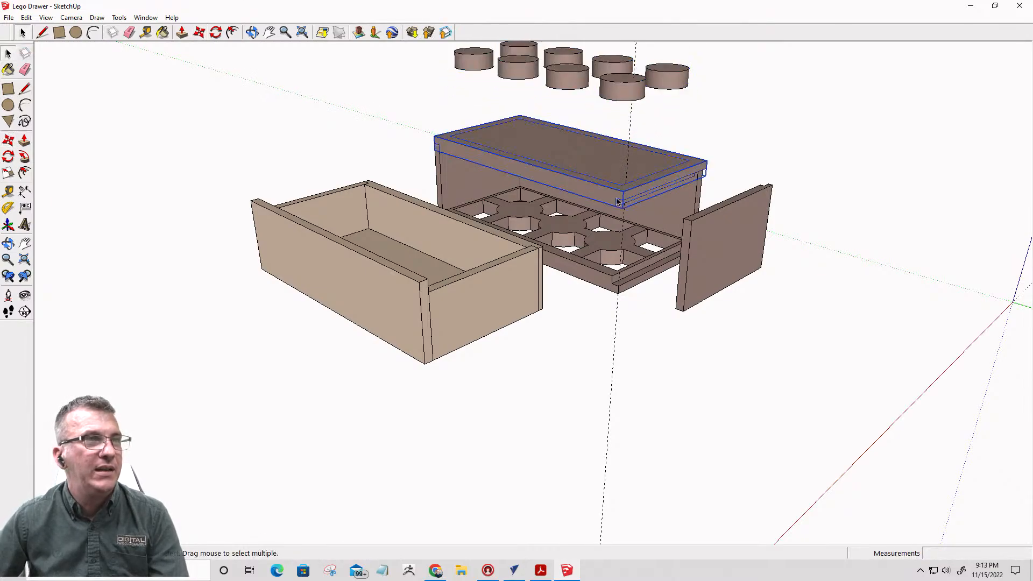
pyautogui.press('m')
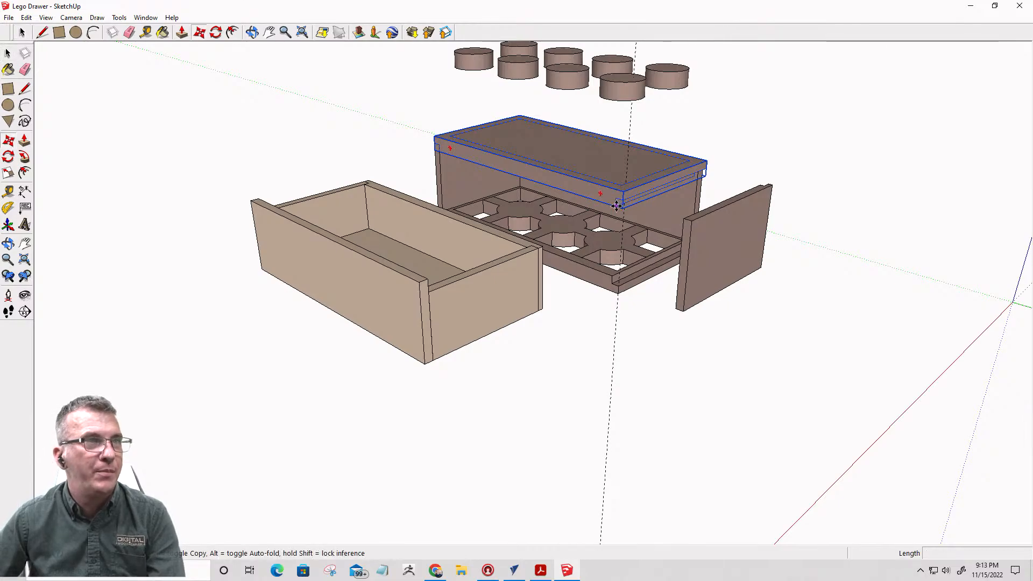
pyautogui.click(619, 206)
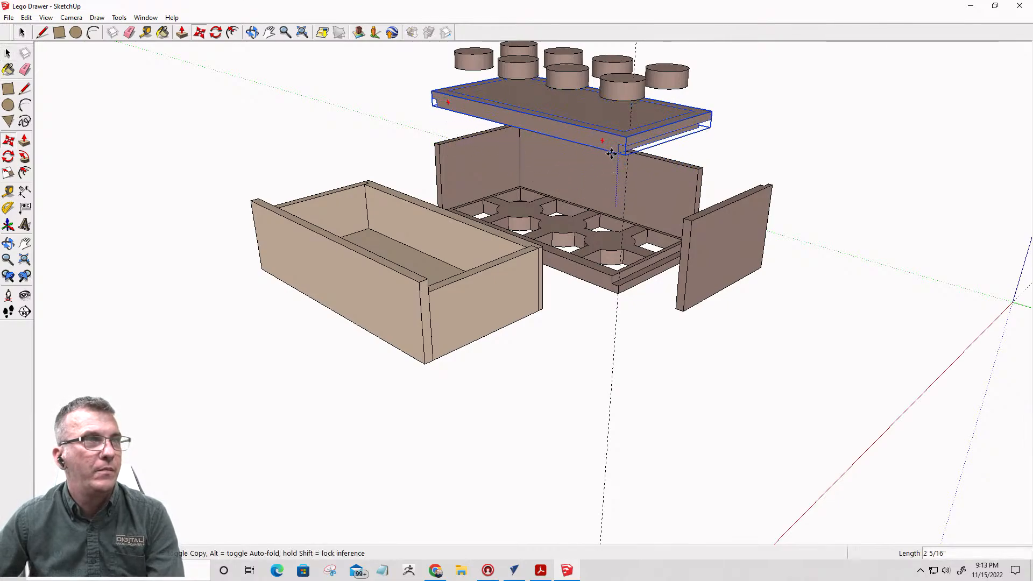
pyautogui.click(614, 157)
# - Move the remaining end panel outward along the green axis, away from the case on its opposite end
pyautogui.moveTo(575, 234); pyautogui.dragTo(999, 186, button='middle')
pyautogui.moveTo(392, 238); pyautogui.dragTo(606, 257, button='middle')
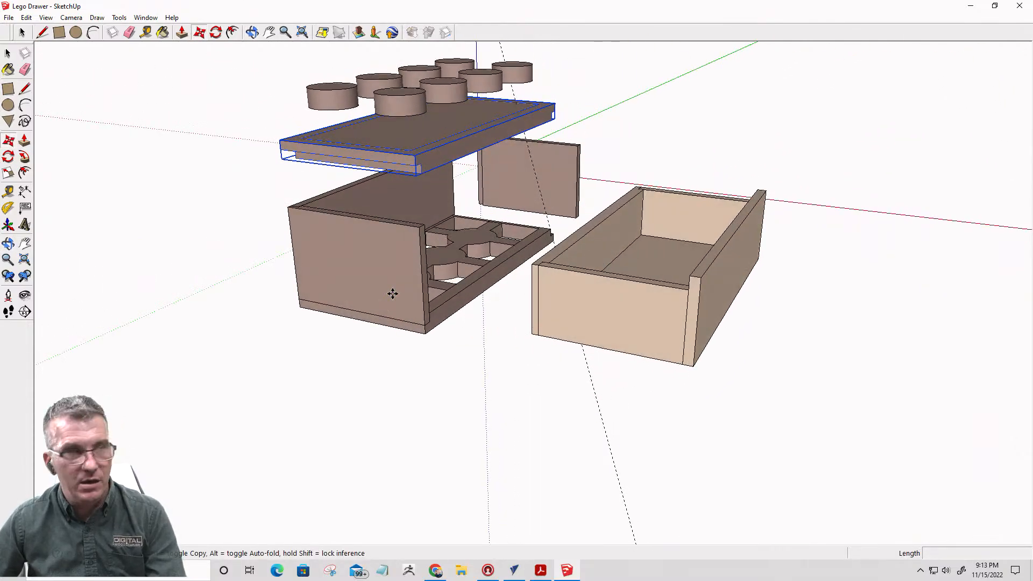
pyautogui.press('space')
pyautogui.click(420, 289)
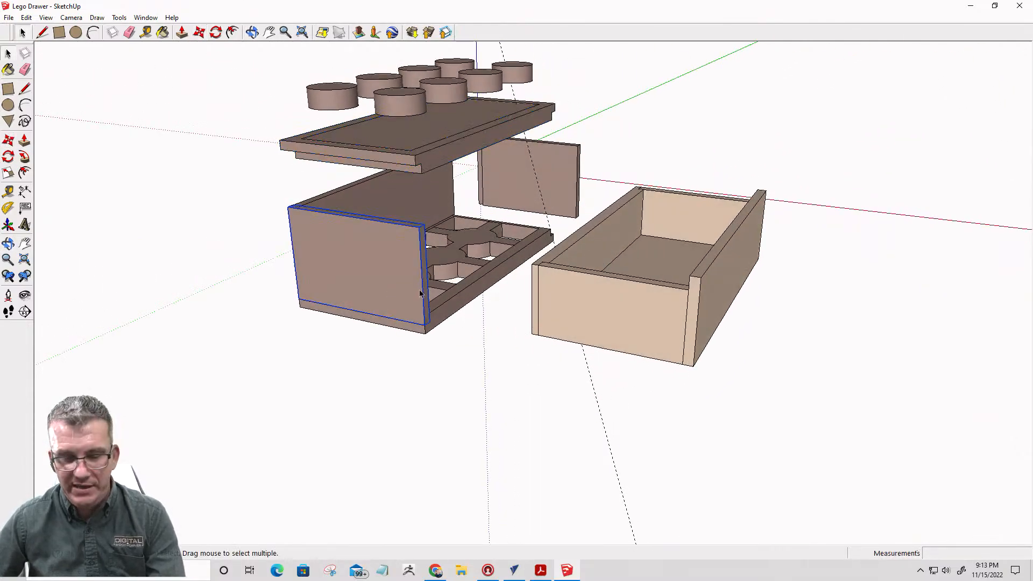
pyautogui.press('m')
pyautogui.click(427, 324)
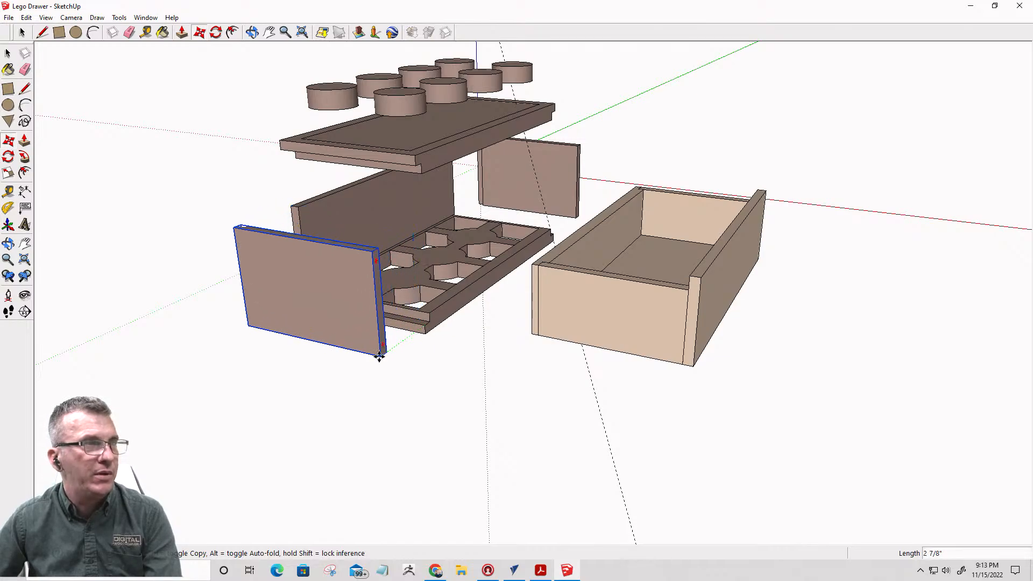
pyautogui.click(362, 366)
pyautogui.moveTo(362, 366); pyautogui.dragTo(700, 332, button='middle')
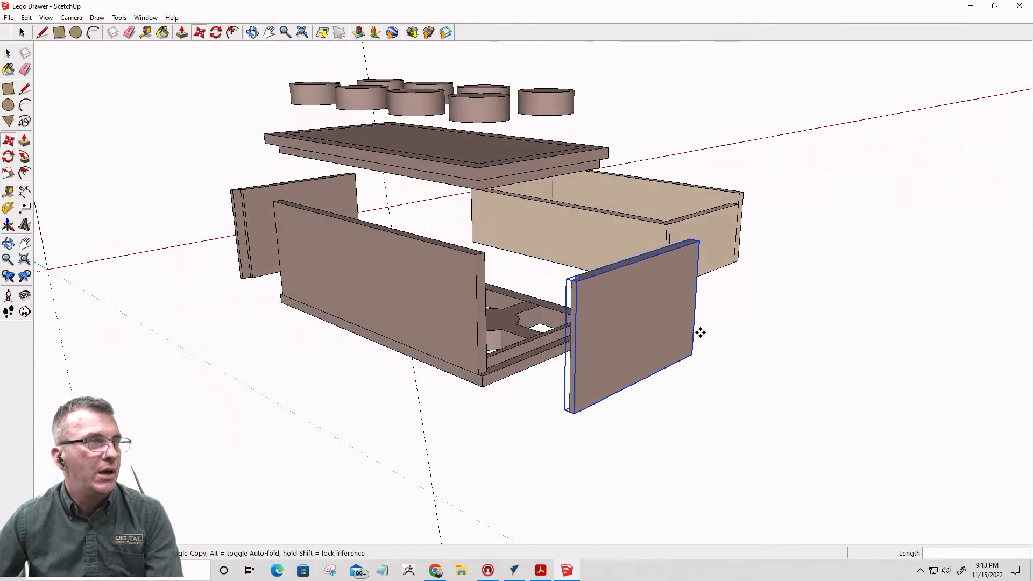
# - Move the case's long back panel outward along the red axis, clear of the base on the side opposite the drawer
pyautogui.press('space')
pyautogui.click(439, 318)
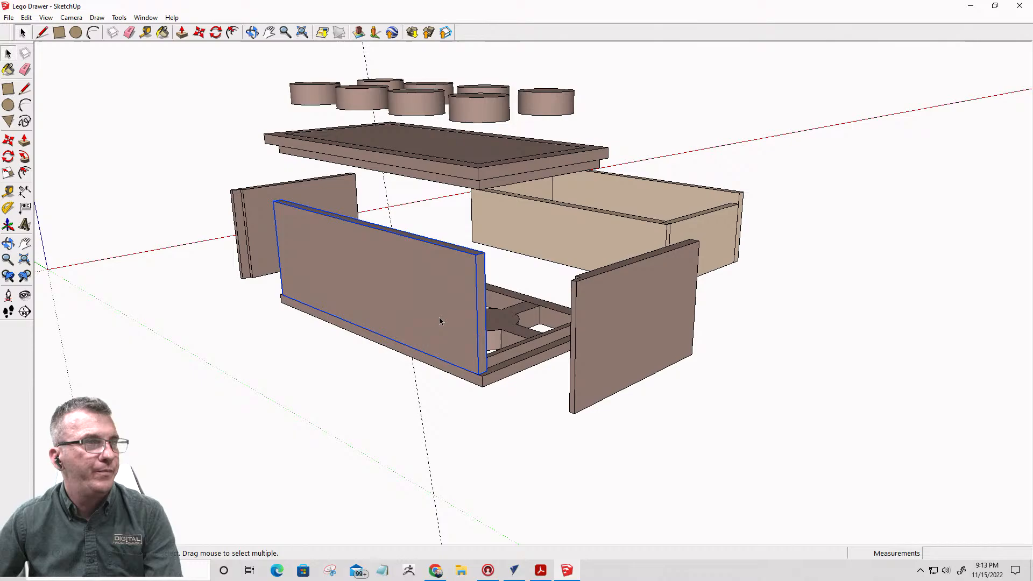
pyautogui.press('m')
pyautogui.click(481, 375)
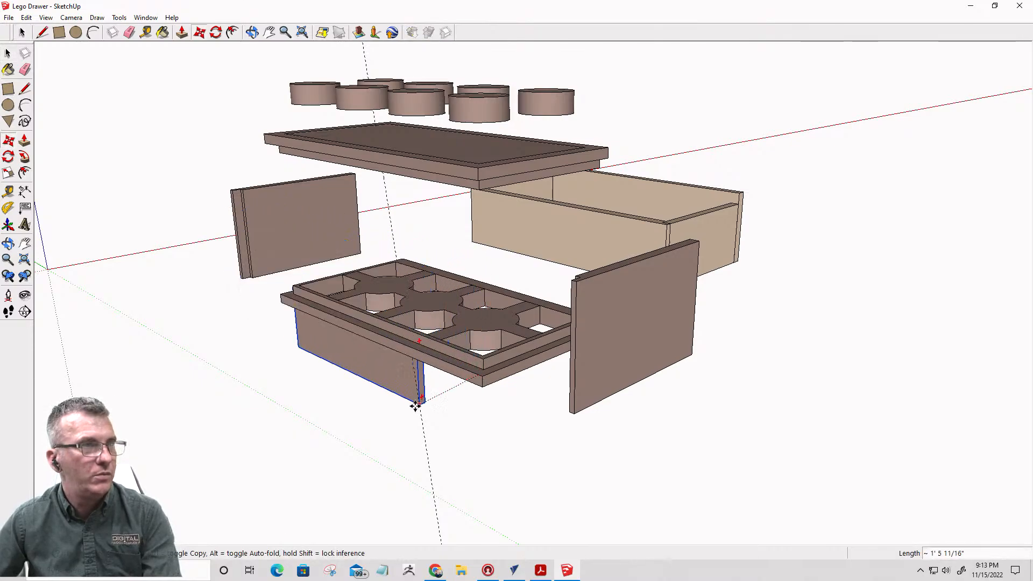
pyautogui.click(383, 422)
# - Explode the drawer component into its separate panels
pyautogui.moveTo(393, 429); pyautogui.dragTo(607, 291, button='middle')
pyautogui.moveTo(899, 381); pyautogui.dragTo(725, 416, button='middle')
pyautogui.press('space')
pyautogui.click(727, 401)
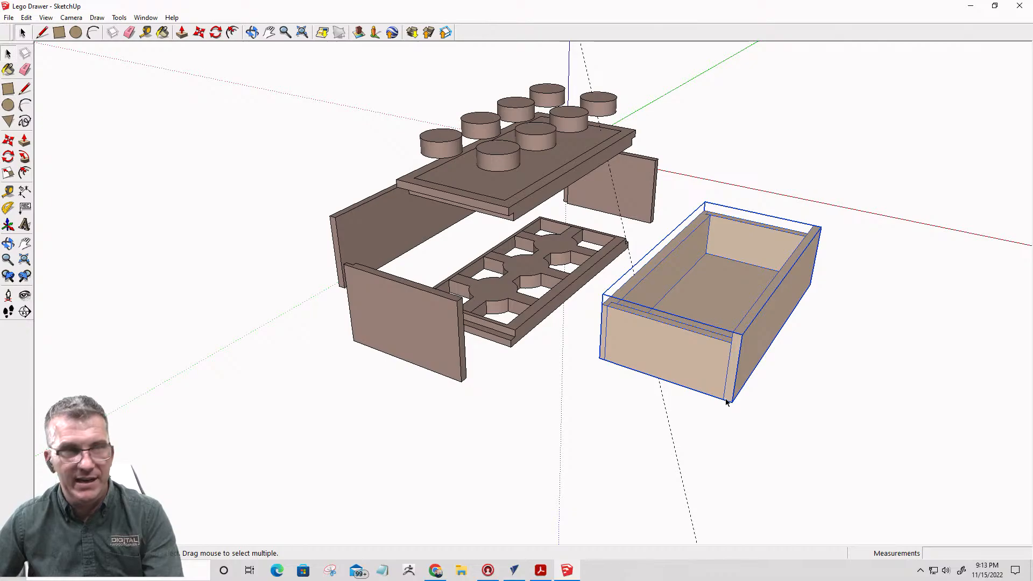
pyautogui.rightClick(727, 401)
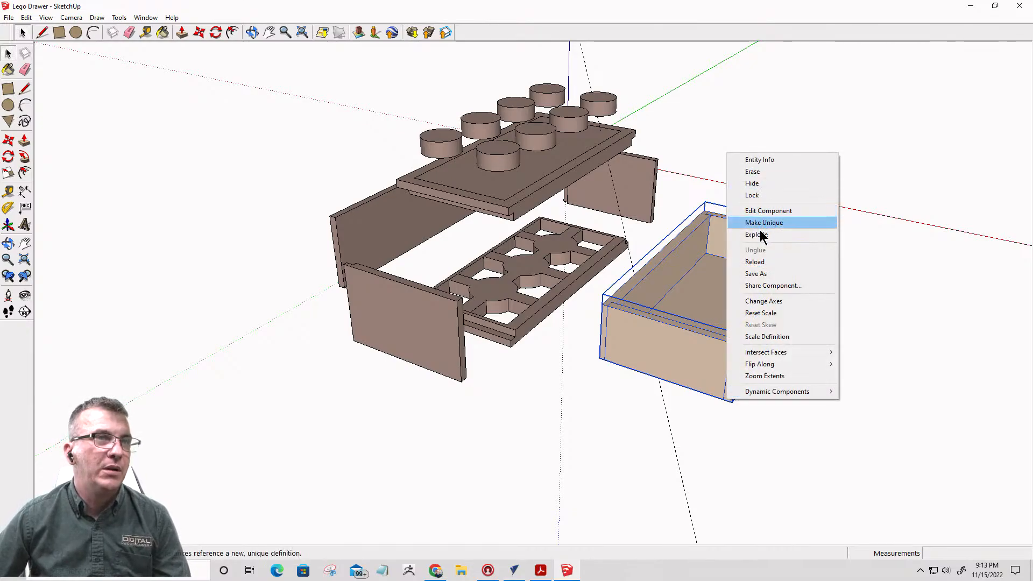
pyautogui.click(760, 234)
pyautogui.click(726, 409)
# - Move the drawer's long outer side panel about 3 7/8" along the red axis, away from the case
pyautogui.click(731, 383)
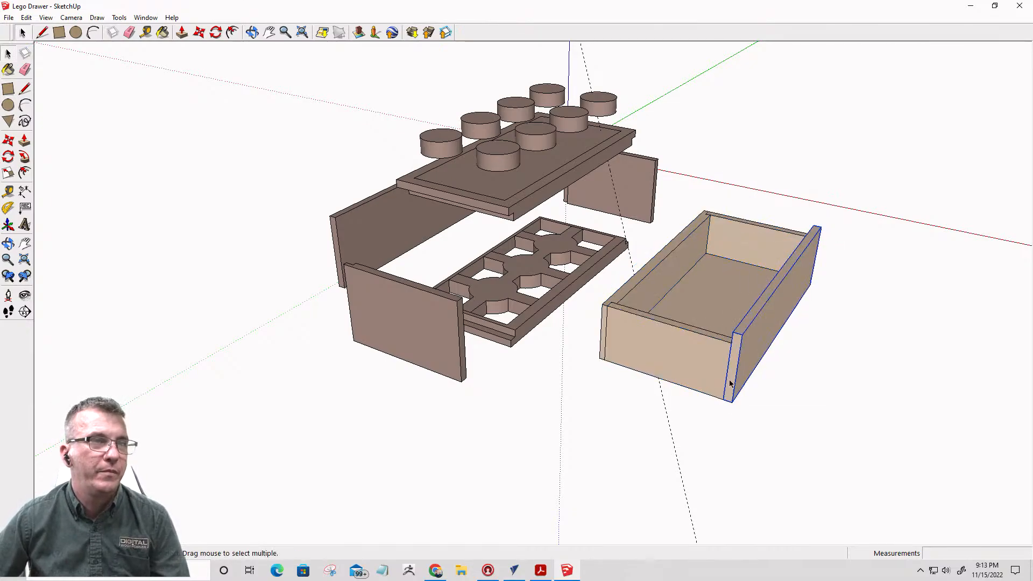
pyautogui.press('q')
pyautogui.press('m')
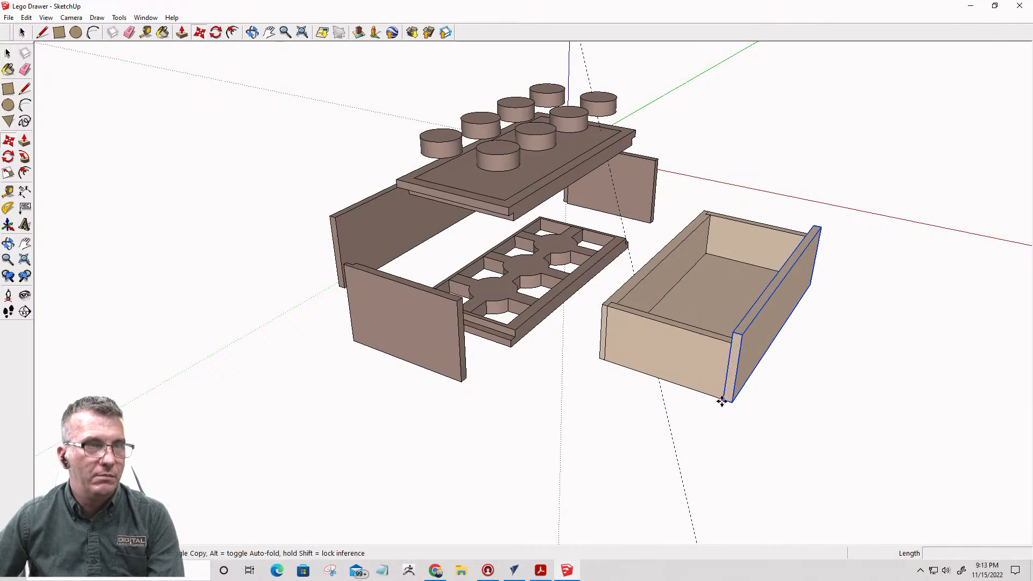
pyautogui.moveTo(722, 400); pyautogui.dragTo(819, 436)
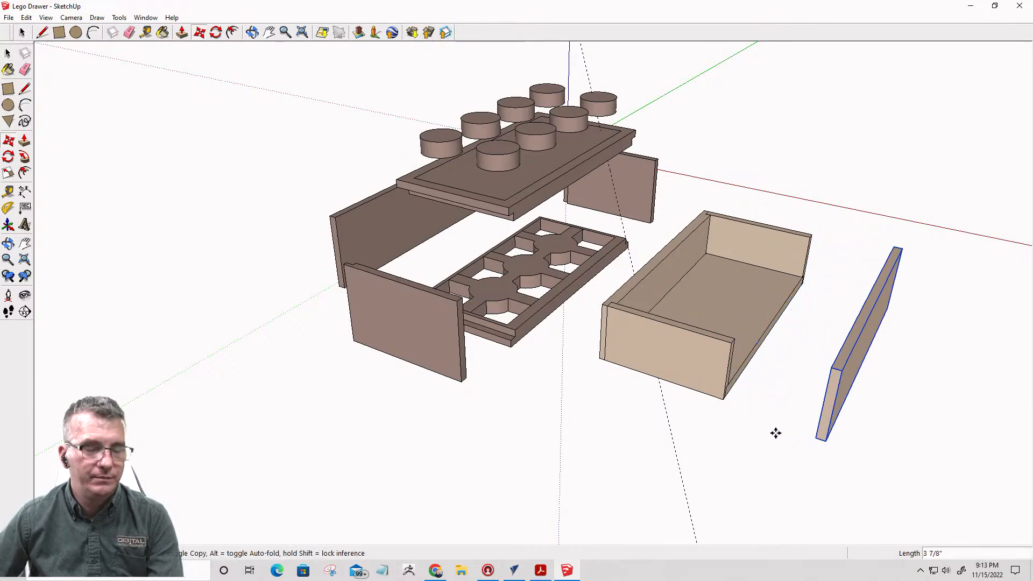
# - Move the drawer's short end panel nearest the viewer straight outward along the green axis, away from the drawer bottom
pyautogui.press('space')
pyautogui.click(714, 387)
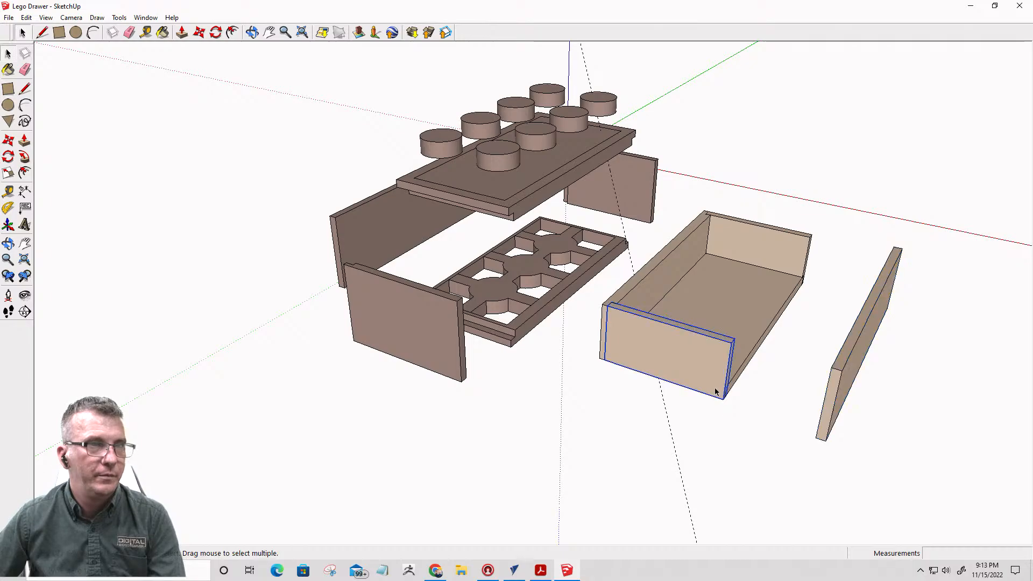
pyautogui.press('m')
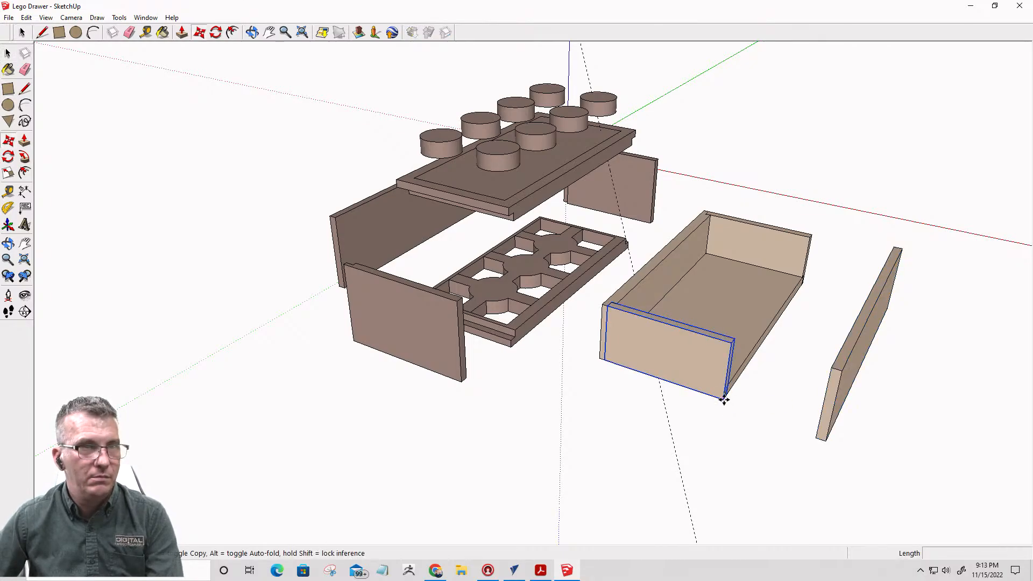
pyautogui.moveTo(723, 399); pyautogui.dragTo(694, 440)
# - Move the drawer's remaining short end panel outward along the green axis, clear of the bottom on its opposite end
pyautogui.press('o')
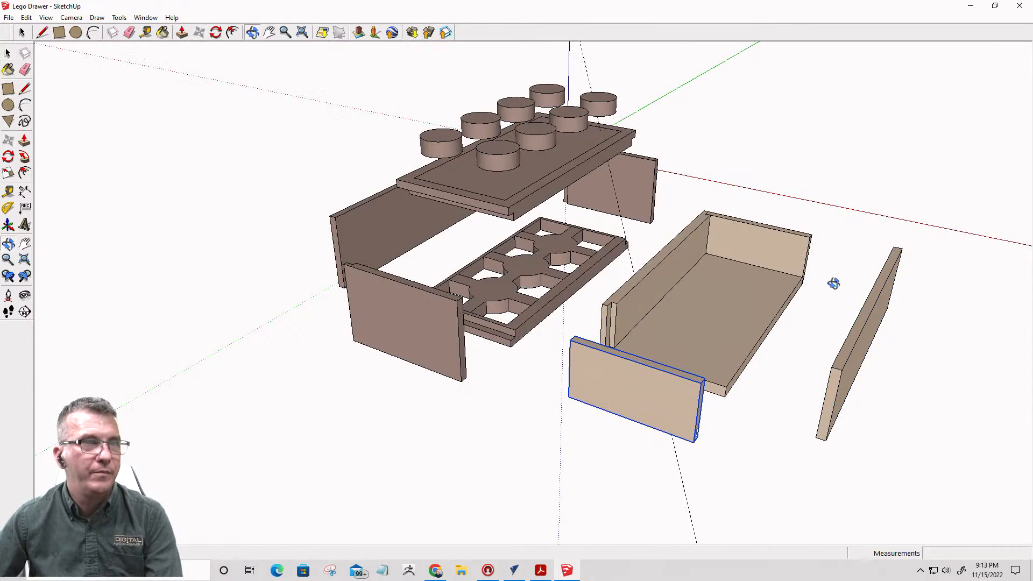
pyautogui.moveTo(834, 283); pyautogui.dragTo(563, 505)
pyautogui.press('m')
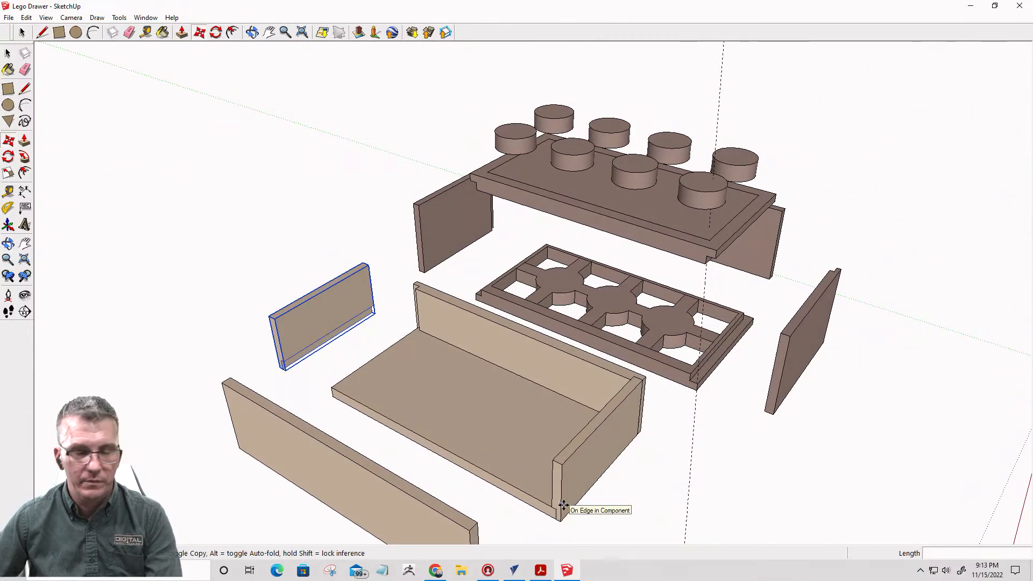
pyautogui.press('space')
pyautogui.click(561, 514)
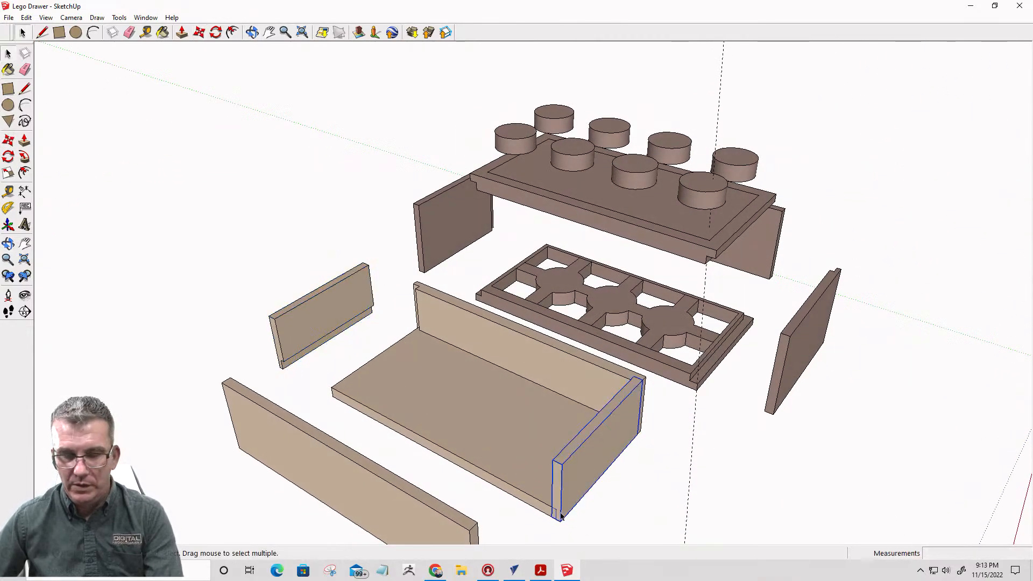
pyautogui.press('m')
pyautogui.moveTo(560, 521); pyautogui.dragTo(630, 545)
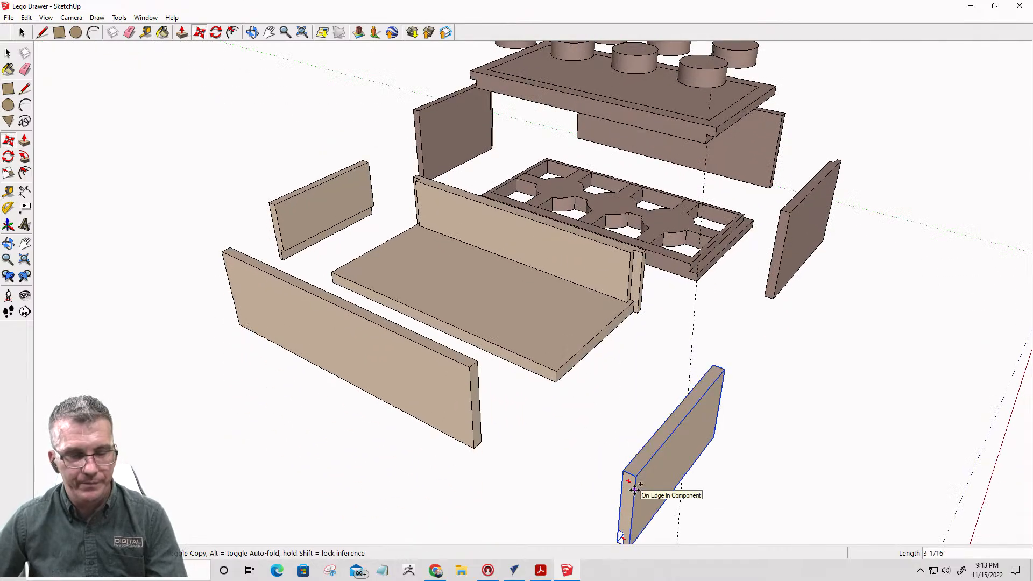
pyautogui.press('Escape')
pyautogui.moveTo(560, 385); pyautogui.dragTo(675, 432)
pyautogui.moveTo(675, 432); pyautogui.dragTo(390, 462, button='middle')
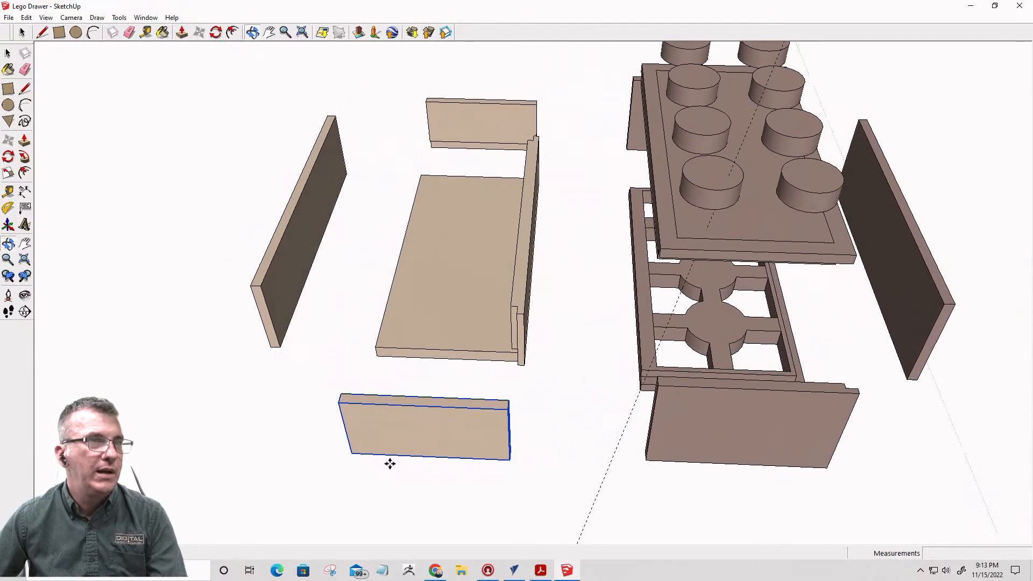
# - Move the drawer's bottom panel about 1 7/8" along the red axis, away from the rabbeted inner side panel
pyautogui.press('space')
pyautogui.click(473, 344)
pyautogui.press('m')
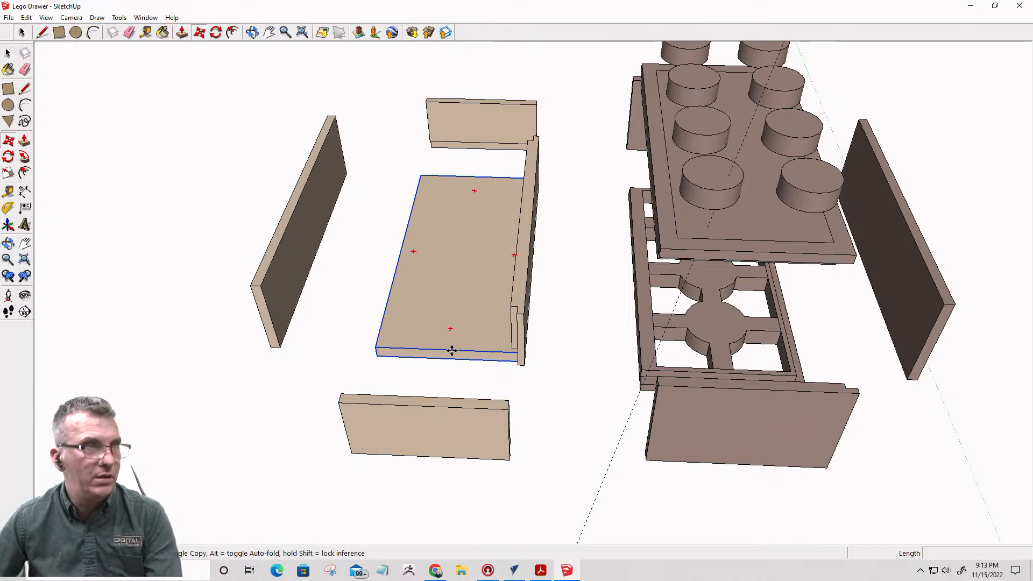
pyautogui.moveTo(448, 362); pyautogui.dragTo(396, 355)
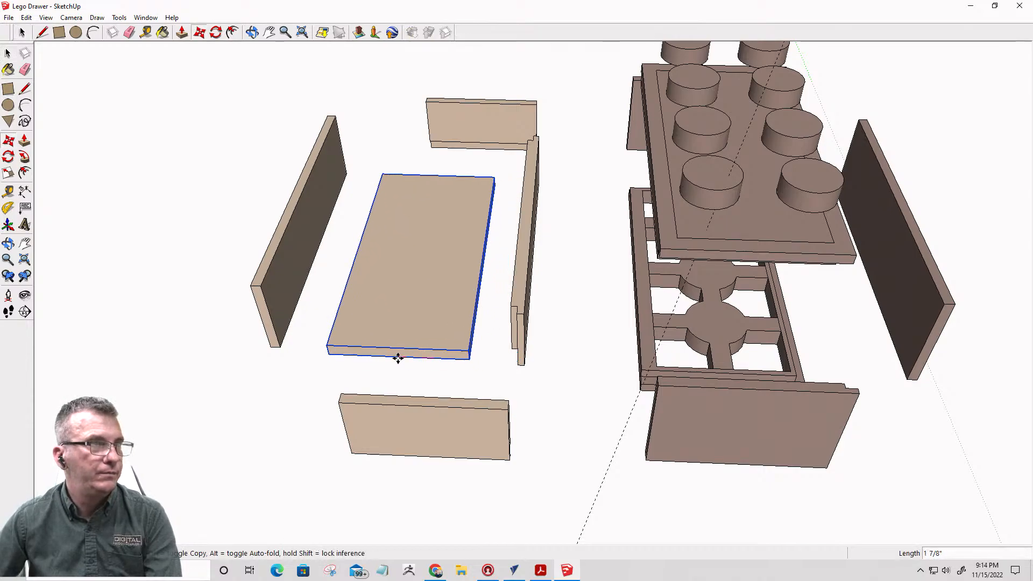
# - Examine the separated drawer panels from several angles, checking the rabbets on the sides and ends and the bottom panel
pyautogui.moveTo(396, 355); pyautogui.dragTo(675, 320, button='middle')
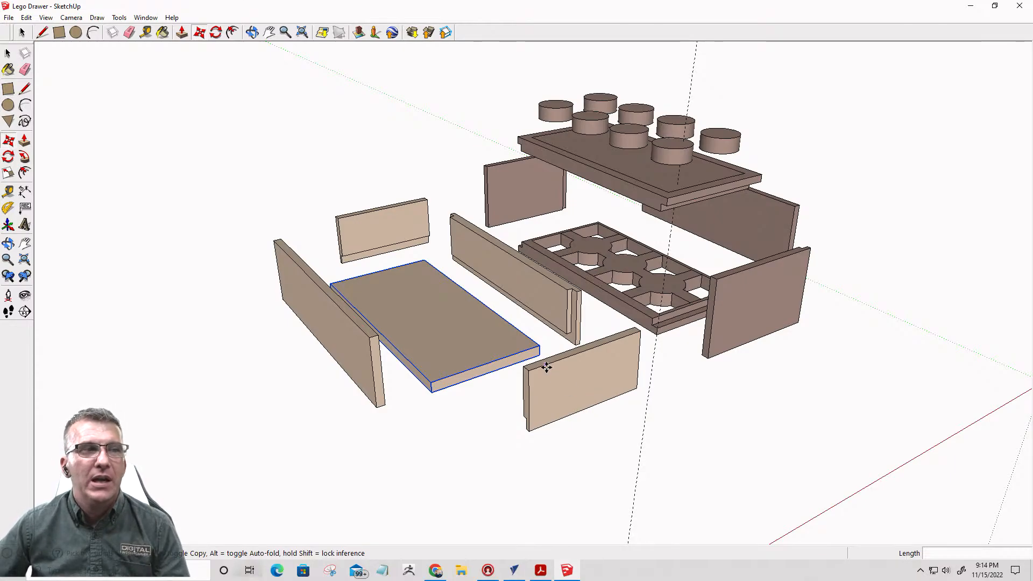
pyautogui.moveTo(554, 362); pyautogui.dragTo(554, 445, button='middle')
pyautogui.scroll(5, 603, 413)
pyautogui.scroll(1, 602, 413)
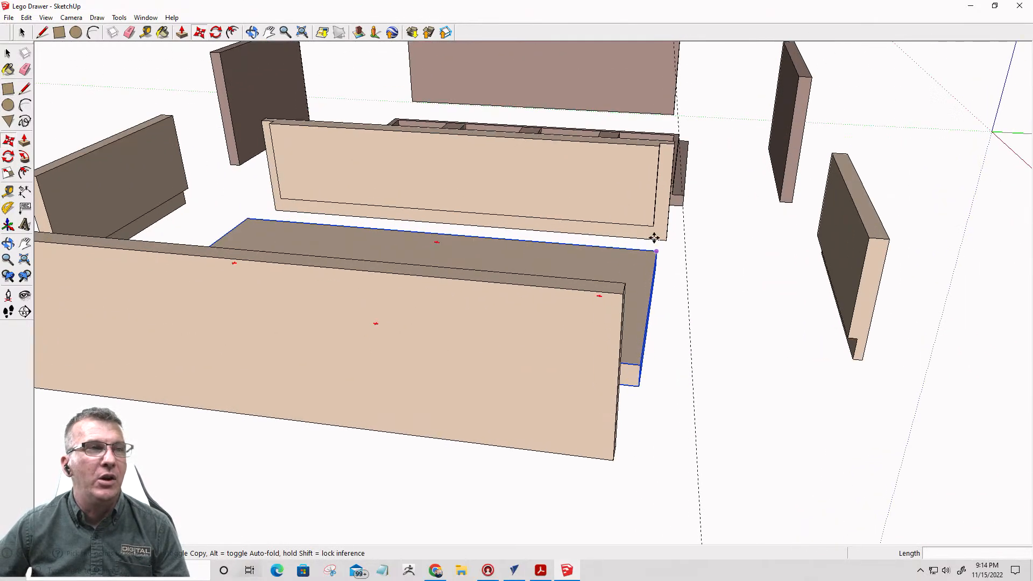
pyautogui.moveTo(653, 235); pyautogui.dragTo(858, 286, button='middle')
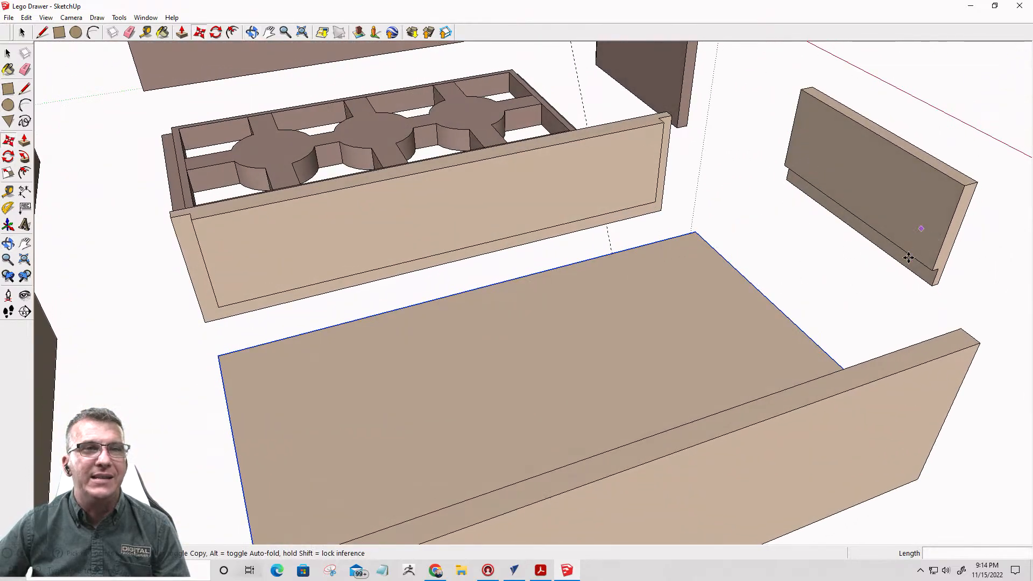
pyautogui.moveTo(890, 237); pyautogui.dragTo(670, 166, button='middle')
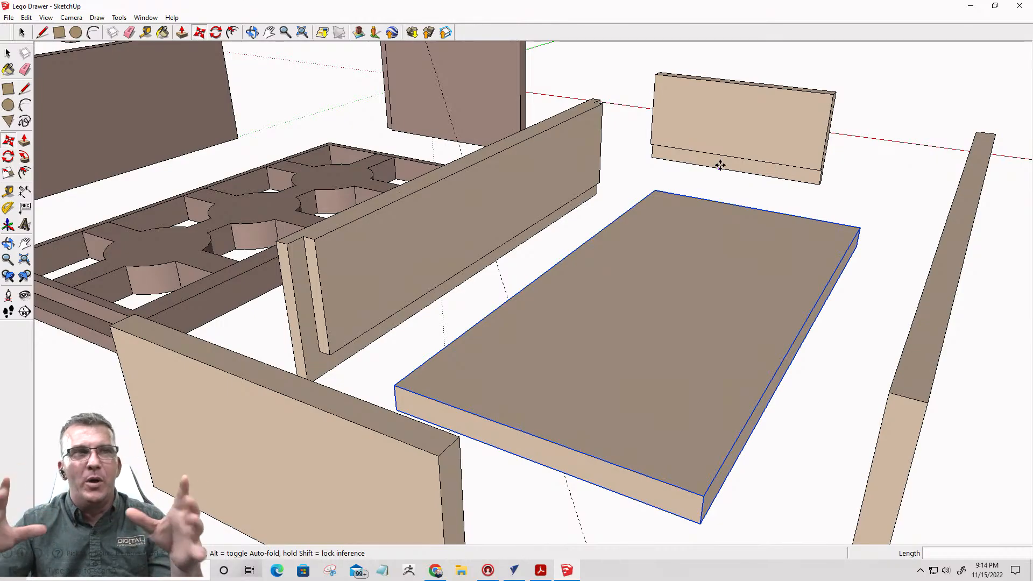
pyautogui.moveTo(662, 168); pyautogui.dragTo(499, 176, button='middle')
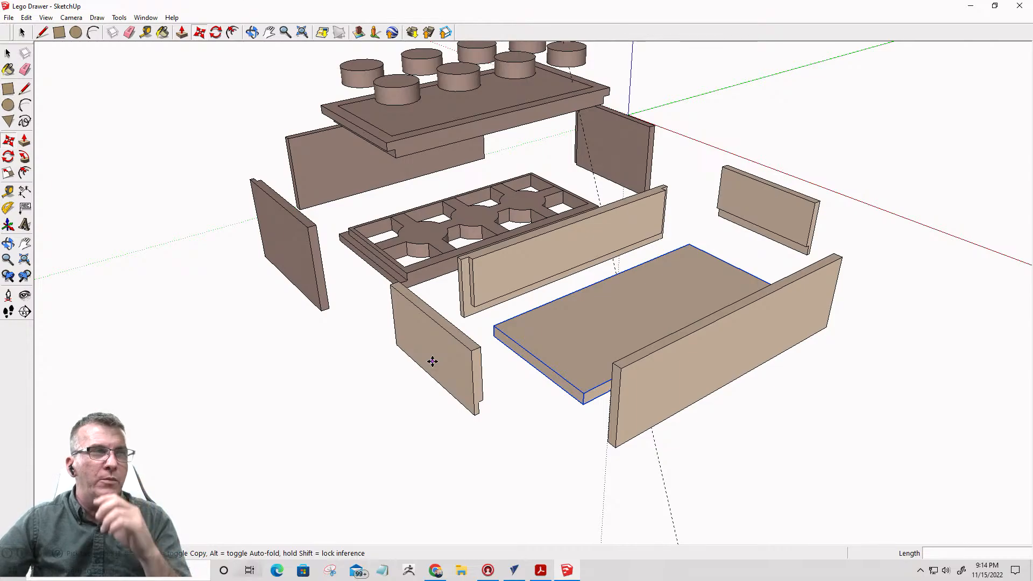
pyautogui.scroll(3, 682, 278)
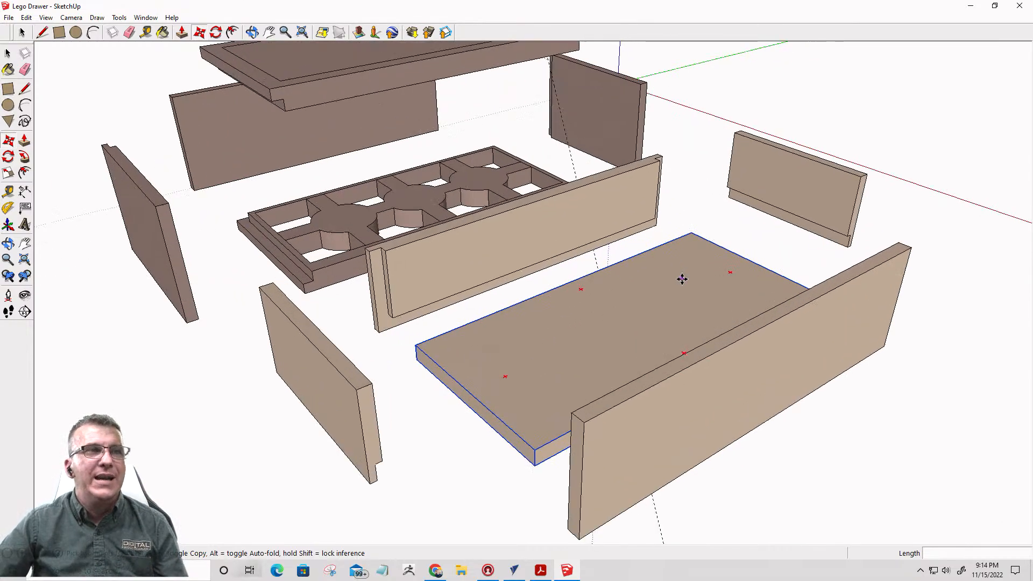
pyautogui.moveTo(683, 281); pyautogui.dragTo(878, 107, button='middle')
pyautogui.scroll(4, 611, 314)
pyautogui.scroll(-4, 849, 299)
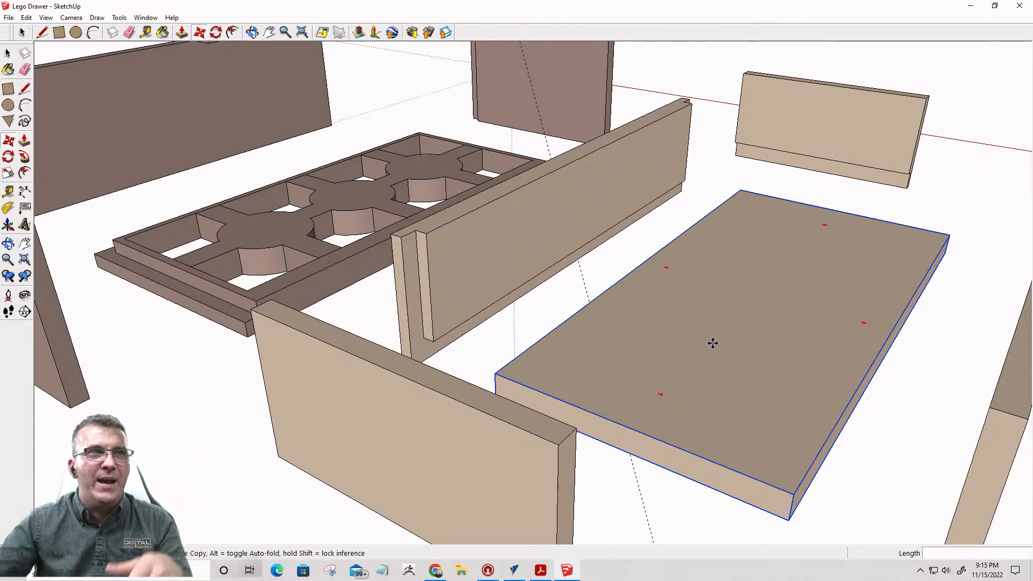
pyautogui.scroll(-2, 587, 258)
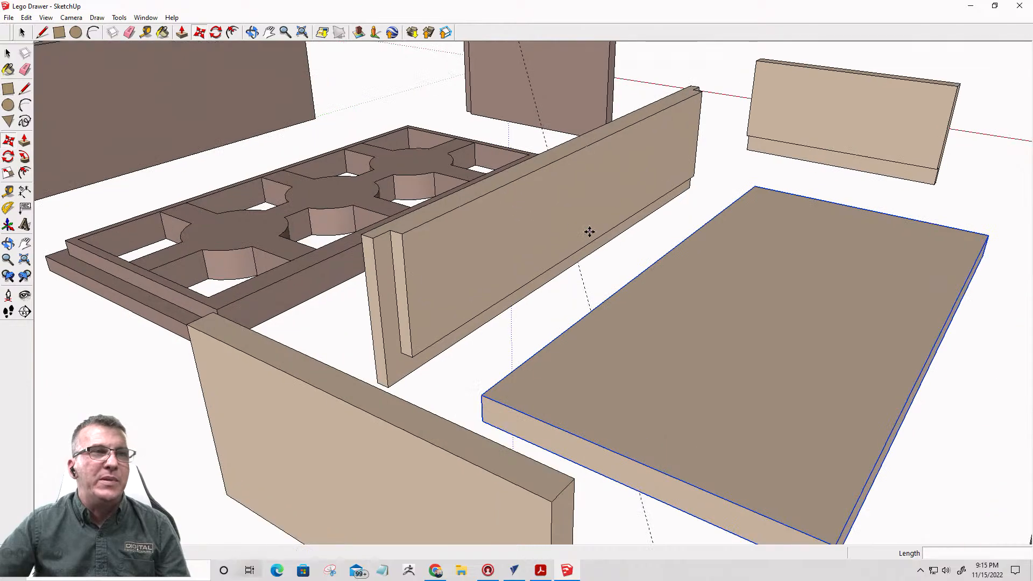
pyautogui.scroll(-2, 696, 268)
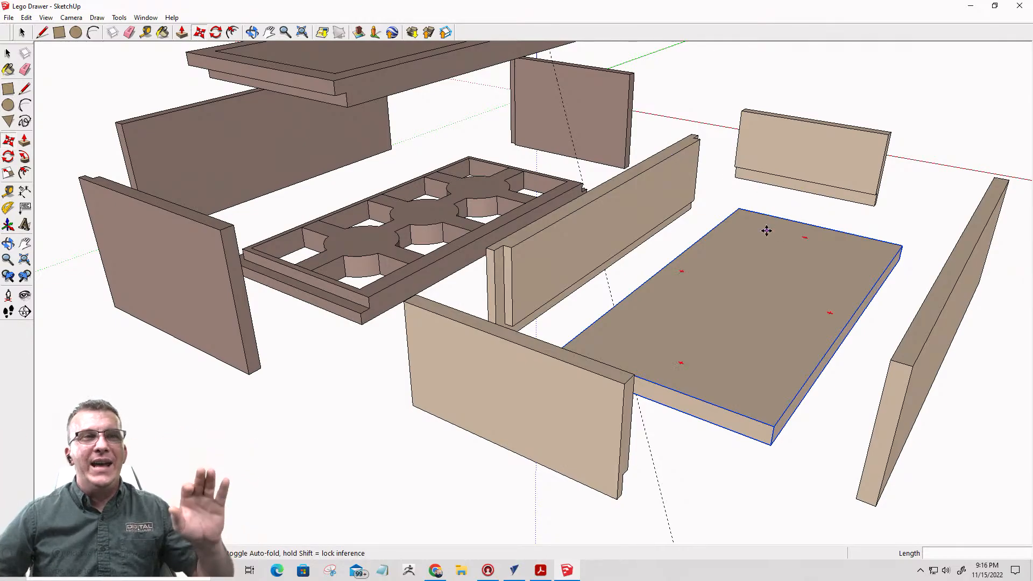
pyautogui.moveTo(767, 228); pyautogui.dragTo(623, 316, button='middle')
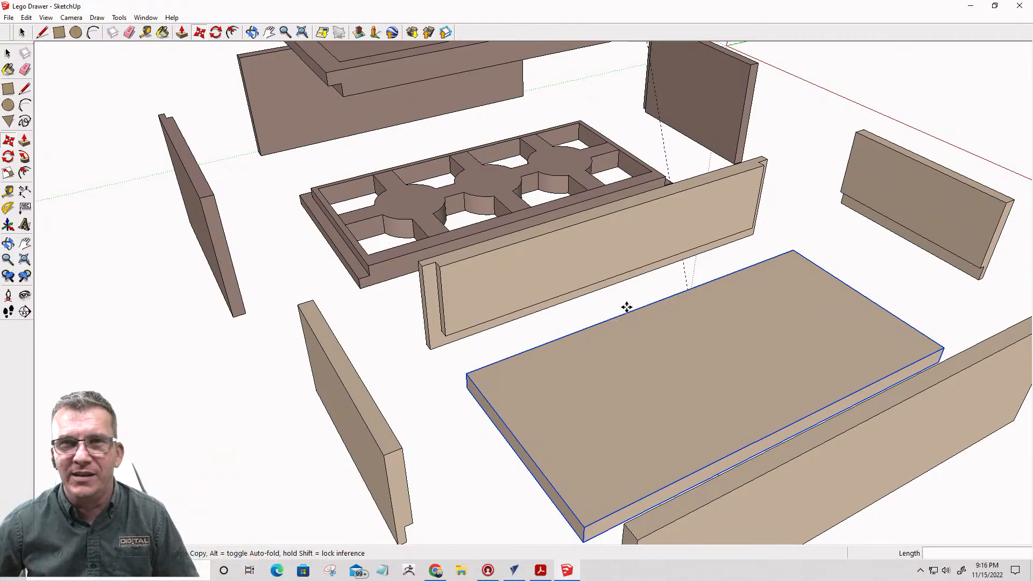
# - Examine the separated case parts, looking at the eight studs, the top panel's rabbeted edges and the grid base
pyautogui.moveTo(616, 310); pyautogui.dragTo(781, 357, button='middle')
pyautogui.moveTo(757, 286); pyautogui.dragTo(706, 155, button='middle')
pyautogui.scroll(6, 467, 126)
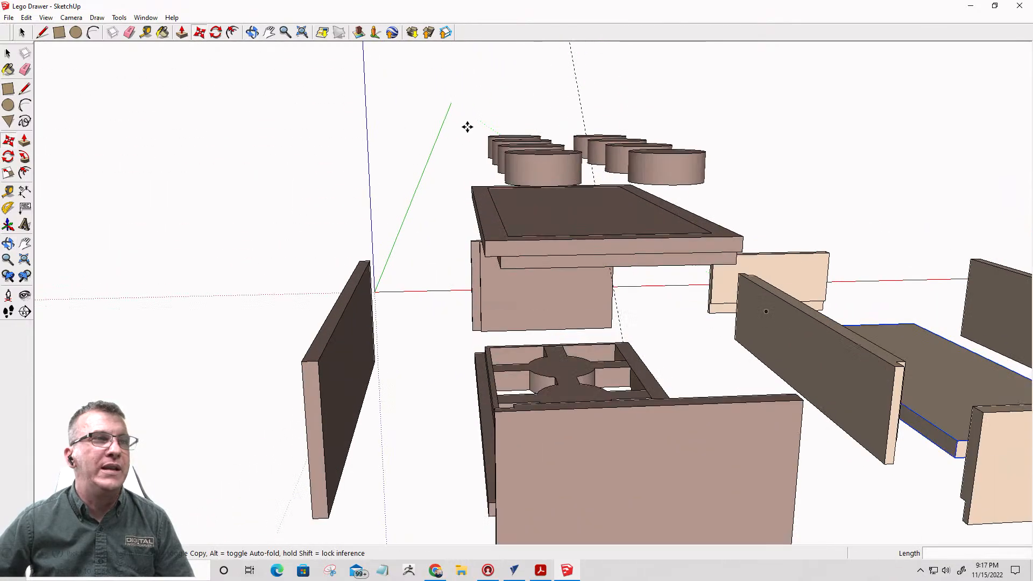
pyautogui.moveTo(598, 209); pyautogui.dragTo(699, 410, button='middle')
pyautogui.press('m')
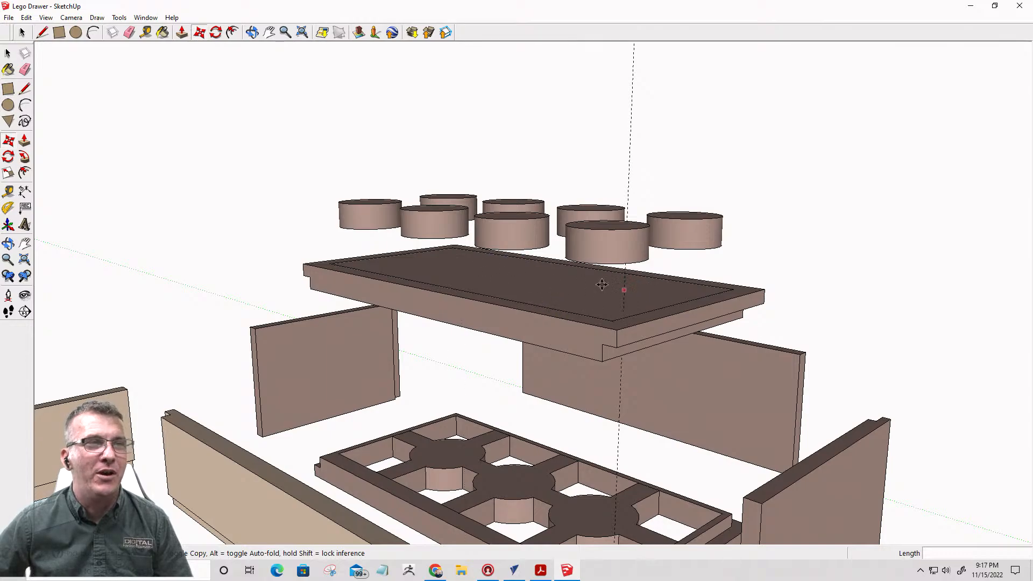
pyautogui.moveTo(560, 290); pyautogui.dragTo(703, 446, button='middle')
pyautogui.moveTo(487, 282); pyautogui.dragTo(604, 406, button='middle')
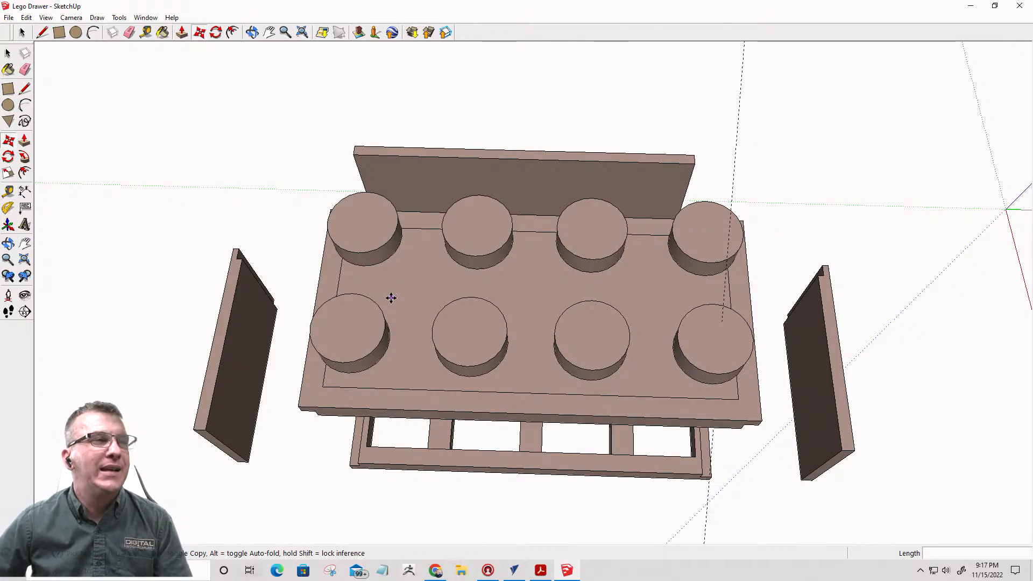
pyautogui.moveTo(417, 306); pyautogui.dragTo(383, 218, button='middle')
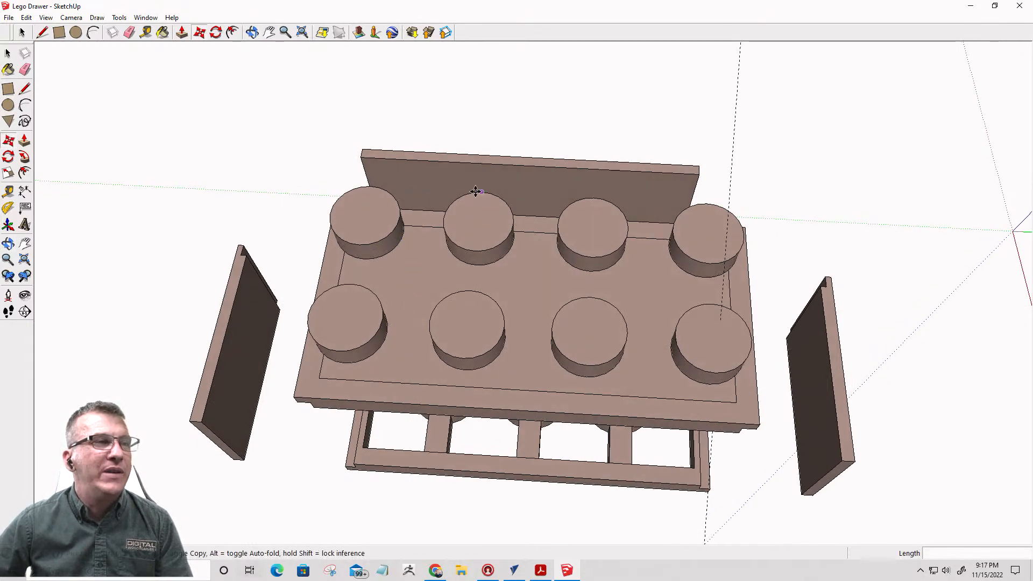
pyautogui.moveTo(717, 290); pyautogui.dragTo(703, 231, button='middle')
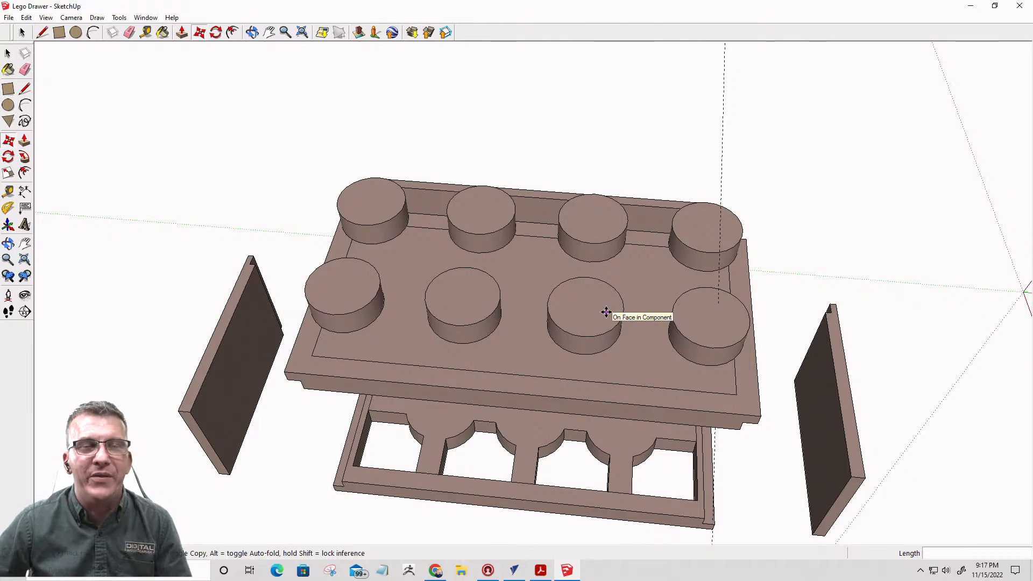
pyautogui.click(621, 404)
pyautogui.moveTo(624, 397); pyautogui.dragTo(732, 343, button='middle')
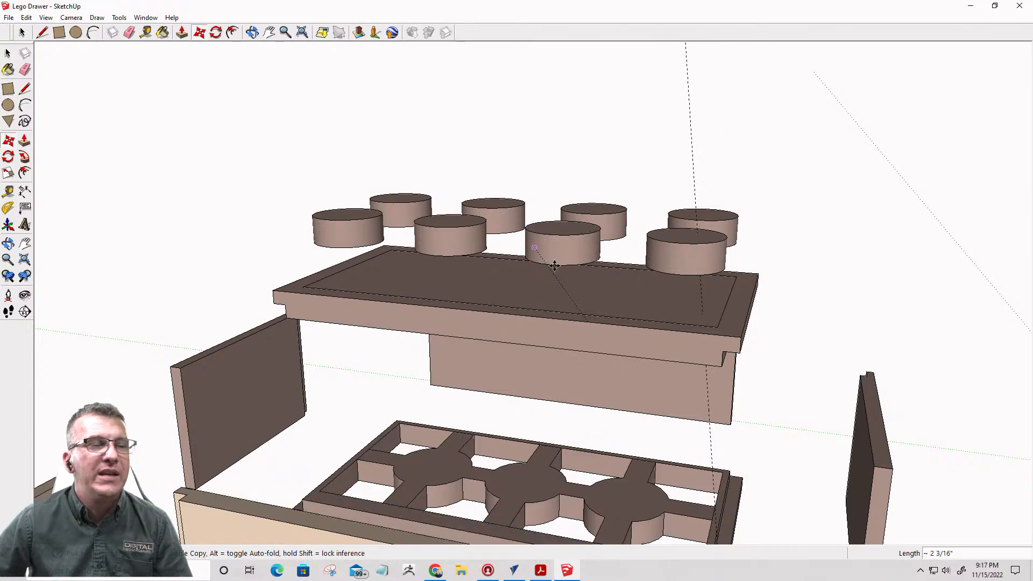
pyautogui.press('Escape')
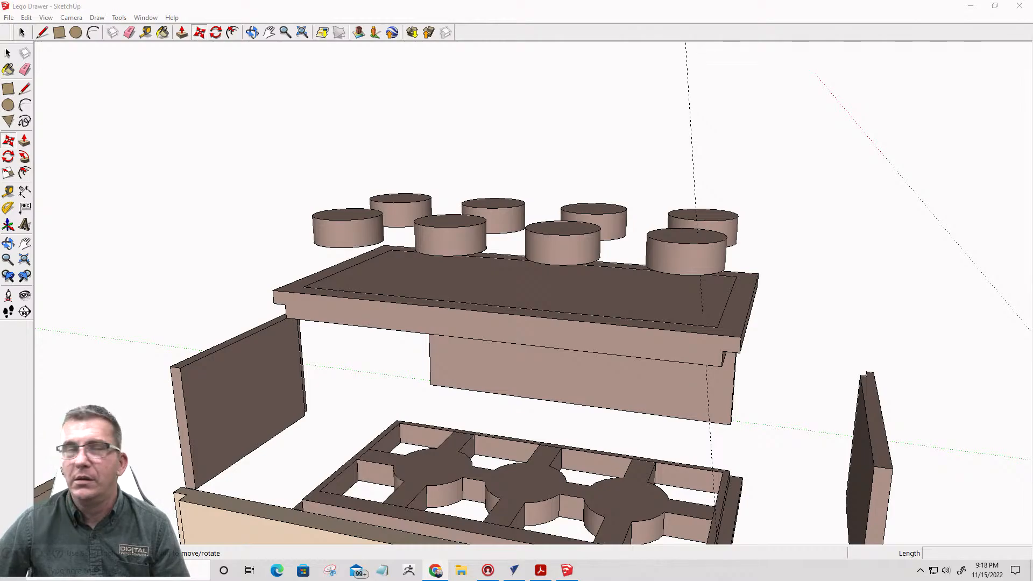
# - Switch to File Explorer, open the recent oom4021_coaksoap photo, and enlarge it to show the whole wooden Lego drawer
pyautogui.click(460, 572)
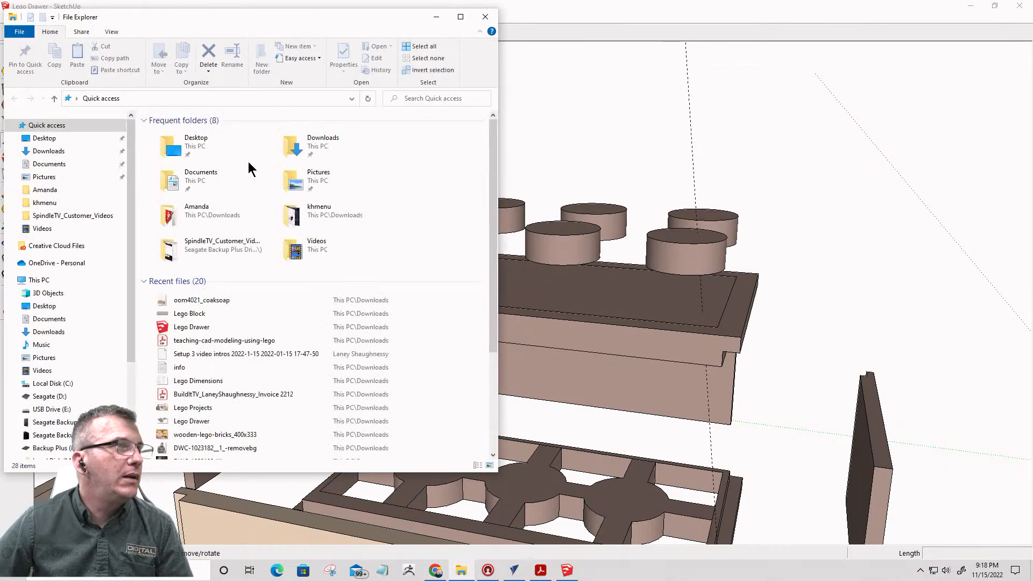
pyautogui.click(288, 150)
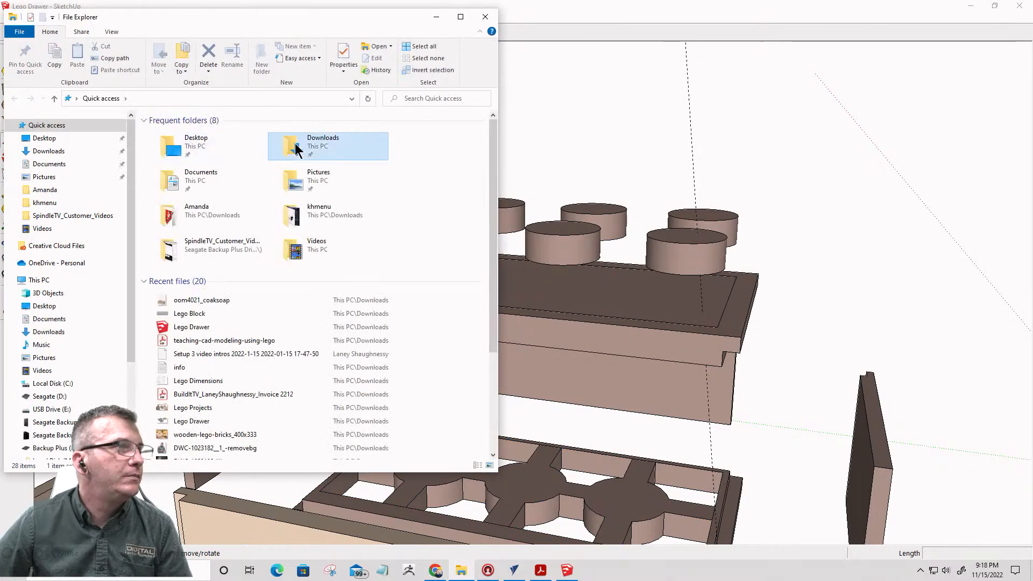
pyautogui.click(198, 298)
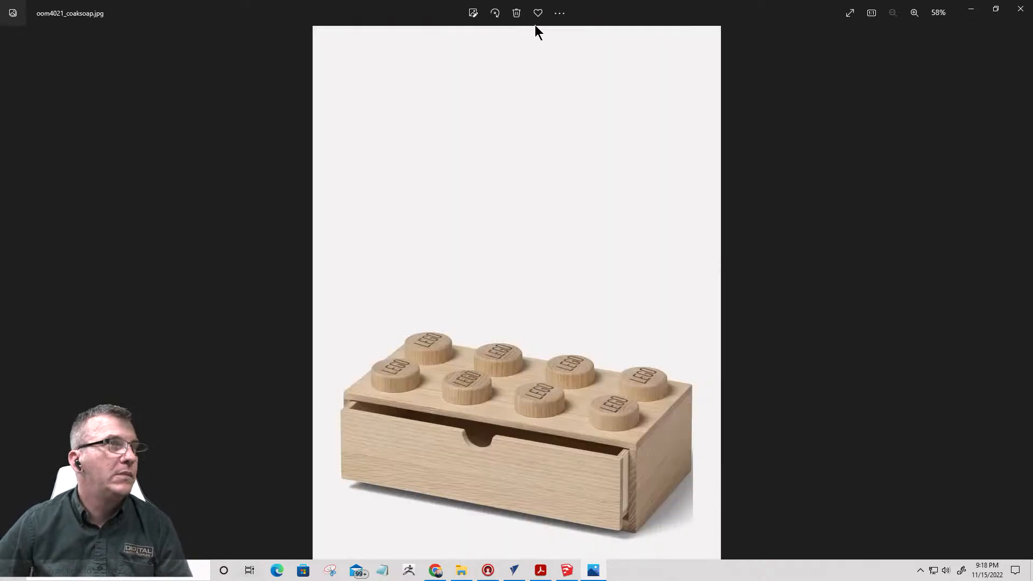
pyautogui.scroll(4, 579, 475)
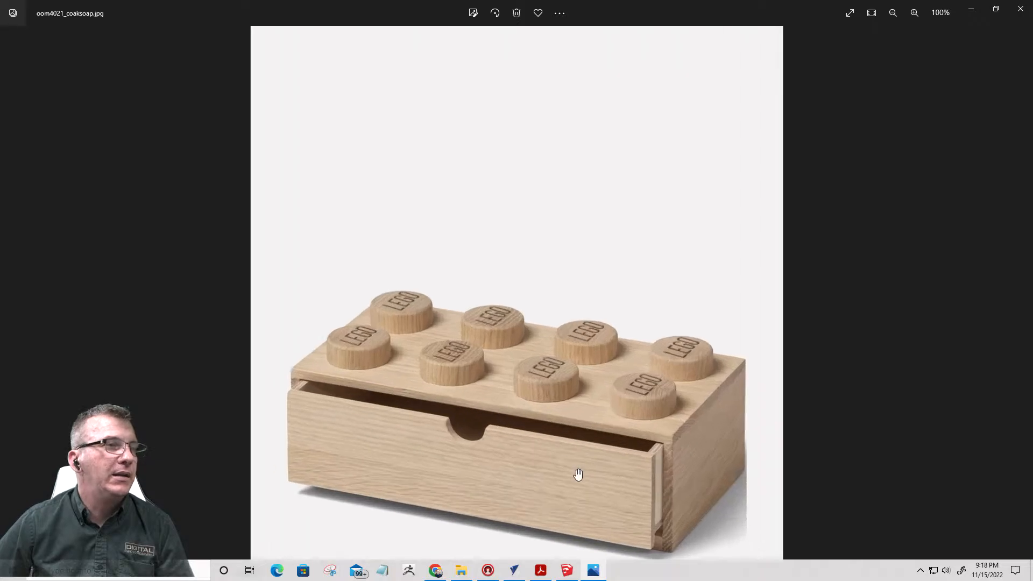
pyautogui.scroll(-1, 555, 405)
pyautogui.moveTo(555, 405); pyautogui.dragTo(563, 314)
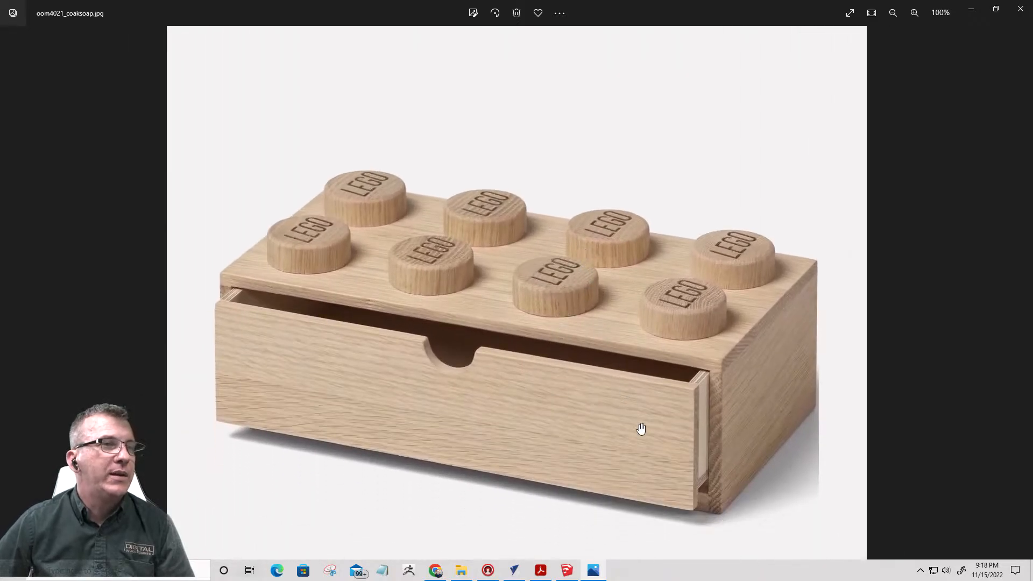
pyautogui.scroll(2, 641, 428)
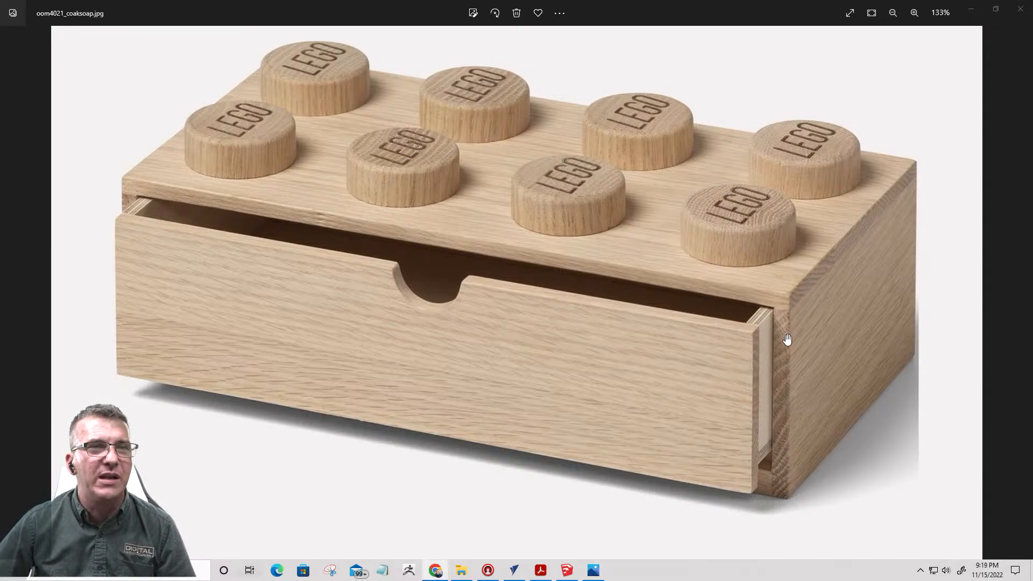
# - Examine the photo's front corner where the drawer meets the case side, and the engraved round studs on the top panel
pyautogui.scroll(5, 802, 463)
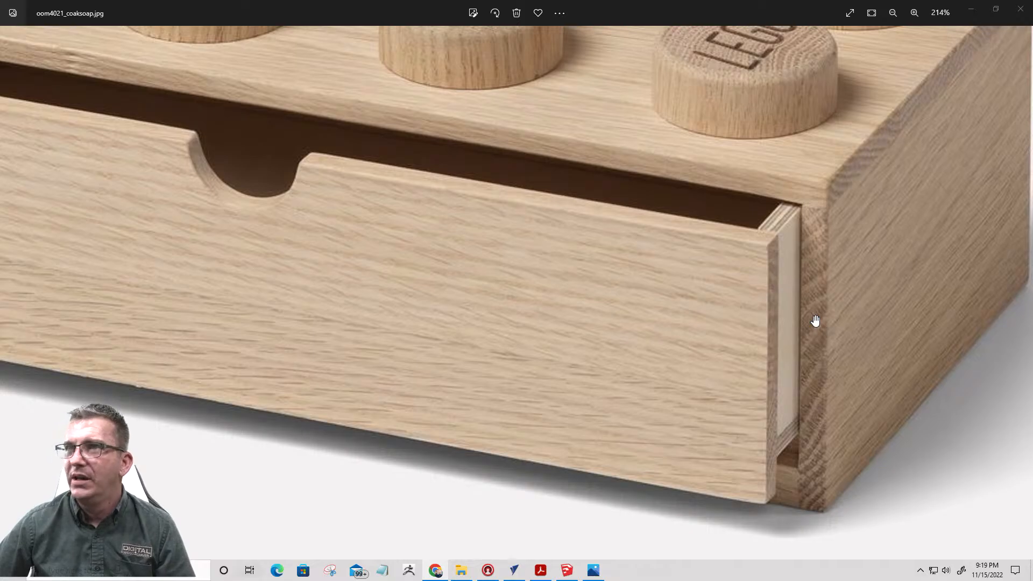
pyautogui.scroll(1, 815, 325)
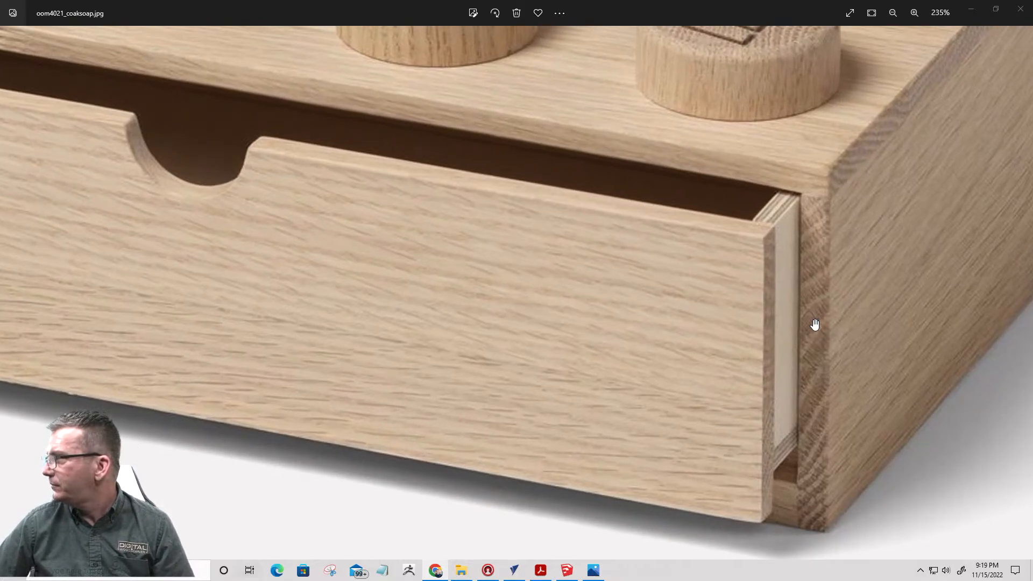
pyautogui.scroll(-2, 815, 325)
pyautogui.moveTo(815, 325); pyautogui.dragTo(760, 441)
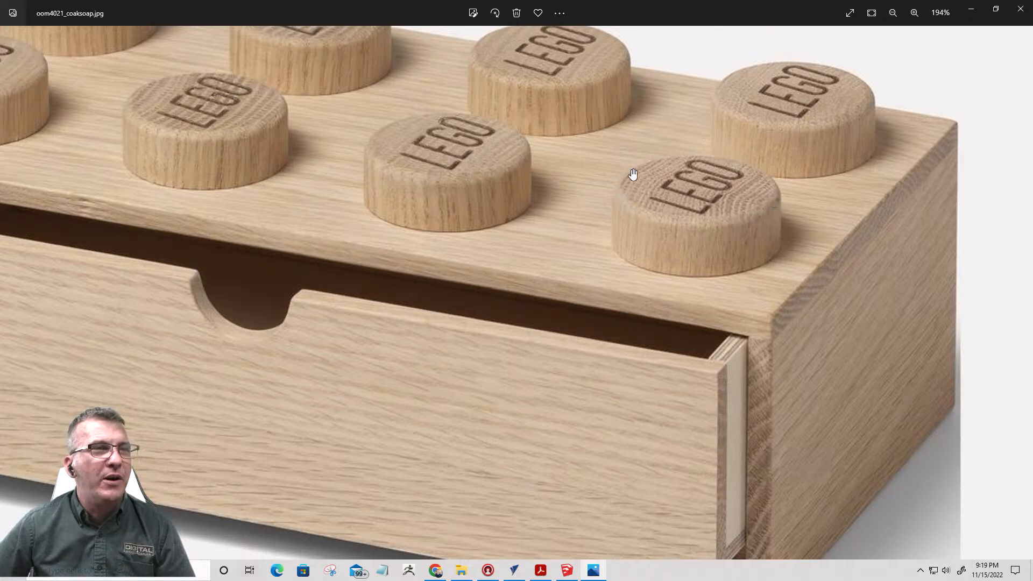
pyautogui.moveTo(671, 204); pyautogui.dragTo(681, 298)
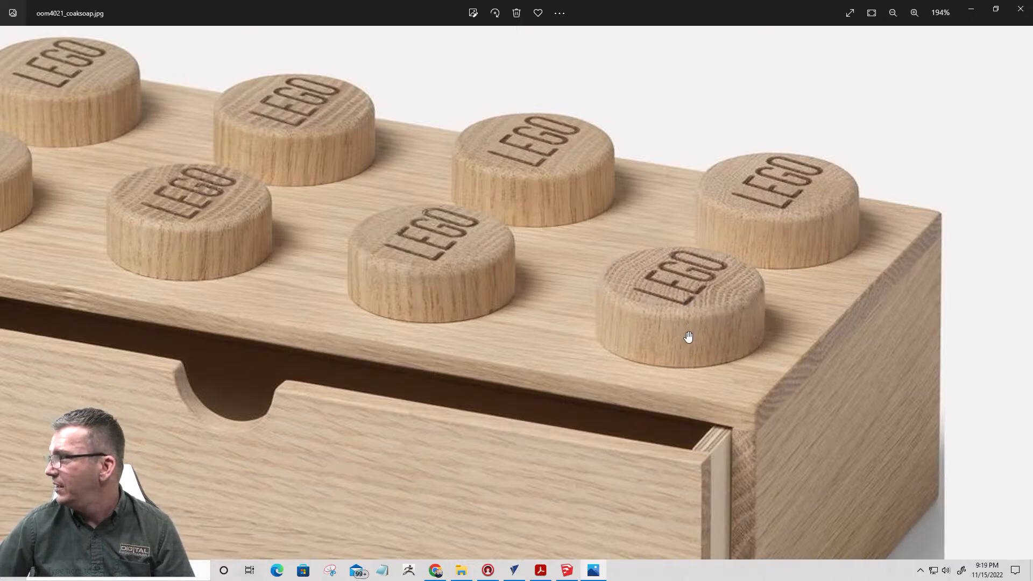
pyautogui.scroll(5, 689, 337)
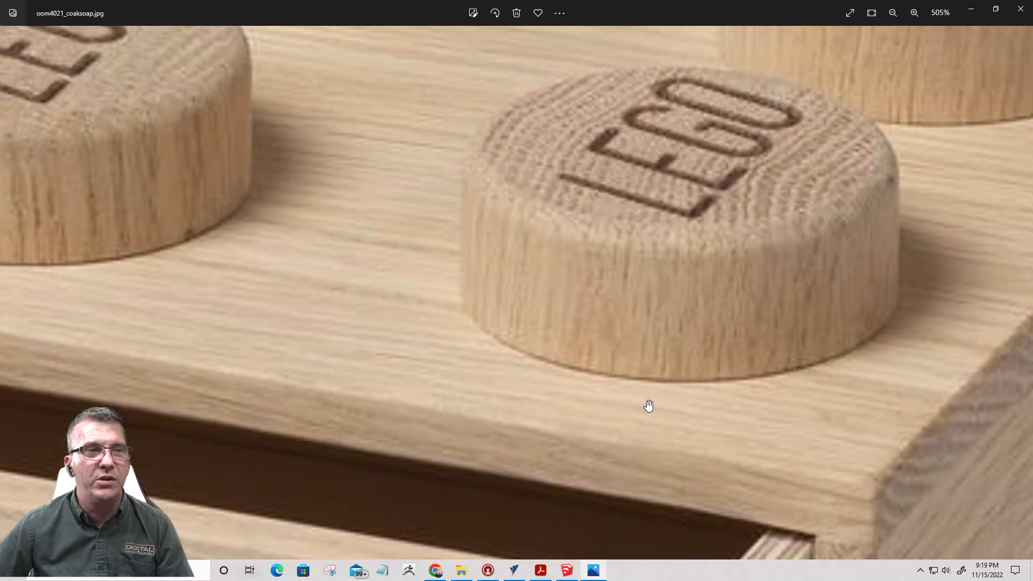
pyautogui.scroll(-5, 649, 406)
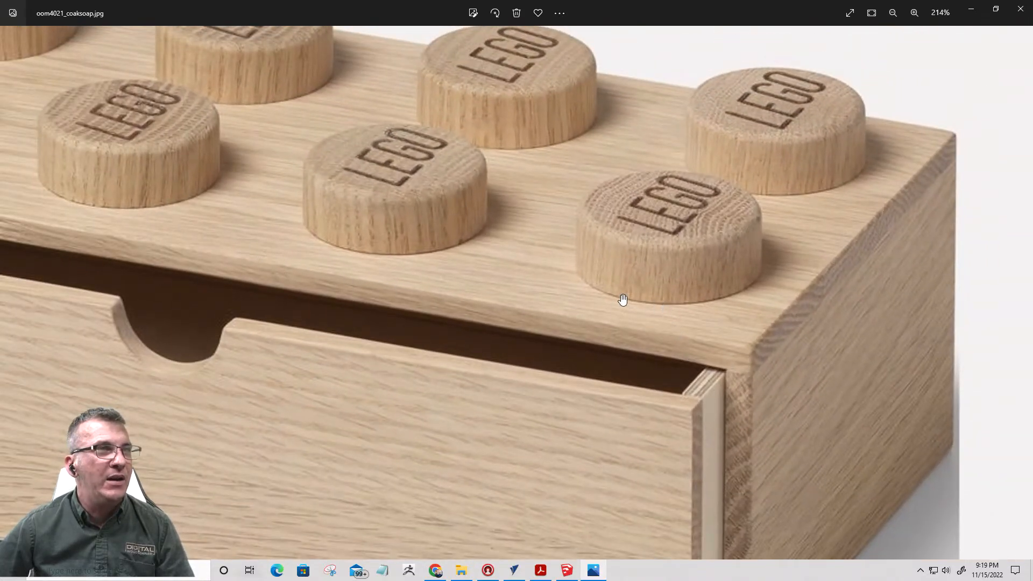
pyautogui.scroll(-3, 625, 297)
pyautogui.scroll(3, 637, 277)
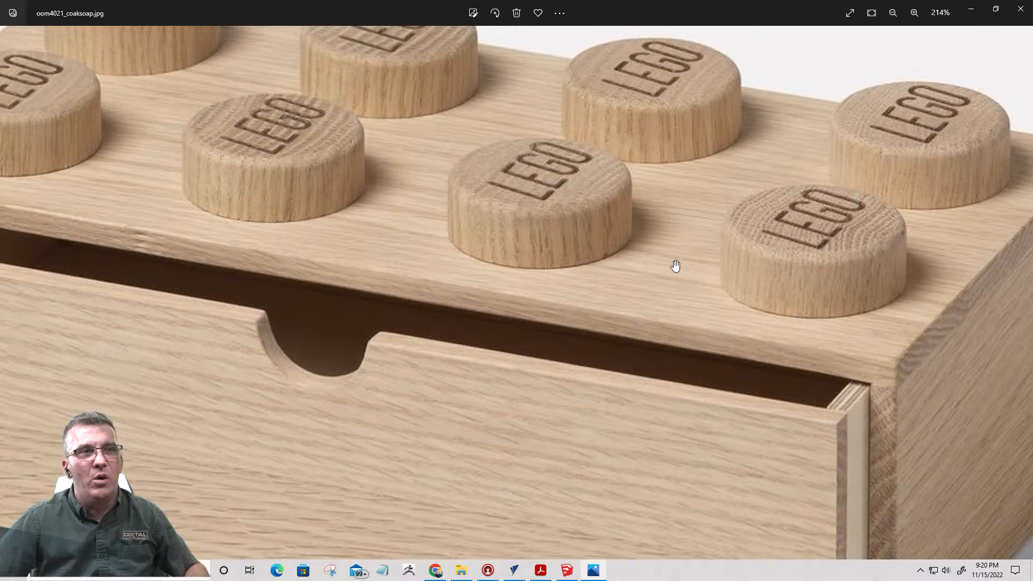
# - Inspect the case joinery in the photo, comparing the top-to-side joint at the front corner with the bottom corner below the drawer
pyautogui.scroll(-4, 669, 242)
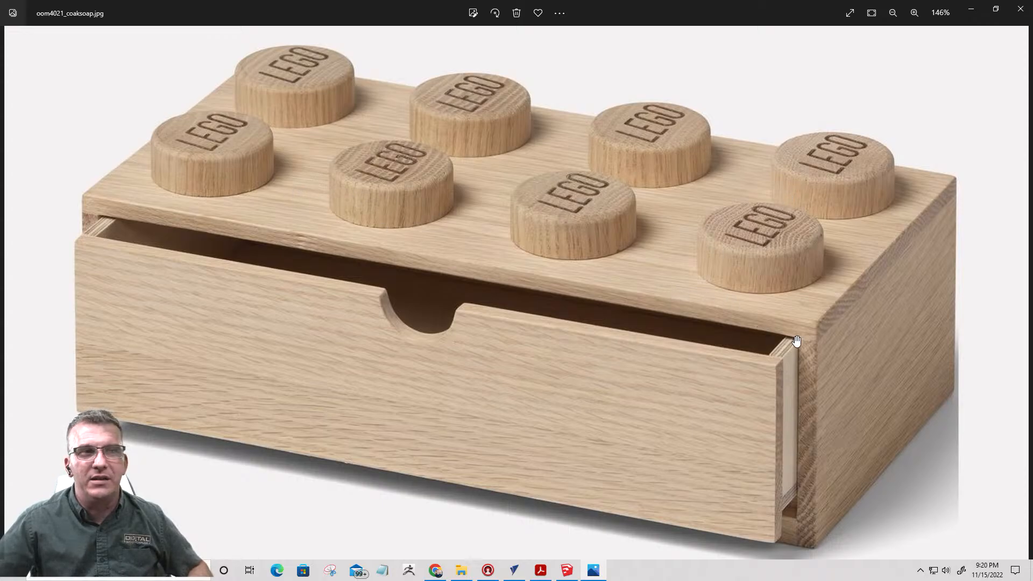
pyautogui.scroll(3, 795, 341)
pyautogui.scroll(-5, 846, 403)
pyautogui.scroll(8, 835, 376)
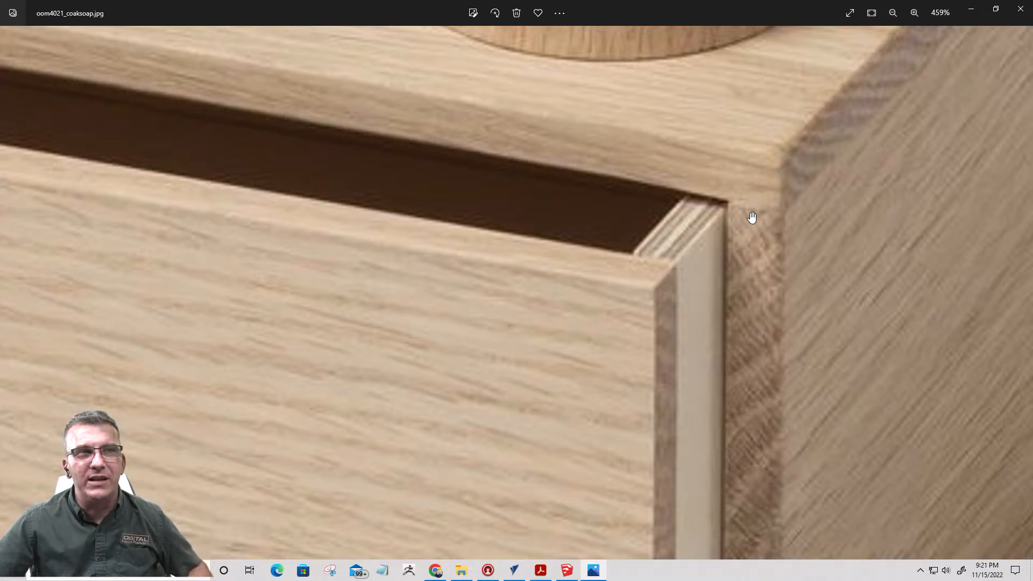
pyautogui.scroll(-4, 751, 212)
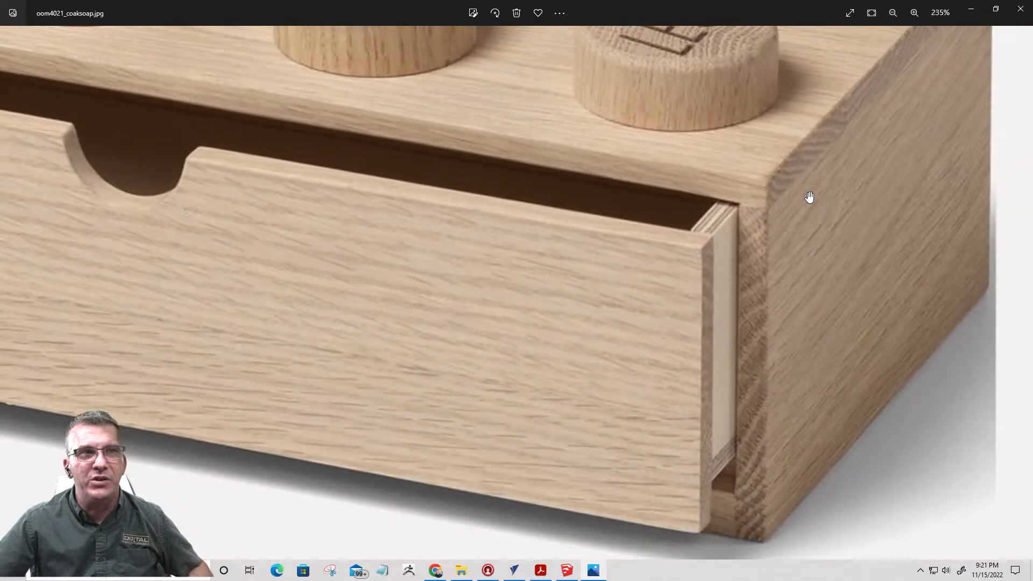
pyautogui.scroll(-3, 780, 268)
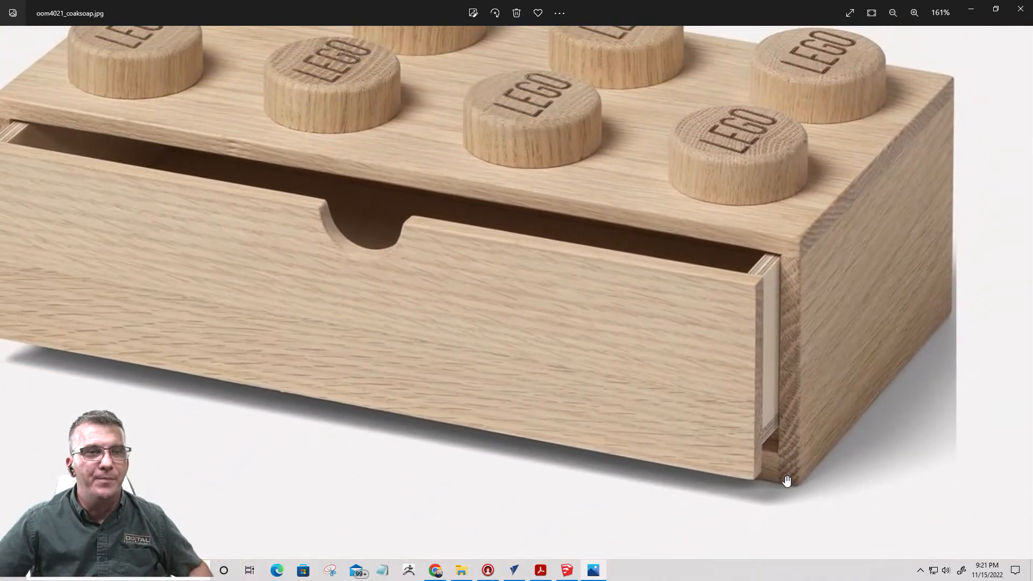
pyautogui.scroll(5, 786, 480)
pyautogui.scroll(3, 788, 491)
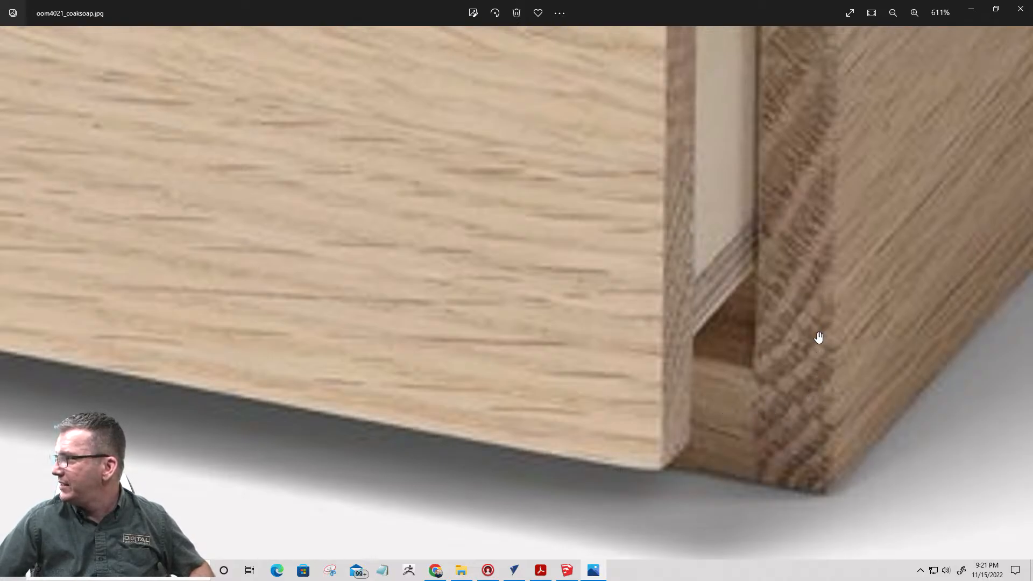
pyautogui.scroll(-5, 816, 205)
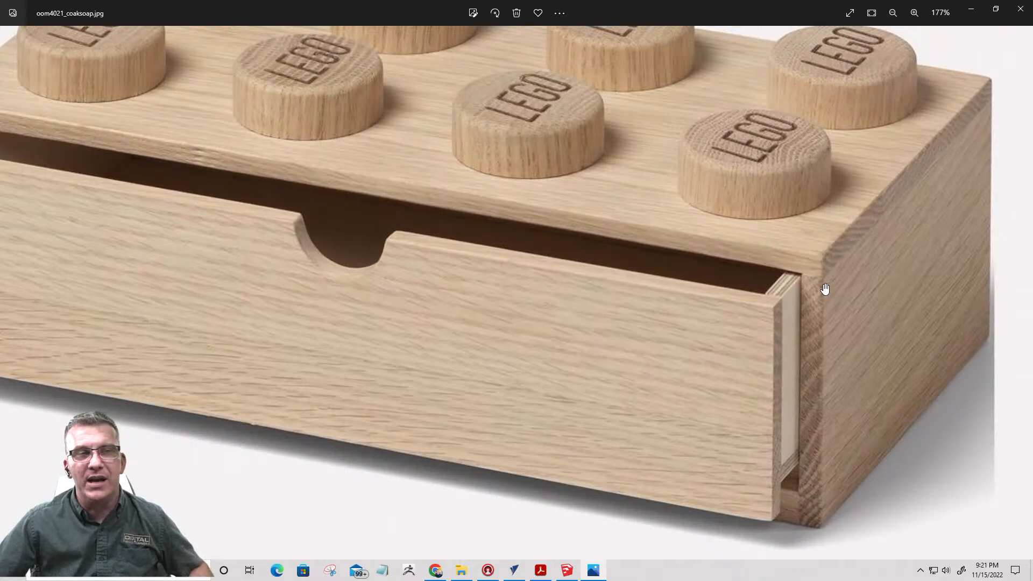
pyautogui.moveTo(711, 281); pyautogui.dragTo(875, 257)
pyautogui.scroll(-2, 241, 112)
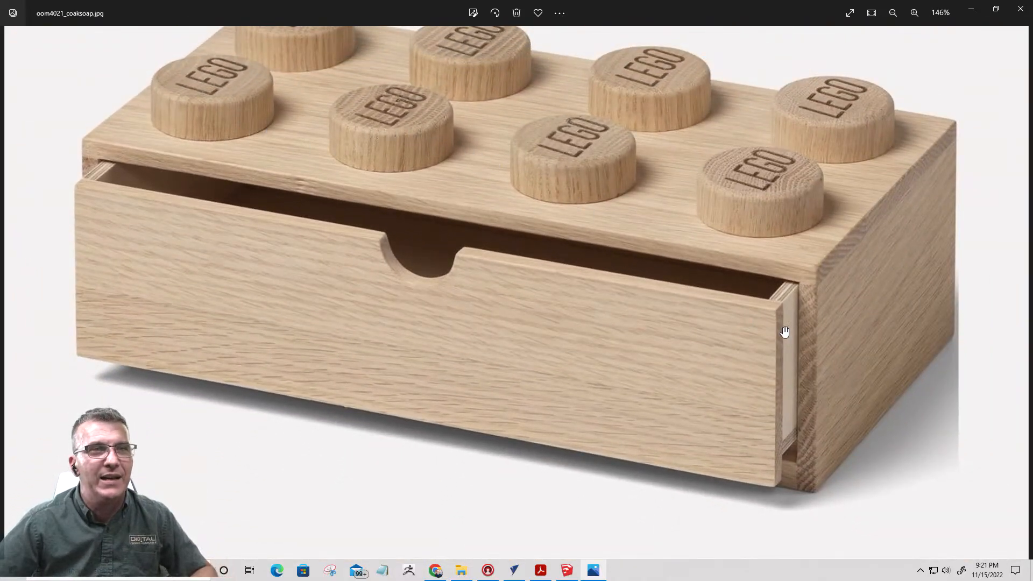
# - Inspect the drawer construction in the photo, checking the plywood side behind the front panel and the front's lower corner
pyautogui.moveTo(795, 333); pyautogui.dragTo(739, 337)
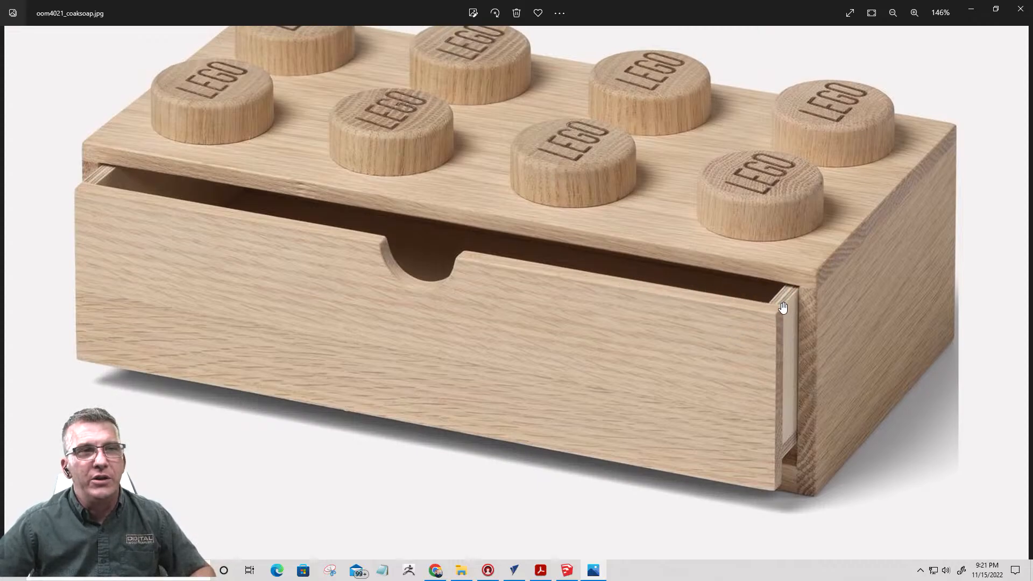
pyautogui.scroll(5, 795, 303)
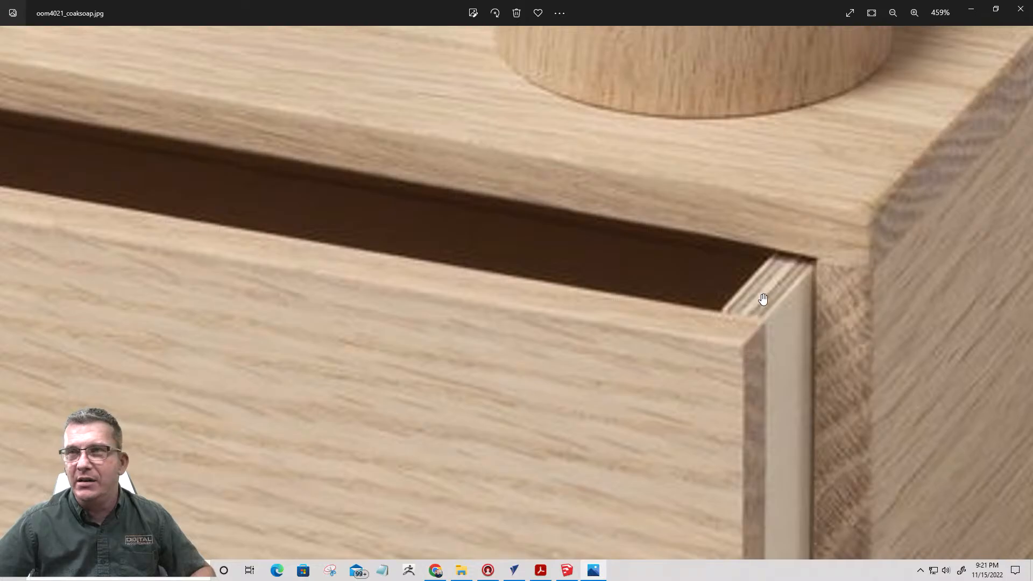
pyautogui.scroll(-2, 479, 330)
pyautogui.scroll(-3, 410, 336)
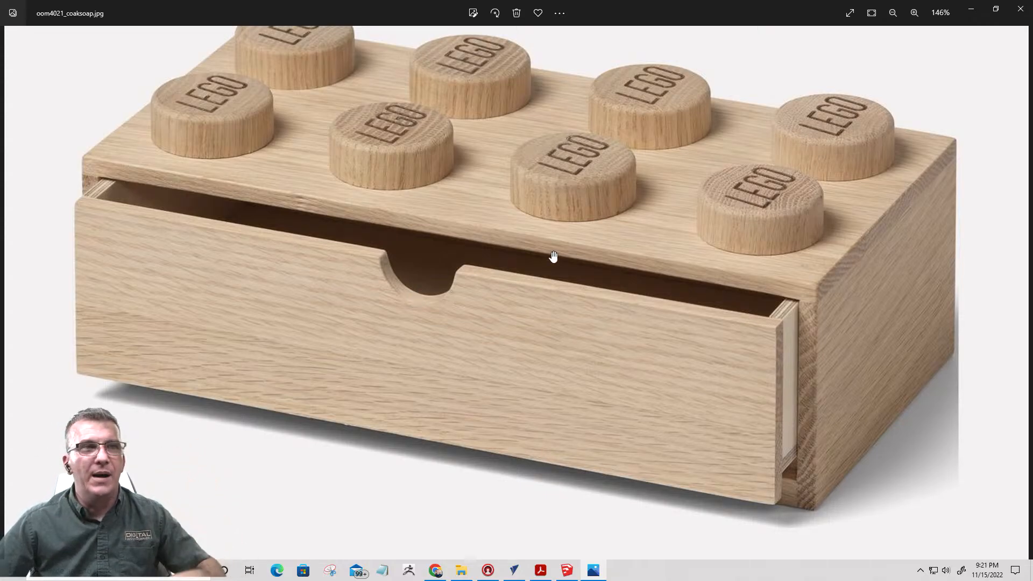
pyautogui.scroll(-2, 693, 350)
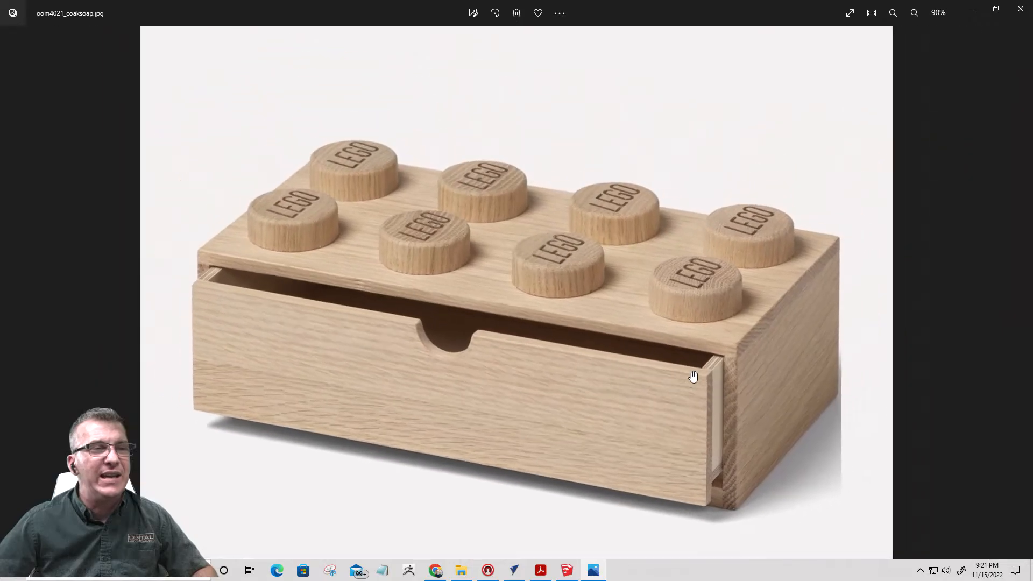
pyautogui.scroll(4, 697, 509)
pyautogui.scroll(-2, 757, 484)
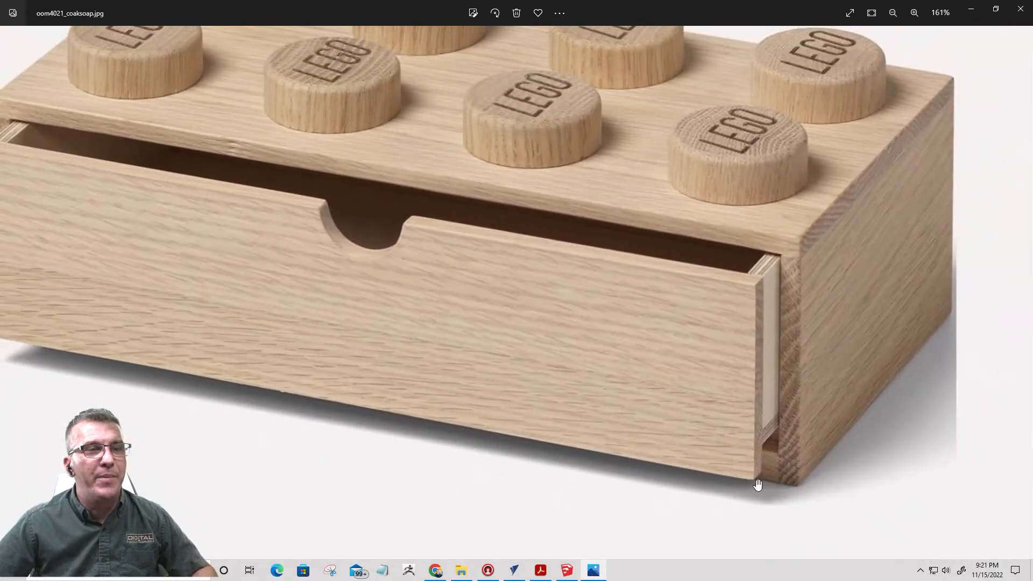
pyautogui.scroll(3, 797, 447)
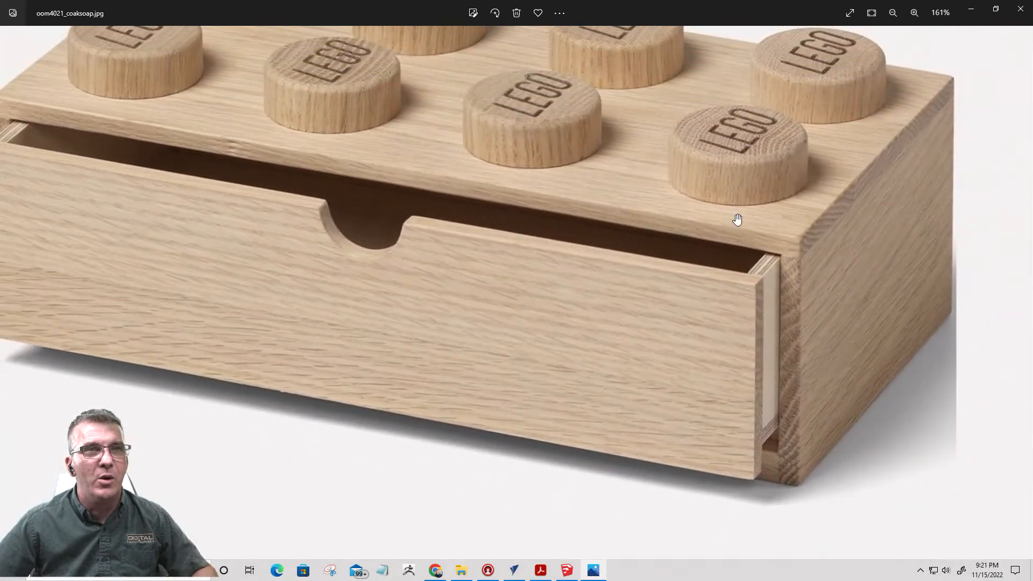
pyautogui.scroll(-2, 678, 228)
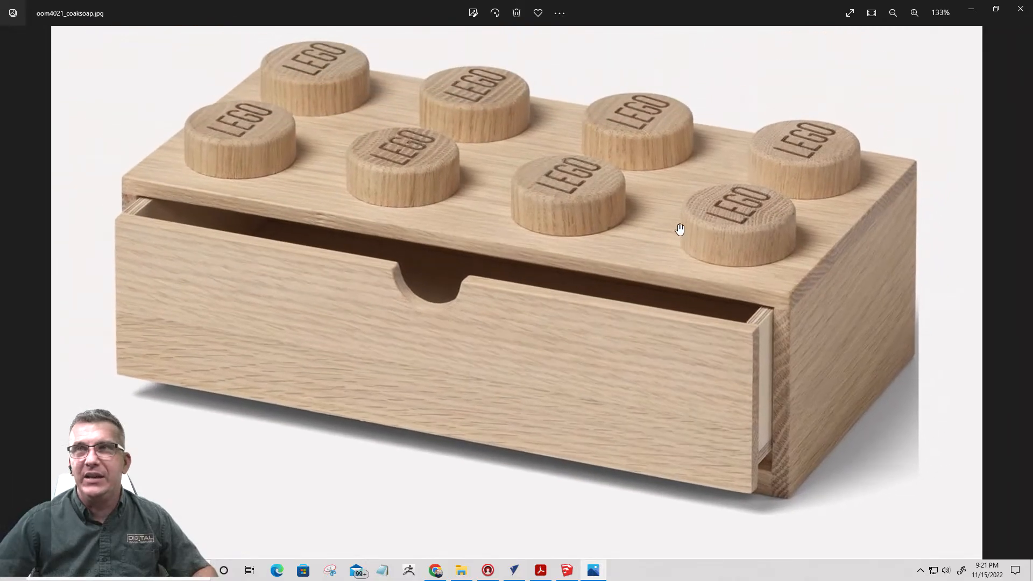
pyautogui.hotkey('alt', 'Tab')
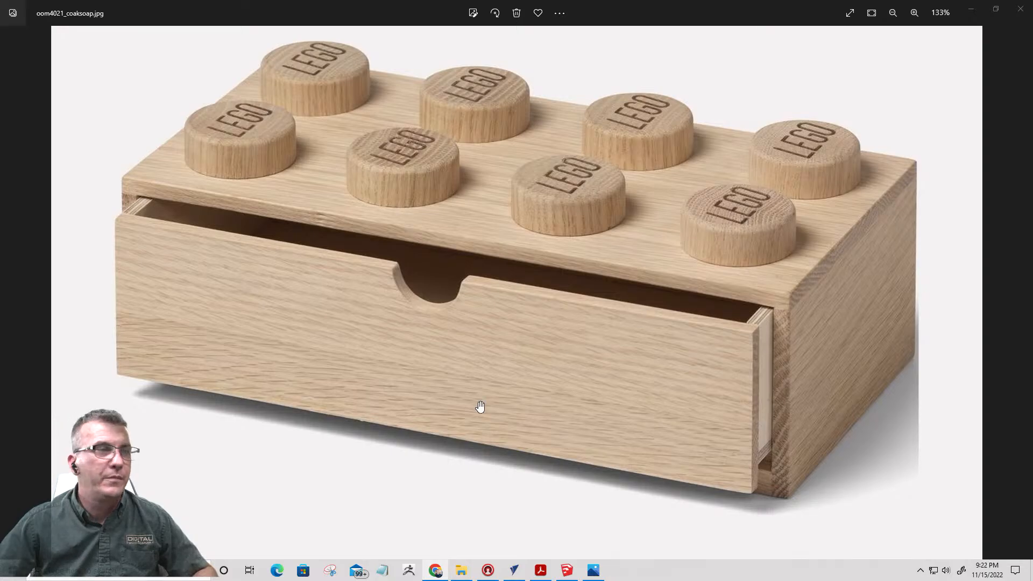
# - Open the recent hero-banner-375x375 photo from File Explorer and examine the stacked Lego drawers, then put the photo window away
pyautogui.click(458, 574)
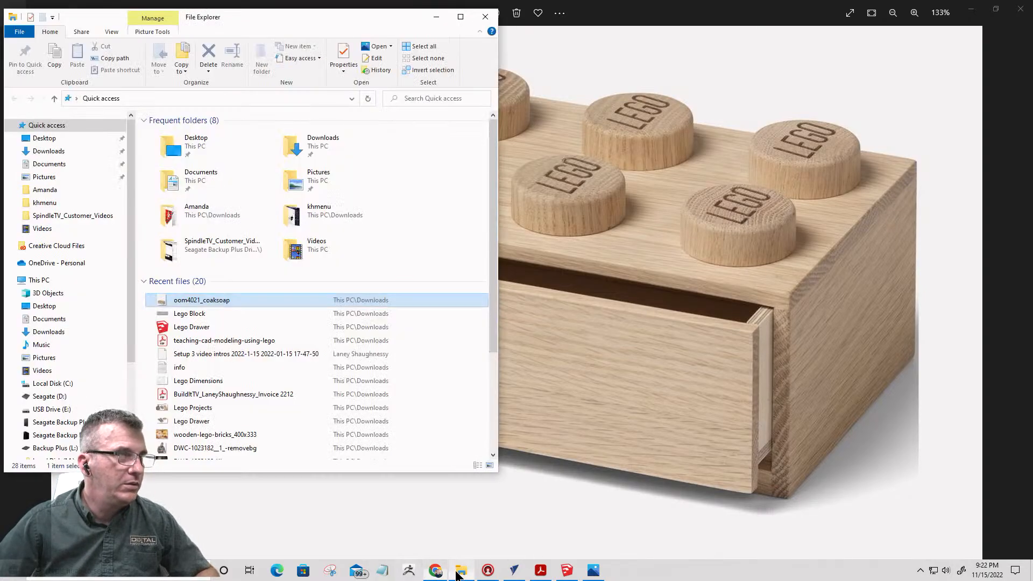
pyautogui.click(198, 306)
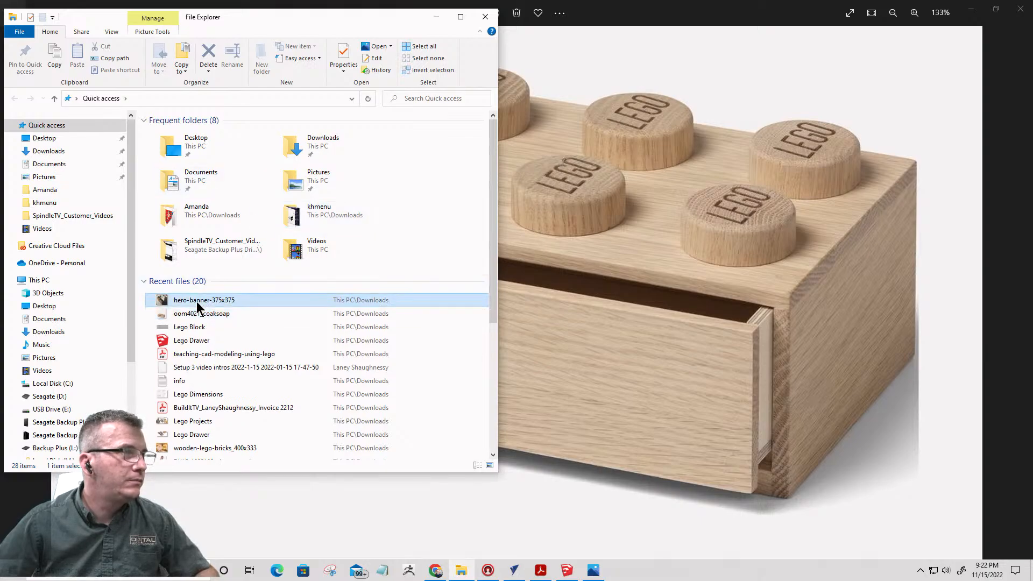
pyautogui.doubleClick(198, 306)
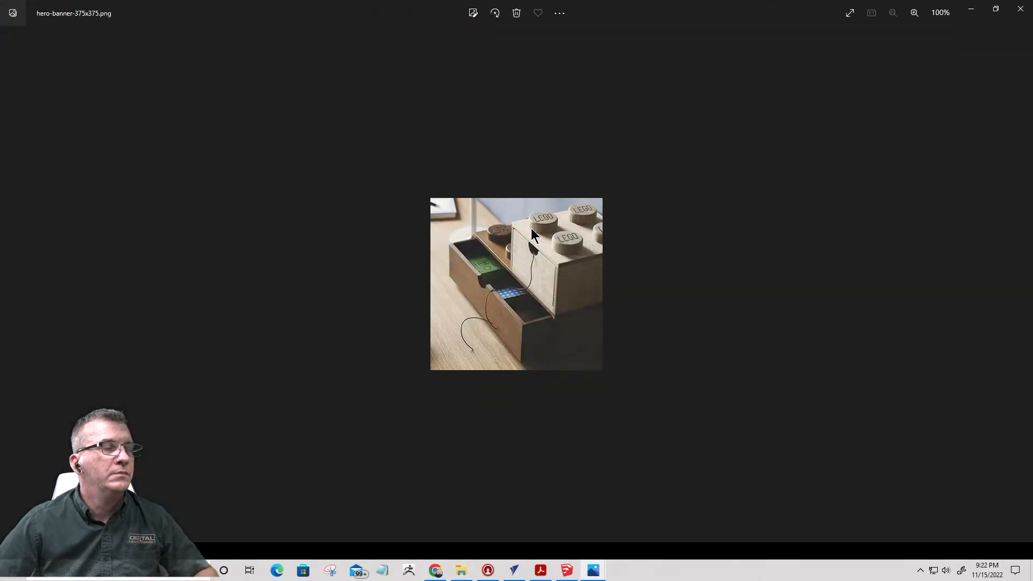
pyautogui.scroll(5, 532, 235)
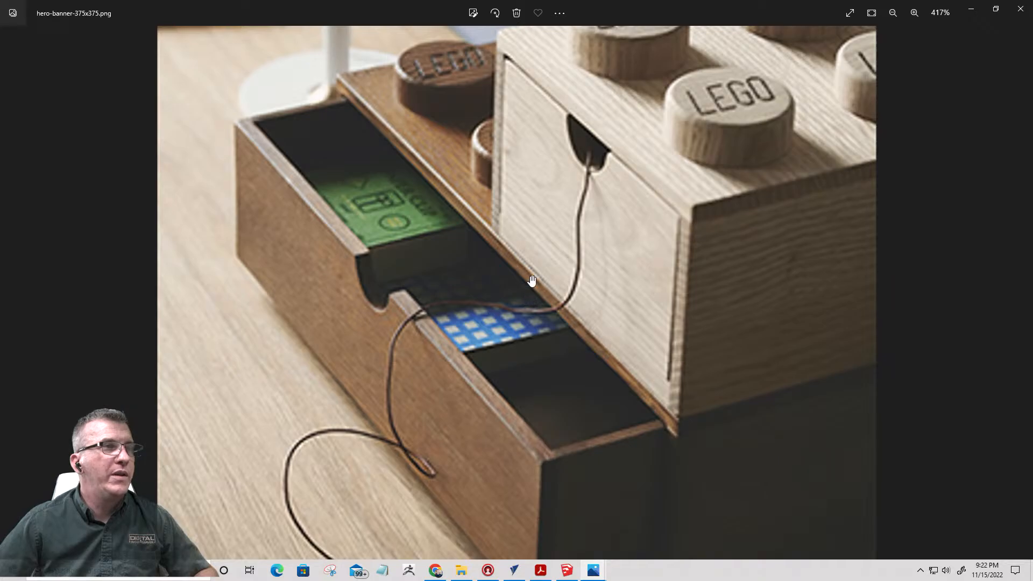
pyautogui.scroll(-1, 646, 267)
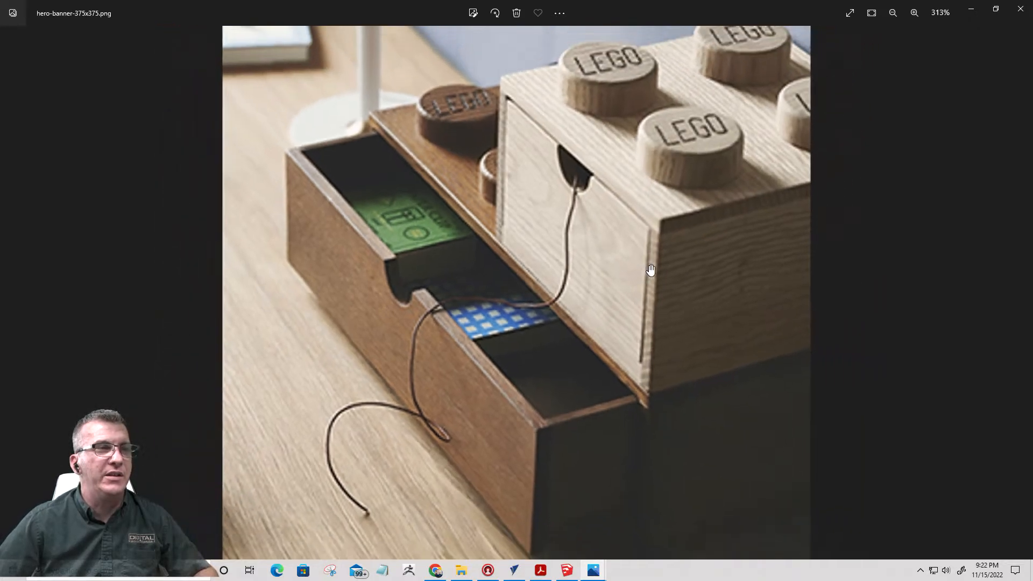
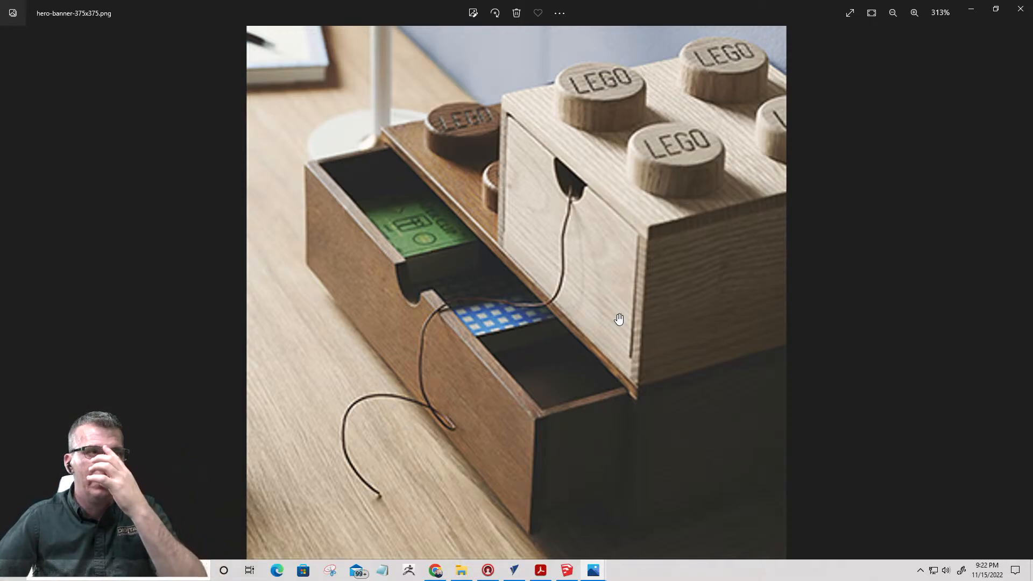
pyautogui.click(972, 12)
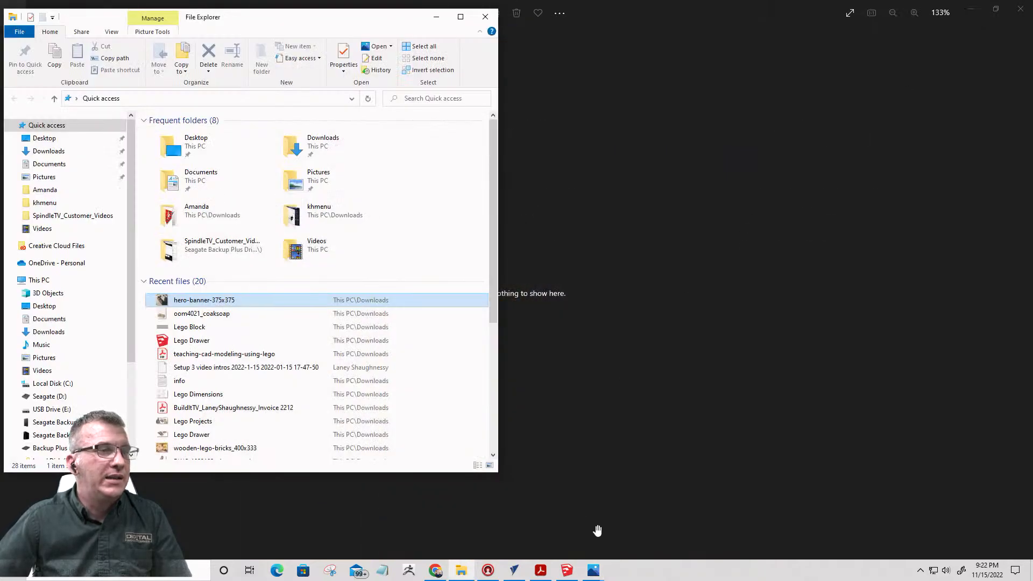
# - Close File Explorer and the empty photo window, and switch to VCarve Pro
pyautogui.click(485, 16)
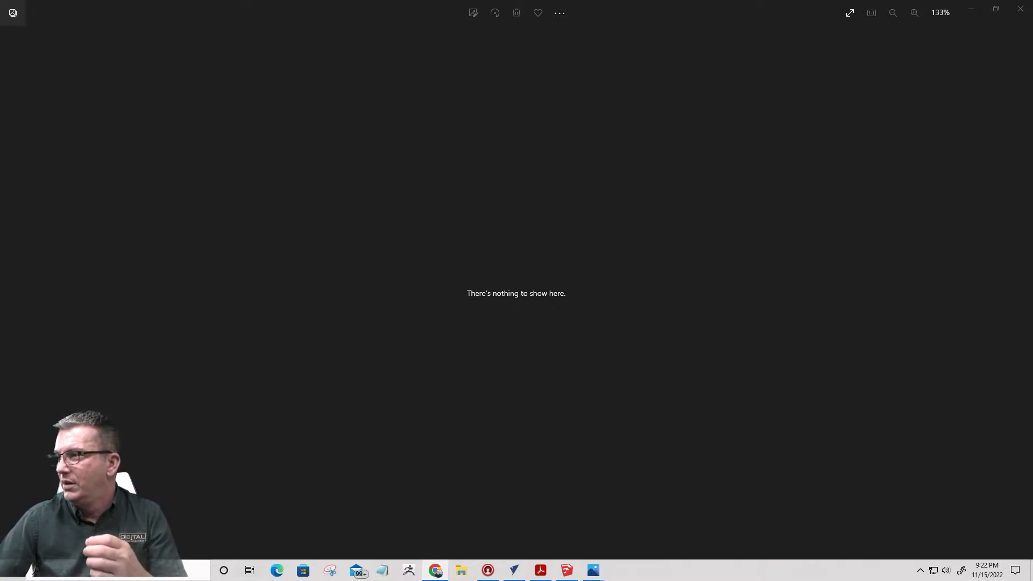
pyautogui.click(1020, 9)
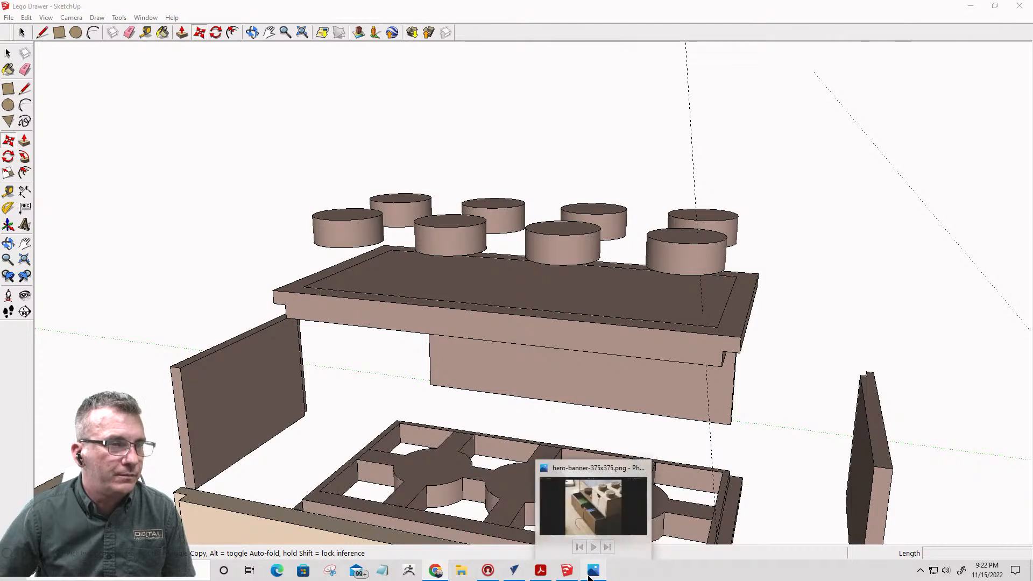
pyautogui.click(513, 570)
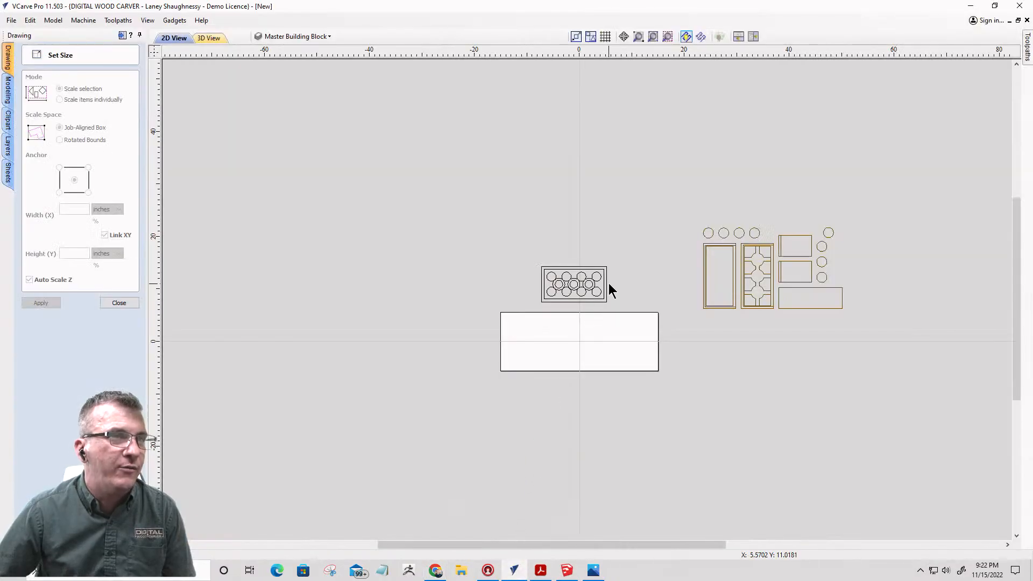
# - Examine the Lego brick layout above the job sheet and compare it with the separate drawer part vectors beside it
pyautogui.scroll(4, 794, 263)
pyautogui.scroll(5, 445, 327)
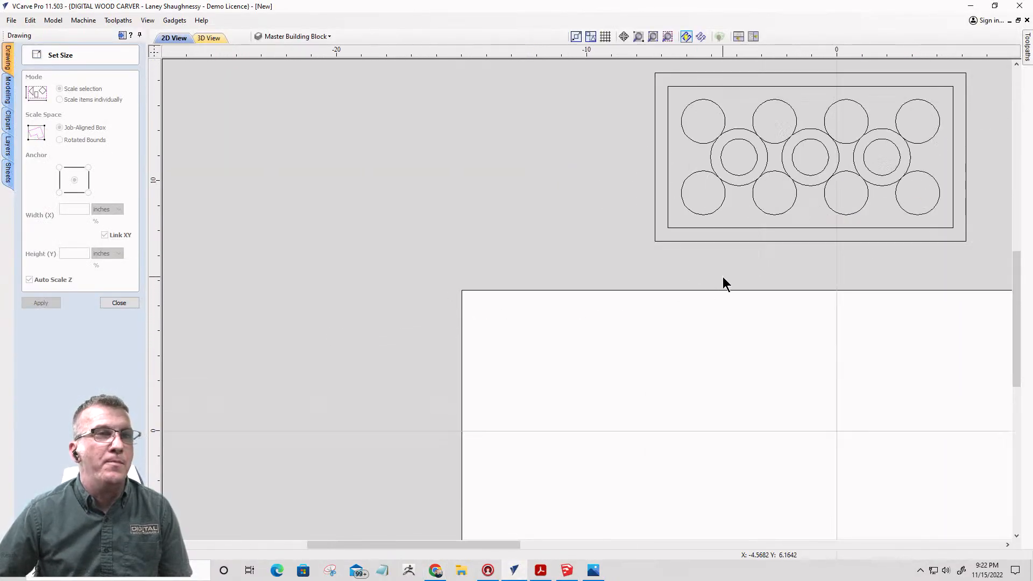
pyautogui.scroll(-5, 563, 256)
pyautogui.scroll(1, 759, 265)
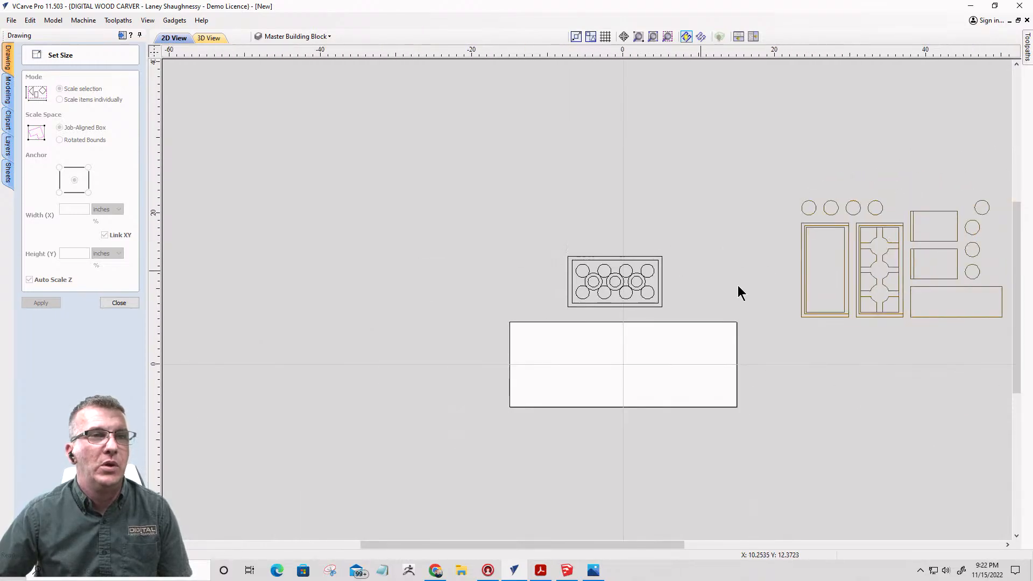
pyautogui.scroll(4, 909, 280)
pyautogui.scroll(-3, 948, 264)
pyautogui.scroll(-3, 904, 233)
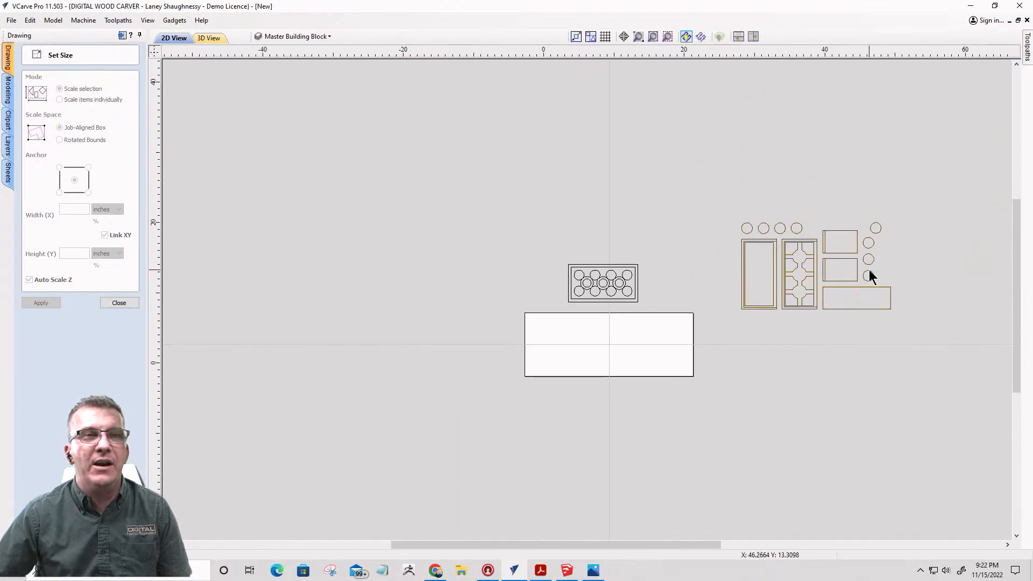
pyautogui.scroll(4, 869, 269)
pyautogui.scroll(-1, 871, 264)
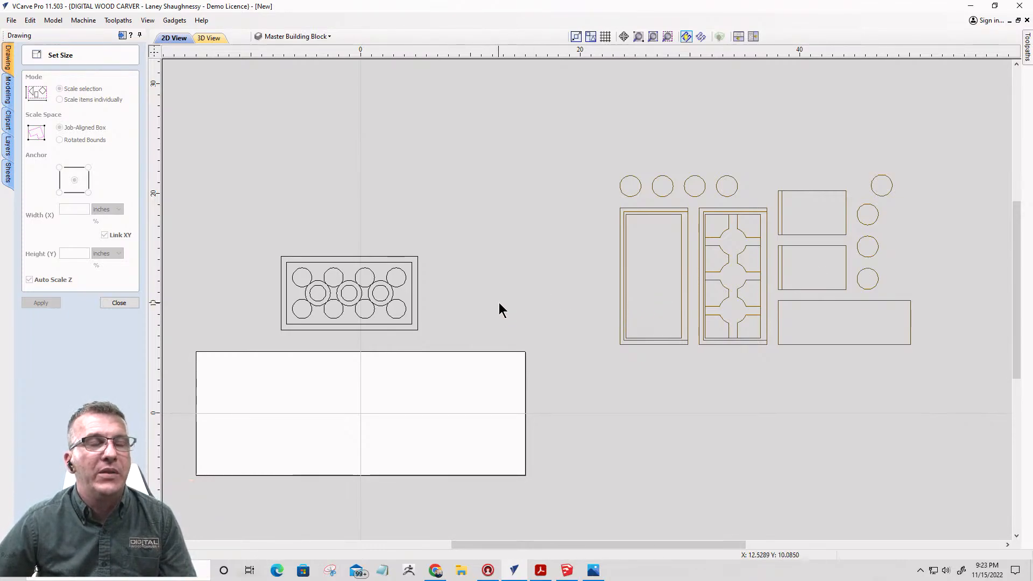
# - Switch to SketchUp and examine the exploded Lego drawer model, from the studs and top panel down to the drawer parts
pyautogui.click(566, 570)
pyautogui.scroll(-2, 549, 245)
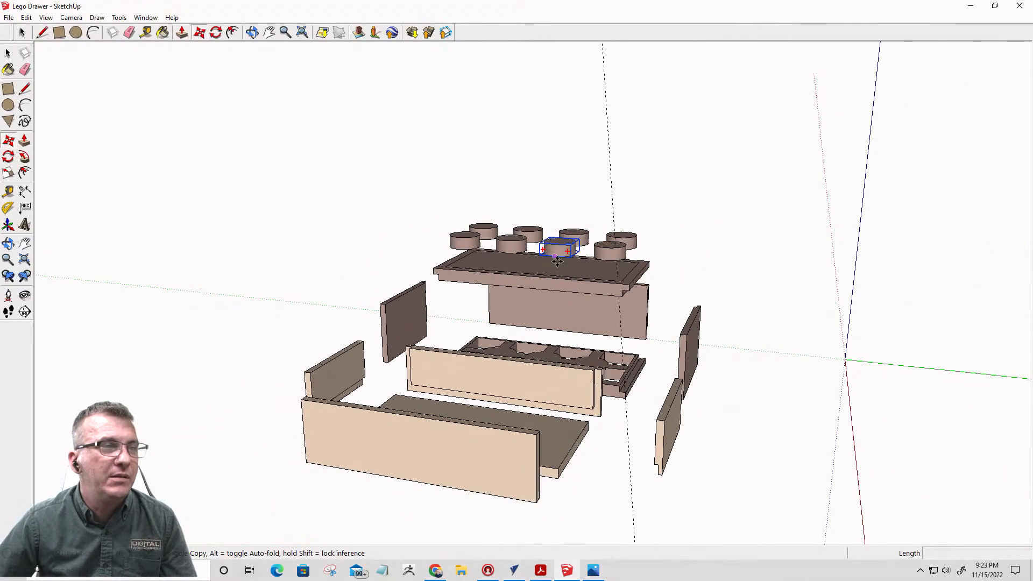
pyautogui.scroll(-1, 591, 294)
pyautogui.scroll(2, 655, 440)
pyautogui.scroll(2, 655, 441)
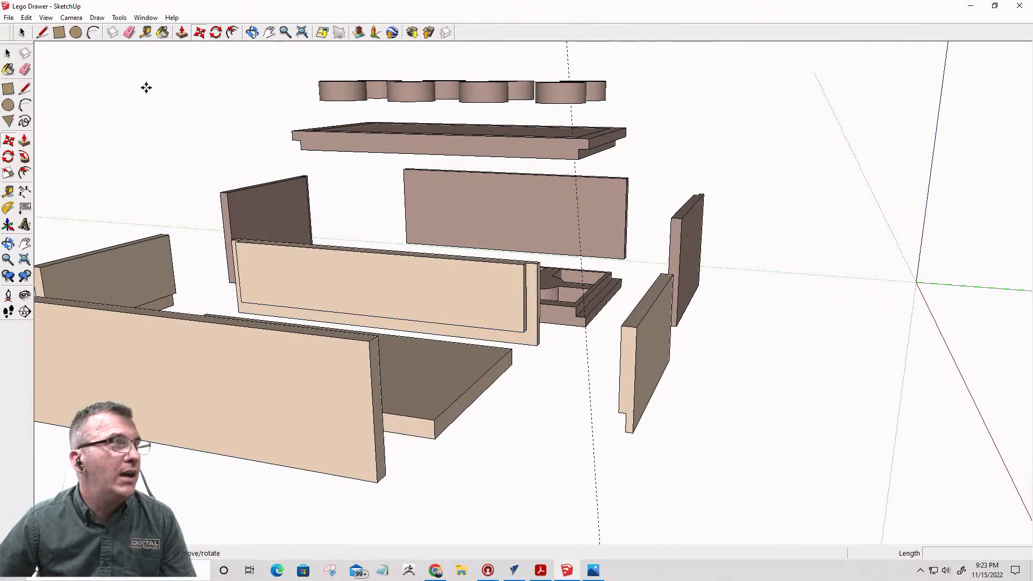
pyautogui.click(200, 32)
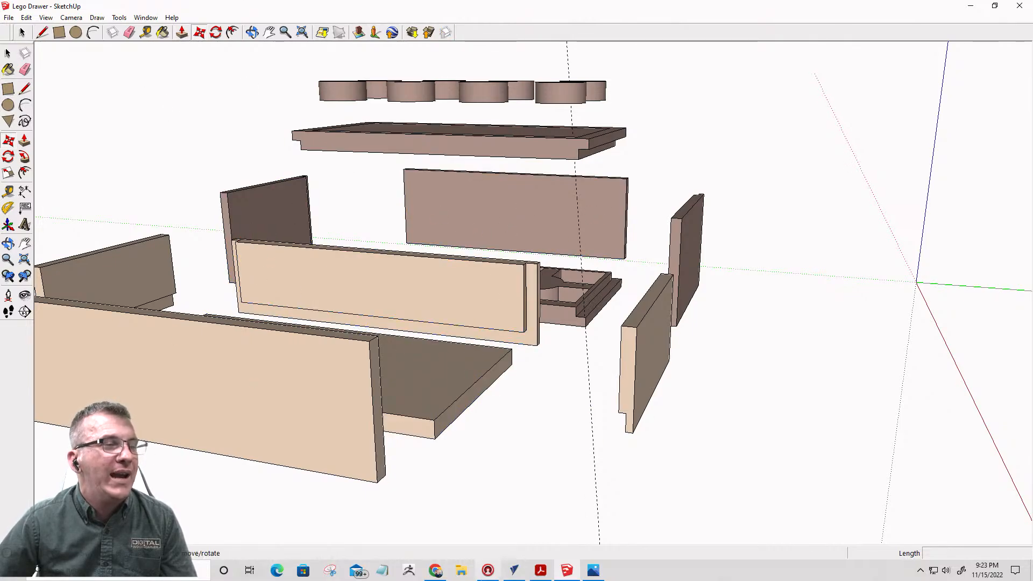
# - Return to VCarve Pro, close the Set Size tool and select the upper of the two small side-panel rectangles
pyautogui.click(514, 570)
pyautogui.scroll(3, 824, 214)
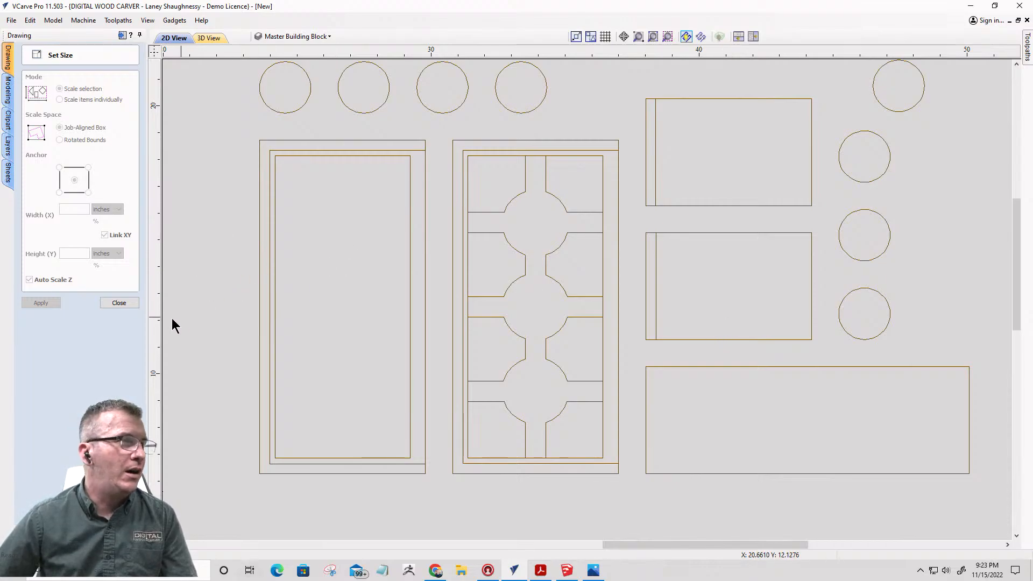
pyautogui.click(115, 306)
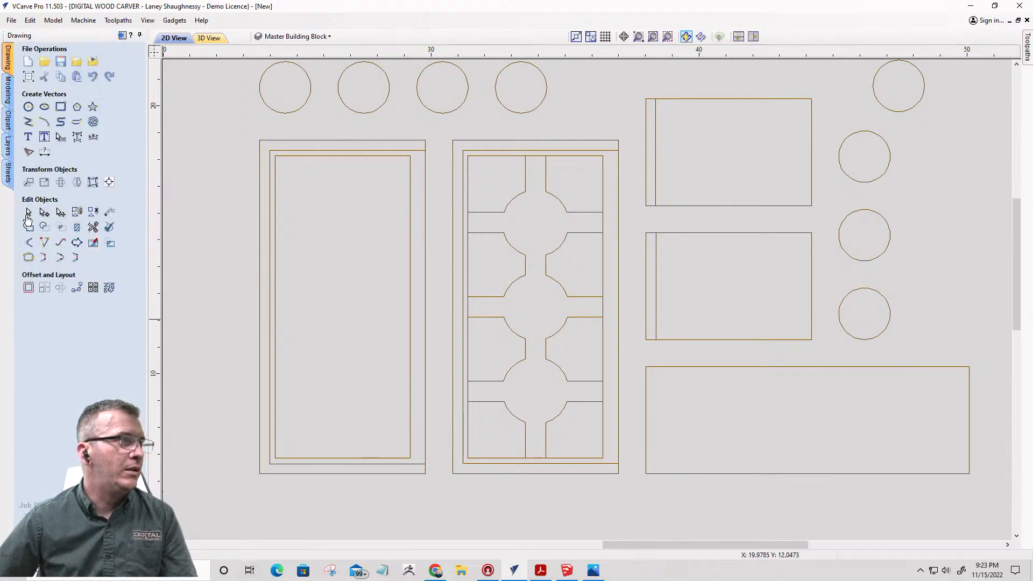
pyautogui.click(676, 206)
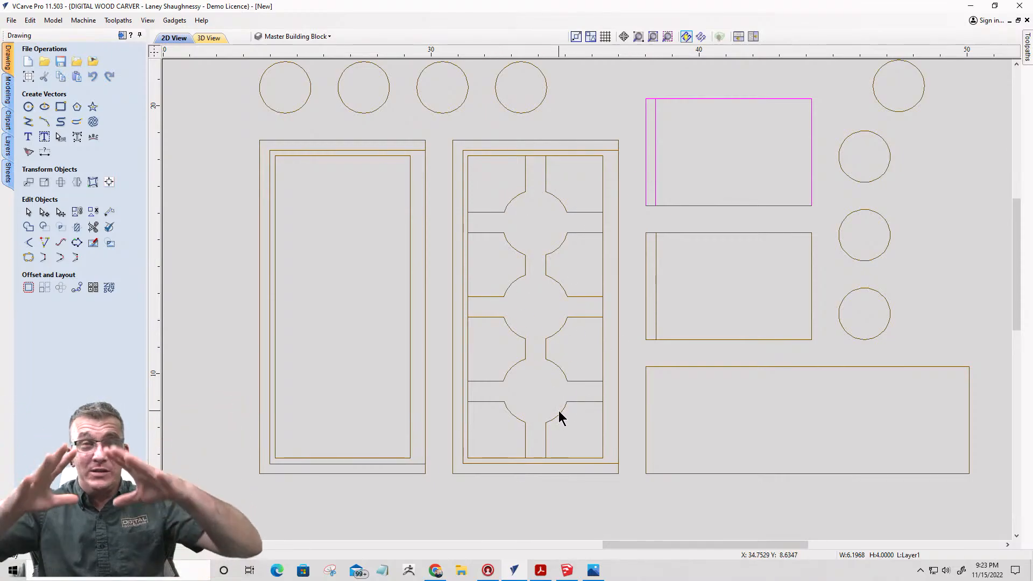
# - Move the brick's inner rectangle and its three pairs of concentric circles out of the brick outline, up toward the drawer parts
pyautogui.scroll(-5, 671, 394)
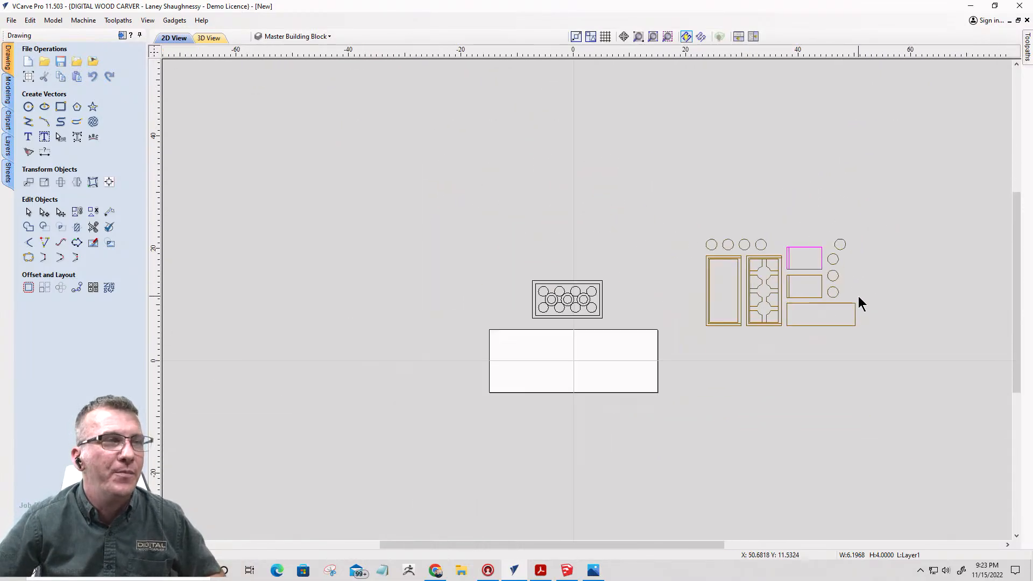
pyautogui.scroll(5, 521, 302)
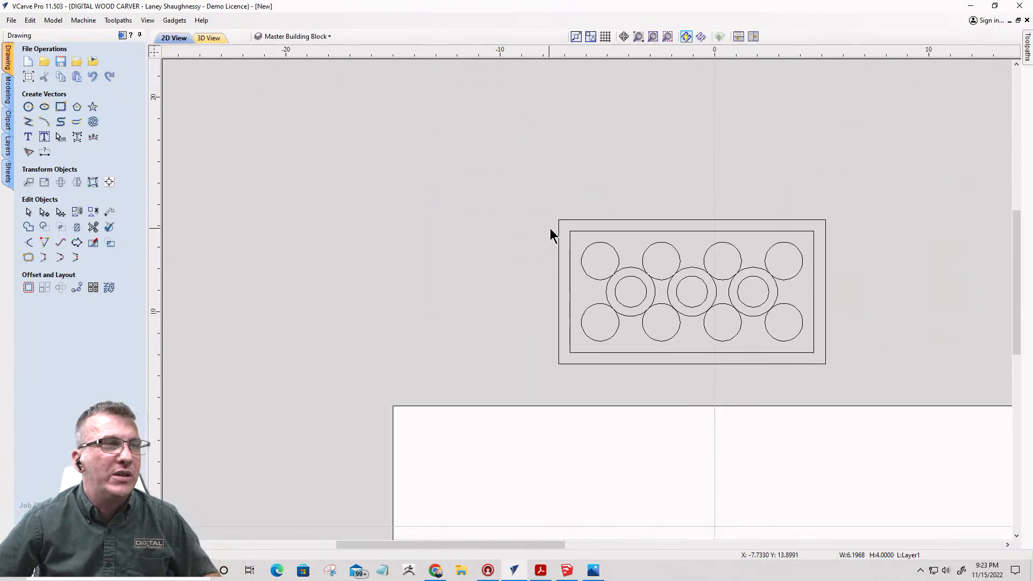
pyautogui.scroll(2, 588, 276)
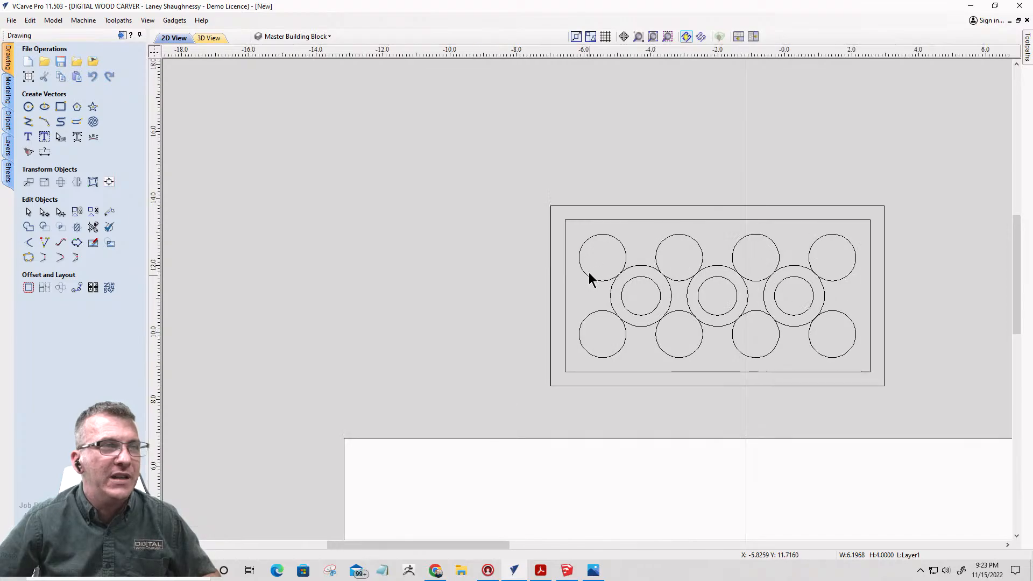
pyautogui.scroll(-2, 466, 156)
pyautogui.scroll(-2, 466, 156)
pyautogui.scroll(2, 508, 202)
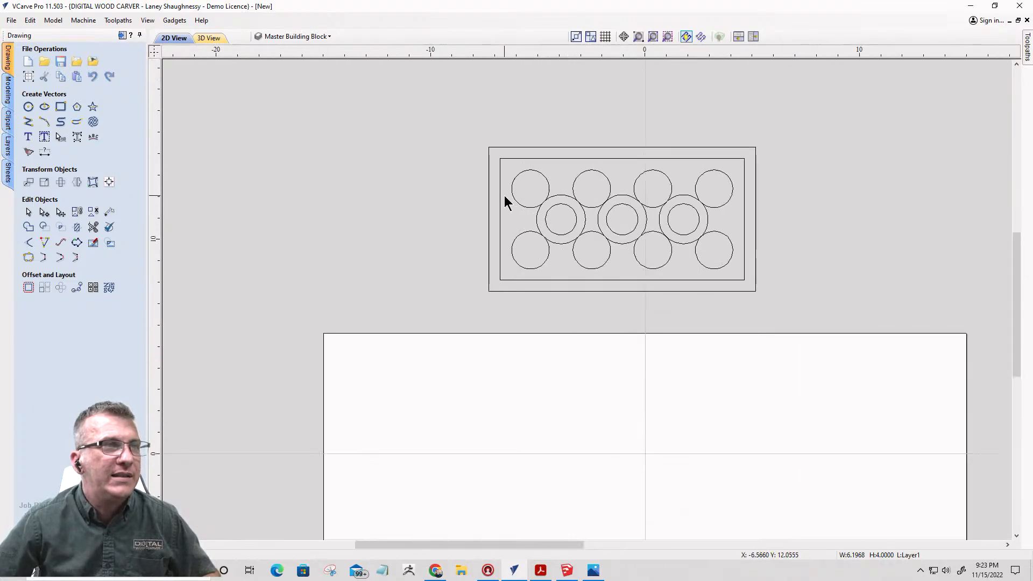
pyautogui.click(500, 198)
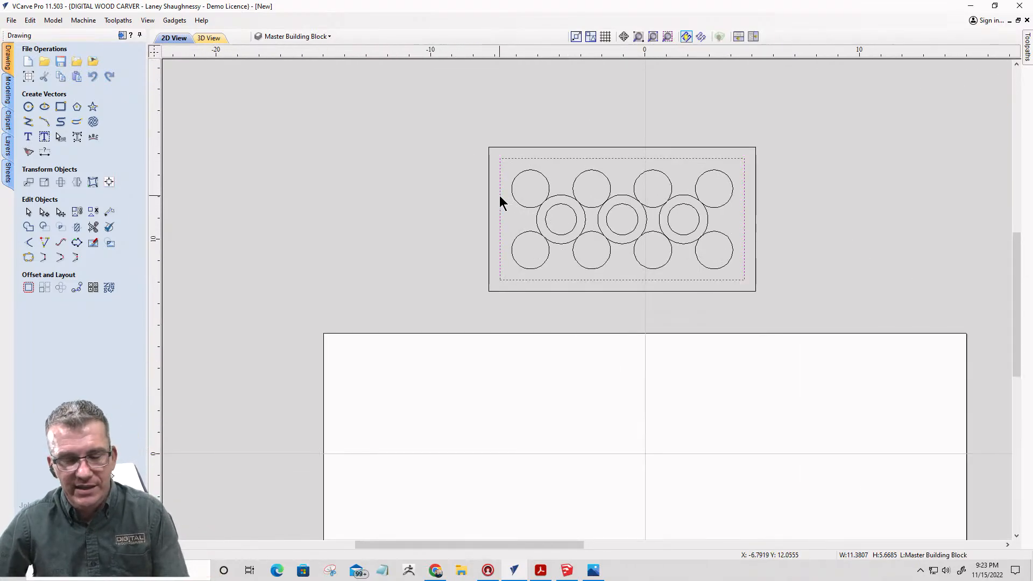
pyautogui.keyDown('shift'); pyautogui.moveTo(683, 218); pyautogui.dragTo(563, 224); pyautogui.keyUp('shift')
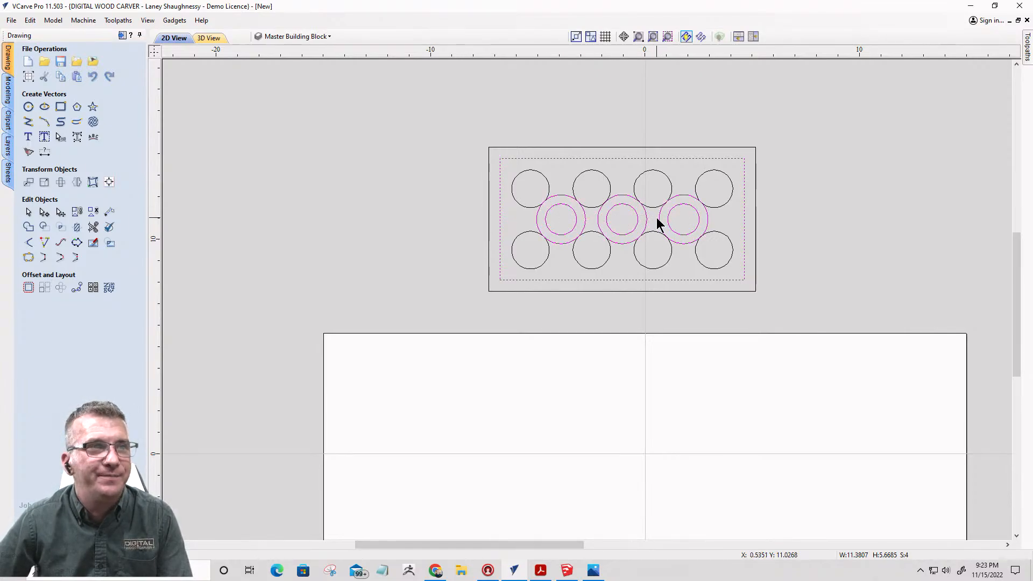
pyautogui.moveTo(661, 215); pyautogui.dragTo(1028, 4)
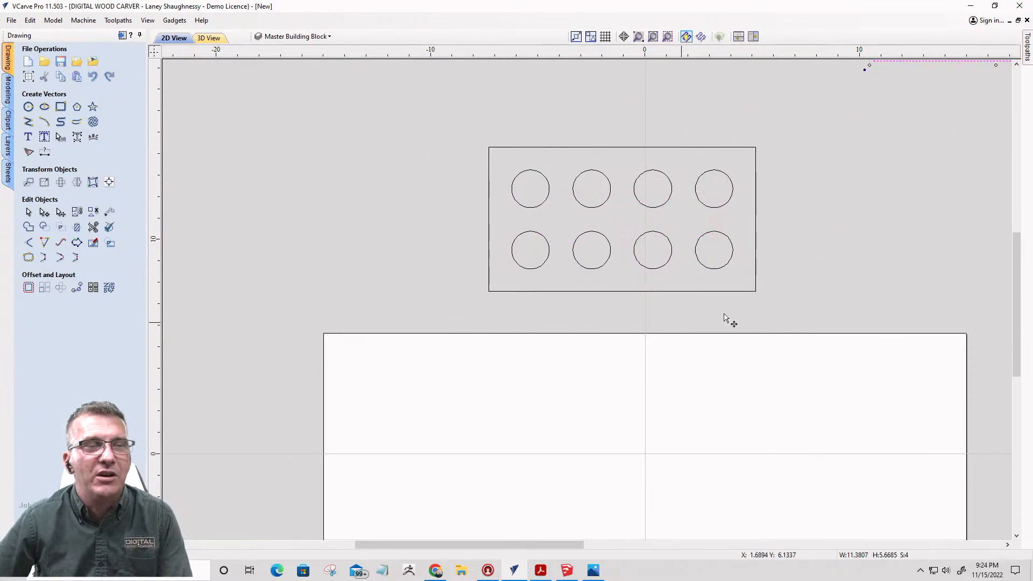
# - Compare the eight-stud brick outline with the separated ring layout and the drawer's top and grid panel vectors
pyautogui.scroll(2, 726, 318)
pyautogui.scroll(-4, 687, 296)
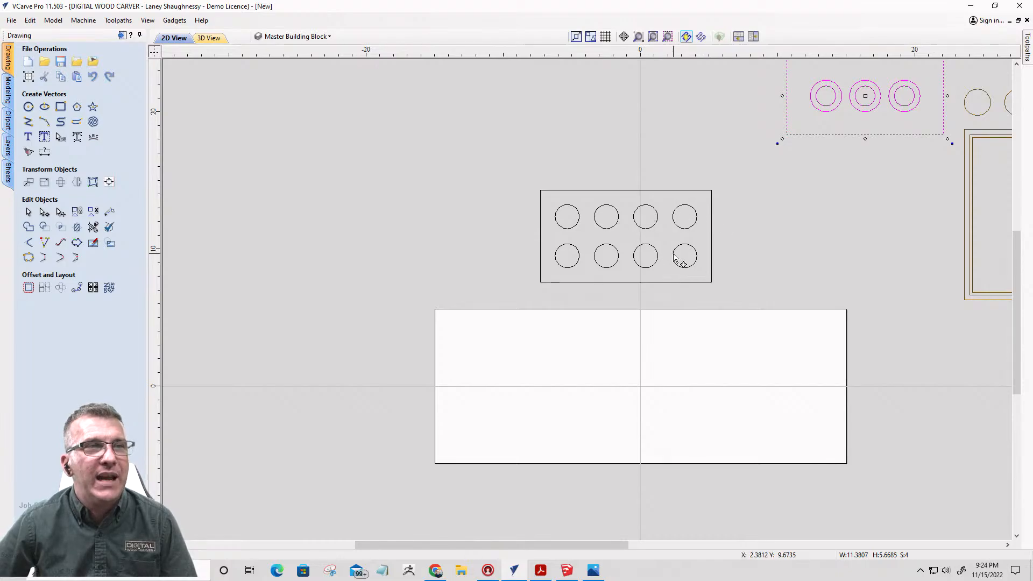
pyautogui.scroll(3, 685, 230)
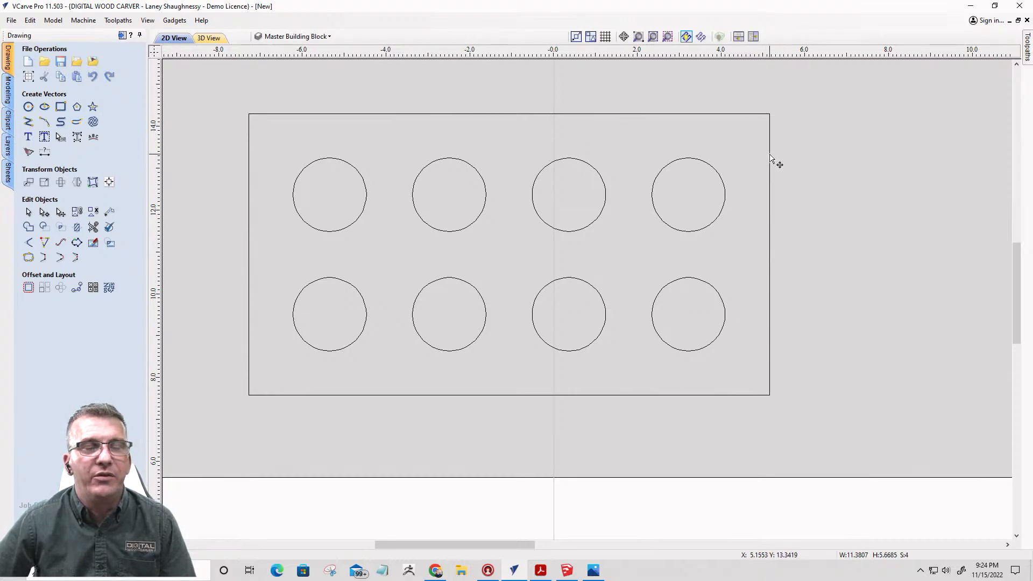
pyautogui.scroll(-5, 651, 146)
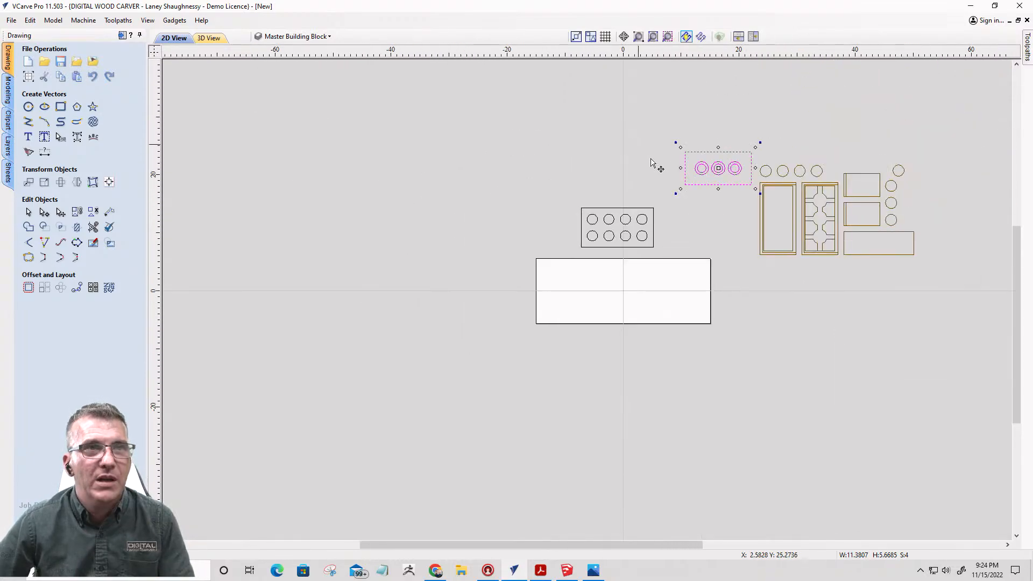
pyautogui.scroll(3, 874, 183)
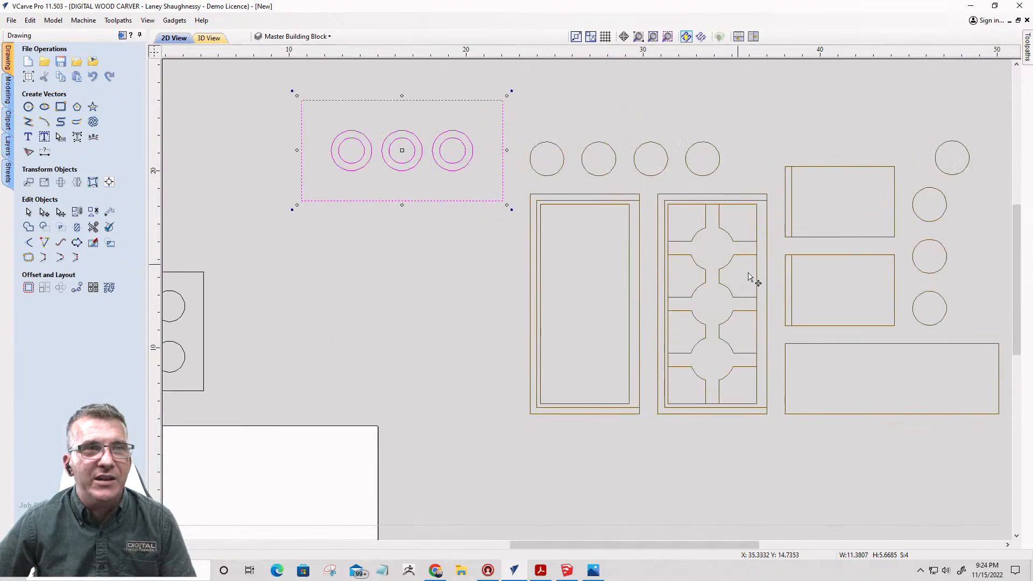
pyautogui.scroll(5, 344, 129)
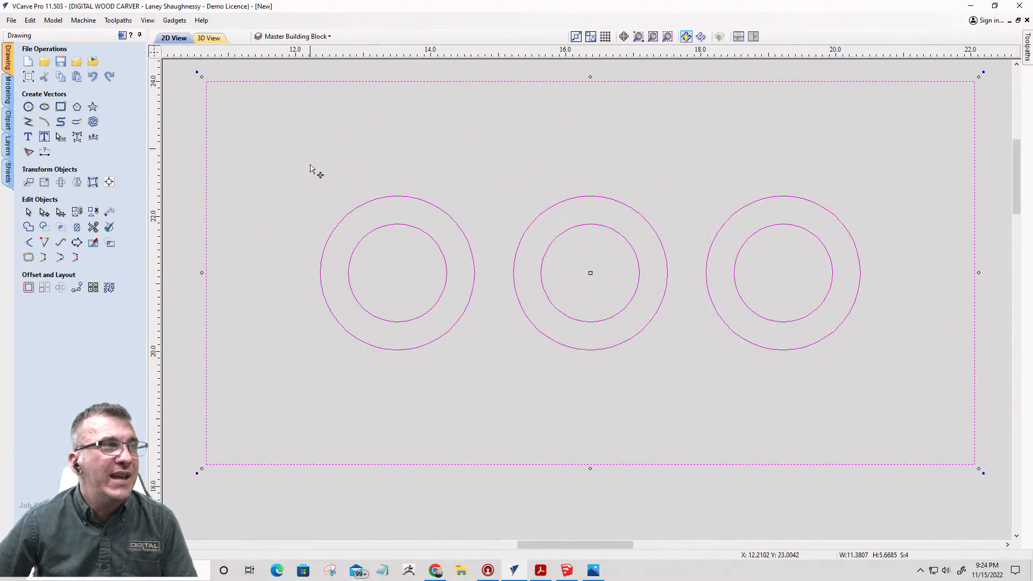
pyautogui.scroll(-4, 613, 134)
pyautogui.scroll(-3, 775, 310)
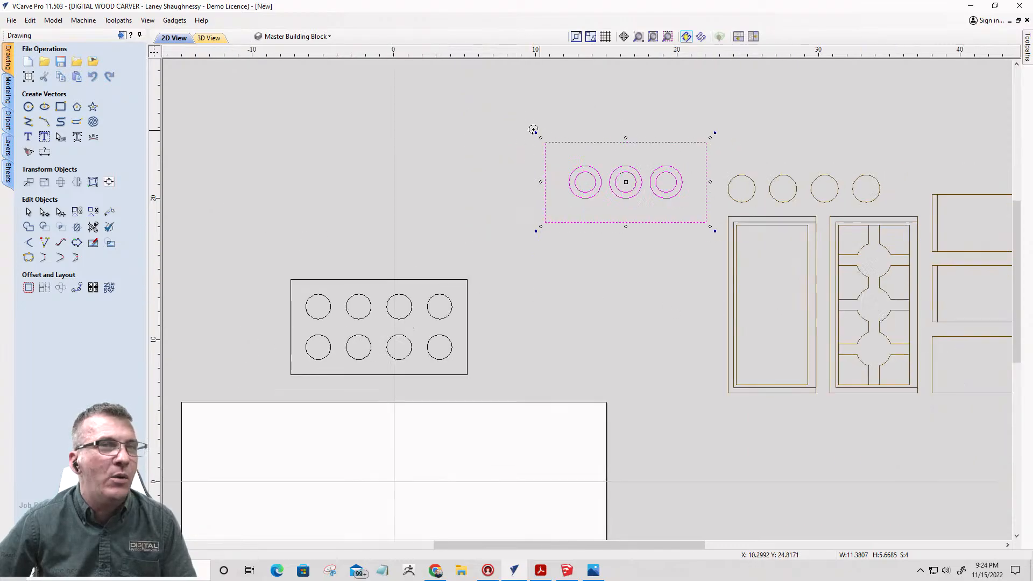
pyautogui.scroll(5, 751, 199)
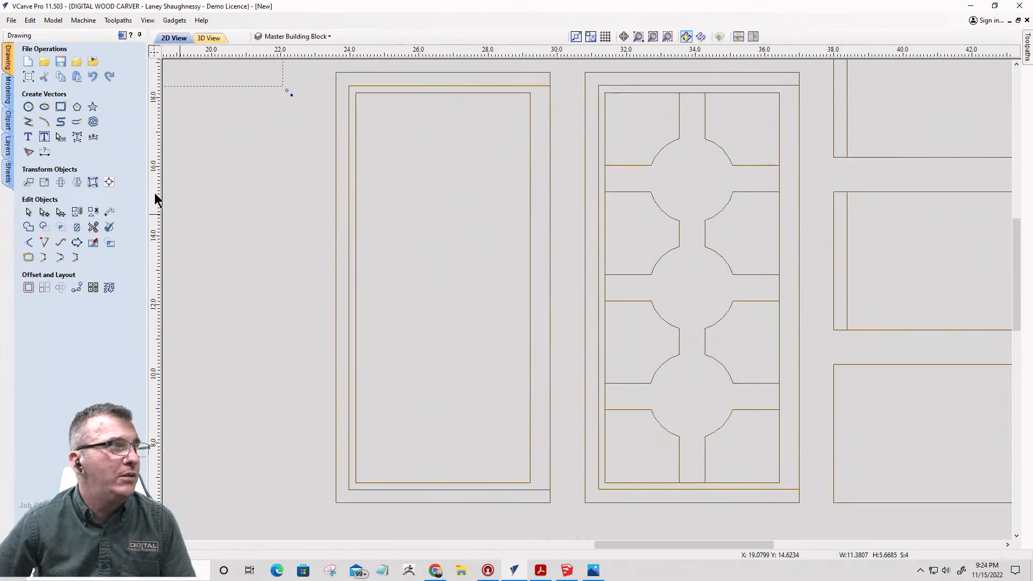
# - Add a horizontal dimension across the uppermost vertical rib of the grid panel, and close the Dimensions tool
pyautogui.click(43, 154)
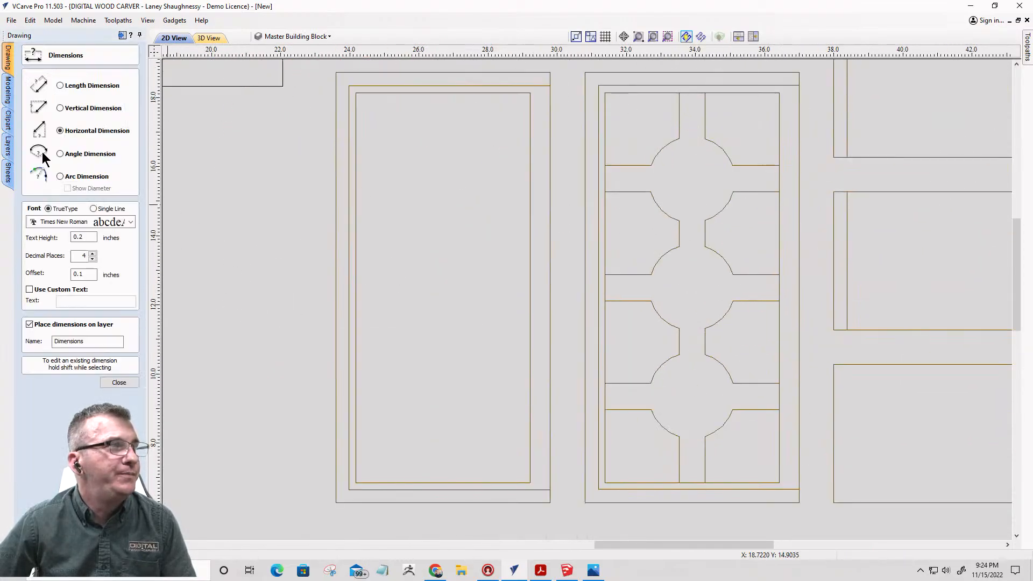
pyautogui.scroll(5, 693, 99)
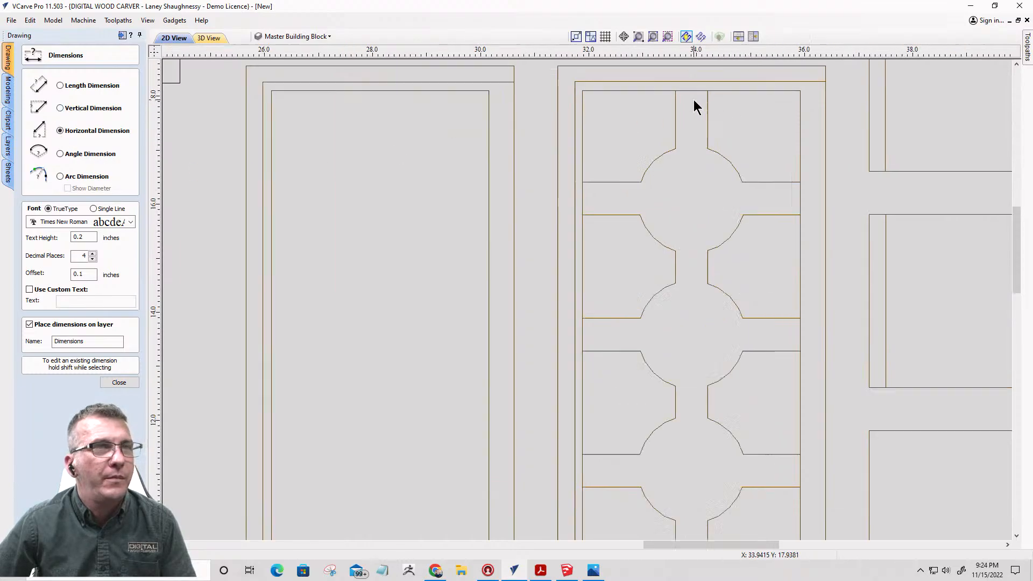
pyautogui.click(649, 125)
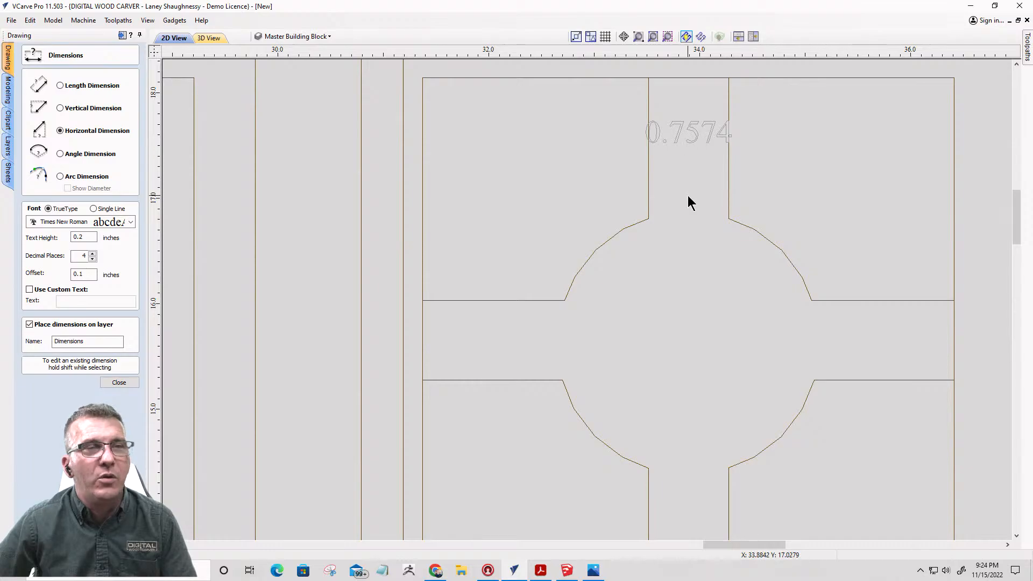
pyautogui.scroll(-1, 691, 197)
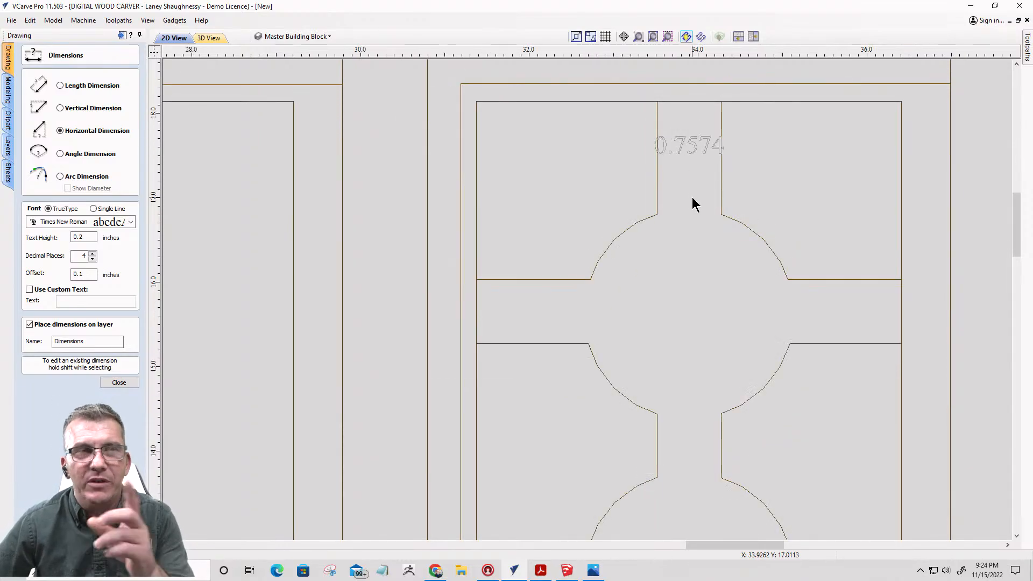
pyautogui.scroll(4, 703, 146)
pyautogui.scroll(-12, 765, 169)
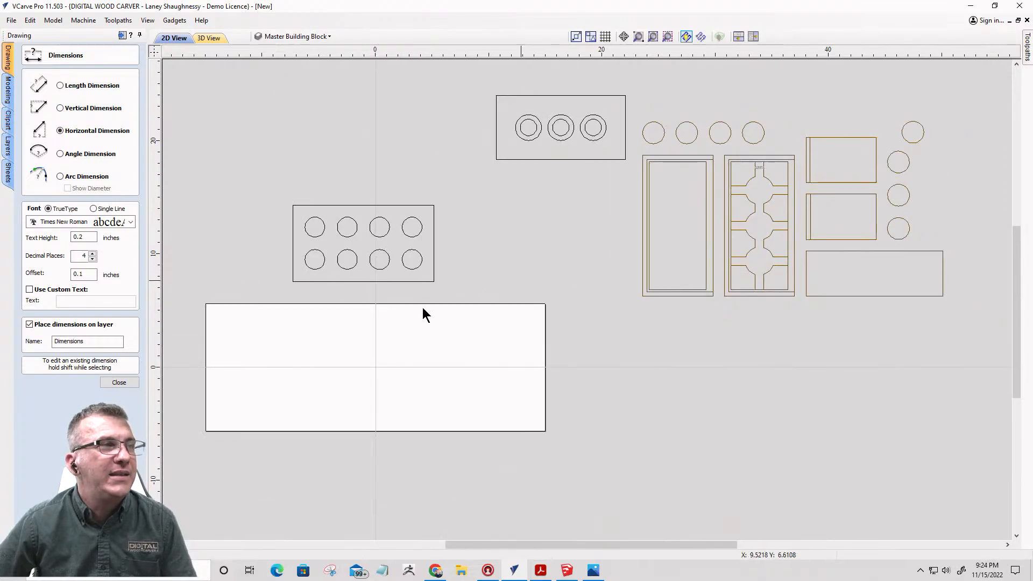
pyautogui.click(473, 69)
pyautogui.click(118, 383)
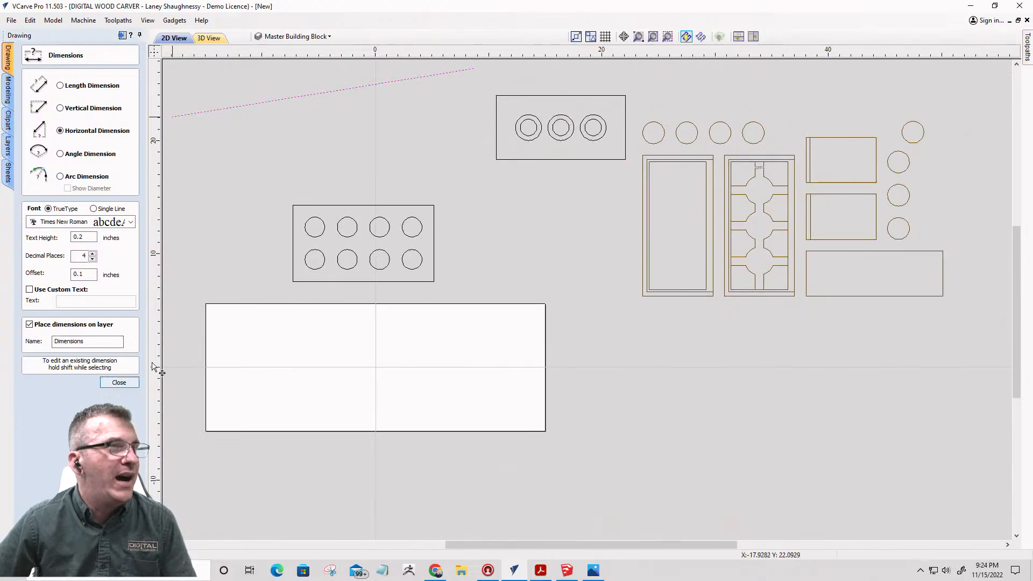
# - Move the inner rectangle and its three pairs of concentric circles onto the white material area
pyautogui.moveTo(444, 71); pyautogui.dragTo(639, 197)
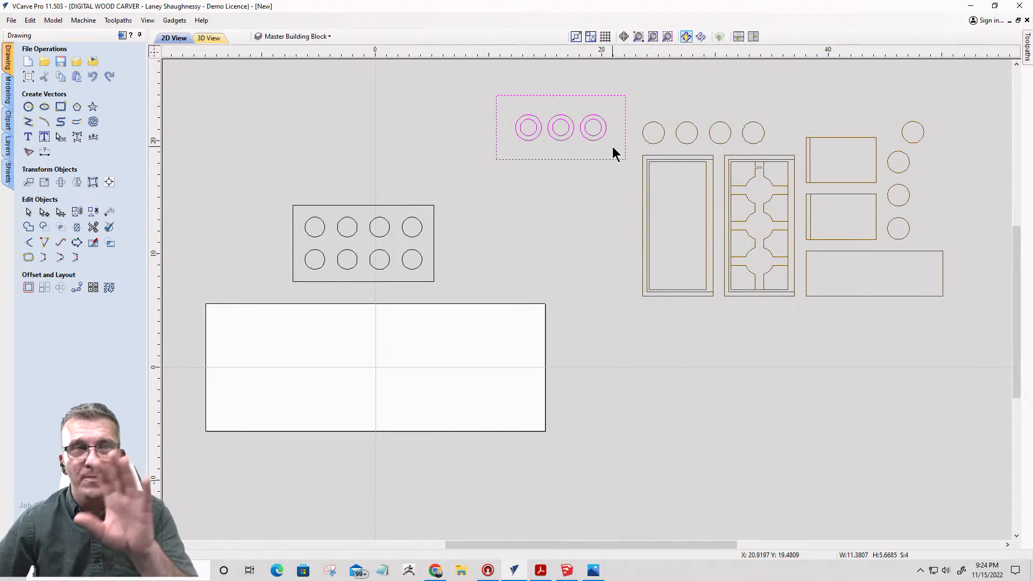
pyautogui.scroll(-2, 512, 134)
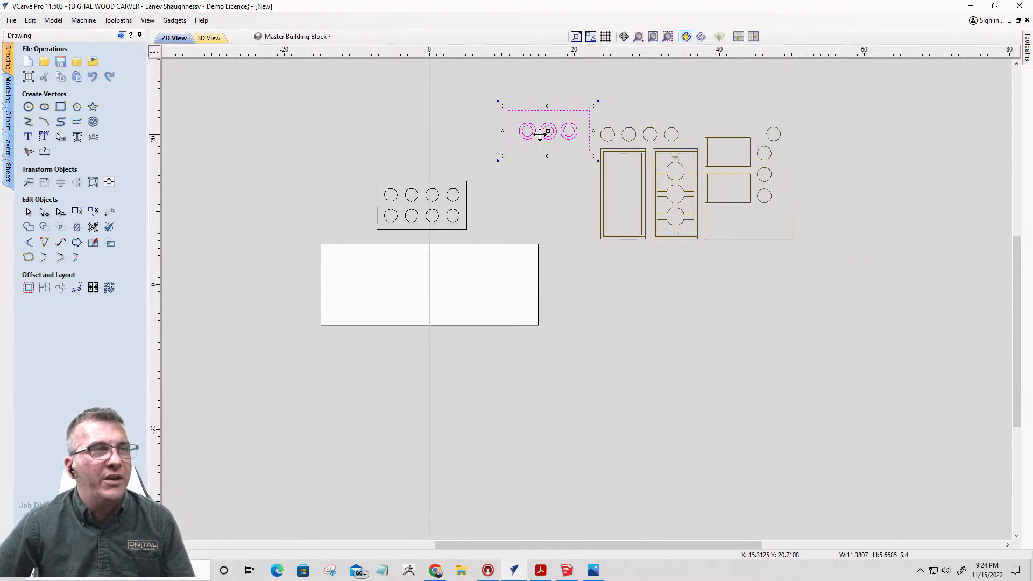
pyautogui.moveTo(543, 133); pyautogui.dragTo(583, 165, button='middle')
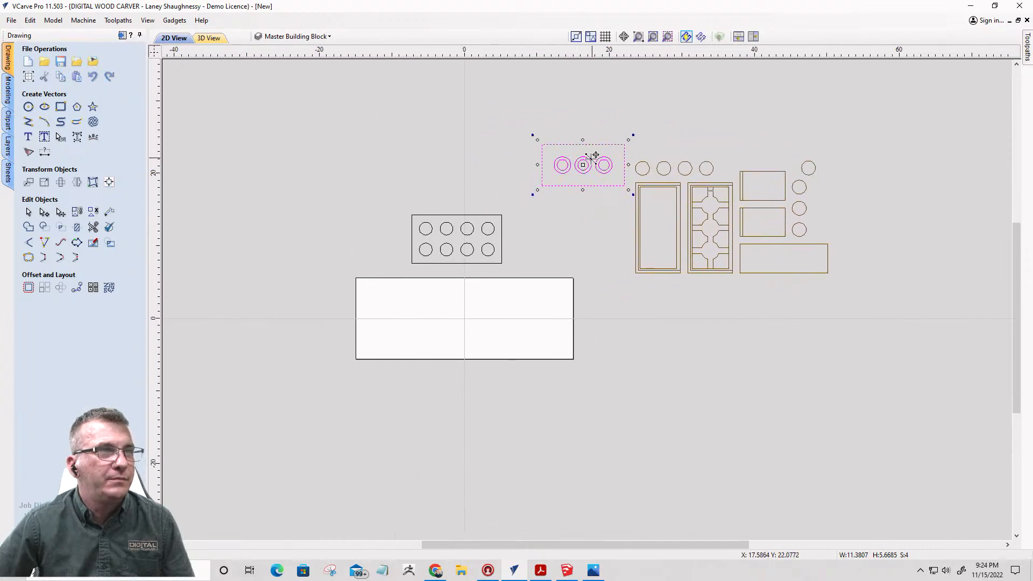
pyautogui.moveTo(574, 166); pyautogui.dragTo(452, 316)
pyautogui.scroll(3, 436, 343)
pyautogui.scroll(-2, 613, 274)
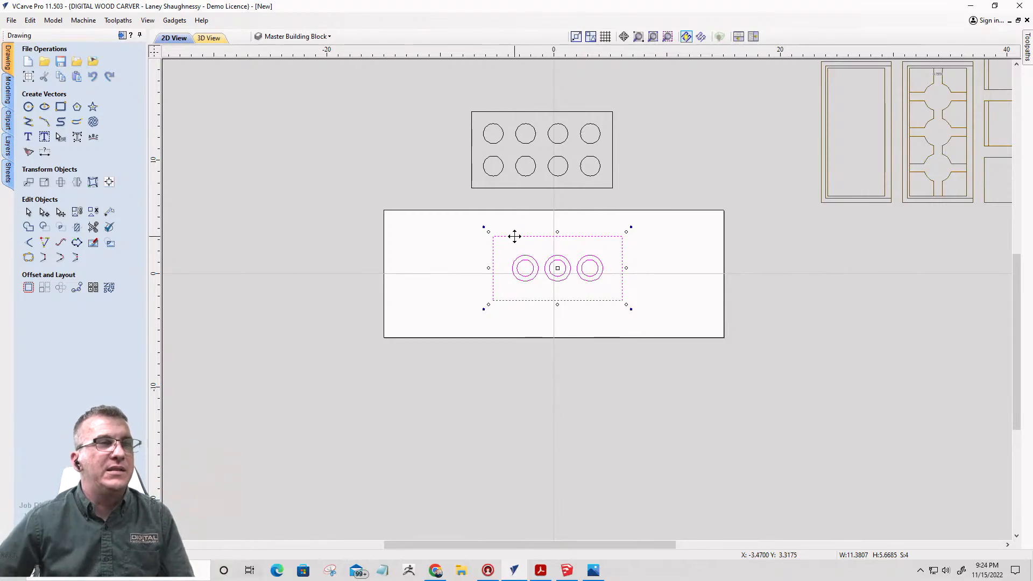
pyautogui.click(507, 189)
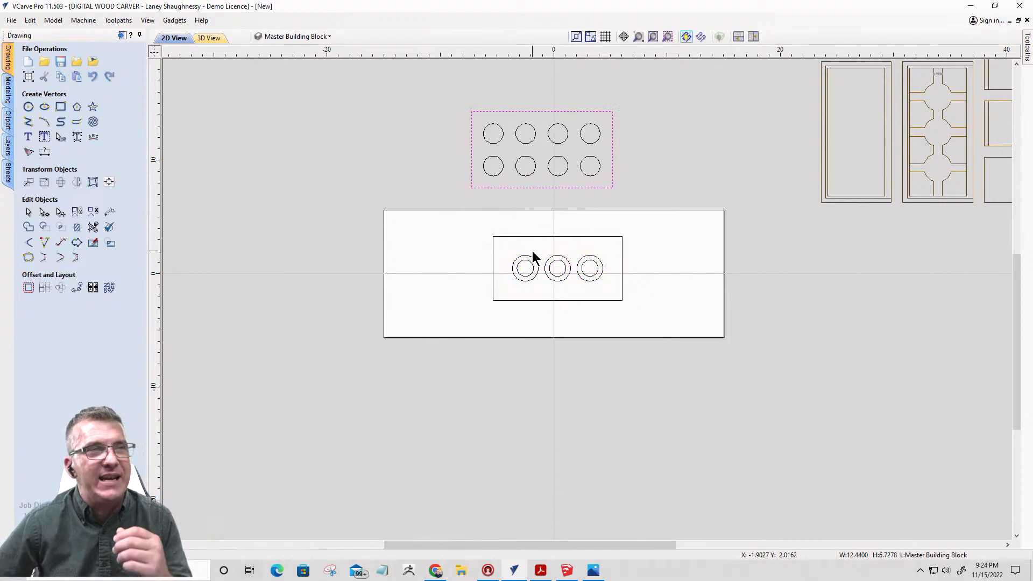
# - Undo the moves of the inner rectangle and concentric circles back to their original place inside the eight-stud brick outline
pyautogui.hotkey('ctrl', 'z')
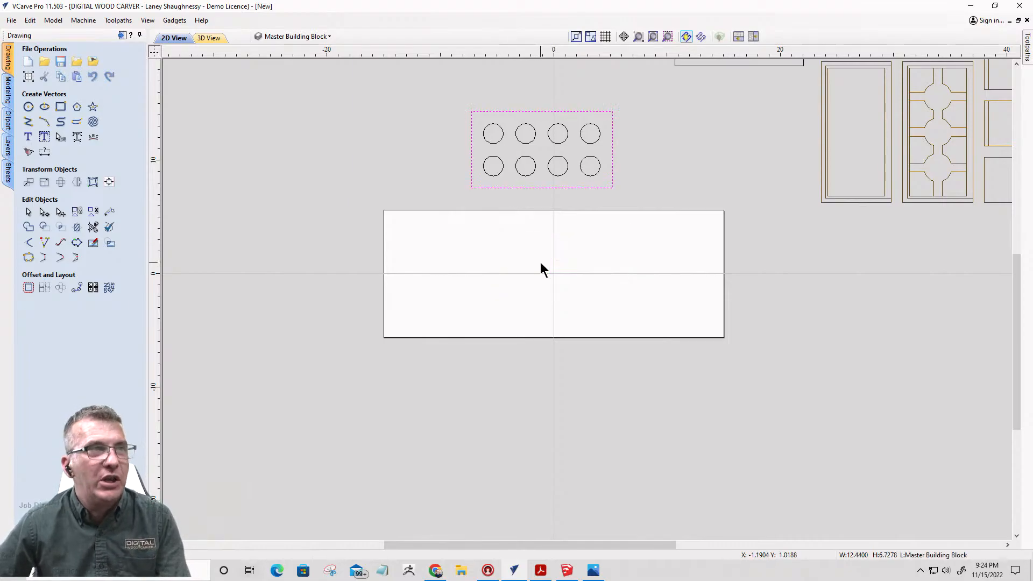
pyautogui.hotkey('ctrl', 'z')
pyautogui.scroll(3, 498, 141)
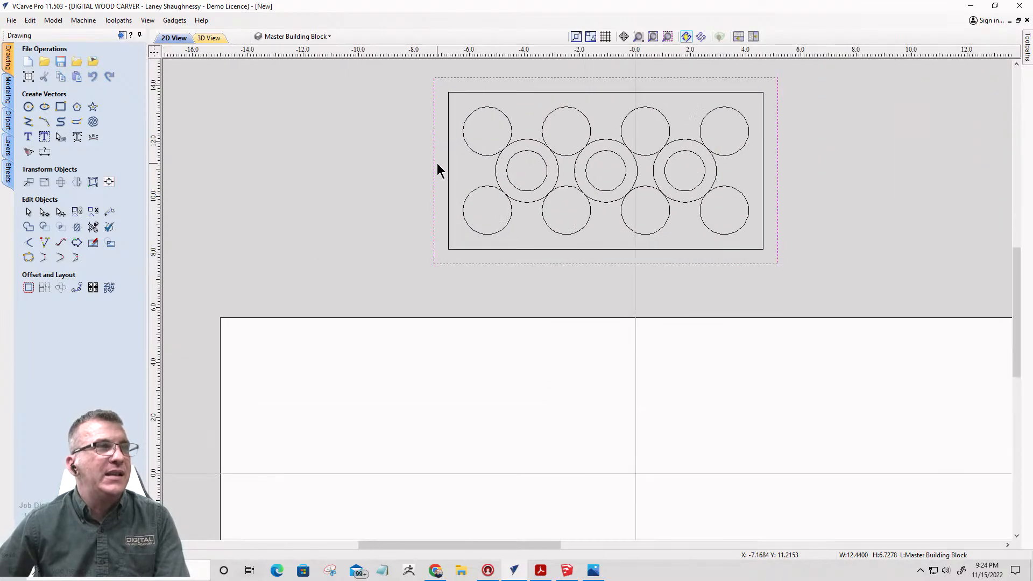
# - Copy the brick's two rectangles and three concentric circle pairs beside the original, and delete those circle pairs from the eight-stud original
pyautogui.click(449, 170)
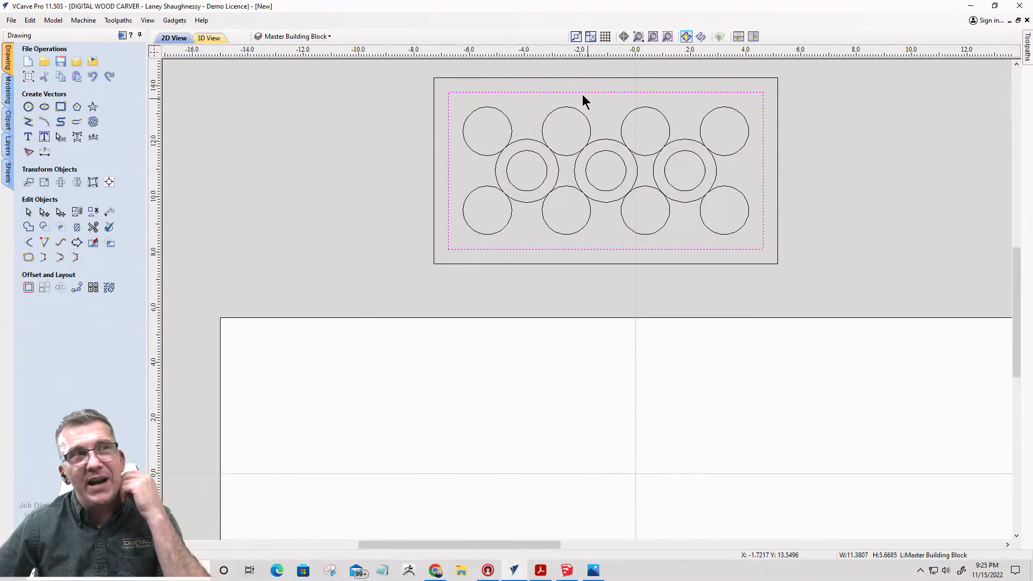
pyautogui.moveTo(407, 76); pyautogui.dragTo(807, 269)
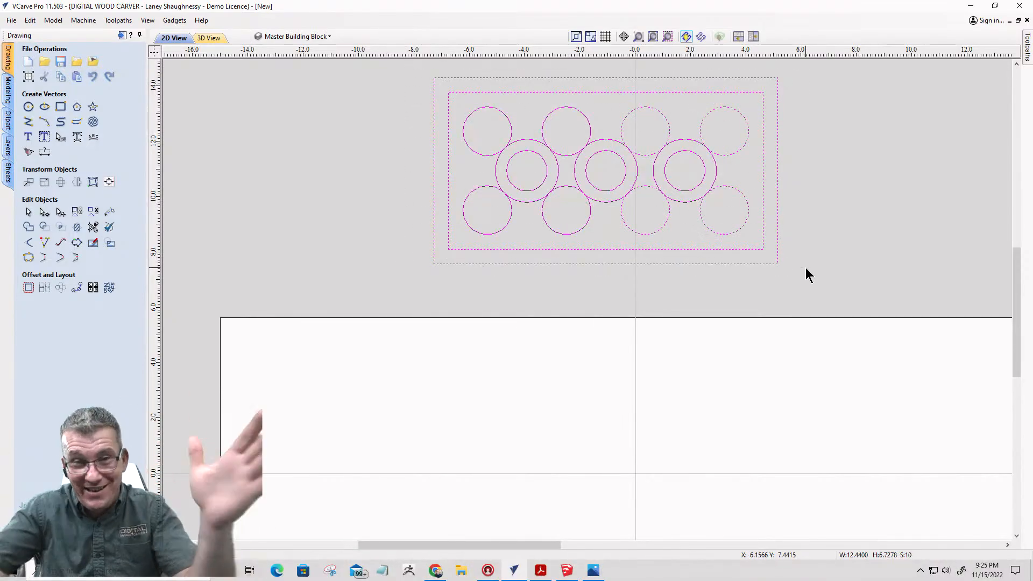
pyautogui.scroll(-3, 631, 160)
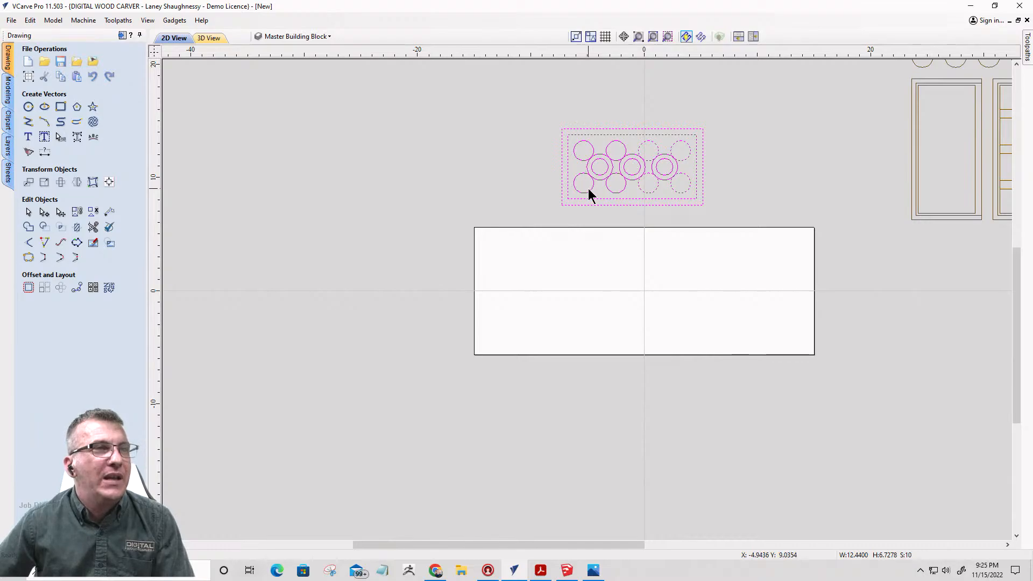
pyautogui.click(663, 165)
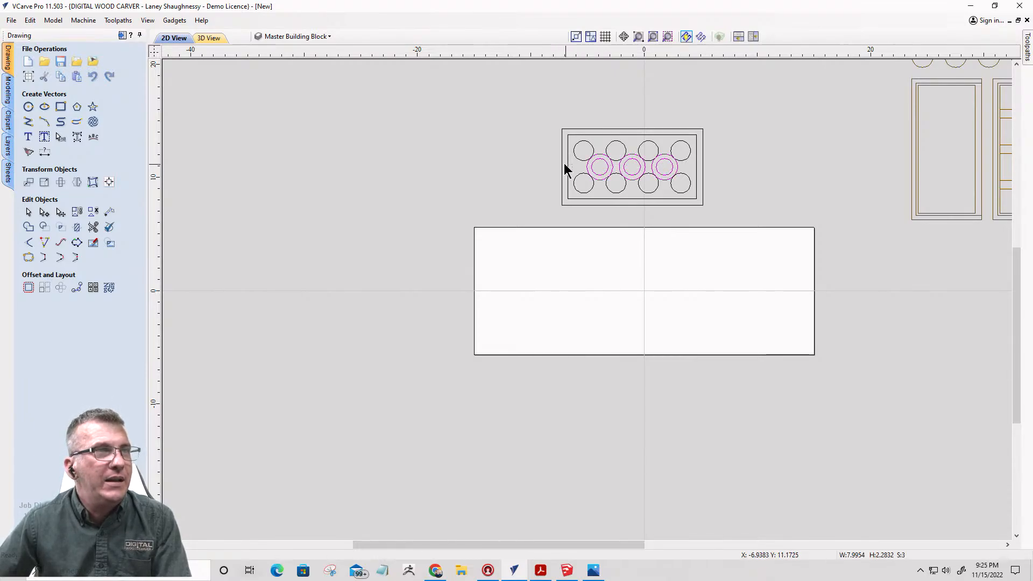
pyautogui.keyDown('shift'); pyautogui.moveTo(554, 157); pyautogui.dragTo(562, 161); pyautogui.keyUp('shift')
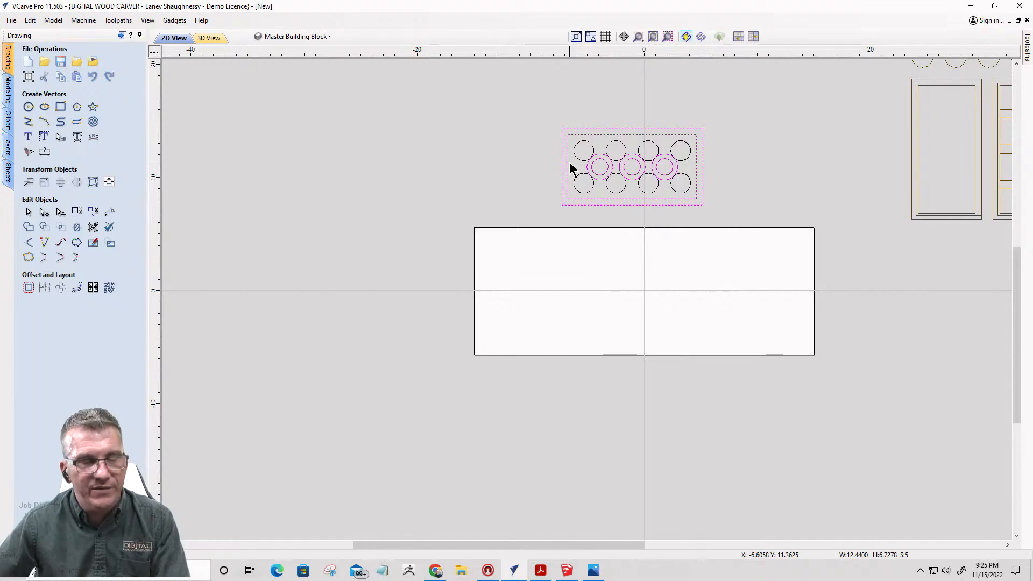
pyautogui.moveTo(567, 161); pyautogui.dragTo(729, 164)
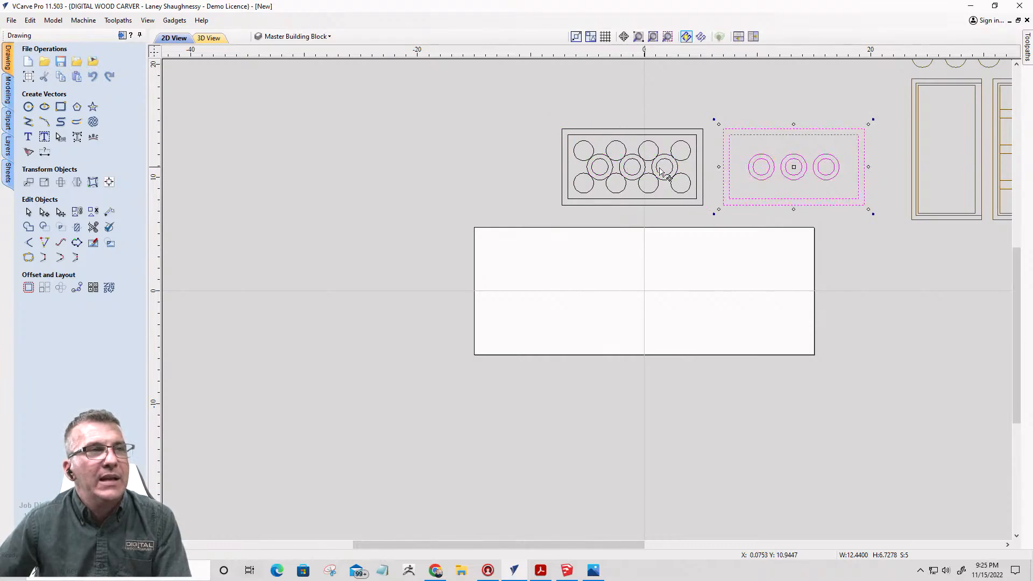
pyautogui.click(598, 171)
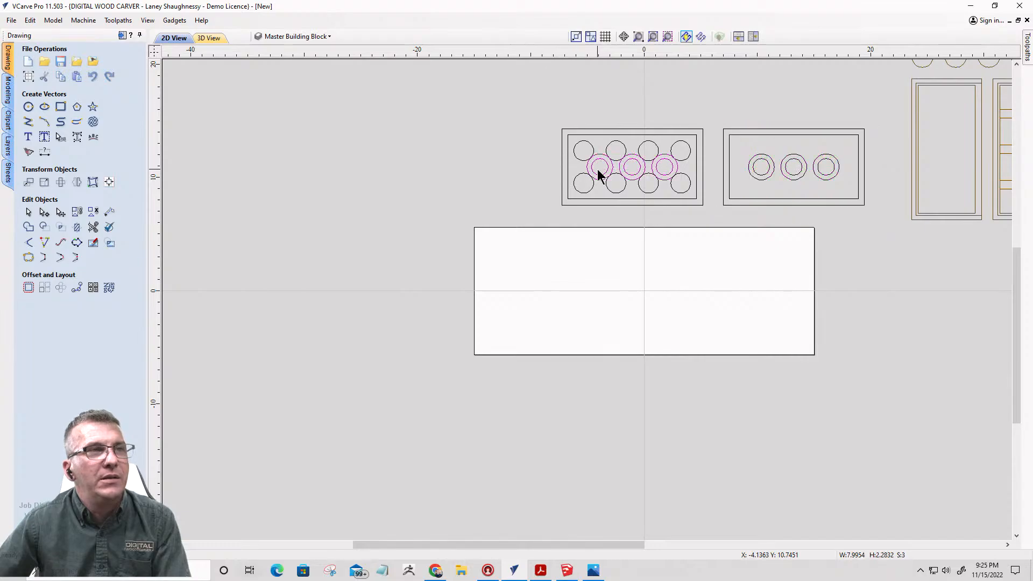
pyautogui.press('Delete')
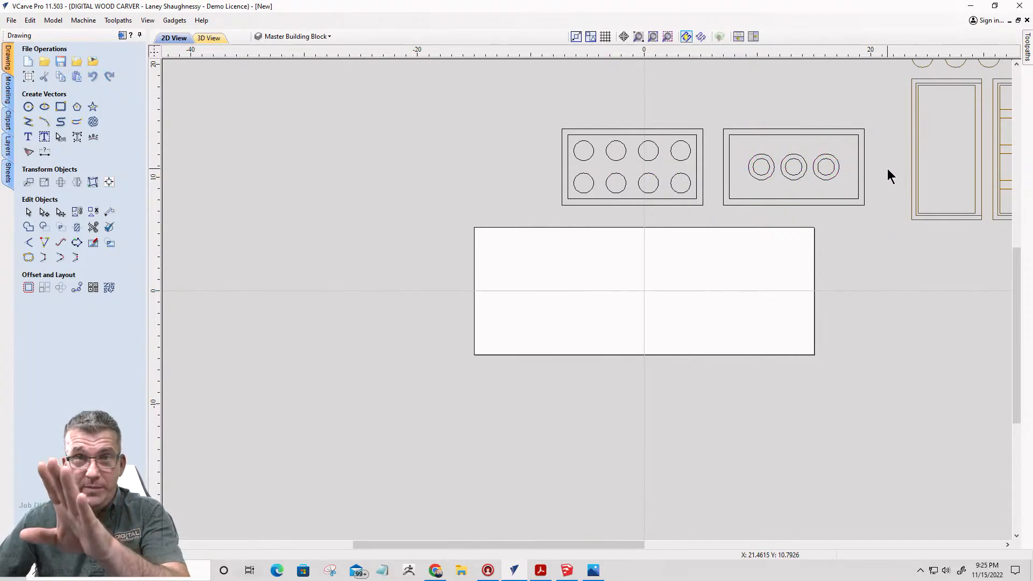
# - Separate the three concentric circle pairs in the copied layout and delete each inner circle, keeping the outer ones
pyautogui.scroll(3, 867, 176)
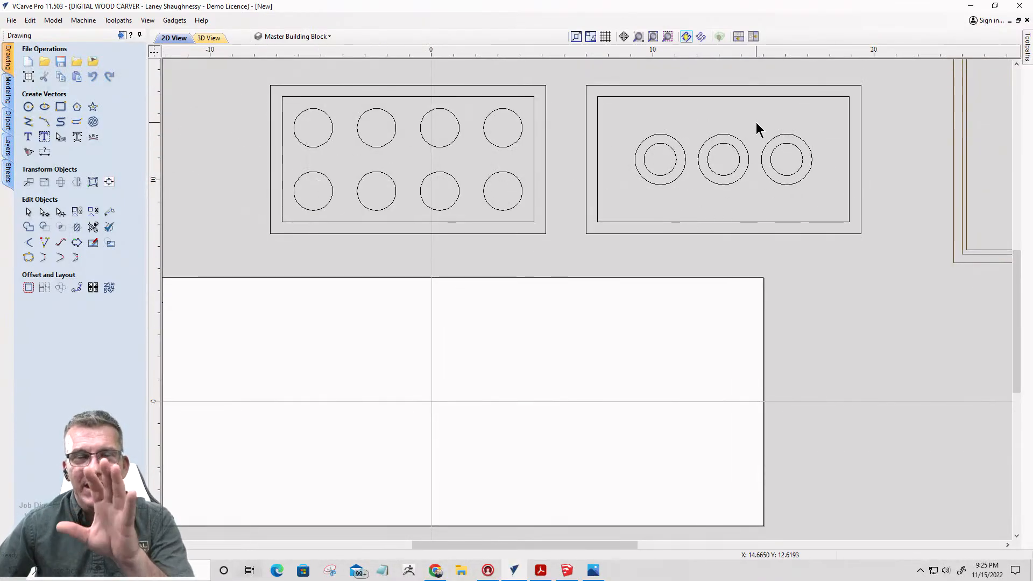
pyautogui.click(676, 162)
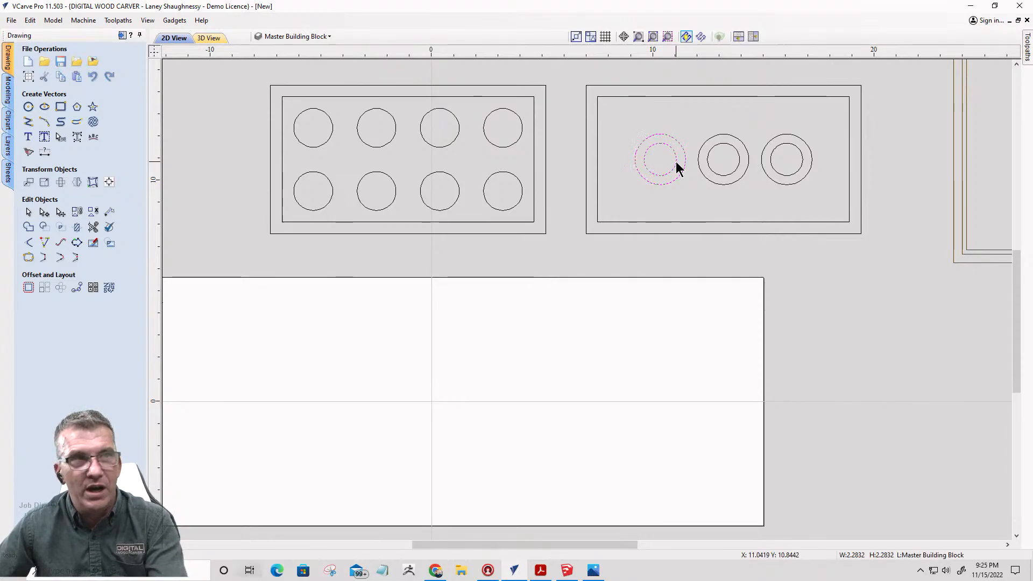
pyautogui.click(709, 151)
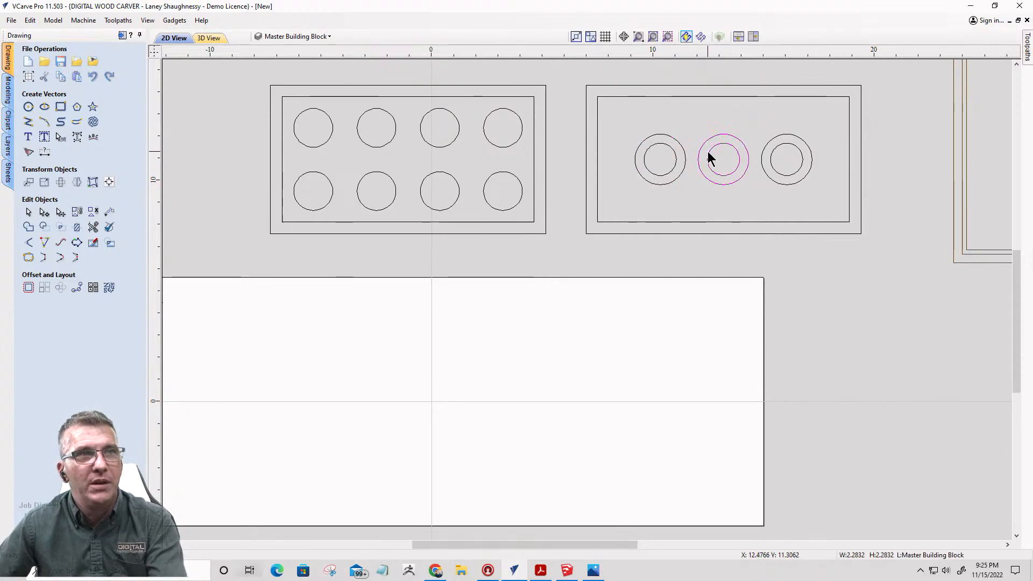
pyautogui.click(777, 146)
pyautogui.click(773, 168)
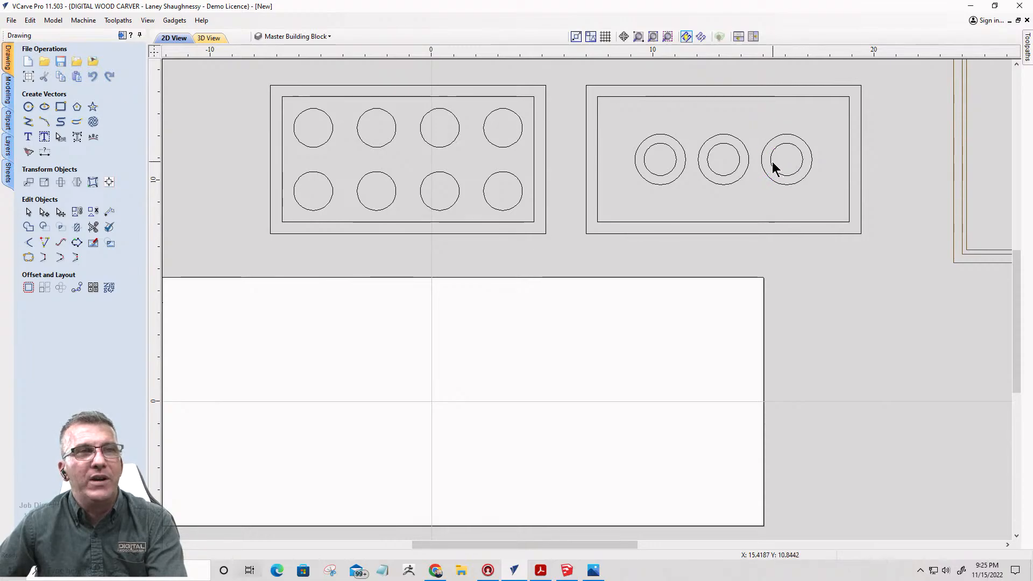
pyautogui.press('Delete')
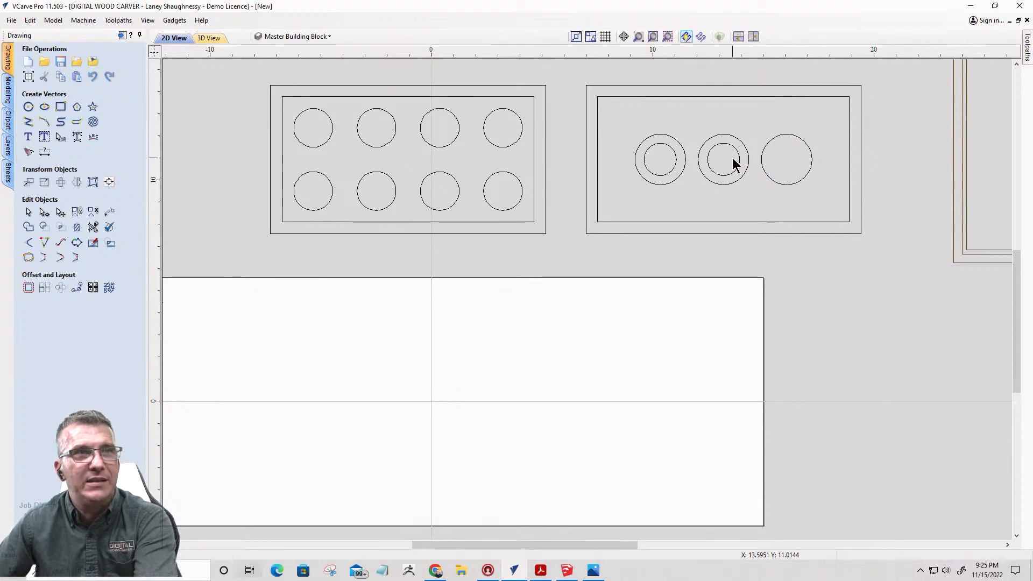
pyautogui.click(737, 166)
pyautogui.press('Delete')
pyautogui.click(676, 167)
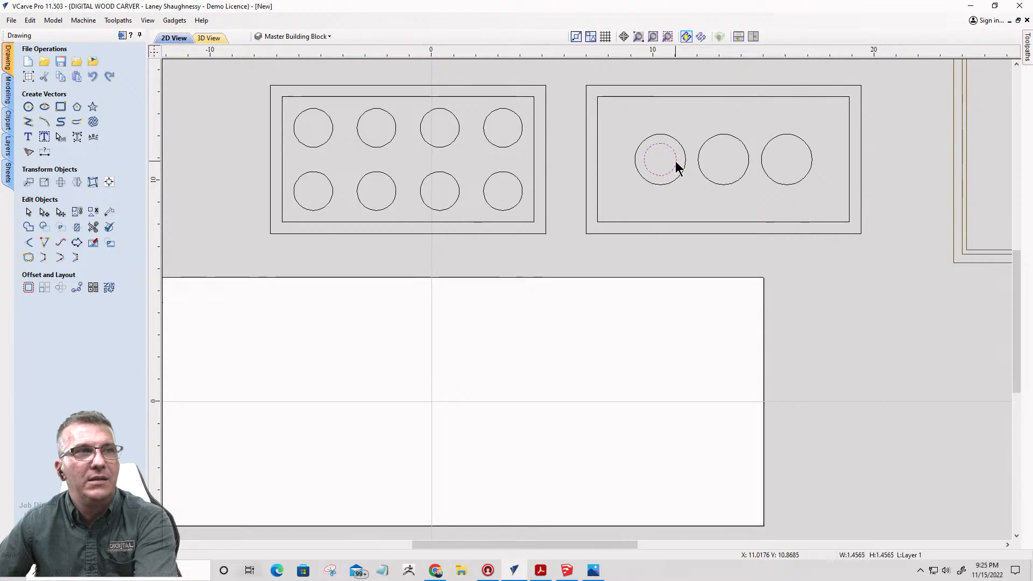
pyautogui.press('Delete')
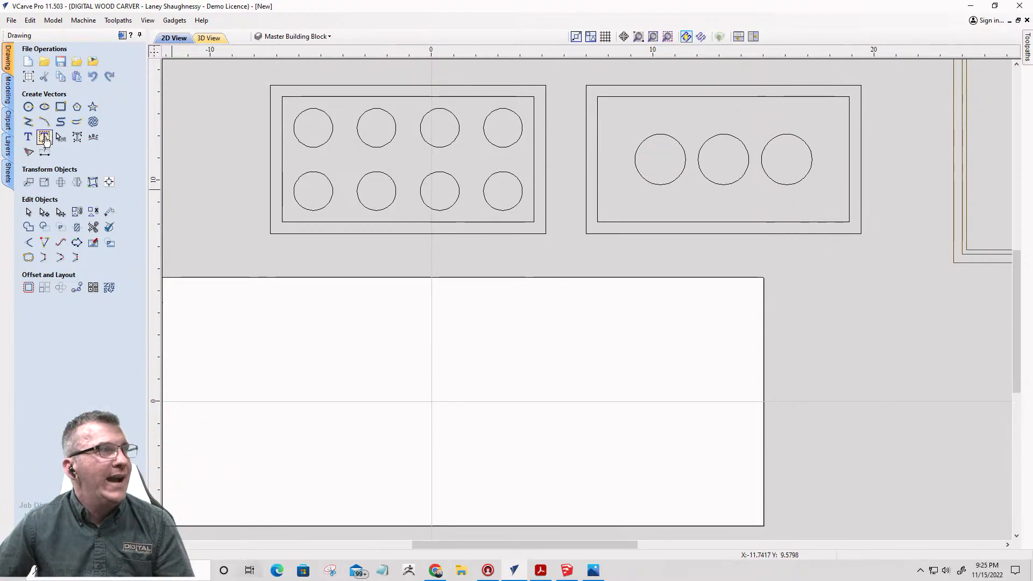
# - Draw a horizontal rectangle across the full width of the copied inner rectangle, over the circles, with a height of 0.75 inches
pyautogui.click(61, 106)
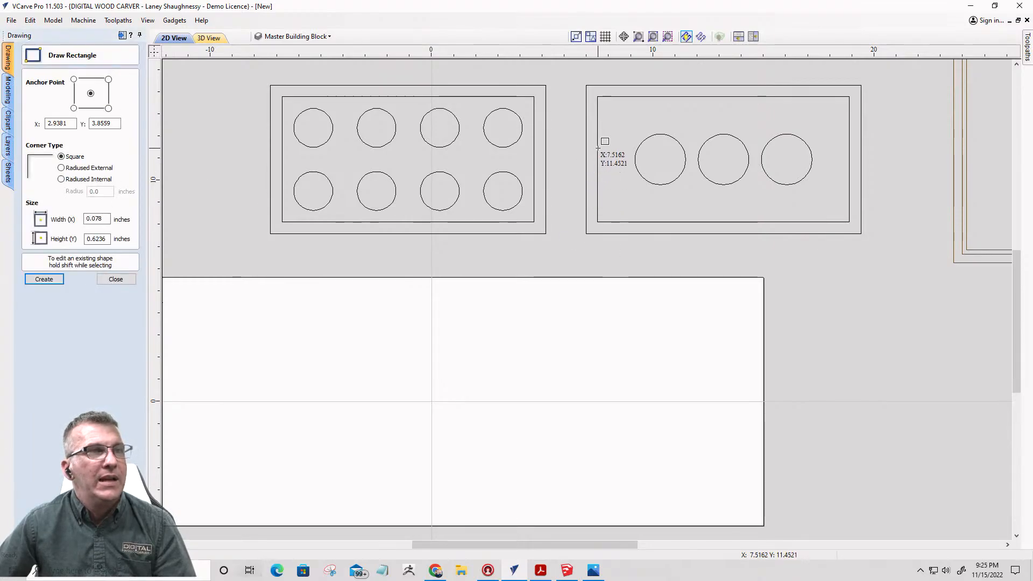
pyautogui.moveTo(598, 146); pyautogui.dragTo(850, 161)
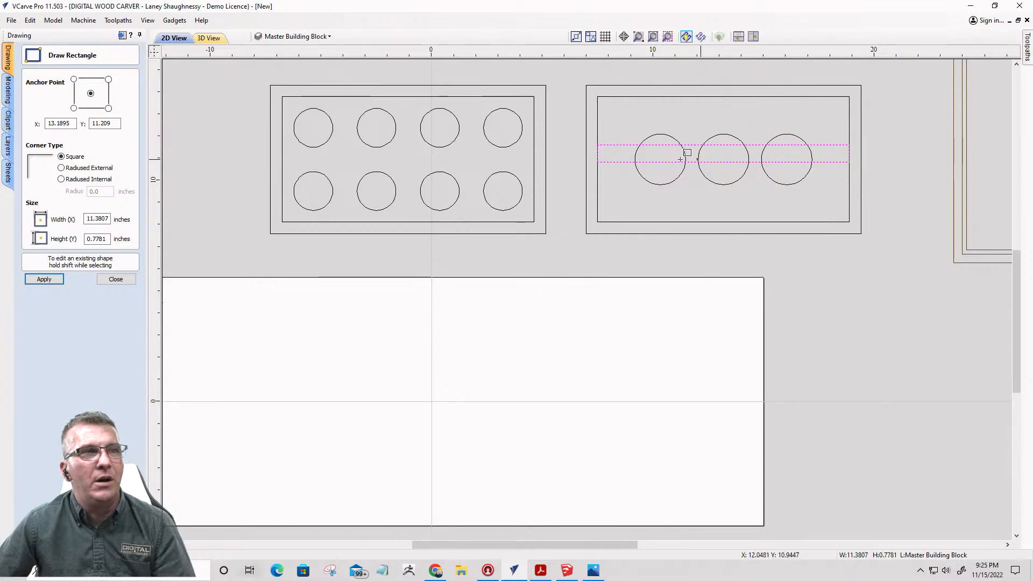
pyautogui.doubleClick(98, 238)
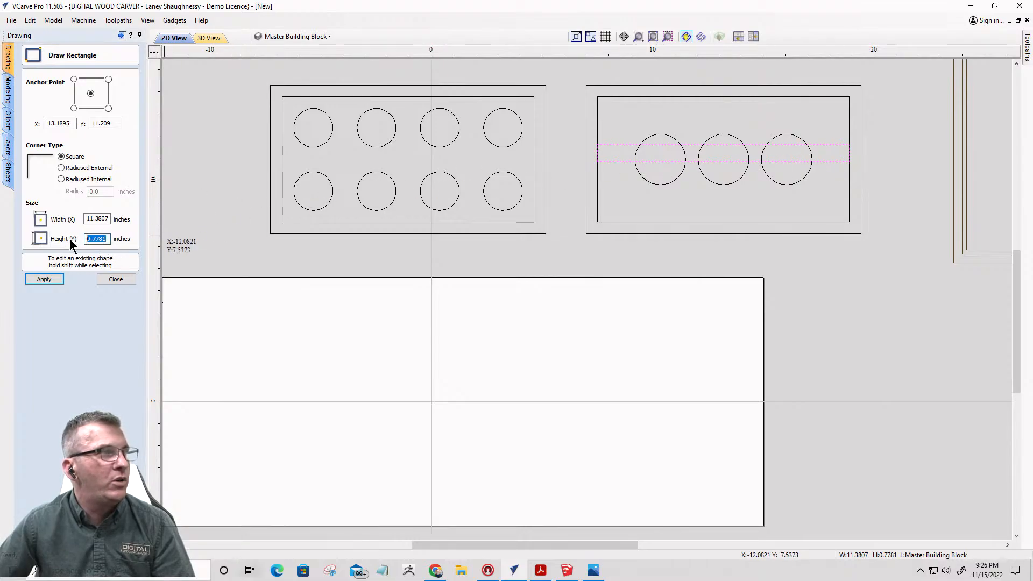
pyautogui.write('.7')
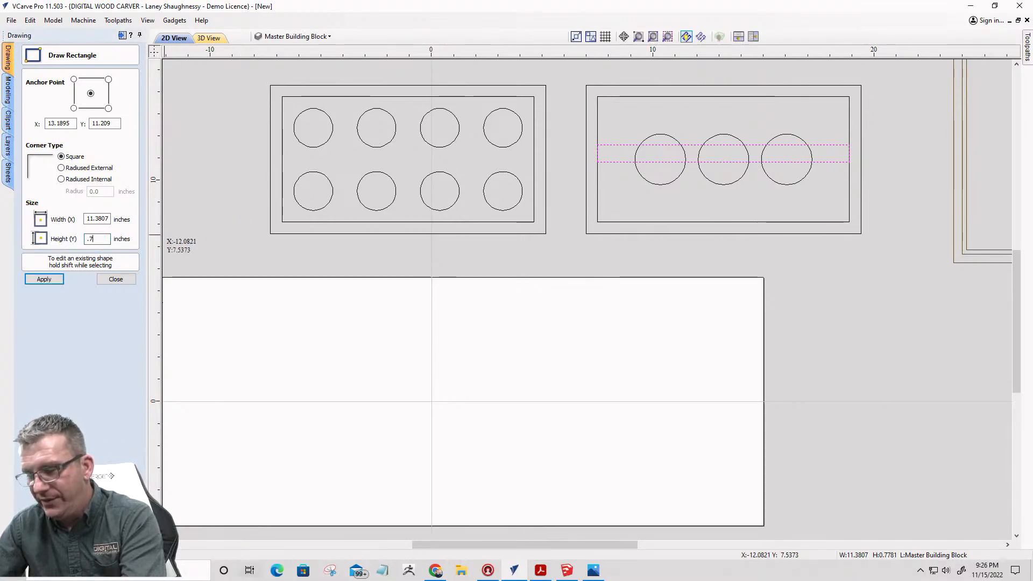
pyautogui.write('5')
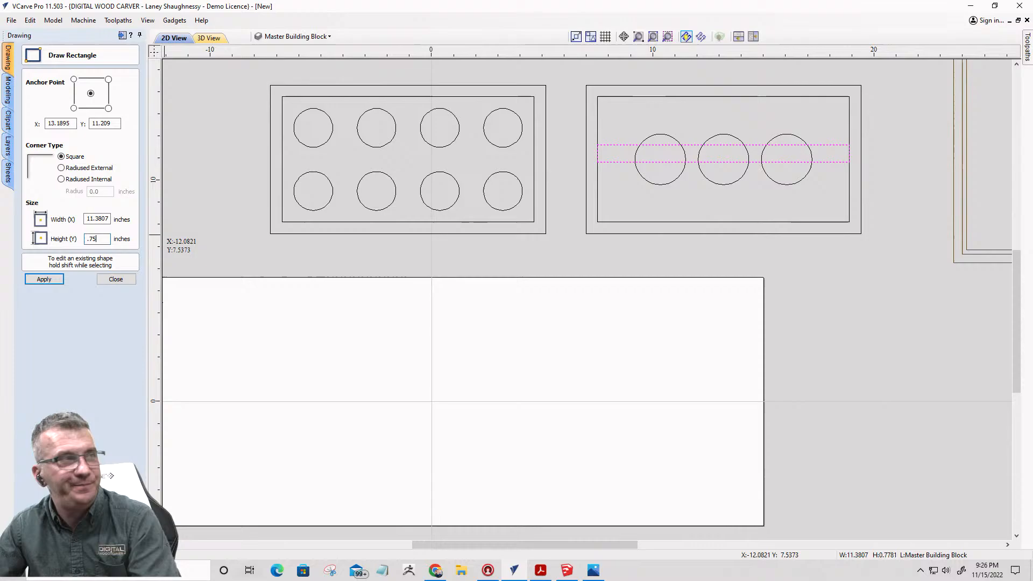
pyautogui.click(38, 278)
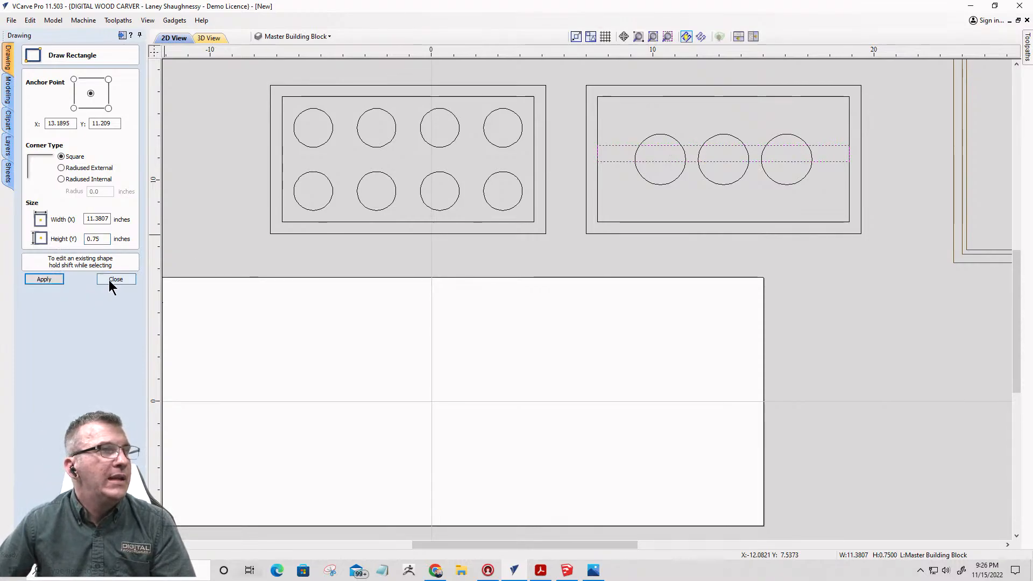
# - Draw a vertical rectangle spanning the inner rectangle's height over the first circle, set its width to 0.75 inches, and close the rectangle tool
pyautogui.moveTo(647, 96); pyautogui.dragTo(658, 223)
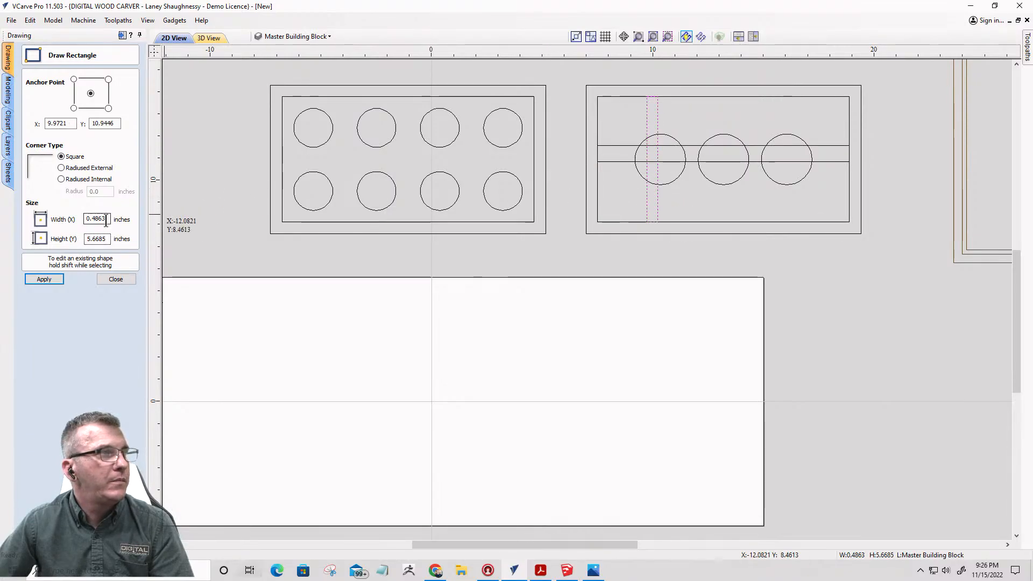
pyautogui.moveTo(107, 219); pyautogui.dragTo(82, 218)
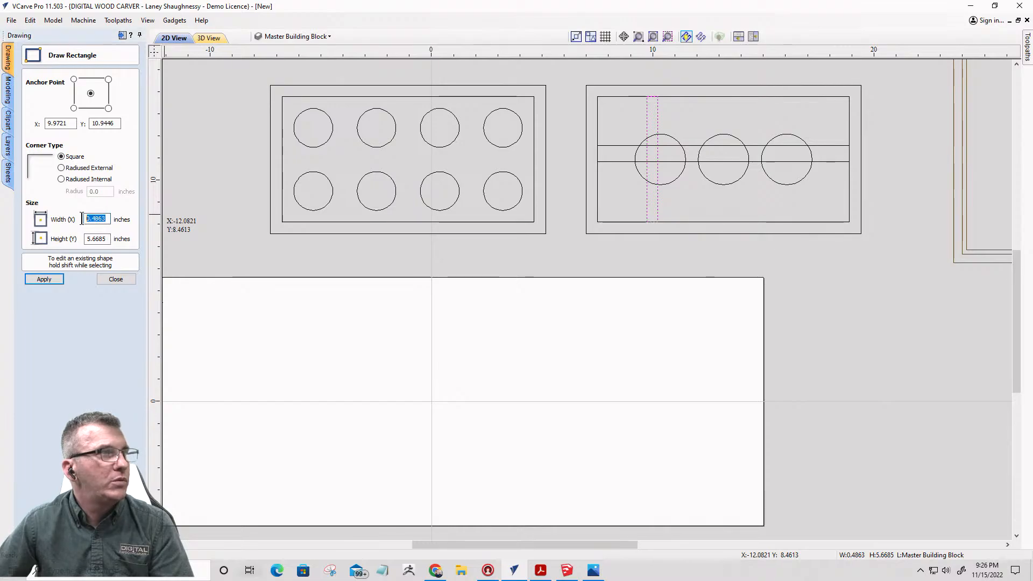
pyautogui.write('.75')
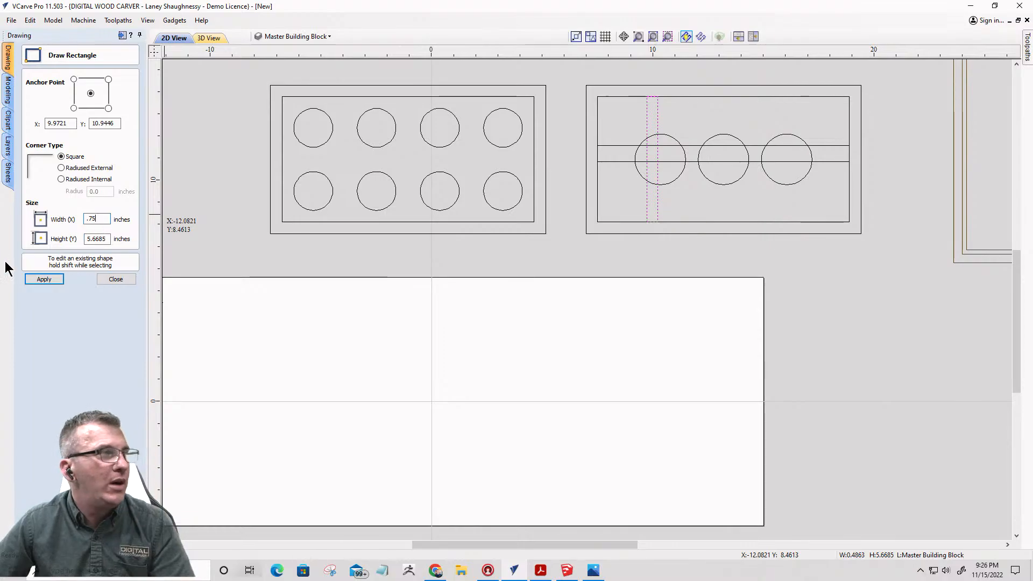
pyautogui.click(31, 280)
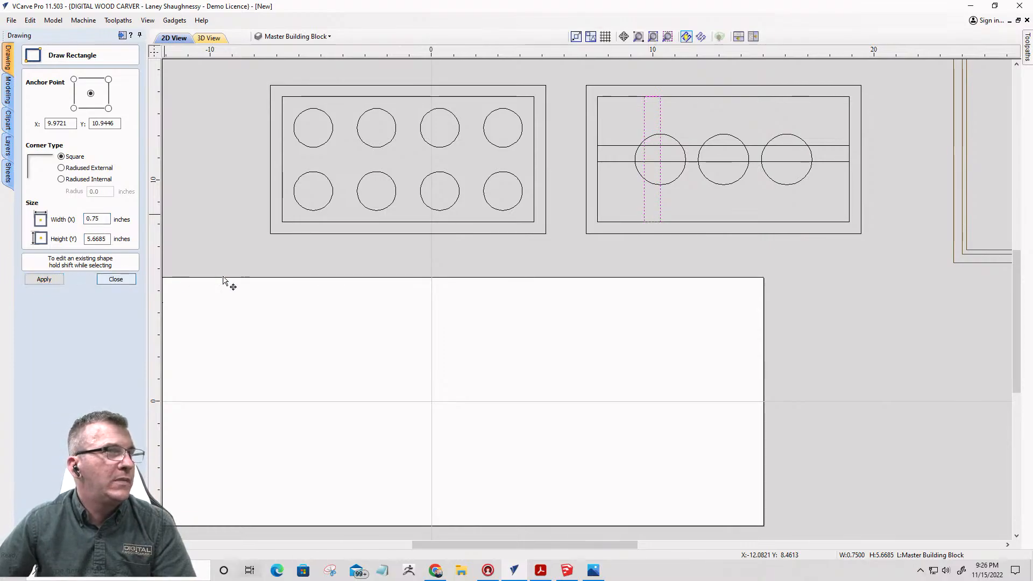
pyautogui.press('Escape')
# - Center the horizontal rib rectangle vertically within the inner rectangle of the underside layout
pyautogui.scroll(2, 603, 171)
pyautogui.scroll(-2, 710, 108)
pyautogui.scroll(5, 662, 207)
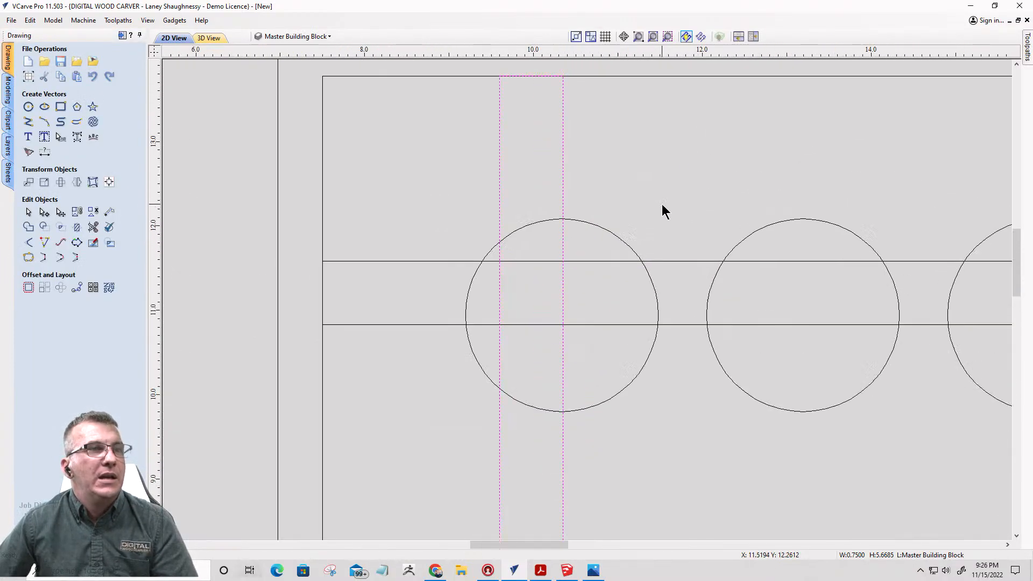
pyautogui.scroll(-2, 531, 250)
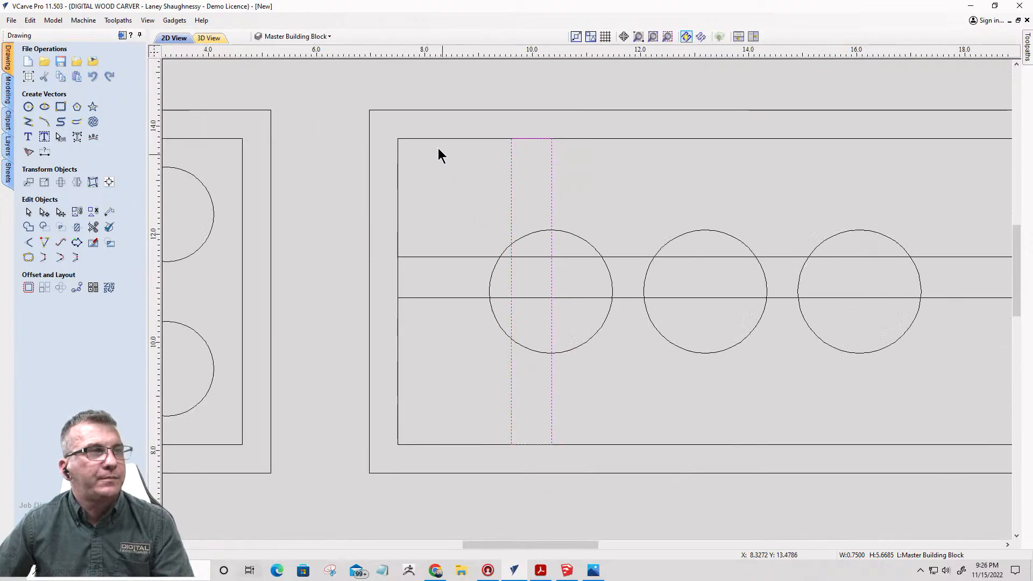
pyautogui.click(418, 258)
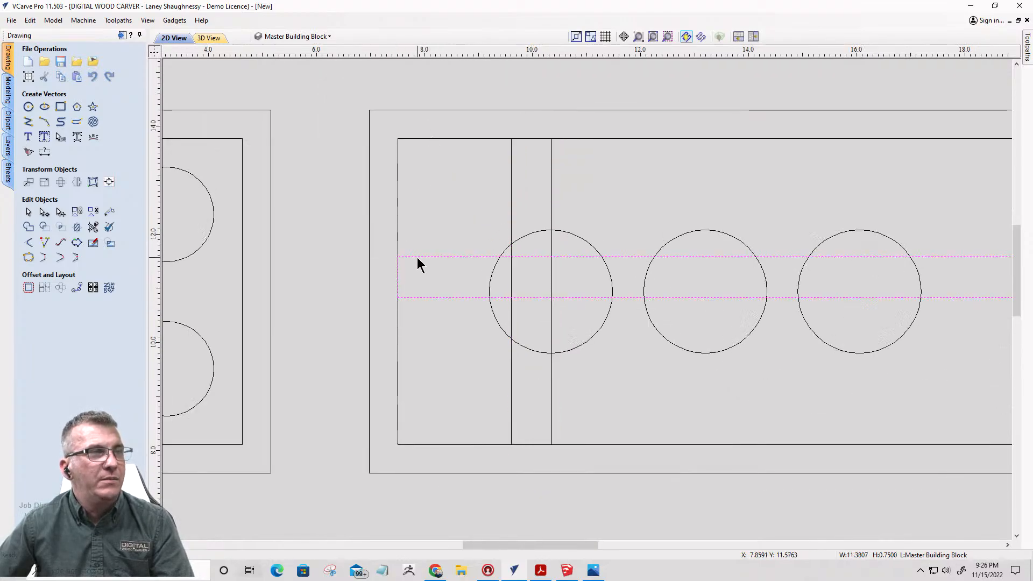
pyautogui.keyDown('shift'); pyautogui.click(442, 139); pyautogui.keyUp('shift')
pyautogui.click(93, 183)
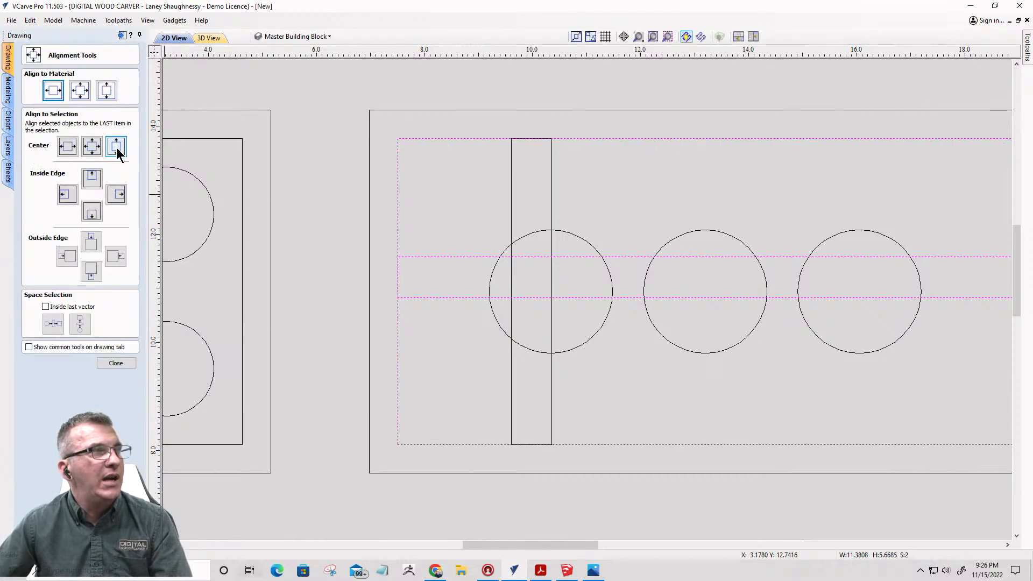
pyautogui.click(116, 148)
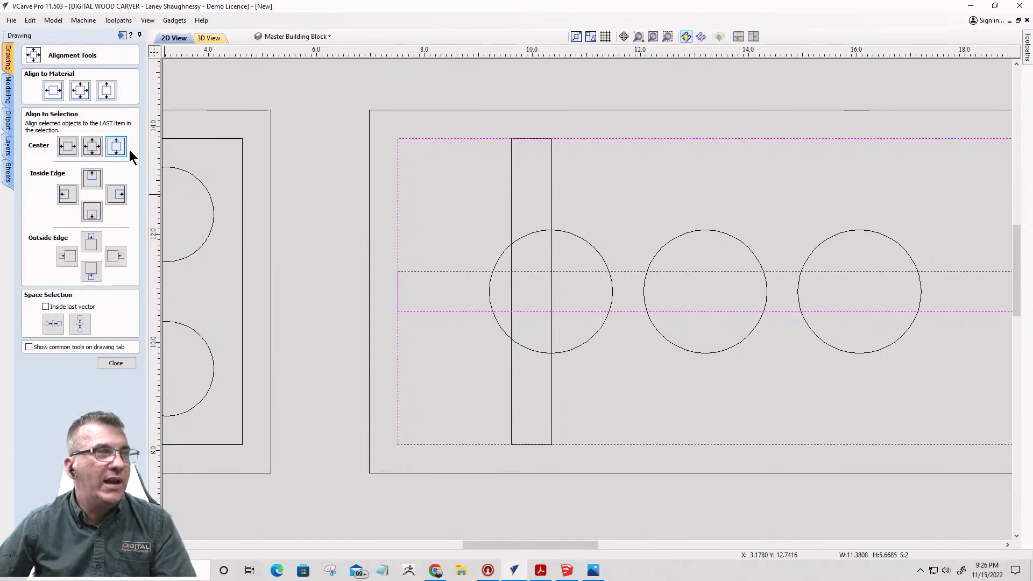
# - Center the vertical rib rectangle horizontally on the first circle and clear the selection
pyautogui.click(511, 387)
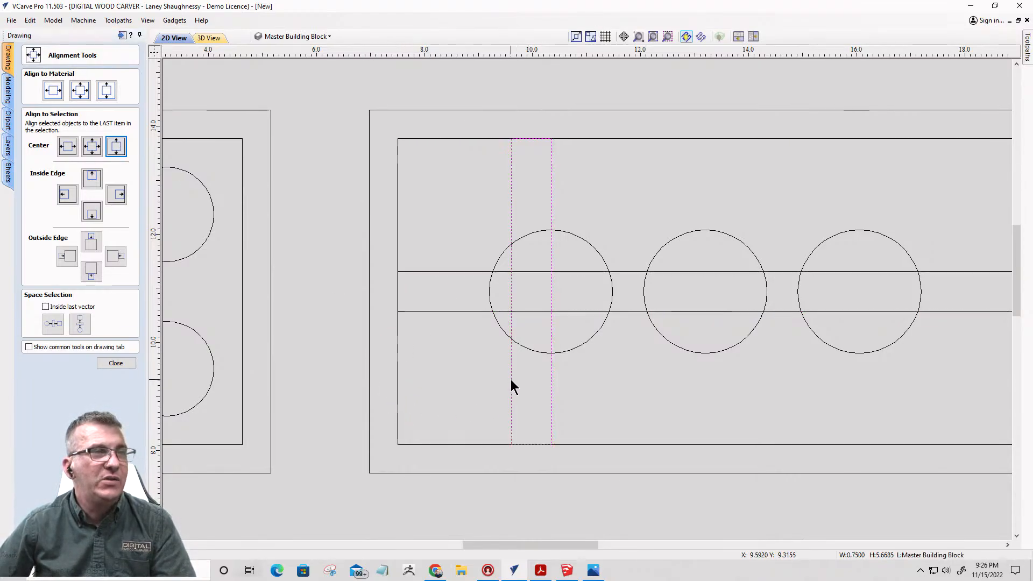
pyautogui.keyDown('shift'); pyautogui.click(585, 345); pyautogui.keyUp('shift')
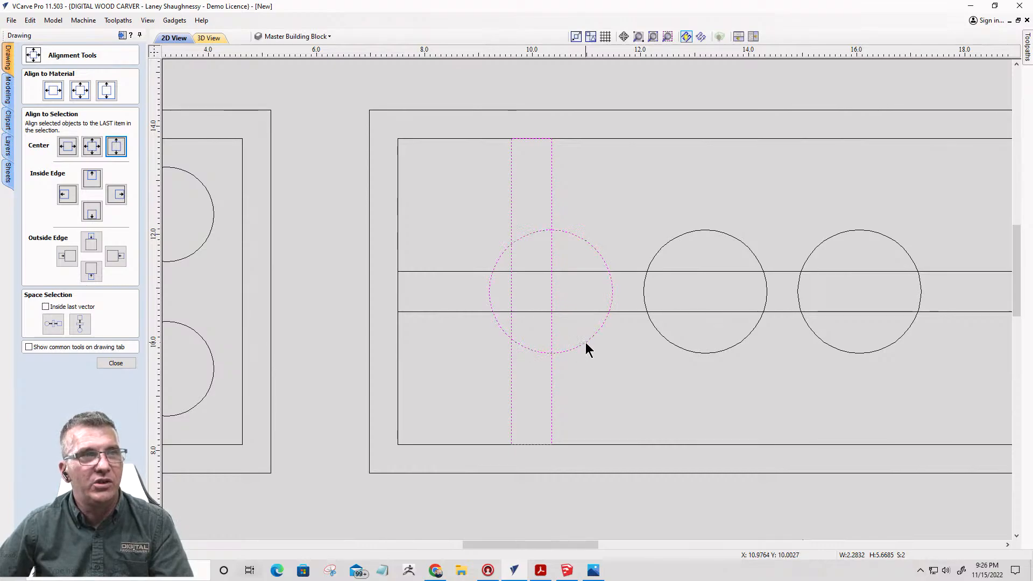
pyautogui.click(71, 153)
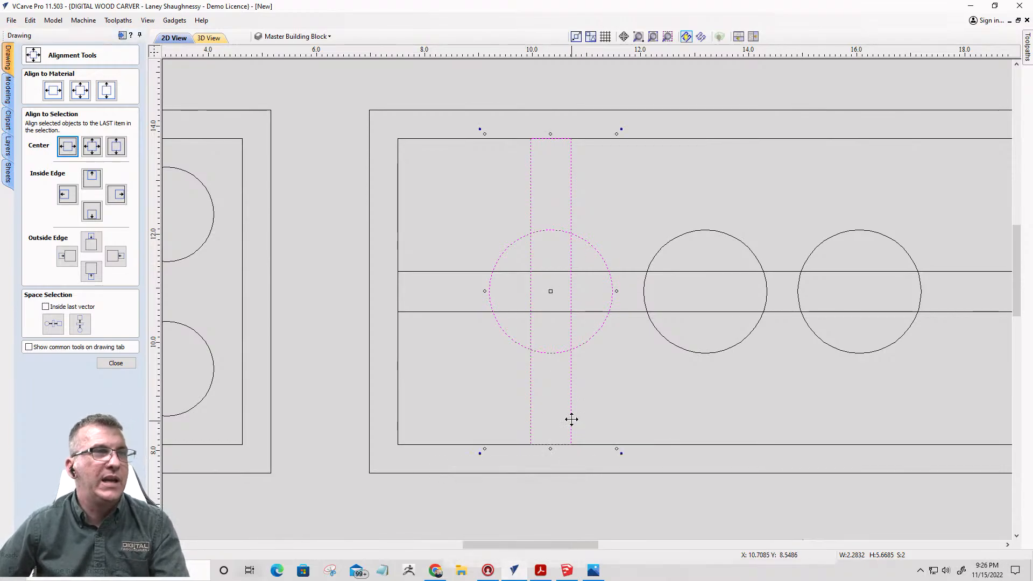
pyautogui.click(445, 352)
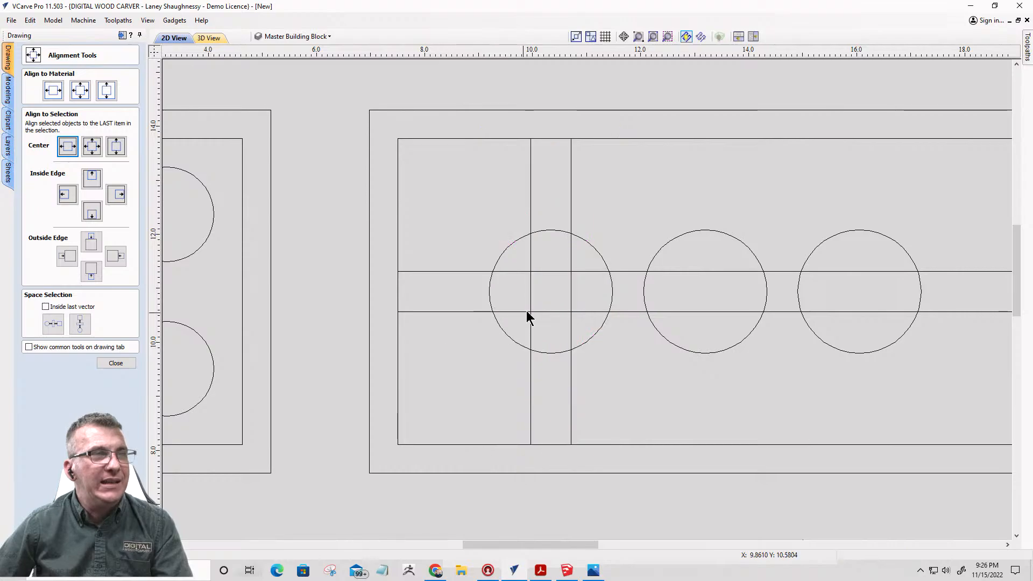
# - Copy the vertical rib onto the centers of the second and third circles and close the alignment tools
pyautogui.click(530, 302)
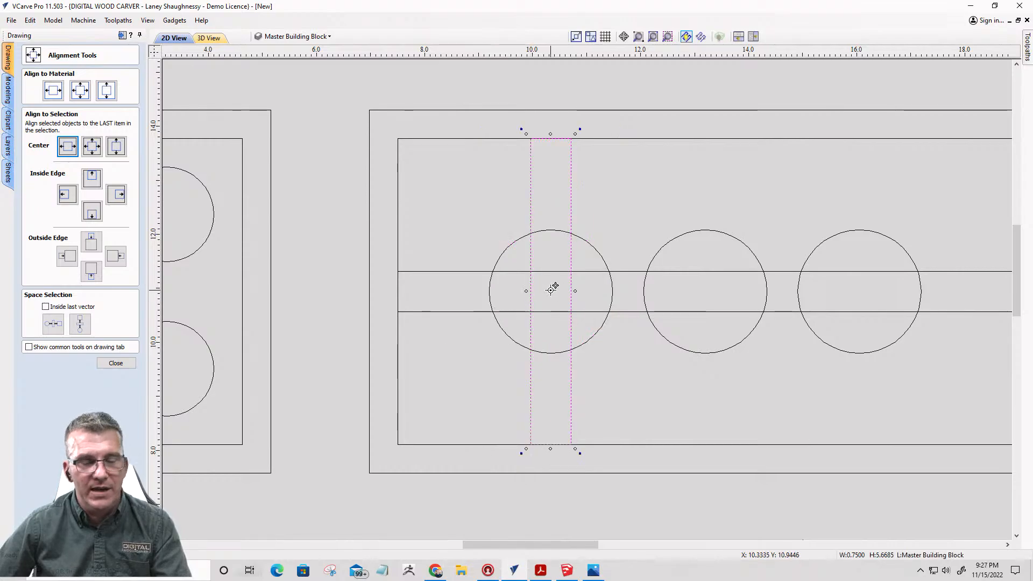
pyautogui.moveTo(552, 289); pyautogui.dragTo(861, 291)
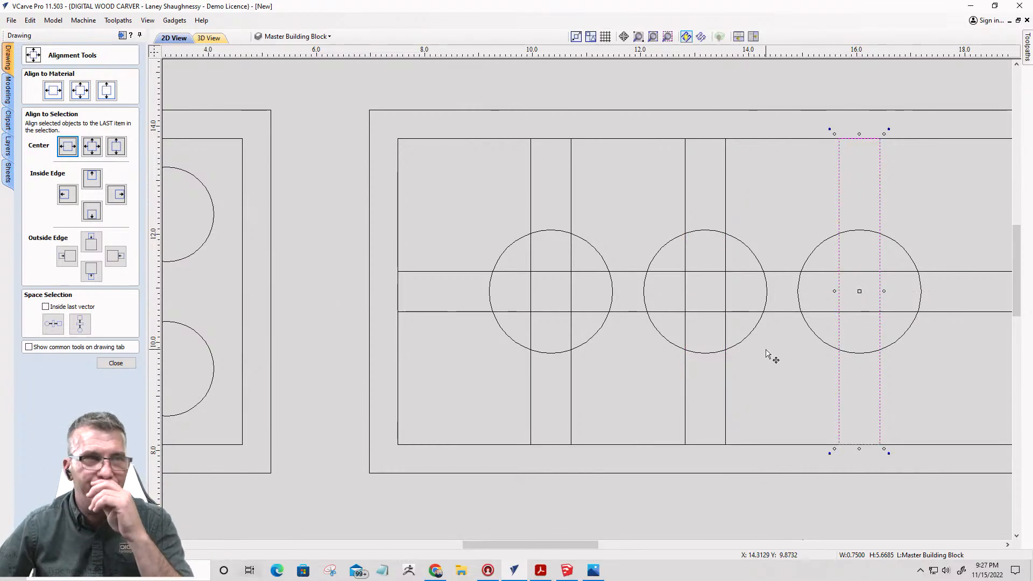
pyautogui.scroll(-3, 592, 339)
pyautogui.scroll(3, 757, 353)
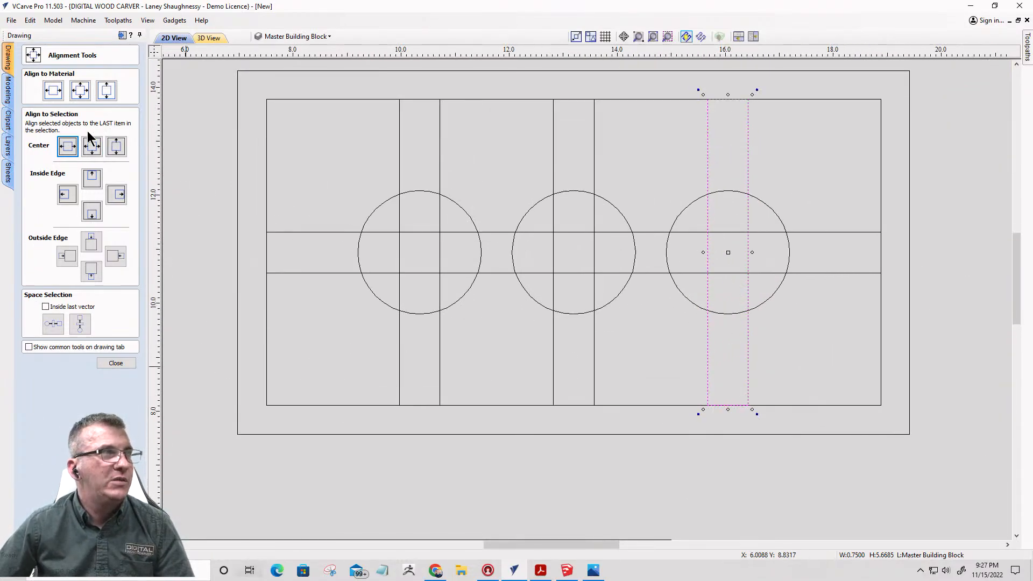
pyautogui.click(116, 363)
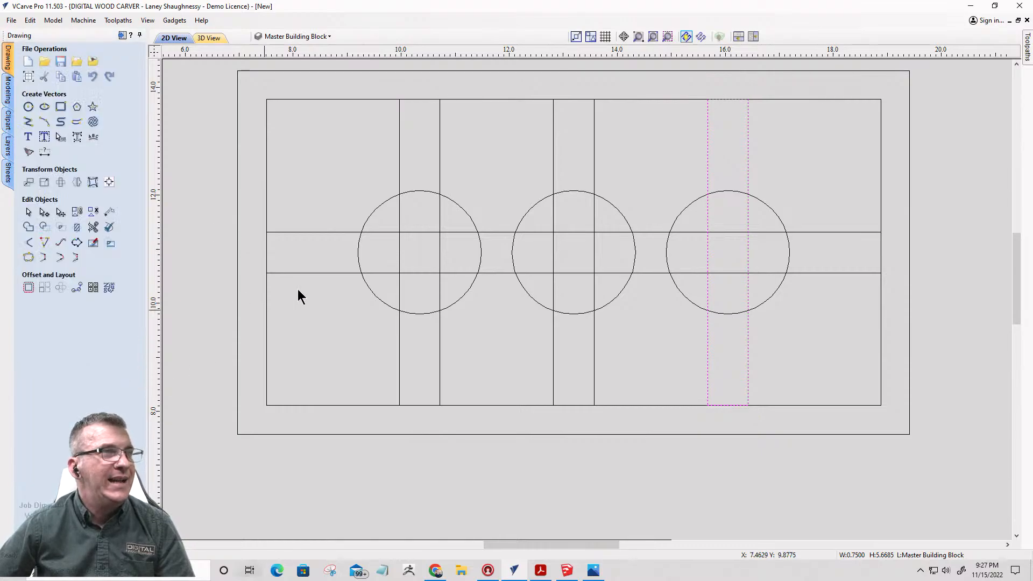
# - Switch to SketchUp, examine the brick's underside grid from below and above, and return to VCarve Pro
pyautogui.scroll(-1, 688, 287)
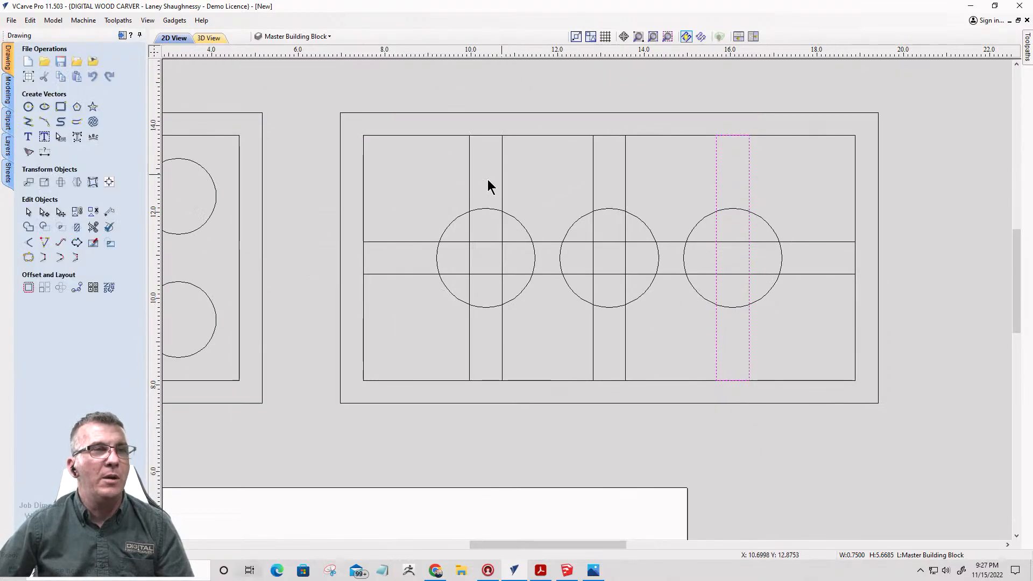
pyautogui.click(567, 570)
pyautogui.click(483, 273)
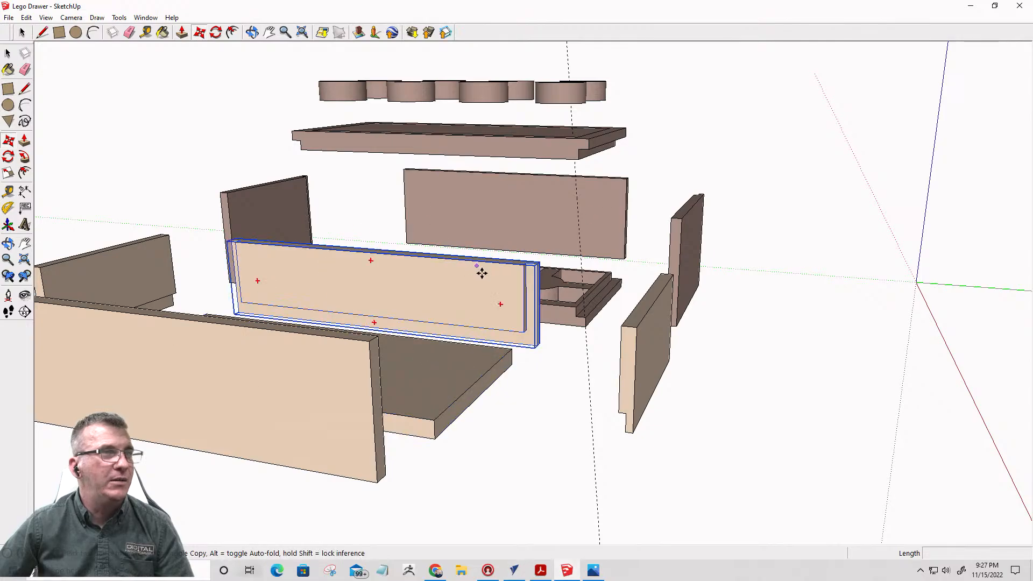
pyautogui.moveTo(482, 274)
pyautogui.mouseDown(button='middle')
pyautogui.moveTo(540, 466)
pyautogui.moveTo(493, 5)
pyautogui.mouseUp(button='middle')
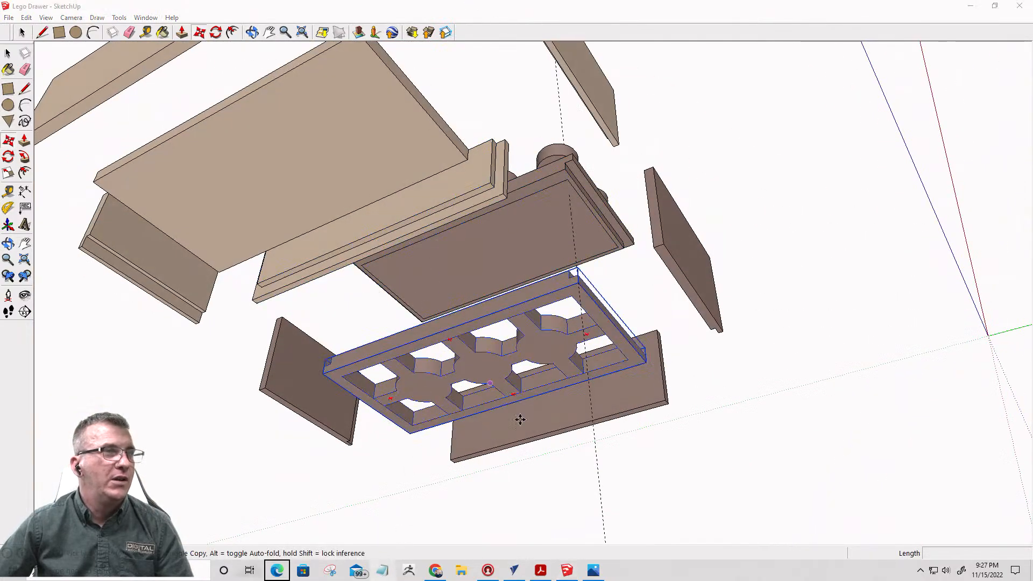
pyautogui.moveTo(520, 420); pyautogui.dragTo(518, 284, button='middle')
pyautogui.press('m')
pyautogui.scroll(2, 511, 377)
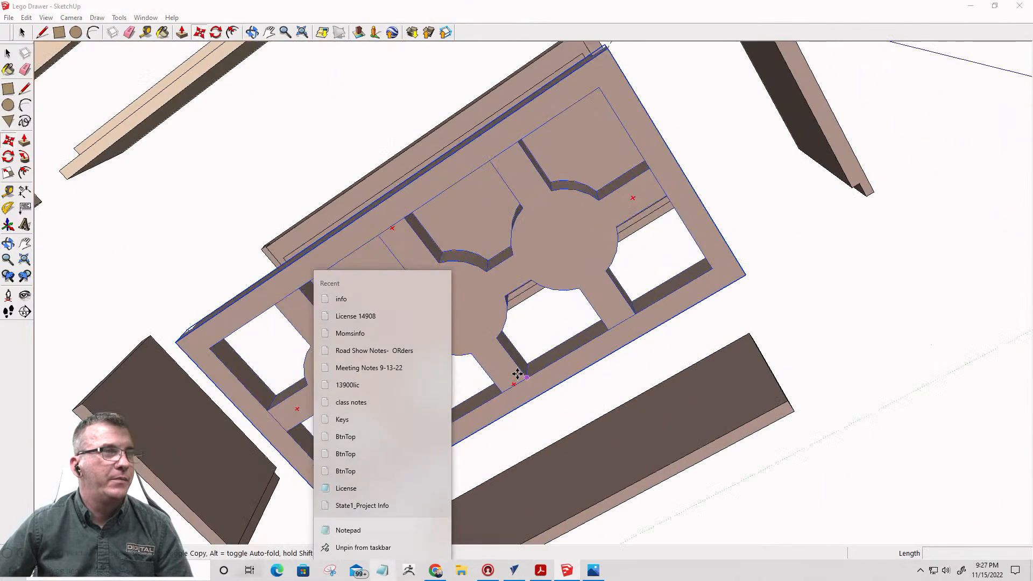
pyautogui.click(538, 428)
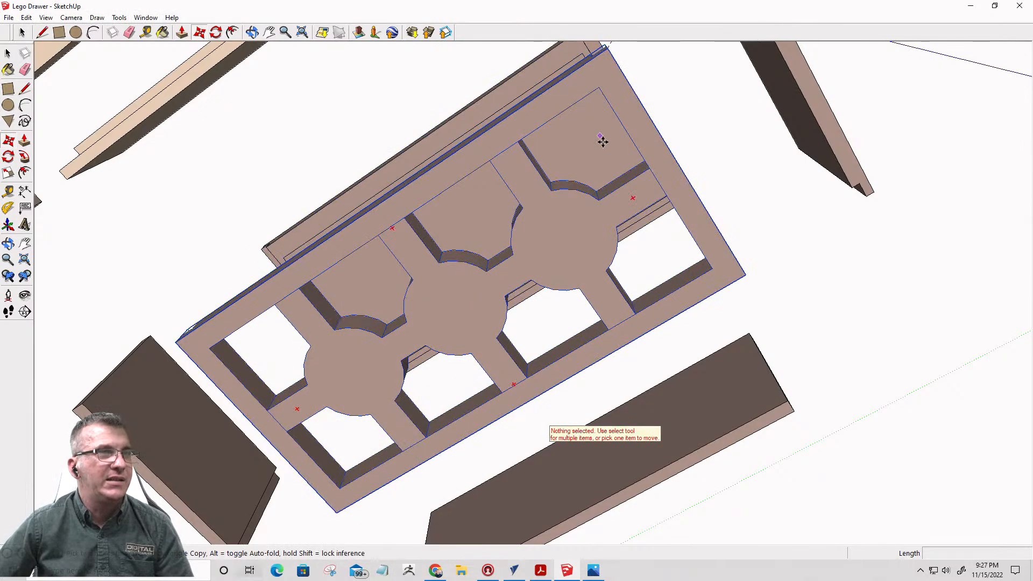
pyautogui.moveTo(450, 299)
pyautogui.mouseDown(button='middle')
pyautogui.moveTo(496, 447)
pyautogui.moveTo(470, 453)
pyautogui.moveTo(572, 411)
pyautogui.moveTo(201, 418)
pyautogui.mouseUp(button='middle')
pyautogui.scroll(8, 535, 470)
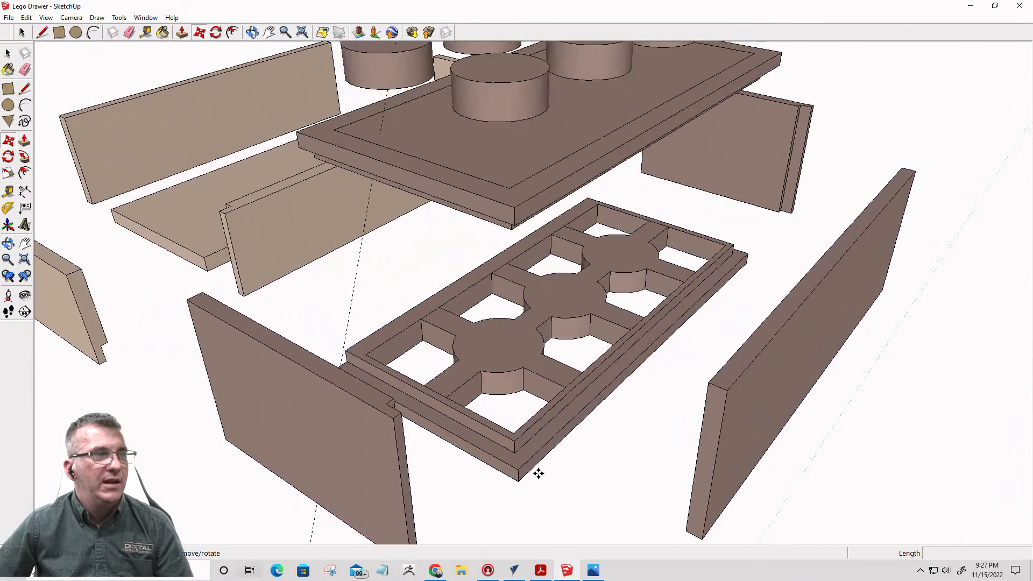
pyautogui.press('m')
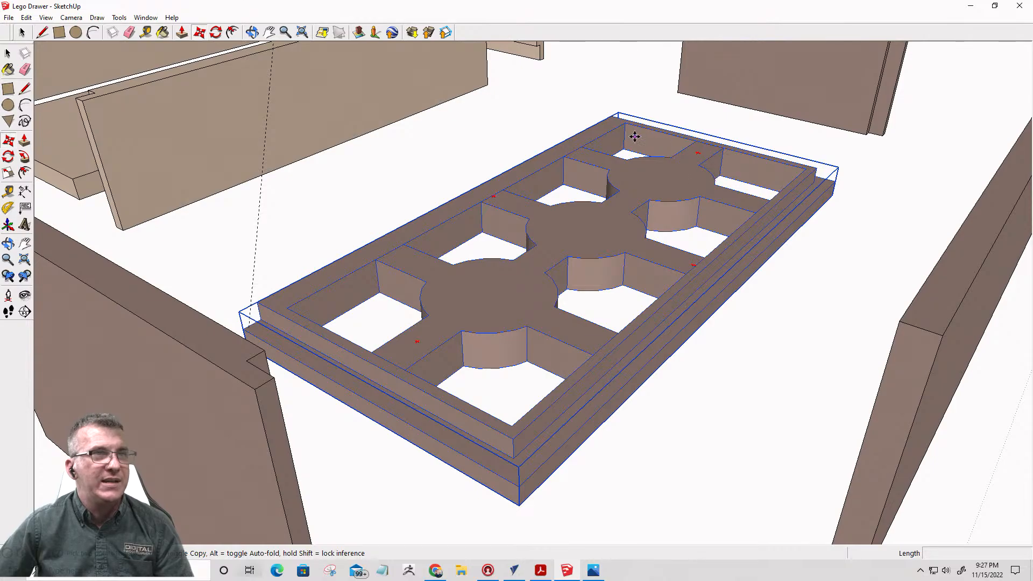
pyautogui.moveTo(300, 341); pyautogui.dragTo(757, 267, button='middle')
pyautogui.scroll(-6, 758, 267)
pyautogui.scroll(-2, 699, 405)
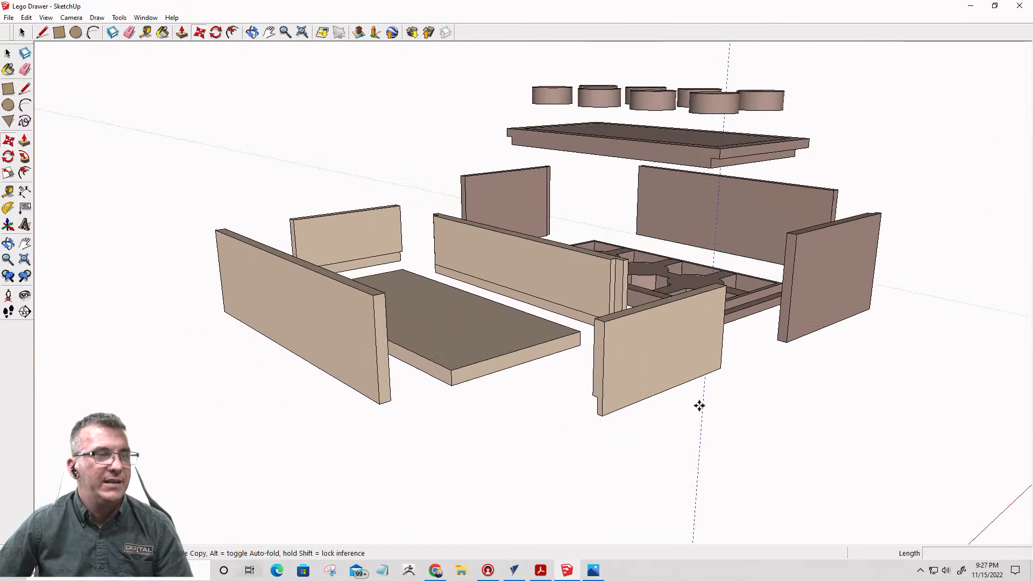
pyautogui.click(514, 571)
pyautogui.scroll(-3, 648, 247)
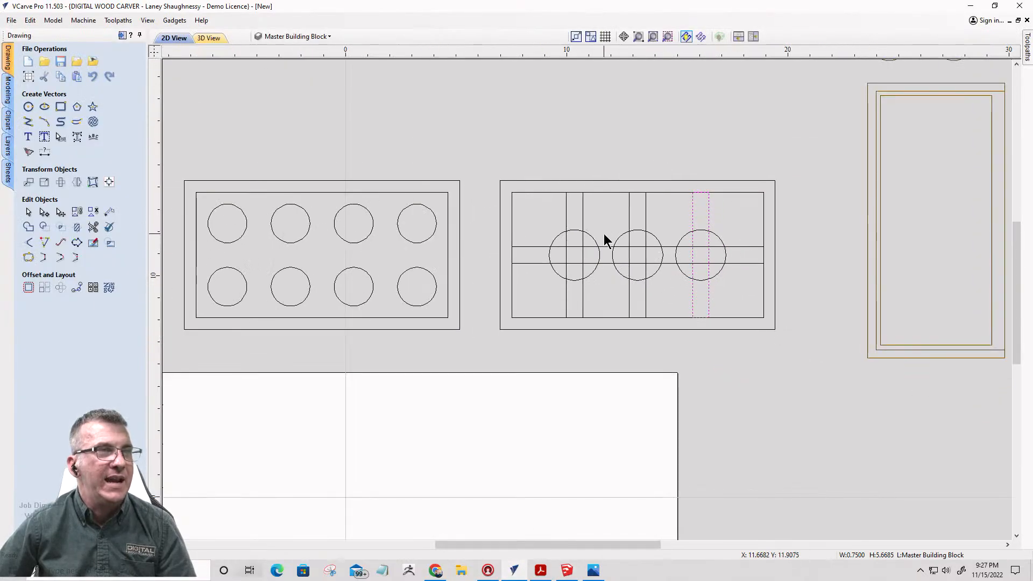
pyautogui.scroll(3, 613, 242)
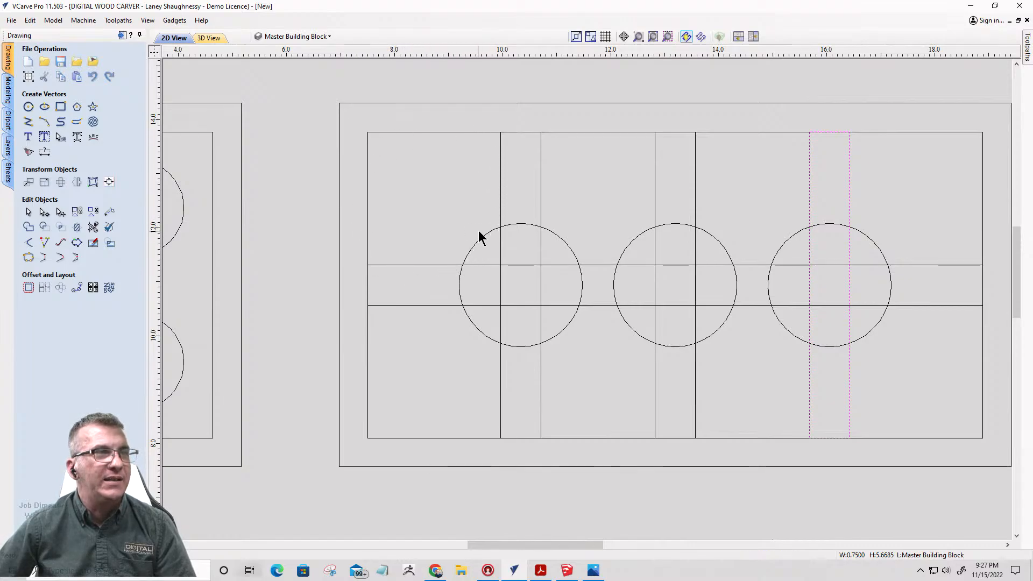
pyautogui.click(434, 264)
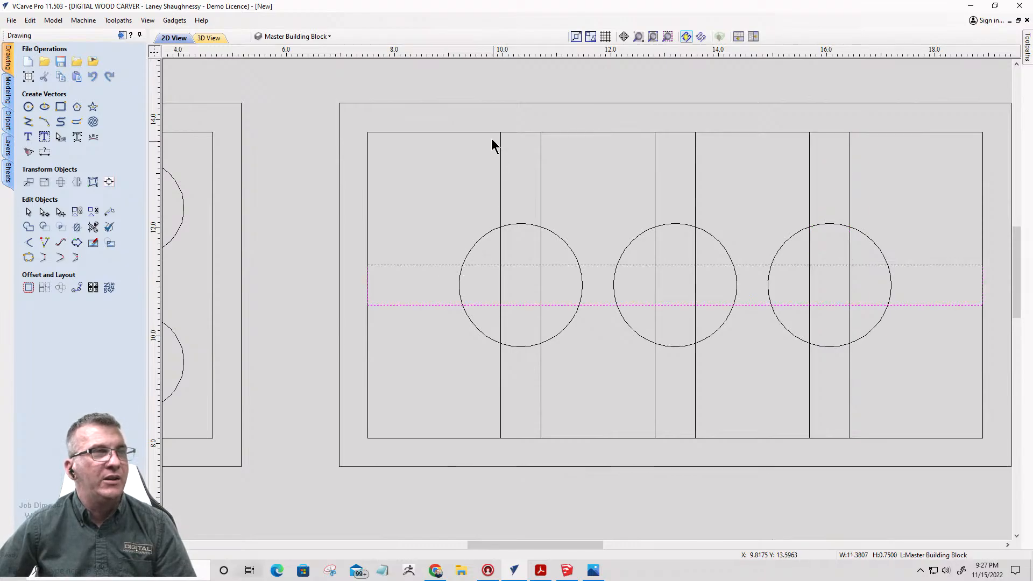
pyautogui.click(376, 132)
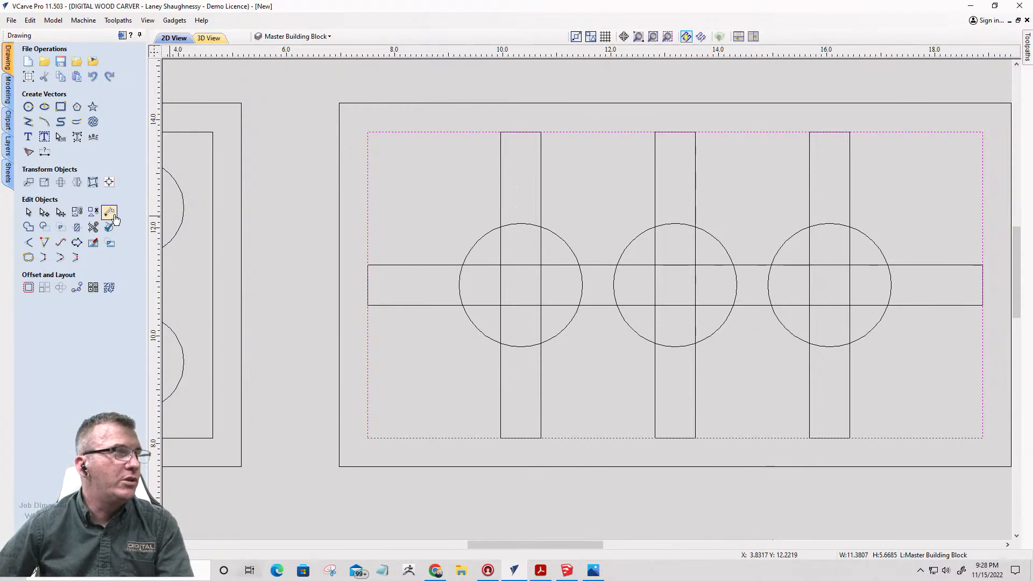
# - Stretch the three vertical ribs together to a height of about 5.79 inches, extending both ends past the inner rectangle
pyautogui.click(500, 389)
pyautogui.keyDown('shift'); pyautogui.click(655, 389); pyautogui.keyUp('shift')
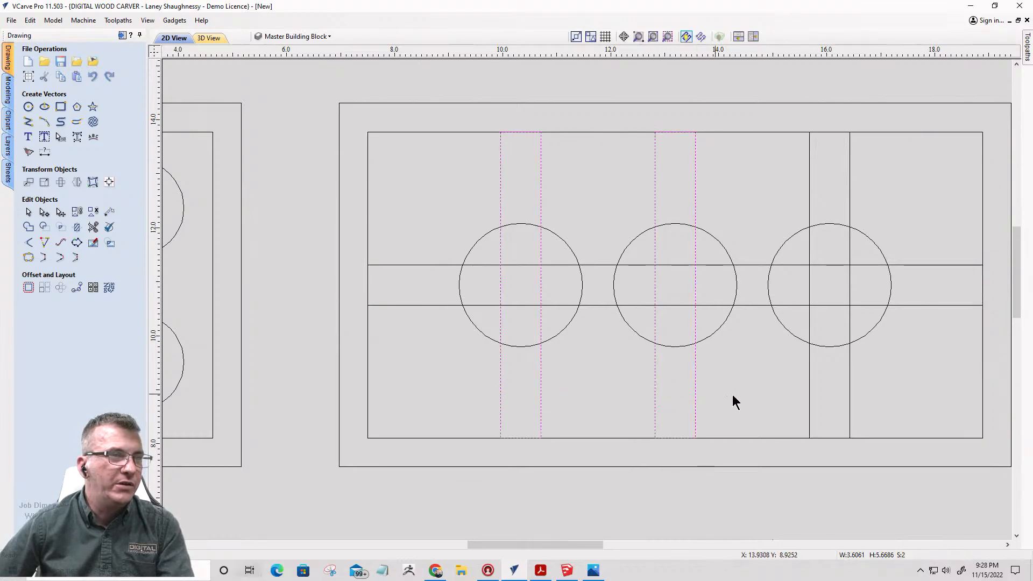
pyautogui.keyDown('shift'); pyautogui.click(810, 399); pyautogui.keyUp('shift')
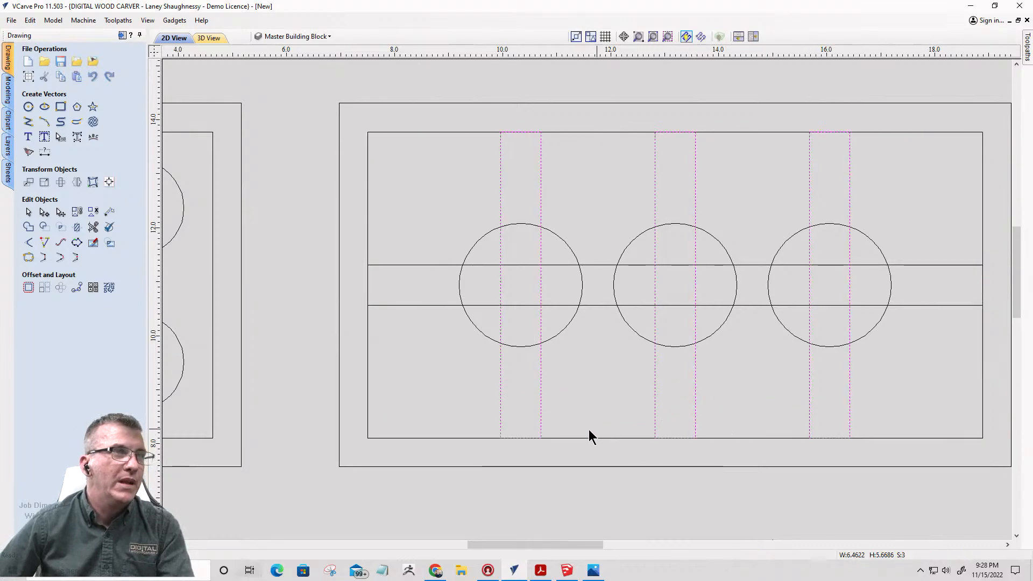
pyautogui.click(541, 417)
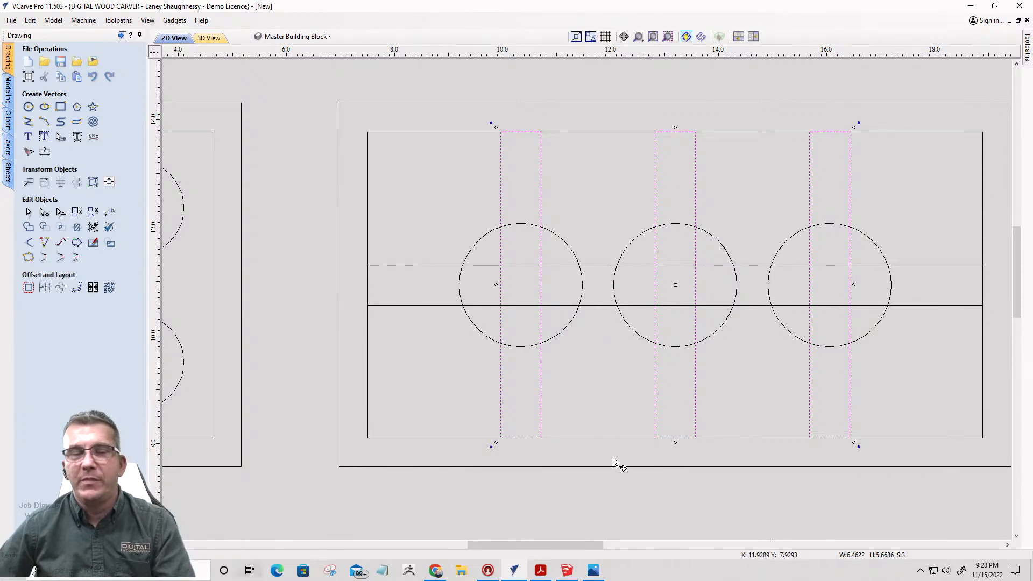
pyautogui.scroll(4, 688, 468)
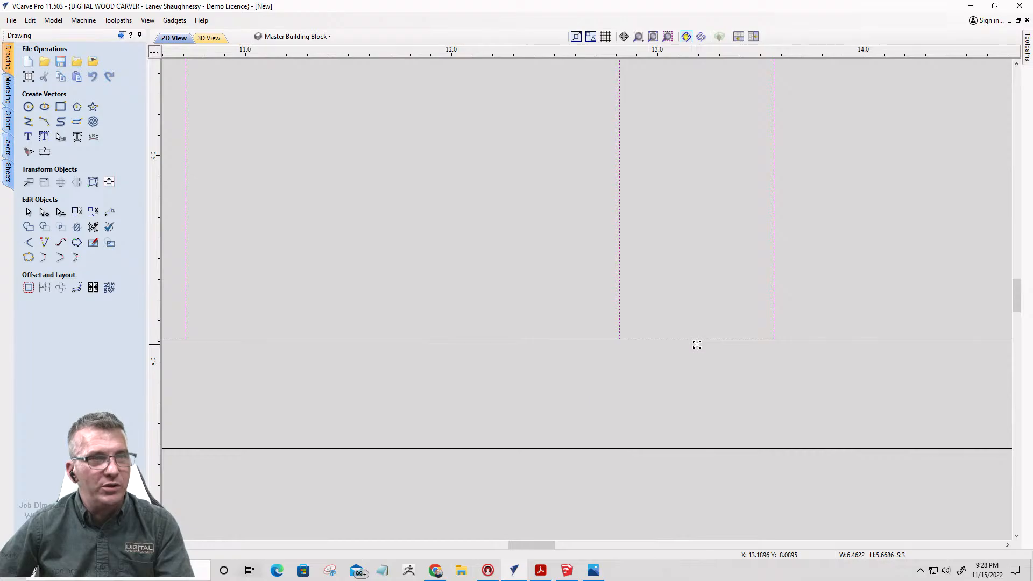
pyautogui.moveTo(697, 344); pyautogui.dragTo(699, 351)
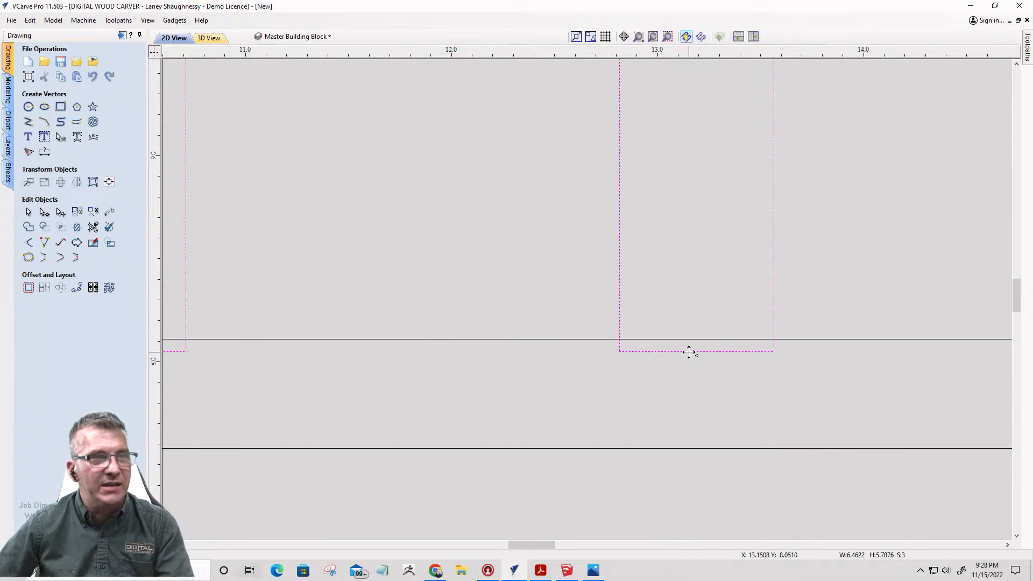
pyautogui.scroll(-2, 688, 353)
pyautogui.scroll(-3, 689, 352)
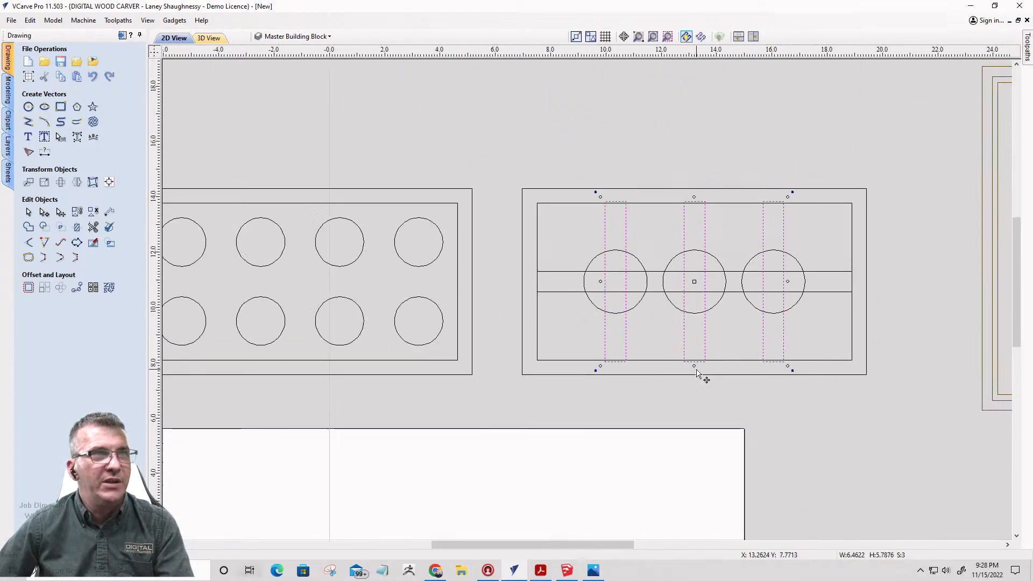
pyautogui.scroll(4, 694, 242)
pyautogui.scroll(-5, 603, 204)
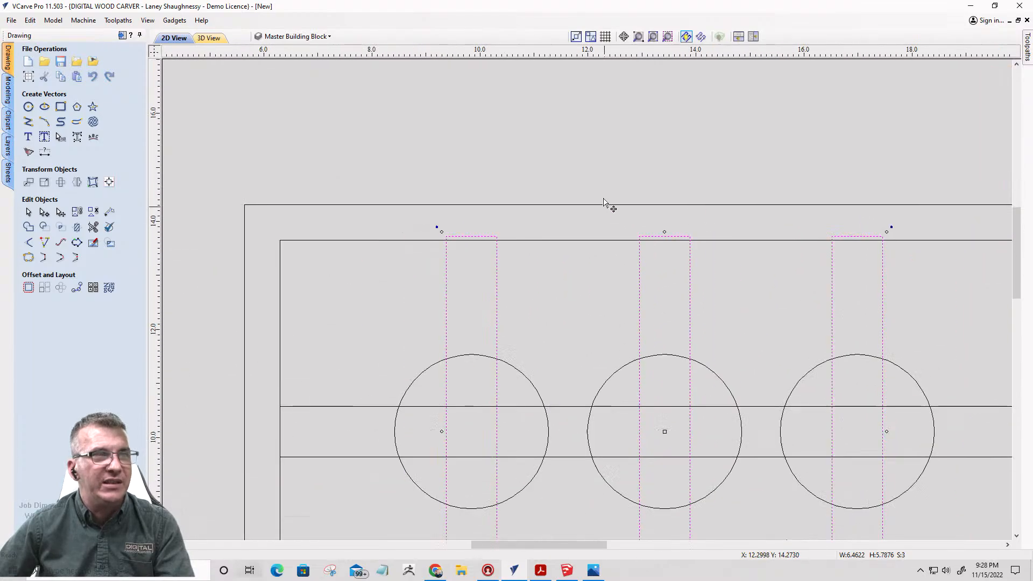
# - Stretch the horizontal rib to a width of about 11.57 inches, extending both ends past the inner rectangle
pyautogui.click(450, 307)
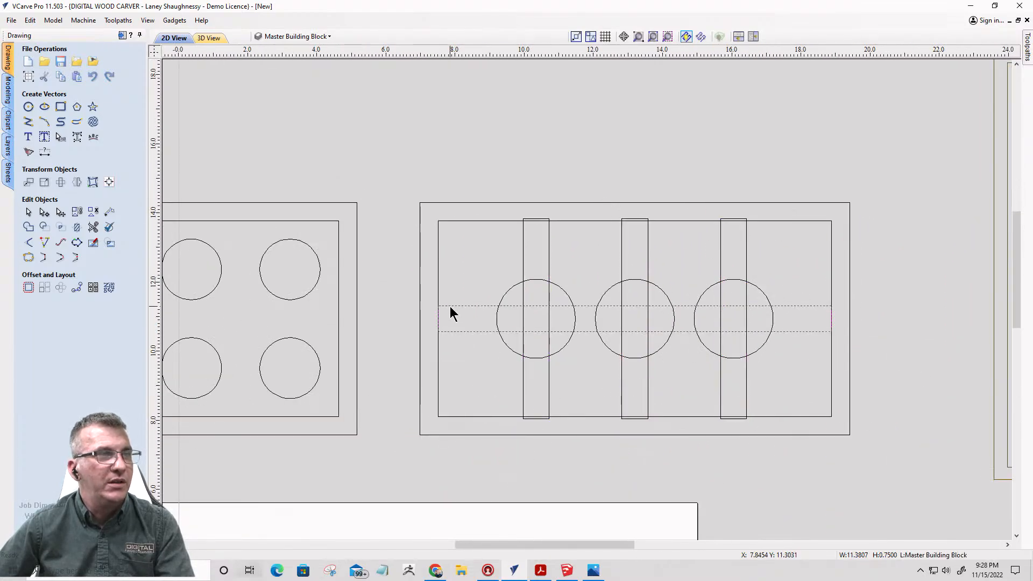
pyautogui.scroll(3, 433, 320)
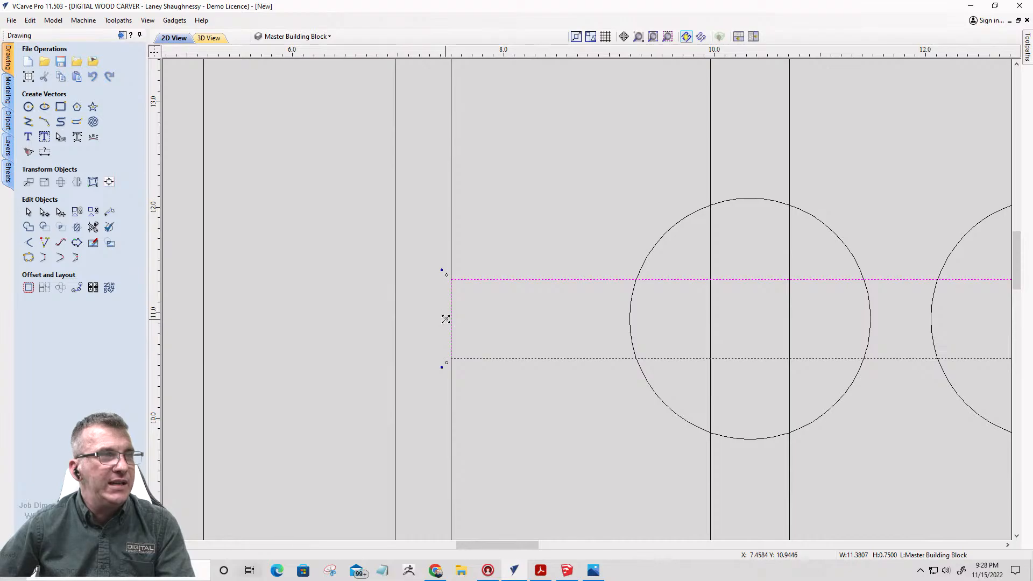
pyautogui.scroll(-4, 434, 304)
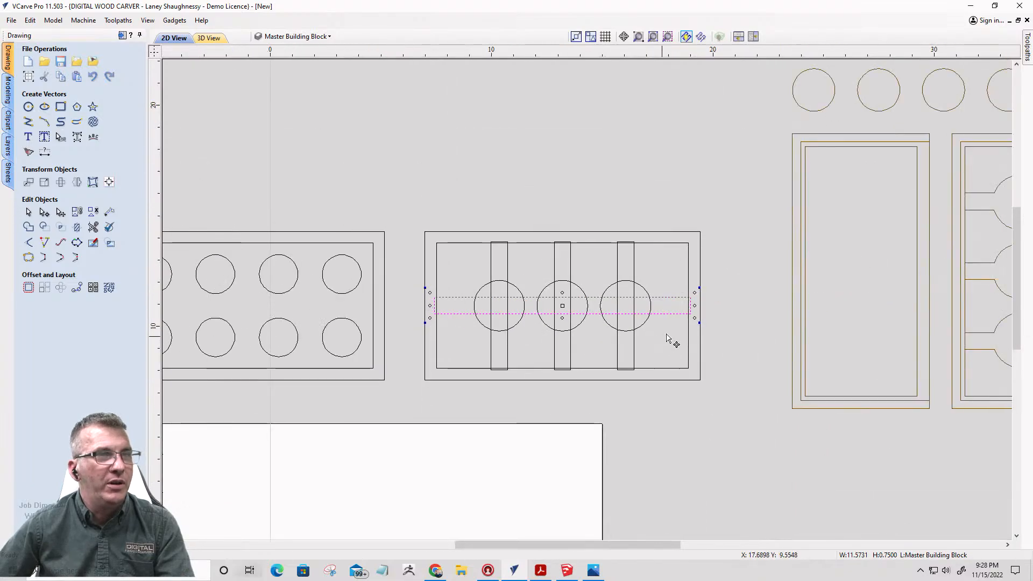
# - Trim away the horizontal rib's left end and all overlapping segments inside the first circle, opening it to the four adjoining ribs
pyautogui.scroll(3, 694, 317)
pyautogui.scroll(-4, 696, 318)
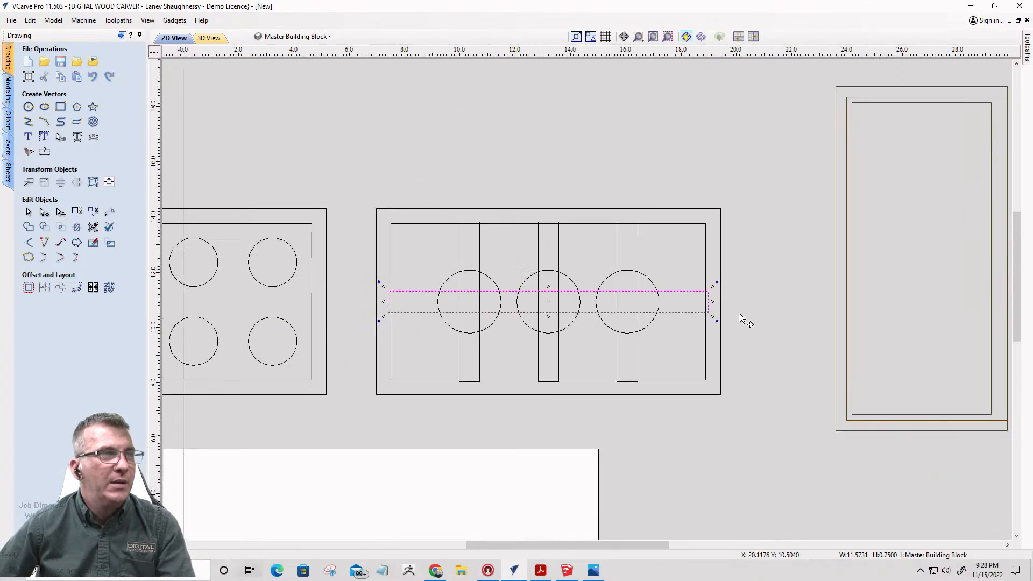
pyautogui.click(93, 226)
pyautogui.scroll(4, 371, 285)
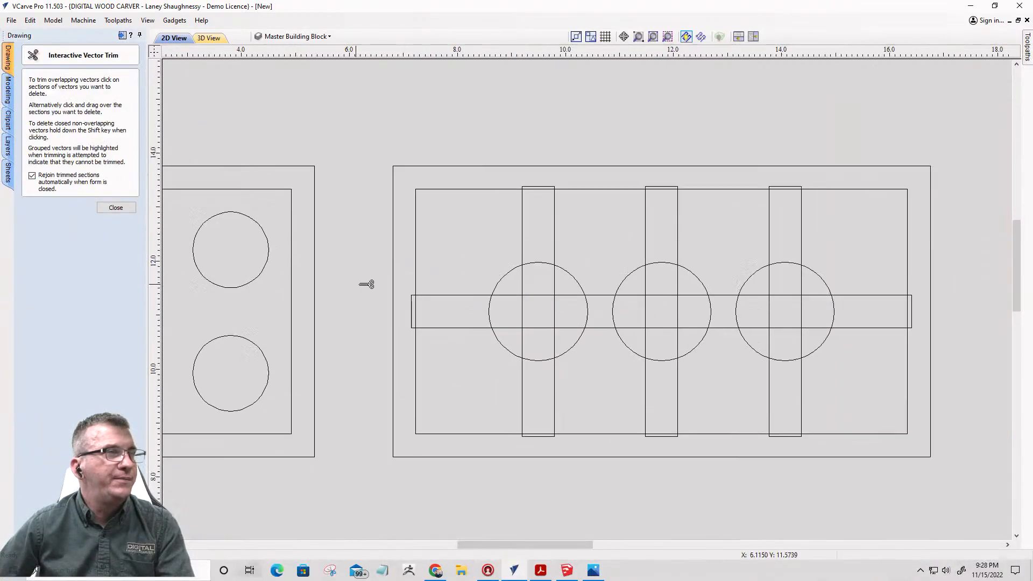
pyautogui.click(456, 341)
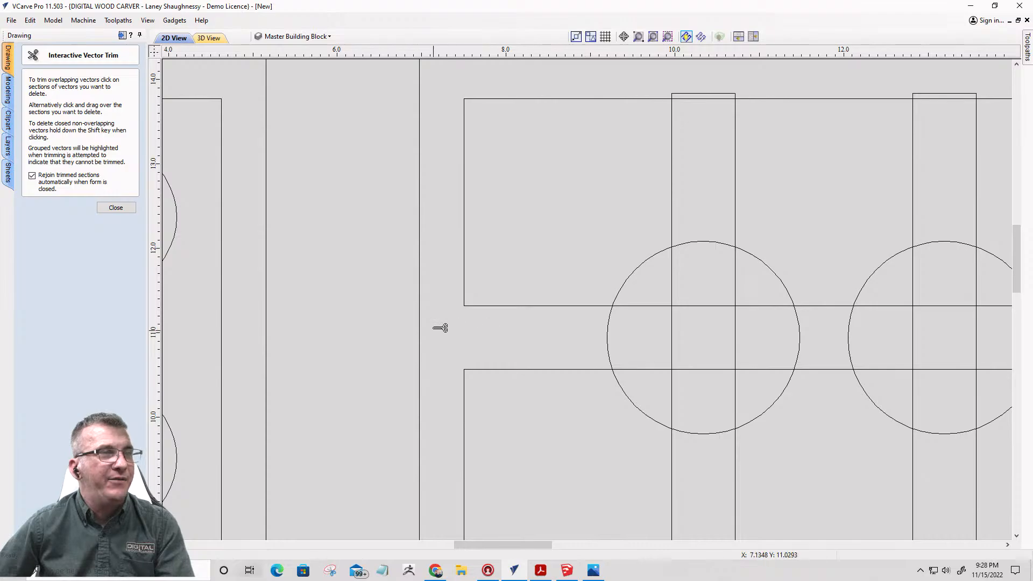
pyautogui.click(608, 333)
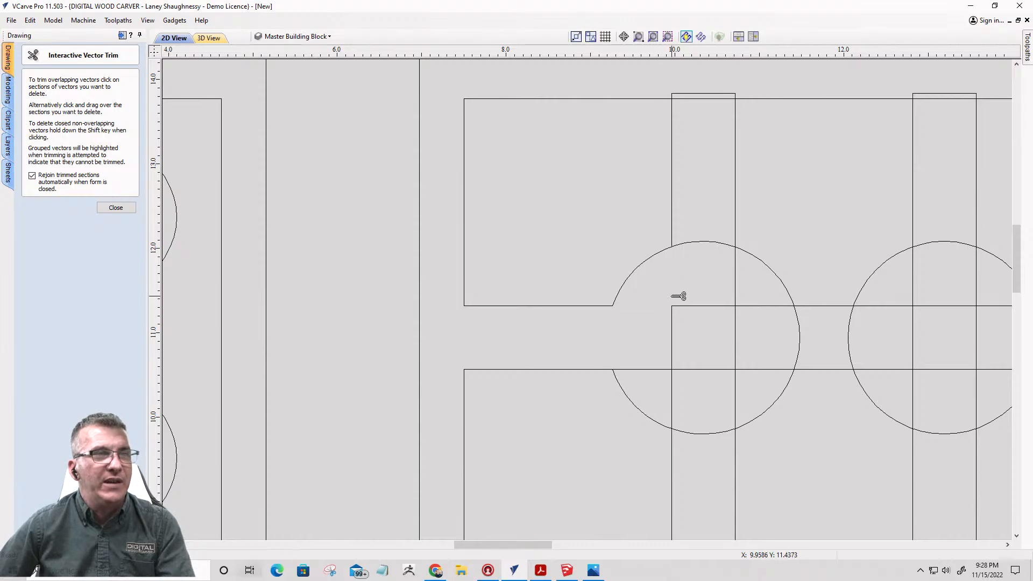
pyautogui.moveTo(726, 289)
pyautogui.mouseDown()
pyautogui.moveTo(757, 332)
pyautogui.moveTo(729, 367)
pyautogui.mouseUp()
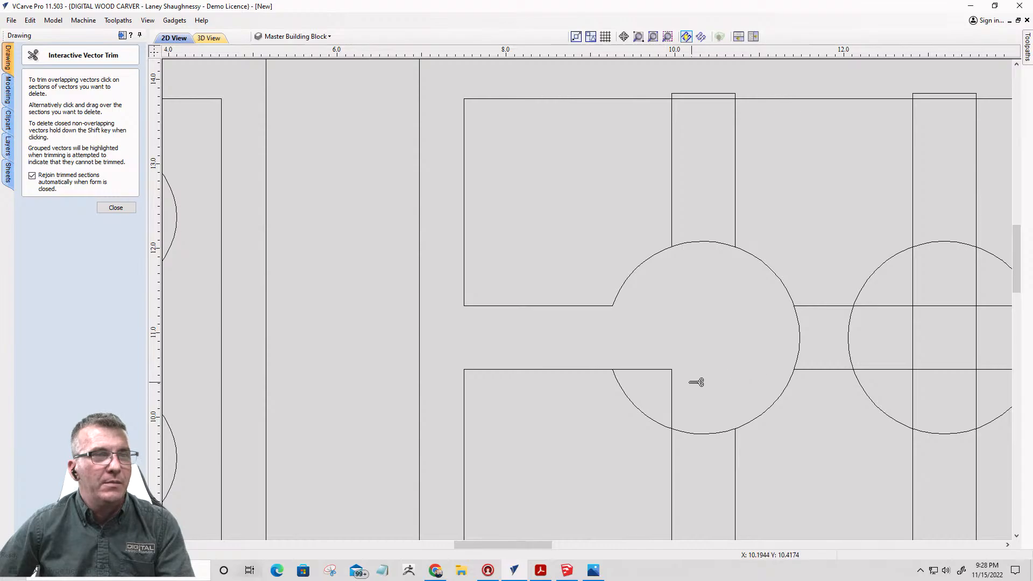
pyautogui.moveTo(696, 382); pyautogui.dragTo(658, 360)
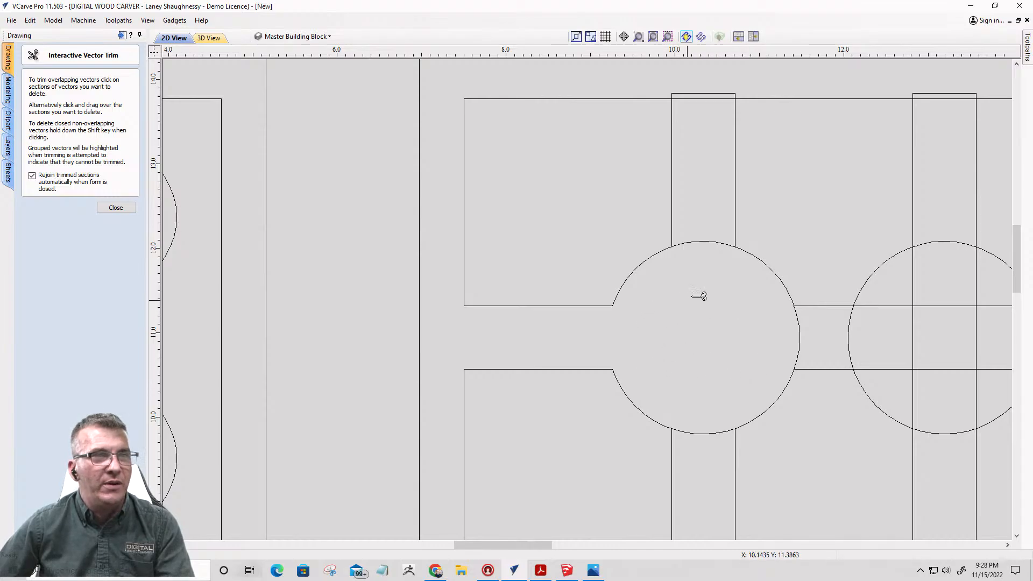
pyautogui.moveTo(699, 296); pyautogui.dragTo(714, 232)
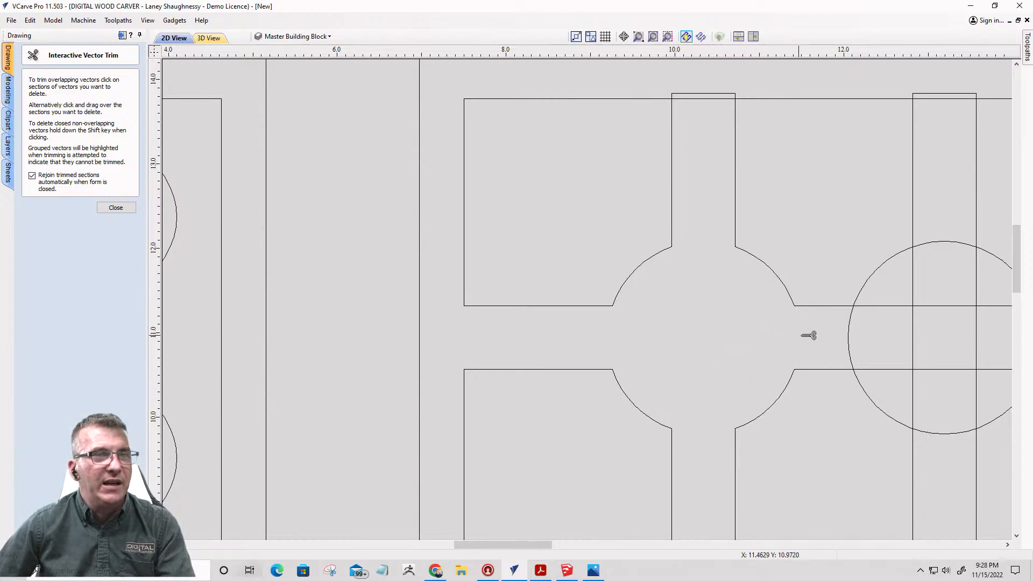
# - Trim both overhanging ends of the first vertical rib and the inner rectangle's edges crossing it
pyautogui.scroll(-3, 699, 317)
pyautogui.scroll(1, 641, 320)
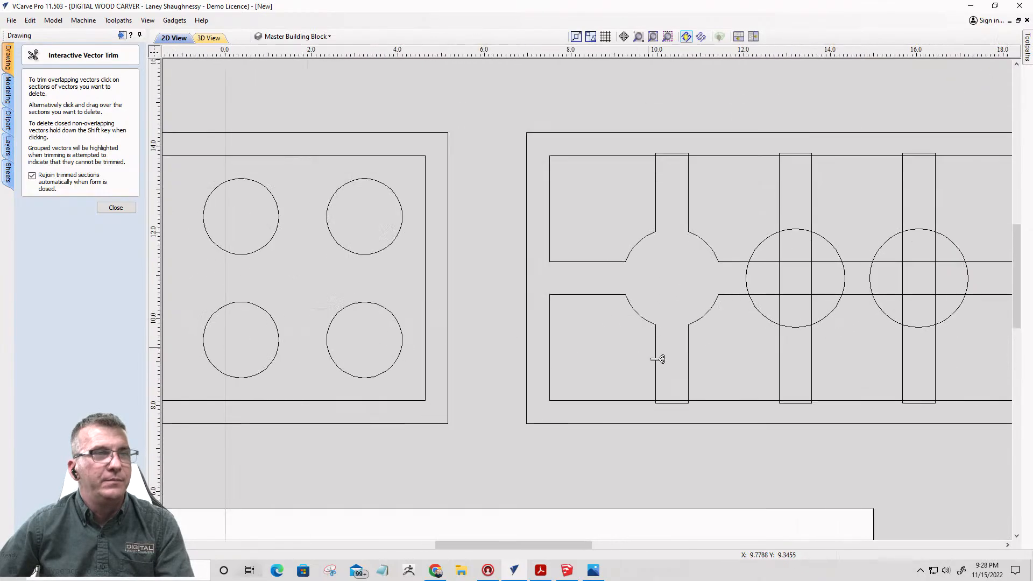
pyautogui.click(678, 402)
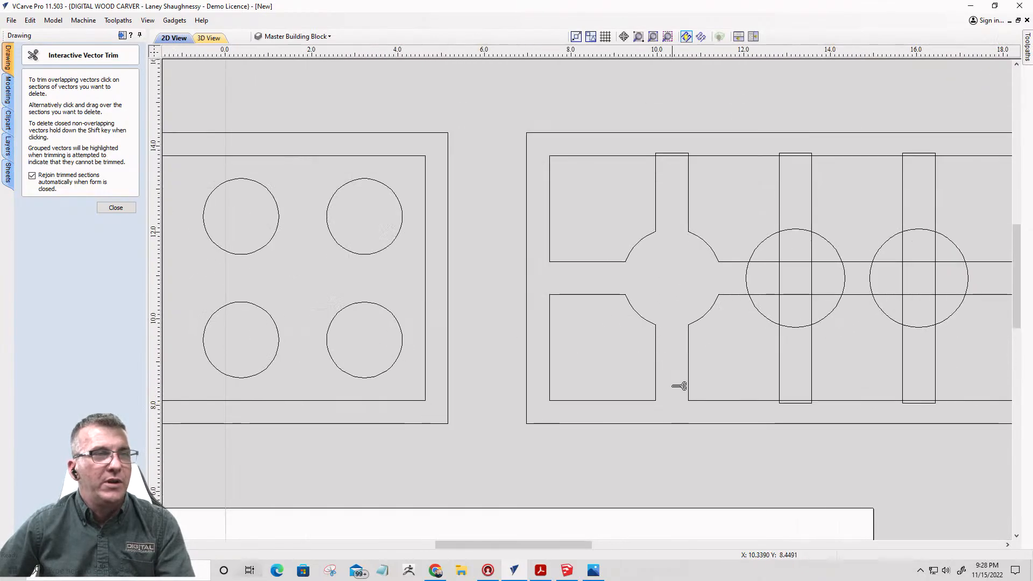
pyautogui.click(688, 155)
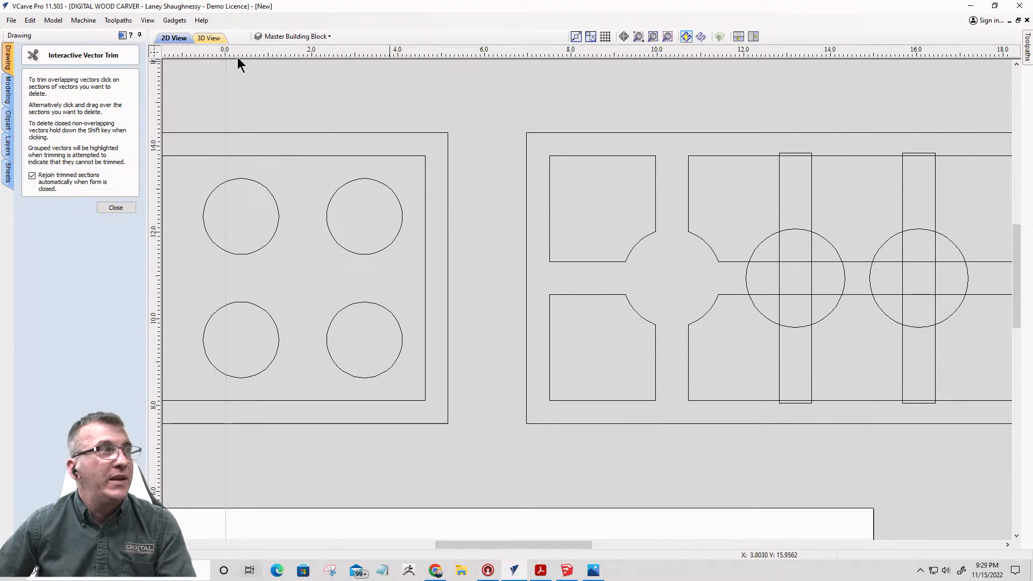
# - Trim the overlapping segments inside the second circle and both ends of the second vertical rib at the inner rectangle
pyautogui.scroll(-5, 772, 323)
pyautogui.scroll(5, 726, 290)
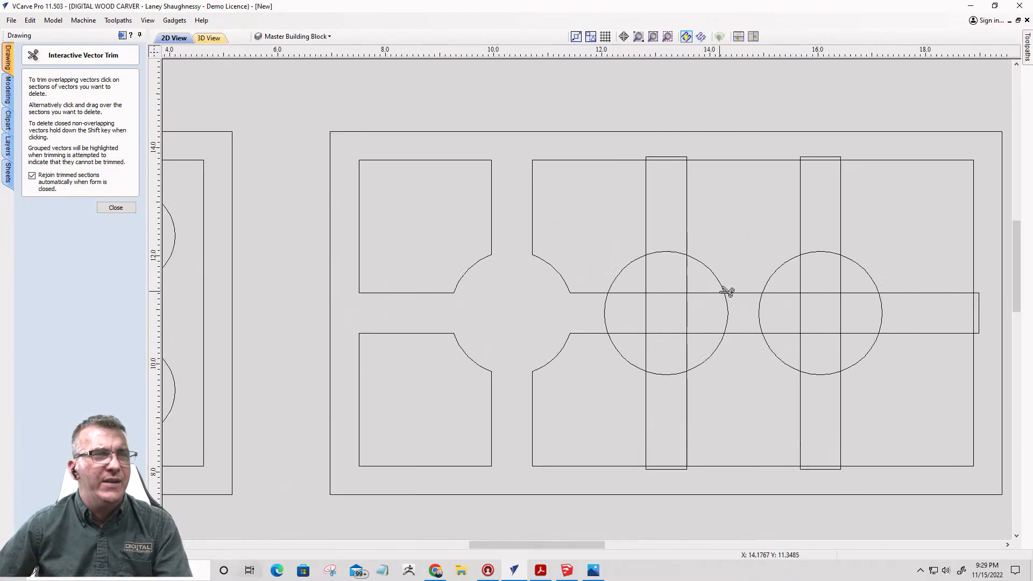
pyautogui.scroll(-1, 698, 316)
pyautogui.scroll(3, 698, 315)
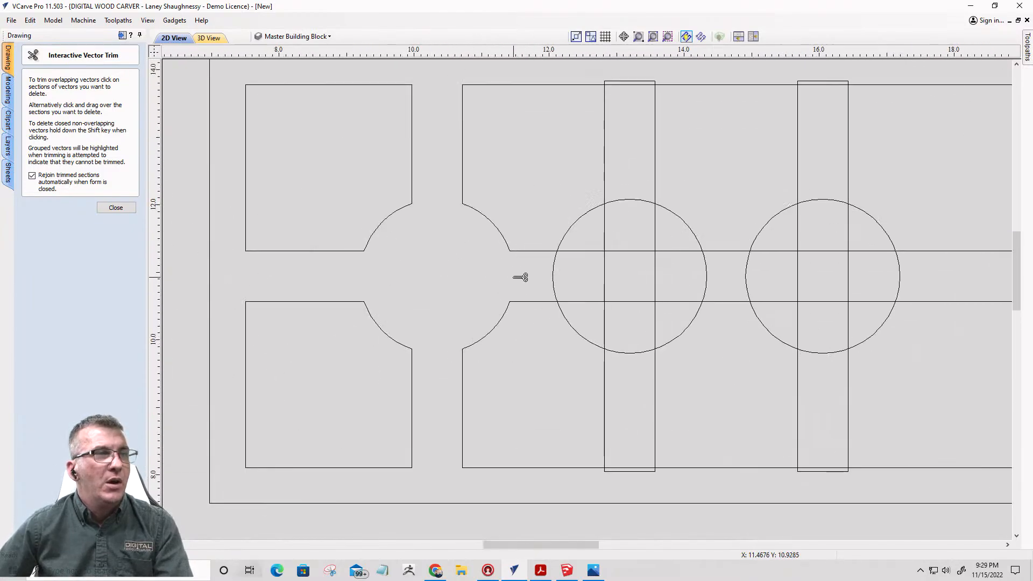
pyautogui.moveTo(555, 275); pyautogui.dragTo(645, 275)
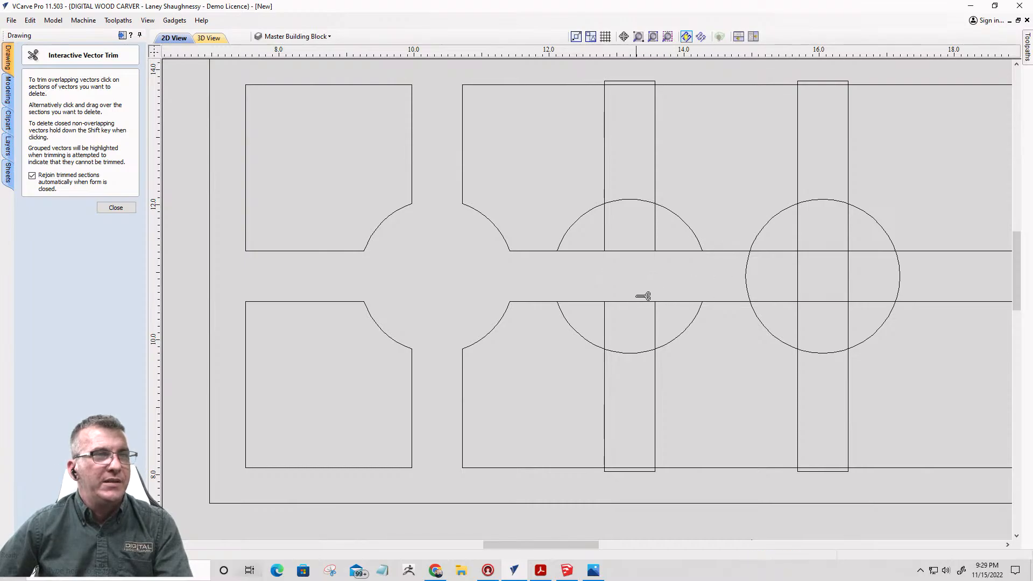
pyautogui.moveTo(657, 320)
pyautogui.mouseDown()
pyautogui.moveTo(678, 247)
pyautogui.moveTo(628, 228)
pyautogui.moveTo(594, 306)
pyautogui.mouseUp()
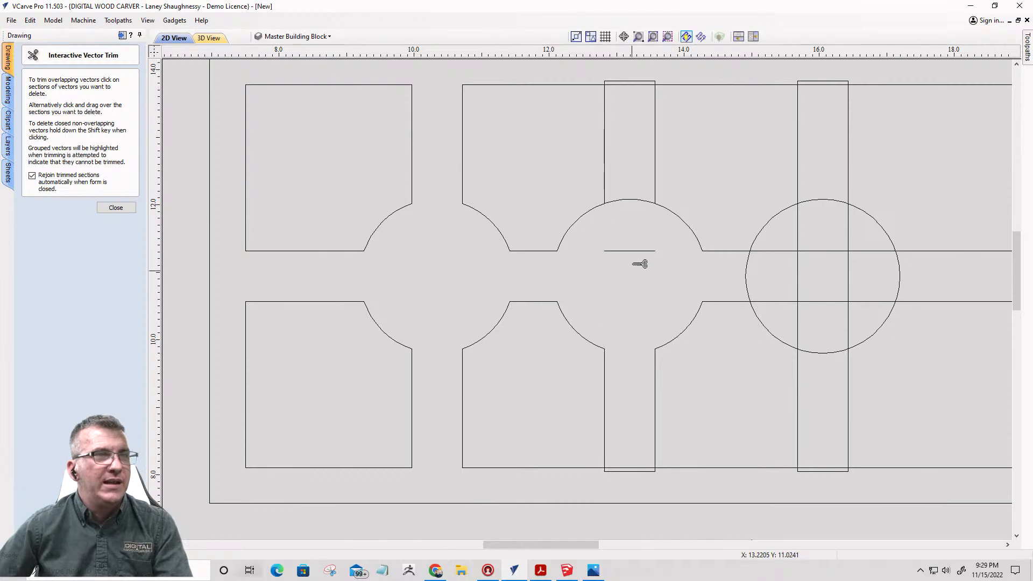
pyautogui.moveTo(640, 263); pyautogui.dragTo(641, 246)
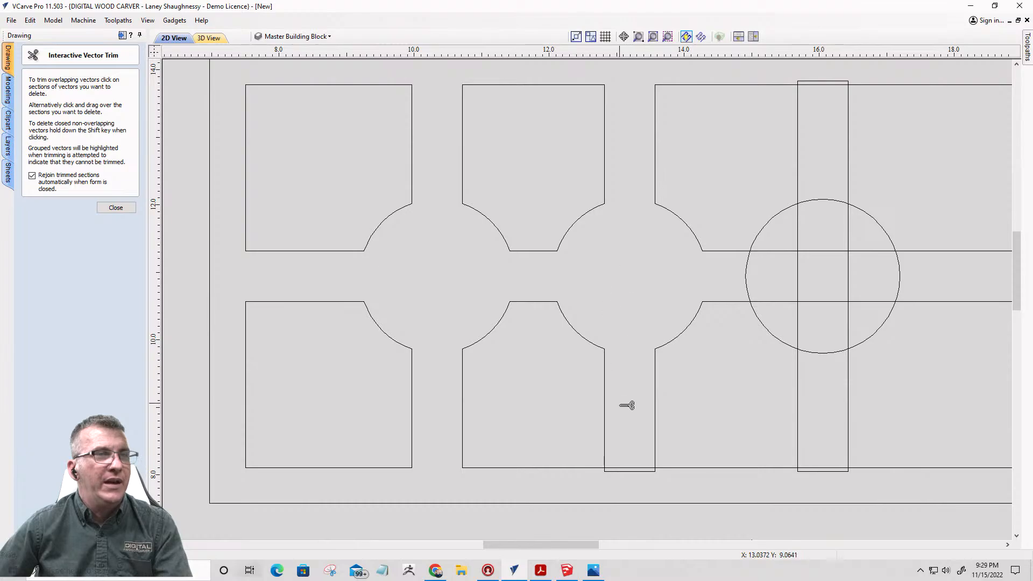
pyautogui.moveTo(627, 405); pyautogui.dragTo(637, 478)
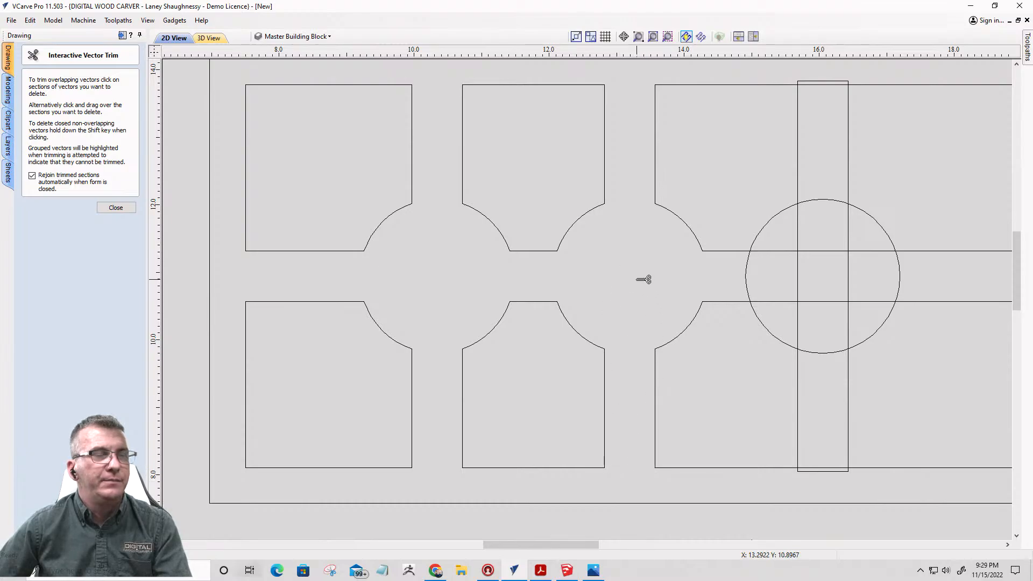
# - Trim the third circle's overlaps, the third vertical rib's ends and the horizontal rib's right end, leaving eight separate pockets, and finish trimming
pyautogui.scroll(-3, 558, 267)
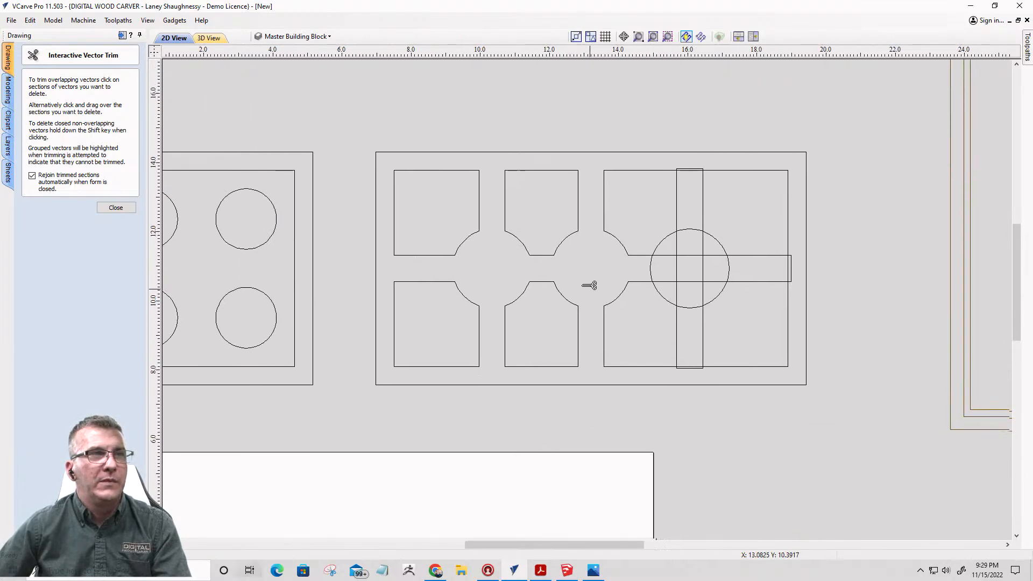
pyautogui.moveTo(588, 286); pyautogui.dragTo(515, 289, button='middle')
pyautogui.scroll(2, 602, 295)
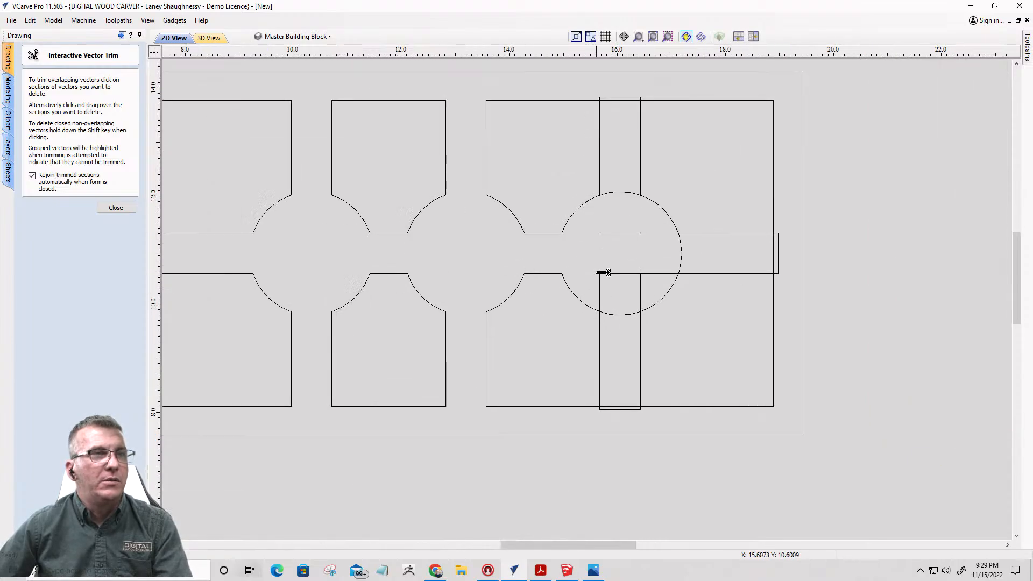
pyautogui.moveTo(603, 272); pyautogui.dragTo(655, 269)
pyautogui.moveTo(615, 235)
pyautogui.mouseDown()
pyautogui.moveTo(624, 279)
pyautogui.moveTo(627, 186)
pyautogui.mouseUp()
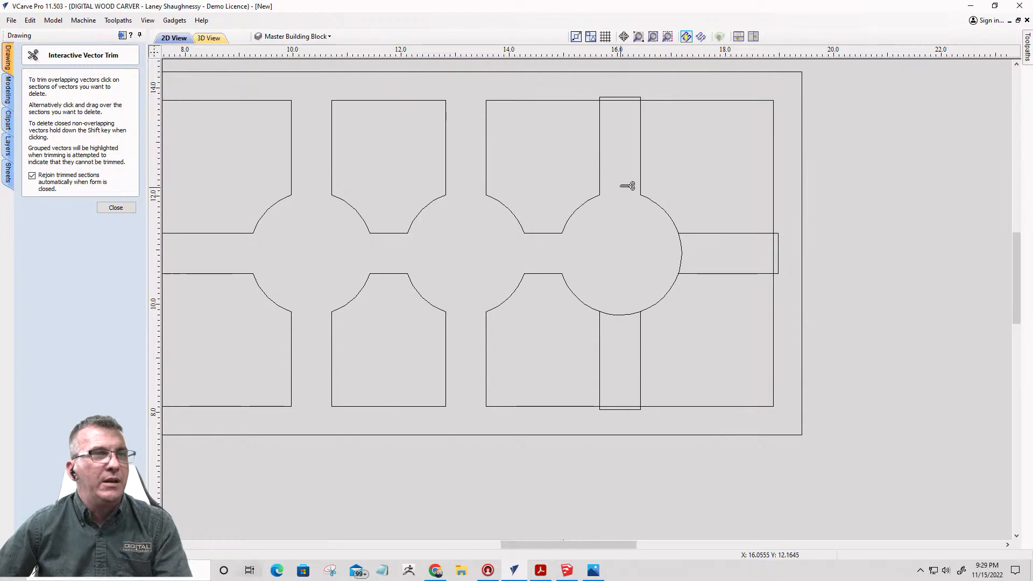
pyautogui.moveTo(624, 273); pyautogui.dragTo(699, 256)
pyautogui.moveTo(624, 300); pyautogui.dragTo(625, 326)
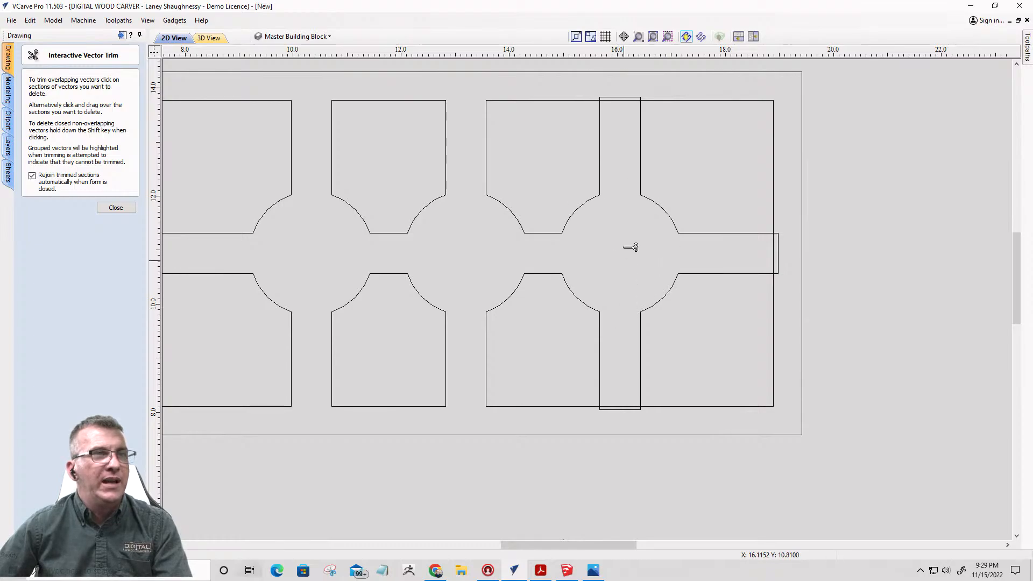
pyautogui.moveTo(623, 112); pyautogui.dragTo(634, 166)
pyautogui.moveTo(627, 373); pyautogui.dragTo(623, 415)
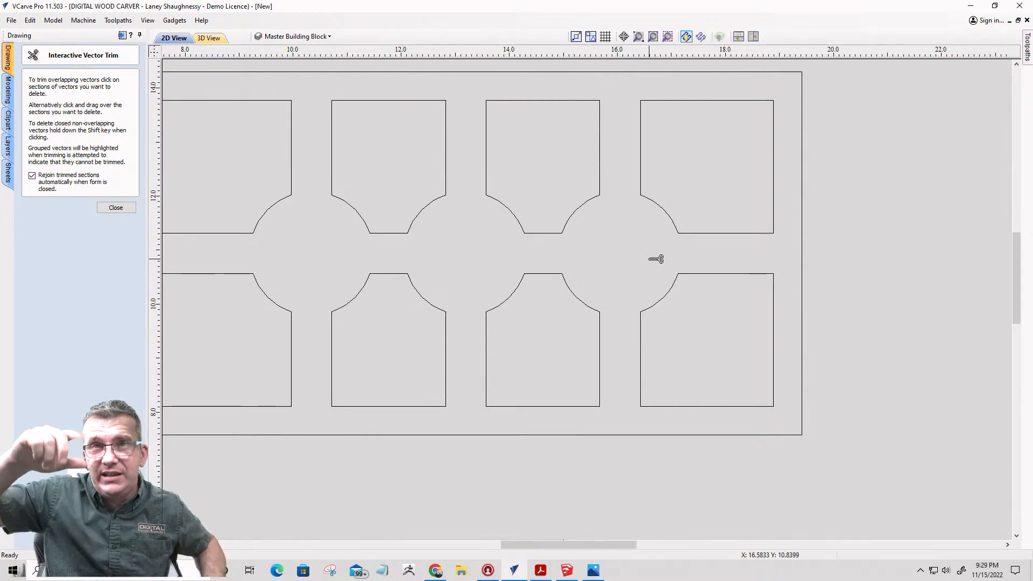
pyautogui.scroll(-3, 649, 258)
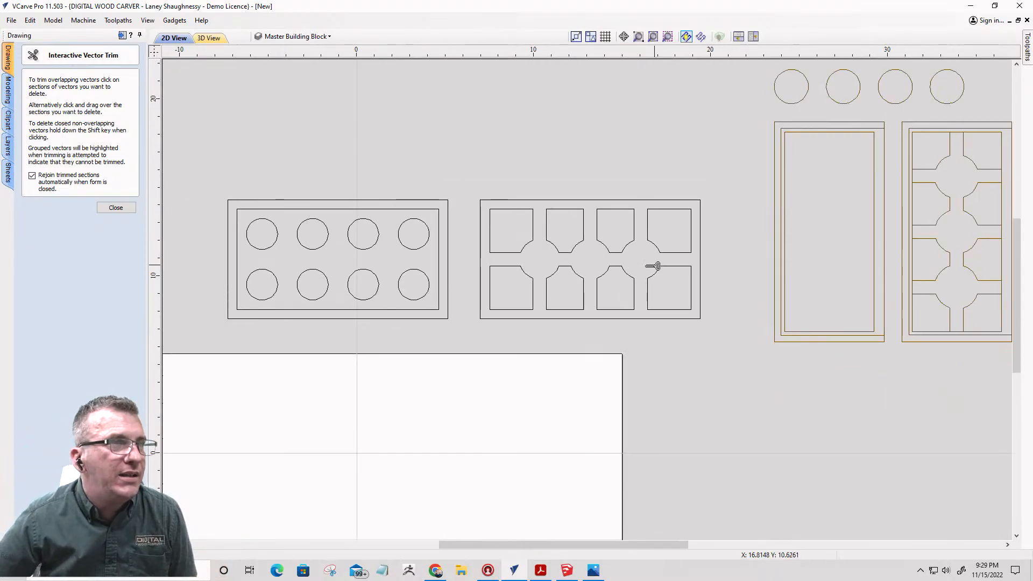
pyautogui.scroll(3, 565, 287)
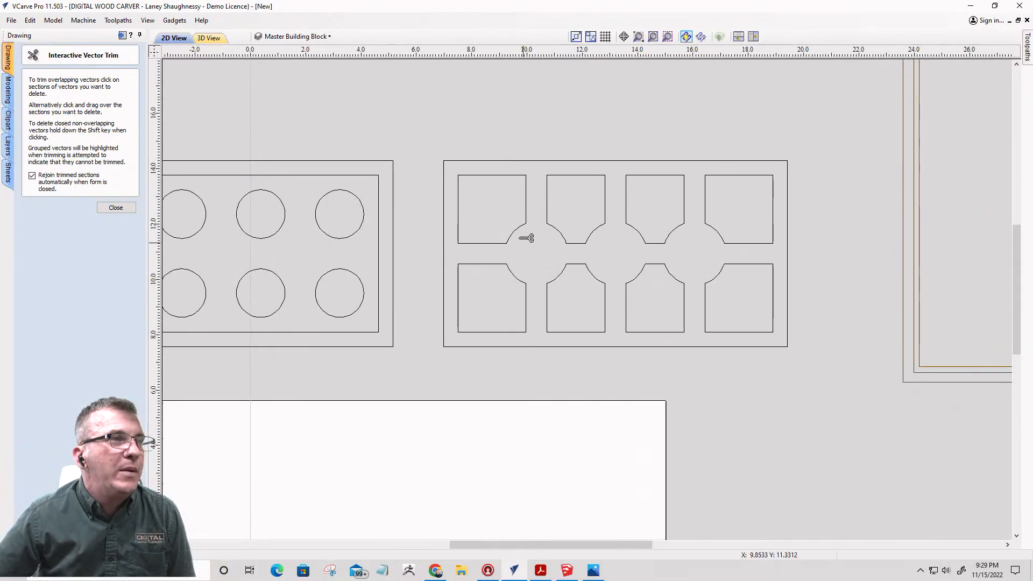
pyautogui.click(116, 208)
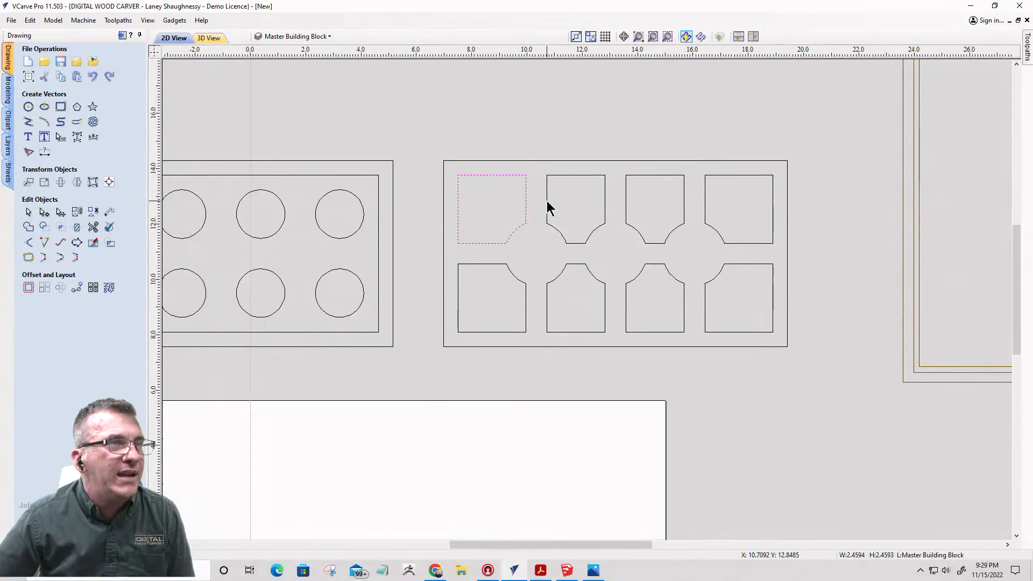
# - Move the complete underside layout onto the lower right part of the material sheet and check the job type options in the job setup
pyautogui.scroll(-2, 785, 183)
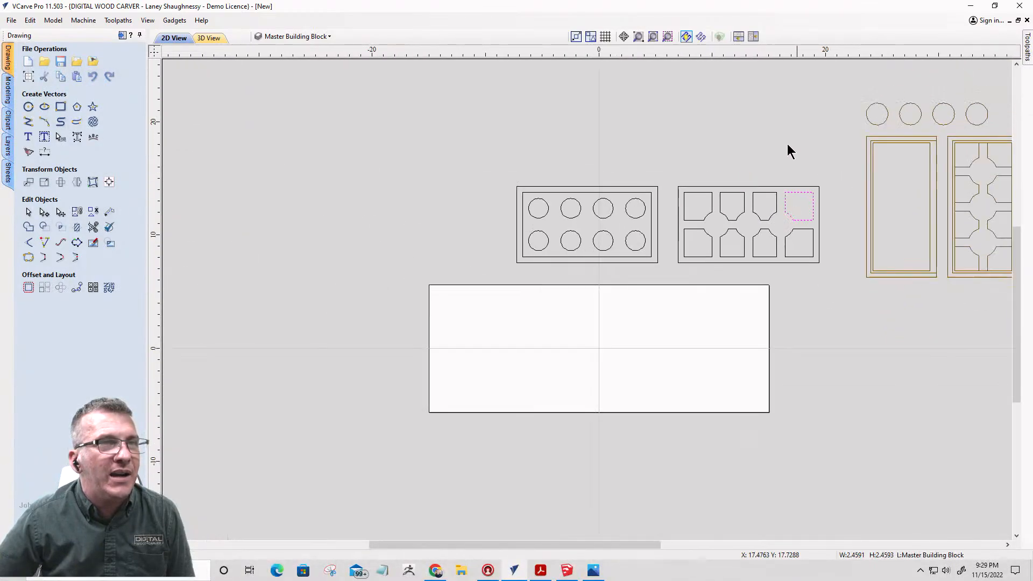
pyautogui.moveTo(900, 239); pyautogui.dragTo(842, 299)
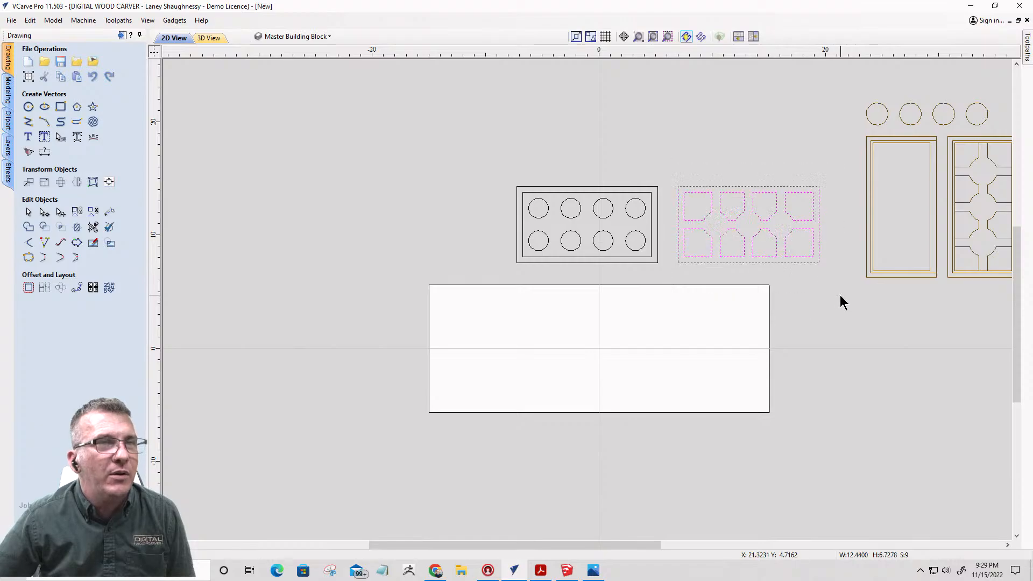
pyautogui.click(746, 259)
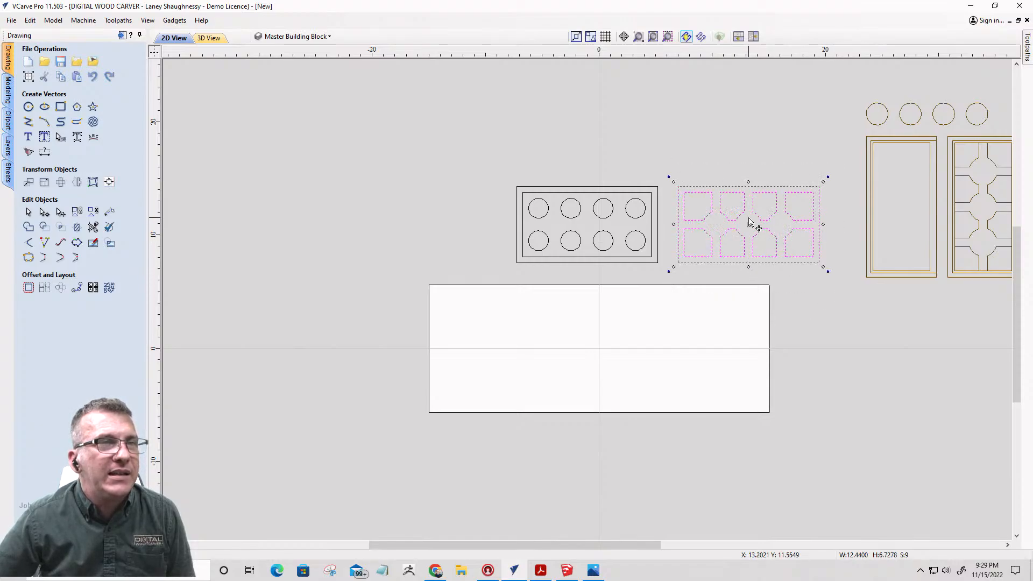
pyautogui.moveTo(738, 242); pyautogui.dragTo(696, 373)
pyautogui.scroll(3, 697, 373)
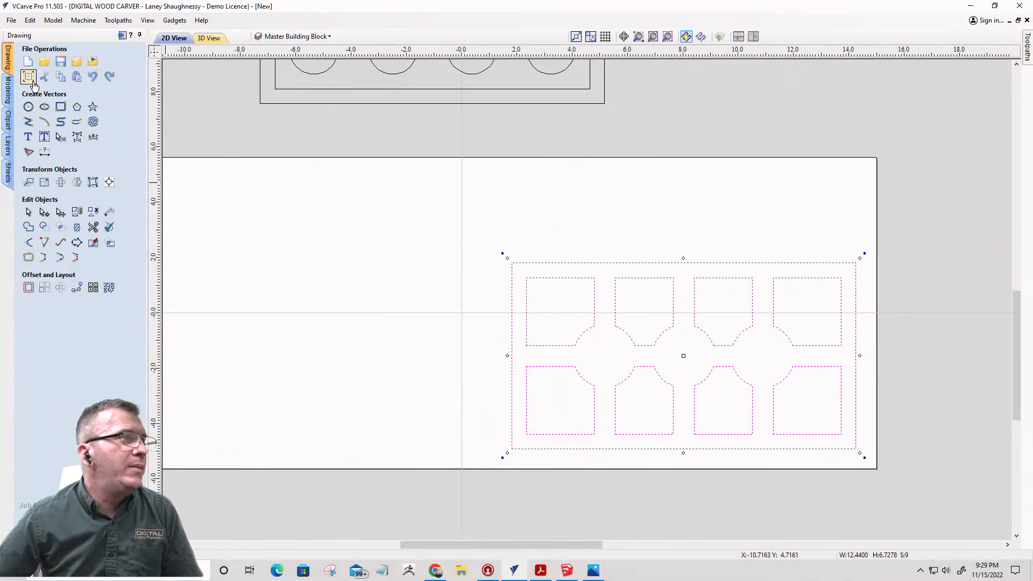
pyautogui.click(28, 76)
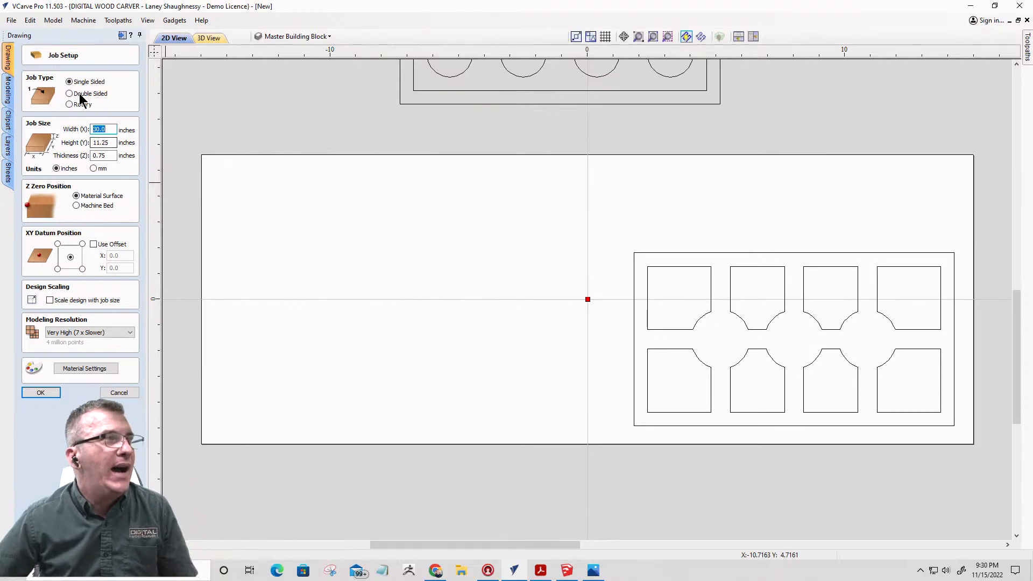
pyautogui.click(127, 393)
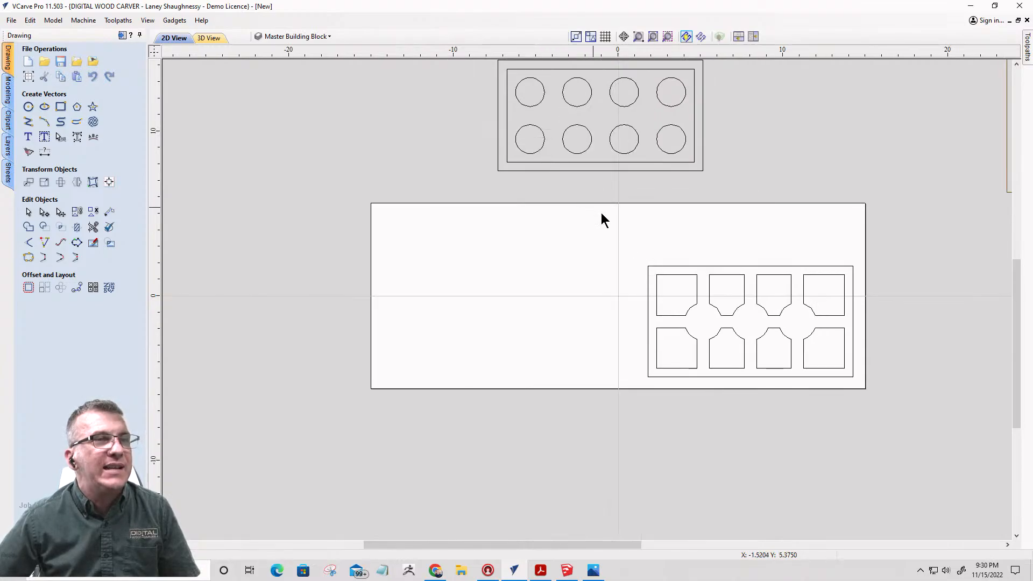
# - Reselect the whole underside layout and move its lower right corner onto the material's lower right corner
pyautogui.scroll(-1, 602, 212)
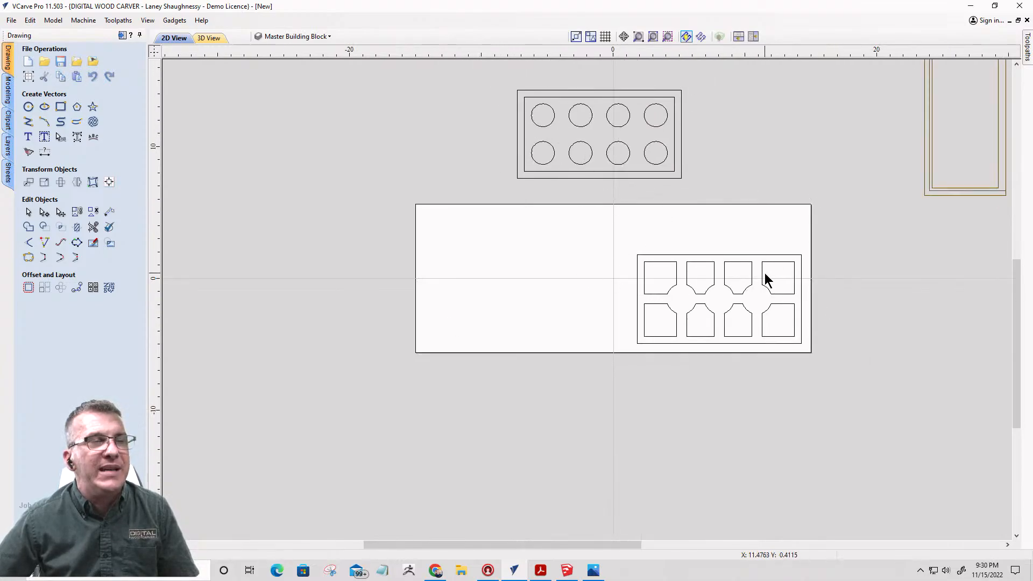
pyautogui.moveTo(617, 232); pyautogui.dragTo(809, 350)
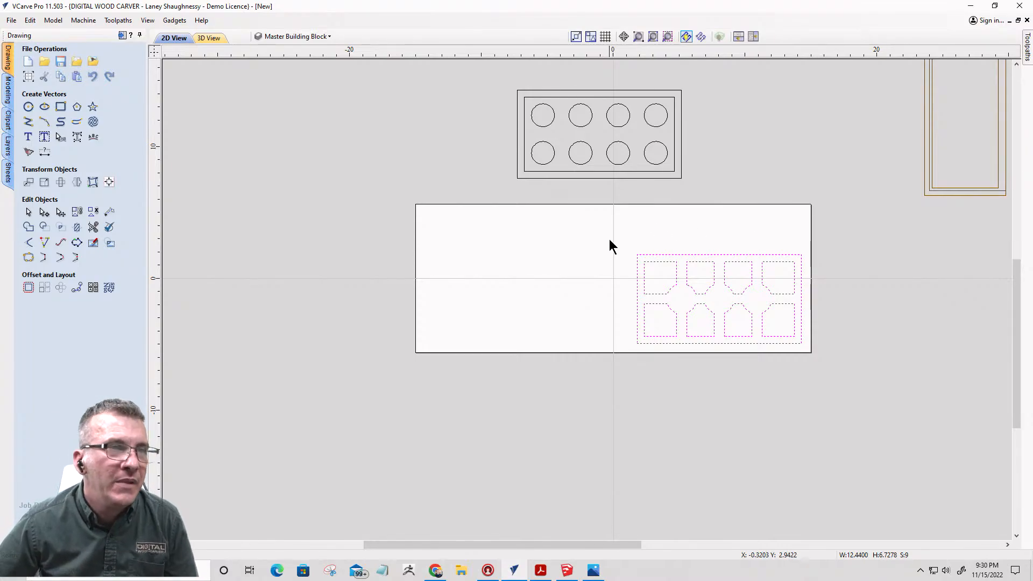
pyautogui.moveTo(609, 240); pyautogui.dragTo(813, 351)
pyautogui.scroll(5, 810, 351)
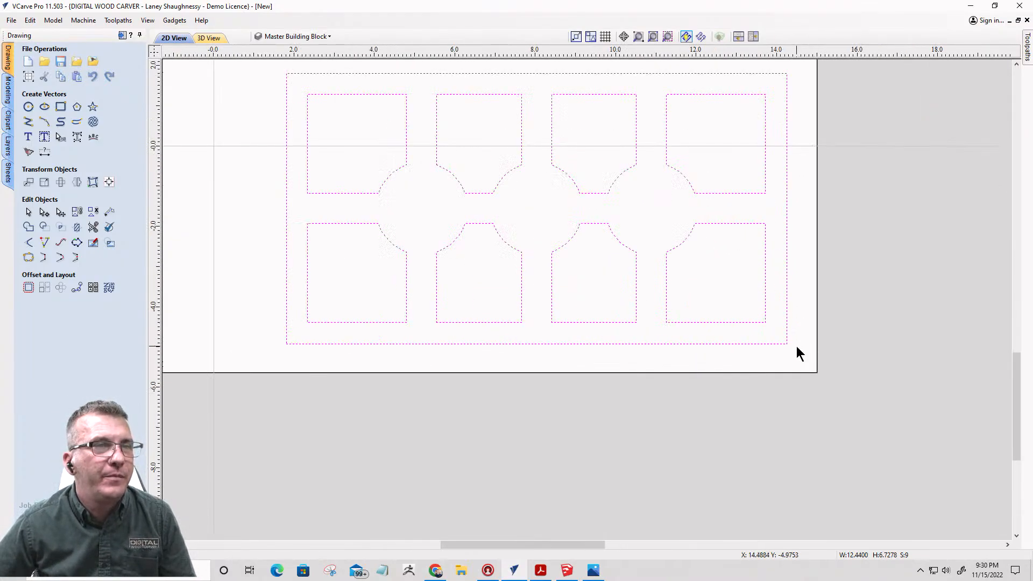
pyautogui.click(651, 345)
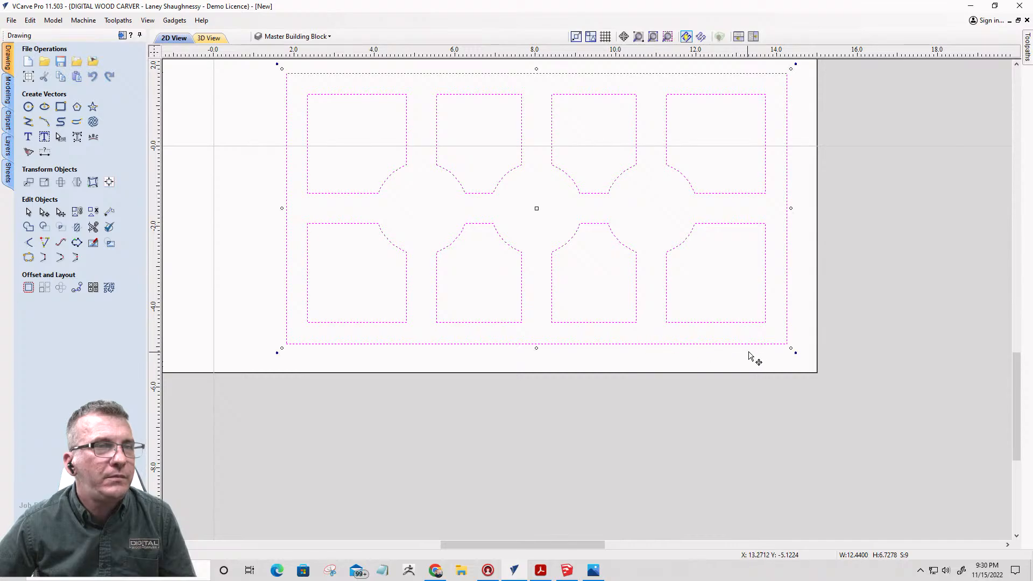
pyautogui.moveTo(785, 342); pyautogui.dragTo(812, 372)
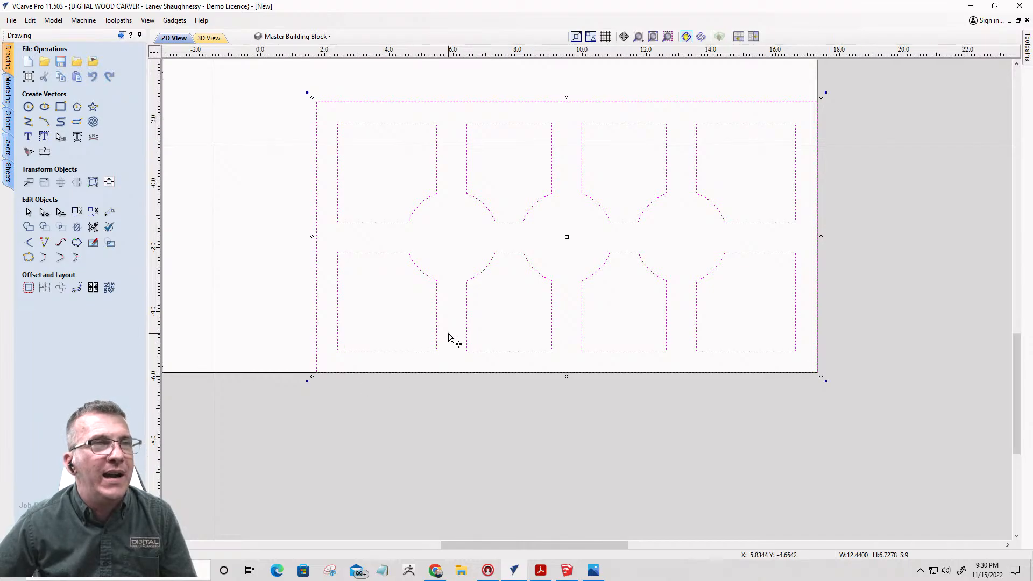
# - Nudge the selected underside layout slightly up and left so it clears the material's lower right edges
pyautogui.scroll(-1, 451, 337)
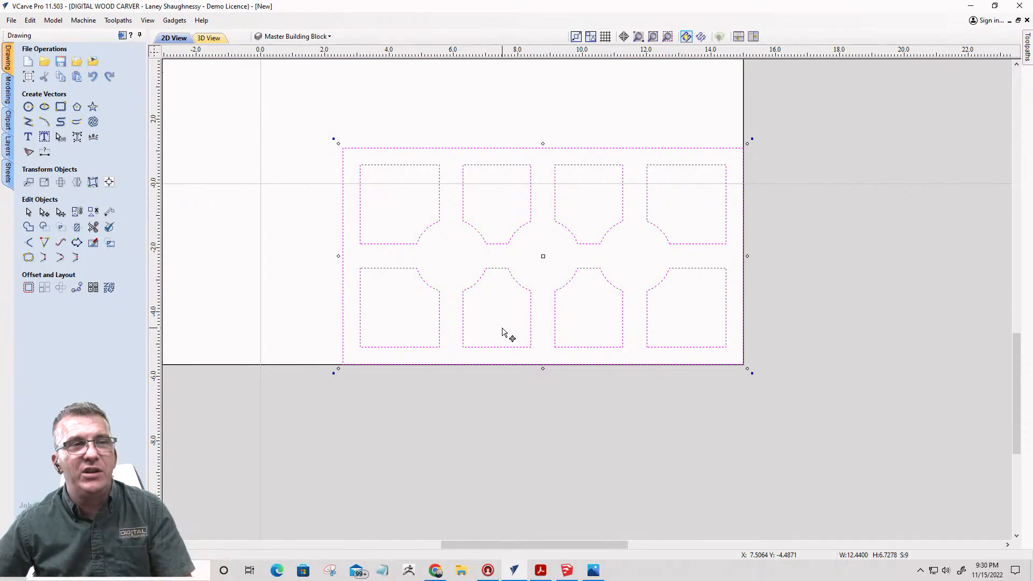
pyautogui.press('Up')
pyautogui.press('Up')
pyautogui.press('Down')
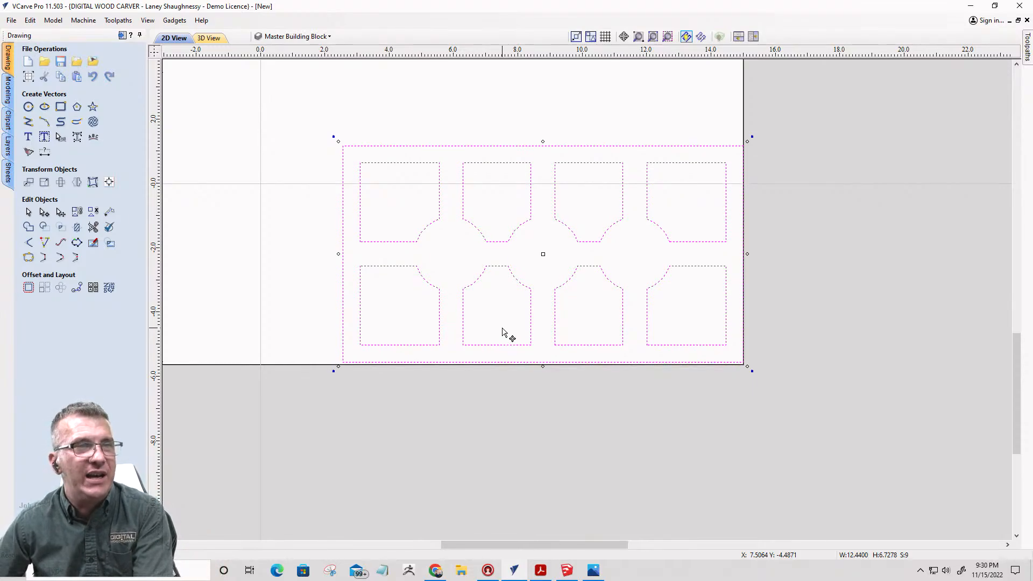
pyautogui.press('Left')
pyautogui.press('Left')
pyautogui.press('Left')
pyautogui.press('Up')
pyautogui.press('Up')
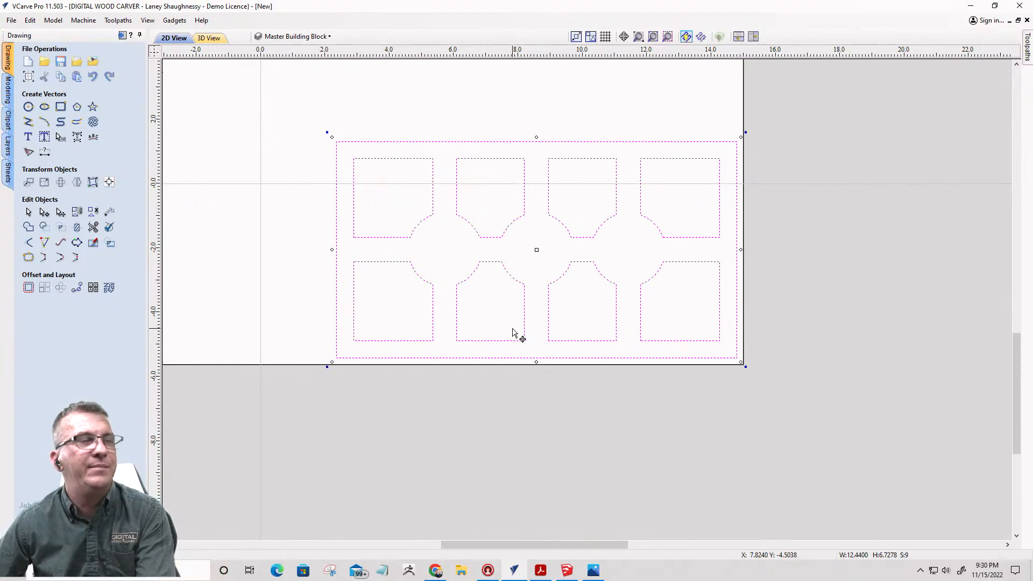
# - Move the eight-circle brick layout with both its rectangles onto the lower left part of the material sheet and deselect it
pyautogui.scroll(-5, 627, 329)
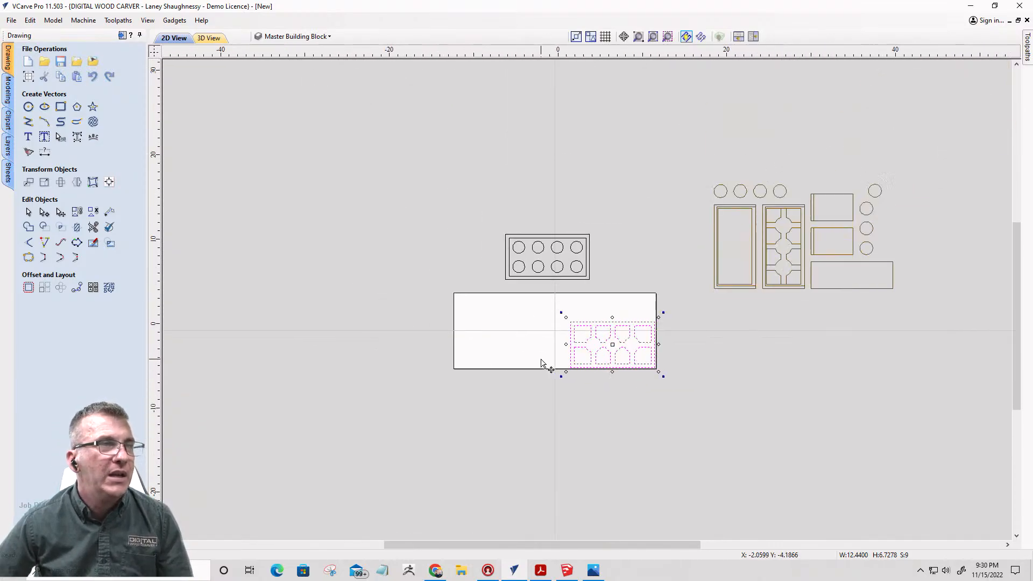
pyautogui.scroll(3, 544, 364)
pyautogui.moveTo(450, 97); pyautogui.dragTo(649, 233)
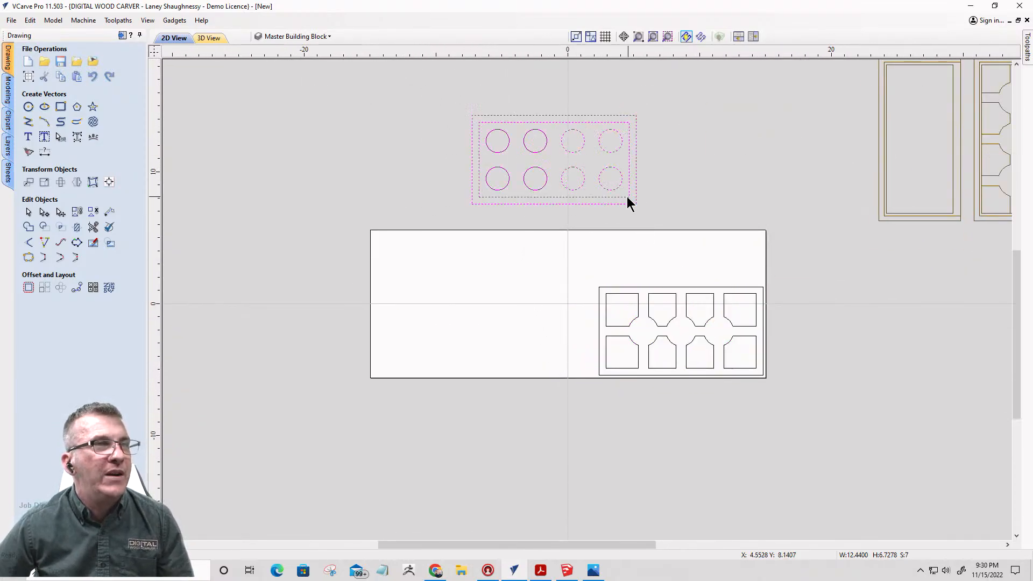
pyautogui.click(610, 197)
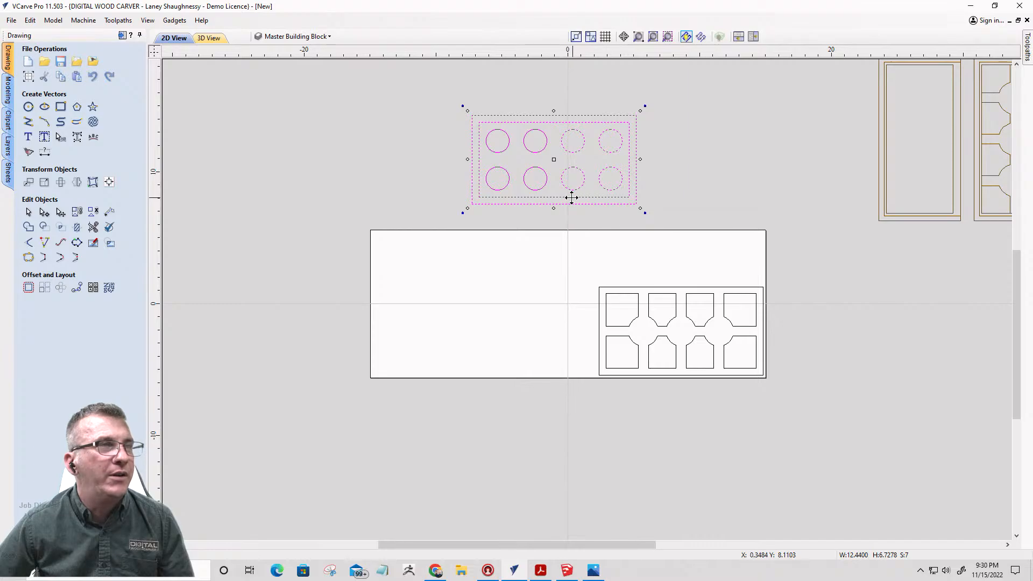
pyautogui.moveTo(566, 197); pyautogui.dragTo(470, 362)
pyautogui.scroll(5, 468, 366)
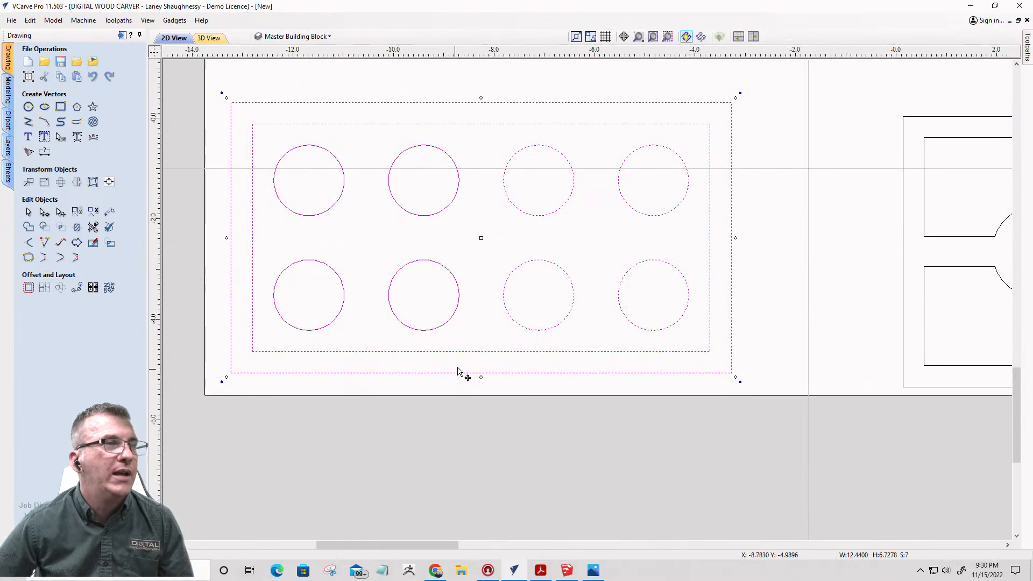
pyautogui.scroll(-3, 575, 294)
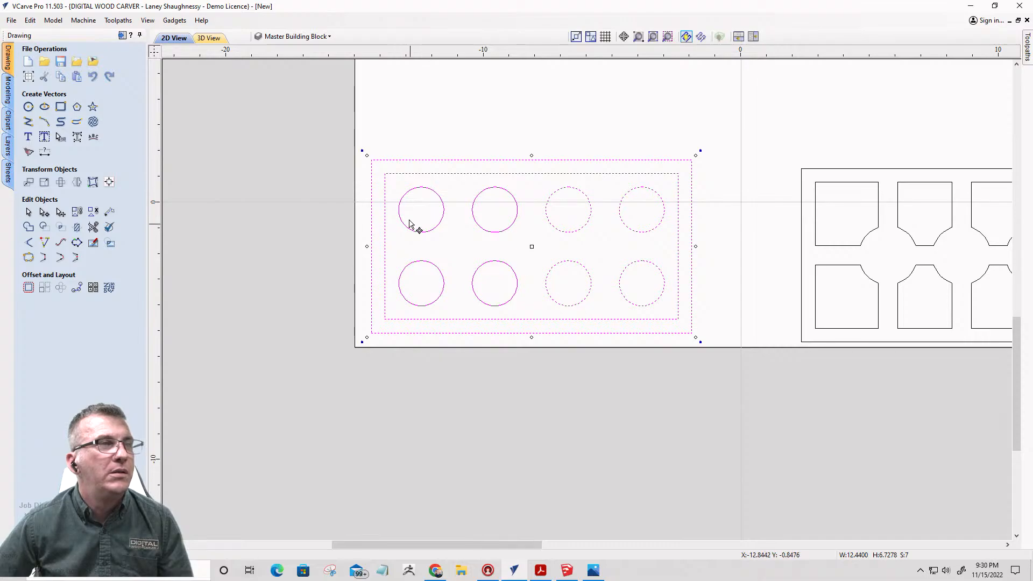
pyautogui.press('Escape')
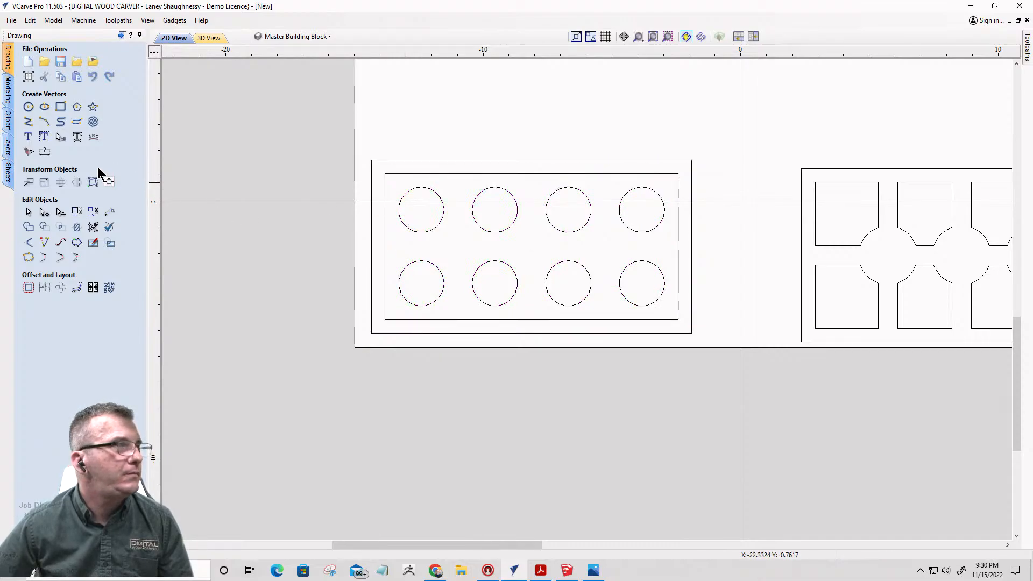
# - Draw a 0.25 inch diameter circle at the centre of each of the four large circles in the upper row
pyautogui.click(28, 106)
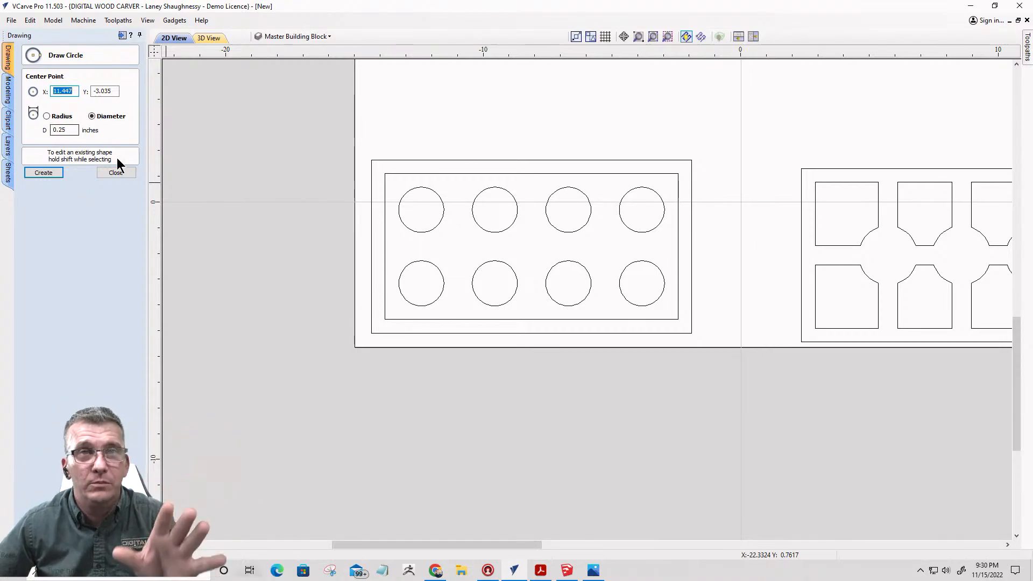
pyautogui.write('7')
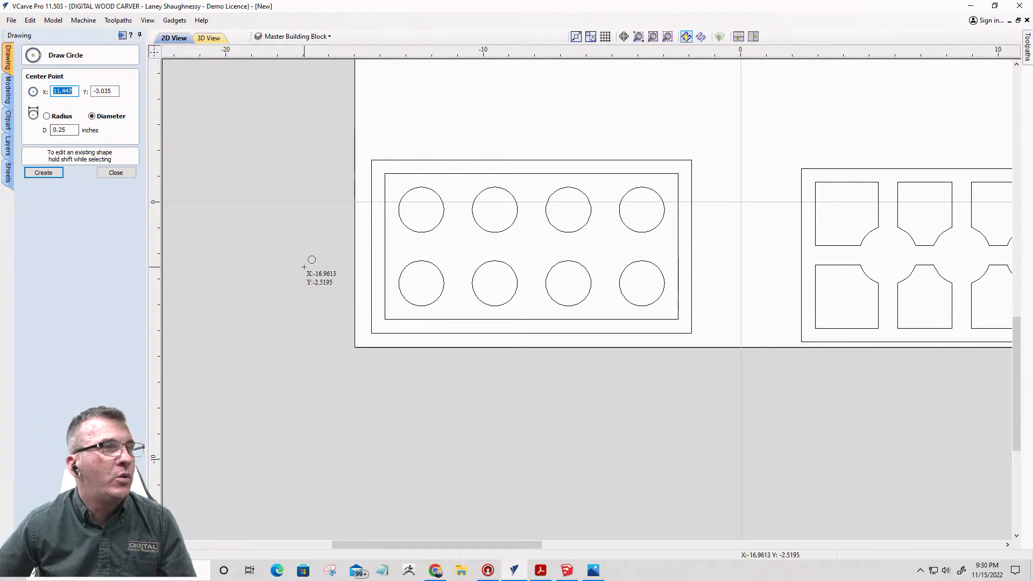
pyautogui.scroll(2, 349, 258)
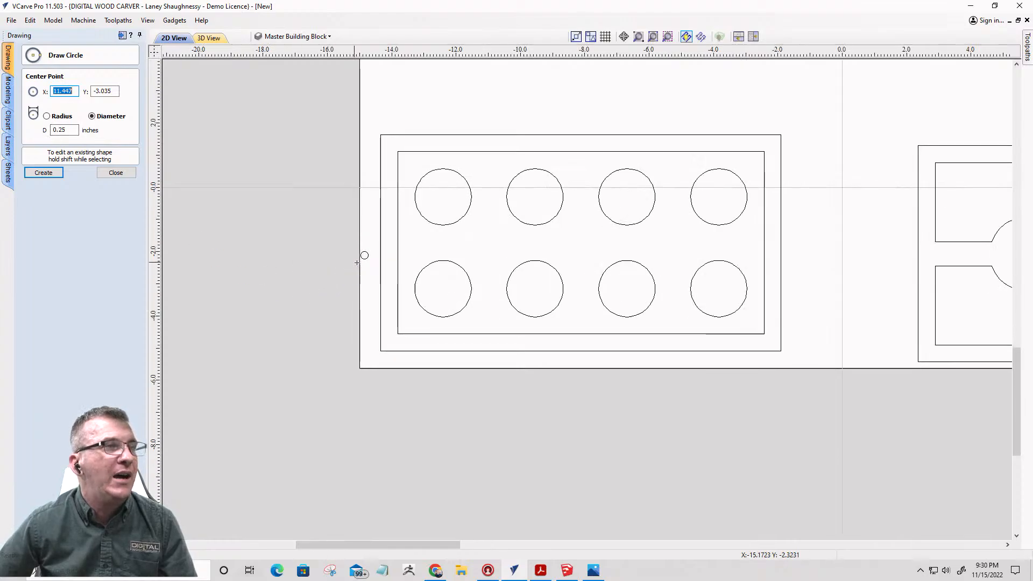
pyautogui.doubleClick(70, 131)
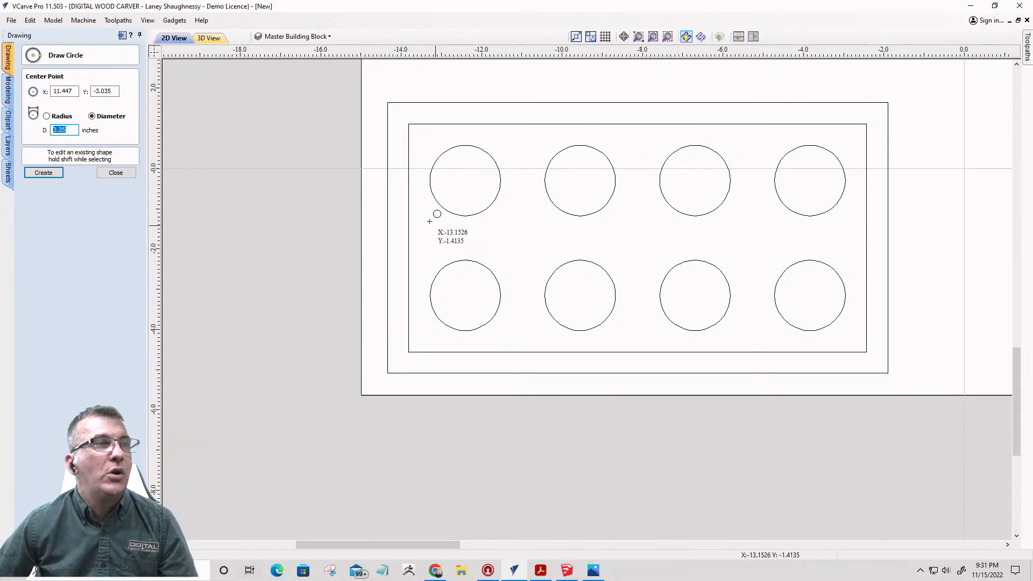
pyautogui.click(463, 181)
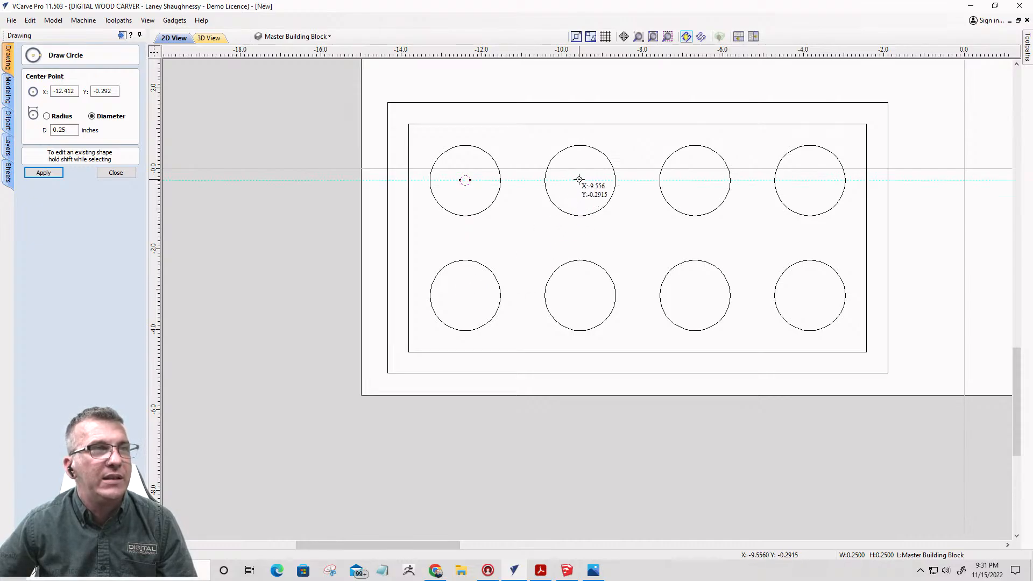
pyautogui.click(694, 181)
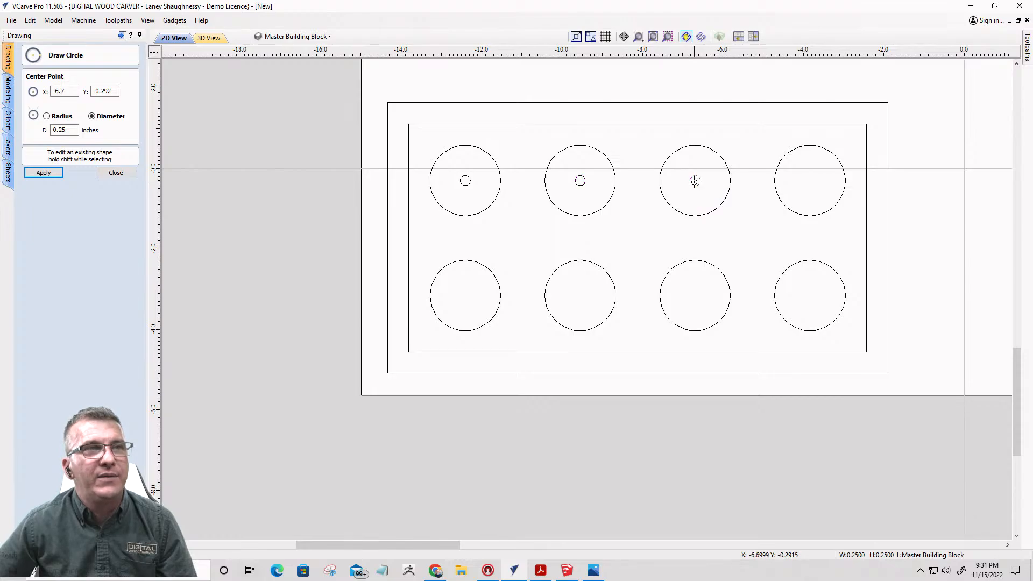
pyautogui.click(810, 181)
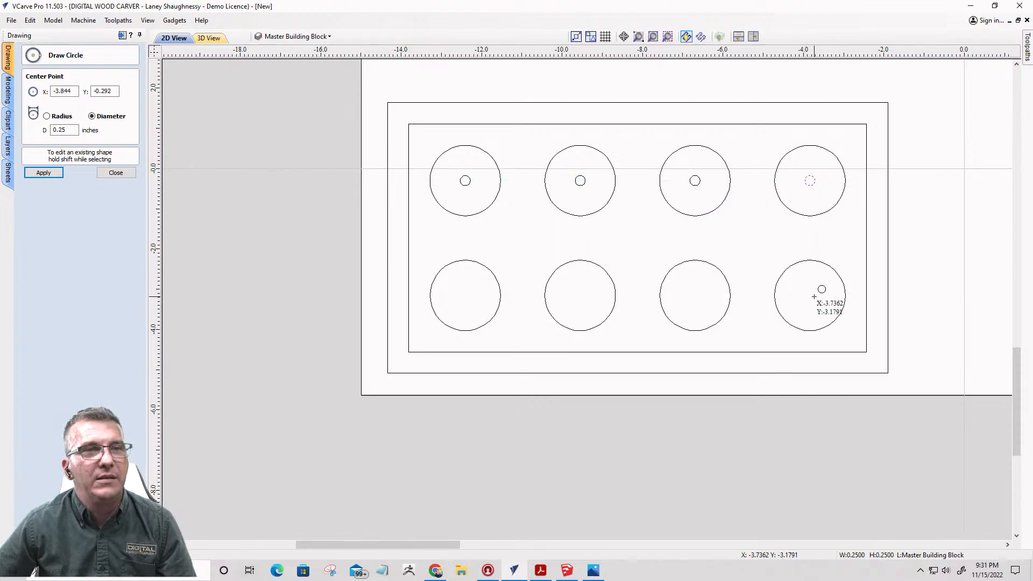
# - Add 0.25 inch diameter circles at the centres of the four large circles in the lower row and finish drawing circles
pyautogui.click(811, 296)
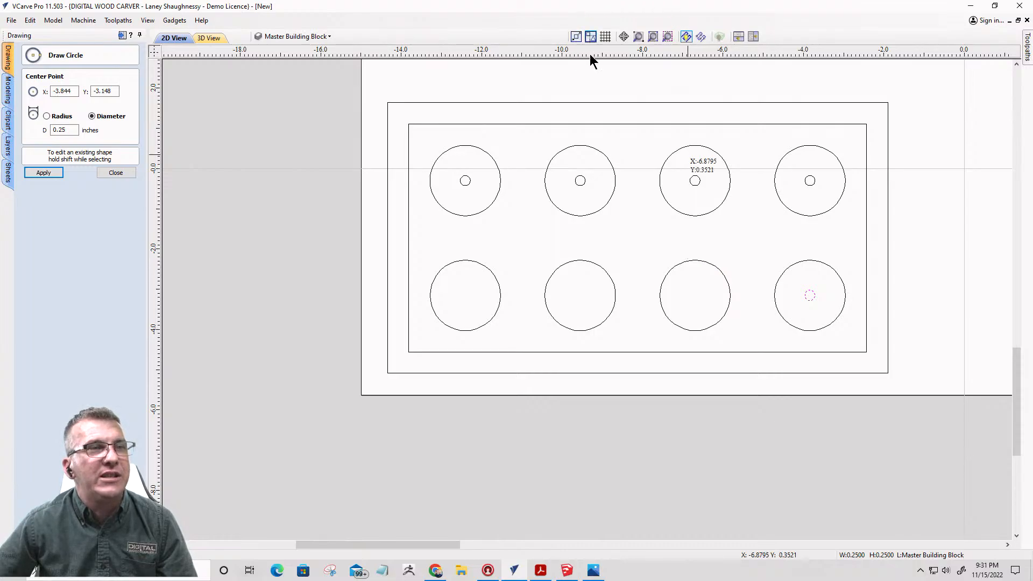
pyautogui.click(695, 295)
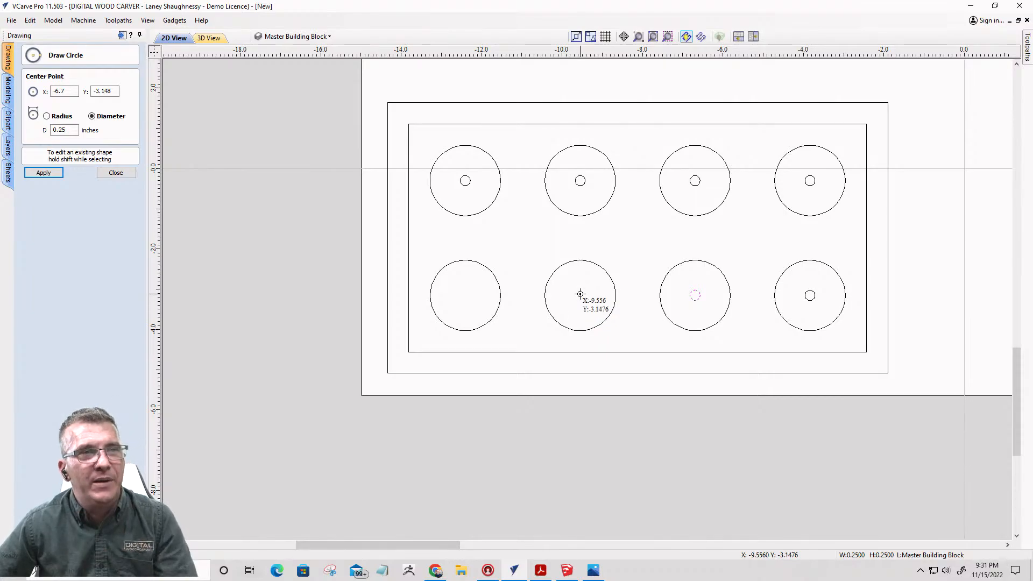
pyautogui.click(580, 294)
pyautogui.click(463, 297)
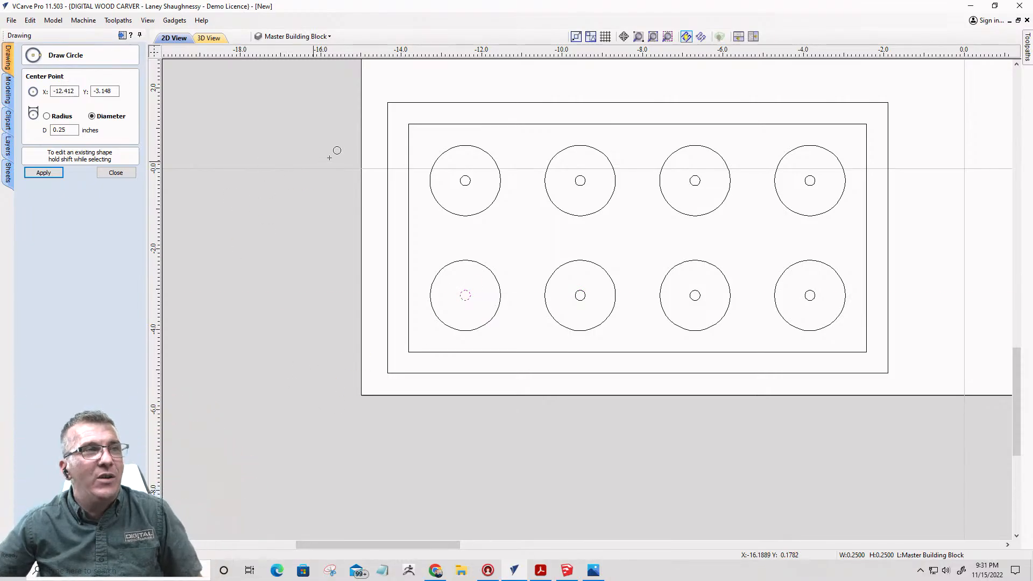
pyautogui.click(116, 173)
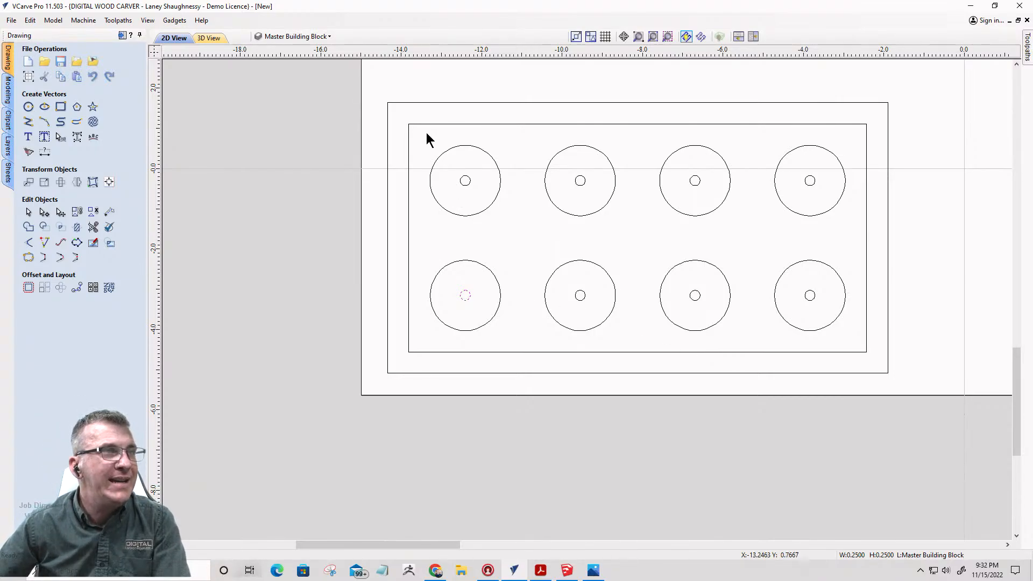
# - Select both rows of small centre circles together and copy all eight
pyautogui.moveTo(449, 167); pyautogui.dragTo(833, 189)
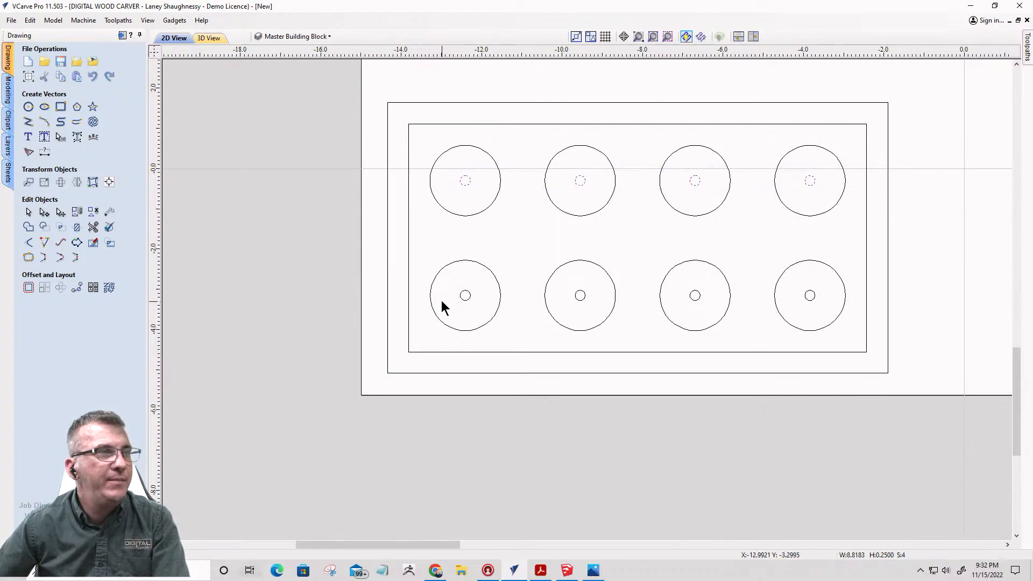
pyautogui.moveTo(446, 282); pyautogui.dragTo(831, 312)
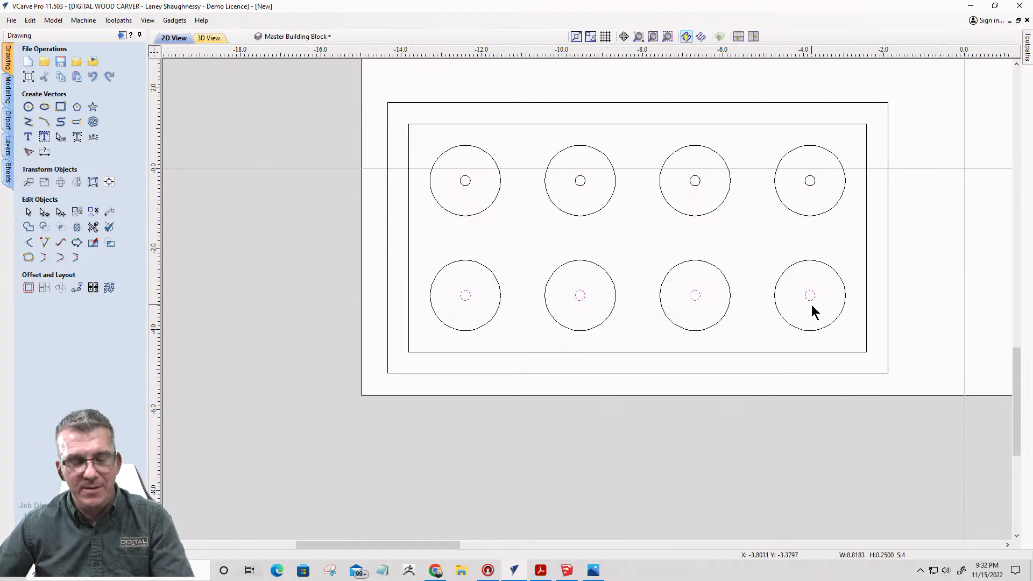
pyautogui.moveTo(450, 164); pyautogui.dragTo(827, 199)
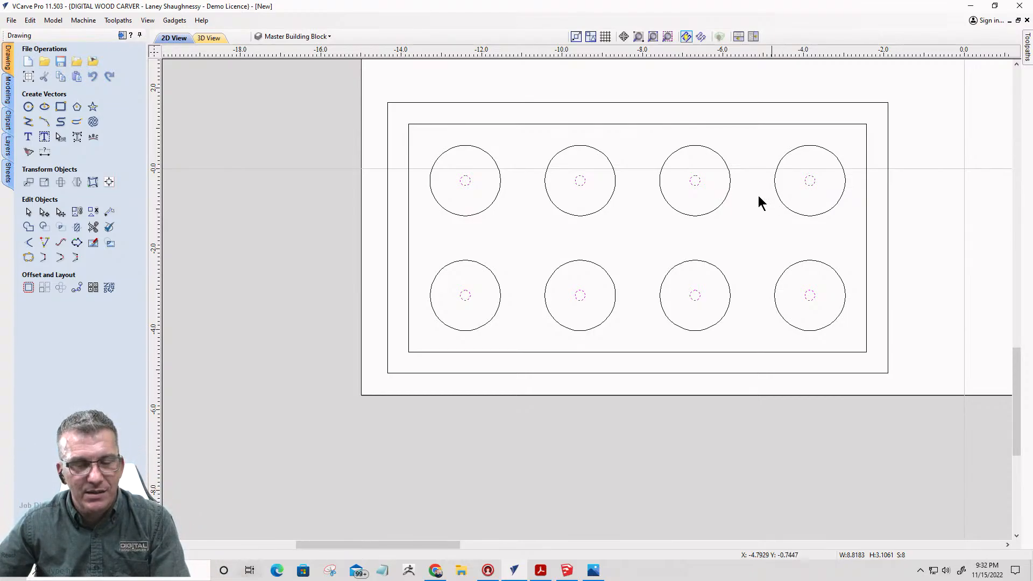
# - Move all eight large circles with their small centre circles up and right, out of the brick's rectangles
pyautogui.moveTo(416, 128); pyautogui.dragTo(858, 335)
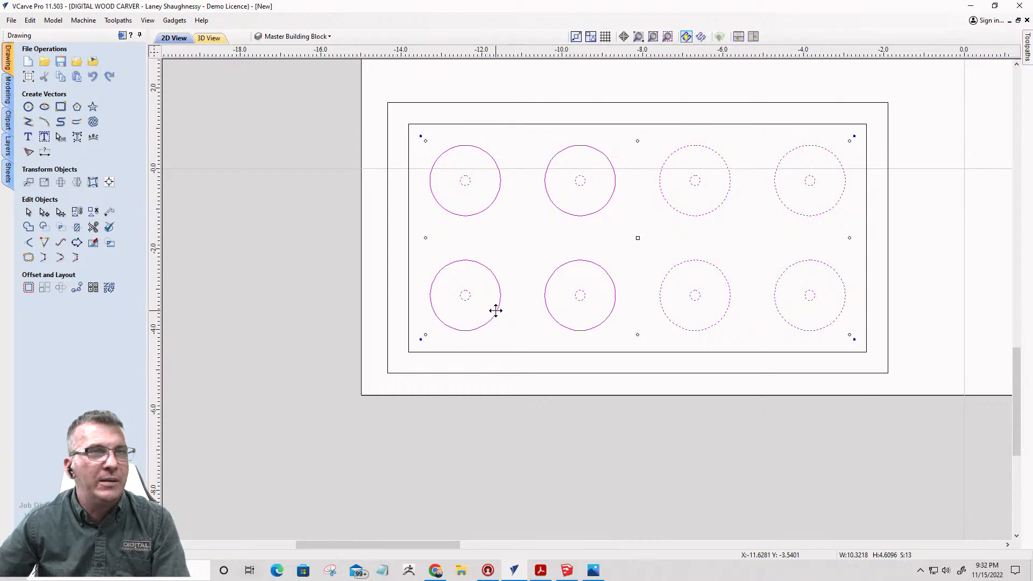
pyautogui.scroll(-3, 495, 311)
pyautogui.scroll(1, 479, 311)
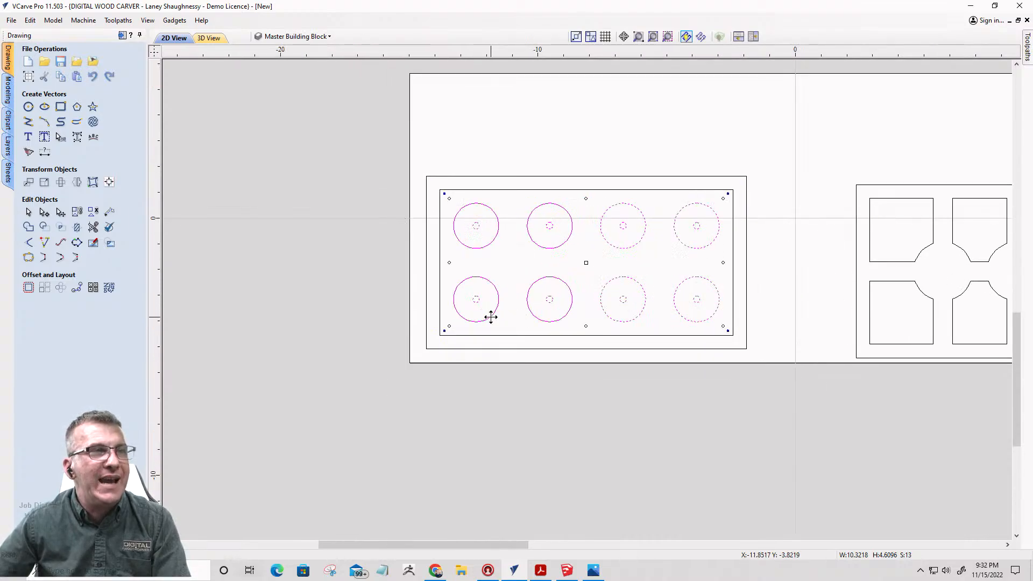
pyautogui.scroll(-1, 491, 317)
pyautogui.moveTo(490, 317); pyautogui.dragTo(592, 176)
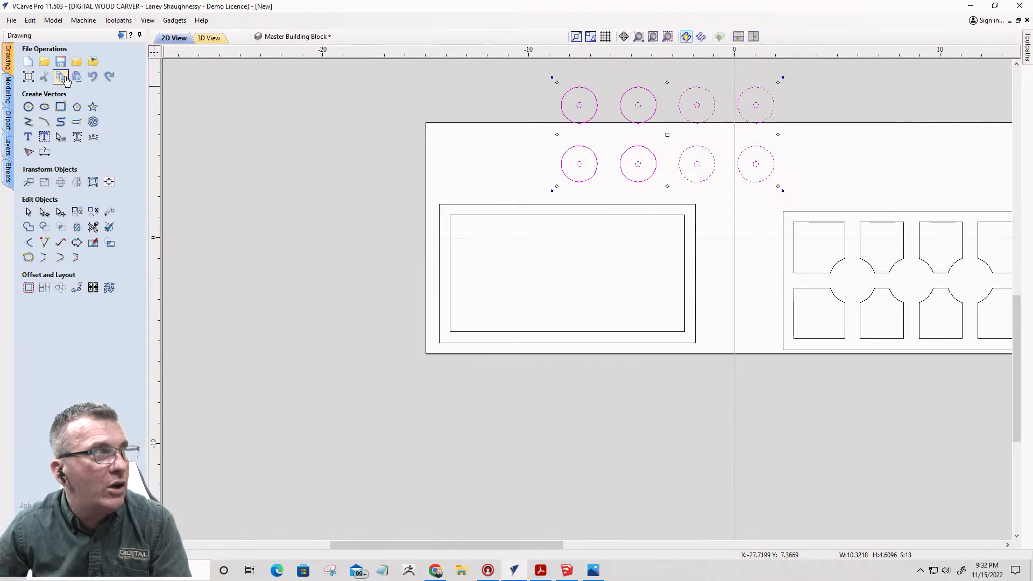
# - Paste the eight copied small circles back at their original positions inside the brick's inner rectangle
pyautogui.rightClick(527, 252)
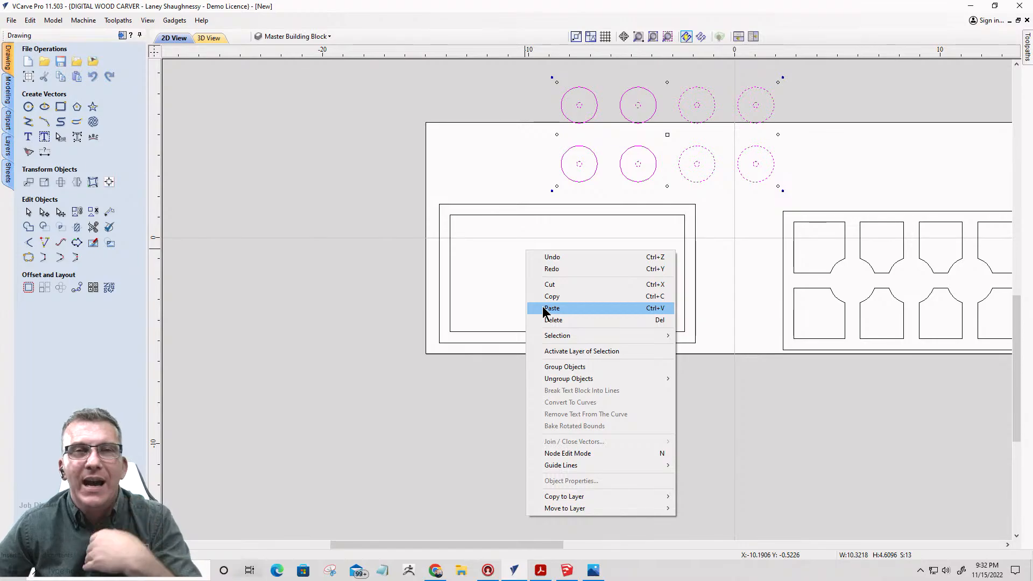
pyautogui.click(370, 149)
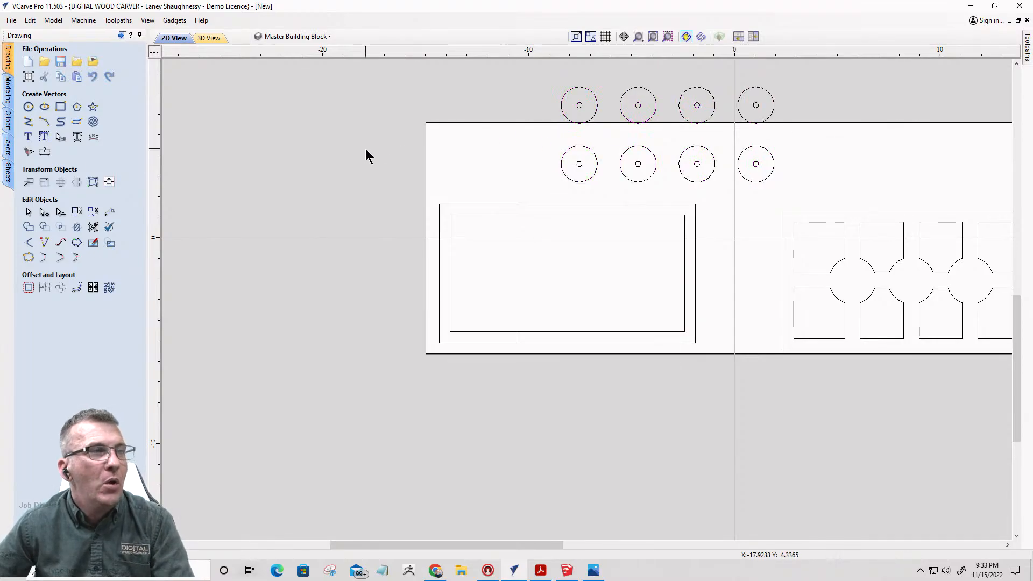
pyautogui.hotkey('ctrl', 'v')
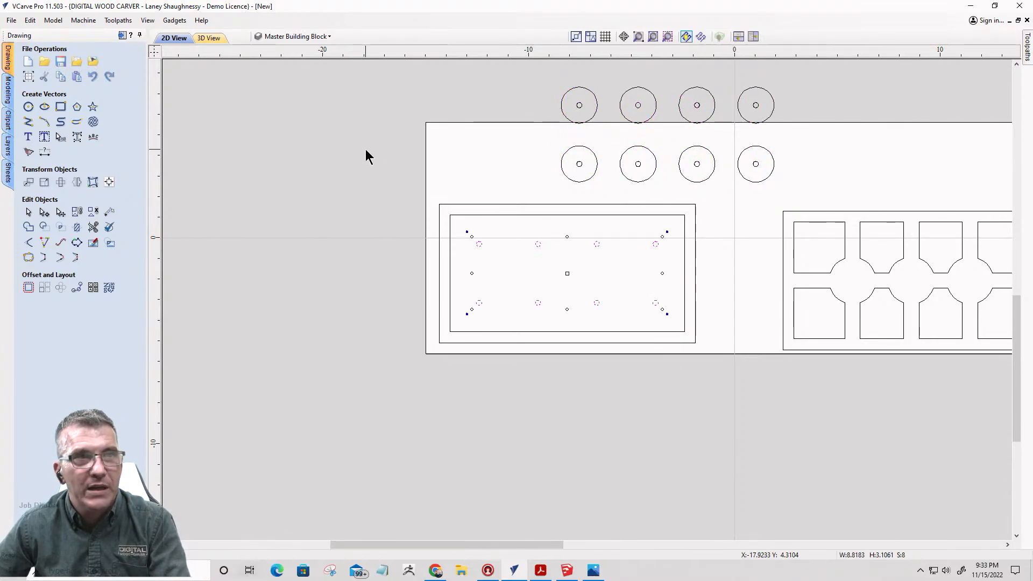
# - Deselect the pasted small circles and examine their layout in the brick rectangle alongside the separated large circles
pyautogui.scroll(3, 546, 275)
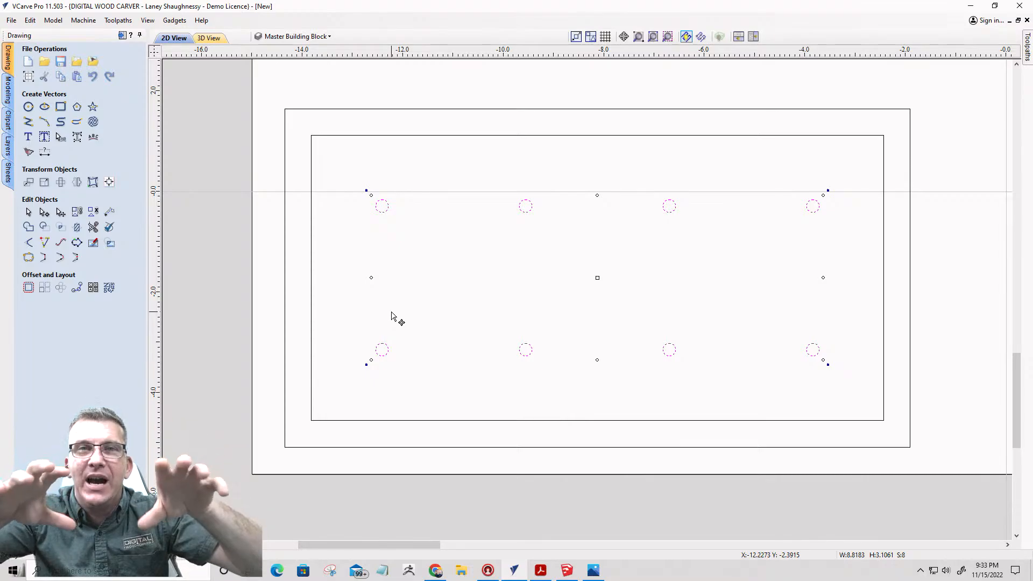
pyautogui.scroll(-4, 477, 293)
pyautogui.scroll(5, 494, 326)
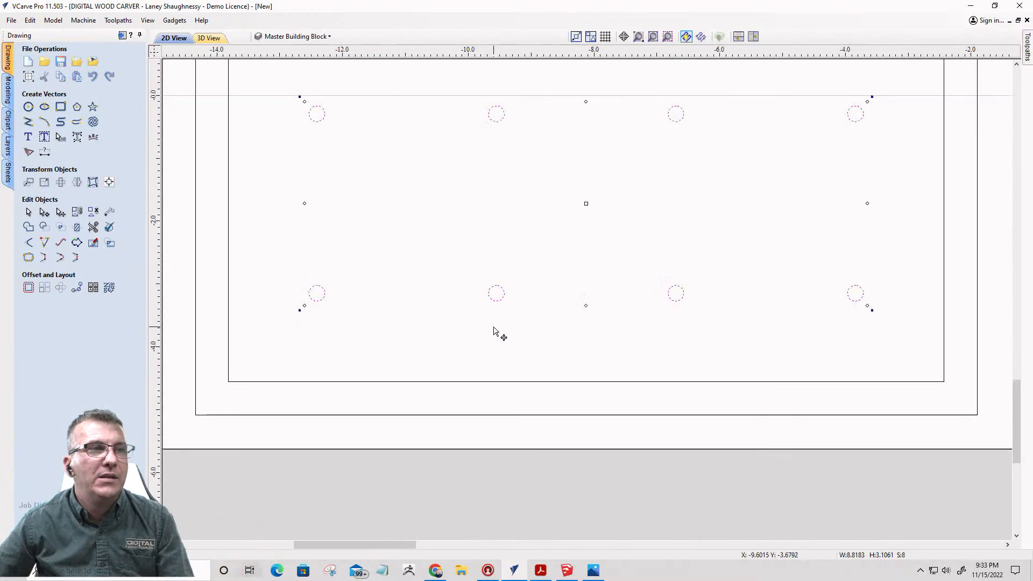
pyautogui.click(434, 328)
pyautogui.scroll(-5, 434, 335)
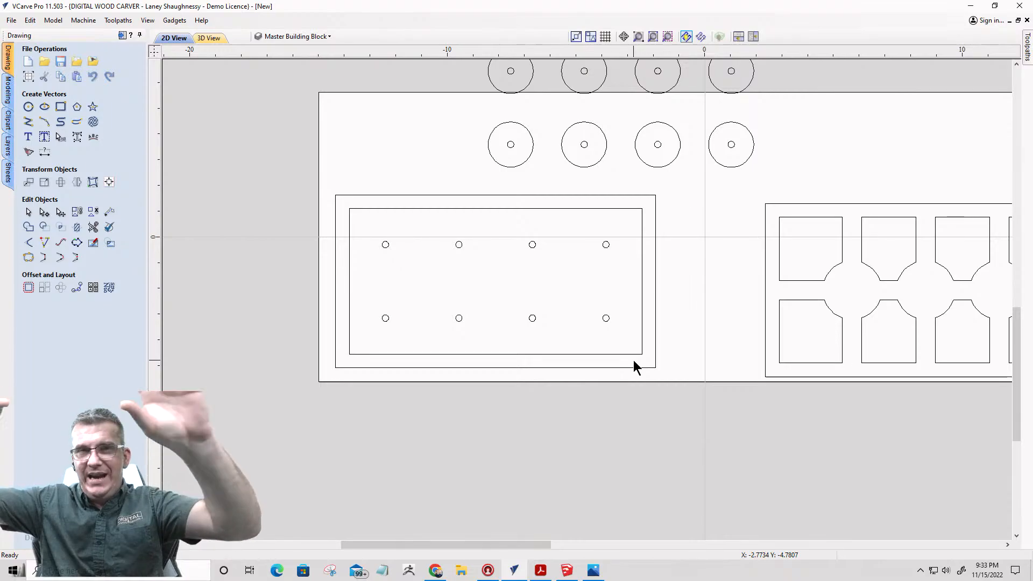
pyautogui.scroll(5, 718, 139)
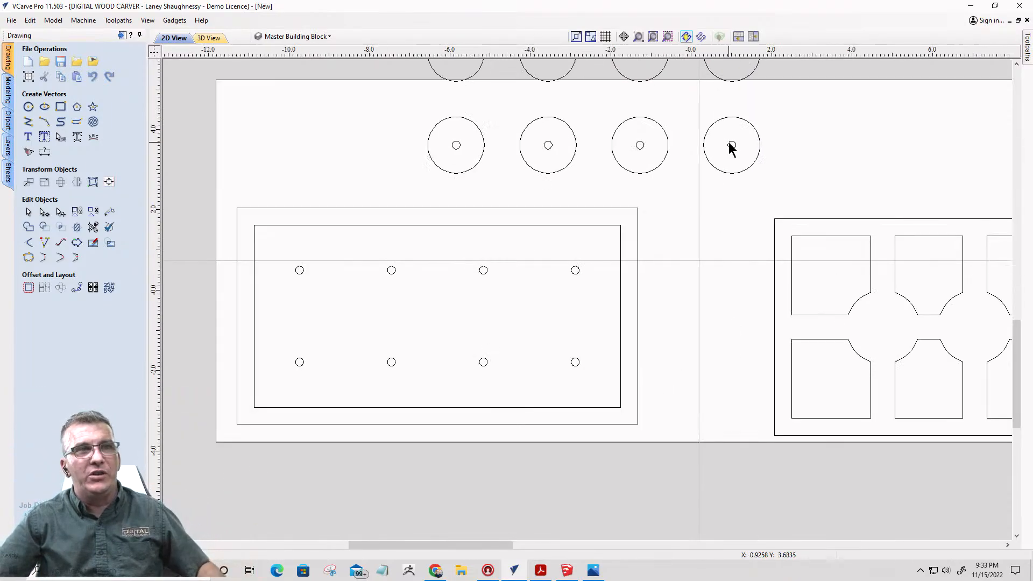
pyautogui.scroll(-6, 744, 157)
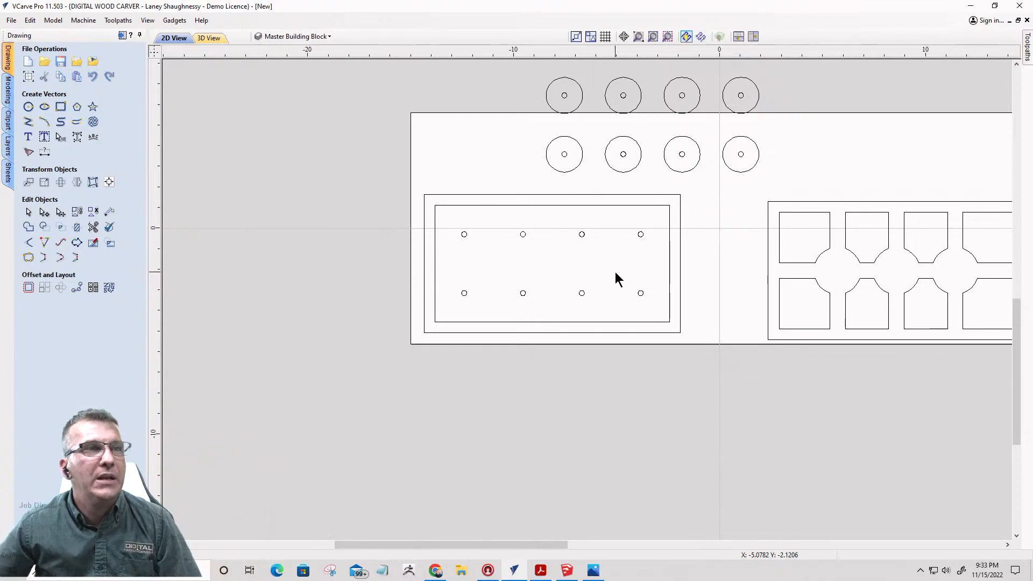
pyautogui.scroll(-1, 615, 273)
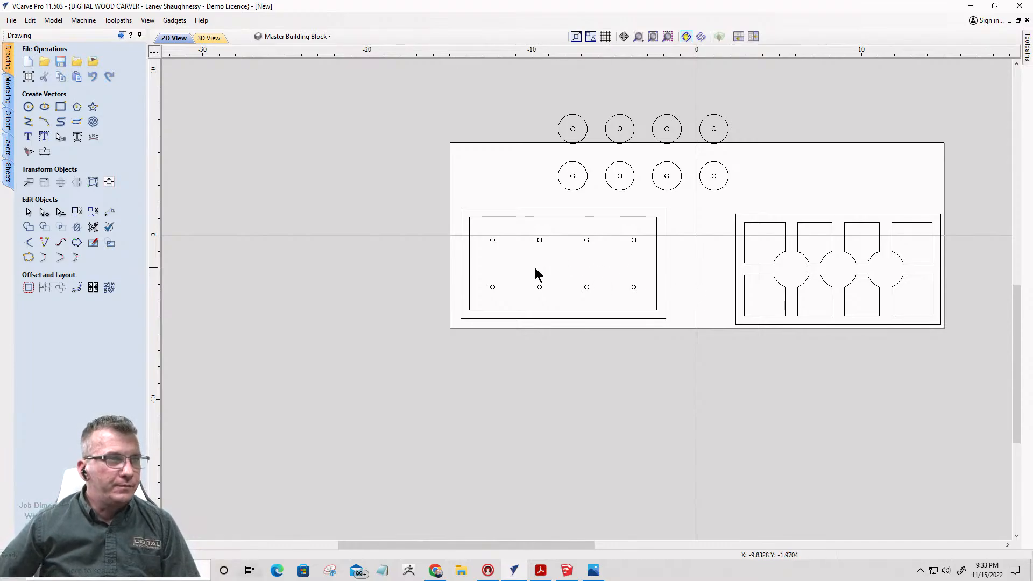
# - Select the brick's outer rectangle, switch to the Lego Drawer model in SketchUp and examine the rabbeted edges of the separated panels
pyautogui.click(470, 209)
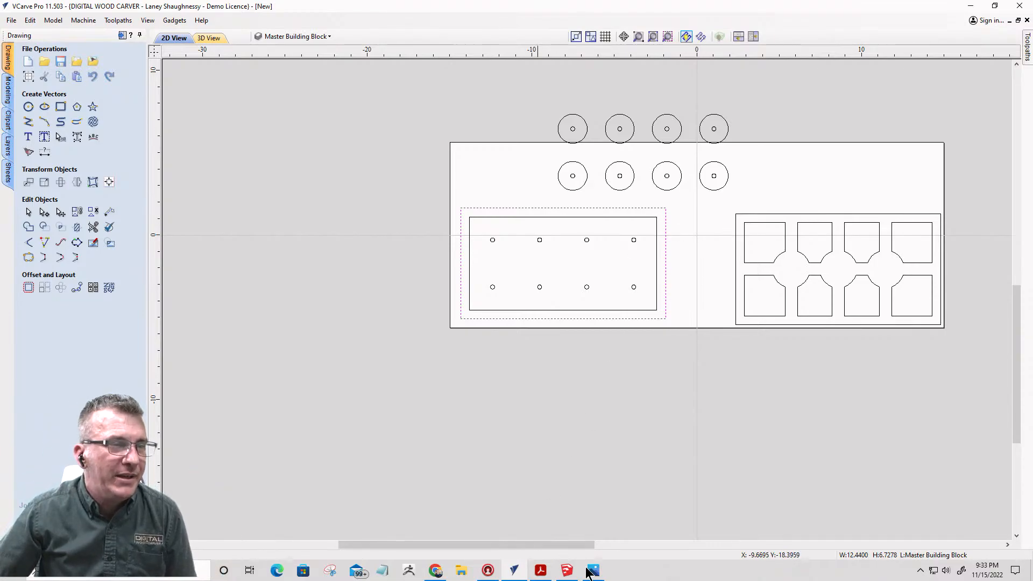
pyautogui.click(566, 570)
pyautogui.moveTo(631, 442)
pyautogui.mouseDown(button='middle')
pyautogui.moveTo(632, 344)
pyautogui.moveTo(671, 415)
pyautogui.moveTo(712, 429)
pyautogui.moveTo(733, 358)
pyautogui.moveTo(729, 312)
pyautogui.moveTo(607, 399)
pyautogui.moveTo(759, 441)
pyautogui.mouseUp(button='middle')
pyautogui.press('m')
pyautogui.scroll(6, 759, 441)
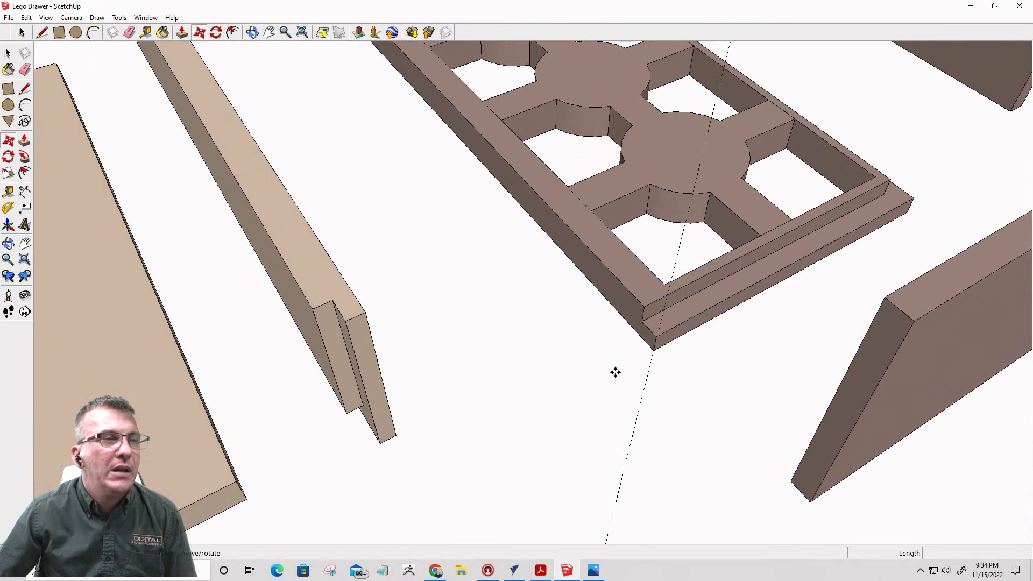
pyautogui.moveTo(616, 372)
pyautogui.mouseDown(button='middle')
pyautogui.moveTo(713, 383)
pyautogui.moveTo(777, 378)
pyautogui.moveTo(810, 363)
pyautogui.mouseUp(button='middle')
pyautogui.scroll(-4, 793, 348)
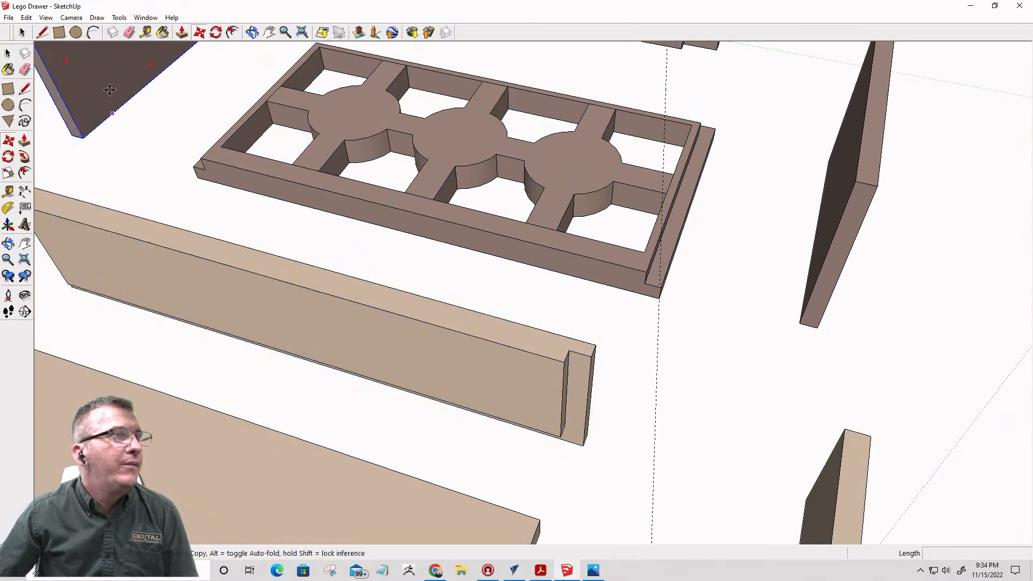
# - Try to measure the thickness of the dark side panel from its outer corner with the Tape Measure tool
pyautogui.click(182, 32)
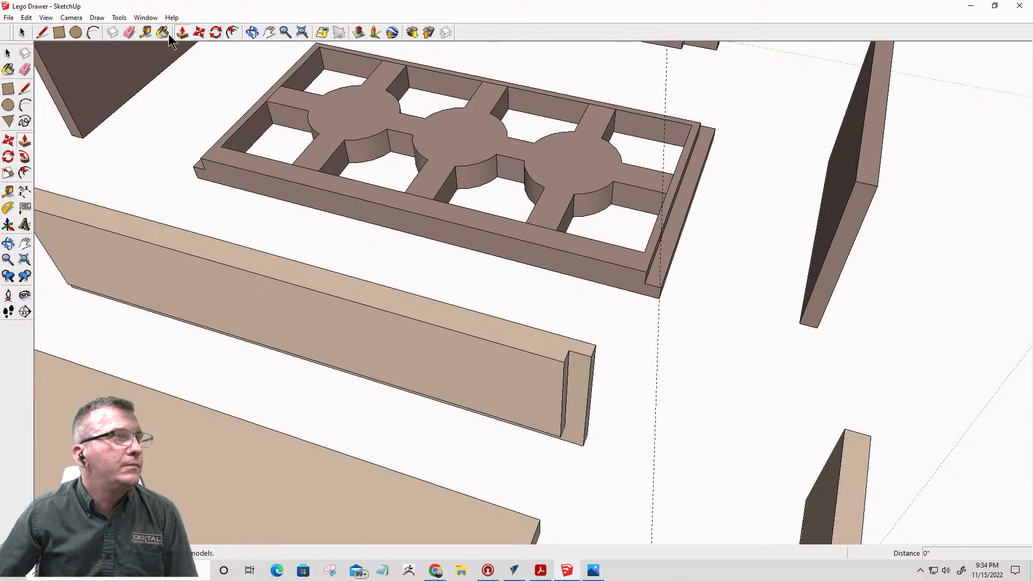
pyautogui.click(145, 32)
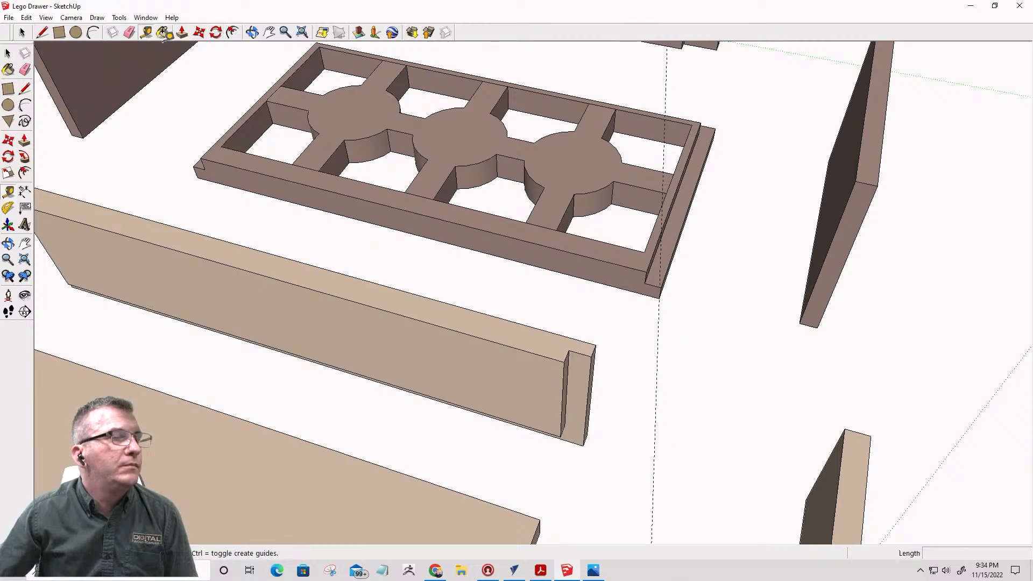
pyautogui.click(878, 185)
pyautogui.scroll(3, 855, 173)
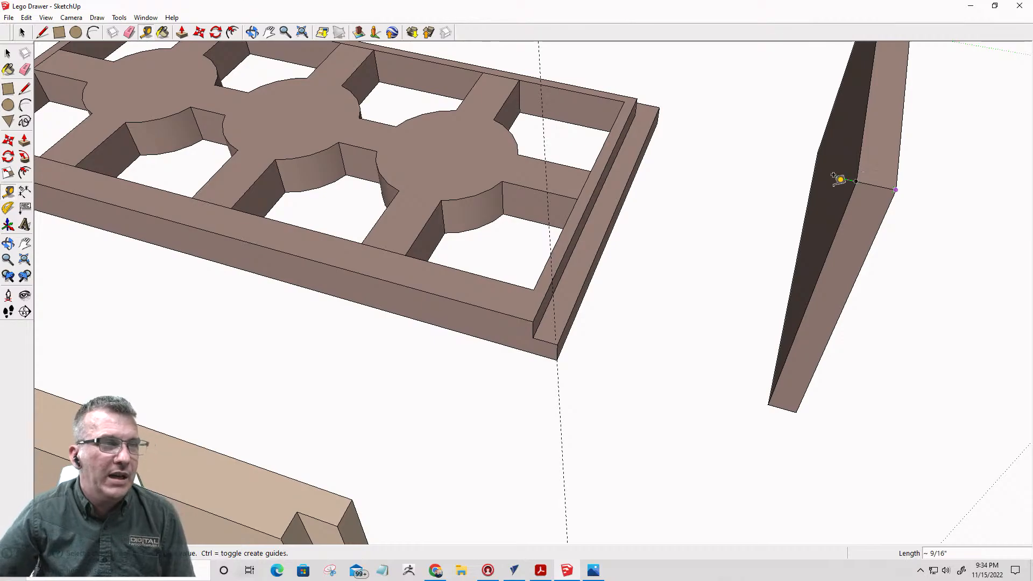
pyautogui.scroll(1, 635, 377)
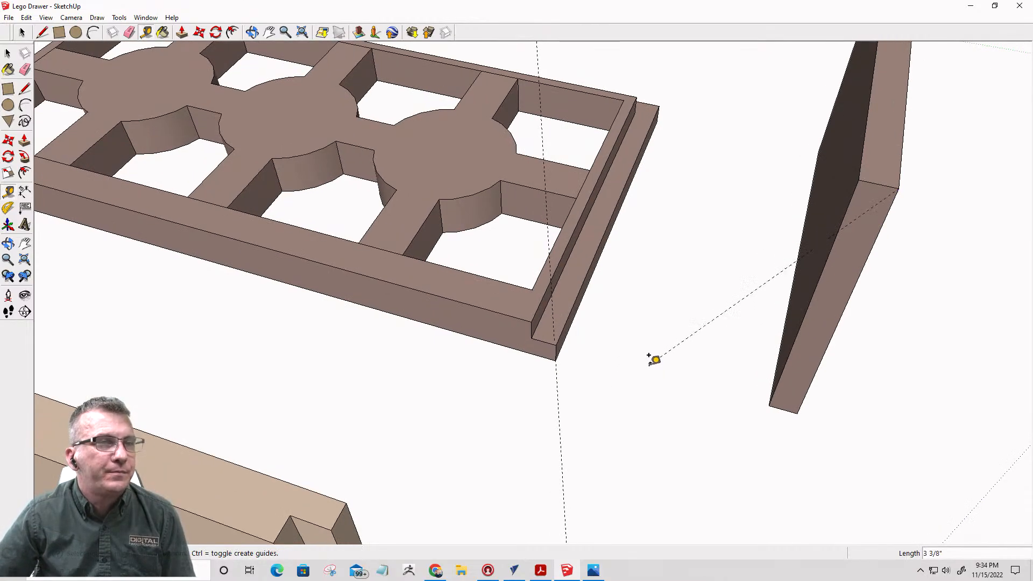
pyautogui.click(654, 359)
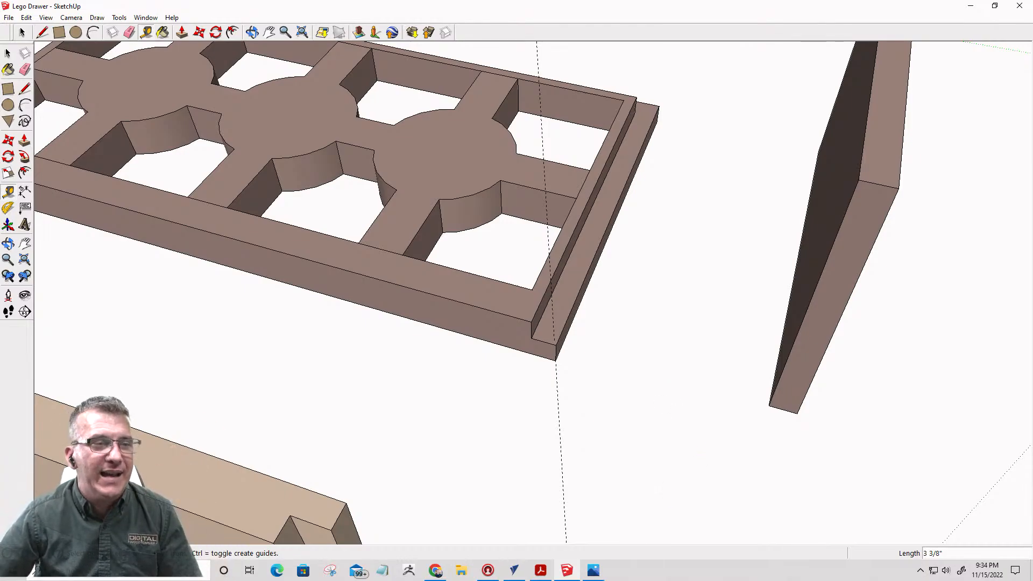
# - Switch to the reference photo, open the oom4021_coaksoap picture from File Explorer's recent files, and close the blank photo viewer
pyautogui.click(592, 571)
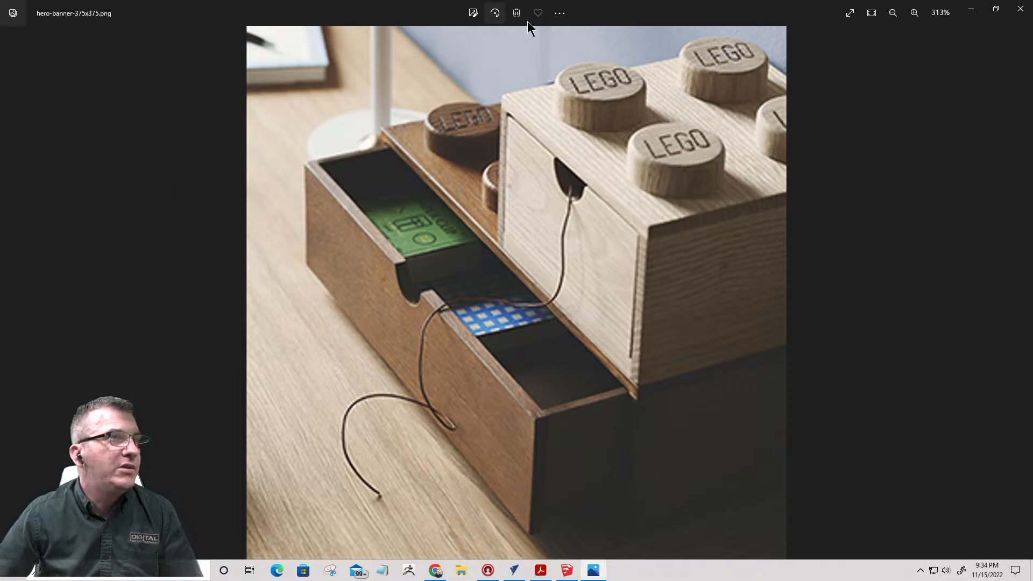
pyautogui.click(461, 571)
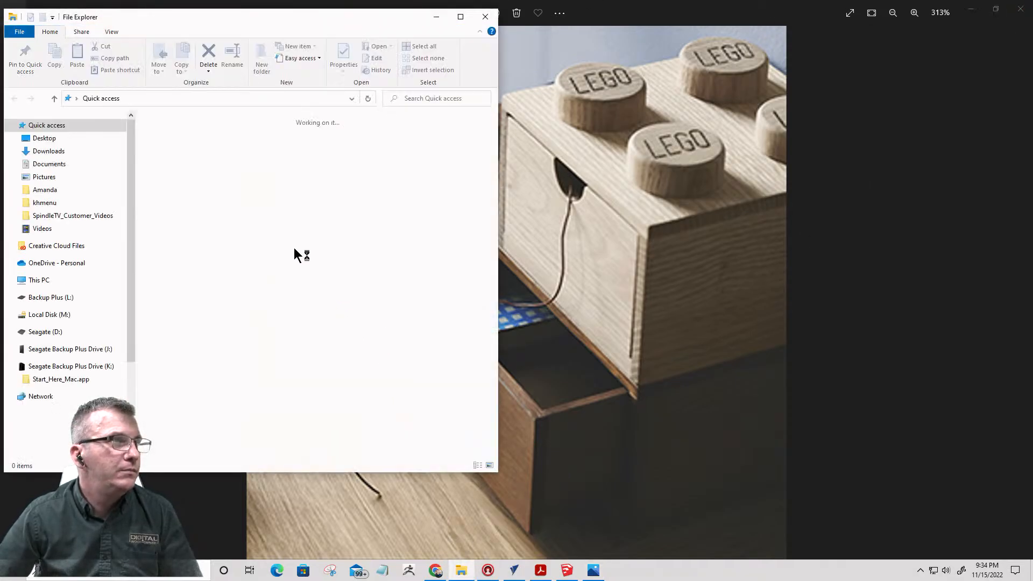
pyautogui.doubleClick(201, 316)
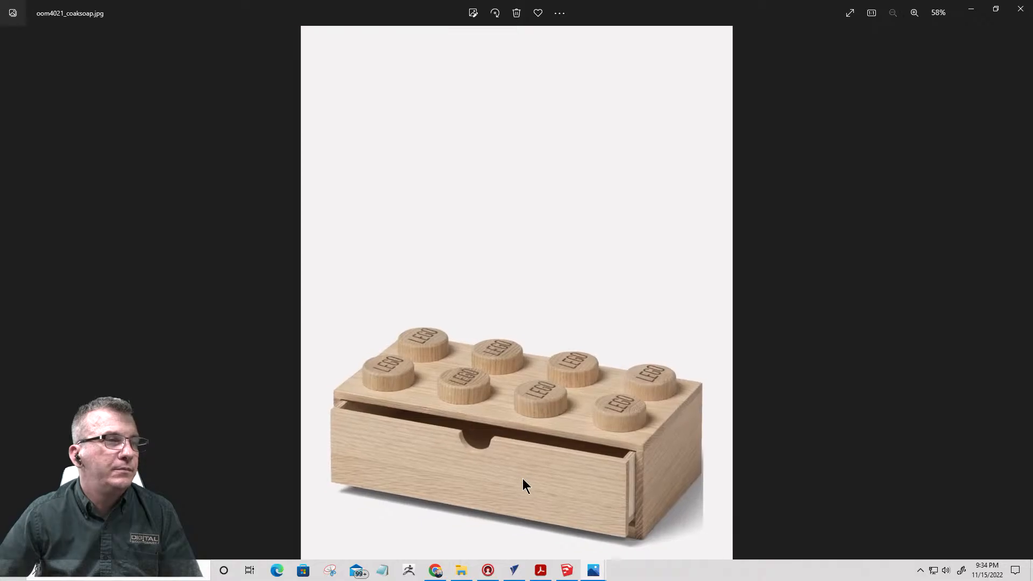
pyautogui.scroll(5, 525, 484)
pyautogui.moveTo(524, 484); pyautogui.dragTo(319, 65)
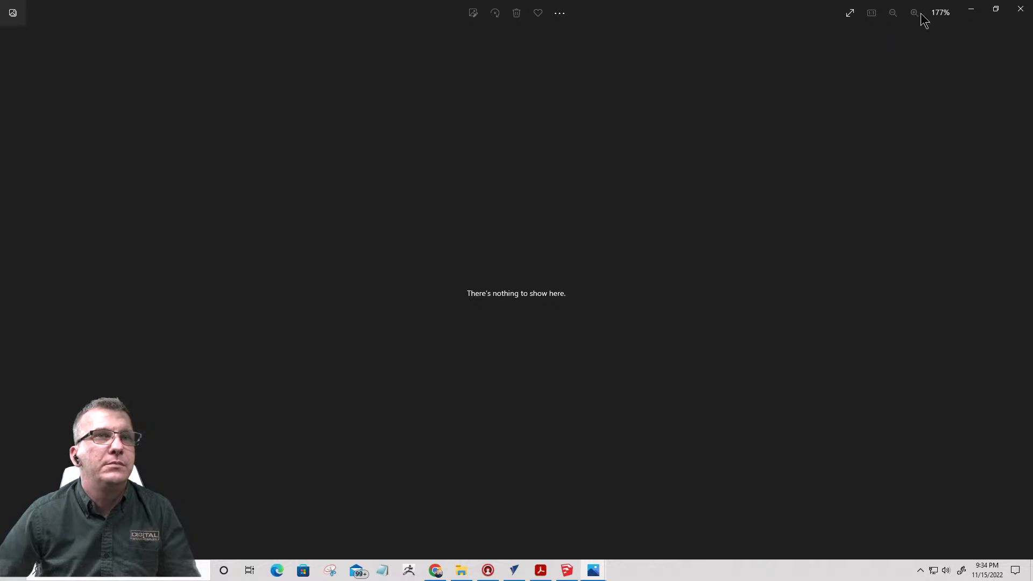
pyautogui.click(850, 12)
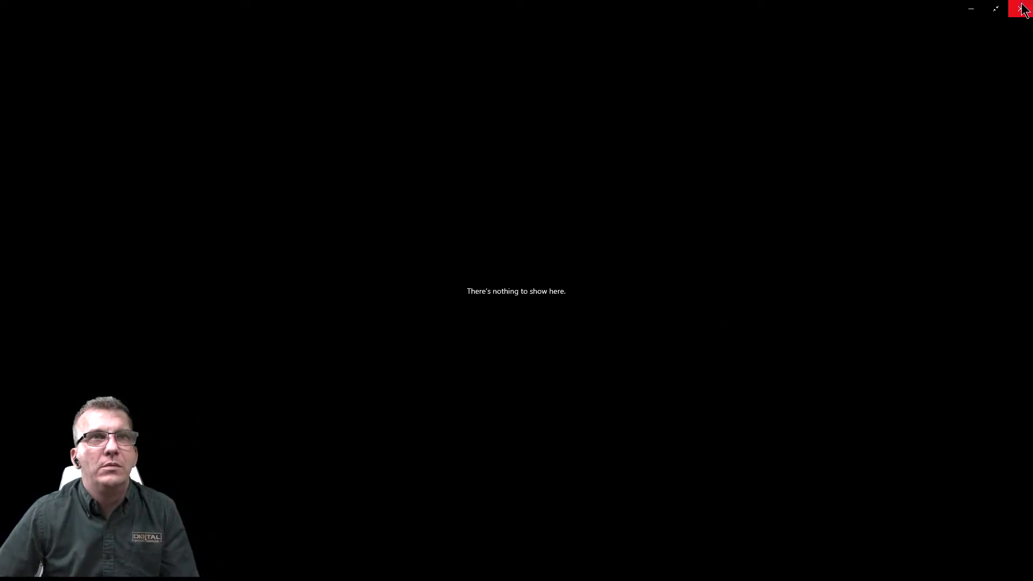
pyautogui.click(1022, 9)
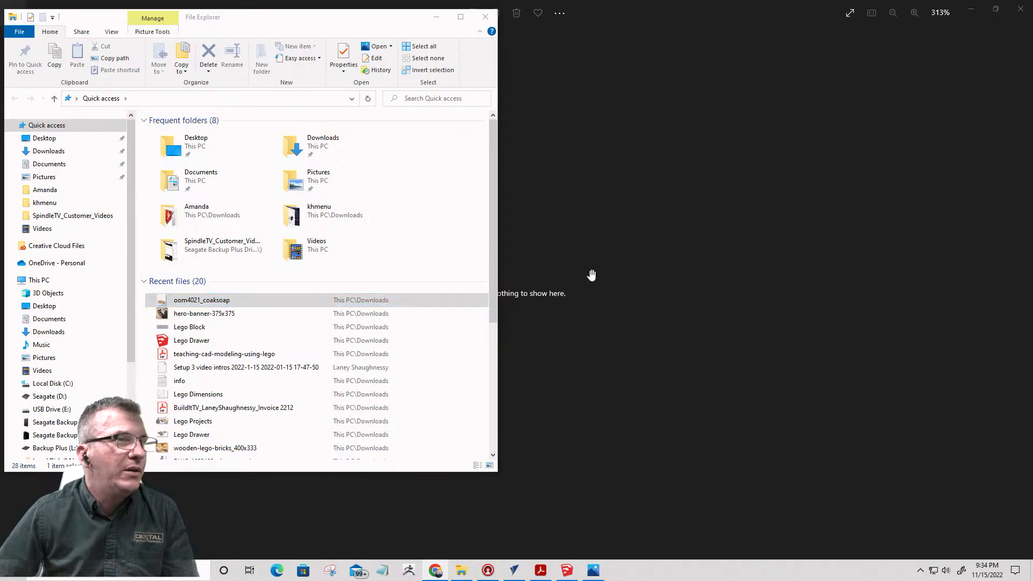
# - Reopen the oom4021_coaksoap picture, examine how the brick's top and side panels join, and put the photo away
pyautogui.doubleClick(191, 300)
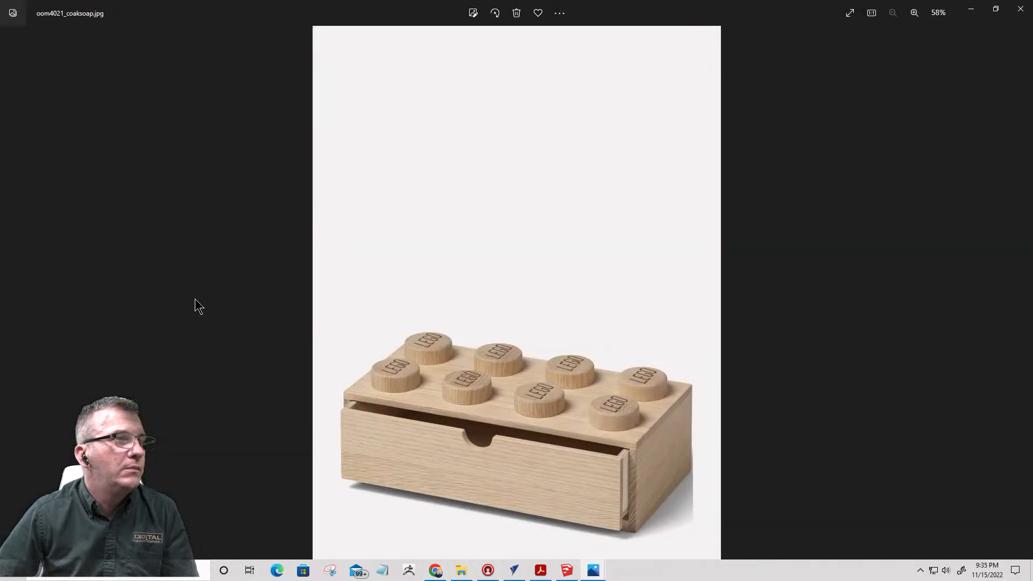
pyautogui.scroll(3, 532, 386)
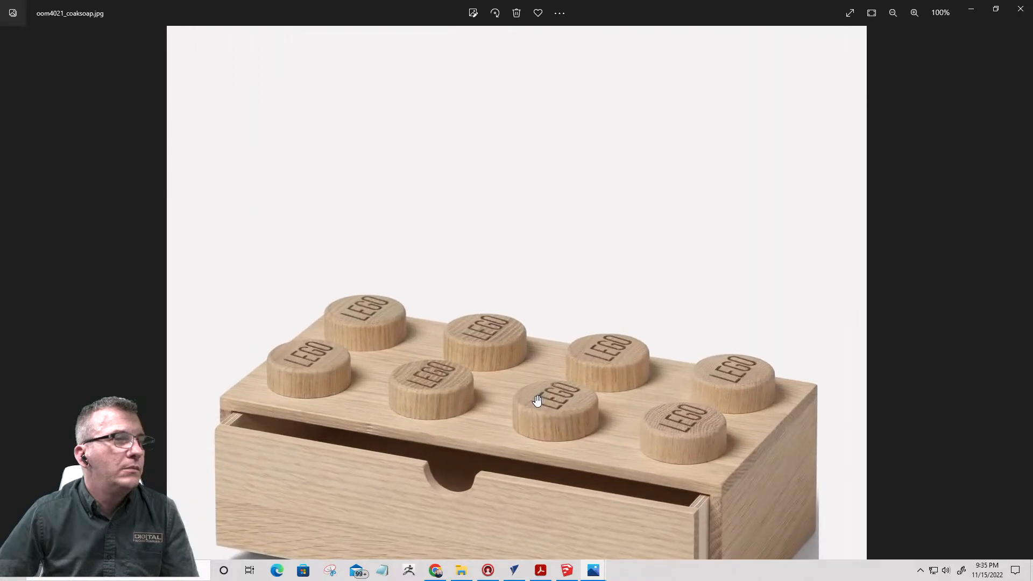
pyautogui.scroll(2, 592, 369)
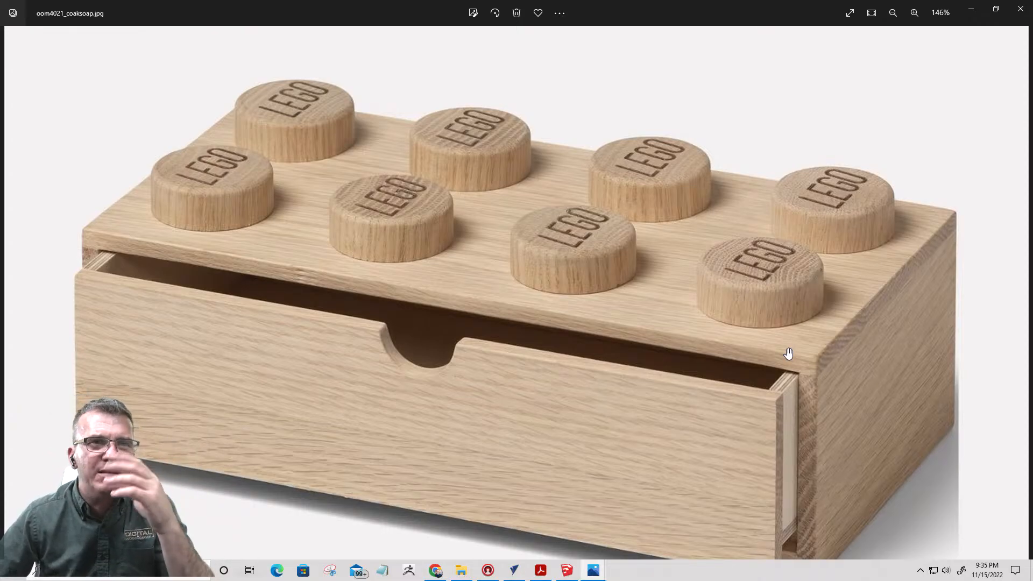
pyautogui.click(970, 12)
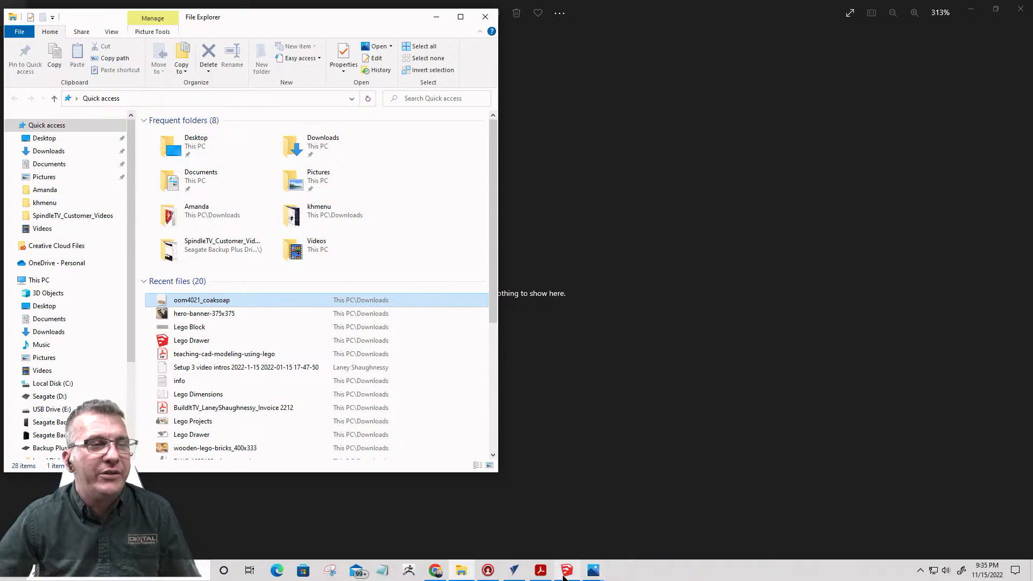
# - Switch to SketchUp and measure the thickness of the cut-out grid panel along its long front edge
pyautogui.click(567, 575)
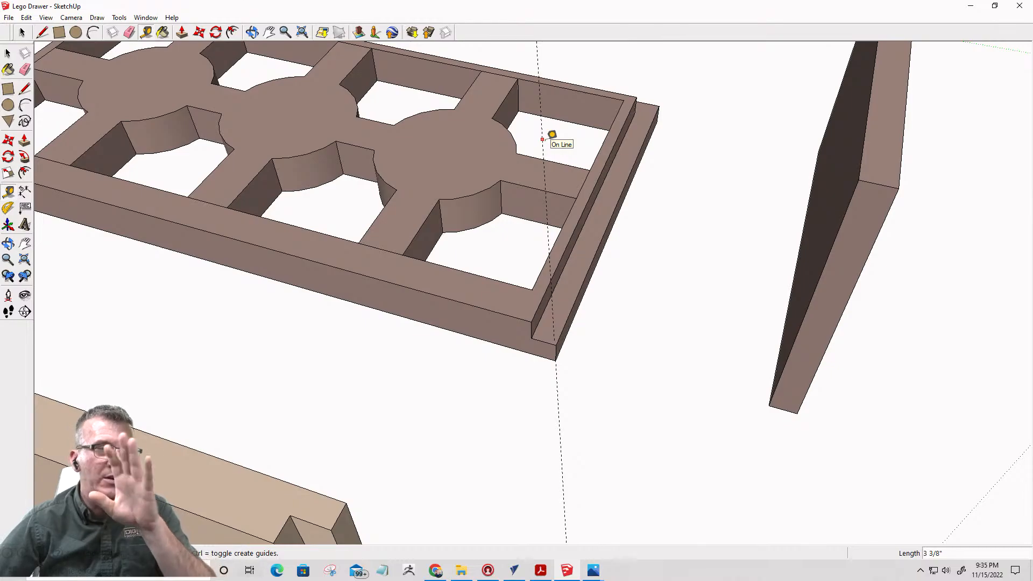
pyautogui.click(500, 313)
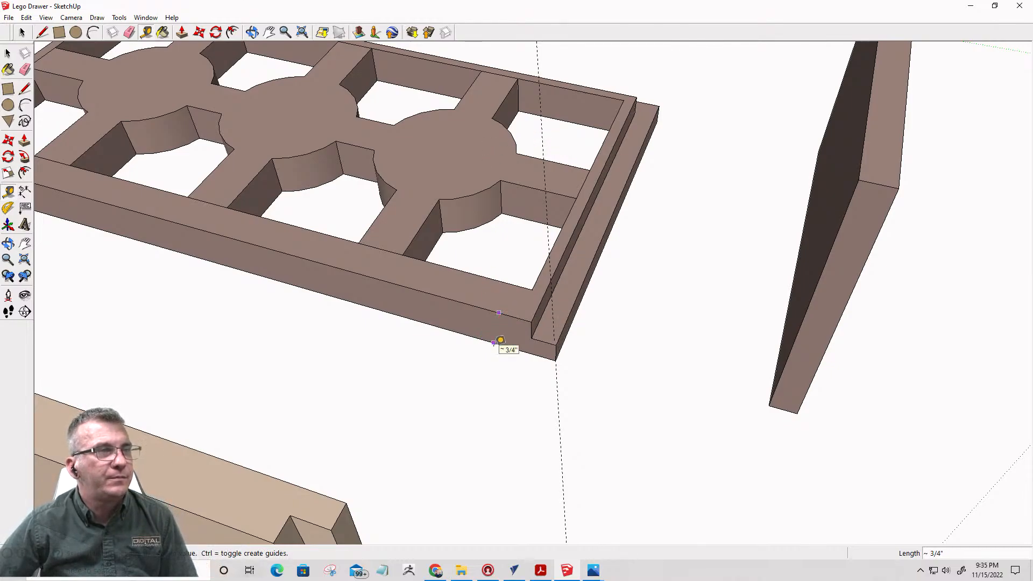
pyautogui.moveTo(503, 346); pyautogui.dragTo(514, 268, button='middle')
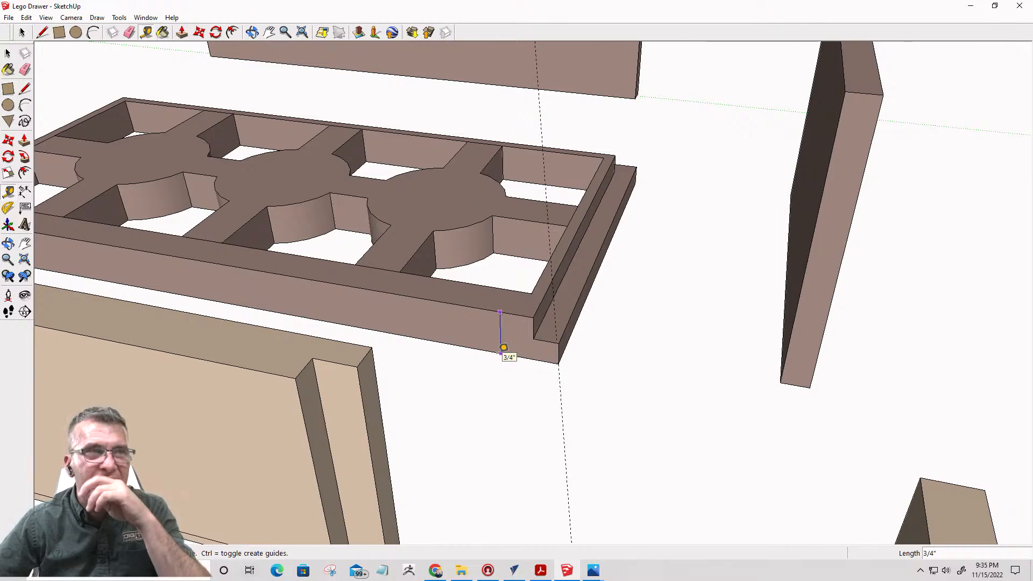
# - Measure the thickness of the dark side panel across its narrow end face
pyautogui.scroll(-3, 502, 347)
pyautogui.moveTo(657, 198)
pyautogui.mouseDown(button='middle')
pyautogui.moveTo(323, 240)
pyautogui.moveTo(736, 303)
pyautogui.mouseUp(button='middle')
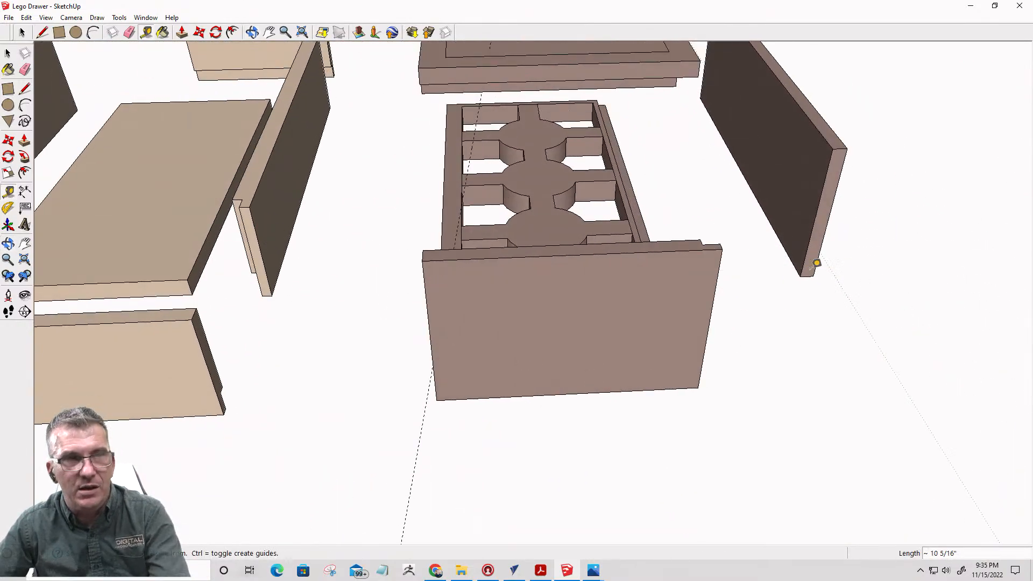
pyautogui.scroll(3, 833, 282)
pyautogui.click(780, 251)
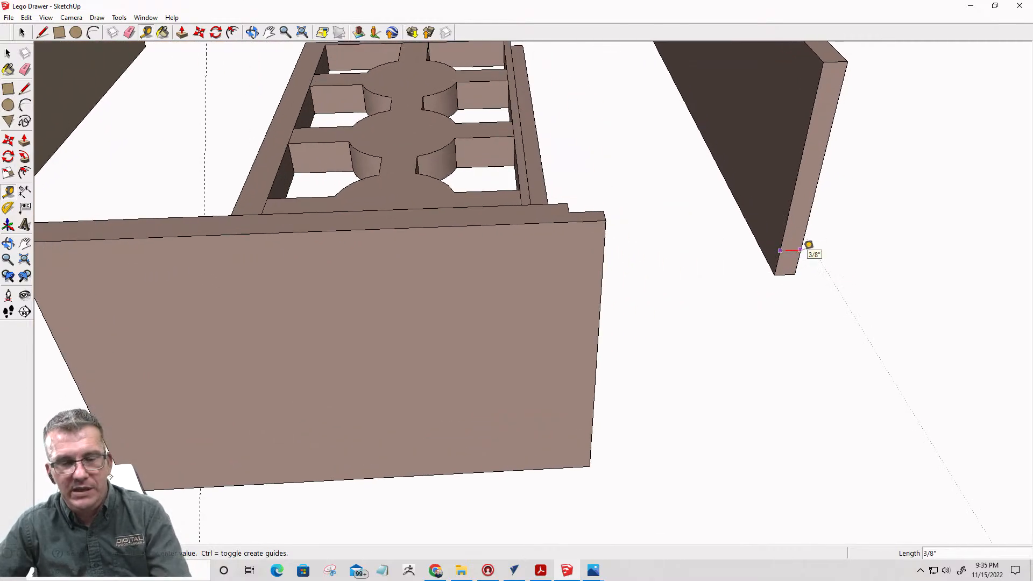
pyautogui.click(807, 247)
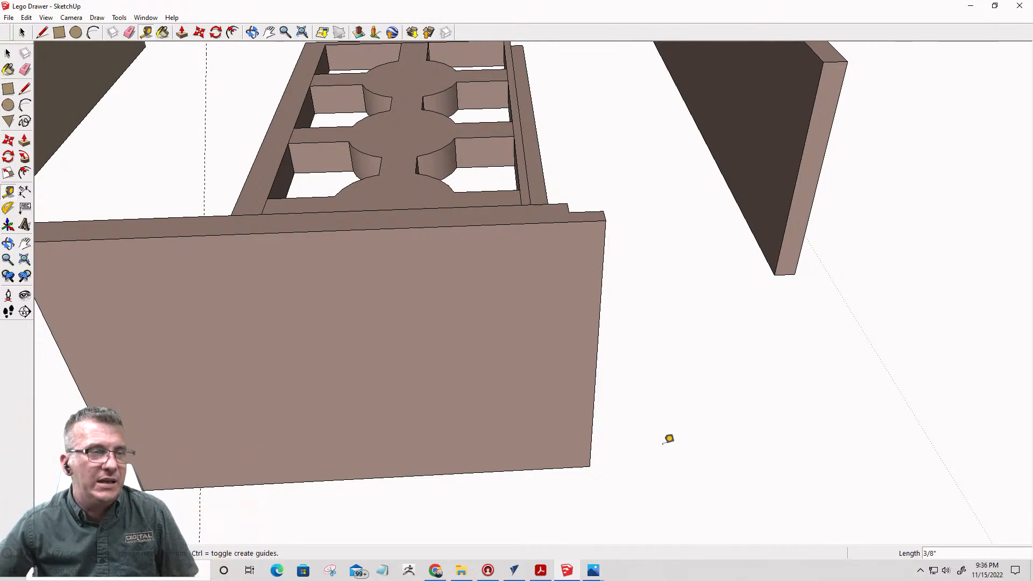
# - Switch to VCarve Pro and draw a narrow rectangle about 0.37 by 6.98 inches along the inside right edge of the outer brick rectangle
pyautogui.click(514, 570)
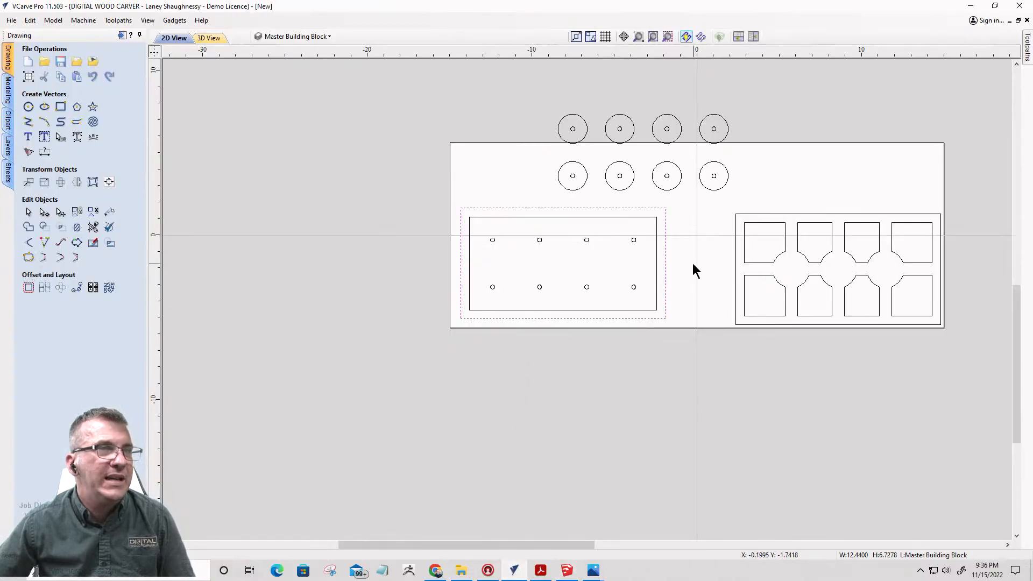
pyautogui.scroll(3, 691, 268)
pyautogui.scroll(-1, 686, 266)
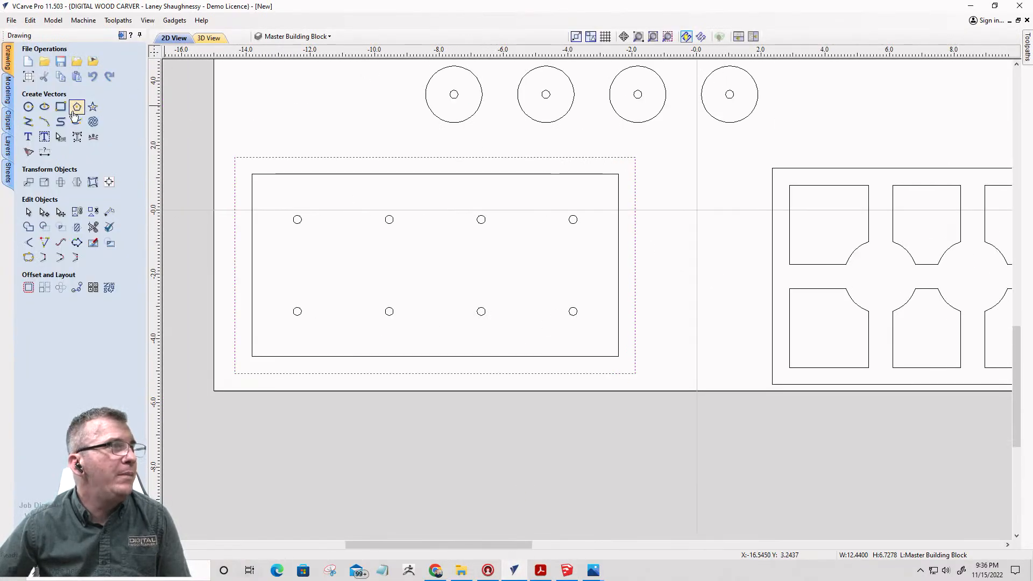
pyautogui.click(61, 107)
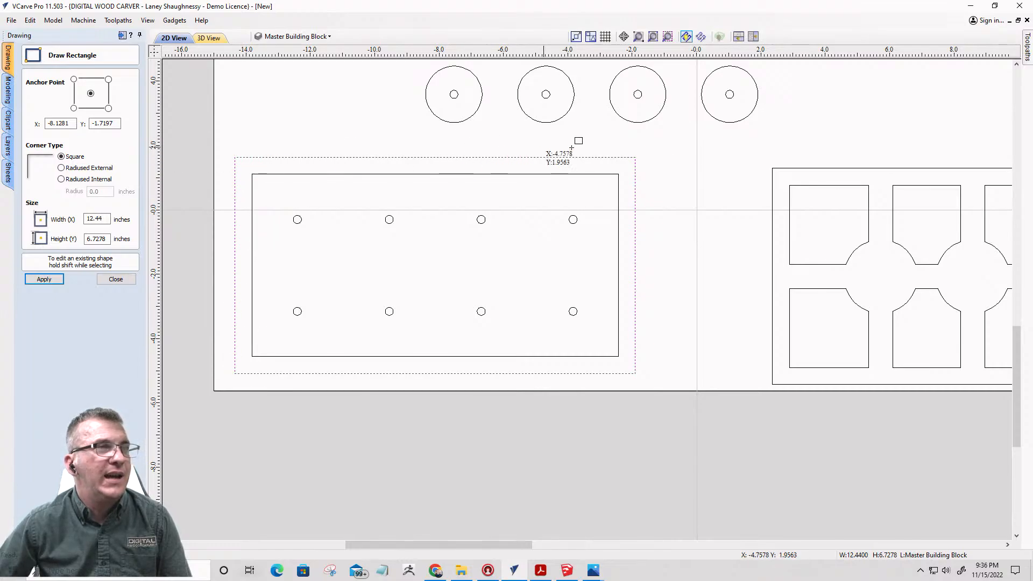
pyautogui.scroll(-4, 719, 330)
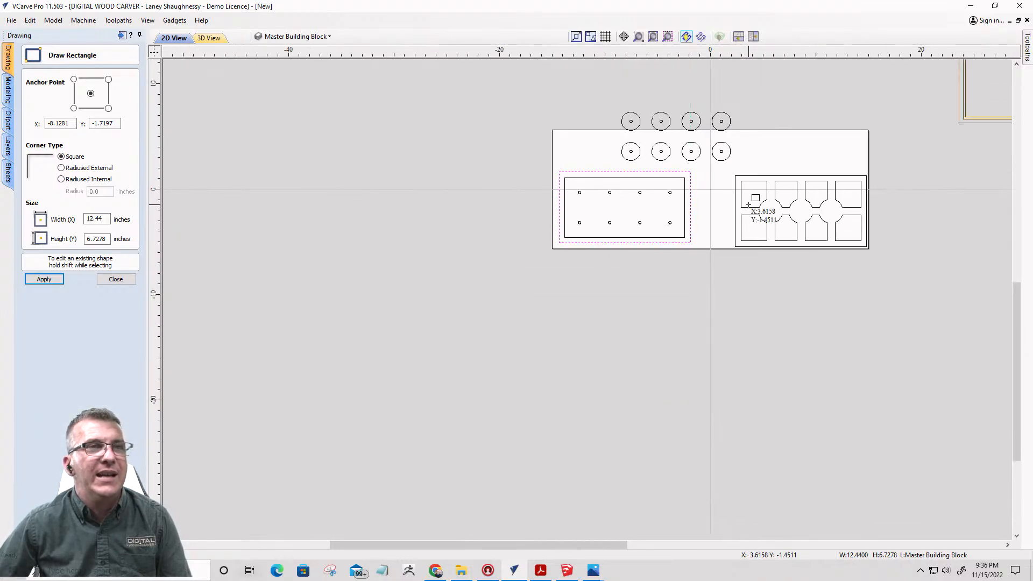
pyautogui.scroll(4, 750, 208)
pyautogui.scroll(-3, 711, 125)
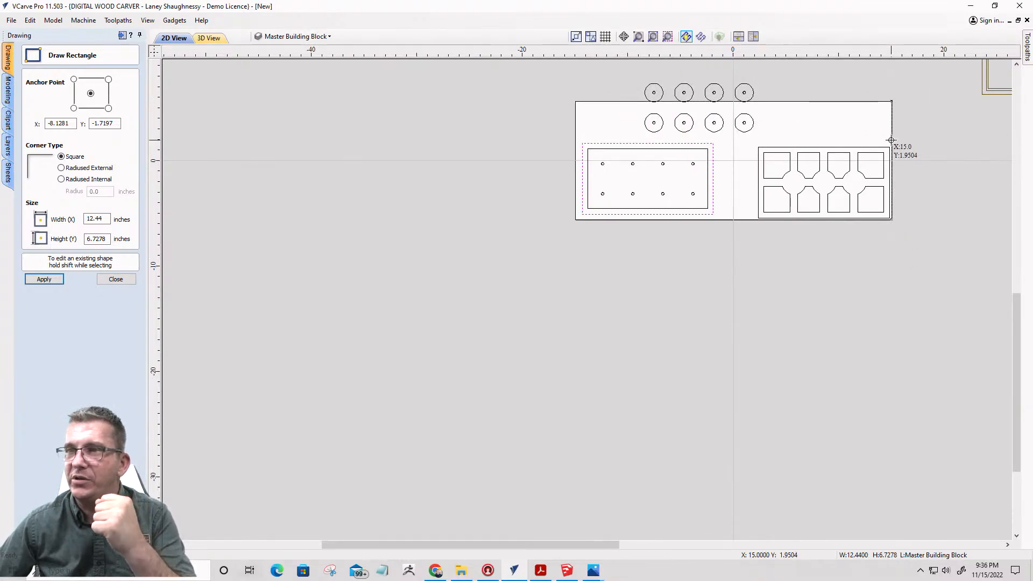
pyautogui.scroll(3, 733, 168)
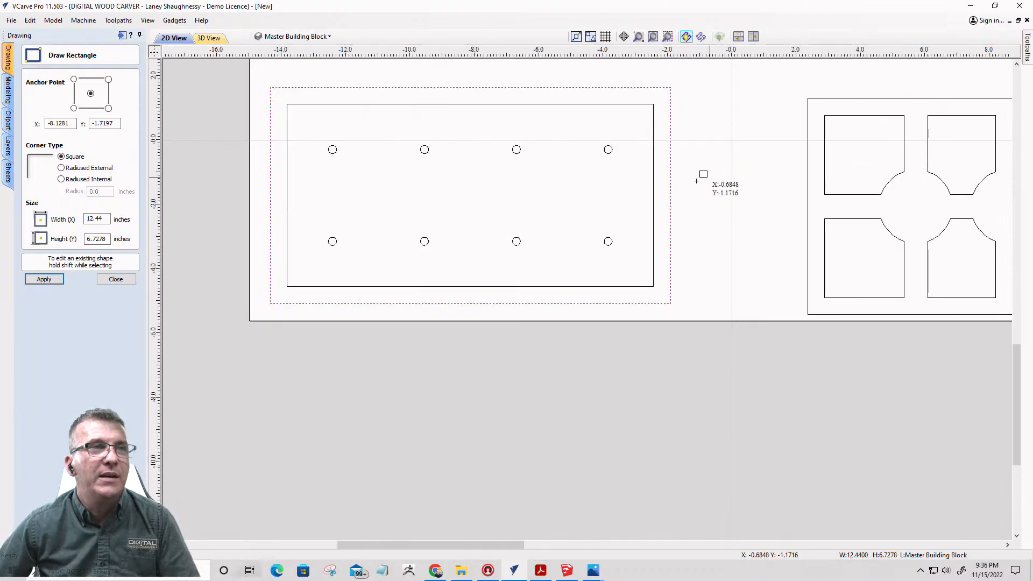
pyautogui.scroll(-2, 653, 202)
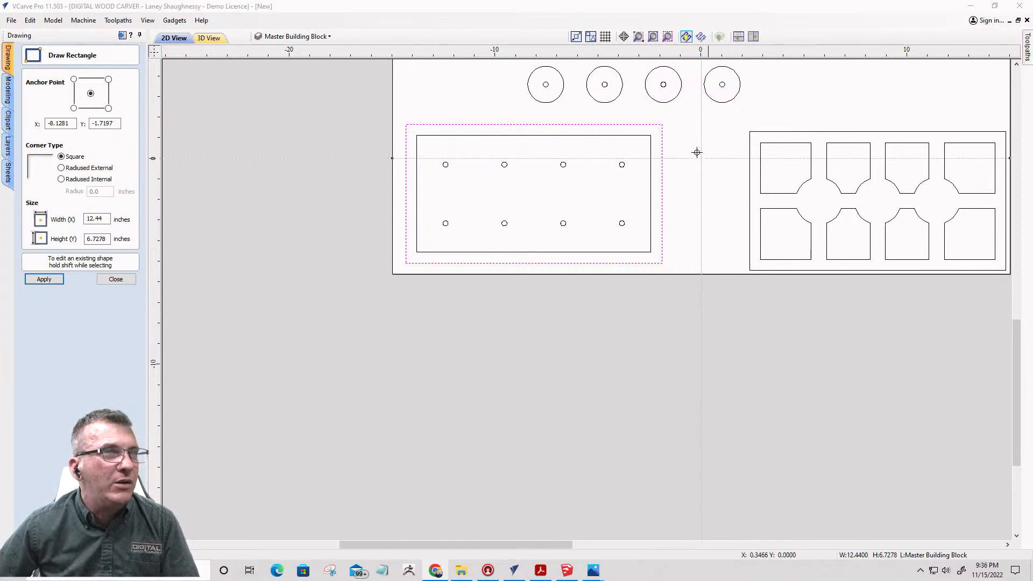
pyautogui.scroll(3, 697, 152)
pyautogui.moveTo(649, 102); pyautogui.dragTo(668, 454)
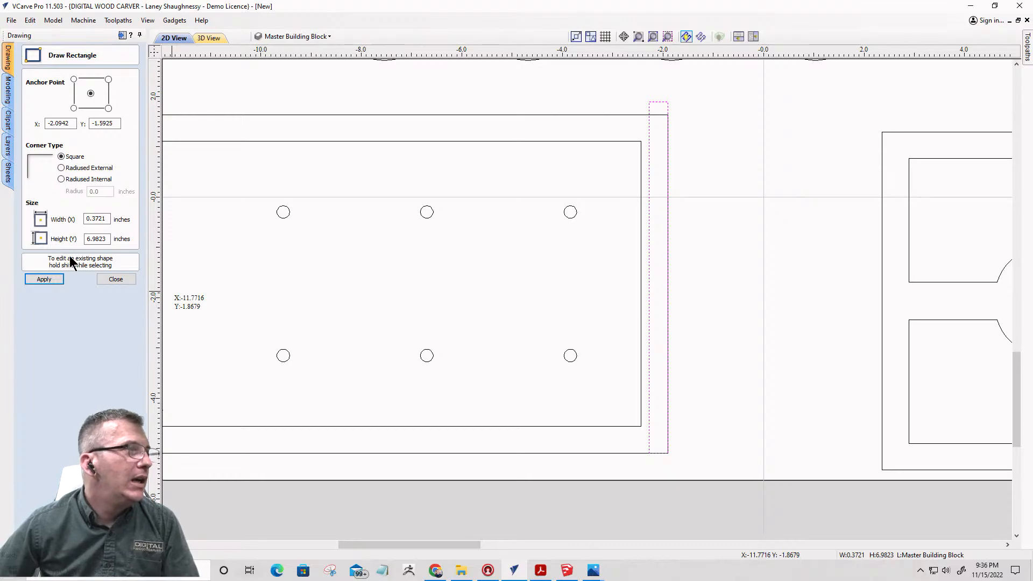
# - Set the narrow rectangle's width to 0.375 inches and apply the change
pyautogui.moveTo(105, 219); pyautogui.dragTo(58, 220)
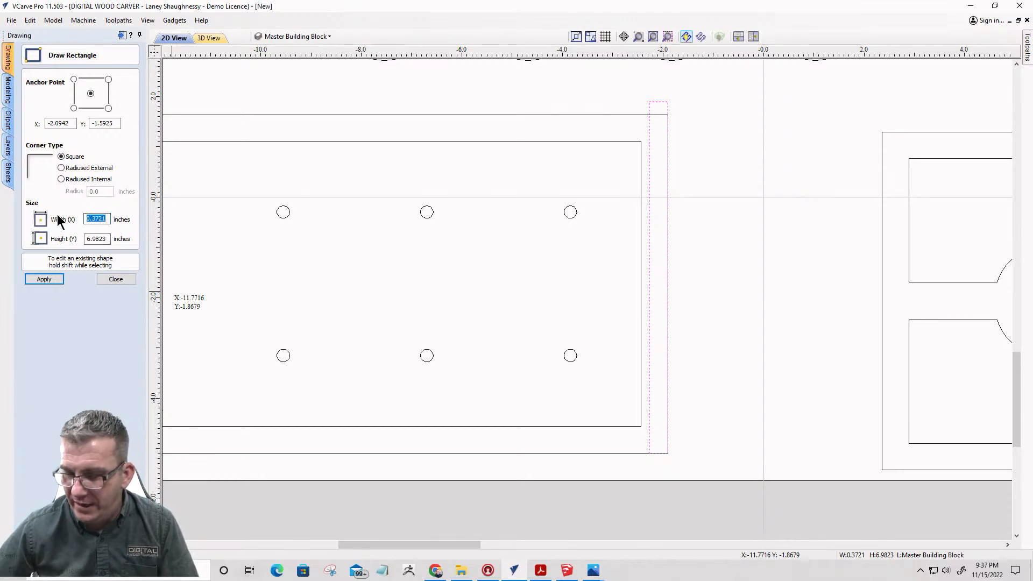
pyautogui.write('.3')
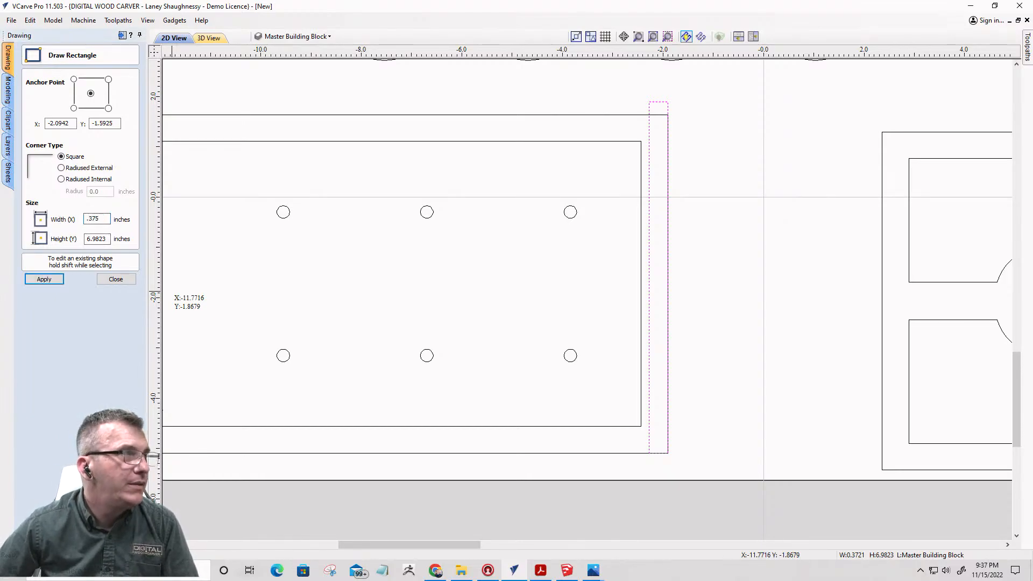
pyautogui.write('75')
pyautogui.click(56, 279)
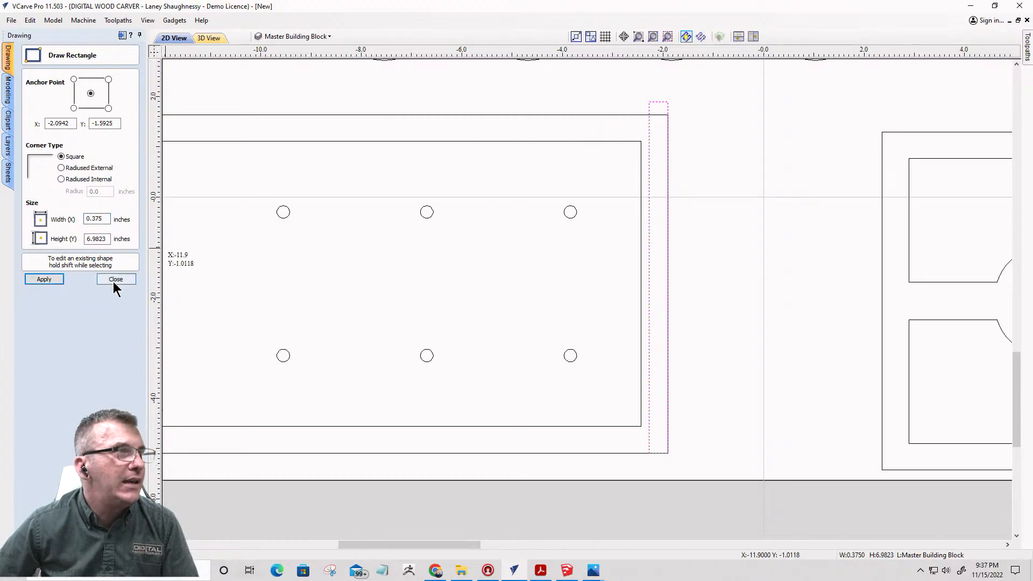
# - Shorten the narrow rectangle from its upper end to about 6.74 inches high, level with the outer brick rectangle's top edge
pyautogui.click(105, 279)
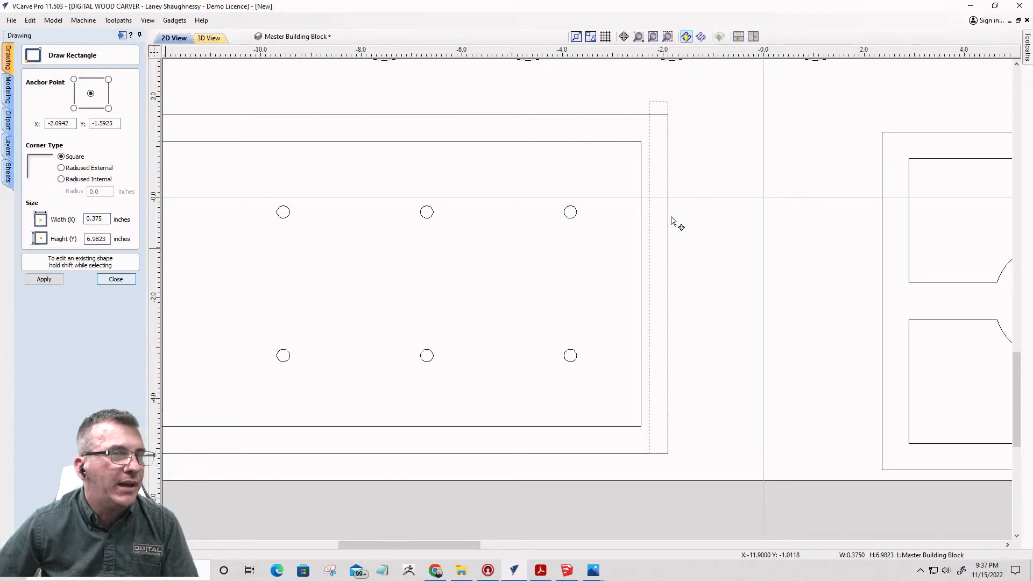
pyautogui.click(650, 104)
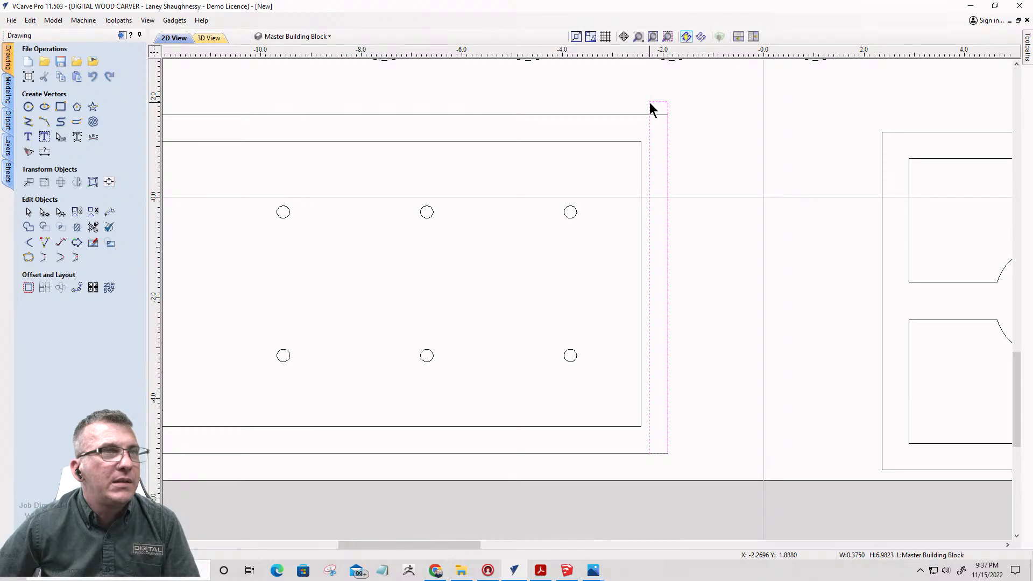
pyautogui.click(651, 103)
pyautogui.moveTo(658, 98); pyautogui.dragTo(658, 115)
pyautogui.scroll(-2, 653, 342)
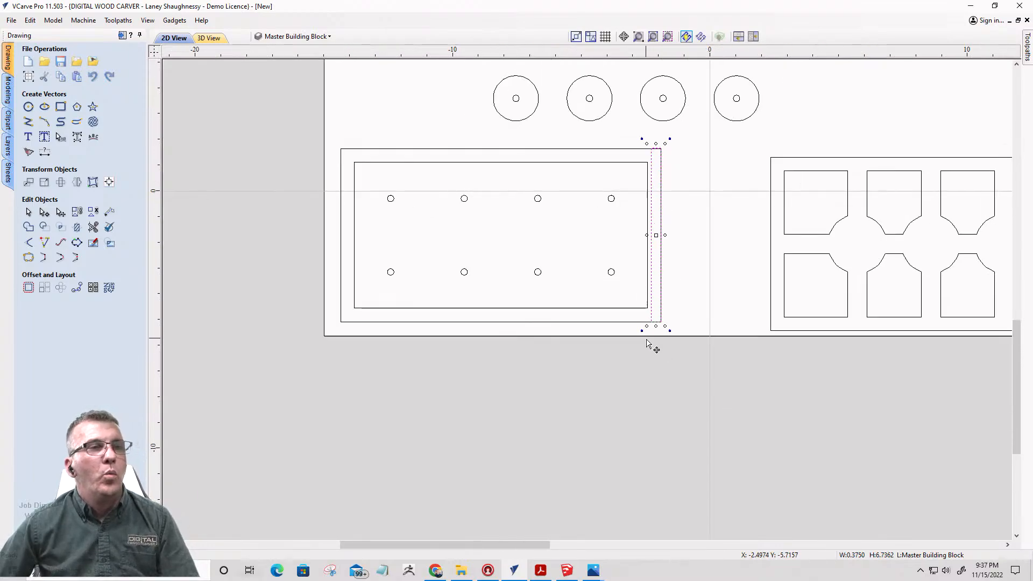
# - Fine-tune the narrow rectangle's upper end against the outer brick rectangle's top edge, making it about 6.73 inches high
pyautogui.scroll(4, 662, 331)
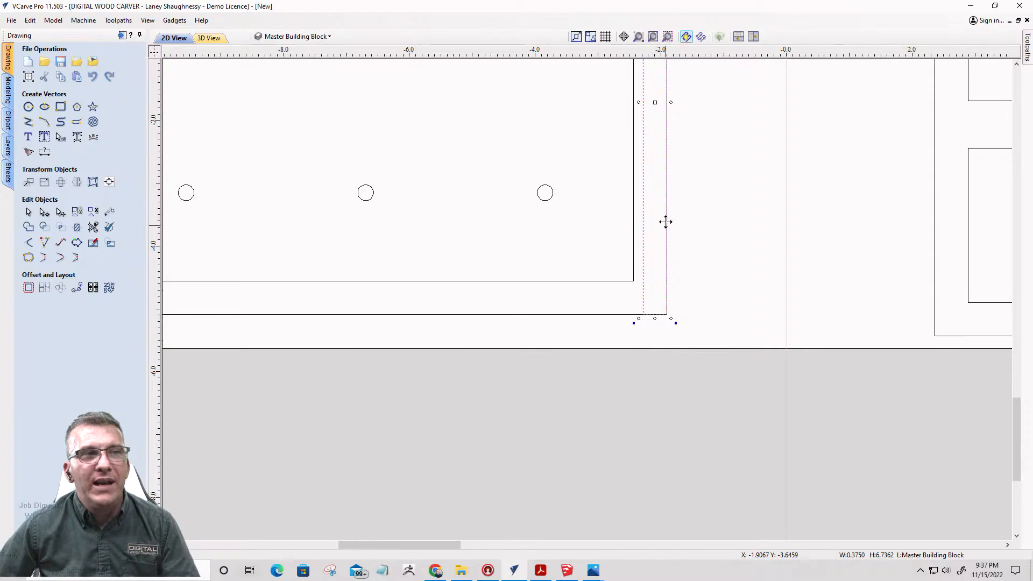
pyautogui.scroll(-5, 666, 200)
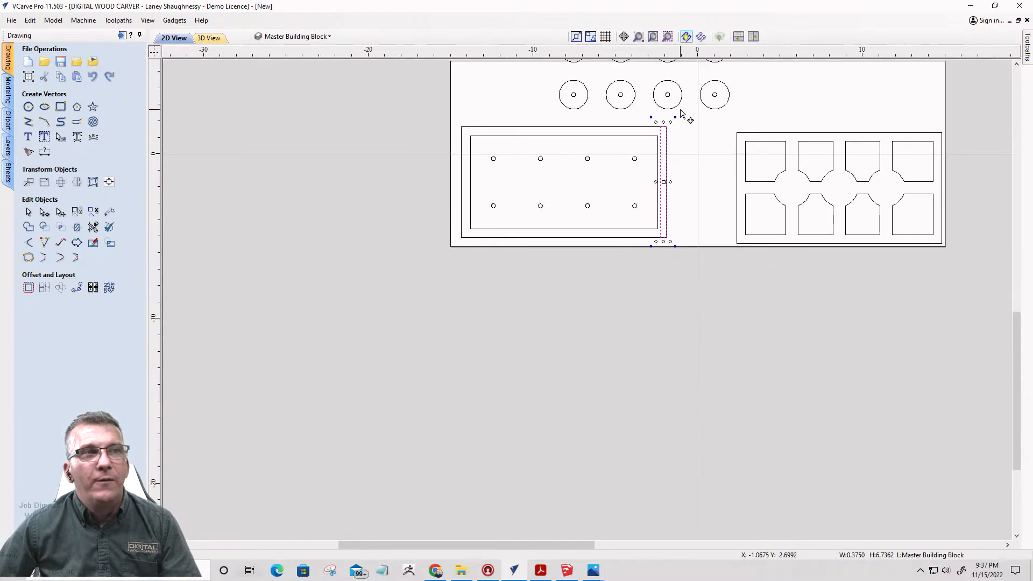
pyautogui.scroll(3, 662, 176)
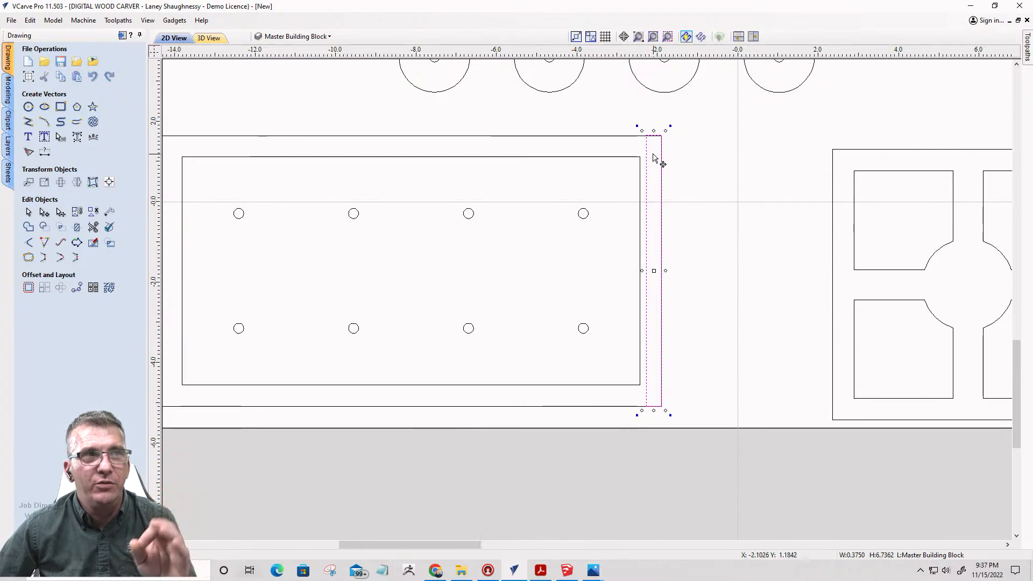
pyautogui.scroll(3, 654, 157)
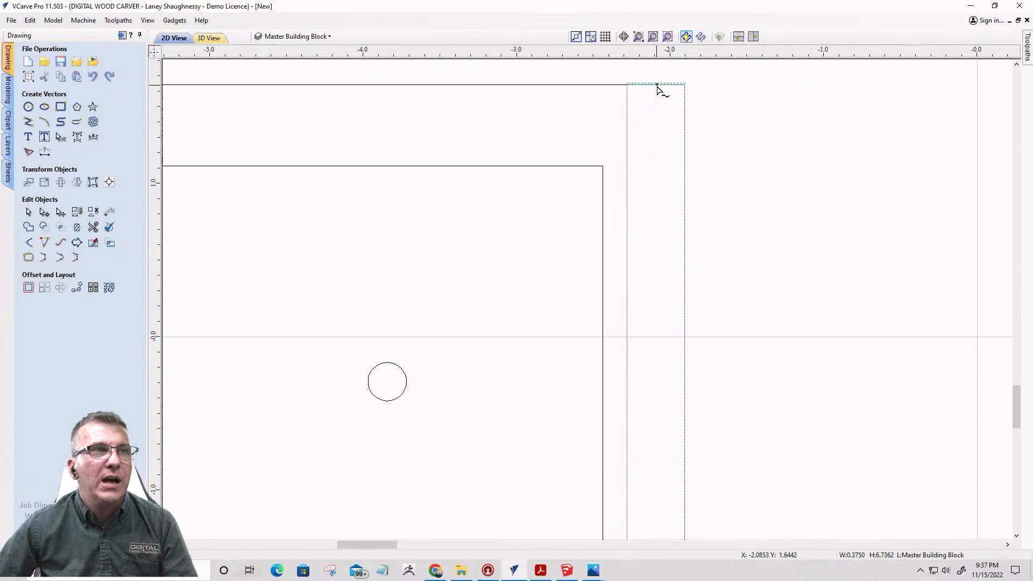
pyautogui.click(658, 87)
pyautogui.scroll(-1, 668, 116)
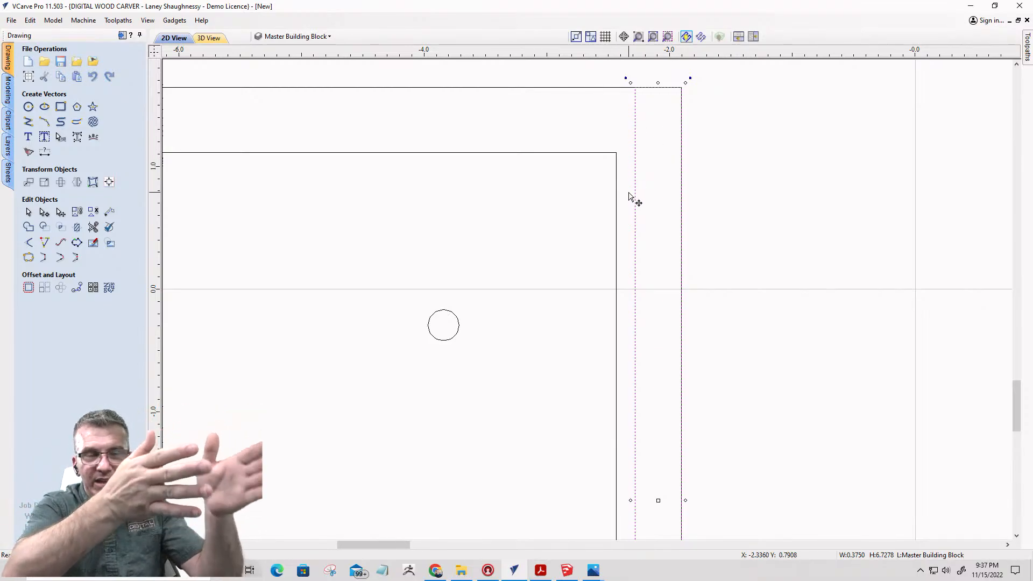
# - Widen the narrow rectangle to about 0.45 inches so its right side extends beyond the outer brick rectangle's right edge
pyautogui.scroll(-2, 635, 164)
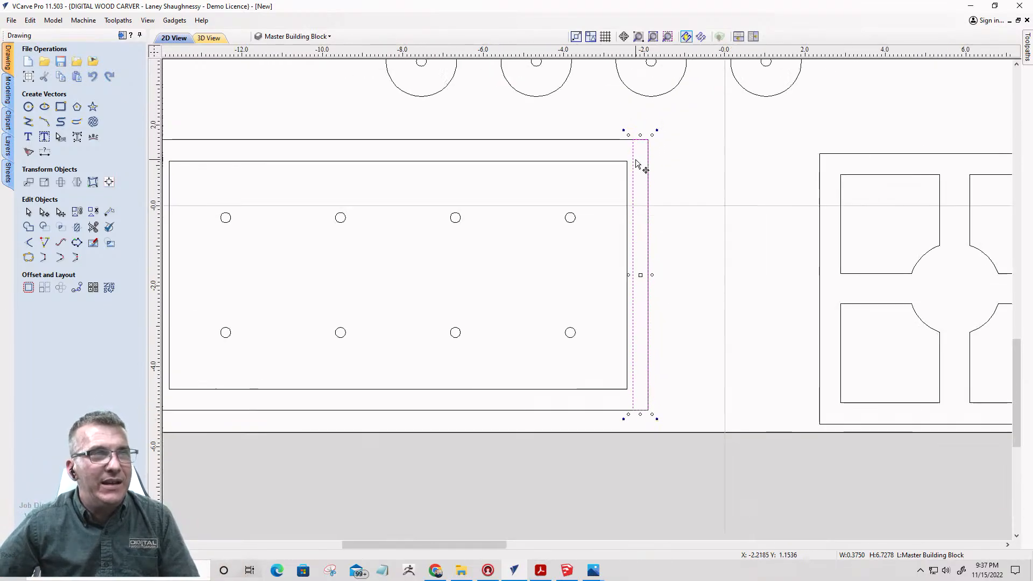
pyautogui.scroll(1, 673, 373)
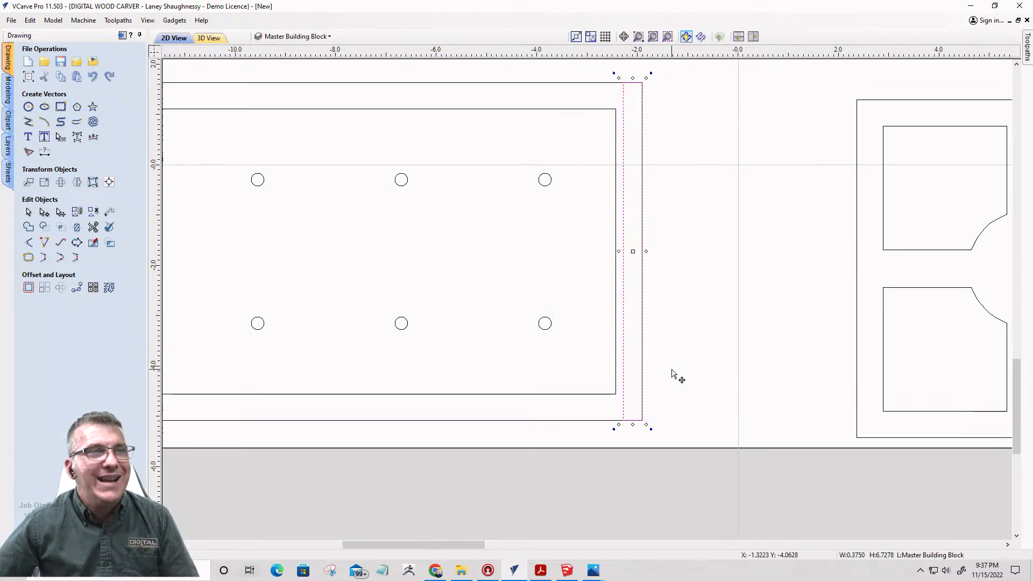
pyautogui.scroll(1, 672, 374)
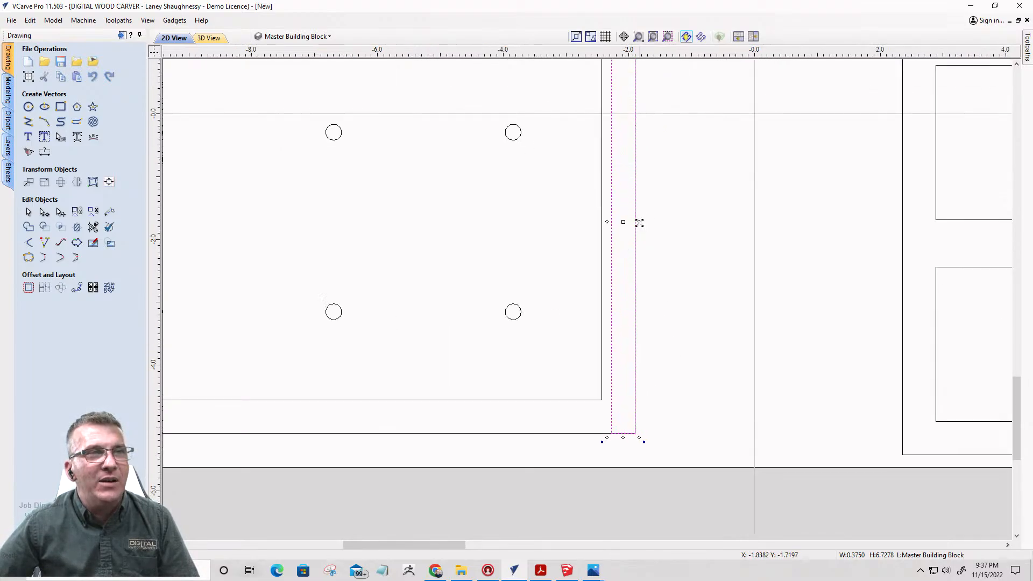
pyautogui.scroll(2, 639, 224)
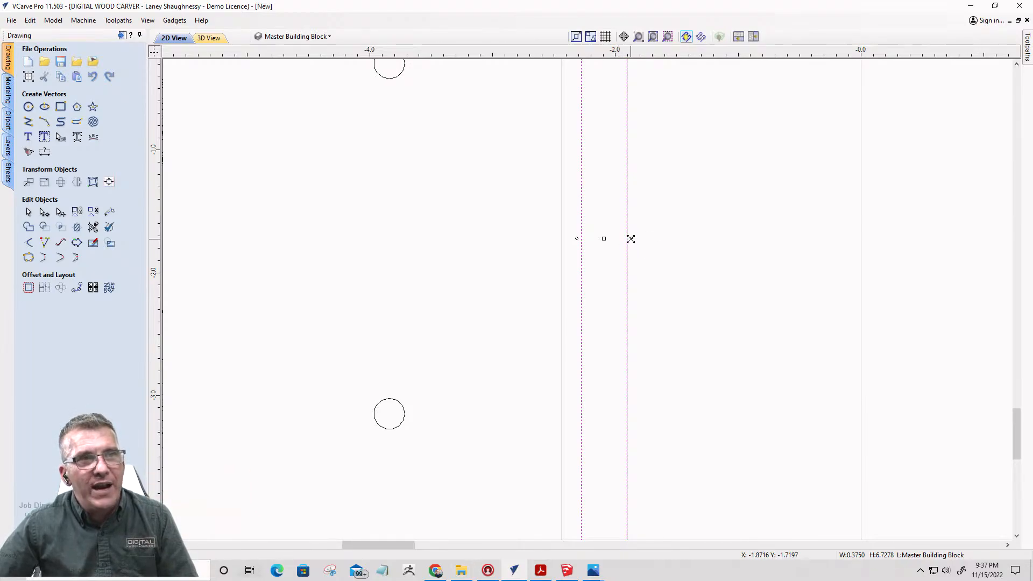
pyautogui.moveTo(631, 238); pyautogui.dragTo(634, 260)
pyautogui.click(625, 232)
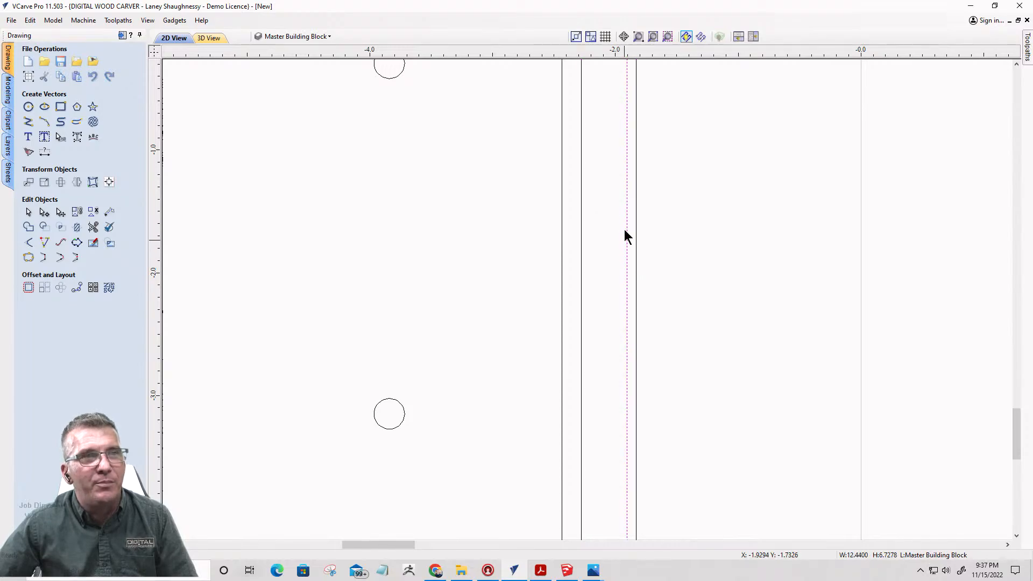
# - Extend the narrow rectangle past both the top and bottom edges of the outer brick rectangle, to about 6.93 inches high
pyautogui.scroll(-4, 630, 244)
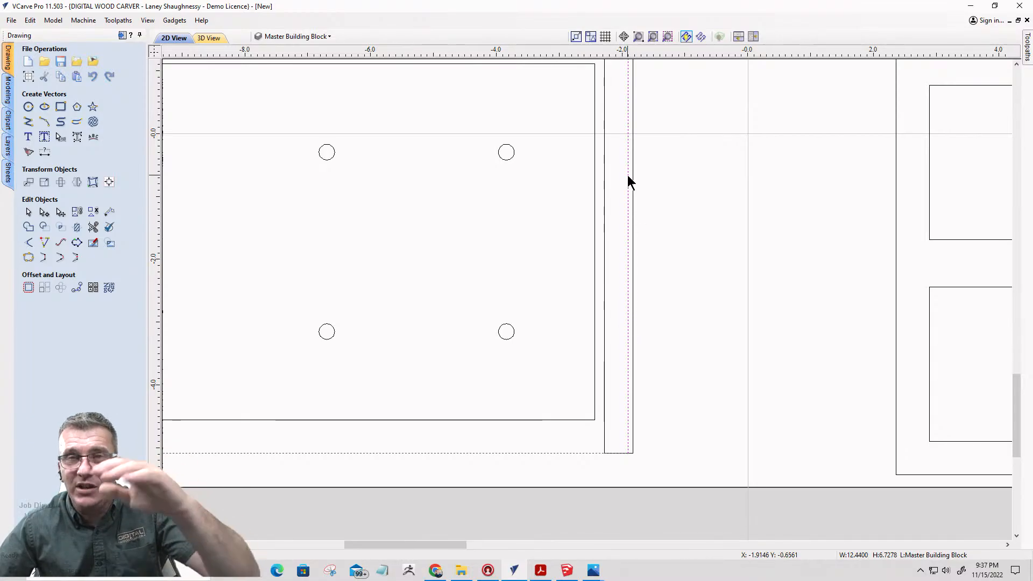
pyautogui.scroll(-1, 629, 185)
pyautogui.scroll(-2, 628, 183)
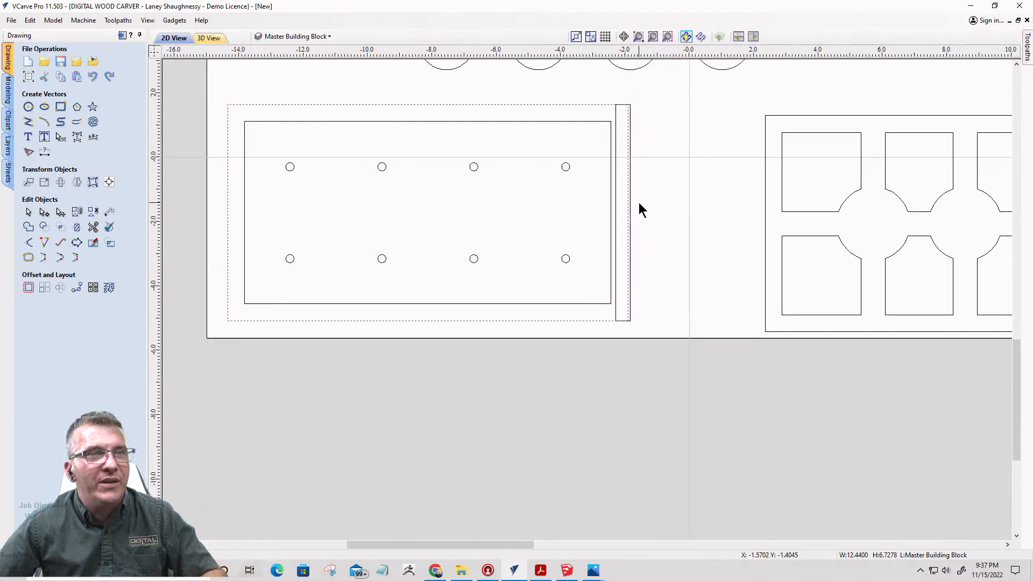
pyautogui.scroll(2, 620, 323)
pyautogui.scroll(1, 621, 324)
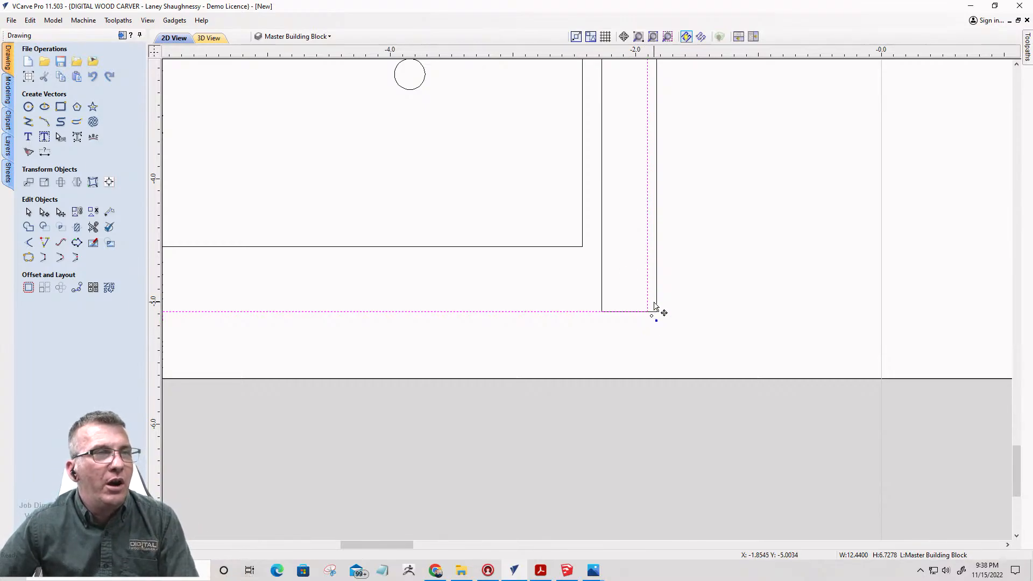
pyautogui.click(657, 309)
pyautogui.click(657, 304)
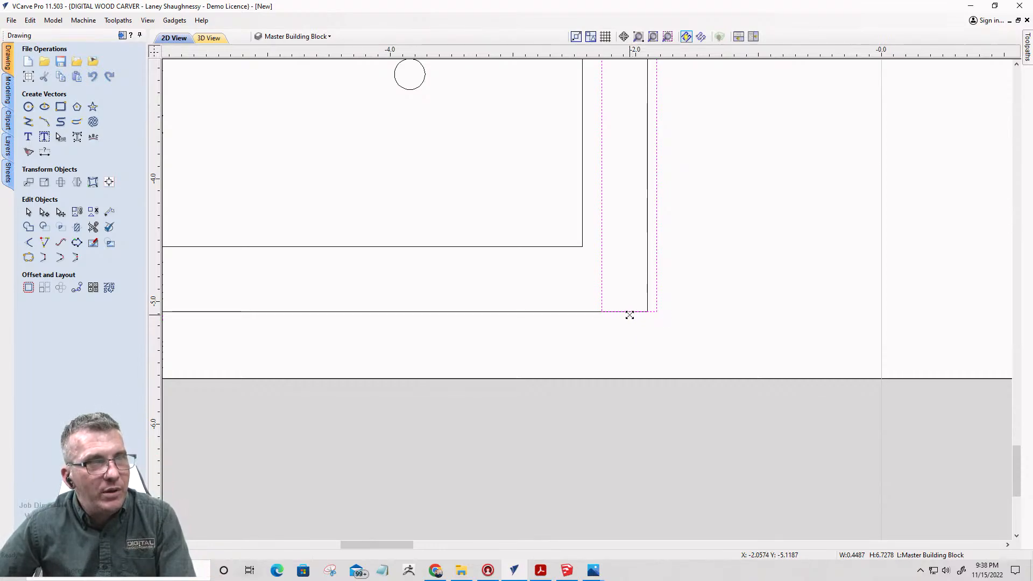
pyautogui.moveTo(629, 315); pyautogui.dragTo(630, 324)
pyautogui.scroll(-4, 630, 325)
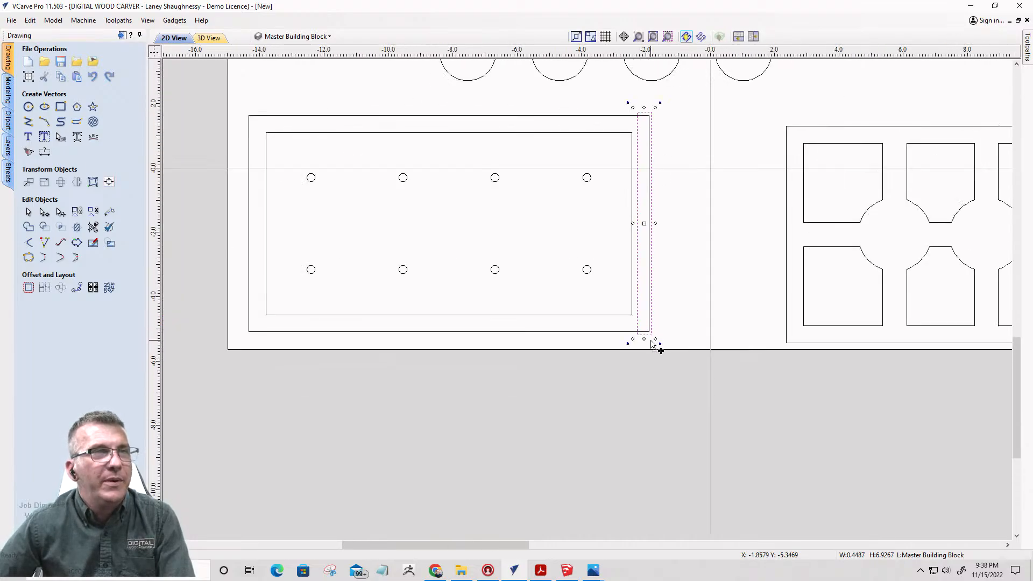
pyautogui.scroll(-1, 654, 180)
pyautogui.scroll(5, 643, 157)
pyautogui.scroll(-4, 664, 197)
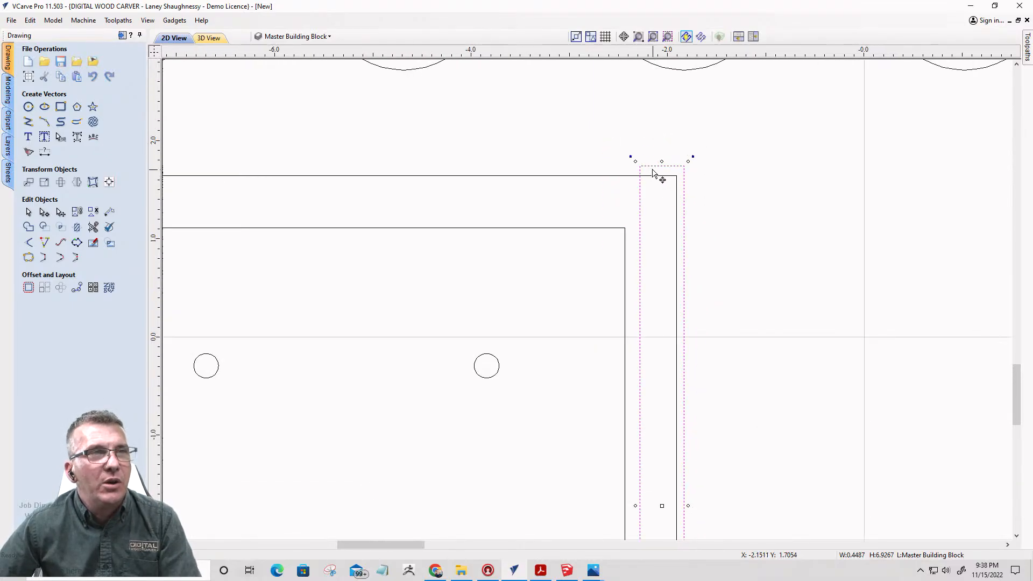
pyautogui.scroll(-4, 719, 314)
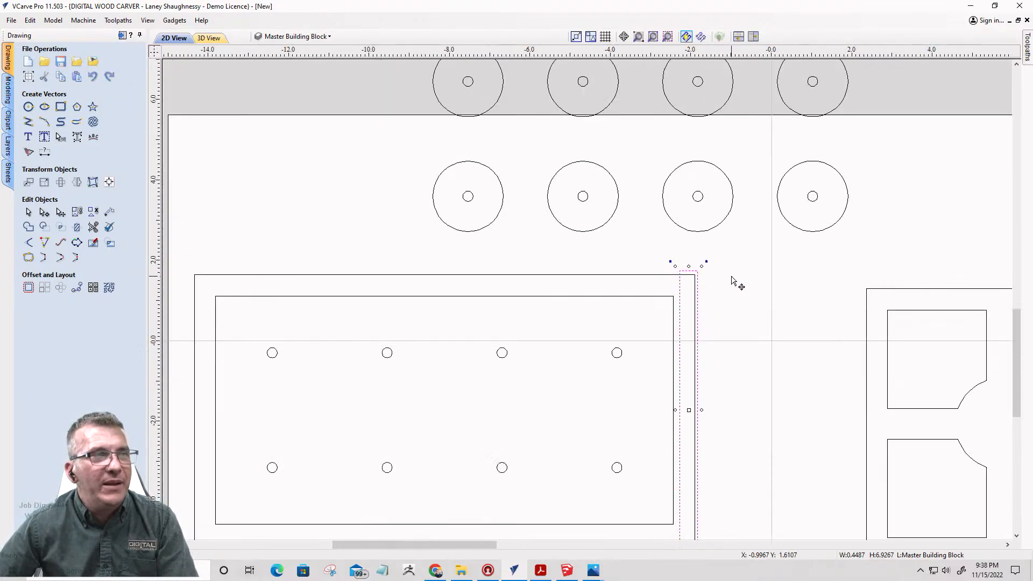
# - Draw a horizontal rectangle about 12.44 by 0.39 inches along the inside top edge of the outer brick rectangle
pyautogui.click(61, 107)
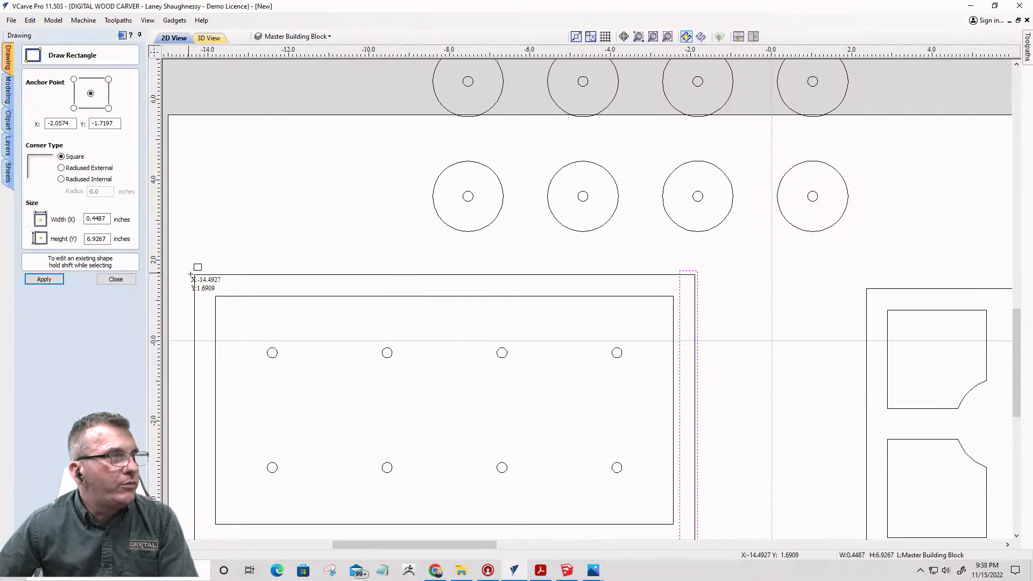
pyautogui.moveTo(197, 275); pyautogui.dragTo(695, 291)
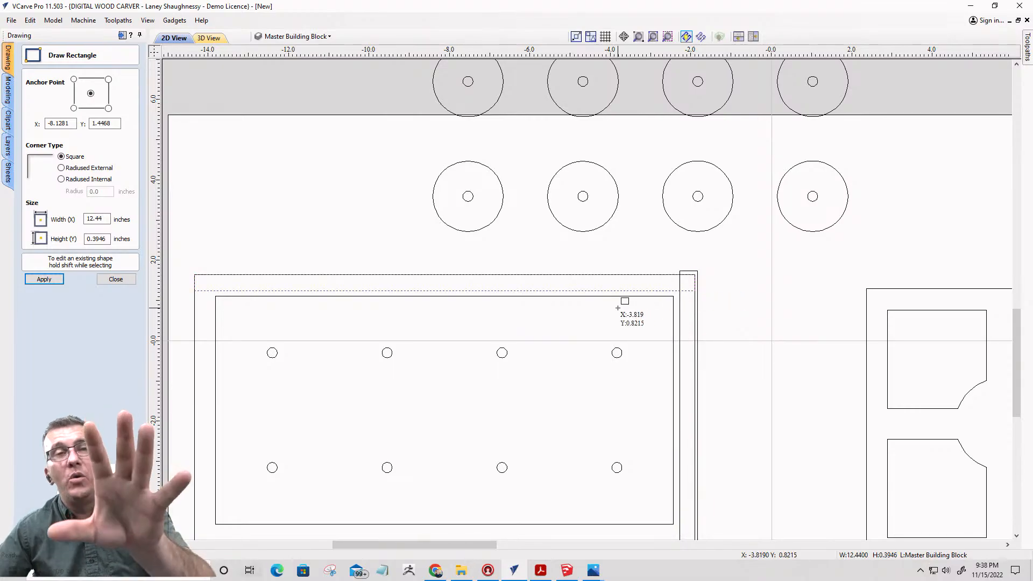
pyautogui.scroll(2, 588, 280)
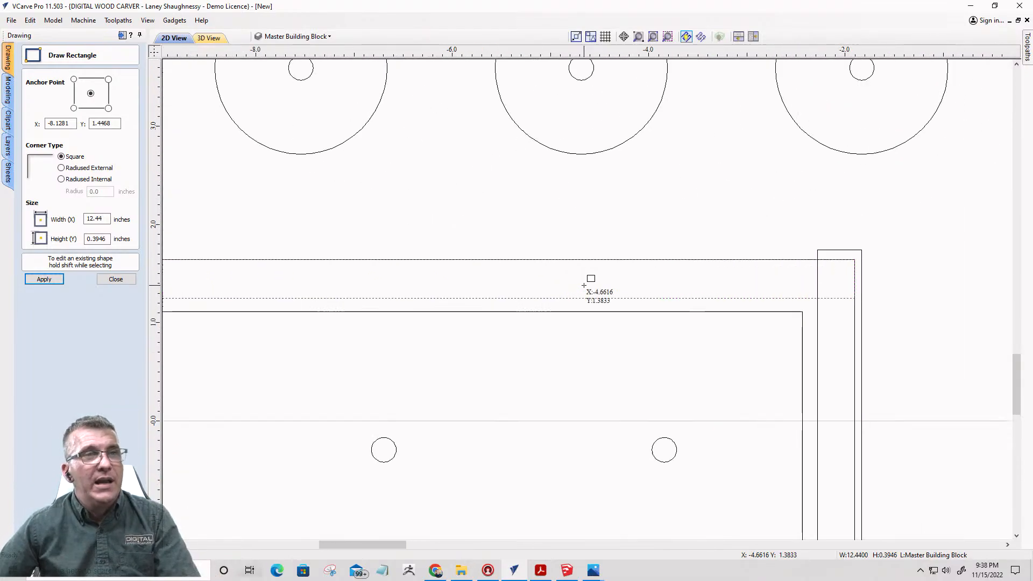
pyautogui.scroll(-1, 588, 279)
pyautogui.scroll(-3, 256, 242)
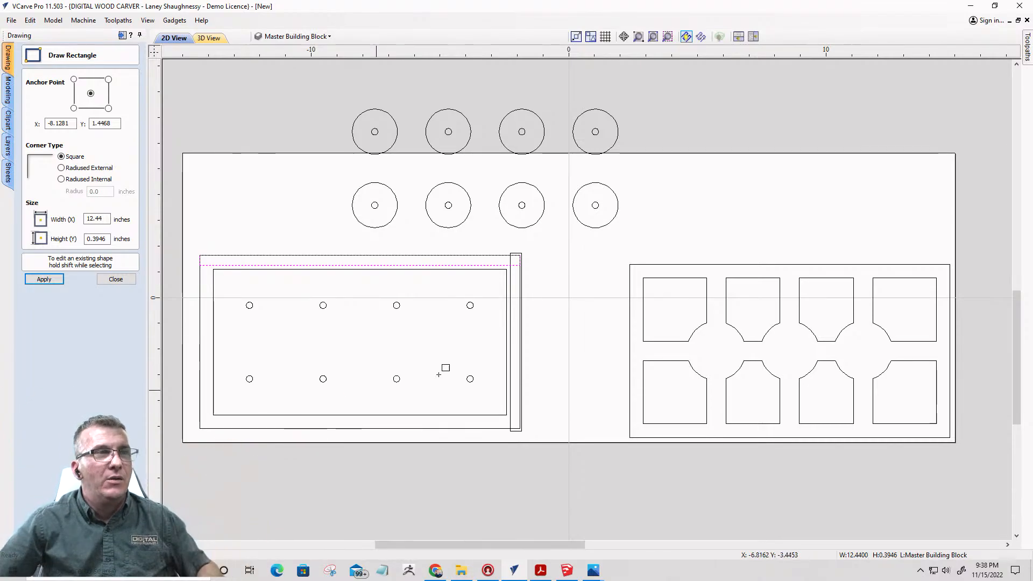
pyautogui.scroll(5, 512, 270)
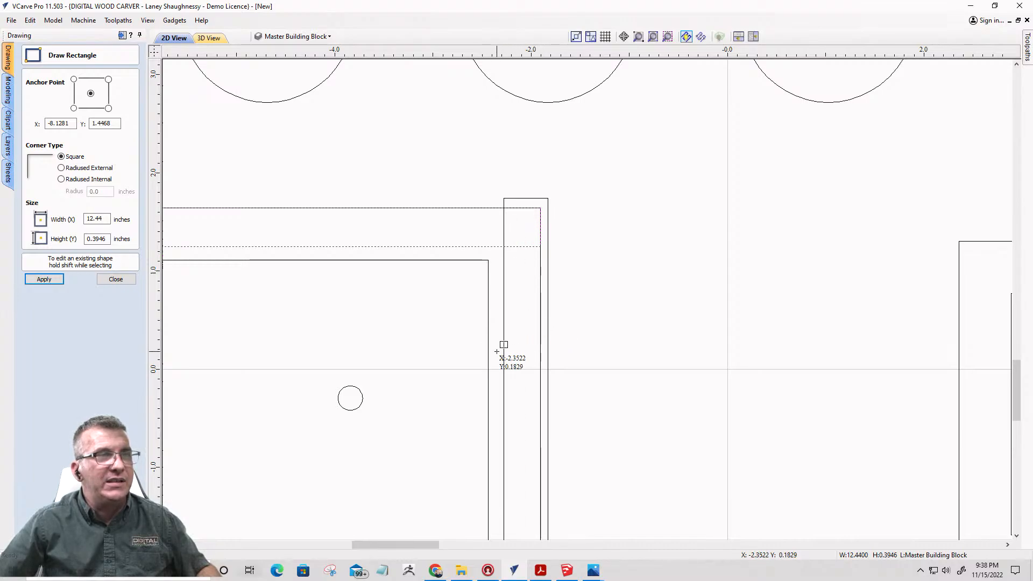
pyautogui.scroll(3, 500, 347)
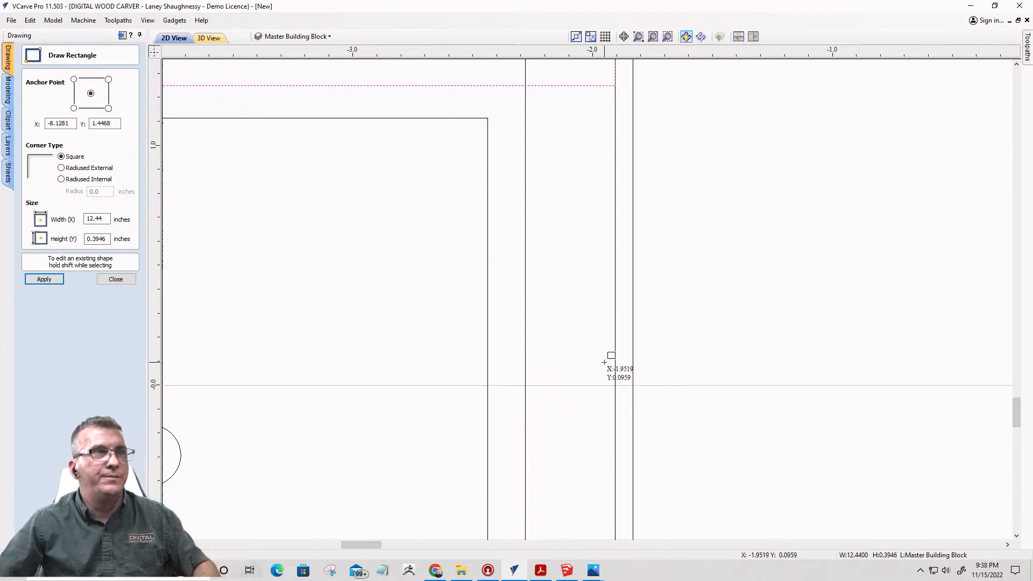
# - Set the horizontal strip rectangle's height to 0.375 inches, apply it and finish editing the rectangle
pyautogui.scroll(-3, 619, 358)
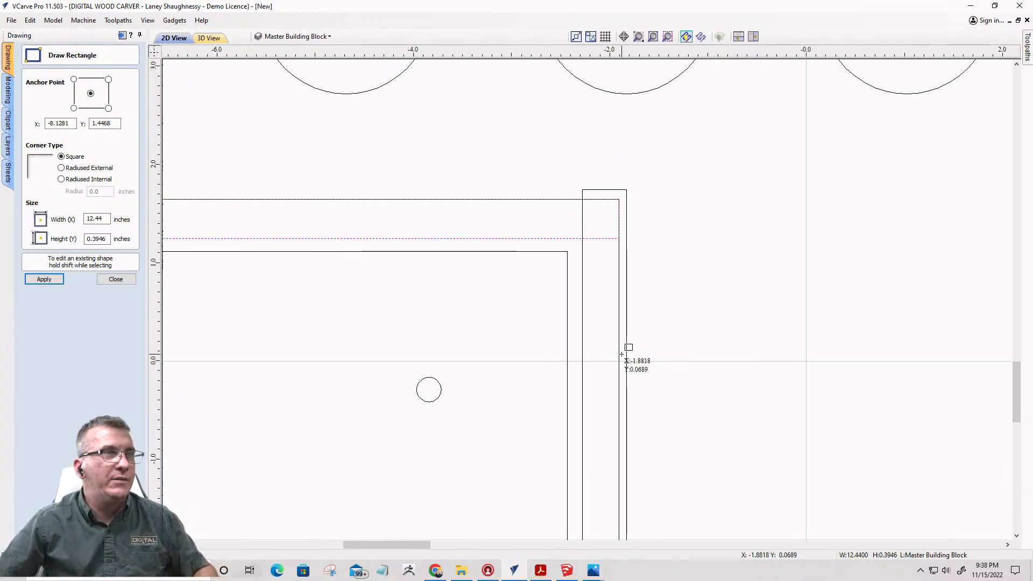
pyautogui.doubleClick(109, 237)
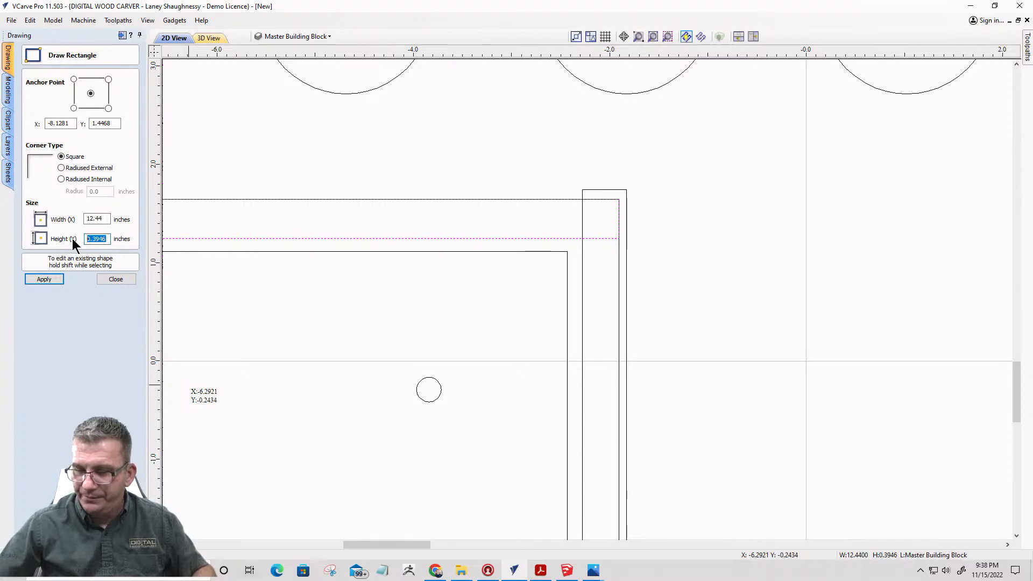
pyautogui.write('.375')
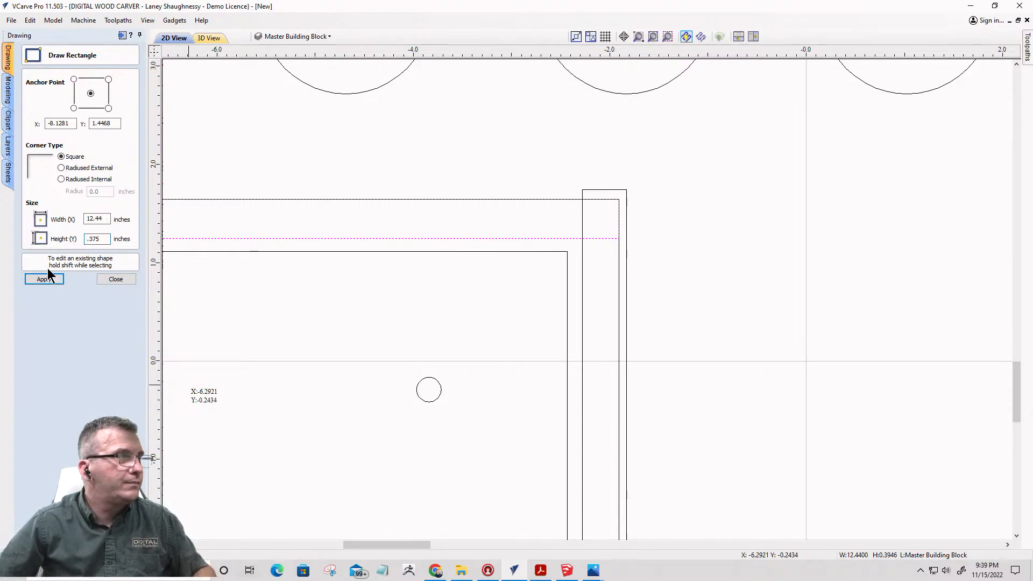
pyautogui.click(48, 278)
pyautogui.scroll(-2, 618, 228)
pyautogui.scroll(-2, 334, 237)
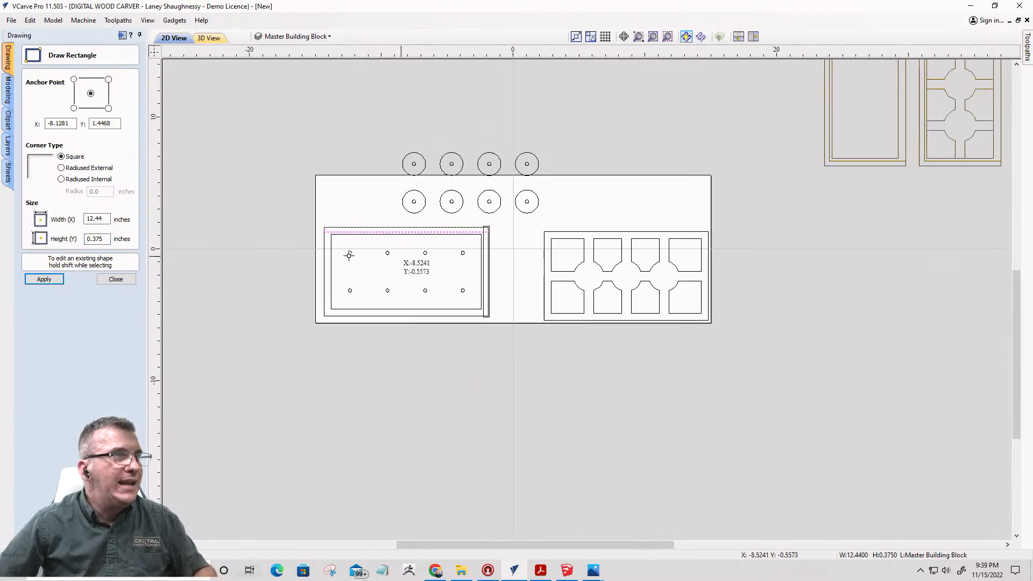
pyautogui.scroll(3, 349, 255)
pyautogui.click(104, 279)
# - Move the horizontal strip so its upper-left corner snaps to the upper-left corner of the tray's outer rectangle
pyautogui.scroll(3, 383, 251)
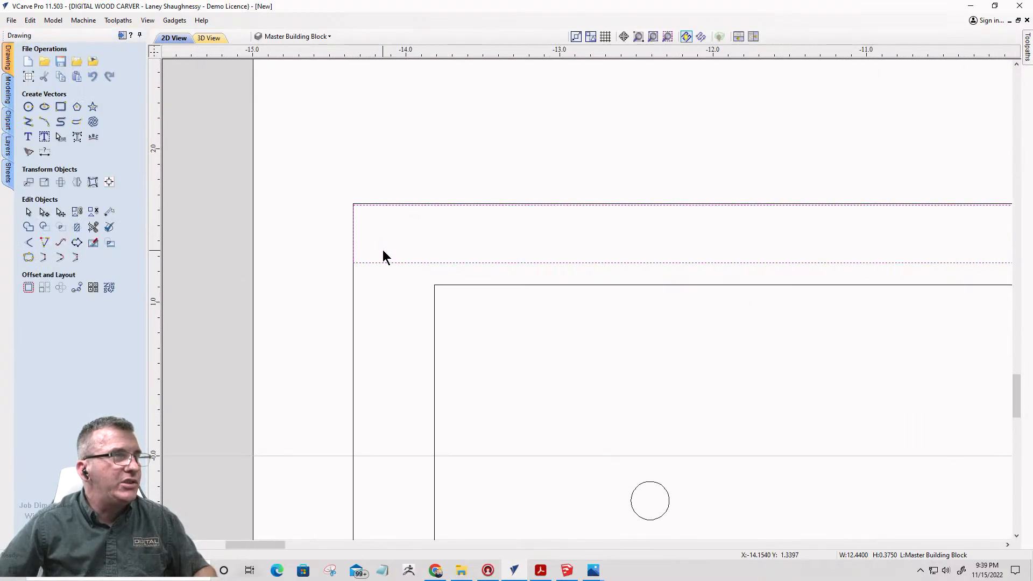
pyautogui.scroll(1, 363, 264)
pyautogui.click(364, 262)
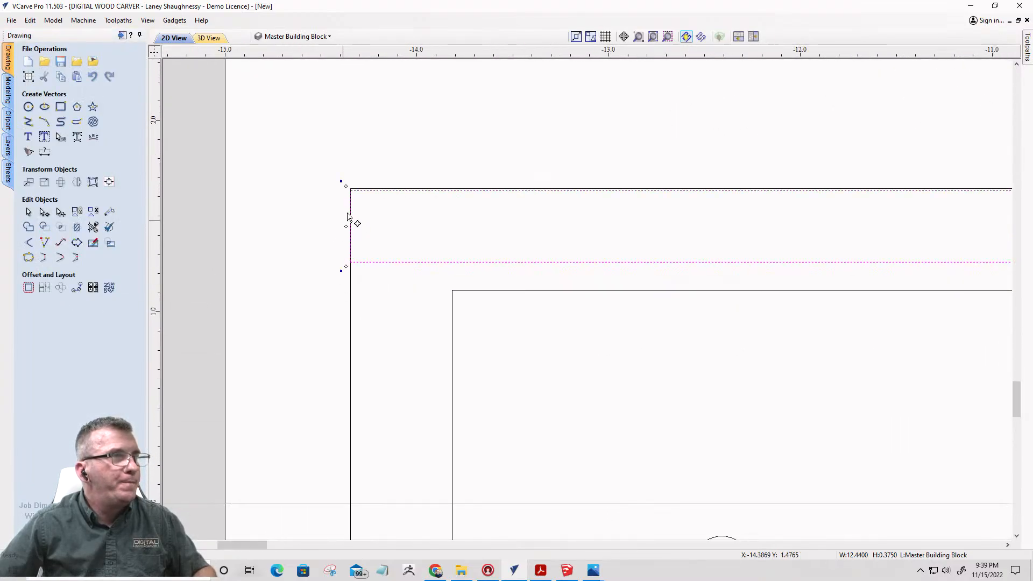
pyautogui.scroll(3, 346, 173)
pyautogui.scroll(2, 369, 270)
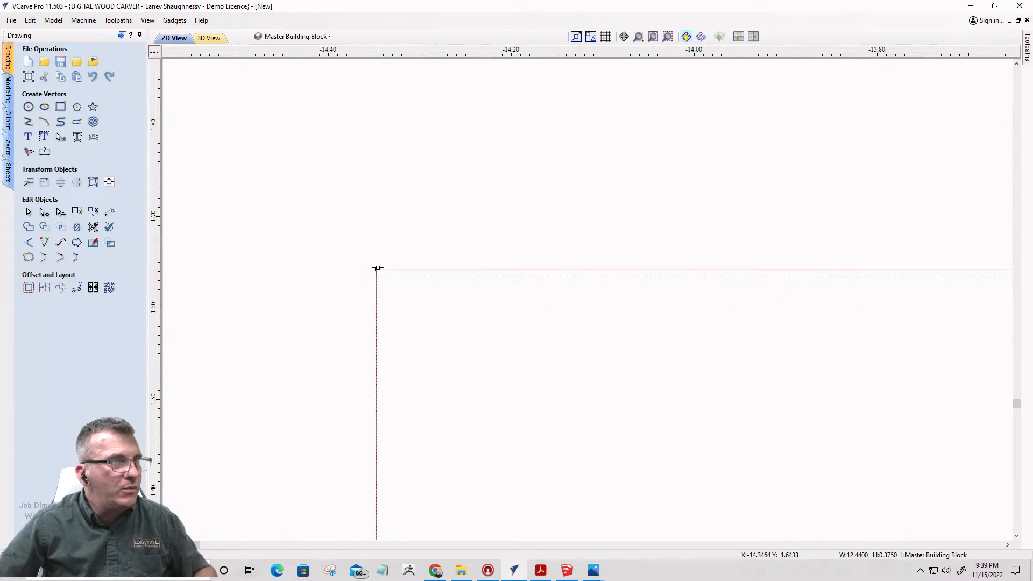
pyautogui.scroll(-3, 377, 268)
pyautogui.scroll(-2, 317, 221)
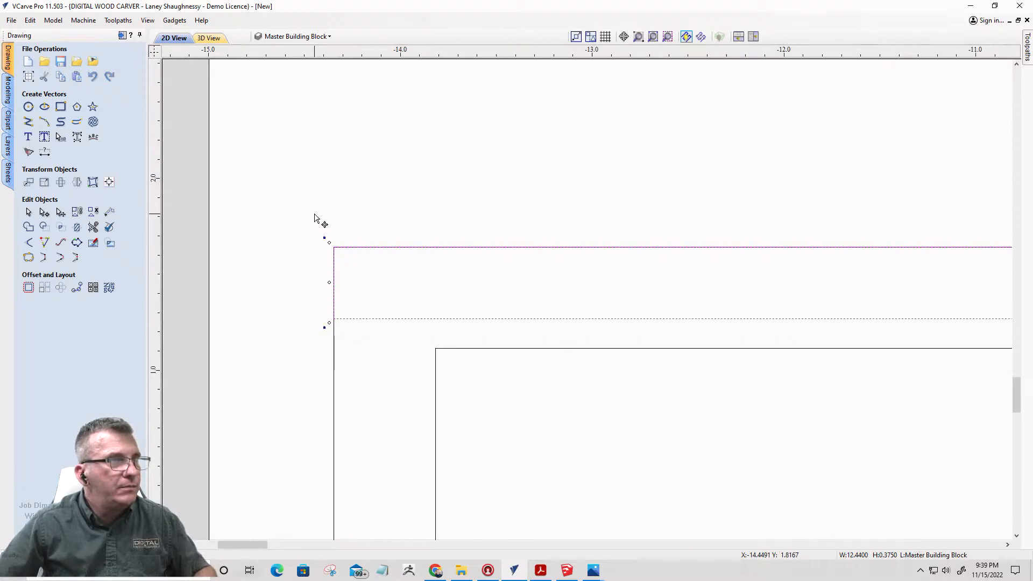
# - Stretch the horizontal strip past the tray's upper edge to a height of about 0.51 inches
pyautogui.scroll(-3, 317, 220)
pyautogui.scroll(-2, 331, 224)
pyautogui.scroll(2, 562, 215)
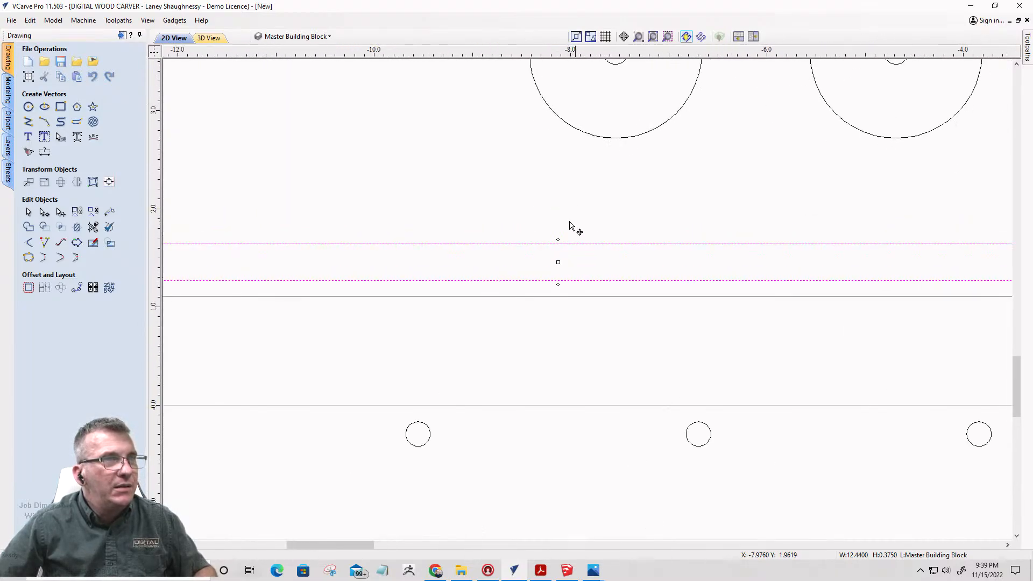
pyautogui.moveTo(557, 240); pyautogui.dragTo(558, 230)
pyautogui.scroll(-3, 566, 258)
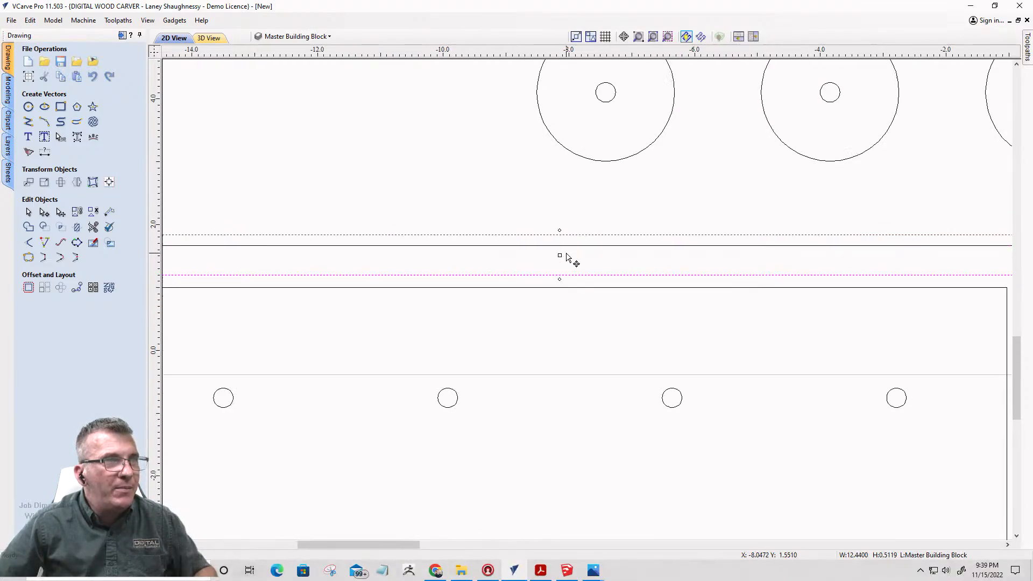
pyautogui.scroll(2, 352, 254)
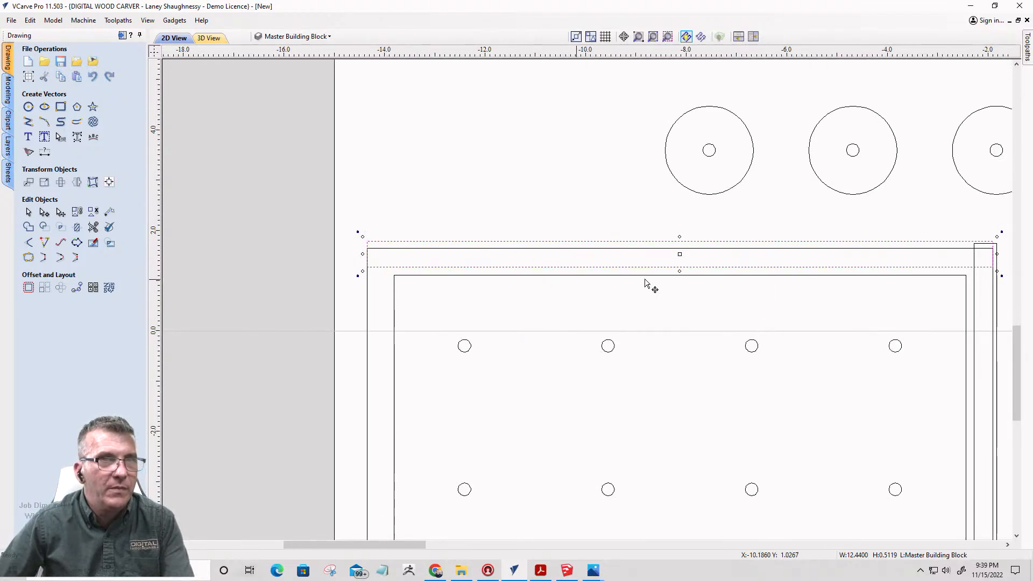
# - Widen the horizontal strip to about 12.59 inches so its right end meets the vertical strip's outer edge
pyautogui.scroll(5, 1015, 265)
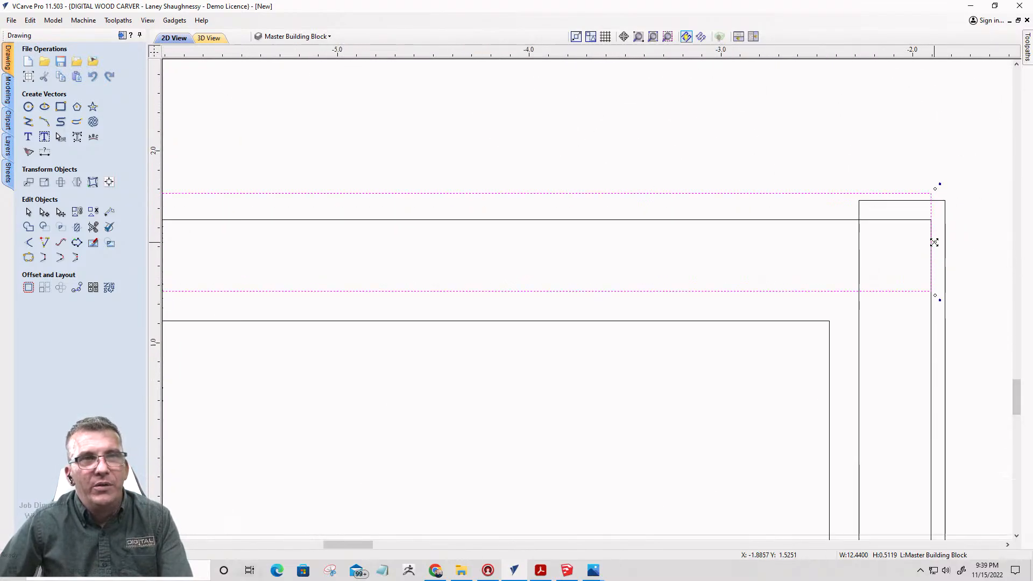
pyautogui.moveTo(934, 242); pyautogui.dragTo(945, 244)
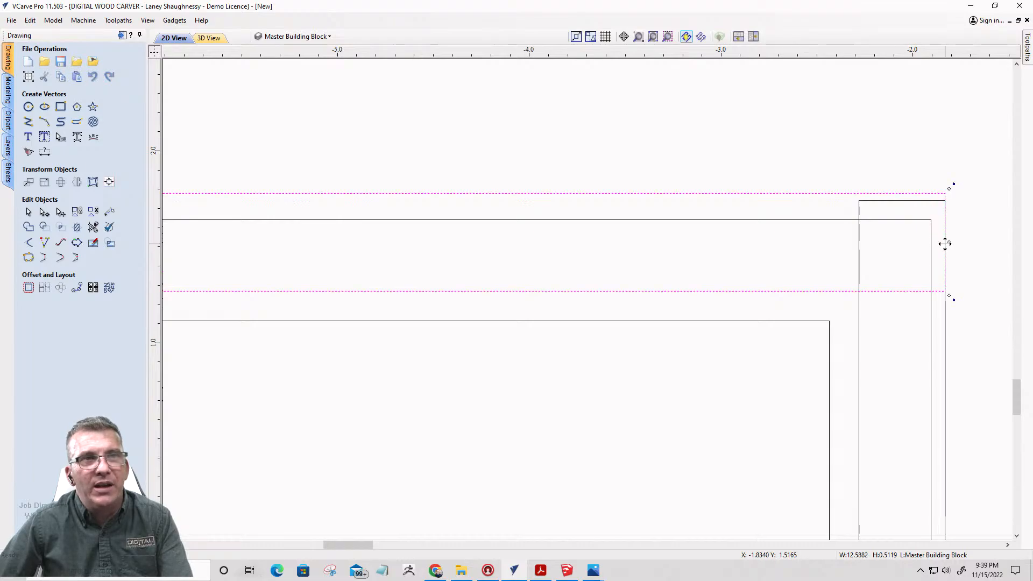
pyautogui.scroll(-6, 945, 244)
pyautogui.scroll(-2, 845, 250)
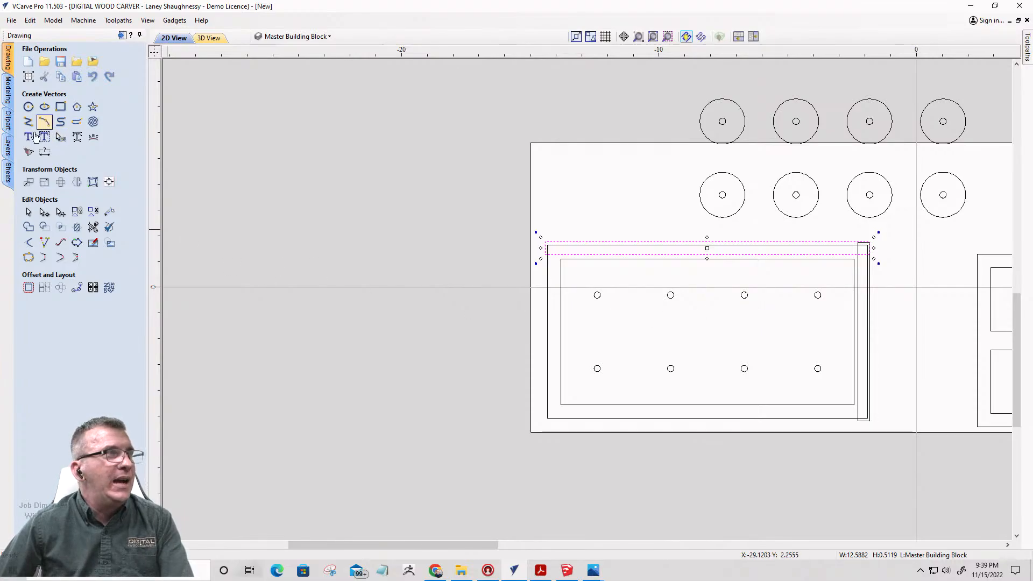
# - Draw a vertical centre line from the midpoint of the tray's lower edge to the midpoint of the horizontal strip's upper edge
pyautogui.click(28, 122)
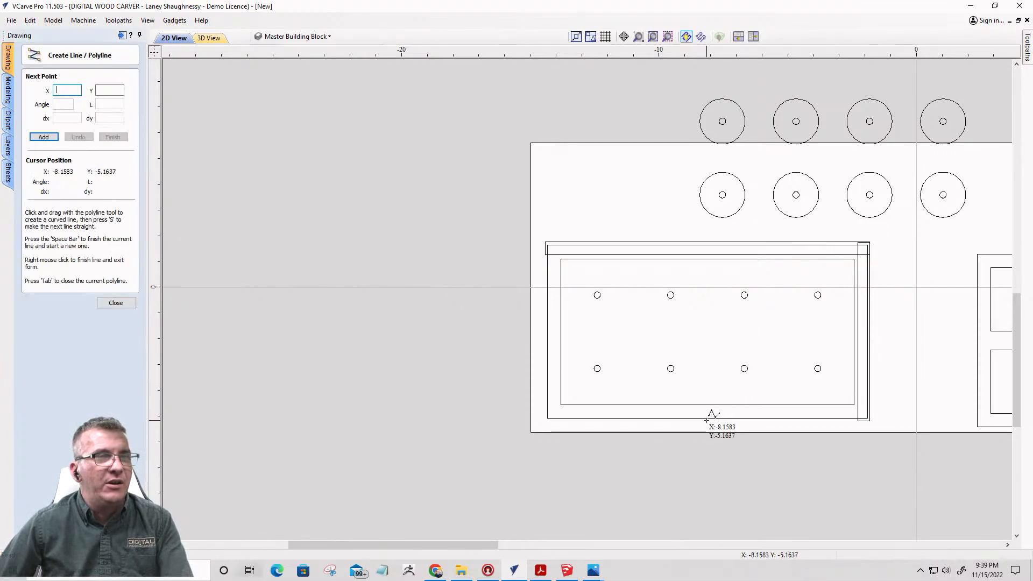
pyautogui.click(707, 417)
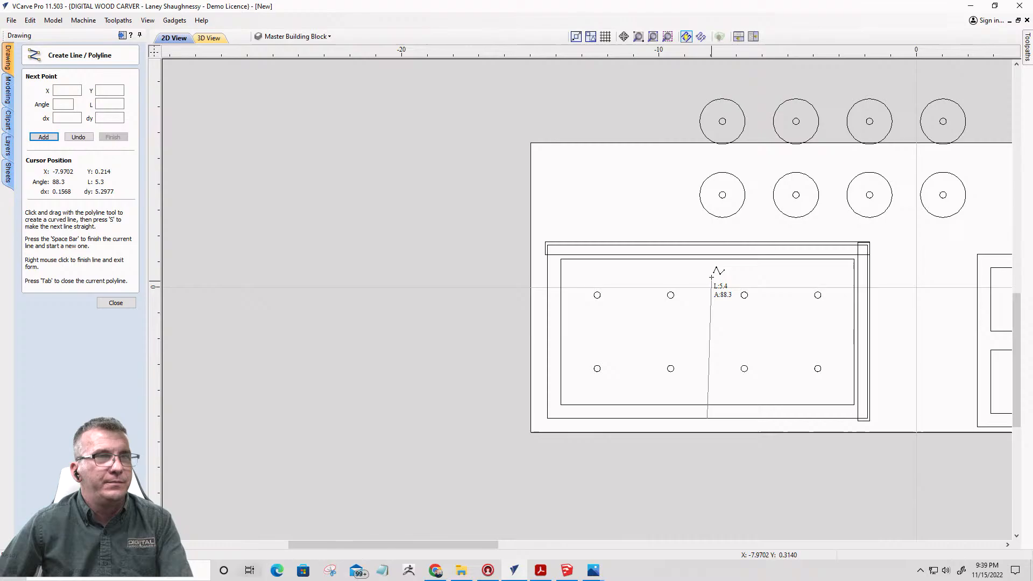
pyautogui.click(707, 242)
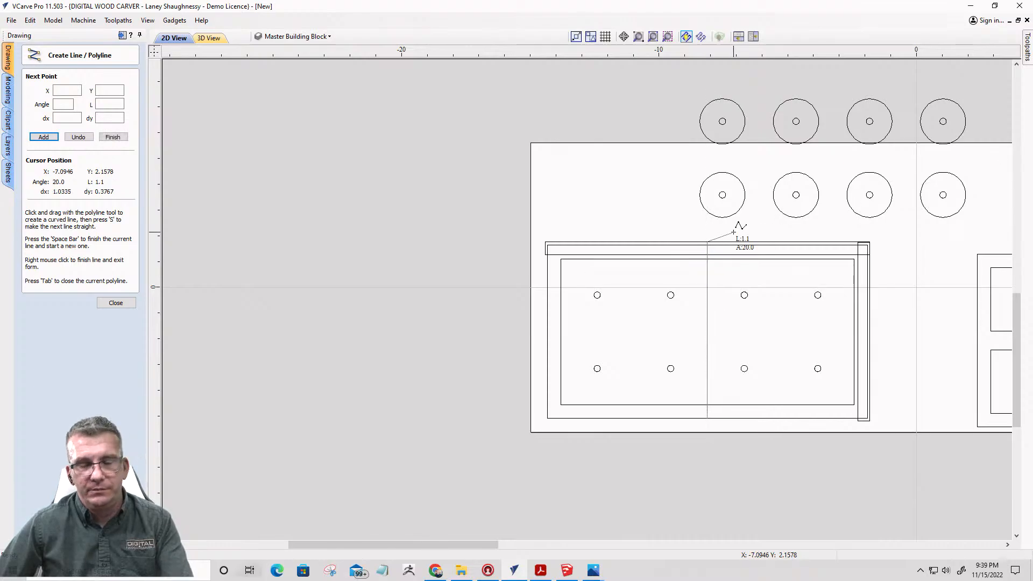
pyautogui.press('space')
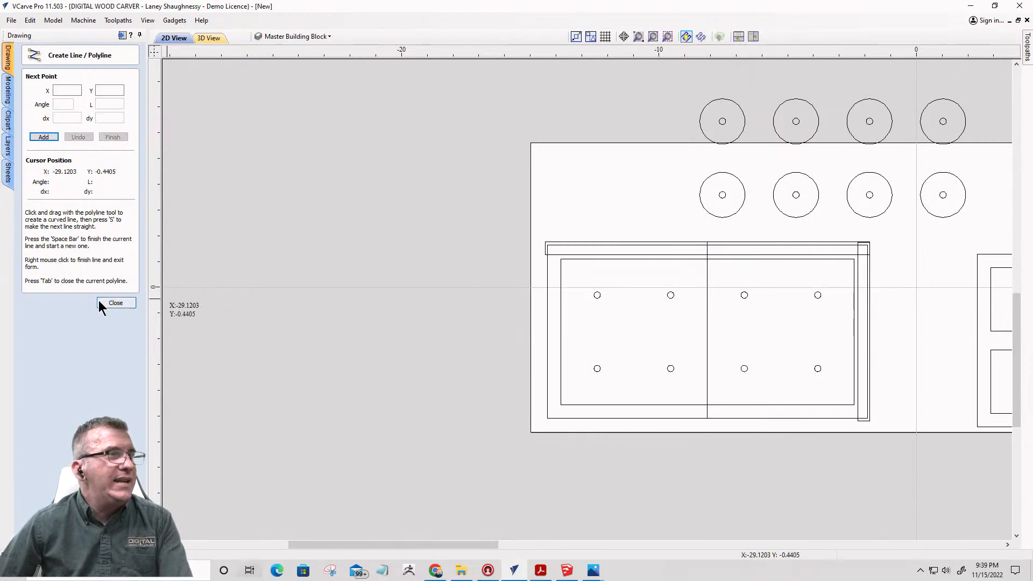
pyautogui.click(116, 302)
# - Mirror a copy of the right vertical strip about the centre line onto the tray's left side
pyautogui.click(858, 278)
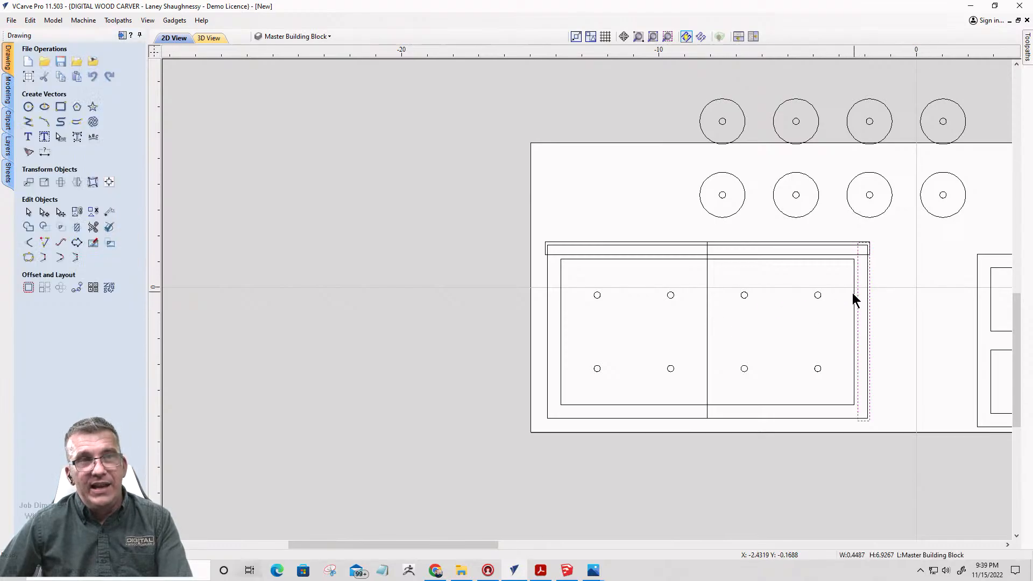
pyautogui.keyDown('shift'); pyautogui.click(707, 309); pyautogui.keyUp('shift')
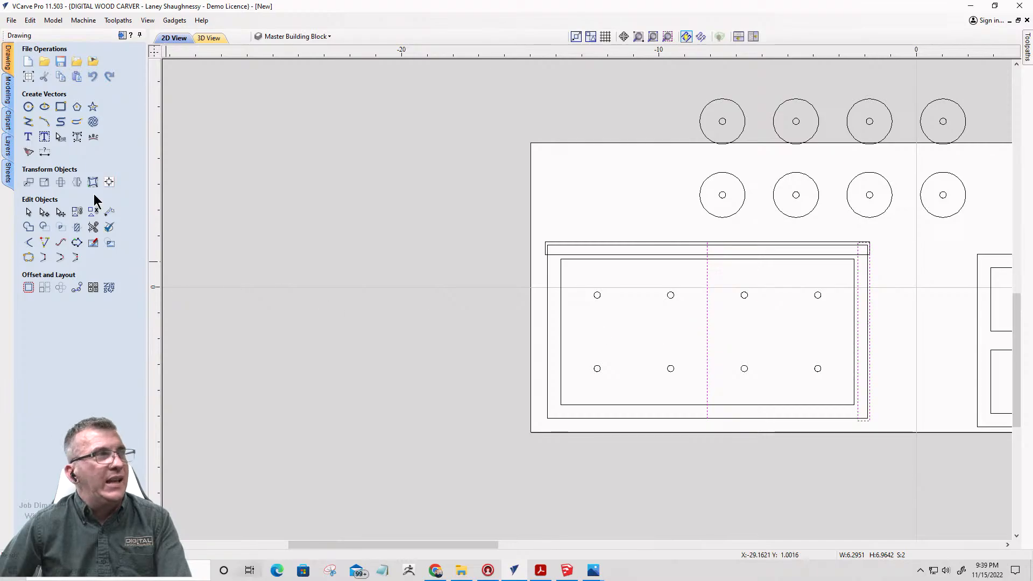
pyautogui.click(76, 183)
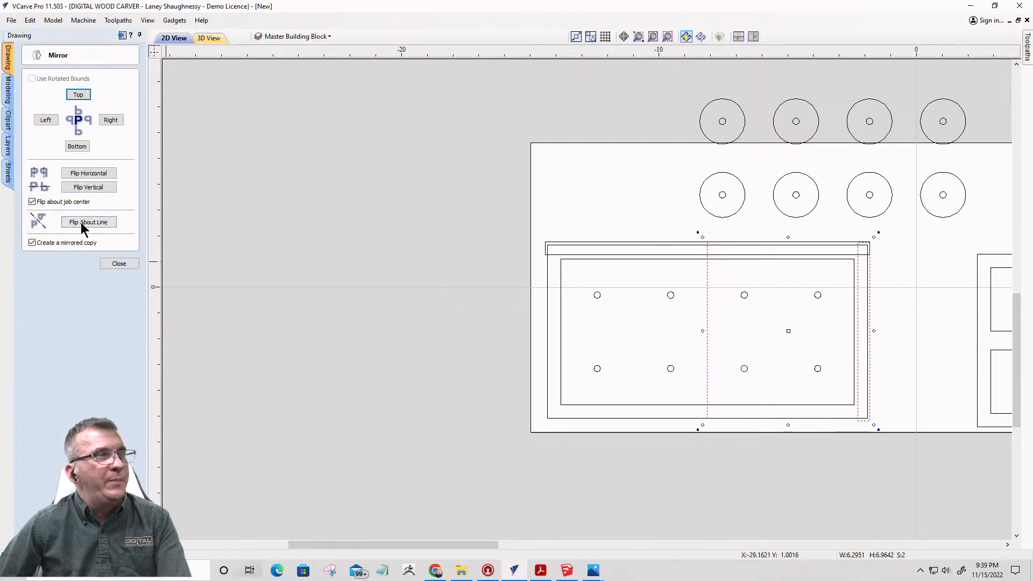
pyautogui.click(106, 226)
pyautogui.scroll(4, 567, 280)
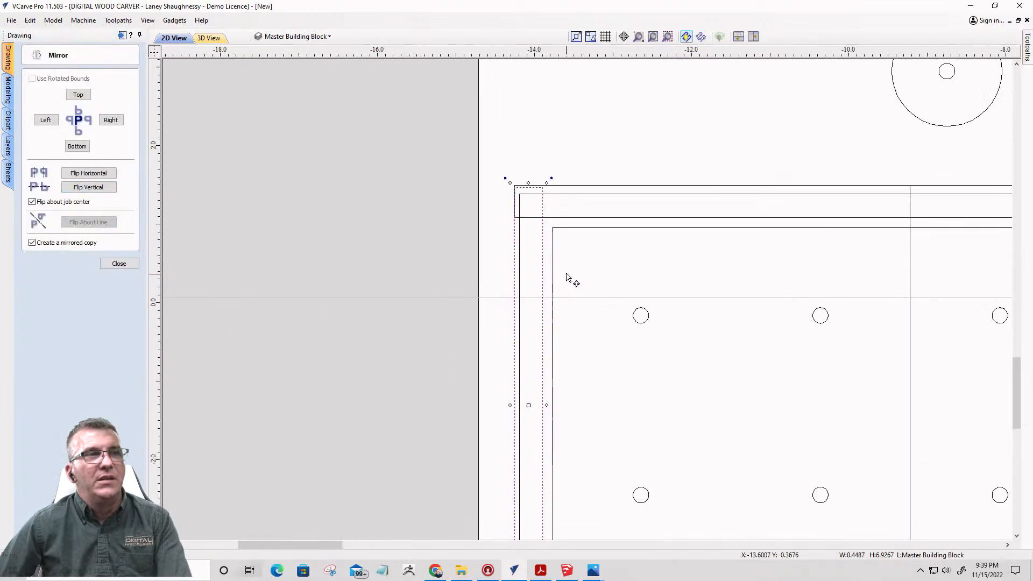
pyautogui.scroll(-2, 434, 351)
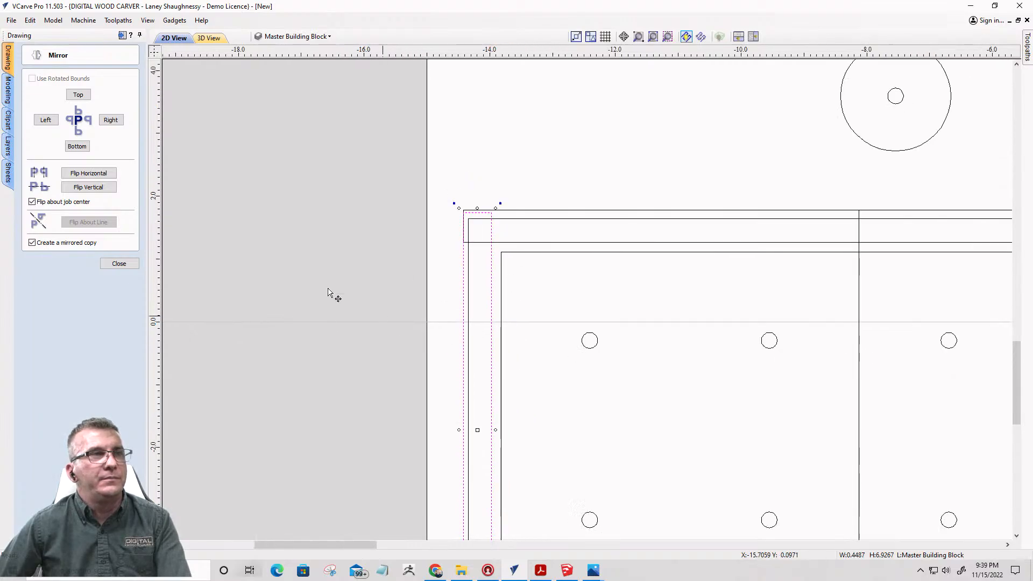
pyautogui.scroll(-3, 446, 288)
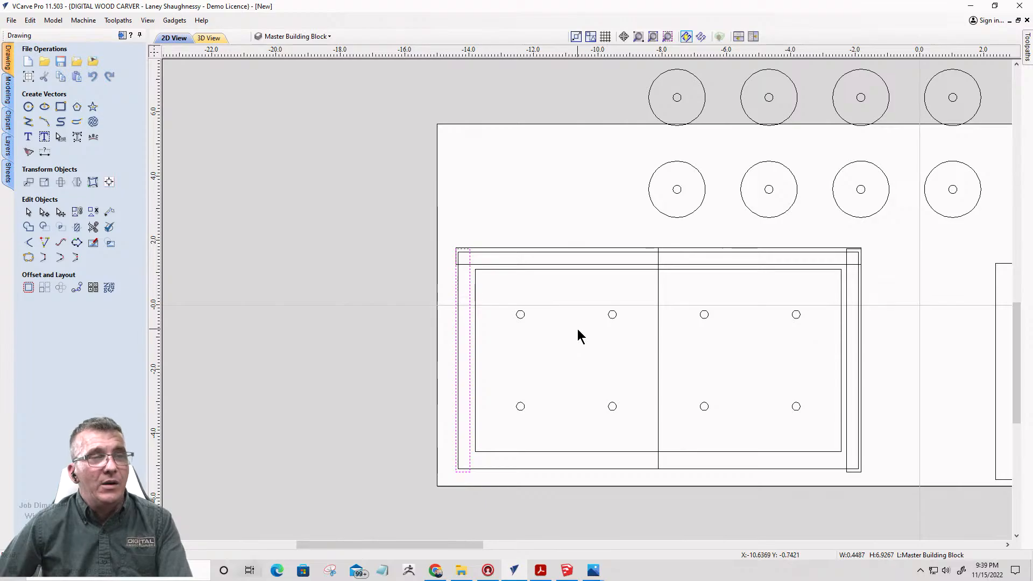
pyautogui.scroll(3, 448, 261)
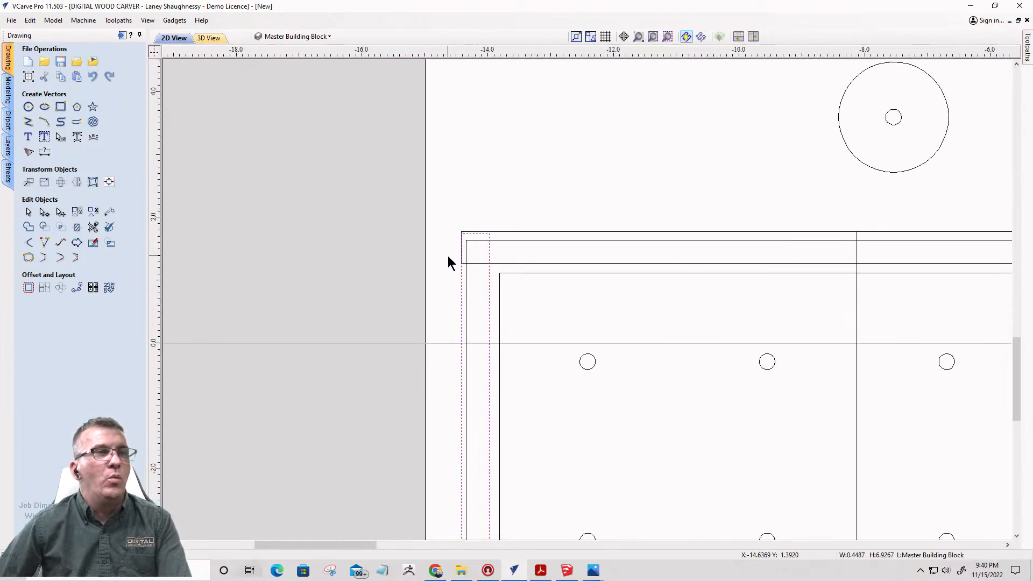
pyautogui.scroll(-3, 463, 215)
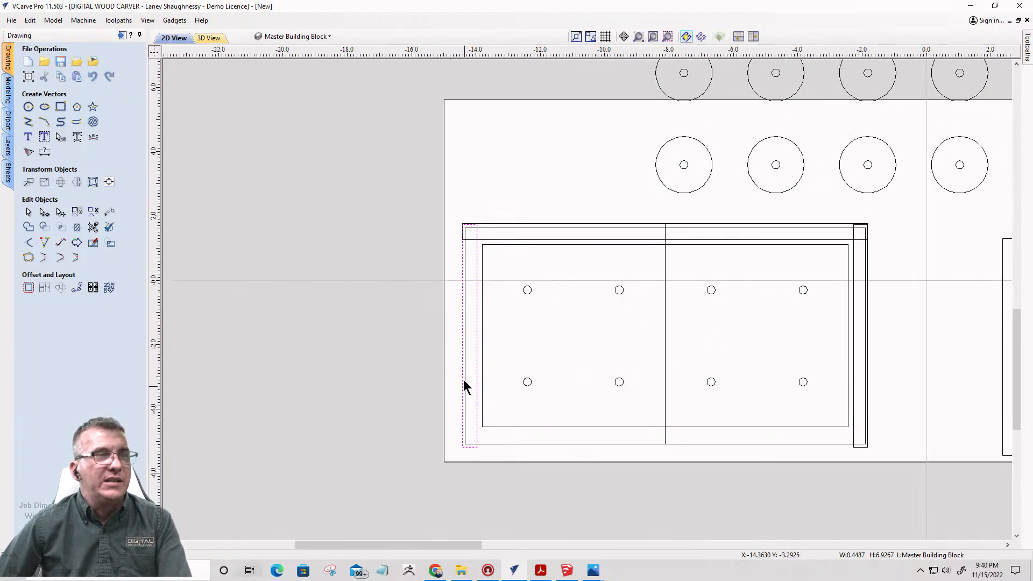
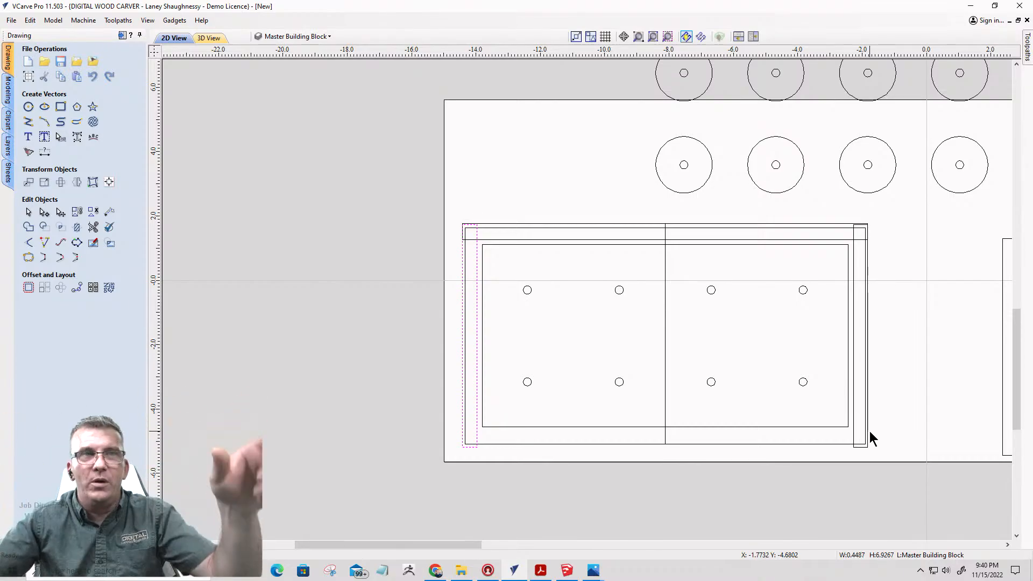
# - Delete the vertical centre line used for mirroring
pyautogui.scroll(4, 462, 229)
pyautogui.scroll(-4, 675, 261)
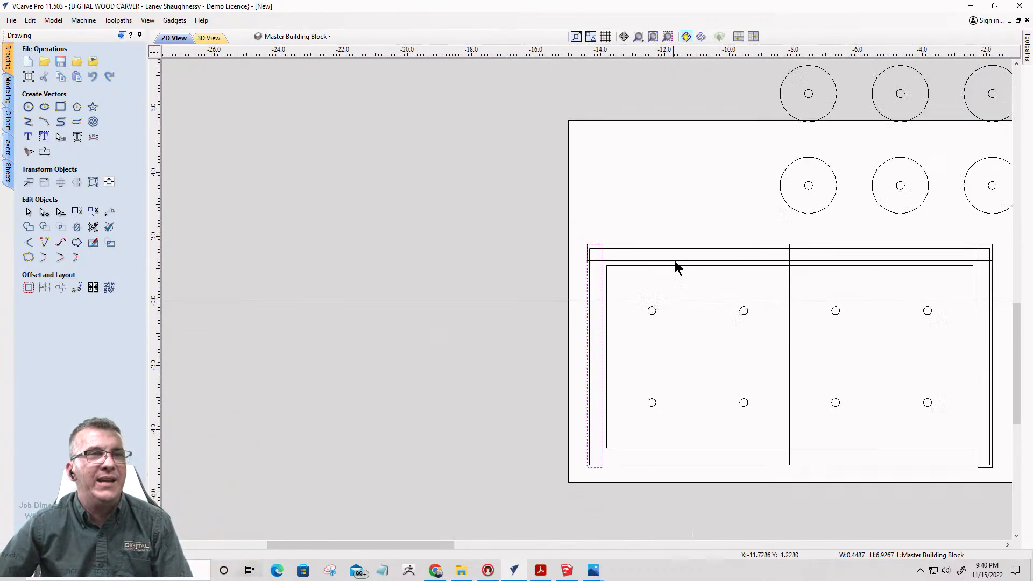
pyautogui.click(789, 259)
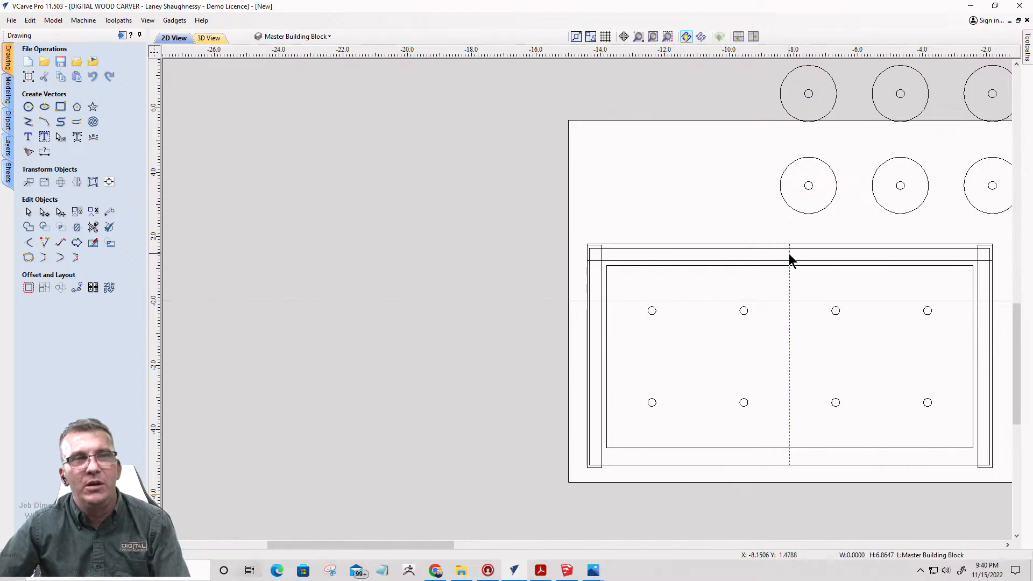
# - Trim away the overlapping segments of the left vertical and horizontal rebate strips at the tray's upper-left corner
pyautogui.scroll(4, 575, 251)
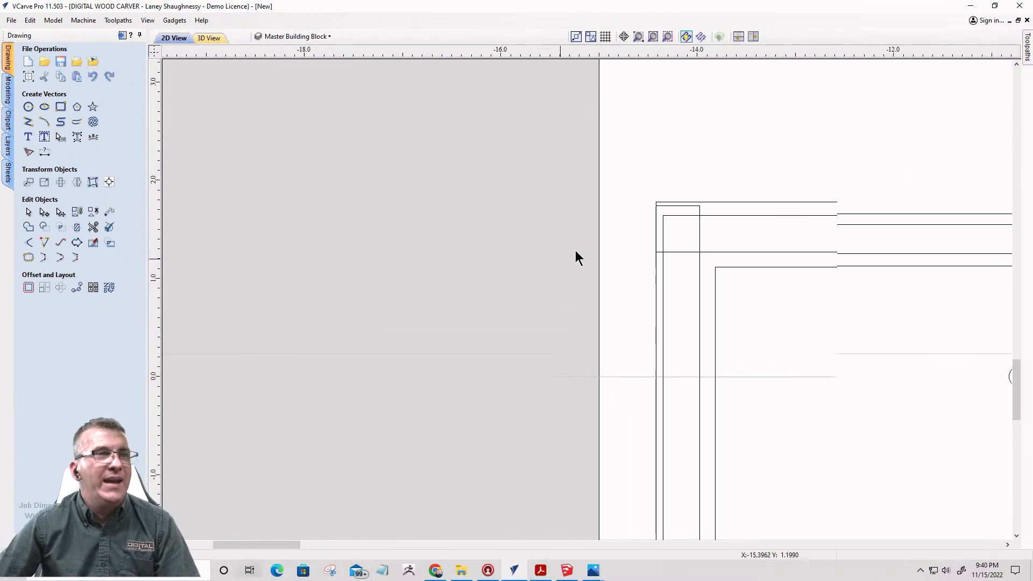
pyautogui.click(755, 208)
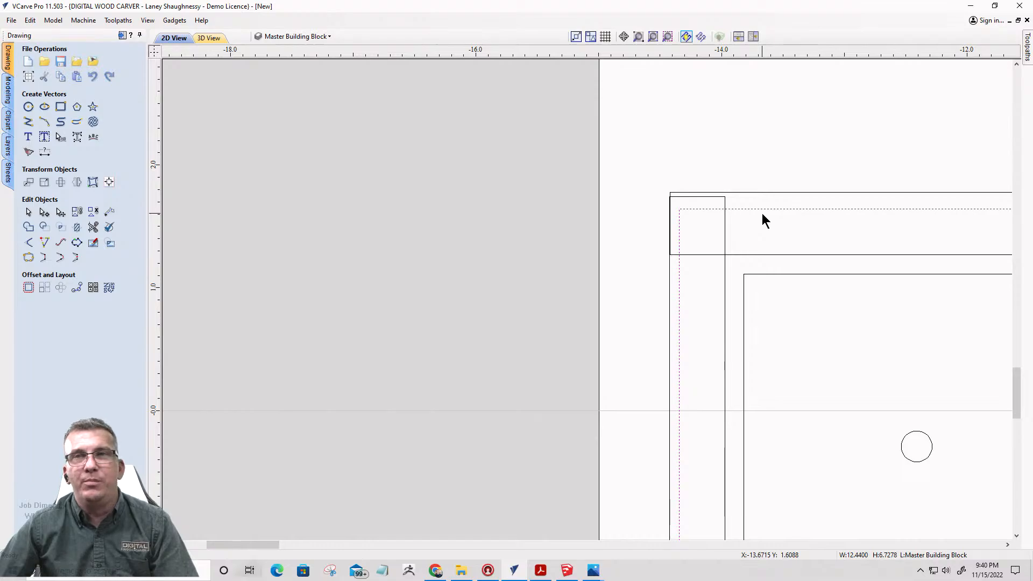
pyautogui.scroll(-1, 710, 222)
pyautogui.scroll(5, 713, 226)
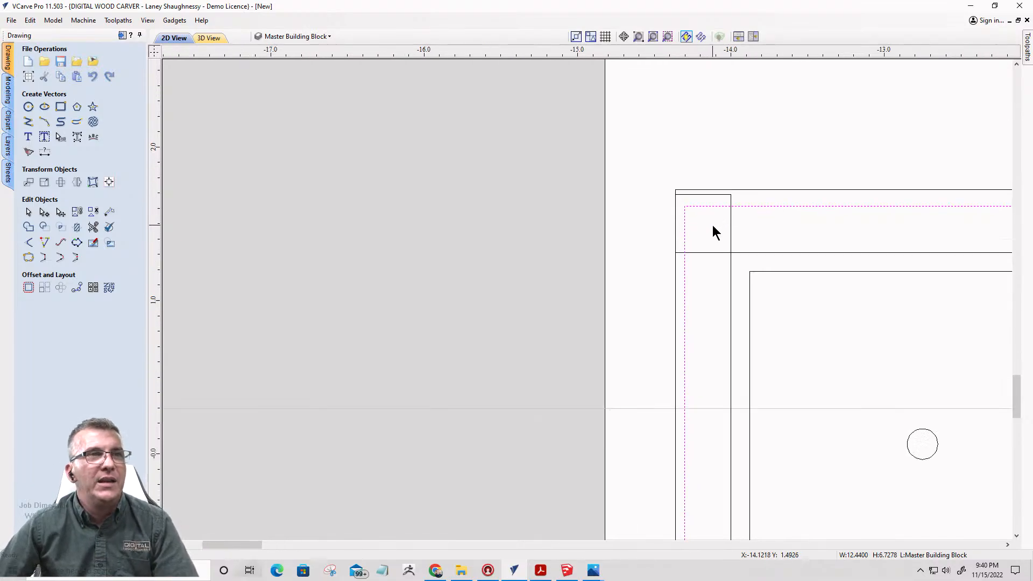
pyautogui.click(643, 152)
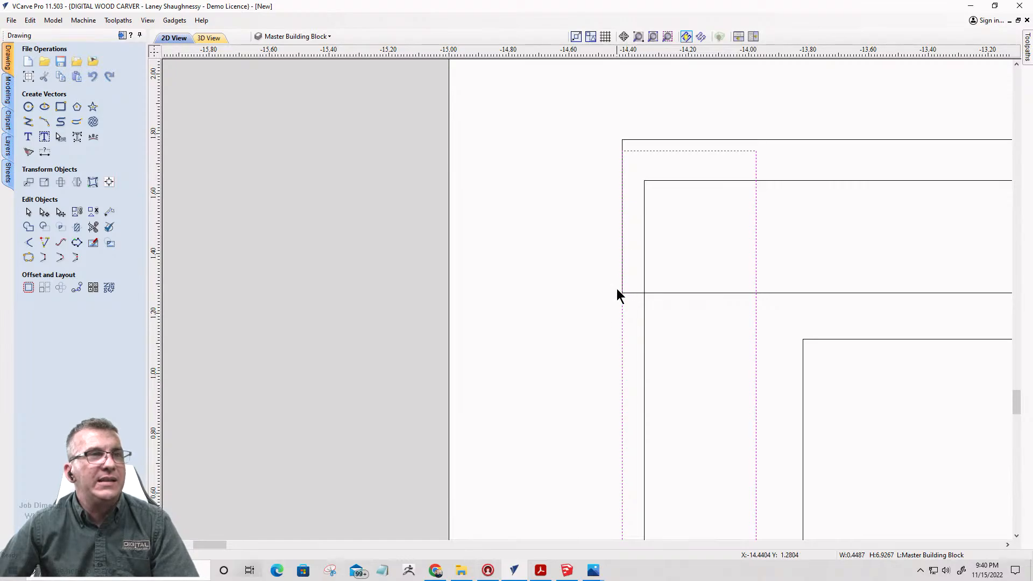
pyautogui.scroll(-1, 602, 244)
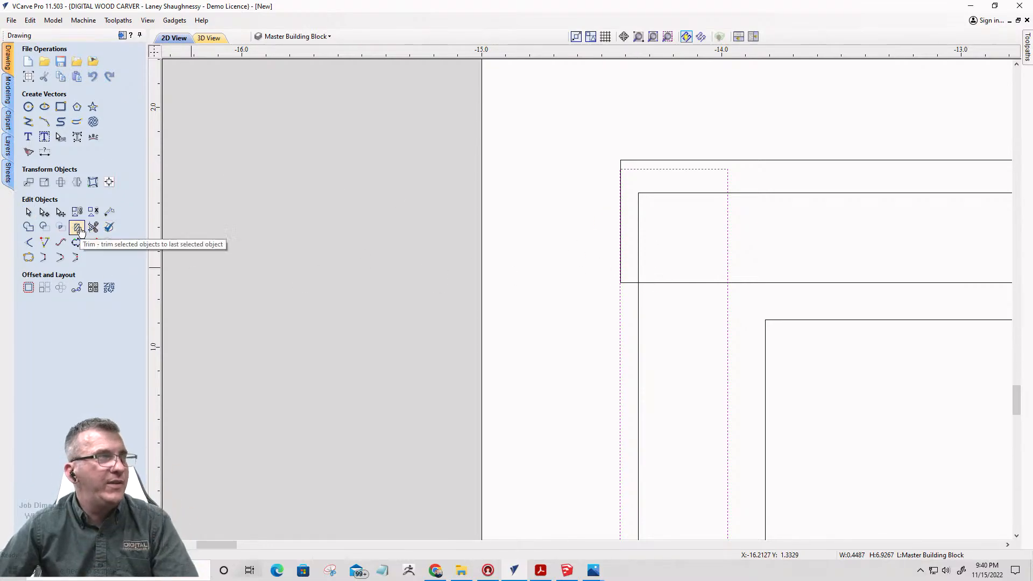
pyautogui.click(93, 227)
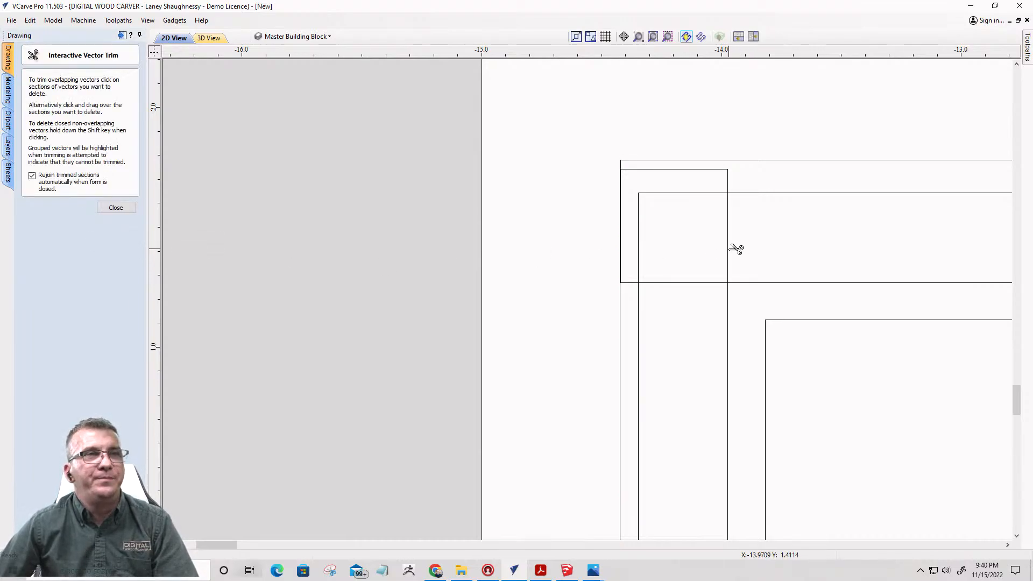
pyautogui.click(730, 249)
pyautogui.click(730, 178)
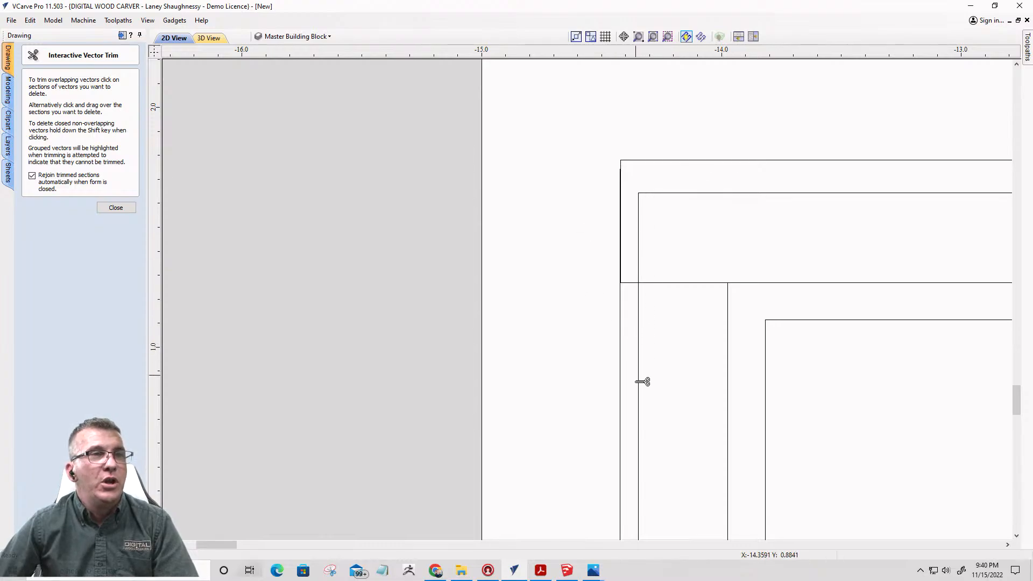
pyautogui.click(635, 283)
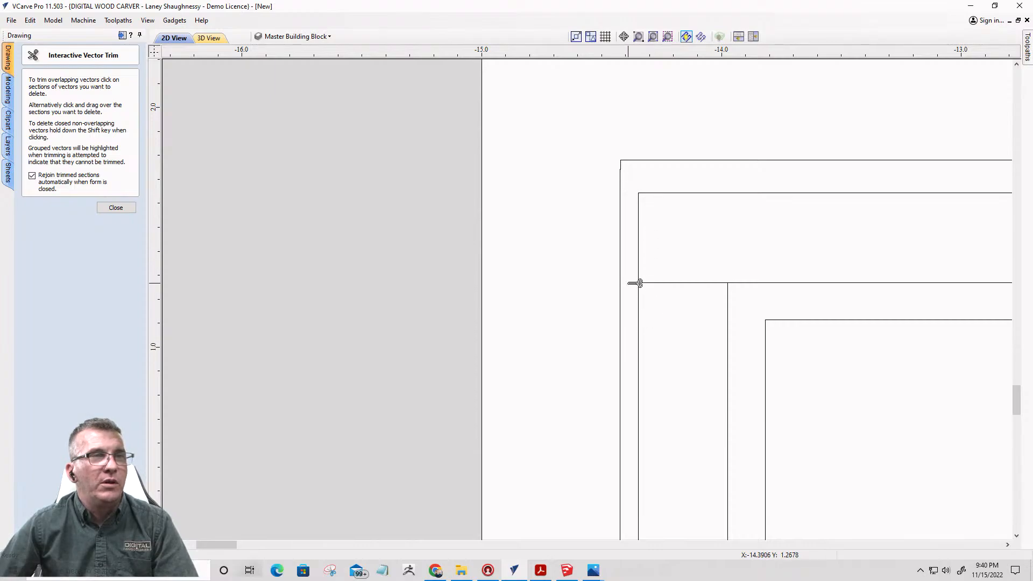
pyautogui.scroll(-3, 676, 279)
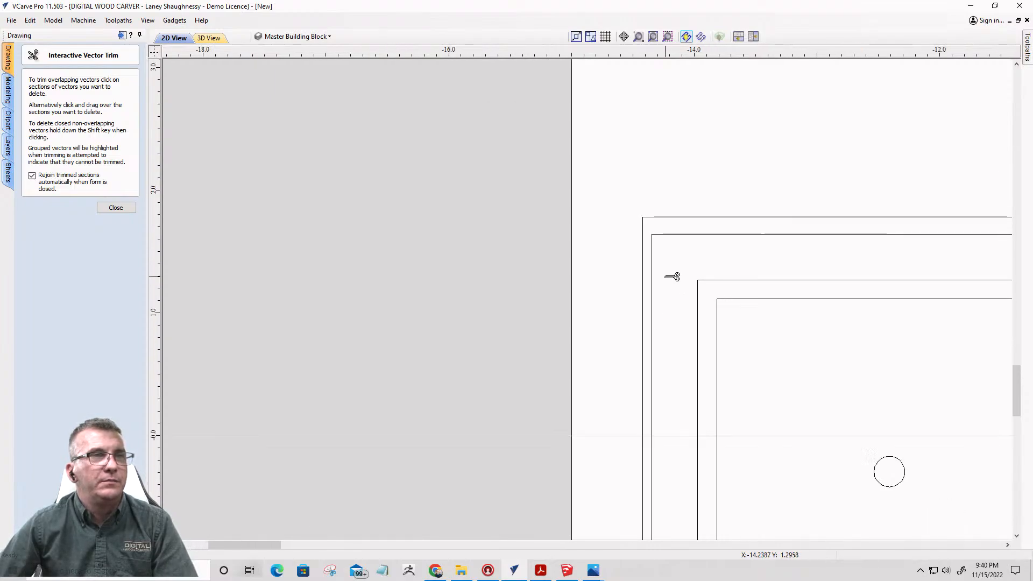
pyautogui.scroll(1, 718, 339)
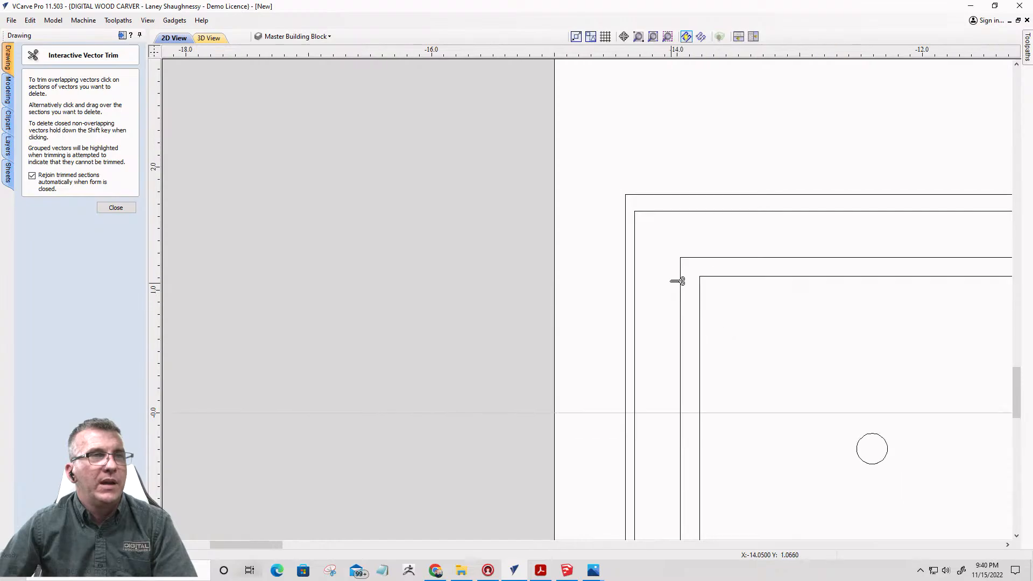
# - Trim the overlapping strip segments at the tray's upper-right corner and finish trimming with the trimmed sections rejoined automatically
pyautogui.scroll(-8, 612, 280)
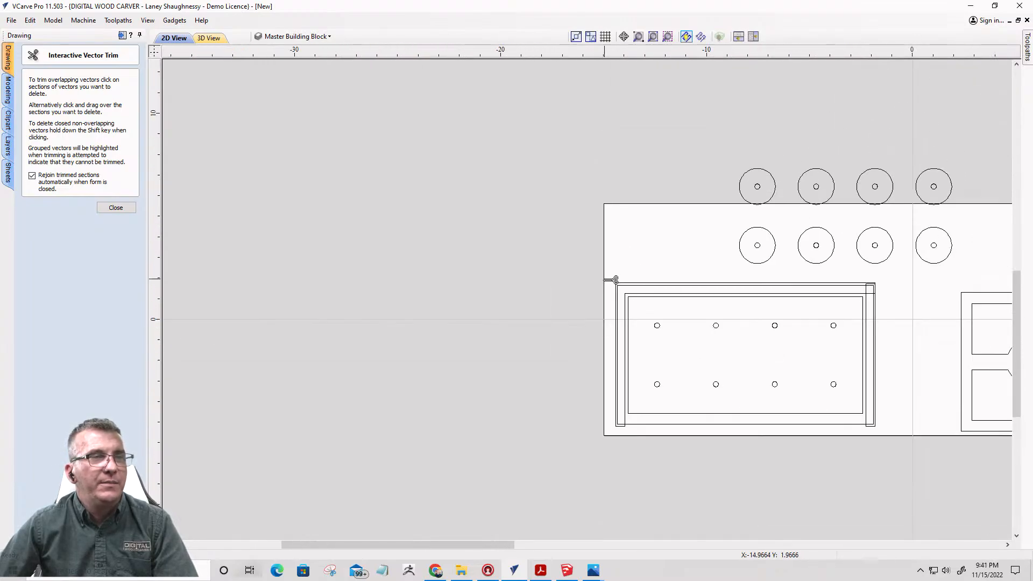
pyautogui.scroll(8, 891, 292)
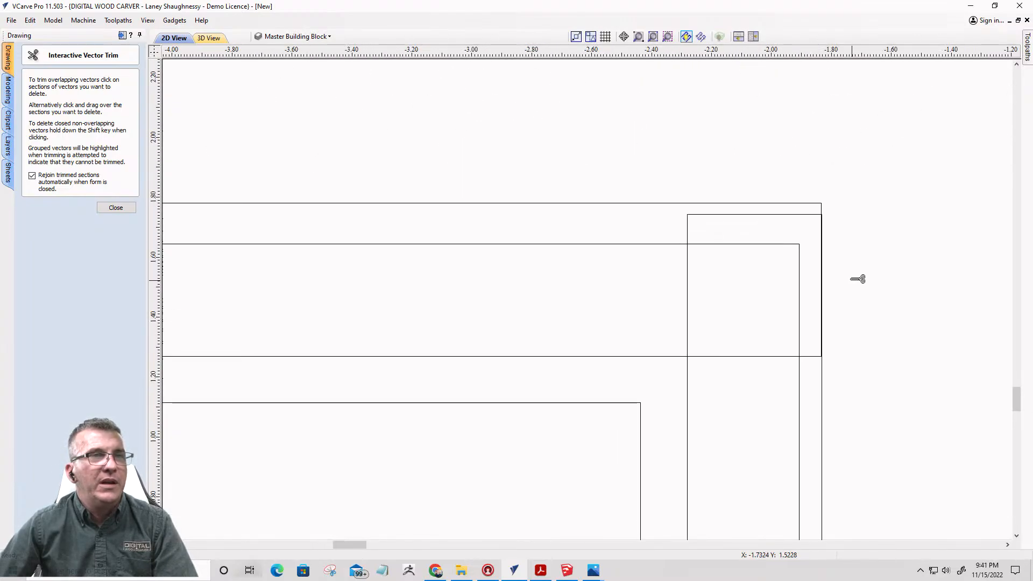
pyautogui.click(689, 291)
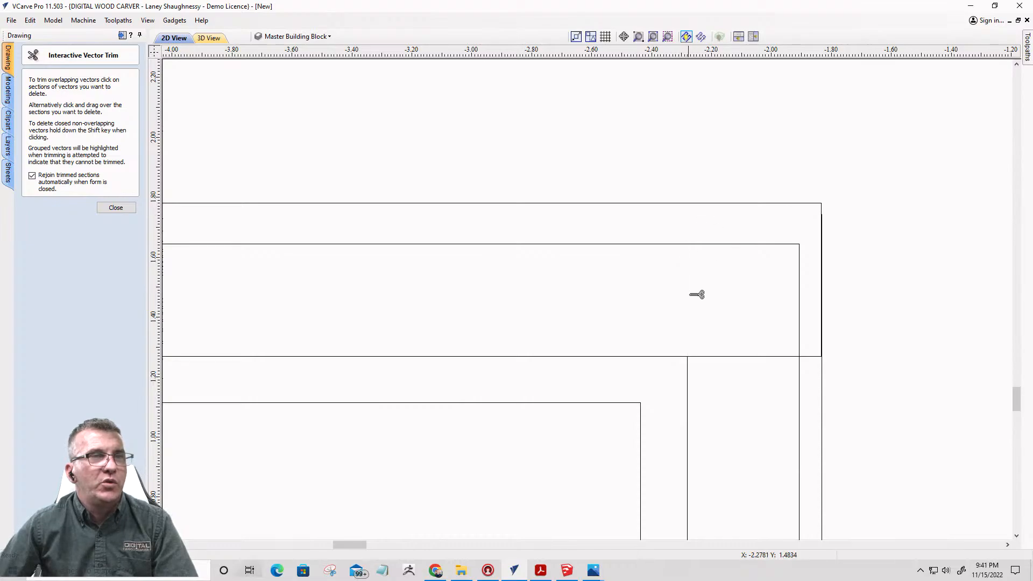
pyautogui.scroll(-3, 763, 291)
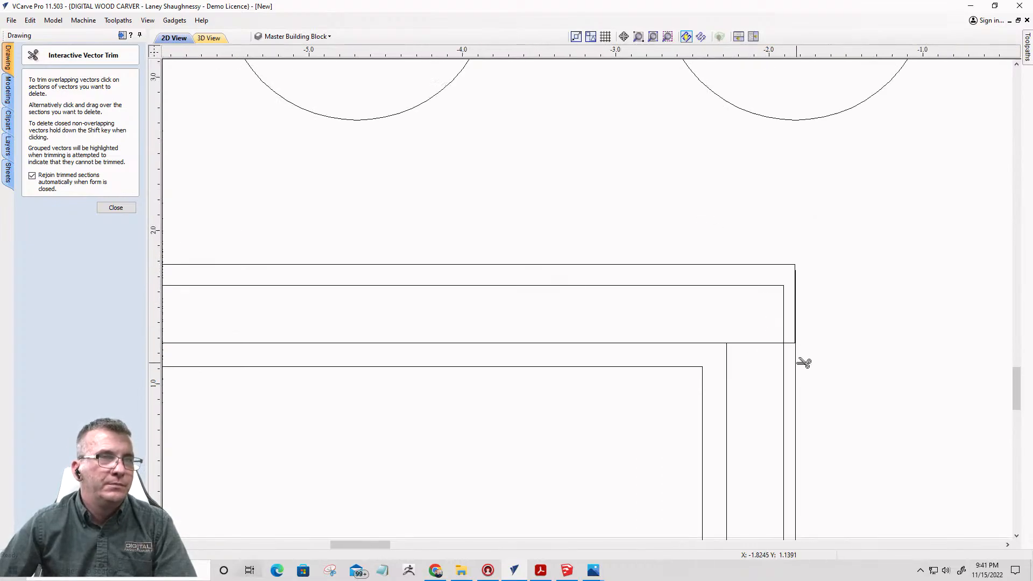
pyautogui.scroll(5, 796, 333)
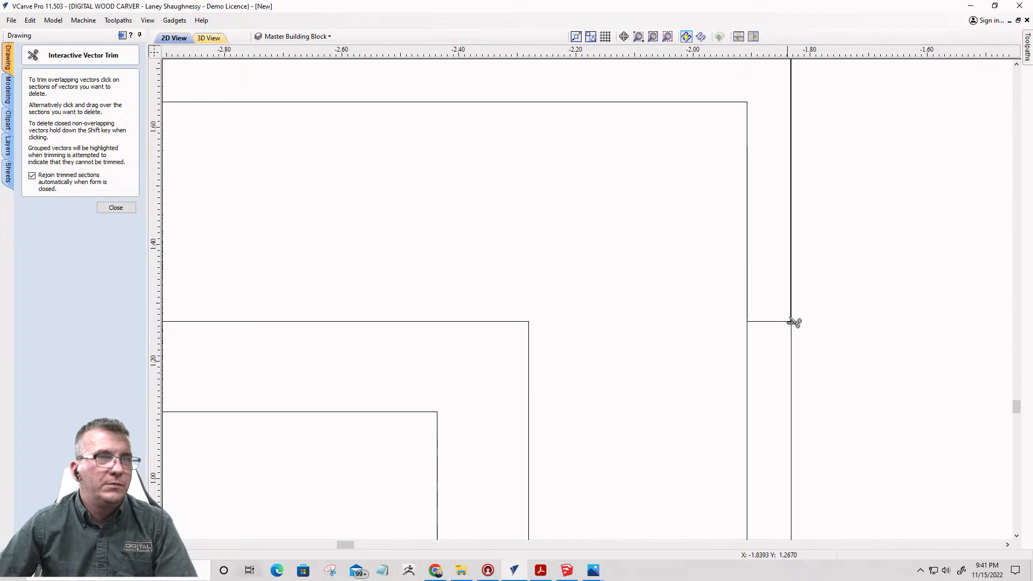
pyautogui.click(790, 321)
pyautogui.scroll(-5, 809, 332)
pyautogui.scroll(-3, 836, 339)
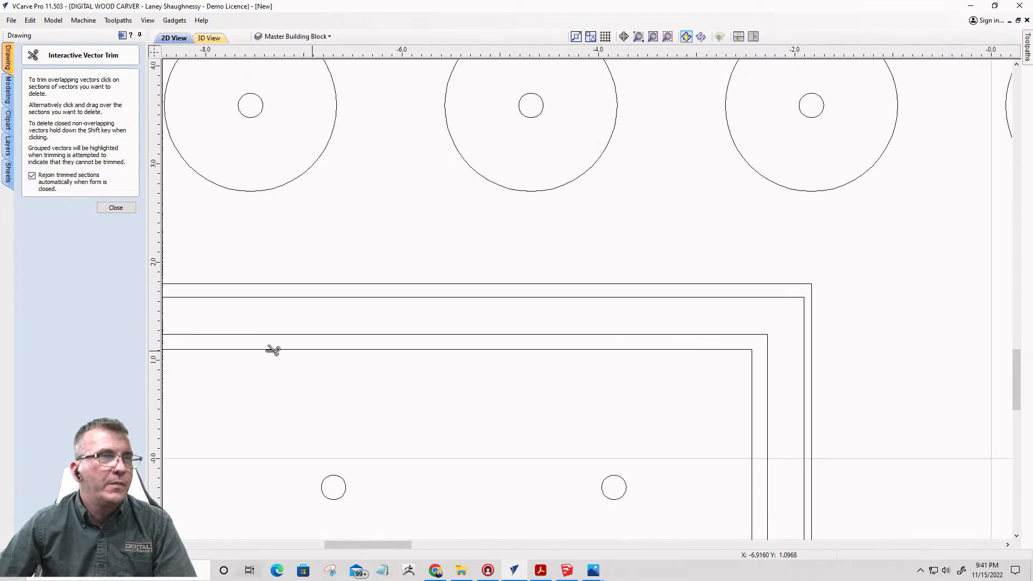
pyautogui.click(116, 208)
# - Select the joined rebate outline and examine how it runs around the tray's edges and upper-right corner
pyautogui.scroll(-3, 715, 270)
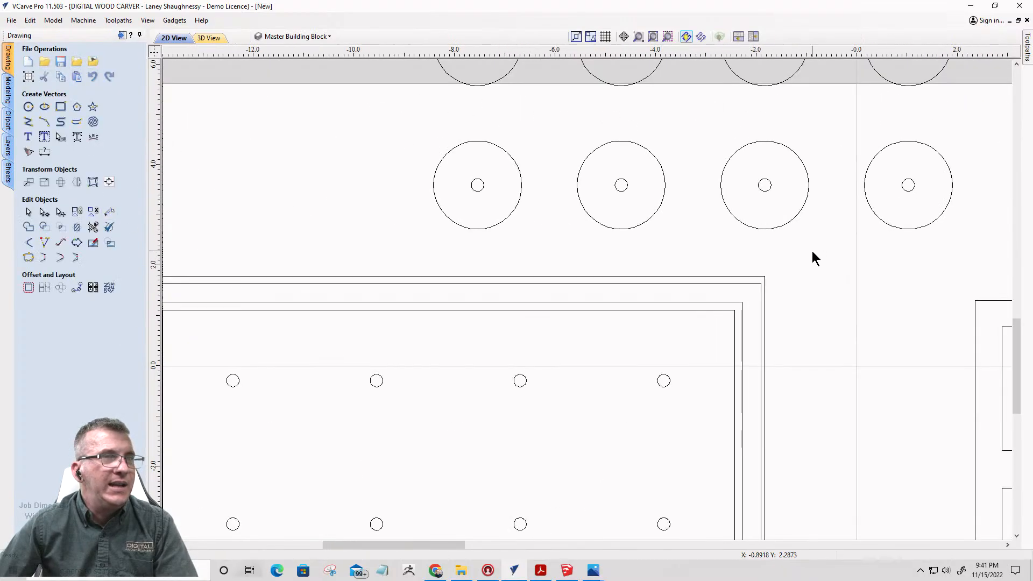
pyautogui.click(762, 281)
pyautogui.scroll(-5, 822, 246)
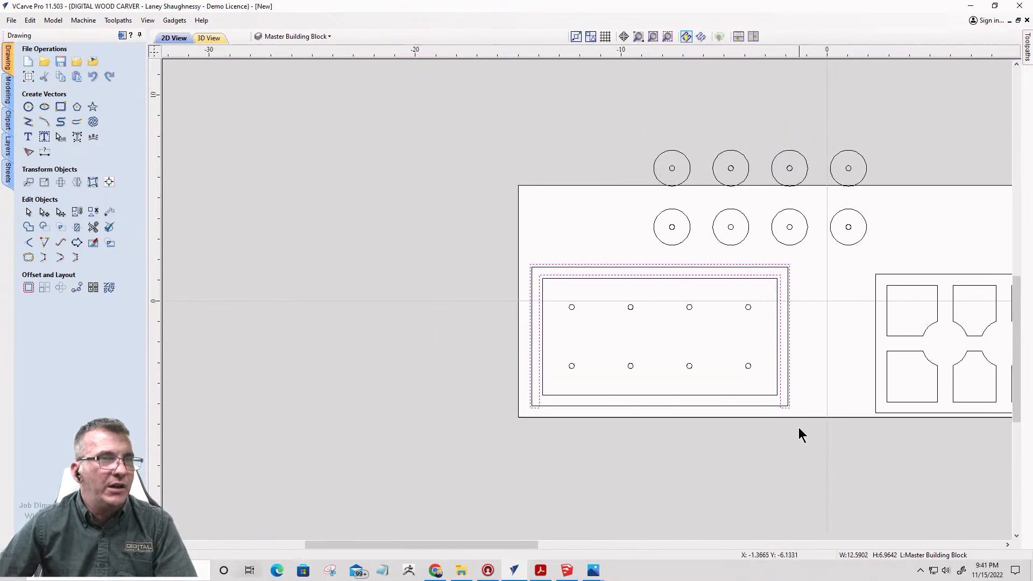
pyautogui.scroll(4, 799, 428)
pyautogui.scroll(-2, 756, 245)
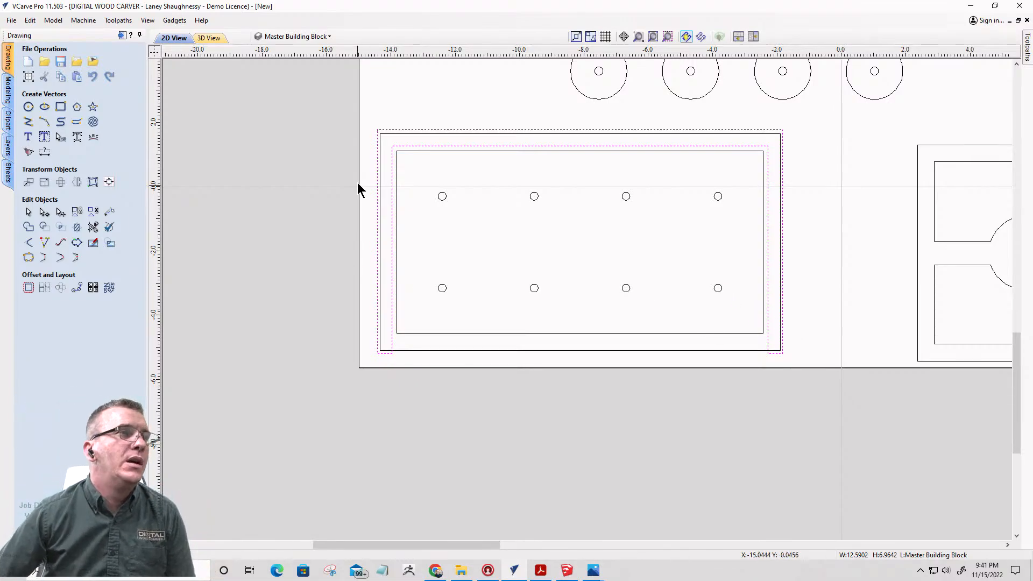
pyautogui.scroll(-3, 357, 183)
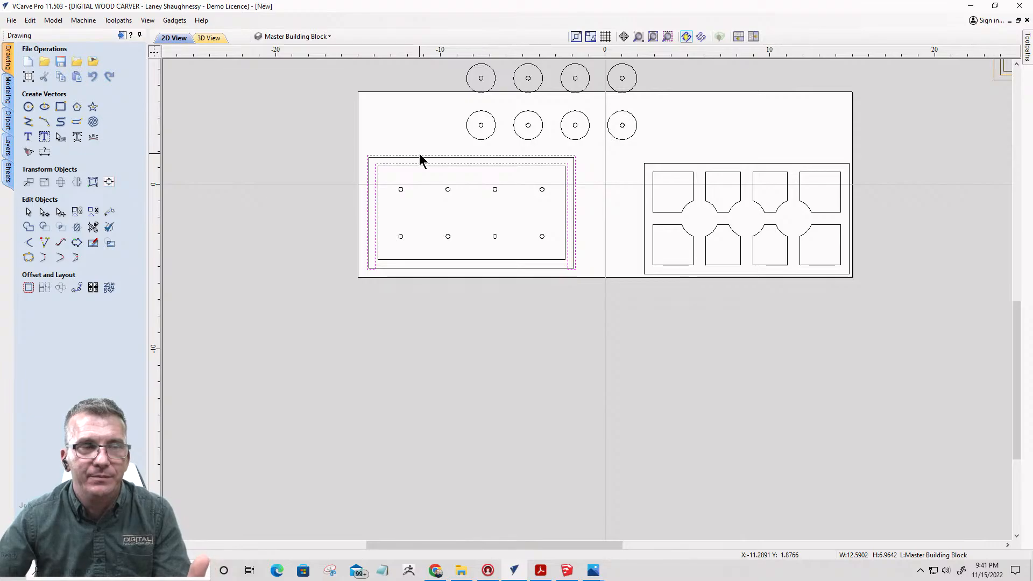
pyautogui.scroll(8, 537, 217)
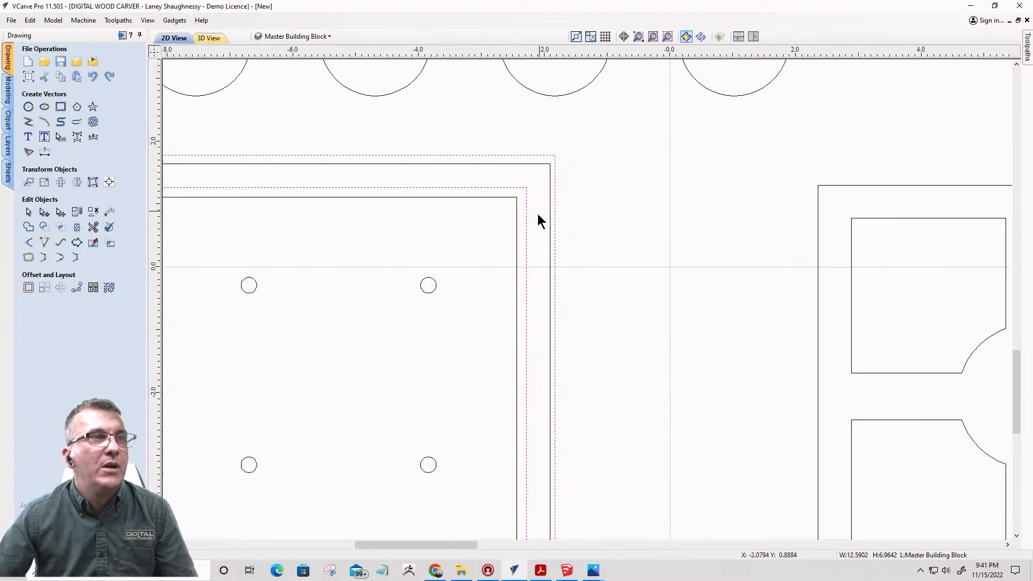
pyautogui.scroll(1, 545, 211)
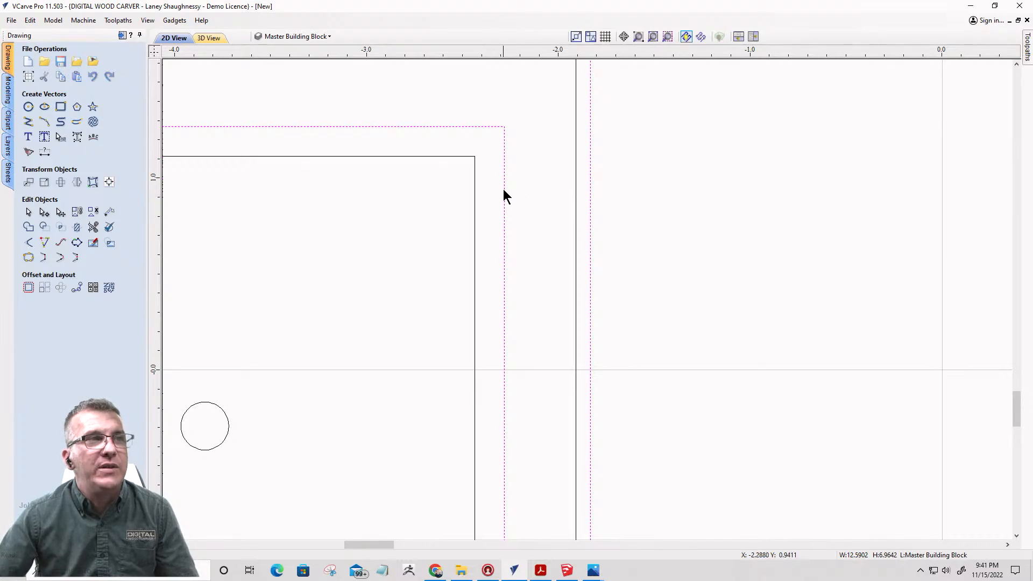
# - Try a four-decimal horizontal dimension from the tray's right edge to the rebate's inner edge, and undo it
pyautogui.click(44, 154)
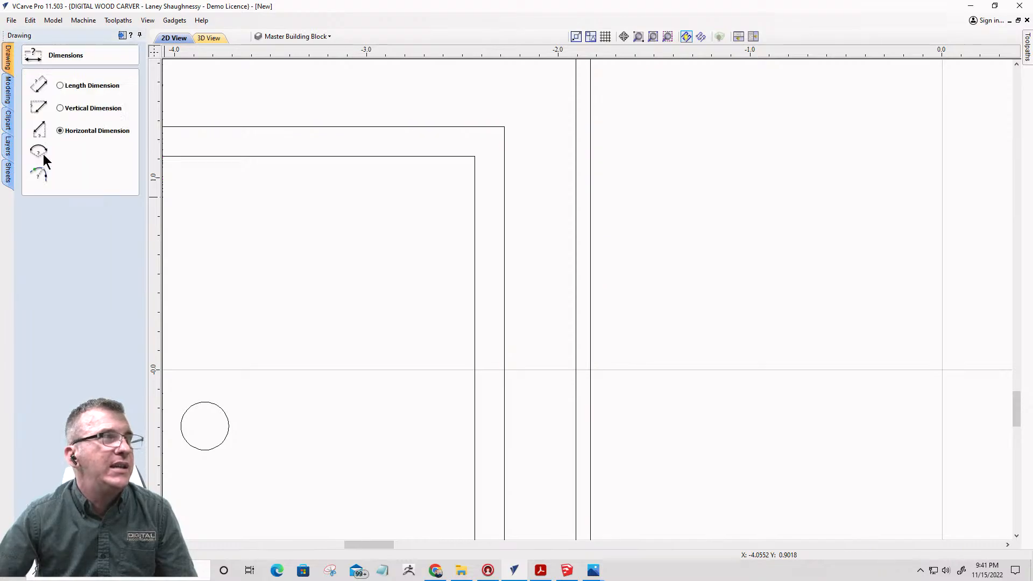
pyautogui.click(507, 177)
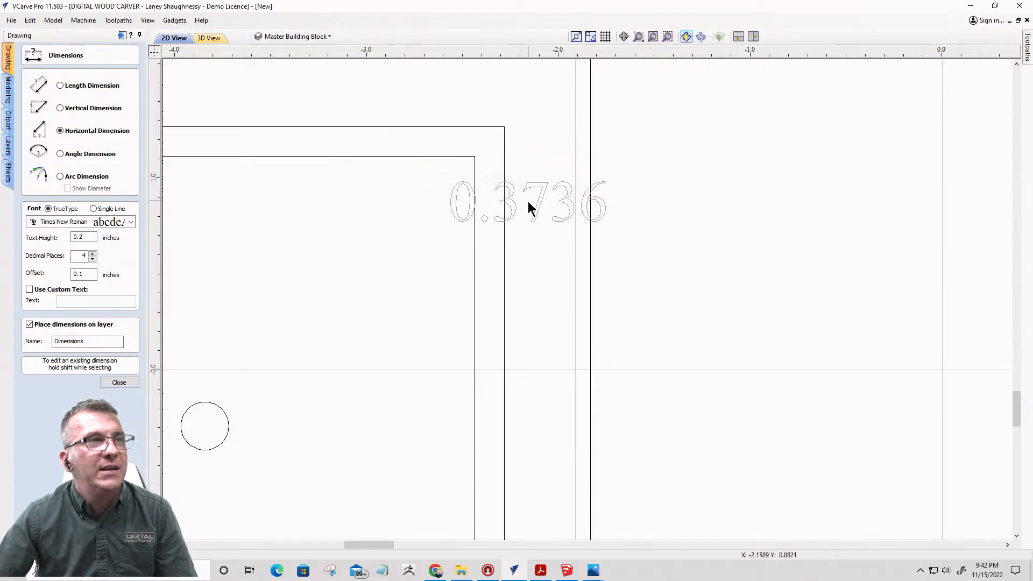
pyautogui.click(528, 202)
pyautogui.scroll(-2, 562, 235)
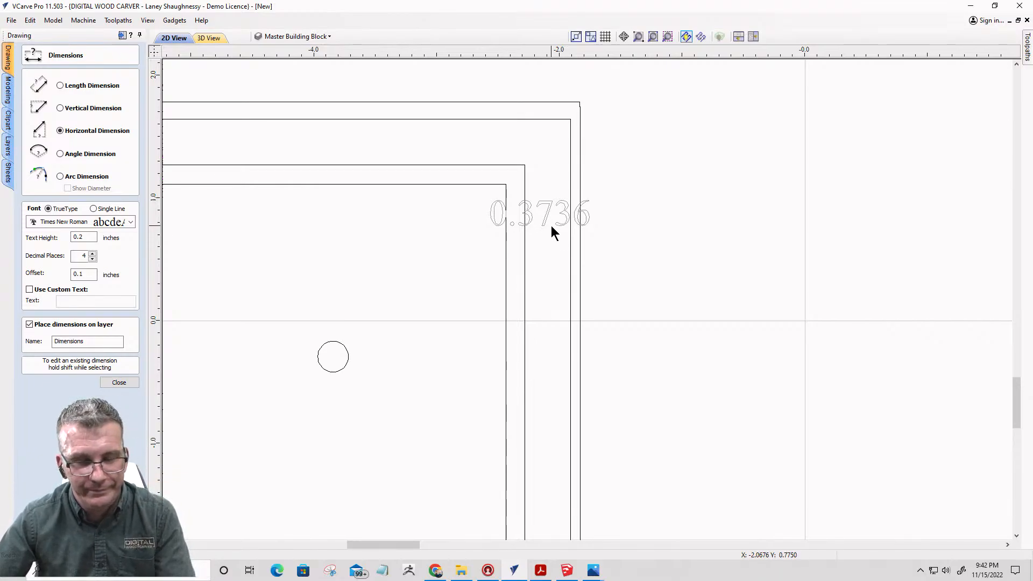
pyautogui.hotkey('ctrl', 'z')
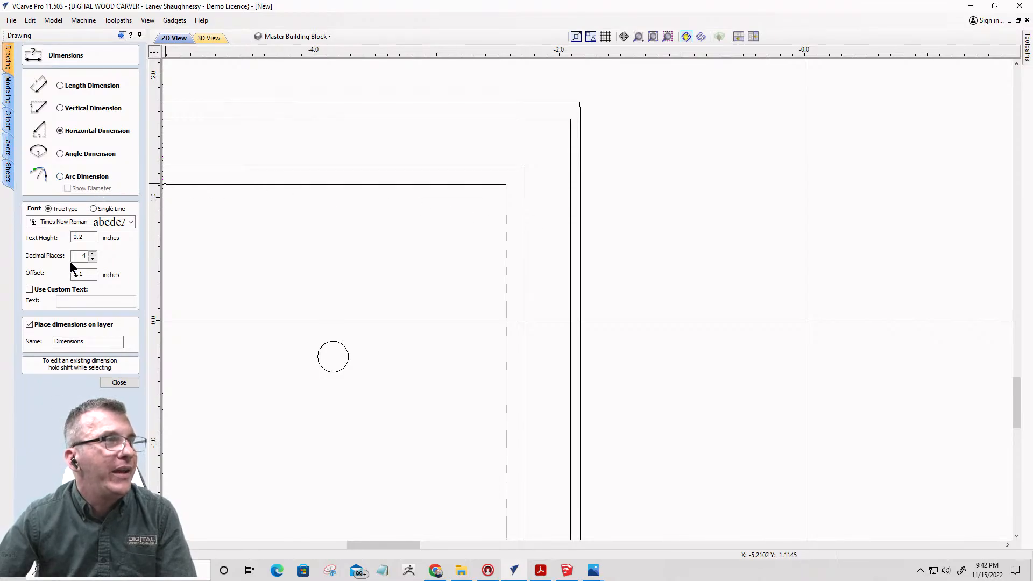
# - Set dimensions to 3 decimal places and dimension the horizontal distance between the tray's right edge and the rebate's inner edge
pyautogui.click(92, 259)
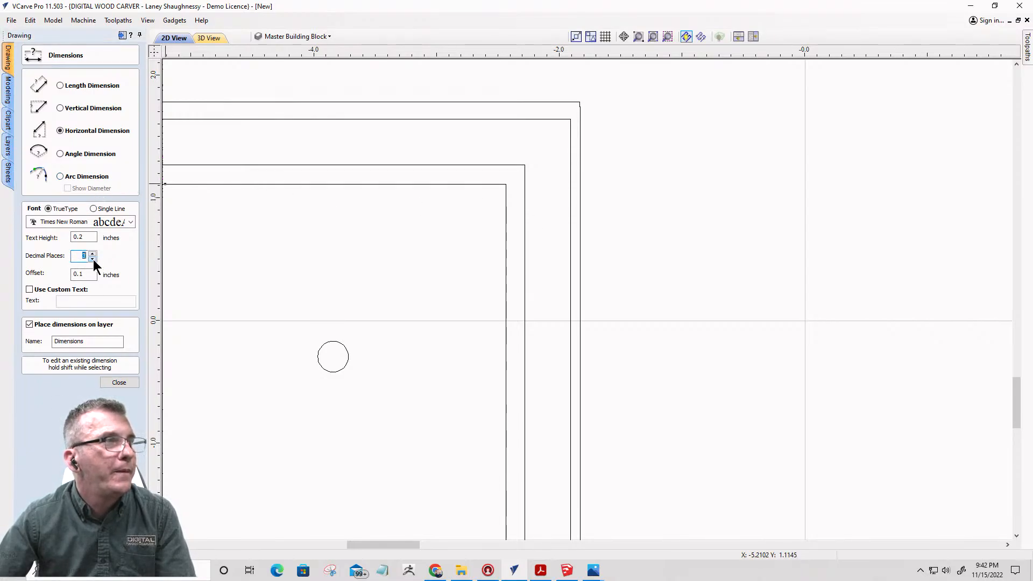
pyautogui.click(570, 202)
pyautogui.click(525, 206)
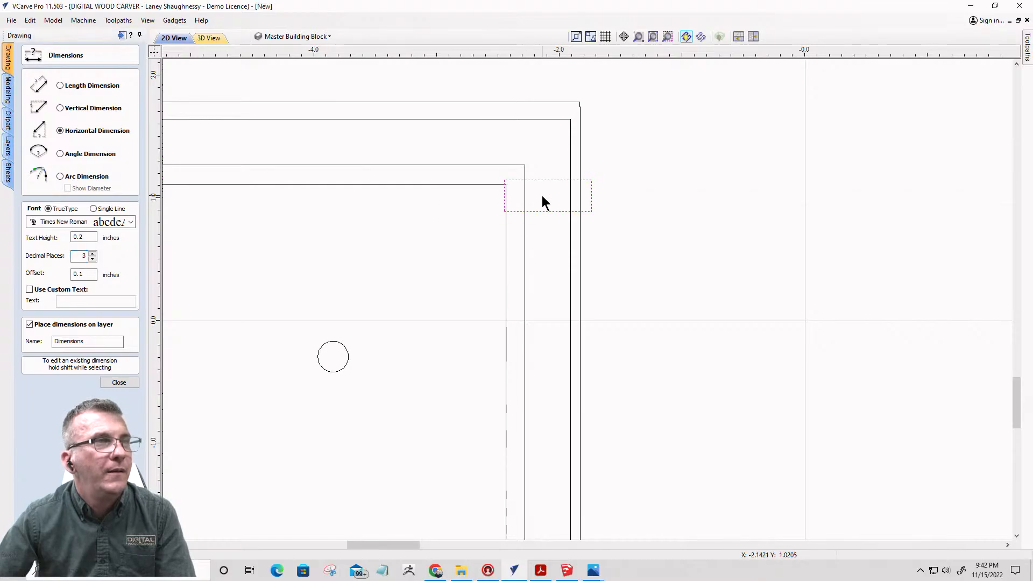
pyautogui.click(542, 201)
pyautogui.scroll(5, 589, 189)
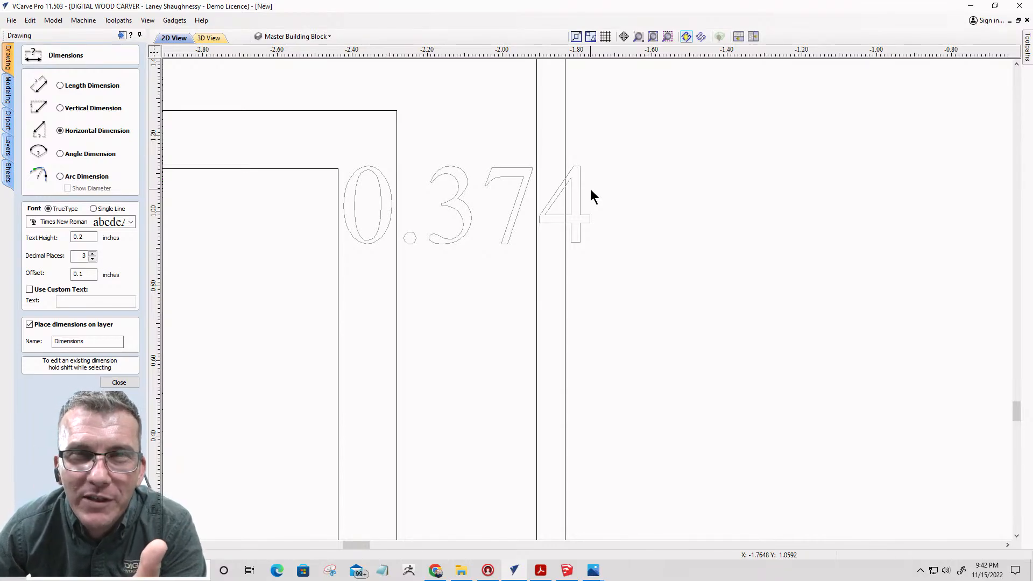
# - Add a vertical dimension between the tray's upper edge and the rebate's inner edge
pyautogui.scroll(-5, 590, 191)
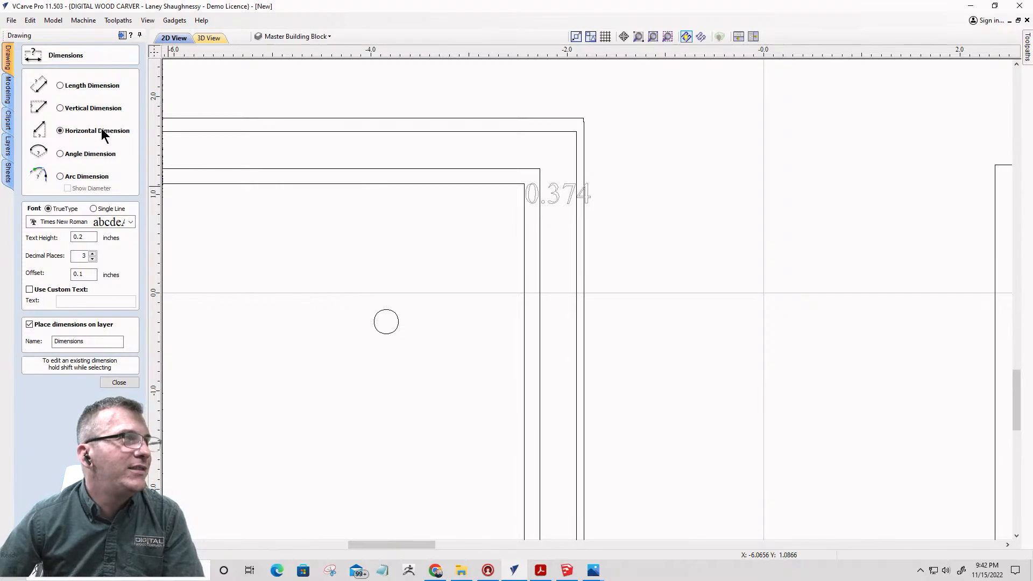
pyautogui.click(59, 108)
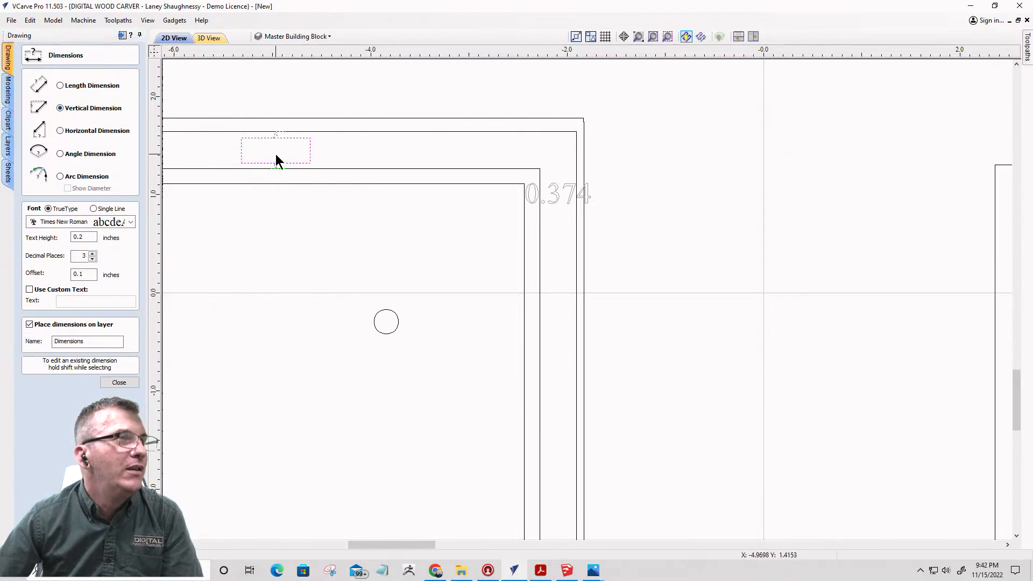
pyautogui.click(275, 154)
# - Dimension the horizontal distance between the tray's left edge and the rebate's inner edge
pyautogui.scroll(-3, 289, 305)
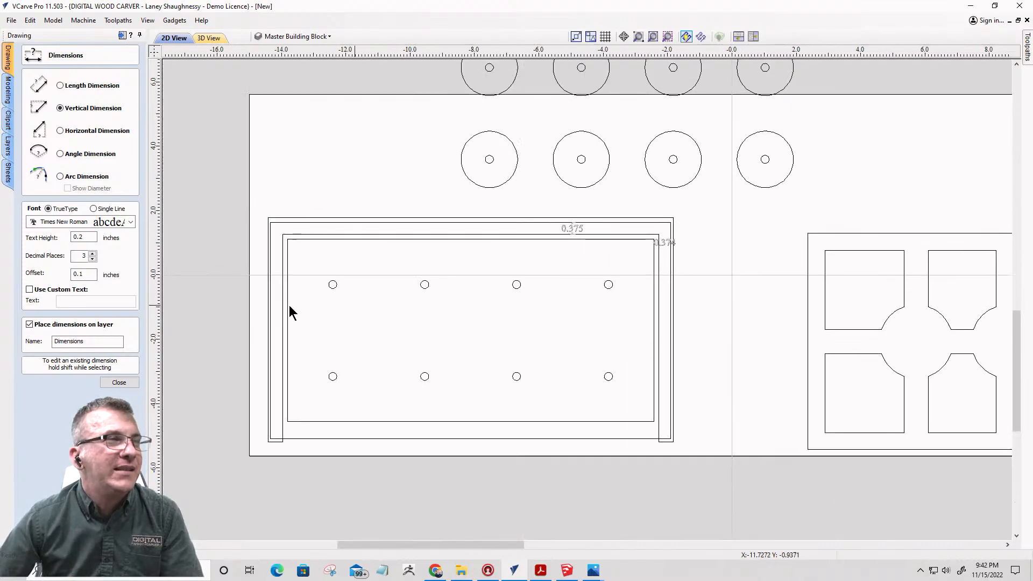
pyautogui.scroll(5, 238, 286)
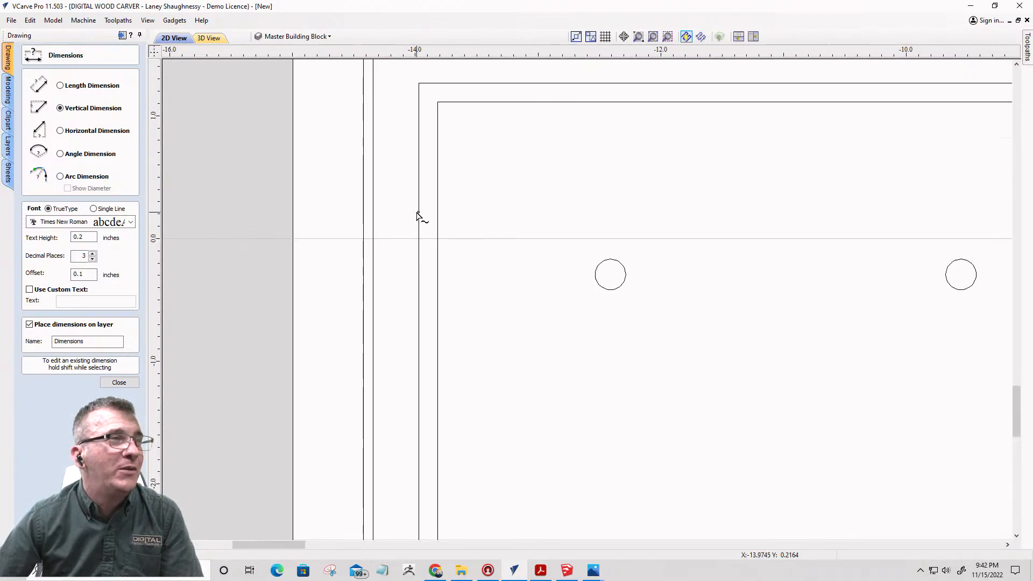
pyautogui.click(402, 229)
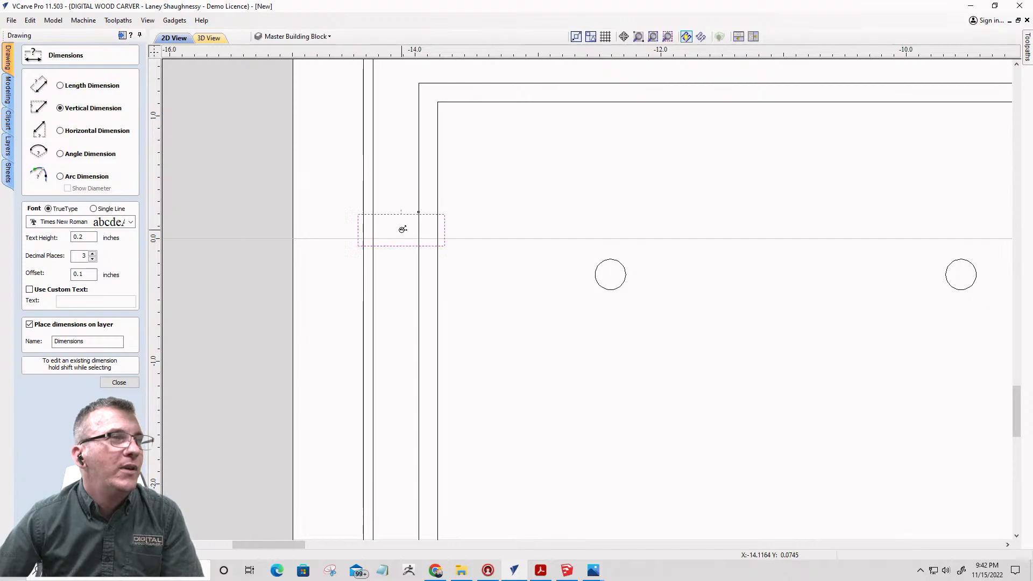
pyautogui.click(60, 131)
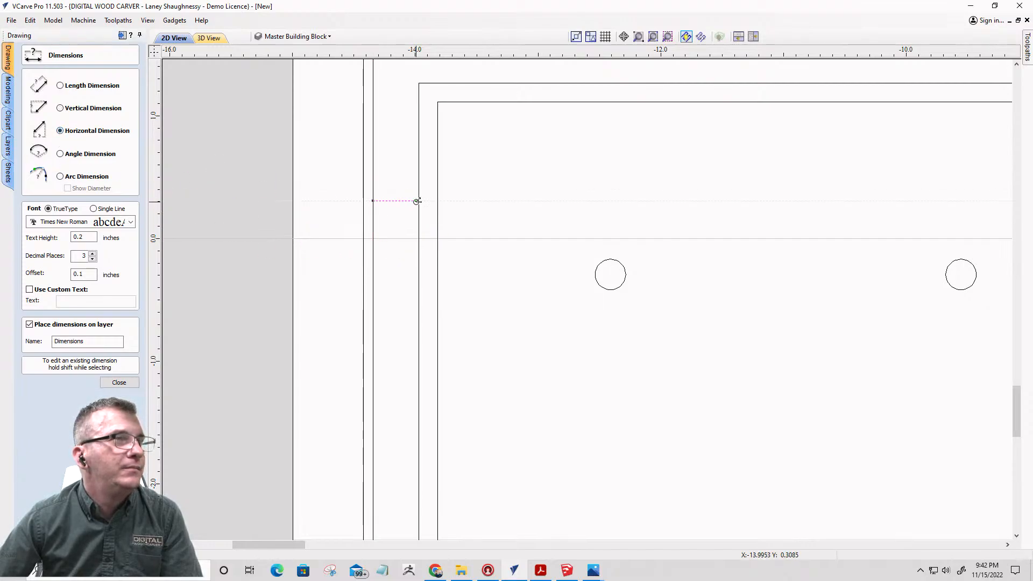
pyautogui.click(419, 201)
pyautogui.click(395, 202)
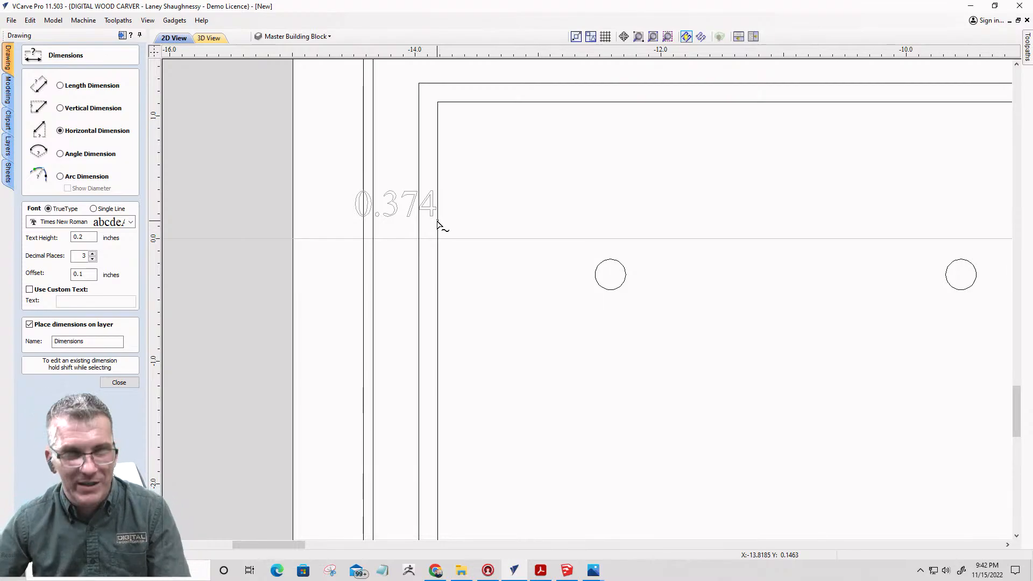
pyautogui.scroll(-5, 340, 246)
pyautogui.click(119, 382)
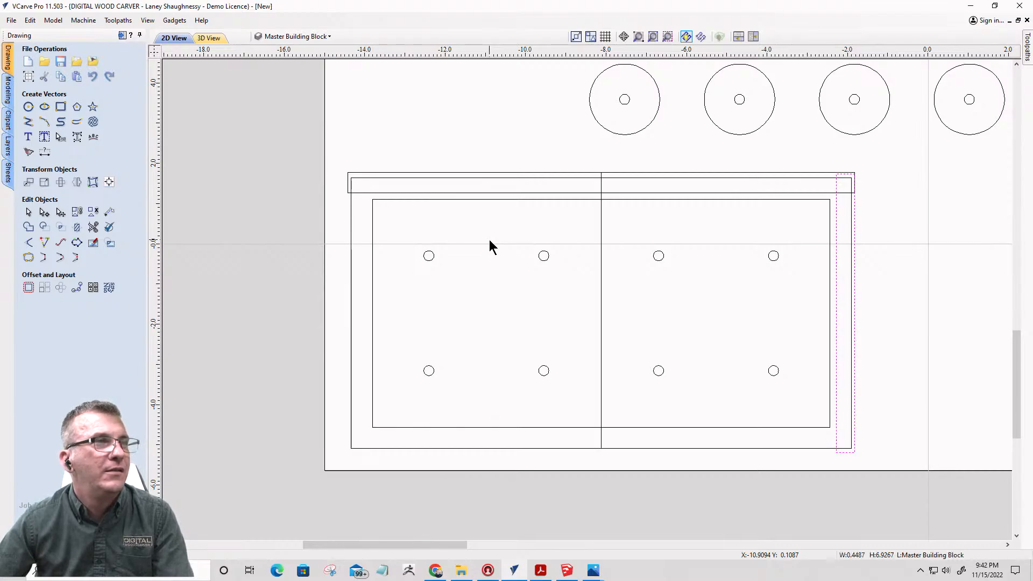
# - Narrow the right rebate strip to about 0.374 inches by pulling its outer side in to the tray's right edge
pyautogui.scroll(3, 871, 256)
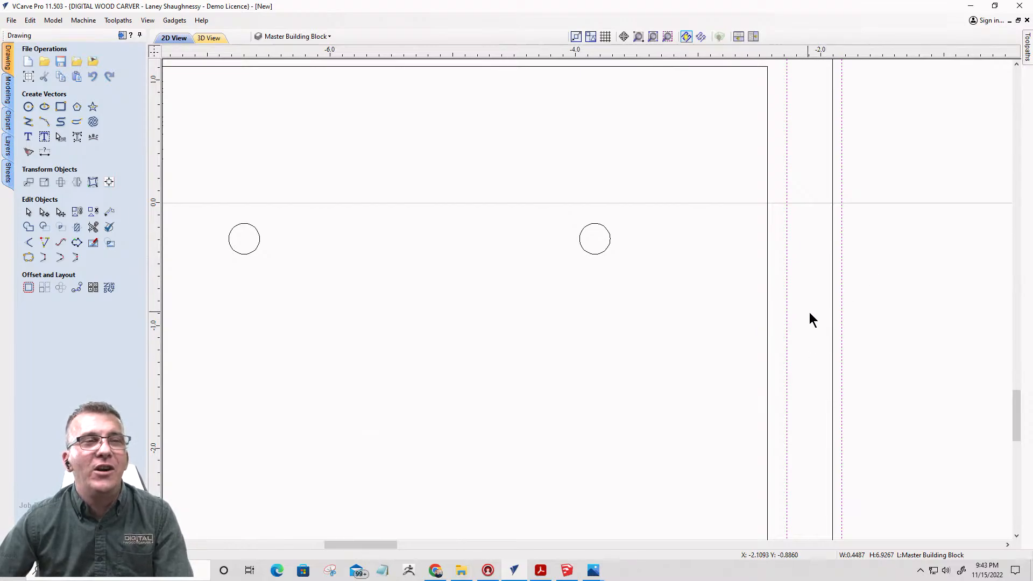
pyautogui.click(786, 317)
pyautogui.scroll(-3, 786, 316)
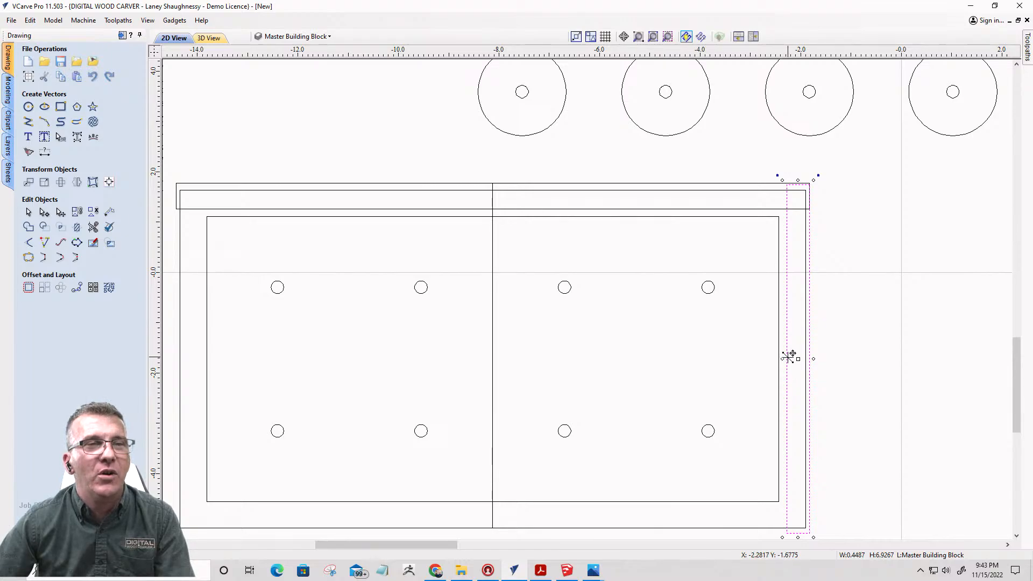
pyautogui.scroll(3, 807, 364)
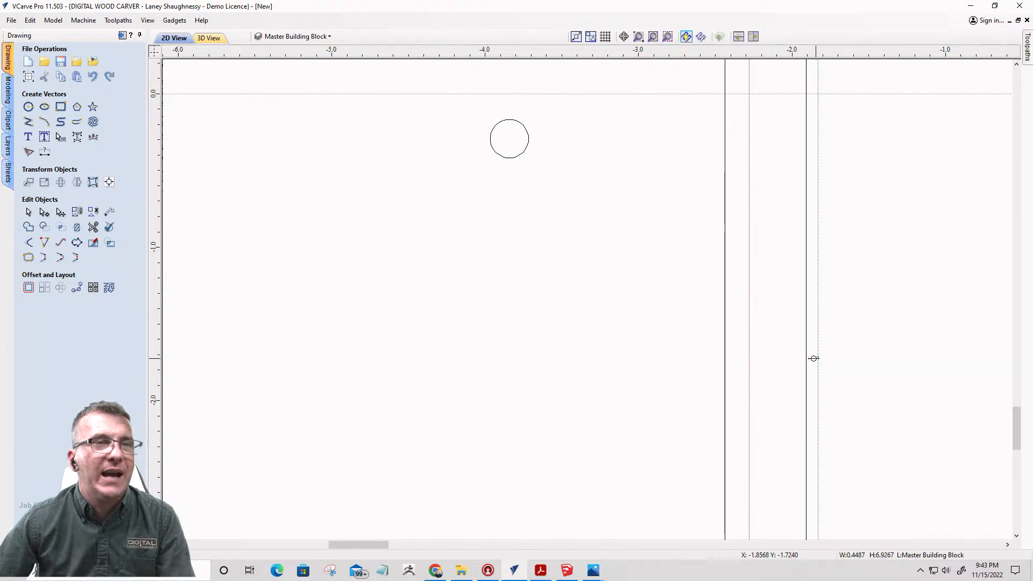
pyautogui.moveTo(813, 359); pyautogui.dragTo(806, 357)
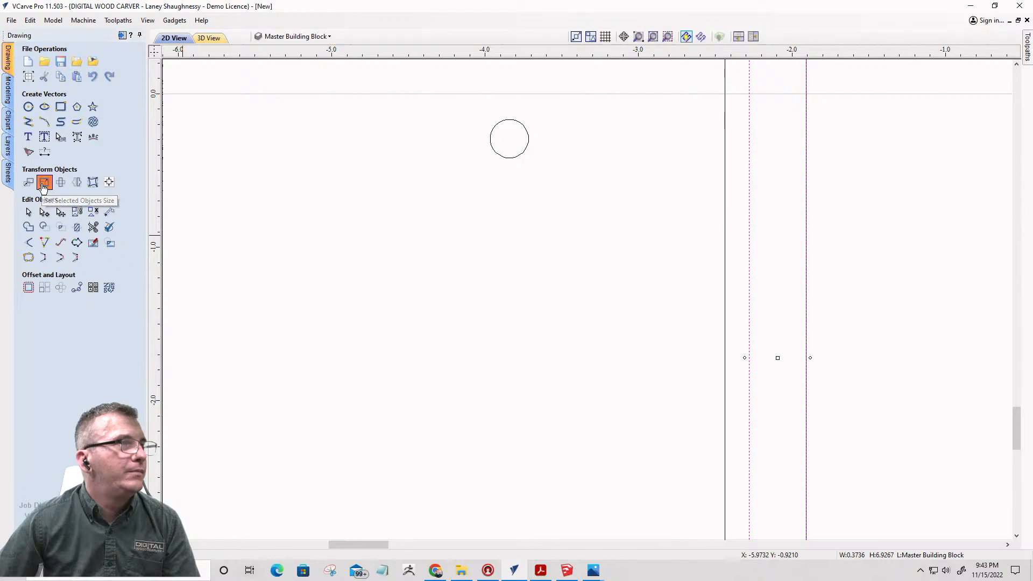
# - Set the right rebate strip's width to 0.375 inches with the XY link off, keeping its height
pyautogui.click(44, 183)
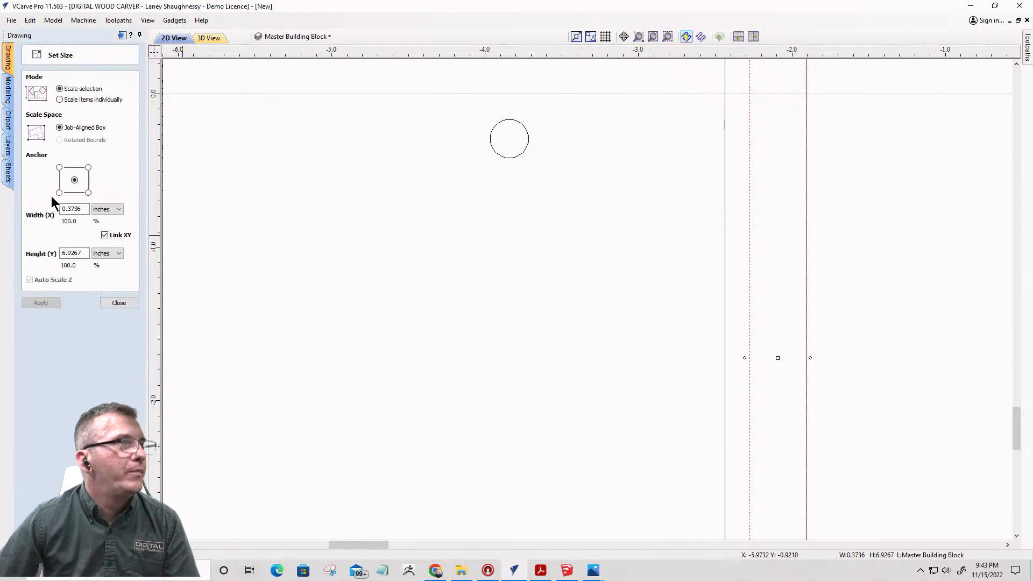
pyautogui.click(105, 235)
pyautogui.click(76, 209)
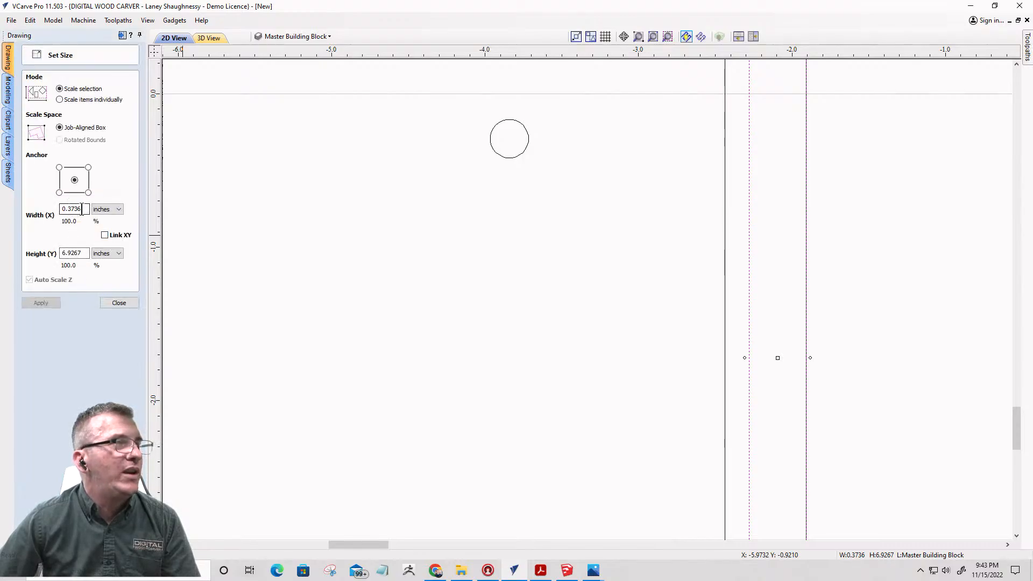
pyautogui.moveTo(82, 210); pyautogui.dragTo(54, 207)
pyautogui.write('.37')
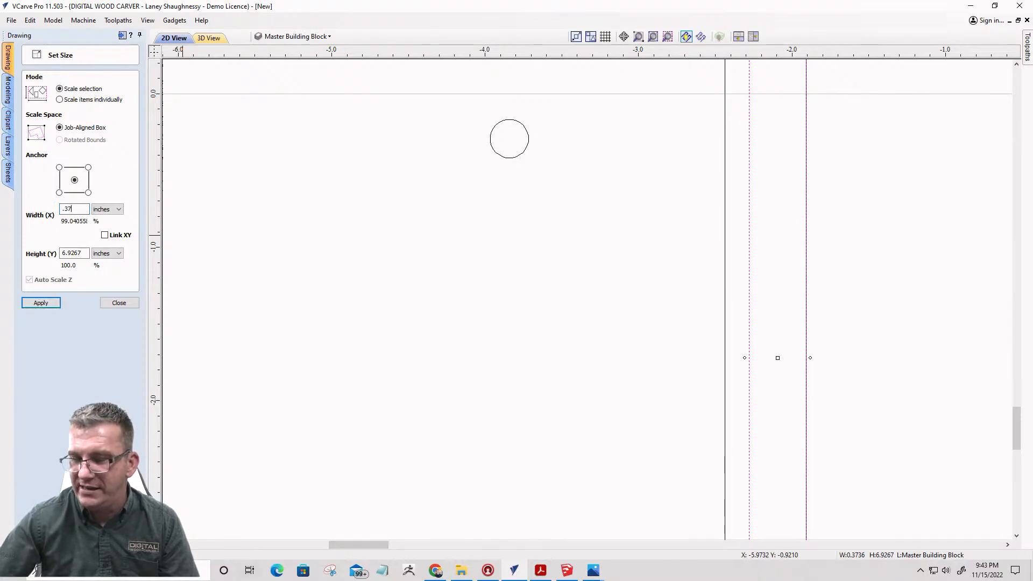
pyautogui.click(32, 306)
pyautogui.click(117, 303)
# - Shift the right rebate strip so its outer side coincides exactly with the tray's right edge, and check the alignment up close
pyautogui.scroll(8, 742, 350)
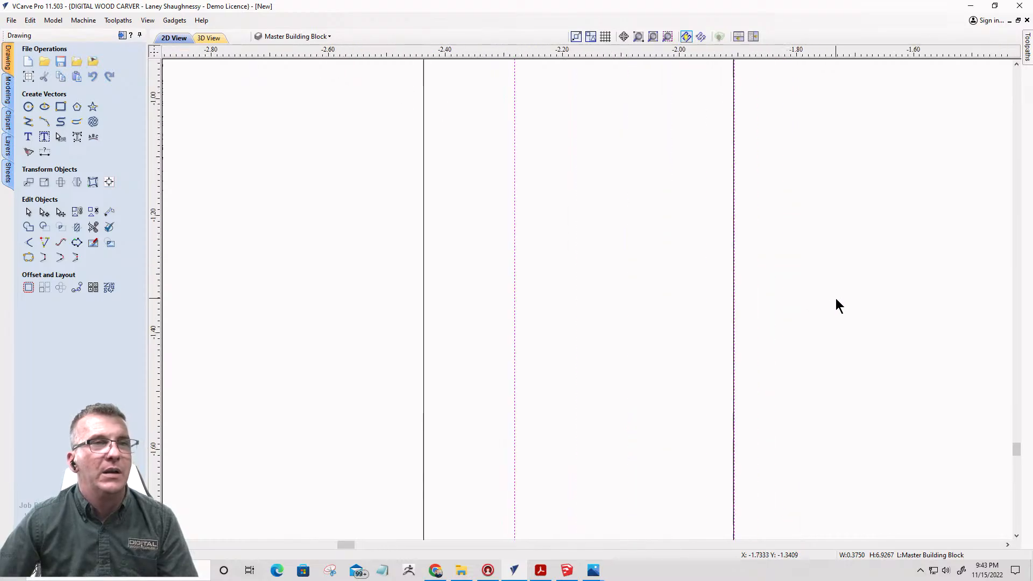
pyautogui.scroll(-9, 704, 231)
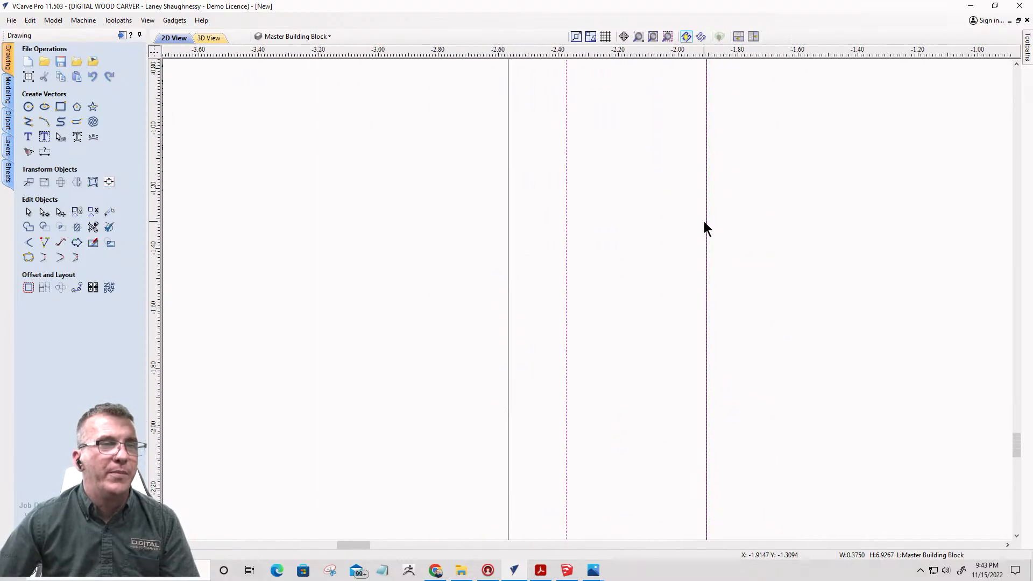
pyautogui.scroll(3, 705, 235)
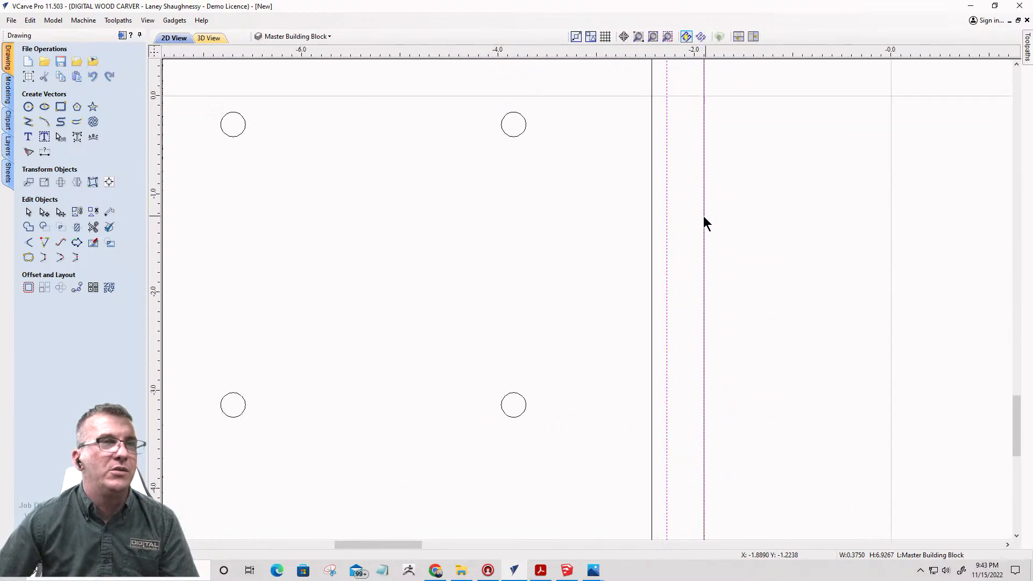
pyautogui.click(664, 226)
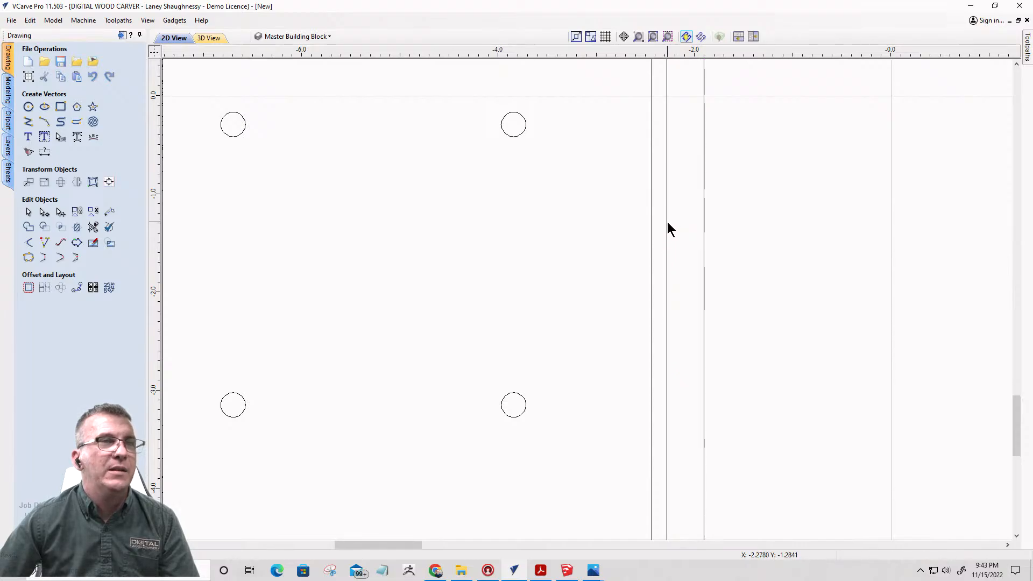
pyautogui.click(668, 223)
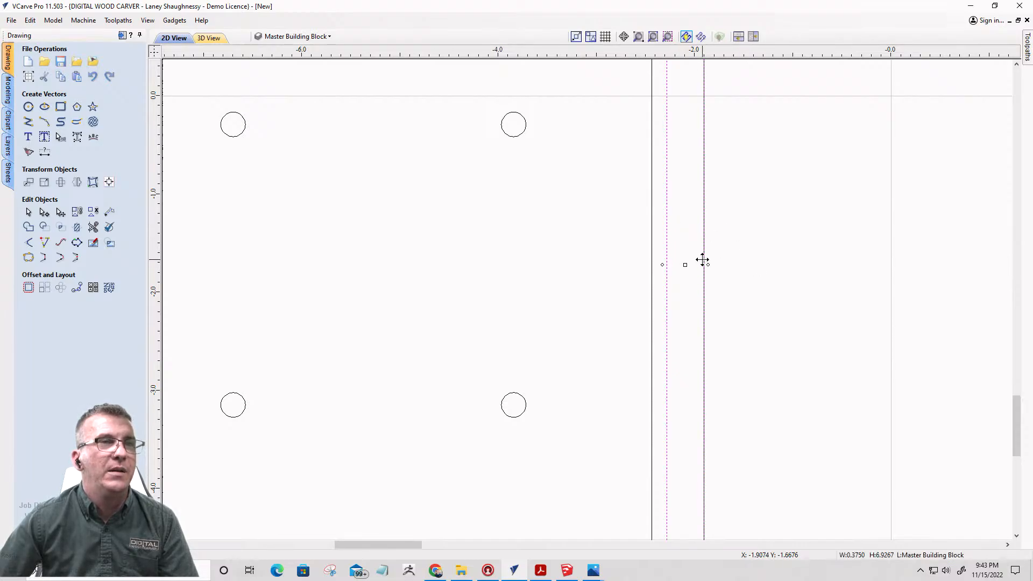
pyautogui.scroll(10, 704, 264)
pyautogui.scroll(2, 706, 294)
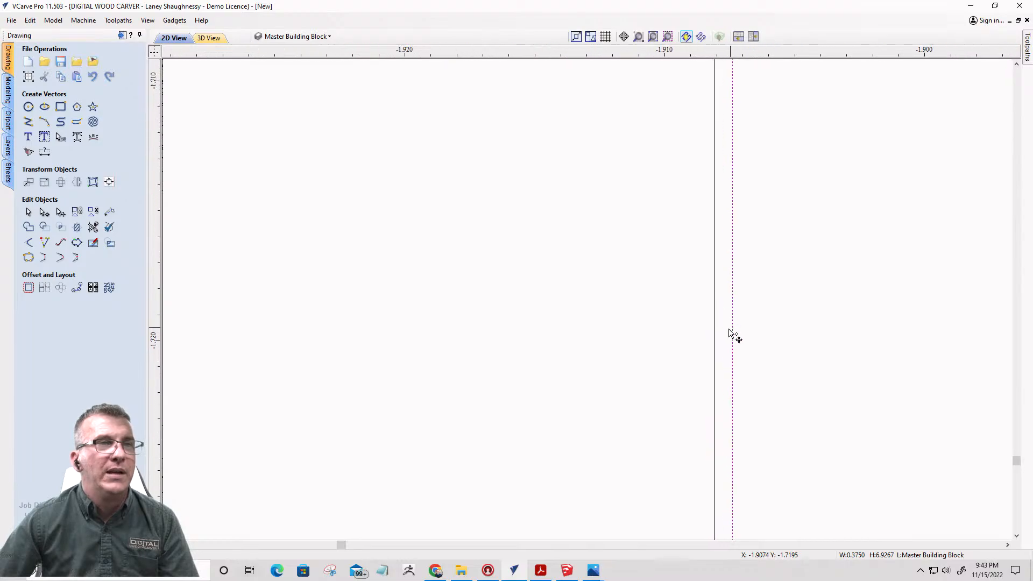
pyautogui.moveTo(735, 334); pyautogui.dragTo(713, 334)
pyautogui.scroll(-8, 750, 311)
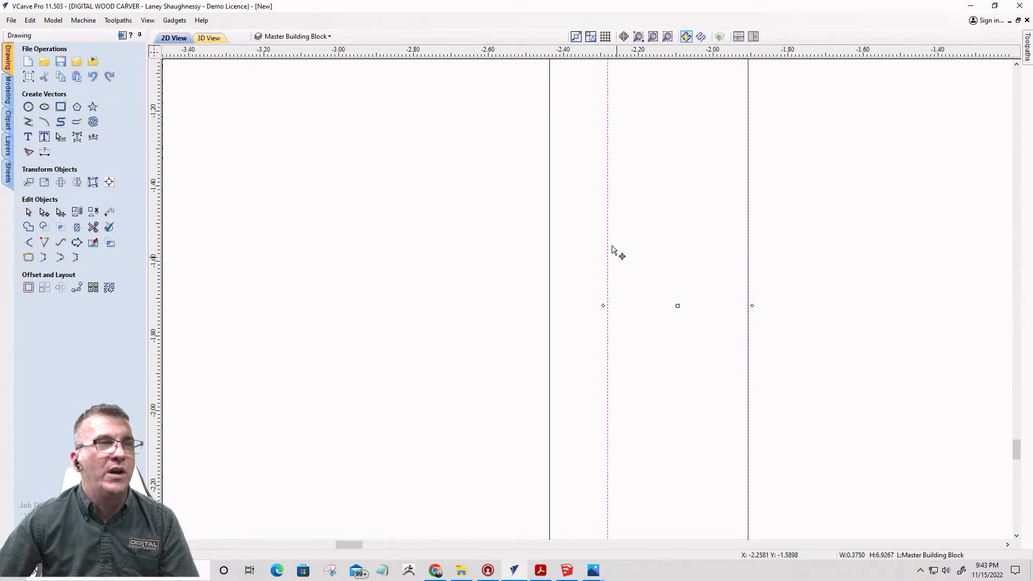
pyautogui.scroll(8, 731, 318)
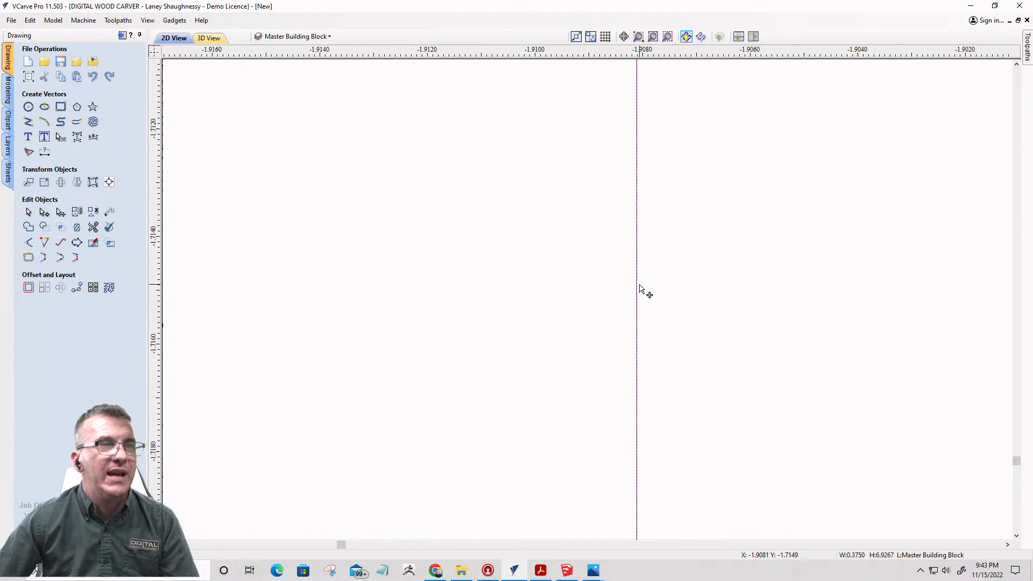
pyautogui.scroll(-8, 717, 347)
pyautogui.scroll(-3, 716, 343)
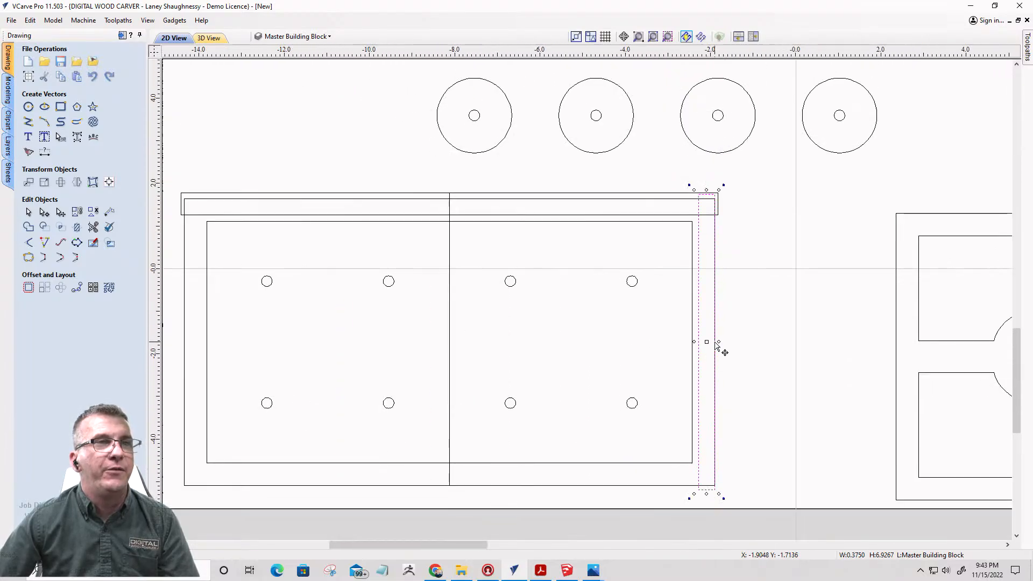
pyautogui.click(737, 370)
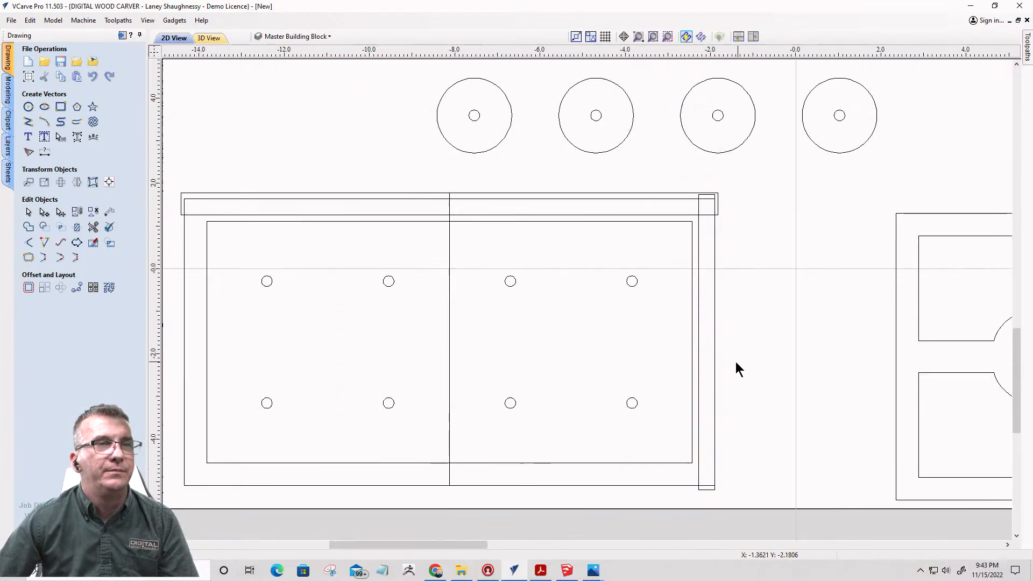
# - Stretch the right rebate strip's outer side past the tray edge to the upper strip's end, making it about 0.449 inches wide
pyautogui.click(700, 353)
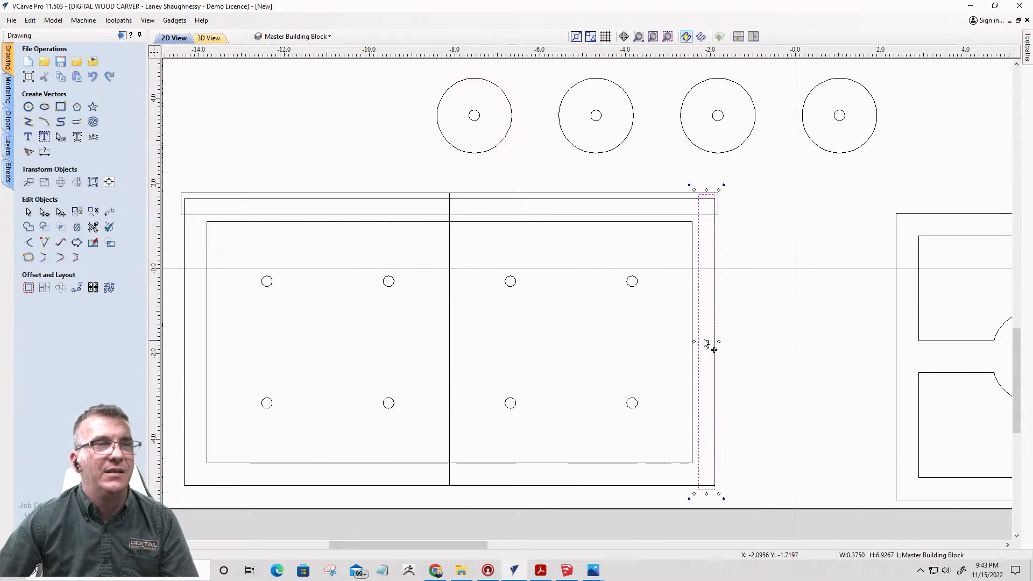
pyautogui.moveTo(718, 341); pyautogui.dragTo(720, 211)
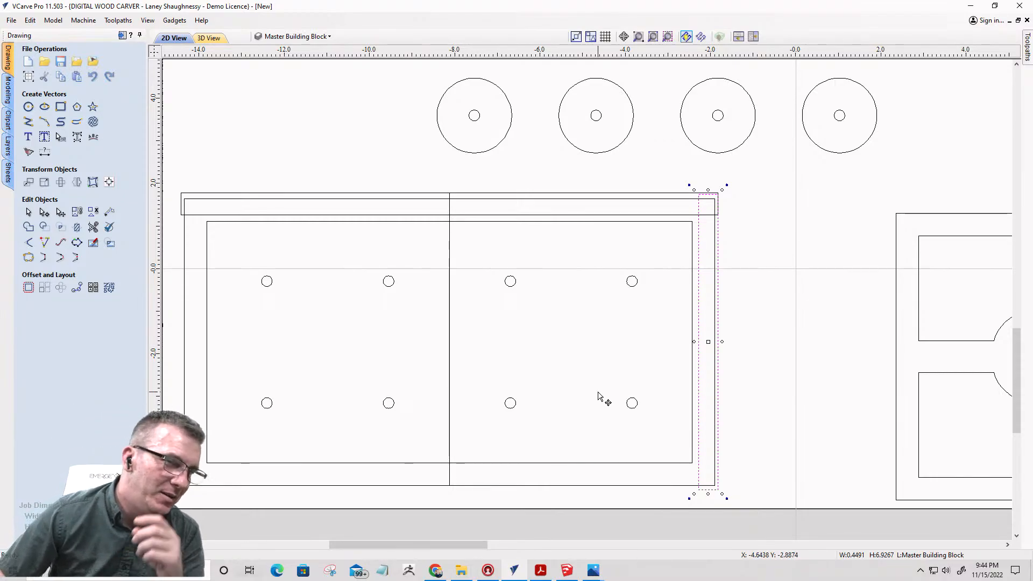
pyautogui.scroll(2, 705, 374)
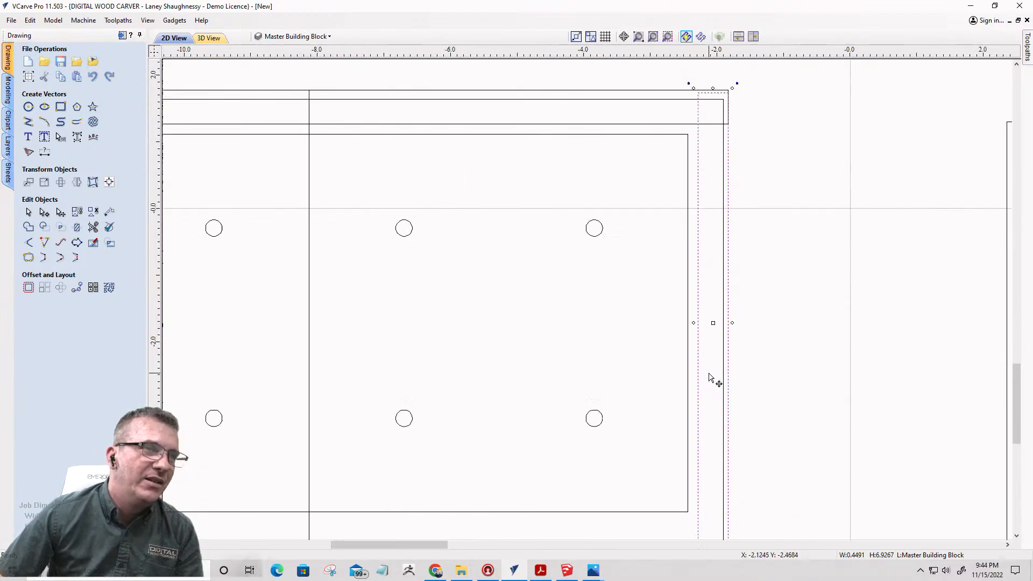
# - Check the rebate width with a horizontal dimension from the tray's right edge to the right strip's inner side
pyautogui.click(46, 156)
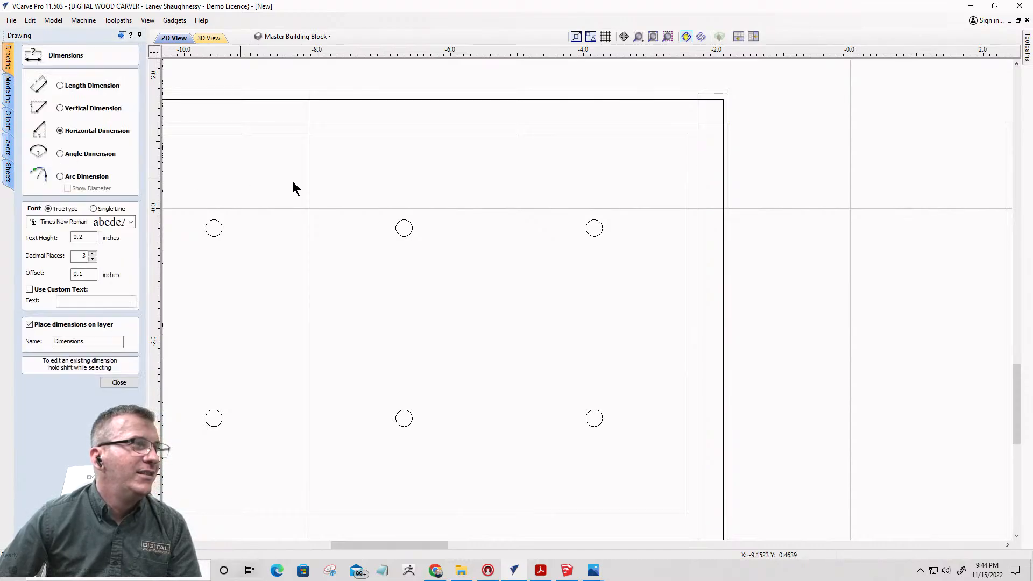
pyautogui.scroll(2, 696, 217)
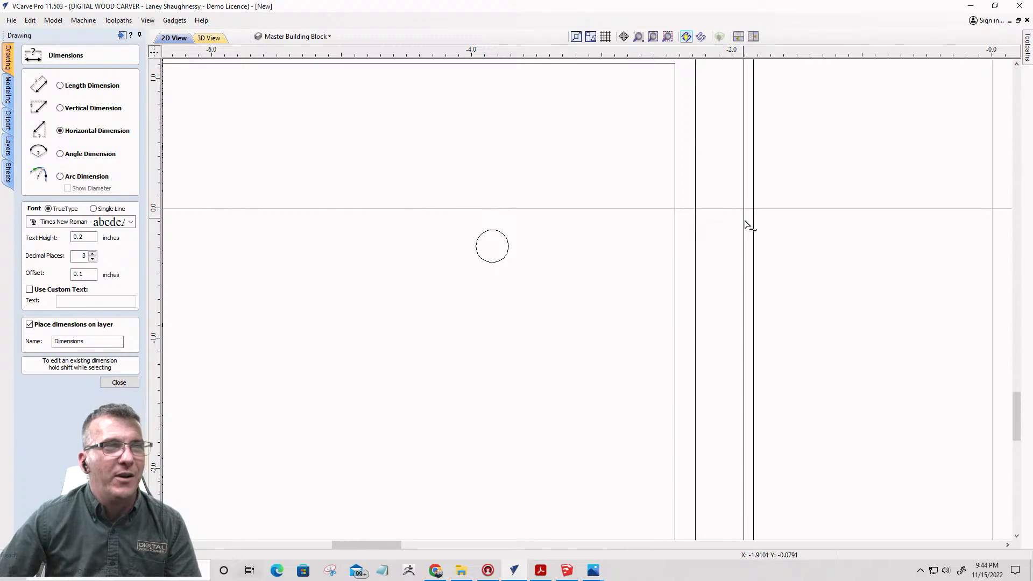
pyautogui.click(744, 222)
pyautogui.click(698, 225)
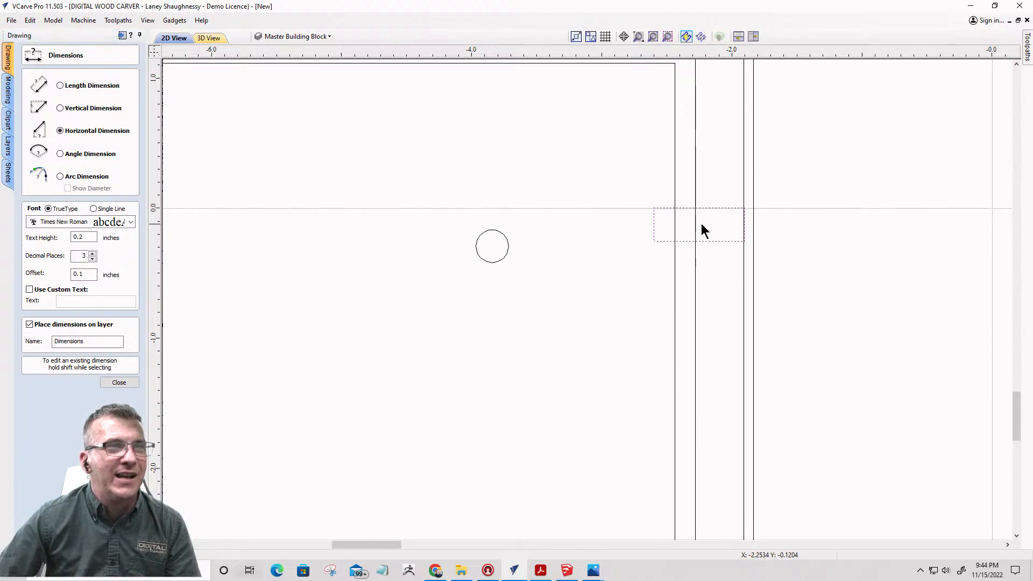
pyautogui.click(711, 234)
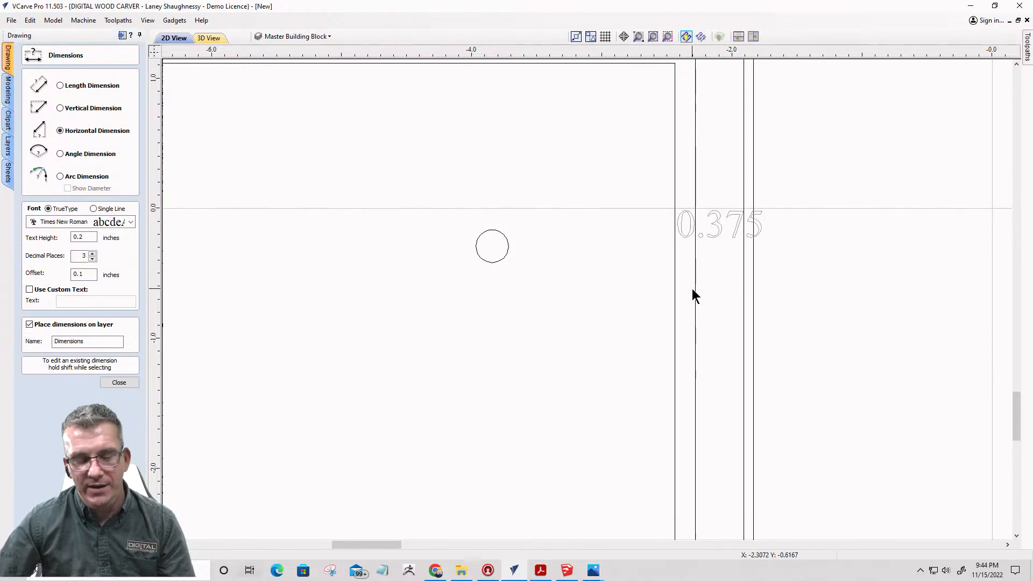
pyautogui.click(693, 290)
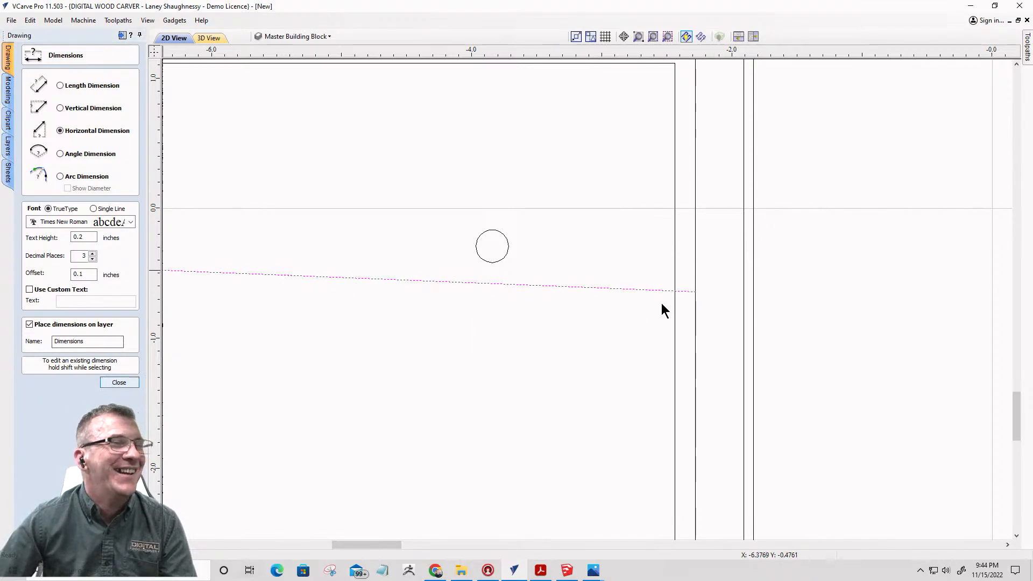
pyautogui.press('Escape')
# - Mirror a copy of the right rebate strip to the tray's left side about the vertical centre line
pyautogui.scroll(-3, 688, 296)
pyautogui.scroll(-1, 689, 293)
pyautogui.click(694, 275)
pyautogui.scroll(-2, 702, 278)
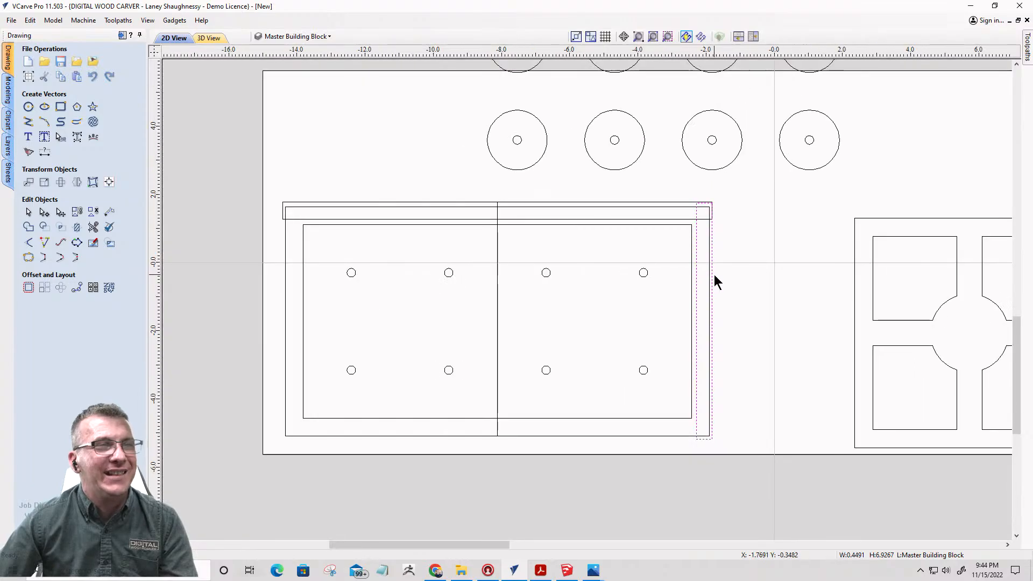
pyautogui.keyDown('shift'); pyautogui.click(499, 269); pyautogui.keyUp('shift')
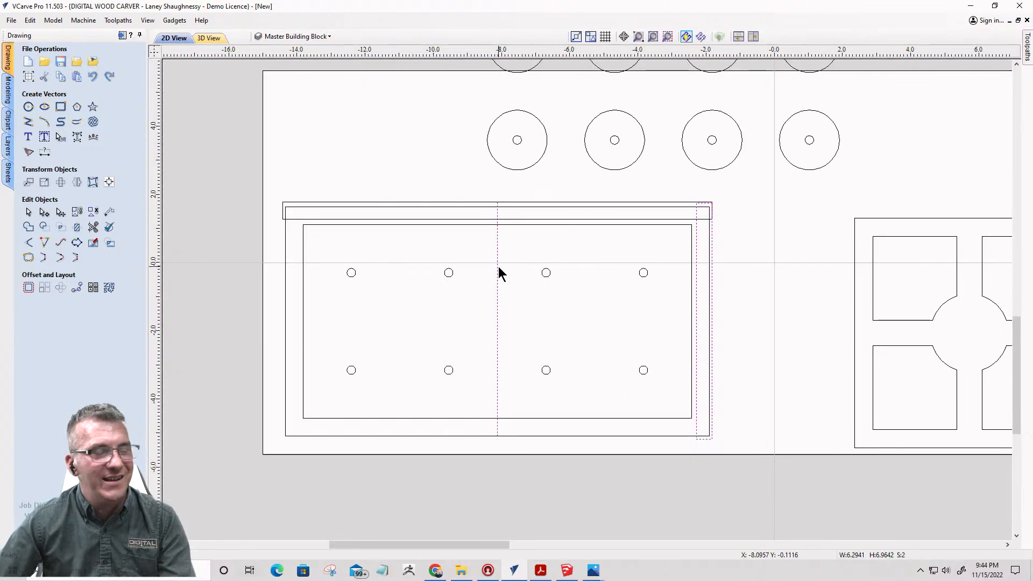
pyautogui.click(76, 182)
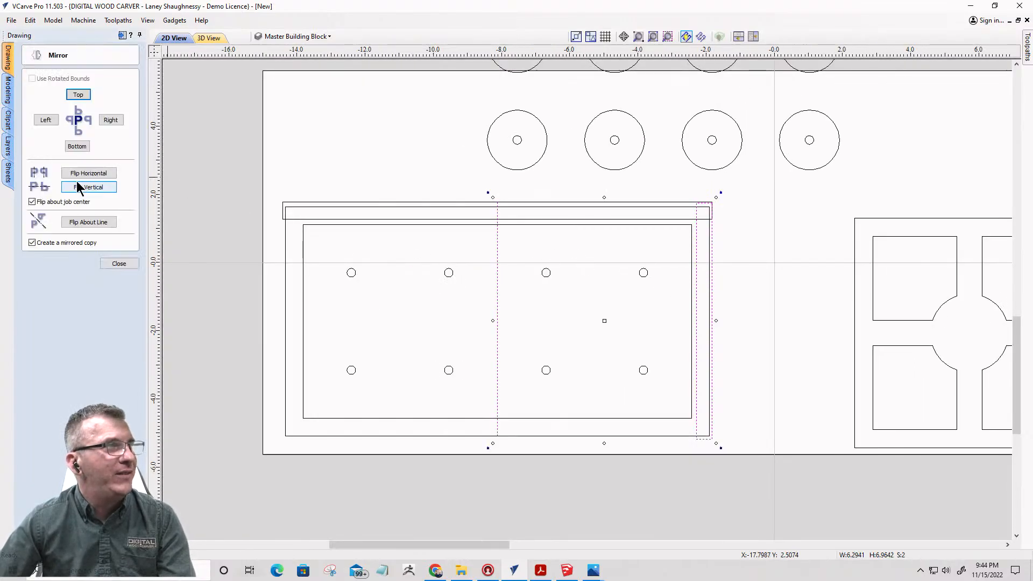
pyautogui.click(74, 222)
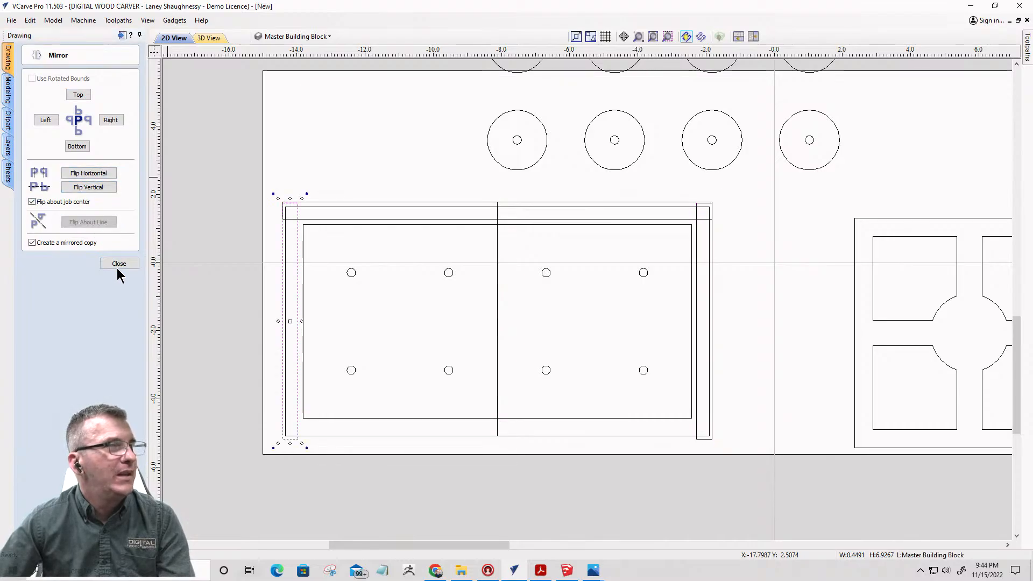
# - Trim the overlapping rebate strip sections at the peg tray's upper-left corner so the strips merge into one outline
pyautogui.click(119, 264)
pyautogui.click(92, 228)
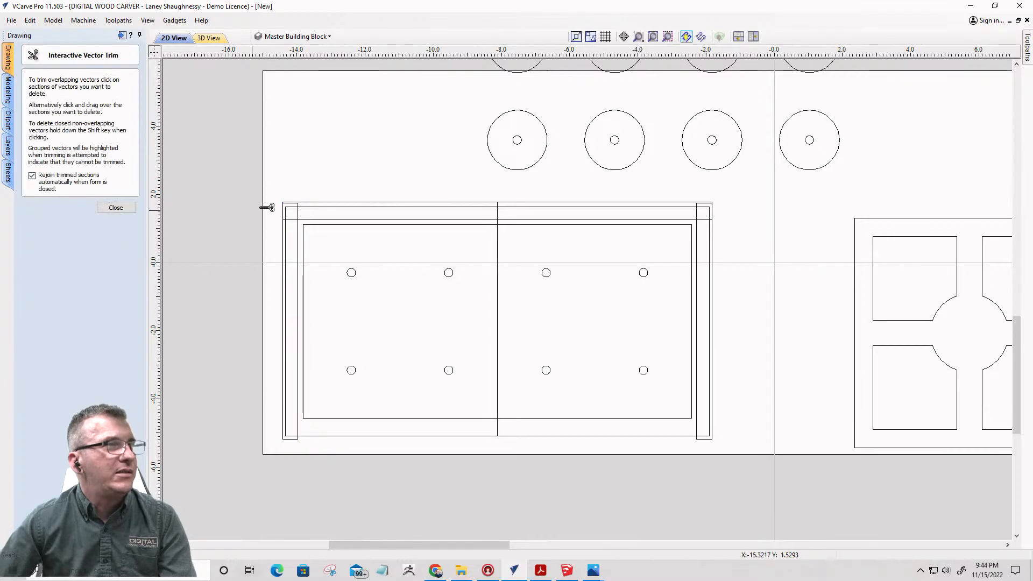
pyautogui.scroll(5, 298, 214)
pyautogui.scroll(2, 298, 214)
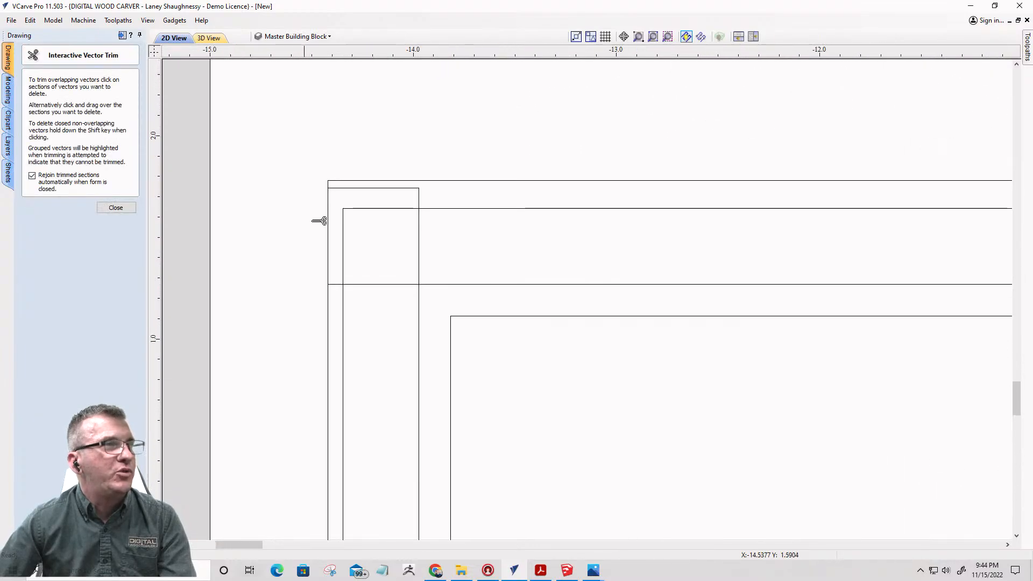
pyautogui.click(401, 187)
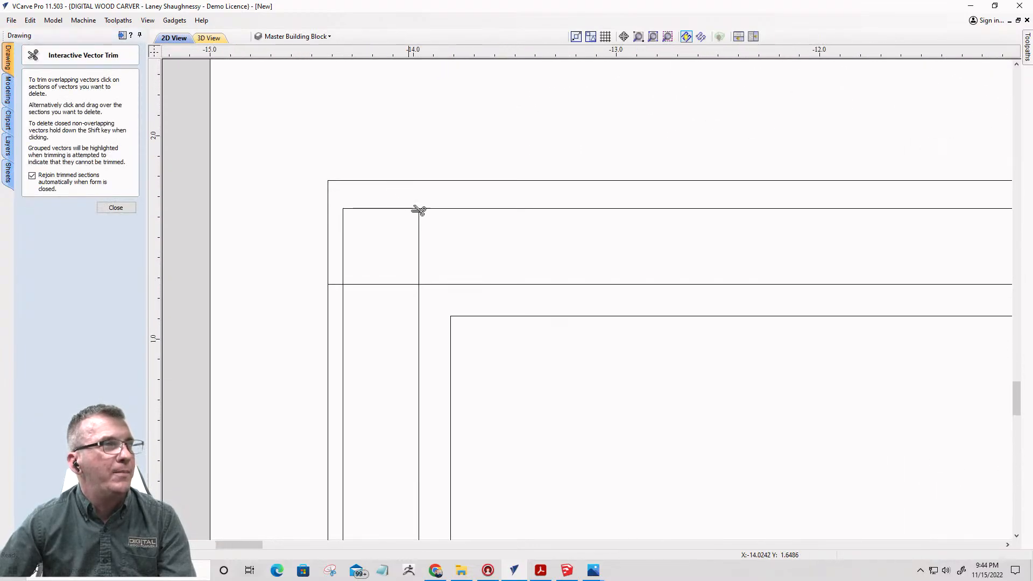
pyautogui.click(384, 285)
pyautogui.scroll(-8, 408, 224)
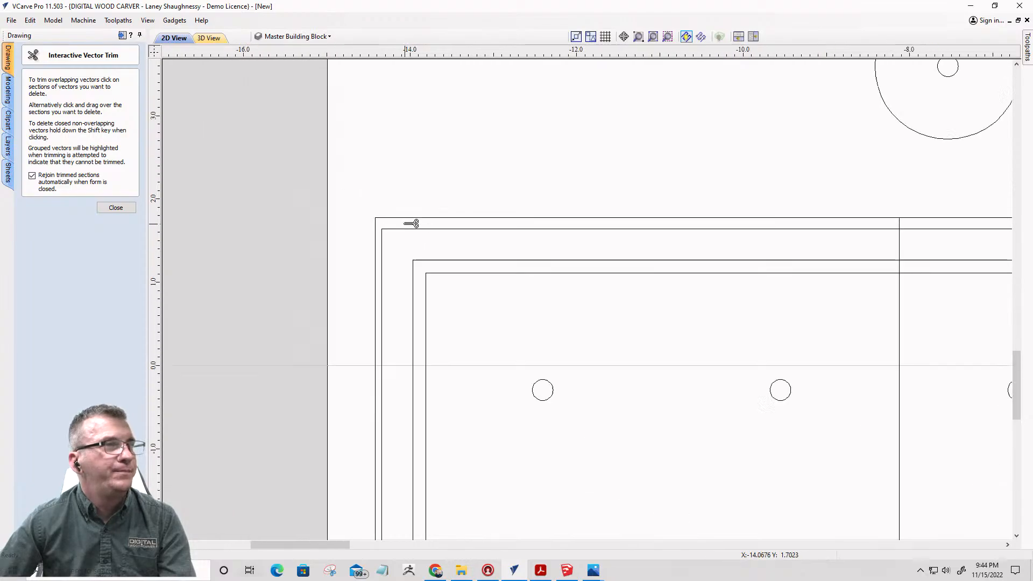
# - Trim the overlapping sections at the peg tray's upper-right corner and select the joined U-shaped rebate outline
pyautogui.scroll(8, 670, 233)
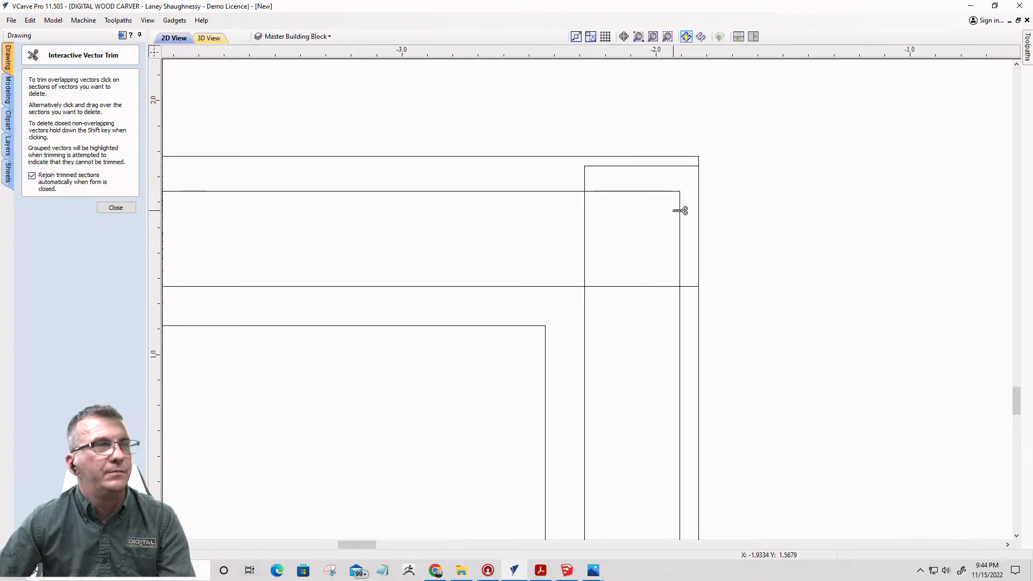
pyautogui.click(585, 231)
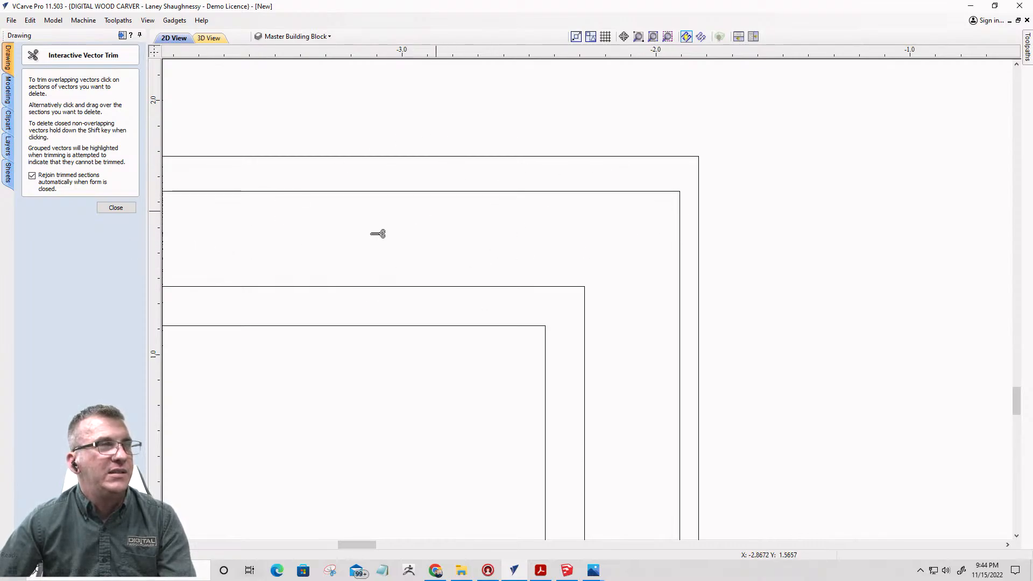
pyautogui.click(311, 156)
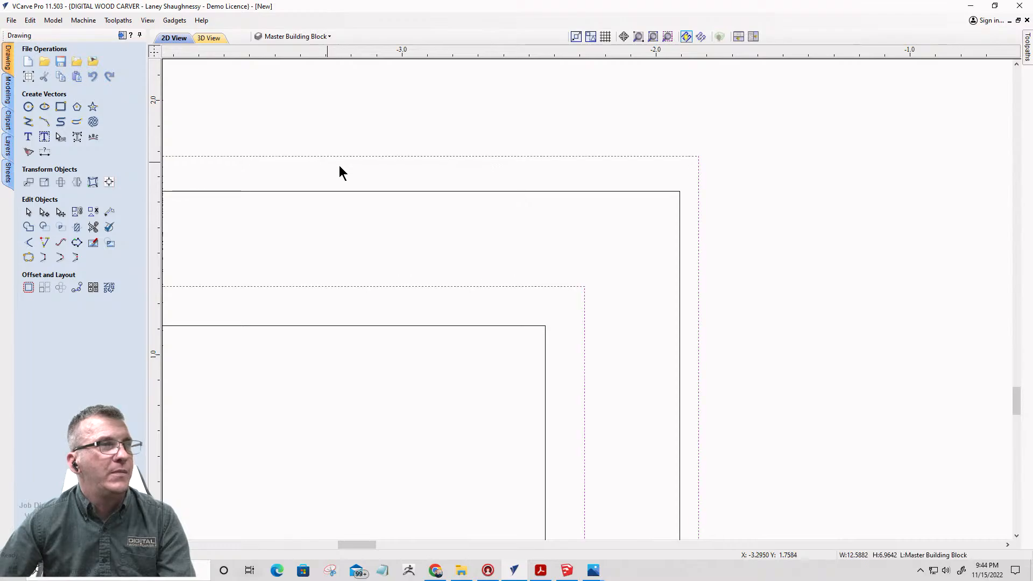
pyautogui.scroll(-5, 621, 168)
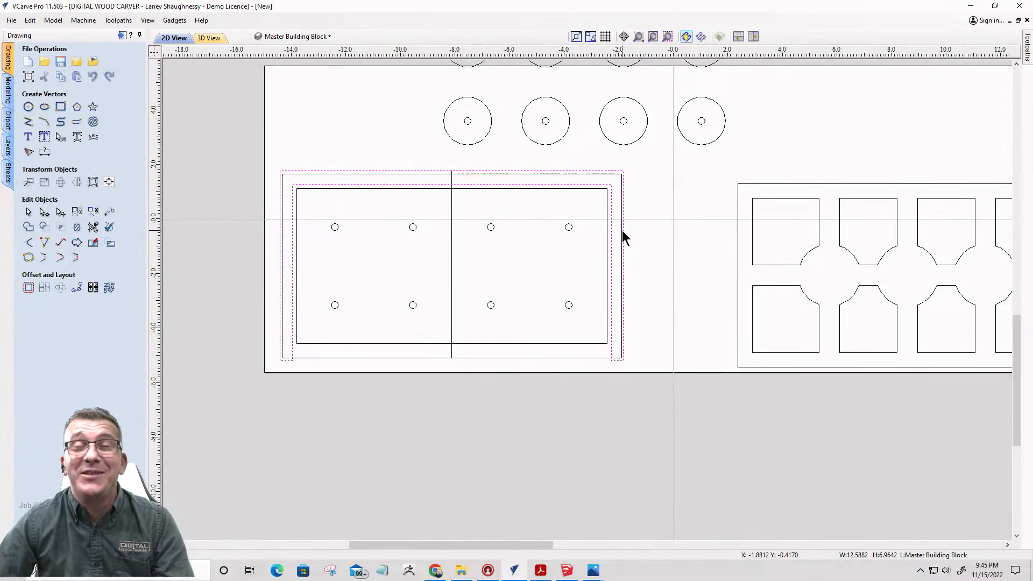
# - Delete the vertical centre line running through the peg tray
pyautogui.scroll(-2, 468, 239)
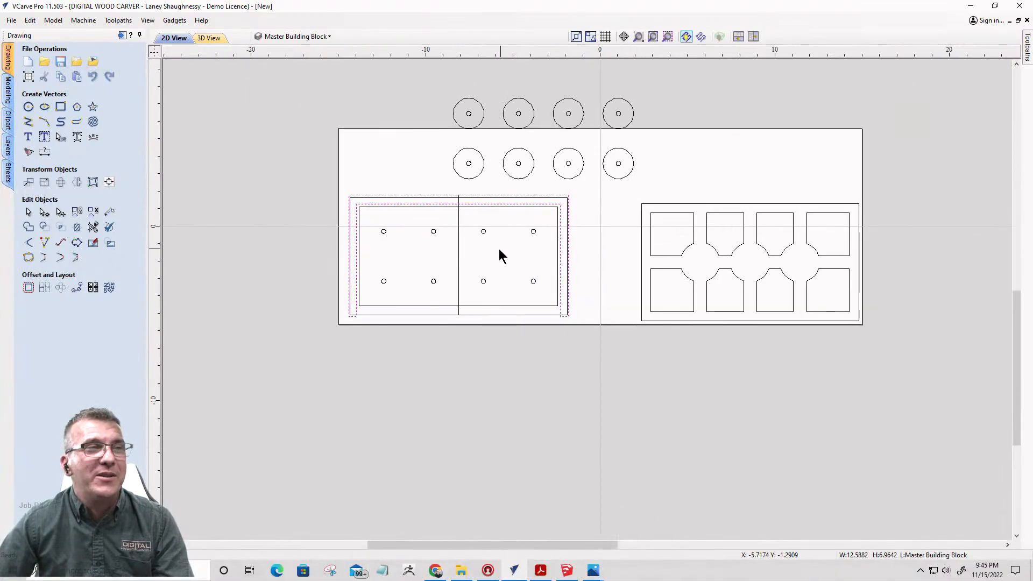
pyautogui.click(459, 232)
pyautogui.press('Delete')
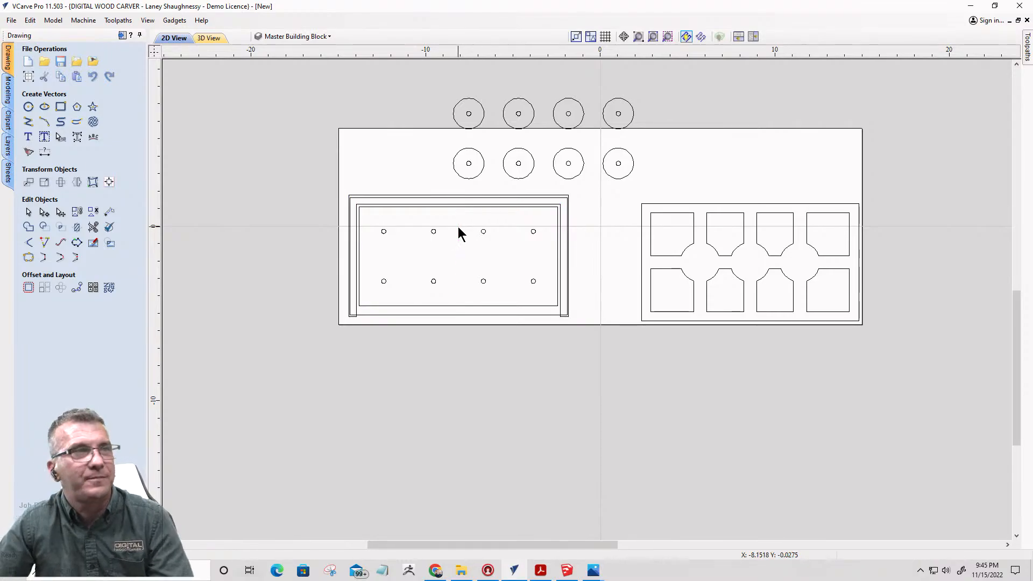
# - Try centring the U-shaped rebate outline on the divider tray's outer rectangle, and undo the alignment
pyautogui.click(479, 196)
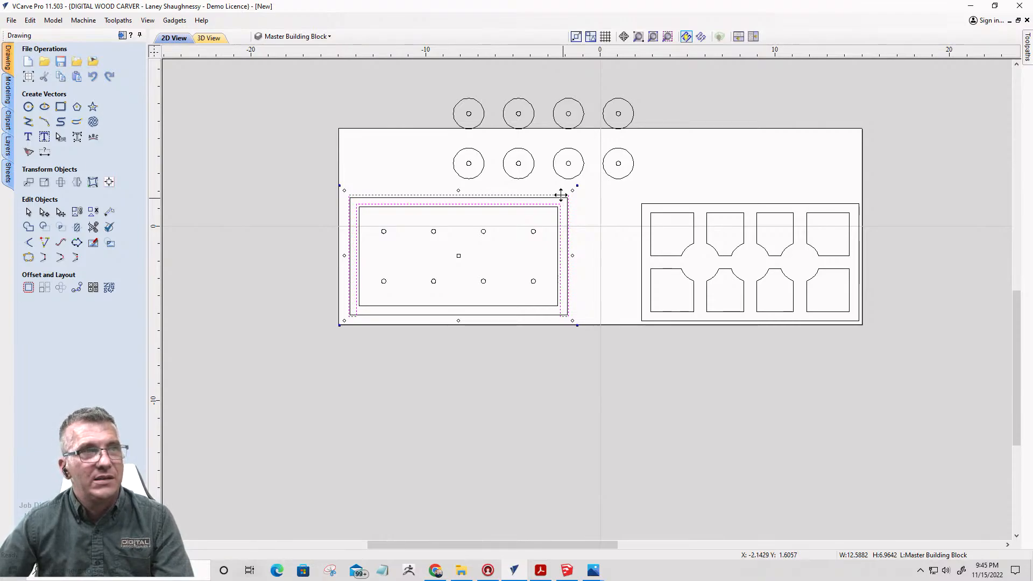
pyautogui.keyDown('shift'); pyautogui.click(642, 264); pyautogui.keyUp('shift')
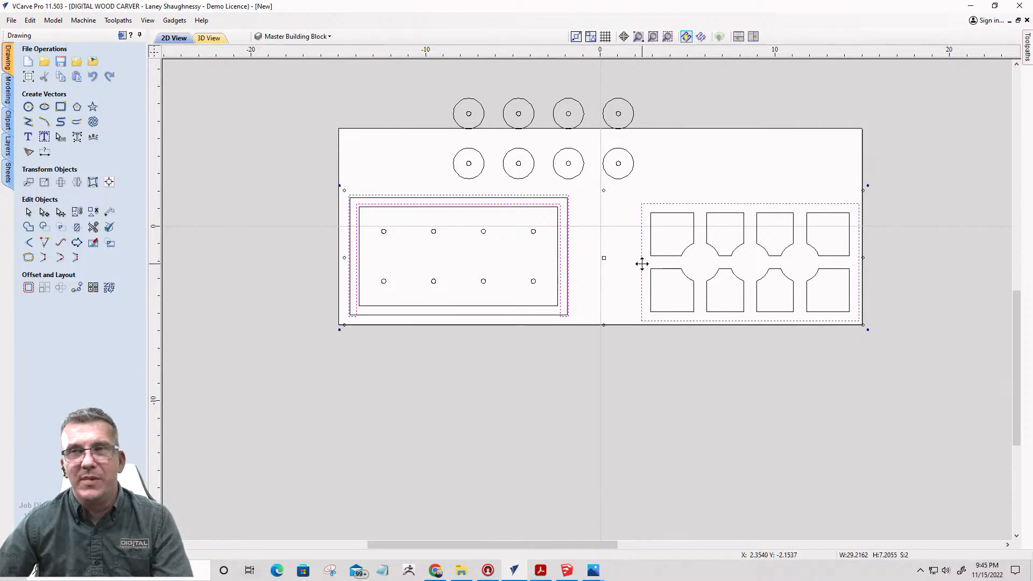
pyautogui.click(110, 181)
pyautogui.click(93, 149)
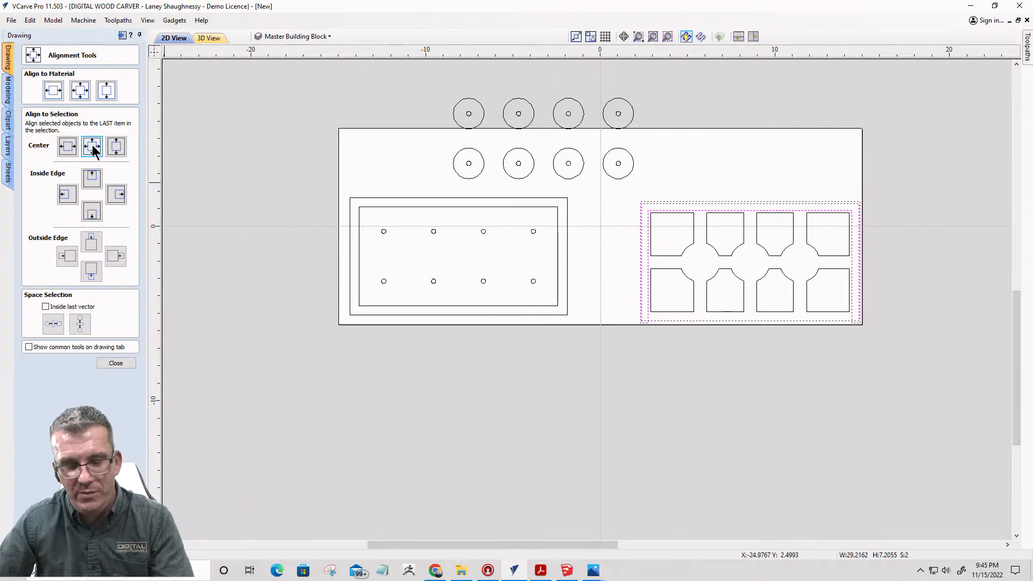
pyautogui.hotkey('ctrl', 'z')
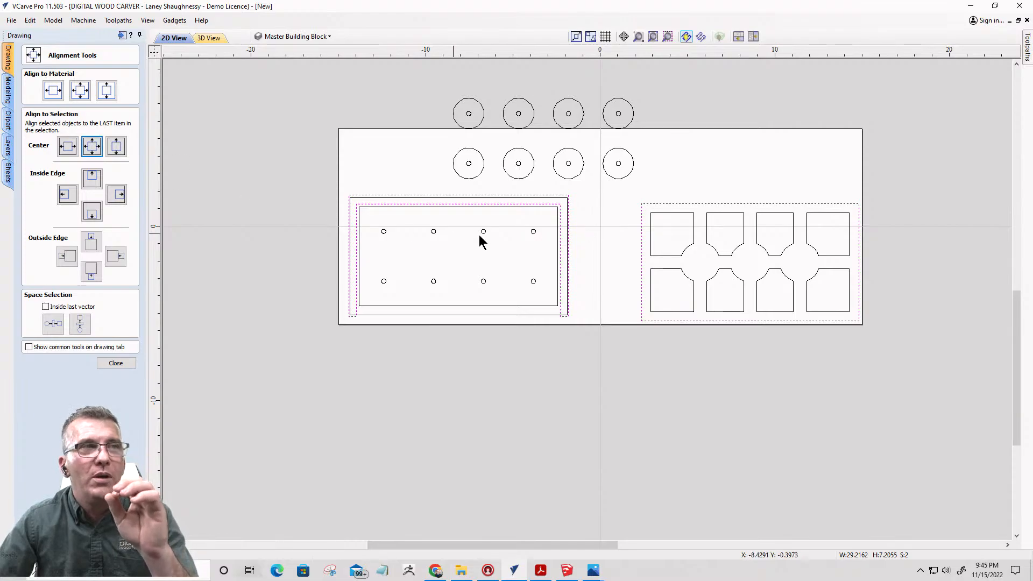
# - Centre the U-shaped rebate outline on the divider tray's outer rectangle and paste a copy of it back around the peg tray
pyautogui.click(551, 196)
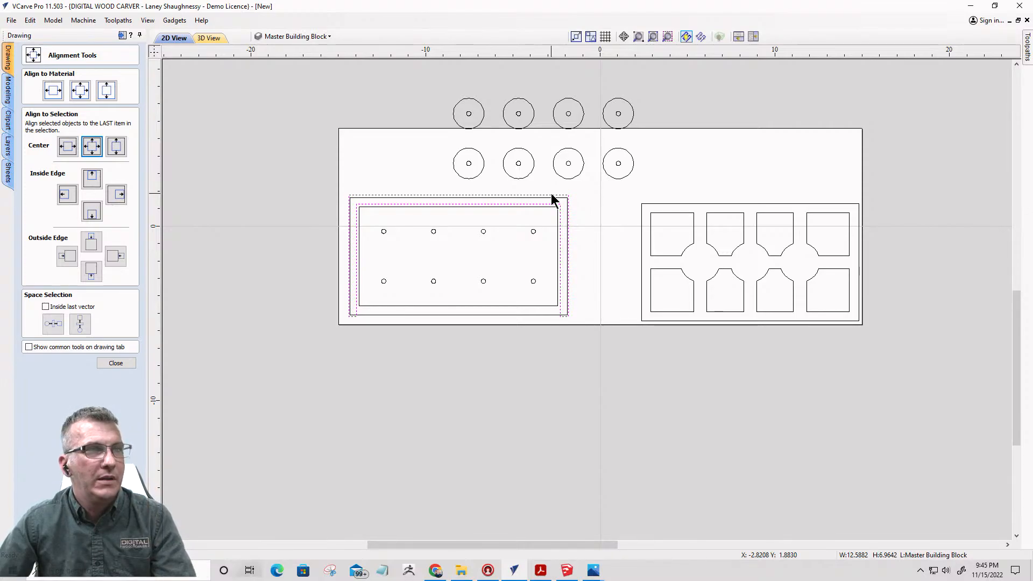
pyautogui.keyDown('shift'); pyautogui.click(643, 203); pyautogui.keyUp('shift')
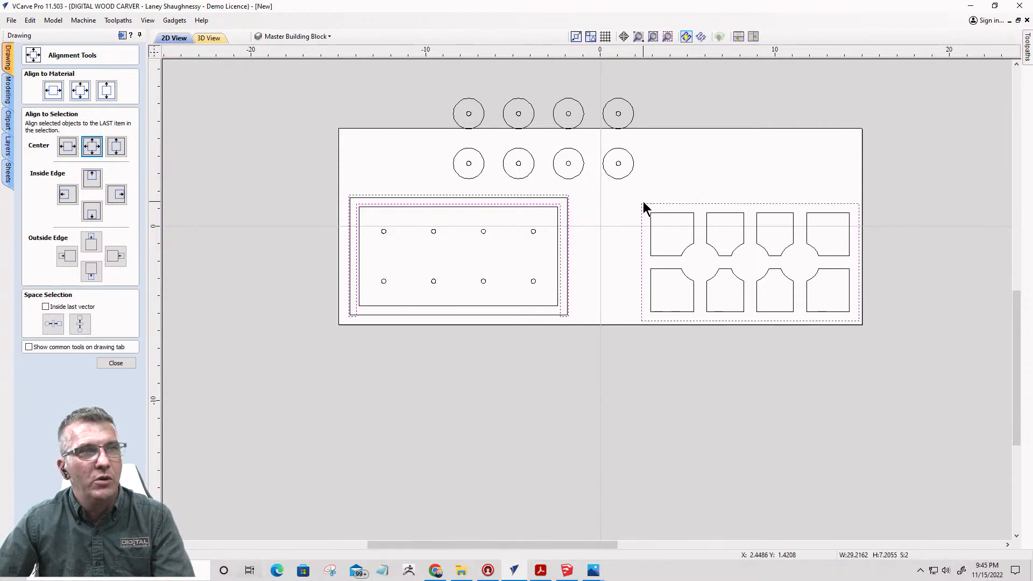
pyautogui.click(92, 150)
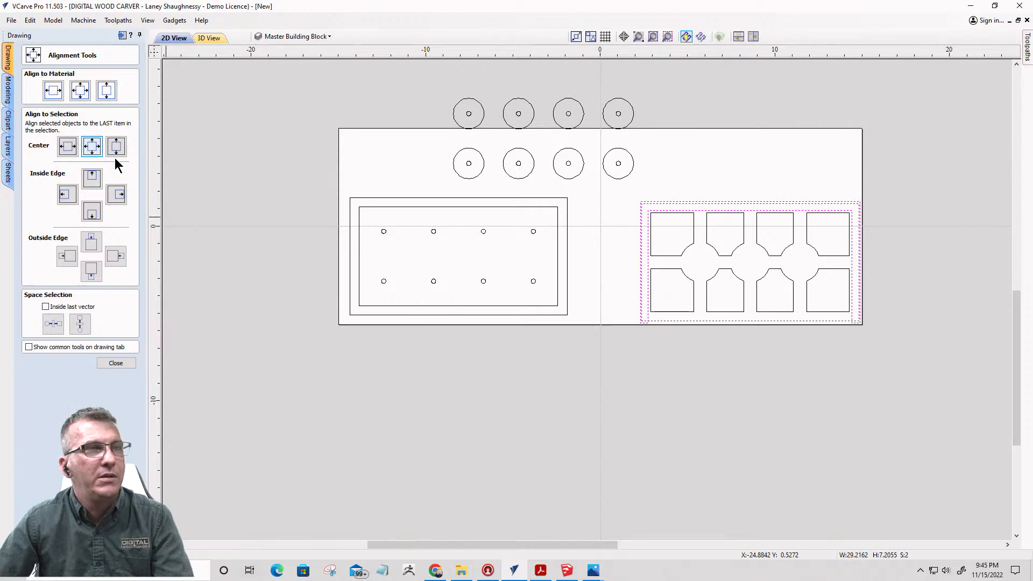
pyautogui.click(574, 212)
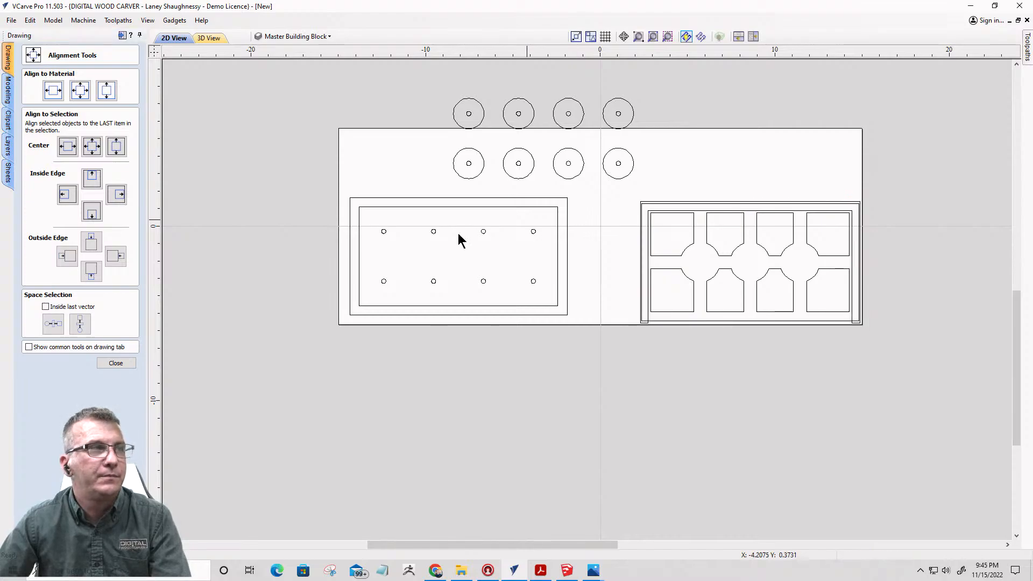
pyautogui.click(116, 364)
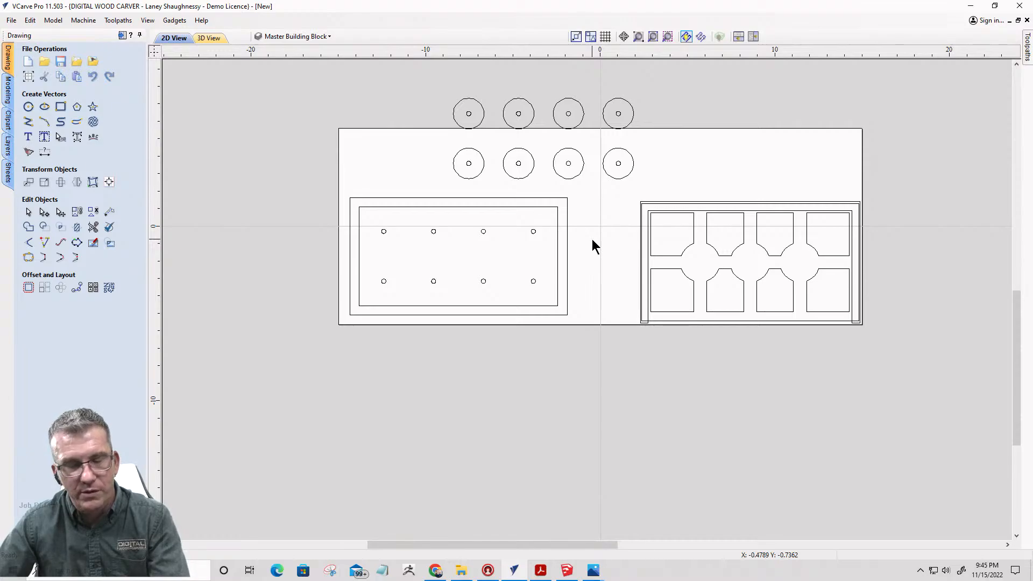
pyautogui.hotkey('ctrl', 'v')
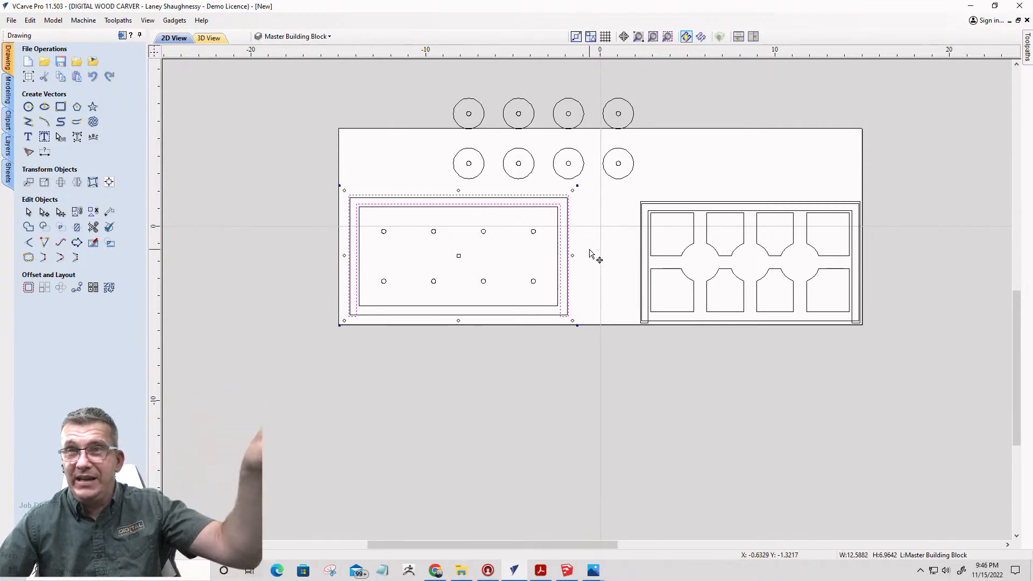
# - Check the divider tray's upper rebate width with a vertical dimension from its top edge to the rebate's inner side
pyautogui.scroll(3, 681, 261)
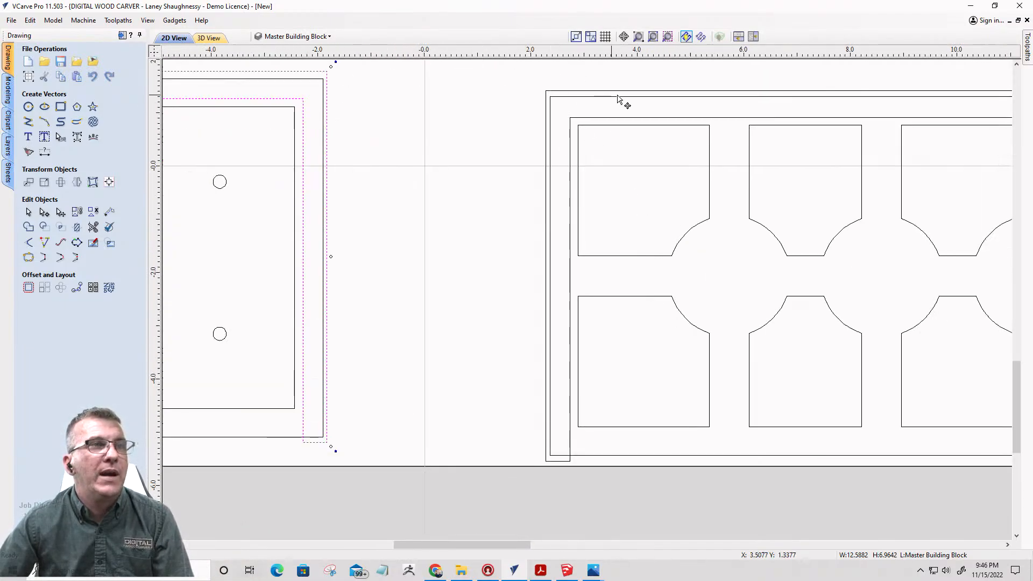
pyautogui.scroll(2, 562, 245)
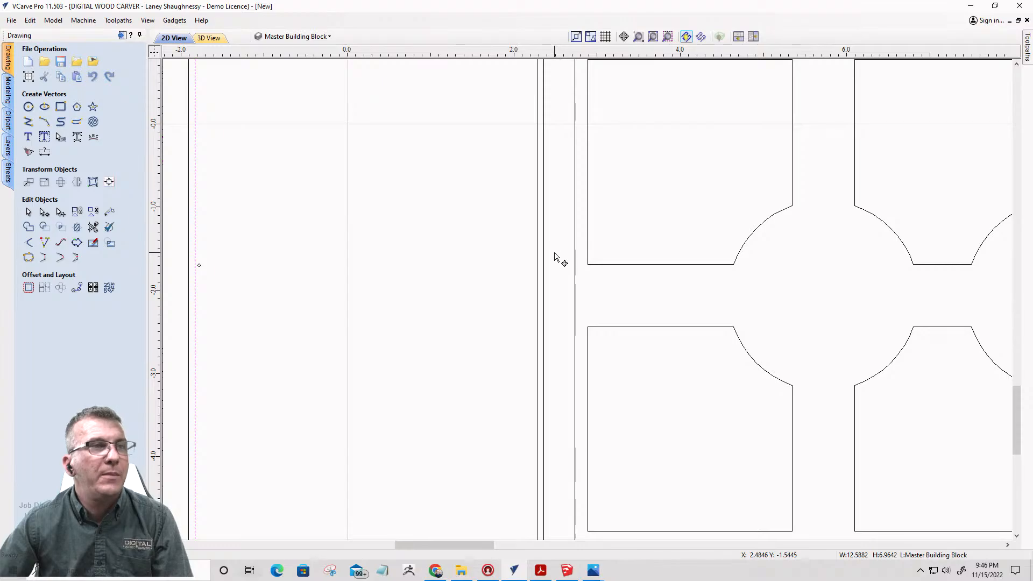
pyautogui.scroll(-3, 548, 268)
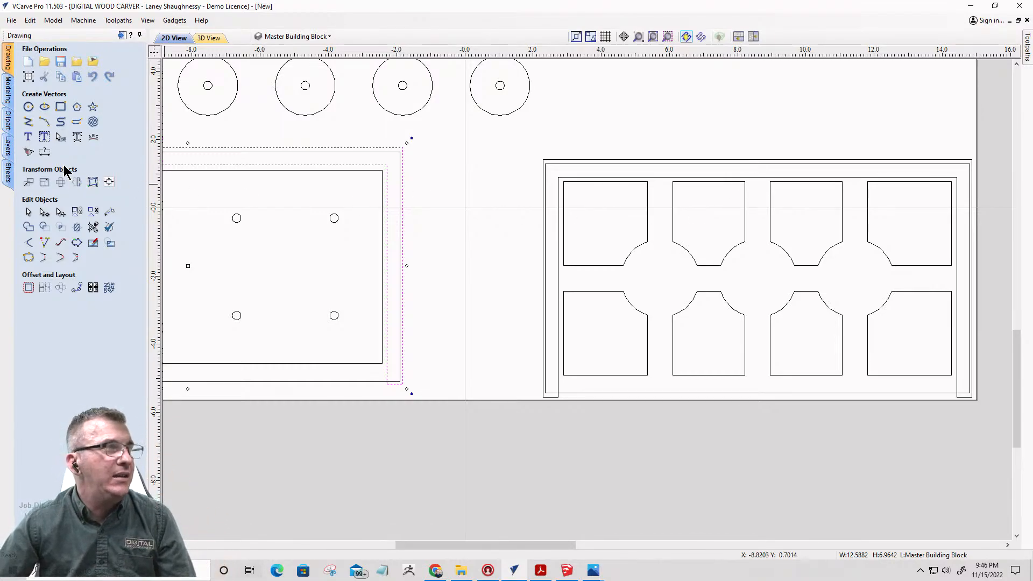
pyautogui.click(45, 152)
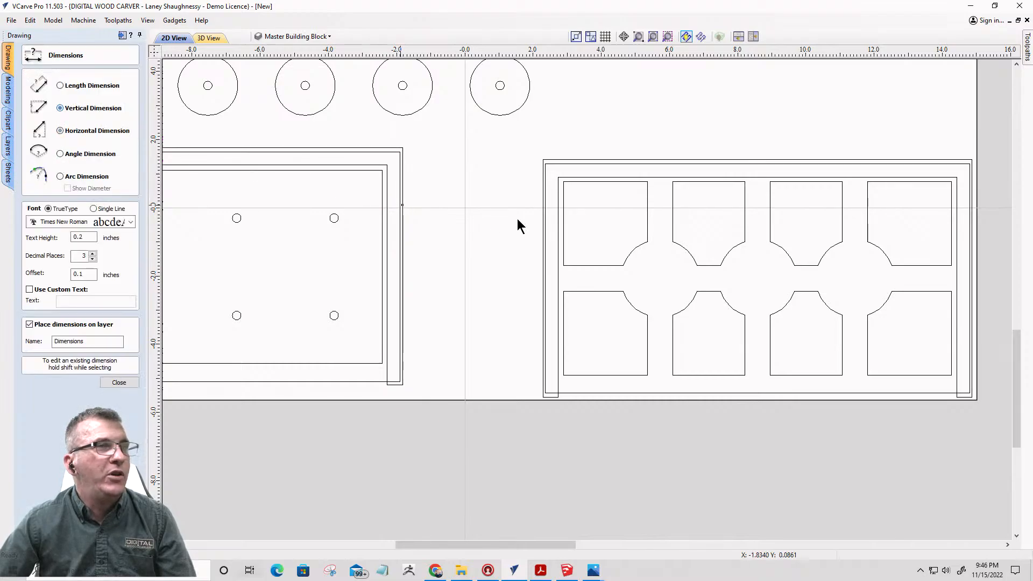
pyautogui.scroll(4, 764, 177)
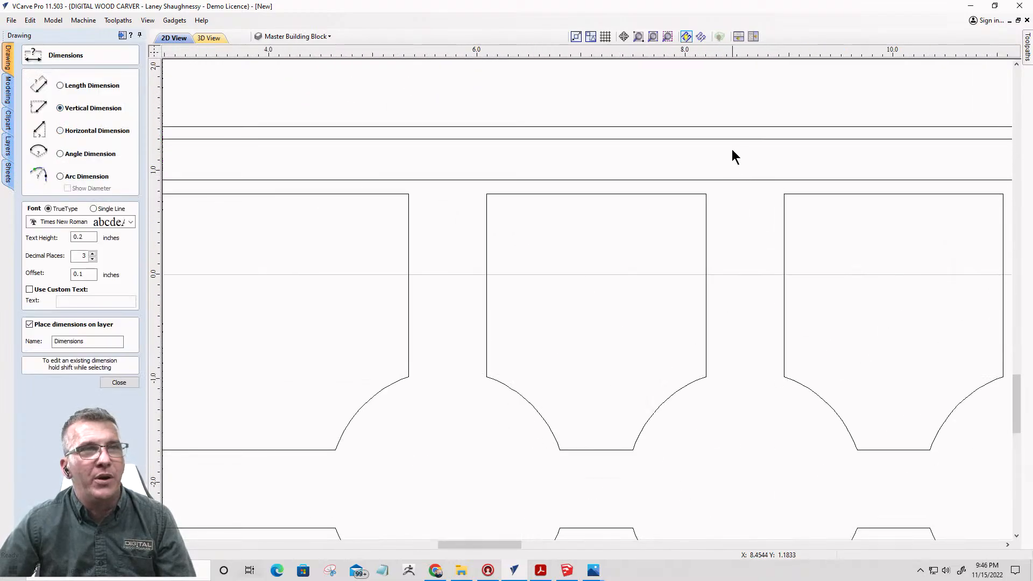
pyautogui.click(734, 139)
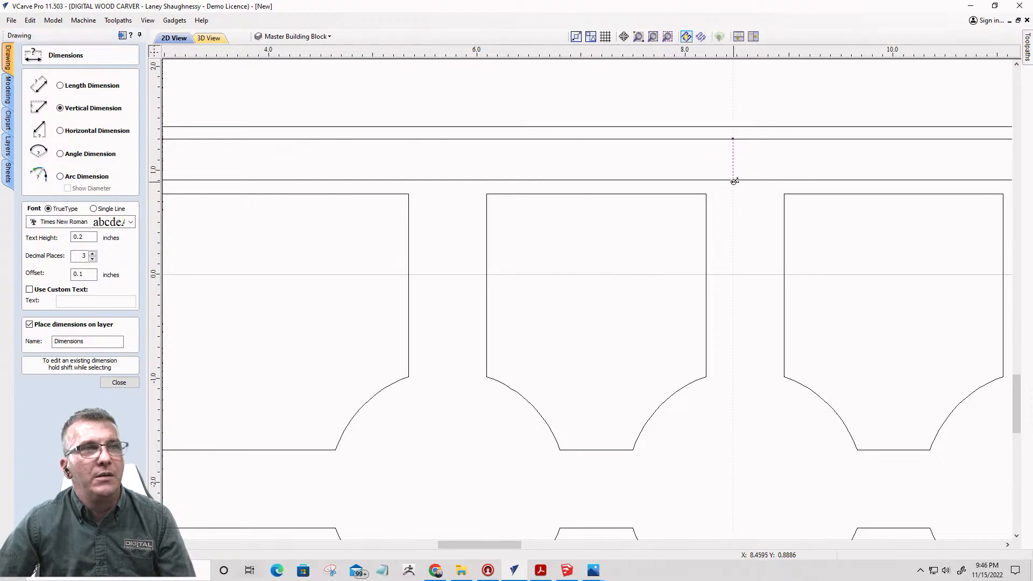
pyautogui.click(734, 180)
pyautogui.click(734, 157)
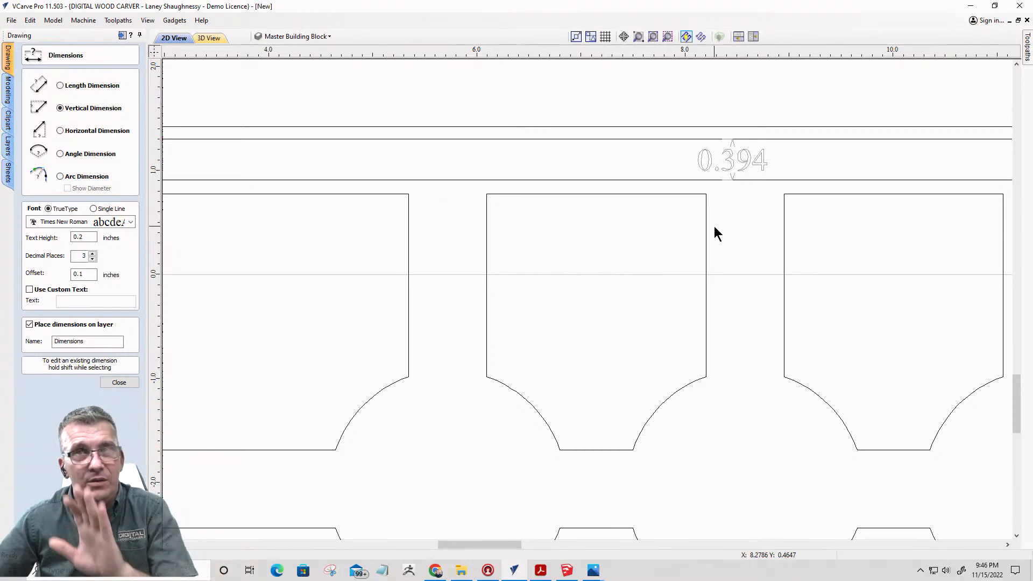
# - Check the divider tray's left rebate width with a horizontal dimension from its left edge to the rebate's inner side, and compare both dimensions
pyautogui.scroll(-5, 599, 177)
pyautogui.scroll(3, 488, 323)
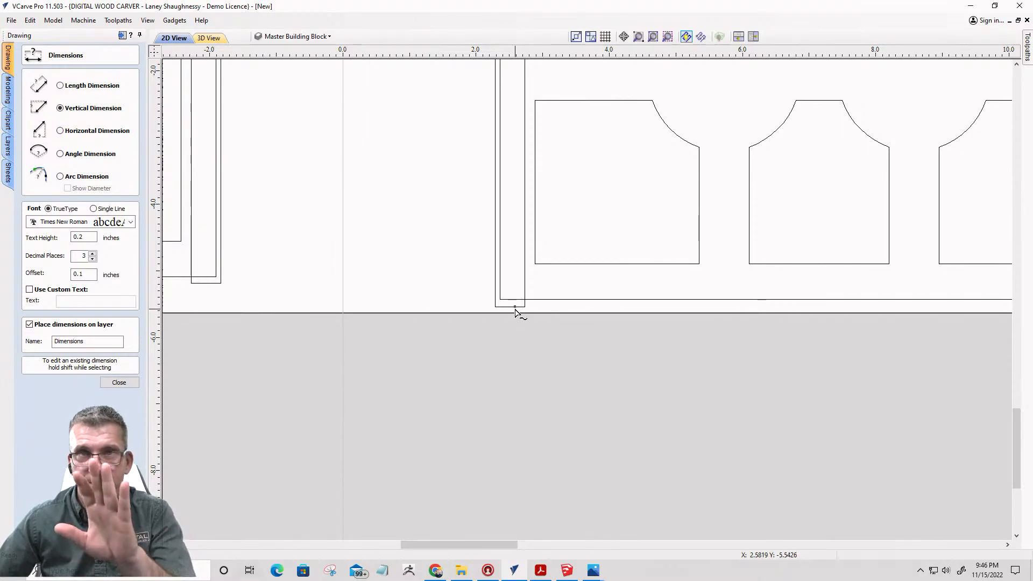
pyautogui.scroll(-3, 514, 311)
pyautogui.scroll(3, 519, 161)
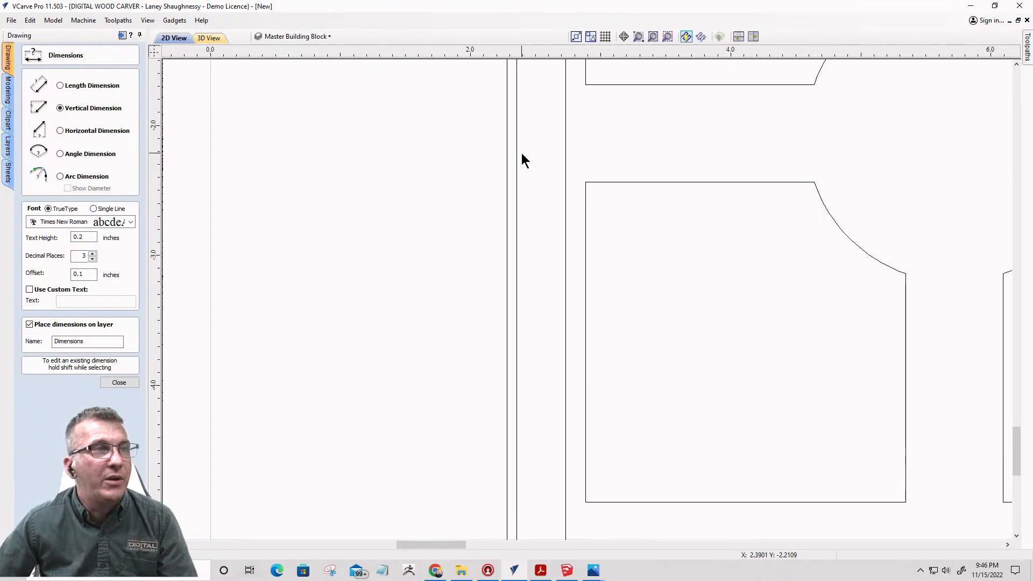
pyautogui.click(60, 131)
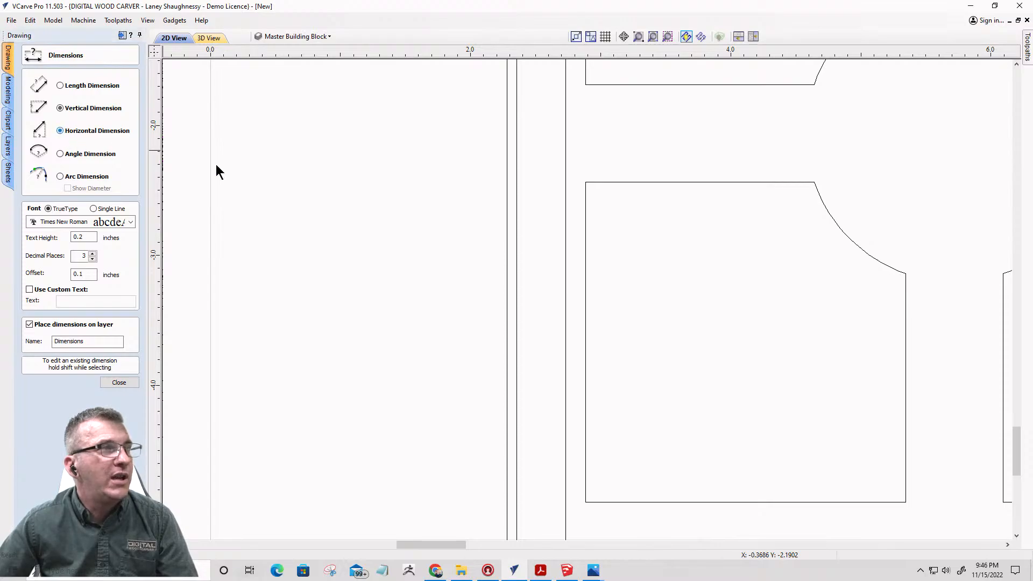
pyautogui.click(517, 186)
pyautogui.click(565, 185)
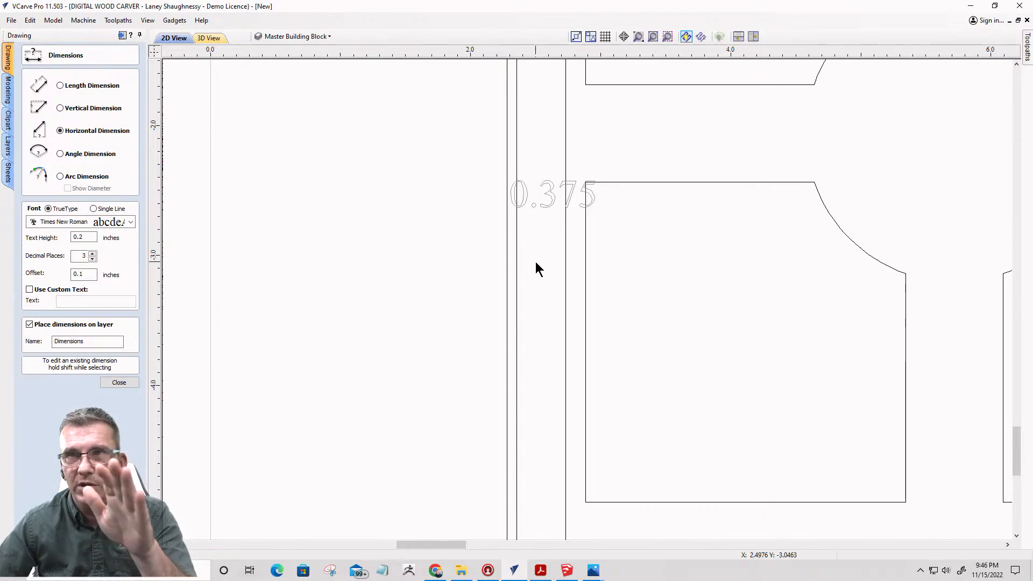
pyautogui.scroll(-1, 535, 262)
pyautogui.scroll(-4, 535, 262)
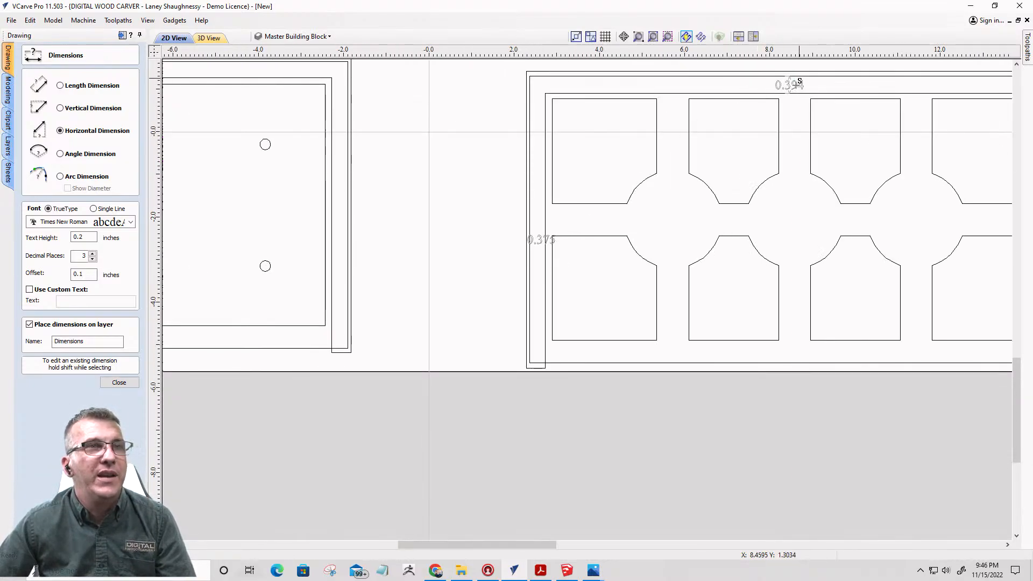
pyautogui.scroll(1, 798, 85)
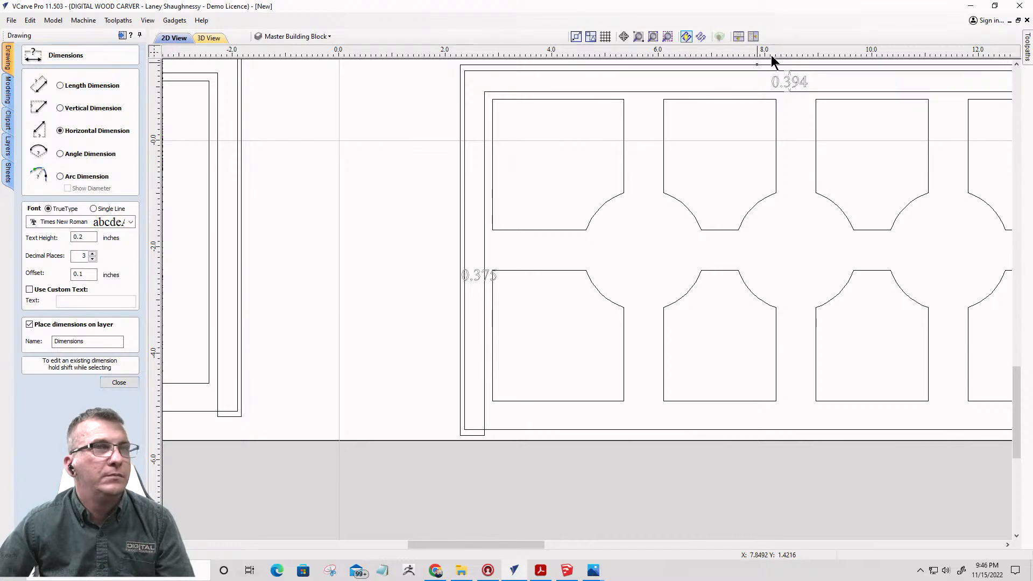
pyautogui.scroll(-2, 806, 100)
pyautogui.scroll(3, 807, 100)
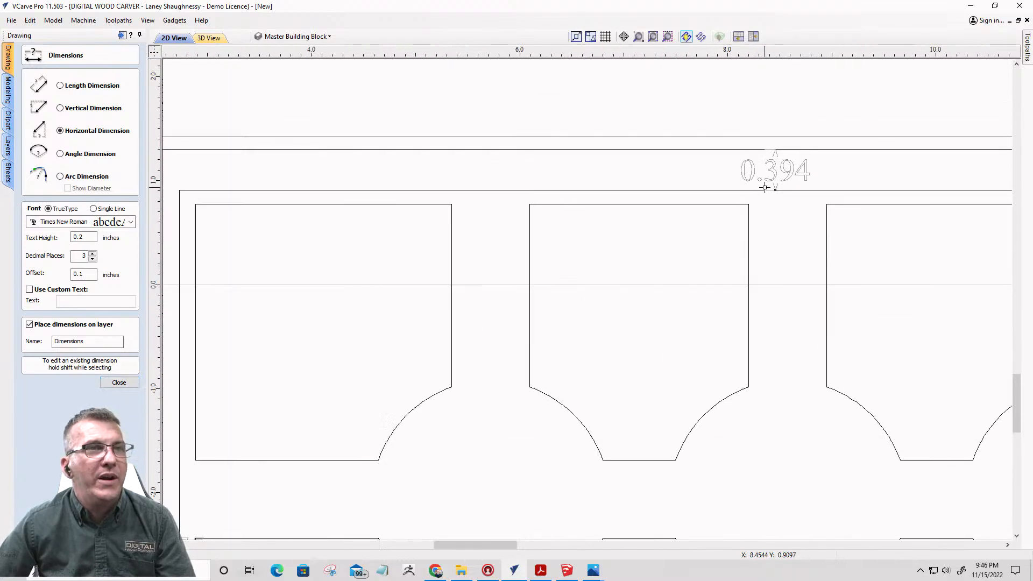
pyautogui.click(103, 381)
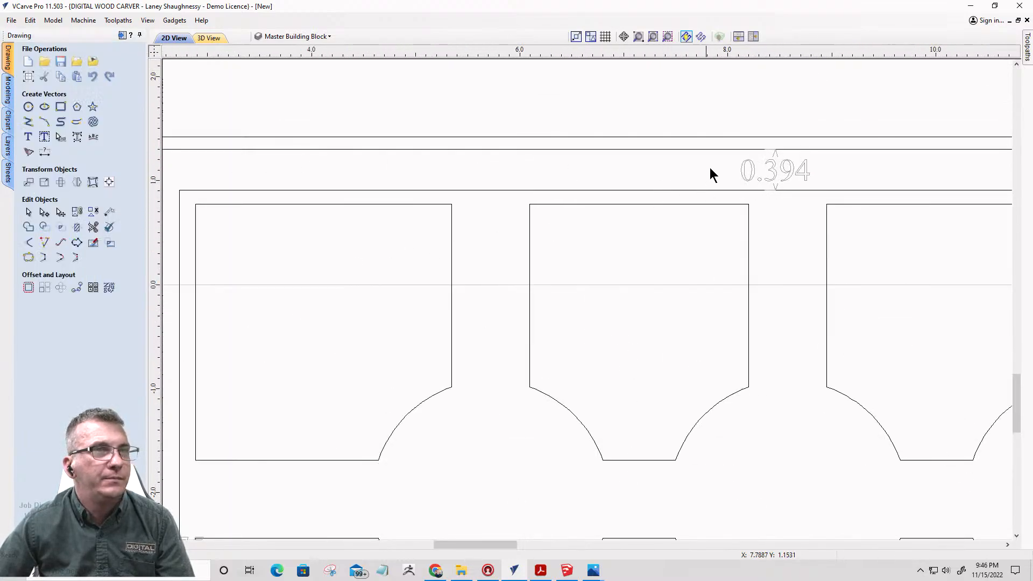
# - Move the divider tray's U-shaped rebate outline upward by a relative Y offset of .394-.375 inches
pyautogui.click(744, 190)
pyautogui.scroll(-3, 741, 189)
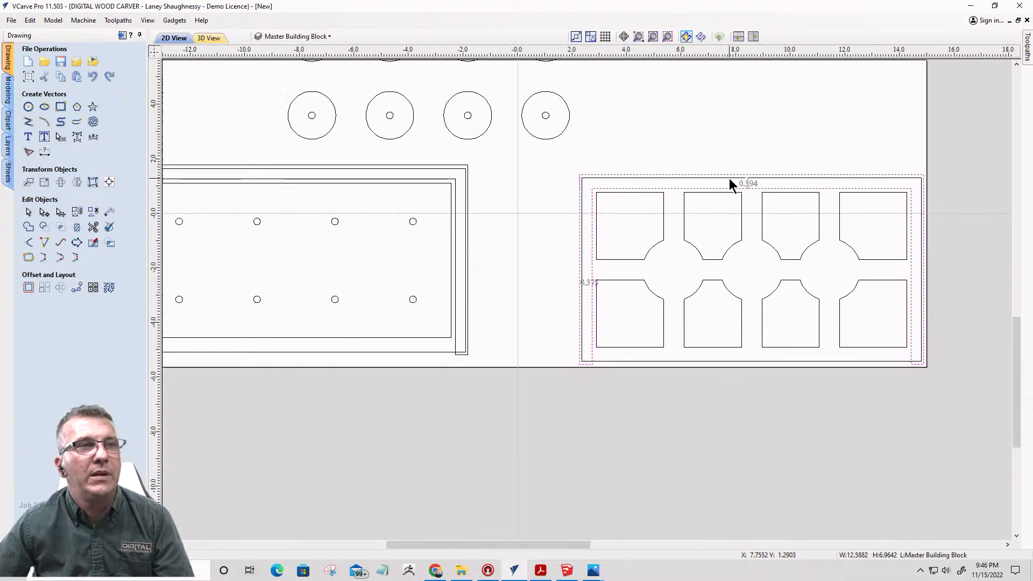
pyautogui.scroll(1, 770, 198)
pyautogui.scroll(-2, 729, 204)
pyautogui.scroll(4, 777, 178)
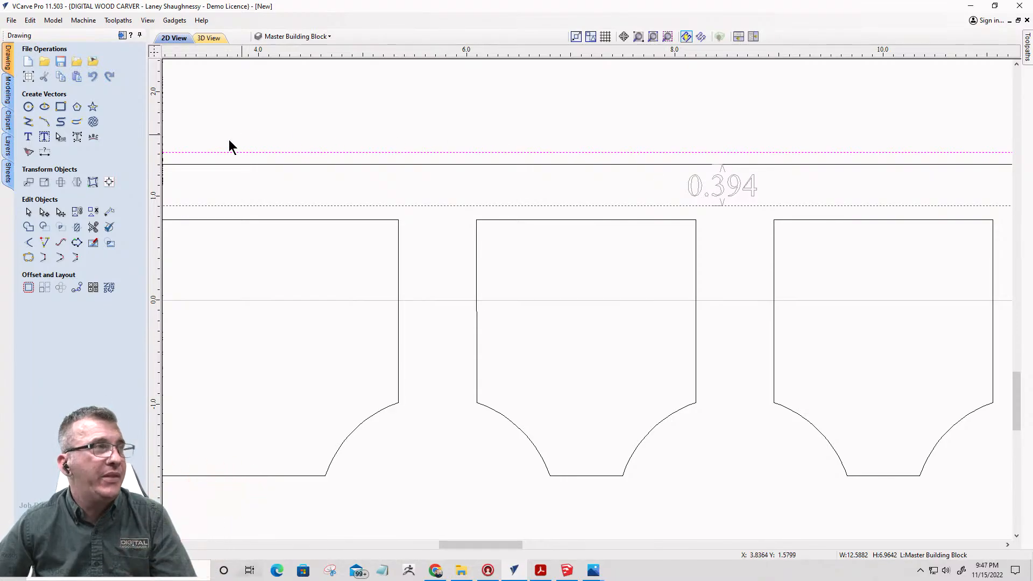
pyautogui.click(29, 182)
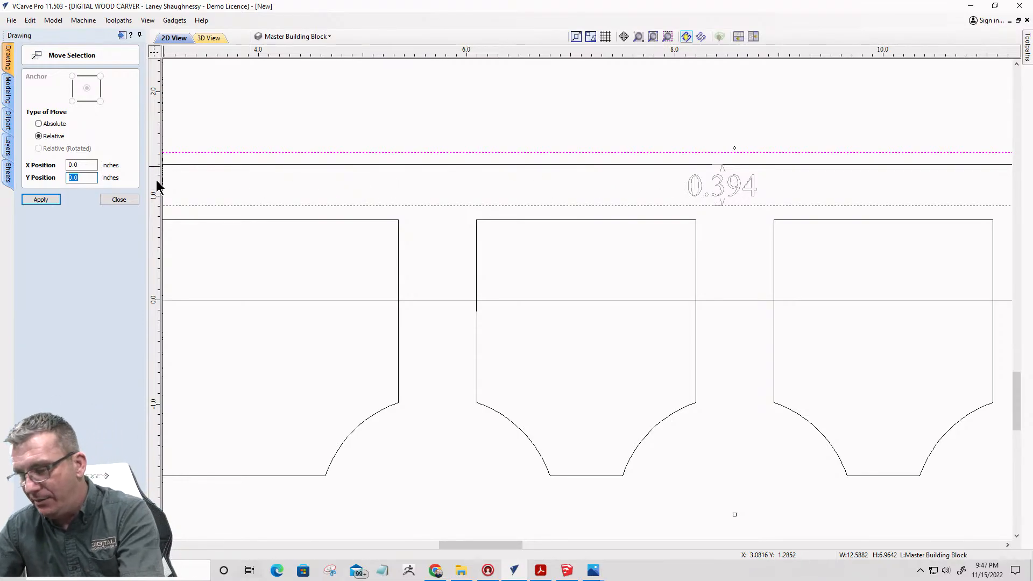
pyautogui.write('.394')
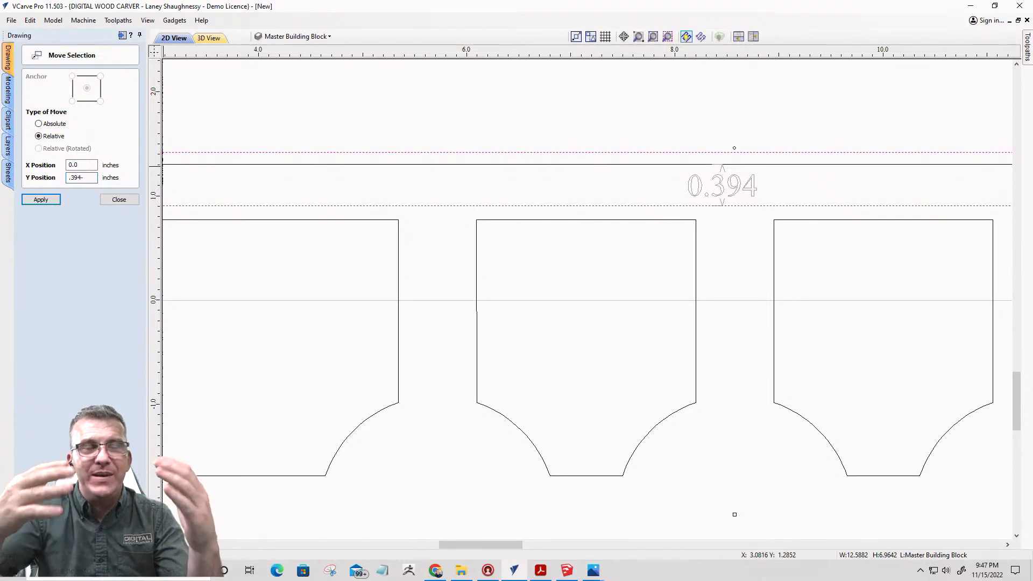
pyautogui.write('-')
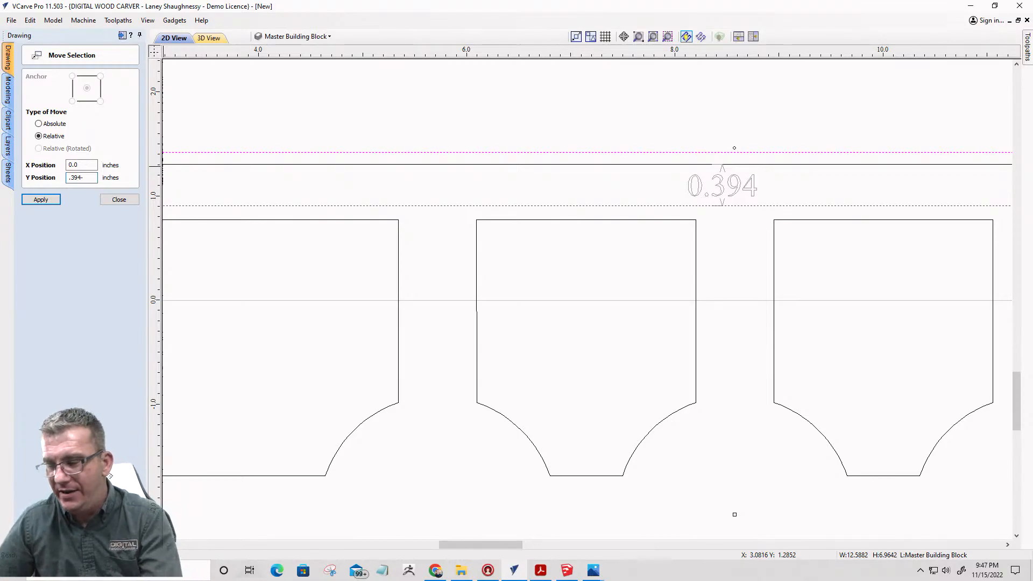
pyautogui.write('.375')
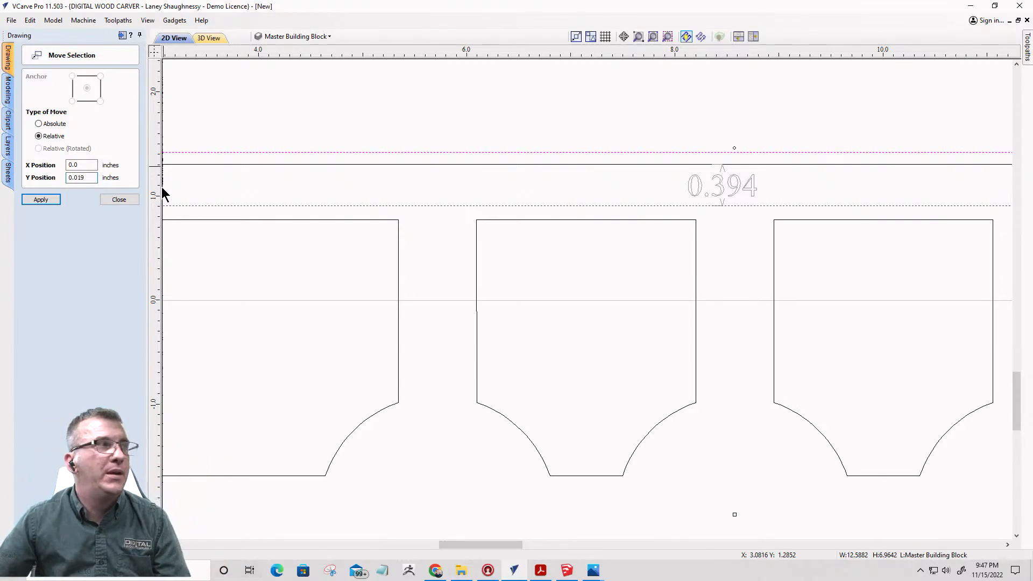
pyautogui.click(30, 201)
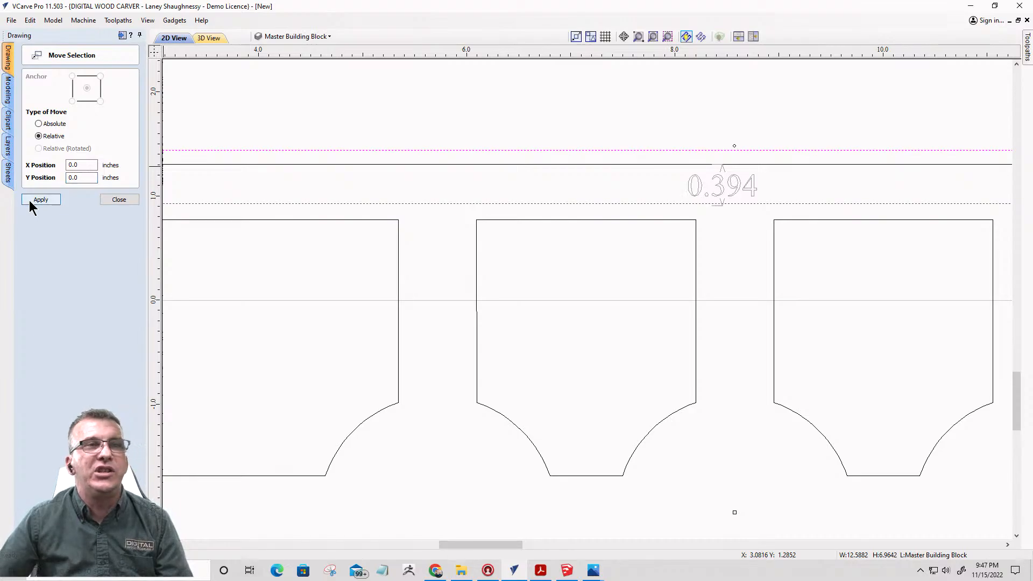
pyautogui.click(118, 200)
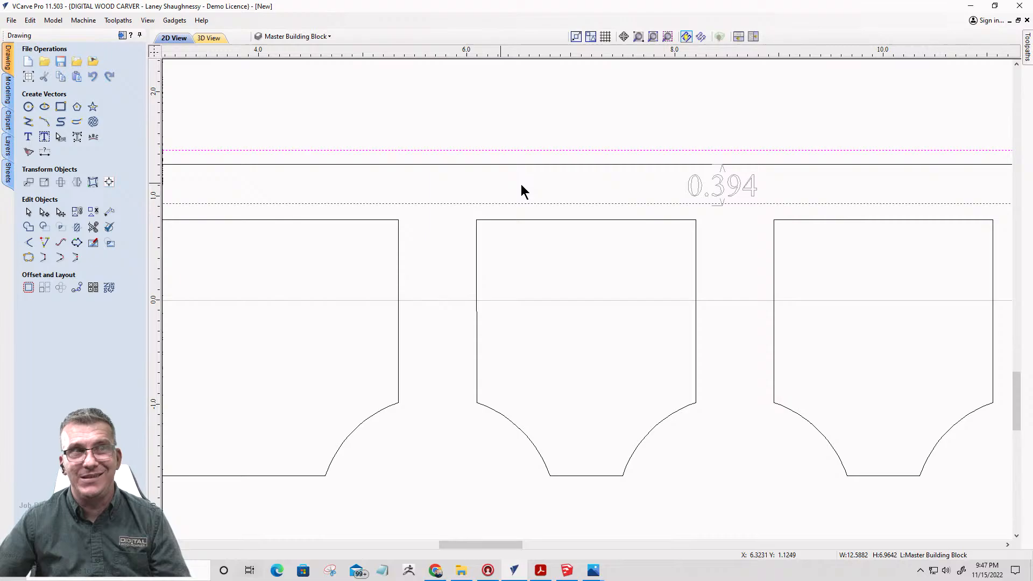
# - Delete the old upper rebate dimension and recheck the divider tray's upper rebate width with a new vertical dimension
pyautogui.click(717, 192)
pyautogui.press('Delete')
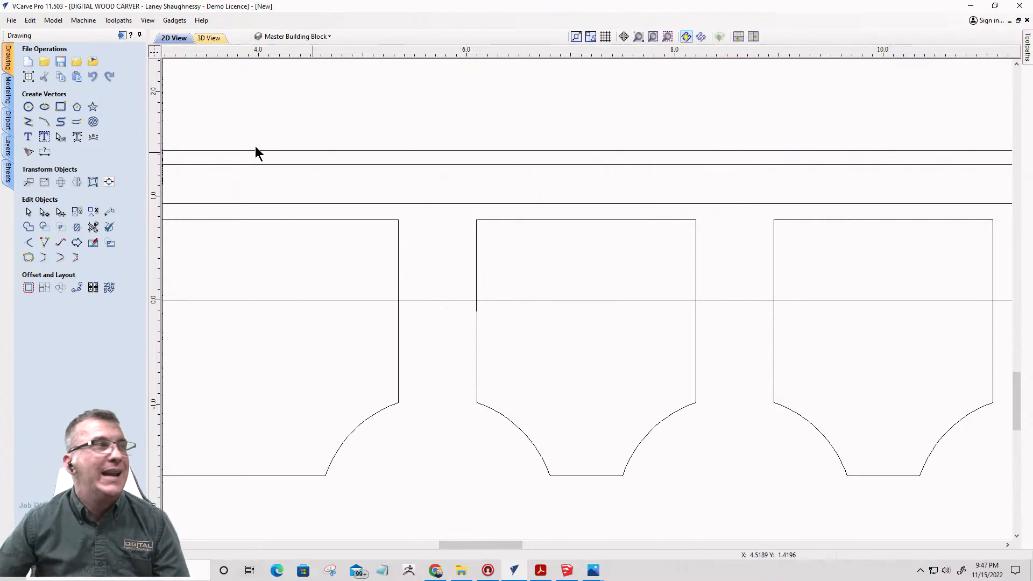
pyautogui.click(45, 152)
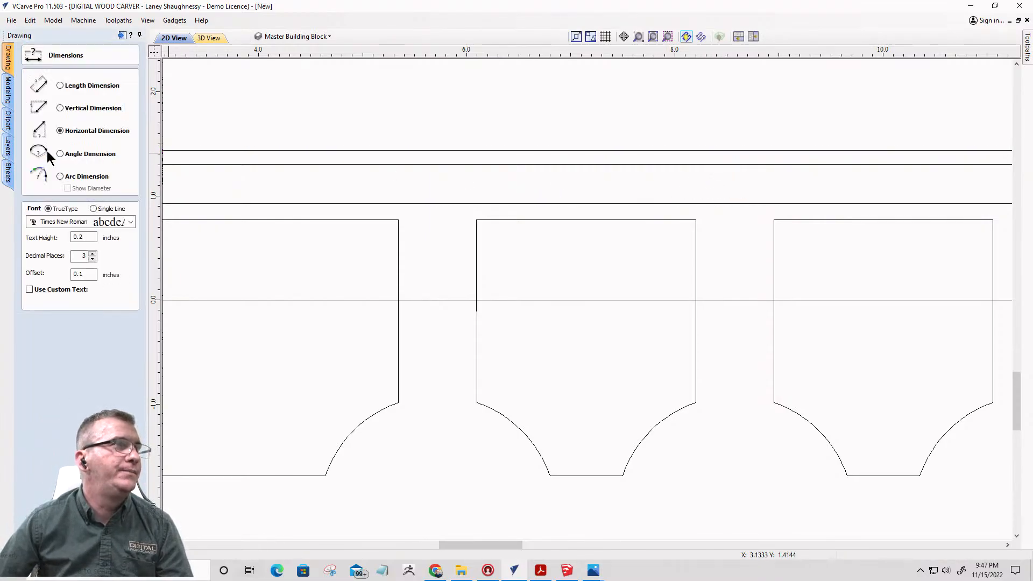
pyautogui.click(730, 165)
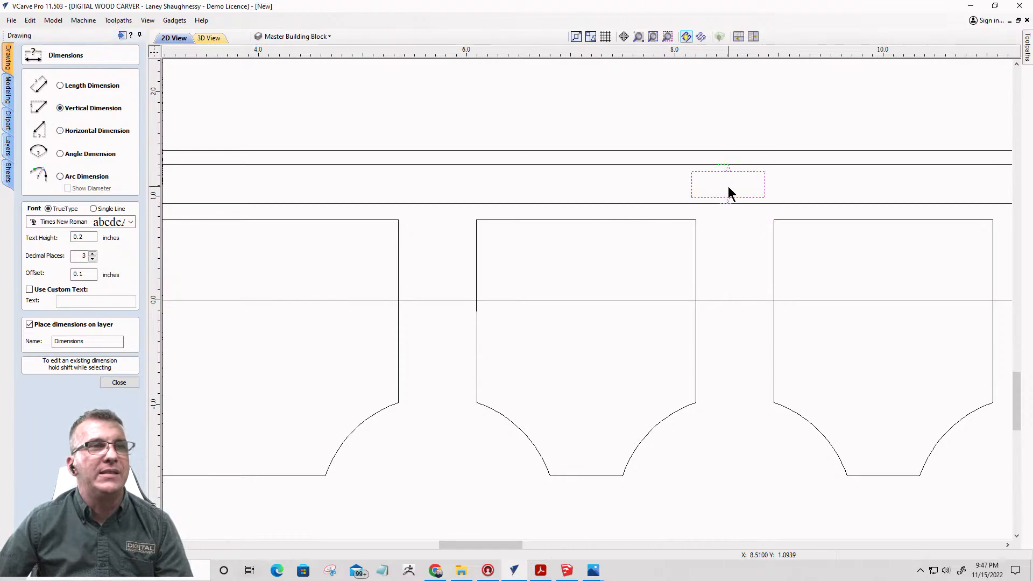
pyautogui.click(728, 186)
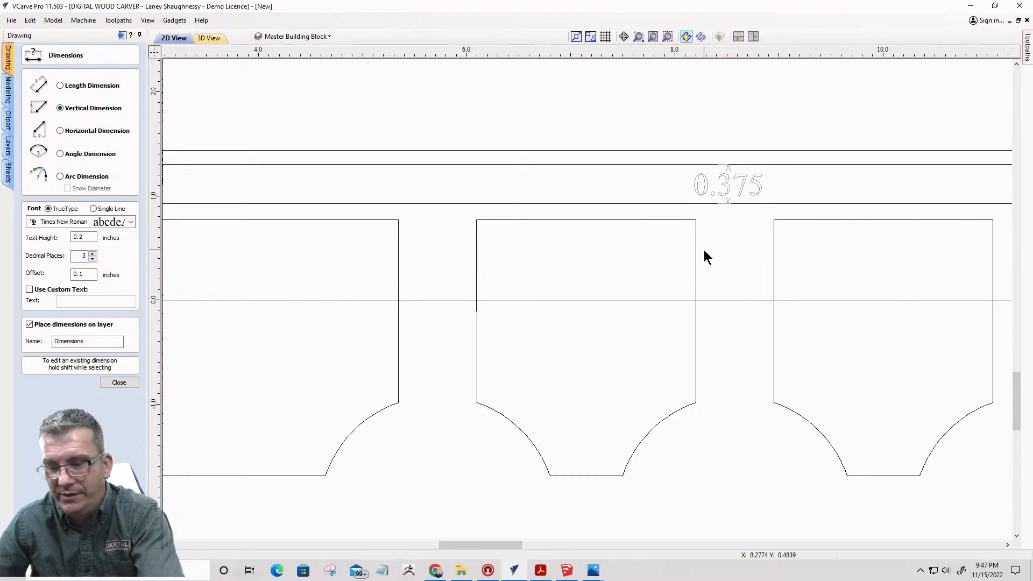
pyautogui.click(119, 383)
pyautogui.scroll(-5, 538, 191)
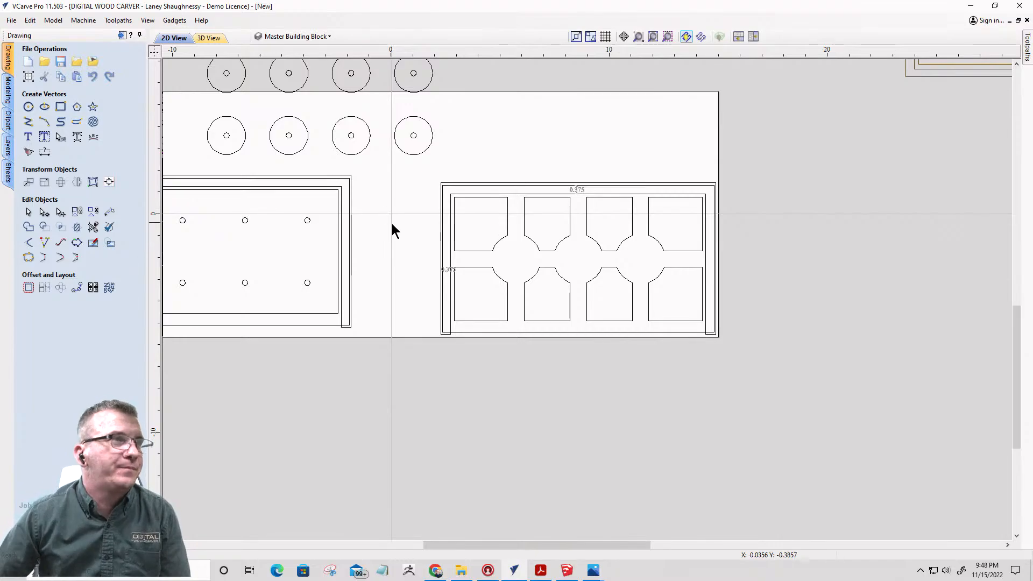
pyautogui.scroll(1, 586, 219)
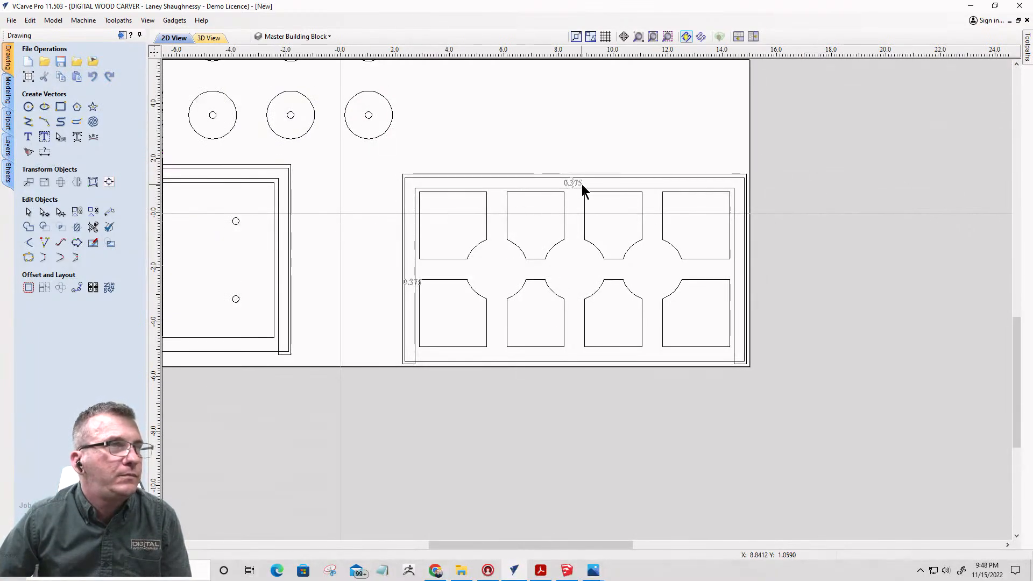
pyautogui.scroll(-3, 577, 183)
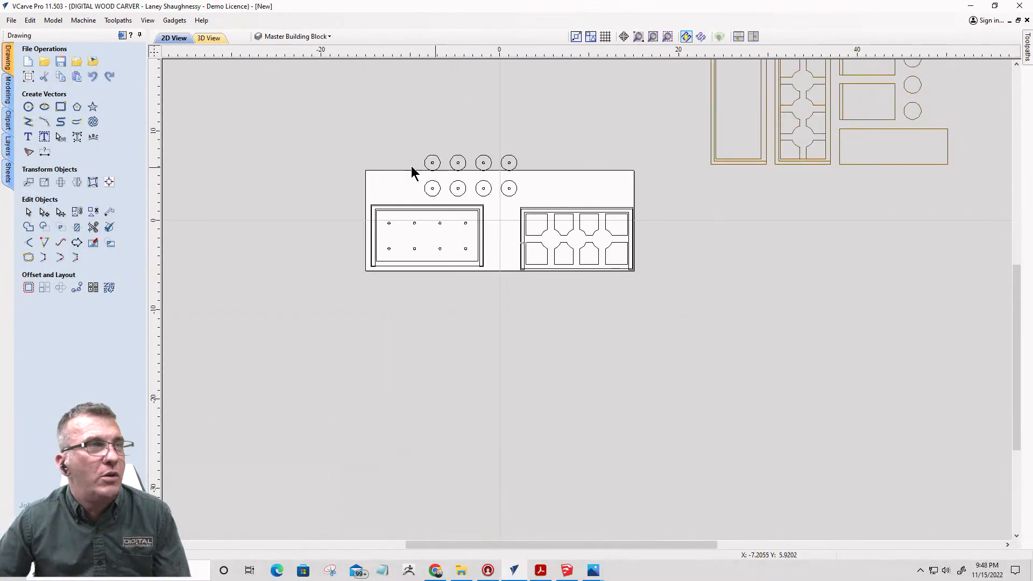
# - Ungroup the four outer circles of the two left columns of discs so each can be handled separately
pyautogui.scroll(3, 409, 162)
pyautogui.moveTo(414, 127); pyautogui.dragTo(698, 261)
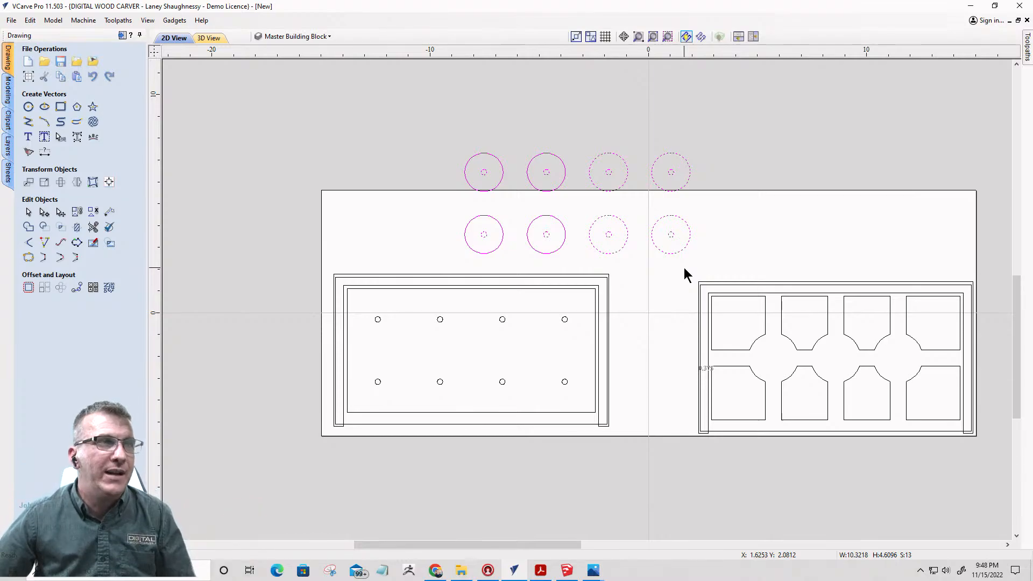
pyautogui.click(429, 240)
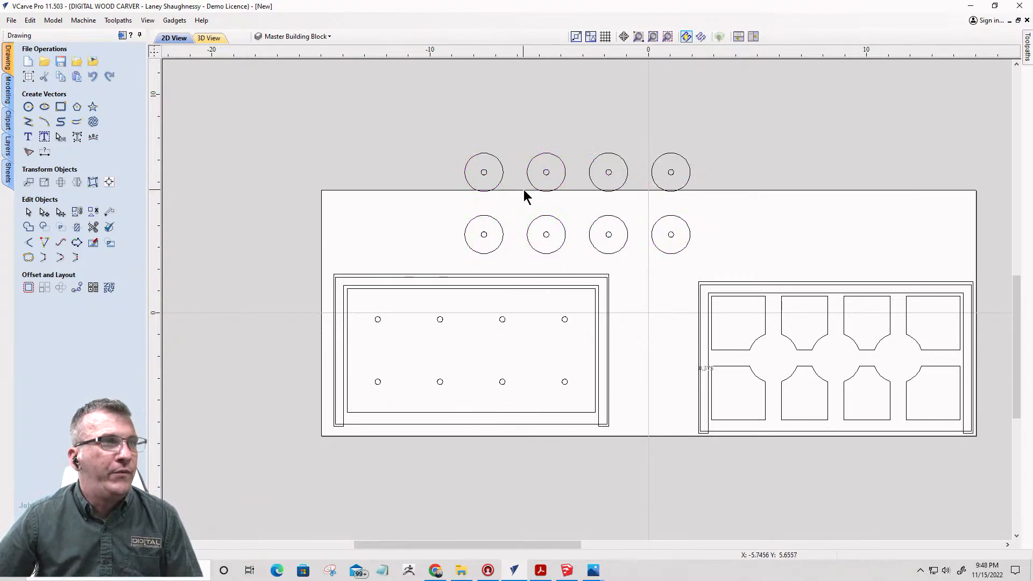
pyautogui.click(531, 186)
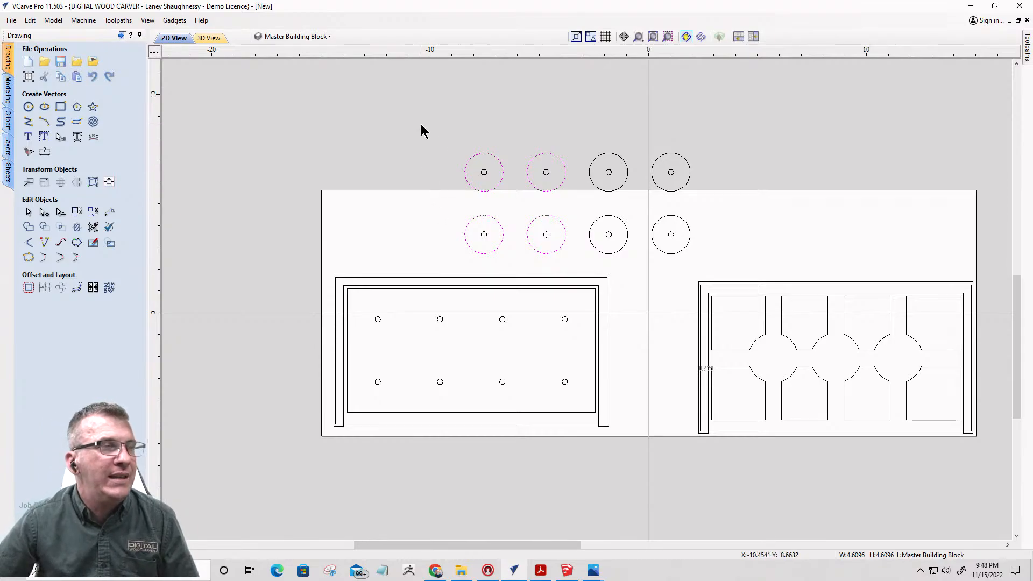
# - Group each outer circle in the upper row of discs with its own centre hole
pyautogui.moveTo(579, 157); pyautogui.dragTo(514, 204)
pyautogui.scroll(3, 487, 178)
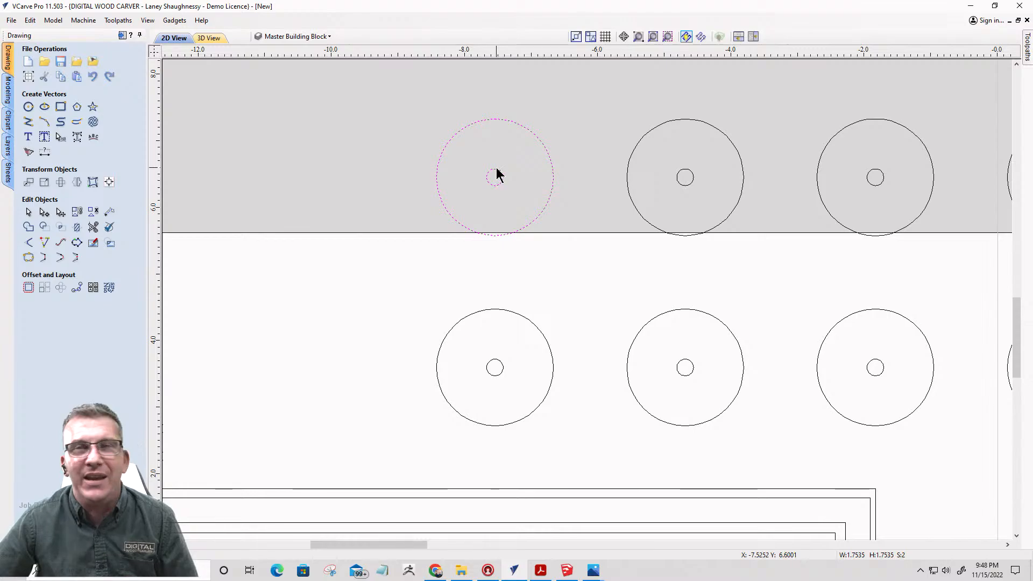
pyautogui.scroll(-3, 496, 174)
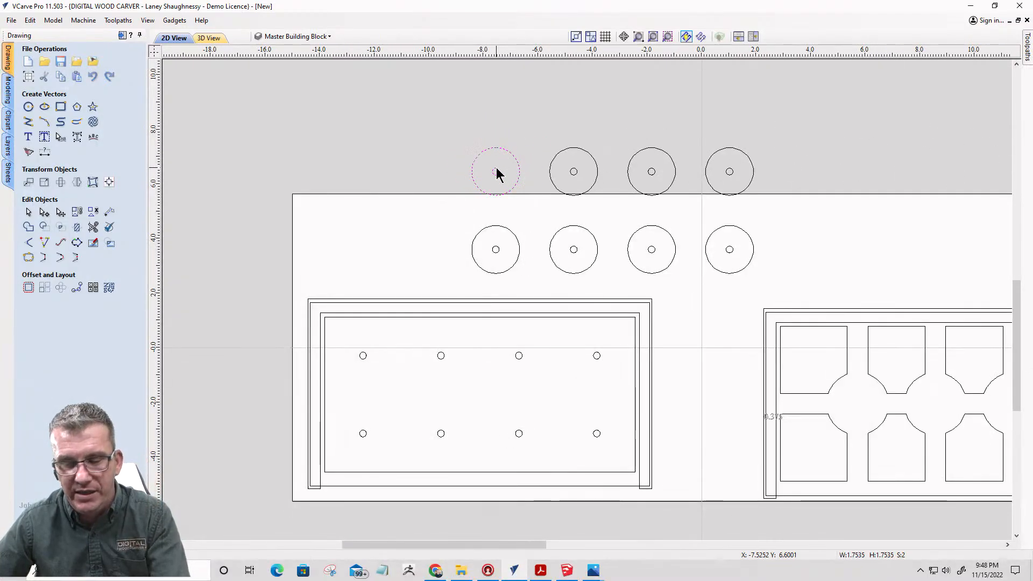
pyautogui.moveTo(529, 128); pyautogui.dragTo(609, 208)
pyautogui.moveTo(600, 127); pyautogui.dragTo(687, 205)
pyautogui.moveTo(784, 199); pyautogui.dragTo(784, 198)
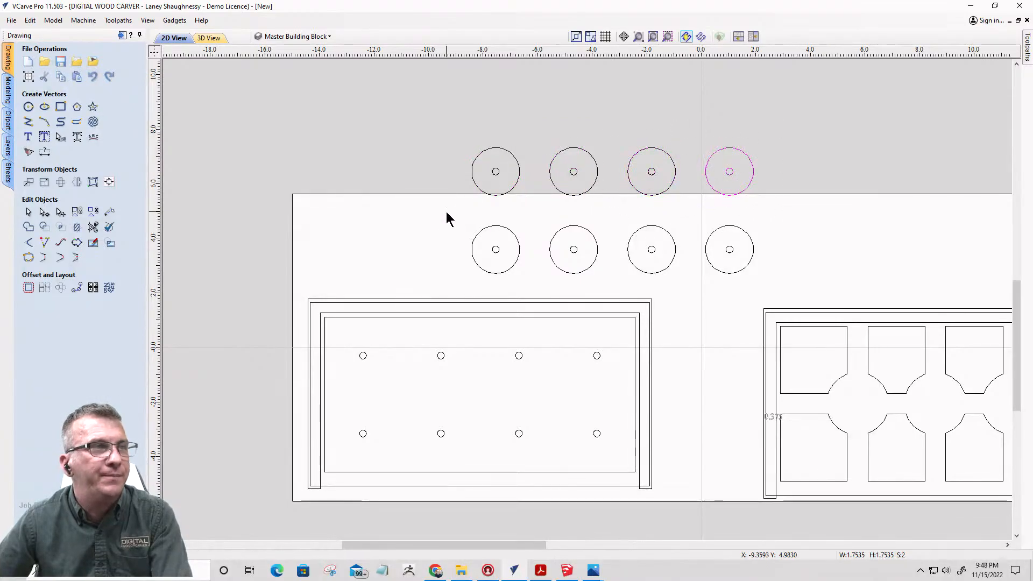
# - Group each outer circle in the lower row of discs with its own centre hole
pyautogui.moveTo(447, 218); pyautogui.dragTo(526, 282)
pyautogui.moveTo(521, 219); pyautogui.dragTo(607, 282)
pyautogui.moveTo(601, 220); pyautogui.dragTo(680, 282)
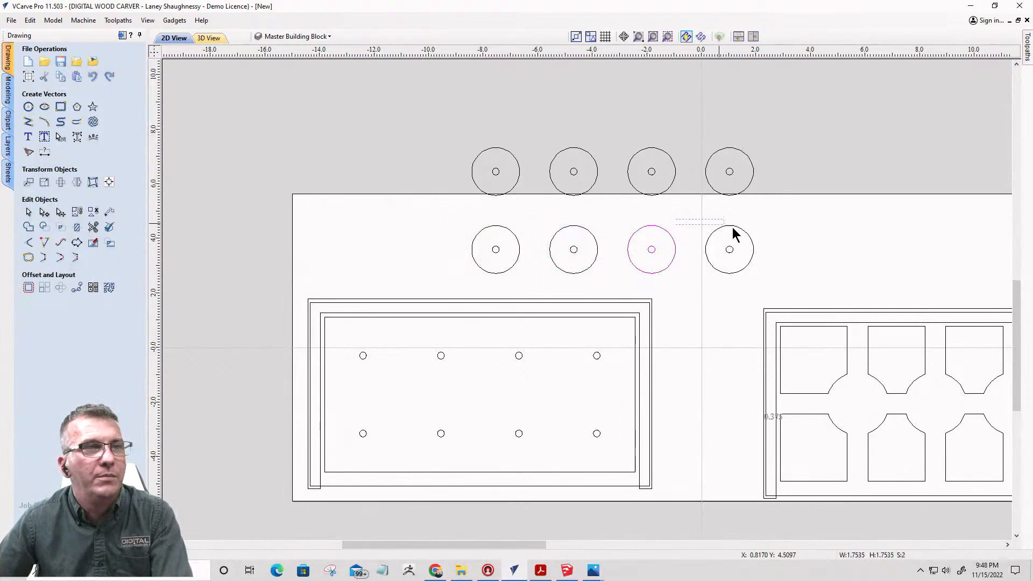
pyautogui.moveTo(733, 228); pyautogui.dragTo(773, 283)
# - Move the leftmost disc of the upper row into the free material just above the peg tray's upper-left corner
pyautogui.scroll(-2, 774, 283)
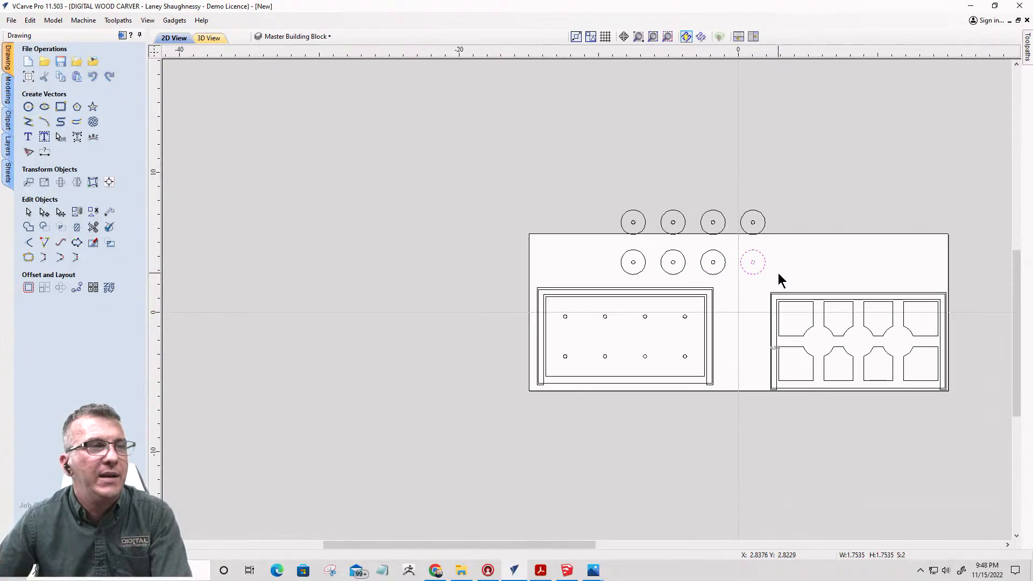
pyautogui.scroll(2, 732, 301)
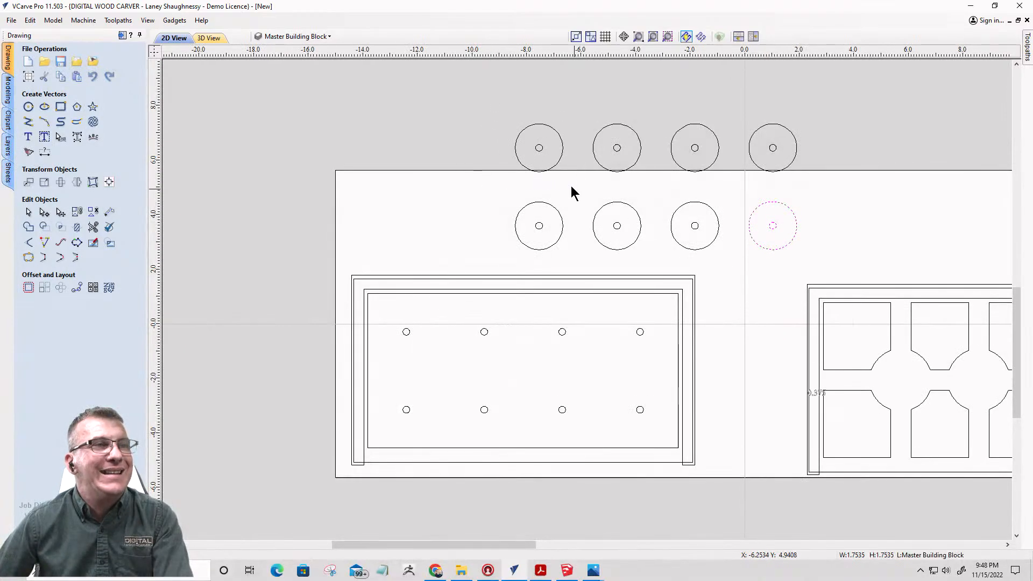
pyautogui.moveTo(539, 147); pyautogui.dragTo(379, 243)
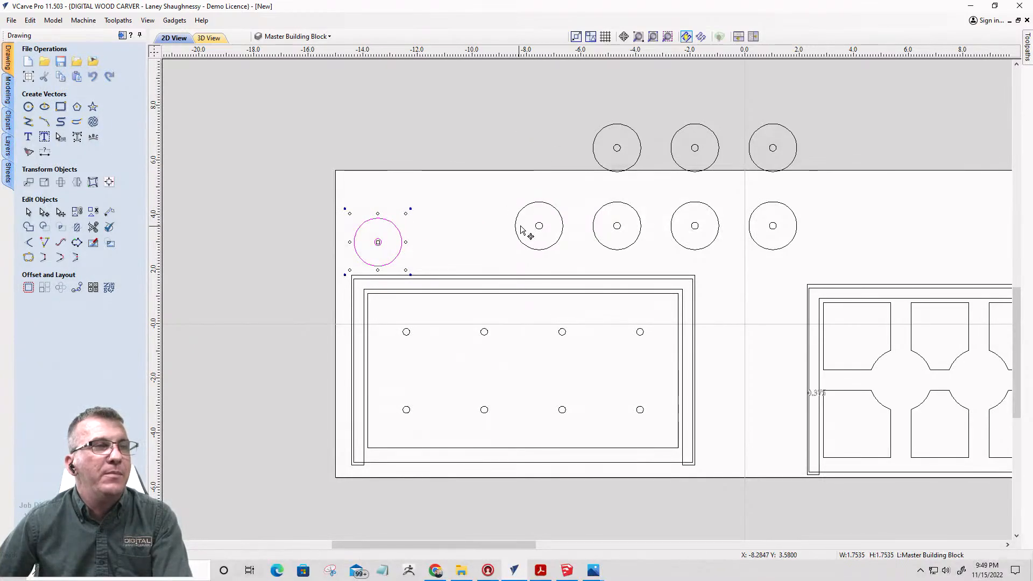
pyautogui.click(539, 228)
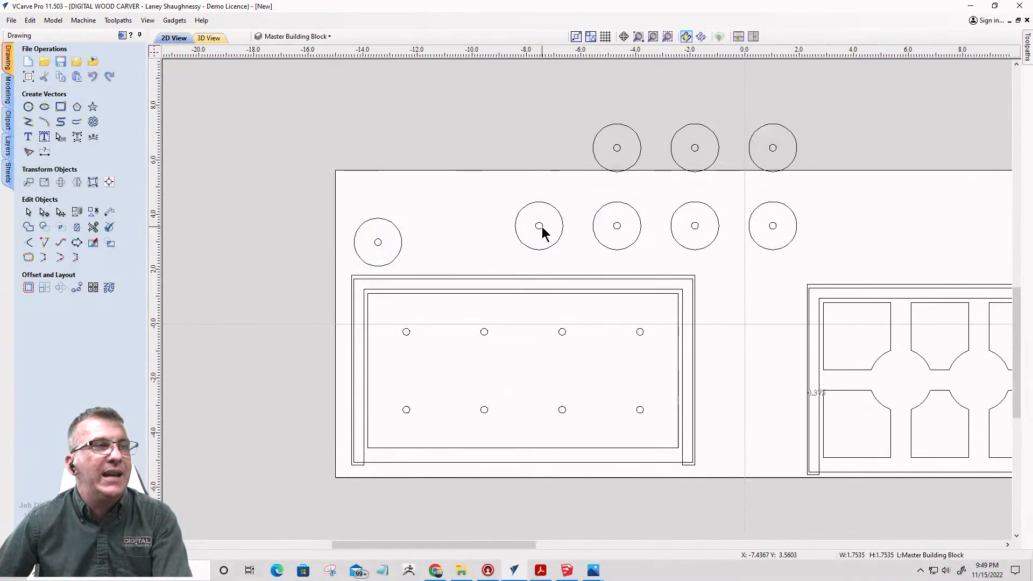
pyautogui.click(541, 226)
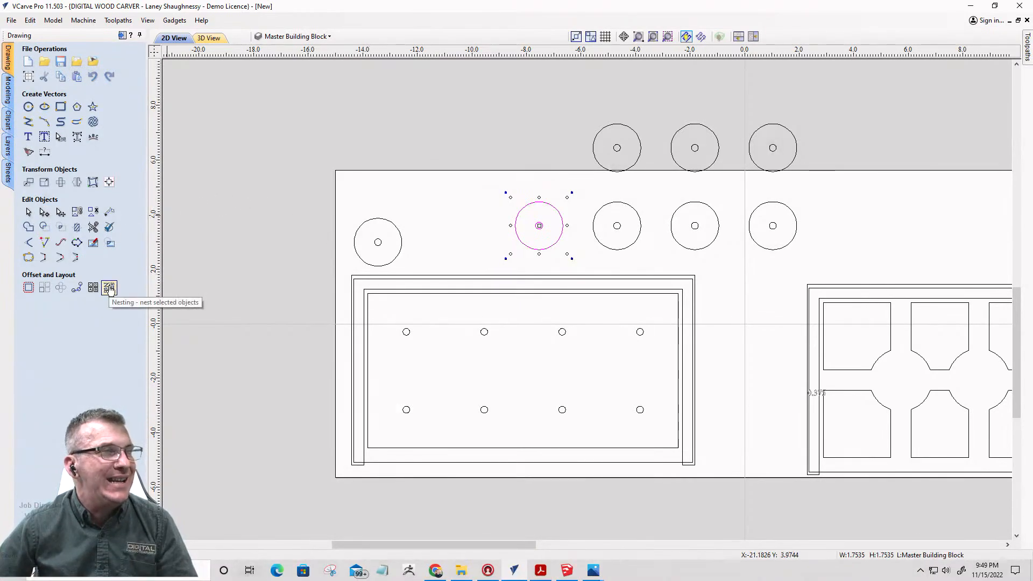
pyautogui.click(109, 290)
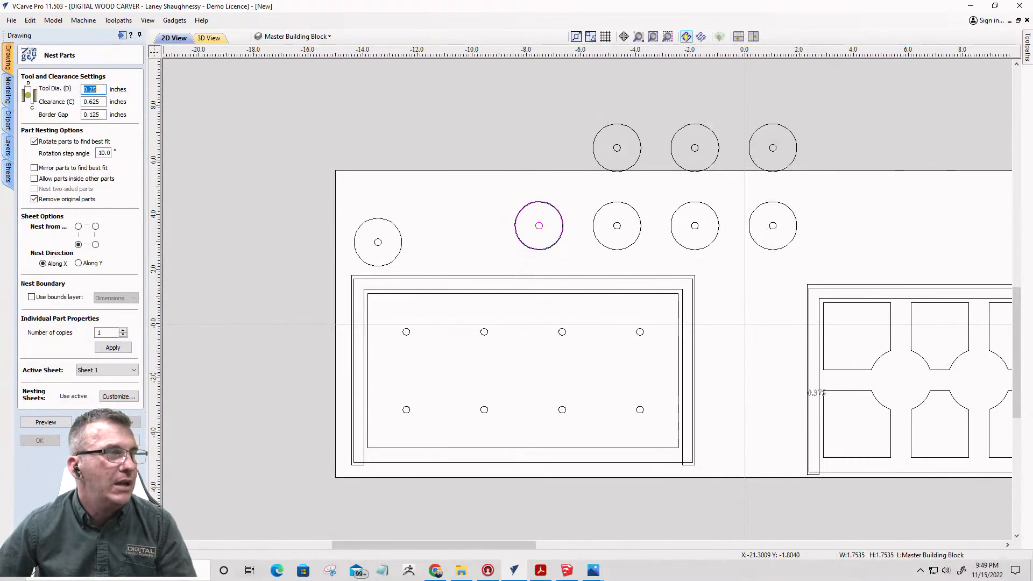
pyautogui.click(120, 441)
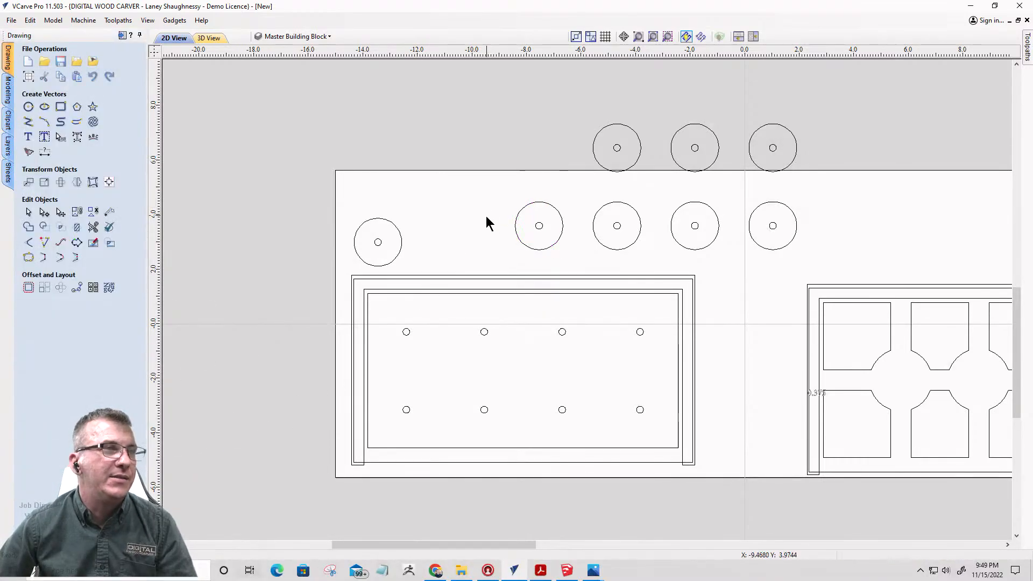
# - Move the whole peg tray, including its rebate outline and peg holes, close to the lower-left corner of the material
pyautogui.scroll(-3, 447, 242)
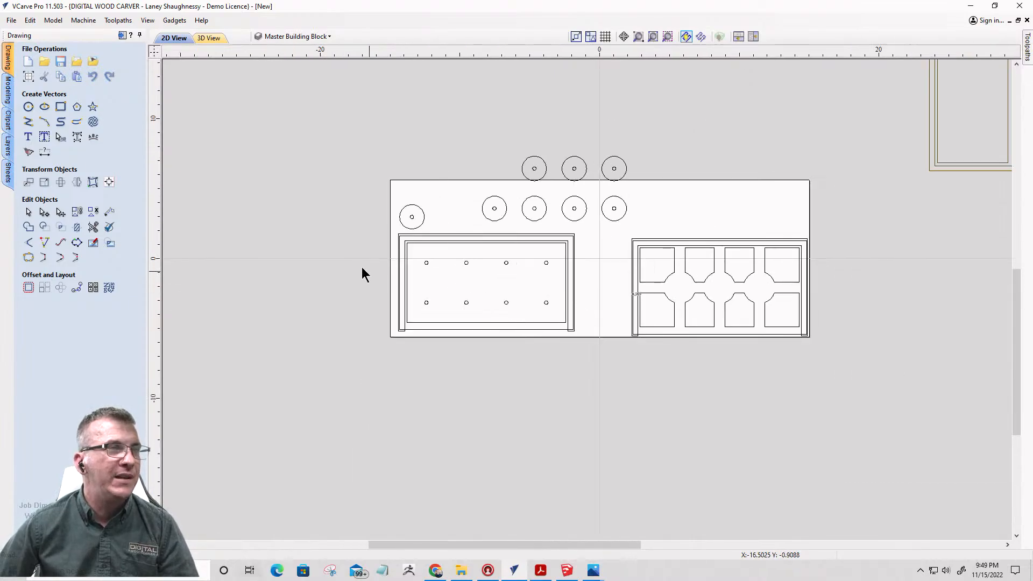
pyautogui.scroll(2, 362, 268)
pyautogui.moveTo(421, 215); pyautogui.dragTo(726, 374)
pyautogui.scroll(4, 442, 379)
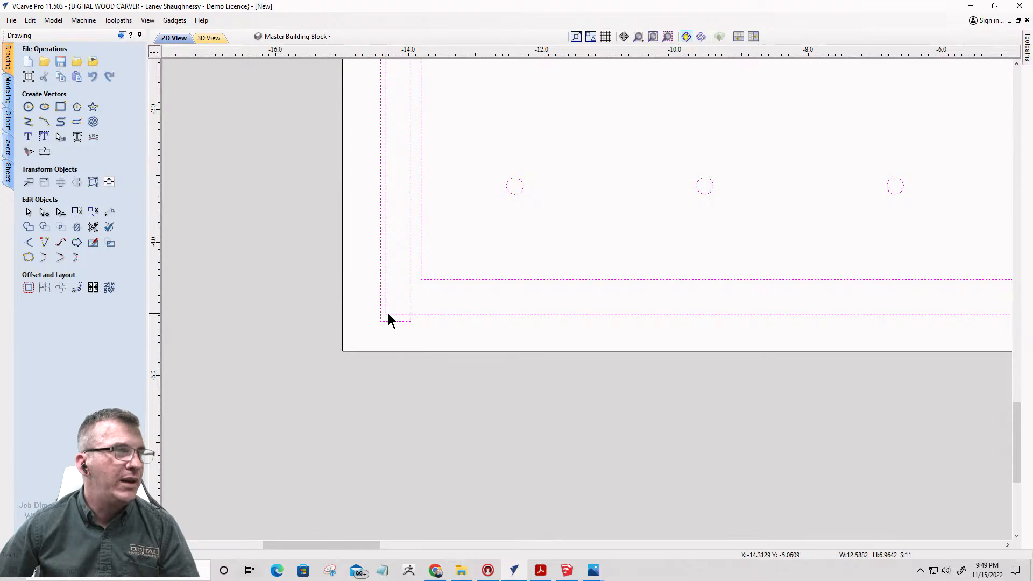
pyautogui.moveTo(387, 312); pyautogui.dragTo(357, 338)
pyautogui.scroll(-3, 357, 338)
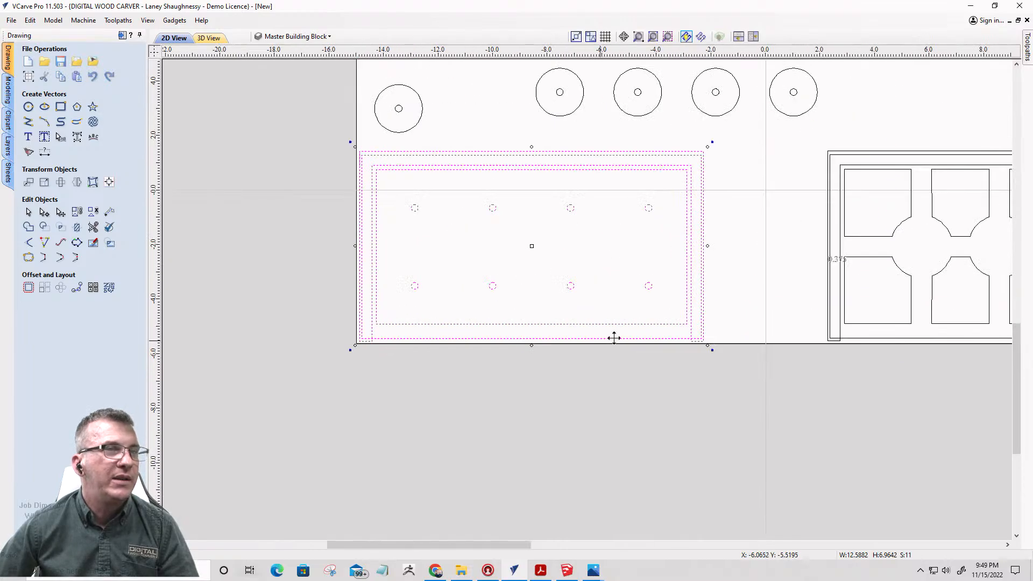
pyautogui.scroll(-1, 469, 228)
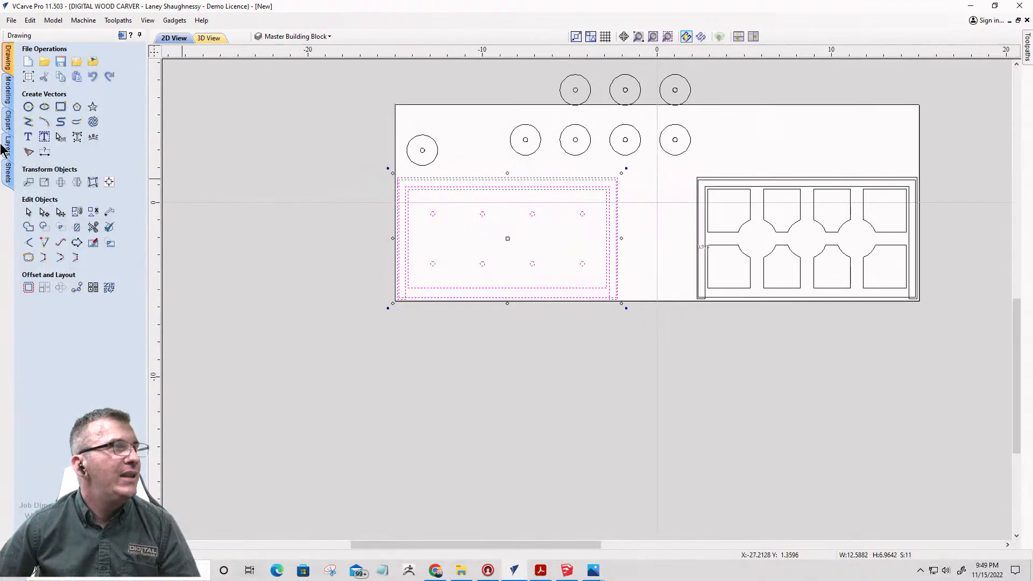
# - Draw a rectangle about 14 by 4.25 inches from the material's upper-left corner, spanning the free area above the peg tray
pyautogui.click(61, 106)
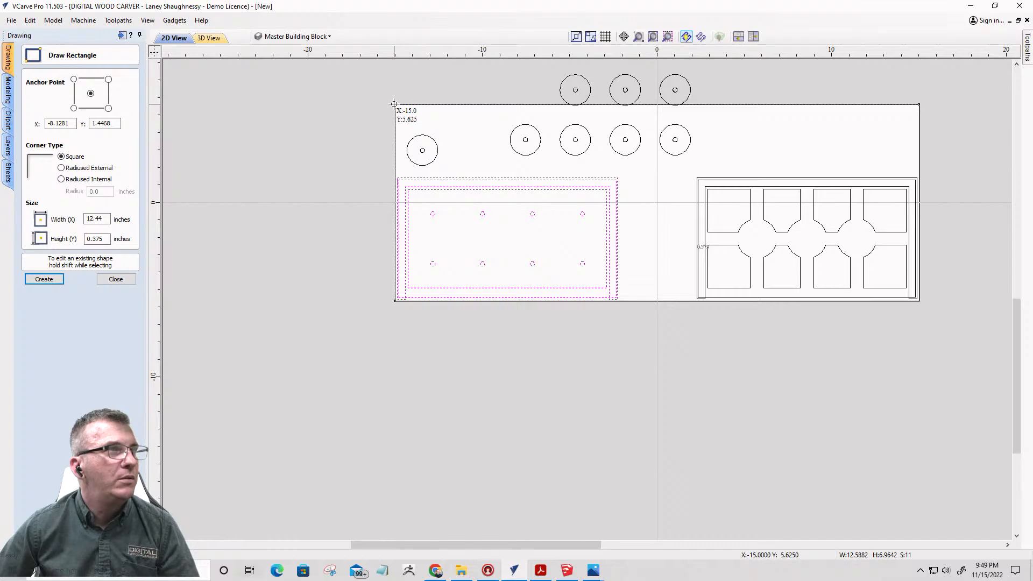
pyautogui.moveTo(620, 130); pyautogui.dragTo(641, 177)
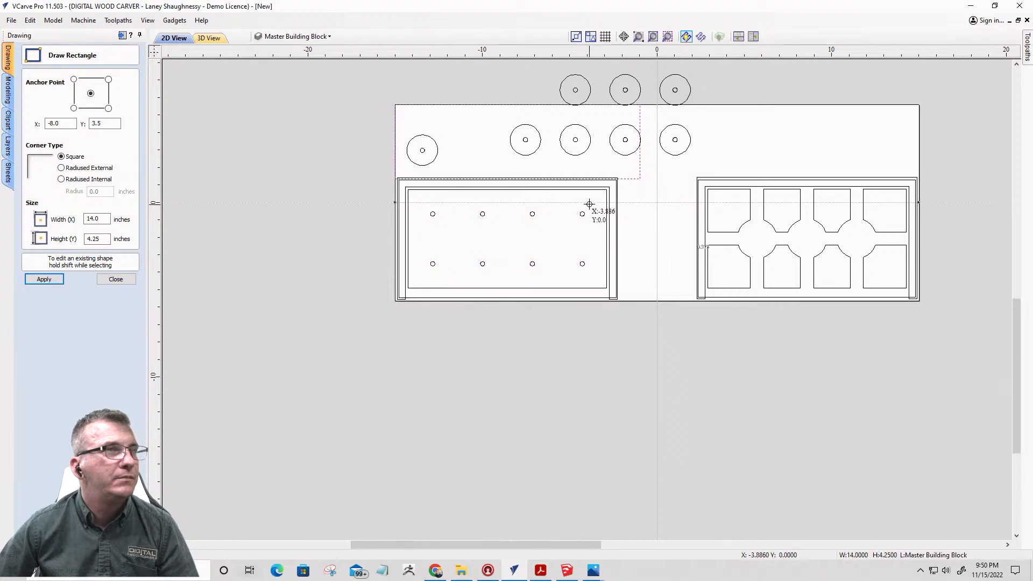
# - Finish the rectangle and move it up slightly so its lower edge clears the peg tray's upper edge
pyautogui.scroll(3, 598, 193)
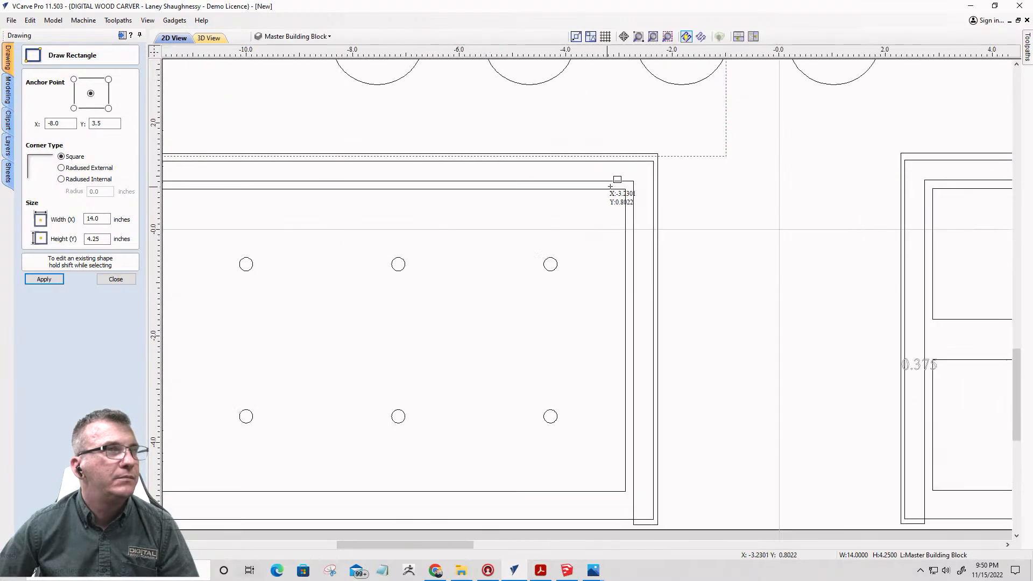
pyautogui.click(124, 278)
pyautogui.click(330, 156)
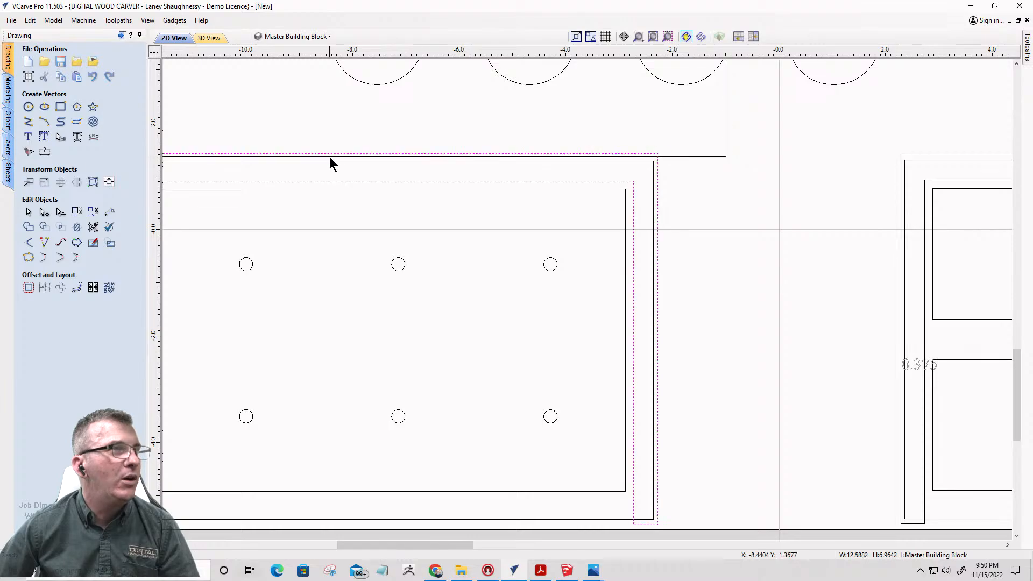
pyautogui.click(676, 156)
pyautogui.scroll(4, 342, 143)
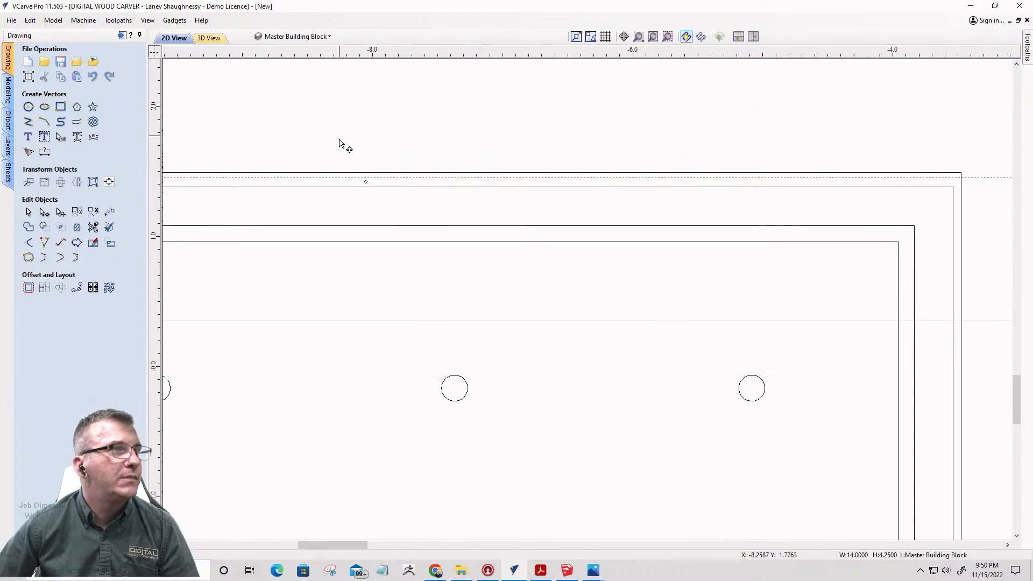
pyautogui.moveTo(372, 191); pyautogui.dragTo(374, 181)
pyautogui.scroll(-6, 487, 134)
pyautogui.scroll(-5, 499, 142)
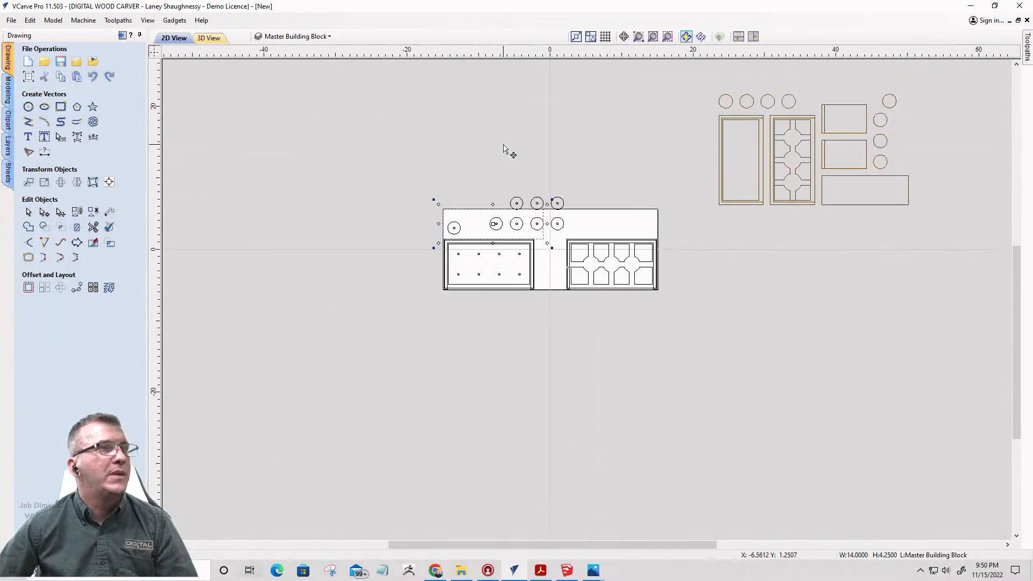
# - Resize the rectangle's upper edge to snap to the material's upper edge, making it about 4.2 inches high
pyautogui.scroll(3, 455, 227)
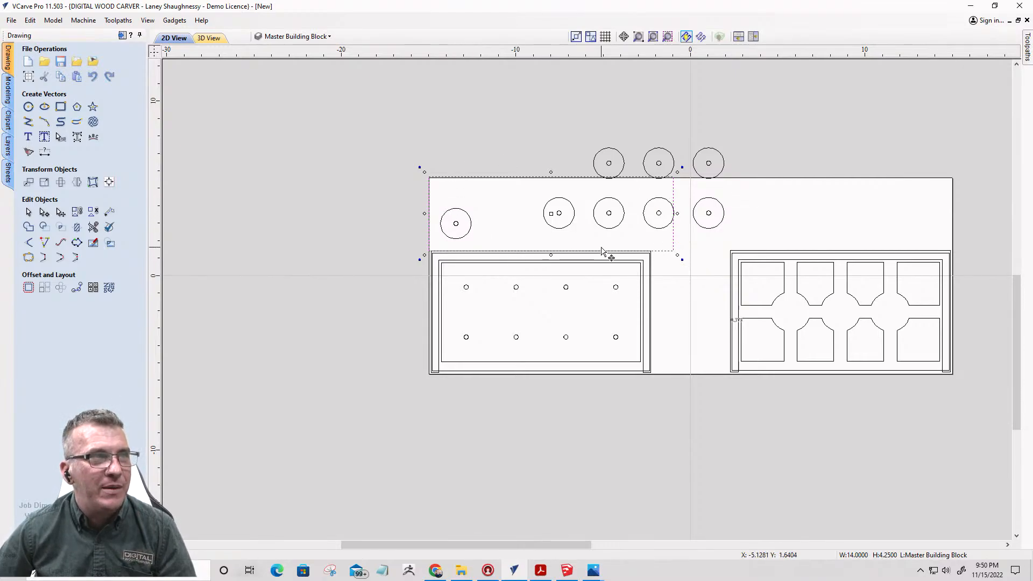
pyautogui.scroll(3, 552, 180)
pyautogui.scroll(5, 558, 190)
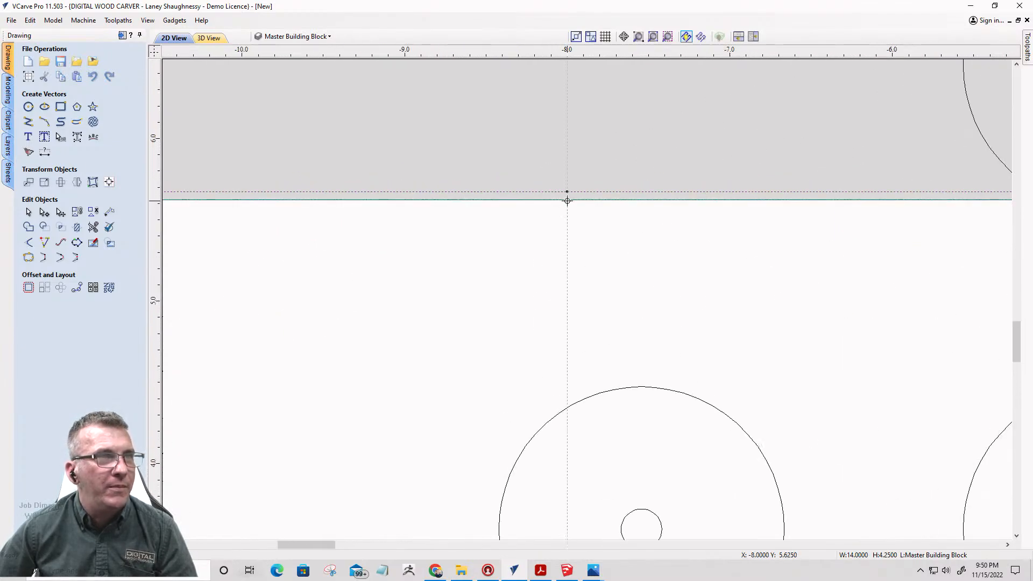
pyautogui.scroll(-5, 567, 200)
pyautogui.scroll(5, 425, 224)
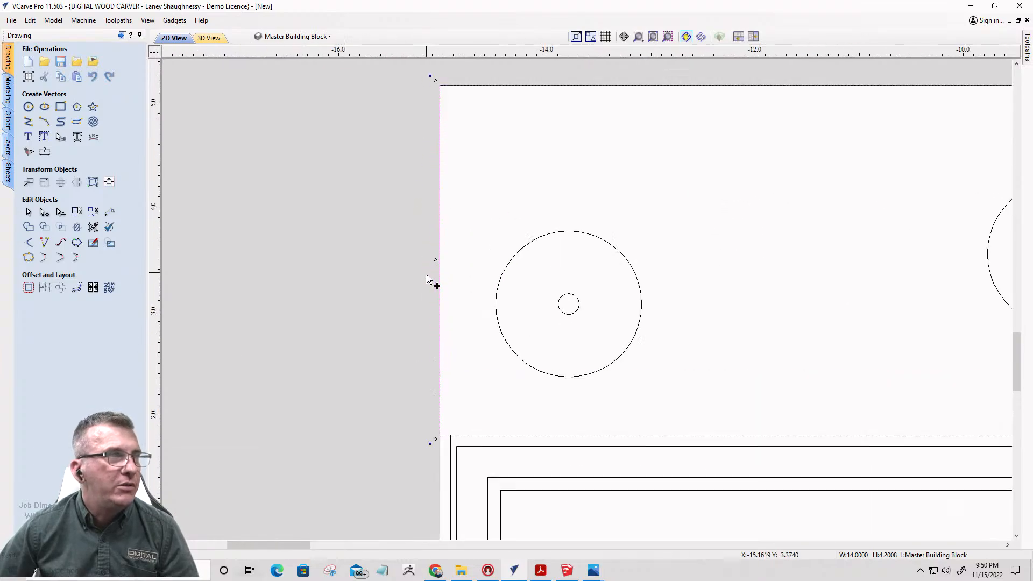
pyautogui.scroll(-5, 422, 253)
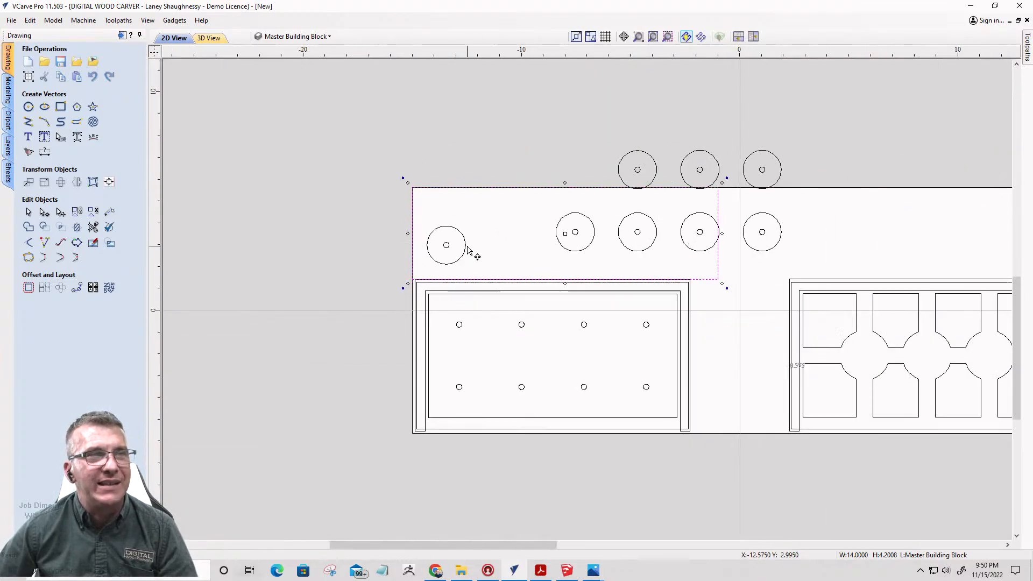
# - Align all eight discs to the centre of the rectangle above the peg tray
pyautogui.moveTo(540, 141); pyautogui.dragTo(800, 260)
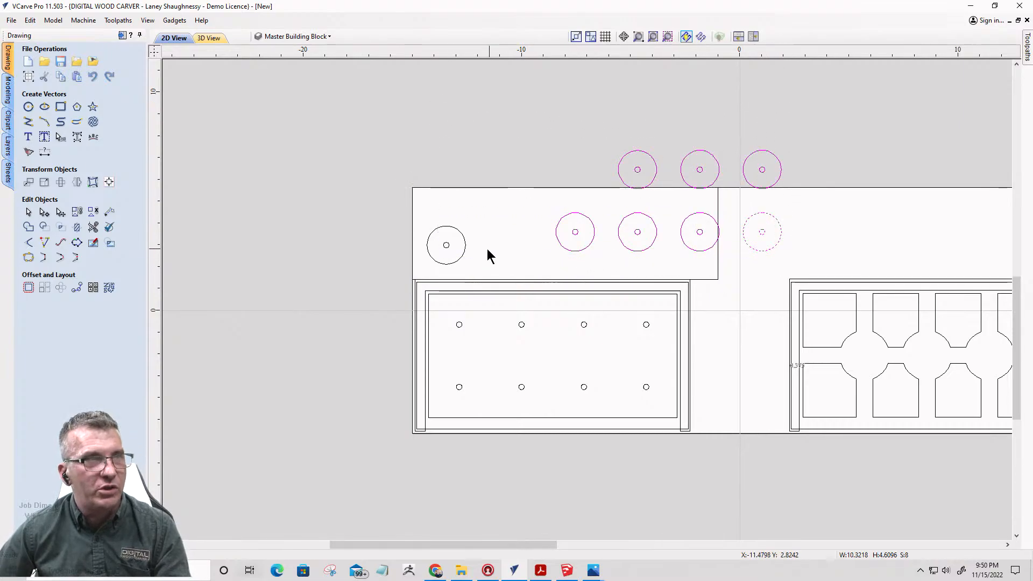
pyautogui.click(743, 229)
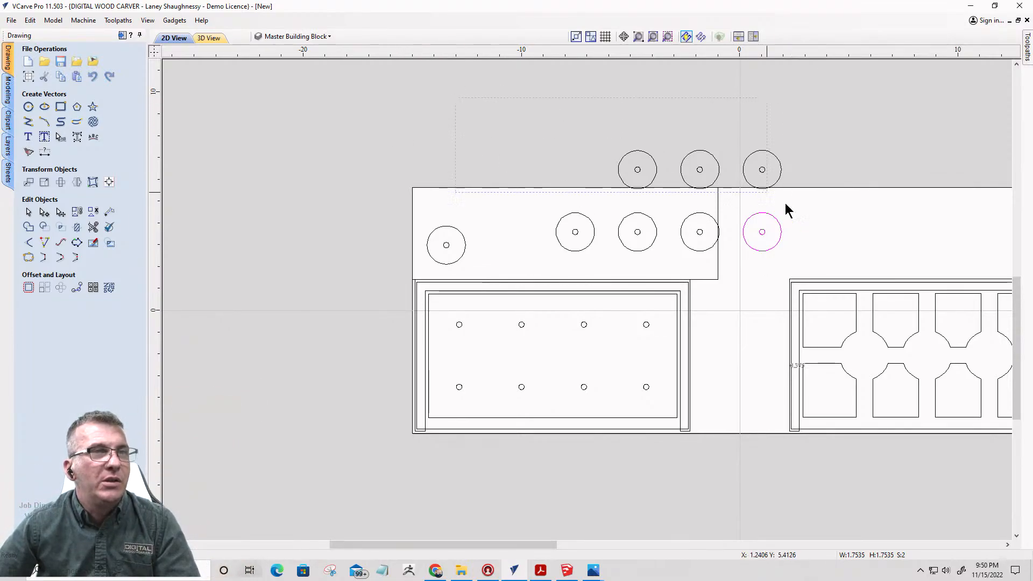
pyautogui.moveTo(788, 210); pyautogui.dragTo(818, 286)
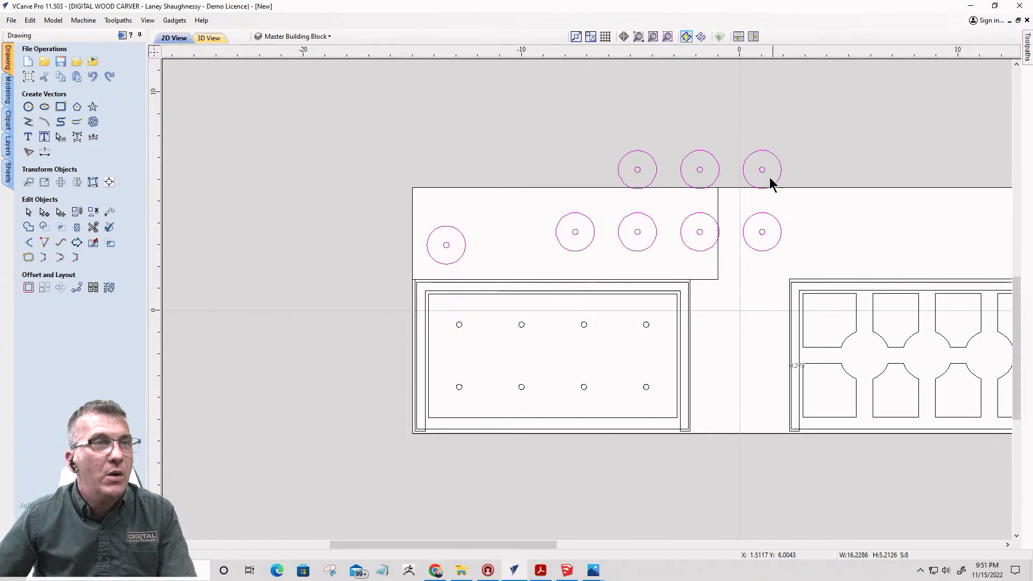
pyautogui.click(719, 274)
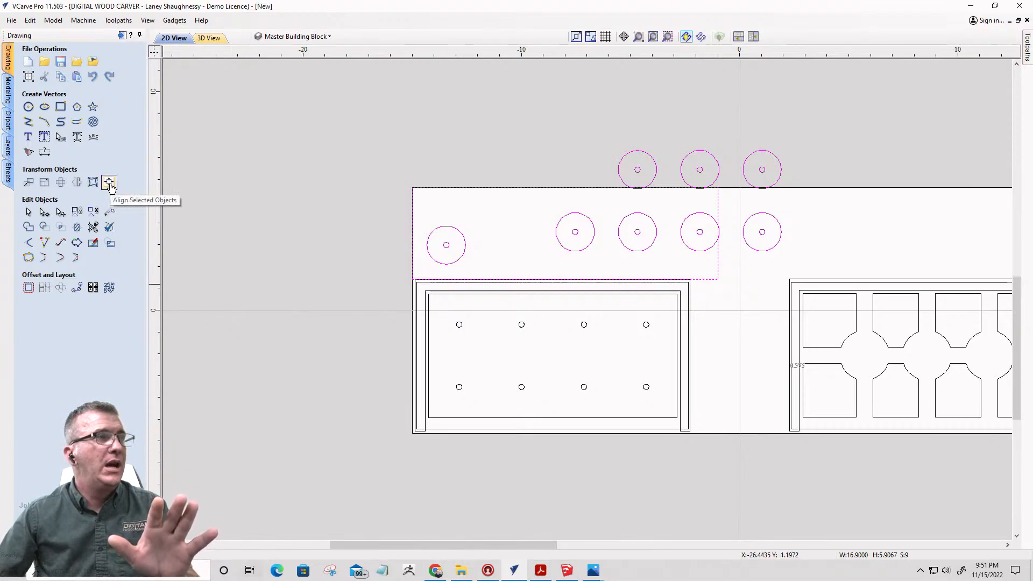
pyautogui.click(109, 183)
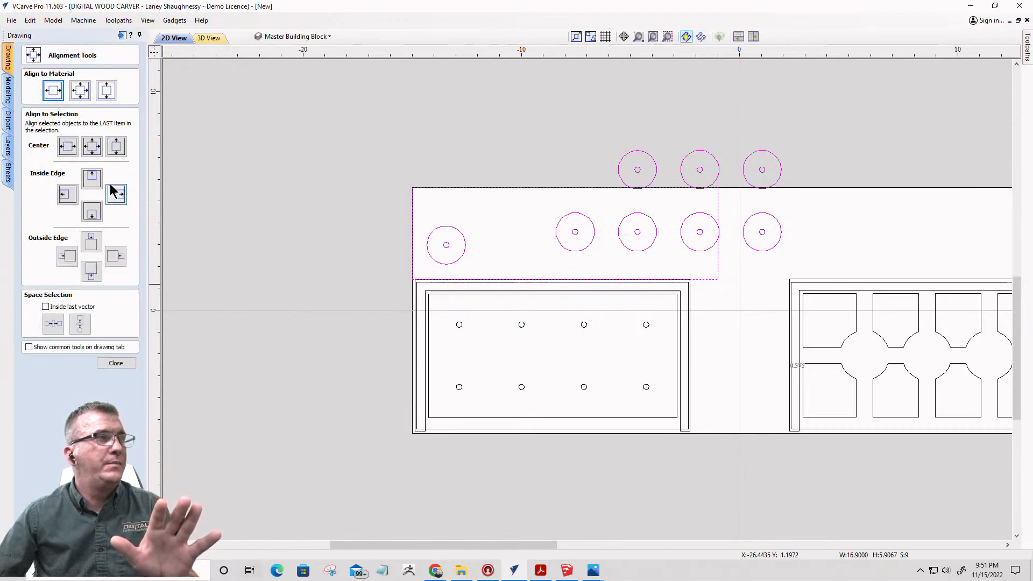
pyautogui.click(92, 147)
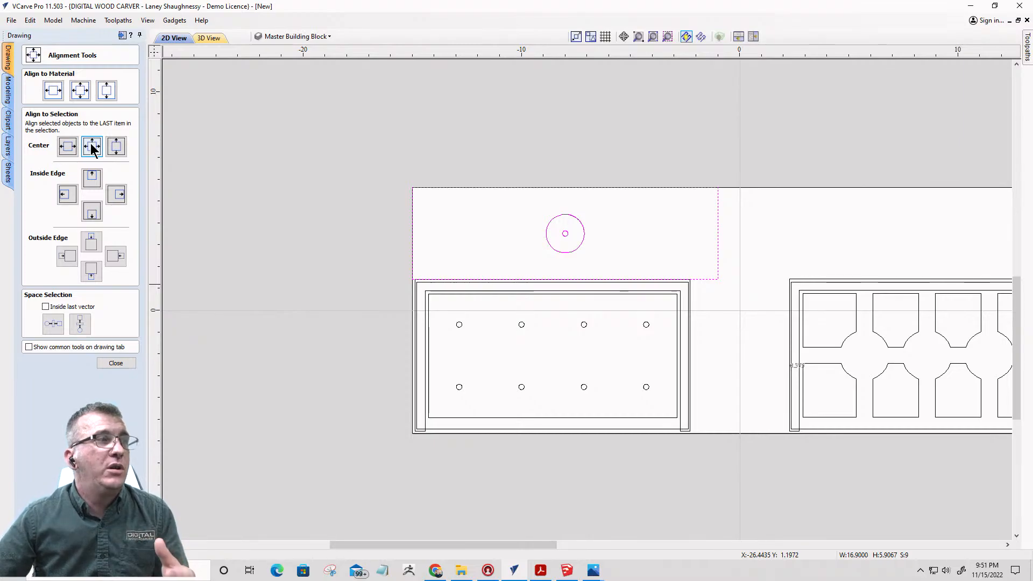
# - Try spacing the eight discs evenly along X inside the rectangle, and undo the alignment and spacing
pyautogui.click(46, 306)
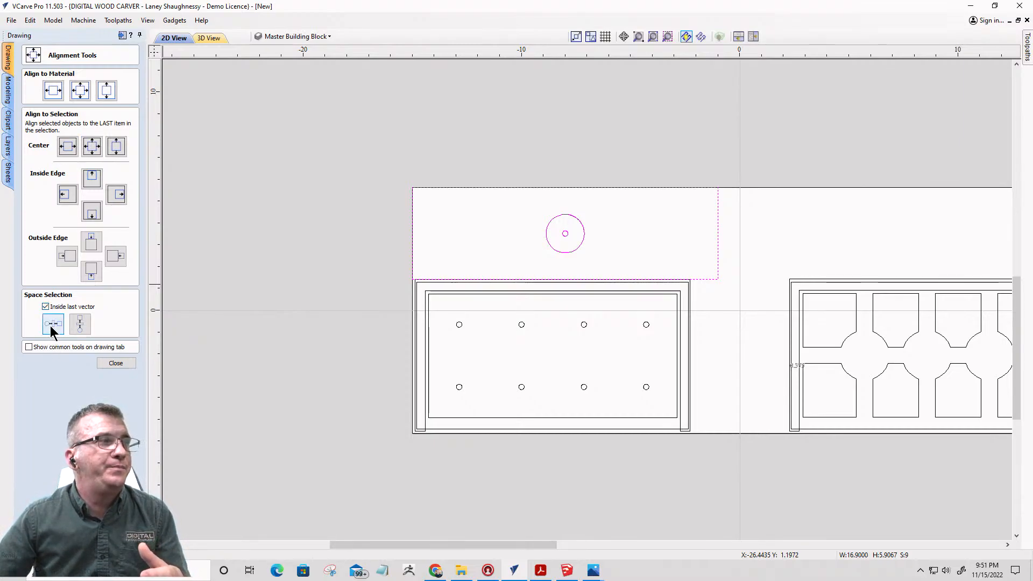
pyautogui.click(53, 325)
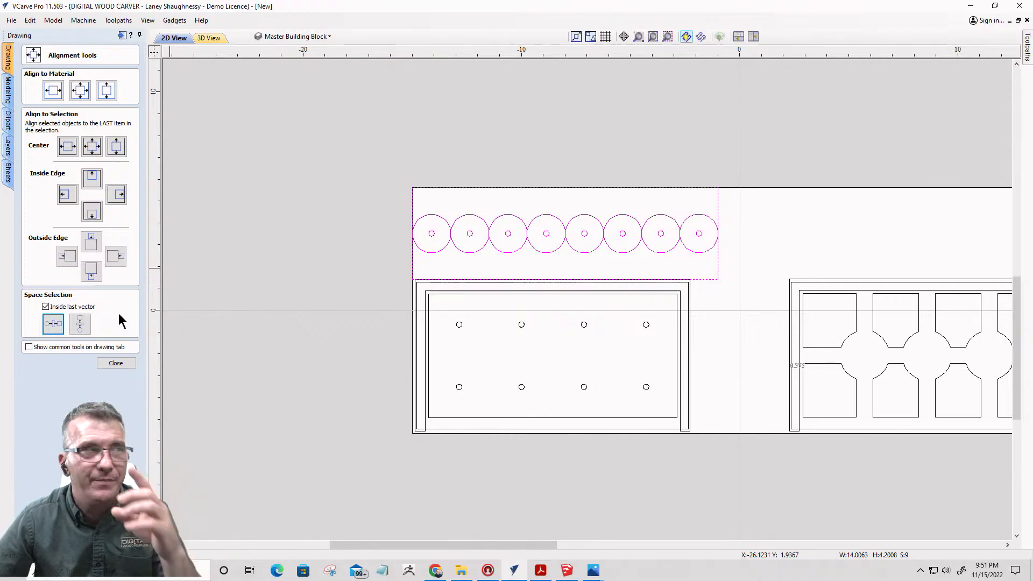
pyautogui.click(114, 364)
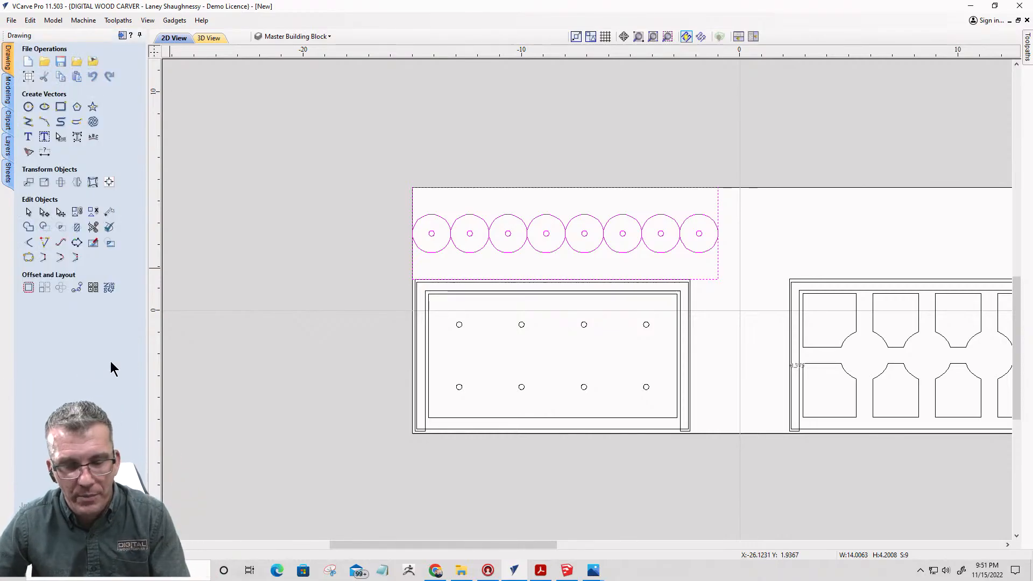
pyautogui.hotkey('ctrl', 'z')
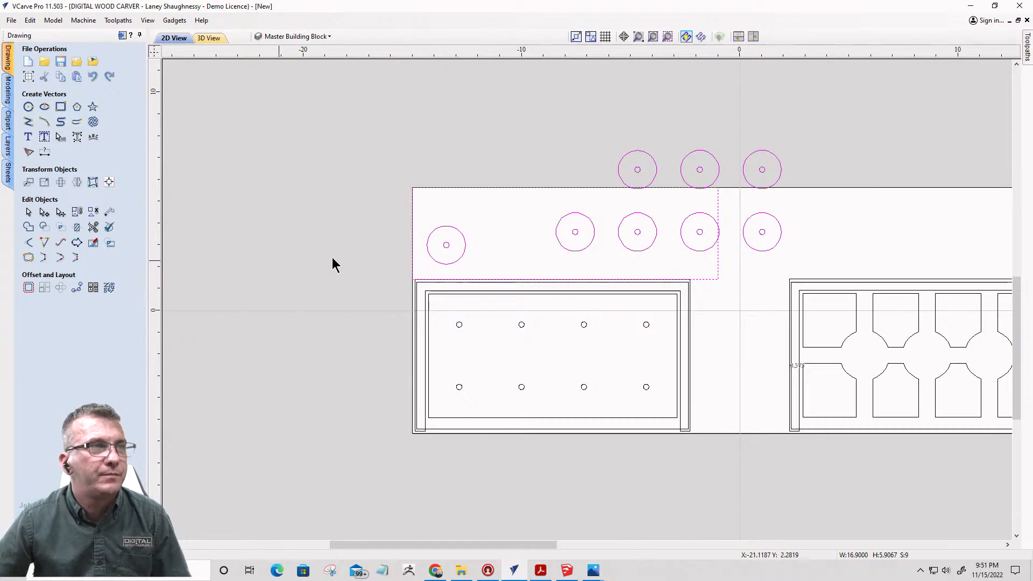
# - Move only the rectangle above the peg tray to a new layer named "Nest Boundary Cirlces"
pyautogui.click(324, 82)
pyautogui.click(511, 186)
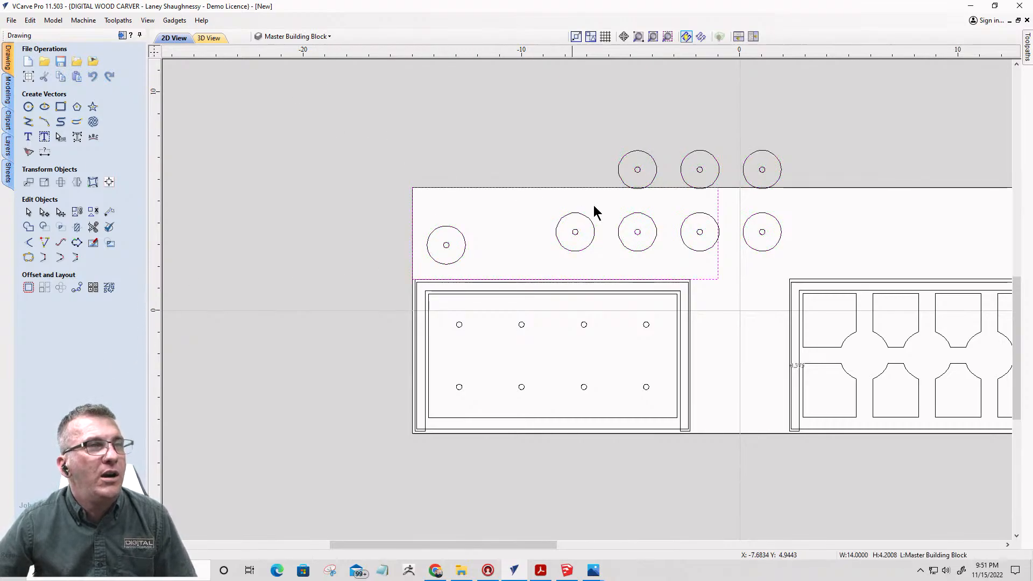
pyautogui.rightClick(708, 286)
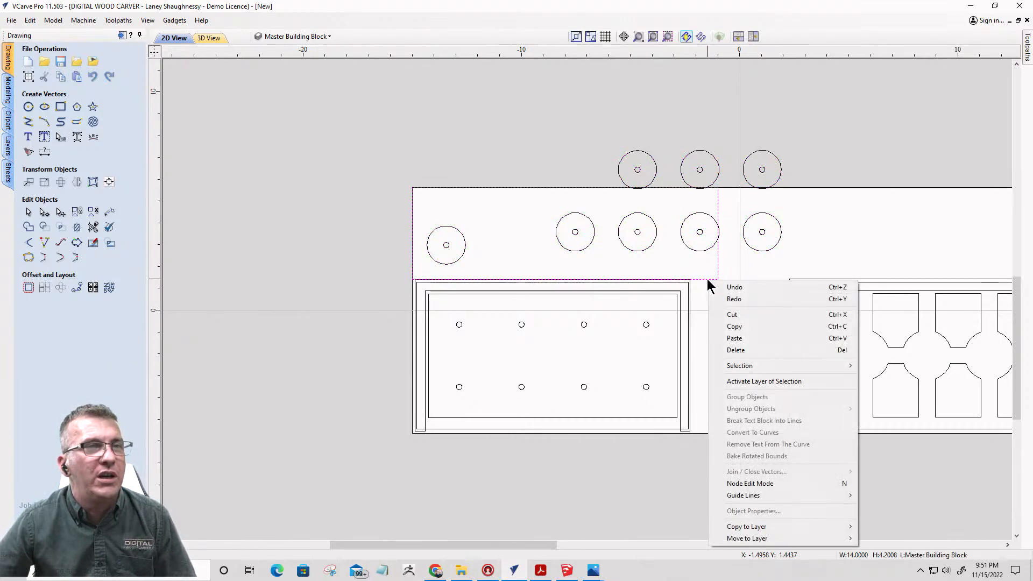
pyautogui.moveTo(732, 539)
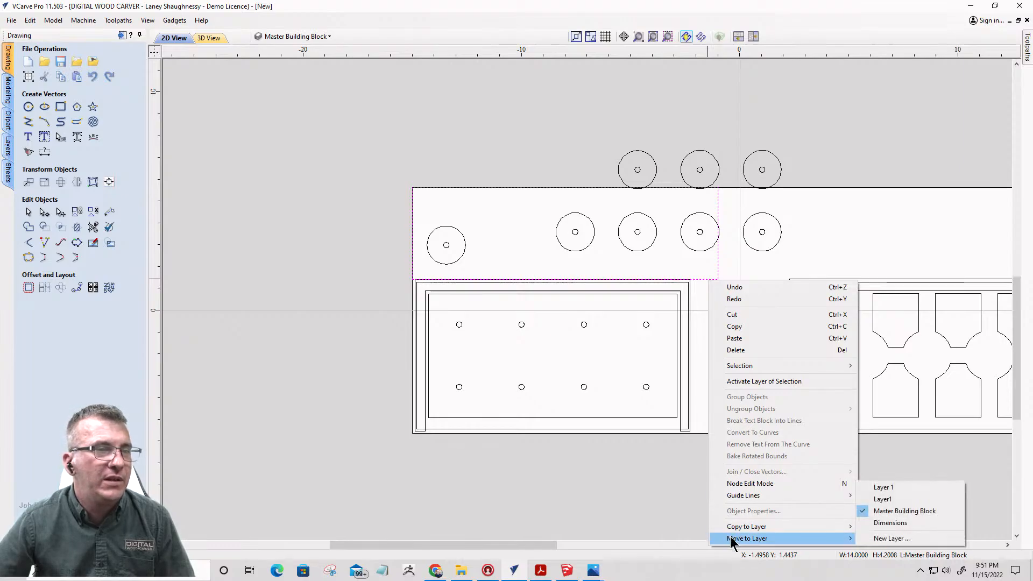
pyautogui.click(863, 538)
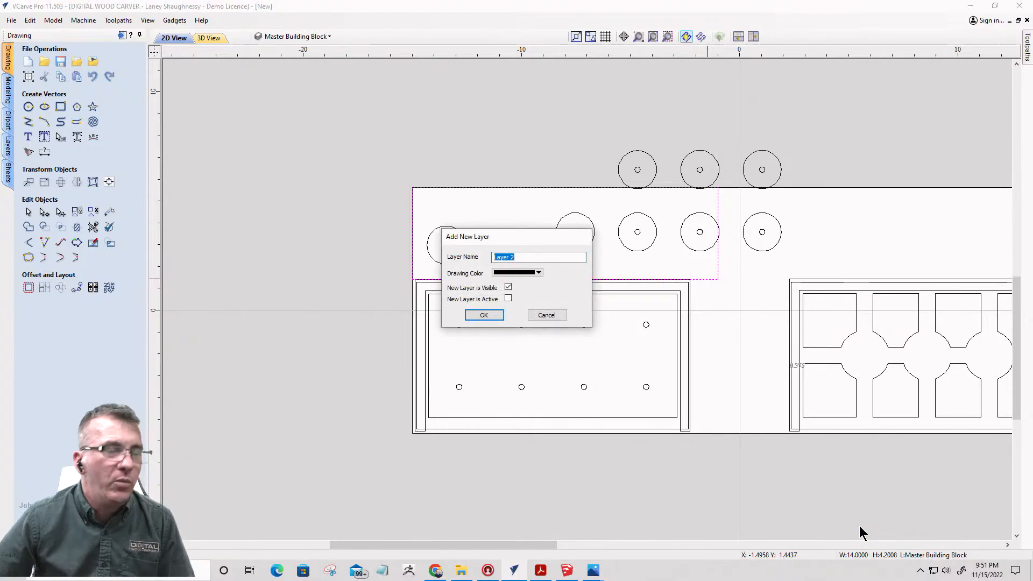
pyautogui.write('NEst')
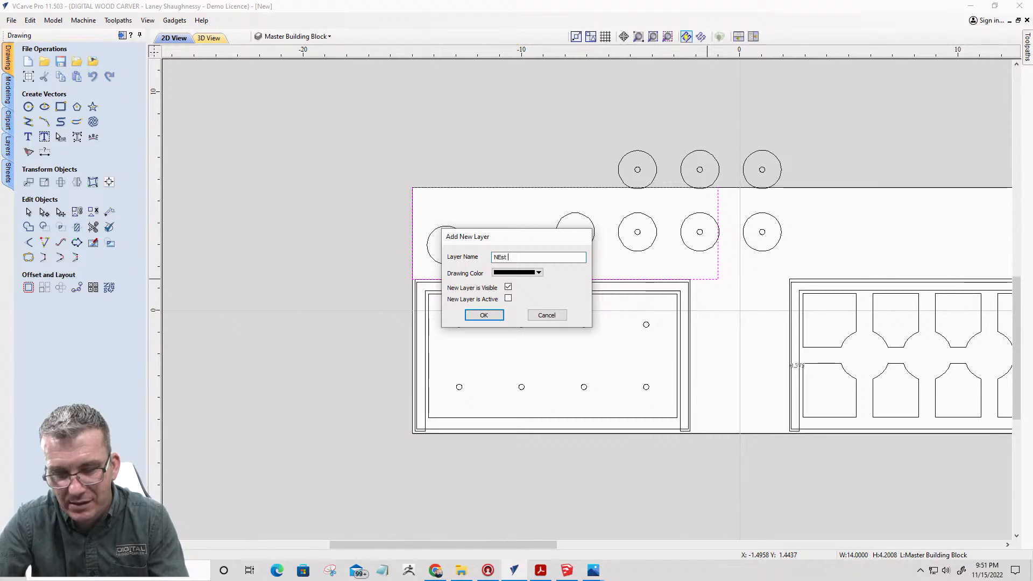
pyautogui.write(' Boundary Cur')
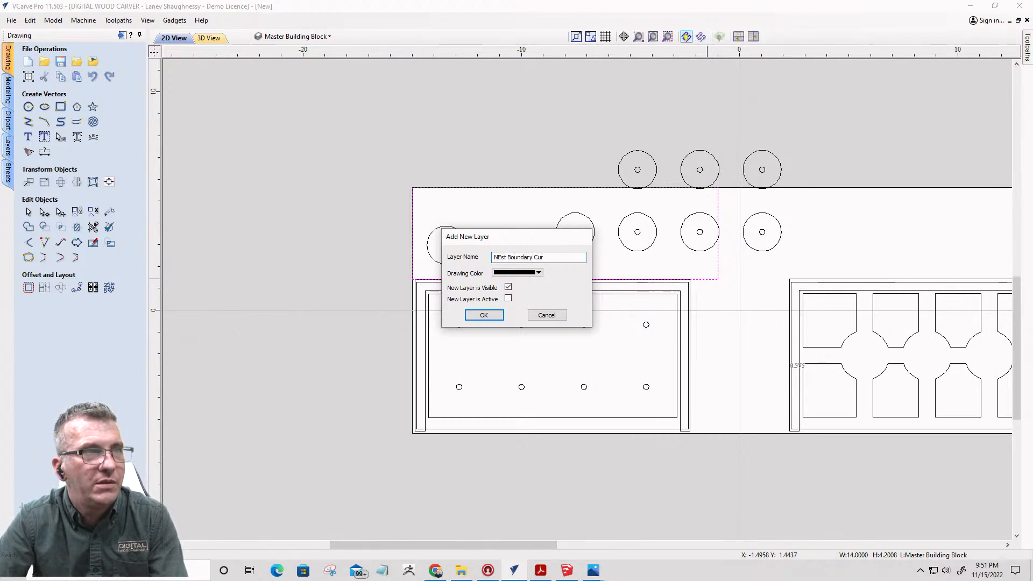
pyautogui.press('BackSpace')
pyautogui.press('BackSpace')
pyautogui.write('irlces')
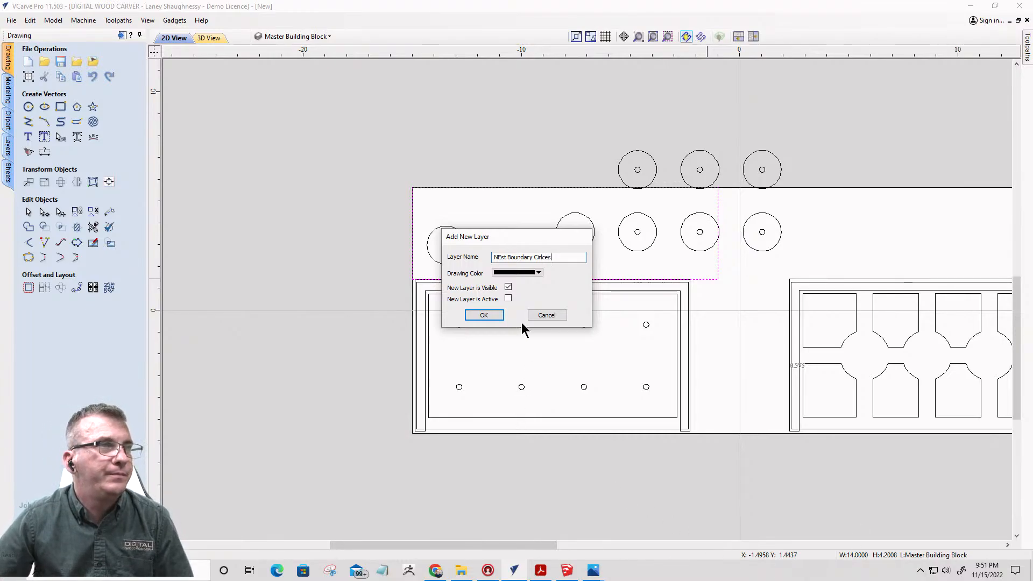
pyautogui.press('BackSpace')
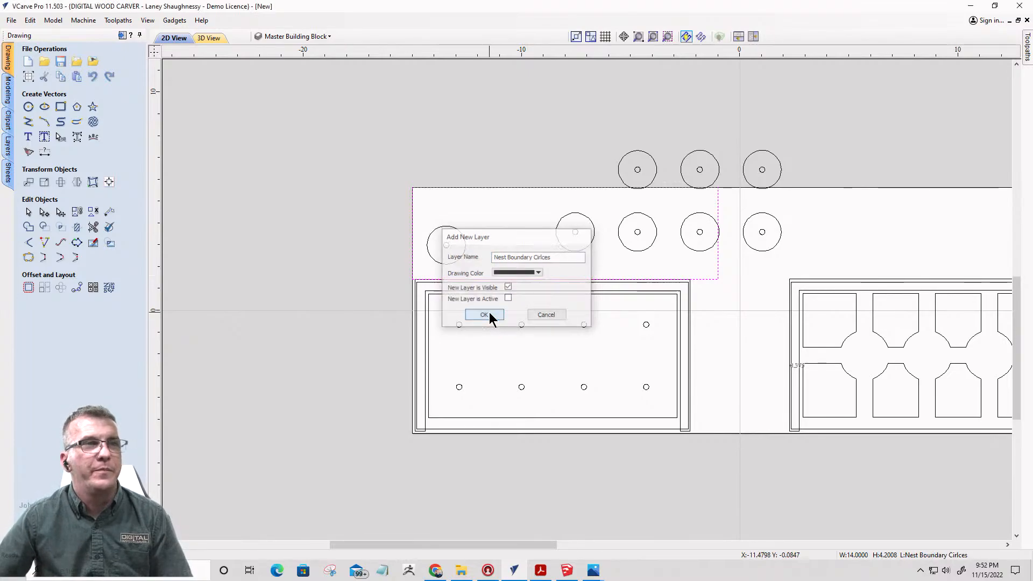
pyautogui.click(492, 316)
# - Set up part nesting for the eight discs and the rectangle, with a .375 inch clearance and nesting from the upper-left corner
pyautogui.moveTo(487, 92); pyautogui.dragTo(813, 269)
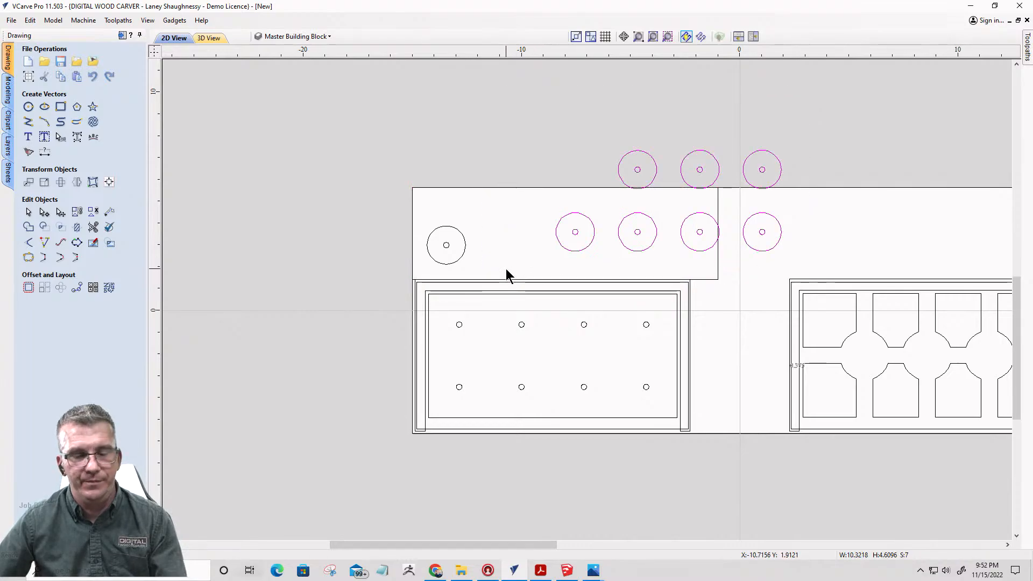
pyautogui.keyDown('shift'); pyautogui.click(464, 254); pyautogui.keyUp('shift')
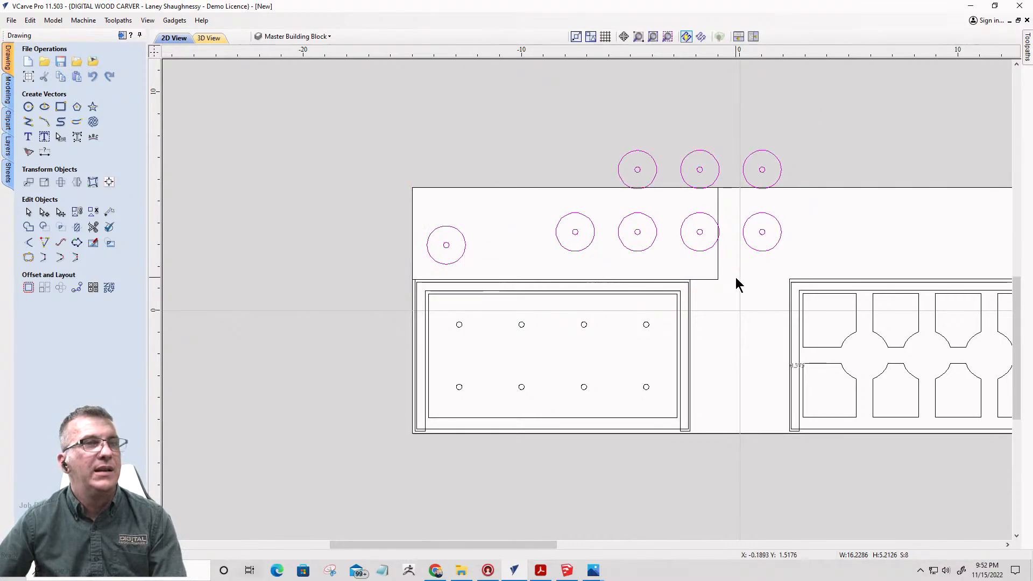
pyautogui.keyDown('shift'); pyautogui.click(716, 280); pyautogui.keyUp('shift')
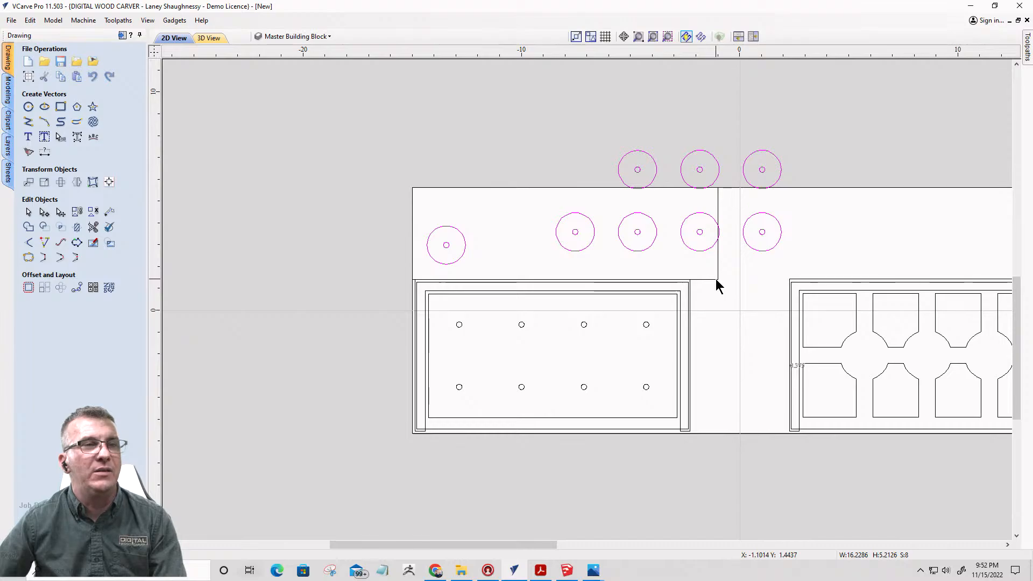
pyautogui.click(109, 288)
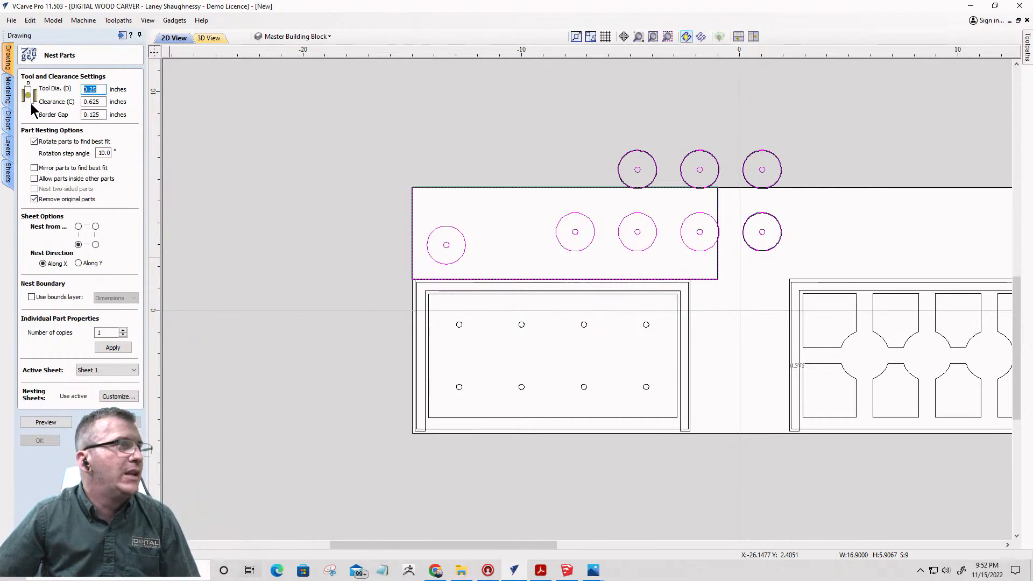
pyautogui.press('Tab')
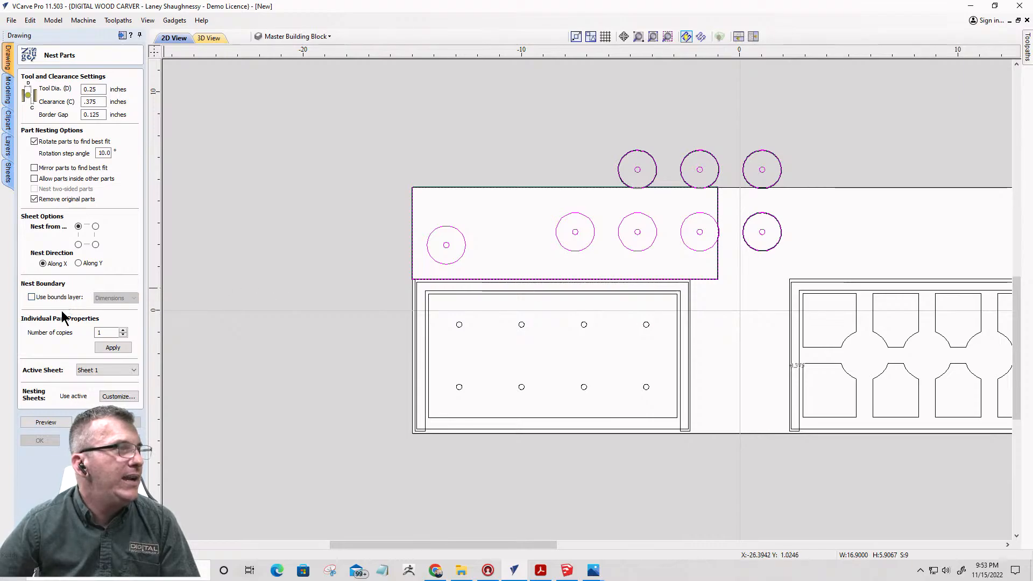
# - Use the "Nest Boundary Cirlces" layer as the nest bounds, preview the nested discs, and reset the preview
pyautogui.click(31, 297)
pyautogui.click(133, 298)
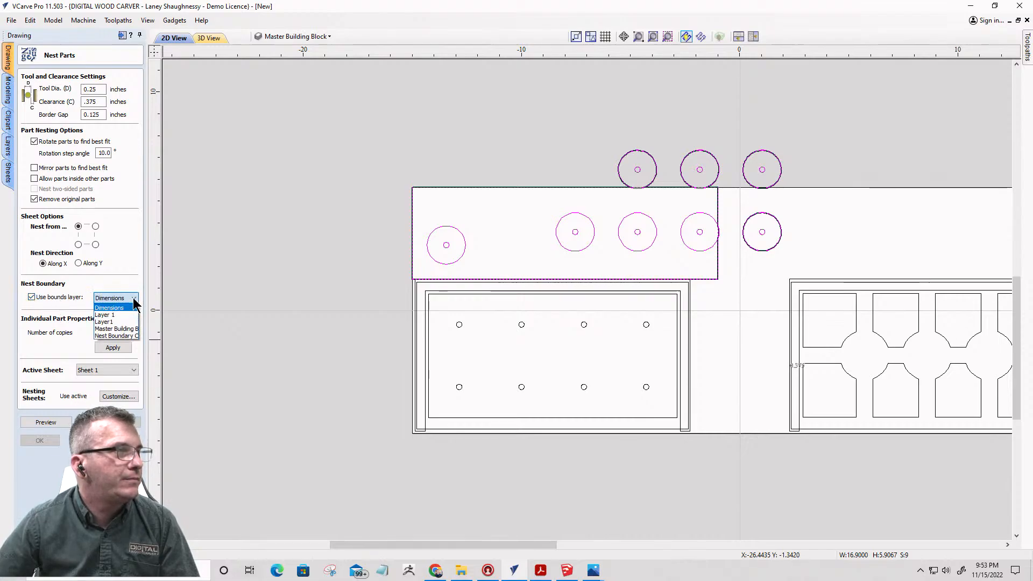
pyautogui.click(114, 336)
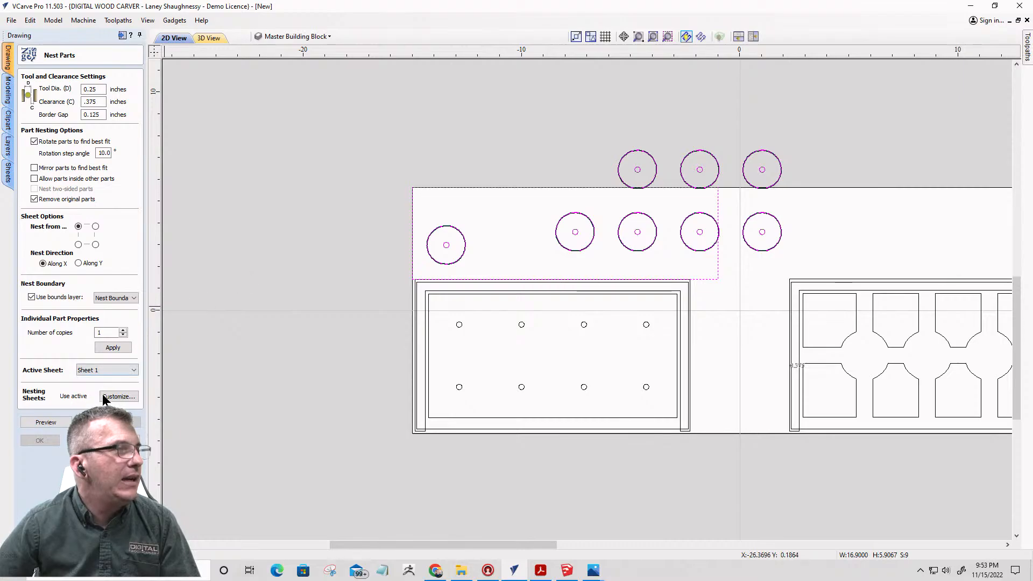
pyautogui.click(49, 422)
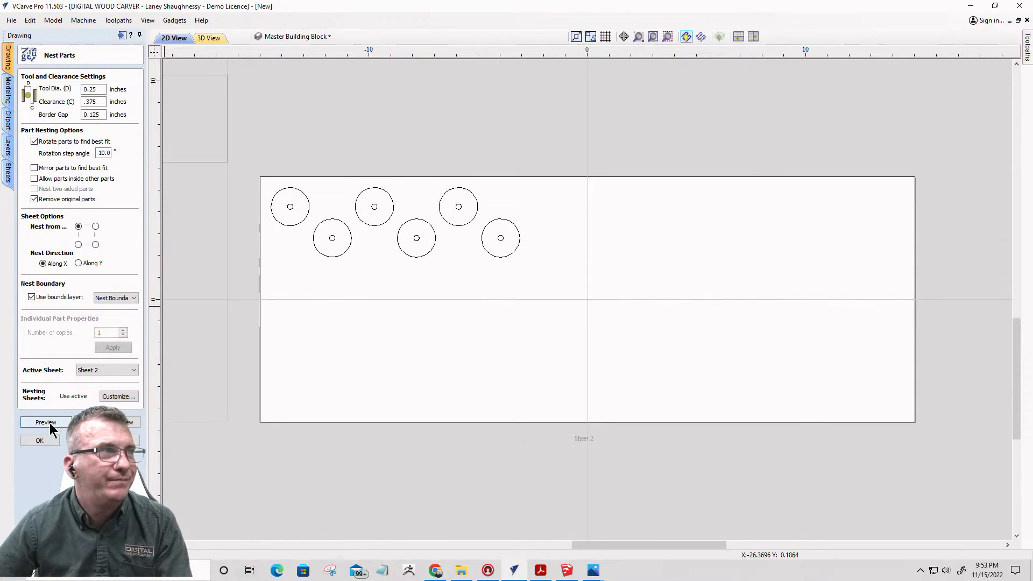
pyautogui.click(50, 423)
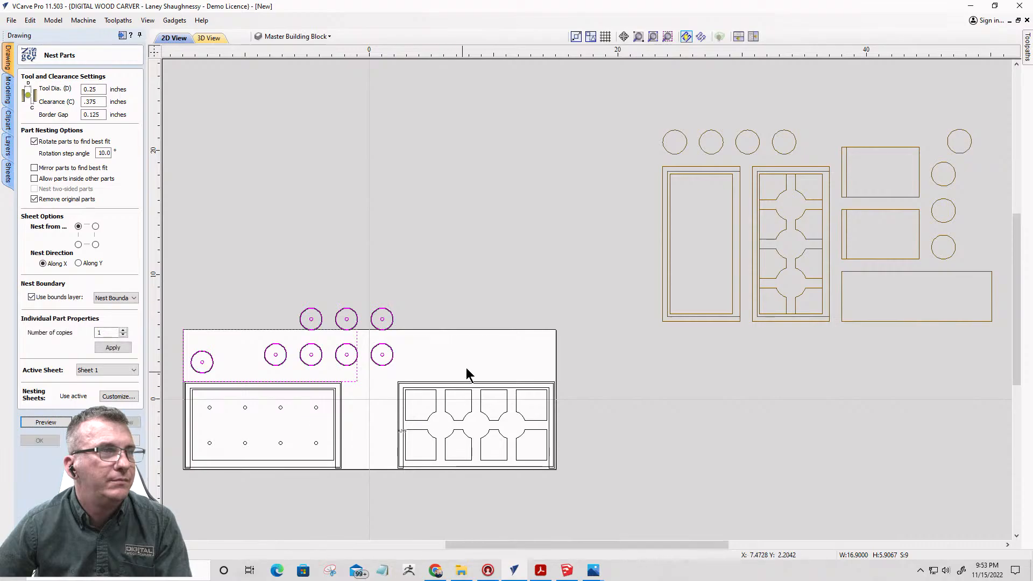
# - Preview the nest of the eight discs again and examine where the discs land on the generated sheets
pyautogui.scroll(-3, 515, 299)
pyautogui.scroll(3, 414, 357)
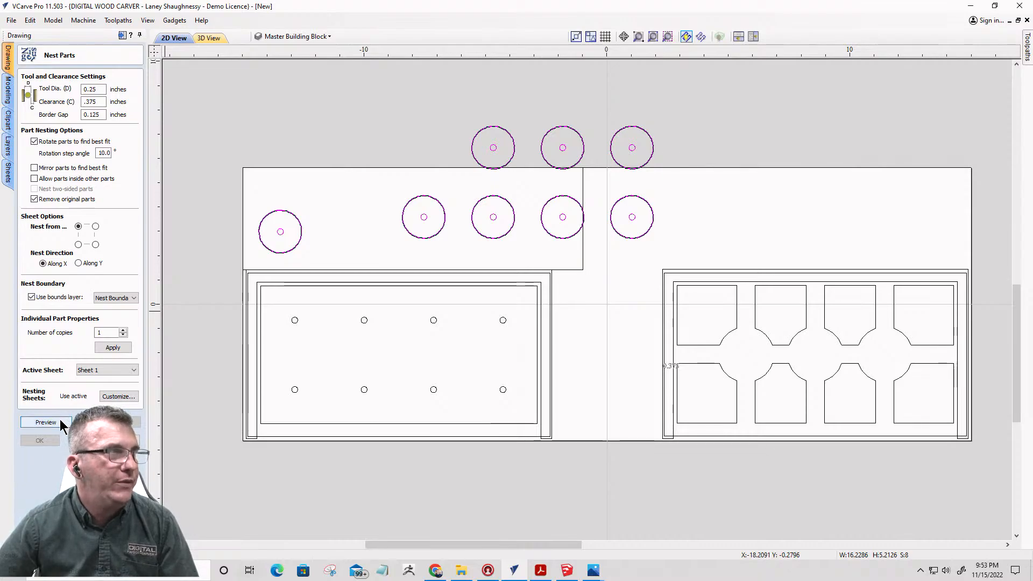
pyautogui.click(46, 422)
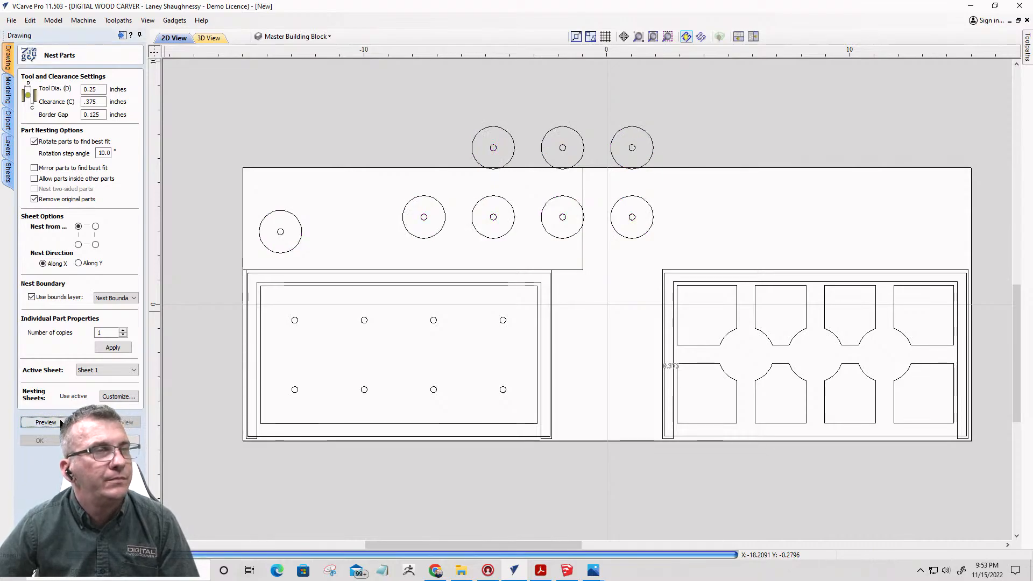
pyautogui.scroll(-5, 686, 319)
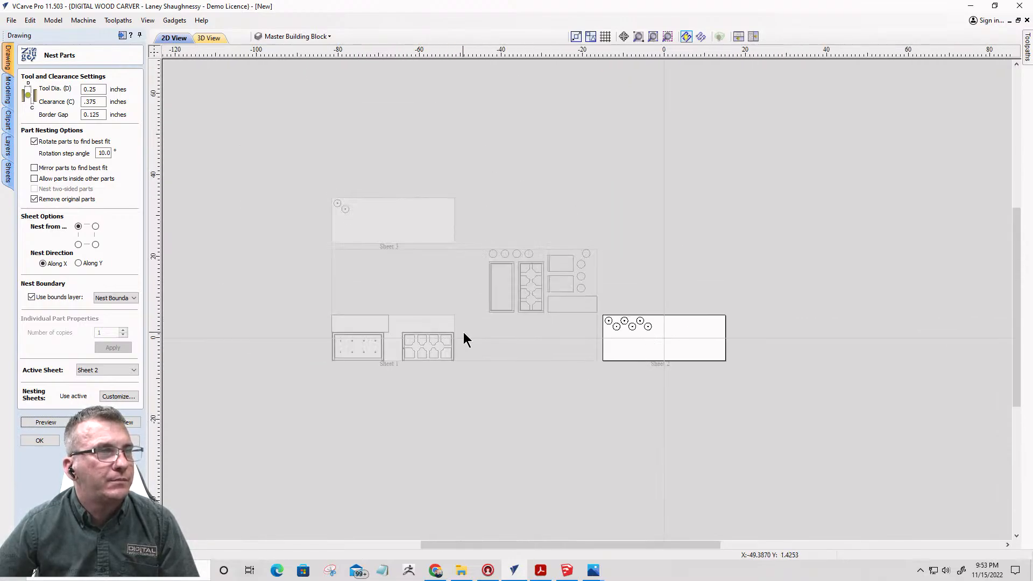
pyautogui.scroll(1, 465, 336)
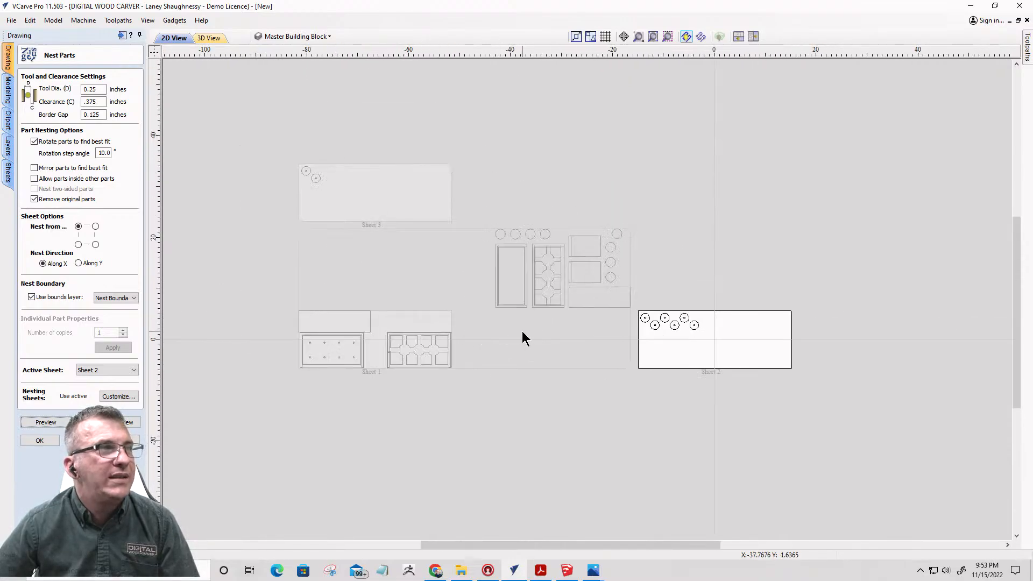
pyautogui.scroll(2, 686, 328)
pyautogui.scroll(2, 686, 332)
pyautogui.scroll(-4, 685, 322)
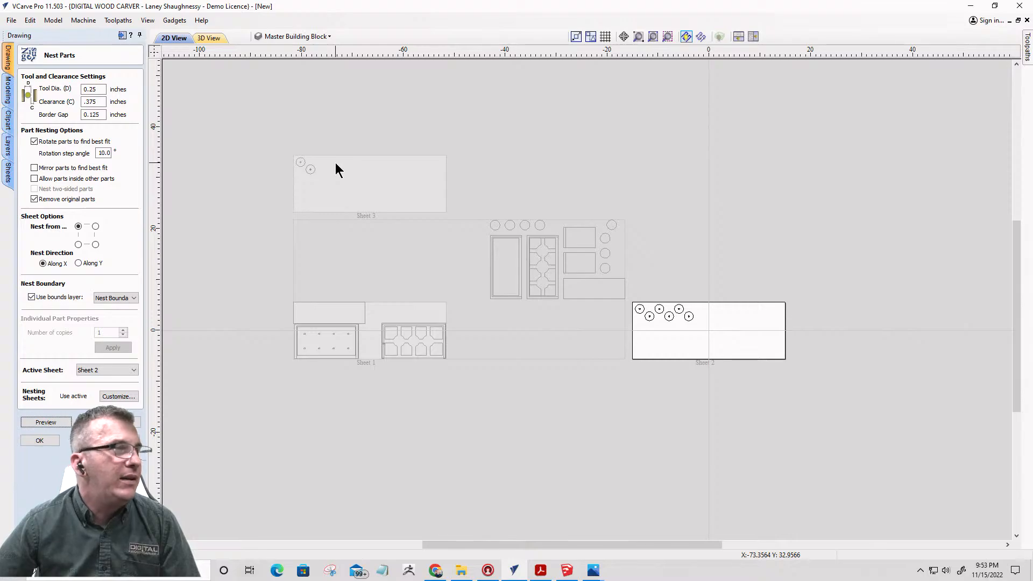
# - Check the active sheet and the custom nesting sheet selection, keeping Sheet 1 for both
pyautogui.click(125, 373)
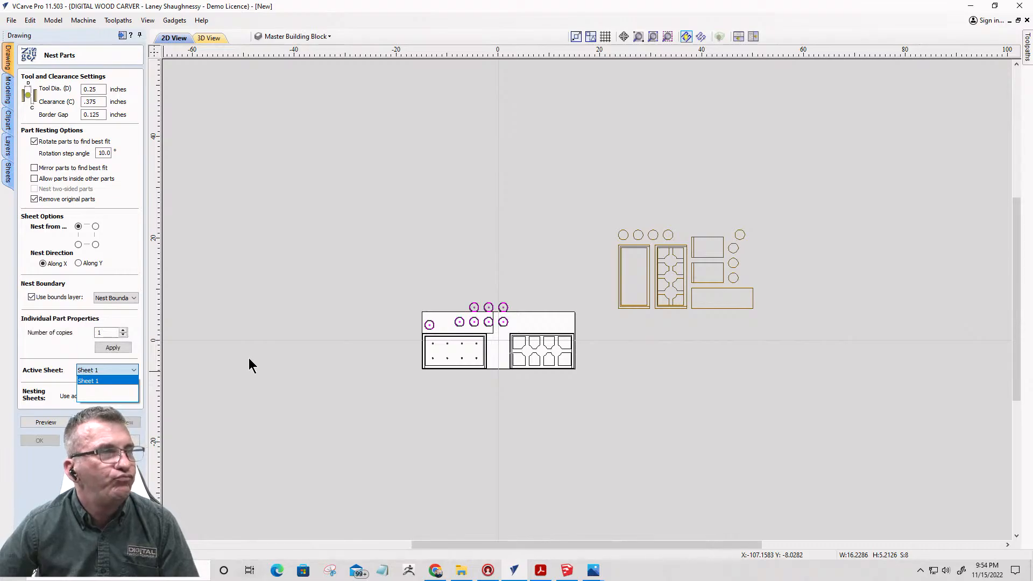
pyautogui.click(101, 379)
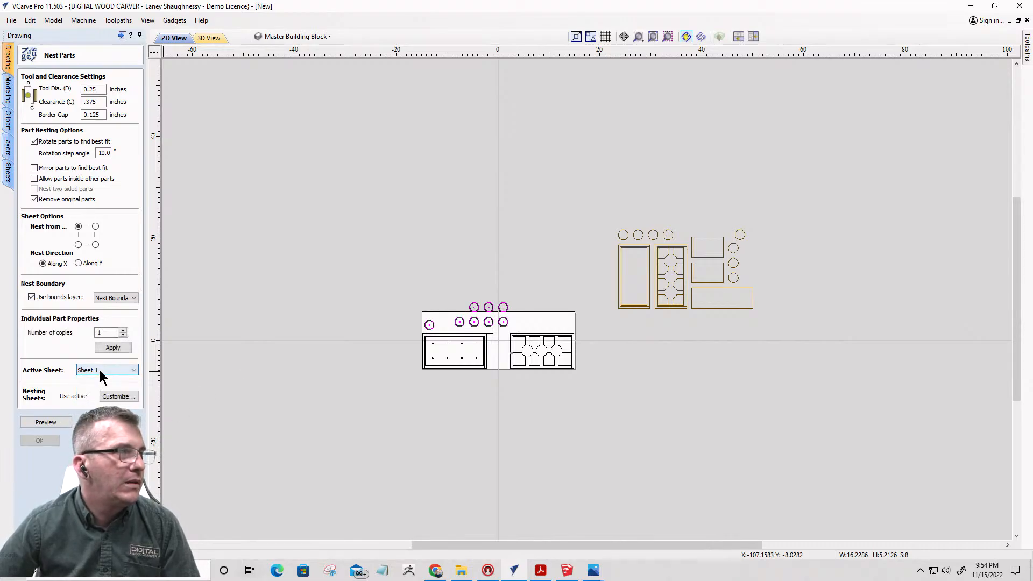
pyautogui.click(130, 400)
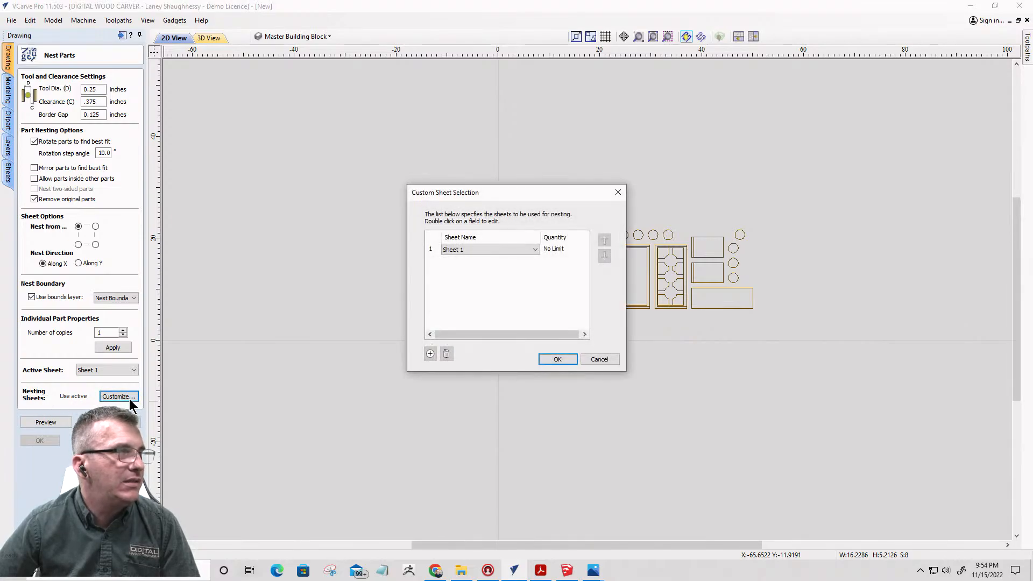
pyautogui.click(535, 249)
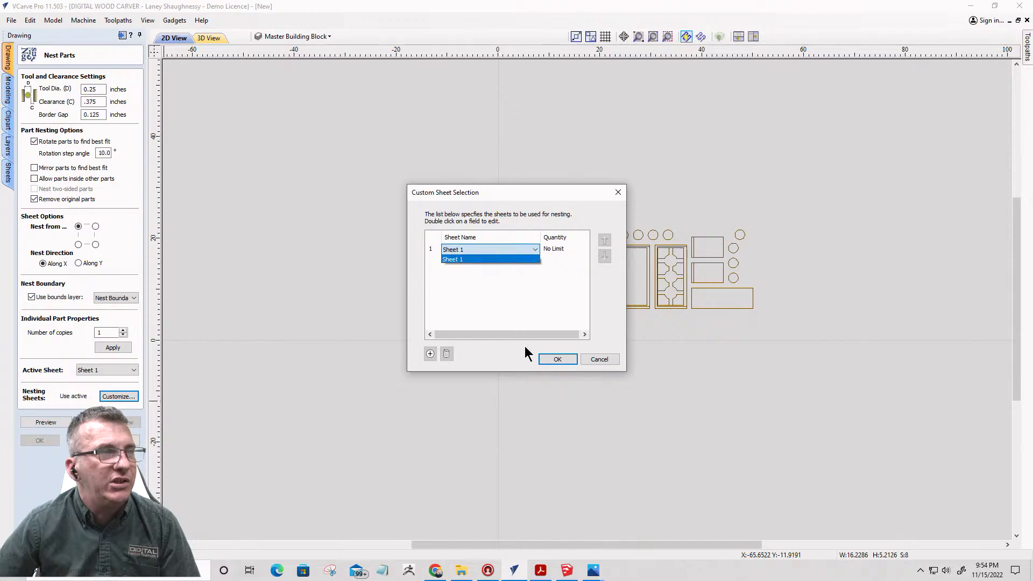
pyautogui.click(556, 359)
pyautogui.click(557, 360)
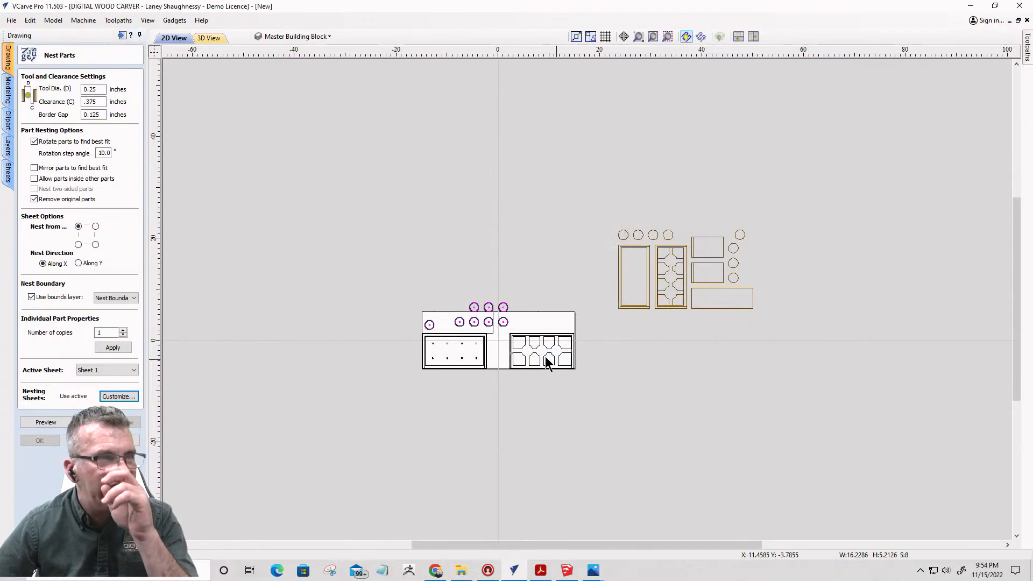
# - Set the nesting border gap to 0.0625 inches, leaving the tool diameter as it is
pyautogui.scroll(5, 473, 353)
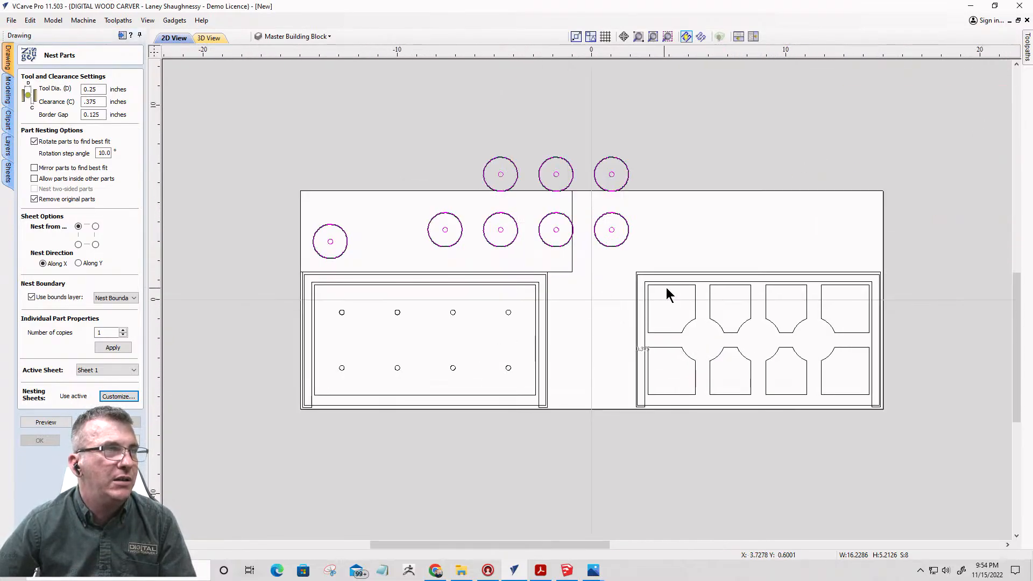
pyautogui.scroll(-1, 666, 294)
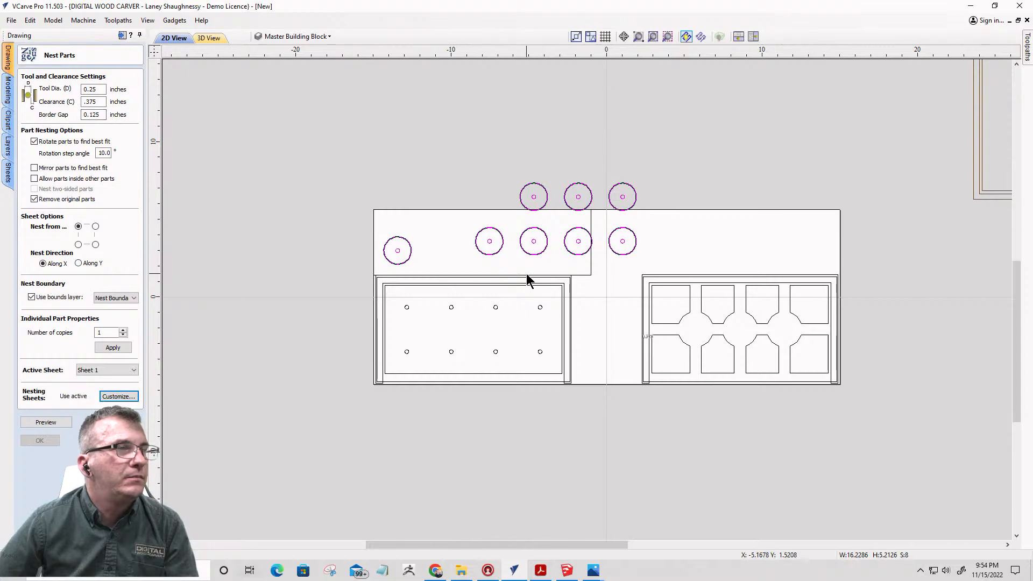
pyautogui.moveTo(100, 114); pyautogui.dragTo(93, 115)
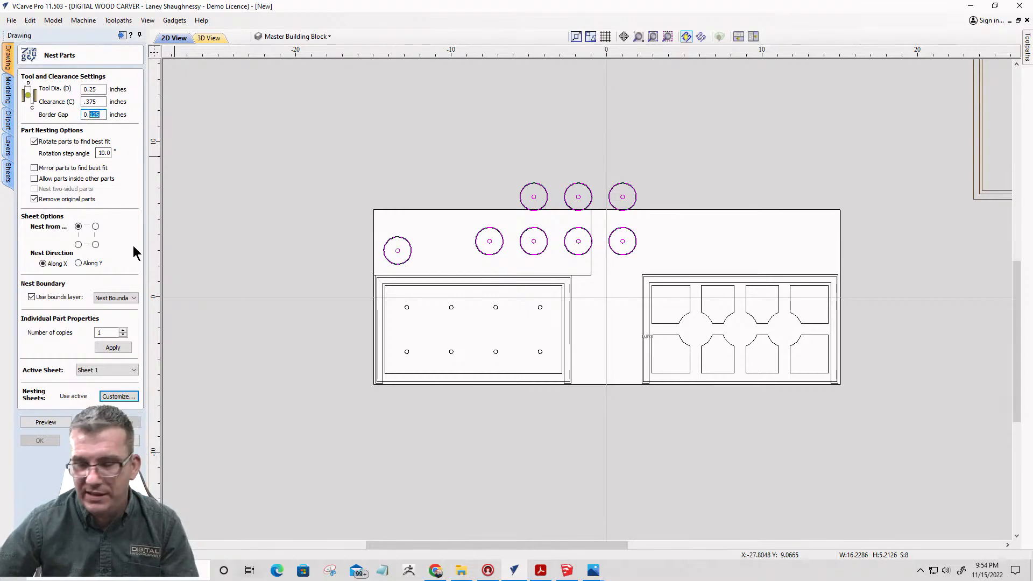
pyautogui.write('0625')
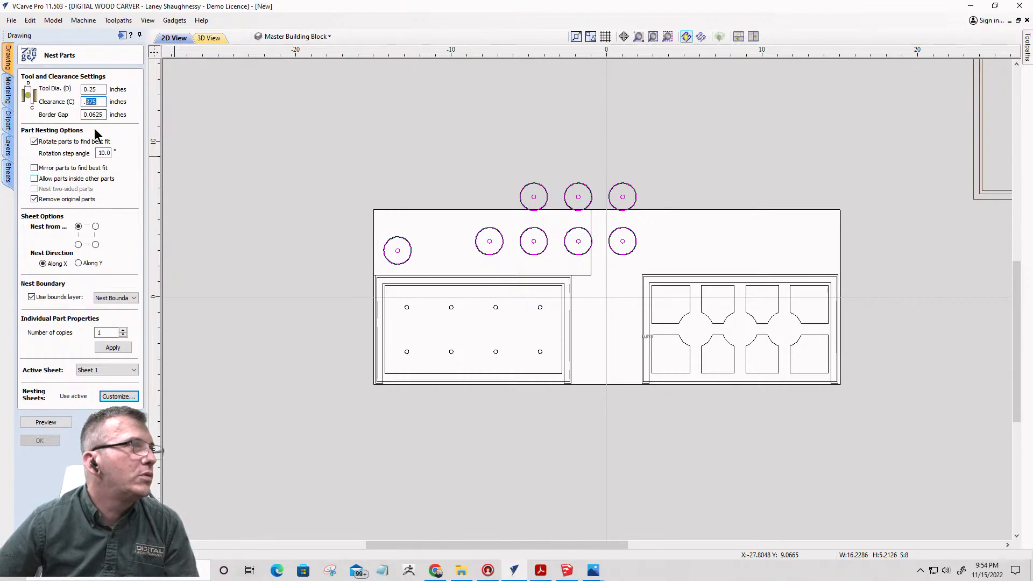
pyautogui.moveTo(98, 89); pyautogui.dragTo(81, 89)
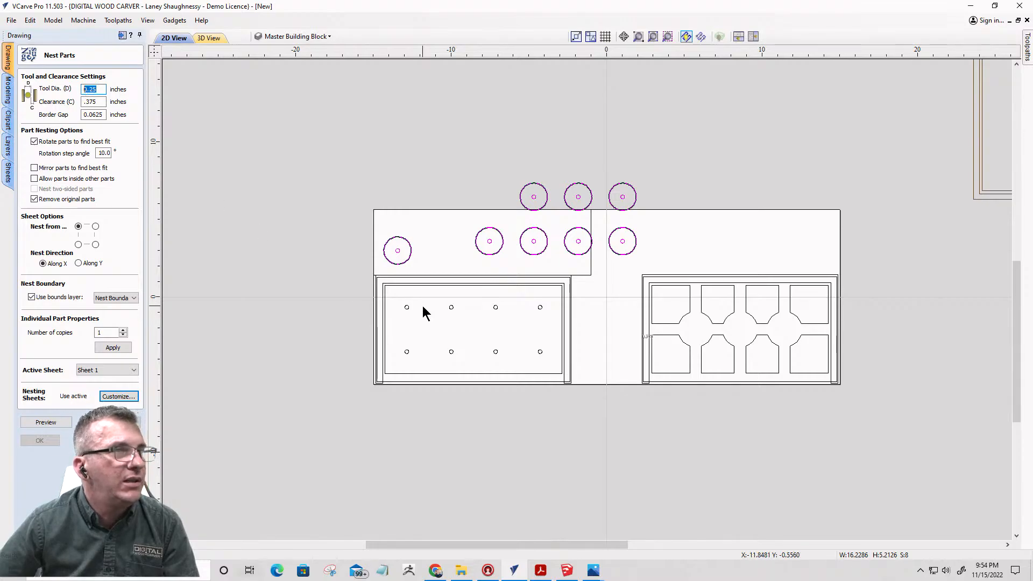
# - Leave part nesting and stretch the boundary rectangle above the peg tray to the right, to a width of 15 inches
pyautogui.click(582, 273)
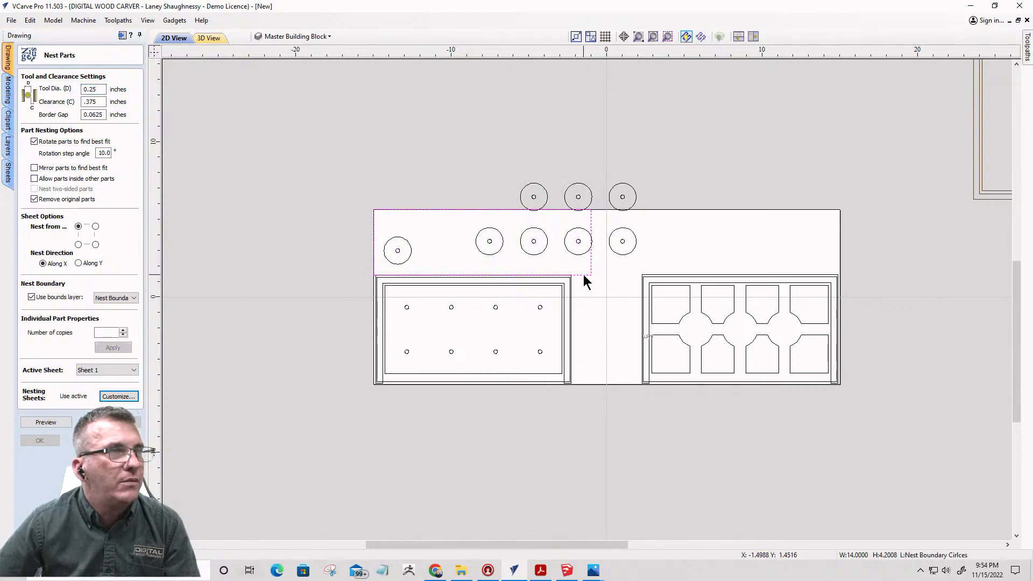
pyautogui.press('Escape')
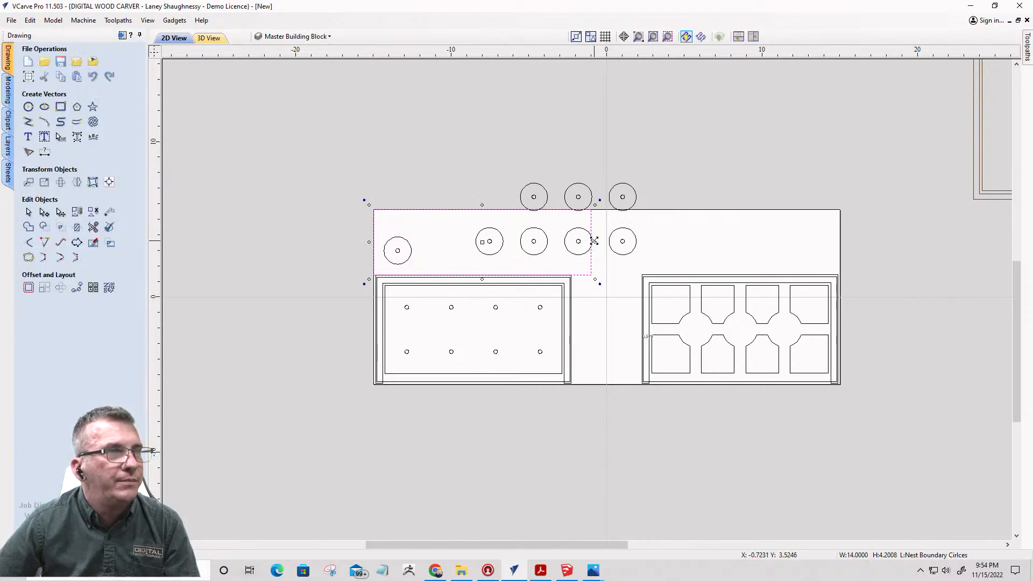
pyautogui.moveTo(594, 241); pyautogui.dragTo(610, 242)
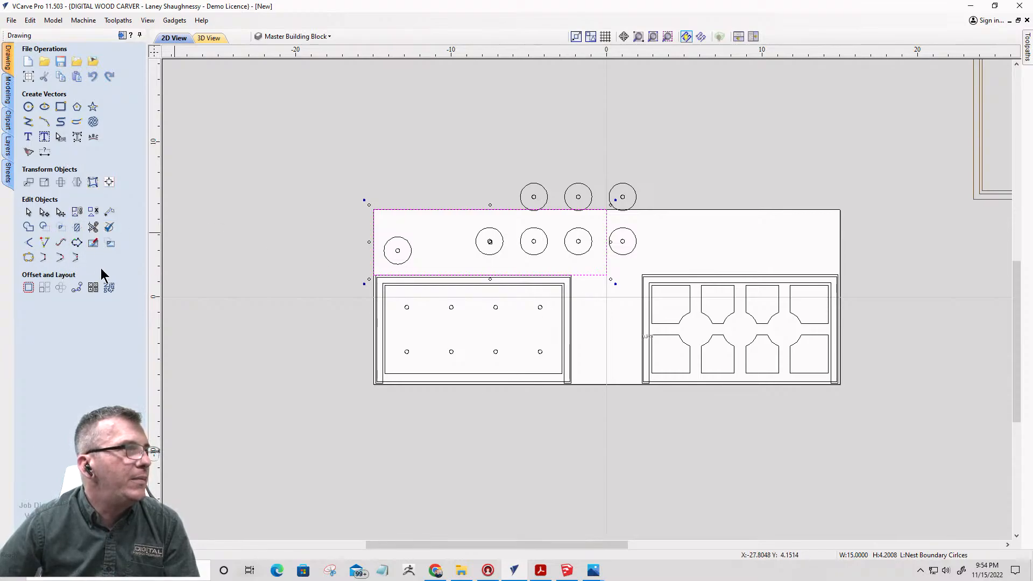
# - Set up part nesting for all eight discs along Y, one copy each, with the "Nest Boundary Cirlces" layer as the bounds
pyautogui.click(109, 287)
pyautogui.moveTo(426, 142); pyautogui.dragTo(658, 258)
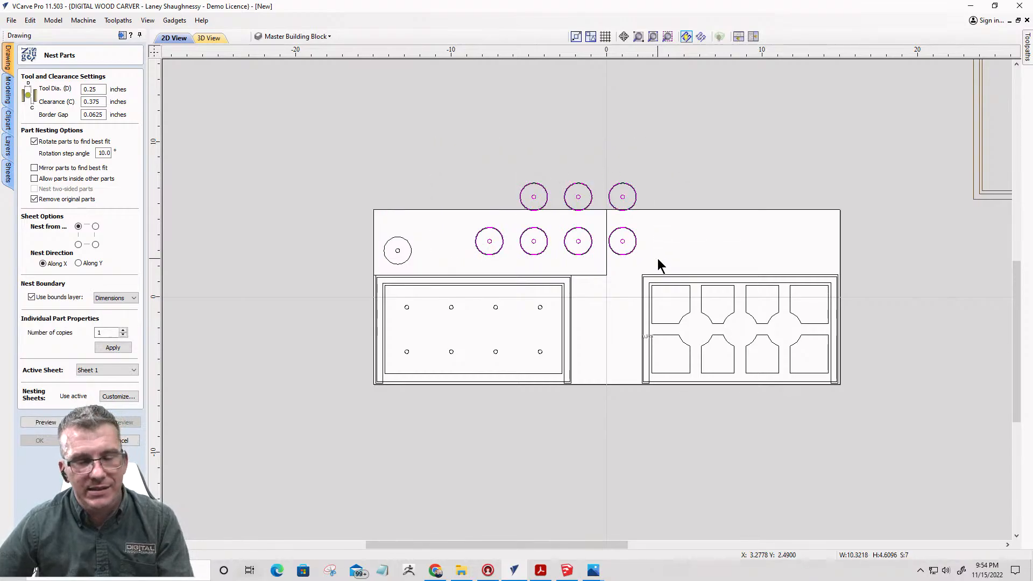
pyautogui.keyDown('shift'); pyautogui.moveTo(430, 265); pyautogui.dragTo(431, 268); pyautogui.keyUp('shift')
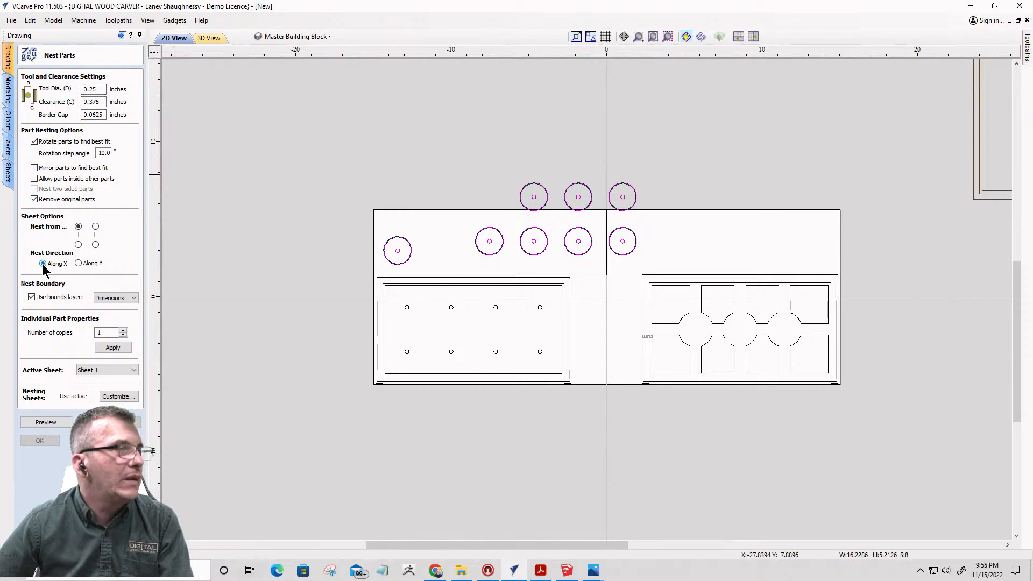
pyautogui.click(79, 263)
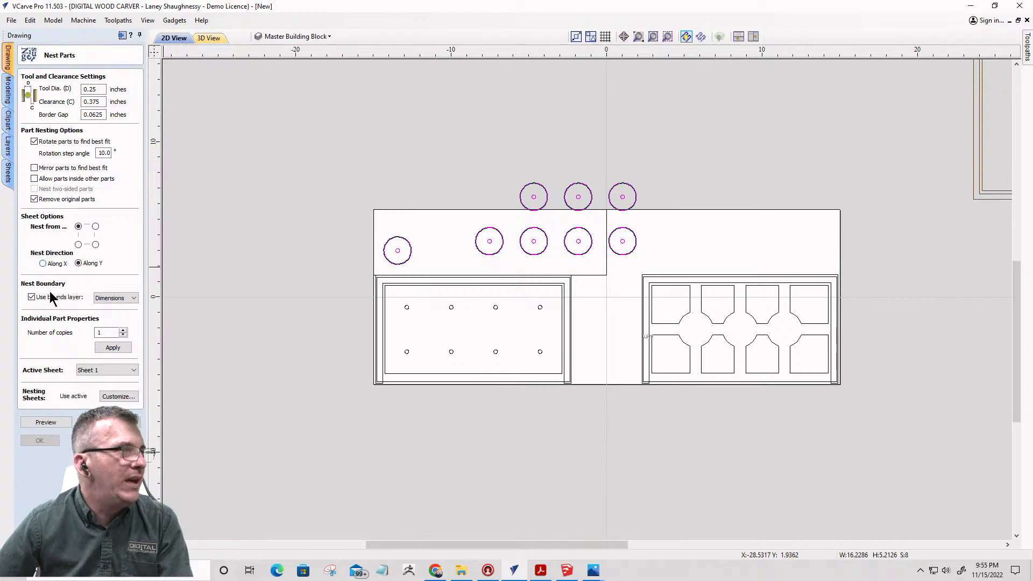
pyautogui.click(133, 298)
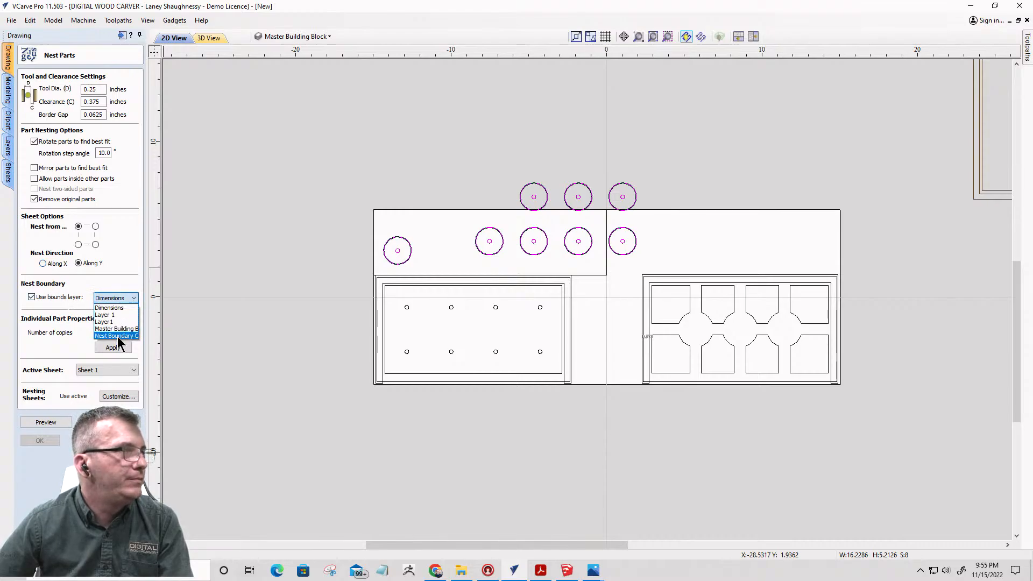
pyautogui.click(117, 336)
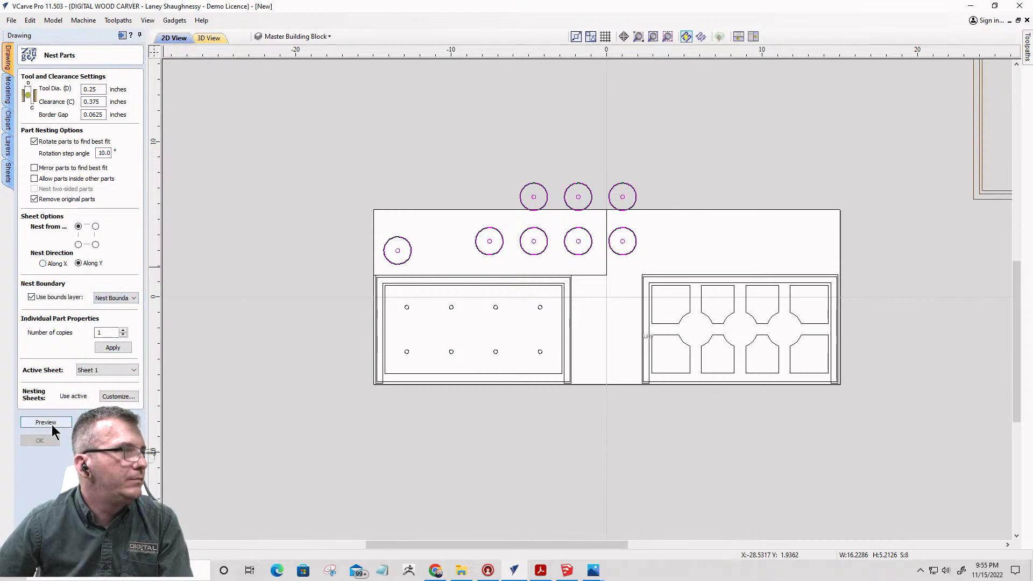
pyautogui.click(113, 348)
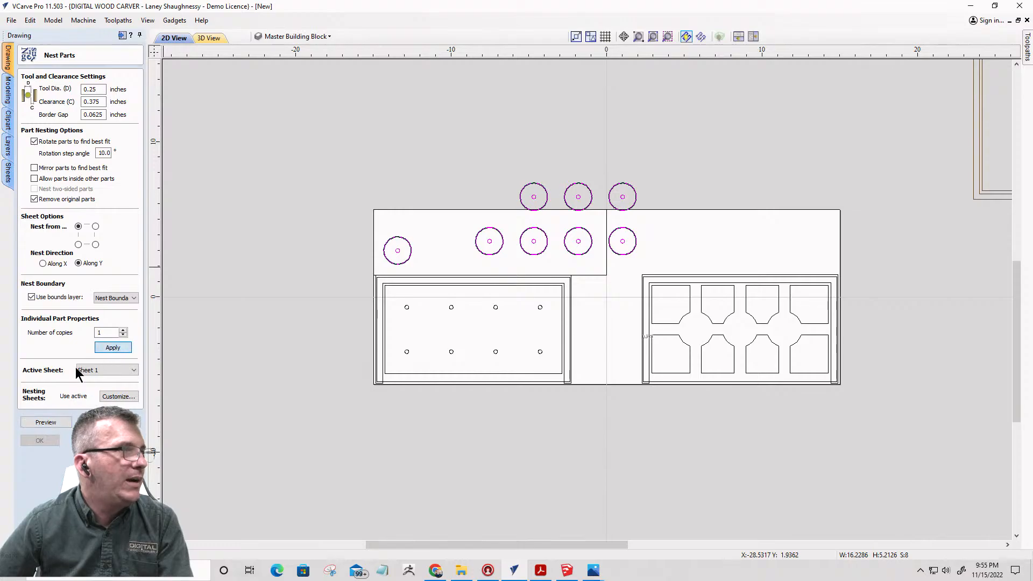
# - Preview the nest along Y, examine how the discs are distributed over the sheets, and reset the preview
pyautogui.click(37, 422)
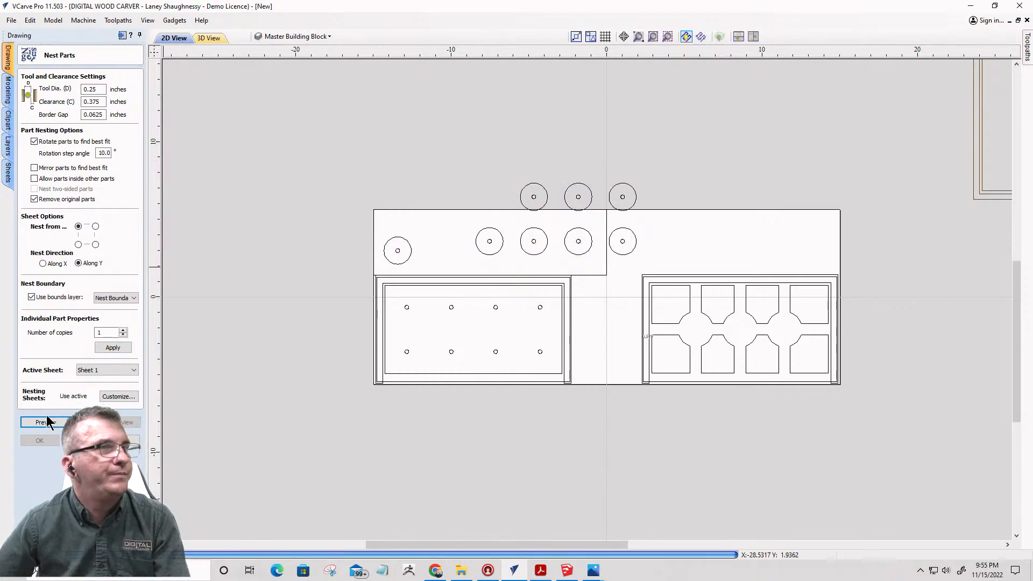
pyautogui.scroll(-4, 432, 331)
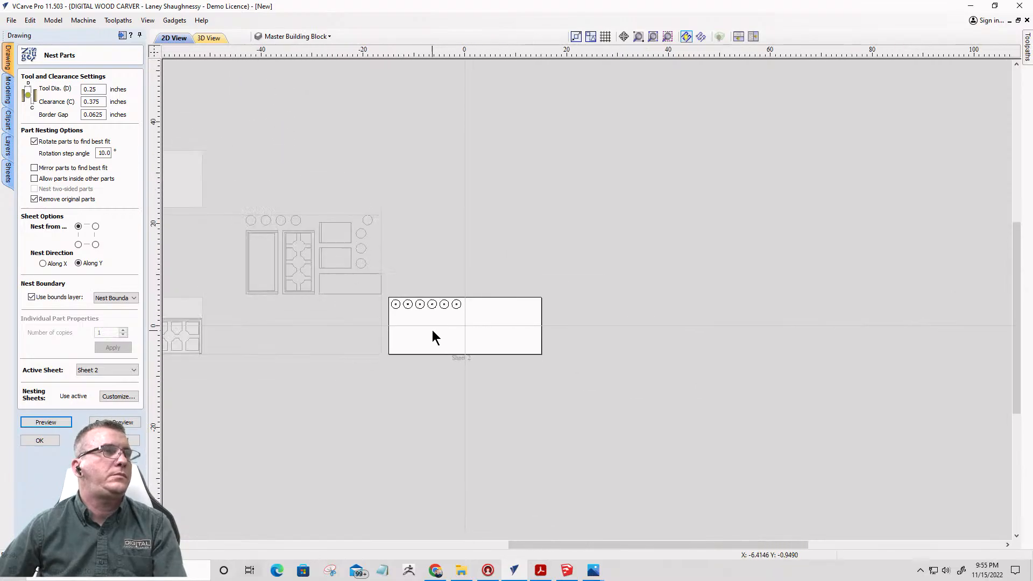
pyautogui.scroll(3, 342, 304)
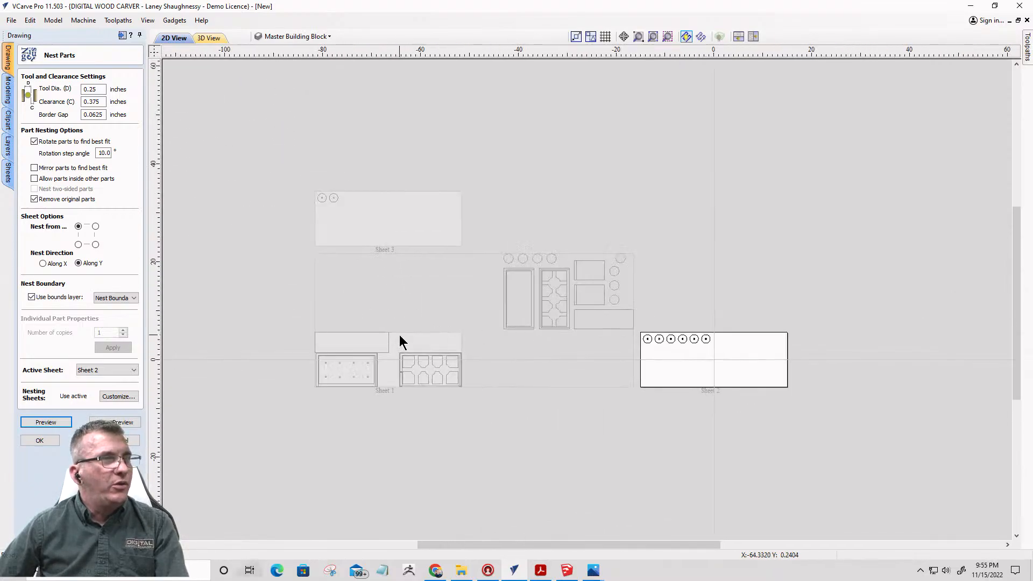
pyautogui.scroll(3, 382, 354)
pyautogui.scroll(-4, 382, 354)
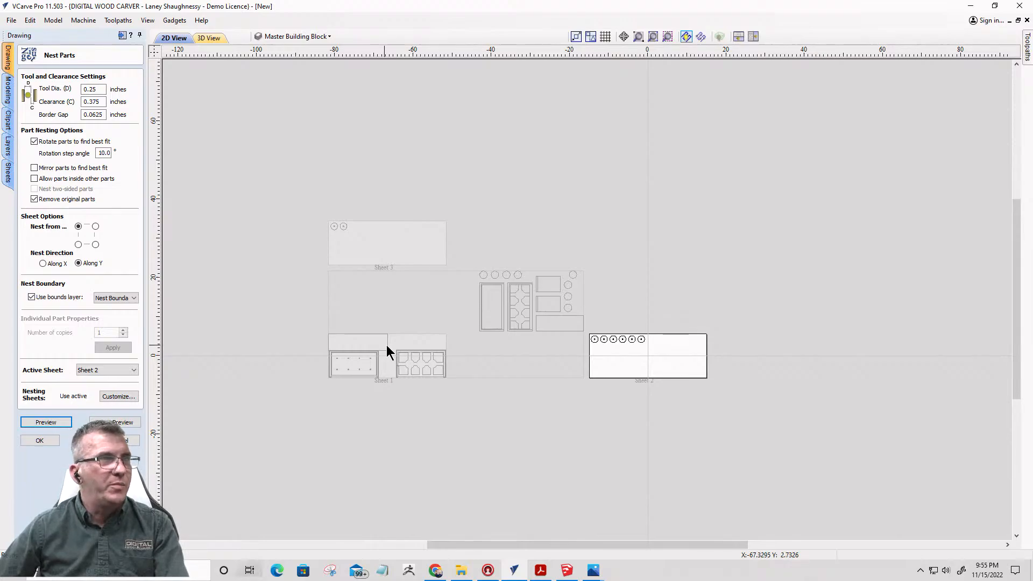
pyautogui.doubleClick(385, 345)
pyautogui.click(119, 423)
# - Leave part nesting and move the group of seven discs left and slightly down, toward the single disc in the boundary rectangle
pyautogui.scroll(7, 528, 318)
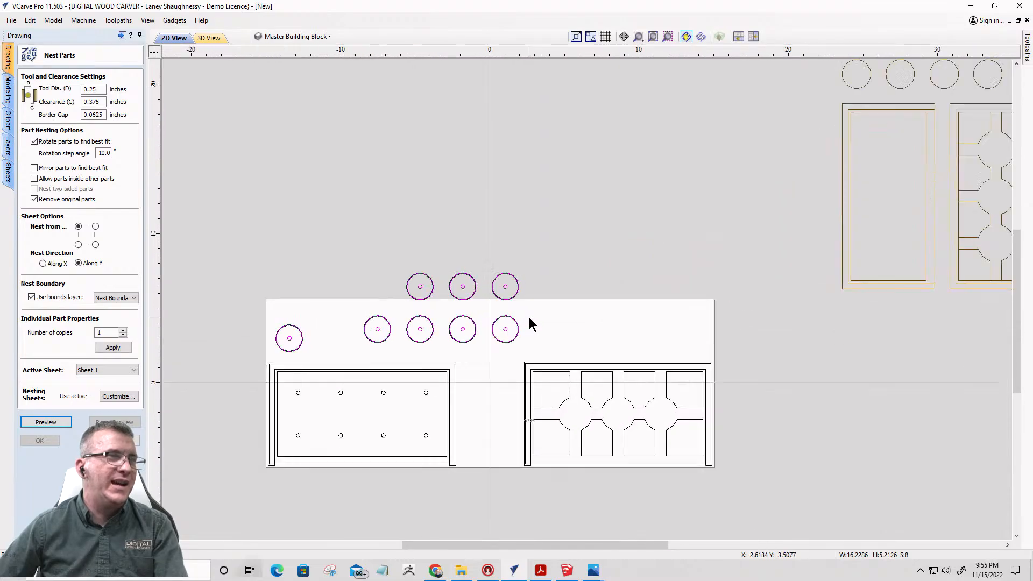
pyautogui.scroll(-2, 473, 339)
pyautogui.scroll(2, 477, 340)
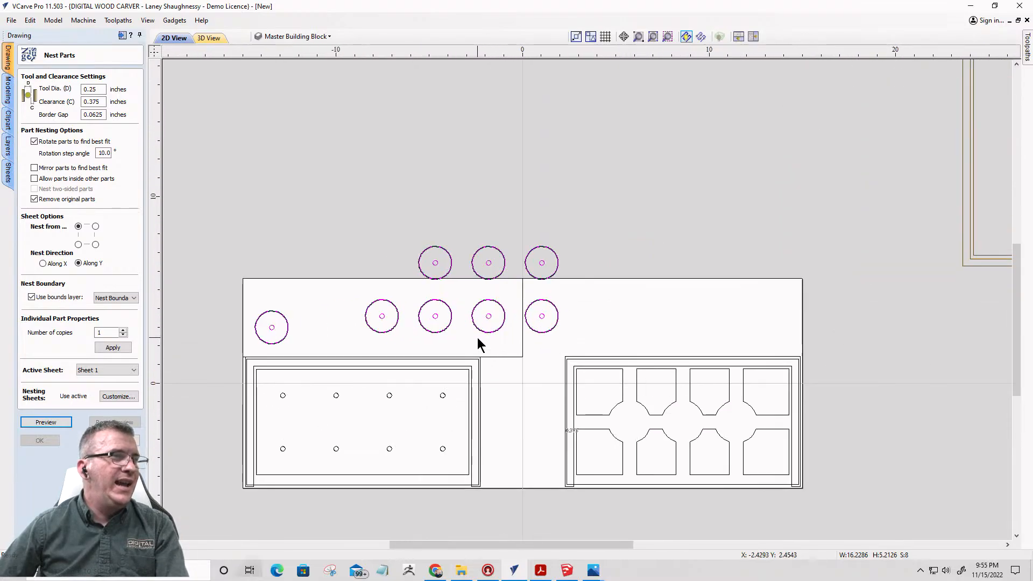
pyautogui.click(501, 357)
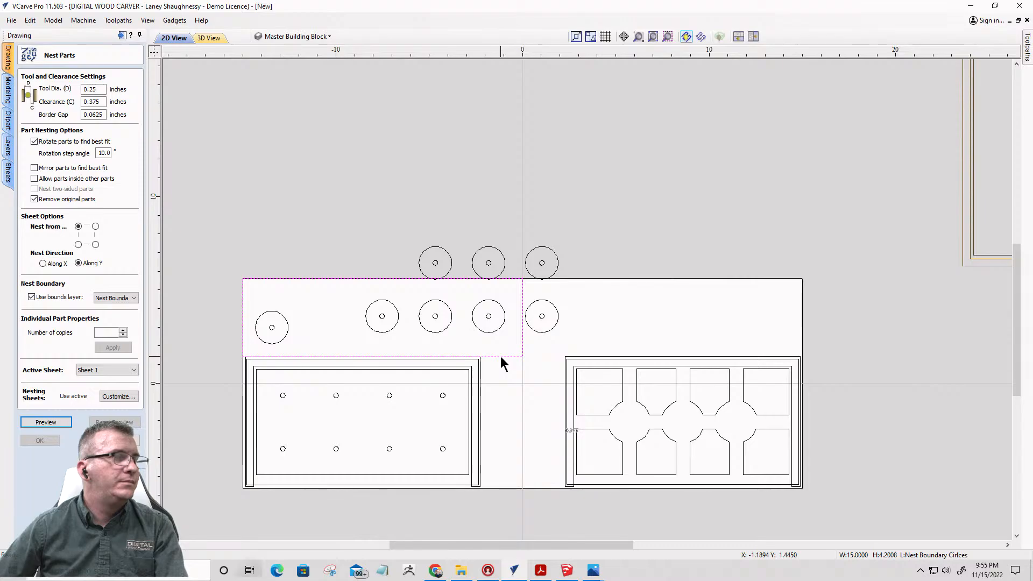
pyautogui.click(503, 380)
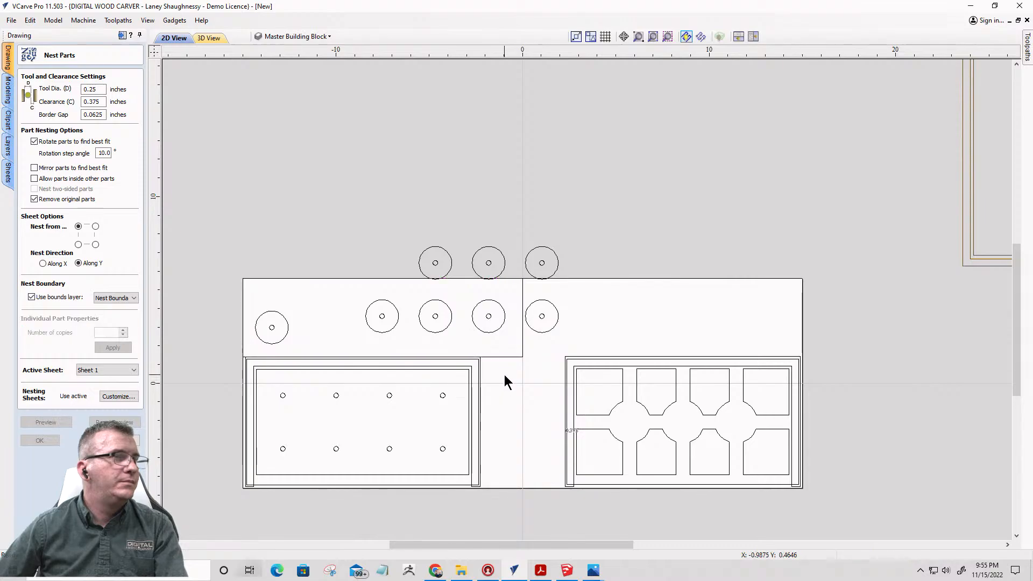
pyautogui.click(551, 330)
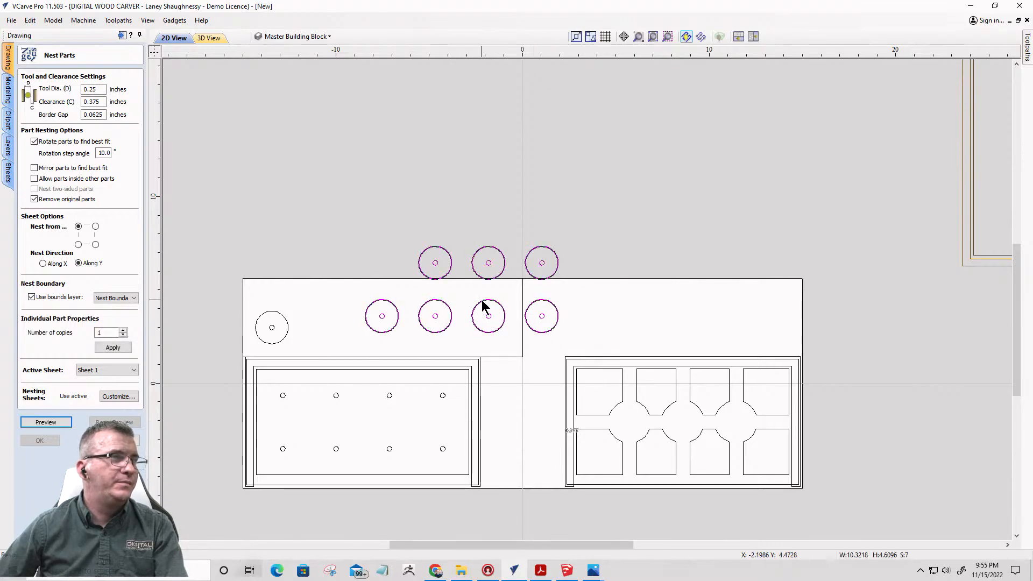
pyautogui.press('Escape')
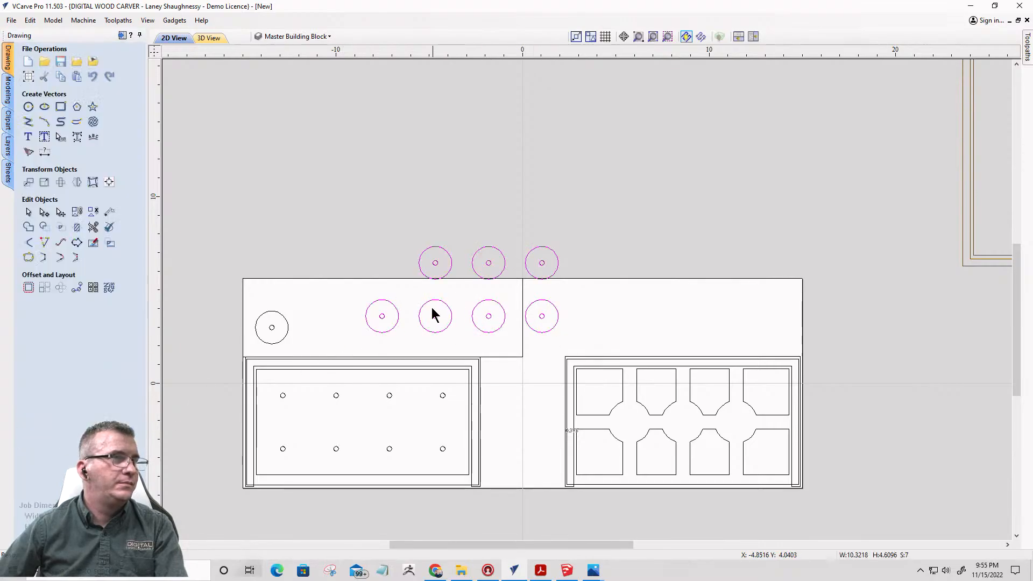
pyautogui.moveTo(426, 300)
pyautogui.mouseDown()
pyautogui.moveTo(361, 332)
pyautogui.moveTo(342, 318)
pyautogui.mouseUp()
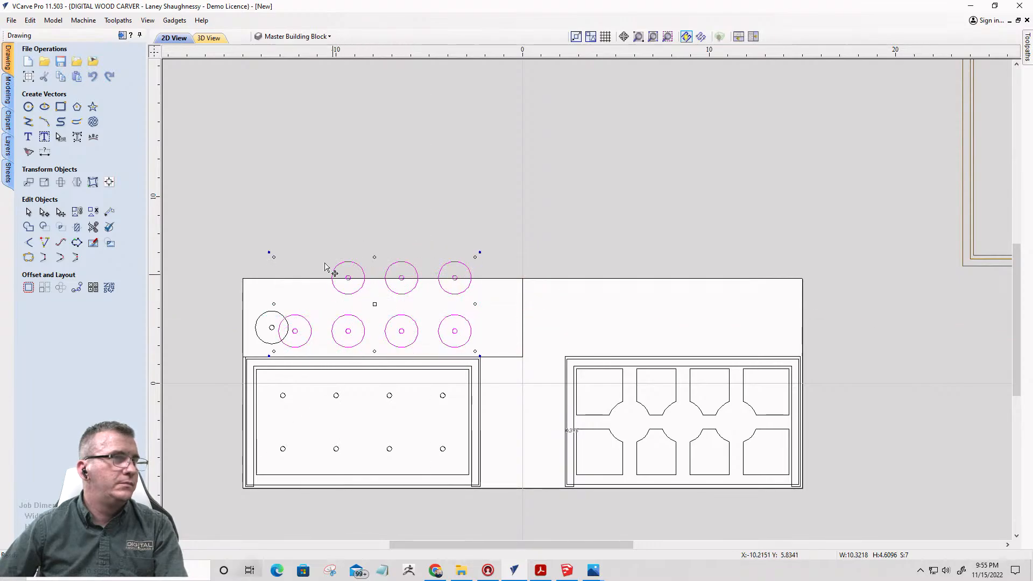
# - Move the three upper discs down so they lie inside the boundary rectangle above the peg tray
pyautogui.moveTo(299, 231); pyautogui.dragTo(488, 301)
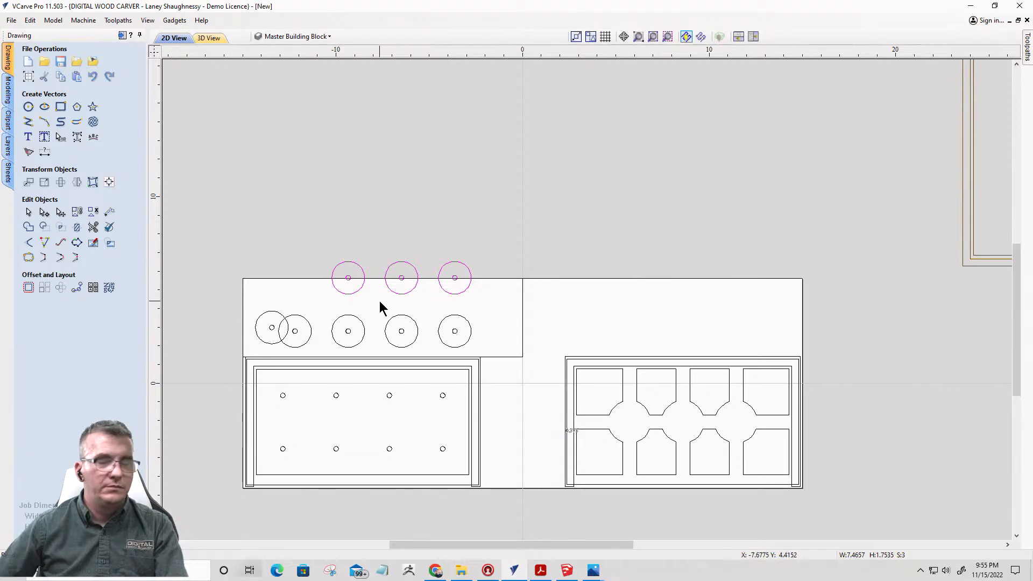
pyautogui.press('Down')
pyautogui.press('Down')
pyautogui.press('Down')
pyautogui.press('Down')
pyautogui.press('Down')
pyautogui.press('Down')
pyautogui.press('Down')
pyautogui.press('Down')
pyautogui.press('Down')
pyautogui.press('Down')
pyautogui.press('Down')
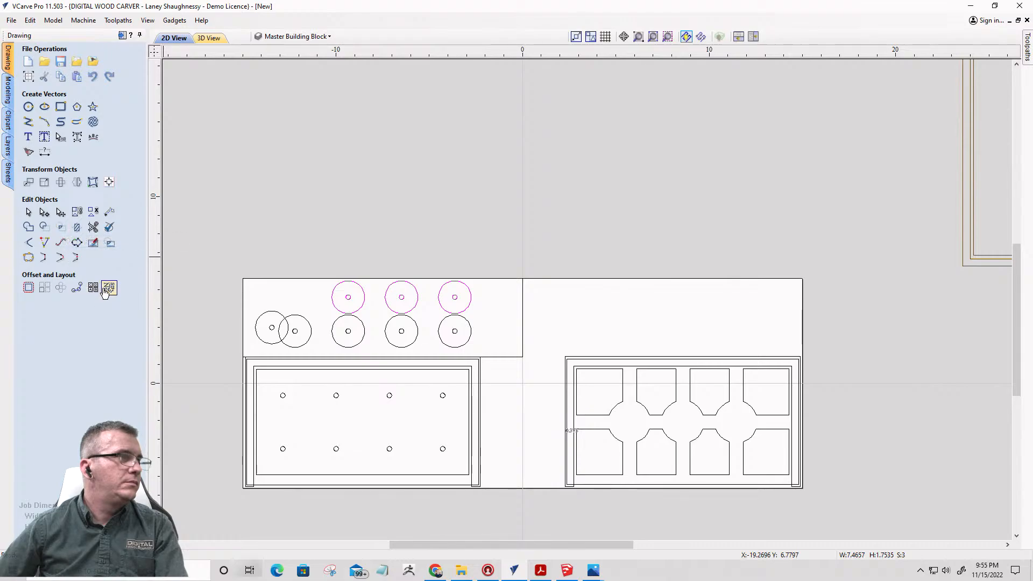
# - Move the single leftmost disc up inside the boundary rectangle, clear of the overlapping disc beside it
pyautogui.click(109, 287)
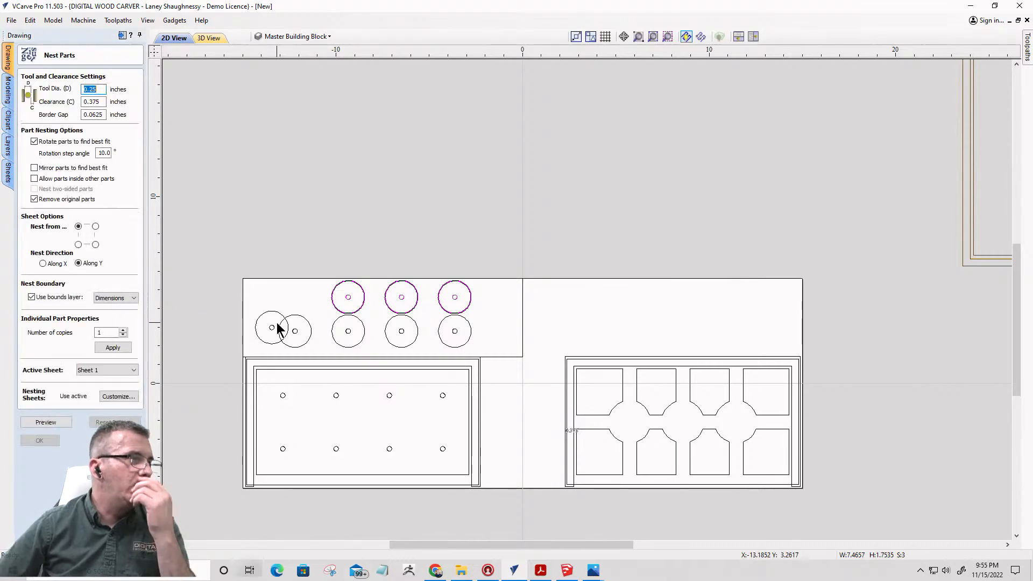
pyautogui.click(260, 353)
pyautogui.click(269, 349)
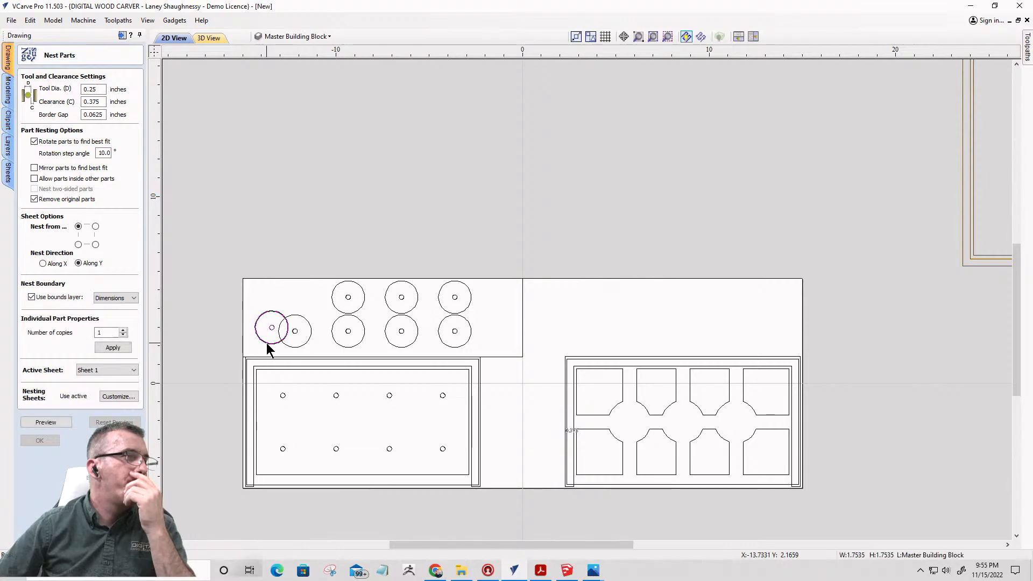
pyautogui.press('Escape')
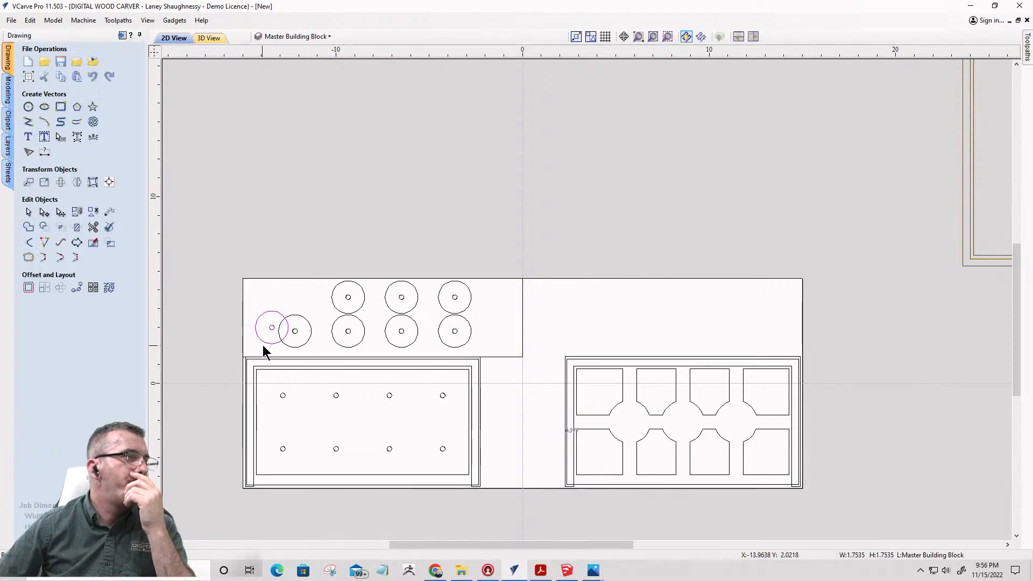
pyautogui.press('Up')
pyautogui.press('Up')
pyautogui.press('Up')
pyautogui.press('Up')
pyautogui.press('Up')
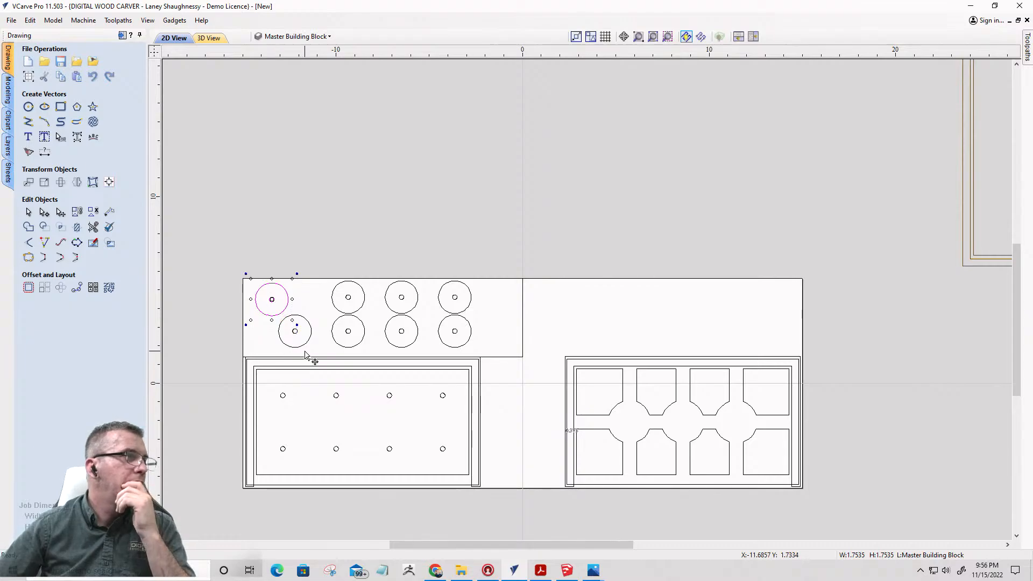
# - Open part nesting and set the clearance to 0.125 inches
pyautogui.click(109, 287)
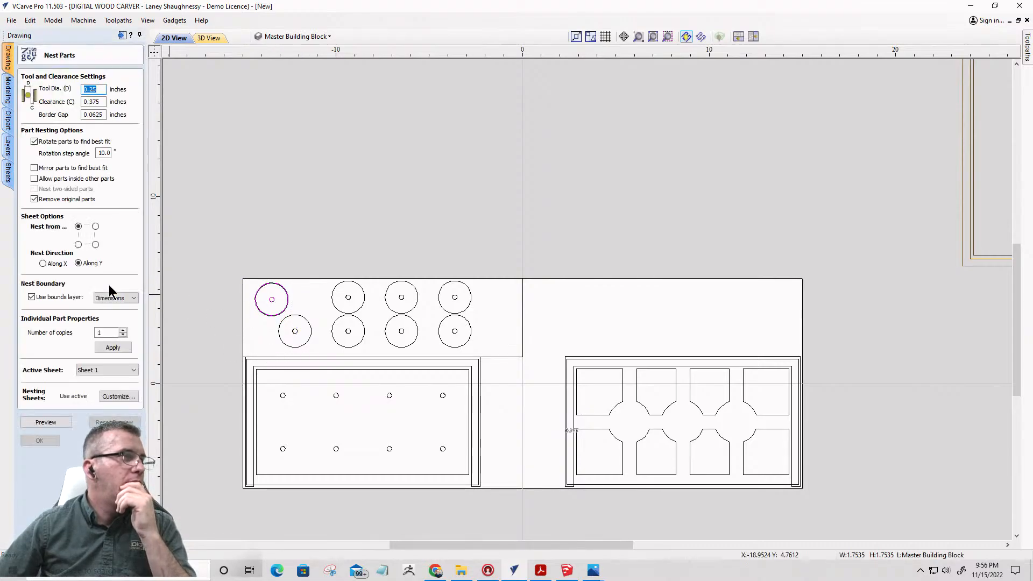
pyautogui.click(99, 91)
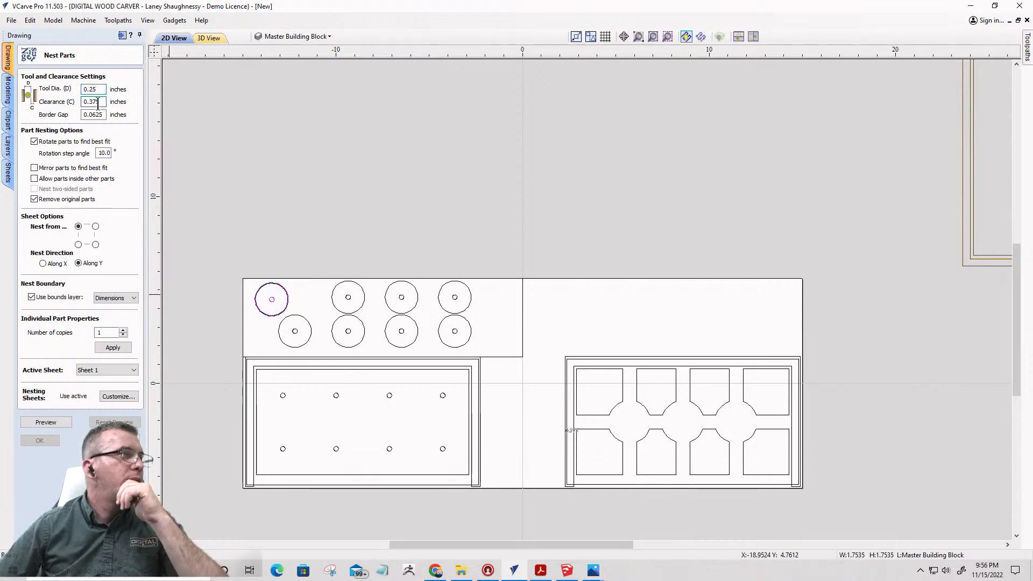
pyautogui.press('BackSpace')
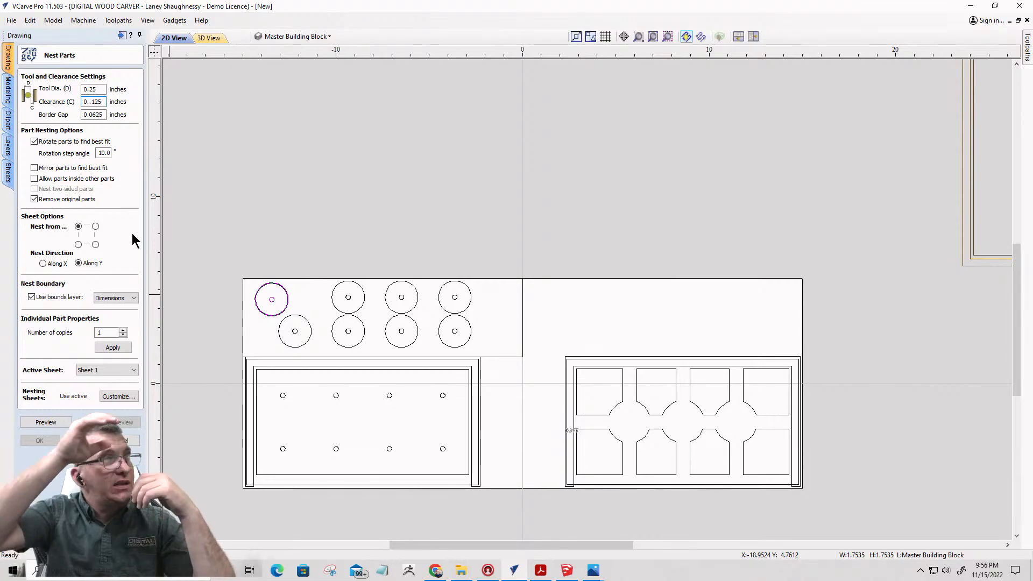
pyautogui.press('BackSpace')
pyautogui.press('BackSpace')
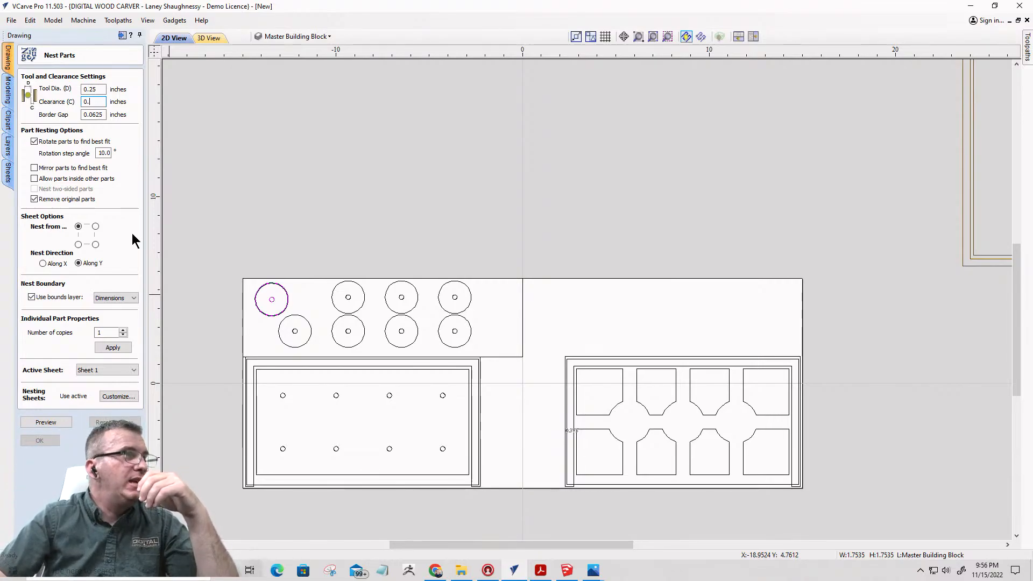
pyautogui.write('25')
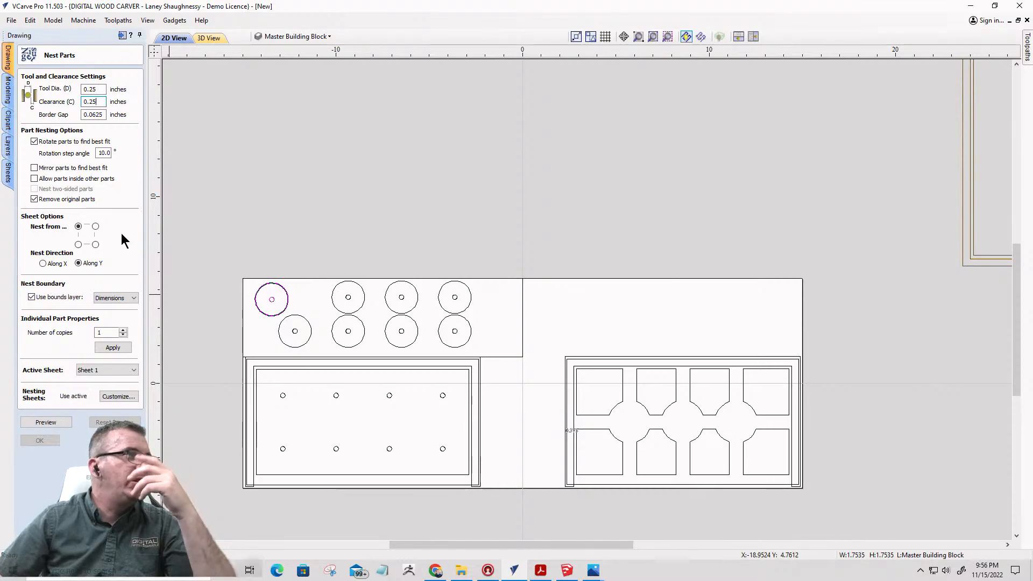
pyautogui.press('BackSpace')
pyautogui.press('BackSpace')
pyautogui.write('1')
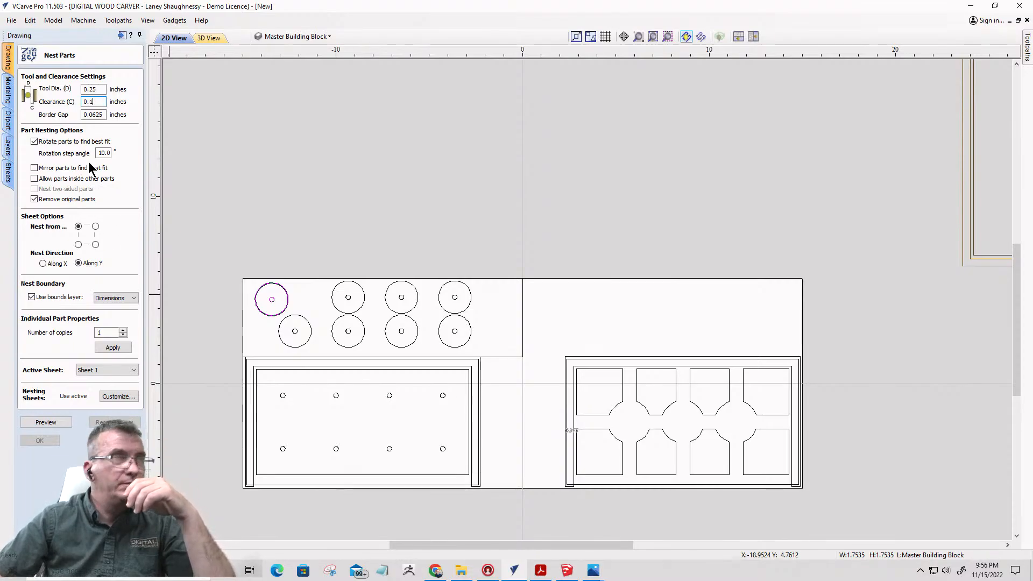
pyautogui.write('25')
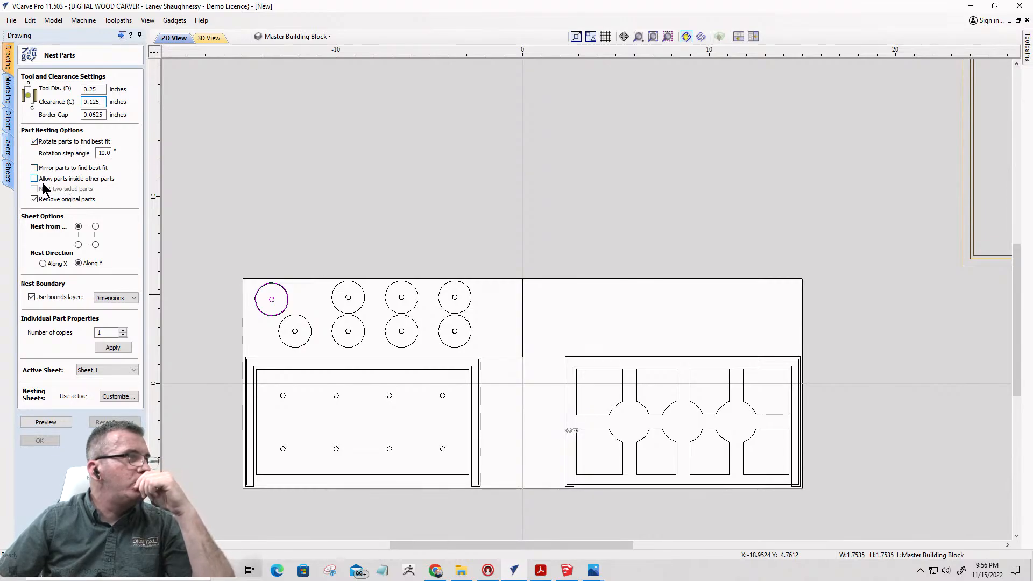
# - Set the nest to run along X from the lower-left corner, with the "Nest Boundary Cirlces" layer as the bounds
pyautogui.click(35, 200)
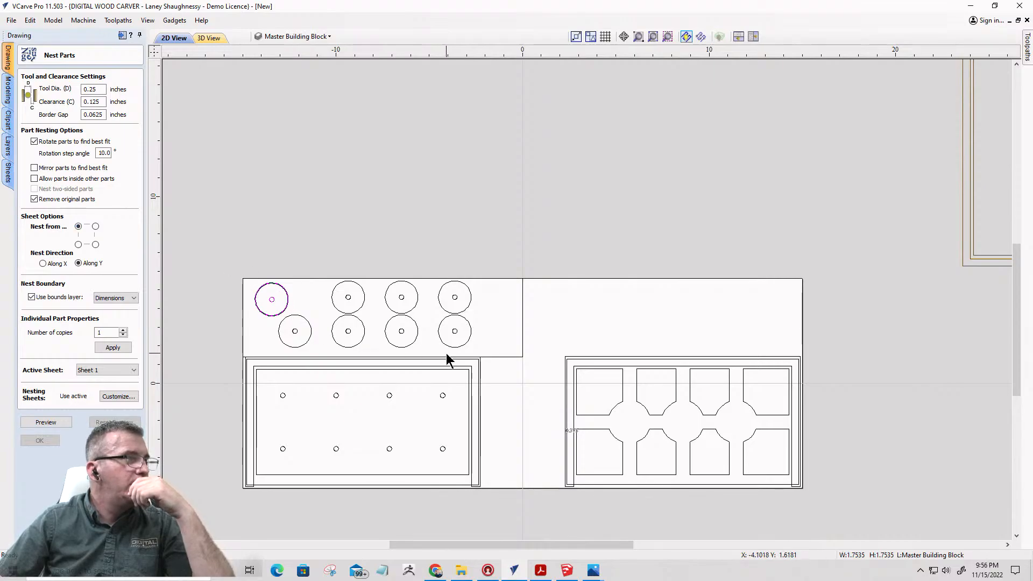
pyautogui.click(42, 264)
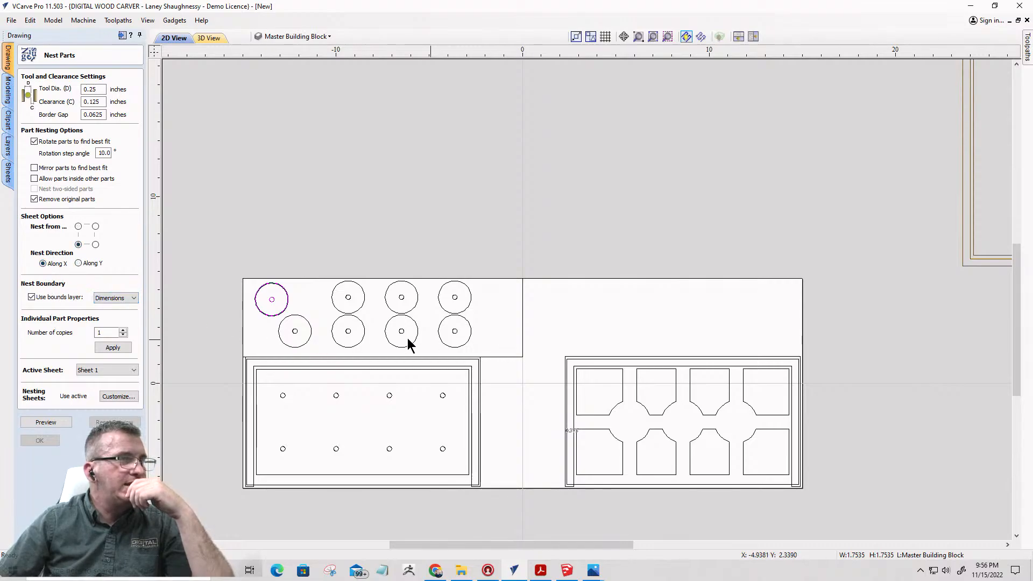
pyautogui.click(134, 299)
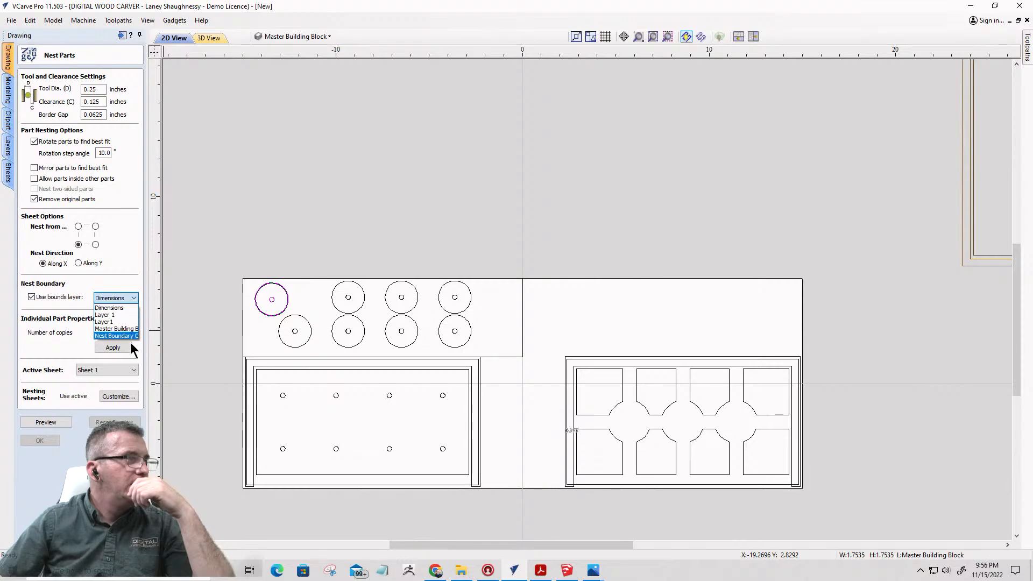
pyautogui.click(128, 335)
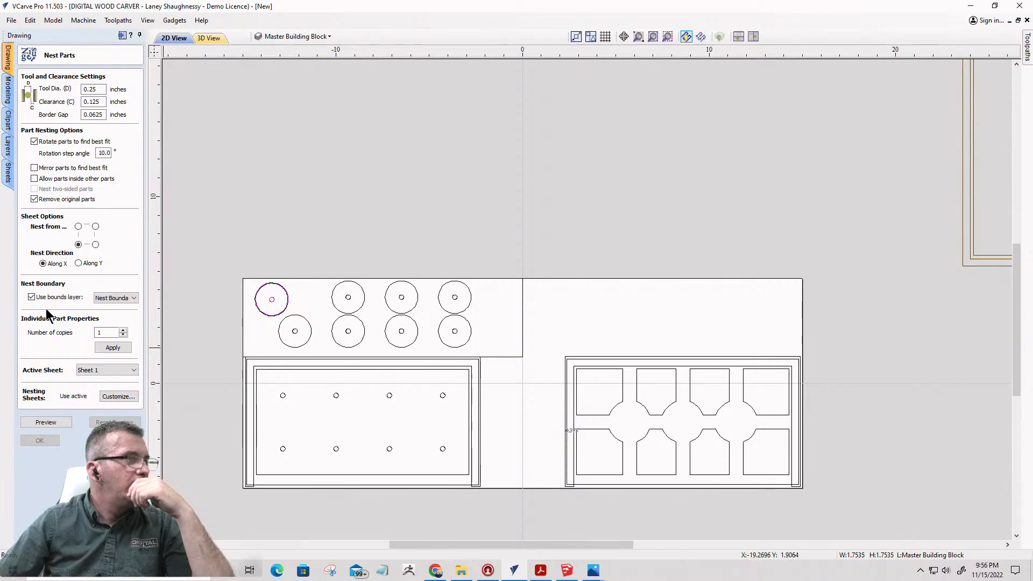
pyautogui.click(128, 297)
pyautogui.click(43, 301)
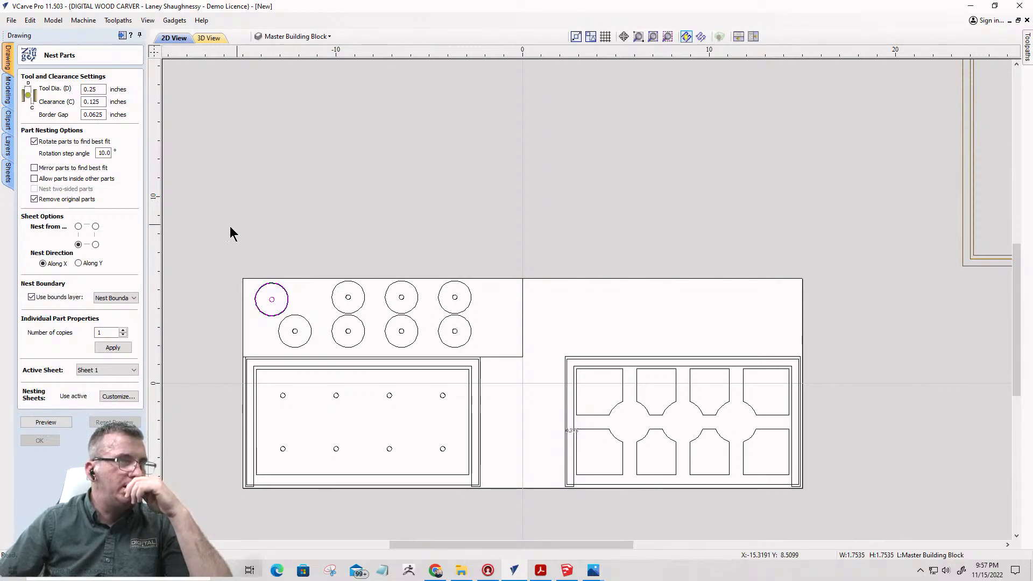
# - Preview the nest for all eight discs together with their boundary rectangle
pyautogui.moveTo(219, 228); pyautogui.dragTo(490, 348)
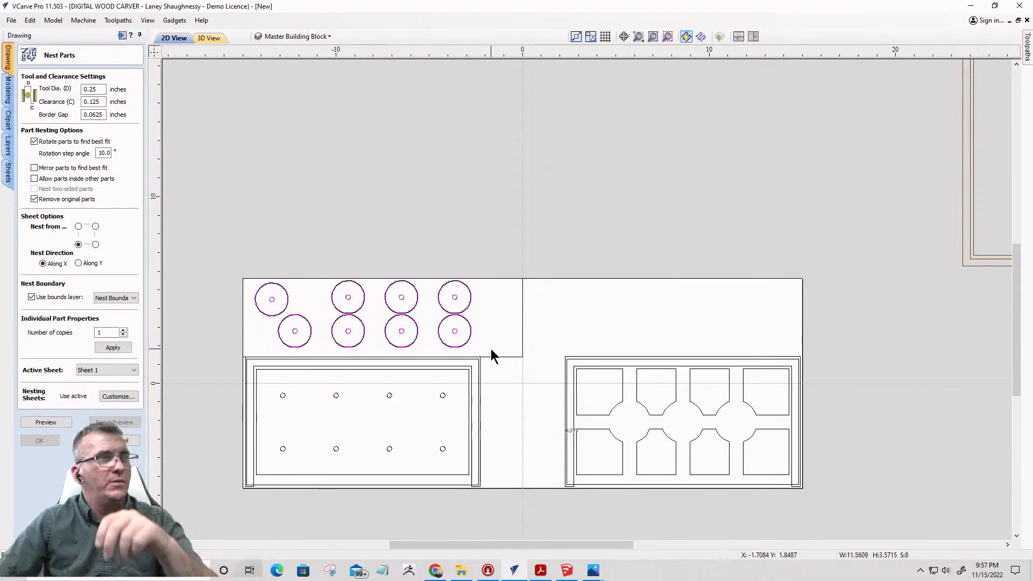
pyautogui.keyDown('shift'); pyautogui.click(521, 333); pyautogui.keyUp('shift')
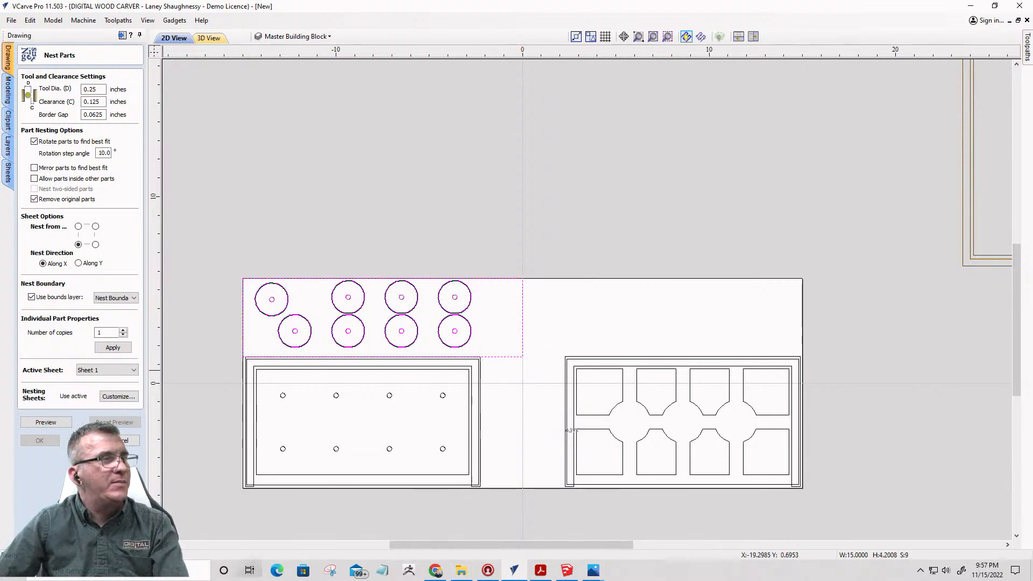
pyautogui.click(59, 424)
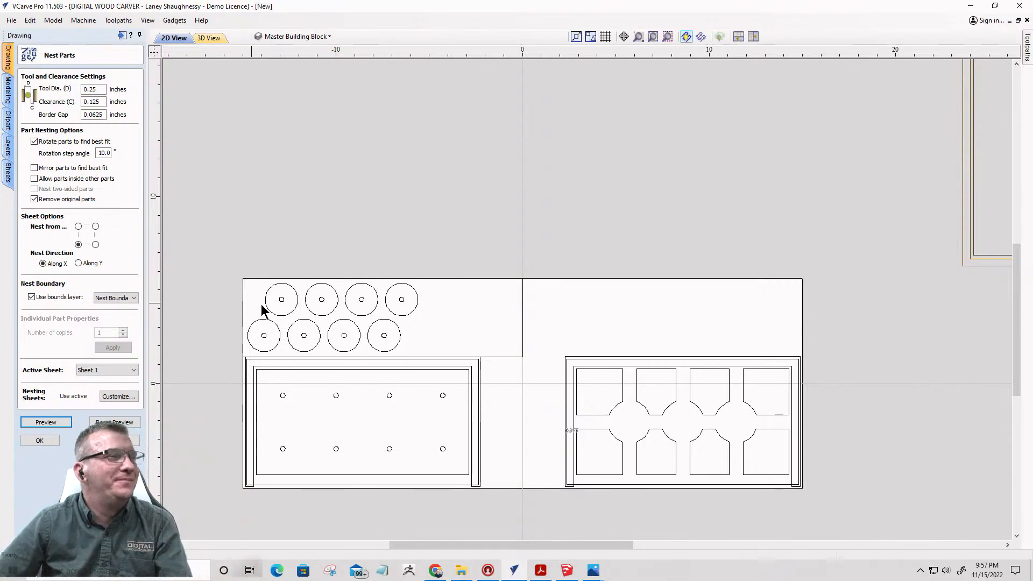
pyautogui.doubleClick(100, 102)
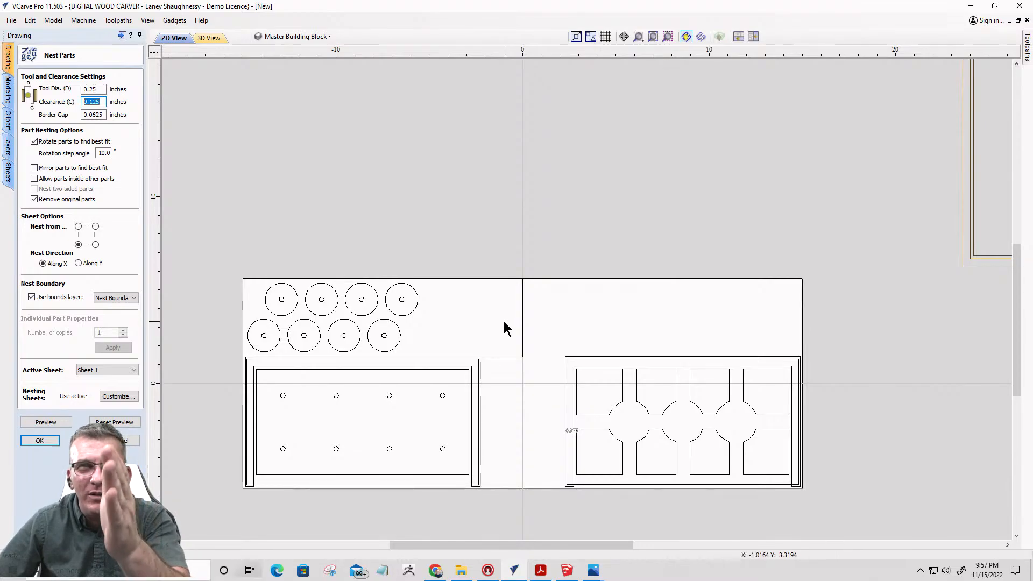
# - Keep the nested discs, then select the 15-inch boundary rectangle around them and delete it
pyautogui.scroll(-2, 500, 328)
pyautogui.scroll(2, 499, 332)
pyautogui.scroll(1, 498, 332)
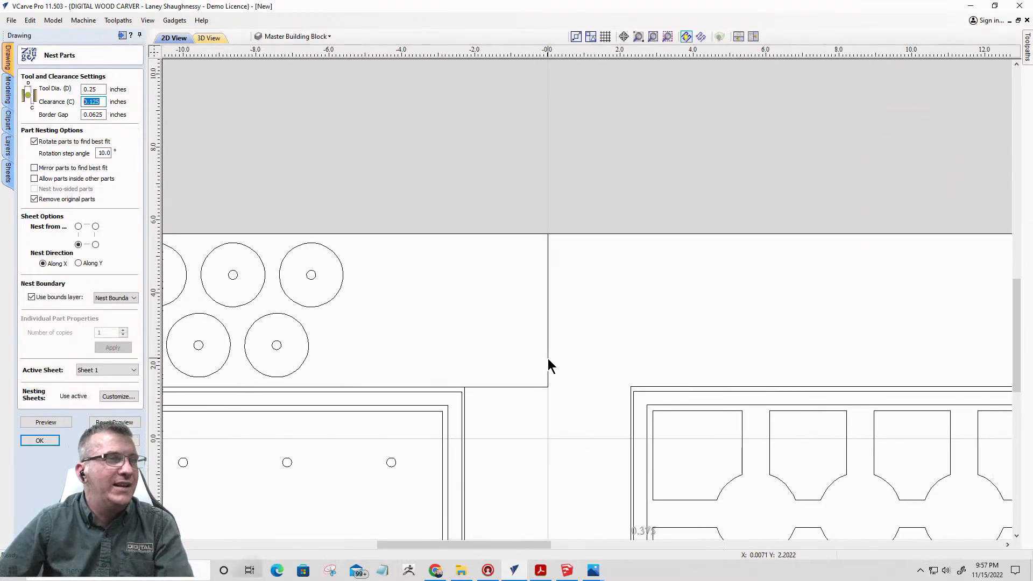
pyautogui.click(548, 358)
pyautogui.scroll(-3, 548, 358)
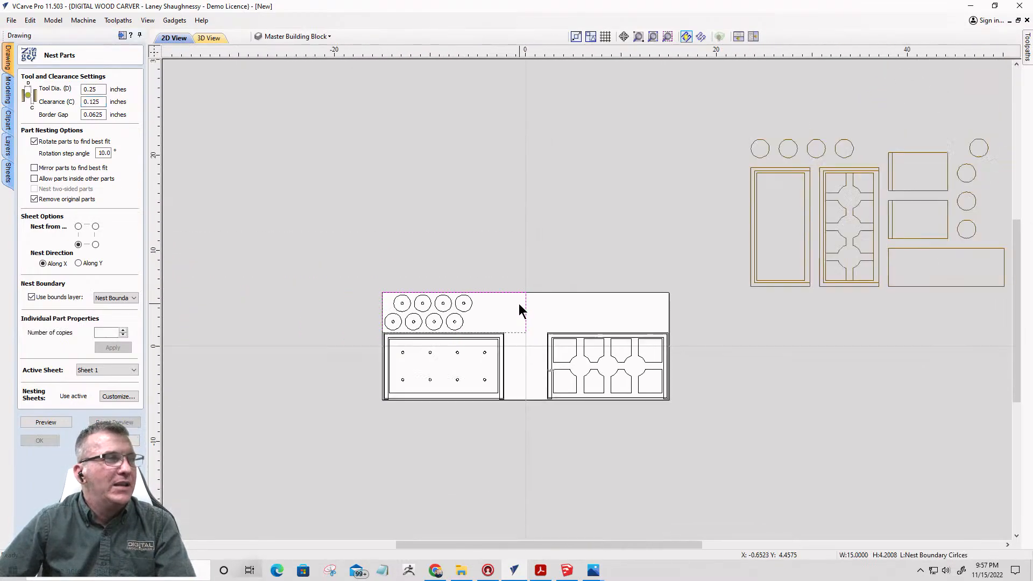
pyautogui.click(528, 340)
pyautogui.scroll(3, 438, 358)
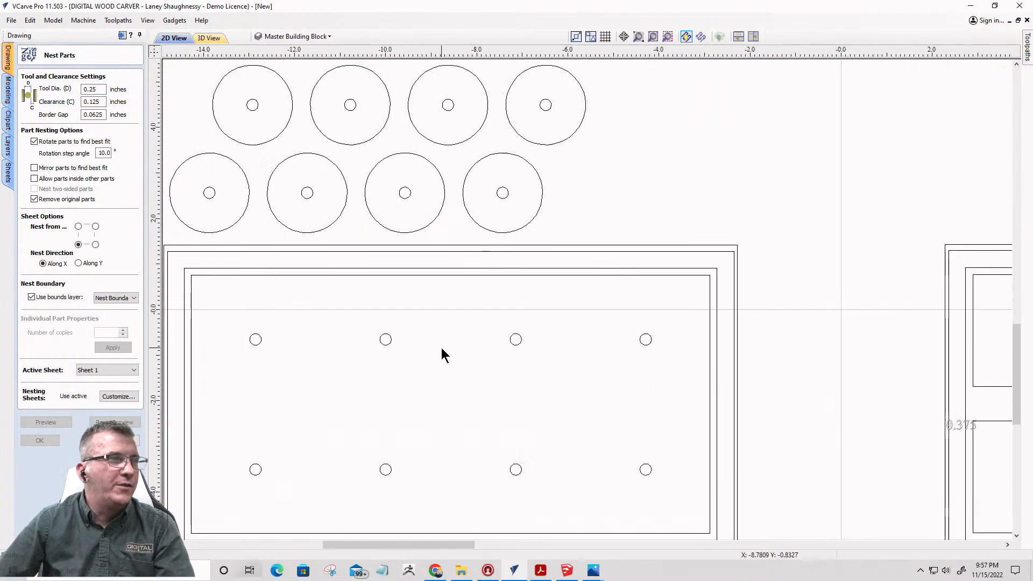
pyautogui.scroll(-2, 332, 284)
pyautogui.scroll(-1, 272, 247)
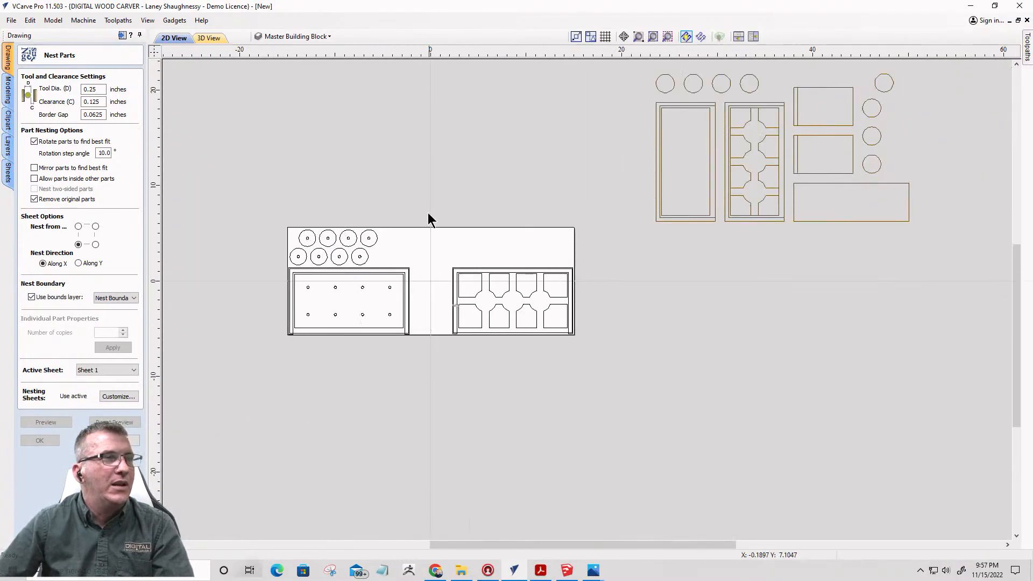
# - Check the size of the lower small panel in the reference layout against the material, and leave part nesting
pyautogui.click(816, 174)
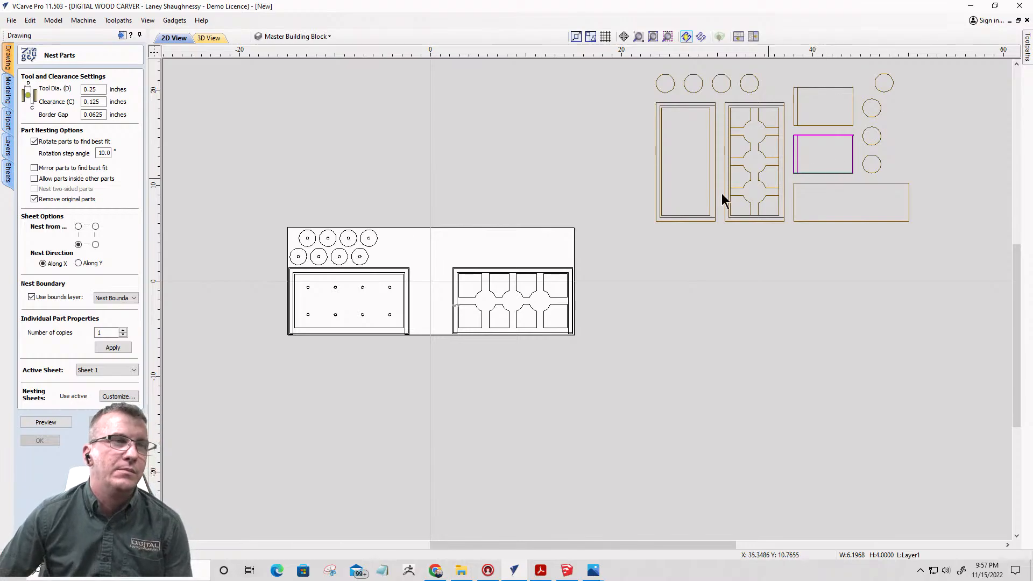
pyautogui.scroll(5, 366, 310)
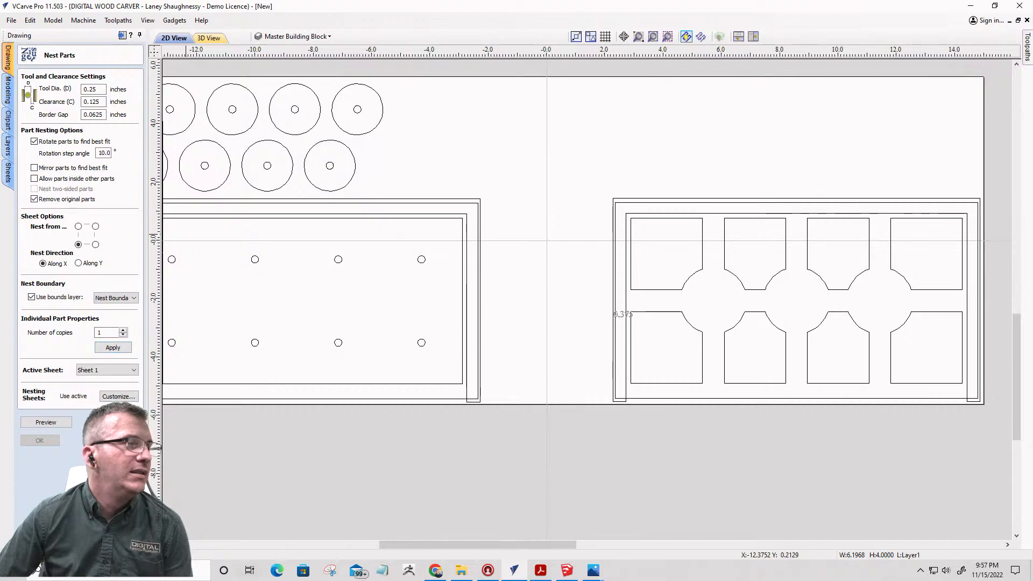
pyautogui.scroll(-6, 471, 236)
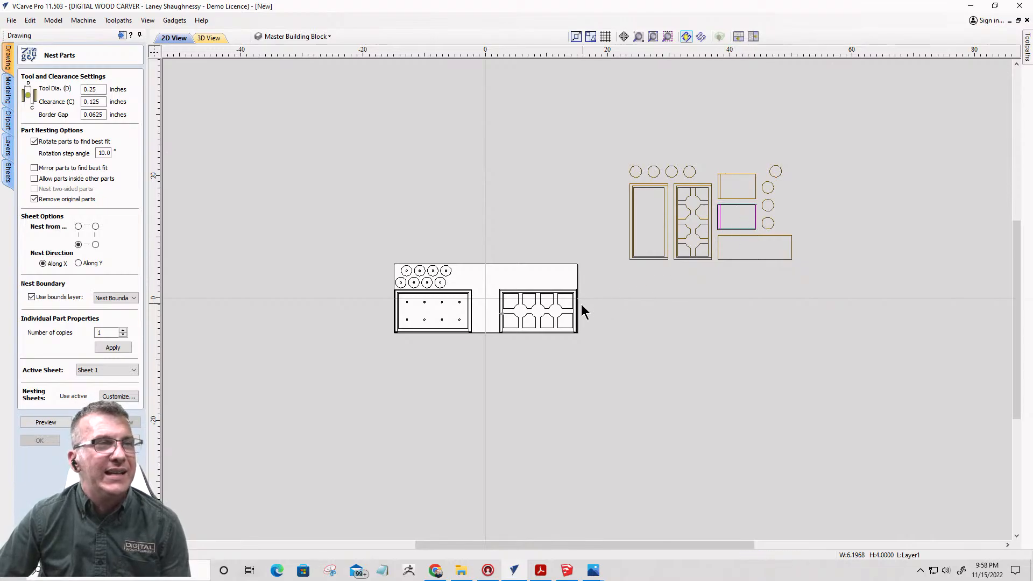
pyautogui.click(114, 440)
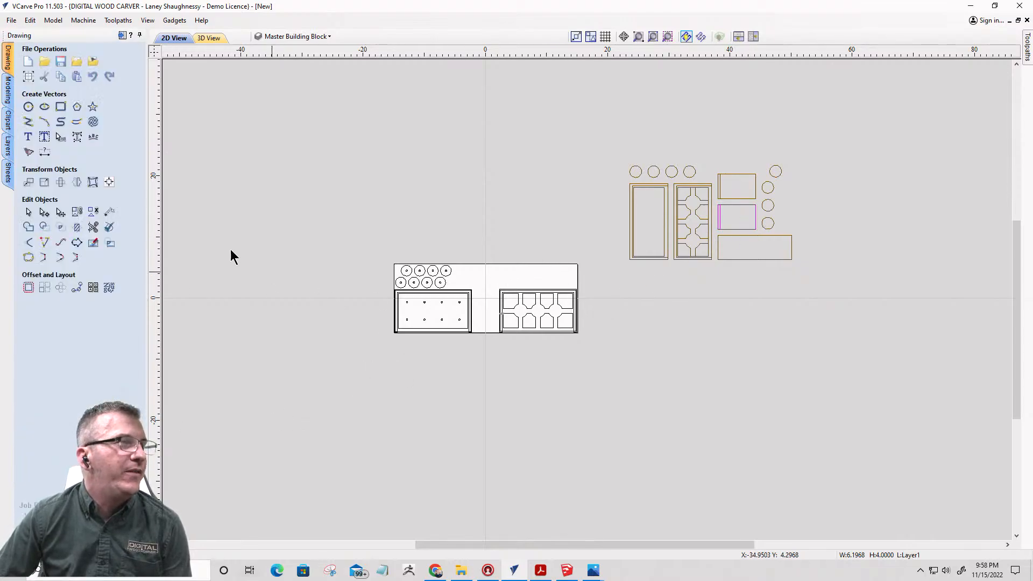
# - Try to draw a rectangle about 7.5 by 4 inches in the free area above the pocket tray
pyautogui.click(61, 107)
pyautogui.scroll(3, 539, 261)
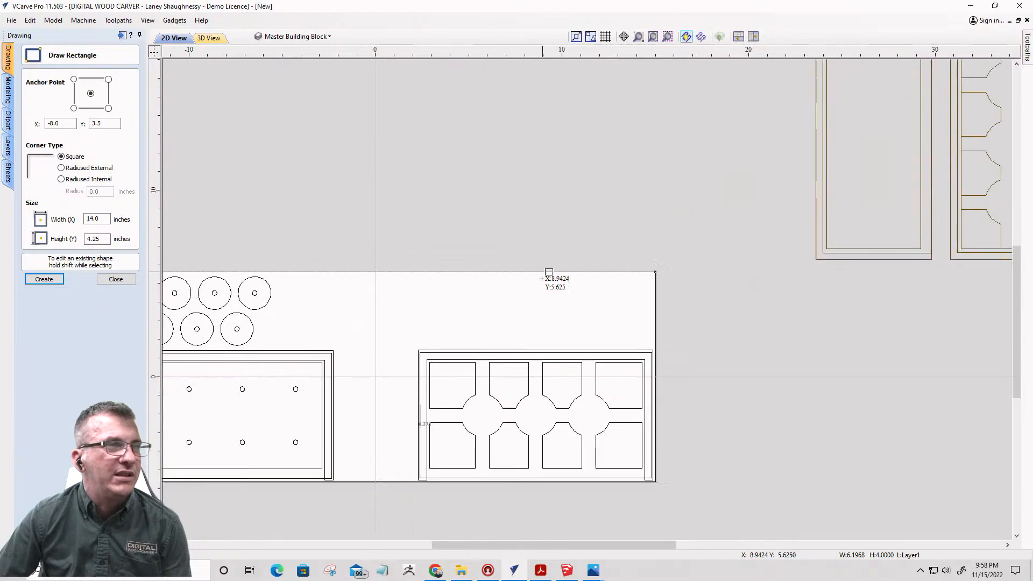
pyautogui.moveTo(504, 272); pyautogui.dragTo(644, 346)
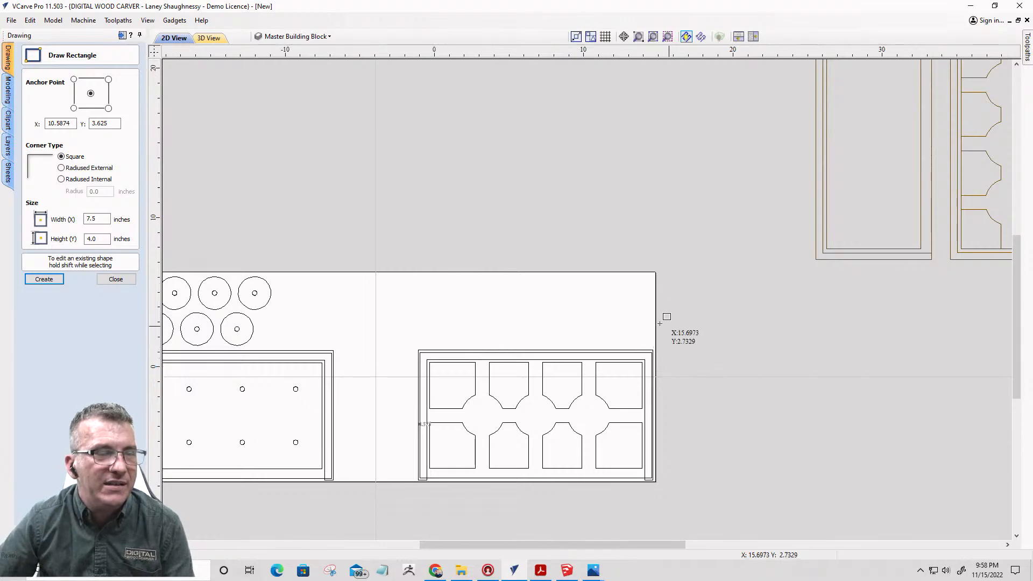
pyautogui.scroll(-1, 668, 326)
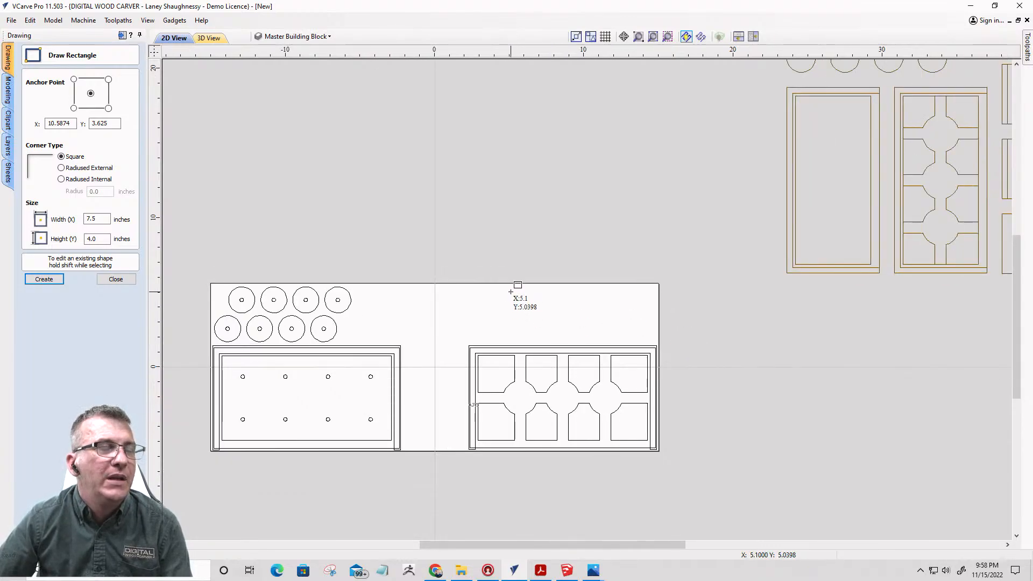
pyautogui.scroll(-4, 618, 297)
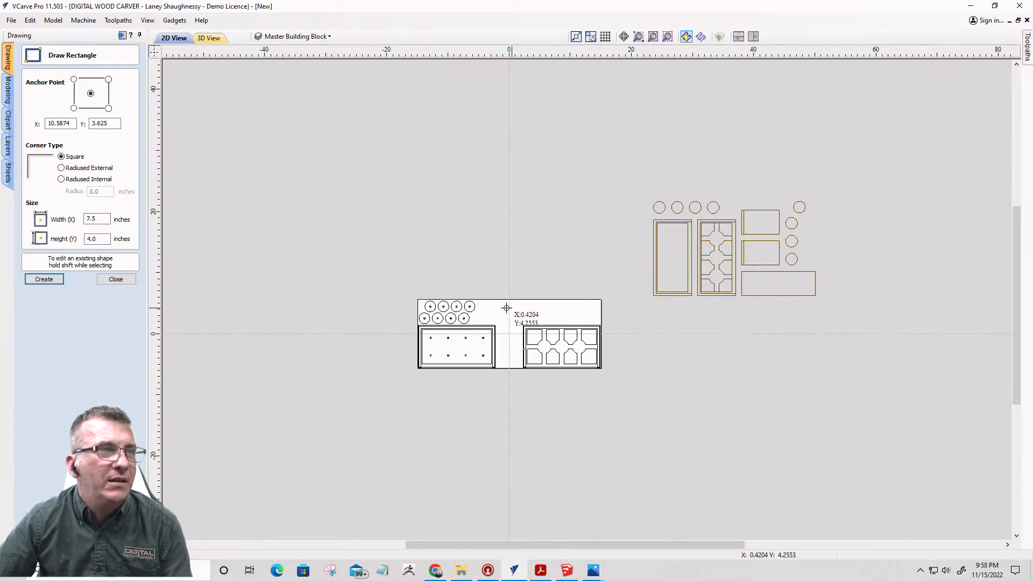
pyautogui.scroll(2, 565, 308)
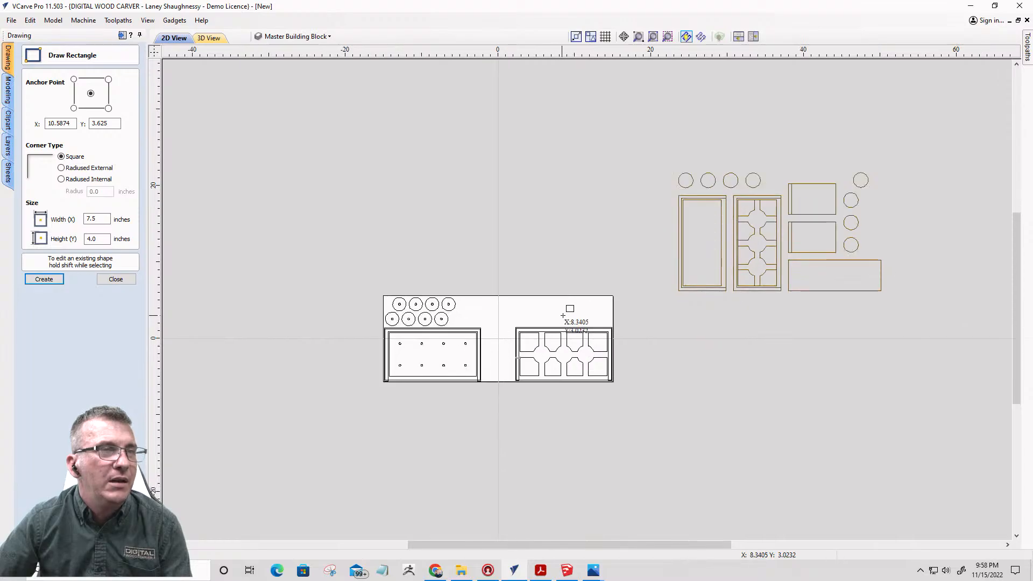
# - Leave rectangle drawing and move the long panel from the reference layout above the pocket tray, close to the material's right edge
pyautogui.scroll(-1, 835, 291)
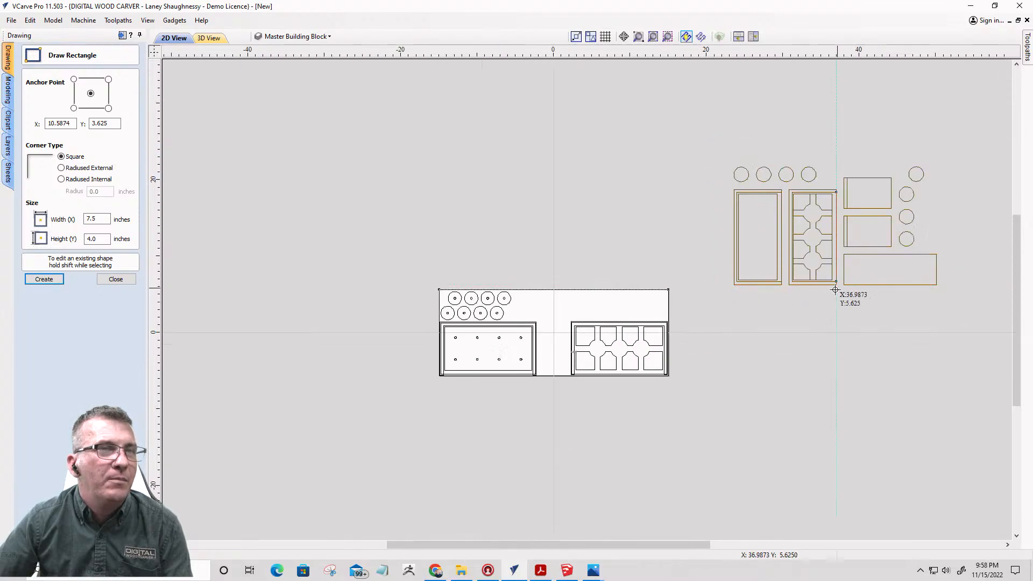
pyautogui.click(117, 278)
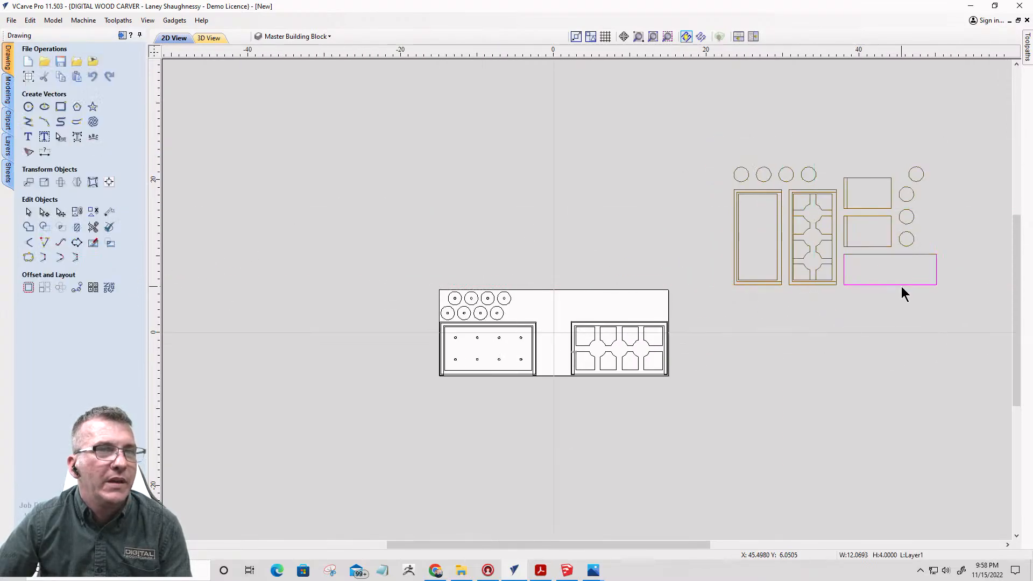
pyautogui.click(902, 285)
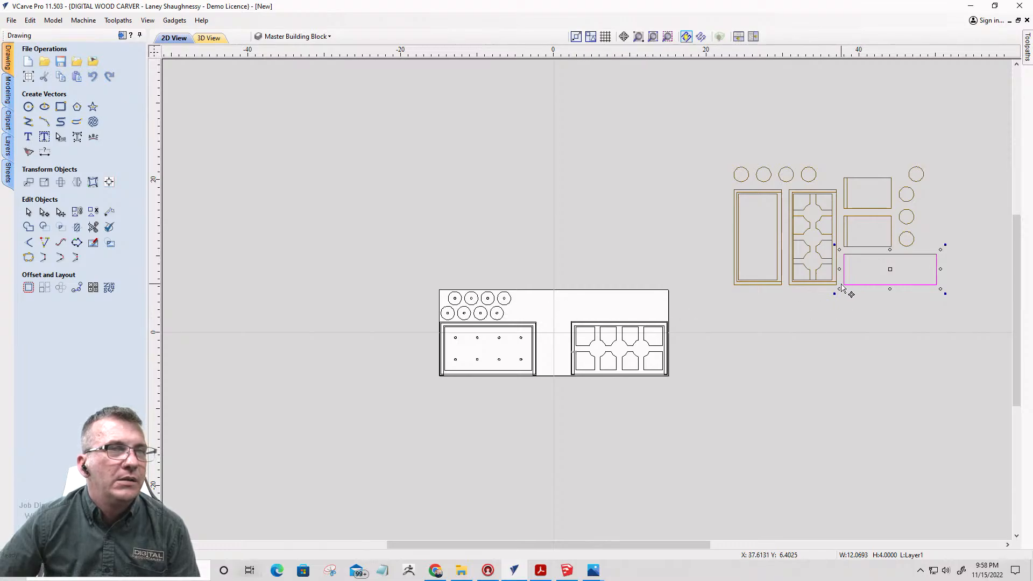
pyautogui.moveTo(849, 289)
pyautogui.mouseDown()
pyautogui.moveTo(560, 286)
pyautogui.moveTo(563, 321)
pyautogui.mouseUp()
pyautogui.scroll(4, 644, 313)
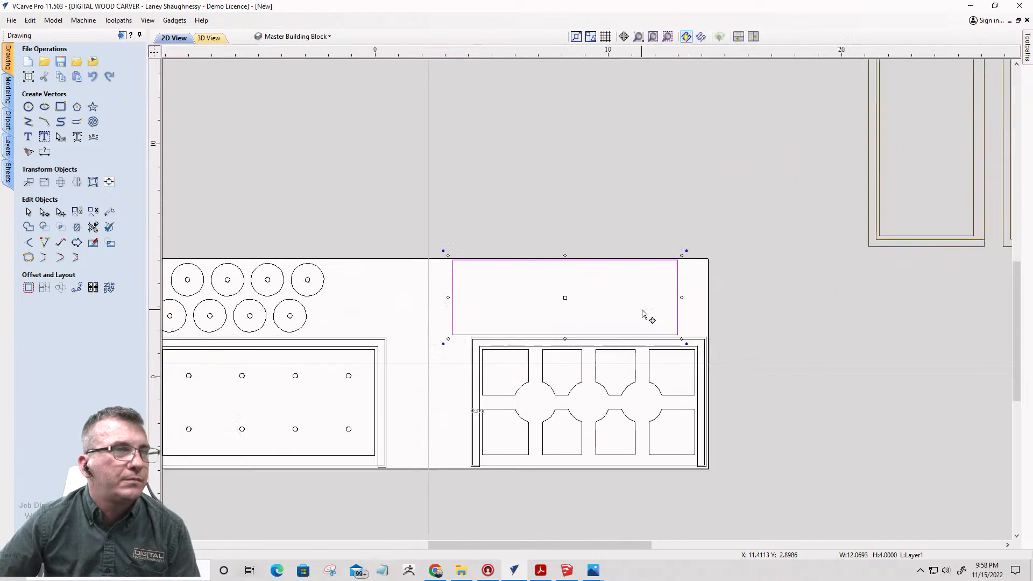
pyautogui.scroll(-1, 644, 314)
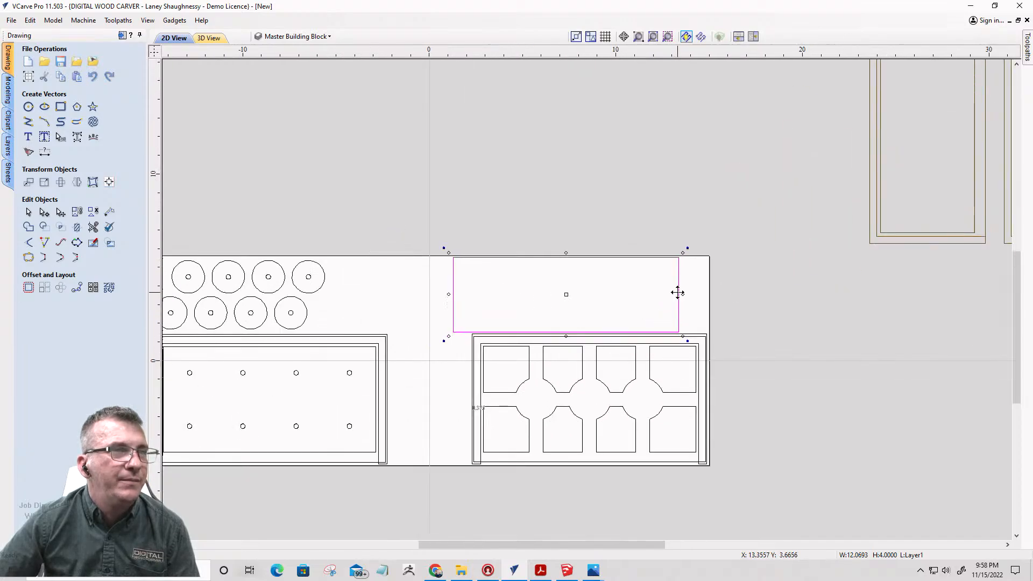
pyautogui.moveTo(679, 292); pyautogui.dragTo(708, 295)
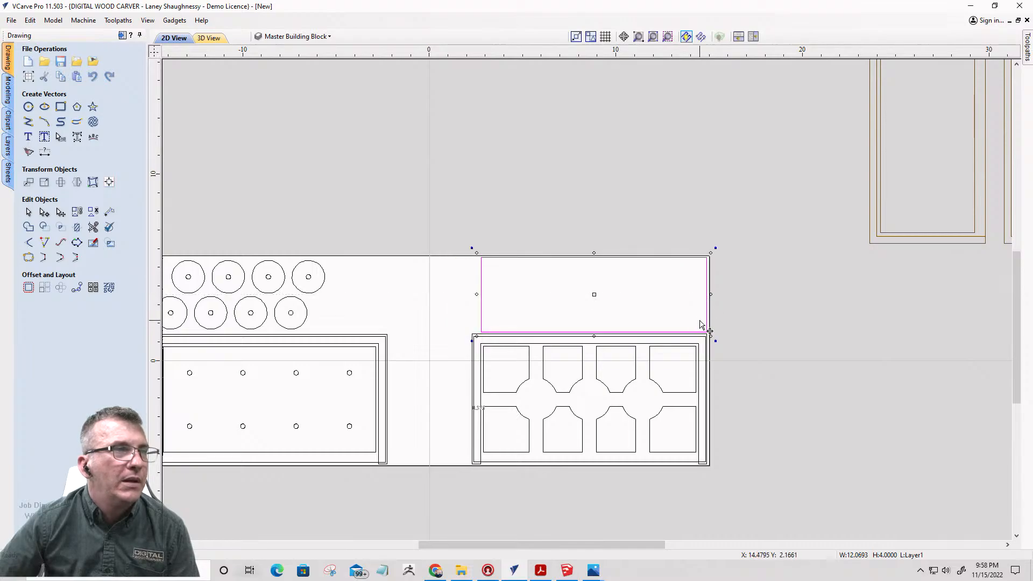
pyautogui.scroll(-1, 726, 306)
pyautogui.scroll(-3, 732, 304)
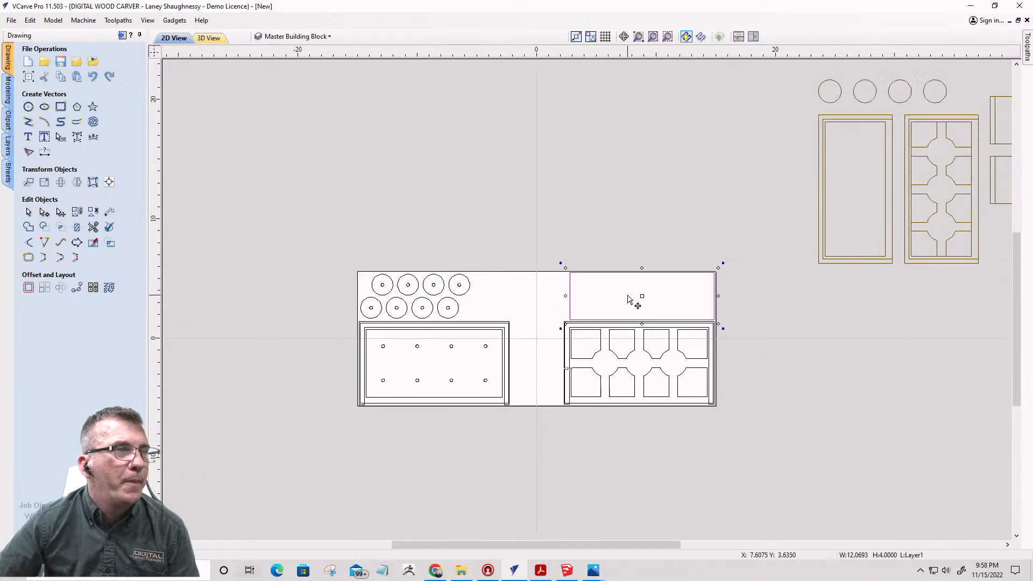
# - Move the upper small panel from the reference layout into the space between the discs and the long panel
pyautogui.scroll(1, 968, 170)
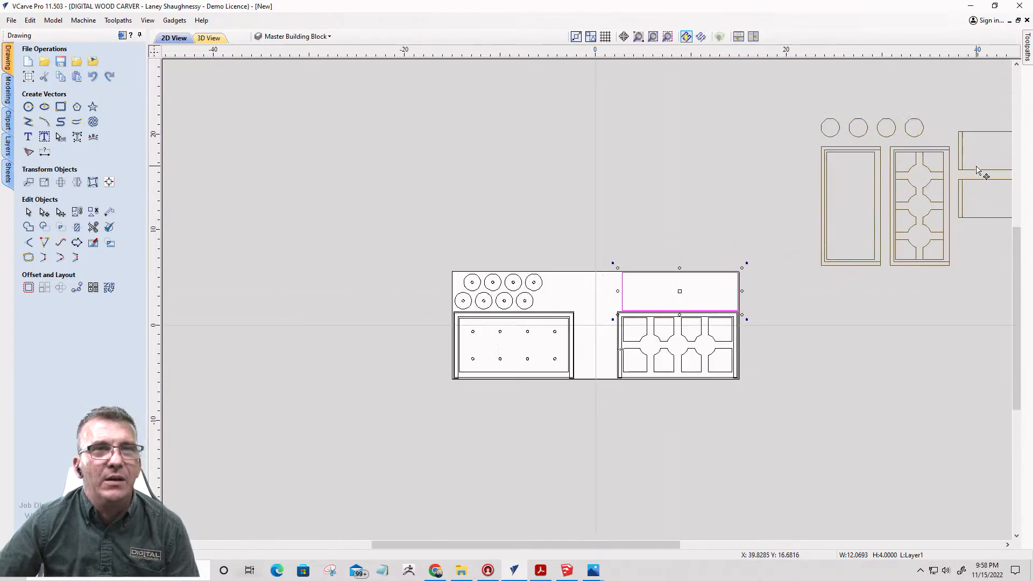
pyautogui.click(978, 171)
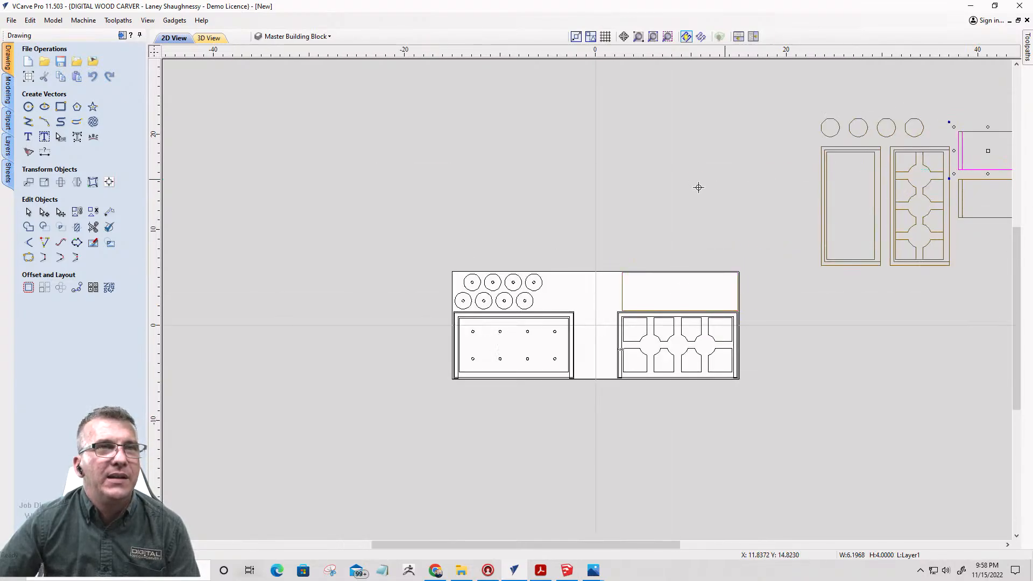
pyautogui.moveTo(699, 187); pyautogui.dragTo(606, 245)
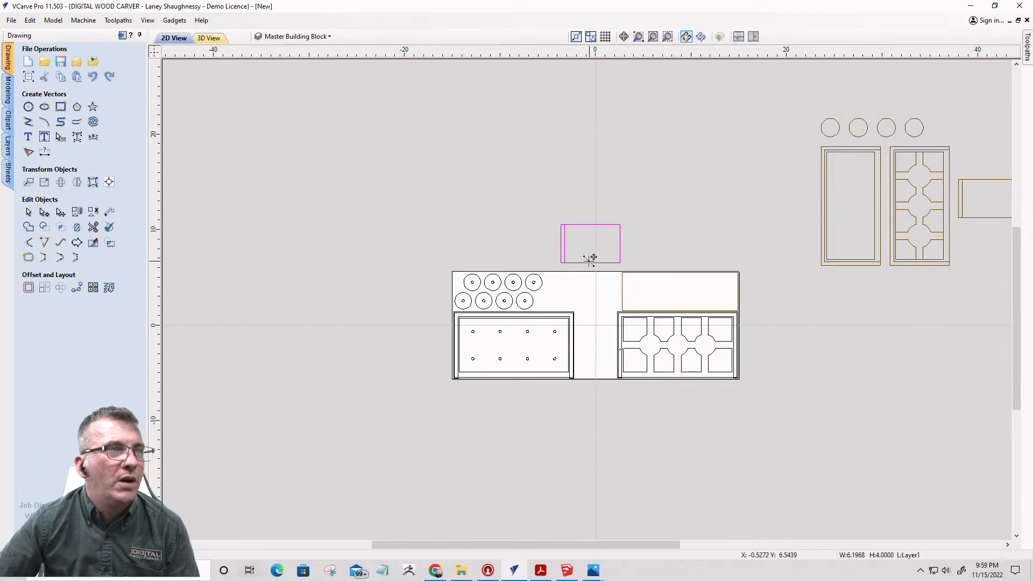
pyautogui.moveTo(576, 293); pyautogui.dragTo(598, 317)
pyautogui.scroll(3, 591, 311)
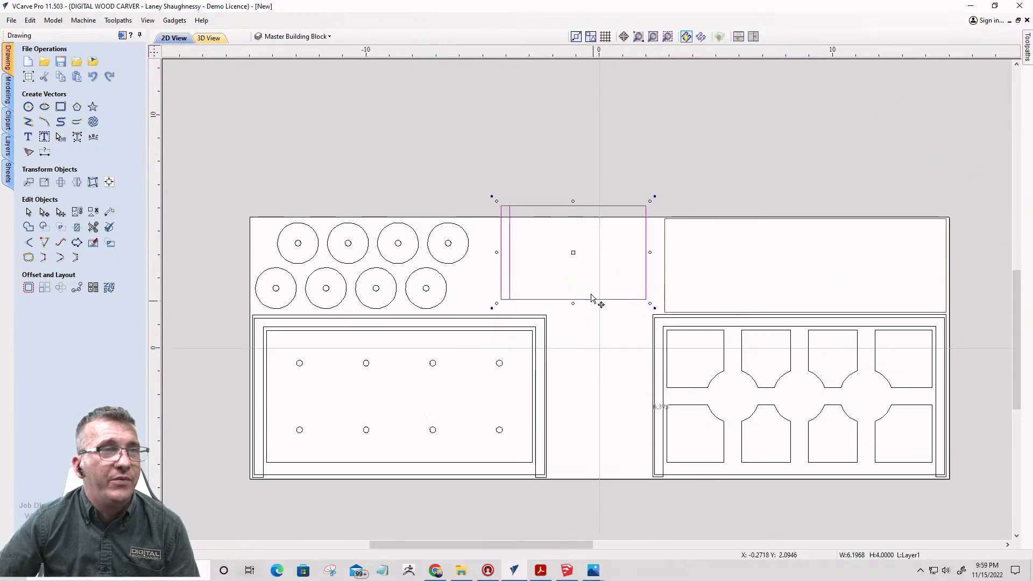
pyautogui.moveTo(501, 296); pyautogui.dragTo(491, 305)
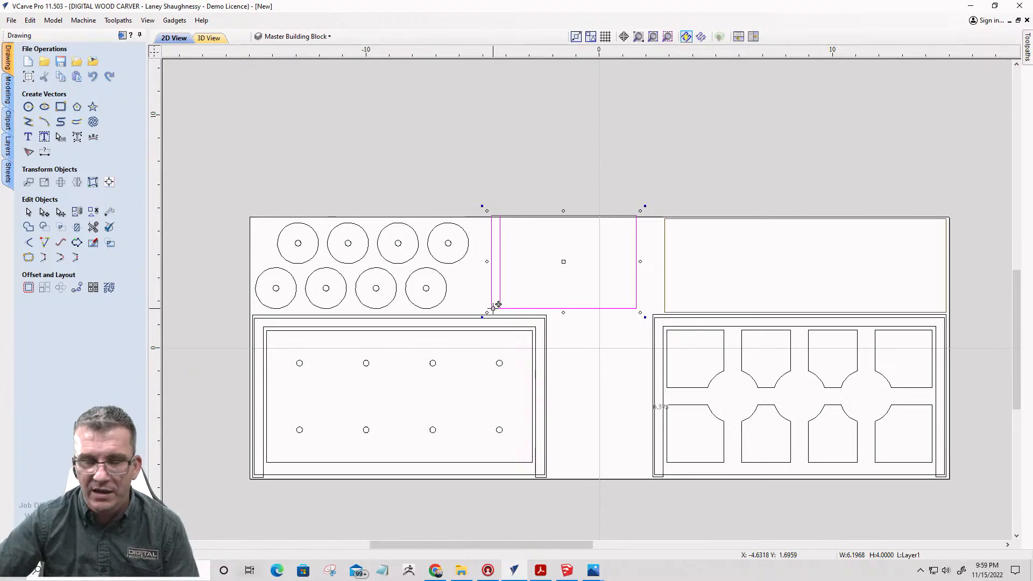
# - Nudge the small panel down and left until it sits beside the discs, just above the peg tray
pyautogui.press('Down')
pyautogui.press('Down')
pyautogui.press('Down')
pyautogui.press('Left')
pyautogui.press('Left')
pyautogui.press('Up')
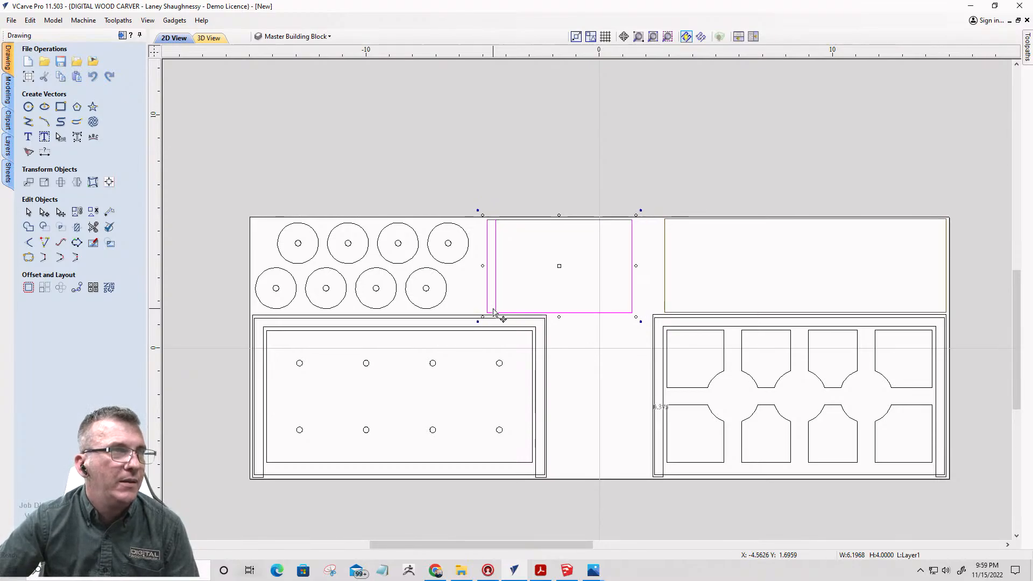
pyautogui.press('Left')
pyautogui.press('Left')
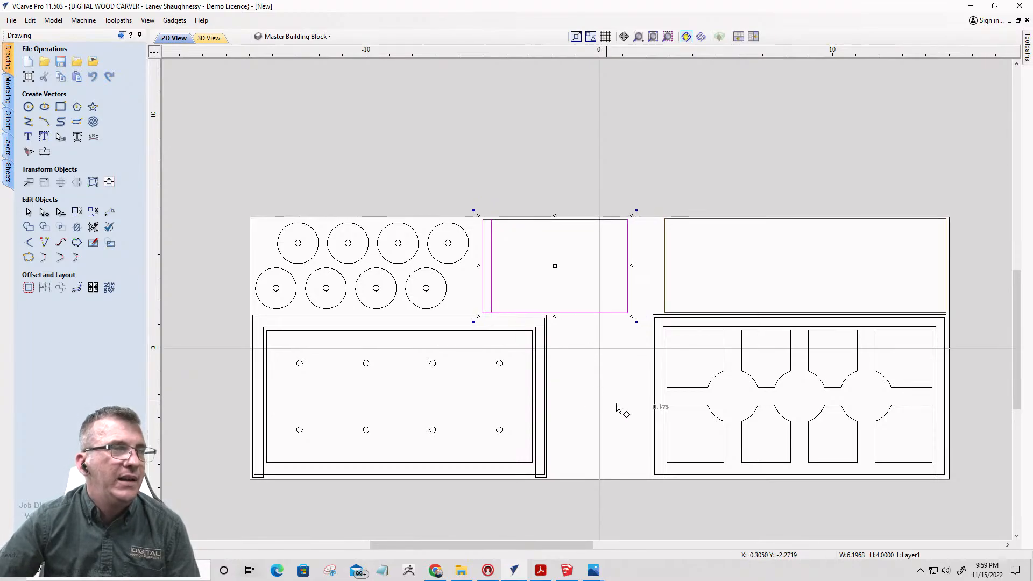
# - Compare the remaining small panel with the free material, and move the placed small panel out above the material's upper-left corner
pyautogui.scroll(-3, 560, 302)
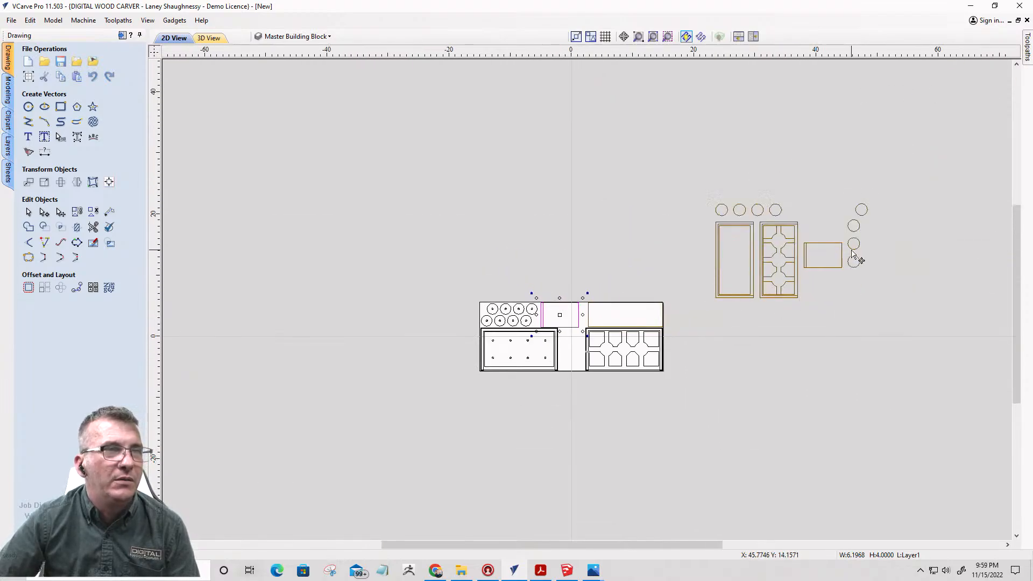
pyautogui.click(825, 265)
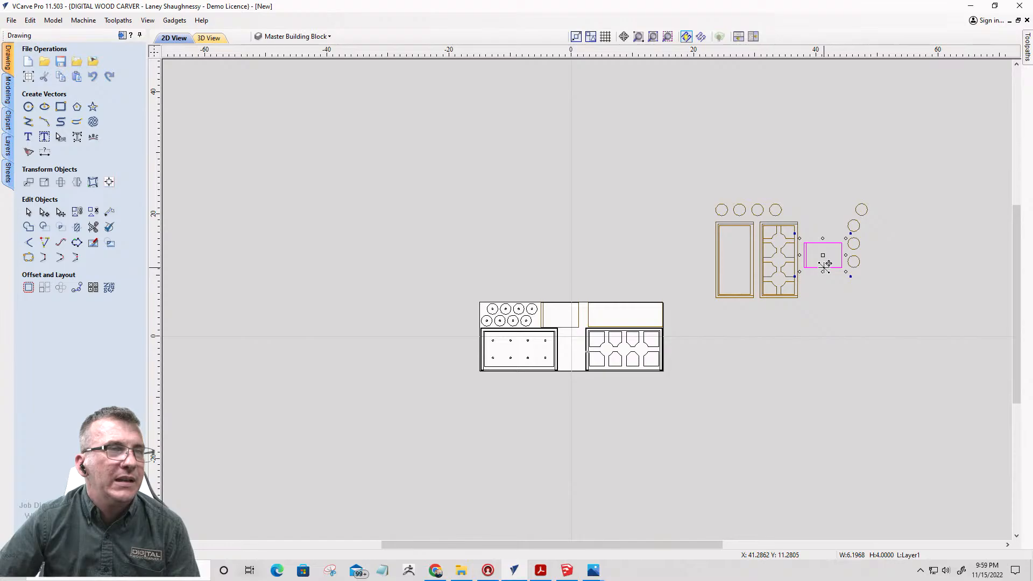
pyautogui.scroll(4, 575, 353)
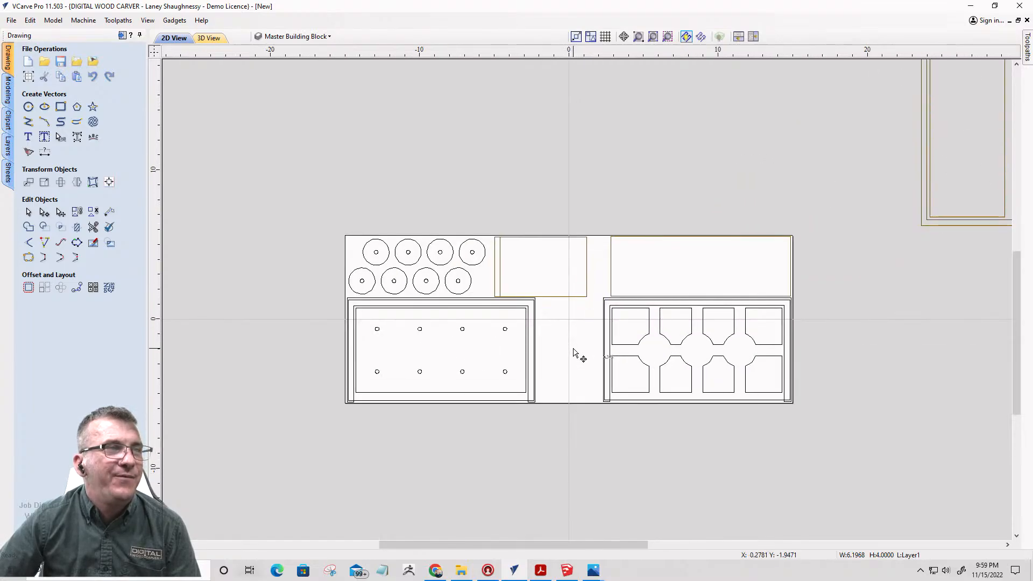
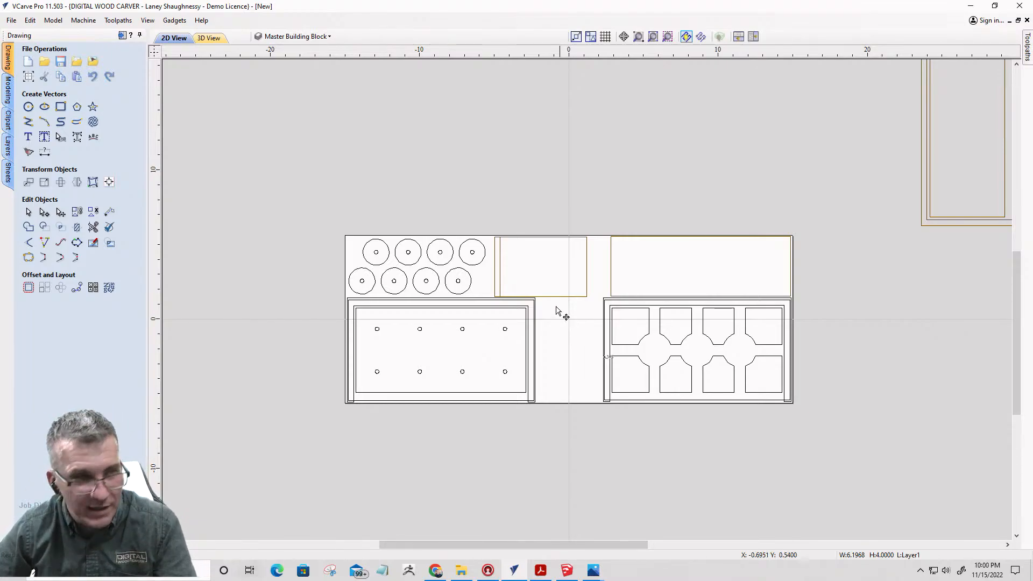
pyautogui.click(558, 297)
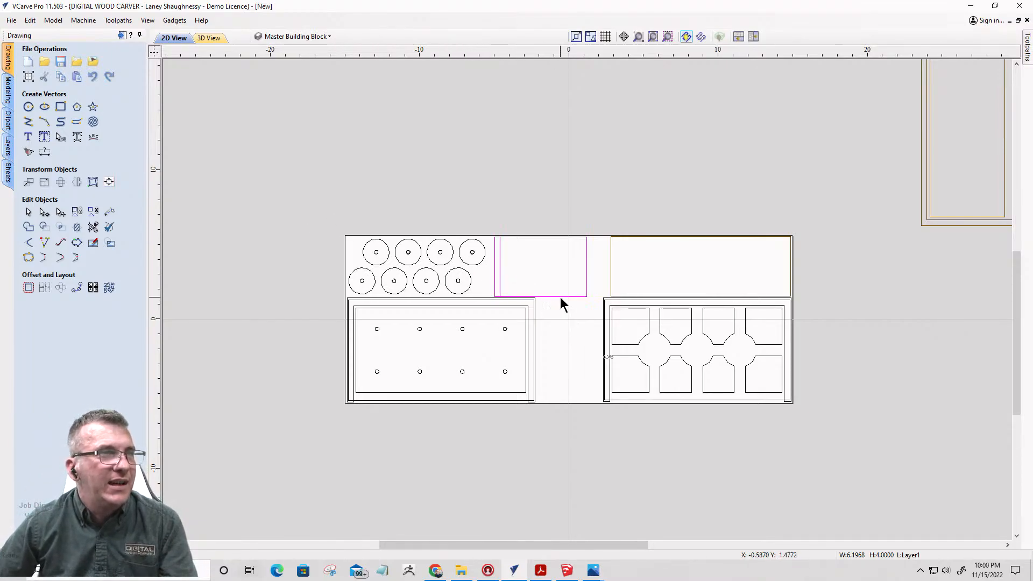
pyautogui.click(560, 296)
pyautogui.moveTo(401, 232); pyautogui.dragTo(360, 222)
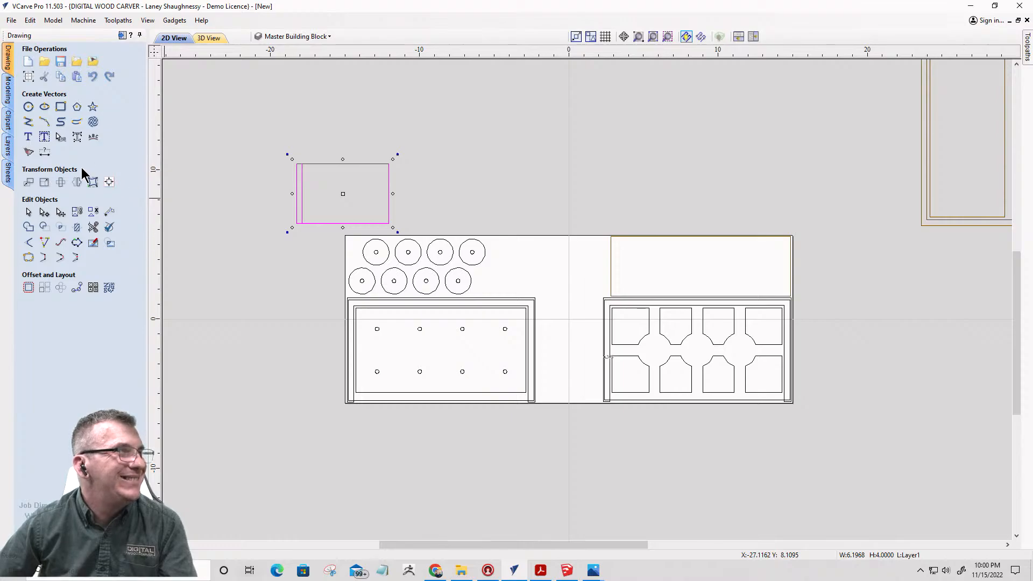
# - Draw a rectangle about 4.55 by 6.4 inches in the gap between the two trays, starting at the material's lower edge
pyautogui.click(60, 106)
pyautogui.scroll(4, 530, 411)
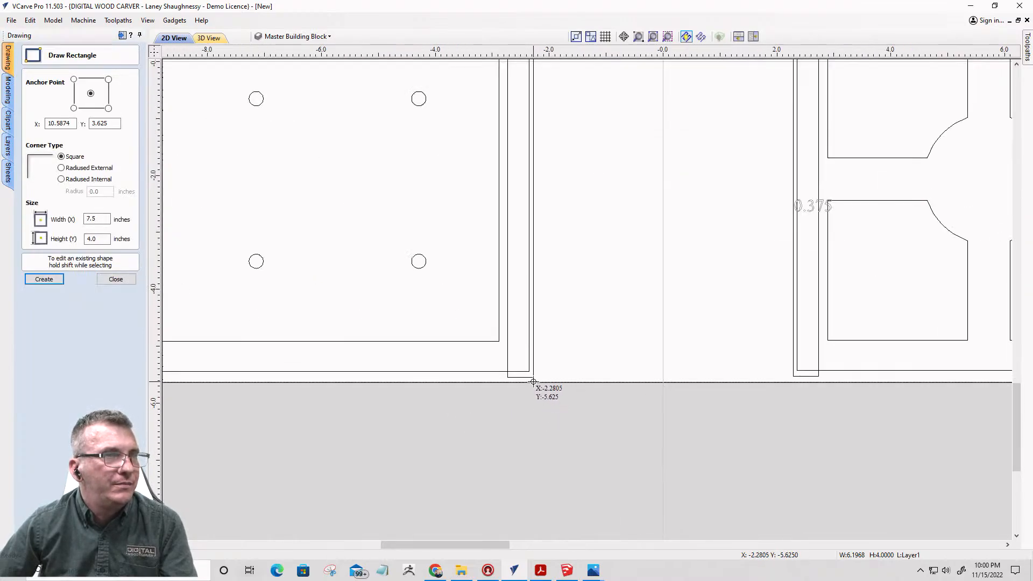
pyautogui.moveTo(535, 381); pyautogui.dragTo(794, 16)
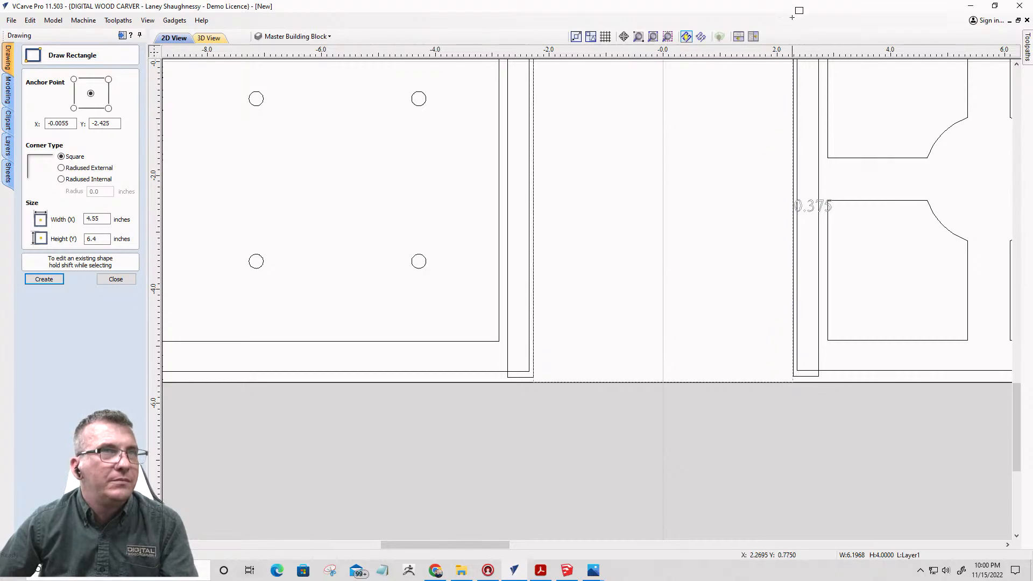
pyautogui.scroll(-3, 718, 387)
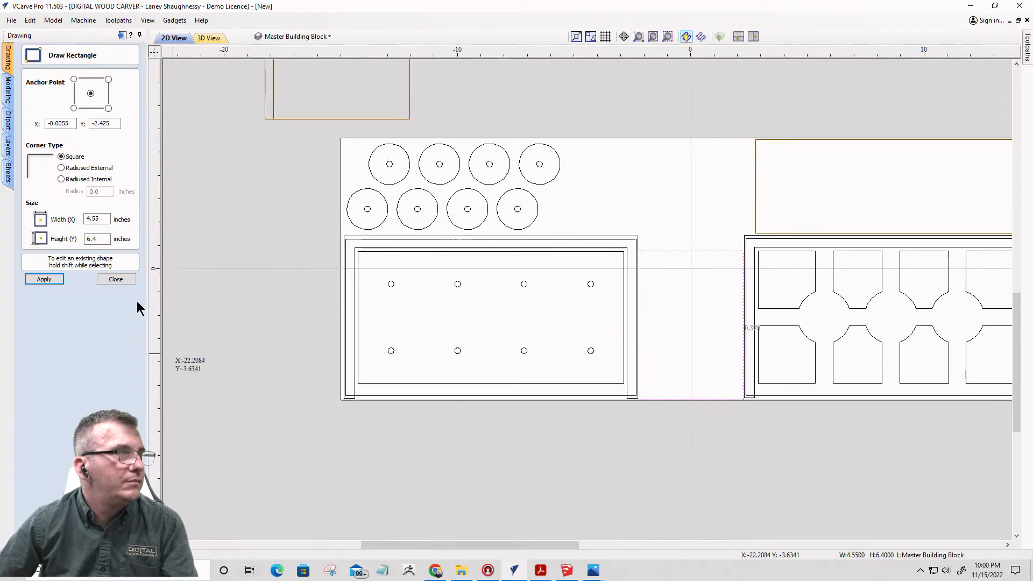
pyautogui.click(120, 281)
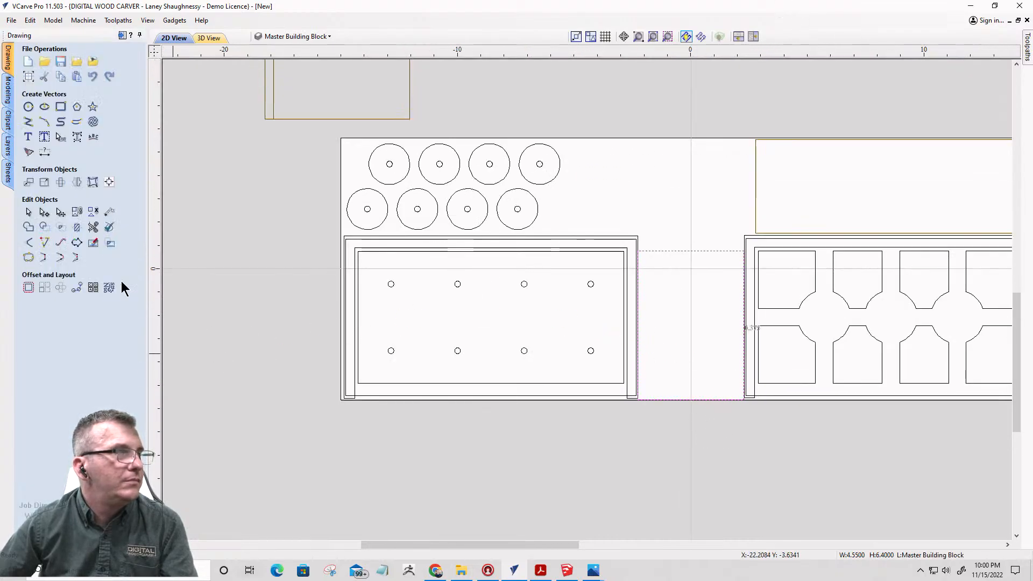
# - Select all eight discs with their center holes and move them off the material, above its middle
pyautogui.click(380, 120)
pyautogui.moveTo(535, 191); pyautogui.dragTo(570, 235)
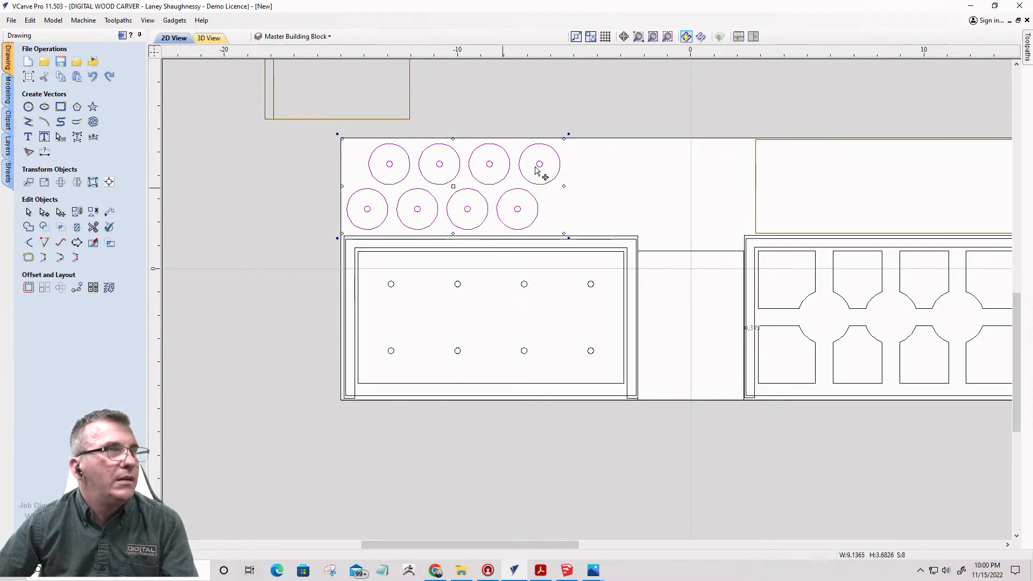
pyautogui.moveTo(489, 162); pyautogui.dragTo(713, 56)
# - Place the small panel inside the material's upper-left corner, just above the peg tray, and nudge it to fit vertically
pyautogui.click(342, 120)
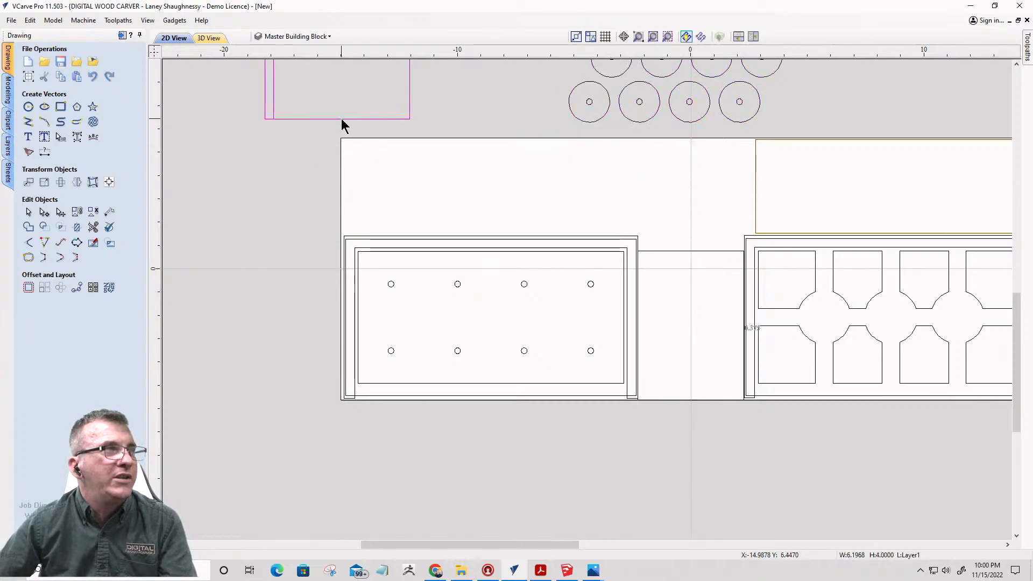
pyautogui.click(342, 119)
pyautogui.moveTo(265, 119); pyautogui.dragTo(350, 226)
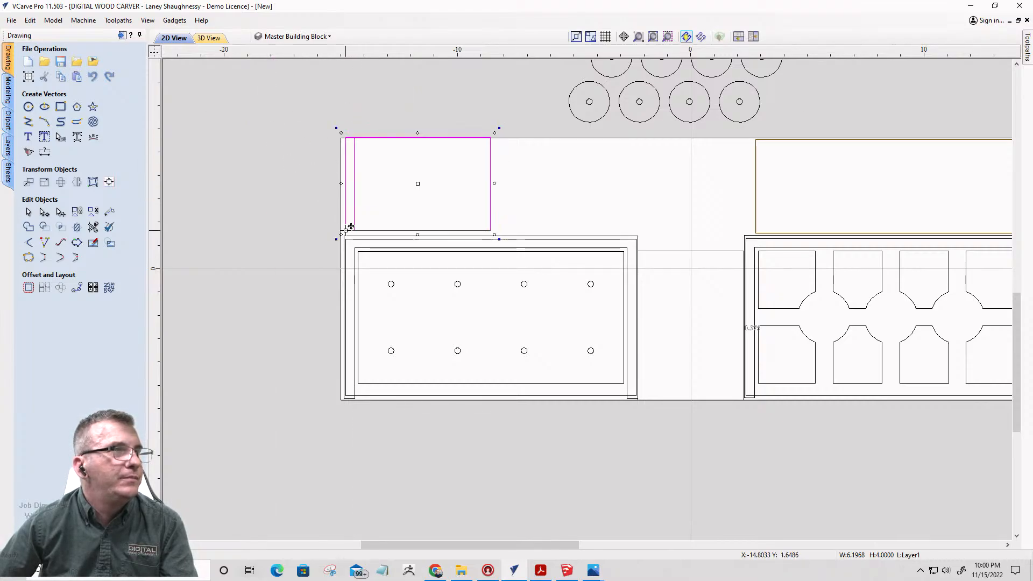
pyautogui.press('Down')
pyautogui.press('Down')
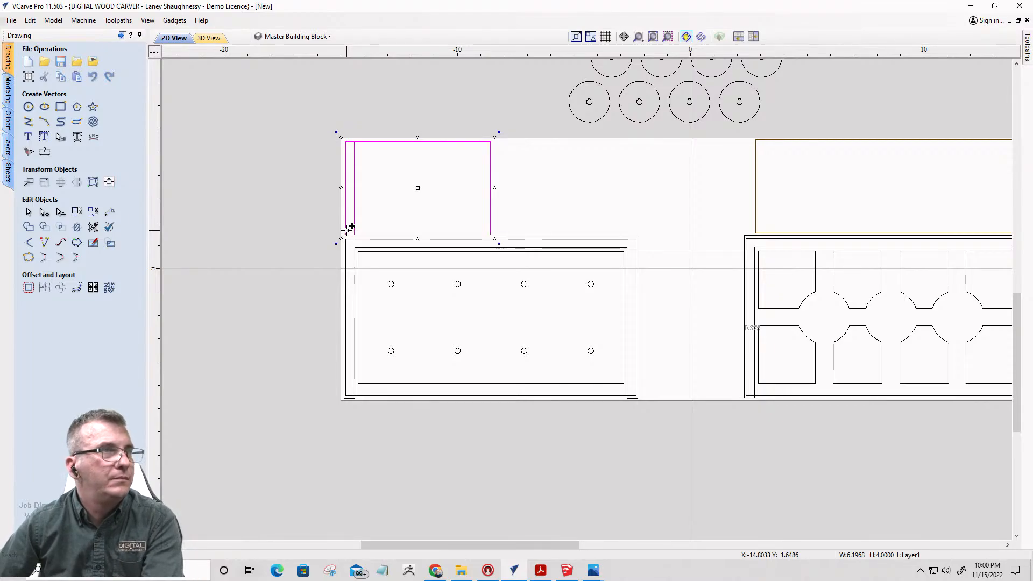
pyautogui.press('Up')
pyautogui.scroll(-3, 353, 194)
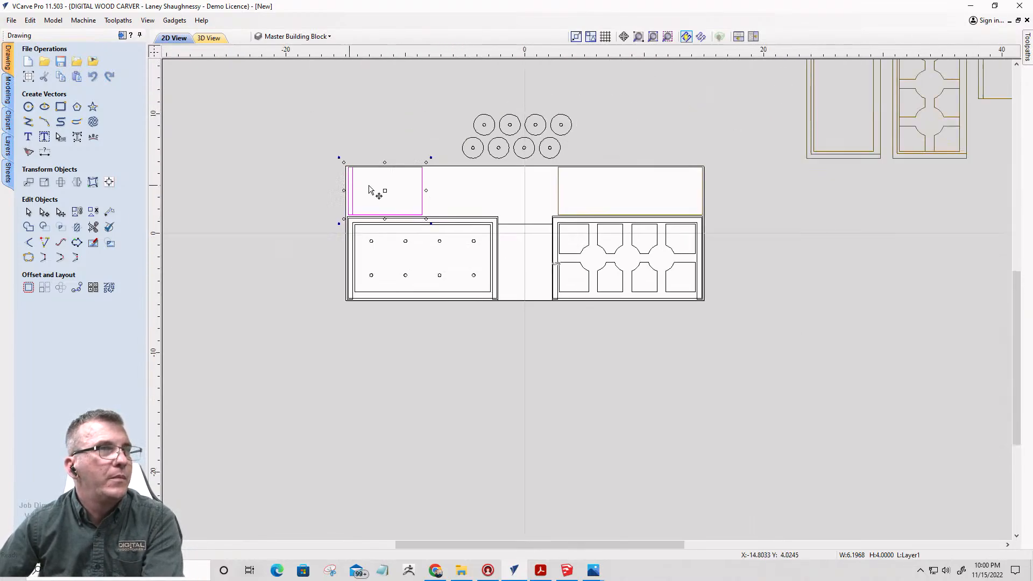
# - Move the remaining small panel from the reference layout to the area above the peg tray's right end
pyautogui.click(986, 102)
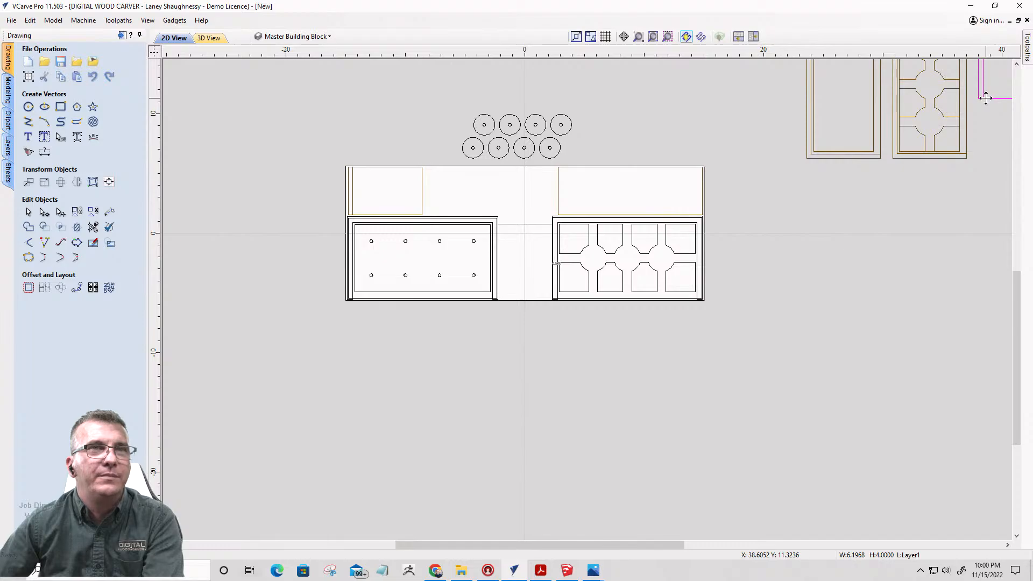
pyautogui.moveTo(985, 98); pyautogui.dragTo(484, 191)
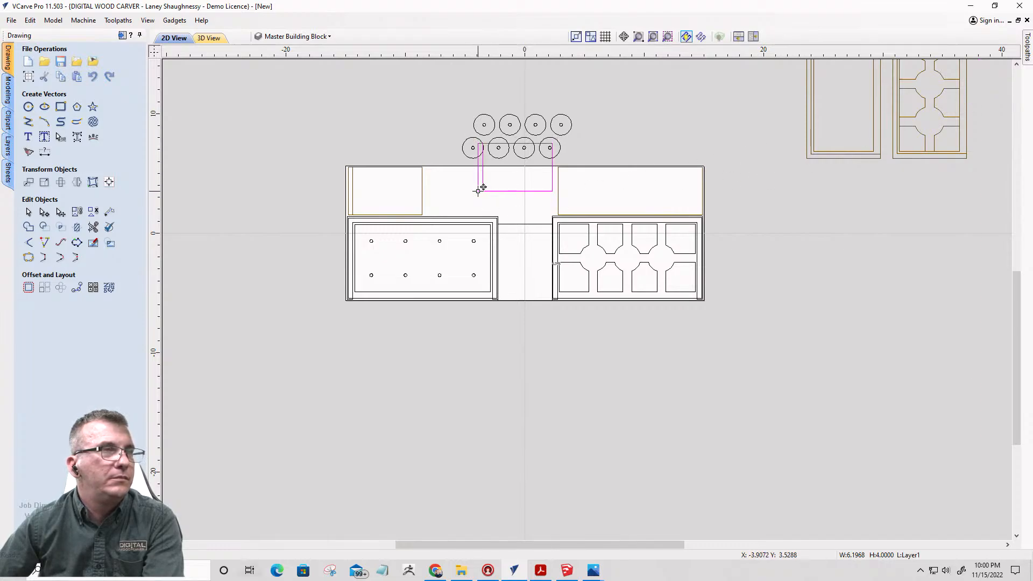
pyautogui.moveTo(458, 203); pyautogui.dragTo(456, 205)
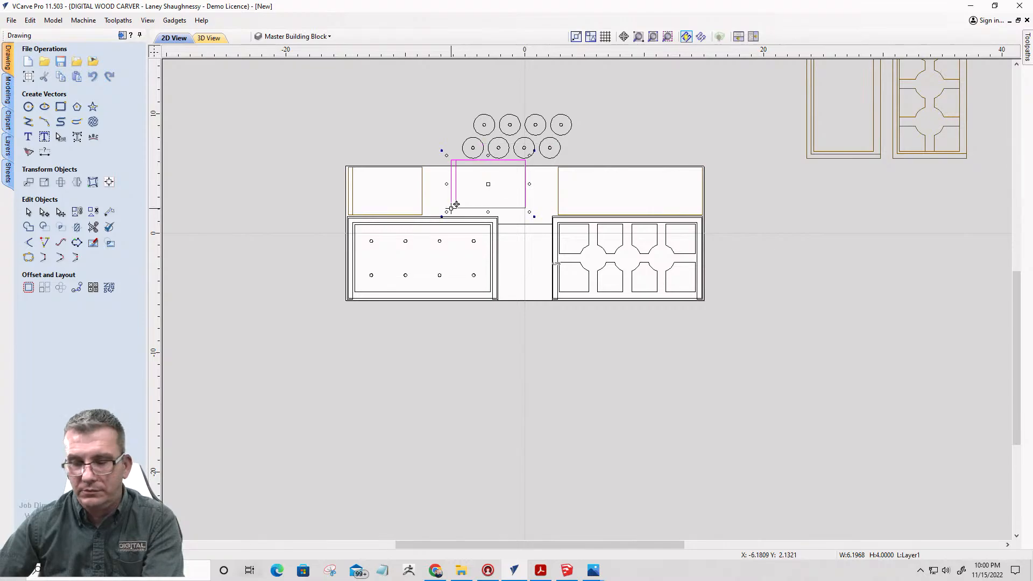
# - Nudge the second small panel down and left until it sits beside the first with a narrow gap, inside the material's upper edge
pyautogui.press('Down')
pyautogui.press('Down')
pyautogui.press('Down')
pyautogui.press('Down')
pyautogui.press('Left')
pyautogui.press('Left')
pyautogui.press('Left')
pyautogui.press('Left')
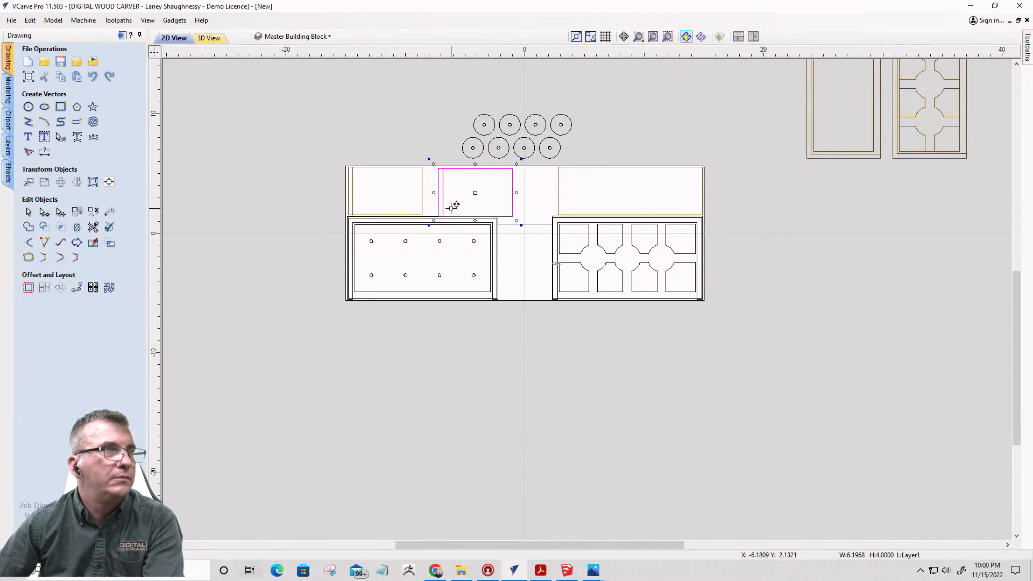
pyautogui.press('Up')
pyautogui.press('Left')
pyautogui.press('Left')
pyautogui.press('Left')
pyautogui.press('Left')
pyautogui.press('Left')
pyautogui.press('Left')
pyautogui.press('Left')
pyautogui.press('Left')
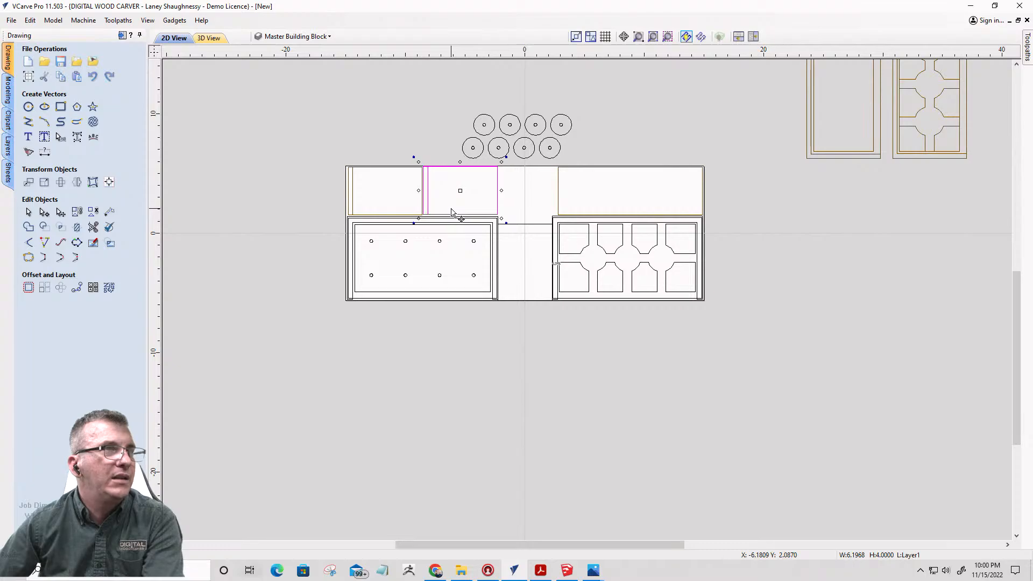
pyautogui.press('Right')
pyautogui.press('Right')
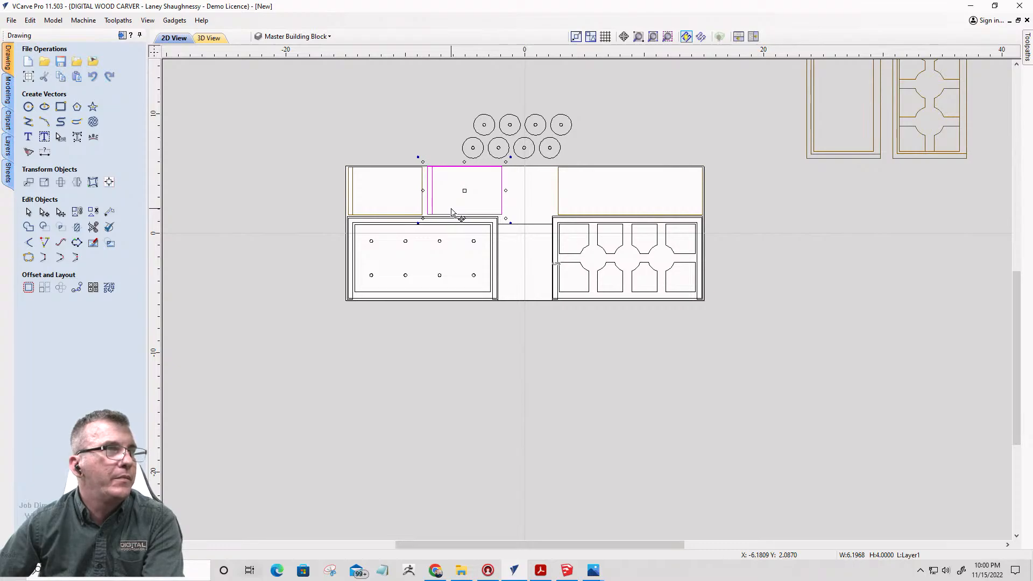
# - Stretch the rectangle between the two trays upward to about 10.96 inches tall, ending just below the material's upper edge
pyautogui.click(527, 226)
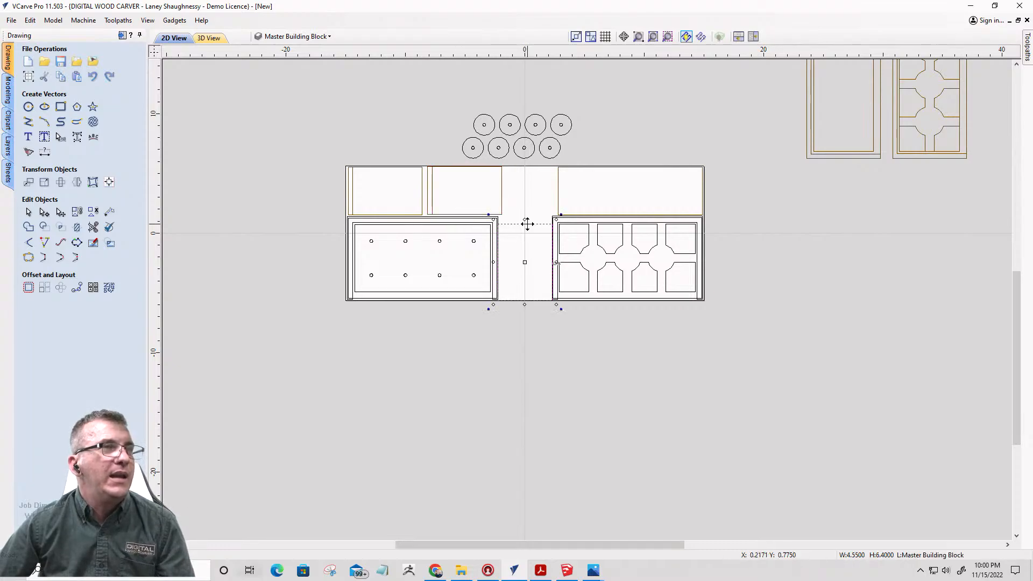
pyautogui.moveTo(528, 219); pyautogui.dragTo(533, 170)
pyautogui.scroll(4, 533, 170)
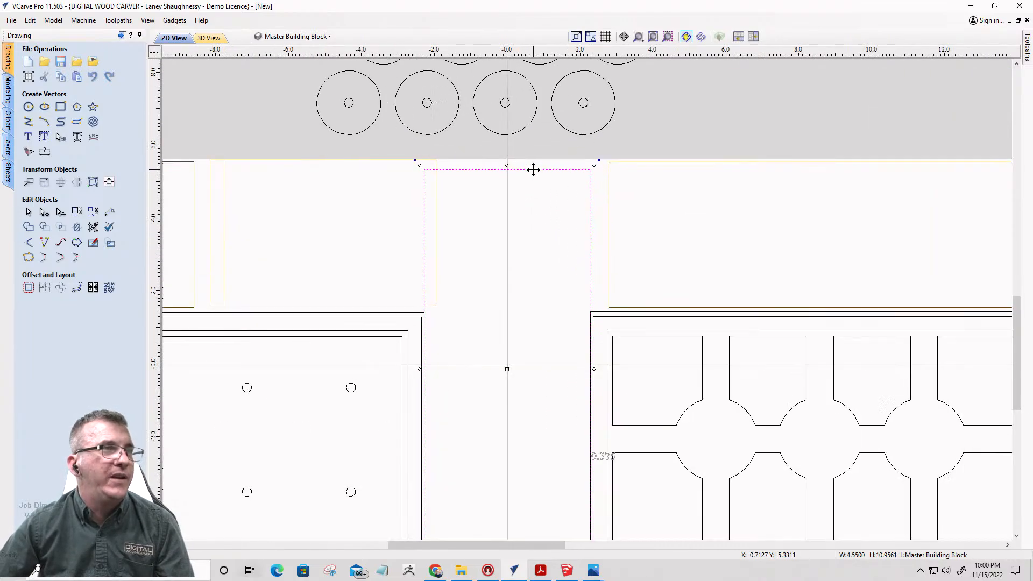
# - Edit the stretched rectangle's nodes and nudge its whole right edge slightly left, away from the tray with the cutouts
pyautogui.click(44, 211)
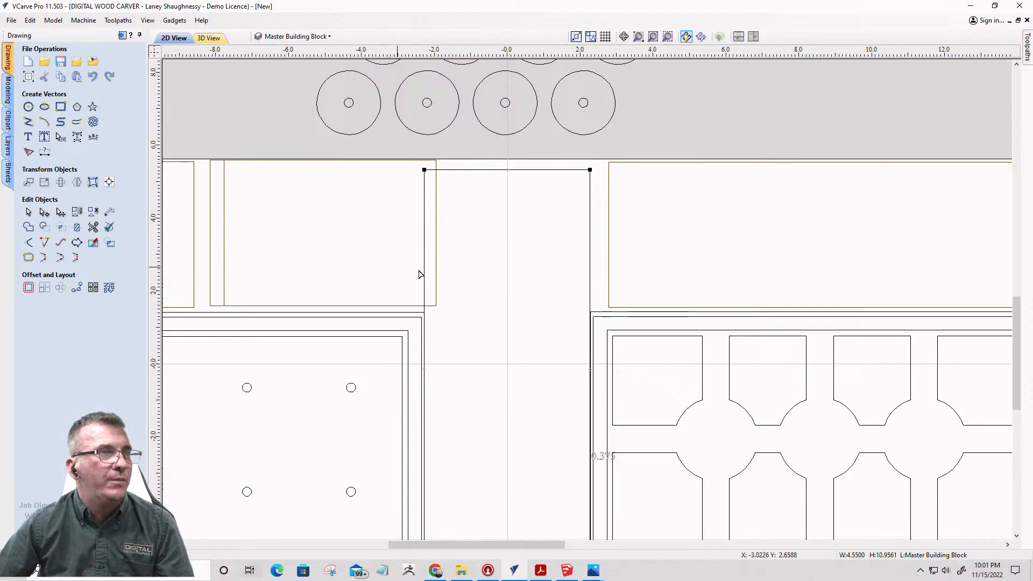
pyautogui.scroll(-2, 524, 359)
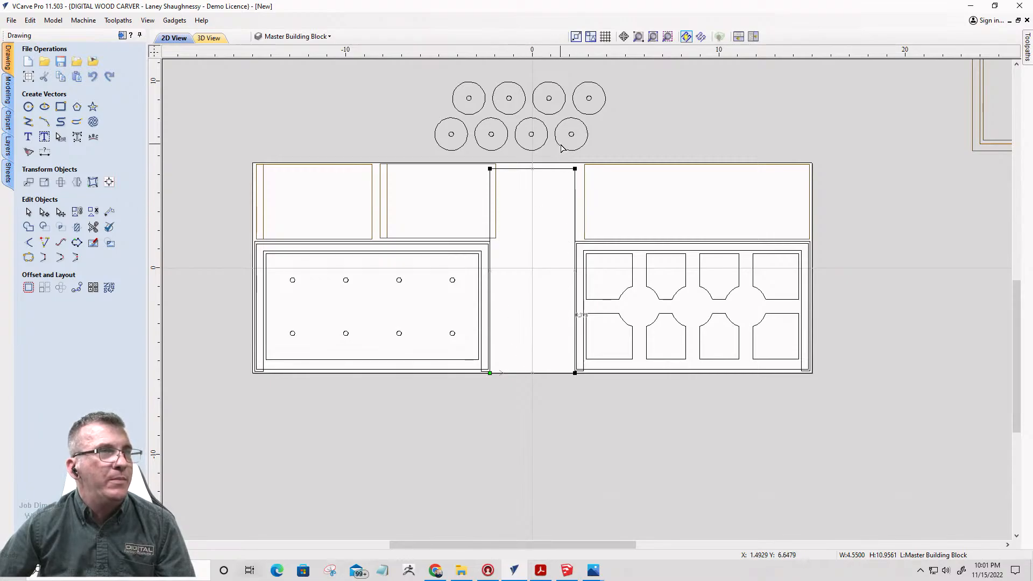
pyautogui.moveTo(579, 187); pyautogui.dragTo(584, 404)
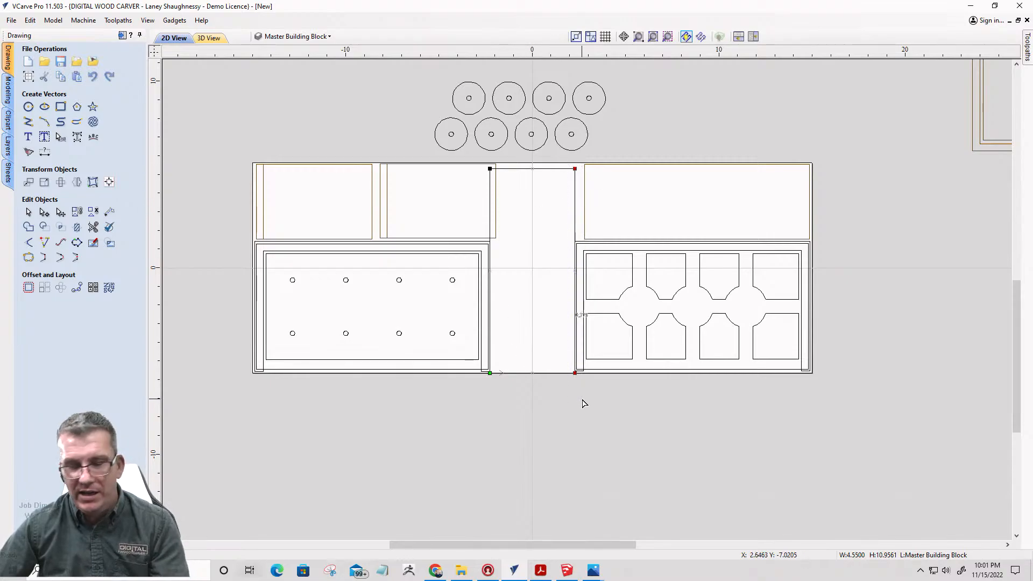
pyautogui.press('Left')
pyautogui.press('Left')
pyautogui.press('Left')
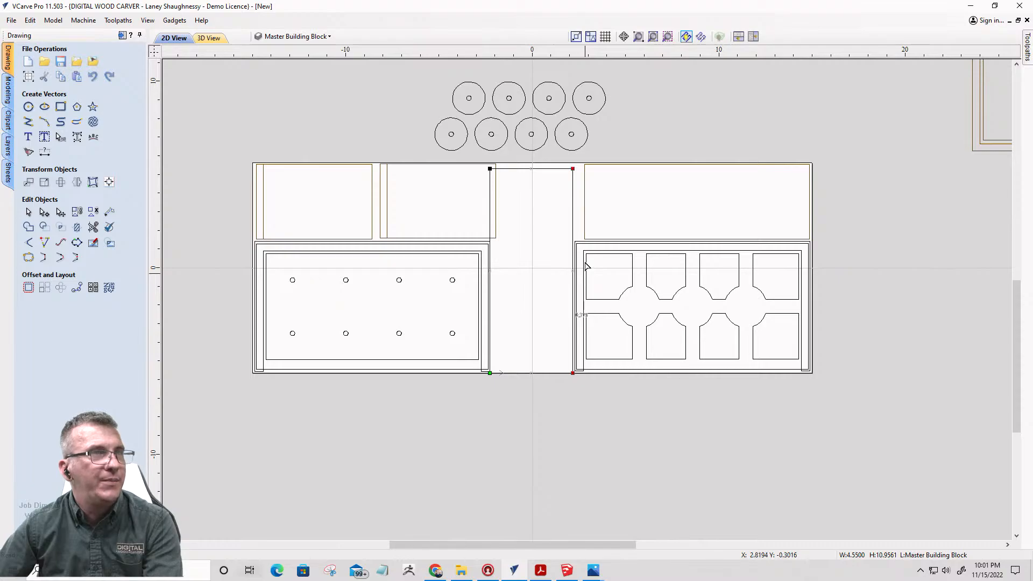
# - Insert two closely spaced points on the rectangle's right edge, just above the top of the tray with the cutouts
pyautogui.scroll(2, 587, 266)
pyautogui.rightClick(568, 290)
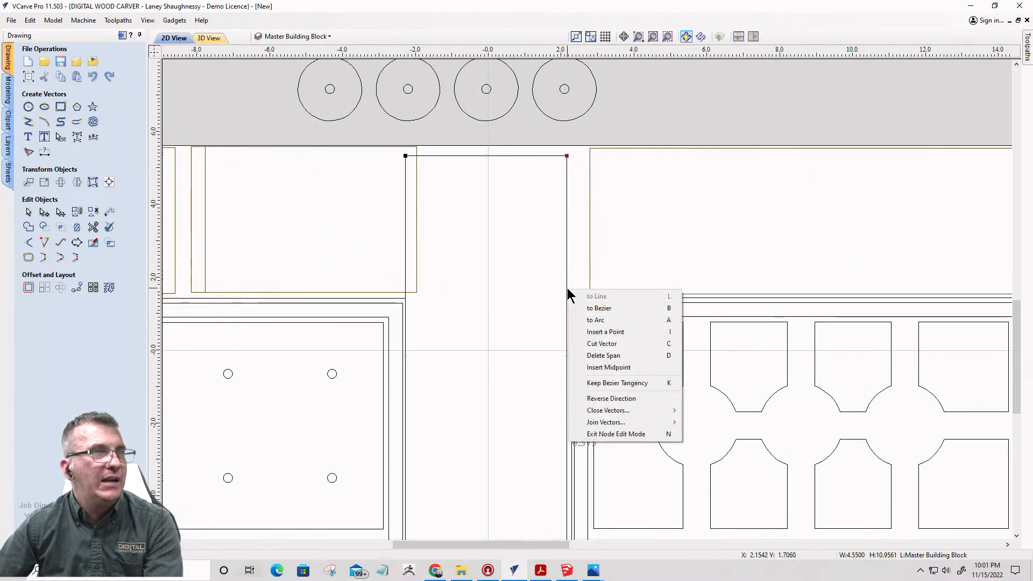
pyautogui.click(579, 332)
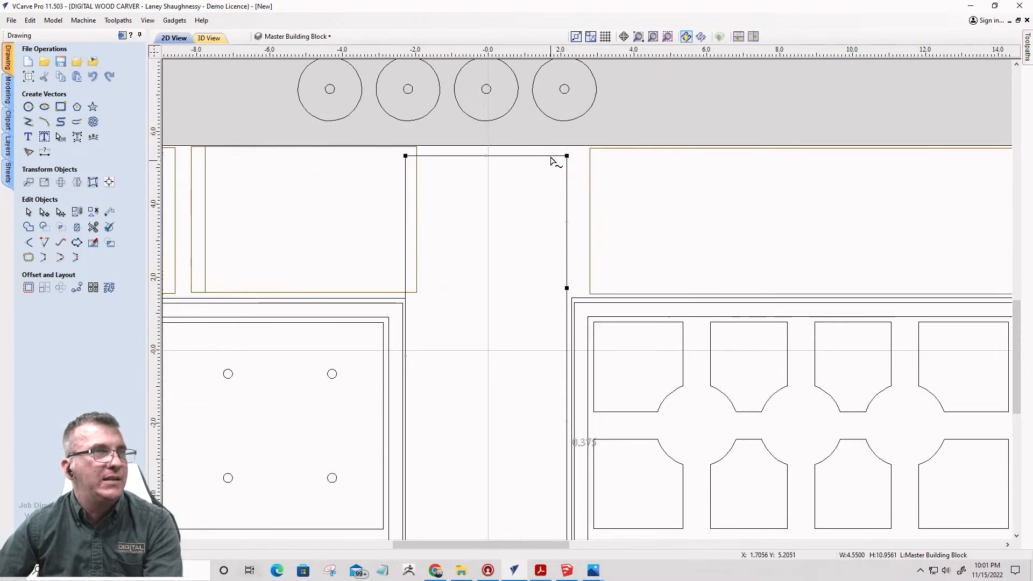
pyautogui.click(567, 155)
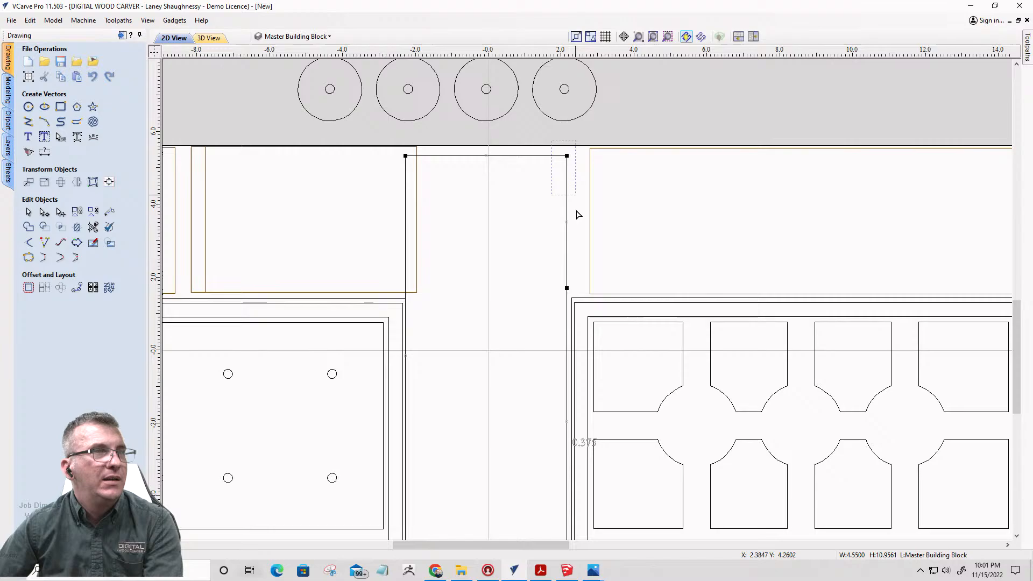
pyautogui.rightClick(568, 284)
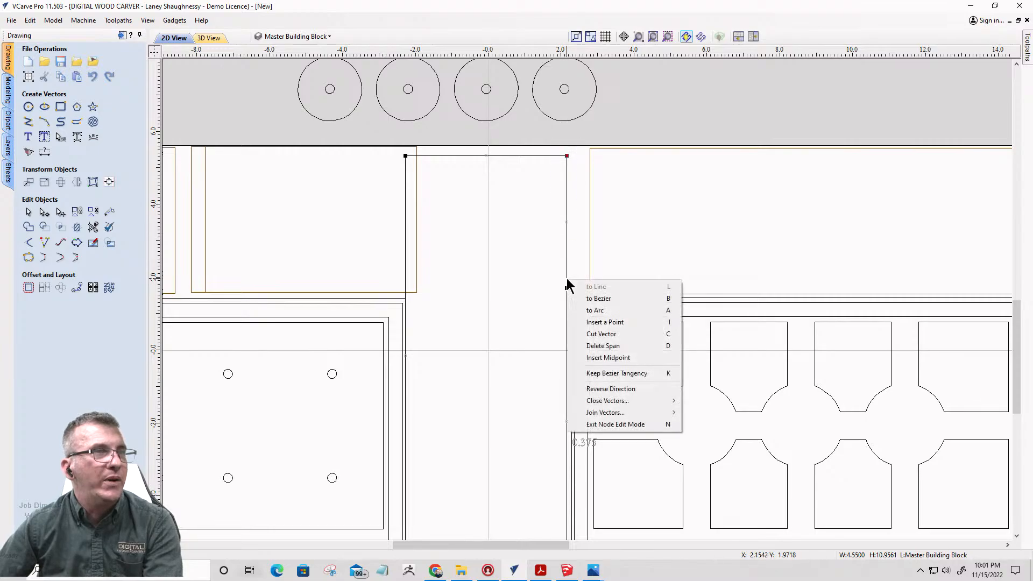
pyautogui.click(578, 322)
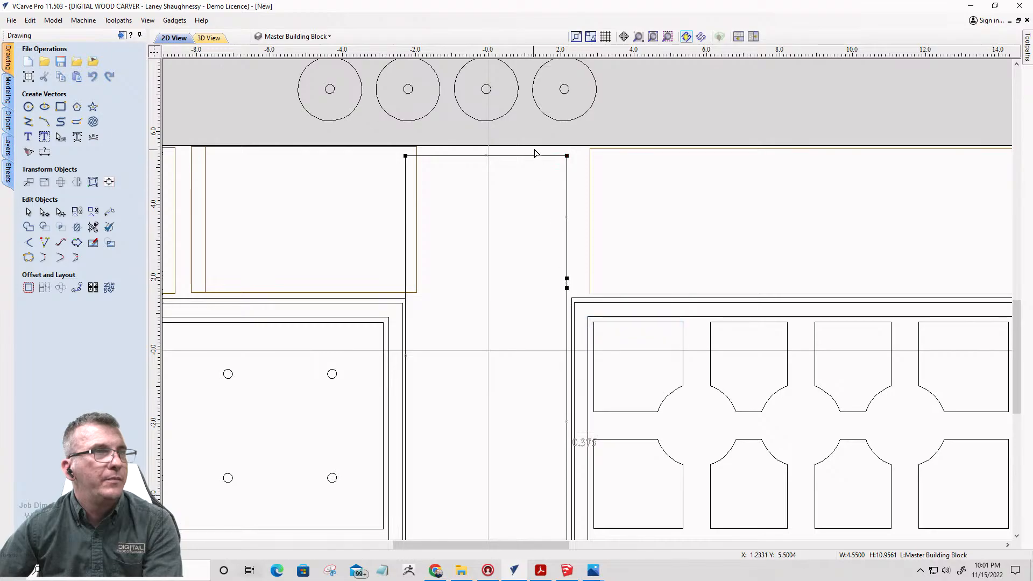
# - Nudge the rectangle's upper-right corner and the upper inserted point right, leaving a narrow gap to the long panel
pyautogui.moveTo(539, 148); pyautogui.dragTo(578, 283)
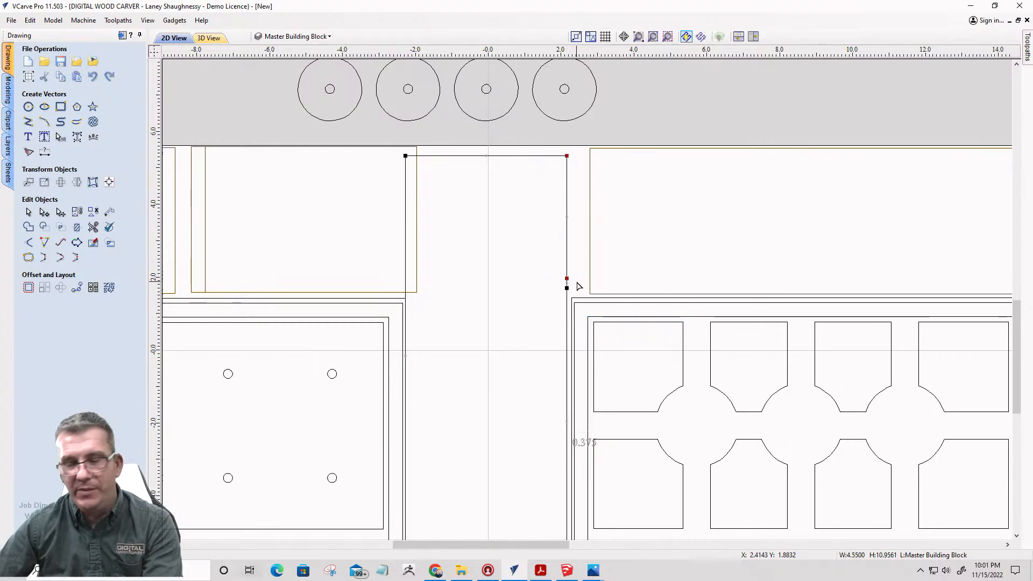
pyautogui.press('Right')
pyautogui.press('Right')
pyautogui.press('Right')
pyautogui.press('Right')
pyautogui.press('Right')
pyautogui.press('Right')
pyautogui.press('Right')
pyautogui.press('Right')
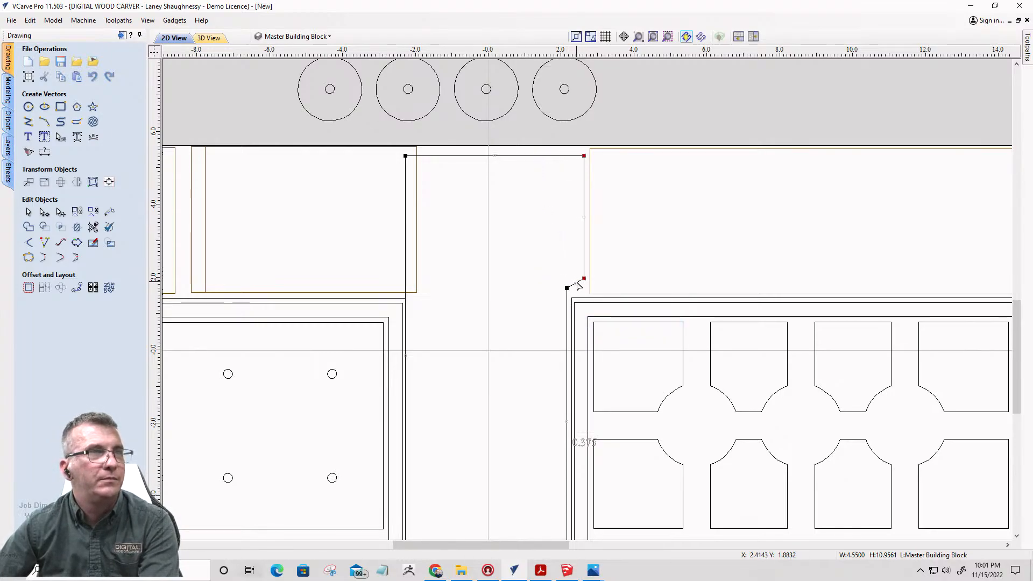
pyautogui.press('Left')
pyautogui.press('Left')
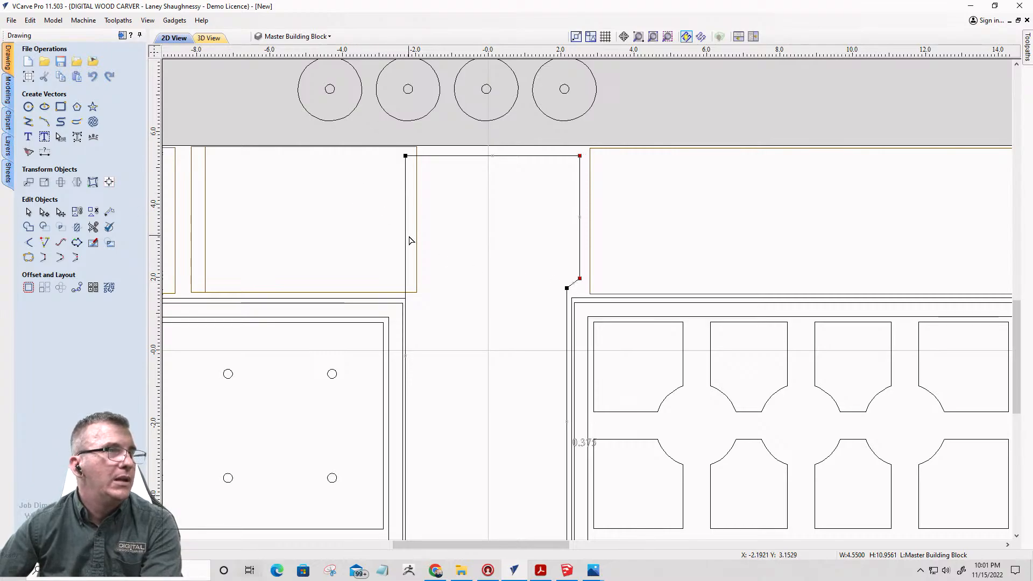
# - Insert two closely spaced points on the rectangle's left edge, near the top of the peg tray
pyautogui.rightClick(407, 297)
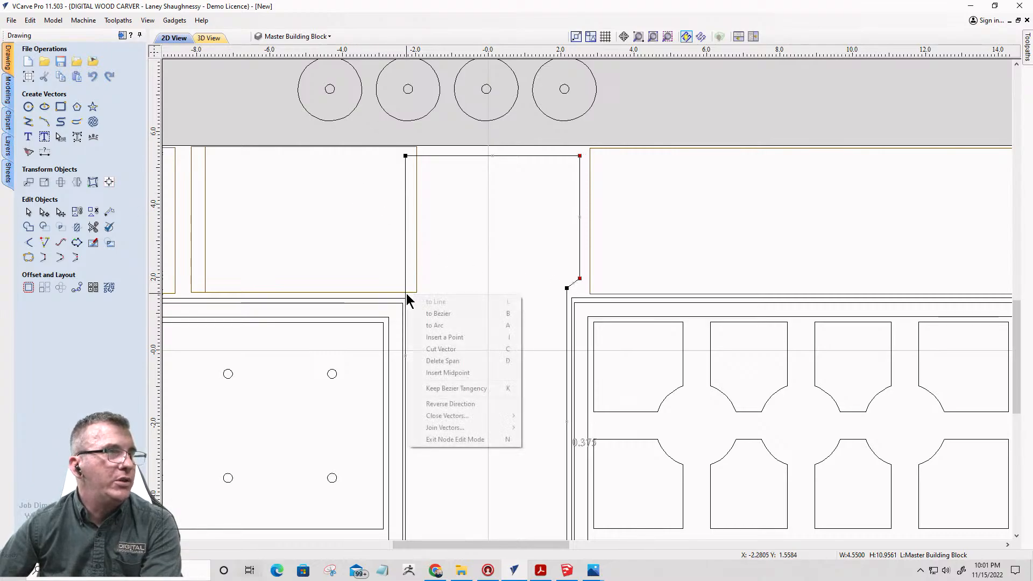
pyautogui.click(422, 337)
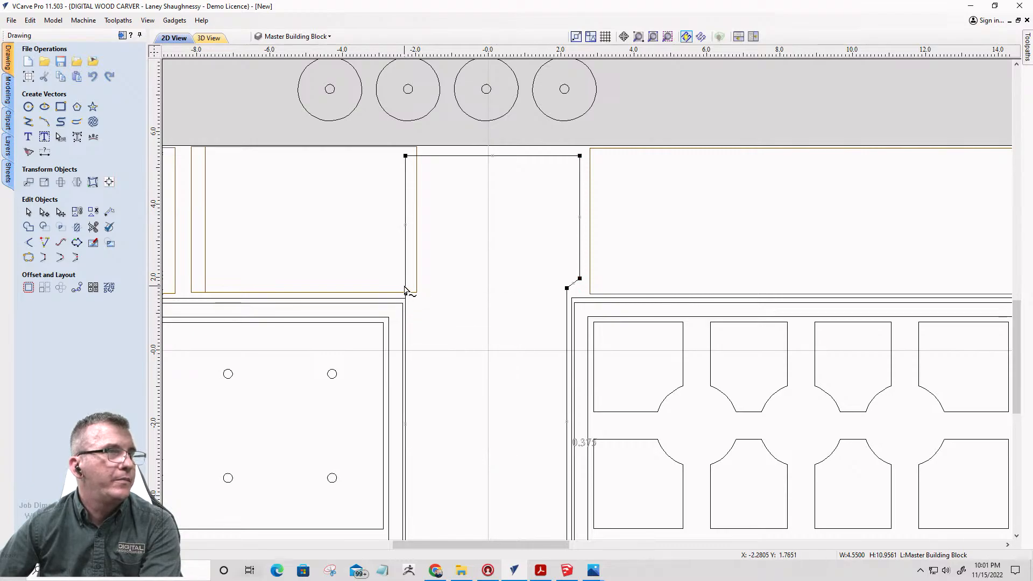
pyautogui.rightClick(406, 304)
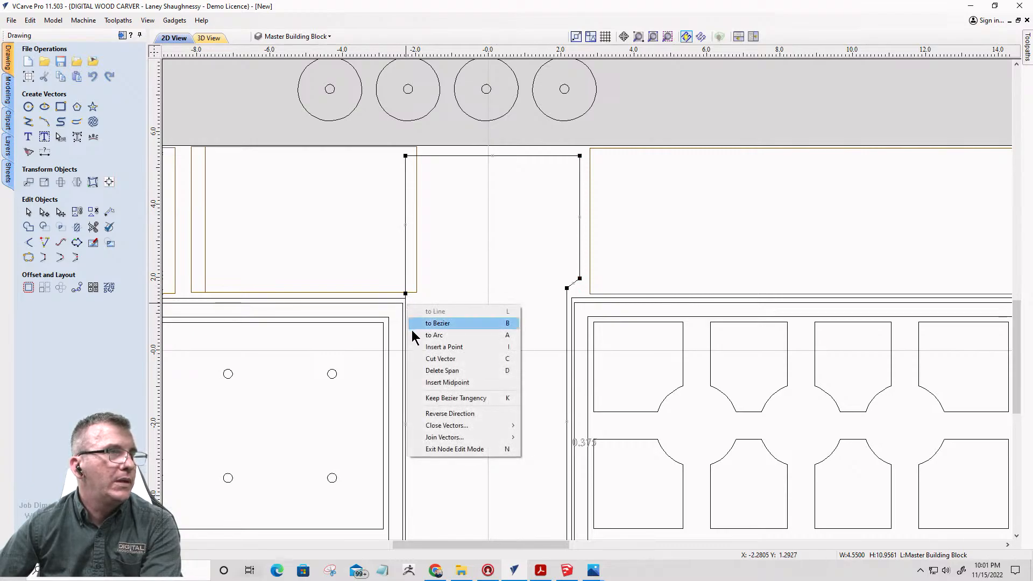
pyautogui.click(417, 347)
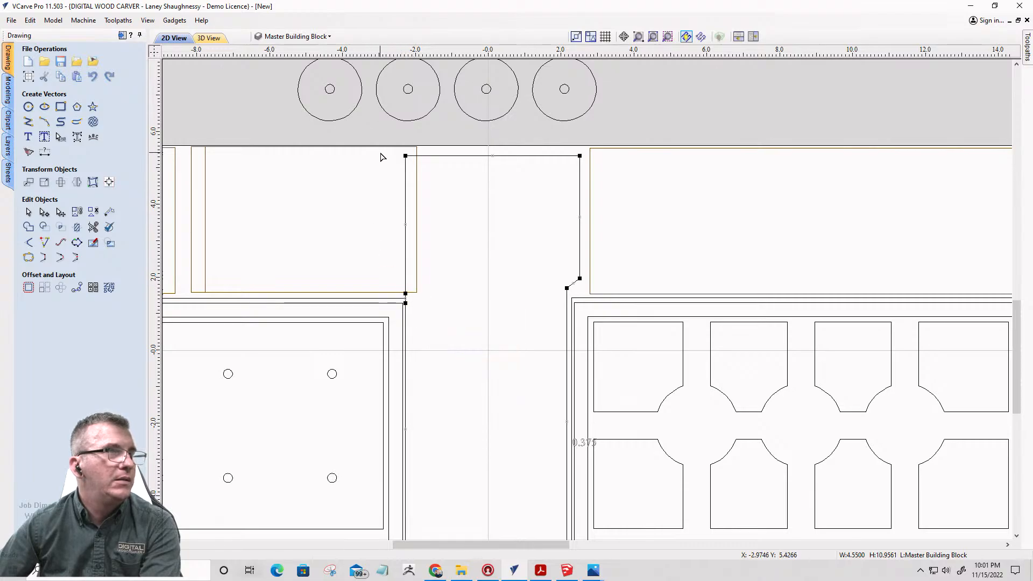
# - Nudge the rectangle's upper-left corner and the upper inserted left point right until they clear the second small panel
pyautogui.moveTo(381, 152); pyautogui.dragTo(424, 301)
pyautogui.press('Right')
pyautogui.press('Right')
pyautogui.press('Right')
pyautogui.press('Right')
pyautogui.press('Right')
pyautogui.press('Right')
pyautogui.press('Right')
pyautogui.press('Right')
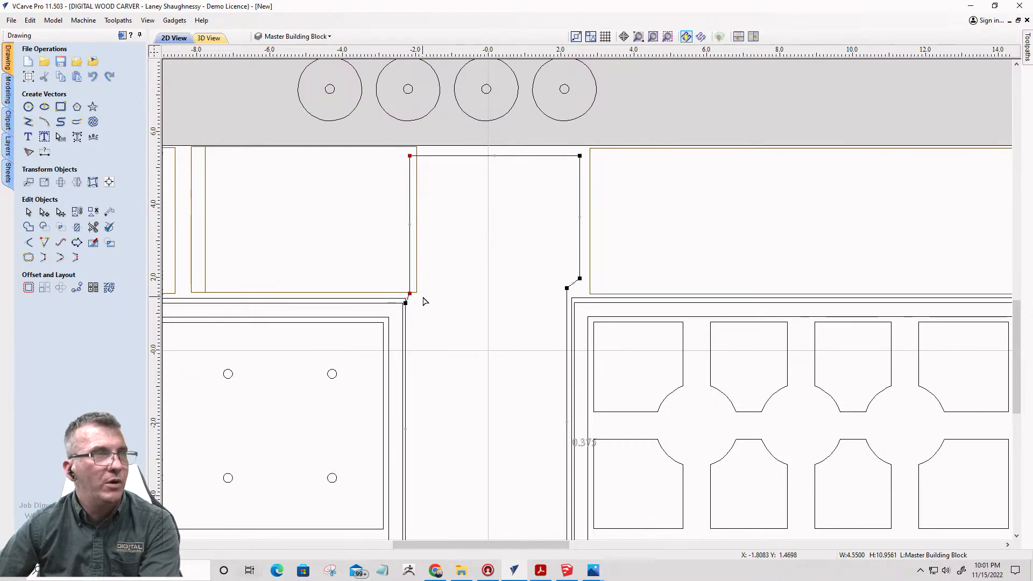
pyautogui.press('Left')
pyautogui.press('Left')
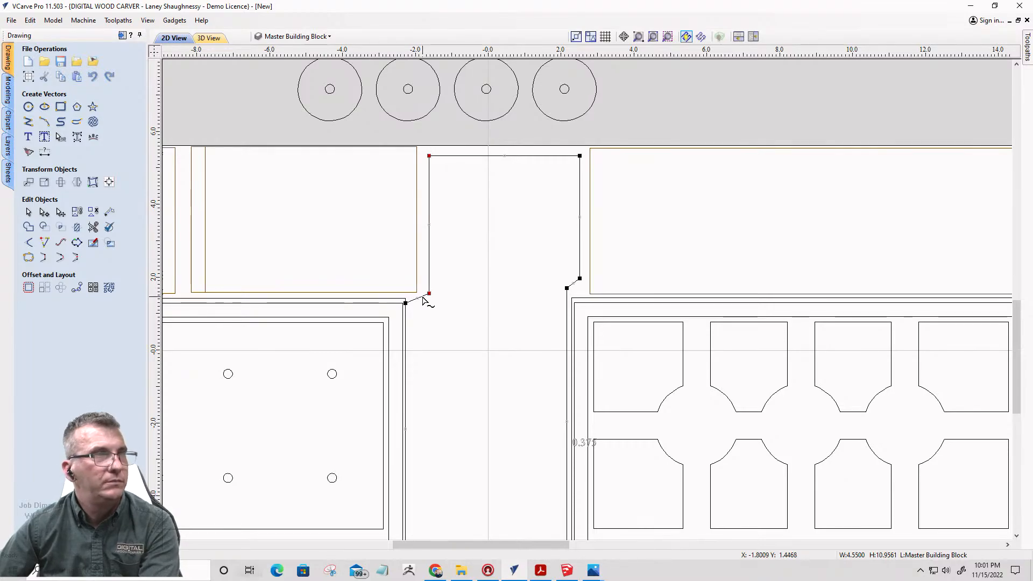
pyautogui.scroll(-3, 454, 293)
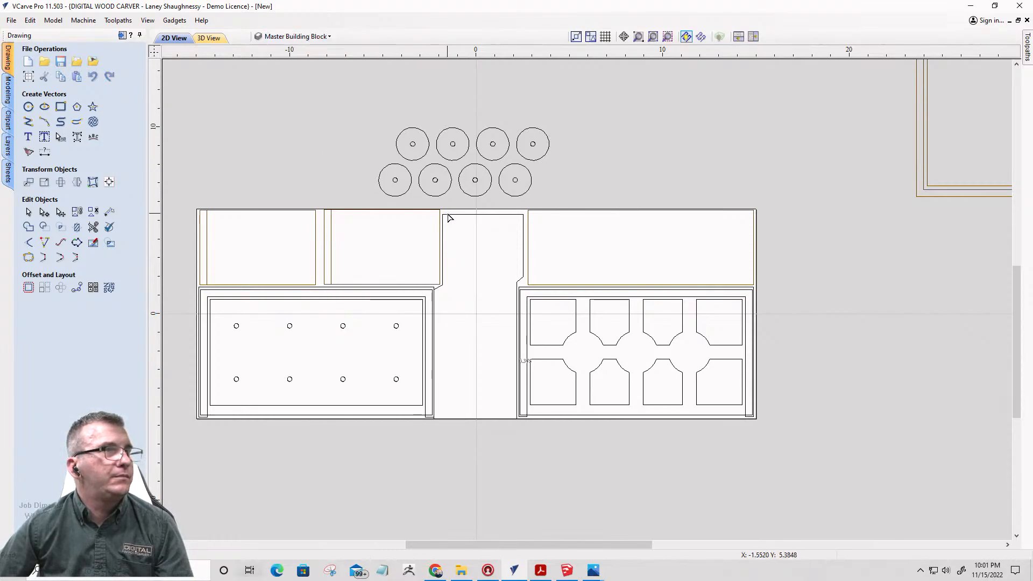
# - Leave node editing and move the reshaped outline to the Nest Boundary Cirlces layer
pyautogui.click(449, 215)
pyautogui.click(29, 211)
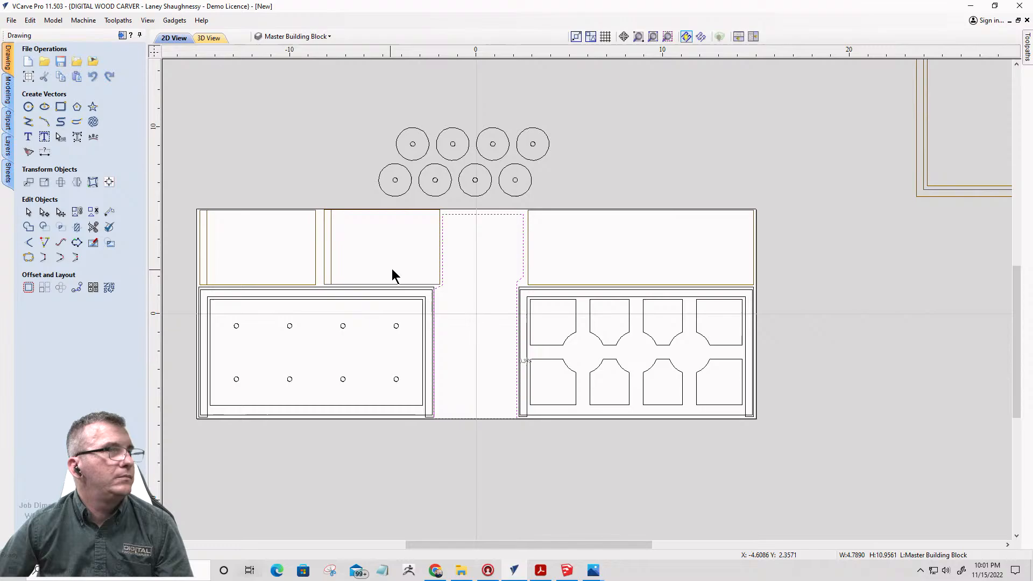
pyautogui.rightClick(467, 215)
pyautogui.moveTo(491, 473)
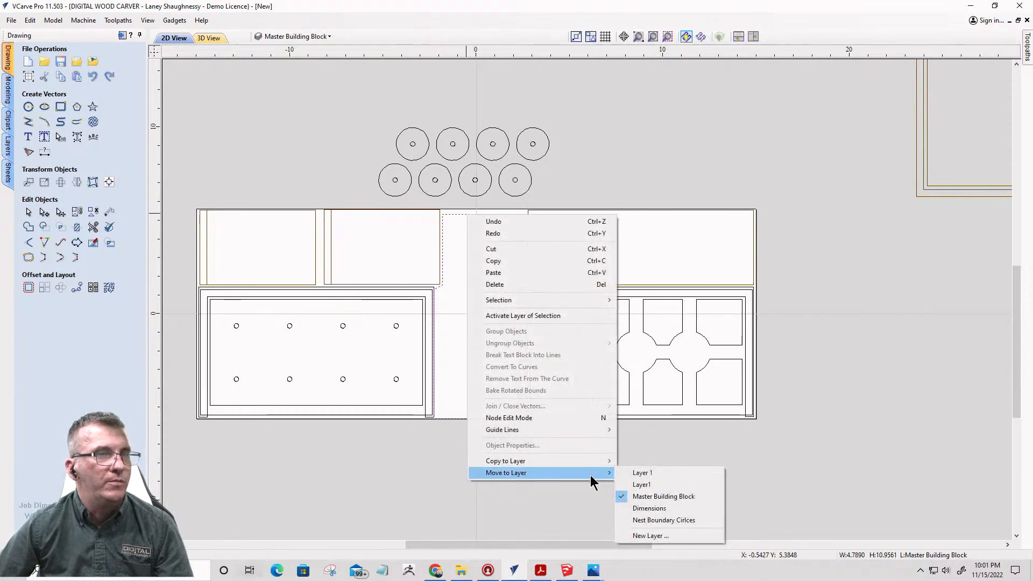
pyautogui.click(664, 520)
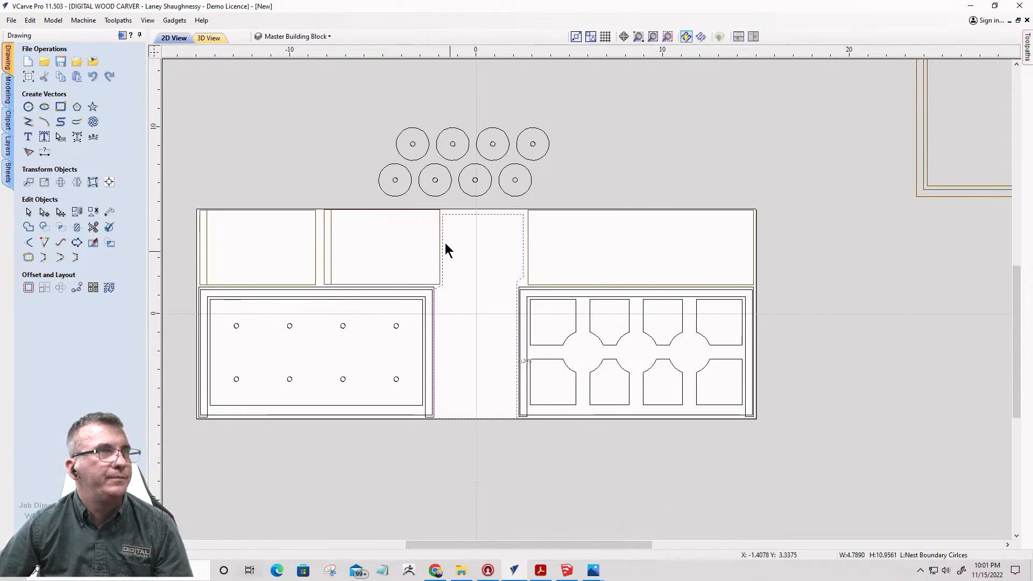
# - Select the eight discs together with the reshaped boundary outline and open the Nest Parts tool
pyautogui.moveTo(583, 211); pyautogui.dragTo(582, 210)
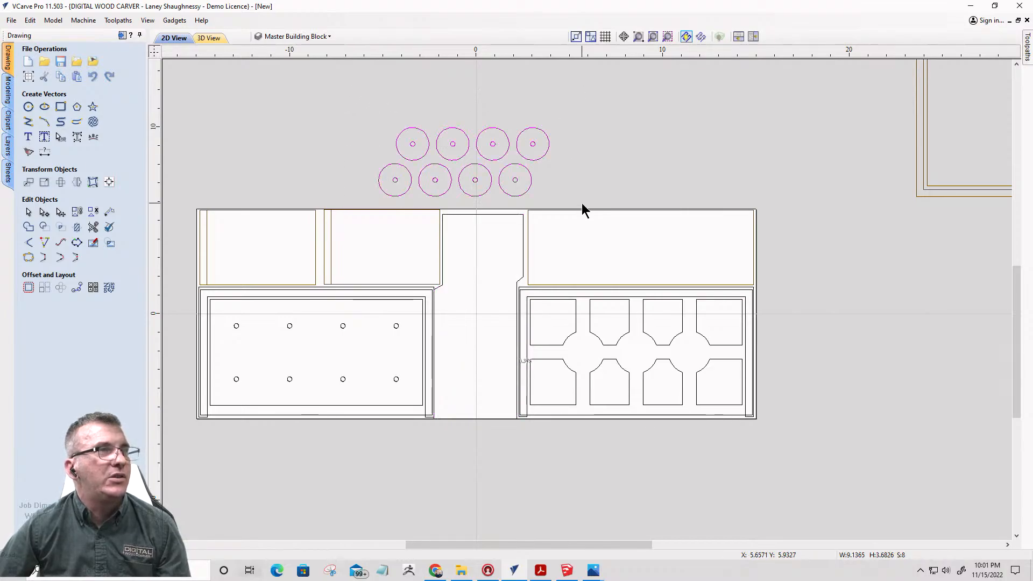
pyautogui.keyDown('shift'); pyautogui.click(496, 215); pyautogui.keyUp('shift')
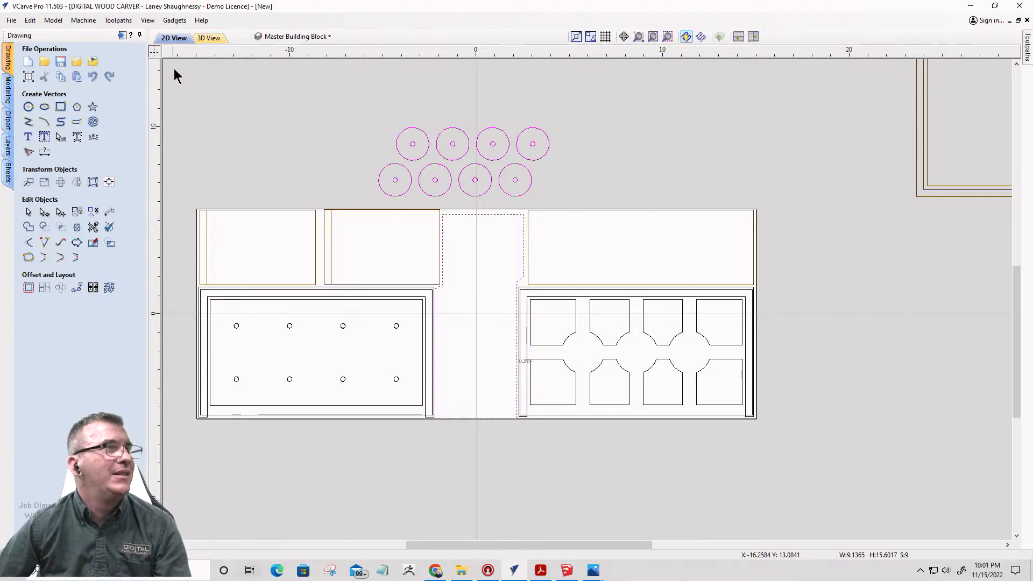
pyautogui.click(109, 287)
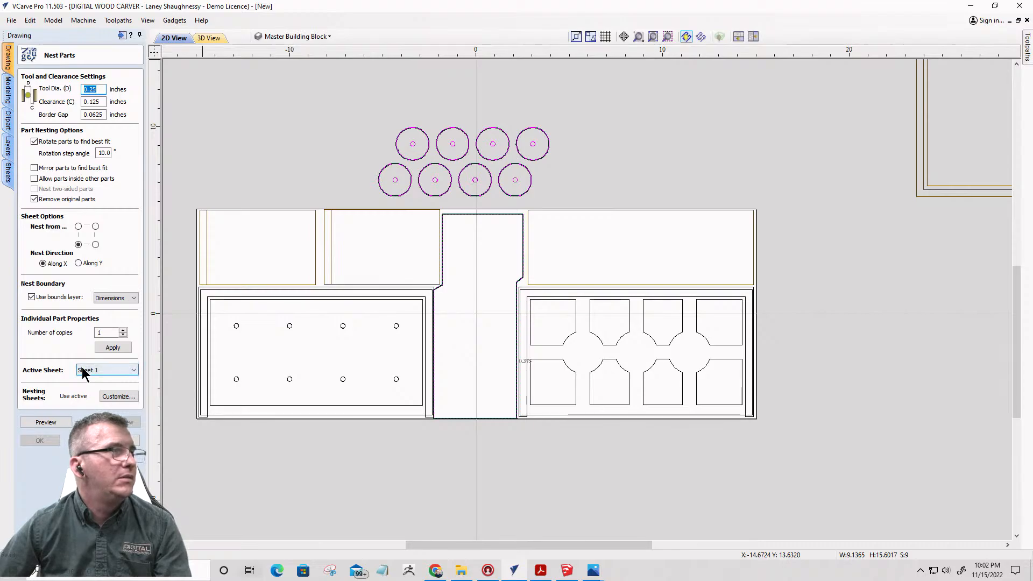
# - Preview nesting the discs with Nest Boundary Cirlces as the bounds layer and close the tool without applying it
pyautogui.click(116, 297)
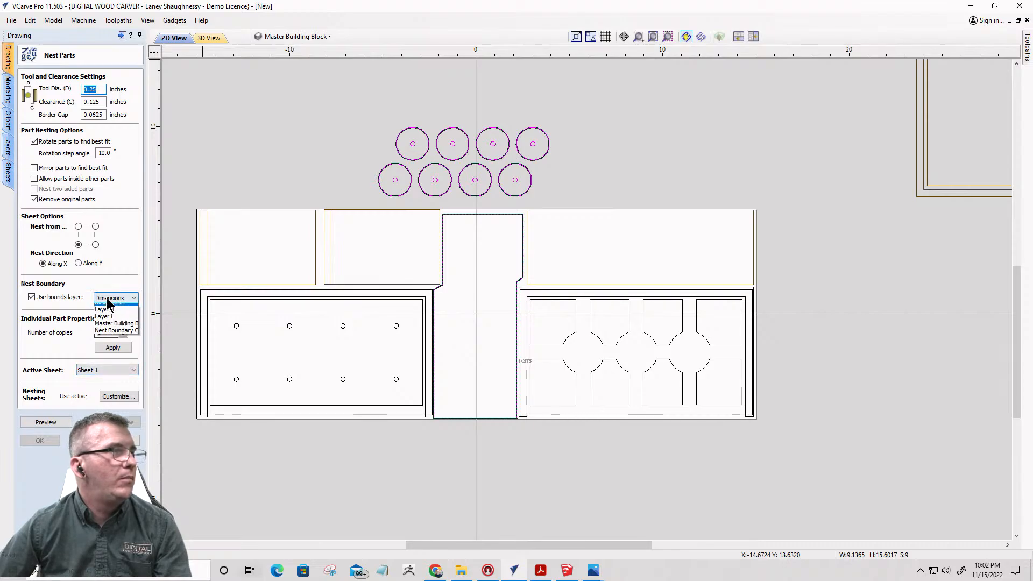
pyautogui.click(109, 340)
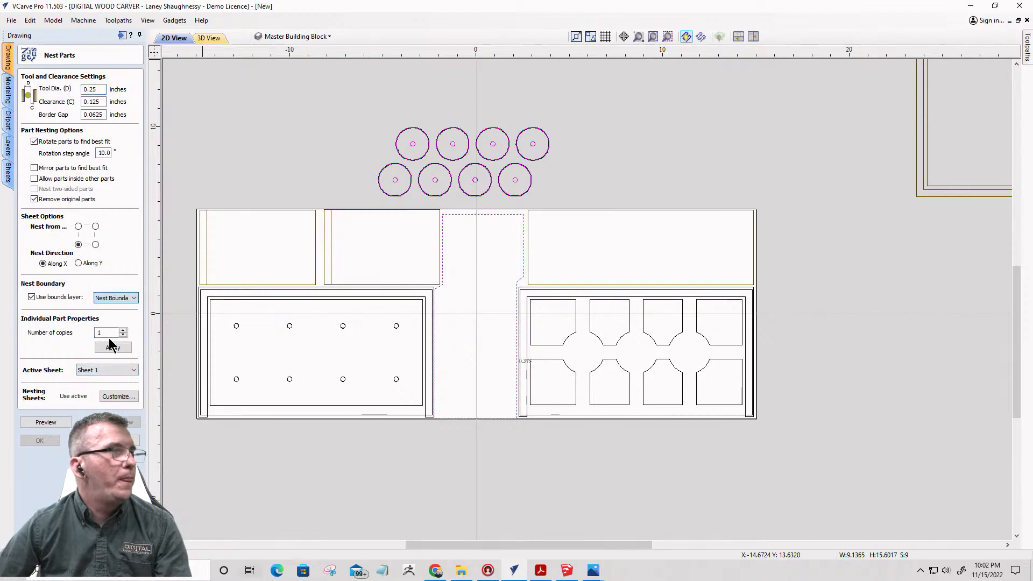
pyautogui.click(46, 423)
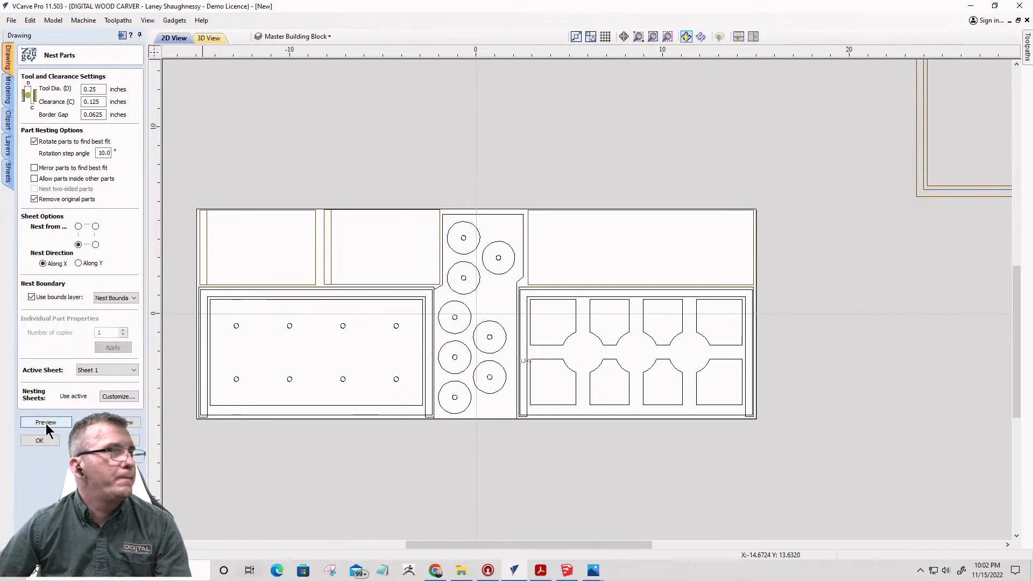
pyautogui.click(119, 440)
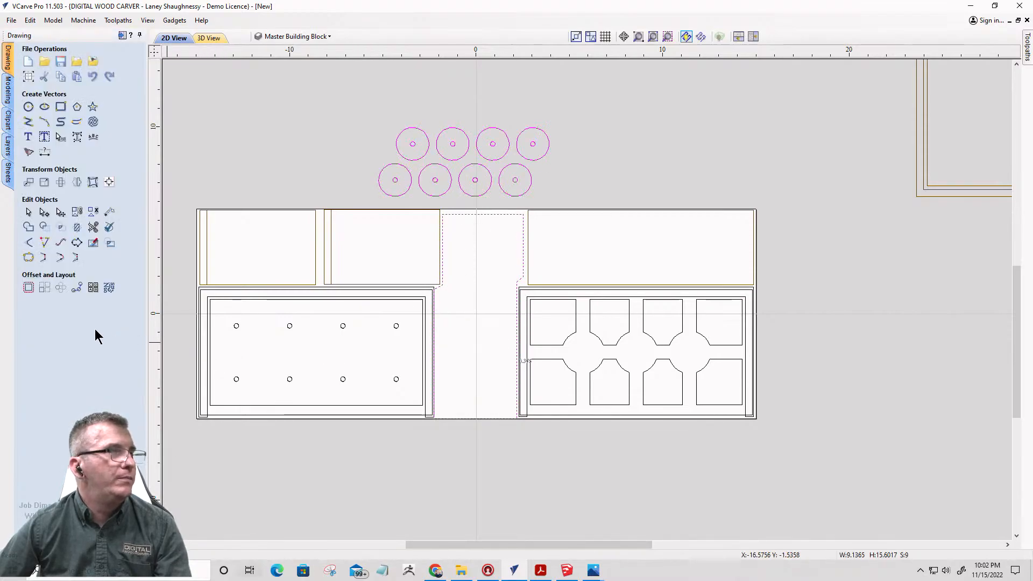
# - Reopen Nest Parts and try to preview the disc nest with Dimensions as the bounds layer
pyautogui.click(109, 288)
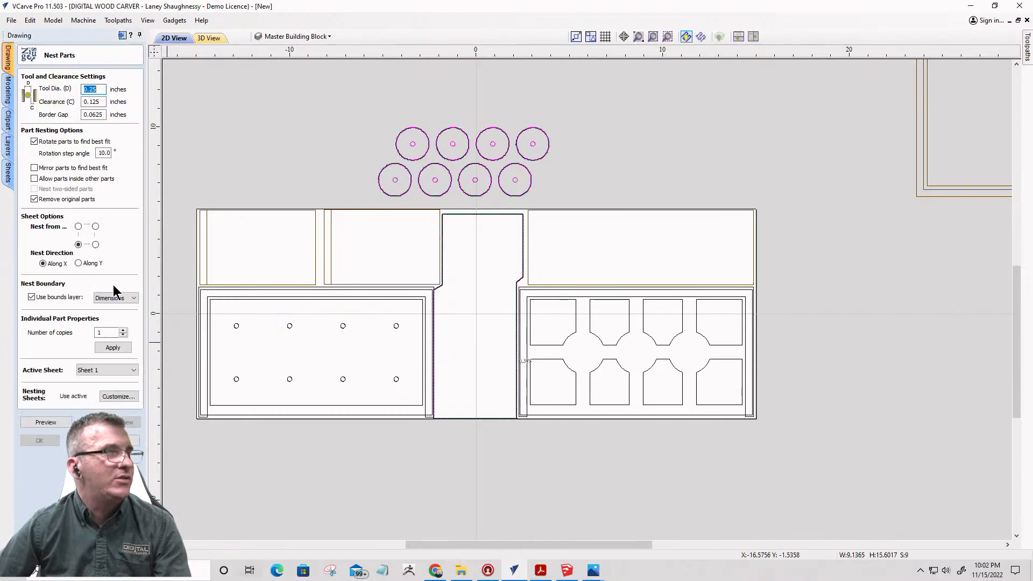
pyautogui.click(63, 423)
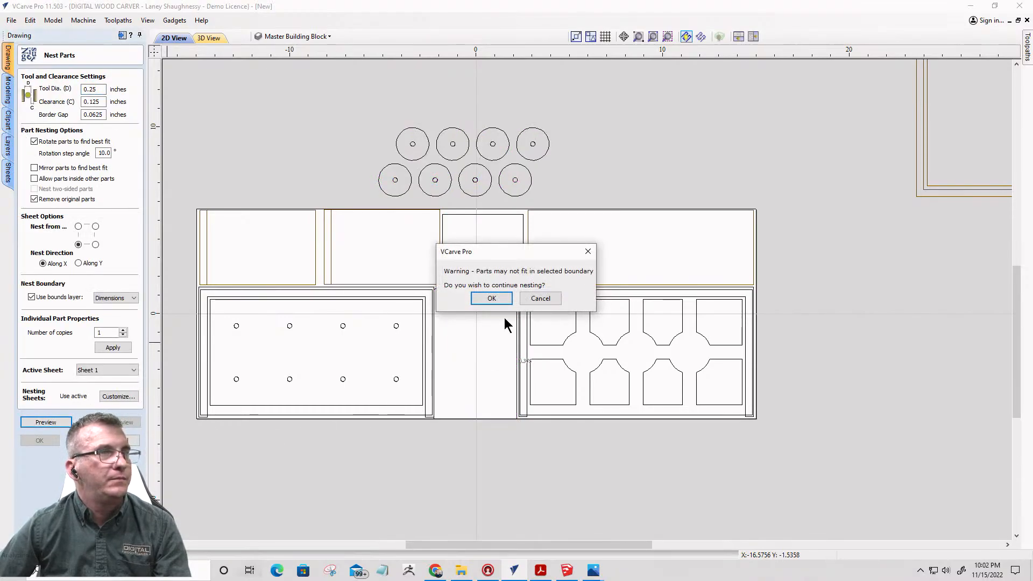
pyautogui.click(531, 303)
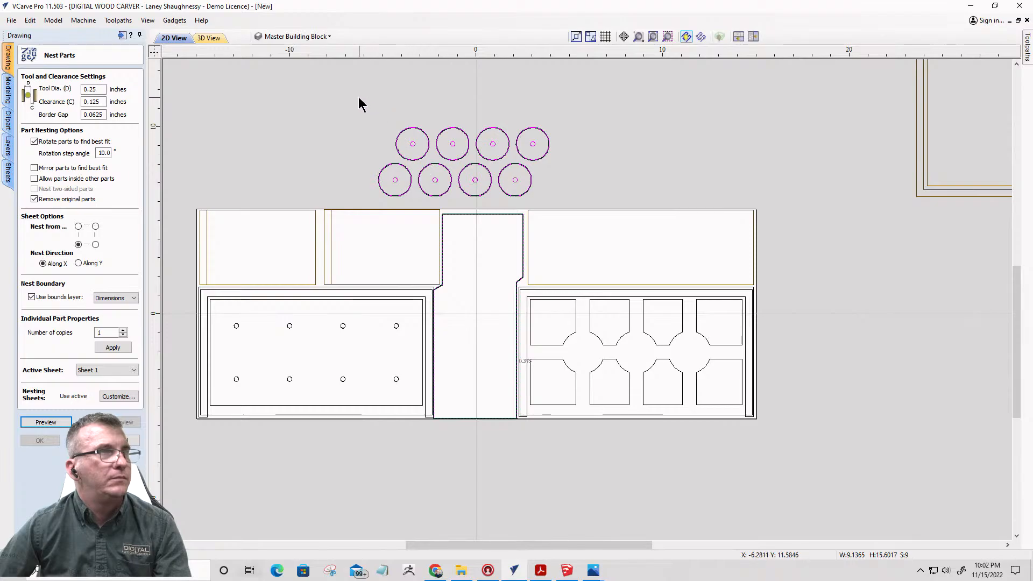
# - Nest the eight discs using Nest Boundary Cirlces as the bounds layer and apply the result
pyautogui.click(112, 299)
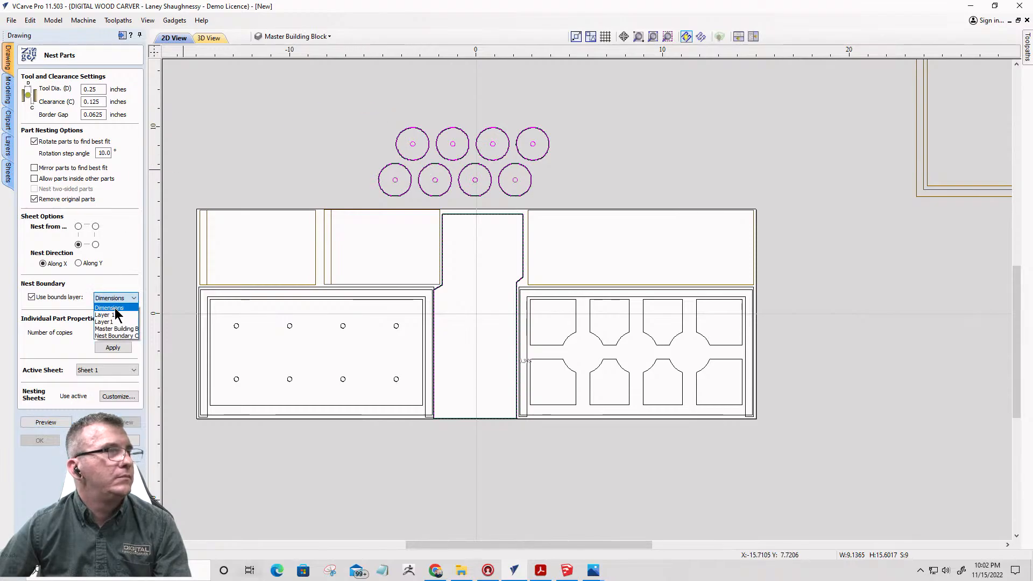
pyautogui.click(121, 335)
pyautogui.click(46, 422)
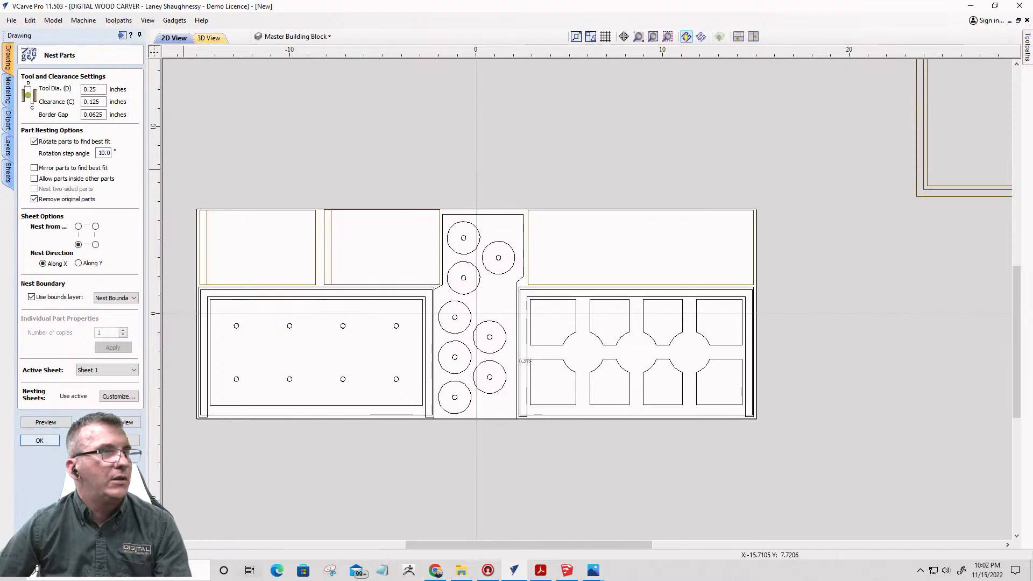
pyautogui.click(40, 440)
# - Examine how the nested discs and tray parts fit within the material and what space remains around them
pyautogui.scroll(-2, 509, 377)
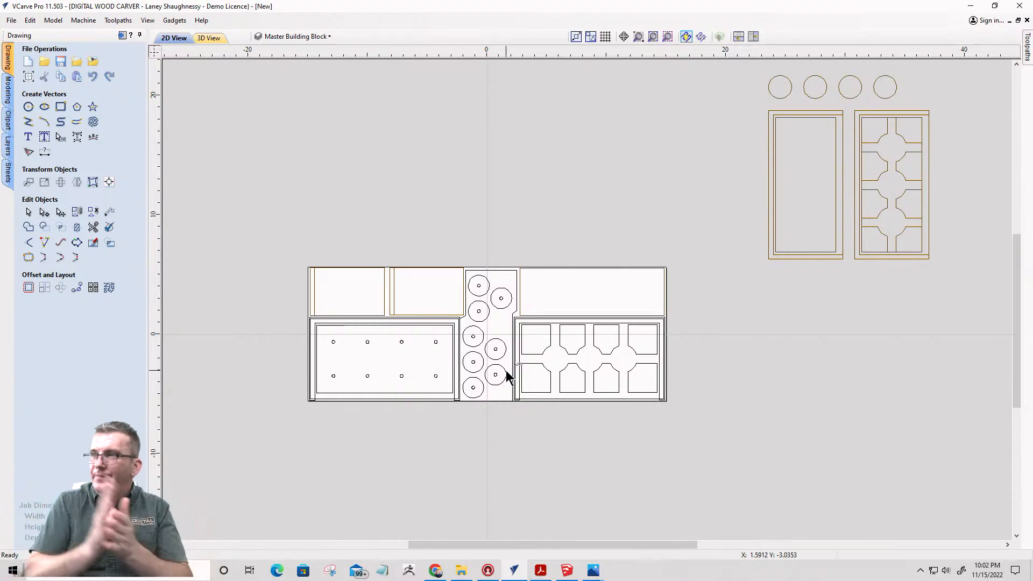
pyautogui.scroll(2, 473, 328)
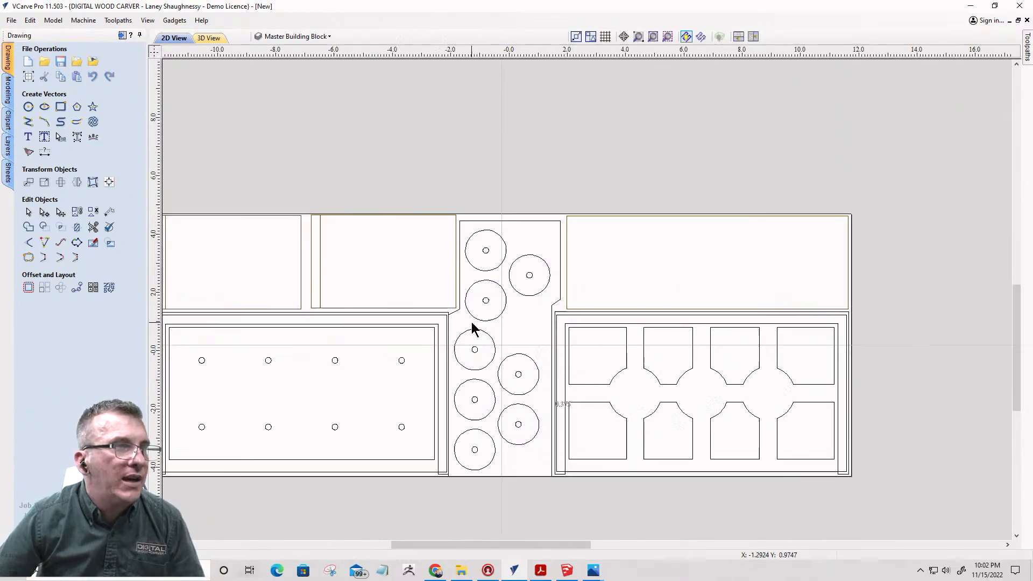
pyautogui.scroll(1, 492, 306)
pyautogui.scroll(-1, 491, 307)
pyautogui.scroll(-1, 518, 305)
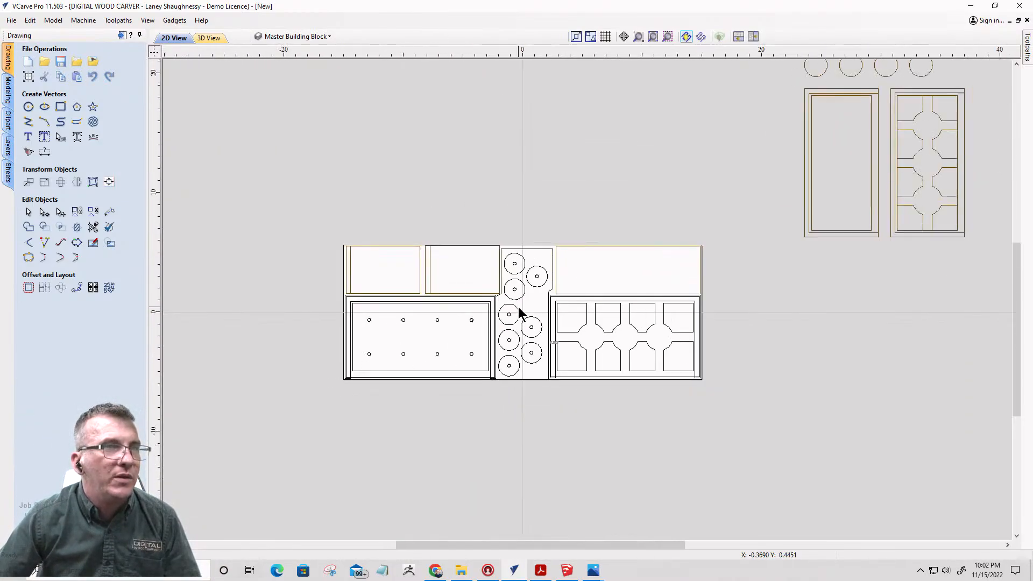
pyautogui.scroll(3, 611, 291)
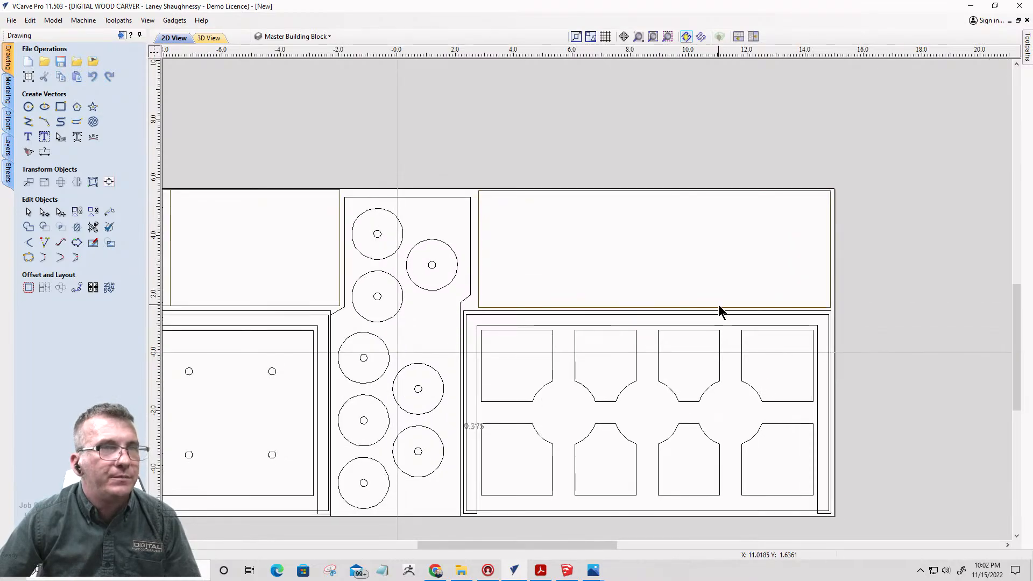
pyautogui.scroll(-3, 714, 269)
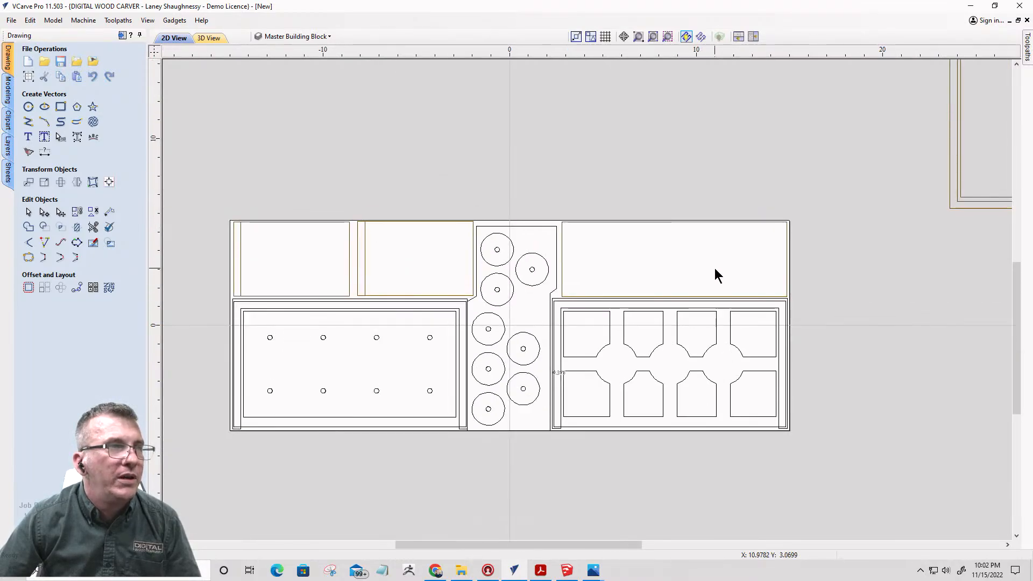
pyautogui.scroll(-2, 606, 264)
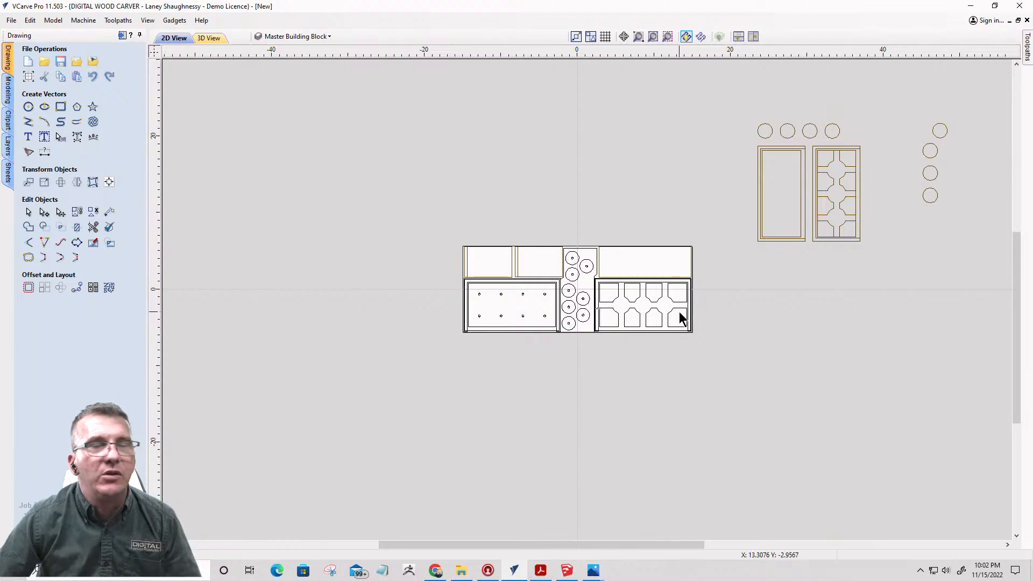
pyautogui.scroll(3, 680, 312)
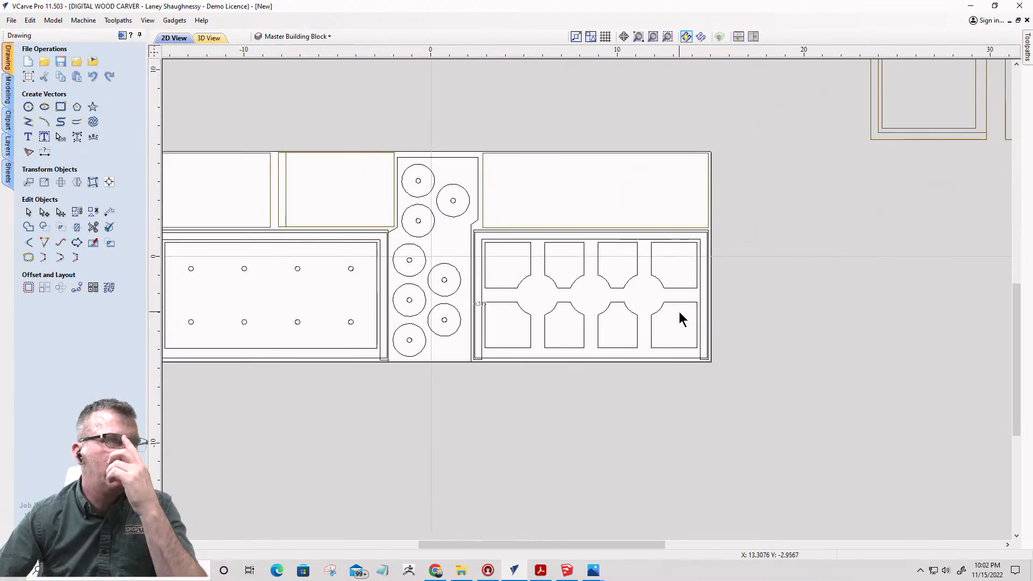
pyautogui.scroll(-2, 679, 312)
pyautogui.scroll(3, 515, 291)
# - Ungroup the two shorter side panels above the drilled tray, separating their outlines from the narrow edge strips
pyautogui.click(524, 256)
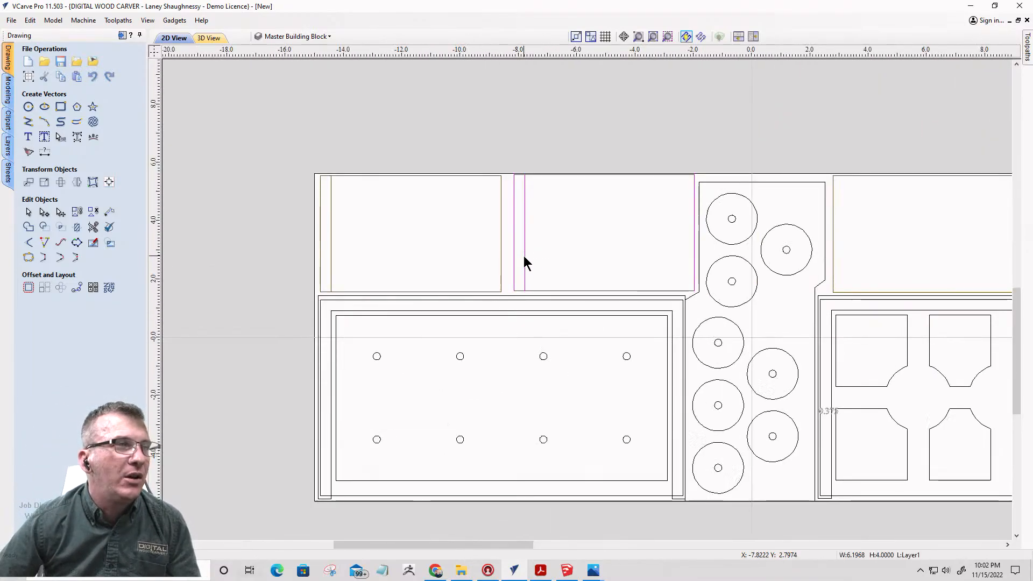
pyautogui.scroll(-2, 512, 243)
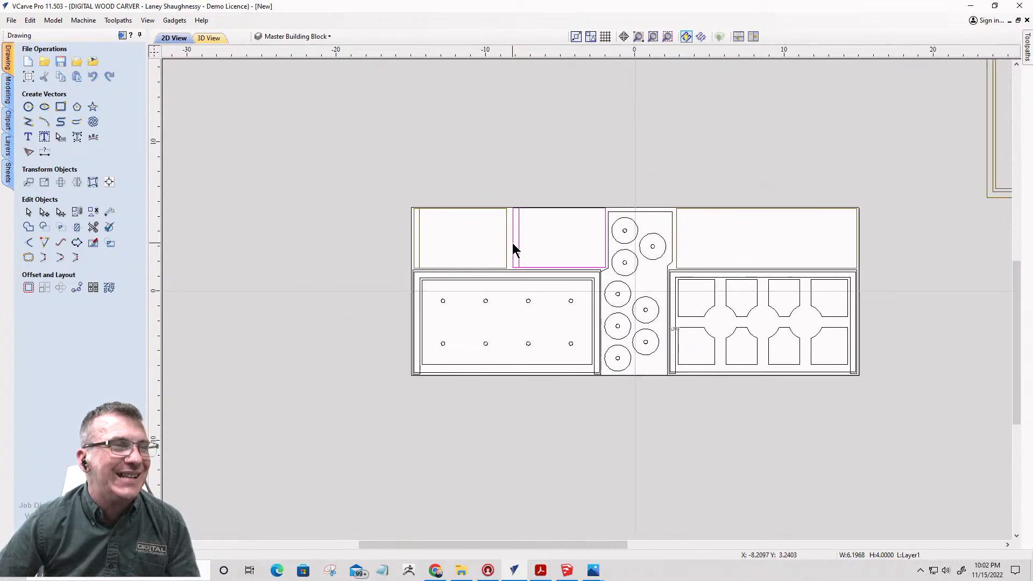
pyautogui.scroll(4, 509, 214)
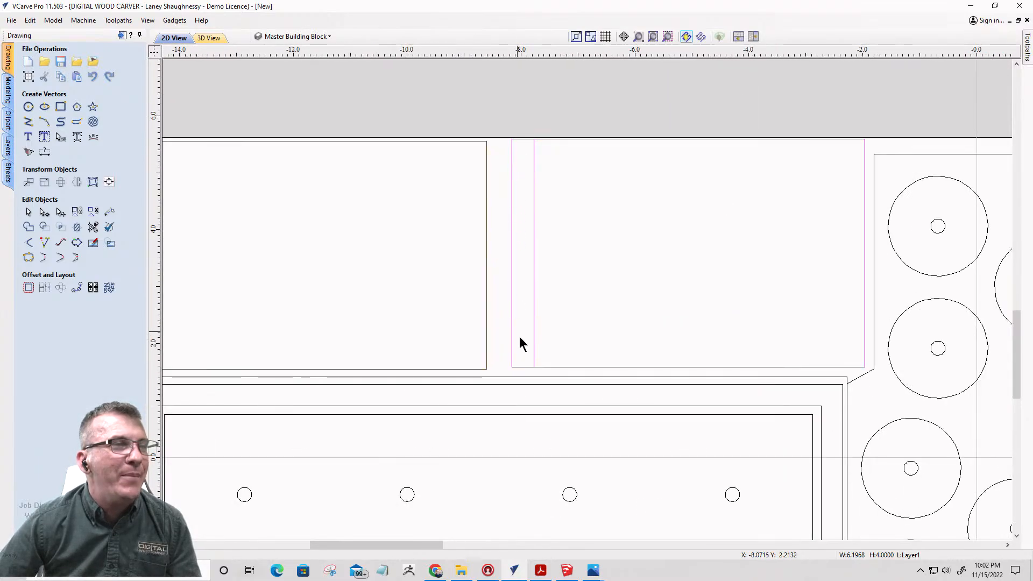
pyautogui.scroll(-3, 425, 223)
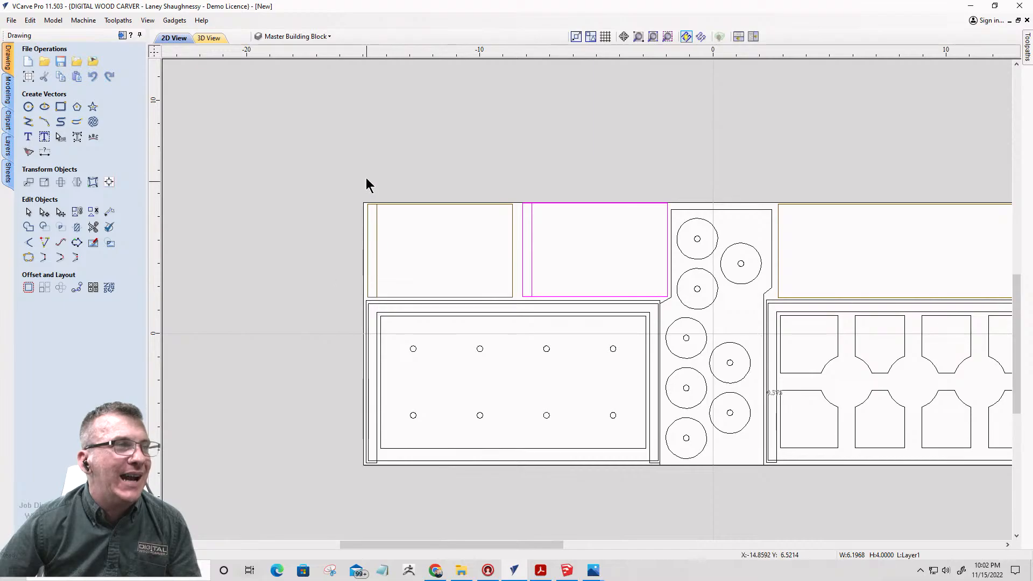
pyautogui.scroll(3, 362, 245)
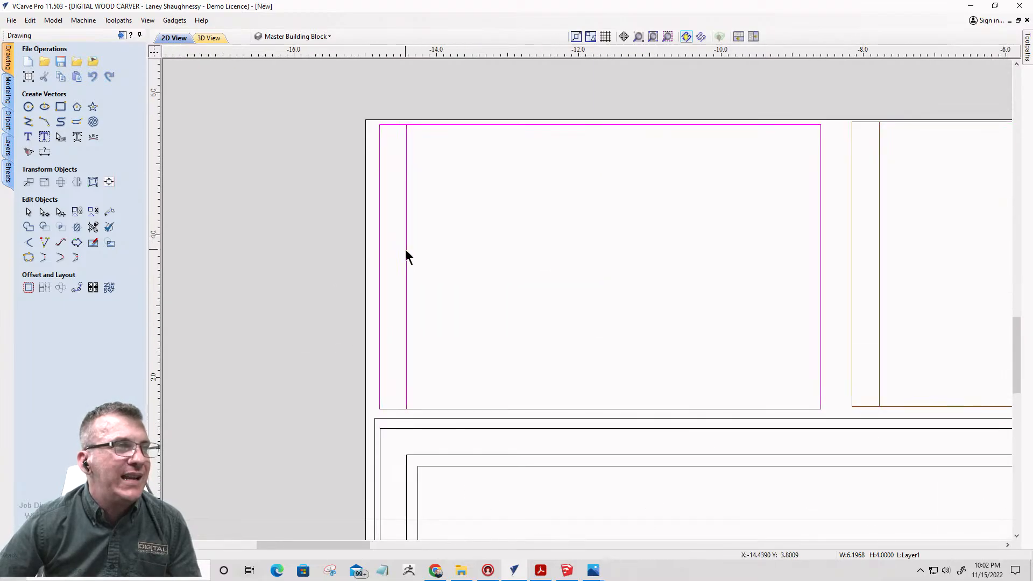
pyautogui.scroll(-3, 406, 251)
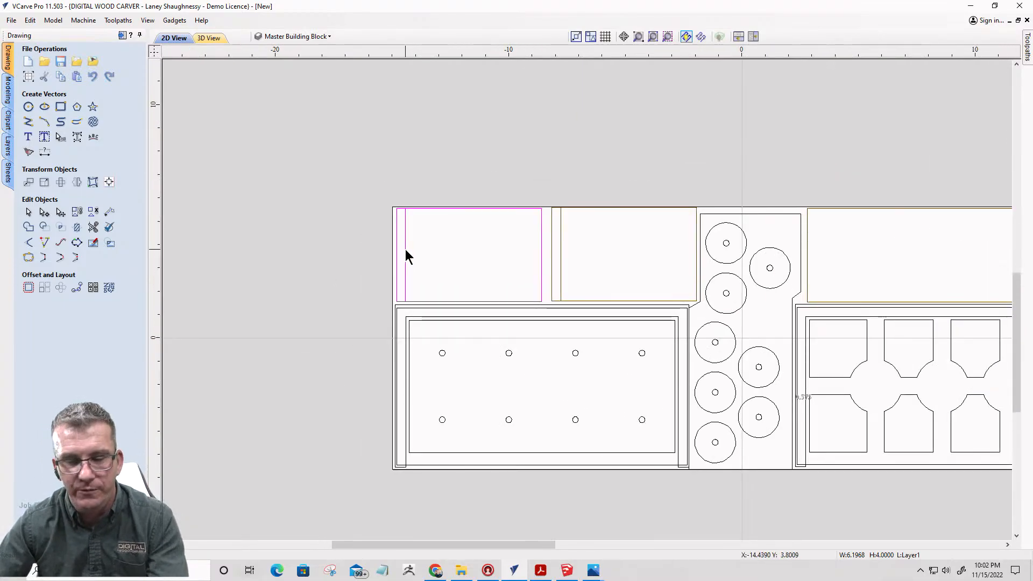
pyautogui.click(405, 250)
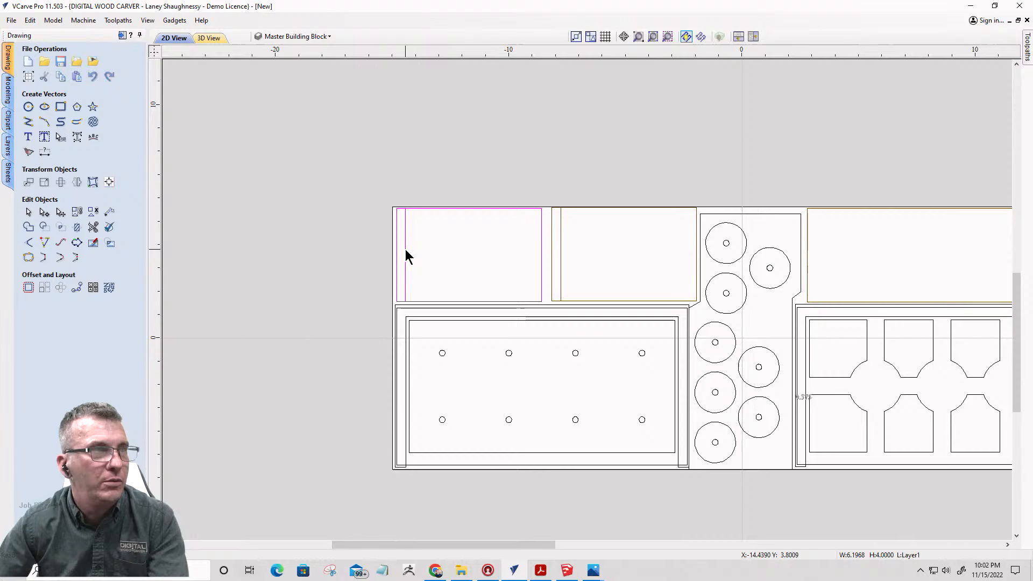
pyautogui.click(560, 237)
pyautogui.press('u')
pyautogui.click(563, 234)
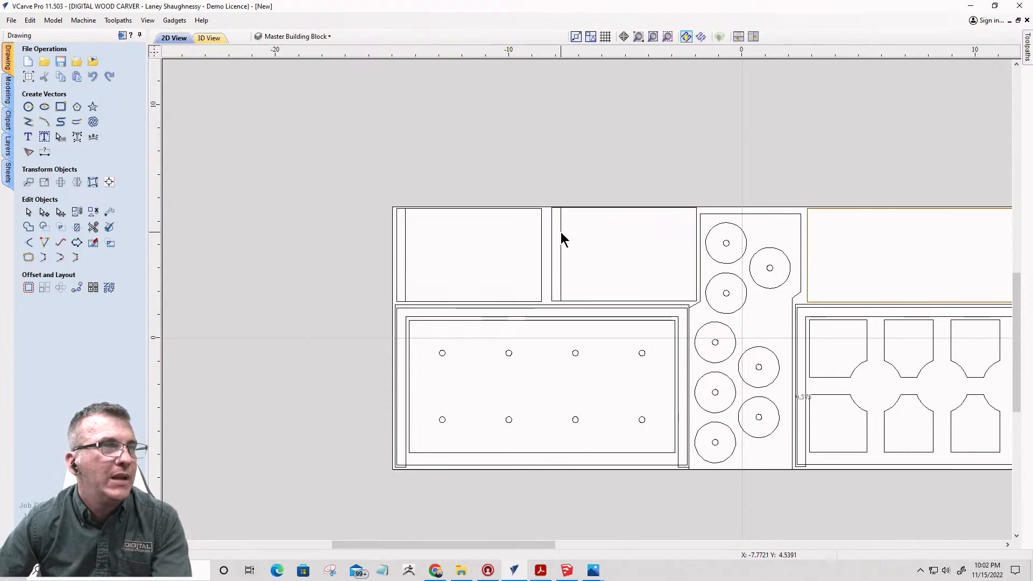
pyautogui.click(561, 233)
# - Add a horizontal dimension across the narrow edge strip of the side panel nearest the discs
pyautogui.scroll(1, 560, 233)
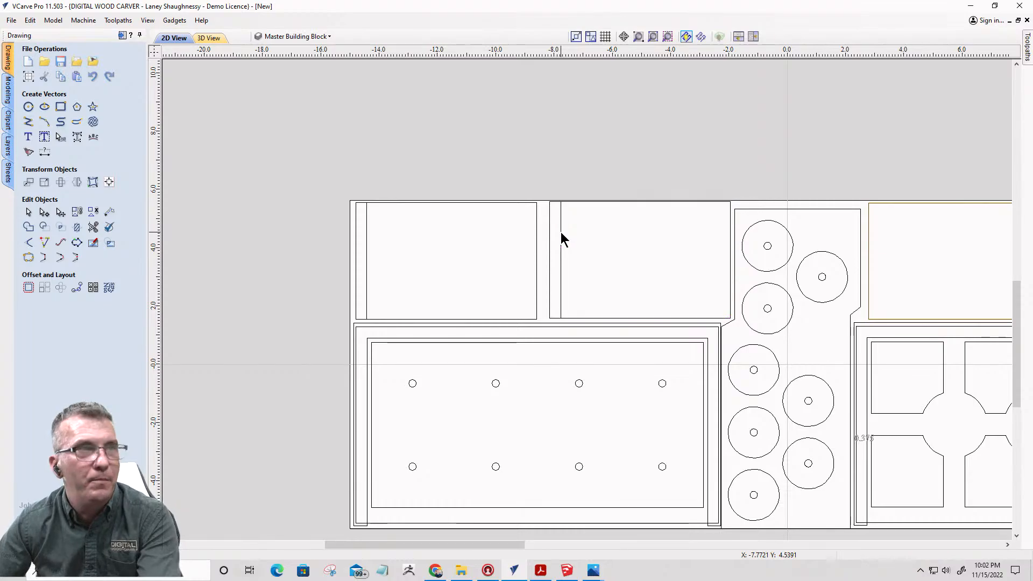
pyautogui.click(548, 282)
pyautogui.scroll(3, 548, 282)
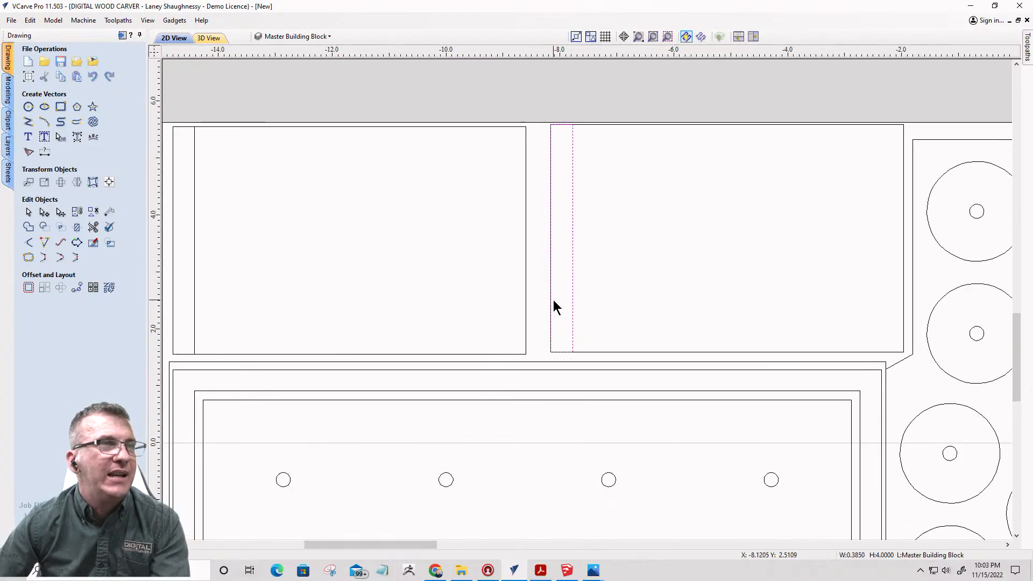
pyautogui.click(571, 350)
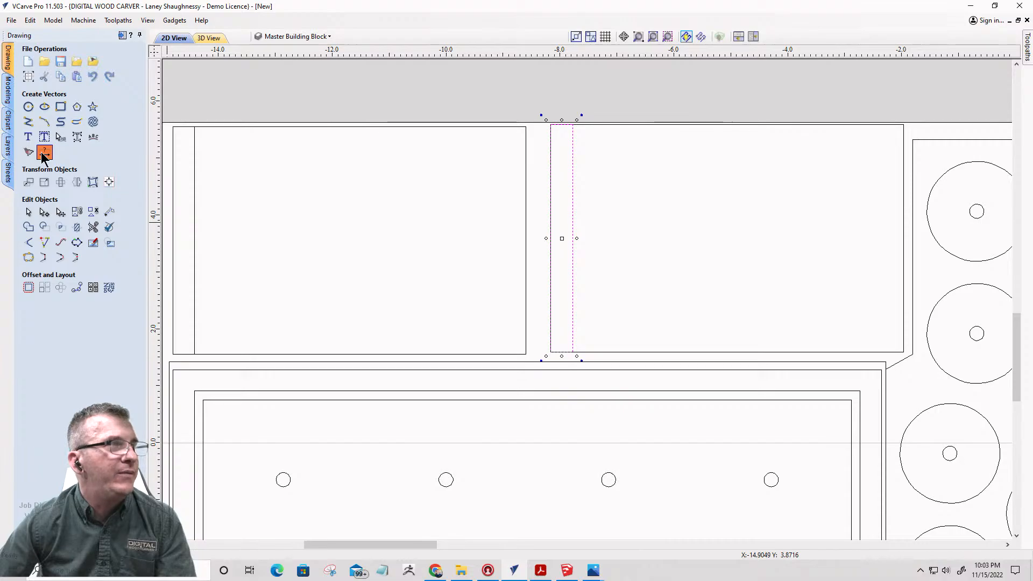
pyautogui.click(44, 155)
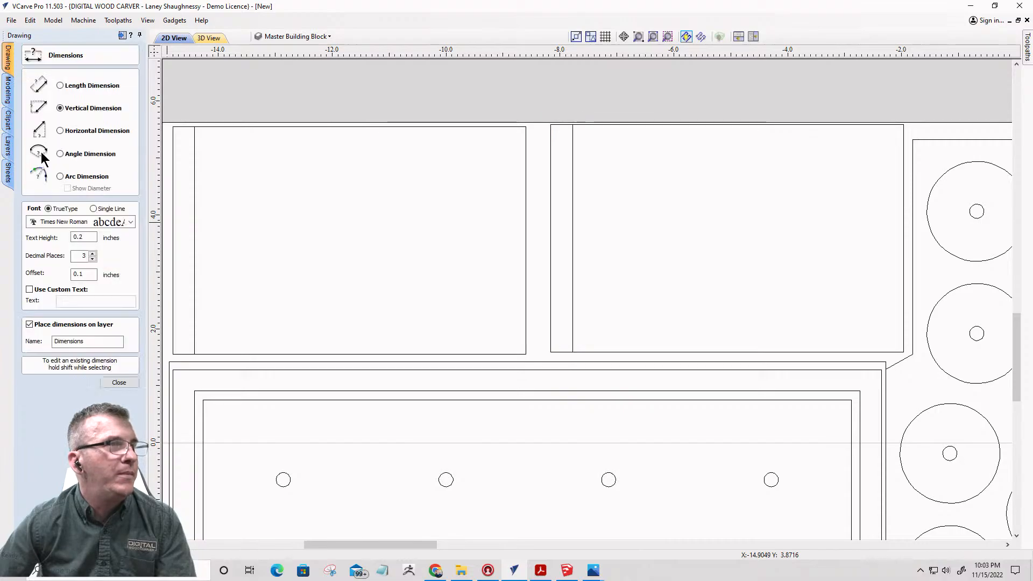
pyautogui.click(60, 131)
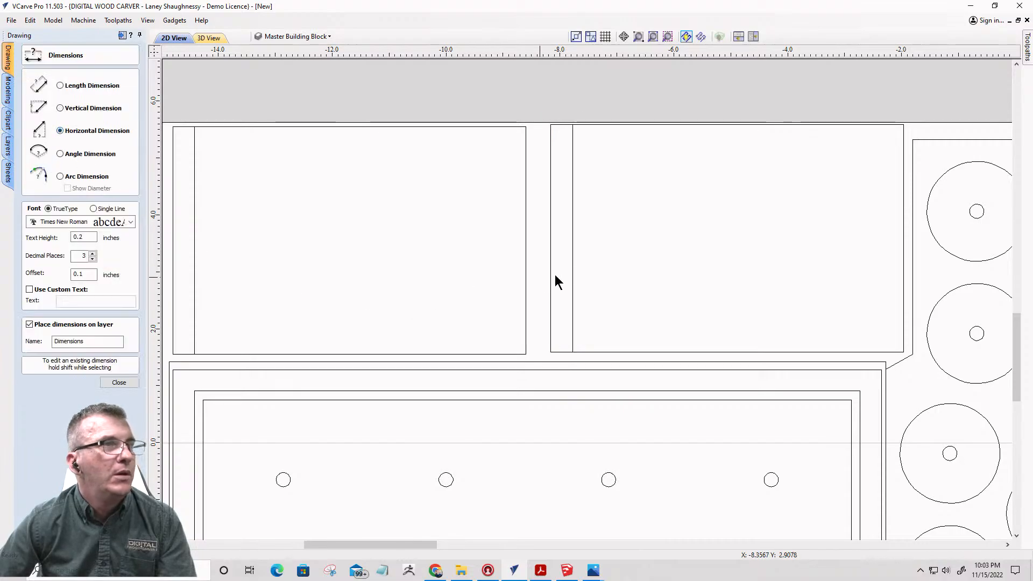
pyautogui.click(550, 242)
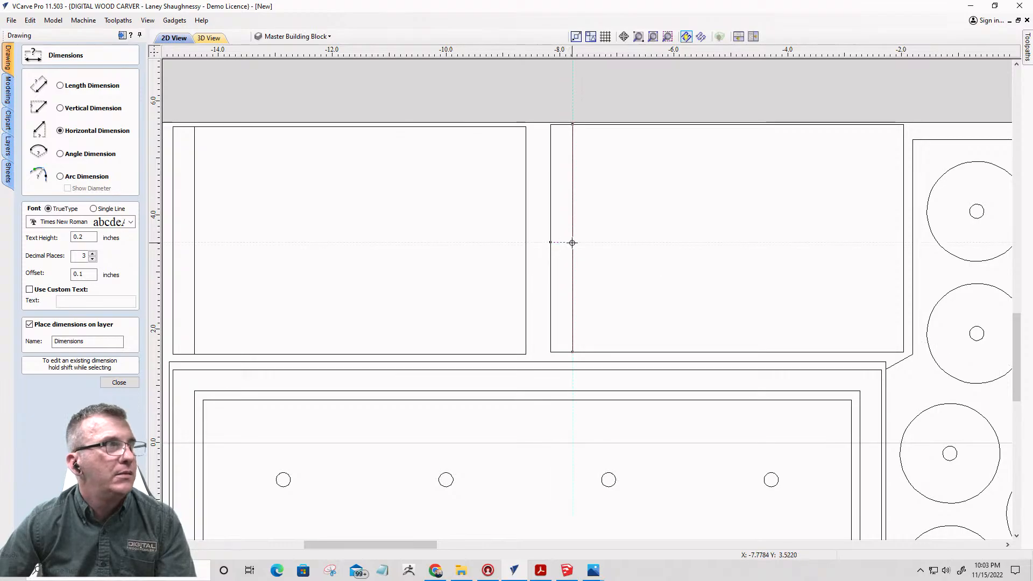
pyautogui.click(572, 242)
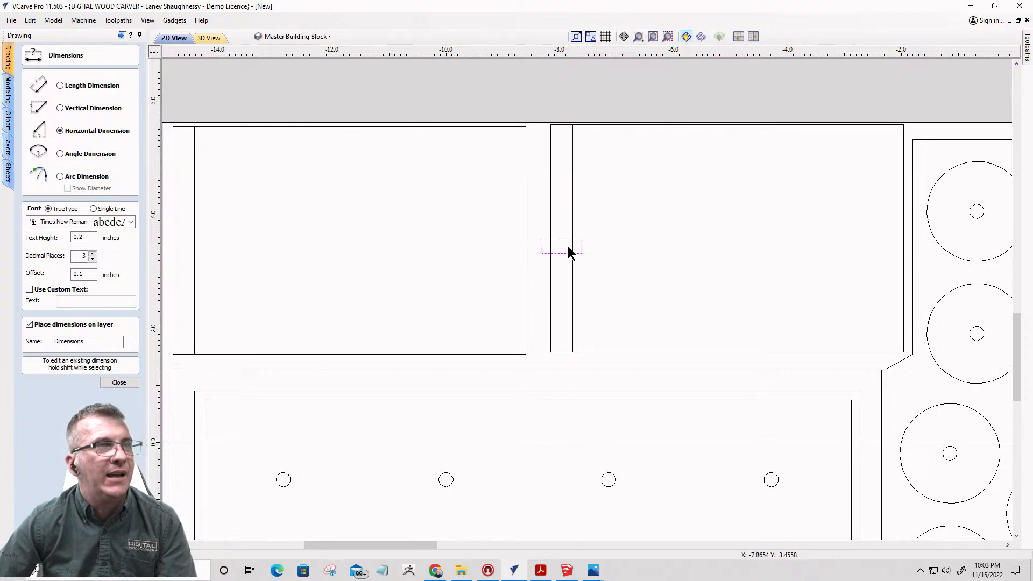
pyautogui.scroll(3, 561, 241)
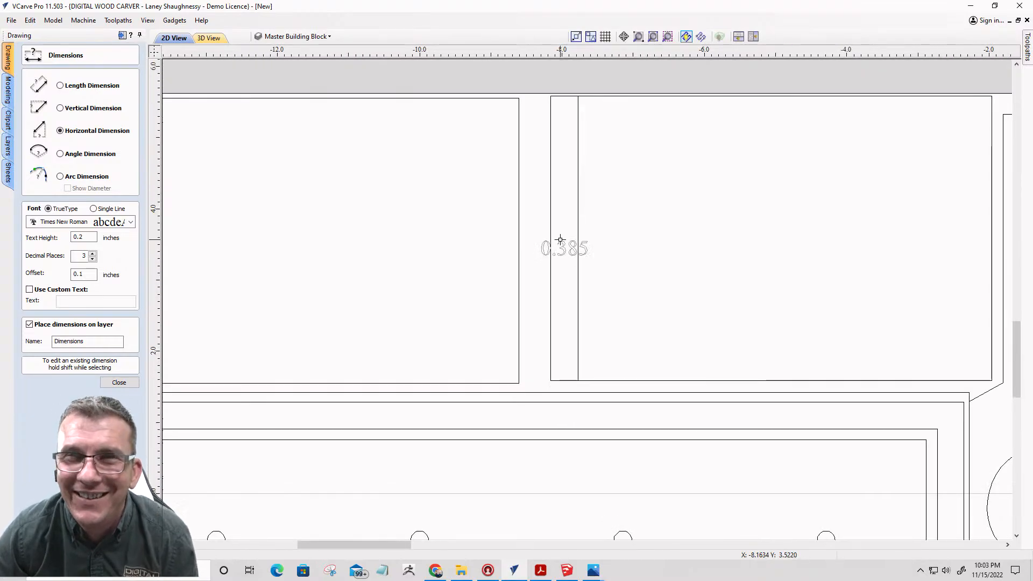
pyautogui.click(119, 382)
# - Select the narrow edge strip of the side panel nearest the discs and set a relative move of -0.01 inches in X
pyautogui.scroll(3, 561, 269)
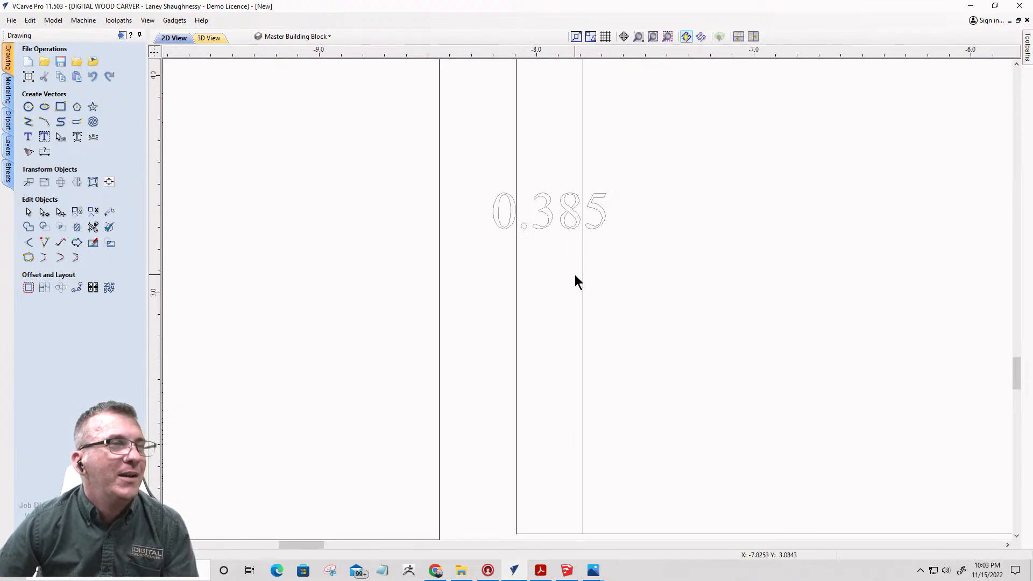
pyautogui.scroll(-4, 583, 288)
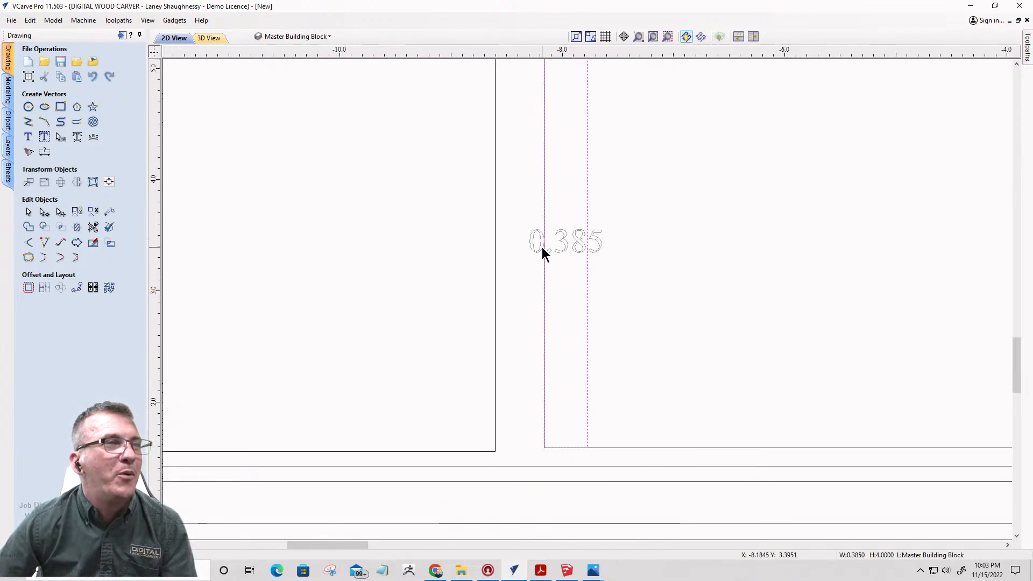
pyautogui.click(572, 264)
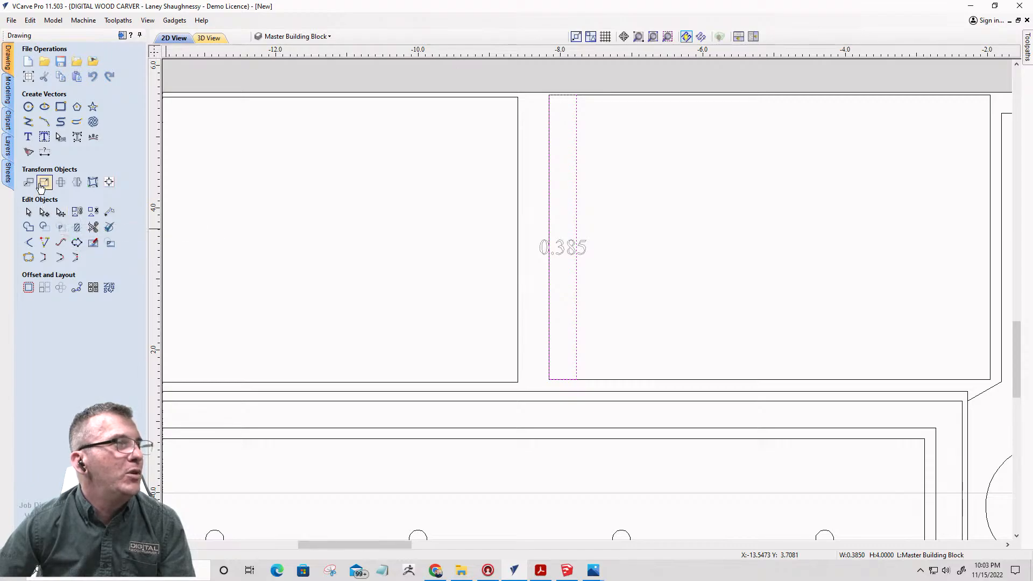
pyautogui.click(45, 182)
pyautogui.click(119, 303)
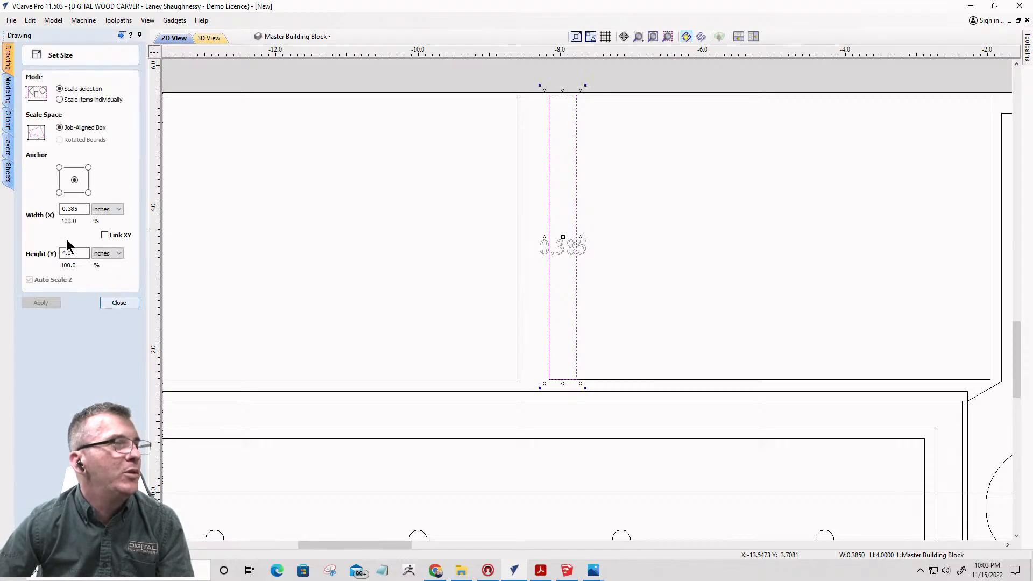
pyautogui.click(28, 183)
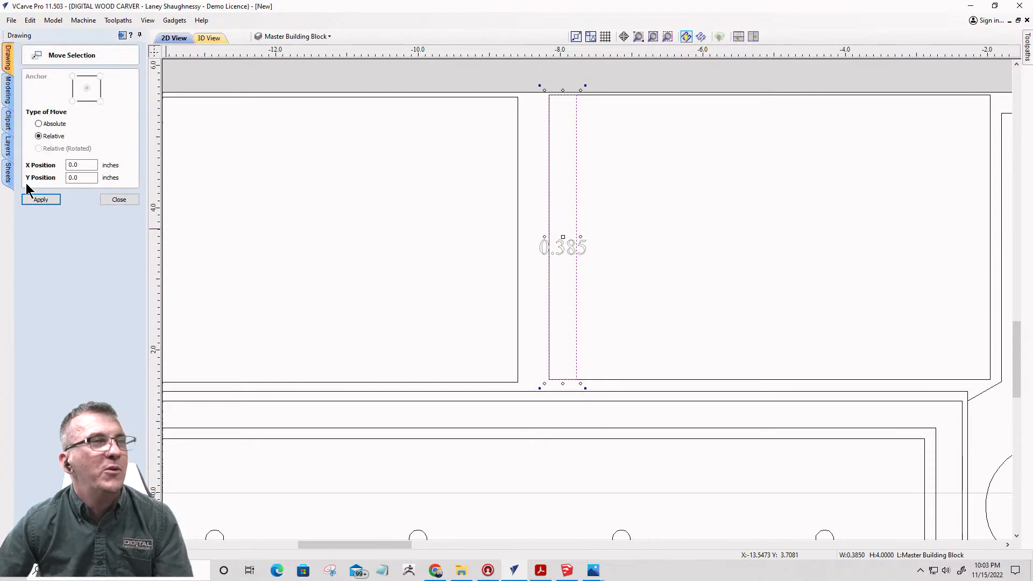
pyautogui.doubleClick(88, 167)
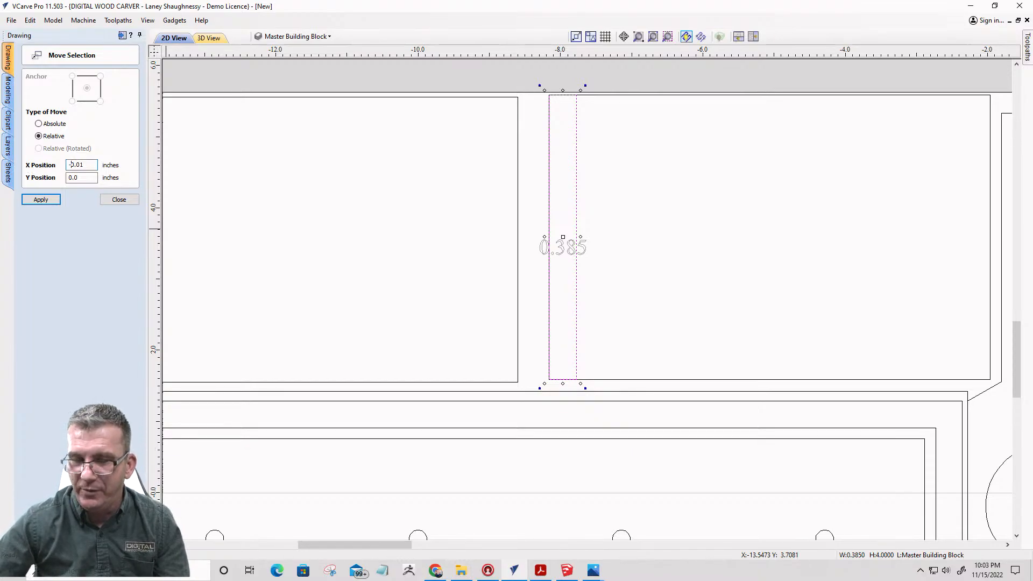
# - Move the selected narrow strip in the second upper rectangle by -0.01 inches in X and delete its width dimension
pyautogui.click(35, 197)
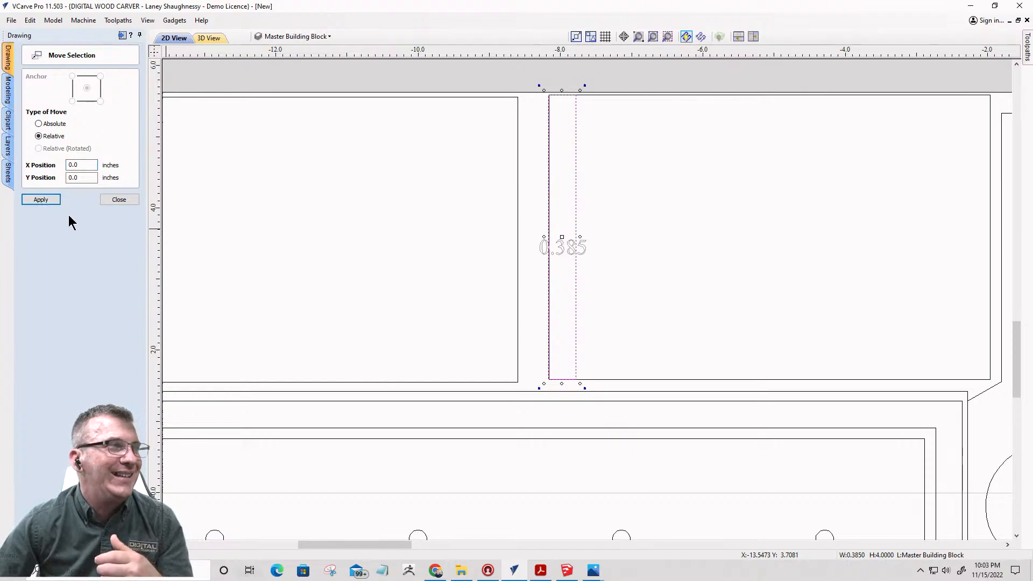
pyautogui.click(118, 200)
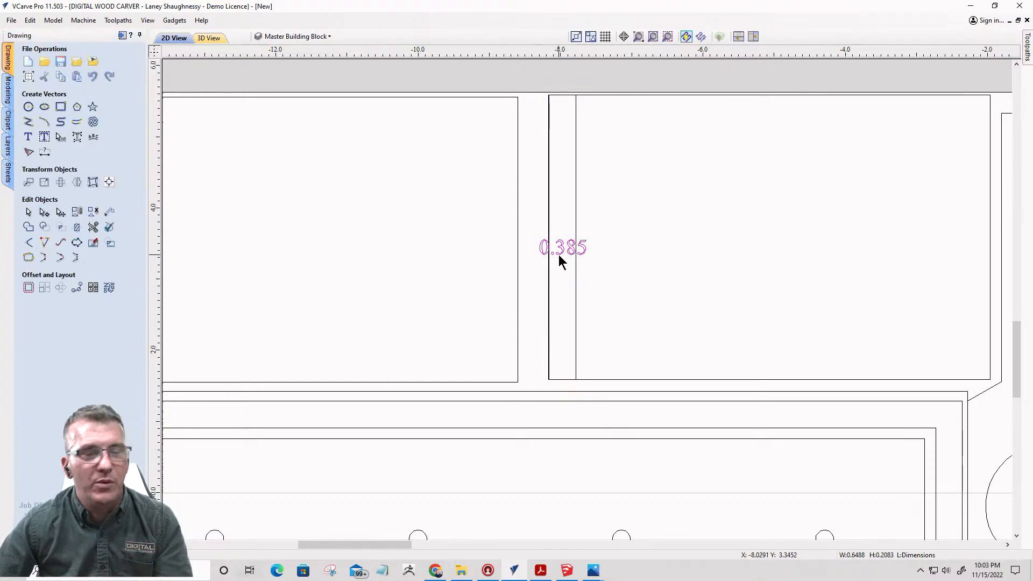
pyautogui.scroll(-2, 530, 264)
pyautogui.scroll(-2, 346, 285)
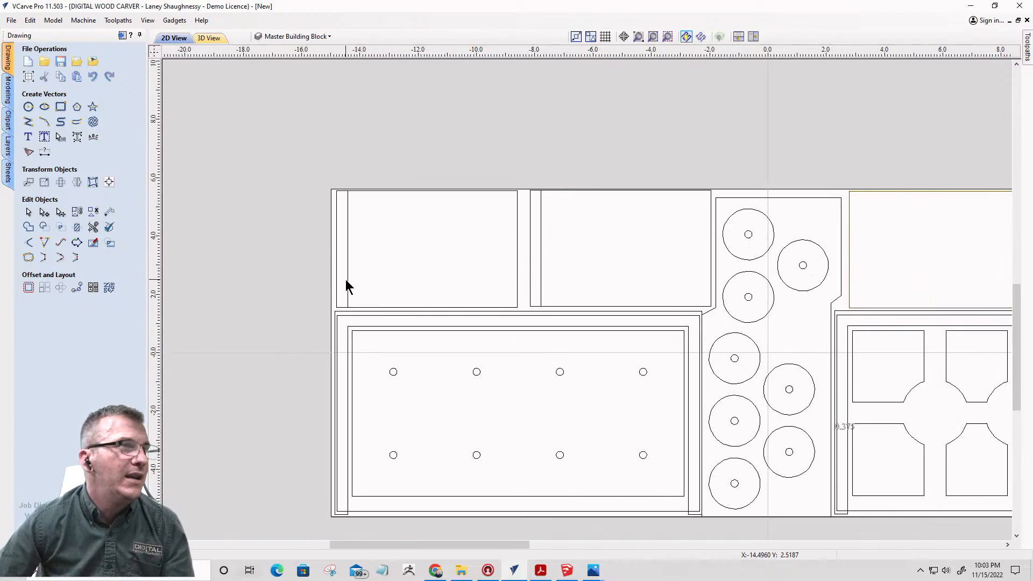
# - Add a horizontal dimension across the width of the narrow strip in the leftmost upper rectangle
pyautogui.scroll(4, 334, 274)
pyautogui.click(44, 152)
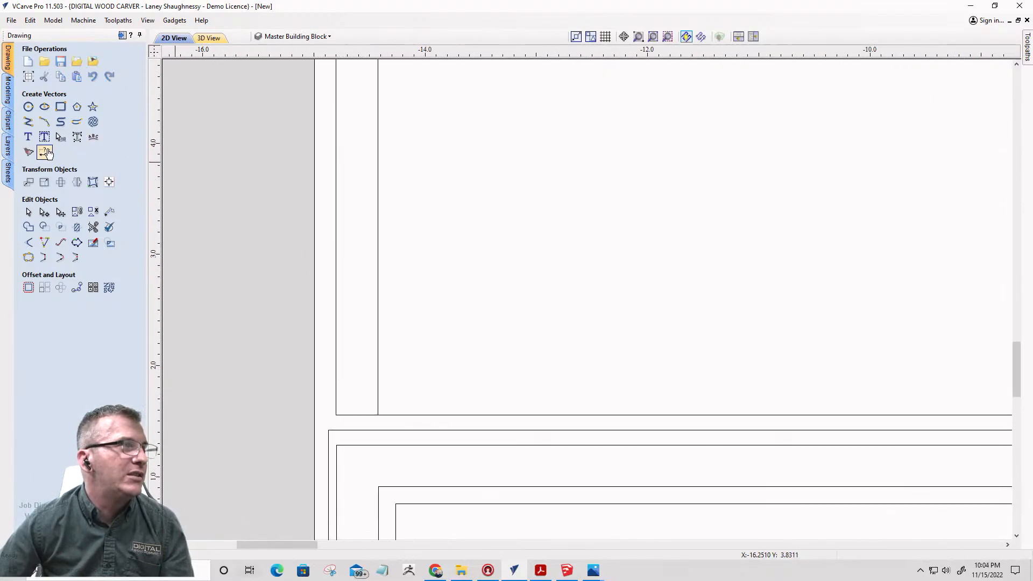
pyautogui.click(336, 204)
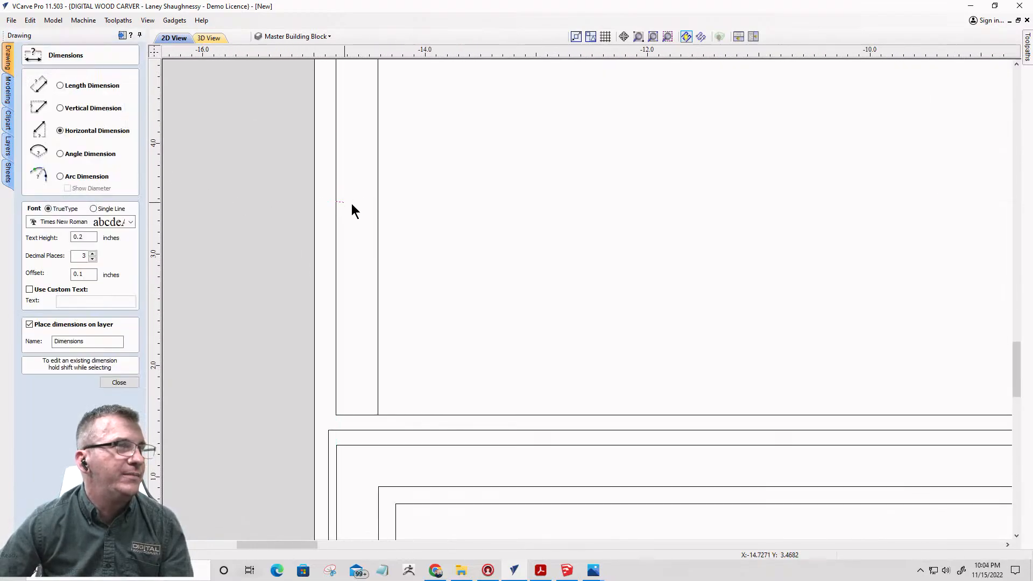
pyautogui.click(378, 209)
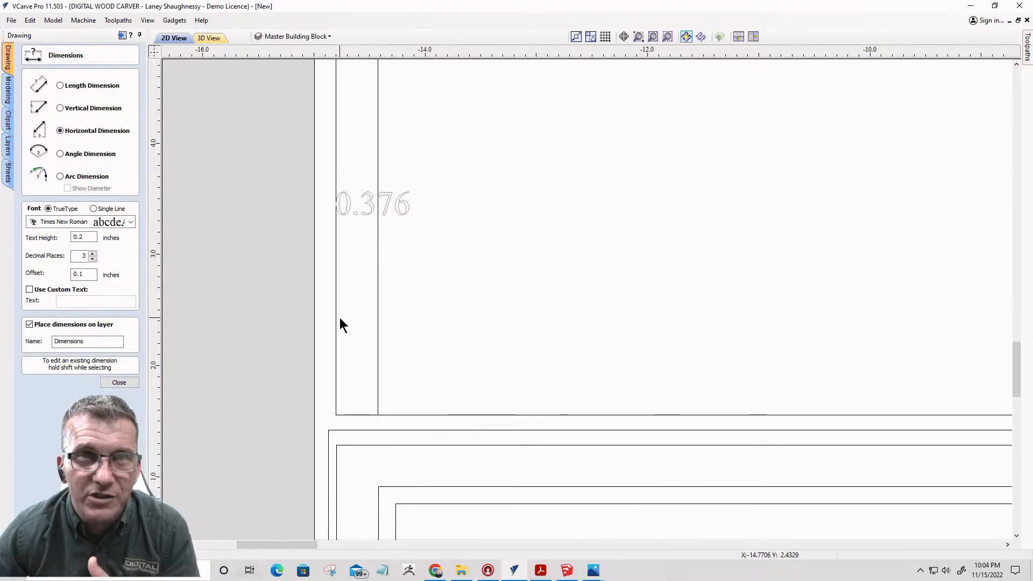
pyautogui.scroll(-3, 352, 285)
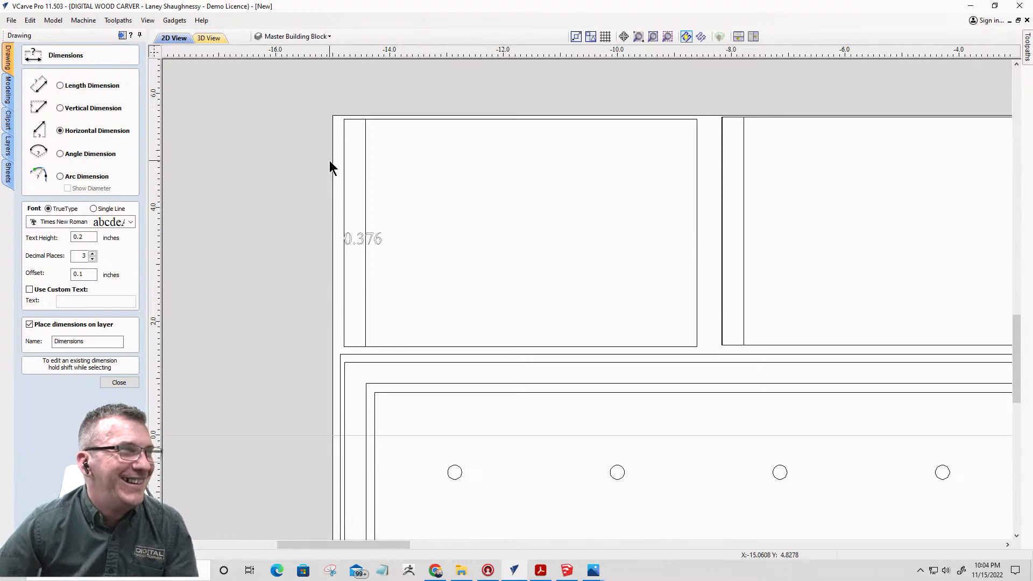
pyautogui.scroll(4, 326, 172)
pyautogui.scroll(-5, 440, 263)
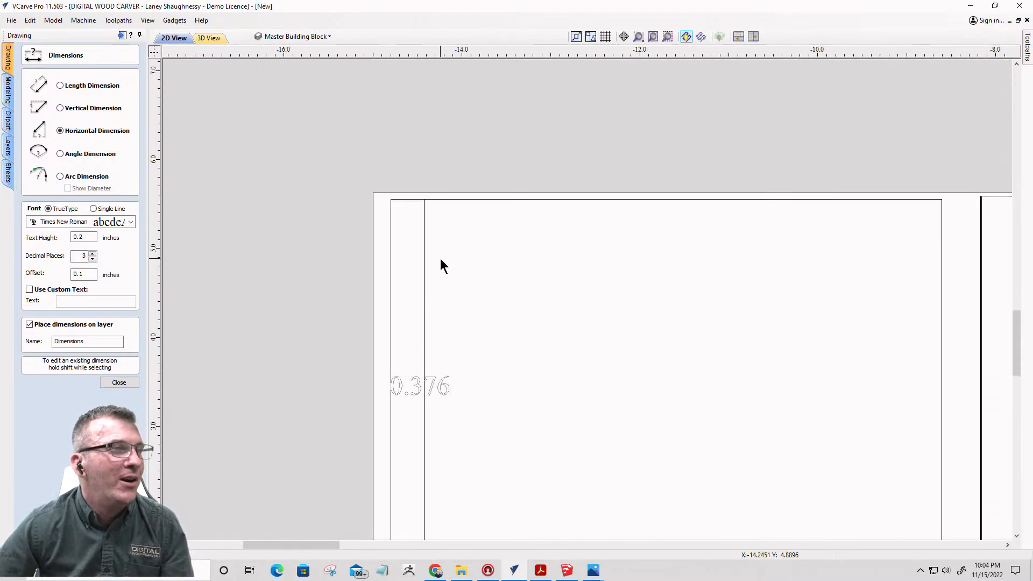
pyautogui.scroll(2, 430, 388)
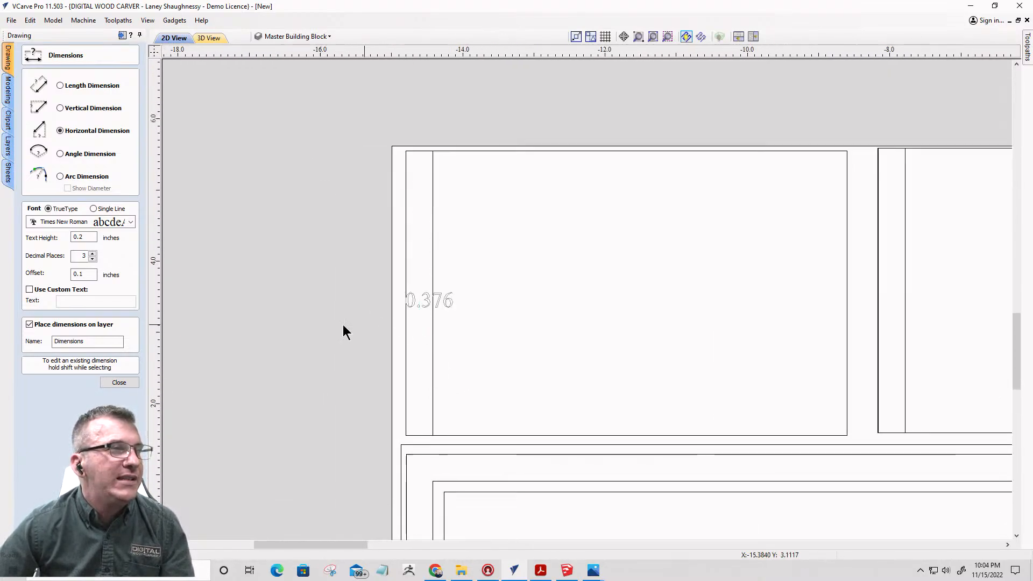
pyautogui.click(105, 380)
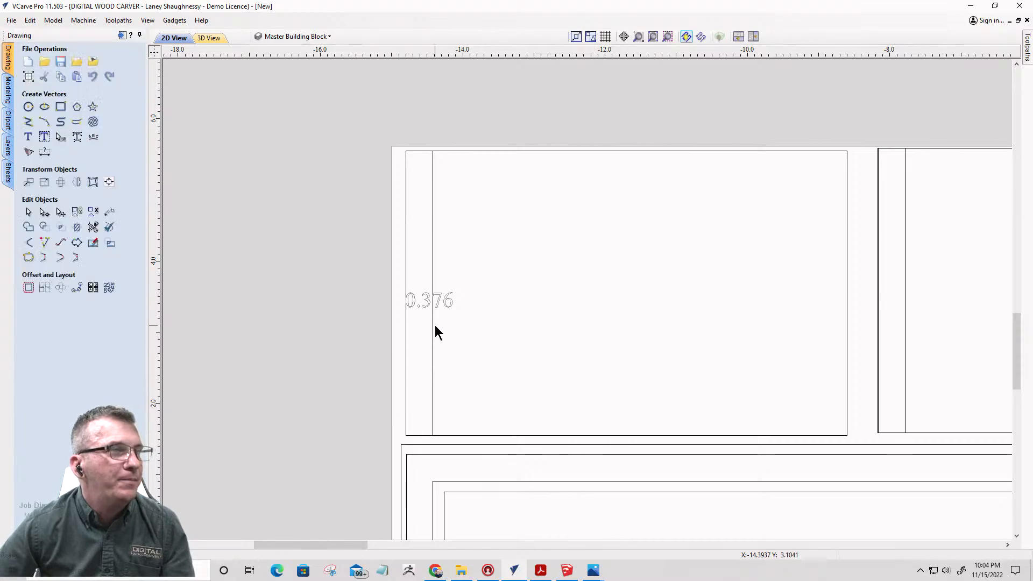
# - Delete the width dimension on the leftmost upper strip
pyautogui.click(434, 325)
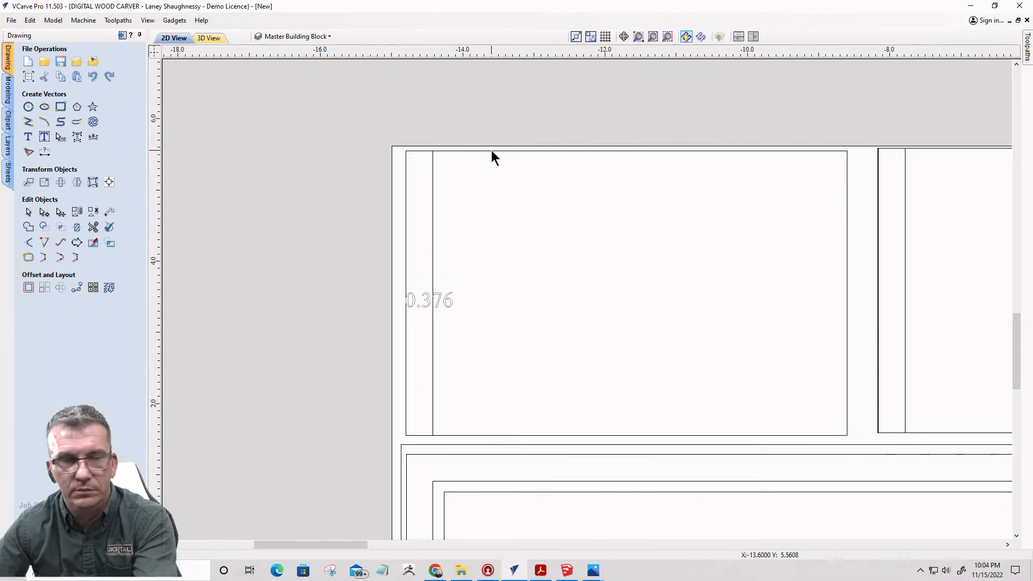
pyautogui.click(432, 222)
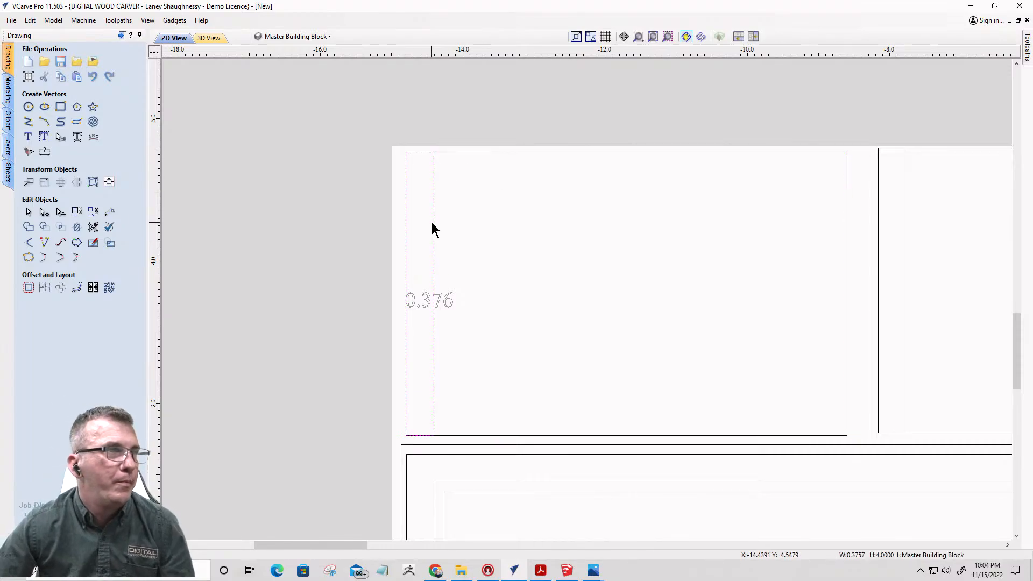
pyautogui.click(417, 302)
pyautogui.press('Delete')
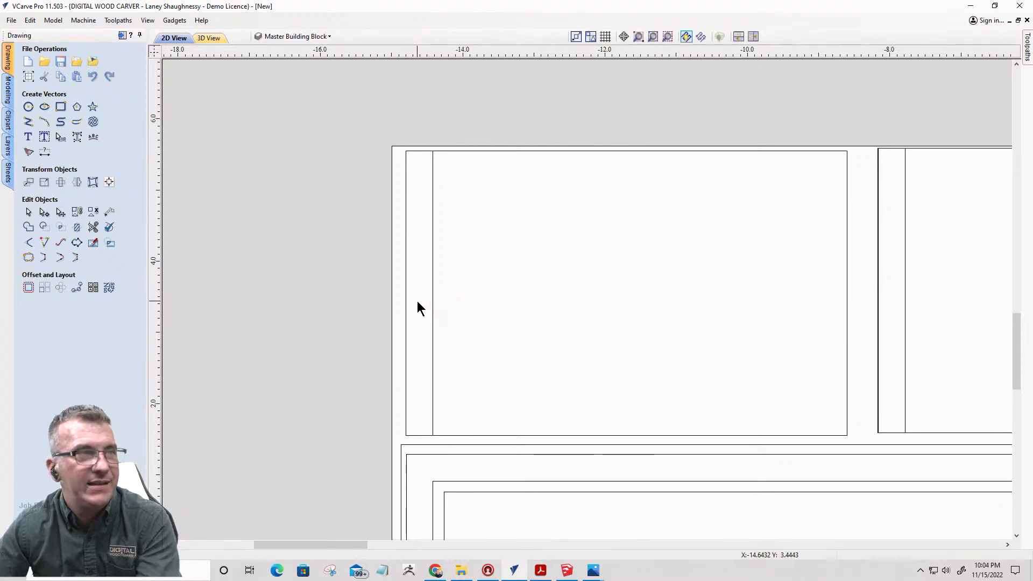
# - Move the narrow strip in the leftmost upper rectangle by a relative -0.001 inches in X
pyautogui.click(432, 239)
pyautogui.click(28, 182)
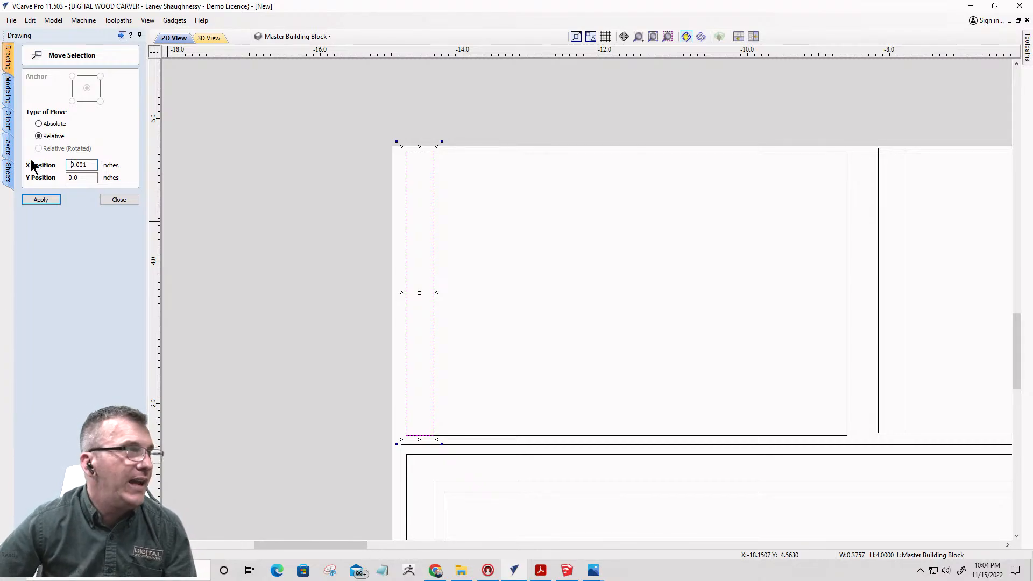
pyautogui.click(40, 201)
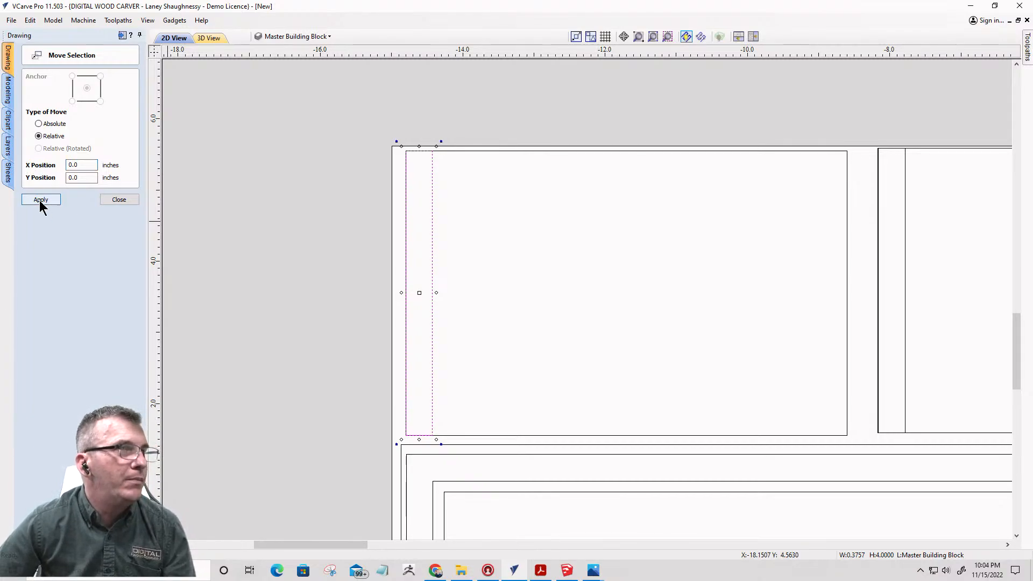
pyautogui.click(102, 197)
# - Stretch the leftmost strip outward past its rectangle's outer, upper and lower edges, to about 0.44 by 4.24 inches
pyautogui.scroll(2, 402, 290)
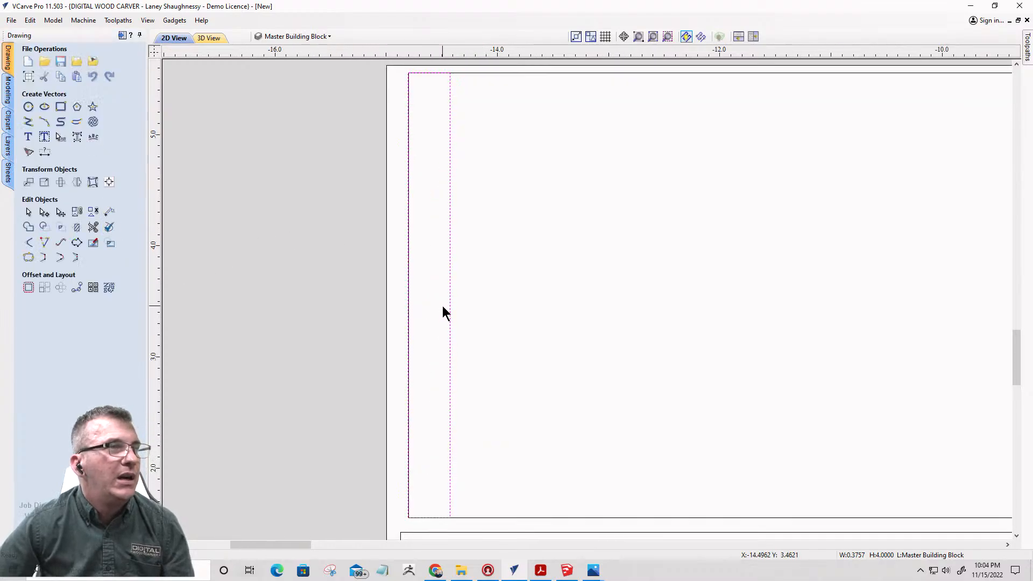
pyautogui.moveTo(404, 296); pyautogui.dragTo(397, 296)
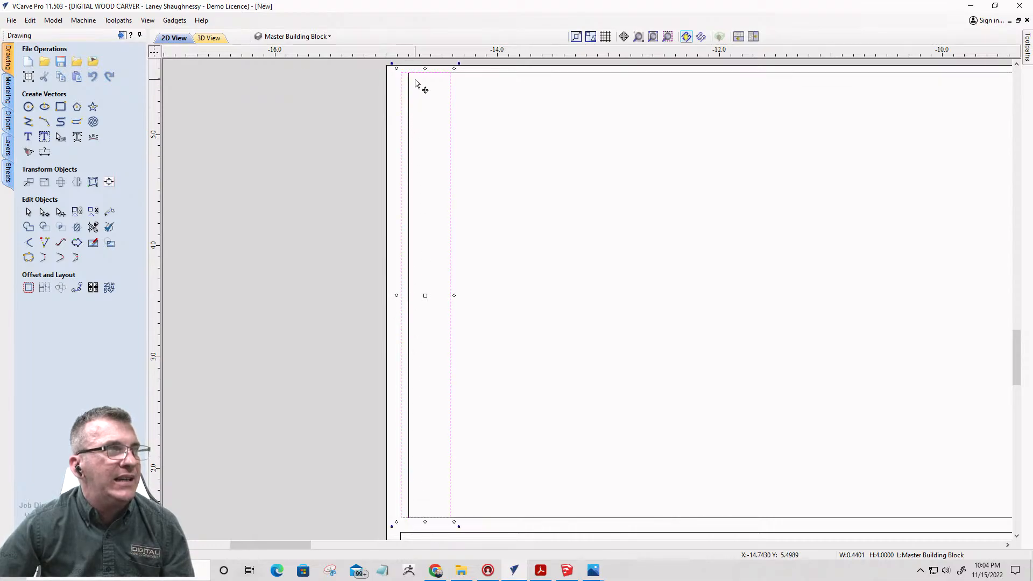
pyautogui.scroll(-2, 420, 196)
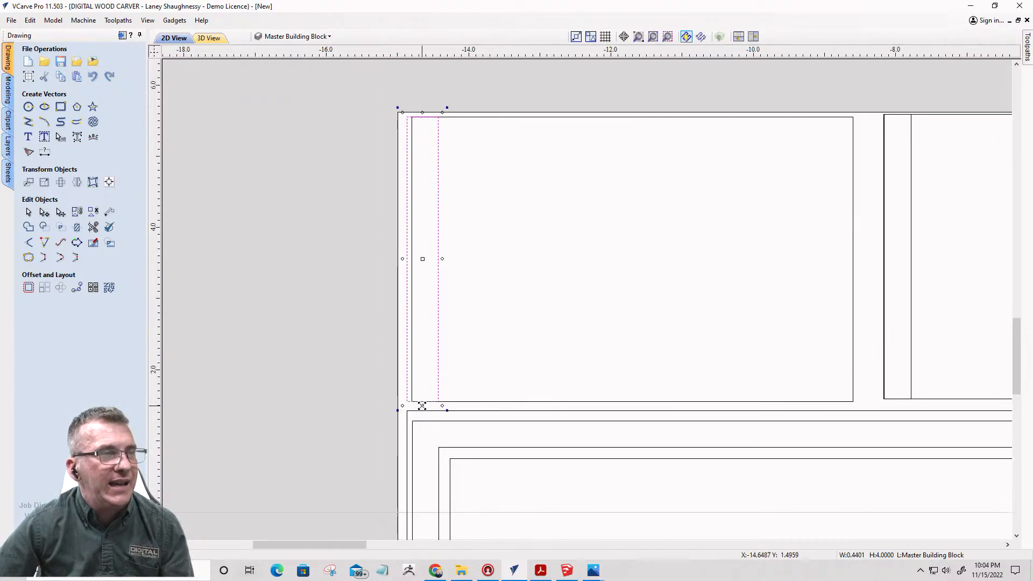
pyautogui.moveTo(422, 406); pyautogui.dragTo(422, 410)
pyautogui.scroll(-2, 437, 182)
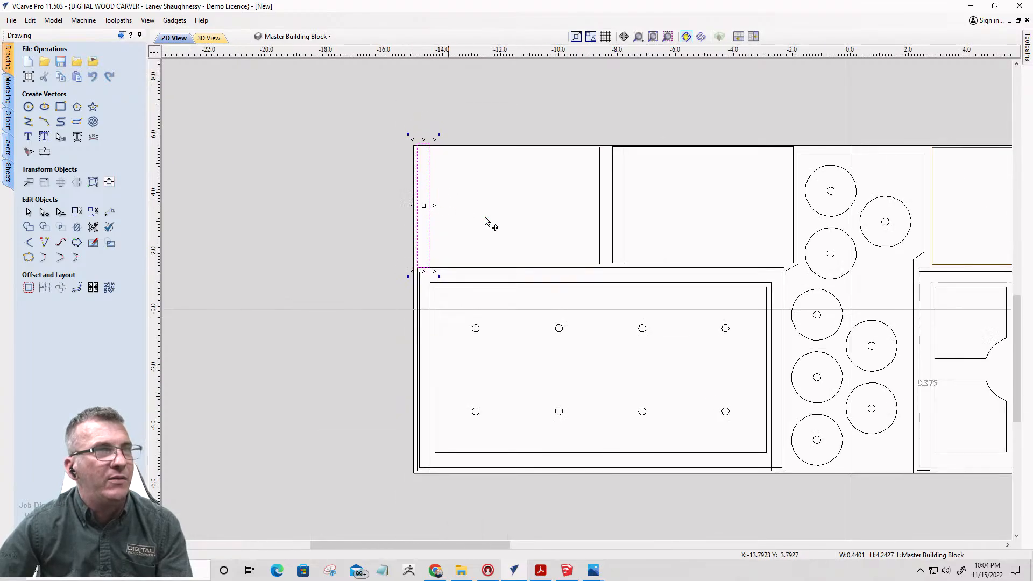
# - Stretch the second upper rectangle's strip past its left, upper and lower edges, to about 0.51 by 4.25 inches
pyautogui.click(624, 247)
pyautogui.click(624, 246)
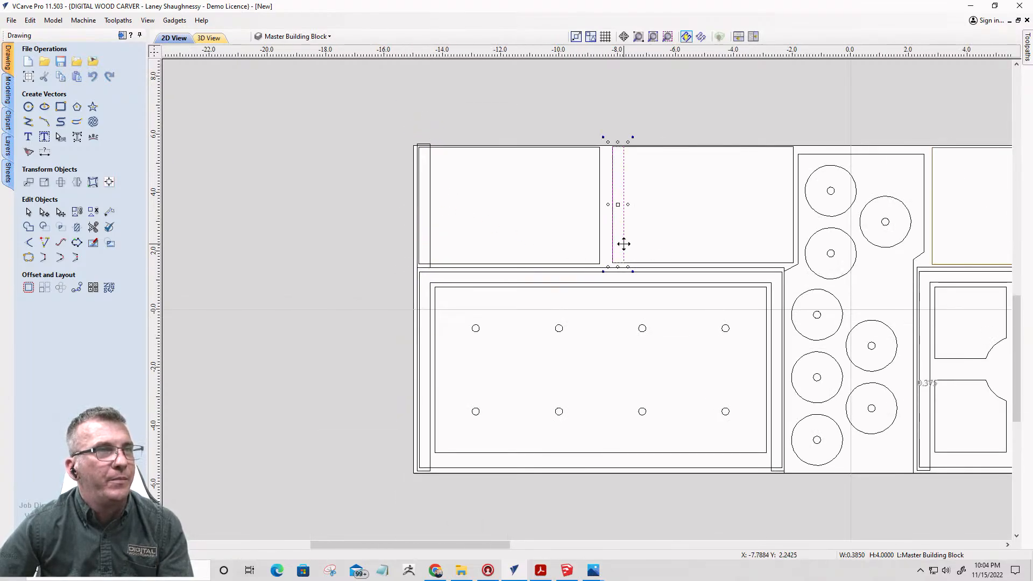
pyautogui.moveTo(609, 204); pyautogui.dragTo(609, 205)
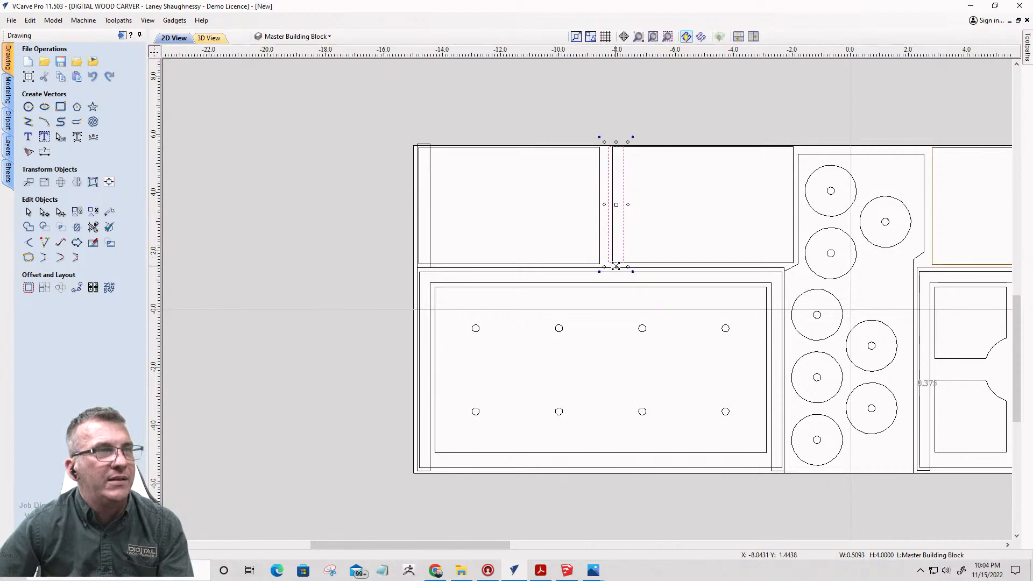
pyautogui.click(617, 266)
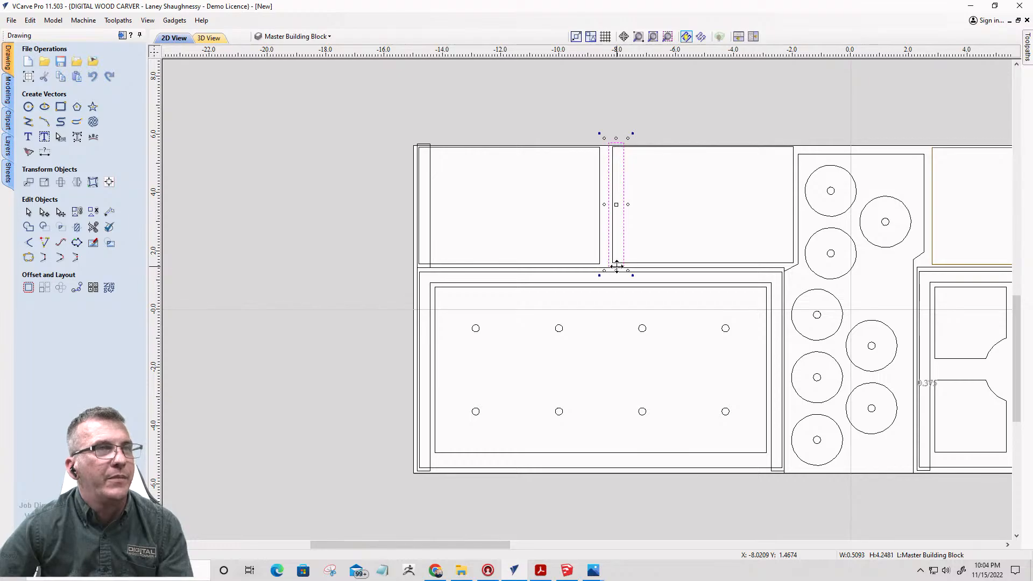
# - Start a Pocket toolpath and set its cut depth to 0.375 inches
pyautogui.scroll(-3, 595, 199)
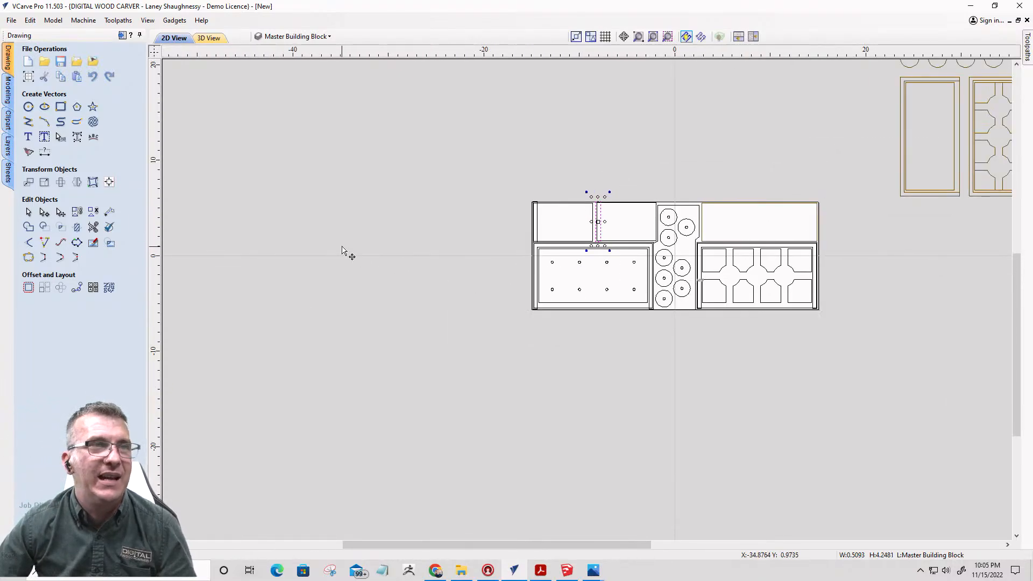
pyautogui.scroll(3, 763, 254)
pyautogui.scroll(-1, 718, 230)
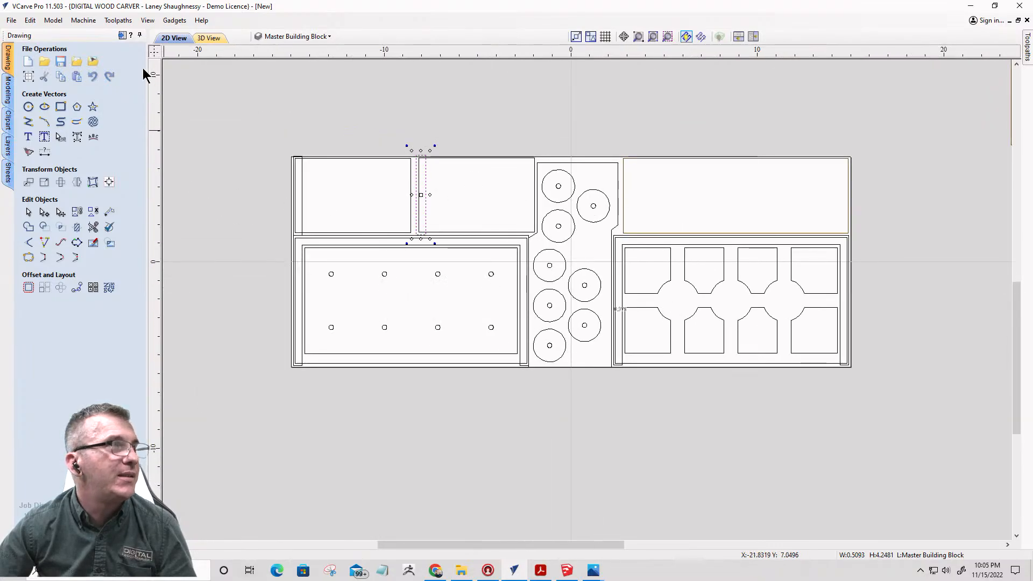
pyautogui.click(121, 35)
pyautogui.scroll(-3, 596, 199)
pyautogui.scroll(2, 479, 375)
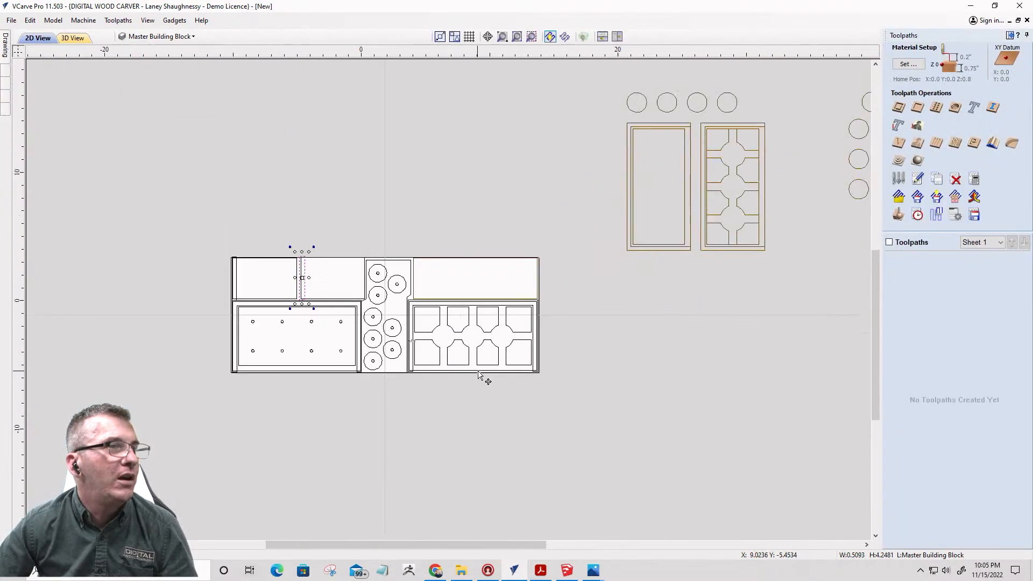
pyautogui.scroll(1, 479, 375)
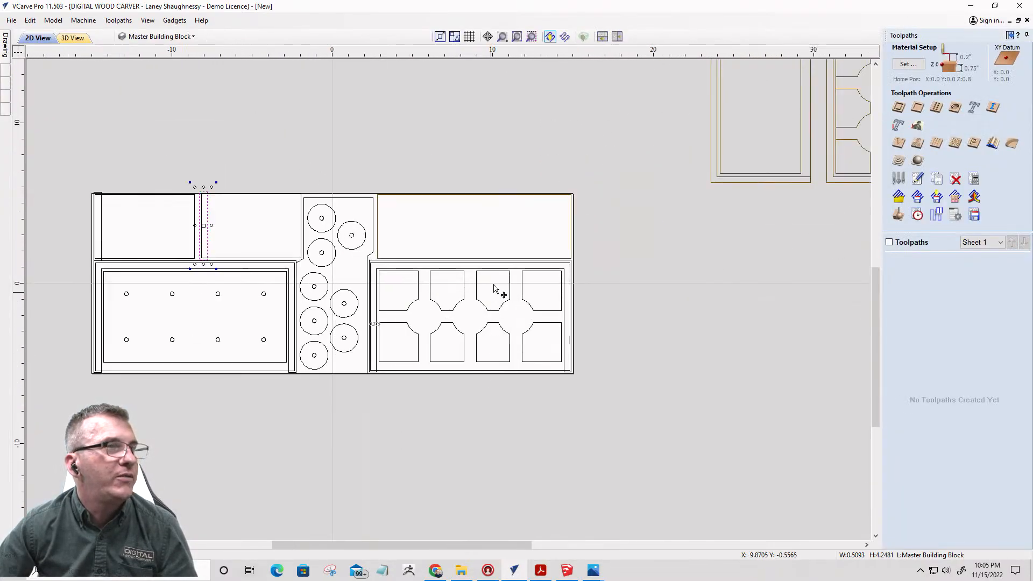
pyautogui.click(917, 109)
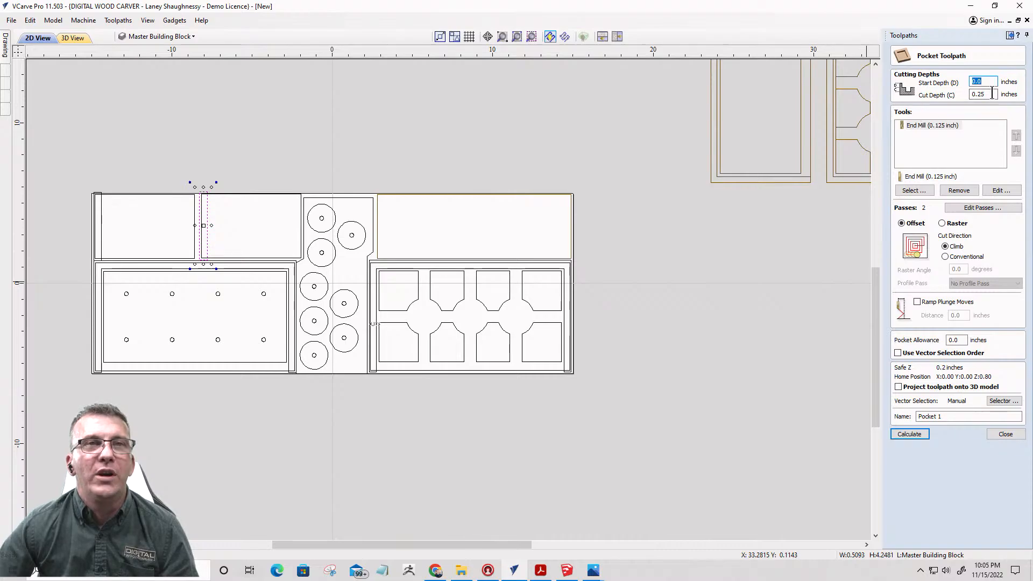
pyautogui.moveTo(990, 96); pyautogui.dragTo(977, 95)
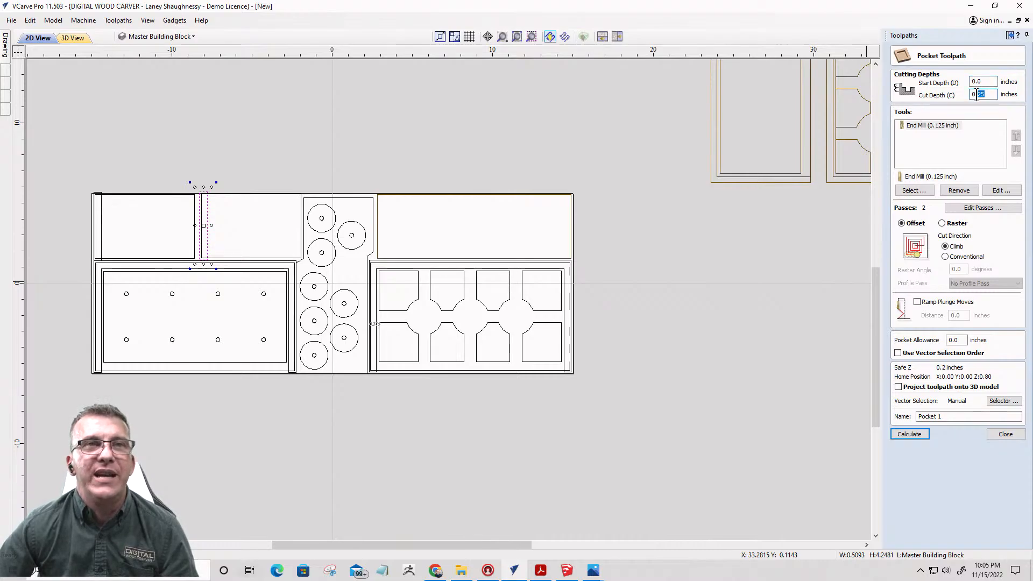
pyautogui.write('.')
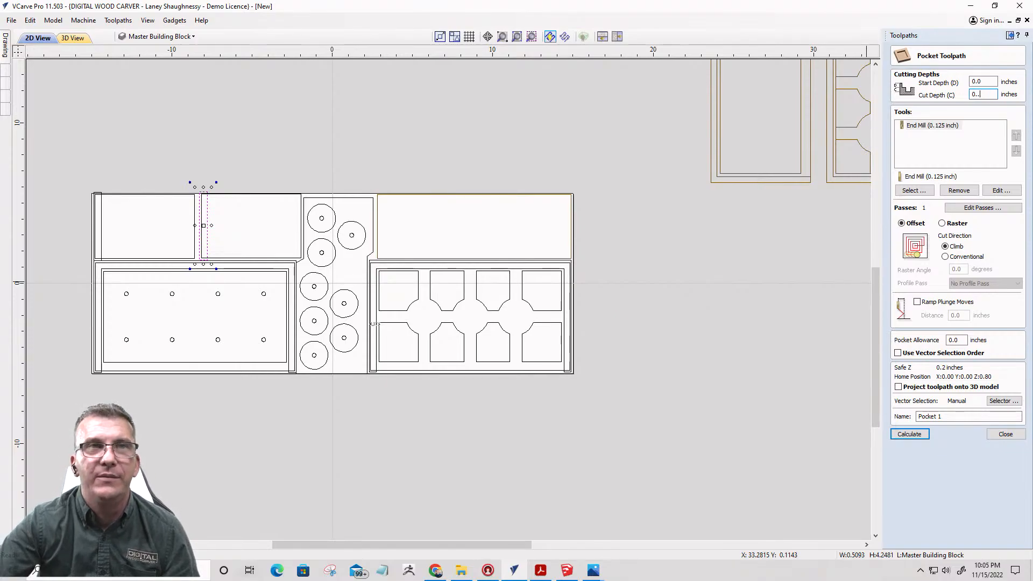
pyautogui.write('3375')
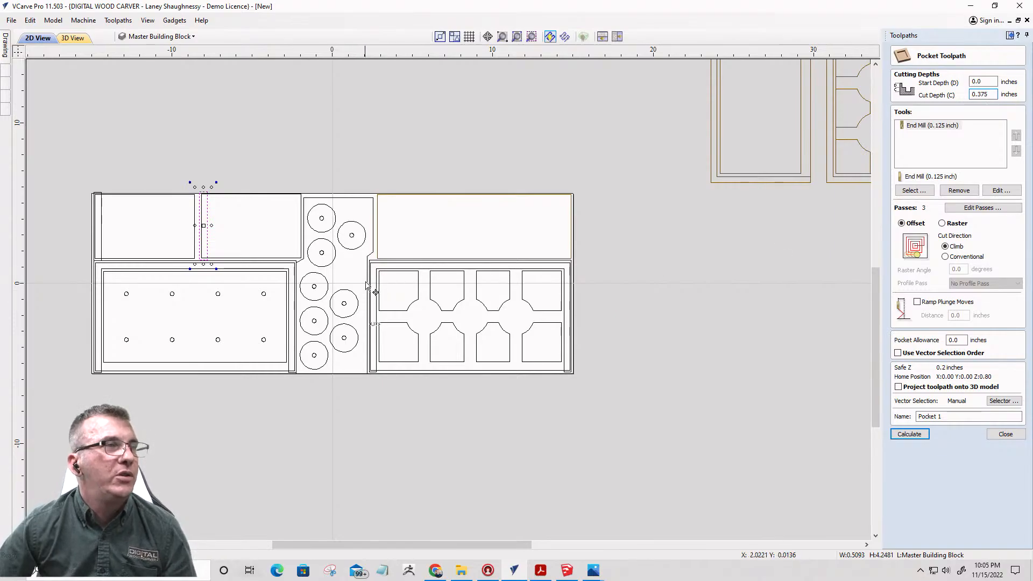
# - Add the right and left lower U-shaped joint outlines and the leftmost upper strip to the vectors selected for the pocket
pyautogui.scroll(5, 369, 278)
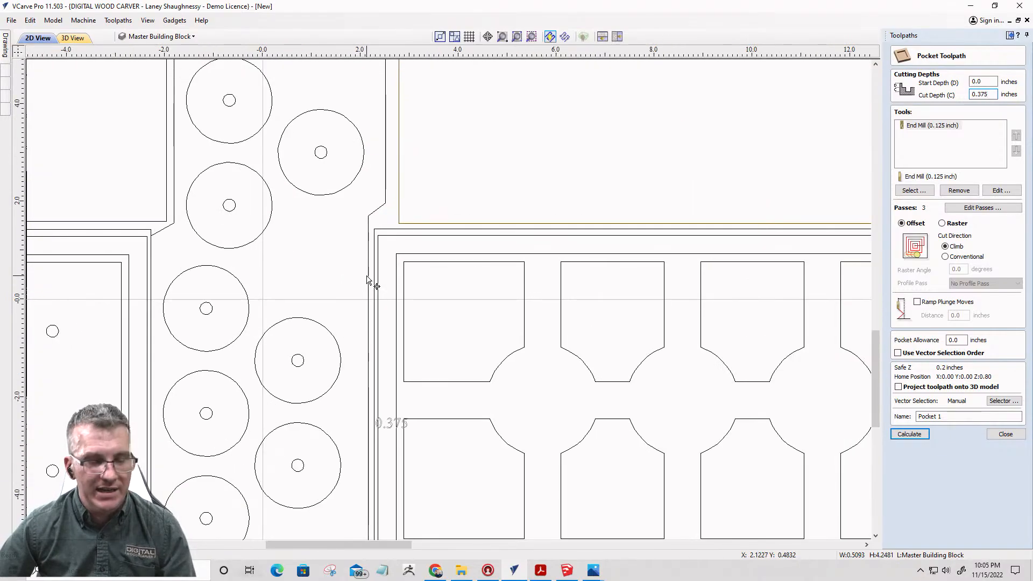
pyautogui.click(375, 241)
pyautogui.scroll(-6, 375, 242)
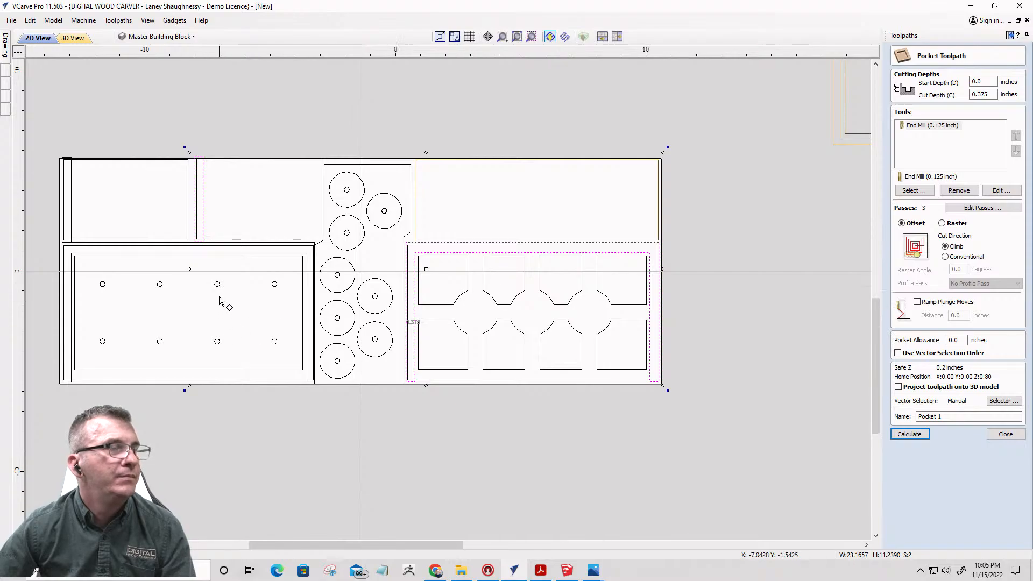
pyautogui.scroll(4, 219, 299)
pyautogui.keyDown('shift'); pyautogui.click(450, 186); pyautogui.keyUp('shift')
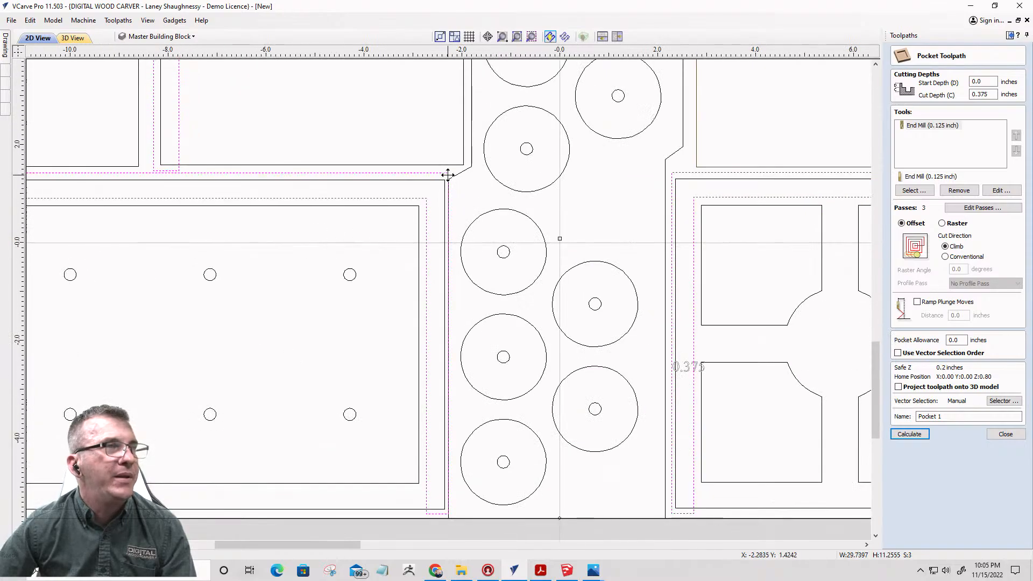
pyautogui.scroll(-6, 473, 226)
pyautogui.scroll(5, 406, 236)
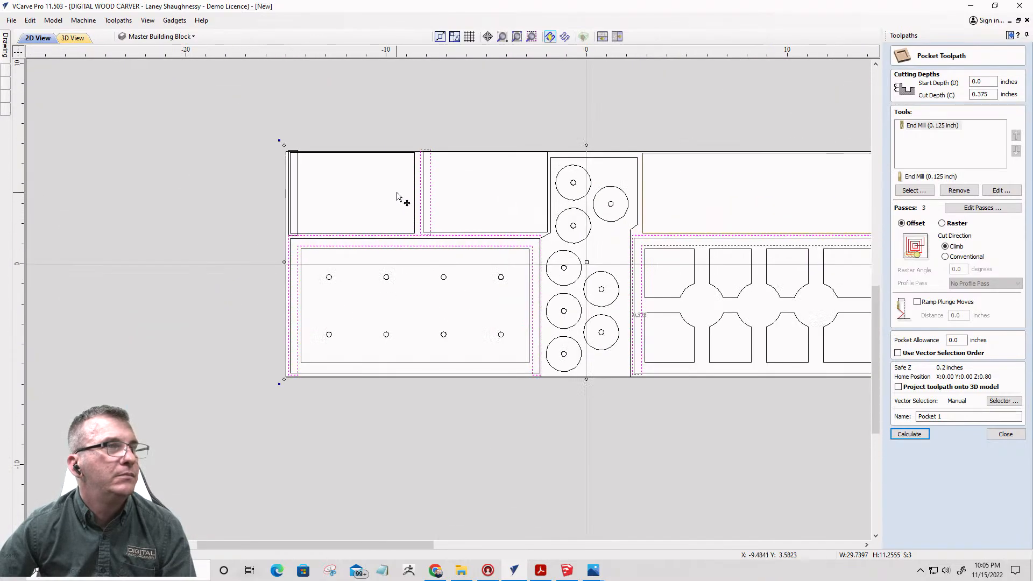
pyautogui.scroll(-1, 409, 245)
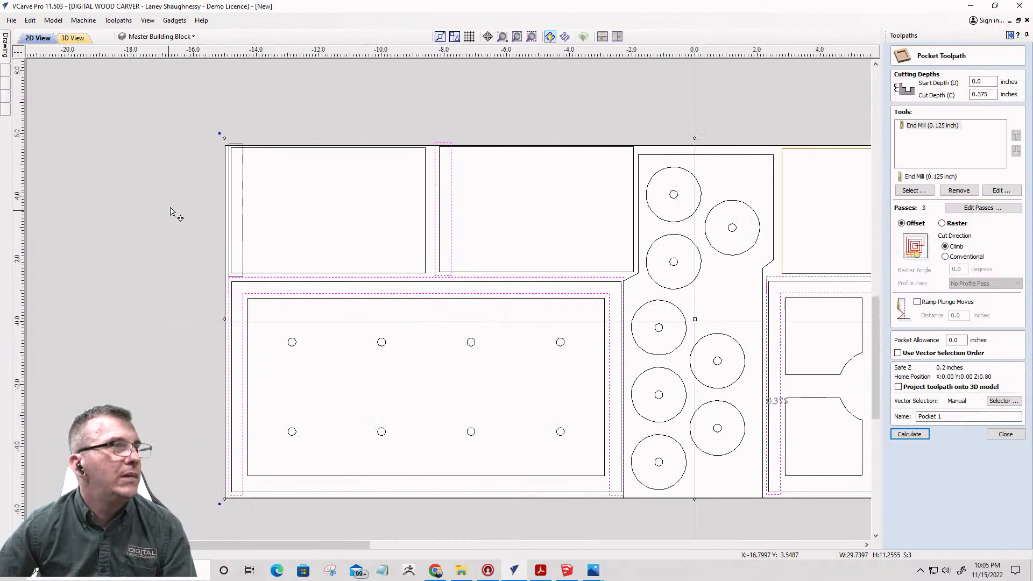
pyautogui.keyDown('shift'); pyautogui.click(241, 186); pyautogui.keyUp('shift')
pyautogui.scroll(-3, 254, 203)
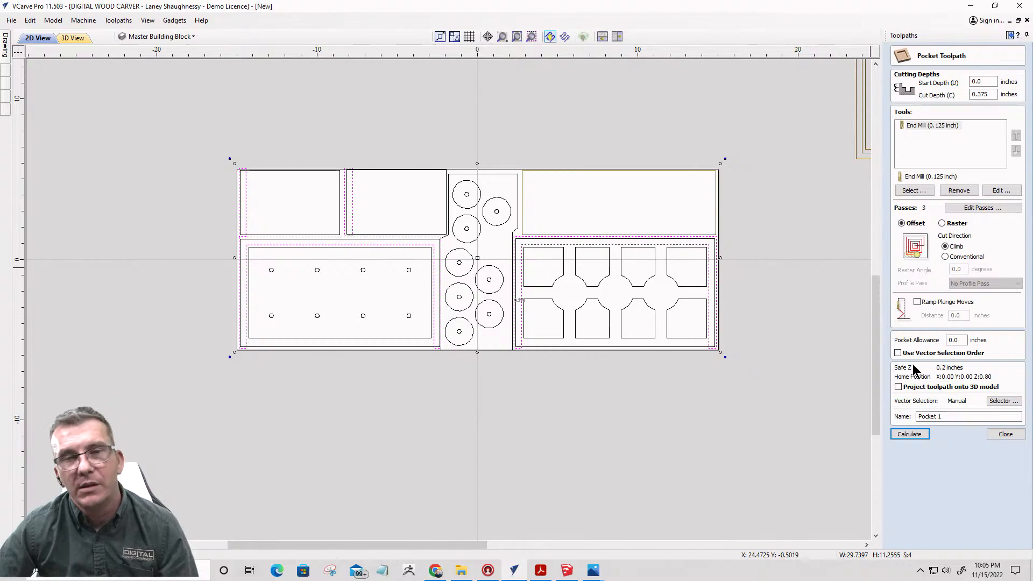
# - Remove both upper narrow strips from the selection, keeping only the two lower U-shaped outlines selected
pyautogui.scroll(5, 362, 212)
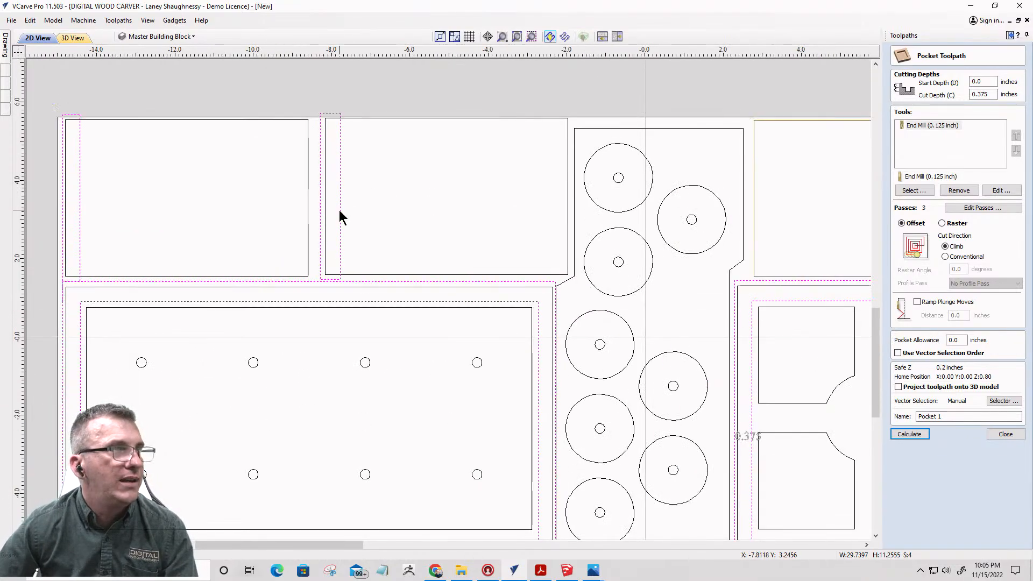
pyautogui.keyDown('shift'); pyautogui.click(339, 210); pyautogui.keyUp('shift')
pyautogui.keyDown('shift'); pyautogui.click(79, 195); pyautogui.keyUp('shift')
pyautogui.scroll(-5, 270, 191)
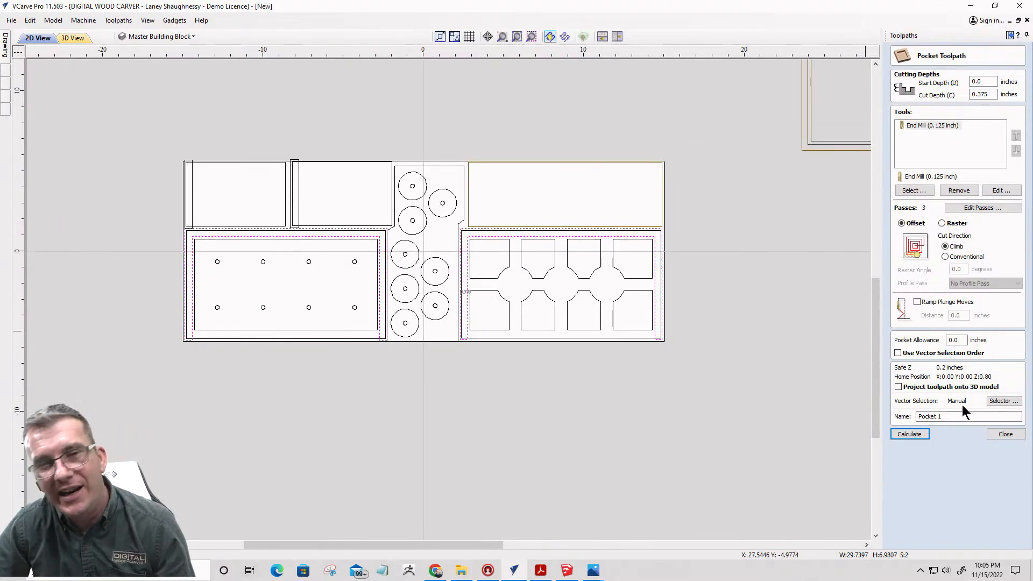
# - Name the pocket toolpath "Top & Bottom Rabbet"
pyautogui.moveTo(947, 416); pyautogui.dragTo(917, 417)
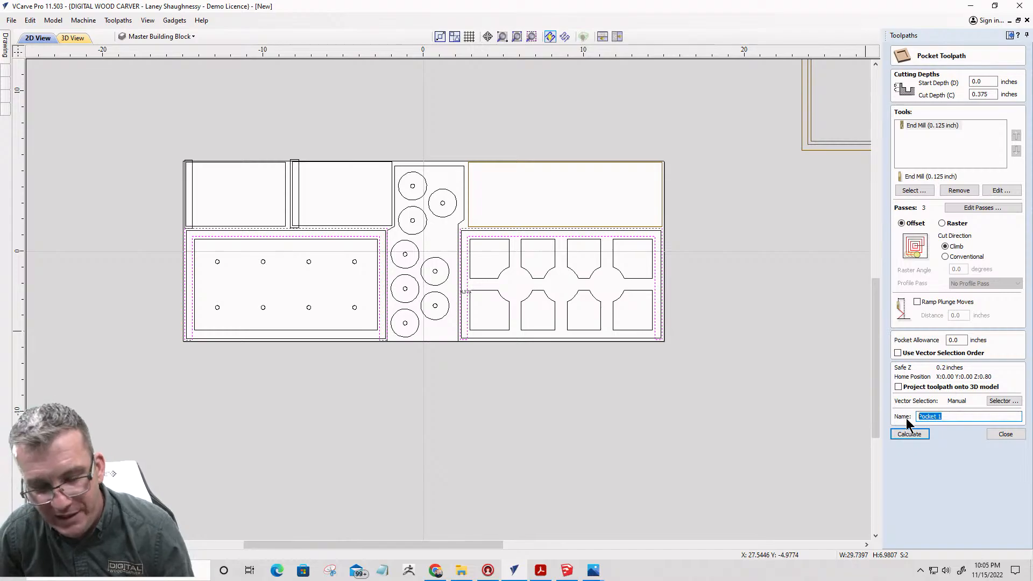
pyautogui.write('Top & Bott')
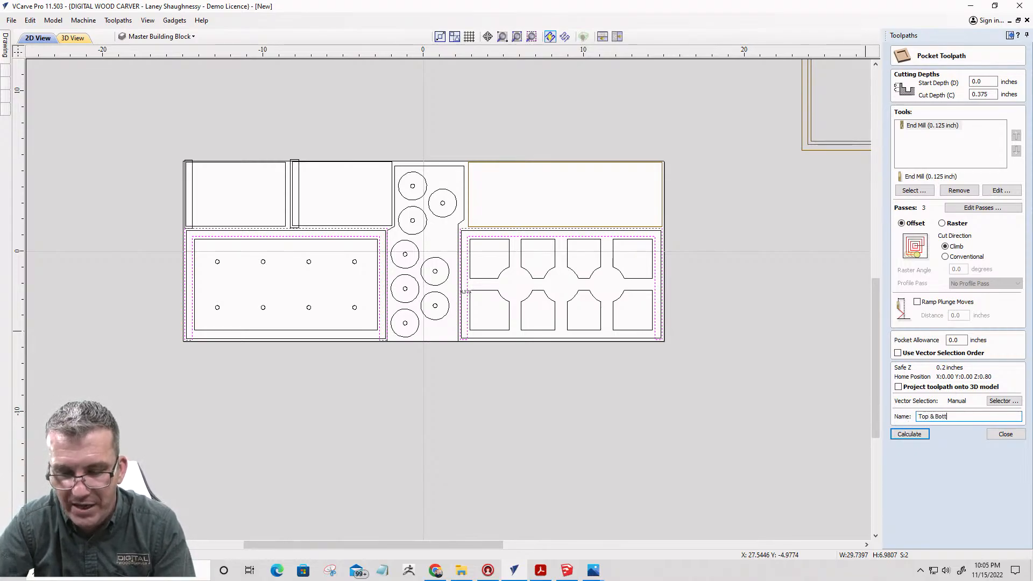
pyautogui.write('om Rabbie')
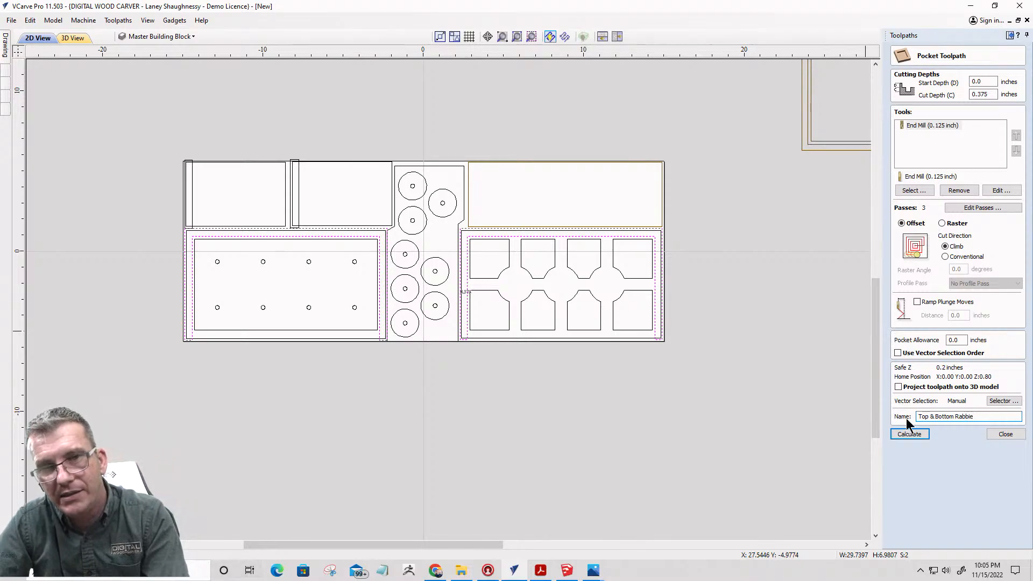
pyautogui.press('BackSpace')
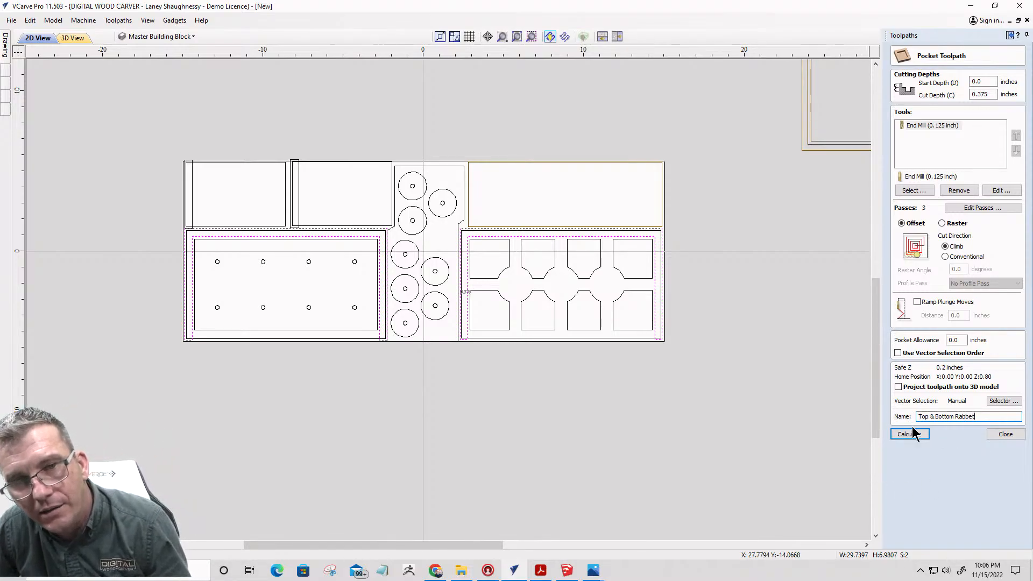
# - Try to calculate the pocket toolpath for the two selected U-shaped outlines
pyautogui.click(909, 437)
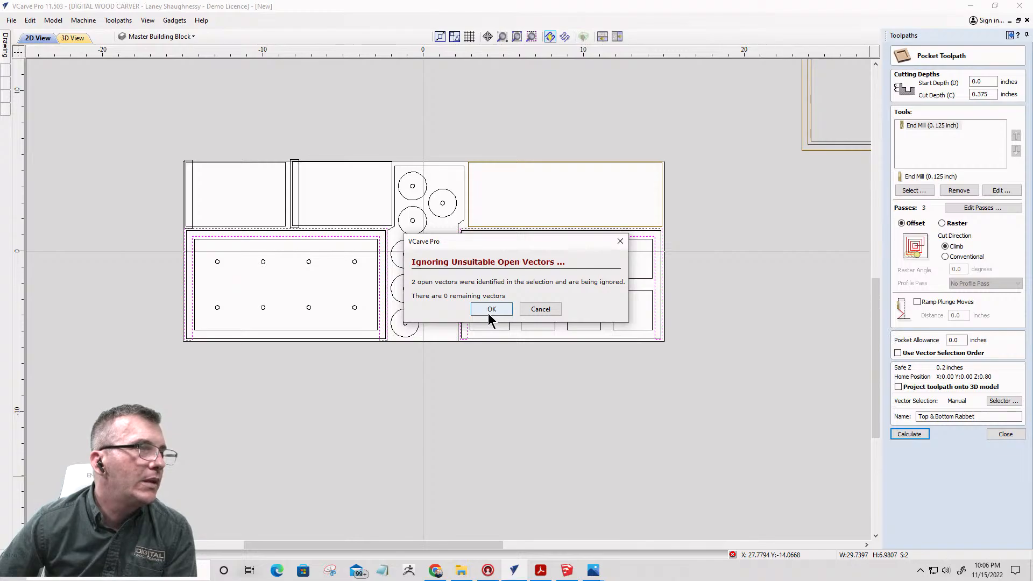
pyautogui.click(537, 312)
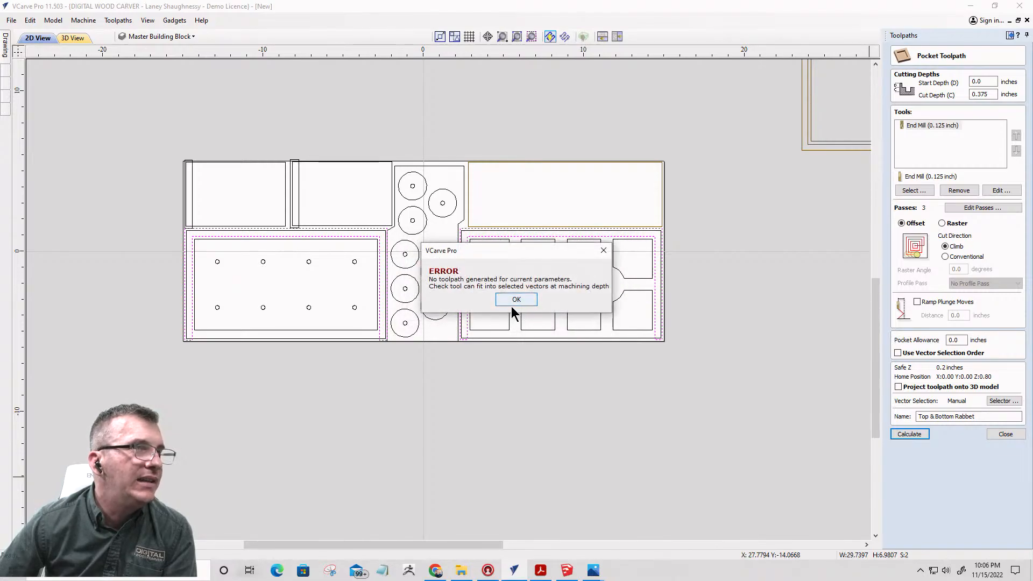
pyautogui.click(514, 301)
# - Clear the selection and select all open vectors in the drawing to locate the outlines that need closing
pyautogui.click(245, 263)
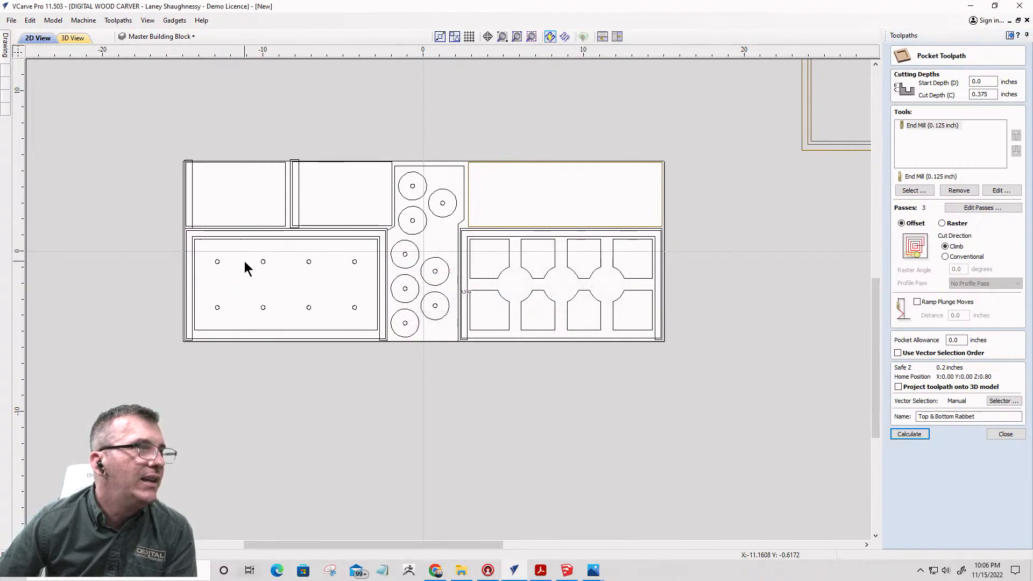
pyautogui.rightClick(340, 250)
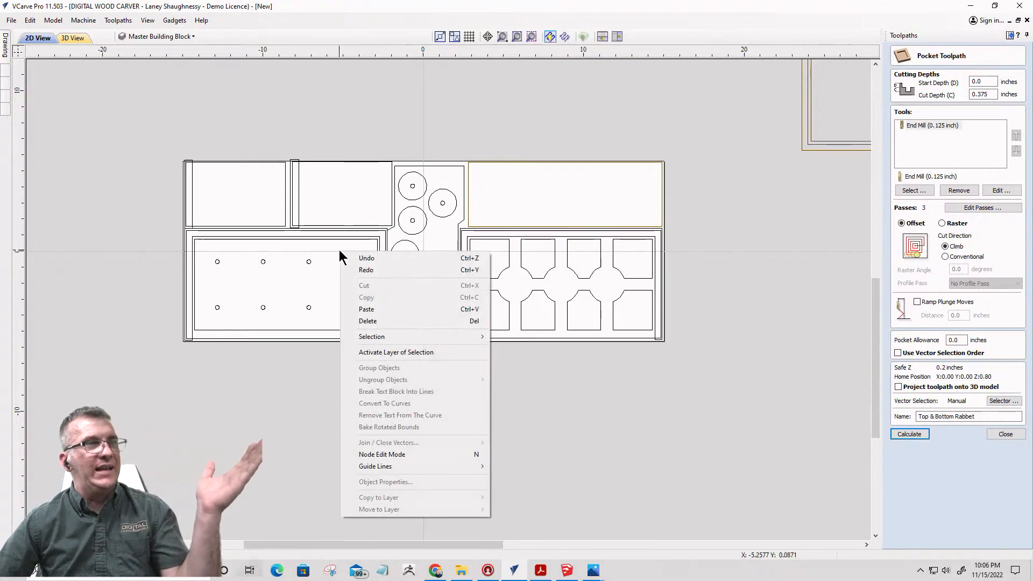
pyautogui.moveTo(369, 337)
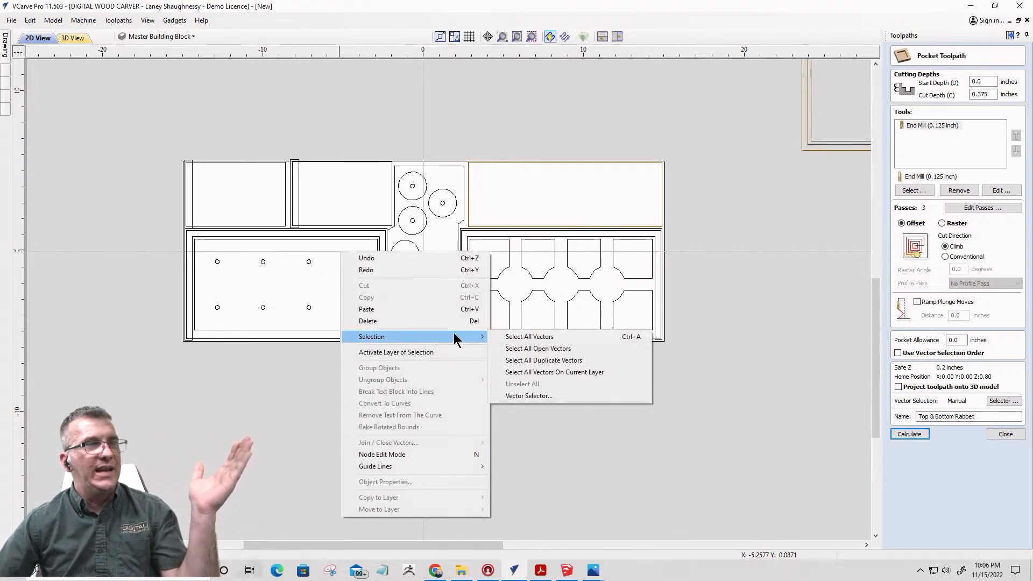
pyautogui.click(511, 351)
pyautogui.scroll(5, 401, 252)
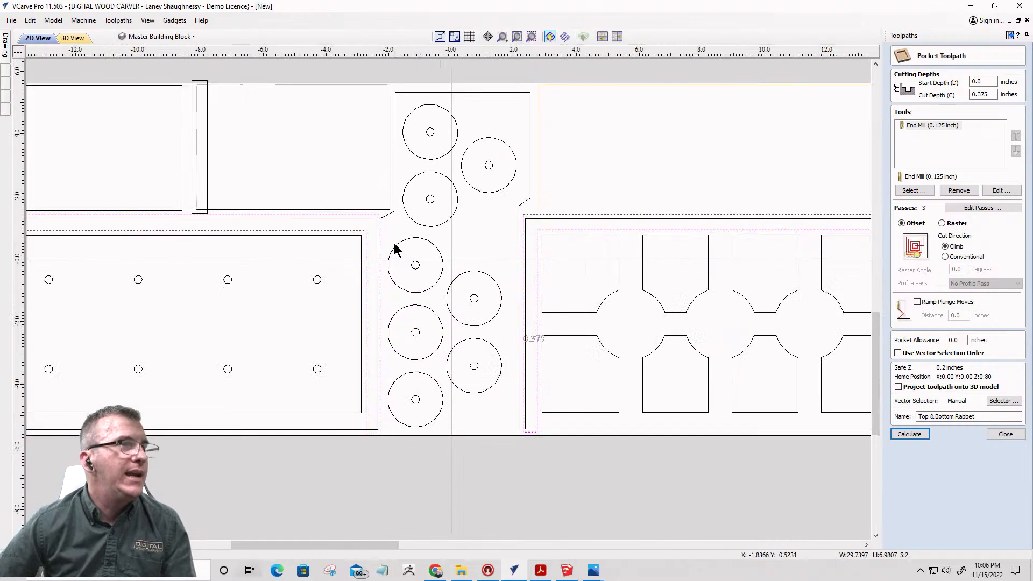
pyautogui.scroll(2, 438, 255)
pyautogui.scroll(-8, 385, 212)
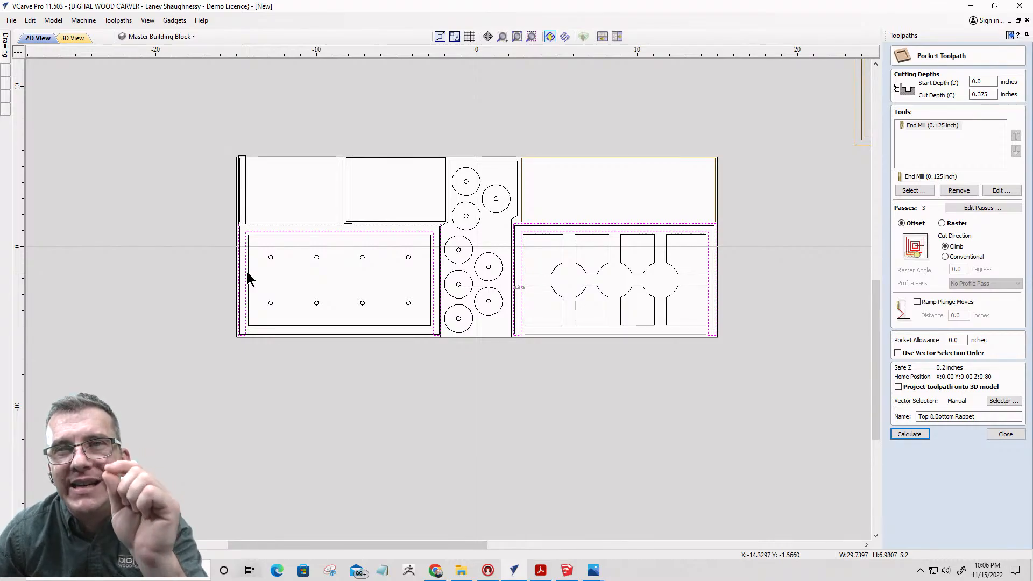
# - Node-edit the open outlines and pull the left outline's loose upper-left end node outward past the material edge
pyautogui.moveTo(5, 49)
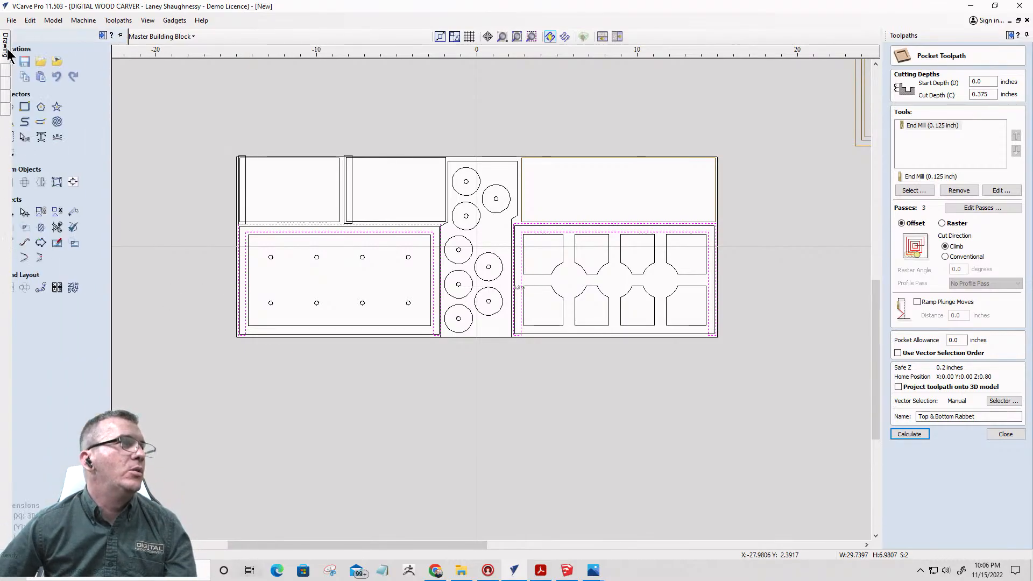
pyautogui.click(42, 212)
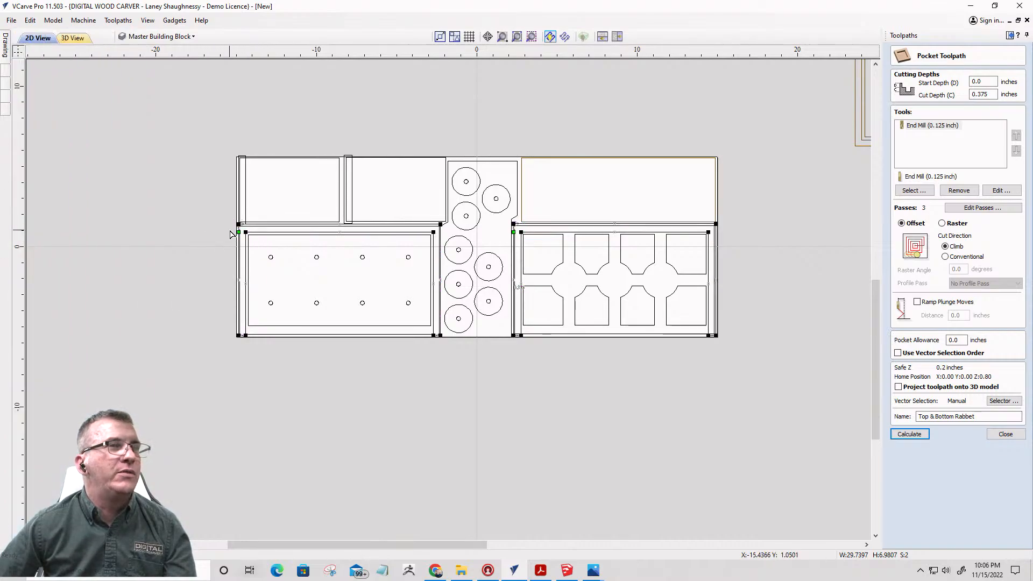
pyautogui.scroll(2, 213, 231)
pyautogui.scroll(10, 264, 245)
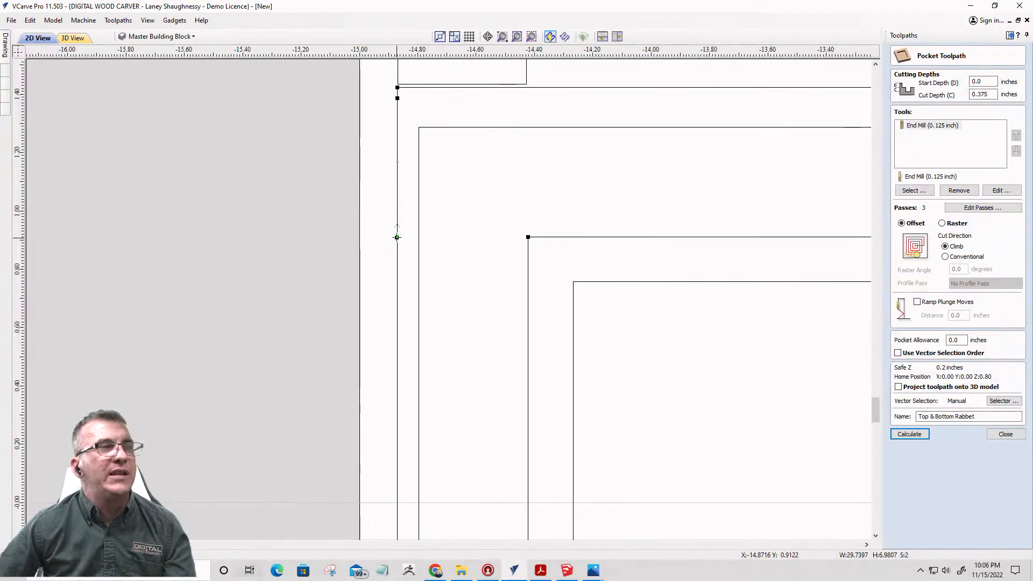
pyautogui.moveTo(397, 237); pyautogui.dragTo(353, 237)
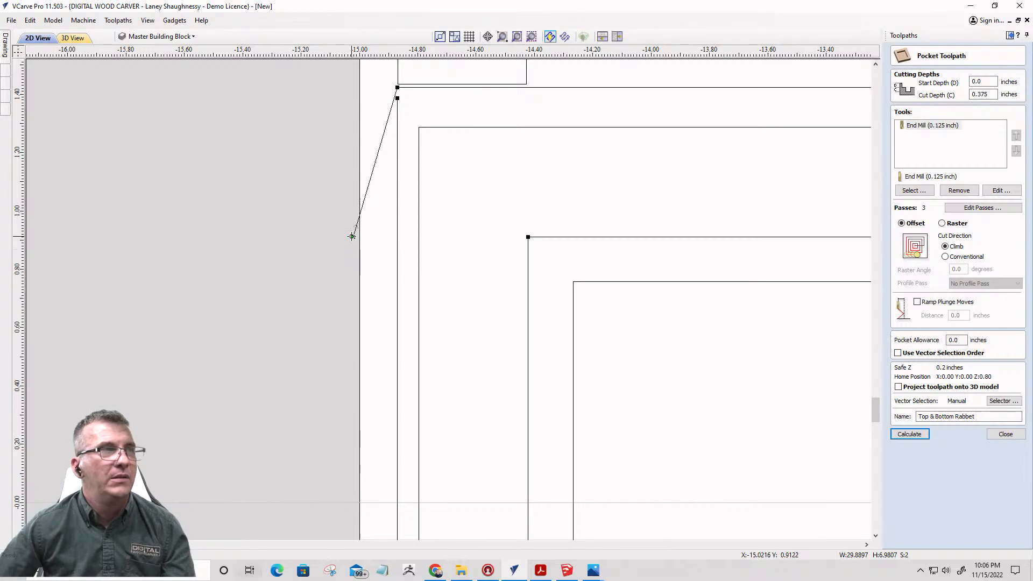
pyautogui.moveTo(397, 242); pyautogui.dragTo(350, 235)
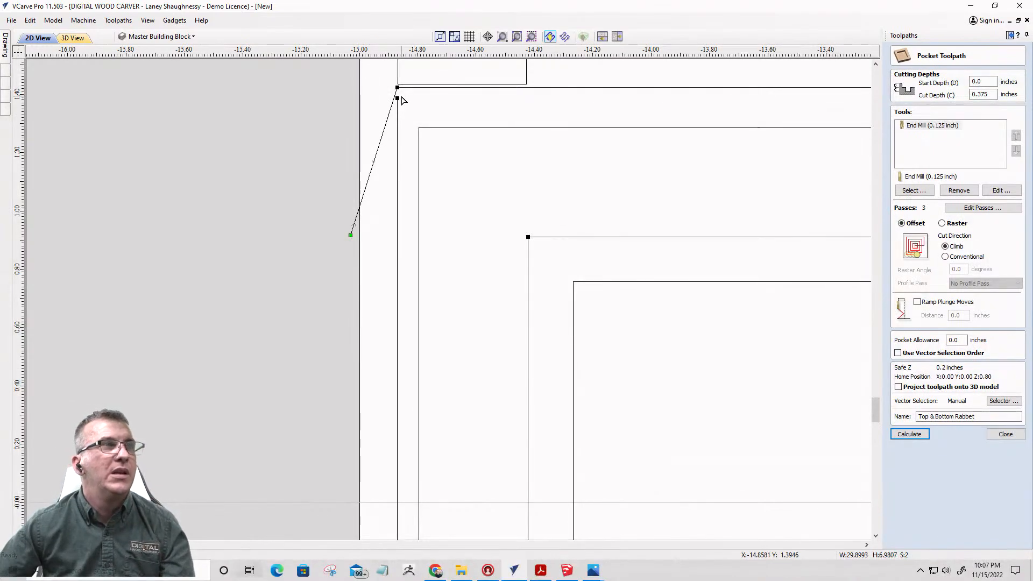
# - Delete the slanted span running from the left outline's upper-left corner to the displaced node
pyautogui.scroll(2, 398, 85)
pyautogui.scroll(2, 373, 163)
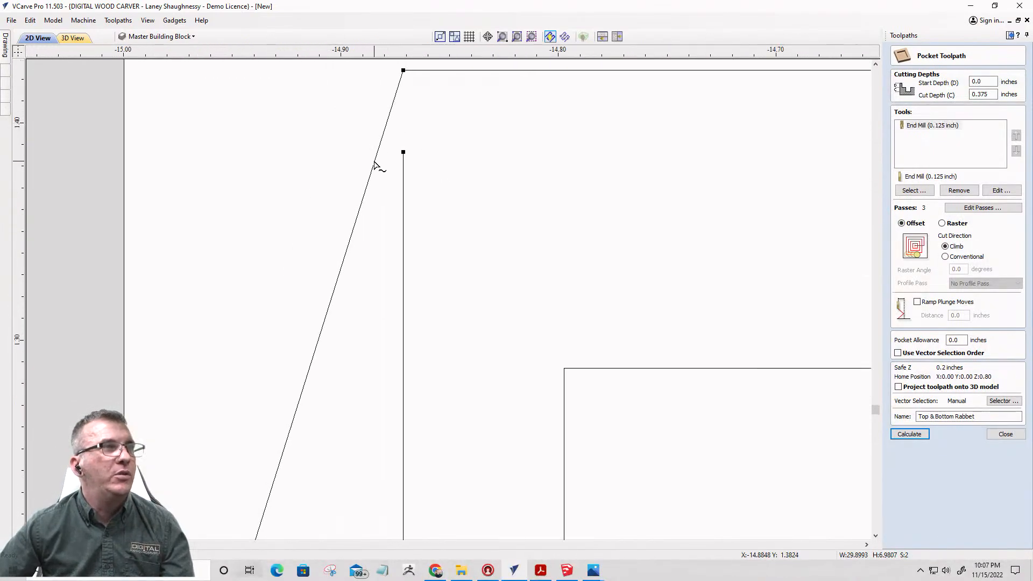
pyautogui.rightClick(375, 162)
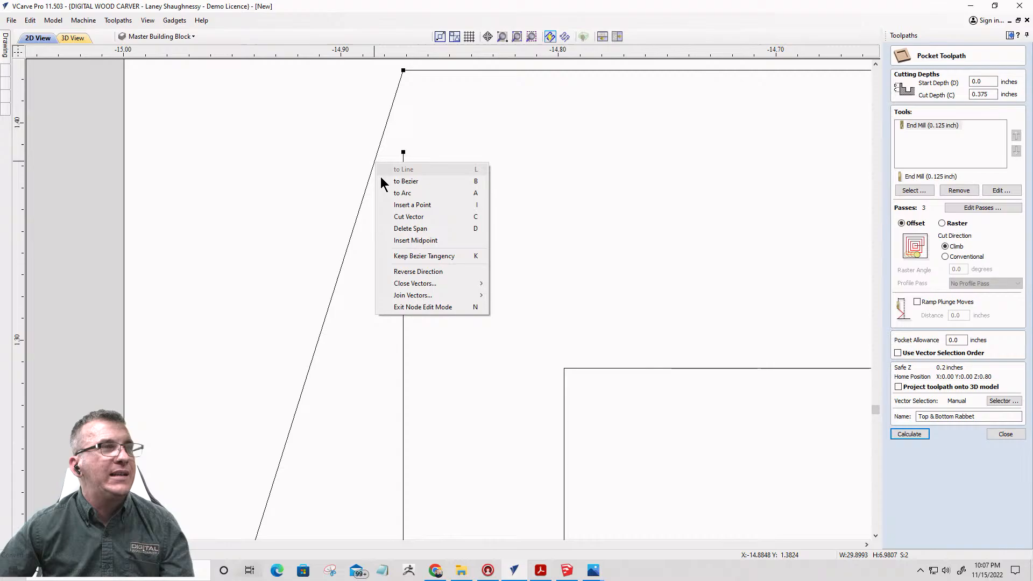
pyautogui.click(393, 229)
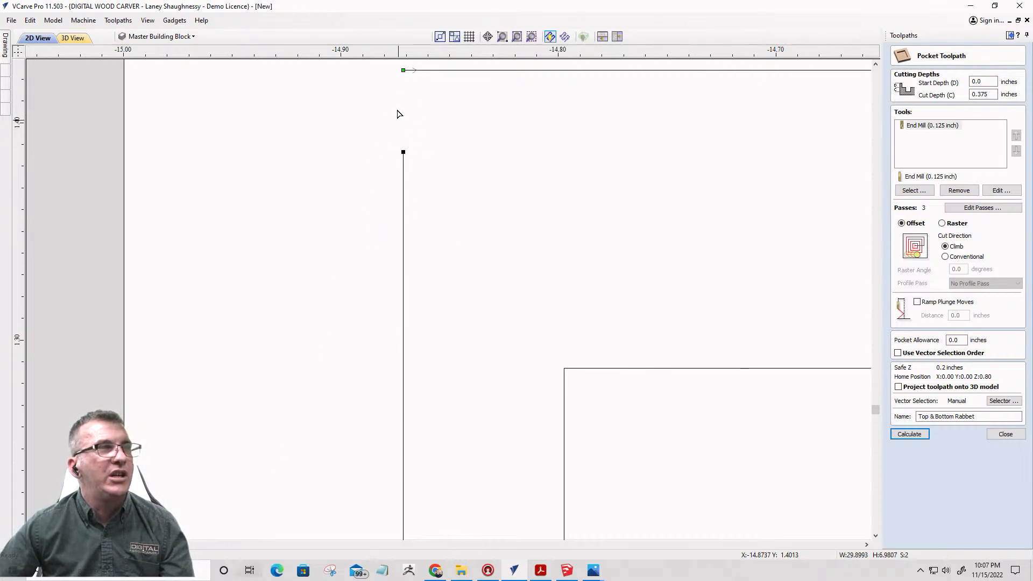
# - Try to close both selected open outlines with a straight line, and undo the closure
pyautogui.moveTo(5, 44)
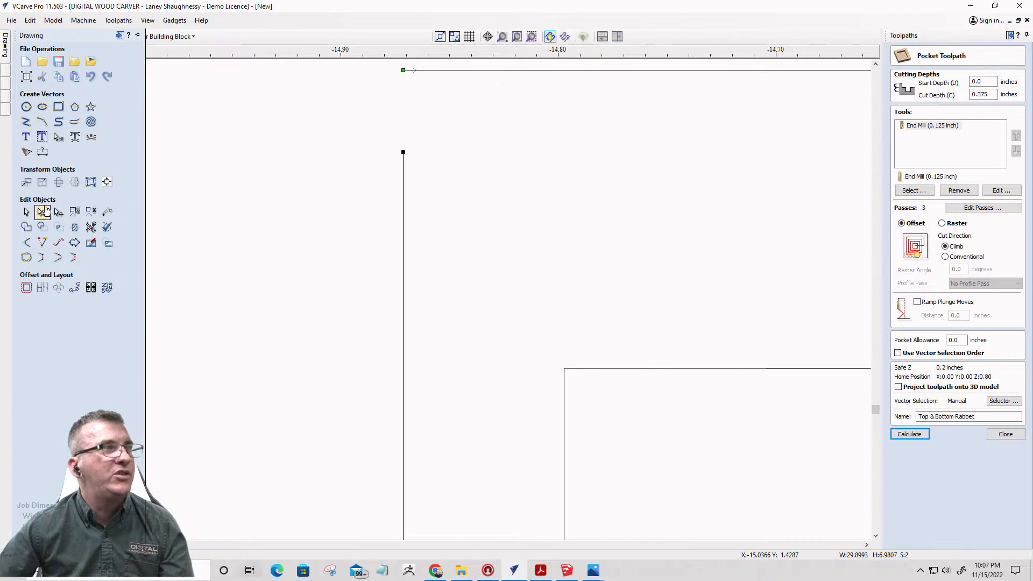
pyautogui.click(43, 258)
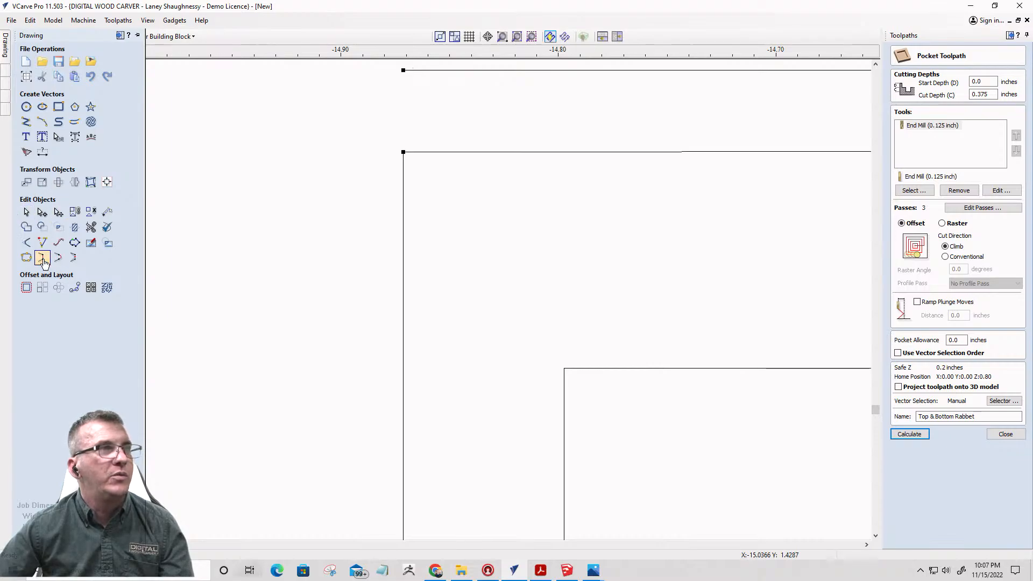
pyautogui.hotkey('ctrl', 'z')
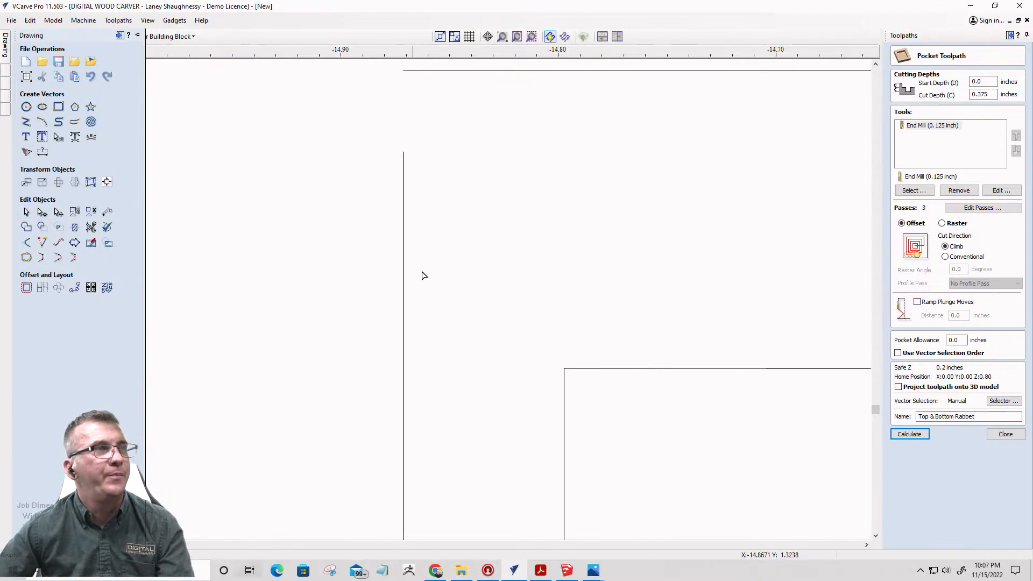
# - Select only the left U-shaped outline and close the gap at its upper-left corner with a straight line
pyautogui.doubleClick(403, 260)
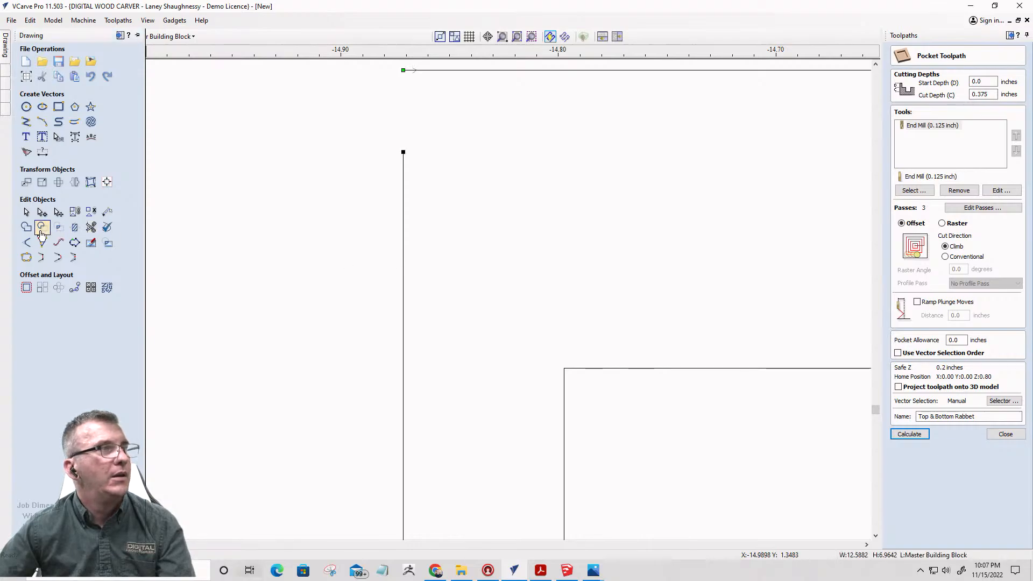
pyautogui.click(42, 257)
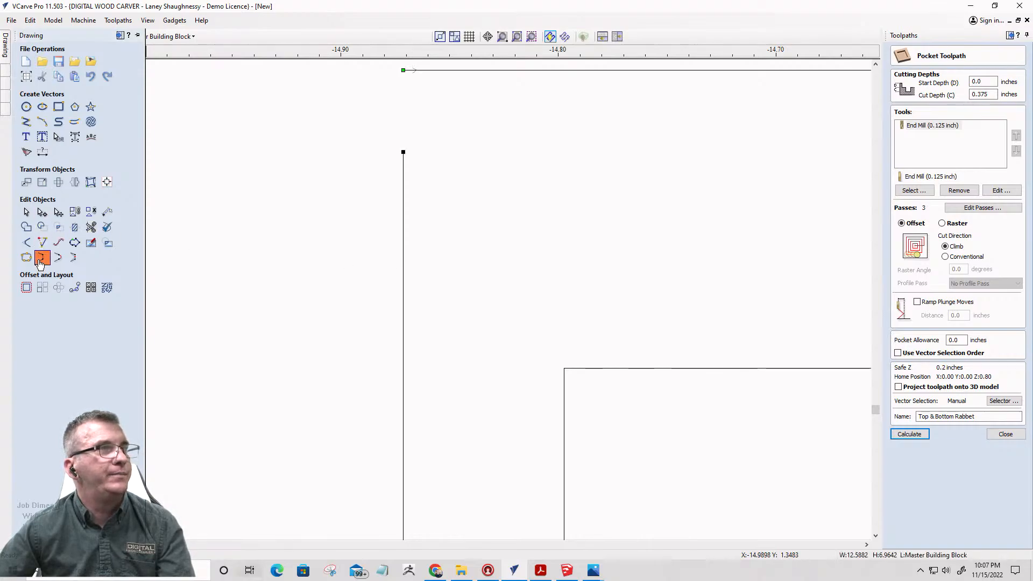
pyautogui.scroll(-10, 349, 168)
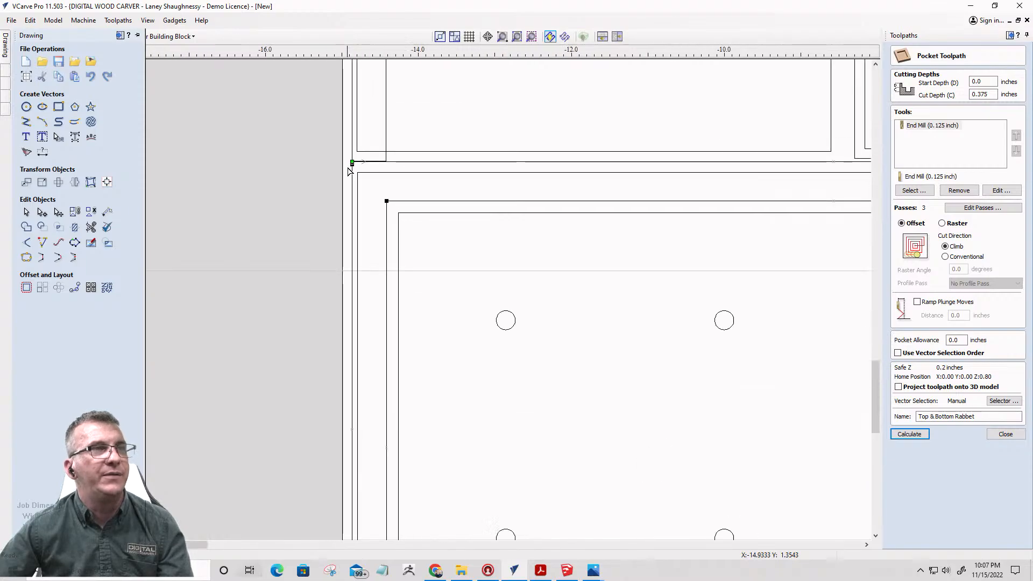
pyautogui.scroll(-1, 362, 196)
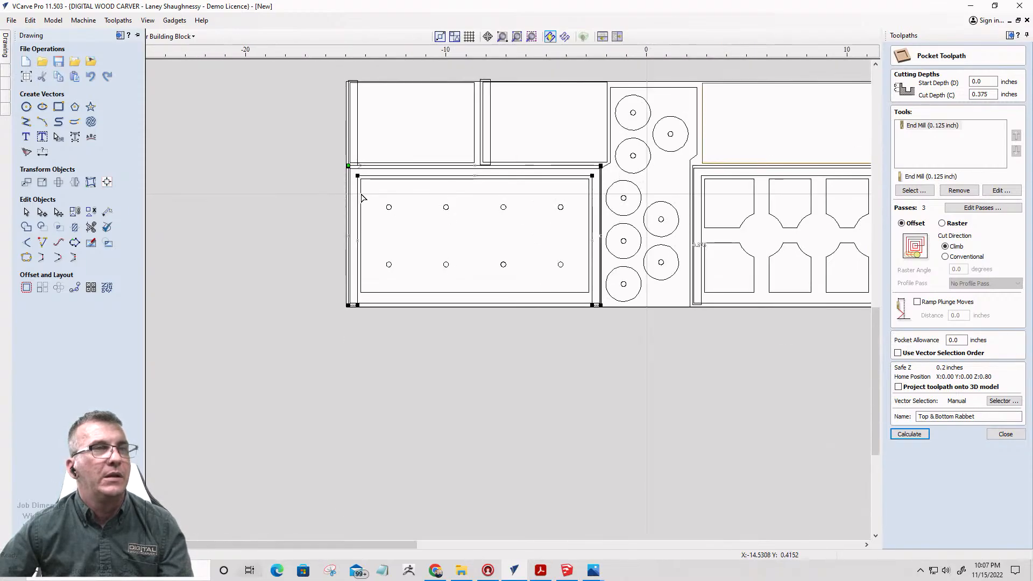
pyautogui.scroll(-1, 494, 244)
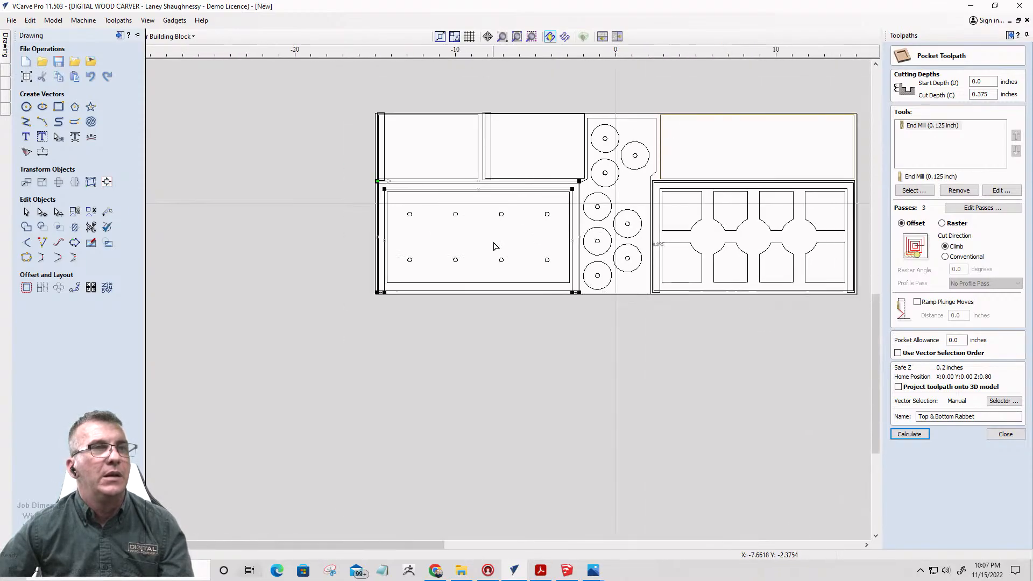
# - Node-edit the right U-shaped outline, pull its loose end node near the upper-left corner outward, and delete the resulting slanted span
pyautogui.click(654, 293)
pyautogui.scroll(10, 651, 190)
pyautogui.scroll(2, 632, 212)
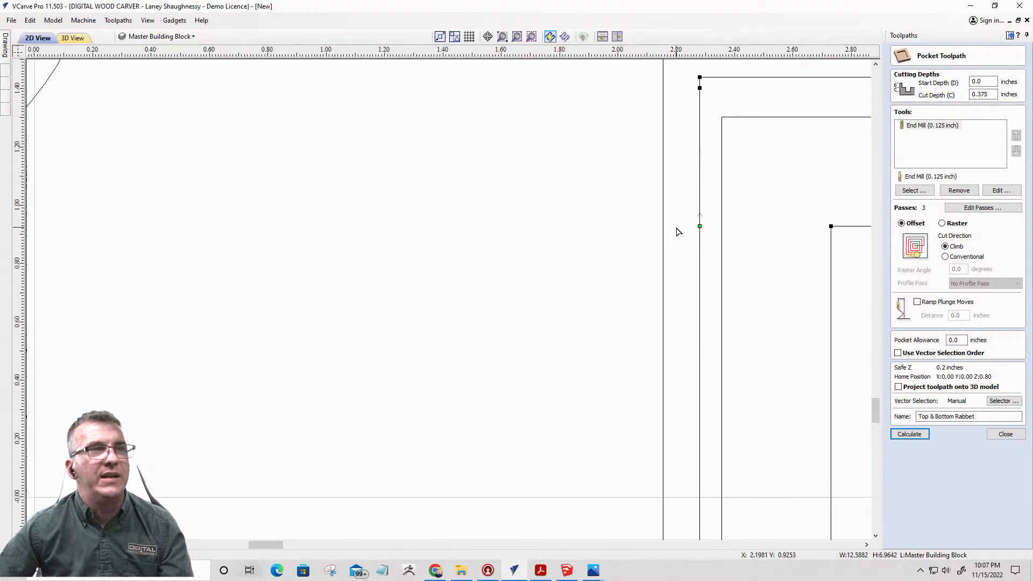
pyautogui.moveTo(690, 222); pyautogui.dragTo(679, 223)
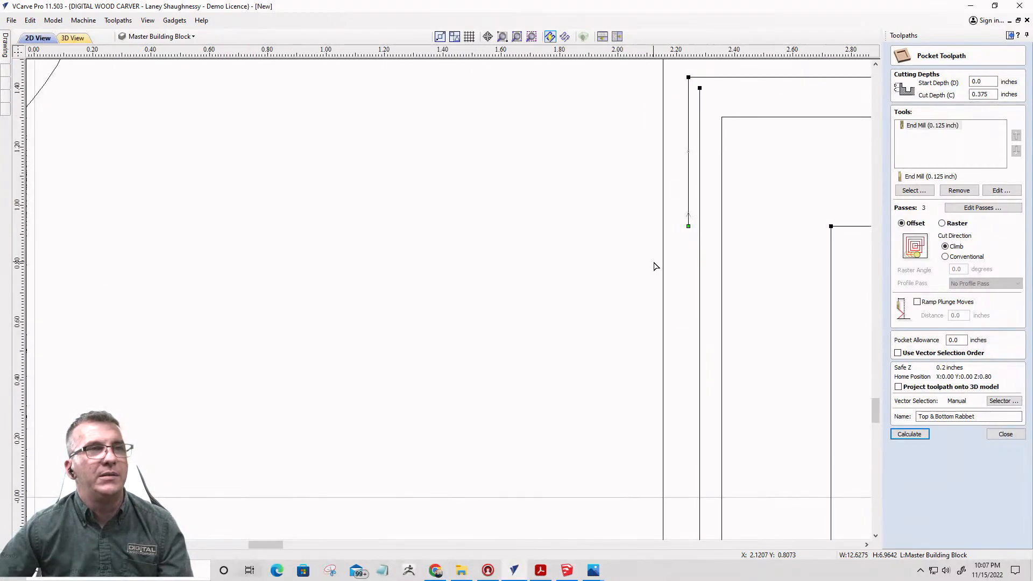
pyautogui.hotkey('ctrl', 'z')
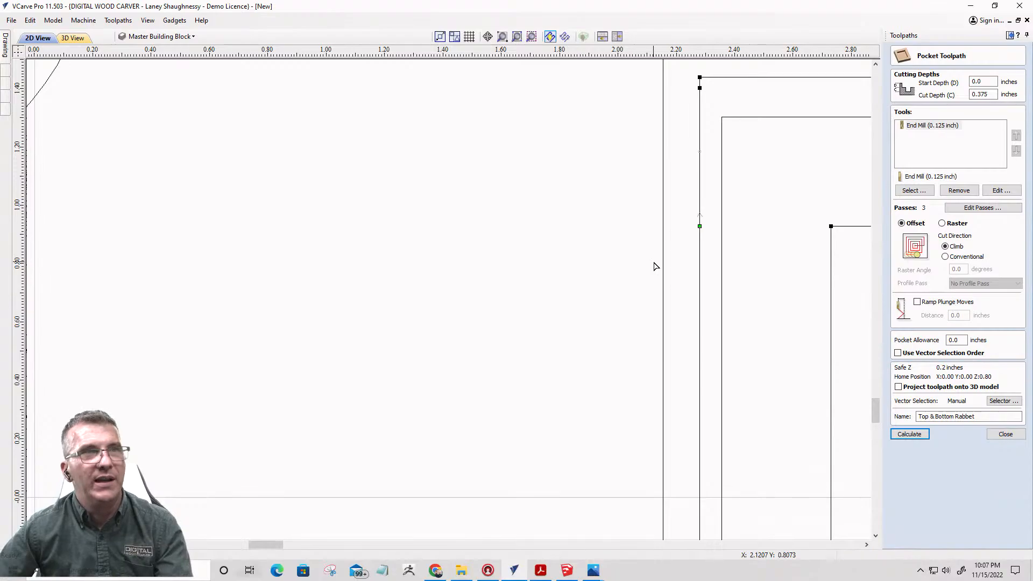
pyautogui.moveTo(699, 226); pyautogui.dragTo(688, 226)
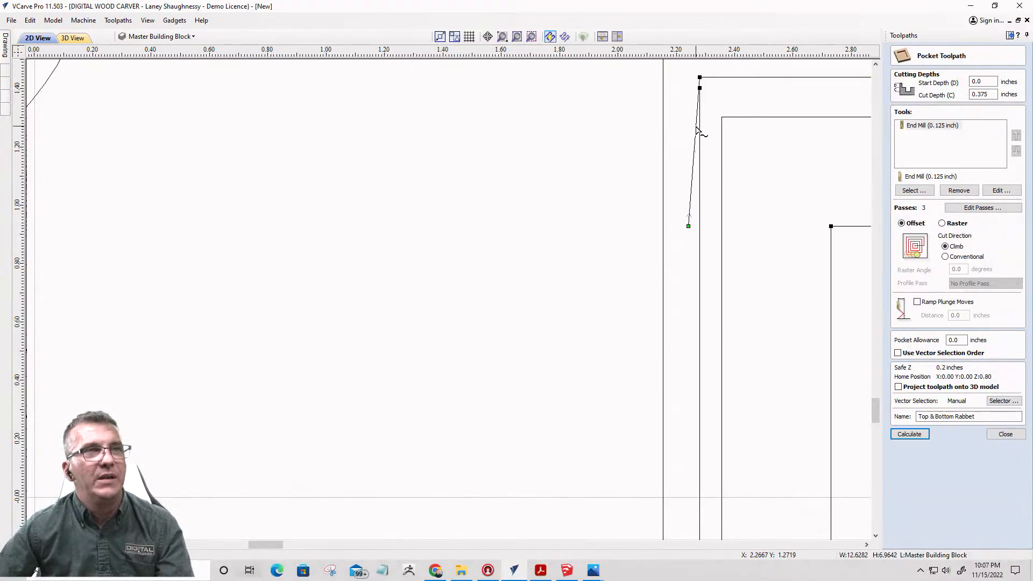
pyautogui.rightClick(697, 130)
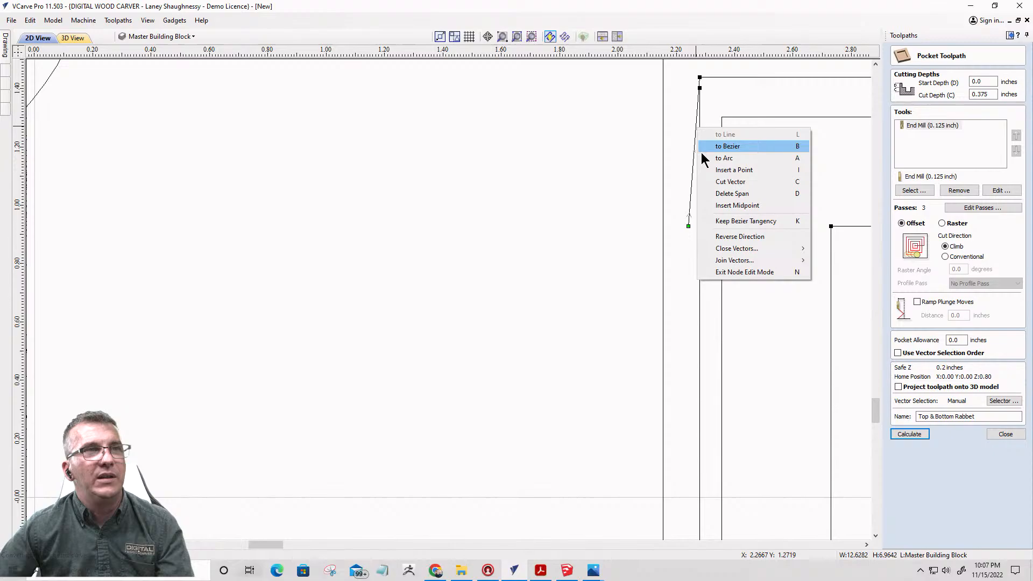
pyautogui.click(709, 193)
pyautogui.scroll(-1, 710, 182)
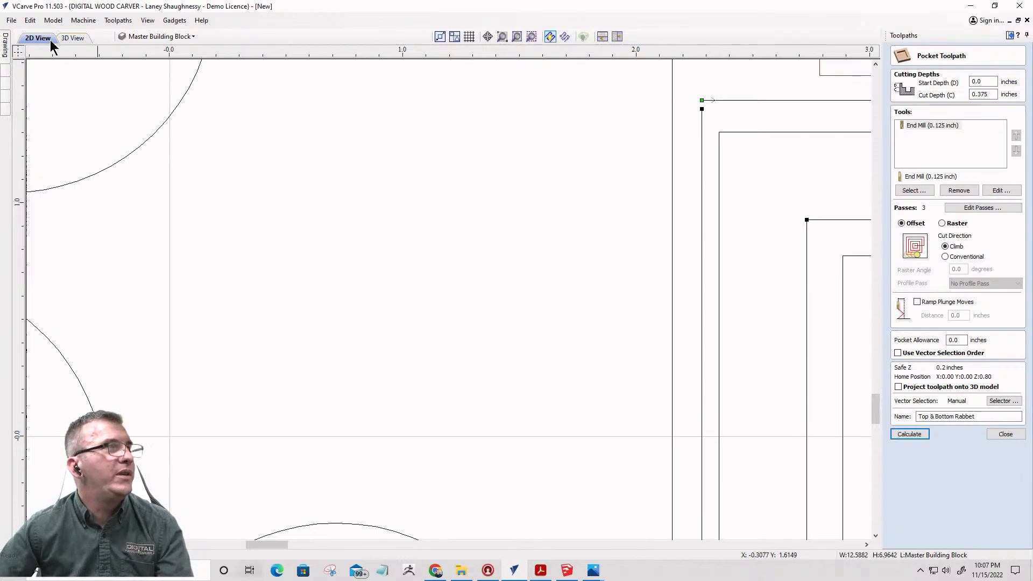
# - Close the gap at the right U-shaped outline's upper-left corner with a straight line
pyautogui.moveTo(3, 52)
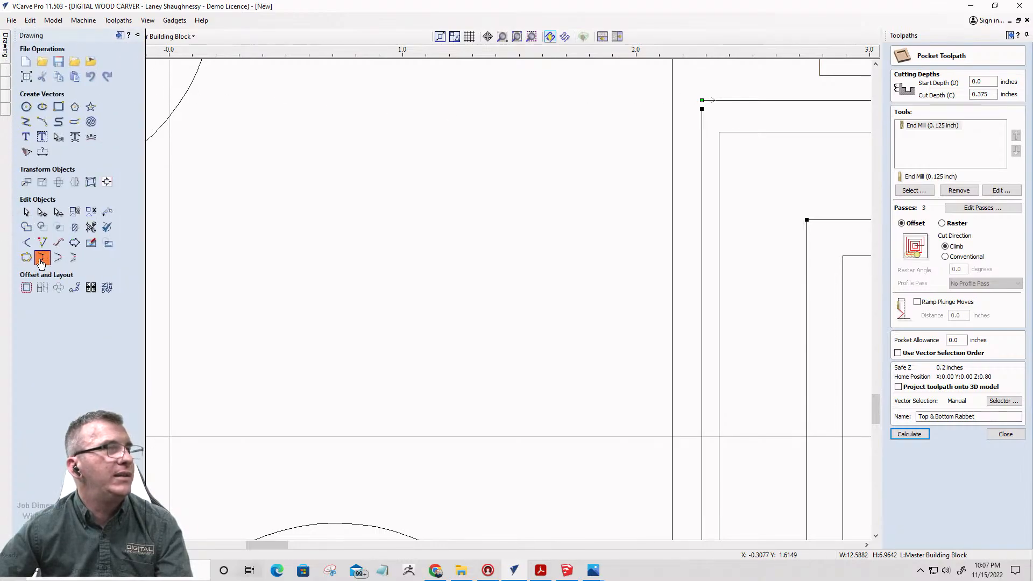
pyautogui.scroll(-5, 696, 214)
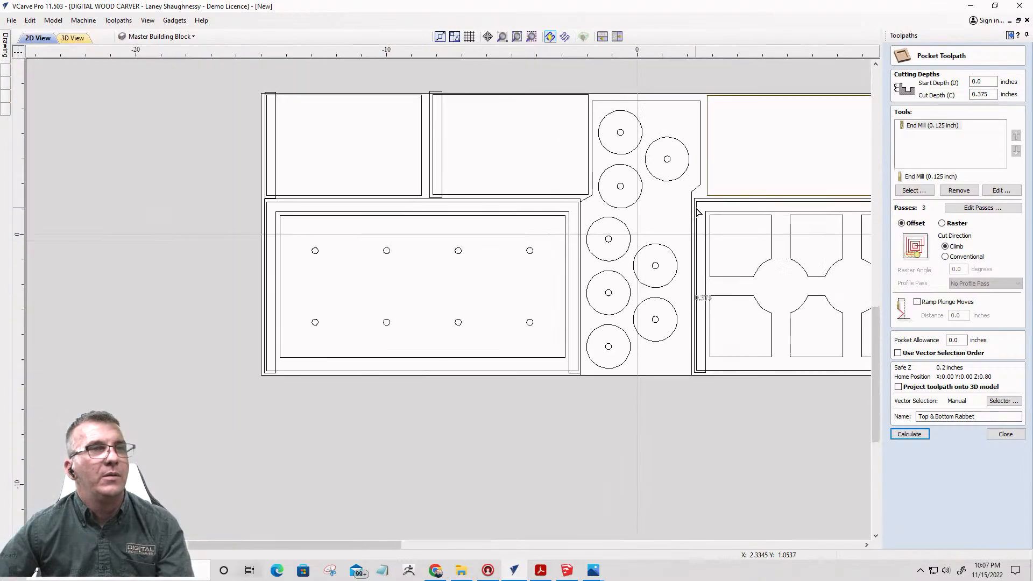
pyautogui.scroll(-2, 697, 213)
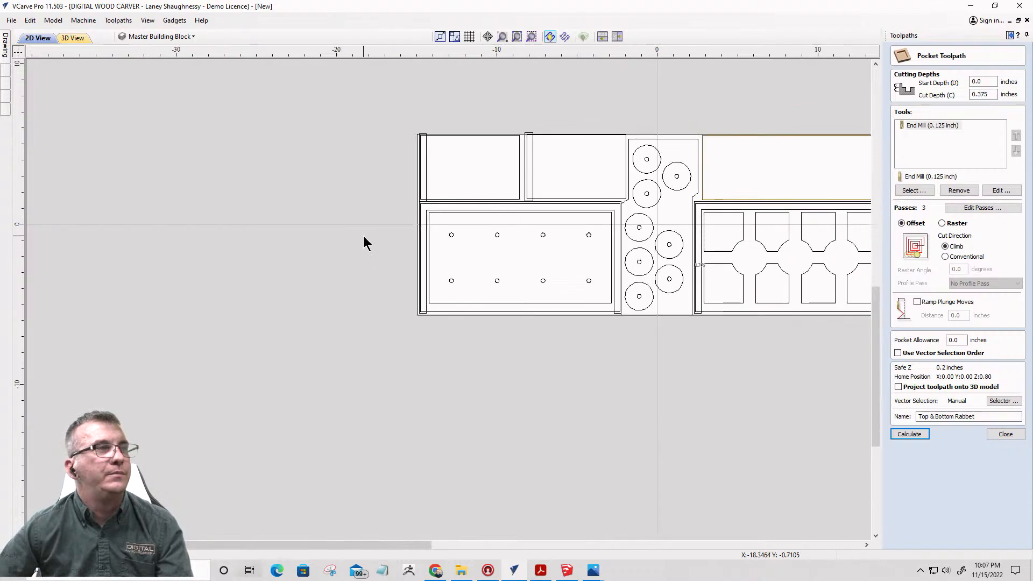
# - Check the whole design for remaining open vectors
pyautogui.rightClick(463, 240)
pyautogui.moveTo(491, 324)
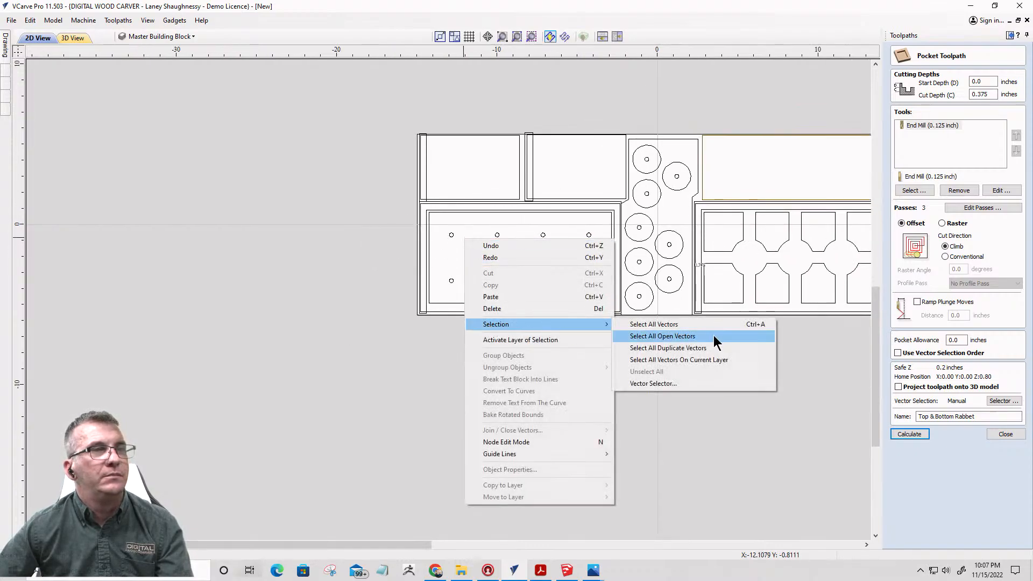
pyautogui.click(714, 337)
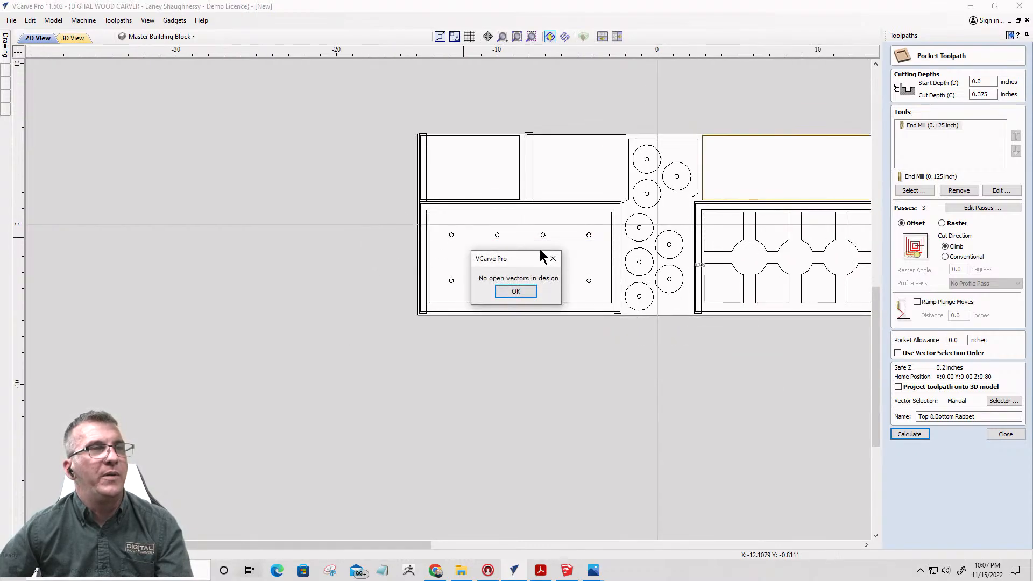
pyautogui.click(512, 294)
# - Select both closed U-shaped outlines and calculate the Top & Bottom Rabbet pocket toolpath
pyautogui.scroll(-2, 512, 293)
pyautogui.scroll(6, 569, 300)
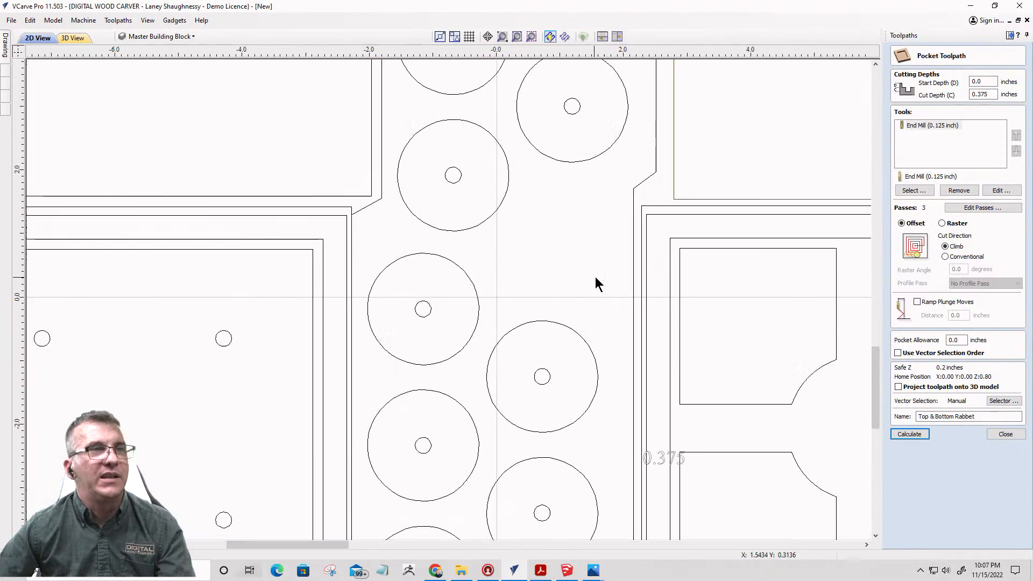
pyautogui.click(640, 234)
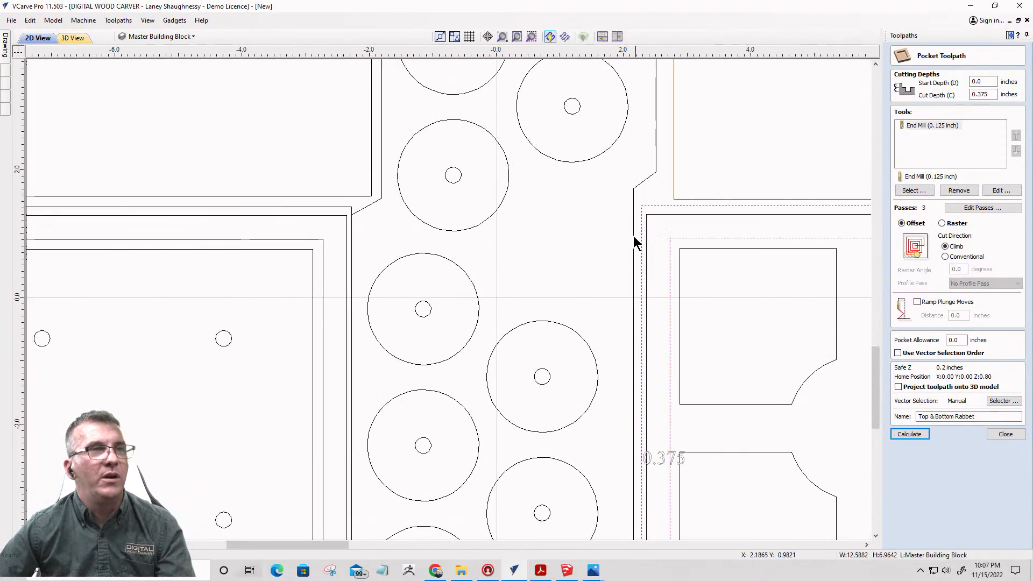
pyautogui.keyDown('shift'); pyautogui.click(350, 212); pyautogui.keyUp('shift')
pyautogui.scroll(-4, 349, 212)
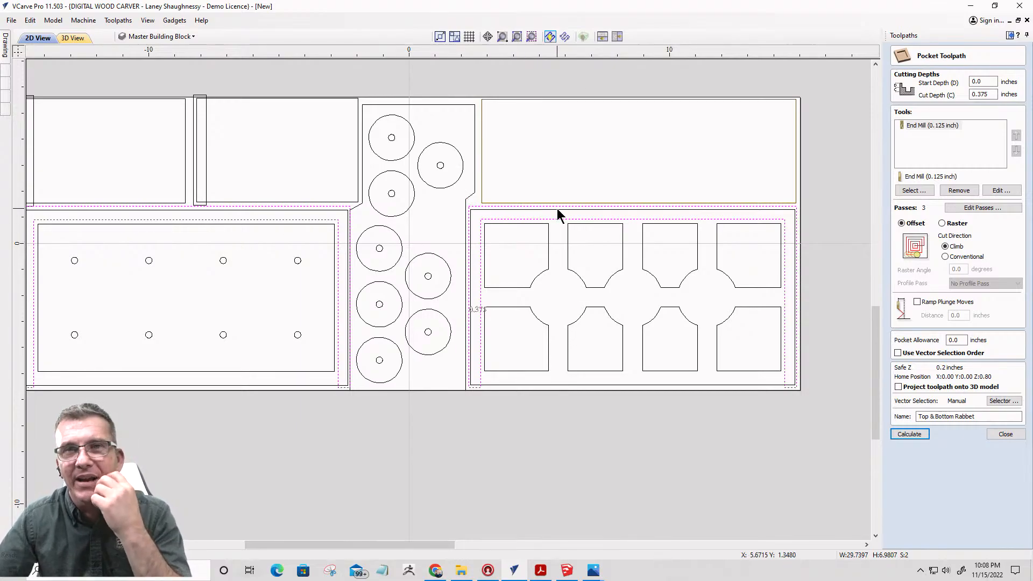
pyautogui.click(915, 435)
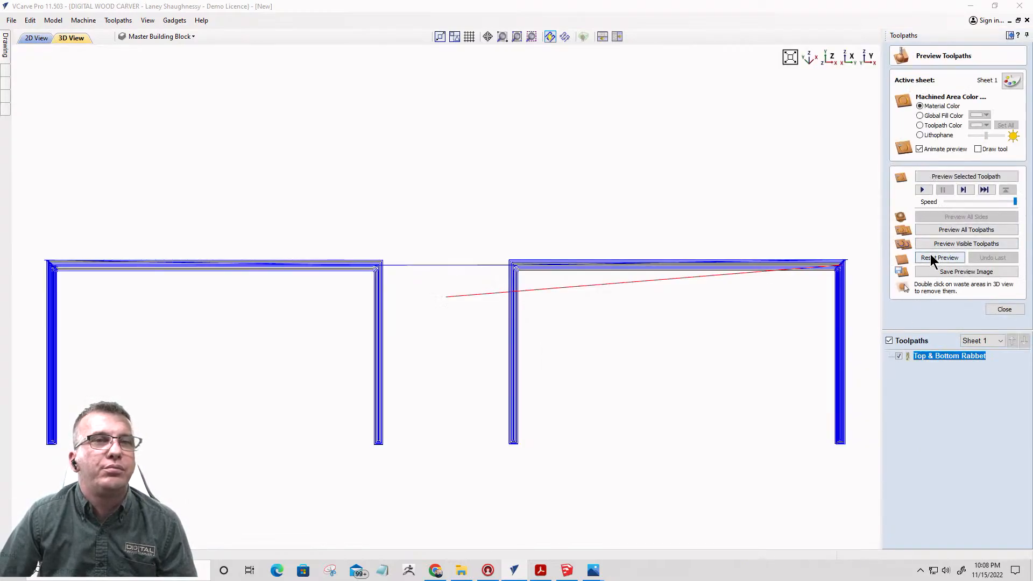
# - Reset the toolpath preview and set the sheet's material appearance to Canadian Maple
pyautogui.click(931, 256)
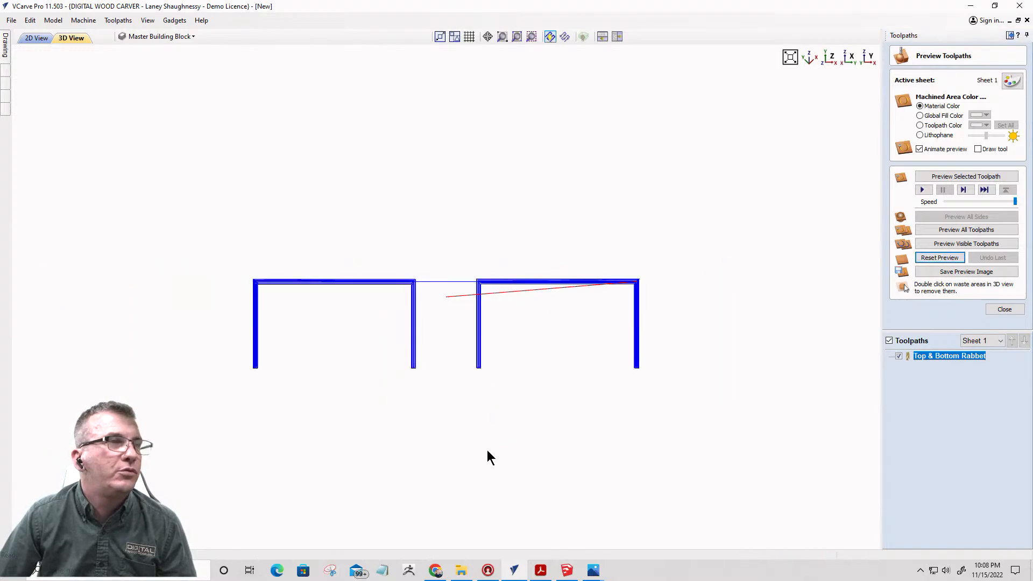
pyautogui.moveTo(487, 451); pyautogui.dragTo(434, 291)
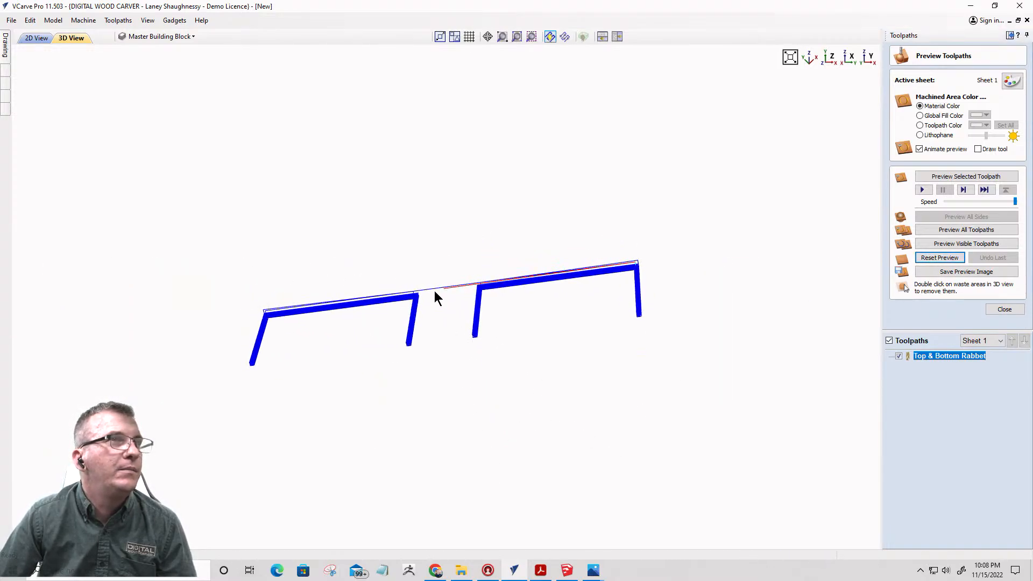
pyautogui.click(1011, 82)
pyautogui.click(999, 102)
pyautogui.click(938, 110)
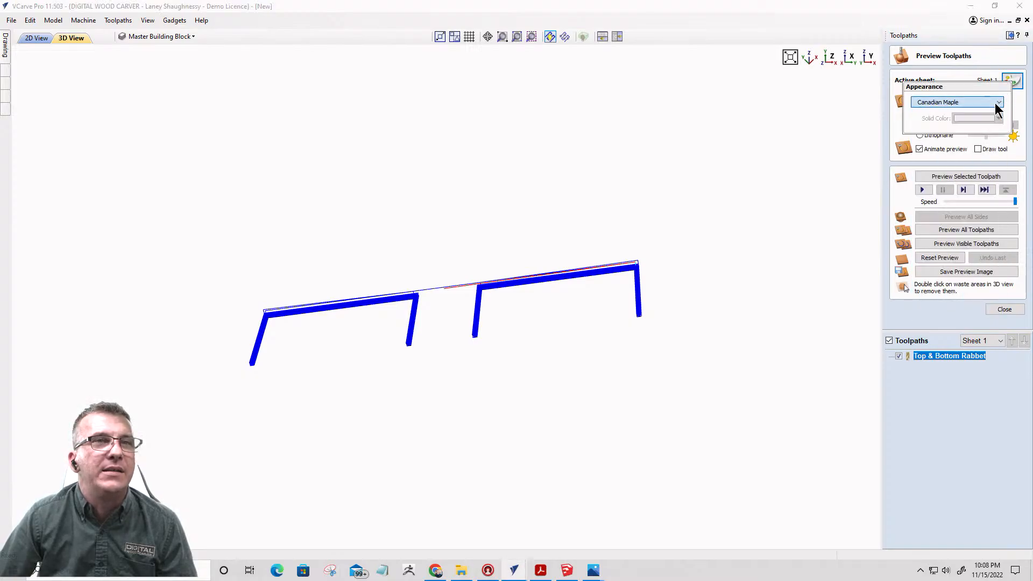
# - Save the project in Downloads as "Building Block Drawer" in the VCarve file format
pyautogui.click(10, 20)
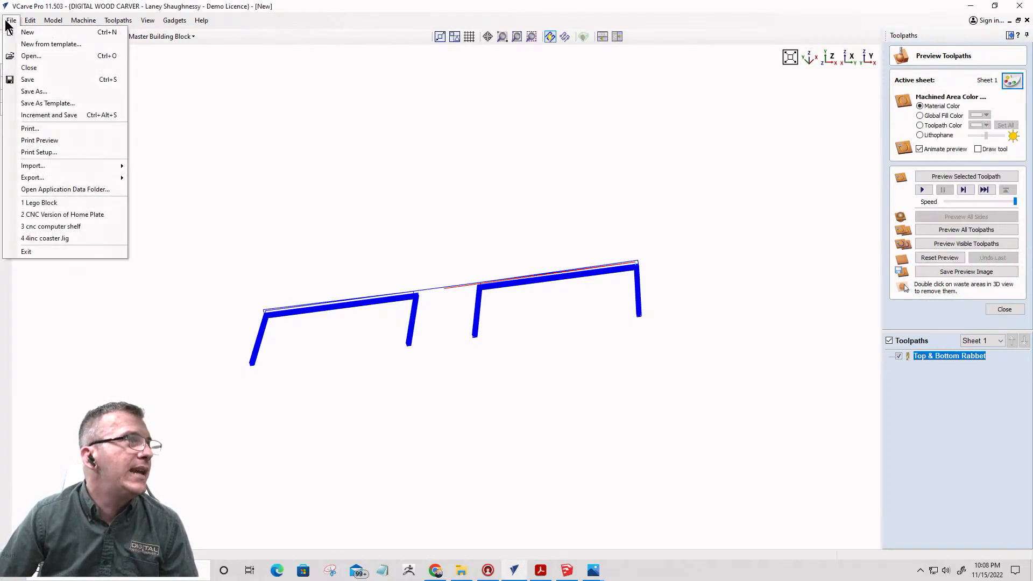
pyautogui.click(33, 91)
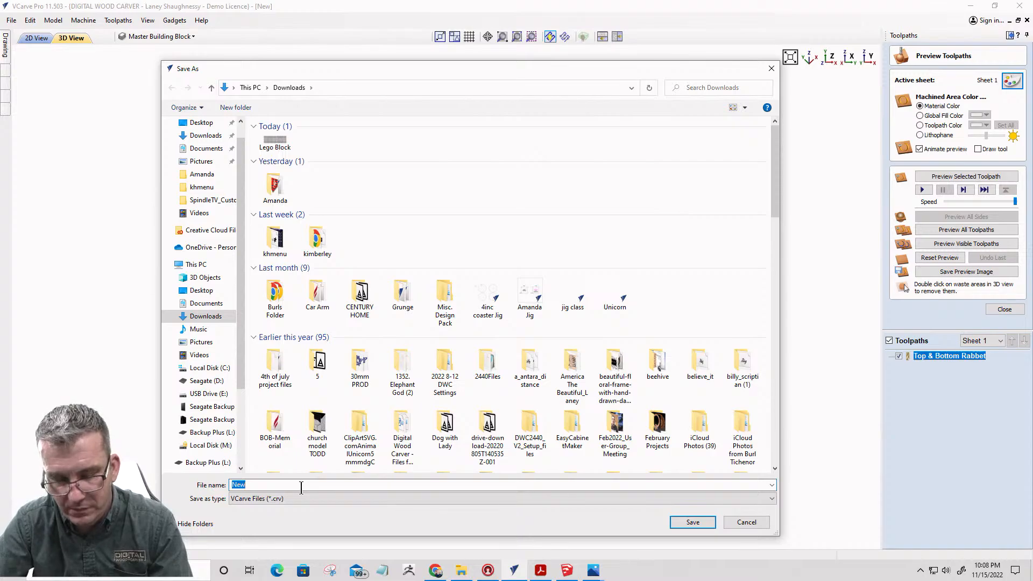
pyautogui.write('Bo')
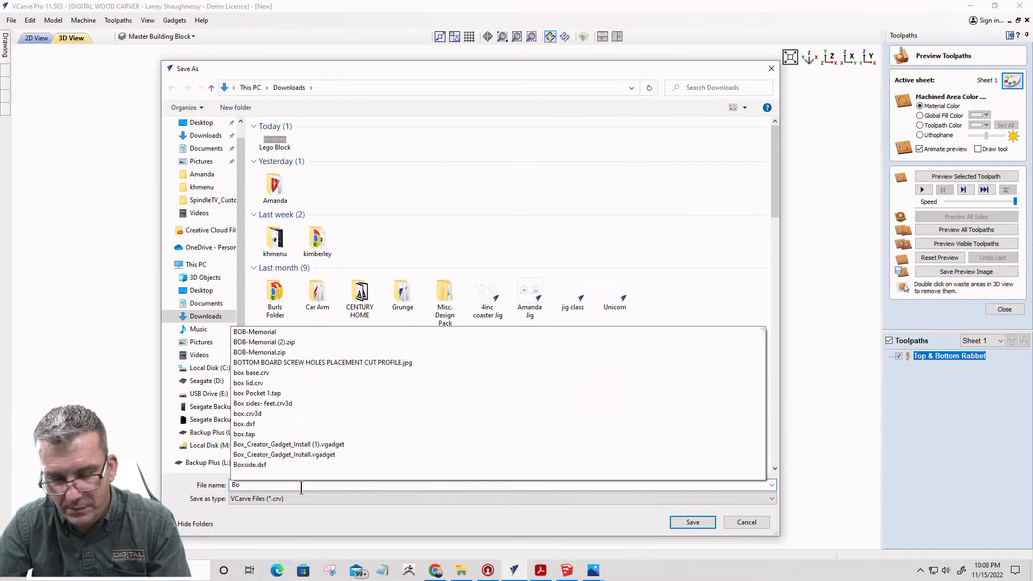
pyautogui.press('BackSpace')
pyautogui.press('BackSpace')
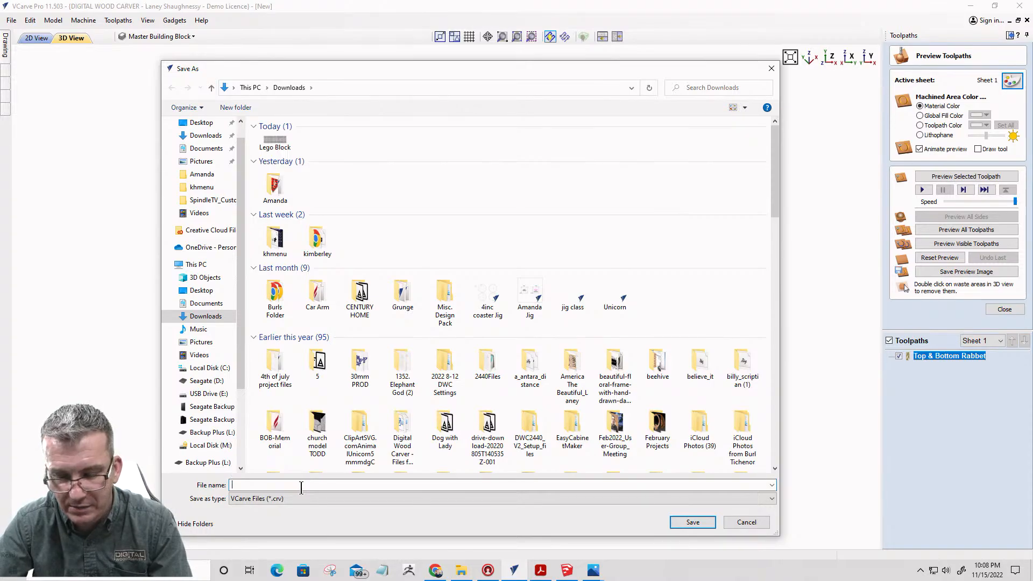
pyautogui.write('Building Block Drawer')
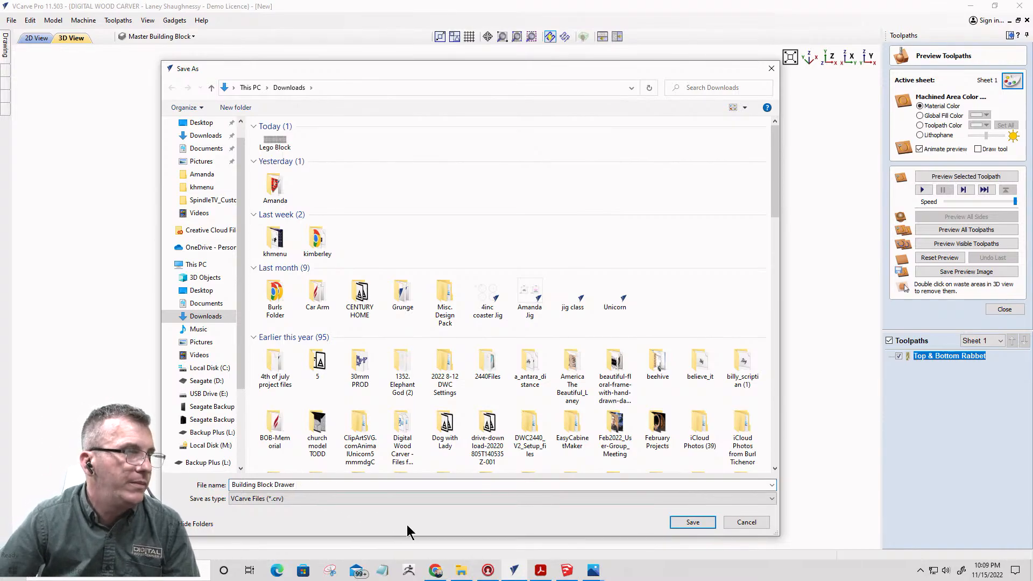
pyautogui.click(700, 525)
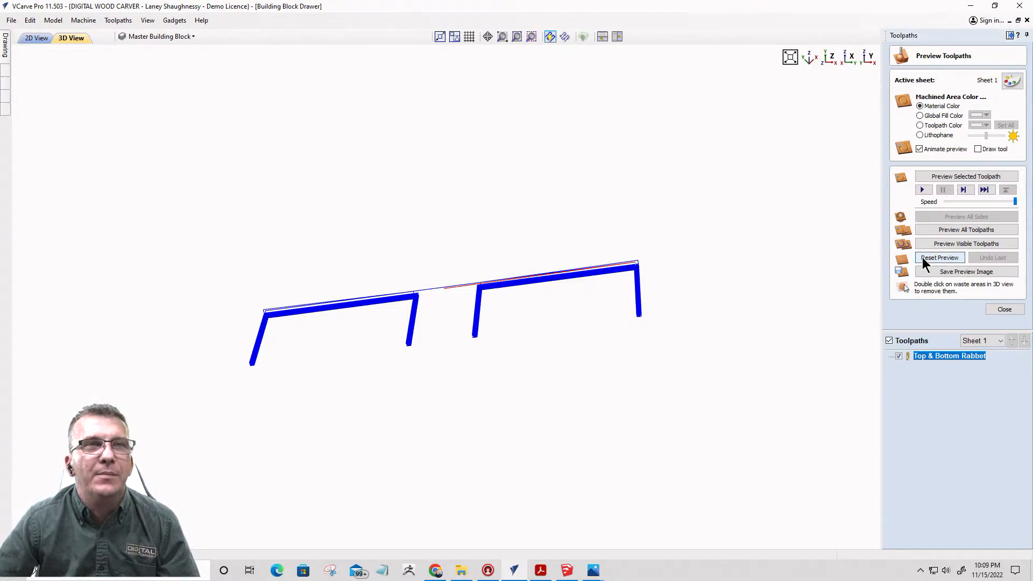
# - Turn on drawing of the material block and show the toolpath with it in the 3D view
pyautogui.click(584, 37)
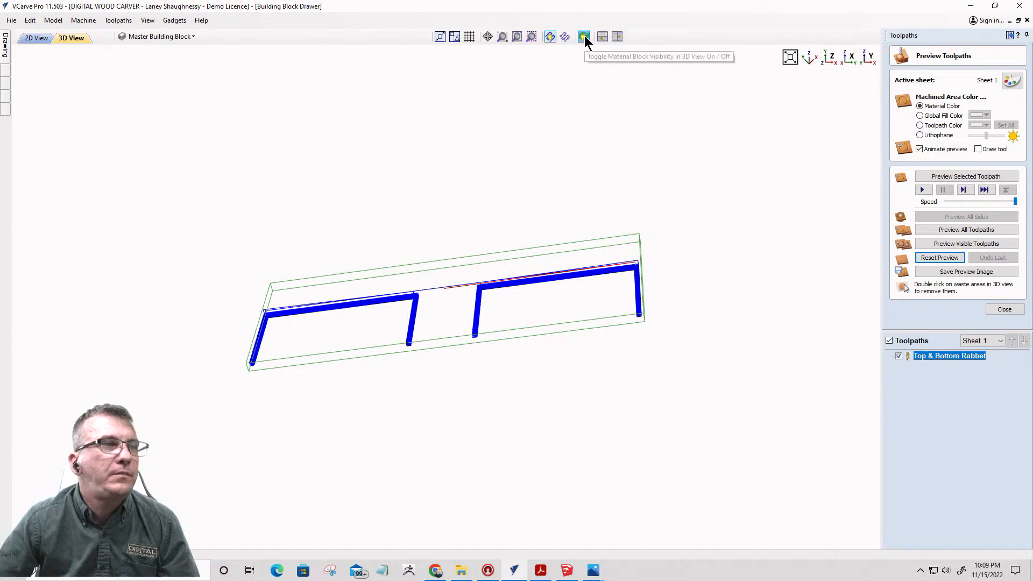
pyautogui.click(585, 36)
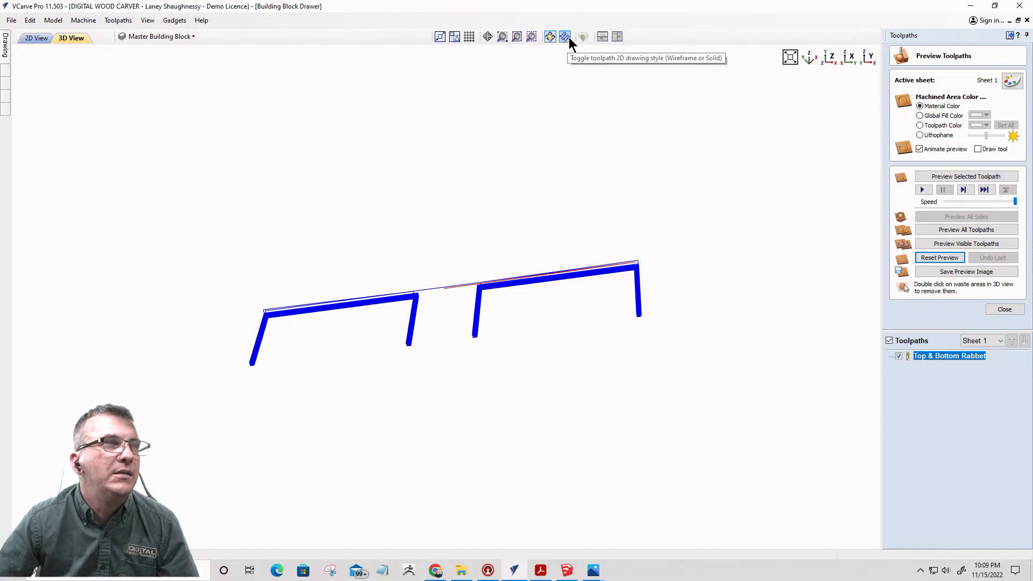
pyautogui.click(33, 38)
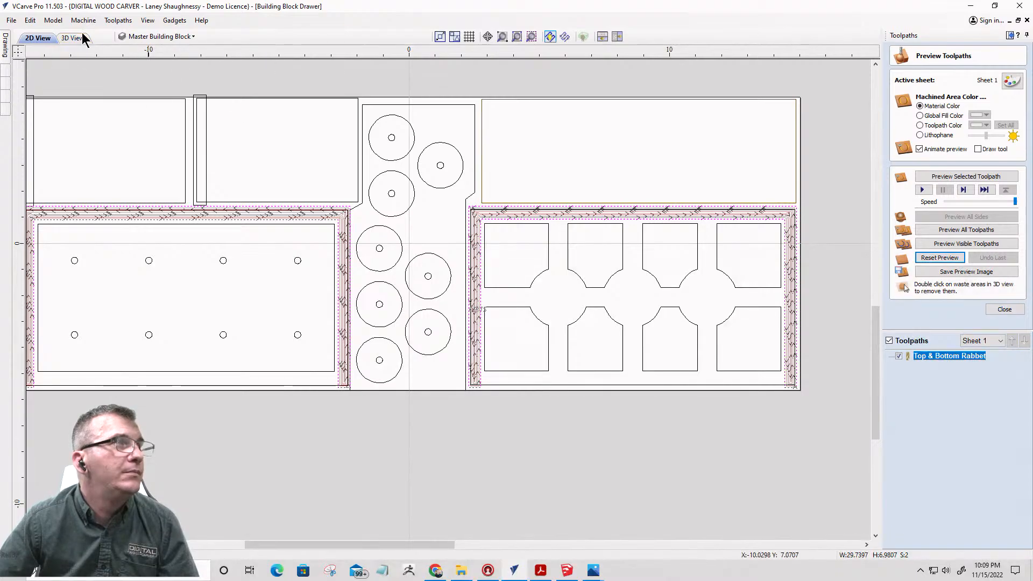
pyautogui.click(147, 21)
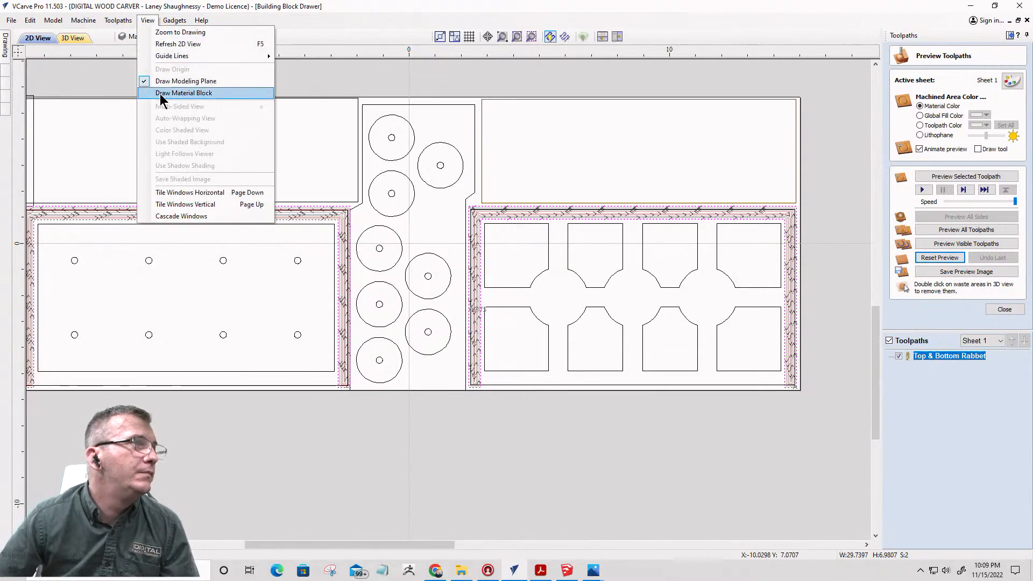
pyautogui.click(183, 93)
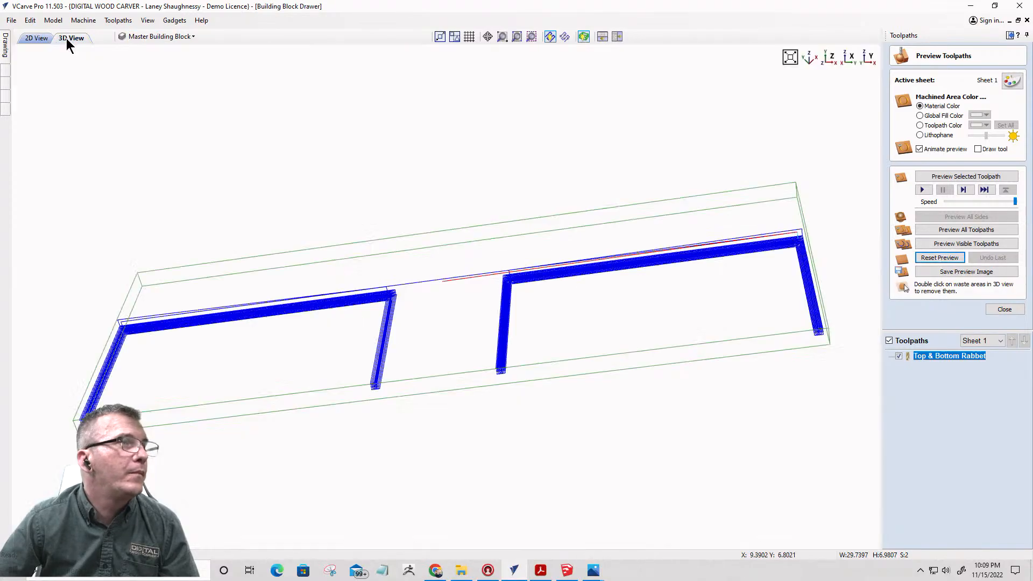
pyautogui.click(68, 38)
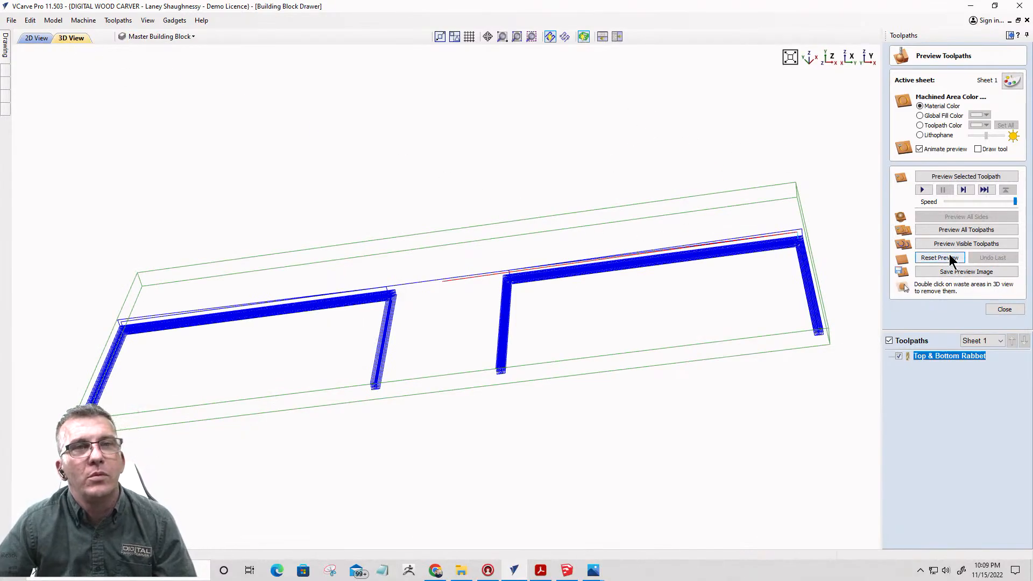
# - Set the machined area colour to a yellow Global Fill Color and reset the toolpath preview in the 3D view
pyautogui.click(923, 115)
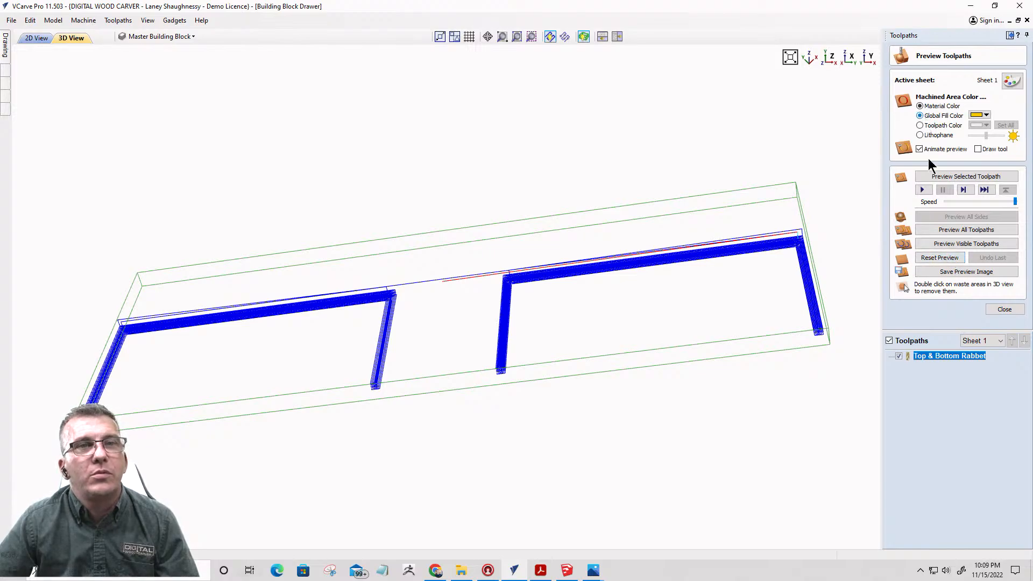
pyautogui.click(947, 256)
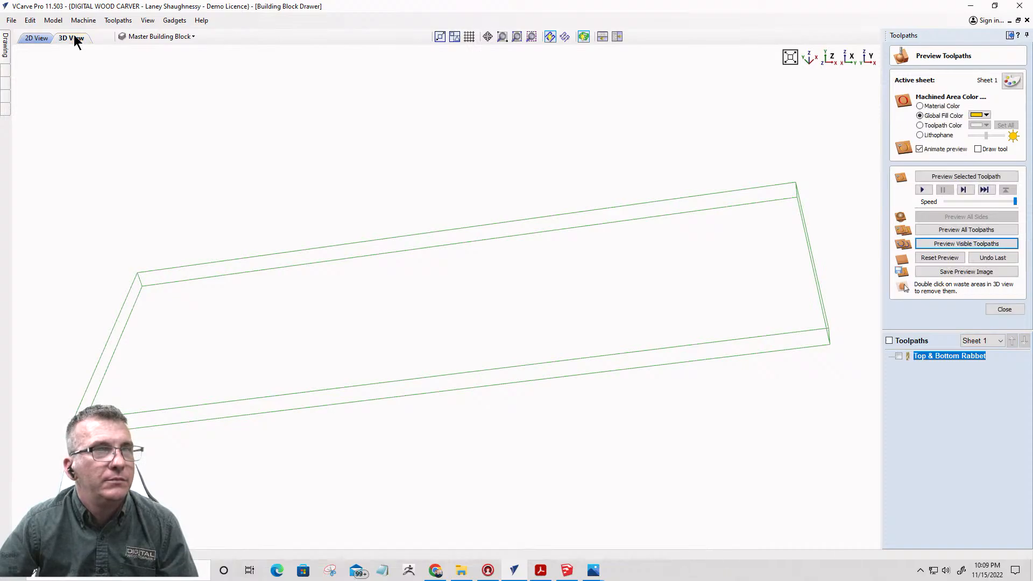
pyautogui.click(75, 39)
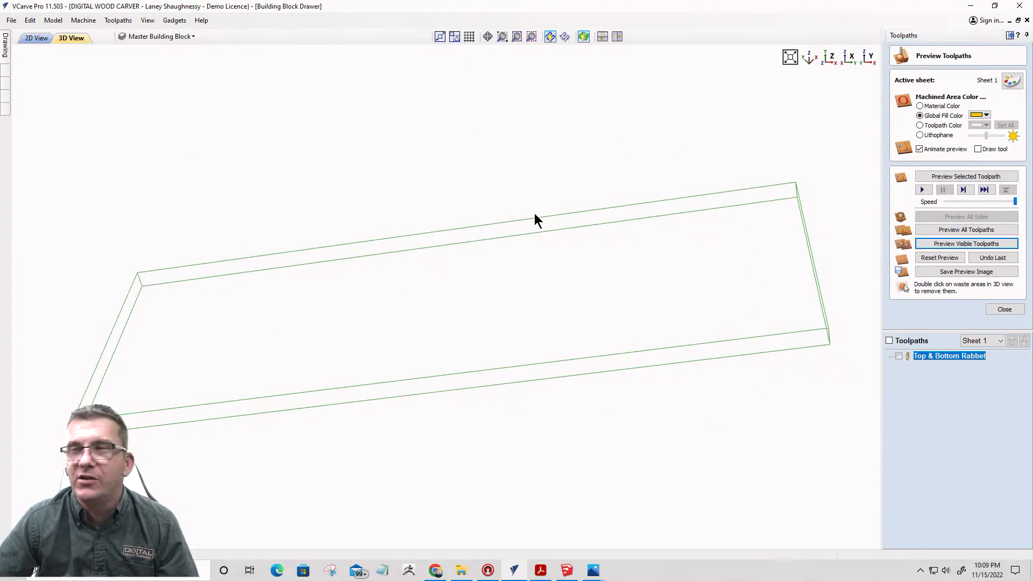
pyautogui.click(147, 20)
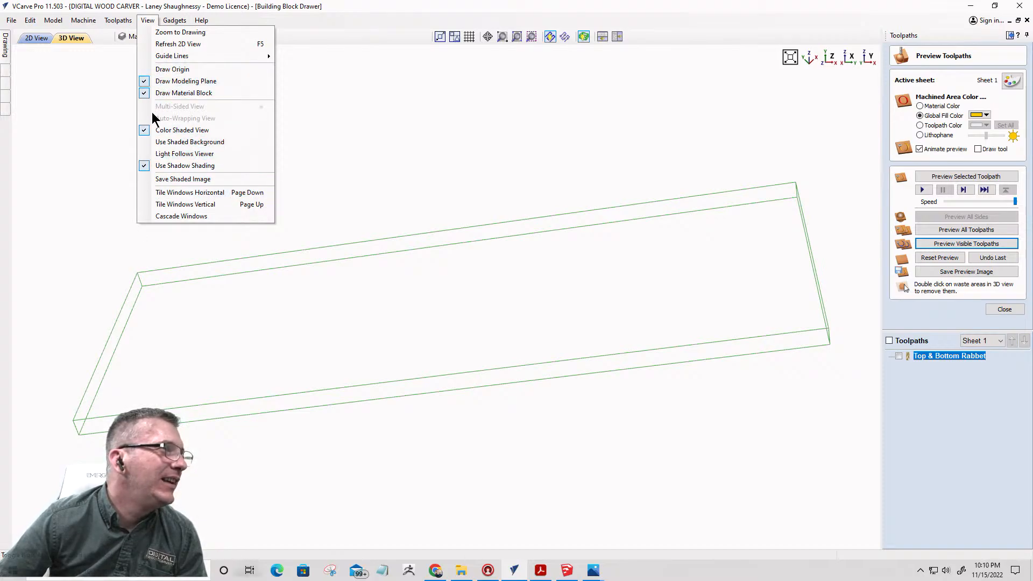
pyautogui.press('Escape')
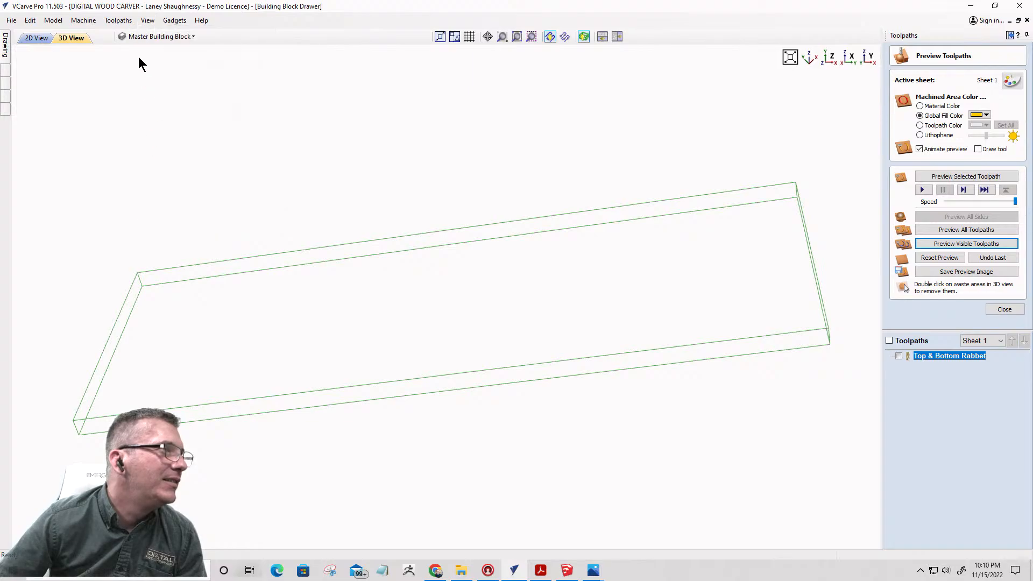
# - Set the job's material appearance to Maple in the job setup and apply it
pyautogui.click(124, 26)
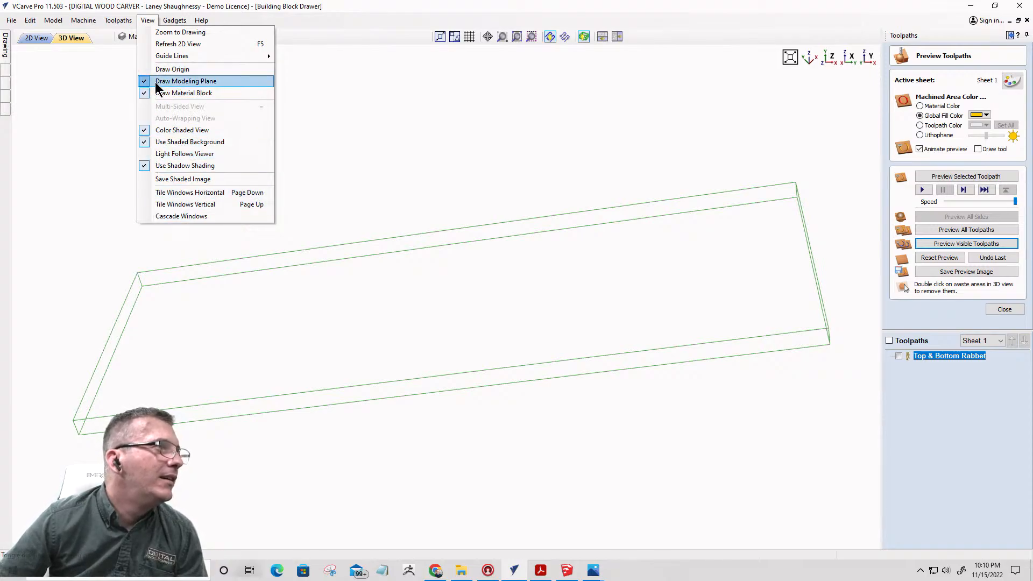
pyautogui.click(71, 58)
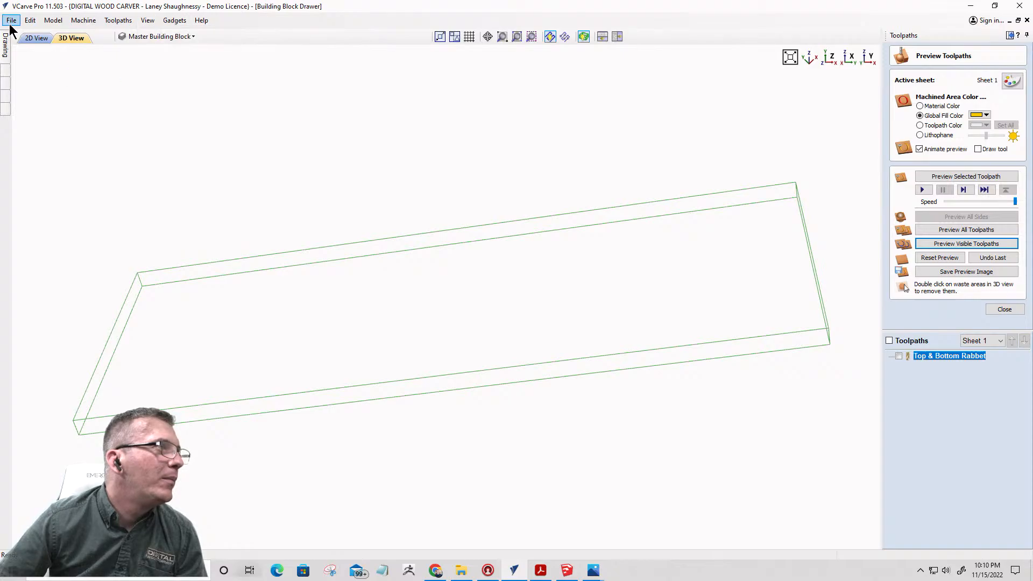
pyautogui.moveTo(7, 42)
pyautogui.click(25, 76)
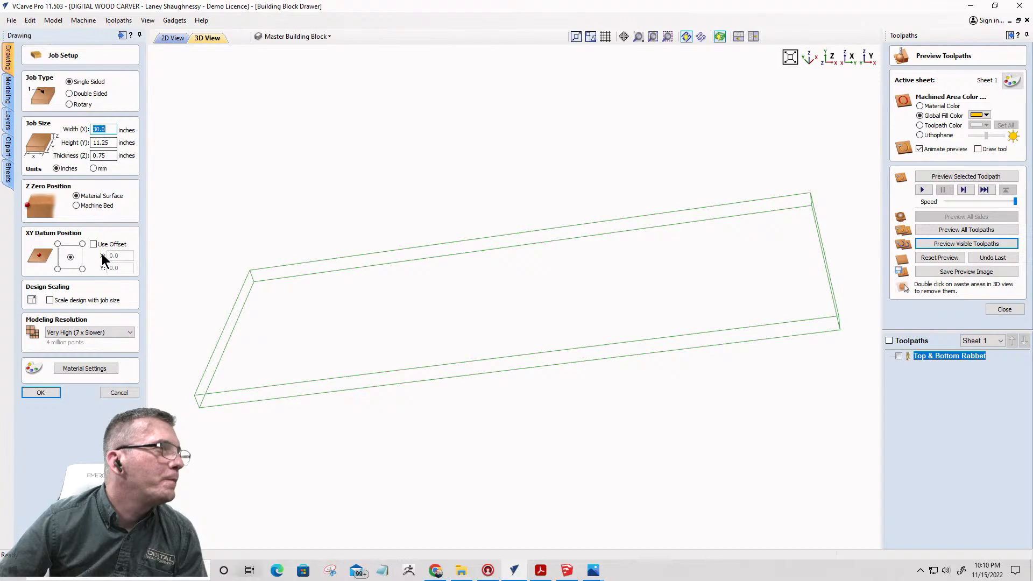
pyautogui.click(87, 370)
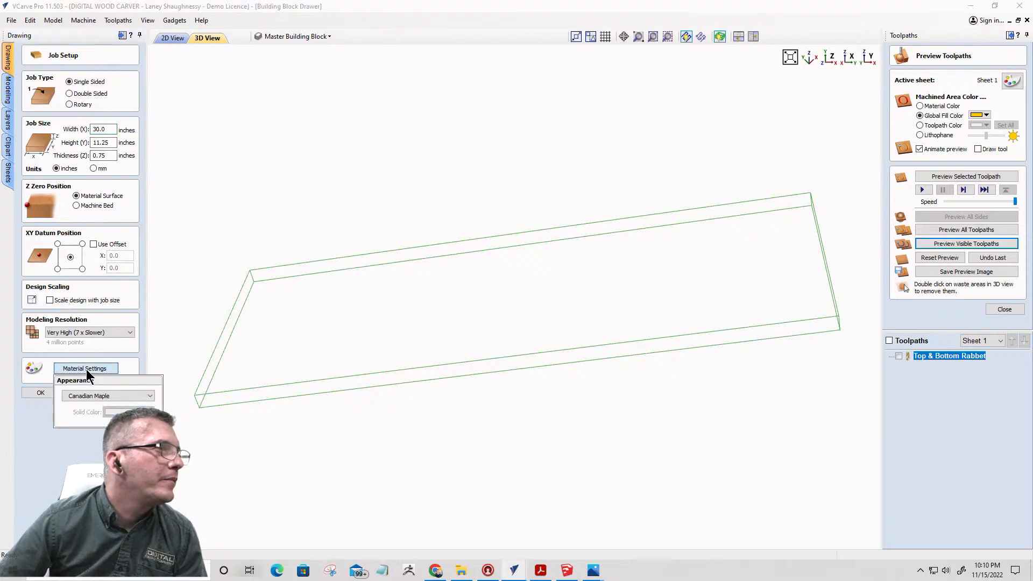
pyautogui.click(94, 399)
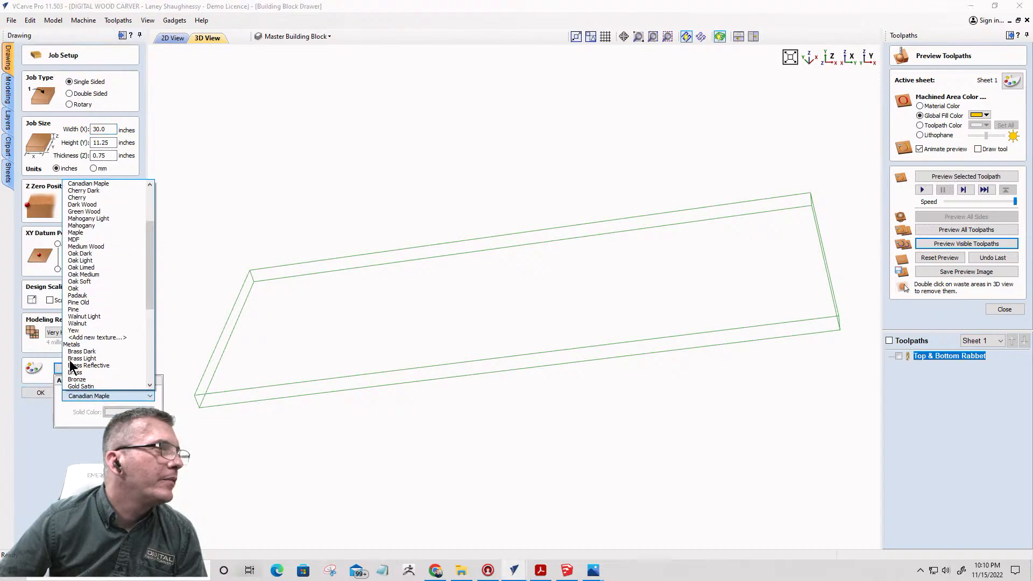
pyautogui.click(72, 233)
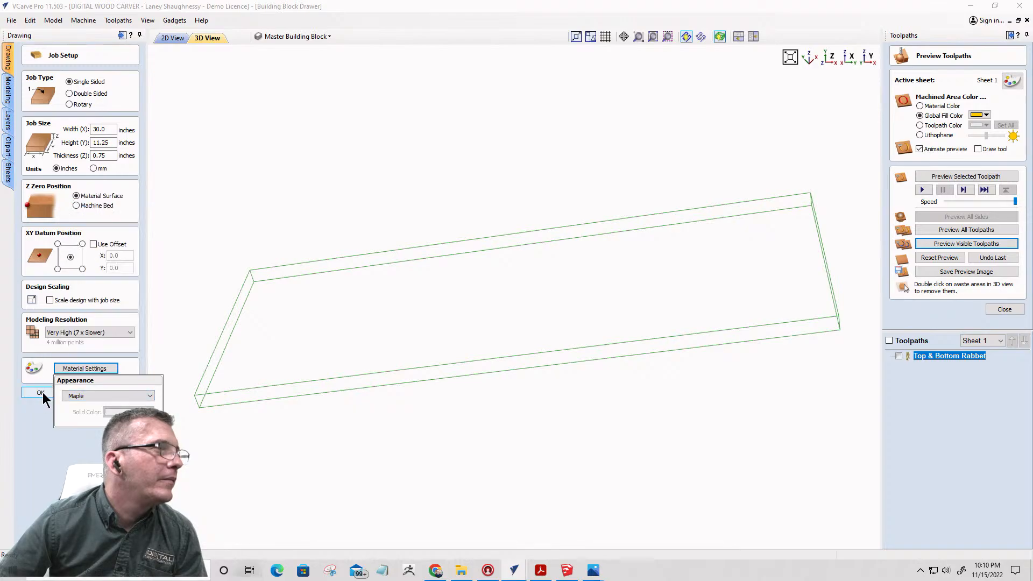
pyautogui.click(41, 393)
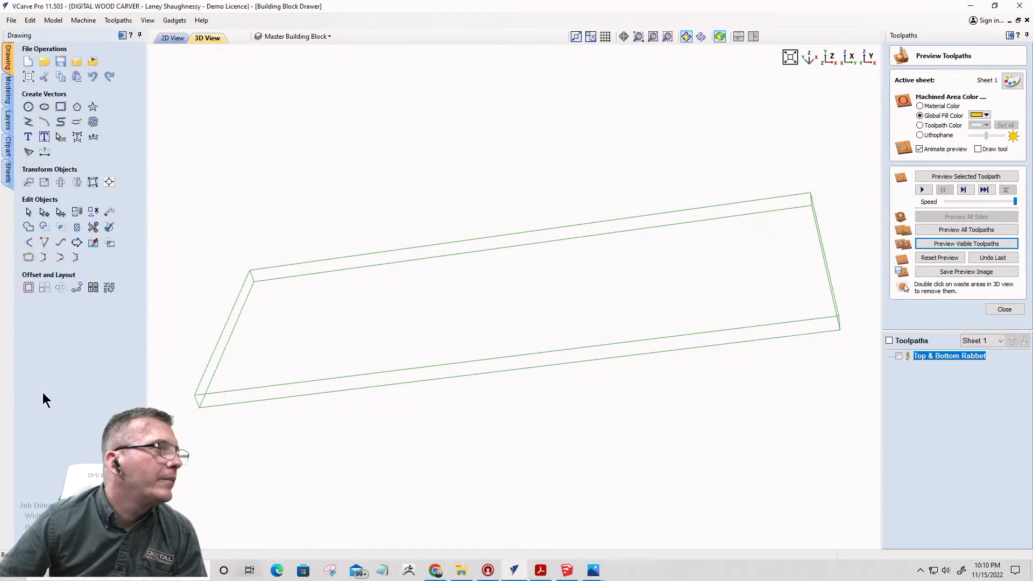
# - Choose Maple as Sheet 1's appearance in the toolpath preview settings and close the preview form
pyautogui.click(1011, 82)
pyautogui.click(926, 102)
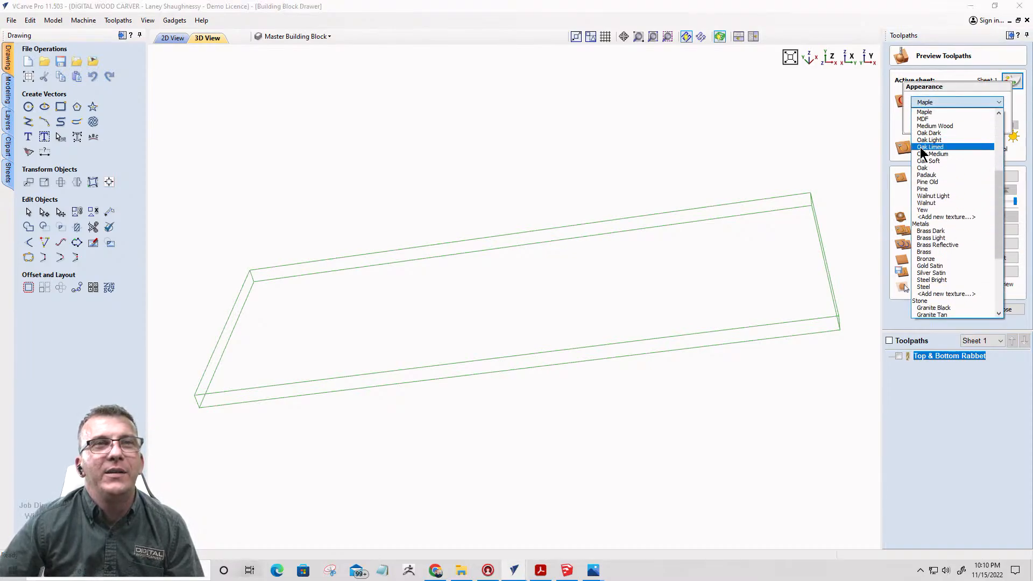
pyautogui.click(924, 112)
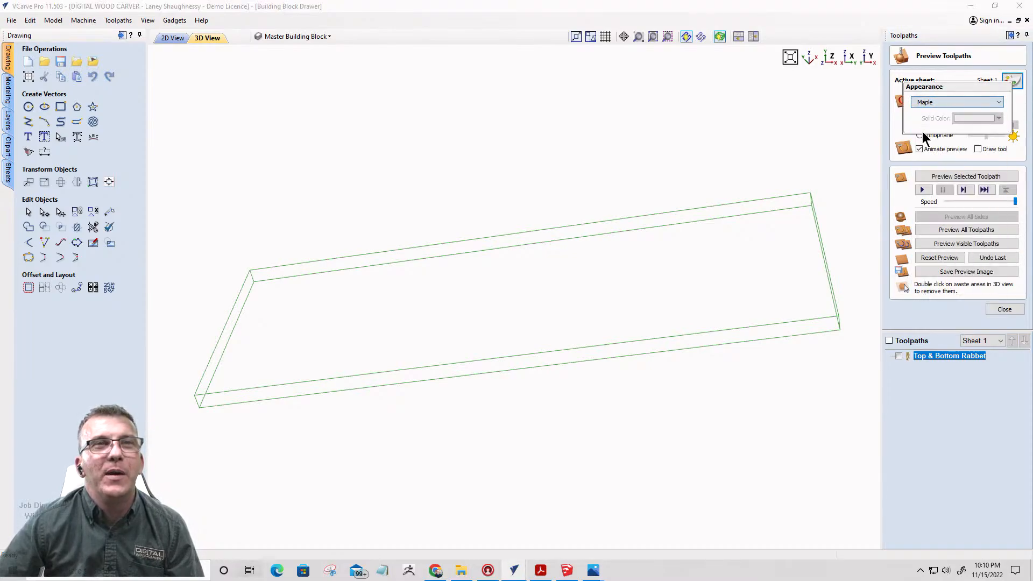
pyautogui.click(1004, 309)
pyautogui.scroll(-2, 456, 207)
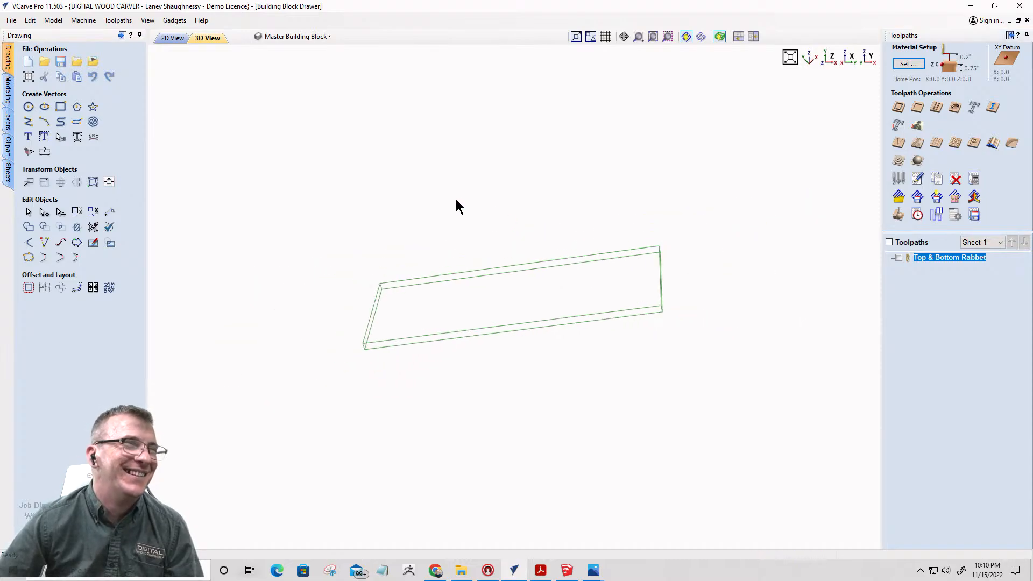
# - Close the Building Block Drawer project, saving its changes, and exit VCarve Pro
pyautogui.click(11, 20)
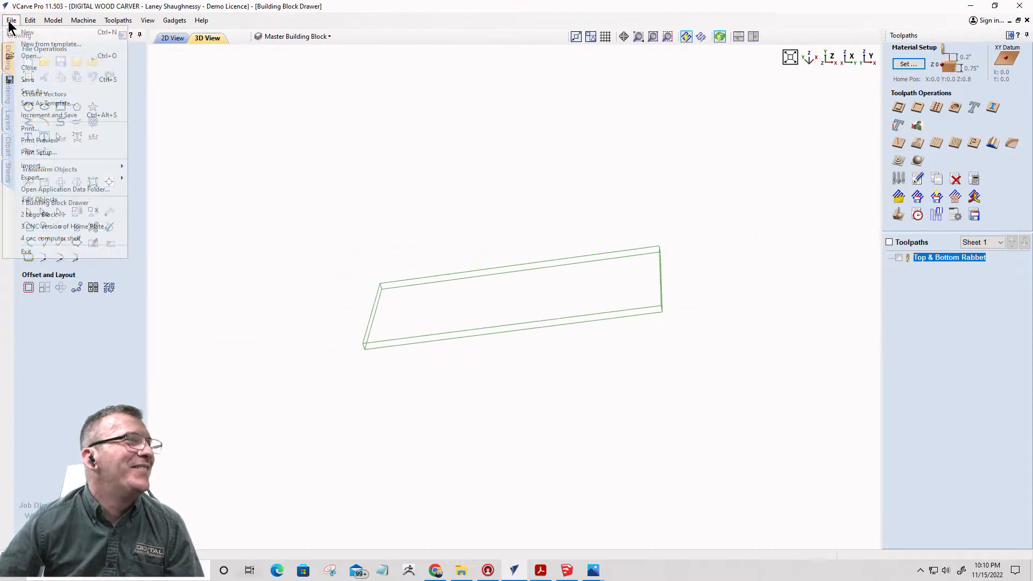
pyautogui.click(22, 70)
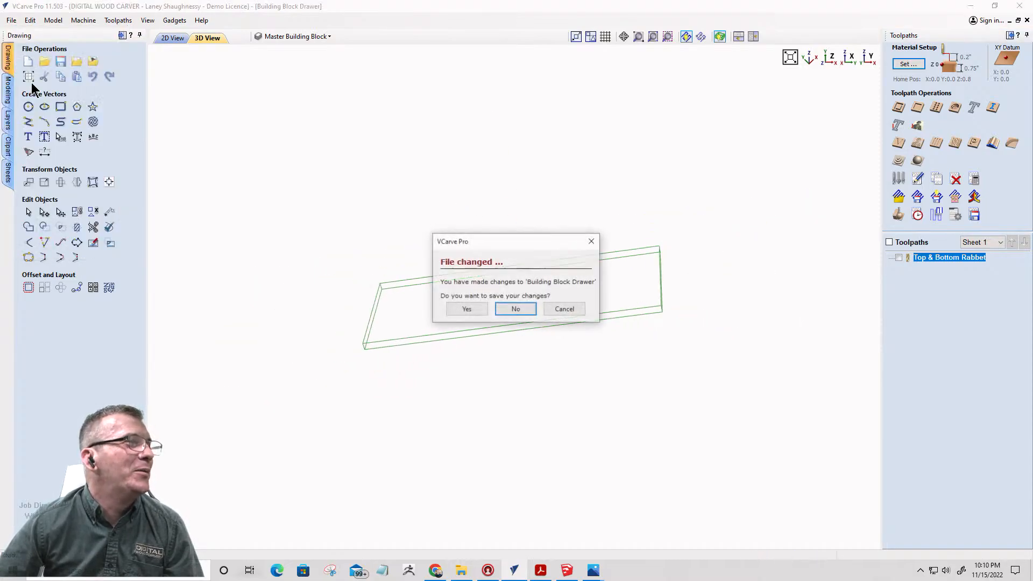
pyautogui.click(467, 309)
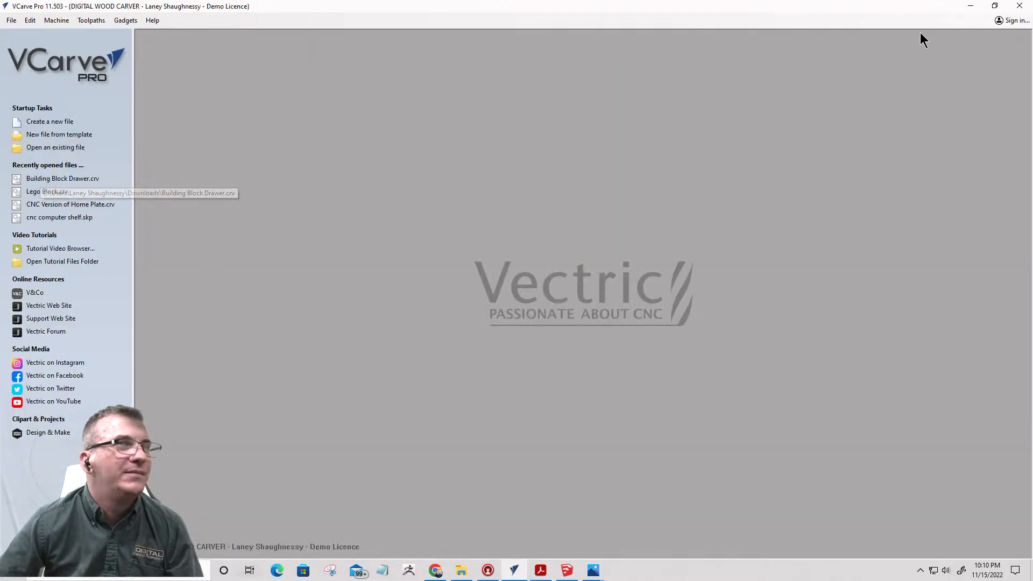
pyautogui.click(1020, 6)
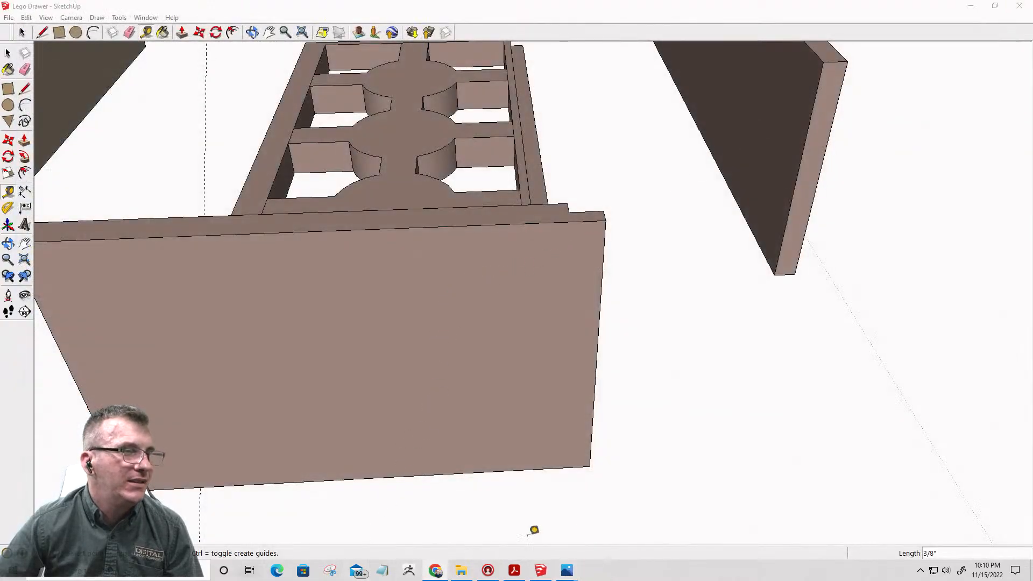
# - Relaunch VCarve Pro and reopen Building Block Drawer.crv from the recently opened files
pyautogui.click(13, 570)
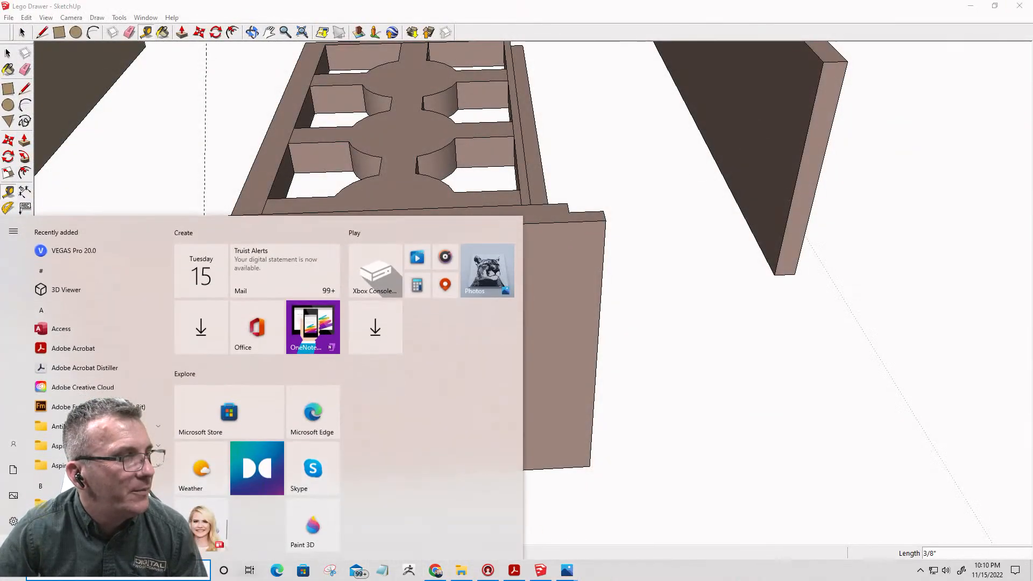
pyautogui.scroll(-10, 118, 348)
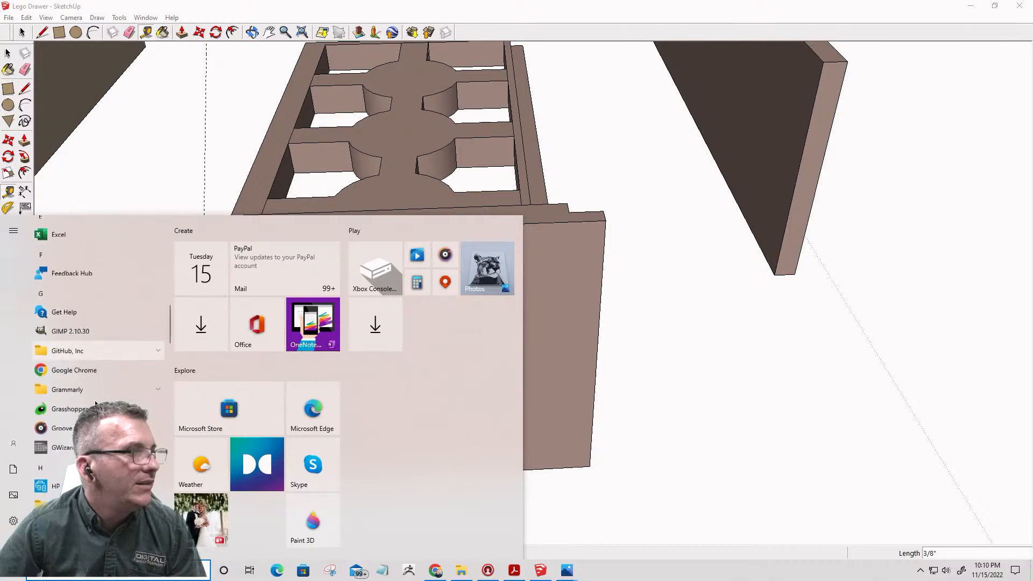
pyautogui.scroll(-10, 96, 402)
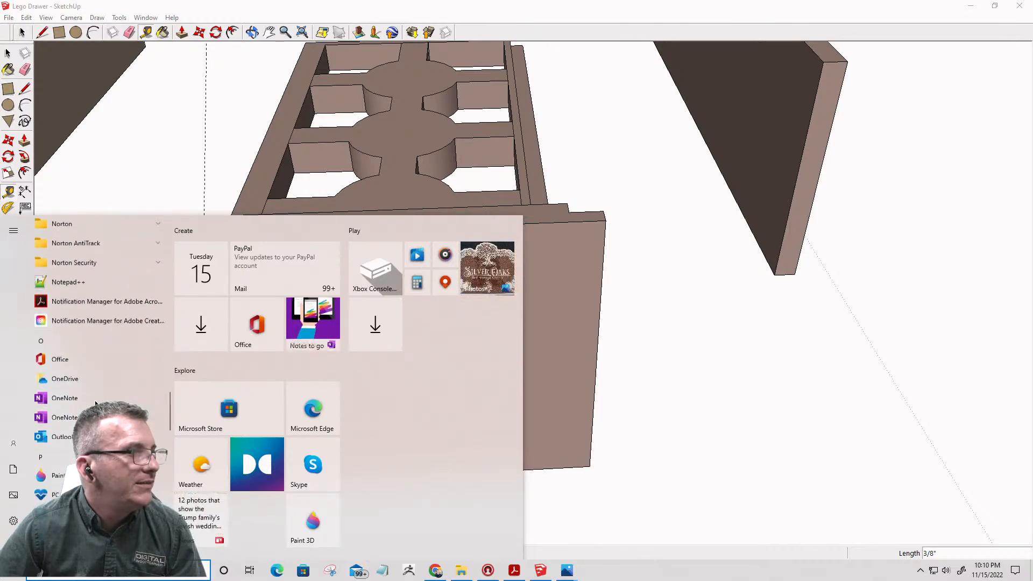
pyautogui.scroll(-10, 95, 402)
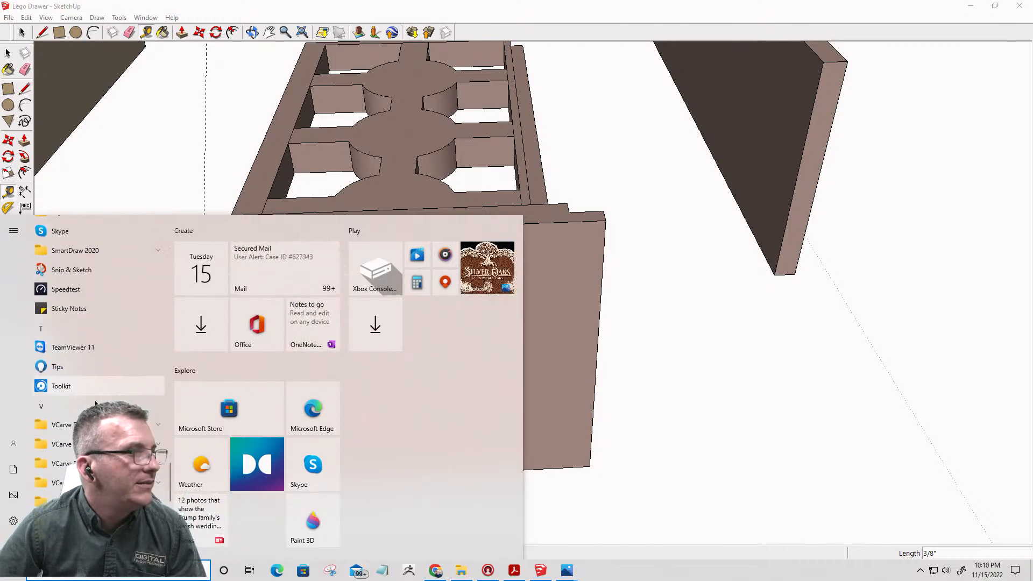
pyautogui.scroll(-2, 96, 403)
pyautogui.click(80, 436)
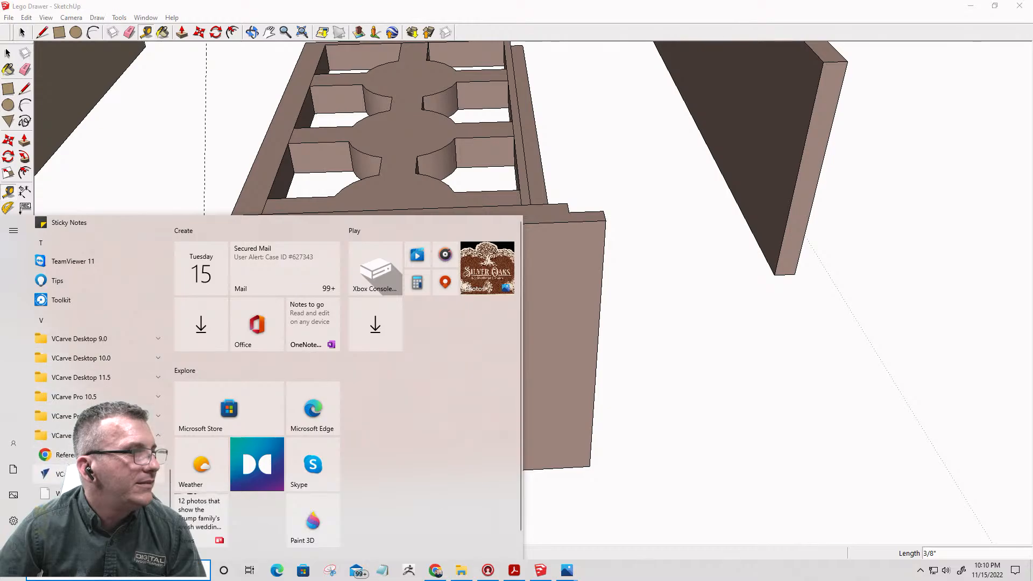
pyautogui.click(35, 569)
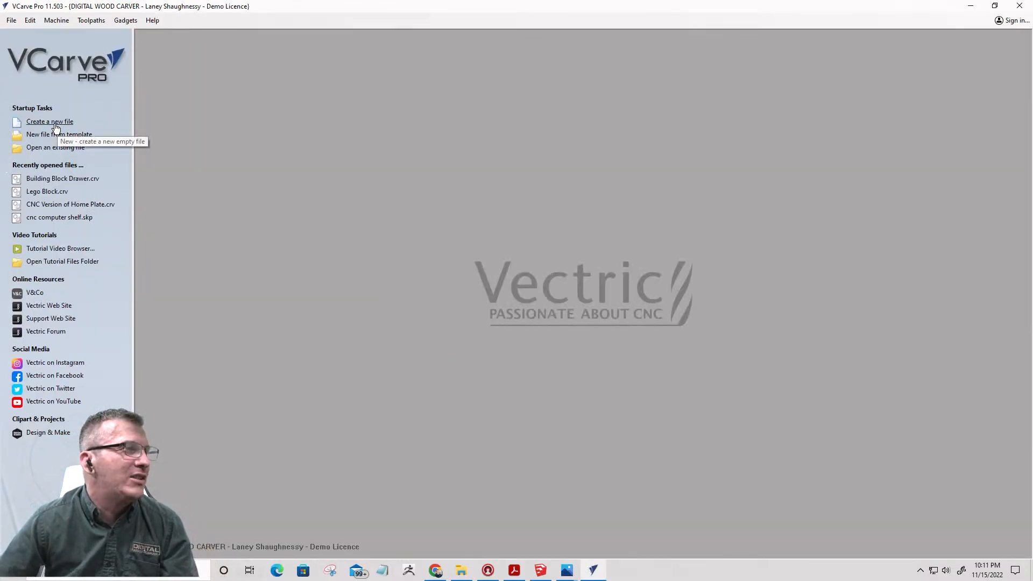
pyautogui.click(31, 178)
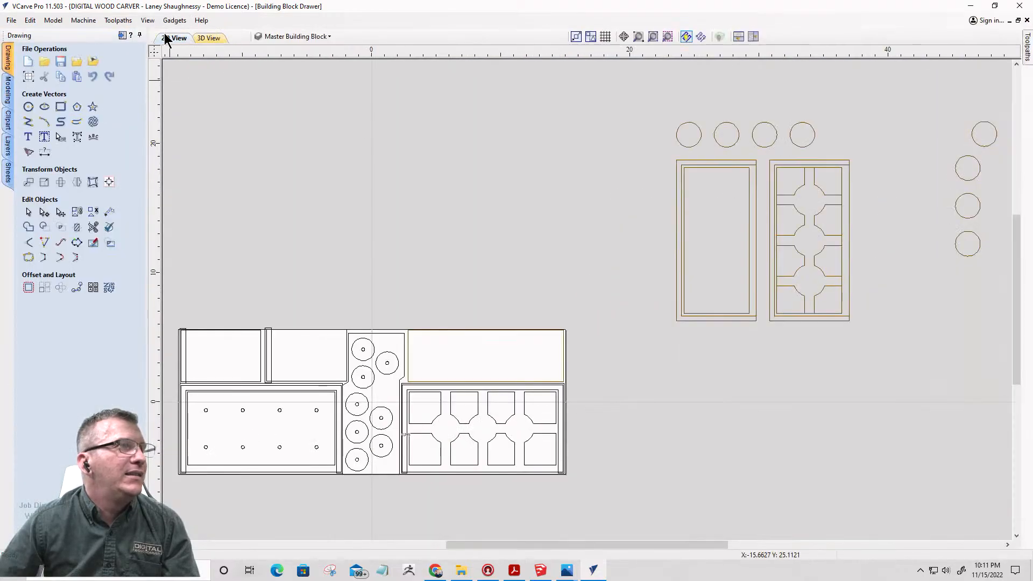
# - Make the Top & Bottom Rabbet toolpath visible and run its animated preview on the board in the 3D view
pyautogui.click(213, 38)
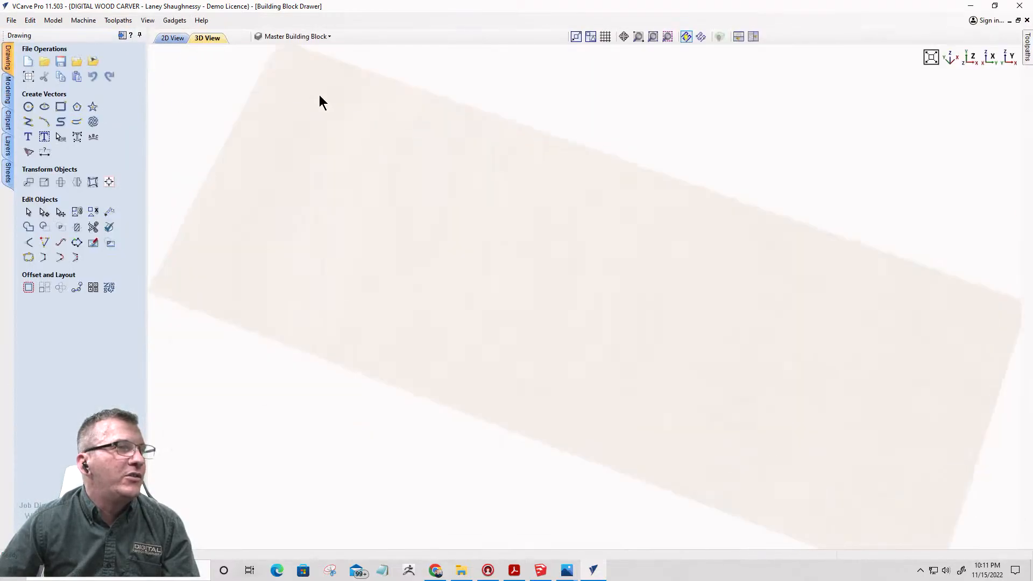
pyautogui.click(172, 38)
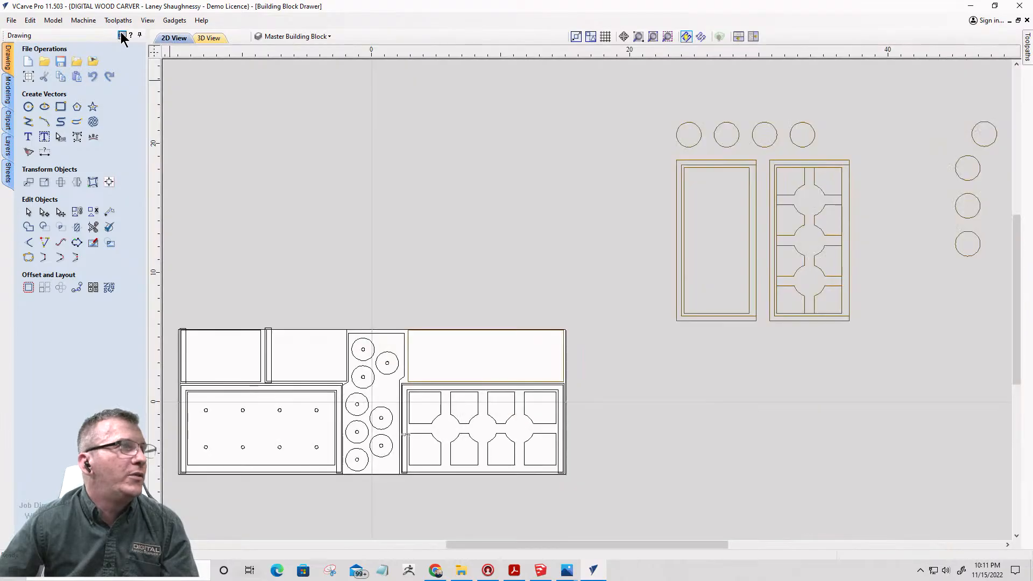
pyautogui.click(123, 36)
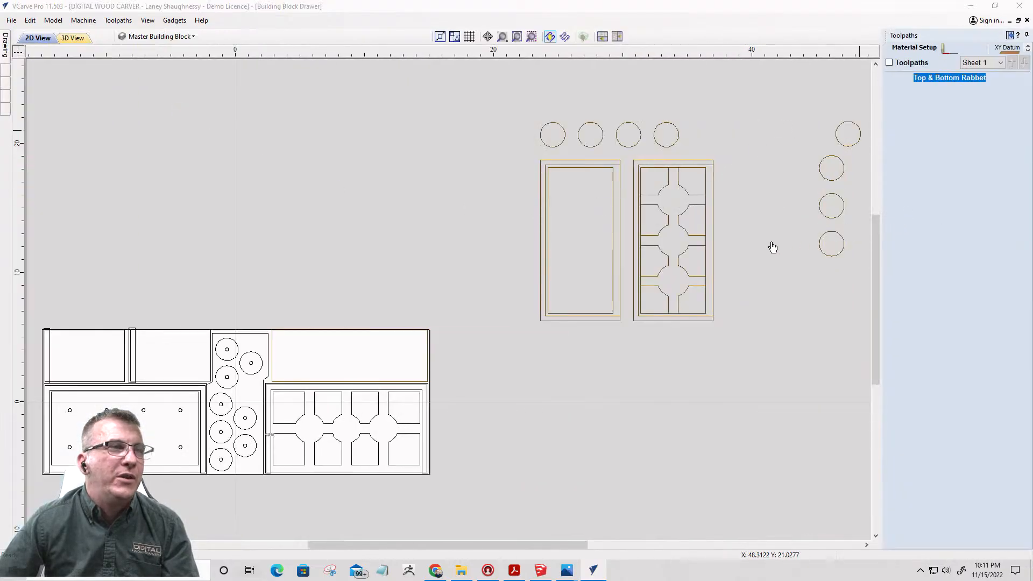
pyautogui.press('F3')
pyautogui.moveTo(525, 362); pyautogui.dragTo(569, 245)
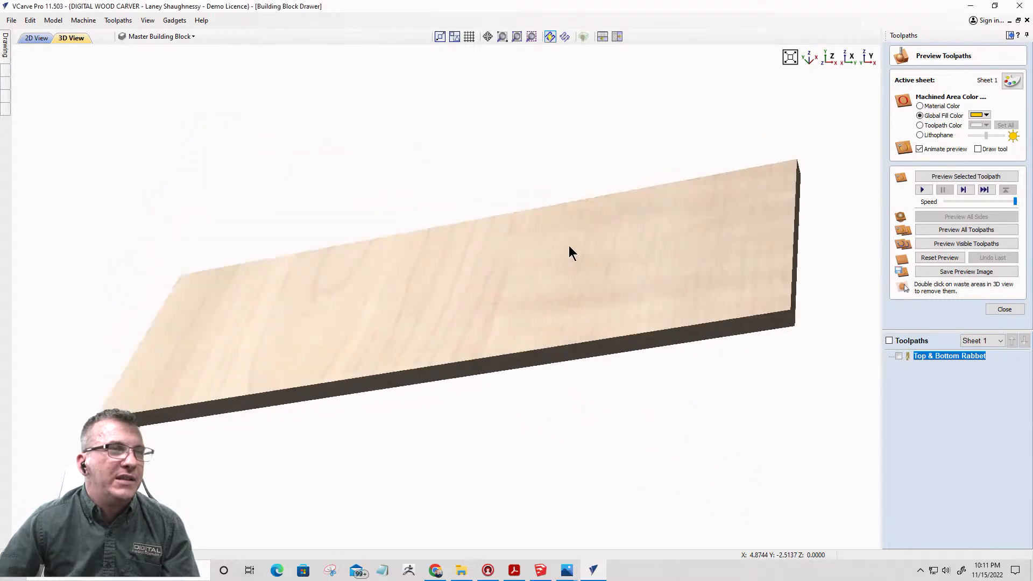
pyautogui.click(898, 355)
pyautogui.click(966, 245)
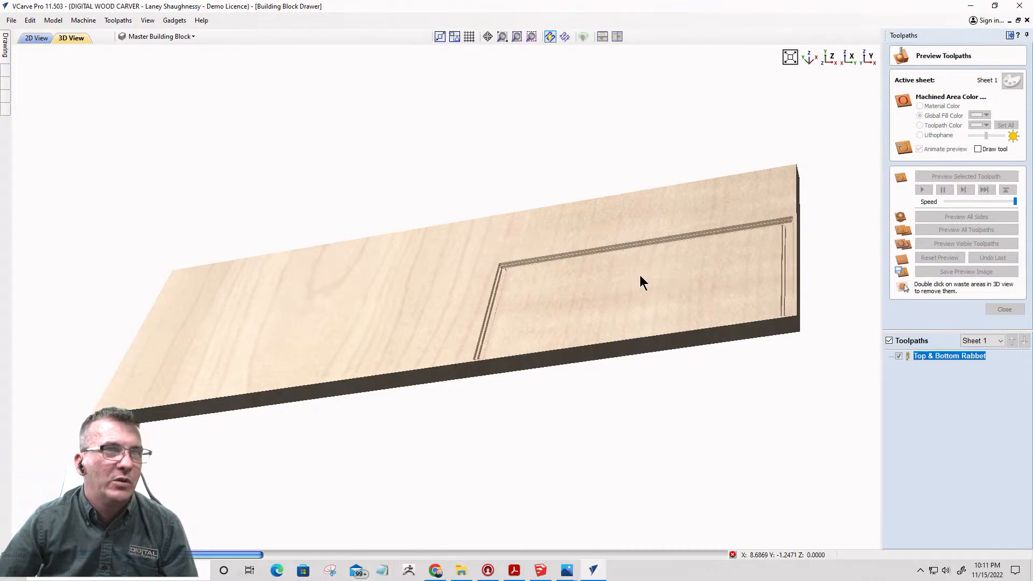
pyautogui.moveTo(679, 266); pyautogui.dragTo(689, 327)
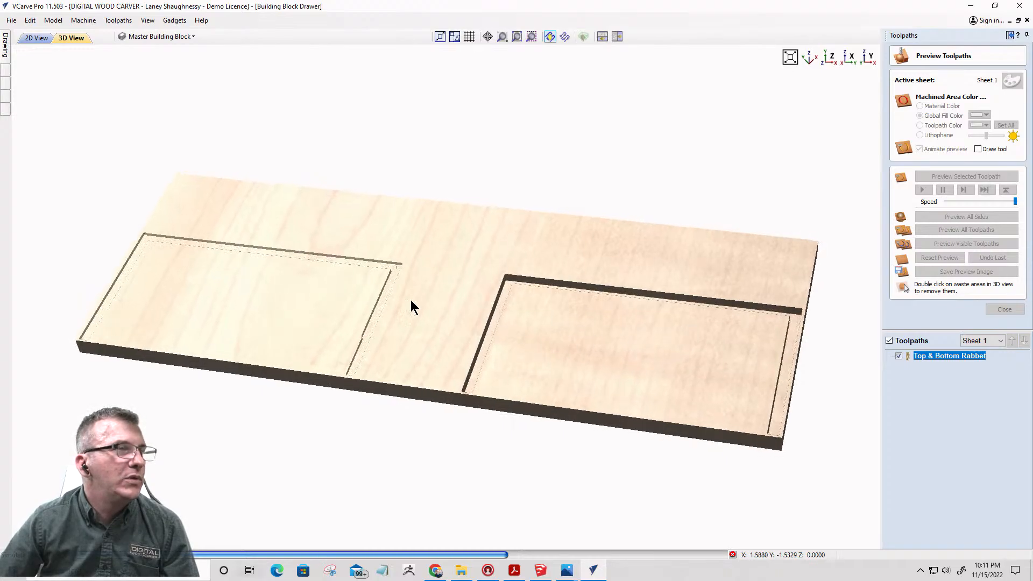
# - Switch to the 2D view and examine the large wheel circles in the strip between the two drawer panels
pyautogui.click(34, 38)
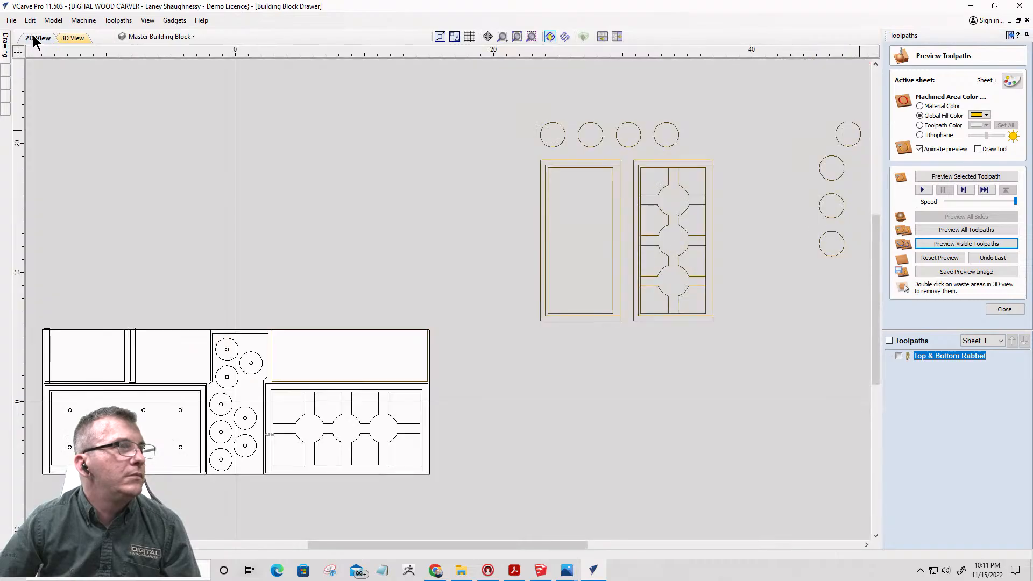
pyautogui.scroll(-3, 480, 244)
pyautogui.scroll(5, 393, 368)
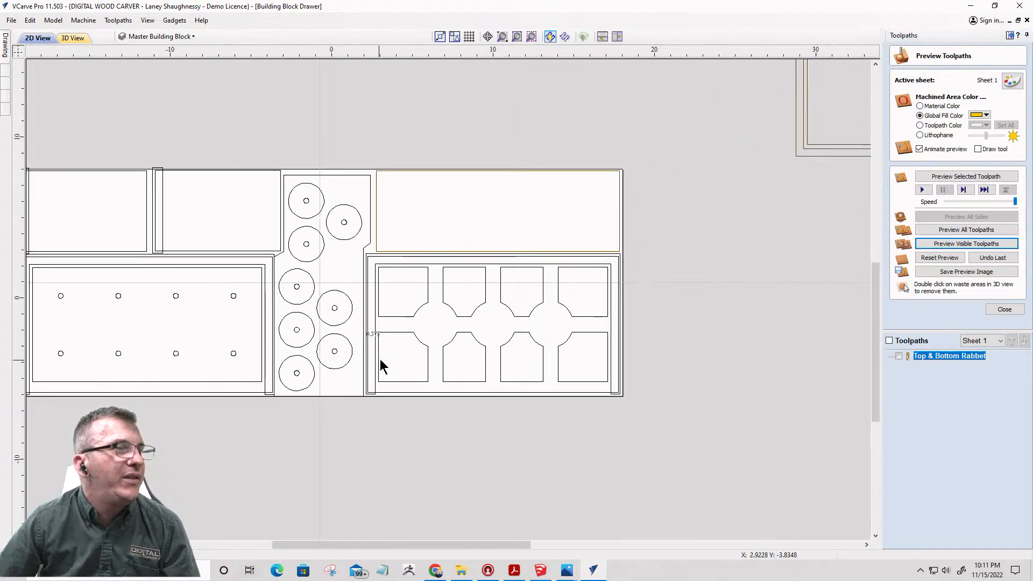
pyautogui.scroll(-3, 349, 409)
pyautogui.scroll(5, 414, 346)
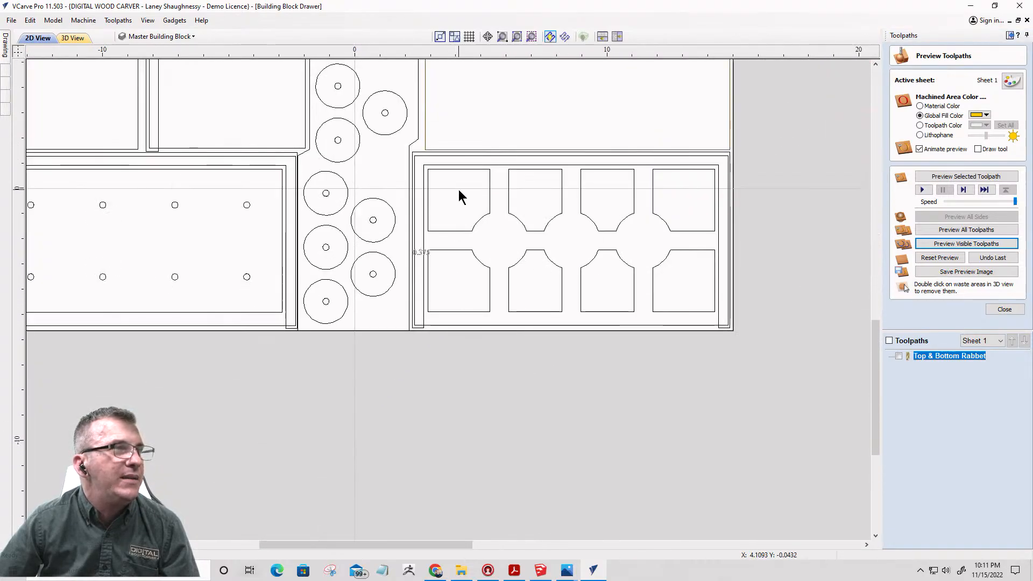
pyautogui.scroll(-2, 463, 185)
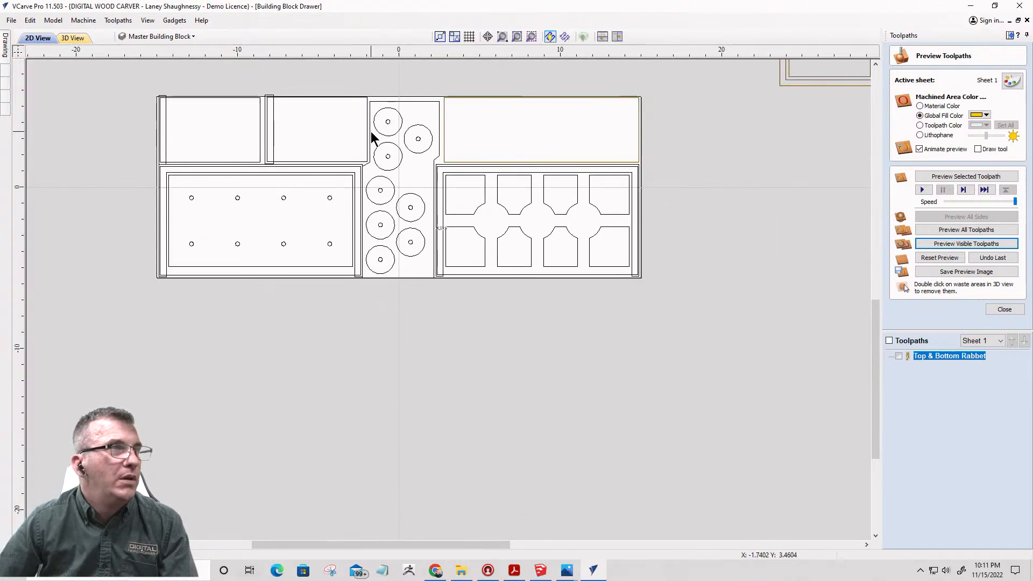
pyautogui.click(388, 118)
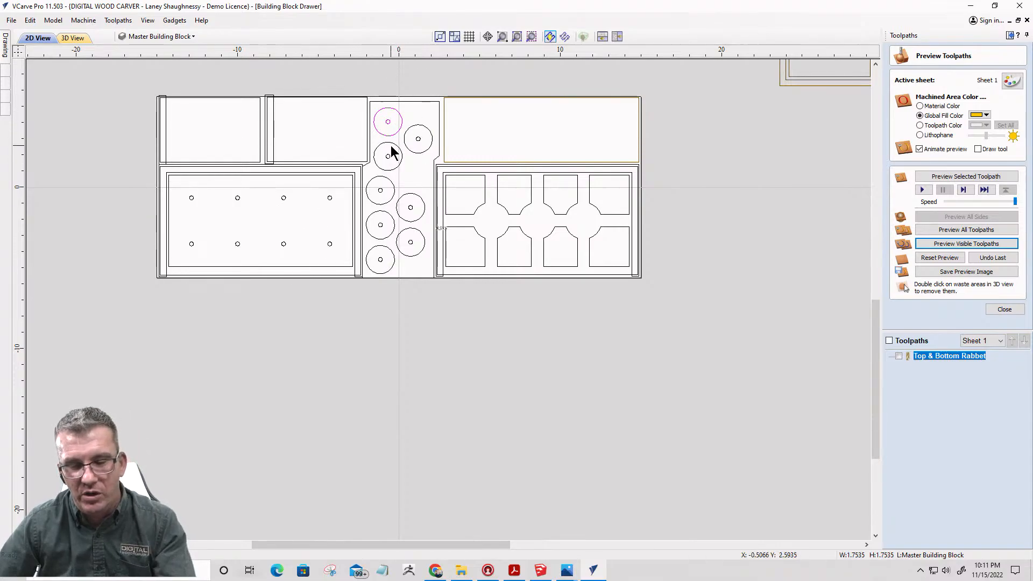
pyautogui.click(418, 140)
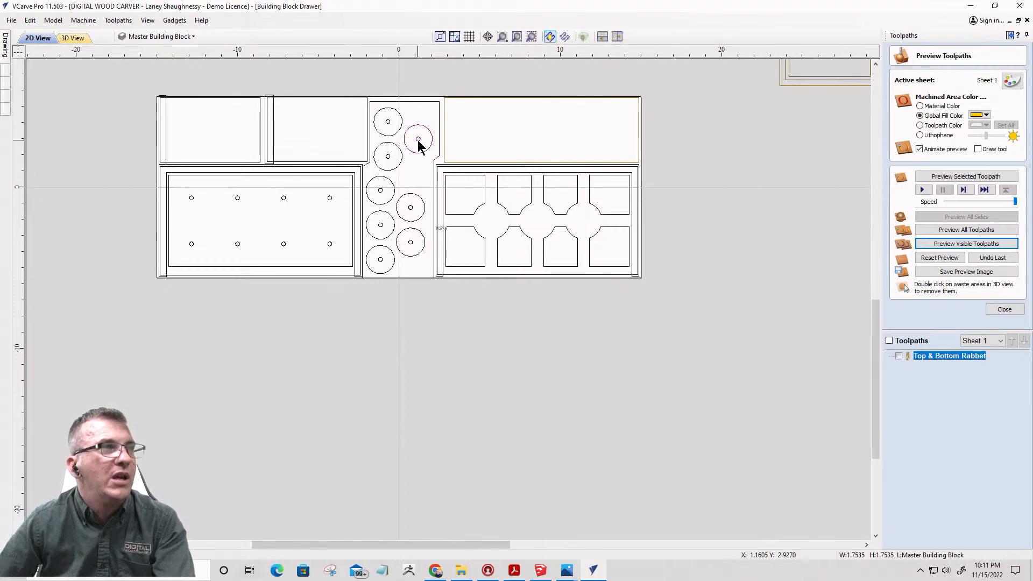
pyautogui.click(389, 158)
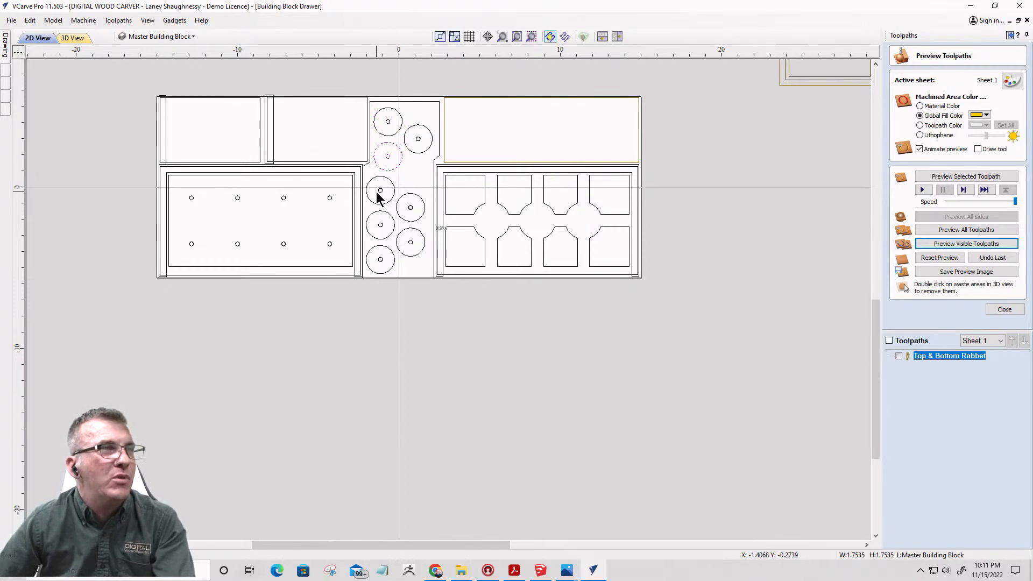
pyautogui.click(380, 225)
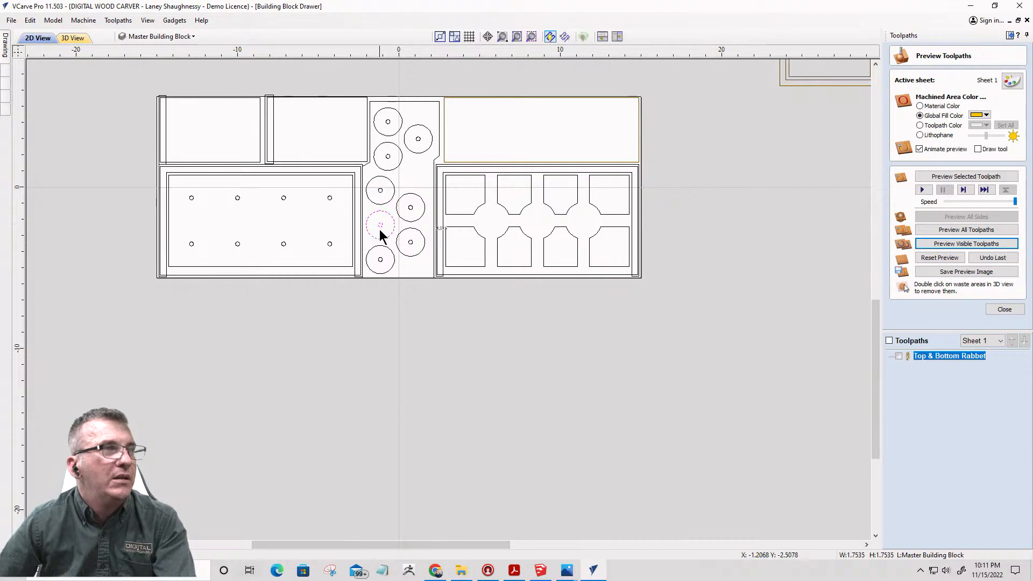
pyautogui.click(409, 244)
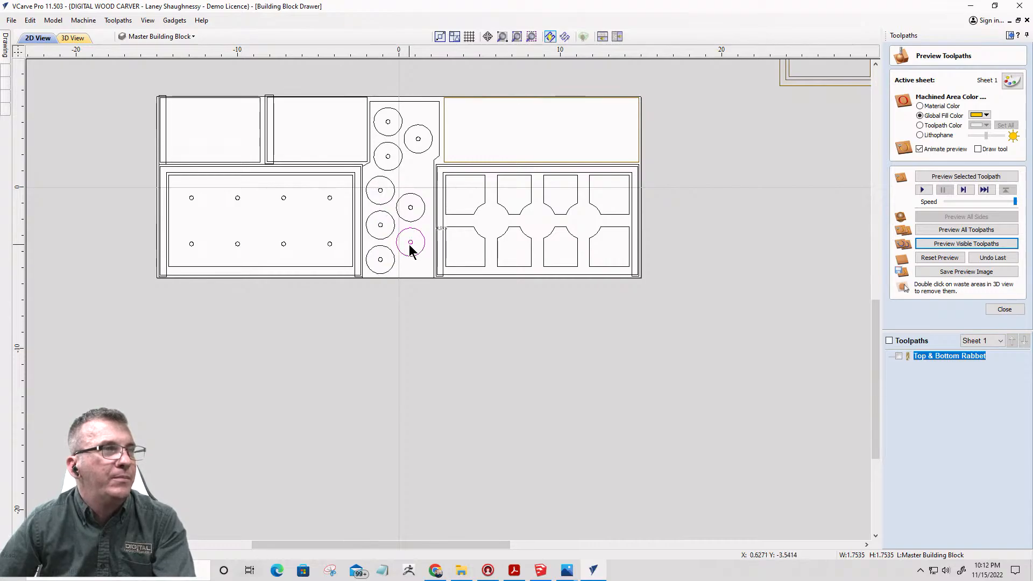
pyautogui.click(413, 213)
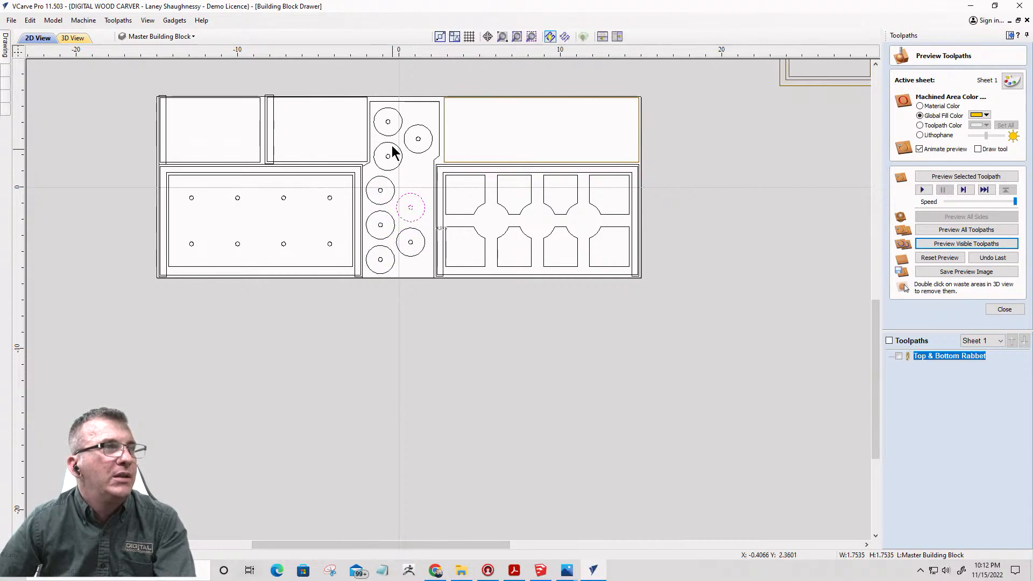
# - Select all the small 0.25 inch circles: those inside the eight wheels and the two rows of four in the left drawer panel
pyautogui.click(395, 129)
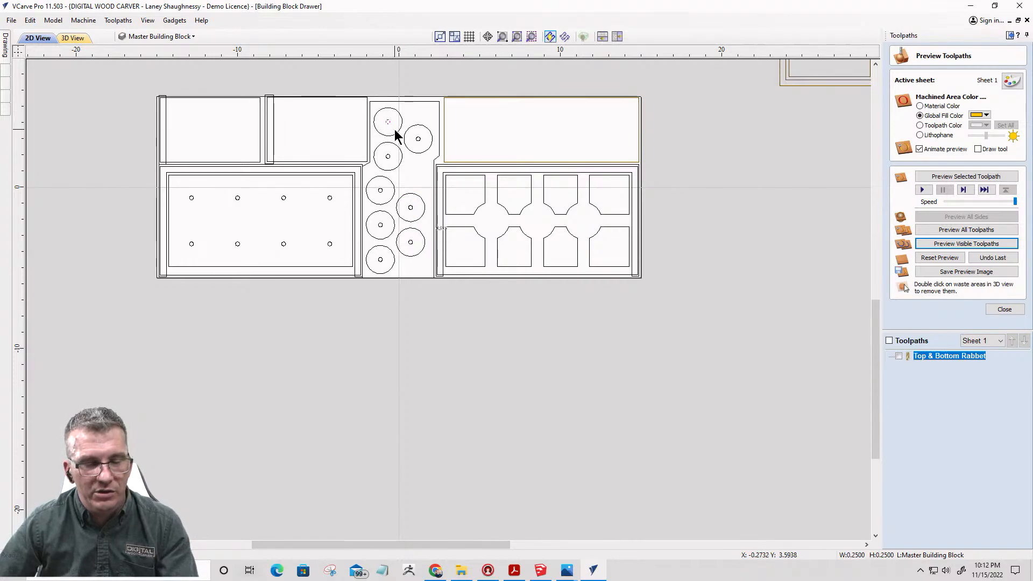
pyautogui.keyDown('shift'); pyautogui.click(388, 200); pyautogui.keyUp('shift')
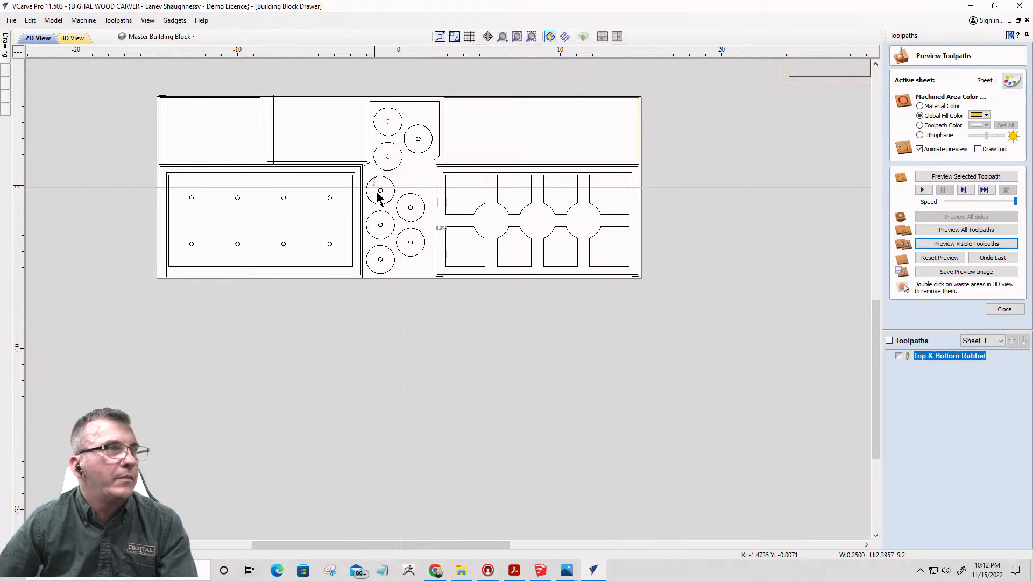
pyautogui.keyDown('shift'); pyautogui.moveTo(376, 192); pyautogui.dragTo(384, 270); pyautogui.keyUp('shift')
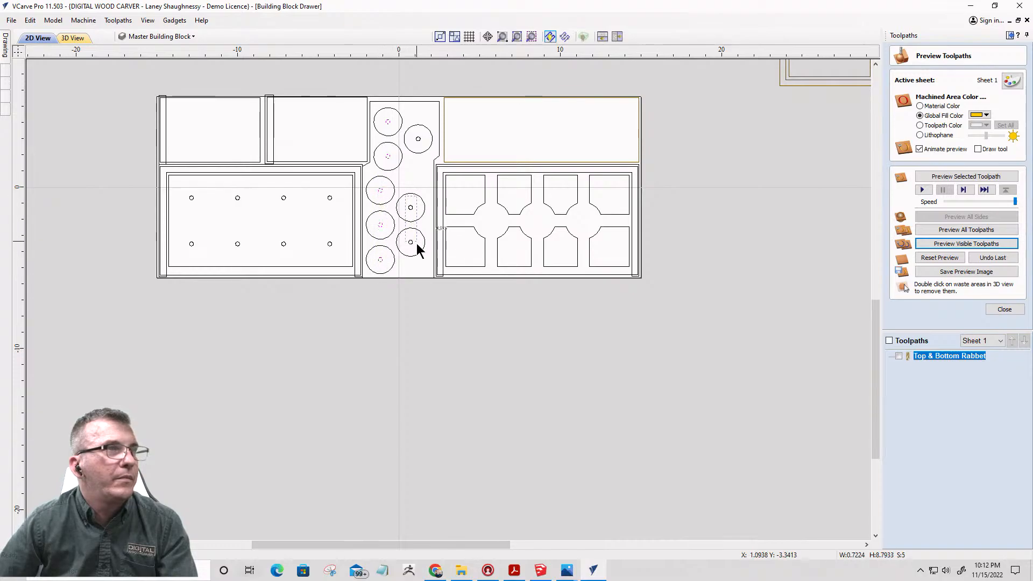
pyautogui.keyDown('shift'); pyautogui.click(415, 139); pyautogui.keyUp('shift')
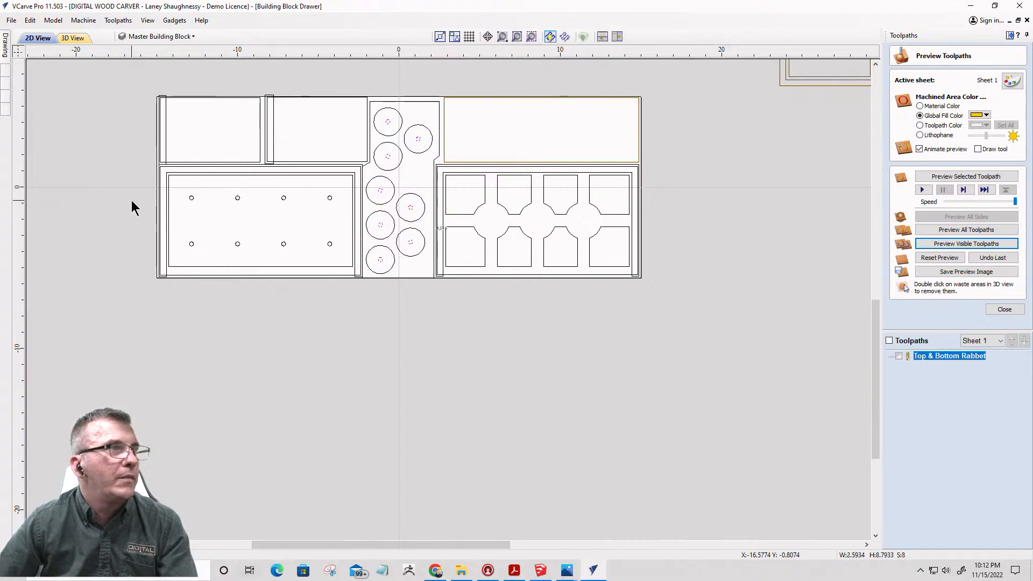
pyautogui.keyDown('shift'); pyautogui.moveTo(180, 190); pyautogui.dragTo(345, 212); pyautogui.keyUp('shift')
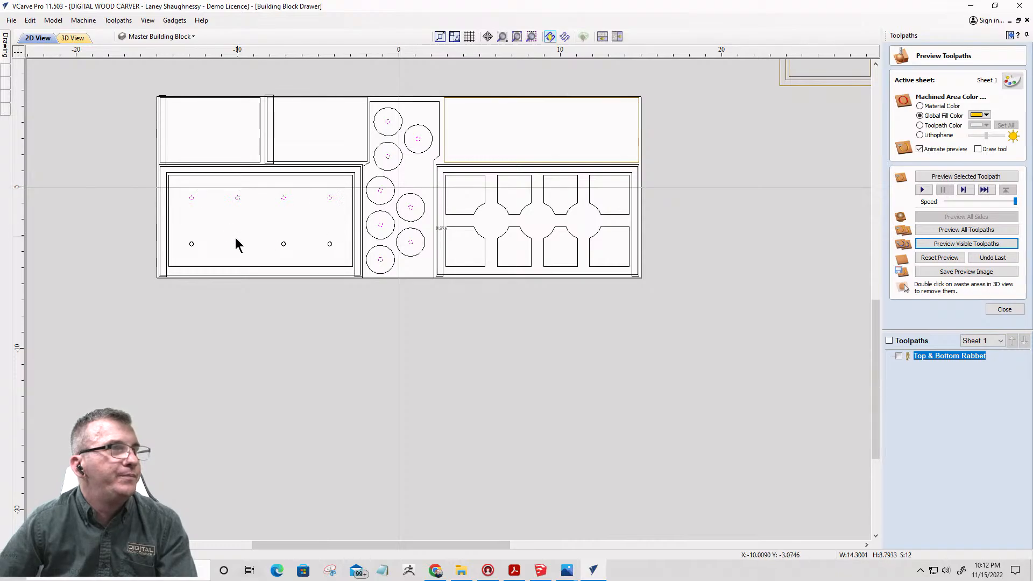
pyautogui.keyDown('shift'); pyautogui.moveTo(167, 227); pyautogui.dragTo(339, 257); pyautogui.keyUp('shift')
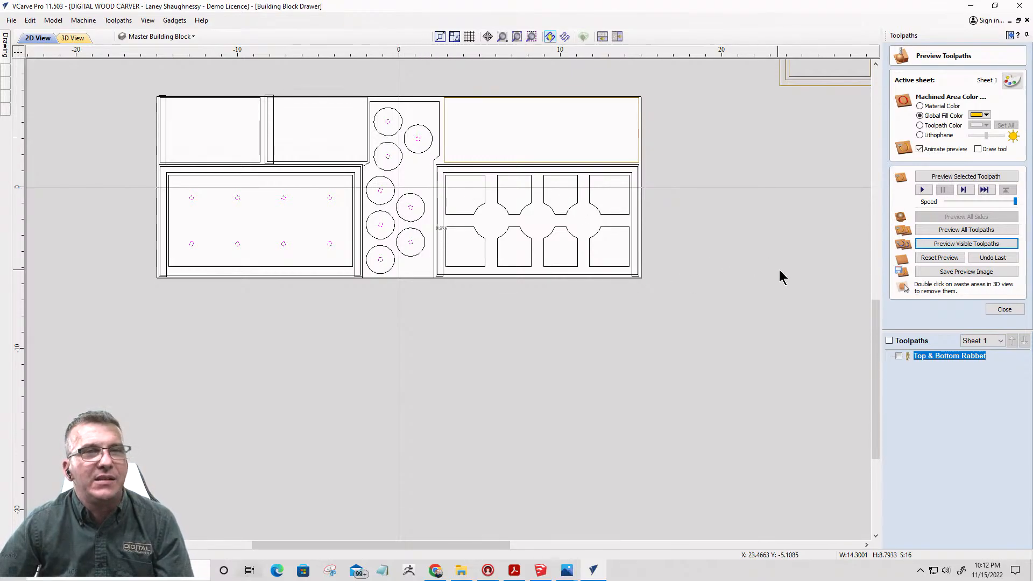
# - Close the preview form and set up a Drilling toolpath for the selected circles with End Mill (0.25 inches)
pyautogui.click(1004, 310)
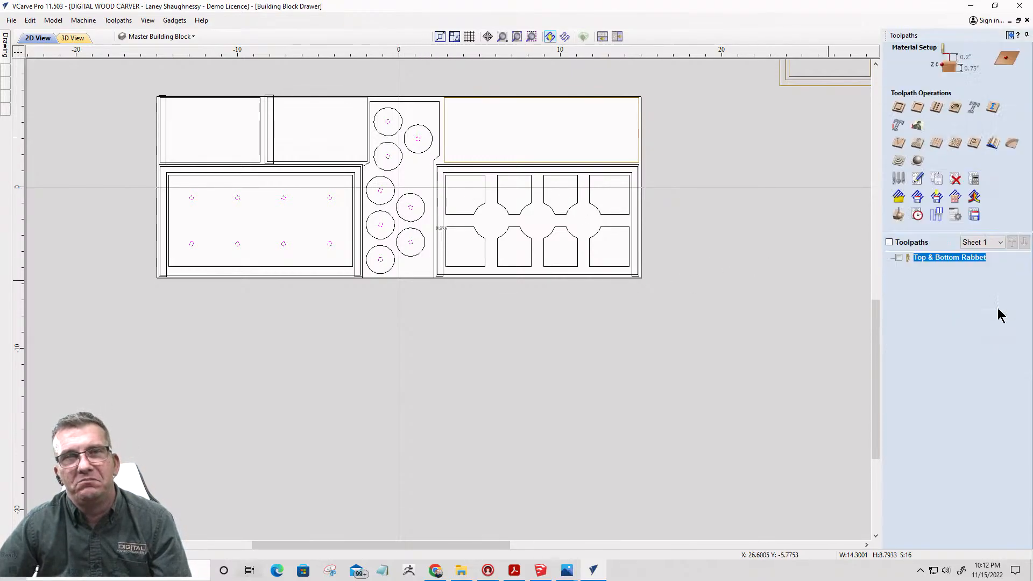
pyautogui.click(937, 108)
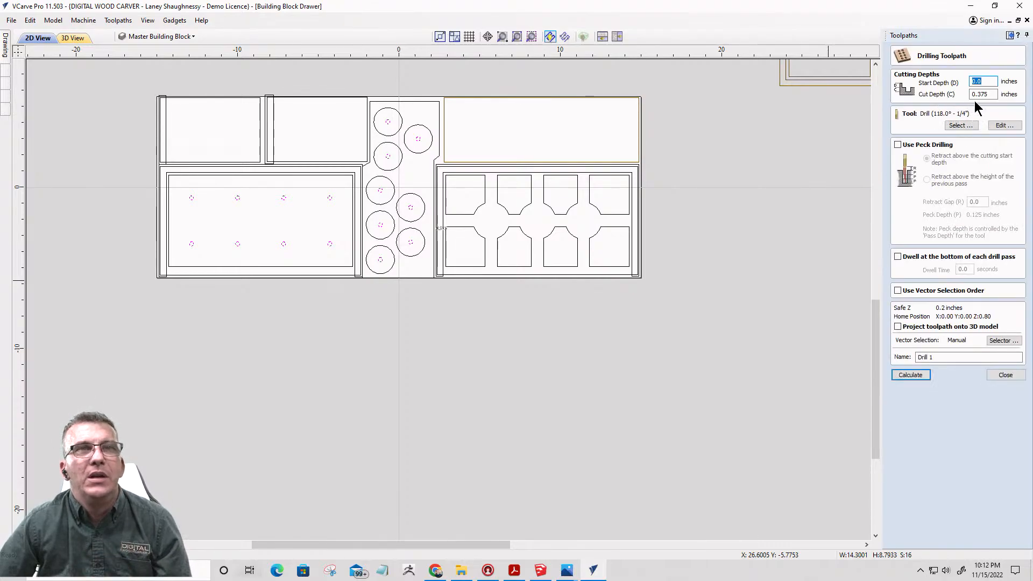
pyautogui.click(951, 127)
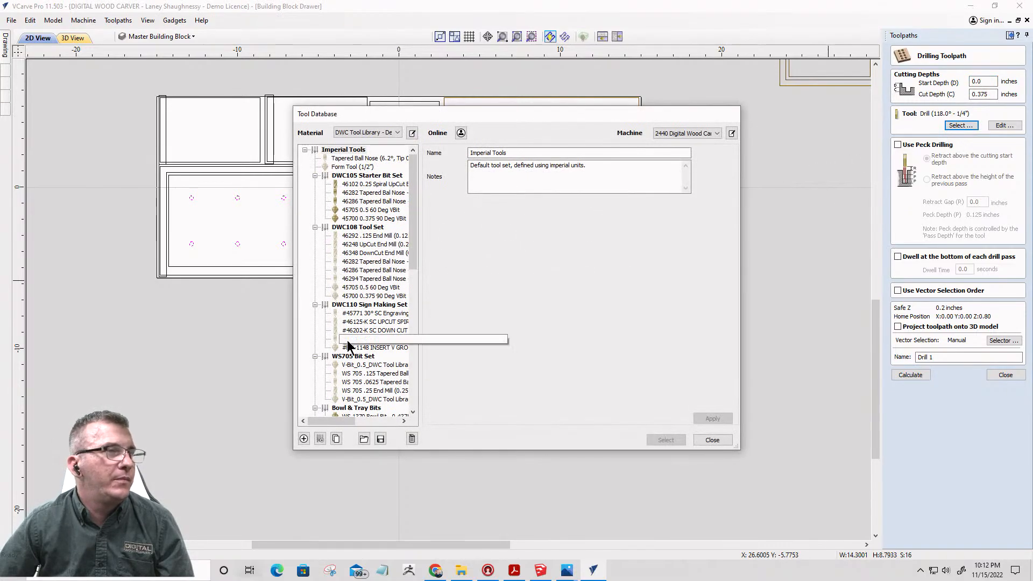
pyautogui.scroll(-5, 348, 358)
pyautogui.click(349, 383)
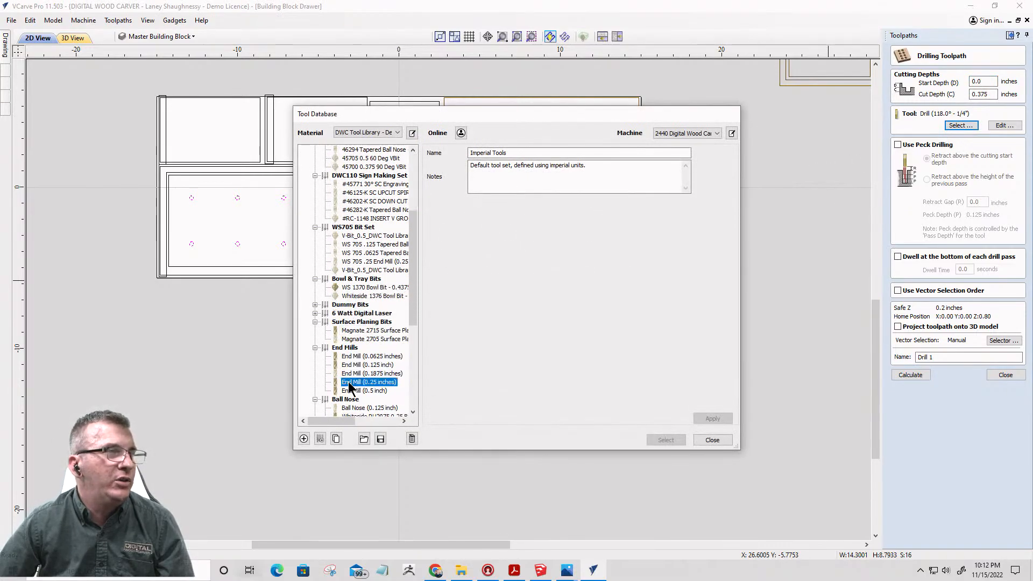
pyautogui.click(666, 440)
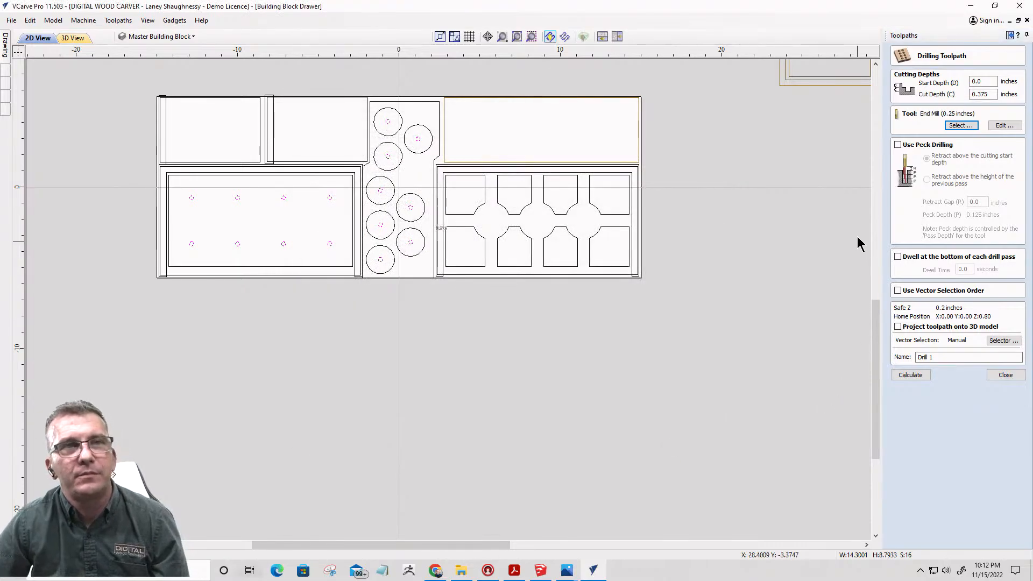
# - Calculate the drilling toolpath with peck drilling enabled and preview the holes on the board in 3D
pyautogui.click(897, 145)
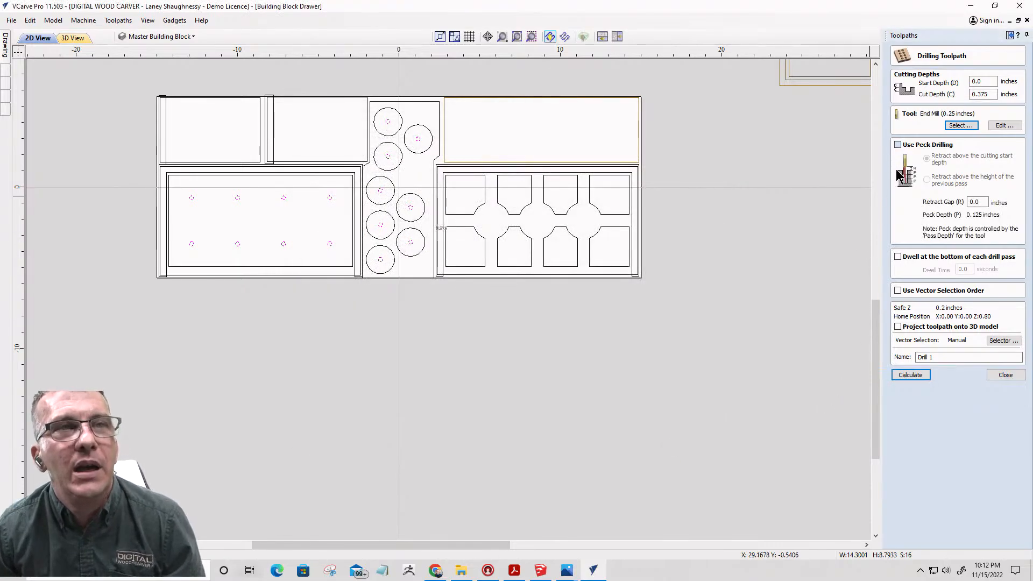
pyautogui.click(909, 375)
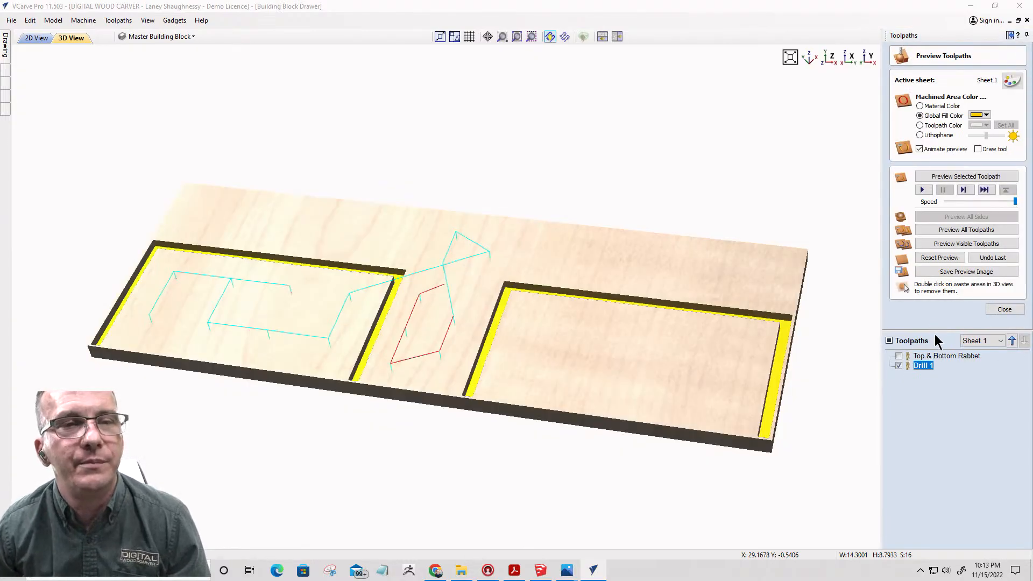
pyautogui.click(945, 245)
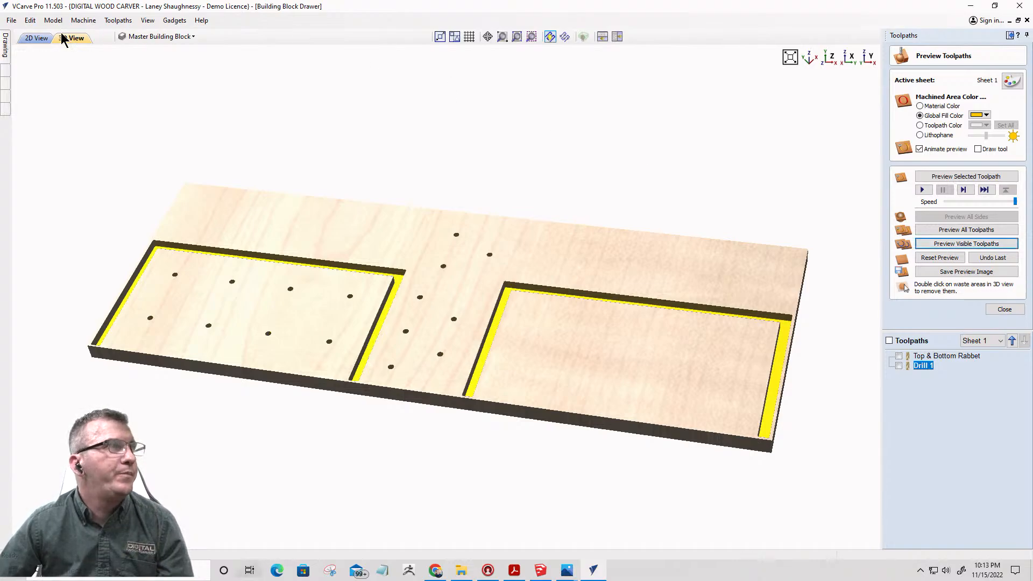
# - Return to the 2D view and delete the outline enclosing the wheel circles in the middle of the board
pyautogui.click(36, 38)
pyautogui.scroll(-1, 435, 319)
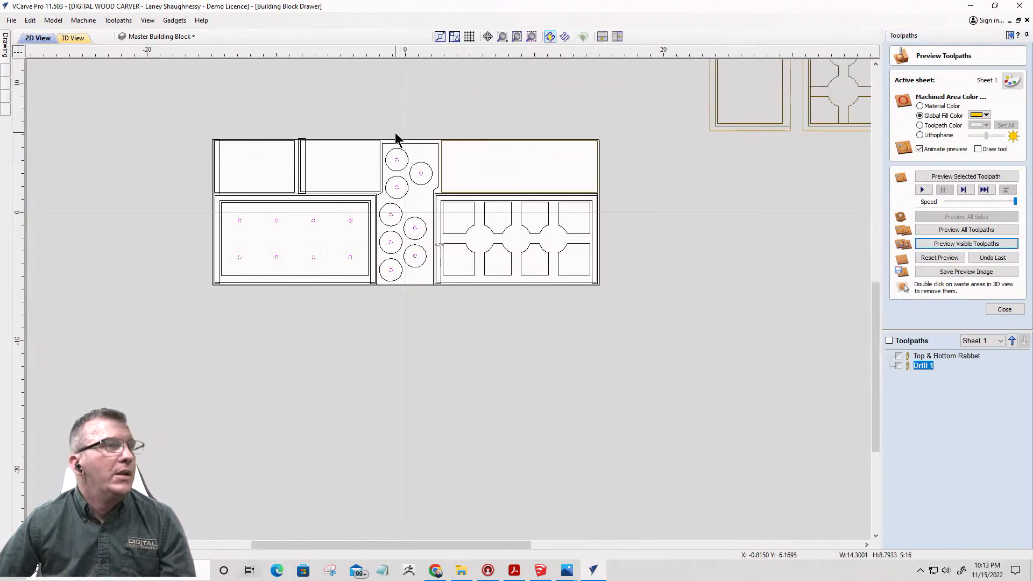
pyautogui.click(412, 144)
pyautogui.press('Escape')
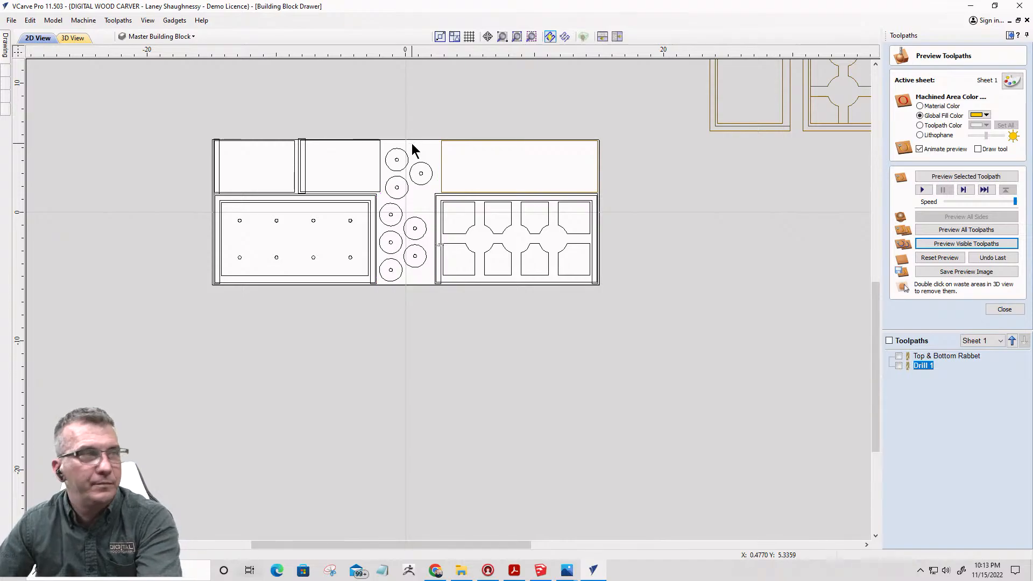
# - Select the eight notched cutouts in the right drawer panel and start a Pocket toolpath with a .75 inch cut depth
pyautogui.scroll(1, 448, 222)
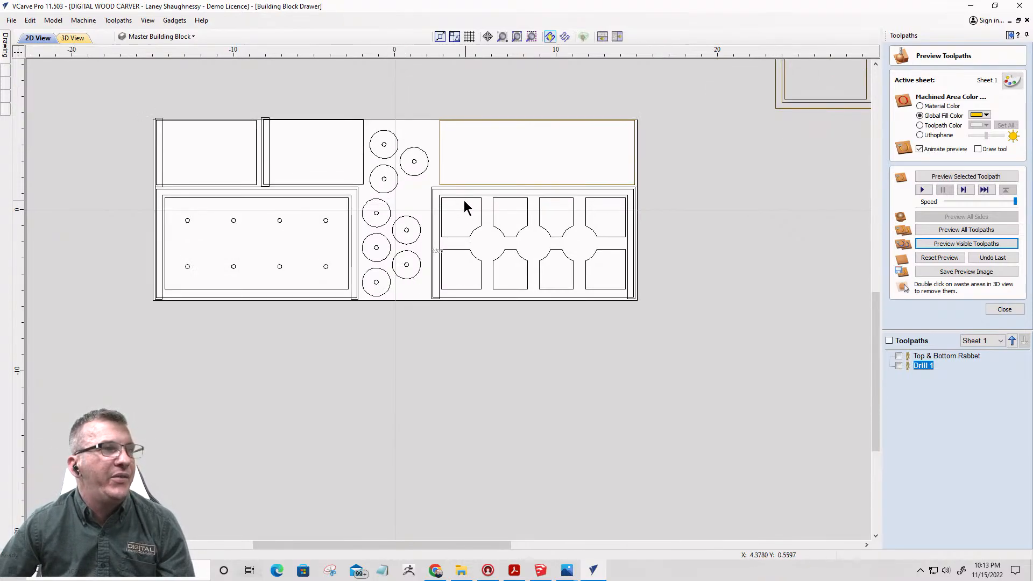
pyautogui.moveTo(464, 200)
pyautogui.mouseDown()
pyautogui.moveTo(579, 251)
pyautogui.moveTo(606, 285)
pyautogui.mouseUp()
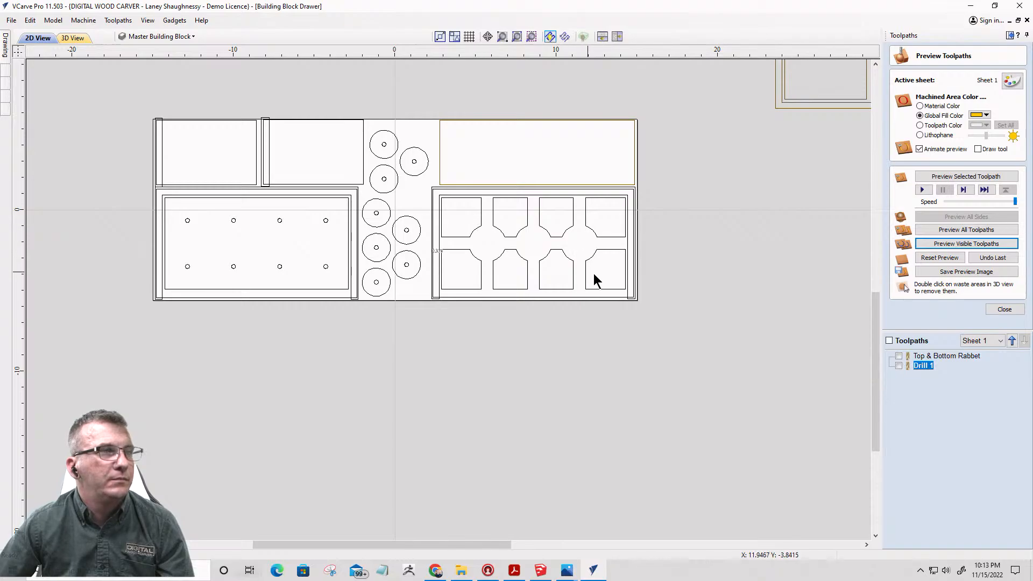
pyautogui.click(607, 248)
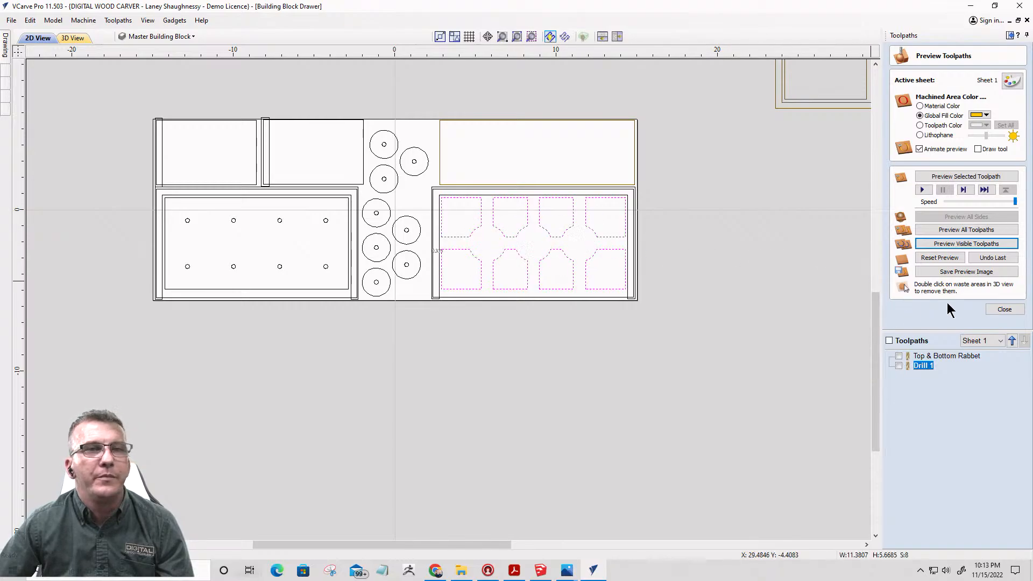
pyautogui.click(1005, 309)
pyautogui.click(918, 109)
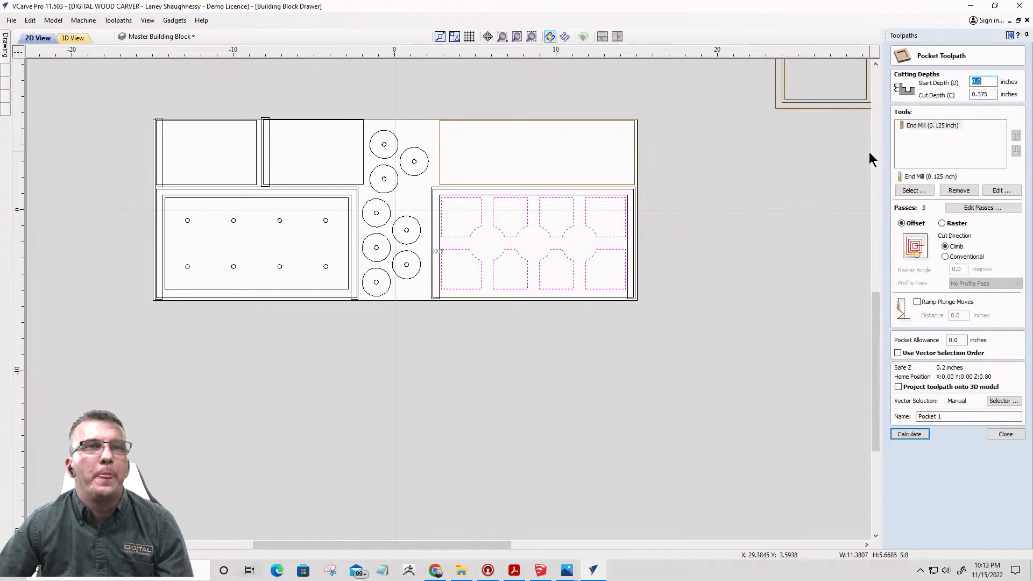
pyautogui.doubleClick(982, 93)
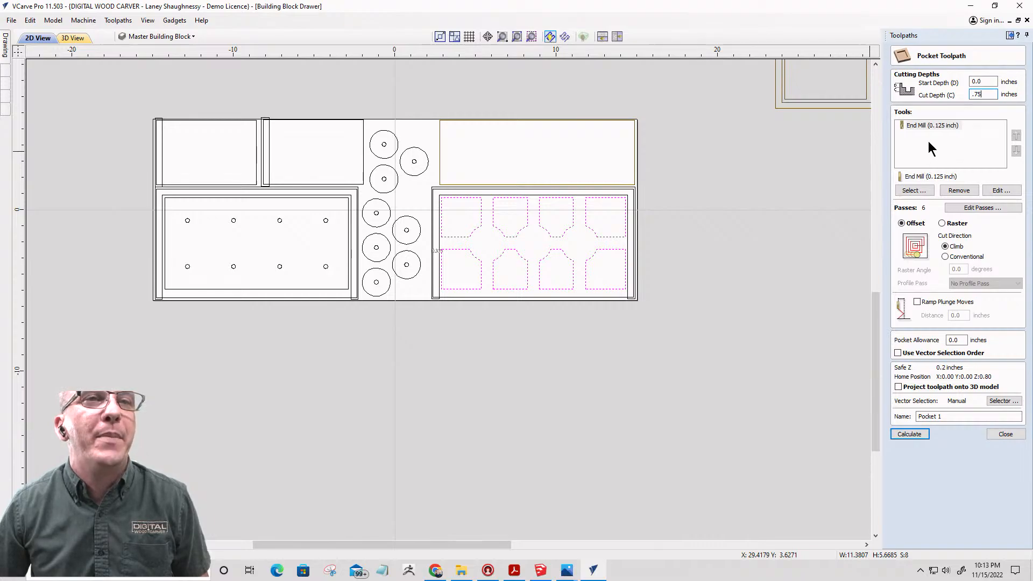
# - Replace the pocket toolpath's 0.125 inch end mill with End Mill (0.25 inches) from the End Mills group in the tool database
pyautogui.click(959, 191)
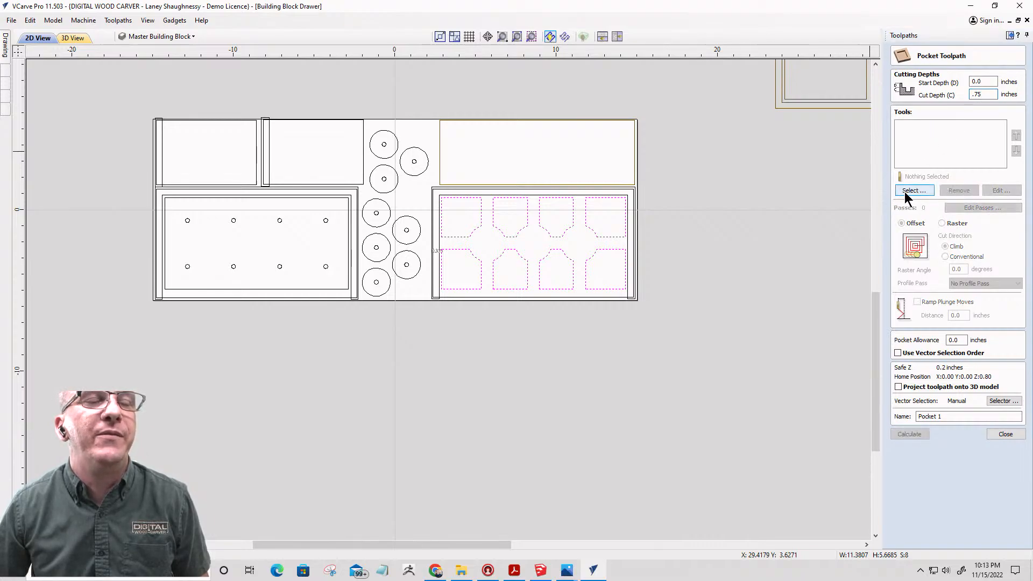
pyautogui.click(913, 190)
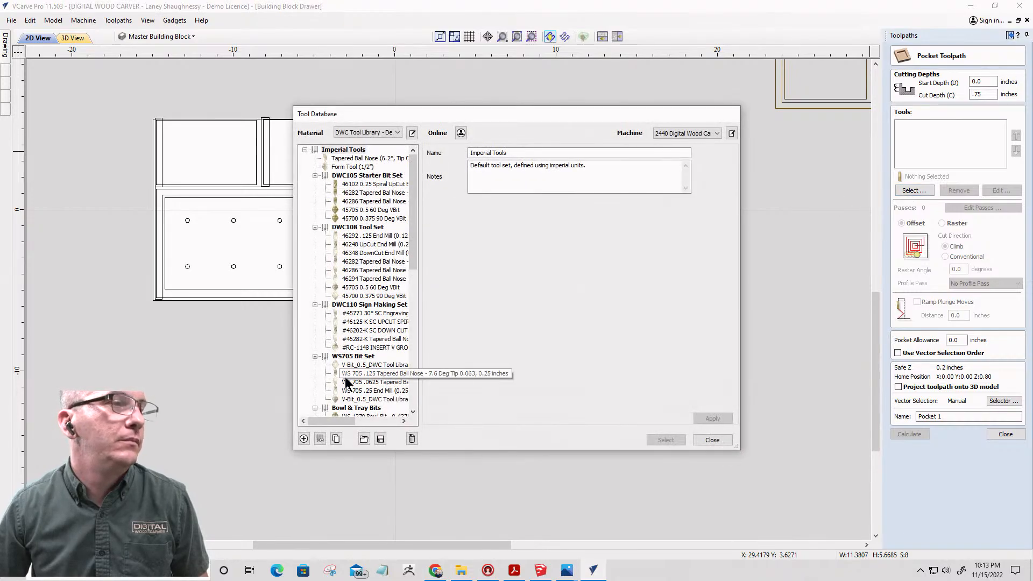
pyautogui.scroll(-3, 346, 383)
pyautogui.scroll(-2, 346, 383)
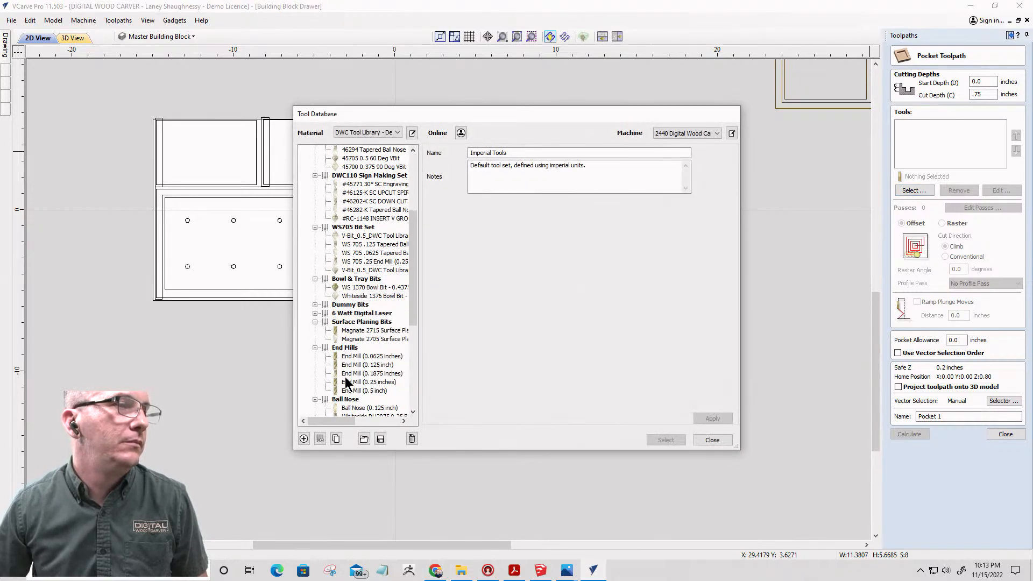
pyautogui.click(351, 383)
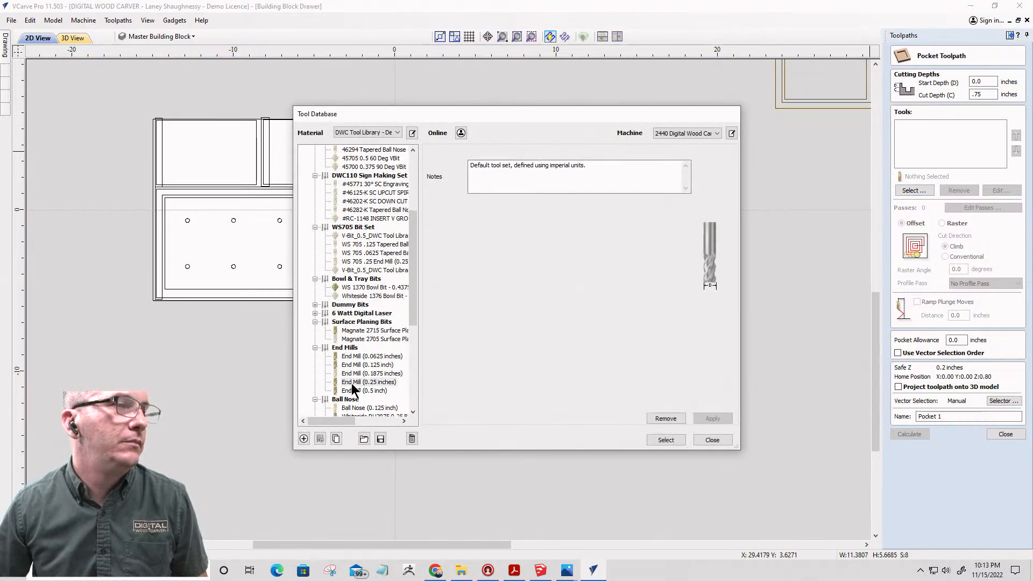
pyautogui.click(661, 439)
# - Calculate the pocket toolpath for the notched cutouts and preview its cuts on the board in 3D
pyautogui.click(917, 435)
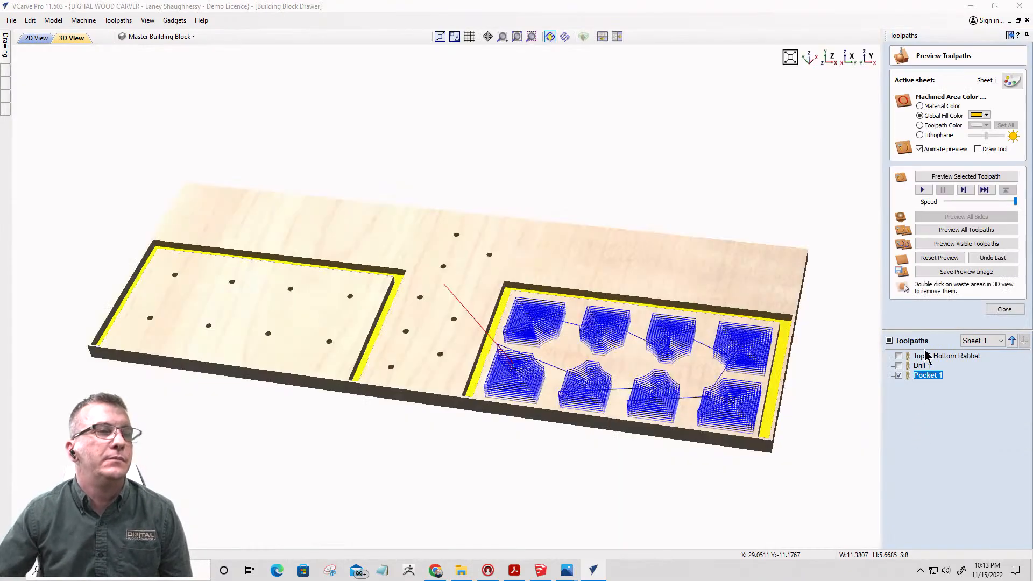
pyautogui.click(949, 246)
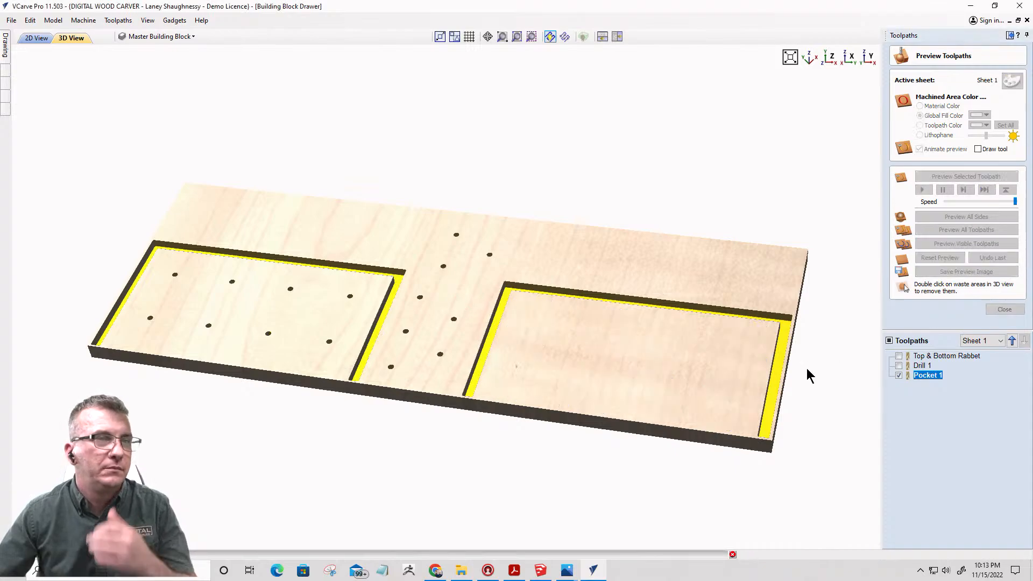
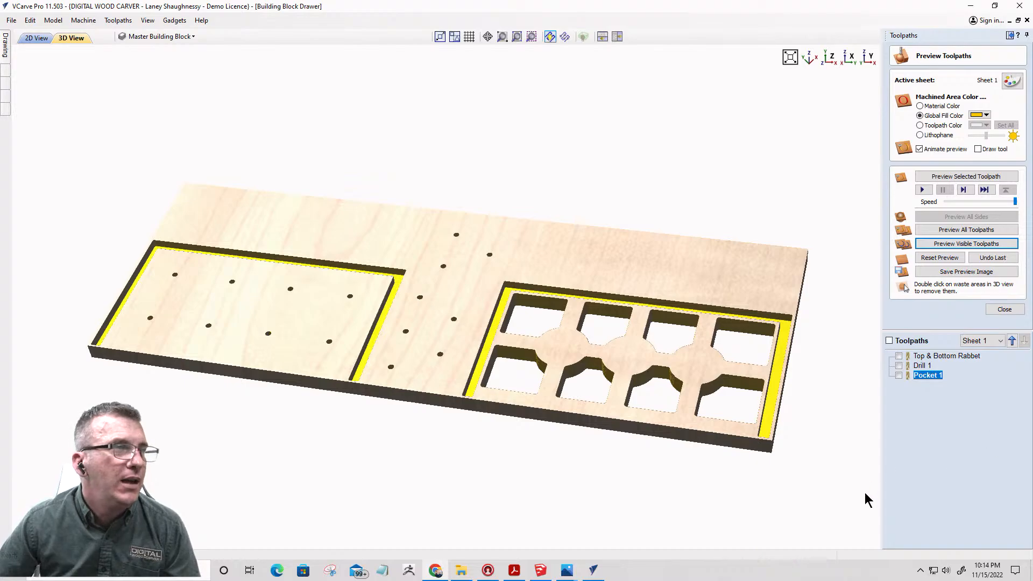
pyautogui.moveTo(480, 406); pyautogui.dragTo(456, 346)
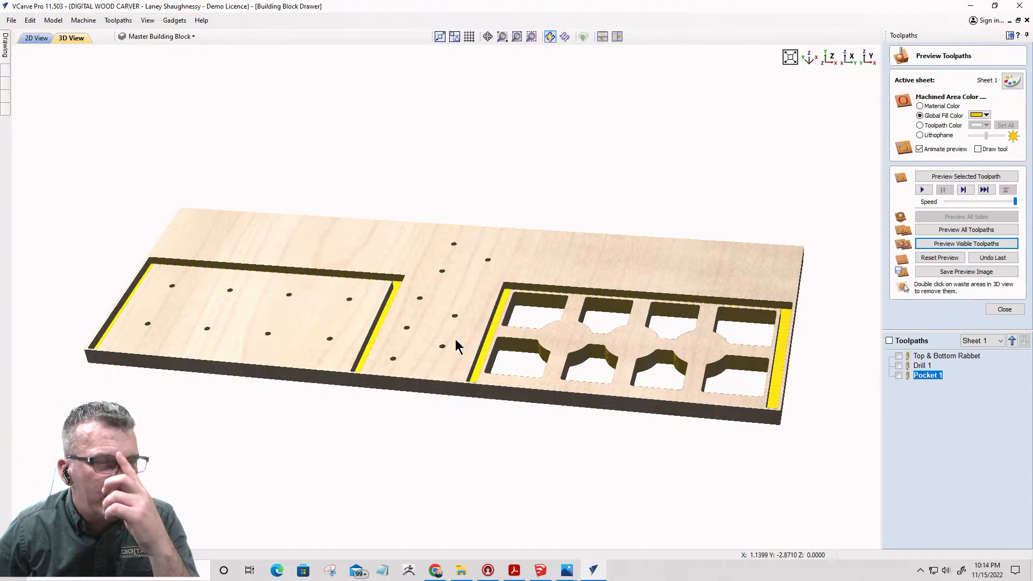
pyautogui.moveTo(434, 315)
pyautogui.mouseDown()
pyautogui.moveTo(376, 299)
pyautogui.moveTo(522, 336)
pyautogui.moveTo(539, 388)
pyautogui.moveTo(545, 311)
pyautogui.moveTo(503, 323)
pyautogui.moveTo(366, 299)
pyautogui.moveTo(406, 431)
pyautogui.moveTo(405, 347)
pyautogui.moveTo(431, 353)
pyautogui.mouseUp()
# - Return to the 2D view and move the upper offset wheel circle beside the right panel into that panel's second upper cutout
pyautogui.click(33, 38)
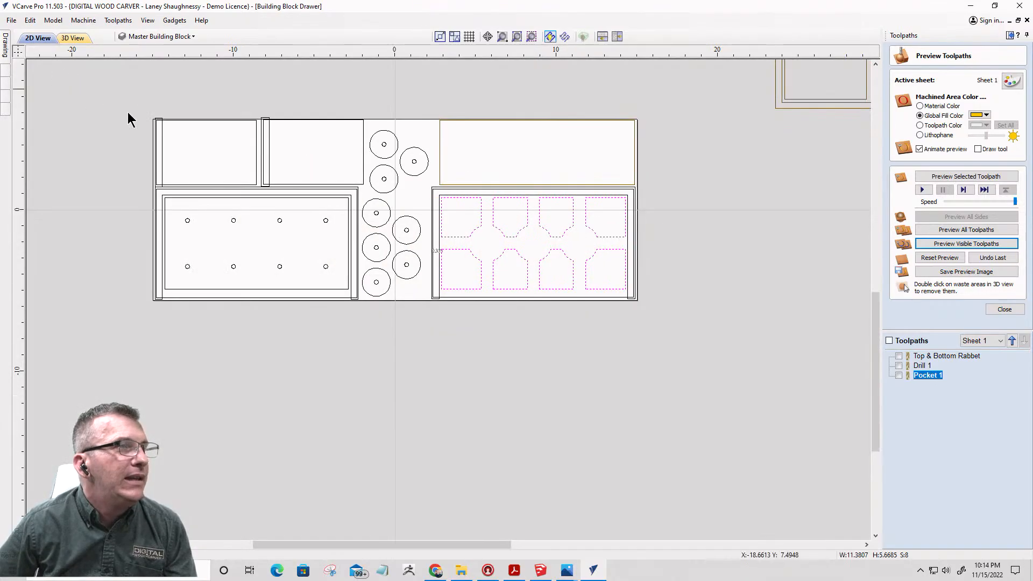
pyautogui.scroll(4, 477, 237)
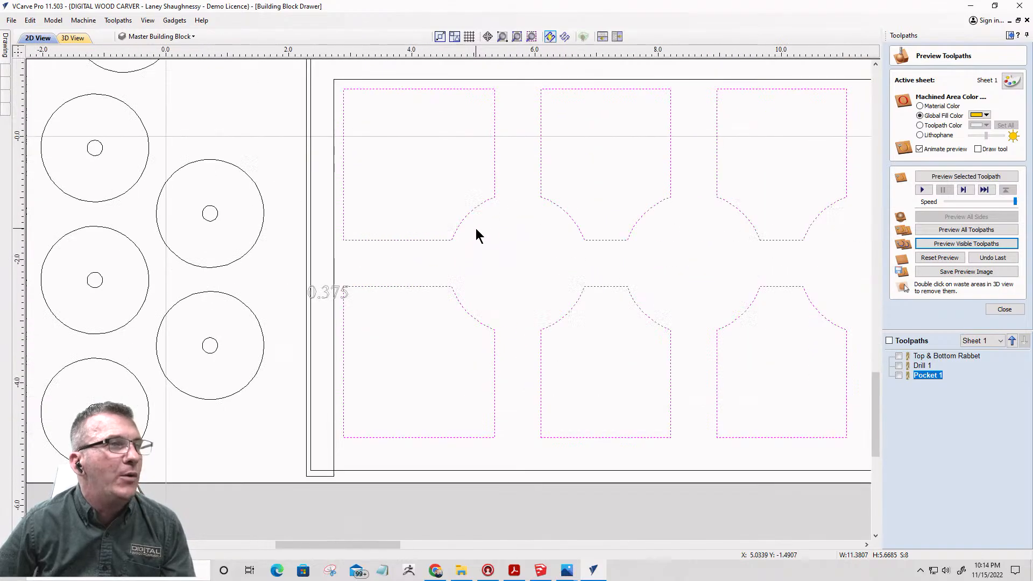
pyautogui.click(173, 175)
pyautogui.click(172, 174)
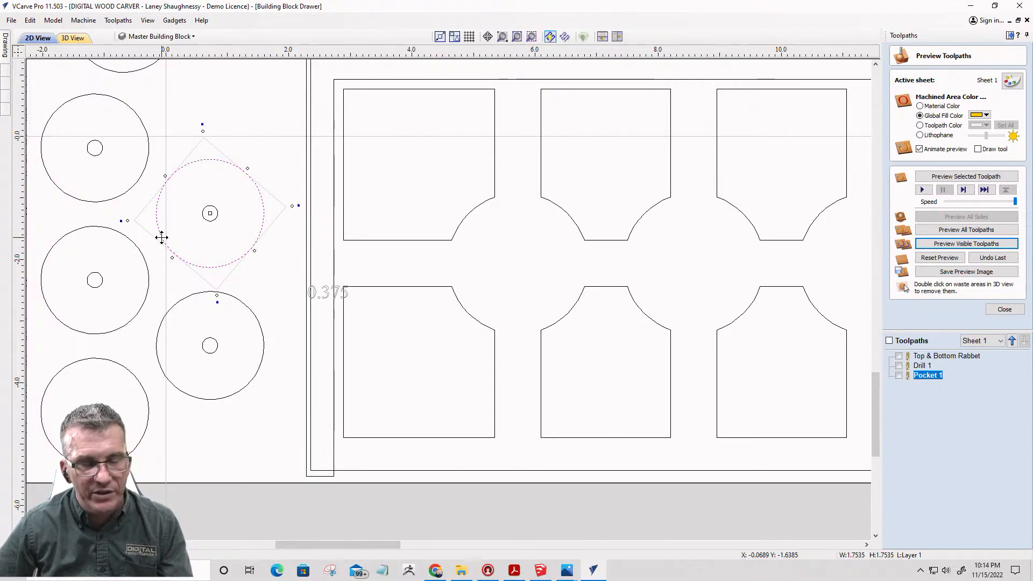
pyautogui.moveTo(161, 237); pyautogui.dragTo(557, 175)
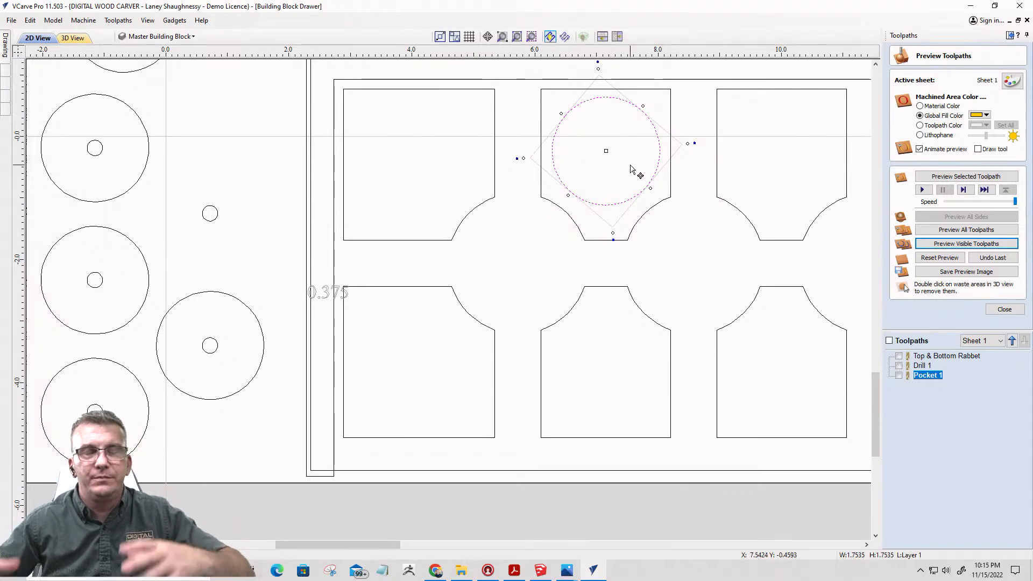
# - Move the rightmost loose circle above the original panels into the notched panel's upper-left cutout, fitting it against the upper and left edges
pyautogui.scroll(-4, 613, 166)
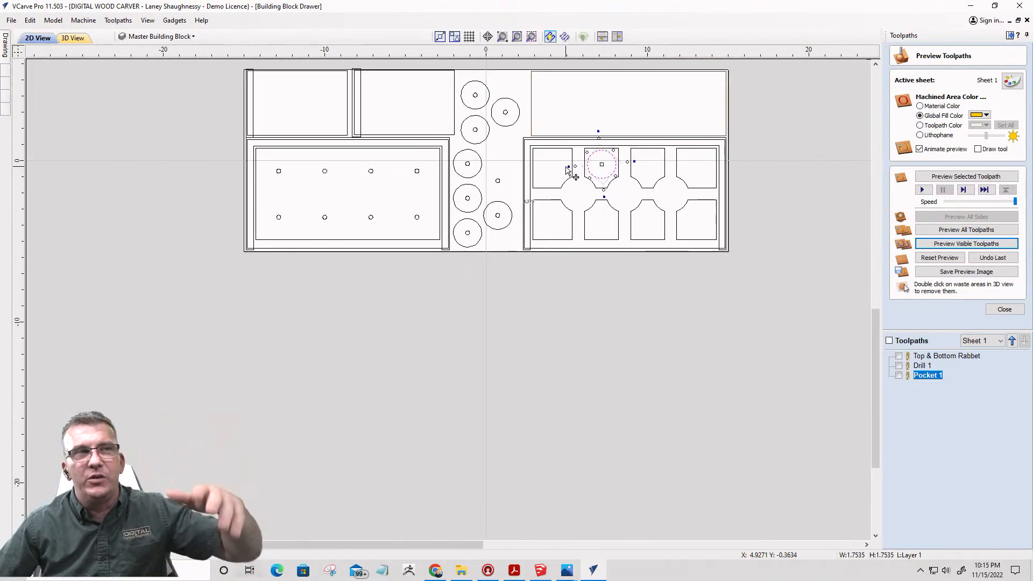
pyautogui.scroll(2, 566, 170)
pyautogui.scroll(2, 568, 170)
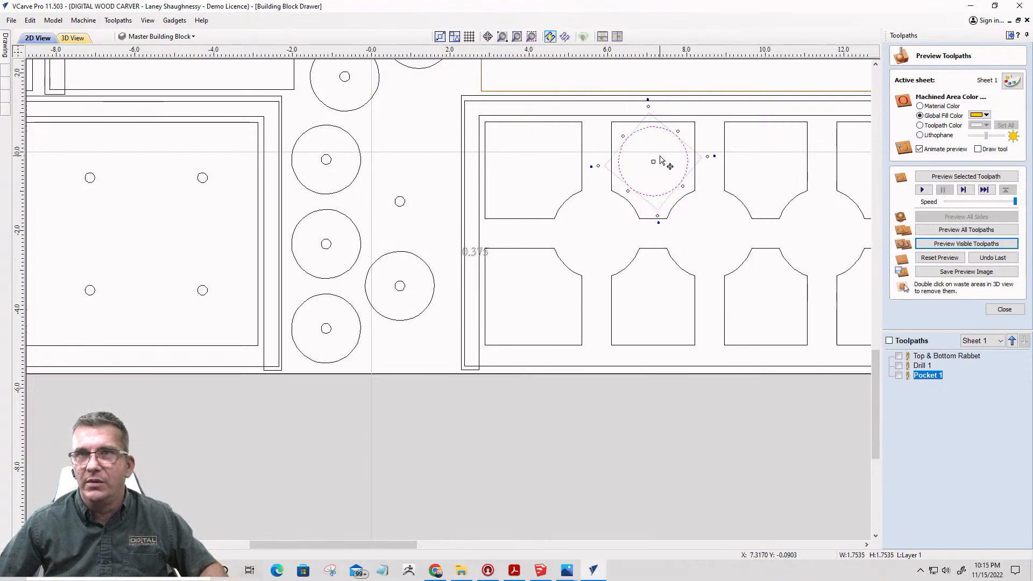
pyautogui.scroll(-6, 661, 160)
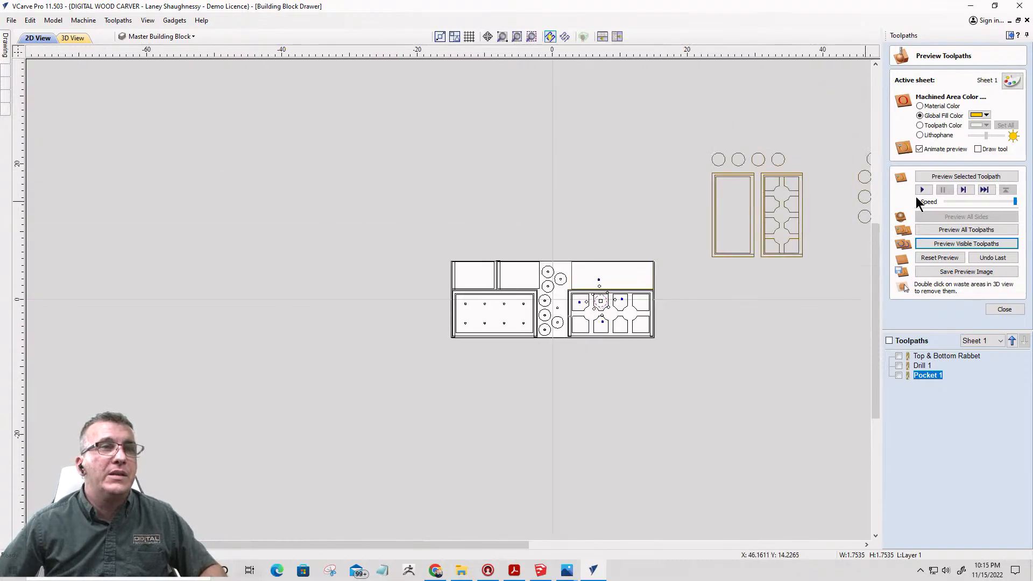
pyautogui.scroll(4, 810, 164)
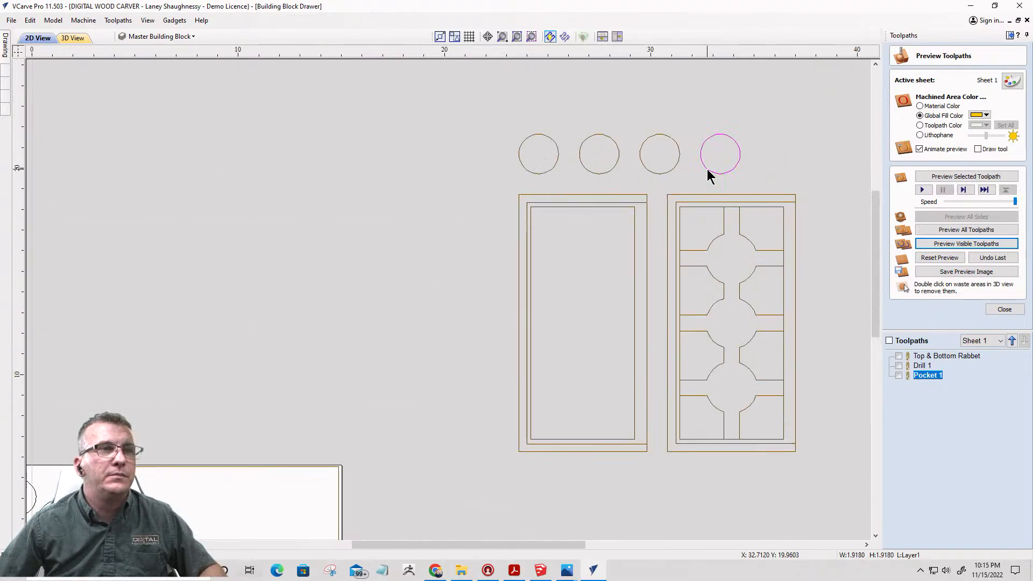
pyautogui.click(708, 169)
pyautogui.moveTo(721, 154); pyautogui.dragTo(686, 250)
pyautogui.scroll(4, 703, 223)
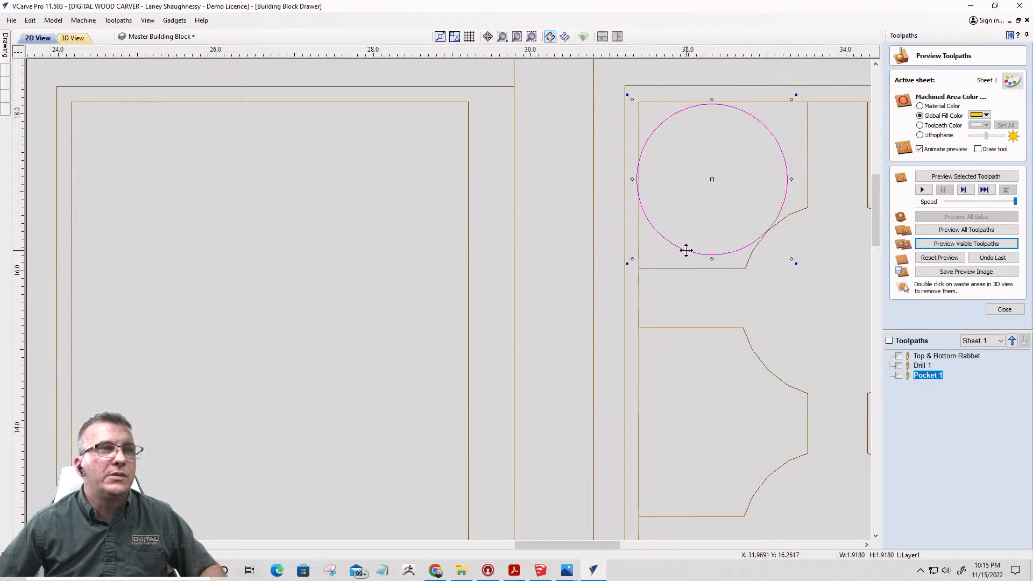
pyautogui.scroll(1, 740, 232)
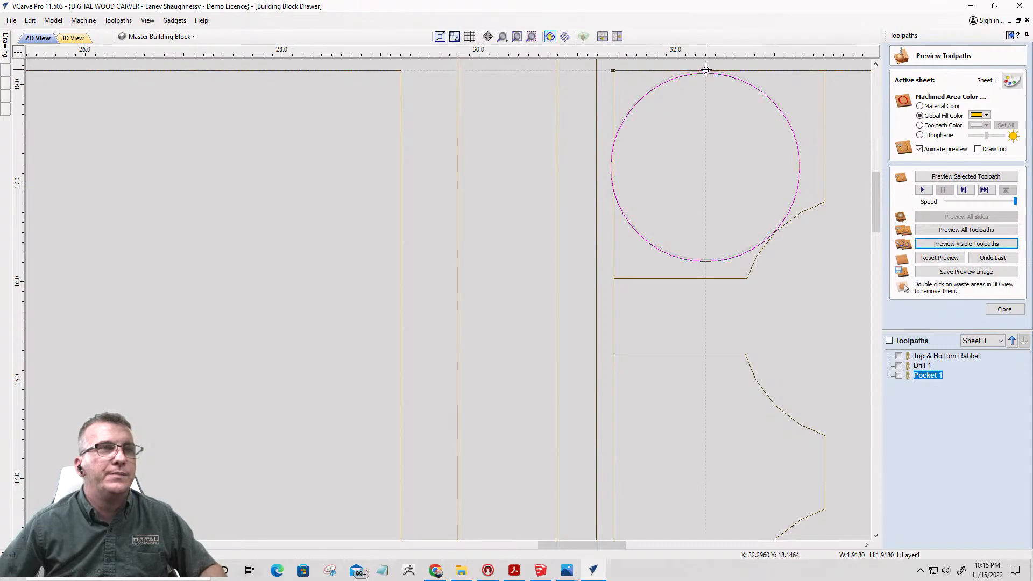
pyautogui.moveTo(706, 66); pyautogui.dragTo(705, 64)
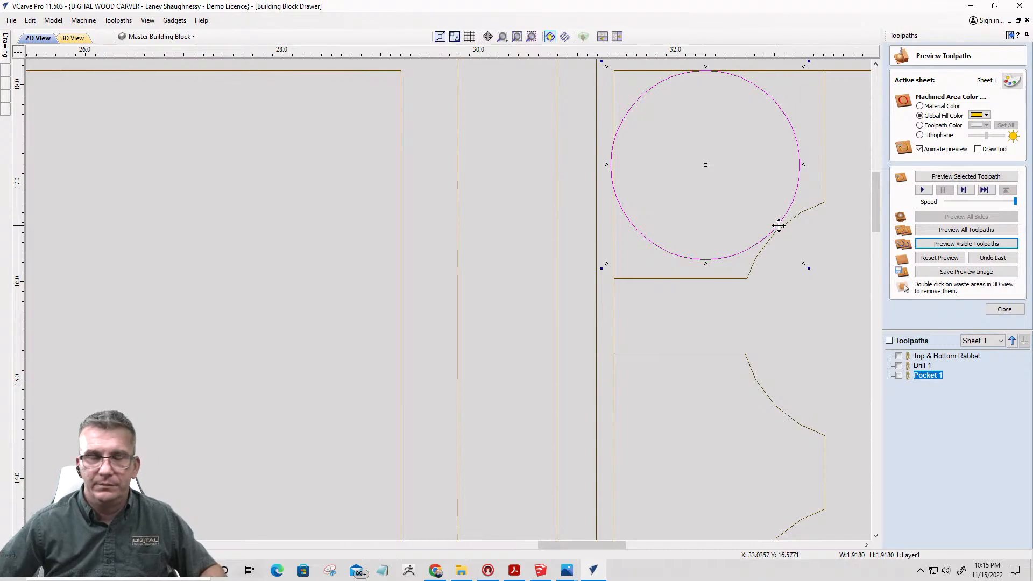
pyautogui.moveTo(777, 229); pyautogui.dragTo(778, 226)
pyautogui.press('Right')
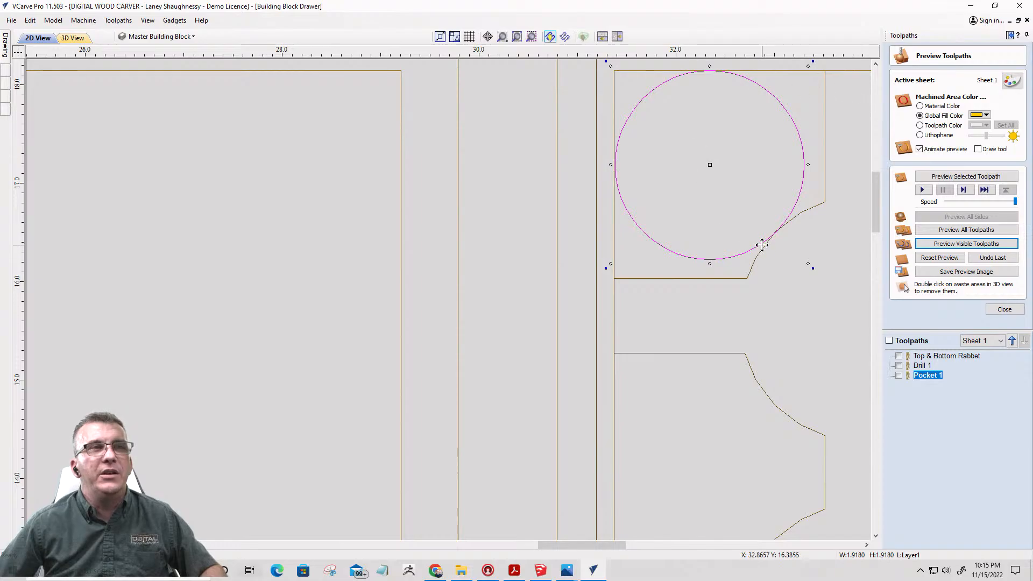
# - Try to enlarge the wheel circle in the board's second upper cutout to about 2.09 inches and nudge it into position
pyautogui.scroll(-6, 762, 245)
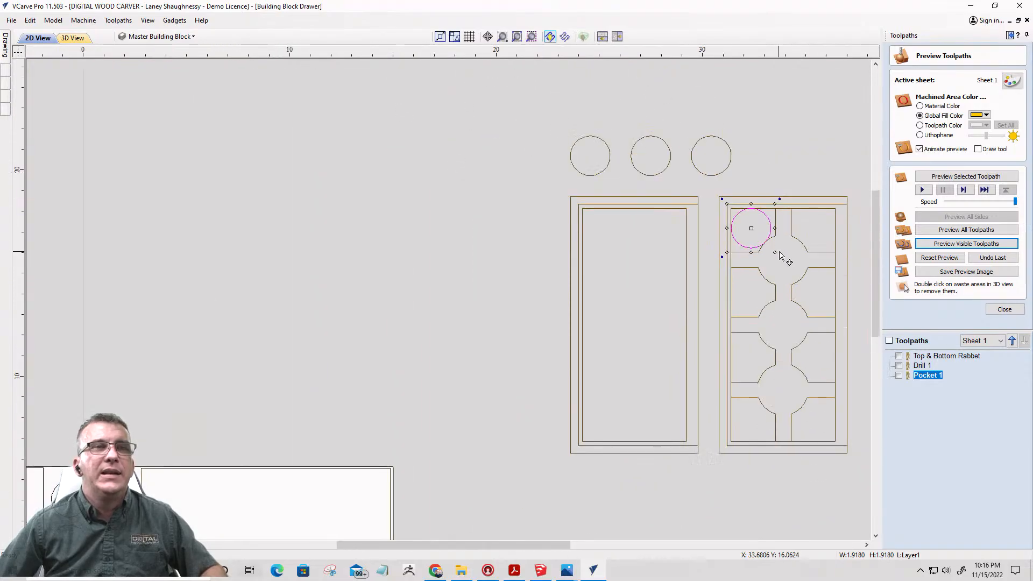
pyautogui.scroll(-5, 711, 157)
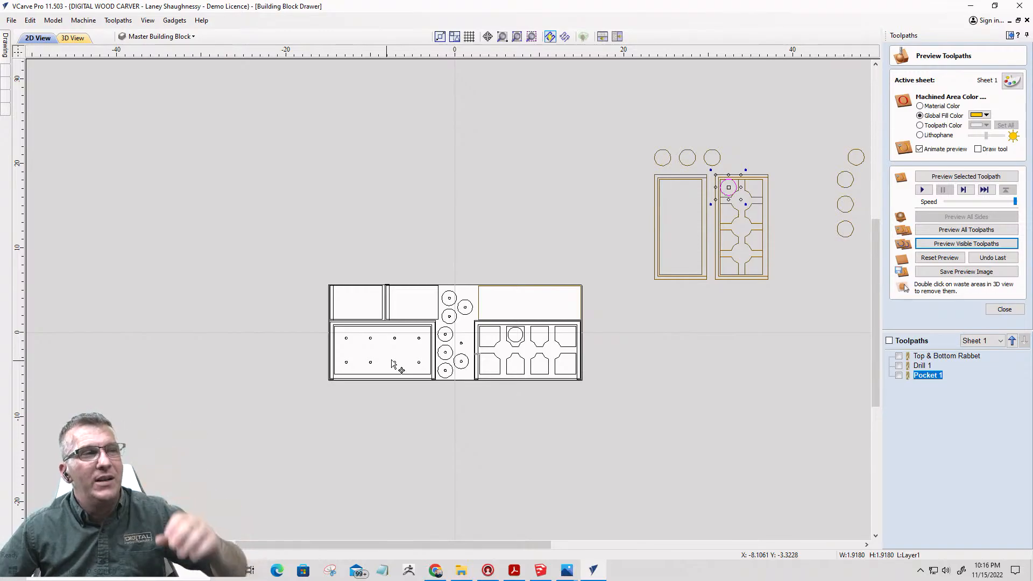
pyautogui.scroll(3, 510, 387)
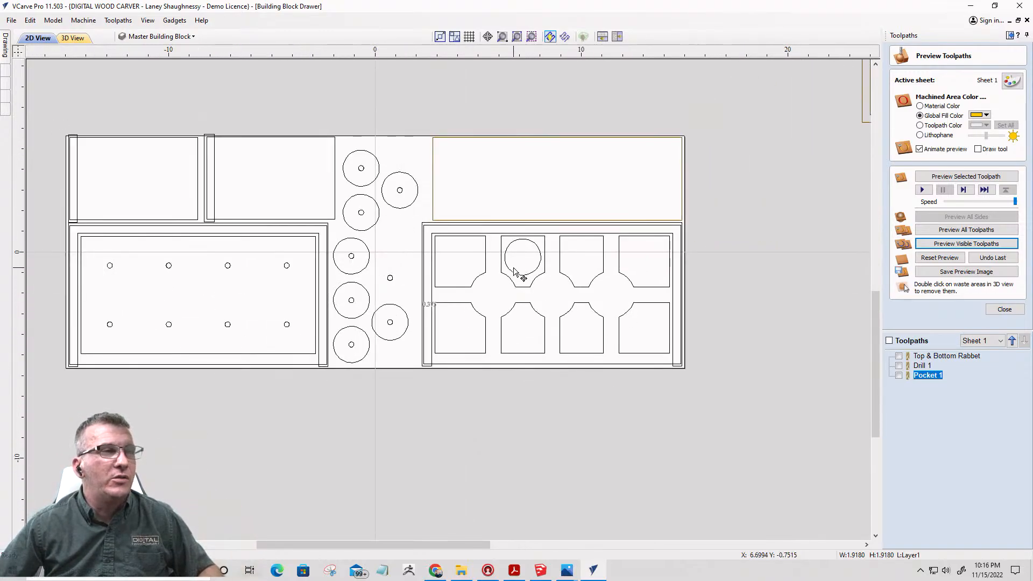
pyautogui.click(514, 272)
pyautogui.scroll(2, 513, 274)
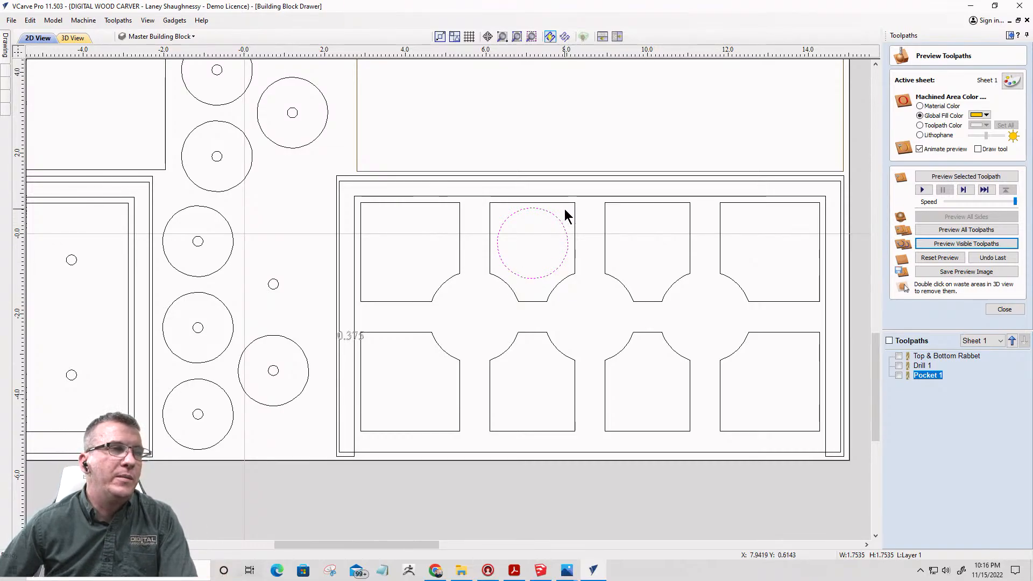
pyautogui.click(530, 210)
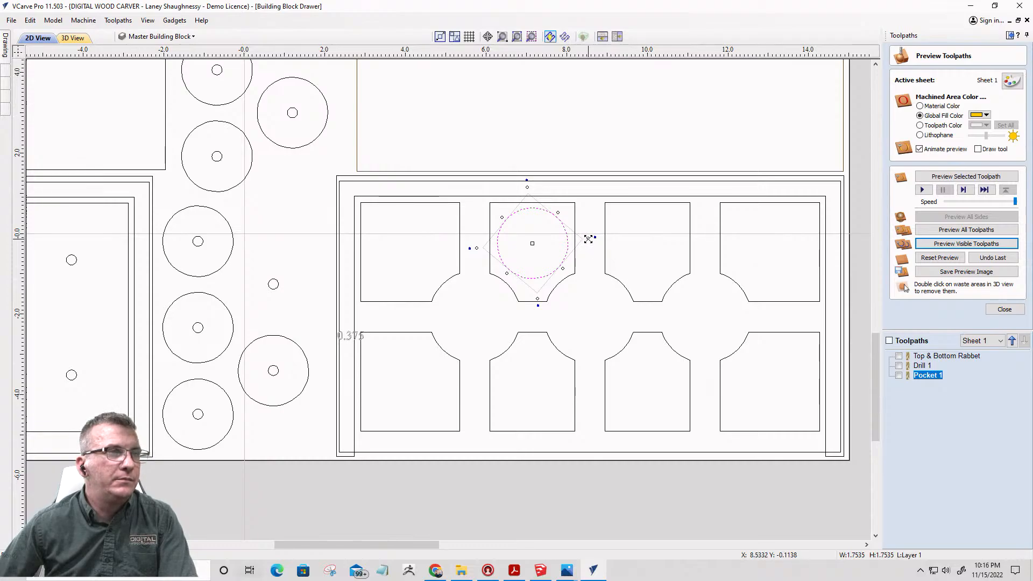
pyautogui.moveTo(588, 239); pyautogui.dragTo(594, 240)
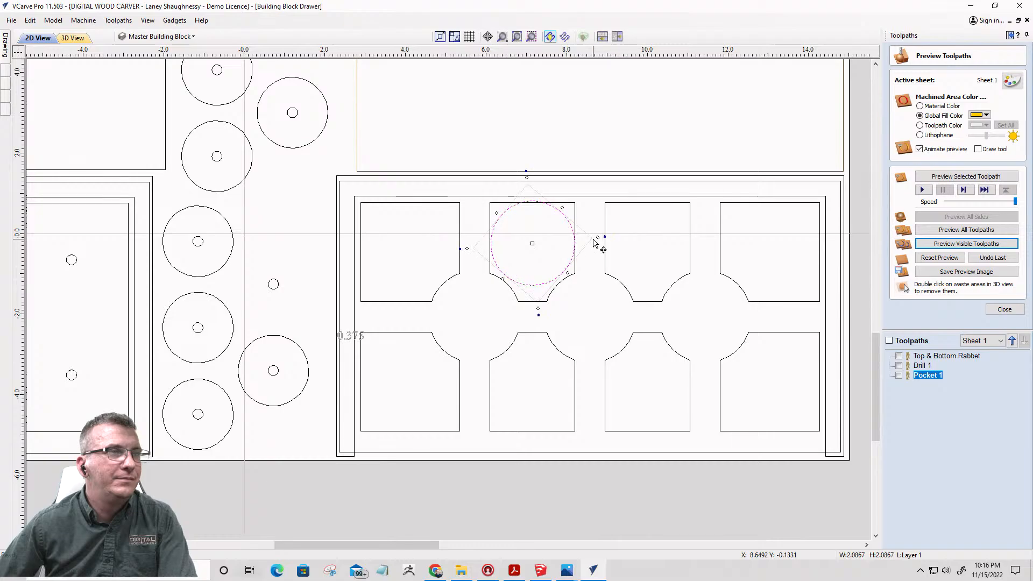
pyautogui.press('Down')
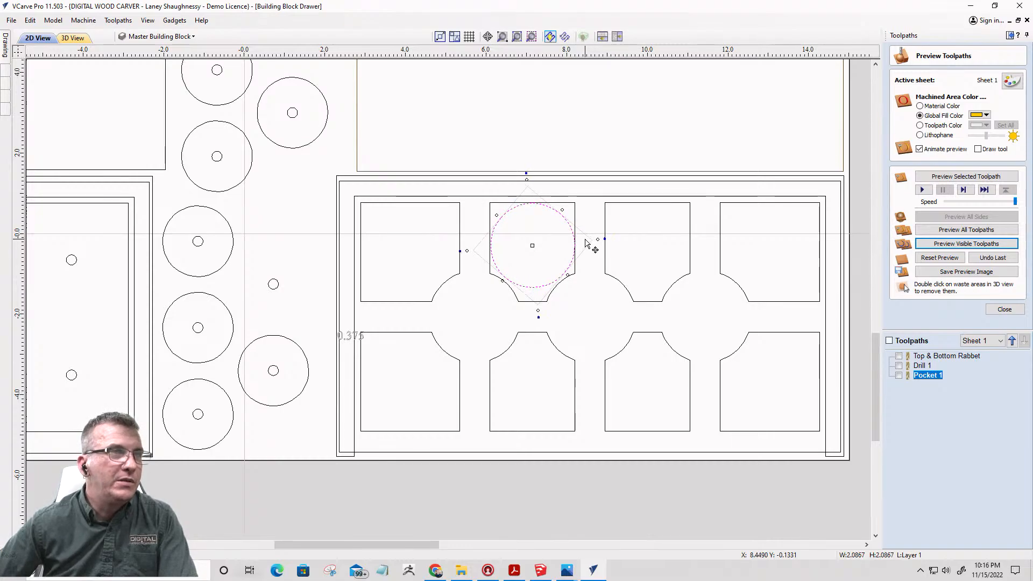
pyautogui.press('Down')
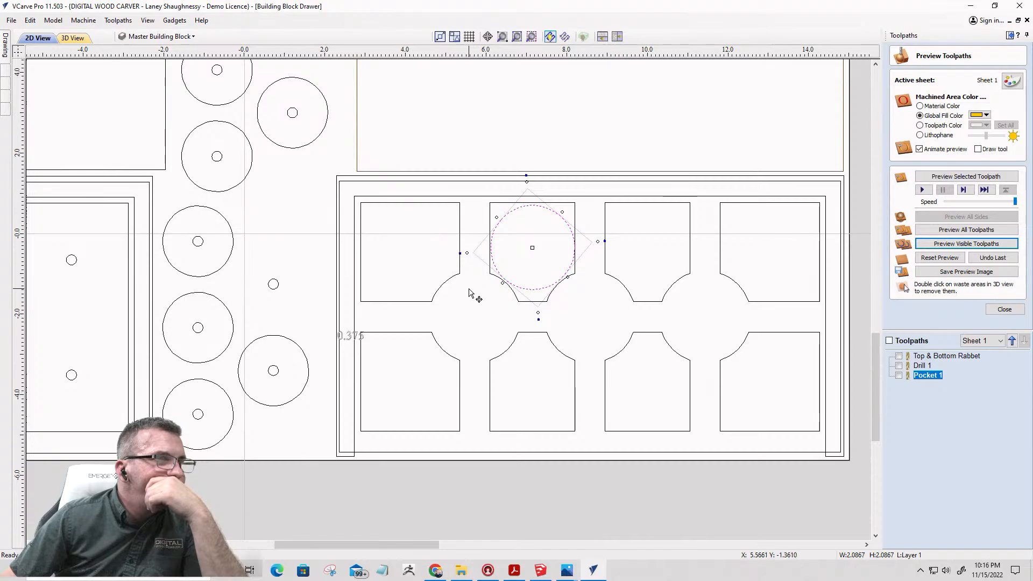
pyautogui.scroll(-4, 448, 262)
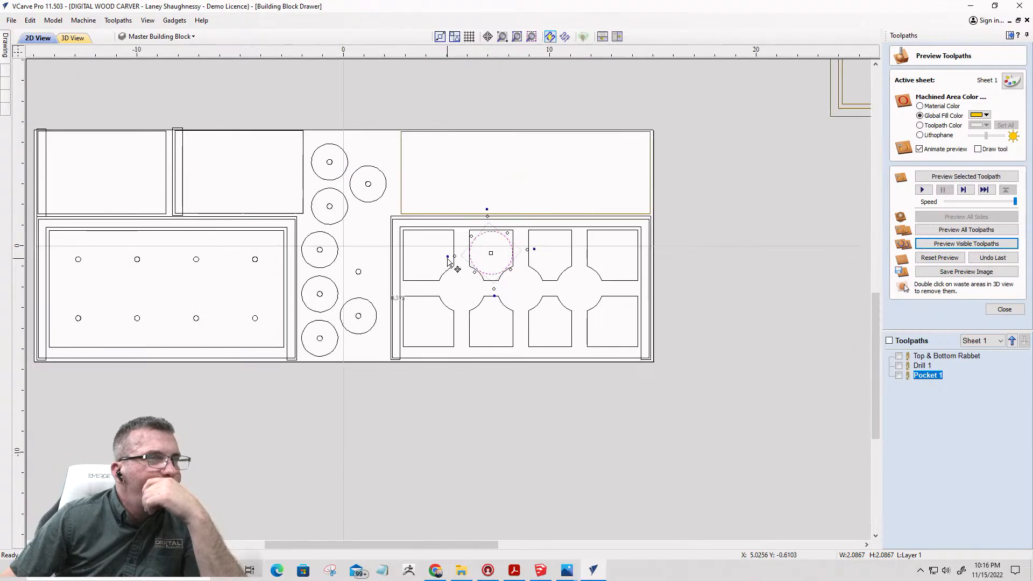
pyautogui.scroll(4, 448, 262)
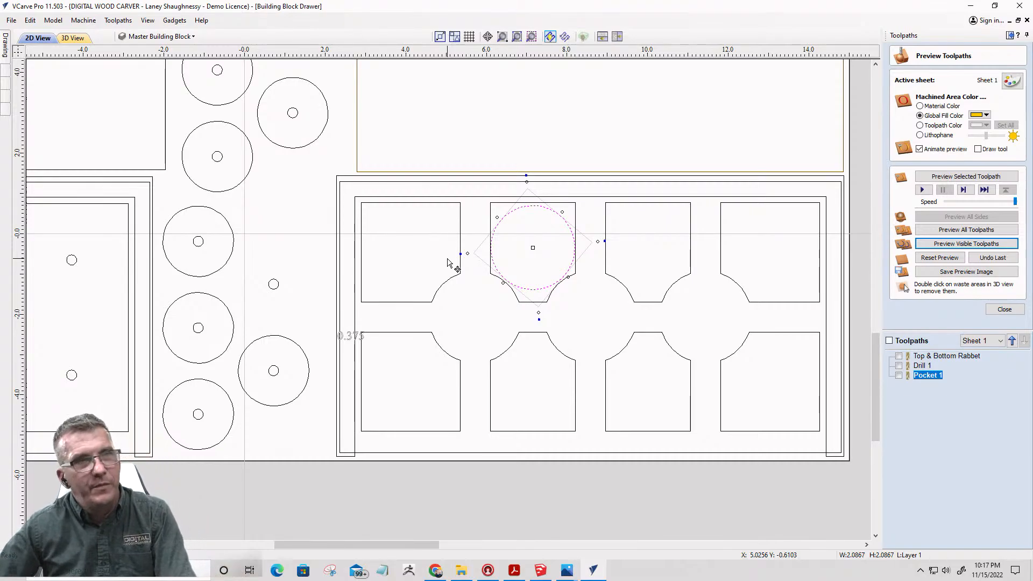
pyautogui.press('Left')
# - Undo the nudges and enlargement of the wheel circle in the second upper cutout
pyautogui.hotkey('ctrl', 'z')
pyautogui.hotkey('ctrl', 'z')
pyautogui.hotkey('ctrl', 'z')
pyautogui.hotkey('ctrl', 'z')
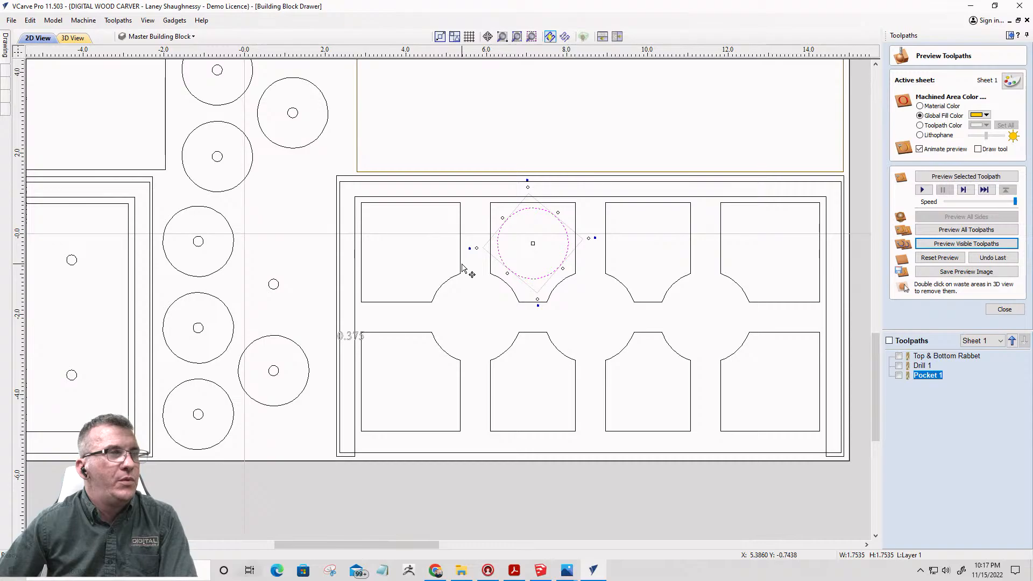
# - Select the first and second upper cutouts in turn to compare their sizes, and examine them against the original panel layout
pyautogui.click(461, 268)
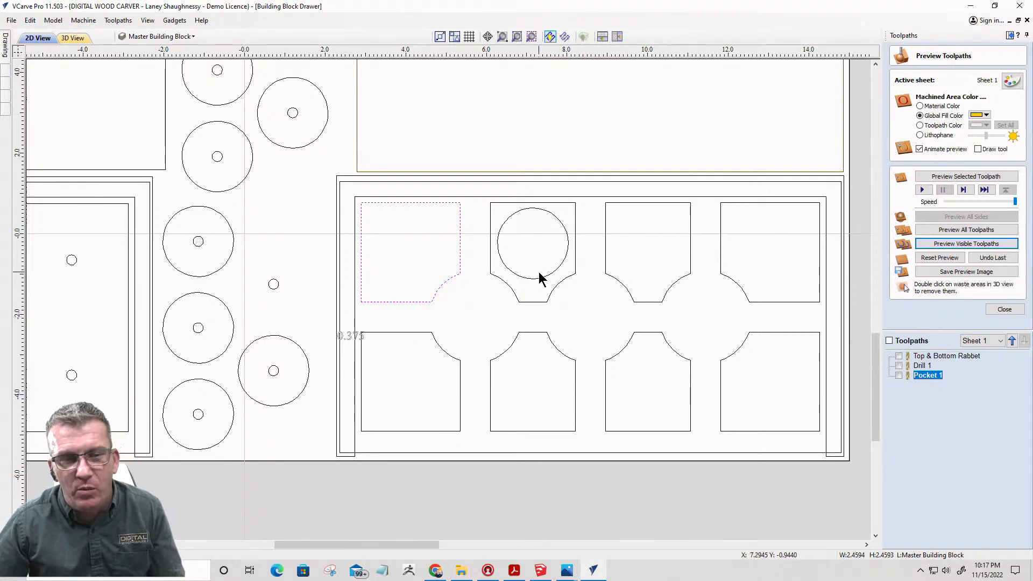
pyautogui.click(490, 218)
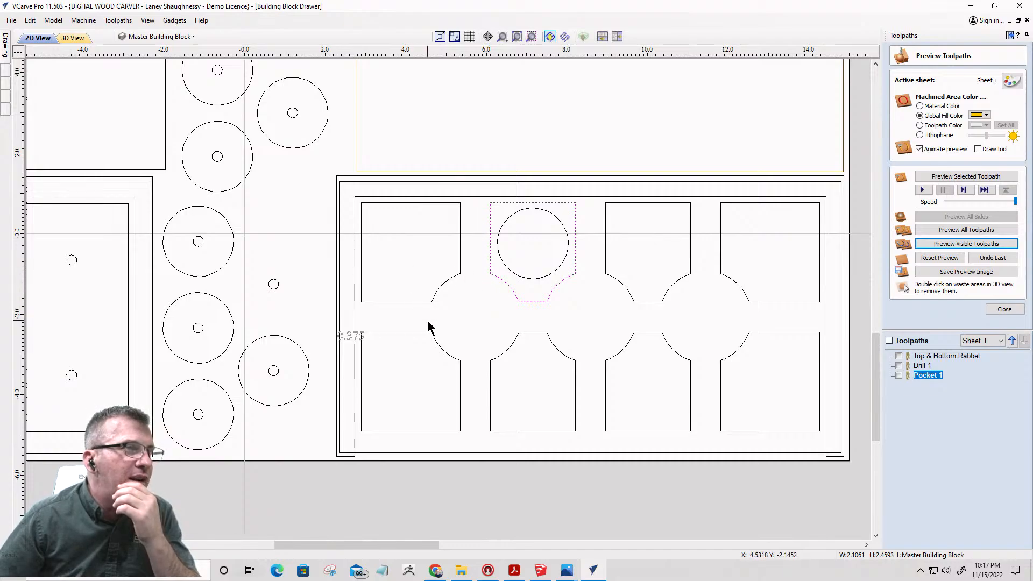
pyautogui.scroll(-3, 435, 320)
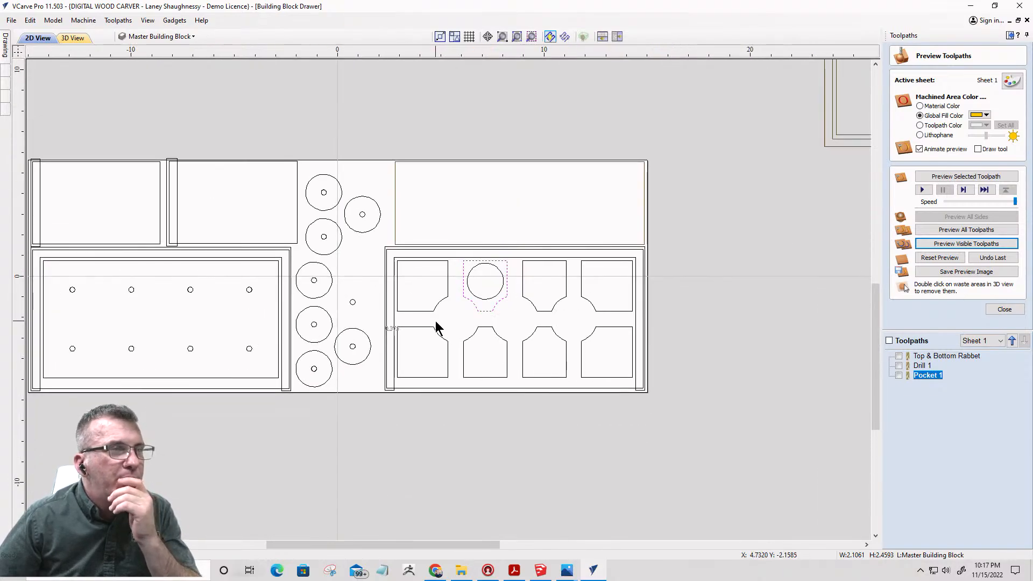
pyautogui.scroll(-2, 436, 322)
pyautogui.scroll(-1, 436, 322)
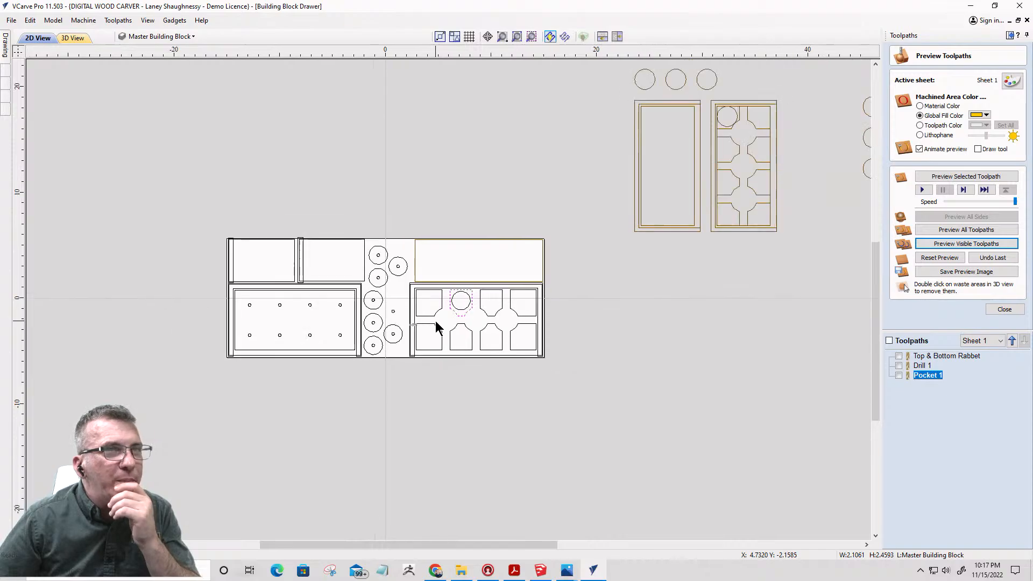
# - Move the rightmost loose circle above the original panels into the notched panel's second left cutout, fitting it against the left edge and notches
pyautogui.scroll(5, 743, 111)
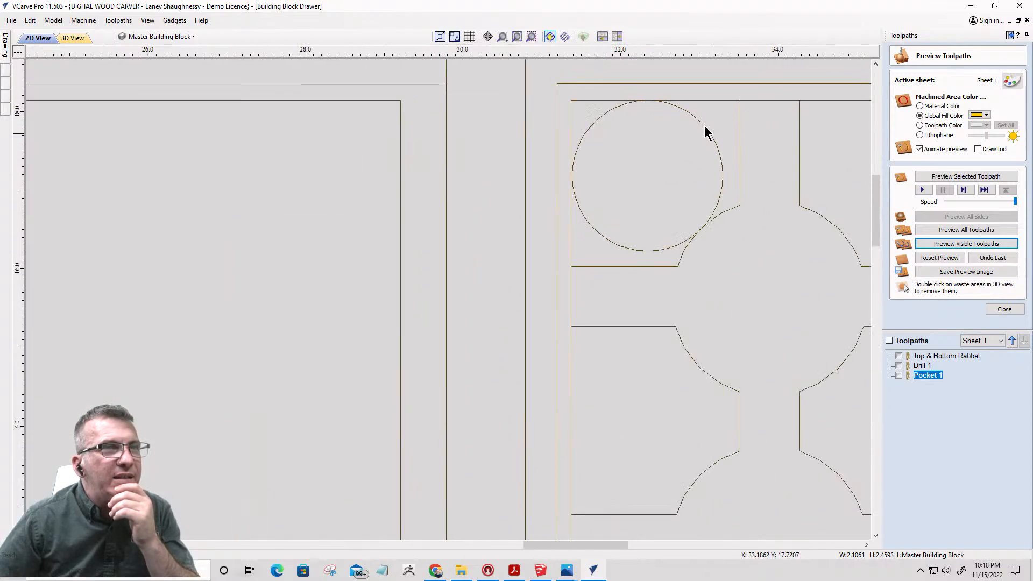
pyautogui.scroll(-3, 711, 183)
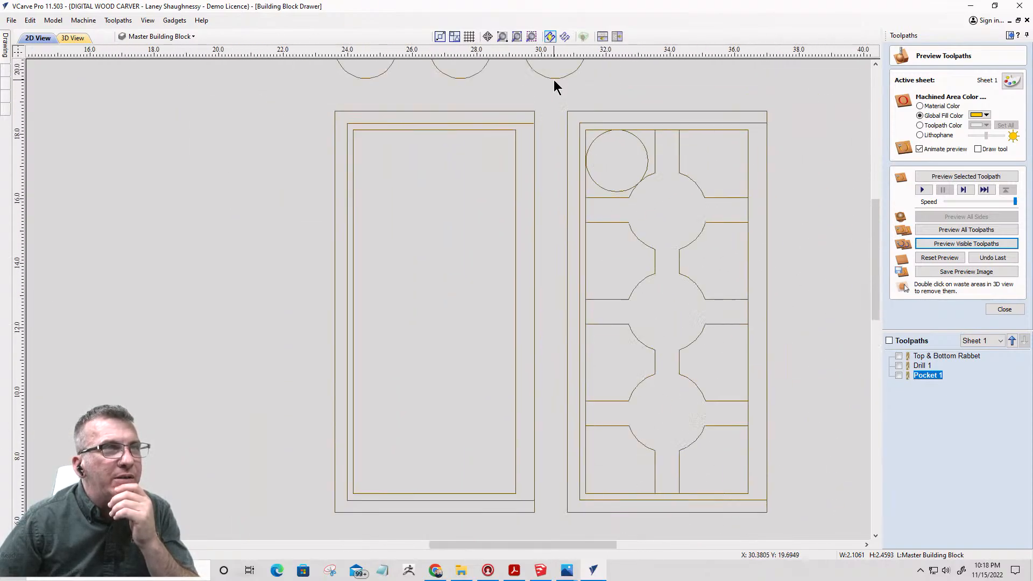
pyautogui.moveTo(555, 81); pyautogui.dragTo(612, 291)
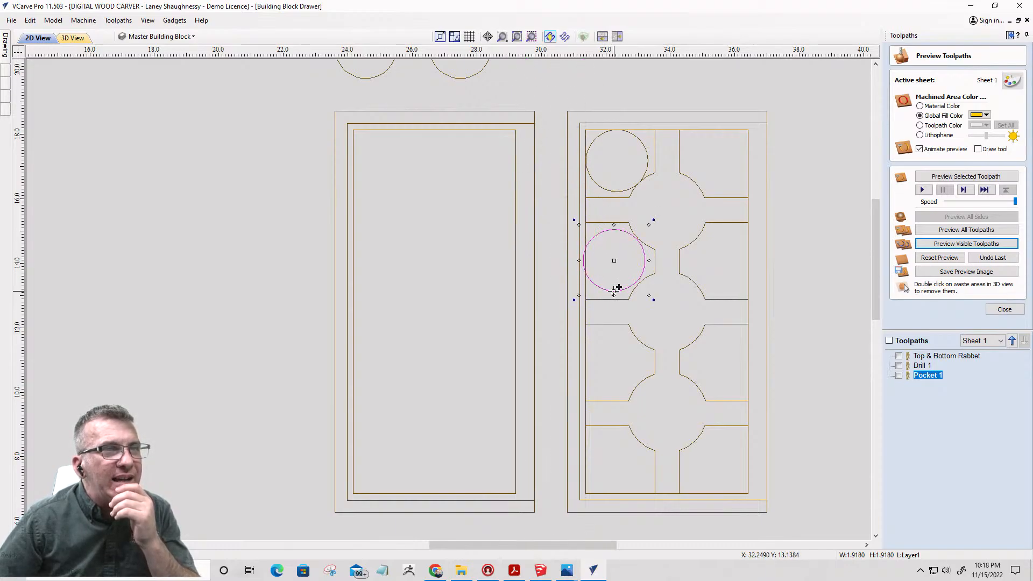
pyautogui.scroll(1, 628, 258)
pyautogui.scroll(2, 629, 254)
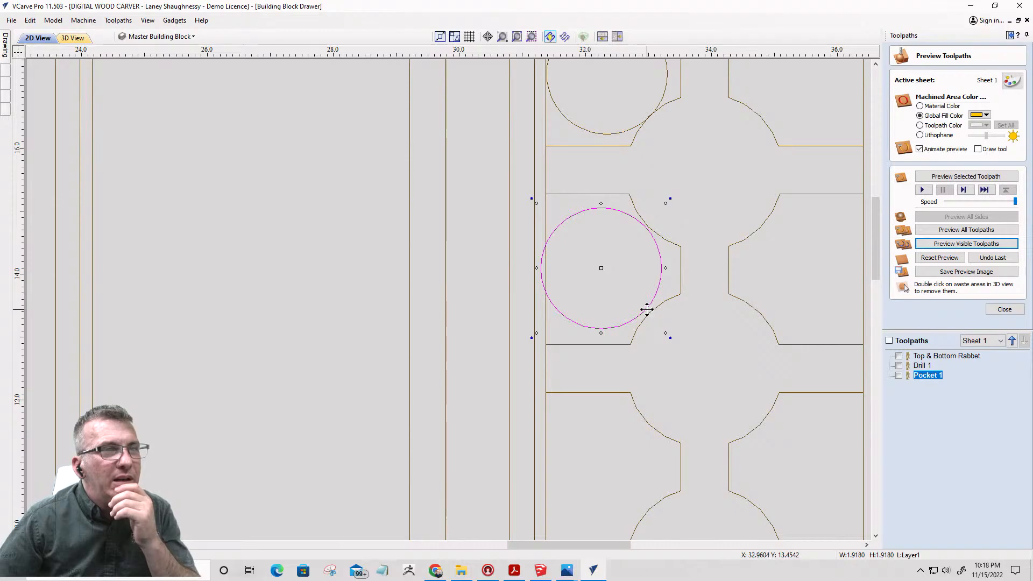
pyautogui.moveTo(647, 311); pyautogui.dragTo(651, 315)
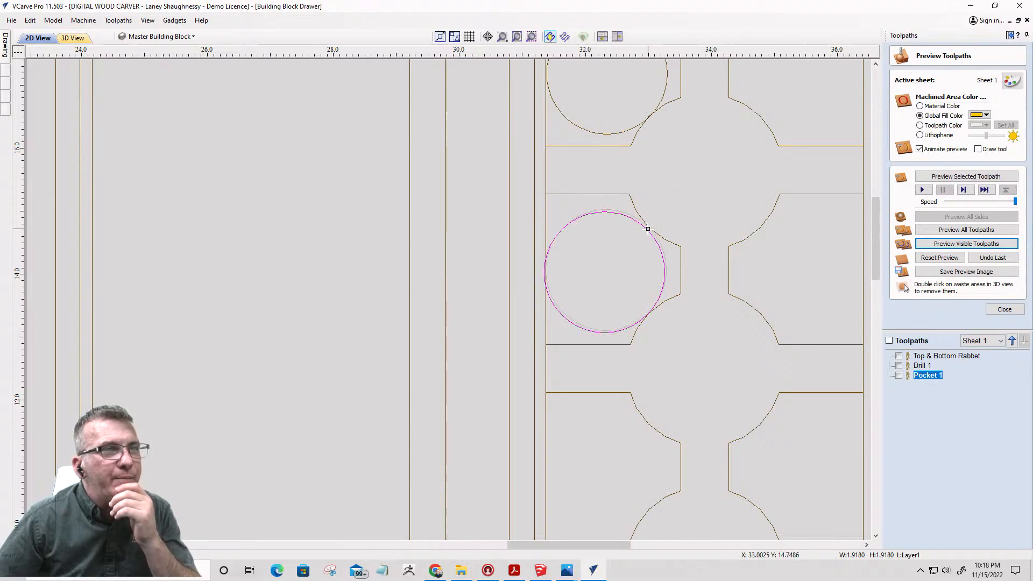
pyautogui.moveTo(648, 229); pyautogui.dragTo(648, 228)
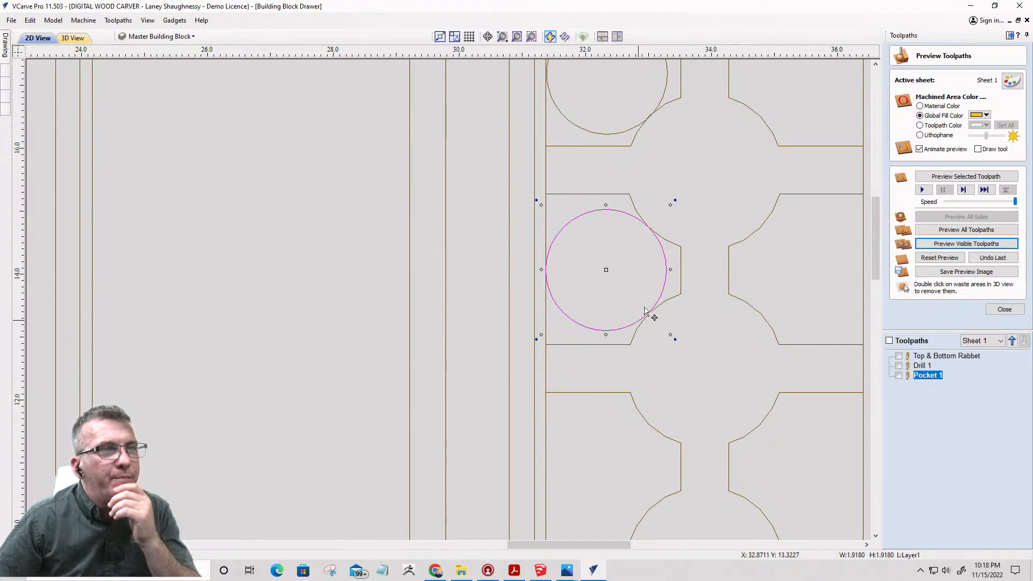
# - Examine how the wheel circle fits the original panel's second left cutout compared with the cutouts on the board
pyautogui.scroll(-3, 596, 290)
pyautogui.scroll(-3, 547, 297)
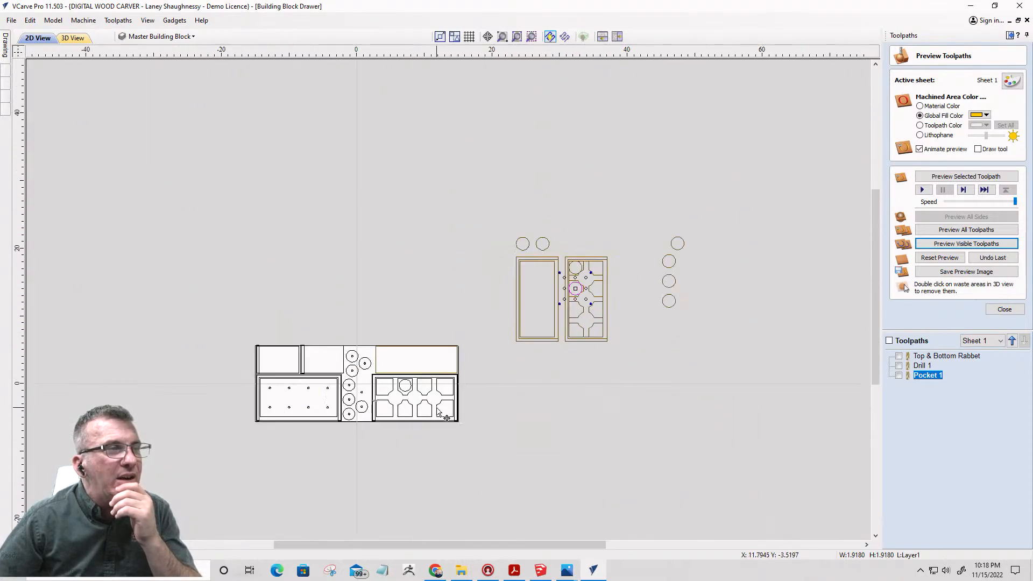
pyautogui.scroll(3, 555, 390)
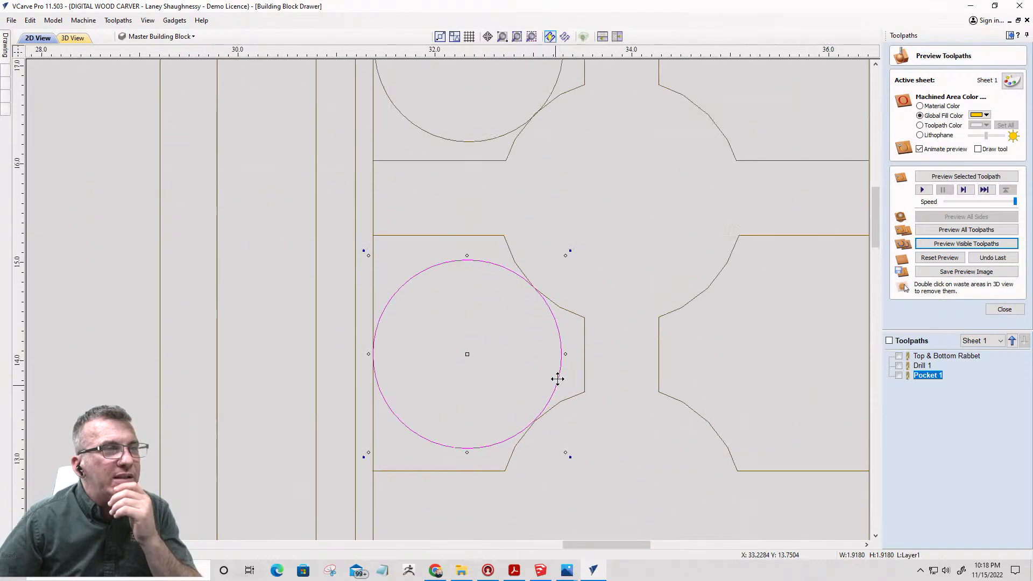
pyautogui.scroll(-7, 543, 281)
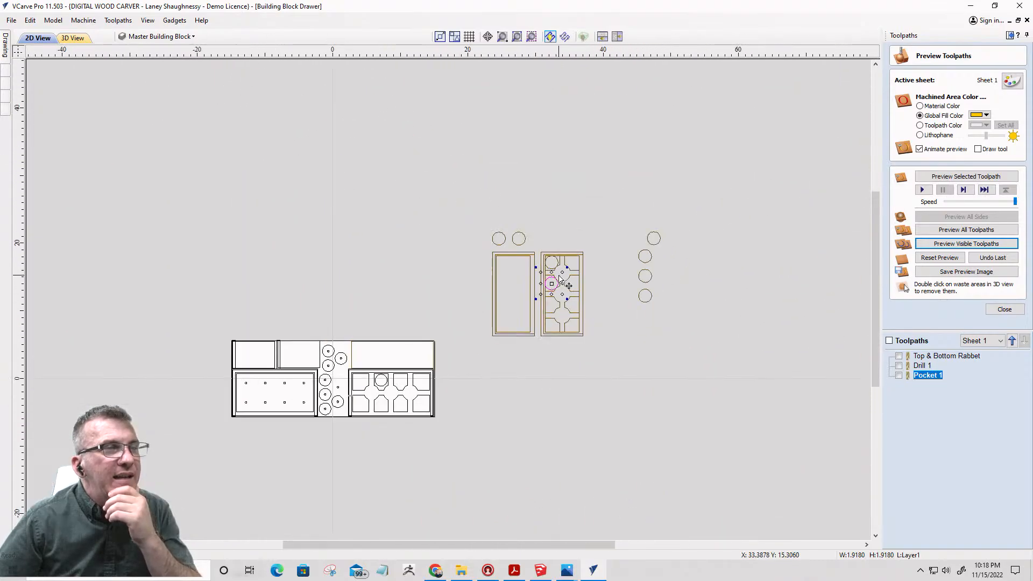
pyautogui.scroll(3, 391, 346)
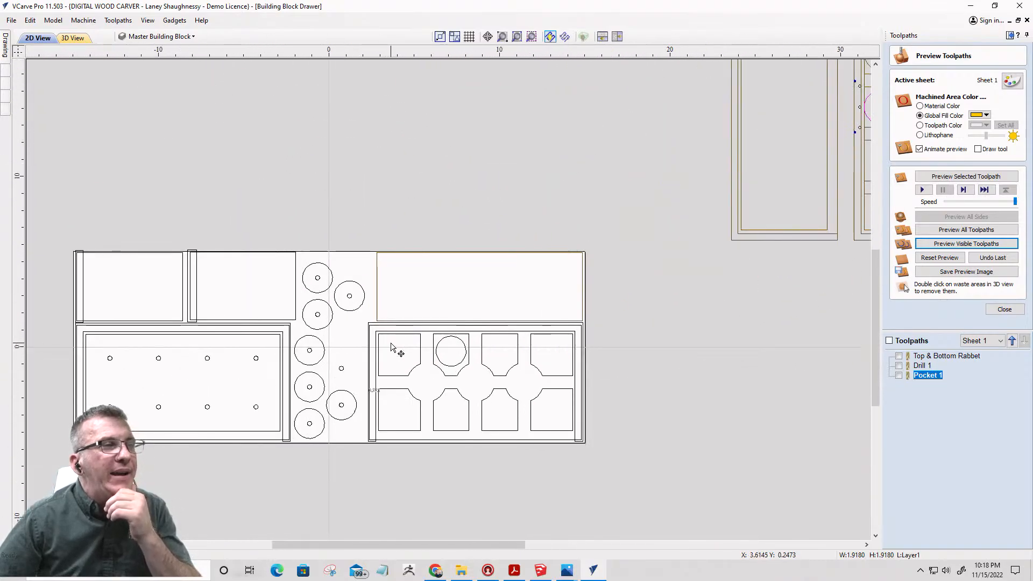
pyautogui.scroll(-1, 406, 345)
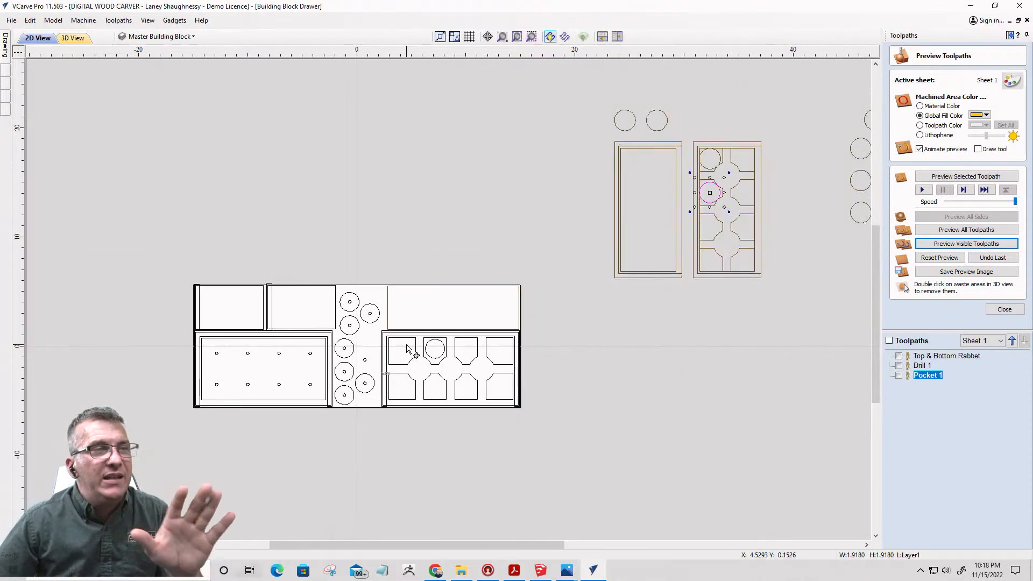
pyautogui.scroll(4, 714, 173)
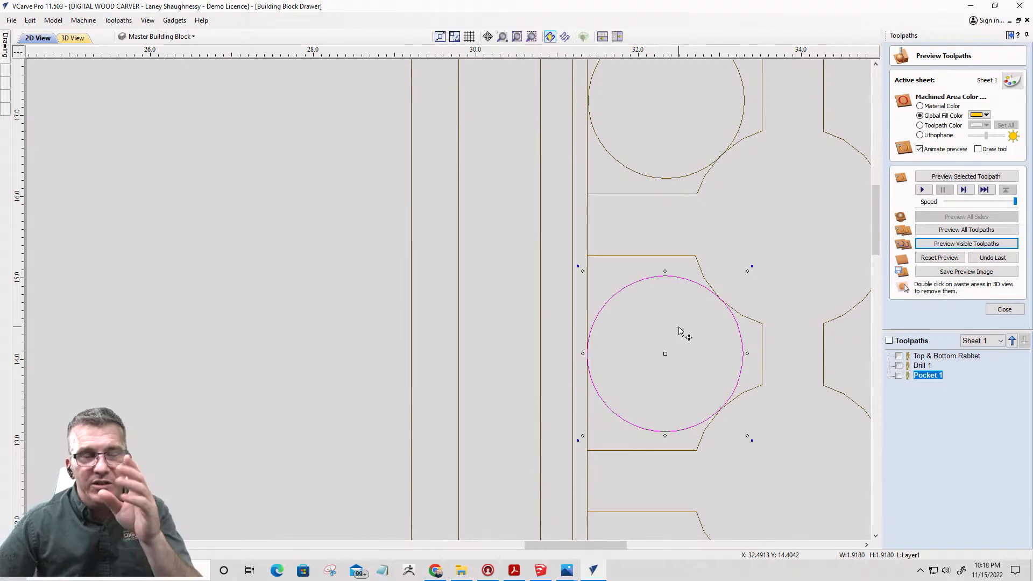
pyautogui.scroll(-4, 679, 332)
pyautogui.scroll(-2, 423, 335)
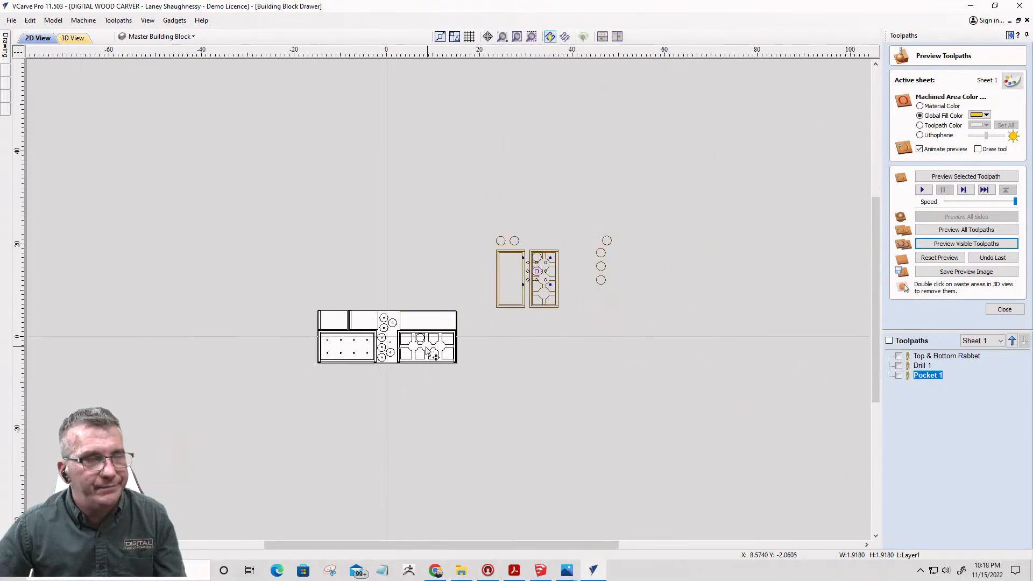
# - Move the wheel circle from the board's second upper cutout back around its empty center hole in the wheel group
pyautogui.scroll(3, 436, 349)
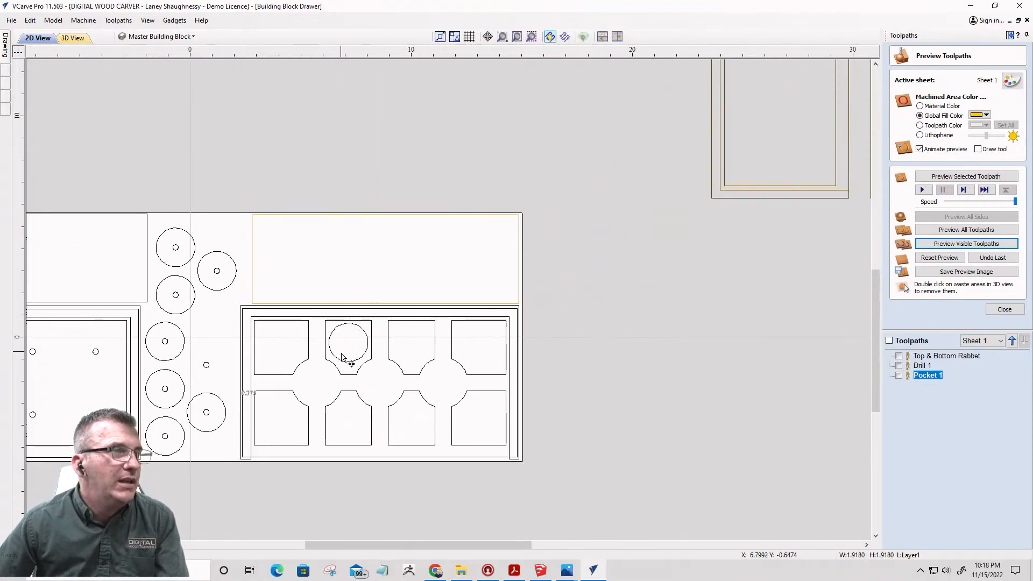
pyautogui.click(341, 364)
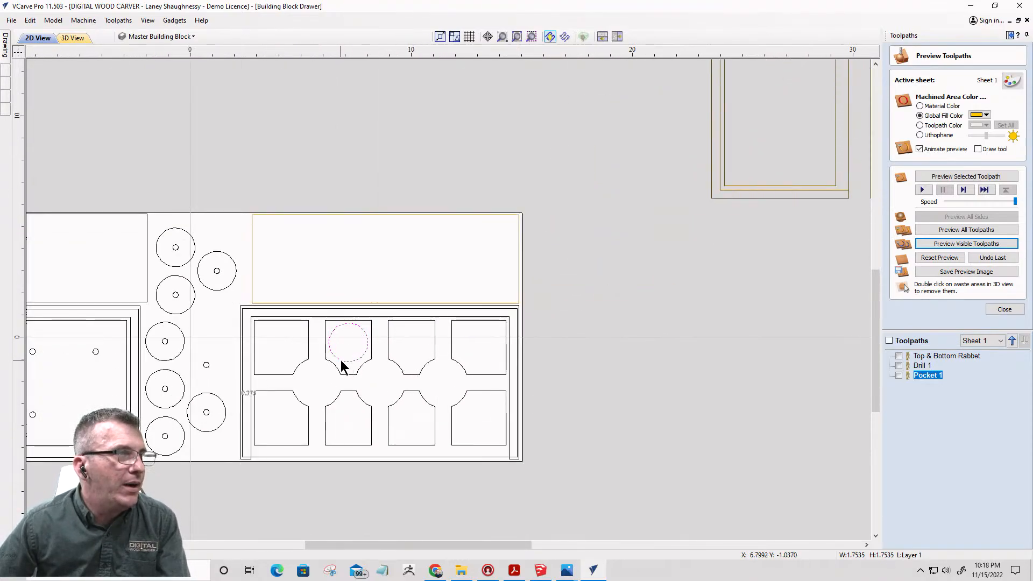
pyautogui.scroll(2, 342, 365)
pyautogui.click(344, 359)
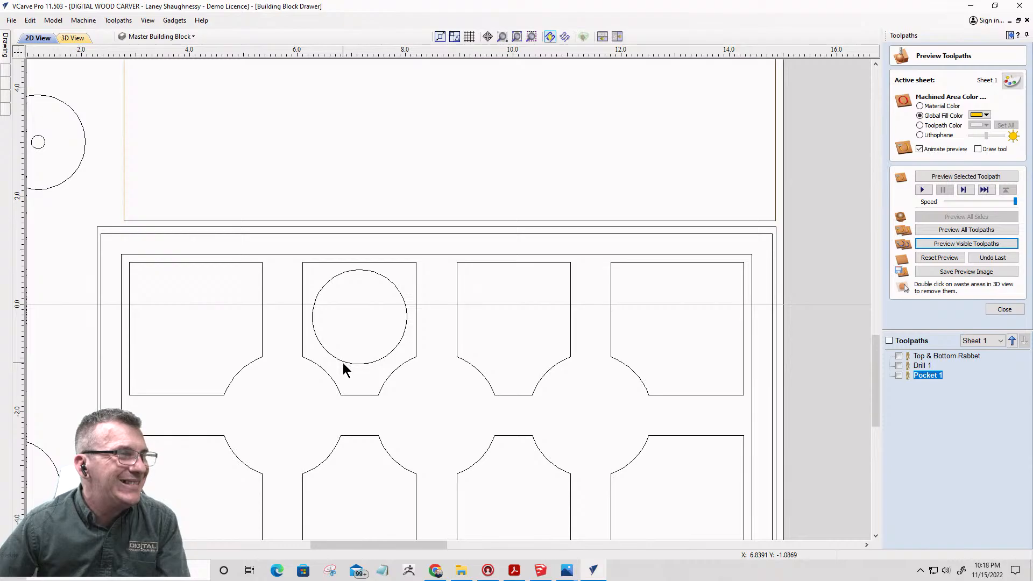
pyautogui.click(344, 370)
pyautogui.scroll(-3, 395, 370)
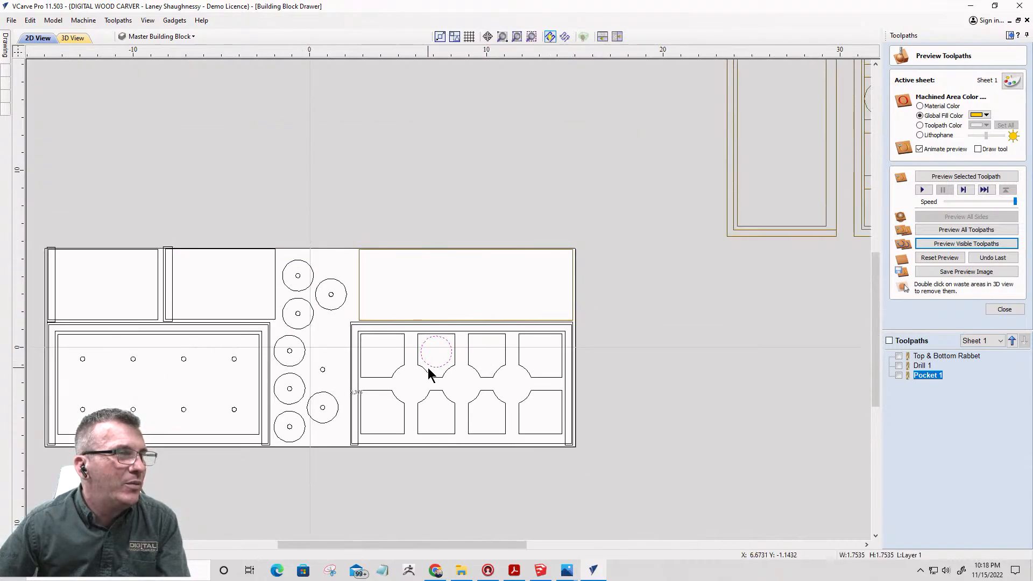
pyautogui.moveTo(439, 350); pyautogui.dragTo(326, 369)
pyautogui.scroll(-1, 334, 383)
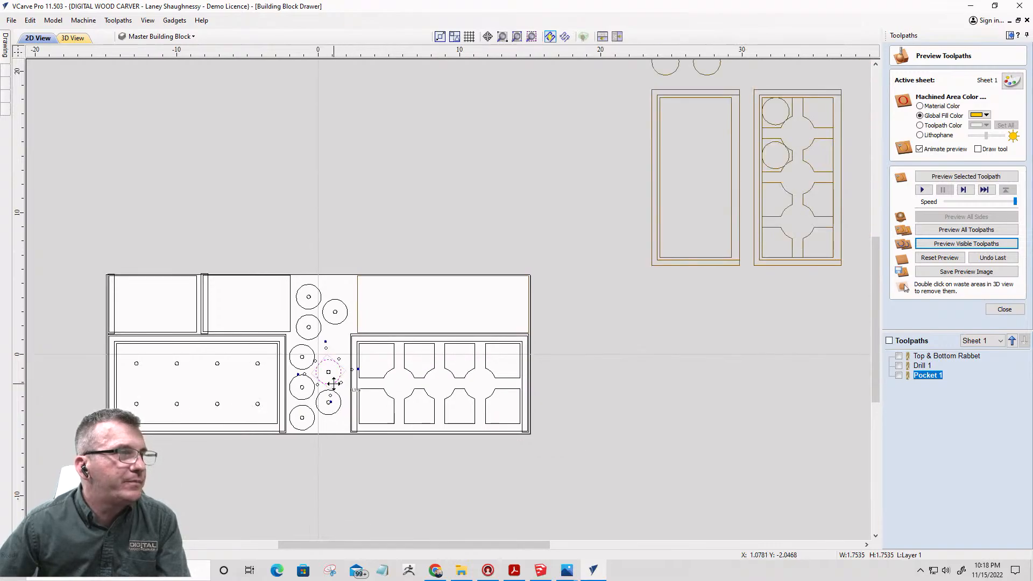
pyautogui.click(333, 352)
# - Offset the three blank rectangles along the board's upper edge outward by 0.125 inches, with sharp corners and the new vectors selected
pyautogui.scroll(-3, 330, 344)
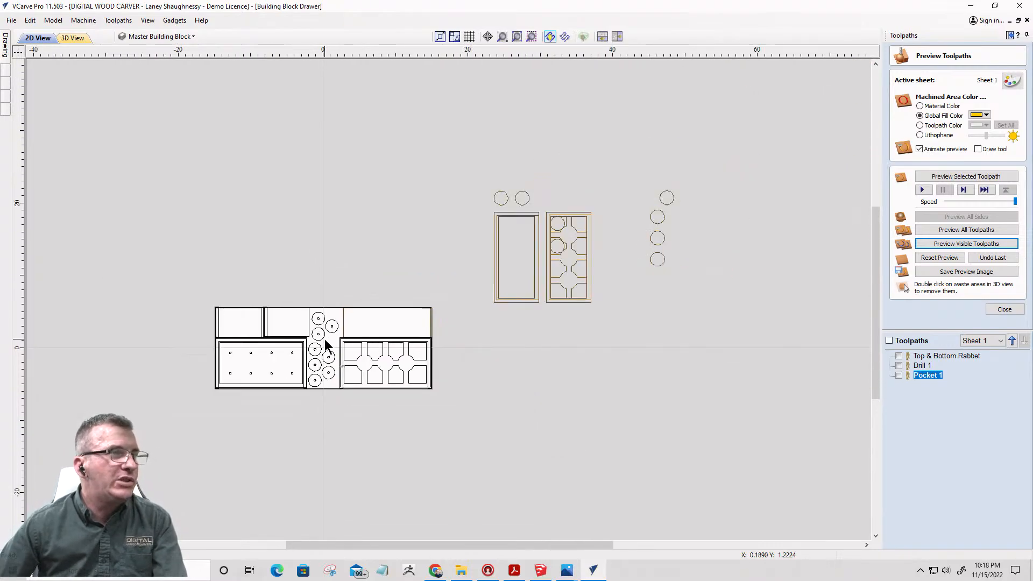
pyautogui.scroll(5, 318, 346)
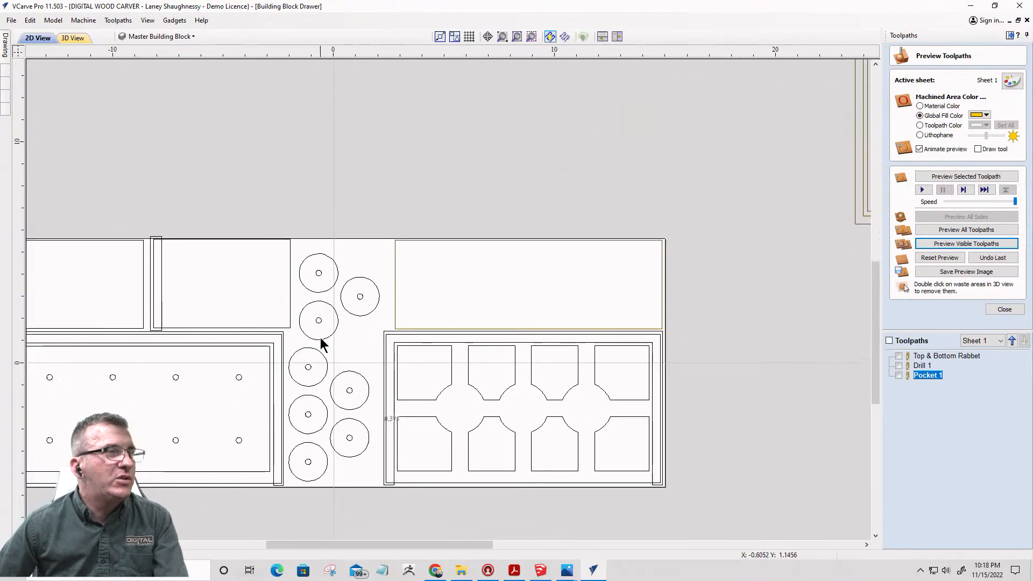
pyautogui.click(396, 304)
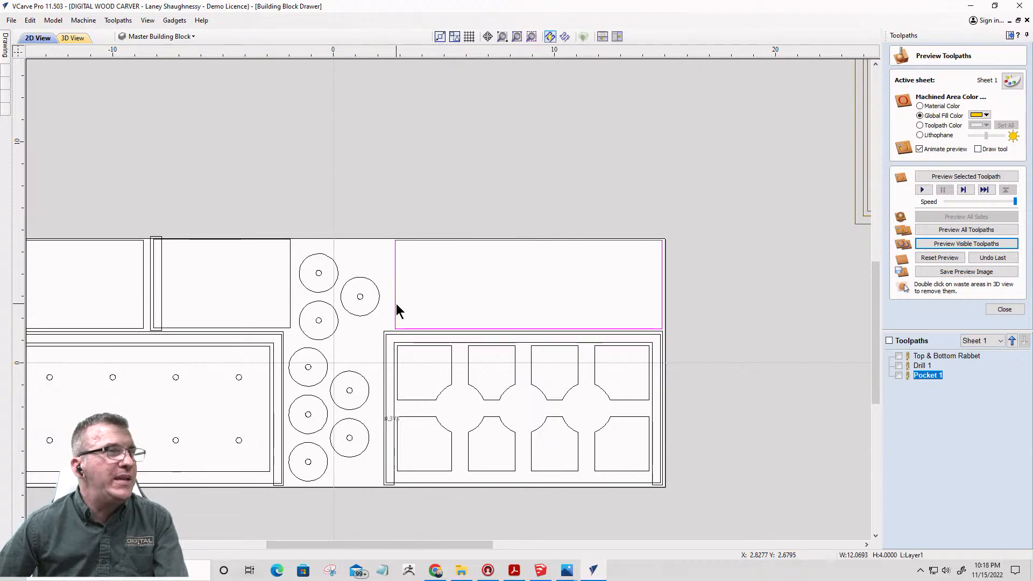
pyautogui.keyDown('shift'); pyautogui.click(290, 295); pyautogui.keyUp('shift')
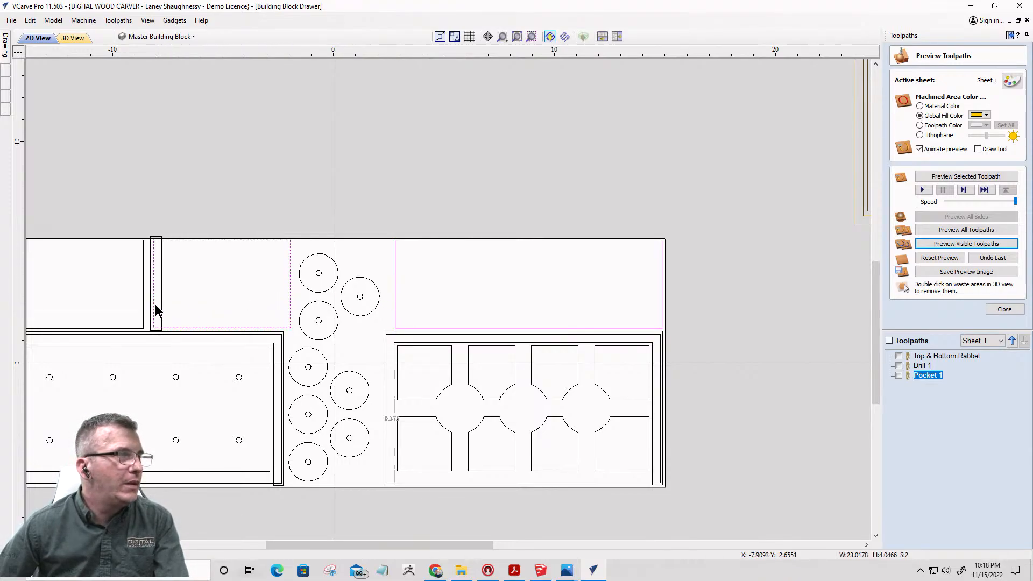
pyautogui.keyDown('shift'); pyautogui.click(144, 305); pyautogui.keyUp('shift')
pyautogui.scroll(-3, 183, 286)
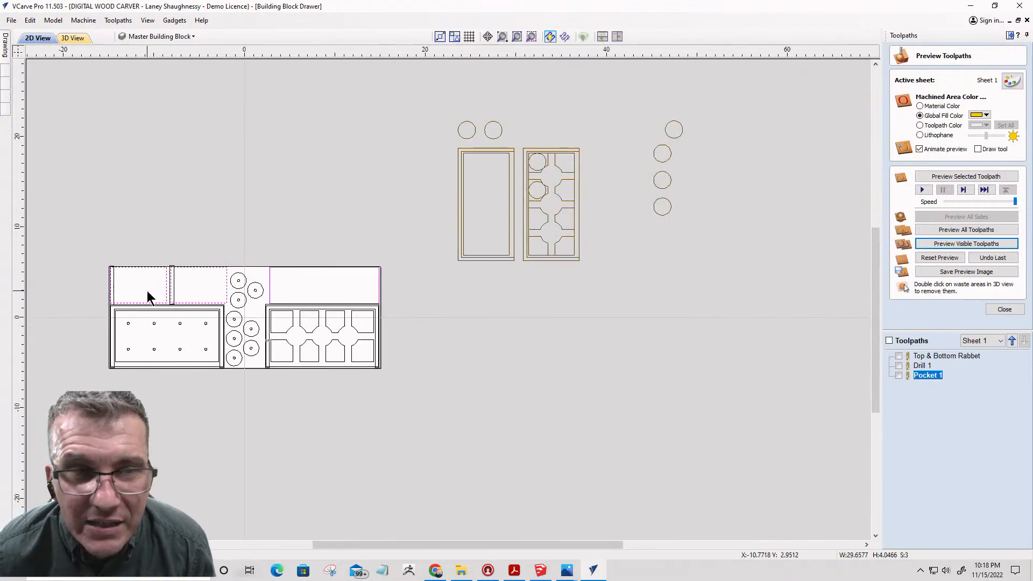
pyautogui.scroll(3, 332, 293)
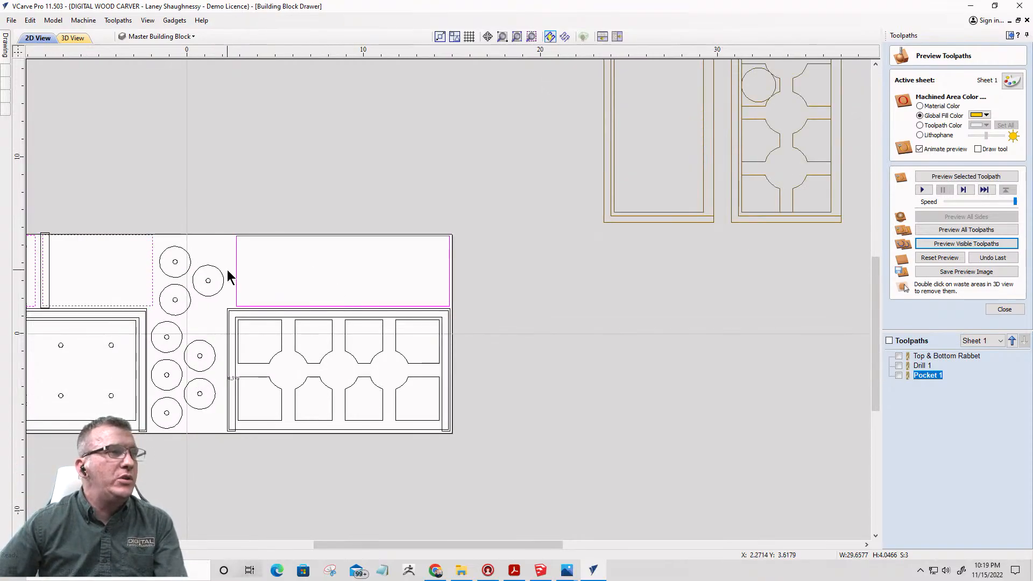
pyautogui.scroll(-3, 364, 258)
pyautogui.scroll(6, 254, 296)
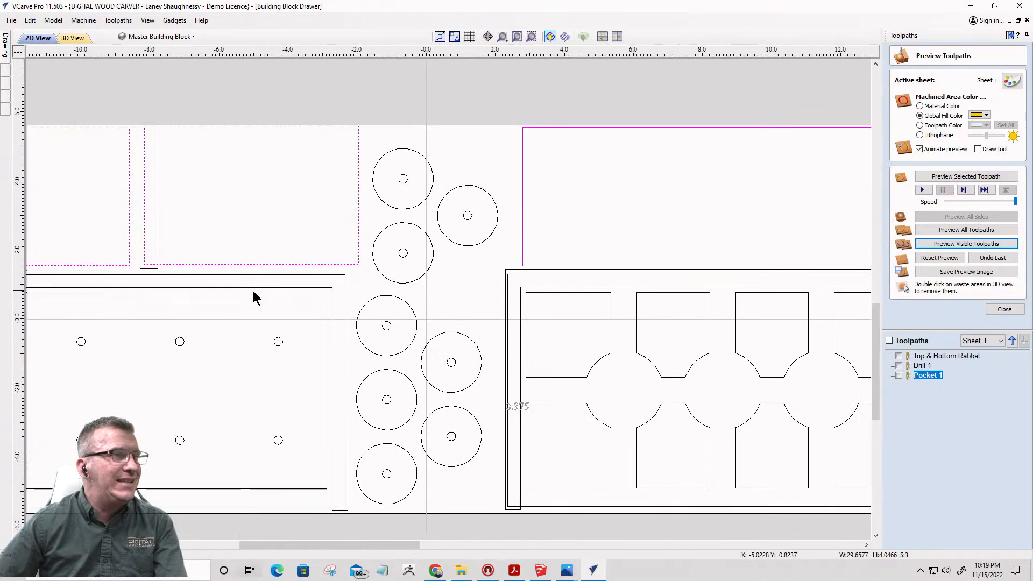
pyautogui.scroll(-3, 269, 275)
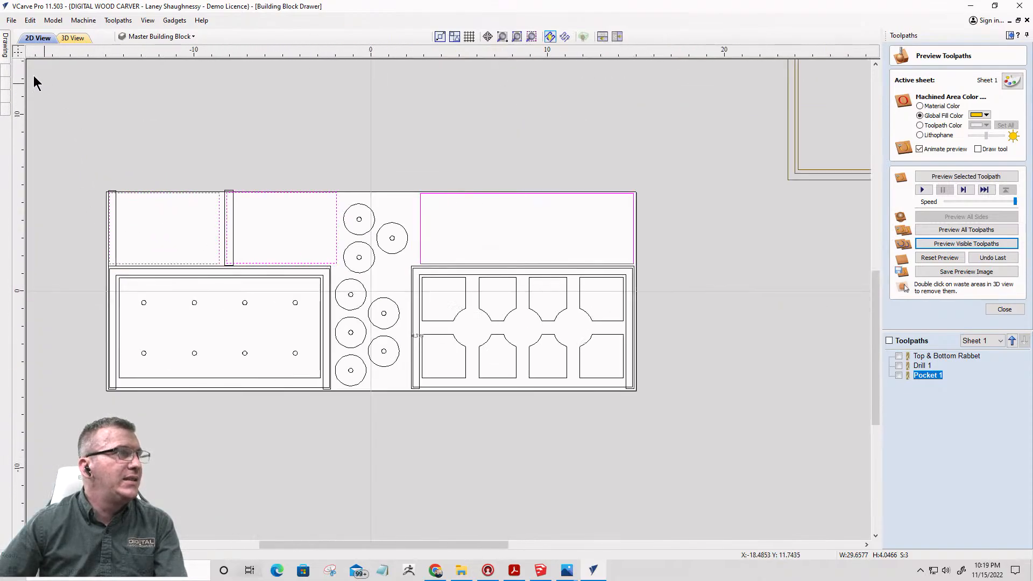
pyautogui.moveTo(6, 51)
pyautogui.click(24, 228)
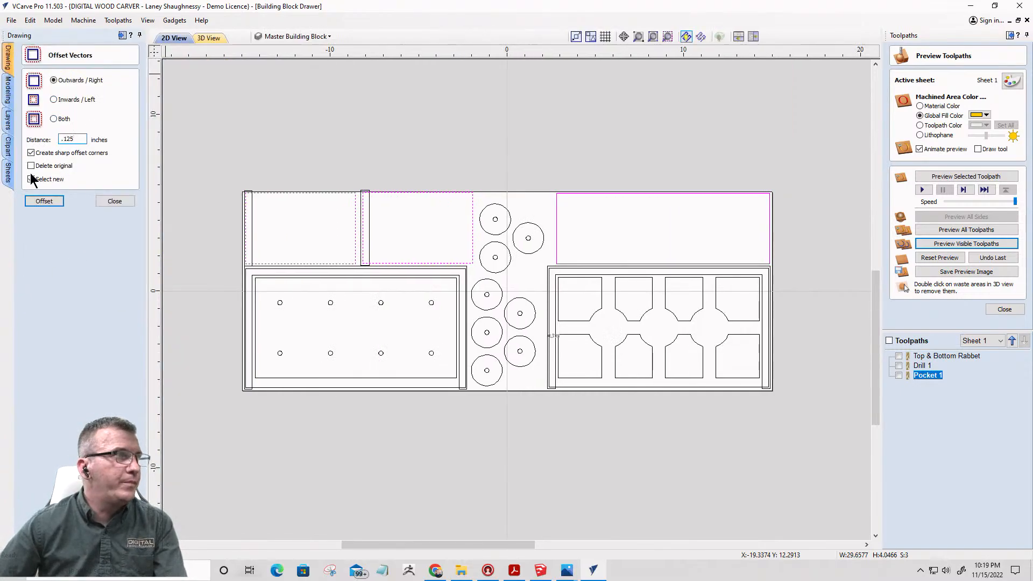
pyautogui.click(40, 202)
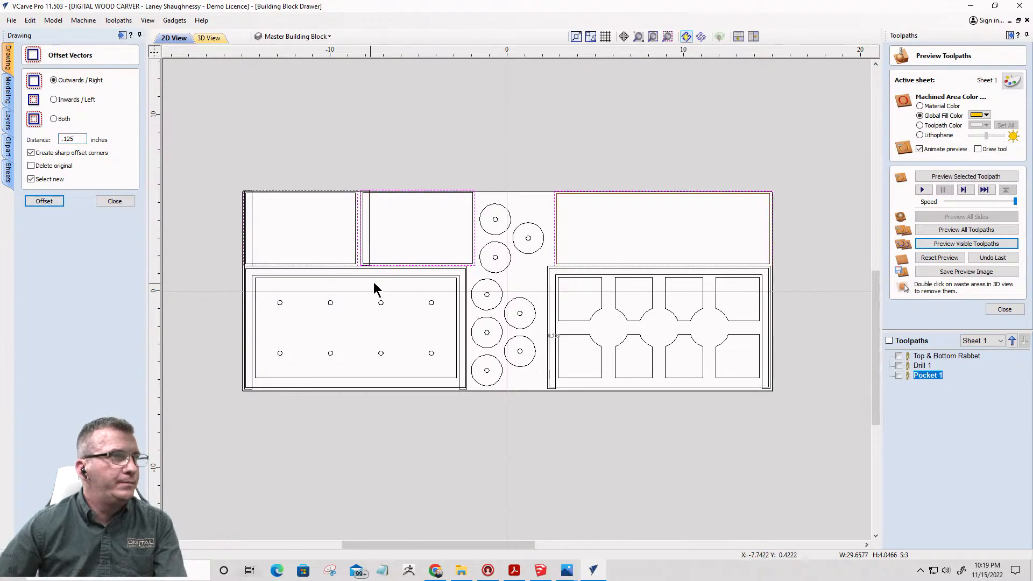
pyautogui.scroll(1, 419, 282)
pyautogui.scroll(1, 419, 282)
pyautogui.scroll(-2, 254, 235)
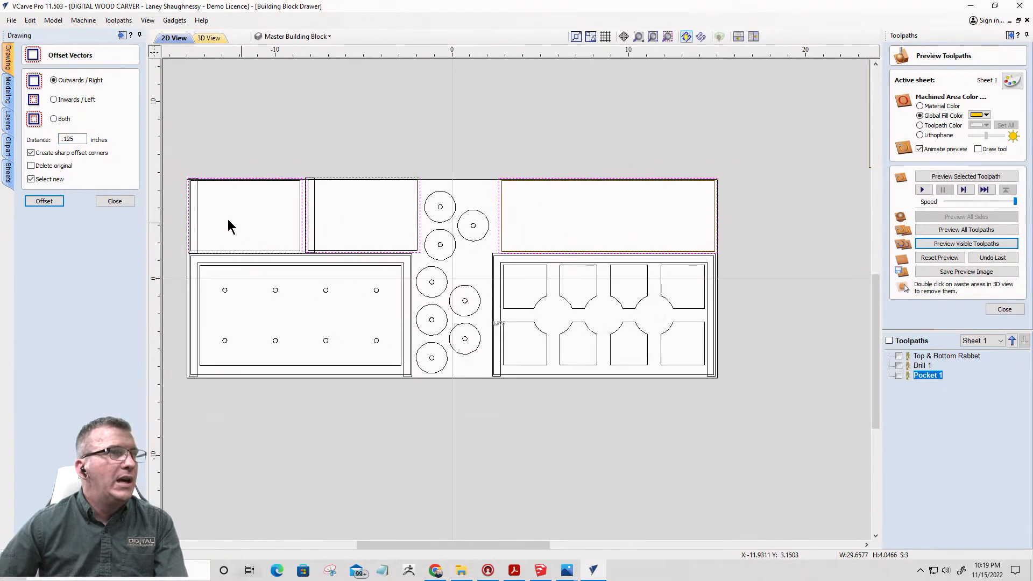
pyautogui.click(115, 201)
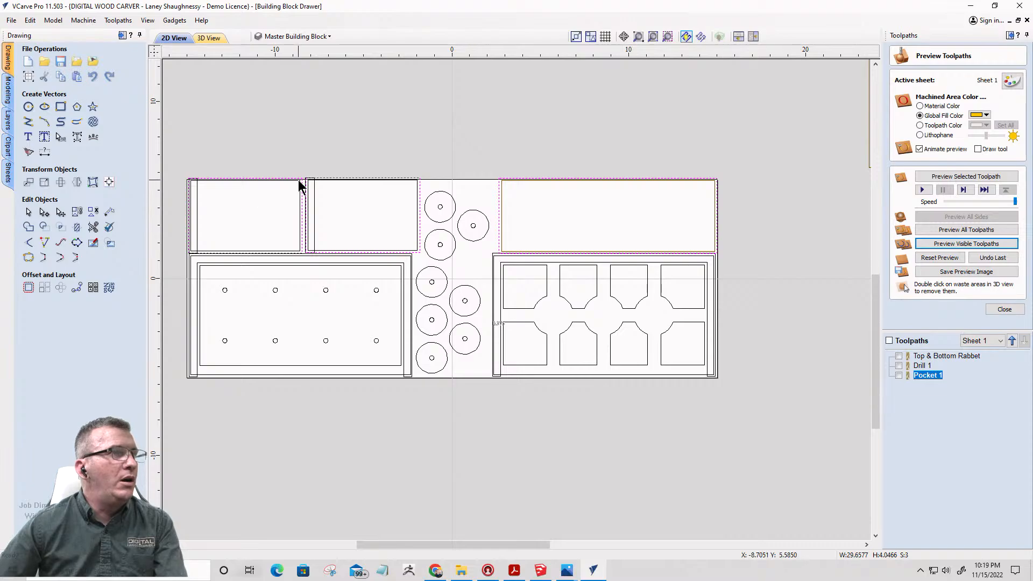
# - Create a 0.375-inch-deep pocket toolpath on the three offset rectangles with the 0.25-inch end mill and preview it on the board
pyautogui.scroll(2, 304, 191)
pyautogui.scroll(-2, 321, 156)
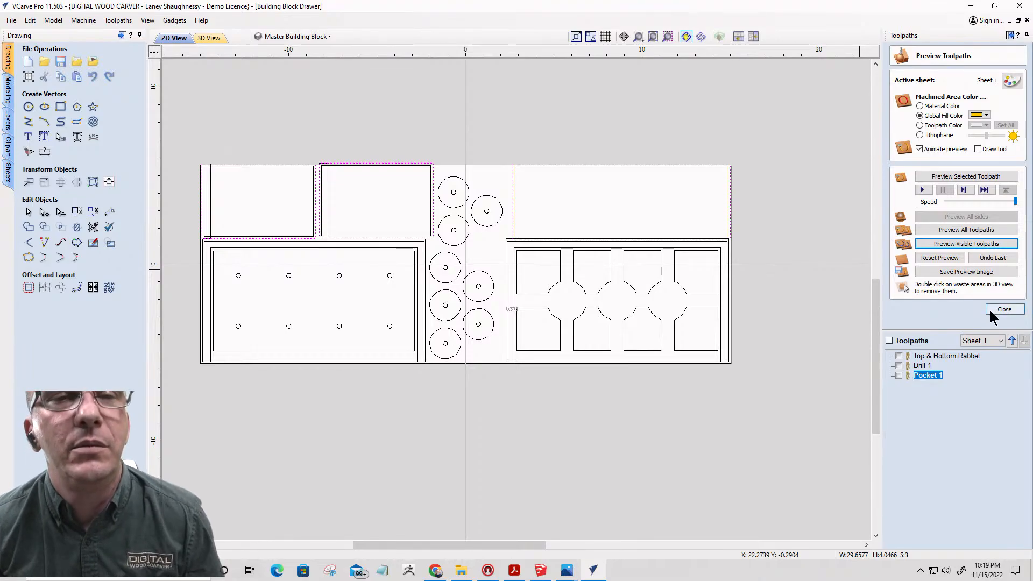
pyautogui.click(990, 311)
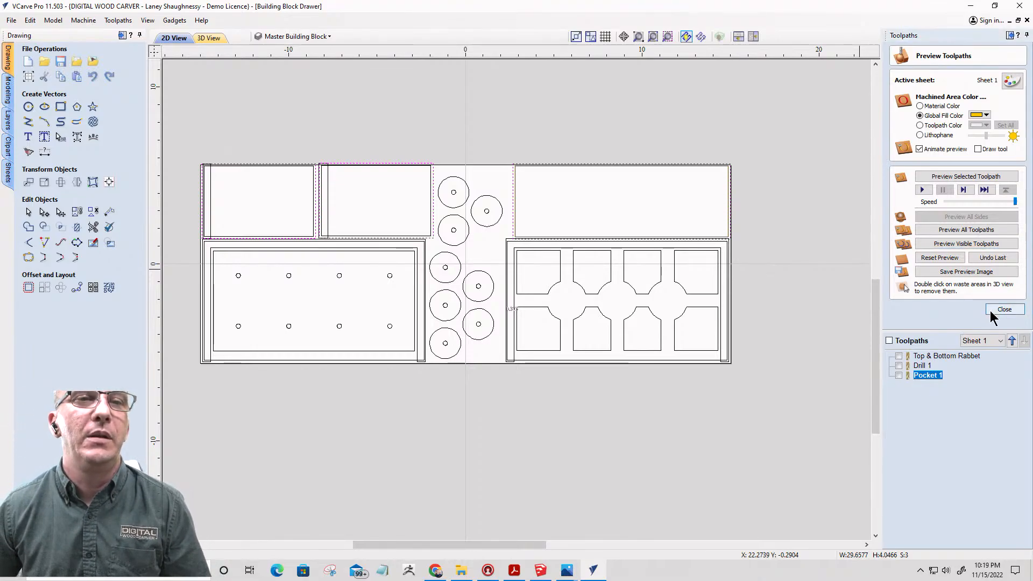
pyautogui.click(918, 107)
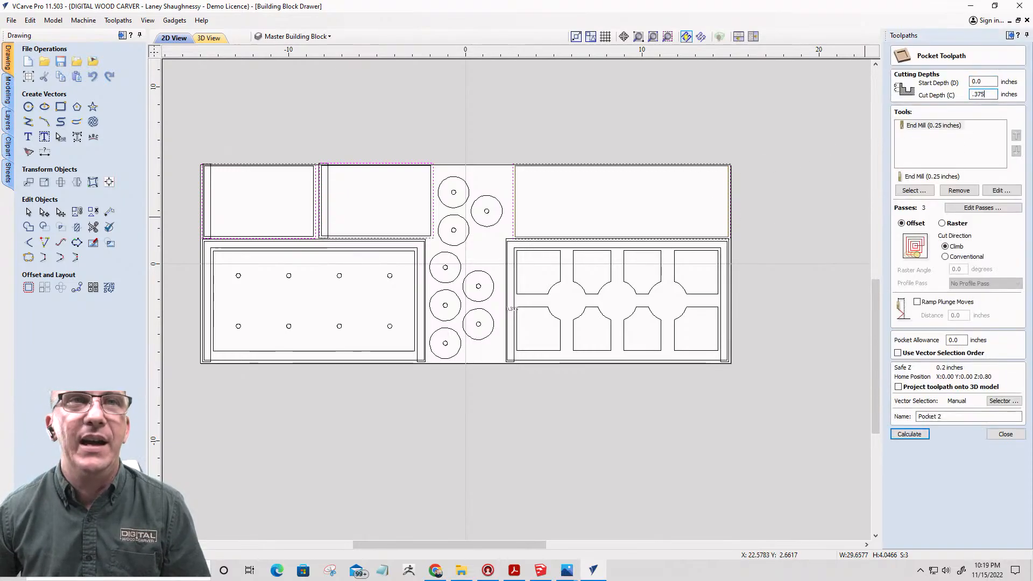
pyautogui.click(910, 433)
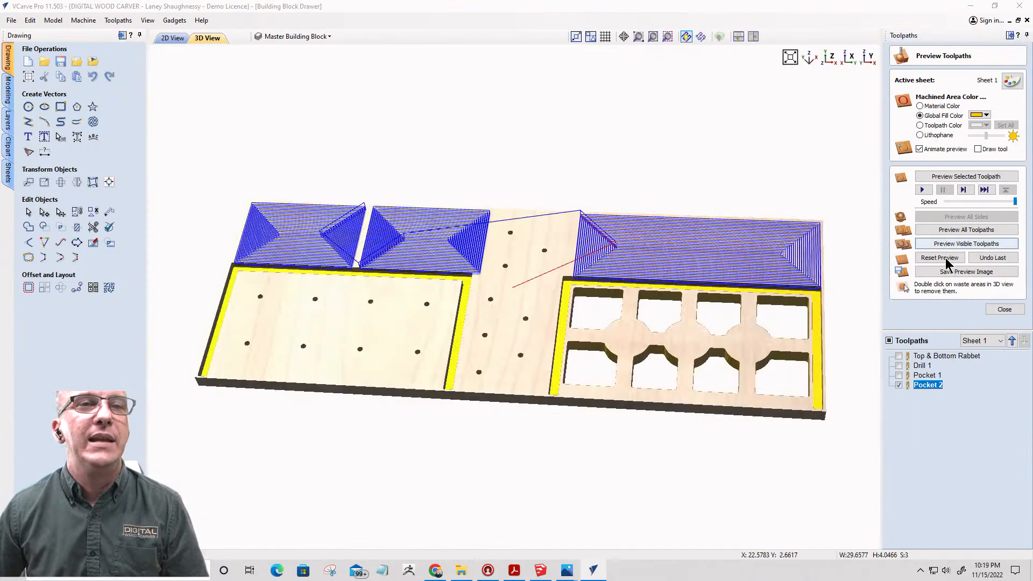
pyautogui.click(961, 245)
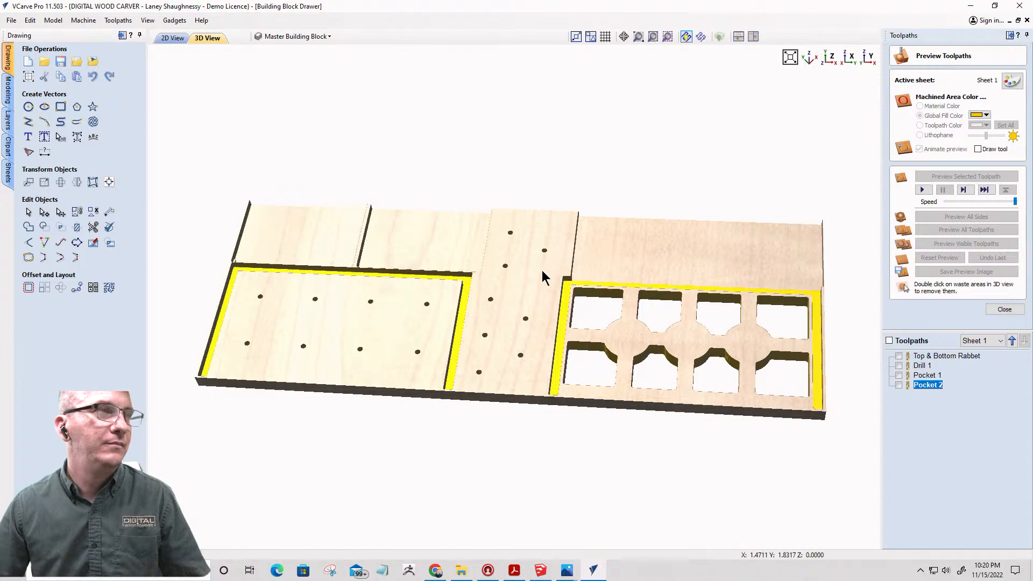
# - Select the rabbet strips on the board's two upper-left panels and begin a pocket toolpath with a 0.375-inch start depth
pyautogui.click(175, 39)
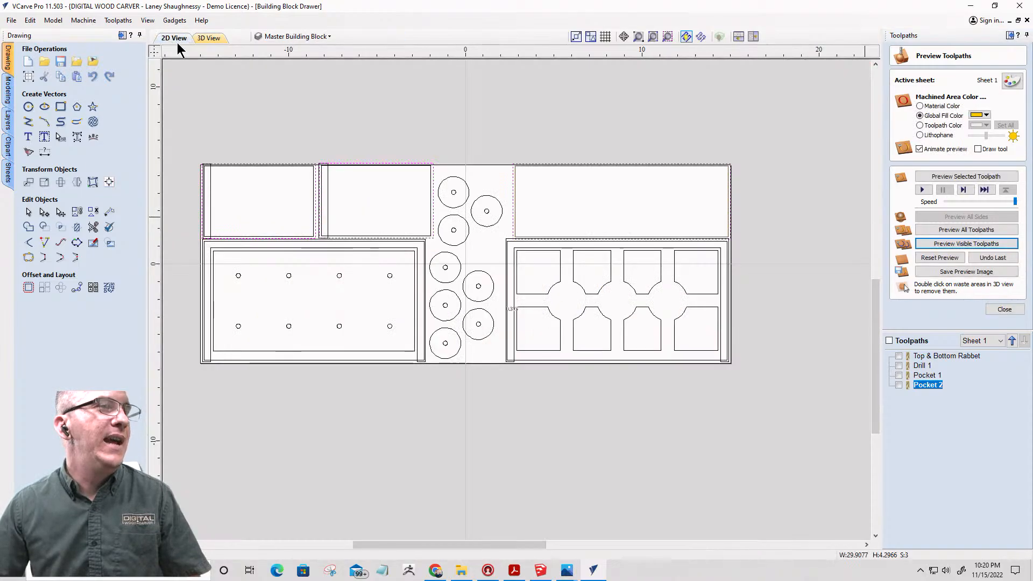
pyautogui.scroll(5, 300, 260)
pyautogui.scroll(-2, 511, 177)
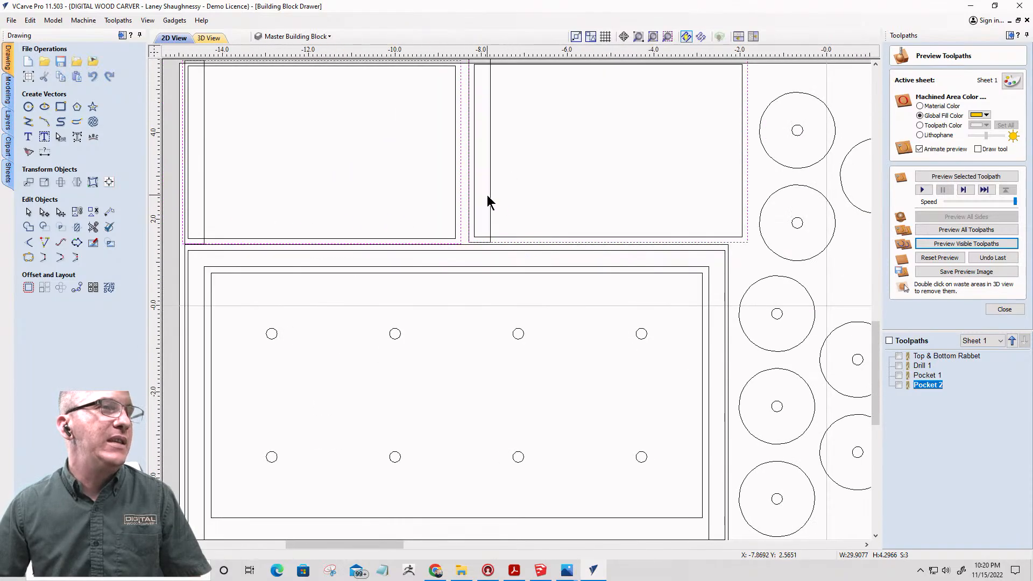
pyautogui.scroll(-6, 634, 195)
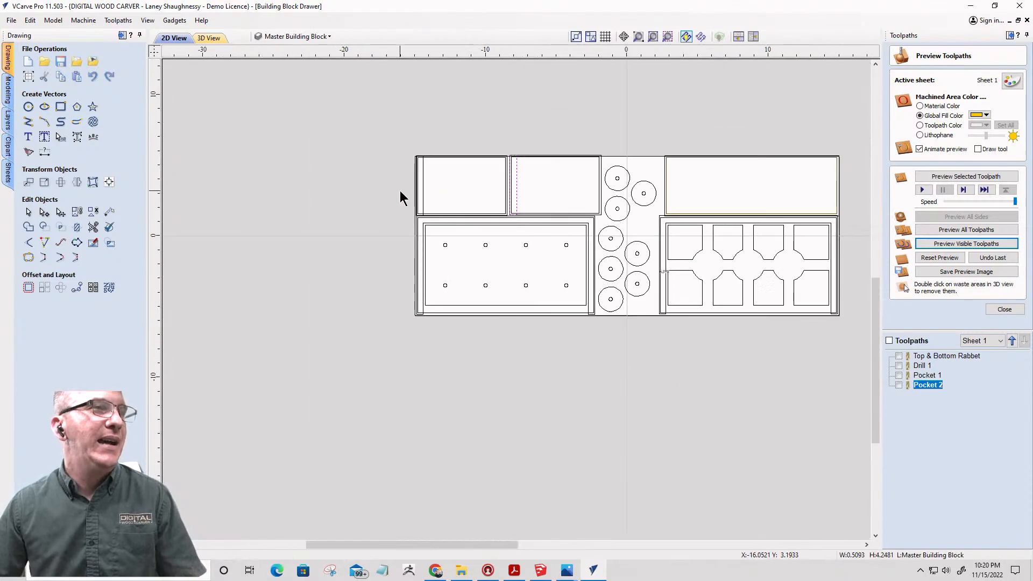
pyautogui.scroll(3, 409, 197)
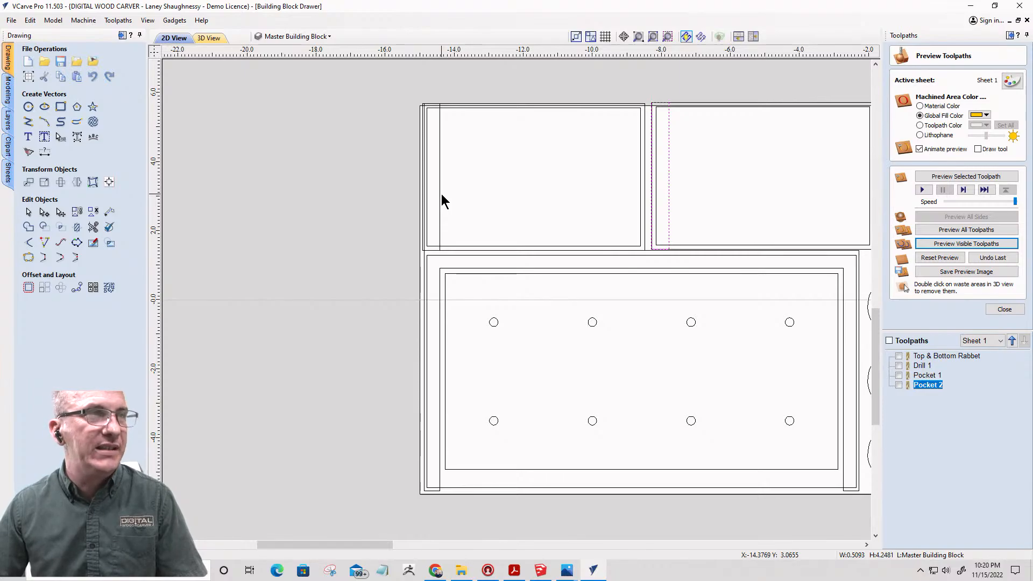
pyautogui.keyDown('shift'); pyautogui.click(438, 195); pyautogui.keyUp('shift')
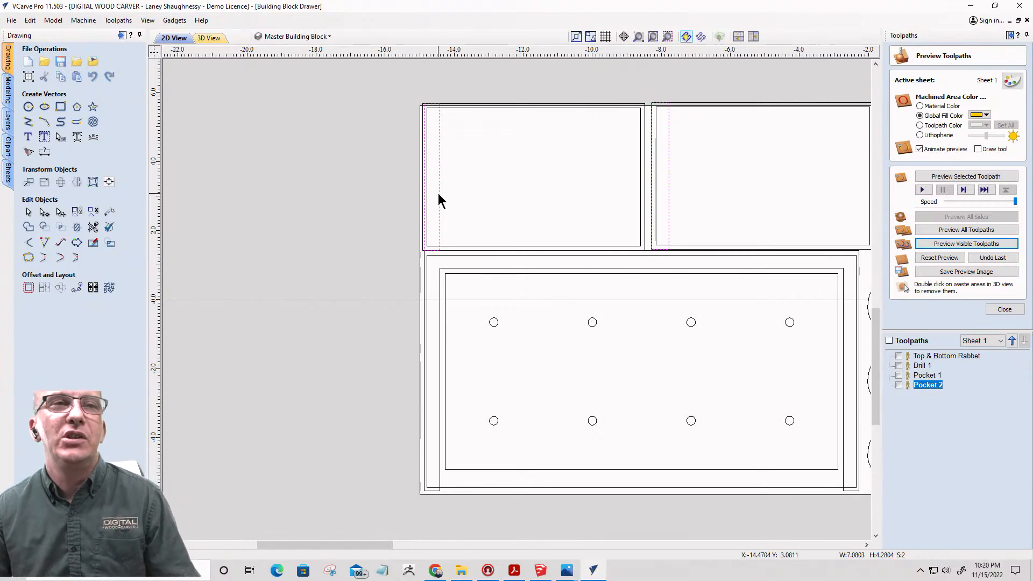
pyautogui.click(1004, 309)
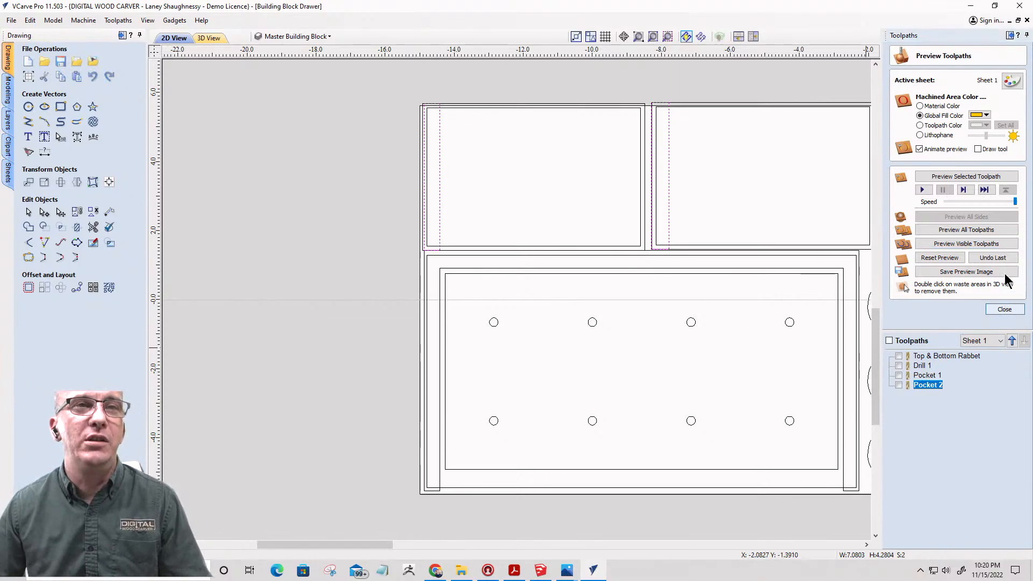
pyautogui.click(918, 108)
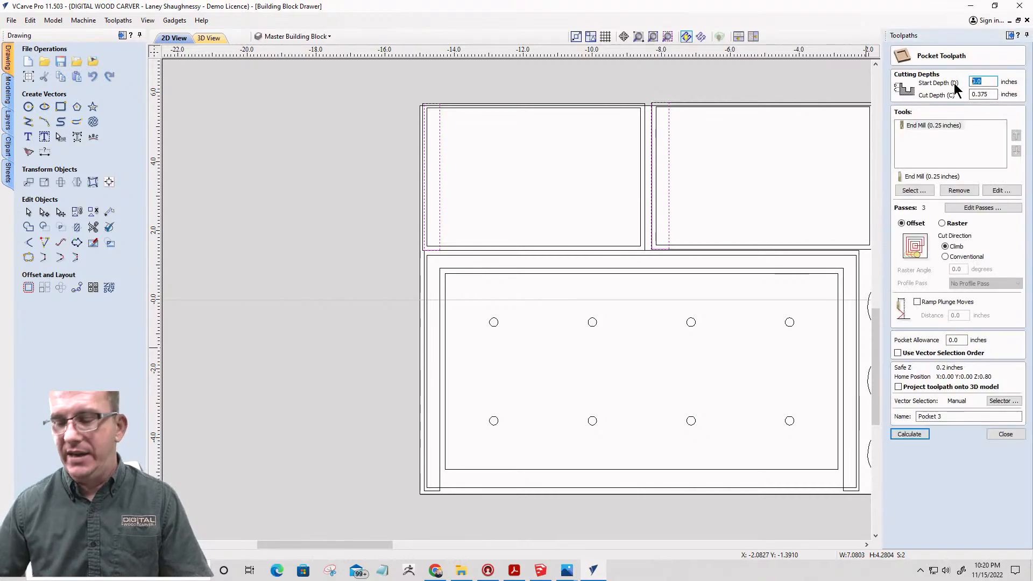
pyautogui.write('75')
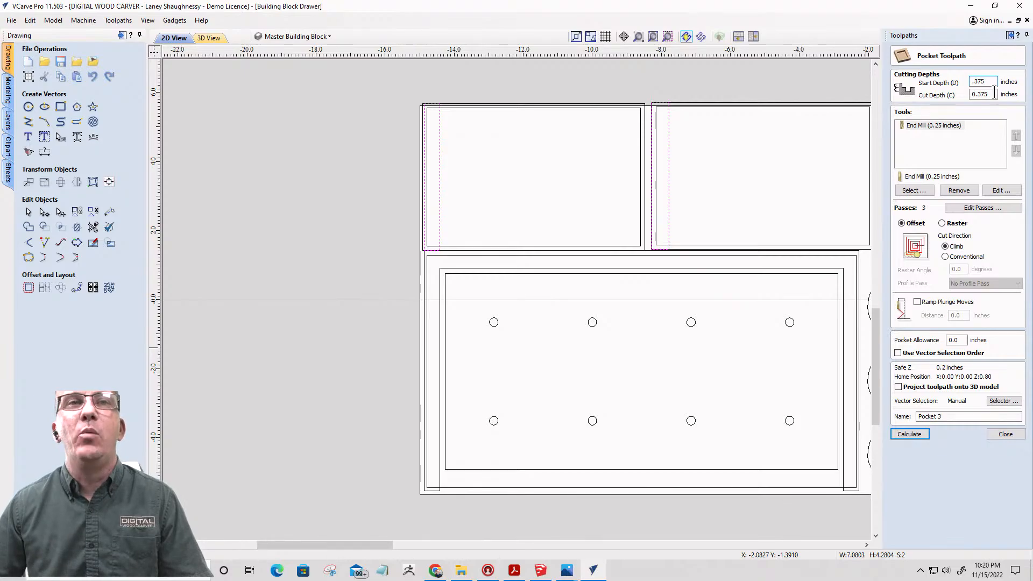
# - Switch to SketchUp, measure the depth of the rabbet at the side panel's end, and return to VCarve
pyautogui.click(540, 569)
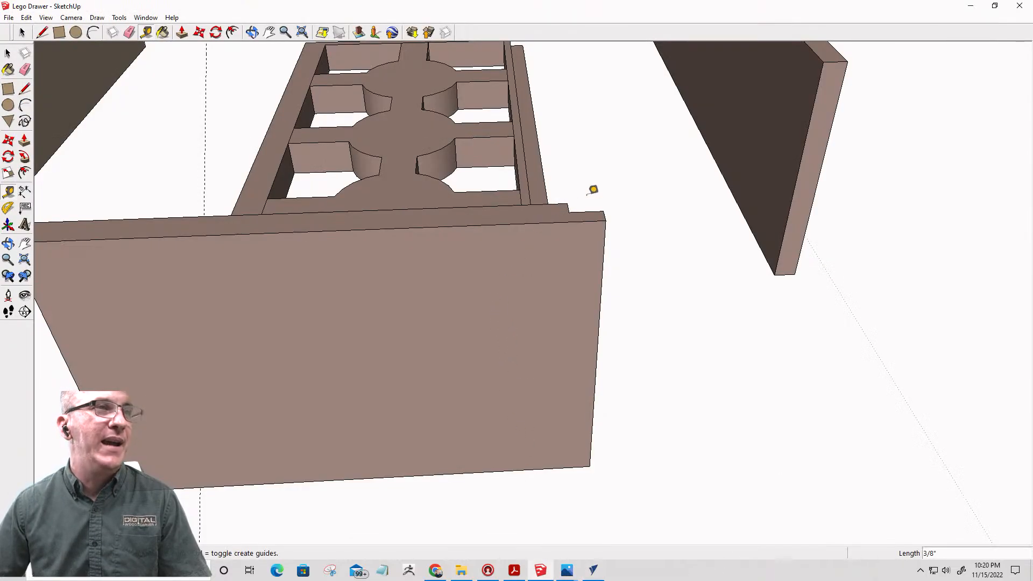
pyautogui.moveTo(135, 298)
pyautogui.mouseDown(button='middle')
pyautogui.moveTo(551, 346)
pyautogui.moveTo(656, 501)
pyautogui.mouseUp(button='middle')
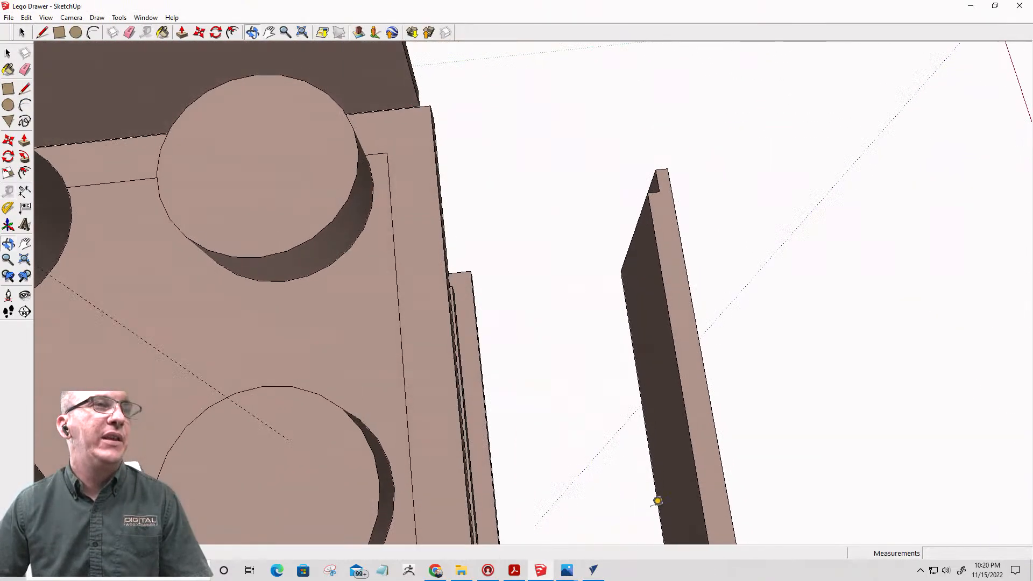
pyautogui.moveTo(608, 129)
pyautogui.mouseDown(button='middle')
pyautogui.moveTo(608, 158)
pyautogui.moveTo(417, 290)
pyautogui.moveTo(586, 156)
pyautogui.mouseUp(button='middle')
pyautogui.moveTo(637, 100)
pyautogui.mouseDown(button='middle')
pyautogui.moveTo(659, 92)
pyautogui.moveTo(632, 83)
pyautogui.moveTo(638, 51)
pyautogui.moveTo(609, 120)
pyautogui.moveTo(715, 63)
pyautogui.moveTo(697, 114)
pyautogui.mouseUp(button='middle')
pyautogui.click(676, 114)
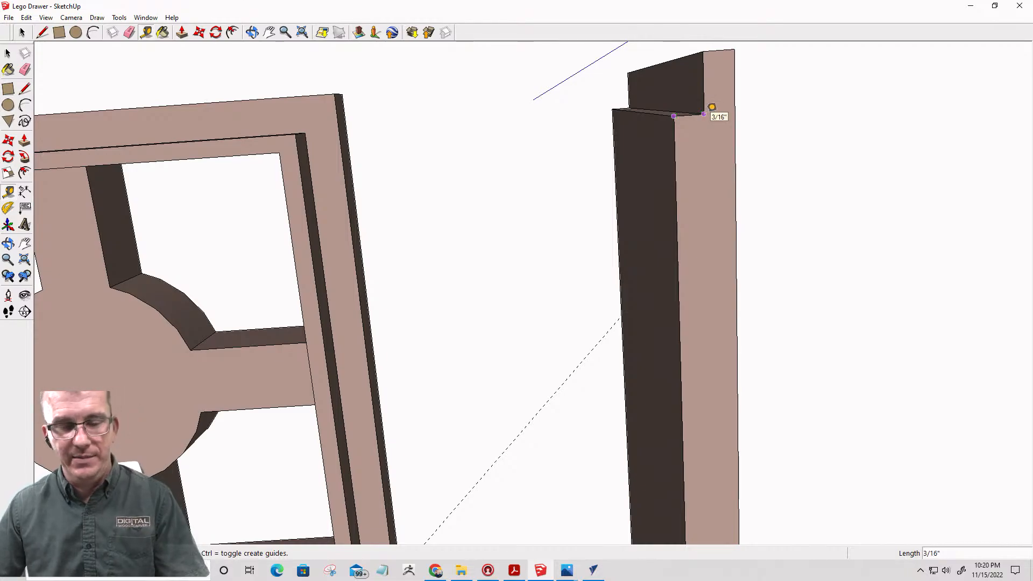
pyautogui.scroll(-6, 721, 116)
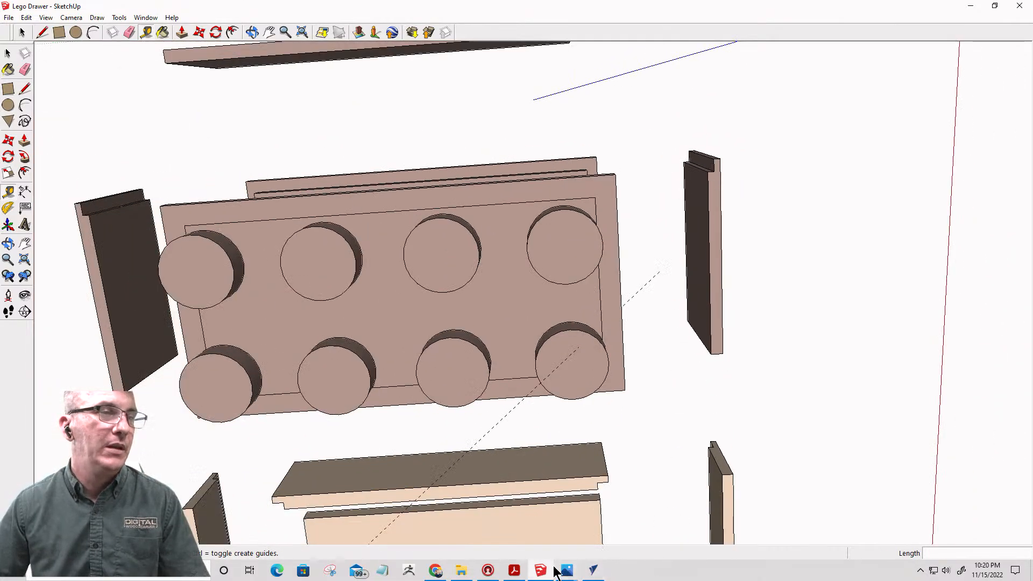
pyautogui.click(593, 570)
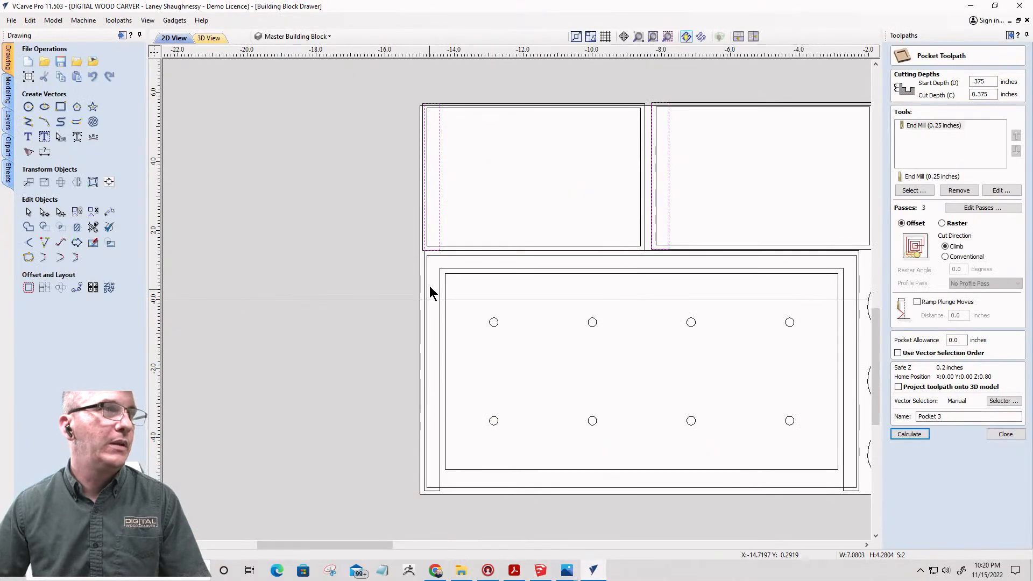
# - Create the rabbet strips' pocket toolpath with a 0.1875-inch cut depth and the 0.25-inch end mill, and preview it
pyautogui.doubleClick(986, 85)
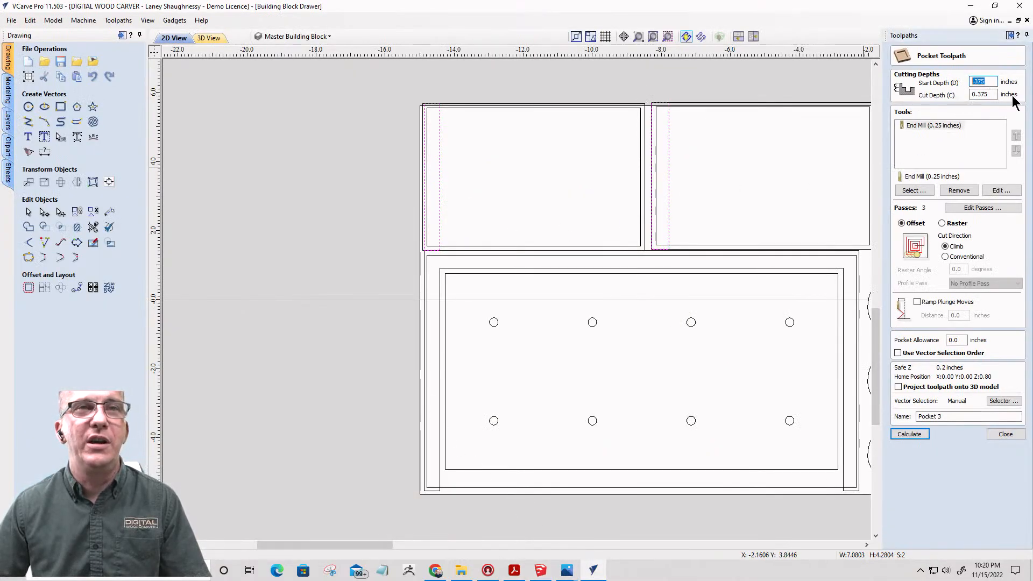
pyautogui.write('.18')
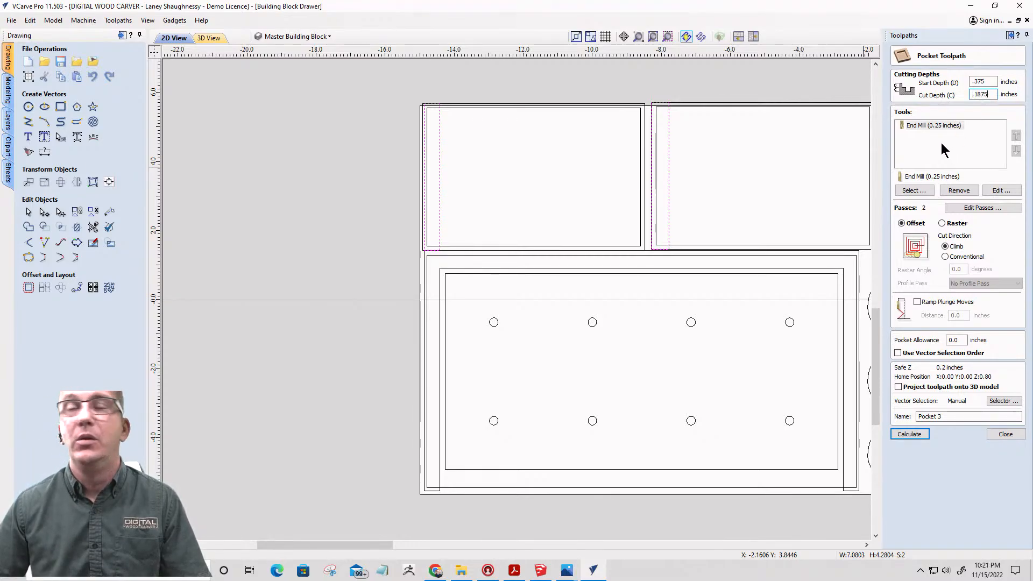
pyautogui.click(909, 434)
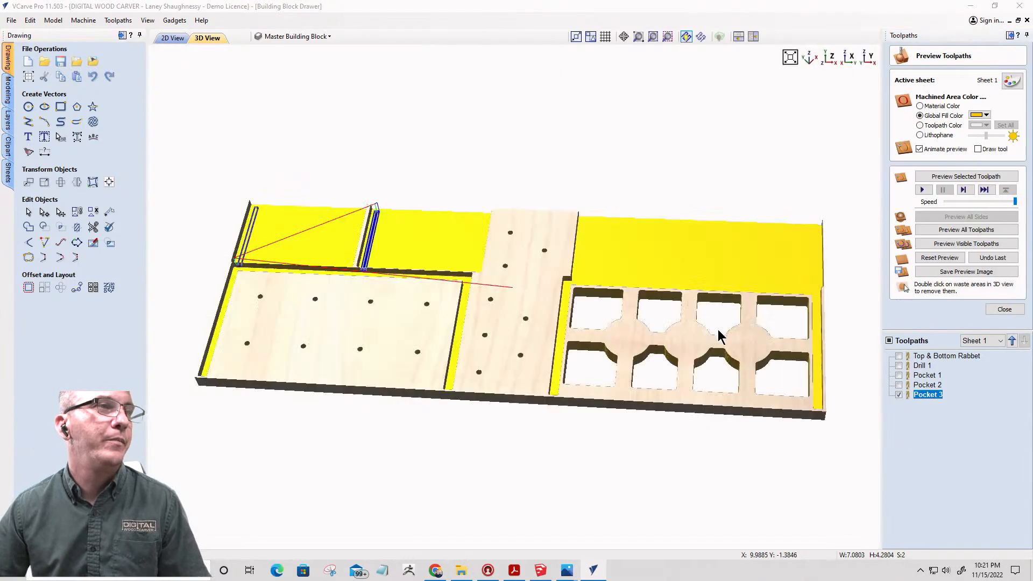
pyautogui.click(934, 178)
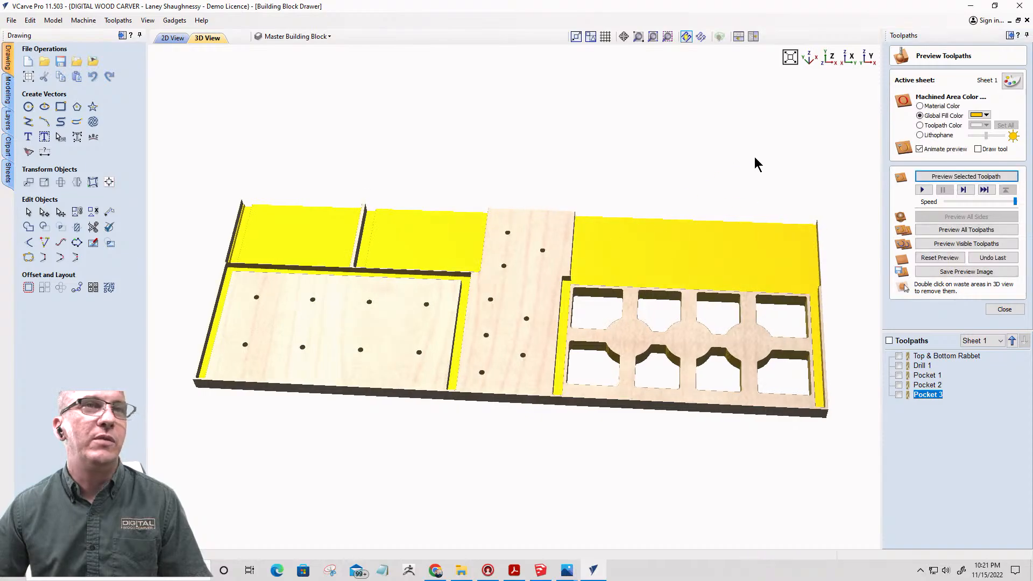
# - Show the machined areas in the material color and inspect the rabbets and drilled holes up close
pyautogui.click(921, 106)
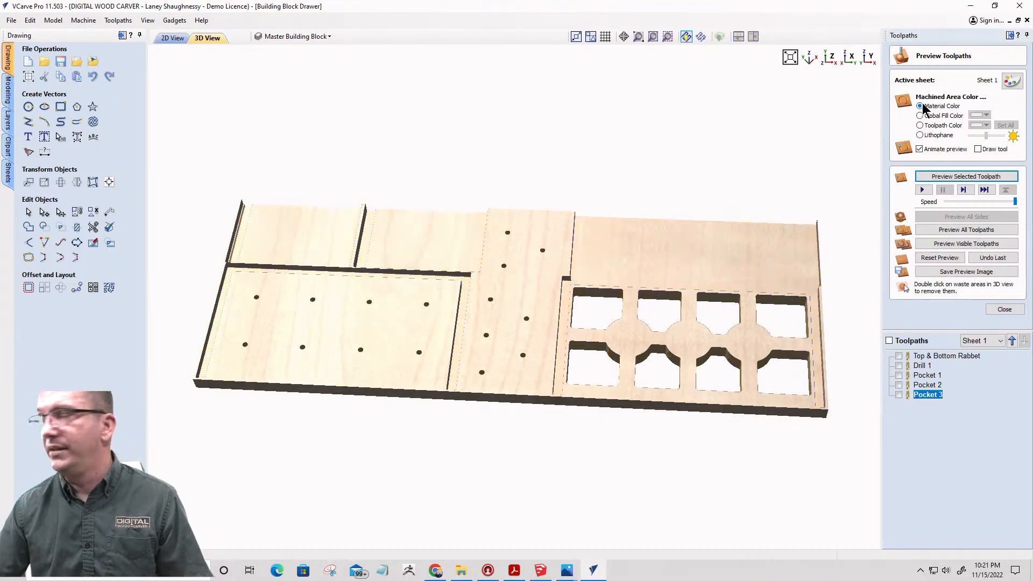
pyautogui.scroll(5, 334, 293)
pyautogui.moveTo(364, 292); pyautogui.dragTo(829, 382, button='middle')
pyautogui.scroll(5, 584, 306)
pyautogui.moveTo(654, 213); pyautogui.dragTo(473, 388)
pyautogui.scroll(-6, 473, 388)
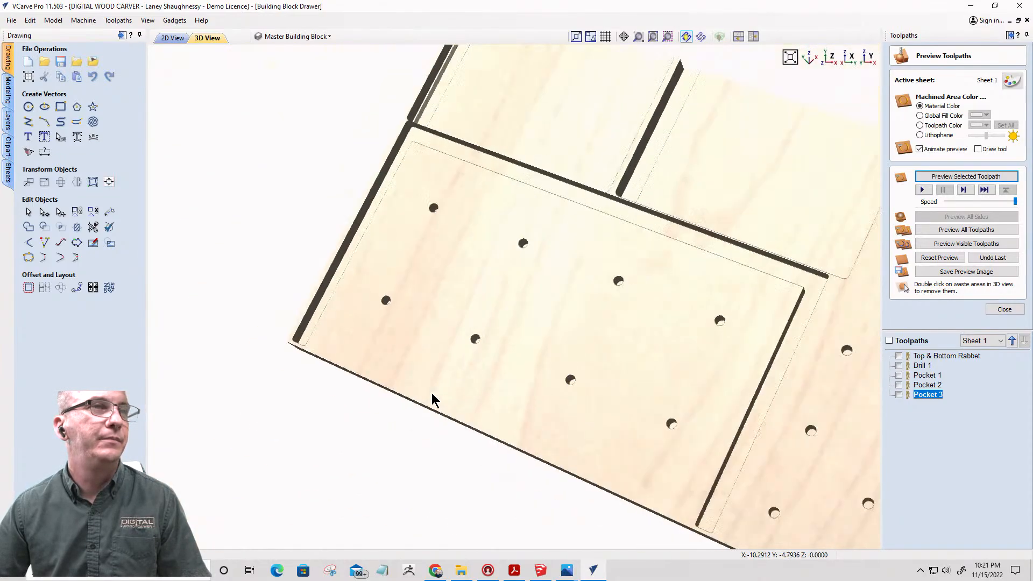
# - Examine the outline and rabbet vectors of the large drilled panel in the 2D layout
pyautogui.click(173, 39)
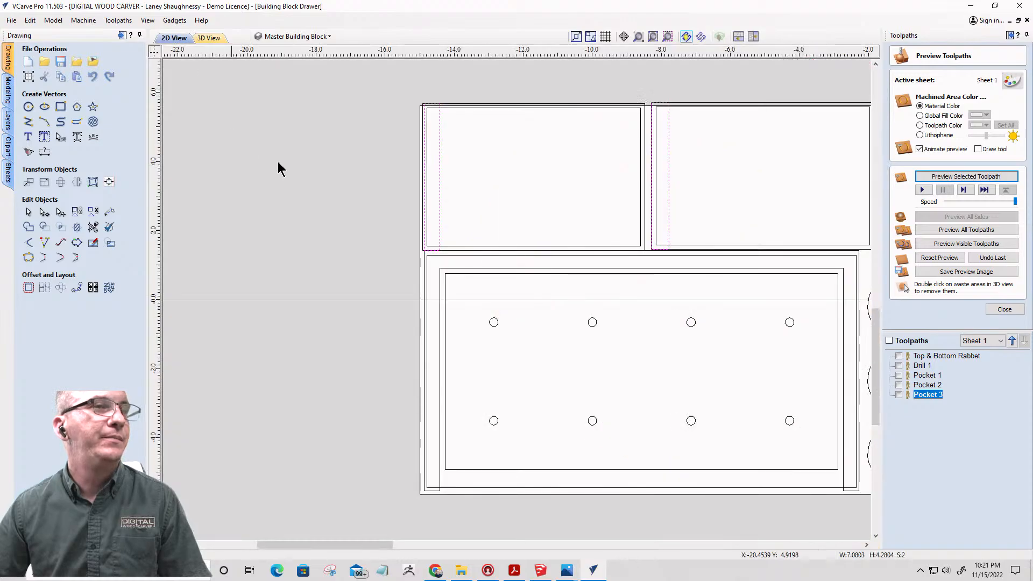
pyautogui.scroll(-4, 392, 221)
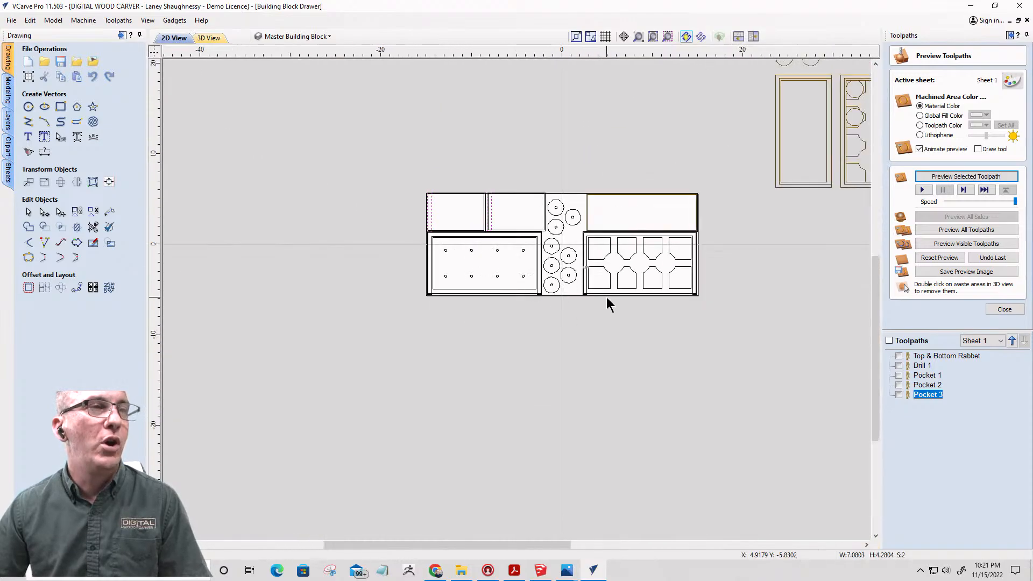
pyautogui.scroll(4, 622, 222)
pyautogui.scroll(-2, 622, 221)
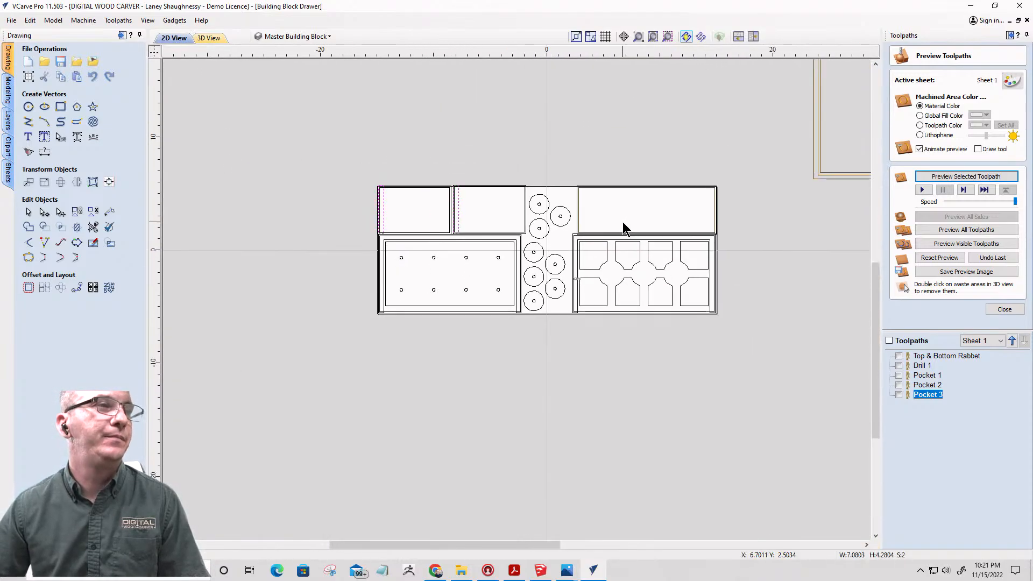
pyautogui.scroll(5, 518, 282)
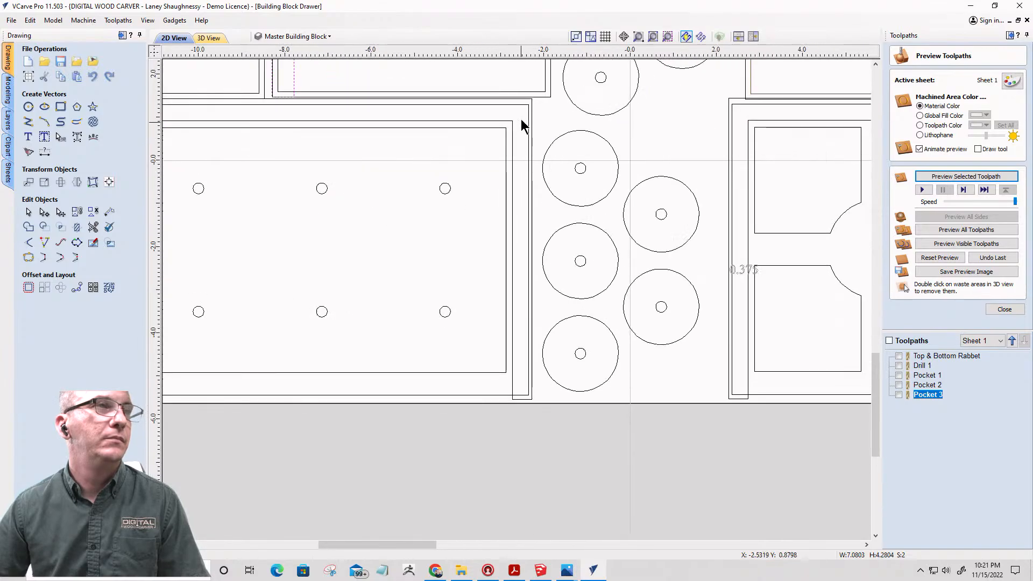
pyautogui.scroll(-2, 525, 114)
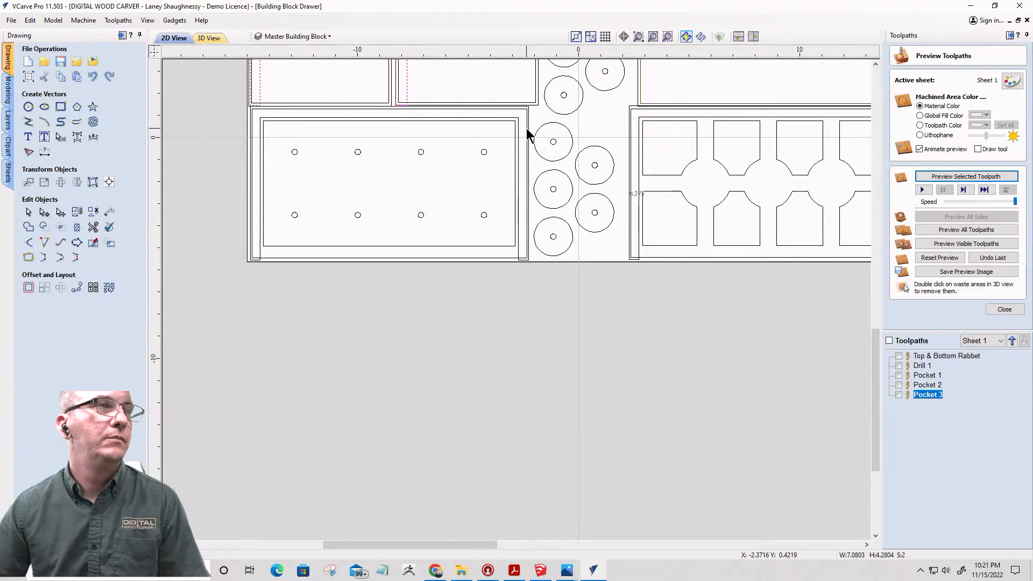
pyautogui.scroll(3, 527, 132)
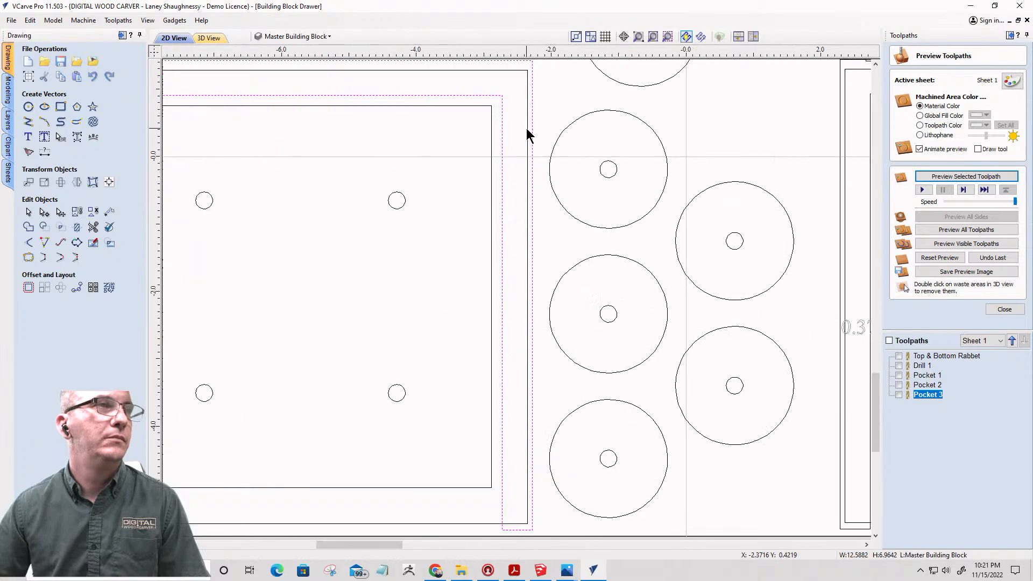
pyautogui.scroll(-4, 530, 136)
pyautogui.scroll(3, 526, 88)
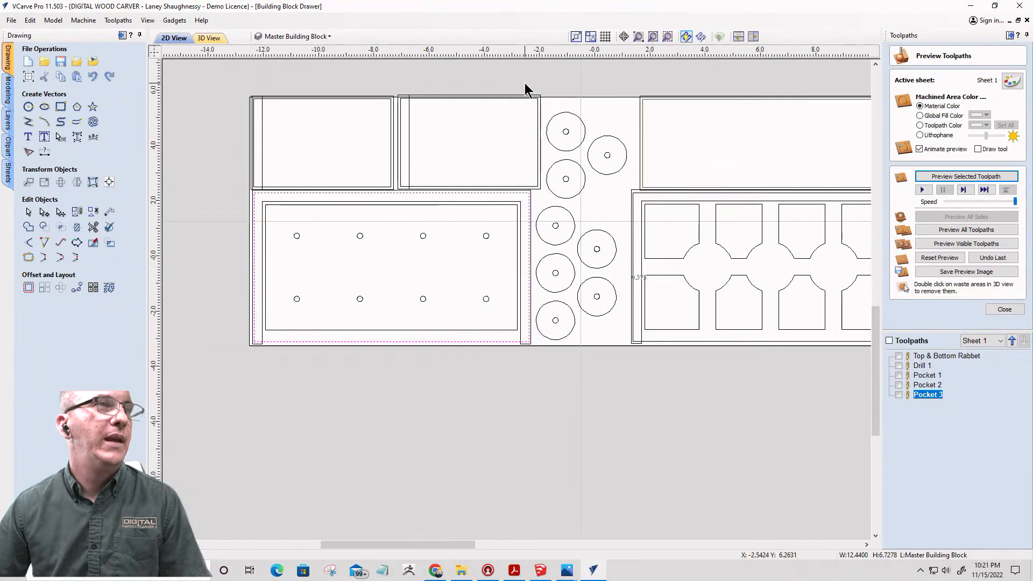
# - Select the cut outlines of the two upper-left panels and the large drilled panel below them
pyautogui.click(545, 138)
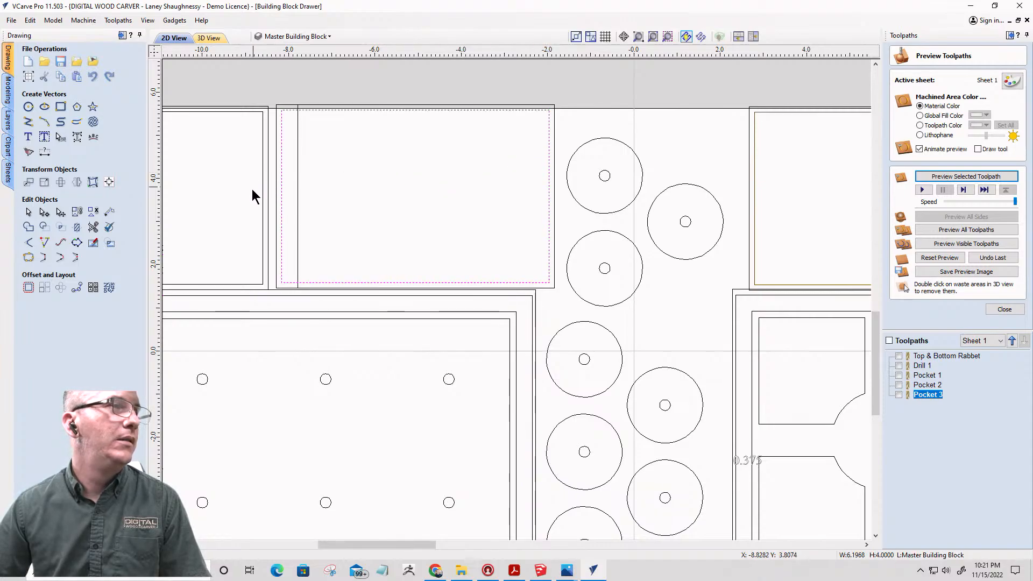
pyautogui.scroll(-5, 262, 212)
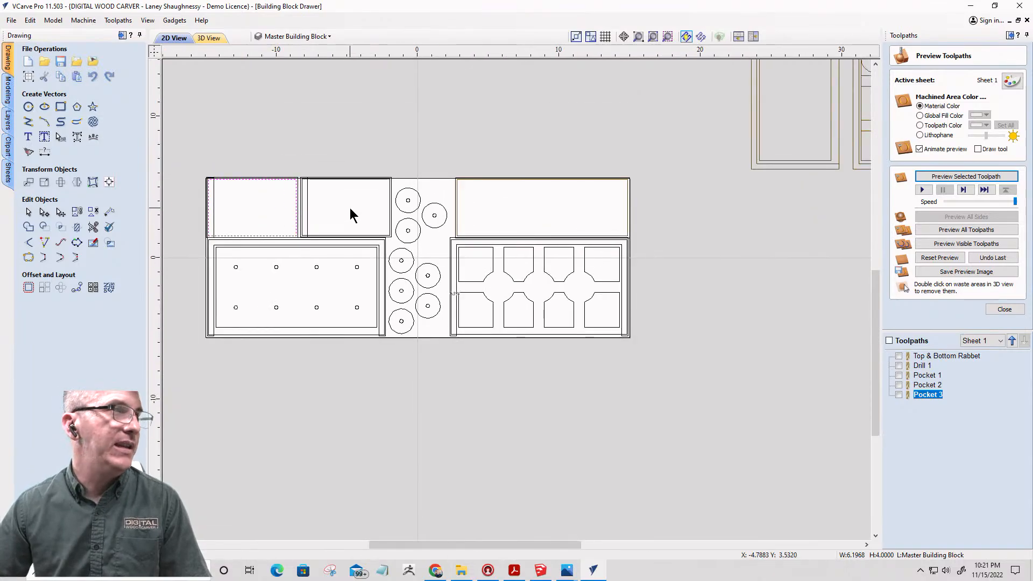
pyautogui.scroll(5, 350, 208)
pyautogui.scroll(1, 503, 219)
pyautogui.click(509, 224)
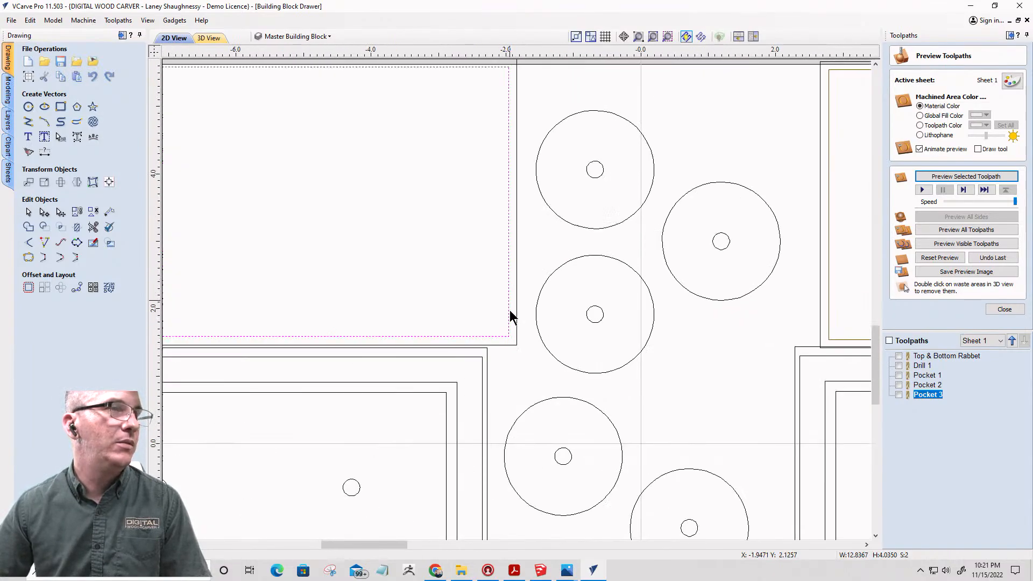
pyautogui.scroll(-5, 463, 350)
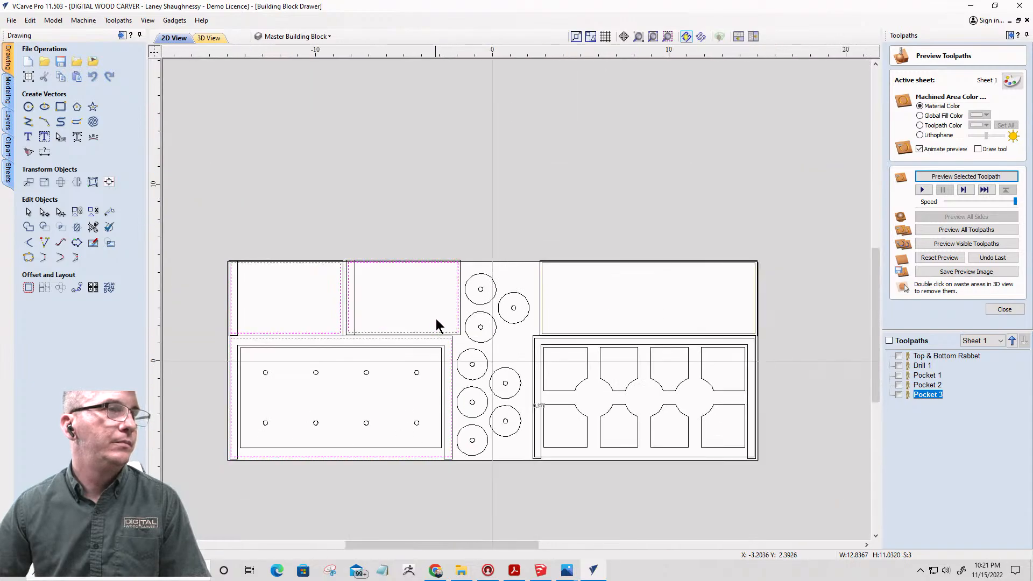
# - Add the outlines of the panel with the eight cutouts and the long panel above it to the selection
pyautogui.scroll(5, 519, 350)
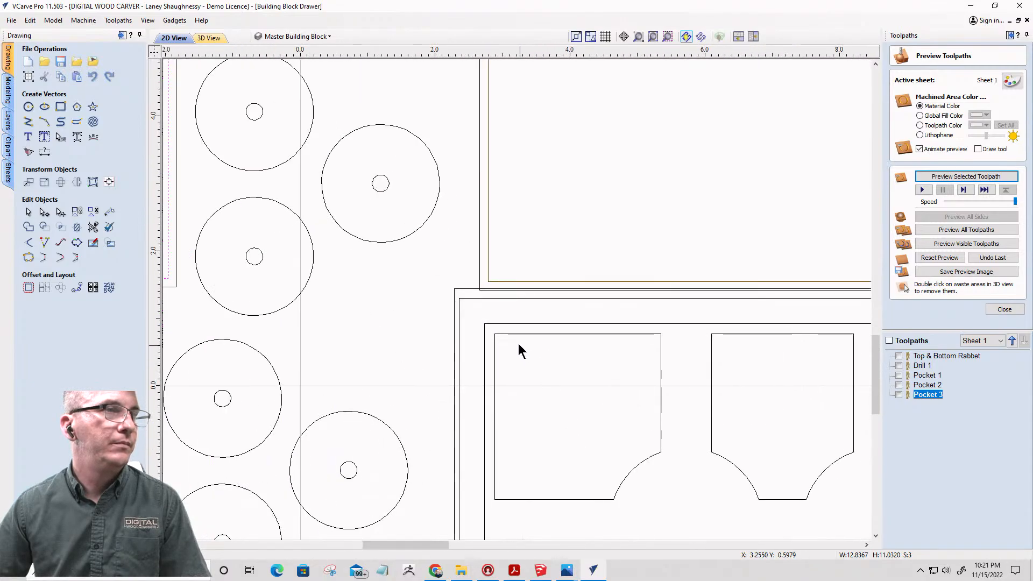
pyautogui.keyDown('shift'); pyautogui.click(462, 298); pyautogui.keyUp('shift')
pyautogui.keyDown('shift'); pyautogui.click(489, 267); pyautogui.keyUp('shift')
pyautogui.scroll(-5, 531, 266)
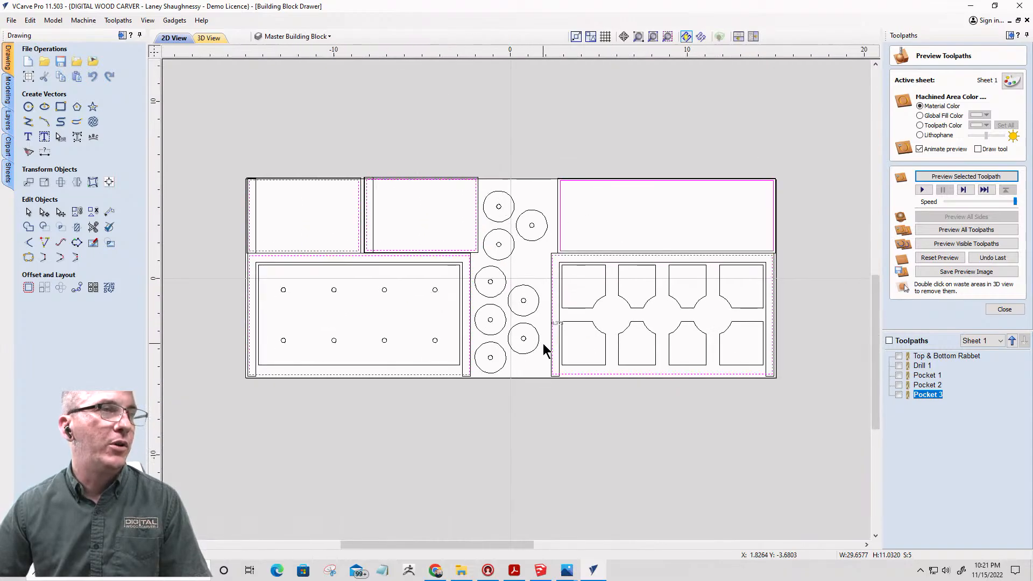
# - Add the outlines of the eight wheels between the panels to the selection
pyautogui.keyDown('shift'); pyautogui.moveTo(536, 238); pyautogui.dragTo(536, 227); pyautogui.keyUp('shift')
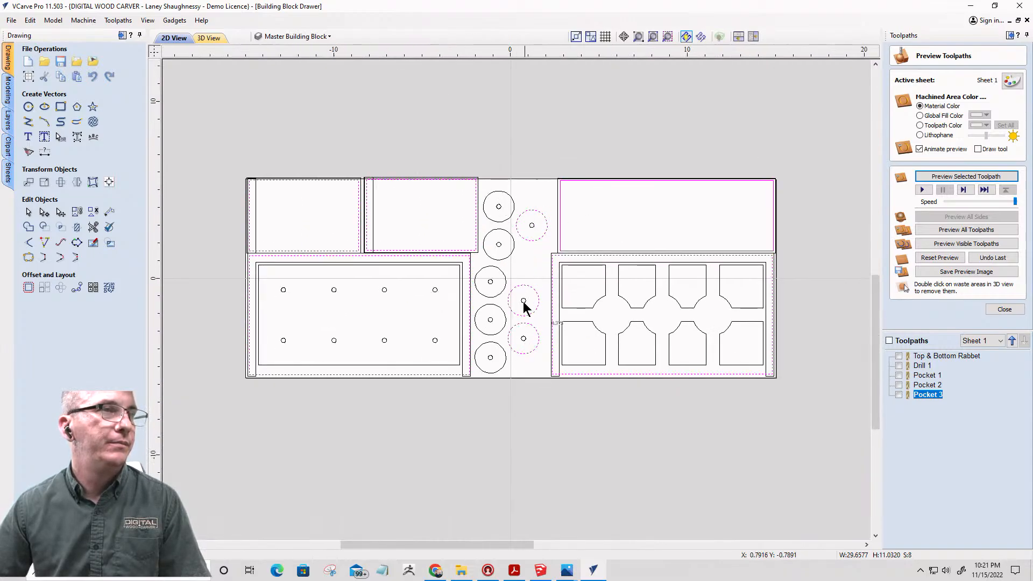
pyautogui.keyDown('shift'); pyautogui.moveTo(501, 361); pyautogui.dragTo(495, 327); pyautogui.keyUp('shift')
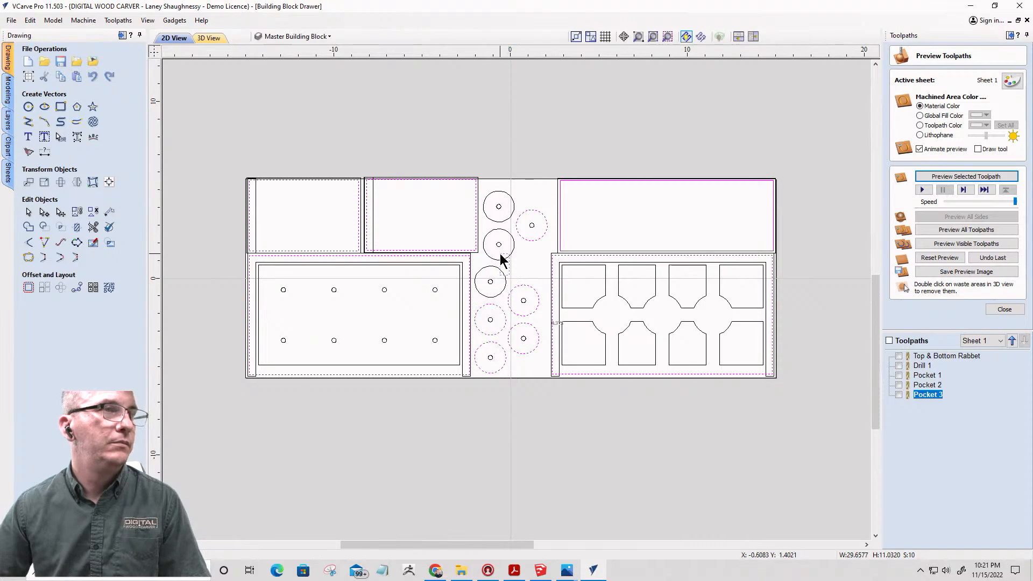
pyautogui.keyDown('shift'); pyautogui.moveTo(500, 254); pyautogui.dragTo(500, 253); pyautogui.keyUp('shift')
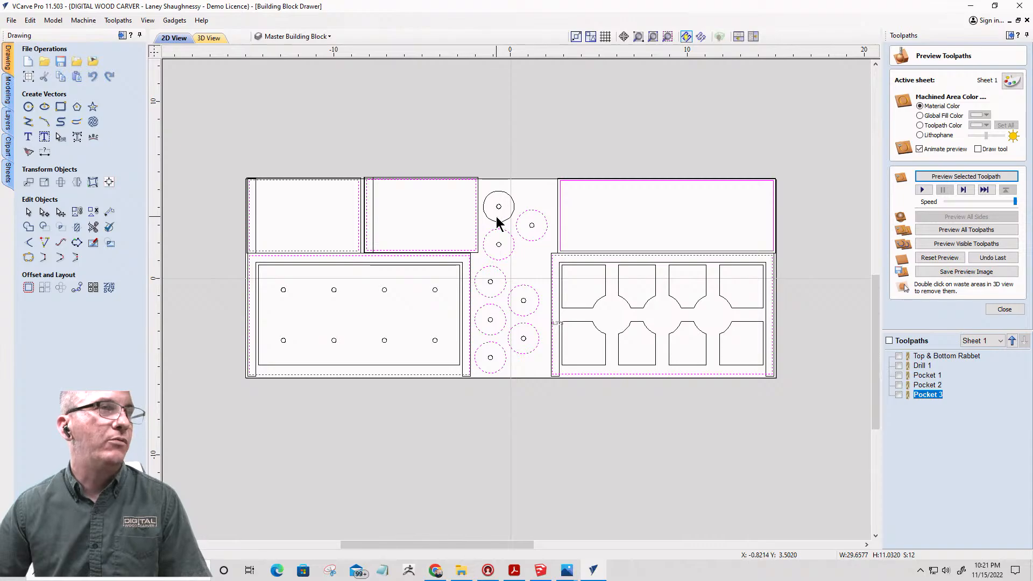
pyautogui.keyDown('shift'); pyautogui.click(502, 221); pyautogui.keyUp('shift')
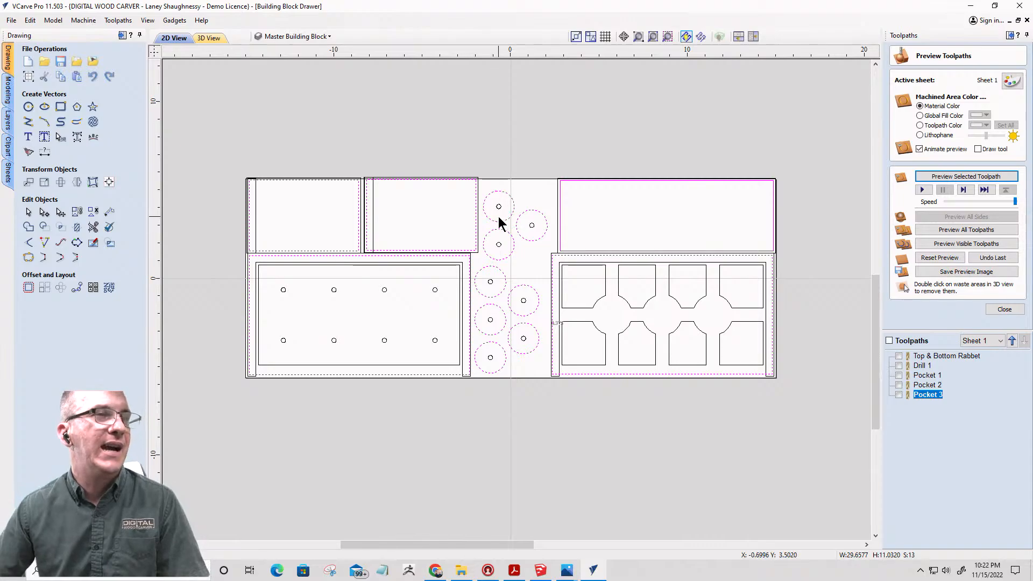
# - Calculate a 2D profile toolpath outside the selected outlines, 0.75 inches deep, using the 0.25-inch end mill
pyautogui.scroll(-3, 499, 222)
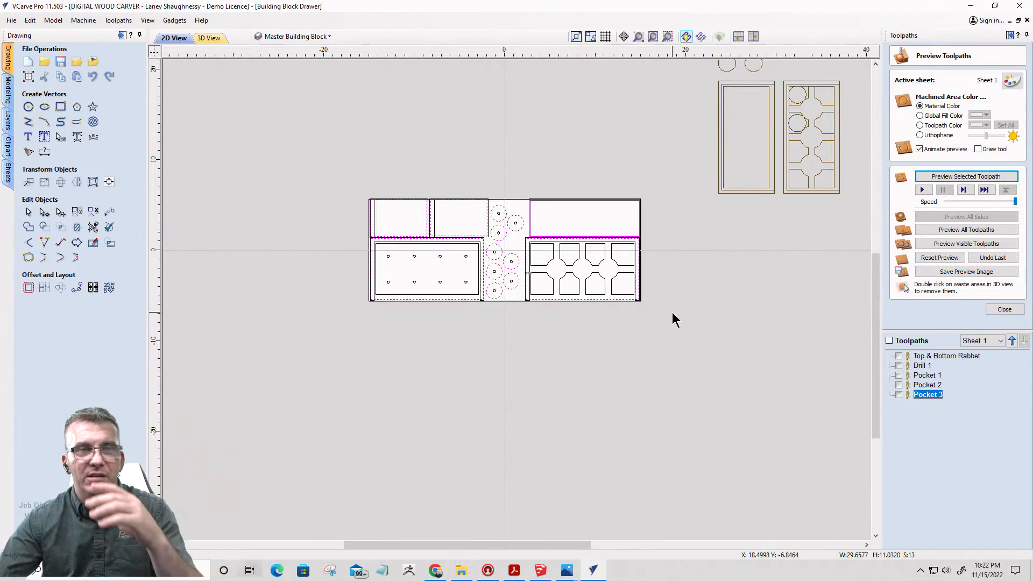
pyautogui.scroll(-1, 675, 320)
pyautogui.scroll(1, 836, 342)
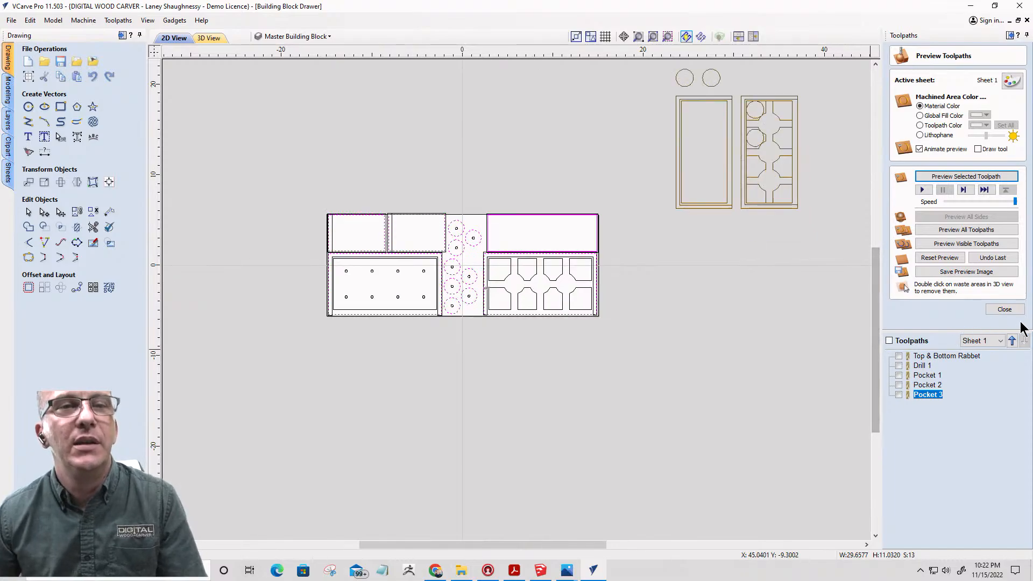
pyautogui.click(1005, 310)
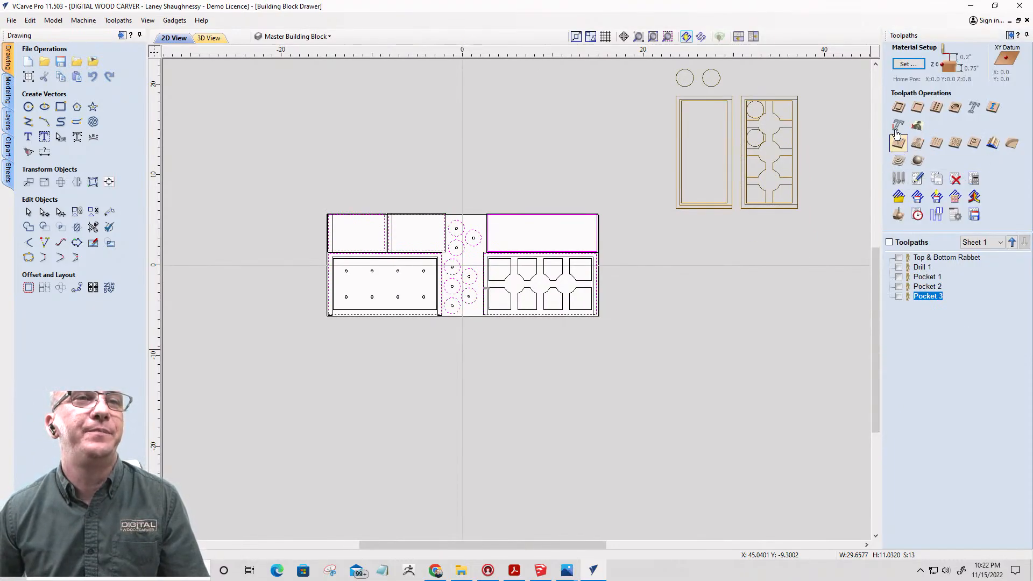
pyautogui.click(898, 107)
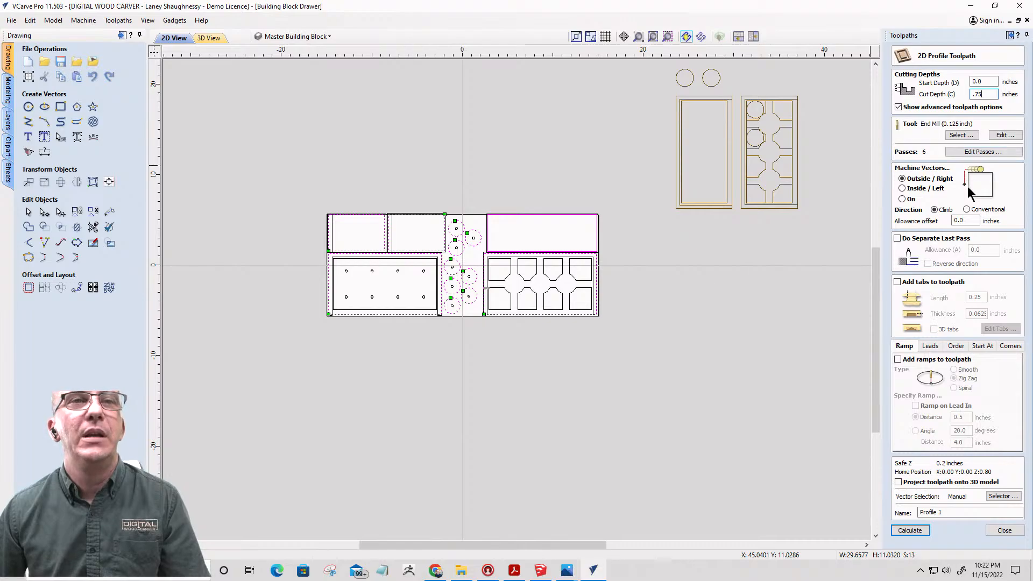
pyautogui.click(951, 135)
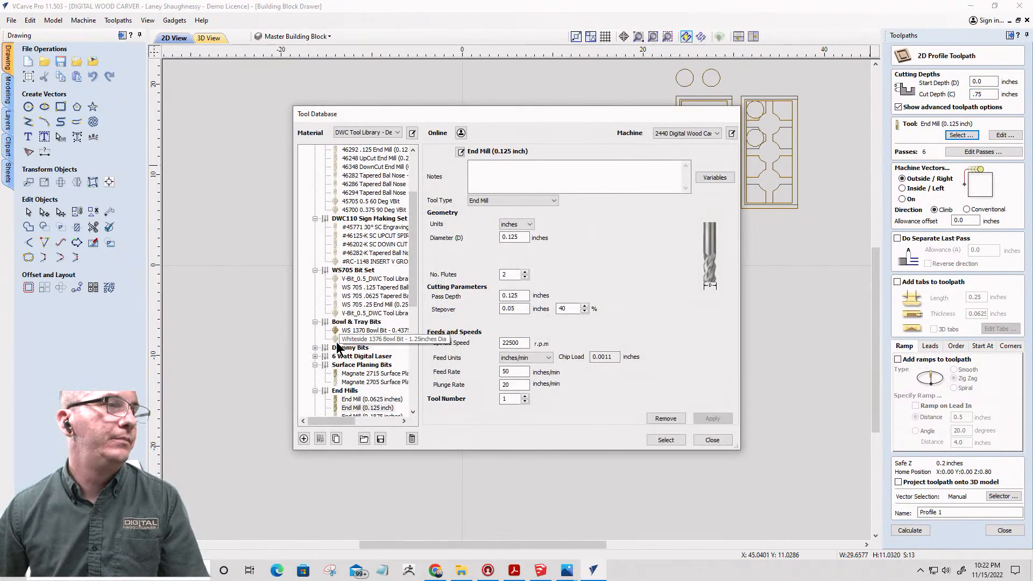
pyautogui.scroll(-2, 342, 366)
pyautogui.click(359, 373)
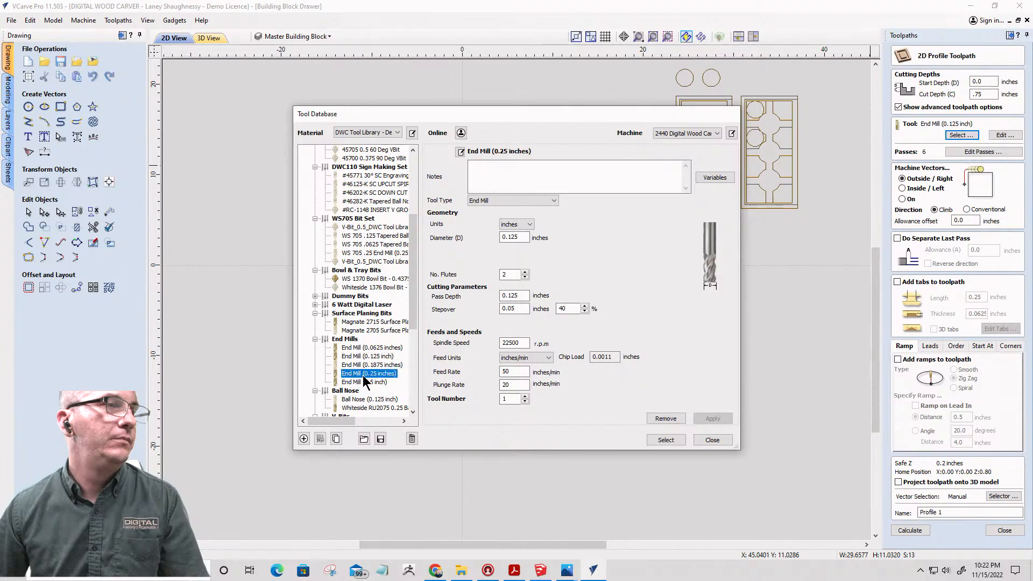
pyautogui.click(666, 441)
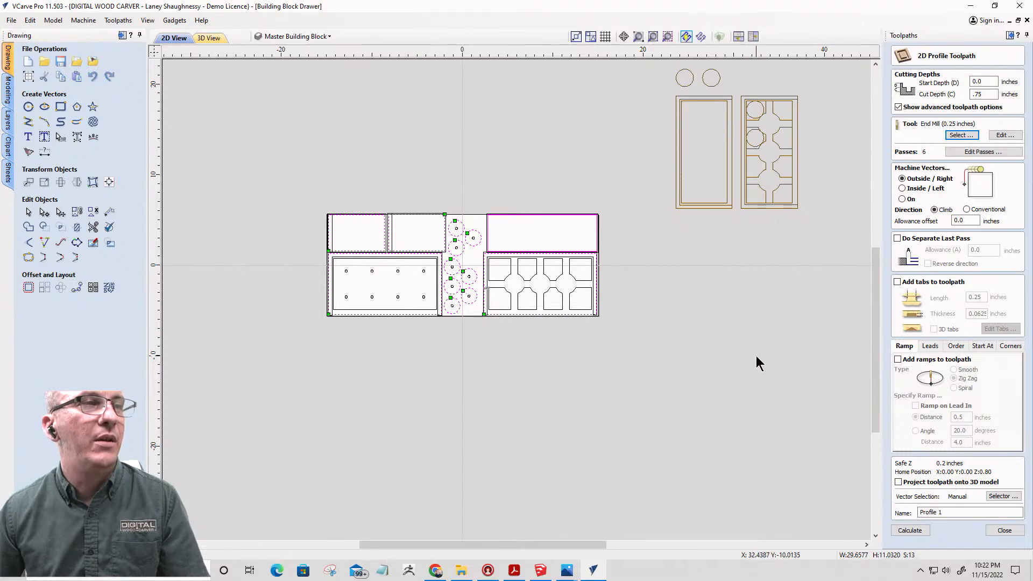
pyautogui.click(910, 531)
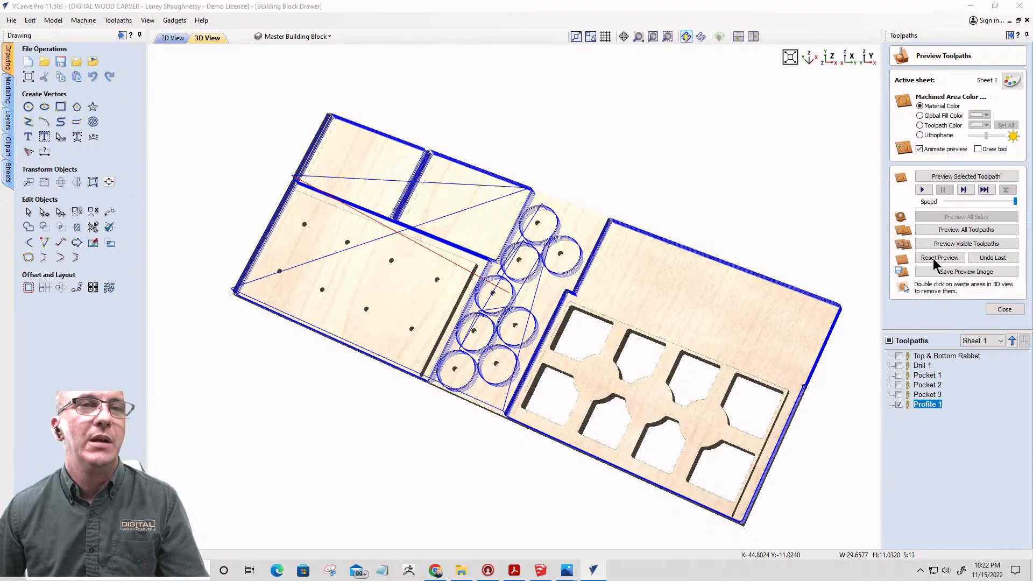
# - Preview the visible profile toolpath and inspect the cut-out panels and wheels from several angles
pyautogui.click(942, 245)
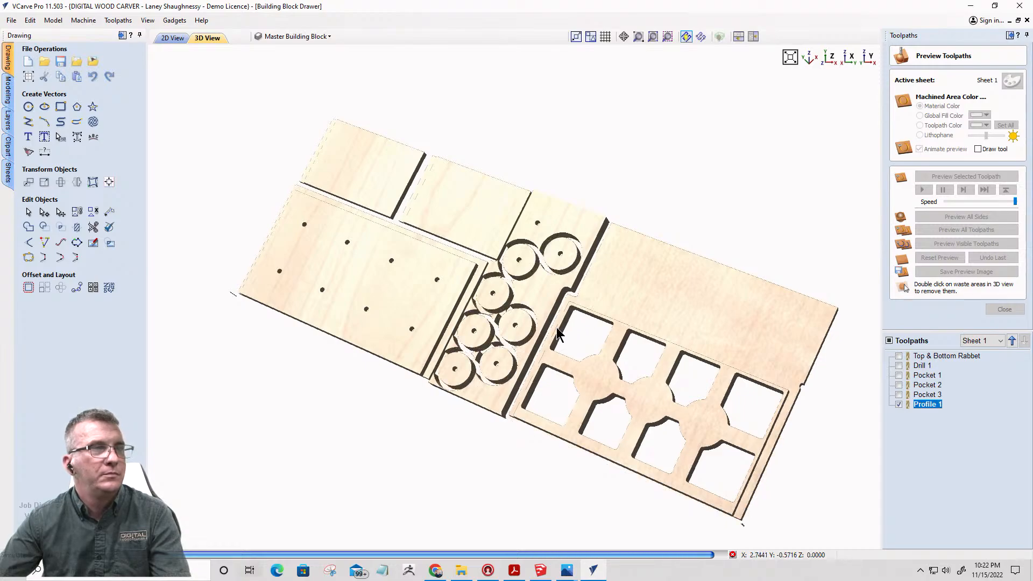
pyautogui.moveTo(515, 338); pyautogui.dragTo(592, 304)
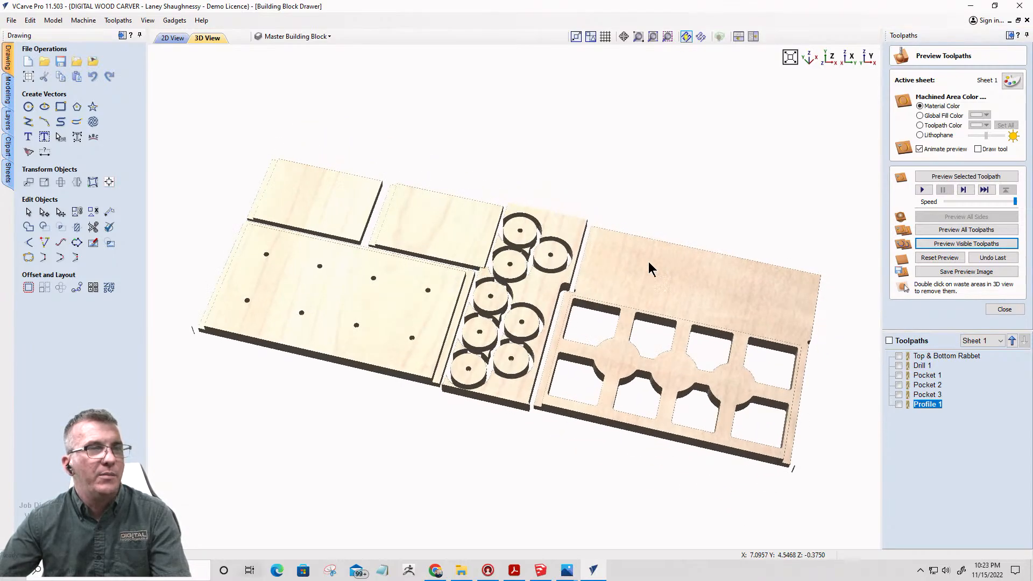
pyautogui.moveTo(650, 263); pyautogui.dragTo(351, 348)
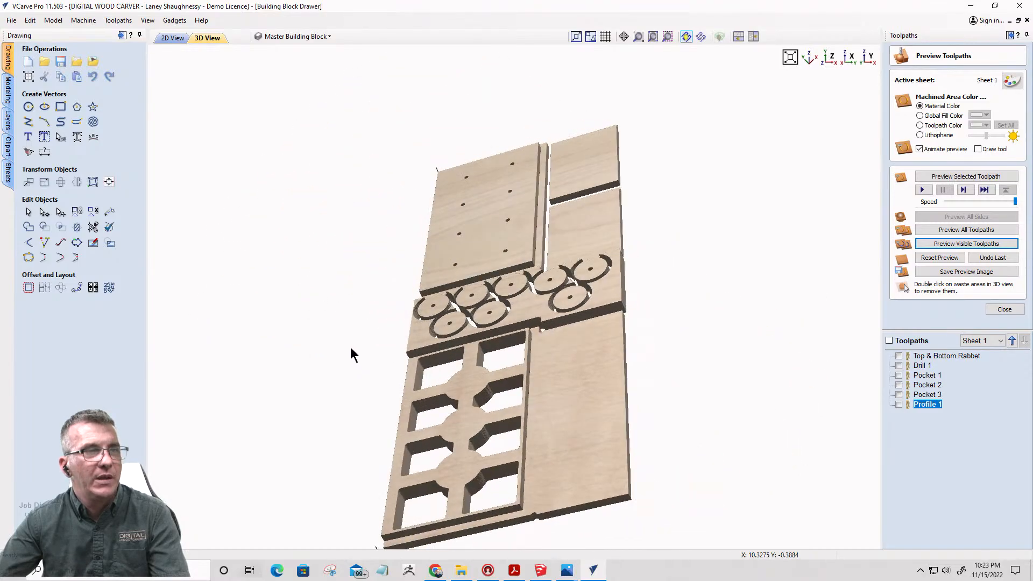
pyautogui.moveTo(530, 420); pyautogui.dragTo(567, 382)
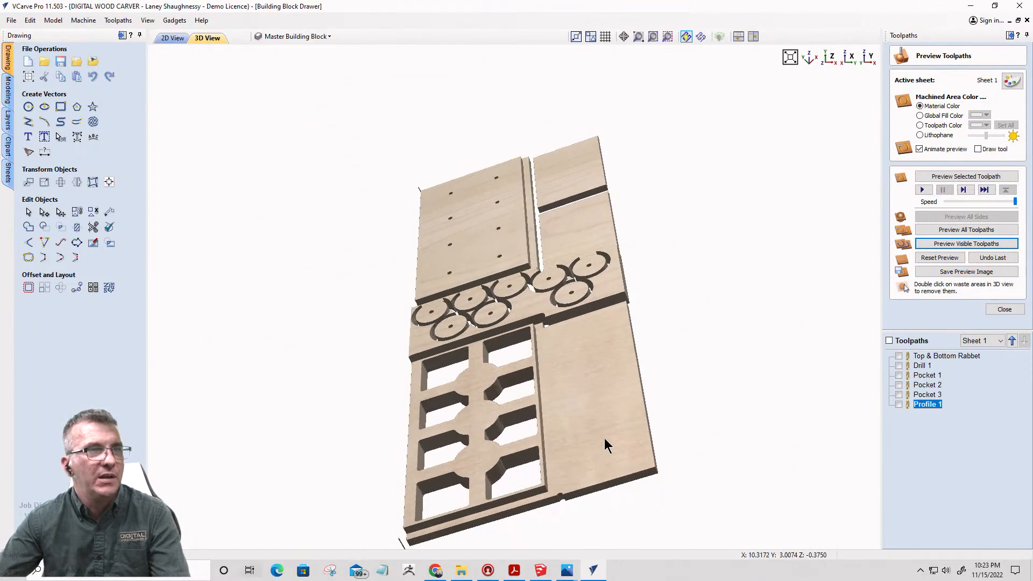
# - Reopen Profile 1 for editing and examine the long panel's selected outline in the 2D layout
pyautogui.click(174, 38)
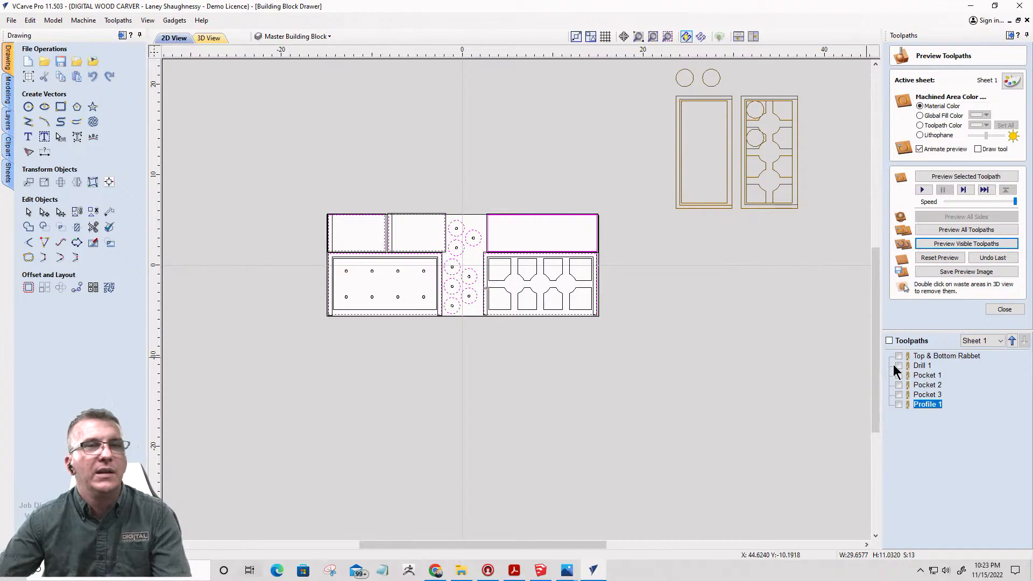
pyautogui.doubleClick(925, 404)
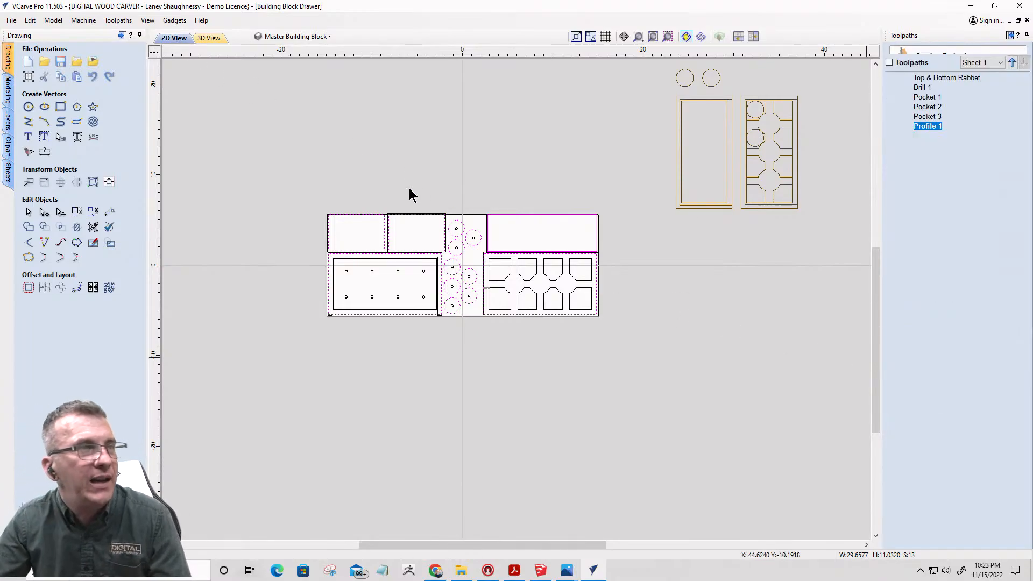
pyautogui.scroll(2, 457, 237)
pyautogui.scroll(5, 531, 273)
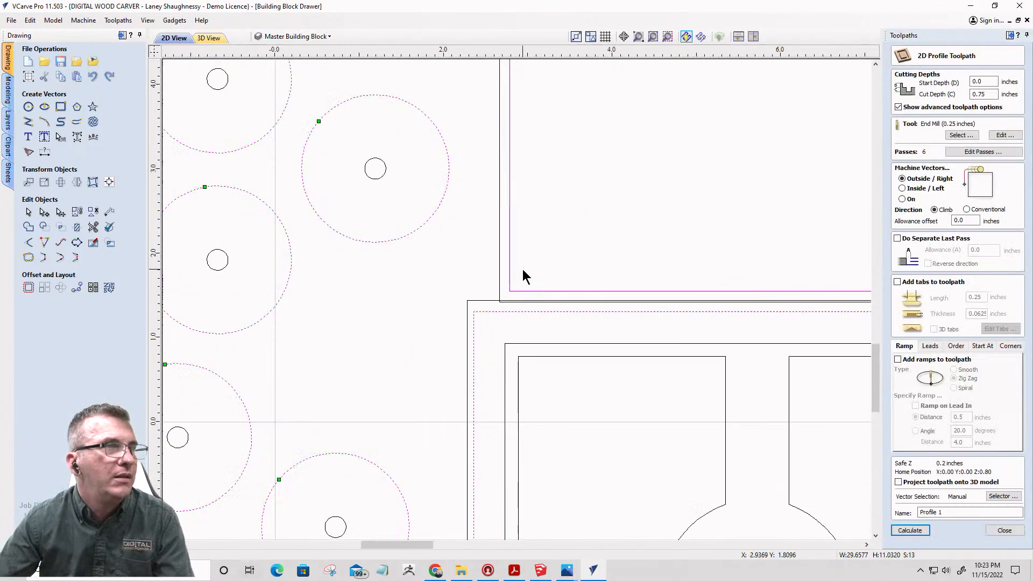
pyautogui.scroll(-5, 525, 276)
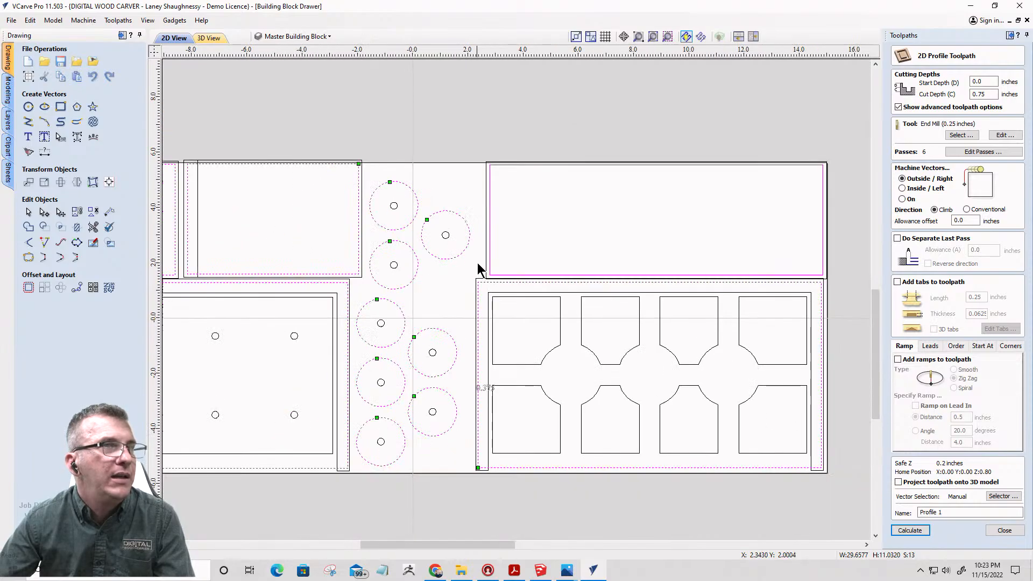
pyautogui.scroll(1, 480, 262)
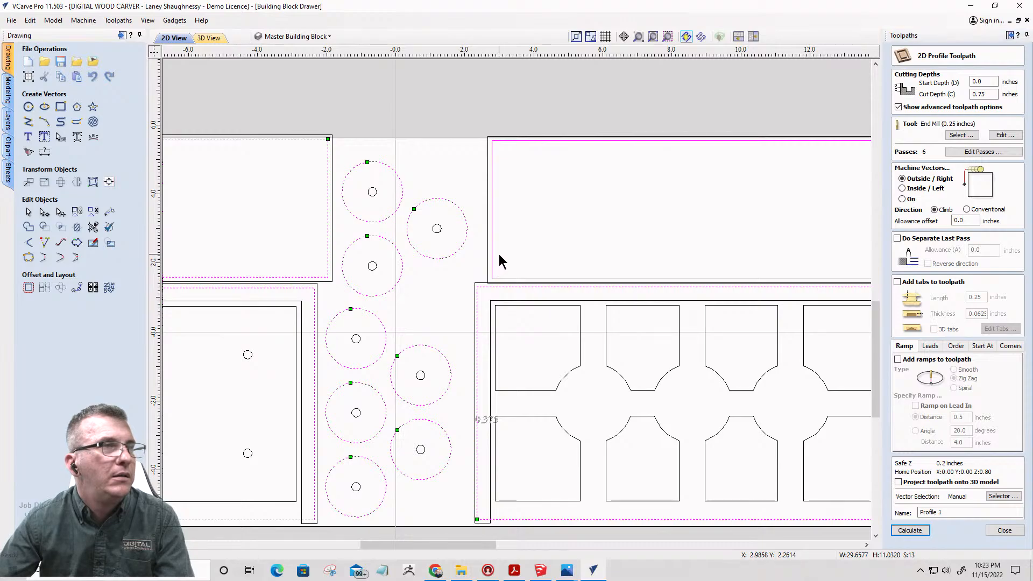
# - Remove the extra copies of the long panel's outline that lie on Layer1
pyautogui.click(493, 259)
pyautogui.scroll(-2, 493, 258)
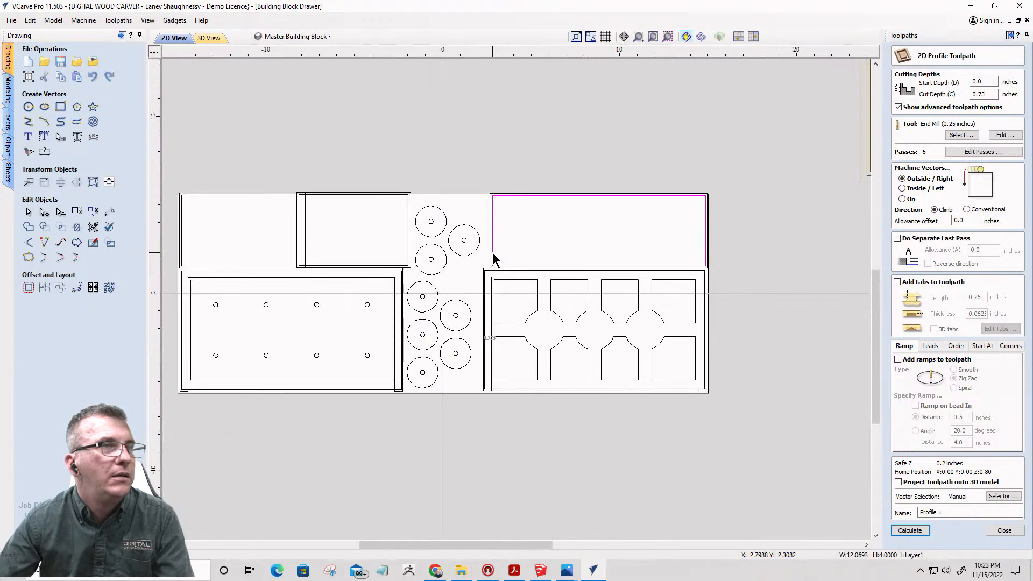
pyautogui.press('Escape')
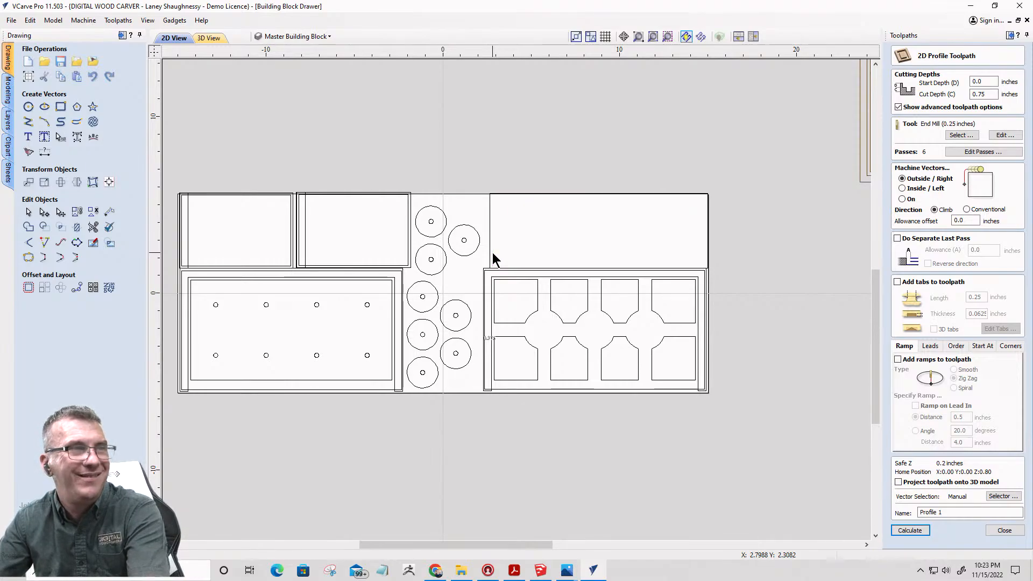
pyautogui.click(493, 259)
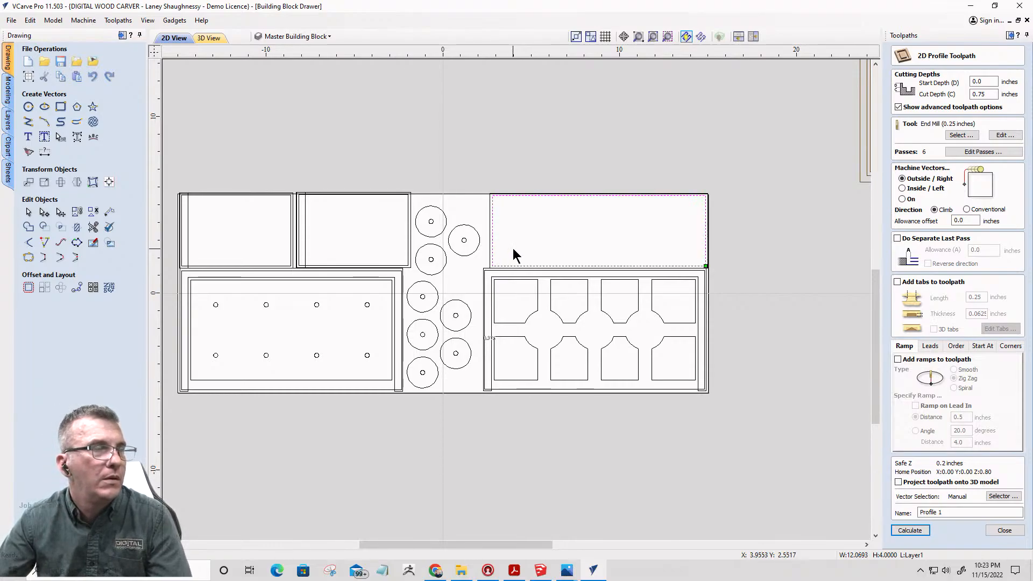
# - Check the design for remaining duplicate vectors using Select All Duplicate Vectors
pyautogui.rightClick(513, 249)
pyautogui.moveTo(538, 337)
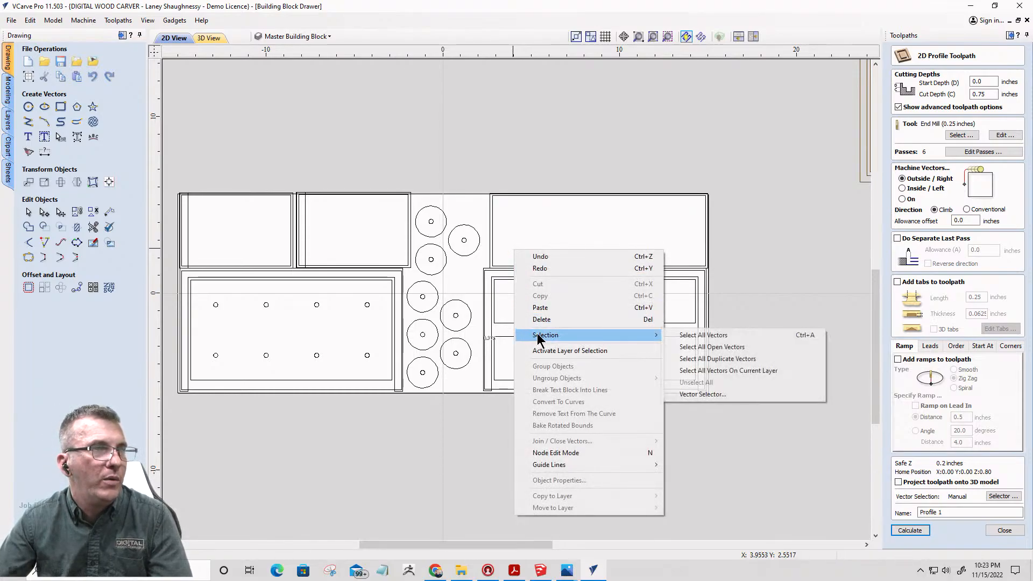
pyautogui.click(717, 358)
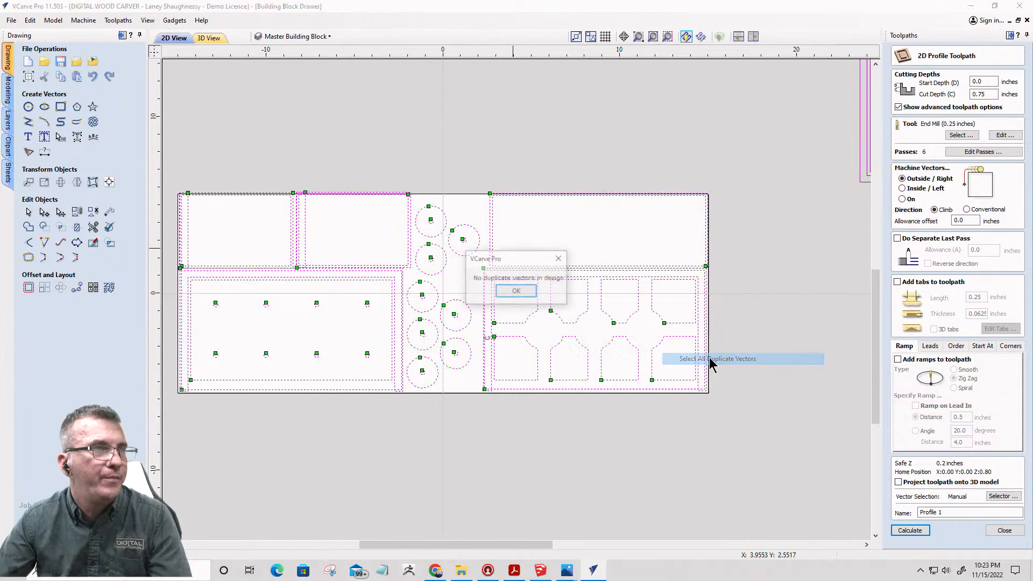
pyautogui.click(516, 293)
# - Check with Join Vectors whether the long panel's remaining outline is closed, and leave the profile settings without recalculating
pyautogui.click(496, 258)
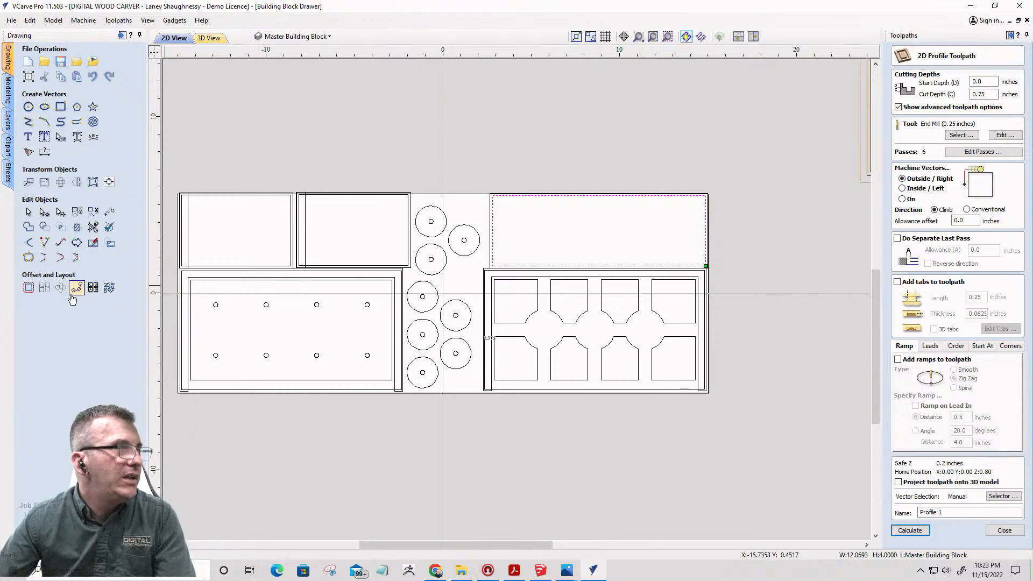
pyautogui.click(28, 259)
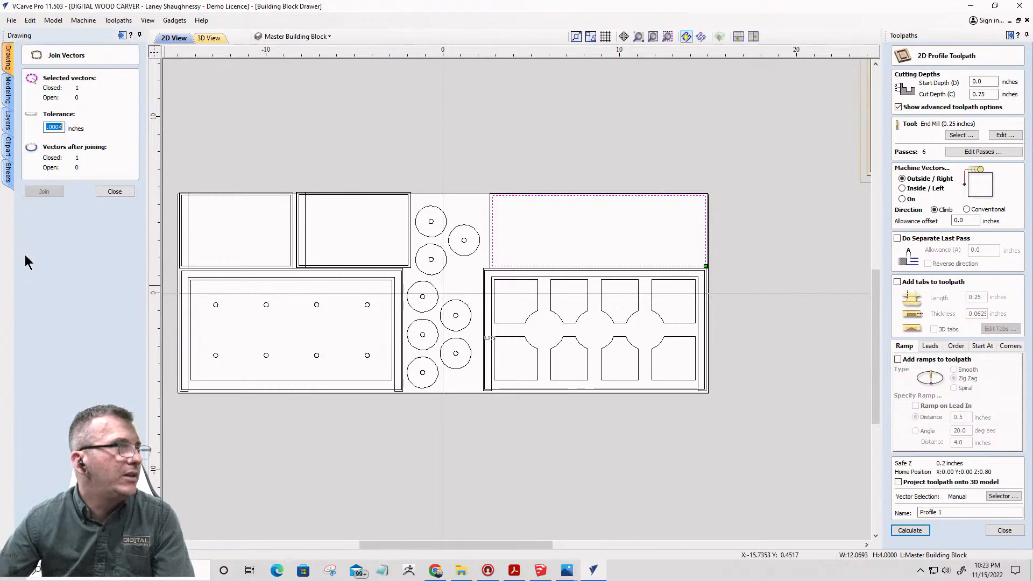
pyautogui.click(103, 190)
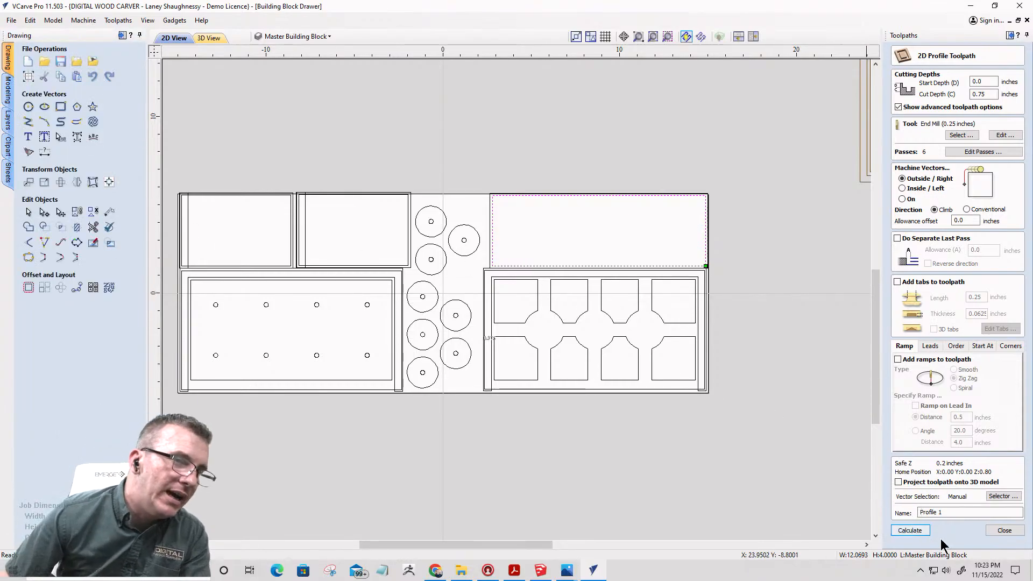
pyautogui.click(997, 531)
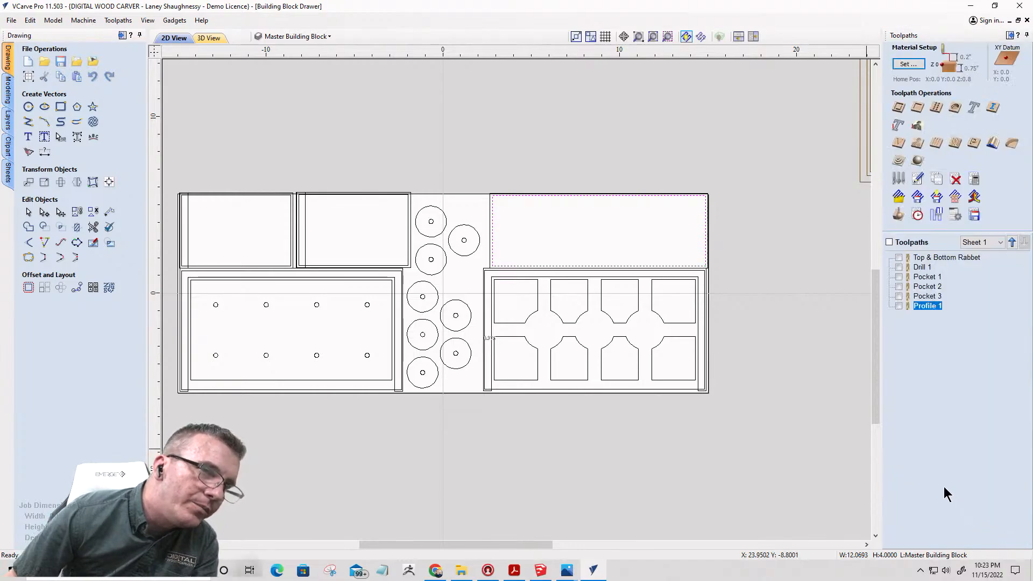
# - Reopen Profile 1, add the long panel's outline to its vectors, and recalculate the toolpath
pyautogui.doubleClick(922, 306)
pyautogui.scroll(2, 496, 251)
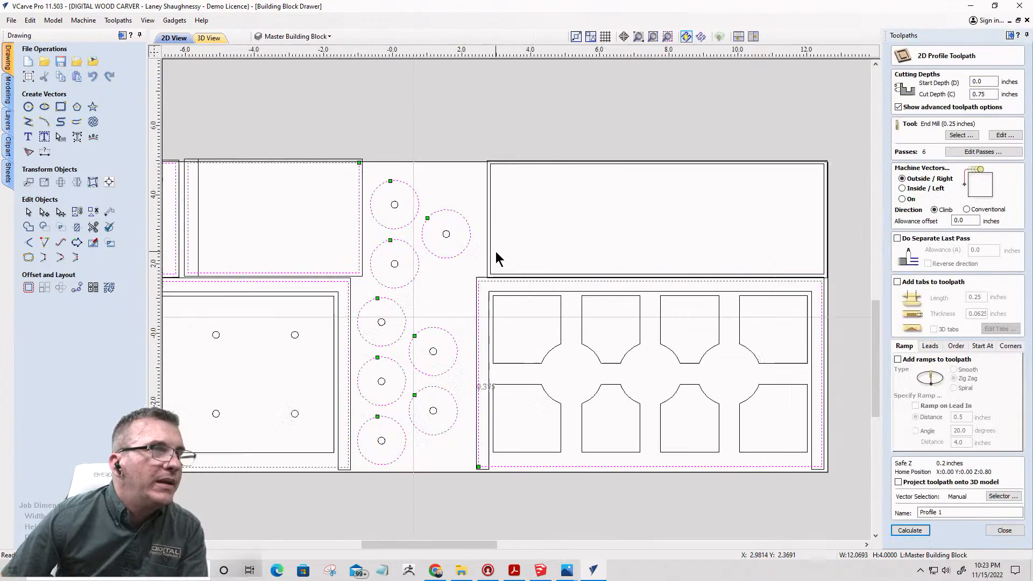
pyautogui.scroll(1, 496, 251)
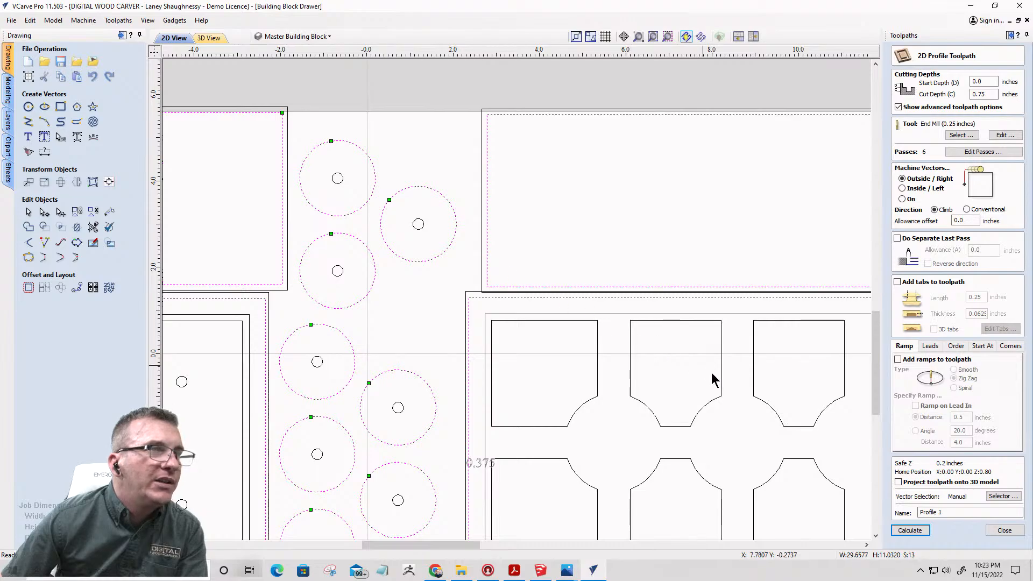
pyautogui.scroll(-2, 852, 445)
pyautogui.click(910, 531)
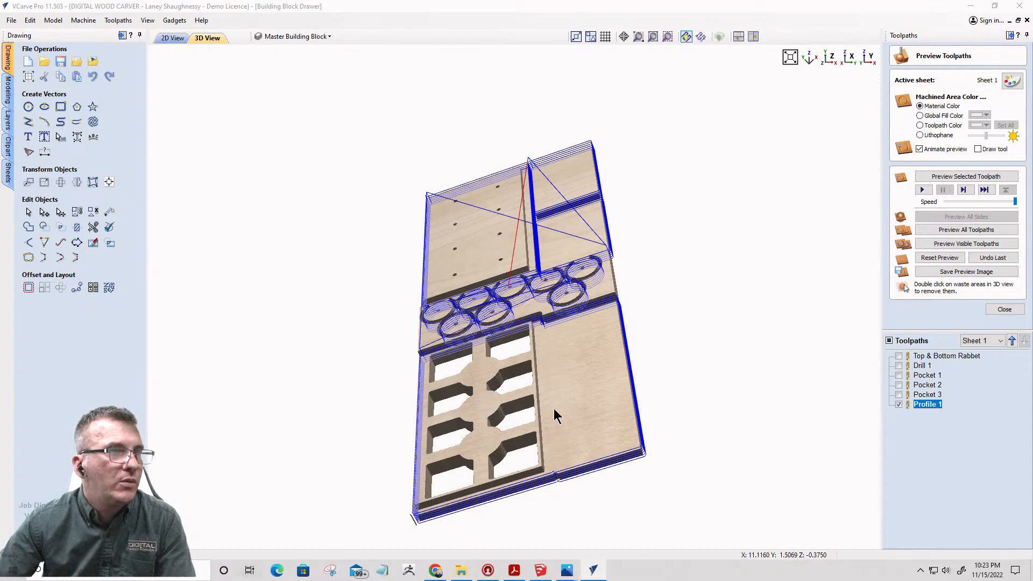
# - Examine the recalculated profile path in the 2D layout where the long panel meets the panel with eight cutouts
pyautogui.click(169, 39)
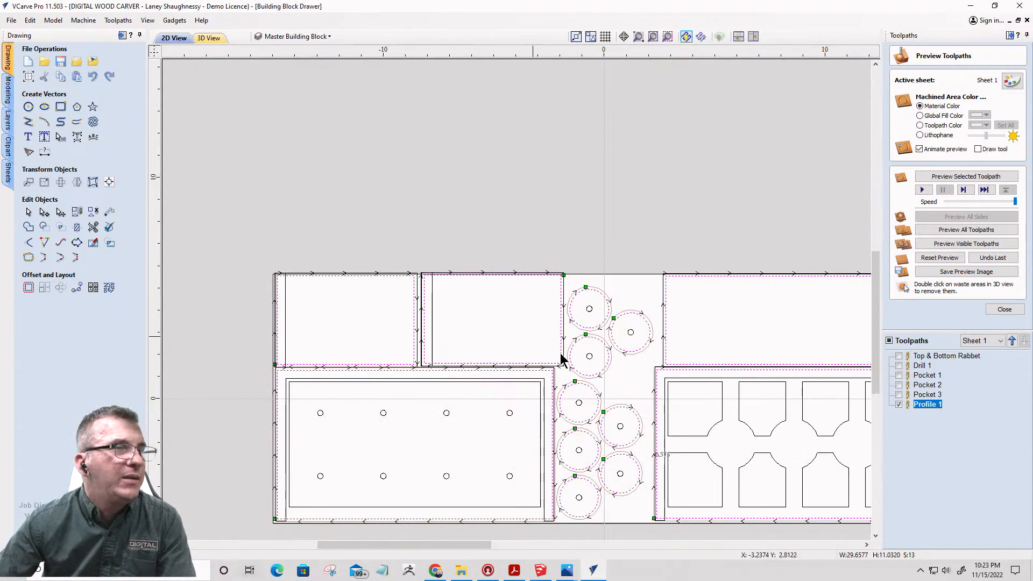
pyautogui.scroll(3, 702, 441)
pyautogui.scroll(6, 594, 317)
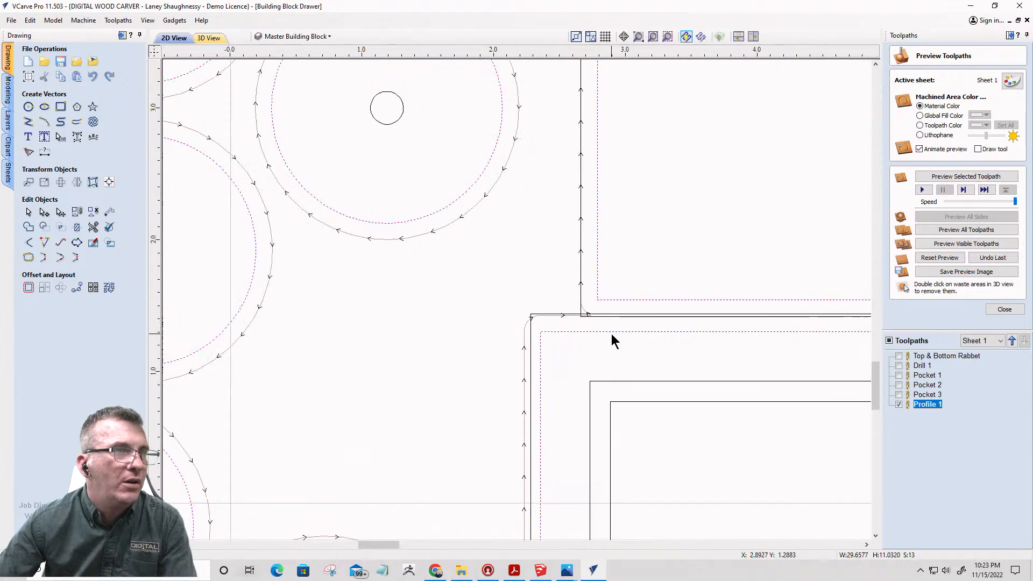
# - Inspect the profile path at the long panel's lower inner corner and along its shared edge with the eight-cutout panel
pyautogui.scroll(-5, 377, 264)
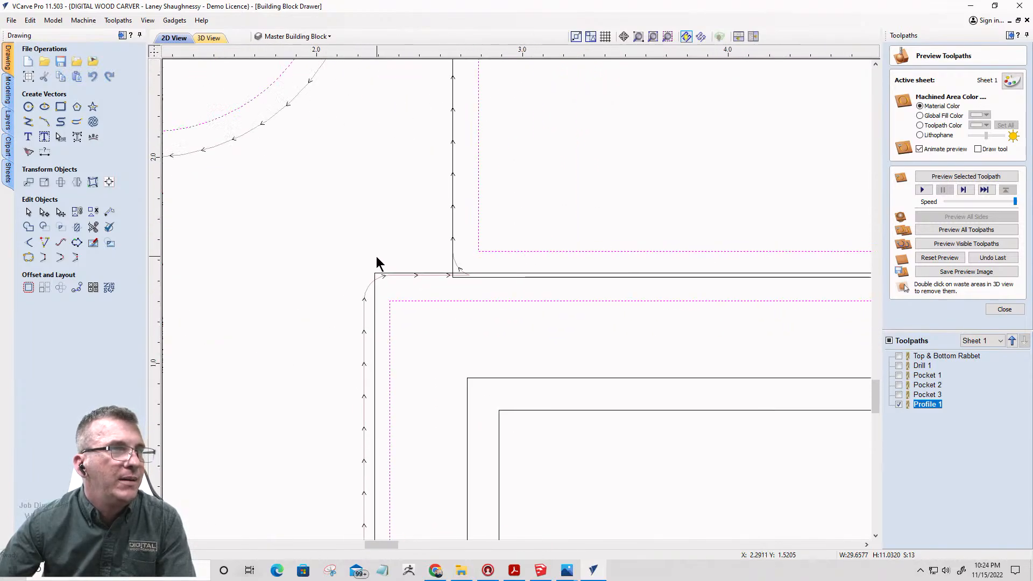
pyautogui.scroll(1, 457, 294)
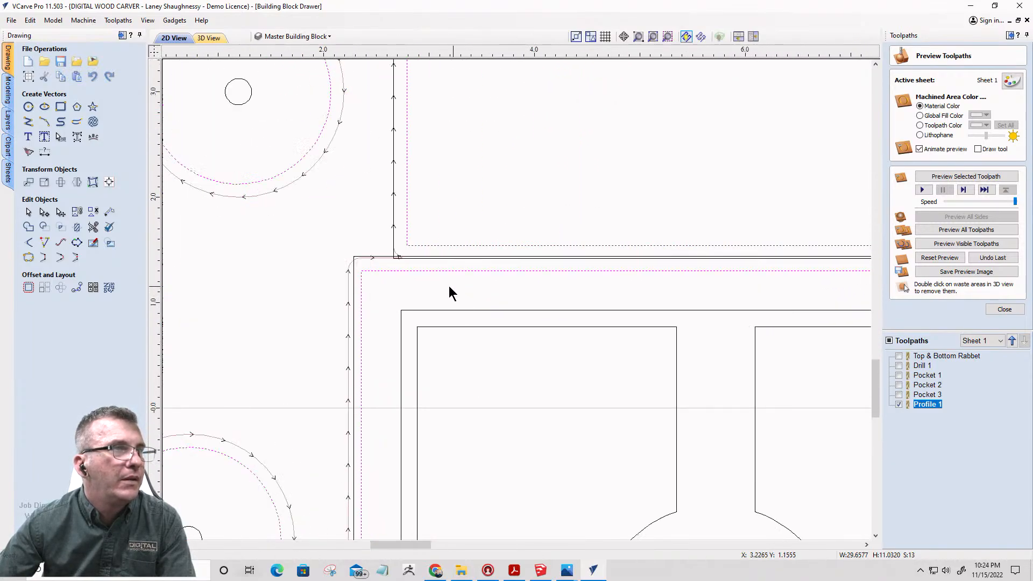
pyautogui.scroll(1, 432, 281)
pyautogui.scroll(1, 432, 281)
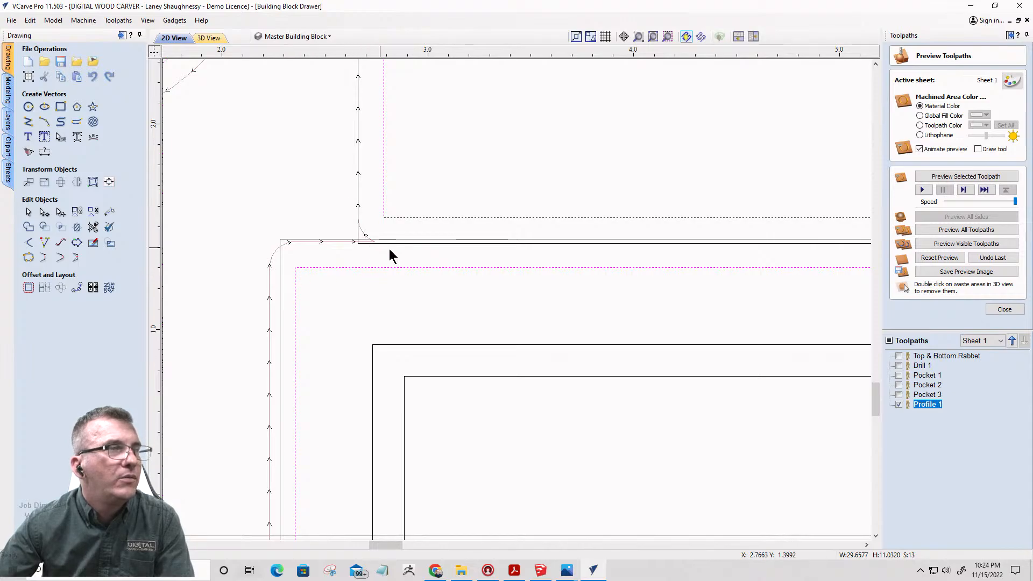
pyautogui.scroll(-3, 457, 234)
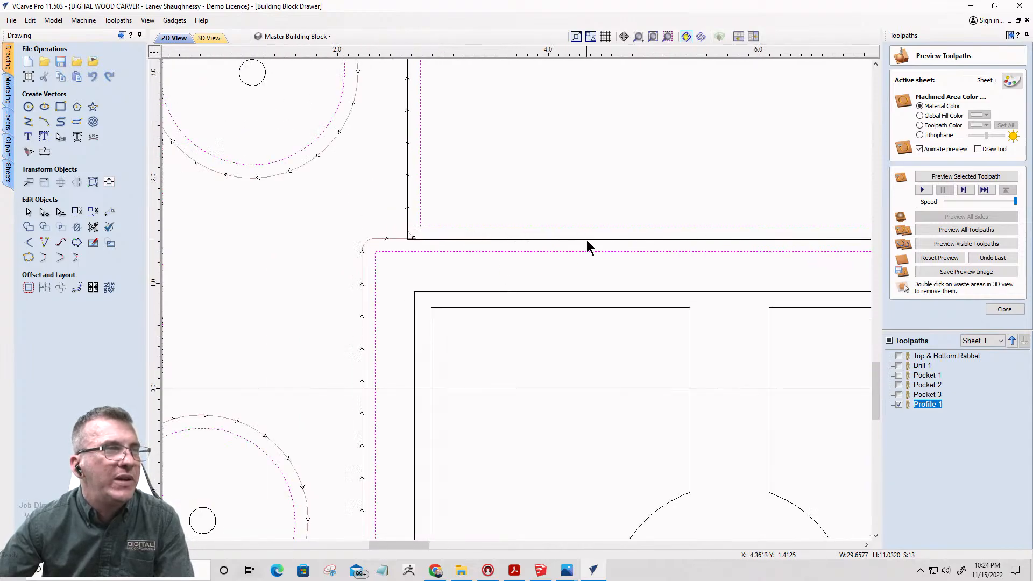
pyautogui.scroll(-6, 588, 243)
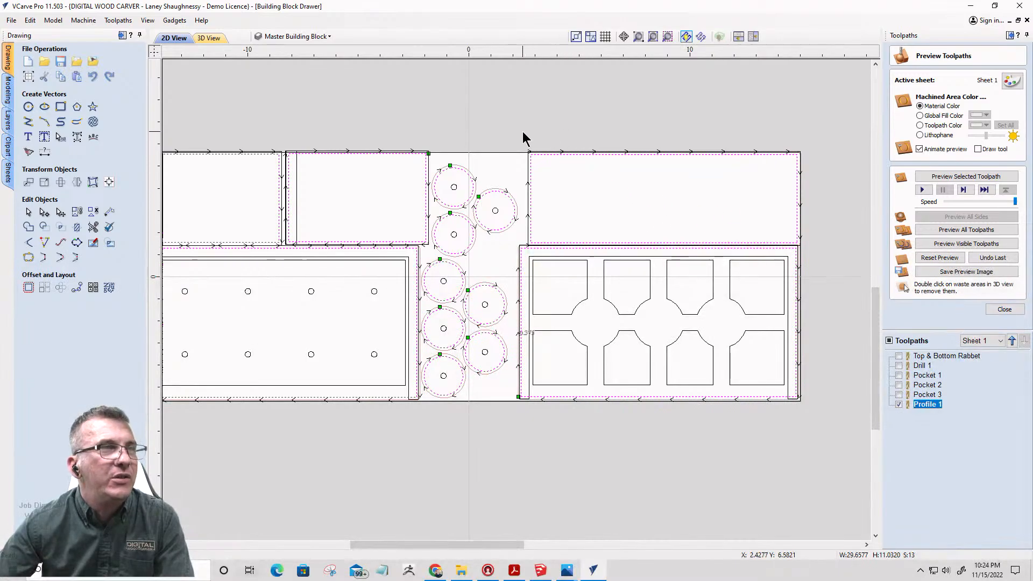
# - Select the long panel's vectors and check its outline and profile path at the outer end of the board
pyautogui.moveTo(554, 154); pyautogui.dragTo(806, 255)
pyautogui.scroll(3, 804, 254)
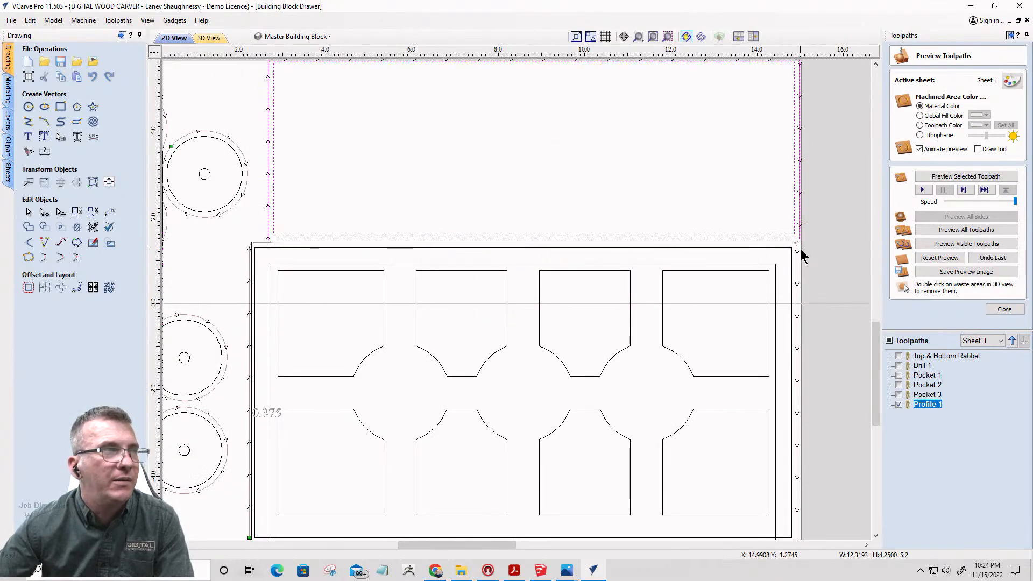
pyautogui.scroll(-3, 799, 260)
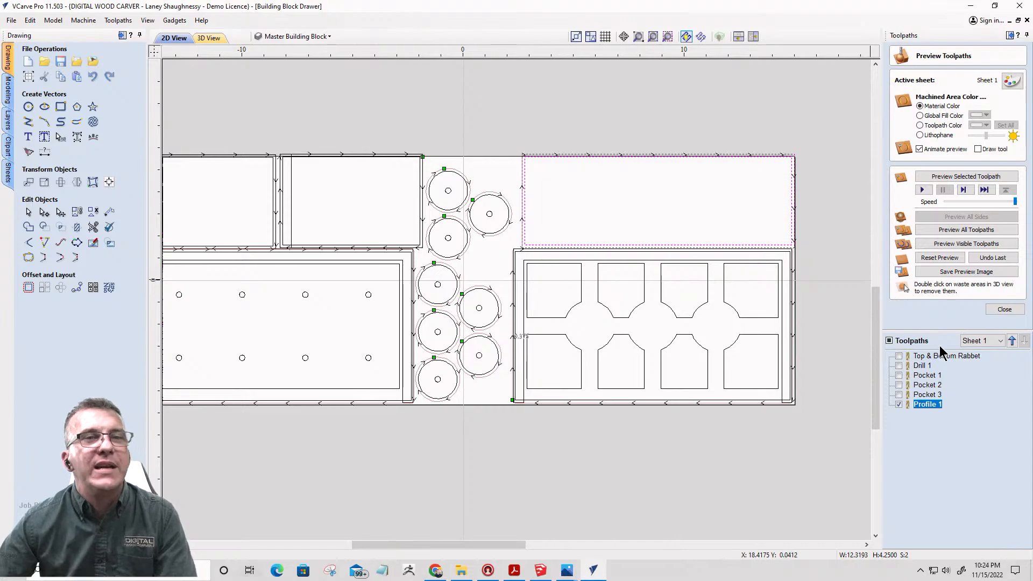
pyautogui.click(821, 262)
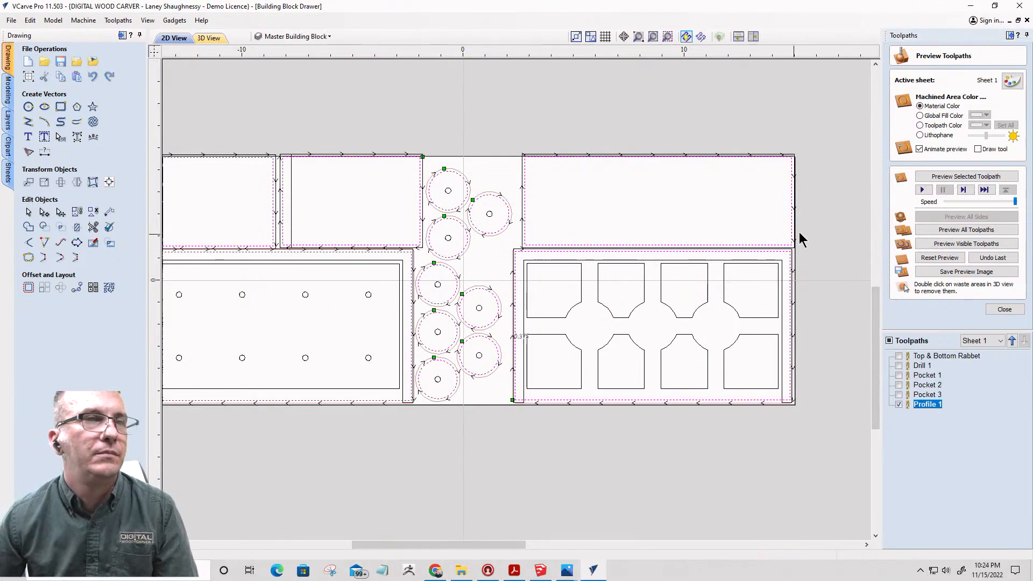
pyautogui.scroll(3, 799, 240)
pyautogui.scroll(-3, 798, 238)
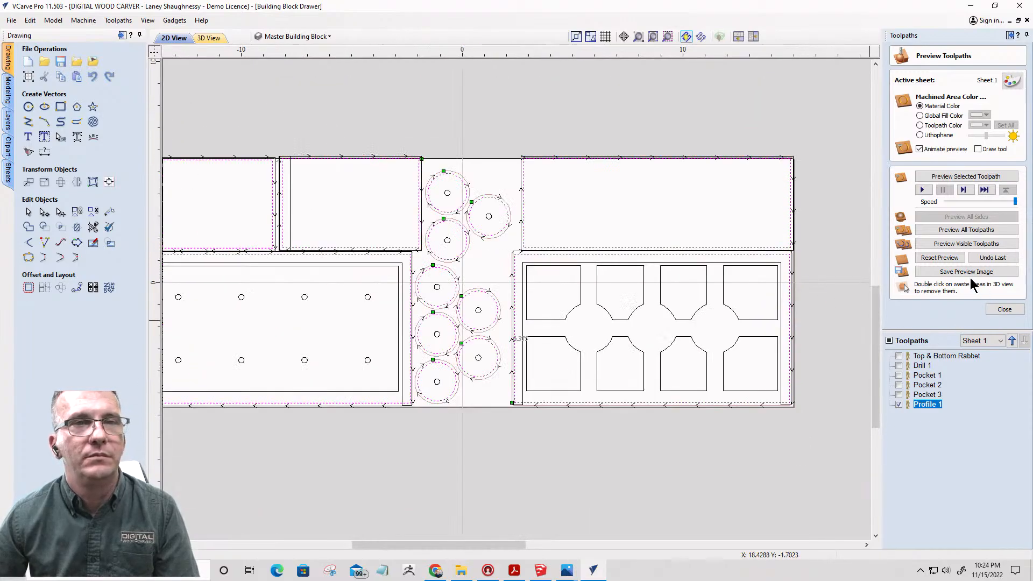
# - Reopen Profile 1, recalculate the toolpath, and preview the visible toolpaths
pyautogui.doubleClick(934, 407)
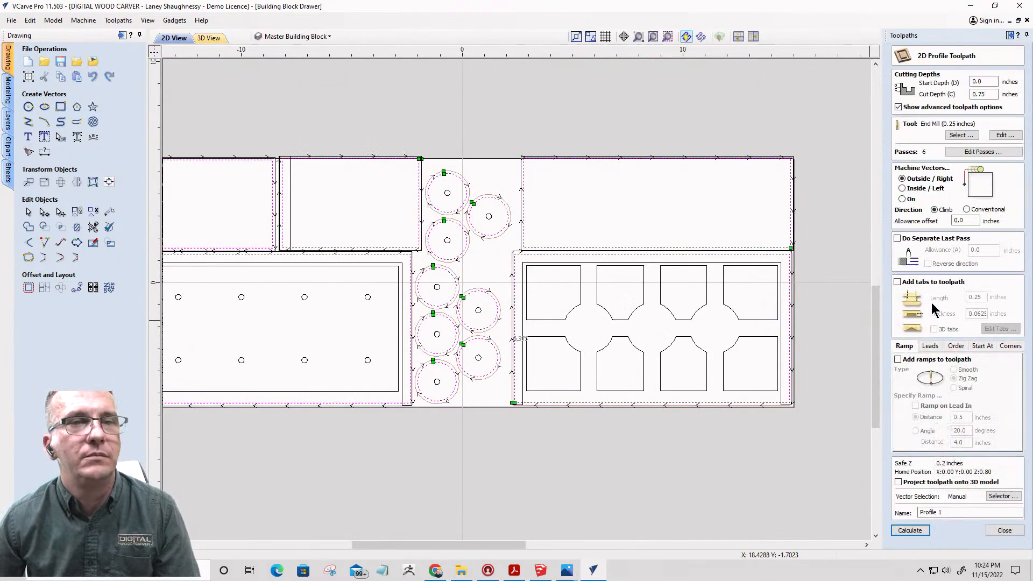
pyautogui.click(910, 531)
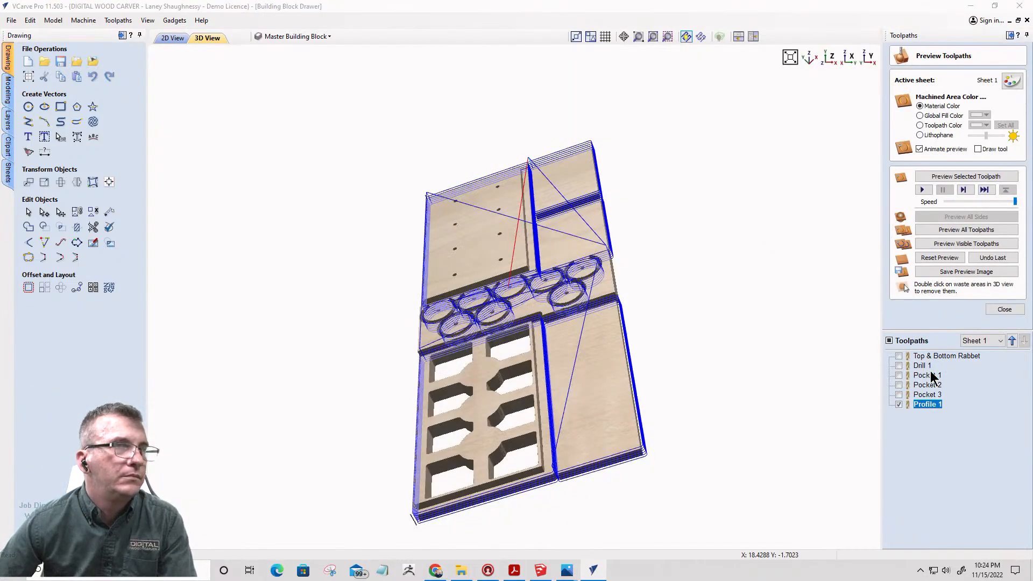
pyautogui.click(939, 244)
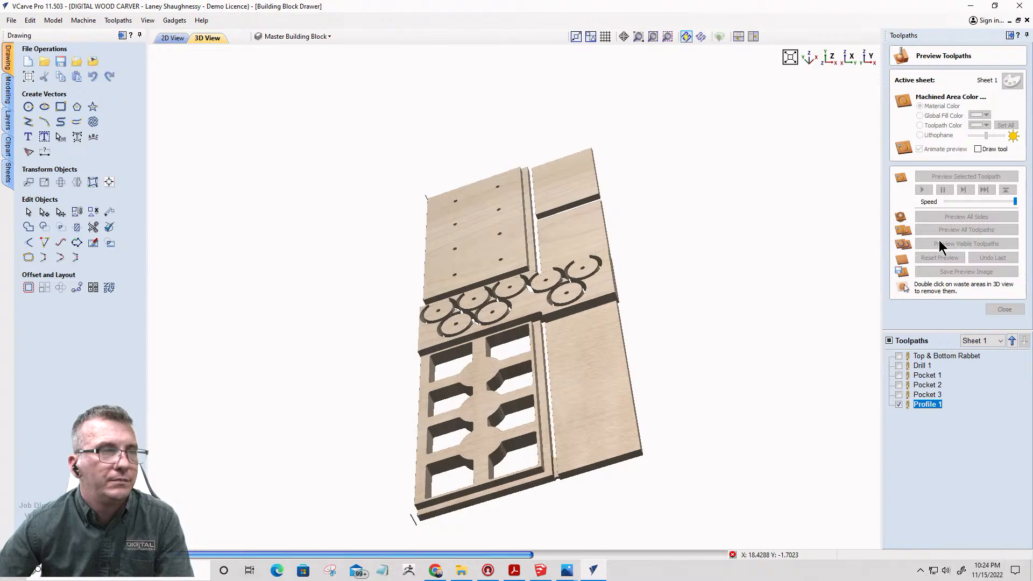
# - Remove the waste areas around the panels and wheels from the 3D preview
pyautogui.moveTo(592, 409); pyautogui.dragTo(688, 399)
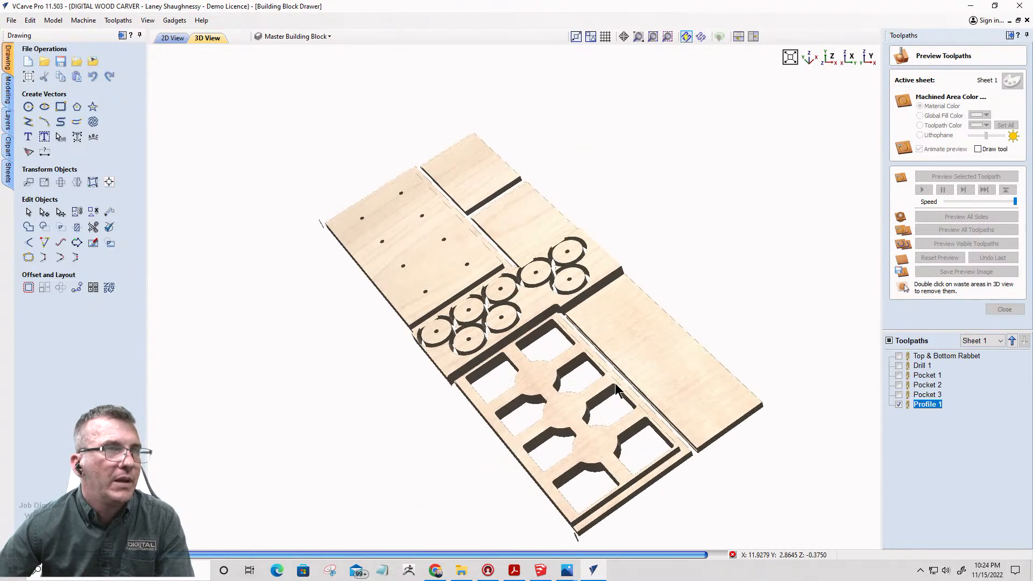
pyautogui.doubleClick(555, 308)
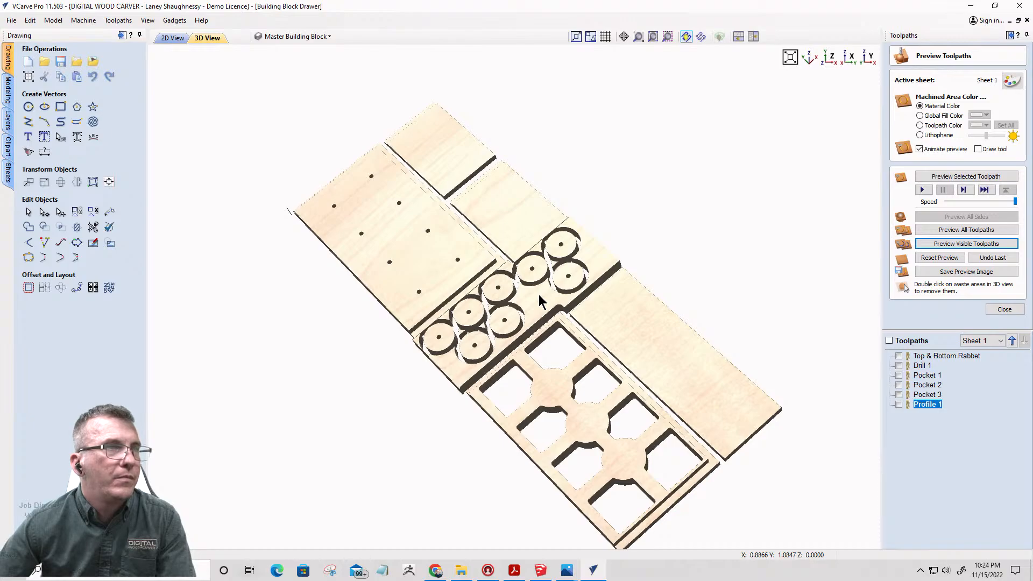
pyautogui.doubleClick(538, 295)
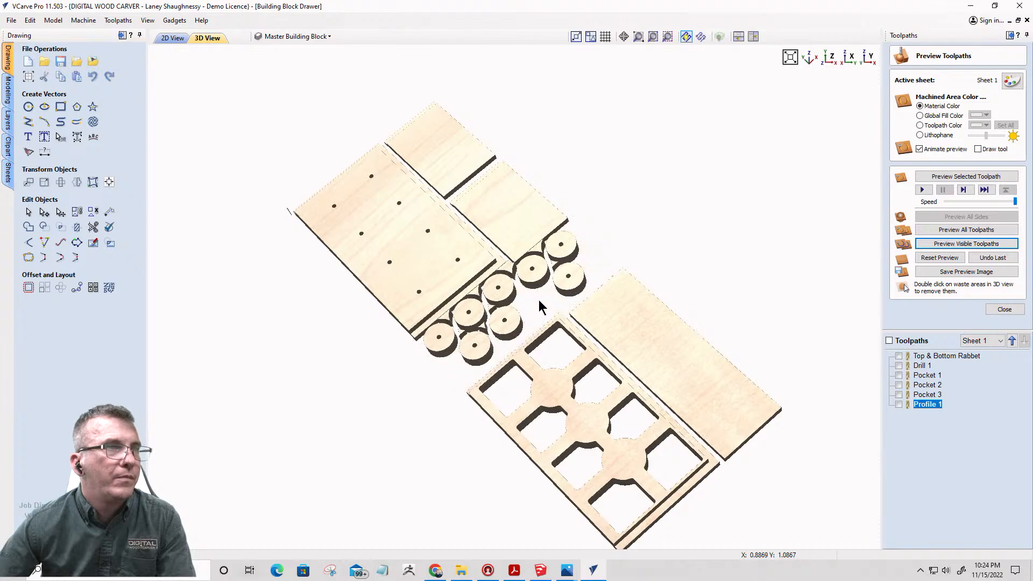
pyautogui.doubleClick(540, 257)
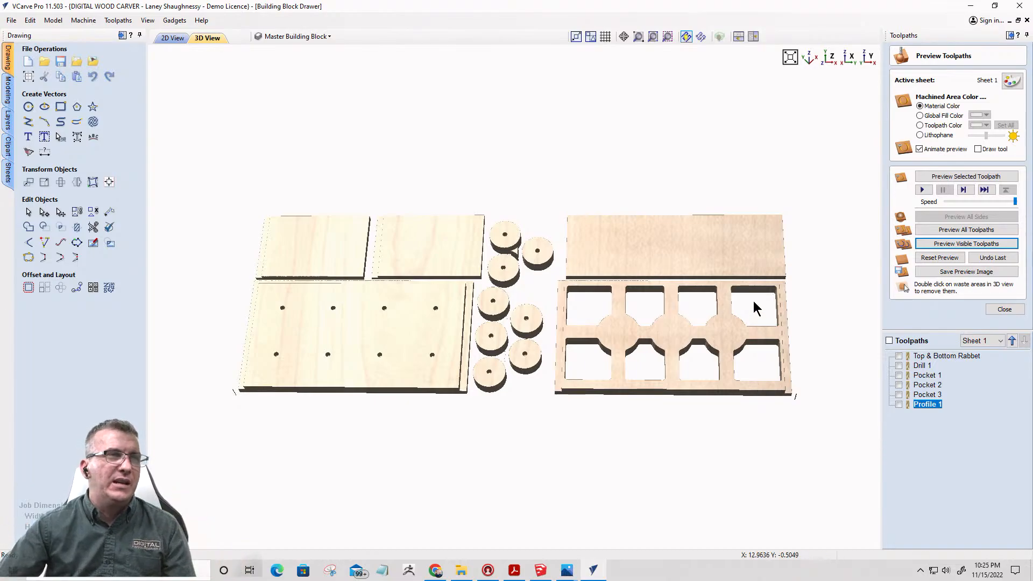
pyautogui.doubleClick(516, 253)
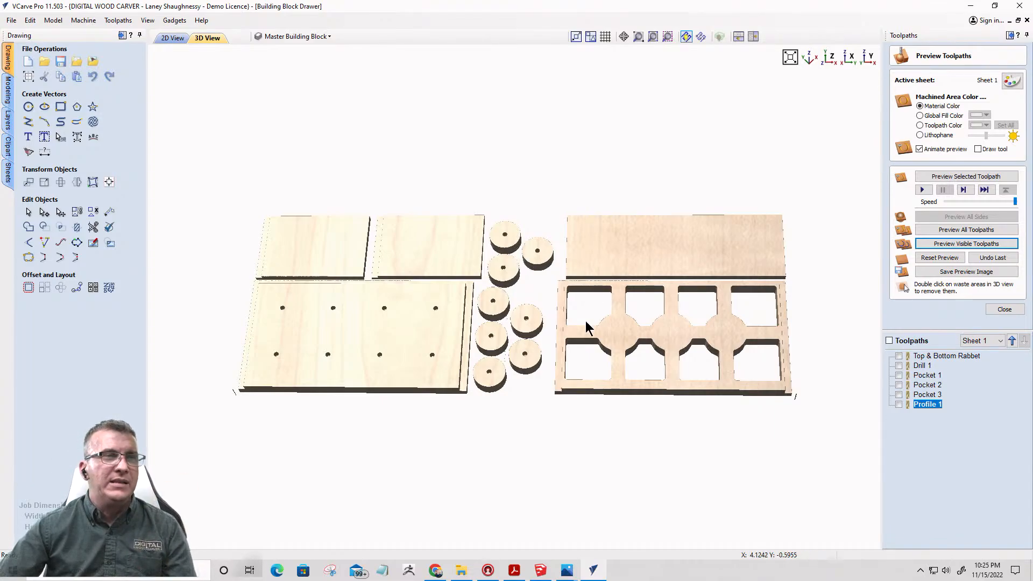
# - Examine the cut-out panels and wheels from several angles in the 3D preview, including their holes, cutouts and rabbets
pyautogui.moveTo(560, 296); pyautogui.dragTo(544, 185)
pyautogui.moveTo(545, 312); pyautogui.dragTo(570, 438)
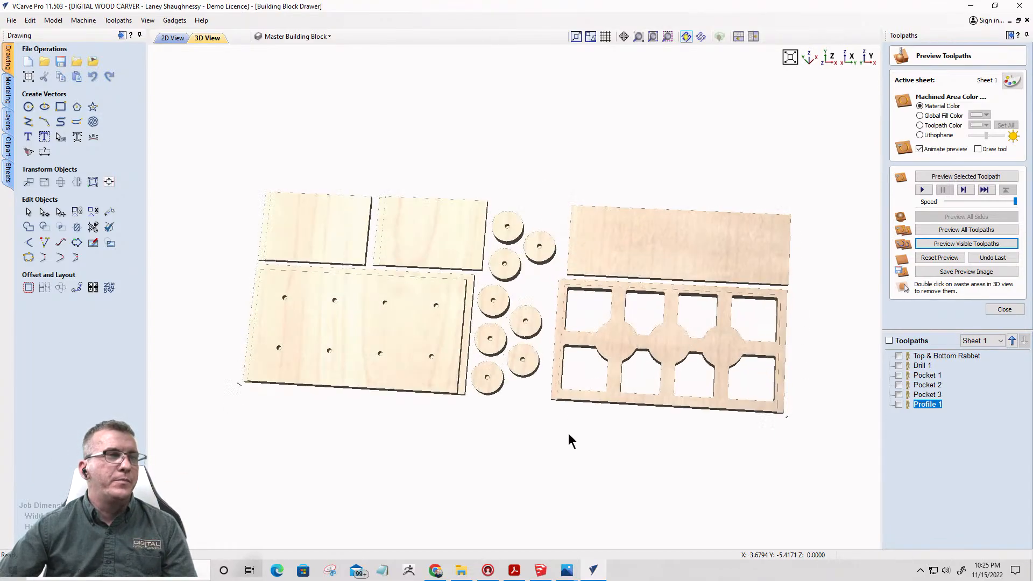
pyautogui.moveTo(660, 280); pyautogui.dragTo(632, 288)
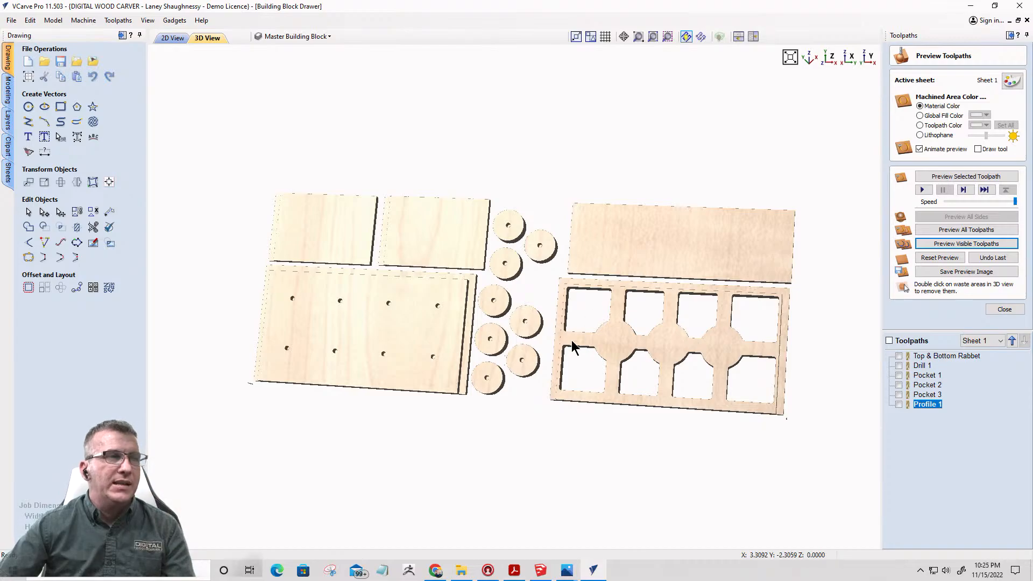
pyautogui.moveTo(538, 226); pyautogui.dragTo(561, 227)
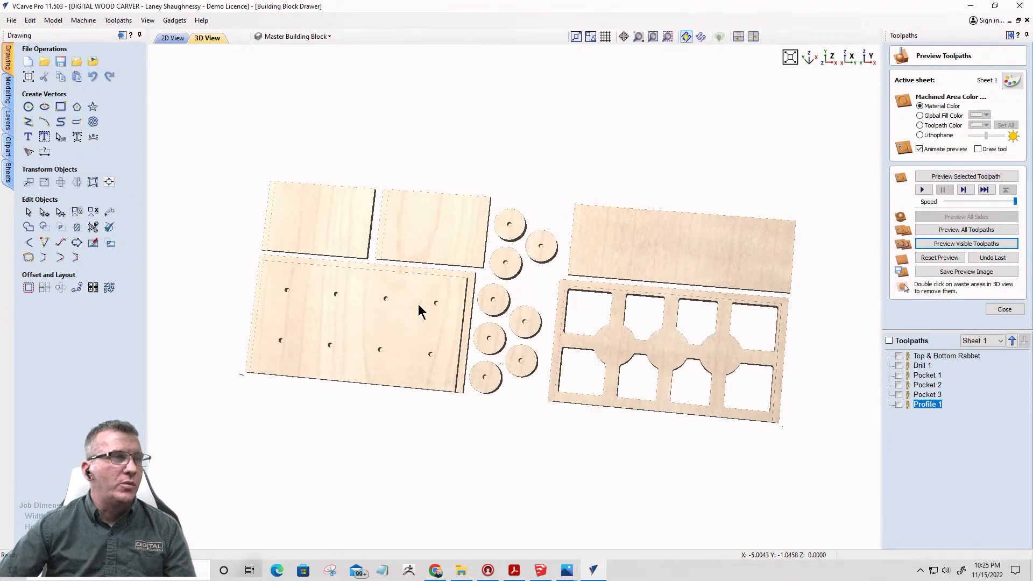
pyautogui.moveTo(374, 361); pyautogui.dragTo(313, 282)
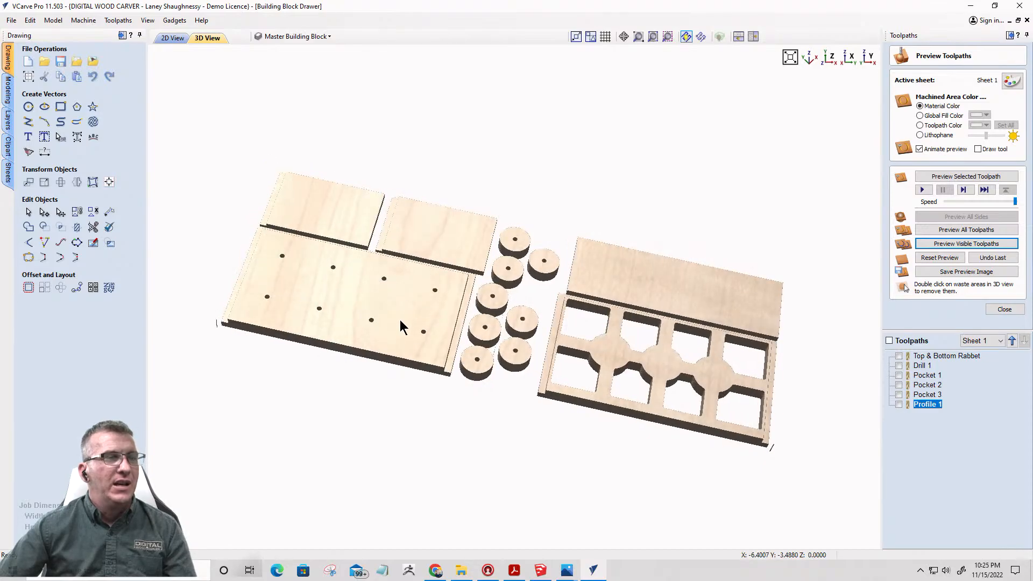
pyautogui.moveTo(401, 327)
pyautogui.mouseDown()
pyautogui.moveTo(387, 272)
pyautogui.moveTo(364, 337)
pyautogui.moveTo(417, 334)
pyautogui.mouseUp()
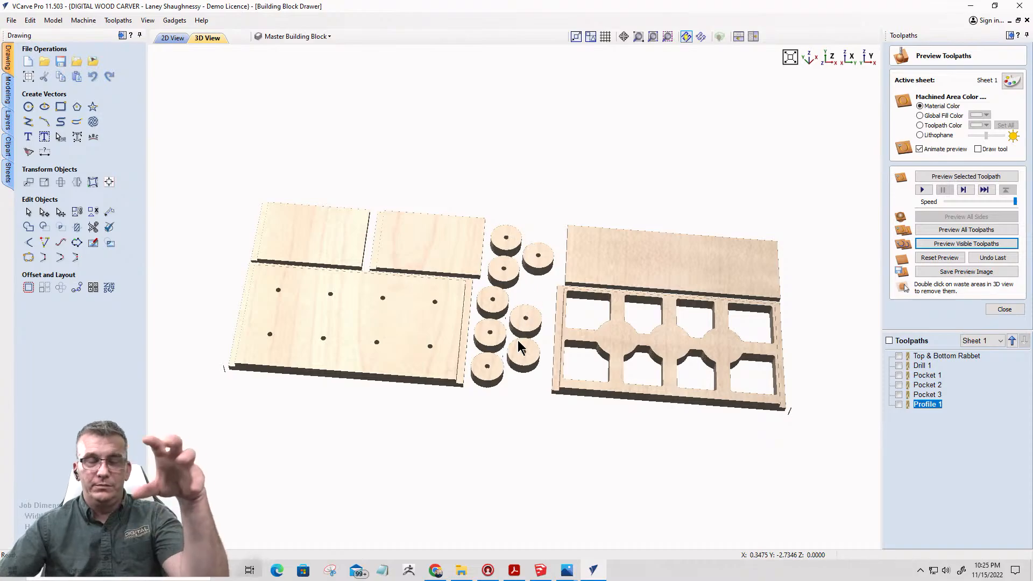
pyautogui.moveTo(419, 362)
pyautogui.mouseDown()
pyautogui.moveTo(411, 138)
pyautogui.moveTo(389, 297)
pyautogui.moveTo(444, 227)
pyautogui.moveTo(393, 331)
pyautogui.moveTo(507, 522)
pyautogui.moveTo(394, 331)
pyautogui.mouseUp()
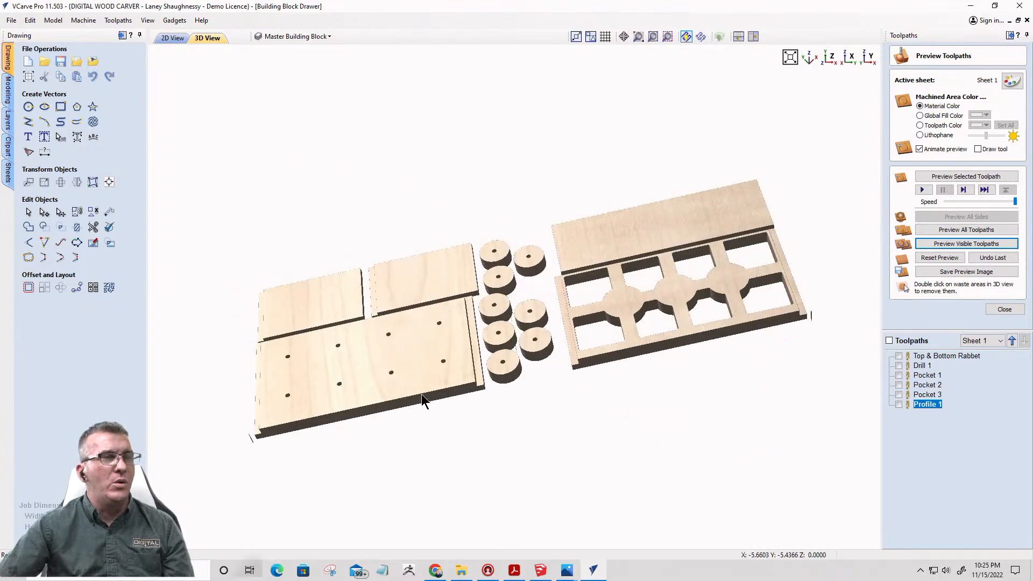
pyautogui.moveTo(422, 396); pyautogui.dragTo(459, 438)
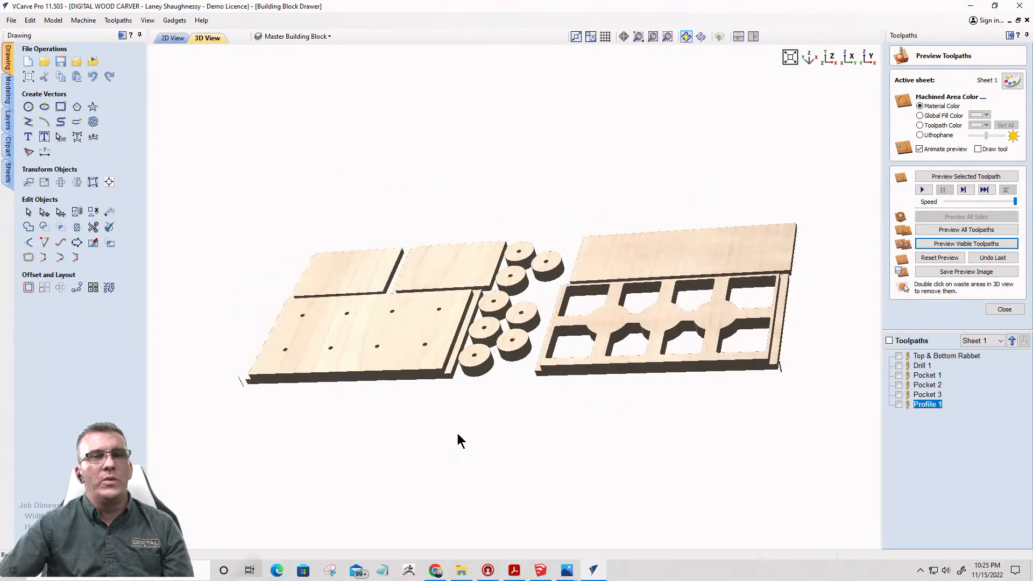
# - Edit Drill 1 to exclude the eight holes in the drilled panel, keeping the wheel centre holes, and recalculate it
pyautogui.click(922, 366)
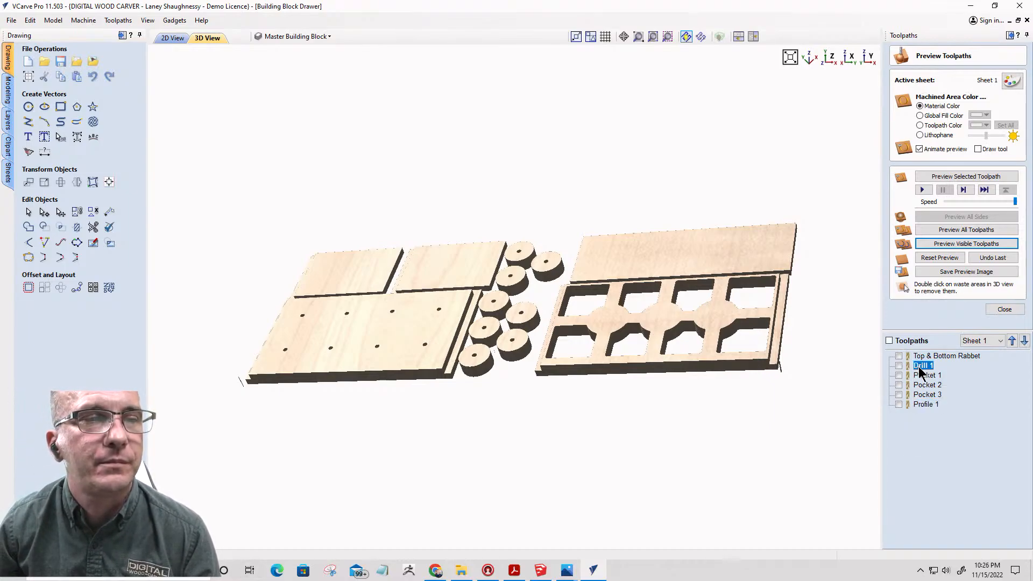
pyautogui.click(172, 40)
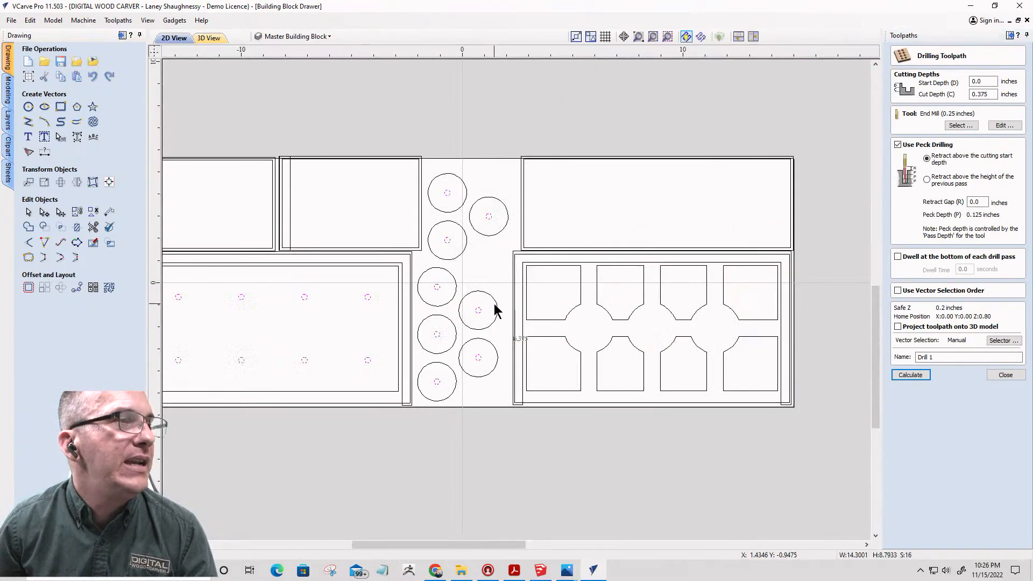
pyautogui.scroll(-2, 496, 304)
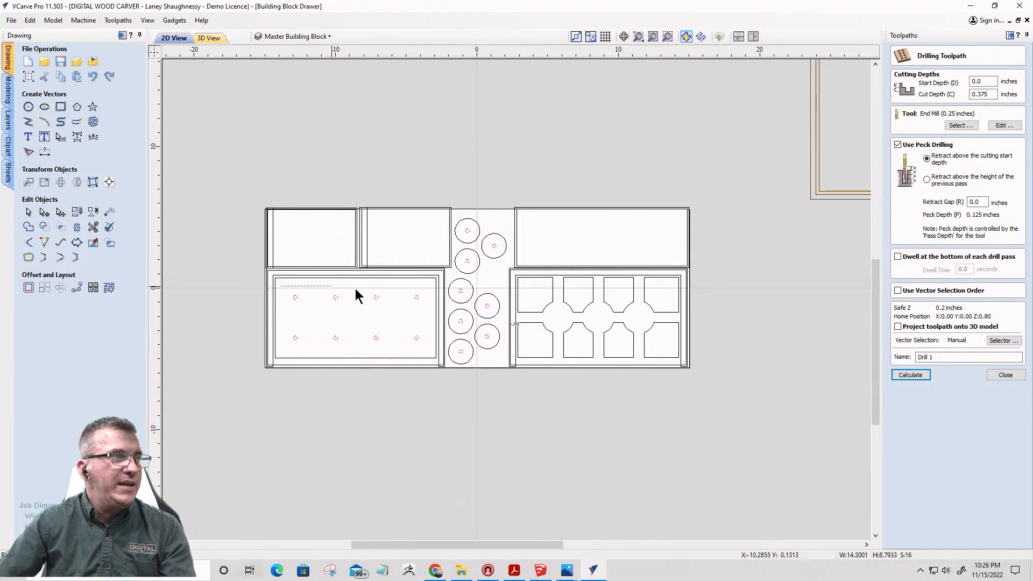
pyautogui.keyDown('ctrl'); pyautogui.moveTo(355, 289); pyautogui.dragTo(427, 351); pyautogui.keyUp('ctrl')
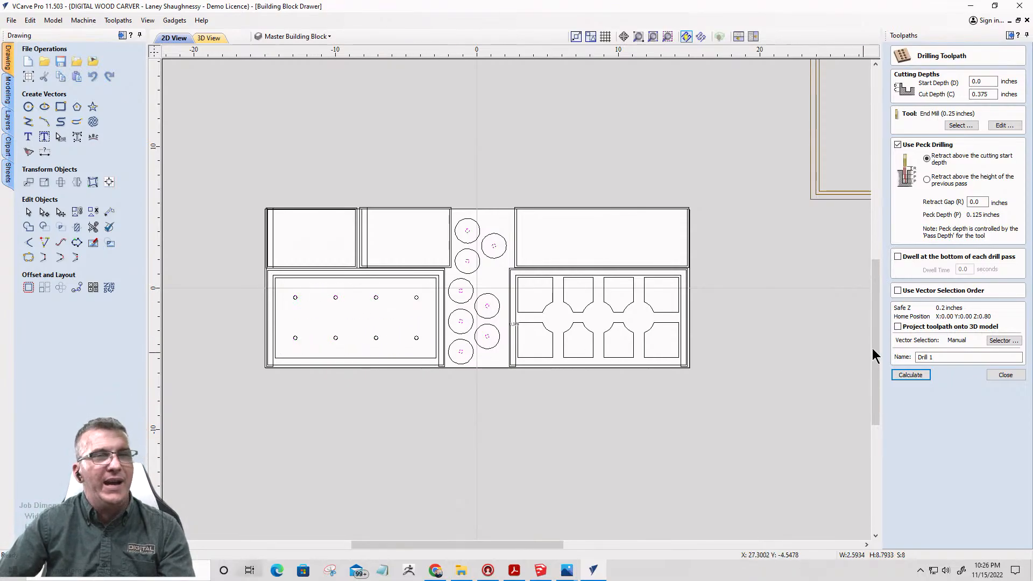
pyautogui.click(903, 373)
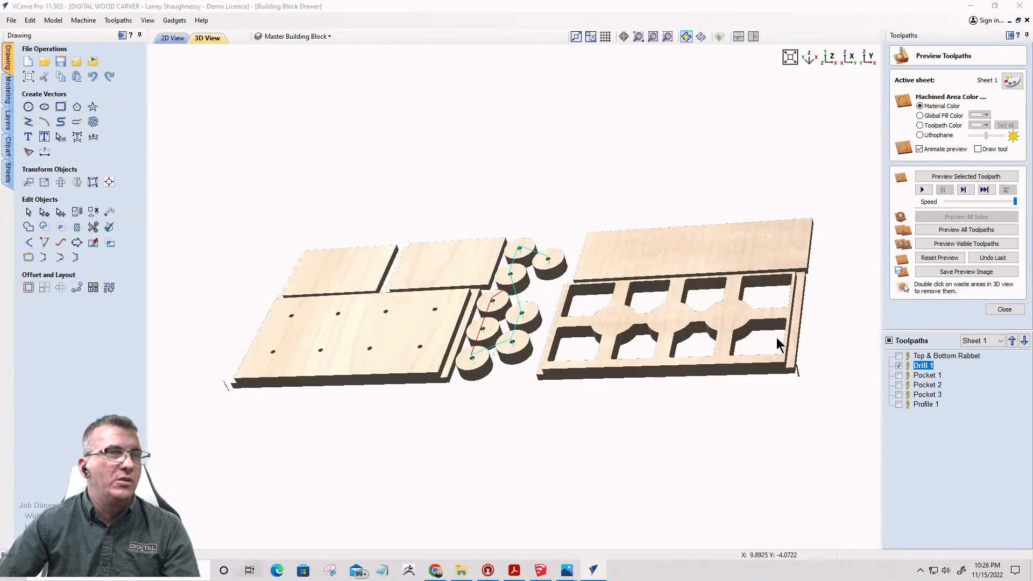
# - Create the Drill 2 drilling toolpath on the drilled panel's eight holes with a 0.75 inch cut depth
pyautogui.click(1004, 309)
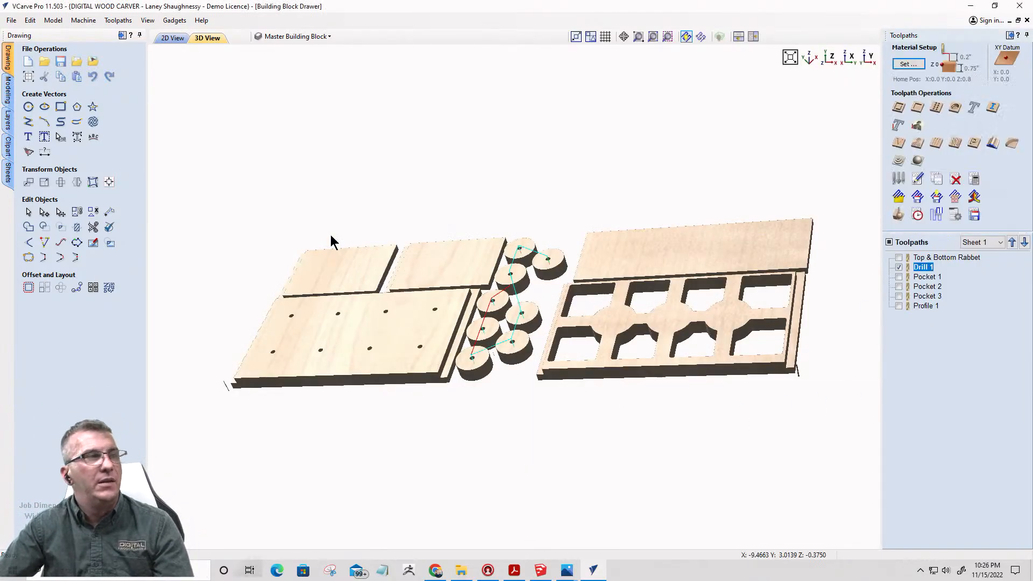
pyautogui.click(171, 39)
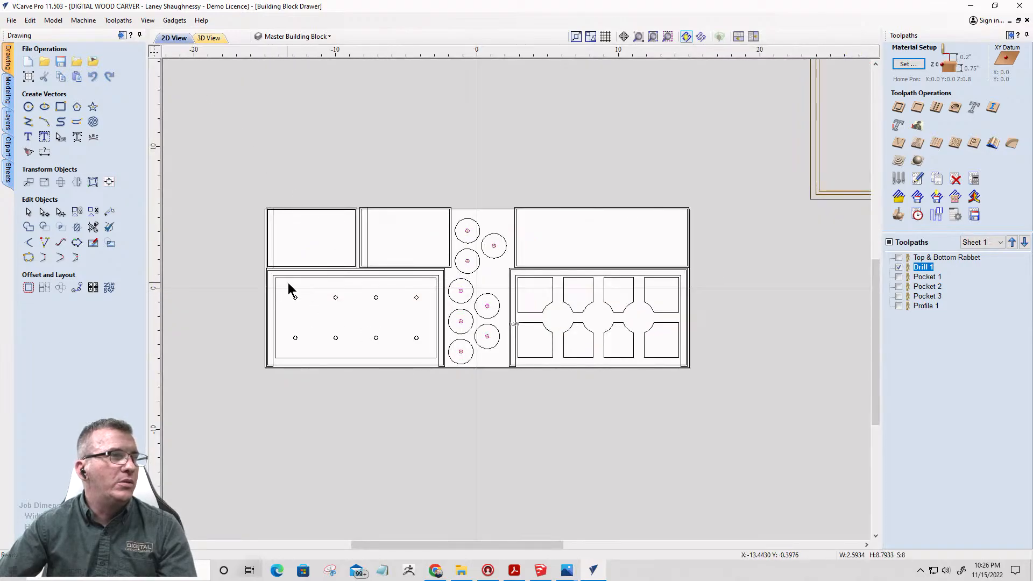
pyautogui.moveTo(286, 284); pyautogui.dragTo(426, 350)
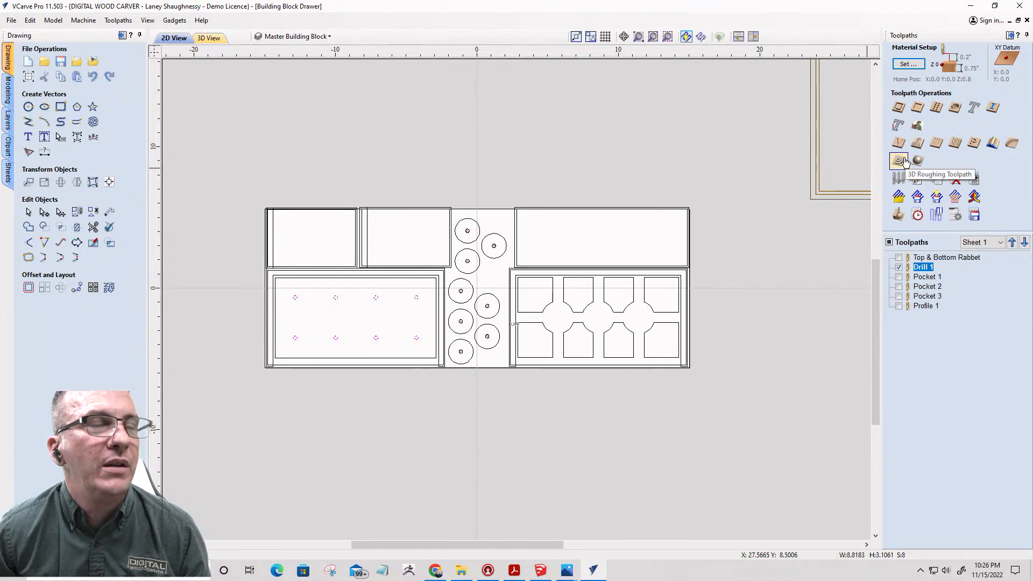
pyautogui.click(936, 109)
pyautogui.doubleClick(986, 95)
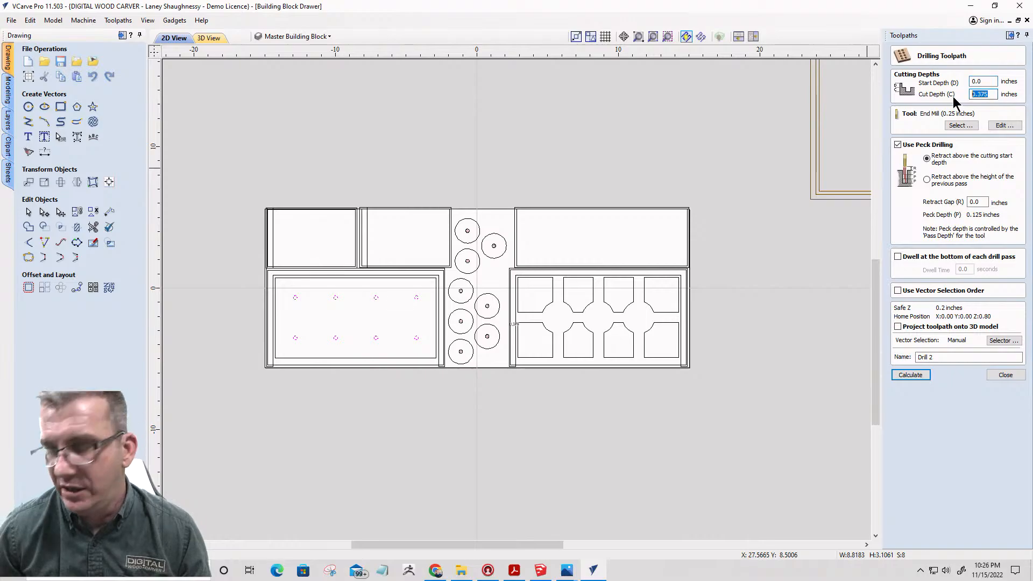
pyautogui.write('.75')
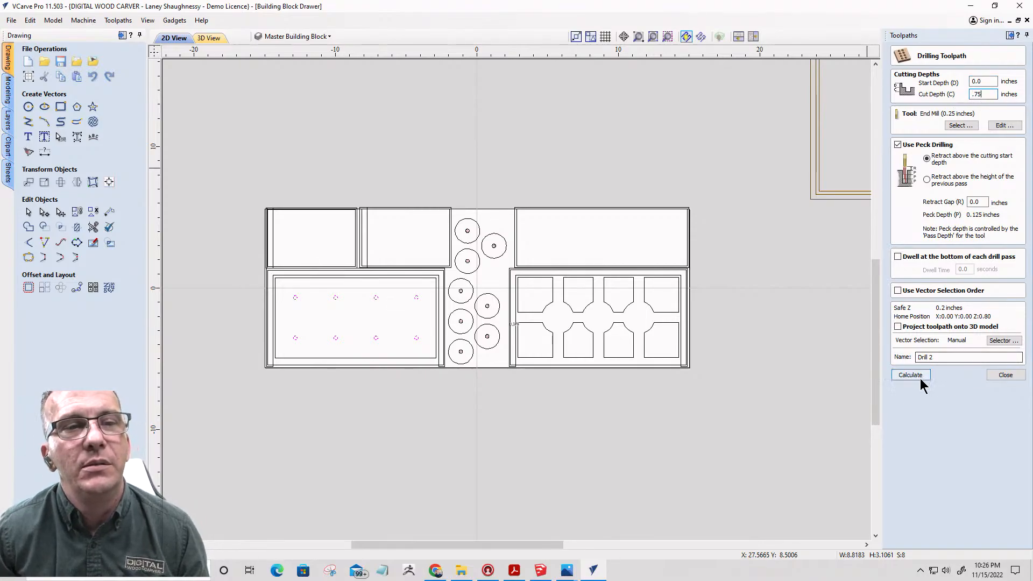
pyautogui.click(917, 376)
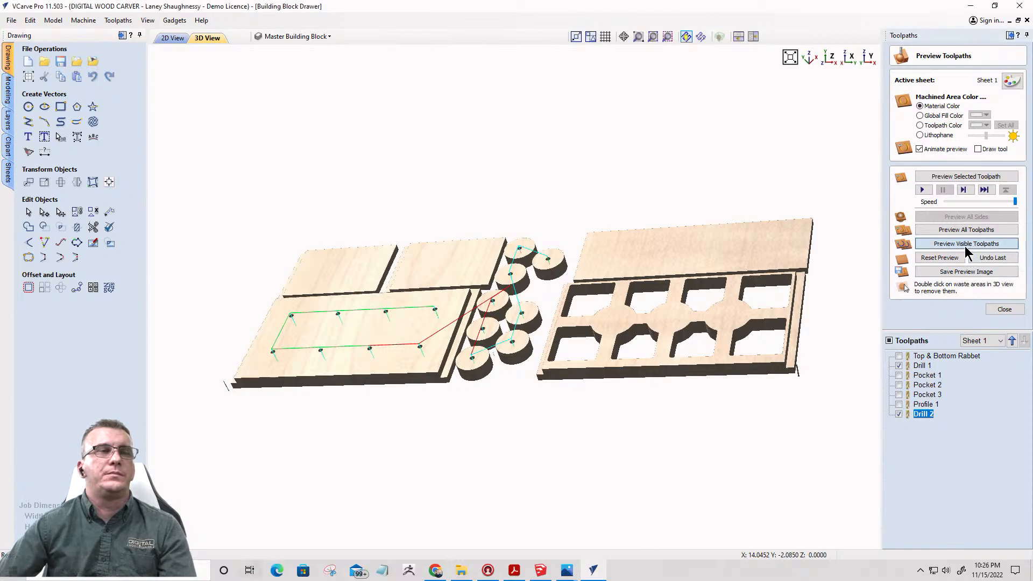
# - Preview the visible Drill 1 and Drill 2 toolpaths and inspect the drilled panel and wheels from several angles
pyautogui.click(966, 245)
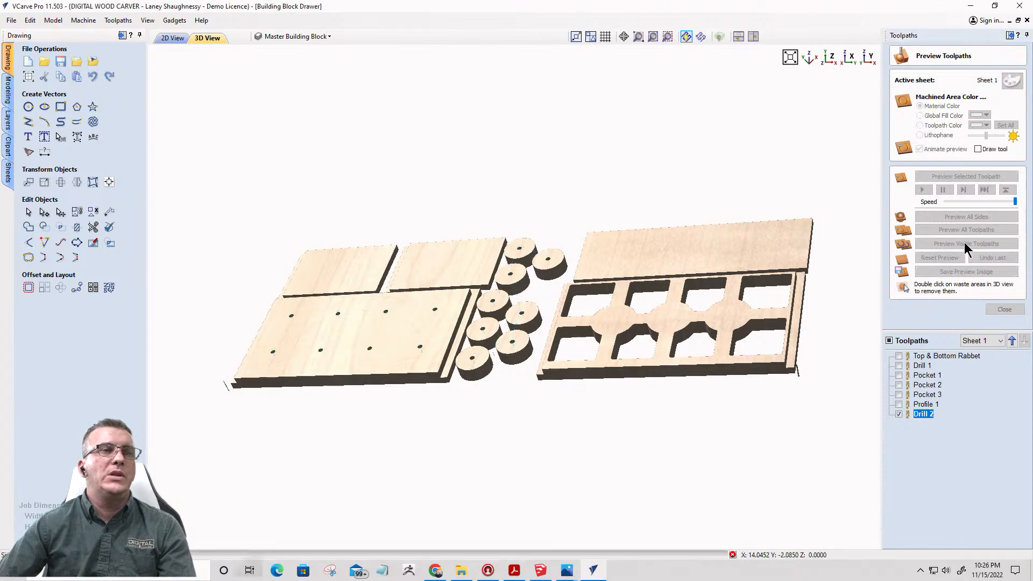
pyautogui.moveTo(355, 247); pyautogui.dragTo(656, 395)
pyautogui.moveTo(437, 161); pyautogui.dragTo(487, 248)
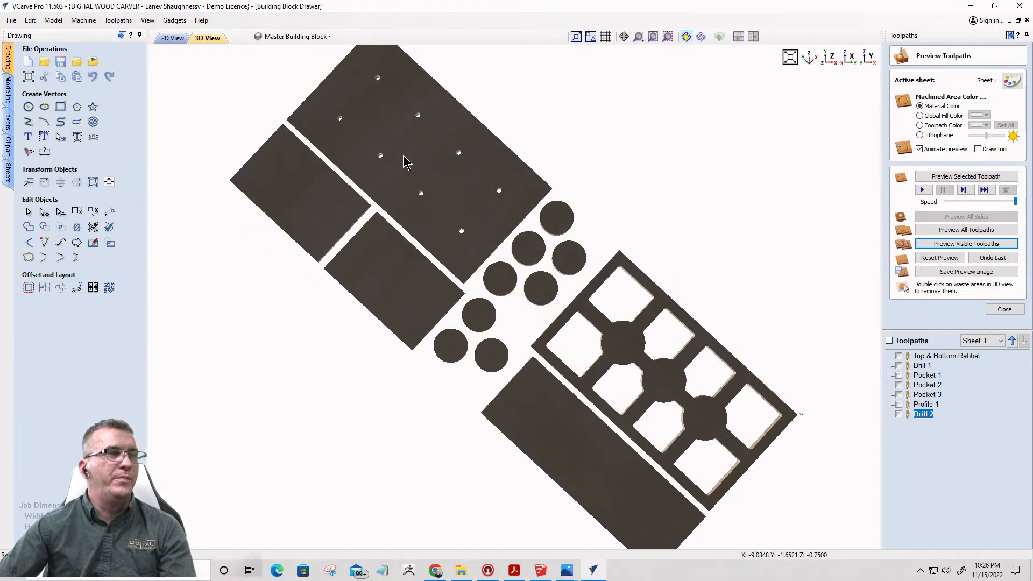
pyautogui.moveTo(406, 159); pyautogui.dragTo(364, 304)
pyautogui.moveTo(515, 364); pyautogui.dragTo(731, 347)
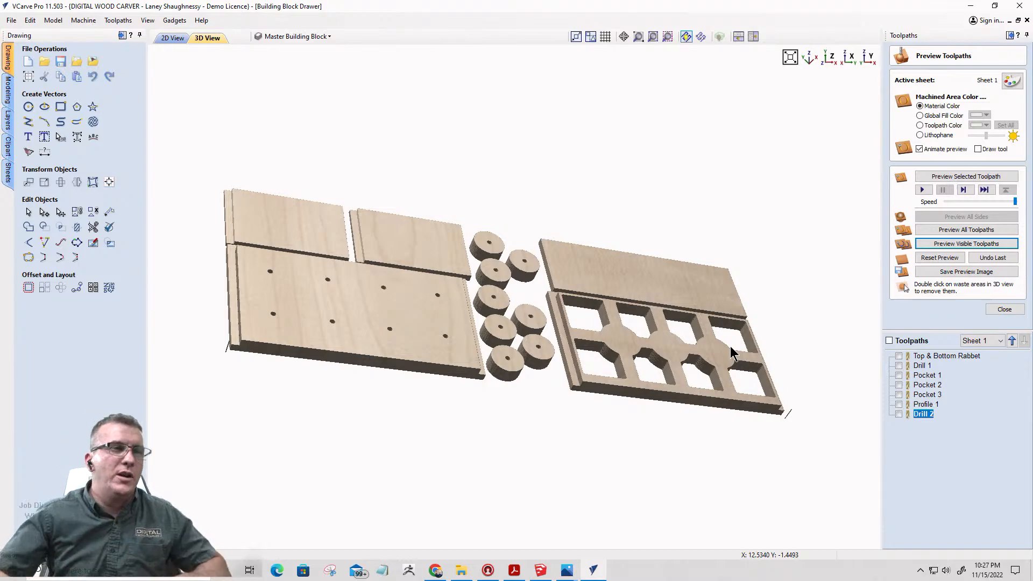
pyautogui.moveTo(265, 374); pyautogui.dragTo(568, 323)
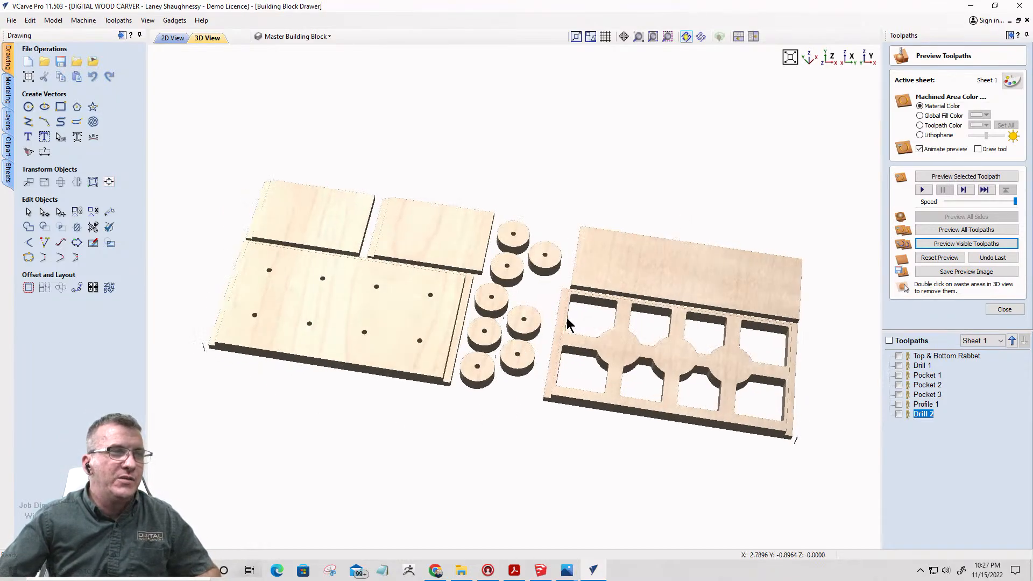
pyautogui.moveTo(689, 327); pyautogui.dragTo(696, 369)
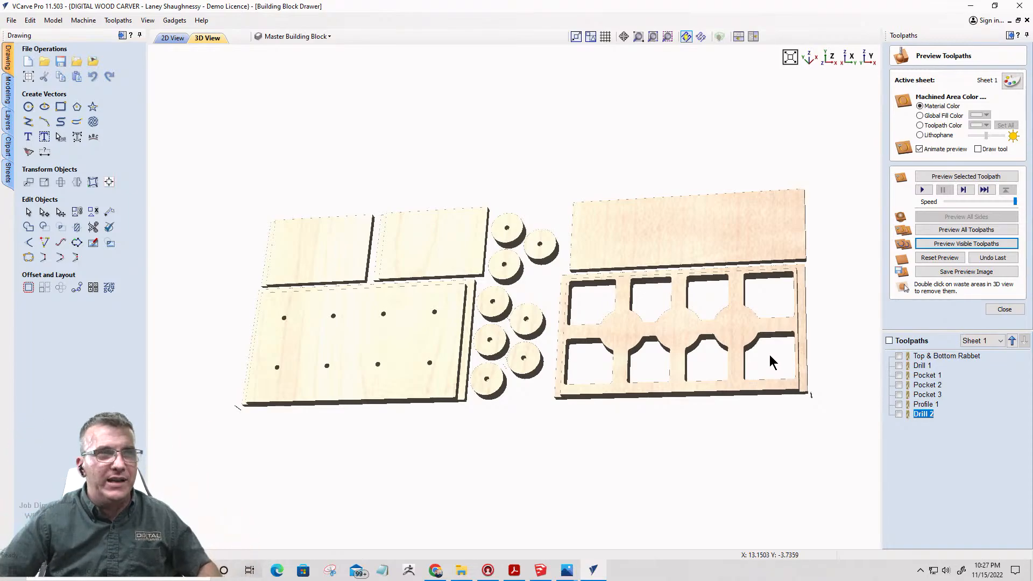
pyautogui.moveTo(505, 353); pyautogui.dragTo(643, 388)
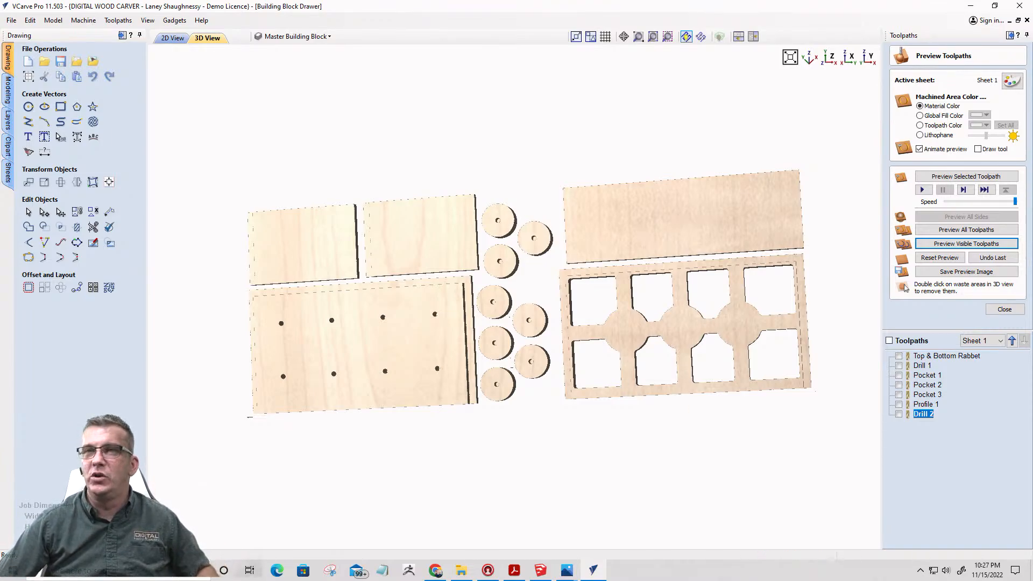
pyautogui.moveTo(432, 351); pyautogui.dragTo(434, 175)
pyautogui.moveTo(520, 332); pyautogui.dragTo(532, 356)
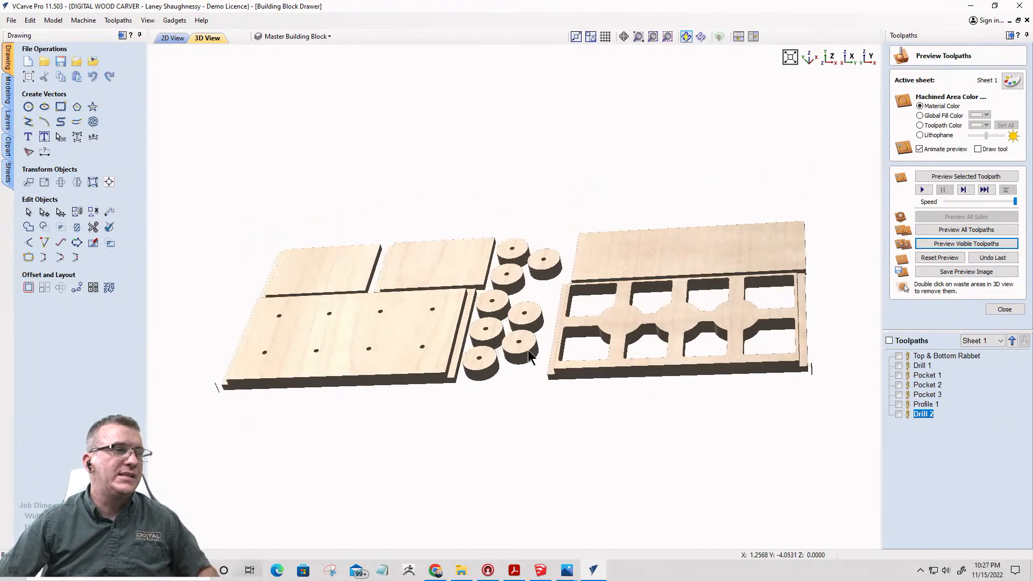
pyautogui.scroll(-5, 528, 349)
# - Switch to the Lego Drawer model in SketchUp, unhide all hidden objects and view the assembled blocks
pyautogui.click(540, 570)
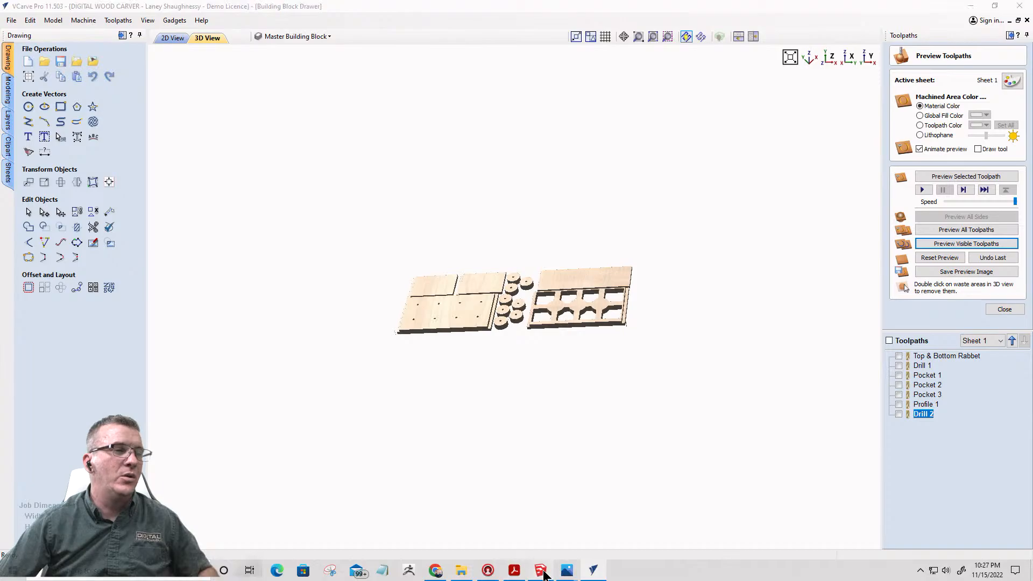
pyautogui.scroll(-5, 494, 356)
pyautogui.moveTo(494, 358)
pyautogui.mouseDown(button='middle')
pyautogui.moveTo(425, 537)
pyautogui.moveTo(393, 438)
pyautogui.moveTo(518, 438)
pyautogui.moveTo(510, 86)
pyautogui.moveTo(462, 377)
pyautogui.moveTo(382, 228)
pyautogui.mouseUp(button='middle')
pyautogui.click(25, 17)
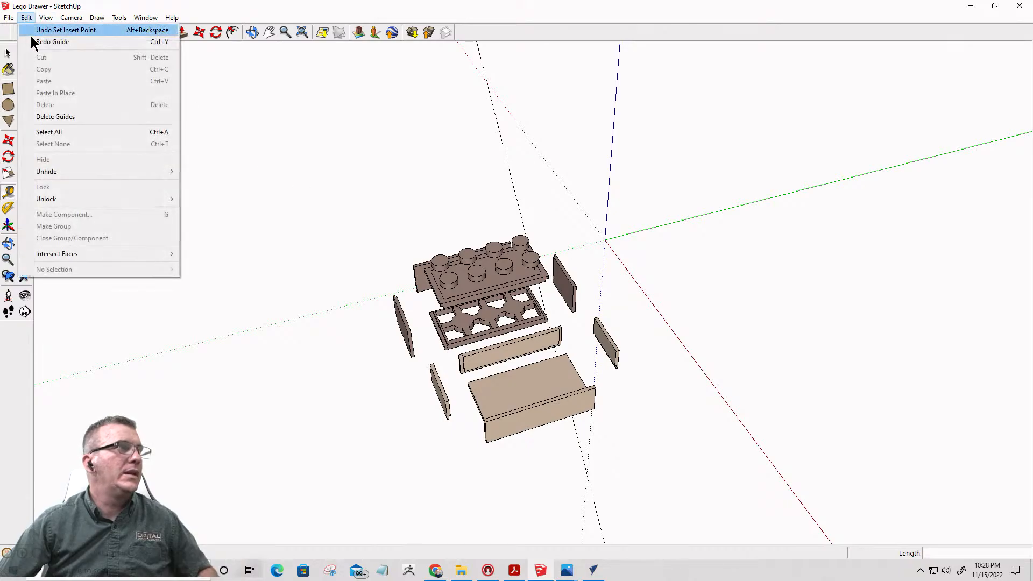
pyautogui.moveTo(53, 176)
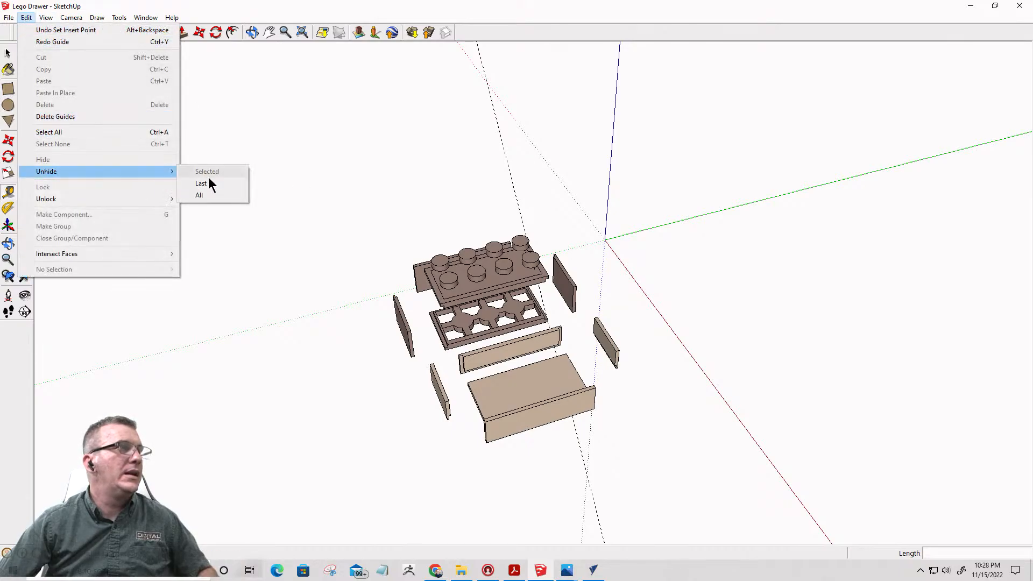
pyautogui.click(207, 195)
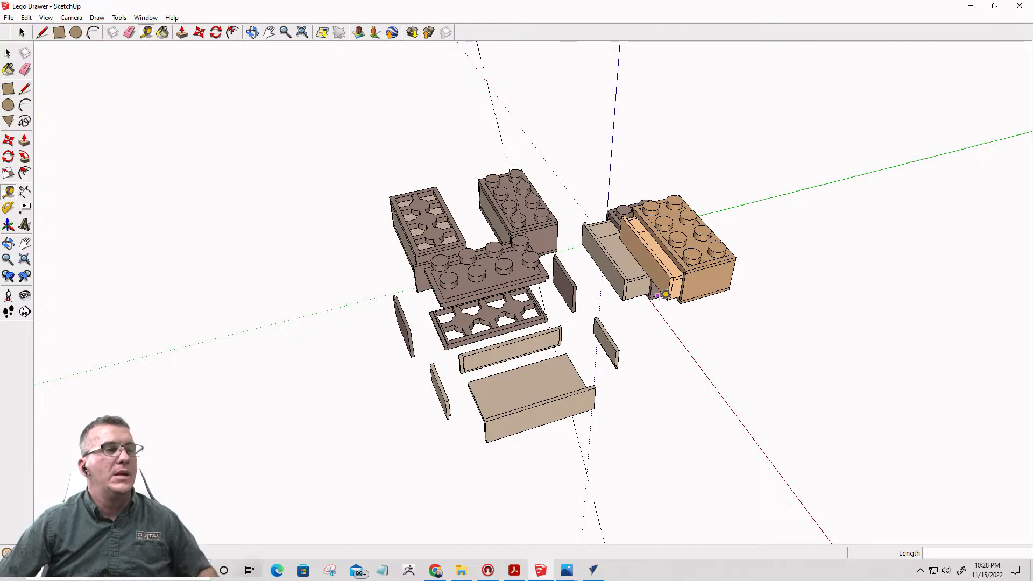
pyautogui.moveTo(635, 299); pyautogui.dragTo(567, 249, button='middle')
pyautogui.press('t')
# - Switch back to VCarve Pro and save the Building Block Drawer file
pyautogui.click(593, 571)
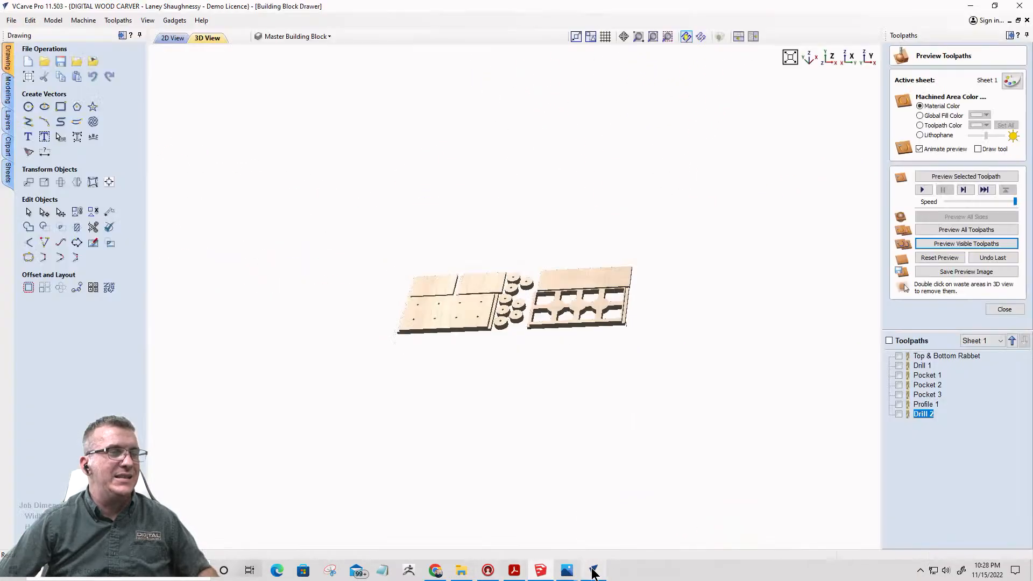
pyautogui.click(11, 21)
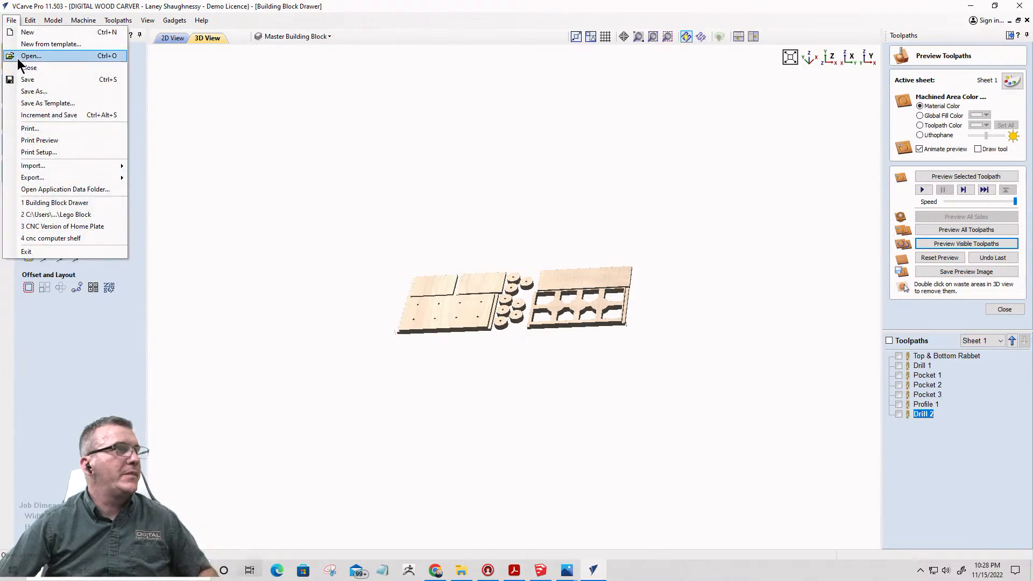
pyautogui.click(22, 80)
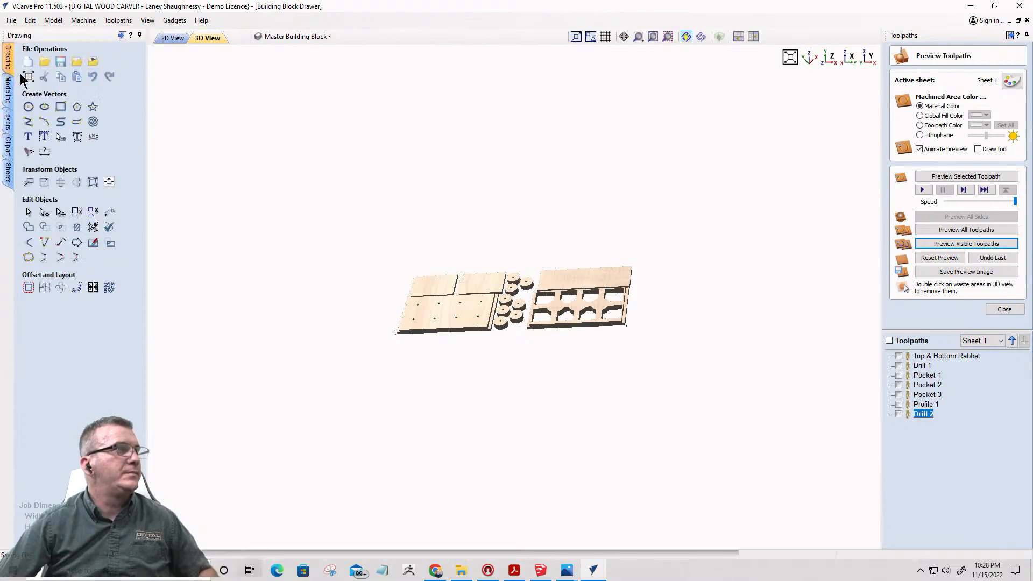
# - Open the Lego Block file from the Downloads folder
pyautogui.click(12, 20)
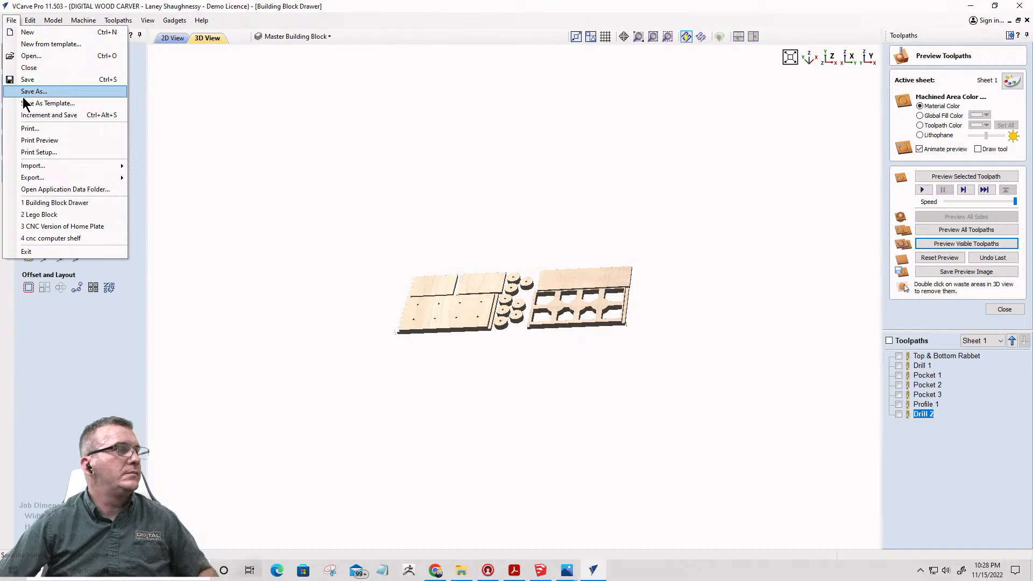
pyautogui.click(36, 55)
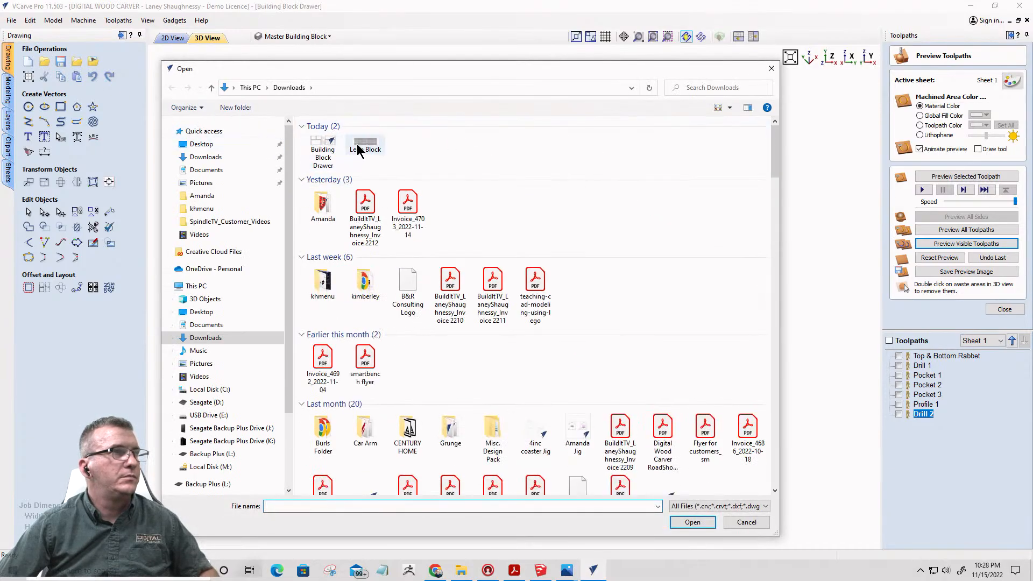
pyautogui.doubleClick(357, 148)
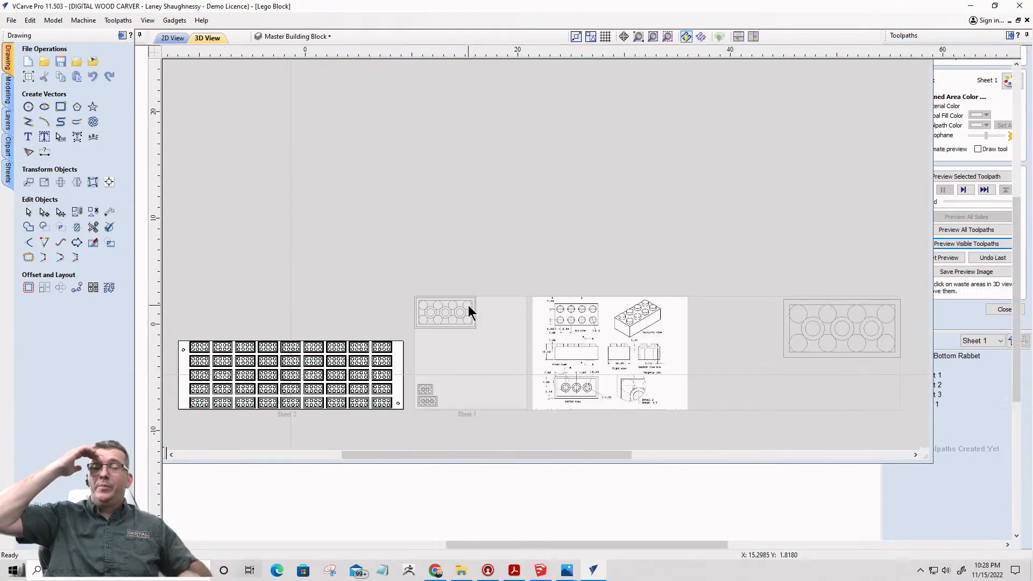
# - Examine the Lego Block drawing, including the block array on Sheet 2, the block outlines on Sheet 1 and the dimensioned reference image
pyautogui.scroll(4, 457, 318)
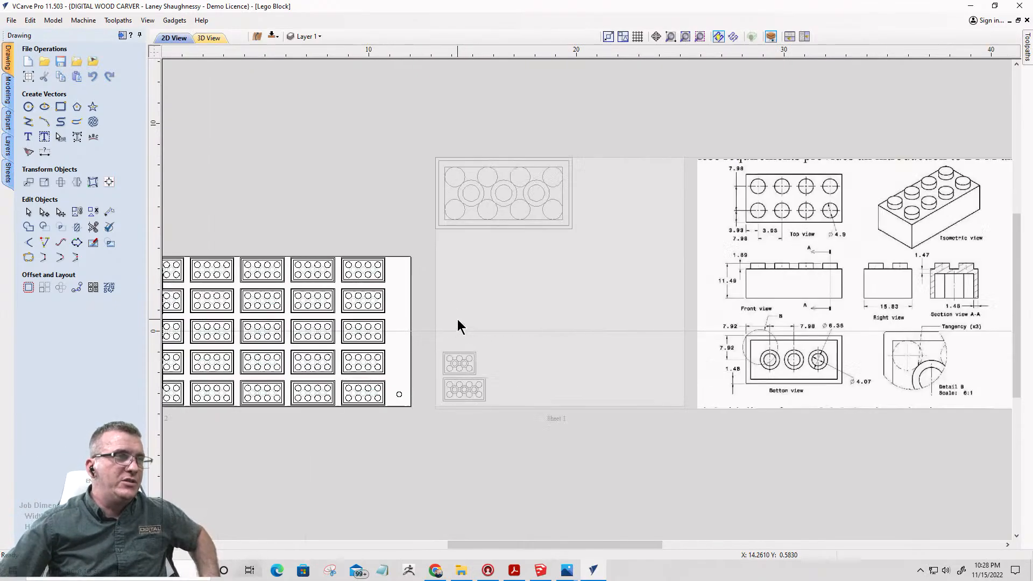
pyautogui.scroll(-3, 555, 297)
pyautogui.scroll(2, 314, 305)
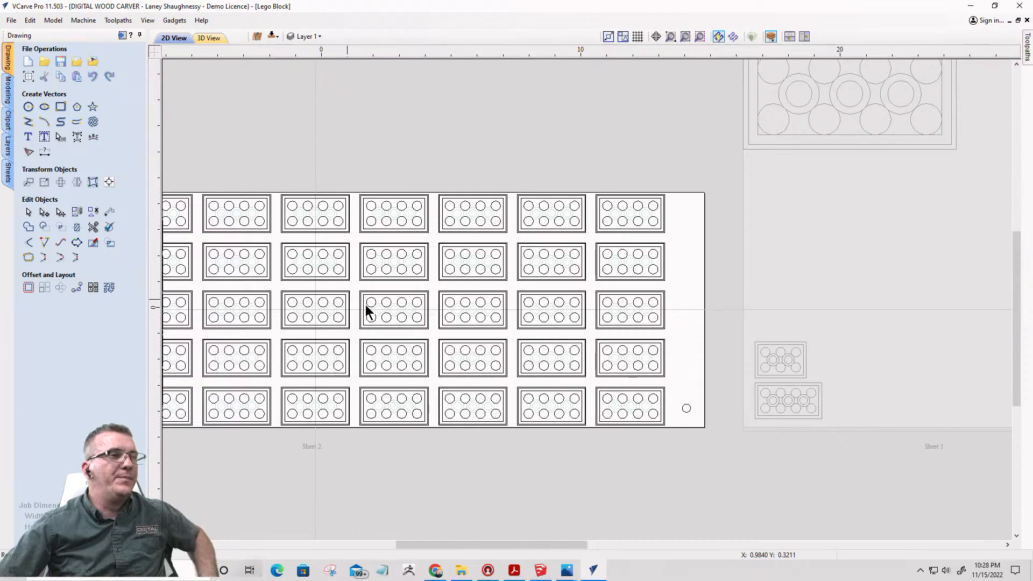
pyautogui.scroll(-2, 349, 315)
pyautogui.scroll(1, 298, 324)
pyautogui.scroll(2, 298, 324)
pyautogui.scroll(-1, 382, 261)
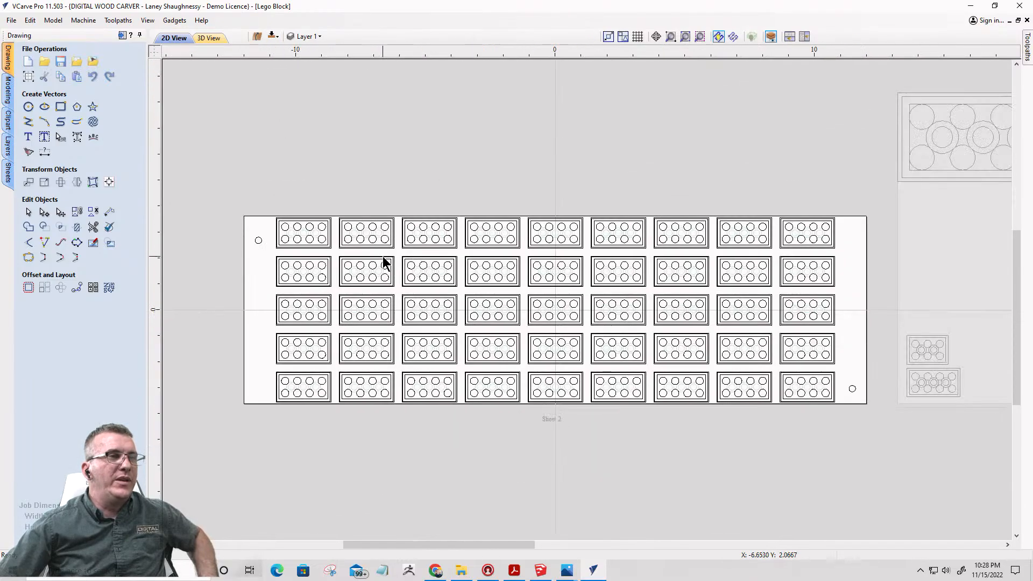
pyautogui.scroll(2, 525, 305)
pyautogui.scroll(-4, 526, 305)
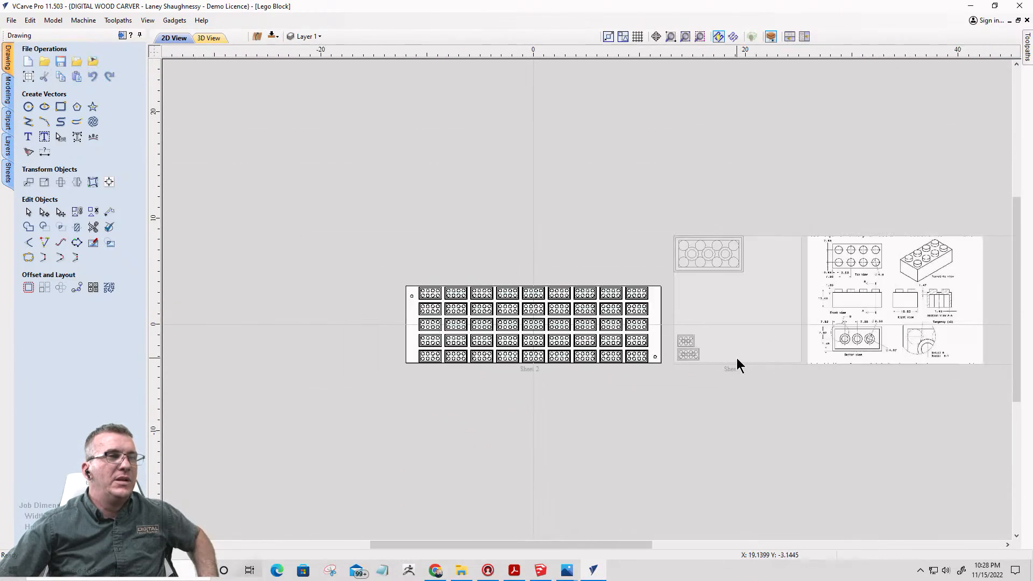
pyautogui.scroll(3, 740, 355)
pyautogui.scroll(-2, 589, 358)
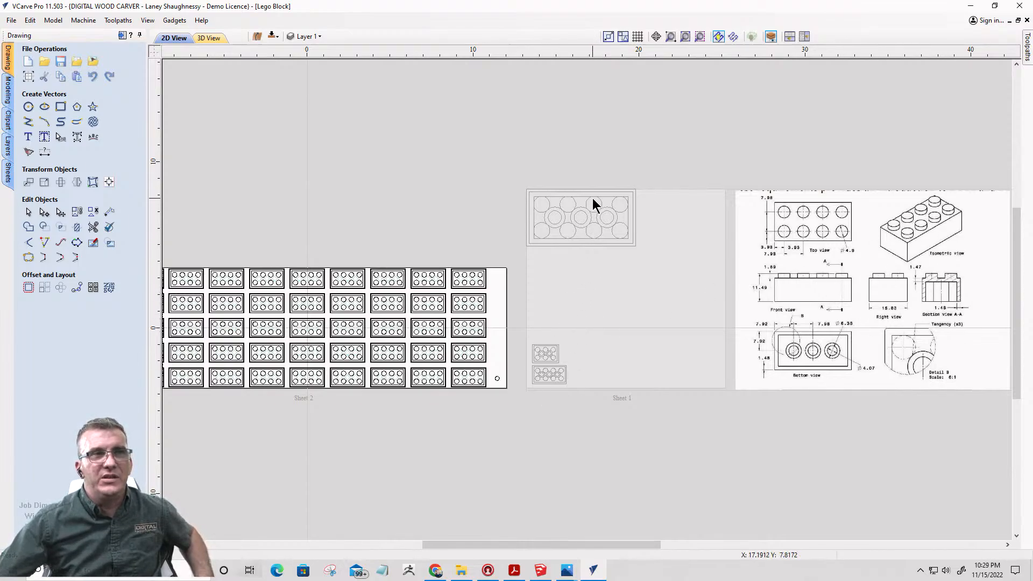
pyautogui.scroll(-2, 679, 321)
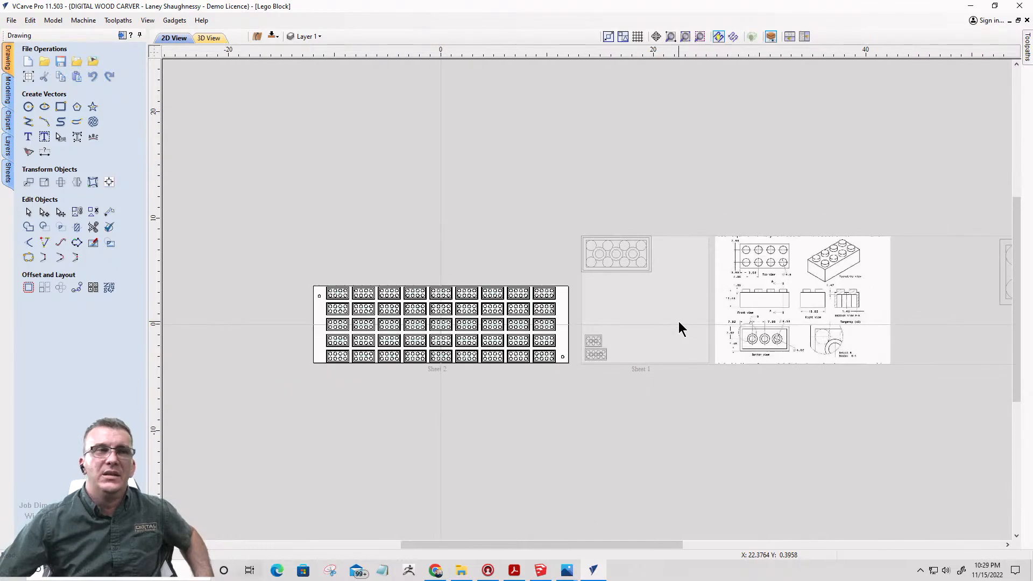
pyautogui.scroll(3, 679, 321)
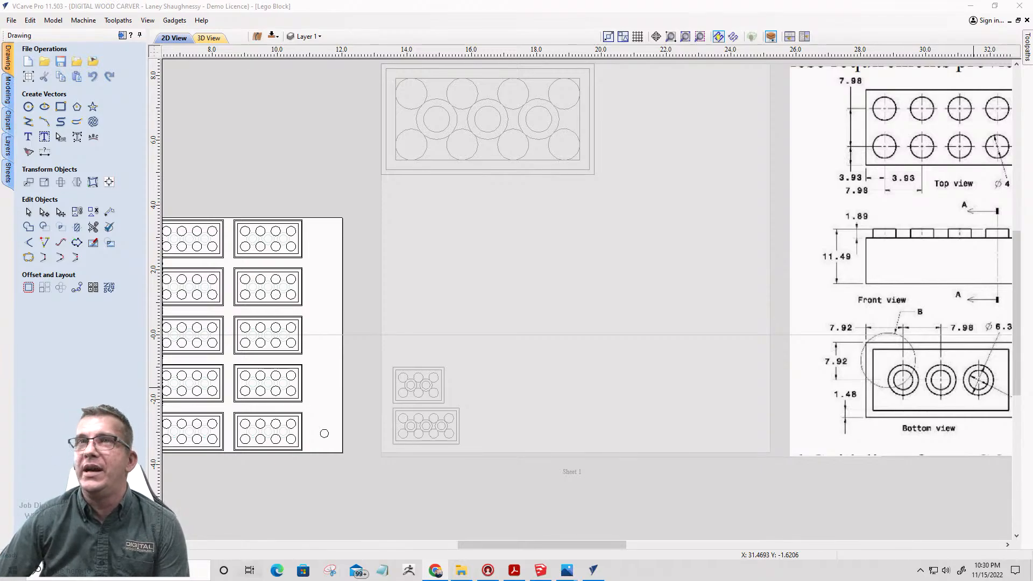
# - Switch to the YouTube Studio live stream page, view the Super Chat form in the chat and close it without sending
pyautogui.moveTo(1032, 22); pyautogui.dragTo(89, 8)
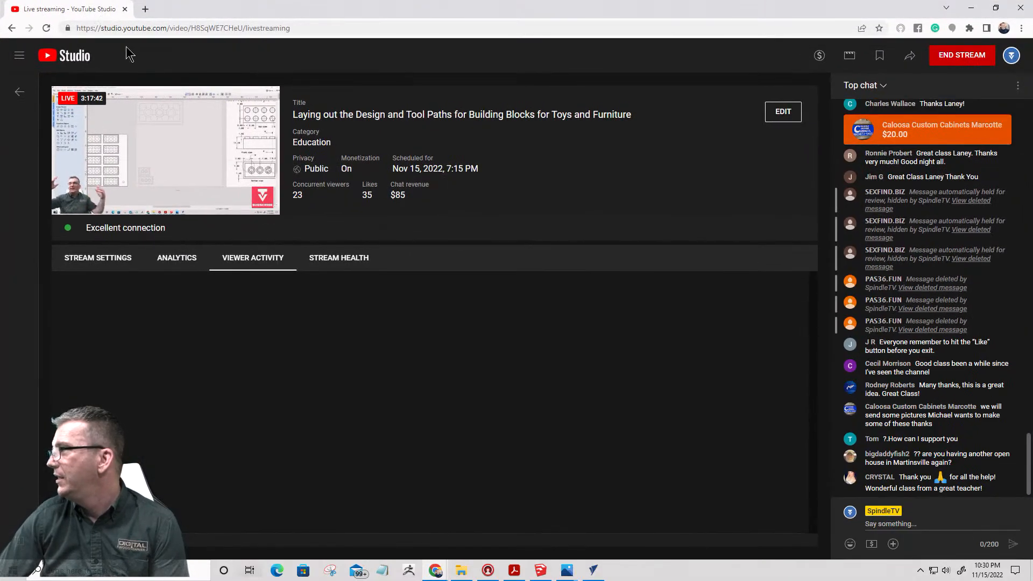
pyautogui.click(870, 545)
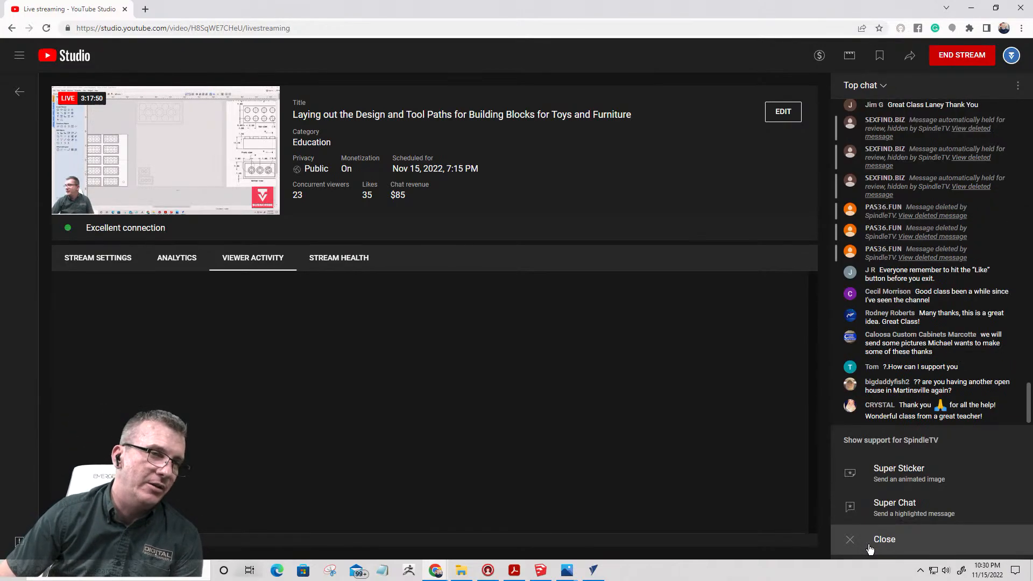
pyautogui.click(892, 506)
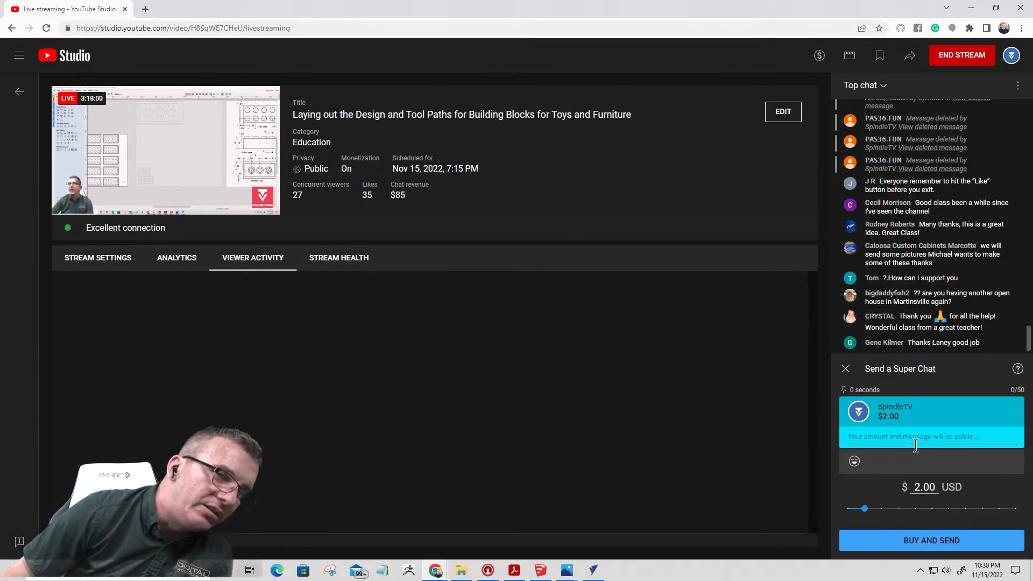
pyautogui.moveTo(863, 516)
pyautogui.mouseDown()
pyautogui.moveTo(953, 519)
pyautogui.moveTo(866, 521)
pyautogui.mouseUp()
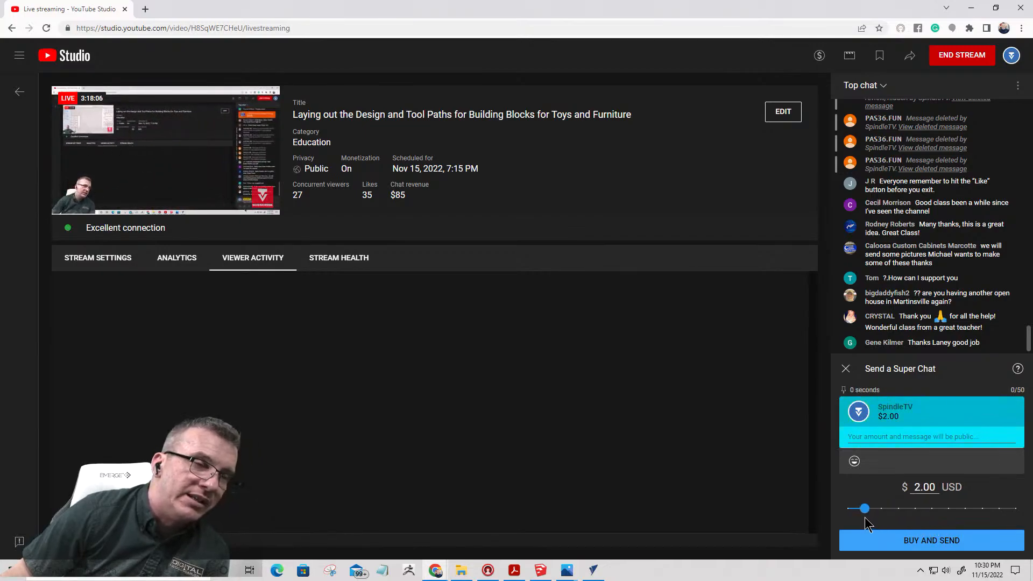
pyautogui.click(846, 368)
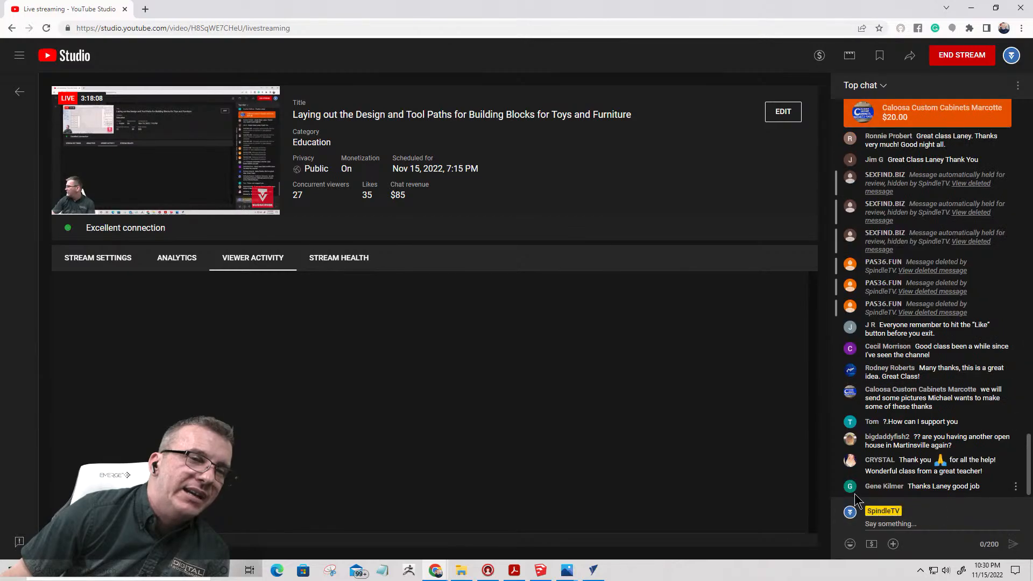
# - Browse the Super Sticker sets offered in the stream's chat, then return to the Lego Block drawing in VCarve Pro
pyautogui.click(892, 544)
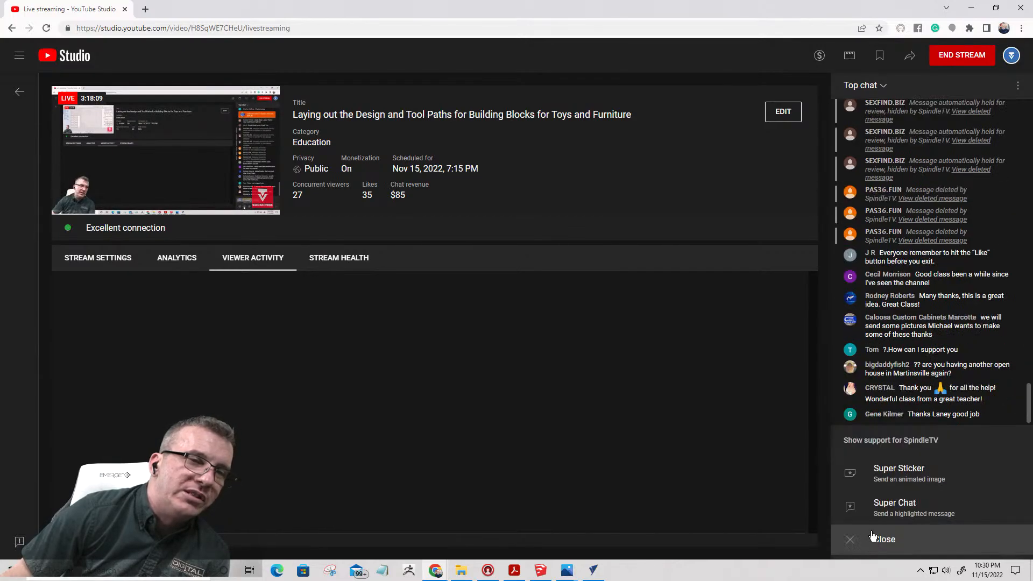
pyautogui.click(885, 483)
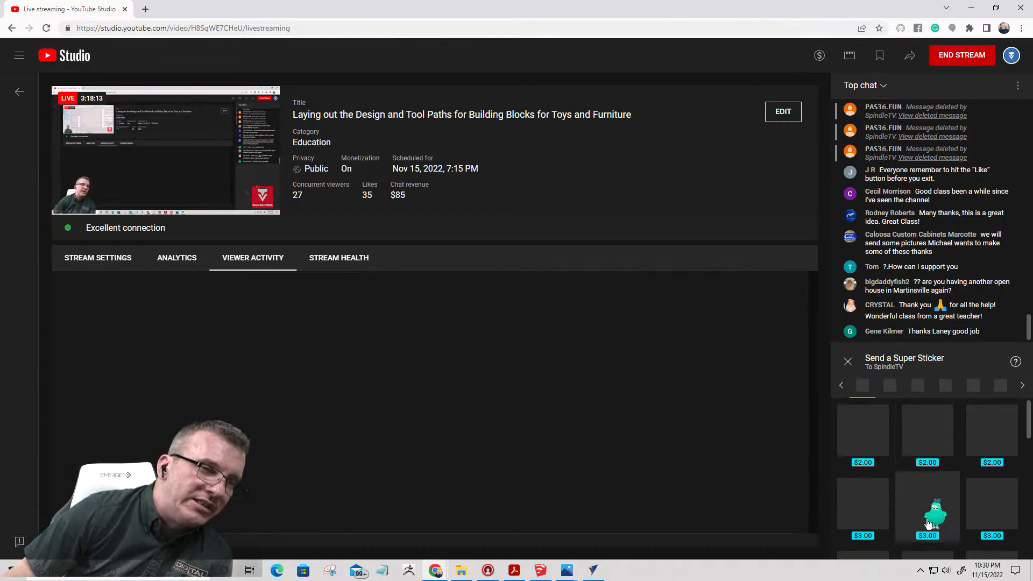
pyautogui.scroll(-2, 918, 509)
pyautogui.scroll(-1, 919, 511)
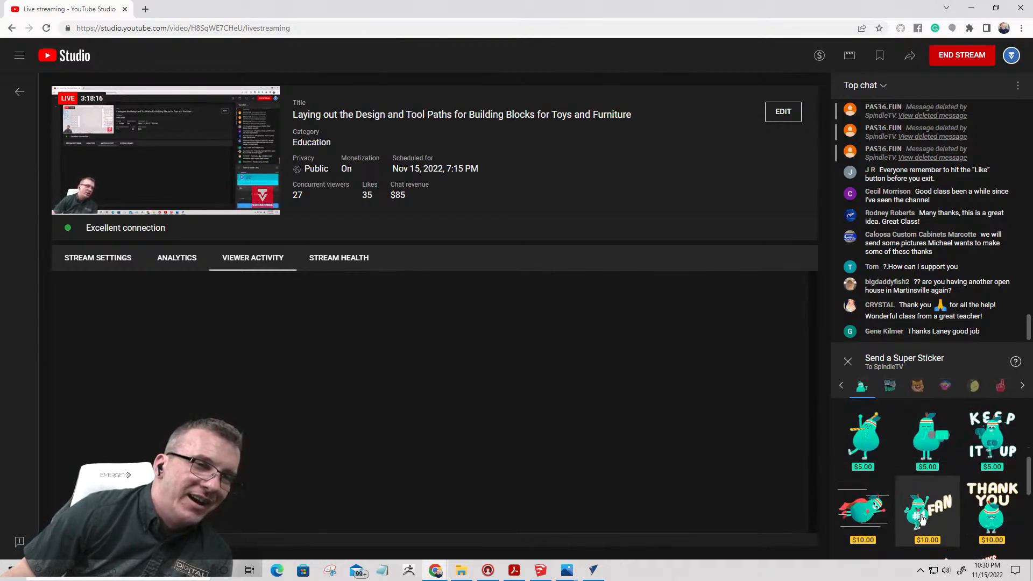
pyautogui.scroll(-1, 922, 519)
pyautogui.scroll(-1, 909, 525)
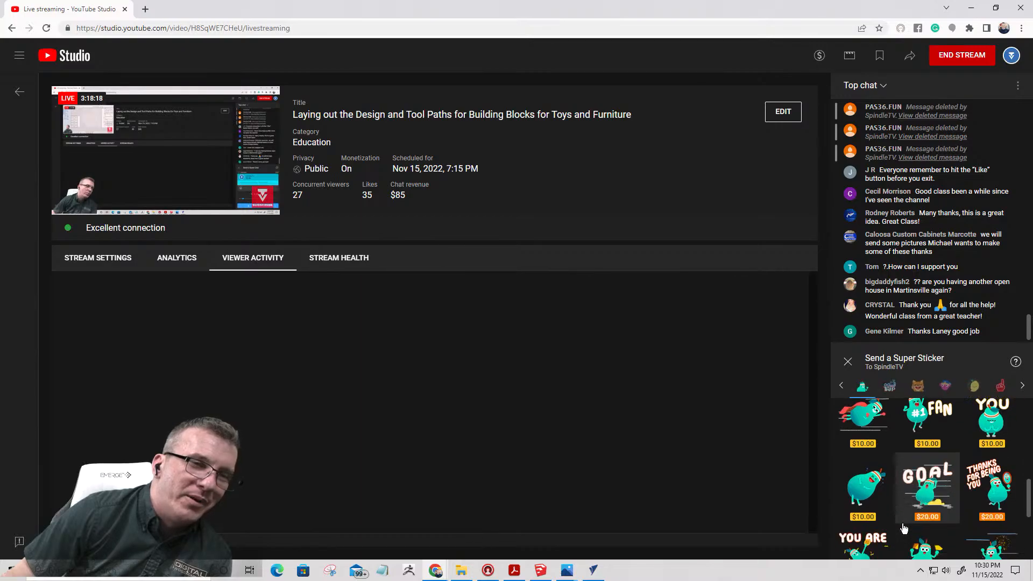
pyautogui.scroll(-2, 904, 527)
pyautogui.scroll(10, 903, 525)
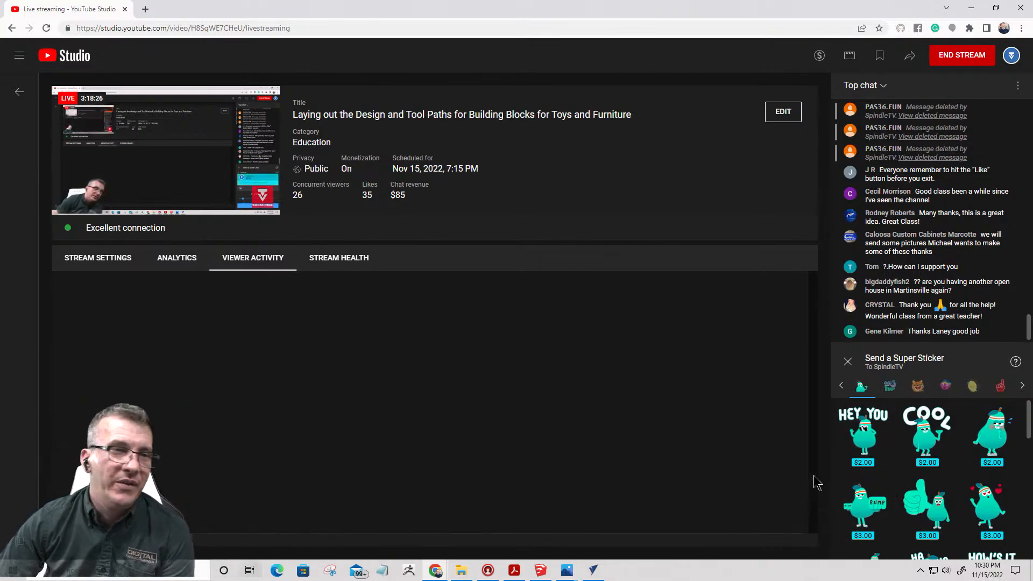
pyautogui.scroll(-2, 909, 429)
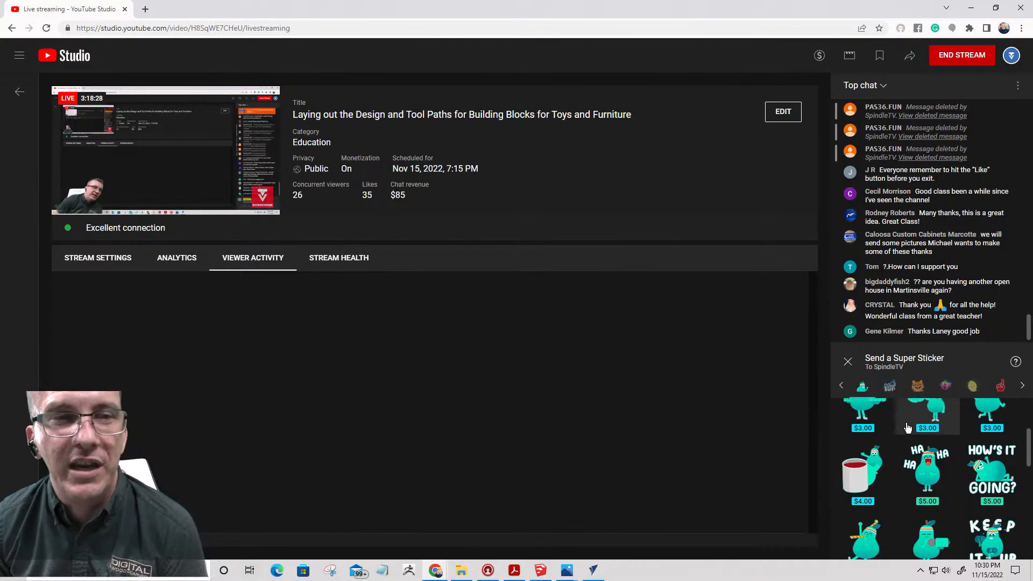
pyautogui.click(890, 386)
pyautogui.click(918, 386)
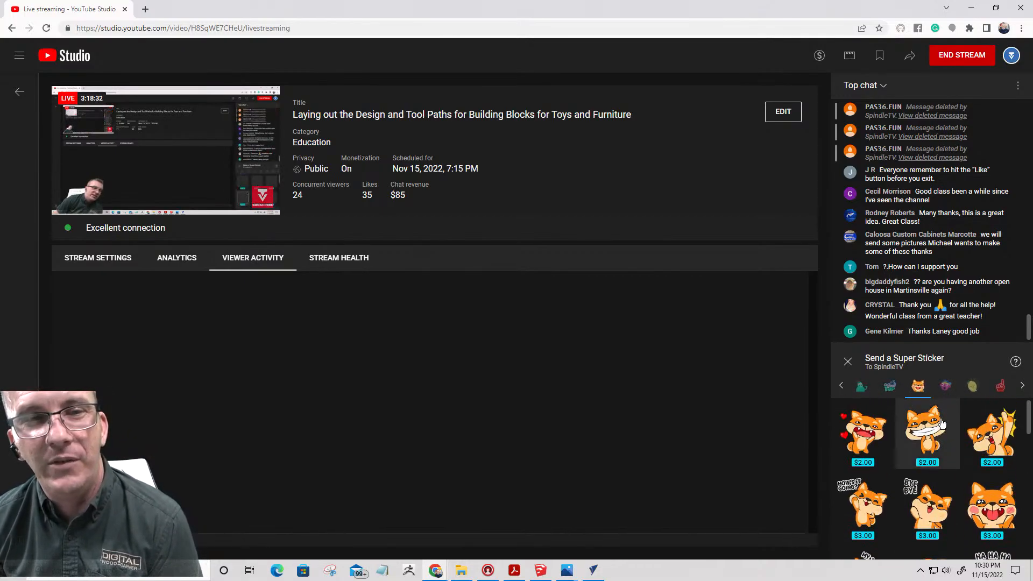
pyautogui.click(946, 386)
pyautogui.click(918, 389)
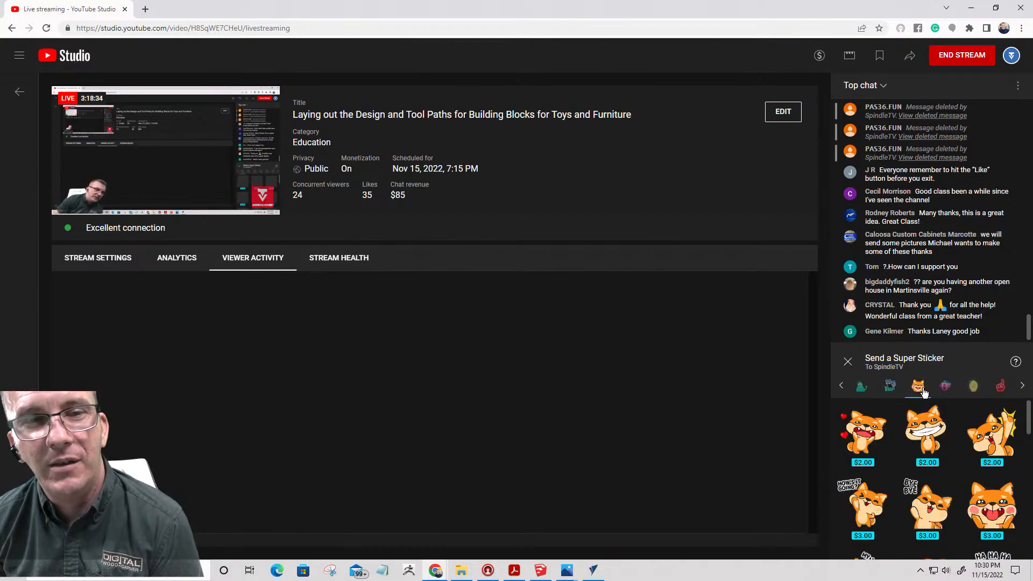
pyautogui.click(891, 386)
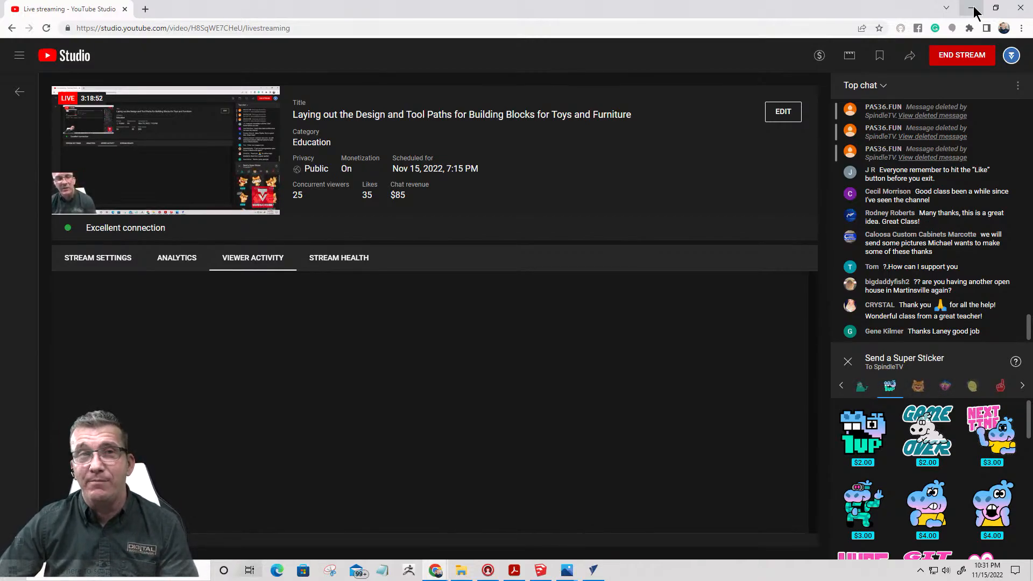
pyautogui.doubleClick(258, 16)
pyautogui.moveTo(262, 16); pyautogui.dragTo(1032, 16)
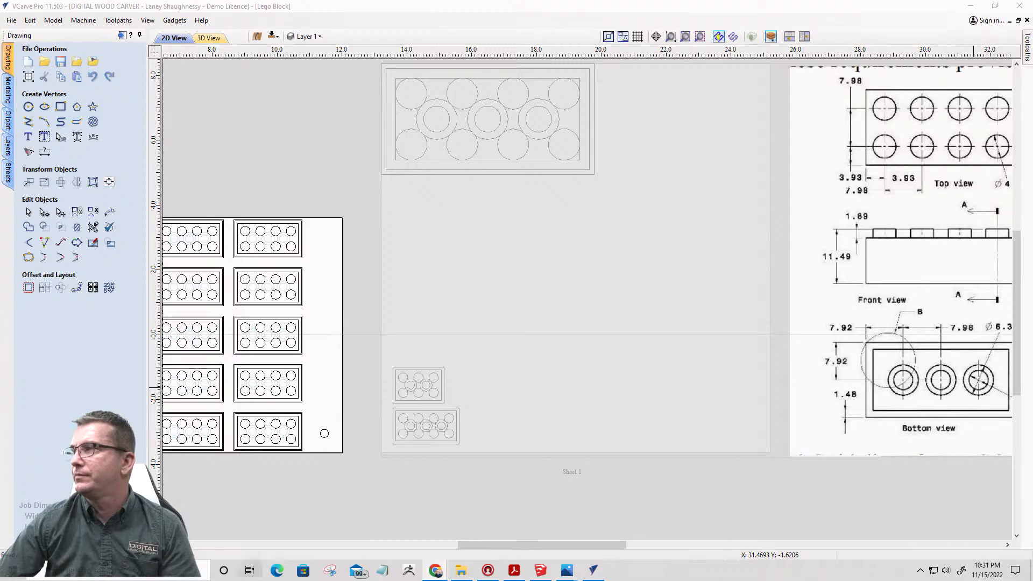